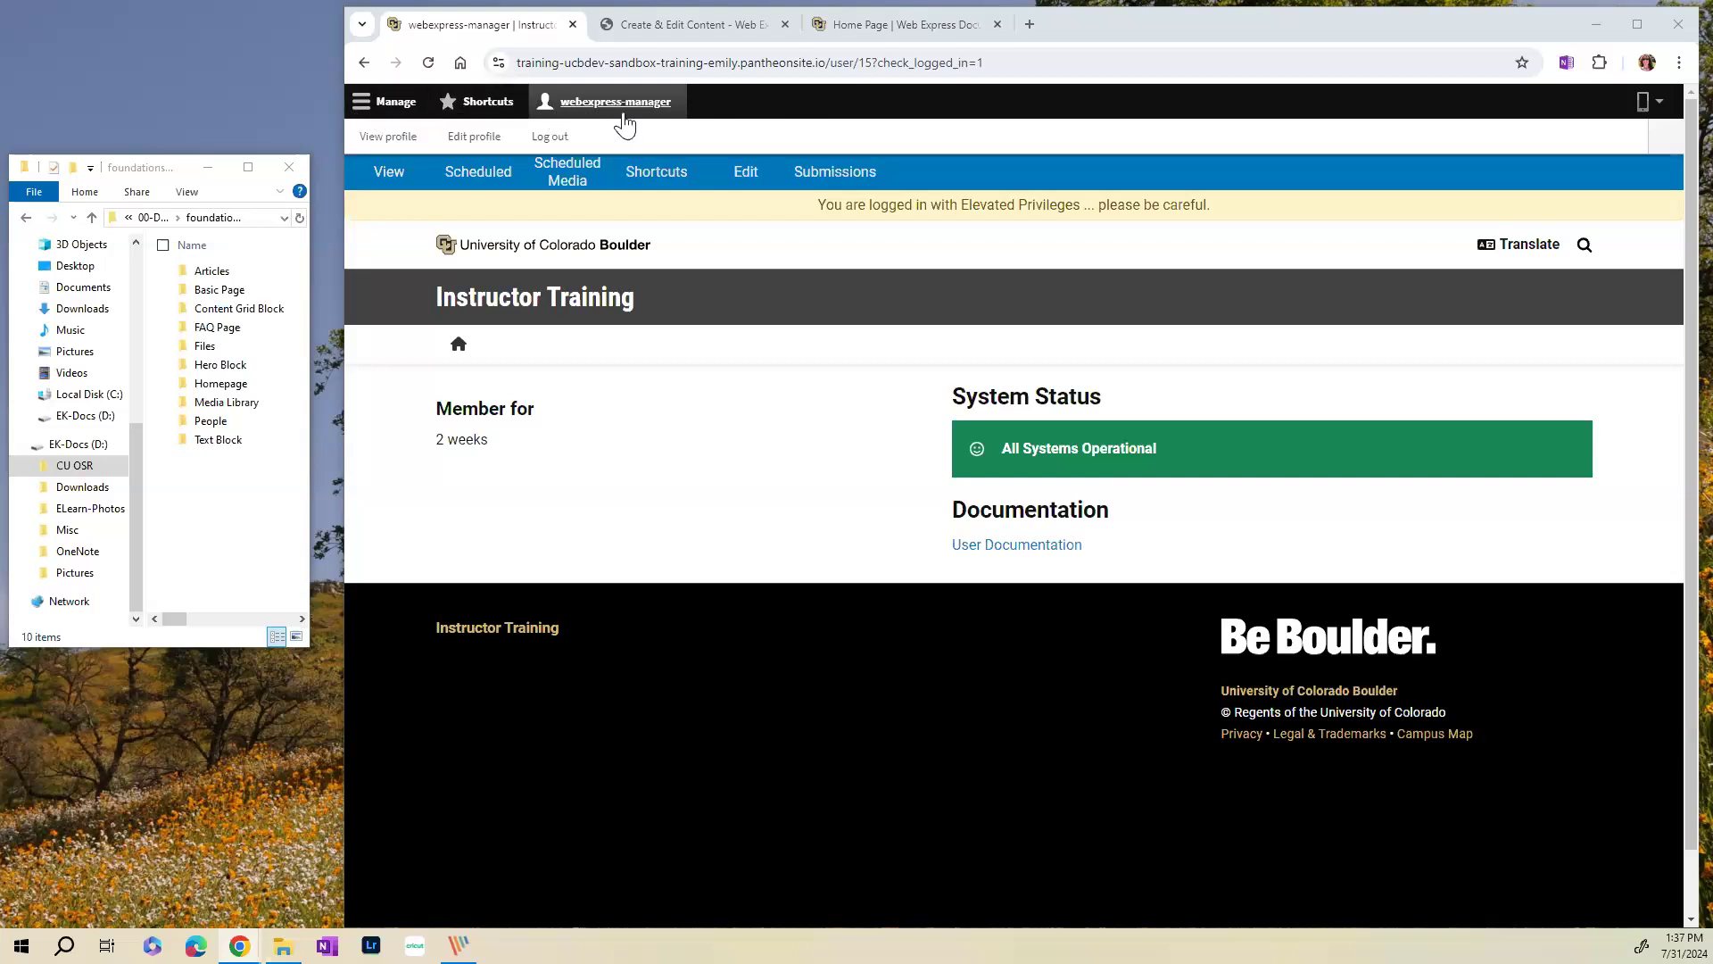
# - Search the site's built-in help answers for "images" and look at the support message form
pyautogui.click(396, 103)
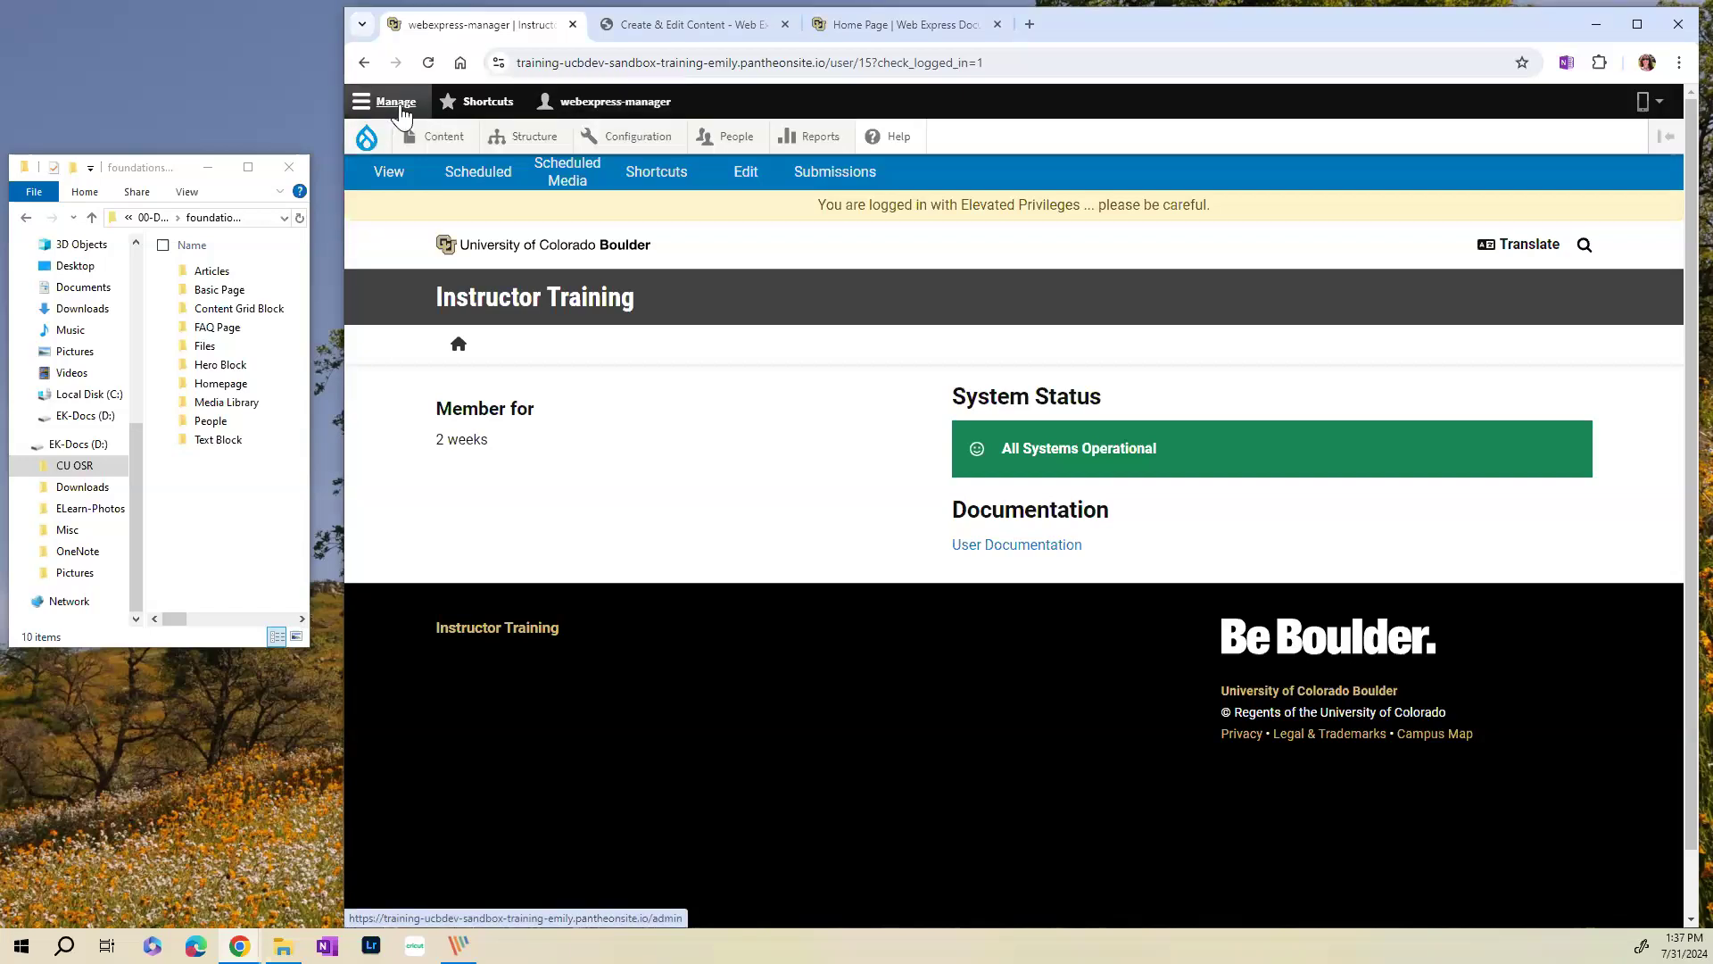
pyautogui.moveTo(534, 148)
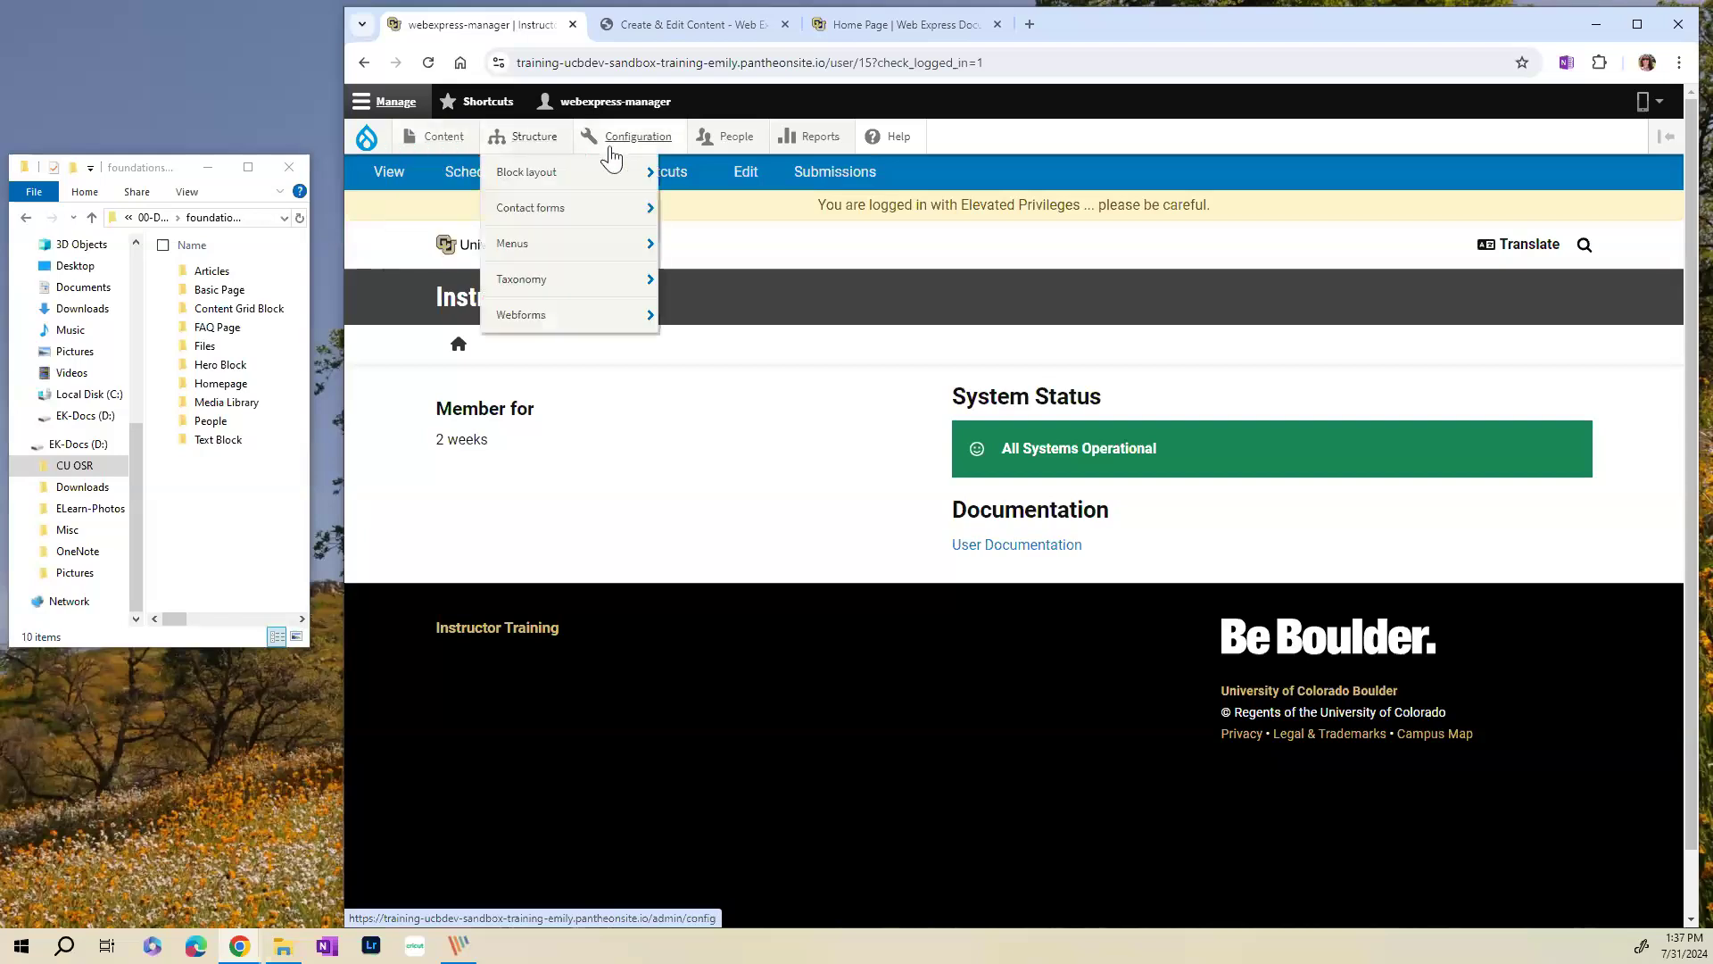
pyautogui.moveTo(650, 153)
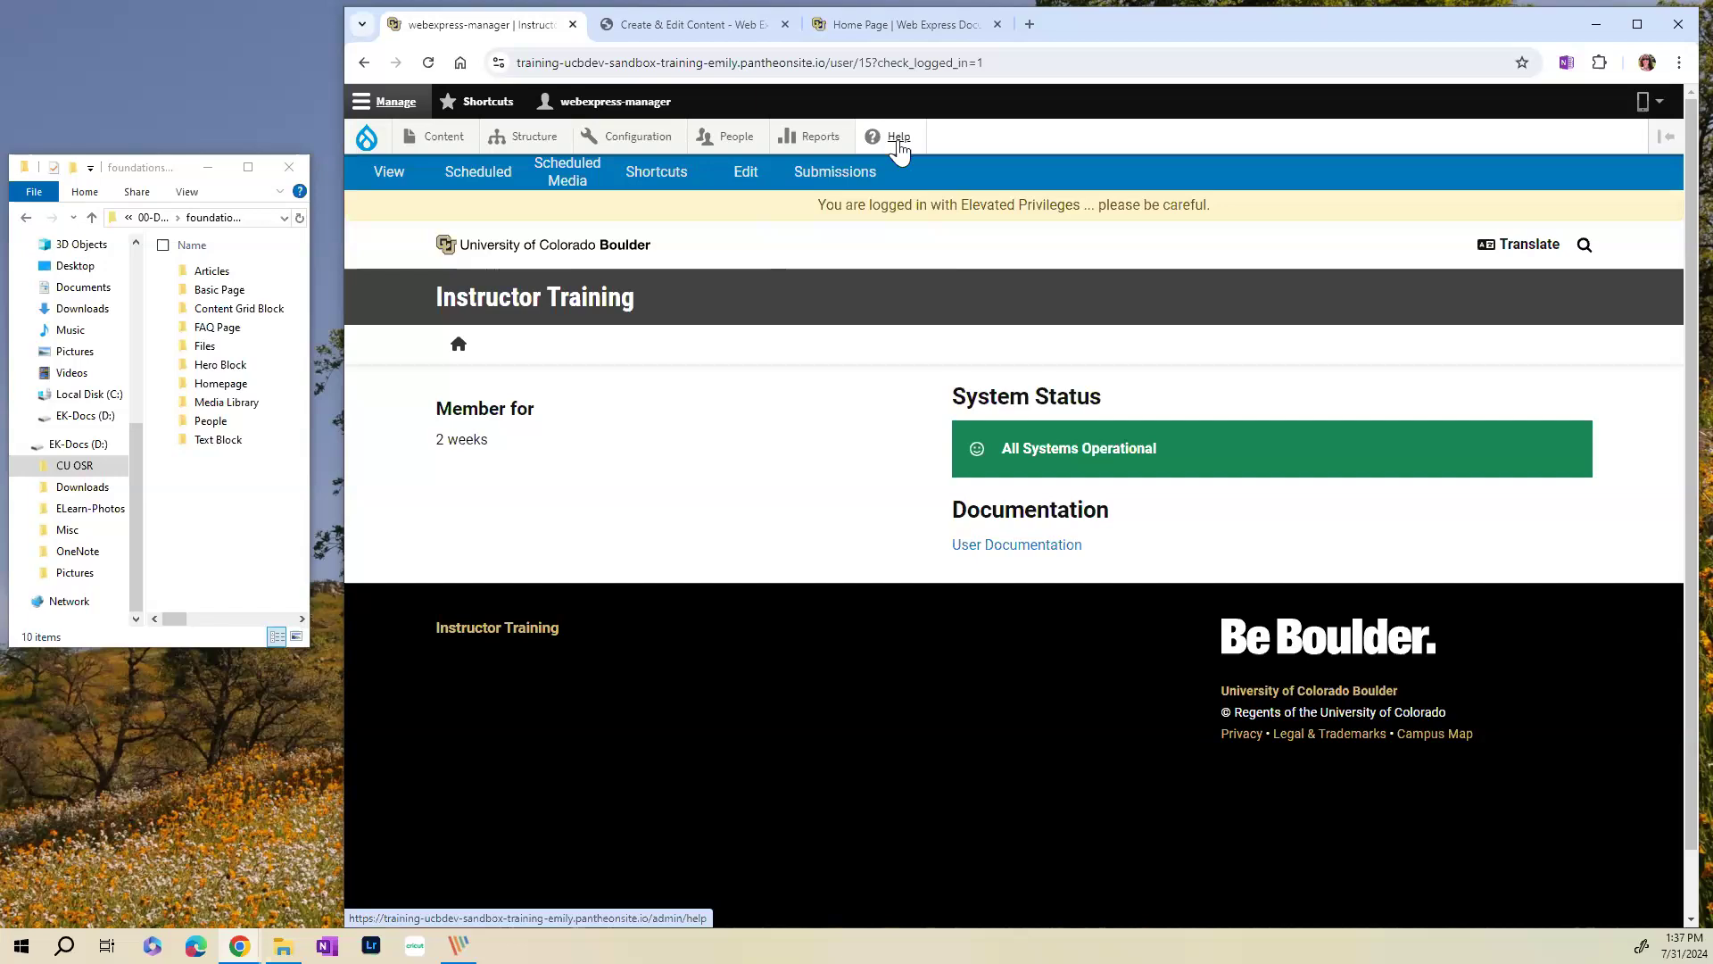
pyautogui.click(897, 138)
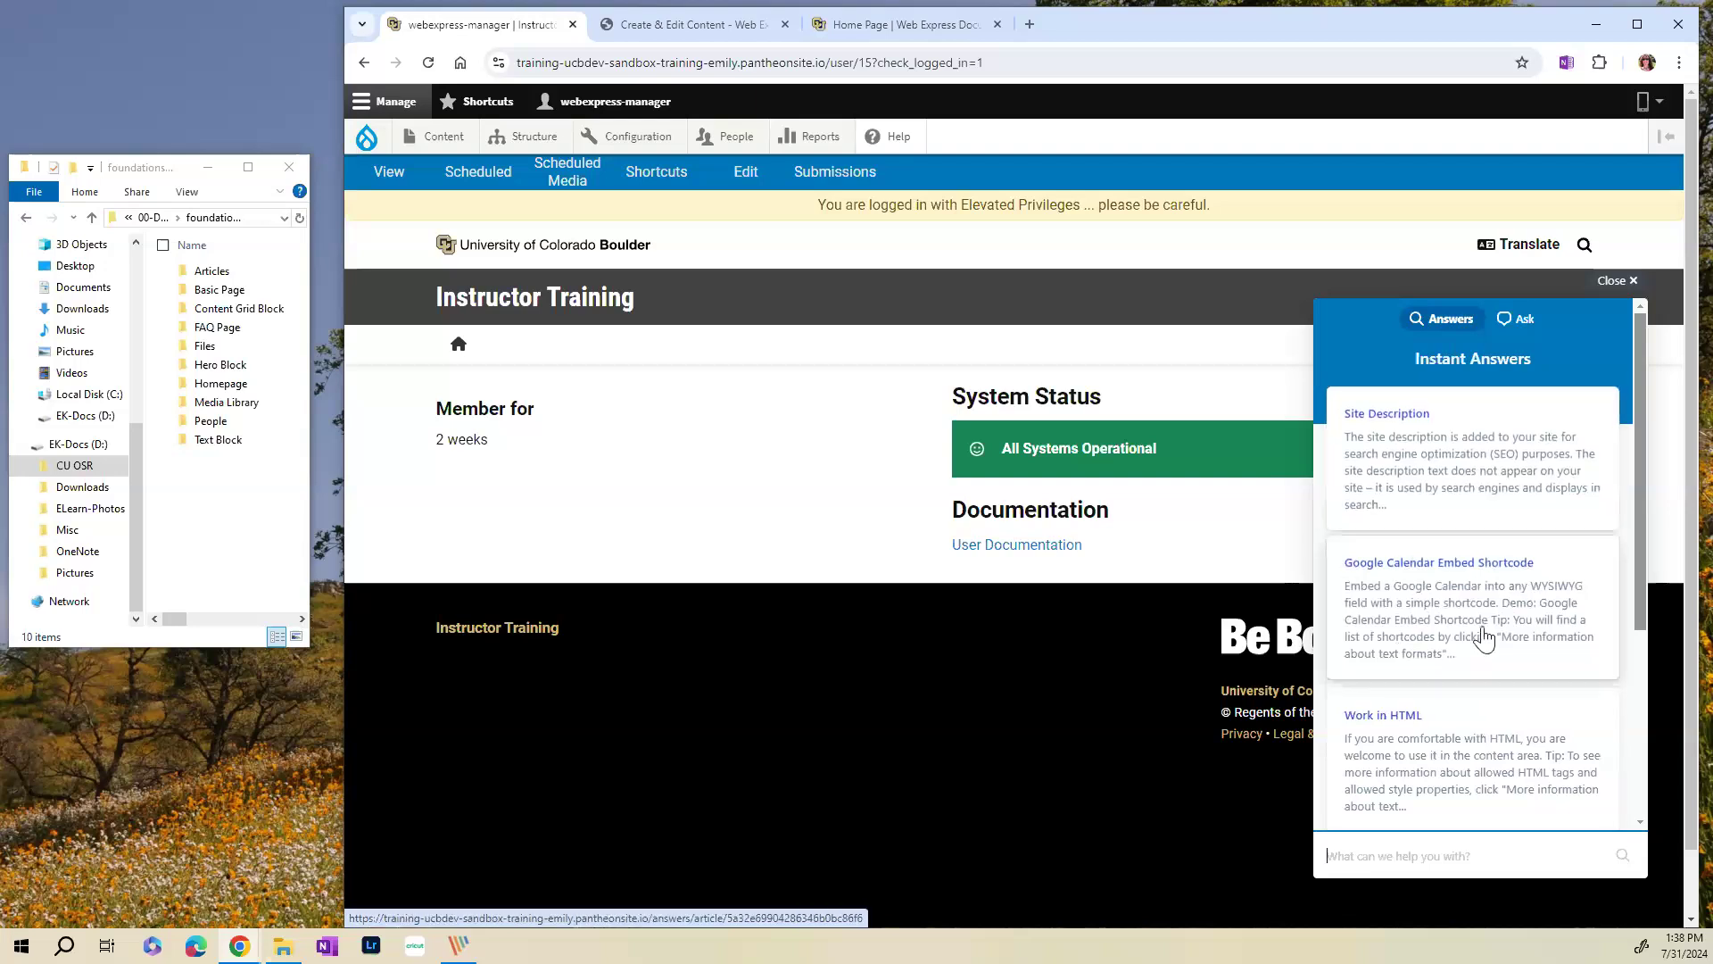
pyautogui.click(1415, 857)
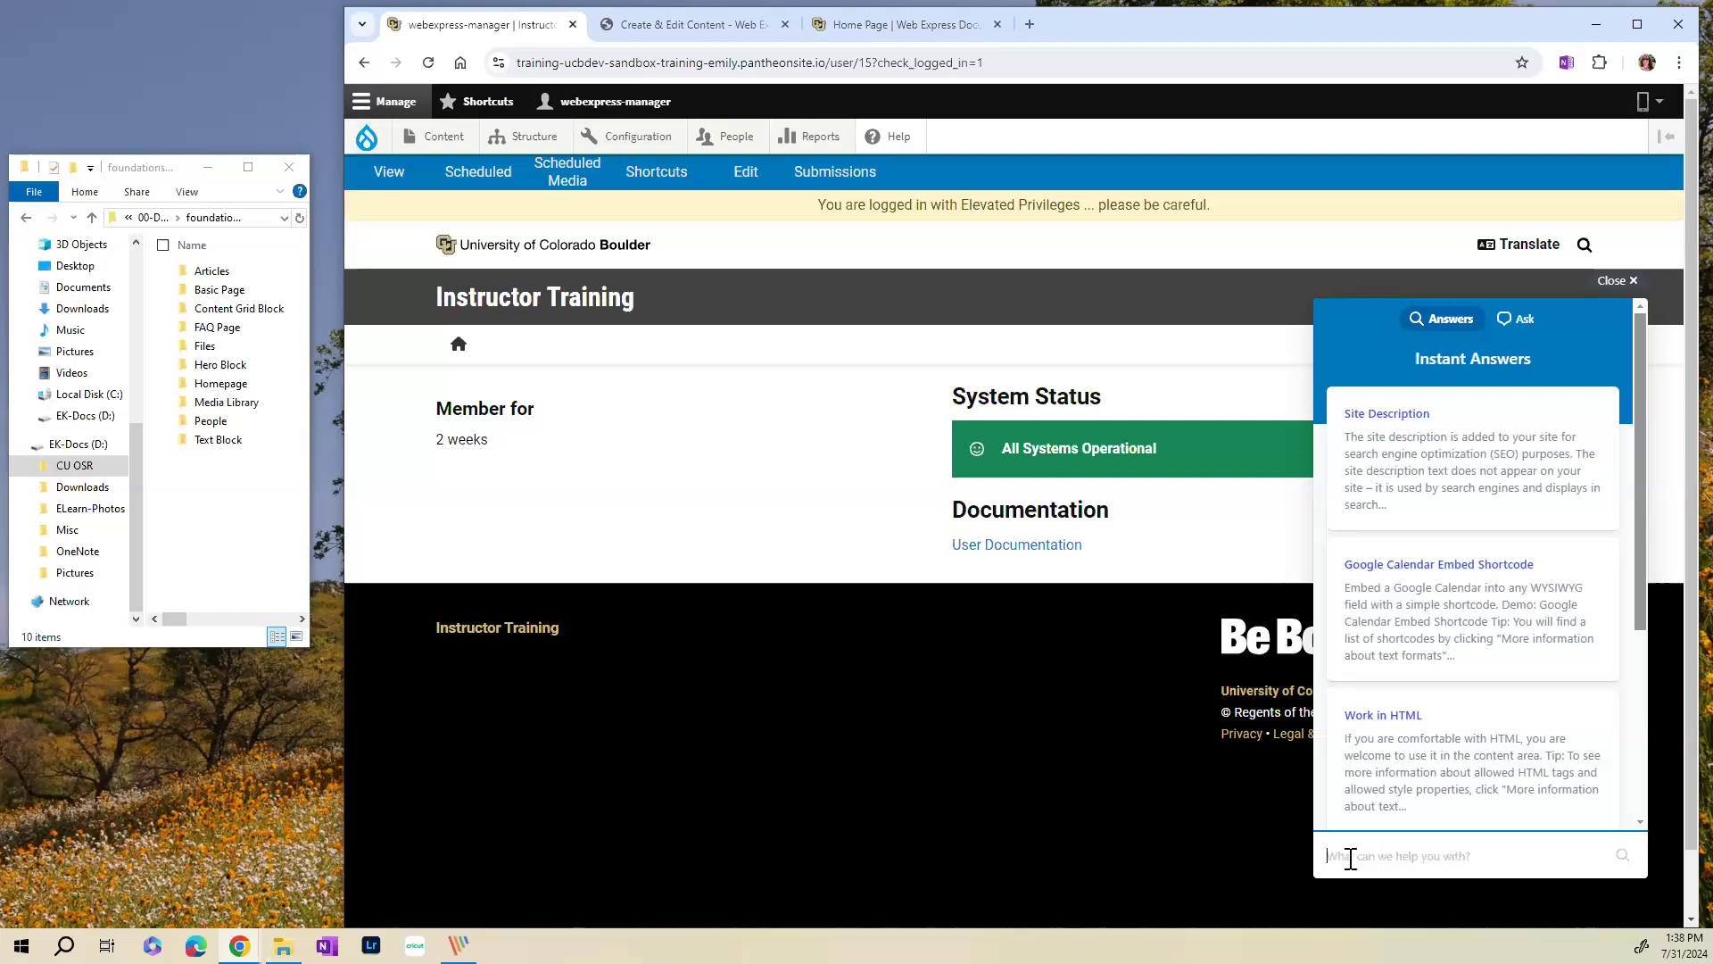
pyautogui.write('images')
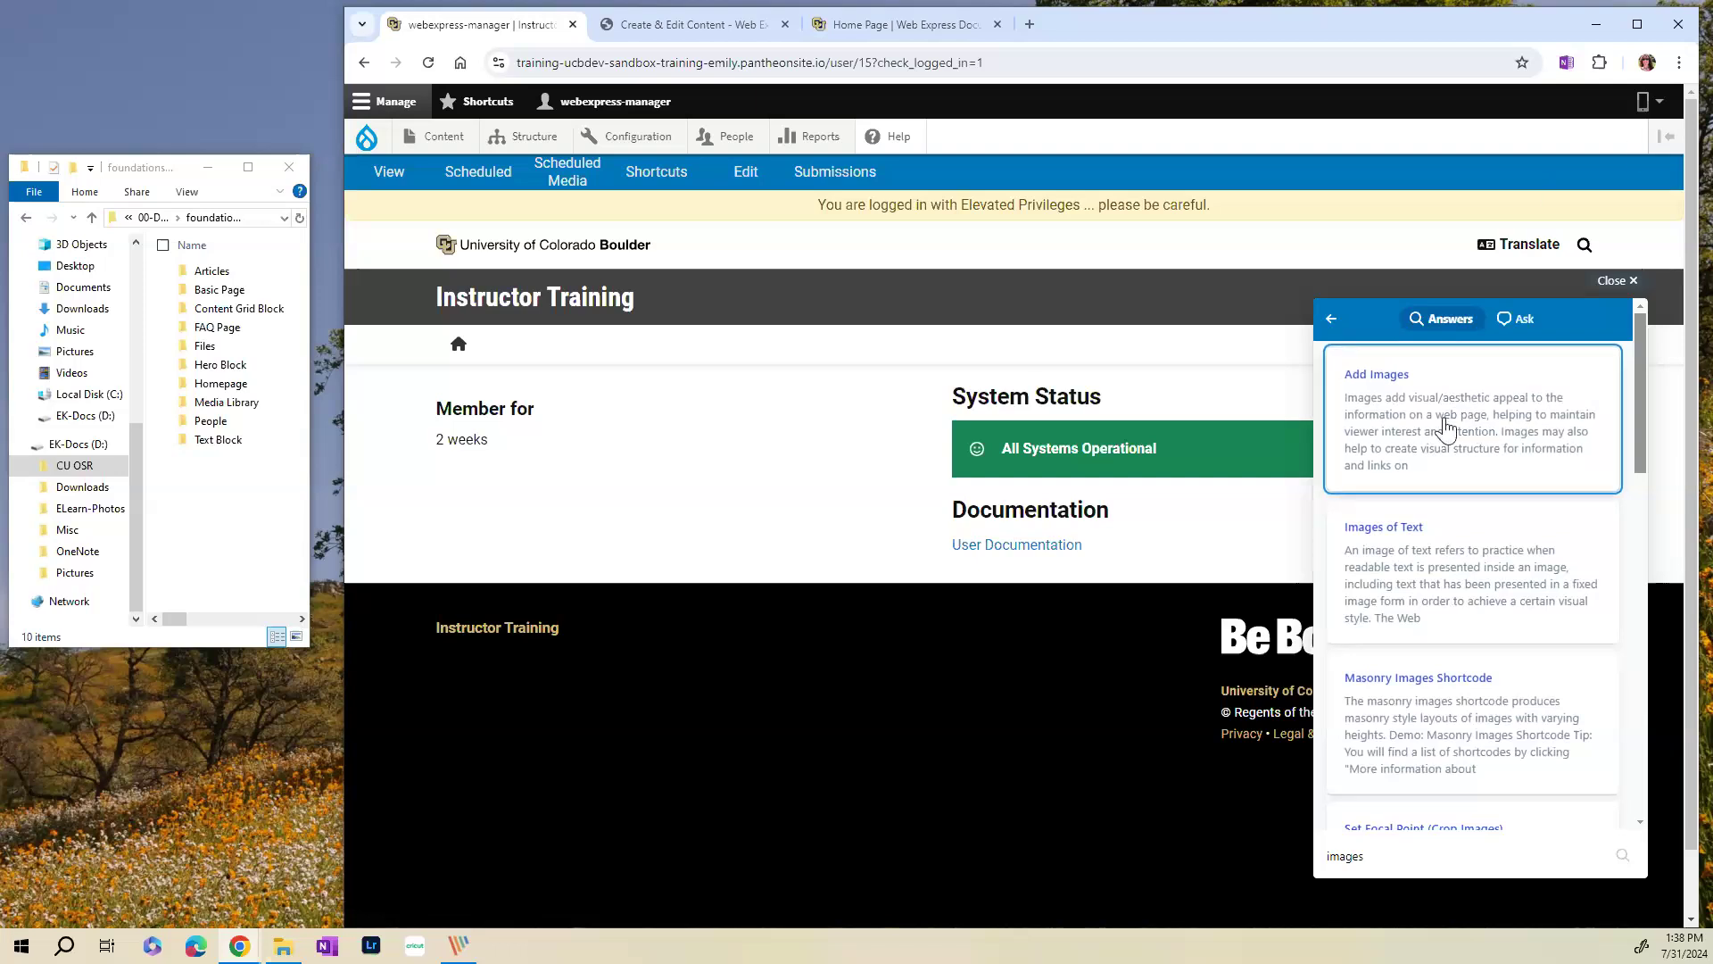
pyautogui.click(1521, 328)
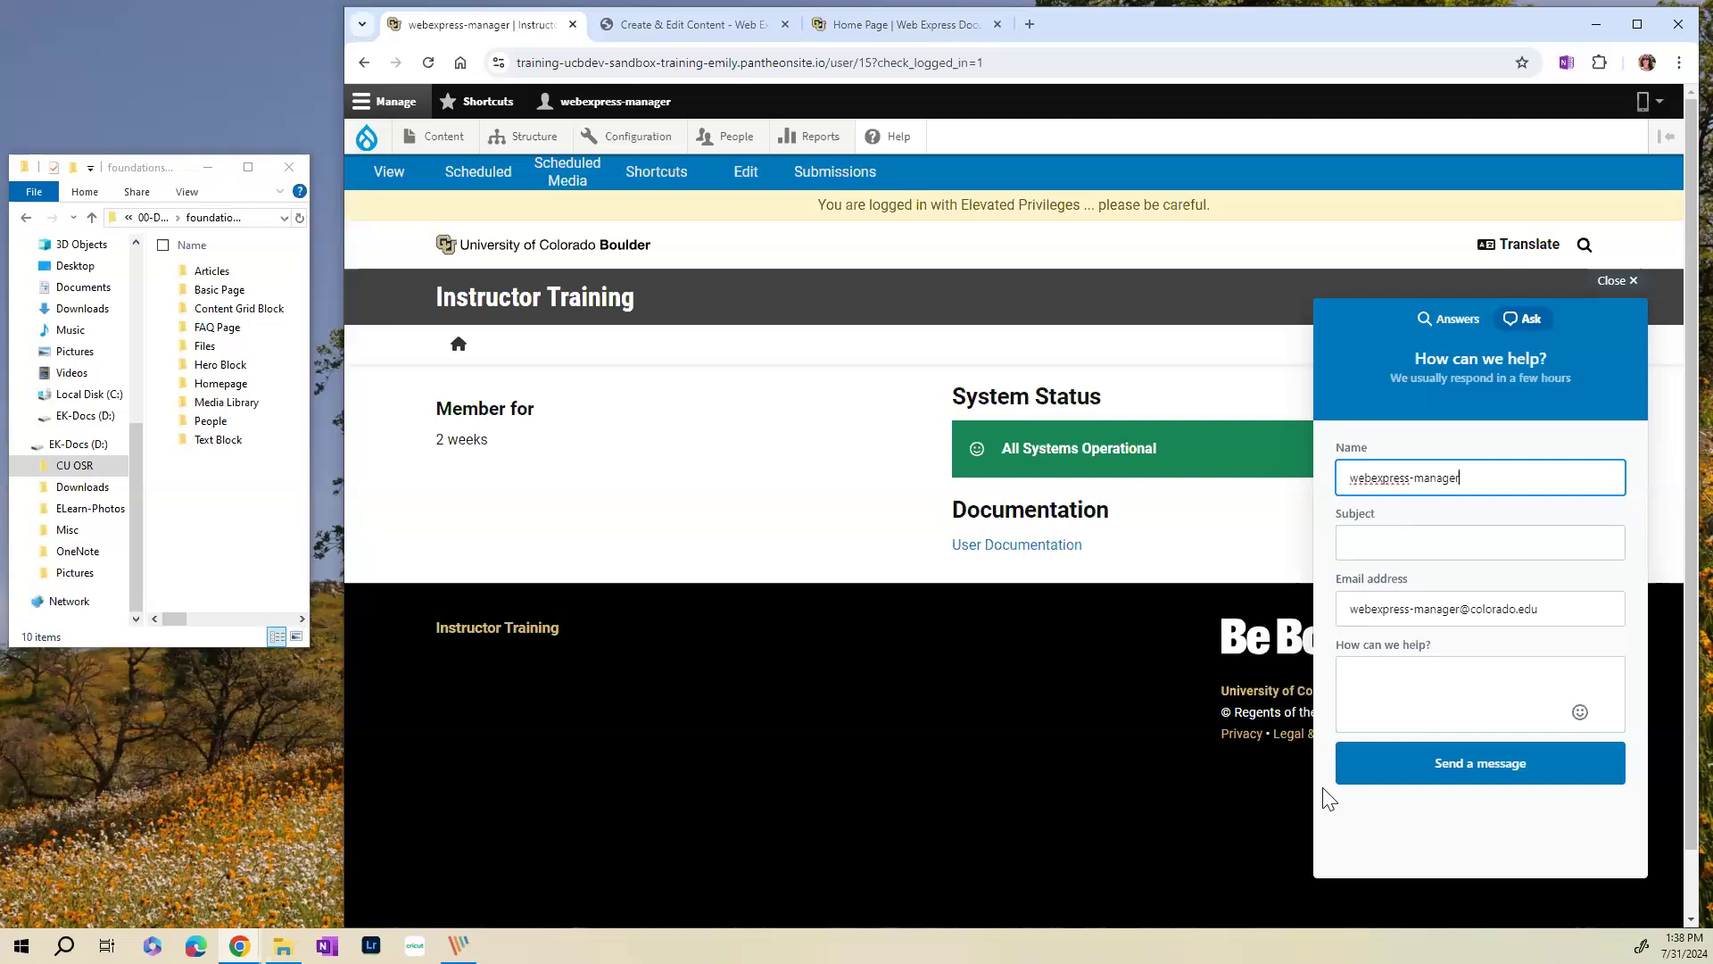
pyautogui.click(1616, 280)
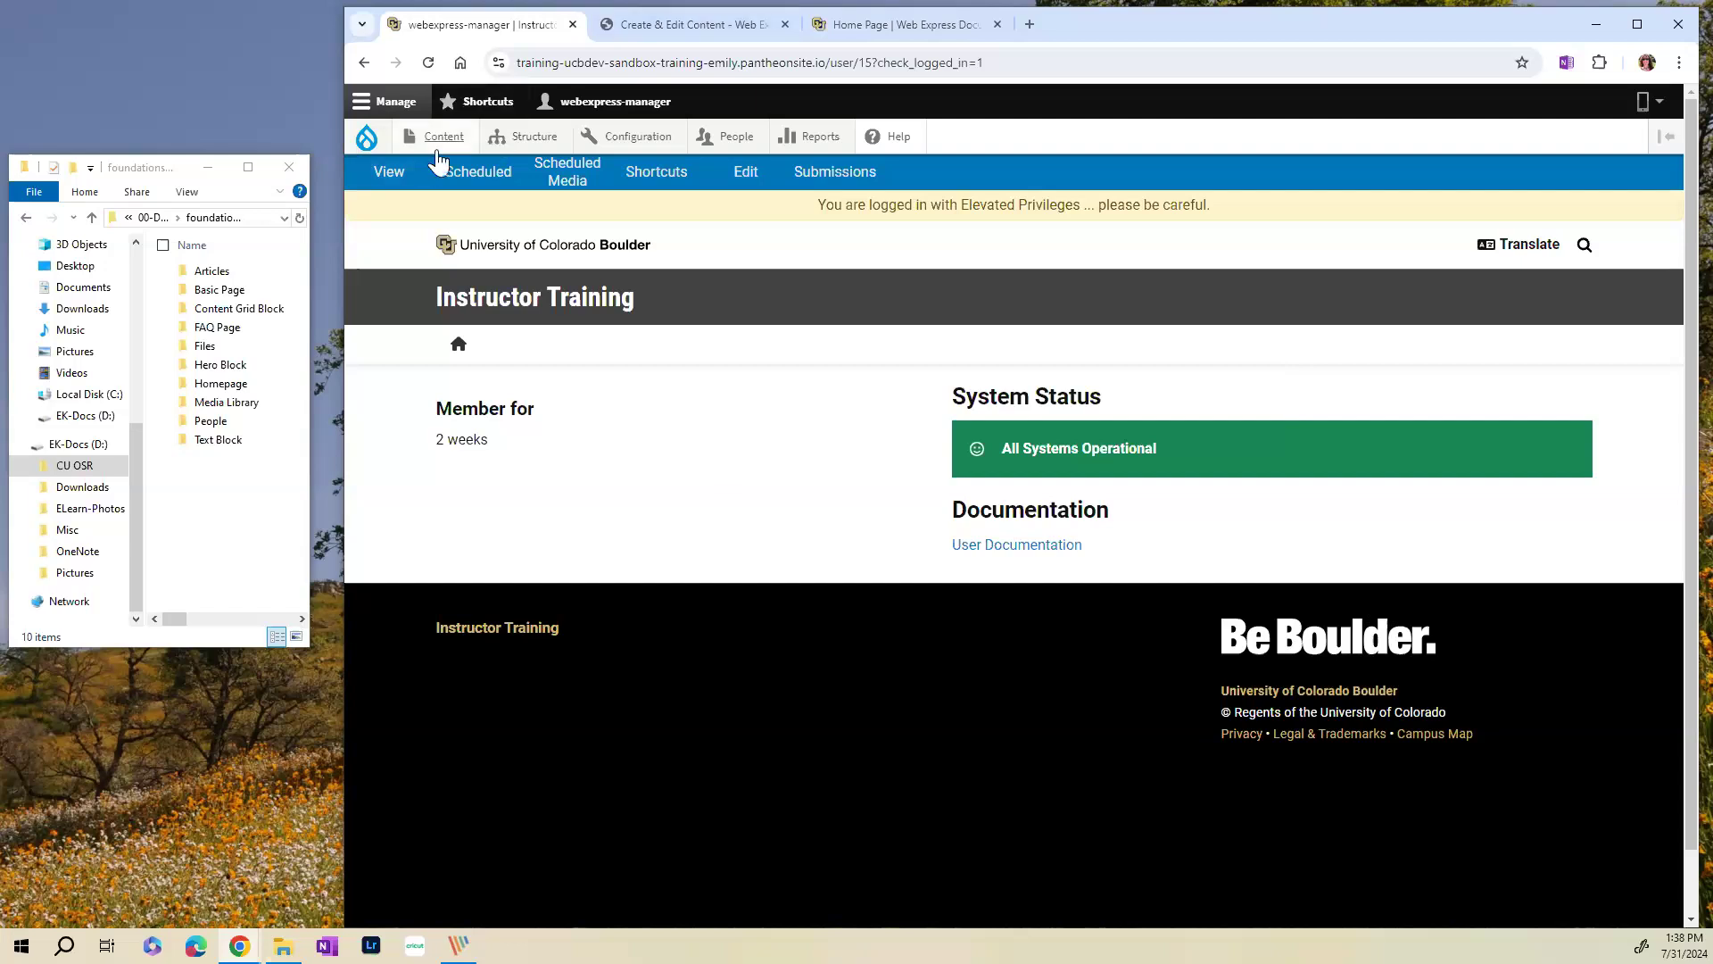
# - Browse the available content types on the Add content page and start creating a Basic Page
pyautogui.moveTo(442, 152)
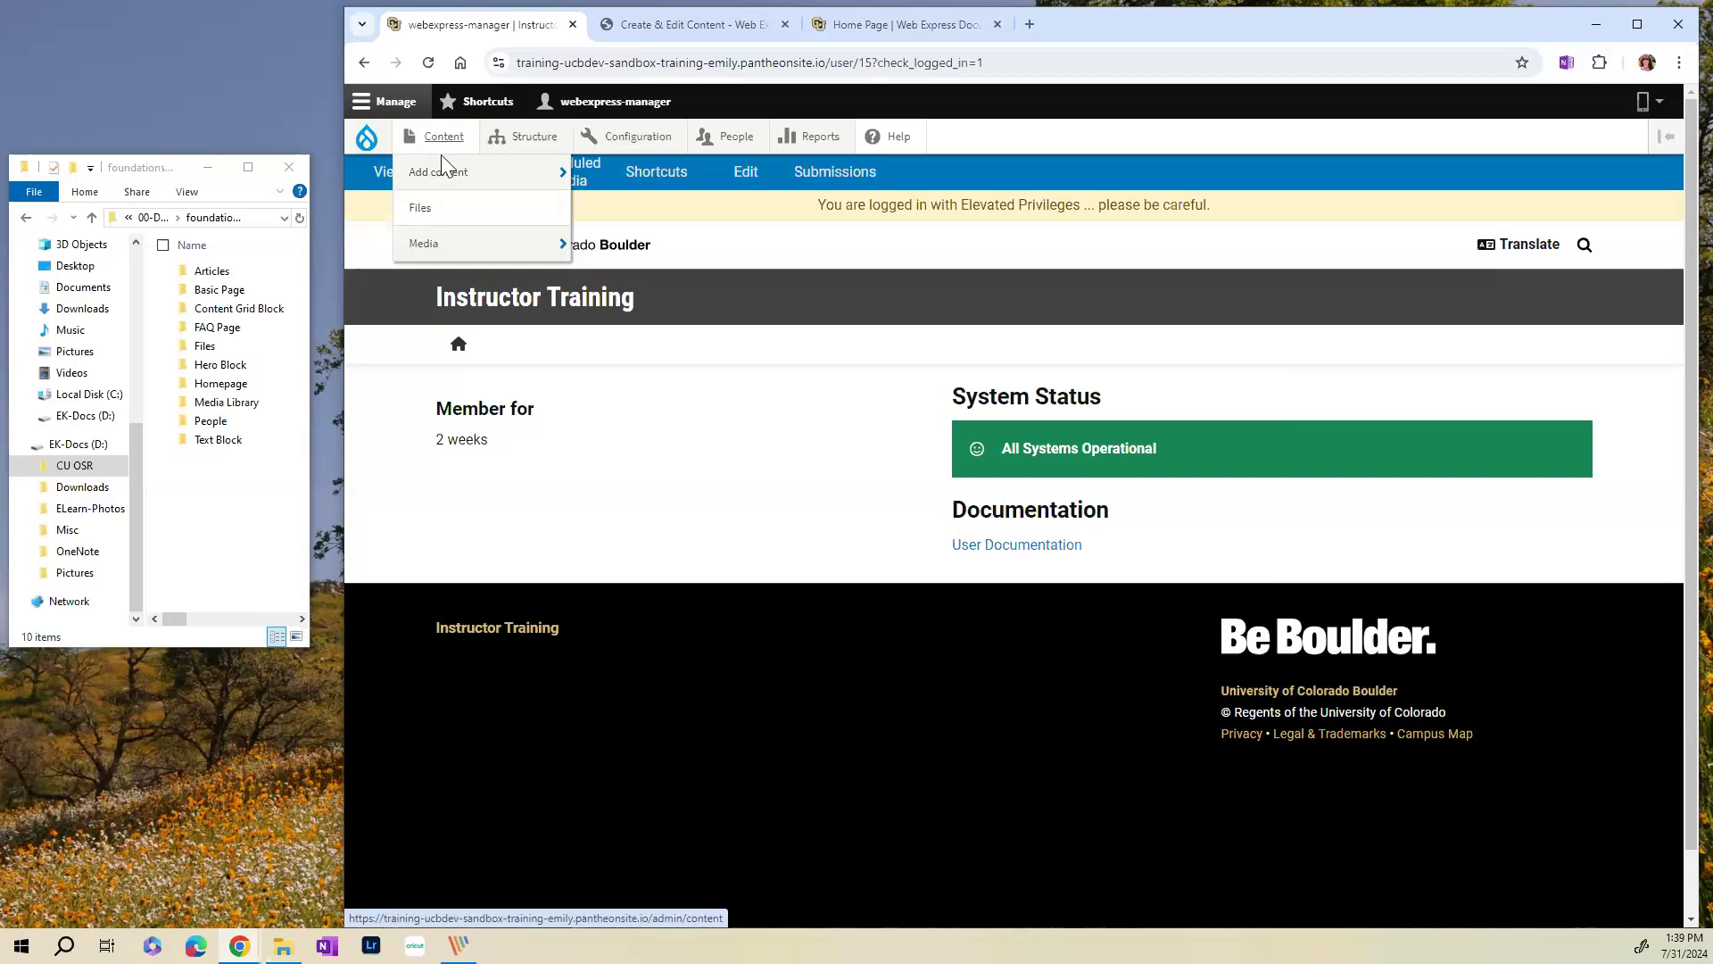
pyautogui.moveTo(451, 182)
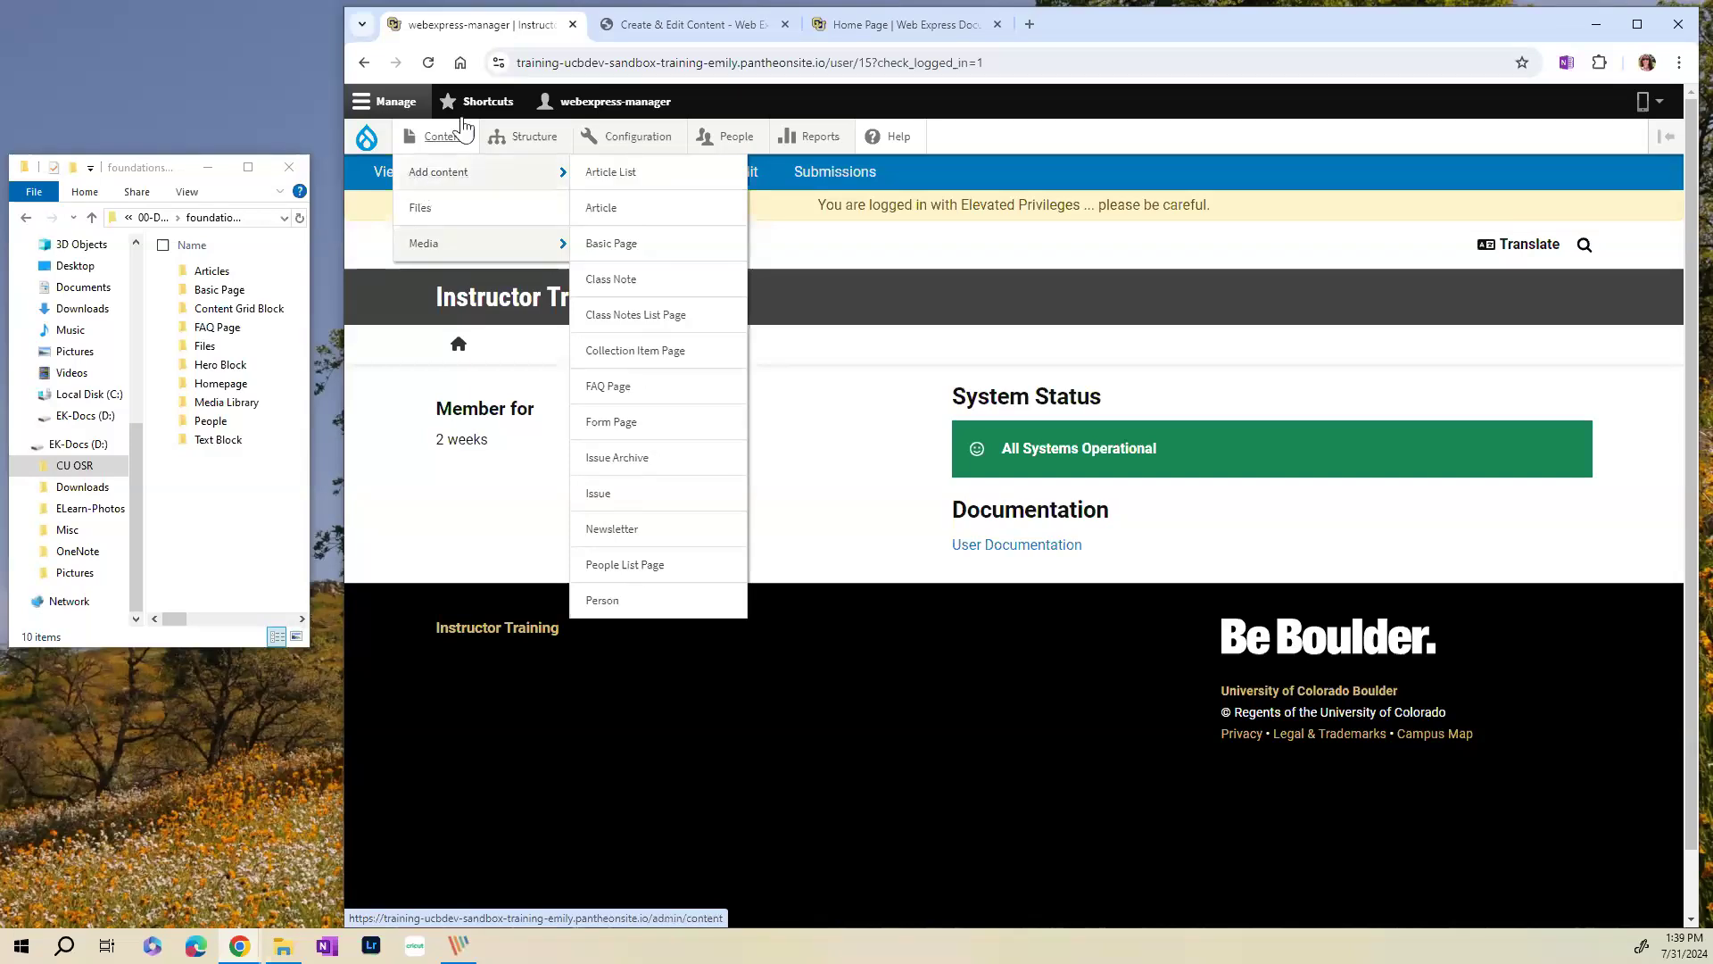
pyautogui.click(488, 105)
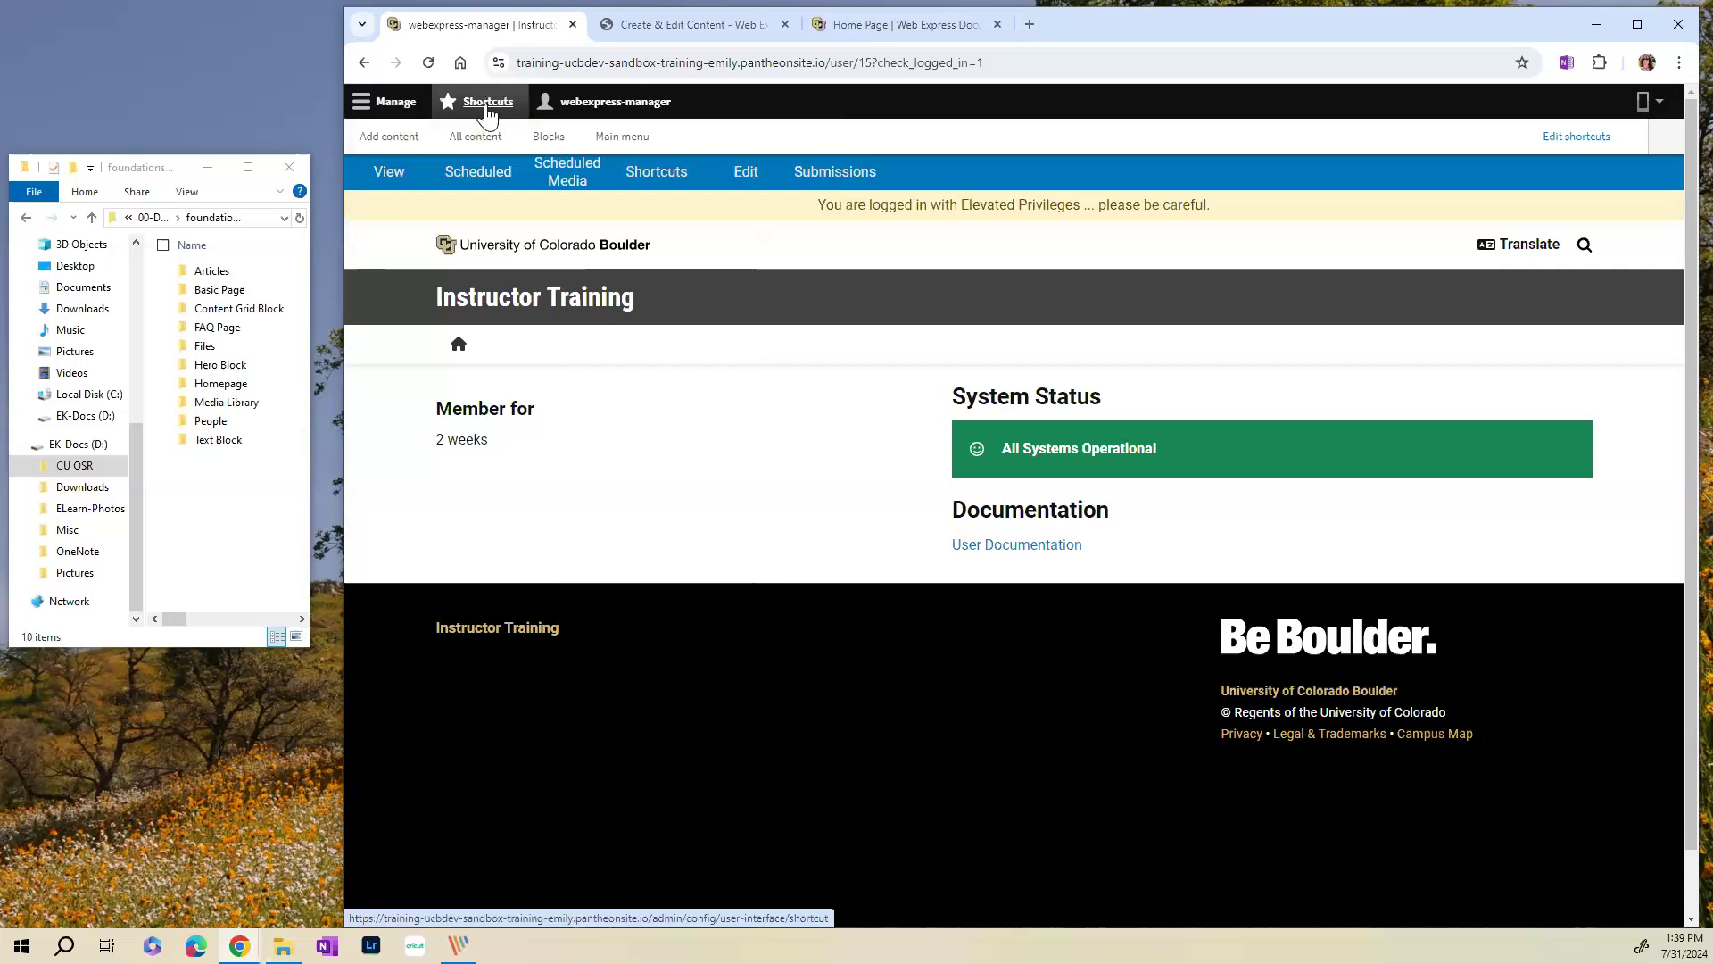
pyautogui.click(388, 139)
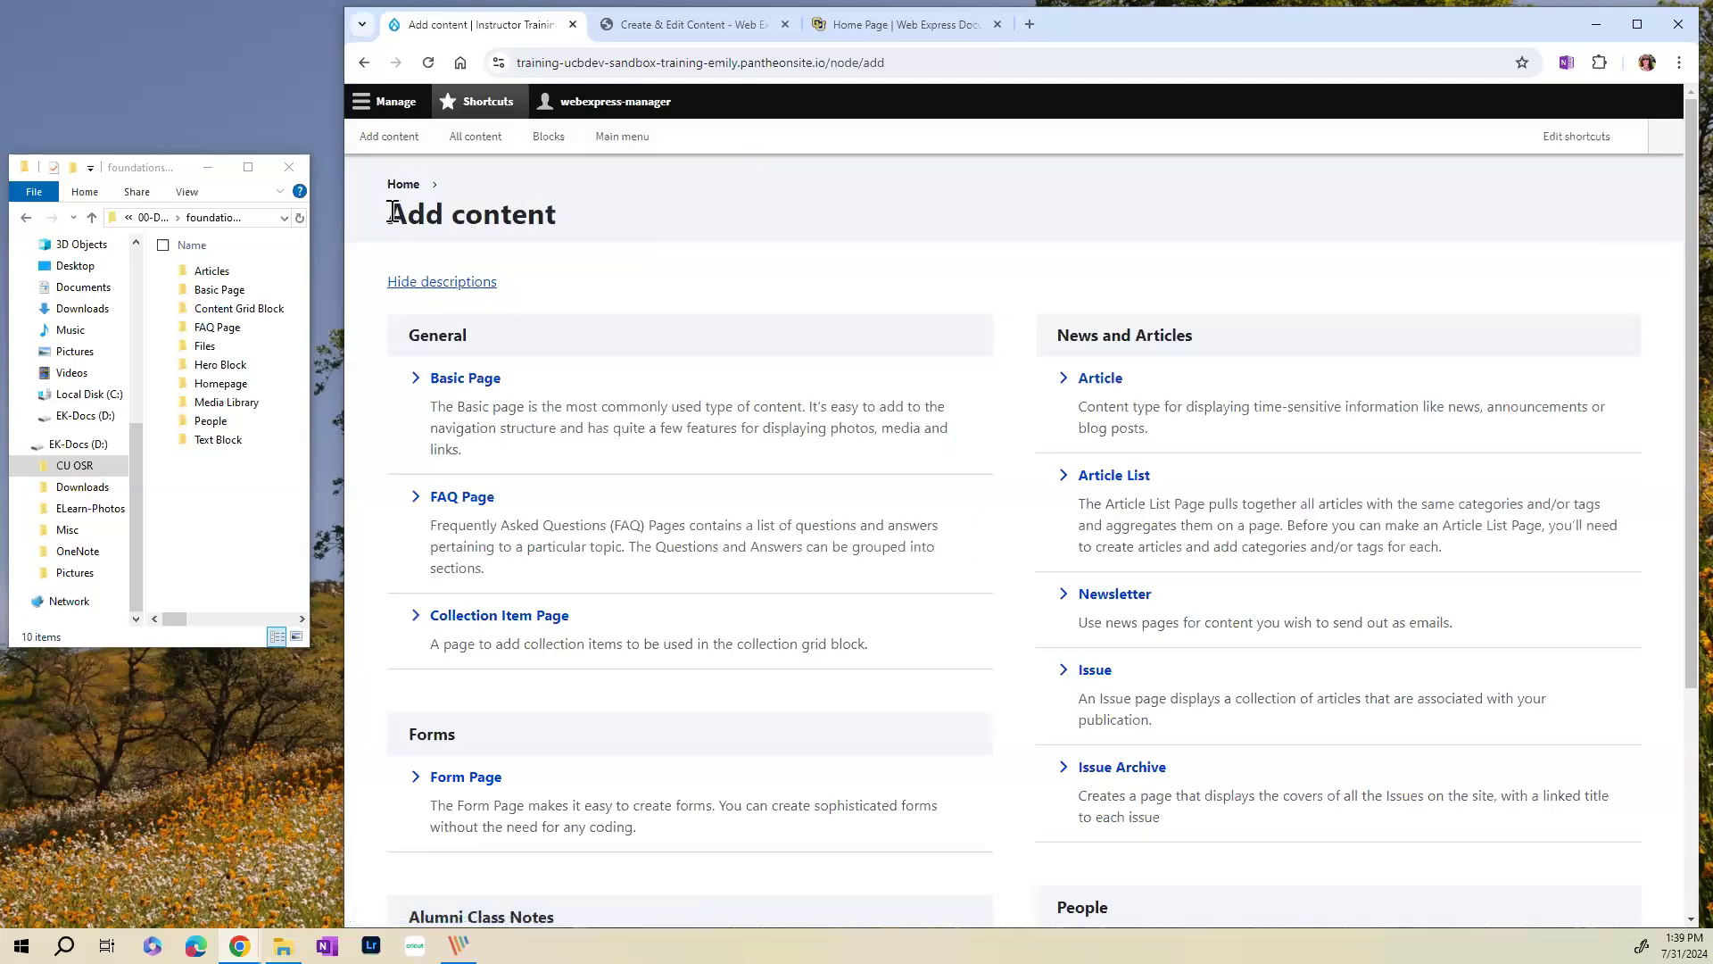
pyautogui.tripleClick(469, 217)
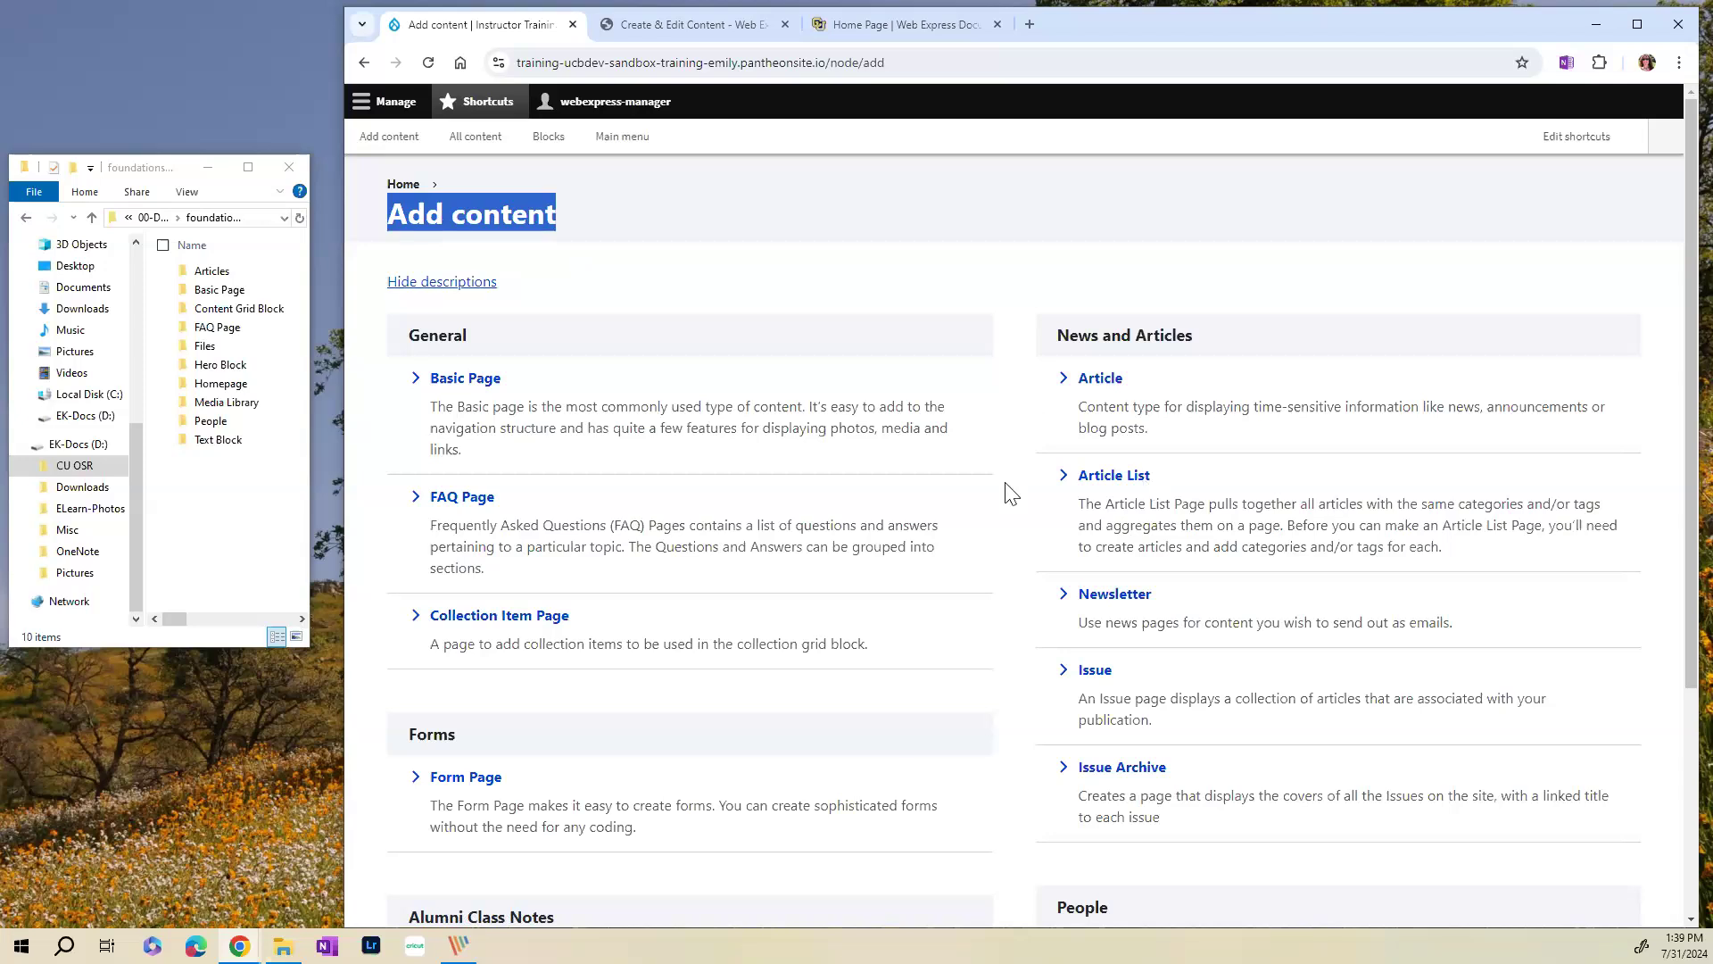
pyautogui.moveTo(432, 408); pyautogui.dragTo(533, 448)
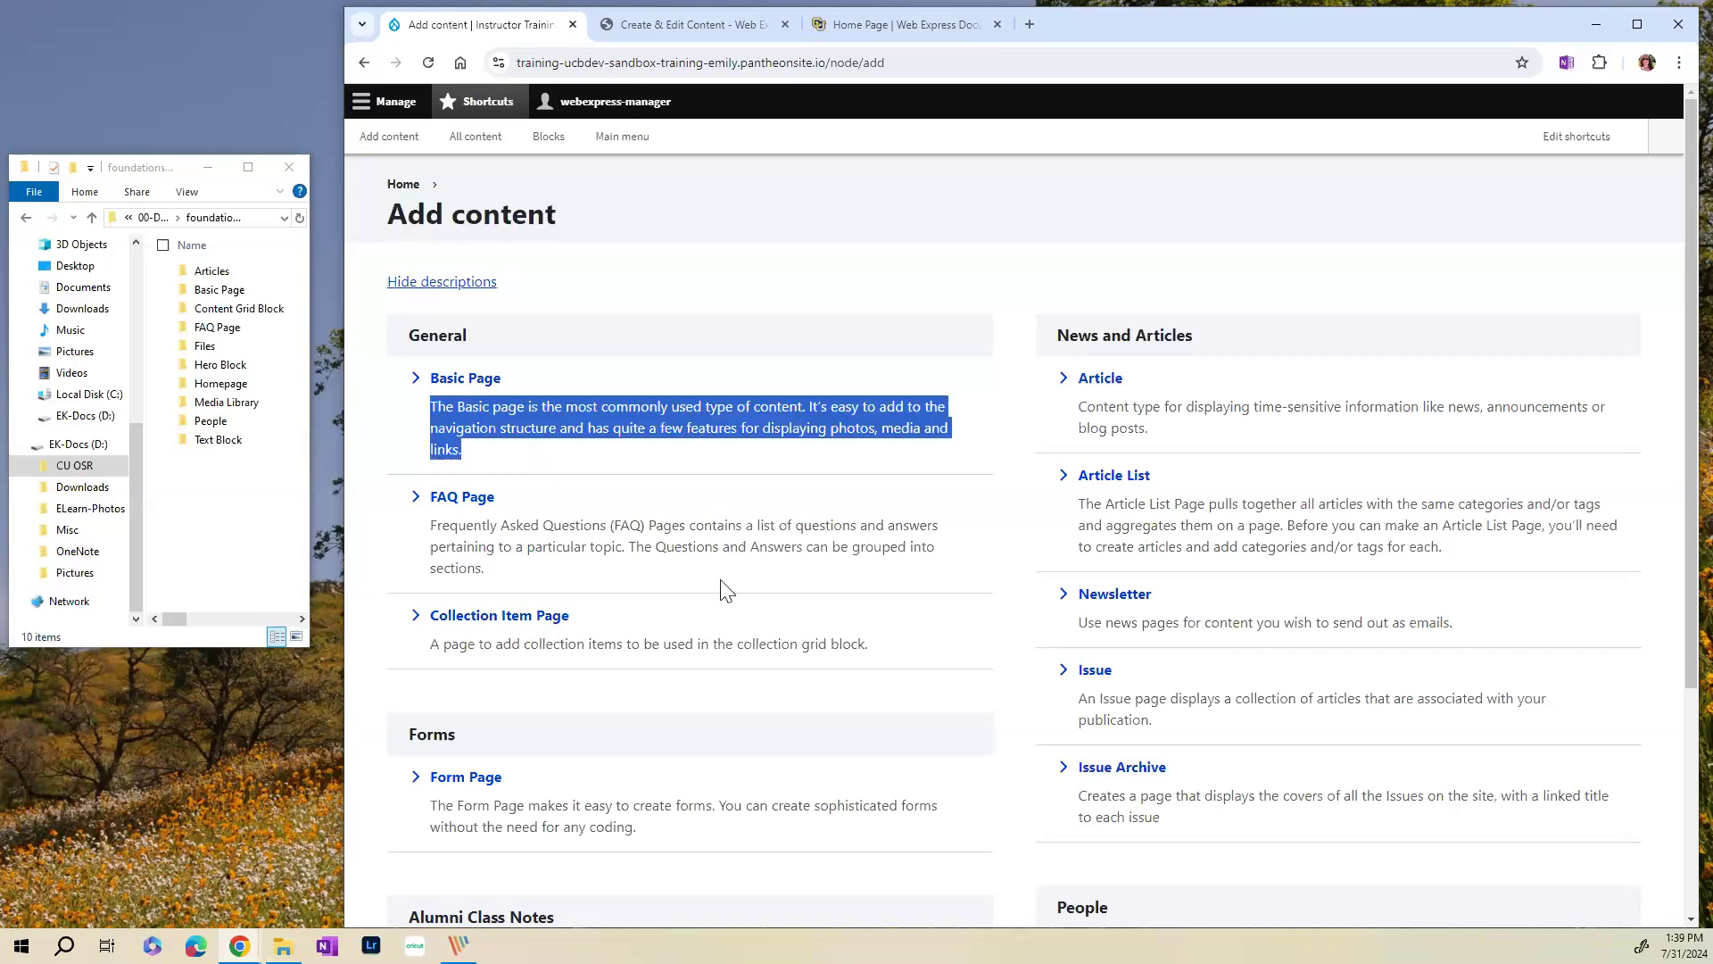
pyautogui.scroll(-3, 799, 566)
pyautogui.scroll(3, 799, 571)
pyautogui.click(457, 384)
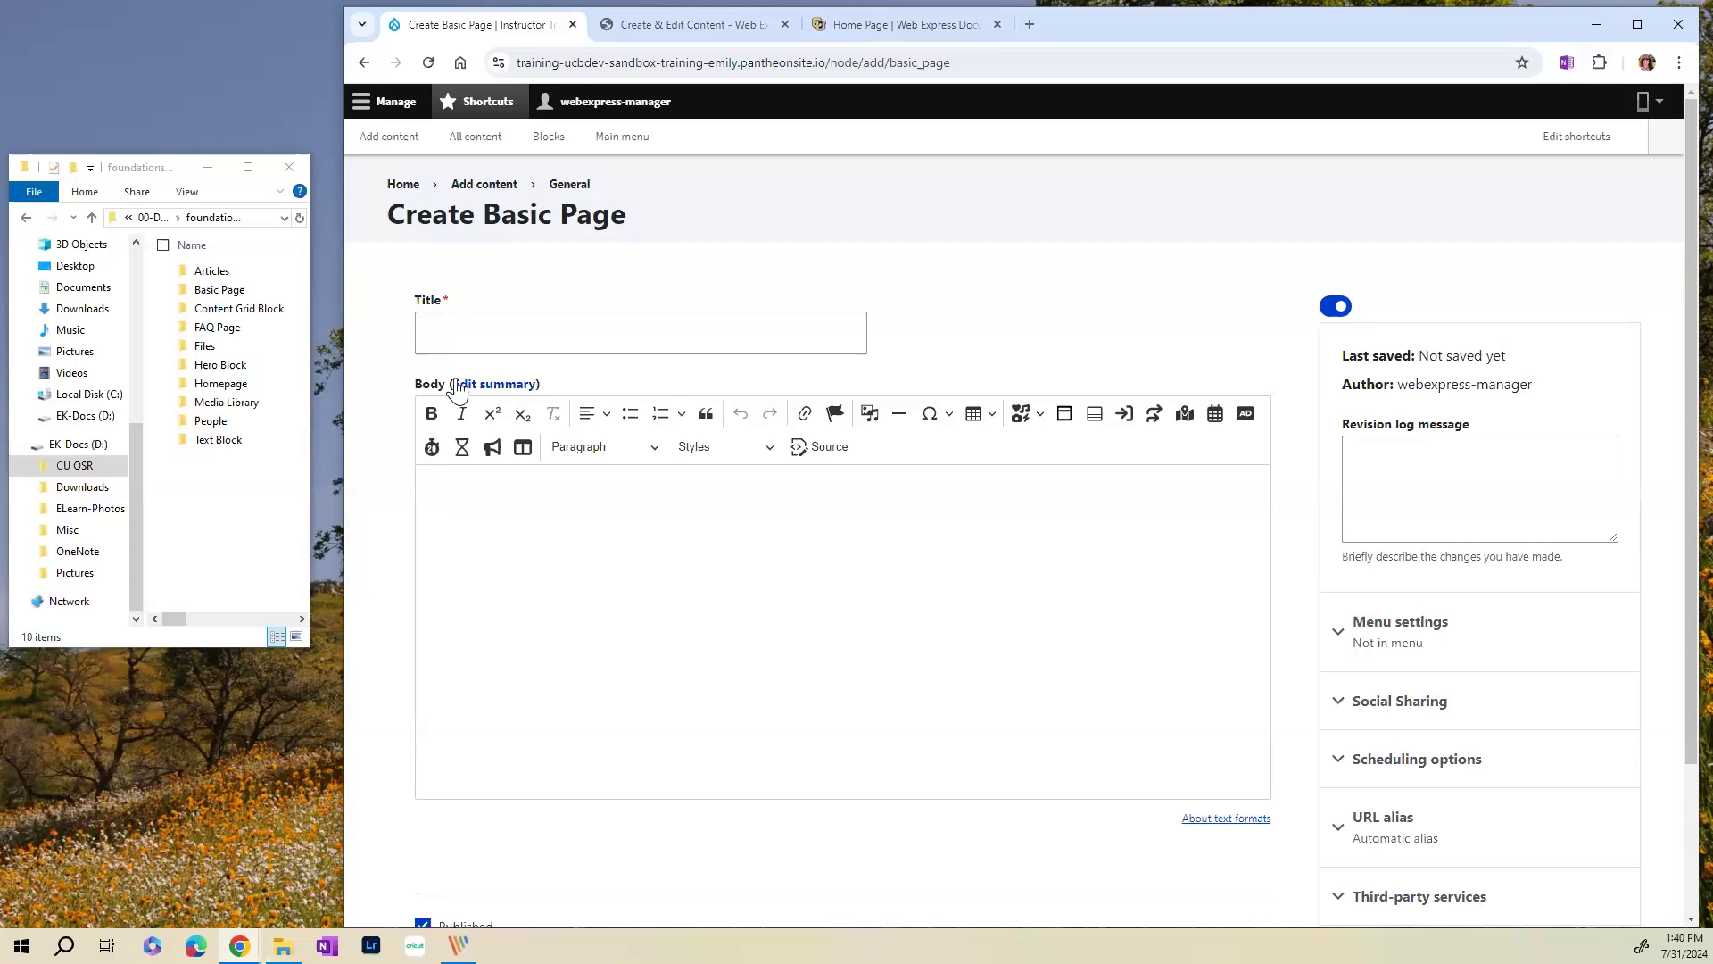
# - Open the page1 text file from the Basic Page folder and copy "Page One" into the new page's title
pyautogui.doubleClick(209, 296)
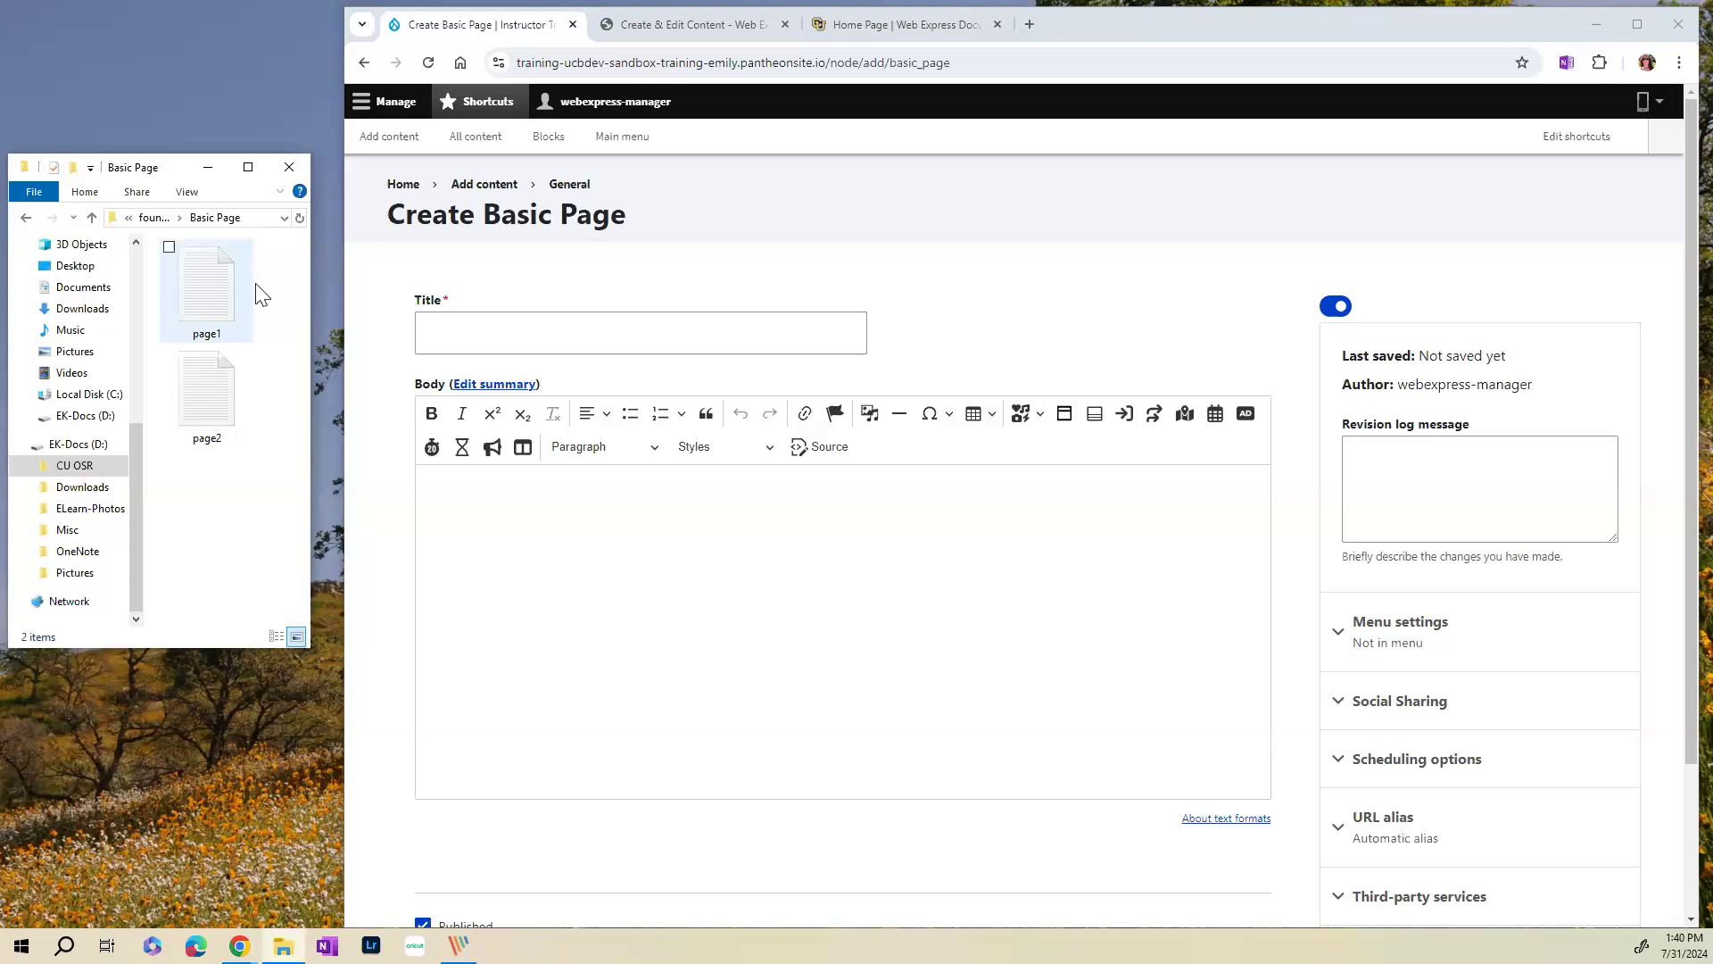
pyautogui.doubleClick(209, 291)
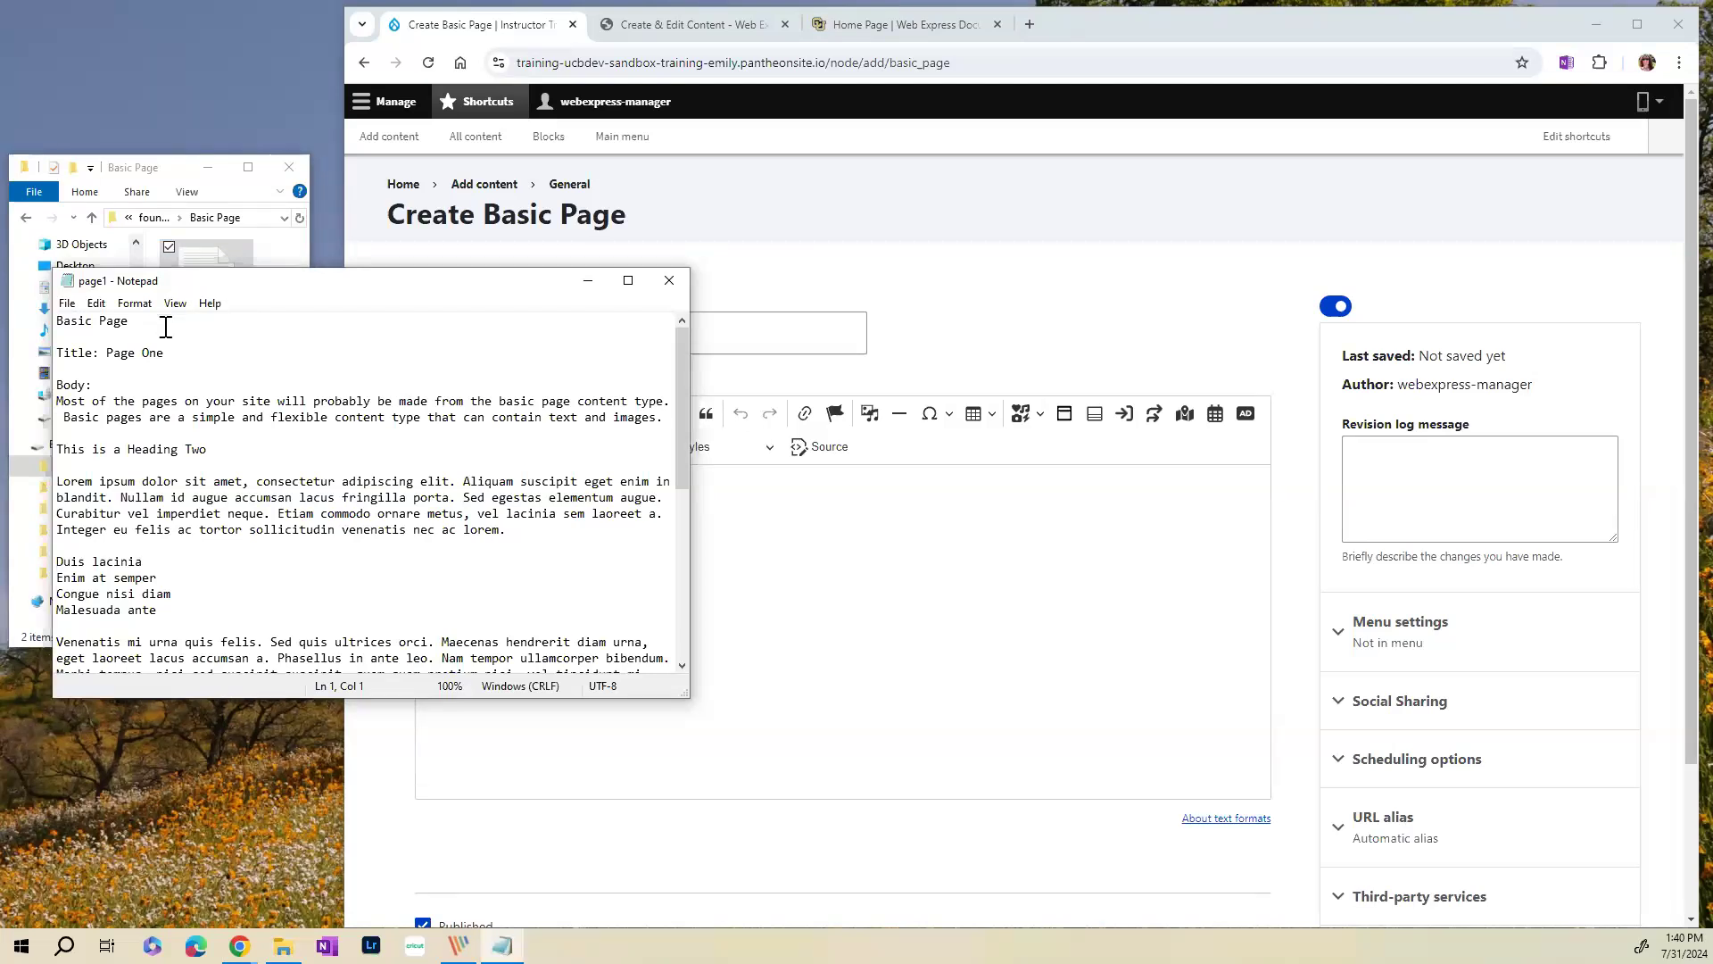
pyautogui.moveTo(178, 355); pyautogui.dragTo(108, 358)
pyautogui.hotkey('ctrl', 'c')
pyautogui.click(787, 332)
pyautogui.hotkey('ctrl', 'v')
# - Copy all the body text from page1, starting at "Most of the pages on your site", into the new page's Body
pyautogui.click(265, 442)
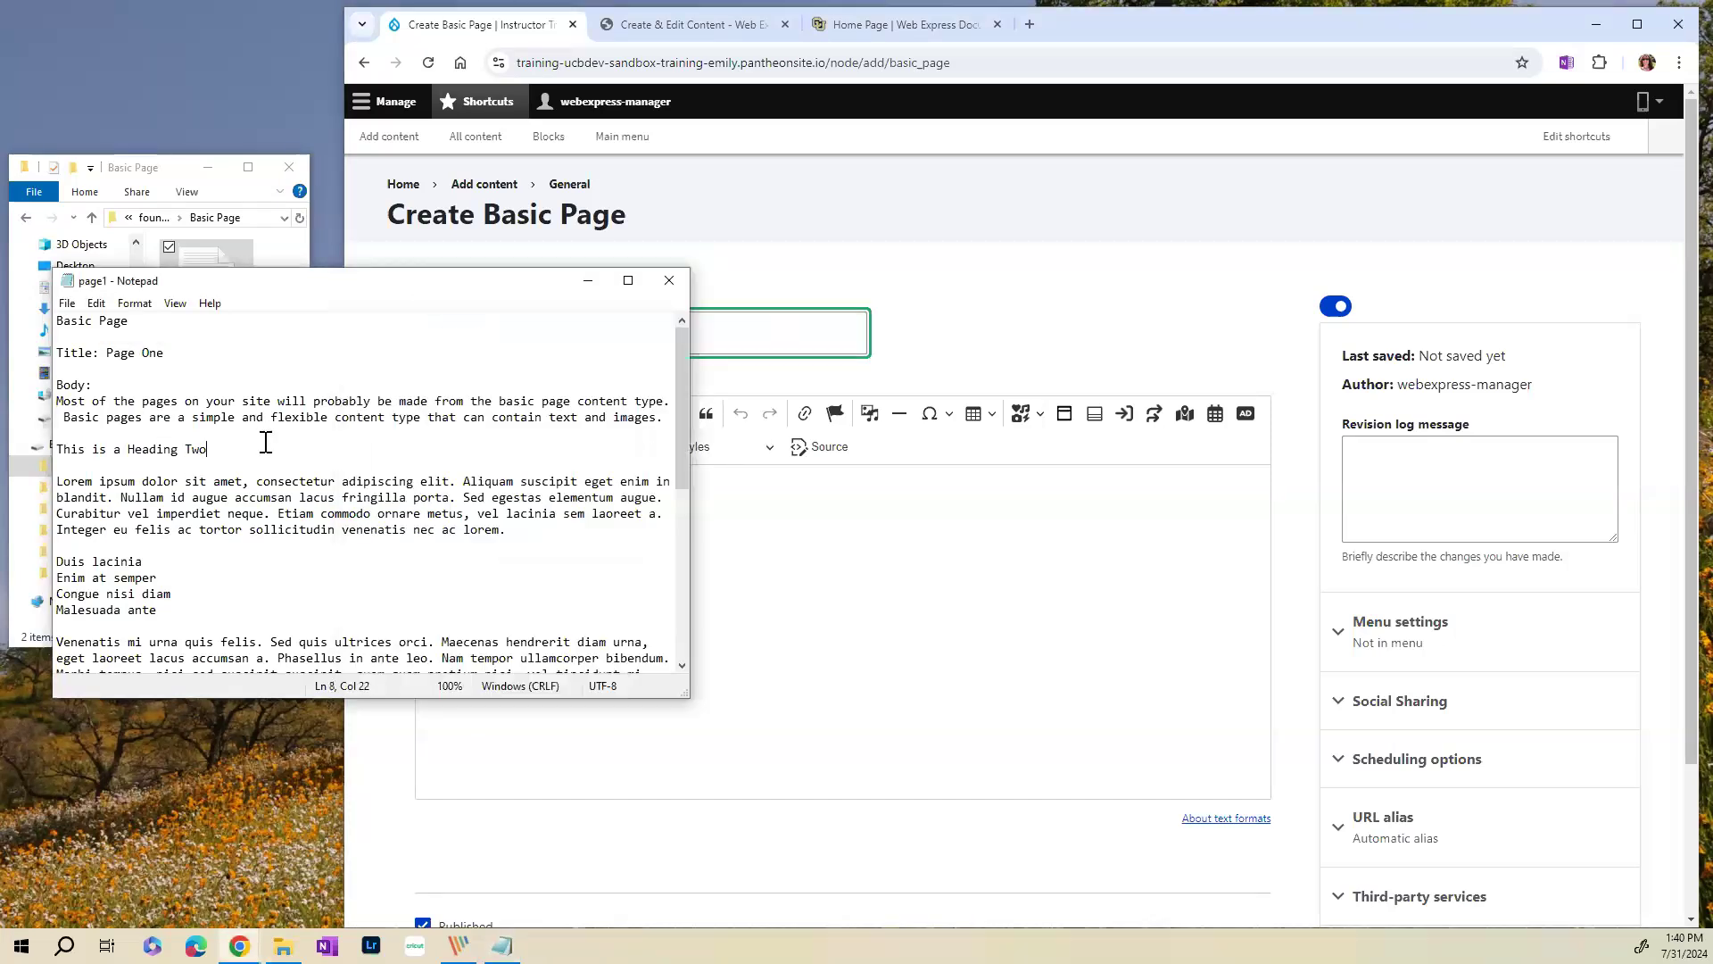
pyautogui.moveTo(57, 400); pyautogui.dragTo(278, 657)
pyautogui.scroll(-4, 331, 544)
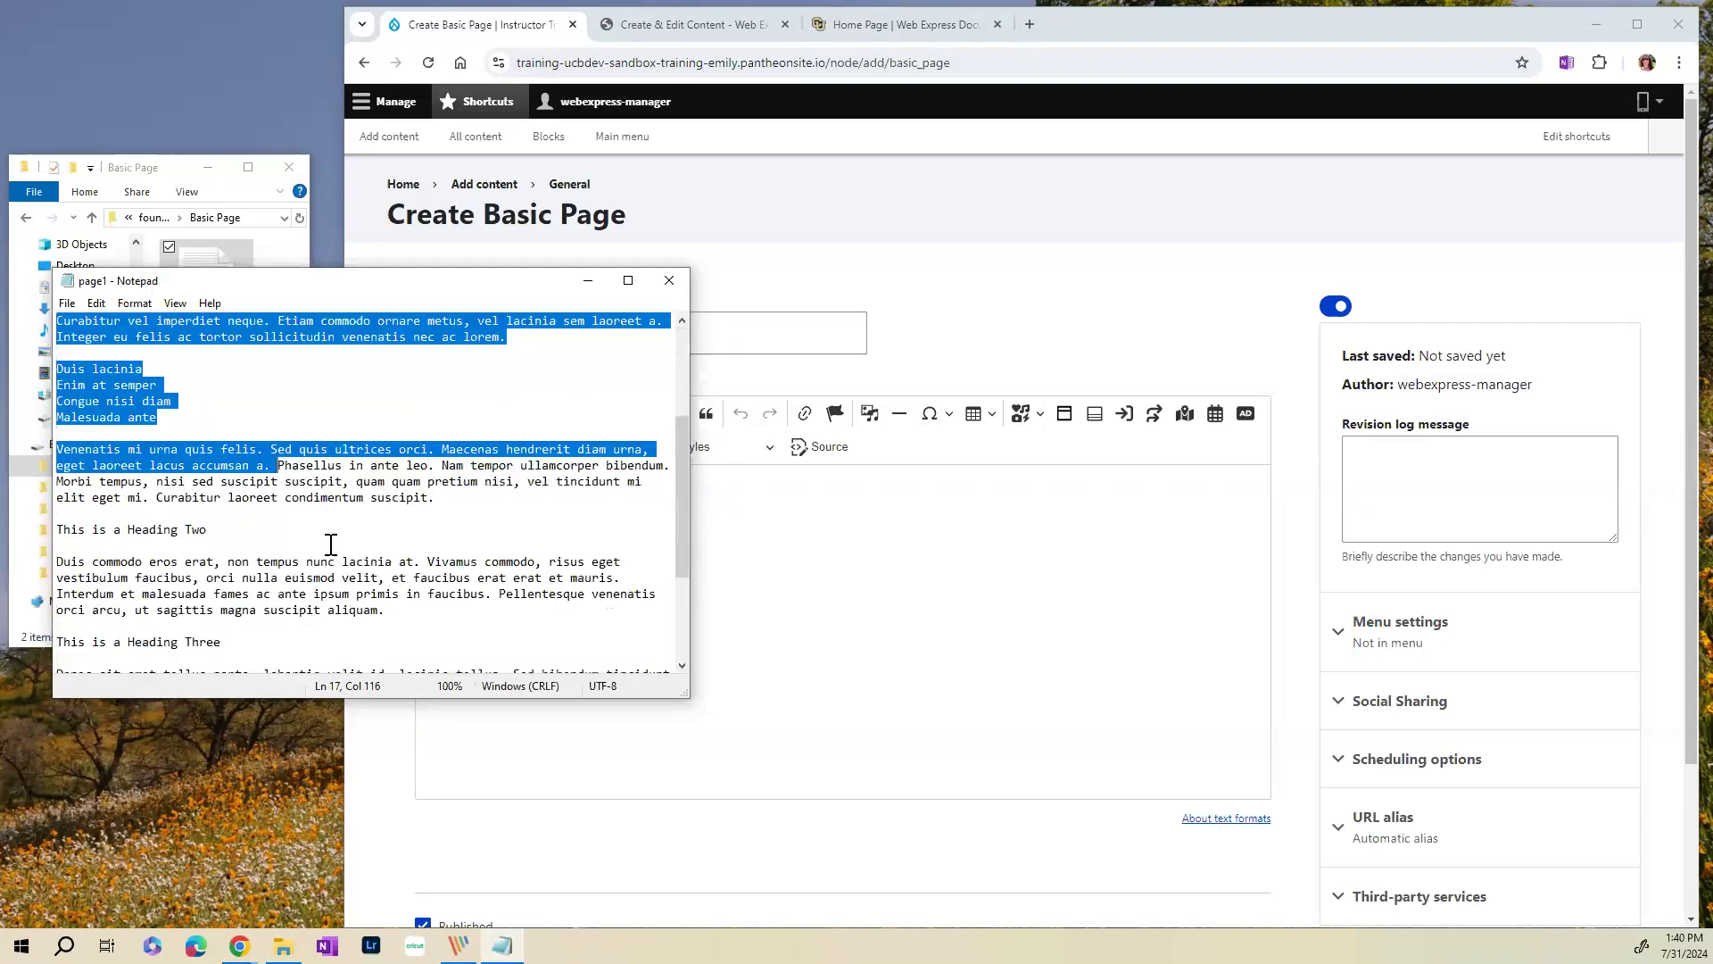
pyautogui.scroll(-4, 330, 545)
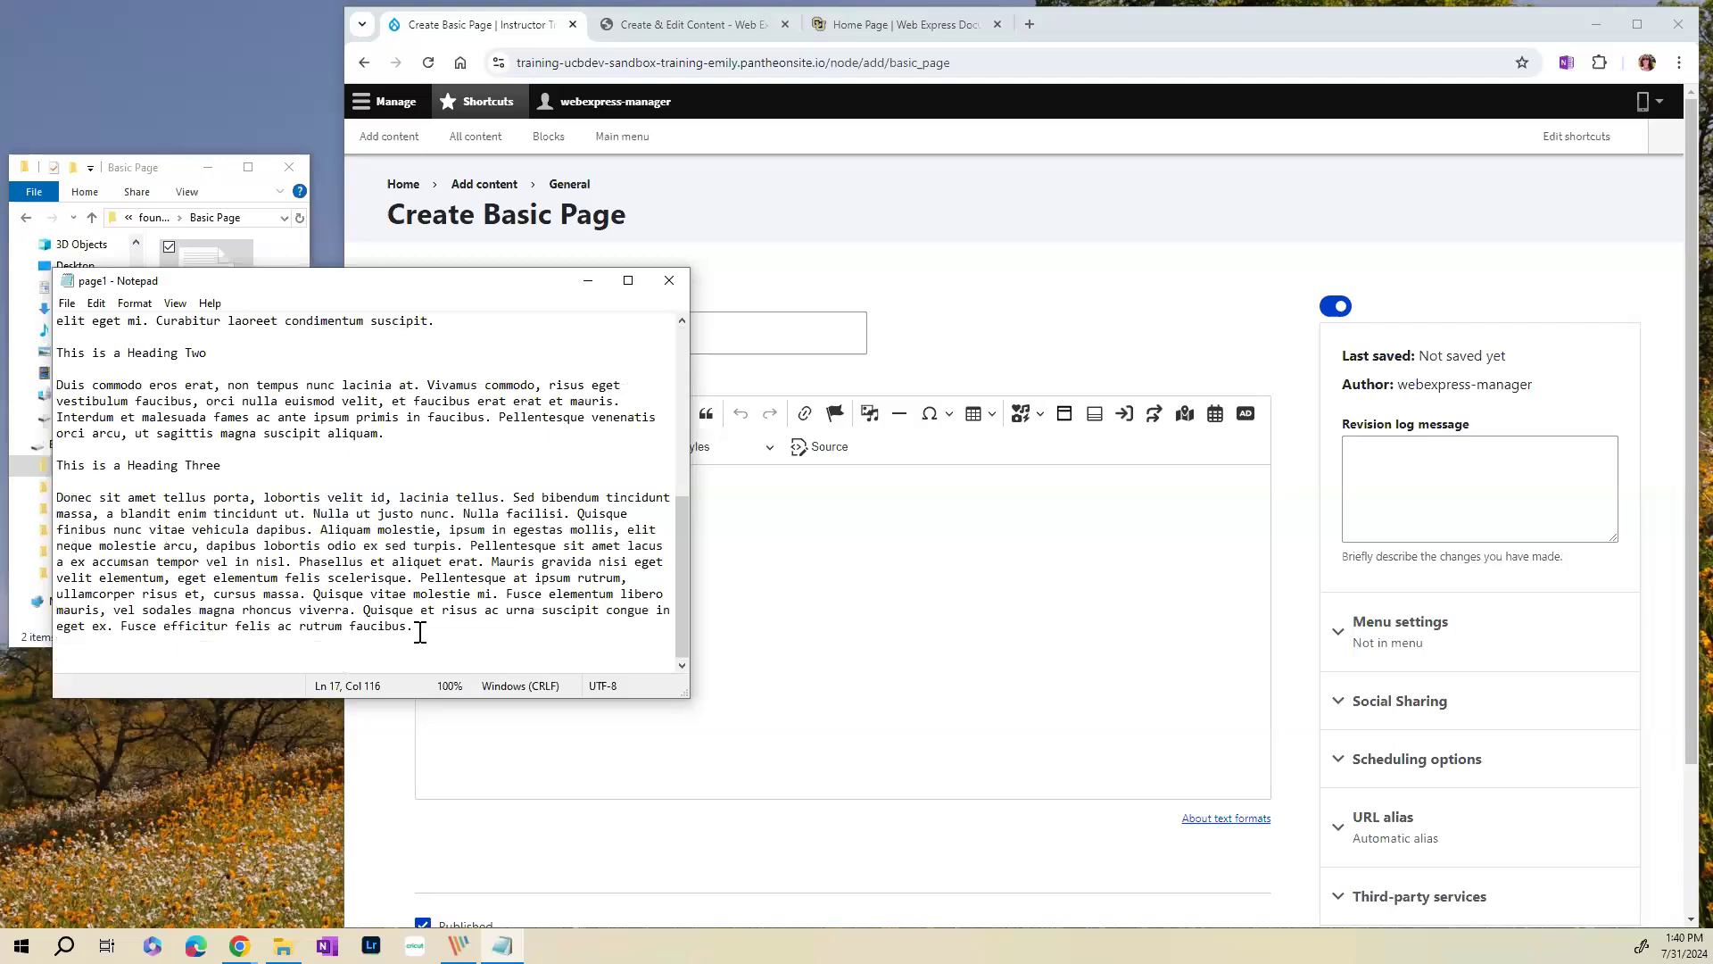
pyautogui.keyDown('shift'); pyautogui.click(419, 631); pyautogui.keyUp('shift')
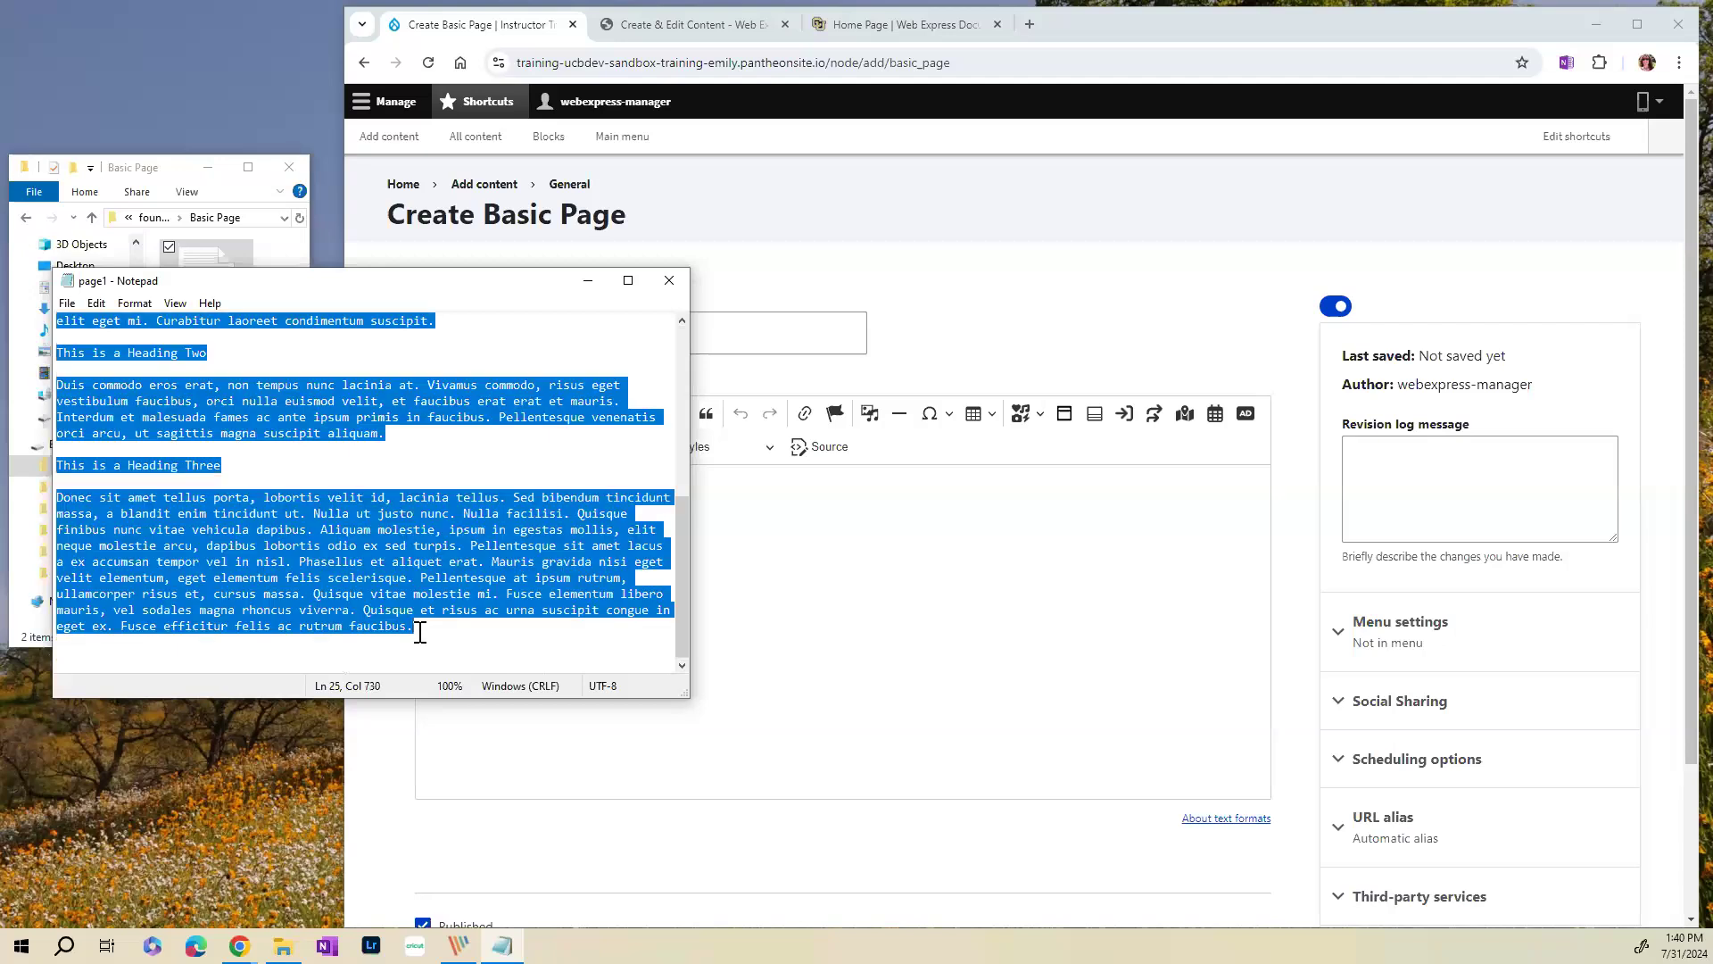
pyautogui.click(1044, 616)
pyautogui.write('Most of the pages on your site will probably be made from the basic page content type.  Basic pages are a simple and flexible content type that can contain text and images. This is a Heading Two Lorem ipsum dolor sit amet, consectetur adipiscing elit. Aliquam suscipit eget enim in blandit. Nullam id augue accumsan lacus fringilla porta. Sed egestas elementum augue. Curabitur vel imperdiet neque. Etiam commodo ornare metus, vel lacinia sem laoreet a. Integer eu felis ac tortor sollicitudin venenatis nec ac lorem. Duis lacinia Enim at semper Congue nisi diam Malesuada ante Venenatis mi urna quis felis. Sed quis ultrices orci. Maecenas hendrerit diam urna, eget laoreet lacus accumsan a. Phasellus in ante leo. Nam tempor ullamcorper bibendum. Morbi tempus, nisi sed suscipit suscipit, quam quam pretium nisi, vel tincidunt mi elit eget mi. Curabitur laoreet condimentum suscipit. This is a Heading Two Duis commodo eros erat, non tempus nunc lacinia at. Vivamus commodo, risus eget vestibulum faucibus, orci nulla euismod velit, et faucibus erat erat et mauris. Interdum et malesuada fames ac ante ipsum primis in faucibus. Pellentesque venenatis orci arcu, ut sagittis magna suscipit aliquam. This is a Heading Three Donec sit amet tellus porta, lobortis velit id, lacinia tellus. Sed bibendum tincidunt massa, a blandit enim tincidunt ut. Nulla ut justo nunc. Nulla facilisi. Quisque finibus nunc vitae vehicula dapibus. Aliquam molestie, ipsum in egestas mollis, elit neque molestie arcu, dapibus lobortis odio ex sed turpis. Pellentesque sit amet lacus a ex accumsan tempor vel in nisl. Phasellus et aliquet erat. Mauris gravida nisi eget velit elementum, eget elementum felis scelerisque. Pellentesque at ipsum rutrum, ullamcorper risus et, cursus massa. Quisque vitae molestie mi. Fusce elementum libero mauris, vel sodales magna rhoncus viverra. Quisque et risus ac urna suscipit congue in eget ex. Fusce efficitur felis ac rutrum faucibus.')
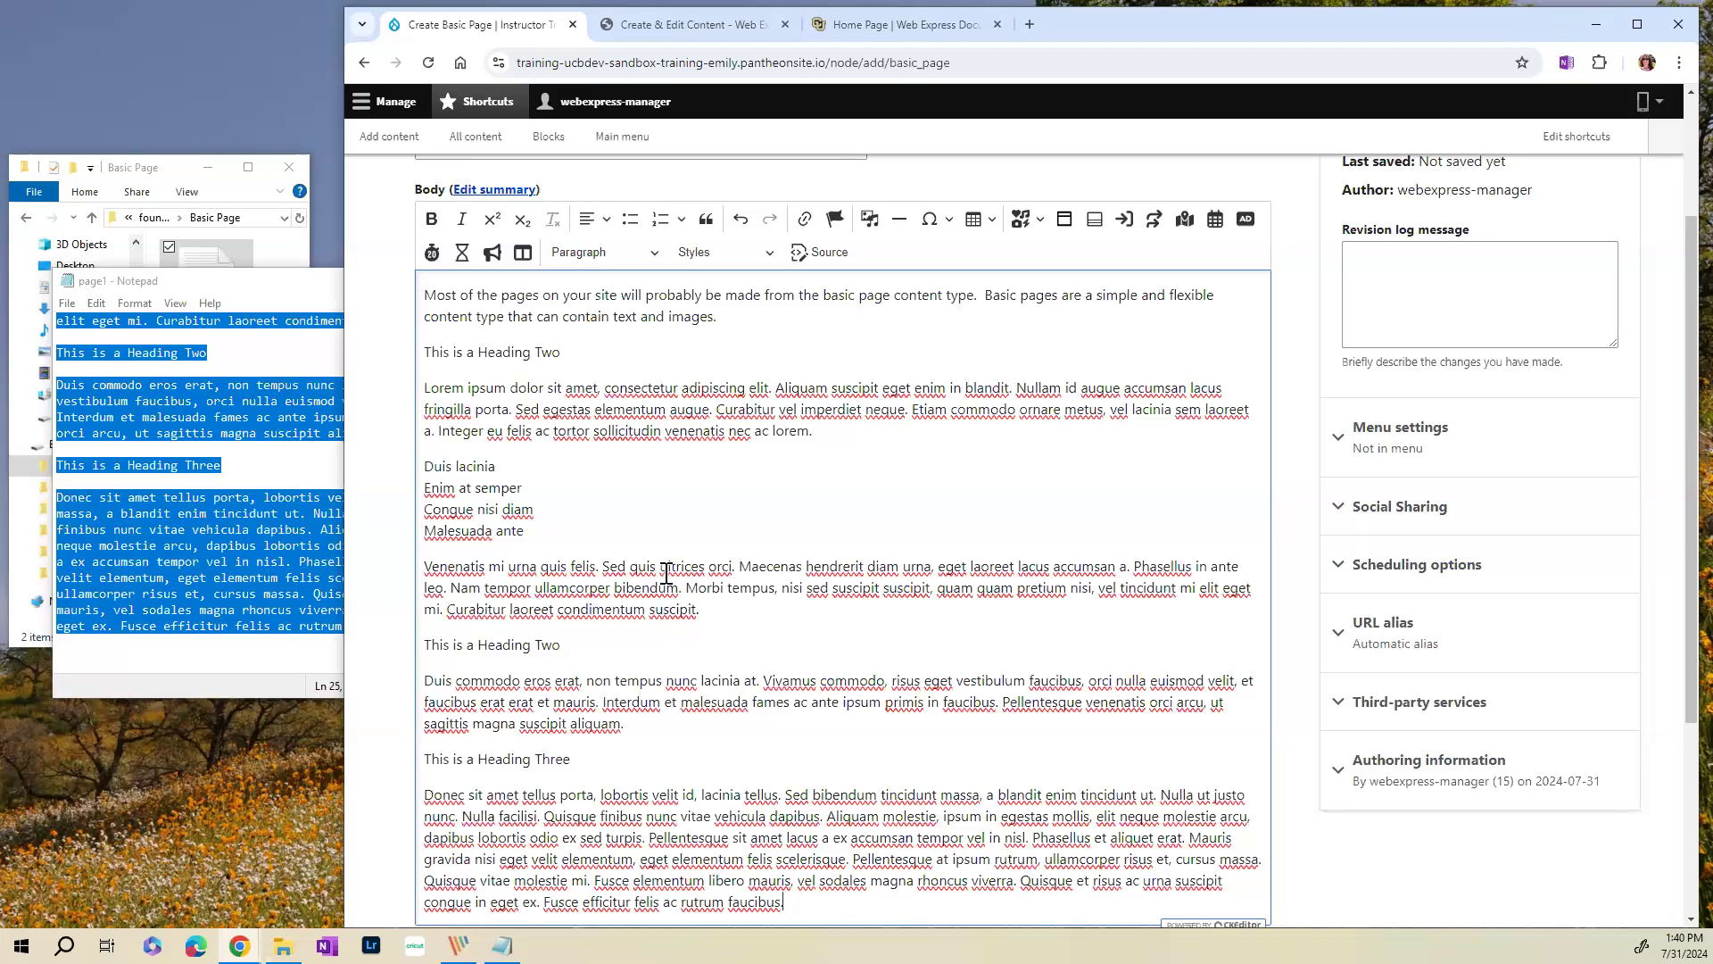
pyautogui.scroll(2, 740, 531)
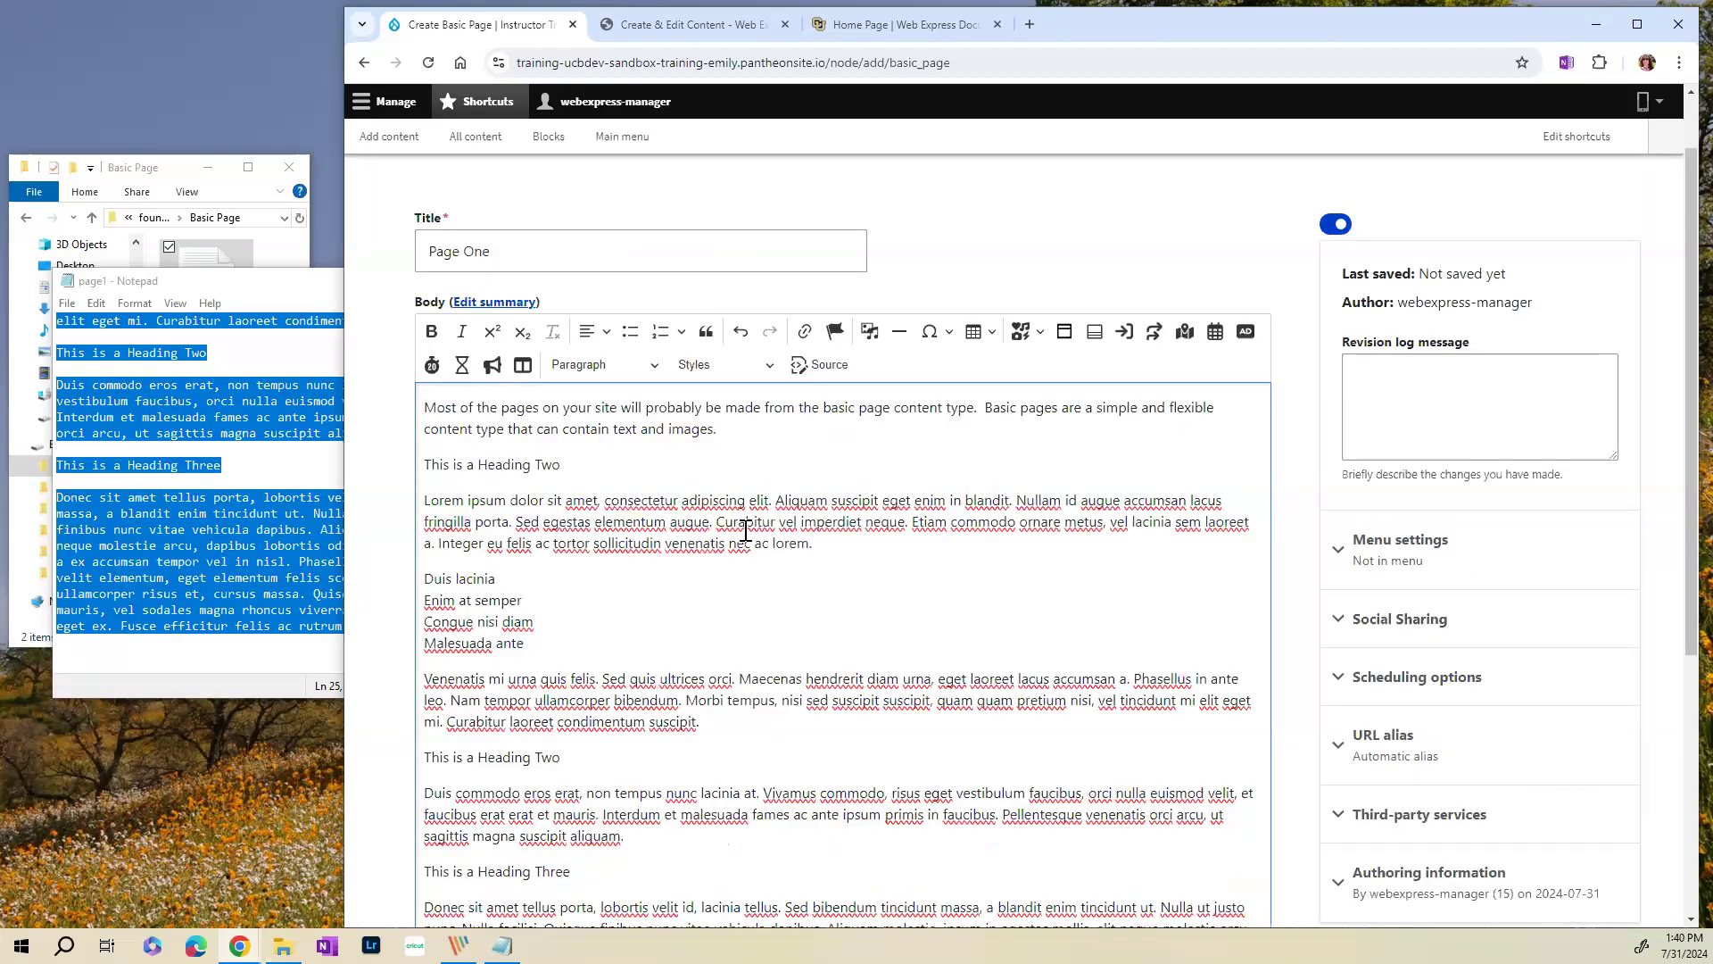
pyautogui.scroll(-2, 748, 534)
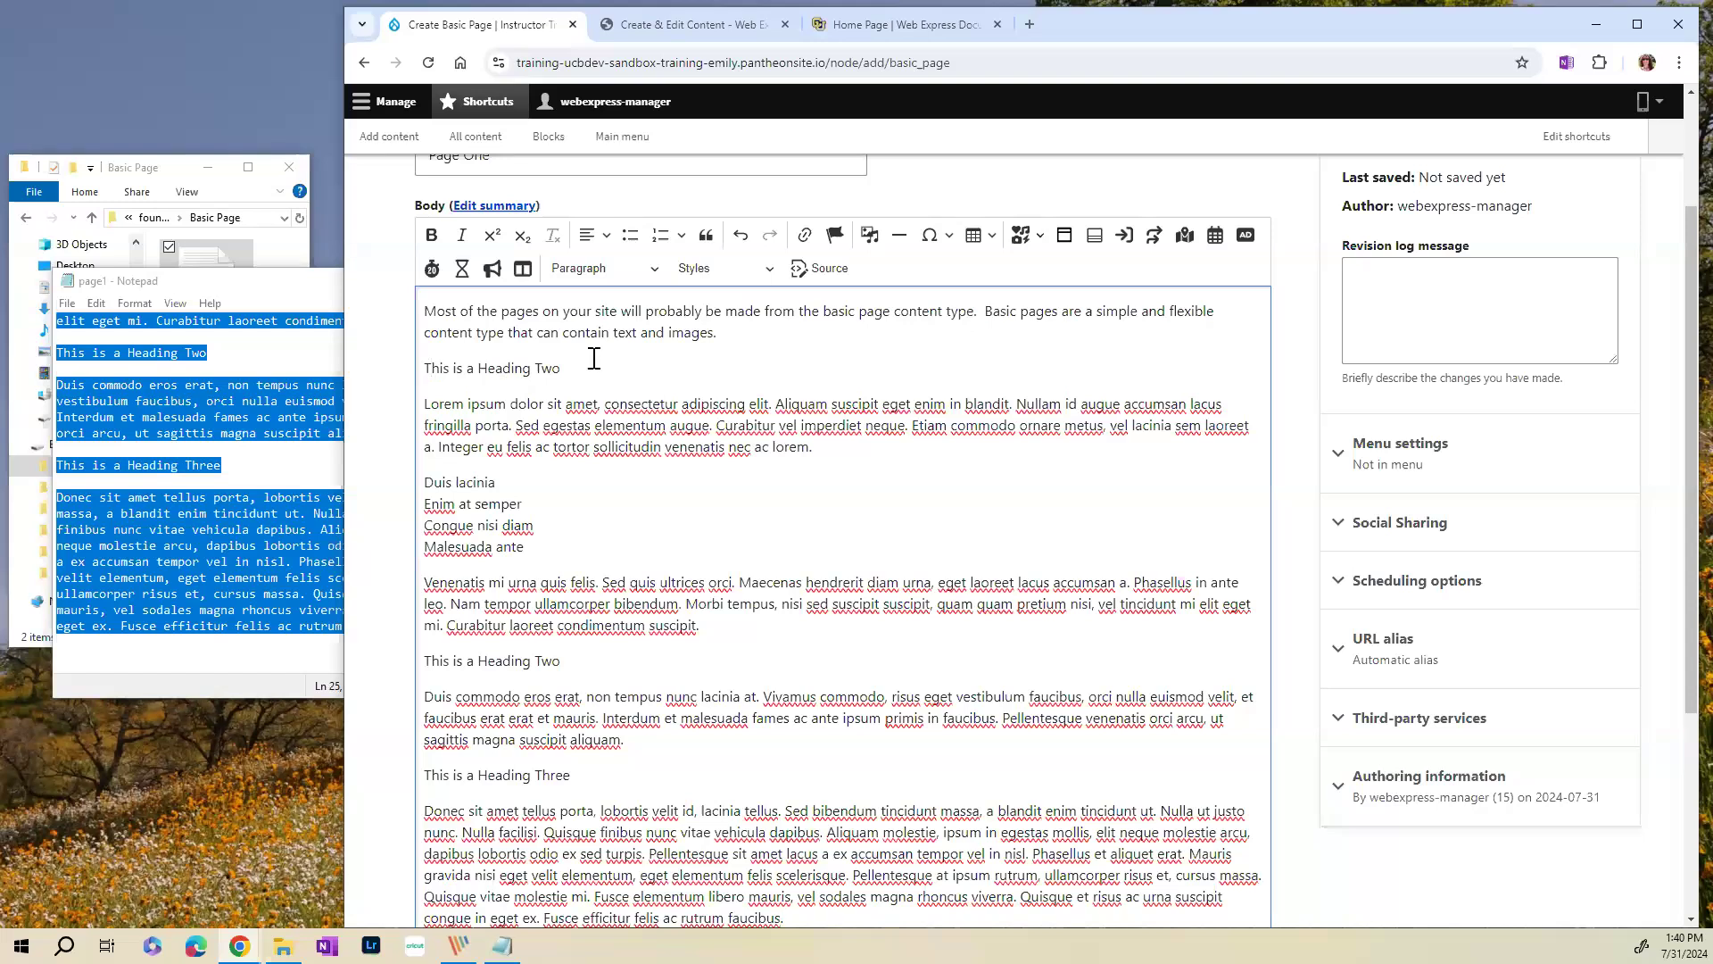
# - Format the first "This is a Heading Two" line in the Body as Heading 2
pyautogui.click(427, 363)
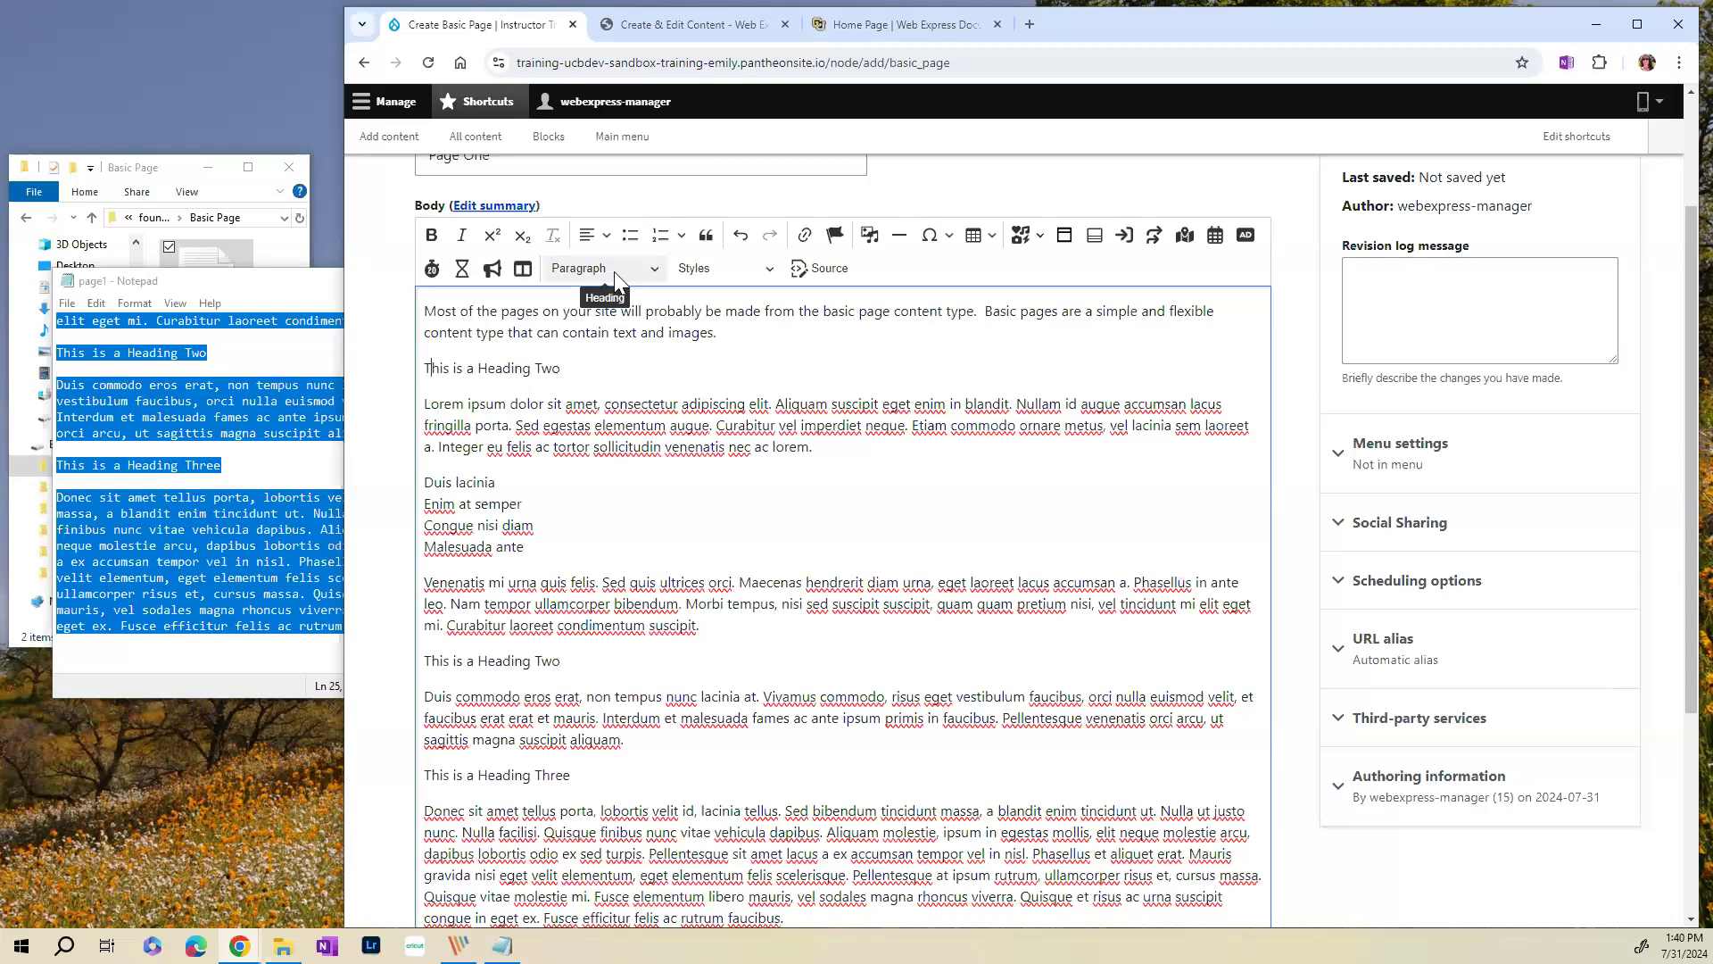
pyautogui.click(660, 267)
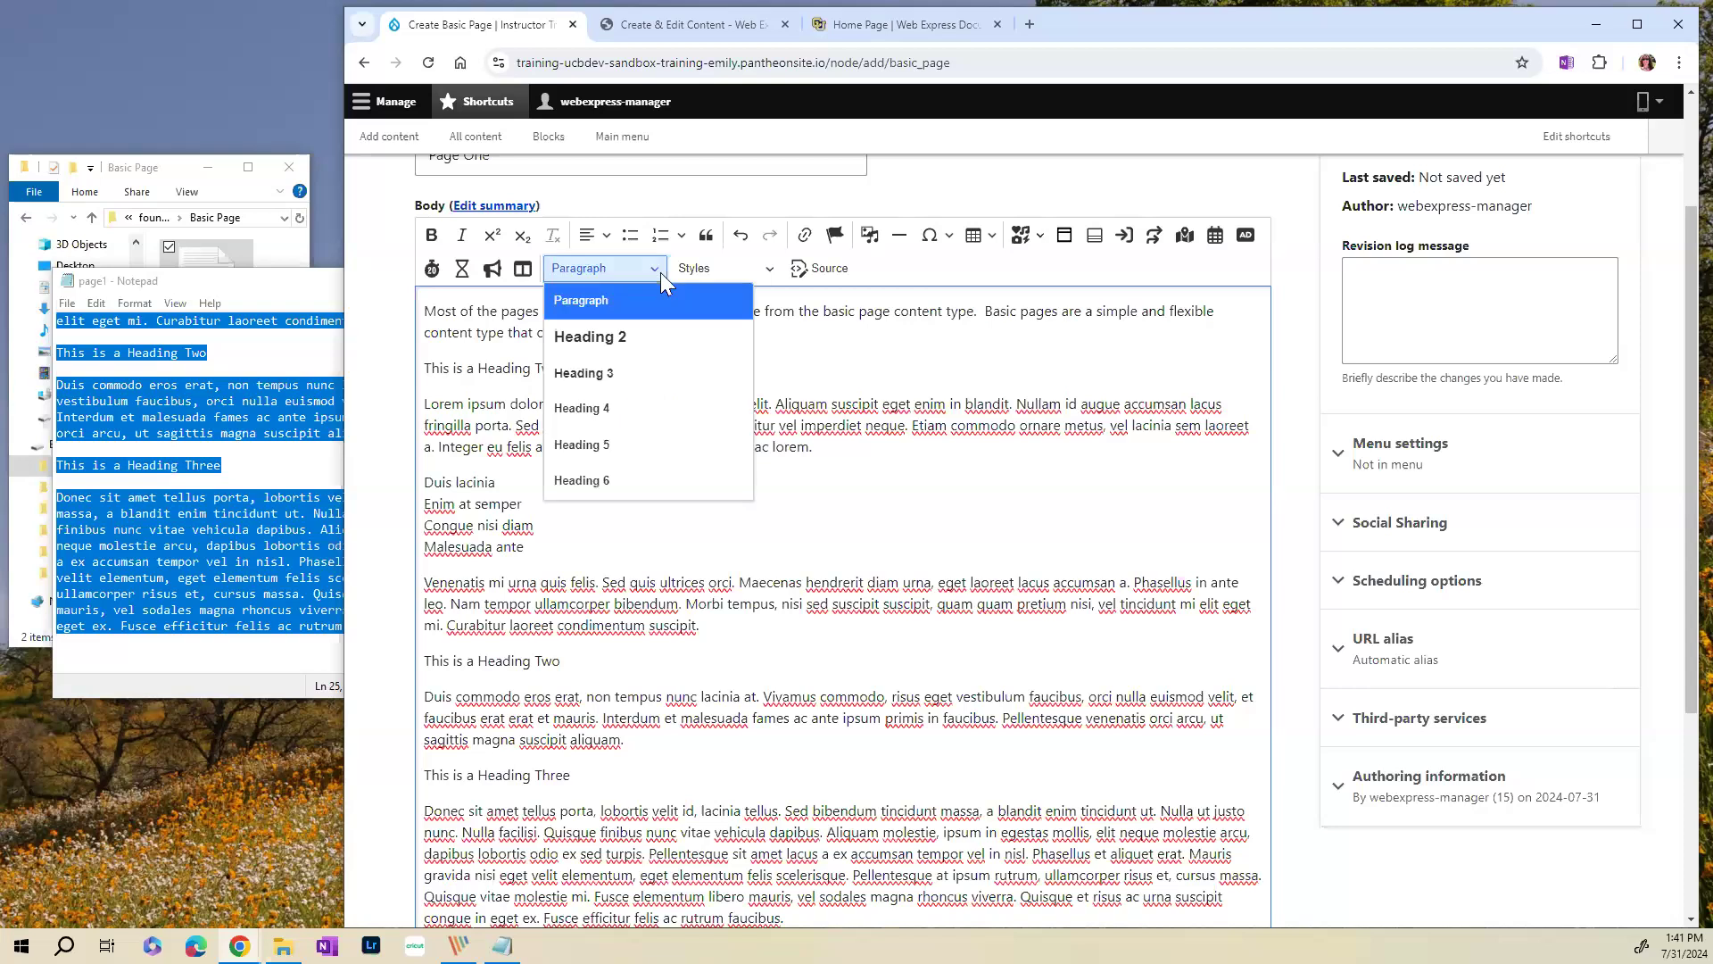
pyautogui.click(630, 339)
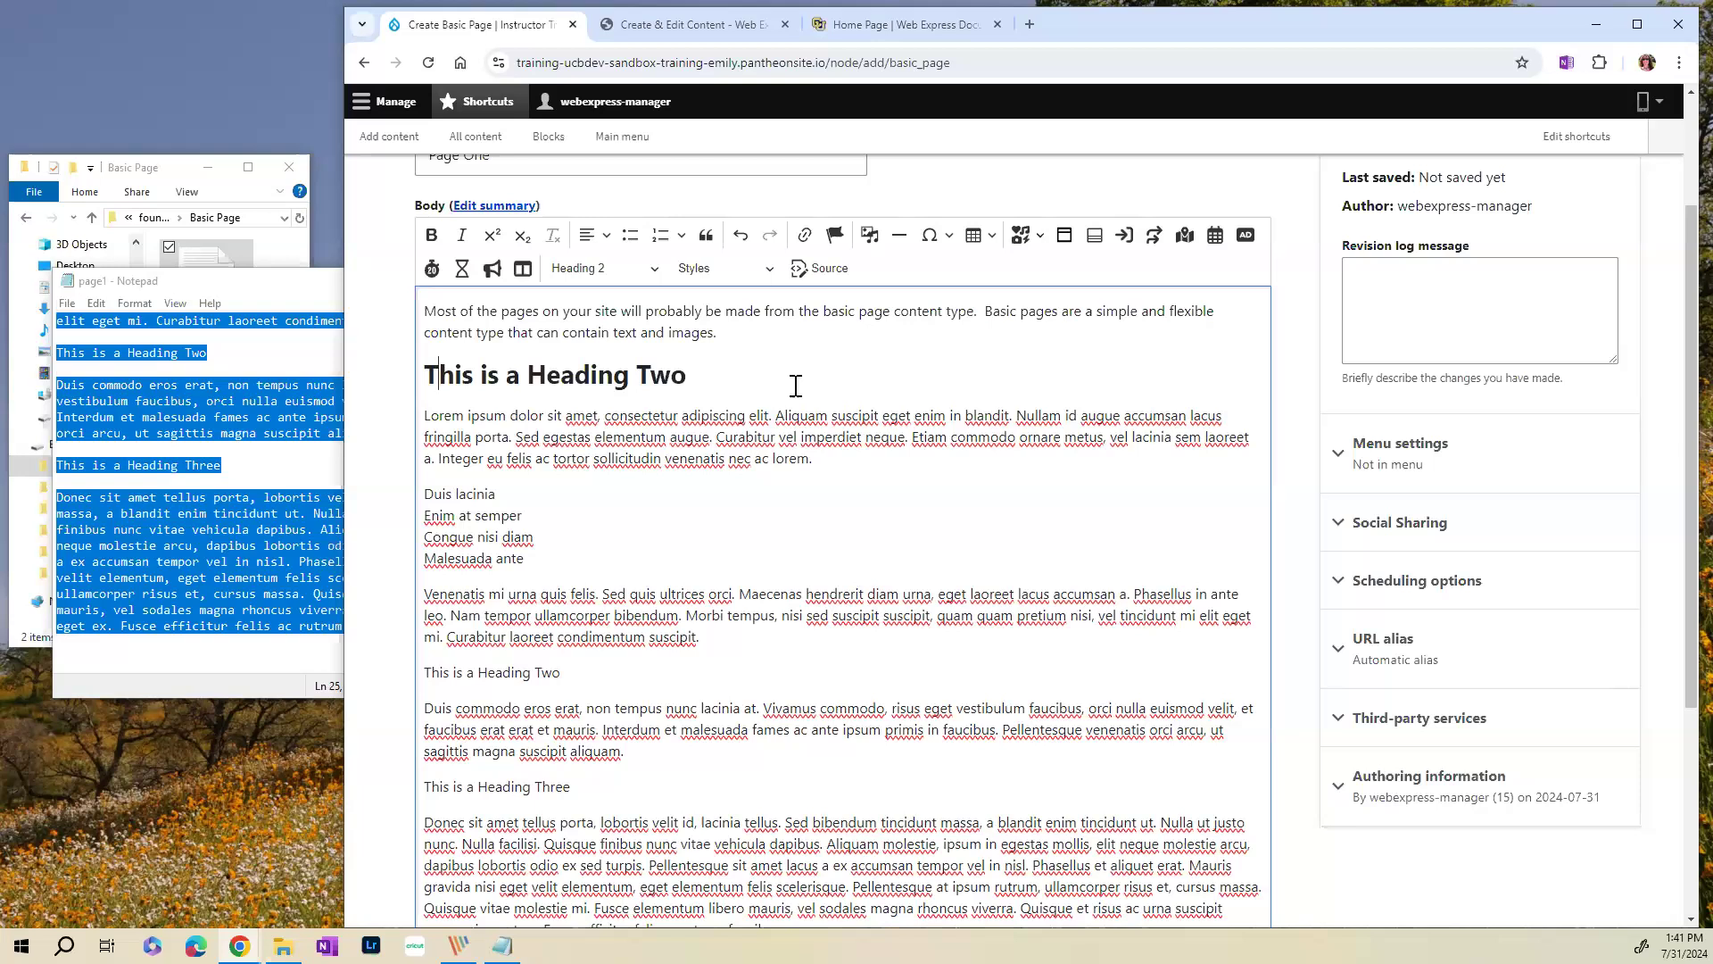
pyautogui.scroll(1, 795, 385)
pyautogui.scroll(1, 795, 391)
pyautogui.click(501, 323)
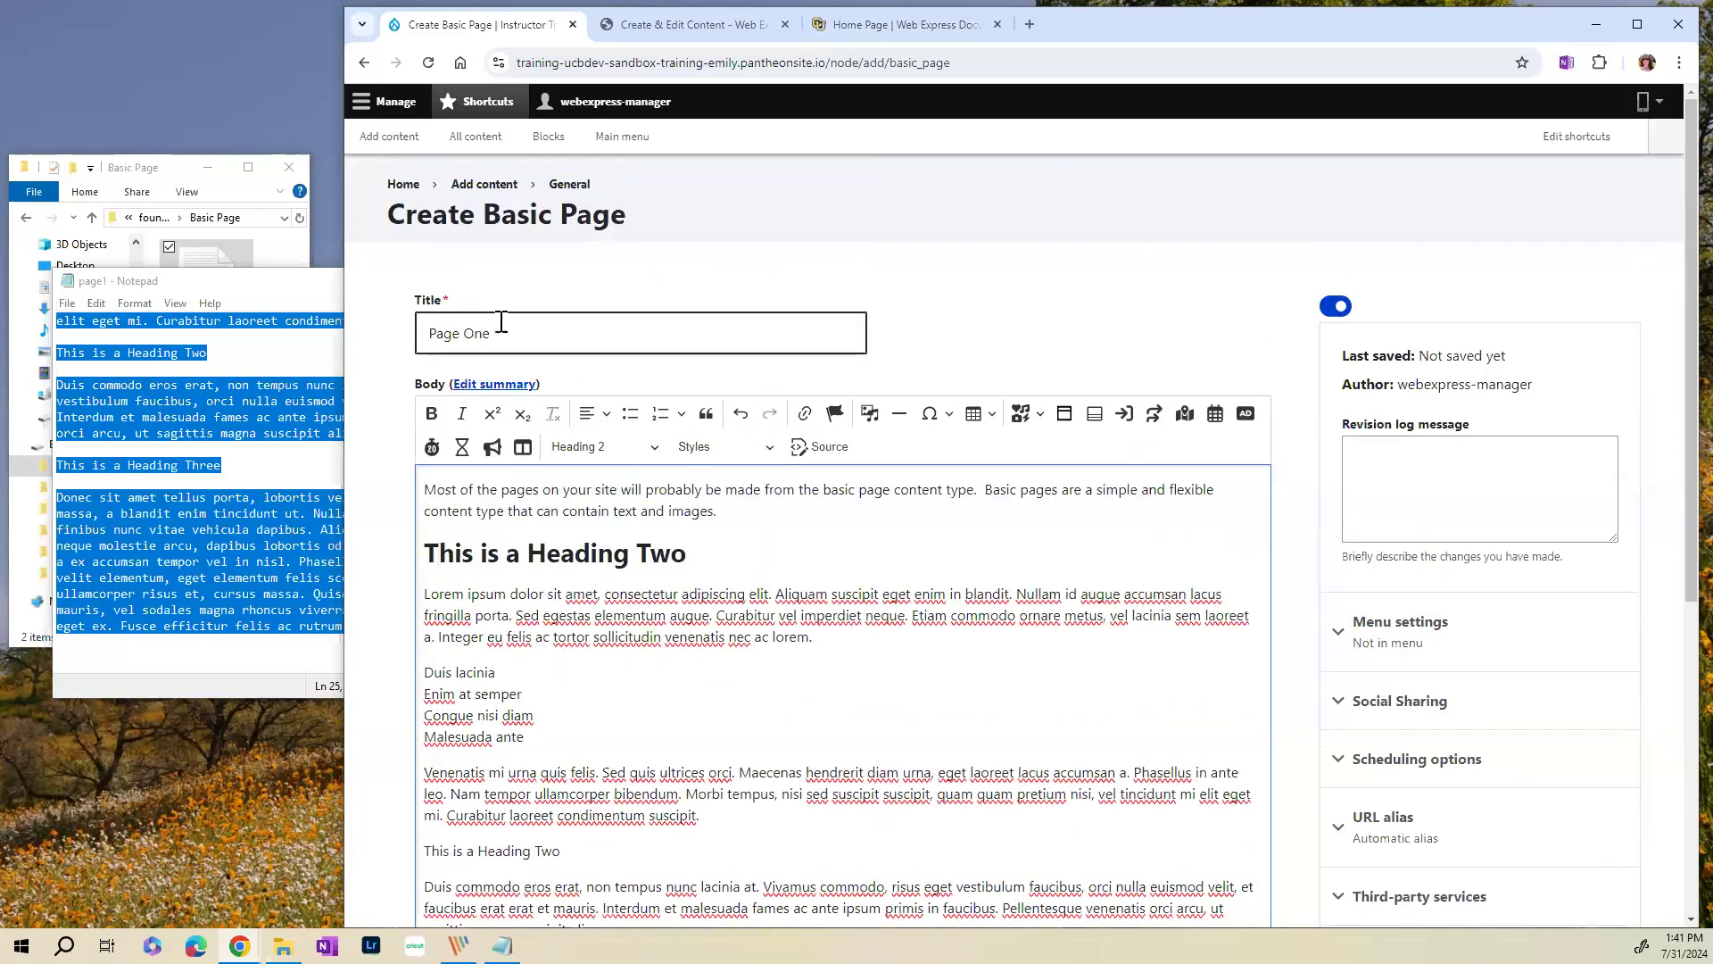
# - Format the second "This is a Heading Two" line as Heading 2 and the "This is a Heading Three" line as Heading 3
pyautogui.scroll(-3, 579, 375)
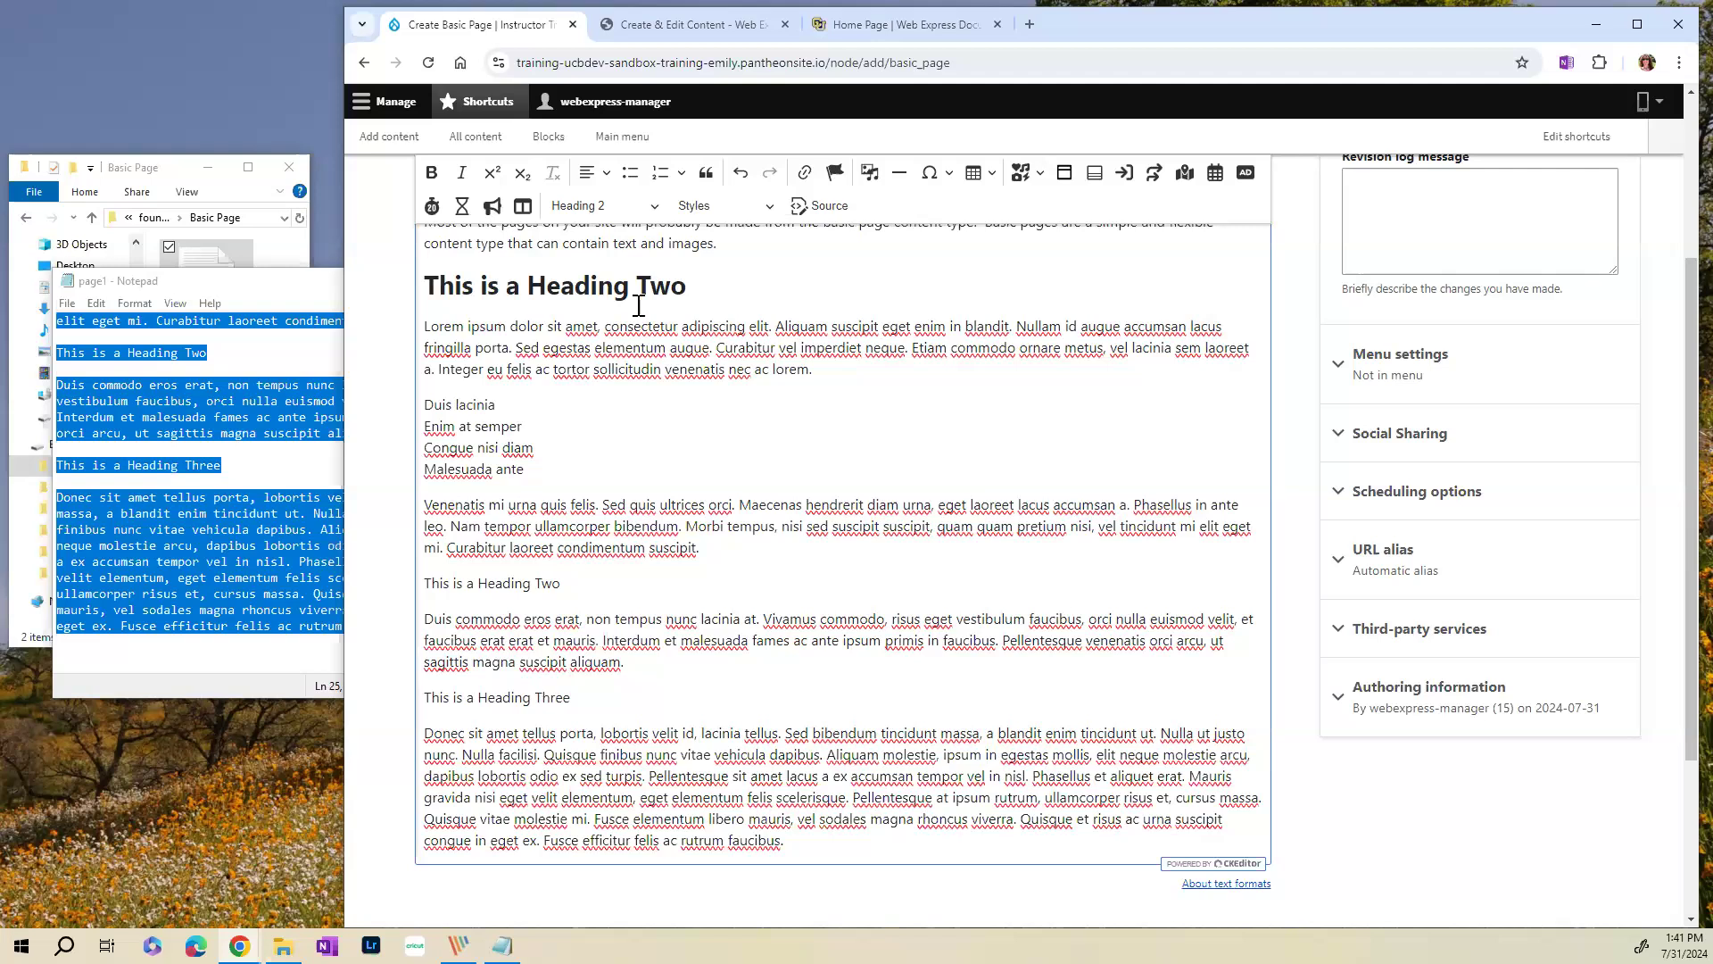
pyautogui.click(479, 584)
pyautogui.click(649, 205)
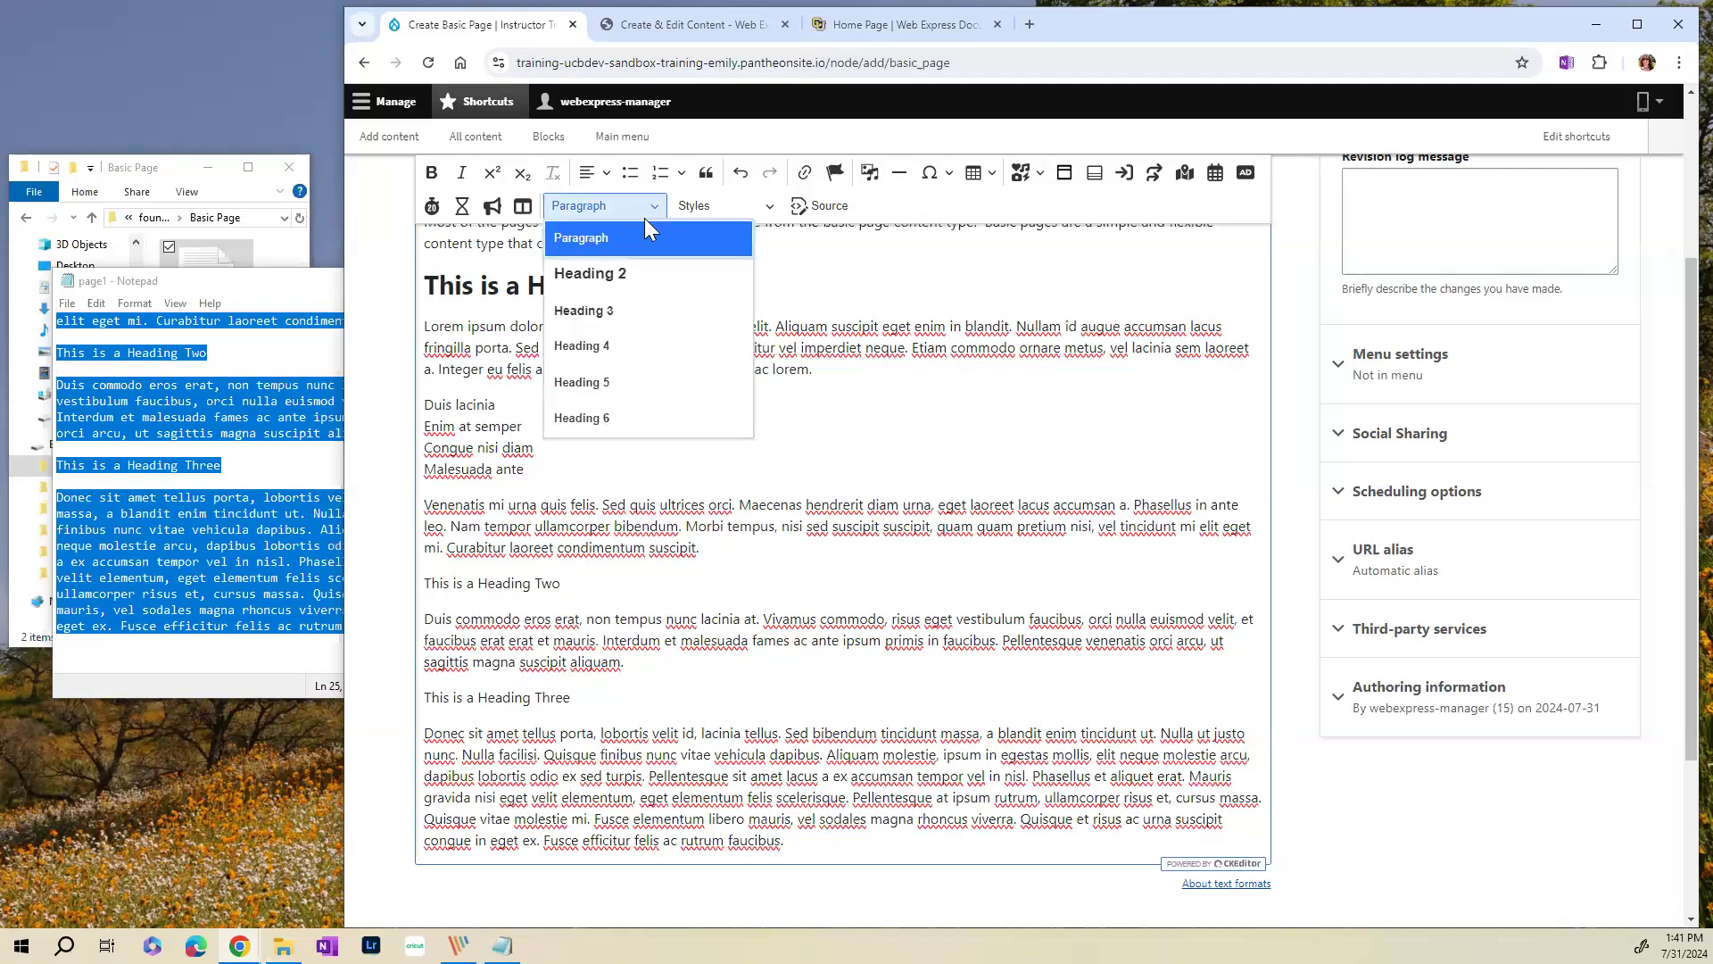
pyautogui.click(619, 275)
pyautogui.click(500, 710)
pyautogui.click(652, 205)
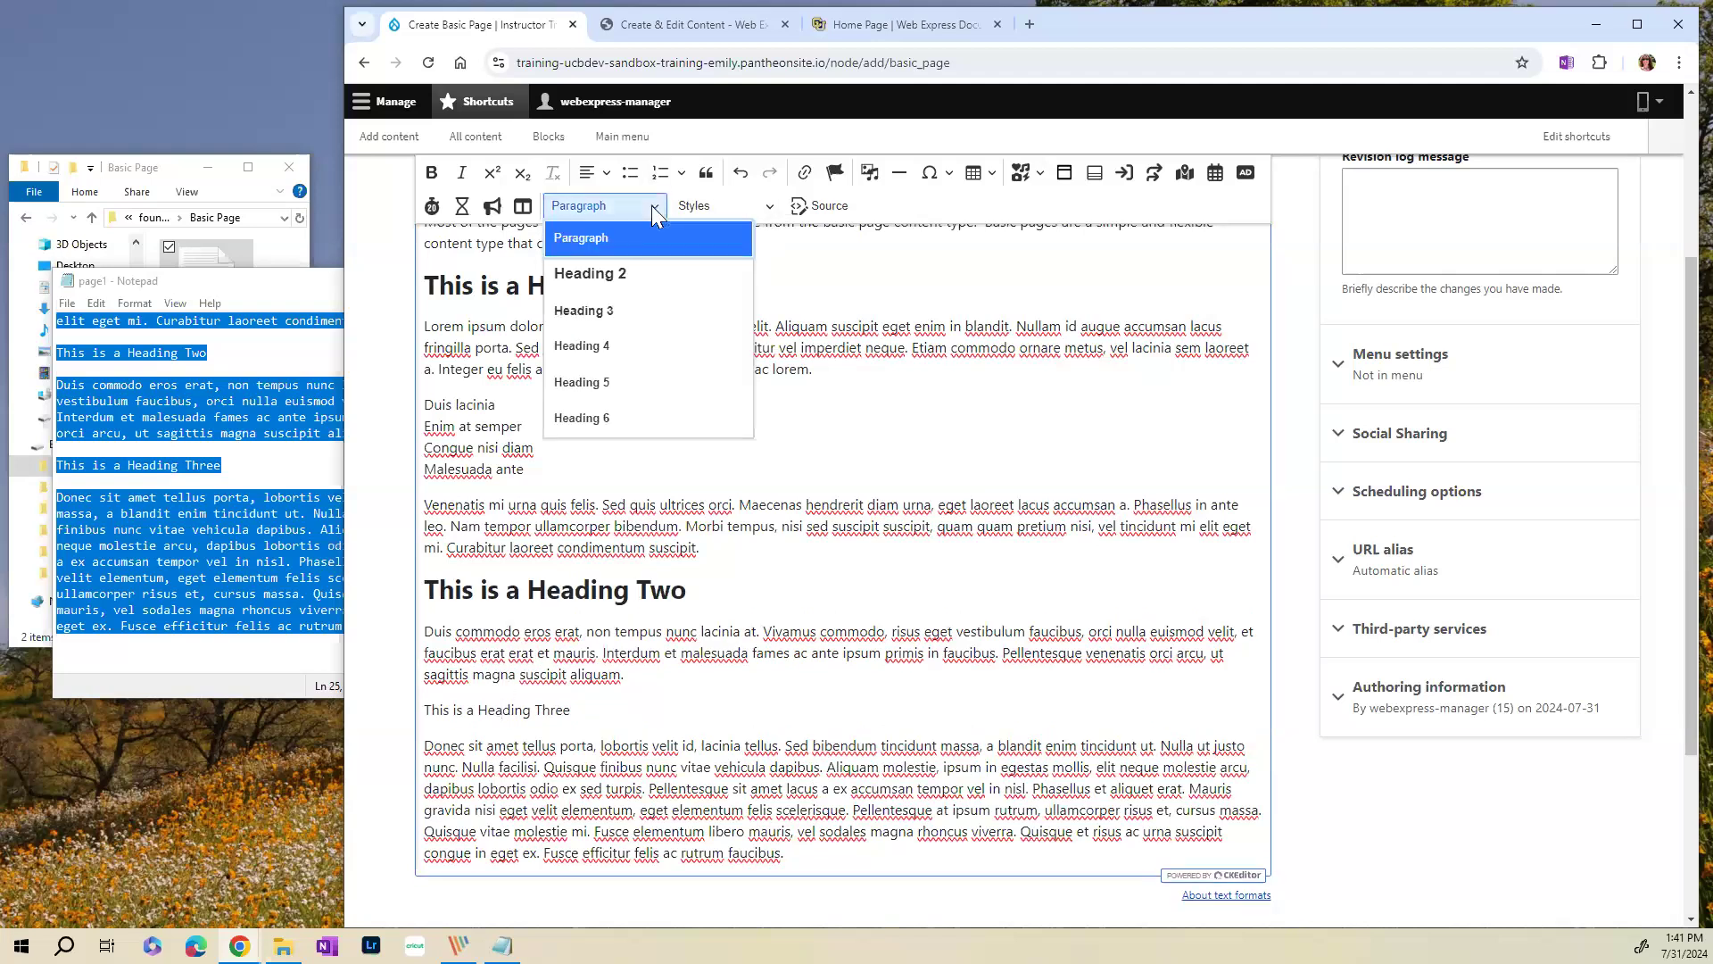
pyautogui.click(605, 312)
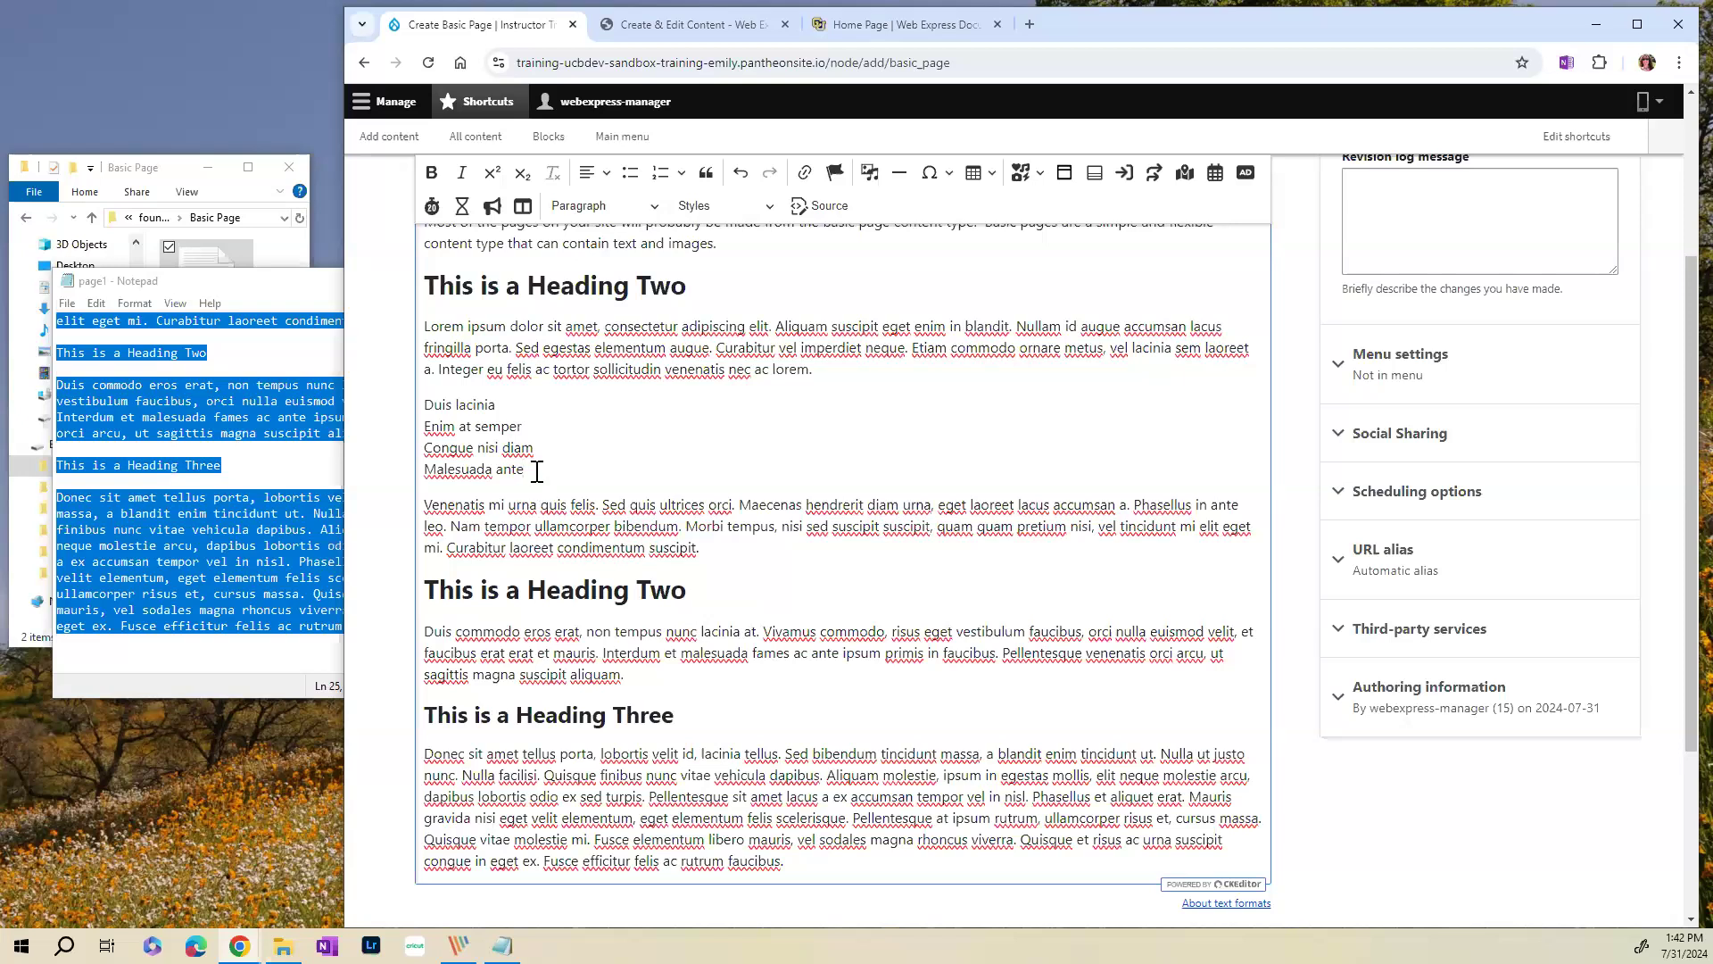
# - Apply bulleted list formatting to the four lines from "Duis lacinia" to "Malesuada ante"
pyautogui.moveTo(535, 471); pyautogui.dragTo(418, 398)
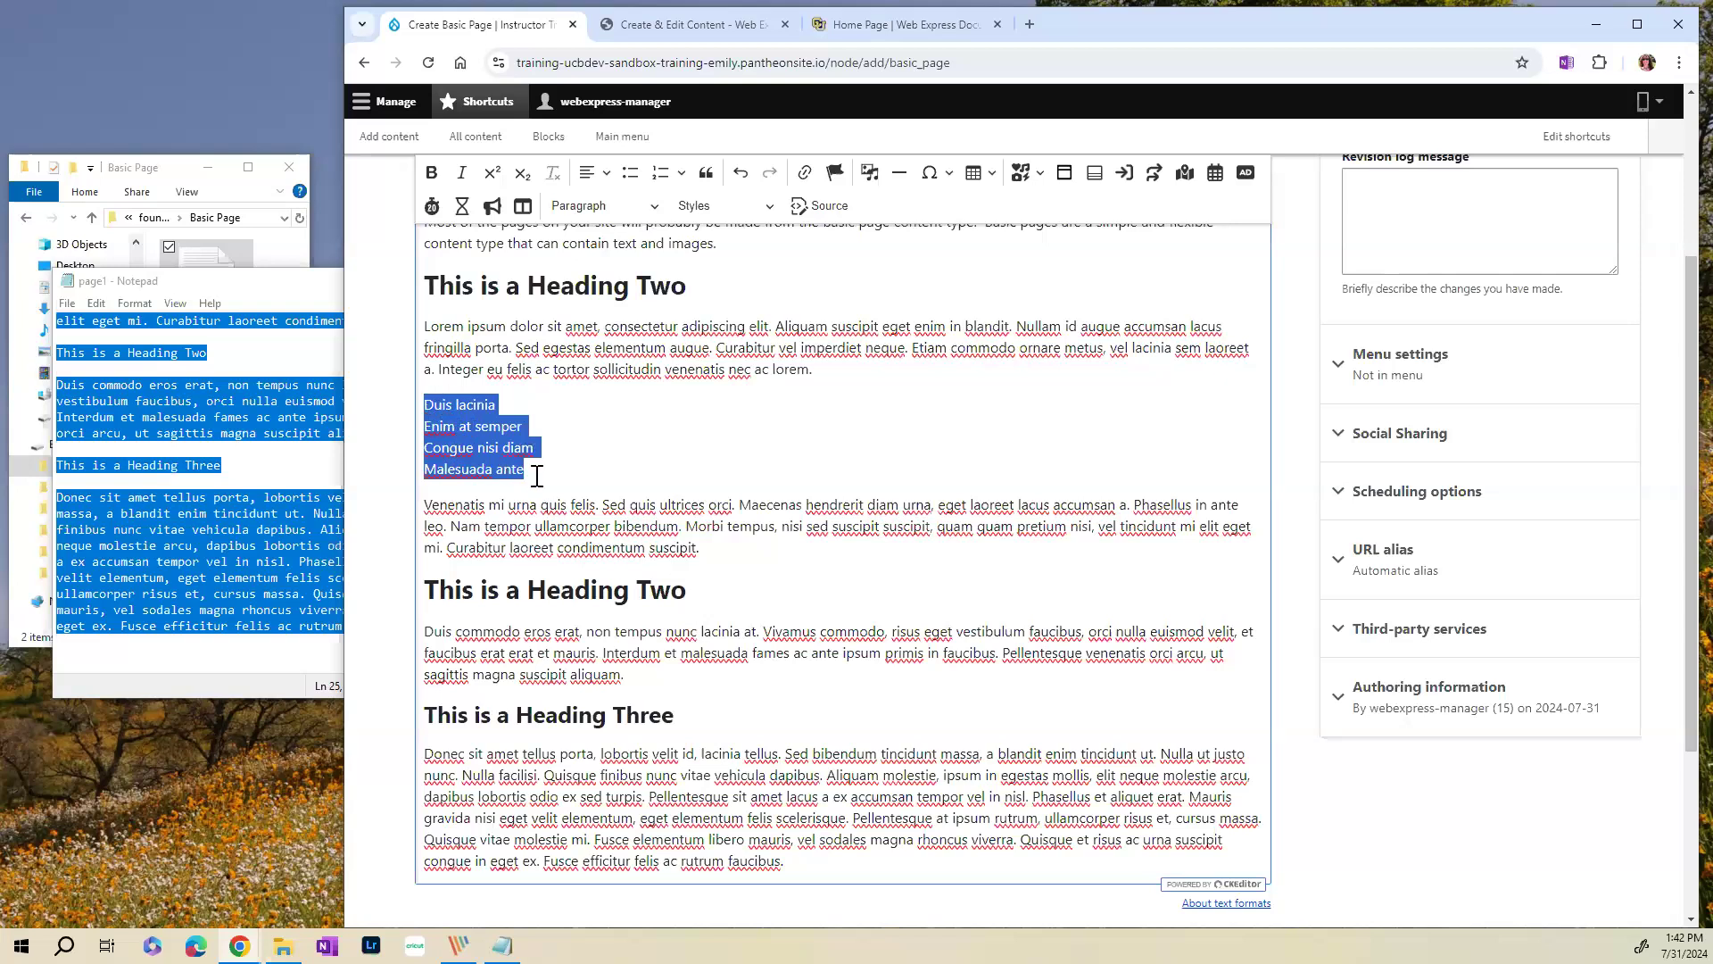
pyautogui.click(628, 178)
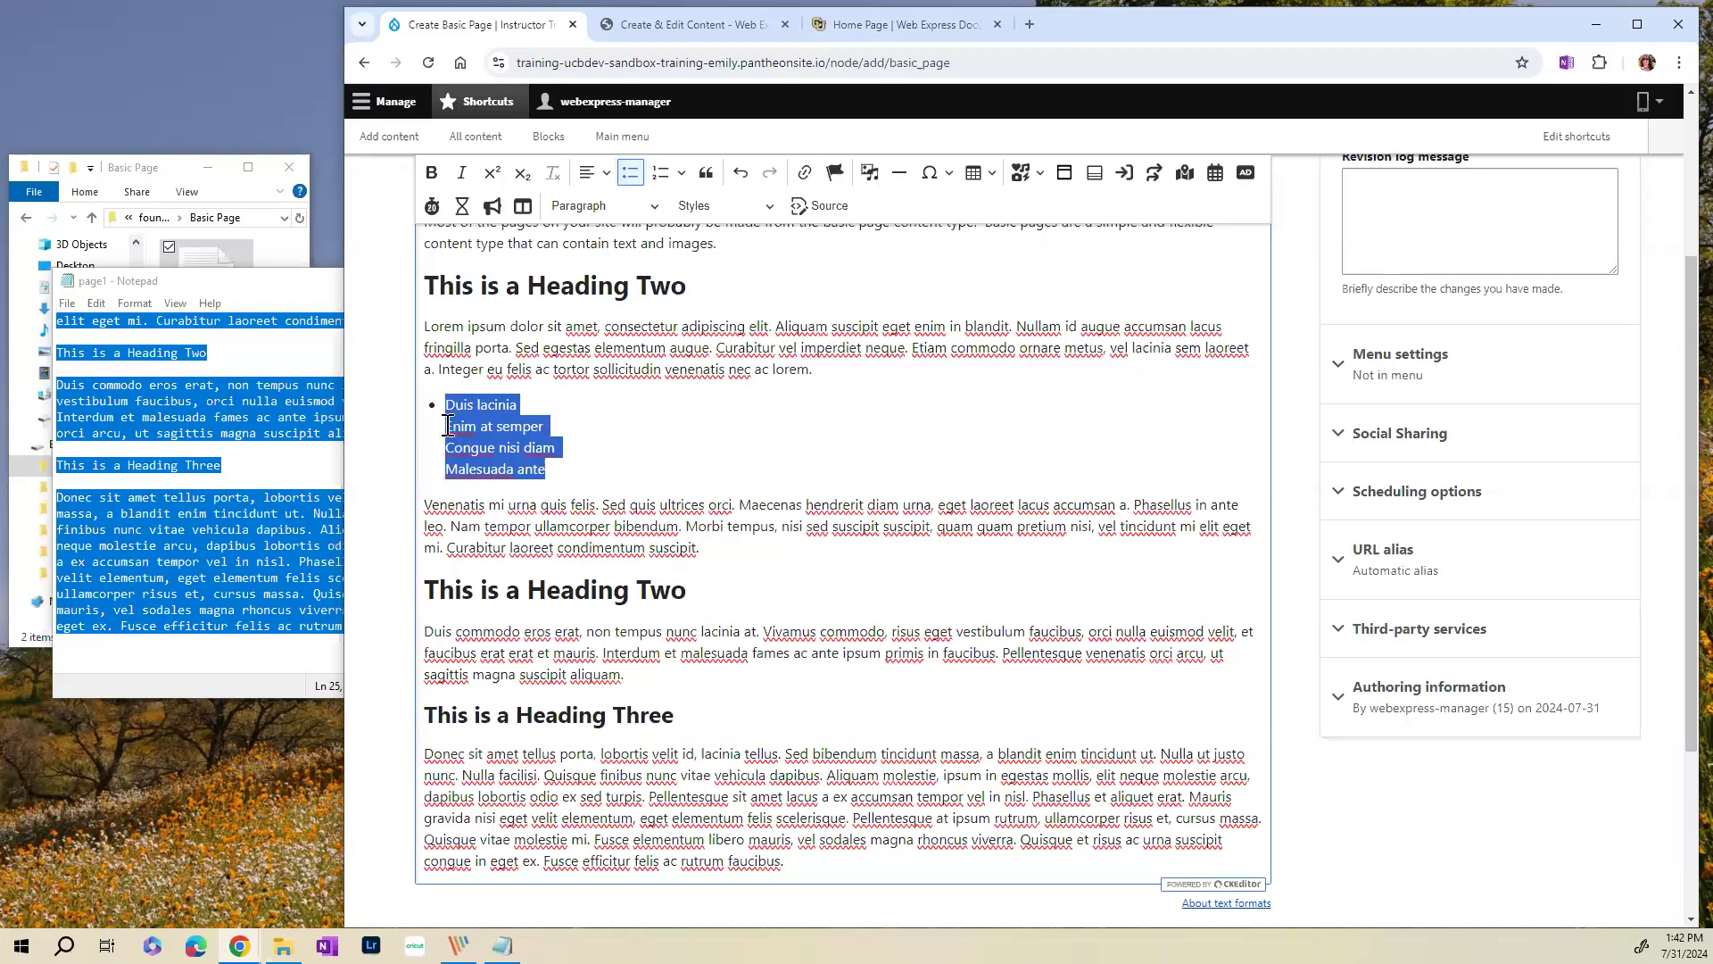
pyautogui.click(601, 419)
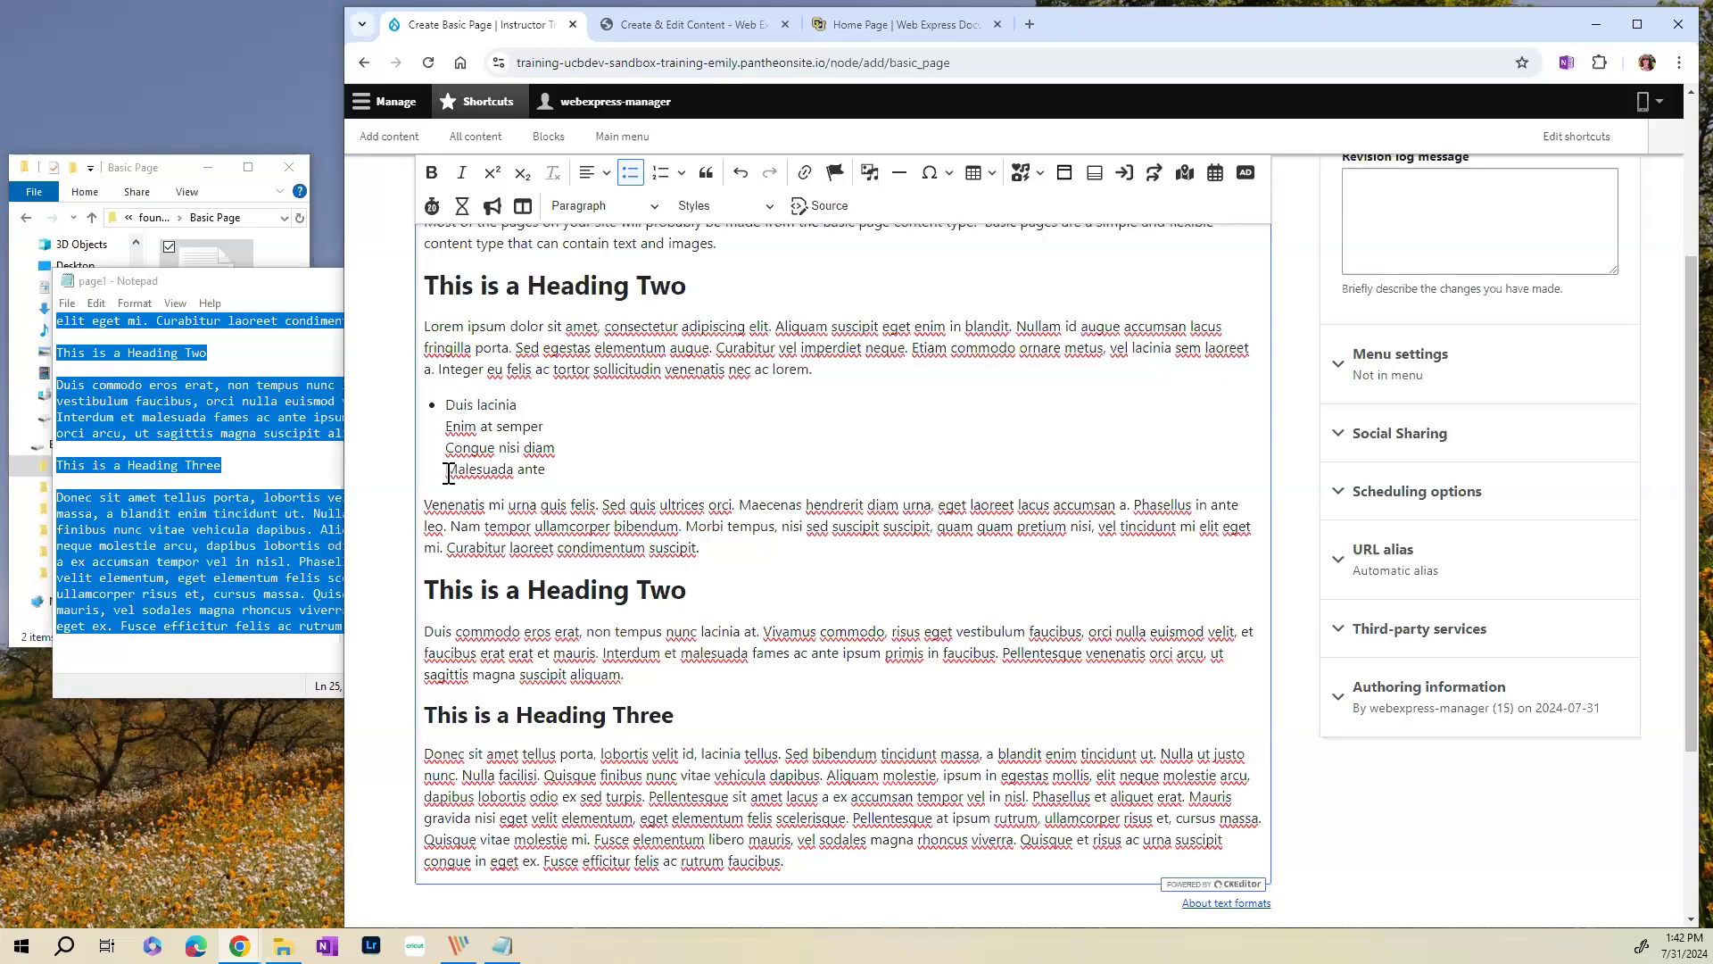
# - Split the single list item so Duis lacinia, Enim at semper, Congue nisi diam and Malesuada ante each have their own bullet
pyautogui.click(438, 430)
pyautogui.press('BackSpace')
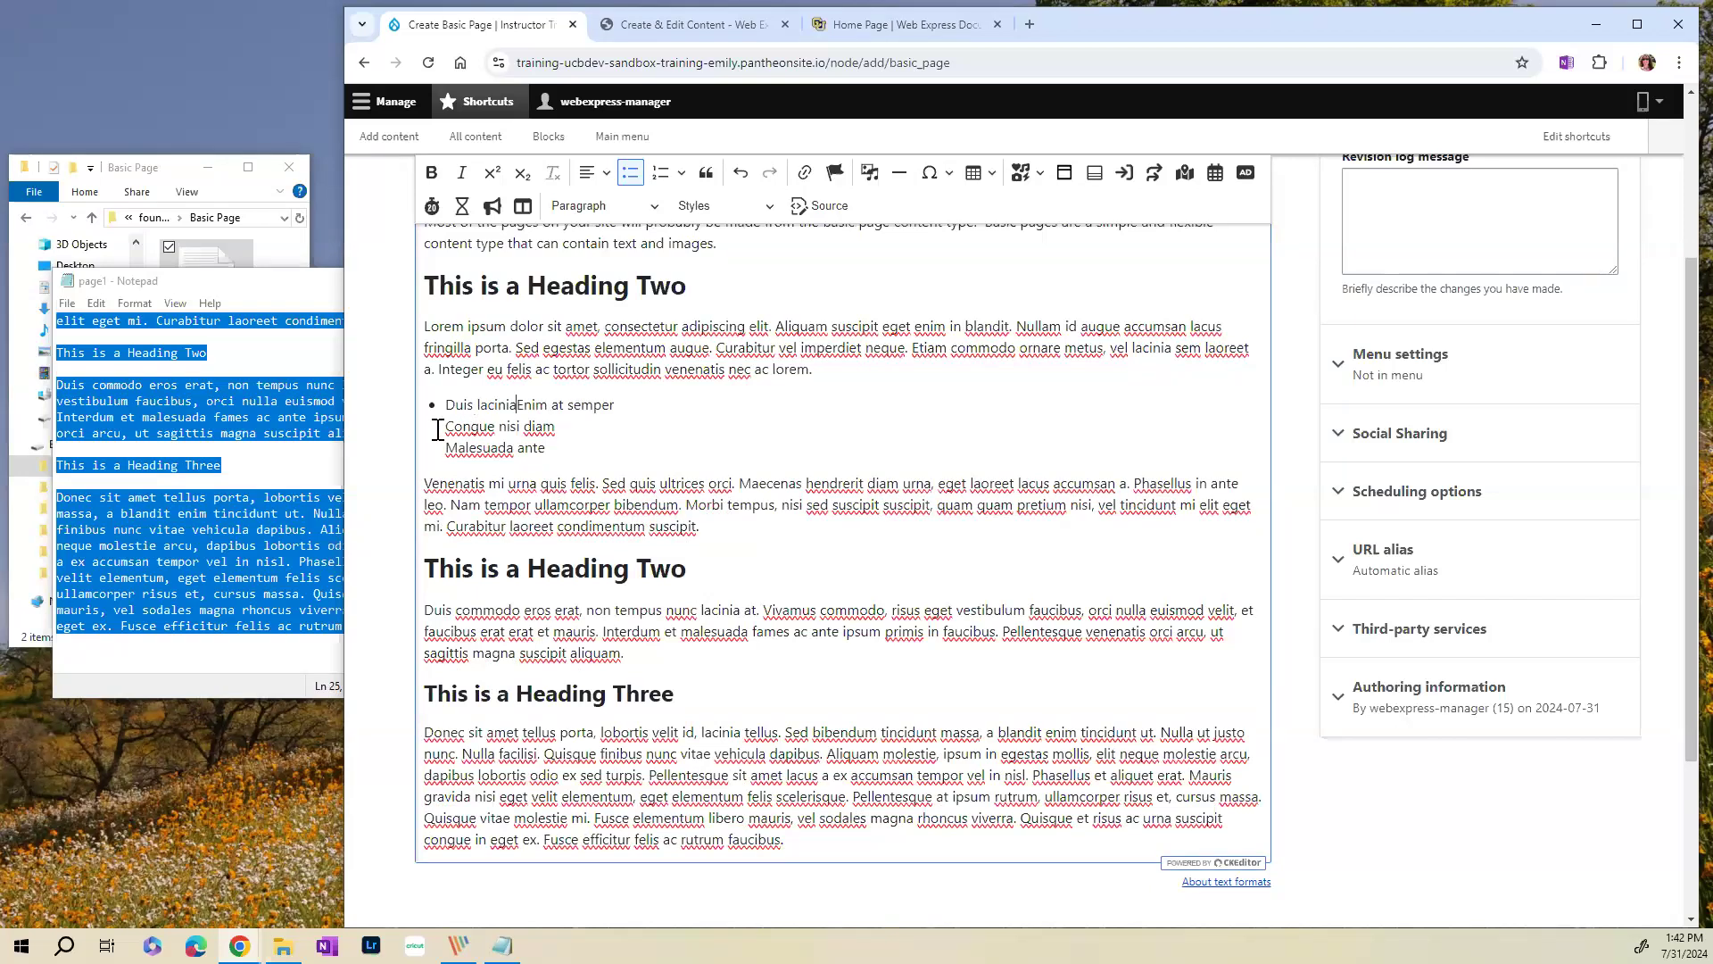
pyautogui.press('Return')
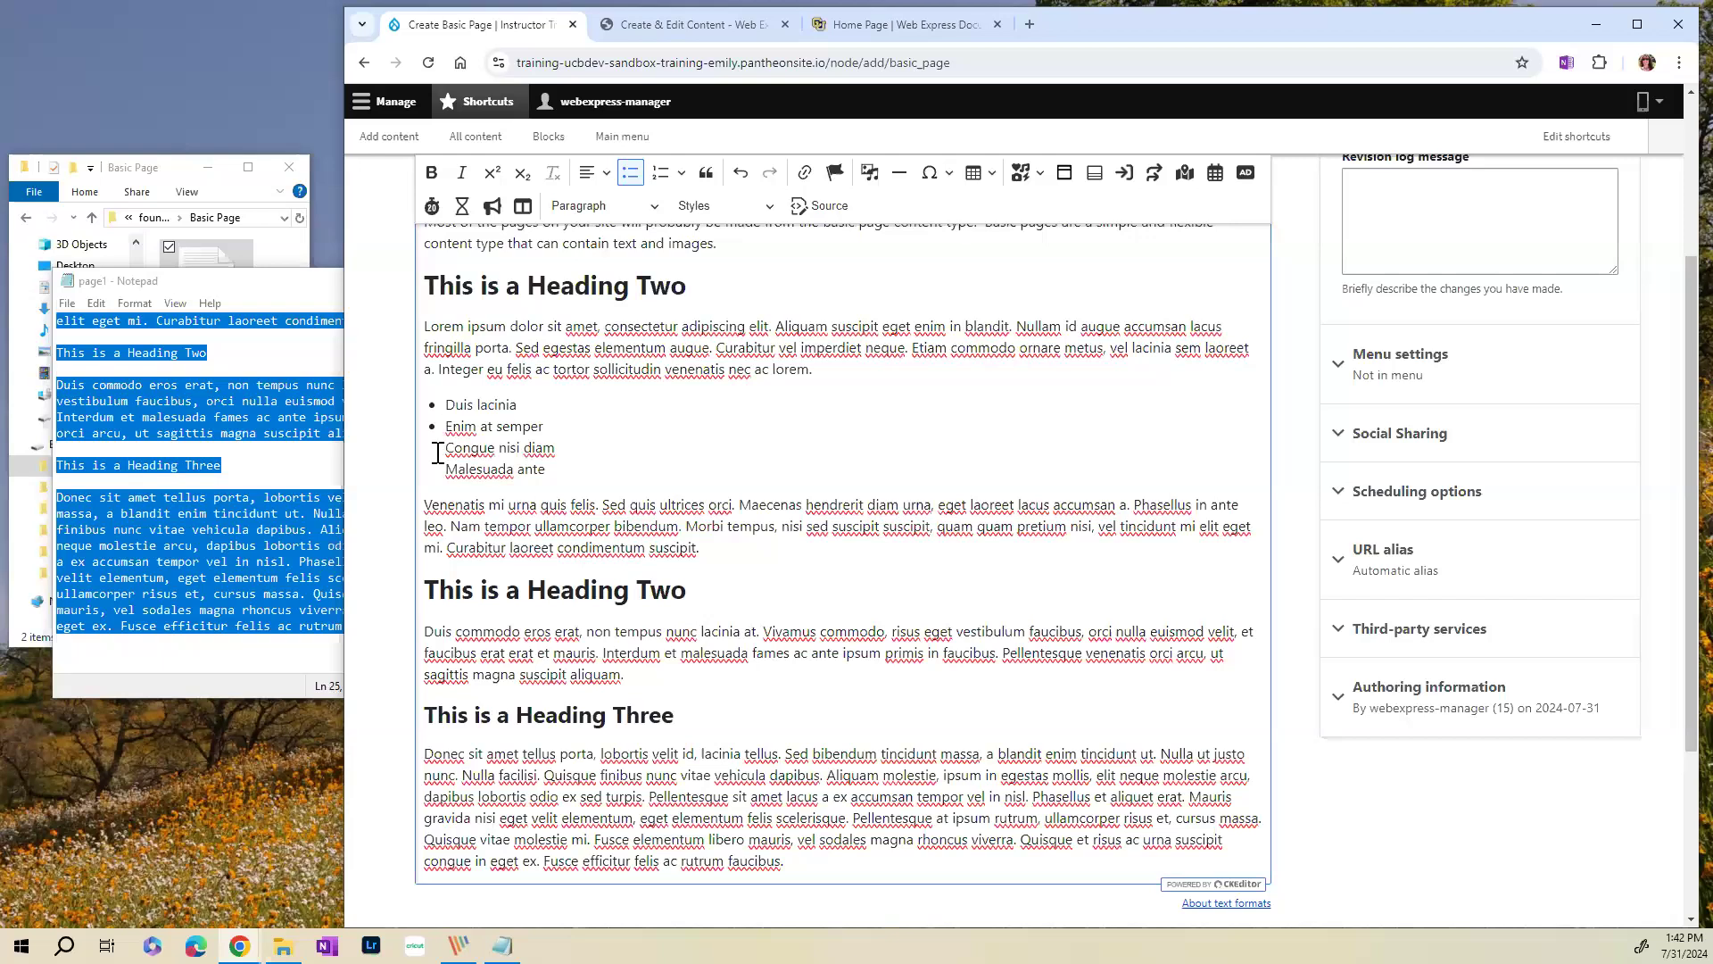
pyautogui.press('BackSpace')
pyautogui.press('Return')
pyautogui.click(446, 469)
pyautogui.press('BackSpace')
pyautogui.press('Return')
# - Apply the Lead block style to the Body's opening paragraph, "Most of the pages on your site"
pyautogui.scroll(2, 770, 549)
pyautogui.scroll(-2, 774, 553)
pyautogui.scroll(1, 774, 553)
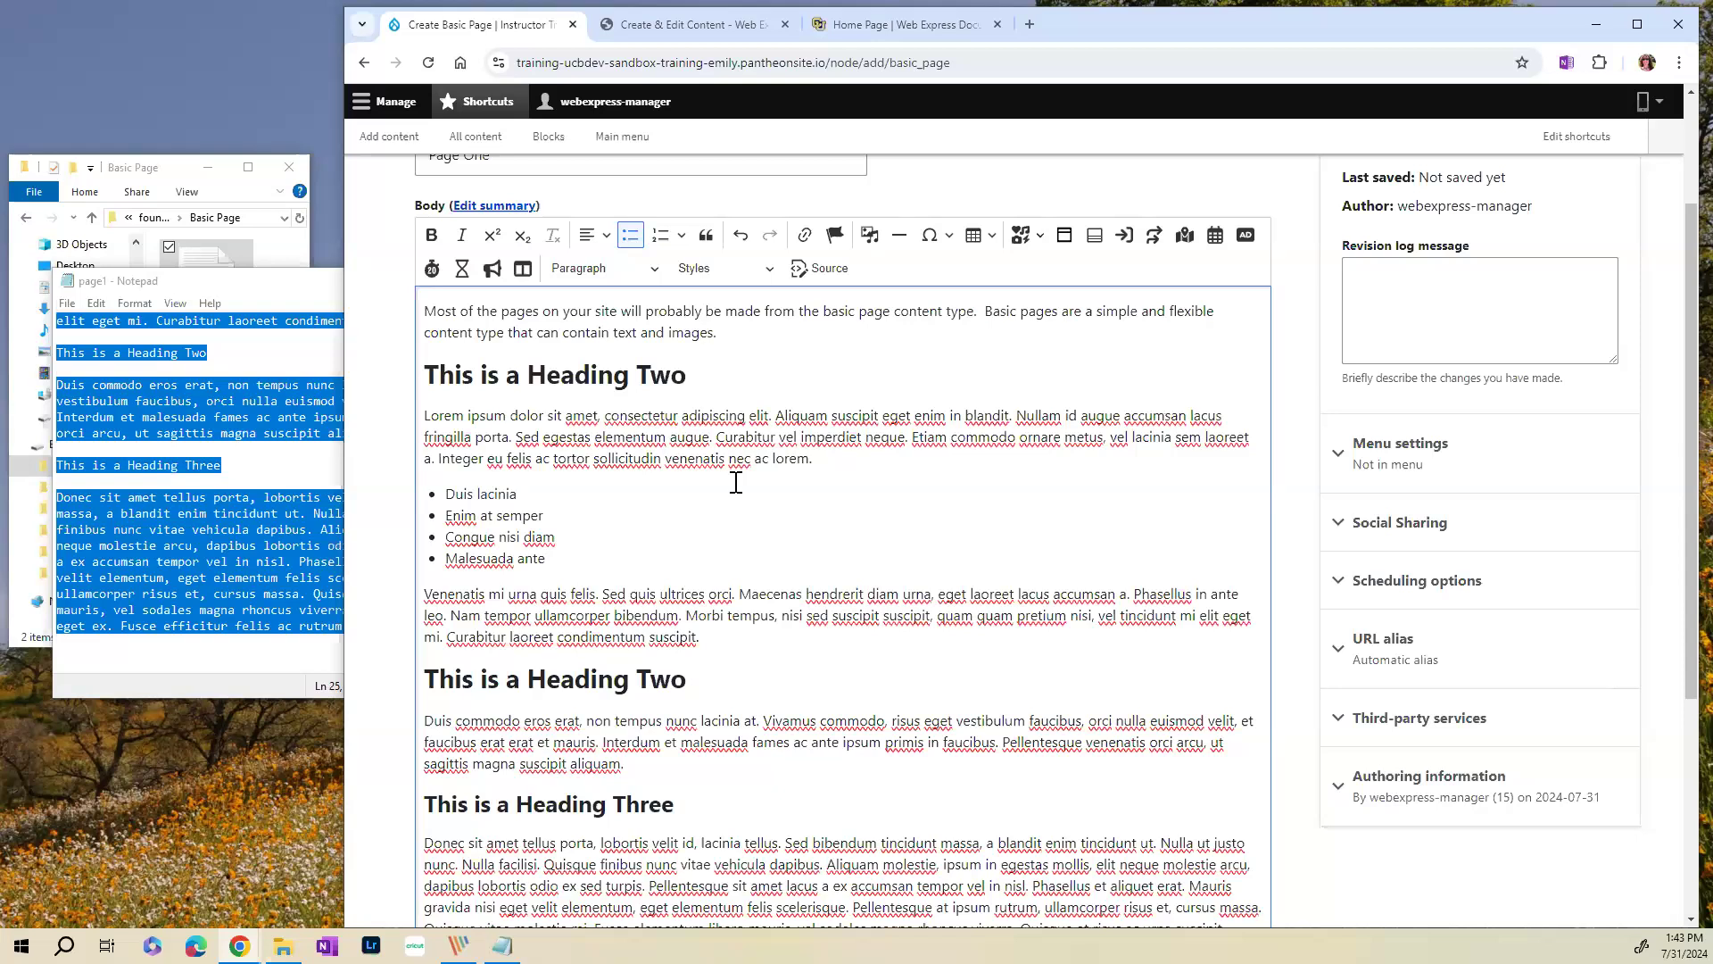
pyautogui.moveTo(720, 333); pyautogui.dragTo(421, 312)
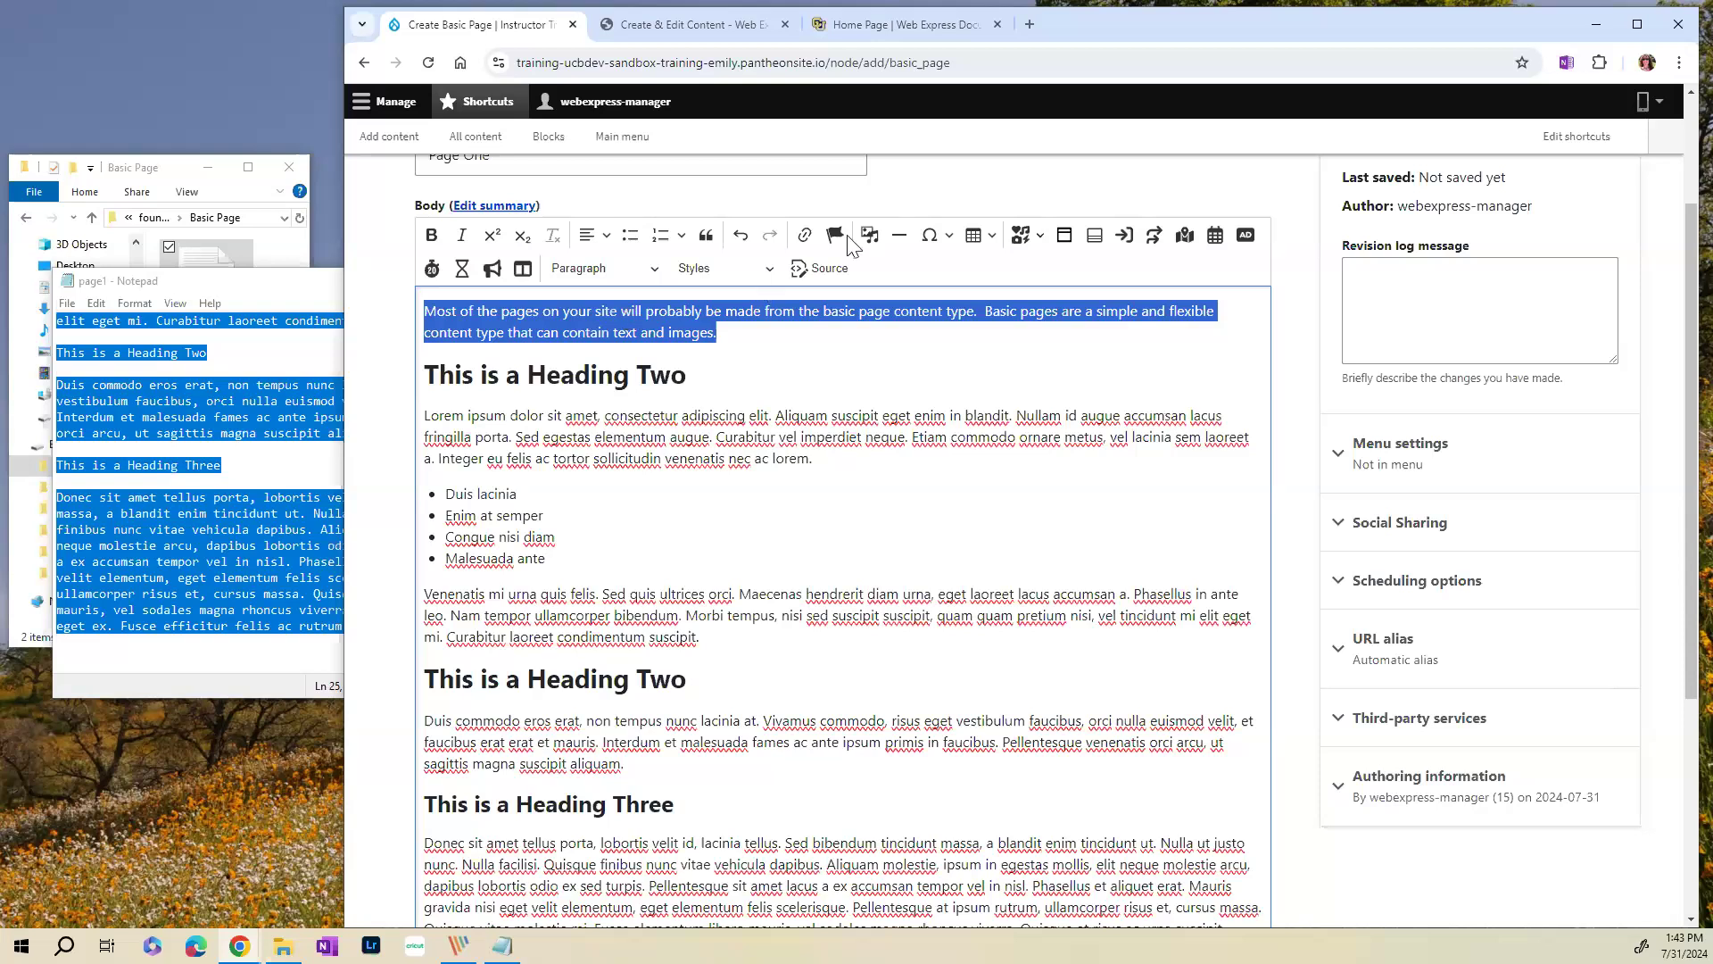
pyautogui.click(762, 270)
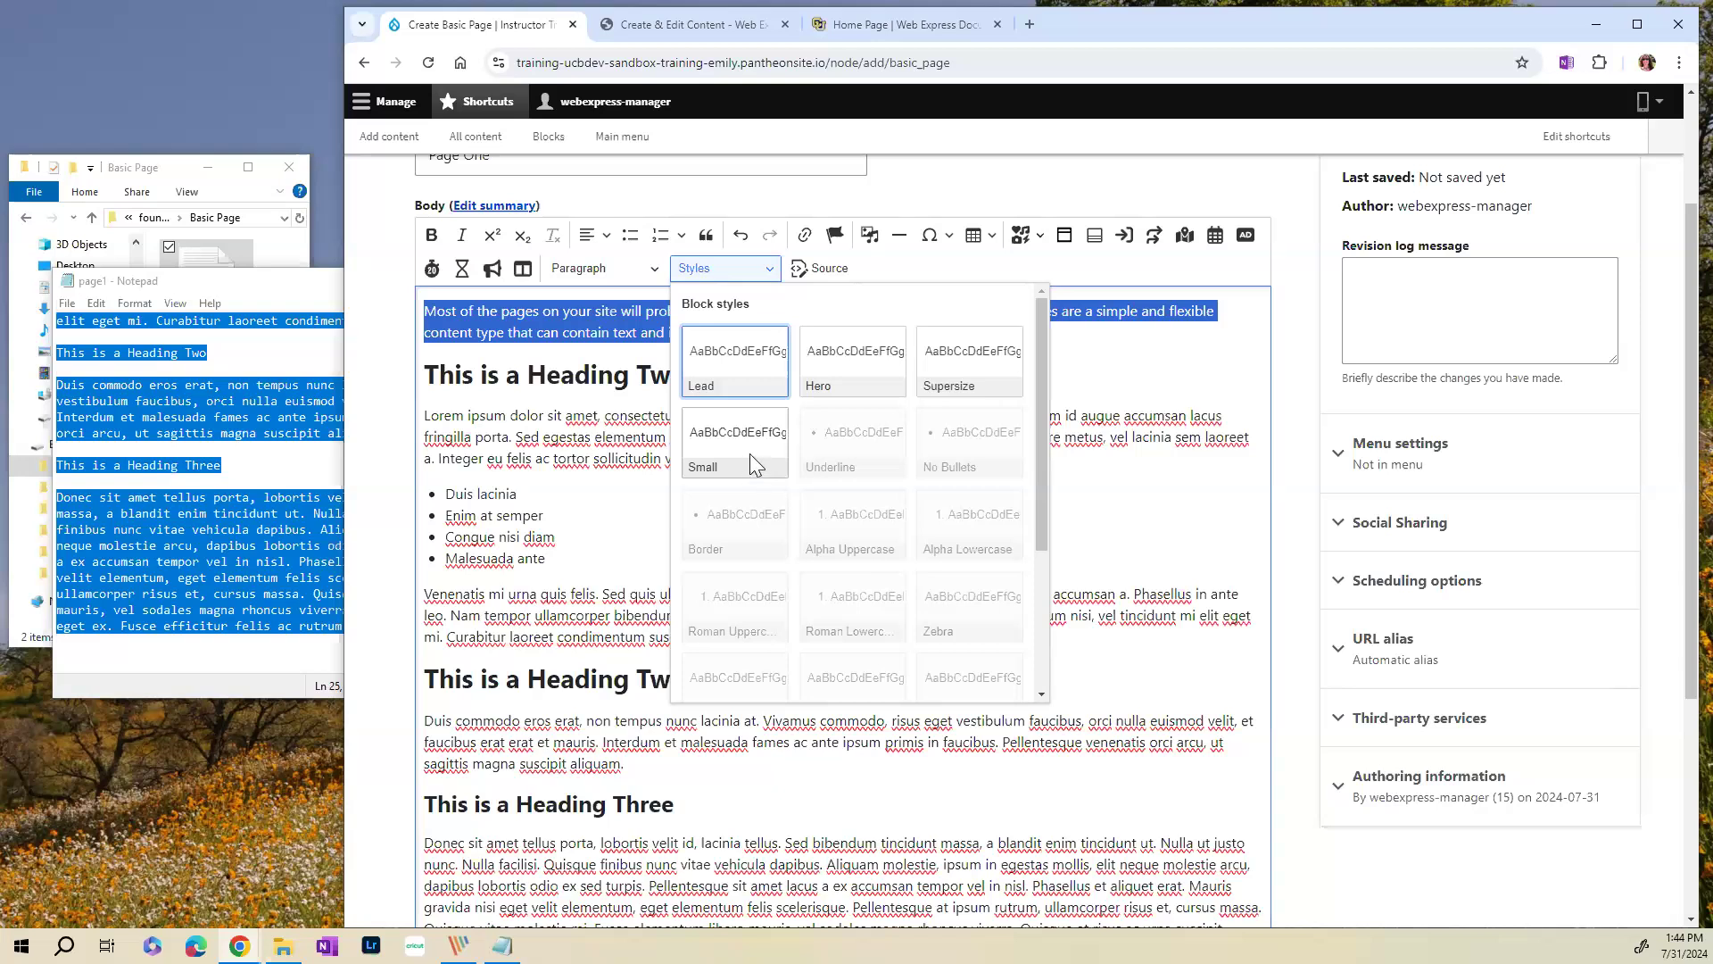
pyautogui.click(748, 355)
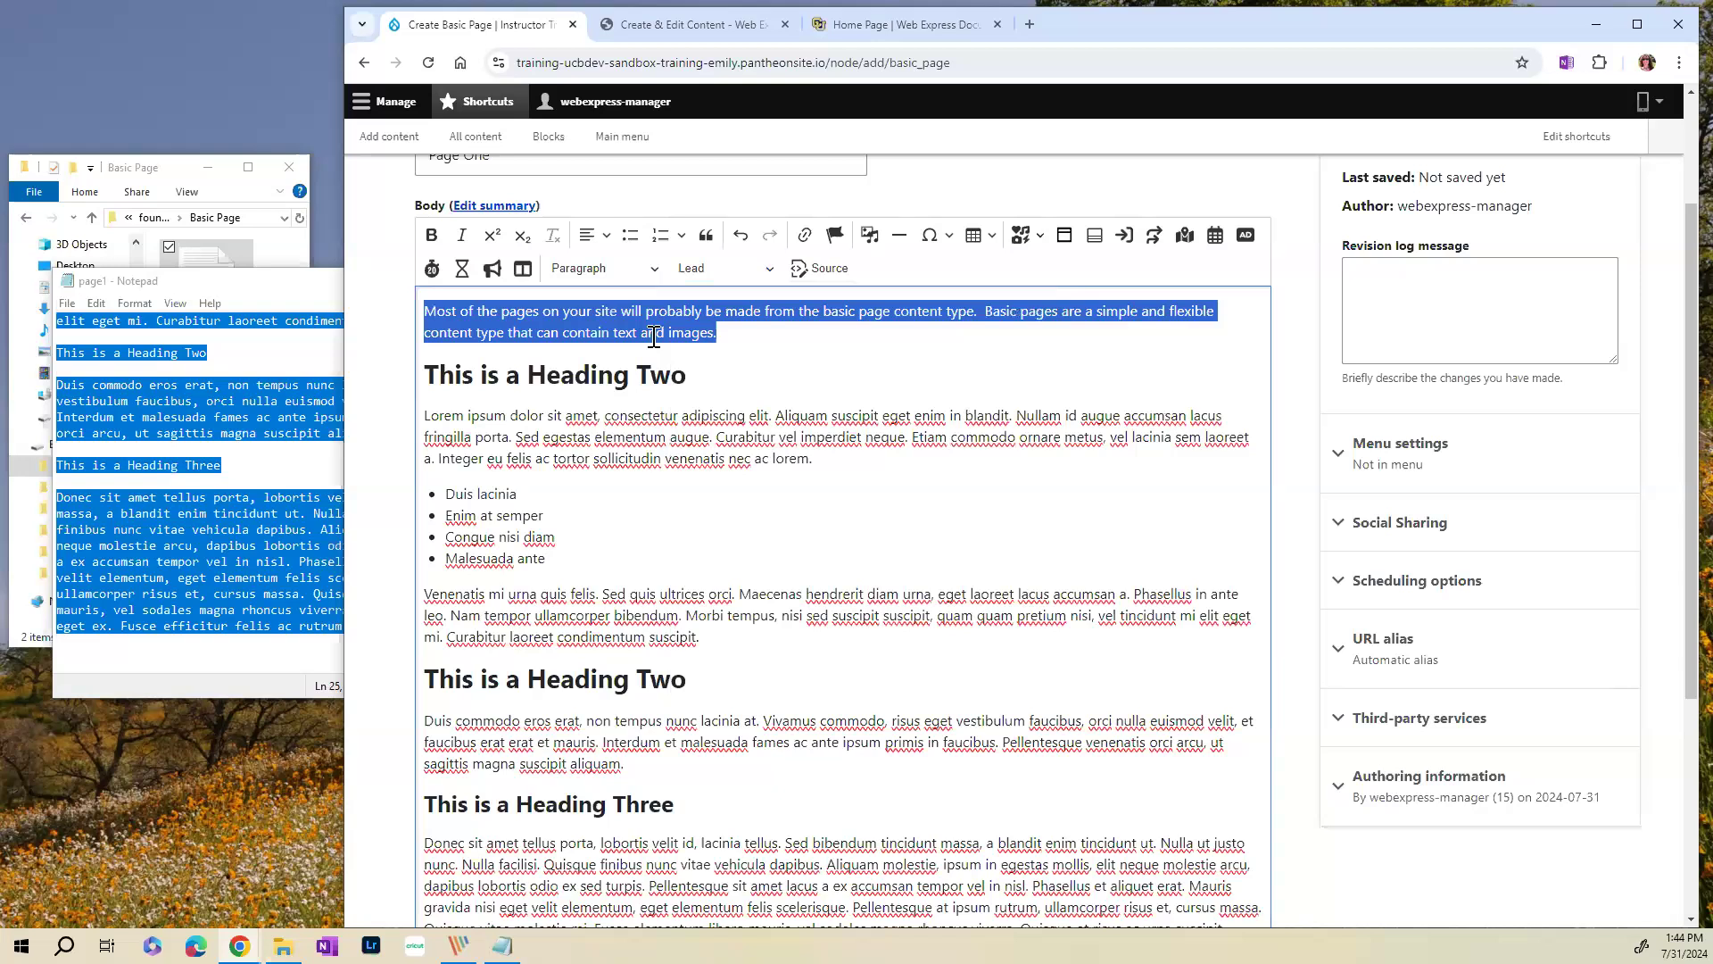
pyautogui.click(880, 356)
pyautogui.click(711, 333)
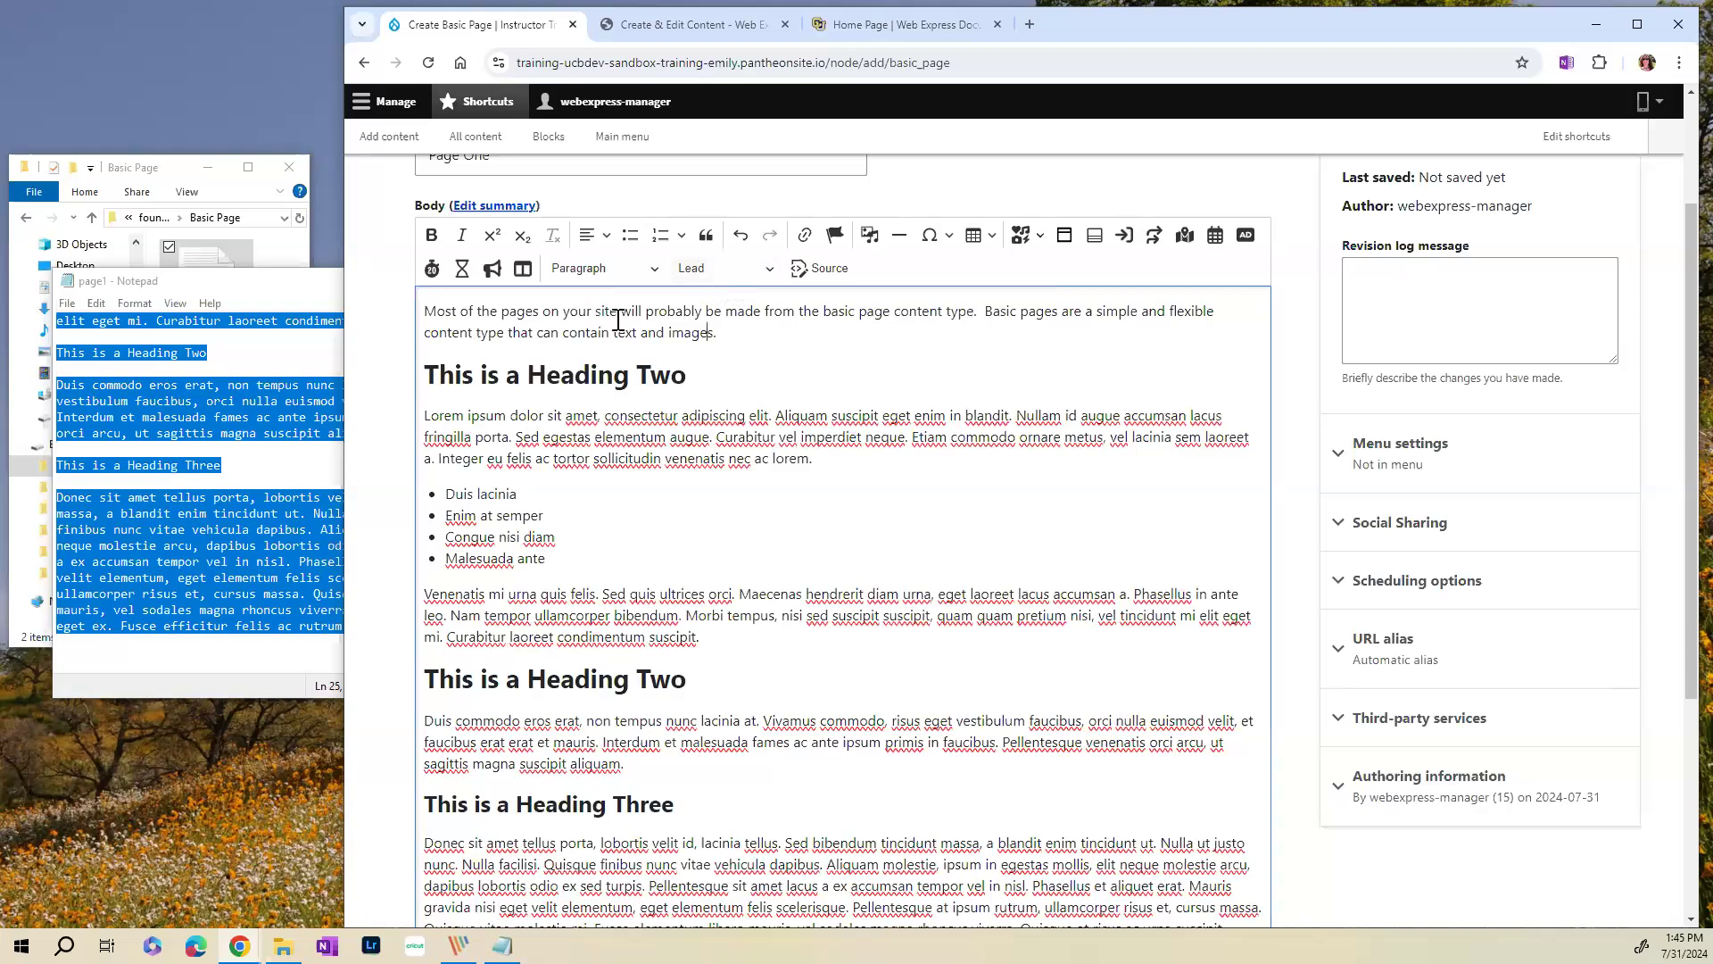
# - Check the heading level and style applied to the first "This is a Heading Two" line and the opening paragraph
pyautogui.click(701, 437)
pyautogui.click(591, 375)
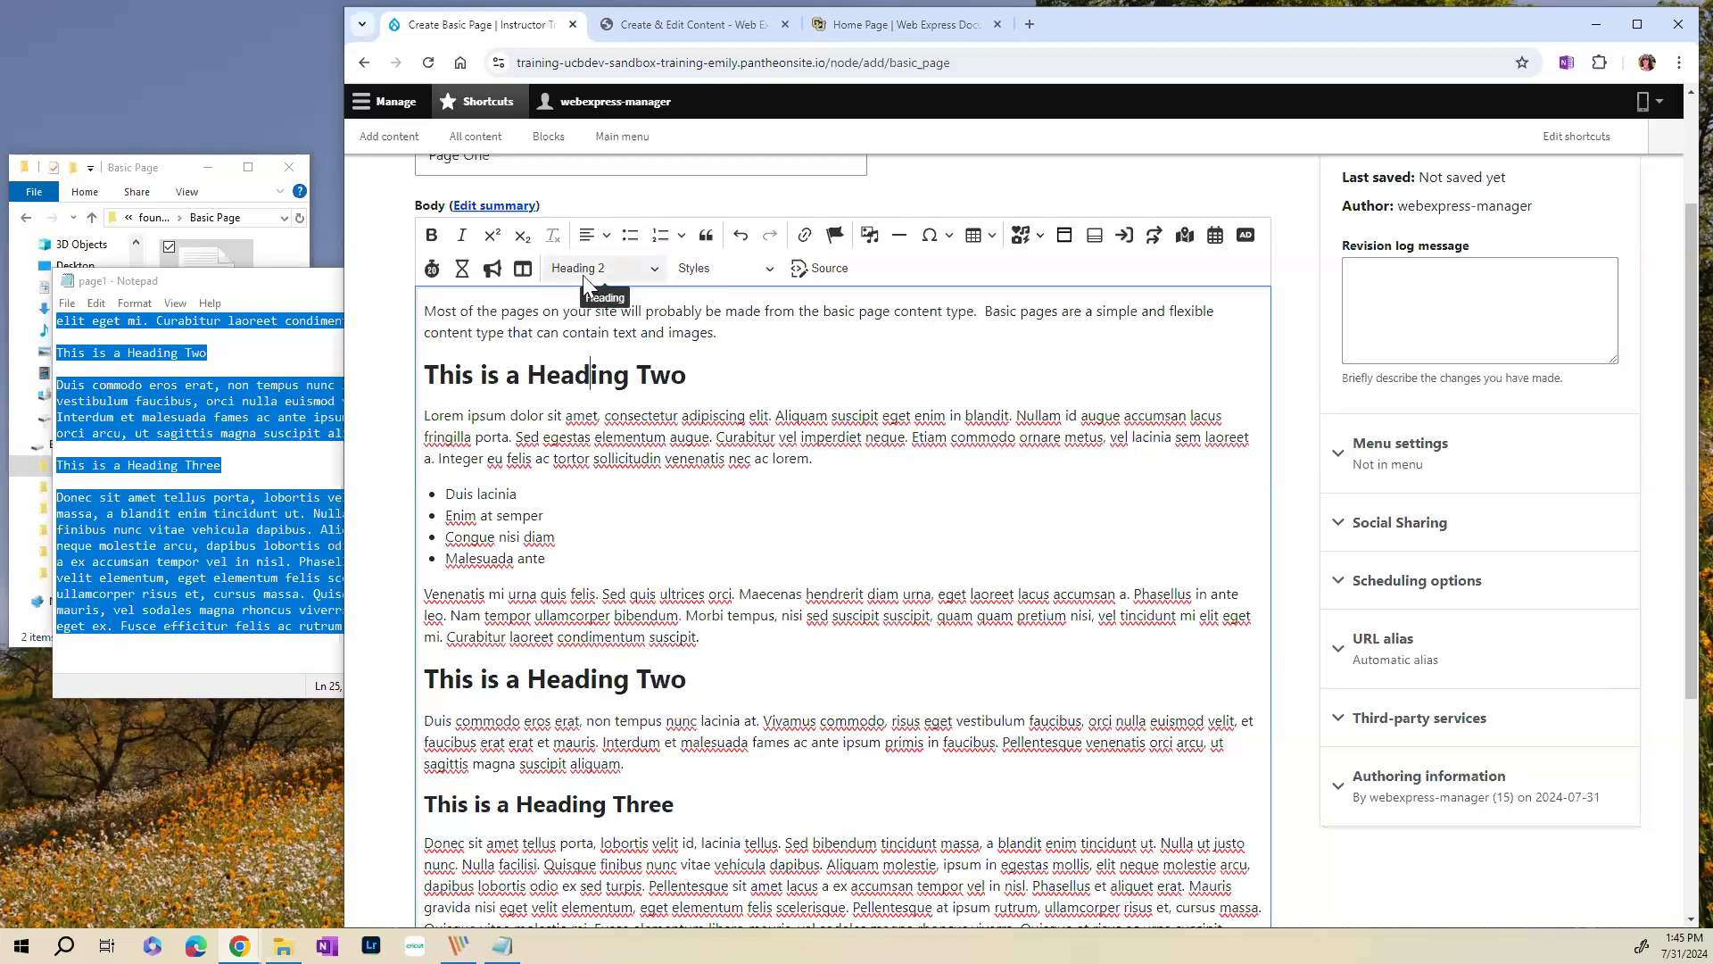
pyautogui.click(759, 363)
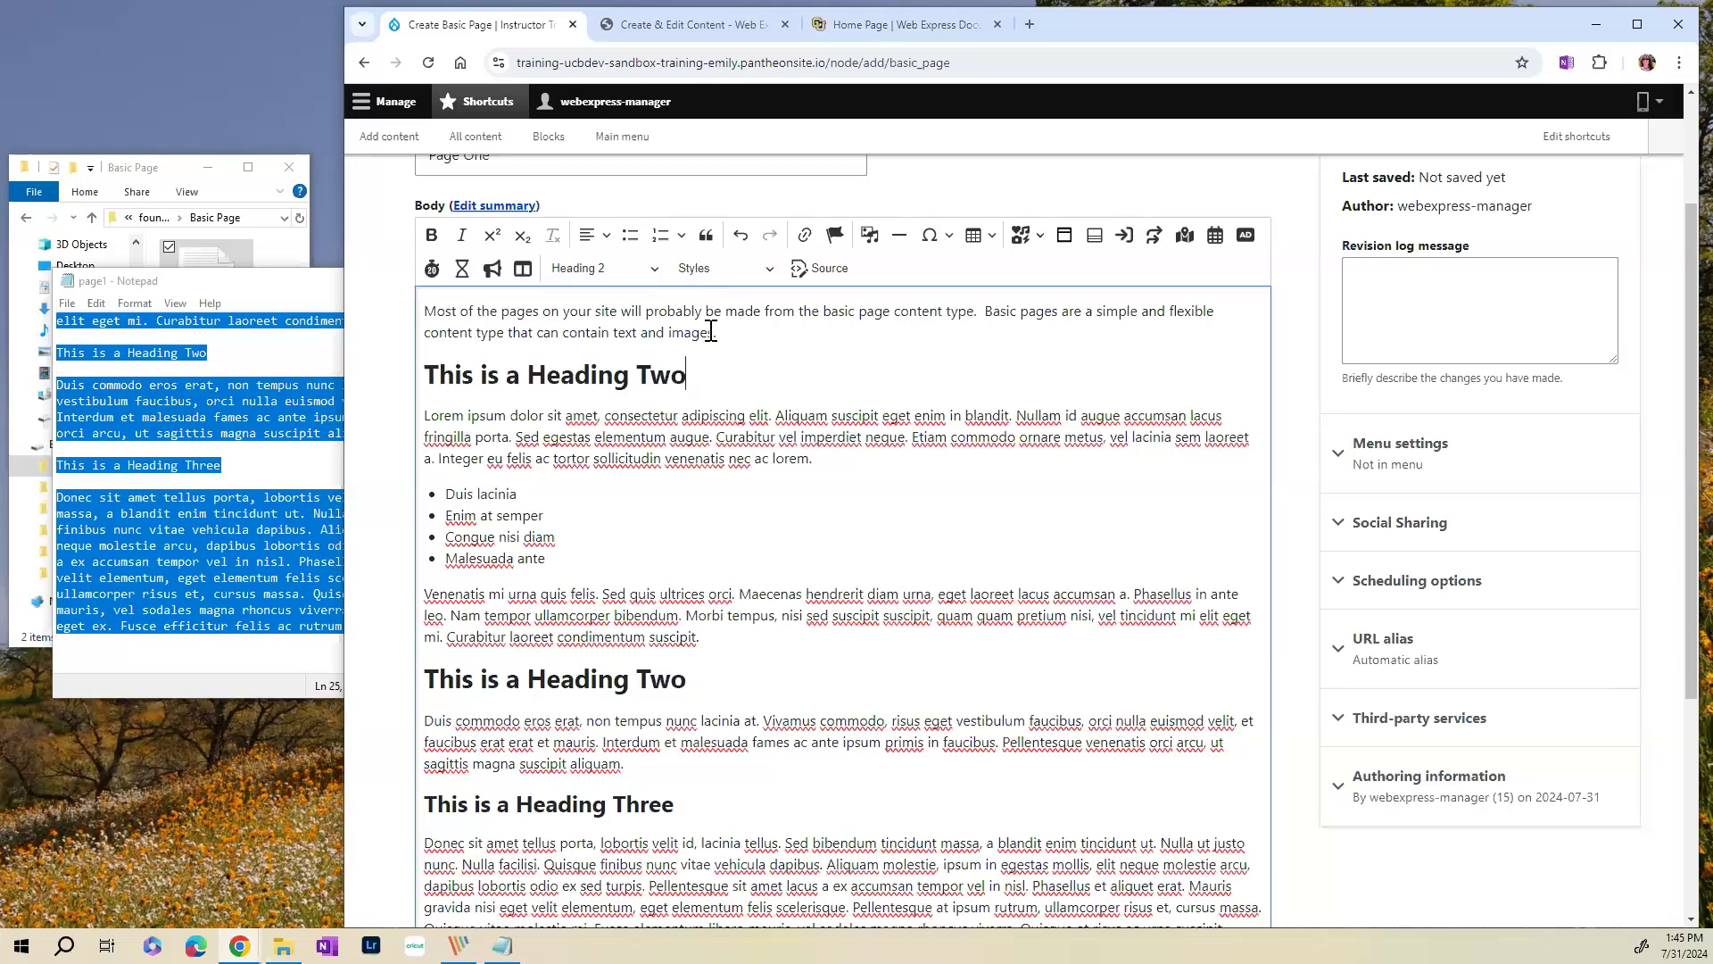
pyautogui.click(565, 311)
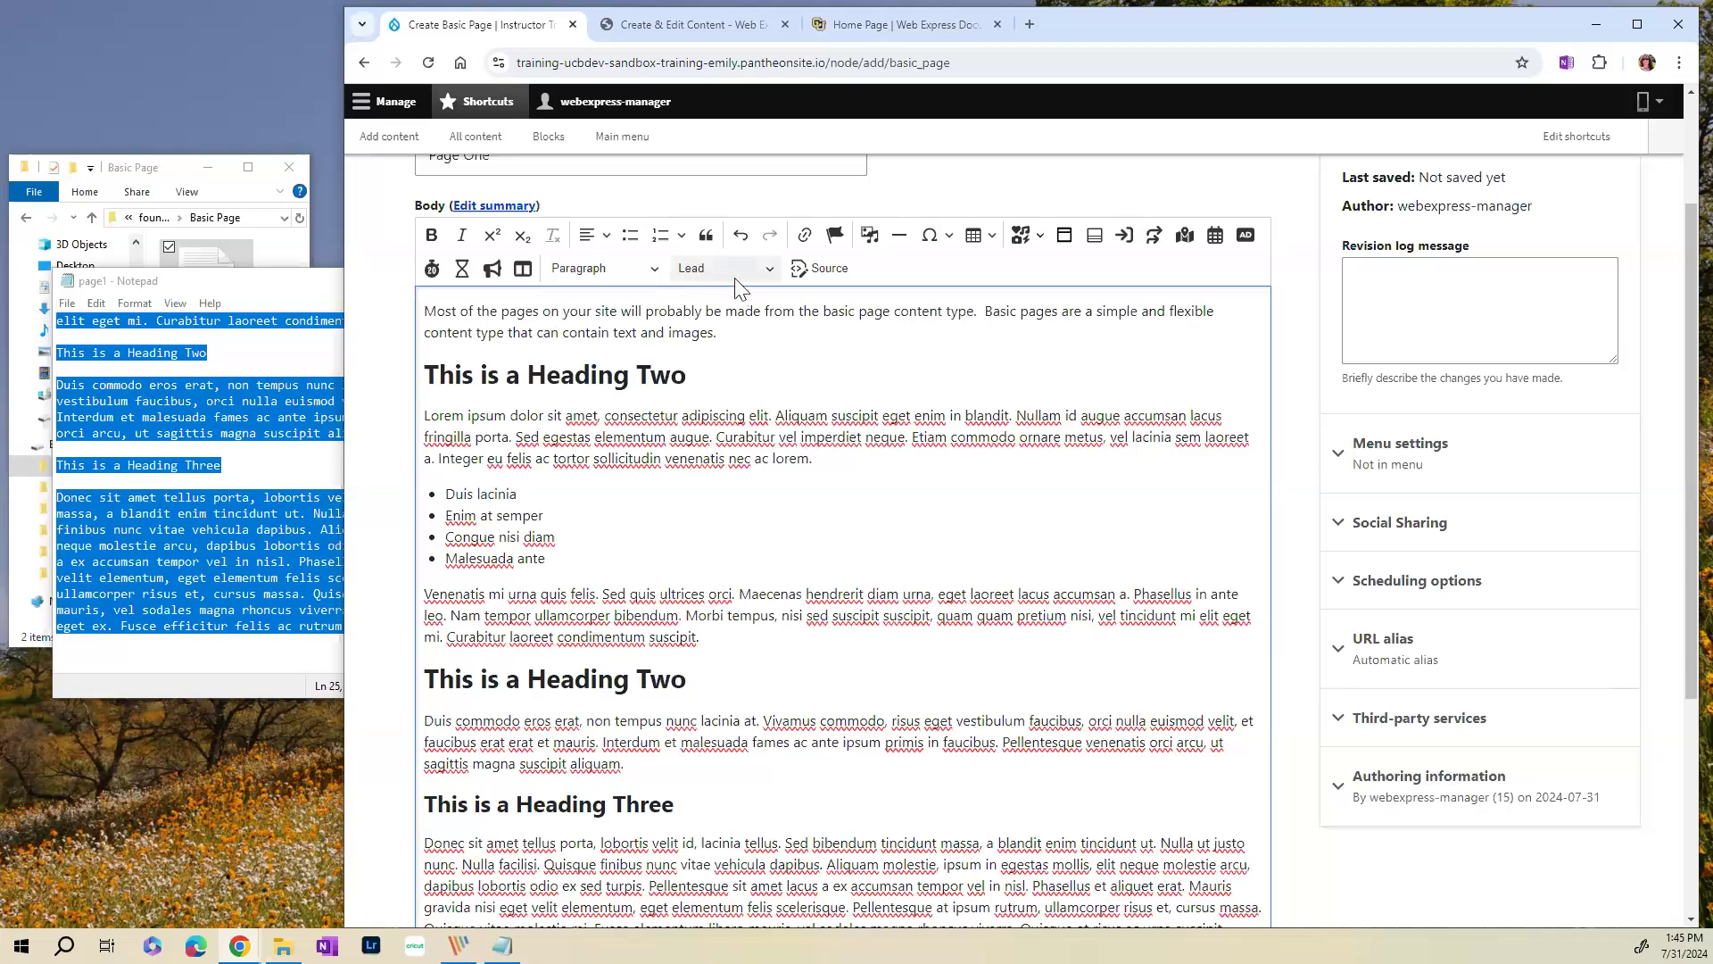
# - Remove the Lead style from the opening paragraph and reapply it
pyautogui.moveTo(762, 336); pyautogui.dragTo(422, 306)
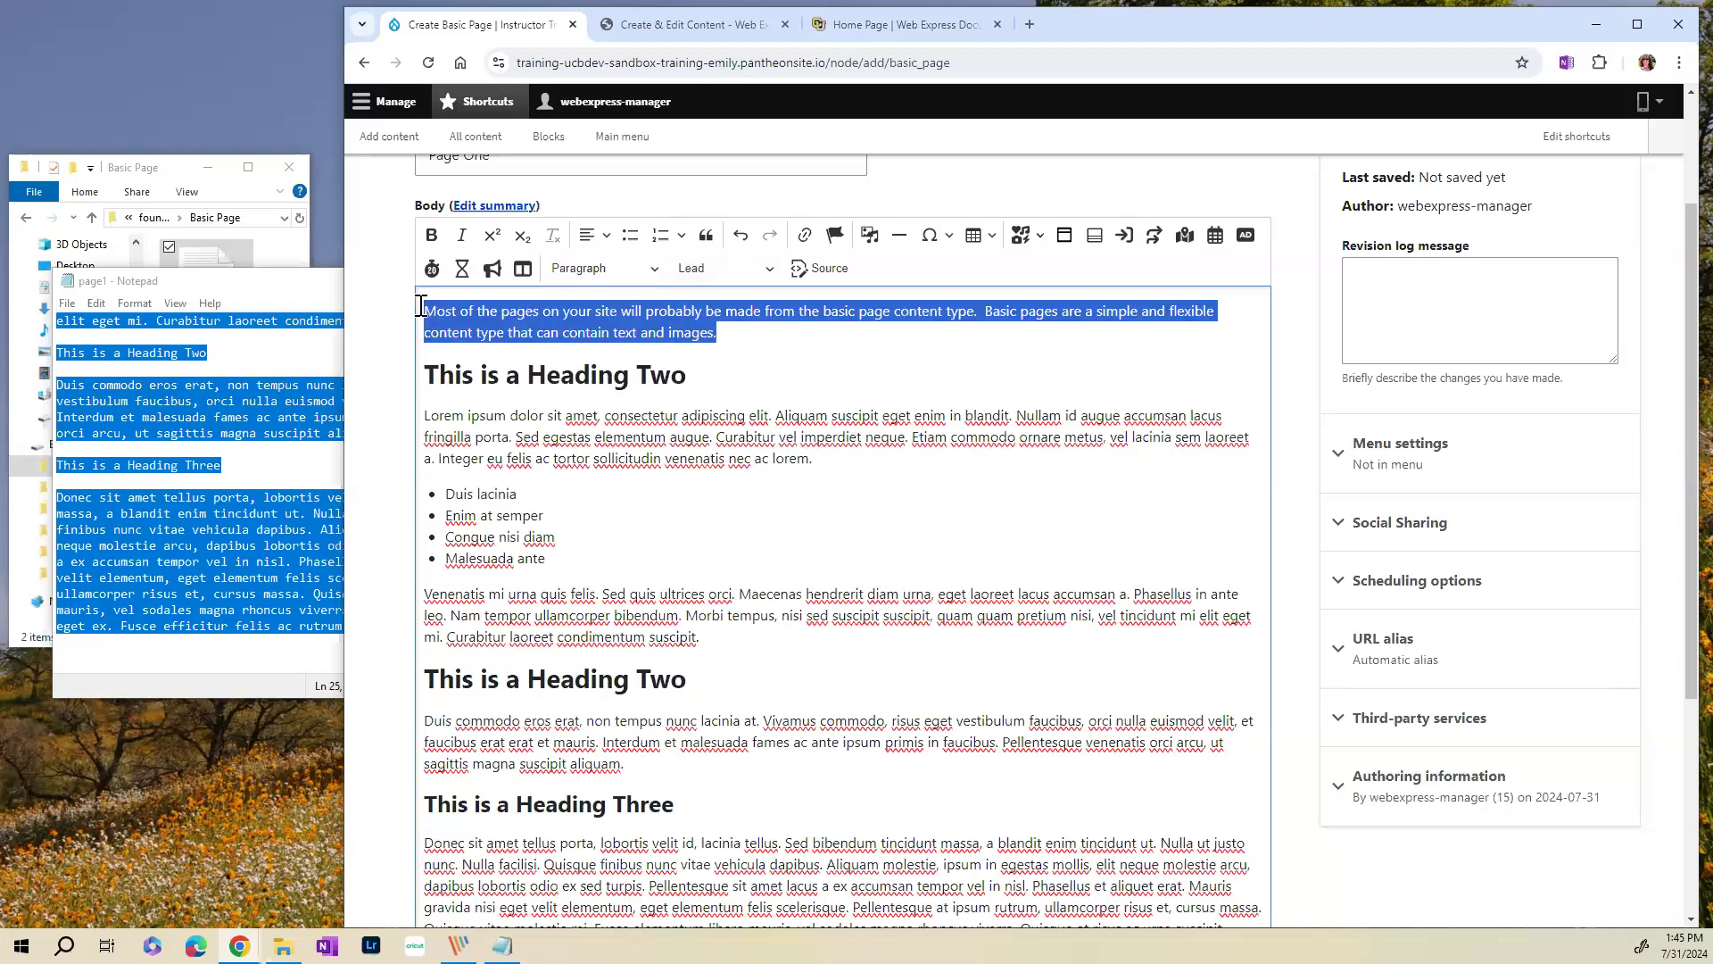
pyautogui.click(742, 266)
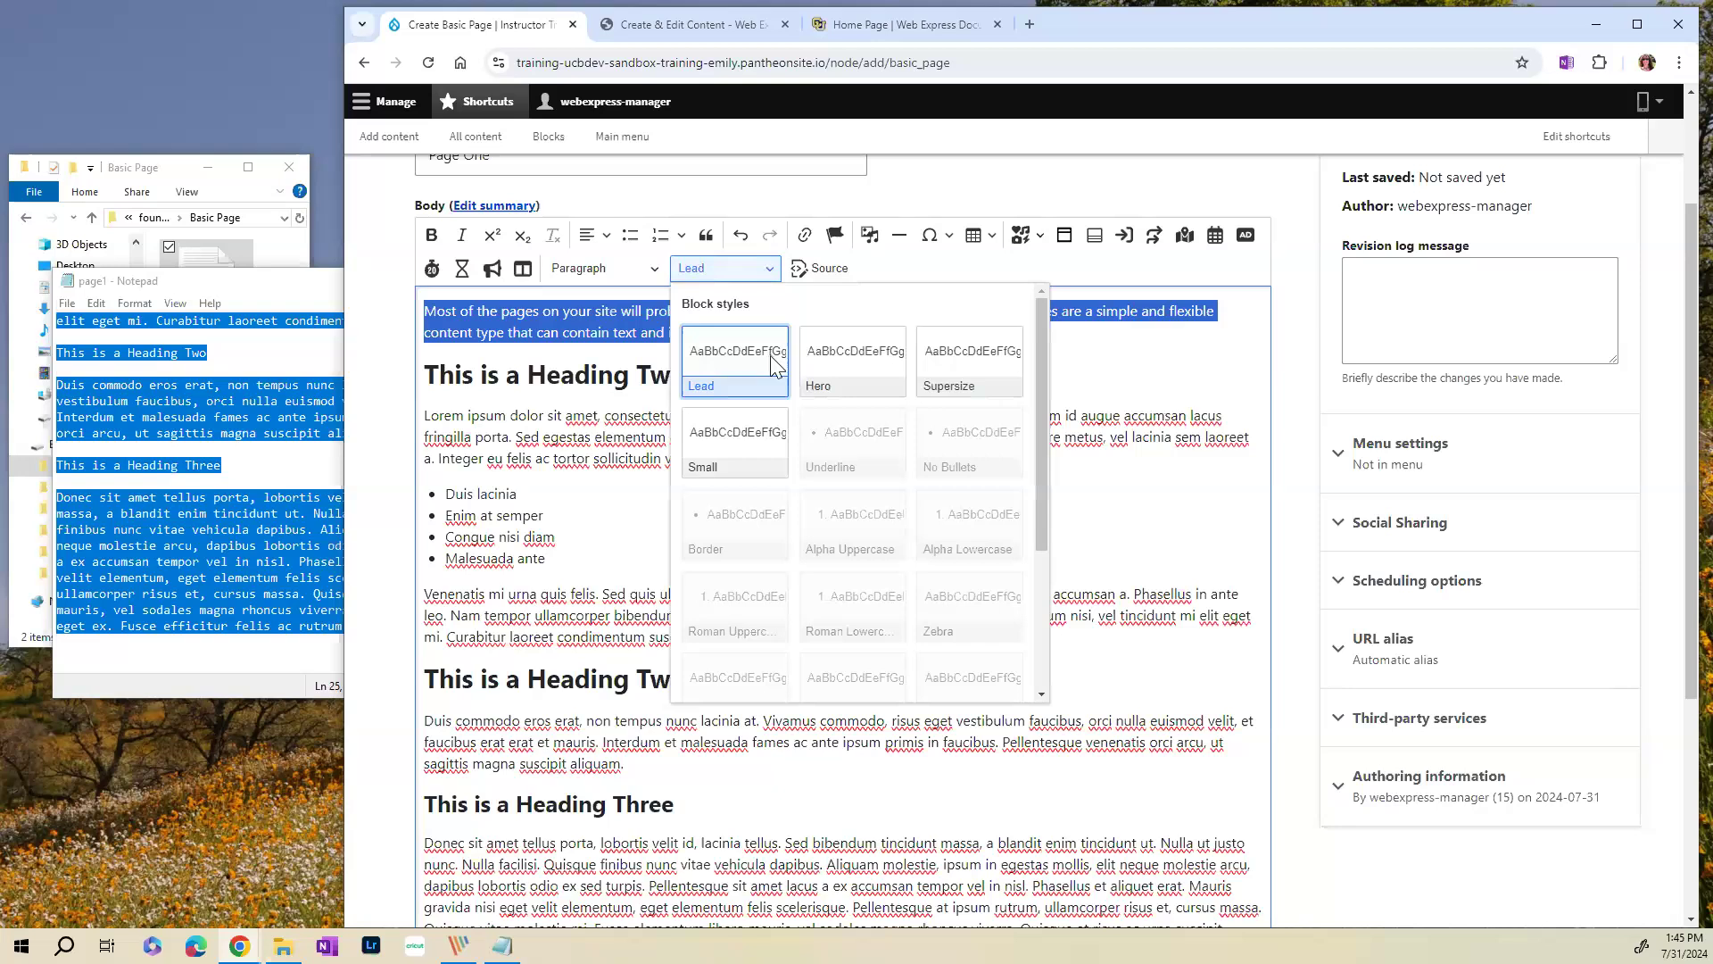
pyautogui.click(741, 366)
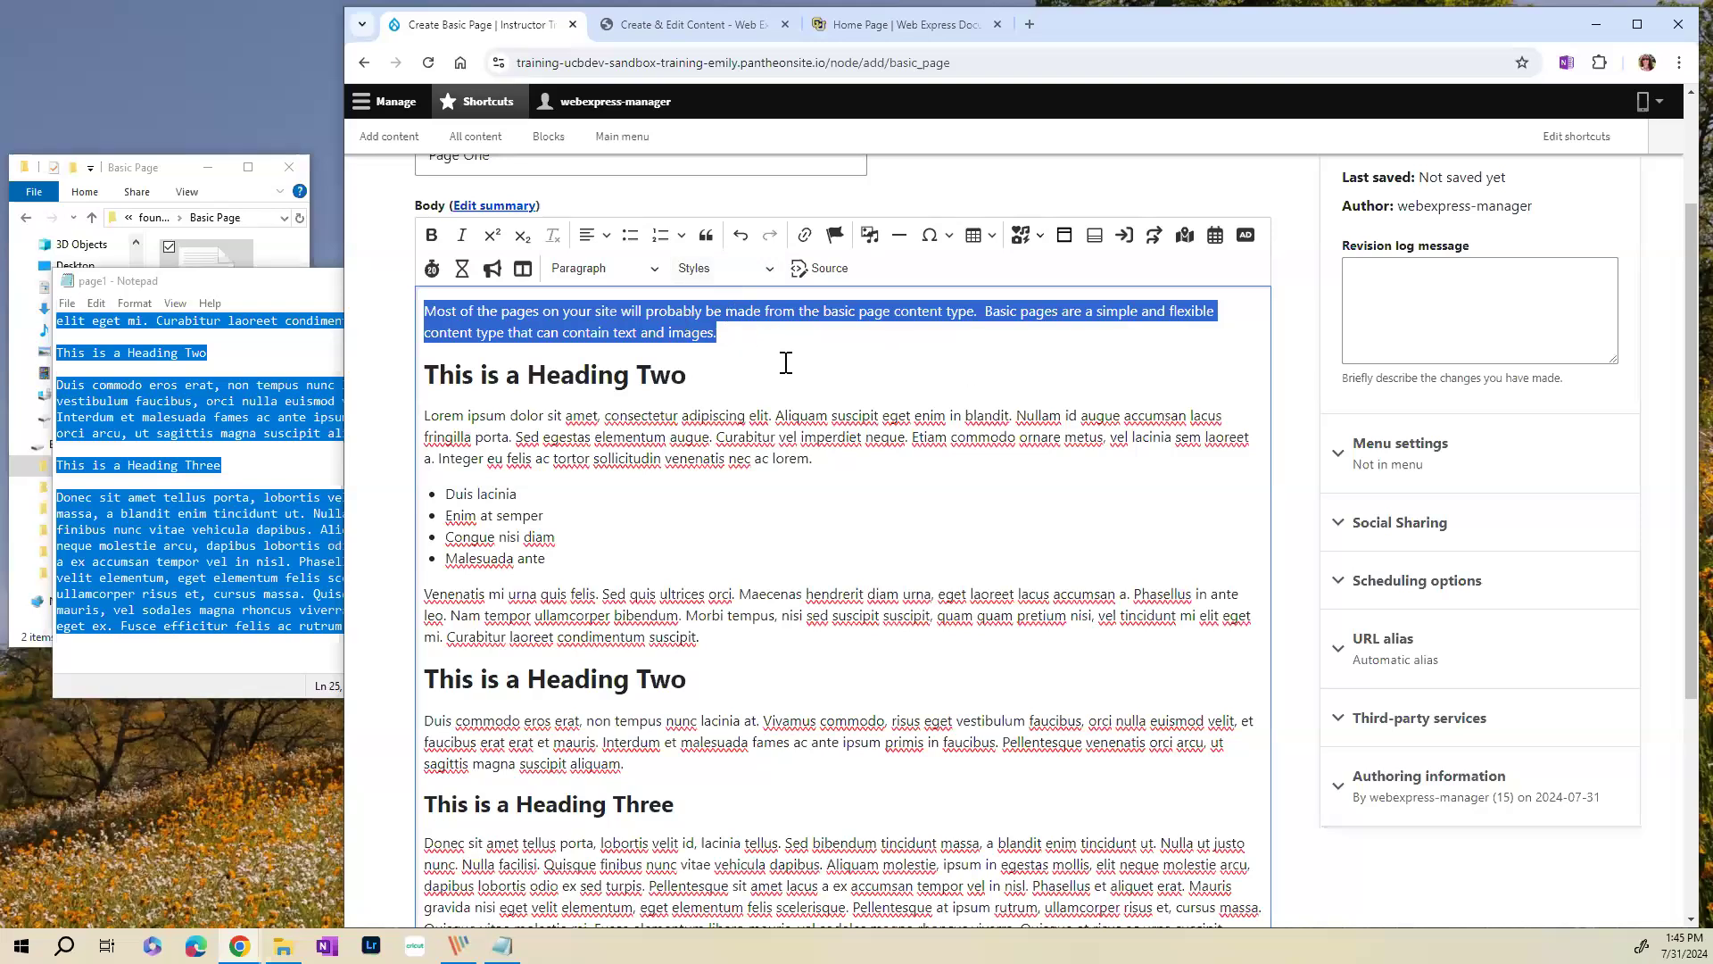
pyautogui.click(713, 266)
pyautogui.click(746, 362)
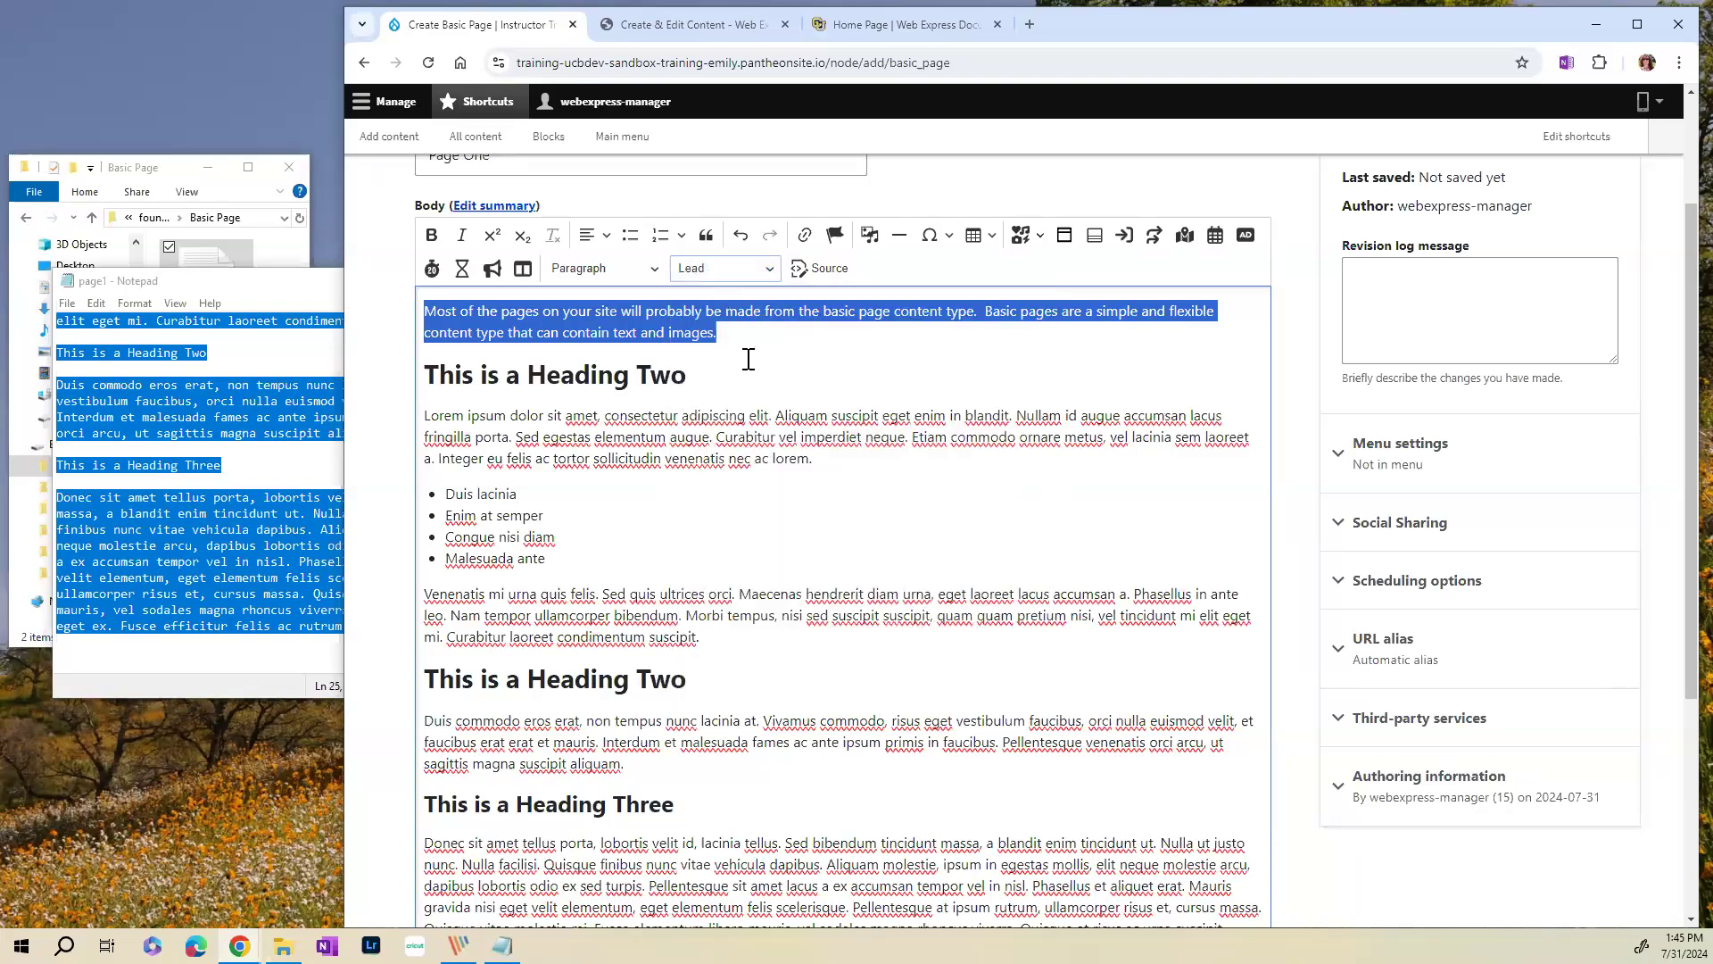
pyautogui.click(803, 339)
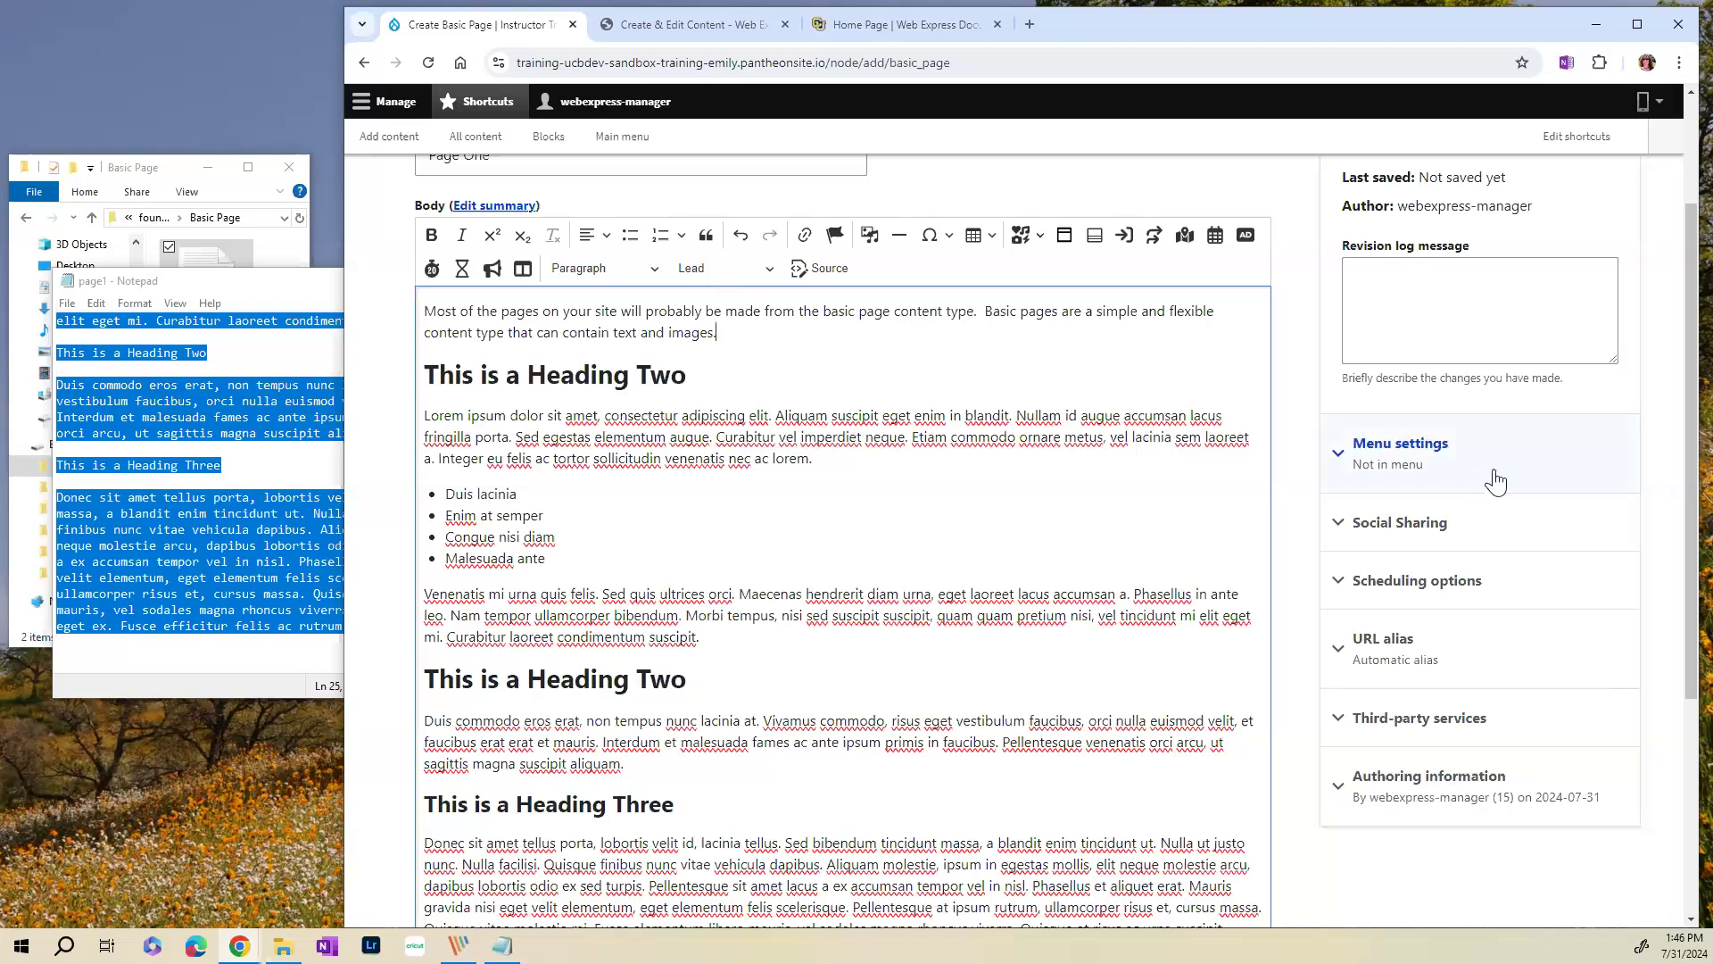
# - Hide the page settings sidebar and show it again
pyautogui.scroll(2, 1559, 392)
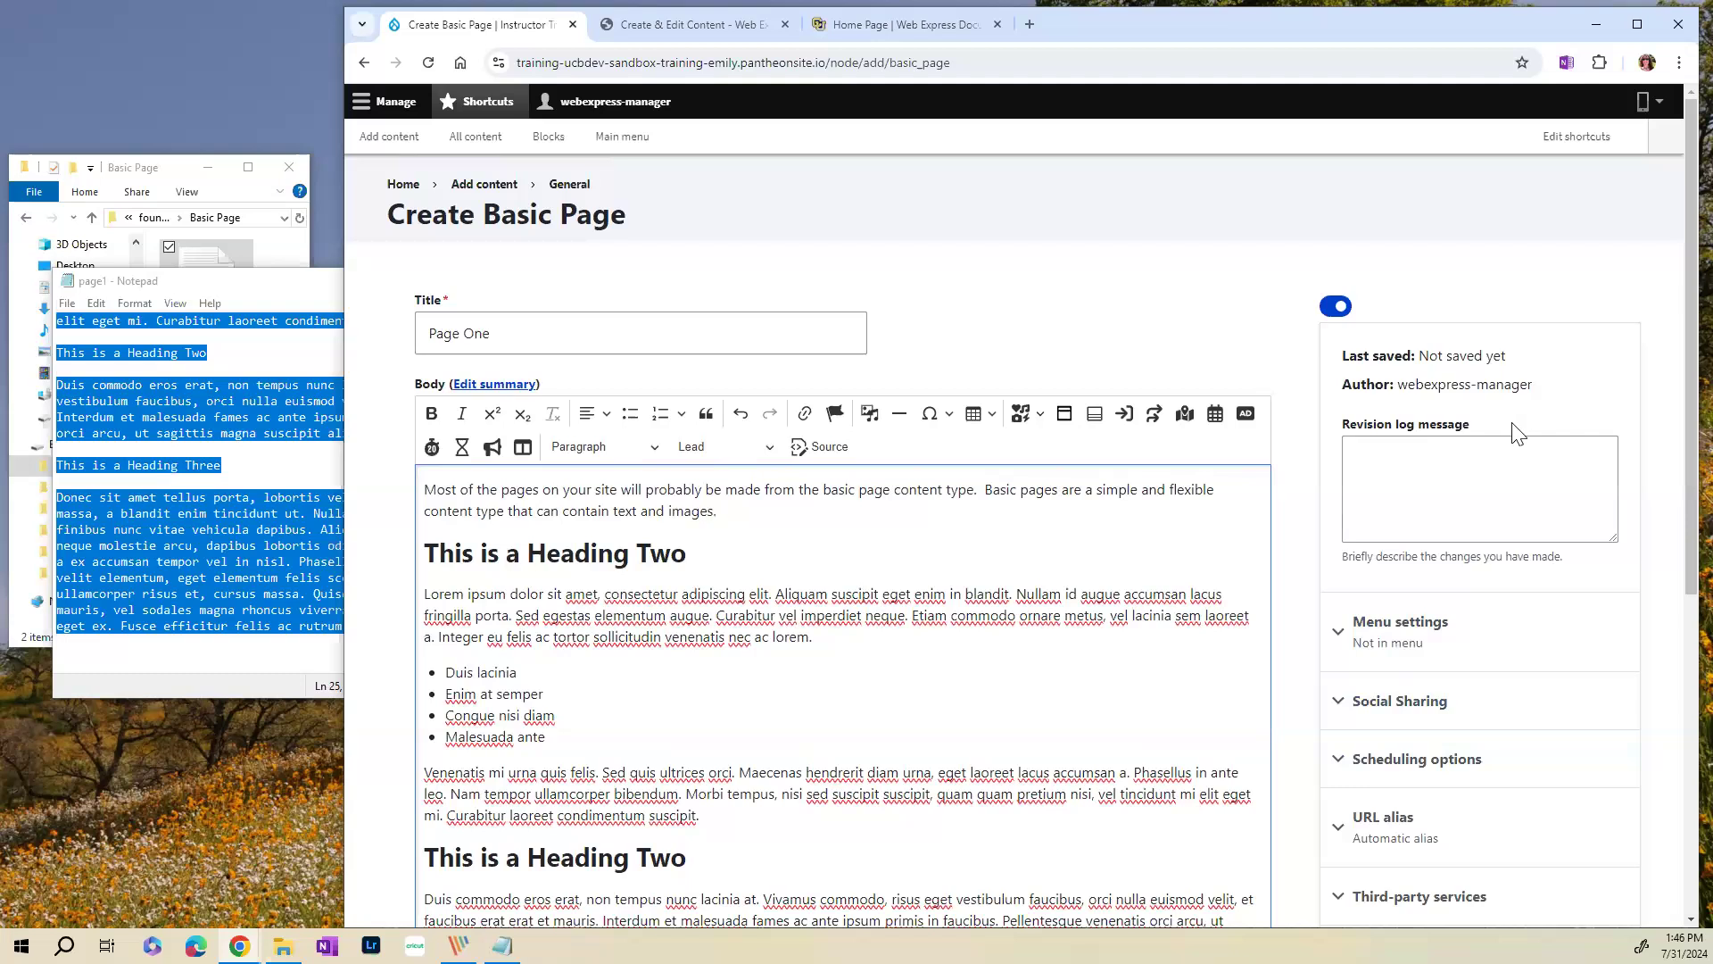
pyautogui.click(1339, 308)
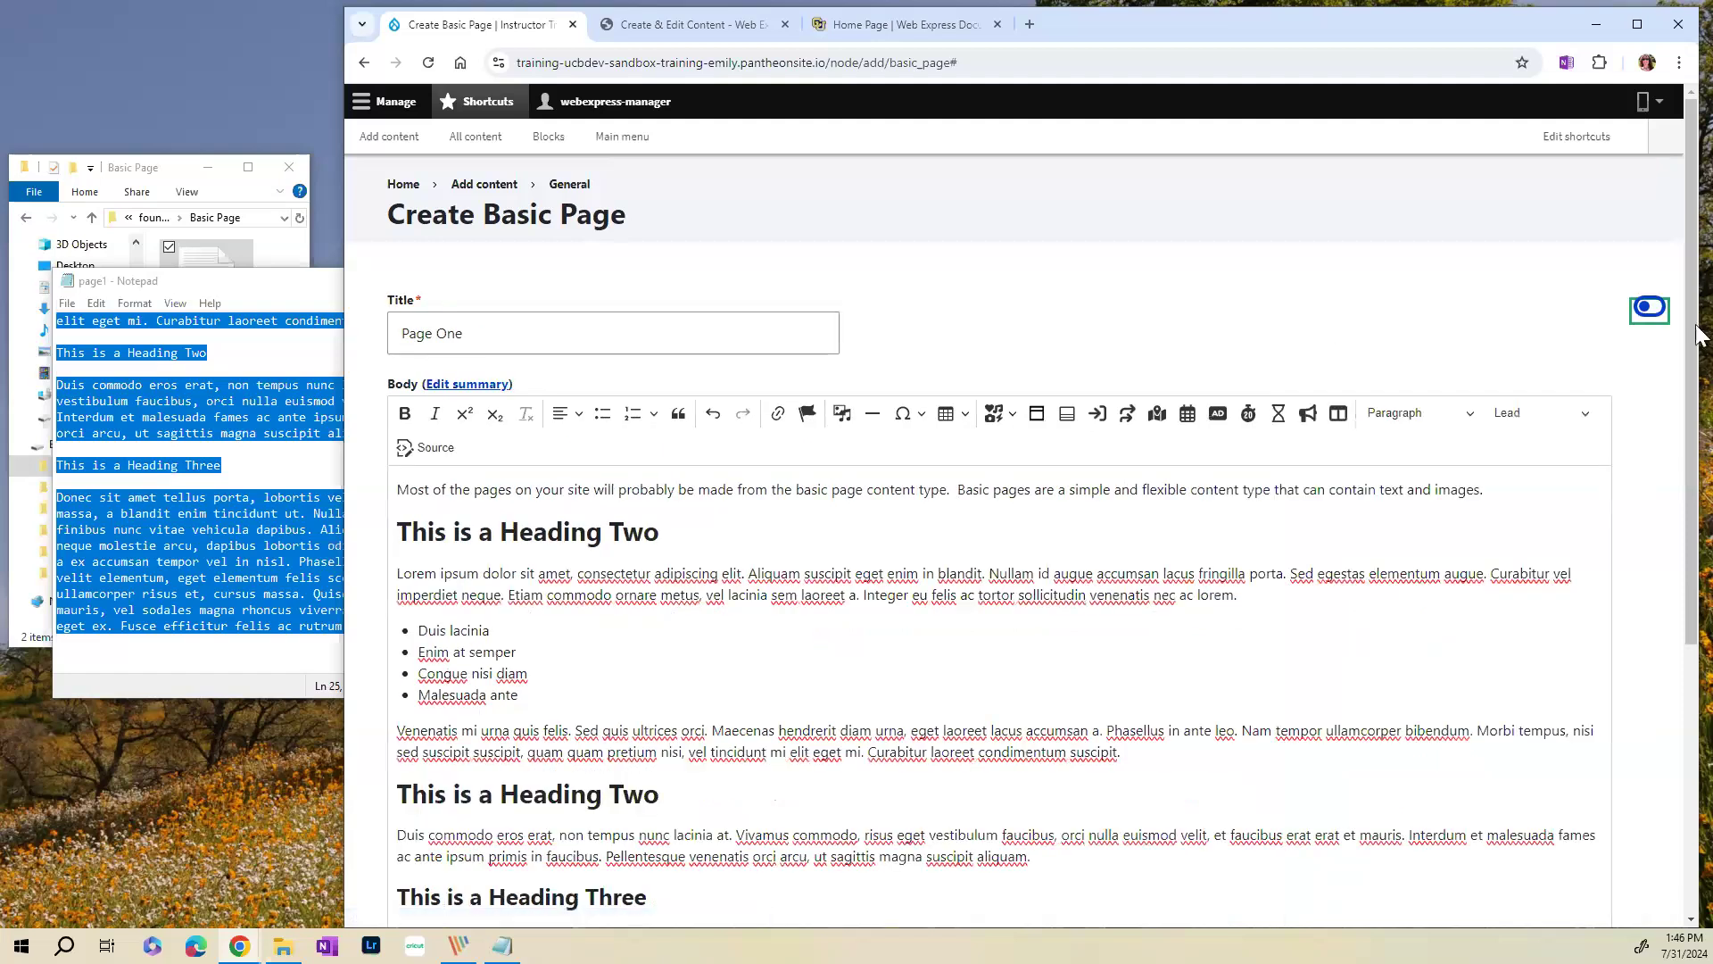
pyautogui.click(1649, 312)
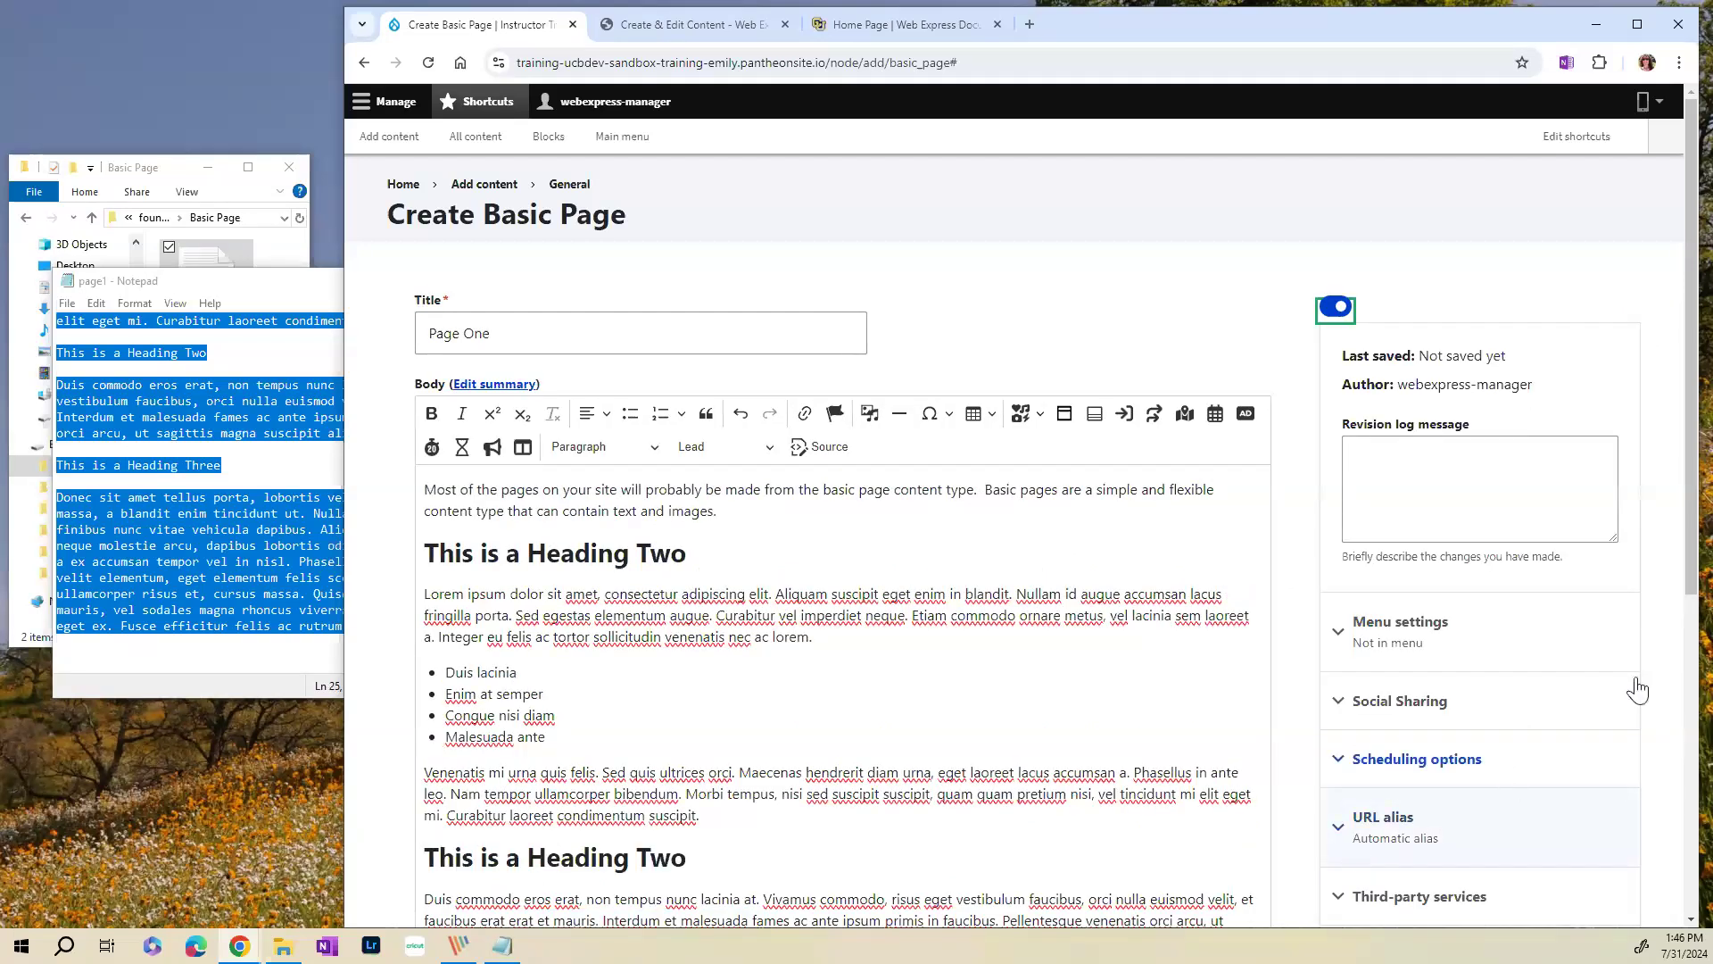
# - Provide a menu link titled Page One for the page under Main navigation, with a weight of 0
pyautogui.scroll(-2, 1598, 604)
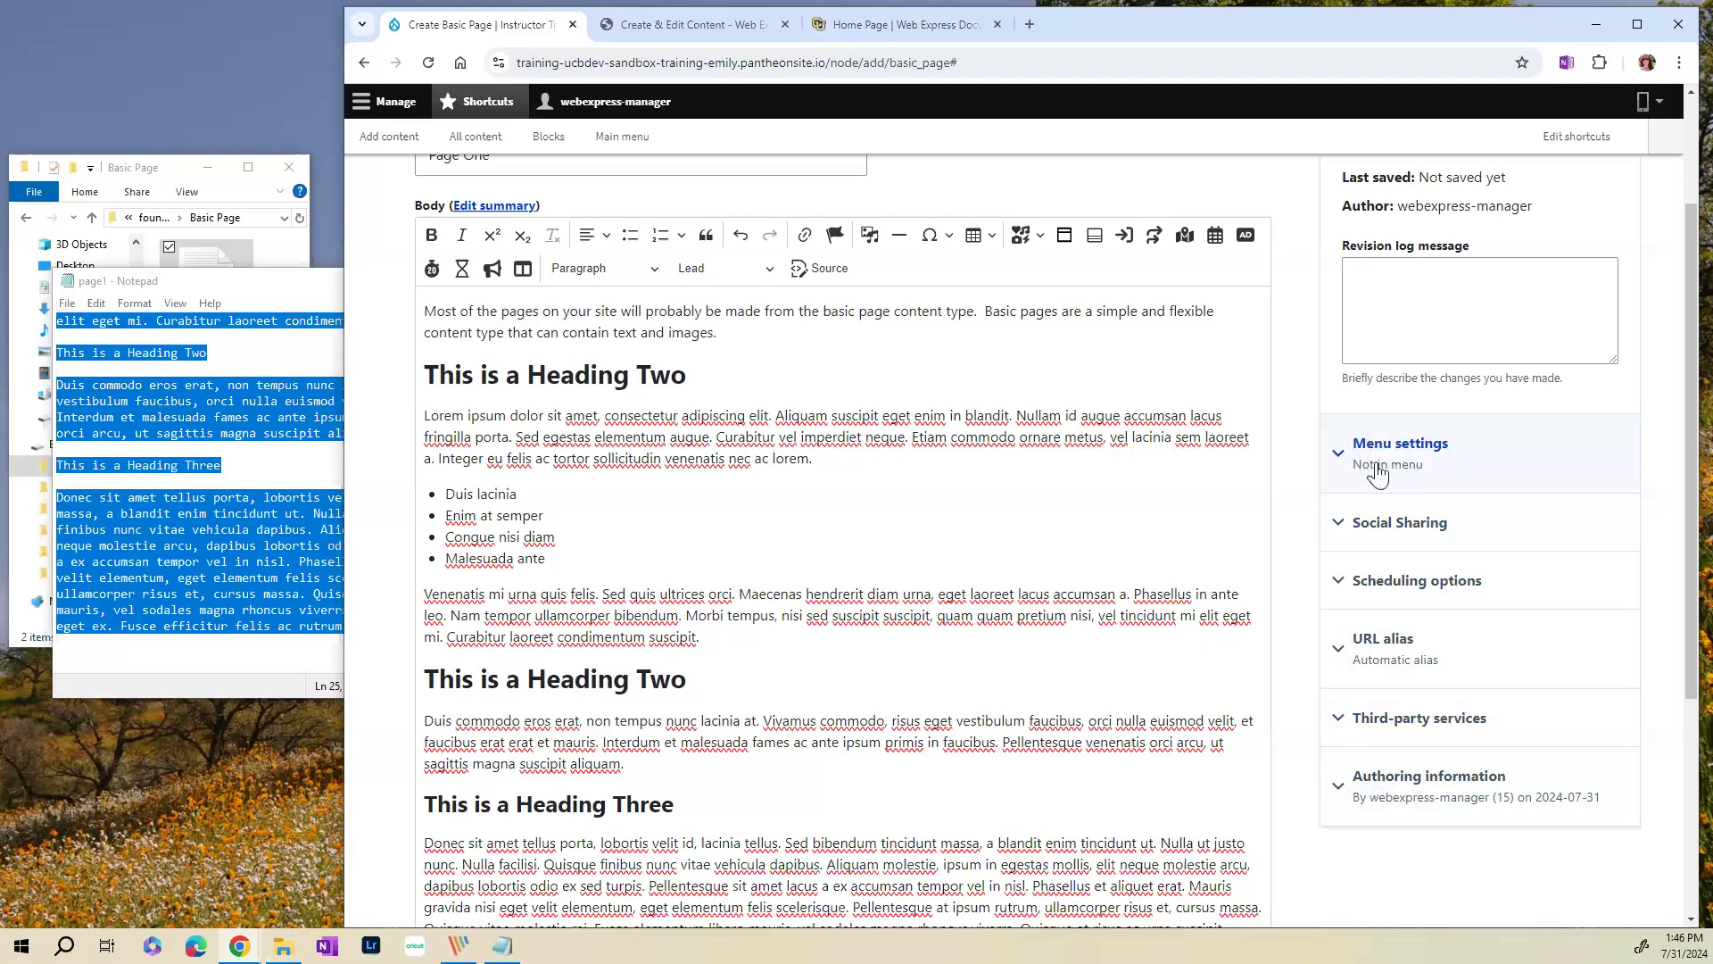
pyautogui.click(1407, 457)
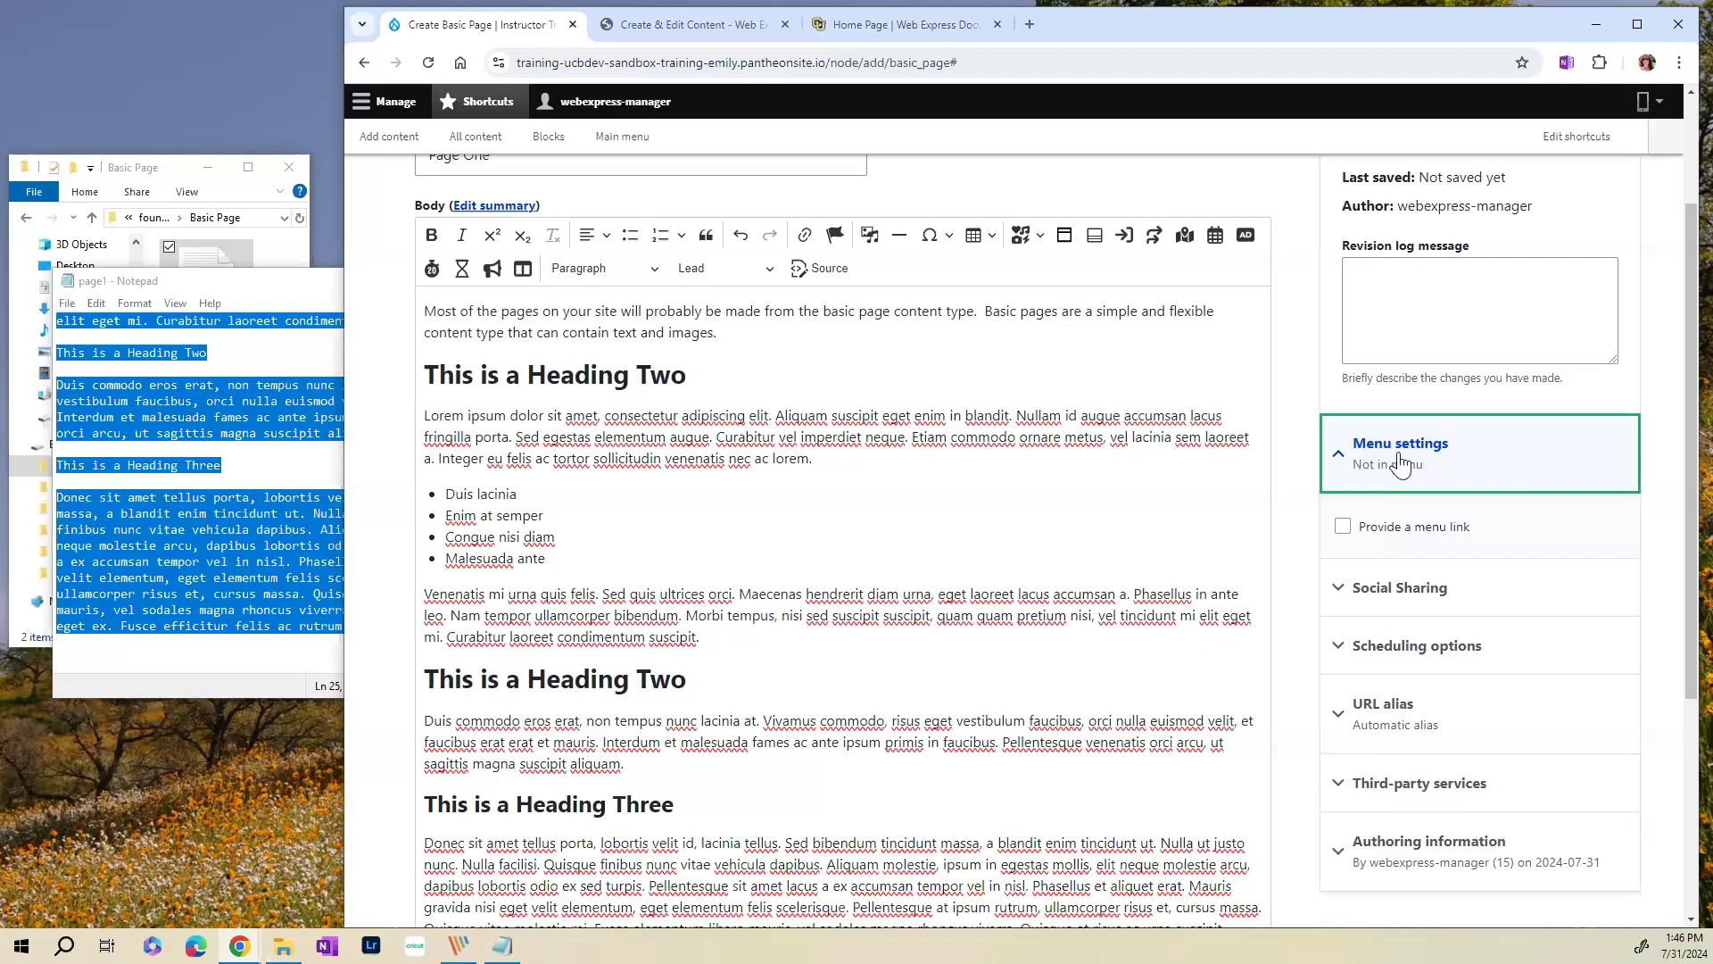
pyautogui.click(1343, 527)
pyautogui.scroll(-2, 1508, 464)
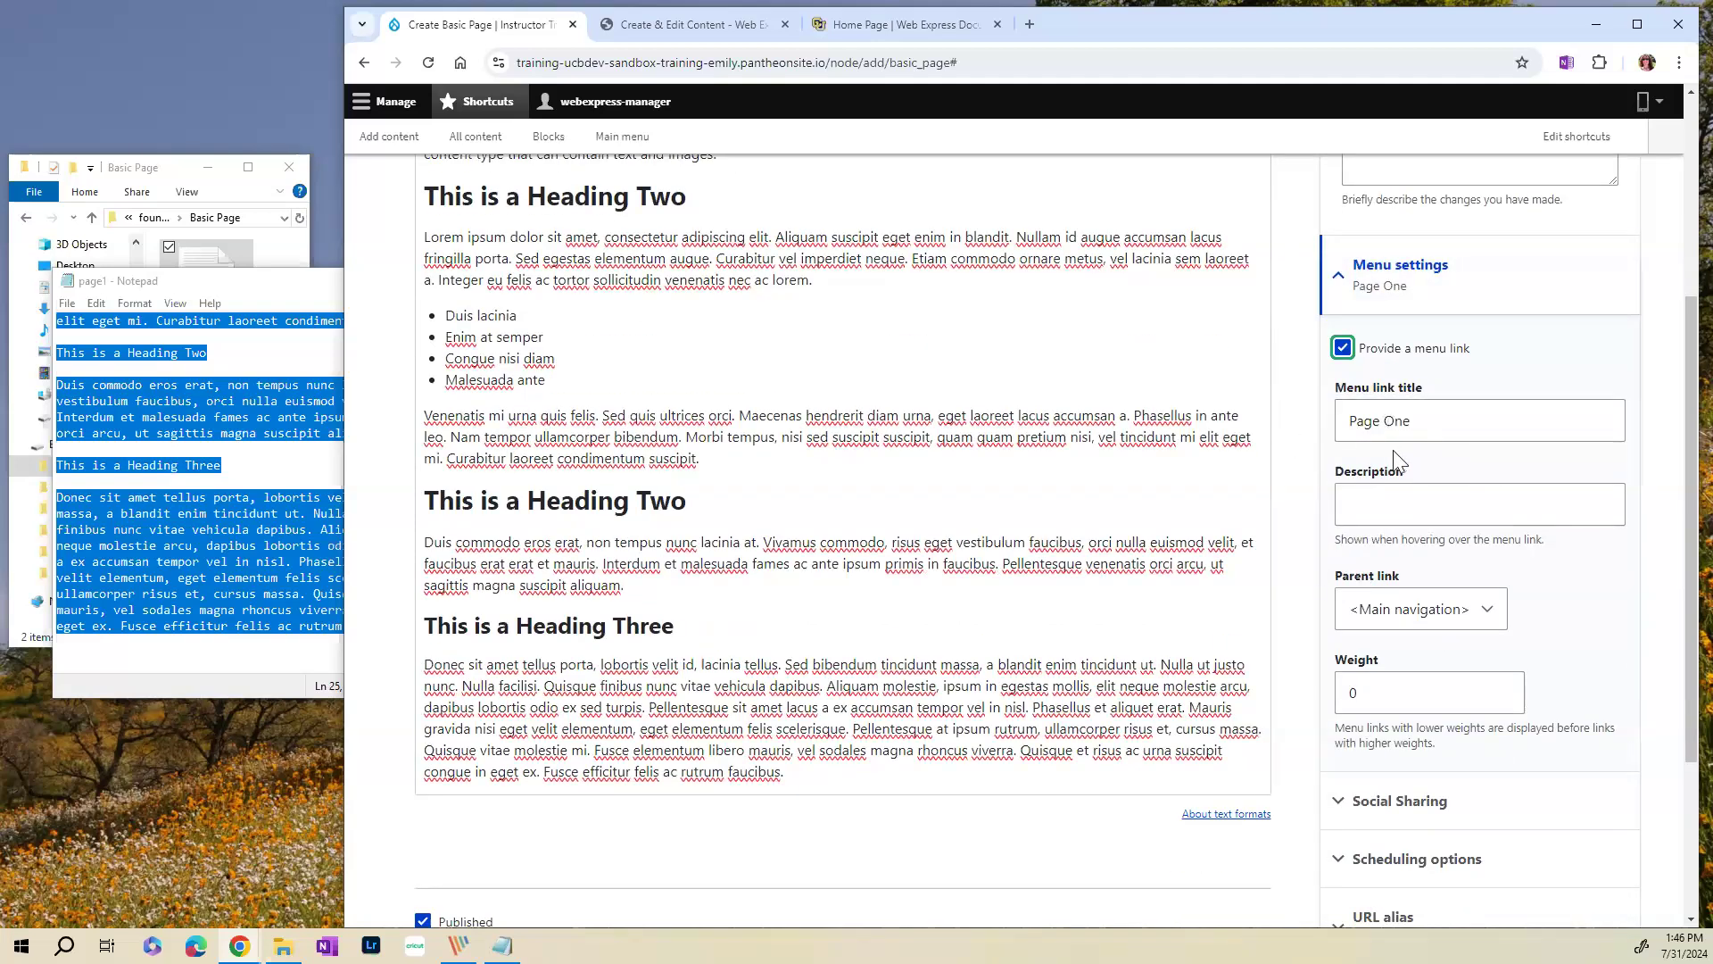
pyautogui.scroll(-2, 1394, 450)
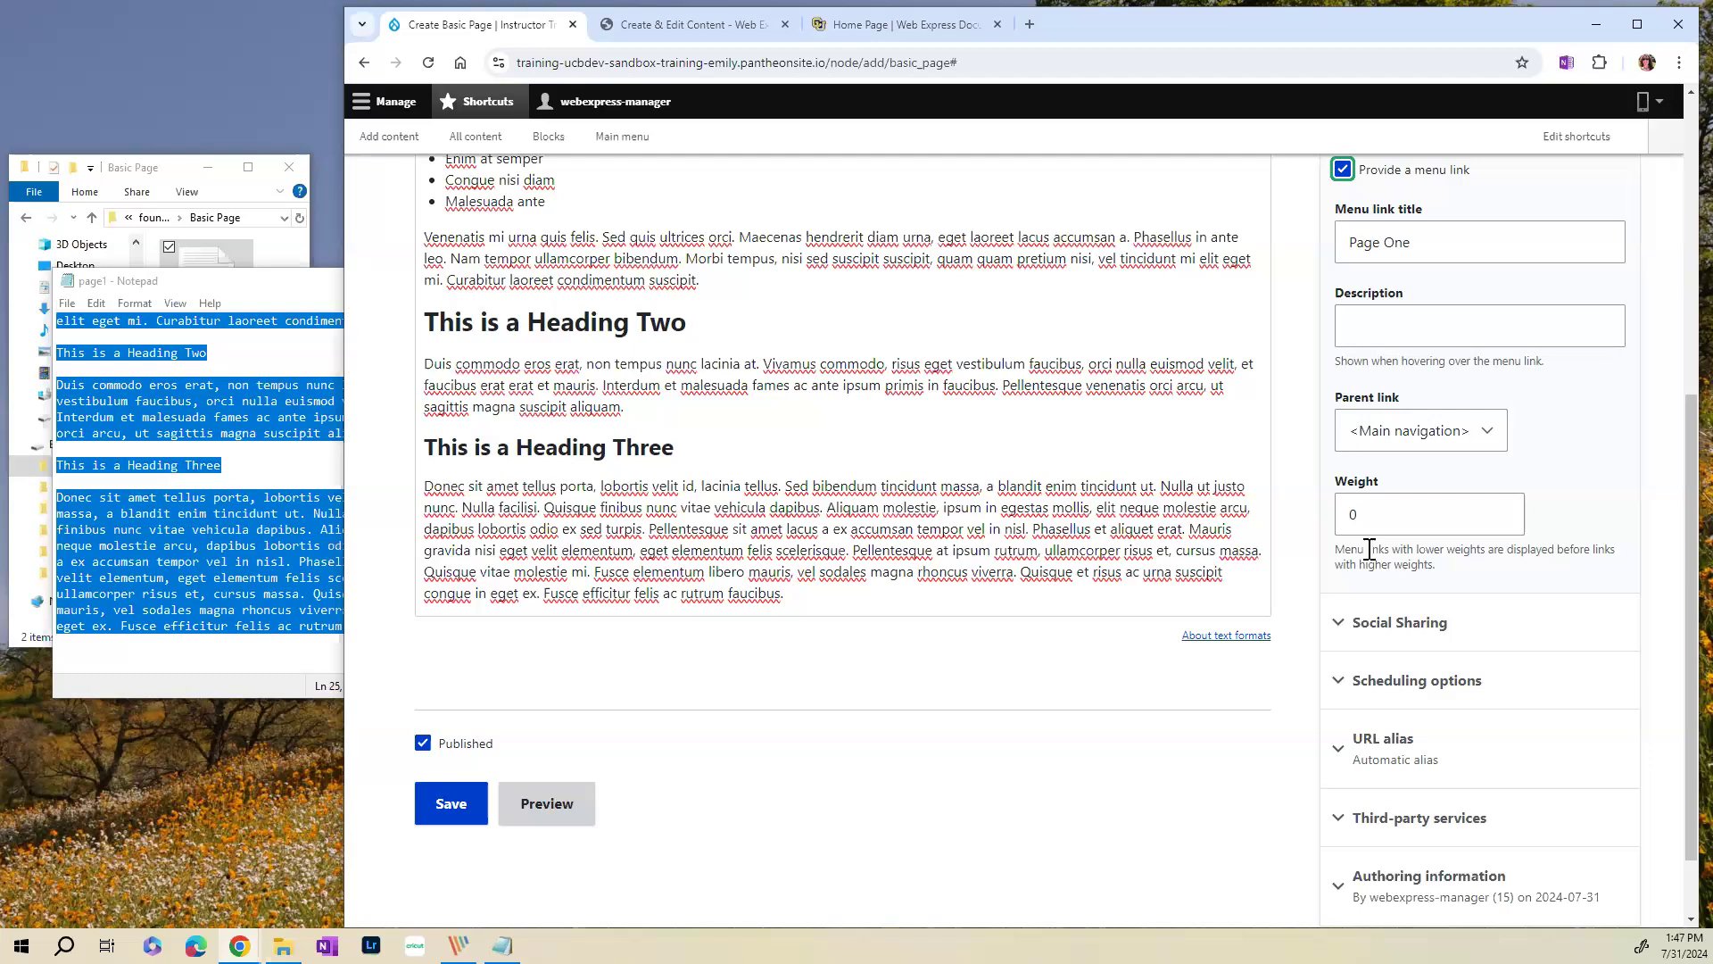
pyautogui.click(1507, 521)
pyautogui.click(1503, 507)
pyautogui.click(1504, 507)
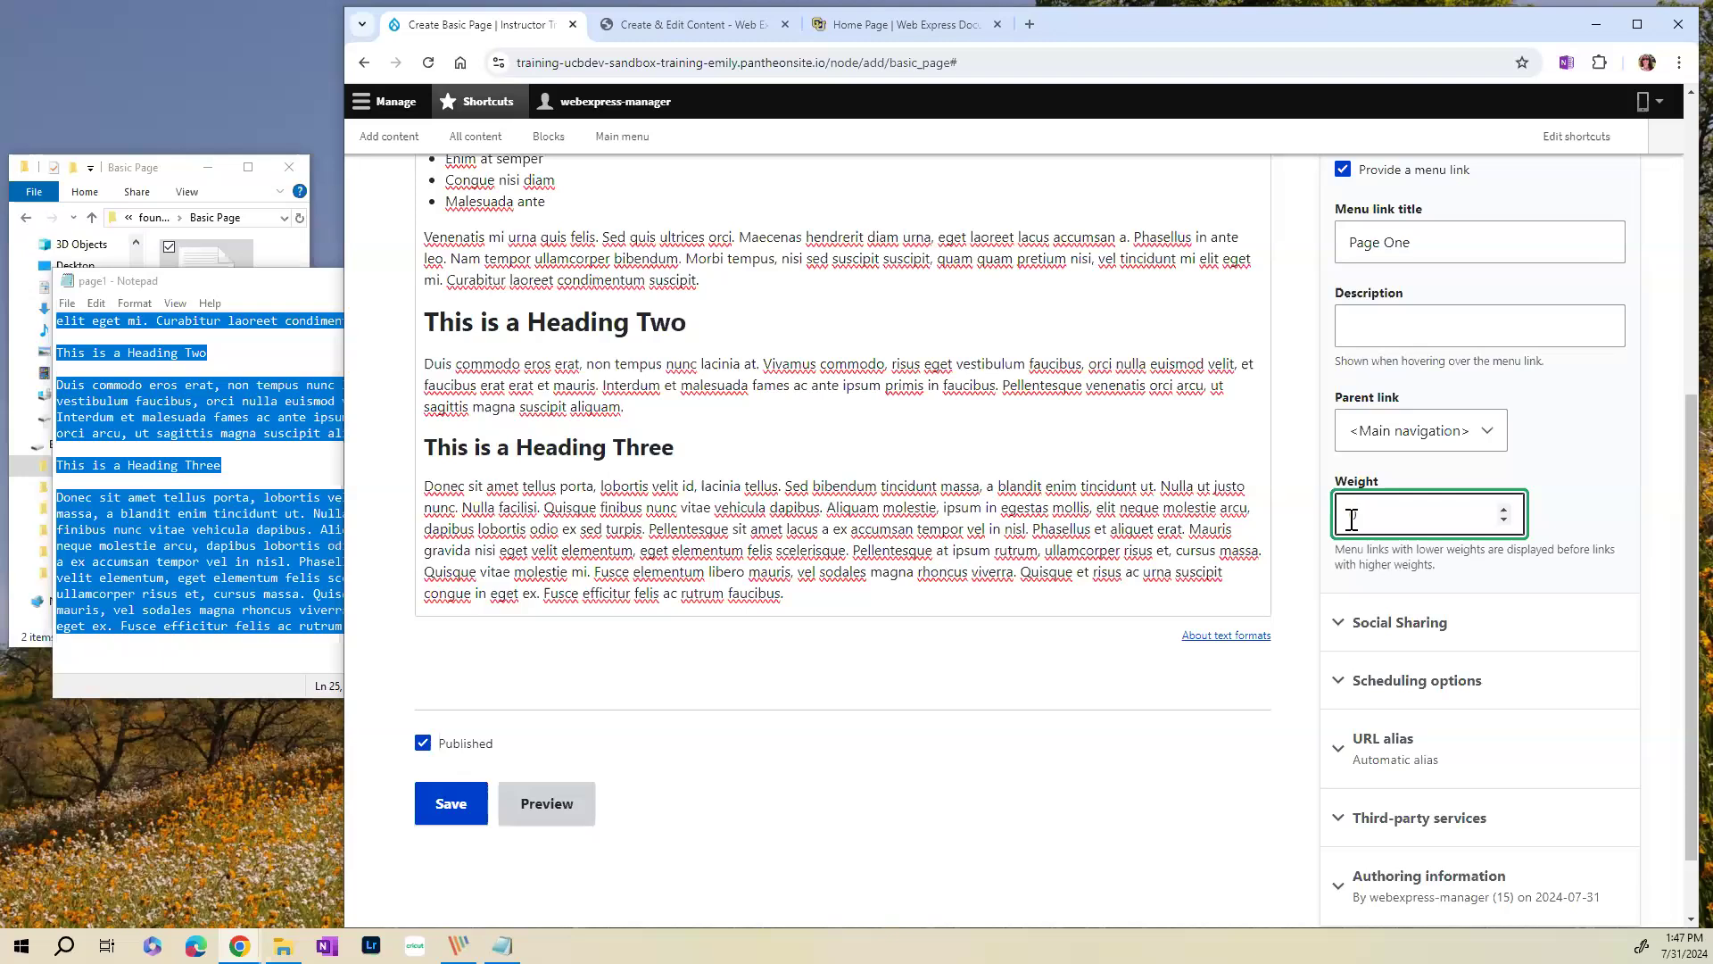
# - Expand and review the page's Social Sharing, Scheduling options and Authoring information settings
pyautogui.scroll(-1, 1235, 658)
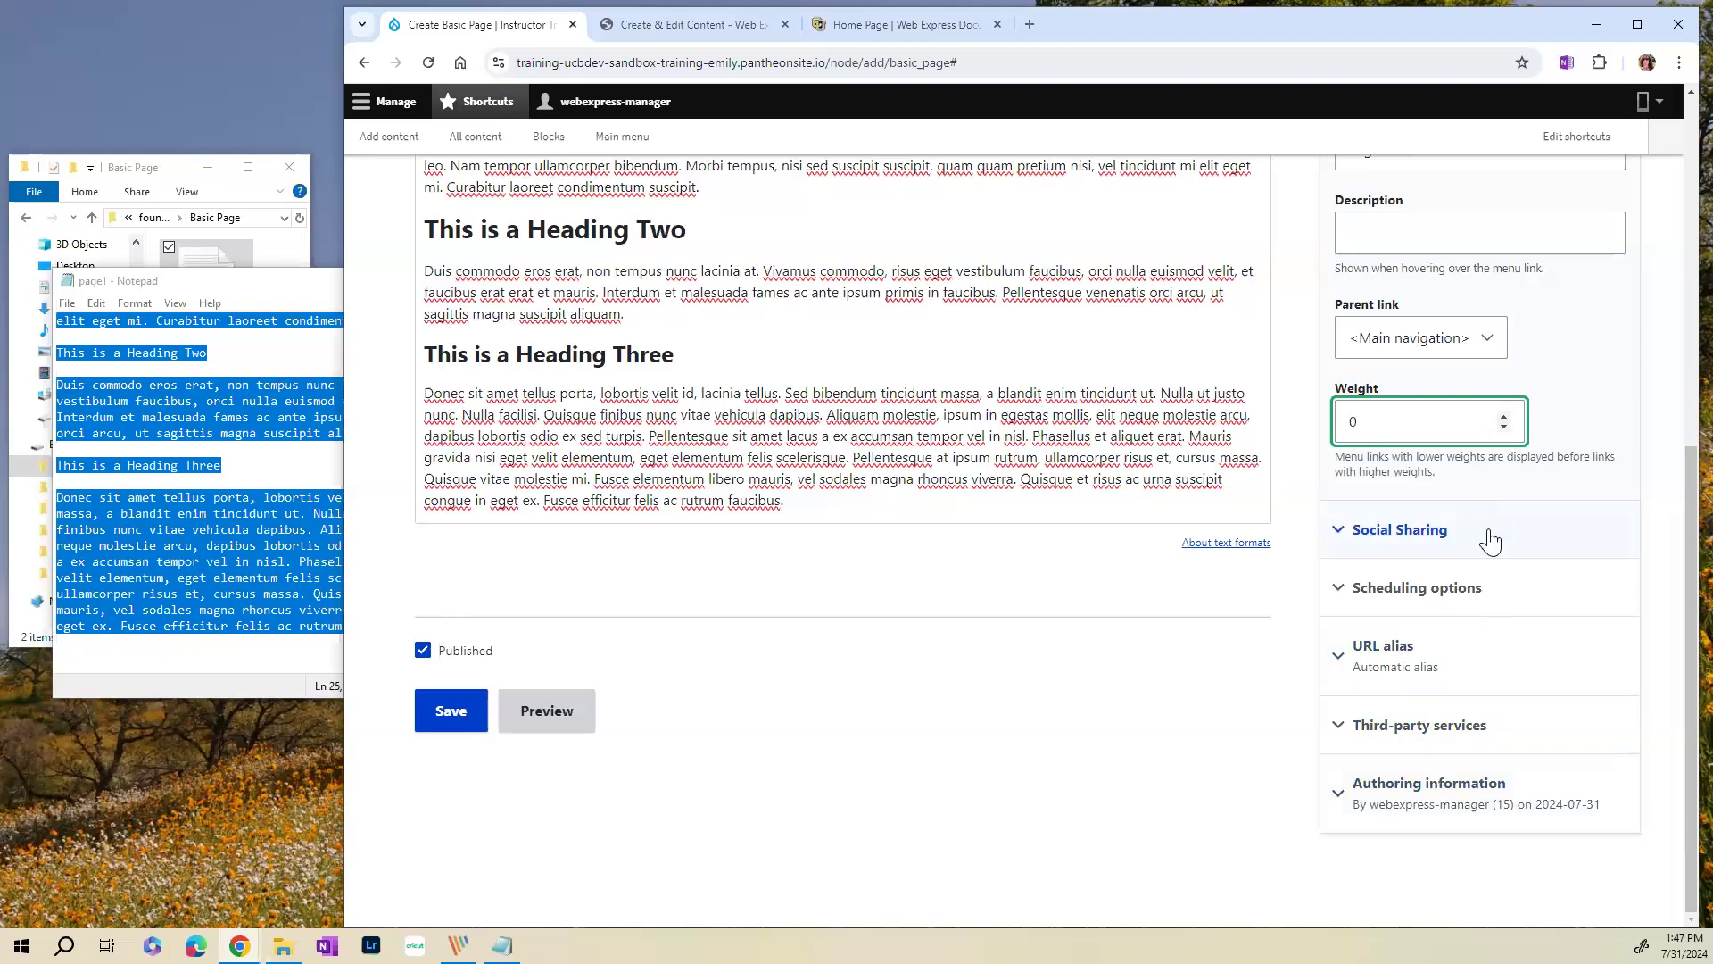
pyautogui.click(1403, 542)
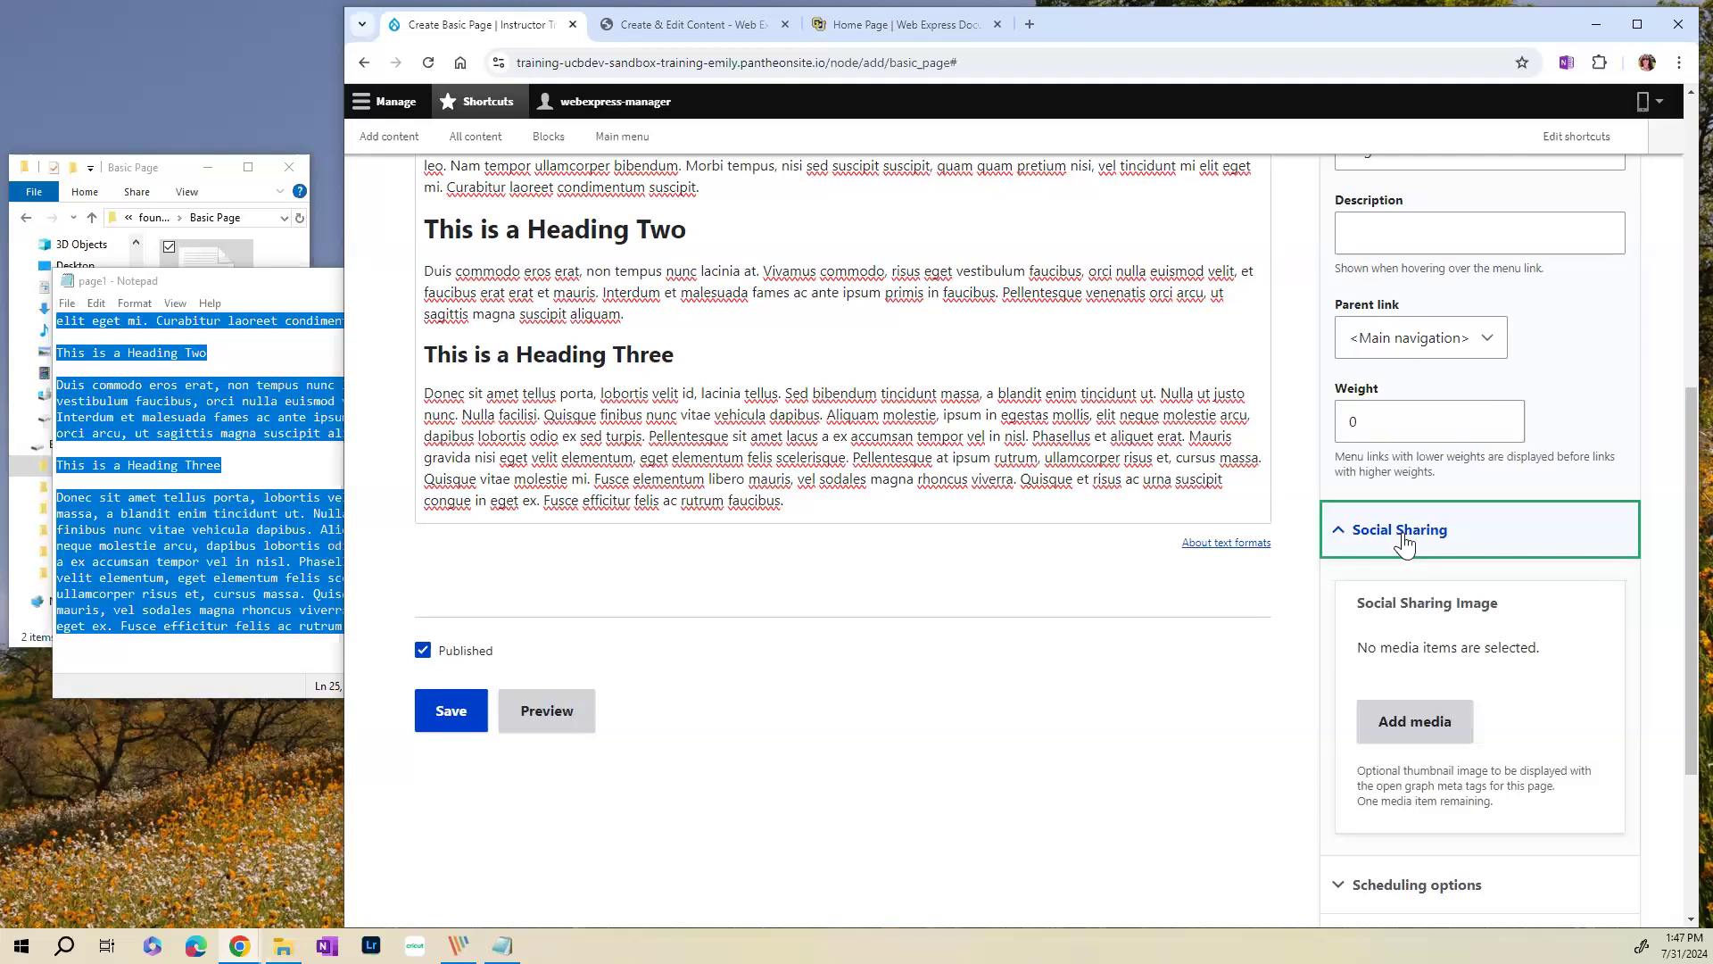
pyautogui.scroll(3, 918, 349)
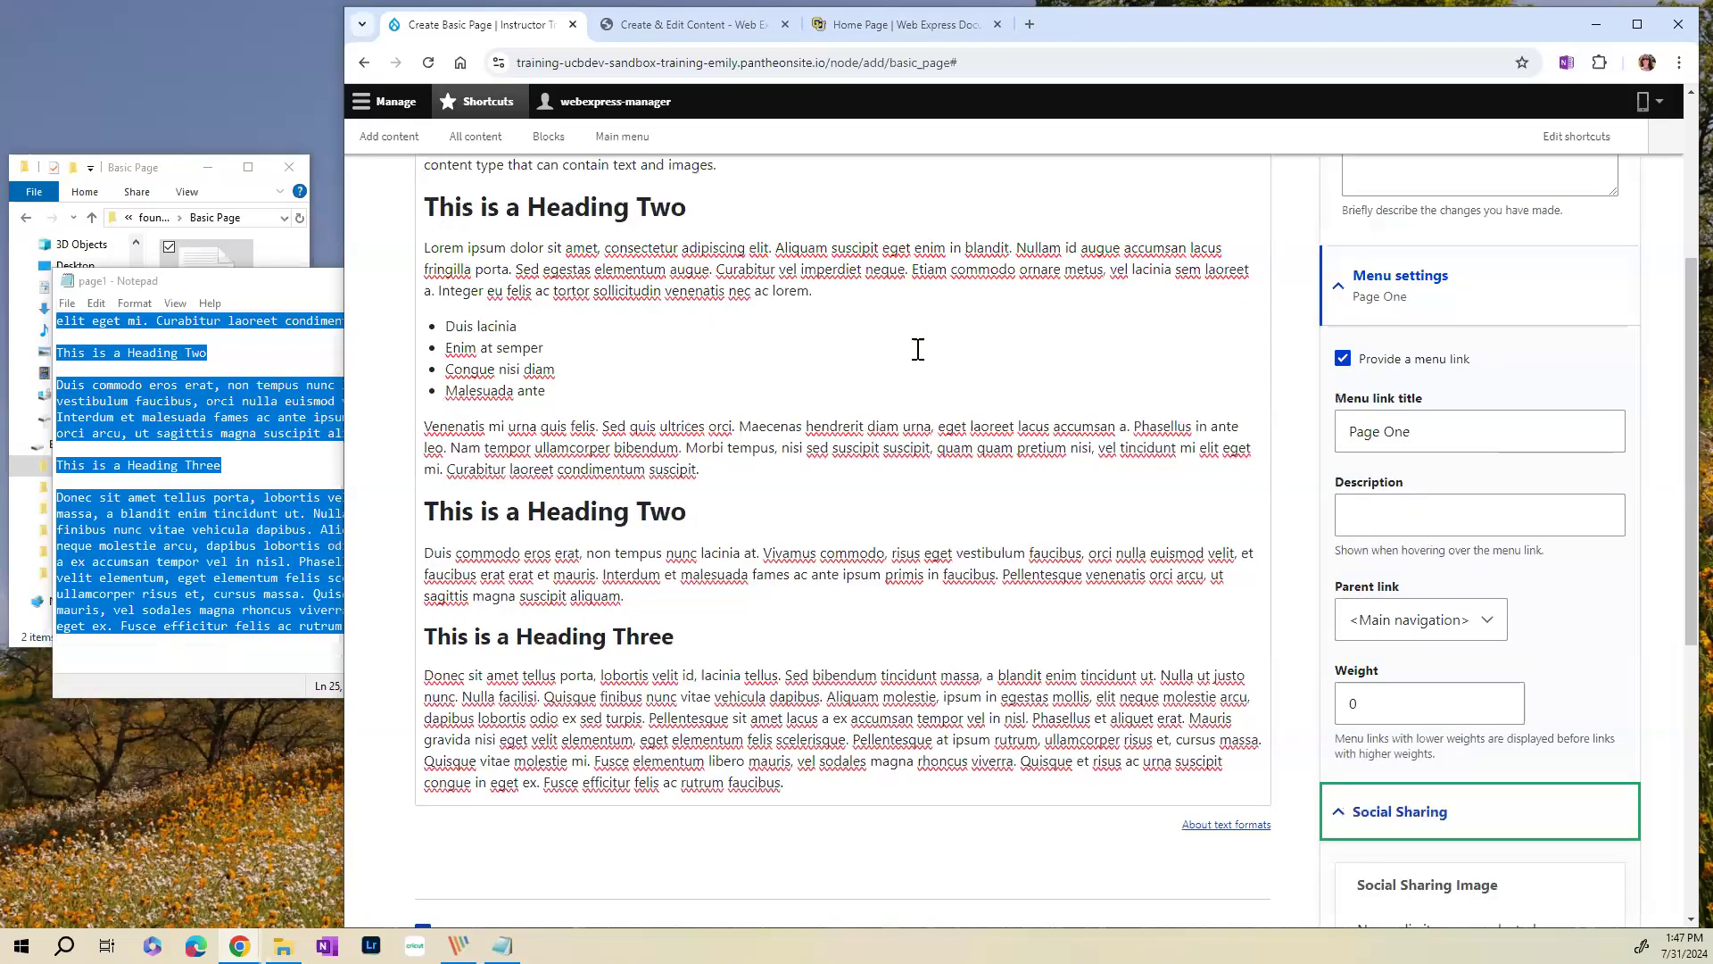
pyautogui.scroll(-5, 891, 398)
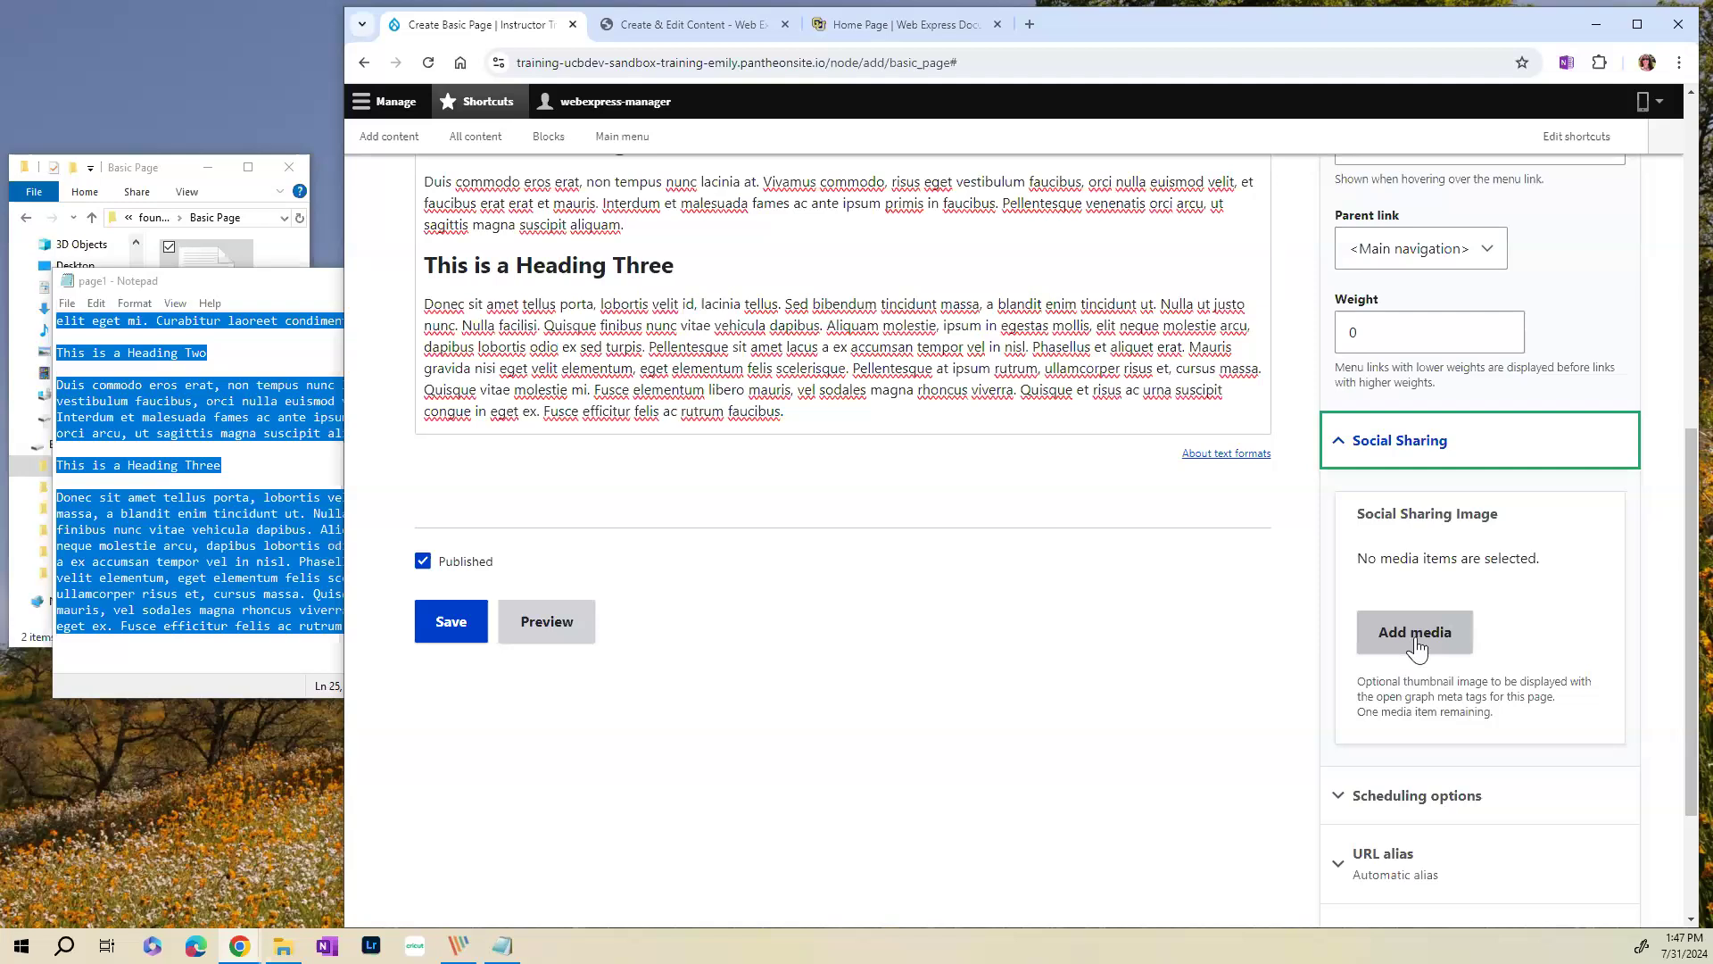
pyautogui.scroll(-2, 1428, 647)
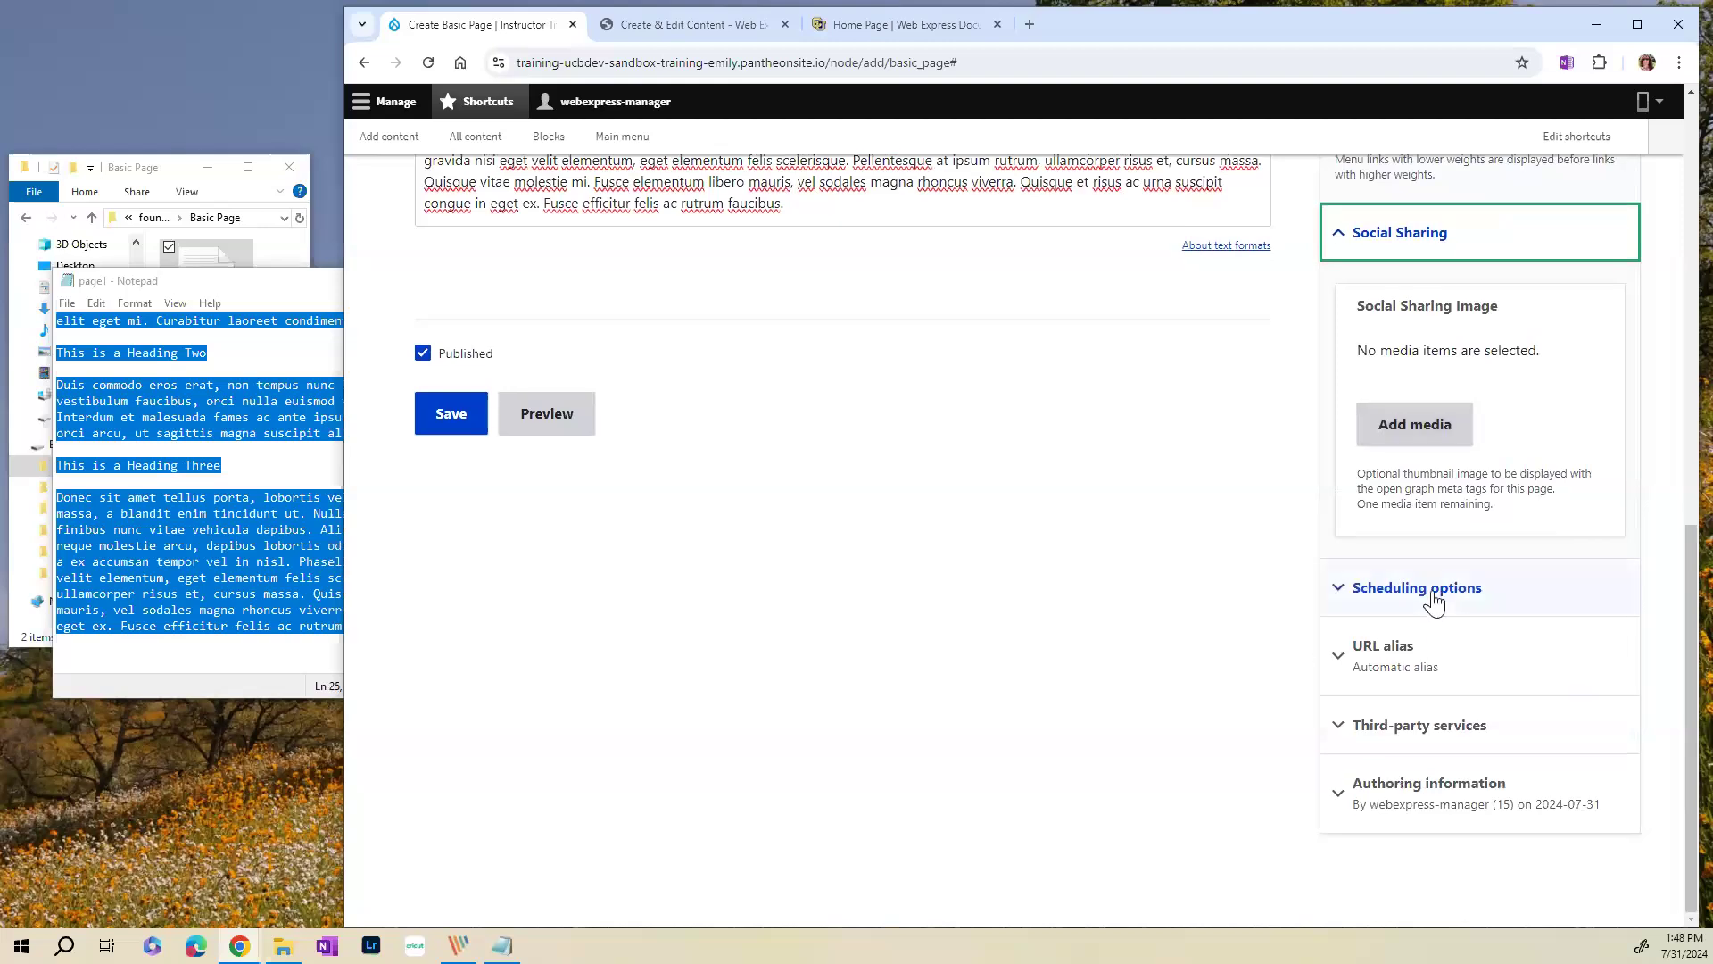
pyautogui.click(1435, 600)
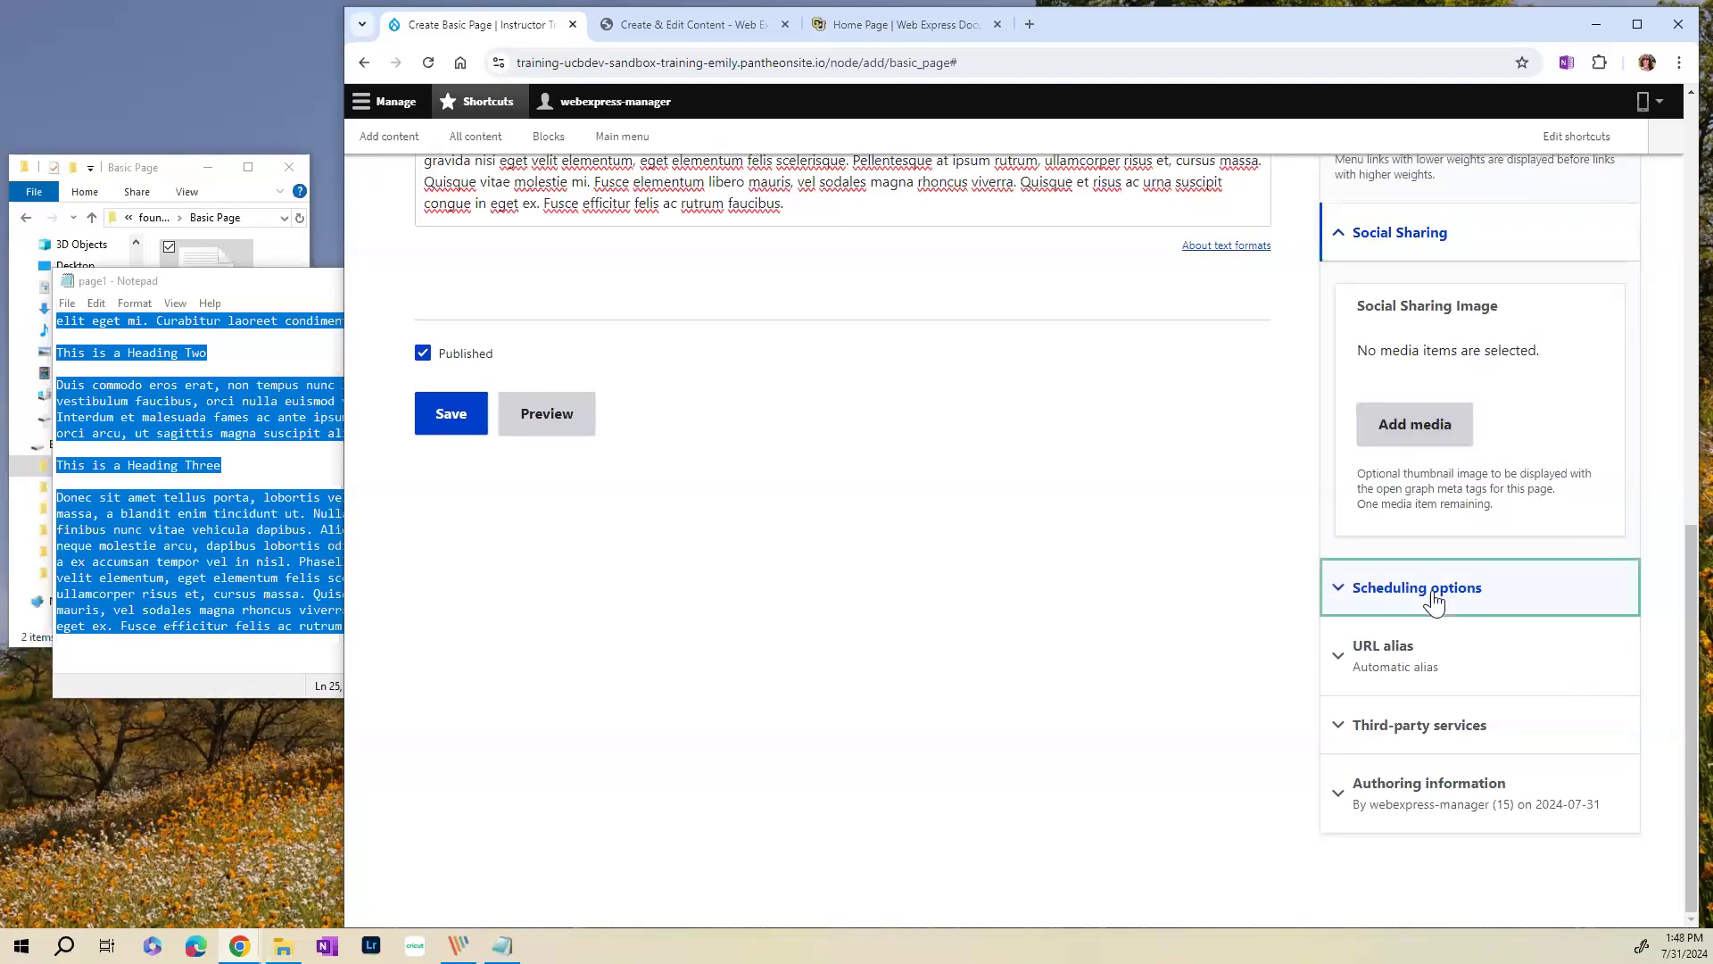
pyautogui.scroll(-2, 1366, 607)
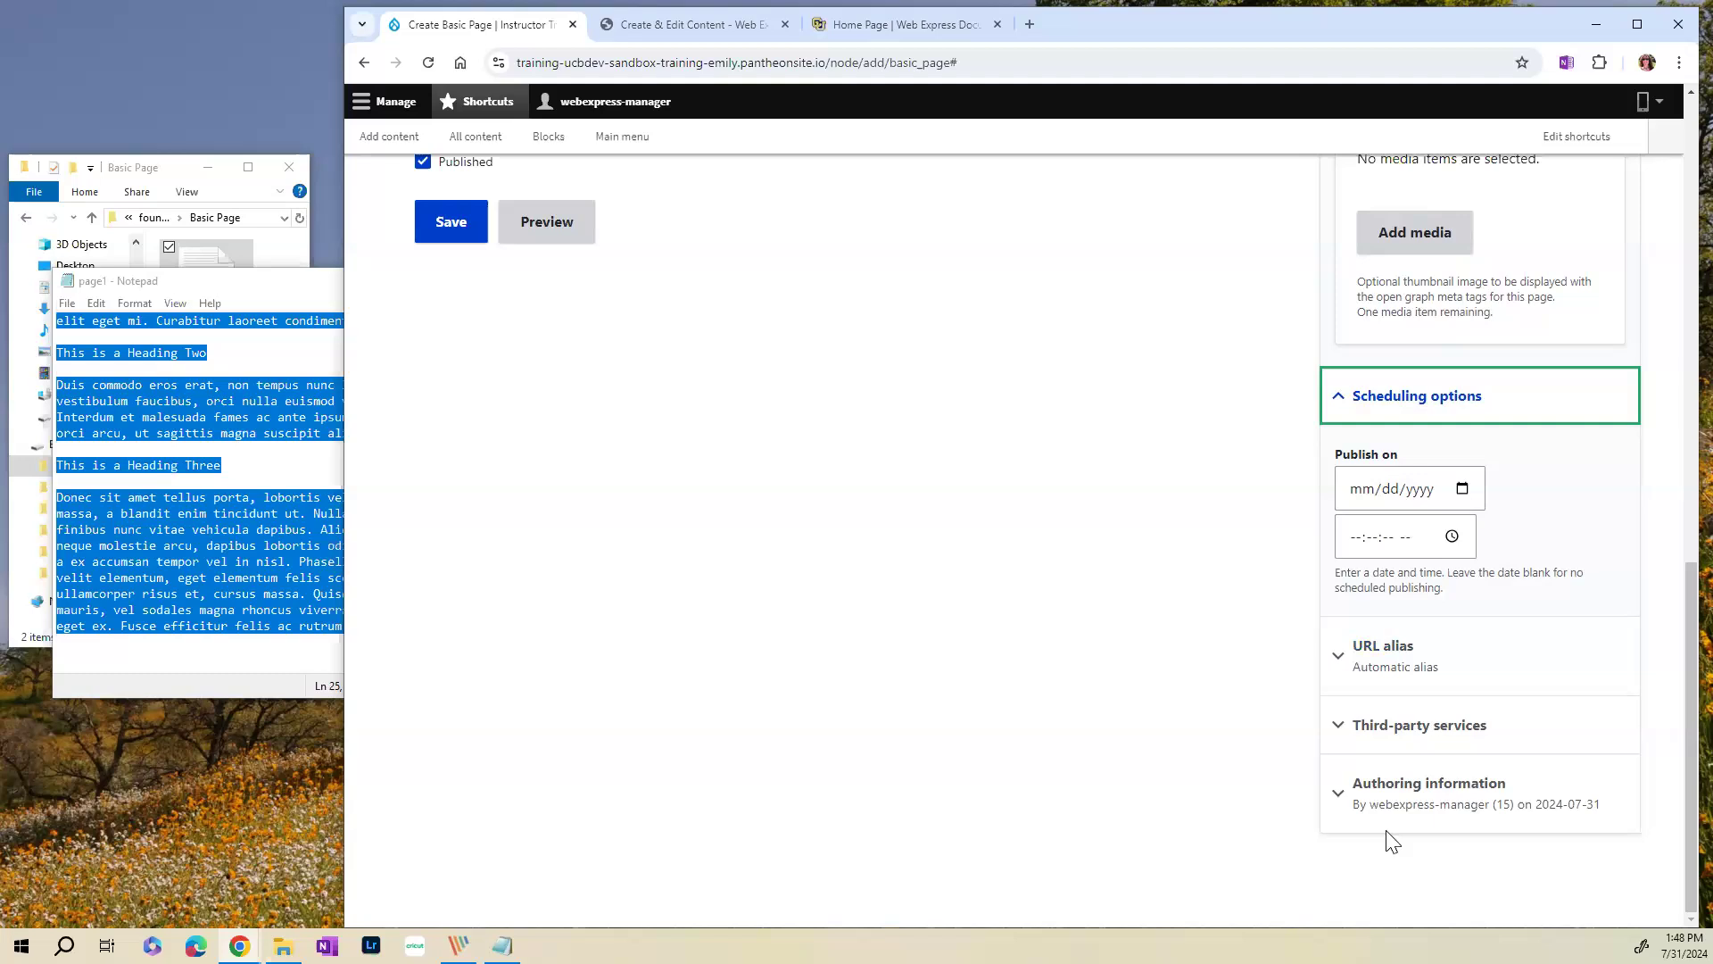
pyautogui.click(1410, 800)
pyautogui.scroll(-3, 1197, 681)
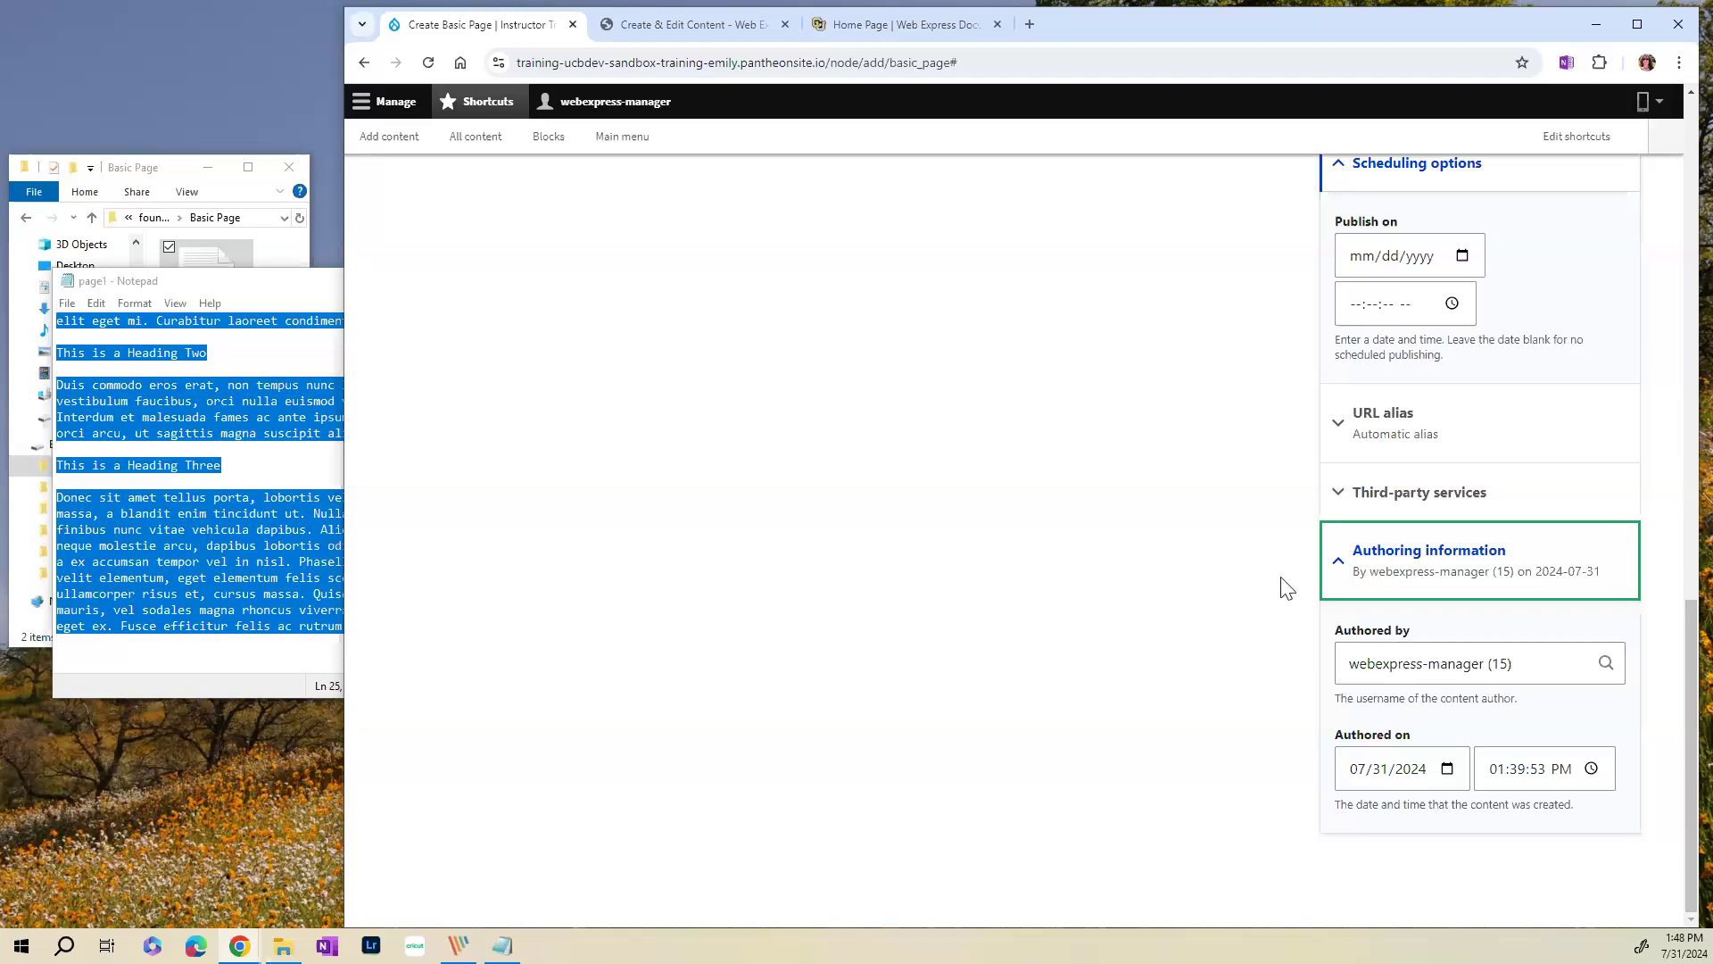
# - Collapse the Social Sharing, Scheduling options and Authoring information settings, and look over the page form down to its publishing options
pyautogui.scroll(5, 1285, 586)
pyautogui.scroll(4, 1213, 610)
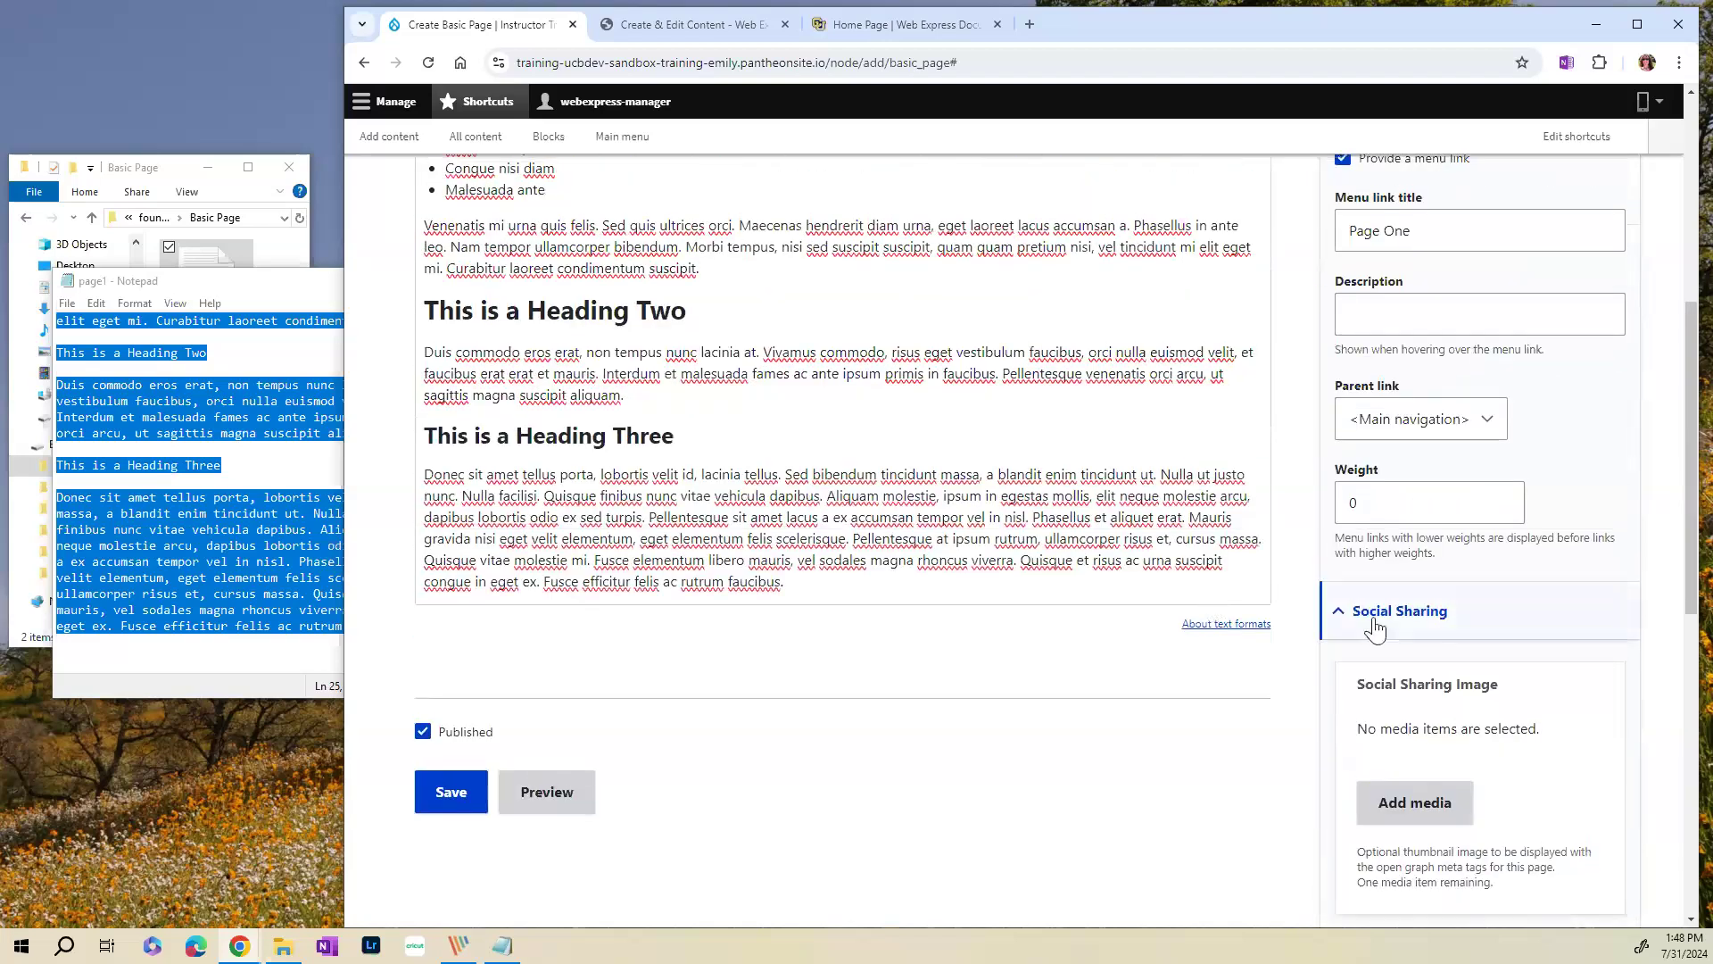
pyautogui.click(1379, 617)
pyautogui.click(1384, 671)
pyautogui.click(1419, 866)
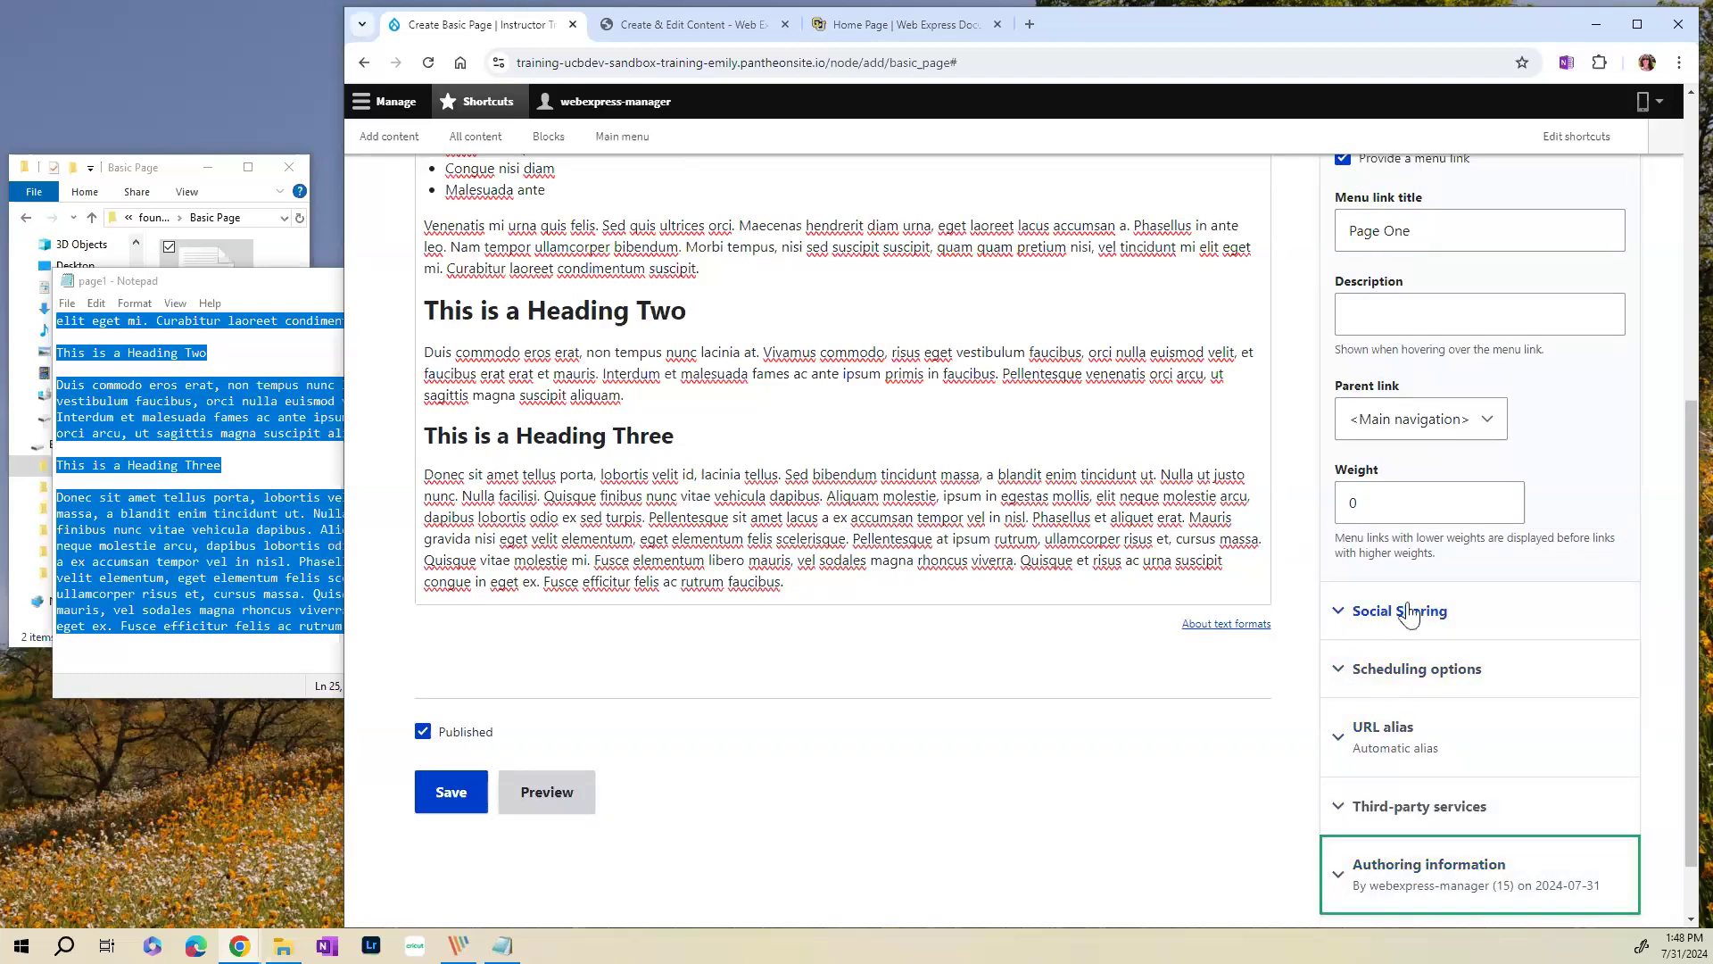
pyautogui.scroll(1, 1408, 616)
pyautogui.scroll(2, 1408, 618)
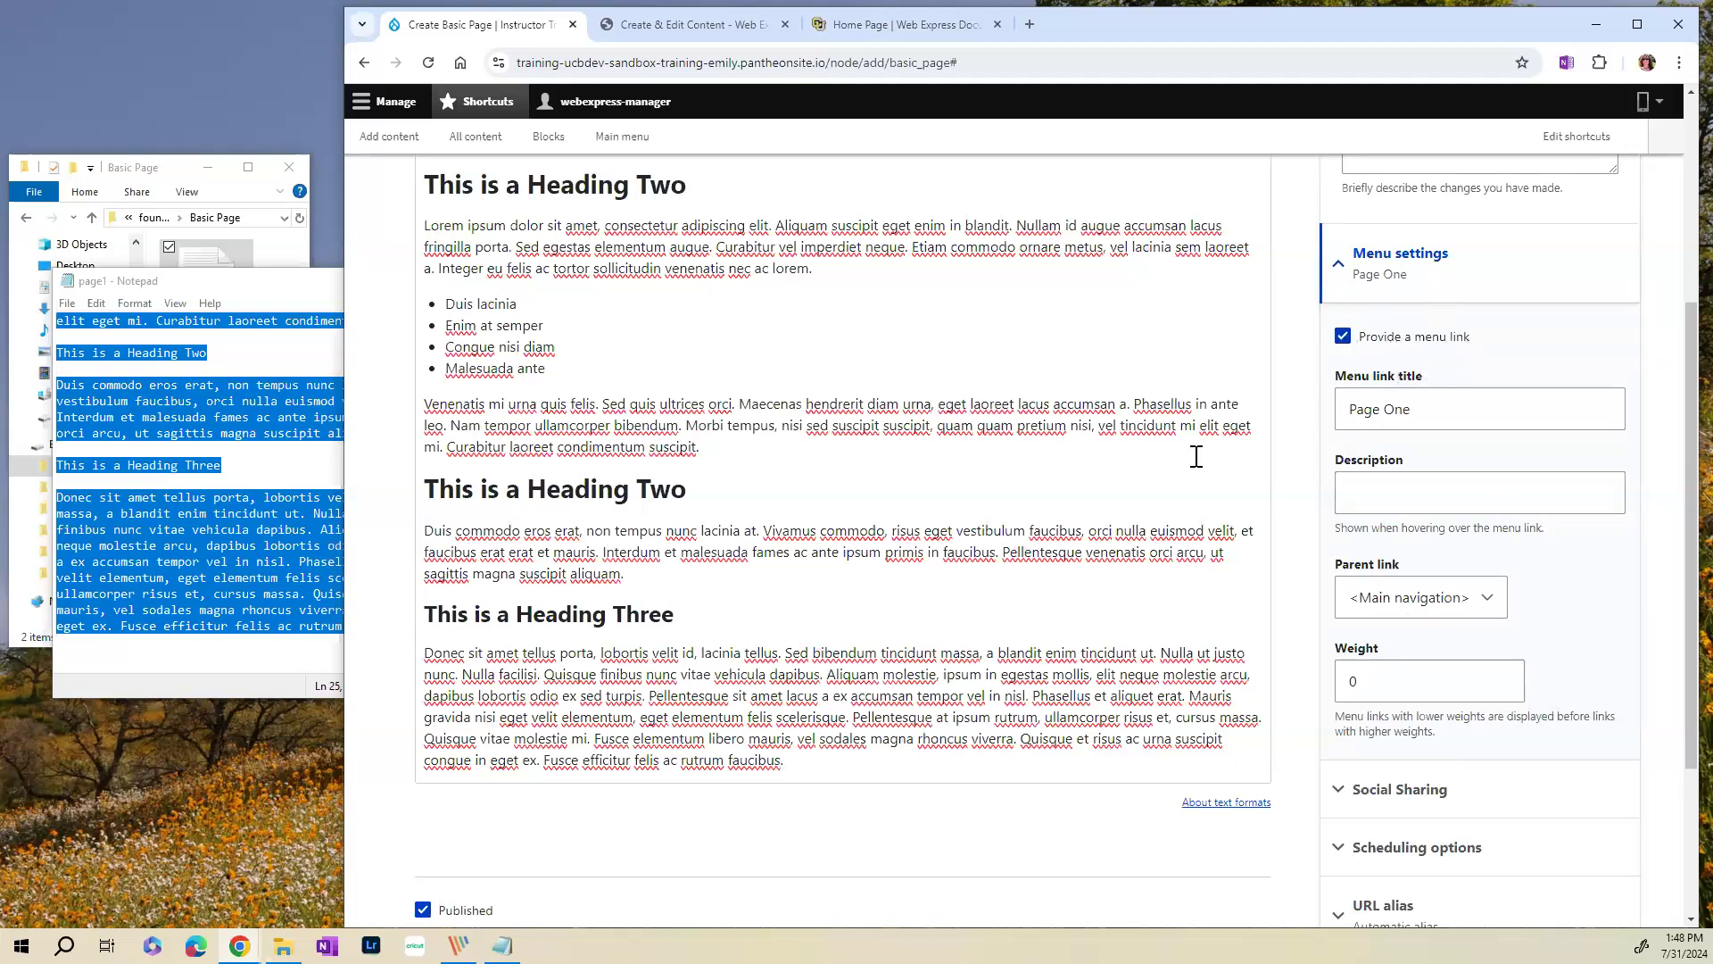
pyautogui.scroll(-3, 807, 612)
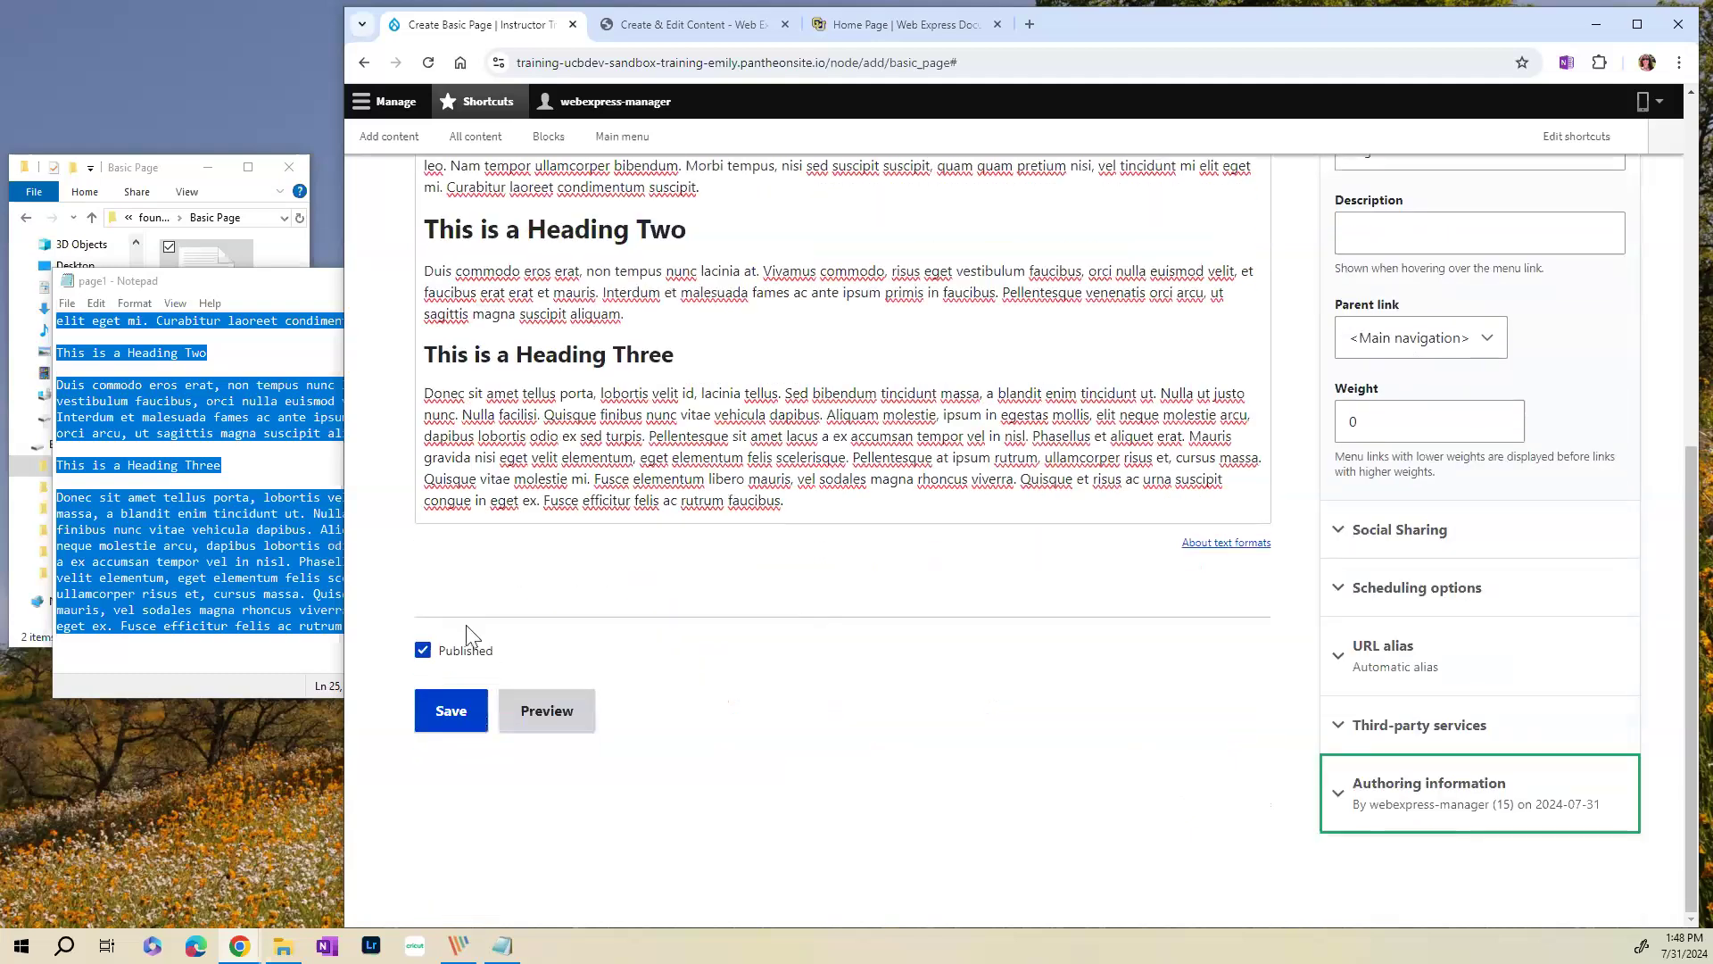
# - Save the new basic page and close the page1 source text in Notepad
pyautogui.click(450, 725)
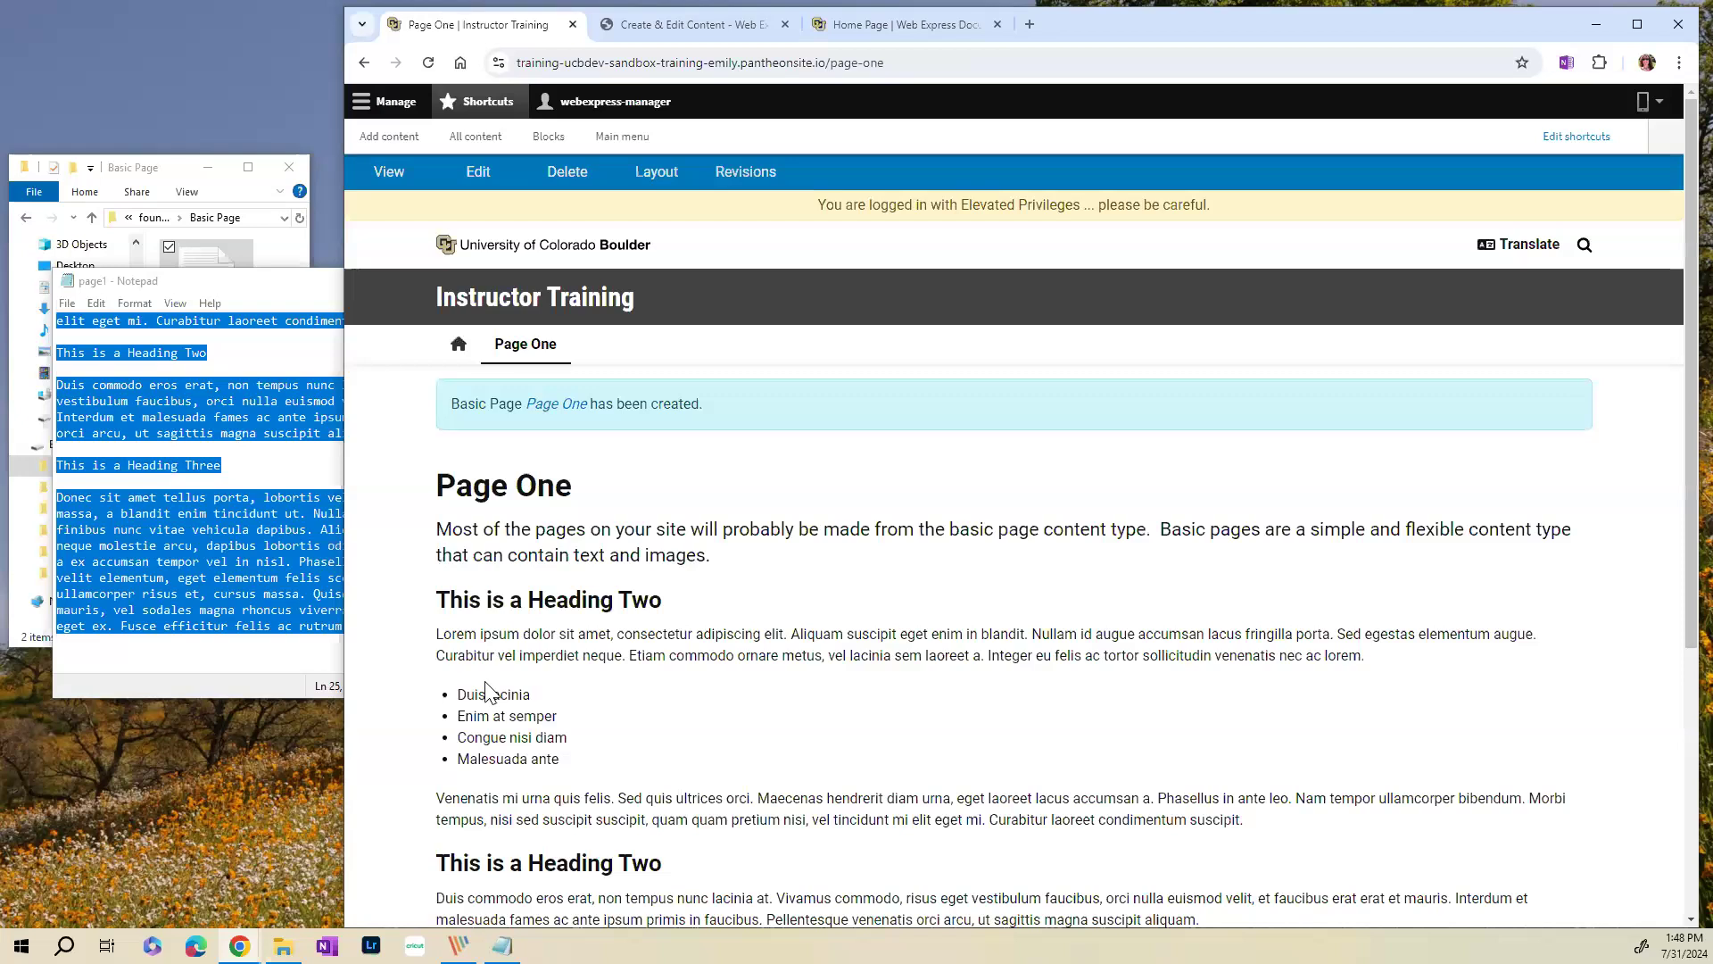
pyautogui.moveTo(500, 409); pyautogui.dragTo(741, 406)
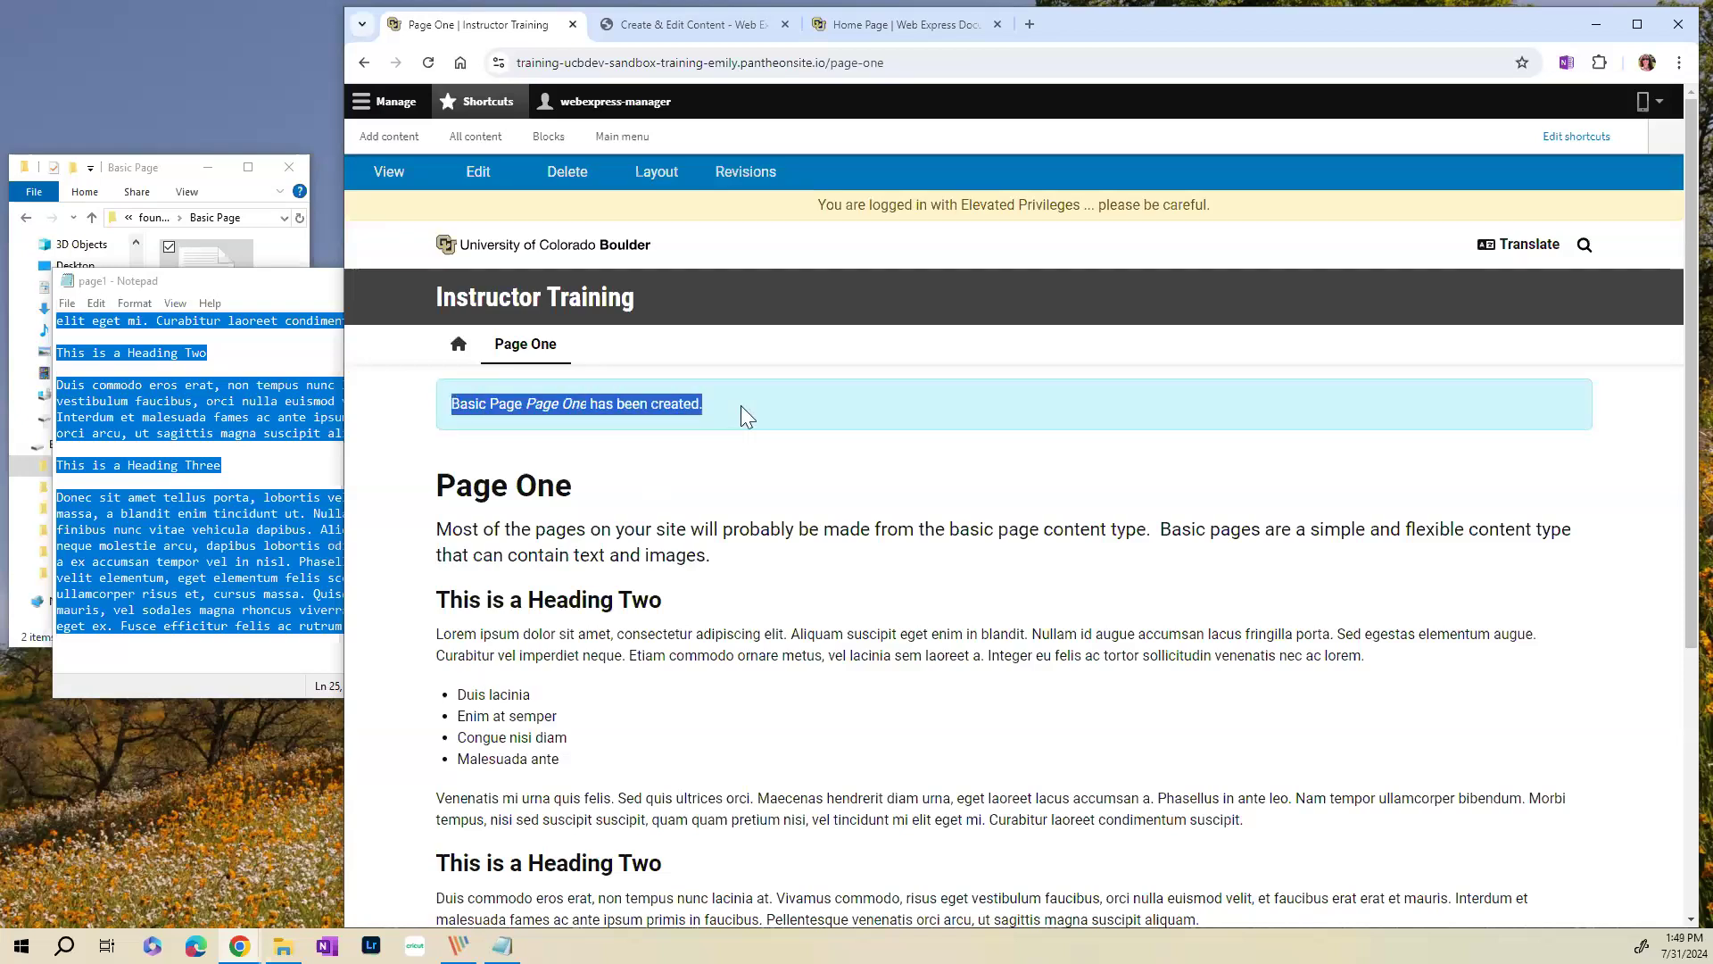
pyautogui.click(313, 284)
pyautogui.click(669, 284)
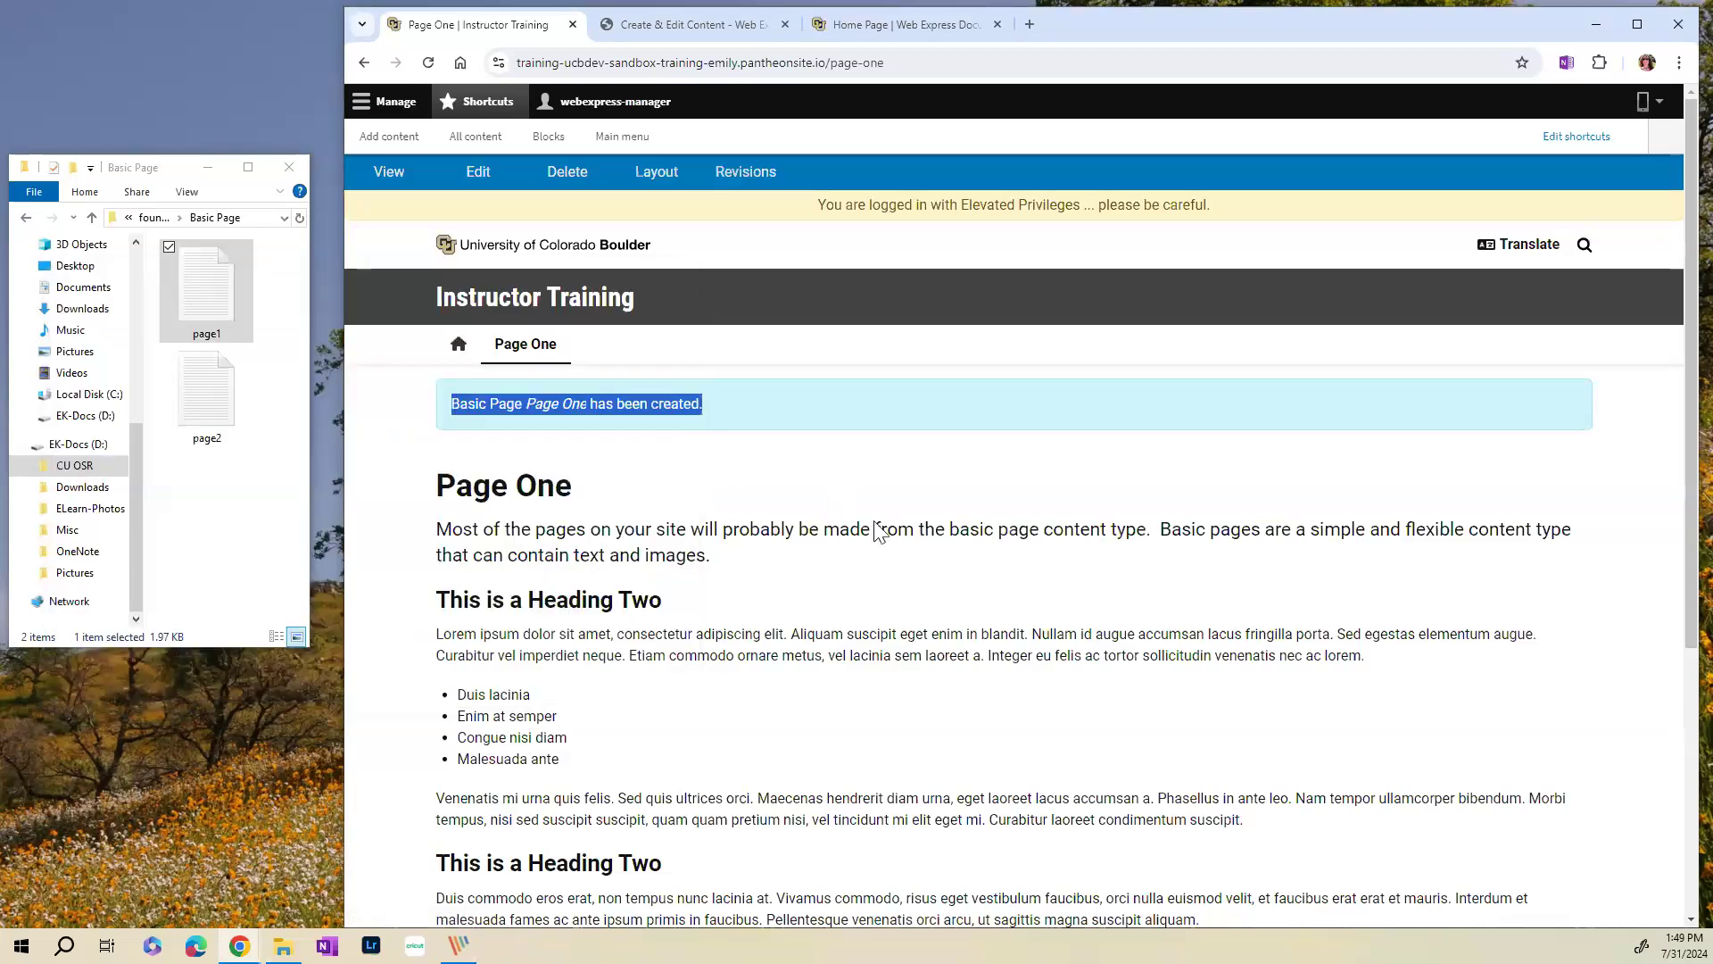
# - Review the published Page One, from its lead paragraph down through the headings and bulleted list
pyautogui.scroll(-2, 893, 535)
pyautogui.moveTo(440, 346); pyautogui.dragTo(783, 398)
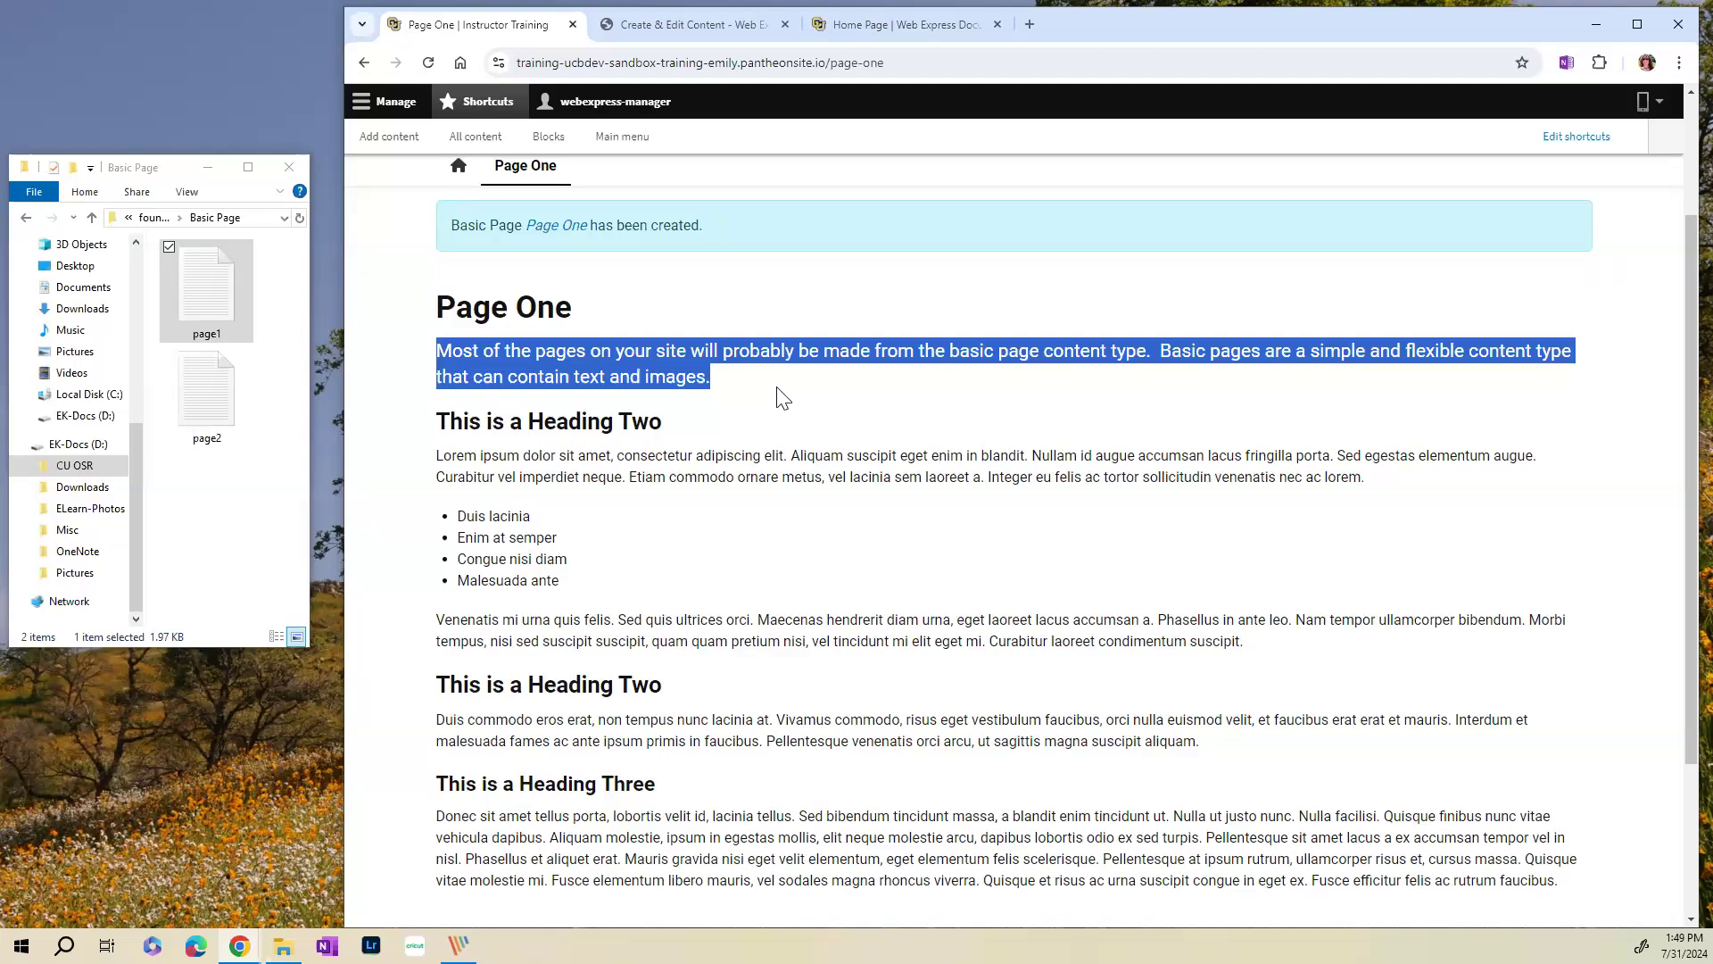
pyautogui.click(783, 397)
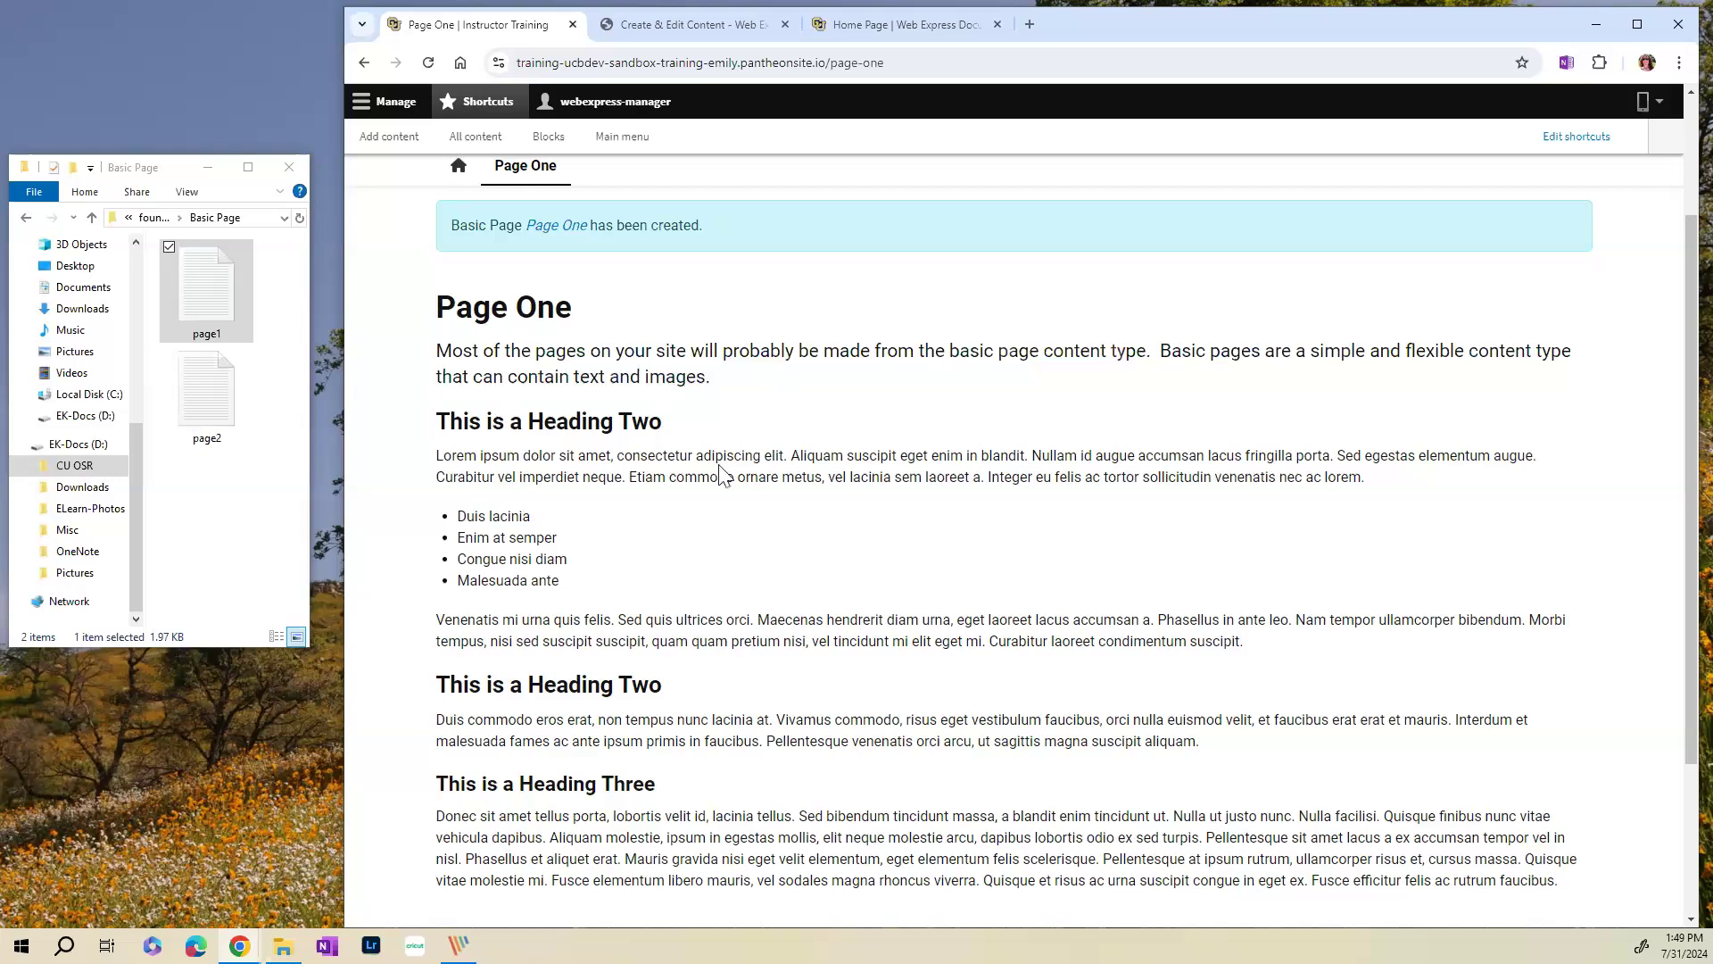
pyautogui.scroll(-1, 722, 472)
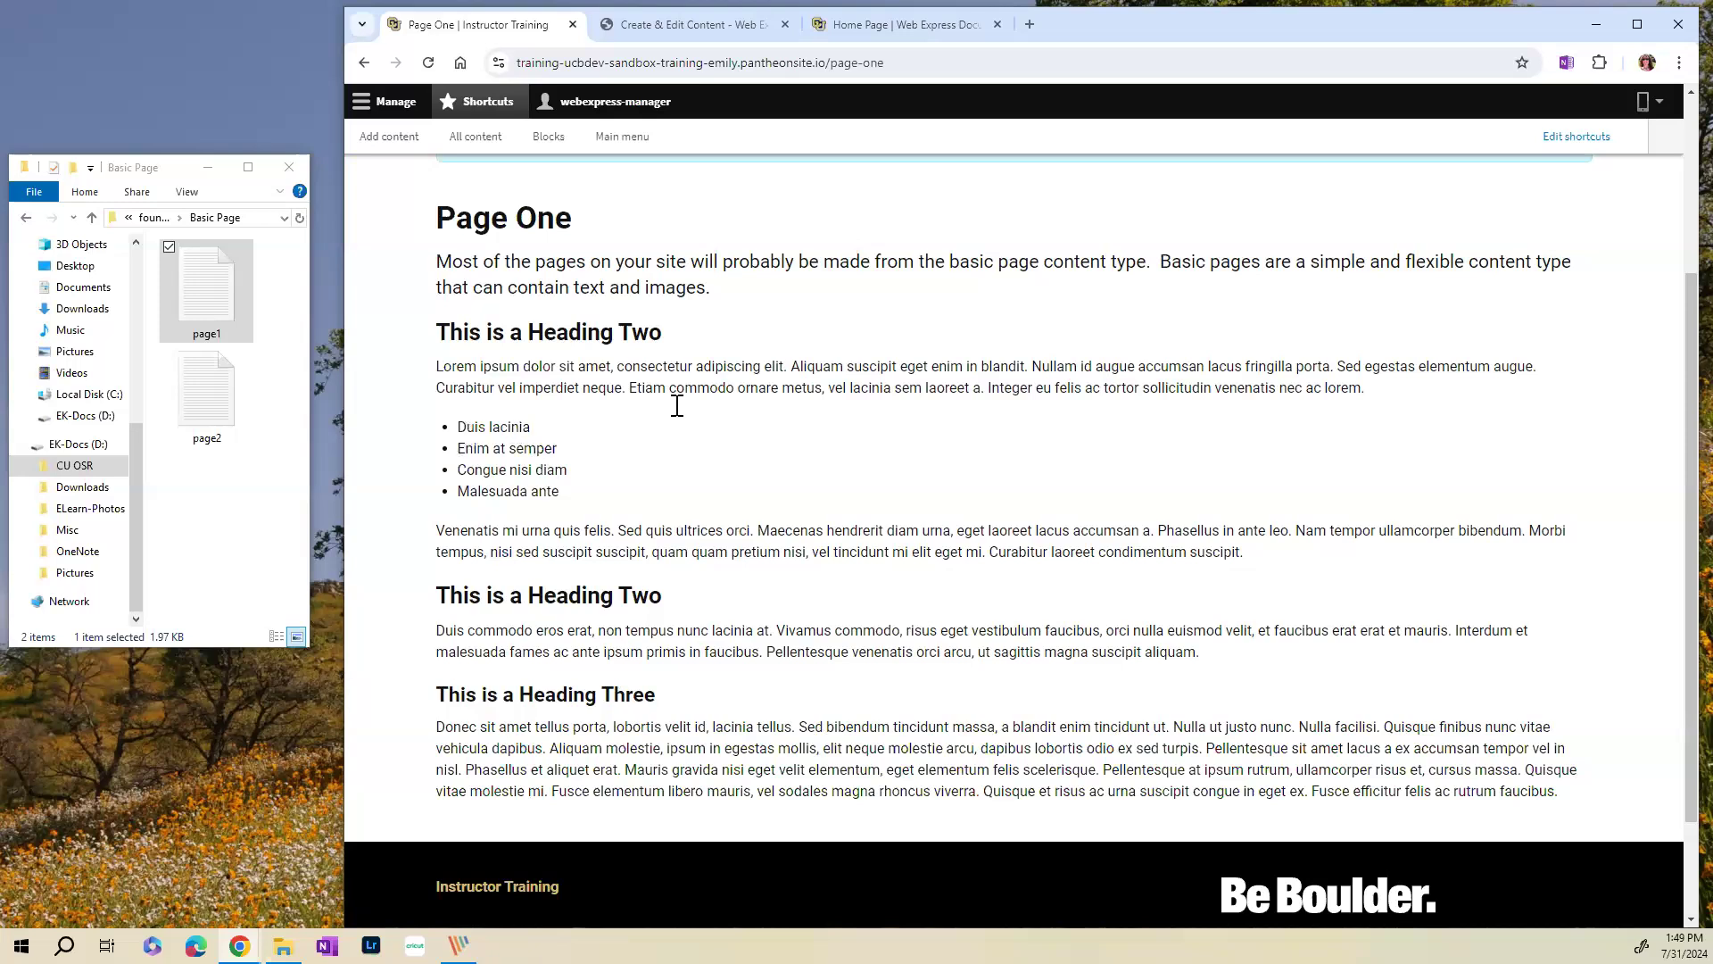
pyautogui.scroll(3, 702, 508)
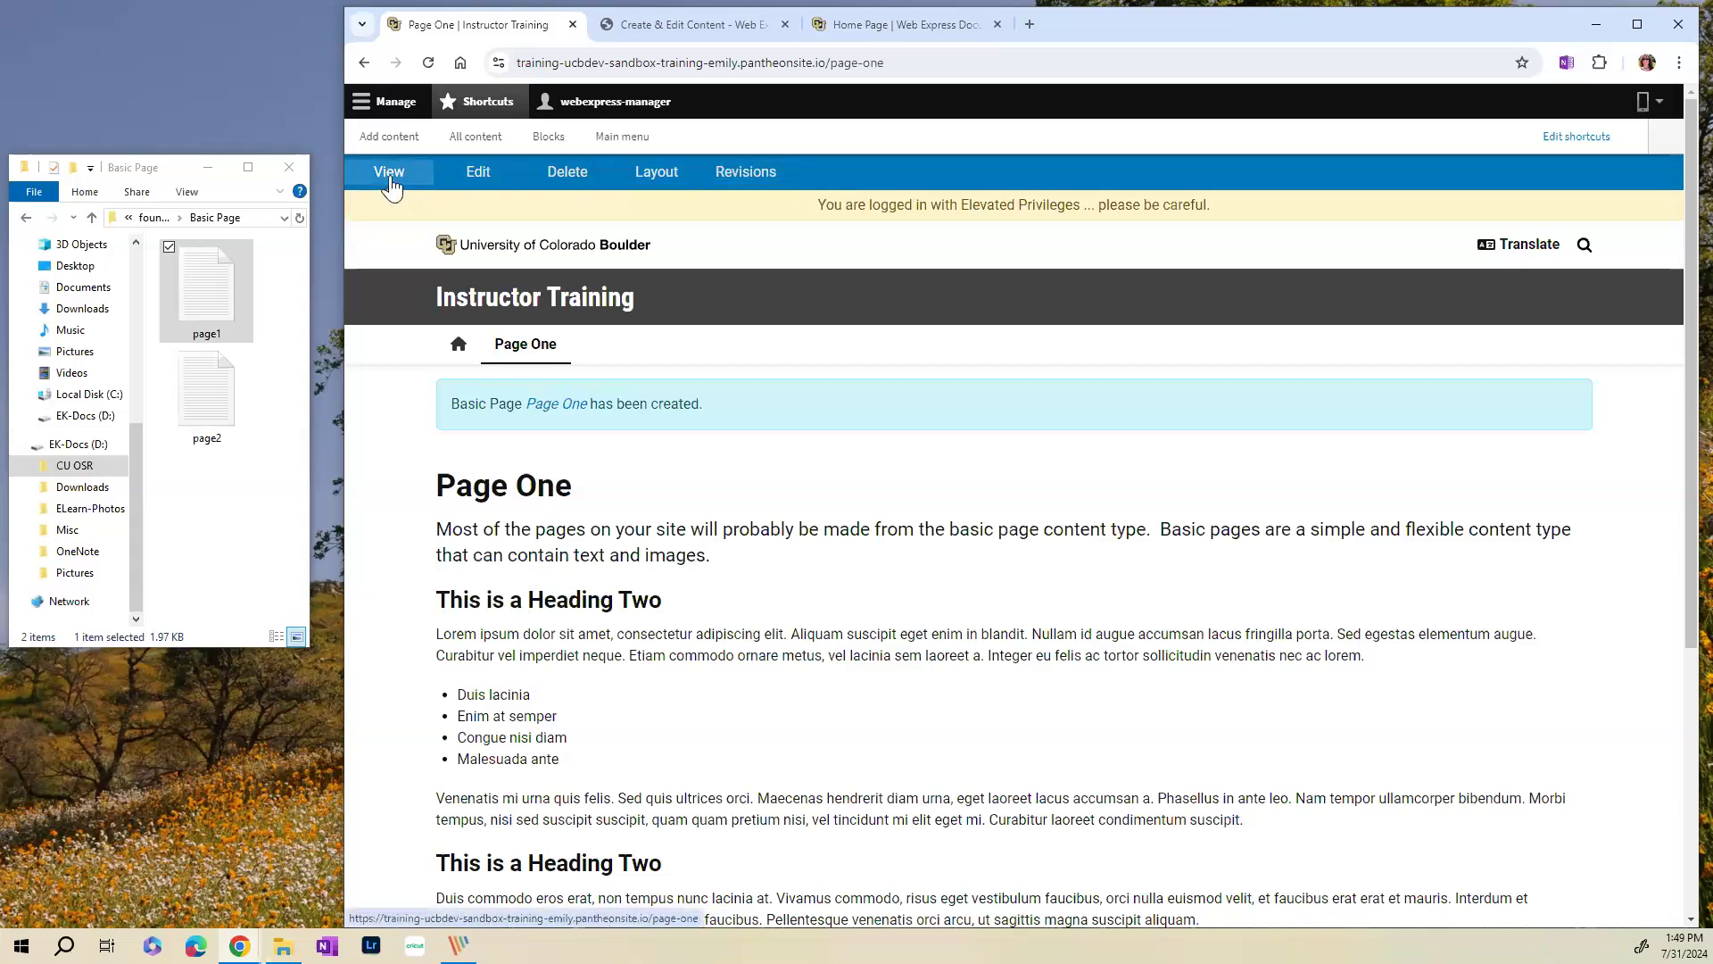
# - Open Page One for editing and place the insertion point at the start of the Lorem ipsum paragraph under the first heading
pyautogui.click(480, 174)
pyautogui.click(483, 179)
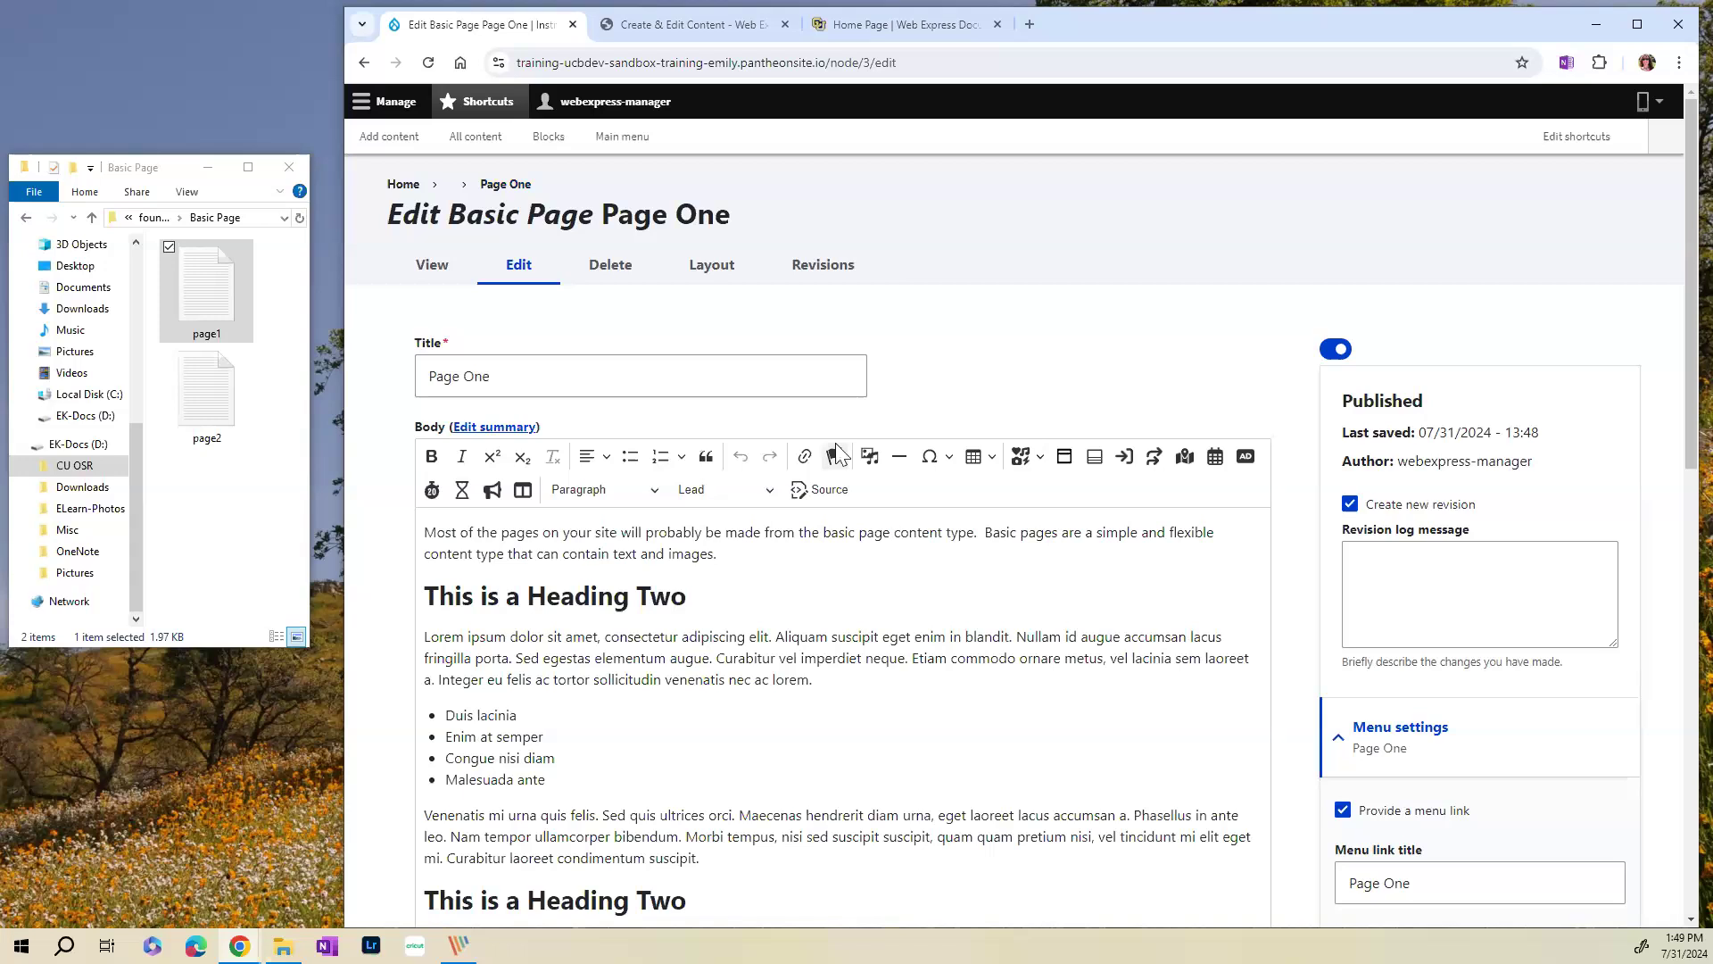
pyautogui.scroll(-3, 836, 450)
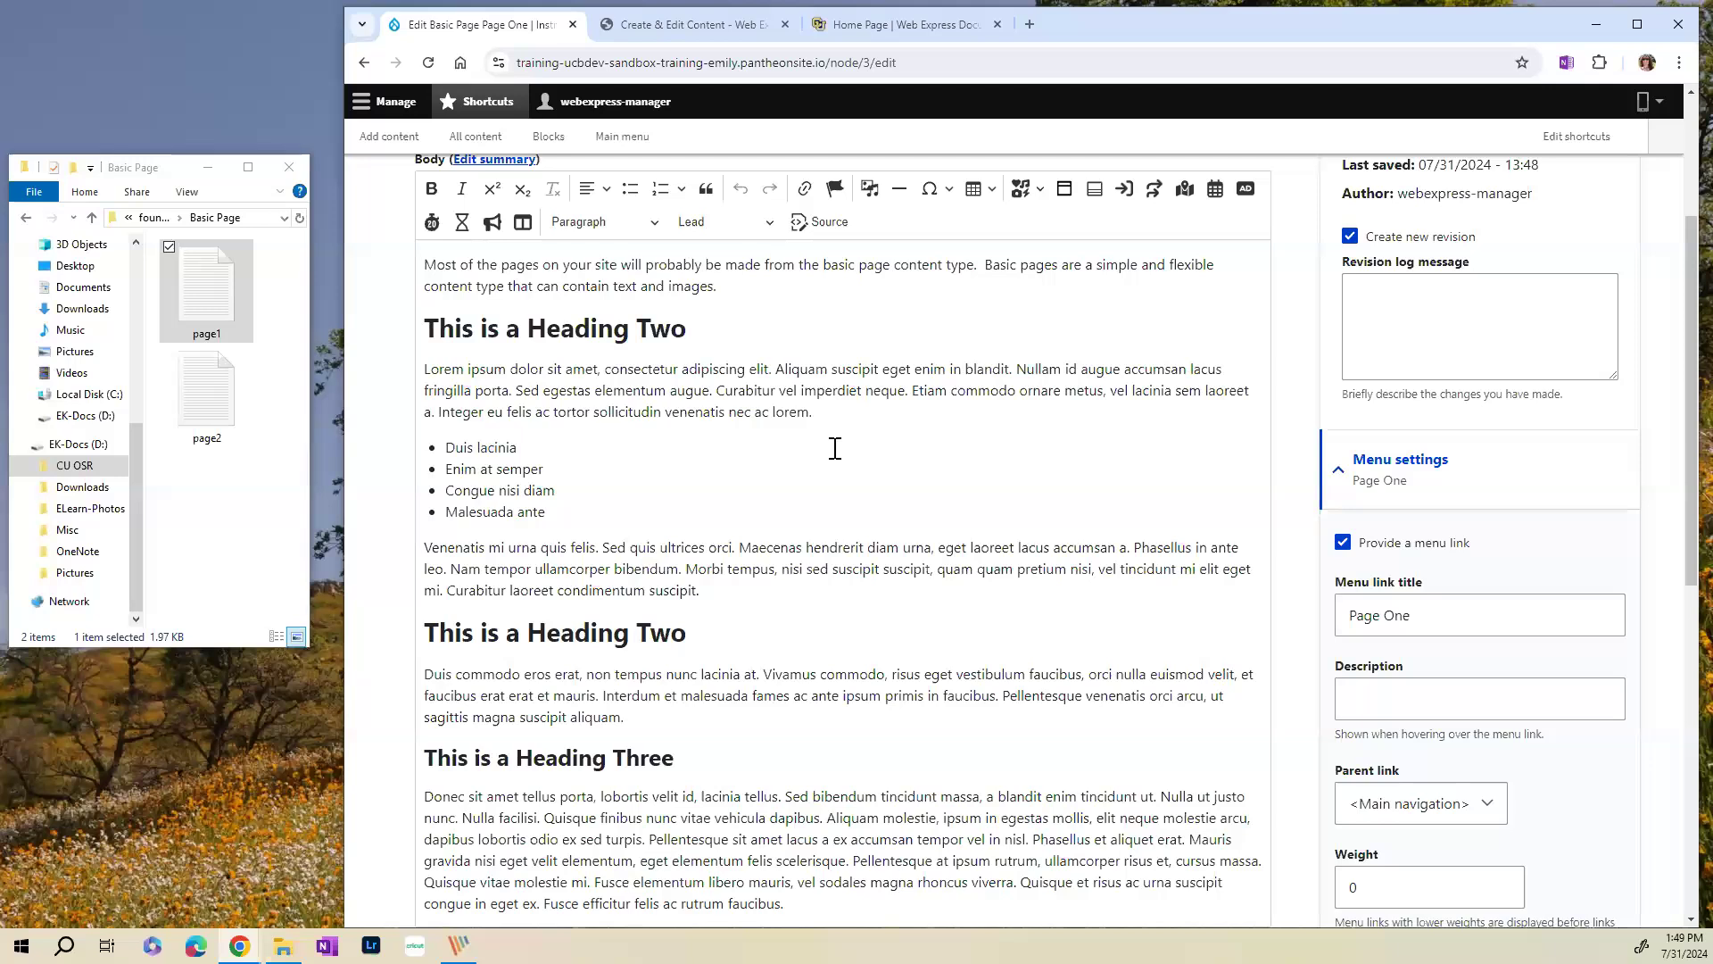
pyautogui.click(426, 368)
pyautogui.moveTo(425, 369); pyautogui.dragTo(512, 371)
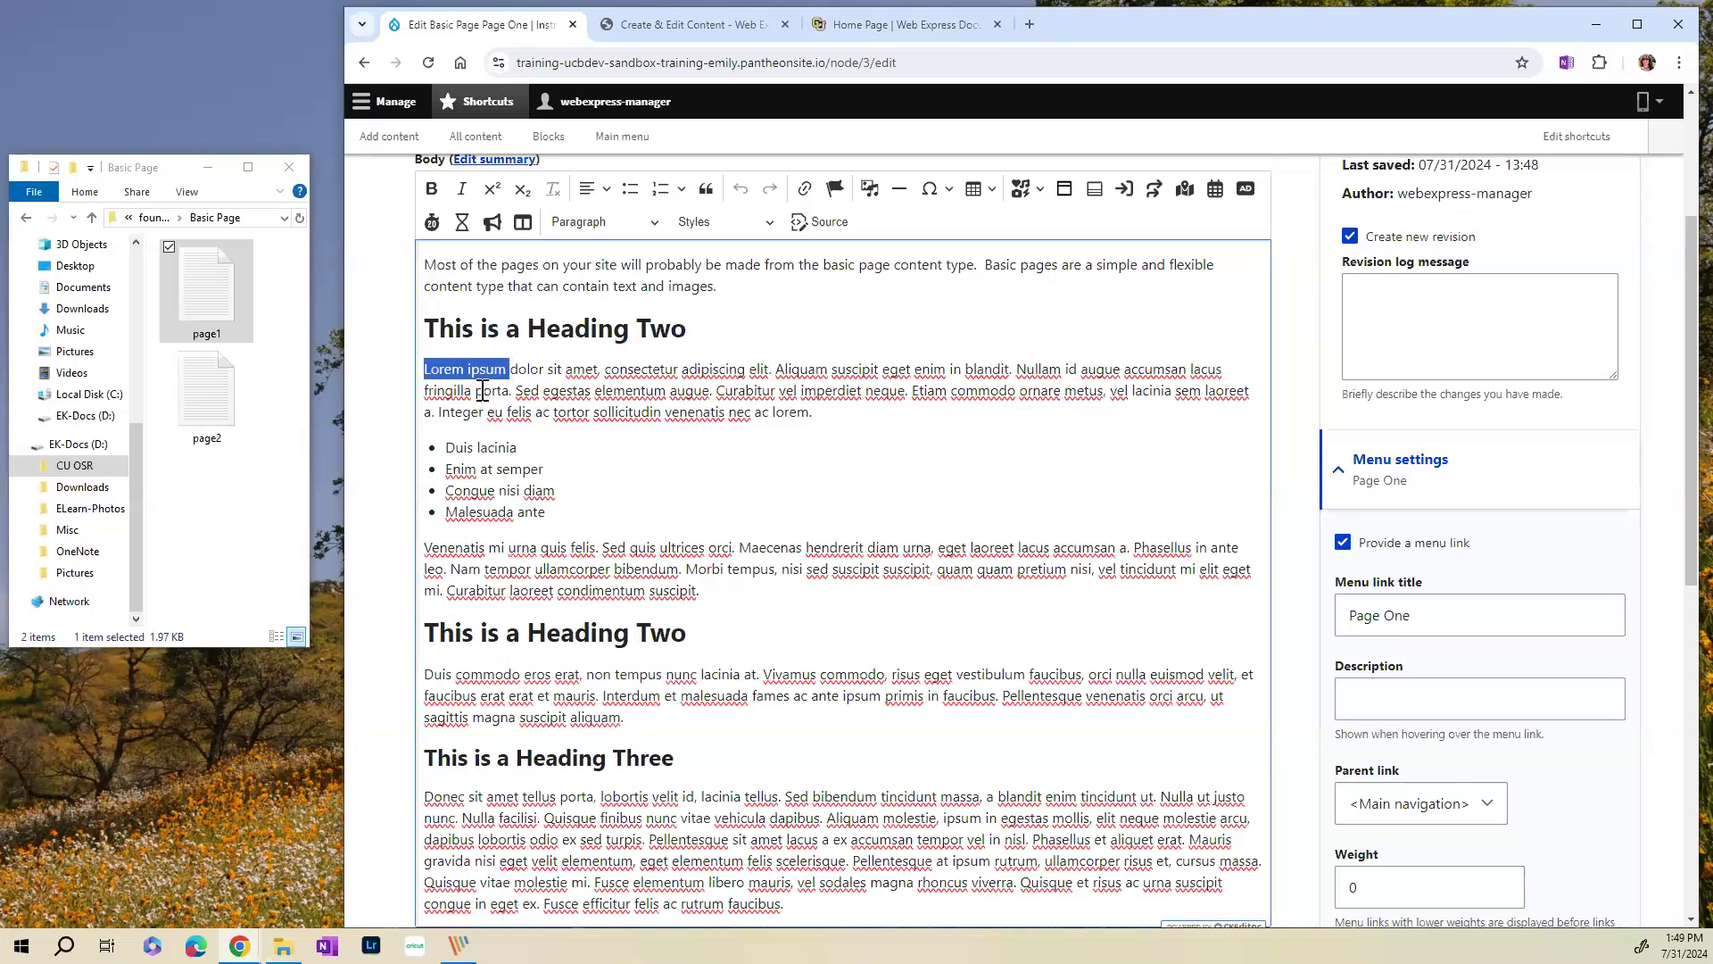
pyautogui.click(427, 327)
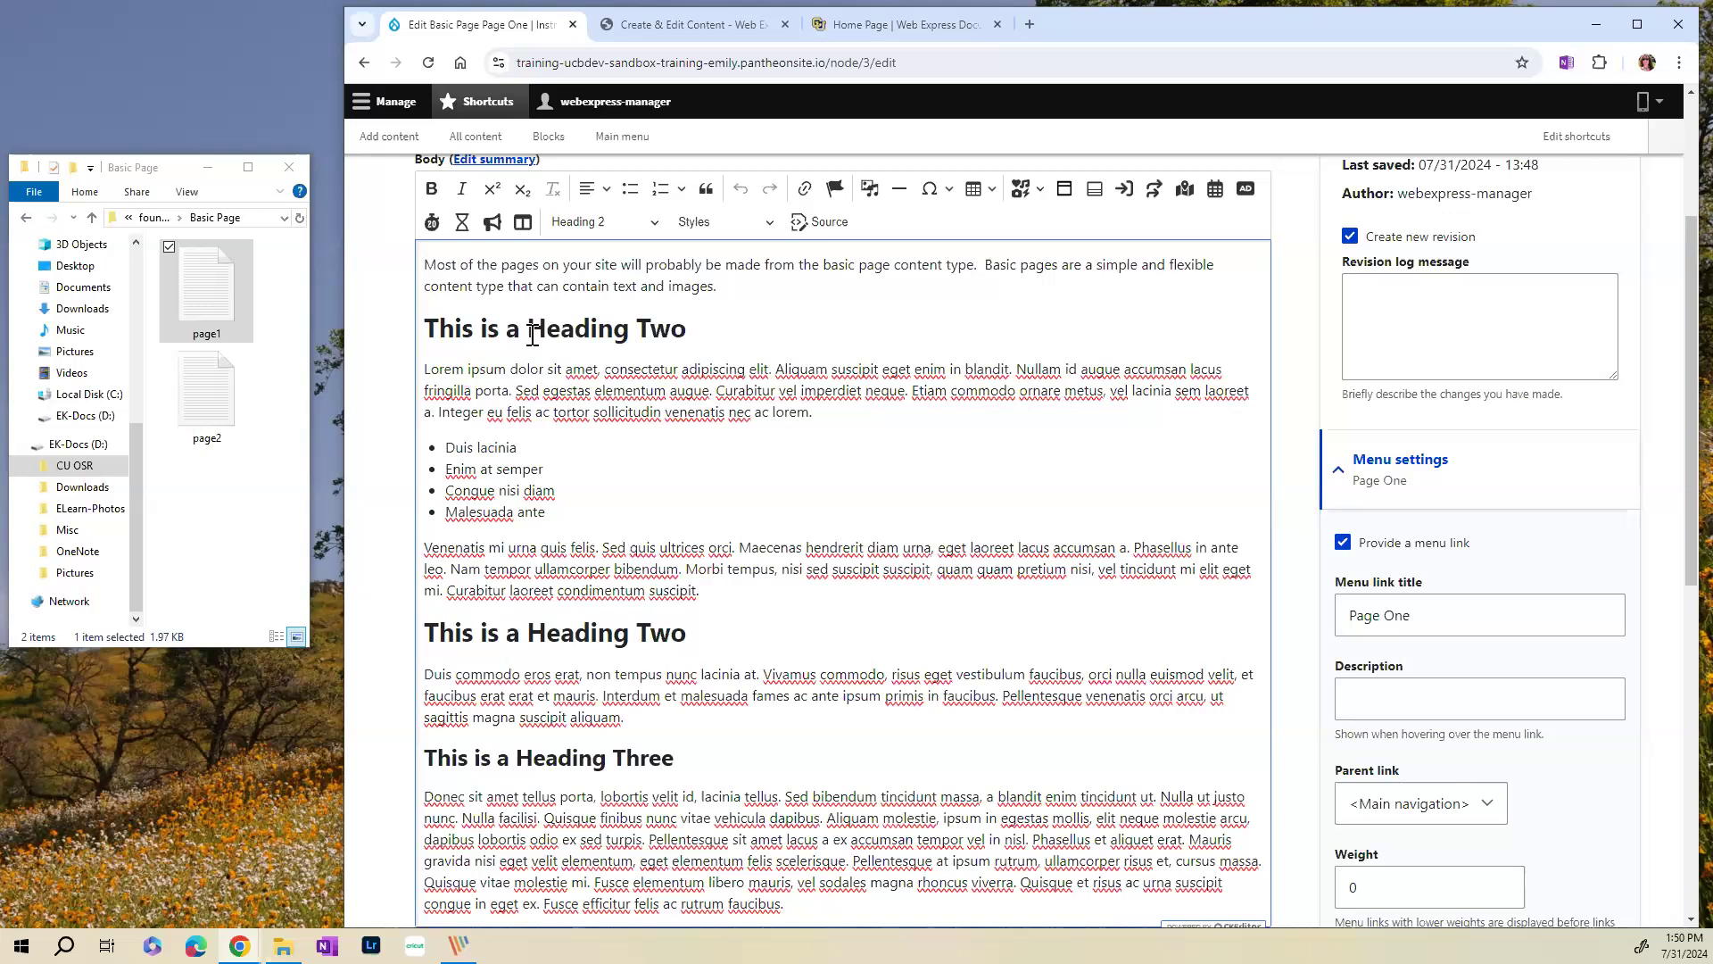
pyautogui.click(423, 369)
pyautogui.moveTo(424, 370)
pyautogui.mouseDown()
pyautogui.moveTo(469, 370)
pyautogui.moveTo(423, 369)
pyautogui.mouseUp()
pyautogui.scroll(1, 857, 379)
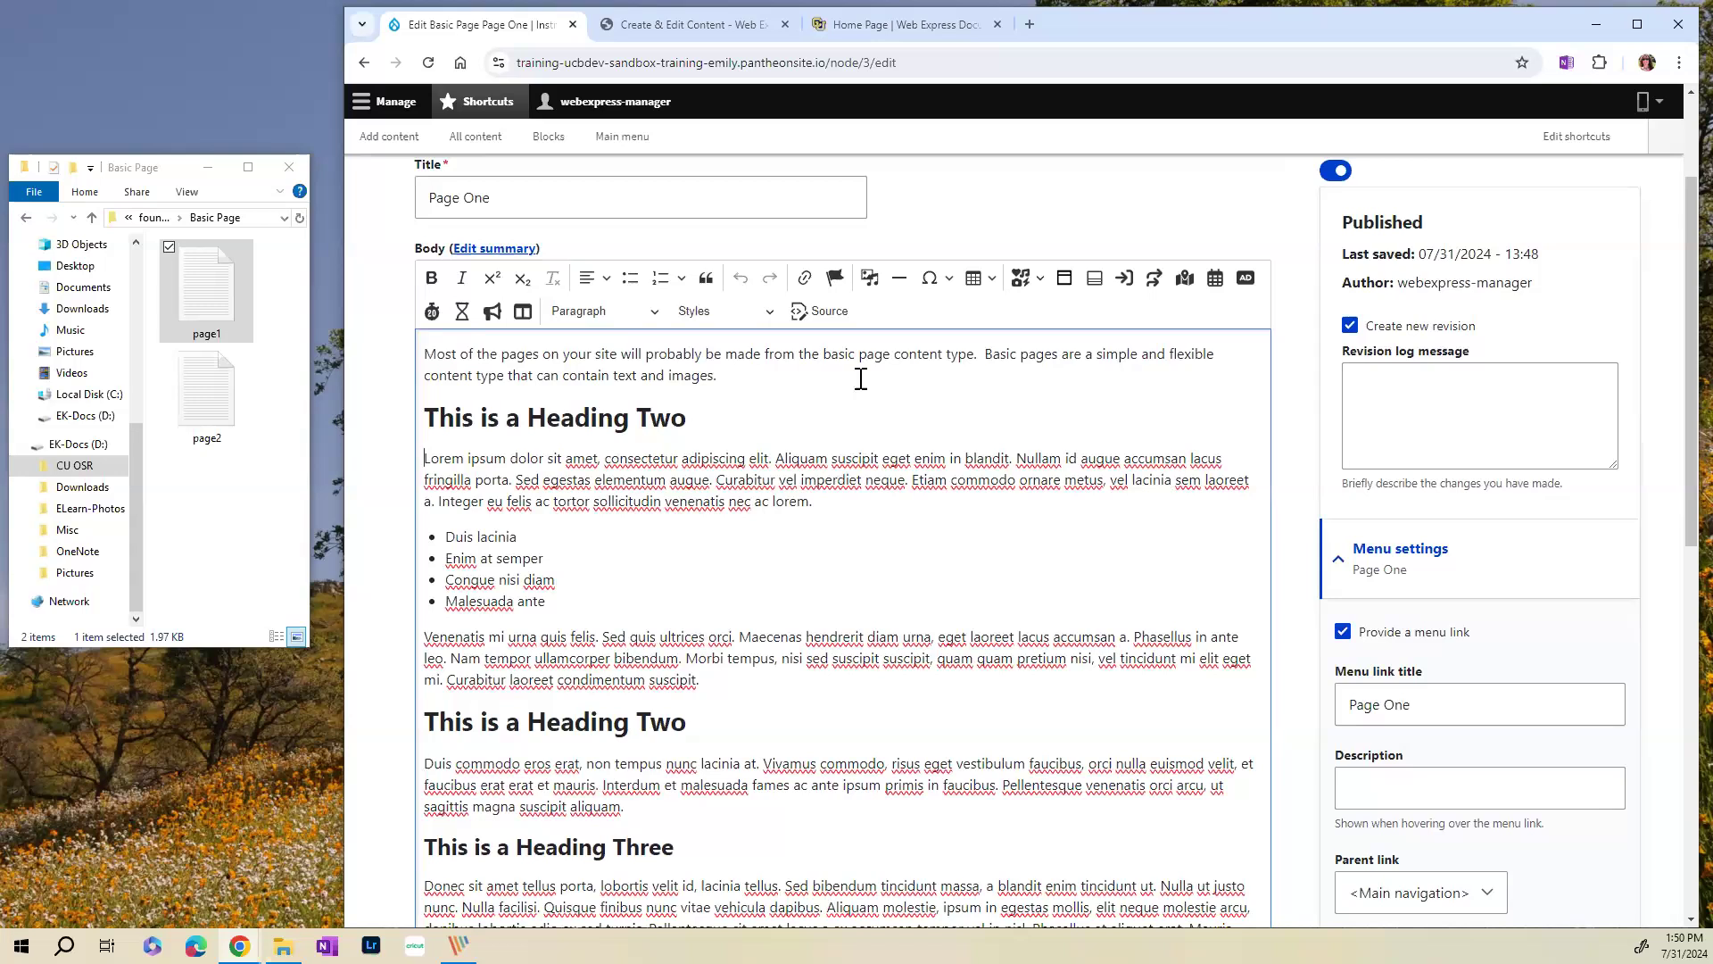
# - Upload the instructor-lecturing image from the Media Library folder of foundations-training-assets as new media for the page body
pyautogui.click(871, 278)
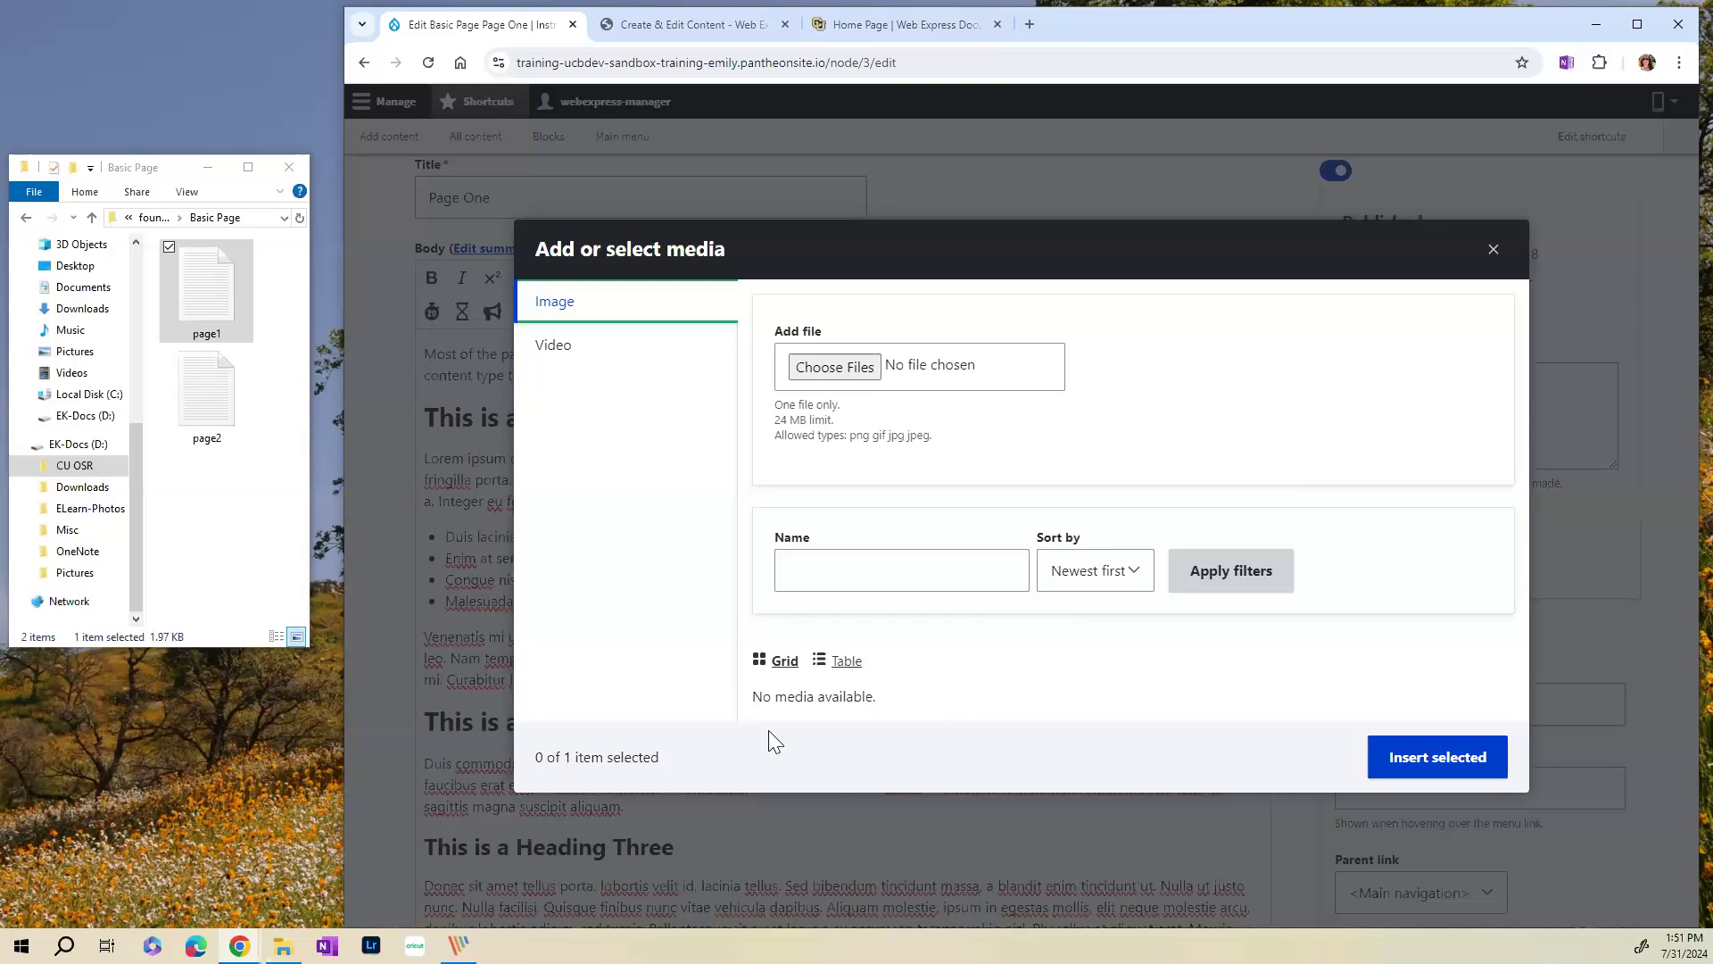
pyautogui.click(836, 368)
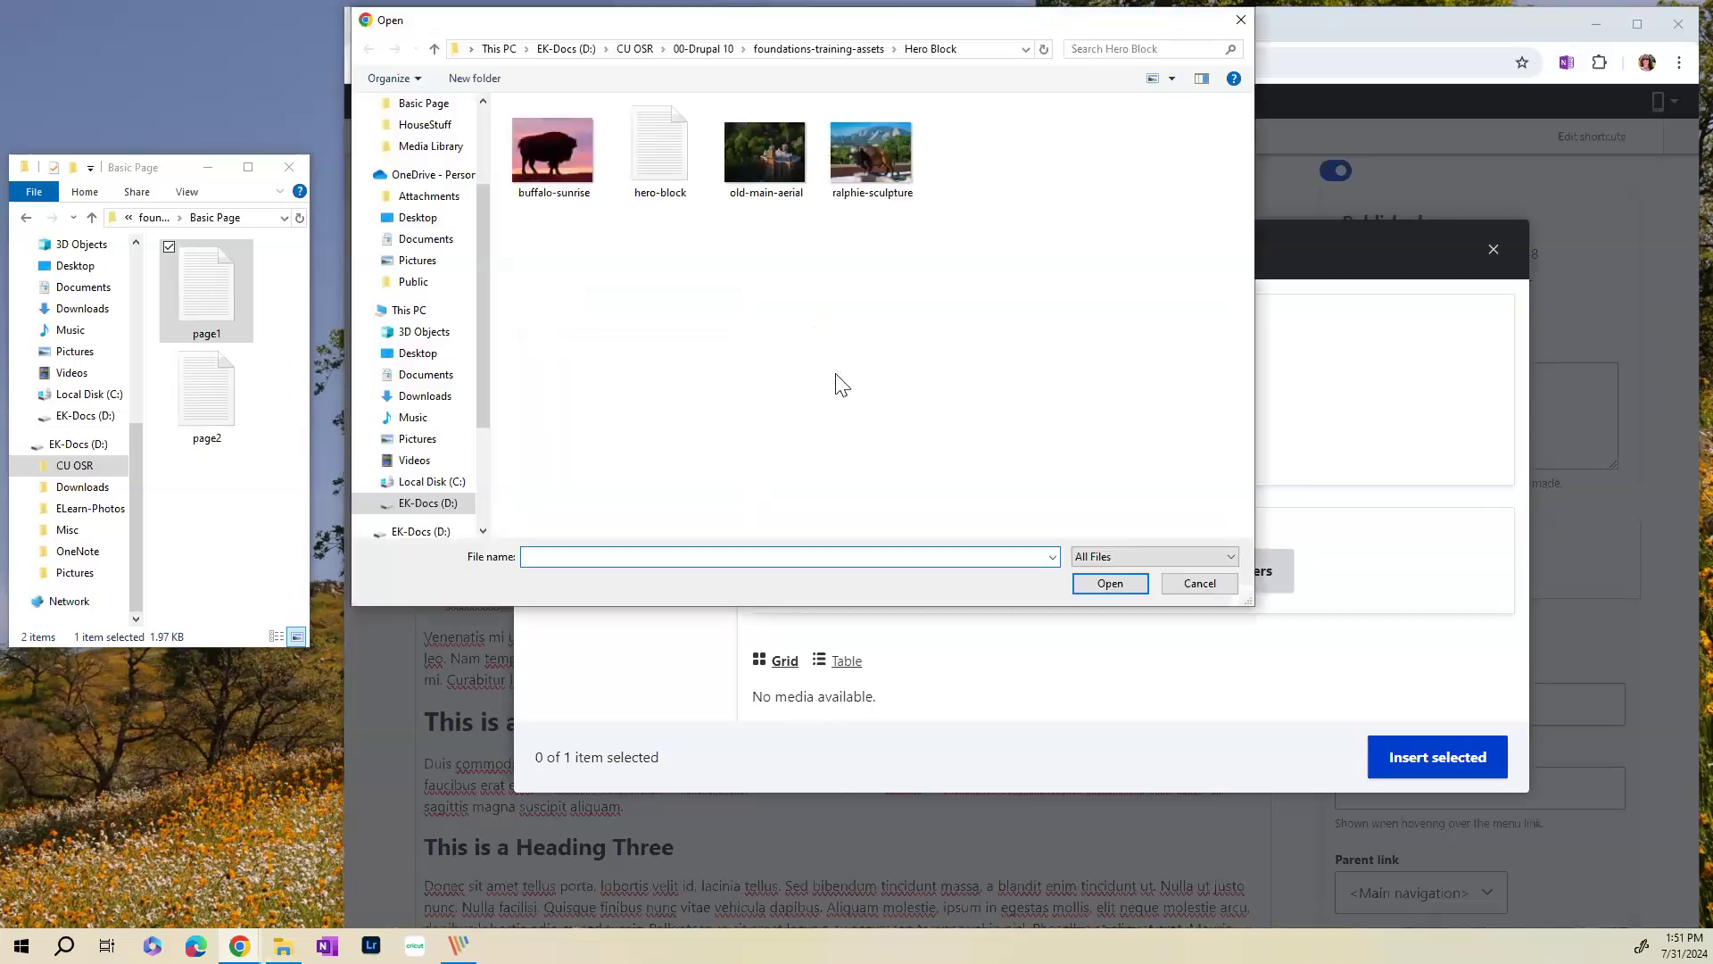
pyautogui.click(788, 51)
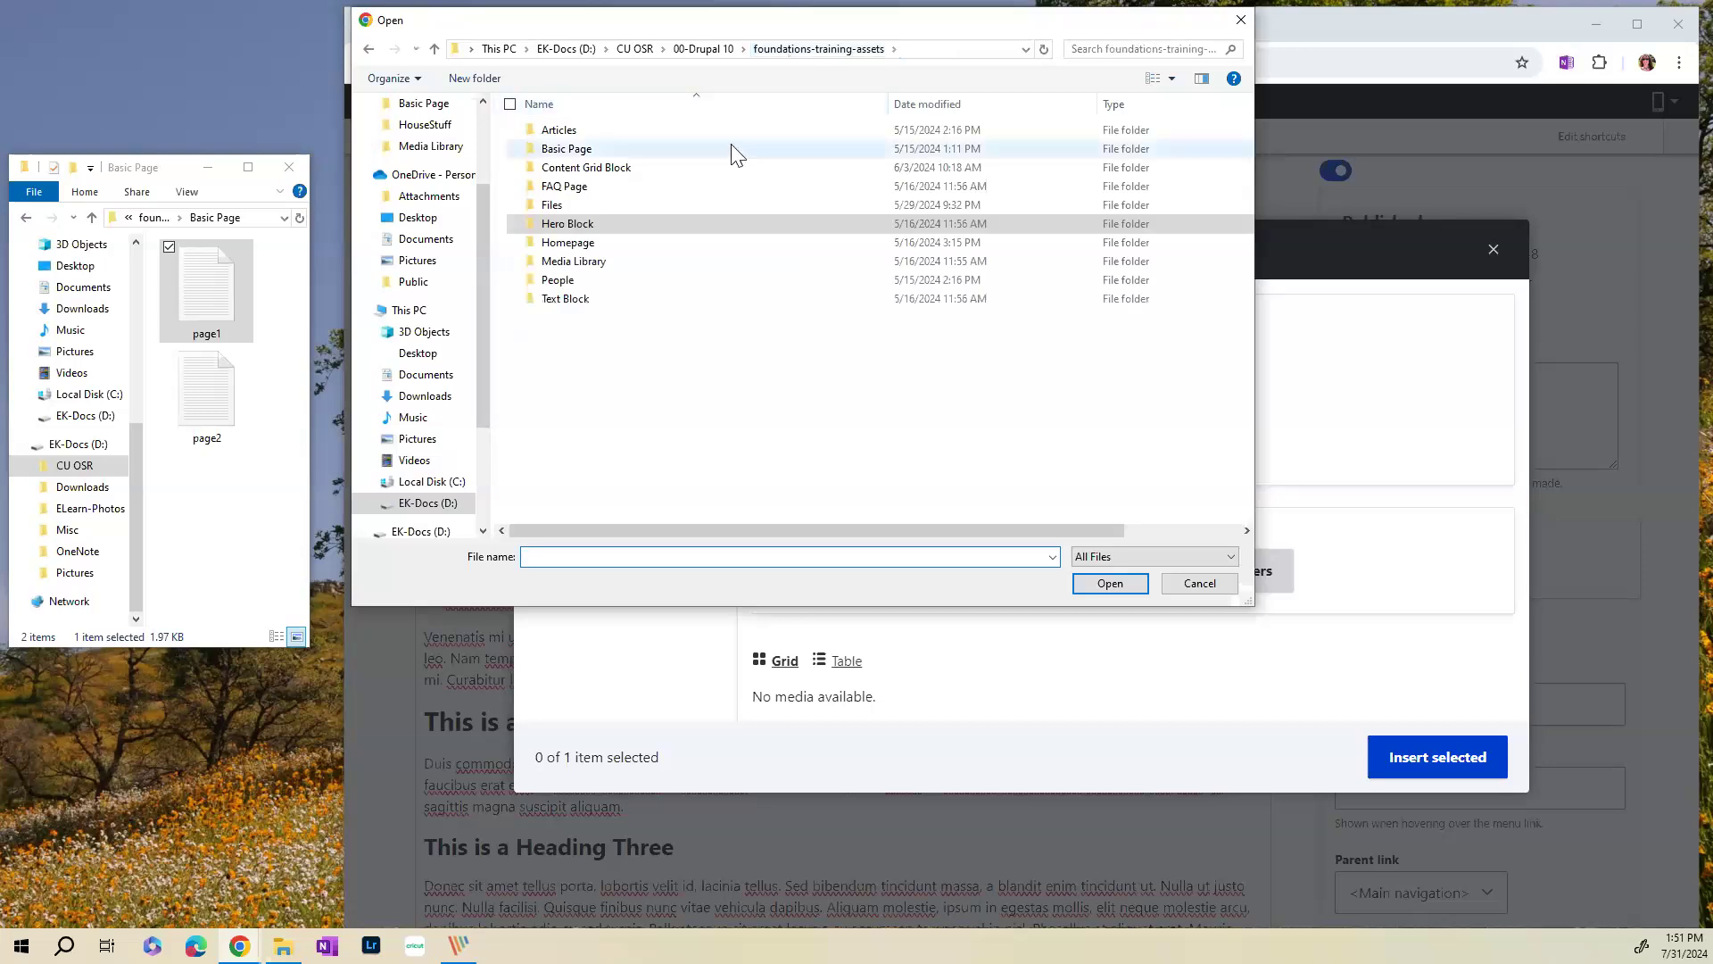
pyautogui.doubleClick(605, 263)
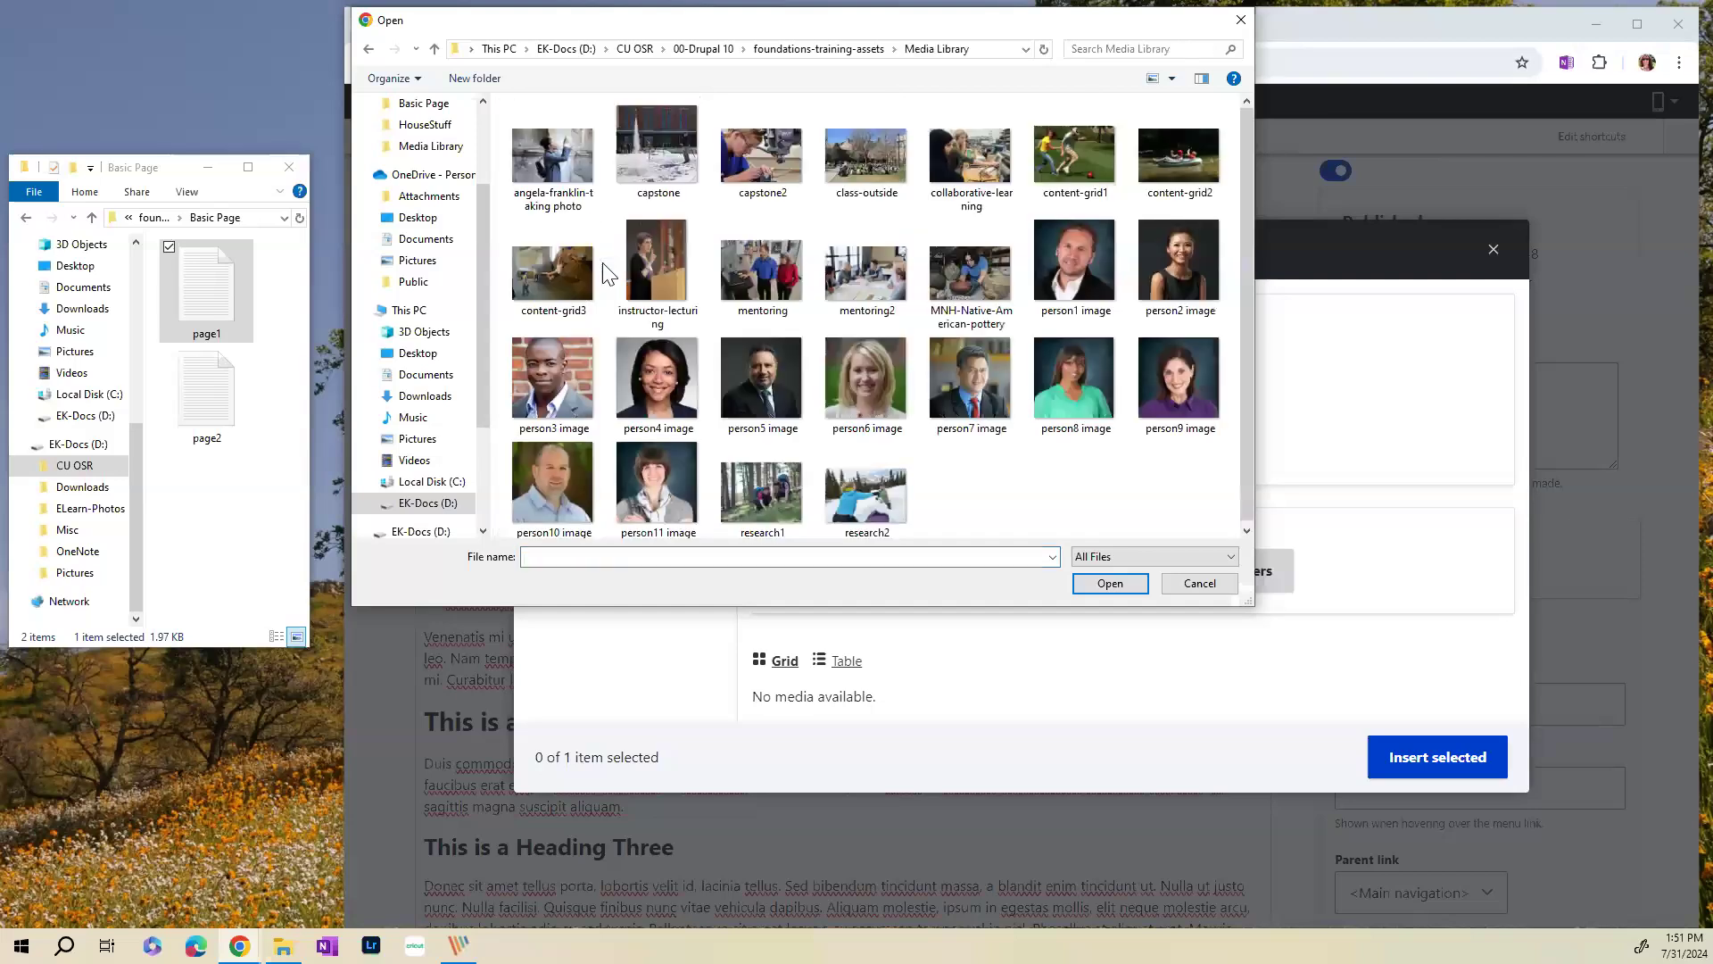
pyautogui.click(657, 257)
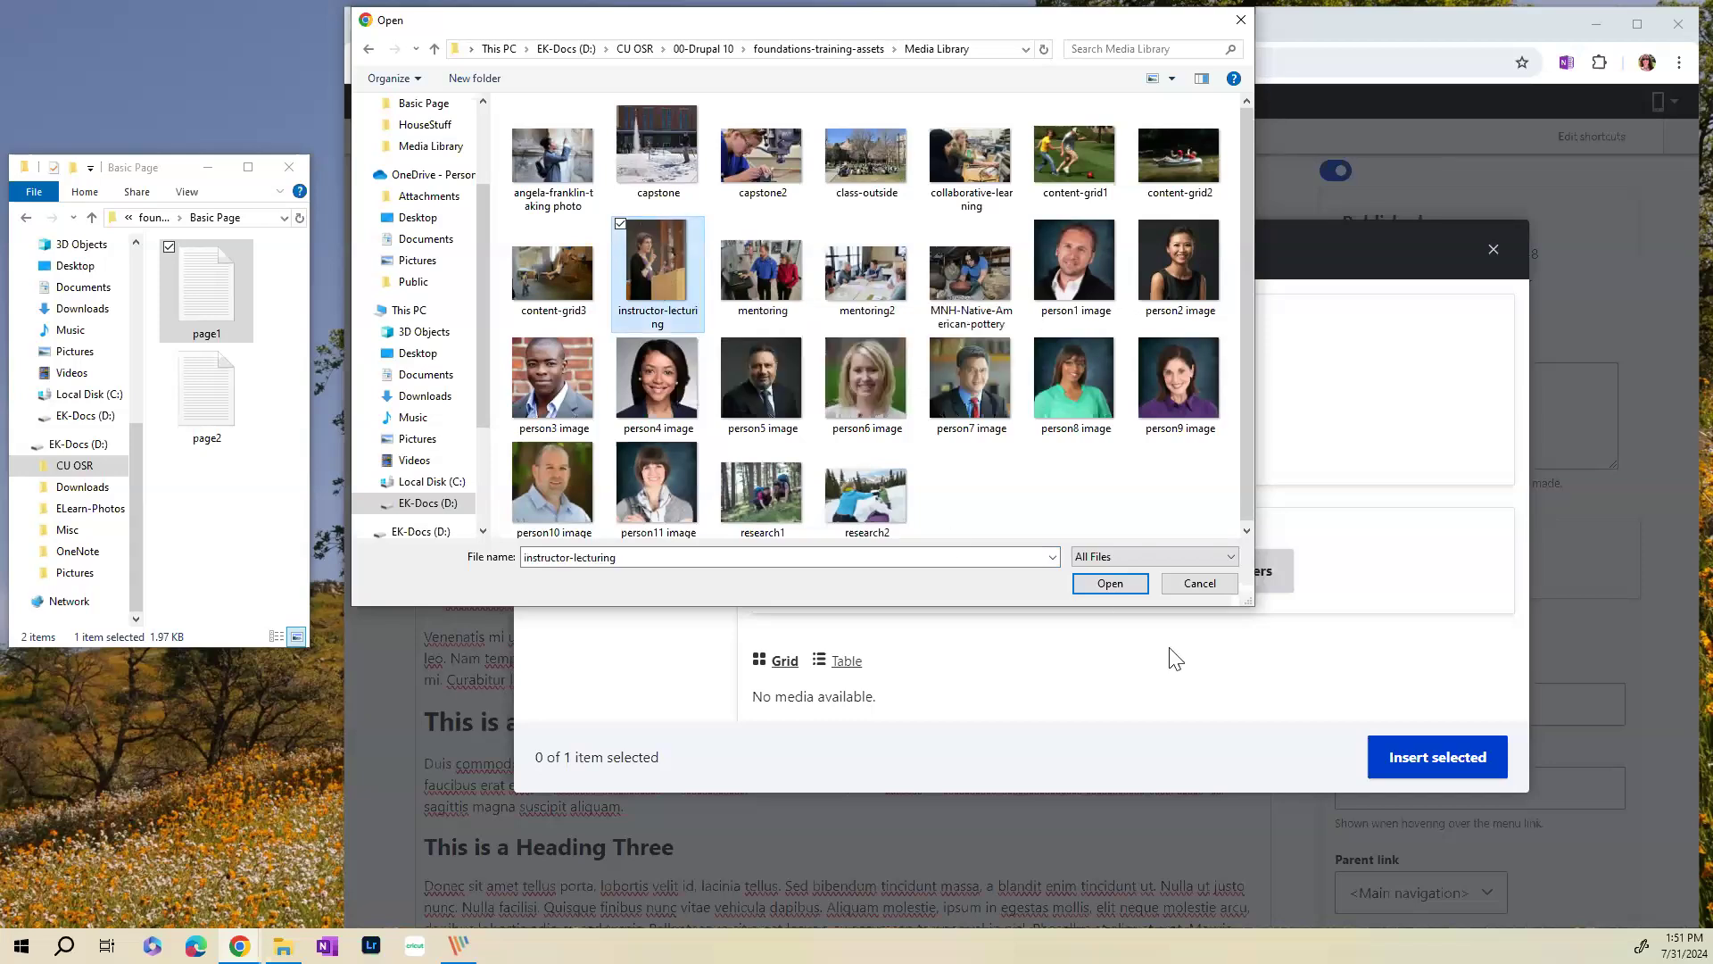
pyautogui.click(1110, 584)
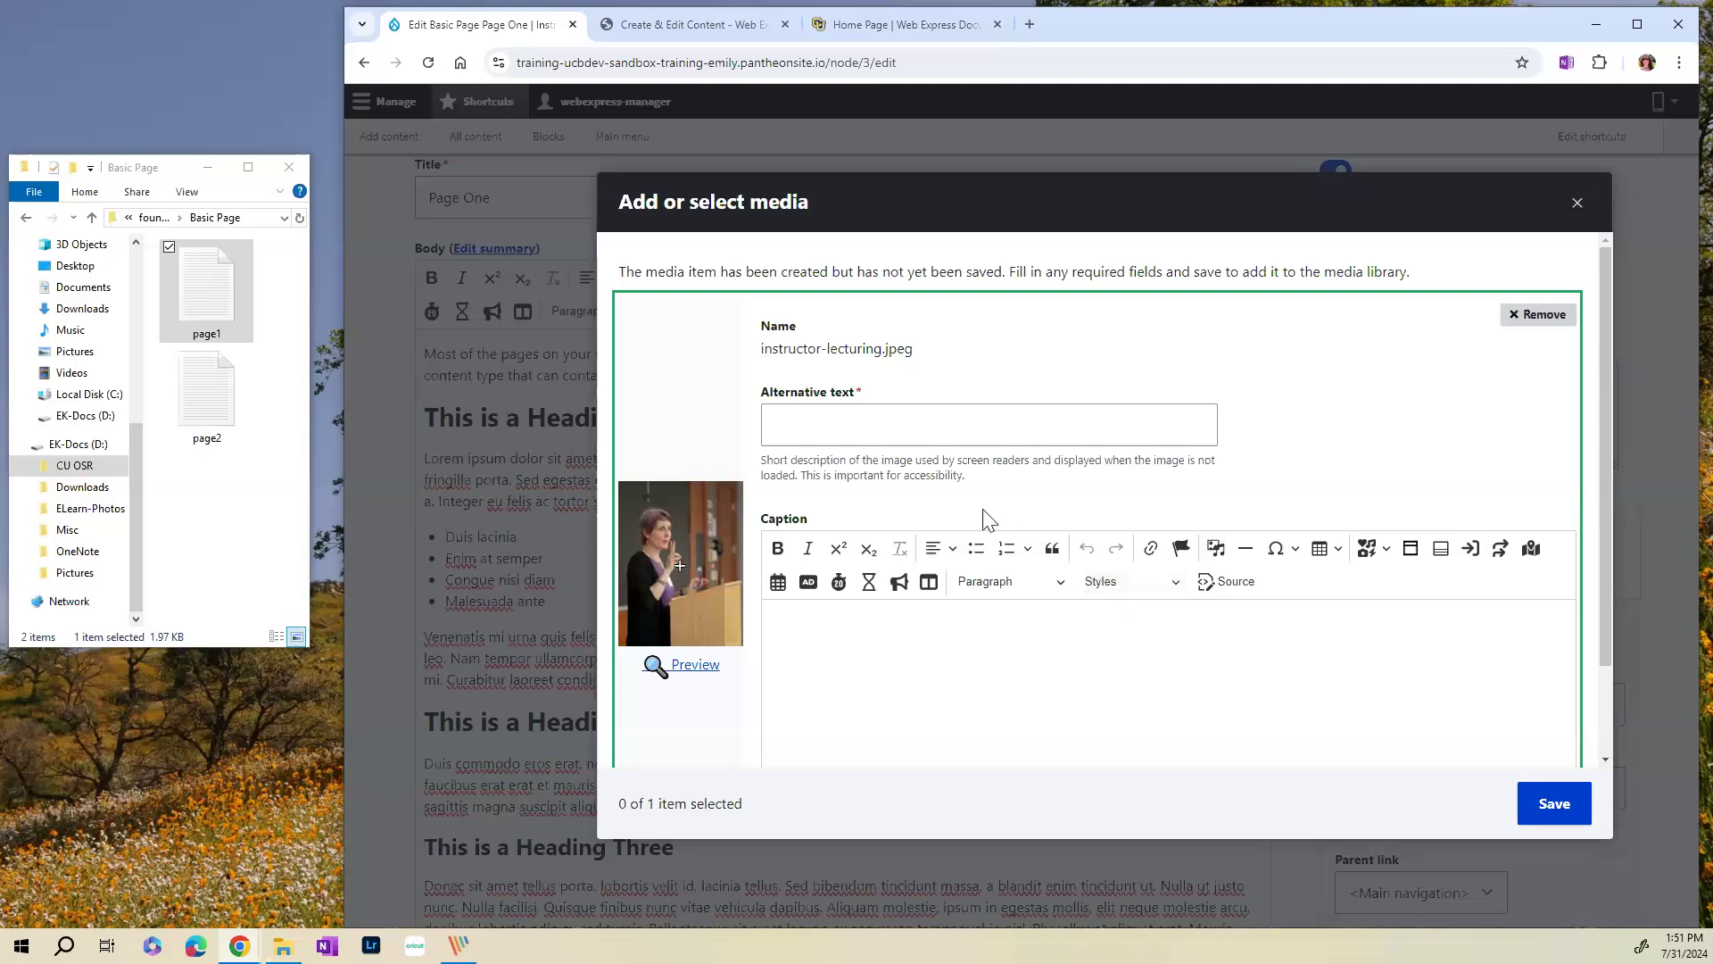
# - Give the image the alternative text "Teacher lecturing" and set its focal point on the woman's face
pyautogui.click(818, 425)
pyautogui.click(818, 424)
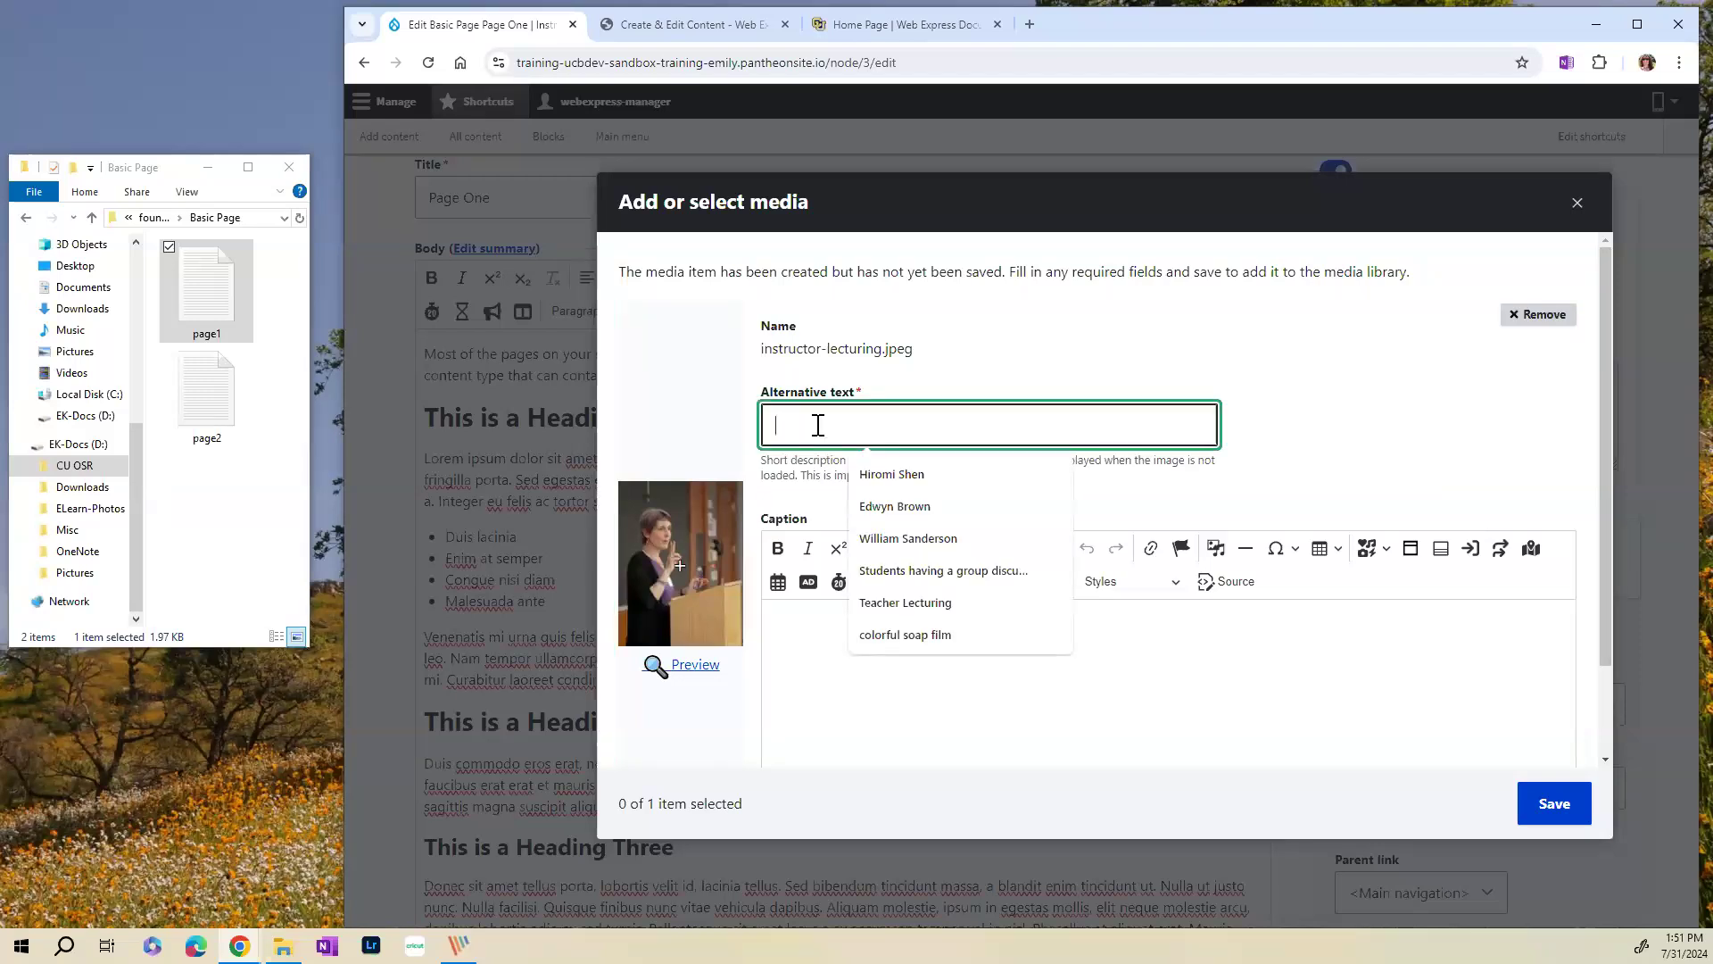
pyautogui.click(923, 603)
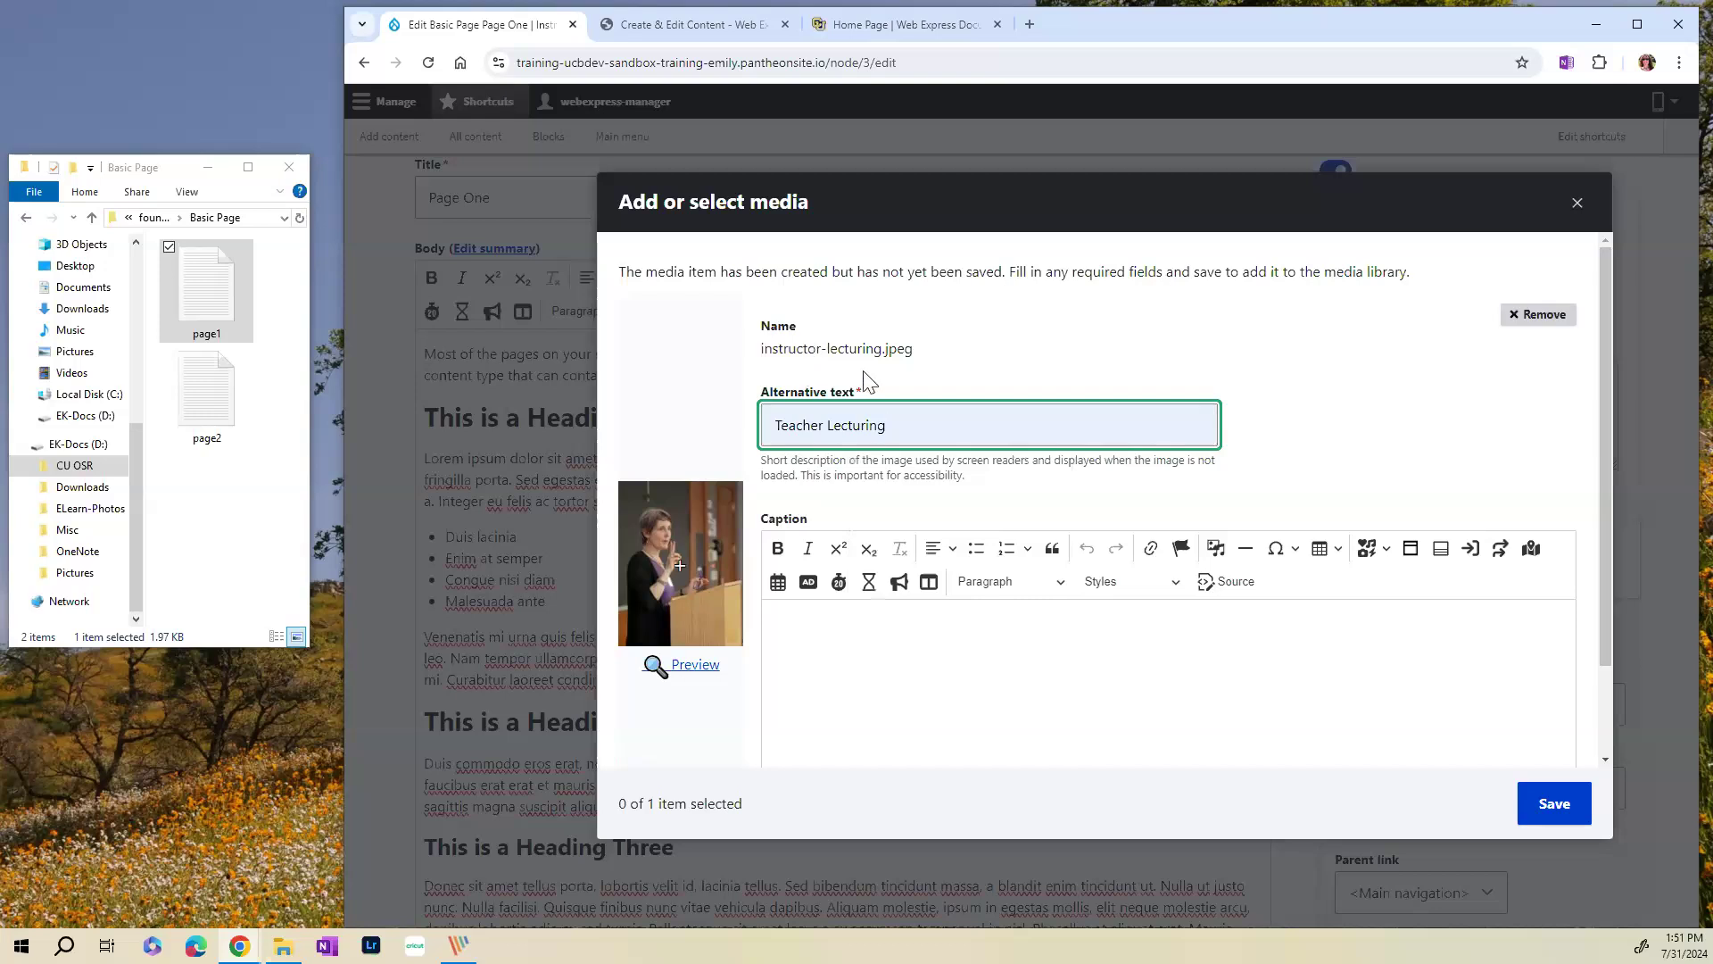
pyautogui.click(838, 425)
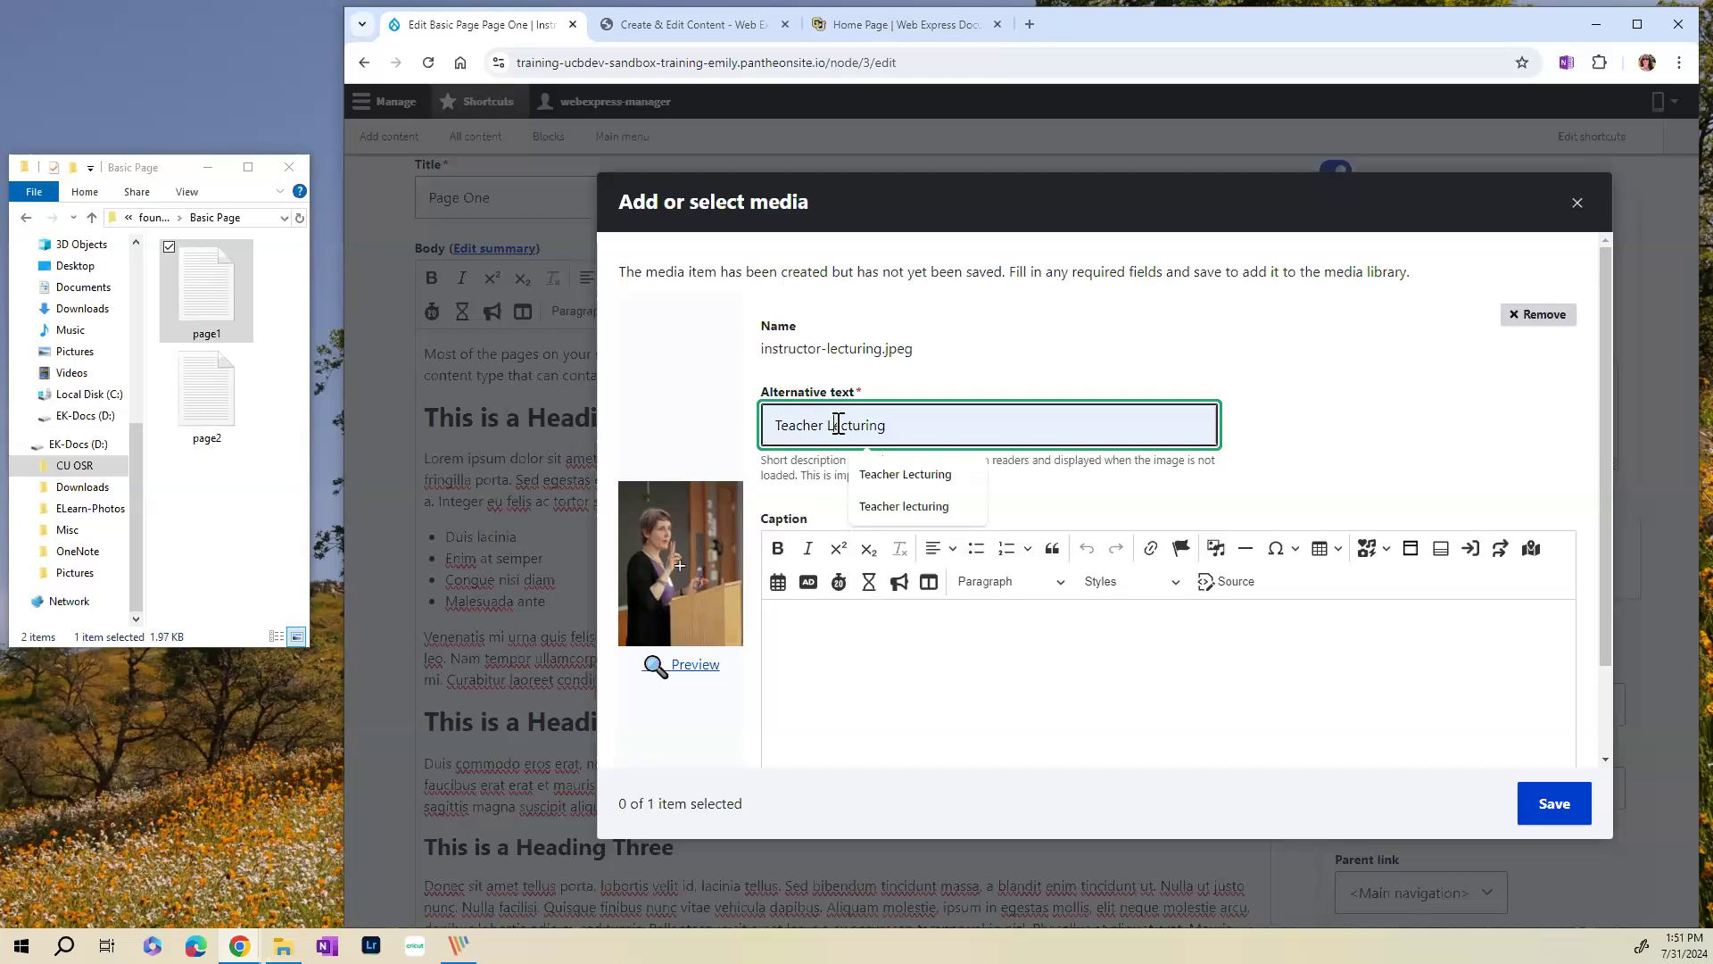
pyautogui.click(899, 506)
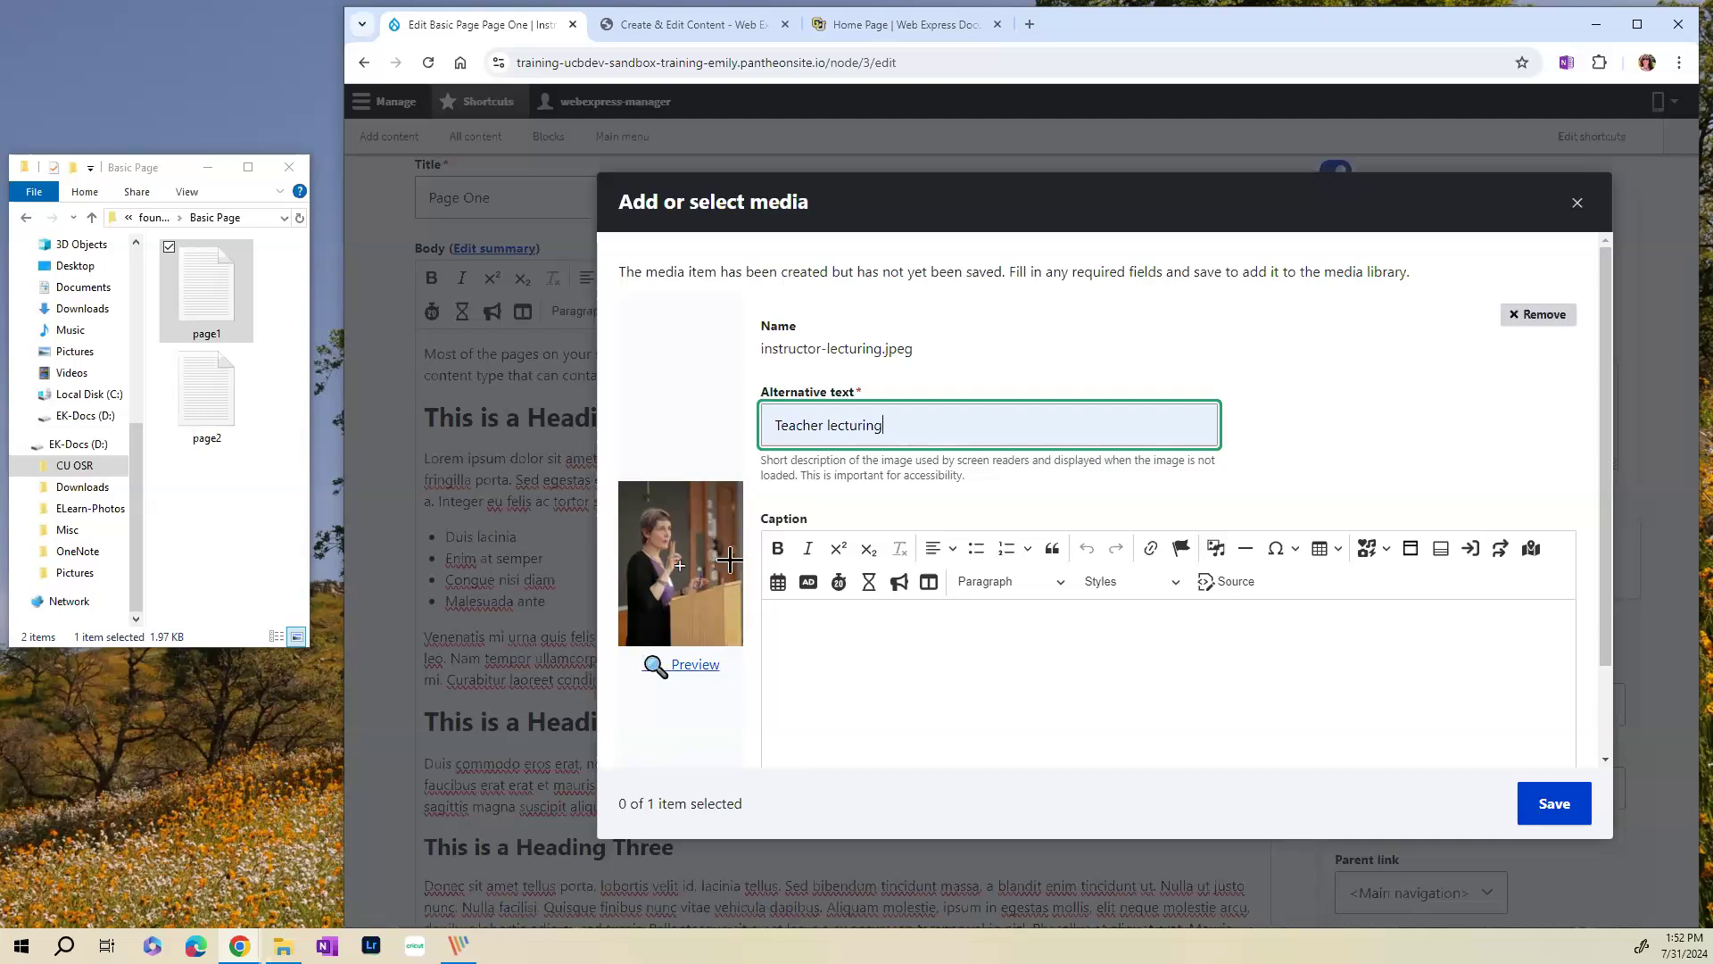
pyautogui.click(682, 532)
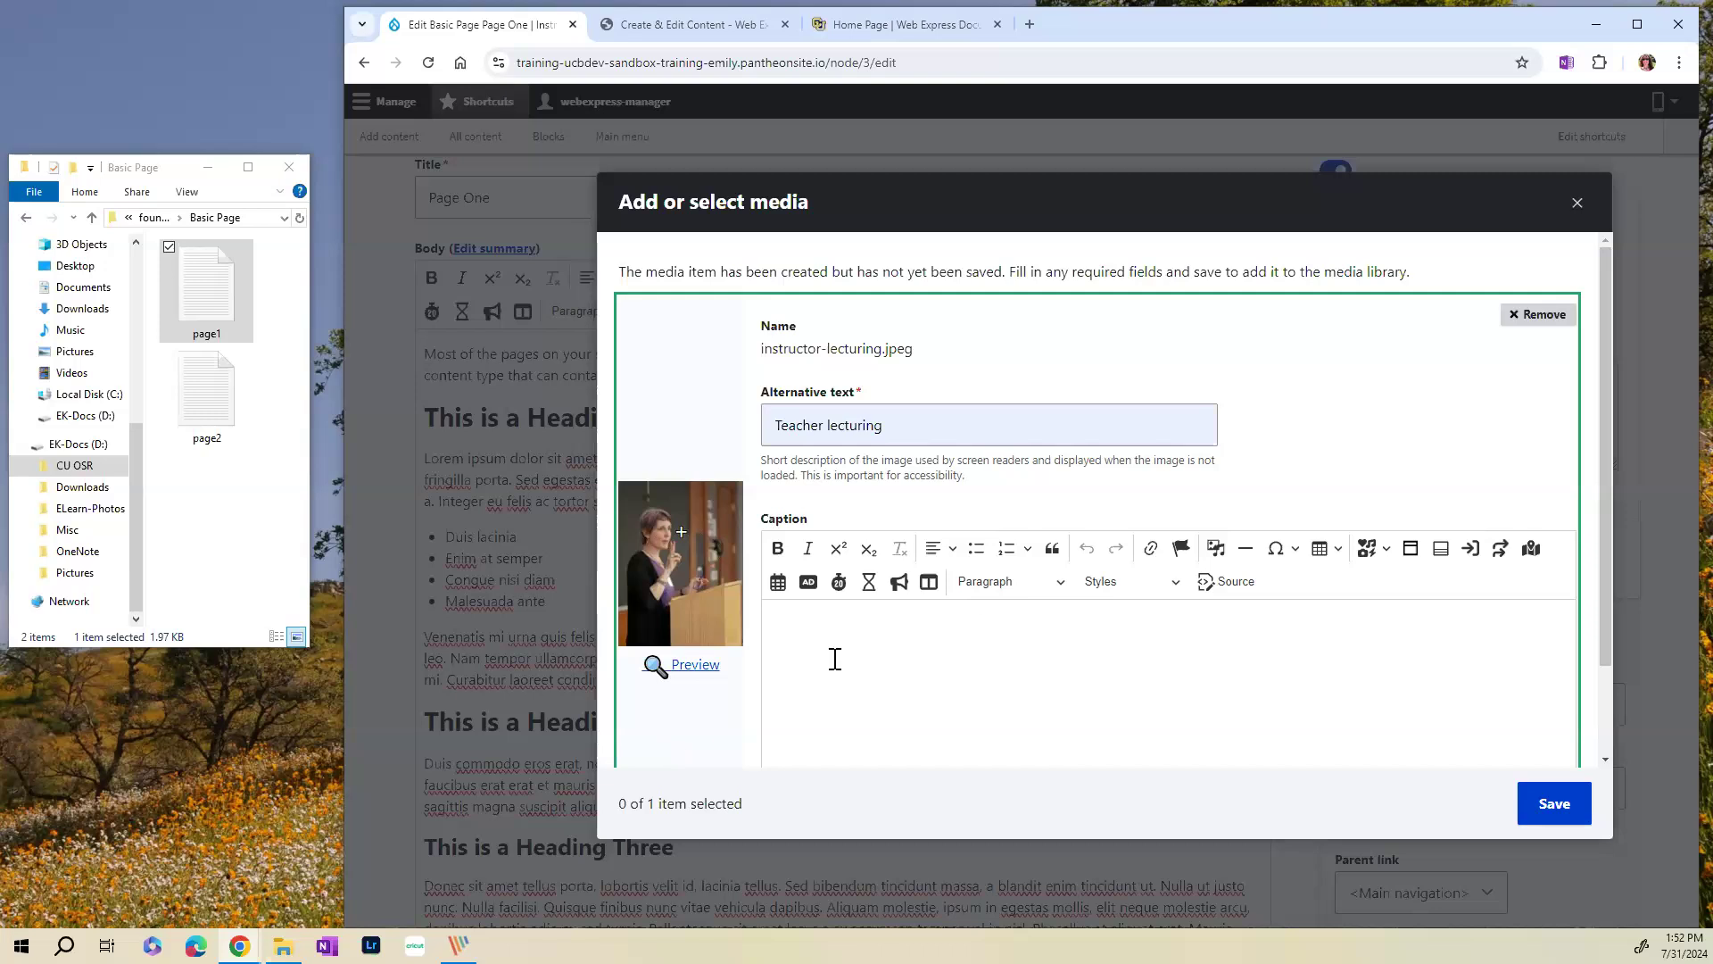
# - Save the uploaded image to the media library without a caption and insert it into the page body
pyautogui.scroll(-1, 1079, 638)
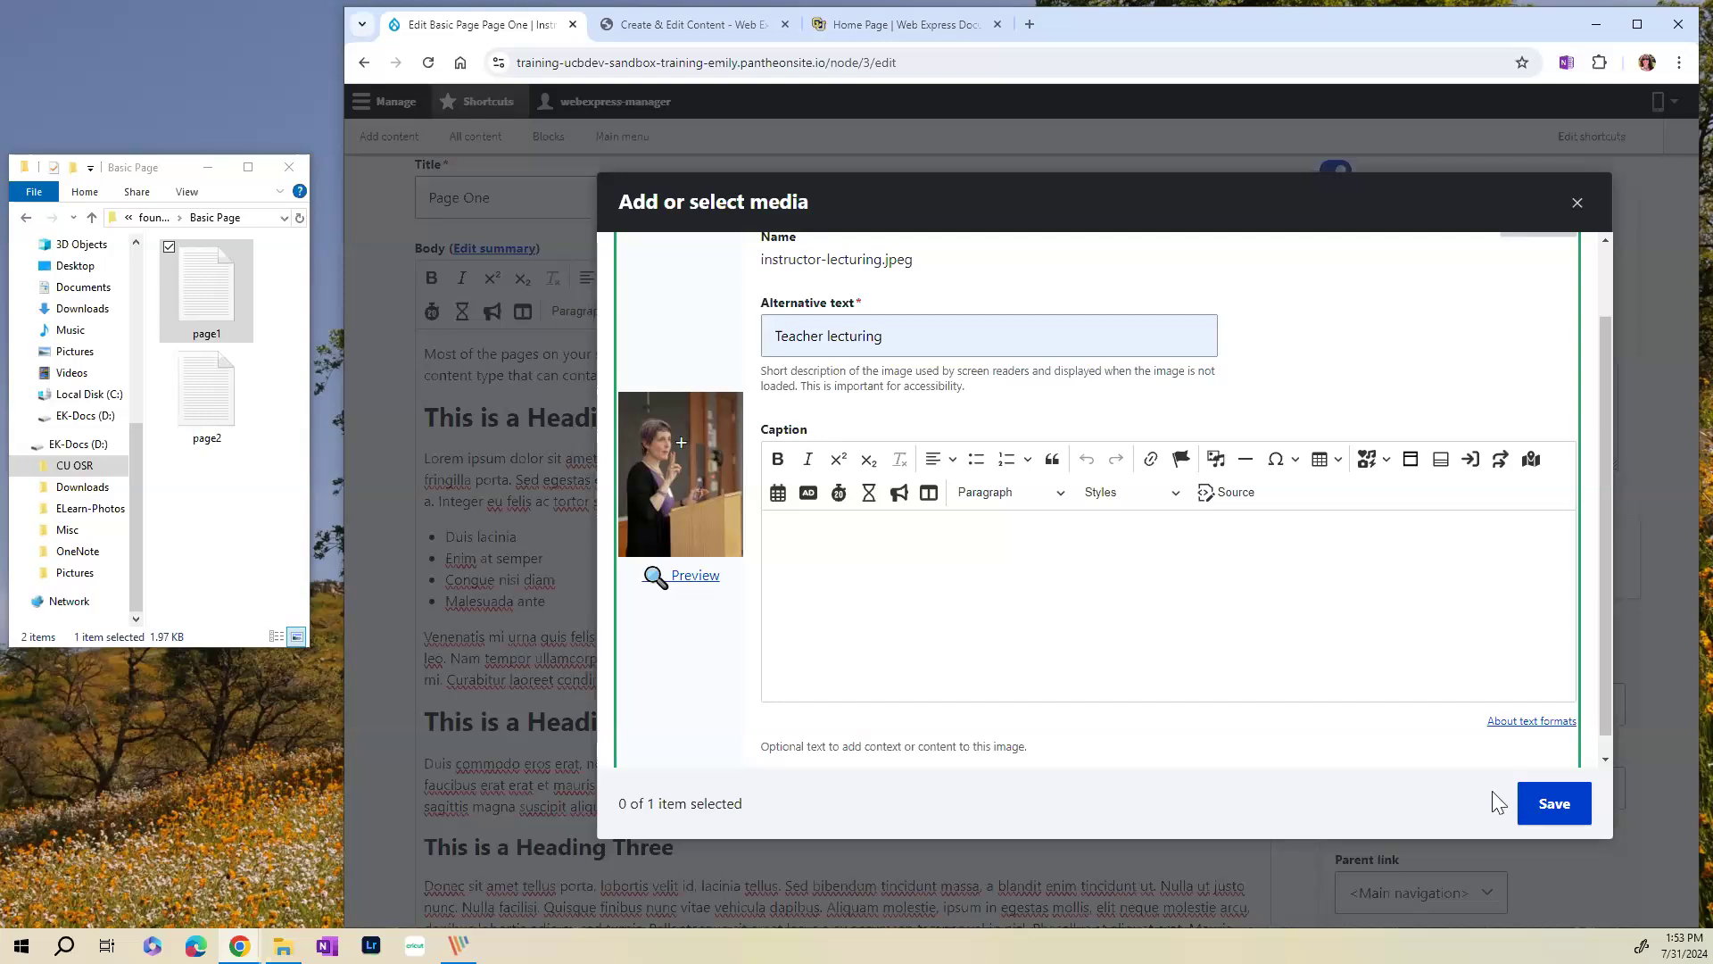
pyautogui.click(1561, 818)
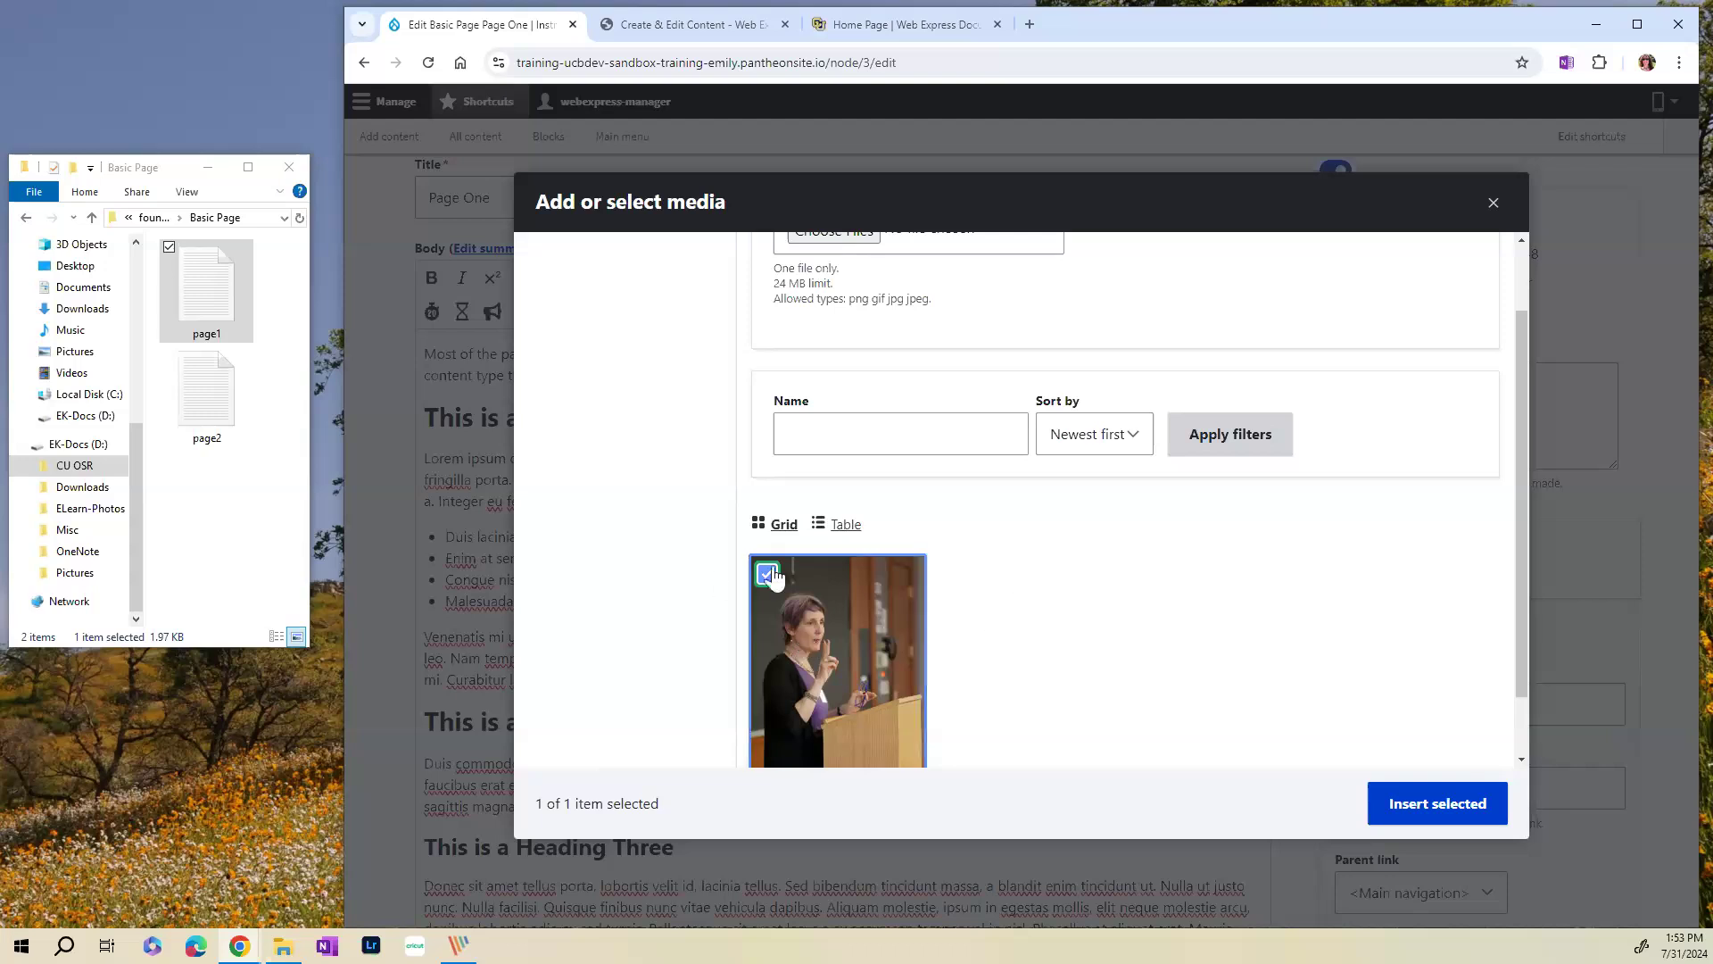
pyautogui.click(1449, 821)
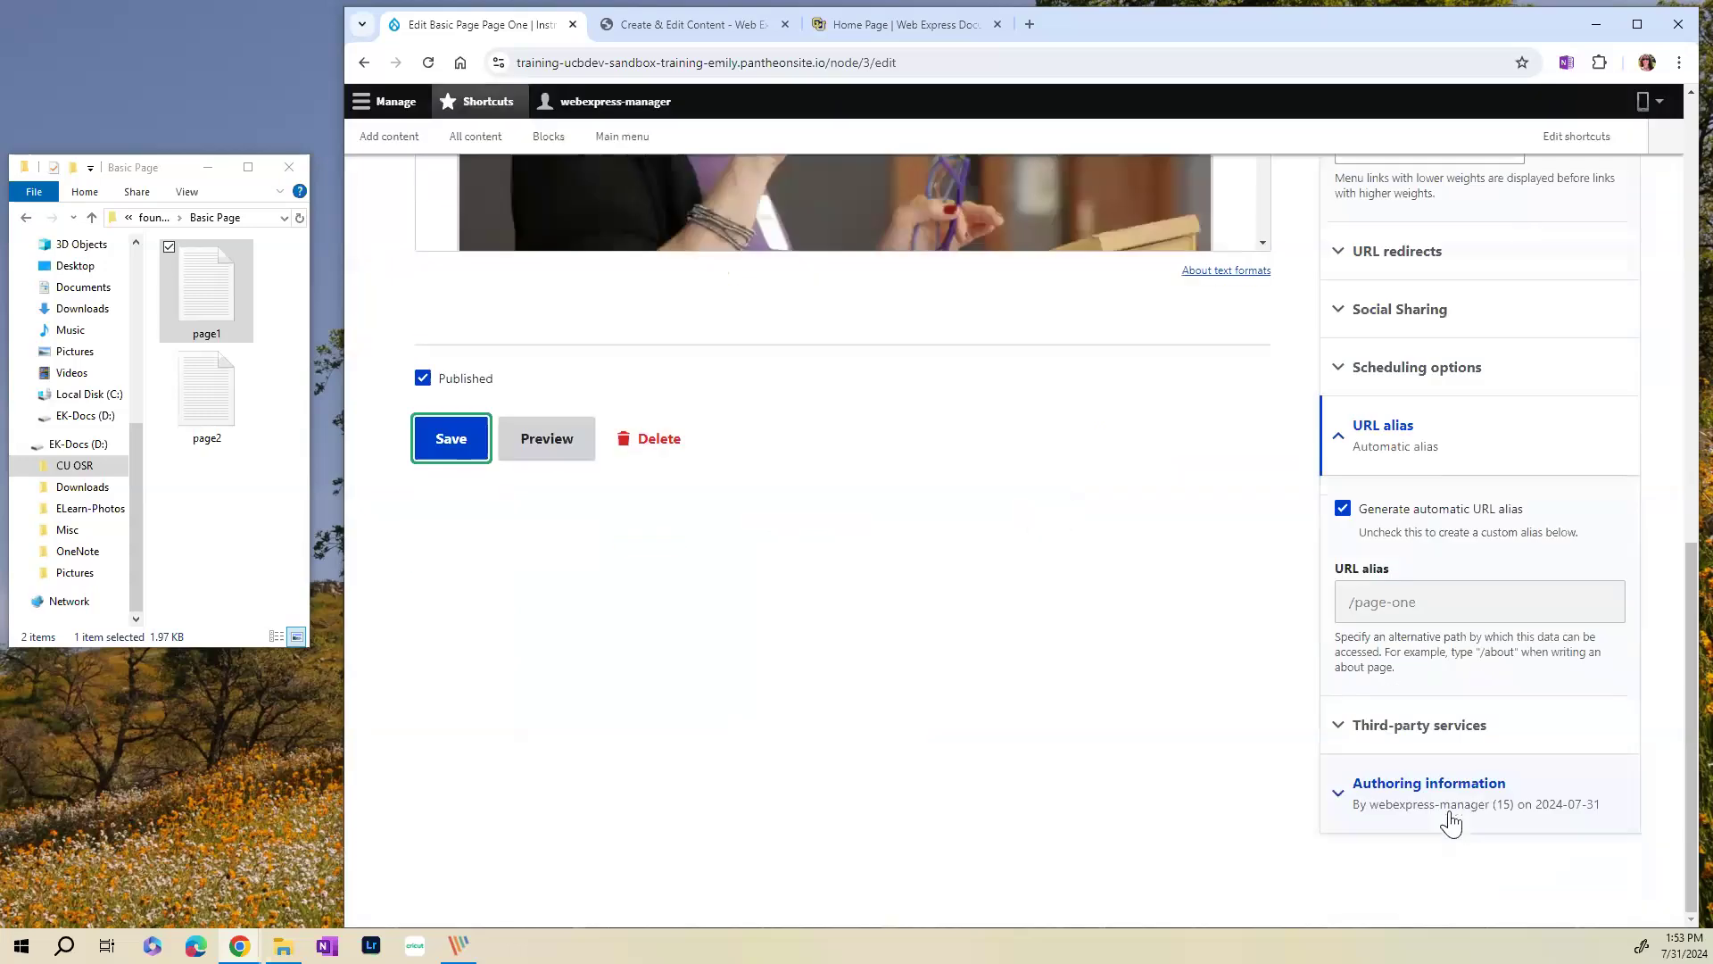
# - Set the inserted image to the Small size, align it right with text wrapping around it, and check the body layout
pyautogui.scroll(10, 1045, 597)
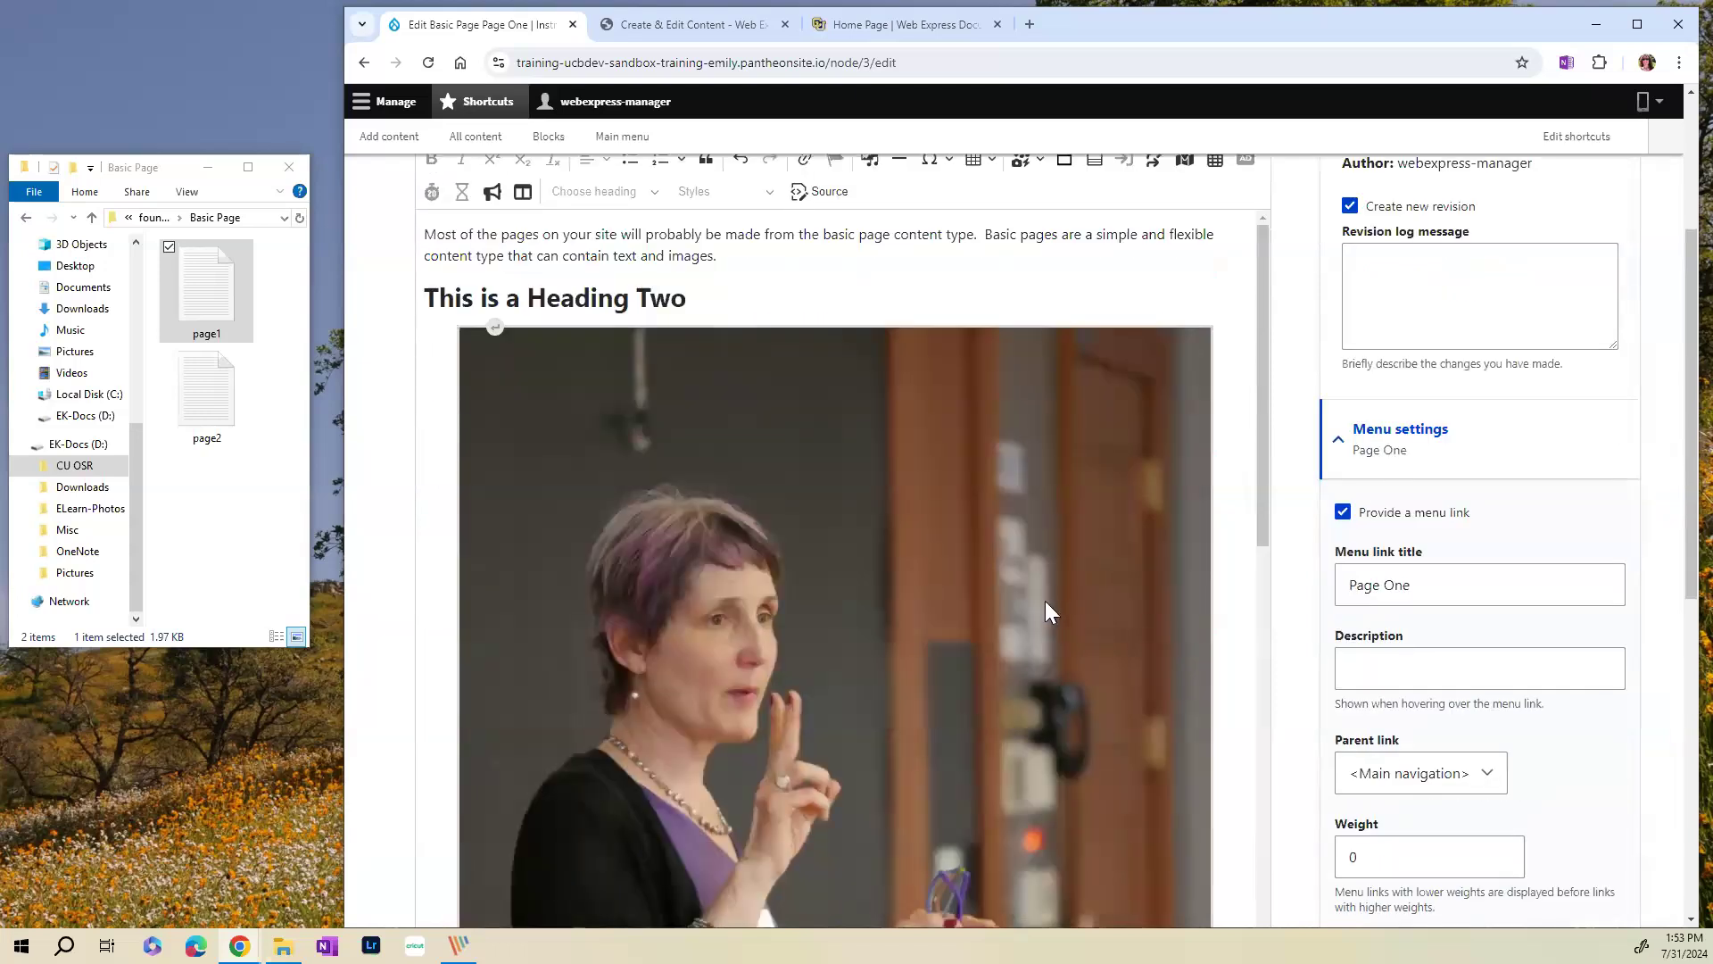
pyautogui.scroll(1, 1046, 607)
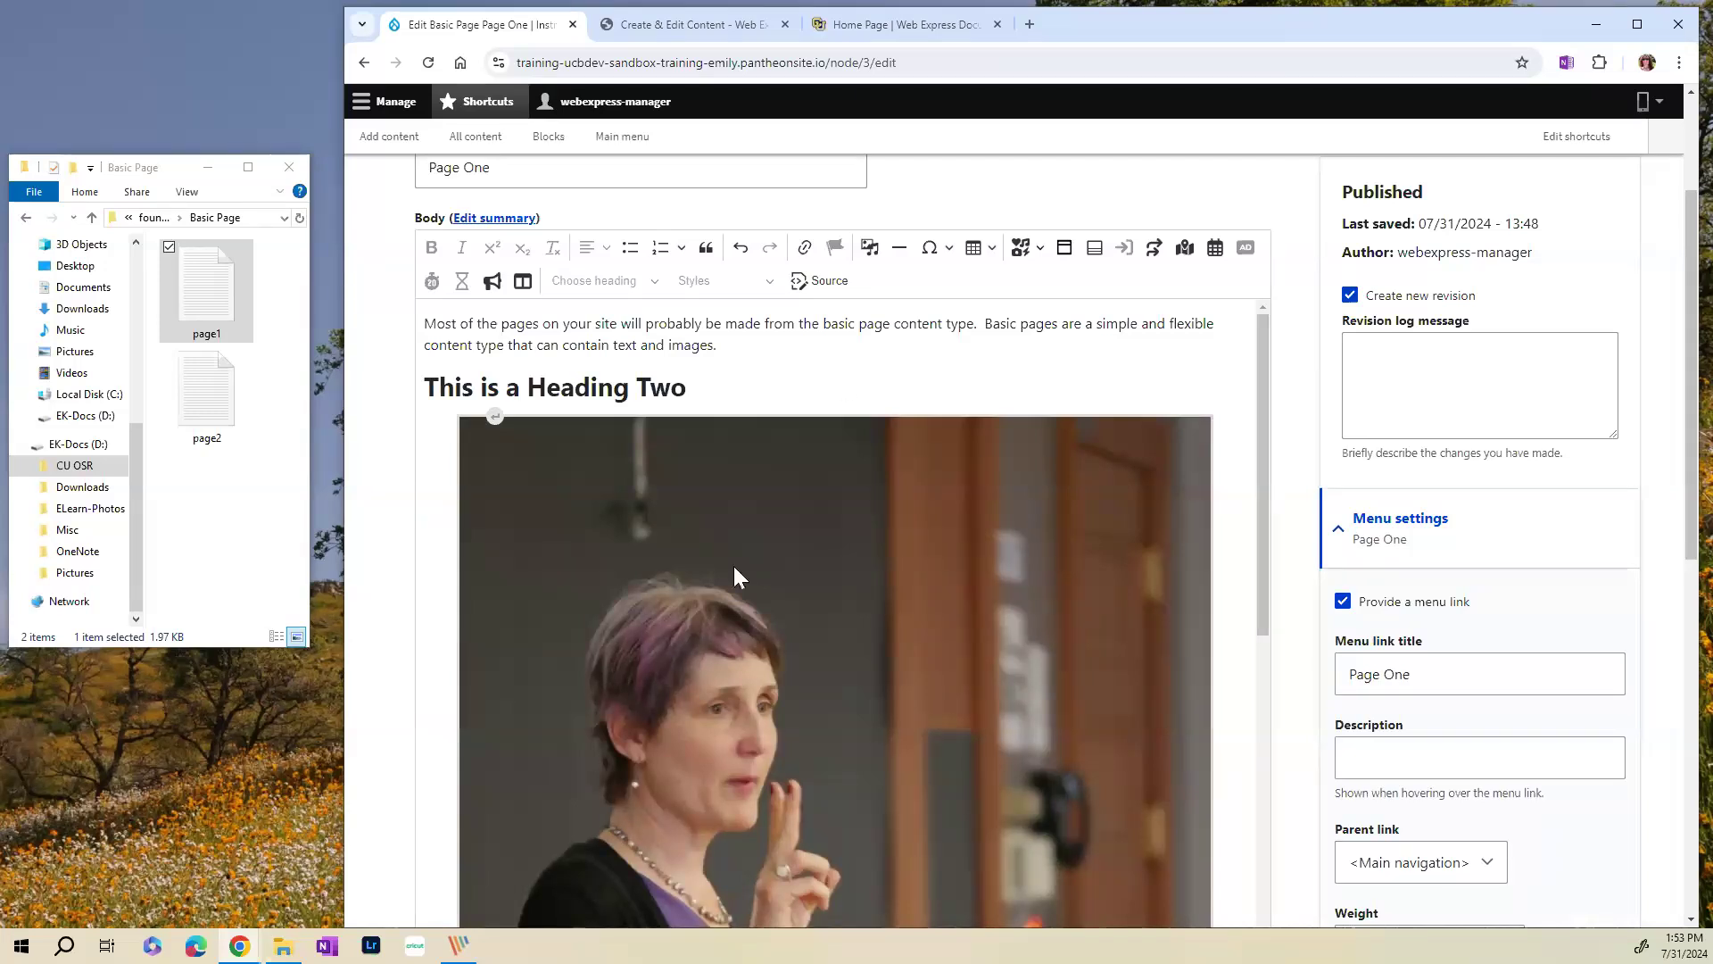
pyautogui.click(821, 505)
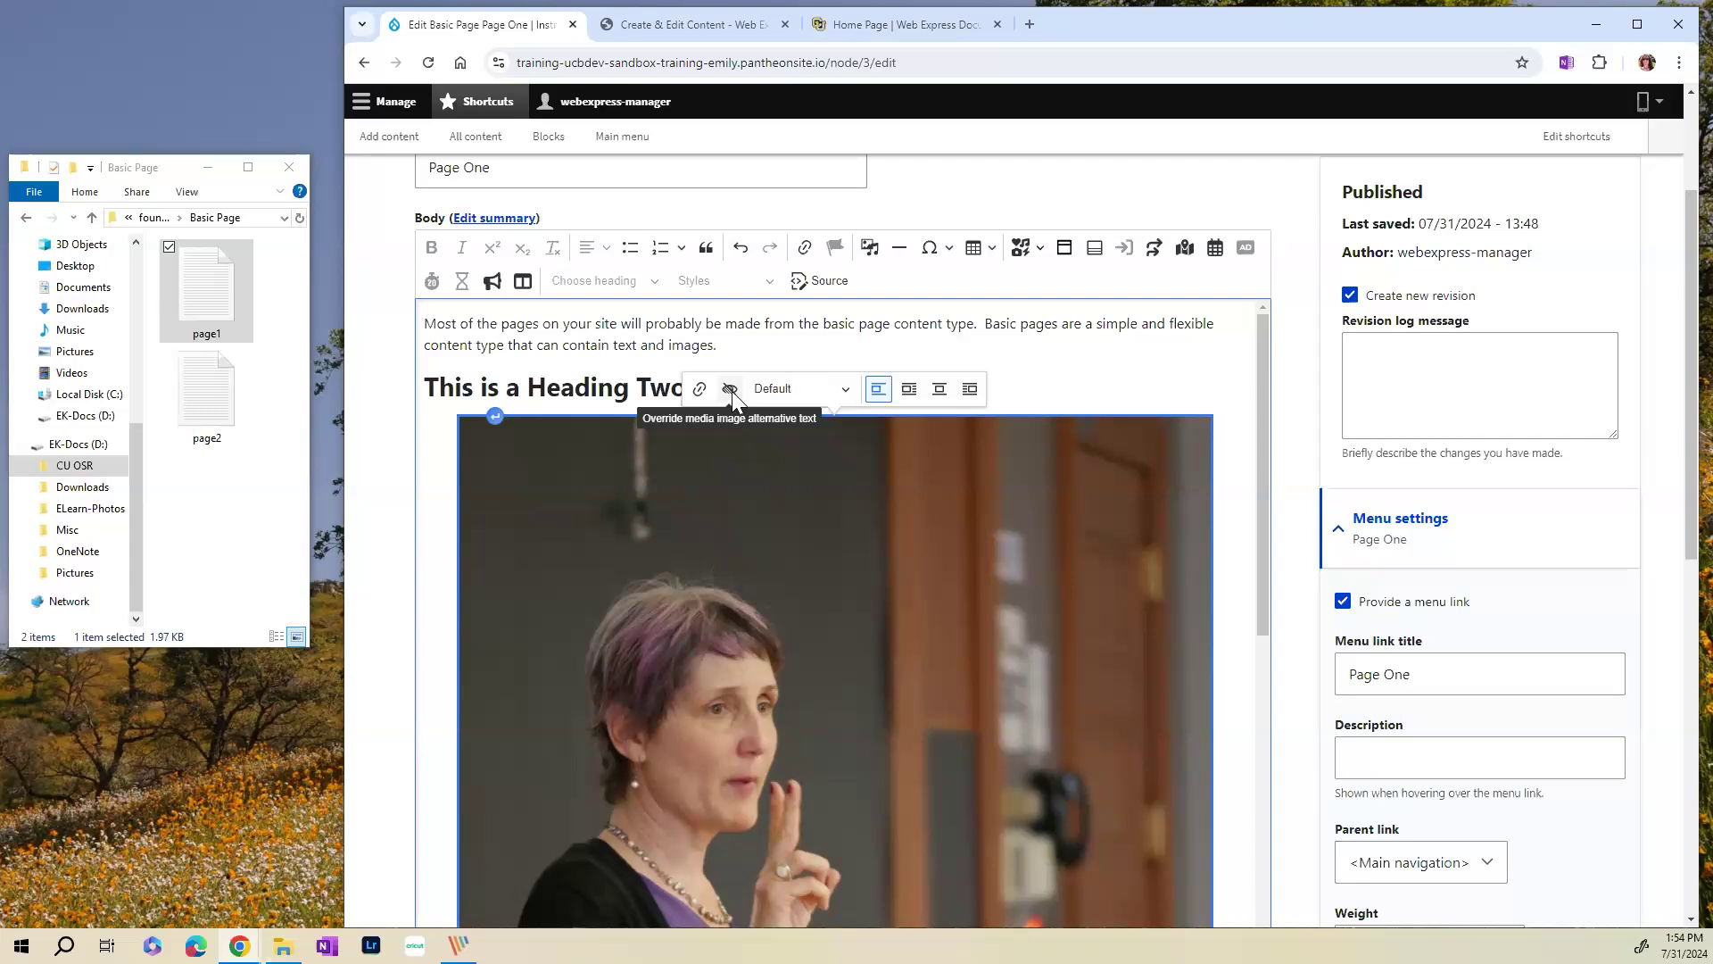
pyautogui.click(846, 391)
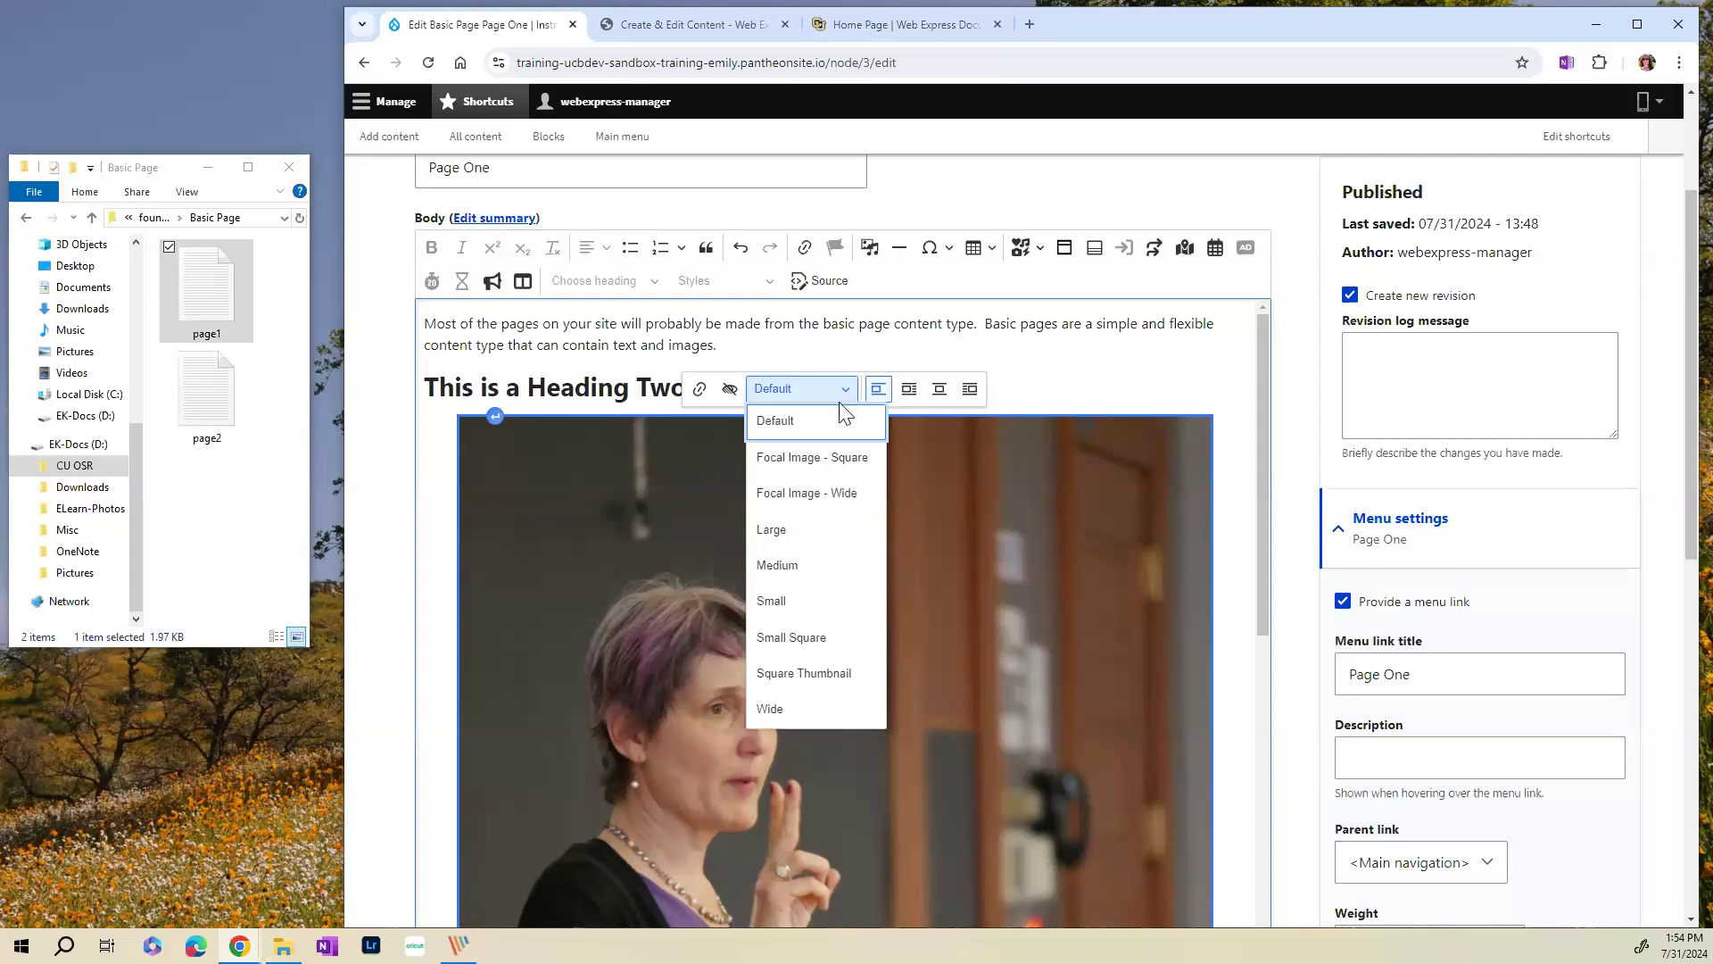
pyautogui.click(782, 612)
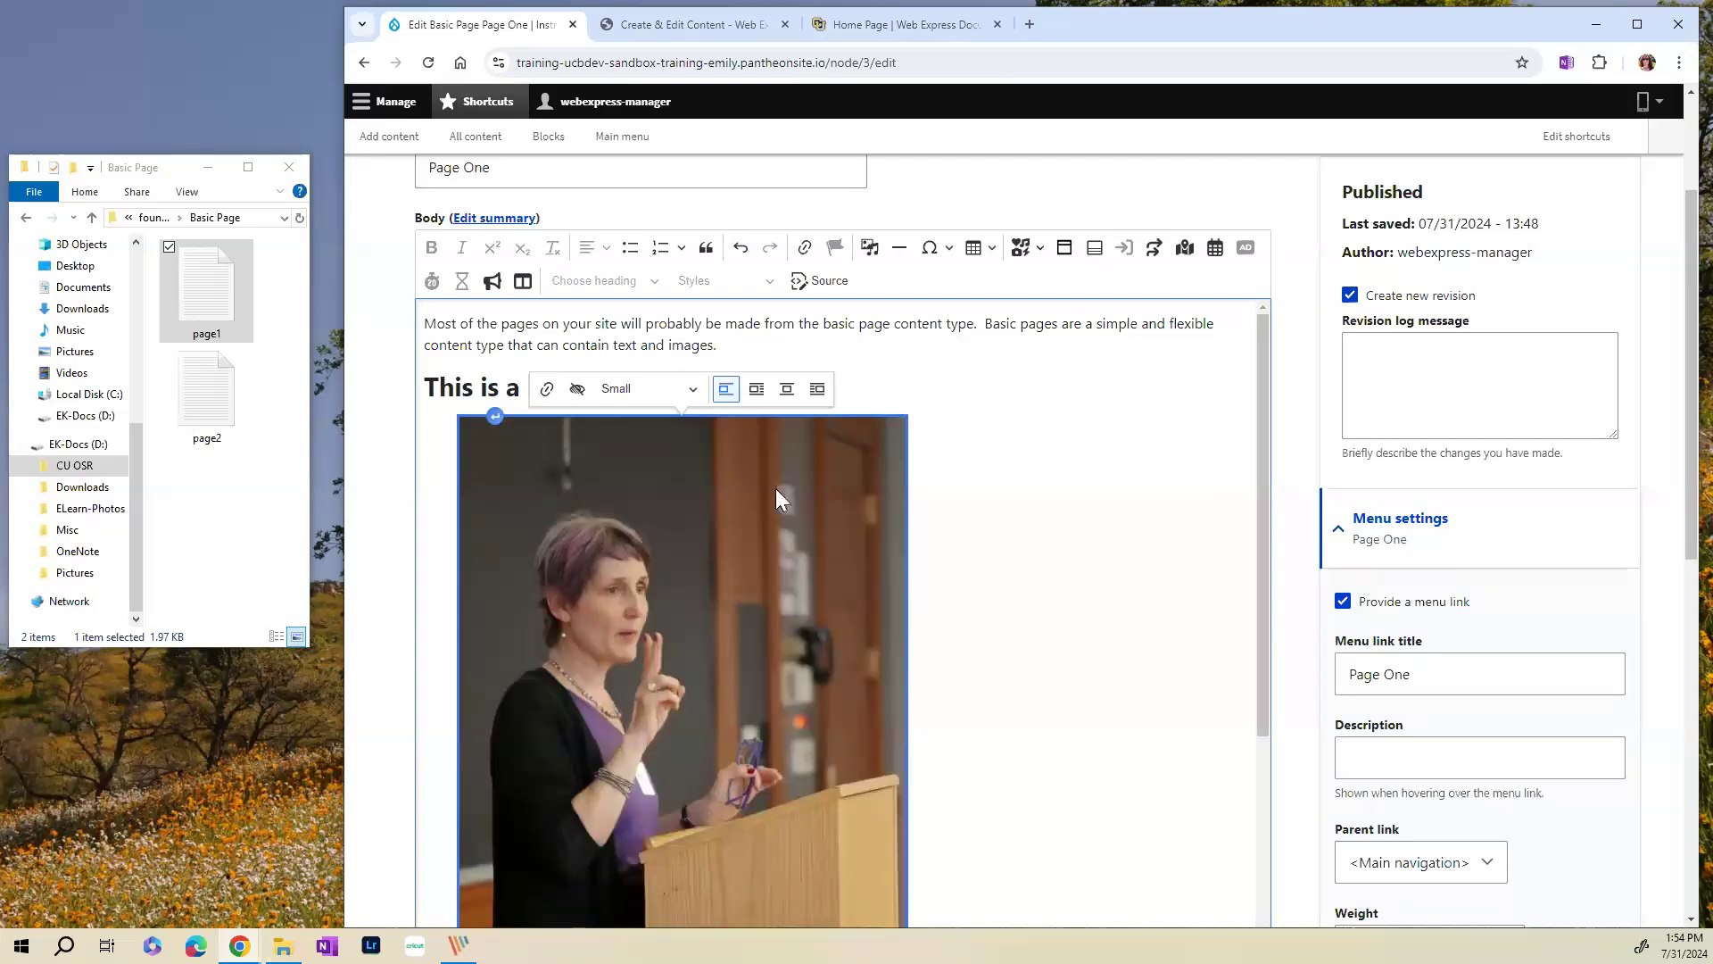
pyautogui.click(819, 390)
pyautogui.scroll(-1, 720, 547)
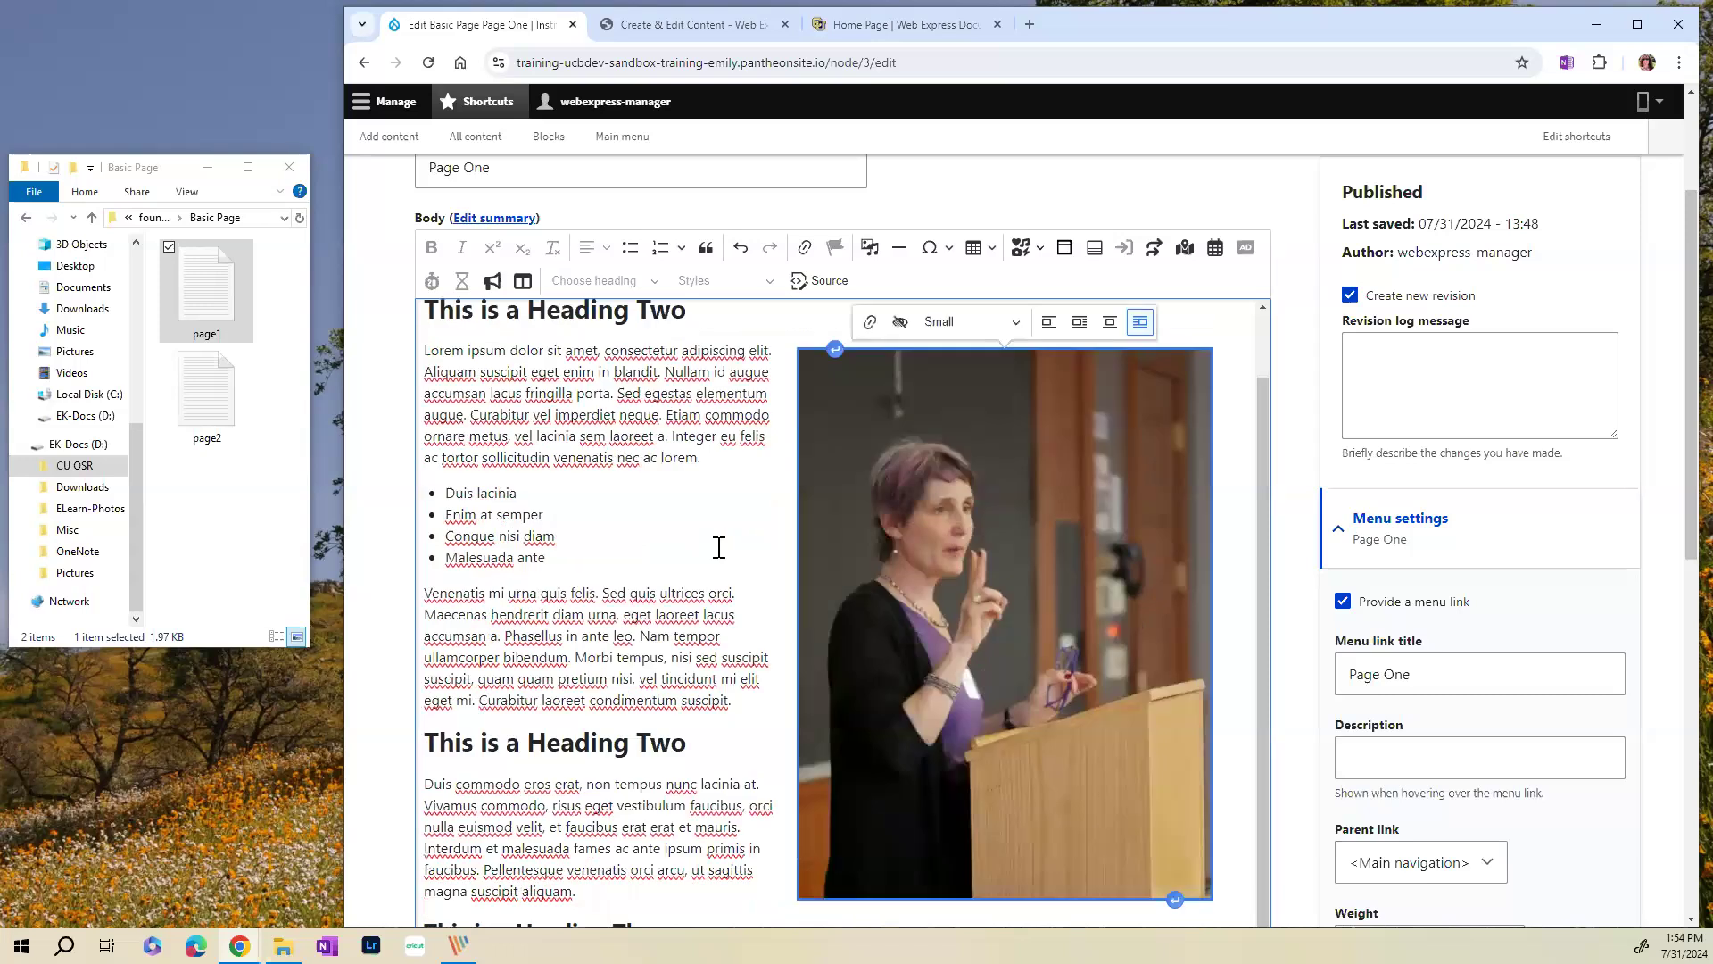
pyautogui.scroll(1, 719, 547)
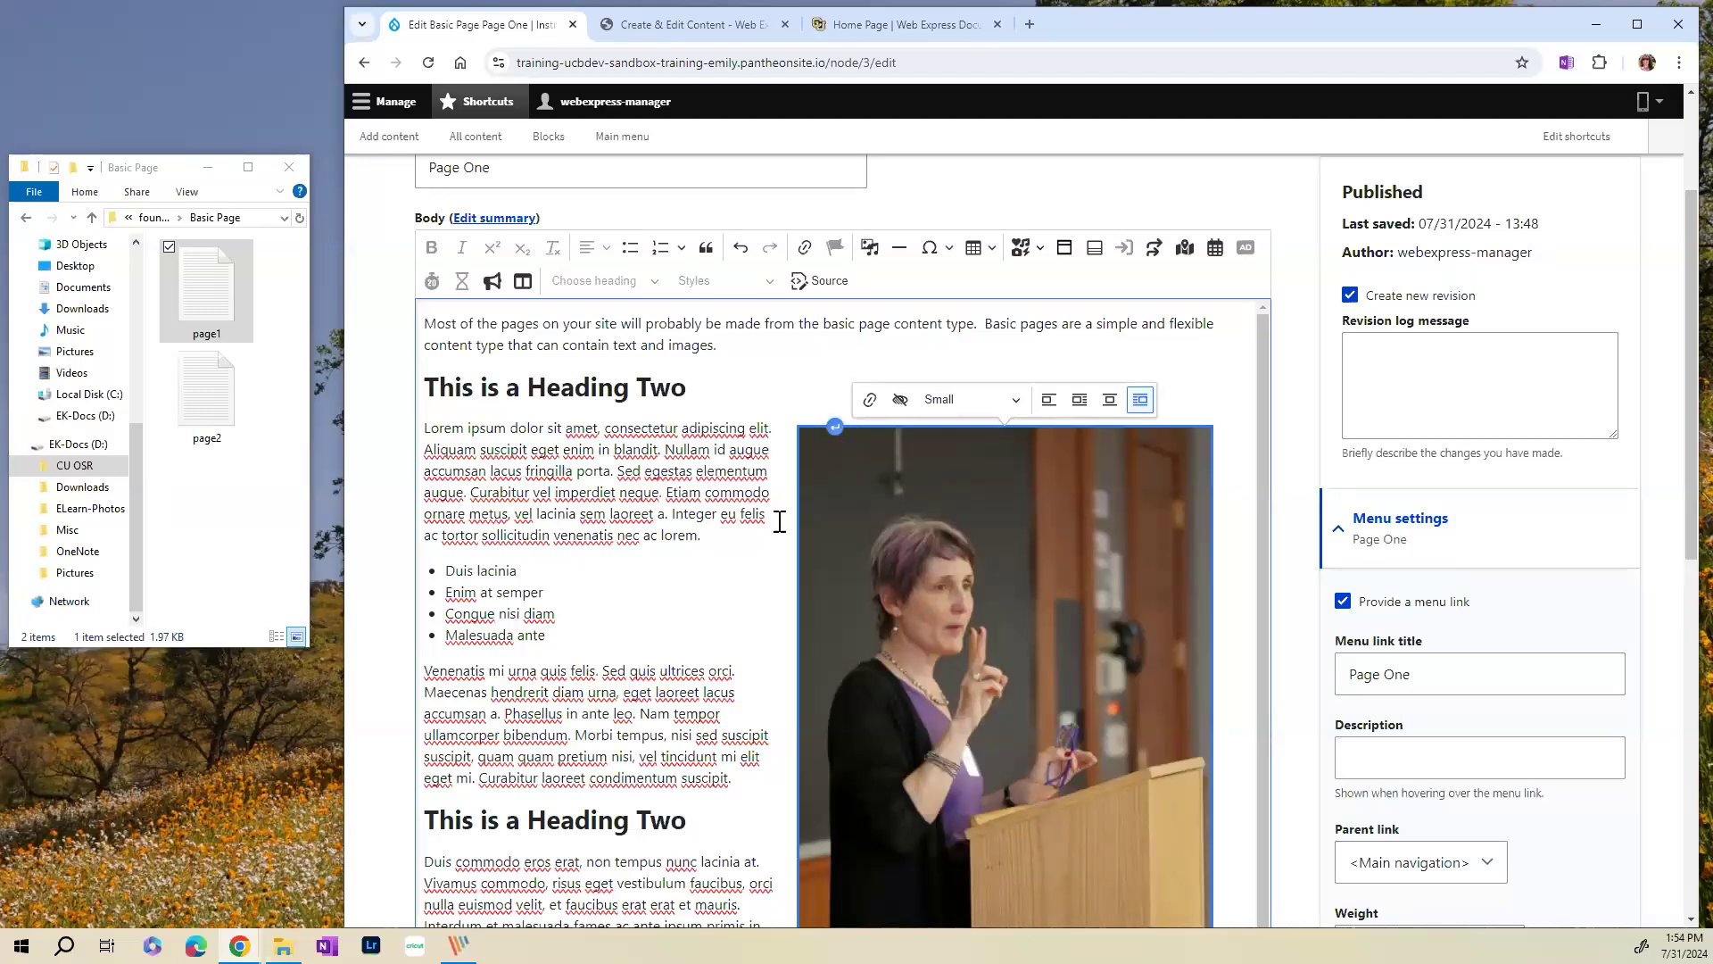
pyautogui.scroll(-2, 768, 535)
pyautogui.scroll(-3, 760, 559)
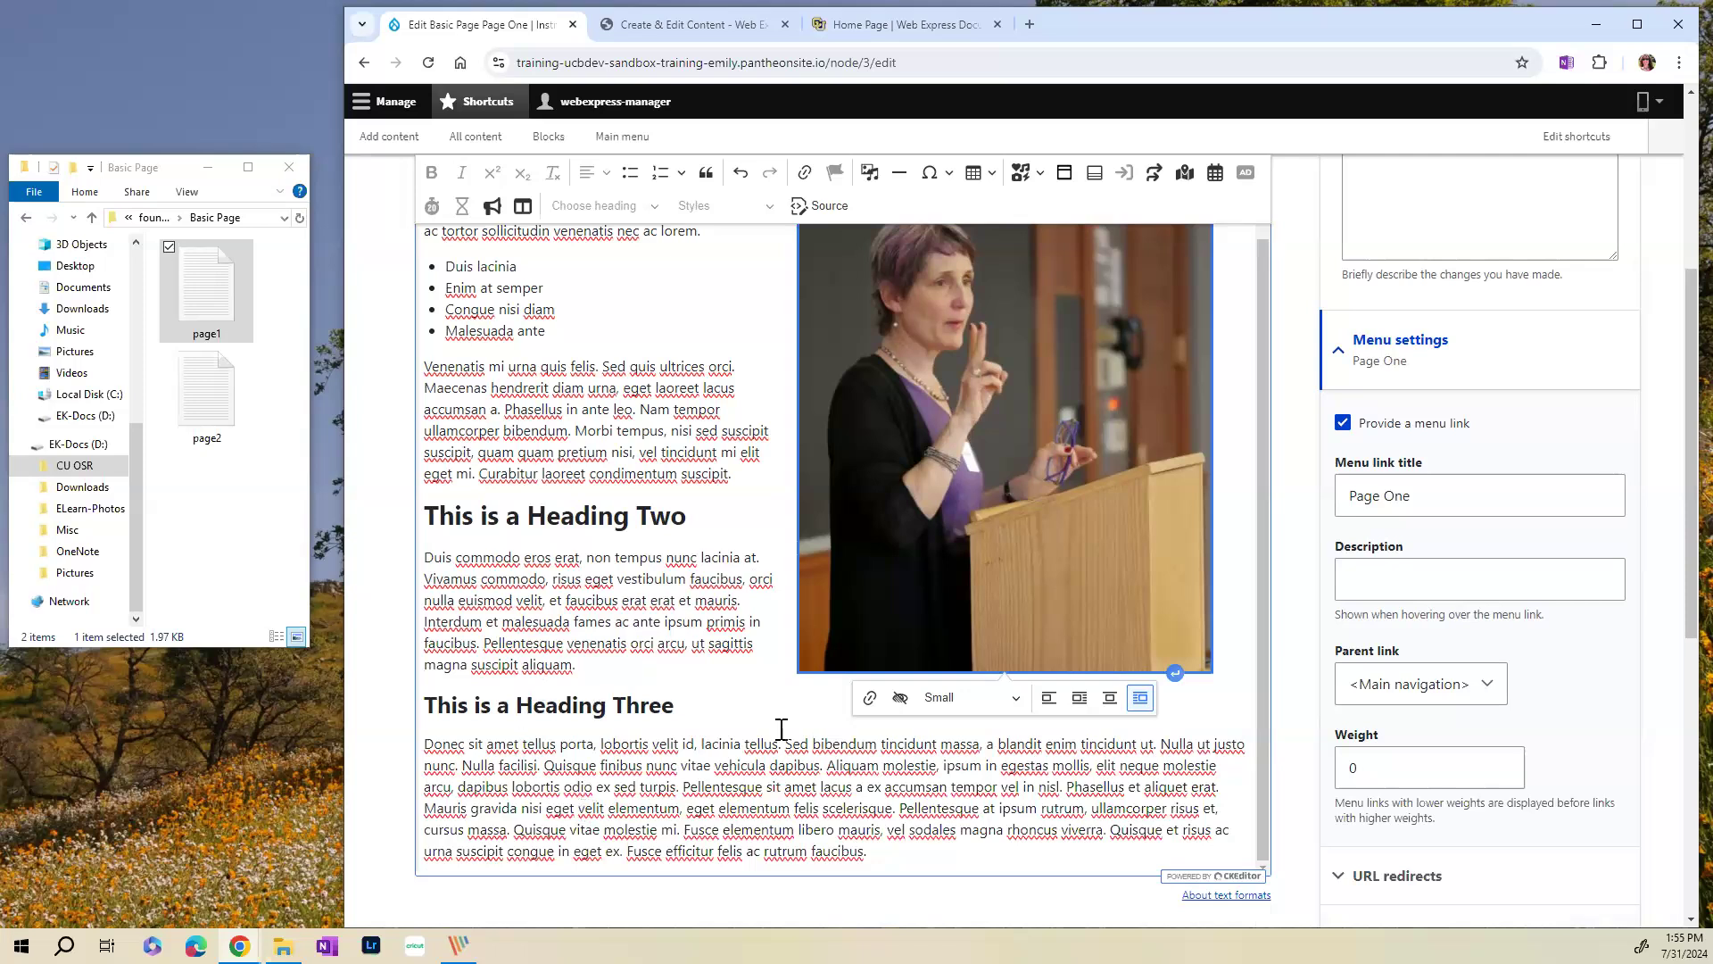
pyautogui.scroll(1, 988, 467)
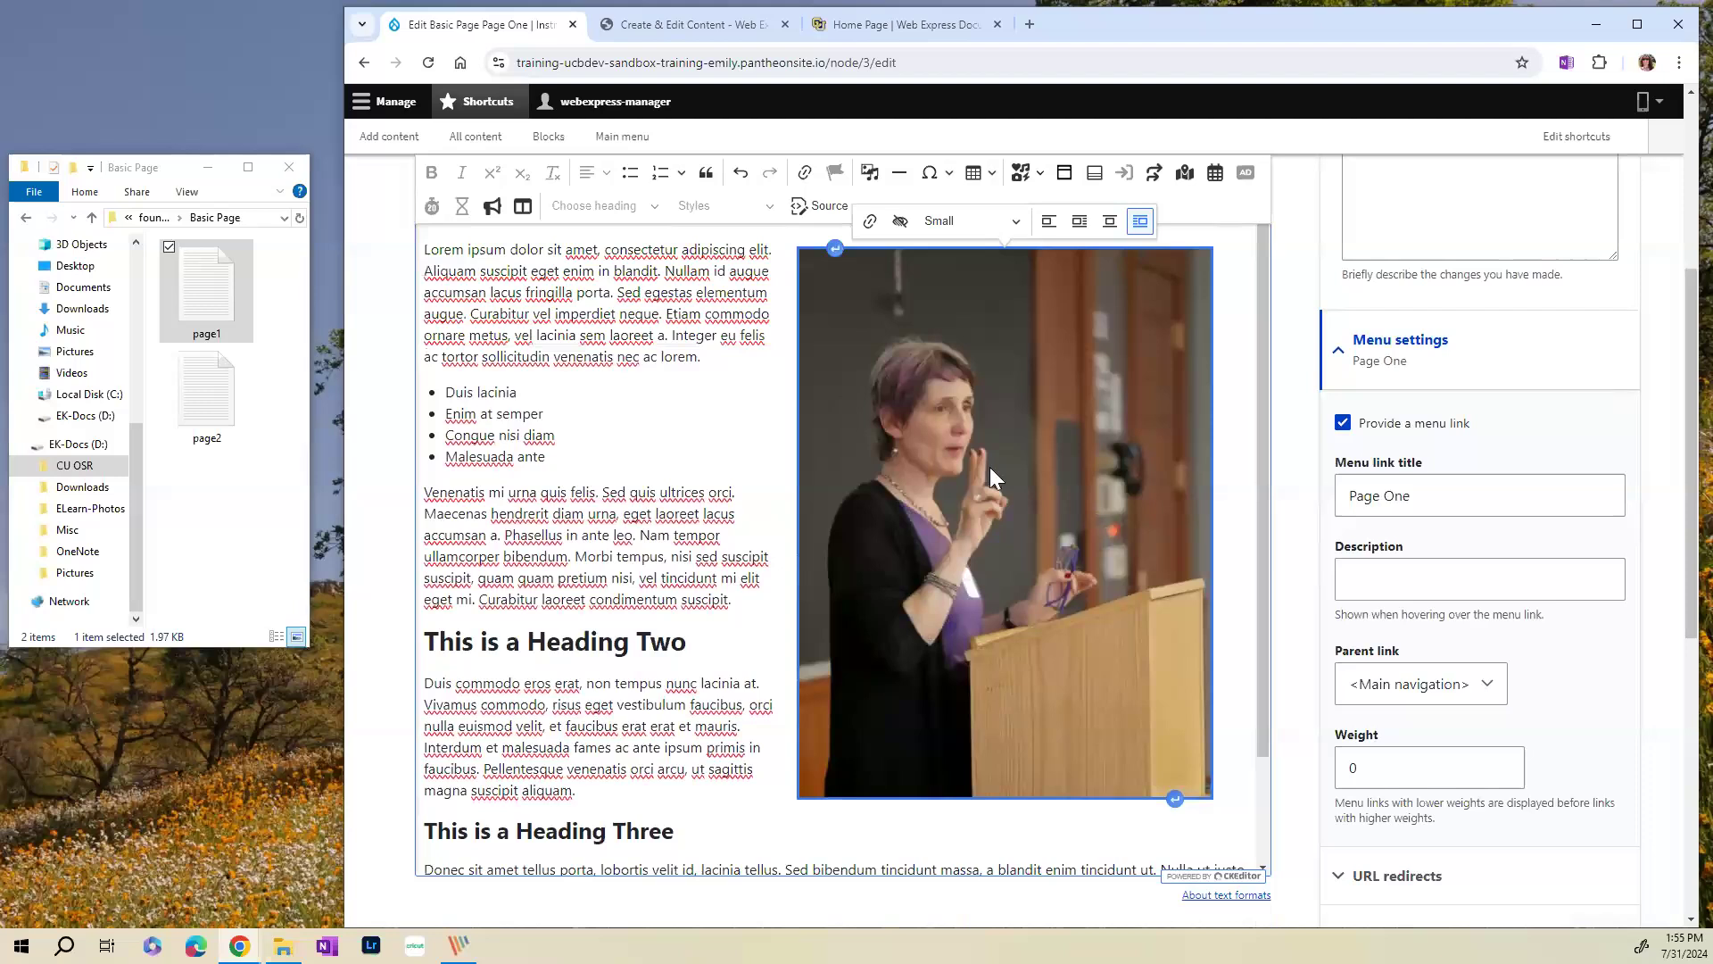
# - Save the edited Page One and review the text and image layout on the published page
pyautogui.scroll(-1, 694, 441)
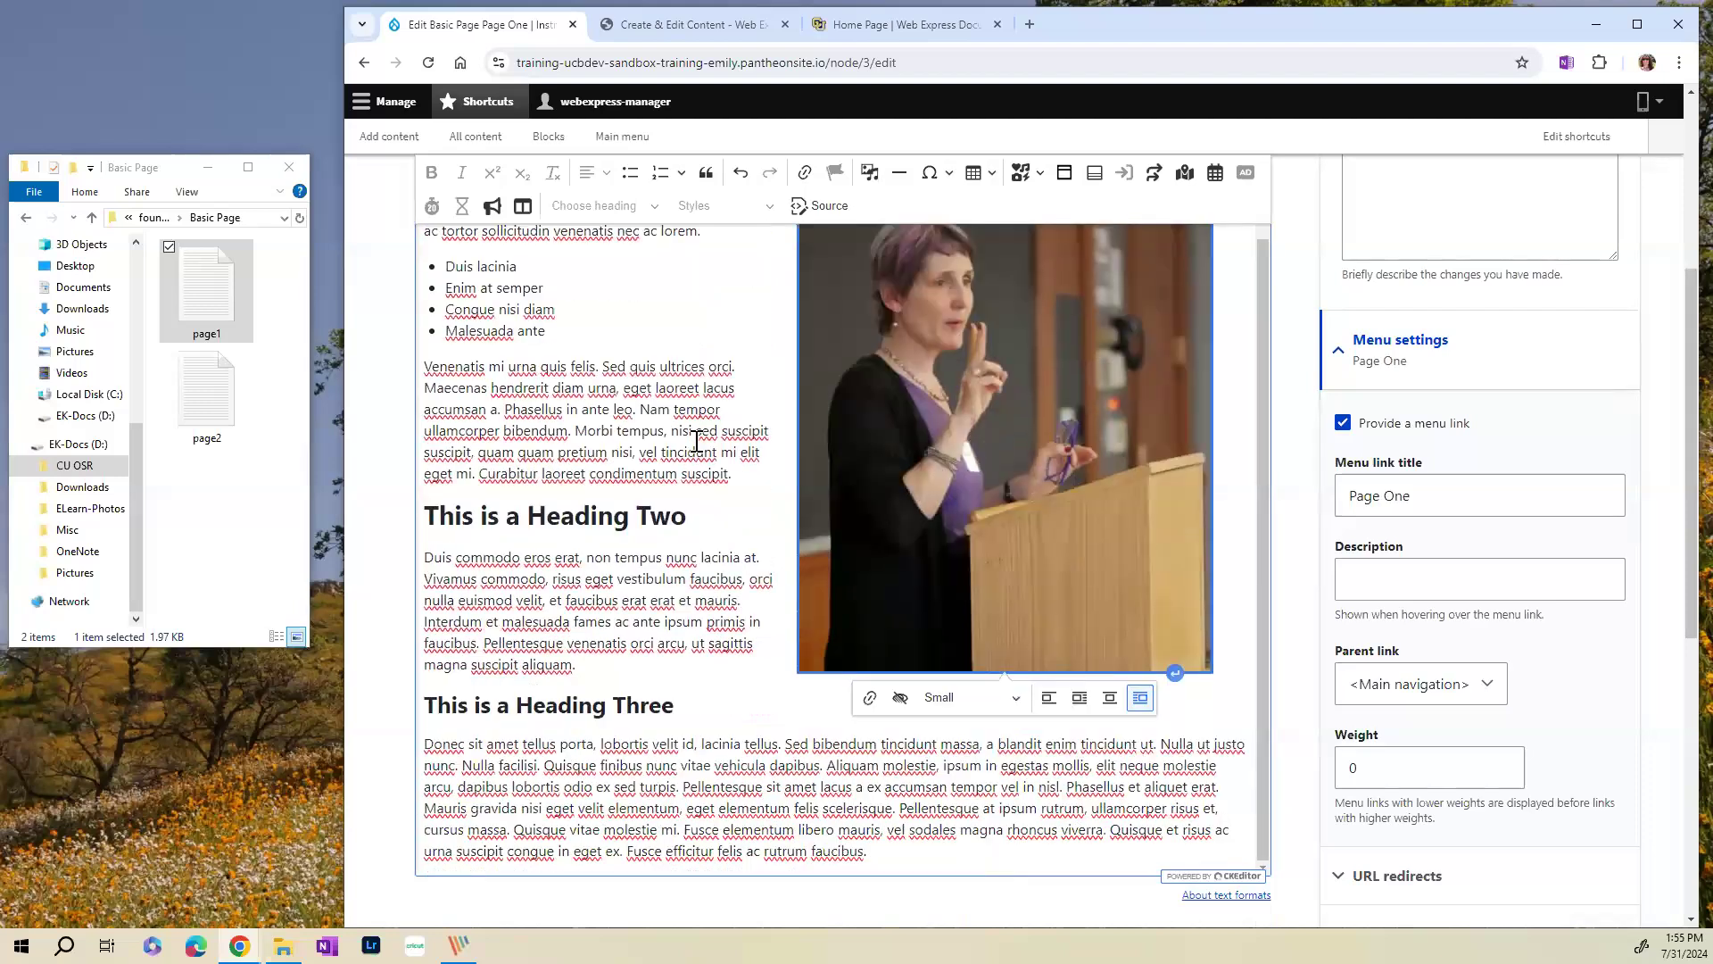
pyautogui.scroll(-6, 375, 646)
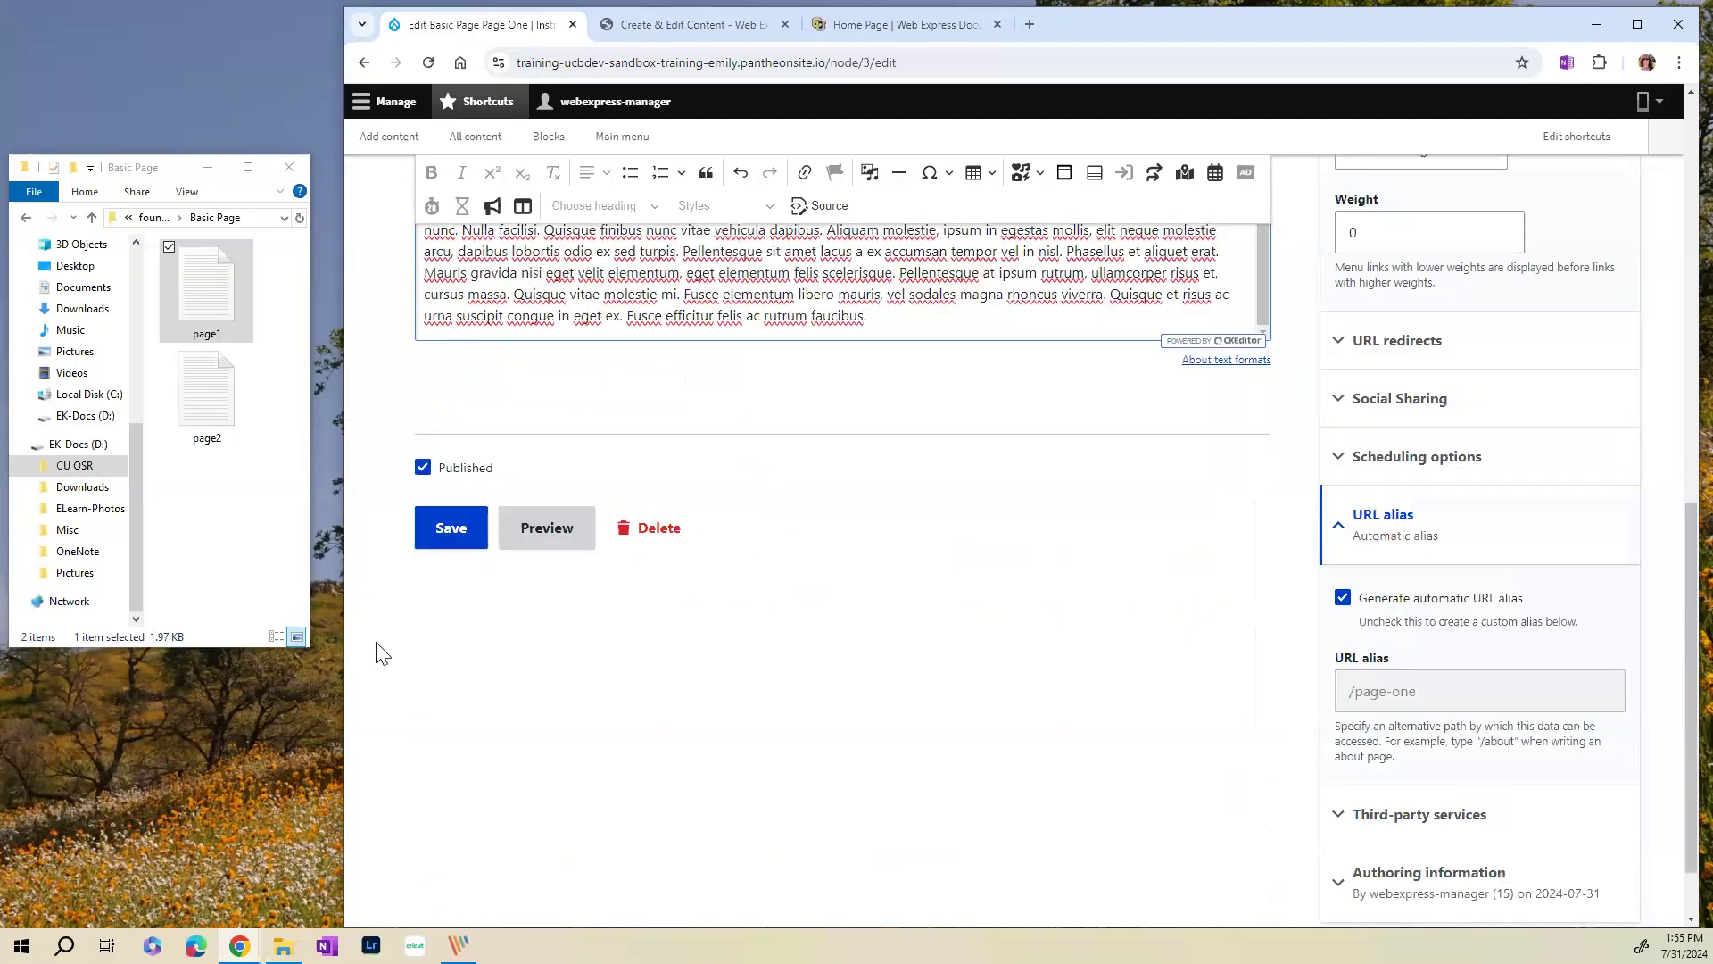
pyautogui.click(449, 531)
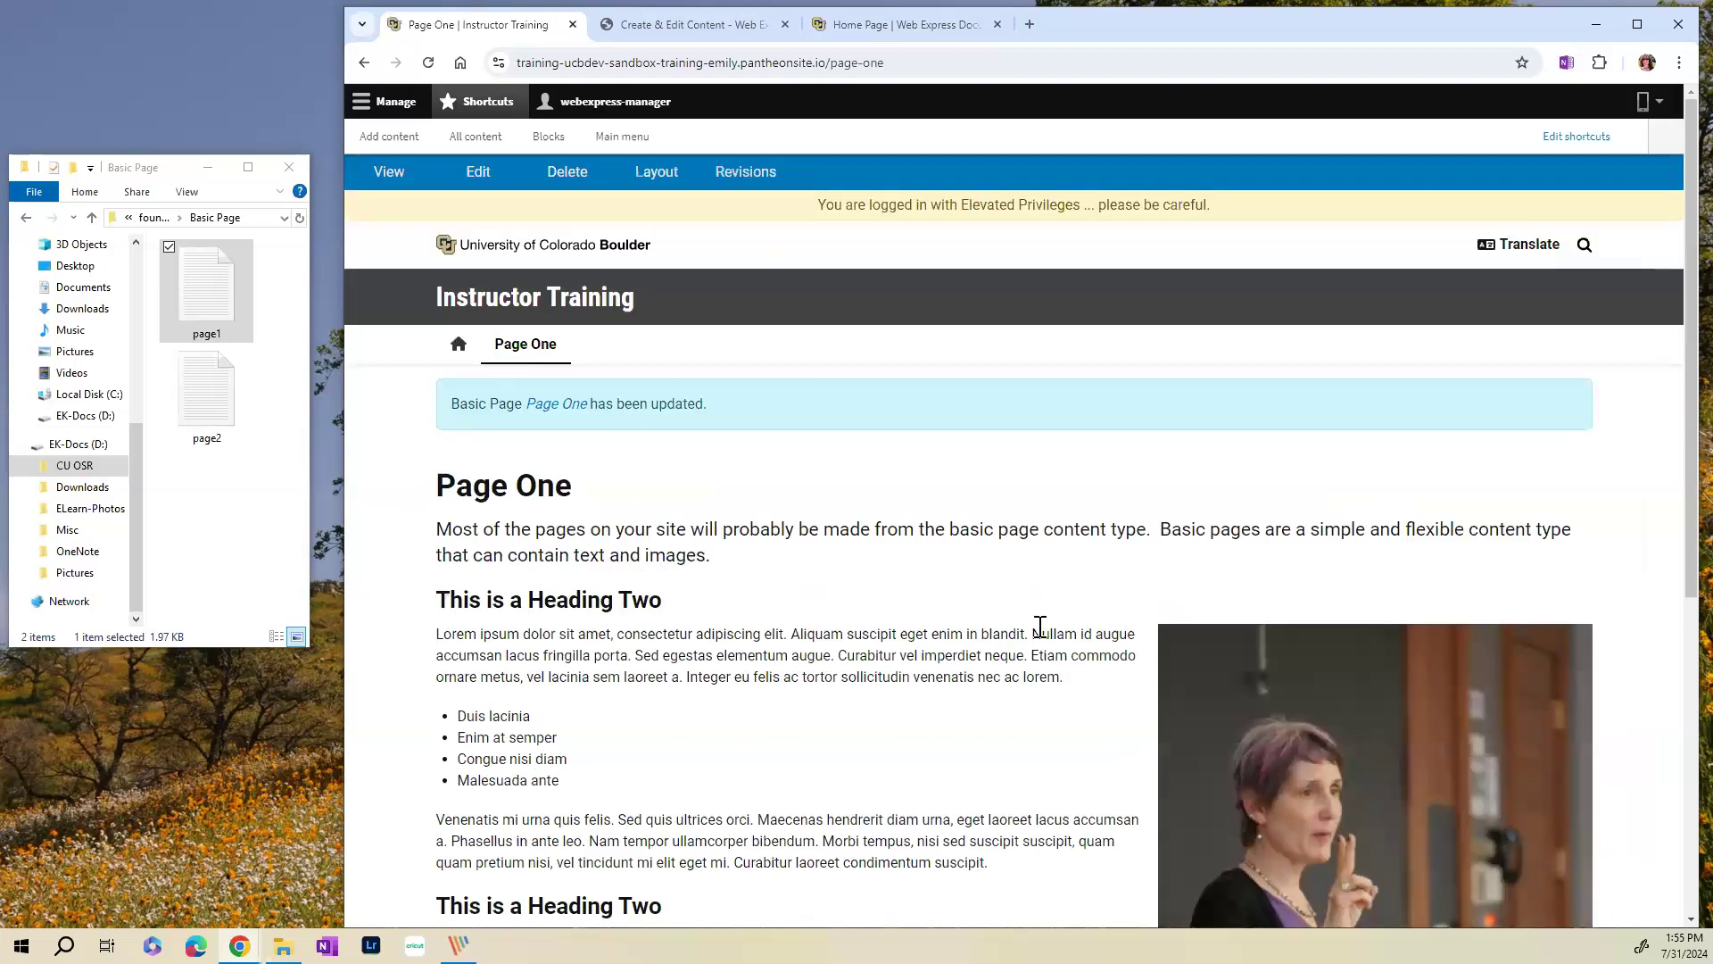
pyautogui.scroll(-3, 1041, 625)
pyautogui.scroll(-2, 835, 864)
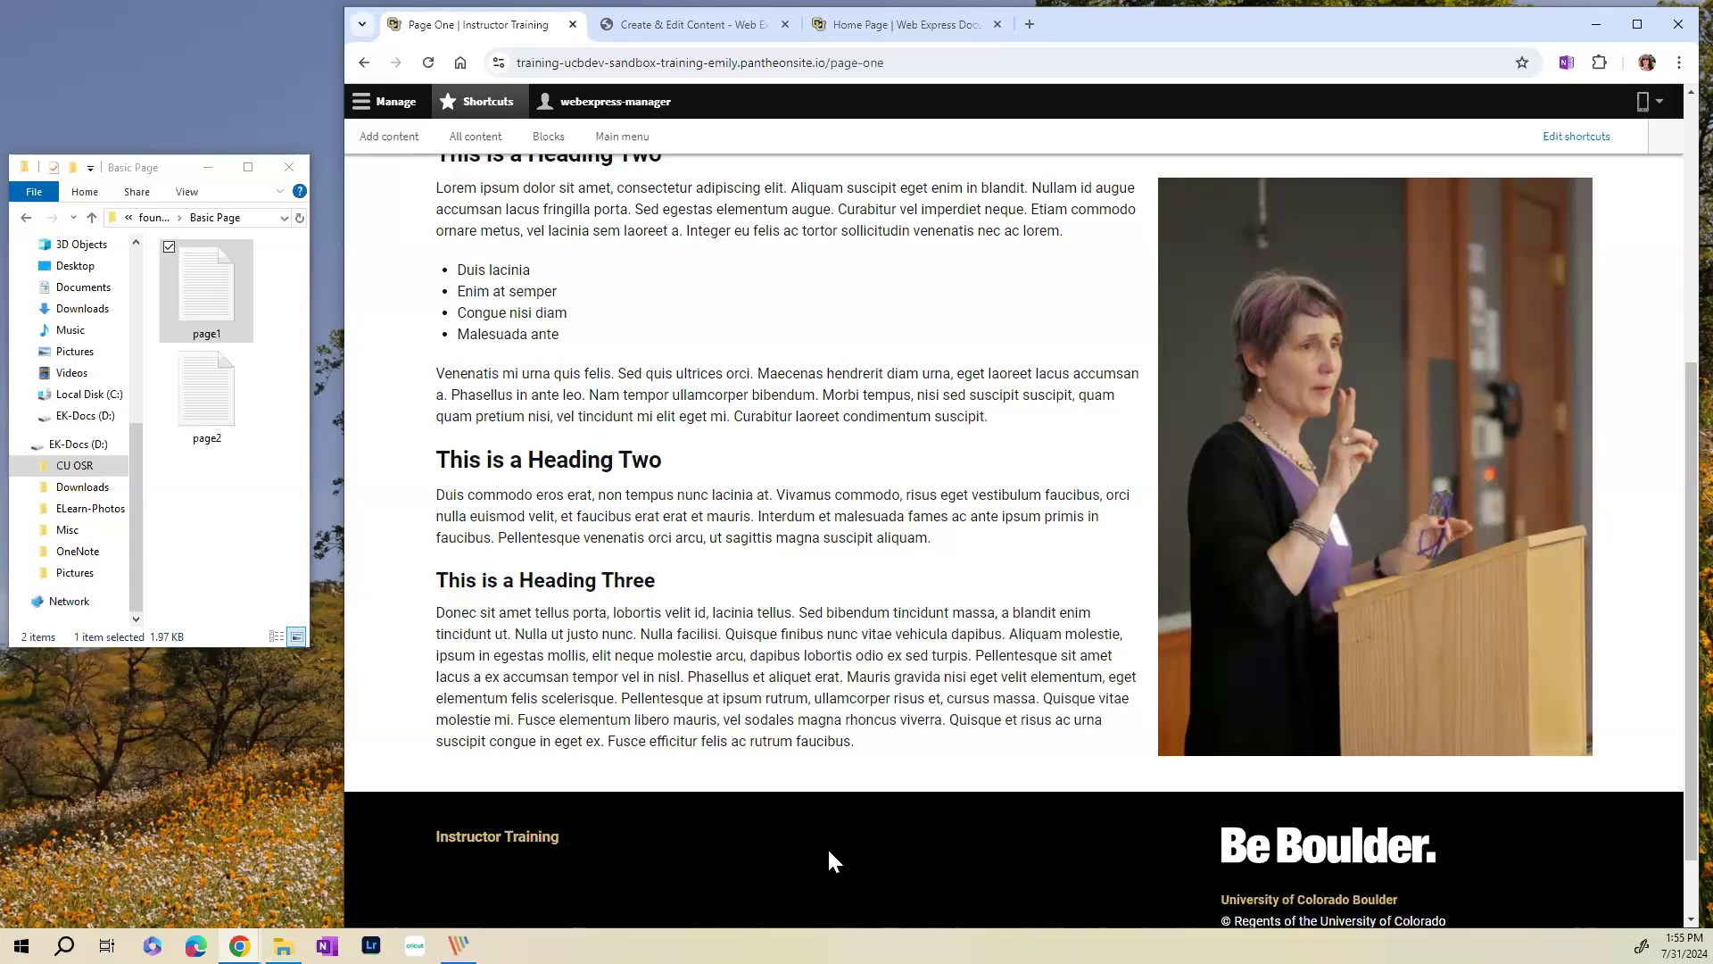
pyautogui.scroll(3, 966, 567)
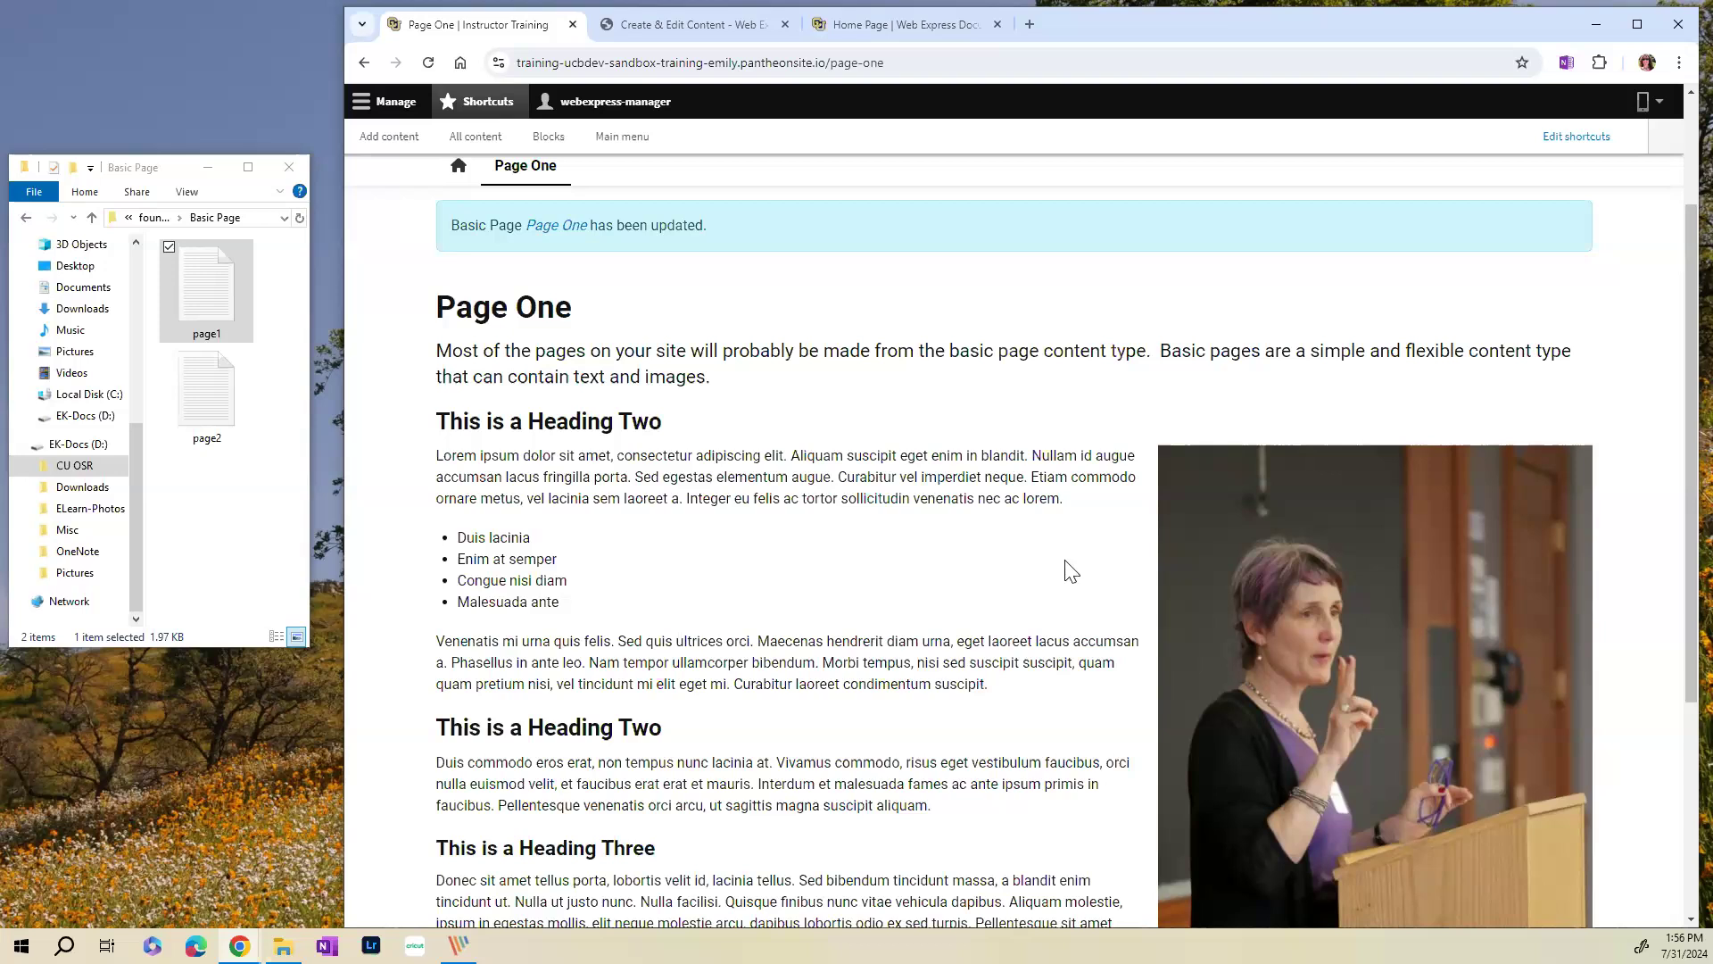
pyautogui.scroll(2, 873, 580)
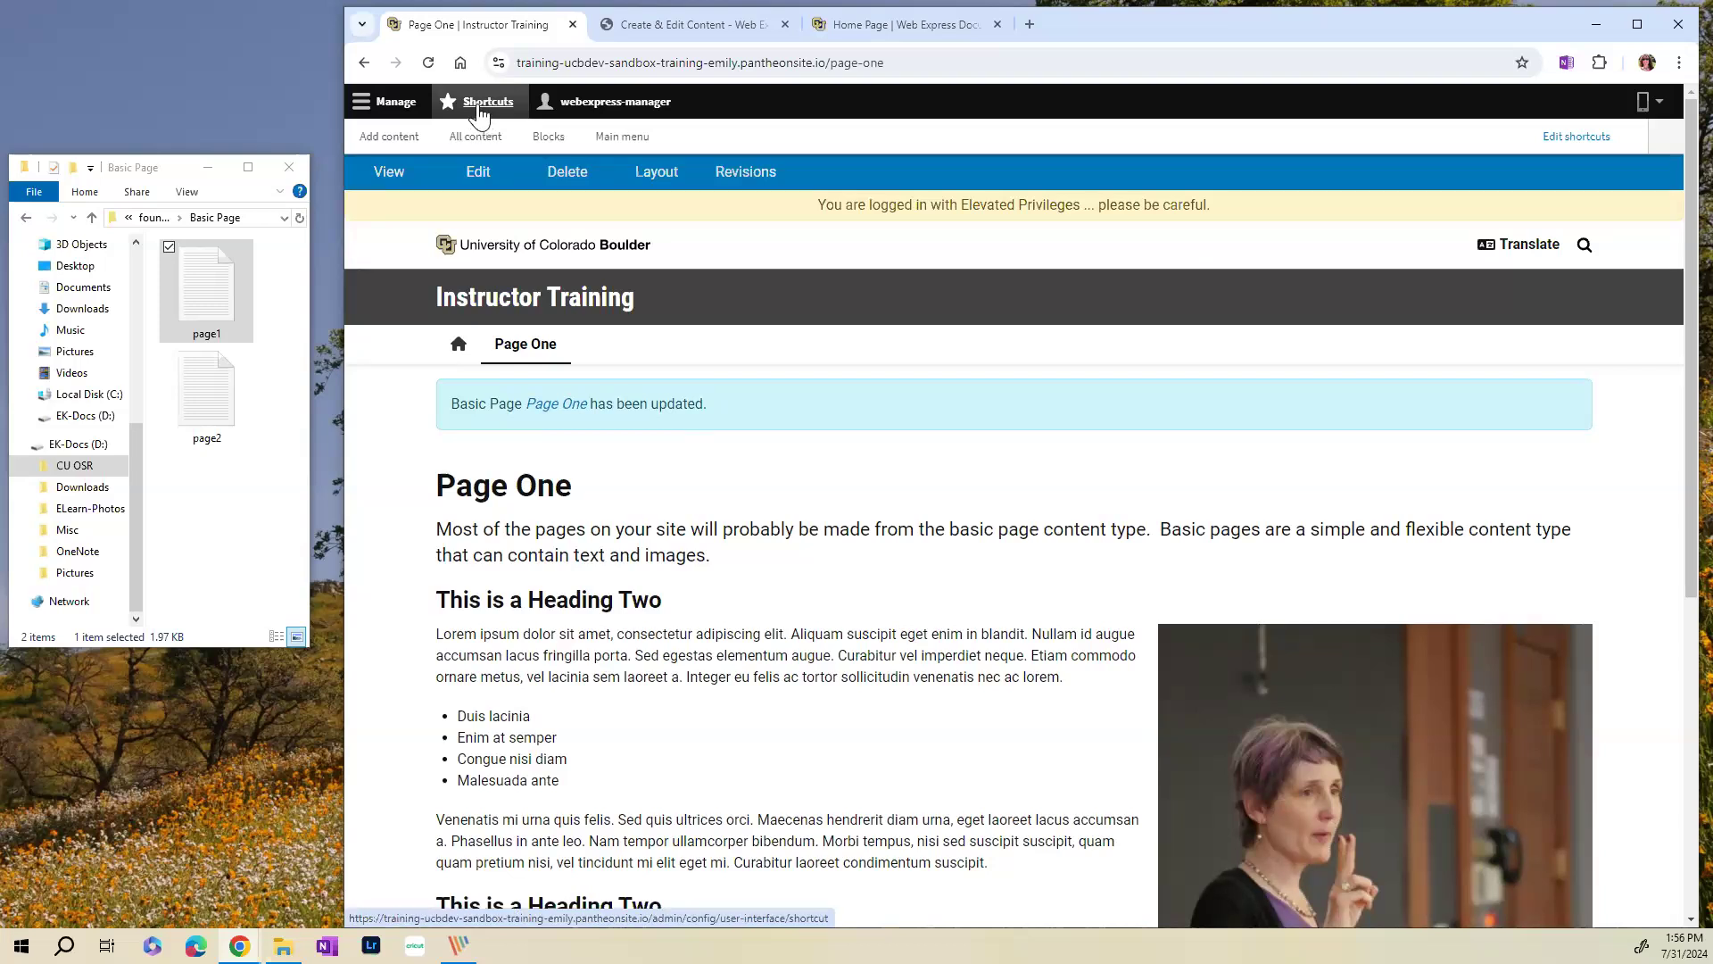
# - Start a new Basic Page and title it "Page Two"
pyautogui.click(382, 142)
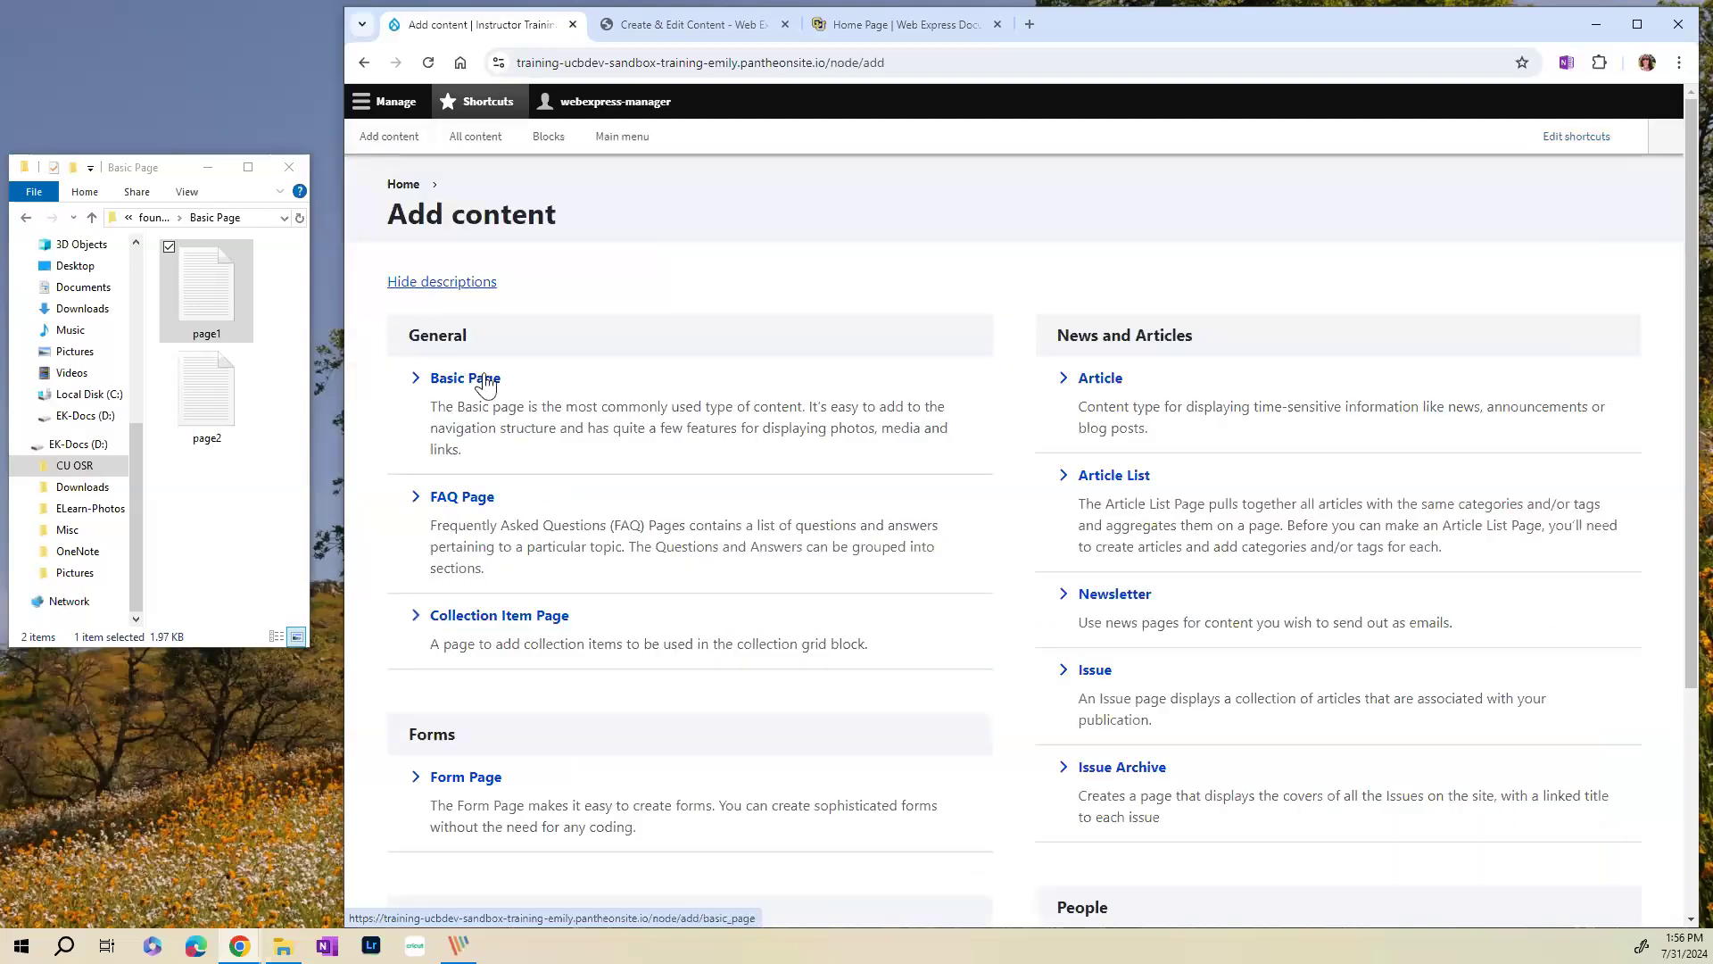
pyautogui.click(484, 384)
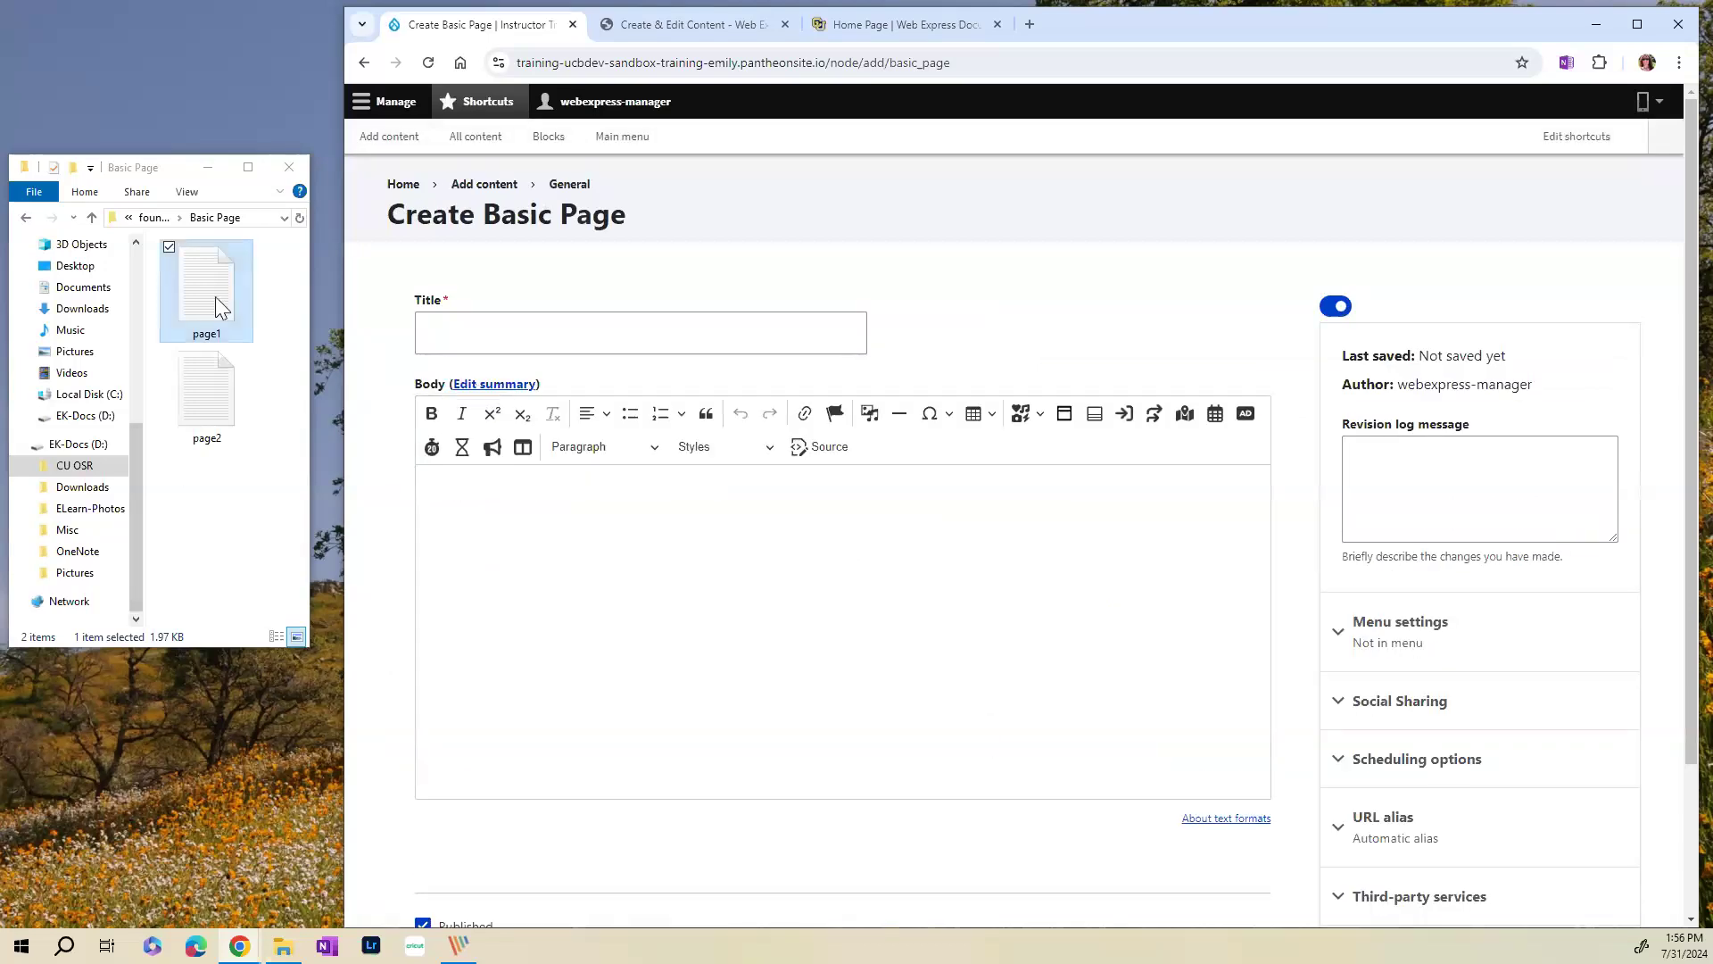
pyautogui.click(204, 316)
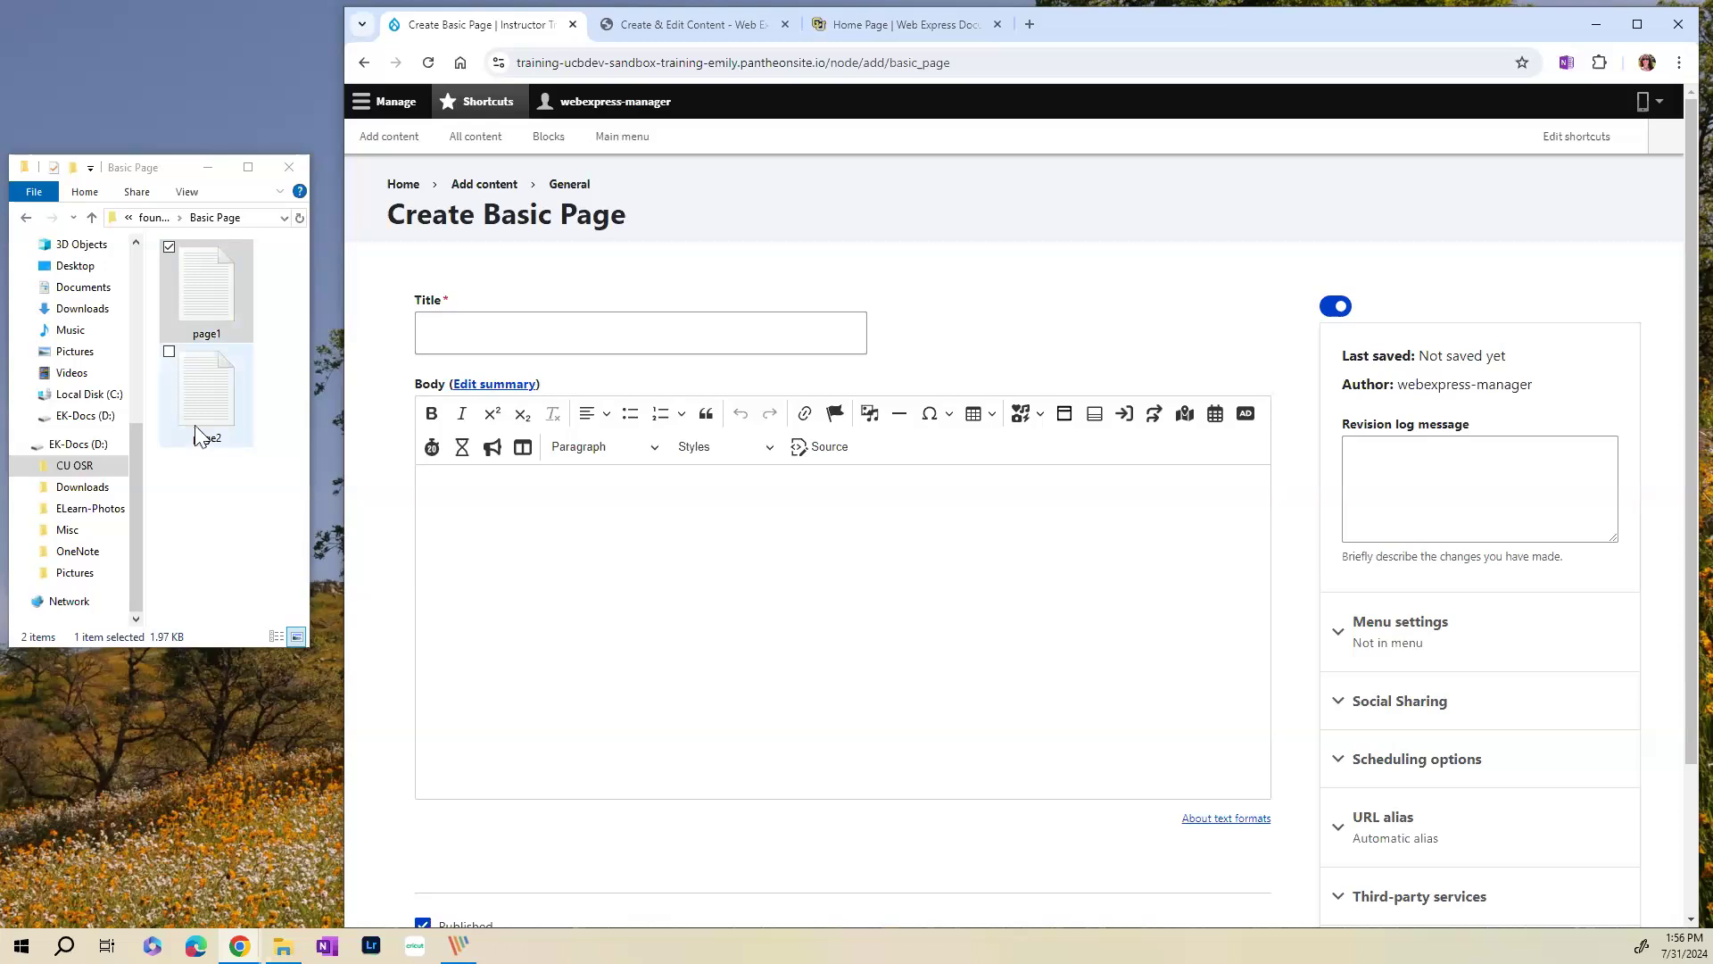
pyautogui.click(436, 332)
pyautogui.click(571, 388)
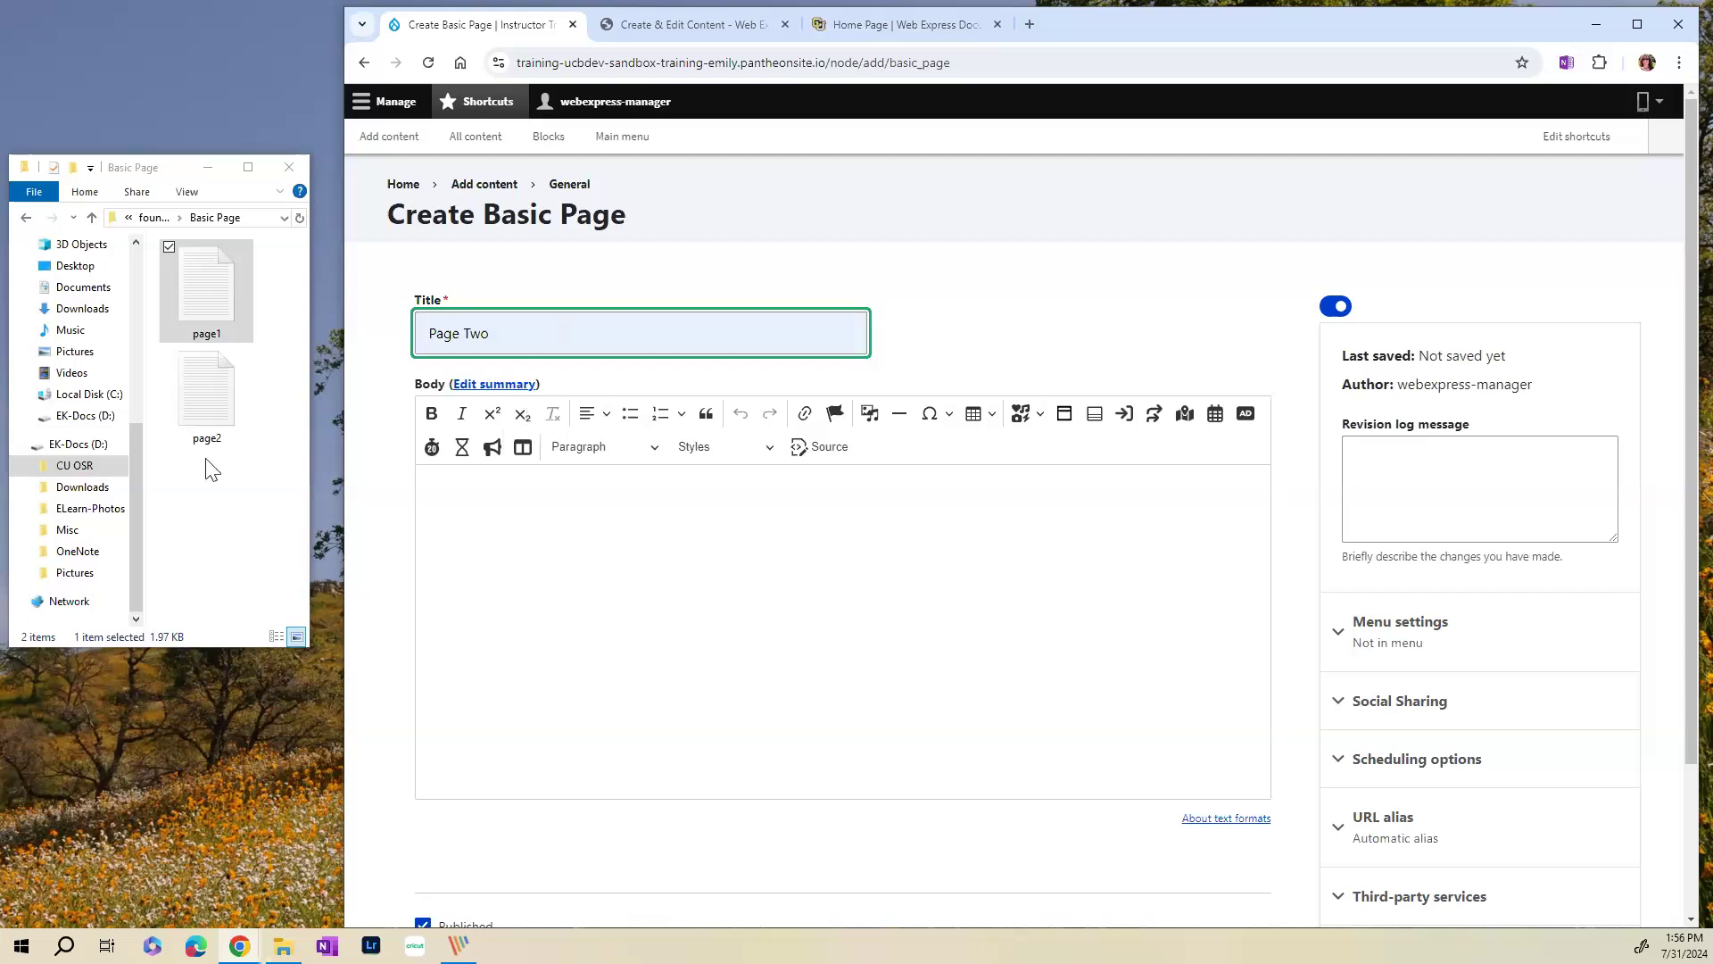
# - Copy the page2 text file's content above the Insert Media line into the body of Page Two
pyautogui.doubleClick(200, 405)
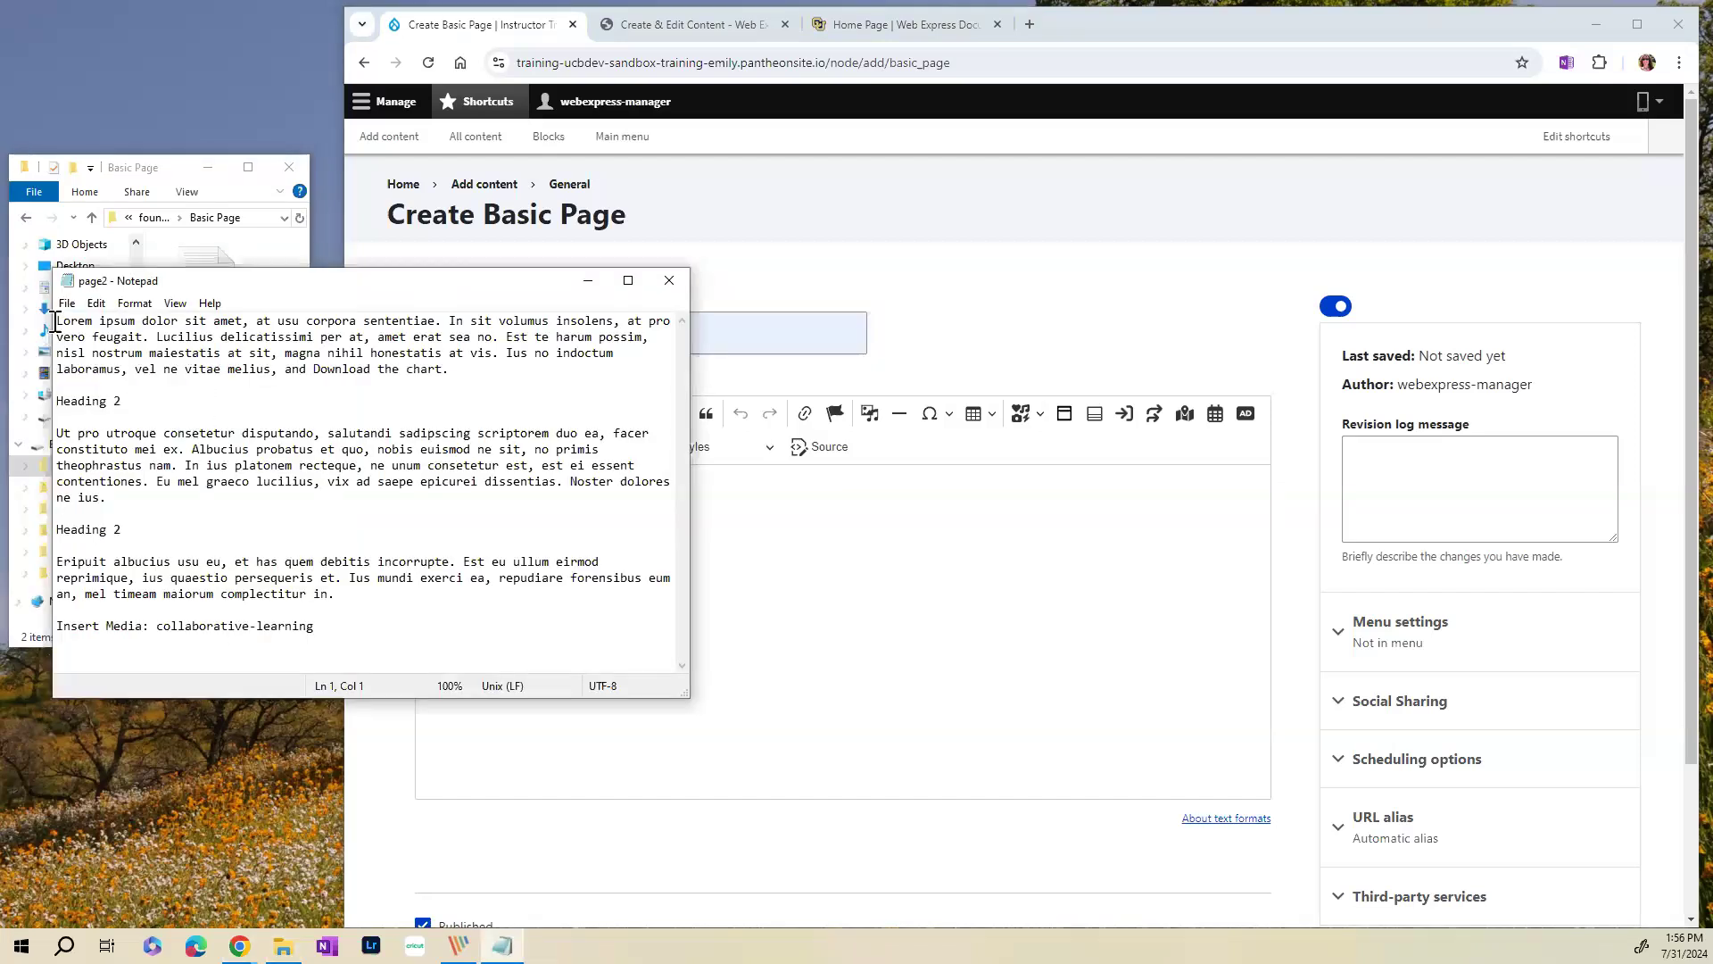
pyautogui.moveTo(56, 321); pyautogui.dragTo(444, 607)
pyautogui.hotkey('ctrl', 'c')
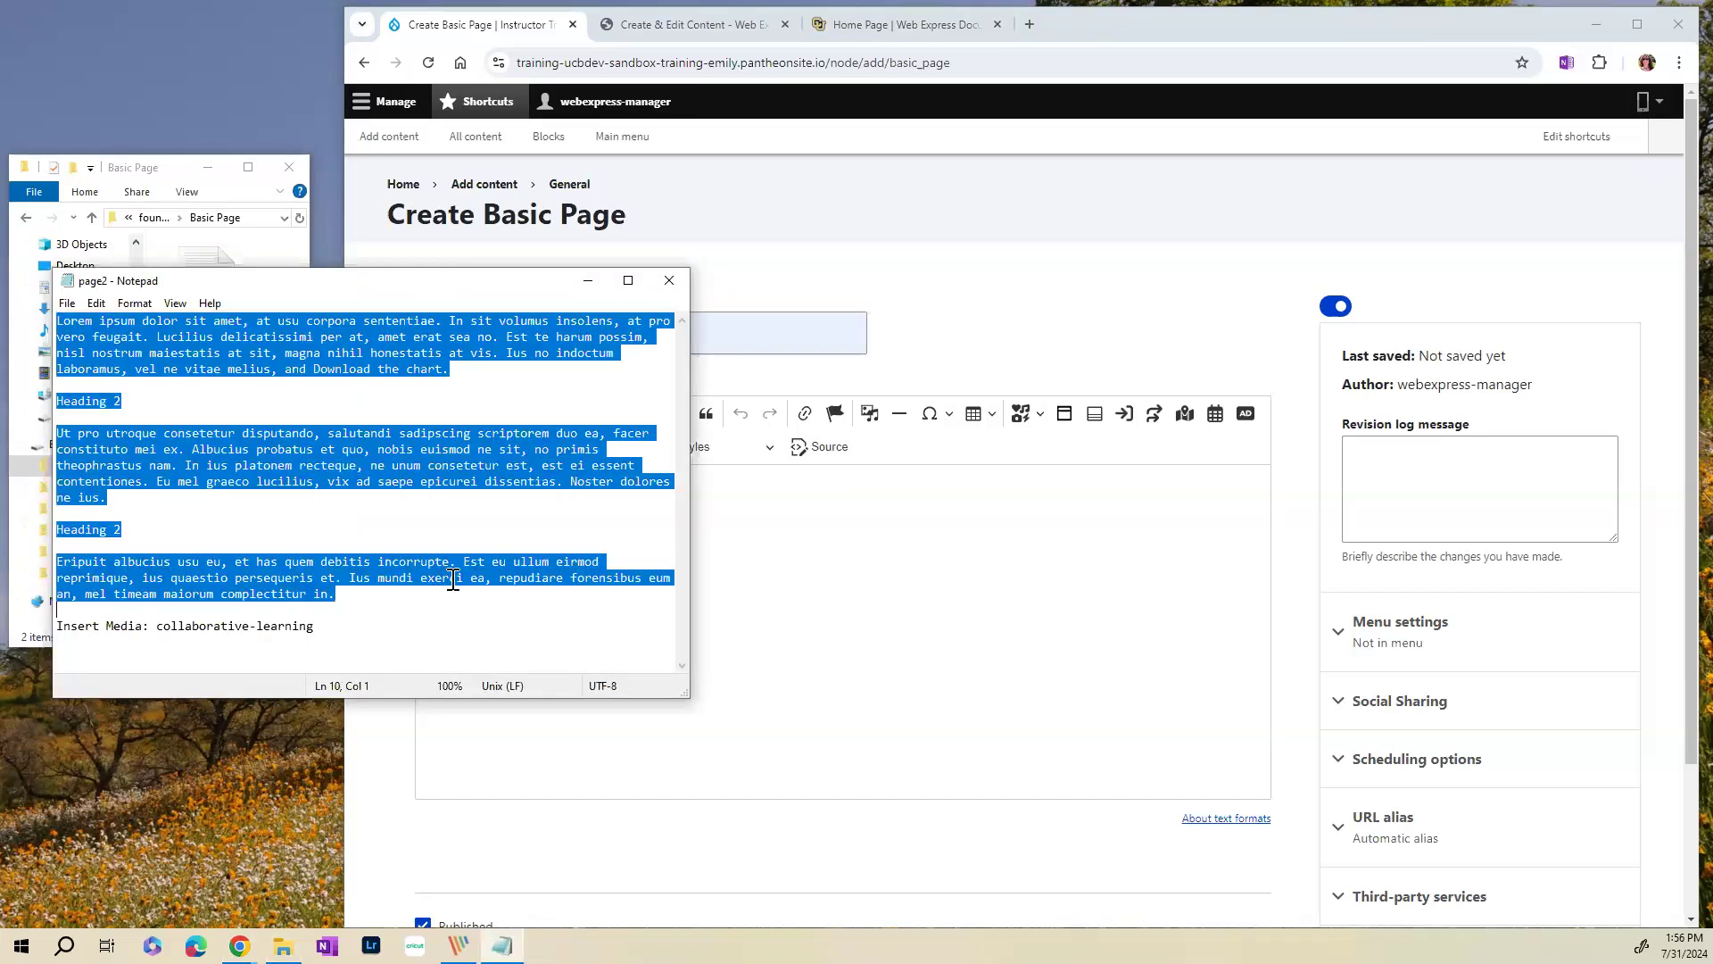
pyautogui.click(850, 614)
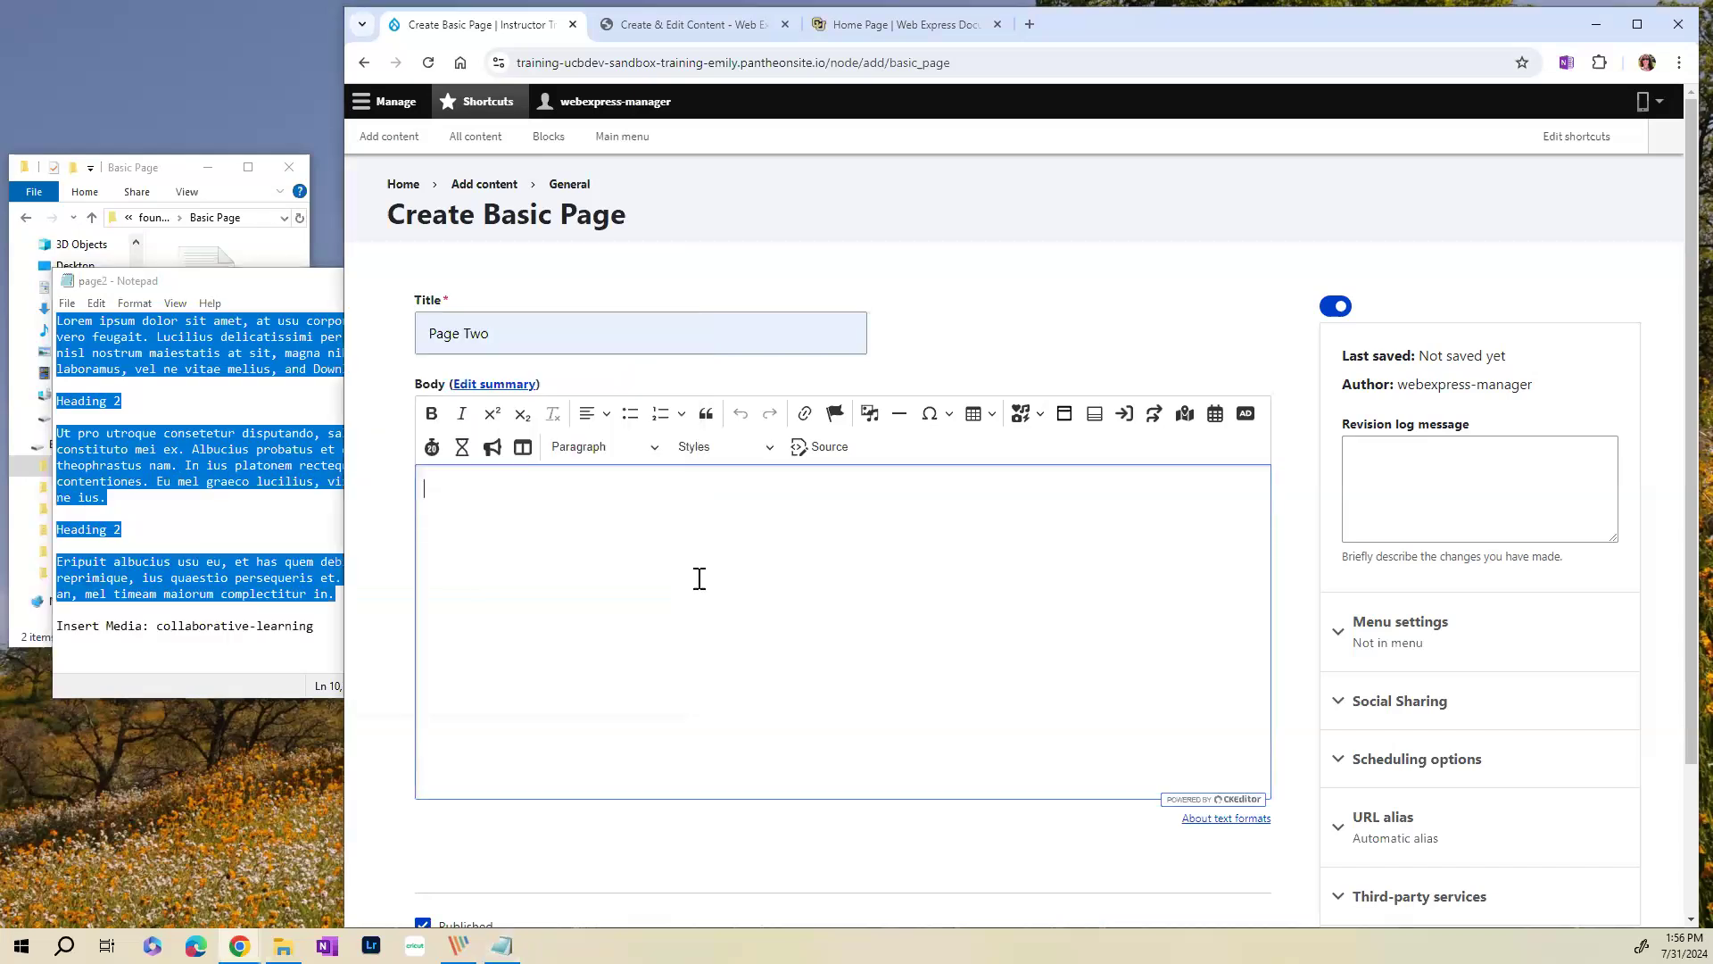
pyautogui.hotkey('ctrl', 'v')
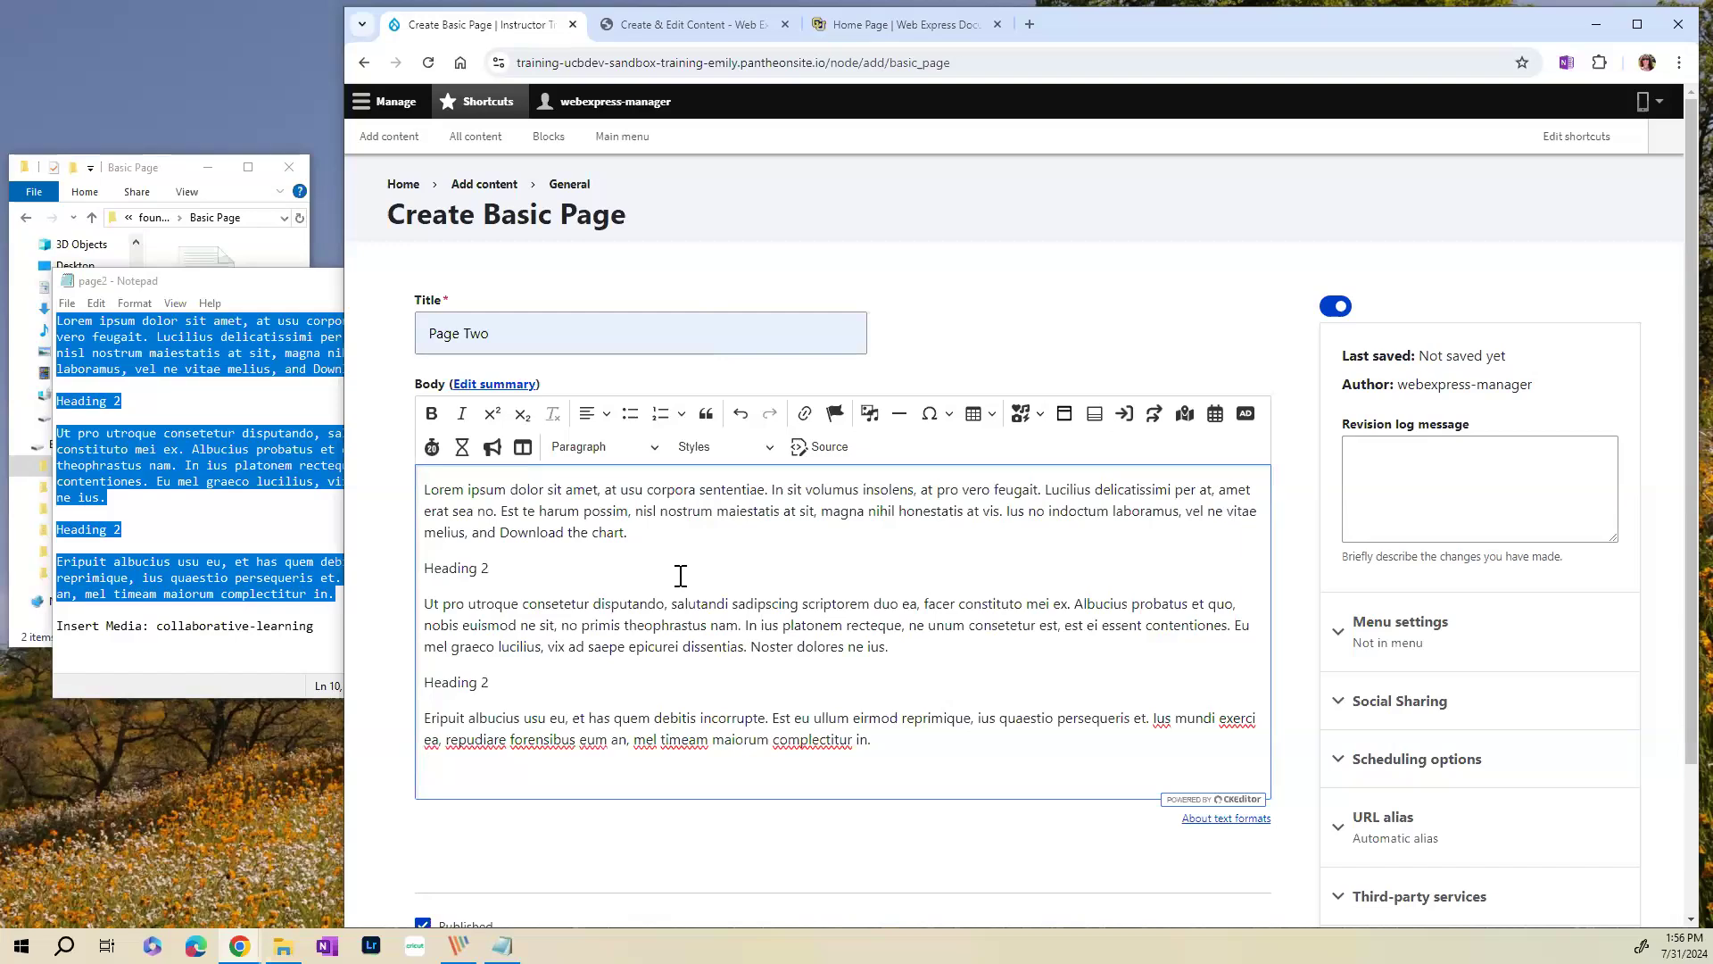
# - Format both "Heading 2" lines in the body with the Heading 2 style
pyautogui.click(452, 572)
pyautogui.click(565, 453)
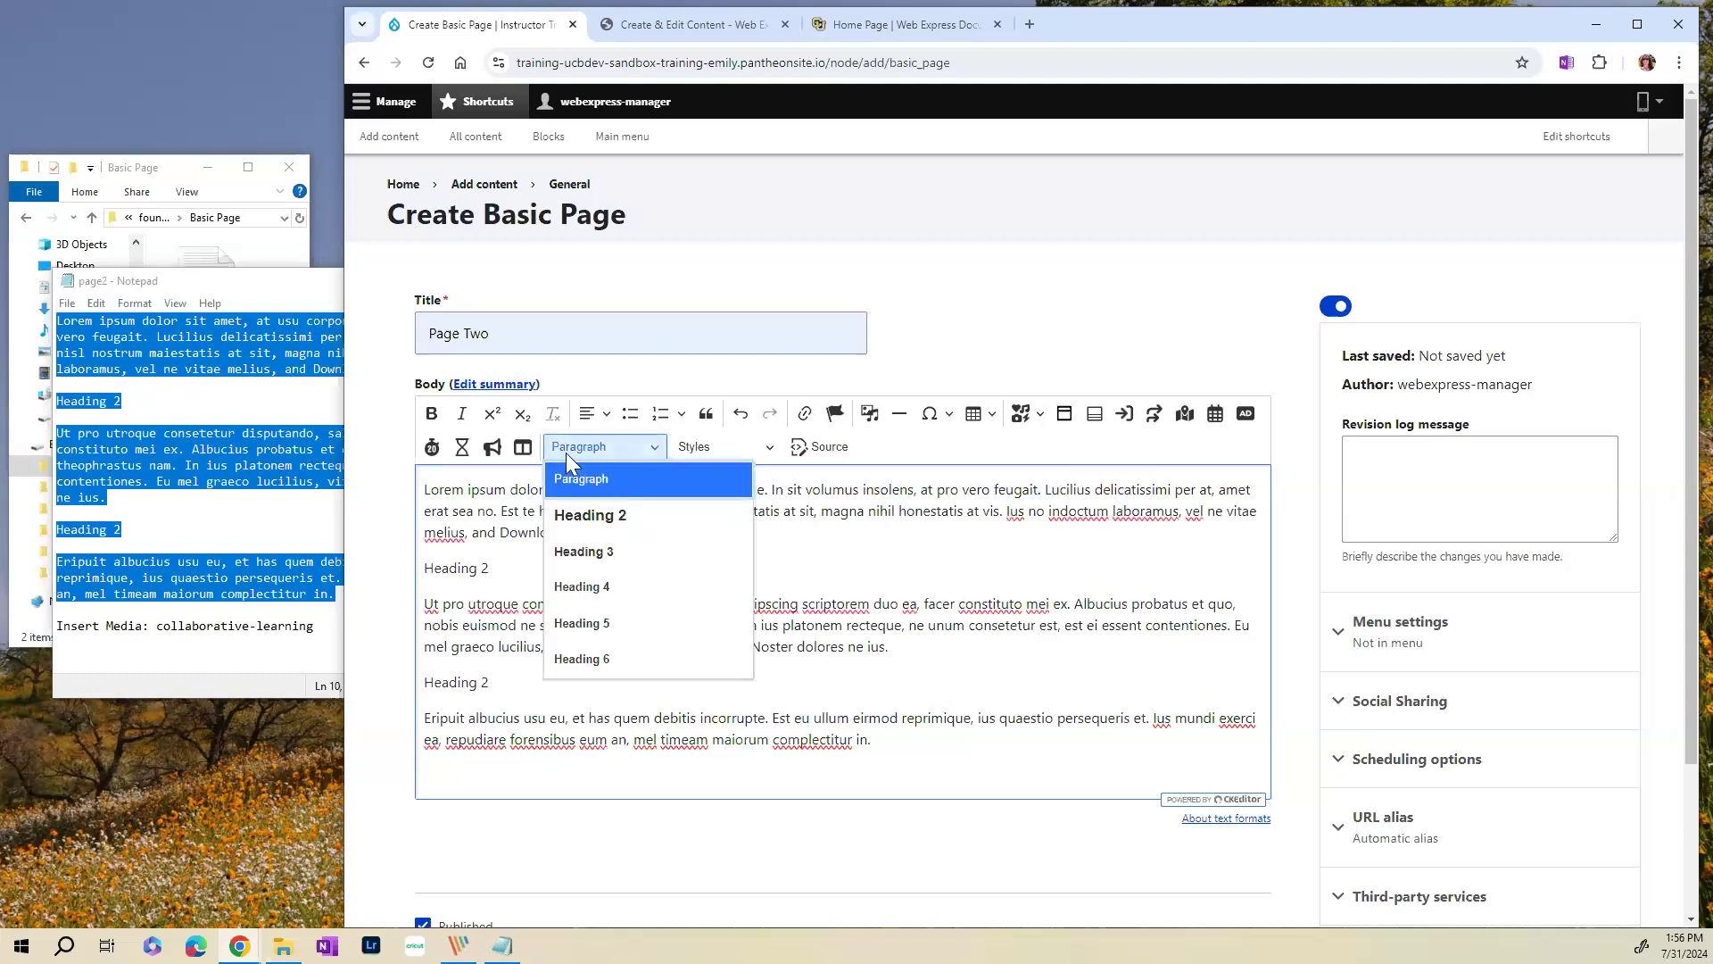
pyautogui.click(589, 516)
pyautogui.click(467, 696)
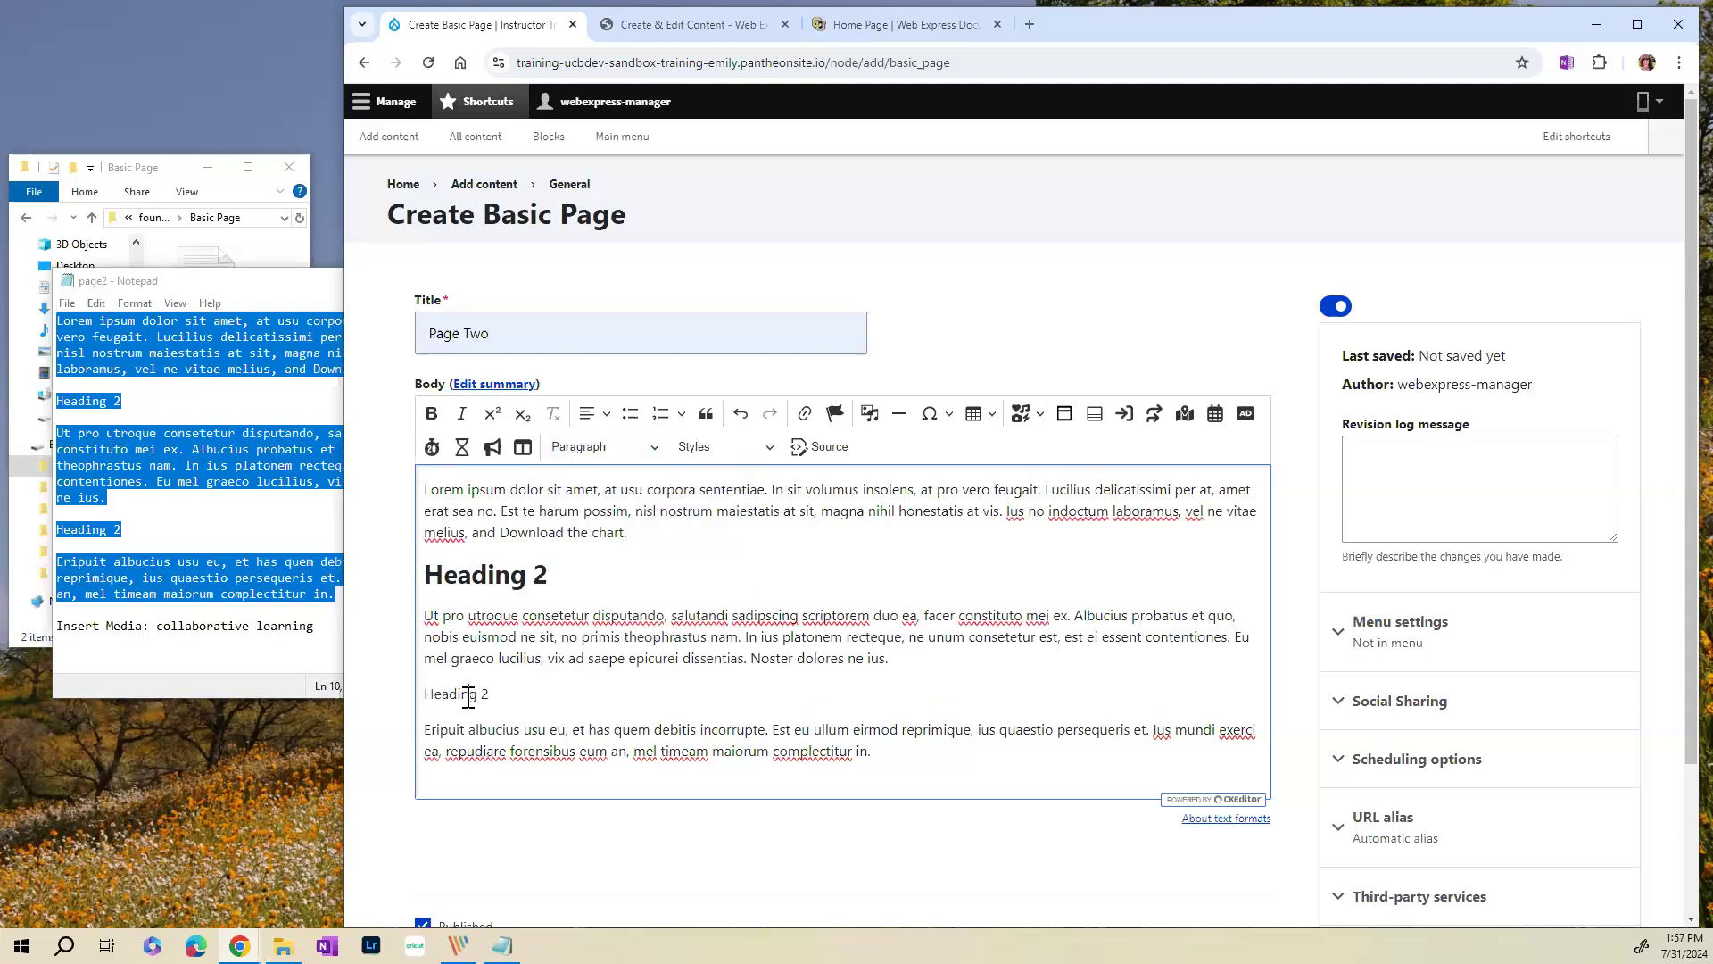
pyautogui.click(602, 451)
pyautogui.click(589, 515)
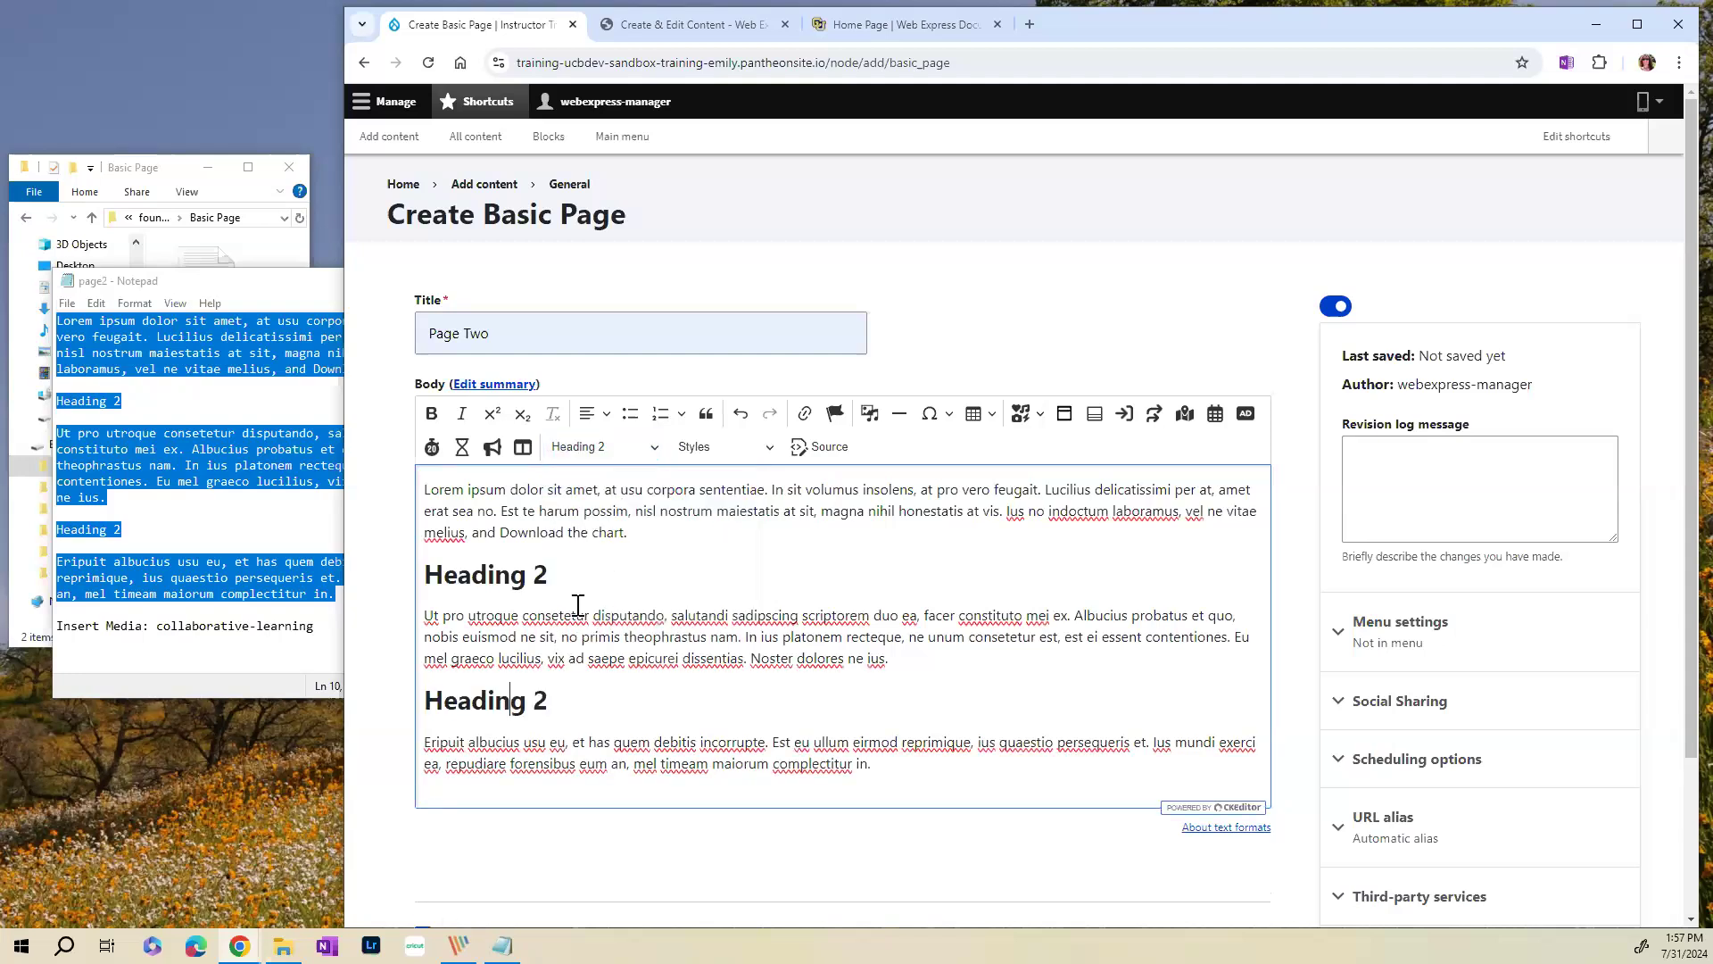
# - Highlight the media name collaborative-learning in the page2 notes and place the text cursor before the body's first paragraph
pyautogui.scroll(-1, 578, 606)
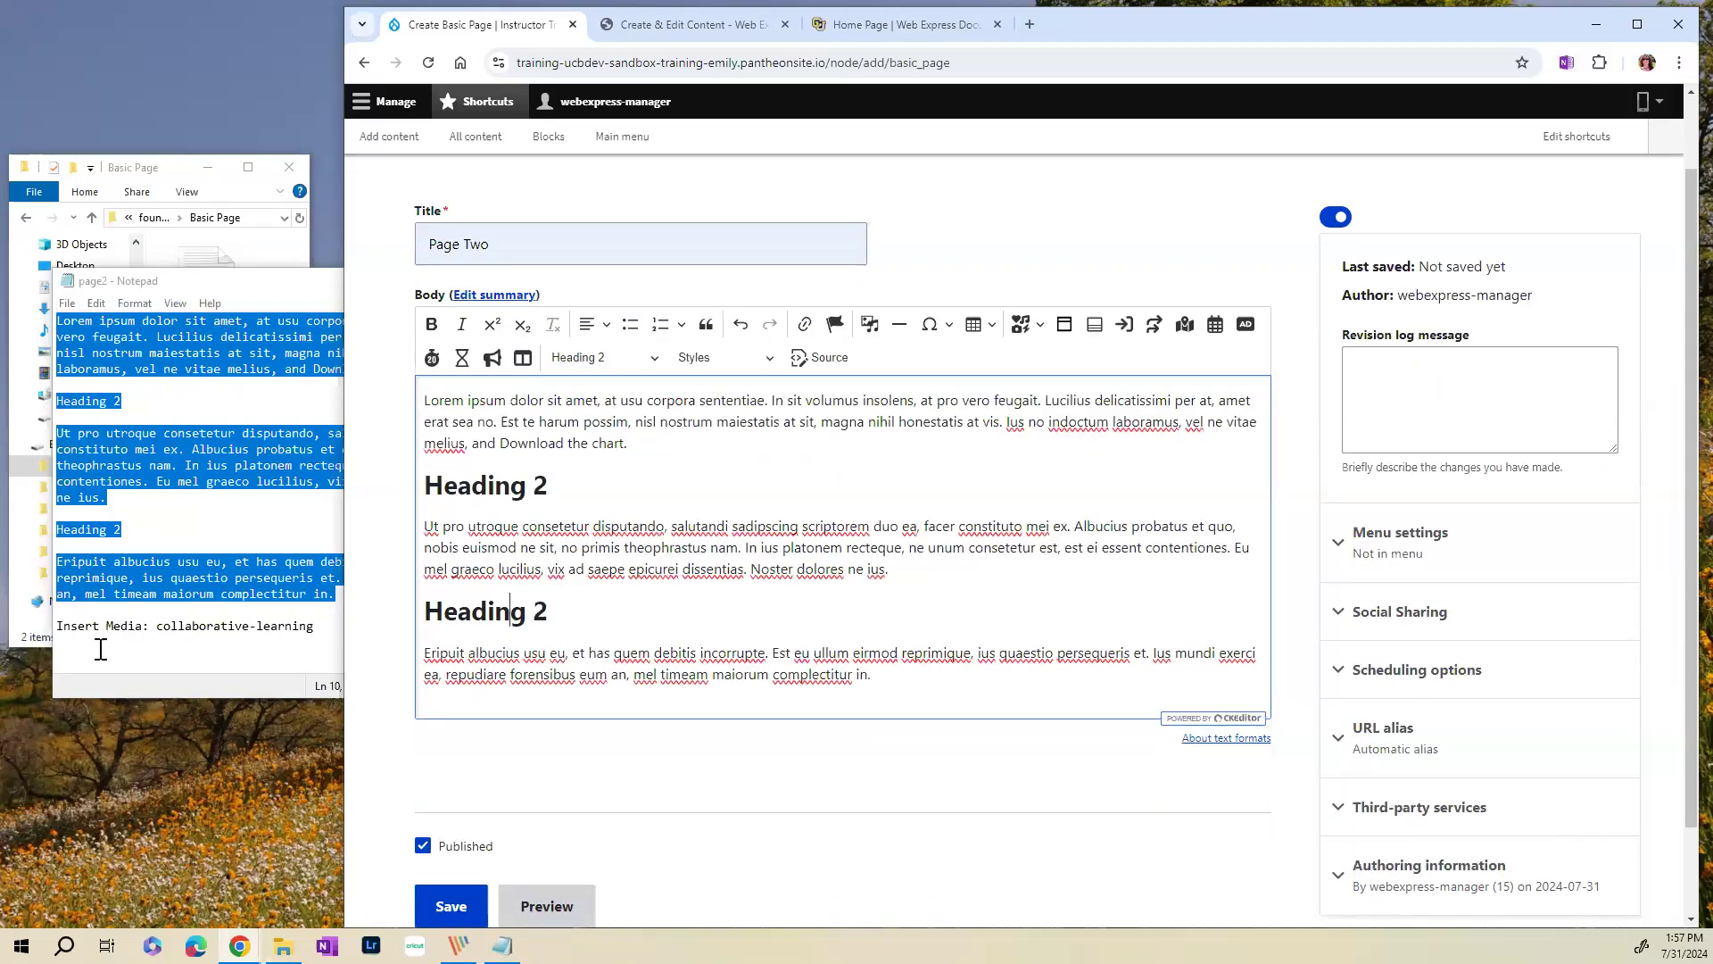
pyautogui.moveTo(56, 626); pyautogui.dragTo(332, 628)
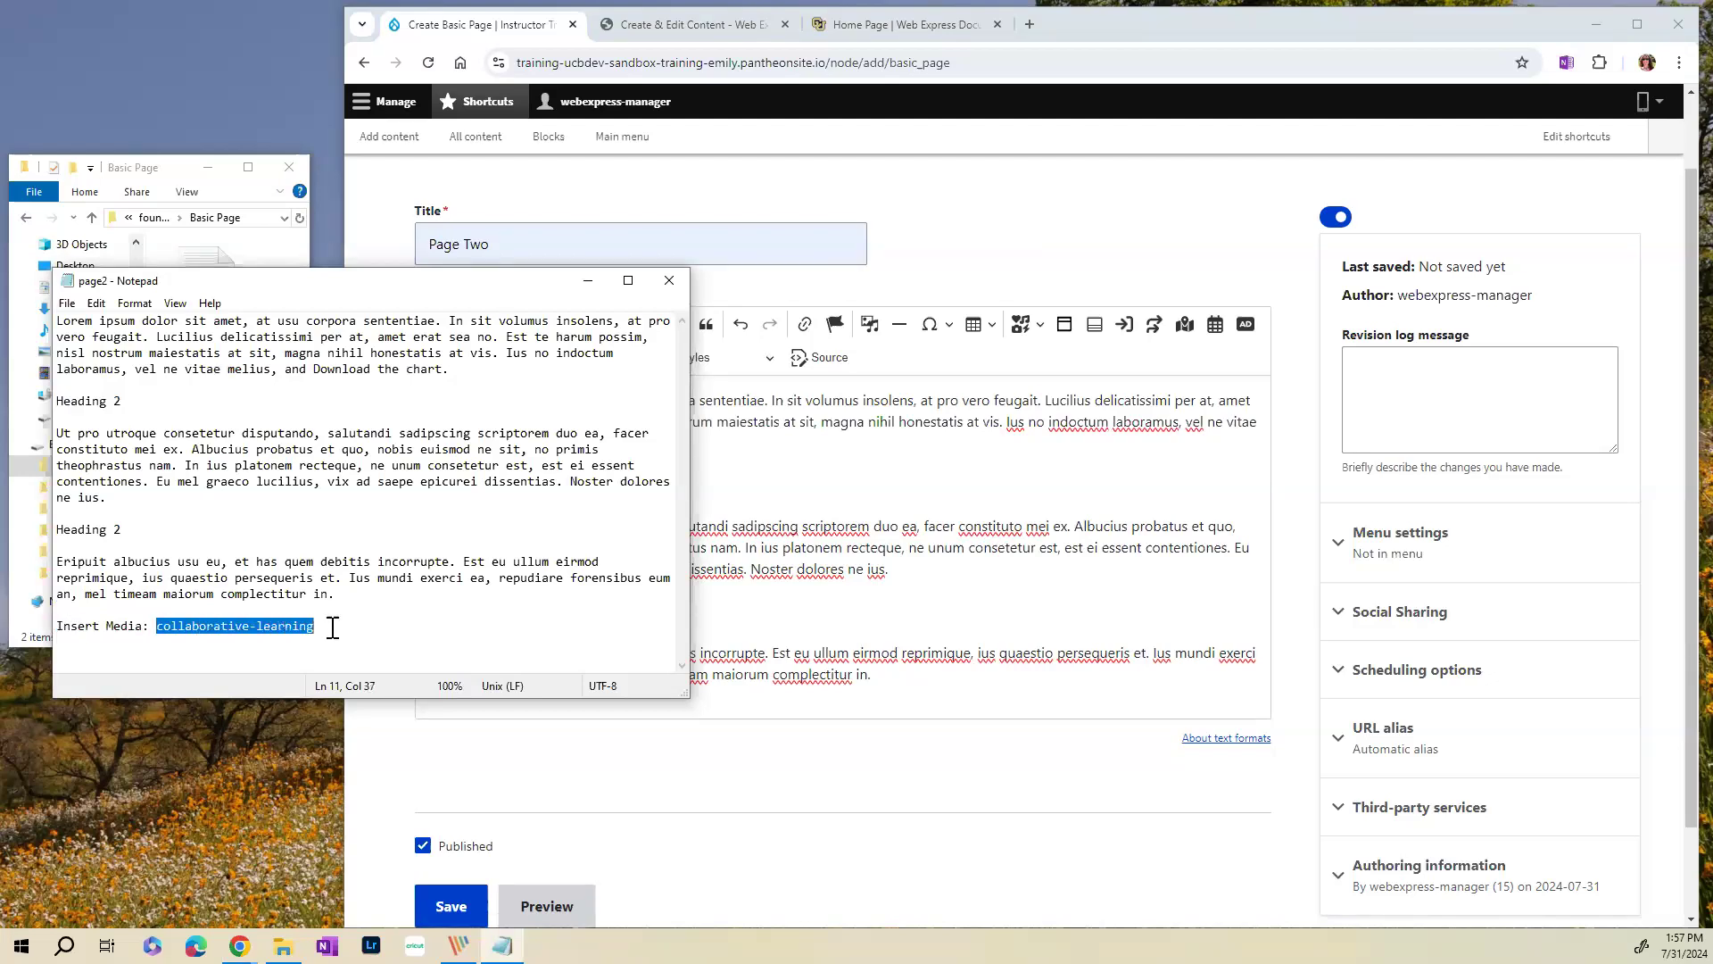
pyautogui.click(968, 467)
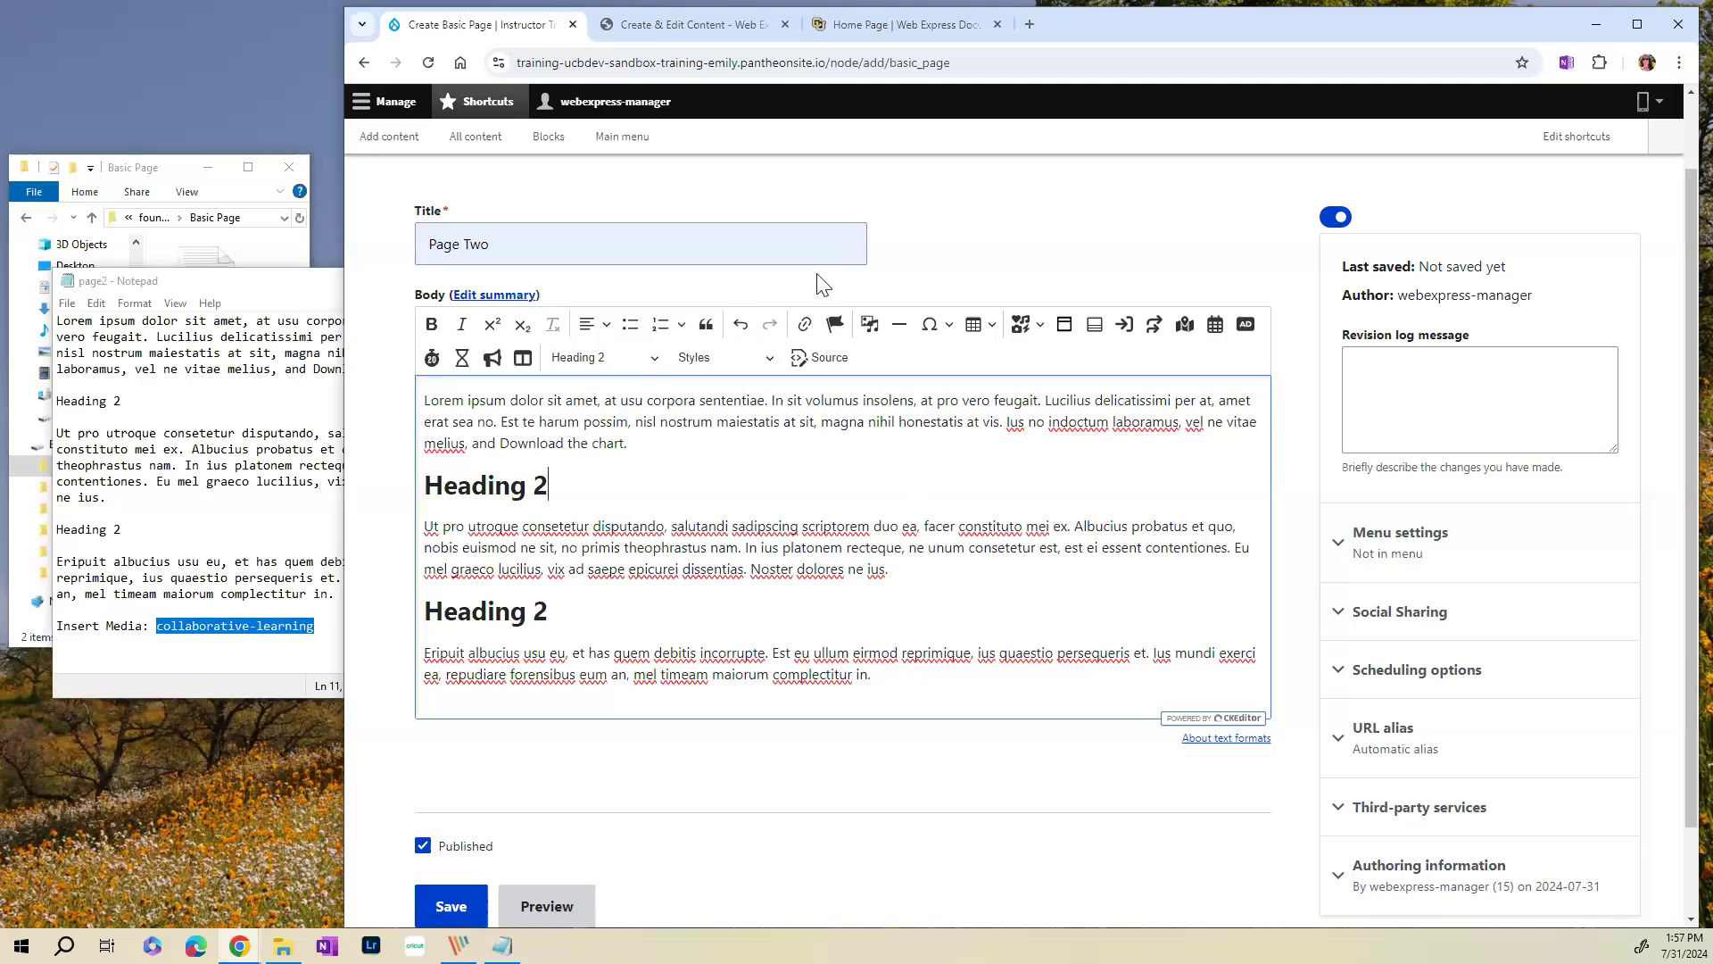
pyautogui.scroll(1, 771, 477)
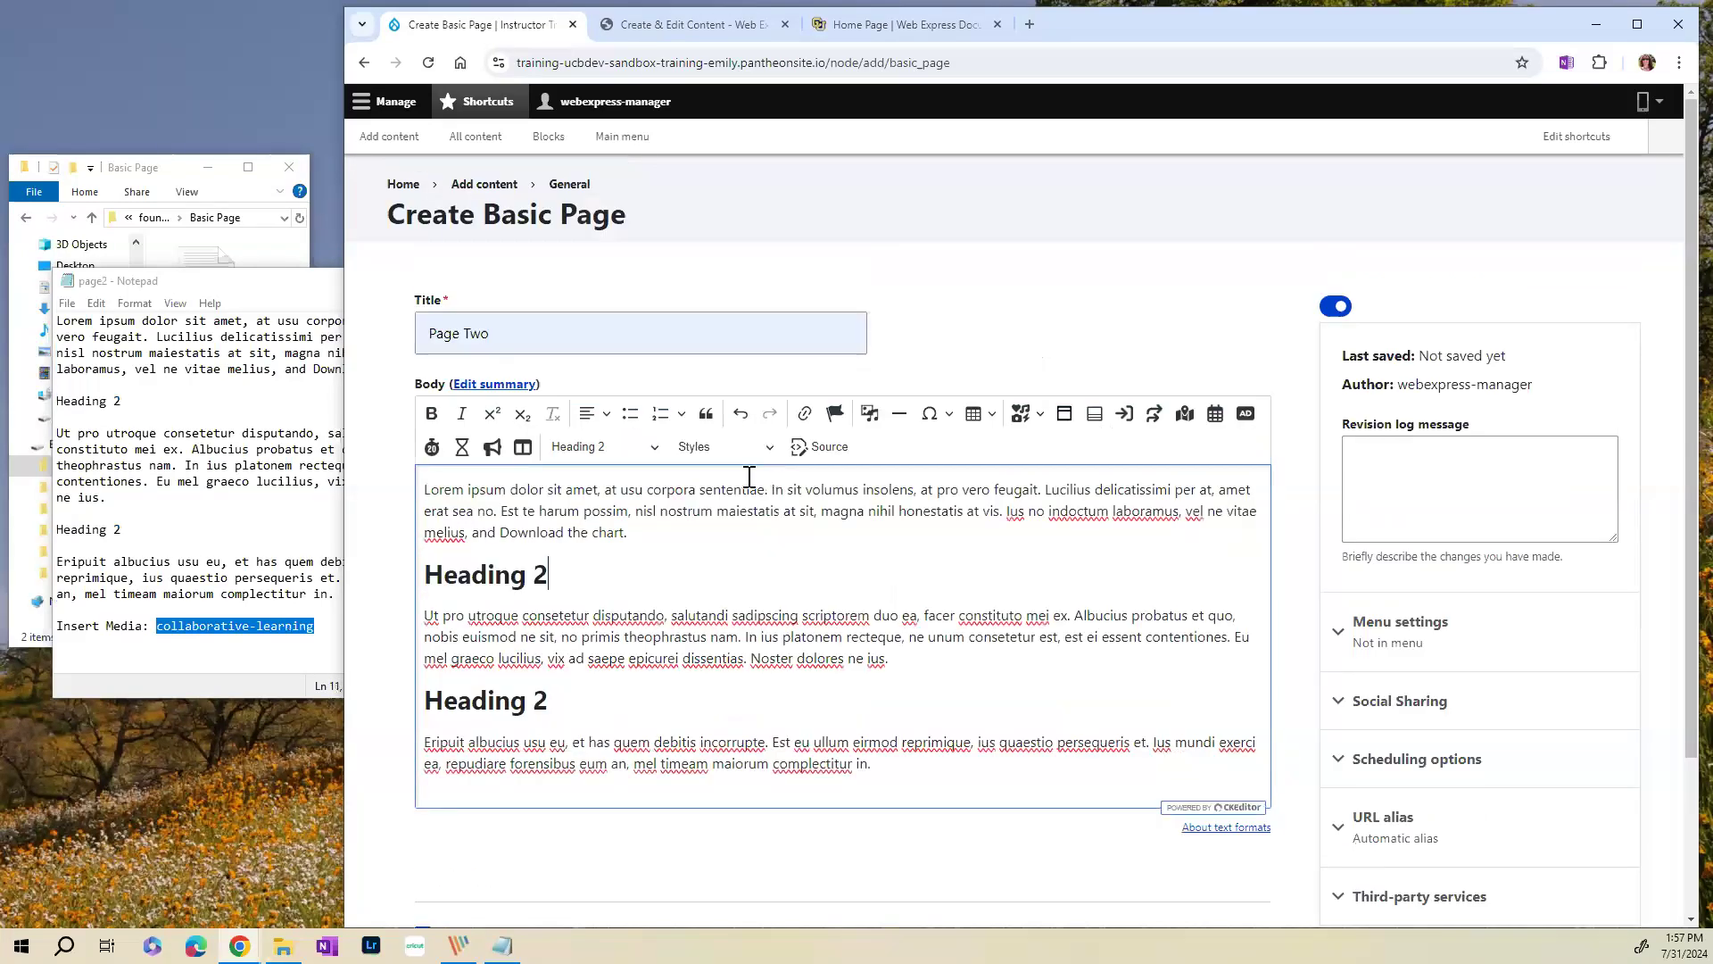
pyautogui.click(427, 490)
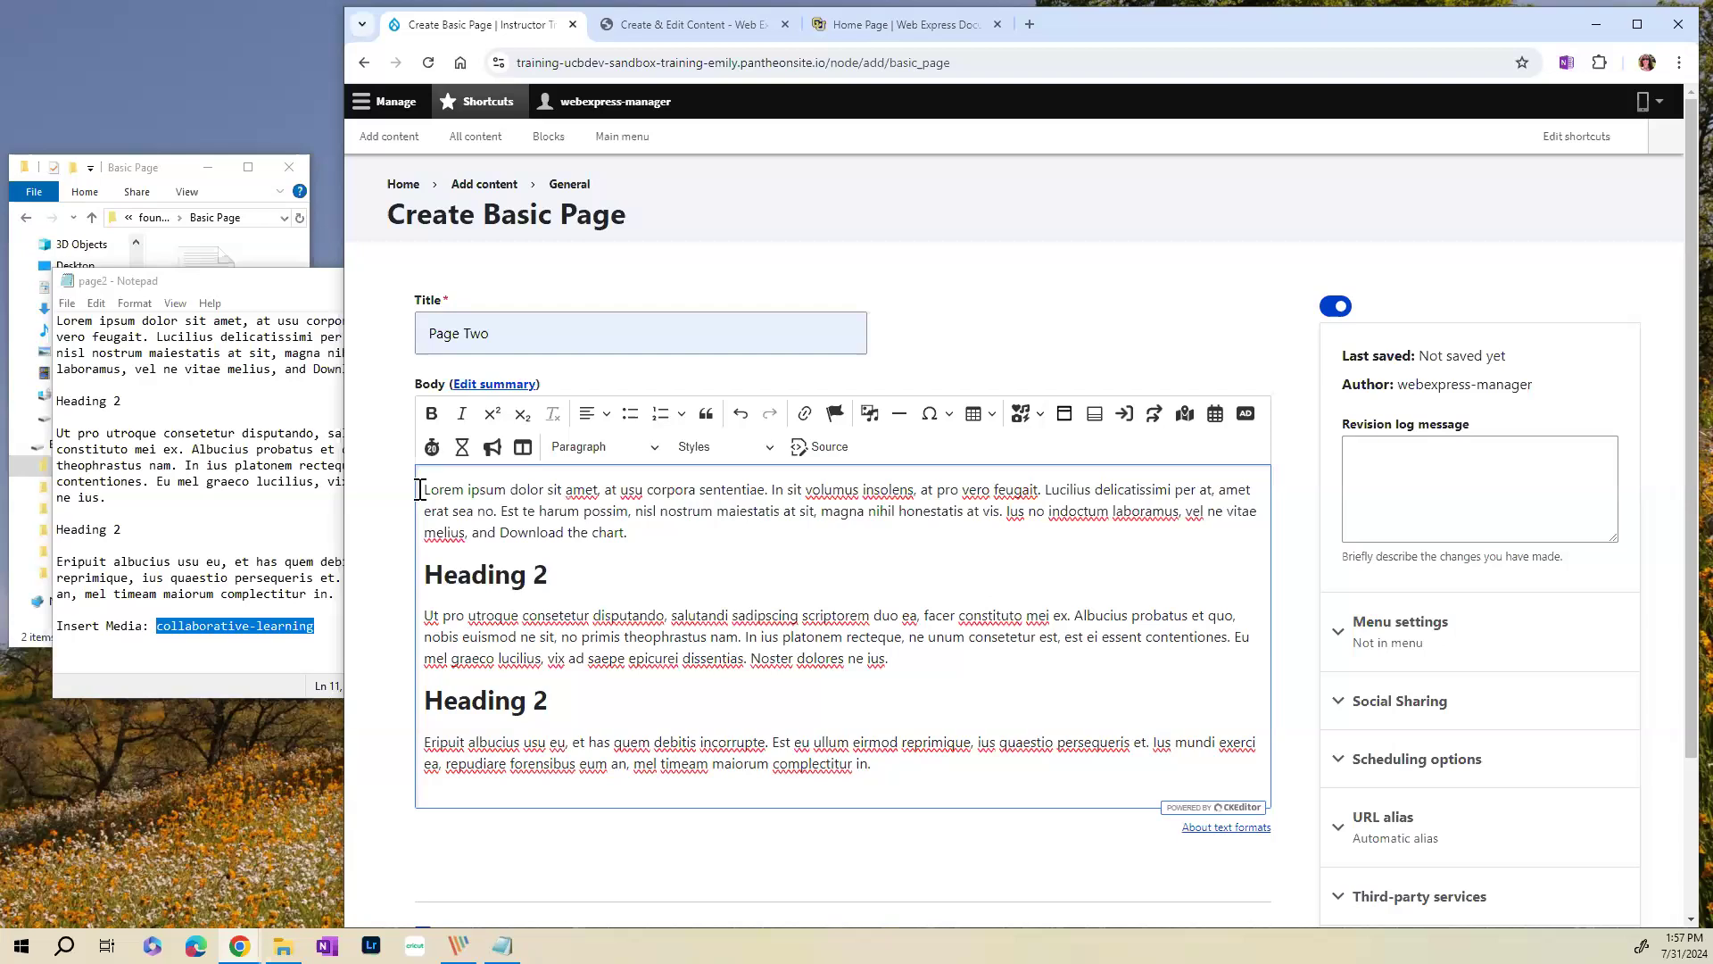
pyautogui.moveTo(420, 491); pyautogui.dragTo(467, 494)
pyautogui.click(426, 490)
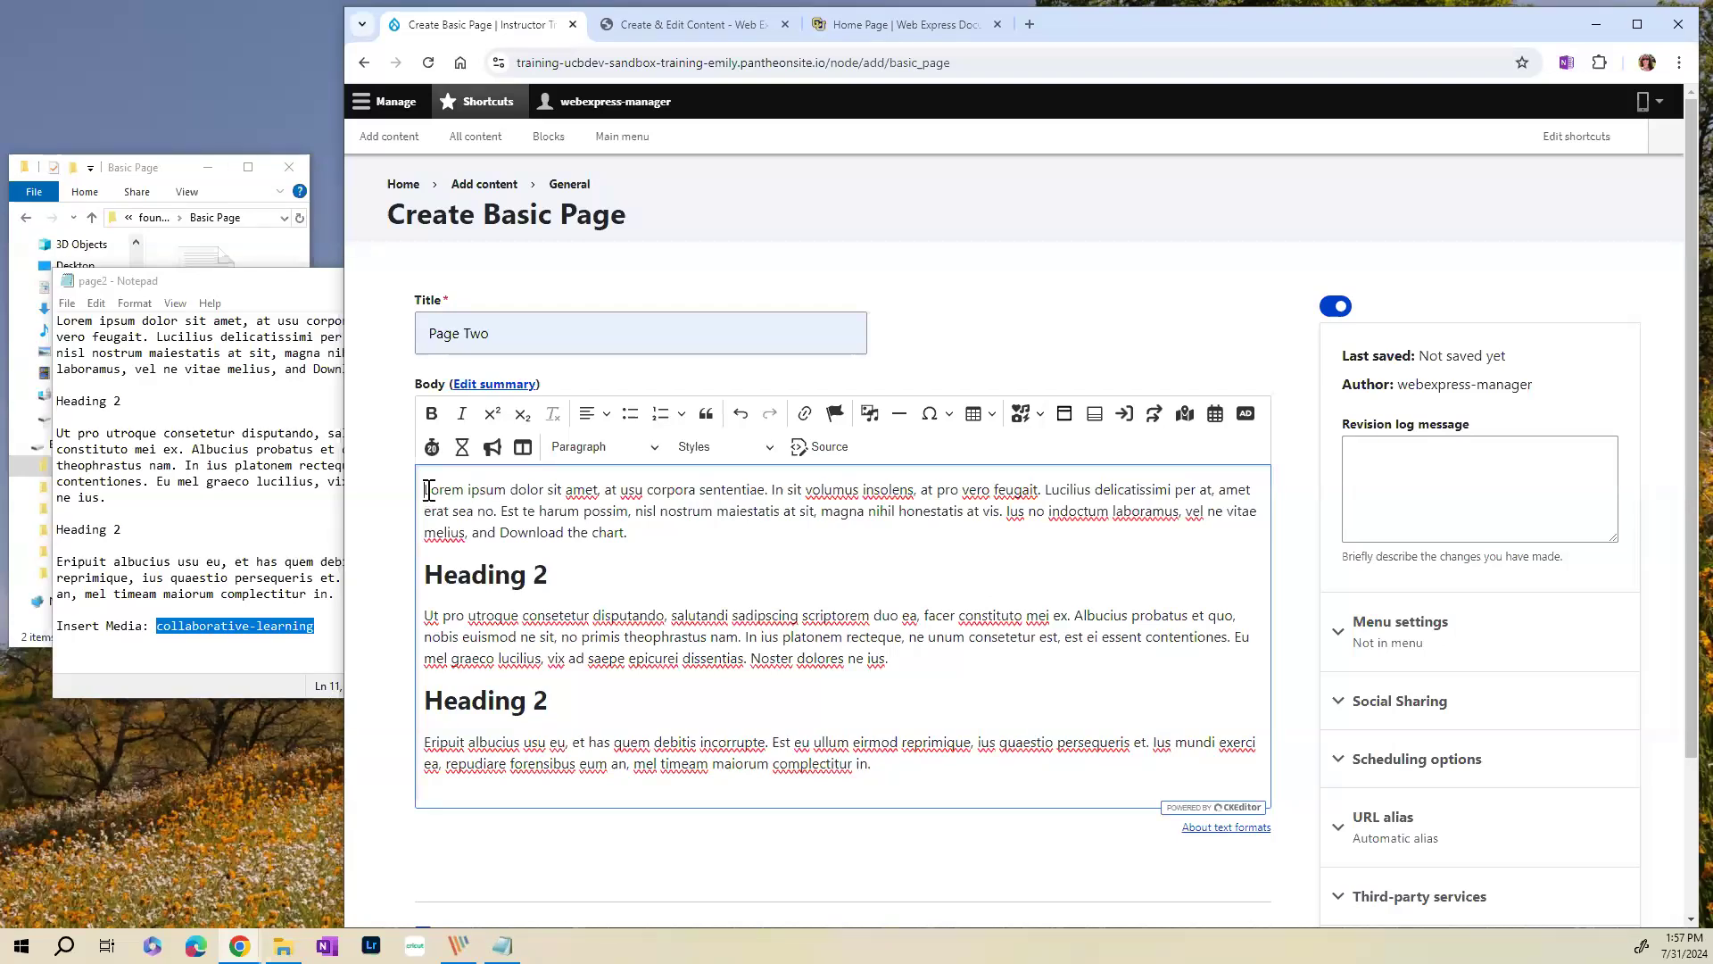
# - Upload the collaborative-learning image from the Media Library folder of foundations-training-assets as new media for the body
pyautogui.click(870, 415)
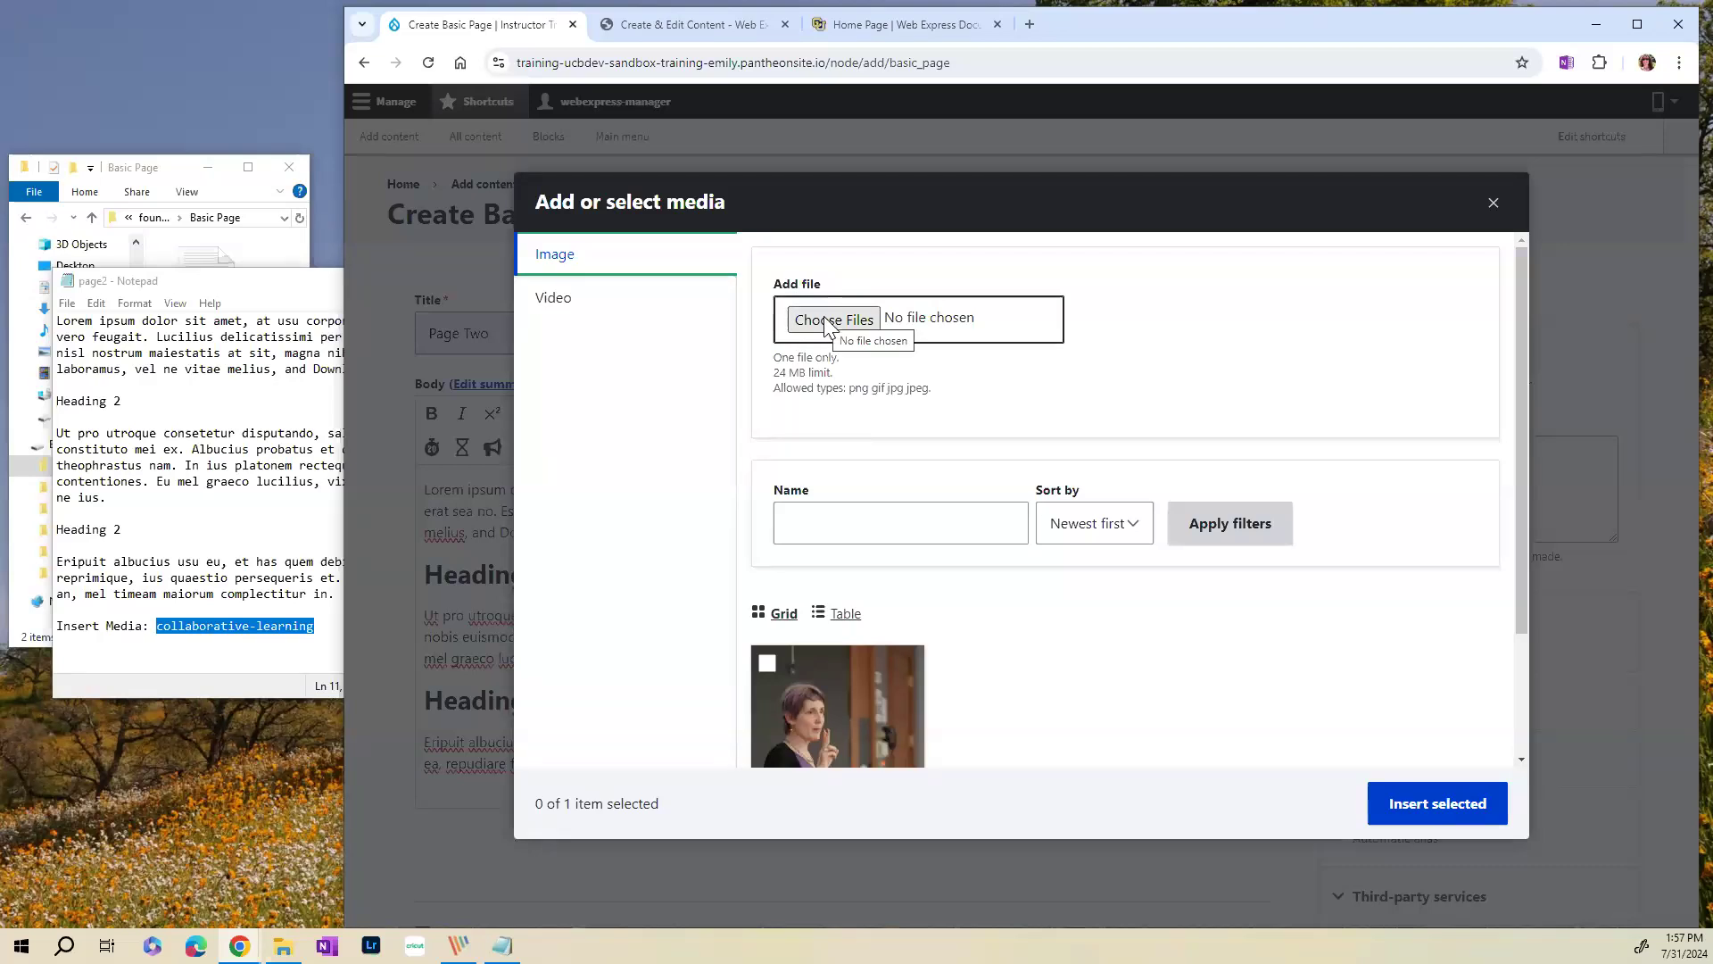
pyautogui.click(823, 330)
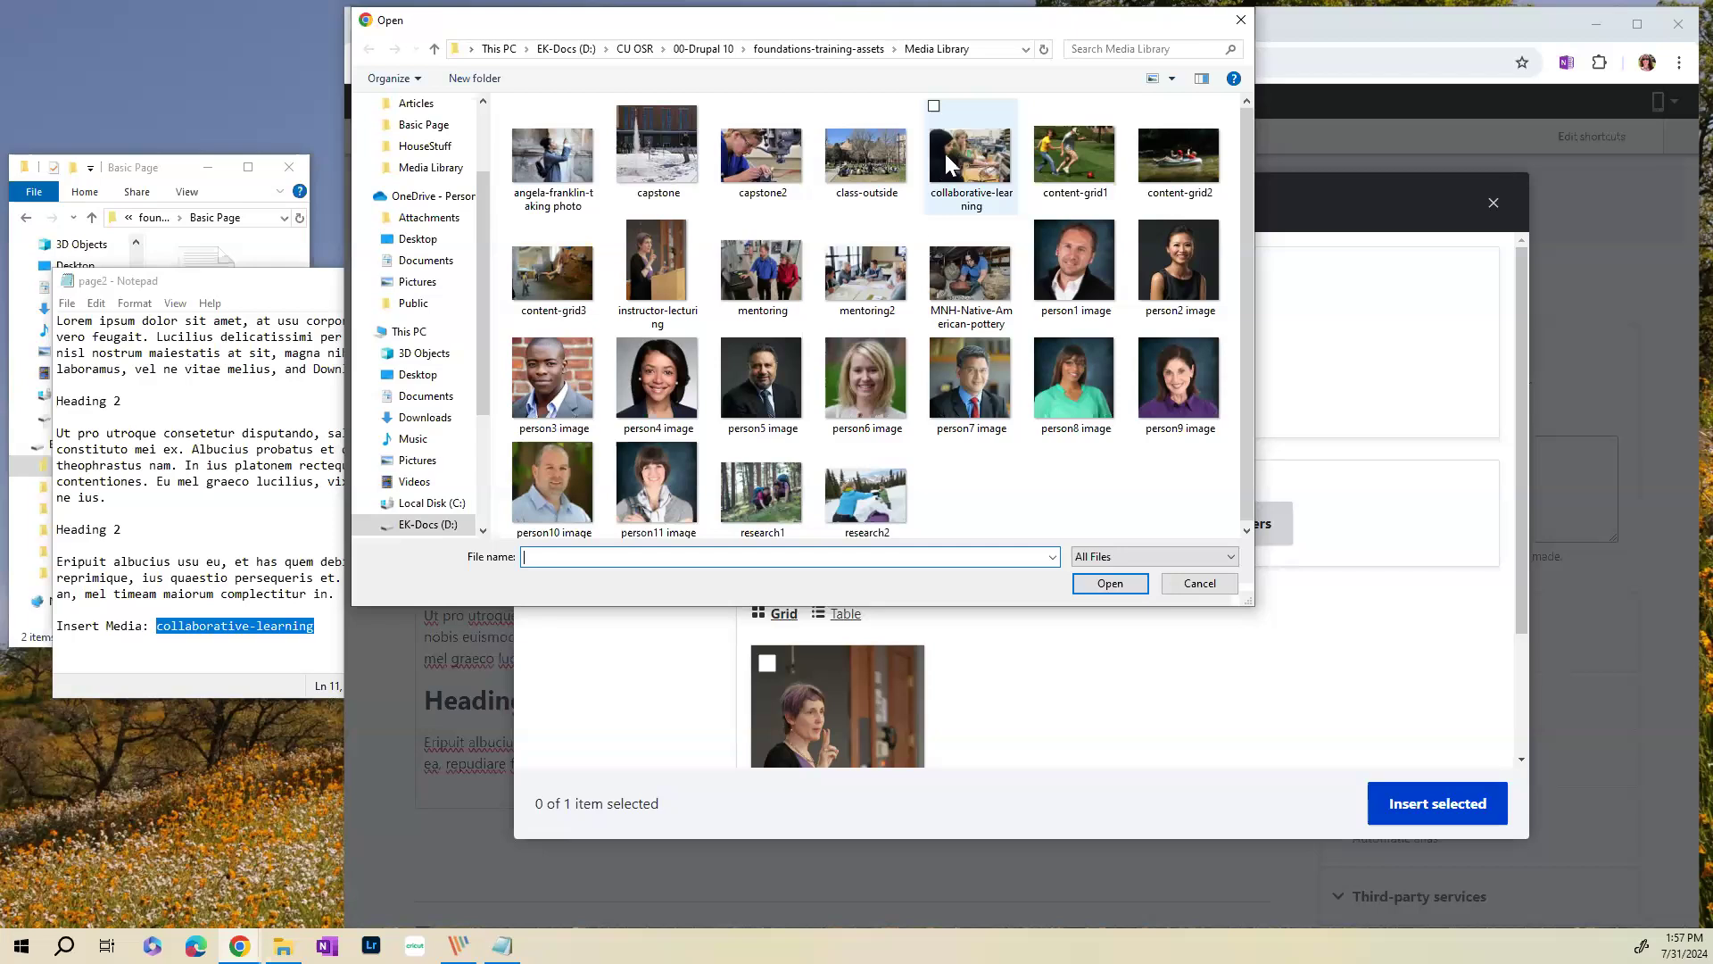
pyautogui.click(971, 165)
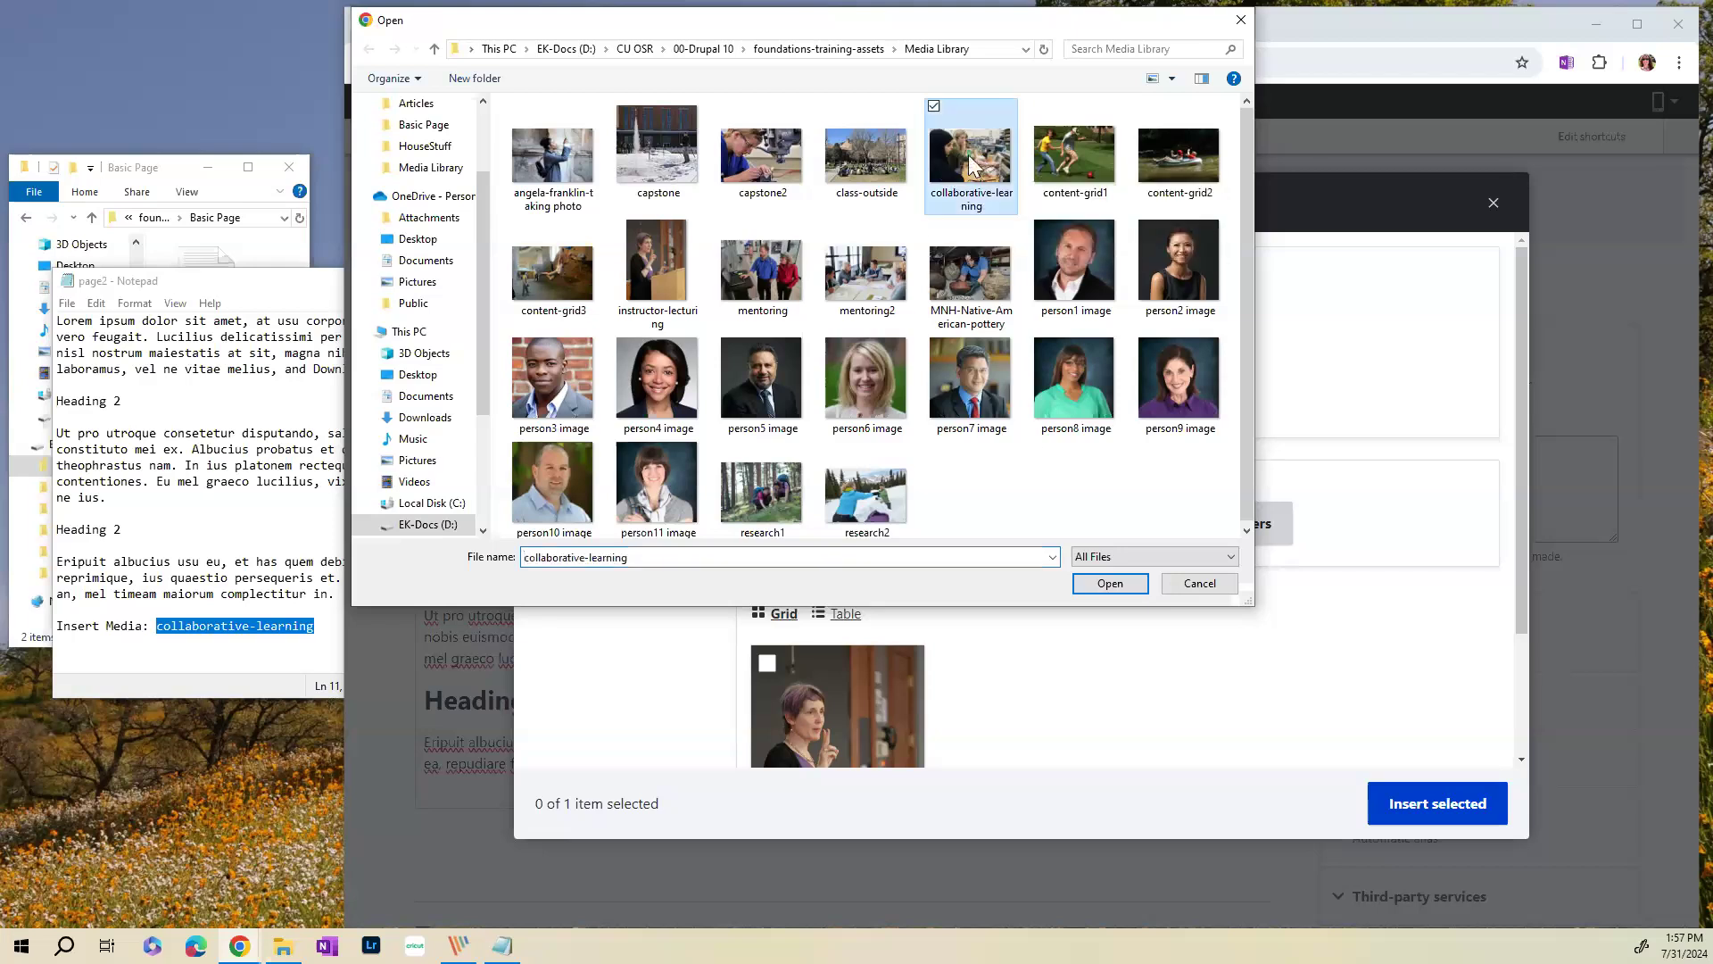
pyautogui.click(1127, 591)
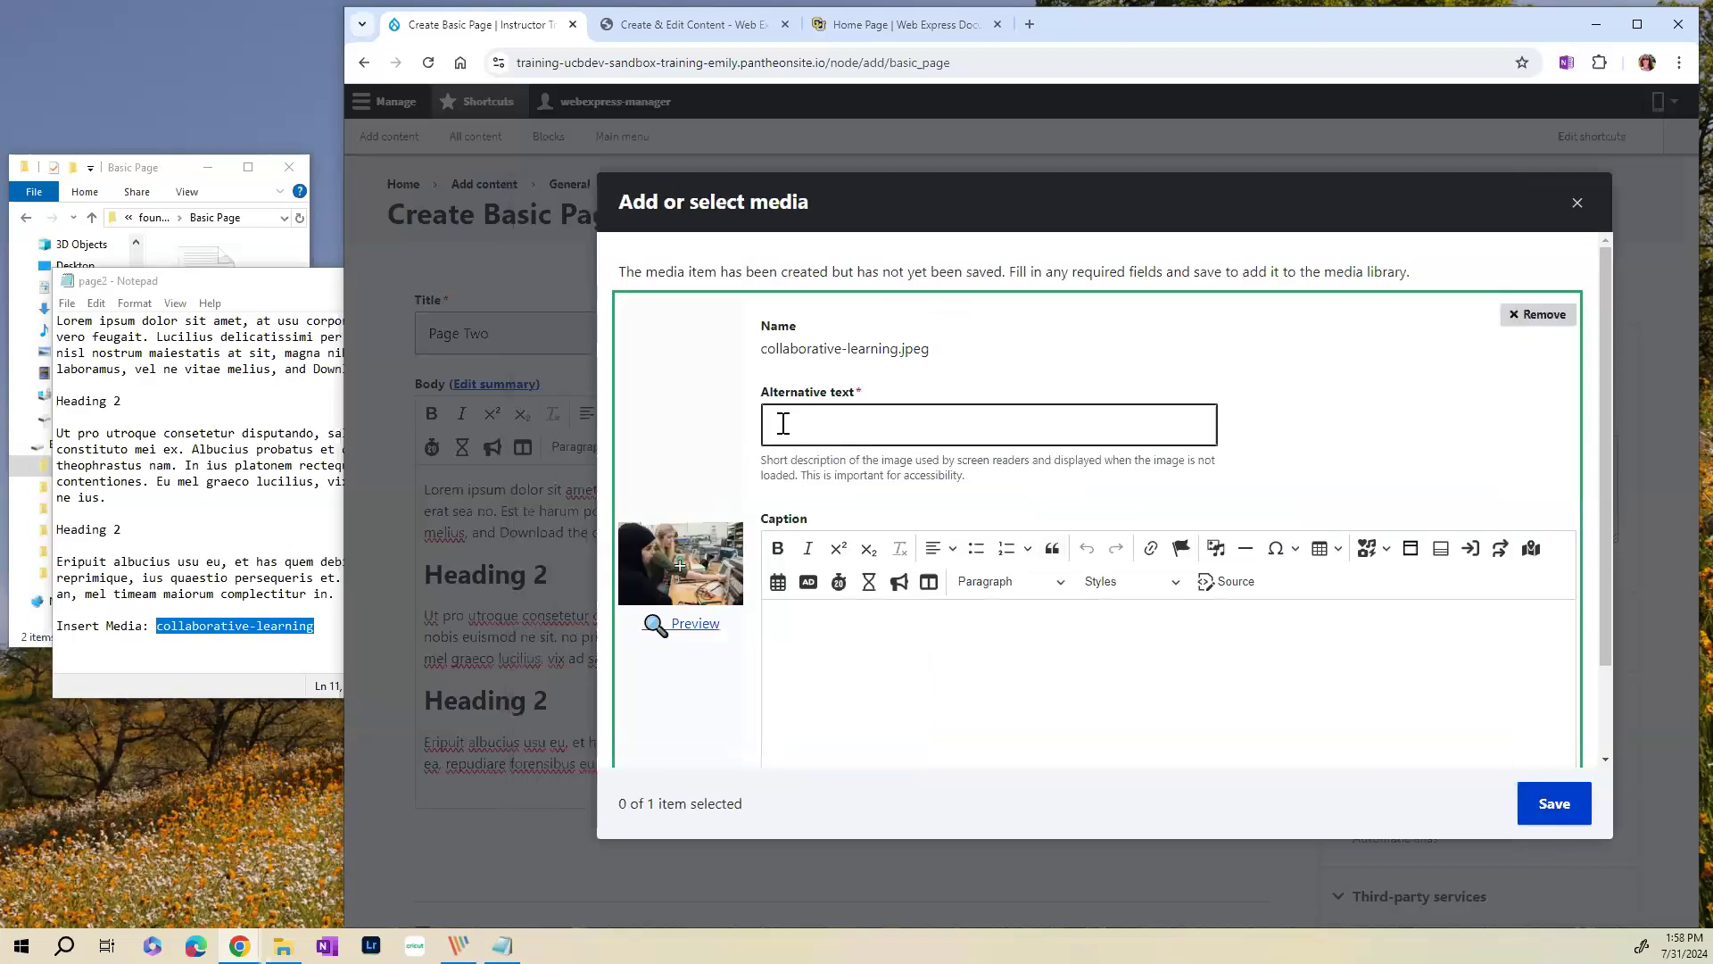
# - Give the collaborative-learning image the alternative text "Students doing a class project"
pyautogui.click(782, 423)
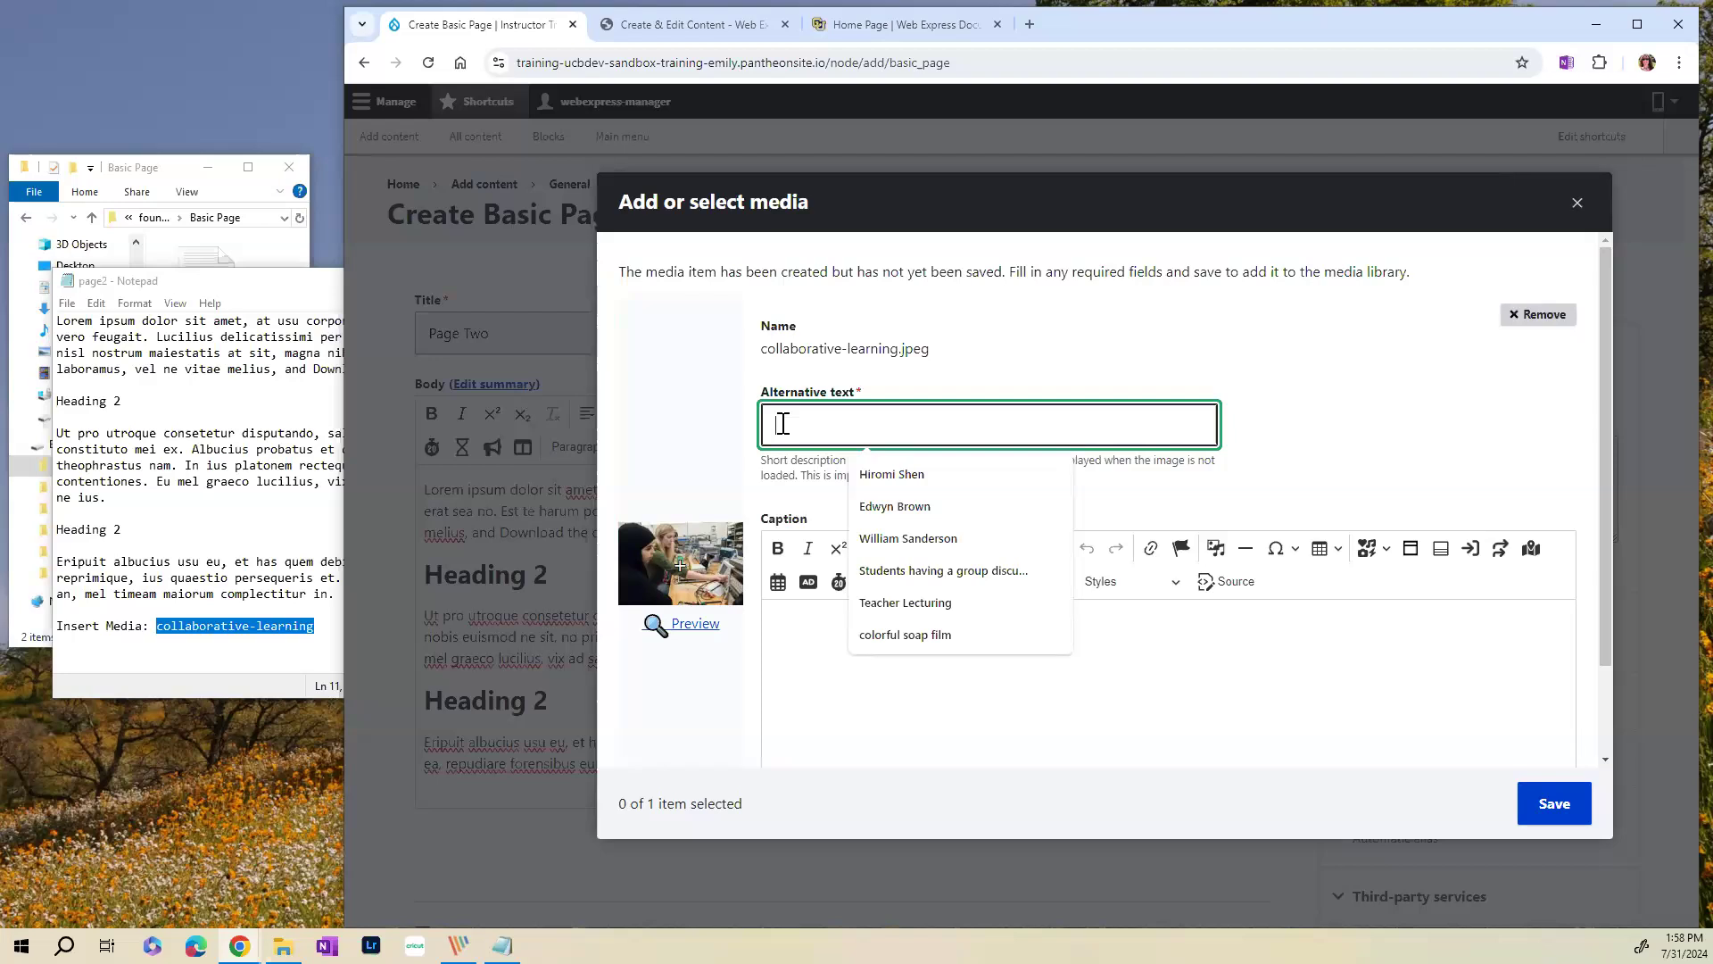
pyautogui.write('Students')
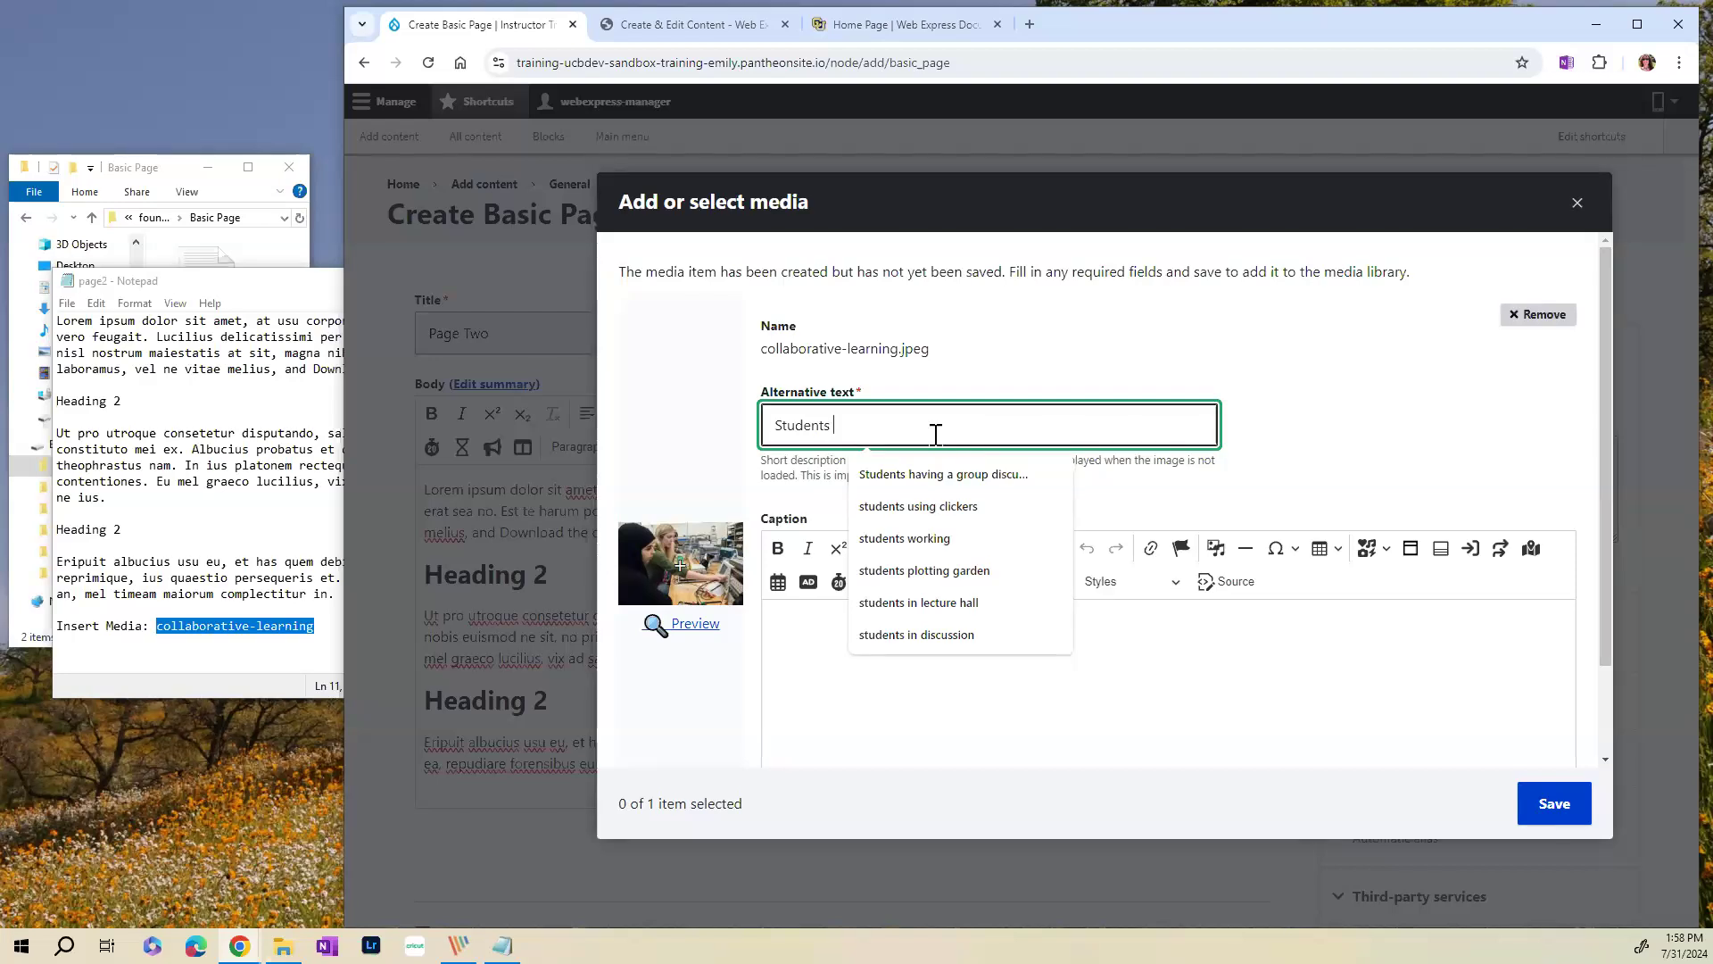
pyautogui.write('doing a')
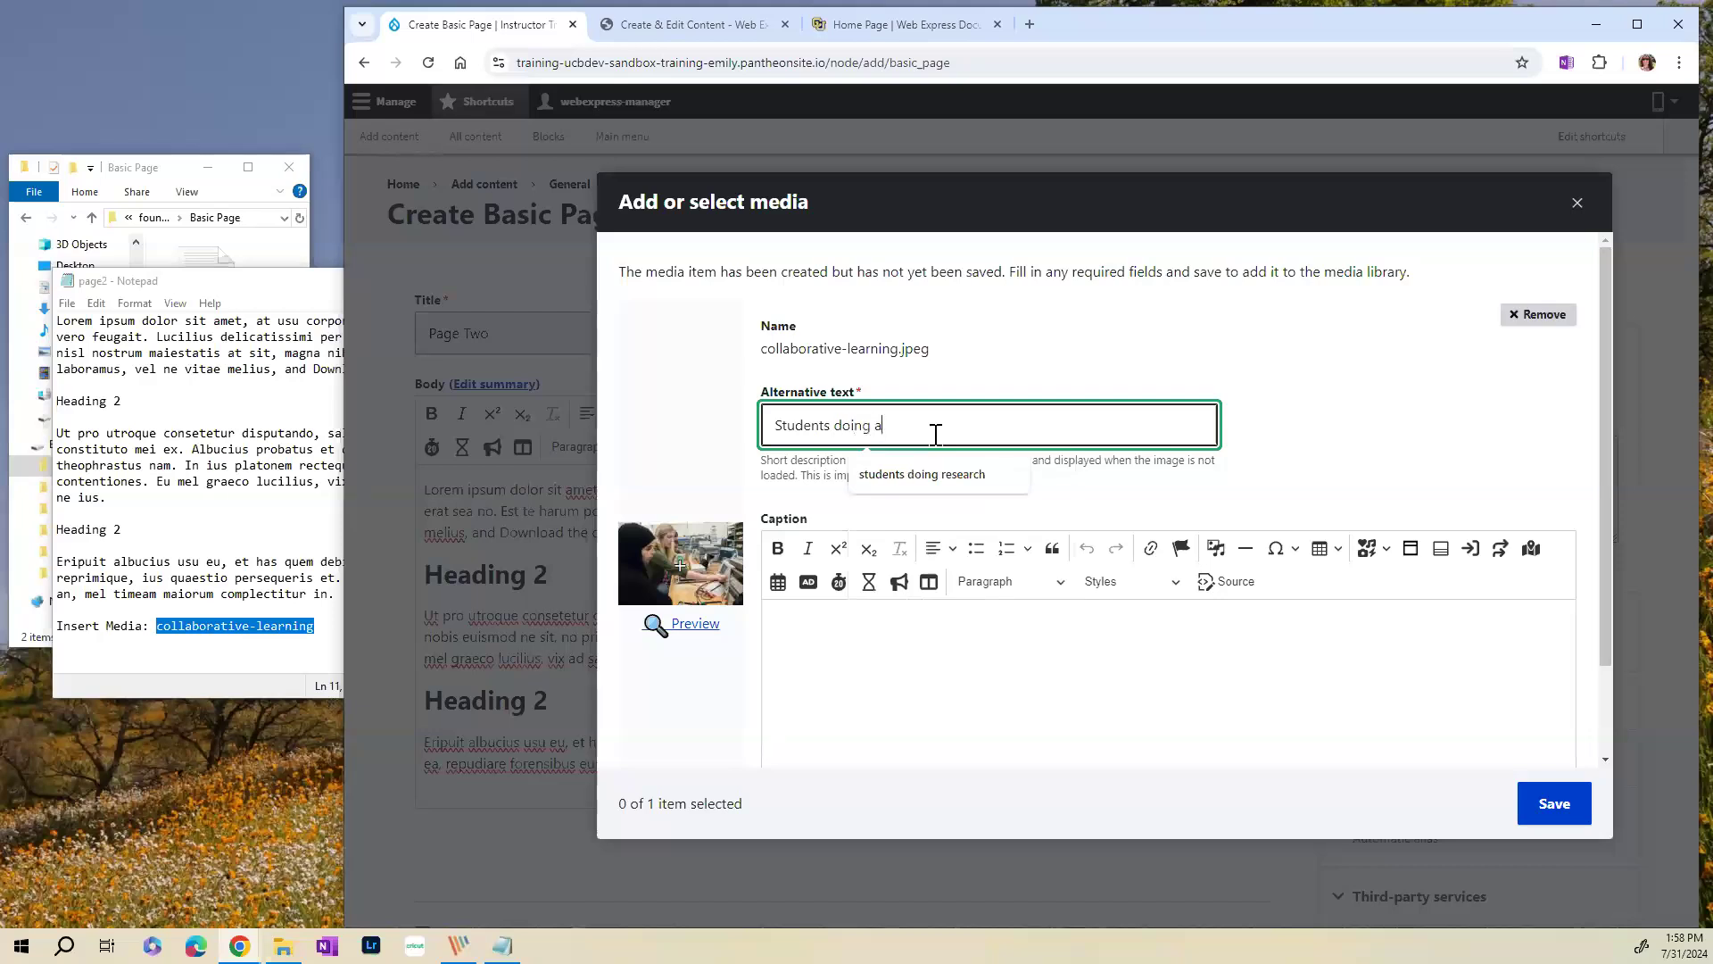
pyautogui.write(' class pr')
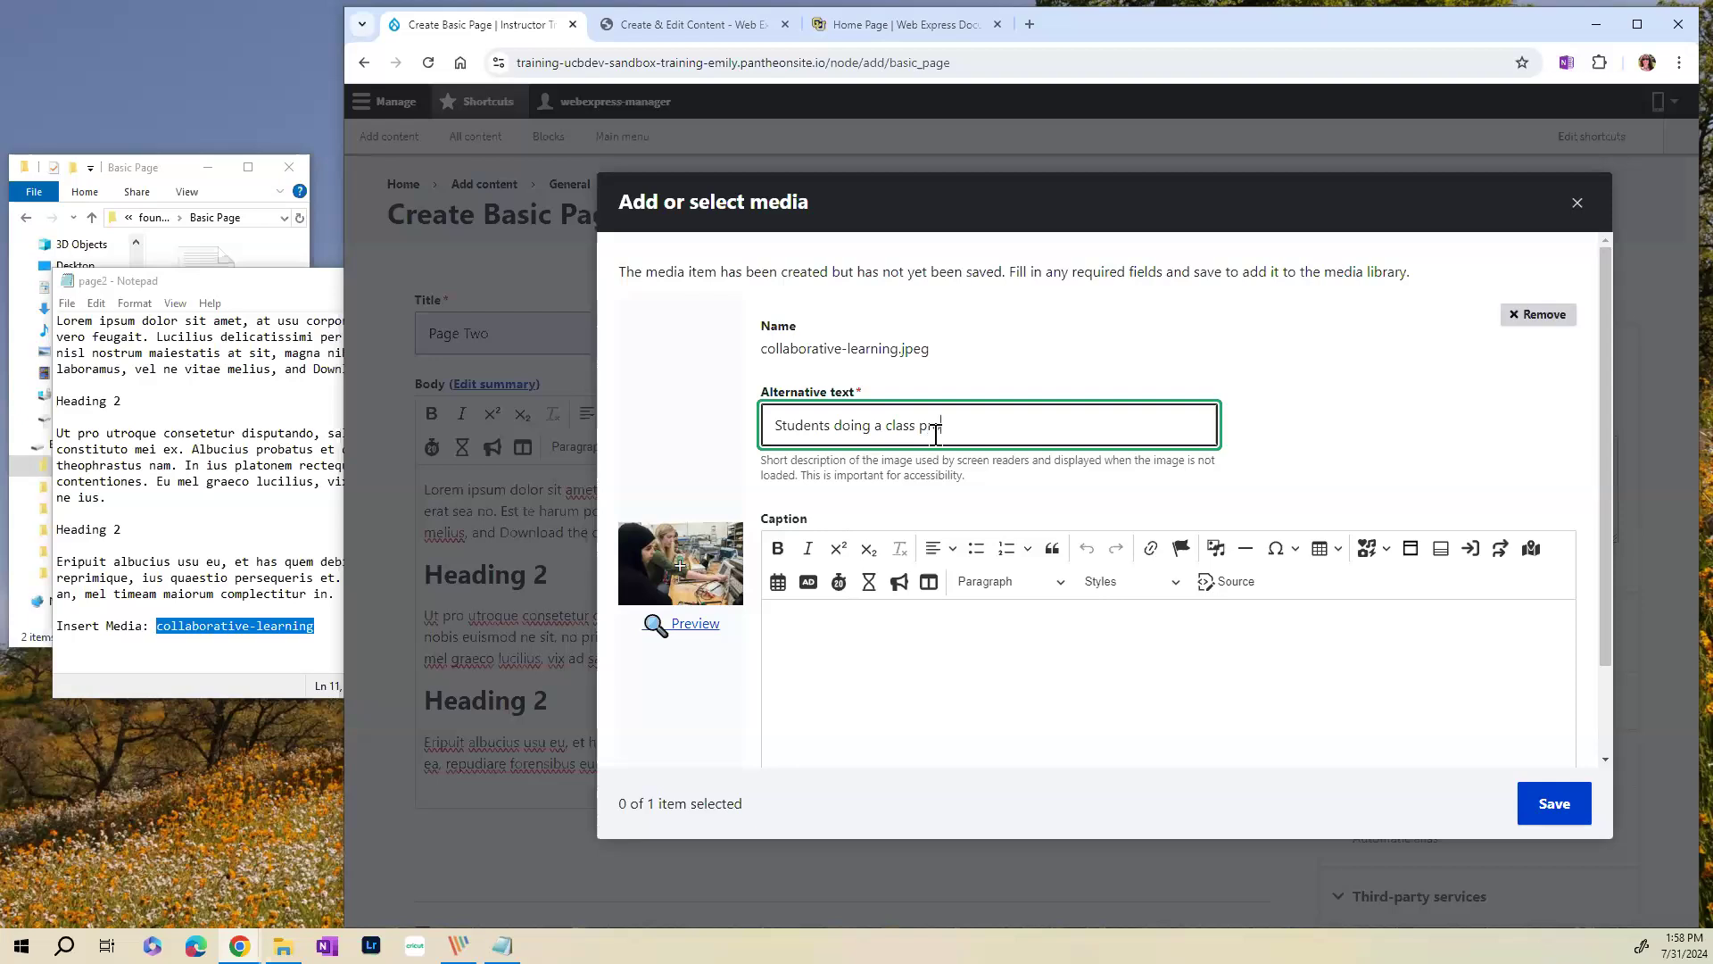
pyautogui.write('oject')
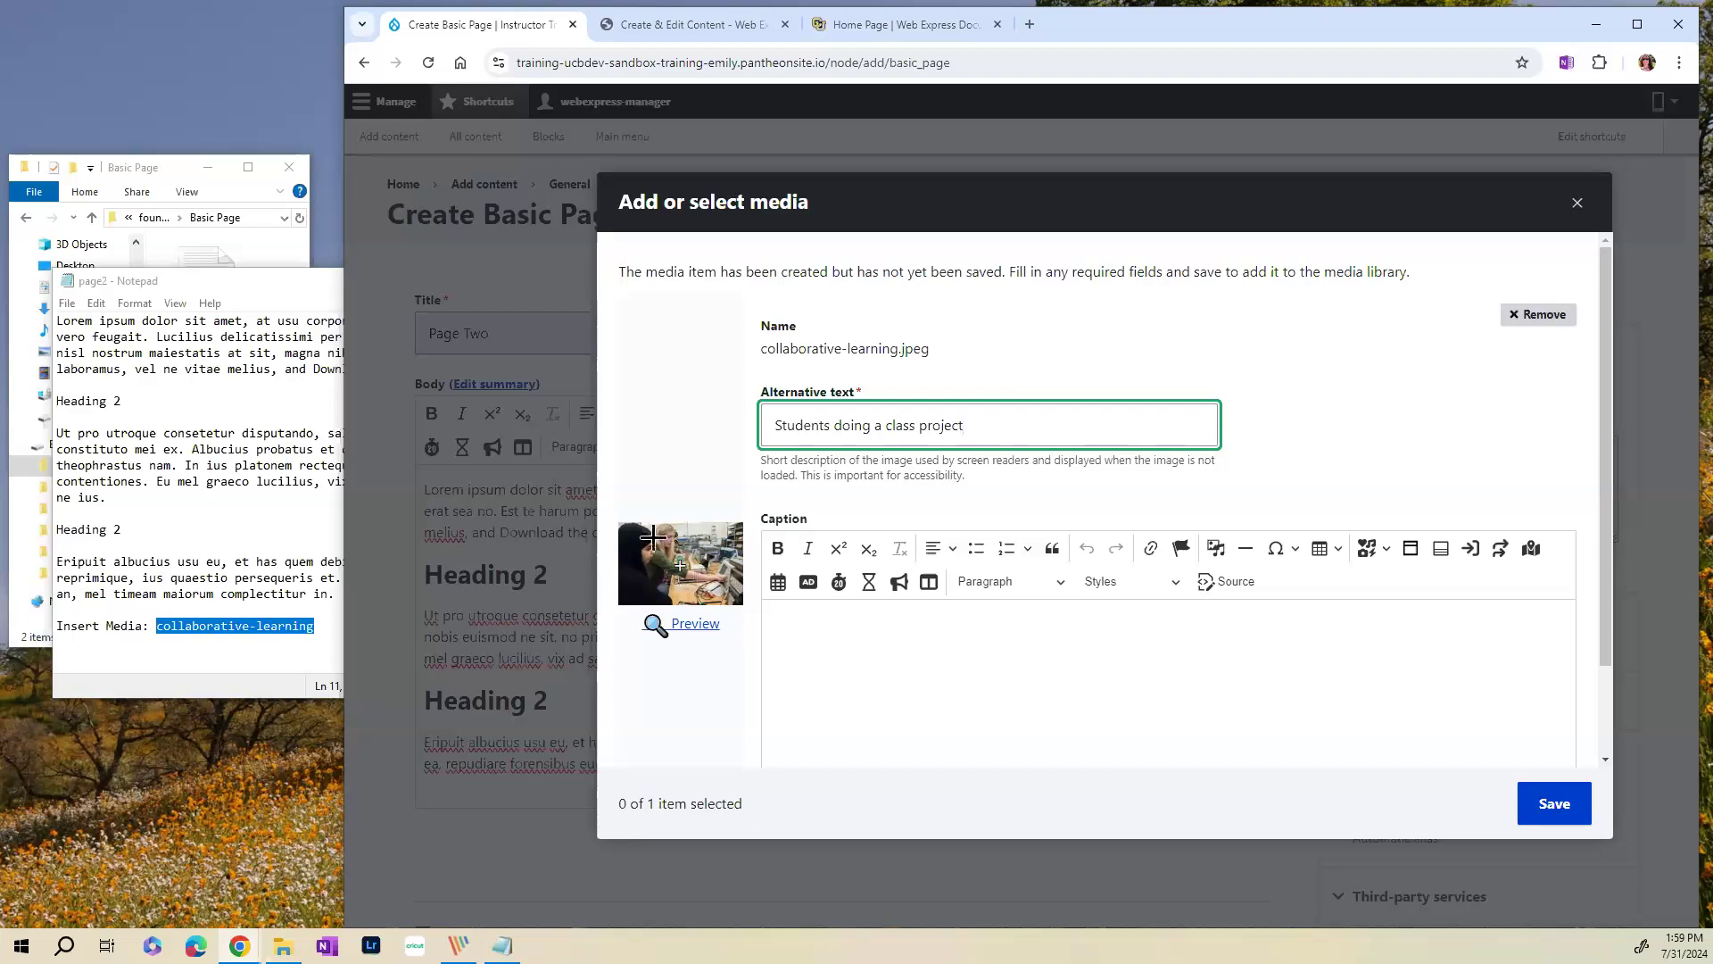
# - Save the collaborative-learning image to the media library, insert it at the start of the body and select it there
pyautogui.click(1553, 814)
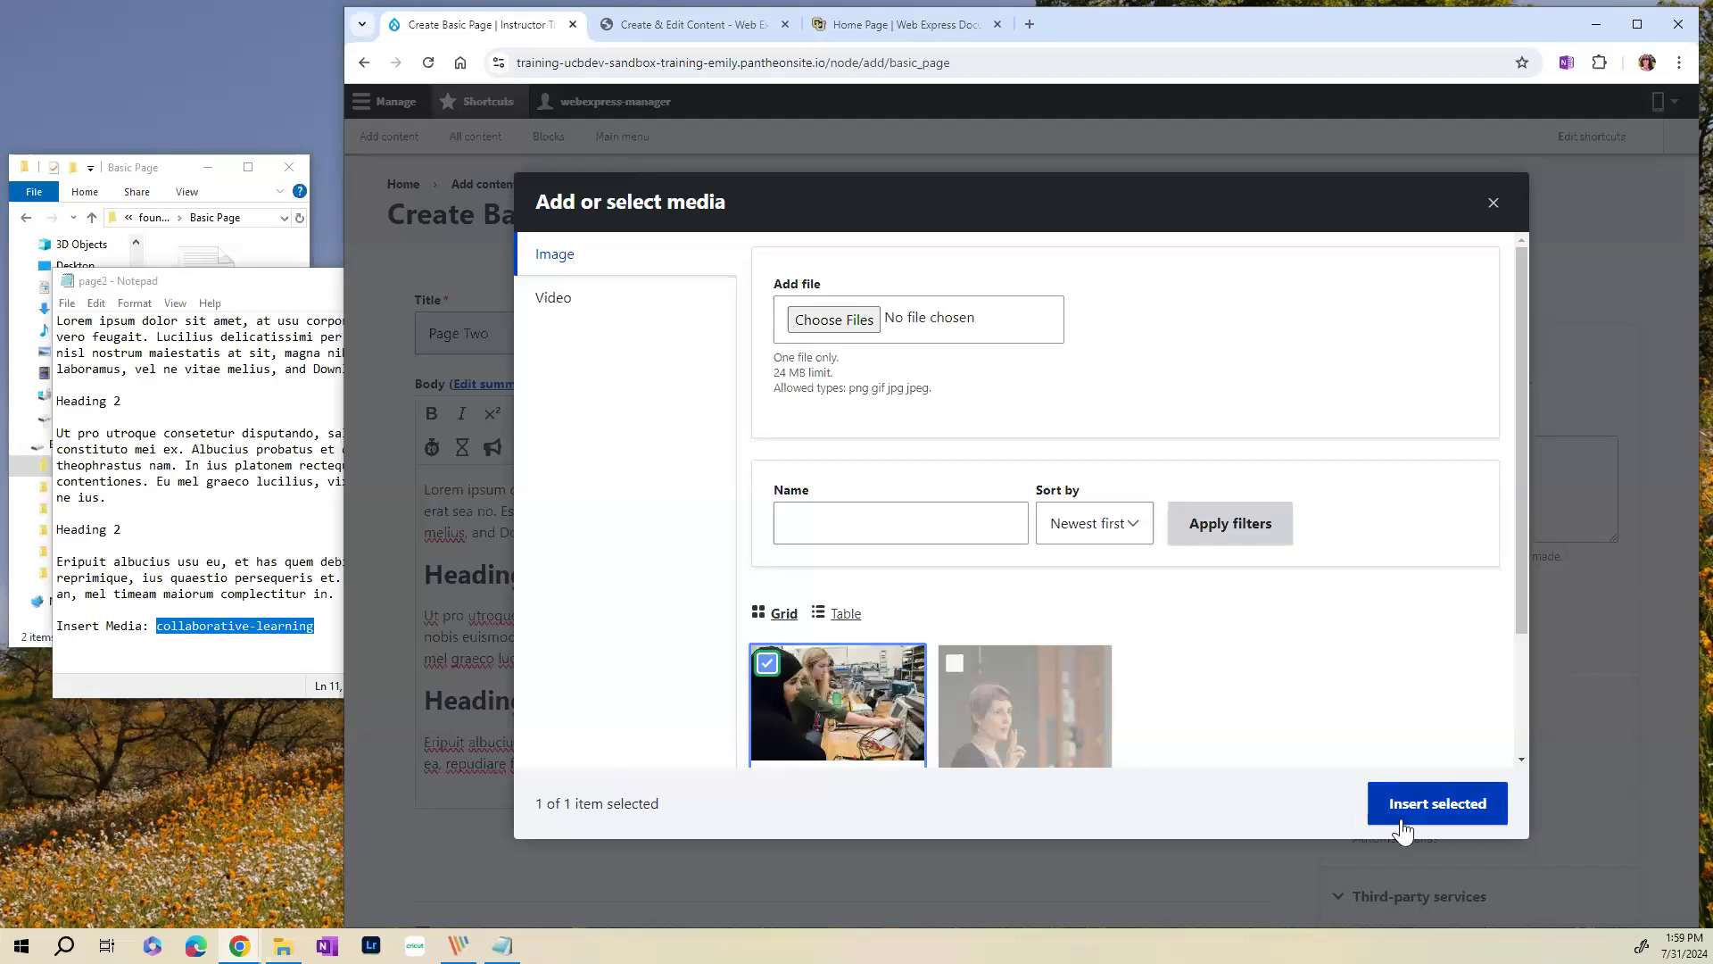
pyautogui.click(1462, 814)
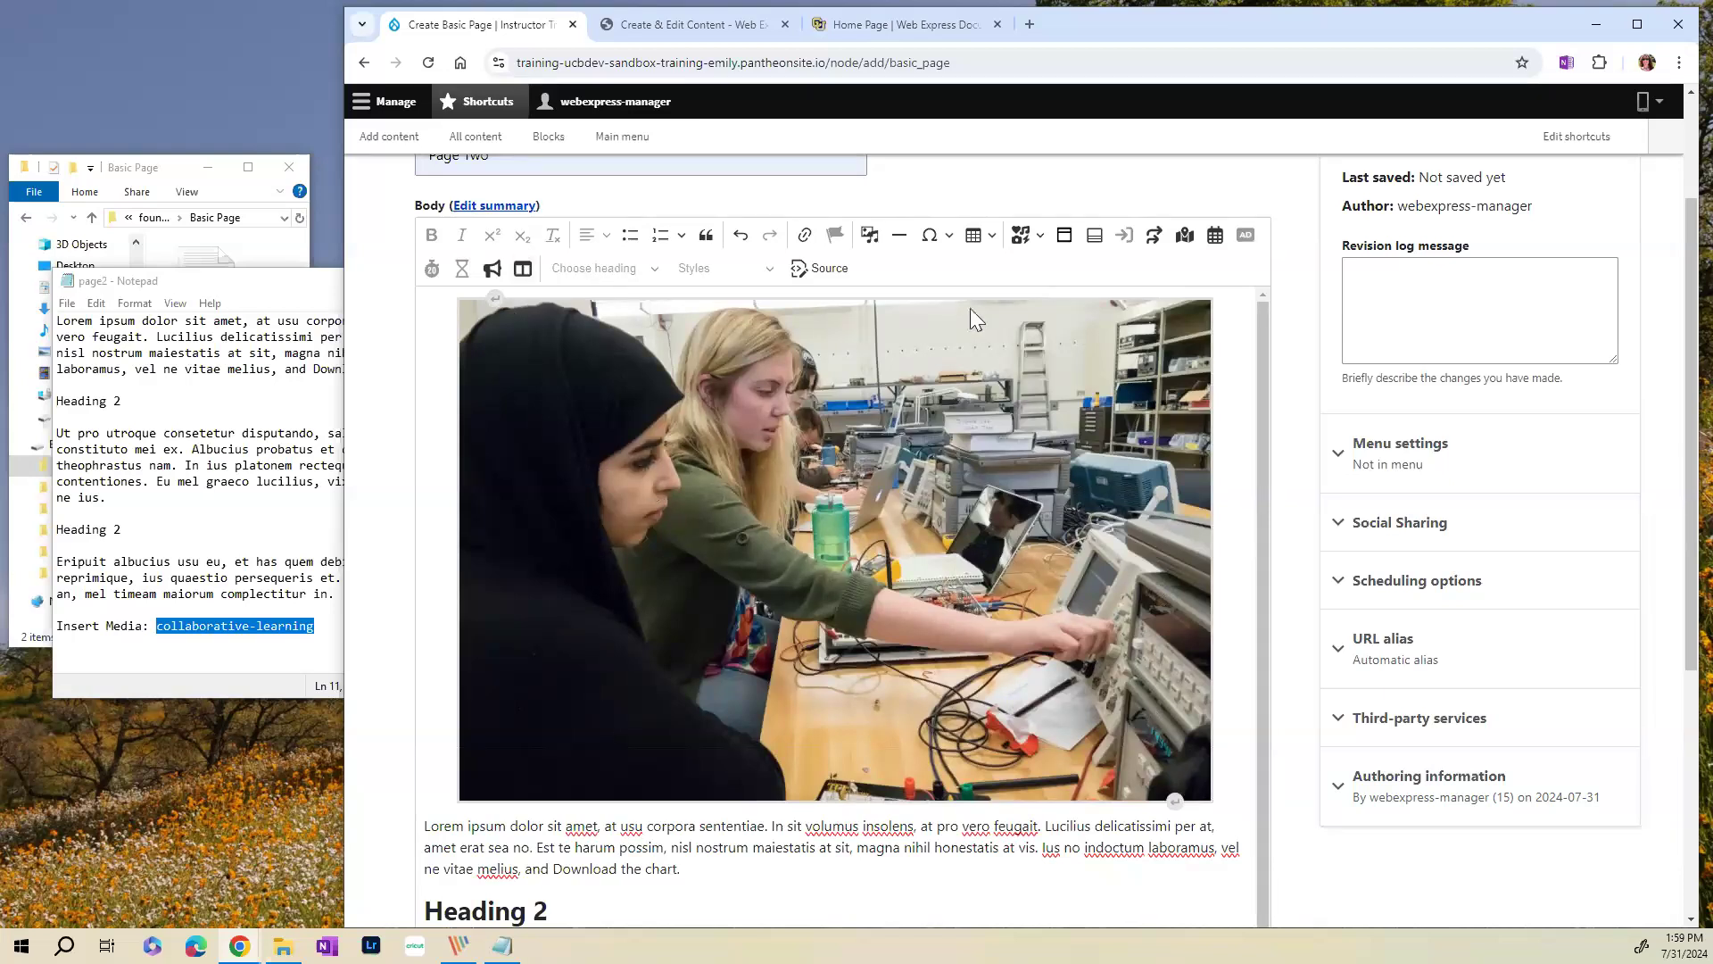
pyautogui.click(898, 314)
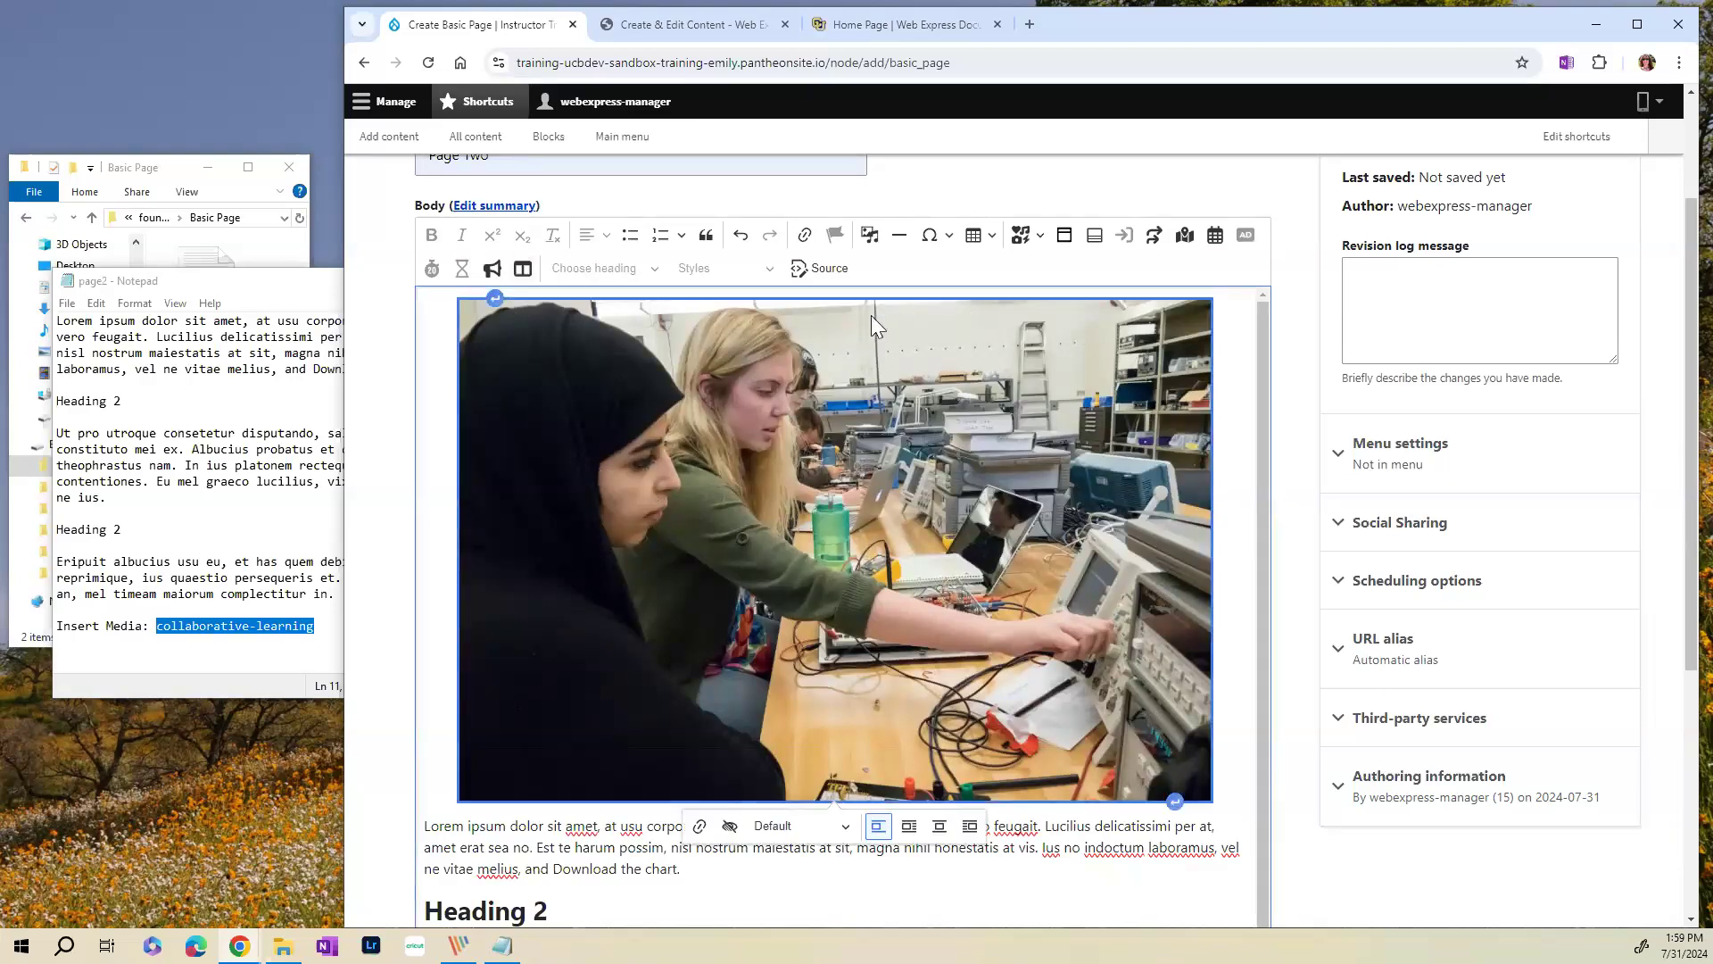
# - Set the collaborative-learning image's display size in the body to Focal Image - Wide
pyautogui.click(791, 832)
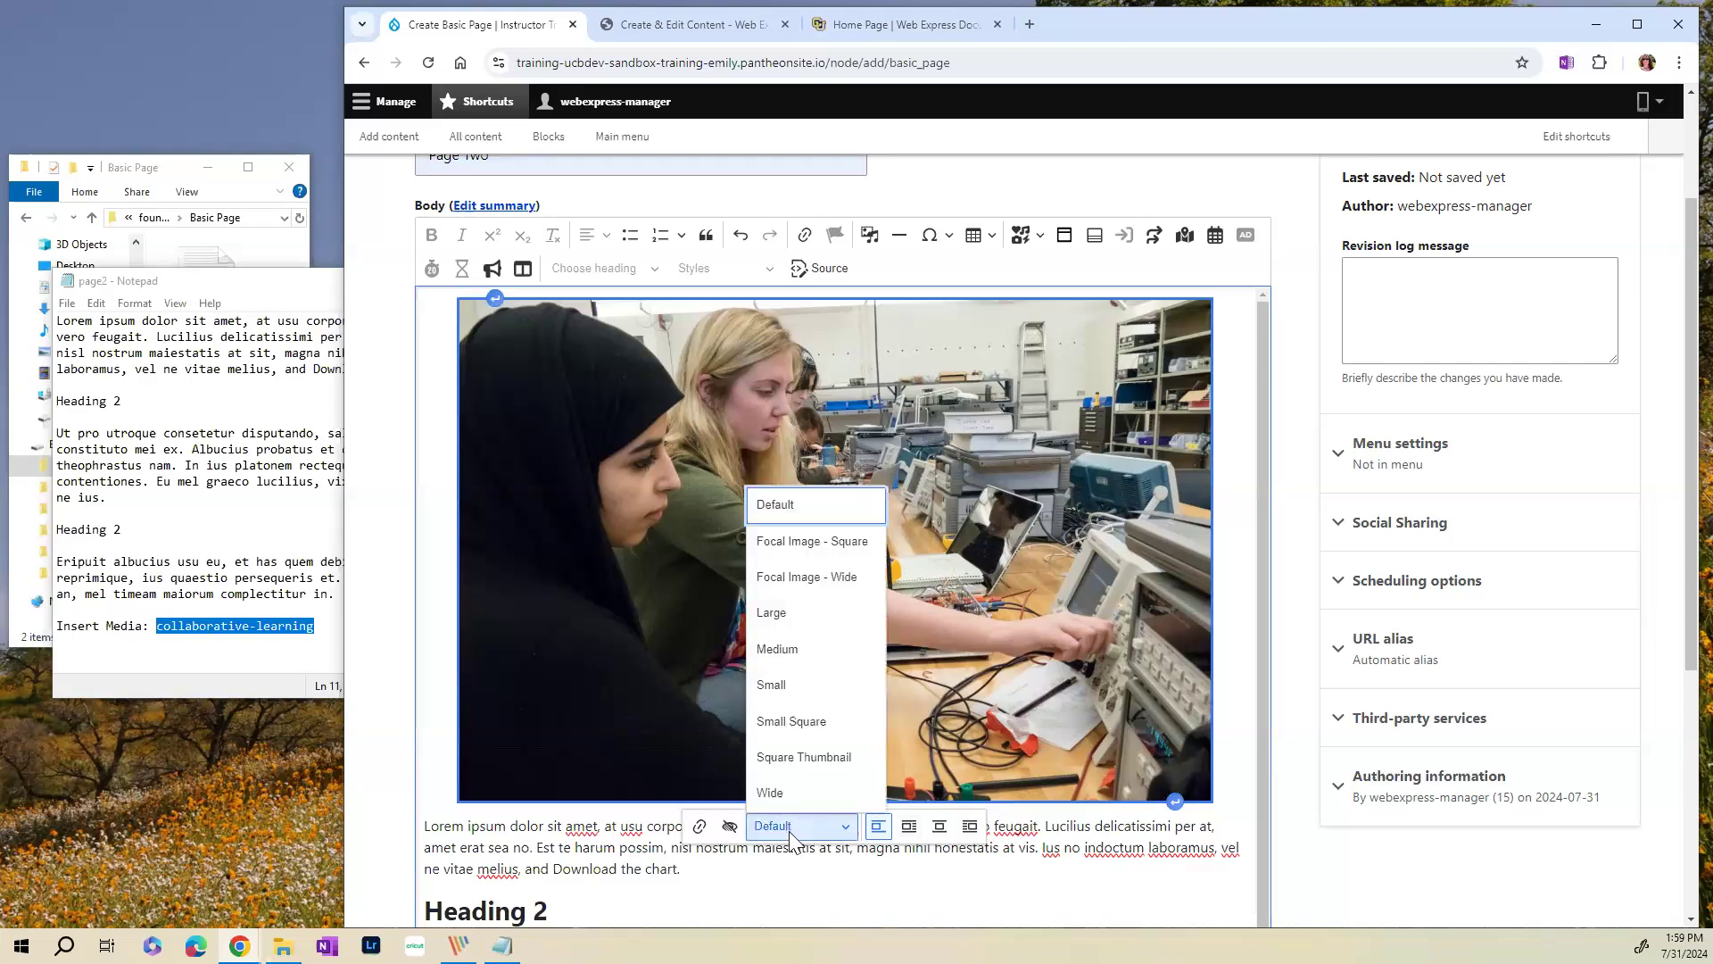
pyautogui.click(807, 578)
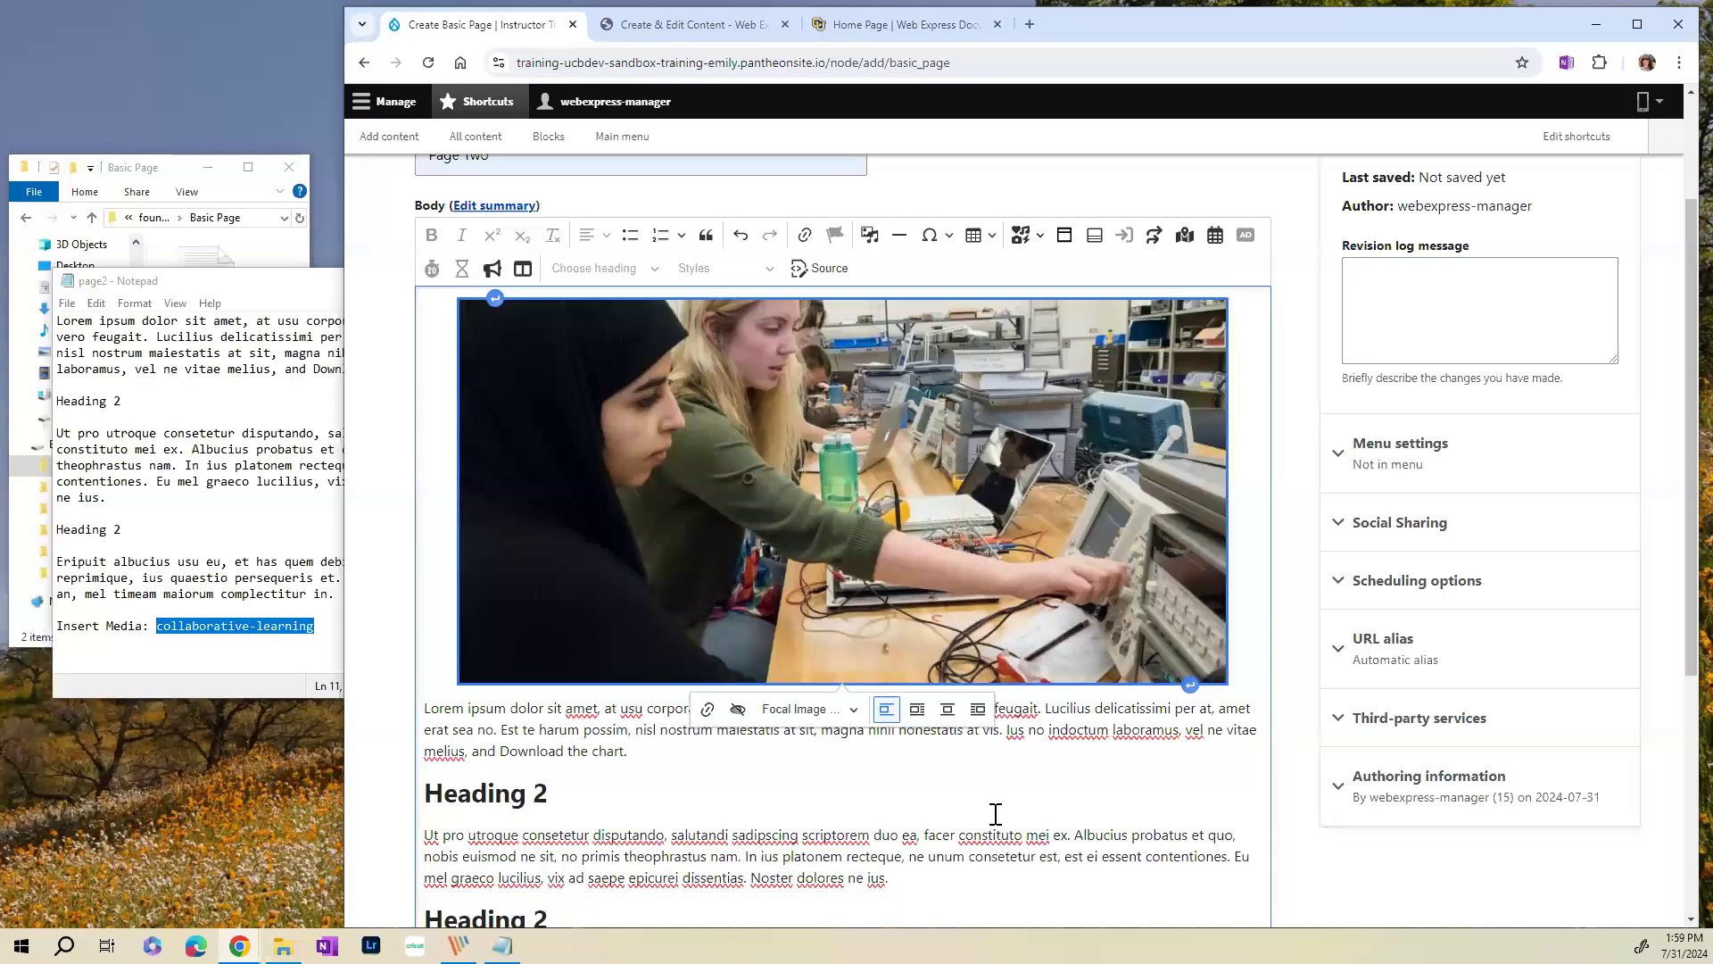
pyautogui.scroll(-4, 1022, 798)
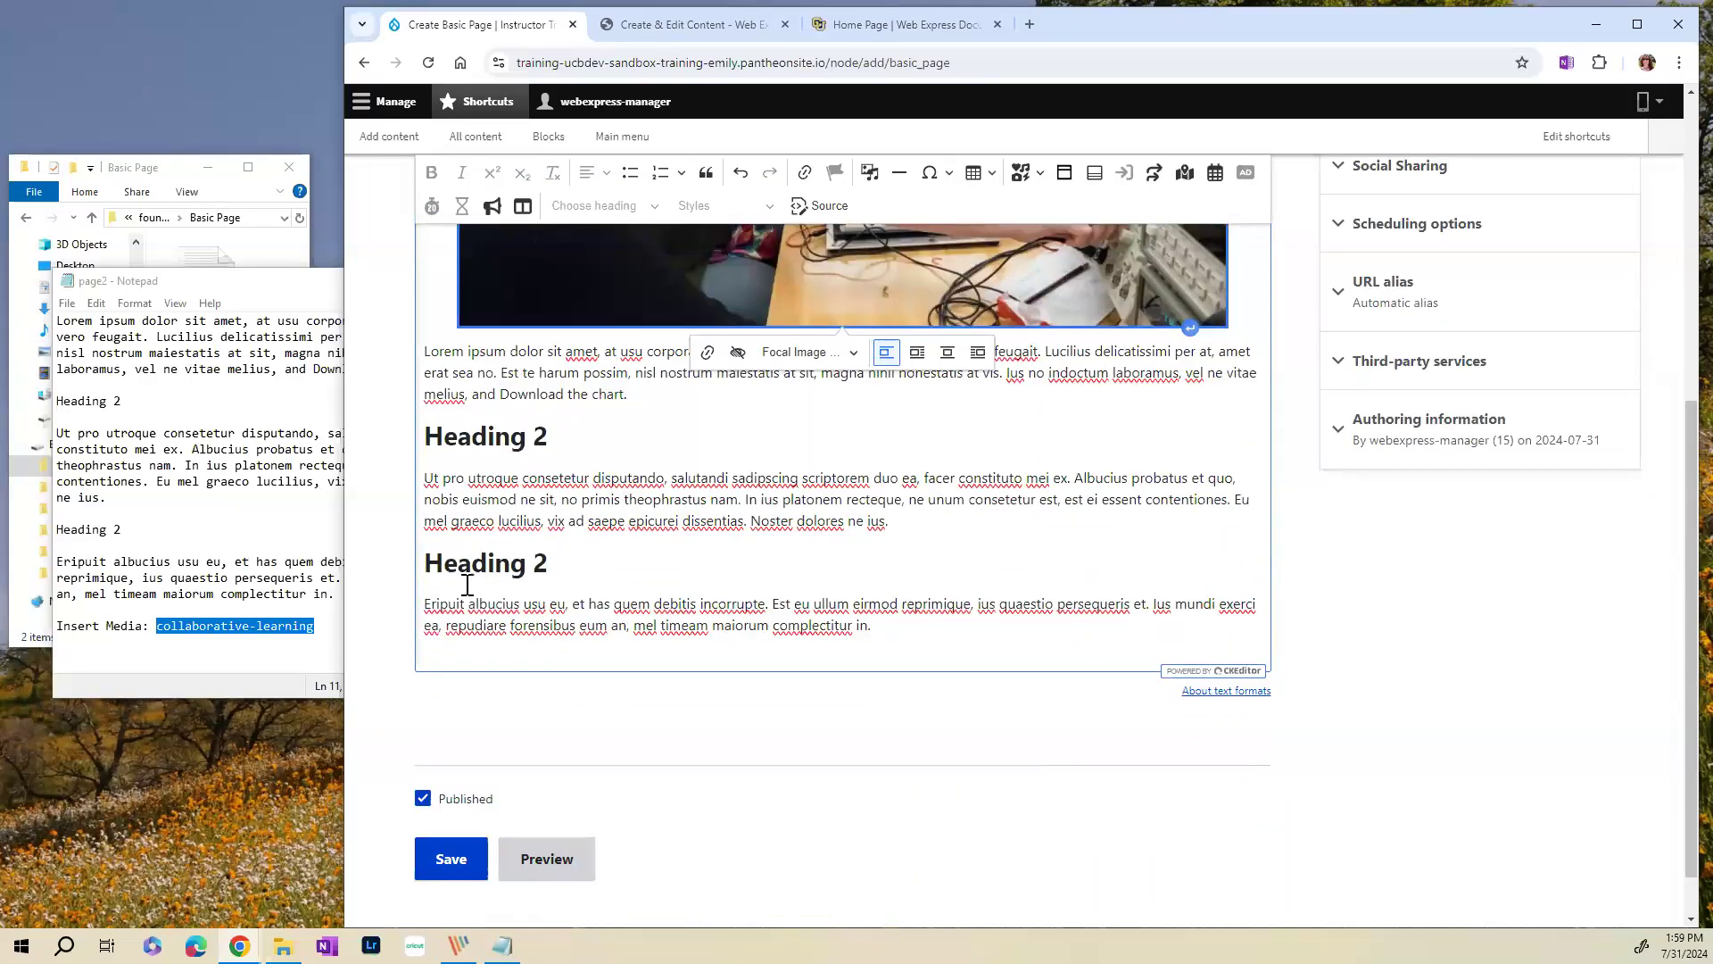
# - Provide a menu link for the page in its menu settings, keeping Main navigation as the parent link
pyautogui.scroll(6, 1094, 519)
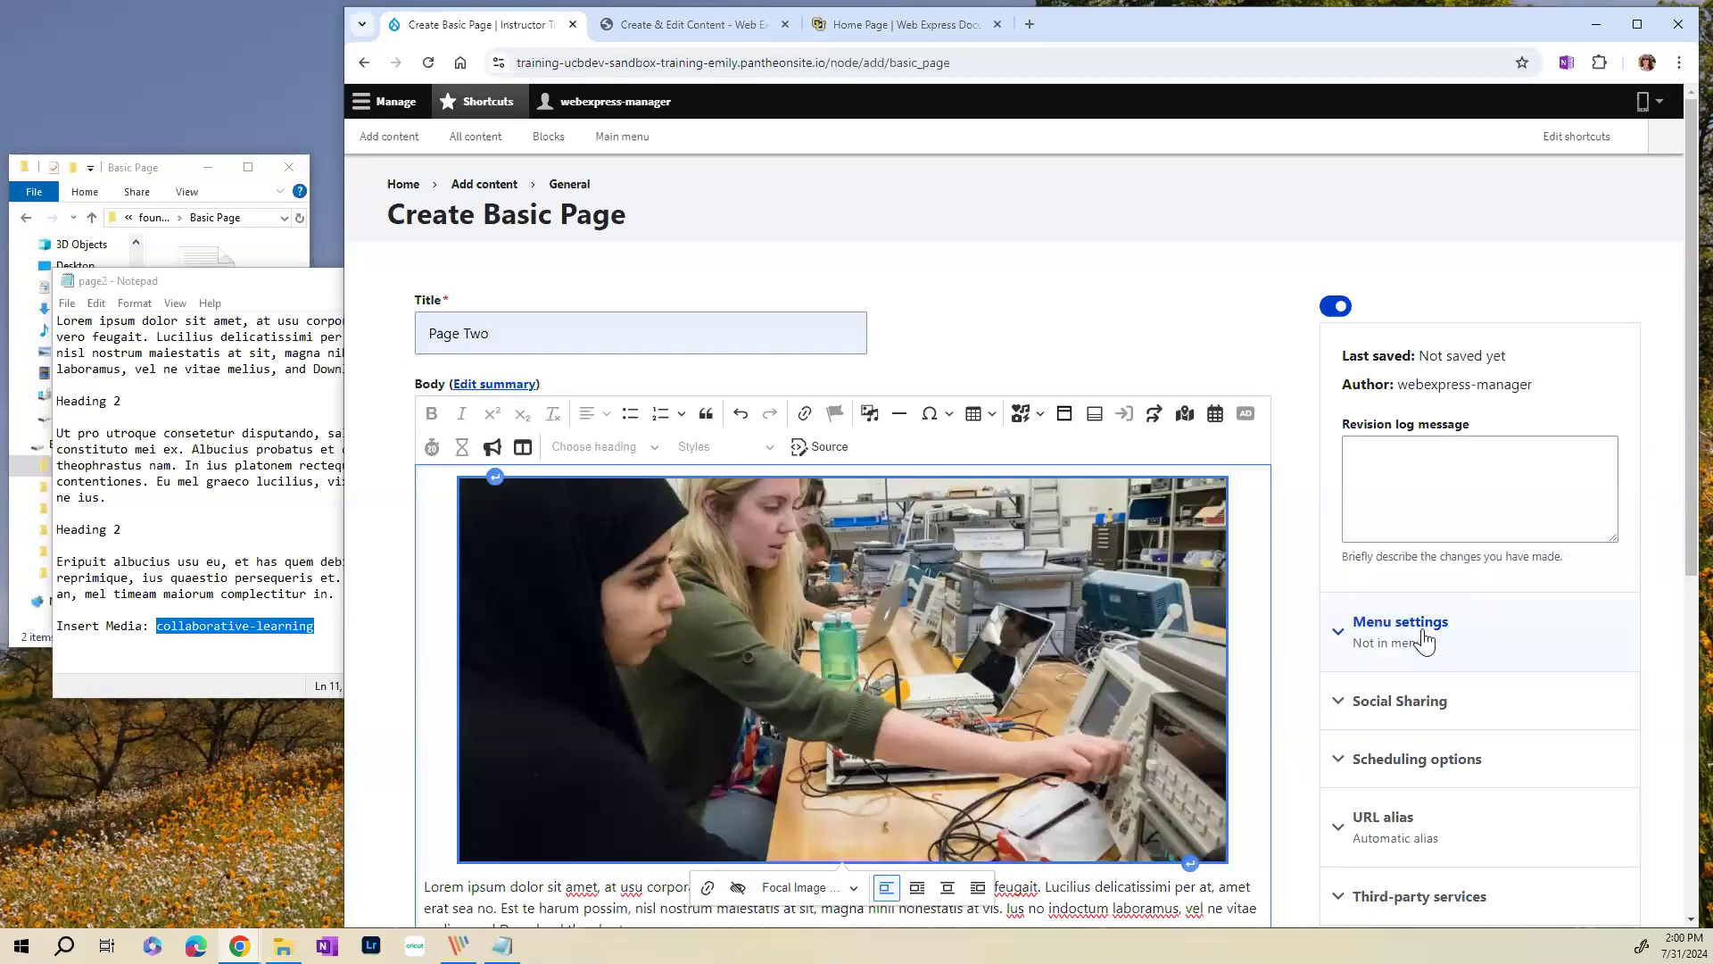
pyautogui.click(1425, 639)
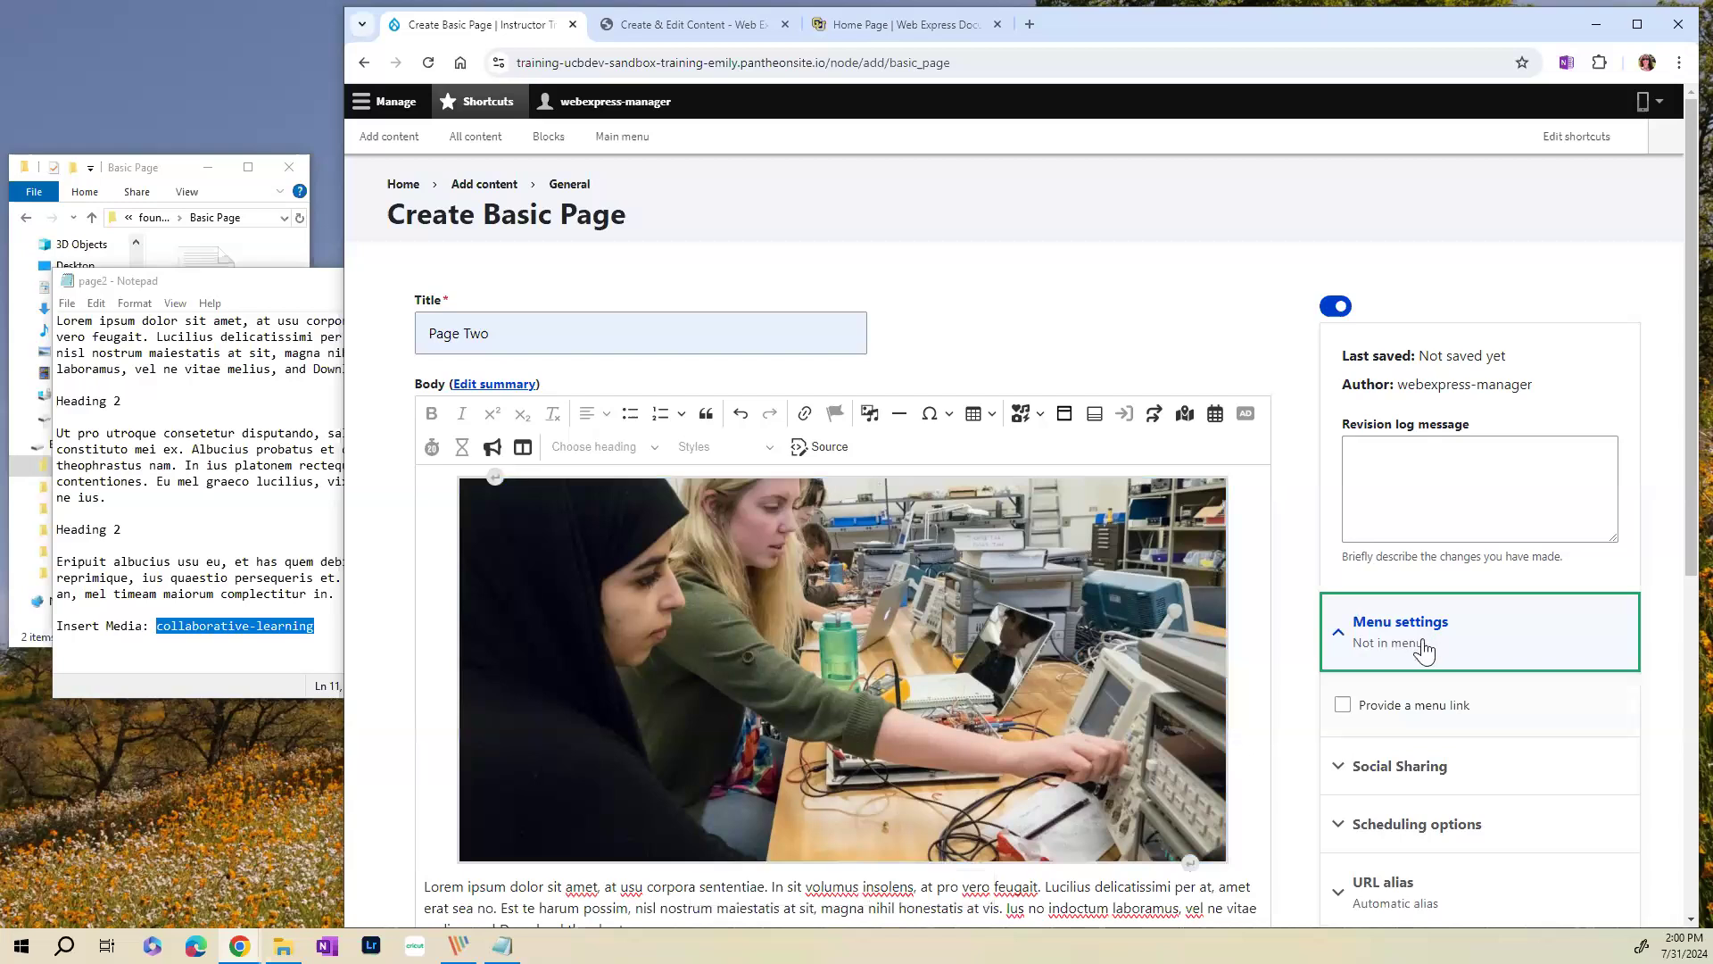
pyautogui.click(1344, 706)
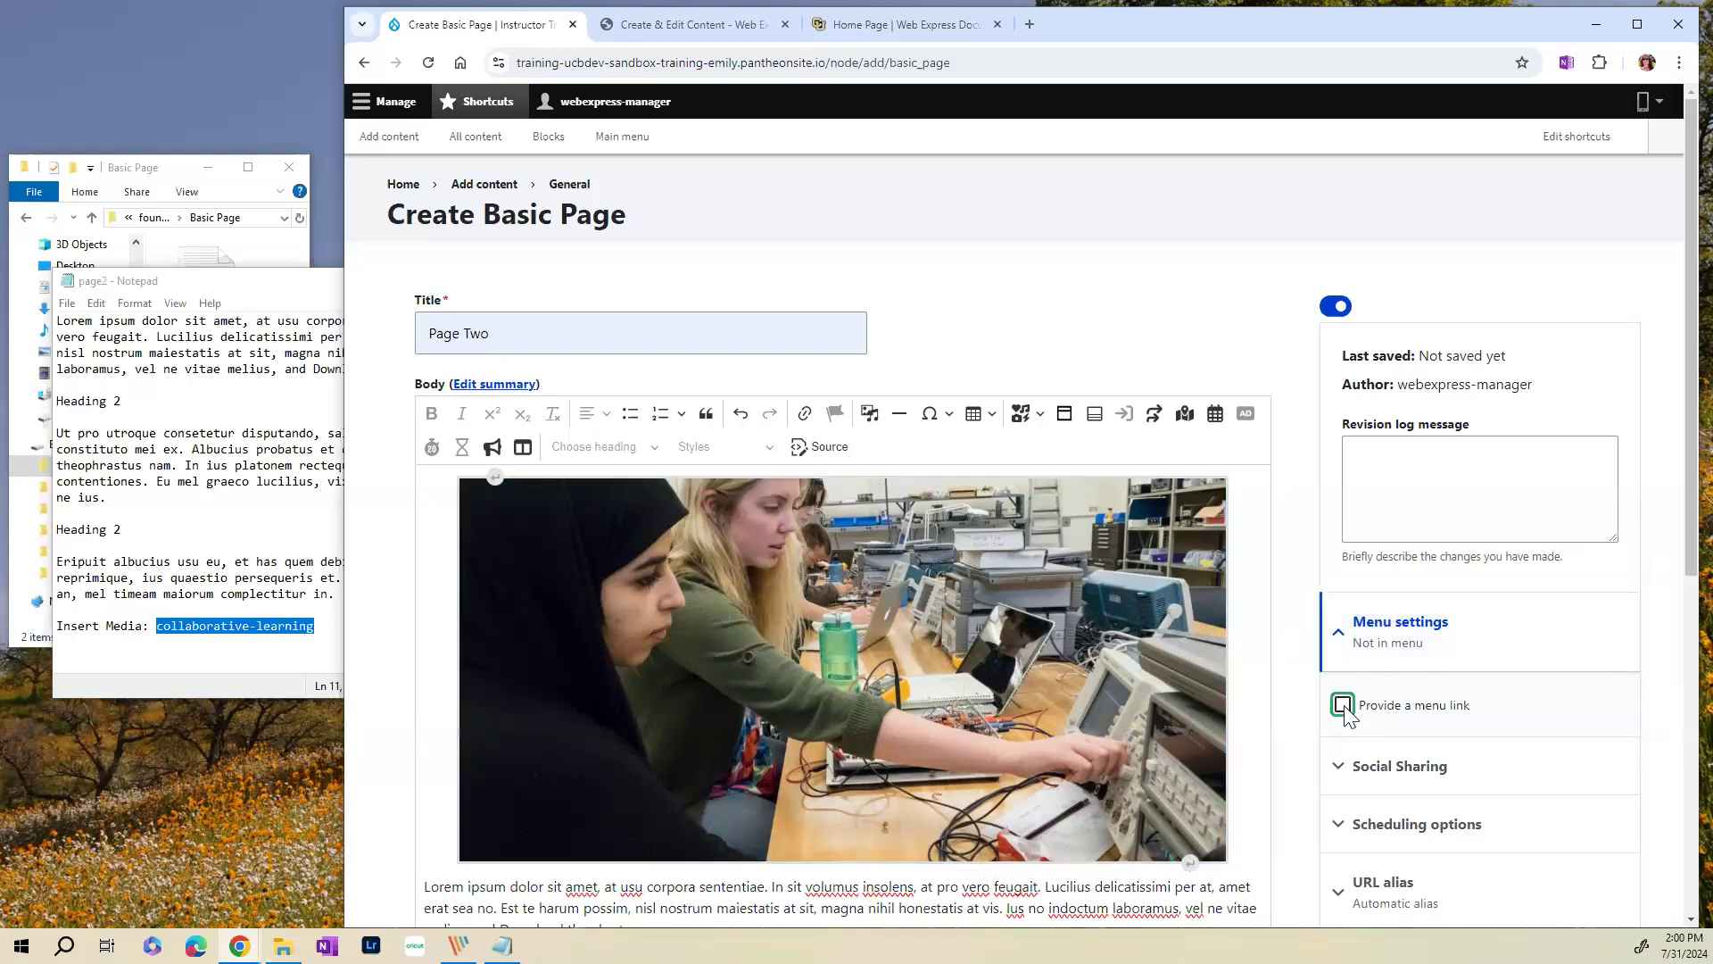
pyautogui.scroll(-3, 1461, 670)
pyautogui.scroll(-1, 1461, 663)
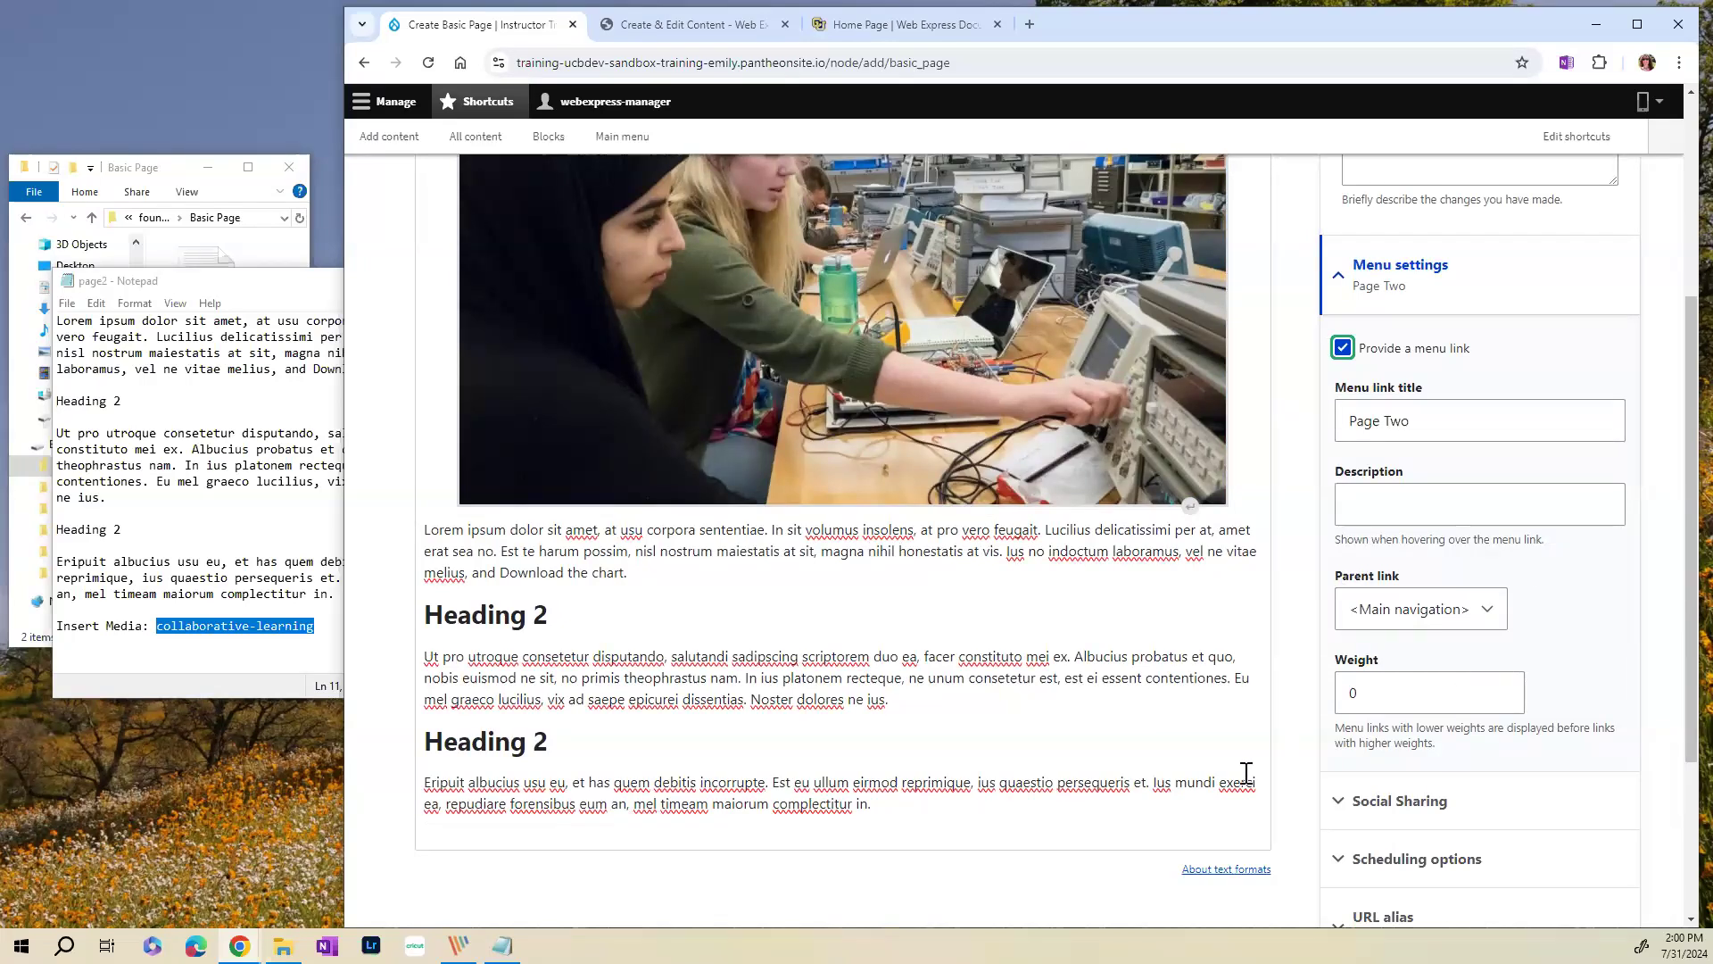
pyautogui.scroll(3, 1244, 772)
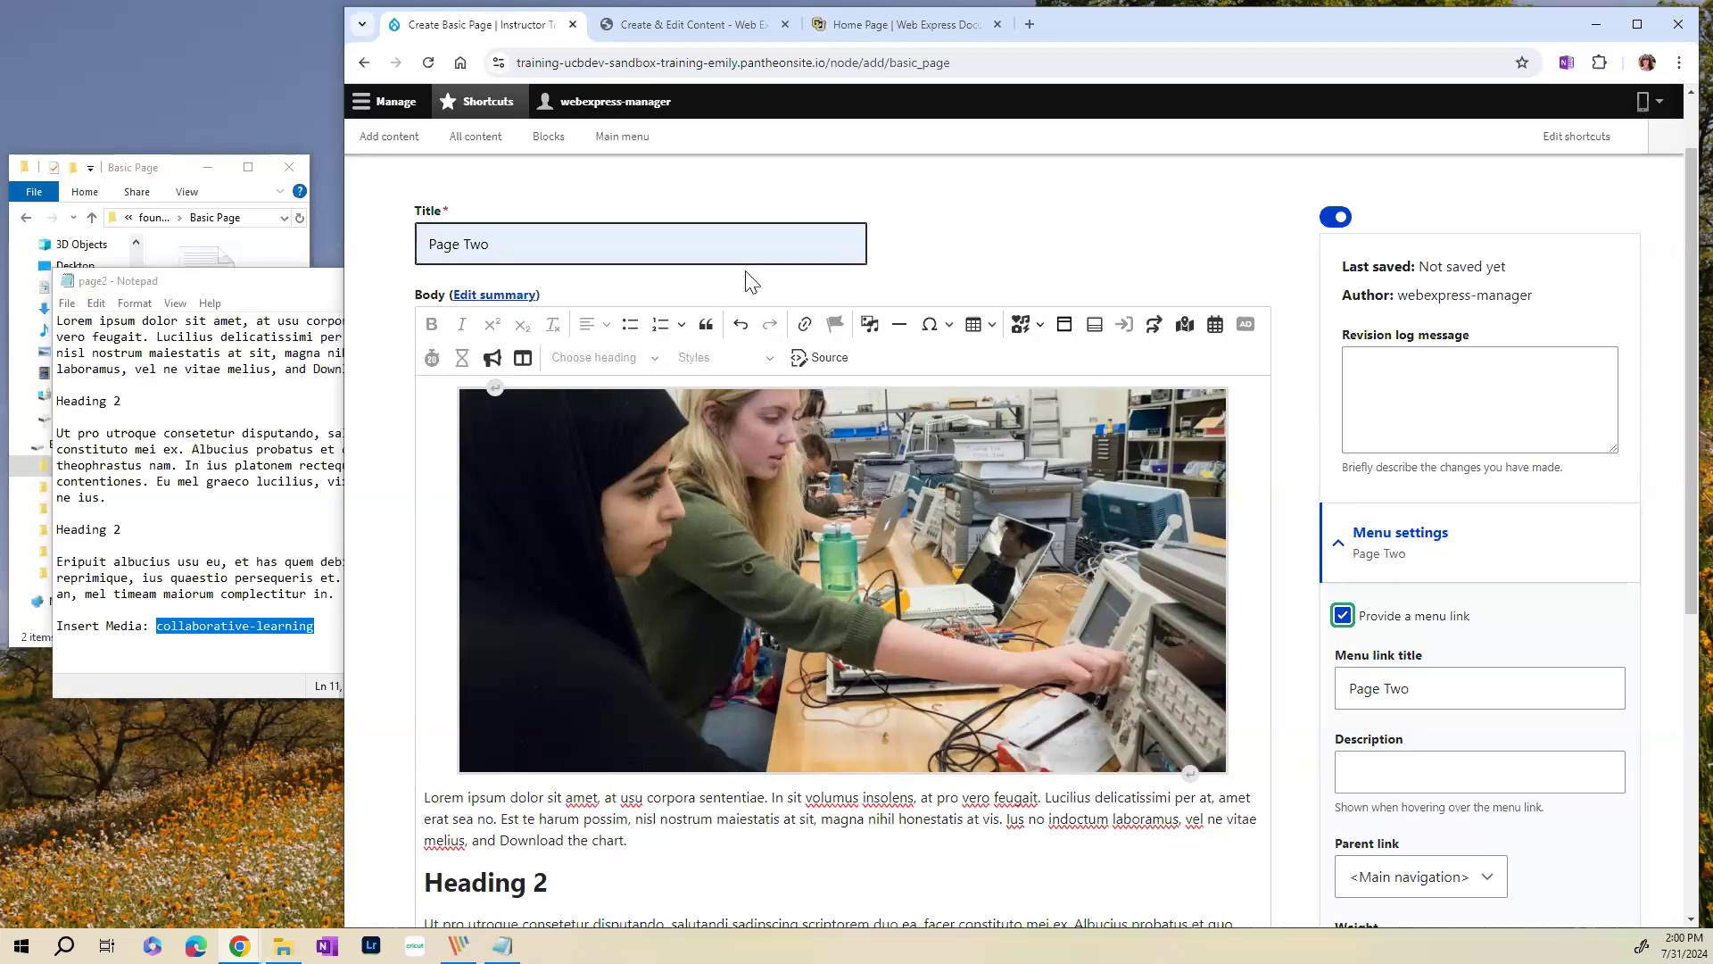
# - Change the page's menu link title to "Page 2"
pyautogui.click(1434, 689)
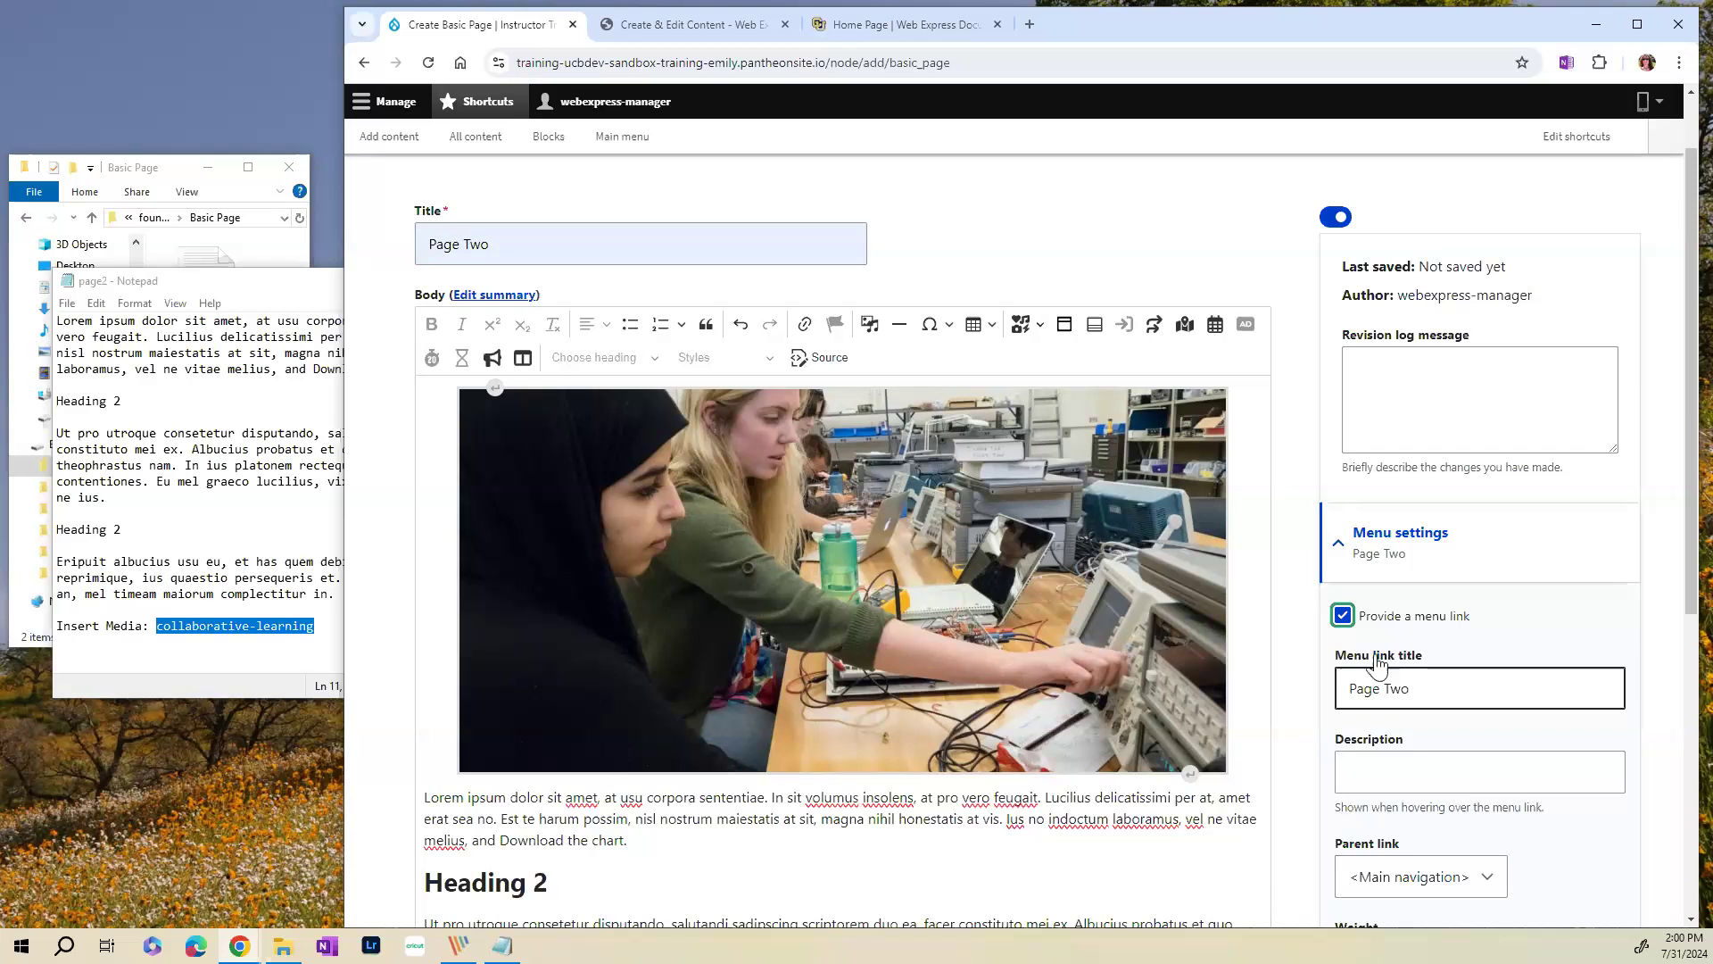
pyautogui.click(1418, 687)
pyautogui.doubleClick(1415, 687)
pyautogui.click(1383, 687)
pyautogui.write('2')
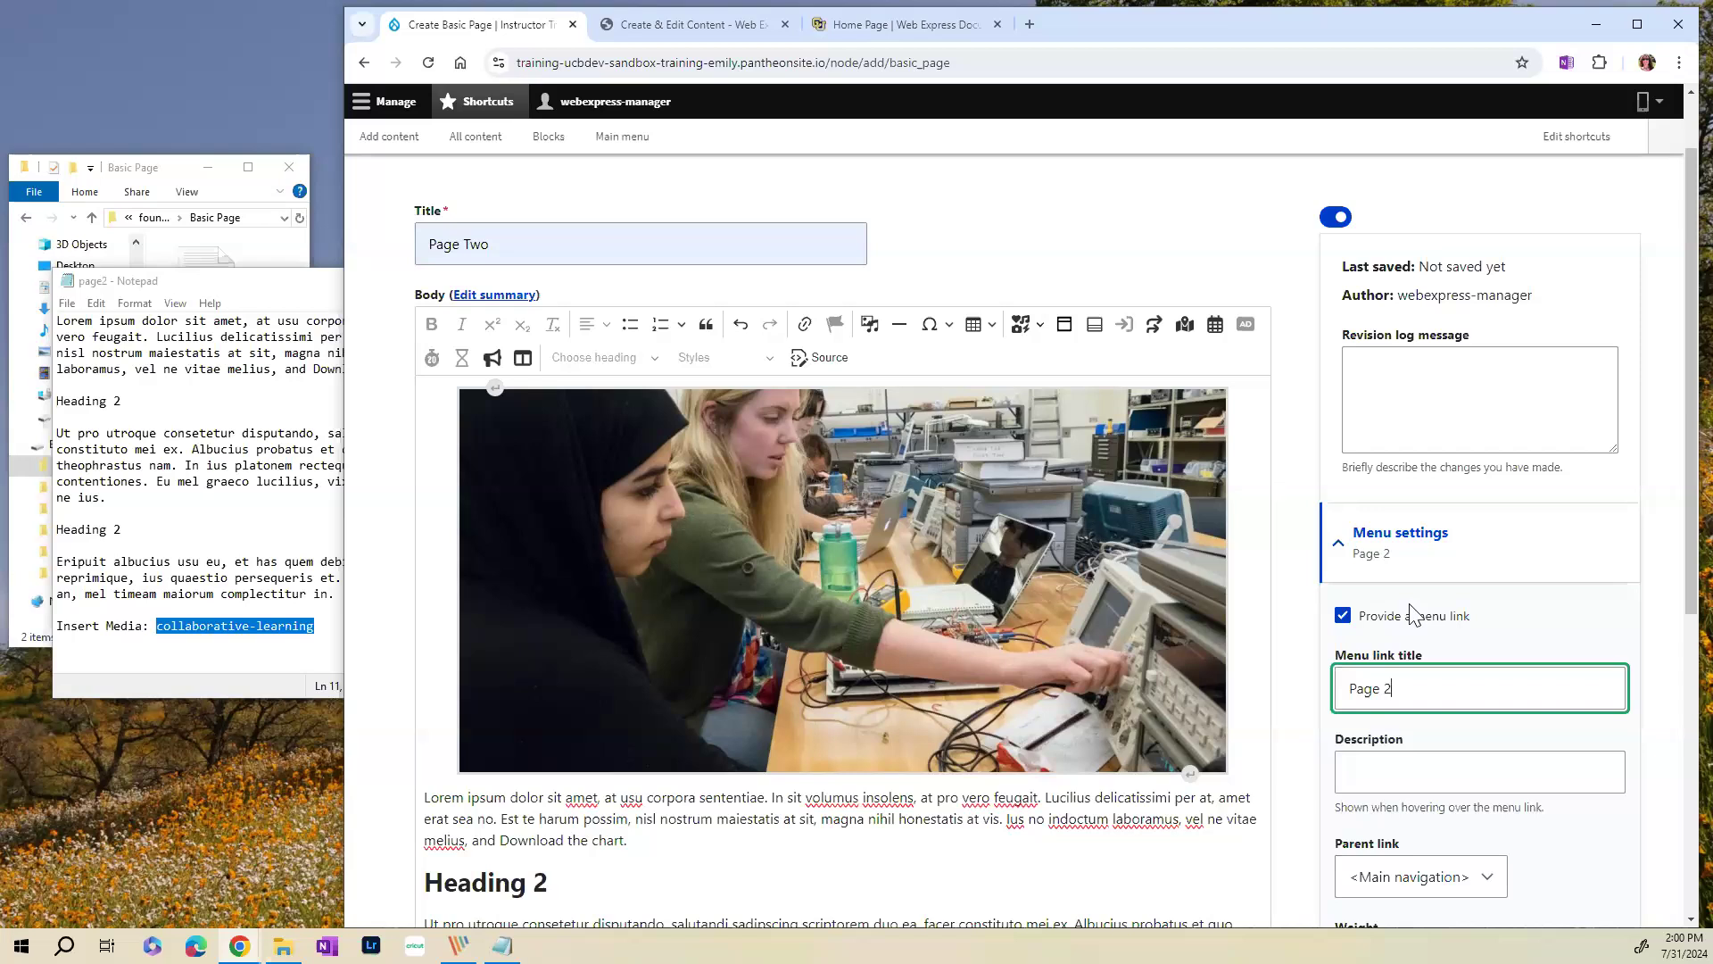
# - Save the new basic page with its published status and menu link
pyautogui.scroll(-3, 1412, 616)
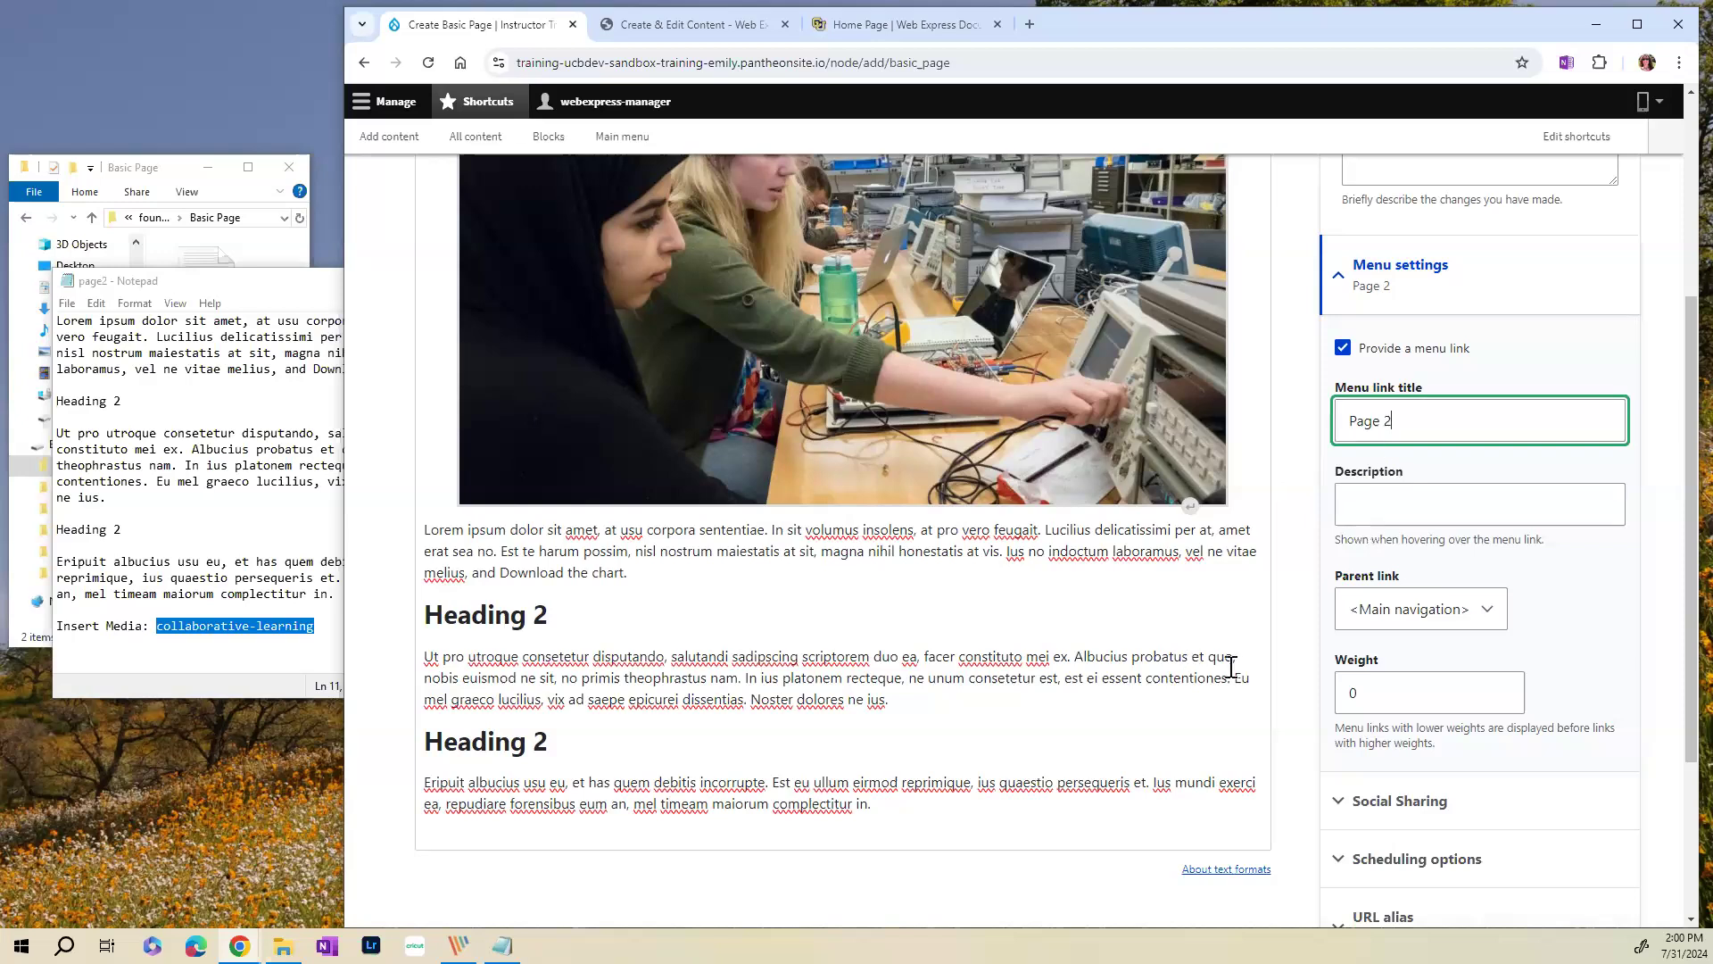
pyautogui.scroll(-1, 1074, 700)
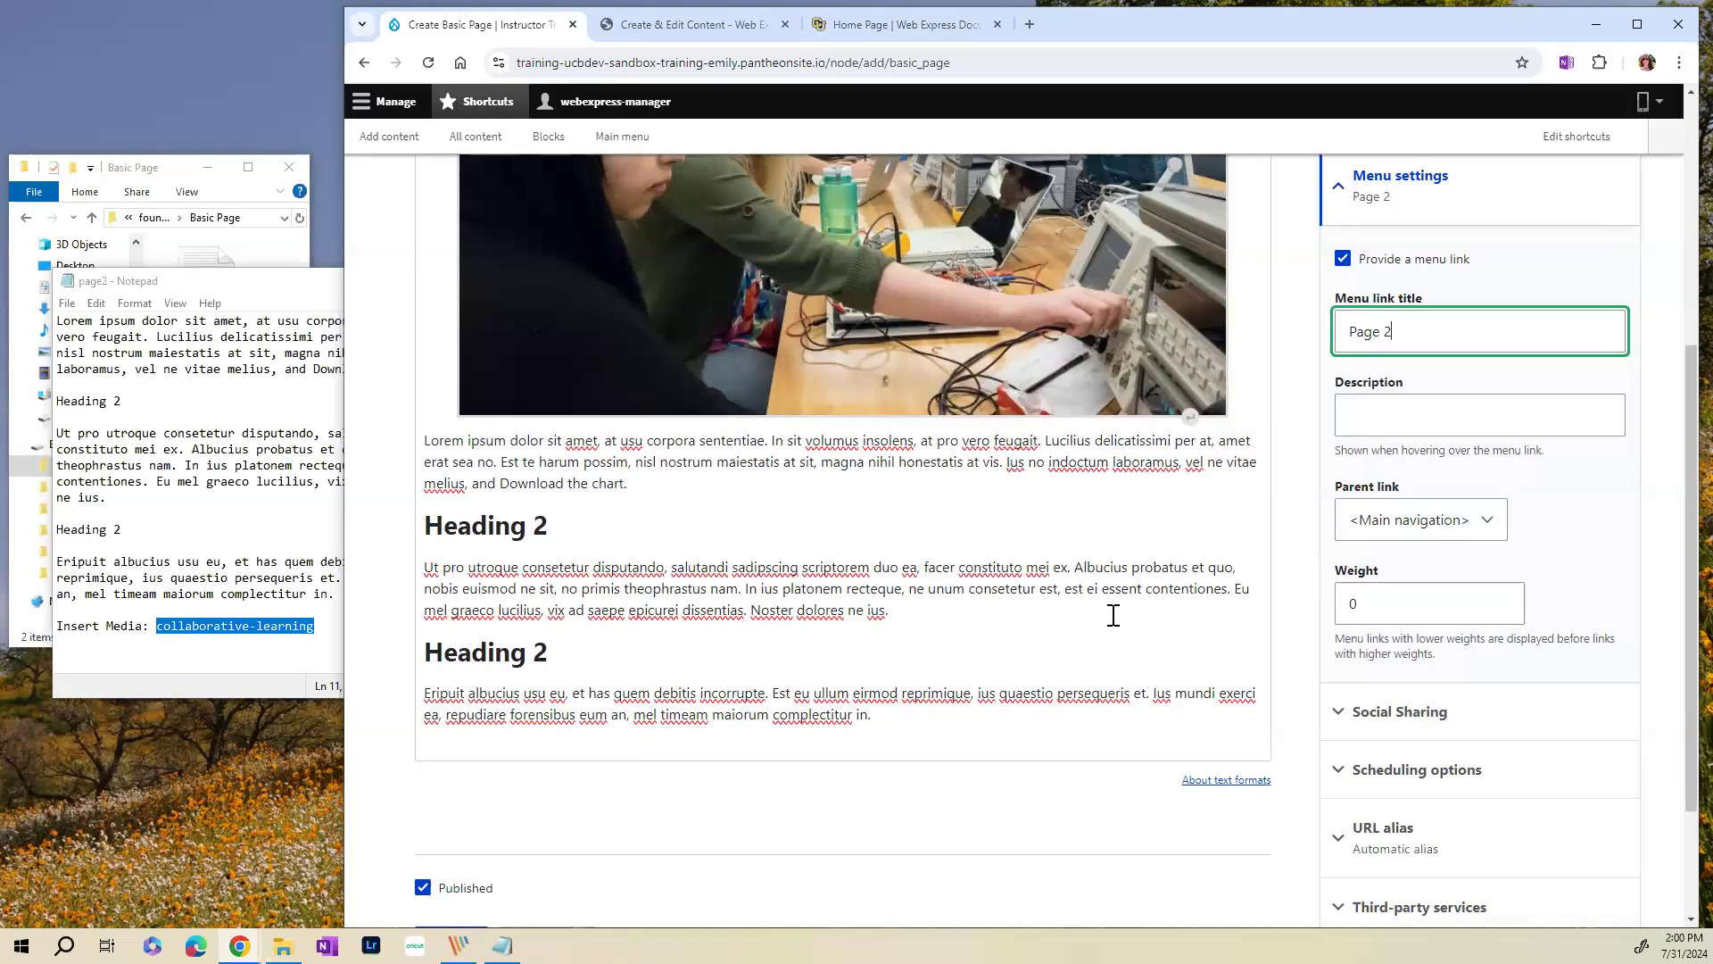
pyautogui.scroll(-2, 951, 677)
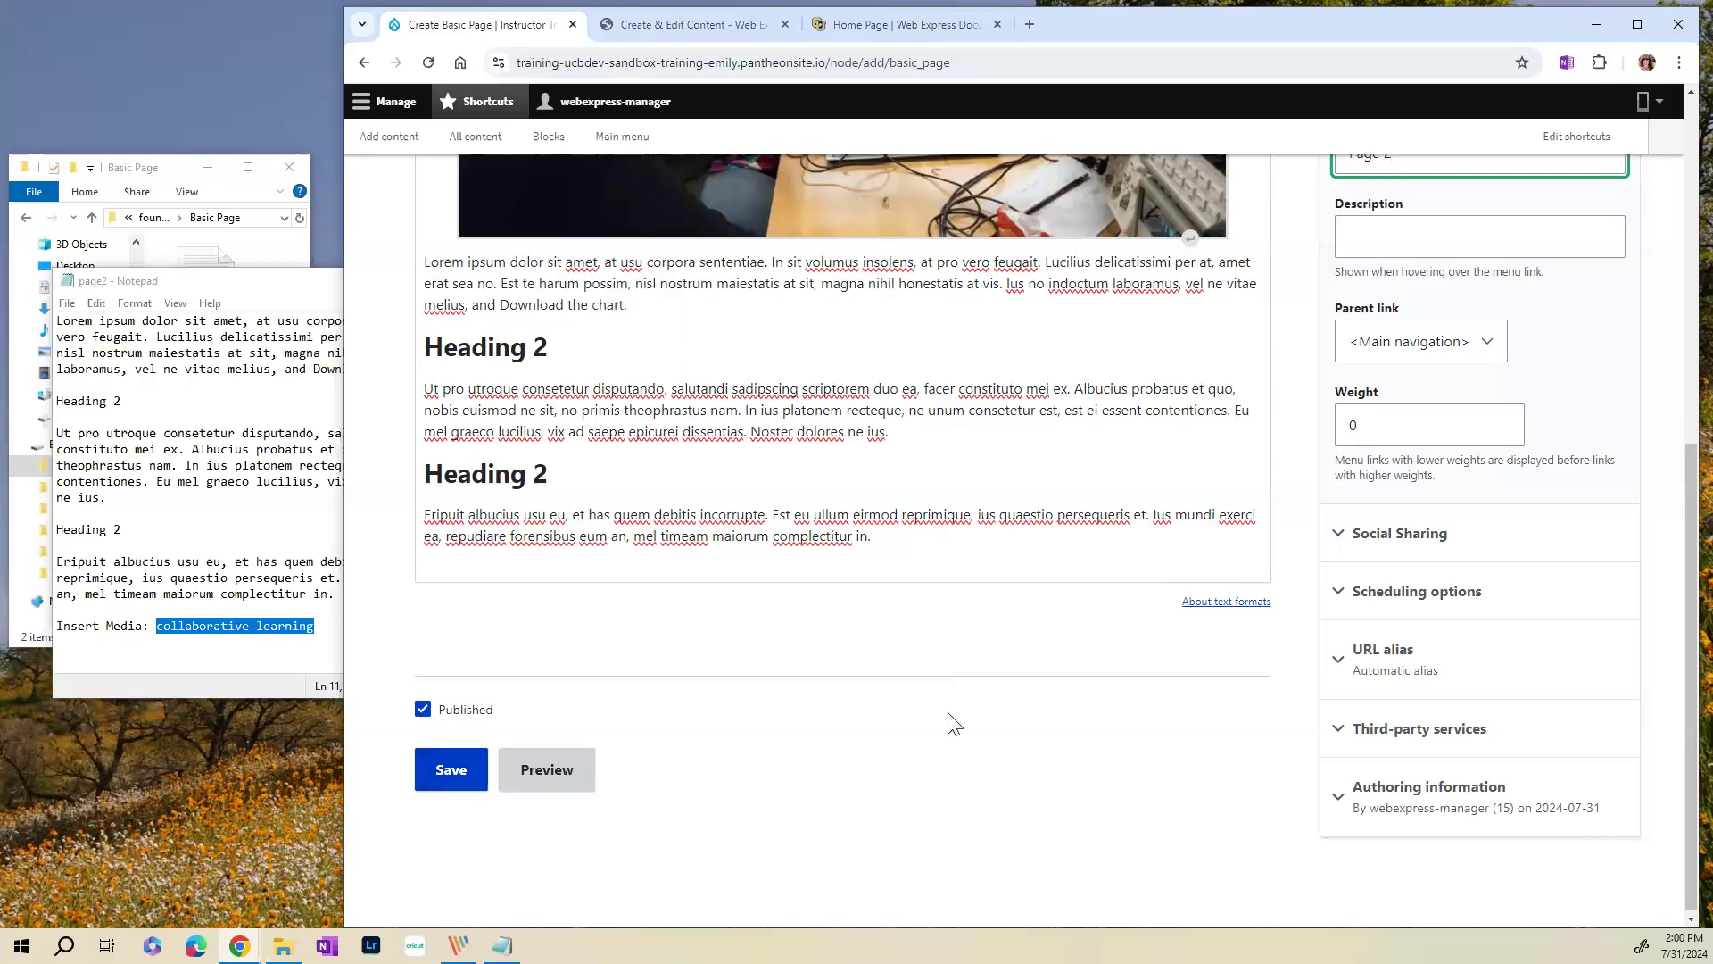
pyautogui.click(454, 781)
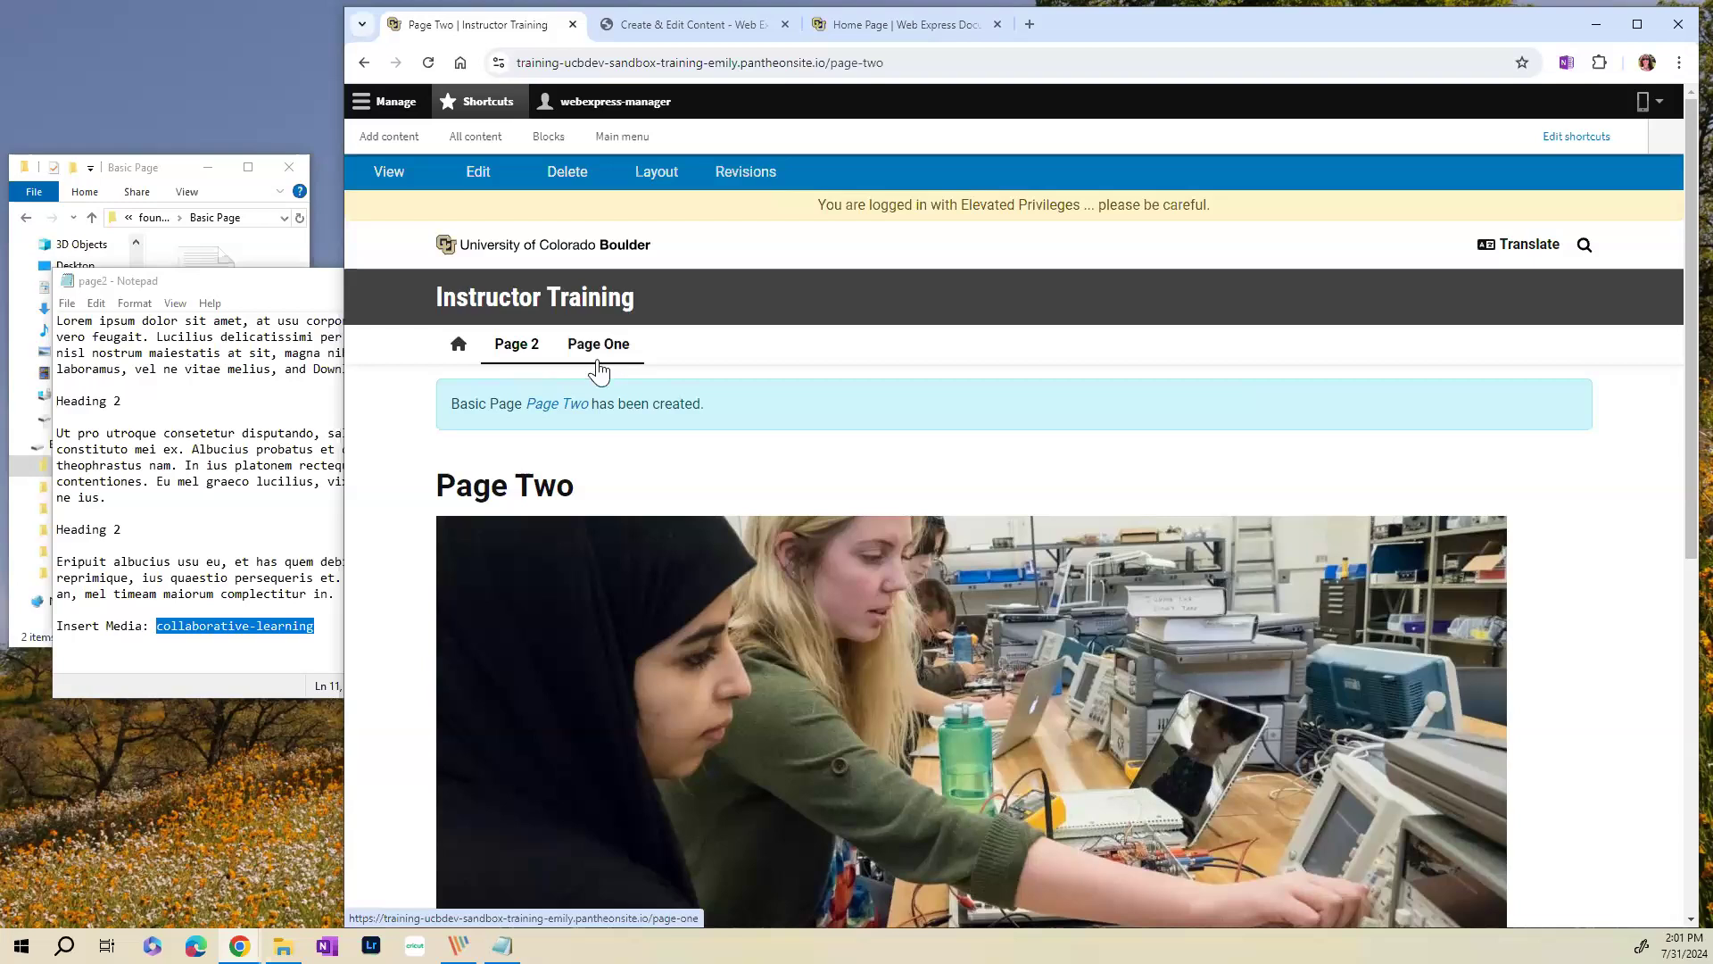
pyautogui.moveTo(534, 483); pyautogui.dragTo(522, 482)
pyautogui.click(519, 482)
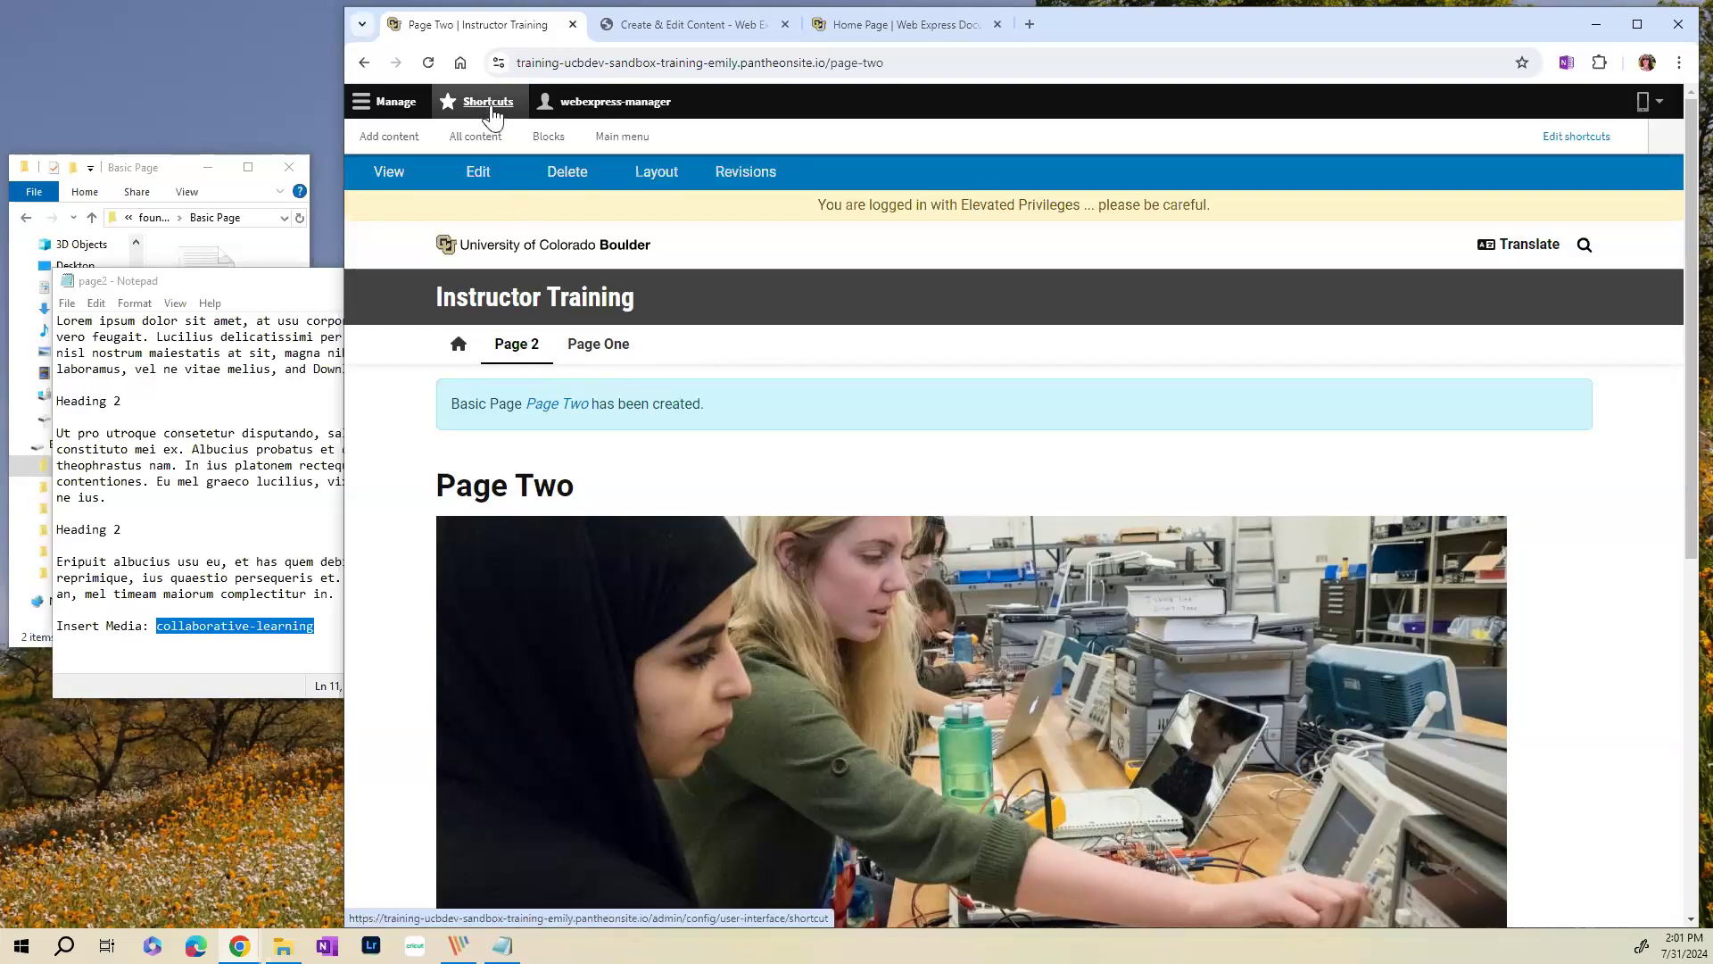
# - Open the Main navigation menu for editing and move the Page One link above Page 2
pyautogui.click(623, 137)
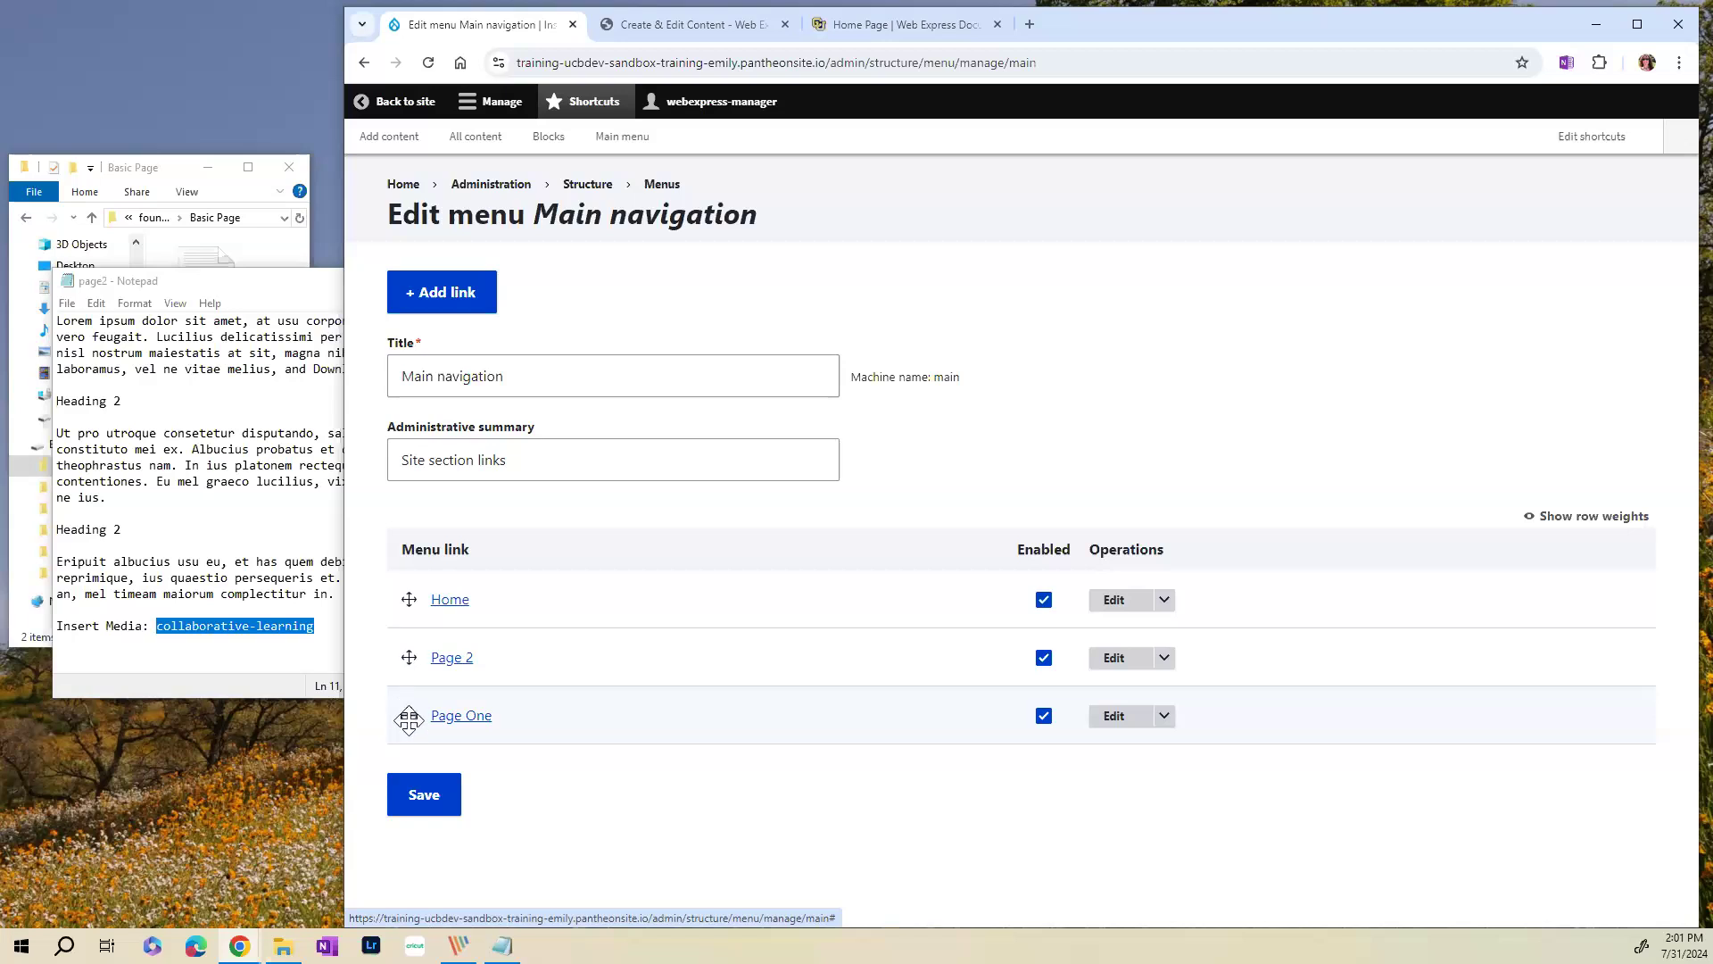
pyautogui.moveTo(407, 716); pyautogui.dragTo(401, 661)
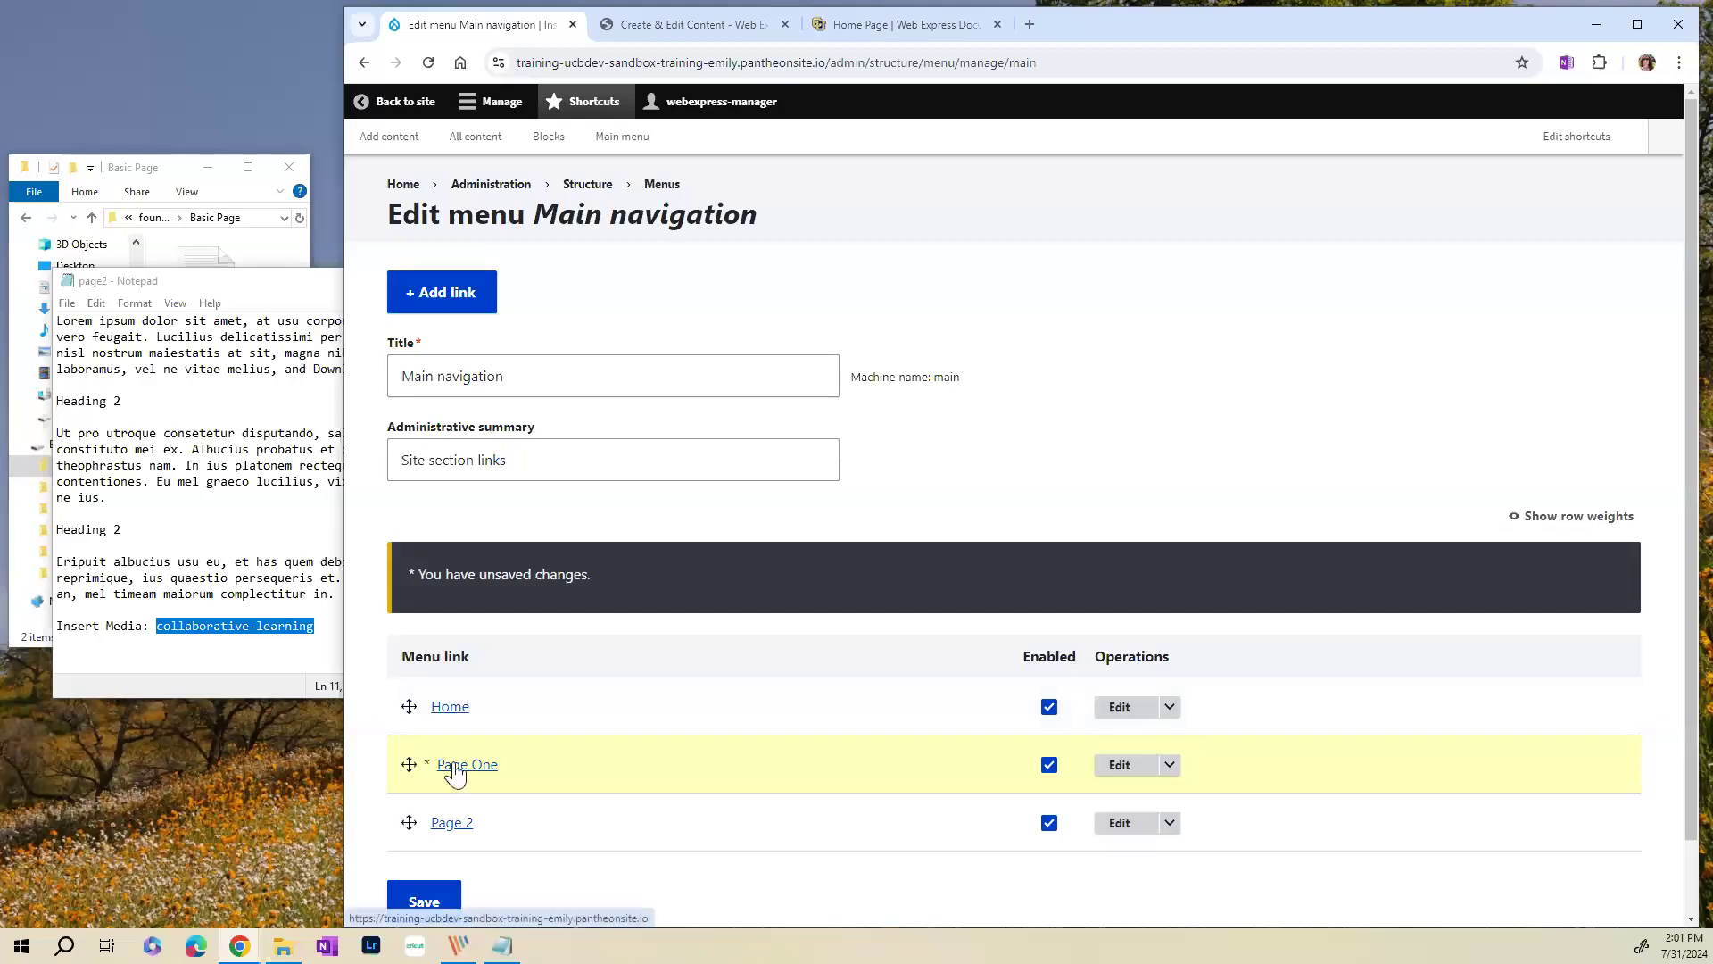
# - Try nesting the Page 2 link under Page One and return it to the menu's top level
pyautogui.scroll(-2, 650, 673)
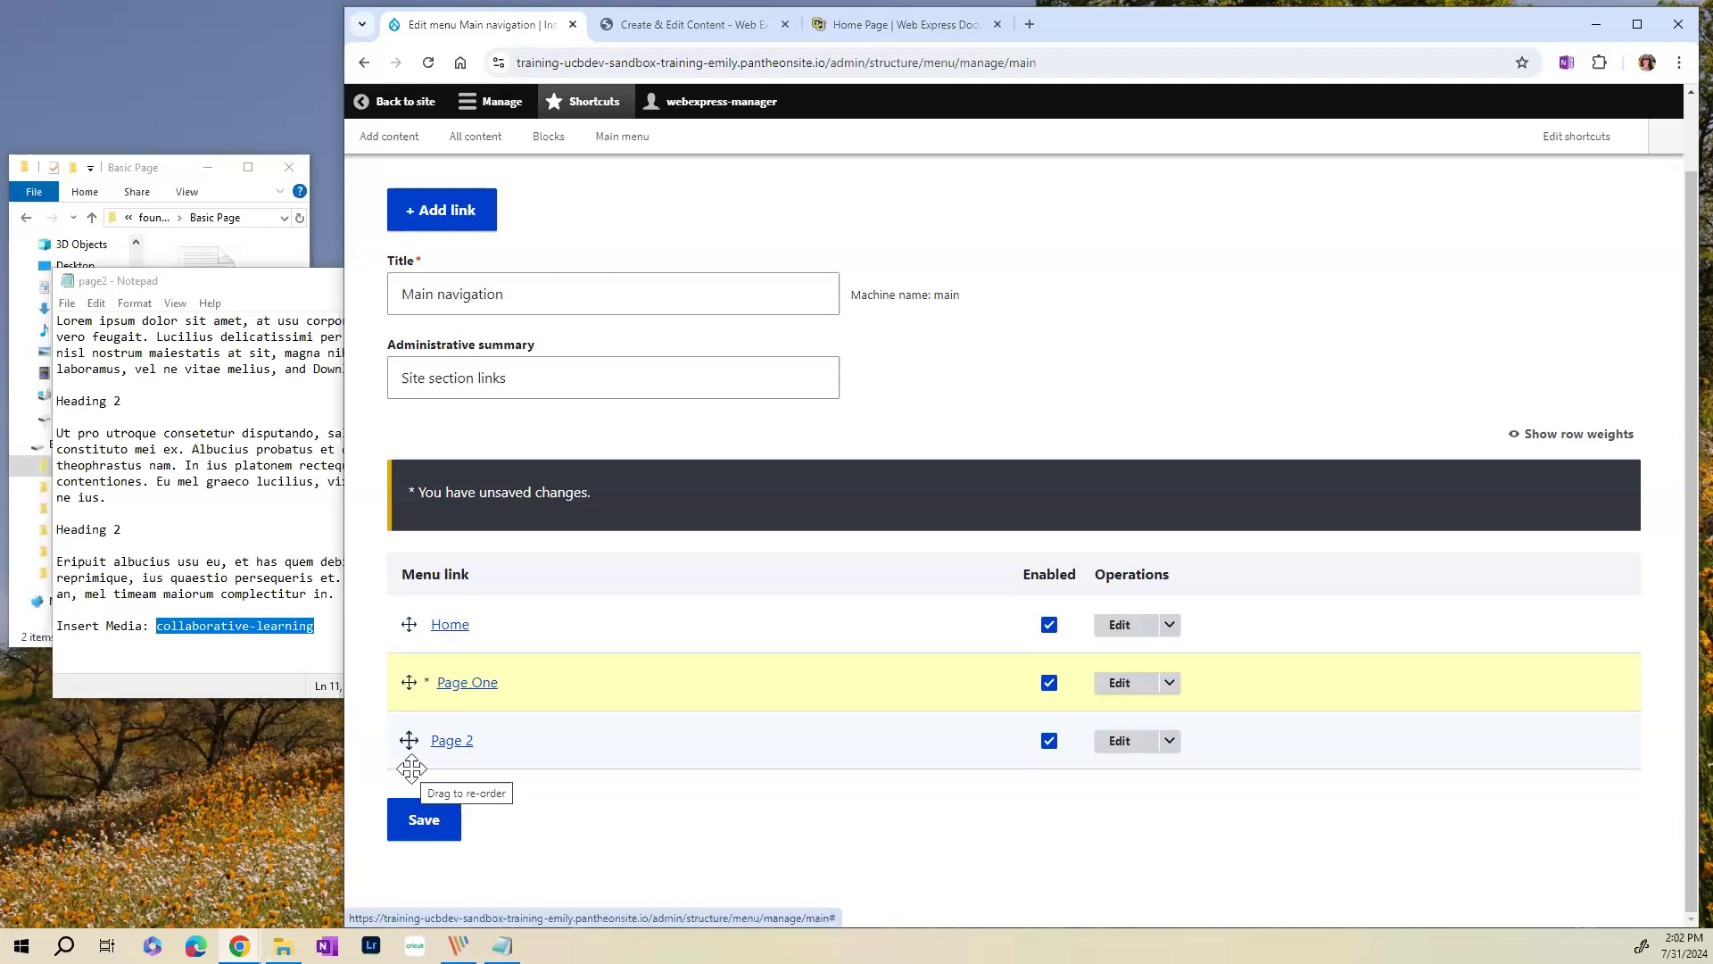
pyautogui.moveTo(408, 743); pyautogui.dragTo(407, 740)
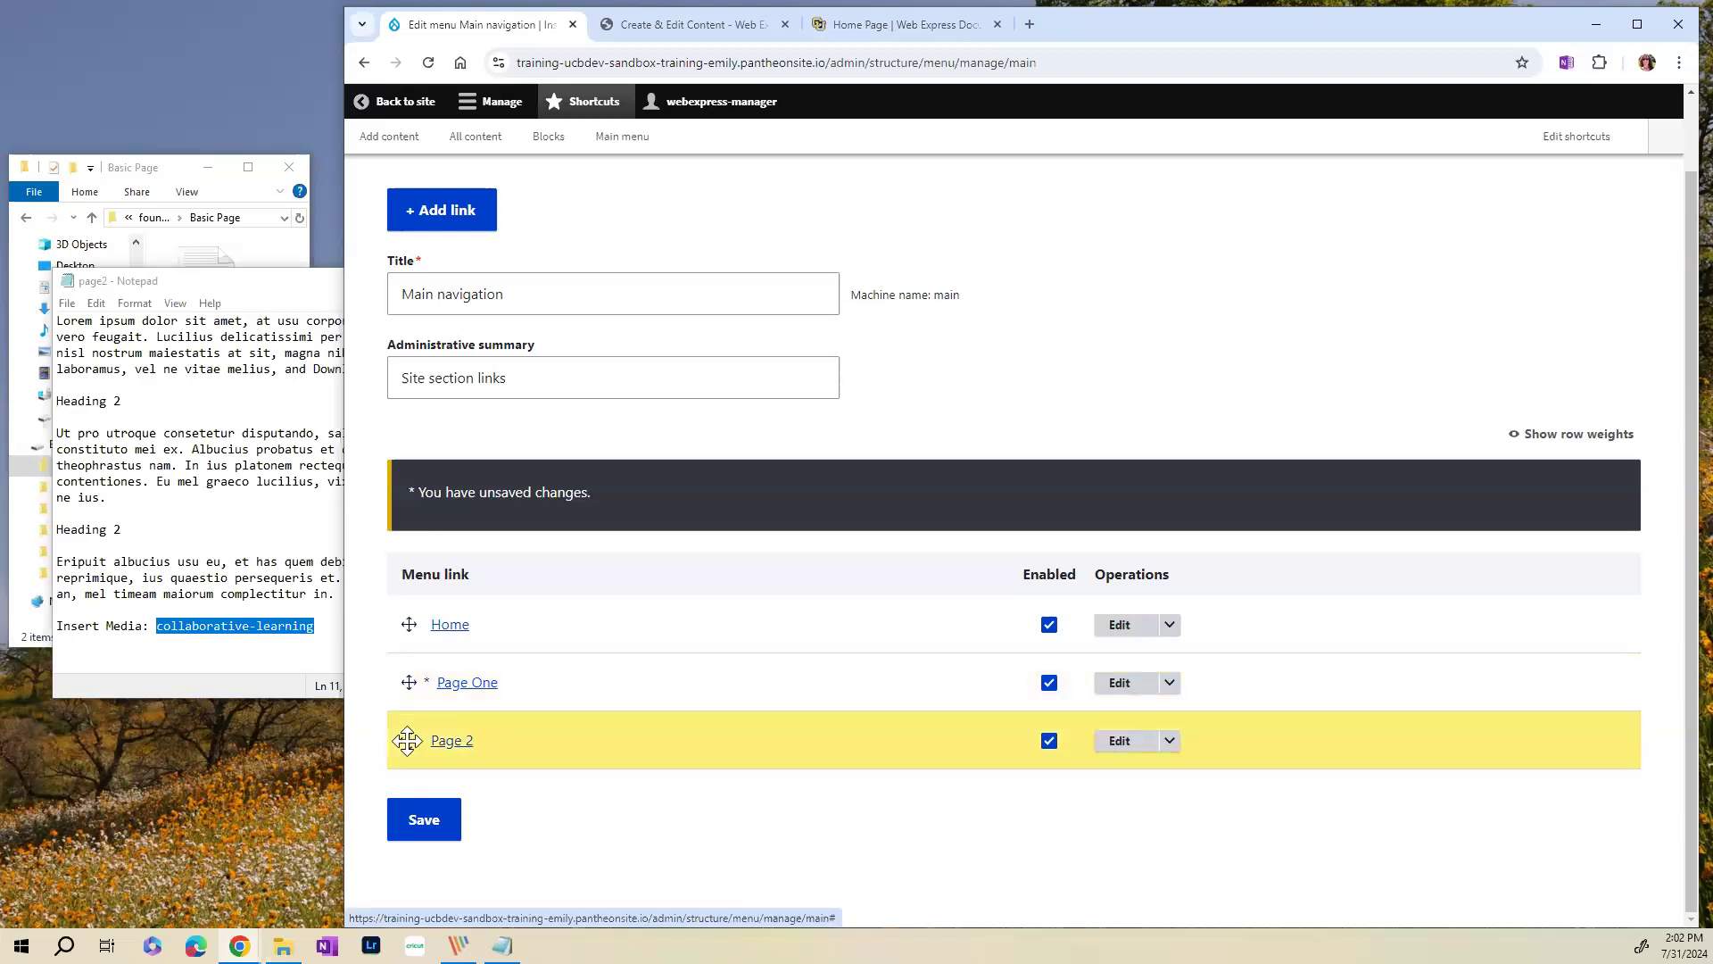
pyautogui.moveTo(407, 740); pyautogui.dragTo(432, 740)
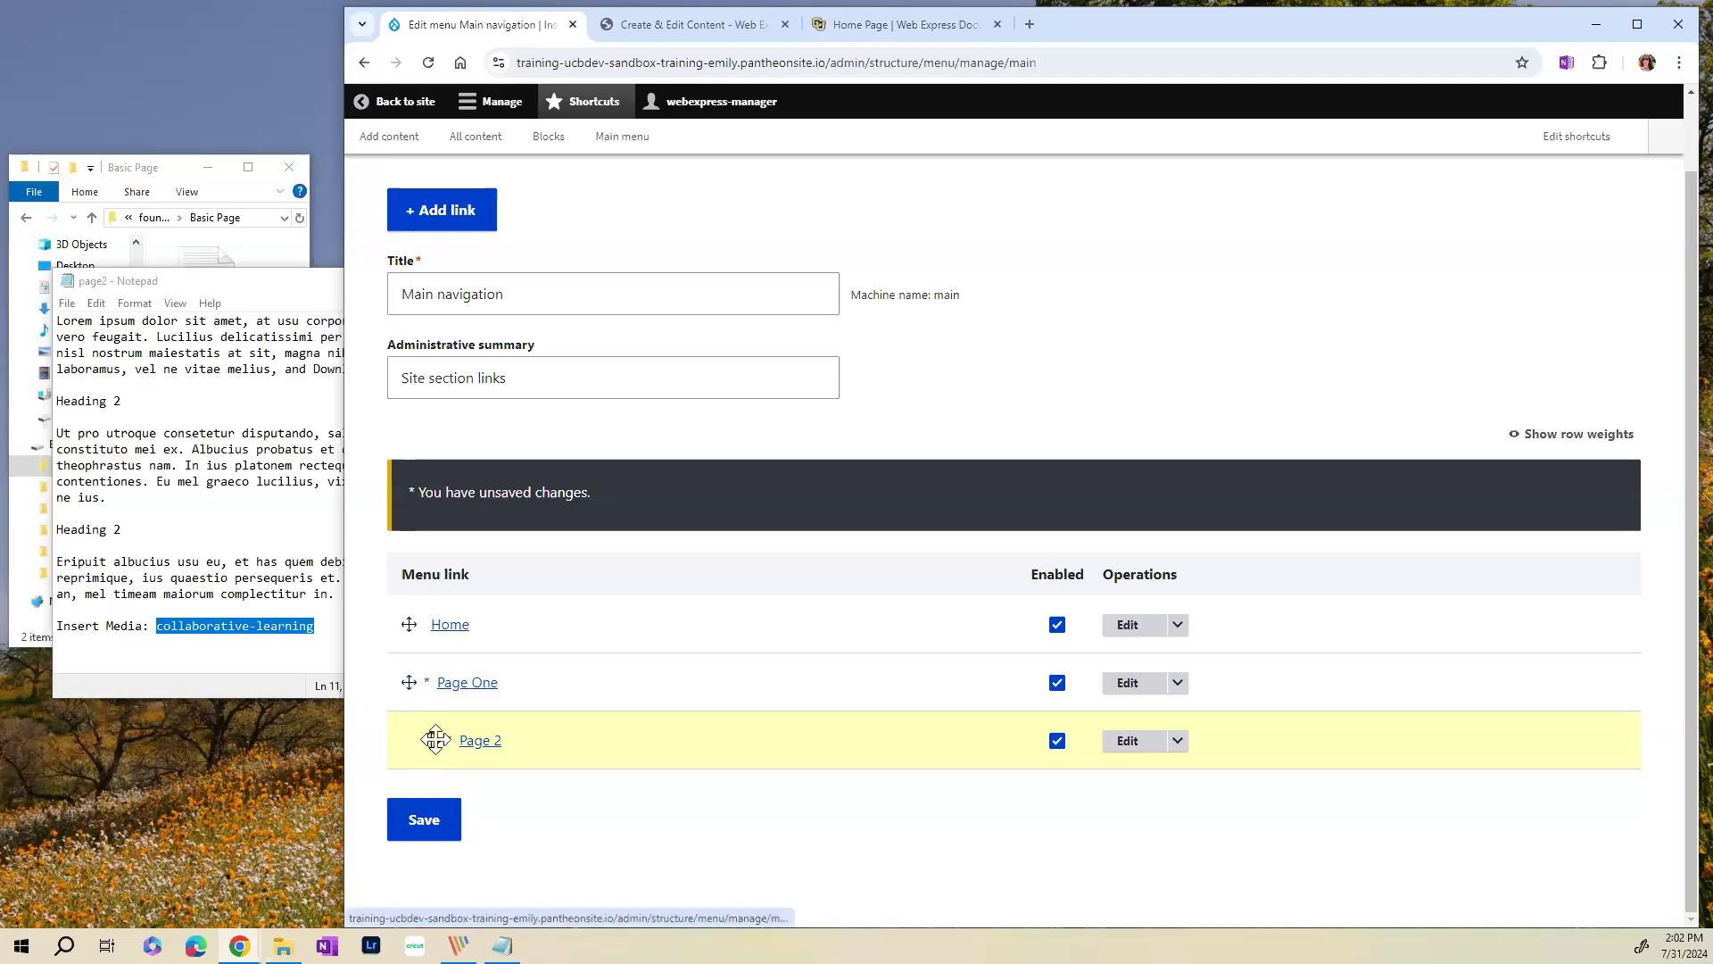
pyautogui.moveTo(435, 740); pyautogui.dragTo(409, 740)
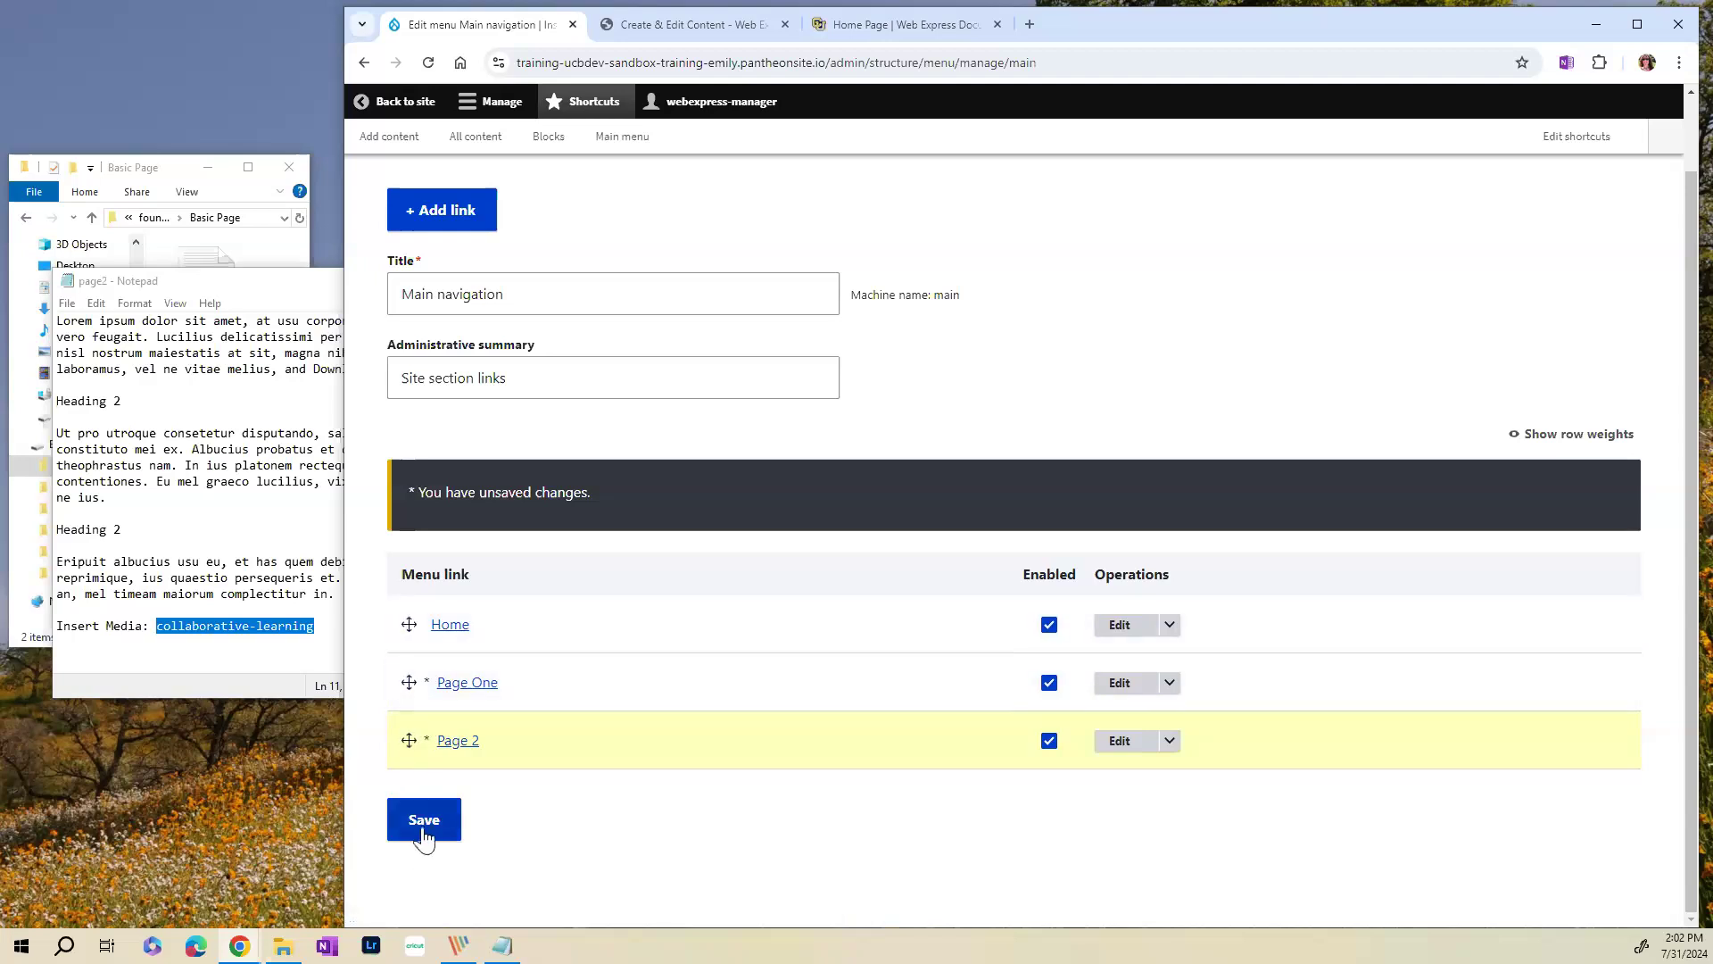
# - Save the reordered Main navigation menu and return to the Page Two page on the site
pyautogui.moveTo(425, 498); pyautogui.dragTo(477, 502)
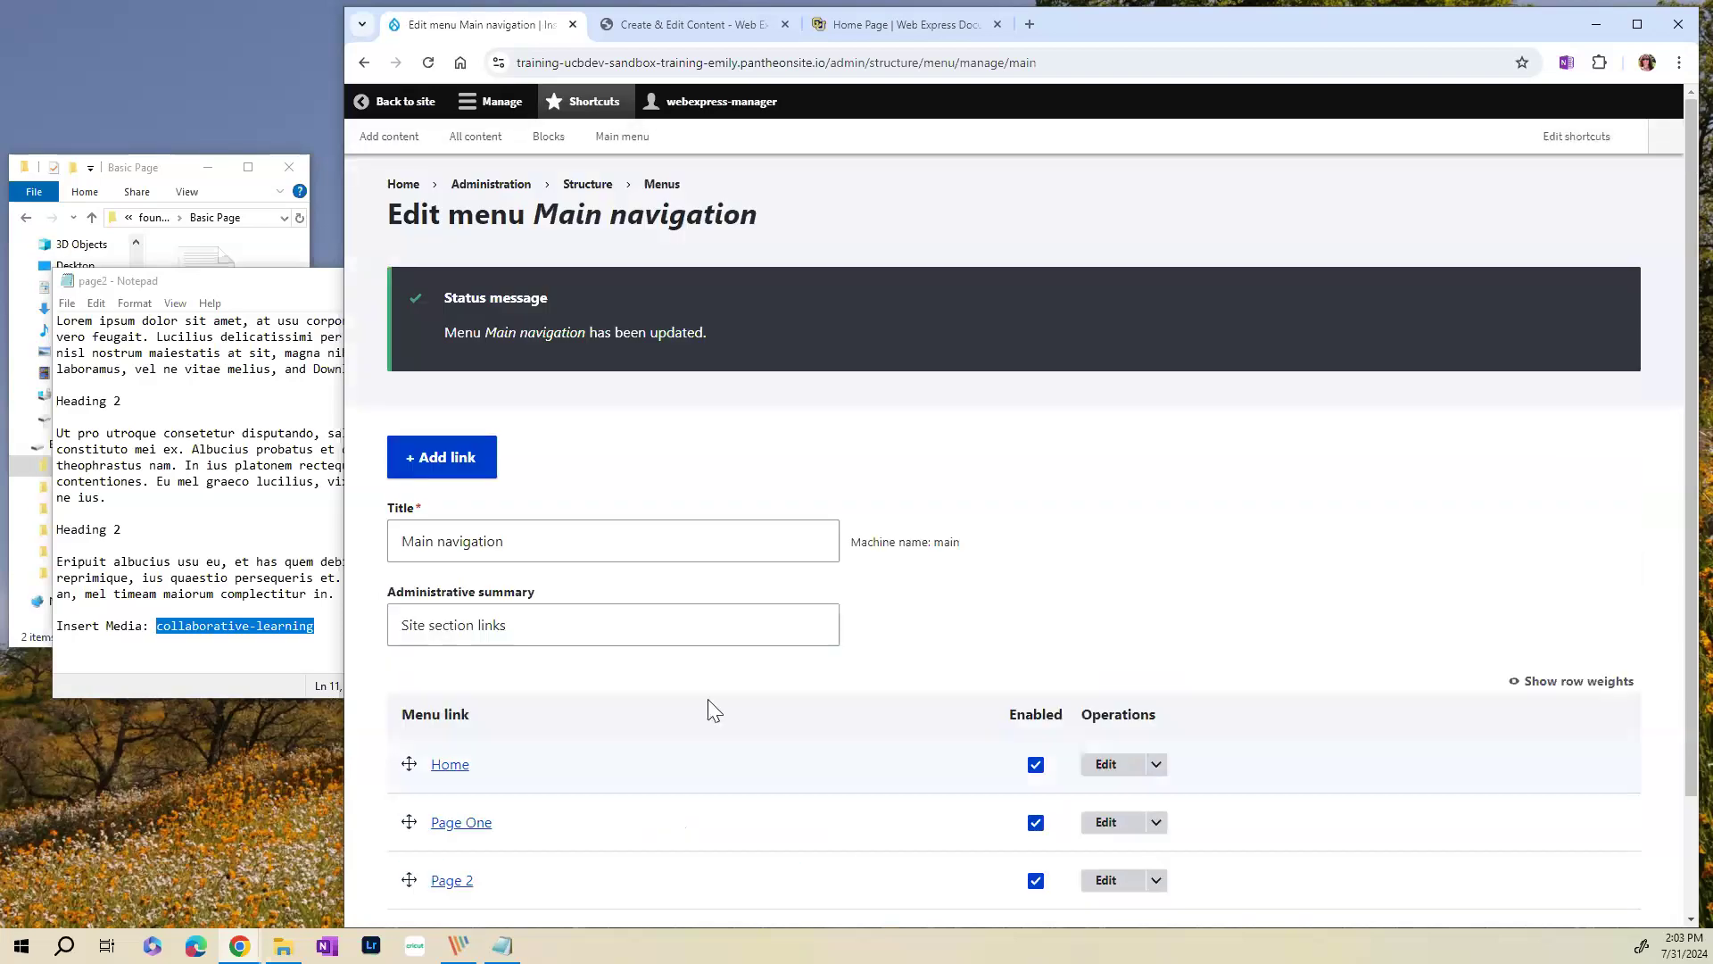
pyautogui.scroll(-1, 614, 619)
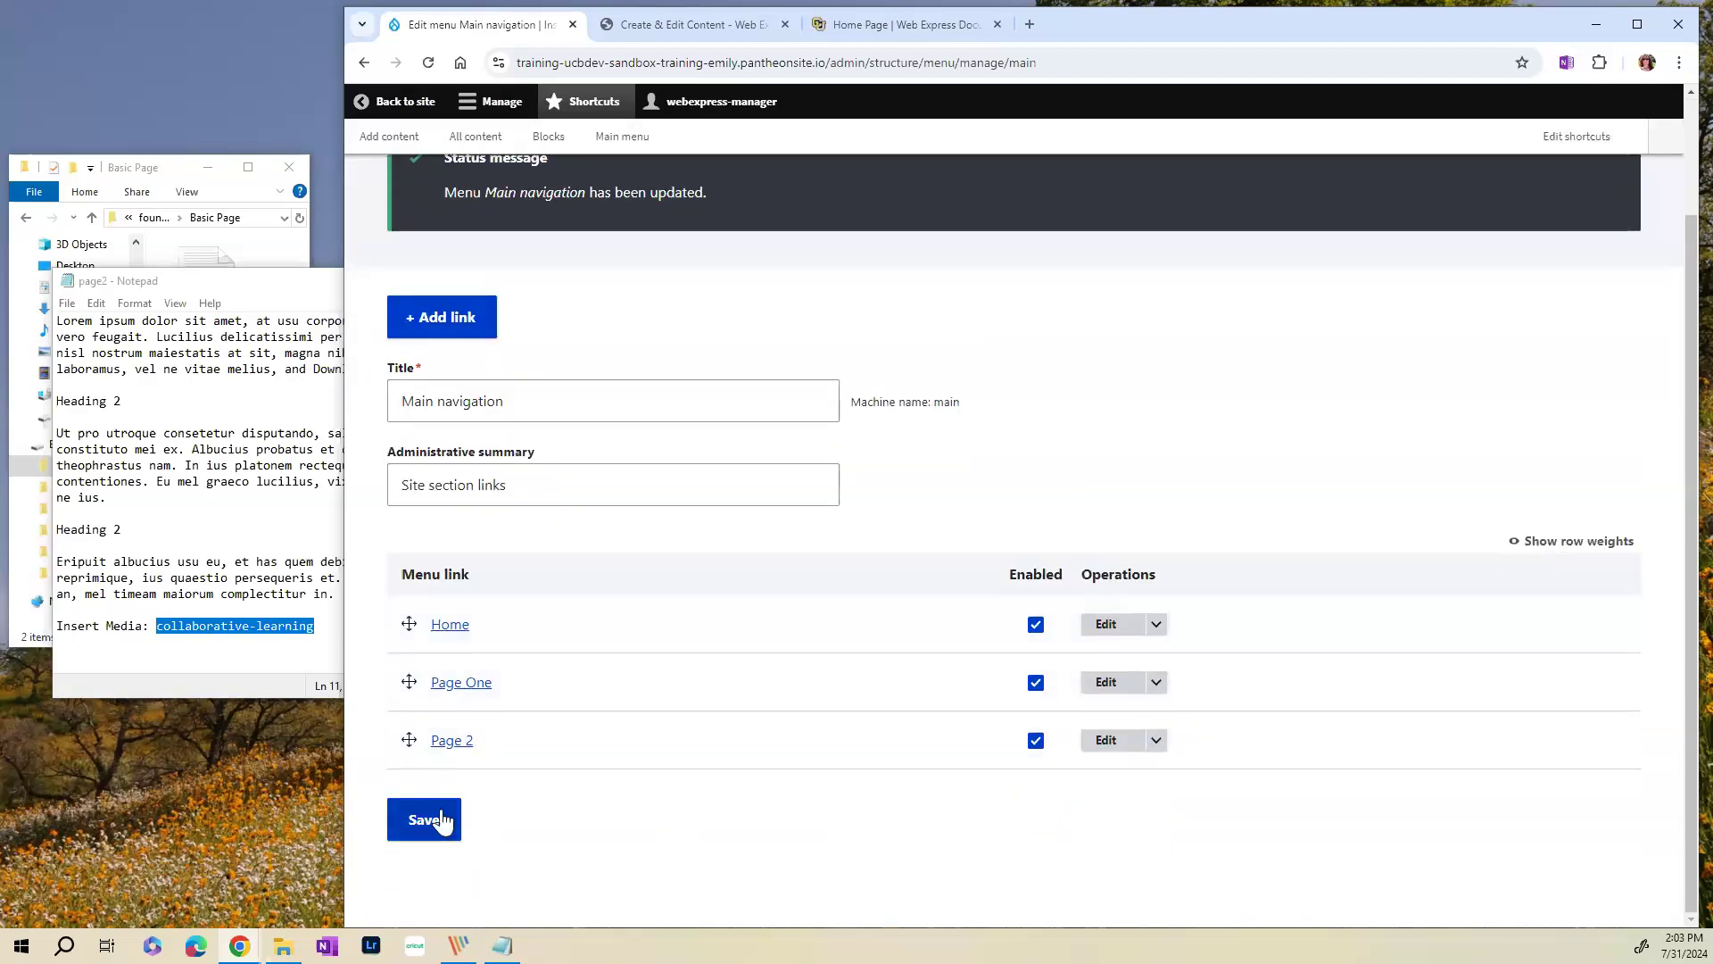
pyautogui.scroll(3, 566, 253)
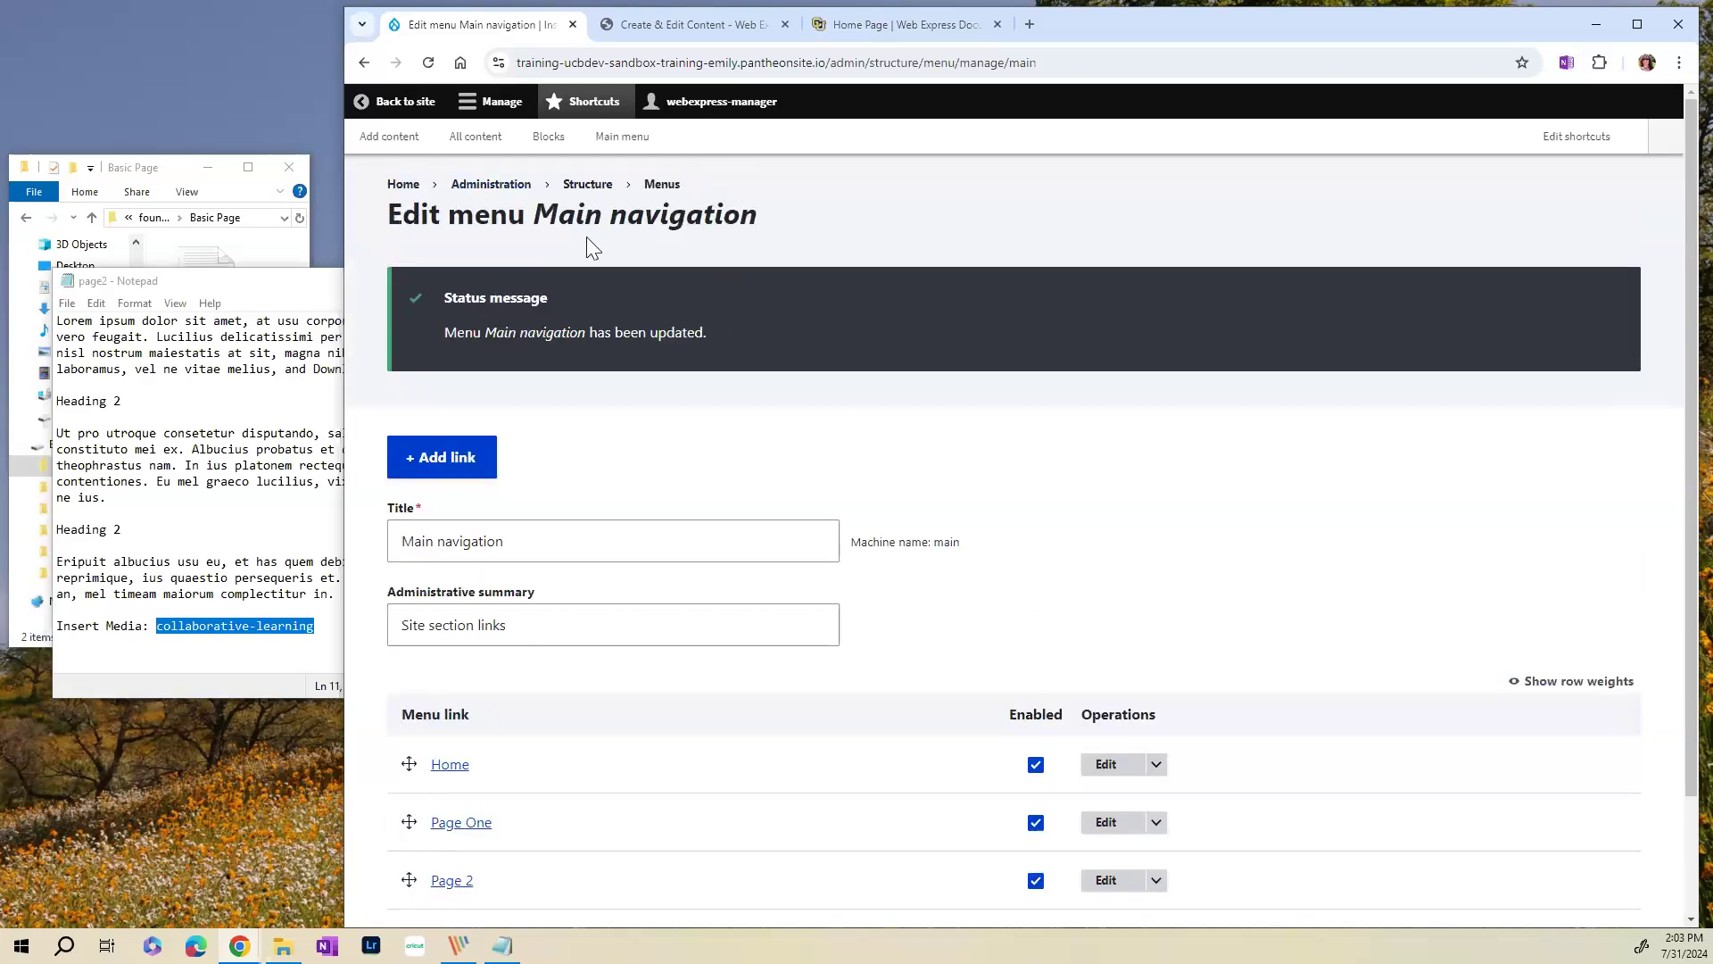
pyautogui.click(415, 111)
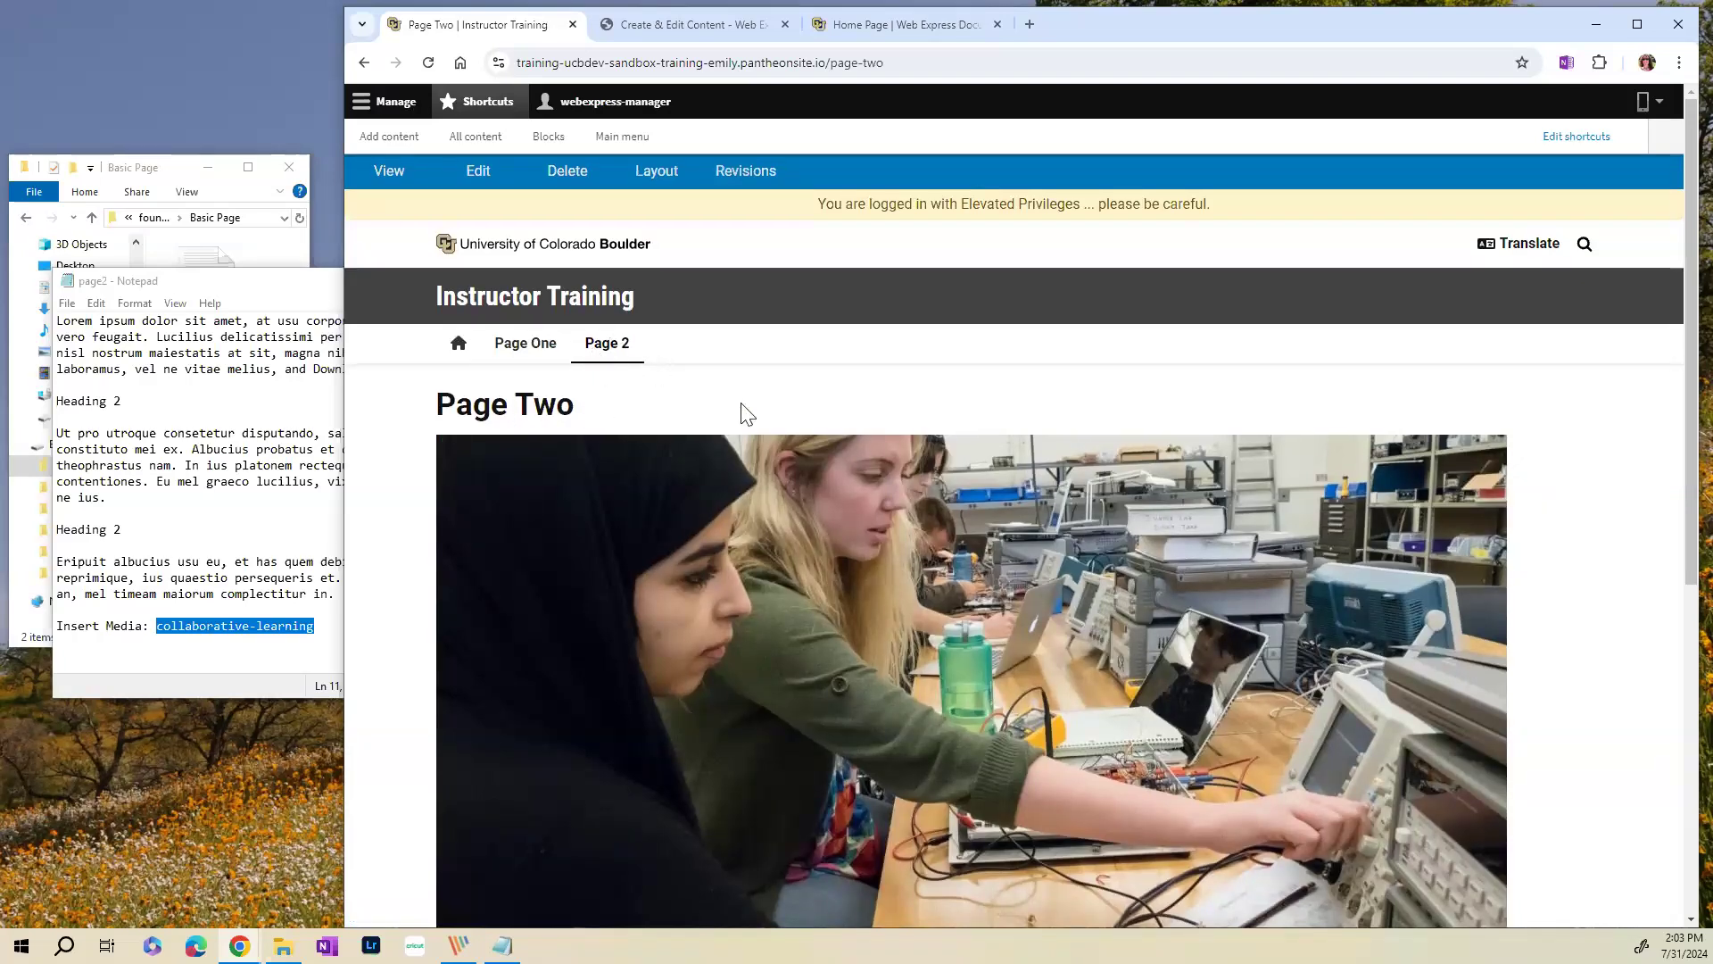
# - Examine Page Two's image and body text, highlighting the phrase "Download the chart." in the first paragraph
pyautogui.scroll(-1, 741, 406)
pyautogui.scroll(-3, 742, 404)
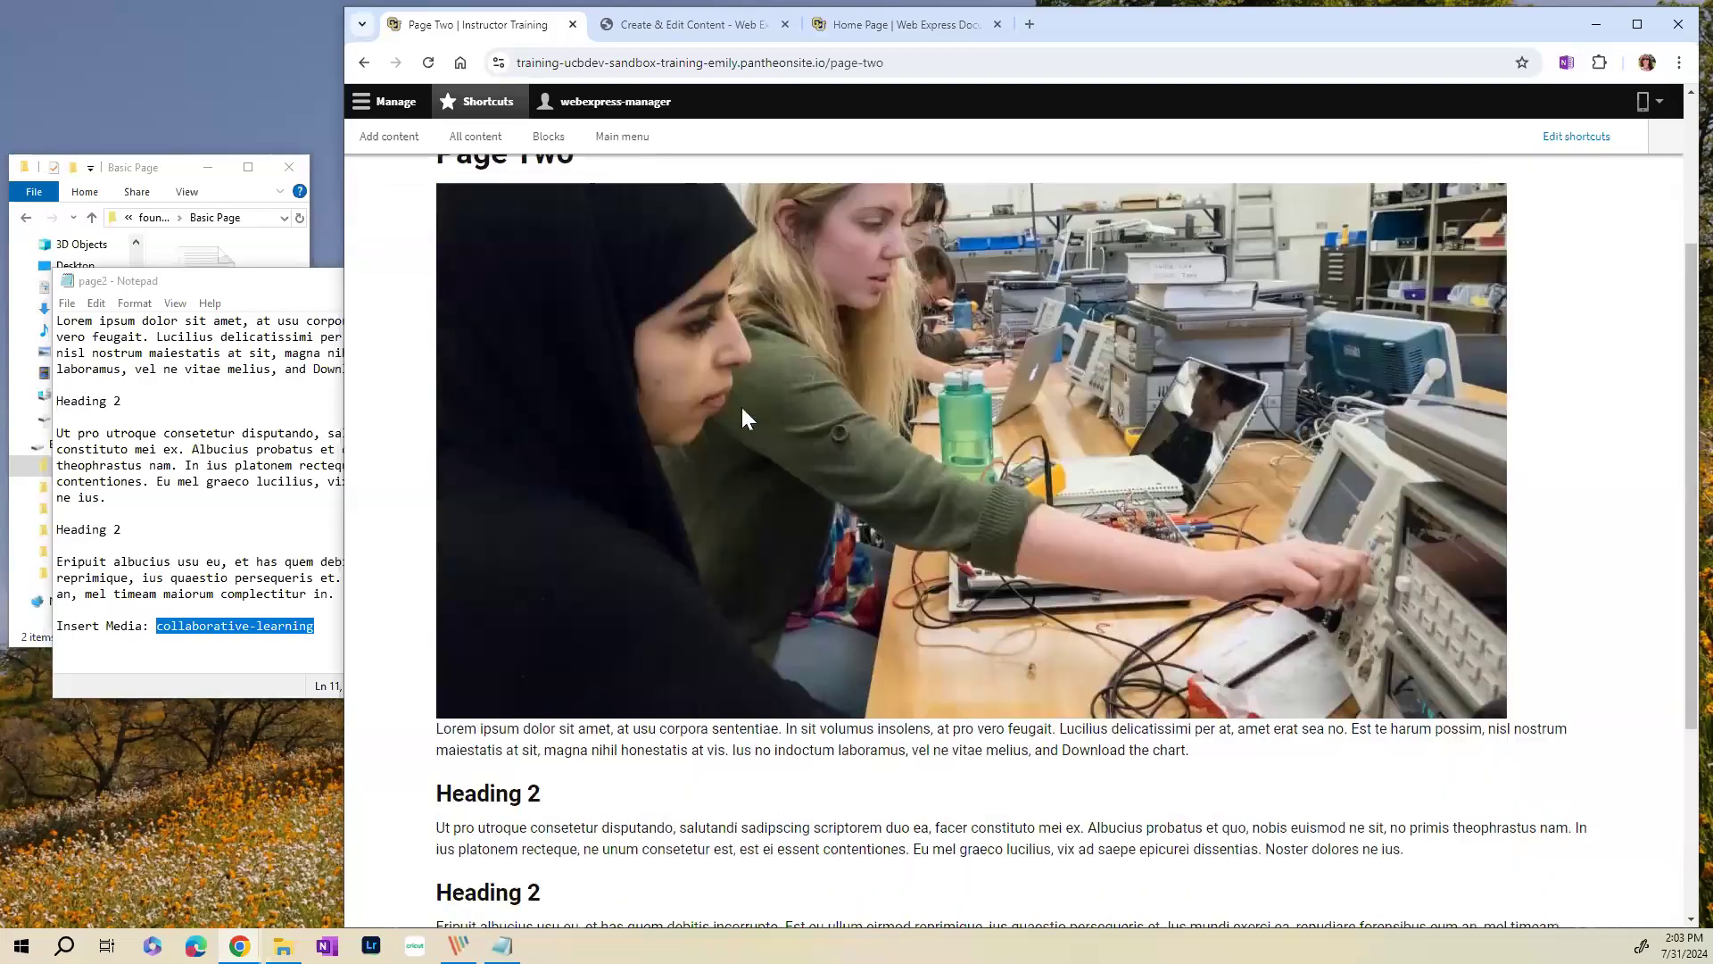
pyautogui.scroll(2, 746, 434)
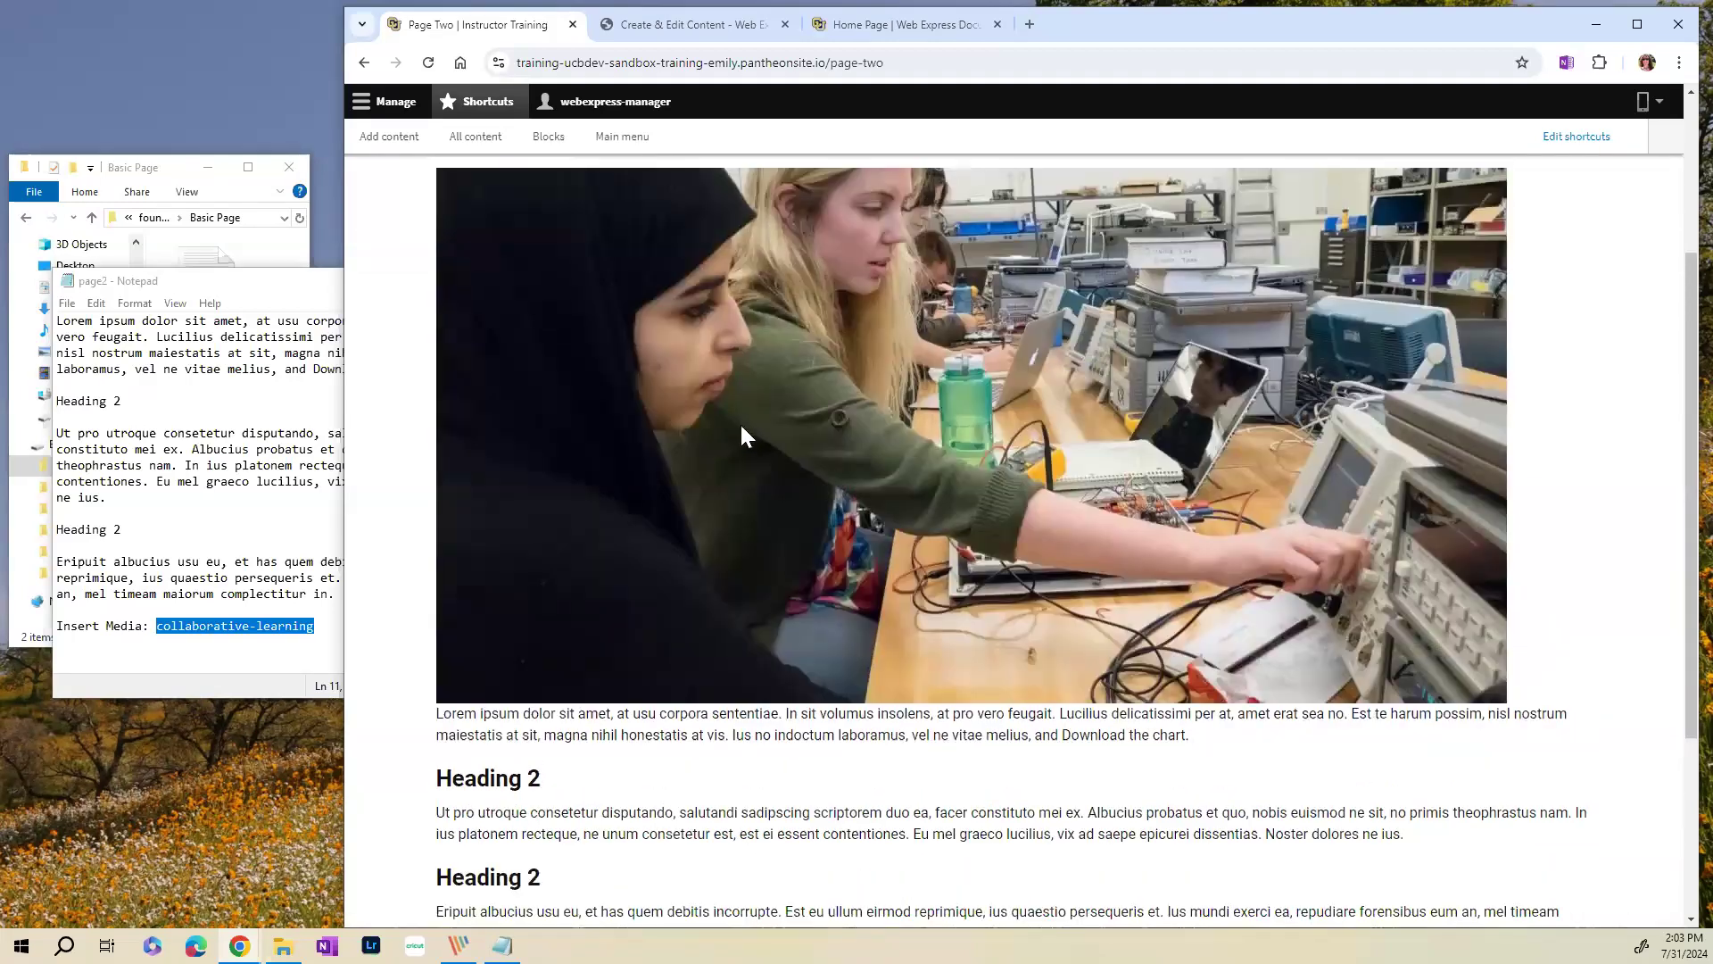
pyautogui.scroll(-4, 741, 429)
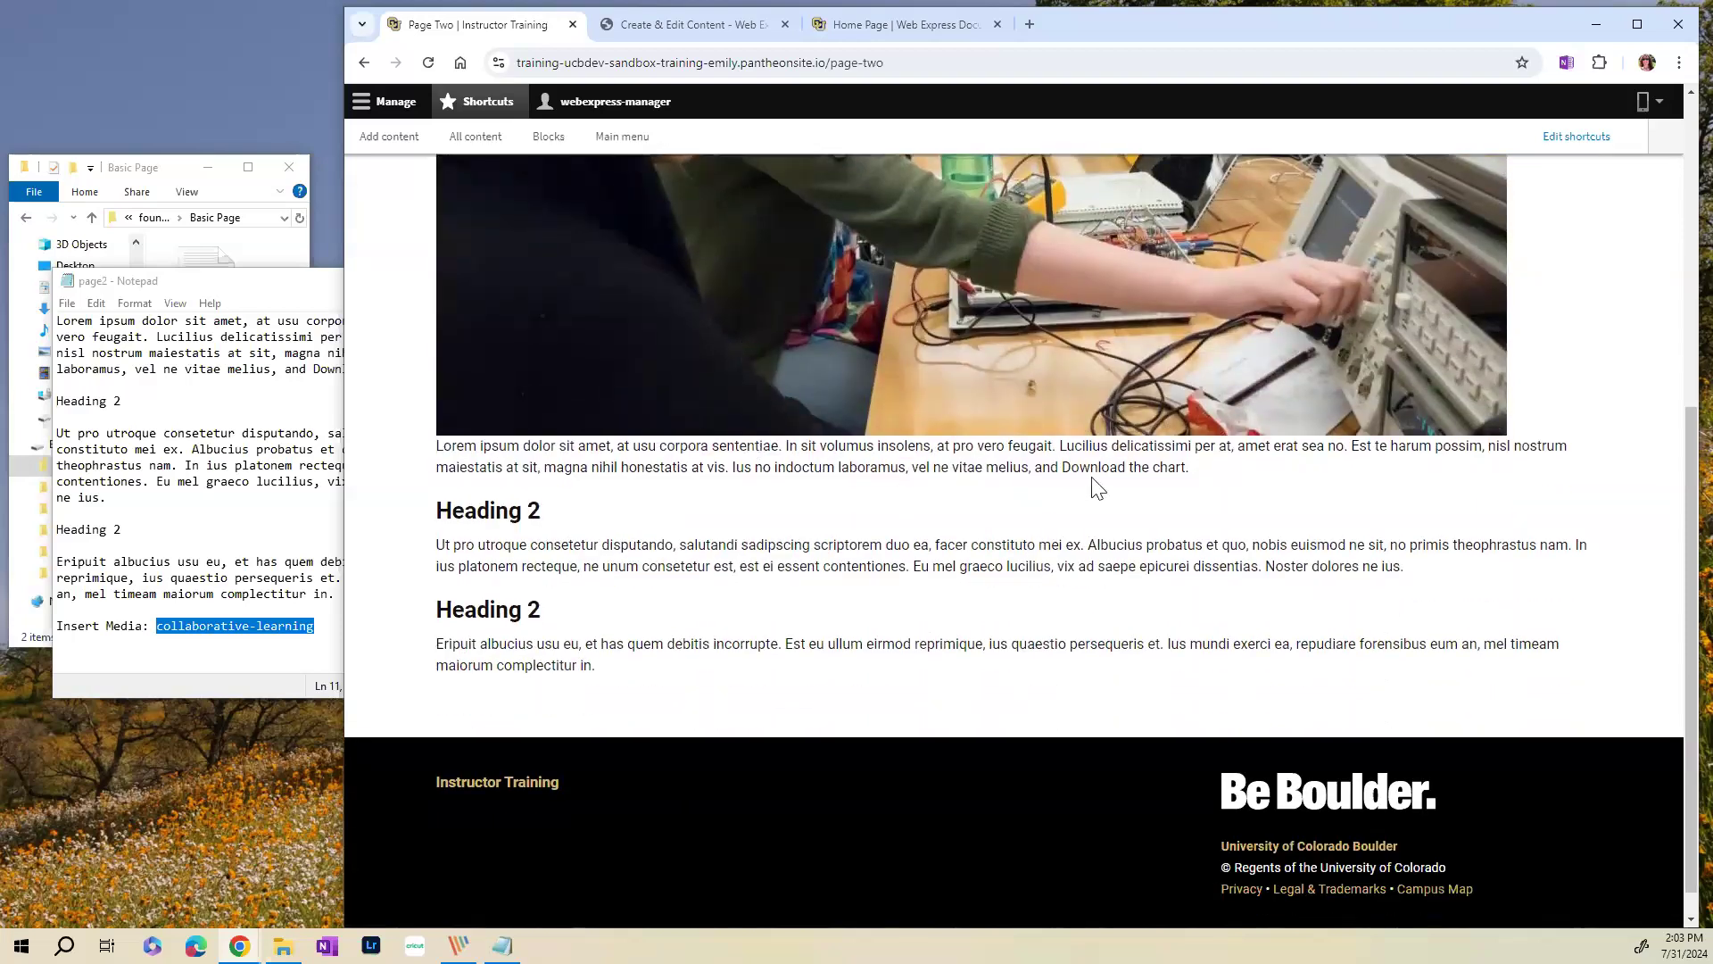
pyautogui.moveTo(1066, 471); pyautogui.dragTo(1193, 473)
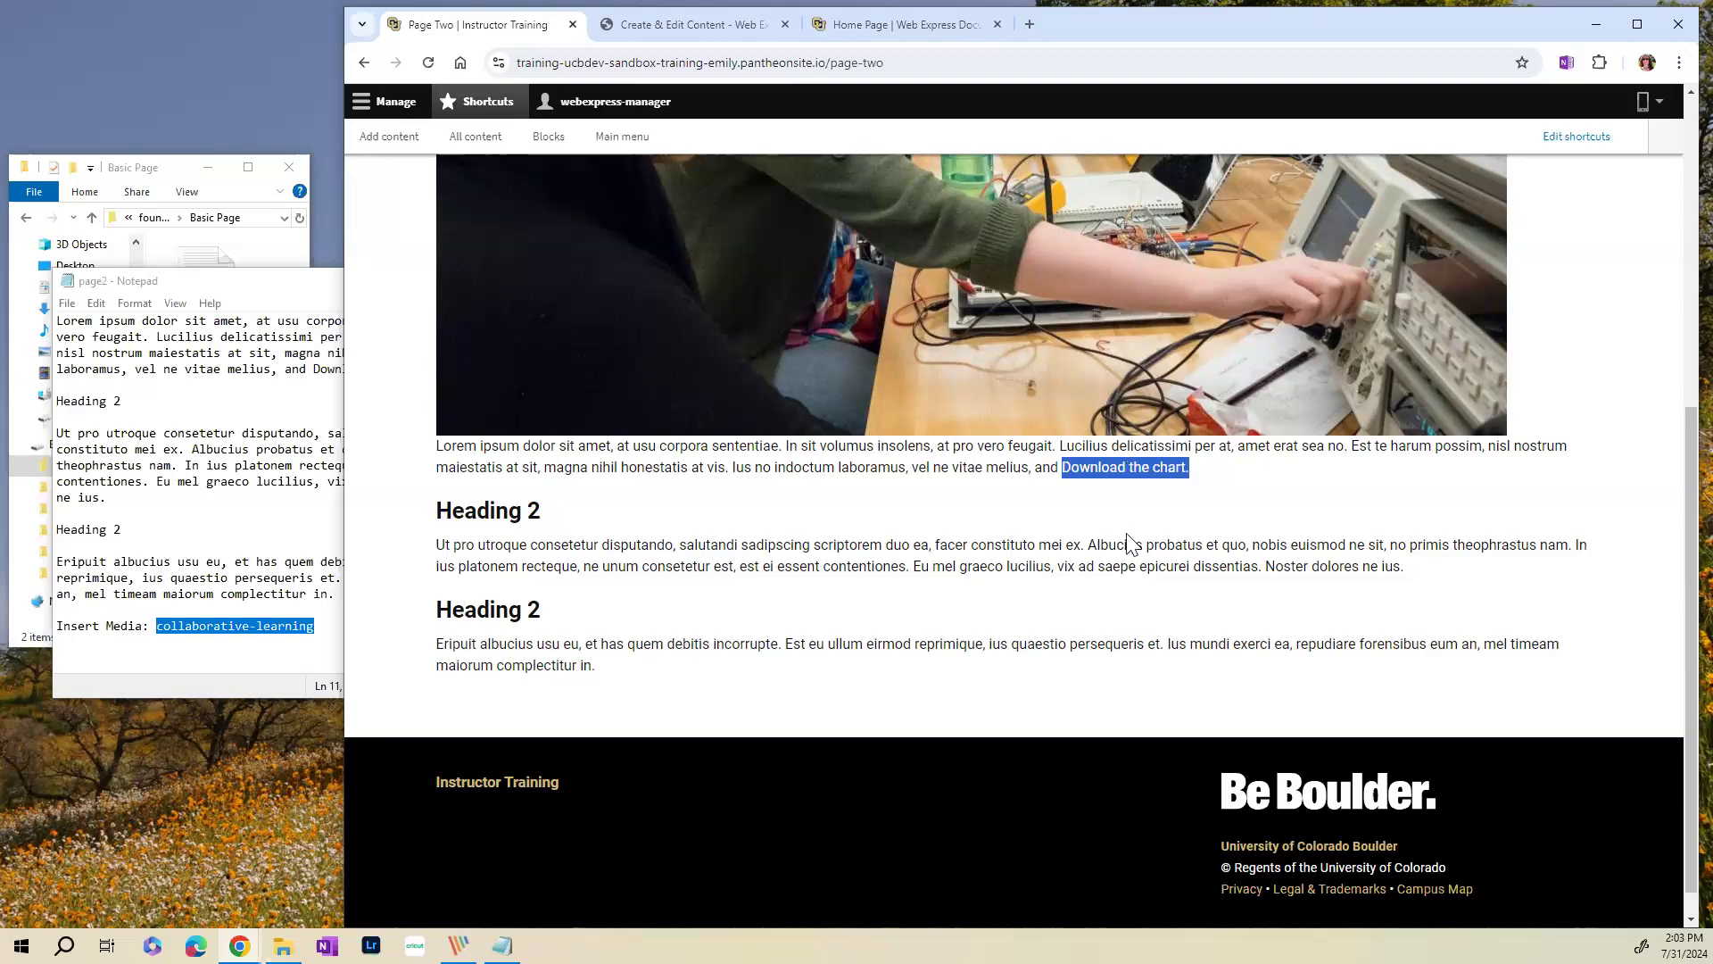
pyautogui.scroll(1, 701, 535)
pyautogui.scroll(6, 698, 537)
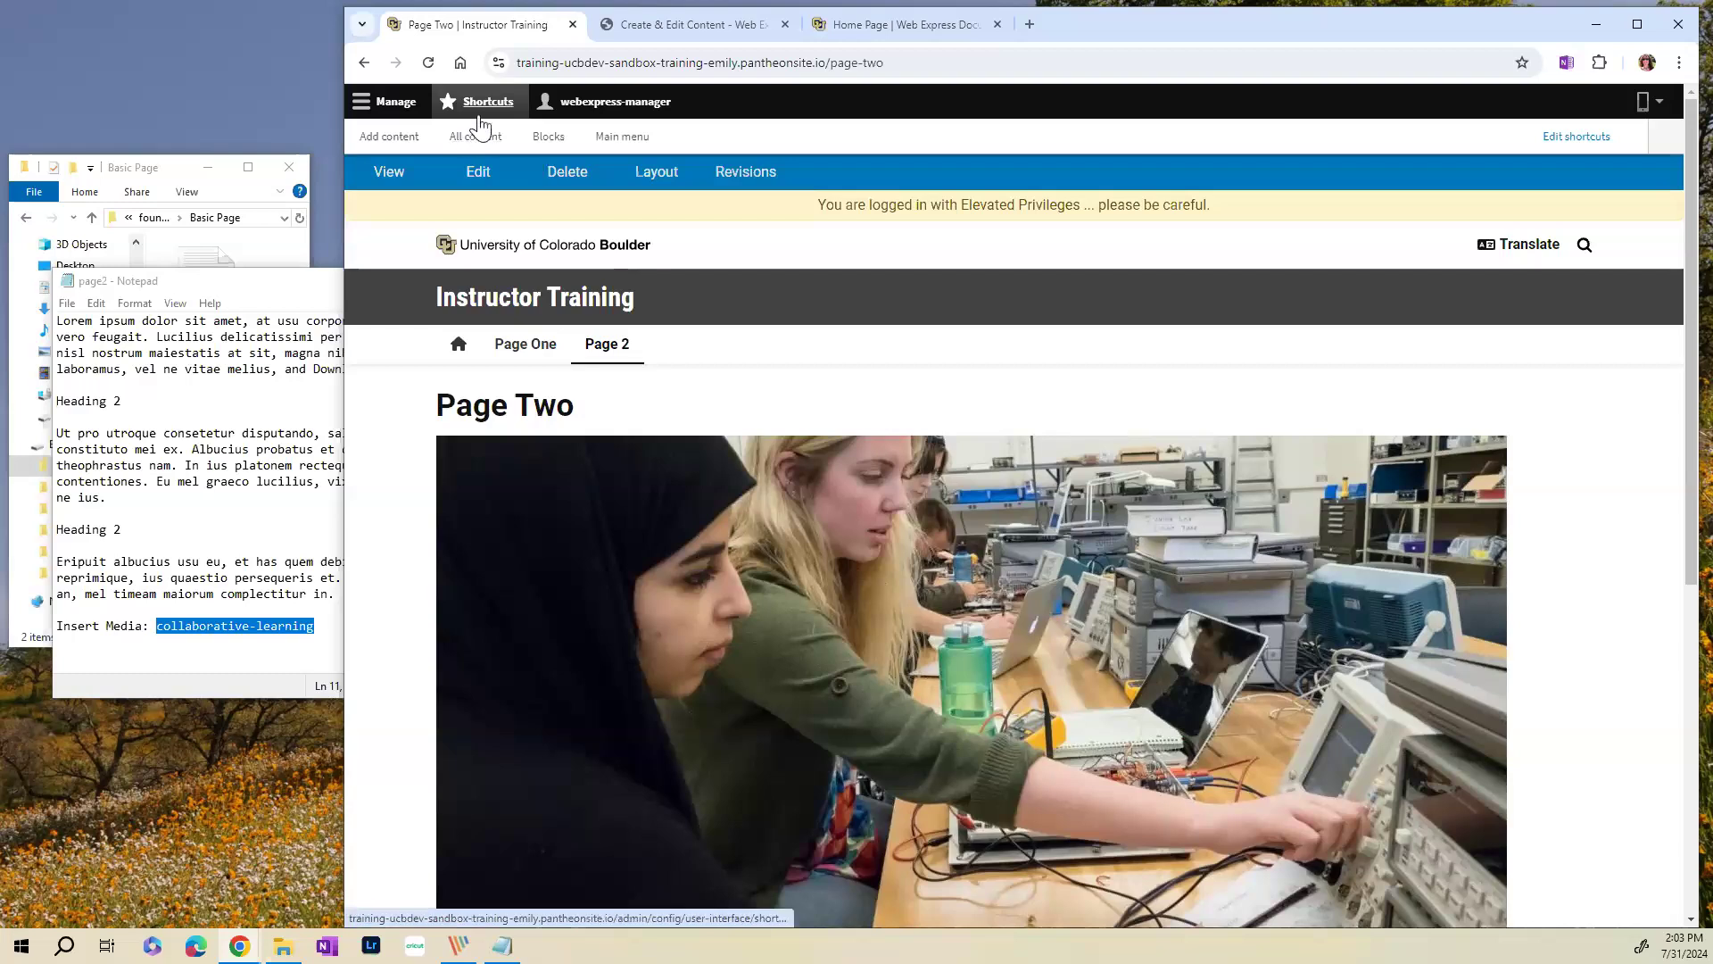
# - Open the form for adding a new media item of type Document
pyautogui.click(396, 103)
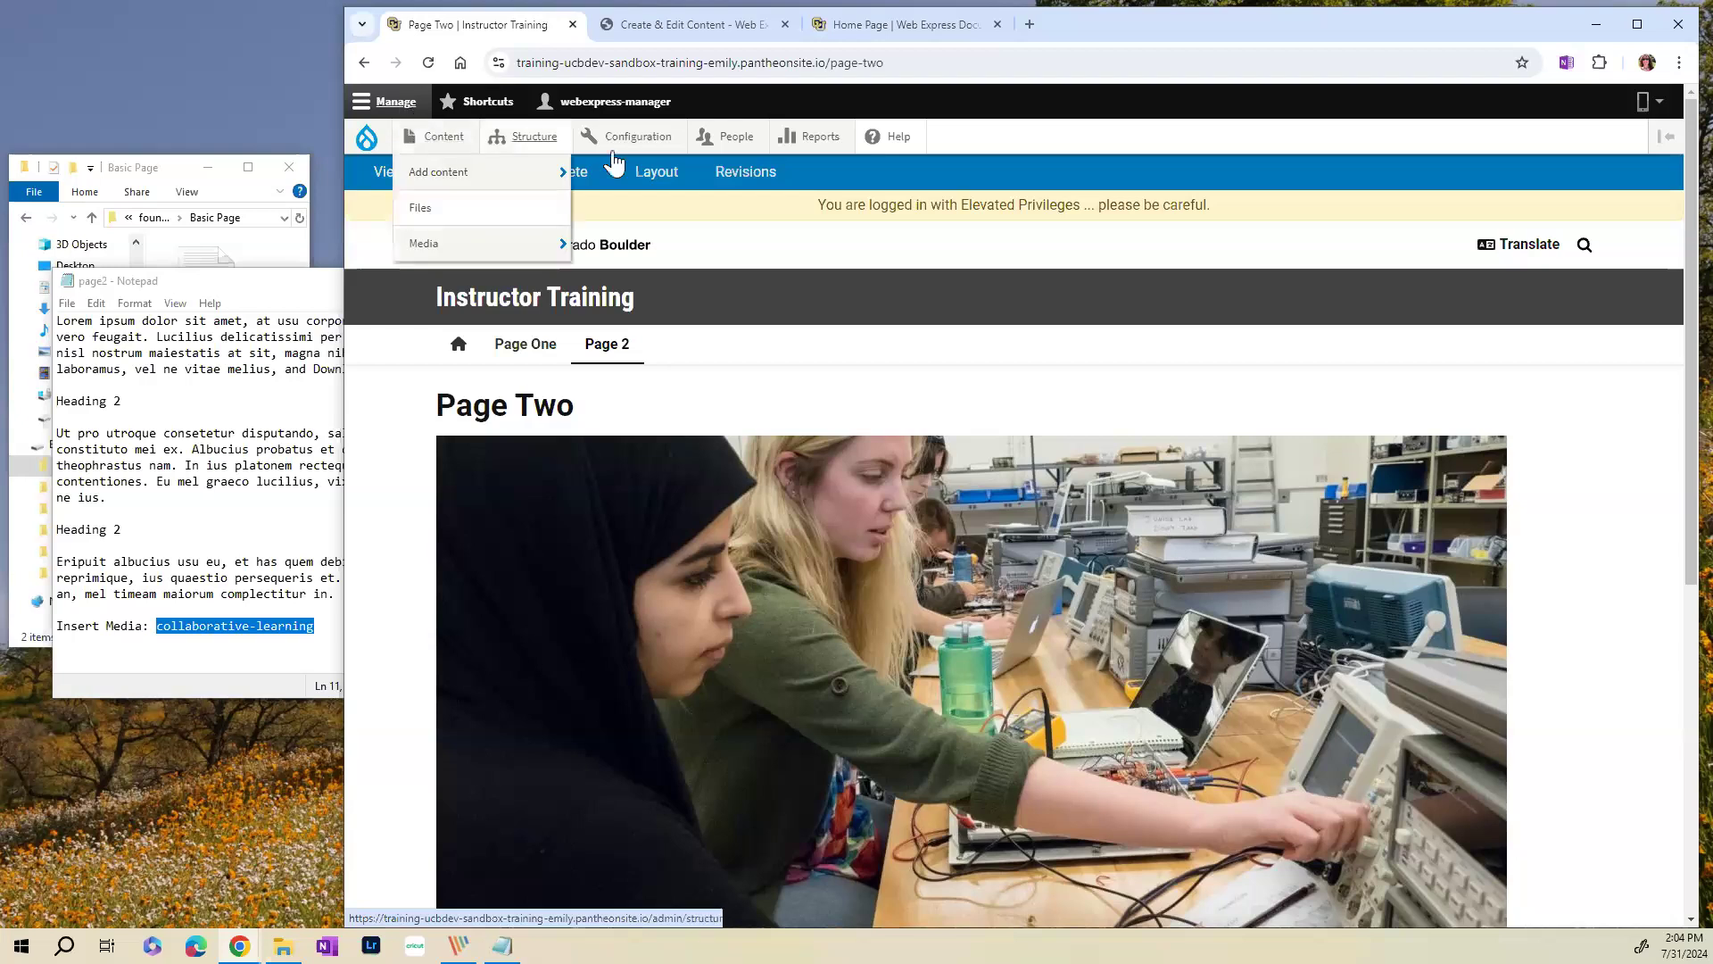
pyautogui.moveTo(435, 150)
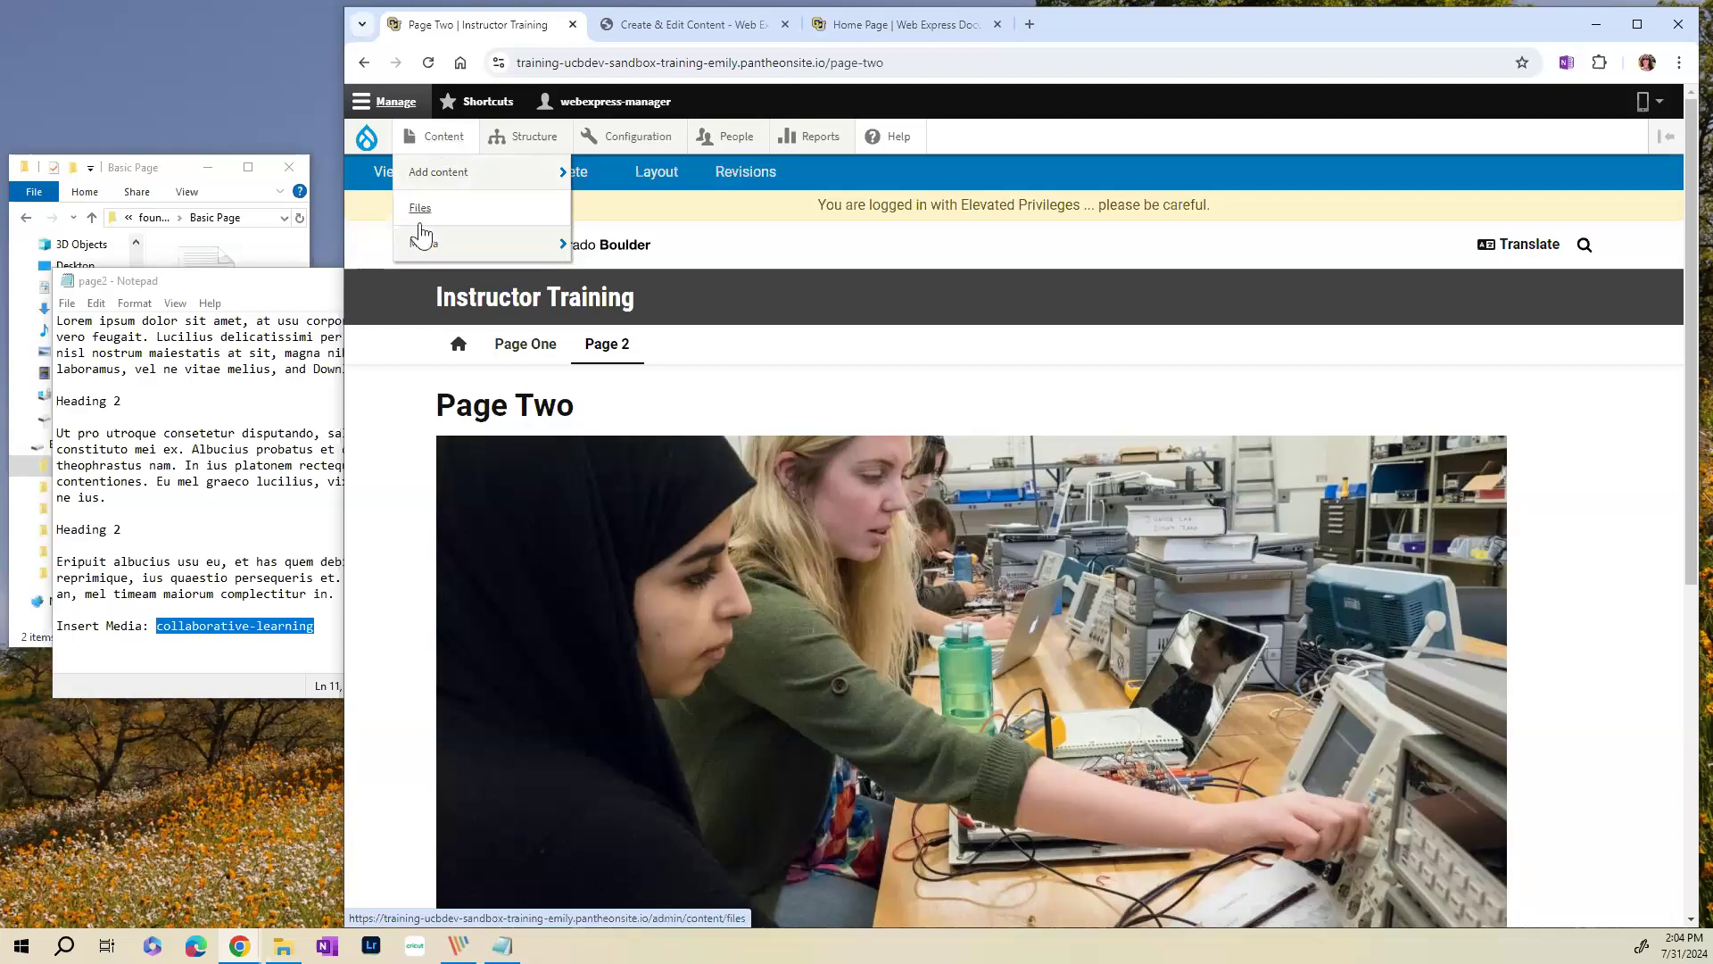
pyautogui.moveTo(428, 256)
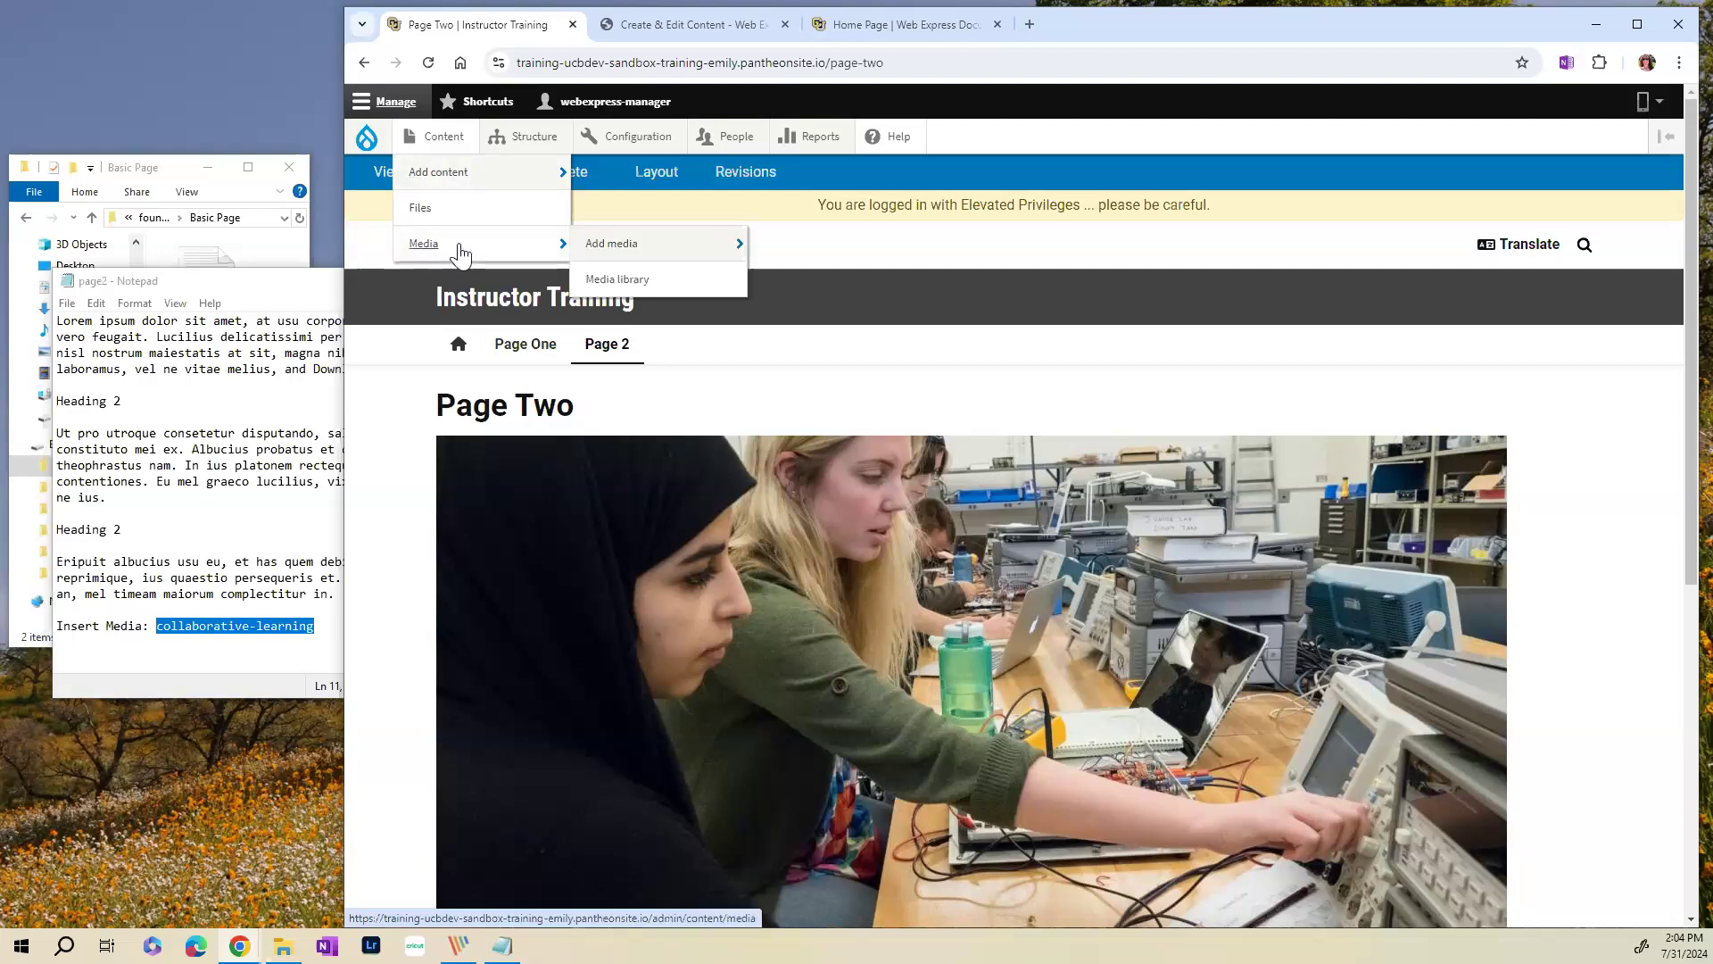
pyautogui.moveTo(619, 260)
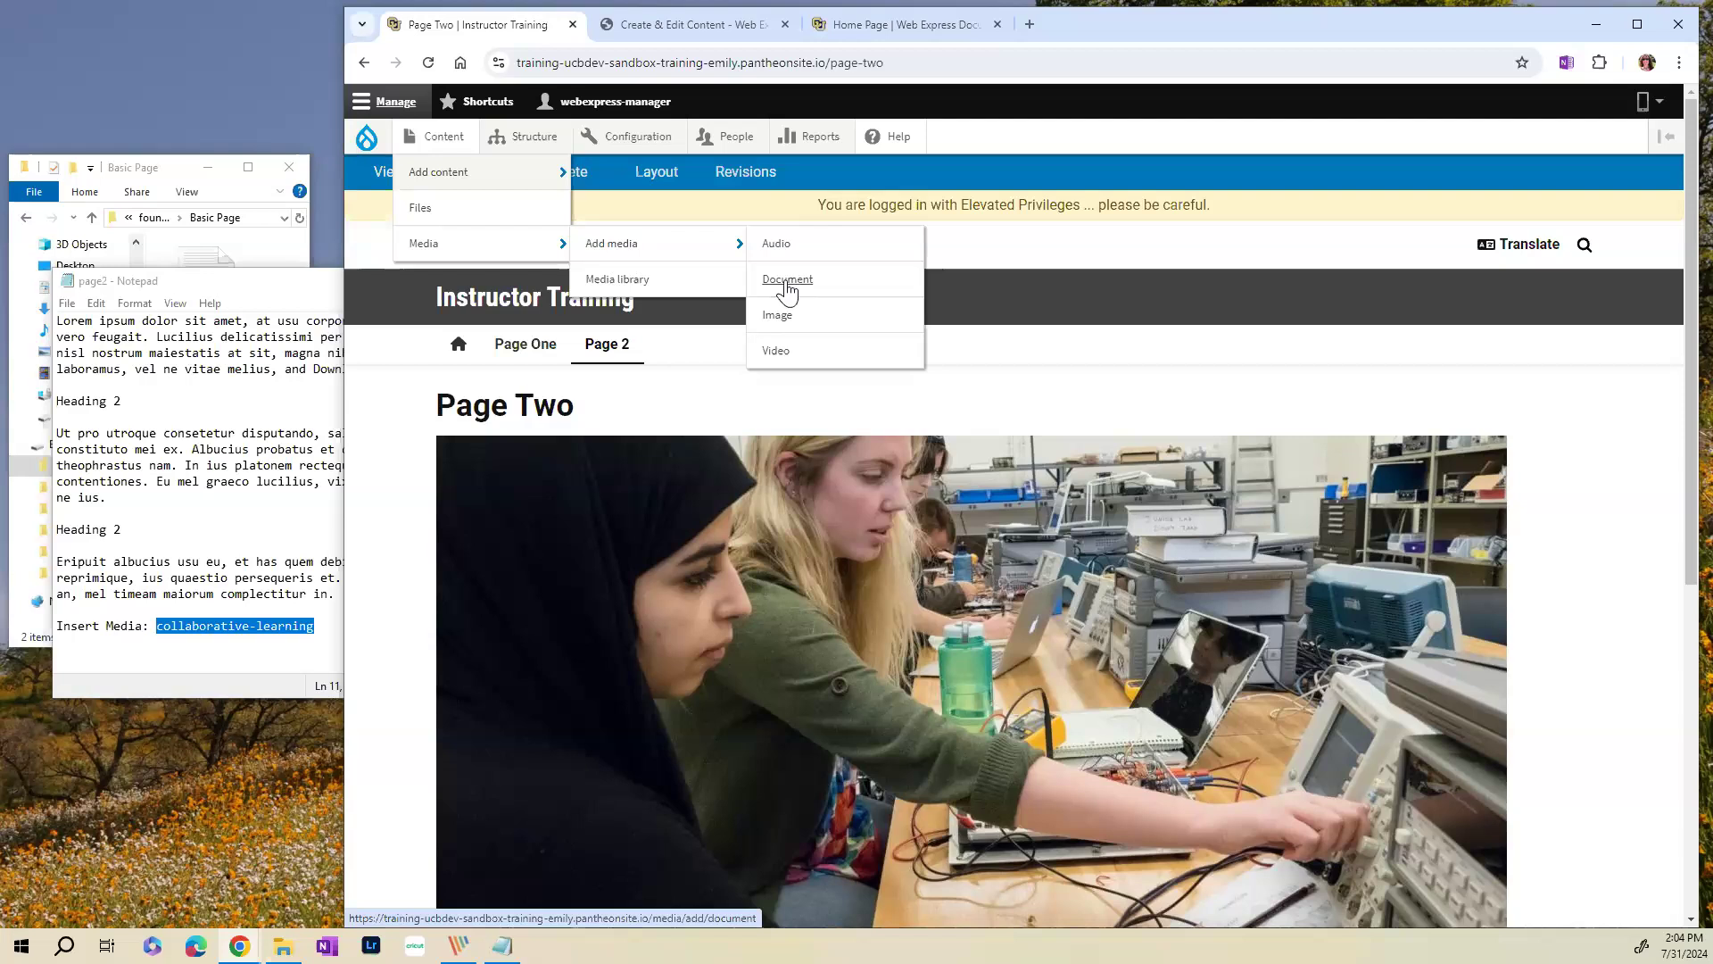
pyautogui.click(786, 284)
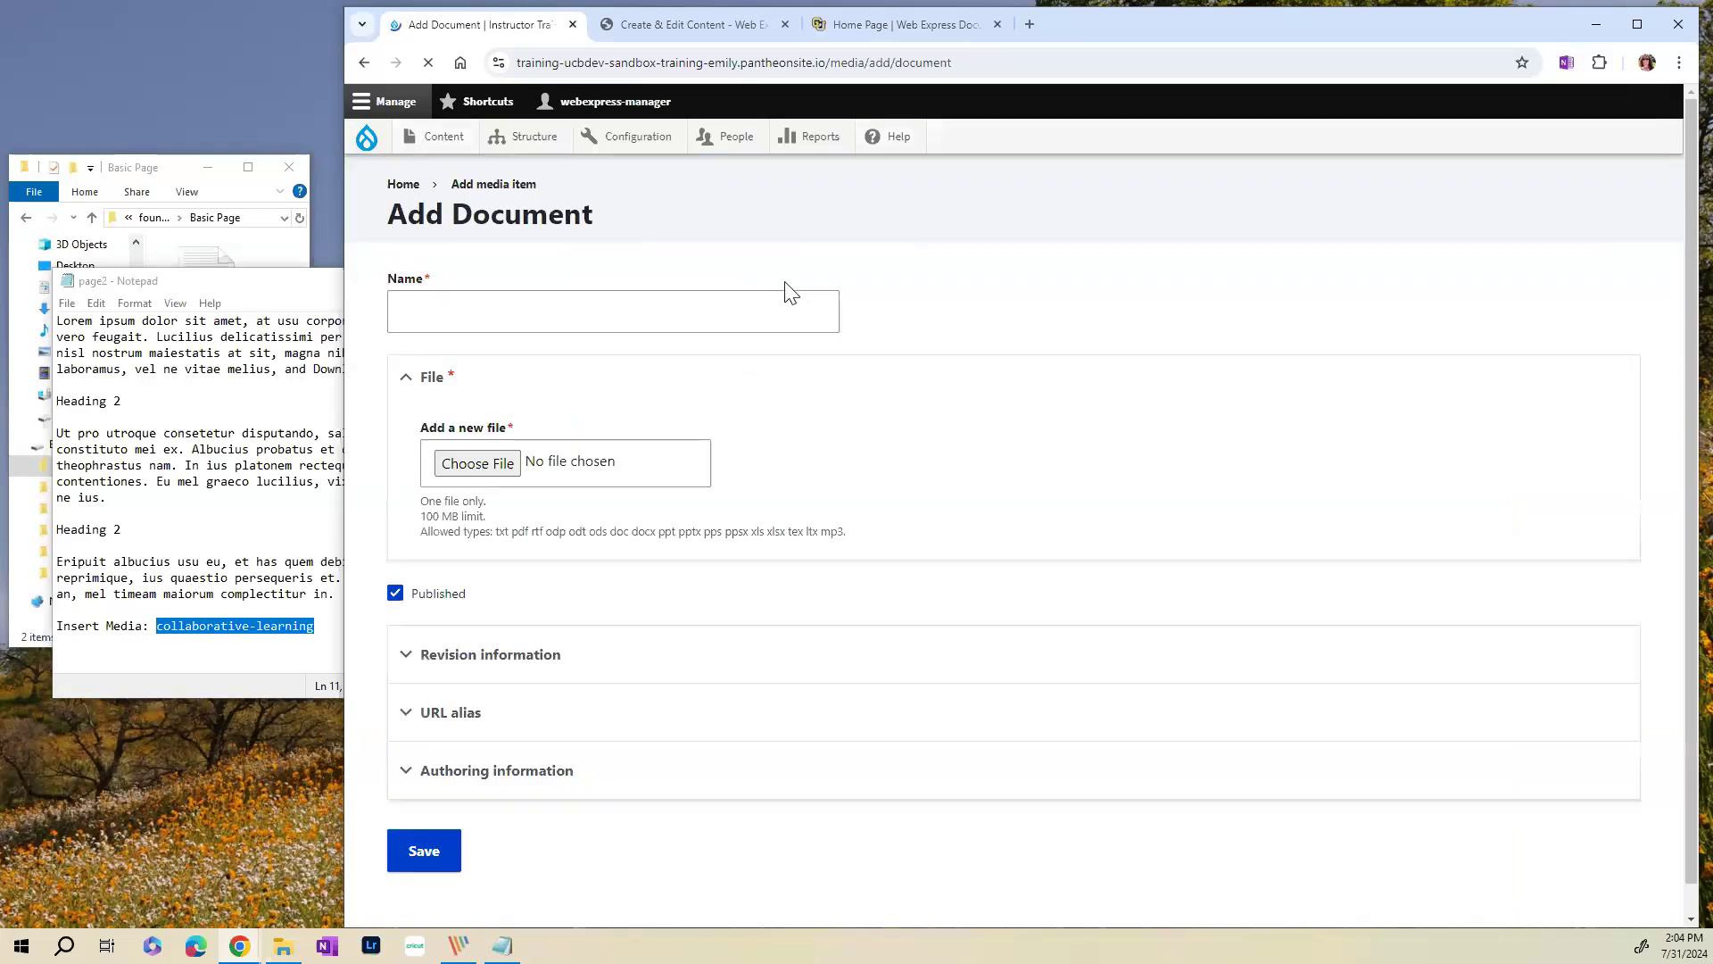
# - Name the new document Chart One
pyautogui.click(406, 315)
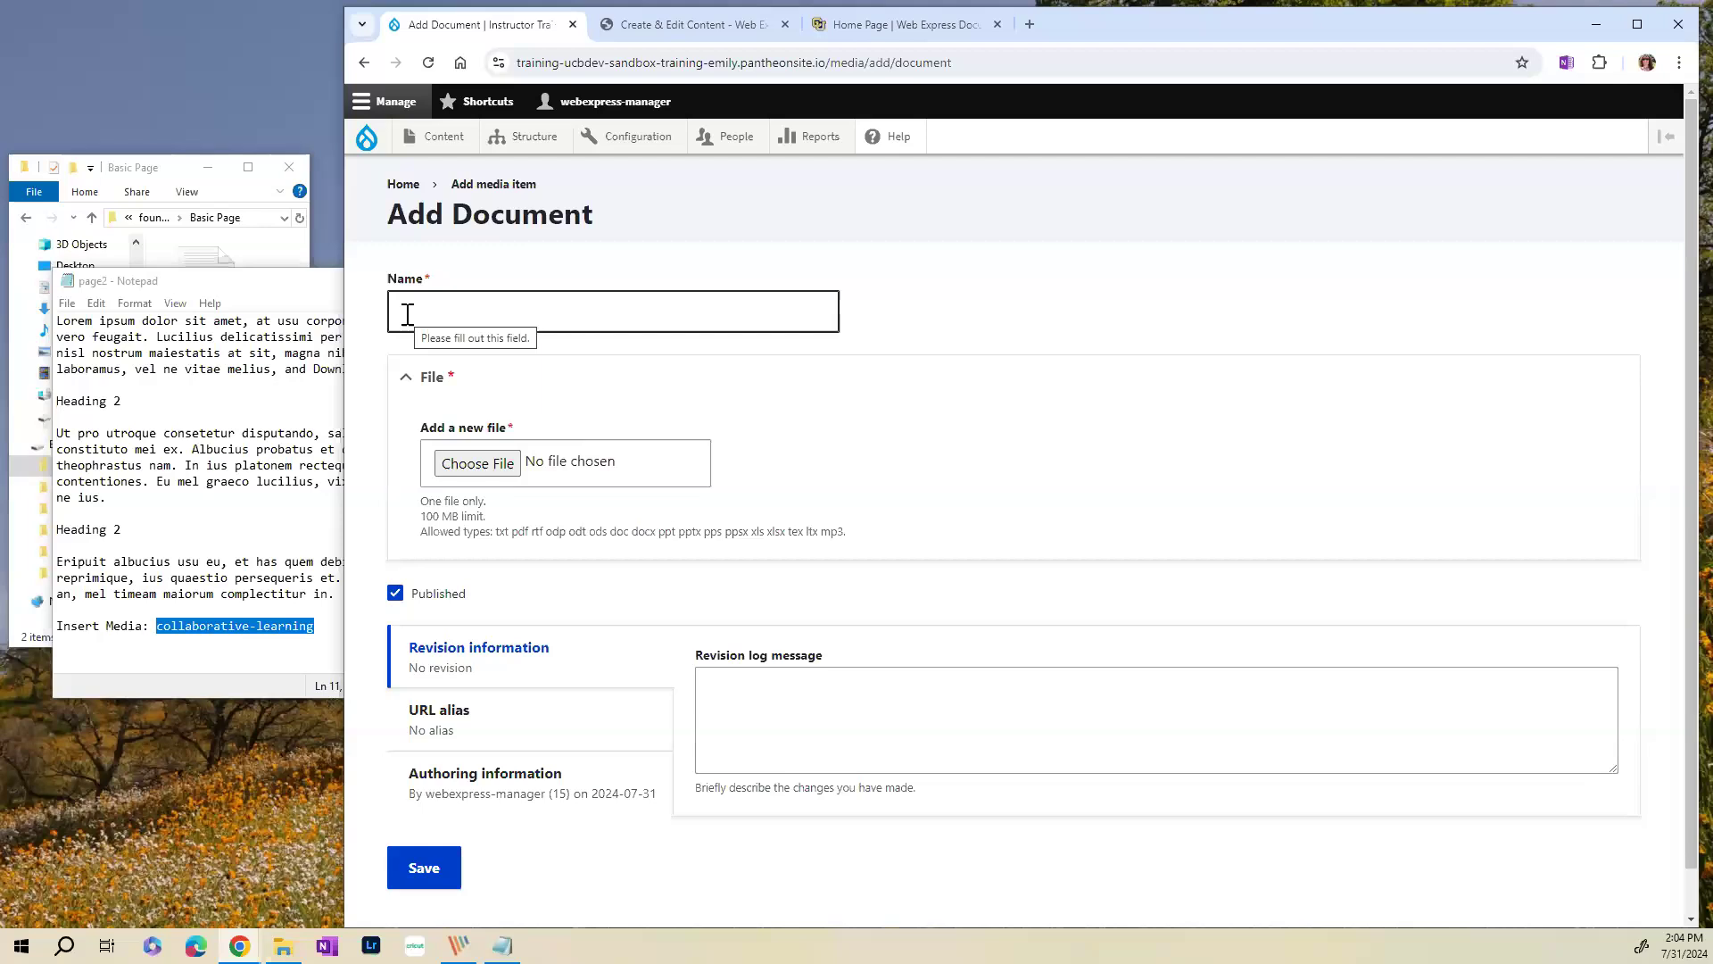
pyautogui.click(406, 314)
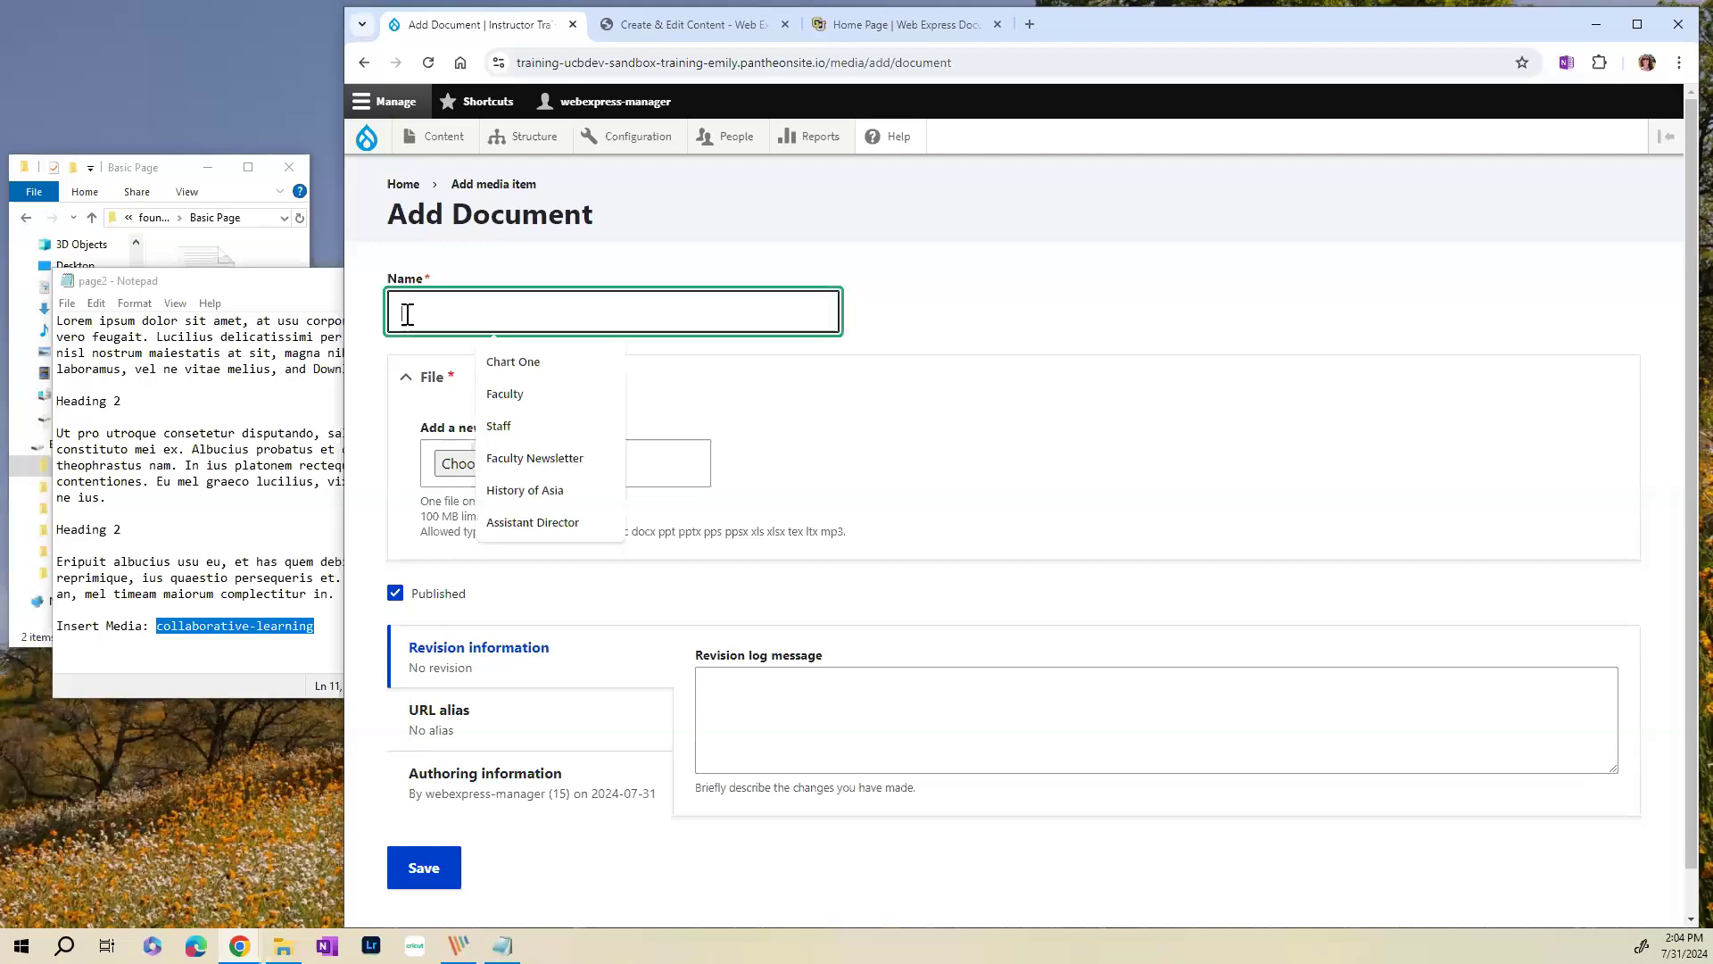
pyautogui.click(496, 360)
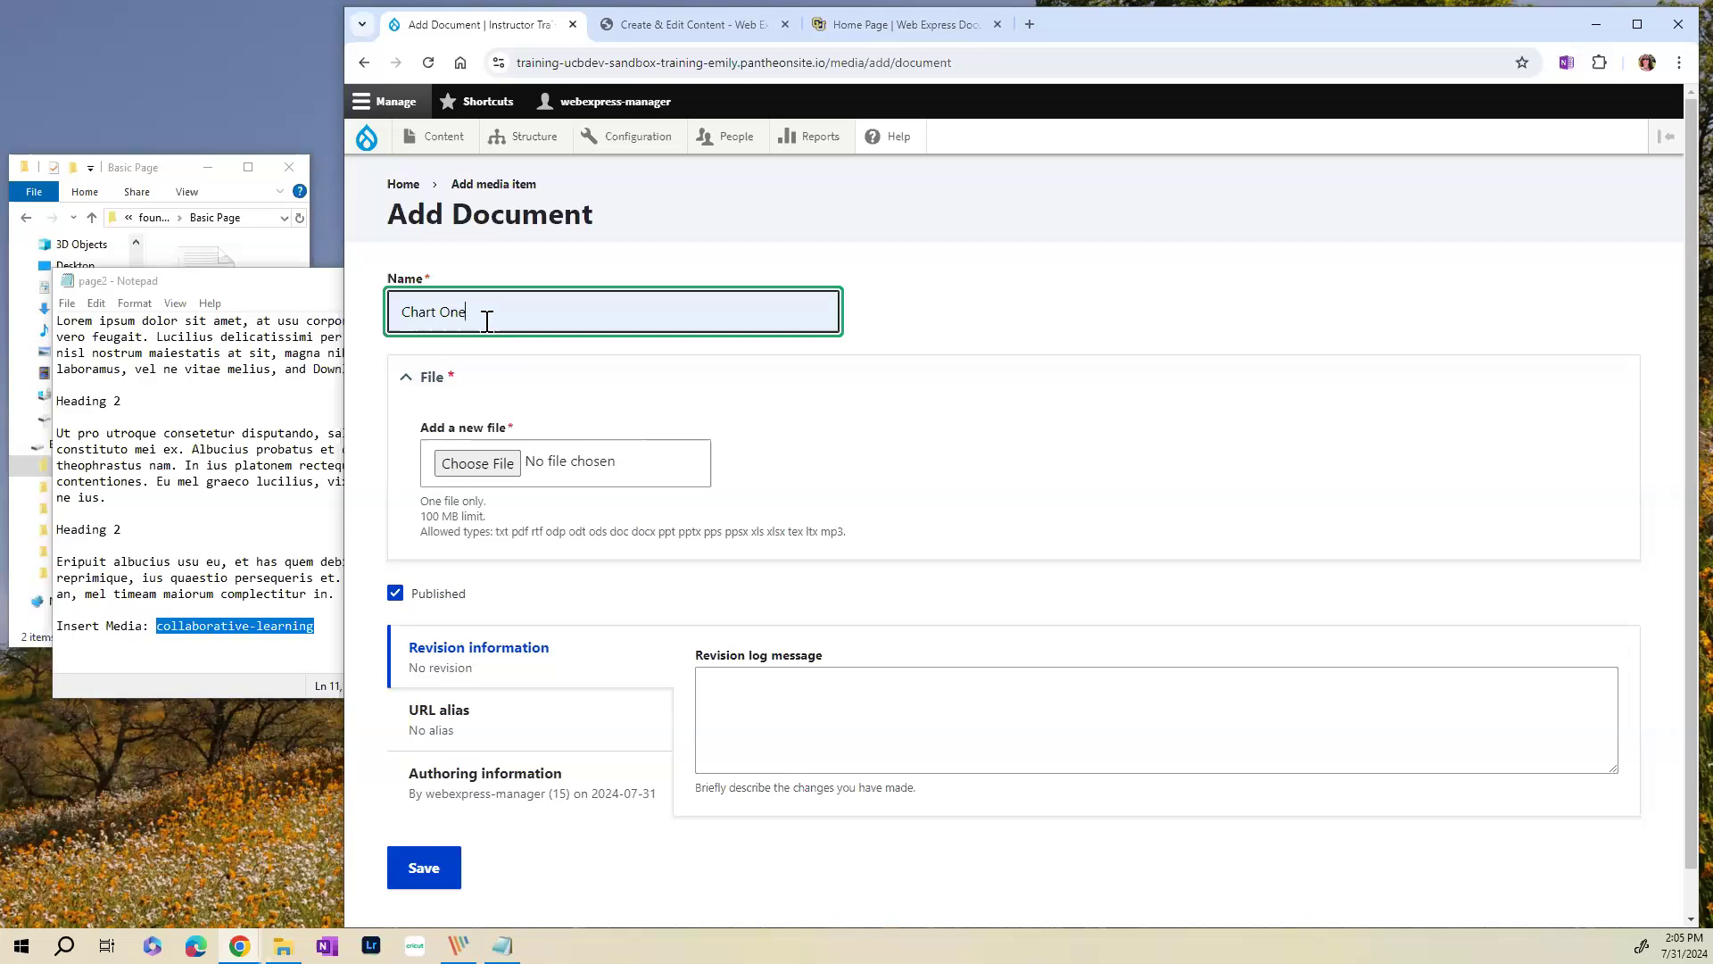
# - Upload the chart1 PDF from the foundations-training-assets Files folder and save the document
pyautogui.scroll(-1, 593, 447)
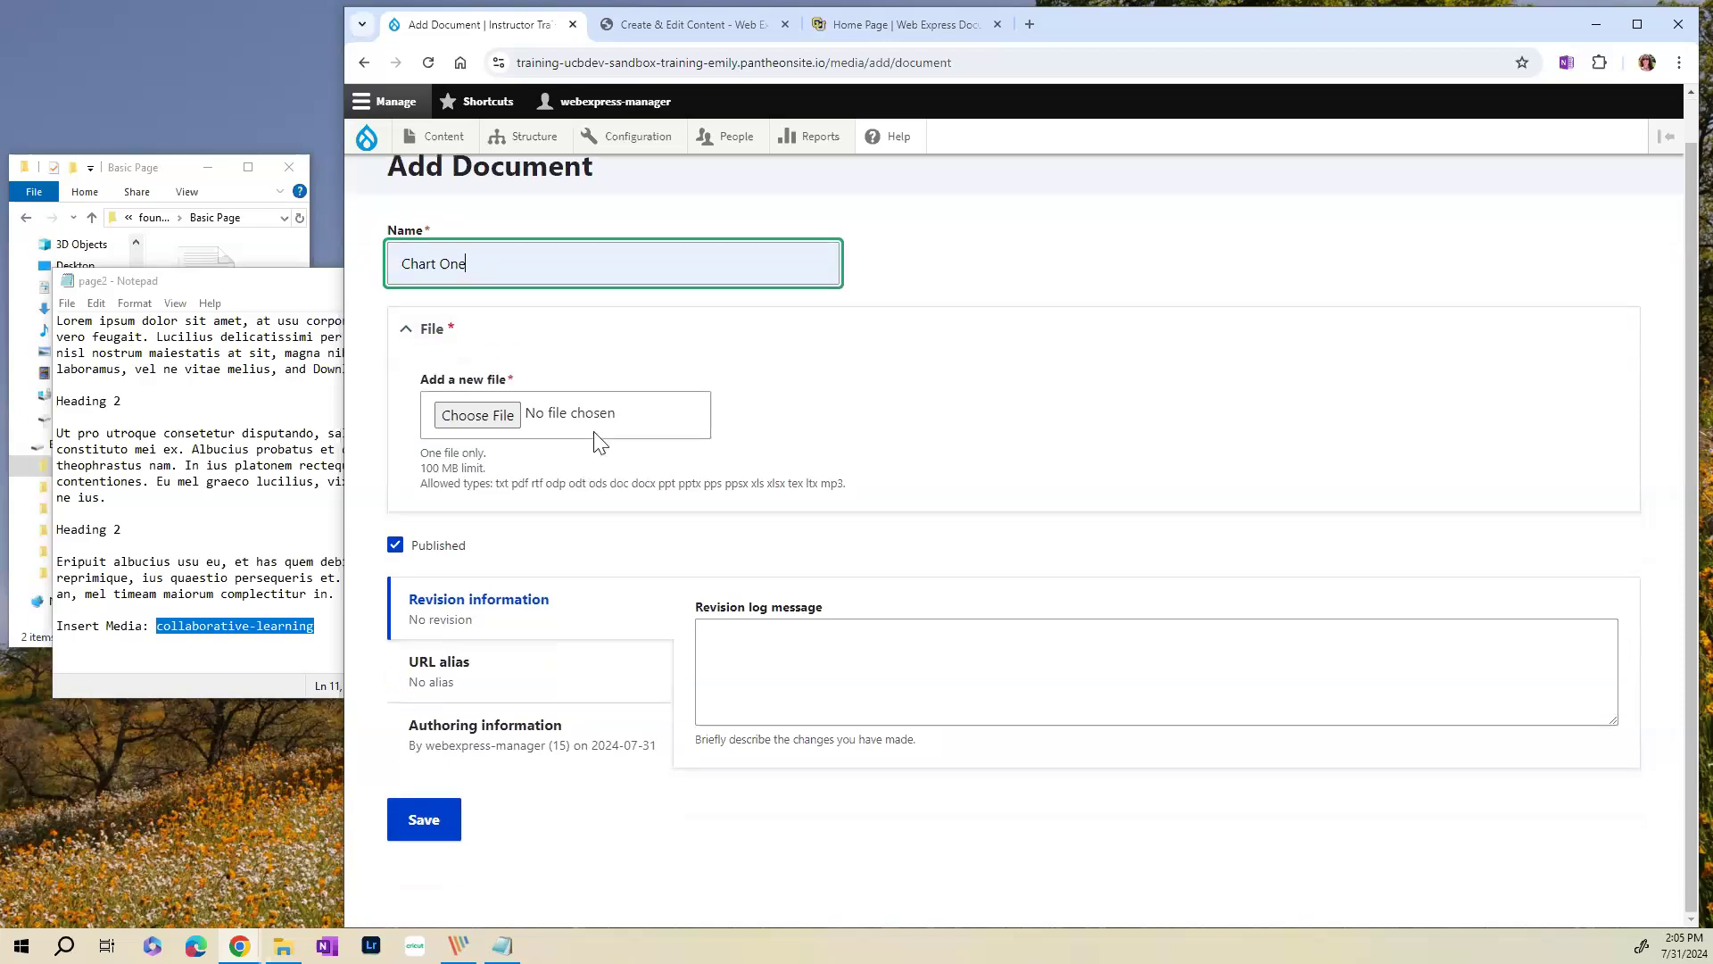
pyautogui.click(474, 429)
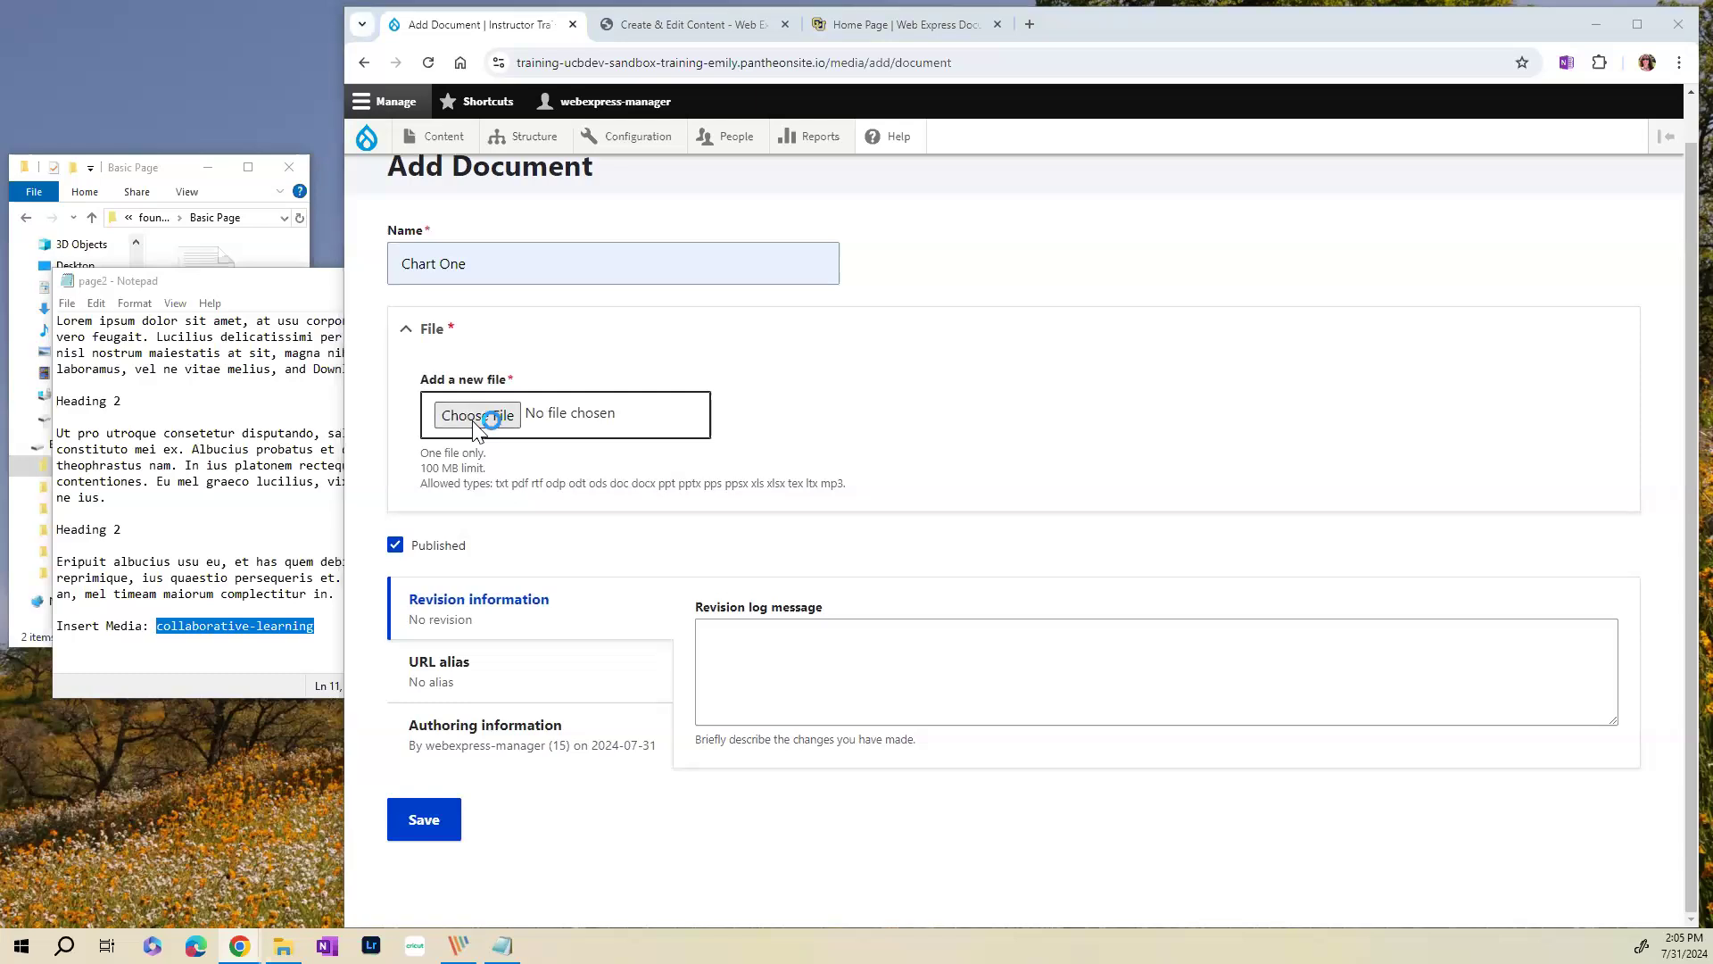
pyautogui.click(829, 52)
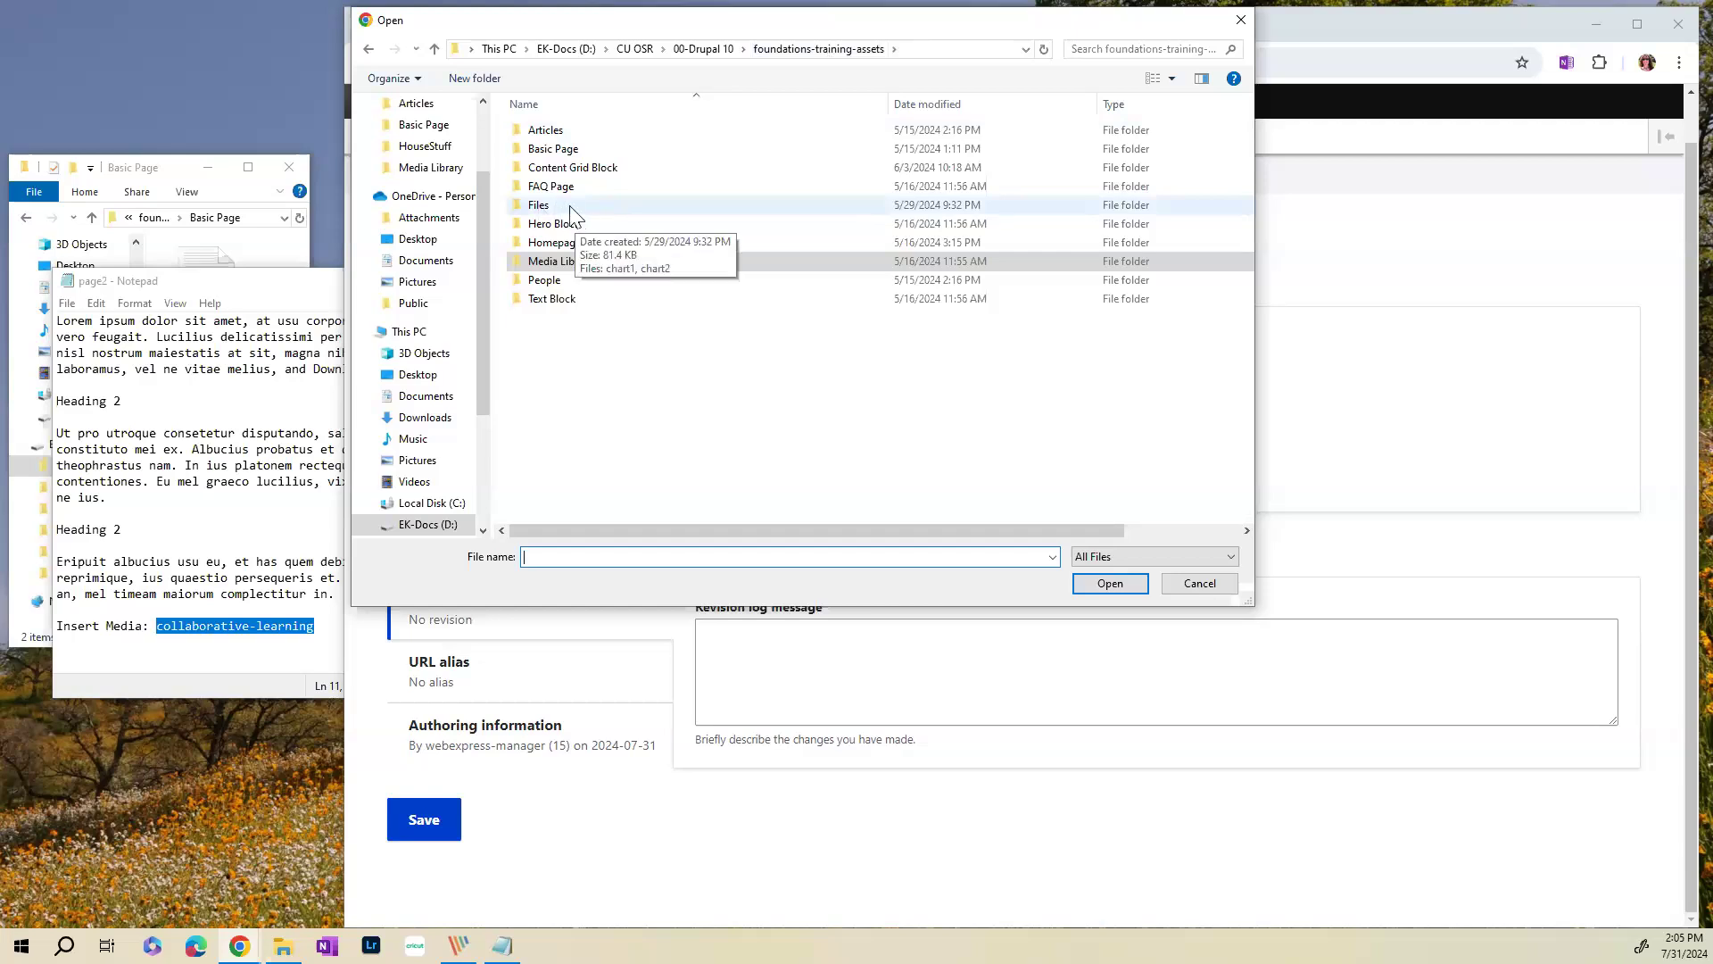
pyautogui.doubleClick(572, 209)
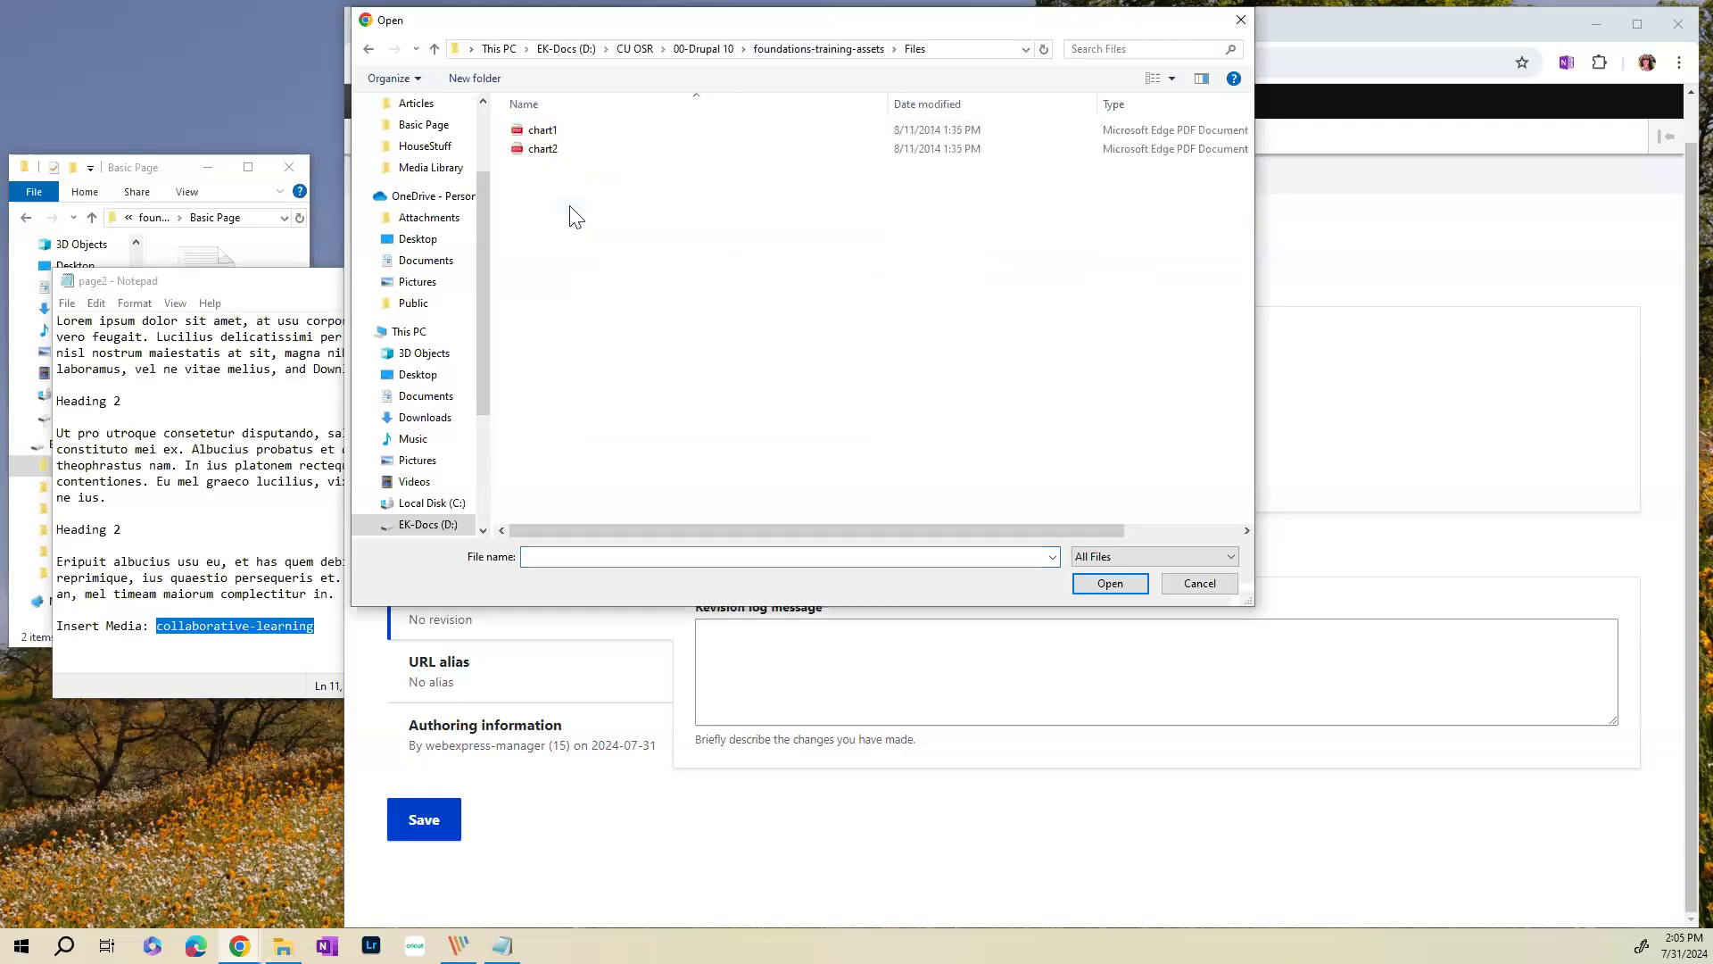
pyautogui.click(566, 134)
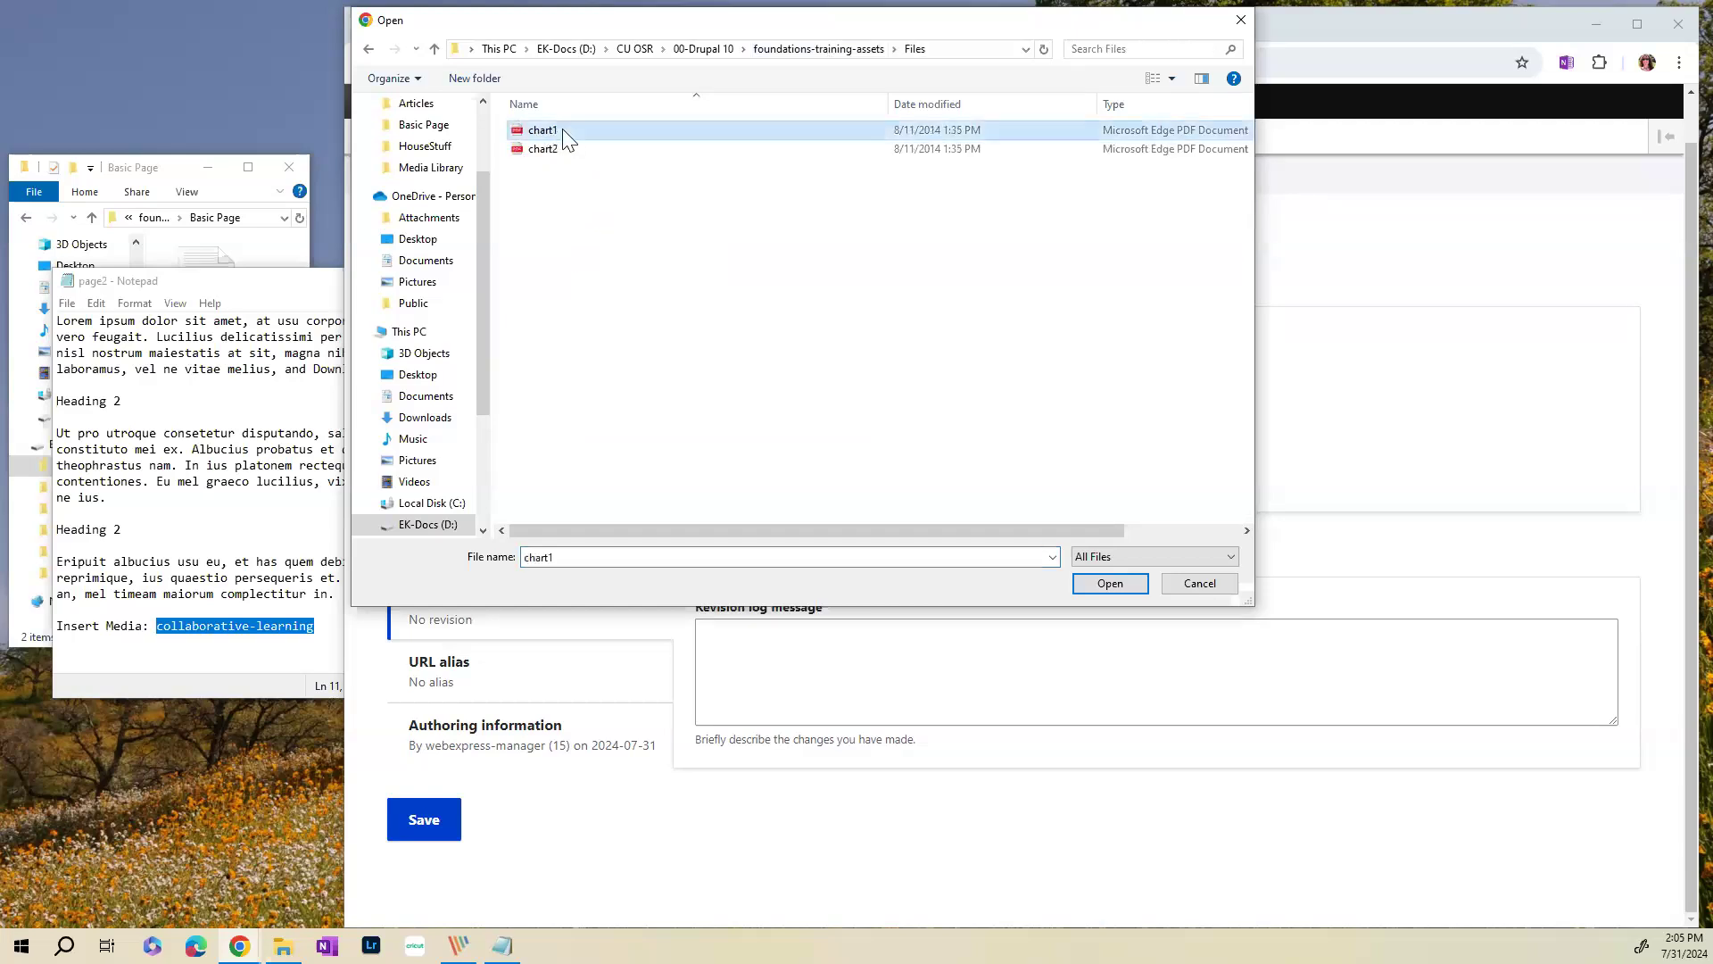
pyautogui.click(1111, 583)
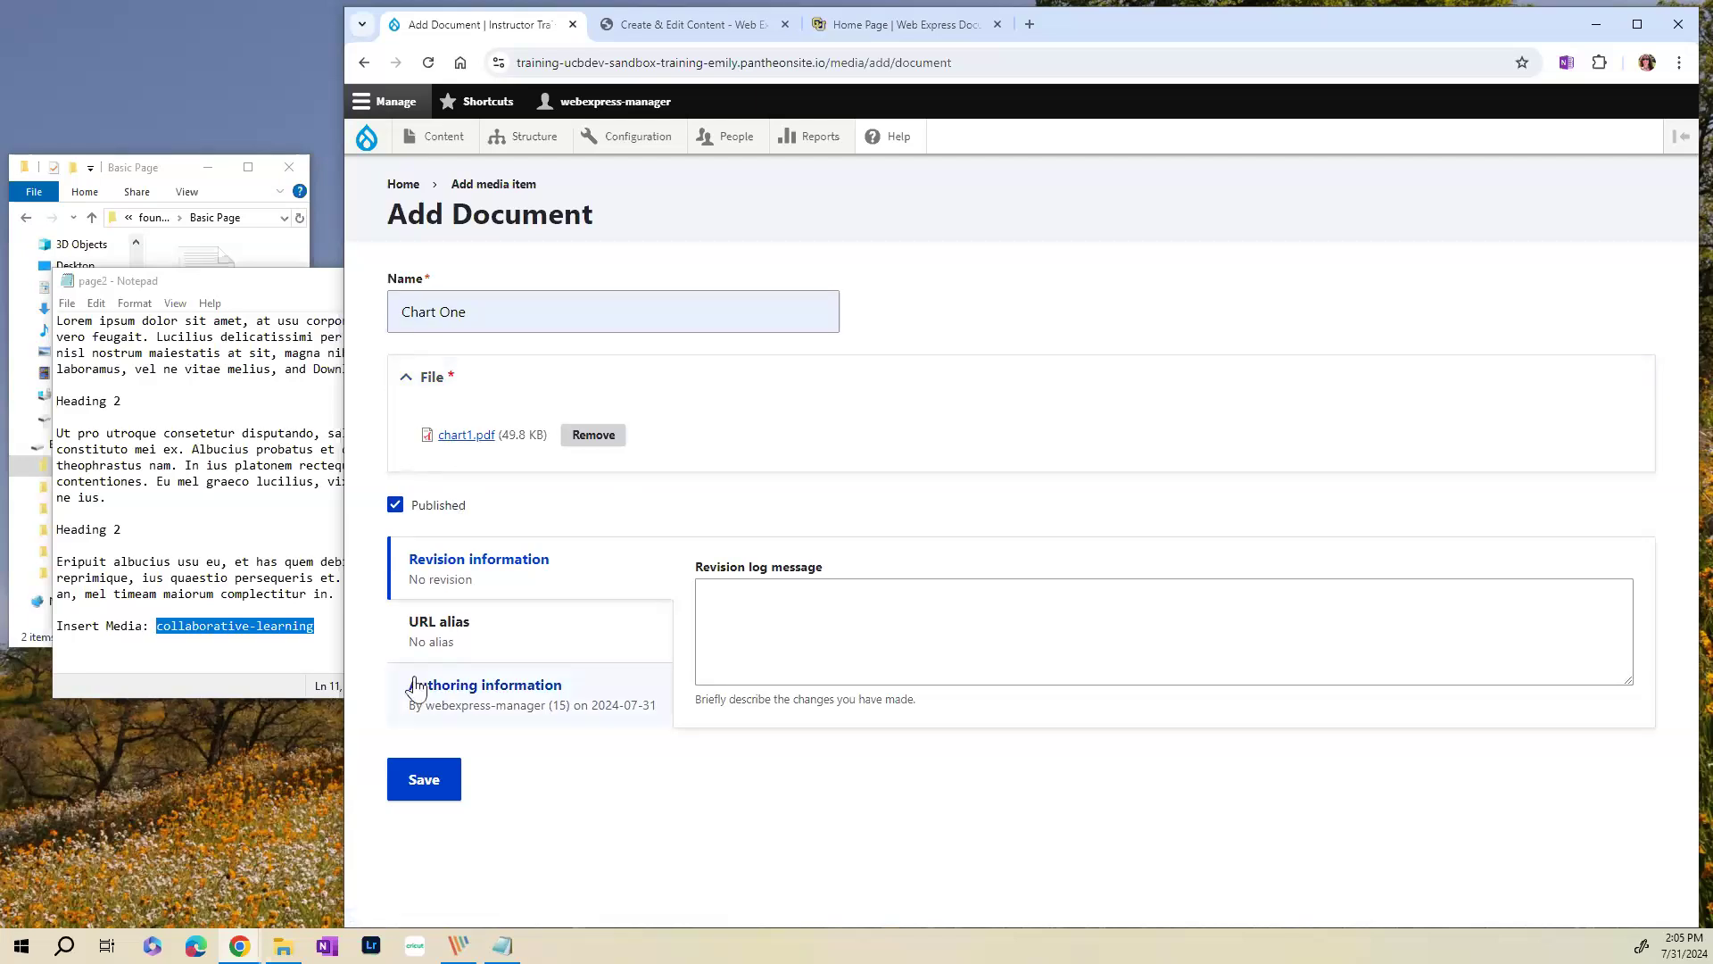
pyautogui.click(425, 790)
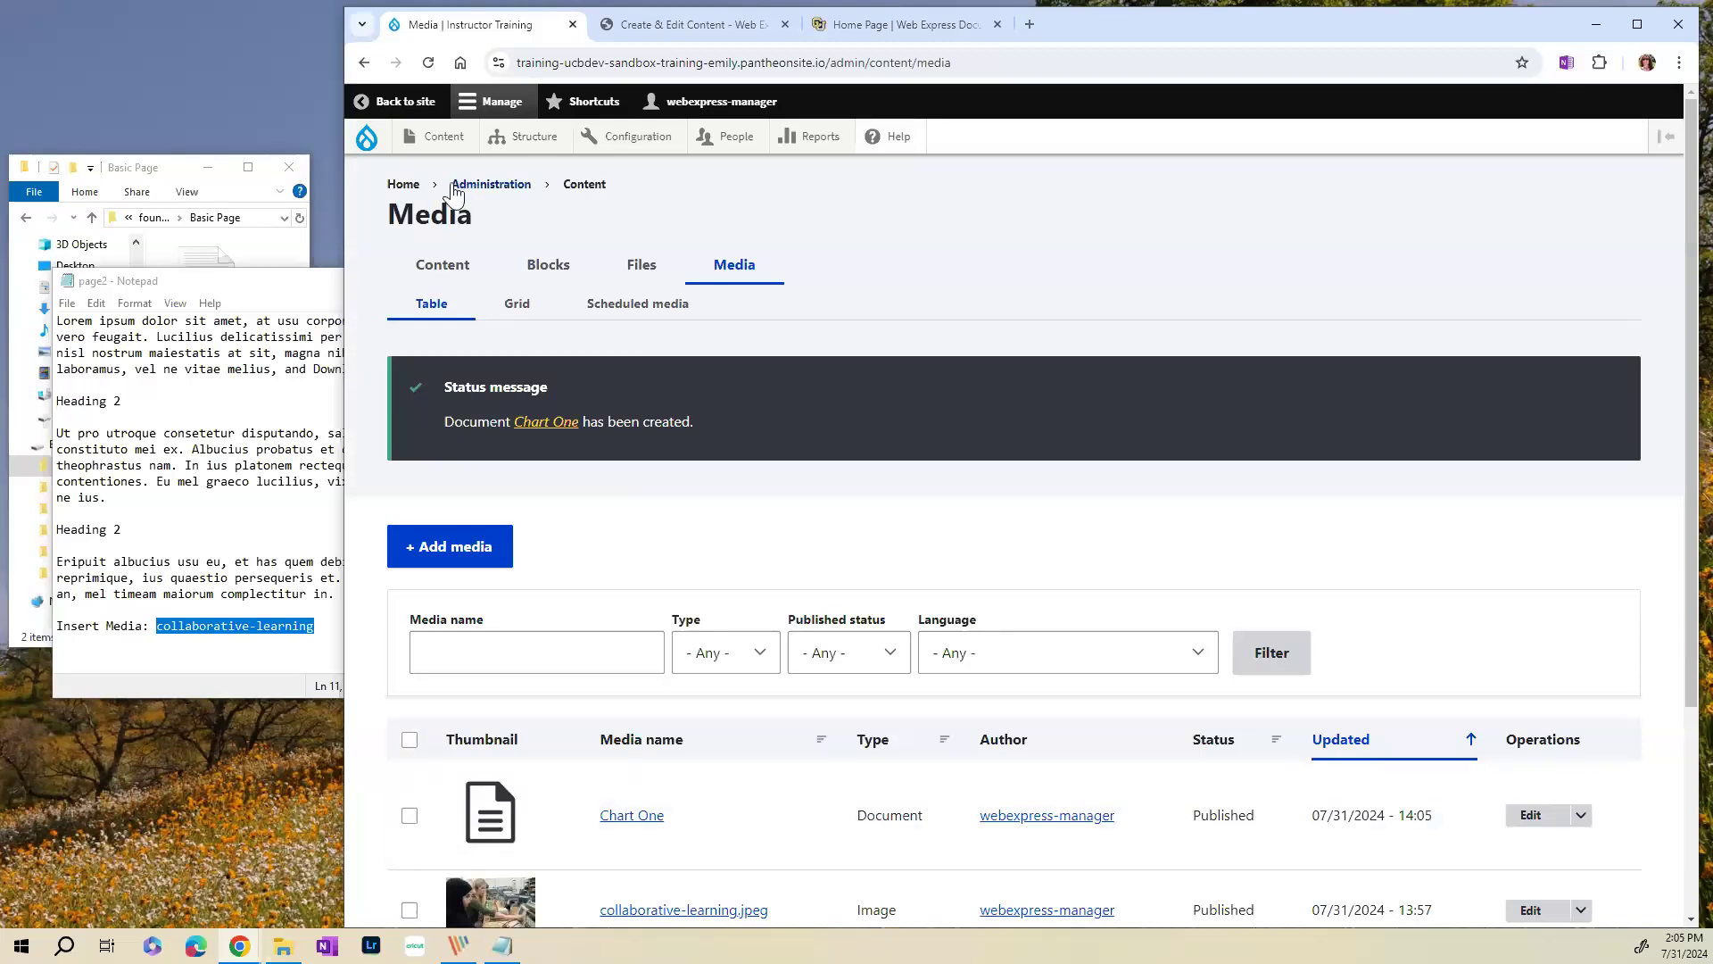
# - Examine the Media overview, checking the Chart One entry's type, the other listed media and the option for adding media
pyautogui.doubleClick(396, 215)
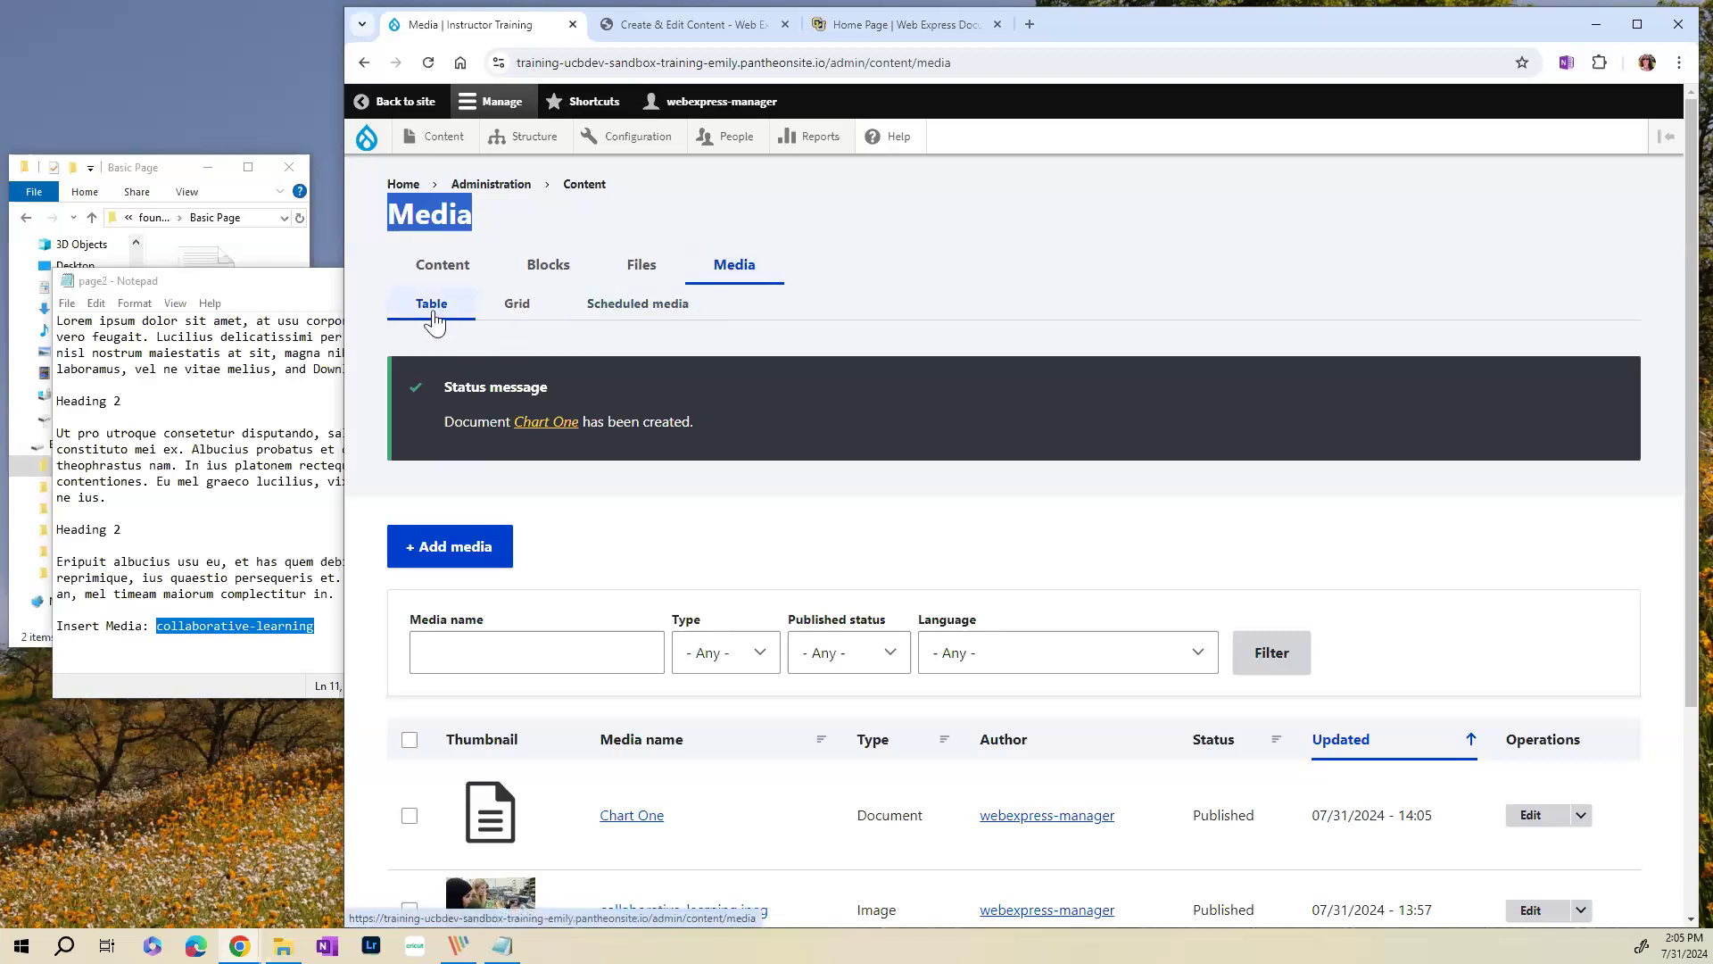
pyautogui.scroll(-3, 539, 509)
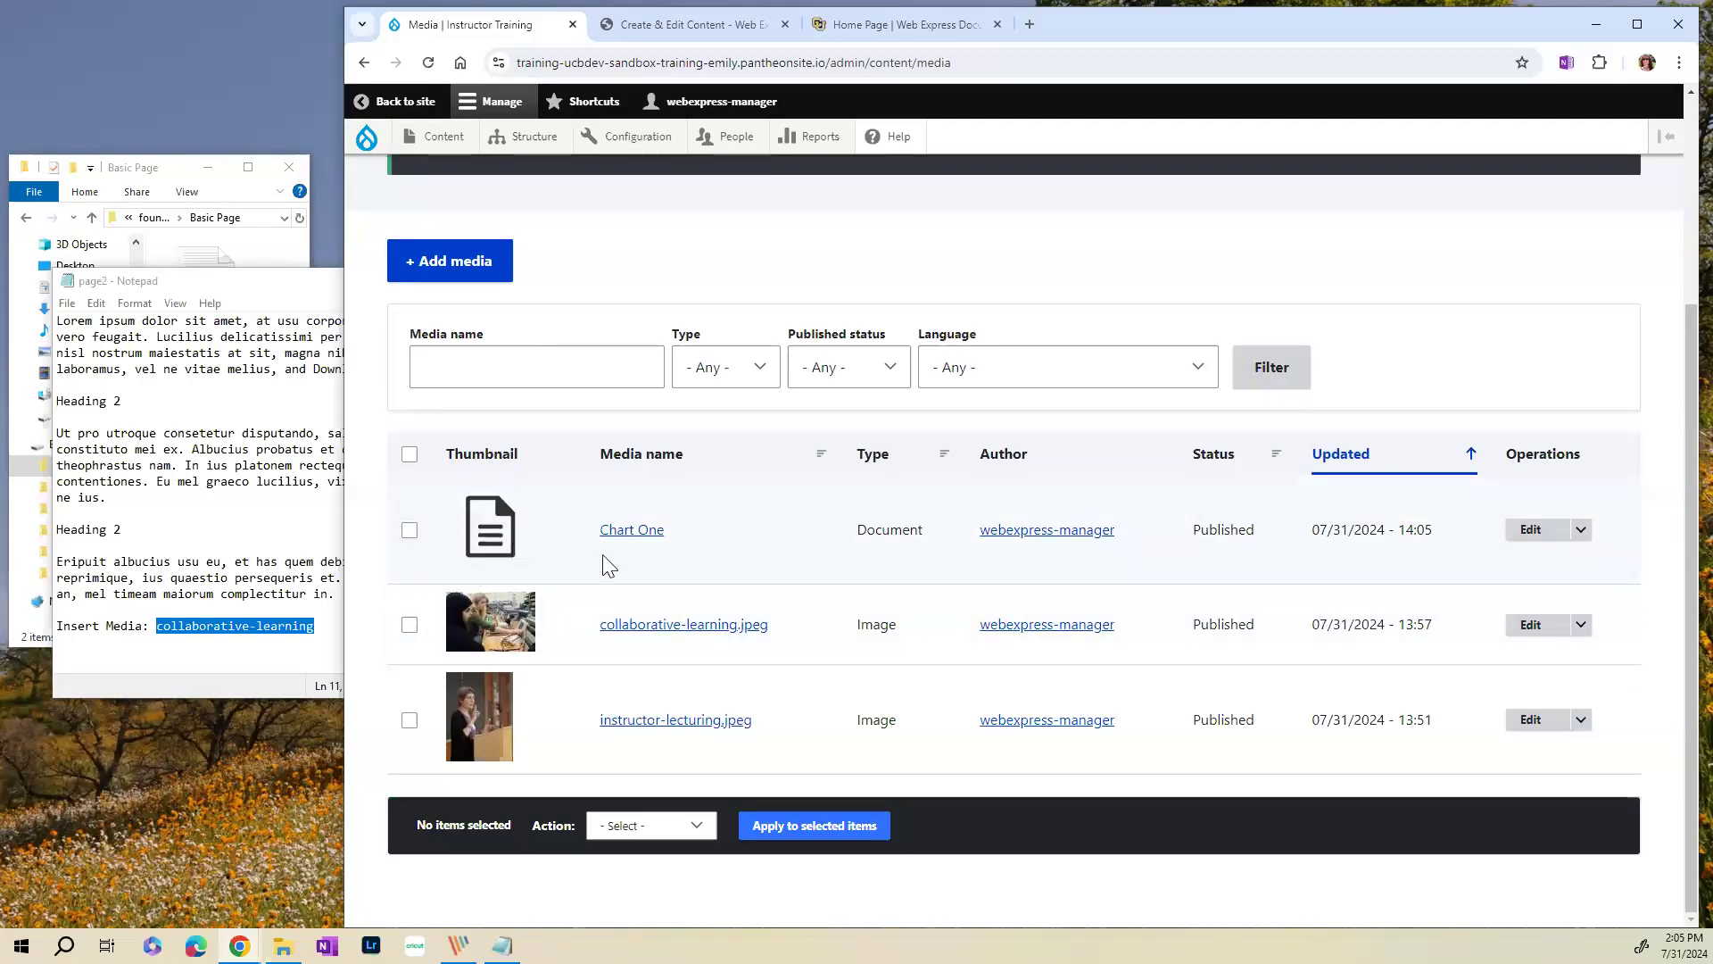
pyautogui.moveTo(867, 529); pyautogui.dragTo(924, 530)
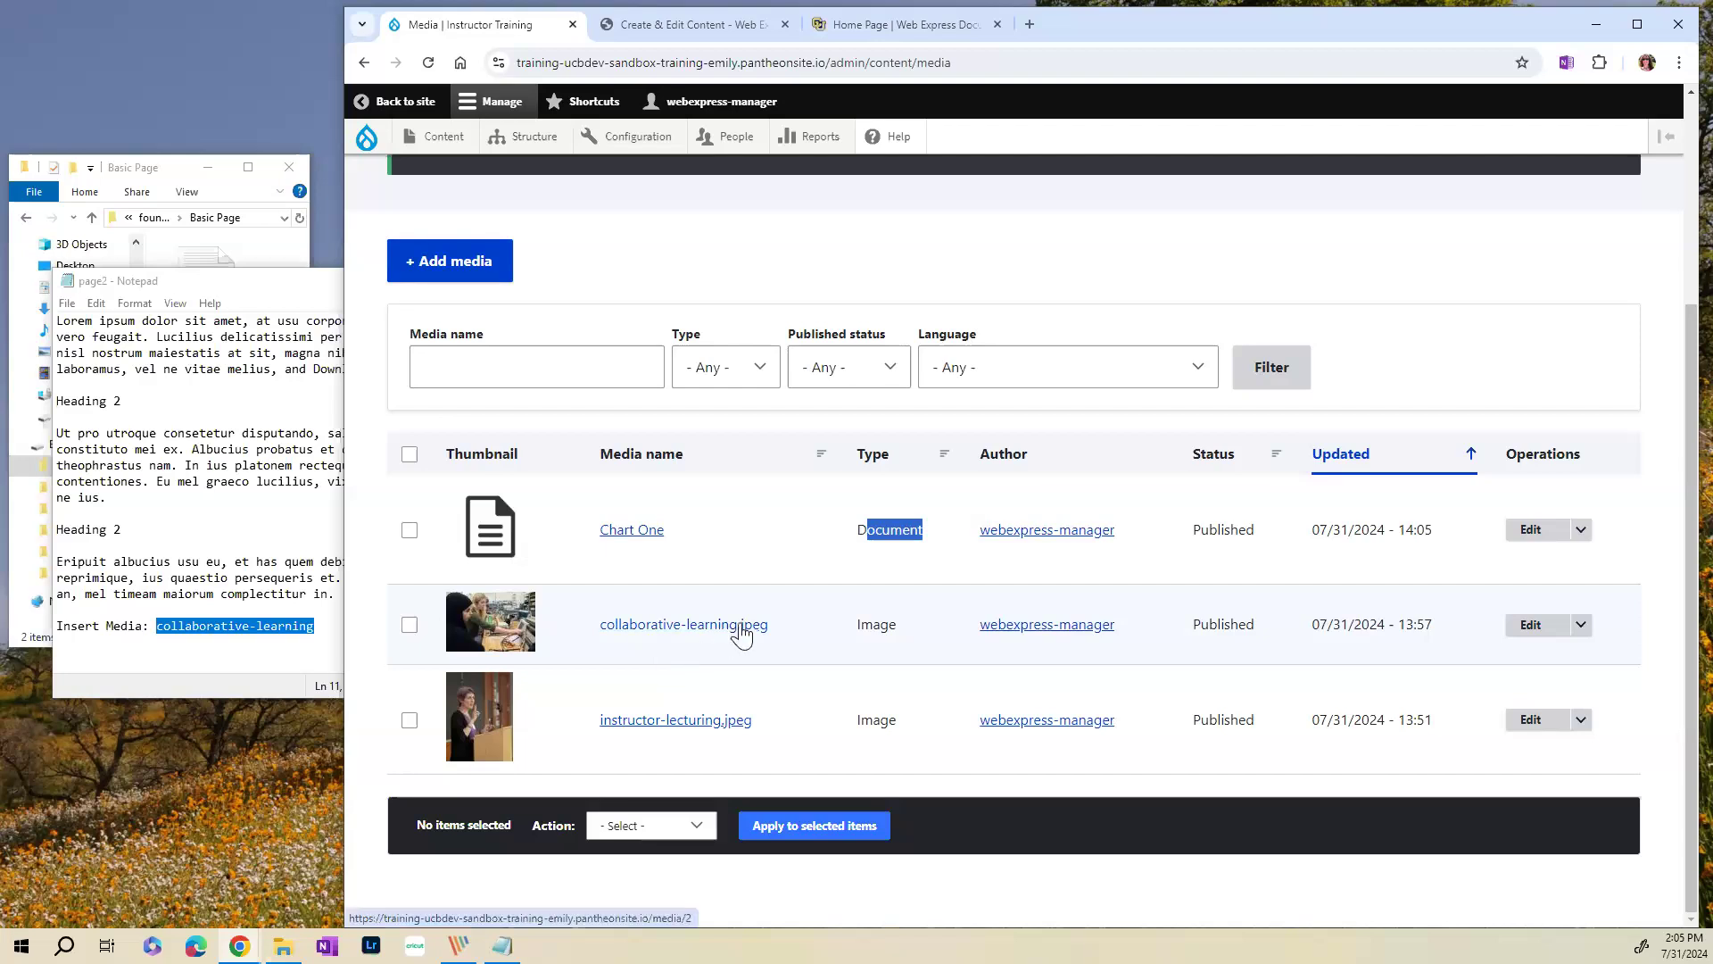
pyautogui.scroll(3, 719, 585)
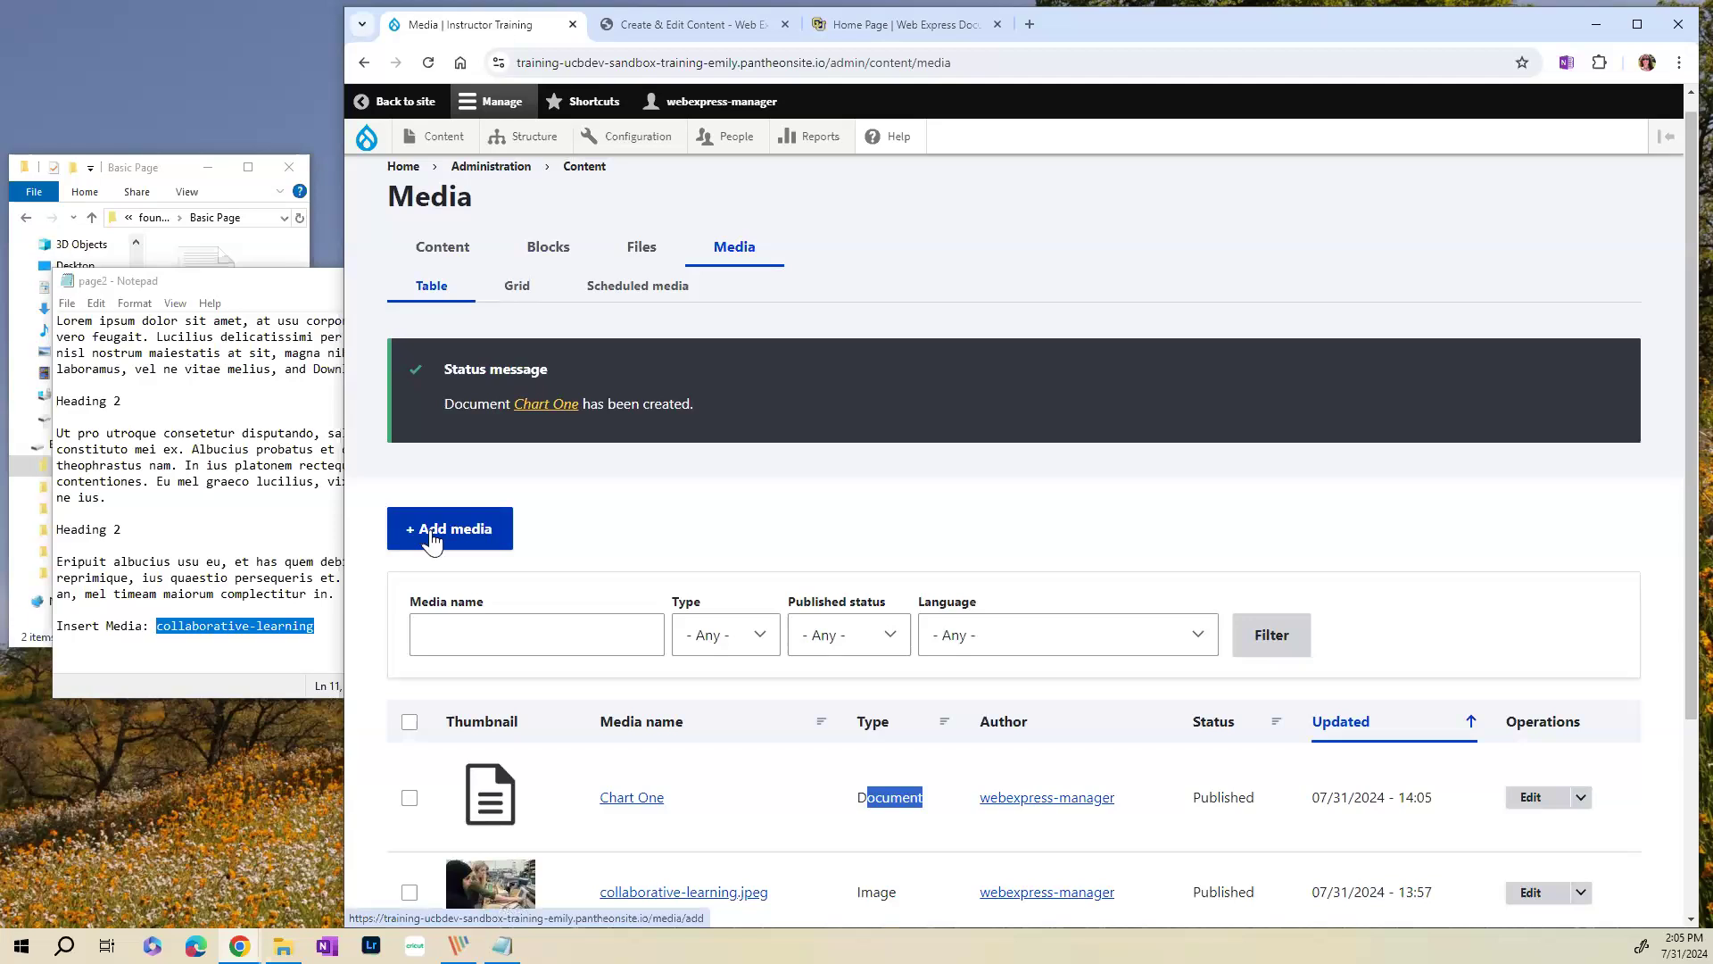
pyautogui.scroll(-1, 1331, 500)
pyautogui.scroll(-2, 1330, 491)
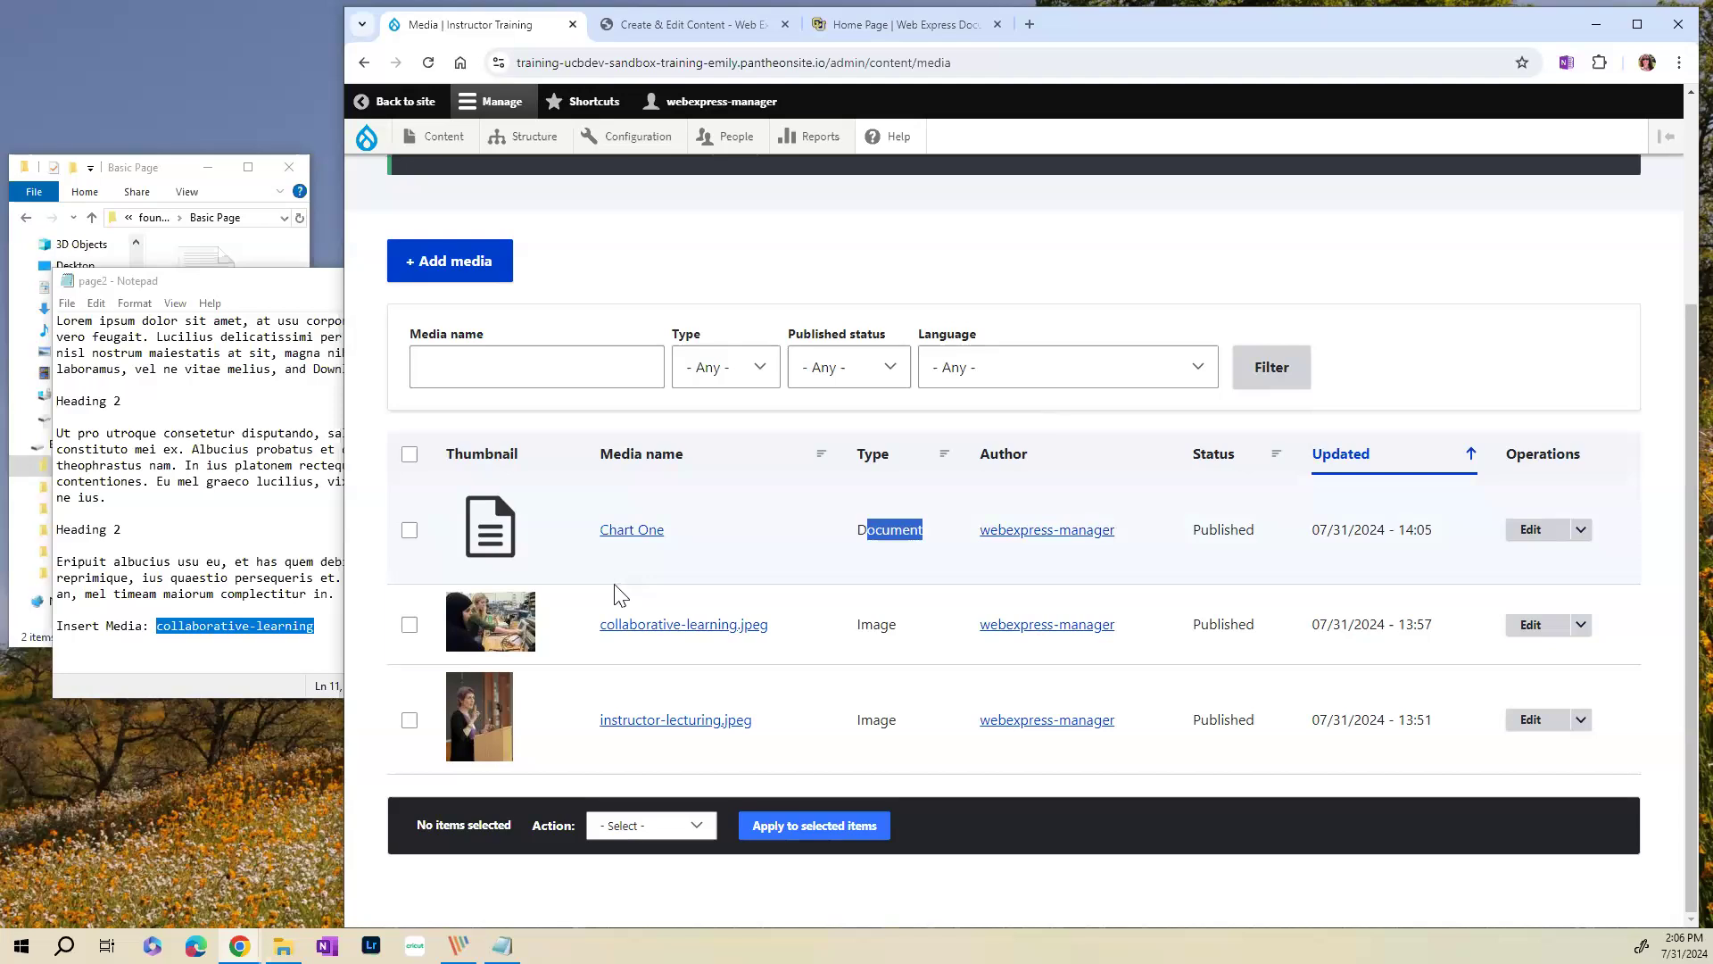
pyautogui.scroll(1, 696, 586)
pyautogui.scroll(3, 703, 596)
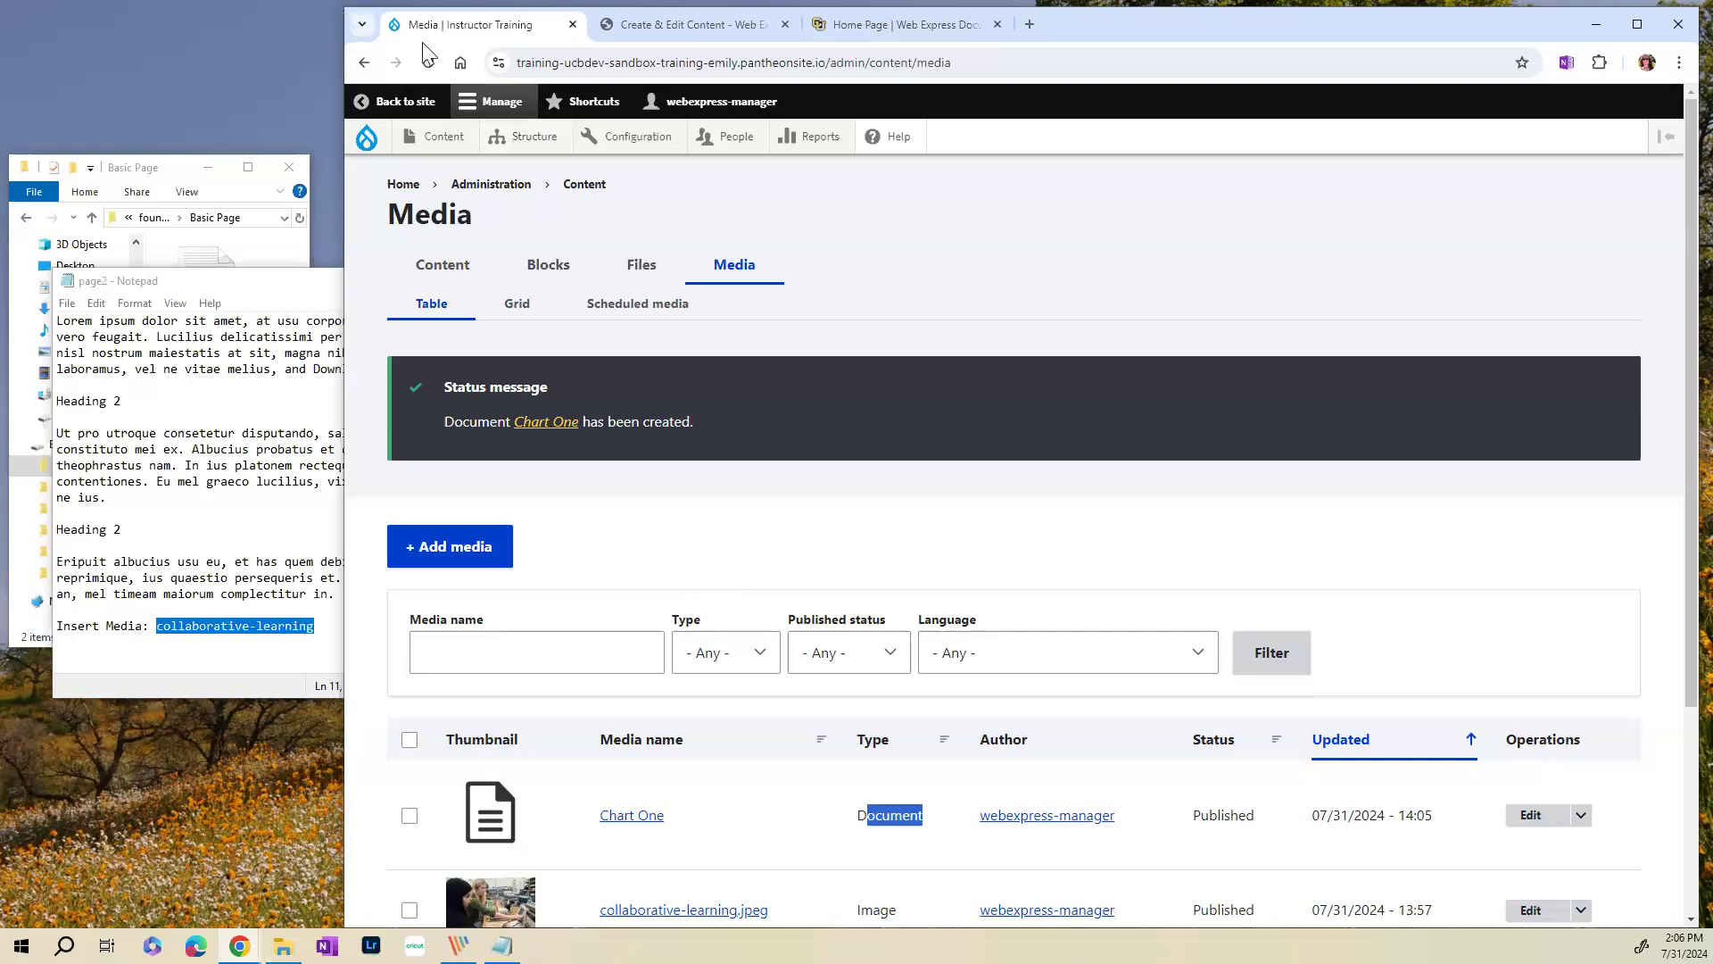
# - Return to Page Two on the site and close the page2 text file
pyautogui.click(413, 107)
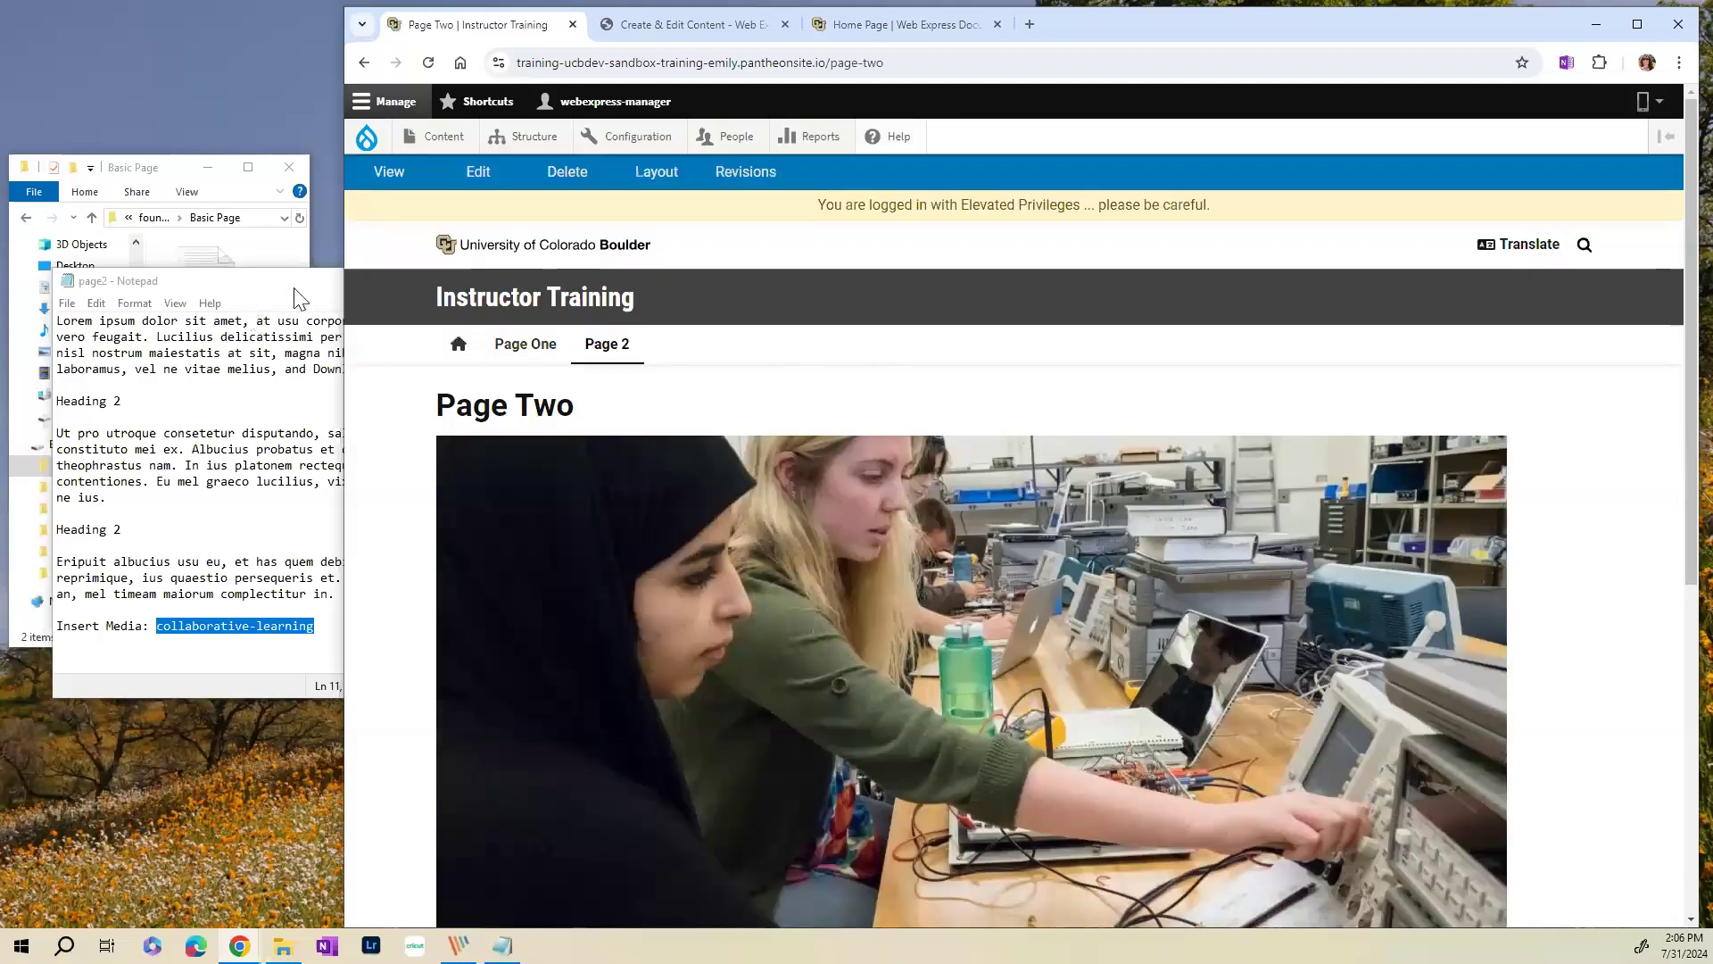
pyautogui.click(251, 308)
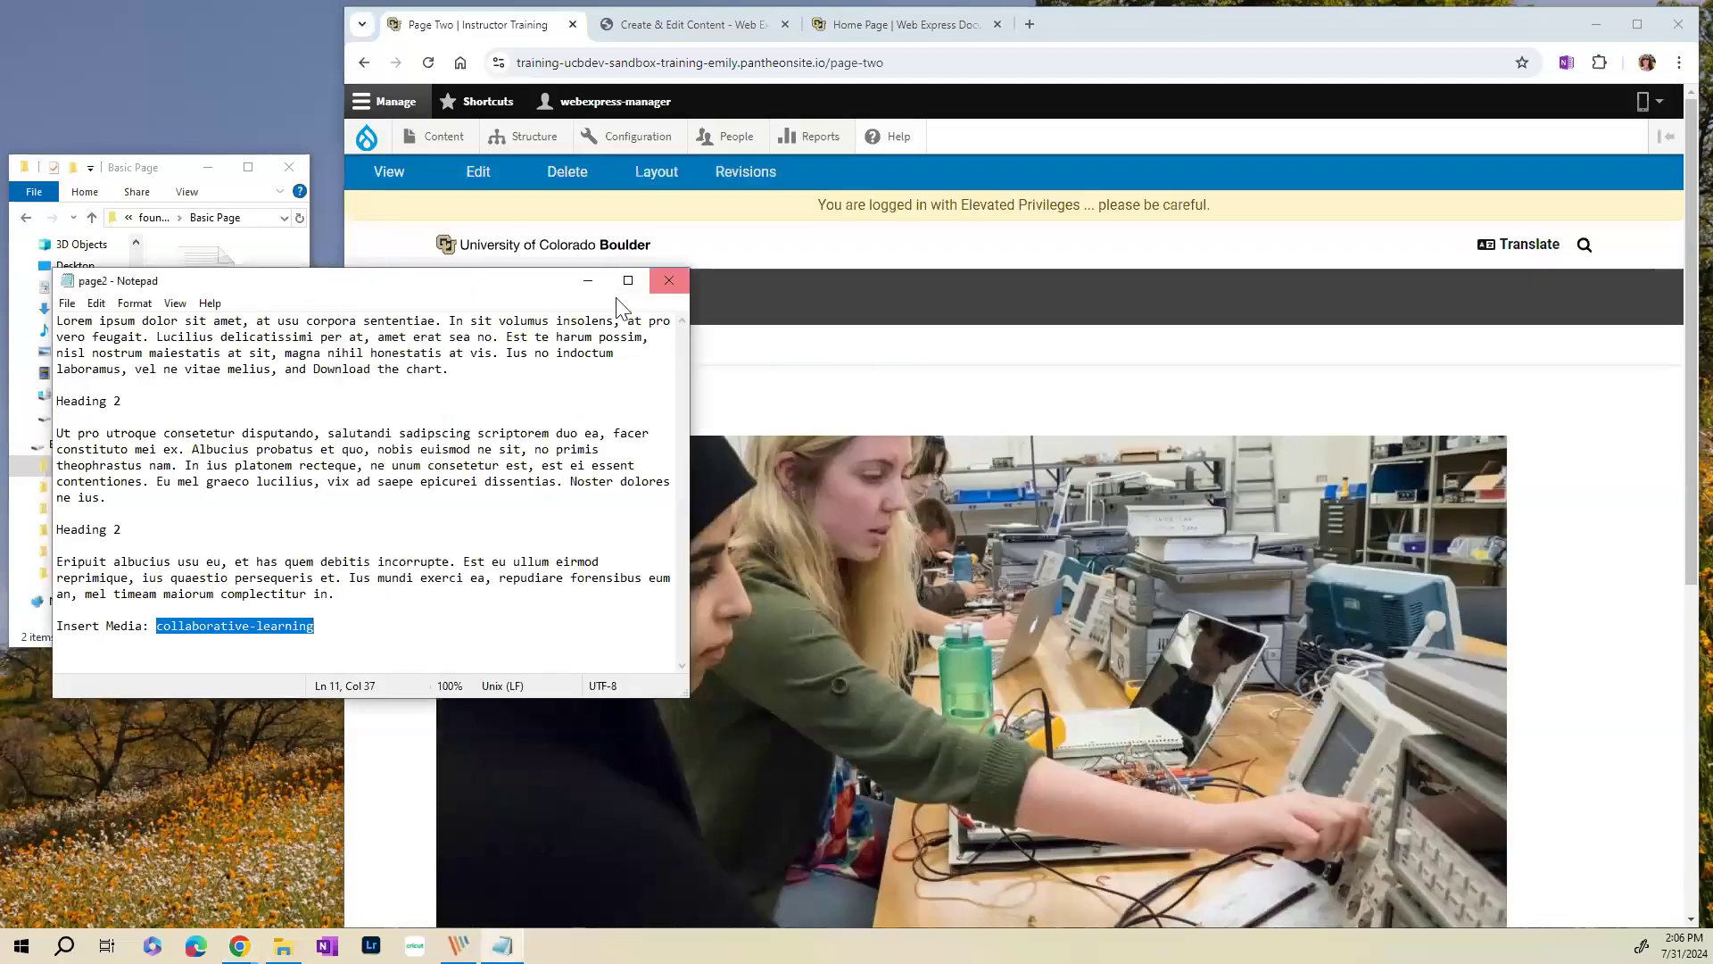
pyautogui.click(668, 282)
pyautogui.scroll(-5, 797, 297)
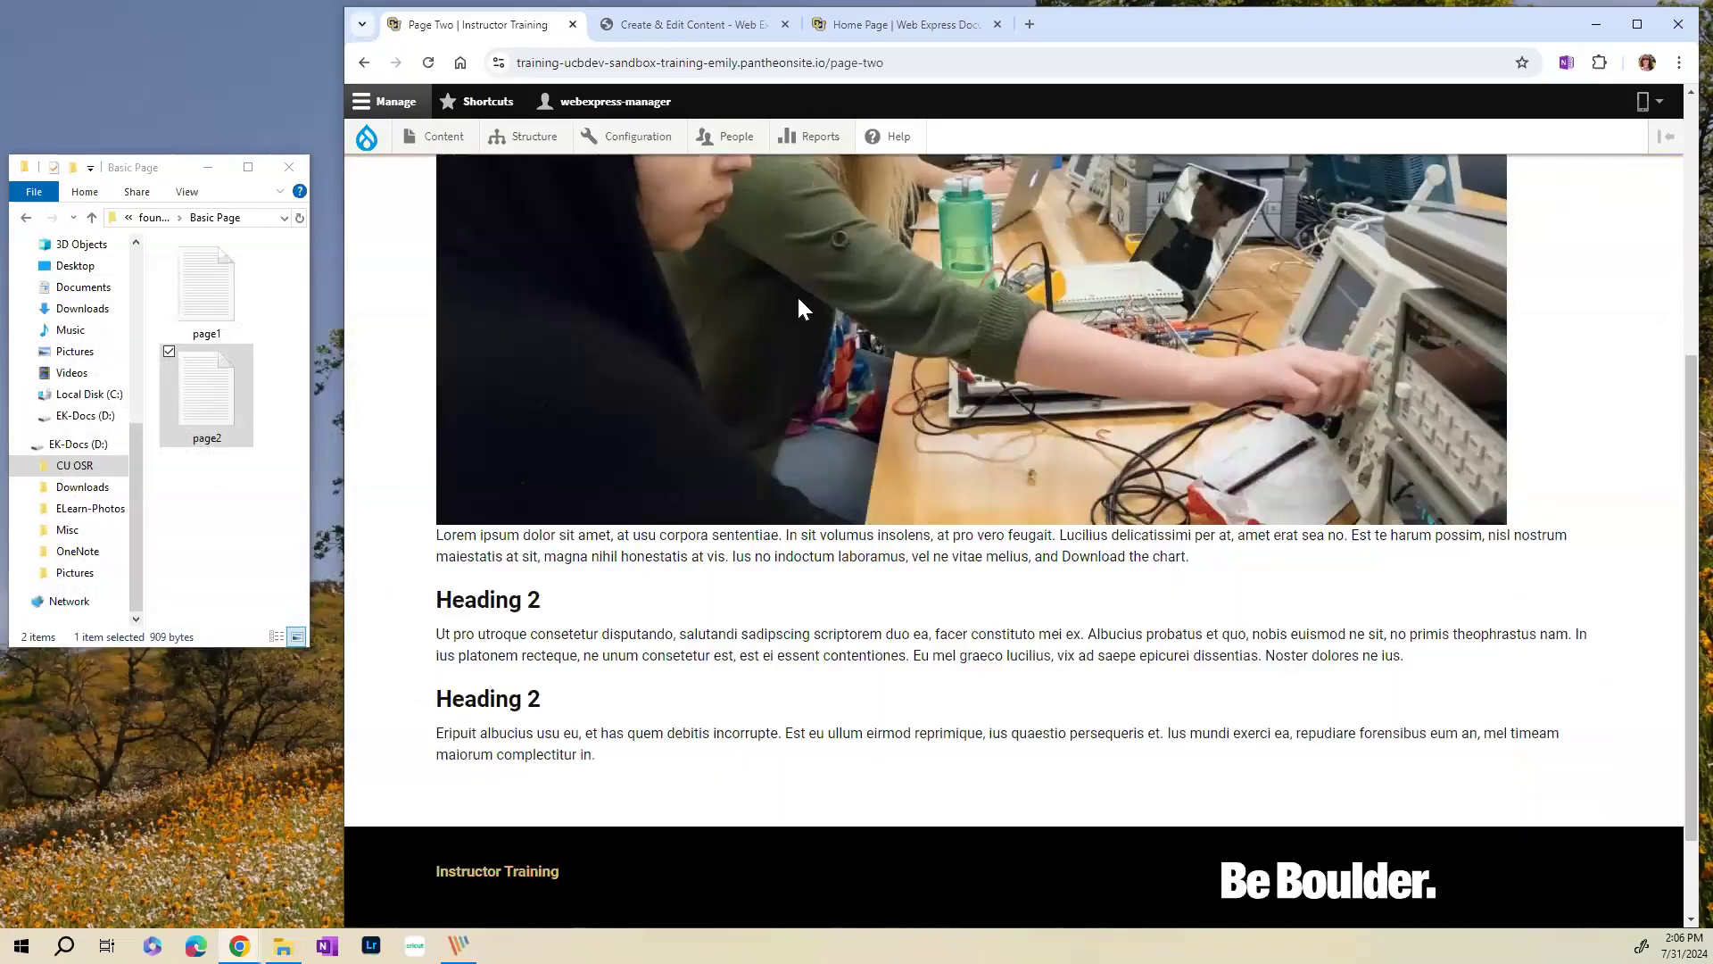
pyautogui.scroll(5, 800, 308)
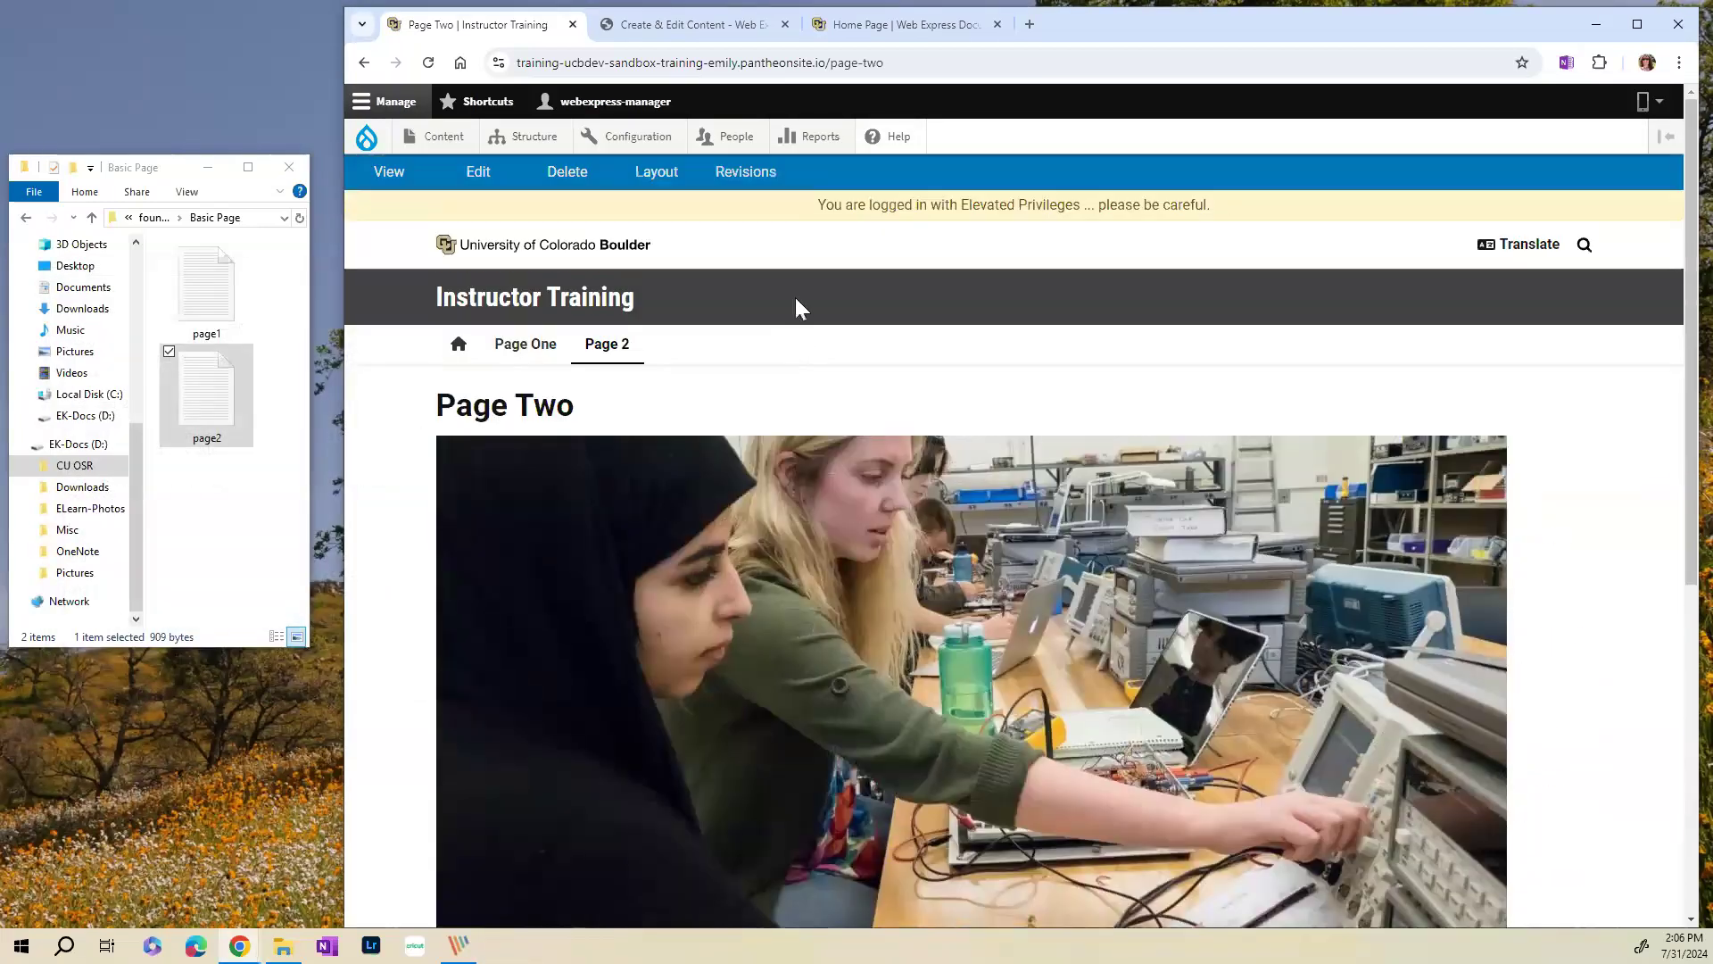
# - Open Page Two for editing and change "Download" to lowercase "download" in the first body paragraph
pyautogui.click(479, 178)
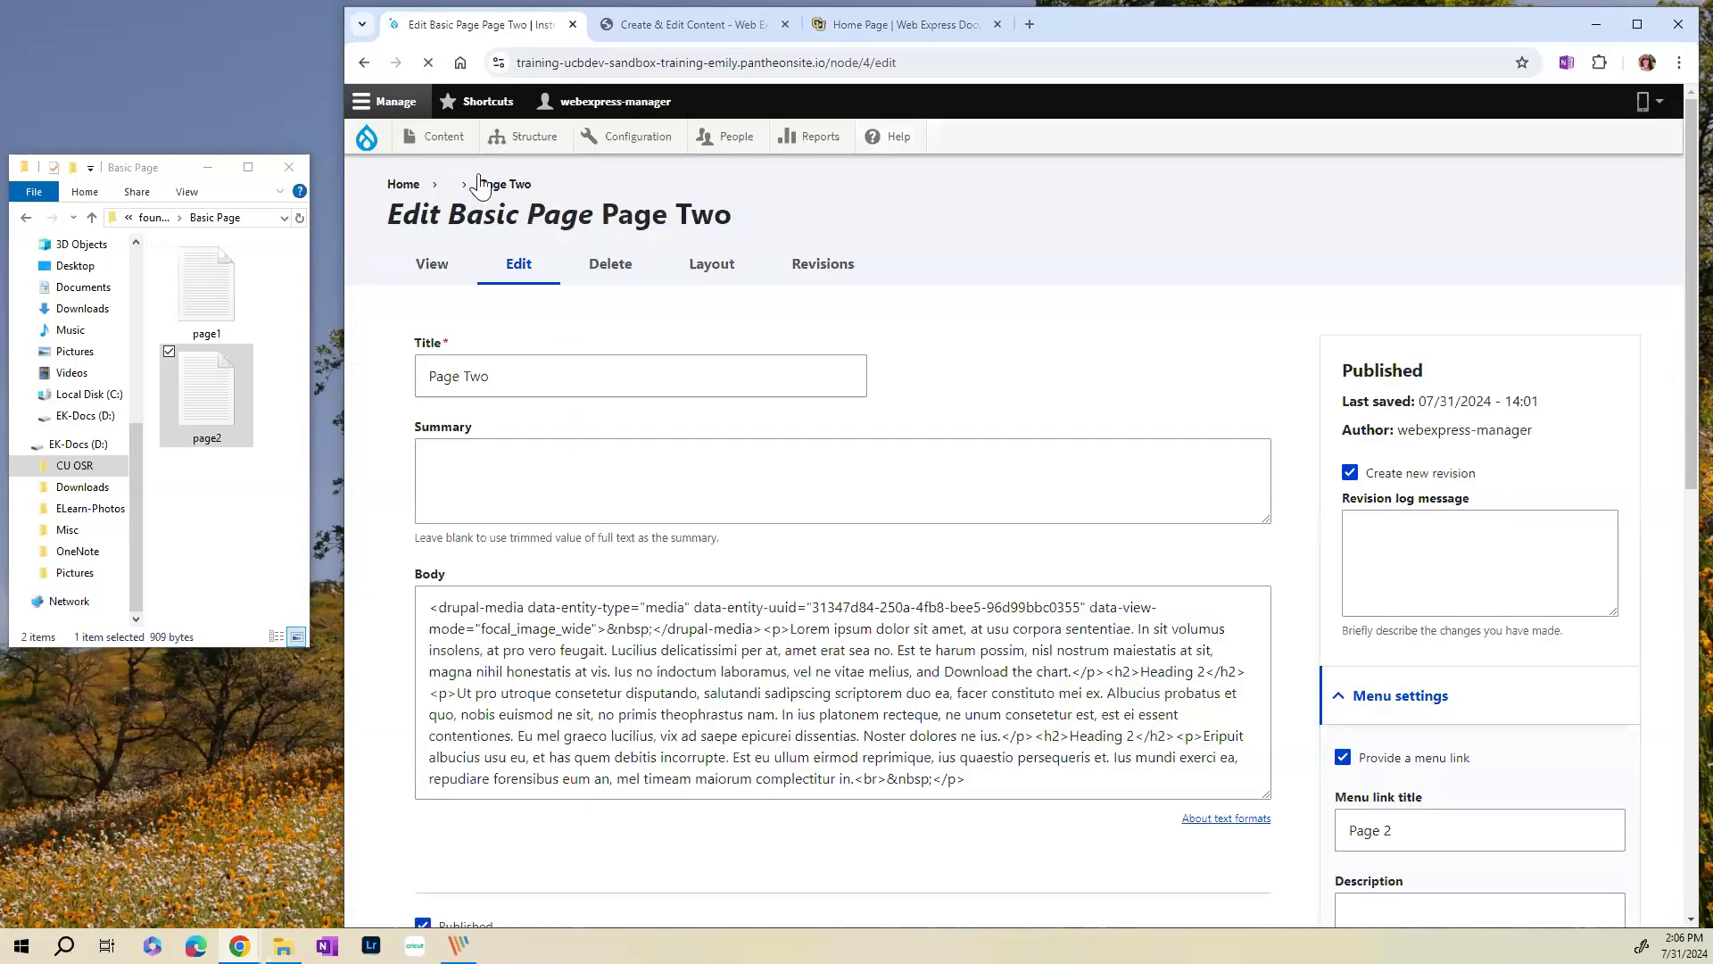
pyautogui.scroll(-6, 711, 348)
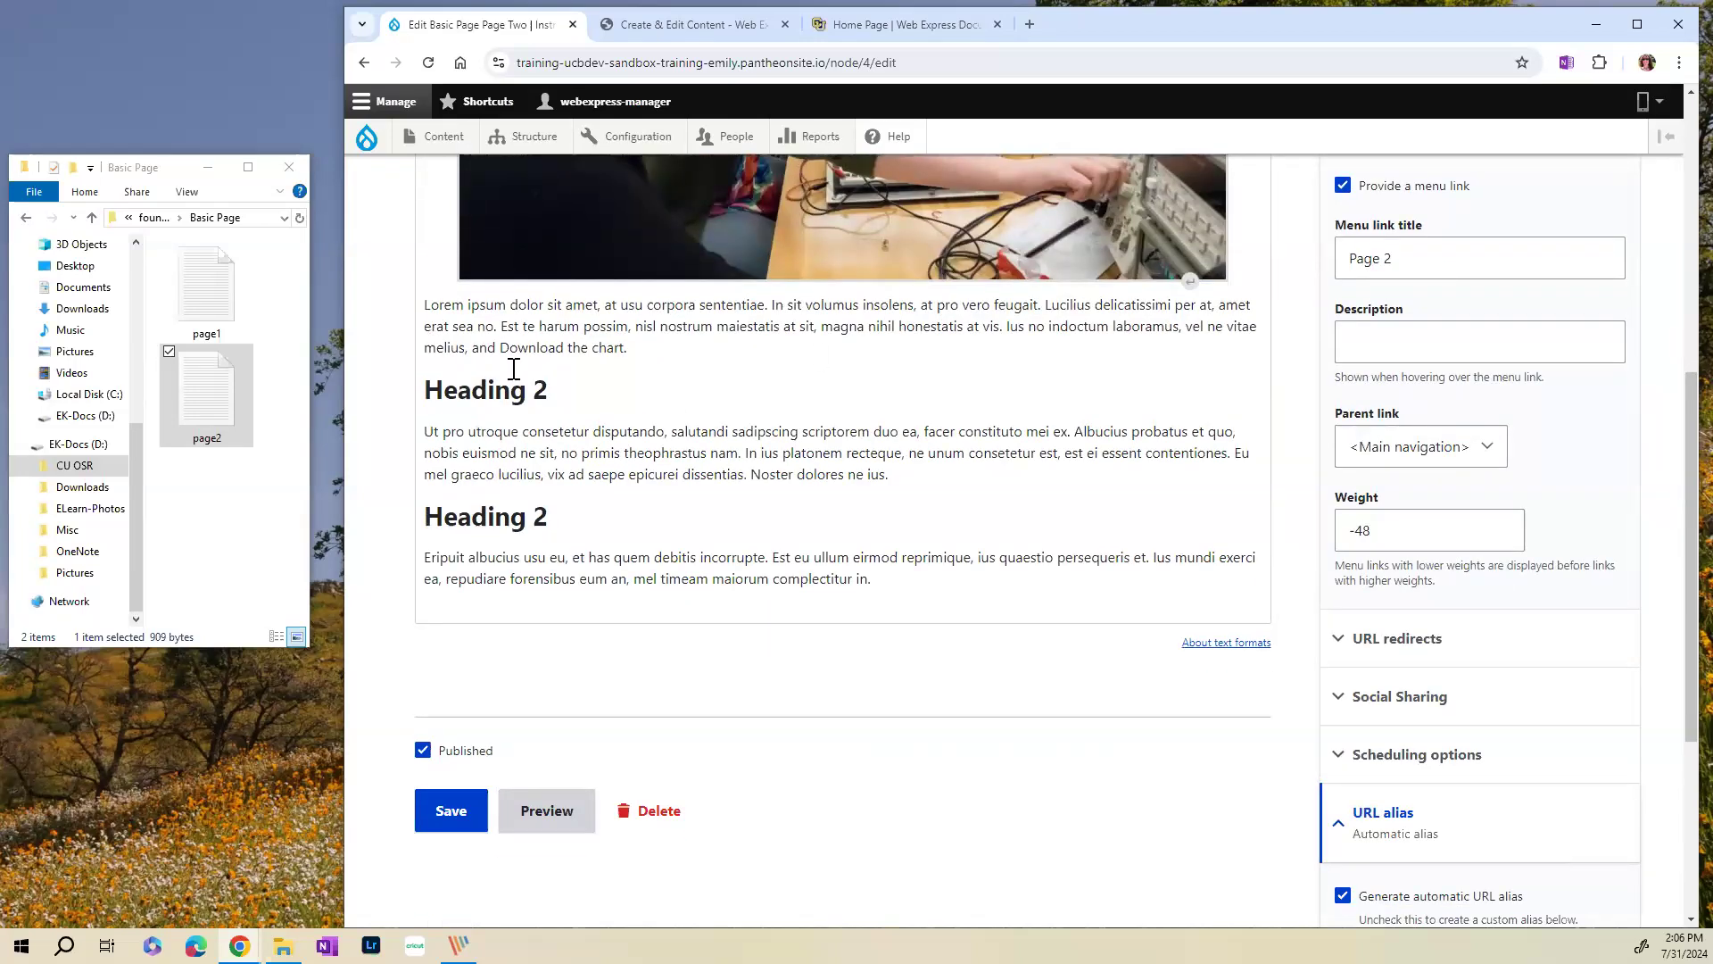
pyautogui.moveTo(502, 347); pyautogui.dragTo(628, 348)
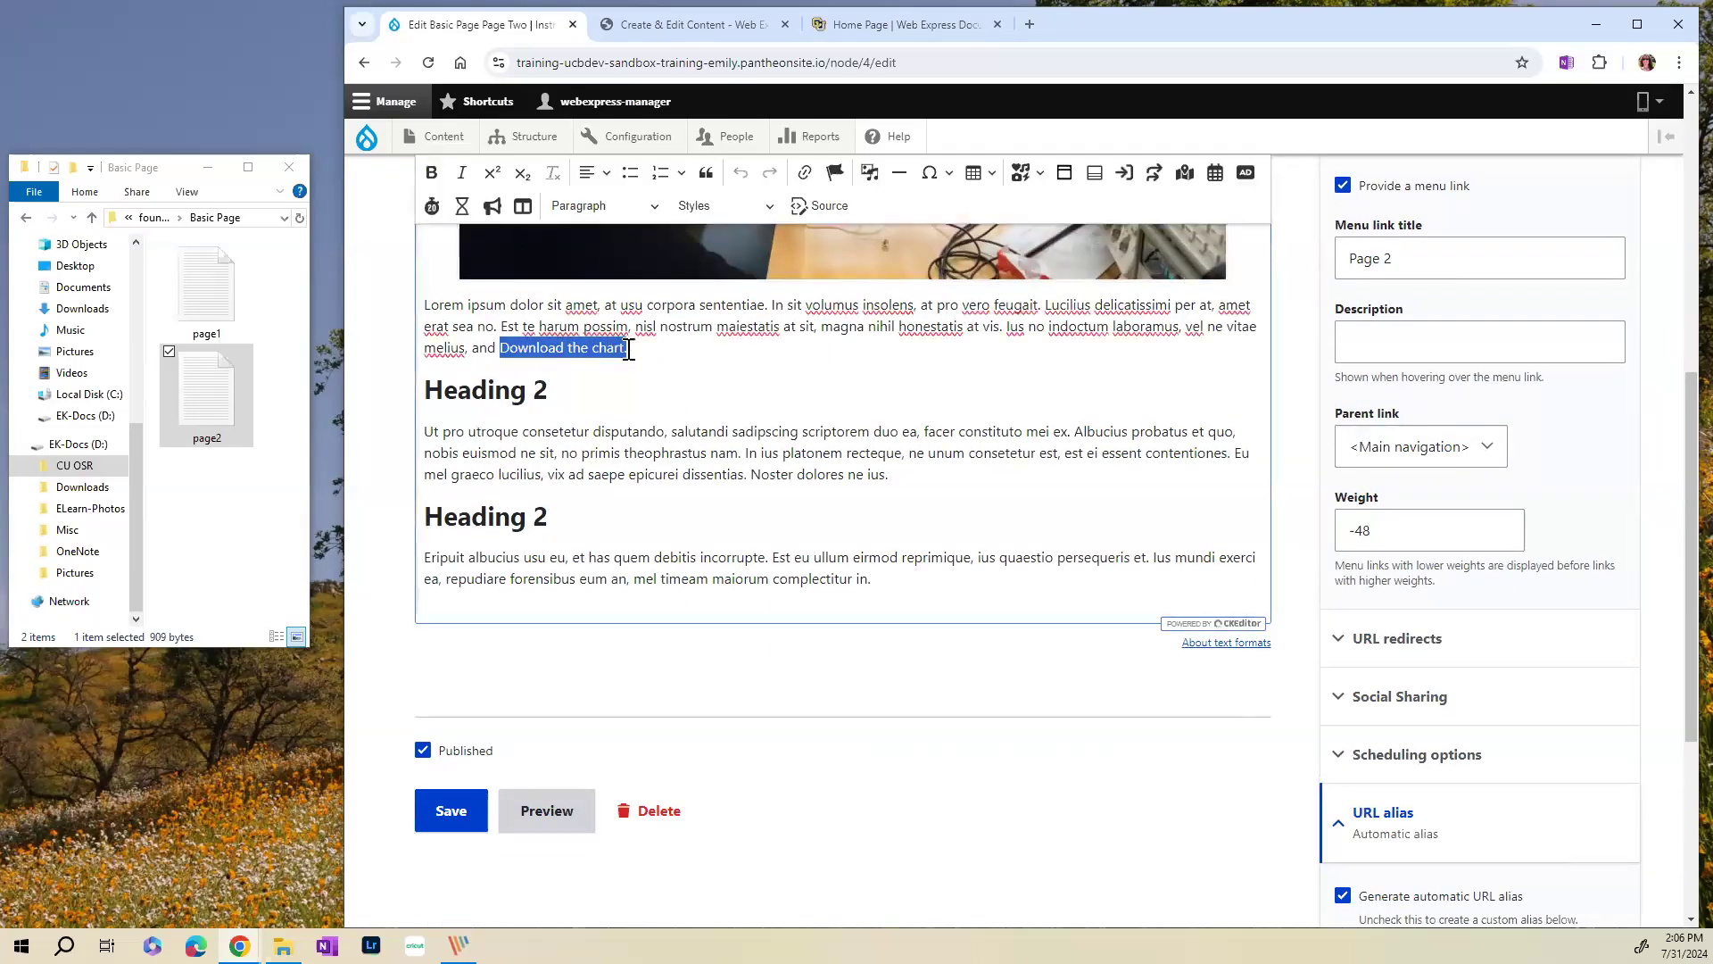
pyautogui.click(507, 348)
pyautogui.press('BackSpace')
pyautogui.write('d')
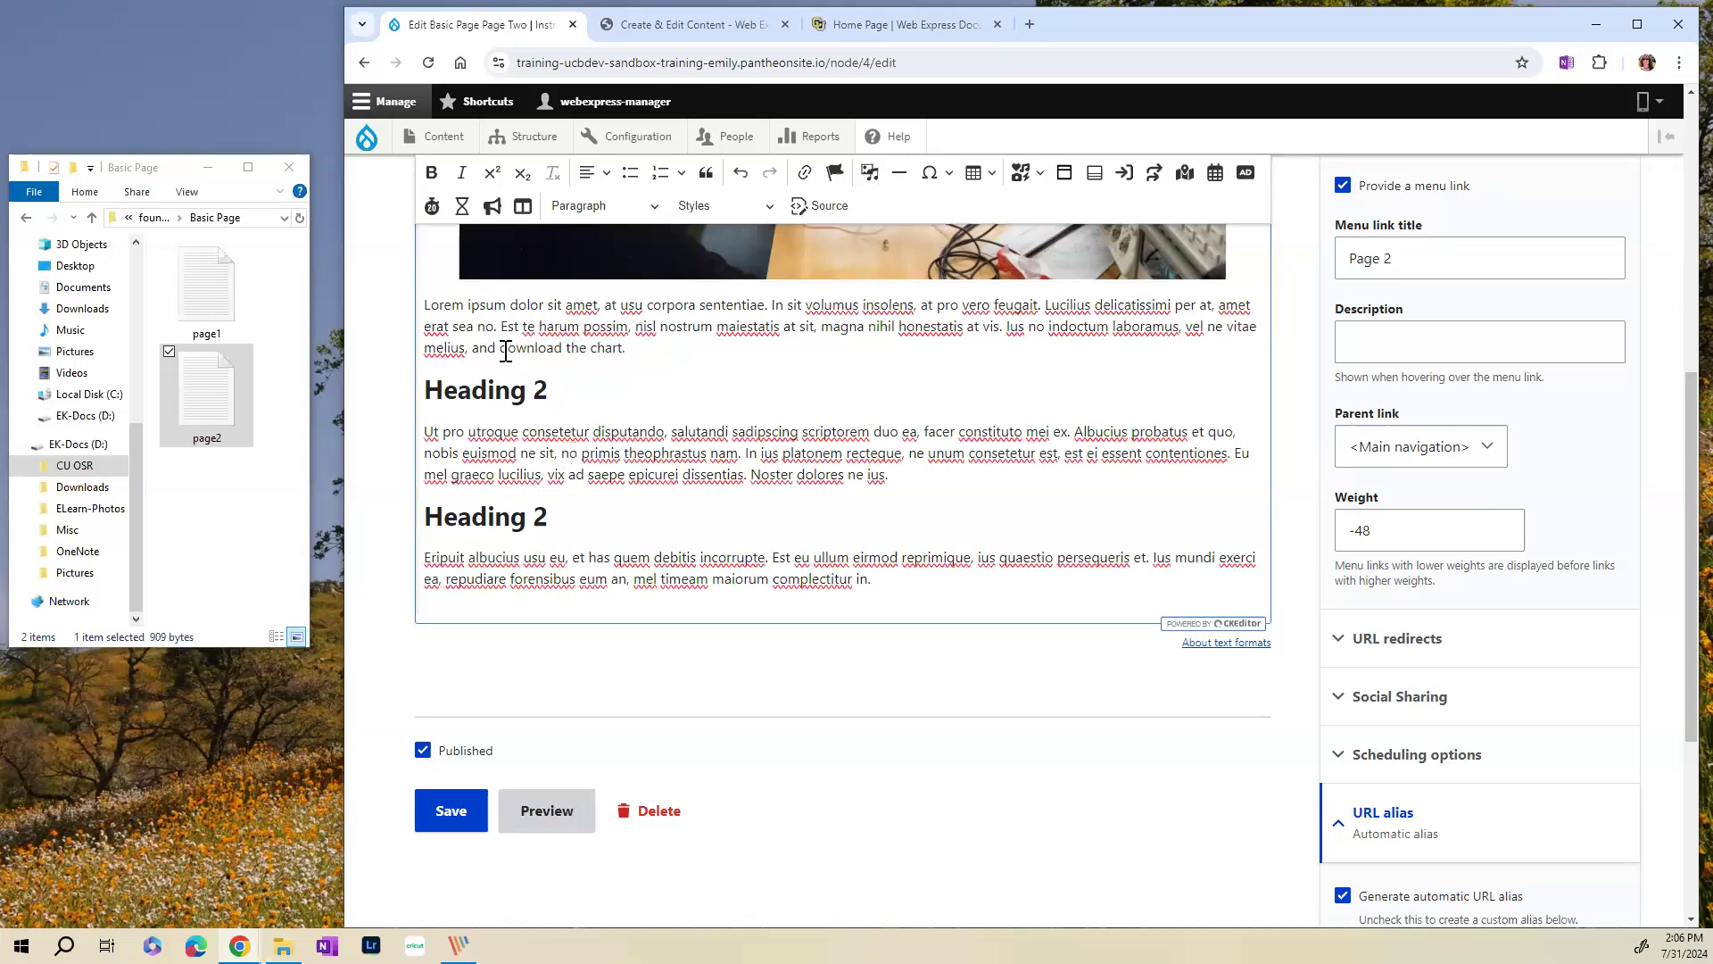
# - Link the phrase "download the chart" in the first paragraph to the Chart One media document
pyautogui.moveTo(501, 348); pyautogui.dragTo(622, 352)
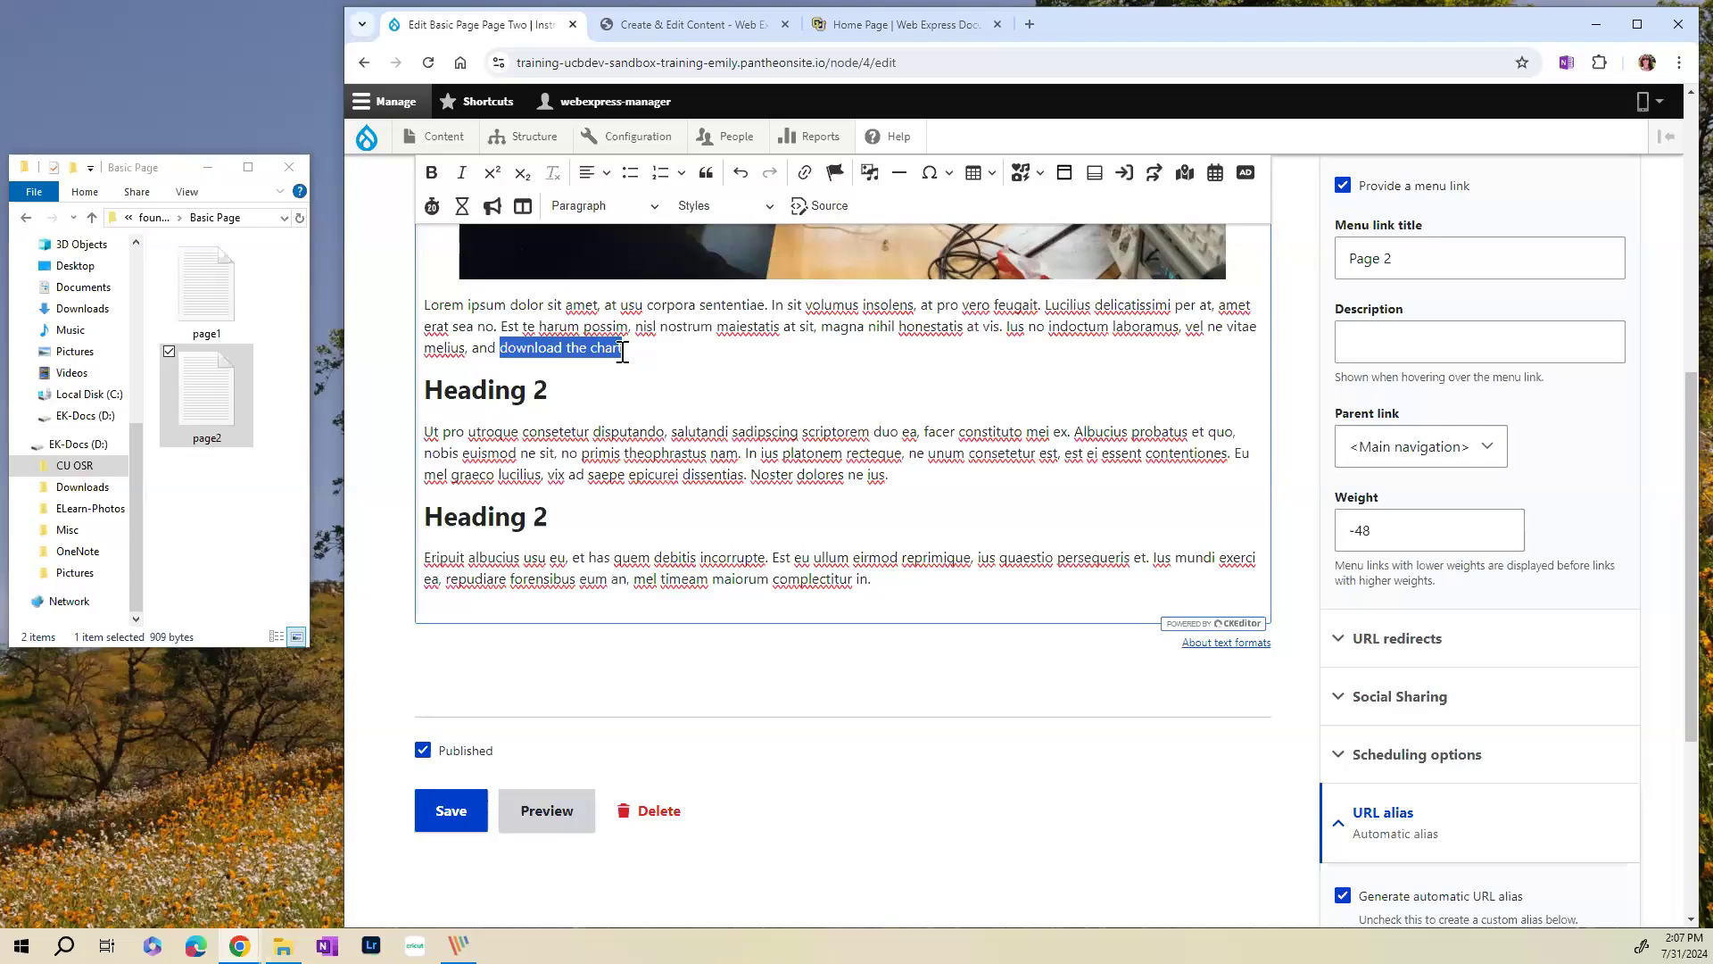
pyautogui.moveTo(770, 304); pyautogui.dragTo(417, 295)
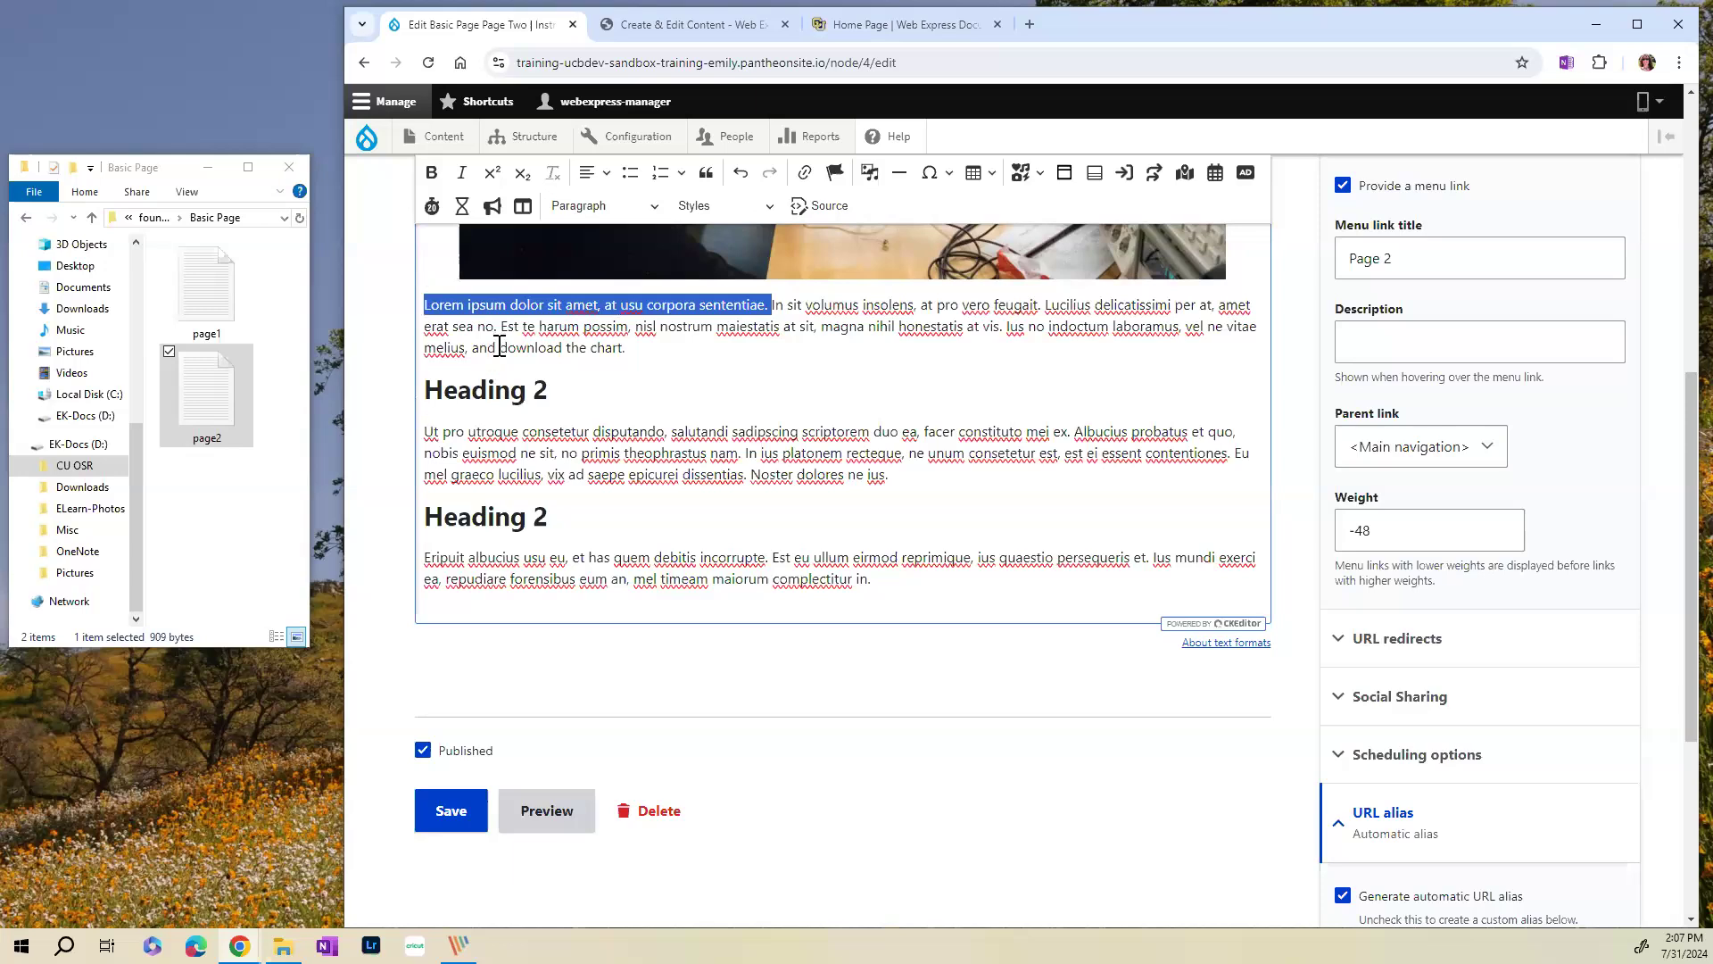
pyautogui.moveTo(500, 347); pyautogui.dragTo(623, 355)
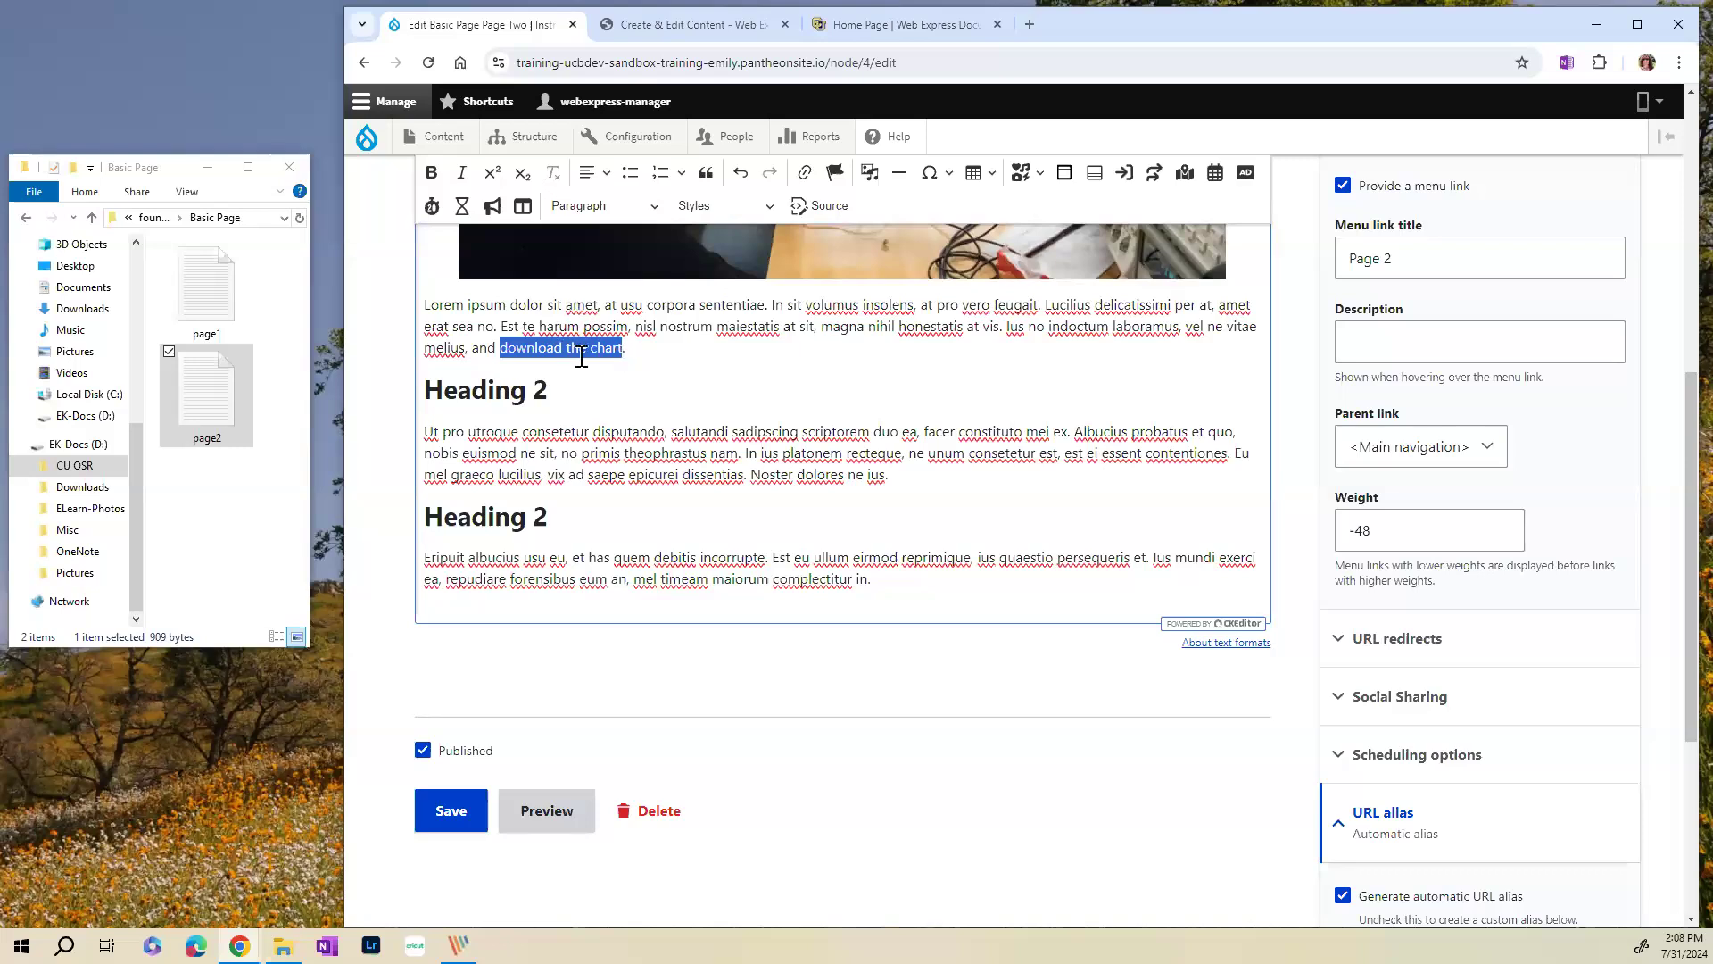
pyautogui.scroll(1, 750, 375)
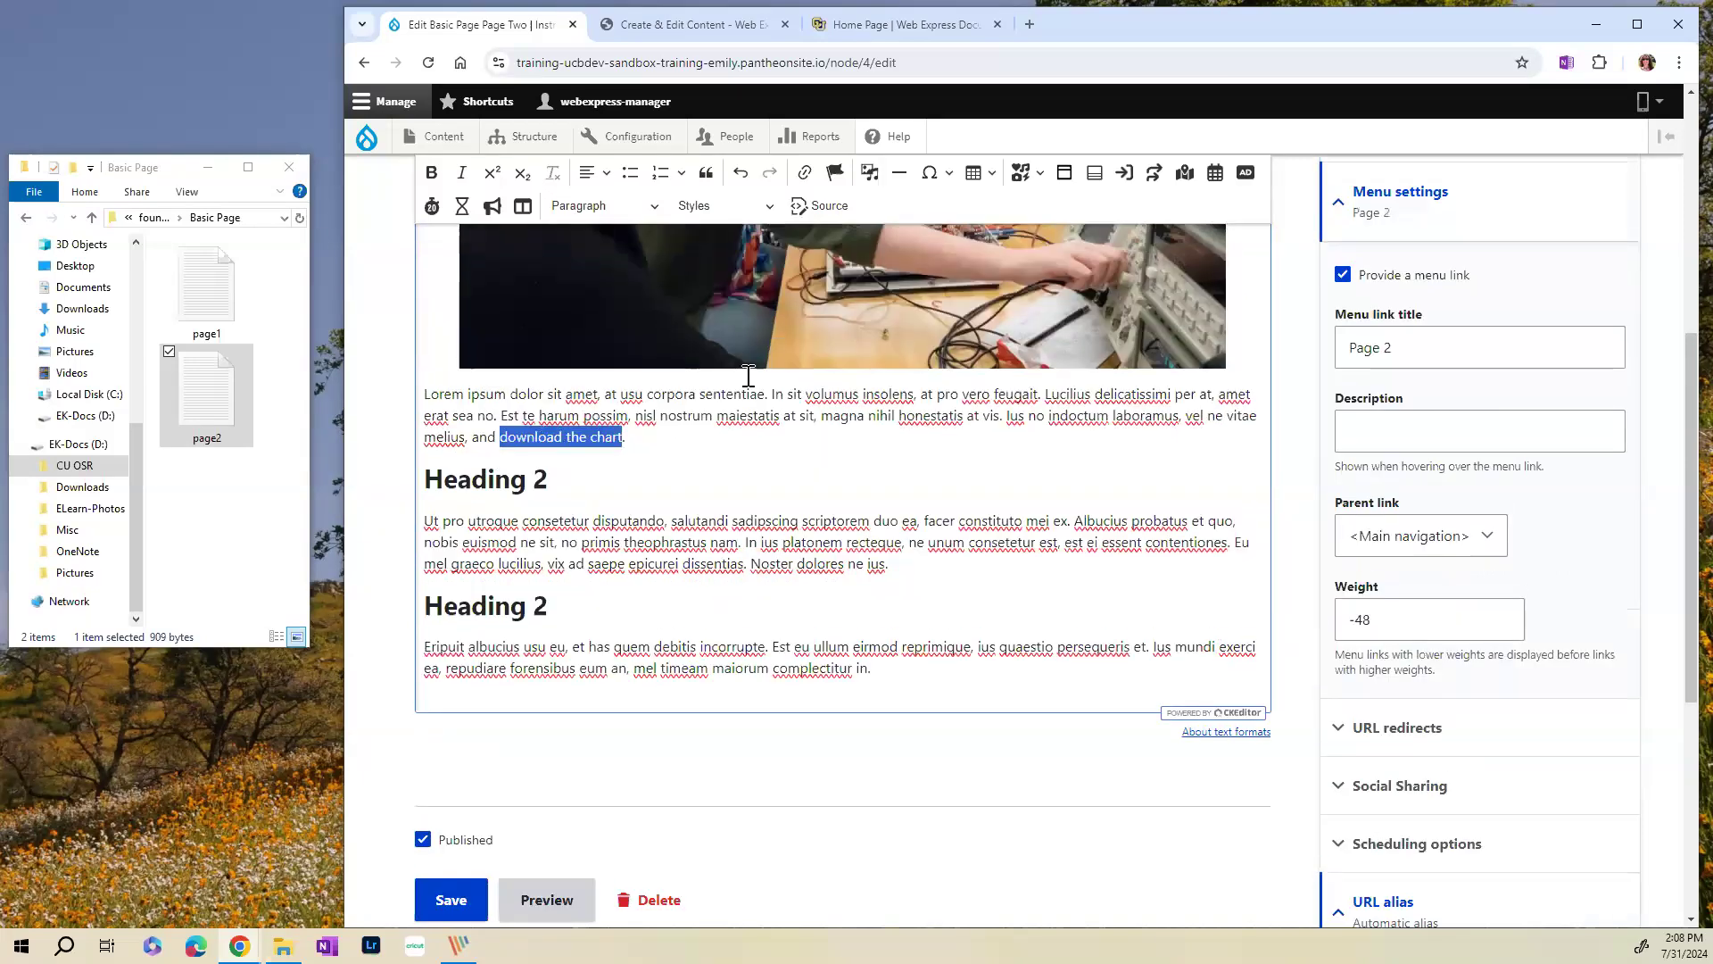
pyautogui.click(805, 174)
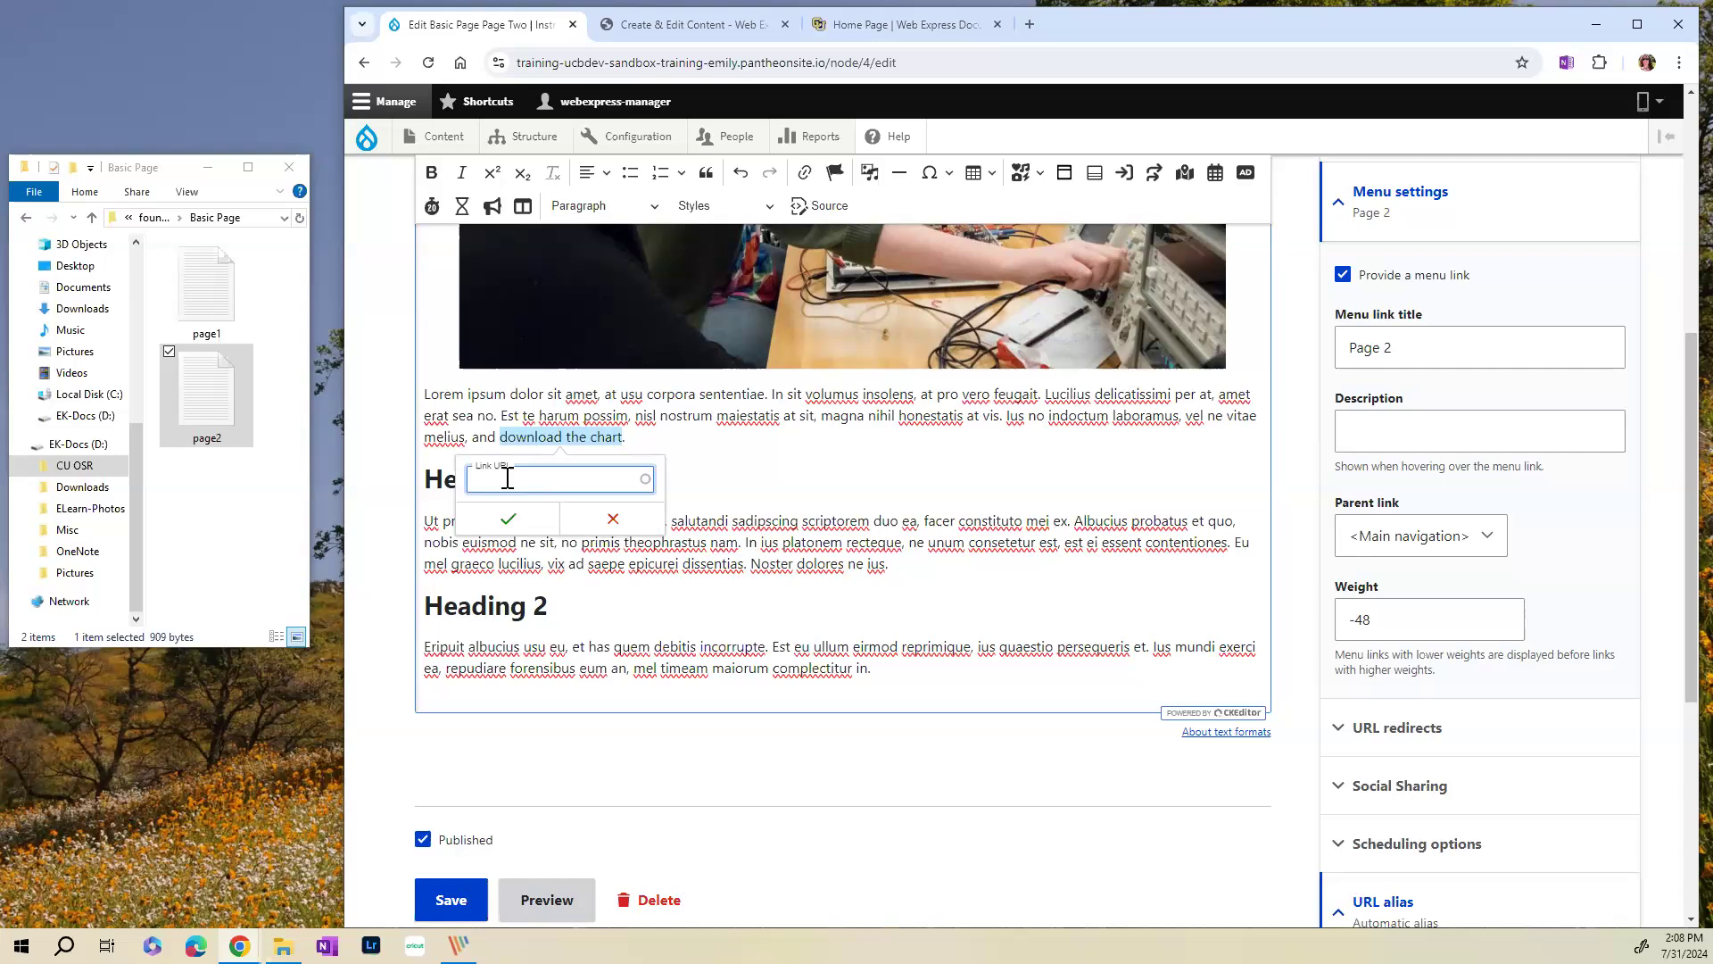
pyautogui.write('cha')
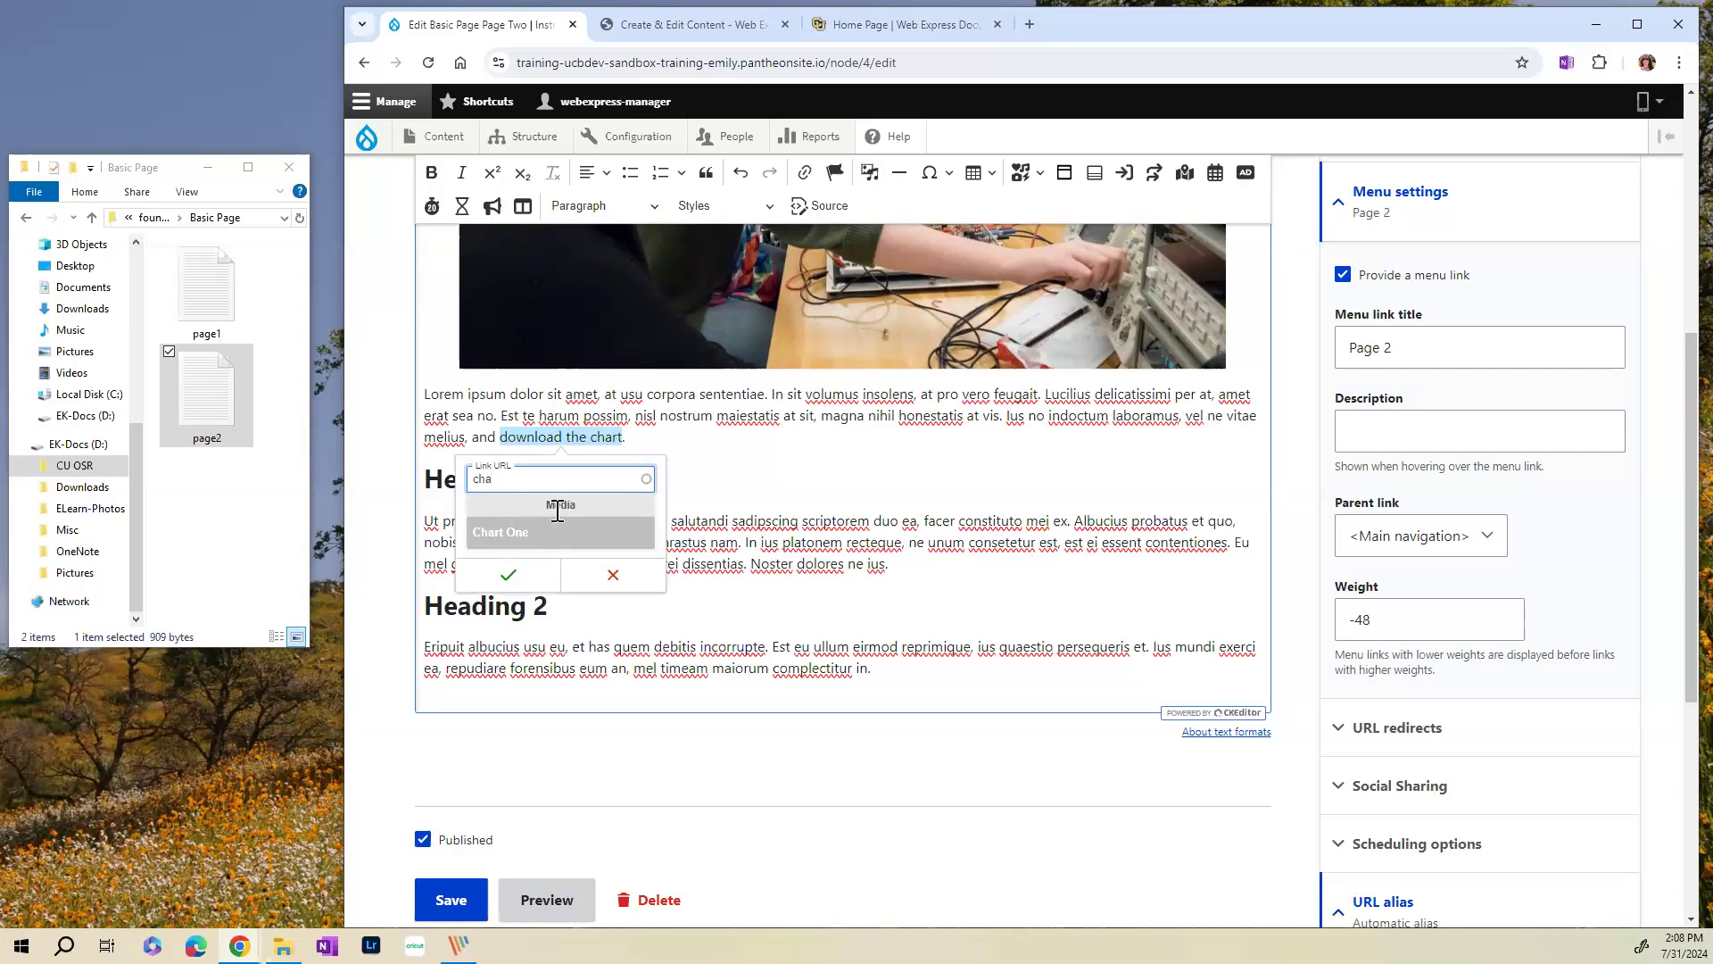
pyautogui.click(500, 539)
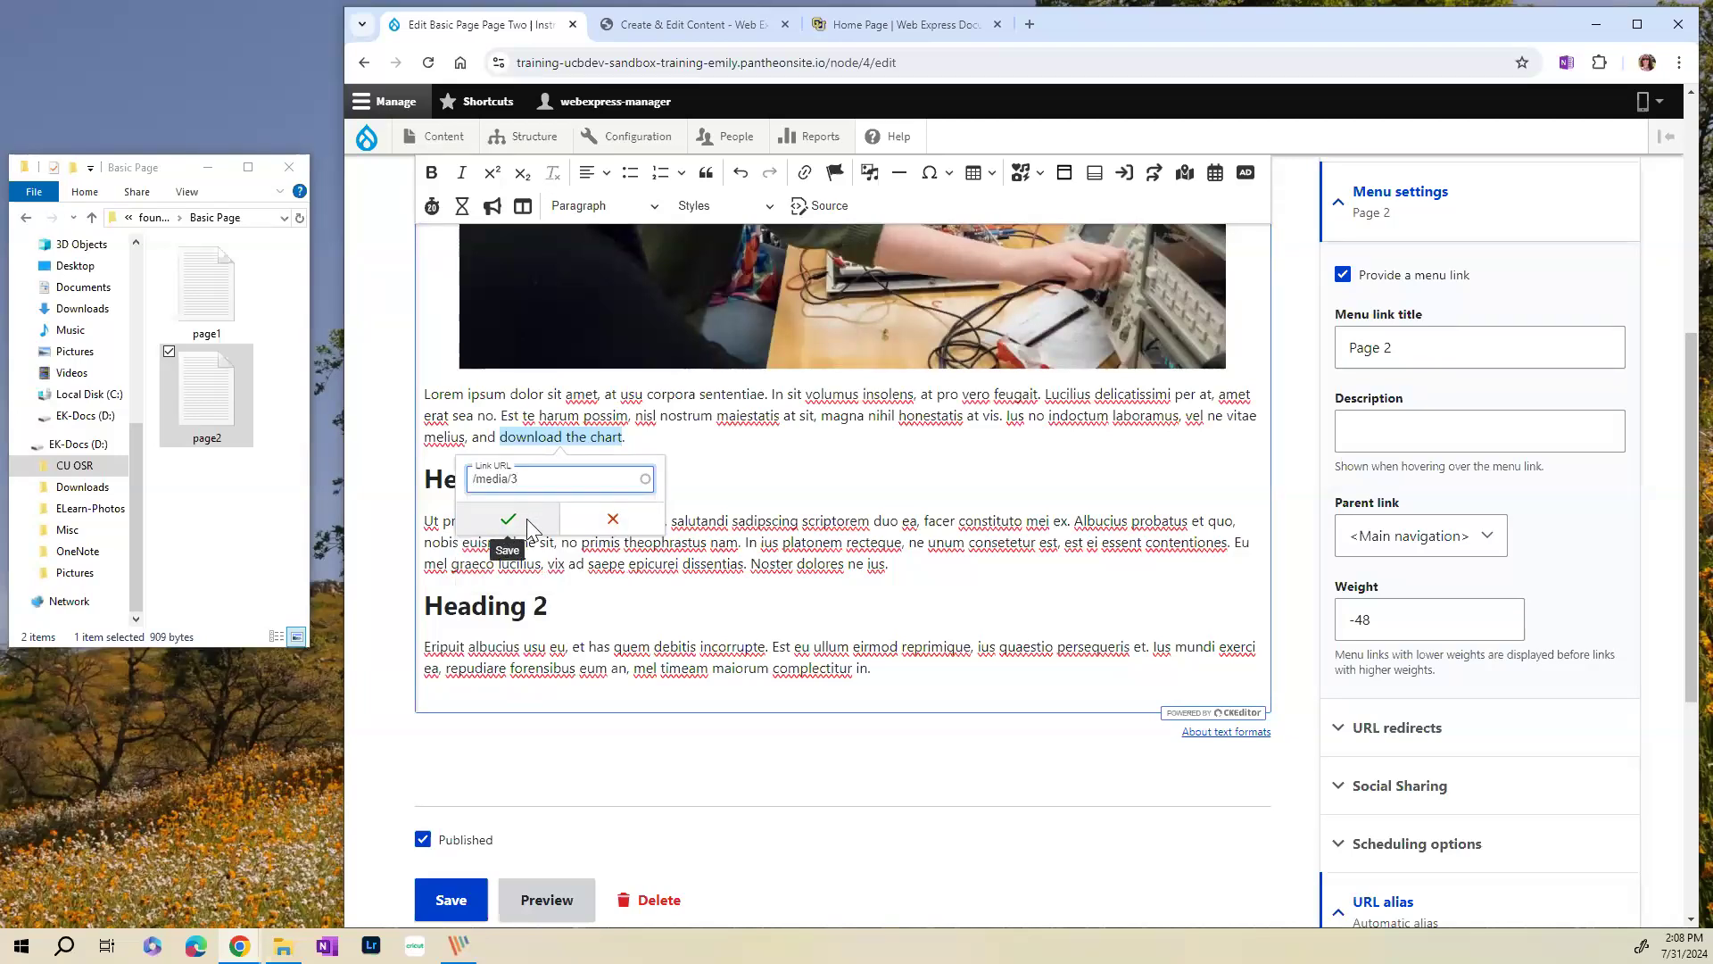
pyautogui.click(508, 519)
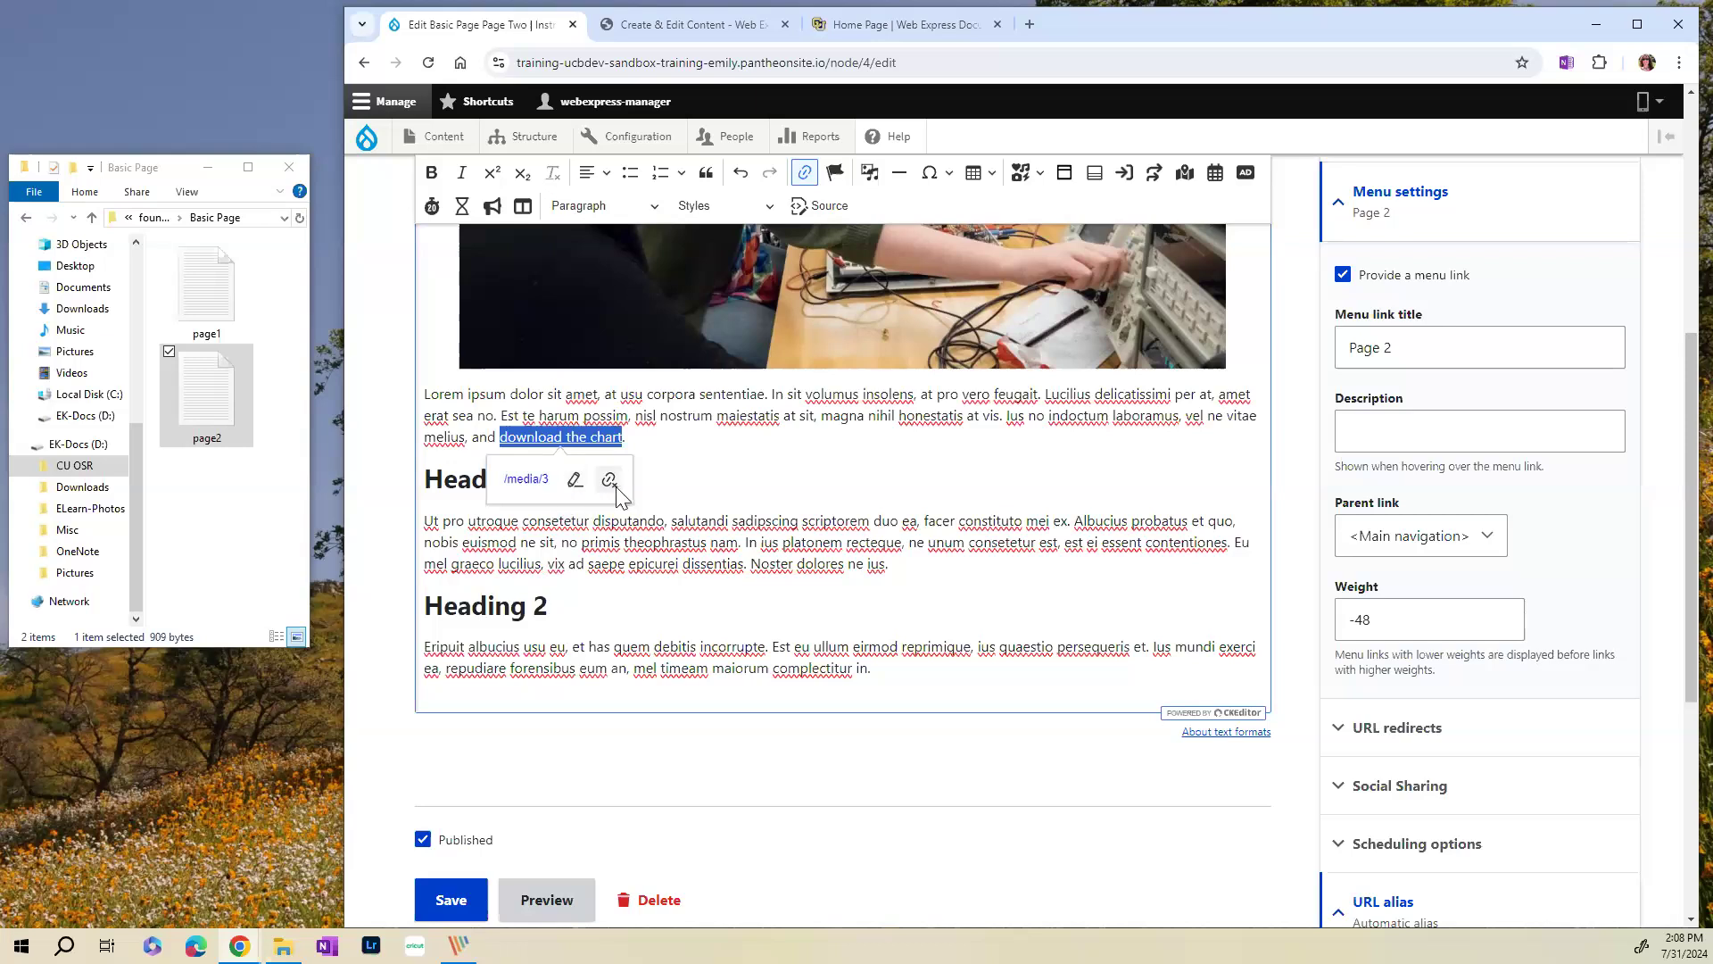
# - Deselect the linked phrase and save the changes to Page Two
pyautogui.click(692, 480)
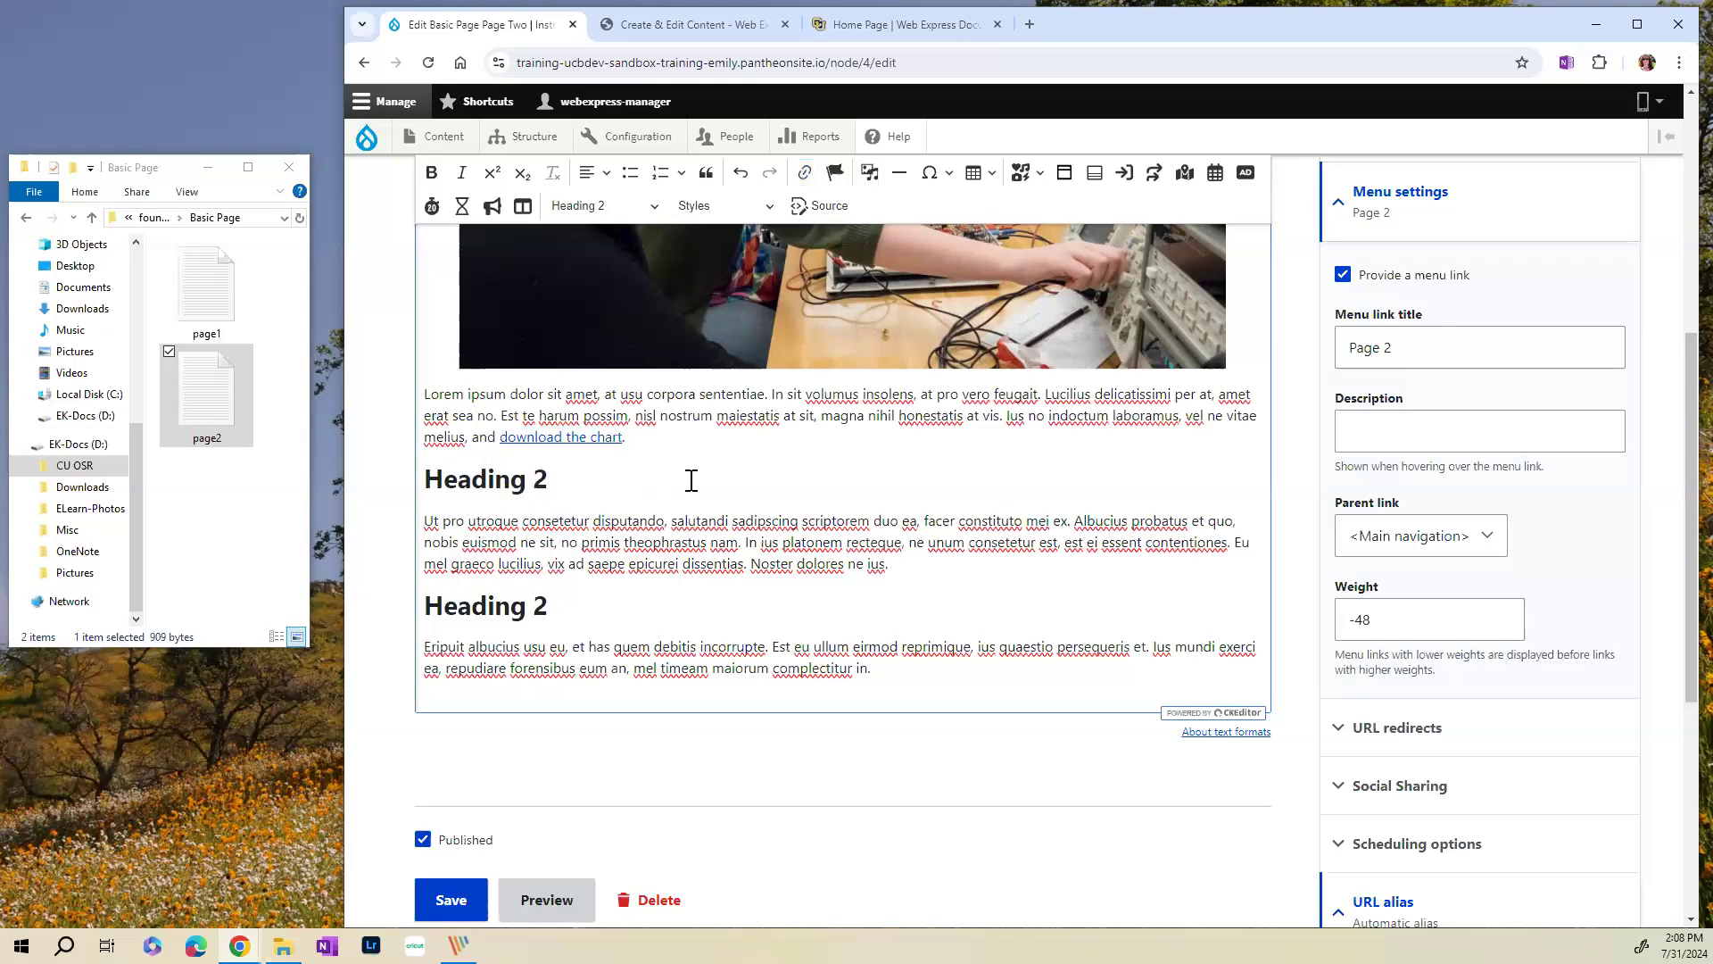
pyautogui.scroll(-2, 552, 597)
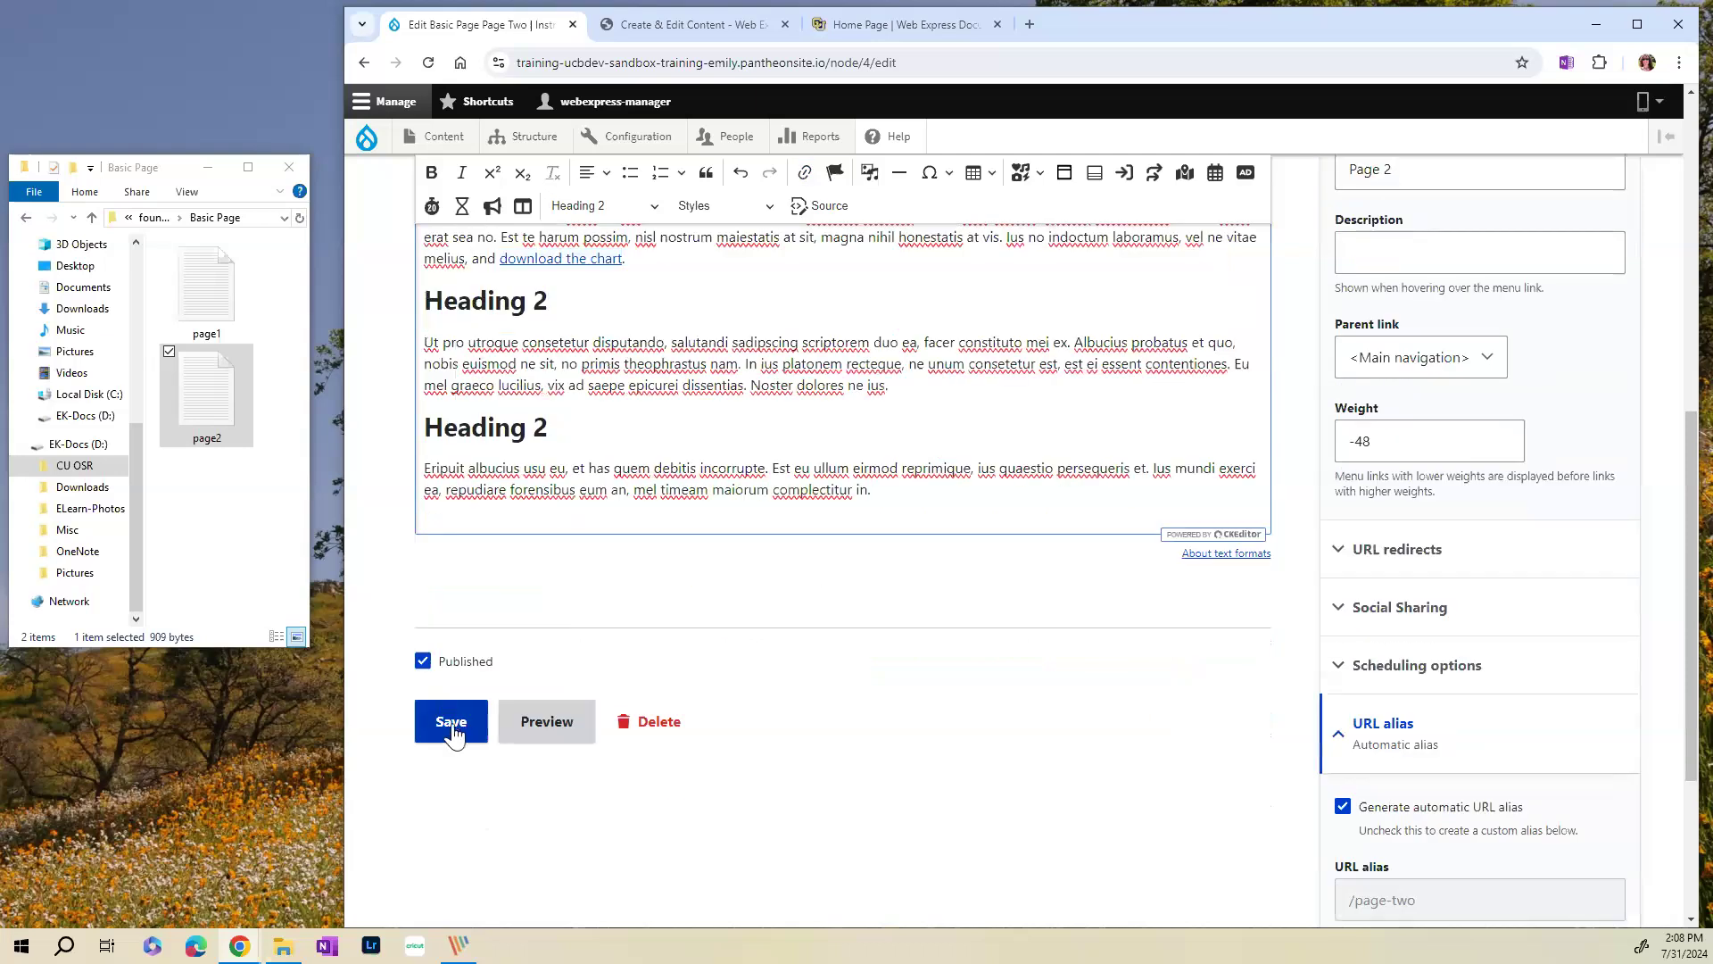
pyautogui.click(451, 721)
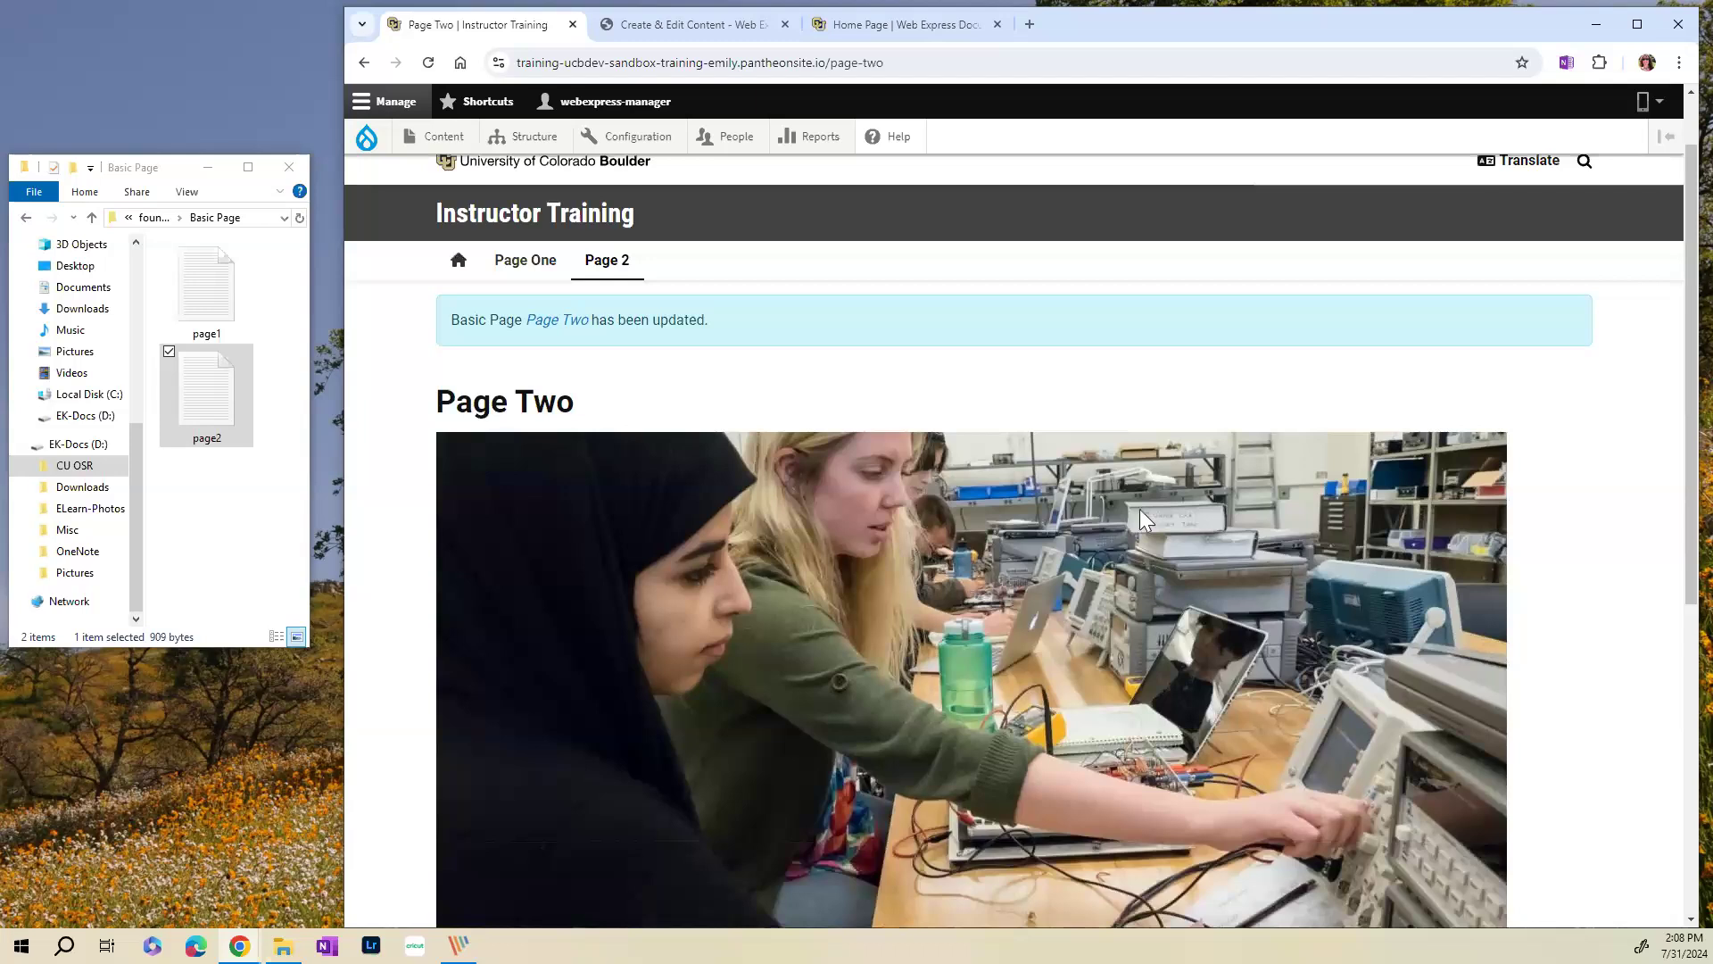
# - Test the "download the chart" link in Page Two's first paragraph and return to the page
pyautogui.scroll(-6, 1138, 509)
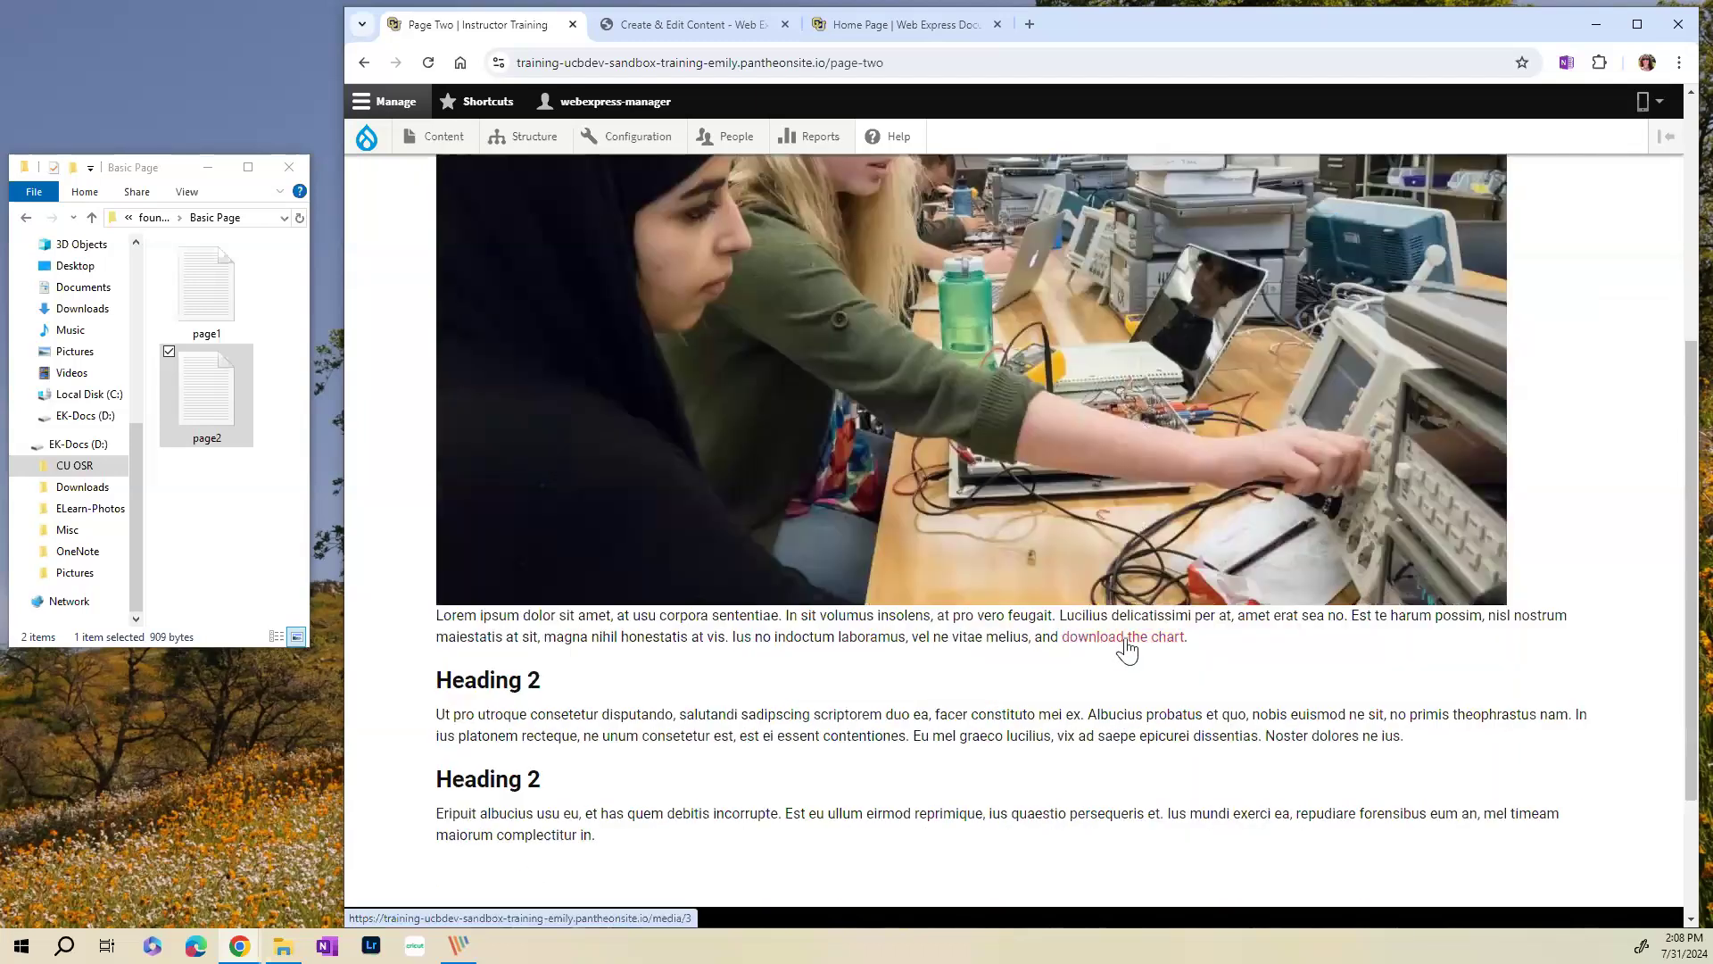
pyautogui.click(1124, 637)
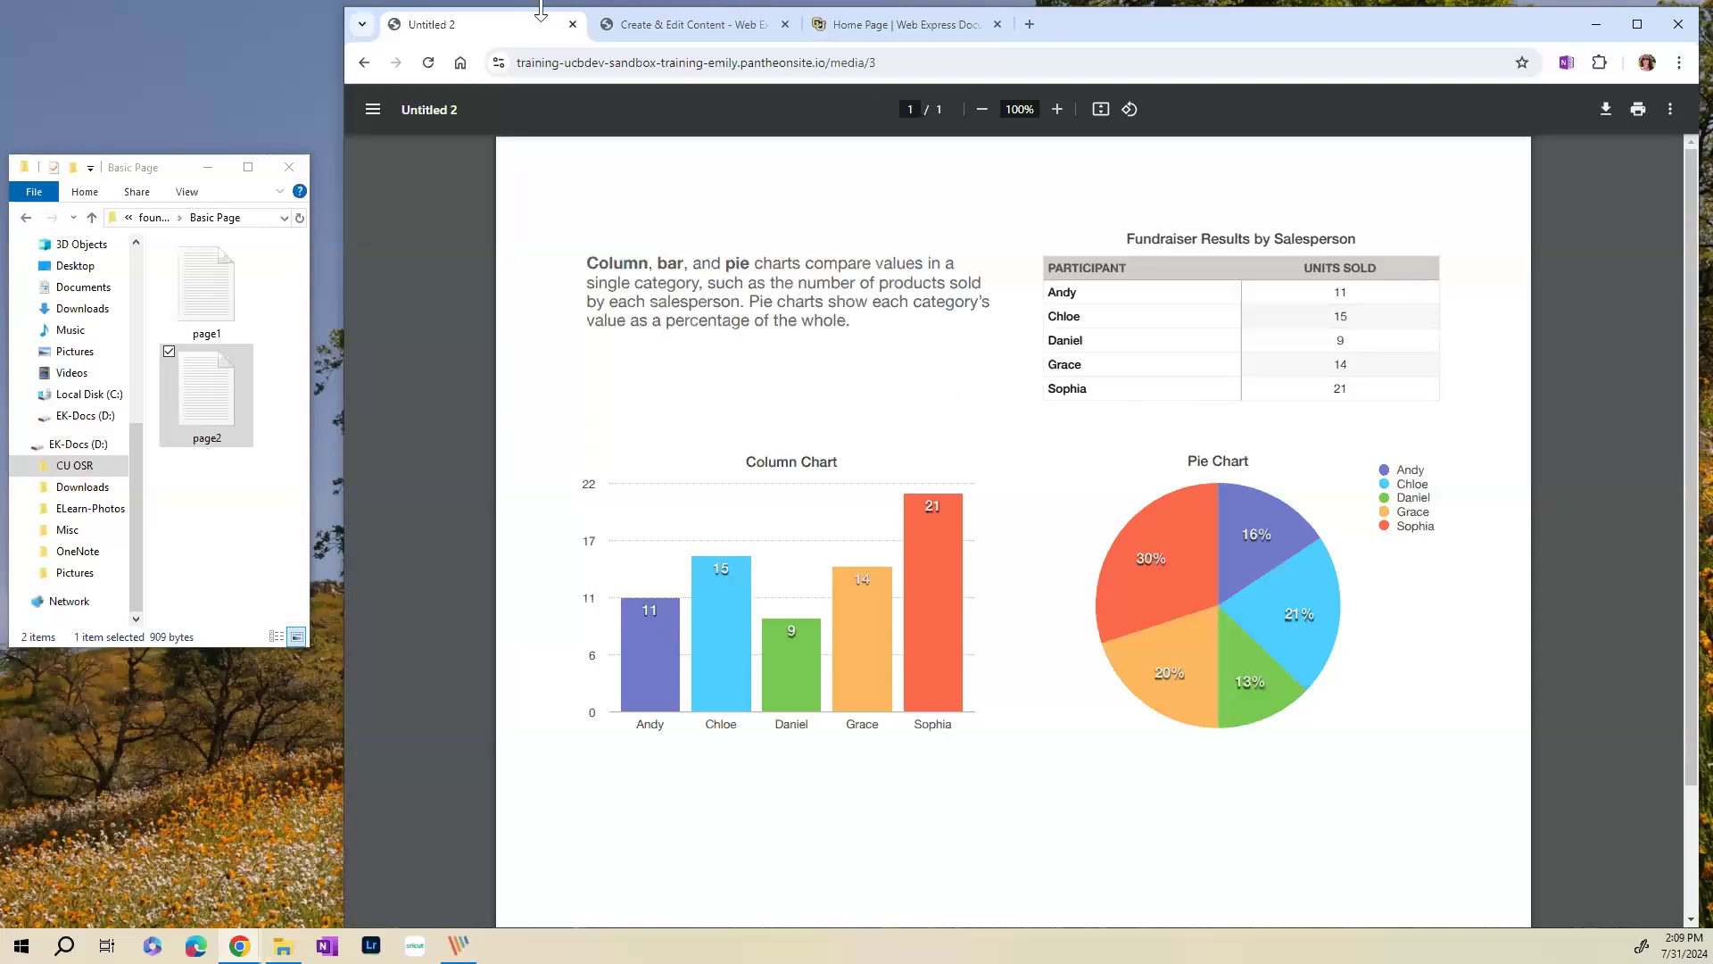
pyautogui.click(362, 64)
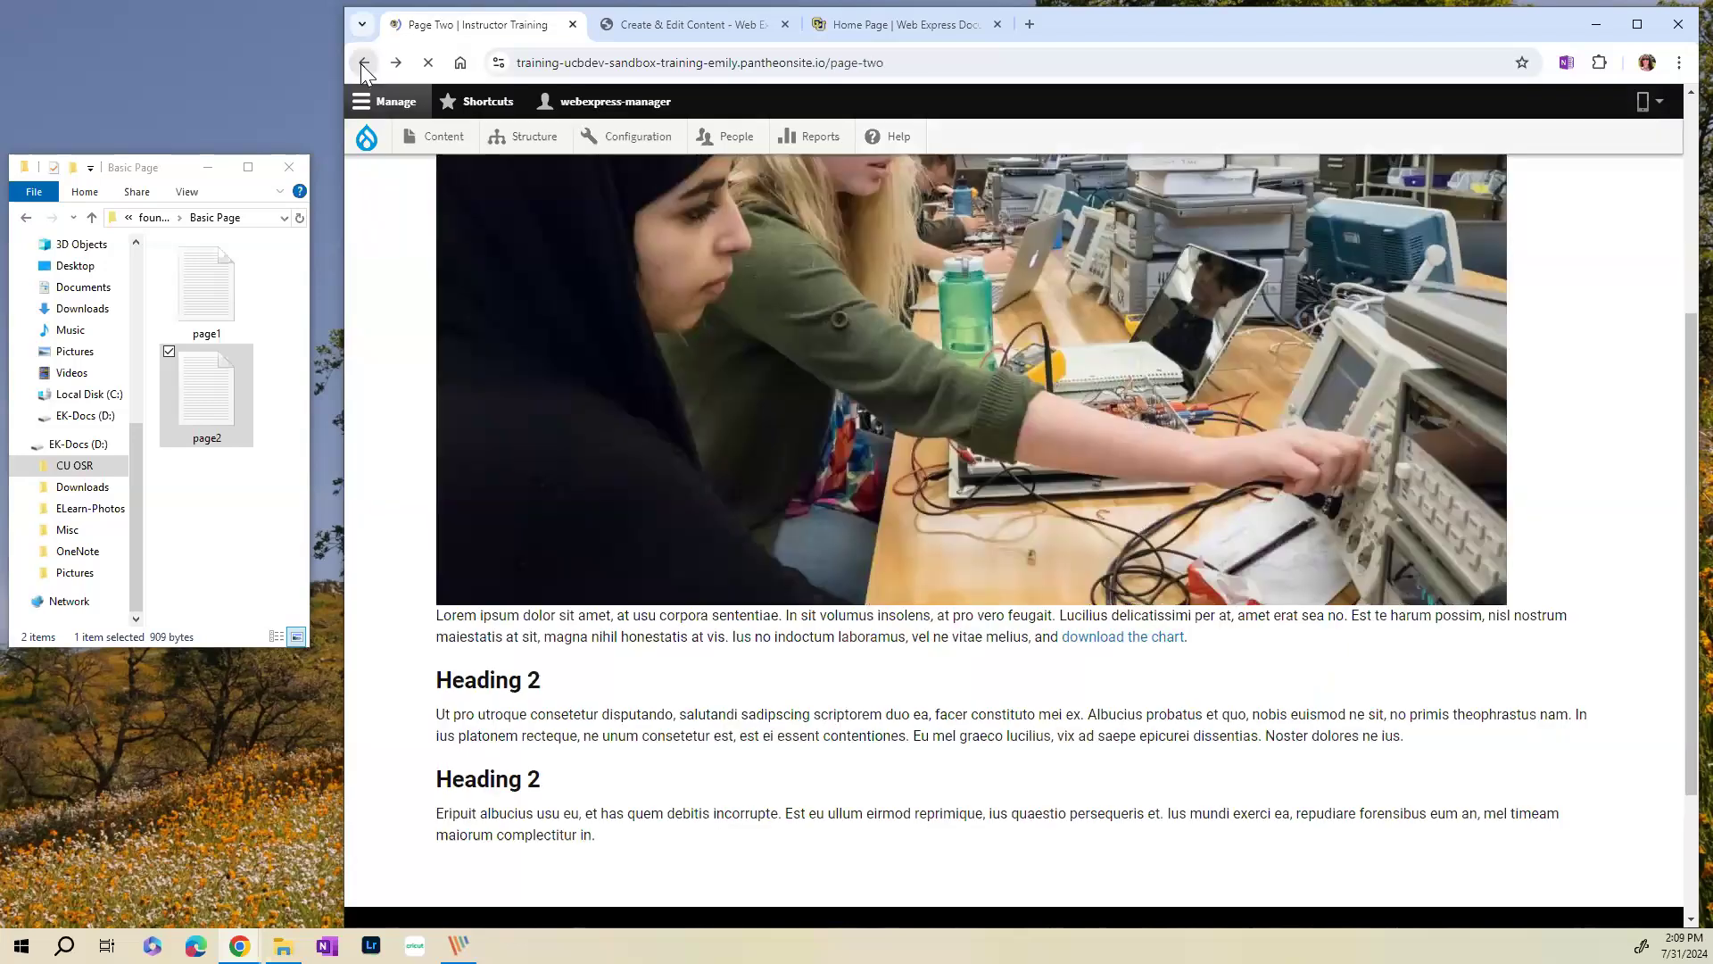
pyautogui.scroll(2, 964, 670)
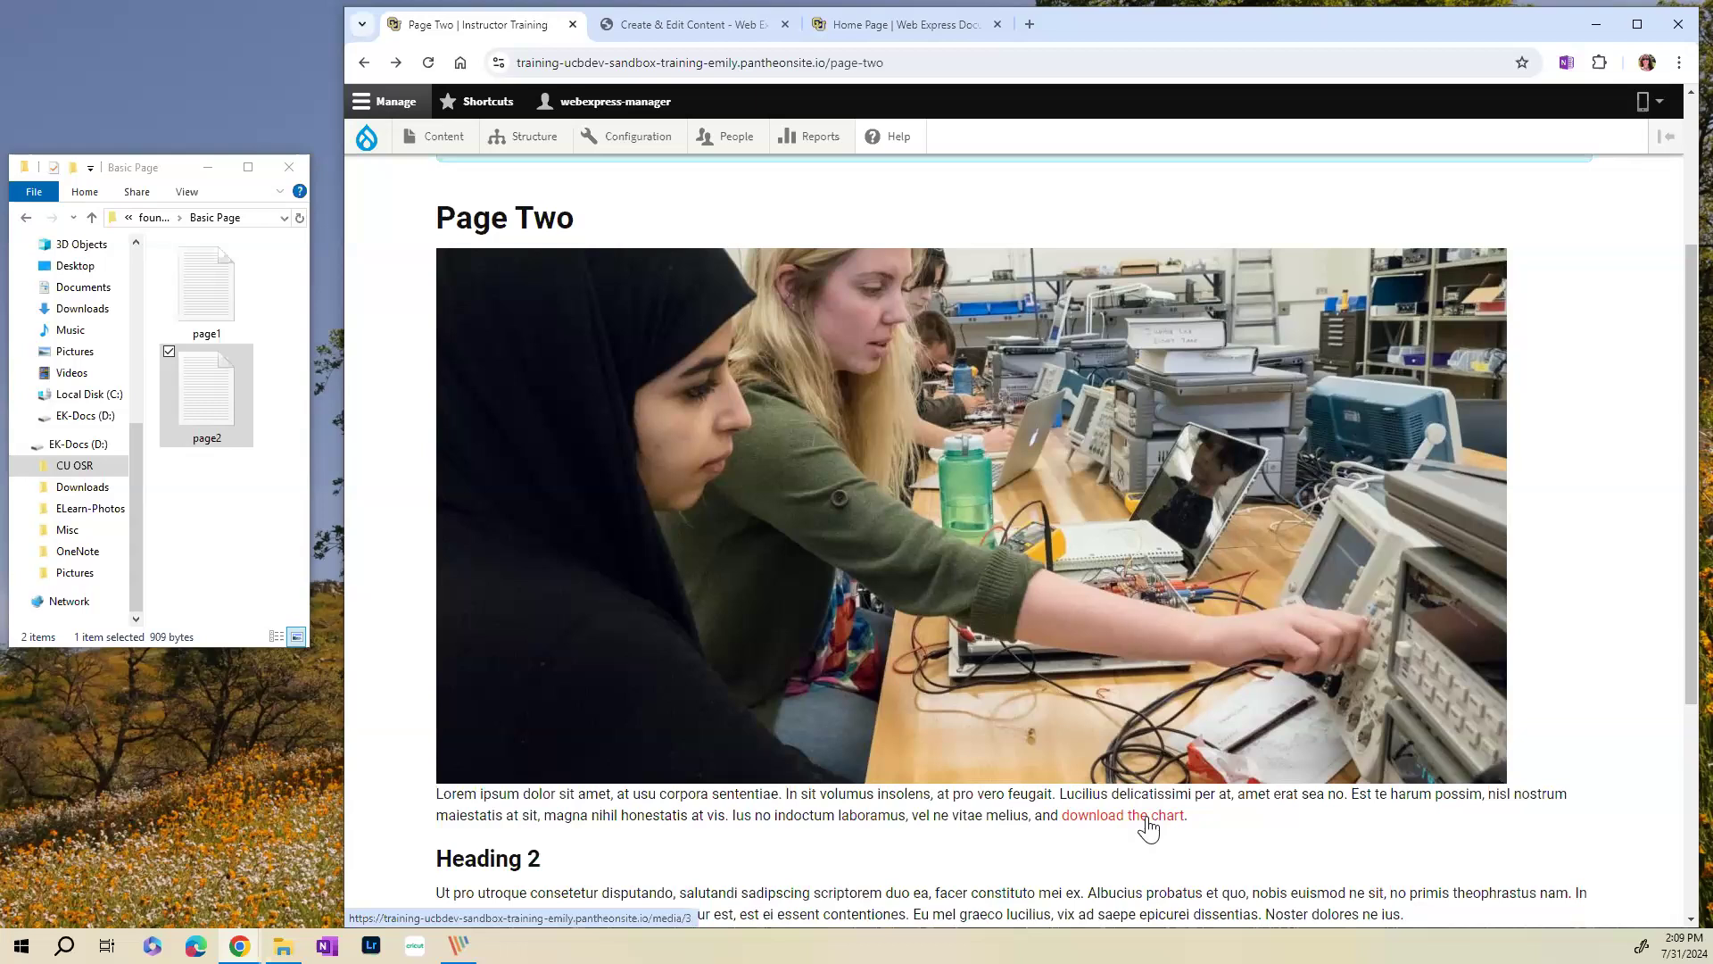
# - Open the Chart One document for editing from the media library
pyautogui.scroll(3, 667, 253)
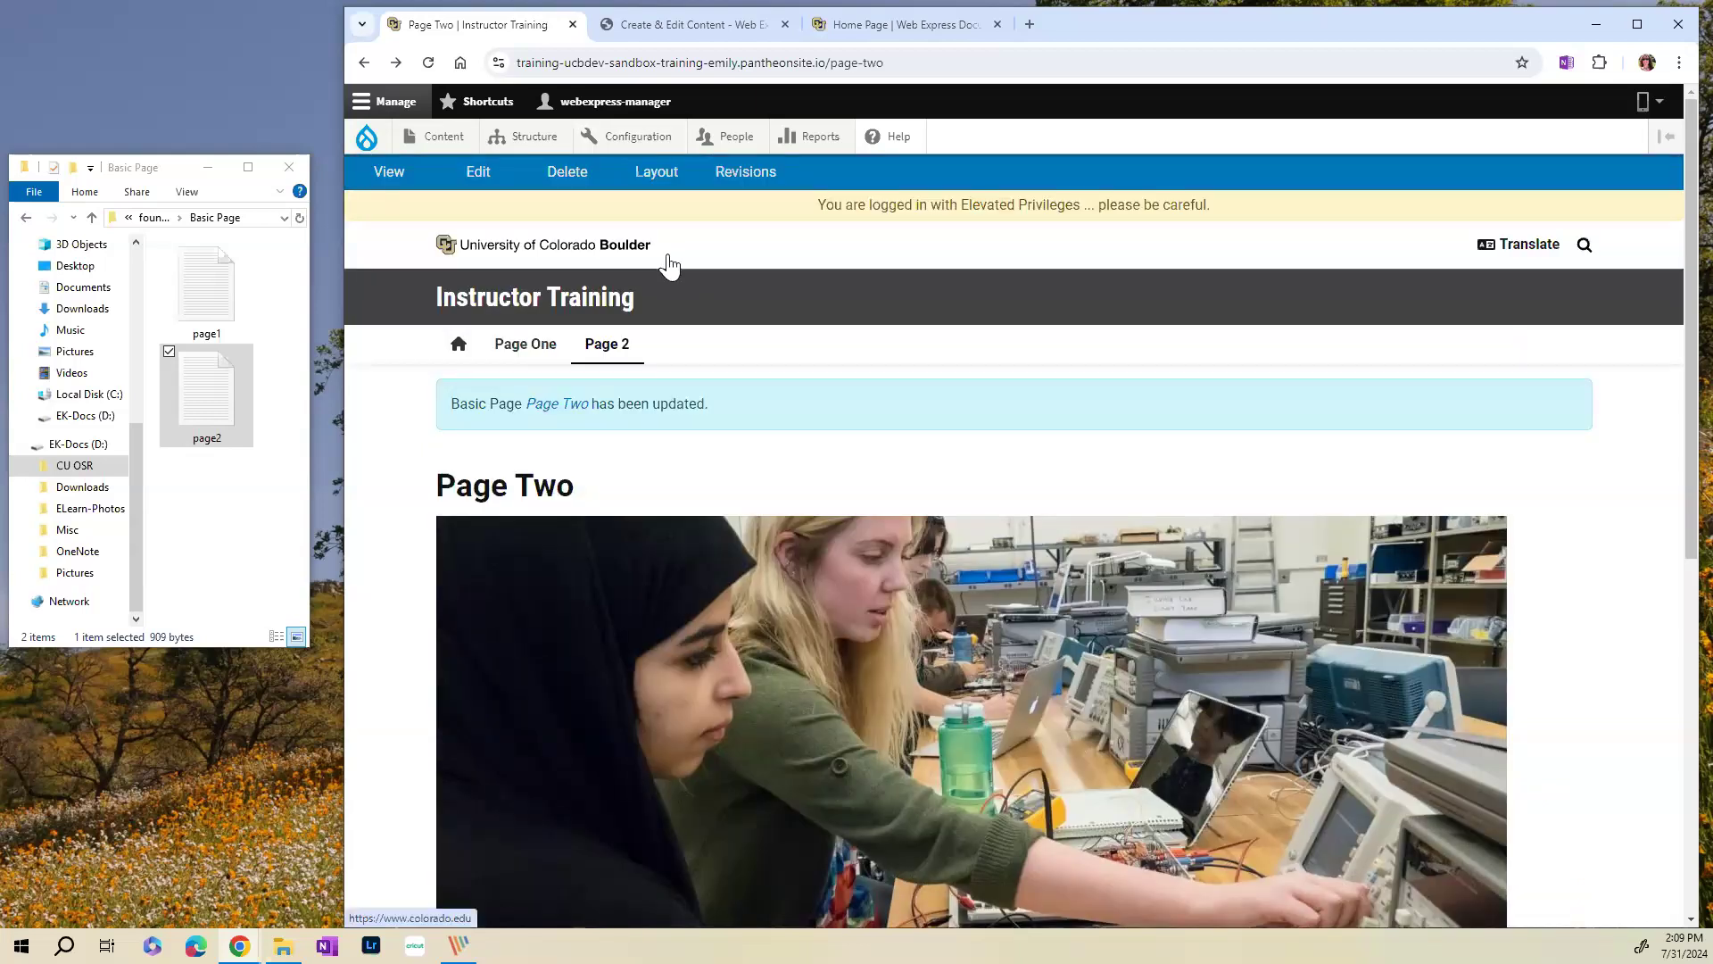
pyautogui.moveTo(442, 142)
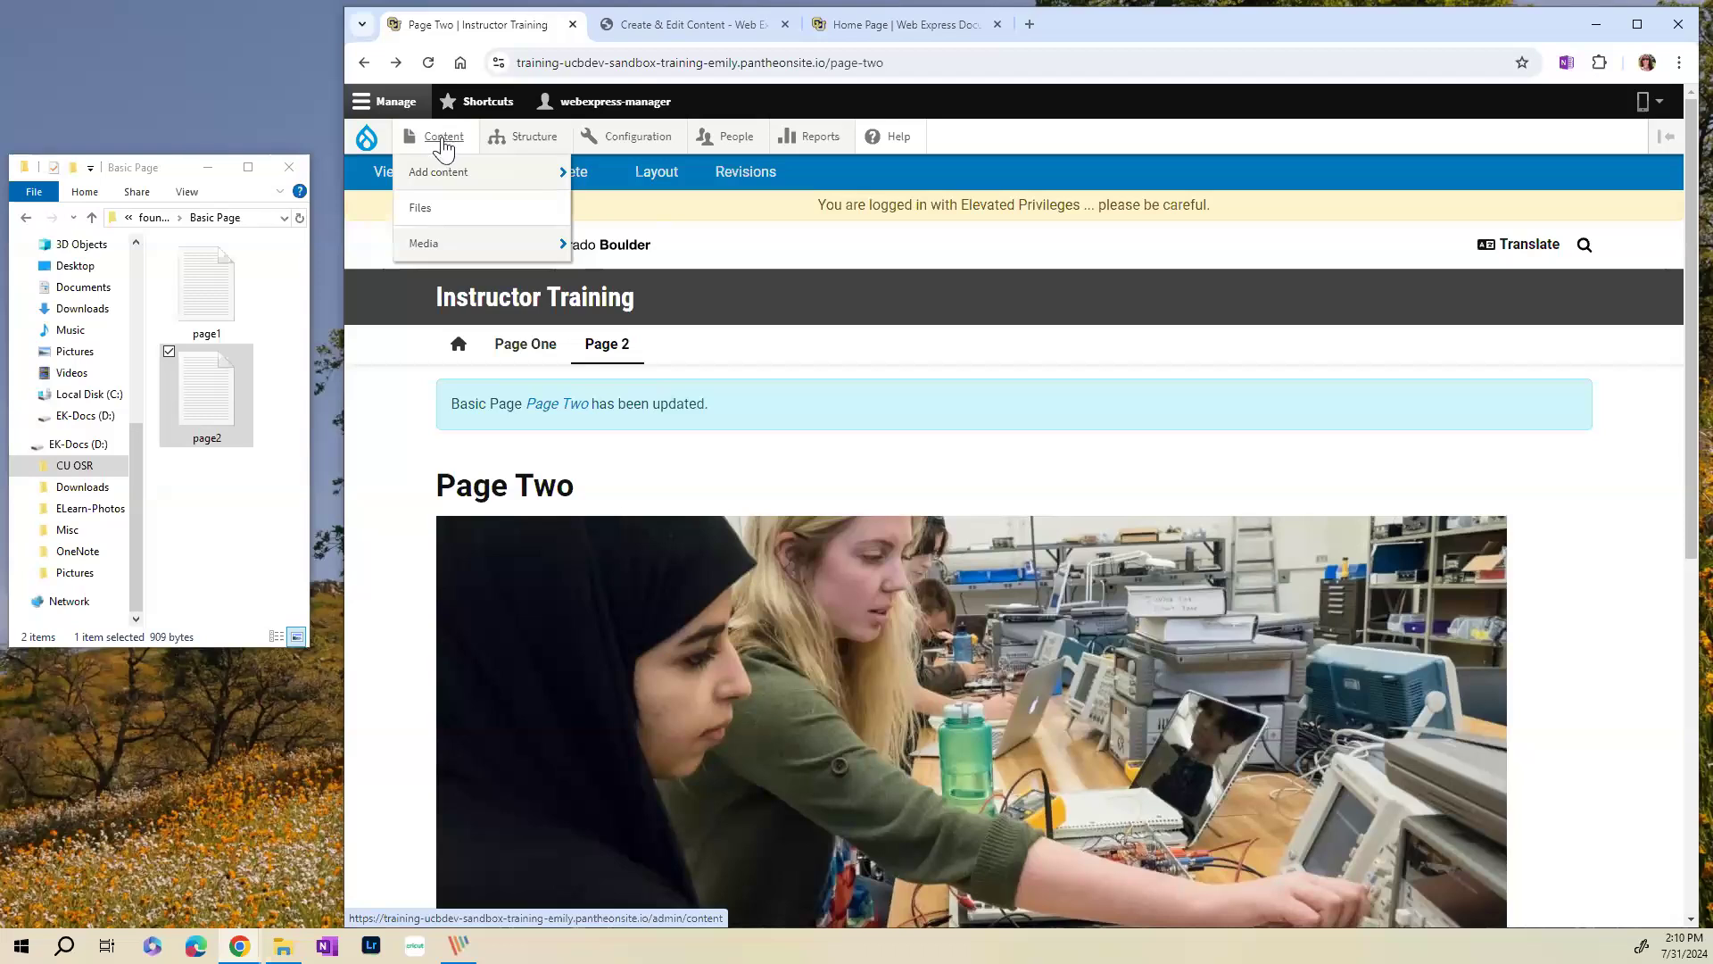
pyautogui.moveTo(428, 245)
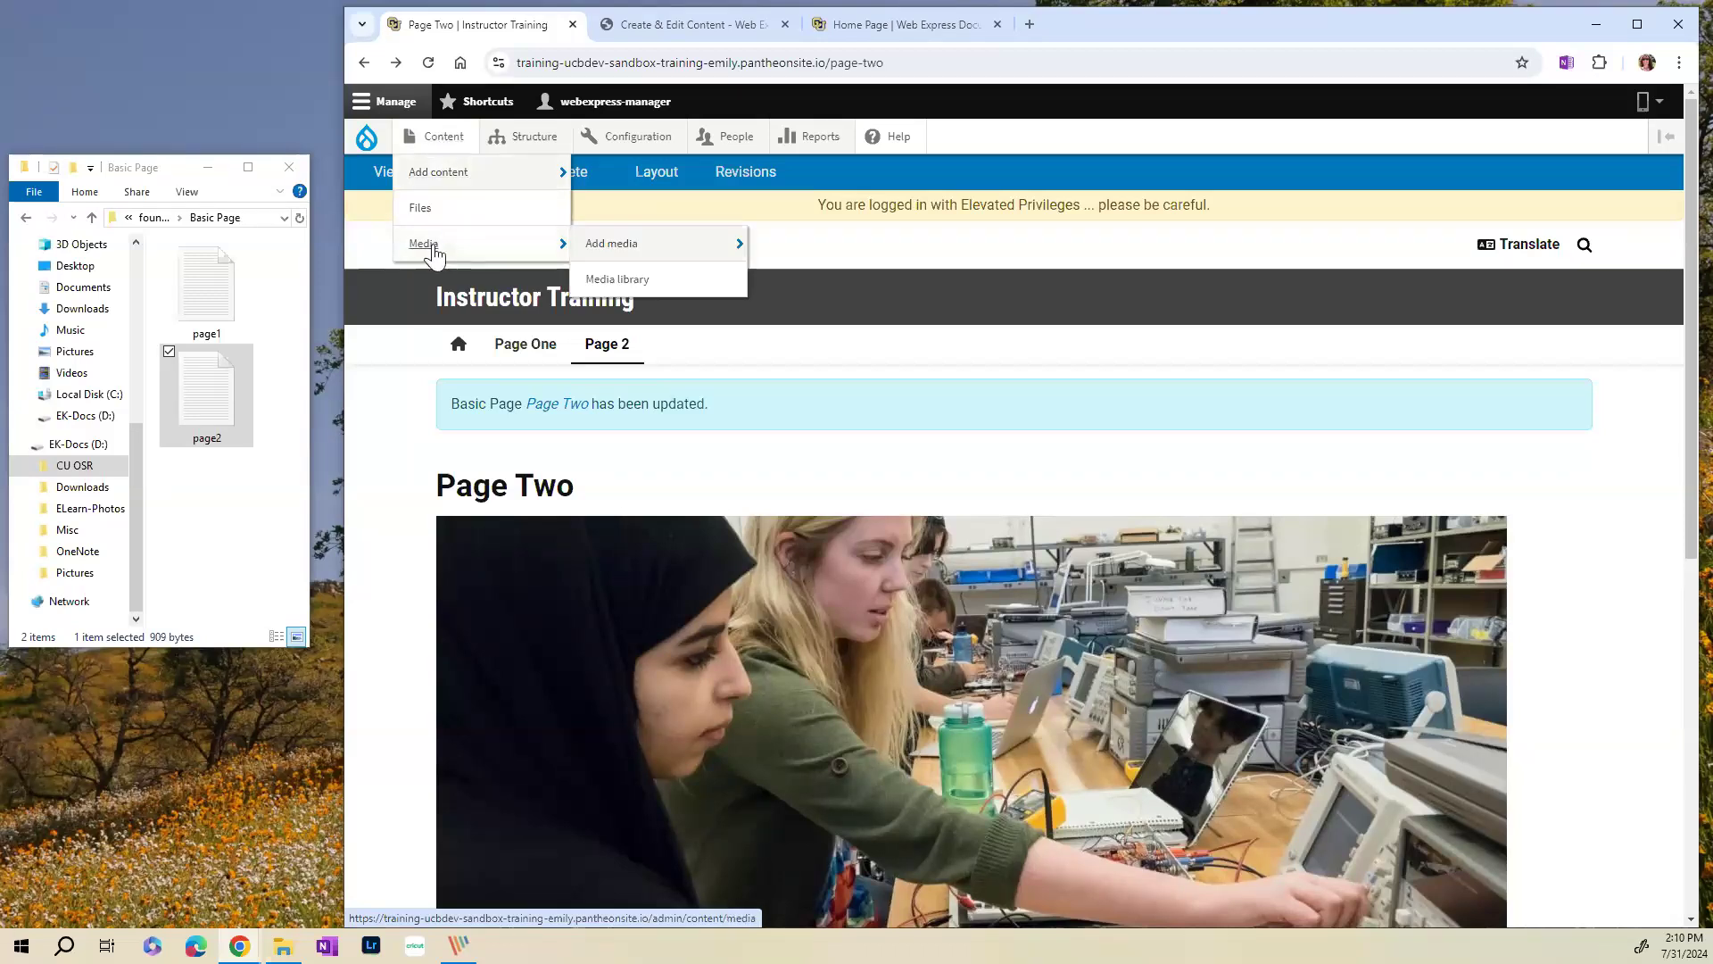
pyautogui.click(615, 281)
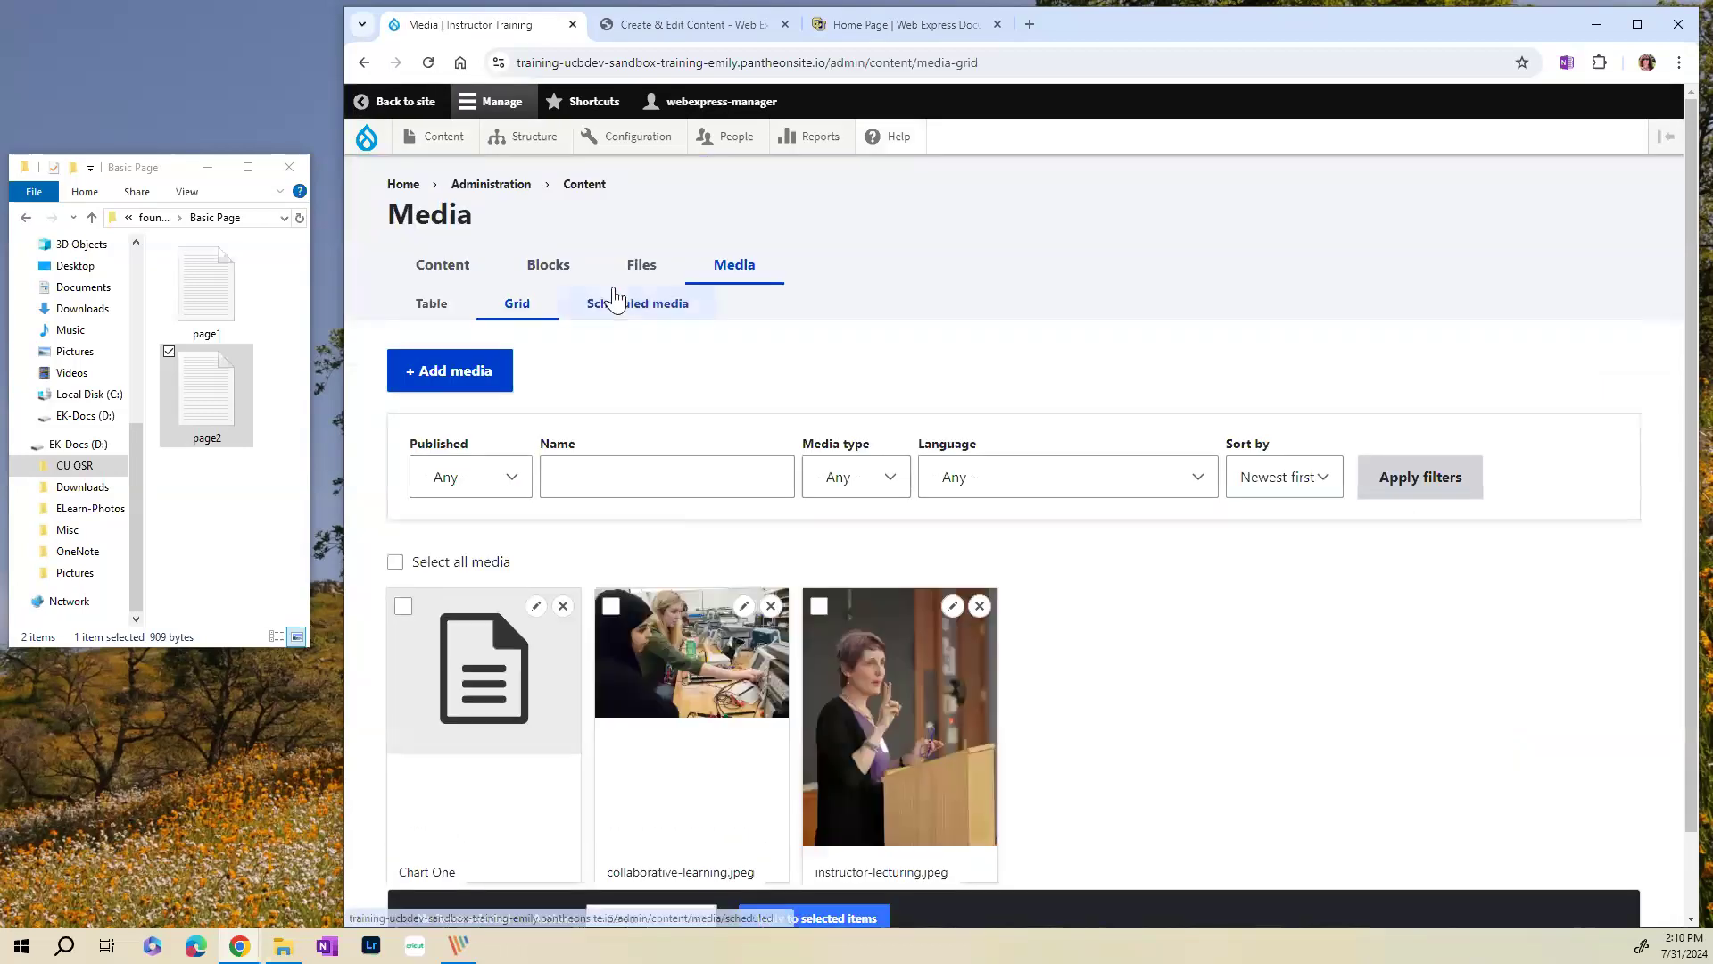
pyautogui.click(536, 612)
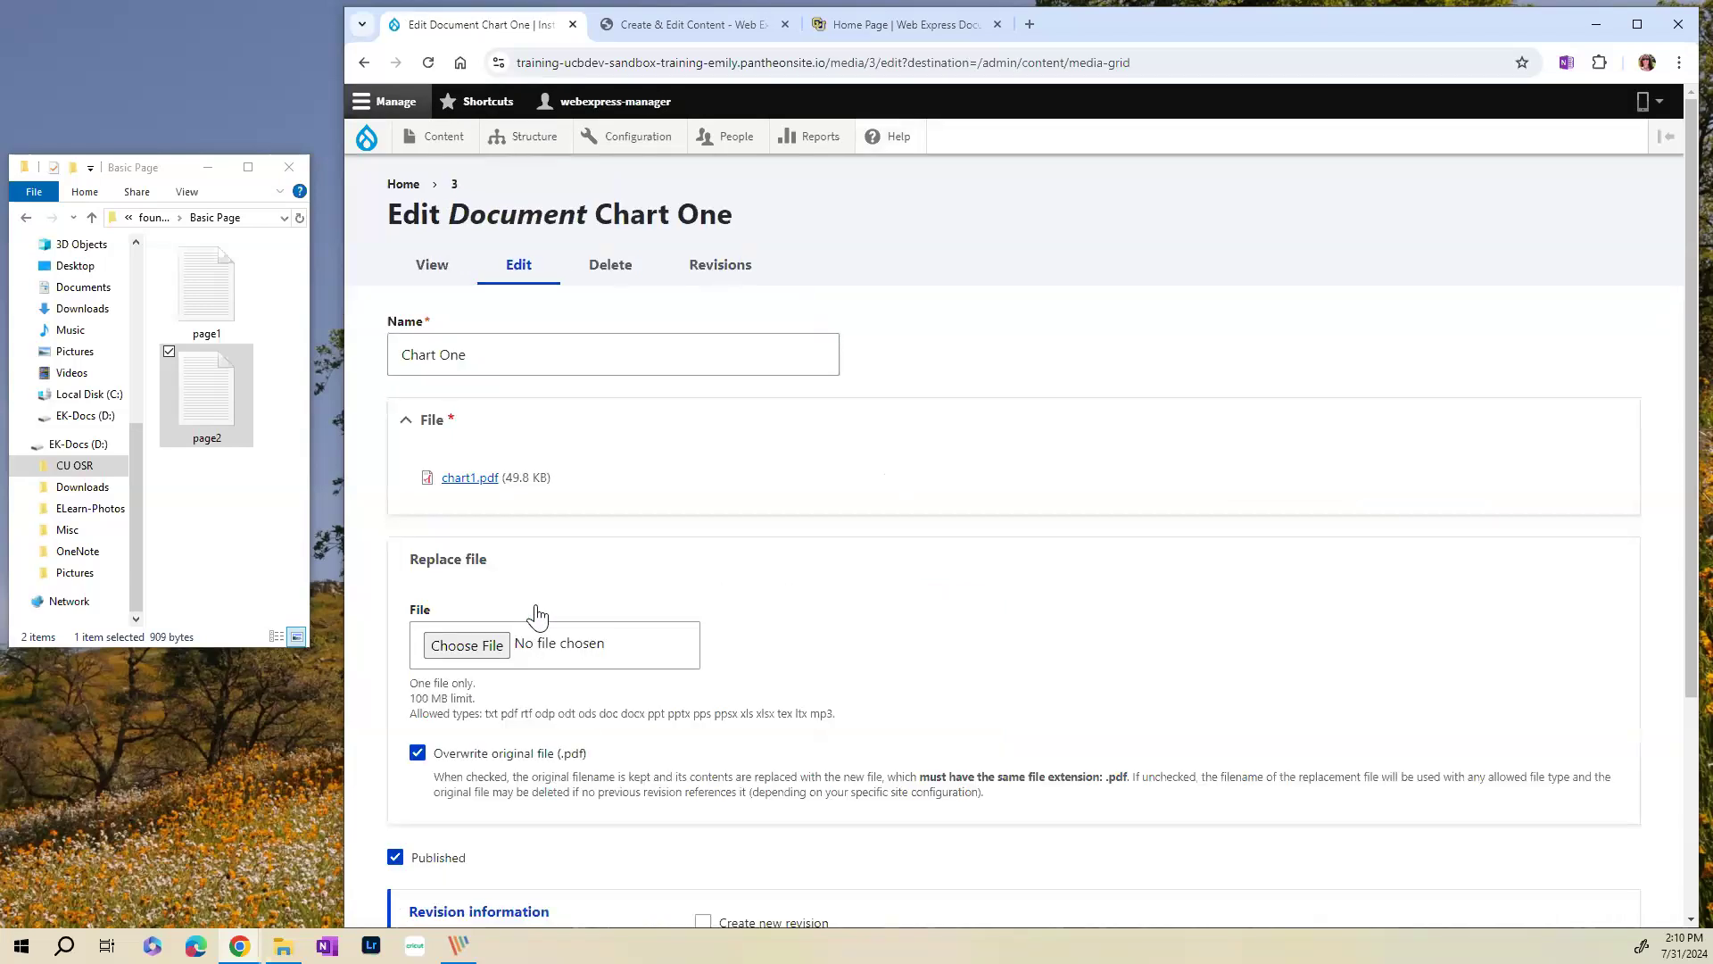
# - Rename the Chart One document as "Monthly Chart"
pyautogui.click(485, 356)
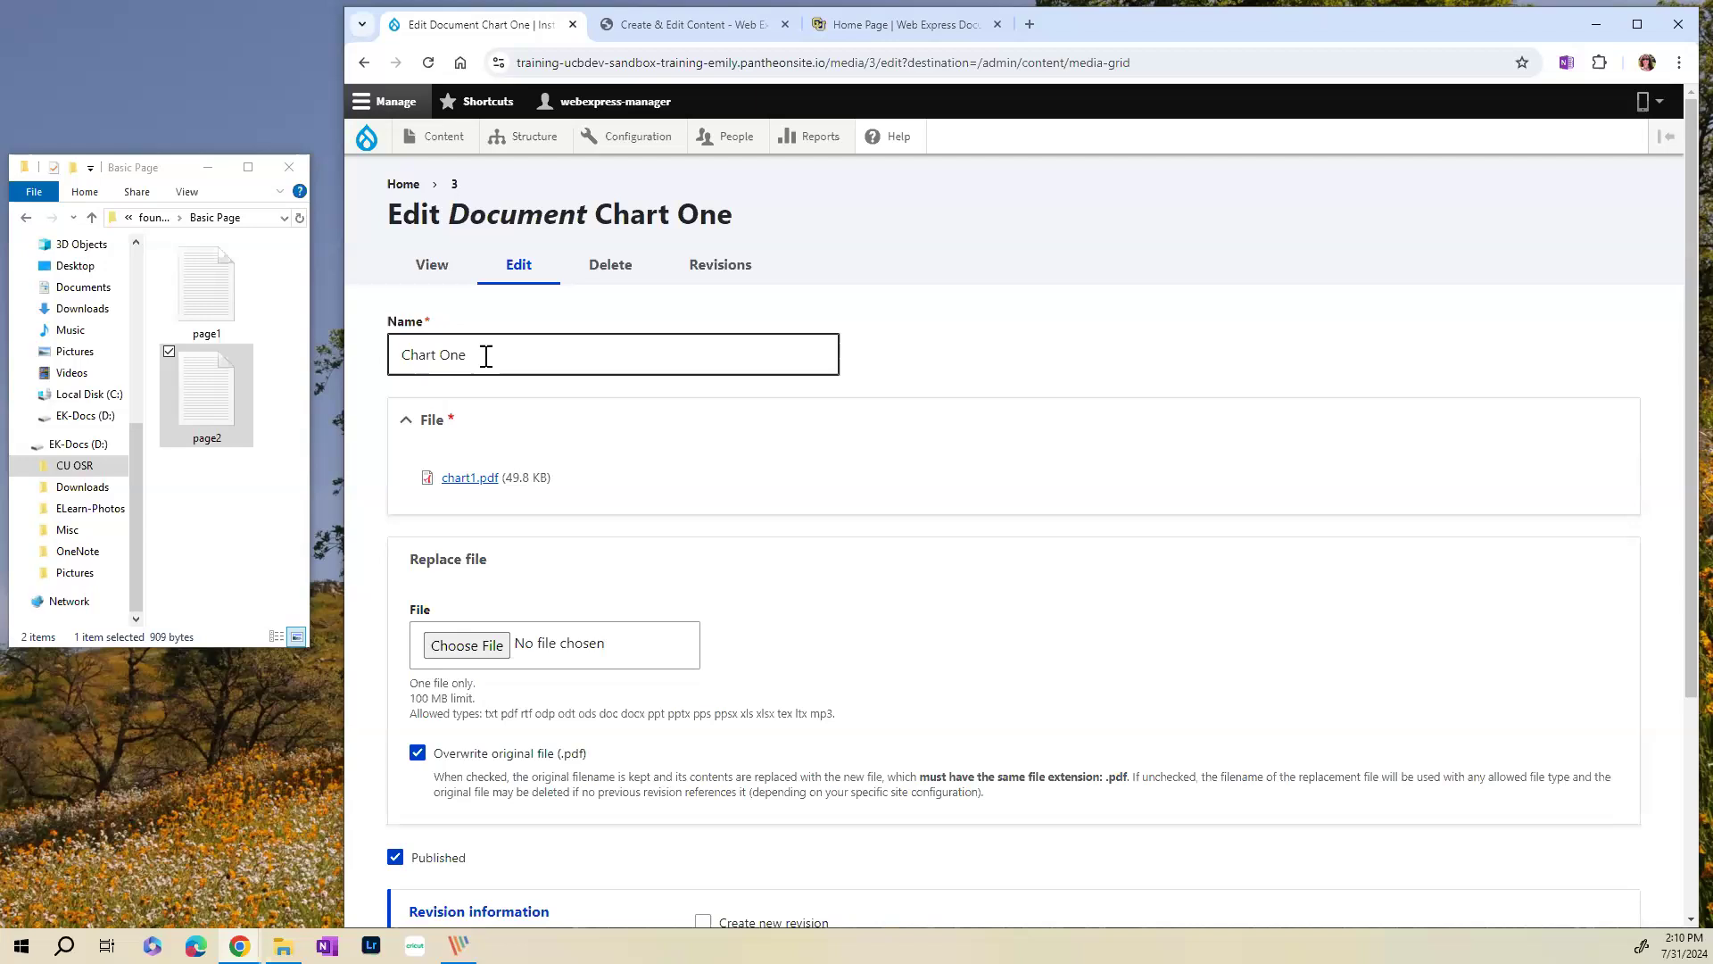
pyautogui.moveTo(487, 356); pyautogui.dragTo(438, 357)
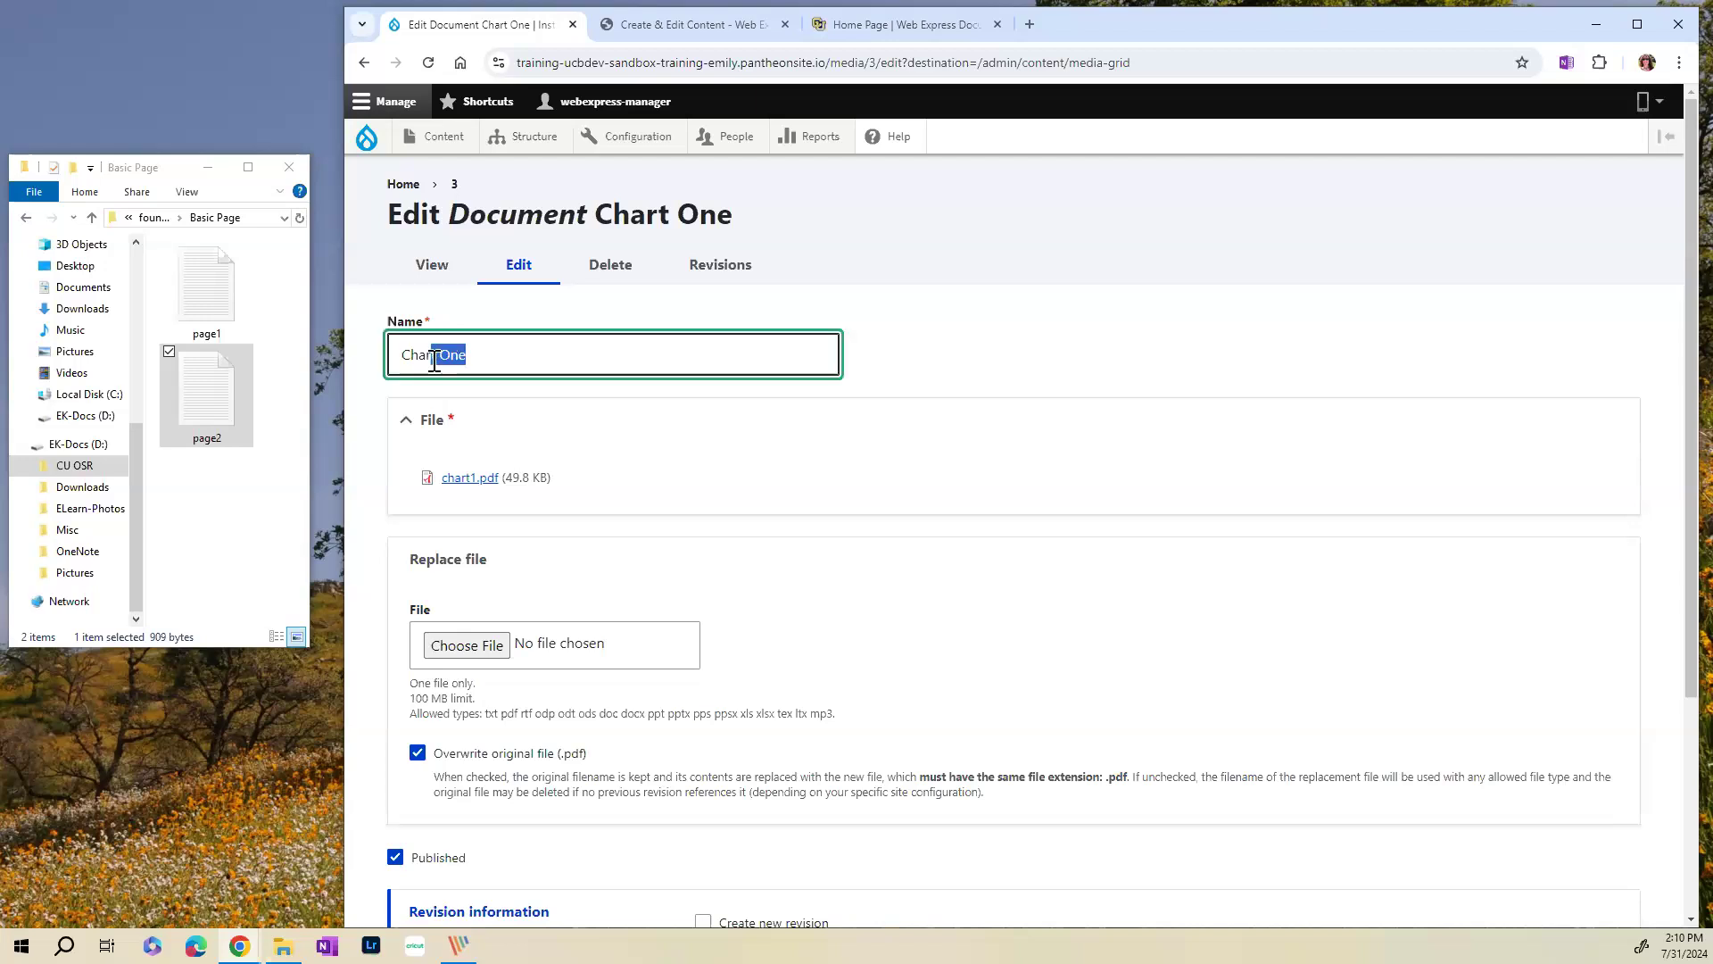
pyautogui.press('BackSpace')
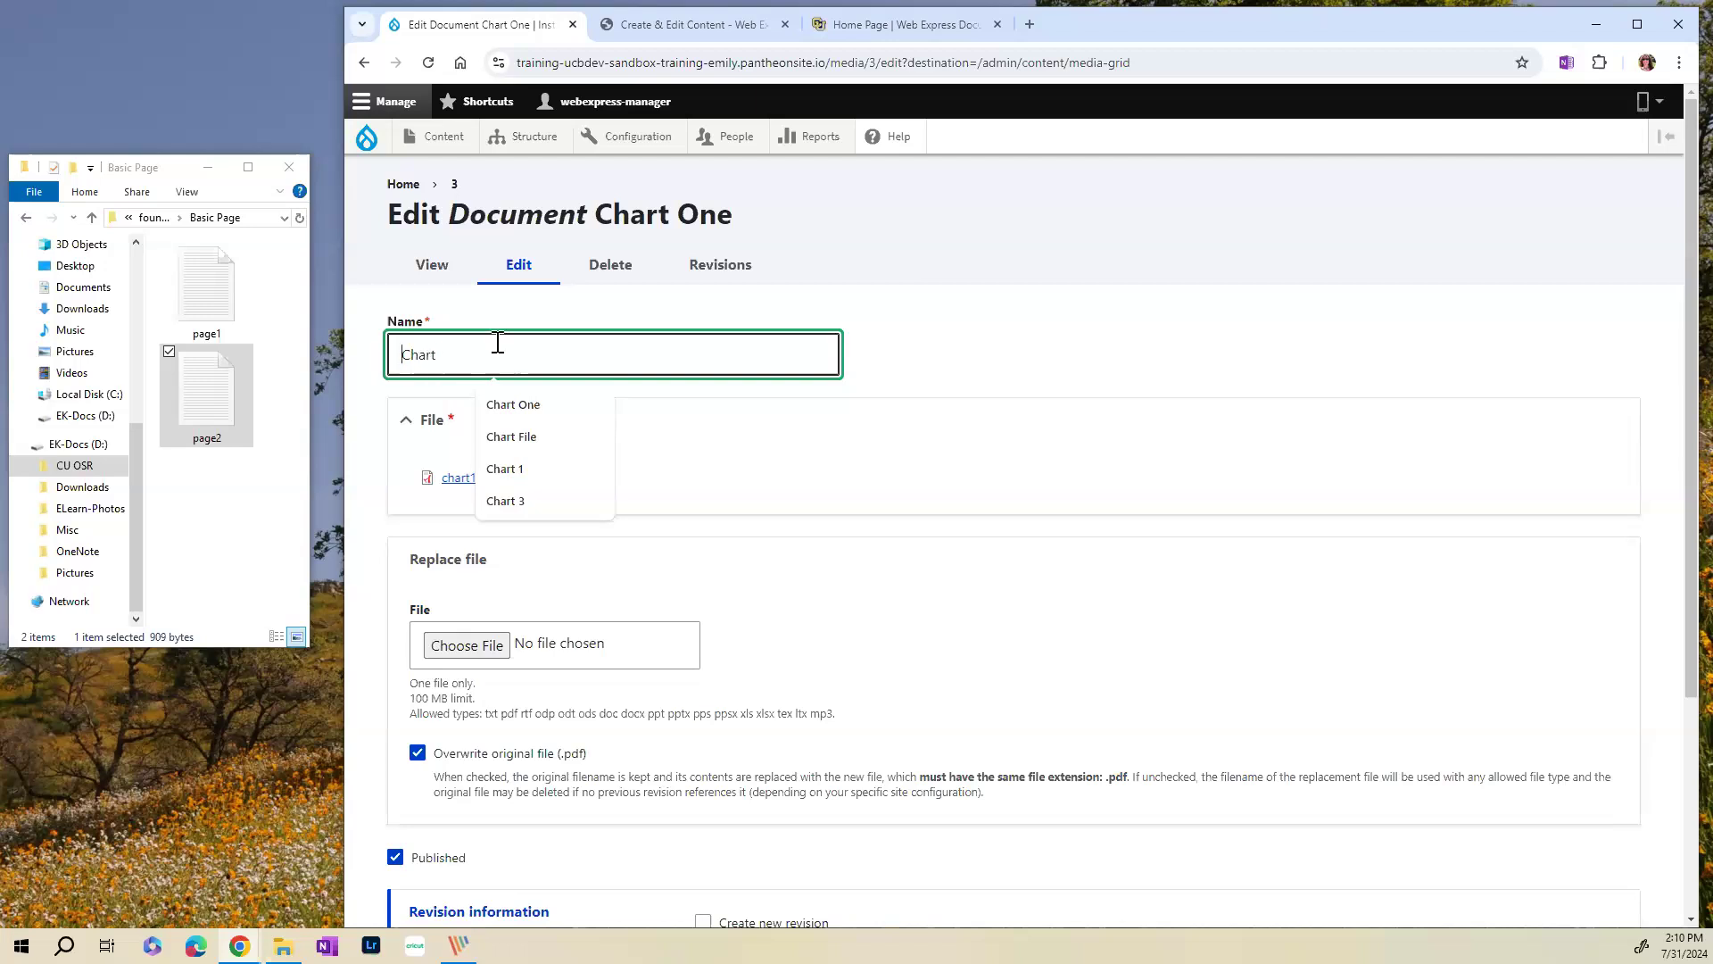
pyautogui.write('Monthly')
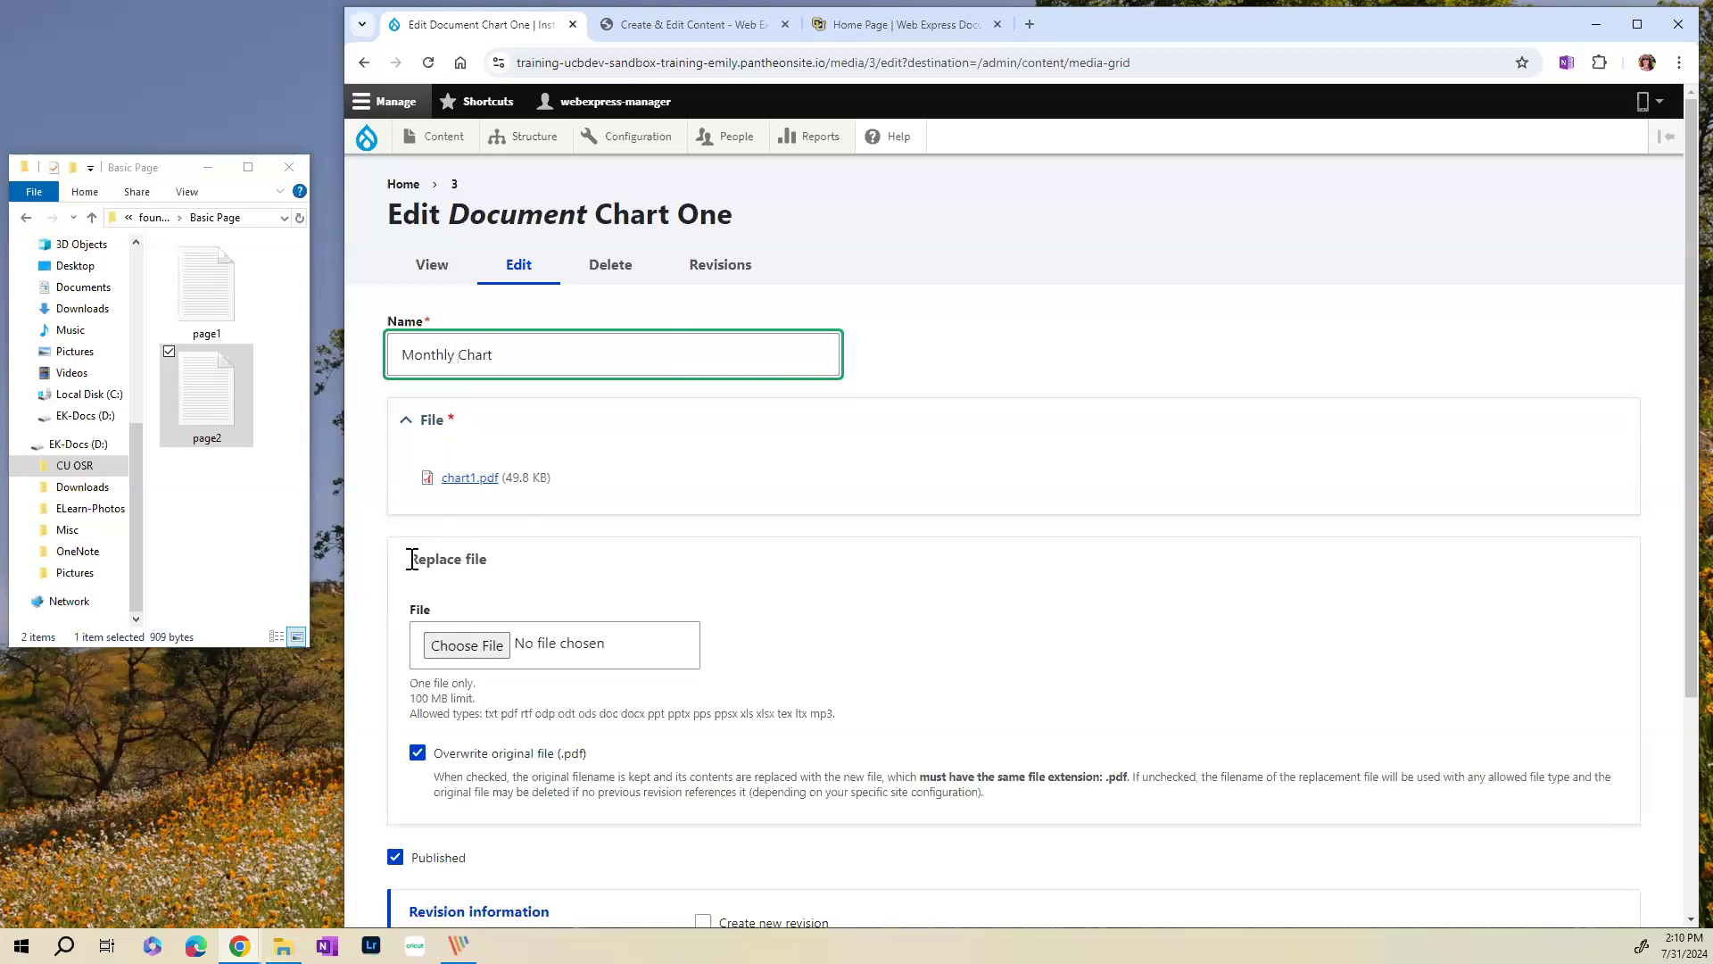
# - Select chart2.pdf as the replacement file for the document, keeping the option to overwrite the original file
pyautogui.moveTo(411, 559); pyautogui.dragTo(528, 579)
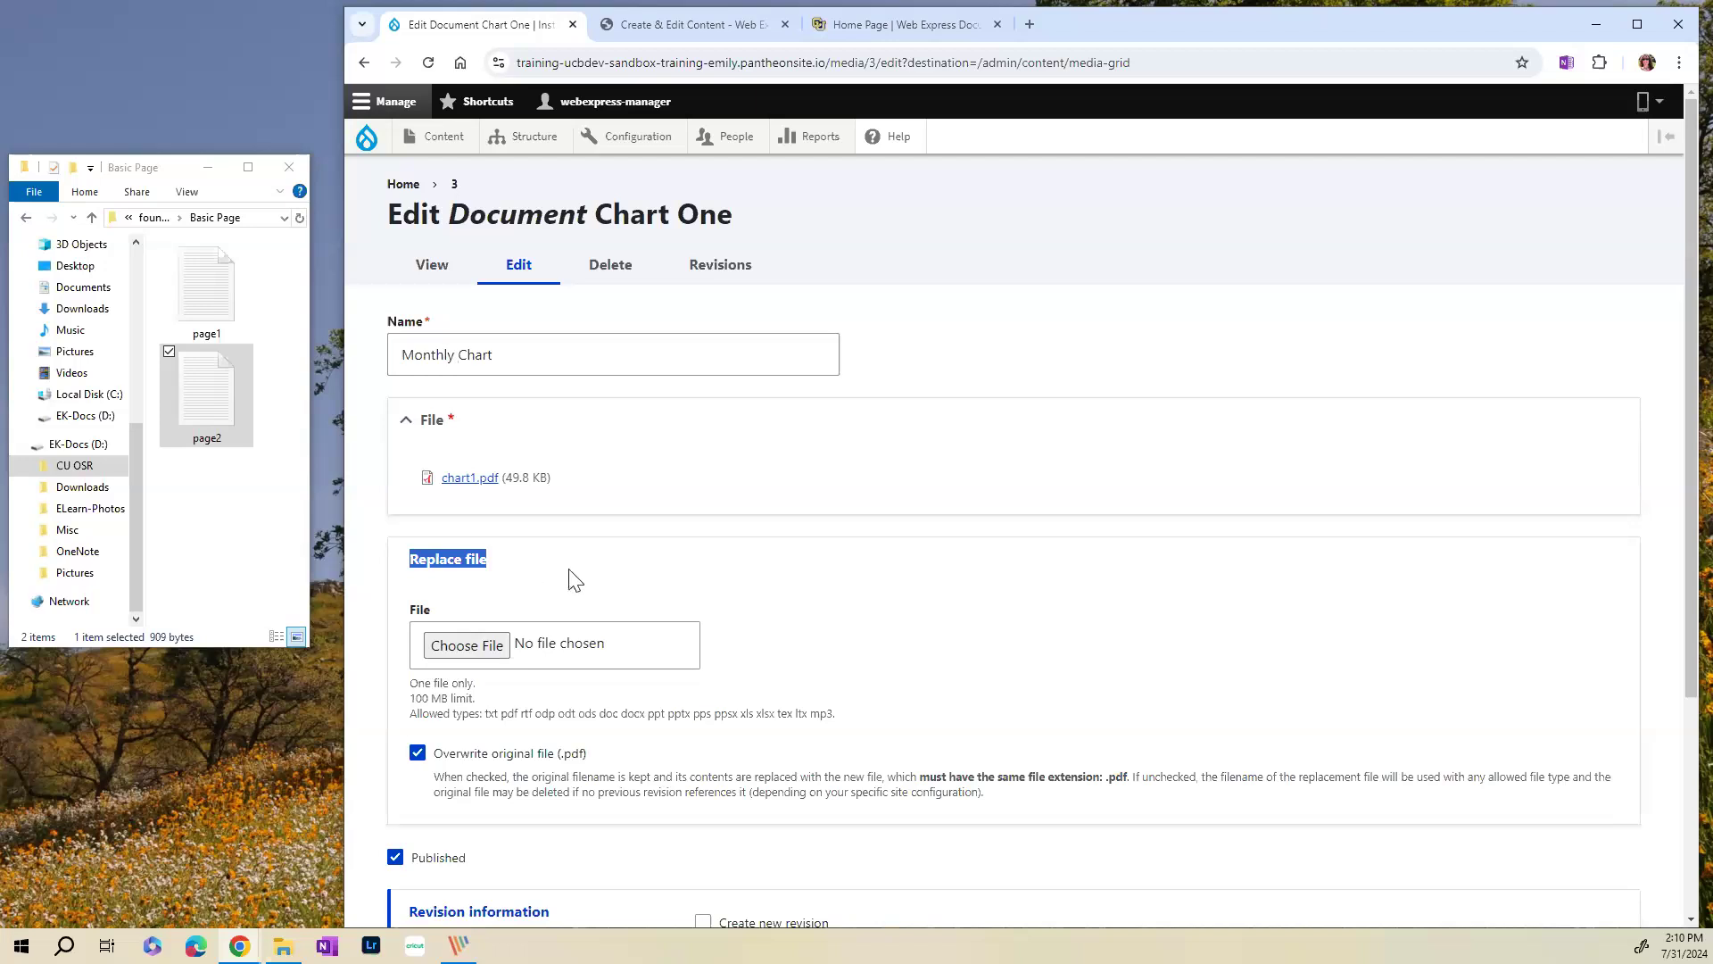
pyautogui.scroll(-2, 598, 580)
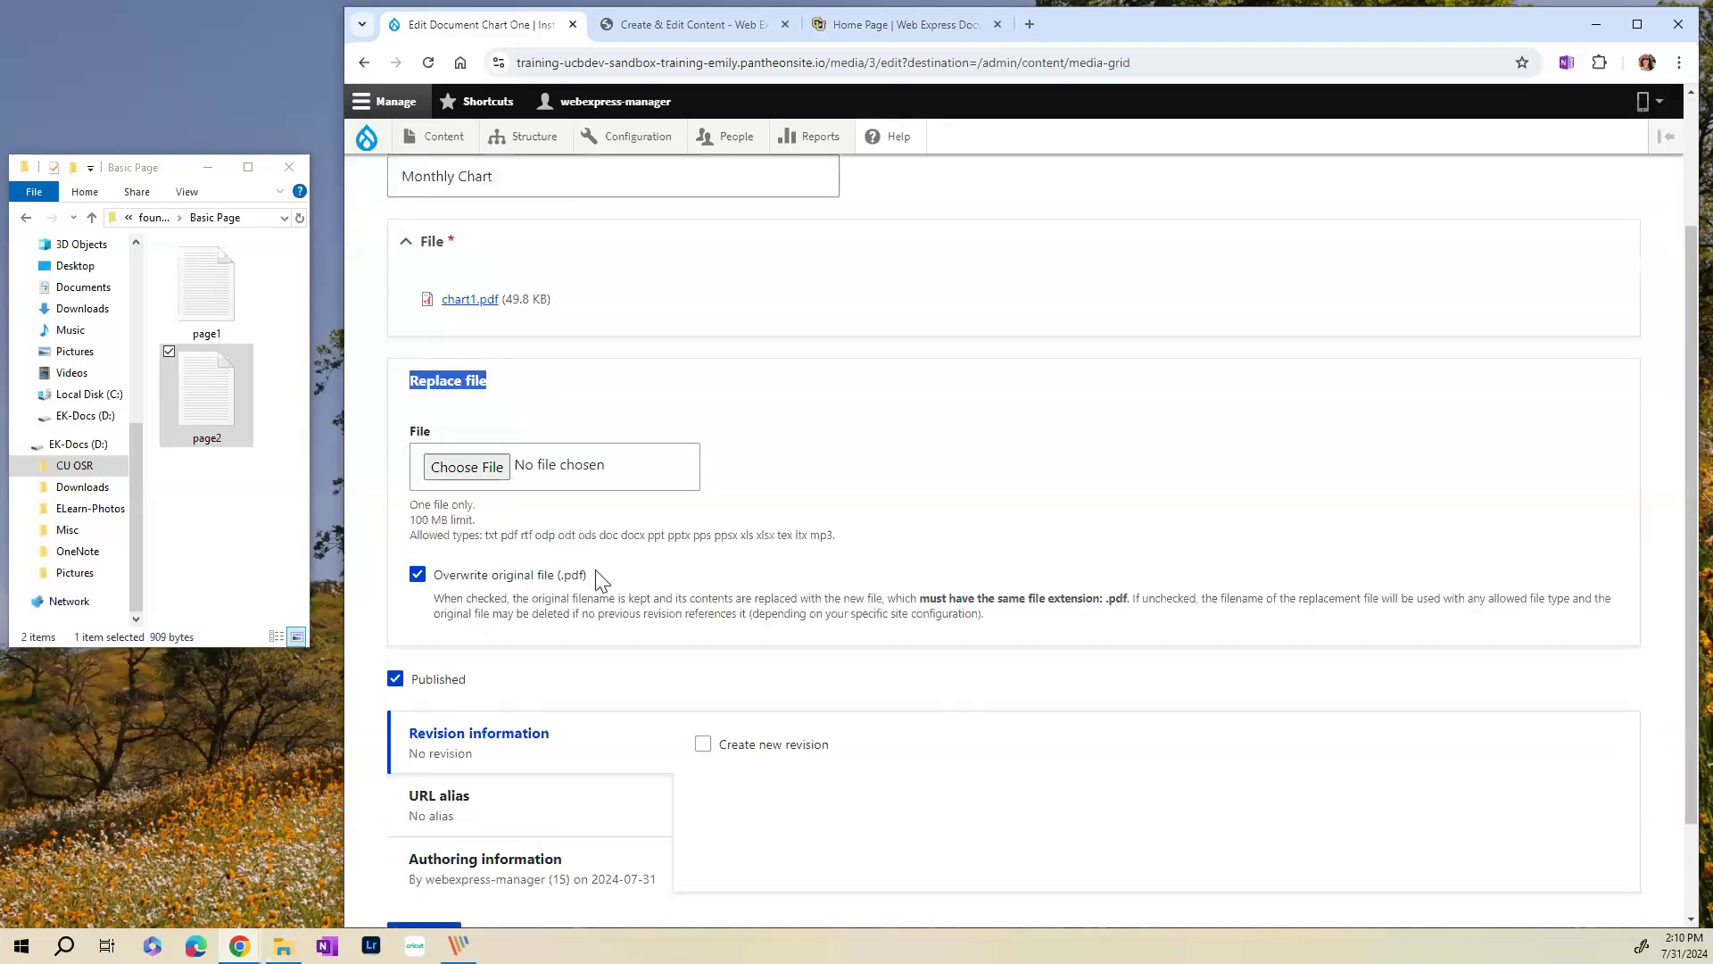
pyautogui.click(470, 476)
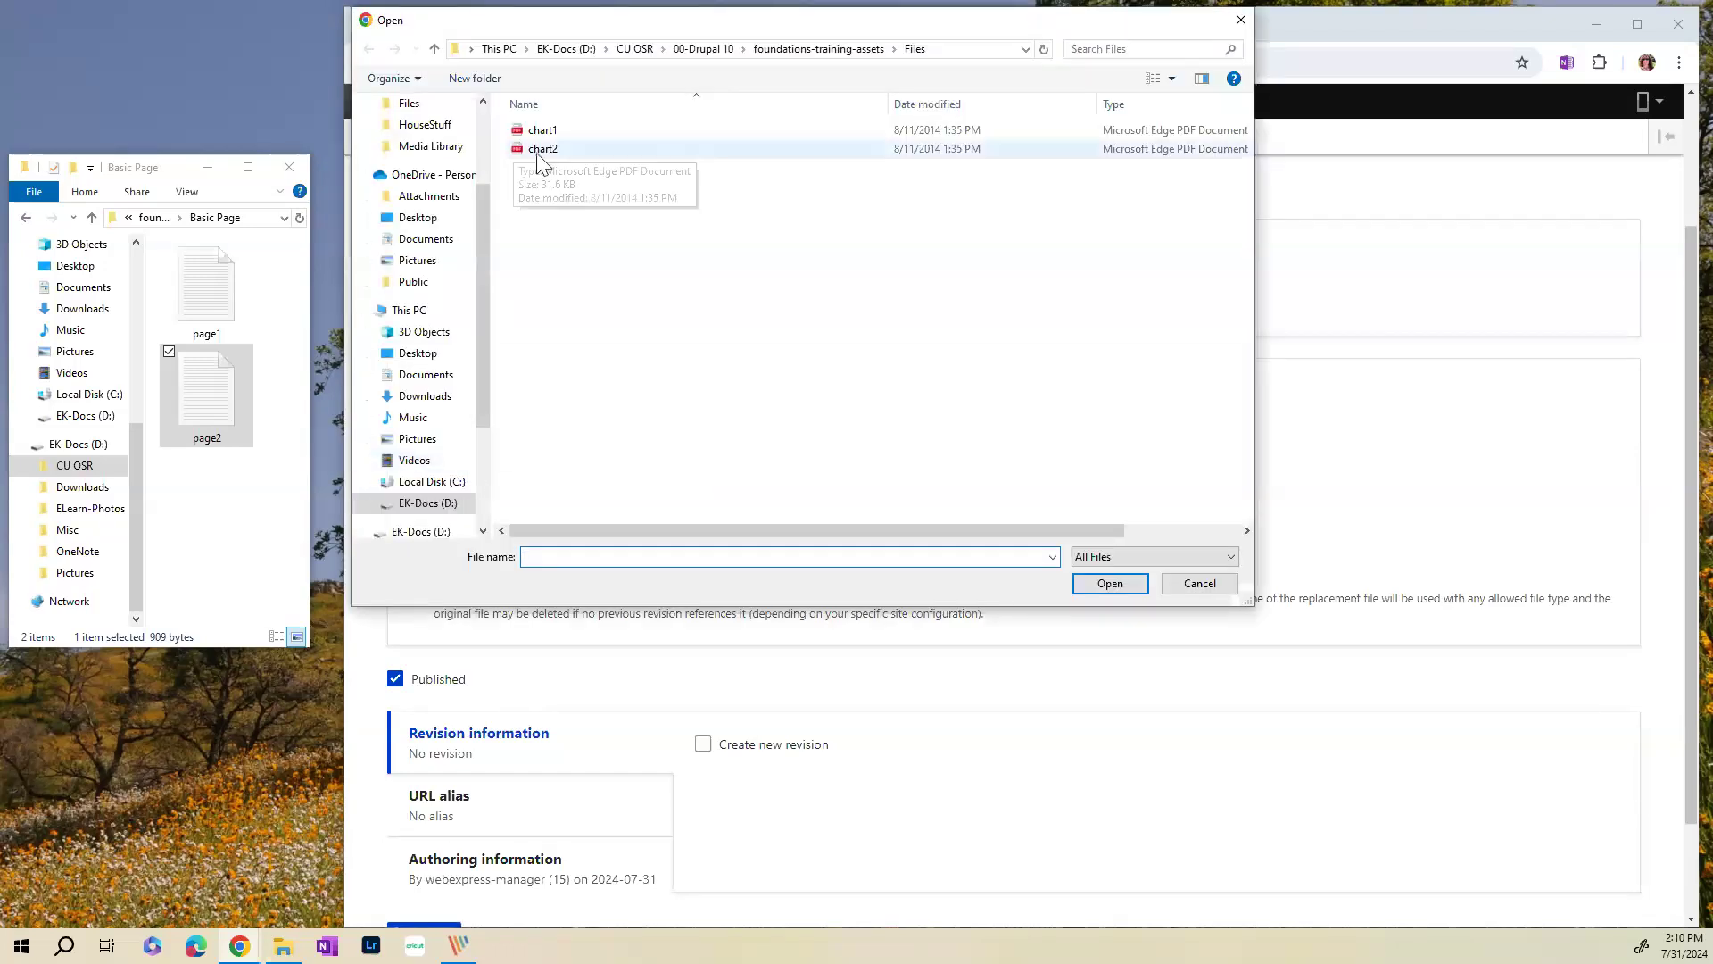
pyautogui.doubleClick(546, 151)
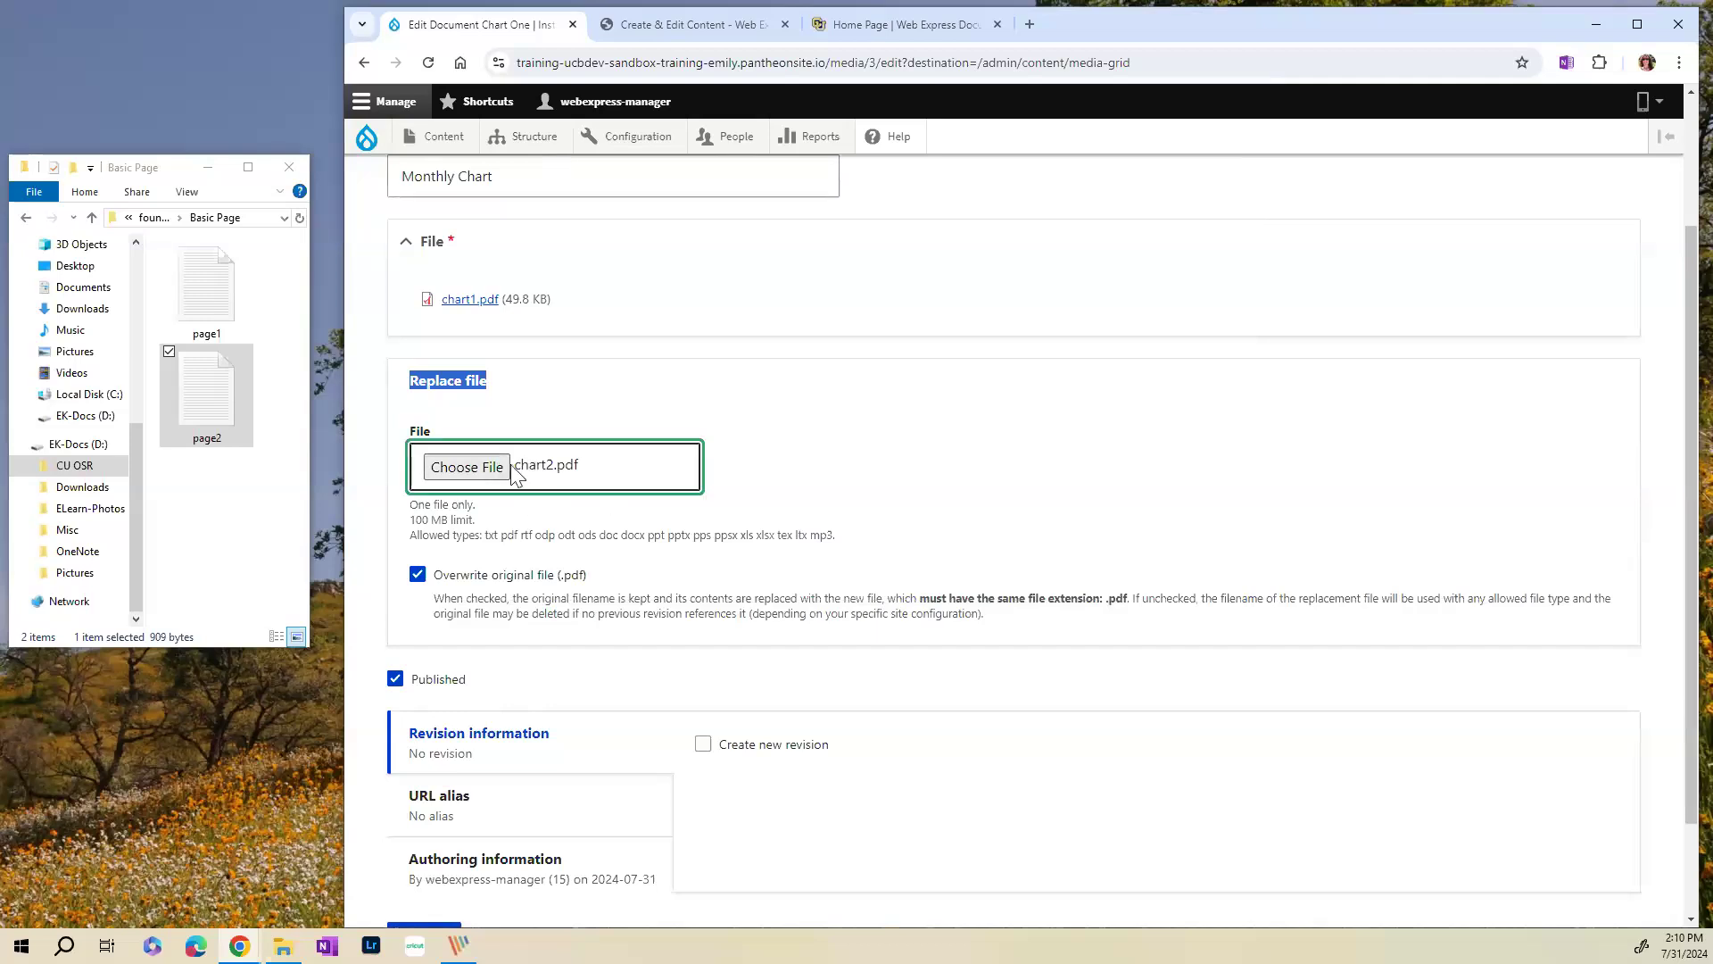
pyautogui.click(460, 471)
pyautogui.click(575, 152)
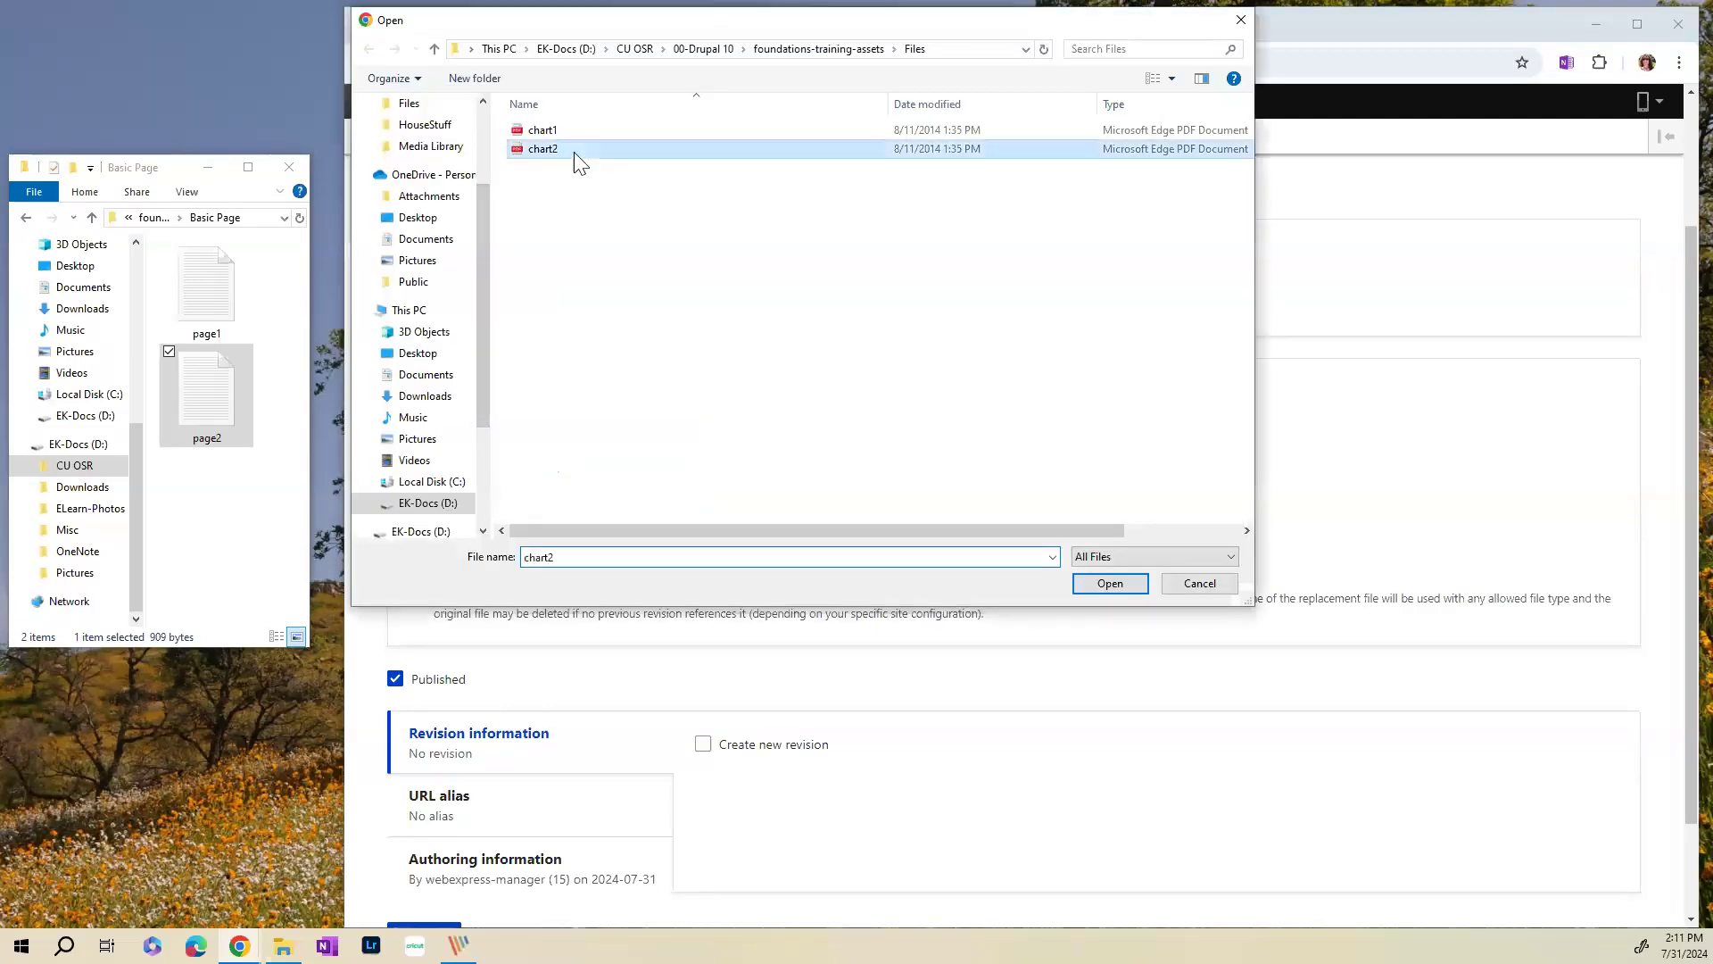
pyautogui.click(1111, 584)
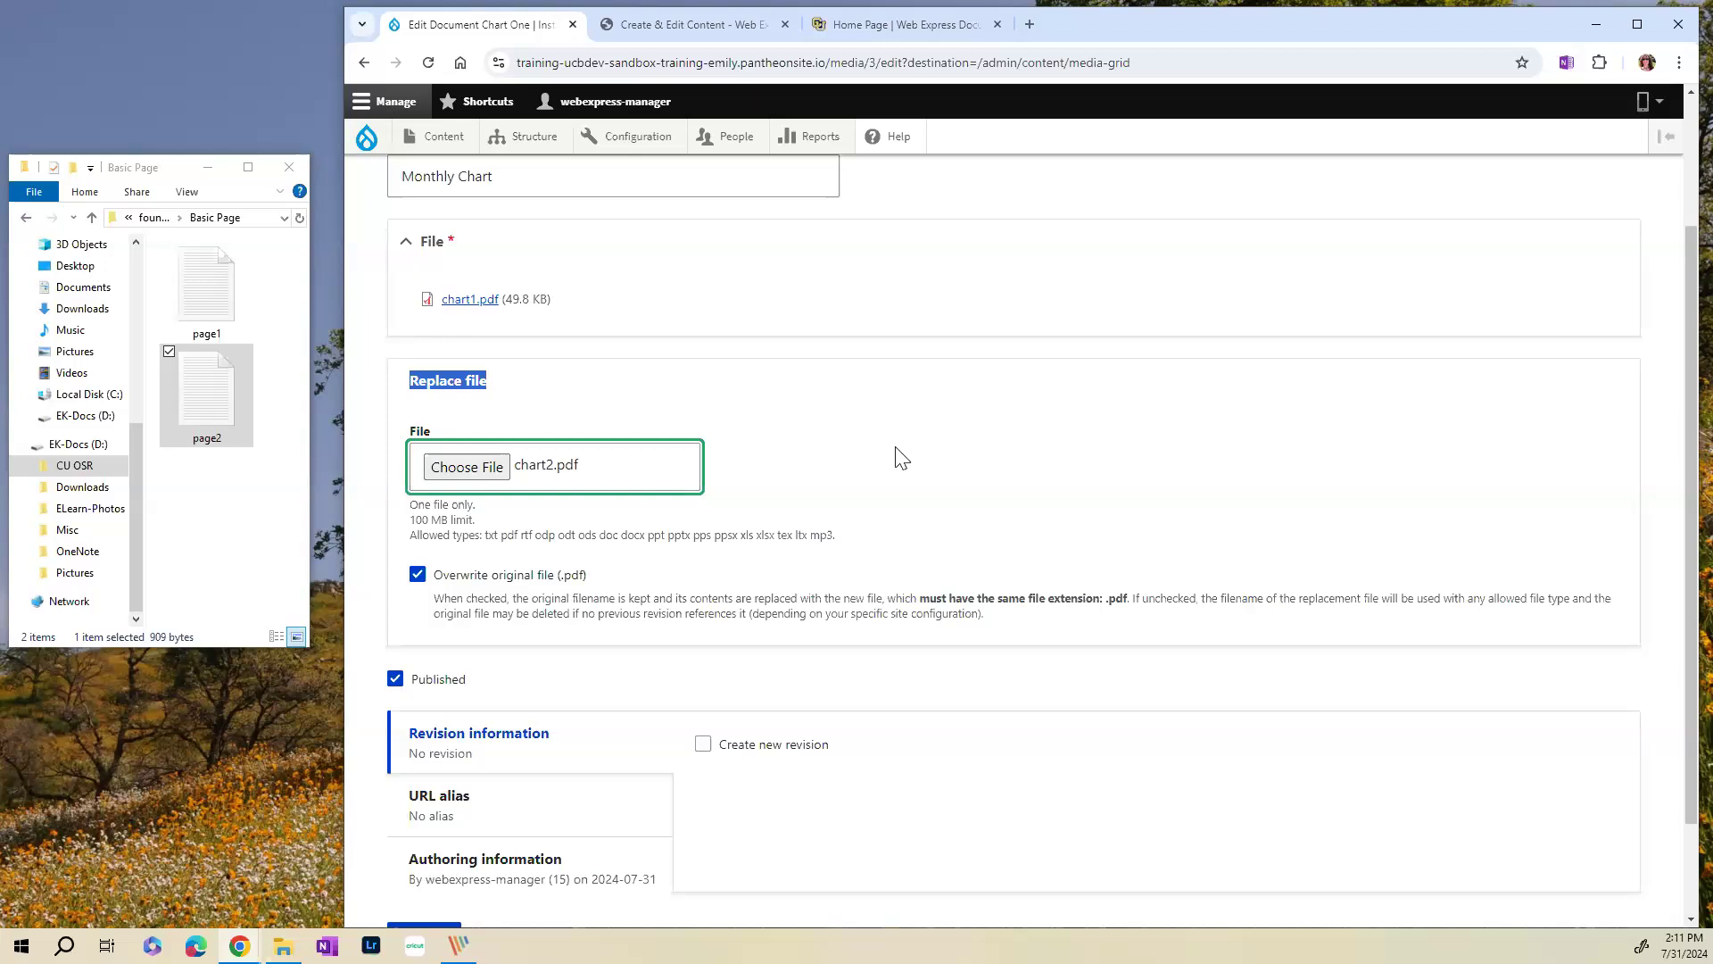
pyautogui.click(894, 468)
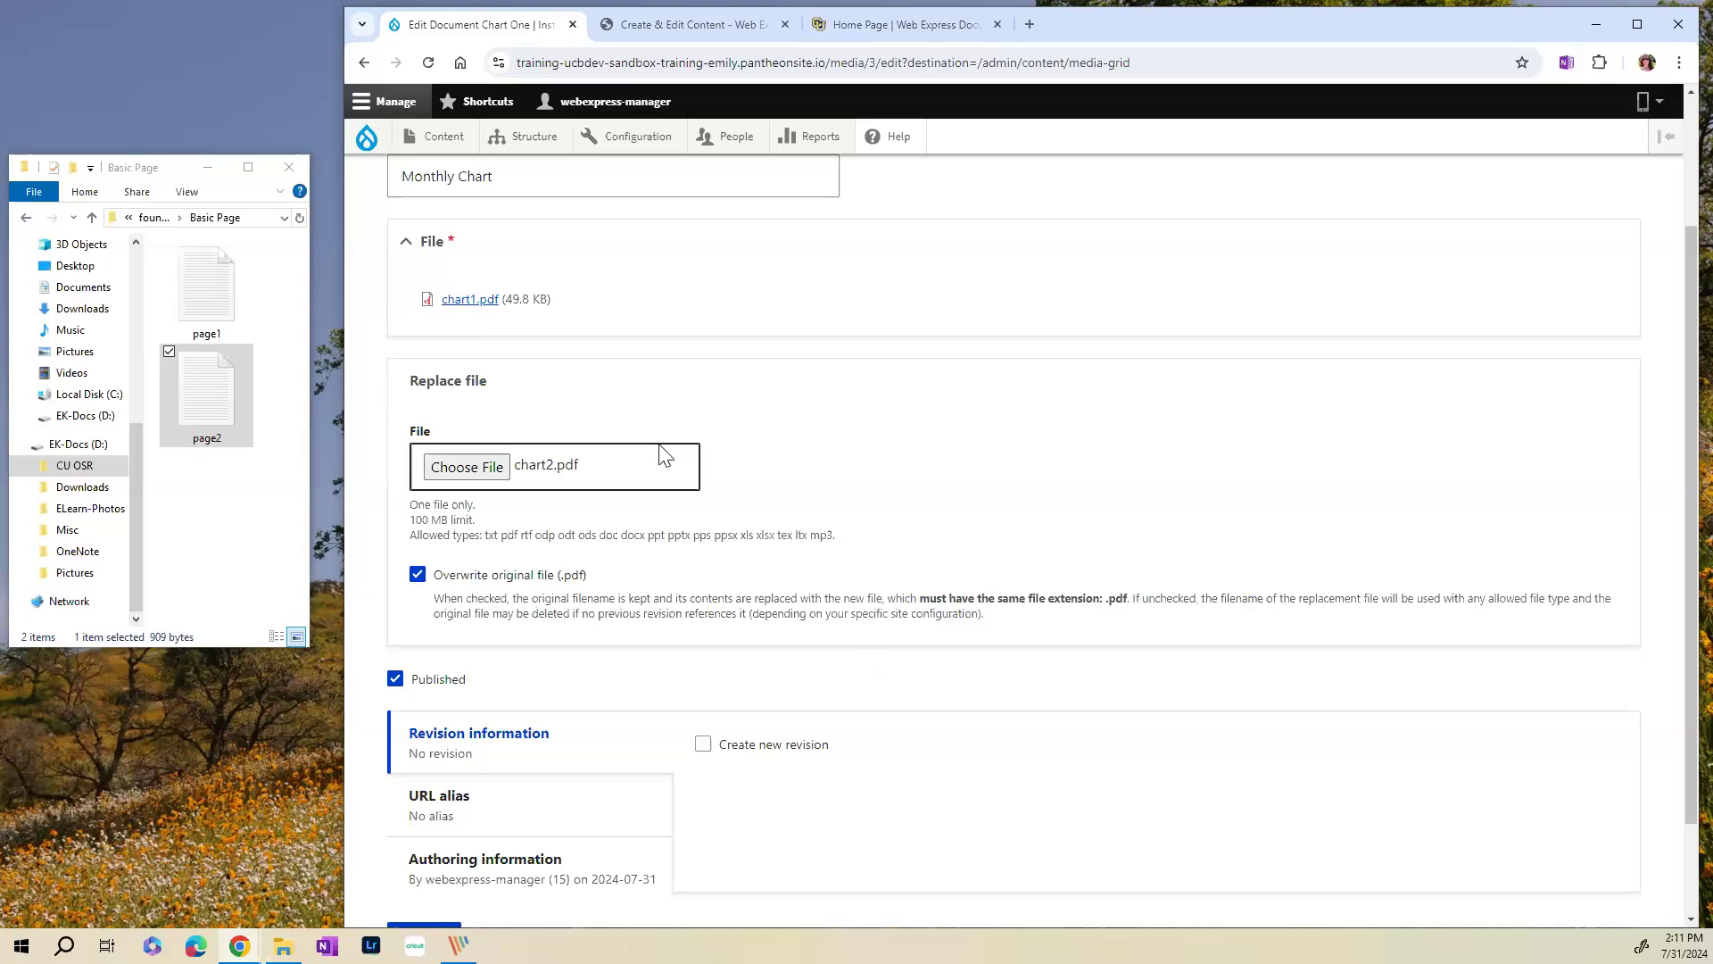
pyautogui.click(576, 467)
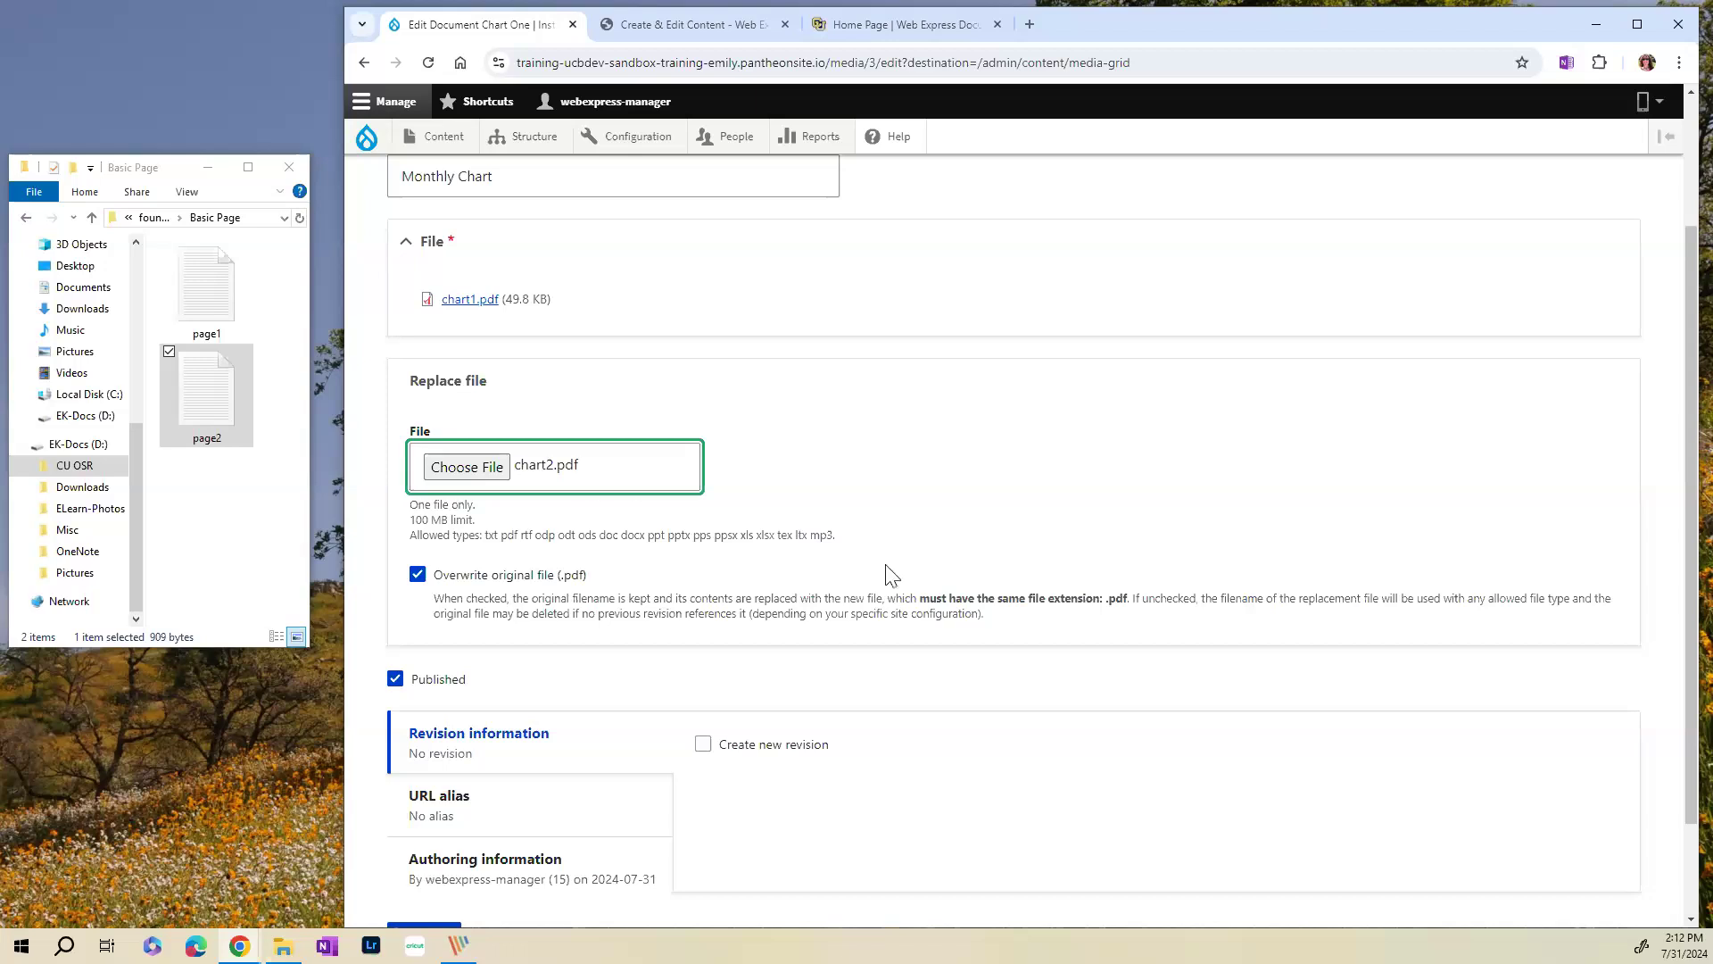
# - Save the Monthly Chart document, check its entry in the media library and go back to Page Two
pyautogui.scroll(-2, 817, 564)
pyautogui.click(422, 821)
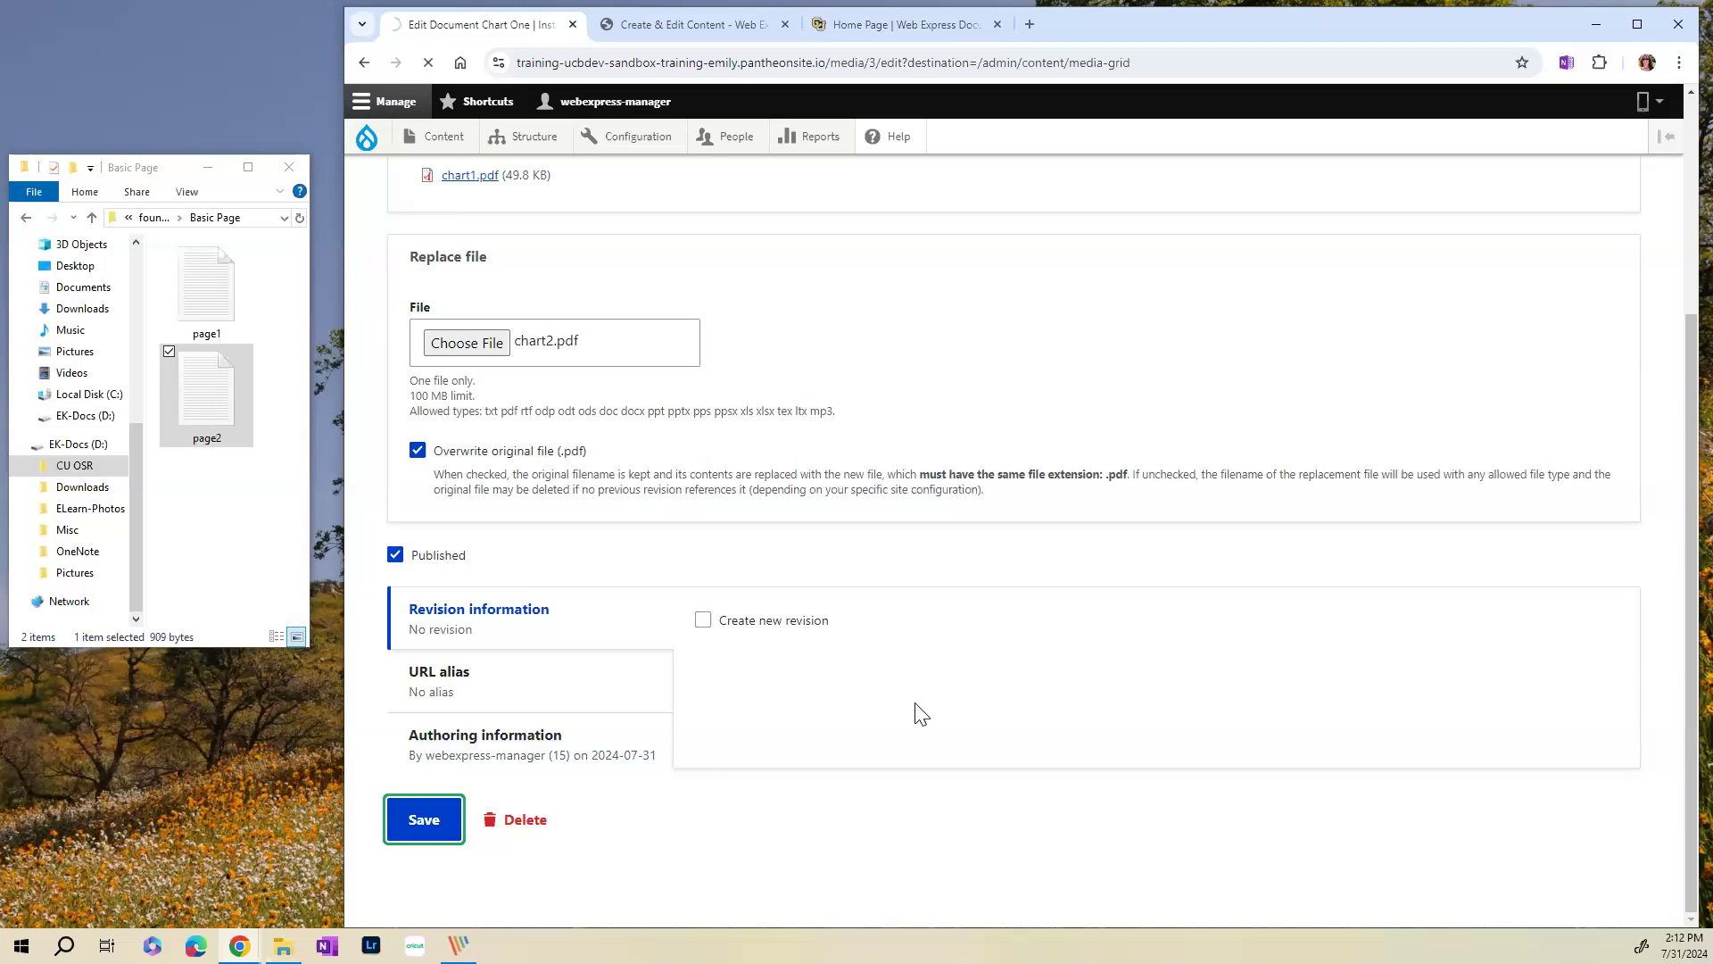
pyautogui.scroll(-1, 794, 543)
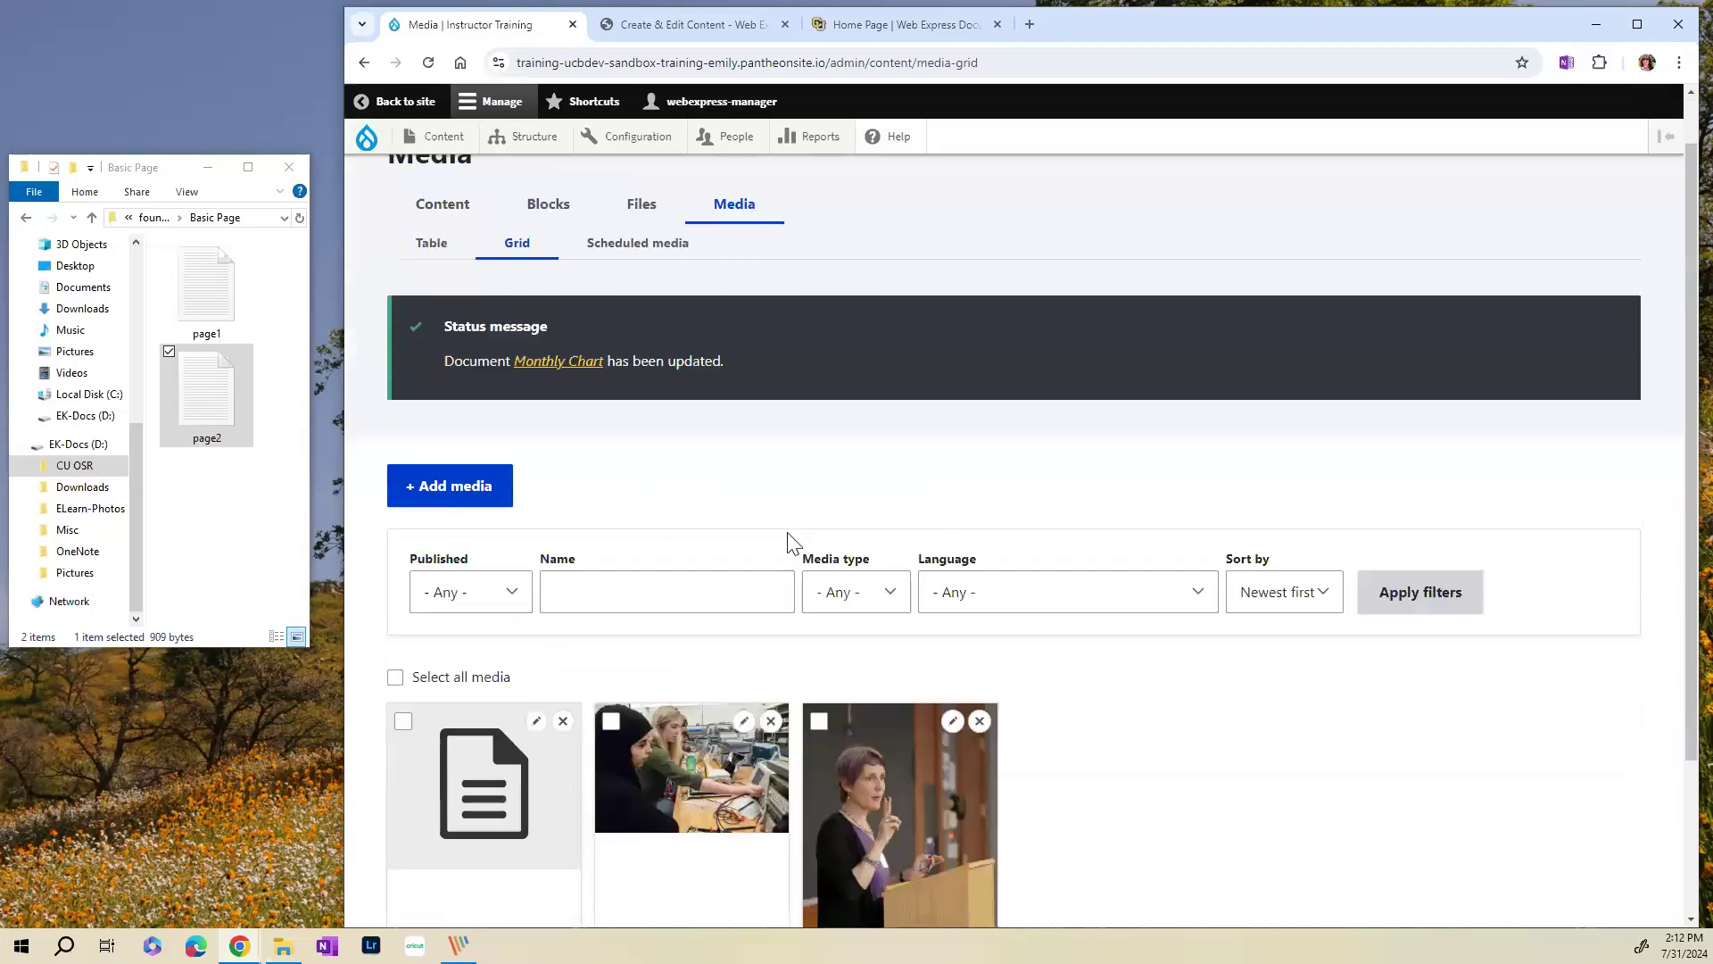
pyautogui.scroll(-3, 795, 544)
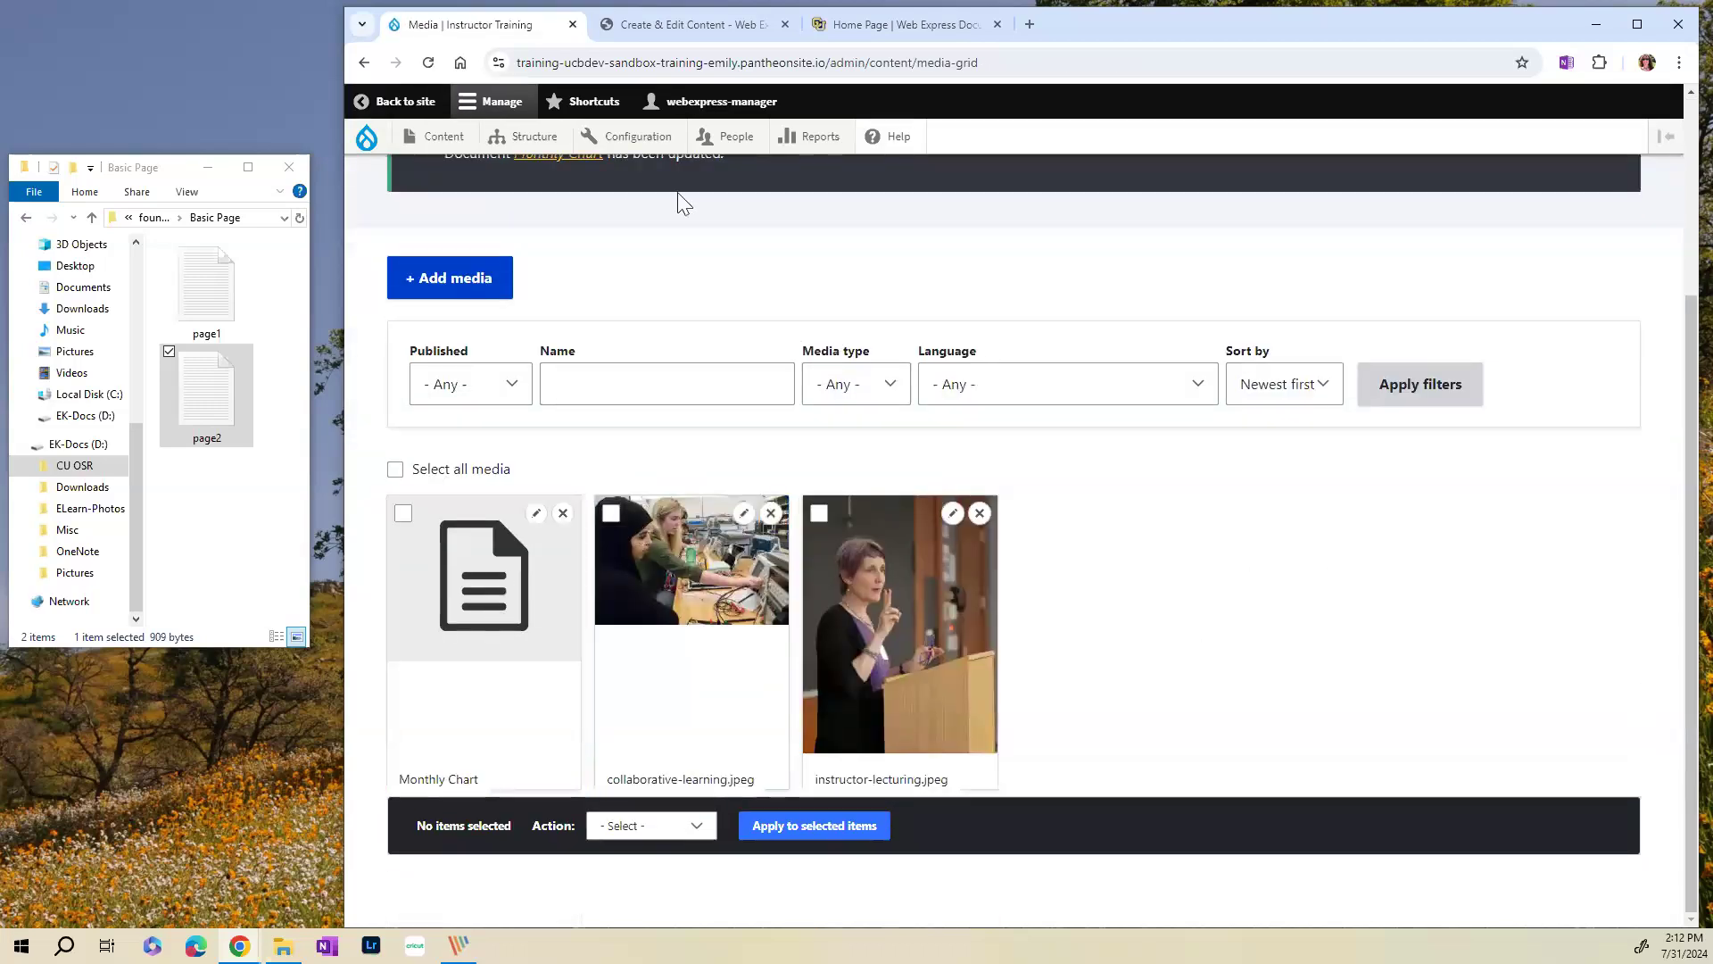
pyautogui.click(398, 103)
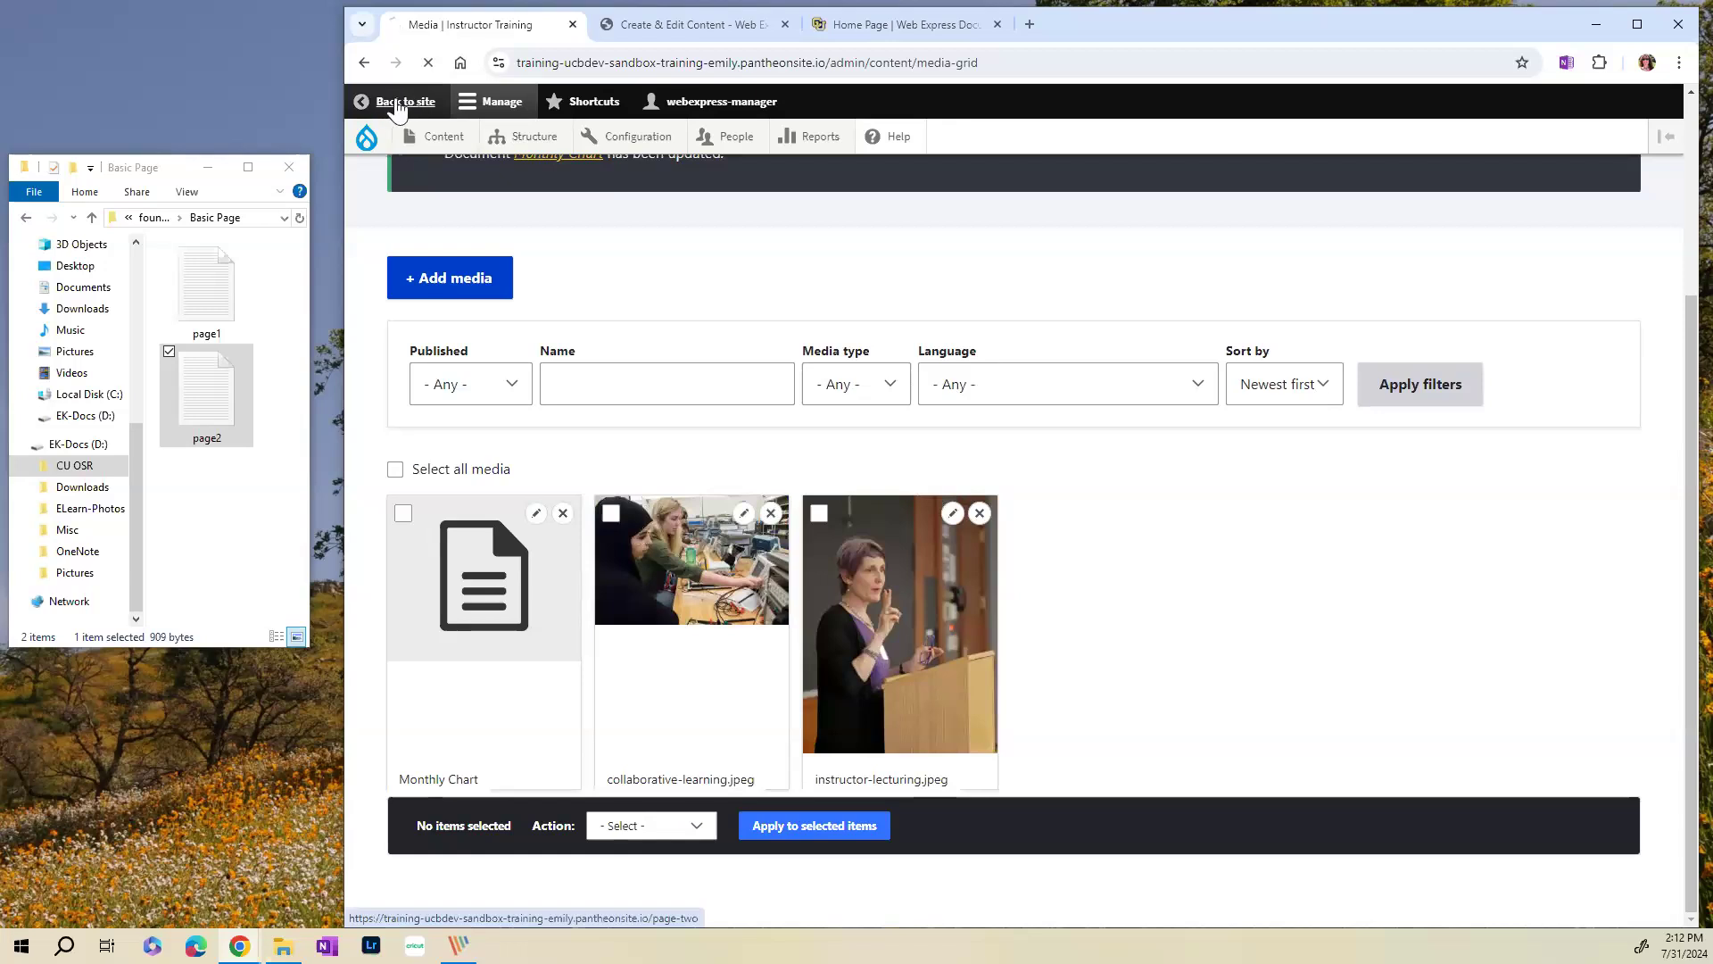
# - Follow Page Two's "download the chart" link to check the replaced PDF, and go back to the page
pyautogui.scroll(-5, 1128, 497)
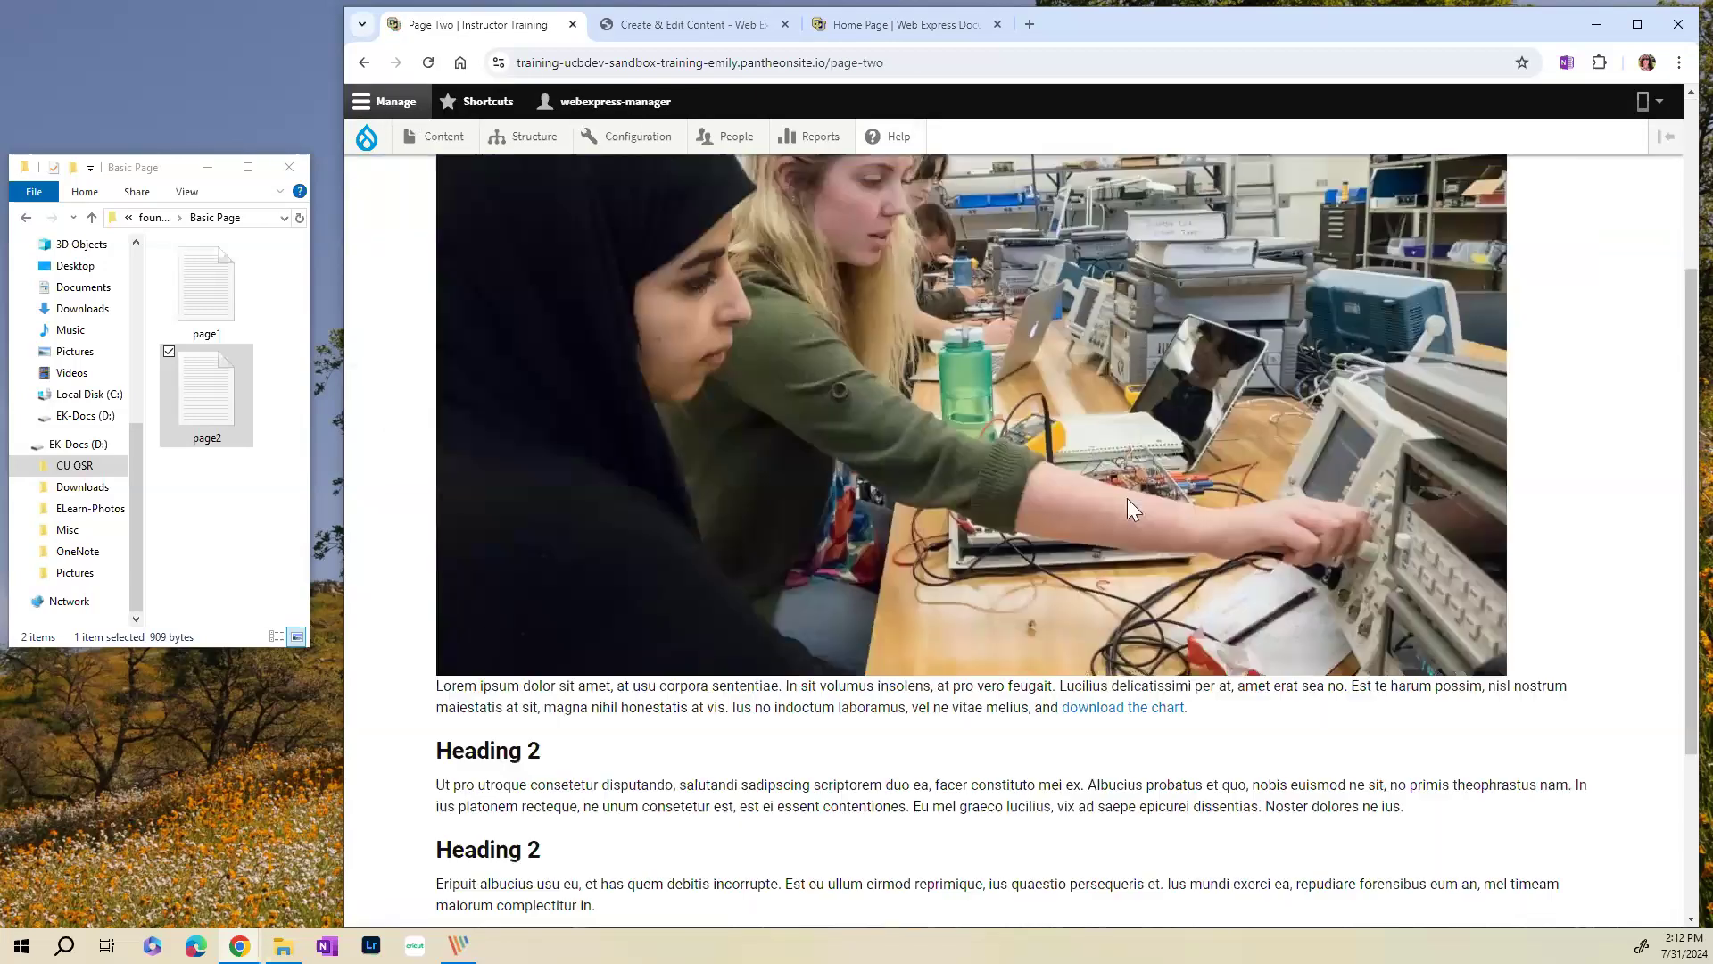
pyautogui.scroll(-2, 1127, 500)
pyautogui.click(1126, 557)
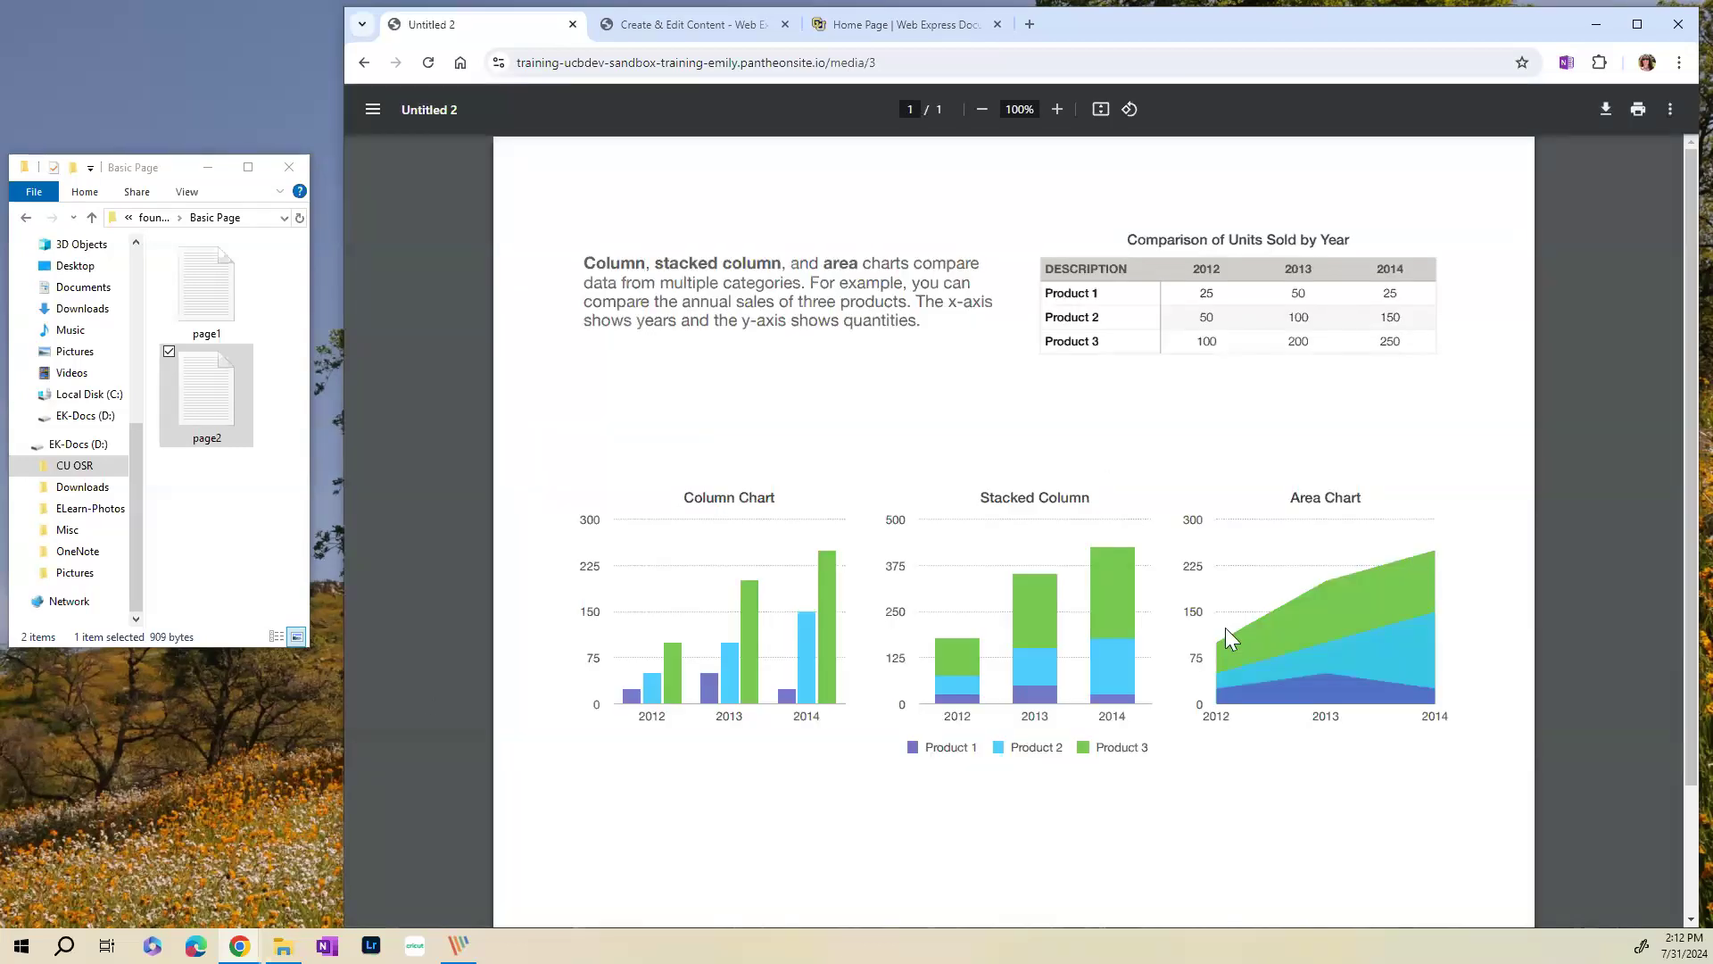
pyautogui.click(363, 64)
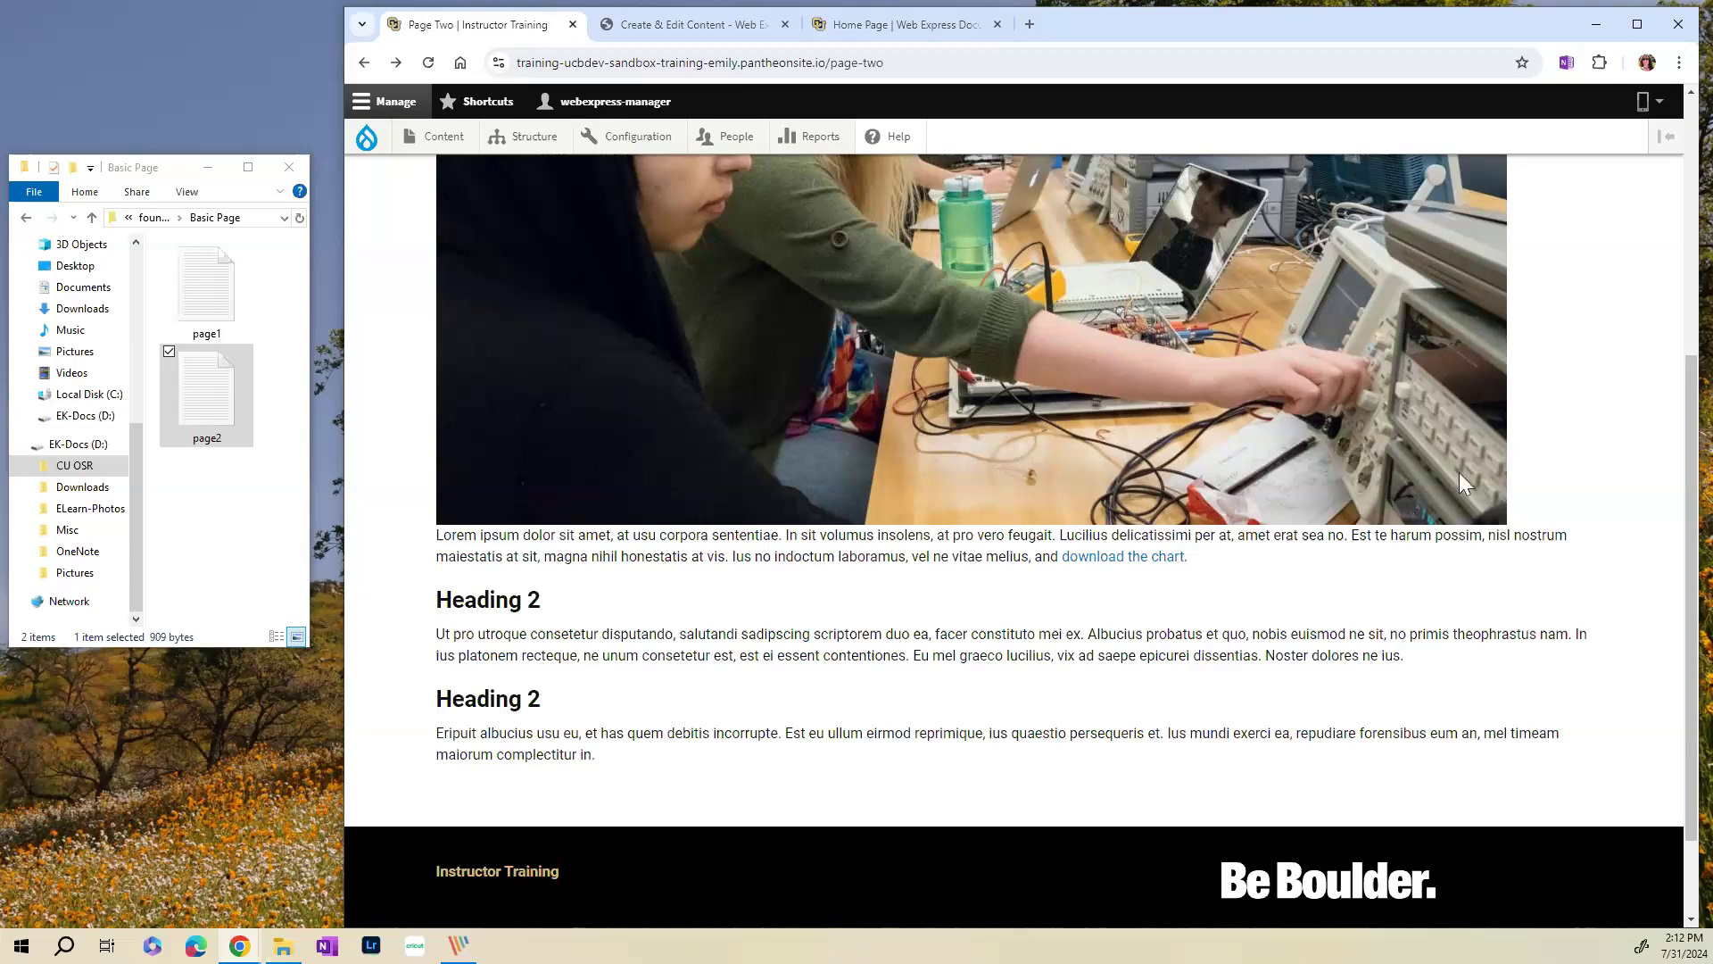
# - Look over Page Two and open the General page of the CU Boulder site settings
pyautogui.scroll(1, 1106, 522)
pyautogui.scroll(4, 1106, 526)
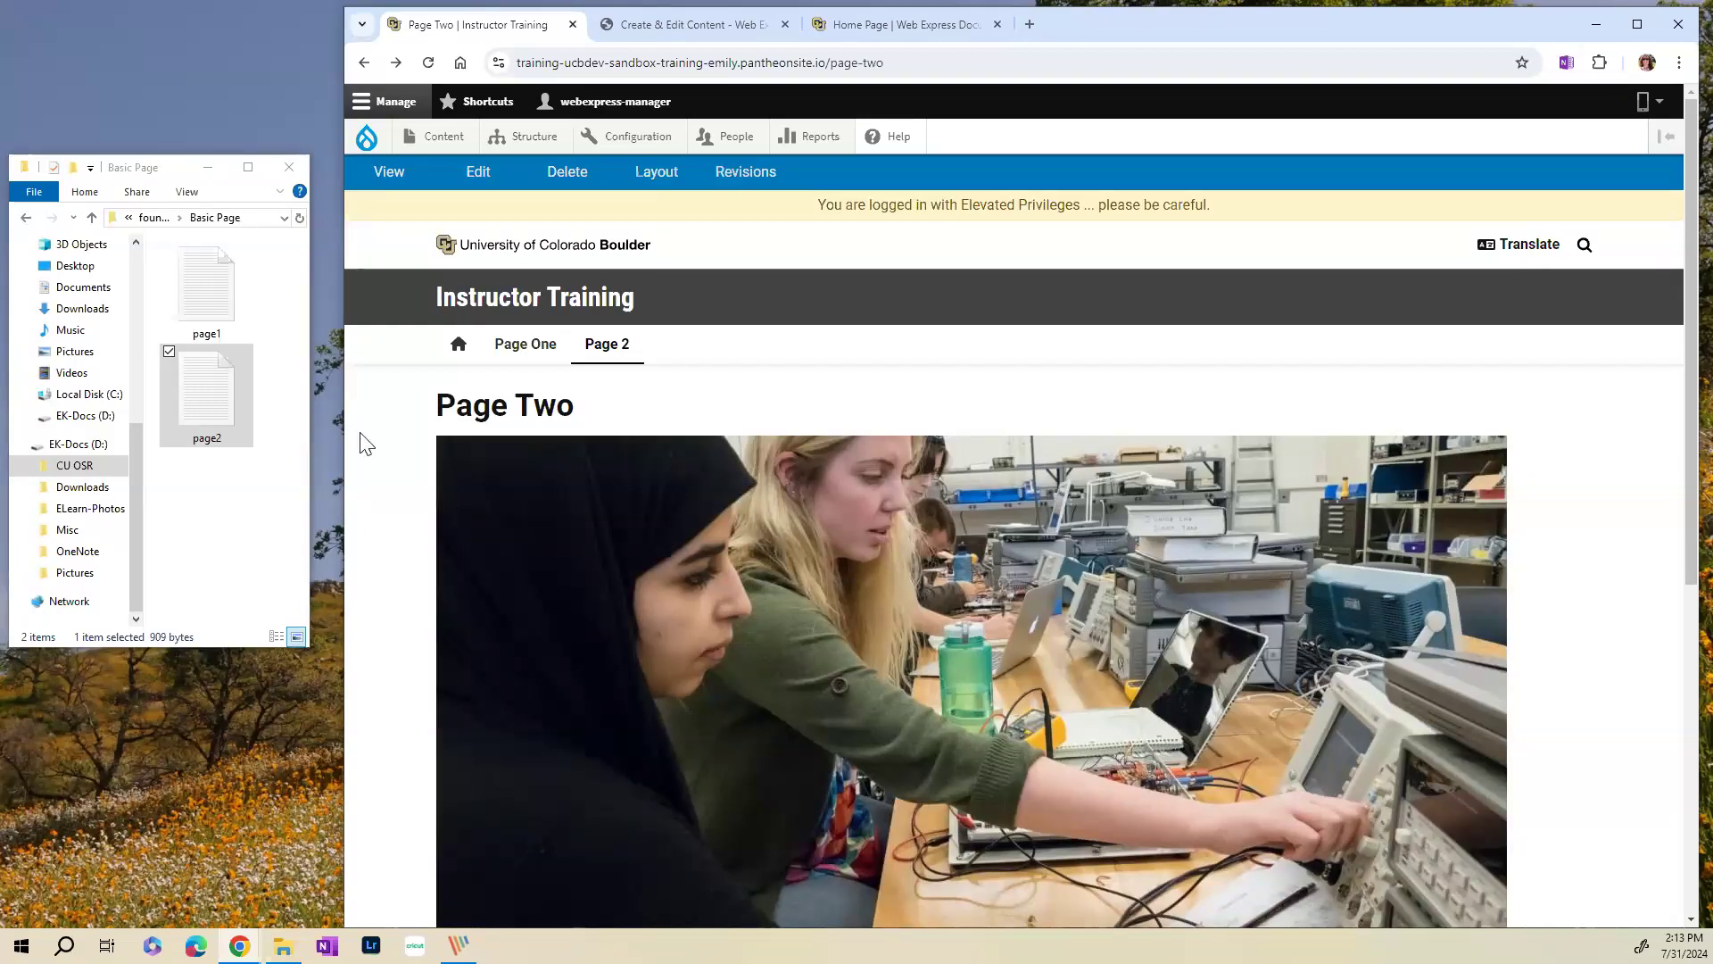
pyautogui.scroll(-6, 437, 357)
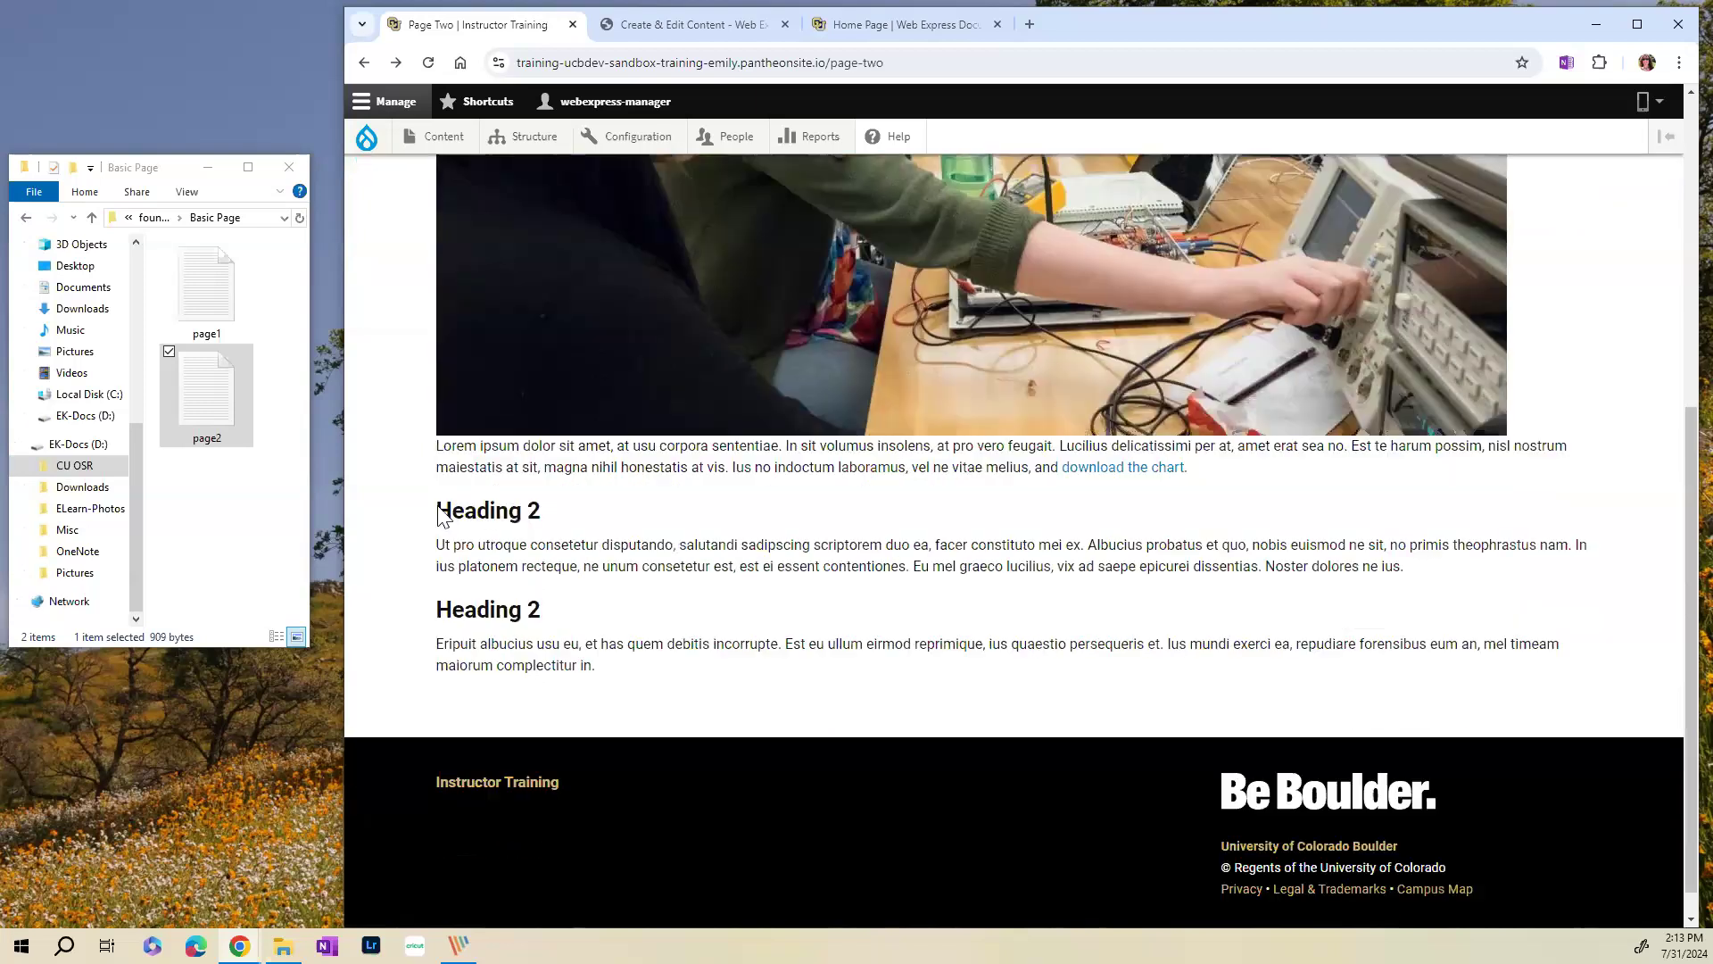
pyautogui.scroll(-1, 437, 535)
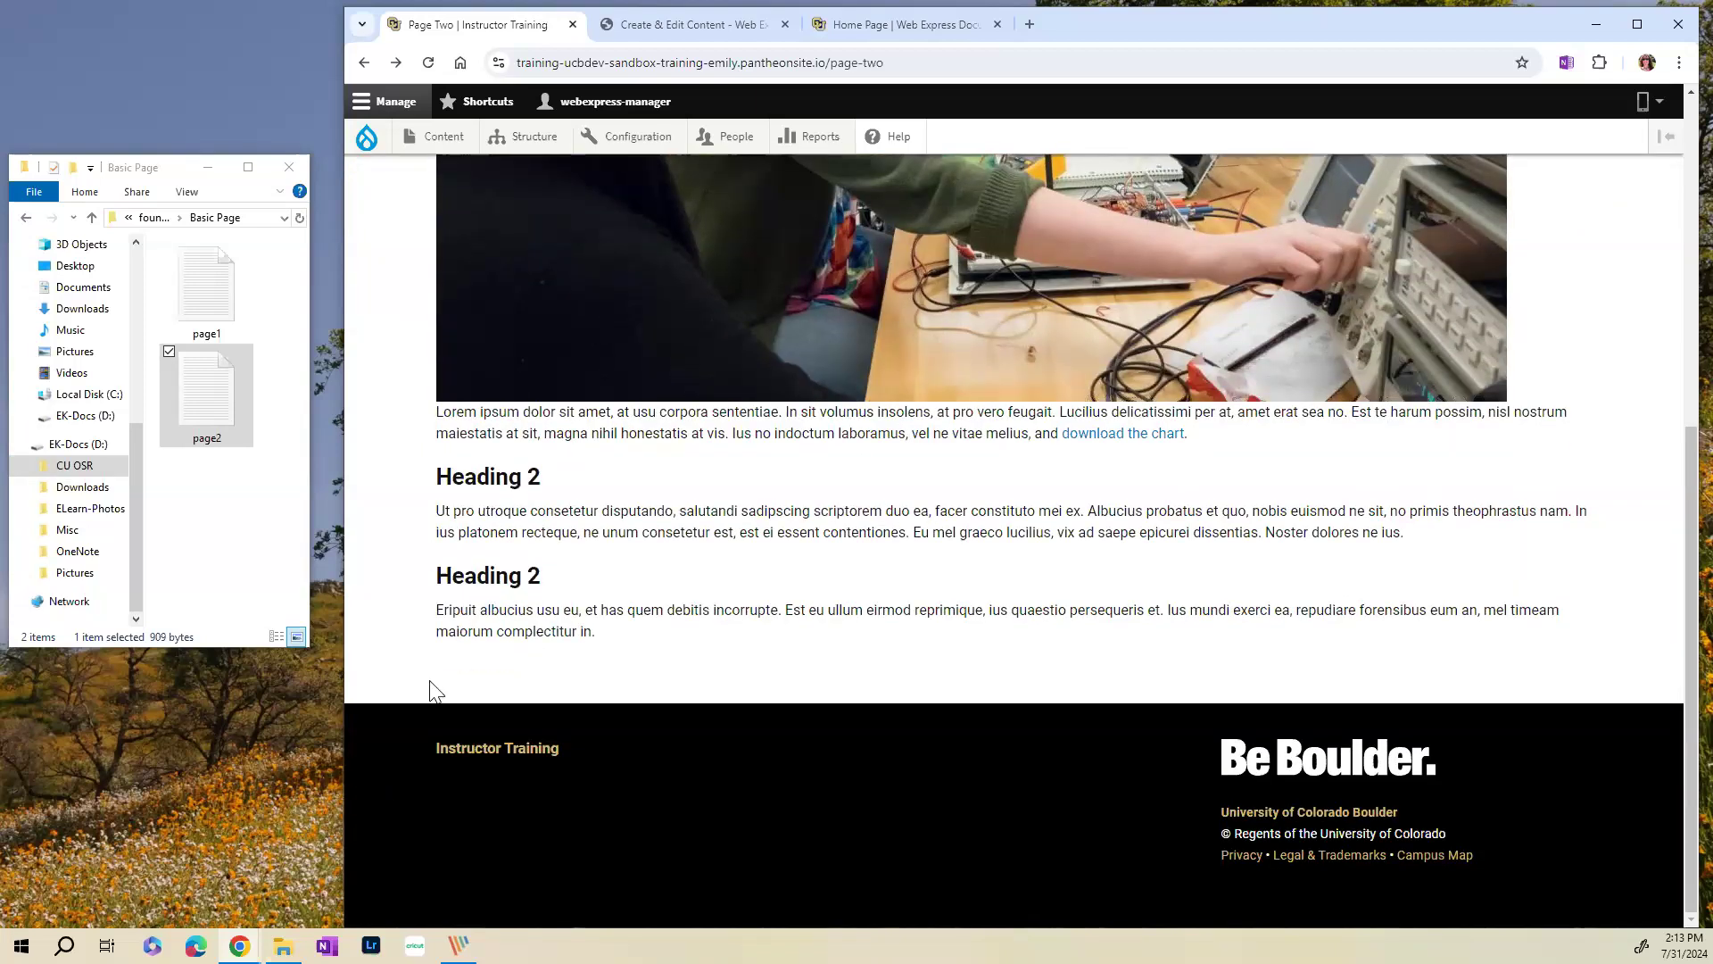
pyautogui.scroll(7, 589, 803)
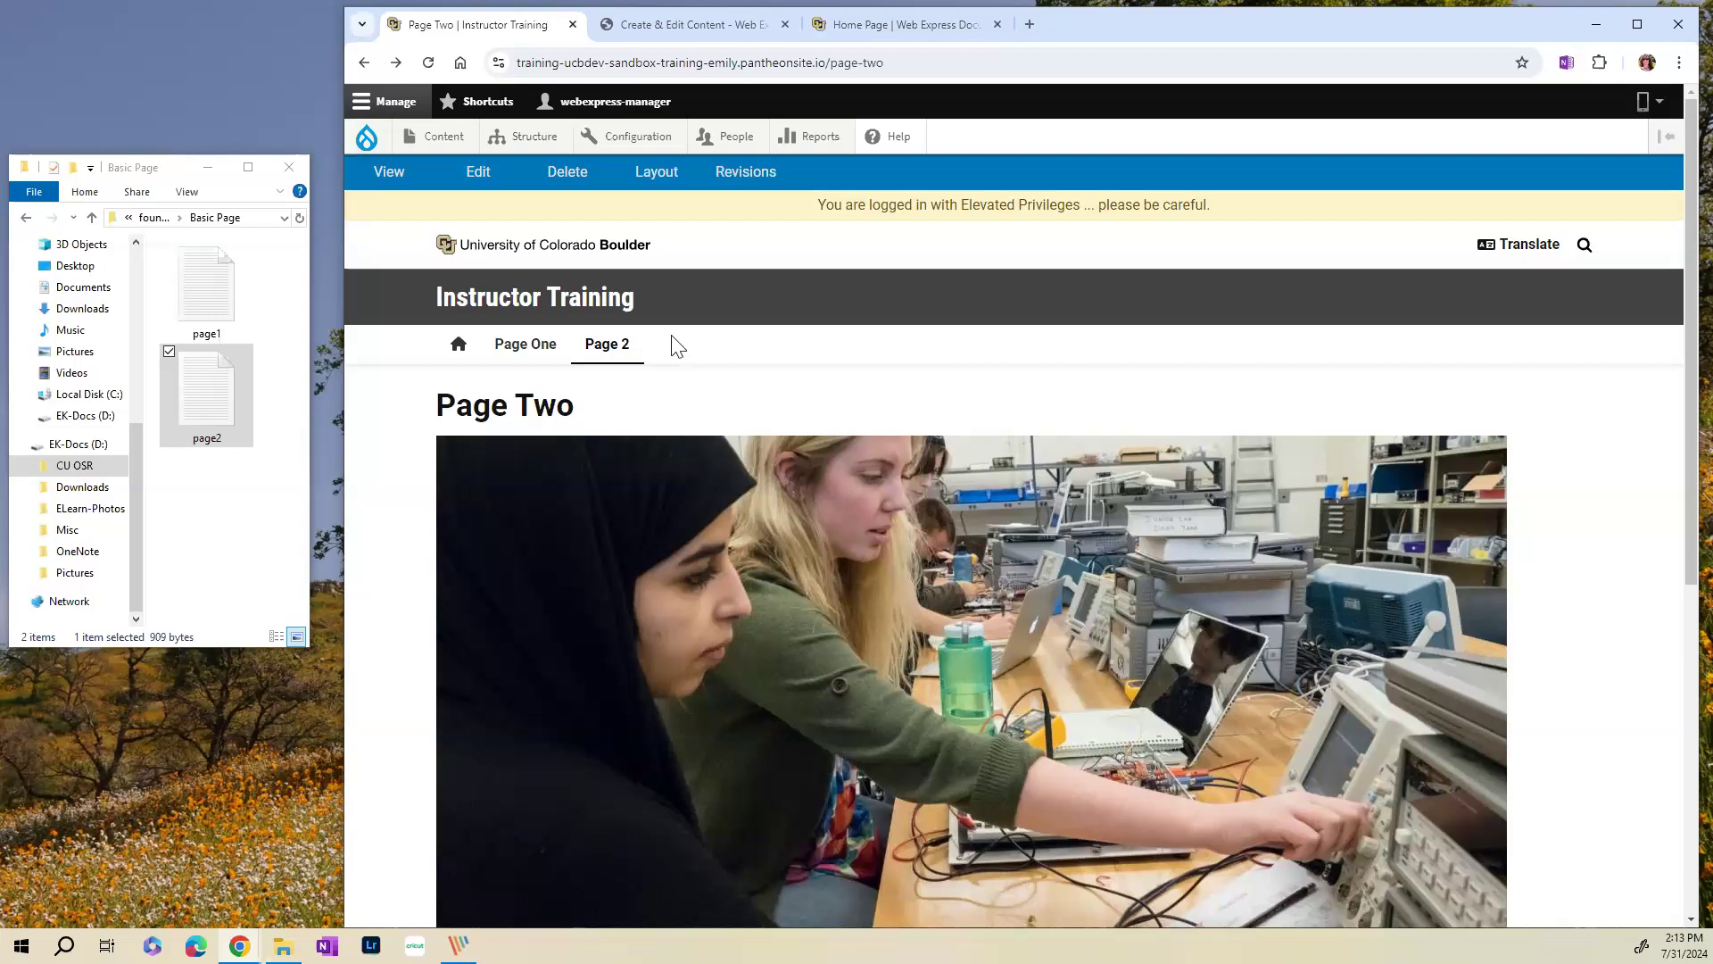
pyautogui.moveTo(650, 142)
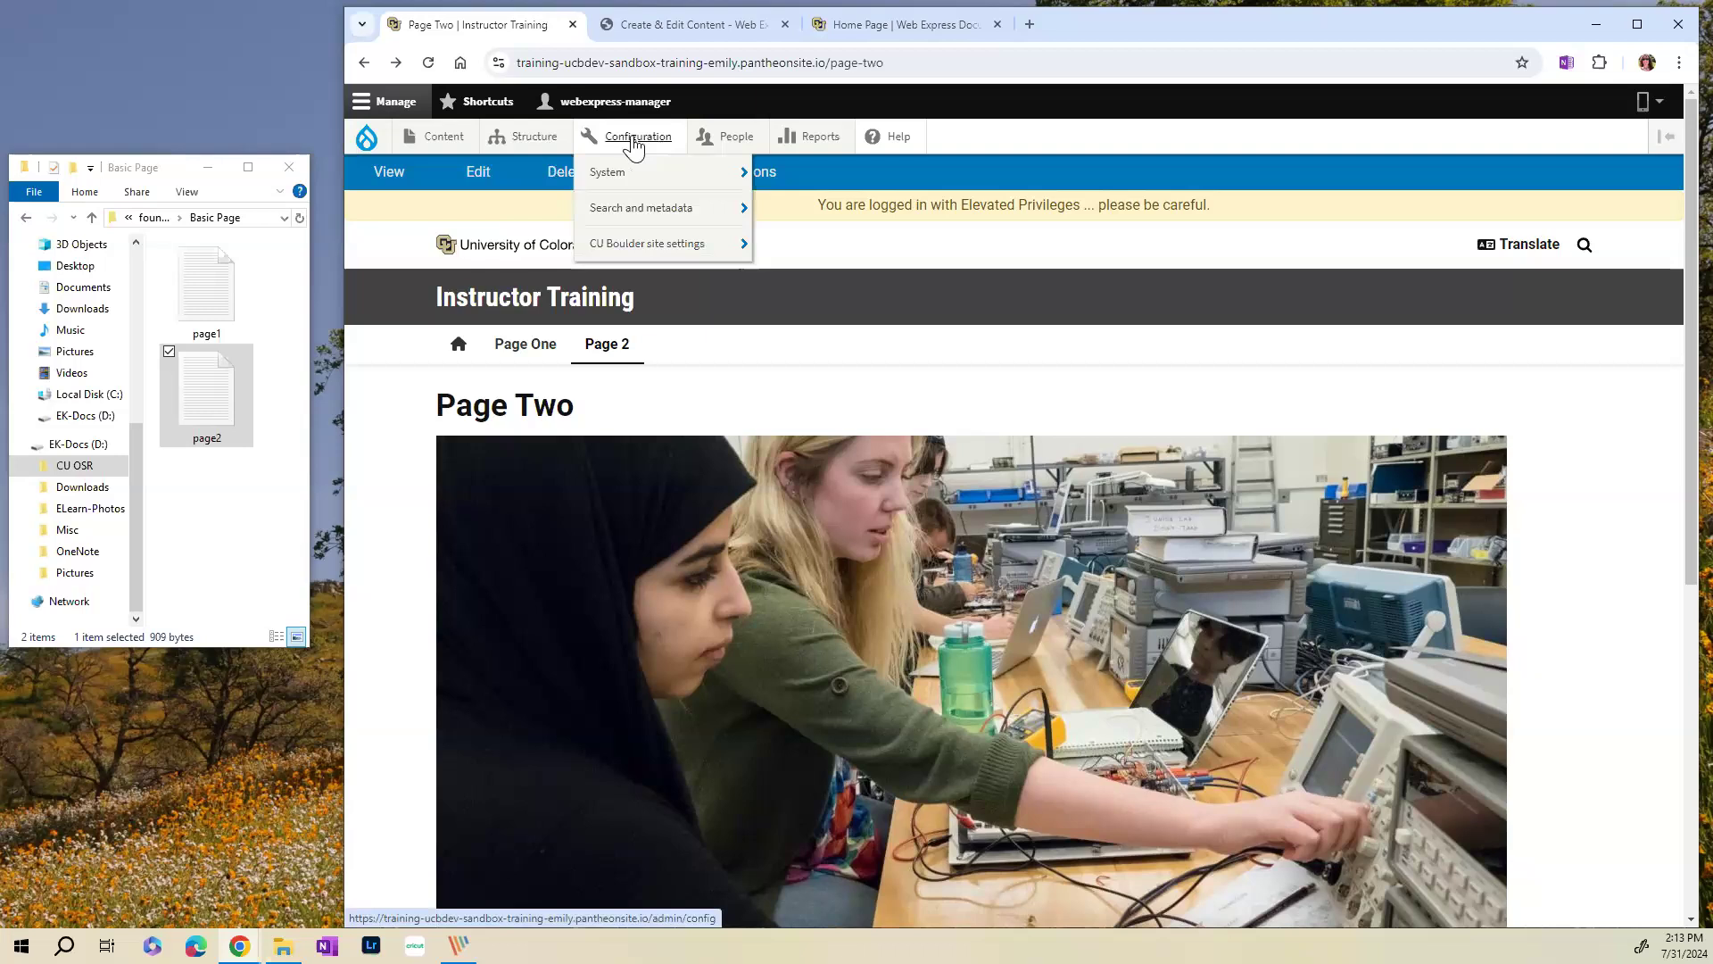
pyautogui.moveTo(629, 256)
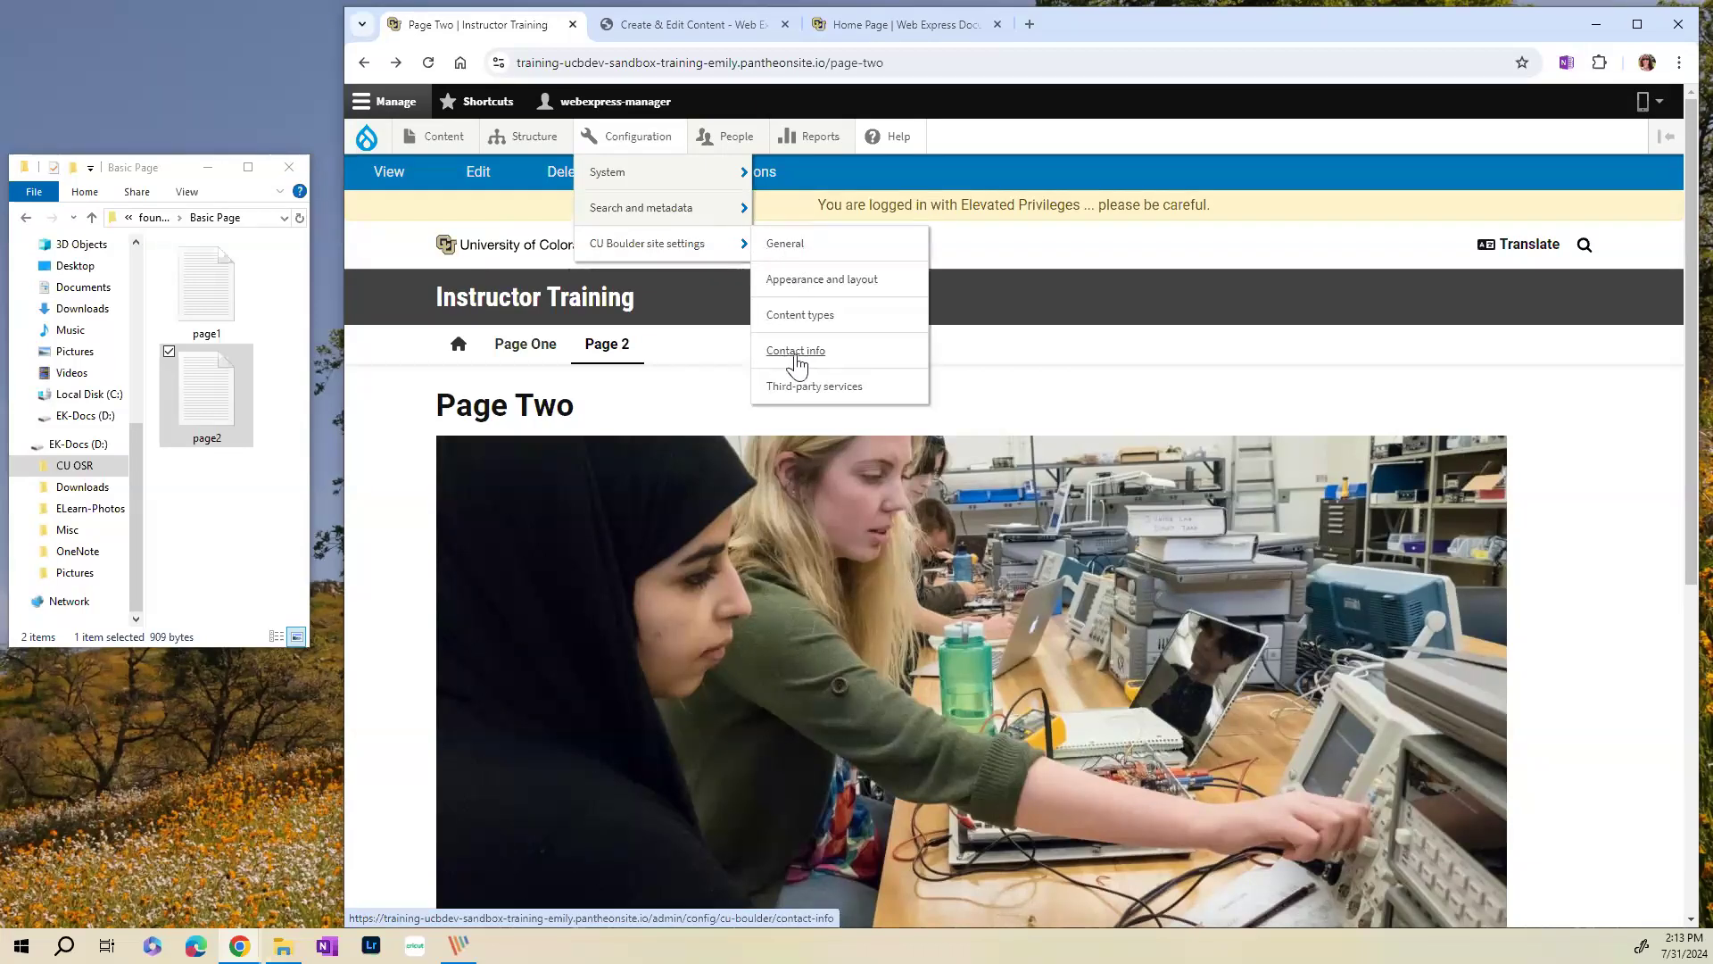
pyautogui.click(786, 256)
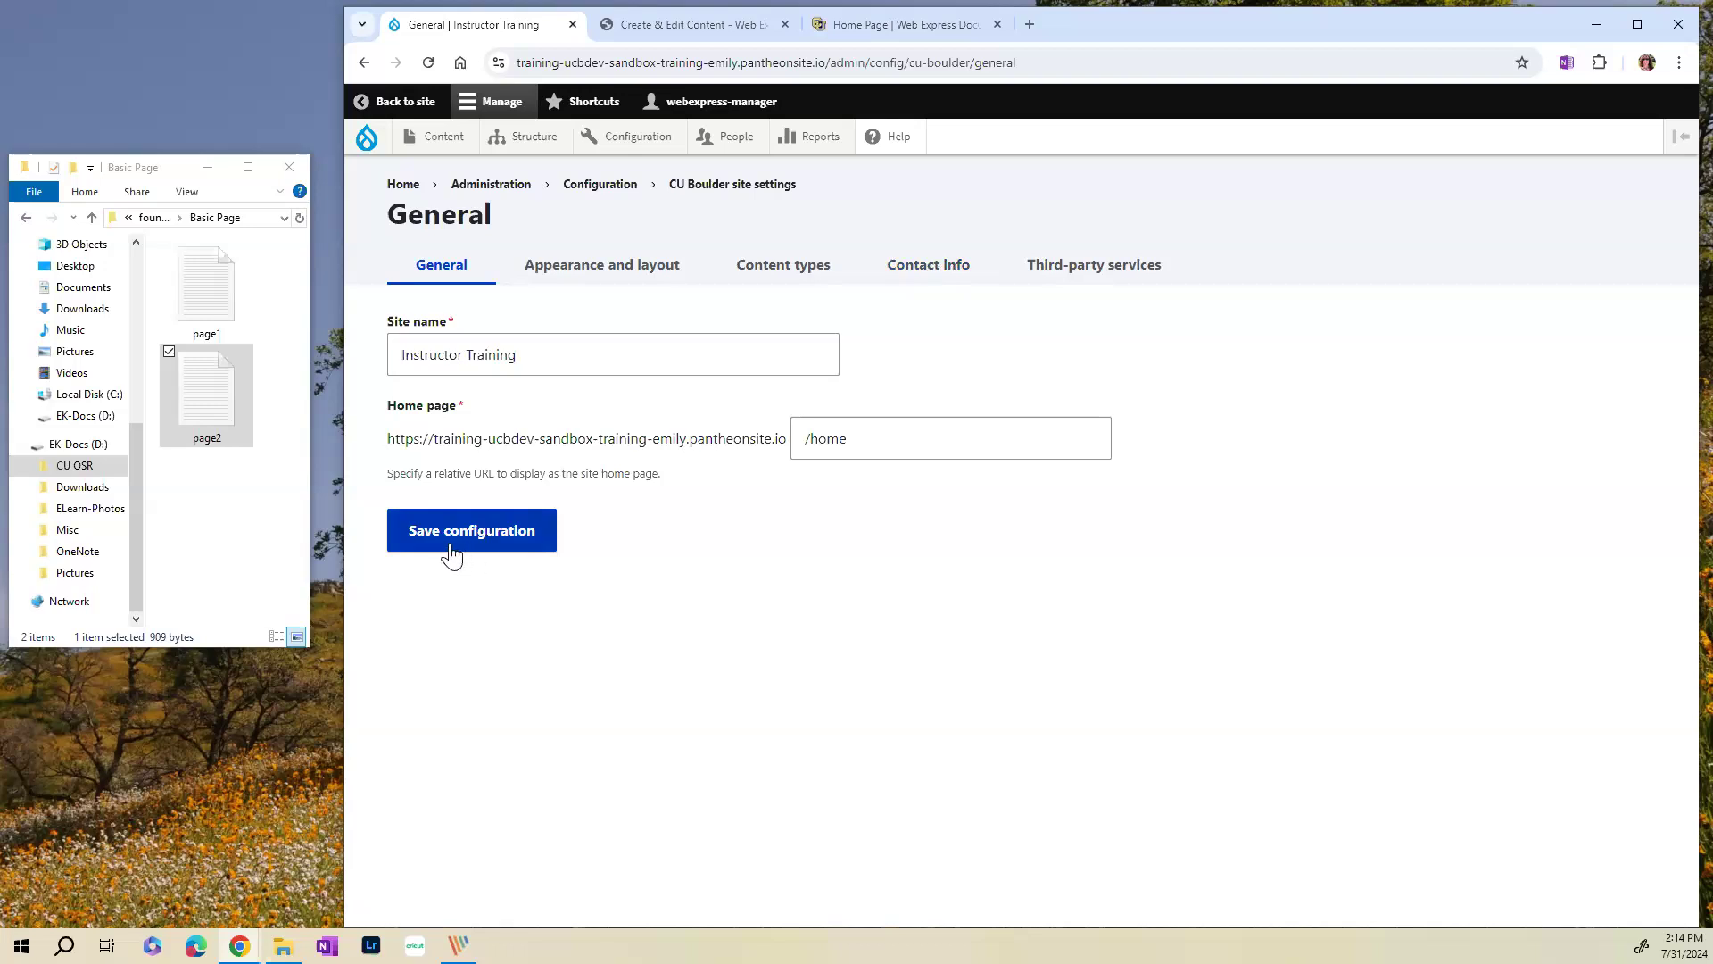
# - Open the Contact info site settings and add a primary email address labelled "Student services", filling in the contact's email
pyautogui.click(497, 351)
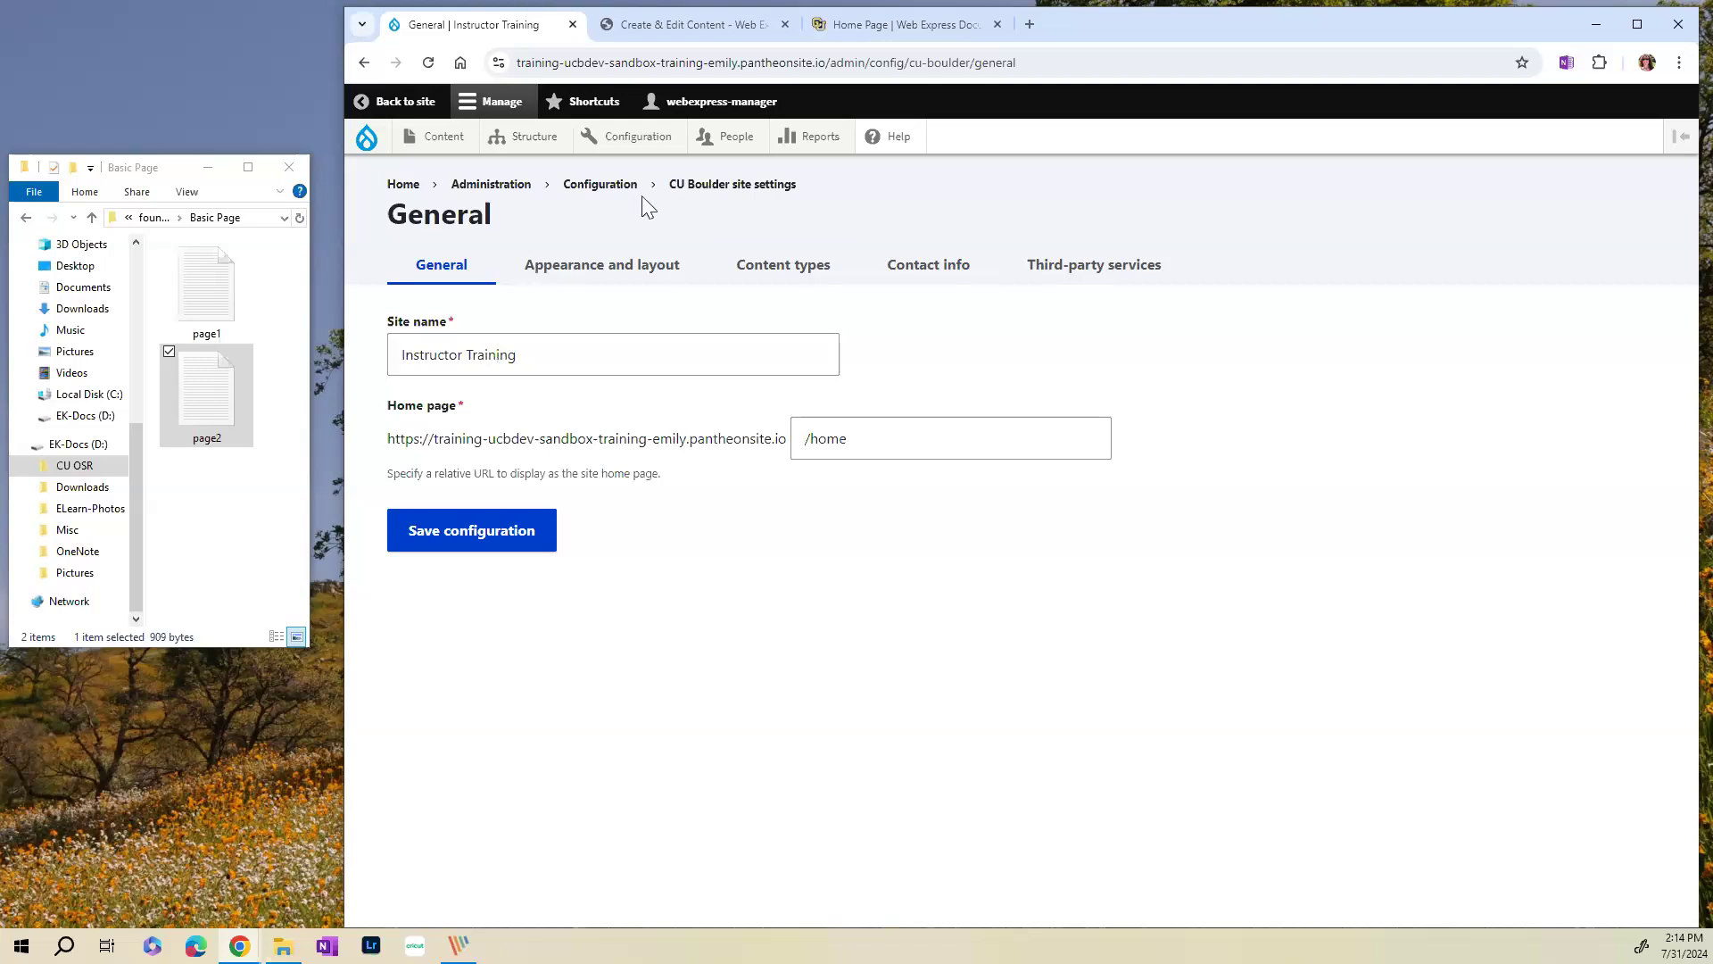
pyautogui.click(943, 290)
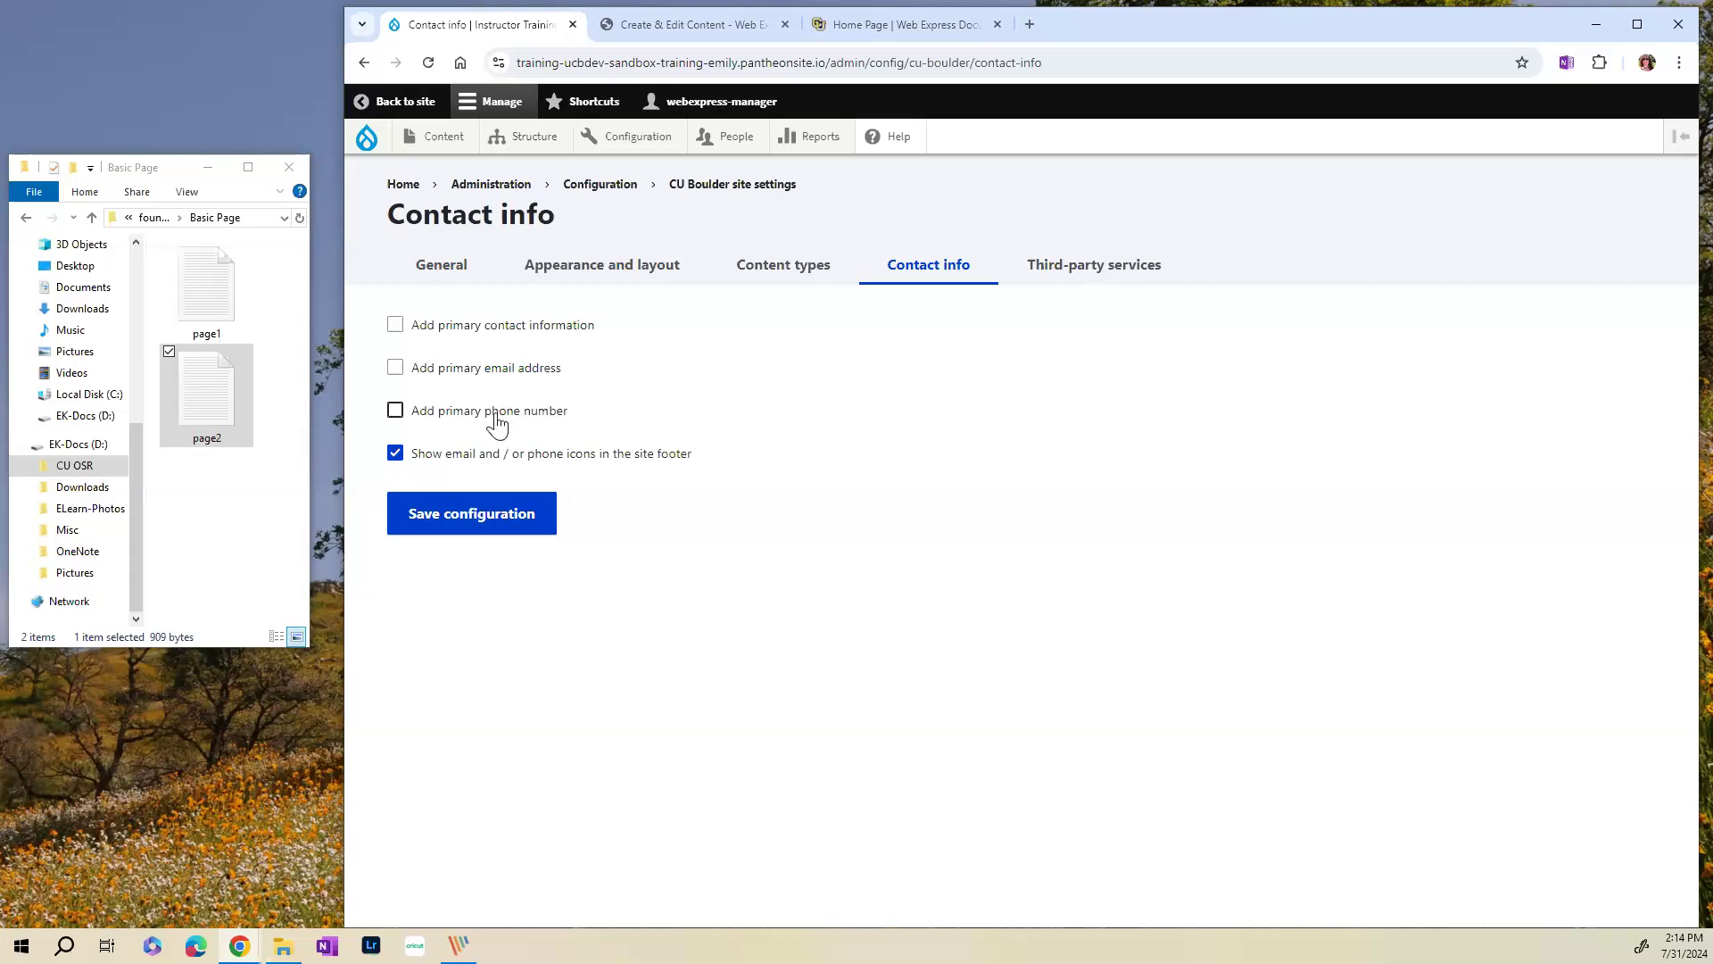
pyautogui.click(395, 368)
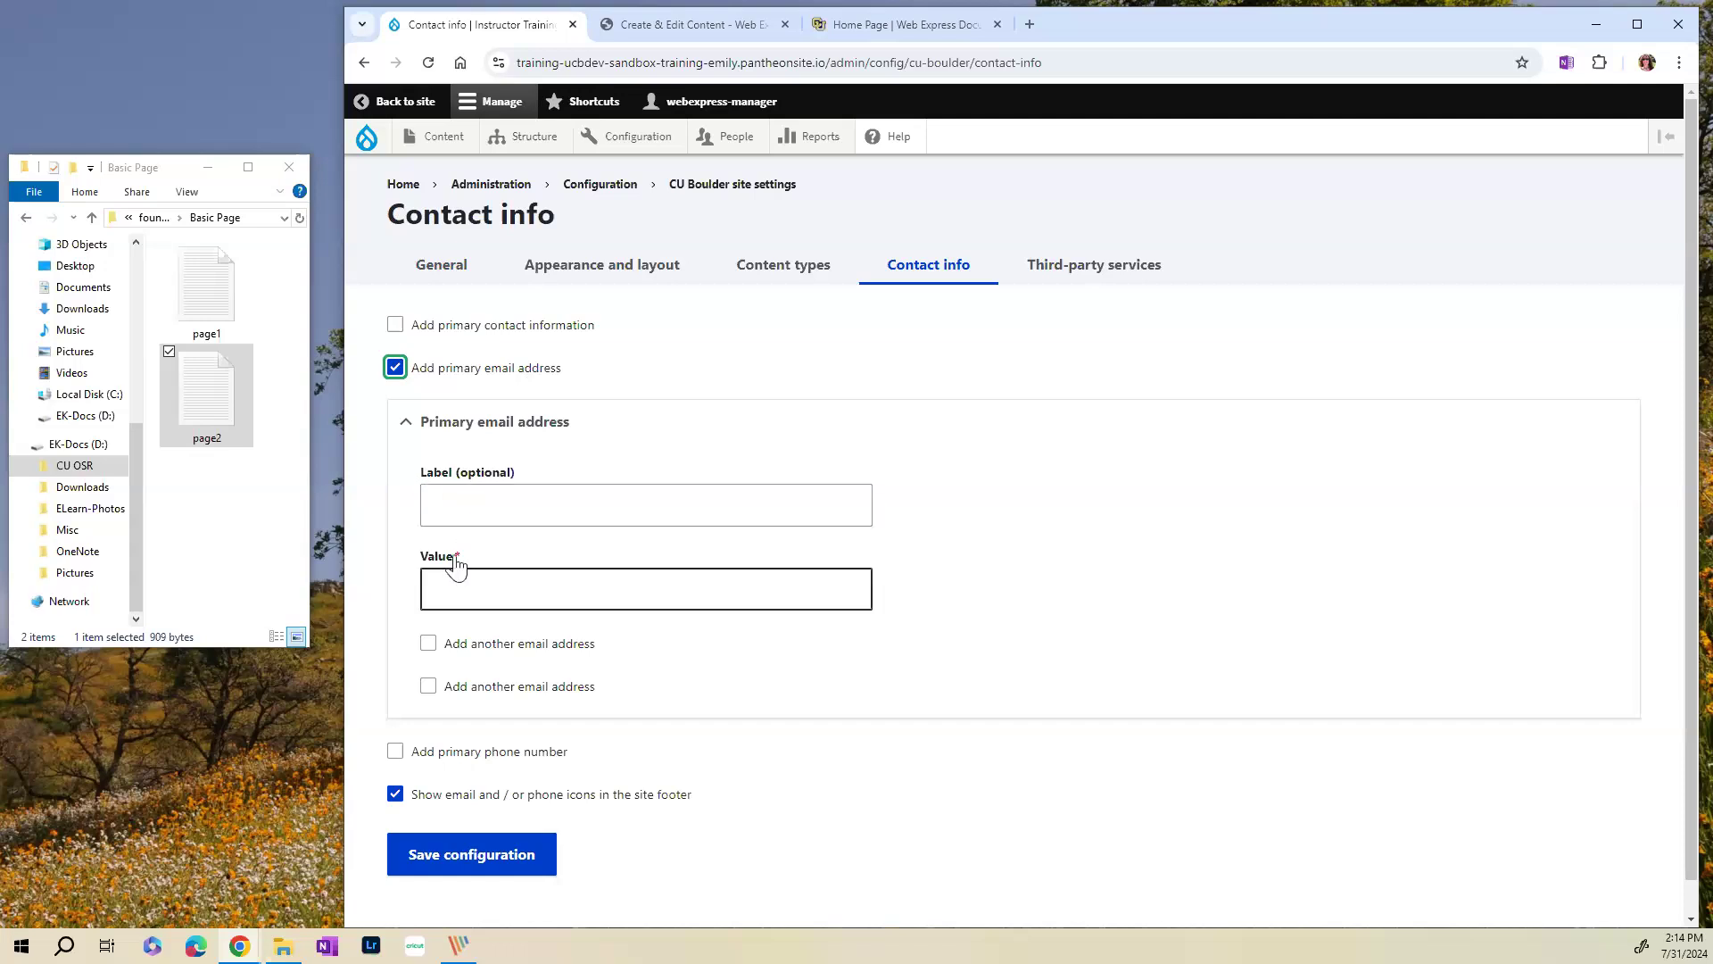
pyautogui.click(448, 594)
pyautogui.click(554, 642)
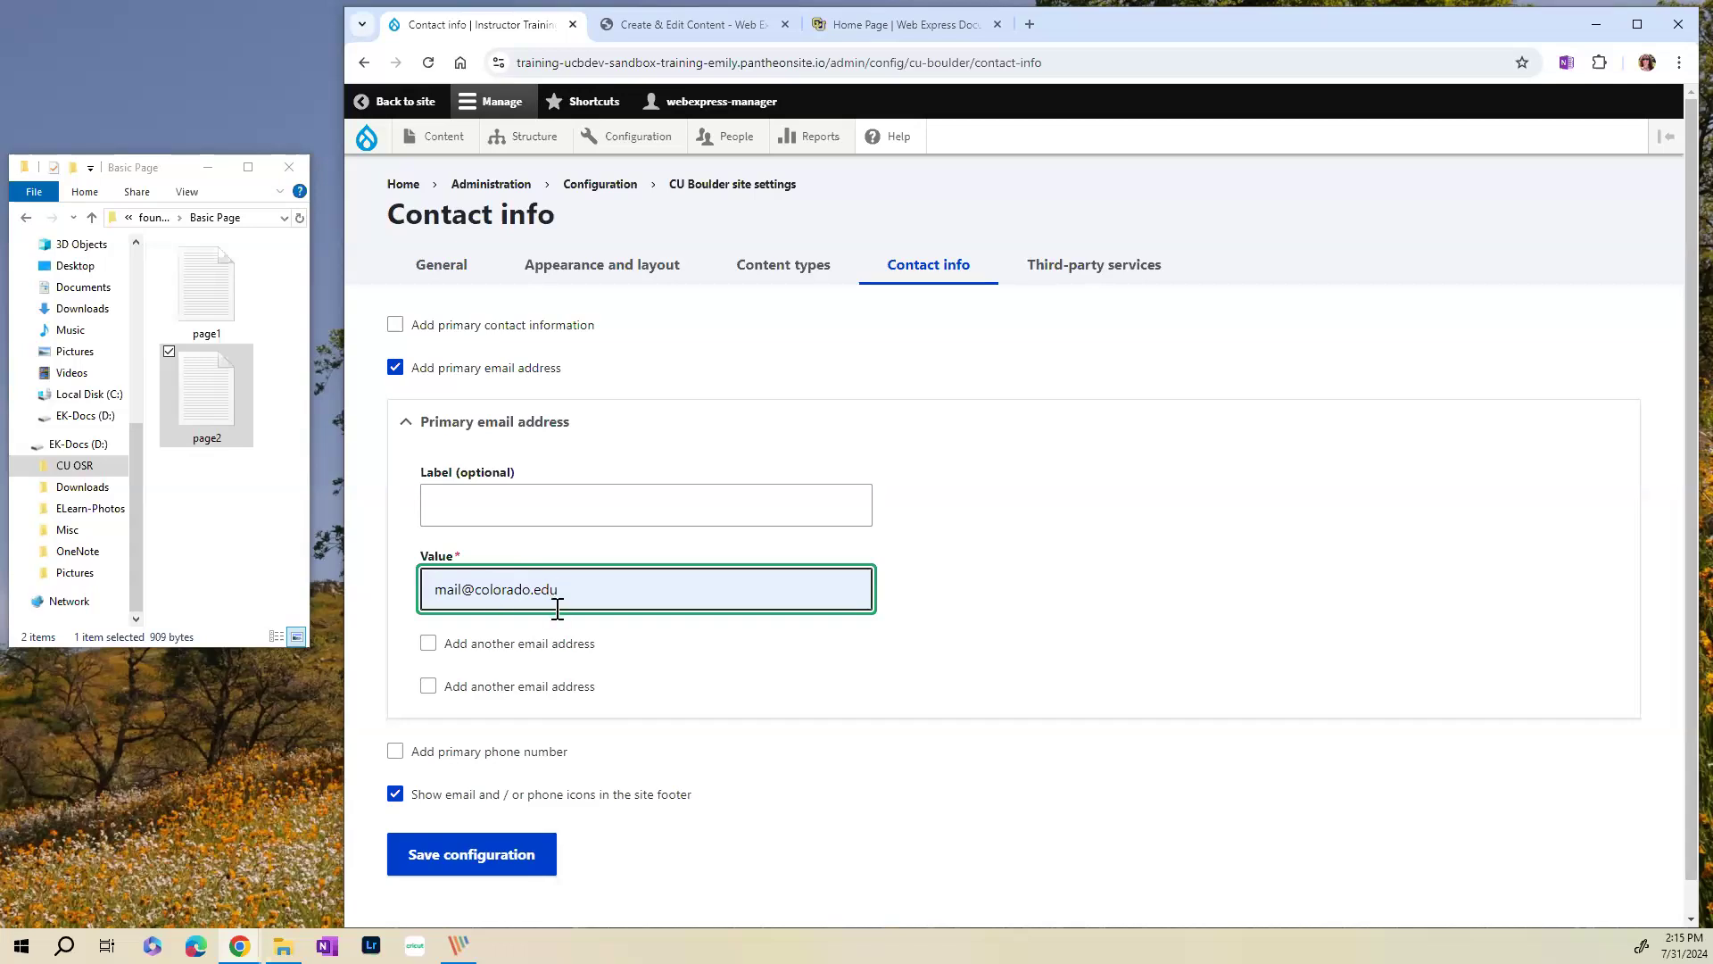
pyautogui.click(458, 509)
pyautogui.click(535, 558)
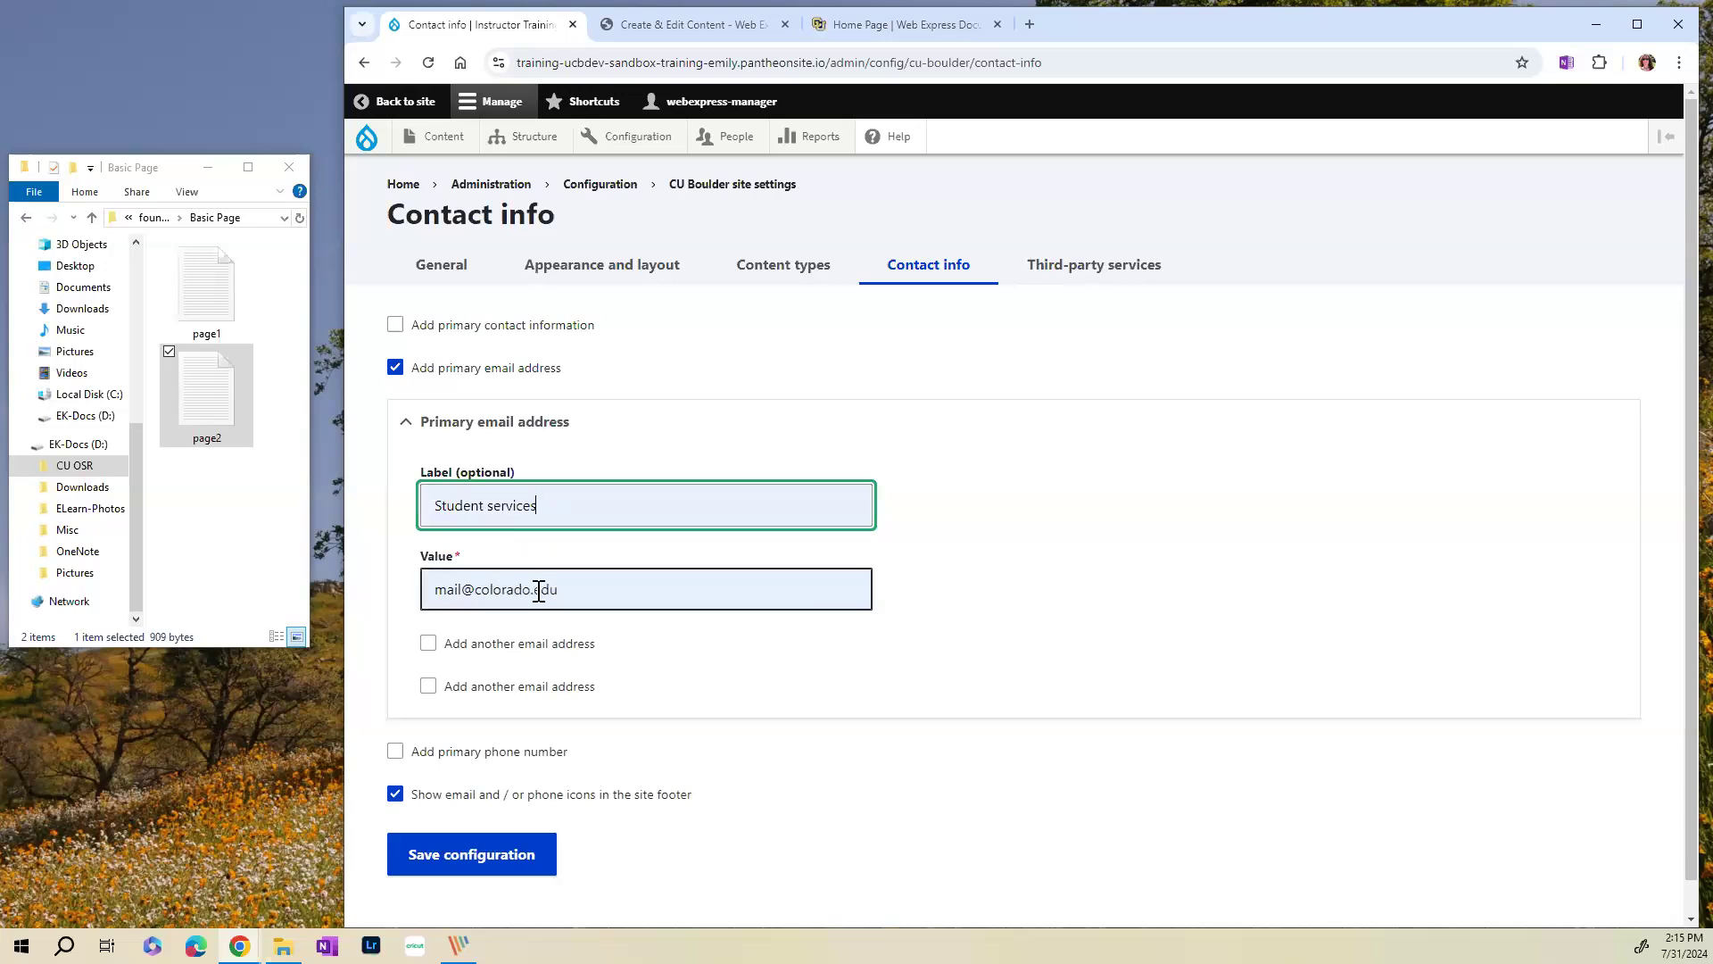
# - Add another email address labelled "Other Inquiries" and fill in its contact email
pyautogui.click(428, 644)
pyautogui.scroll(-2, 587, 687)
pyautogui.click(473, 602)
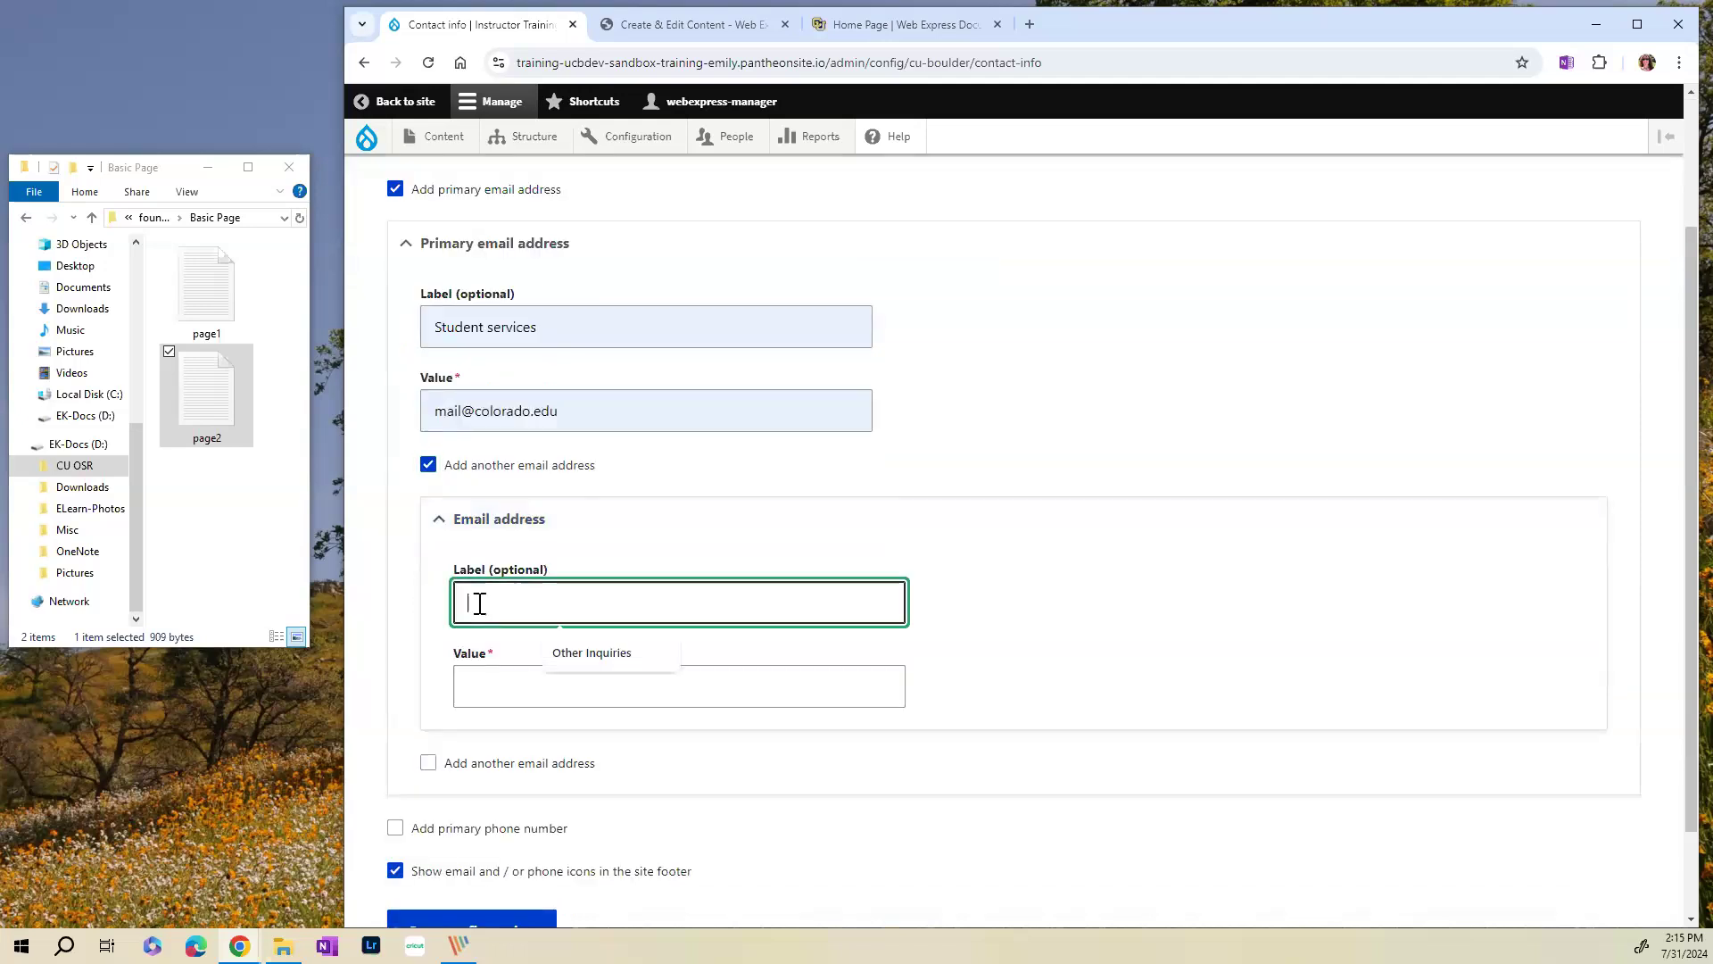
pyautogui.click(589, 661)
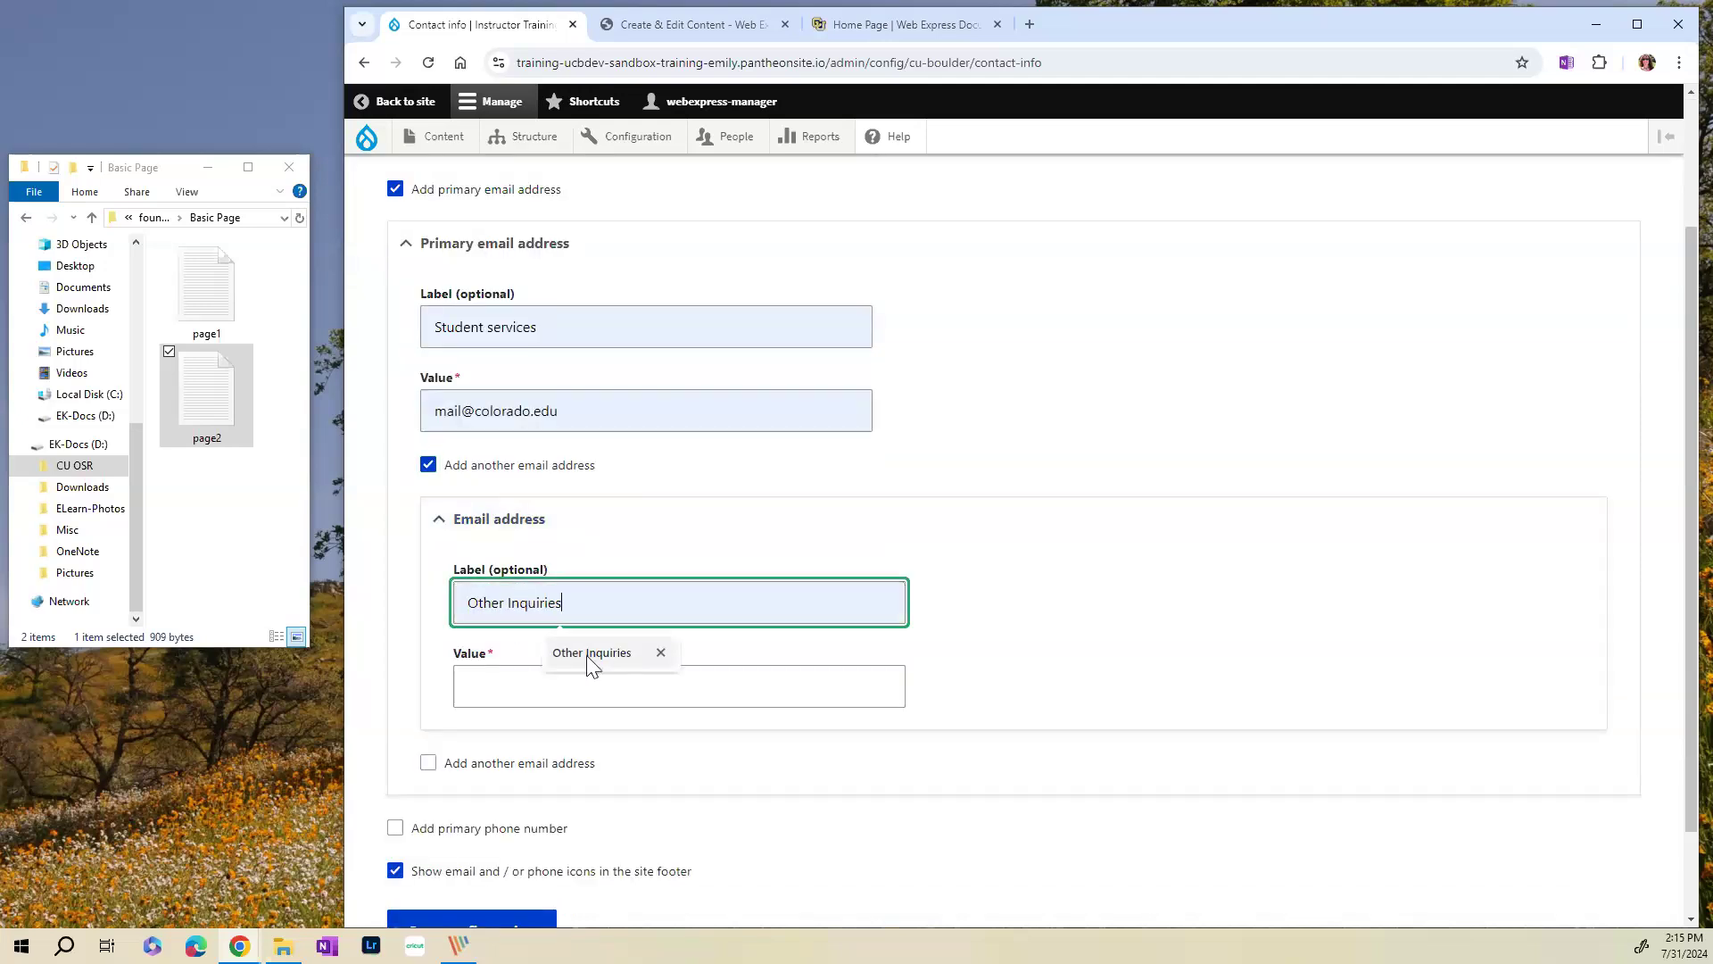
pyautogui.click(505, 683)
pyautogui.click(572, 741)
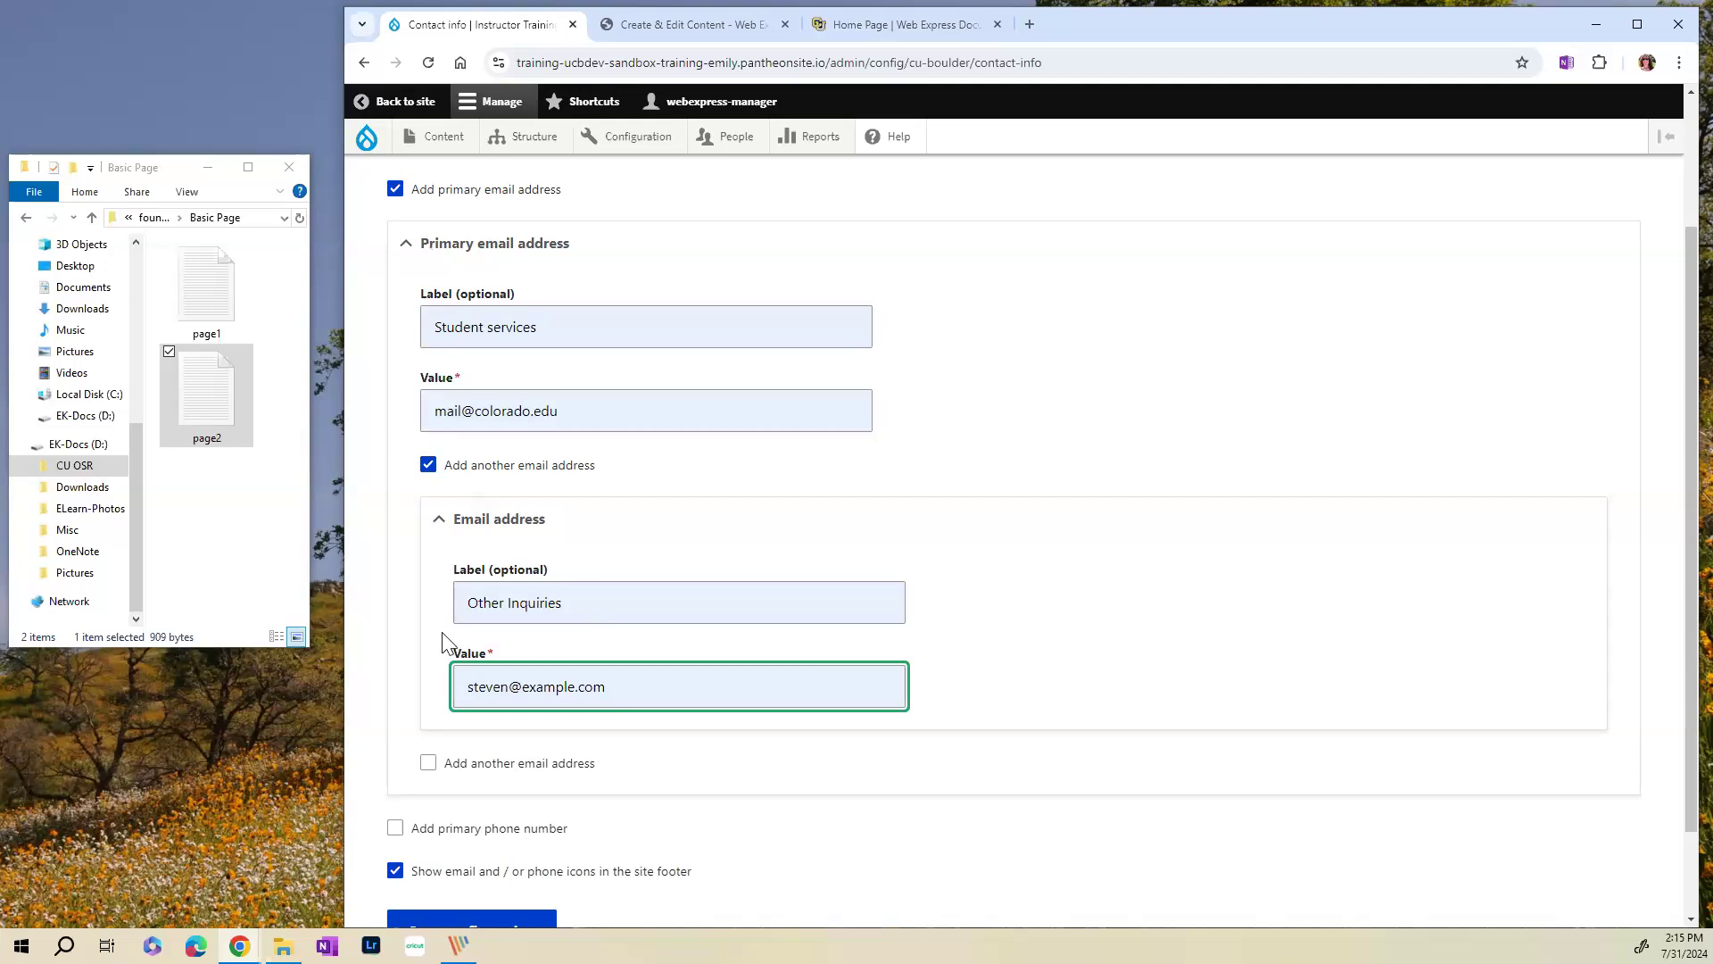
# - Add a primary phone number without a label and fill in the contact's phone number
pyautogui.scroll(-2, 442, 650)
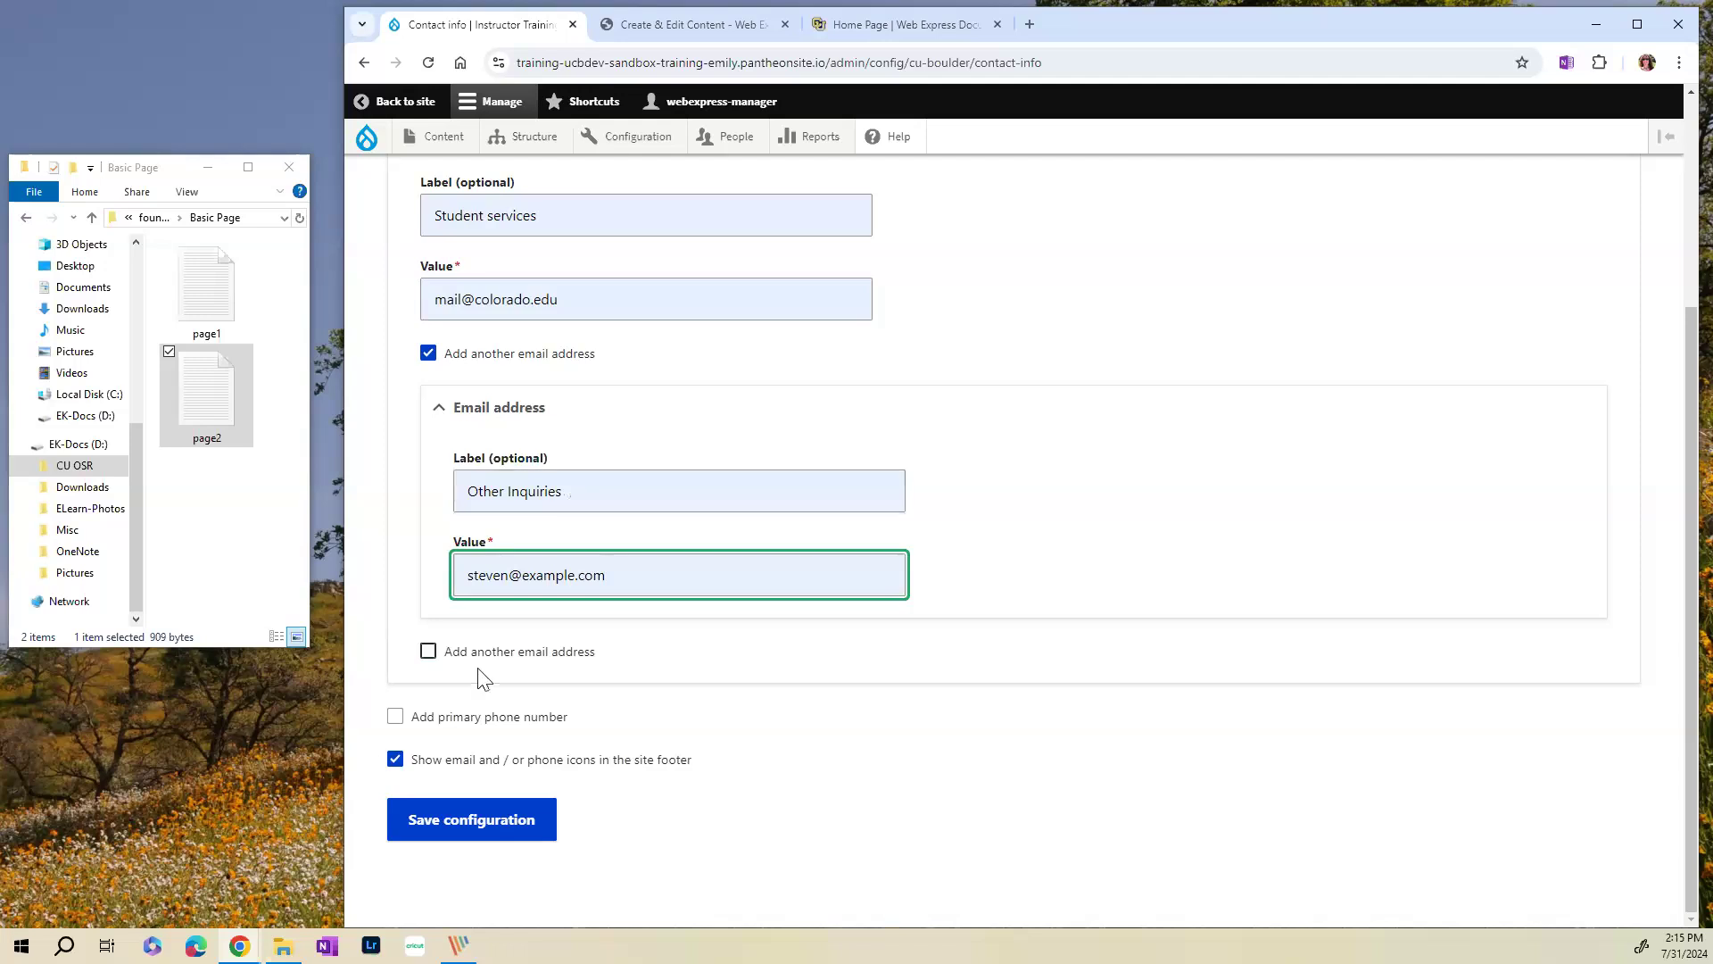
pyautogui.click(395, 717)
pyautogui.scroll(-4, 527, 633)
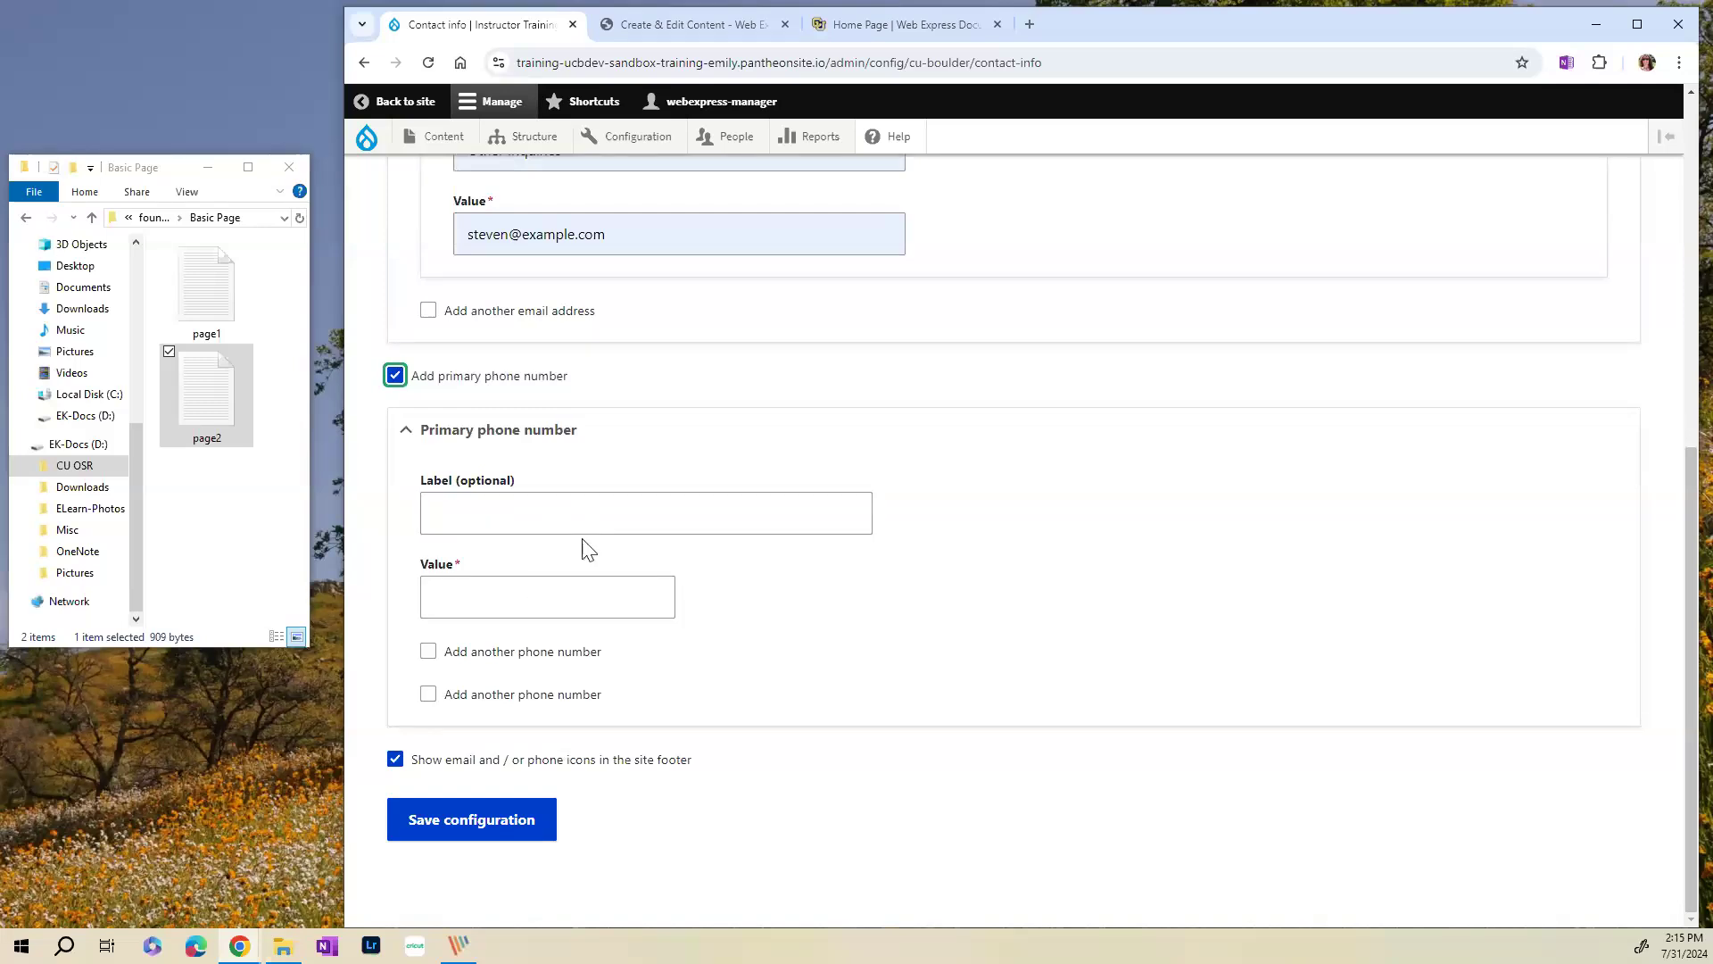
pyautogui.click(494, 600)
pyautogui.click(532, 650)
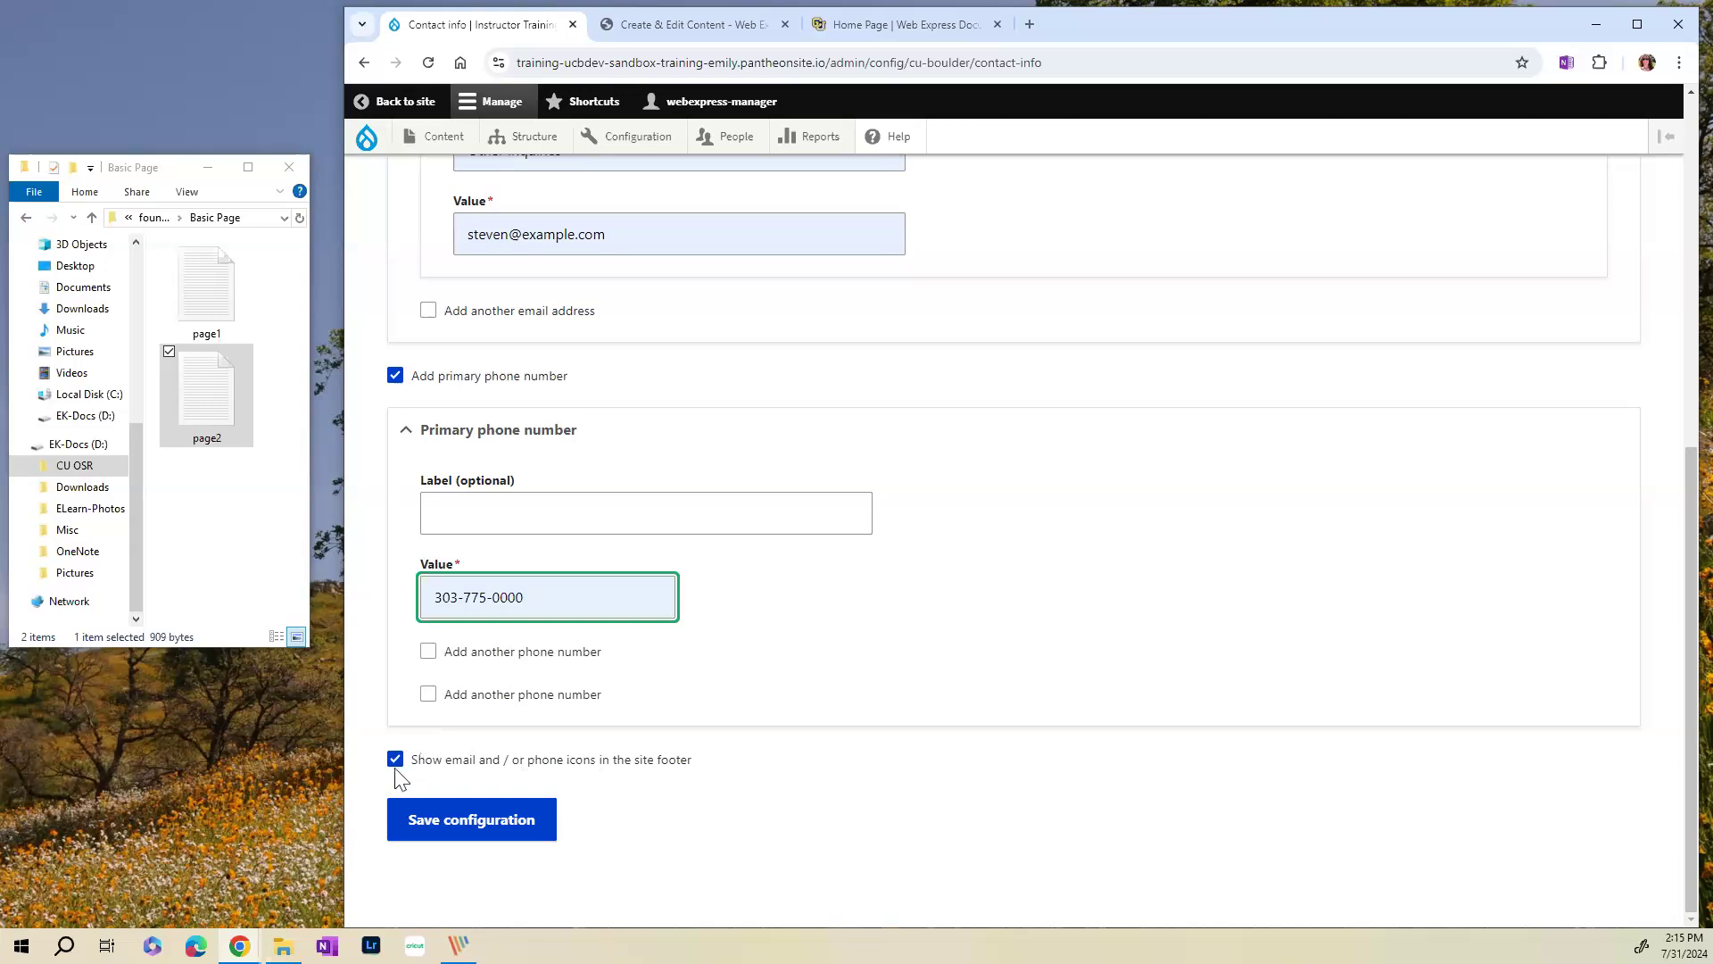
# - Enable the primary contact information section, leaving its label and value blank, and save the contact configuration
pyautogui.scroll(7, 738, 625)
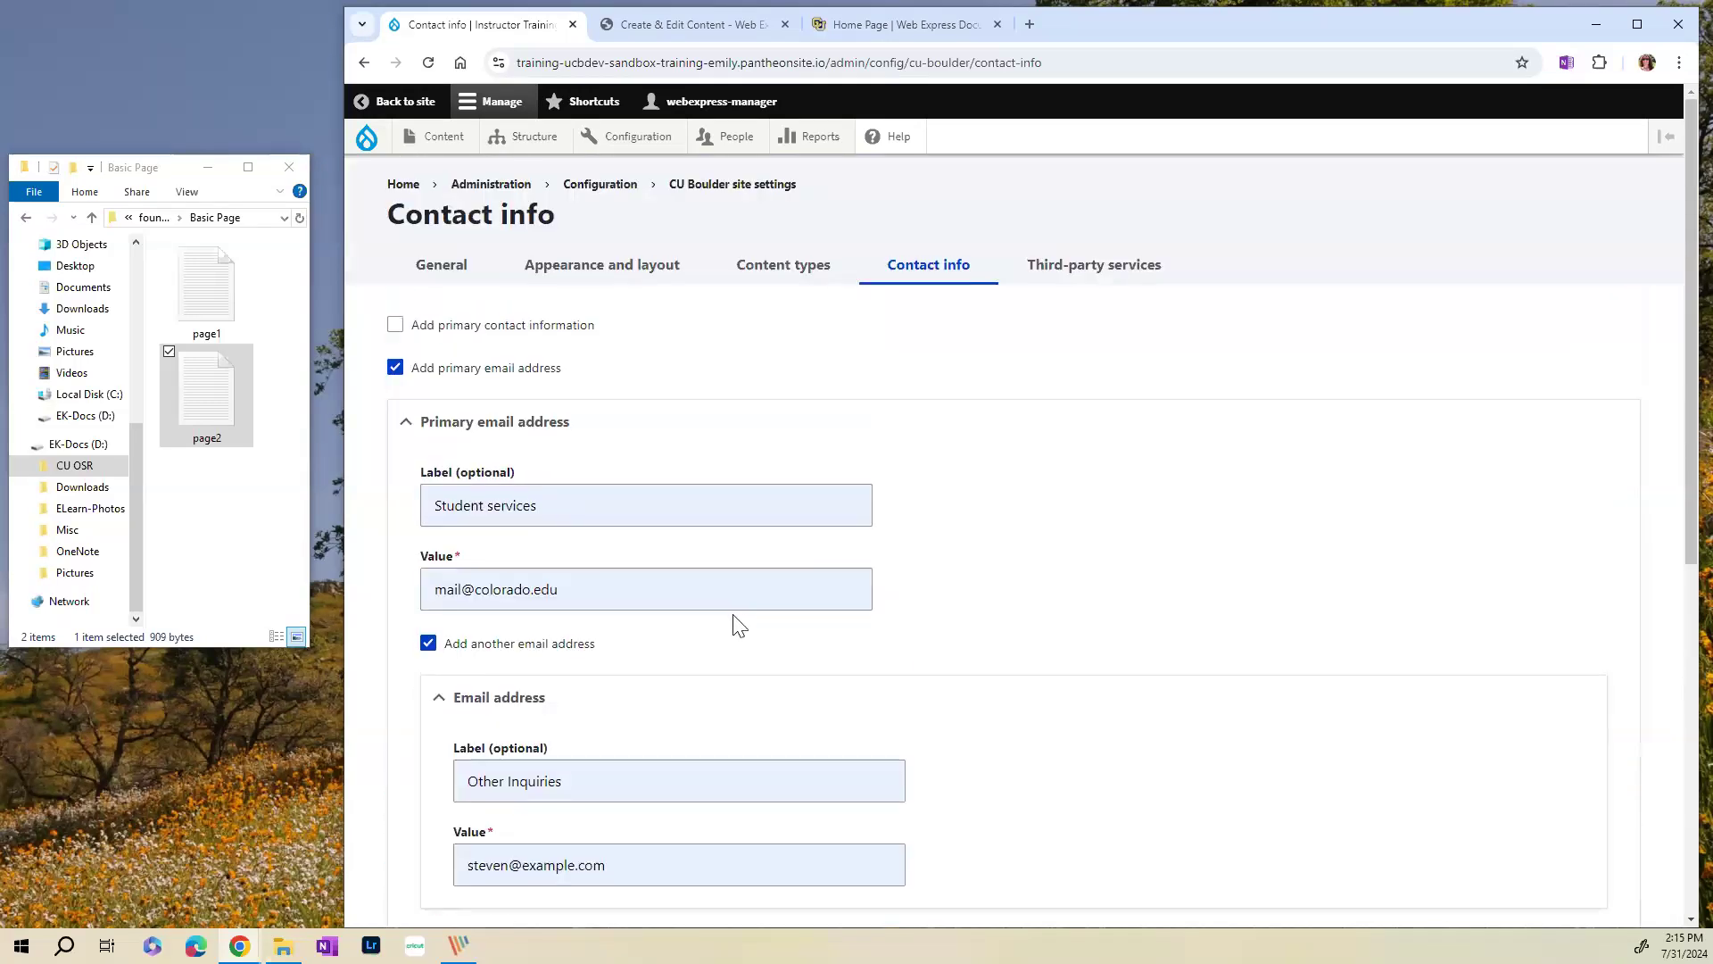
pyautogui.click(412, 432)
pyautogui.click(406, 533)
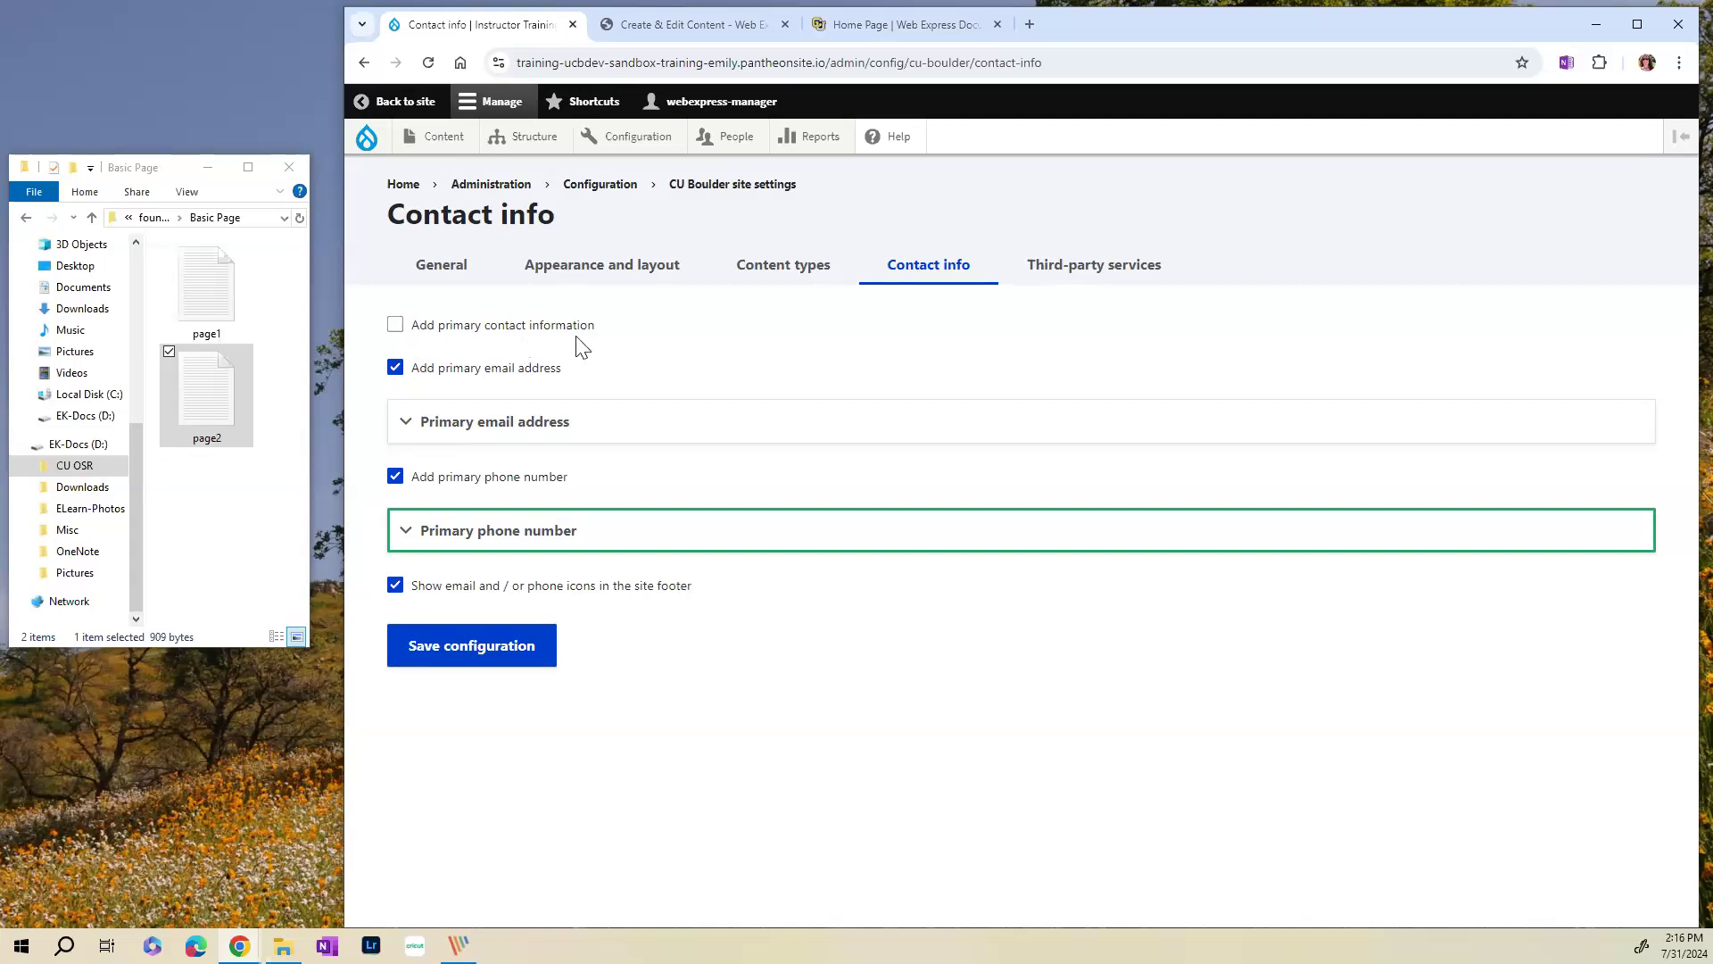
pyautogui.click(395, 324)
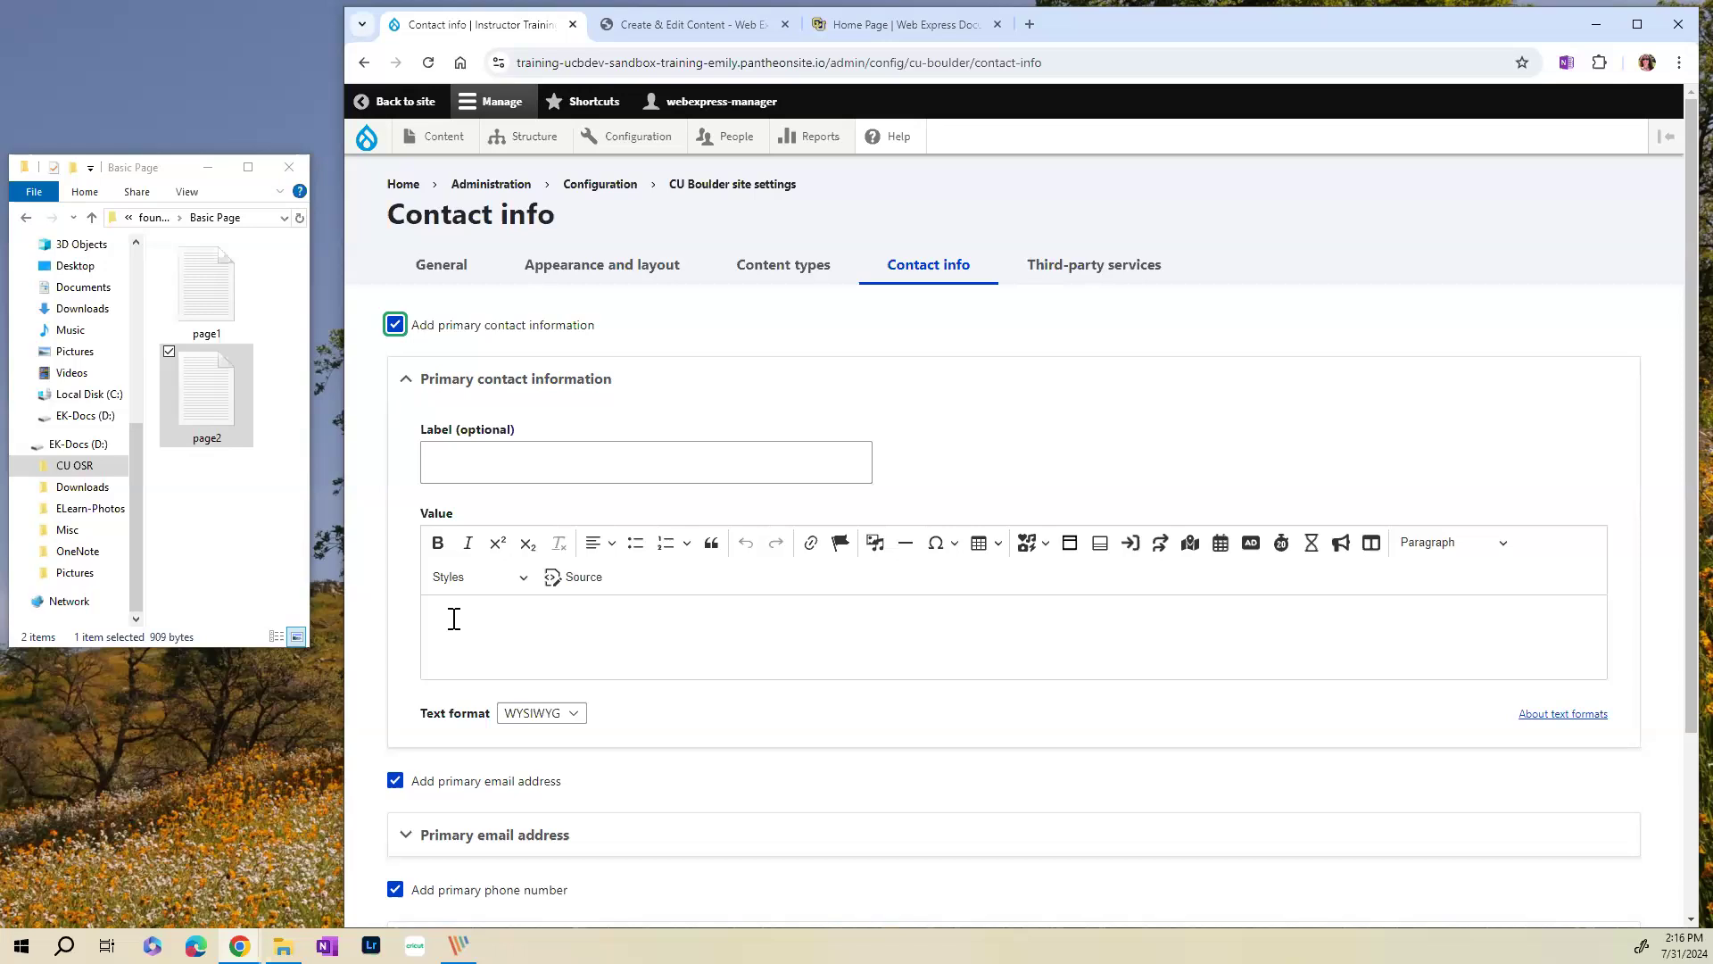
pyautogui.scroll(-3, 540, 596)
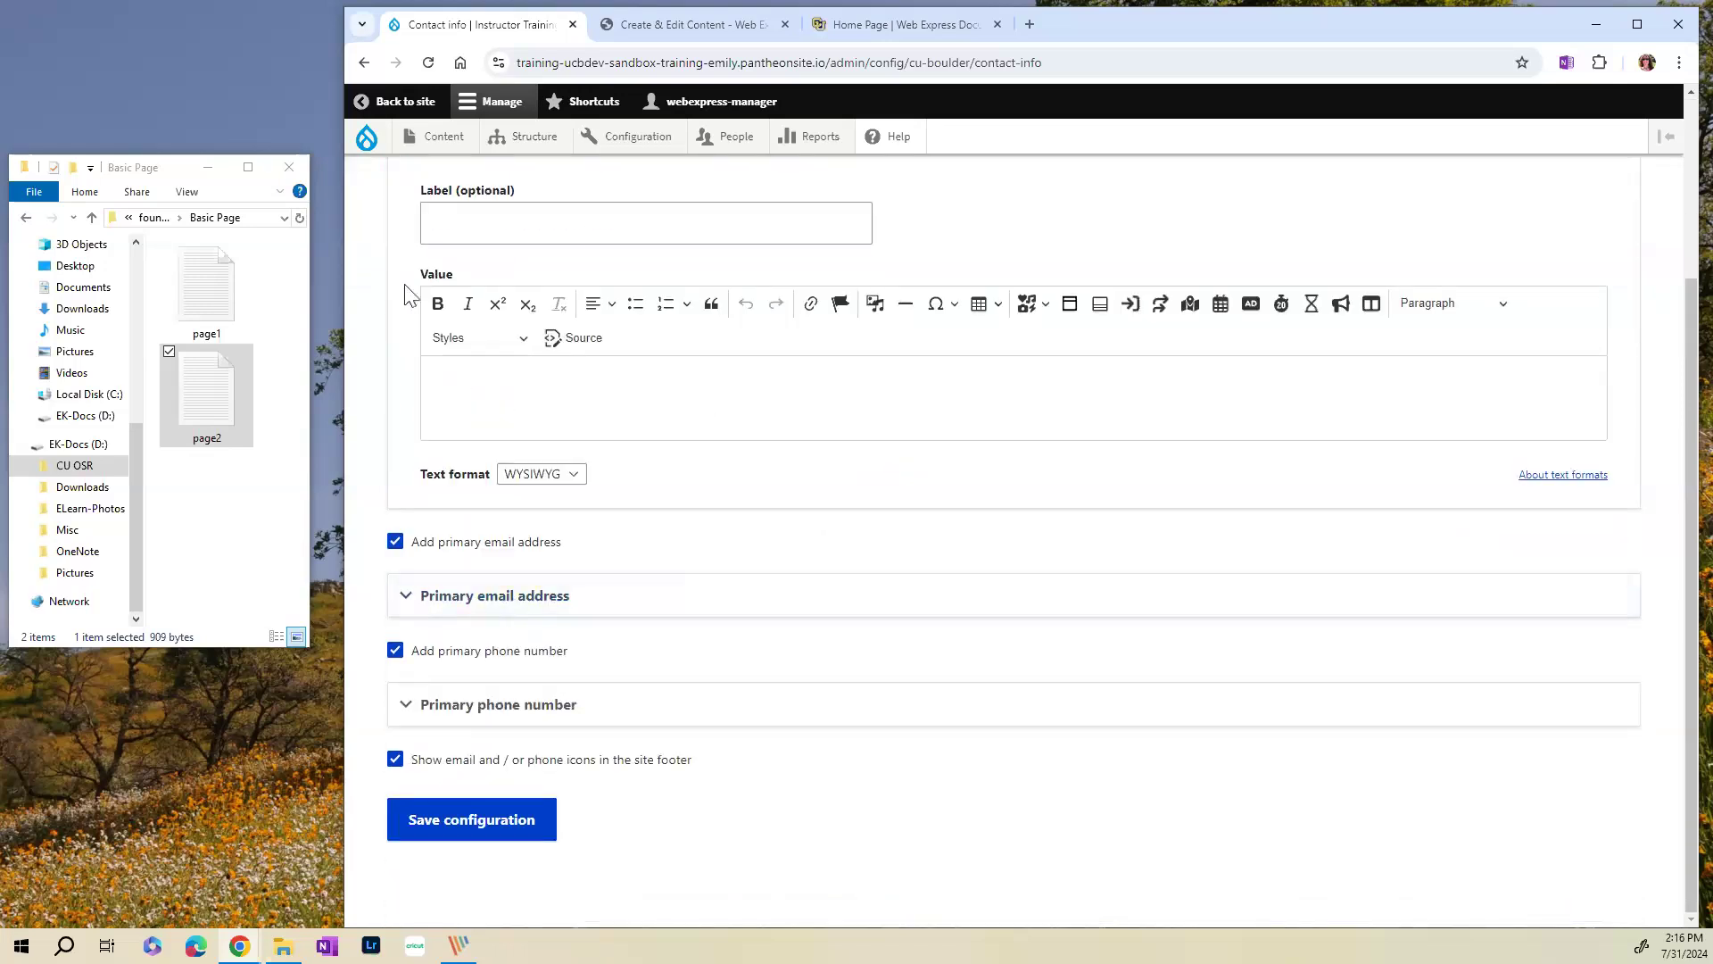
pyautogui.click(446, 835)
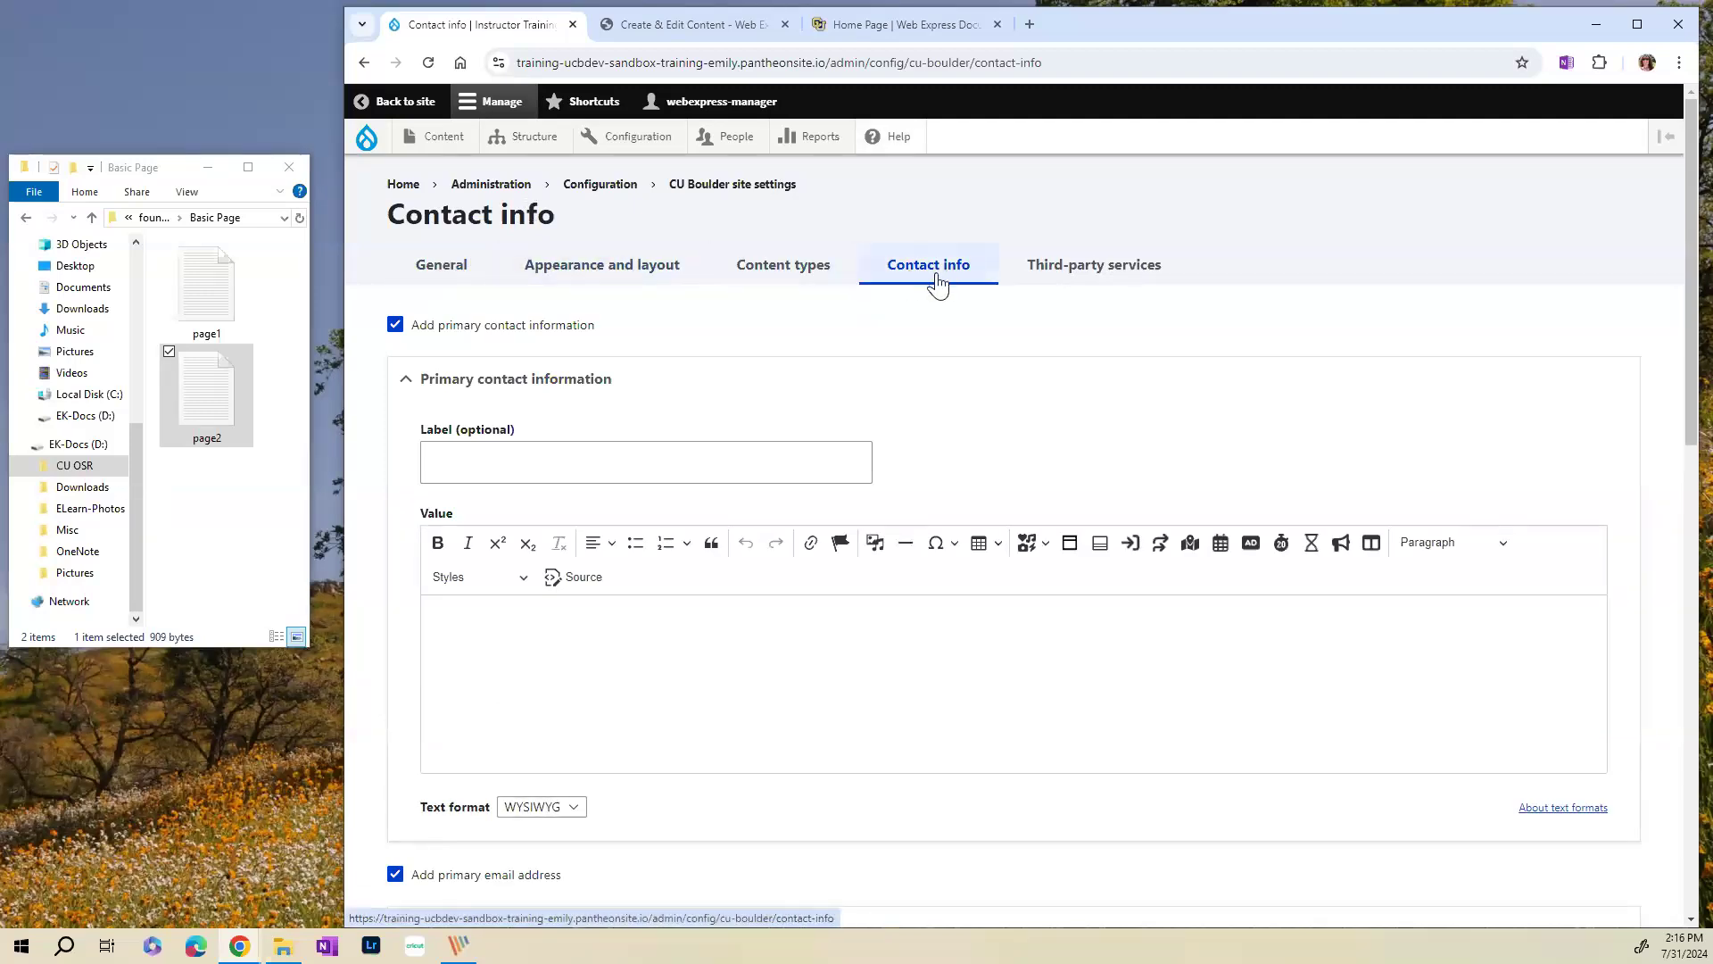
# - Go back to Page Two and check the email and phone contact details in the site footer
pyautogui.click(399, 106)
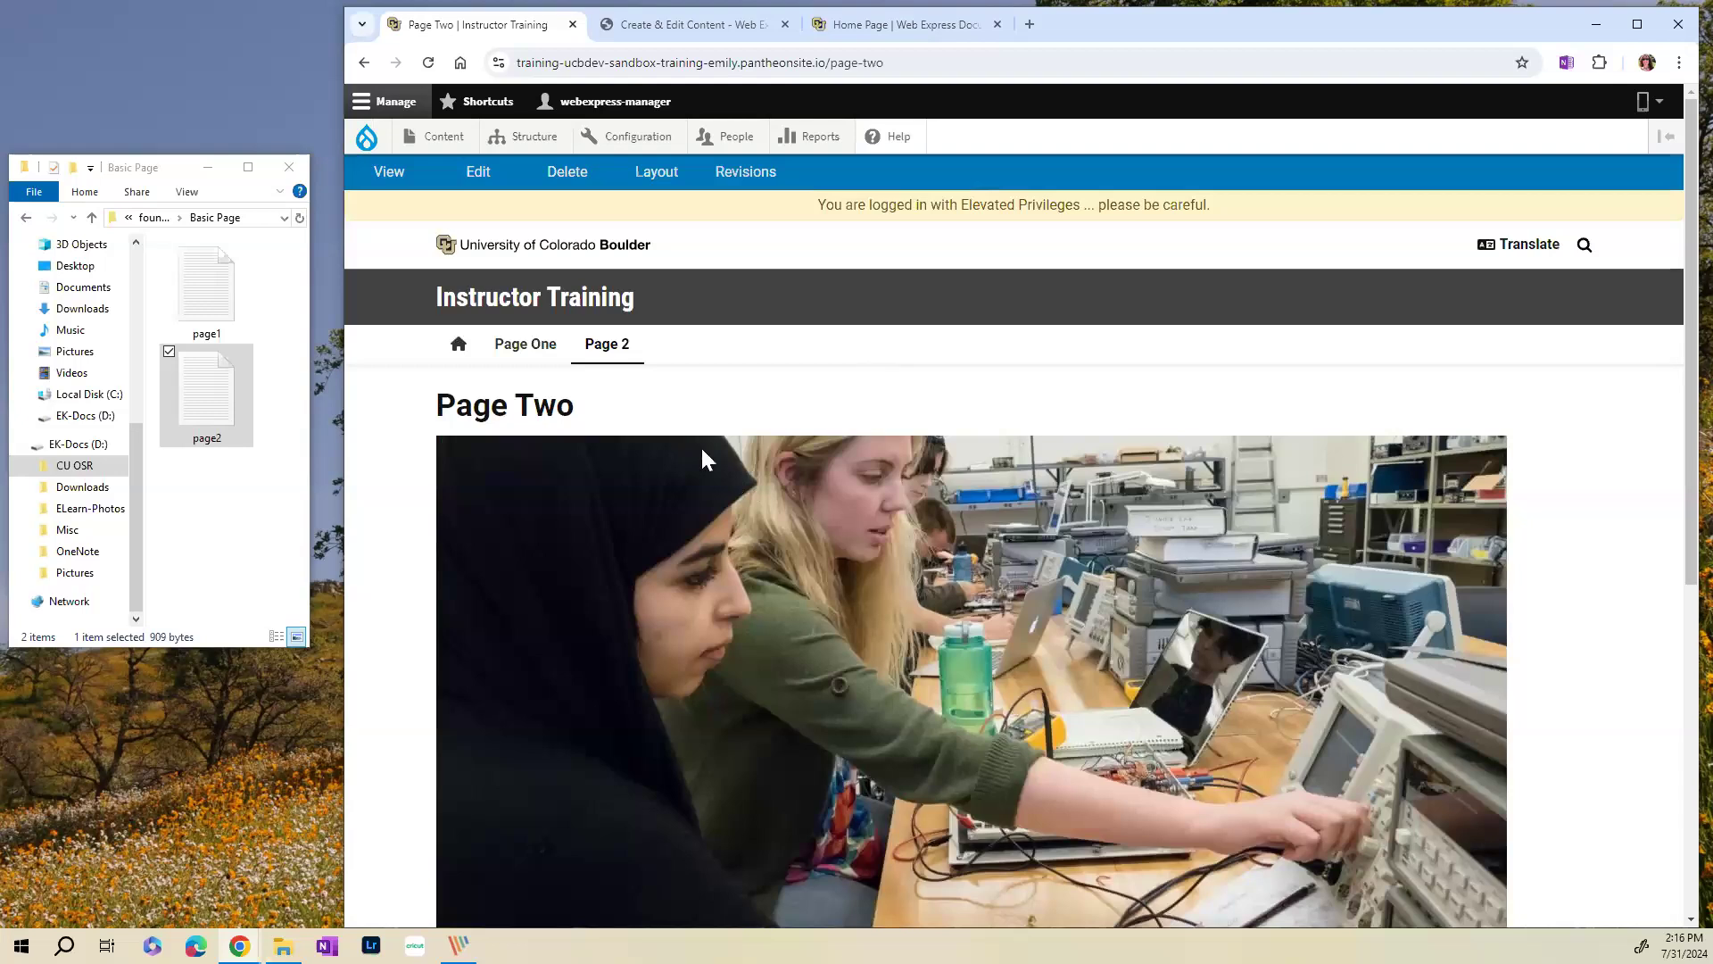
pyautogui.scroll(-5, 624, 569)
pyautogui.scroll(-1, 625, 569)
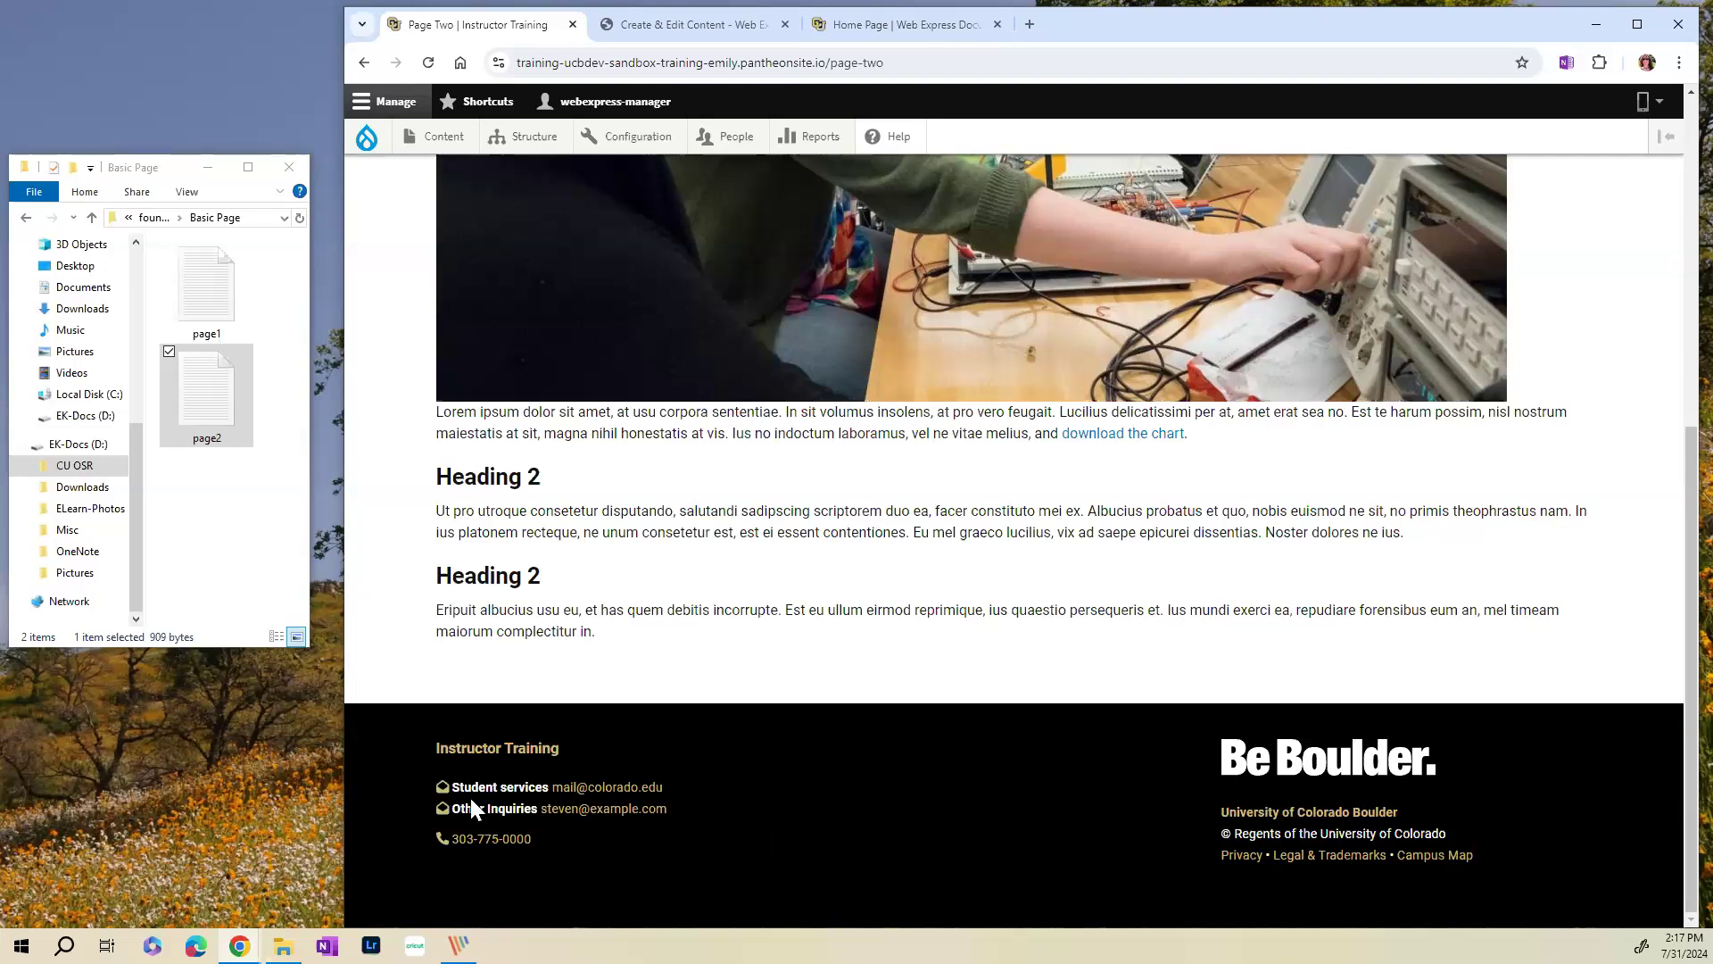
pyautogui.moveTo(452, 787); pyautogui.dragTo(550, 788)
pyautogui.click(593, 873)
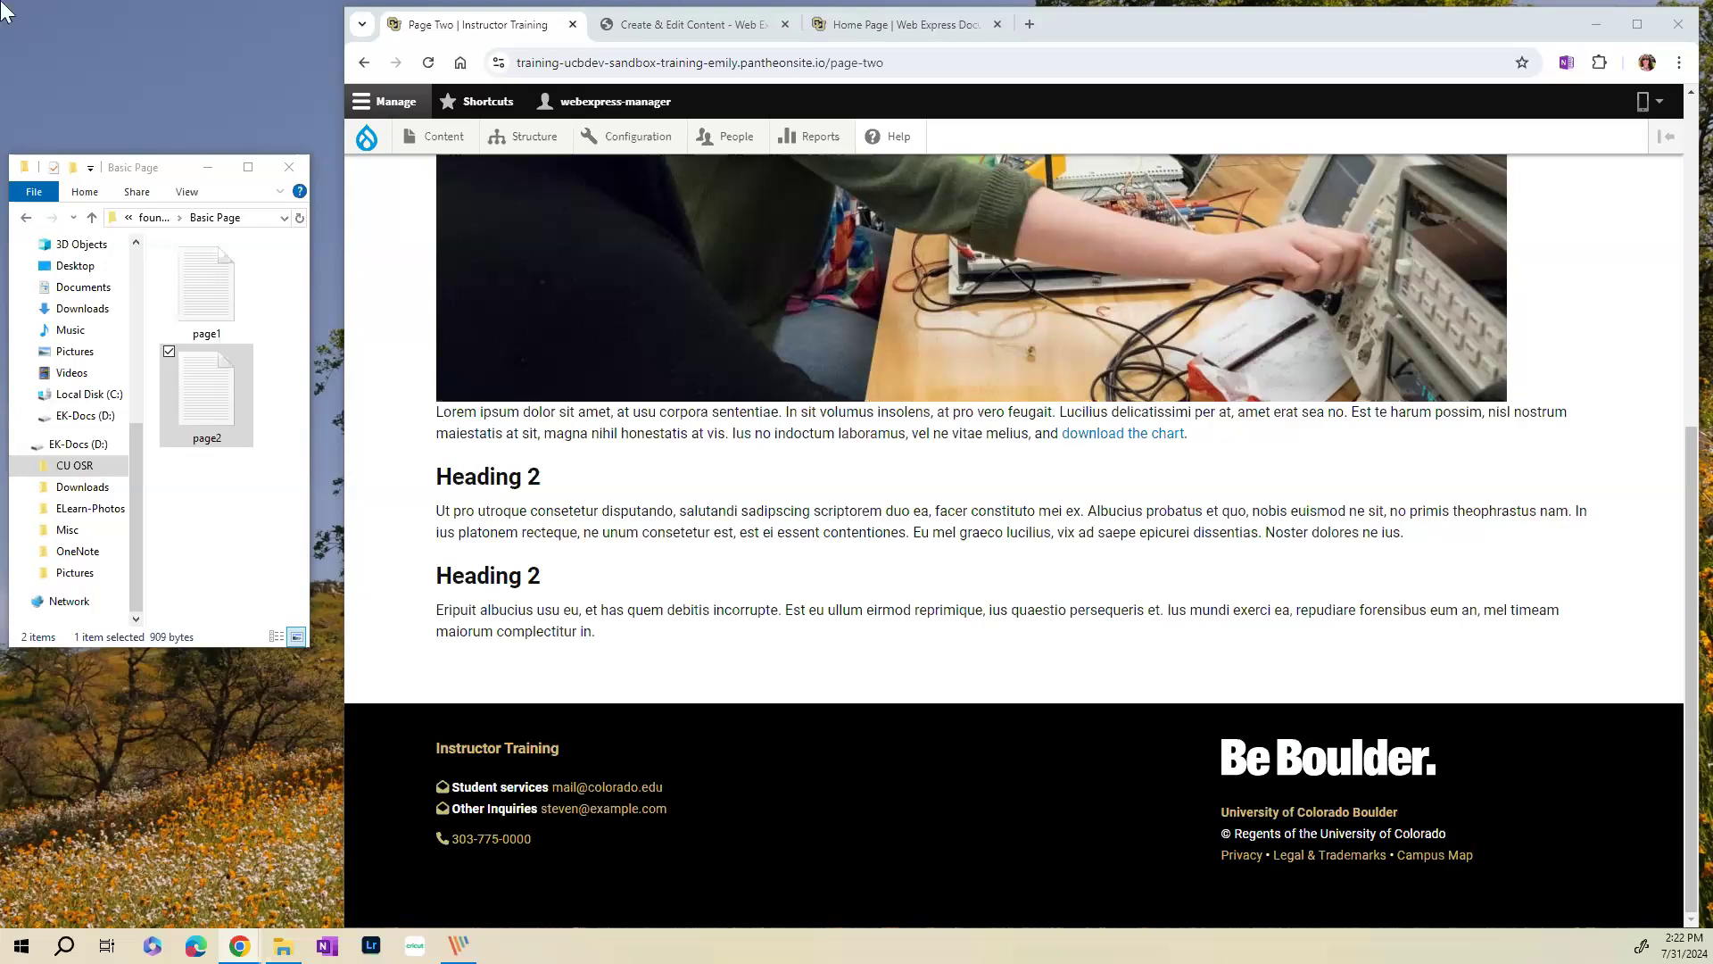
# - Copy the web address of the Create & Edit Content support page and select the Web Express Documentation site's address
pyautogui.click(727, 25)
pyautogui.click(854, 68)
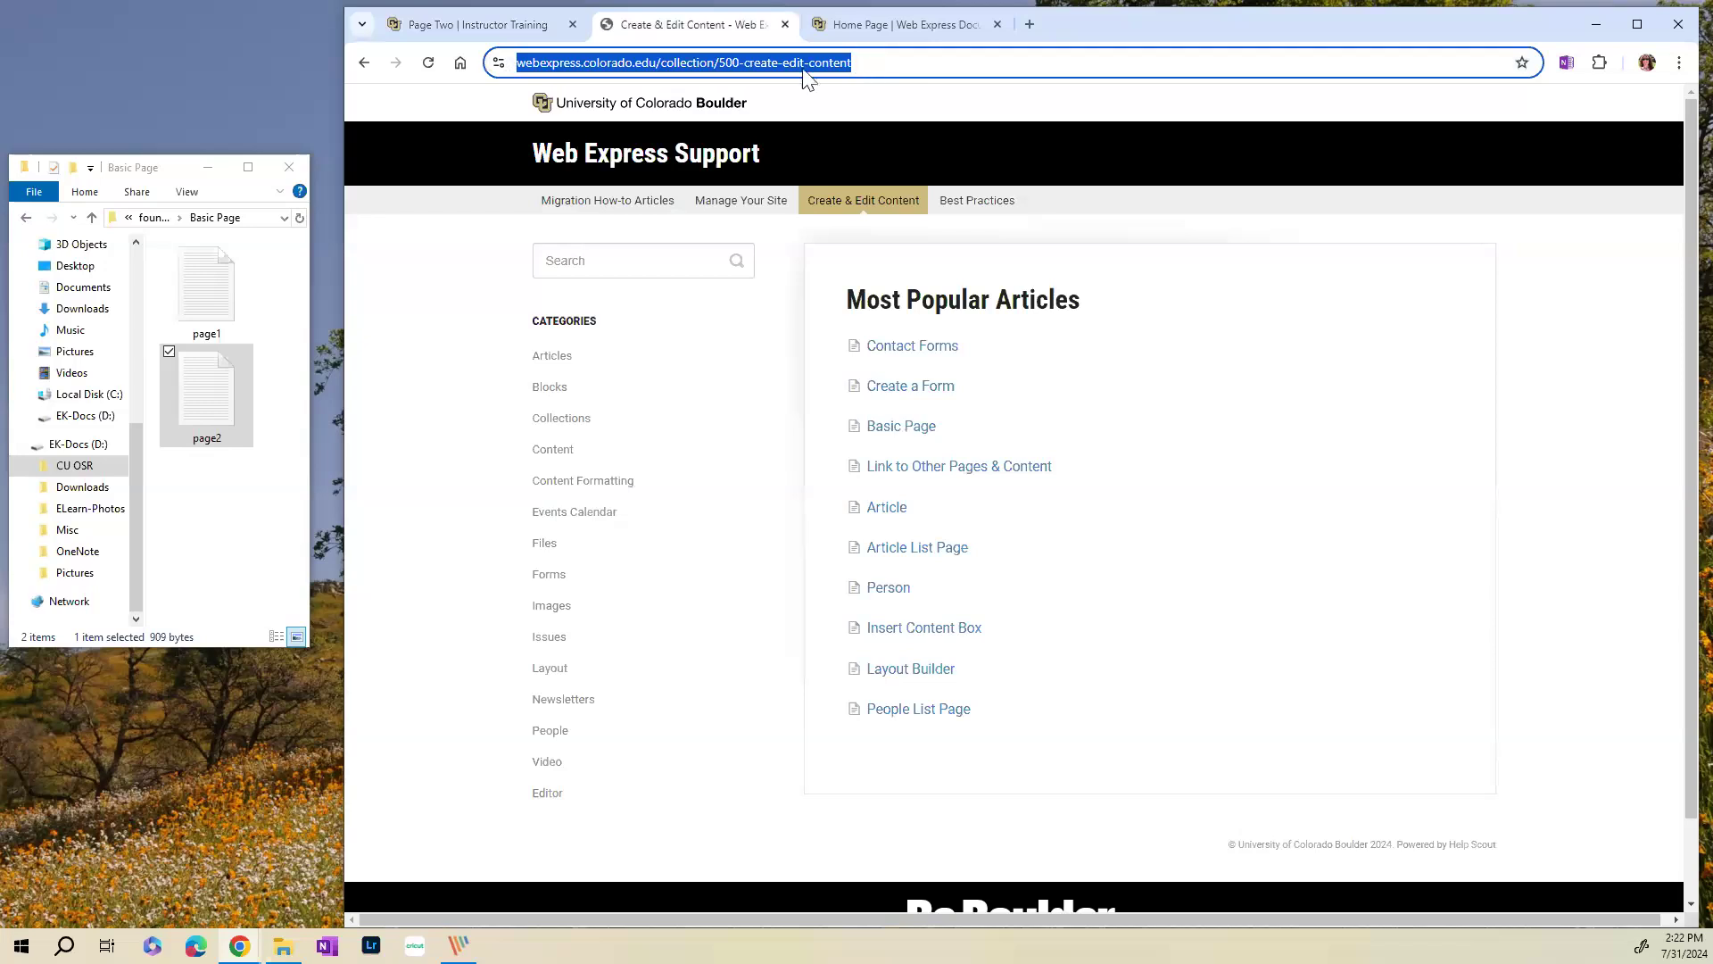
pyautogui.rightClick(854, 68)
pyautogui.click(855, 234)
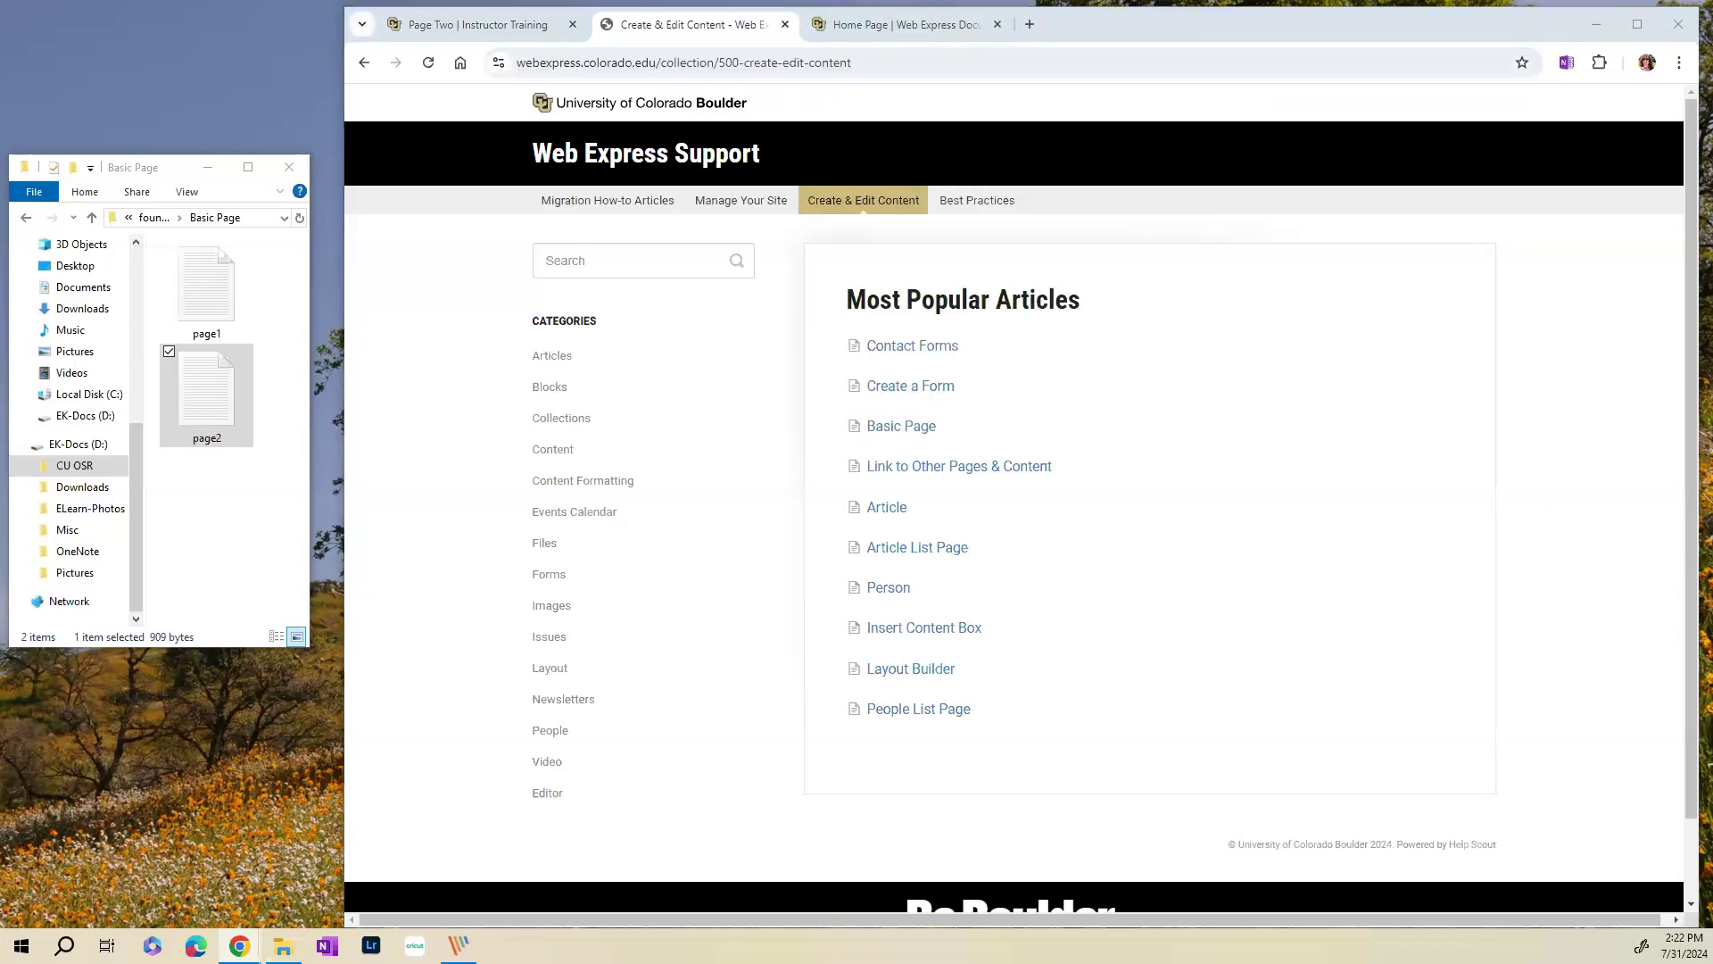
pyautogui.click(914, 27)
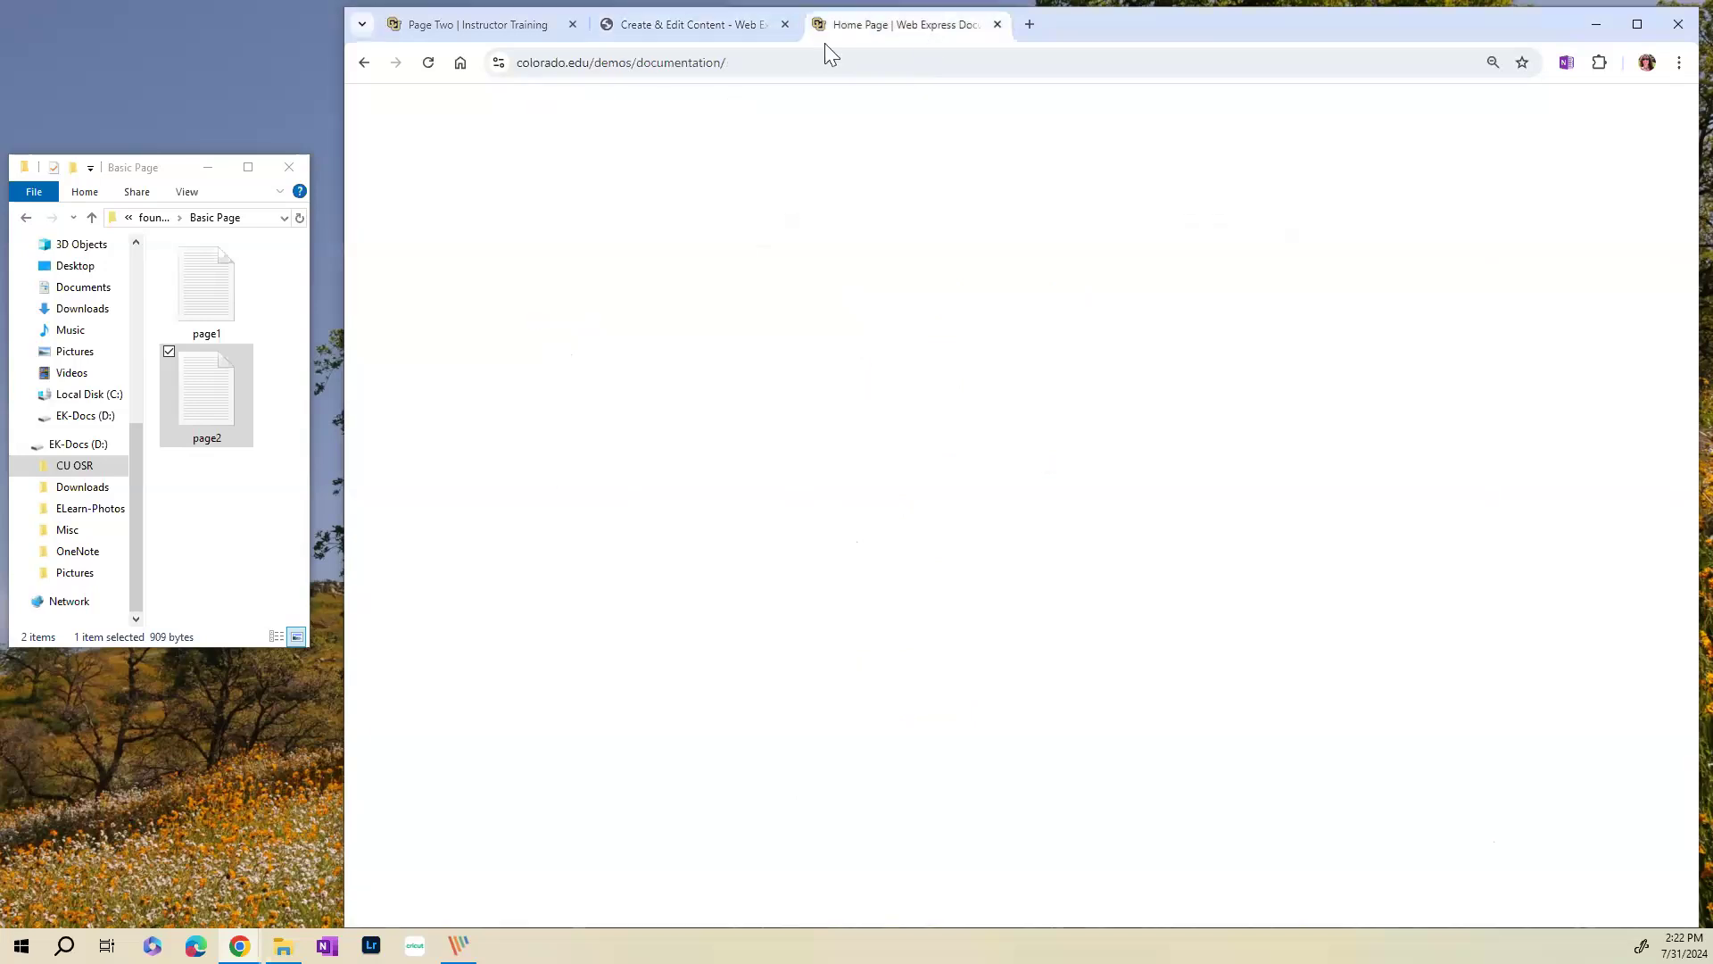
pyautogui.click(760, 62)
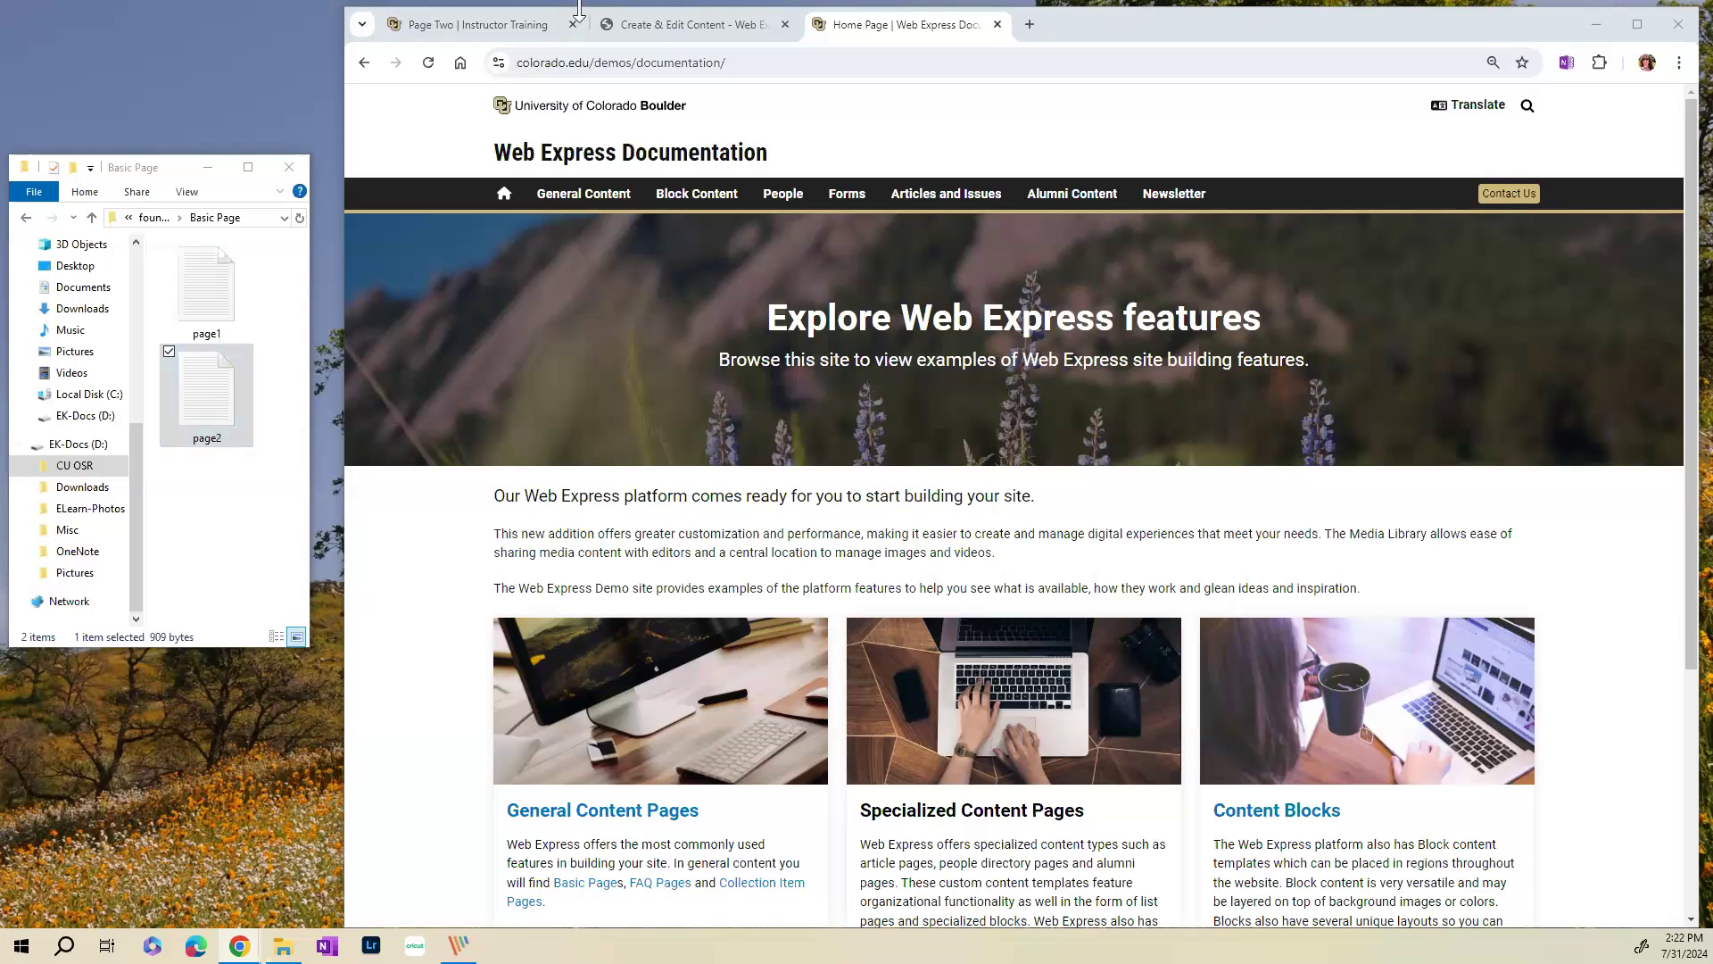
pyautogui.click(493, 27)
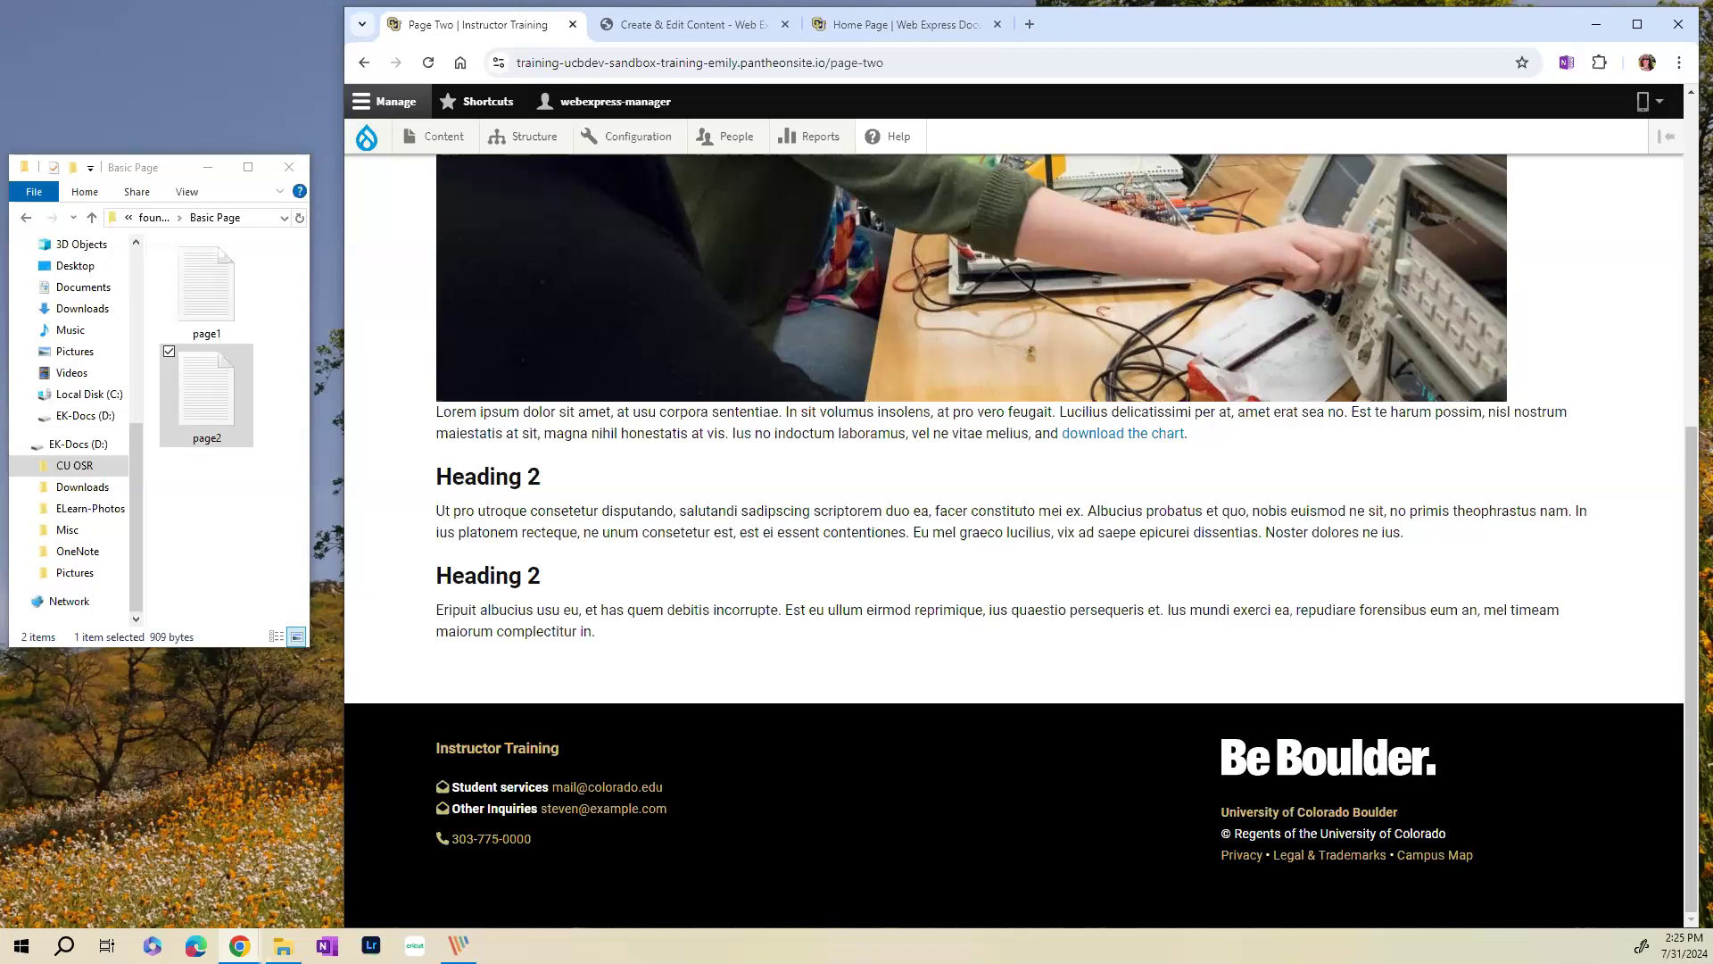
# - Review the Basic Page article on the Web Express Support site and the home page of the Web Express Documentation site
pyautogui.click(694, 27)
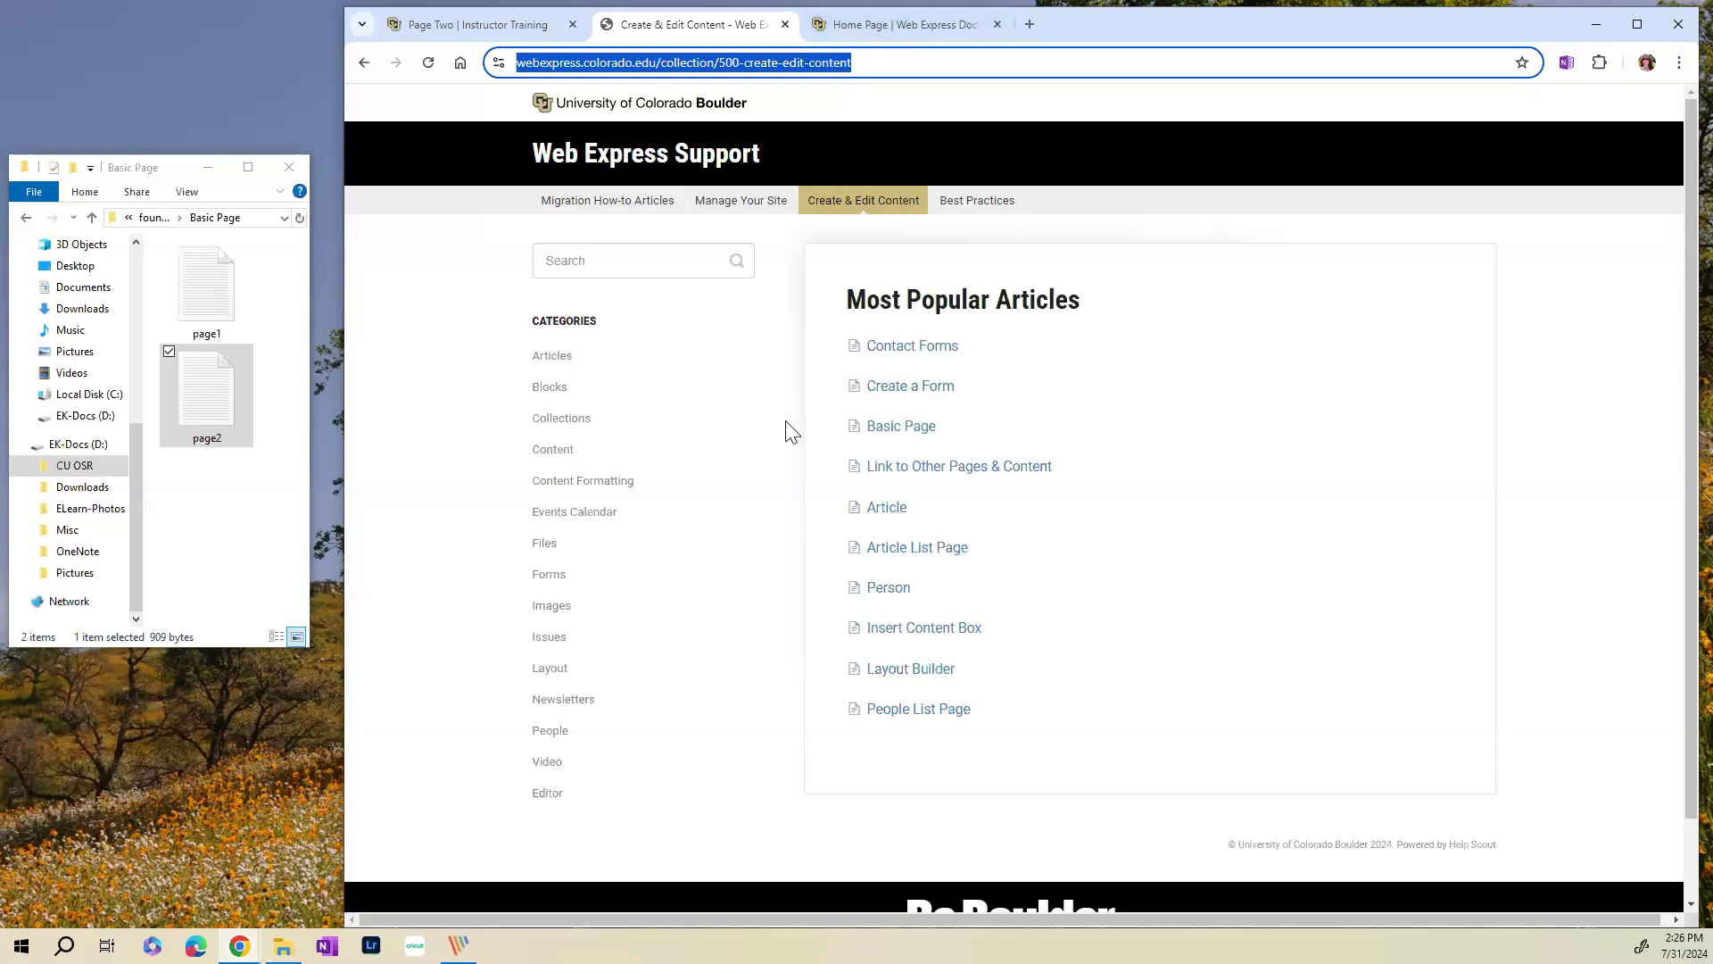
pyautogui.click(897, 427)
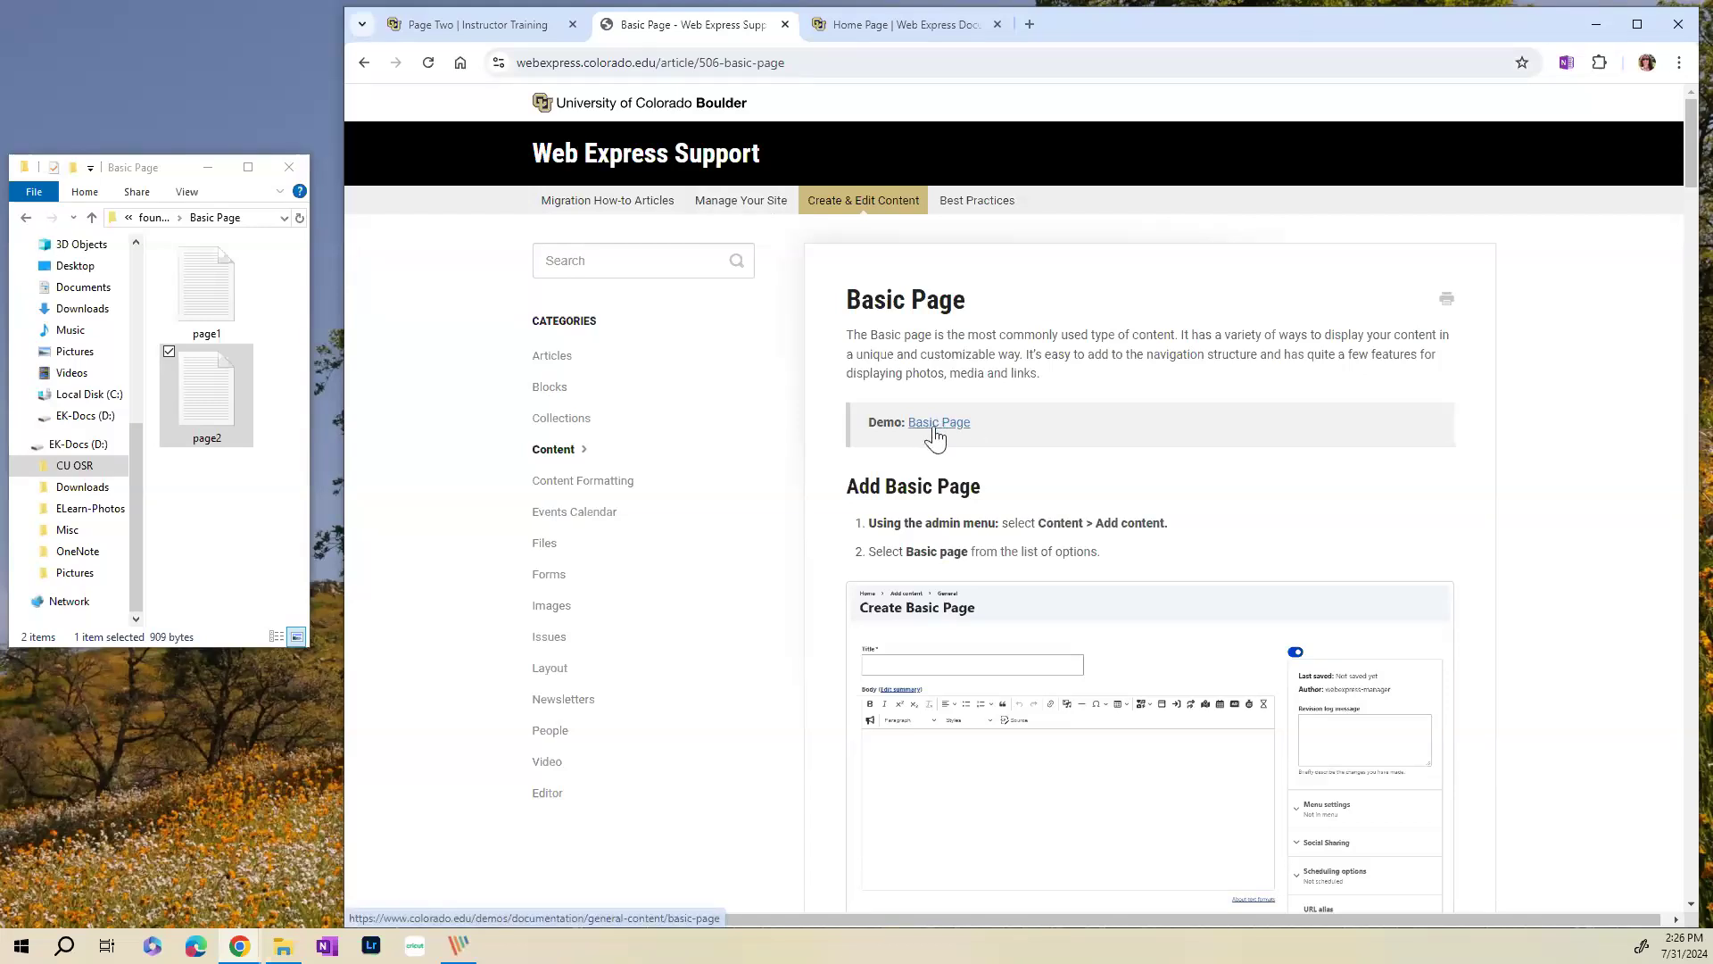
pyautogui.click(890, 28)
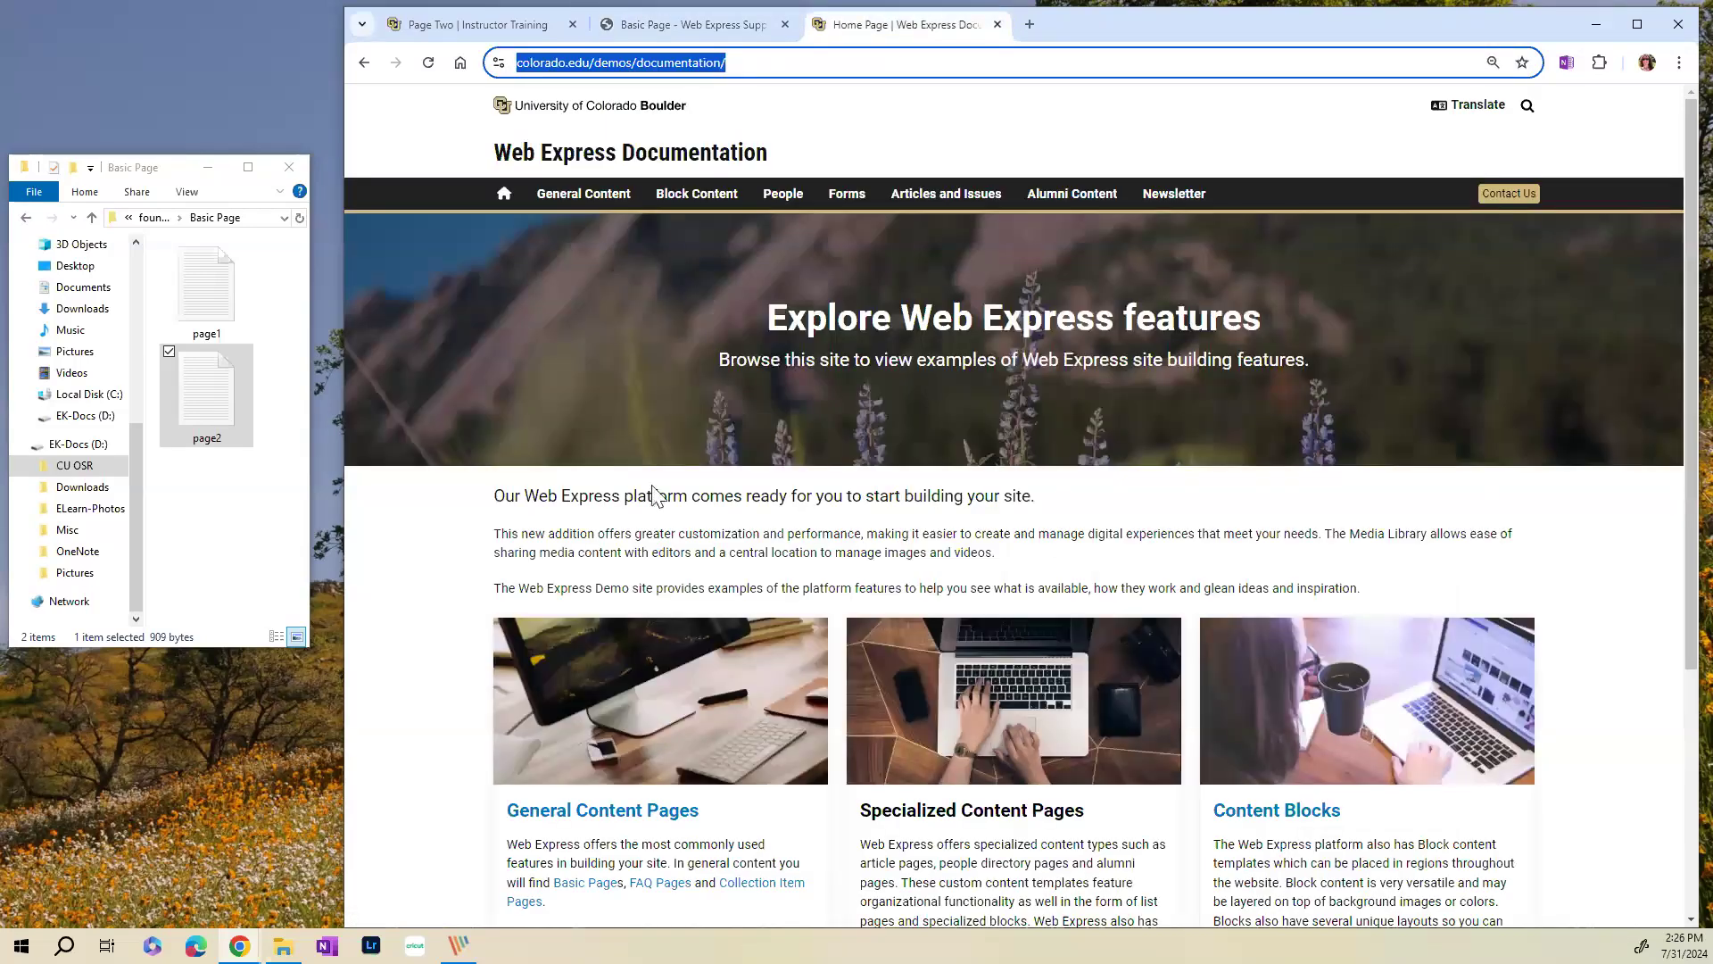
pyautogui.scroll(-1, 857, 366)
pyautogui.scroll(-4, 669, 613)
pyautogui.scroll(3, 661, 625)
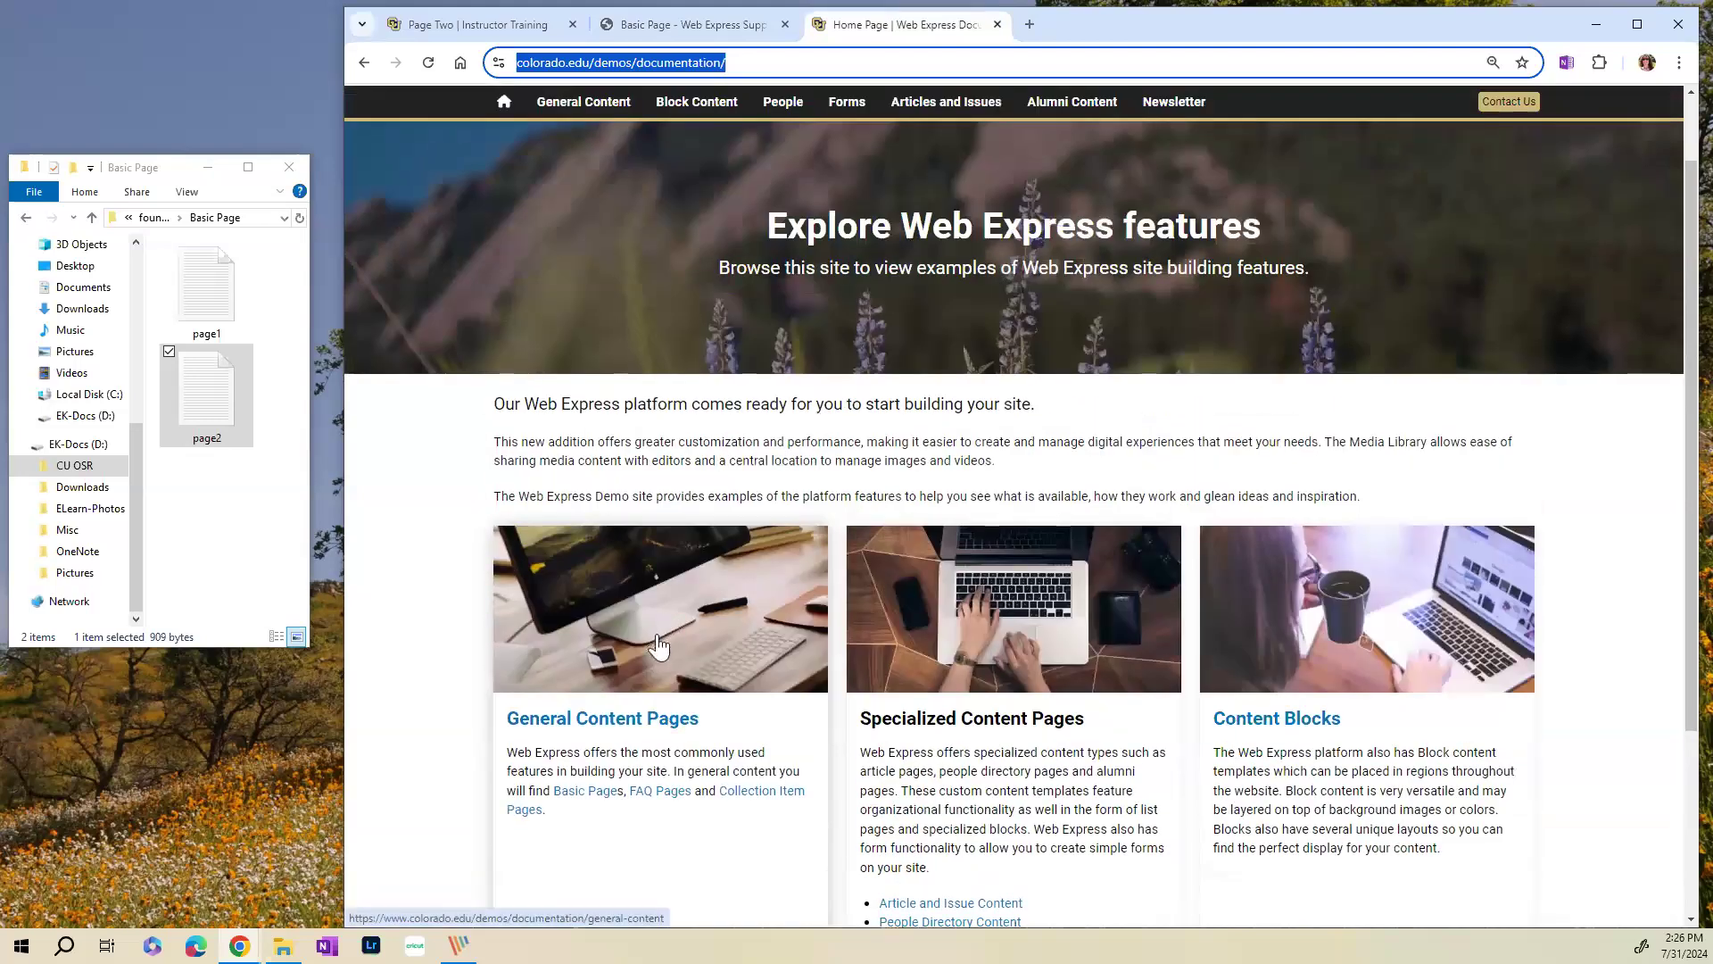
pyautogui.scroll(2, 821, 549)
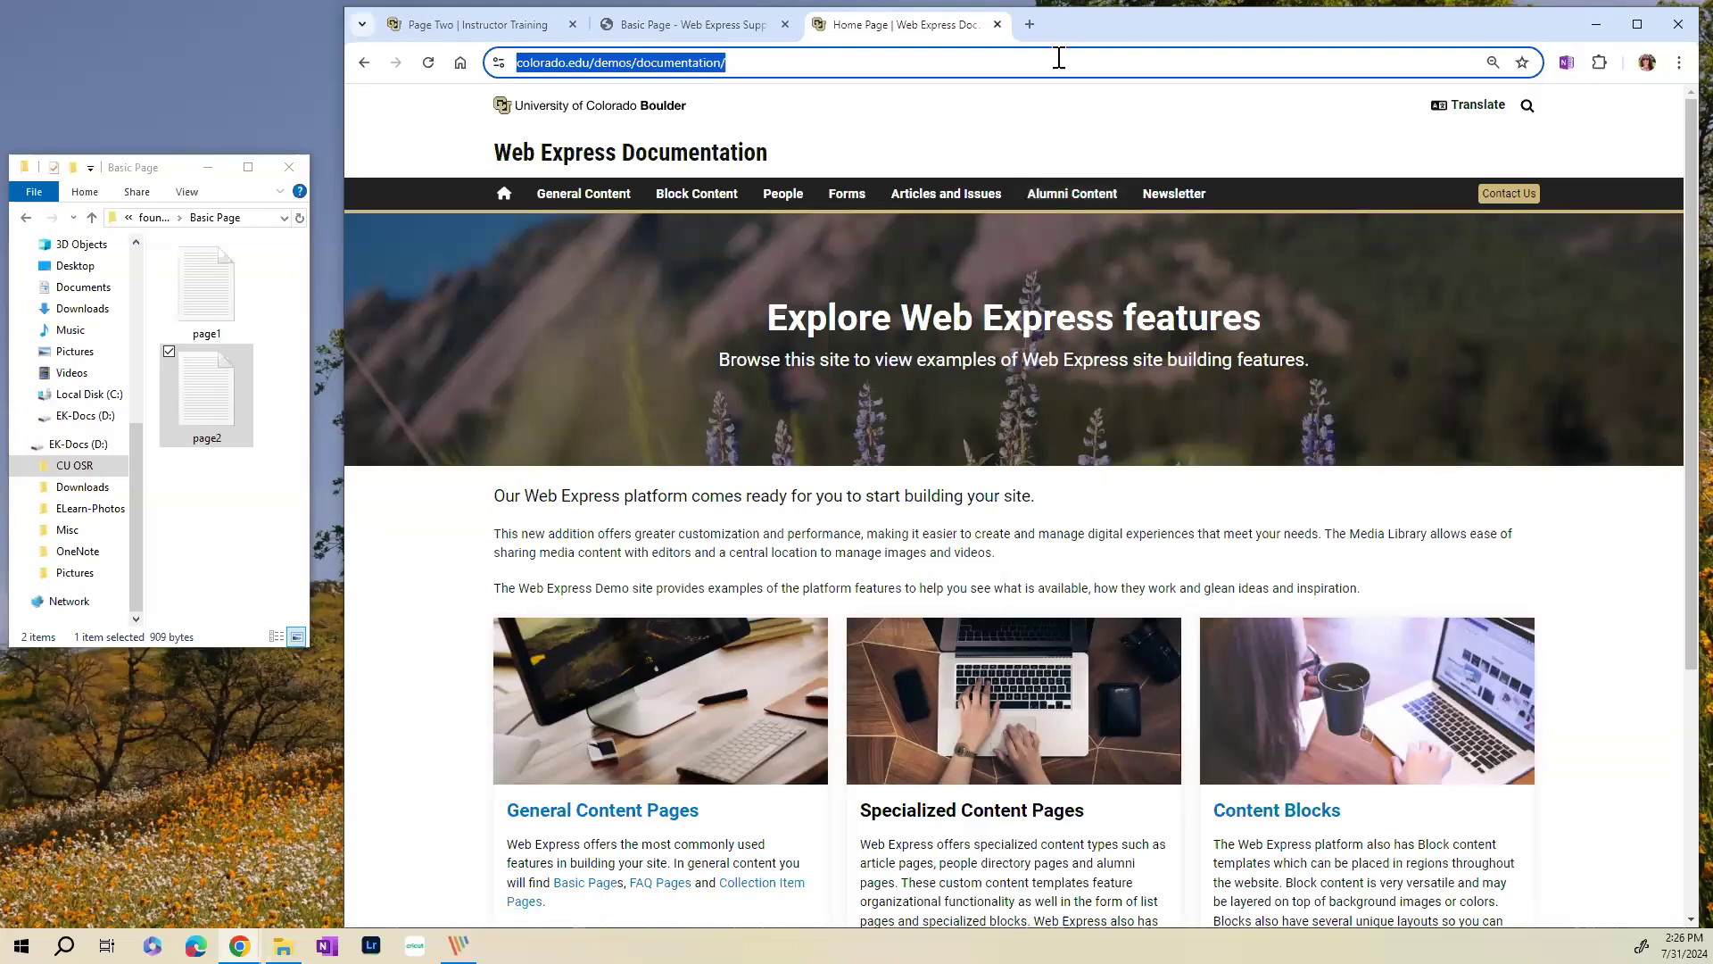
# - Return to Page Two and go up from the Basic Page folder to its parent foundations folder in File Explorer
pyautogui.click(506, 36)
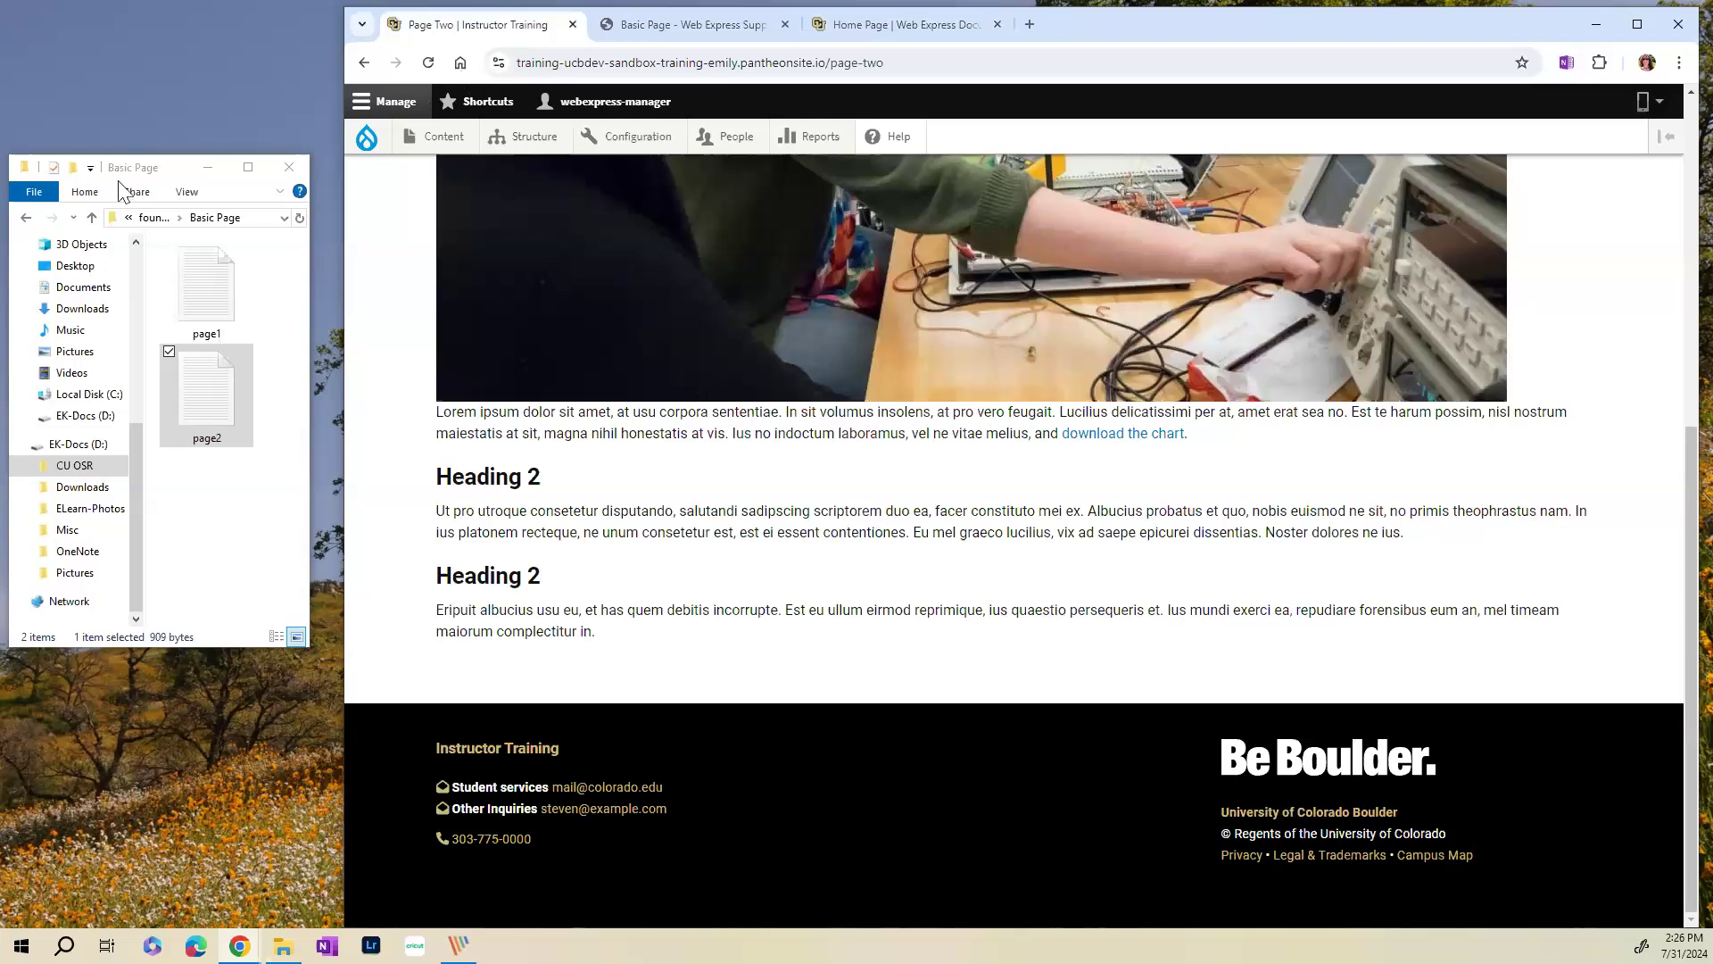
pyautogui.click(151, 223)
pyautogui.click(153, 219)
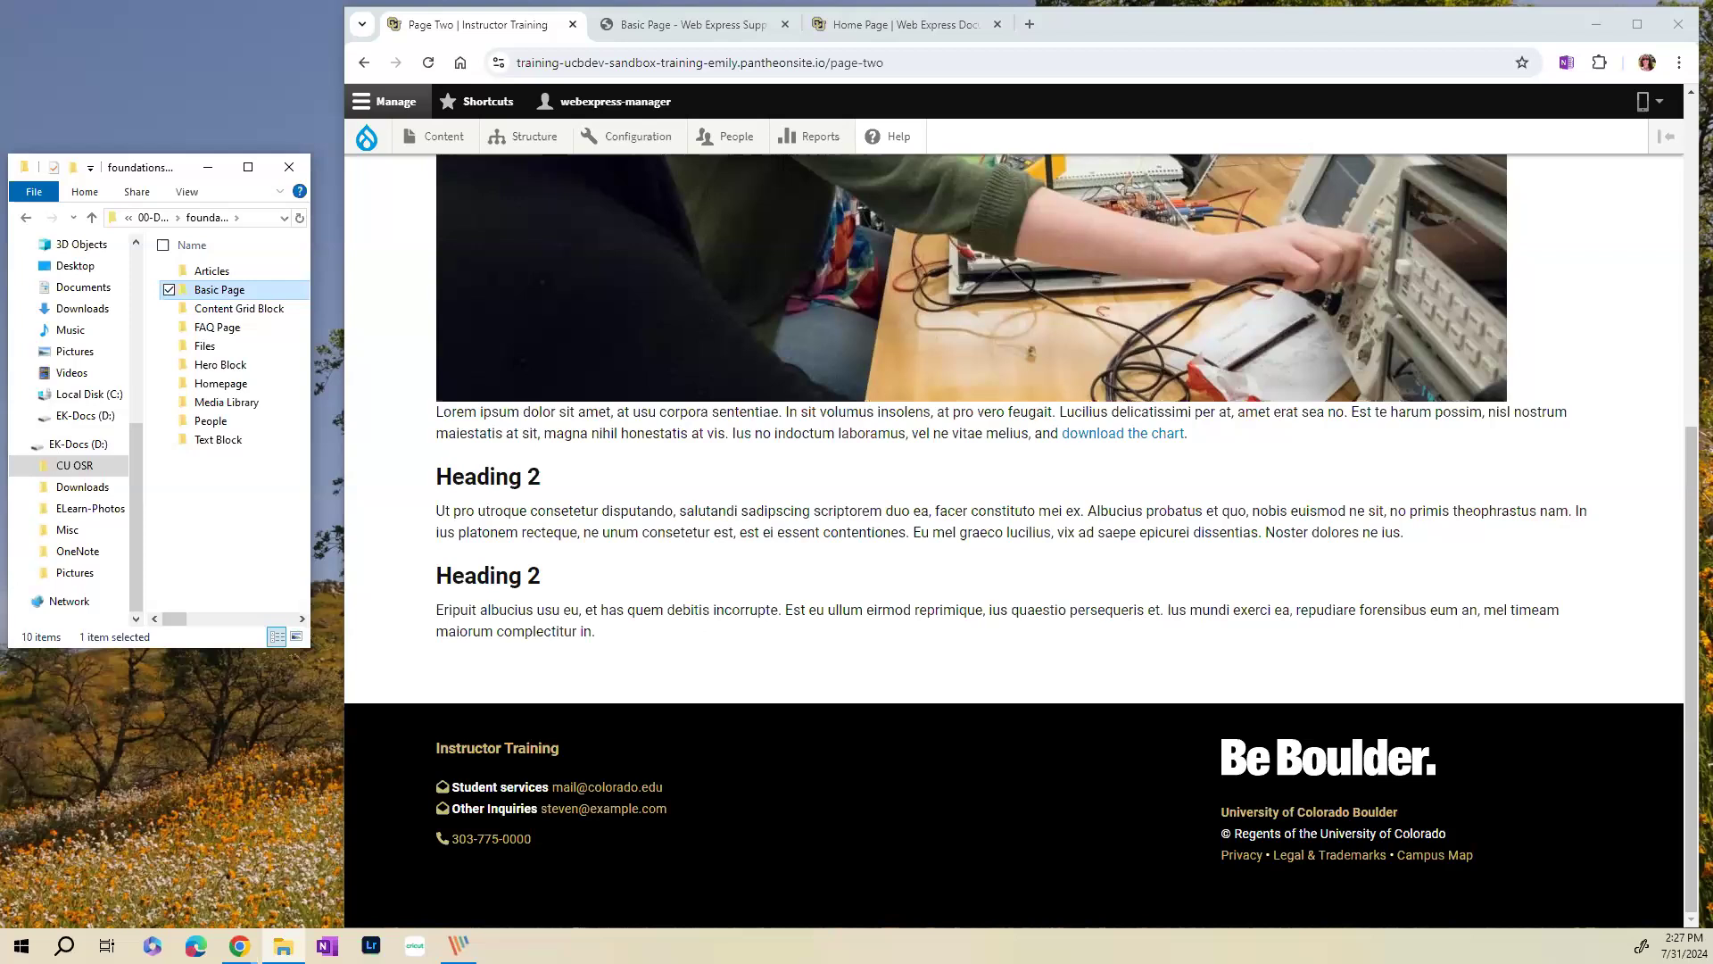
# - Start creating a new Article on the site
pyautogui.scroll(5, 839, 505)
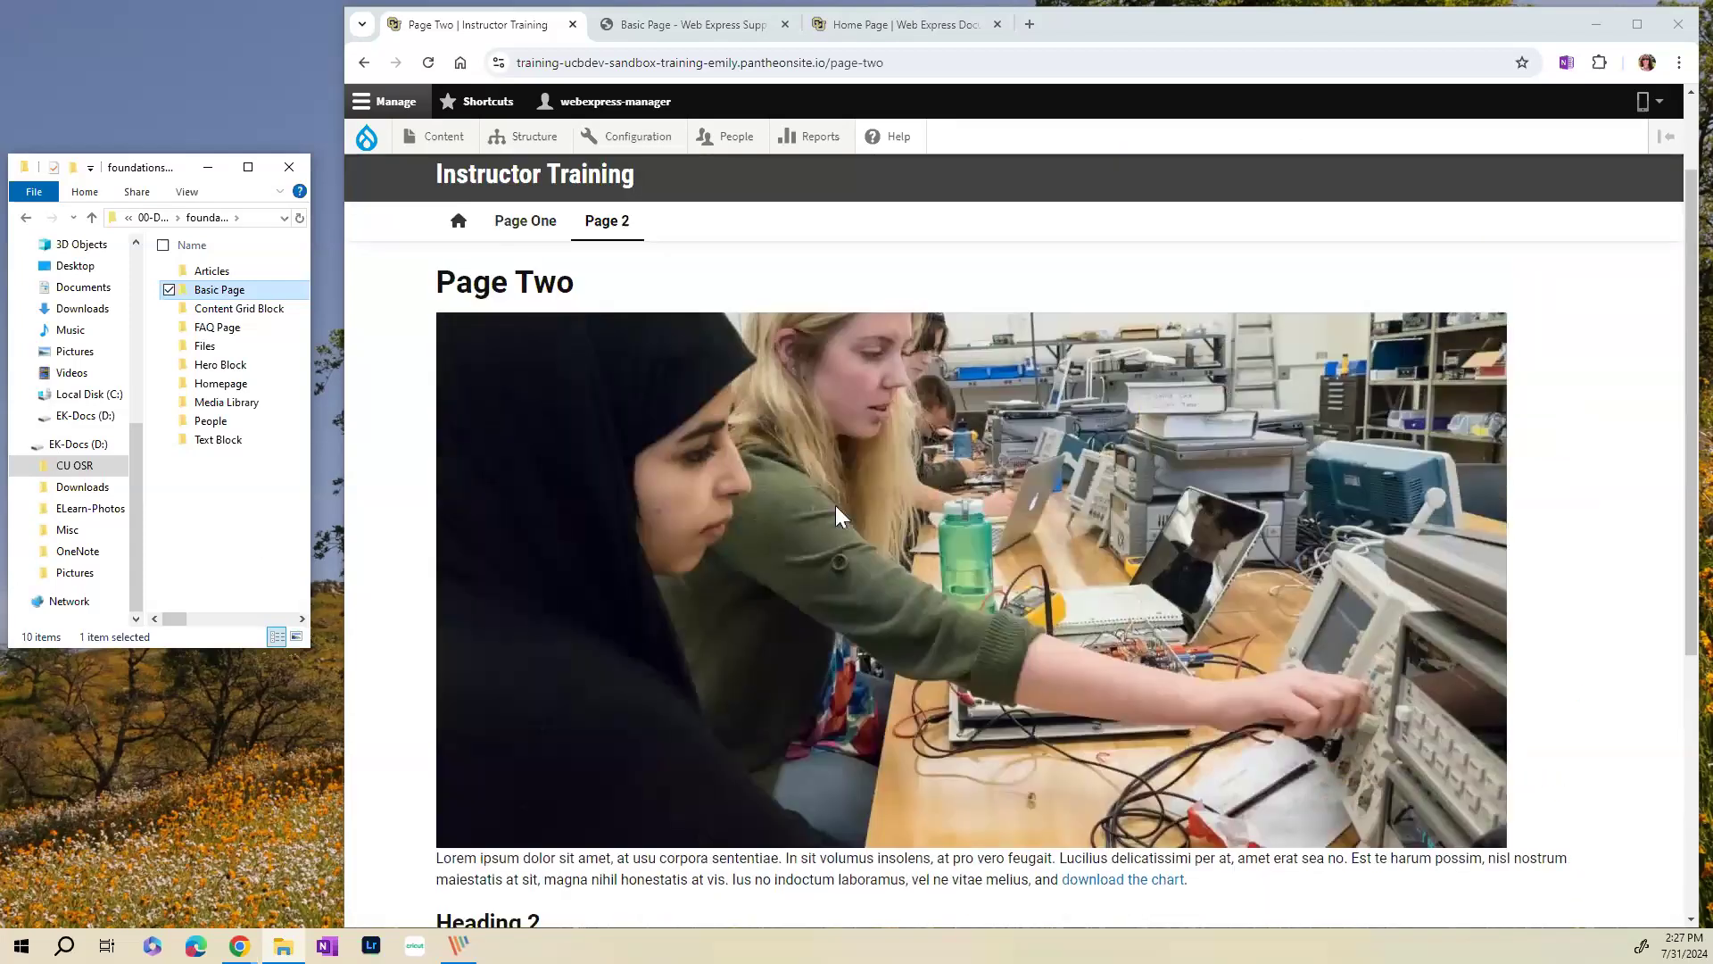
pyautogui.scroll(1, 835, 505)
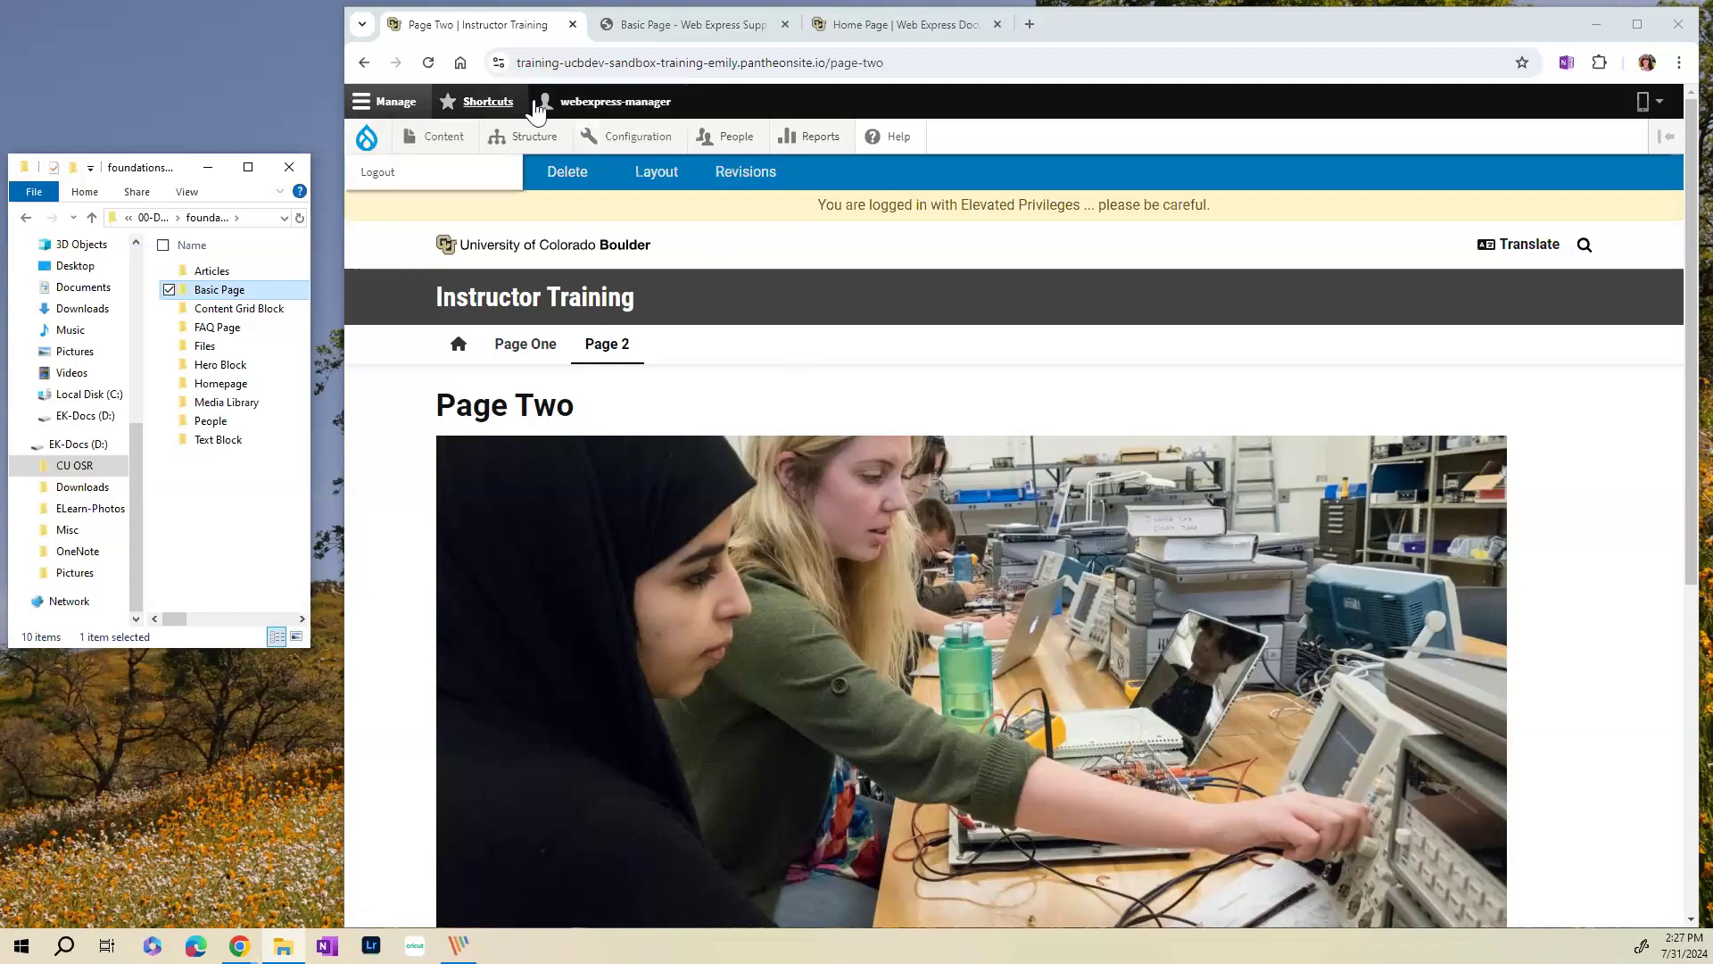
pyautogui.moveTo(451, 148)
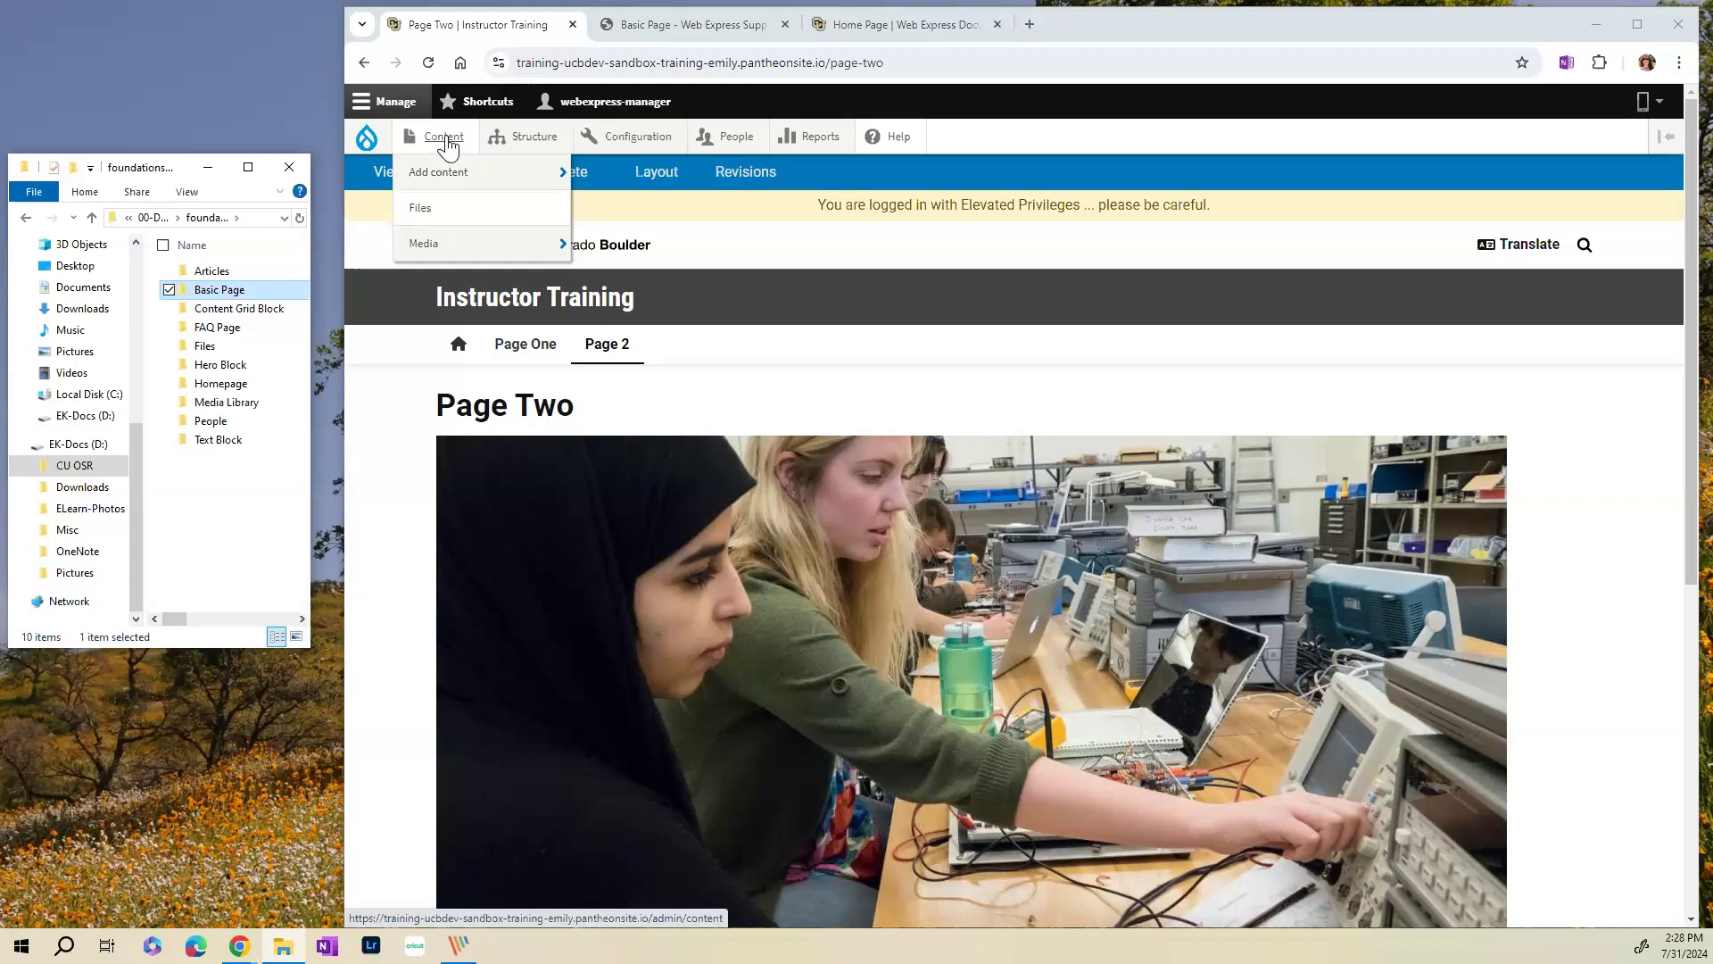
pyautogui.moveTo(451, 178)
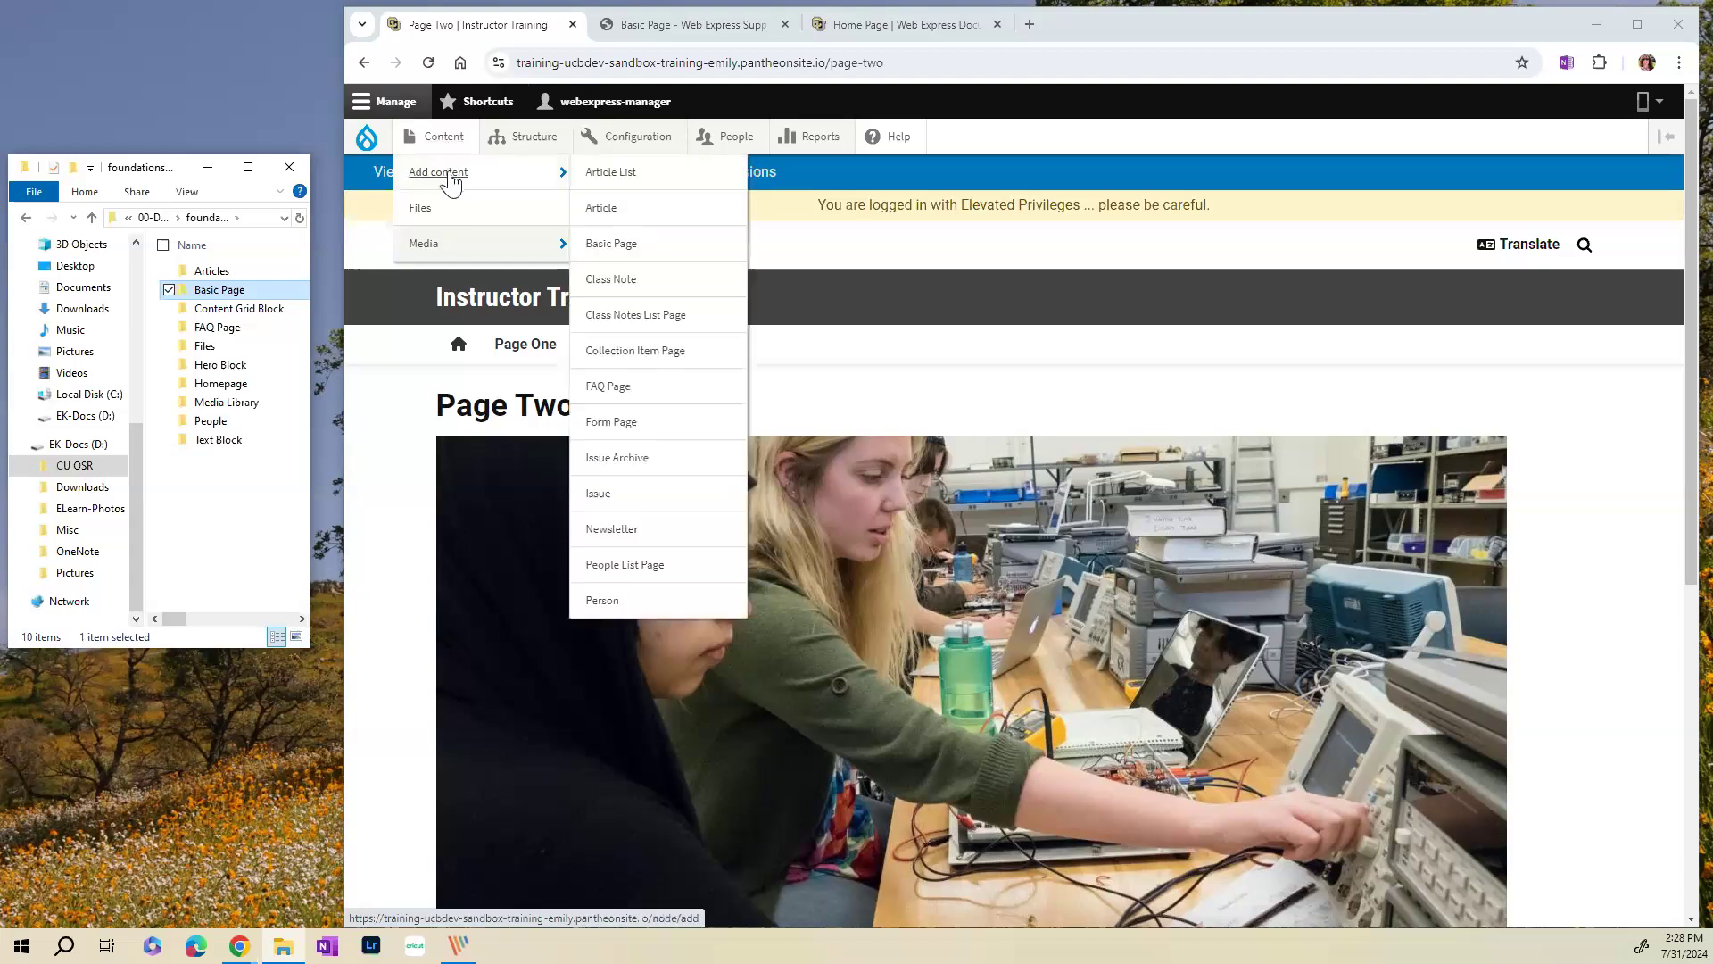
pyautogui.click(604, 217)
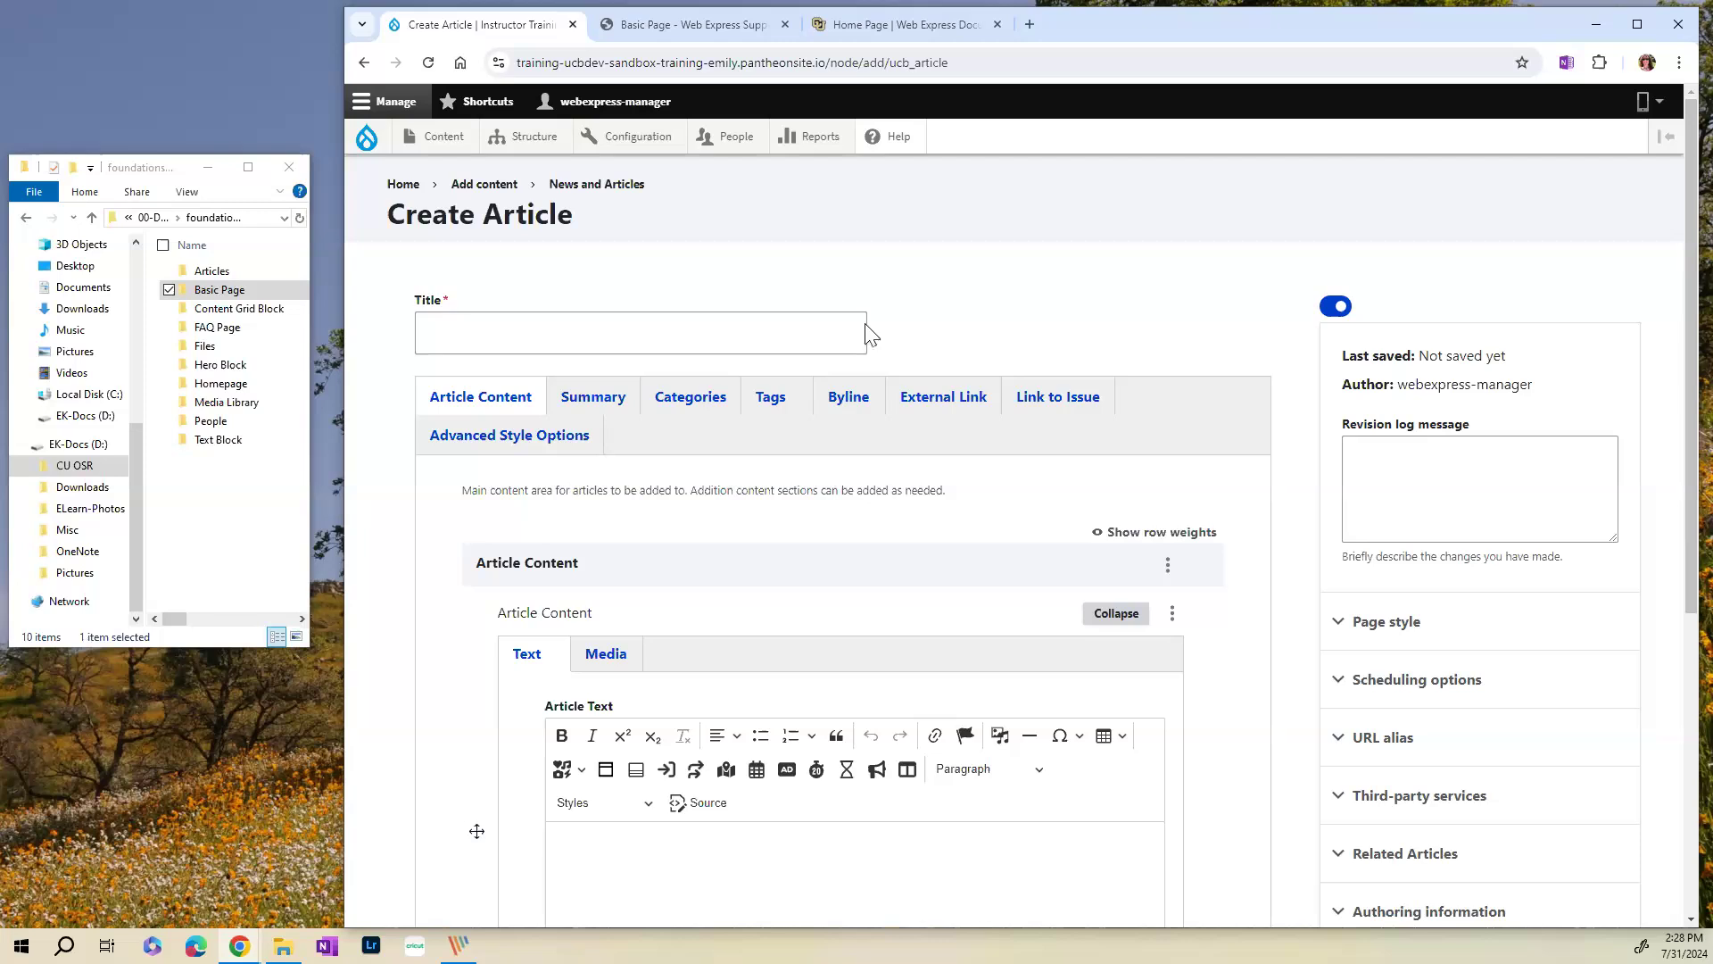
# - Open the article-one text document from the Articles folder in File Explorer
pyautogui.doubleClick(212, 272)
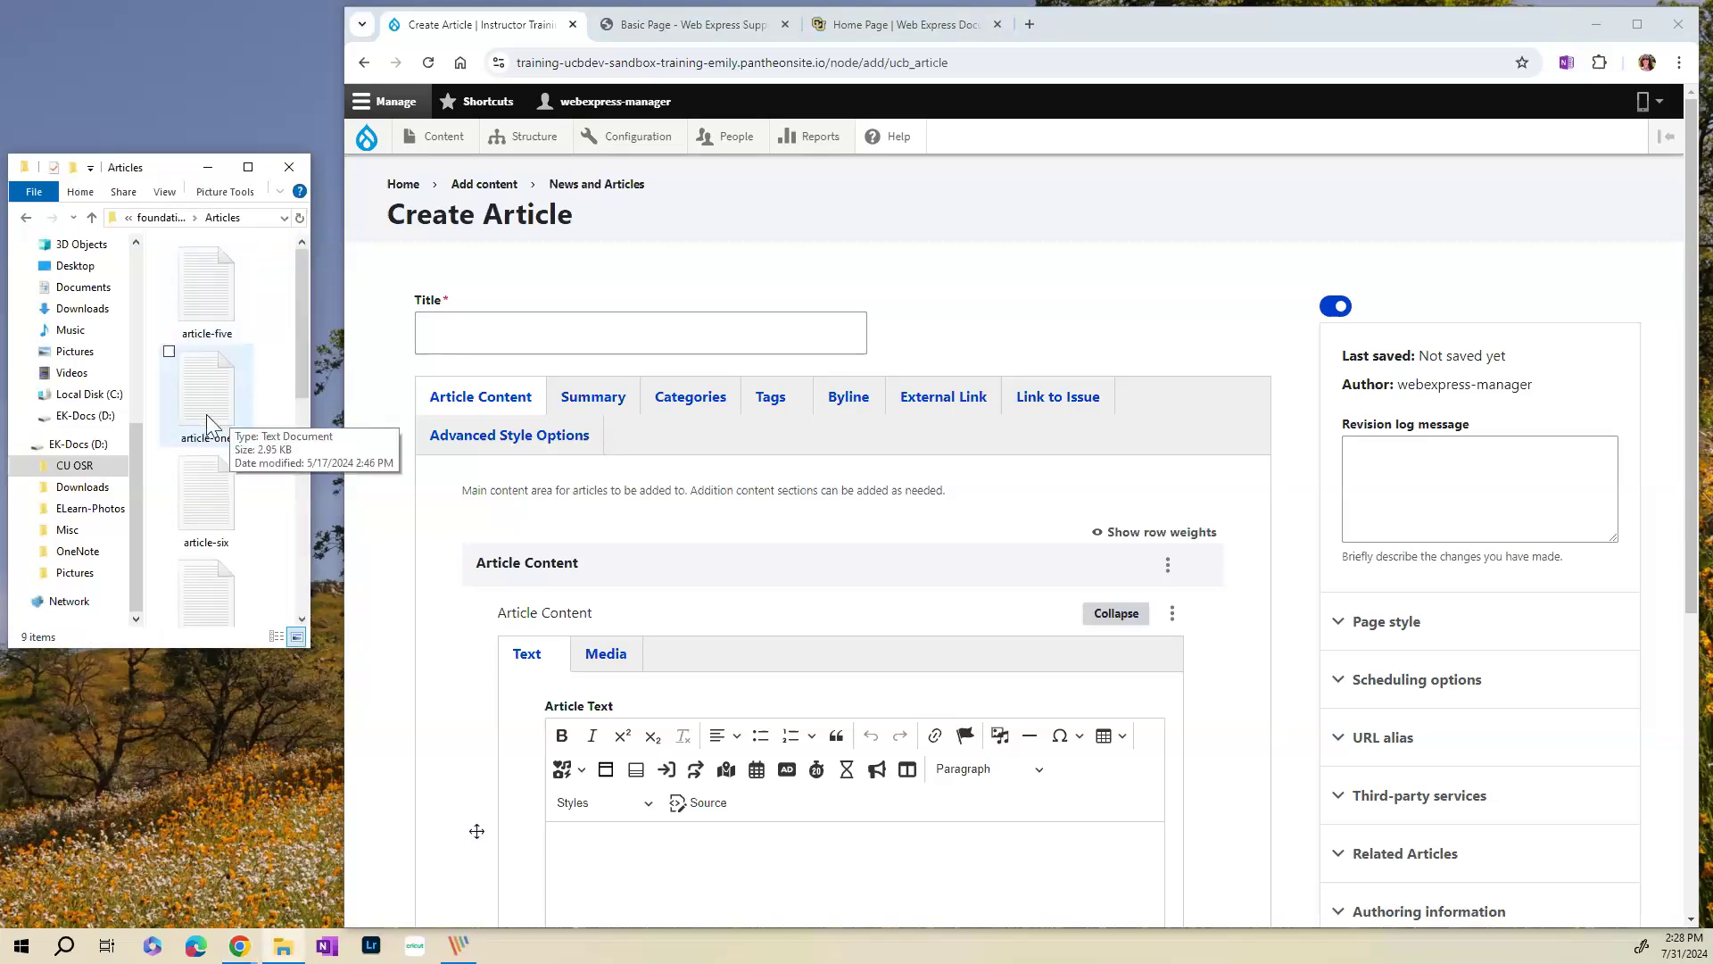
pyautogui.scroll(-1, 199, 393)
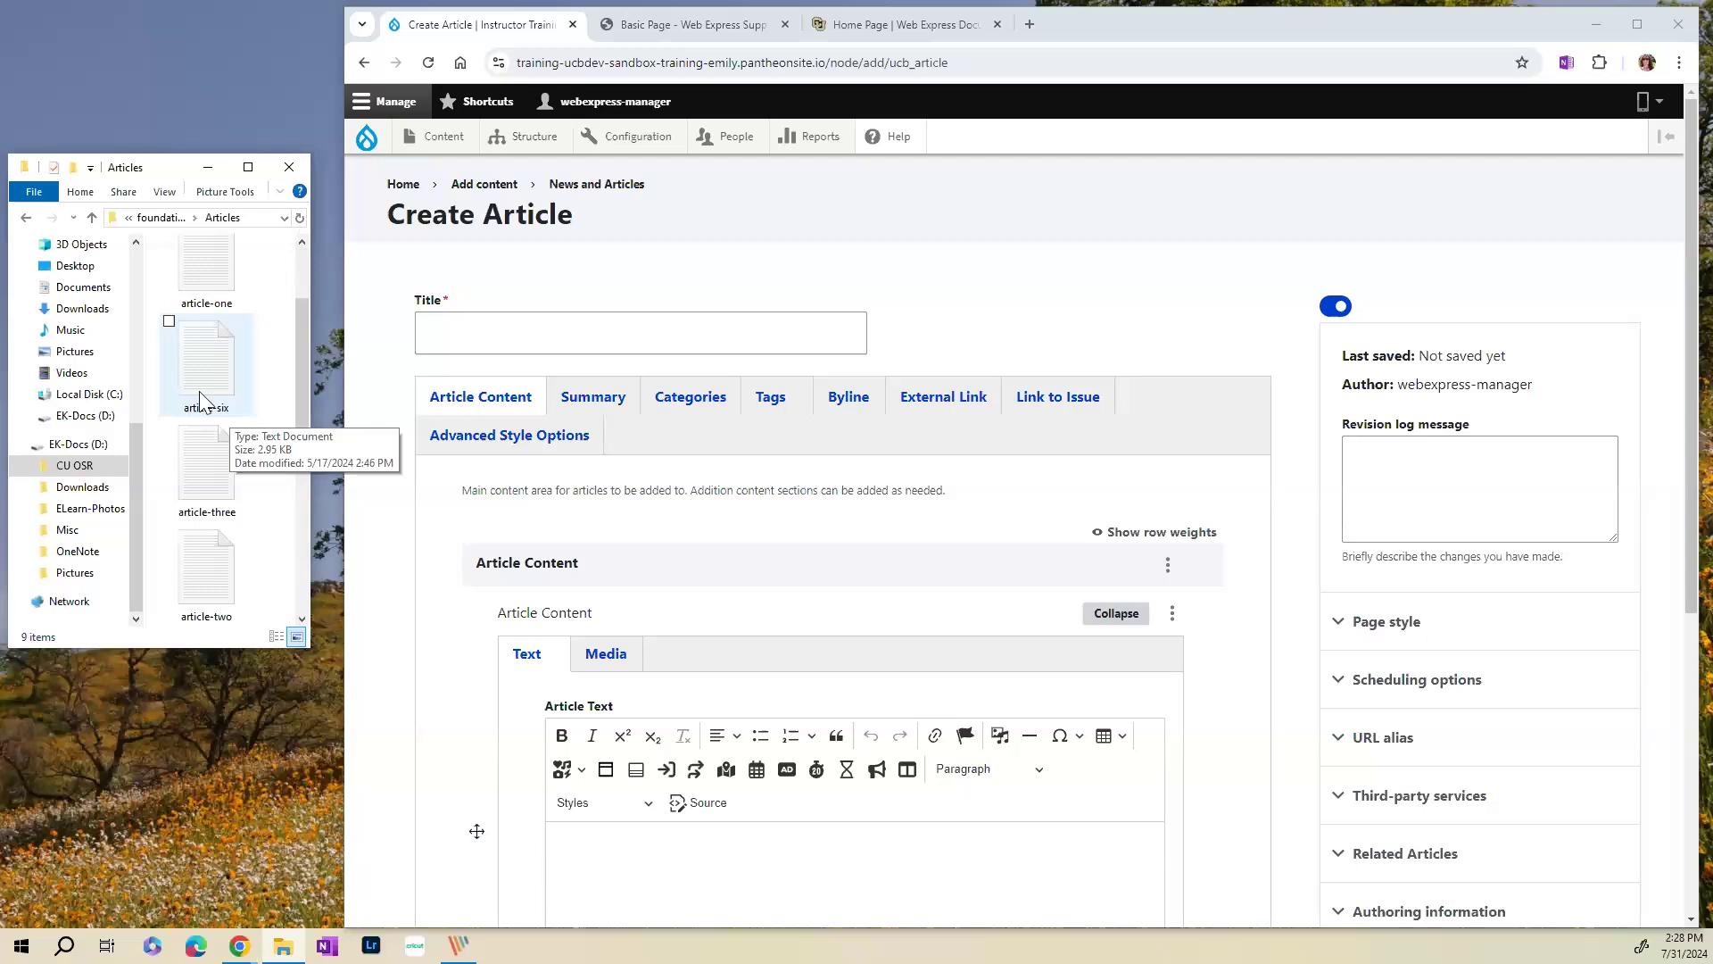
pyautogui.scroll(-4, 200, 397)
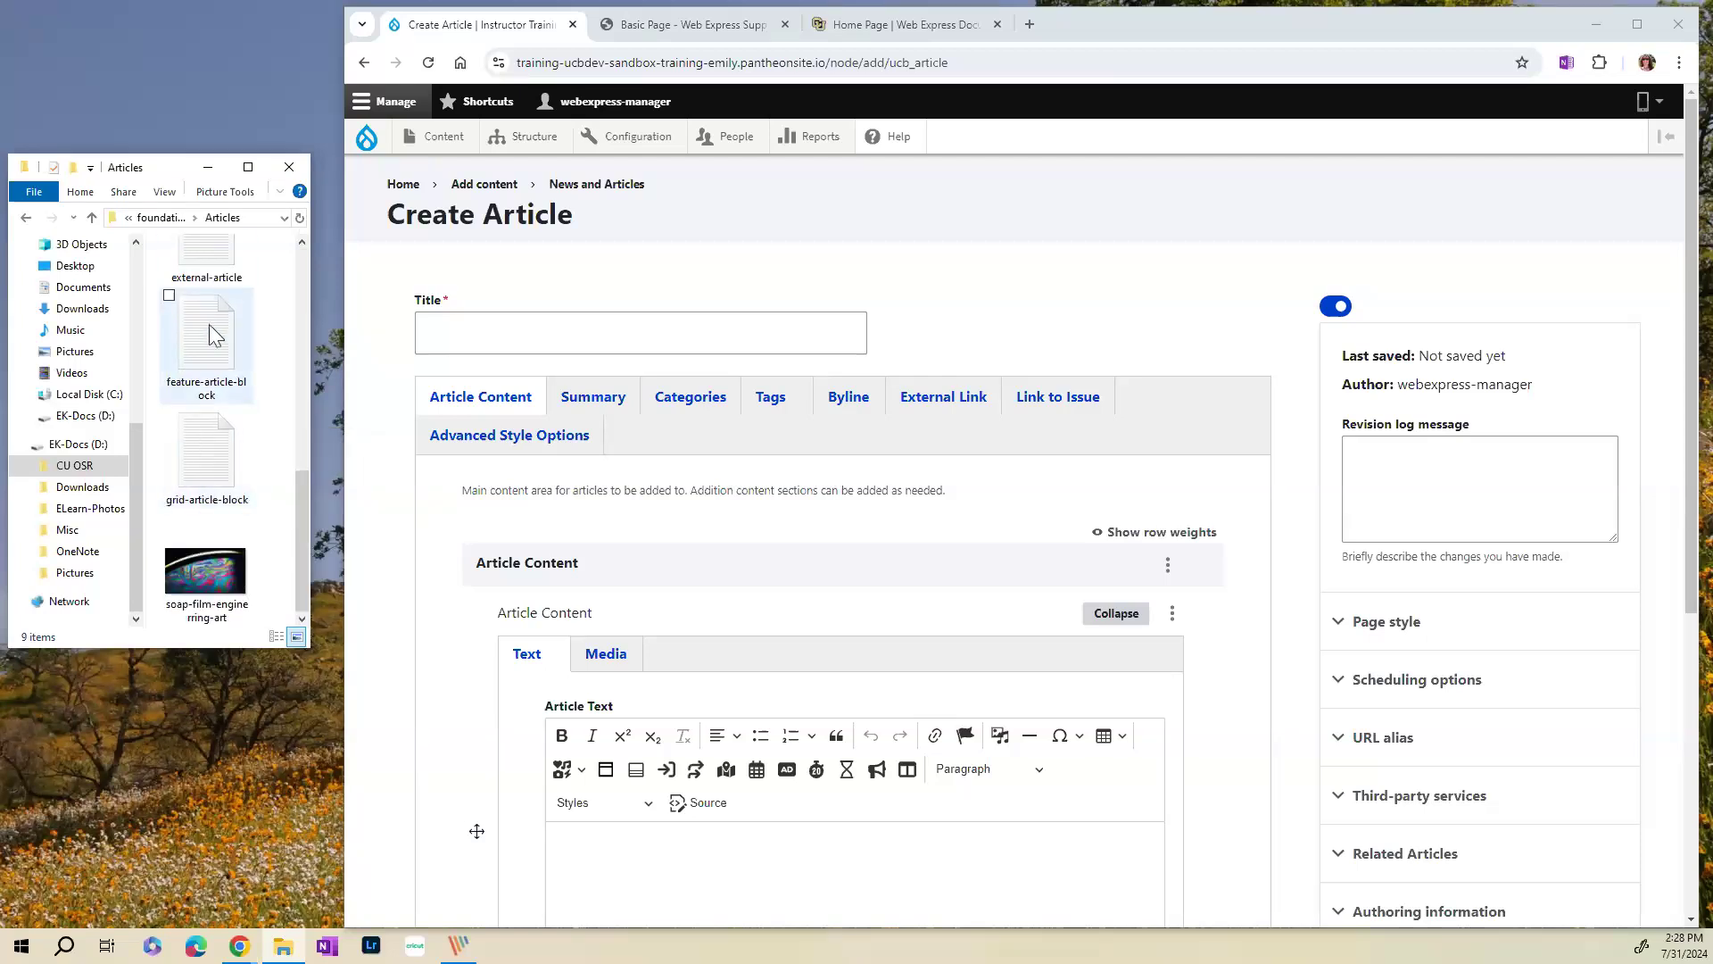
pyautogui.scroll(3, 214, 338)
pyautogui.scroll(1, 212, 331)
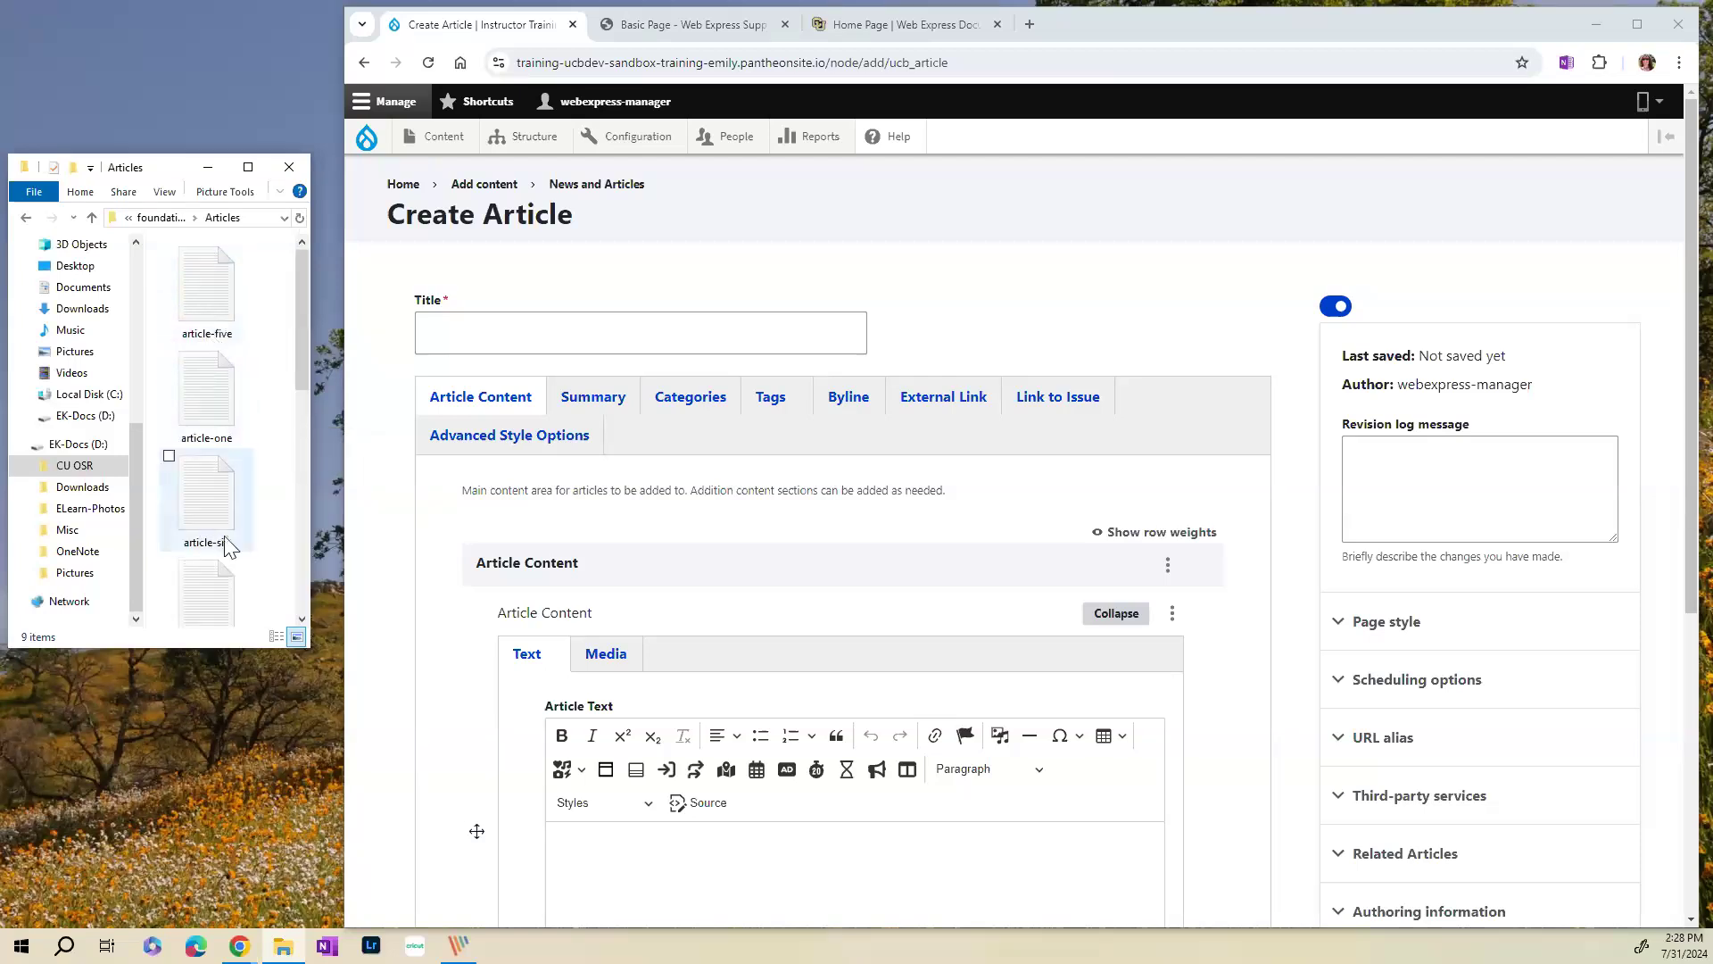
pyautogui.doubleClick(212, 400)
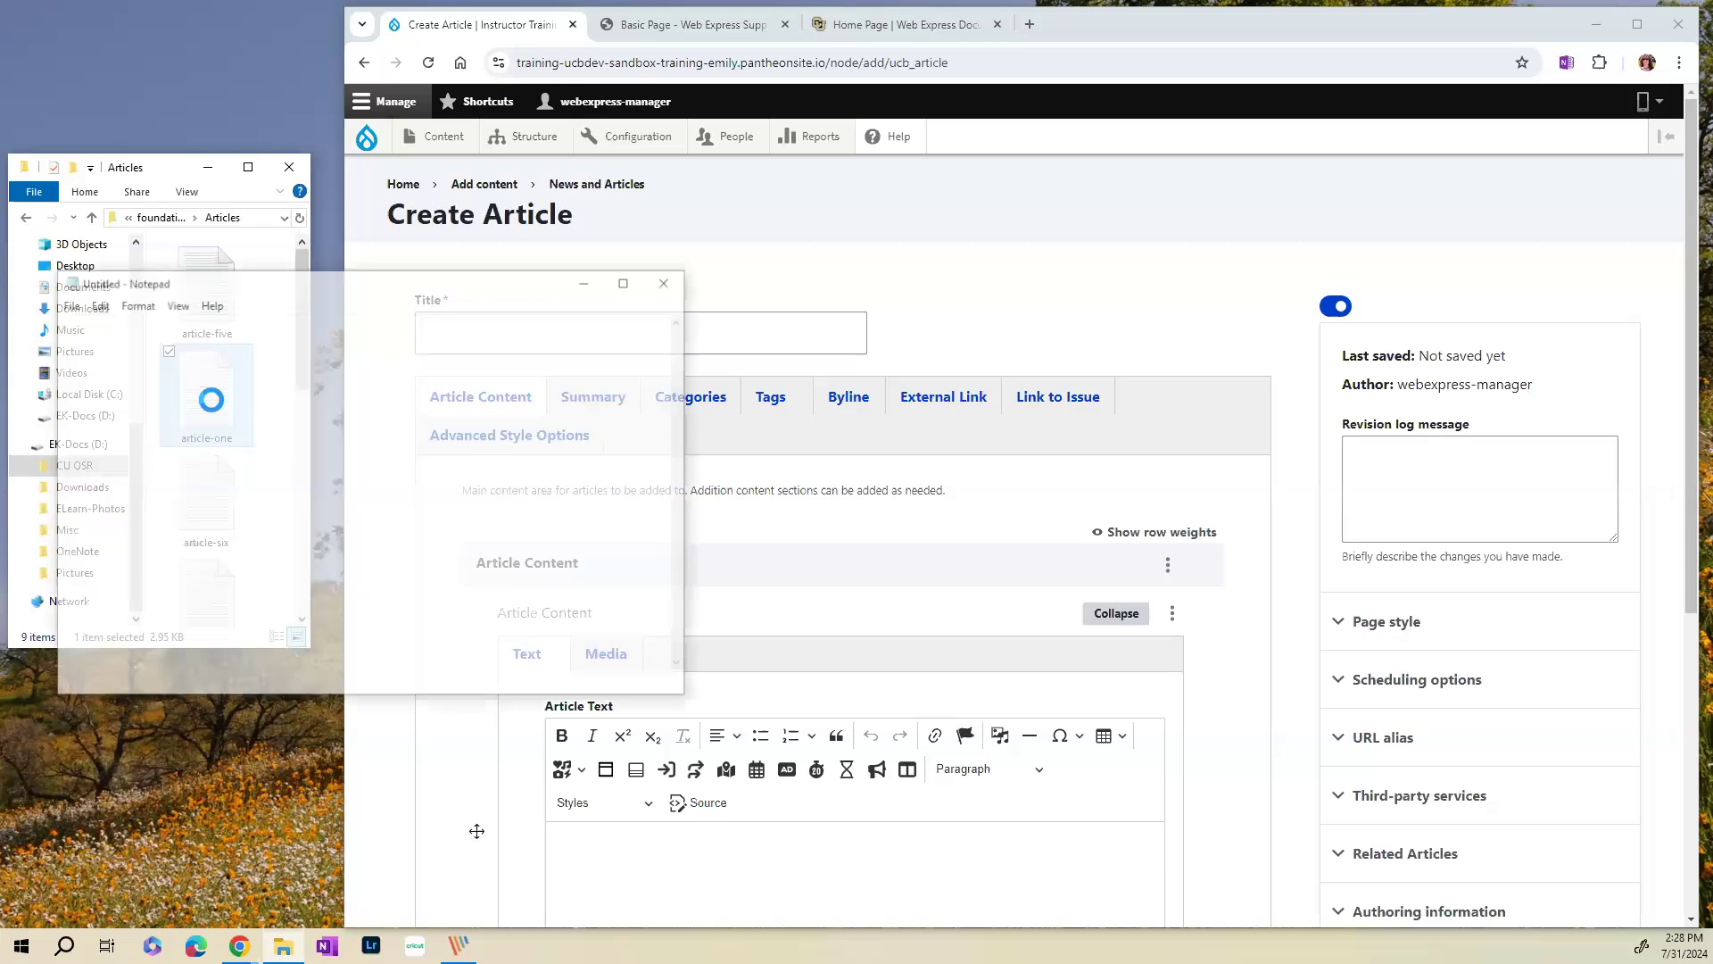
# - Copy the title "Article One" from the article-one document and enter it as the new article's title
pyautogui.moveTo(187, 321); pyautogui.dragTo(108, 327)
pyautogui.hotkey('ctrl', 'c')
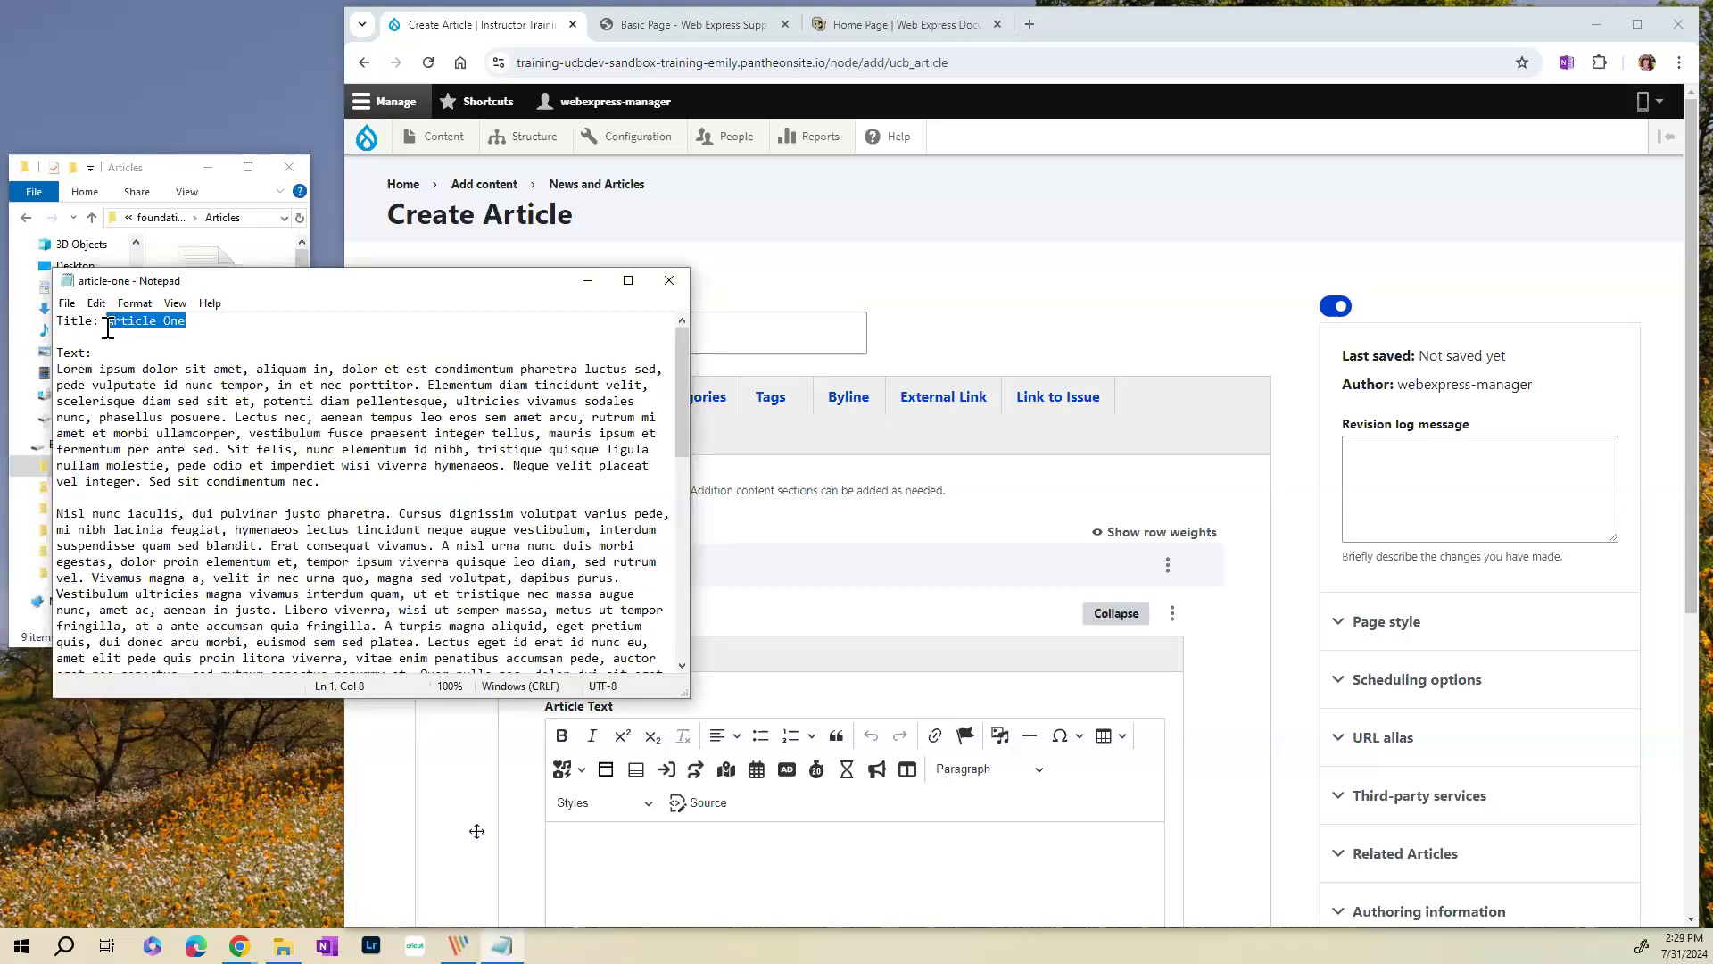
pyautogui.click(798, 286)
pyautogui.click(469, 330)
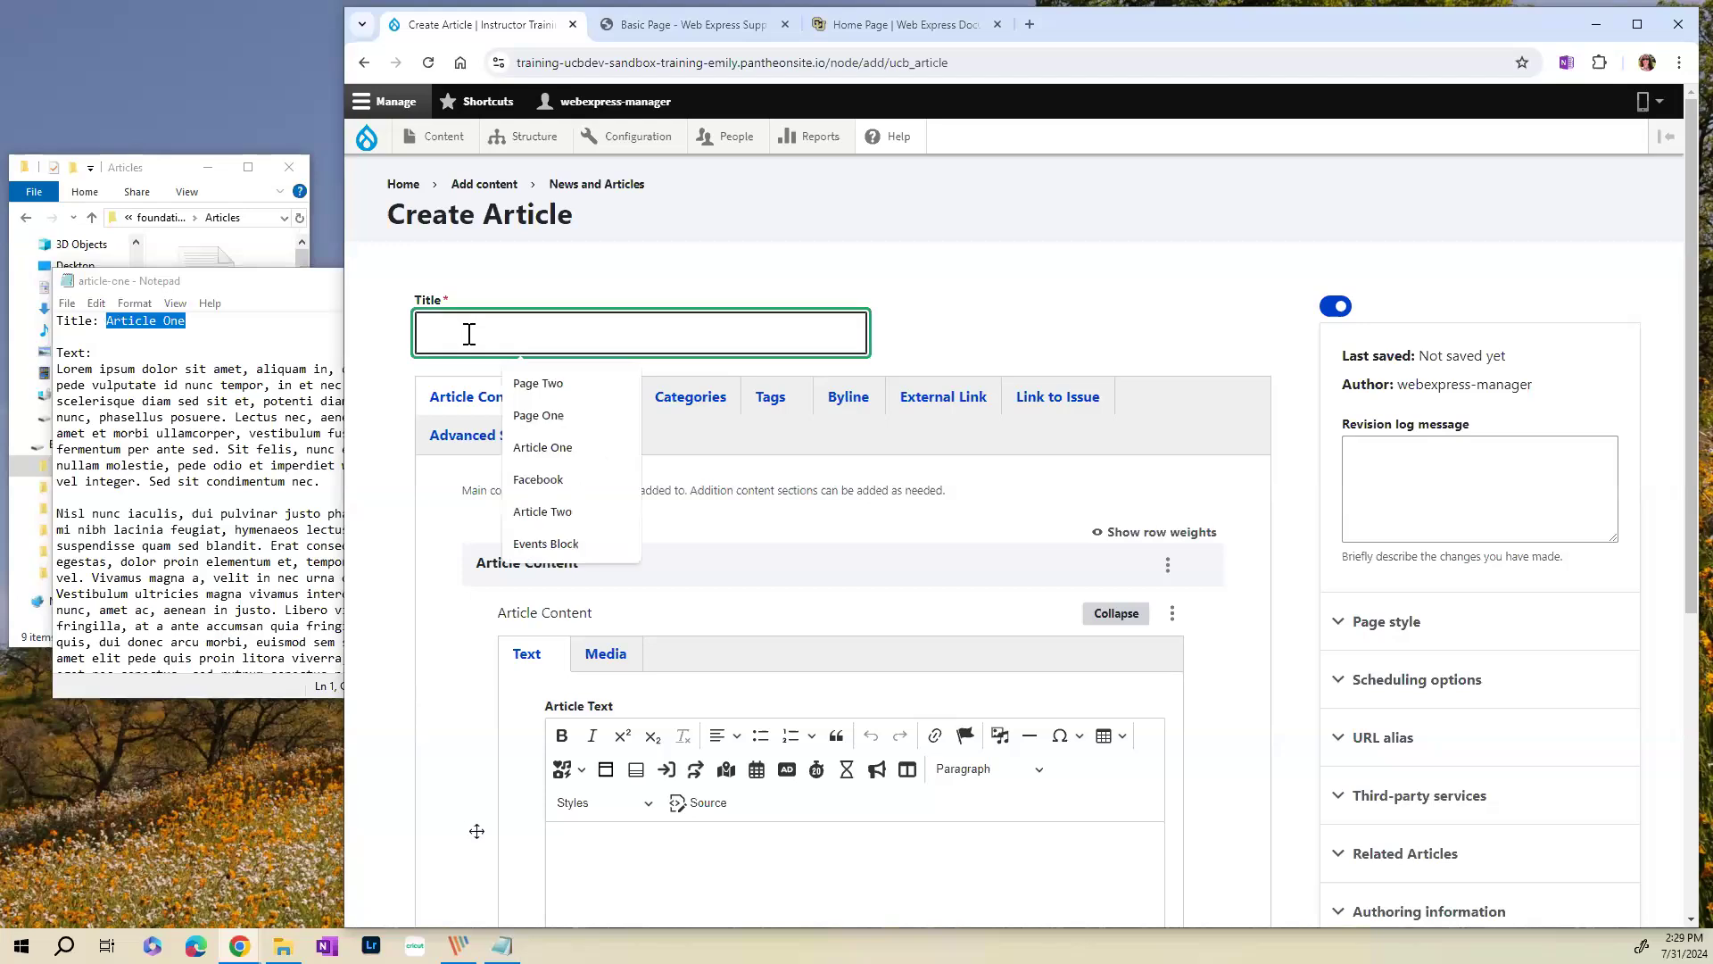
pyautogui.hotkey('ctrl', 'v')
pyautogui.press('Down')
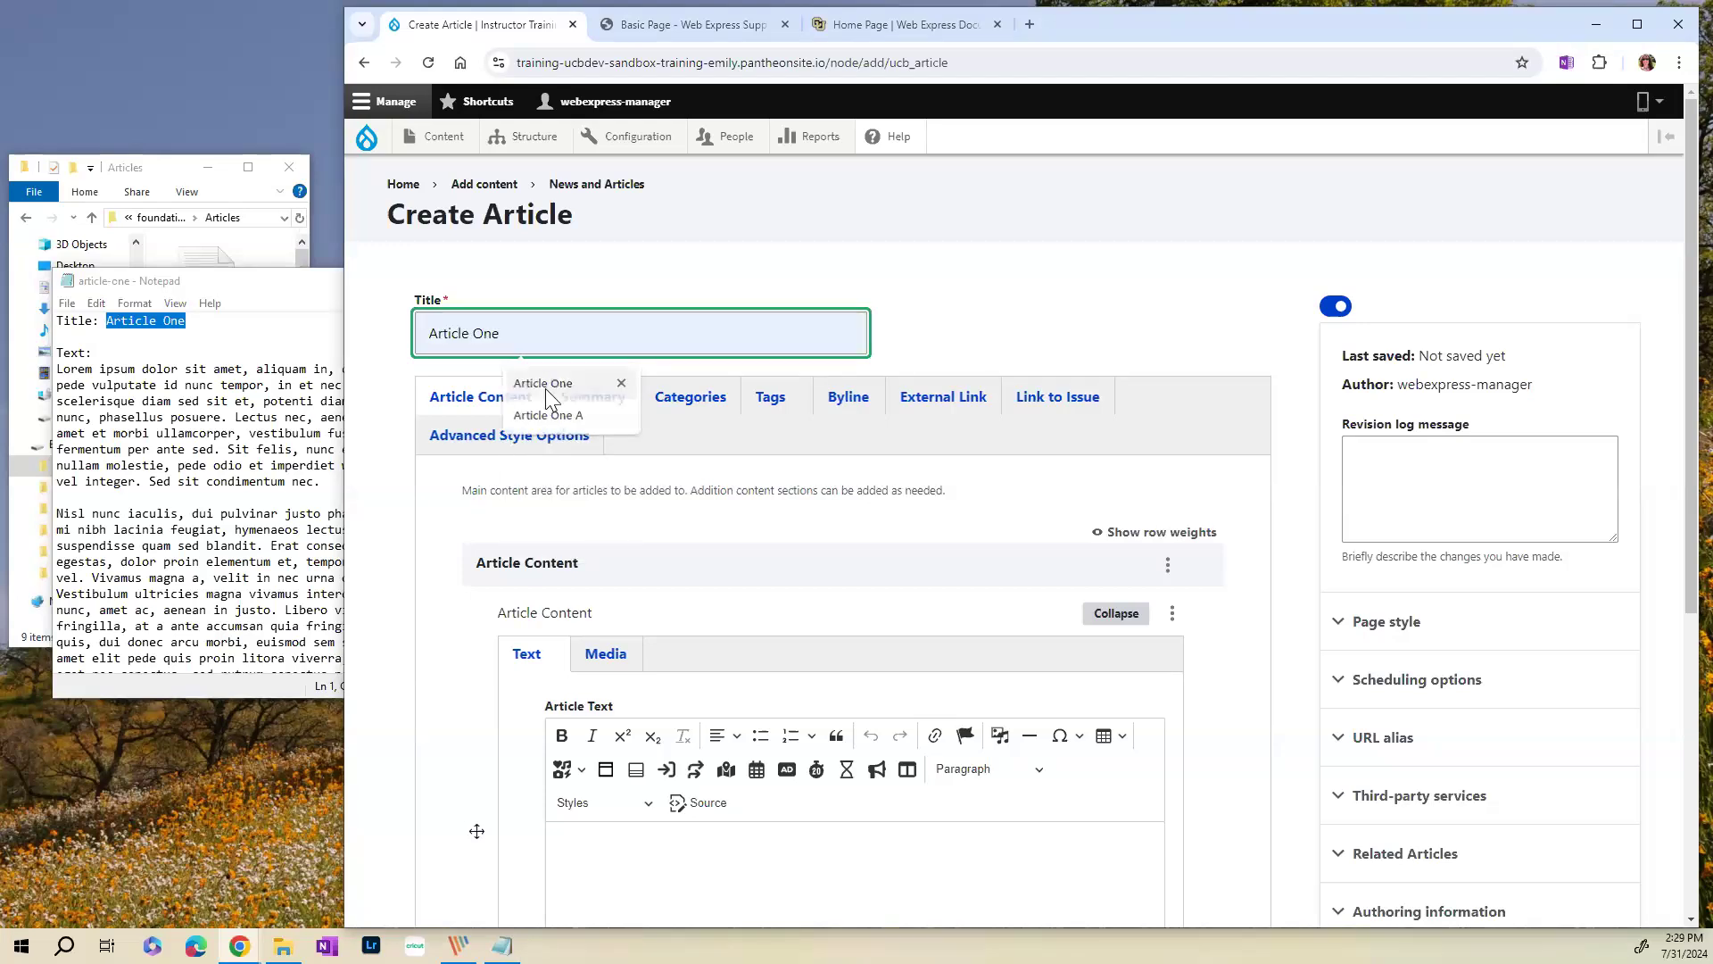
pyautogui.press('Return')
# - Copy the first two body paragraphs, from "Lorem ipsum" to "nulla natoque.", out of the article-one document
pyautogui.hotkey('alt', 'Tab')
pyautogui.moveTo(60, 371); pyautogui.dragTo(581, 666)
pyautogui.scroll(-2, 540, 517)
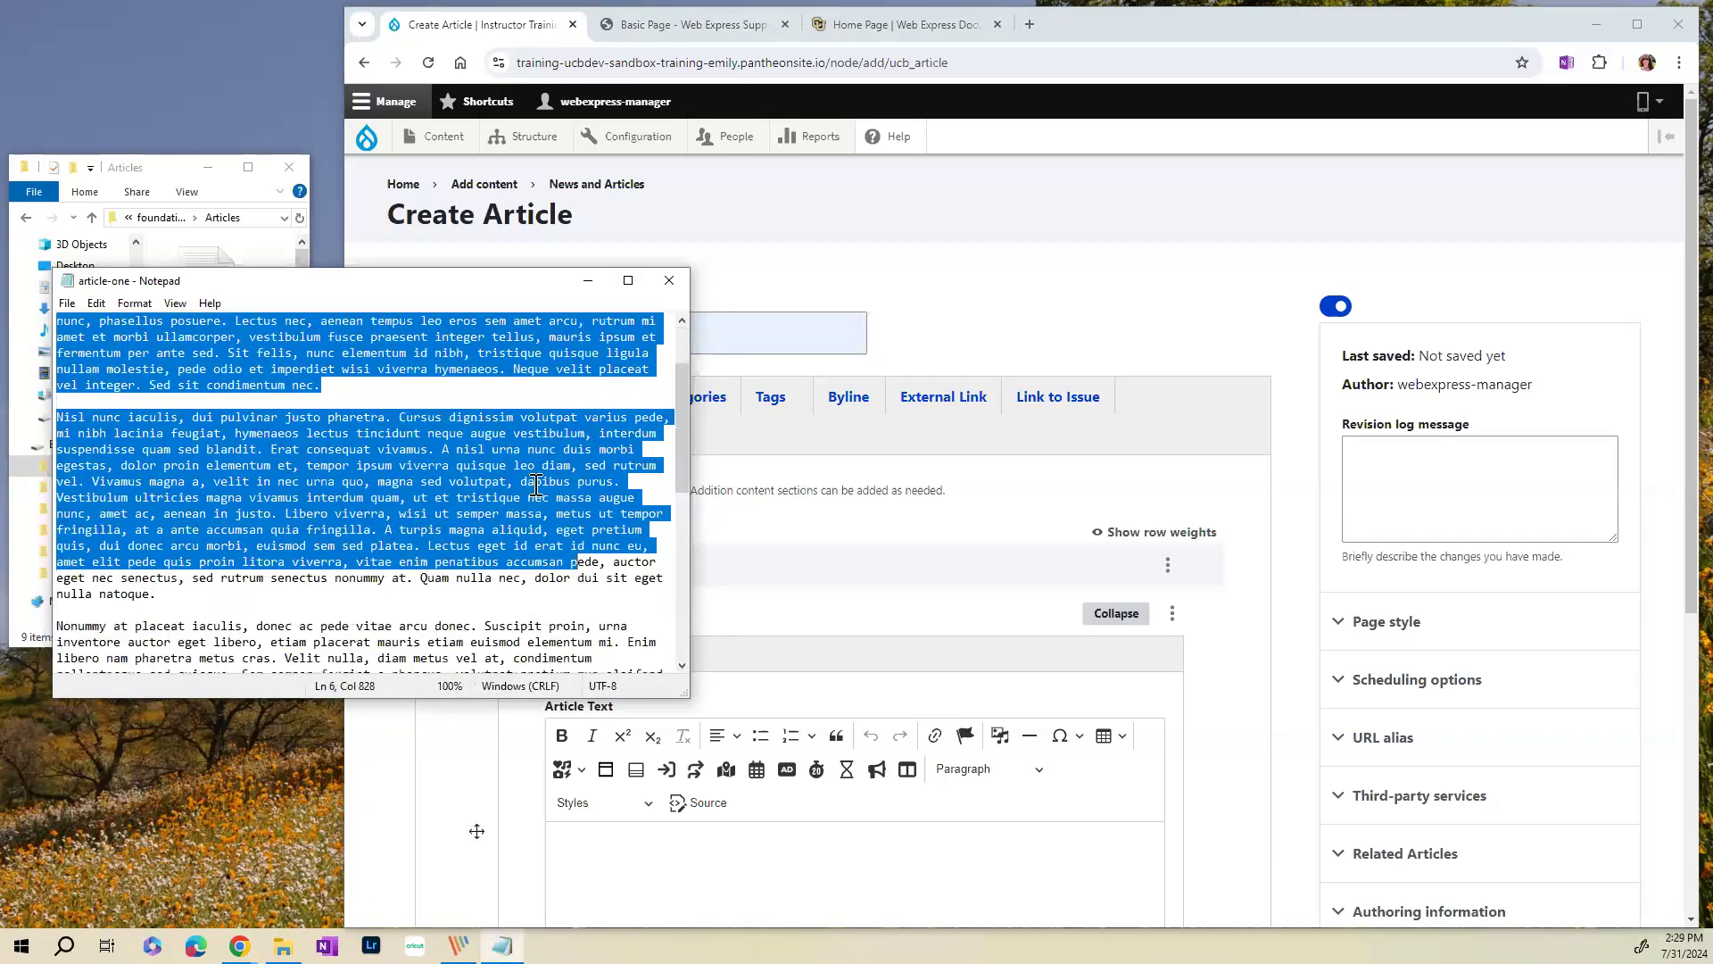
pyautogui.keyDown('shift'); pyautogui.click(166, 594); pyautogui.keyUp('shift')
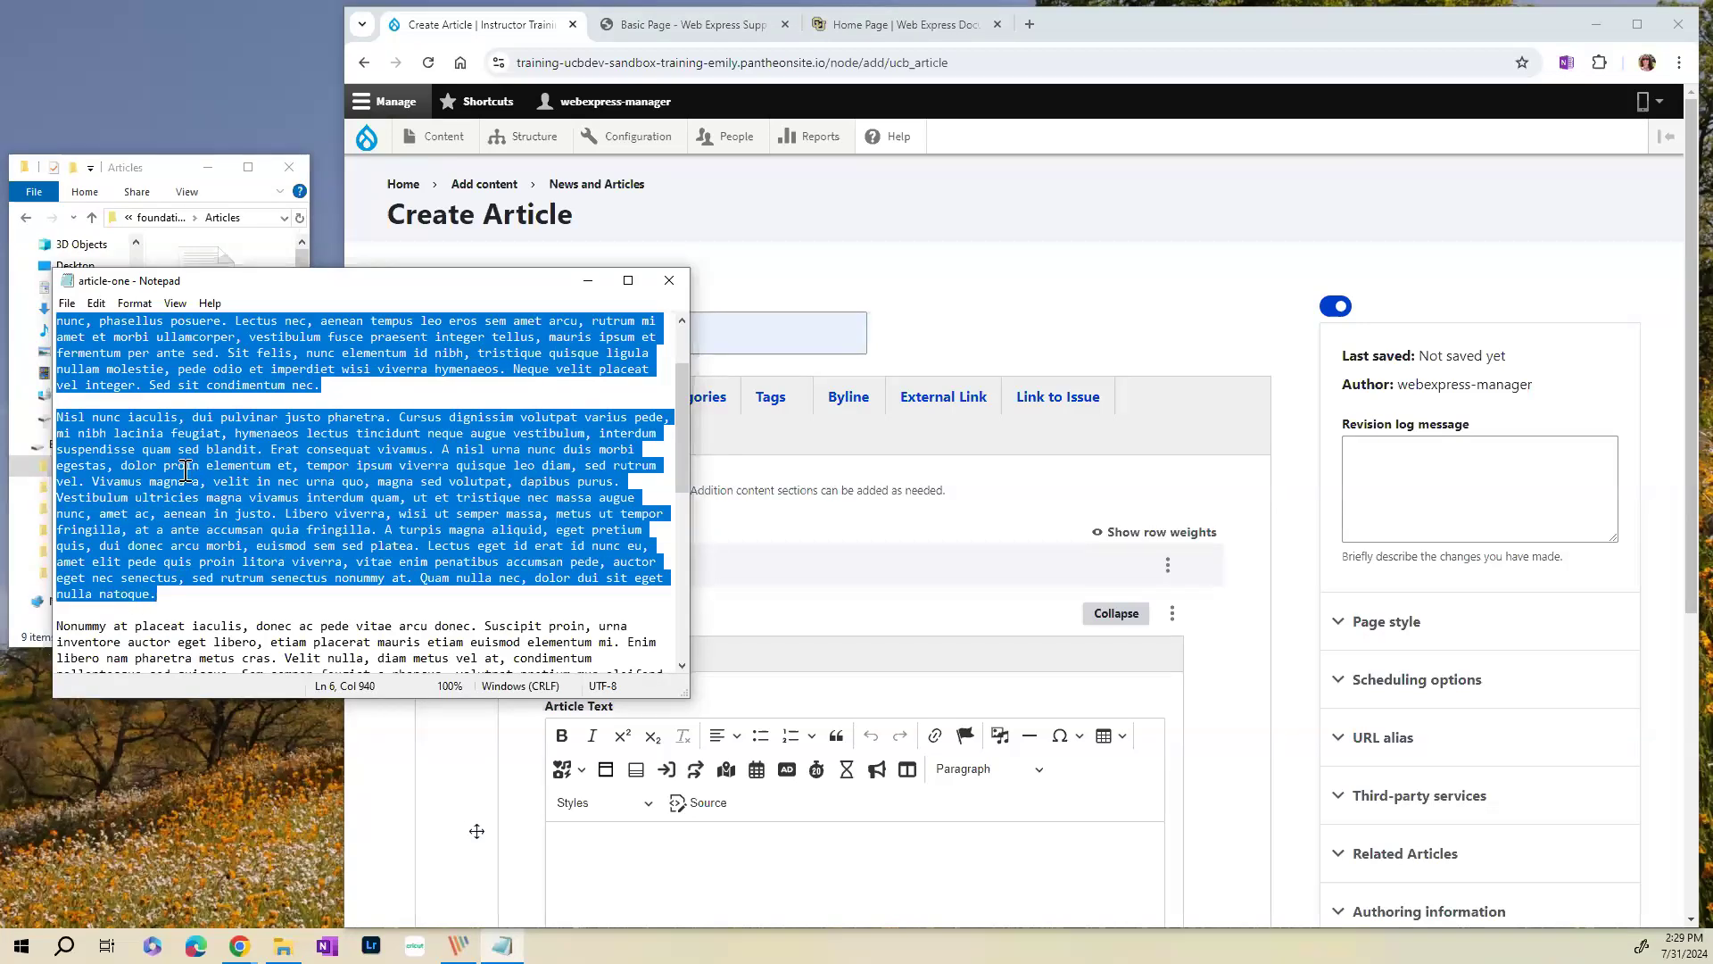
pyautogui.rightClick(236, 469)
pyautogui.click(102, 536)
pyautogui.scroll(2, 227, 473)
pyautogui.scroll(-10, 228, 473)
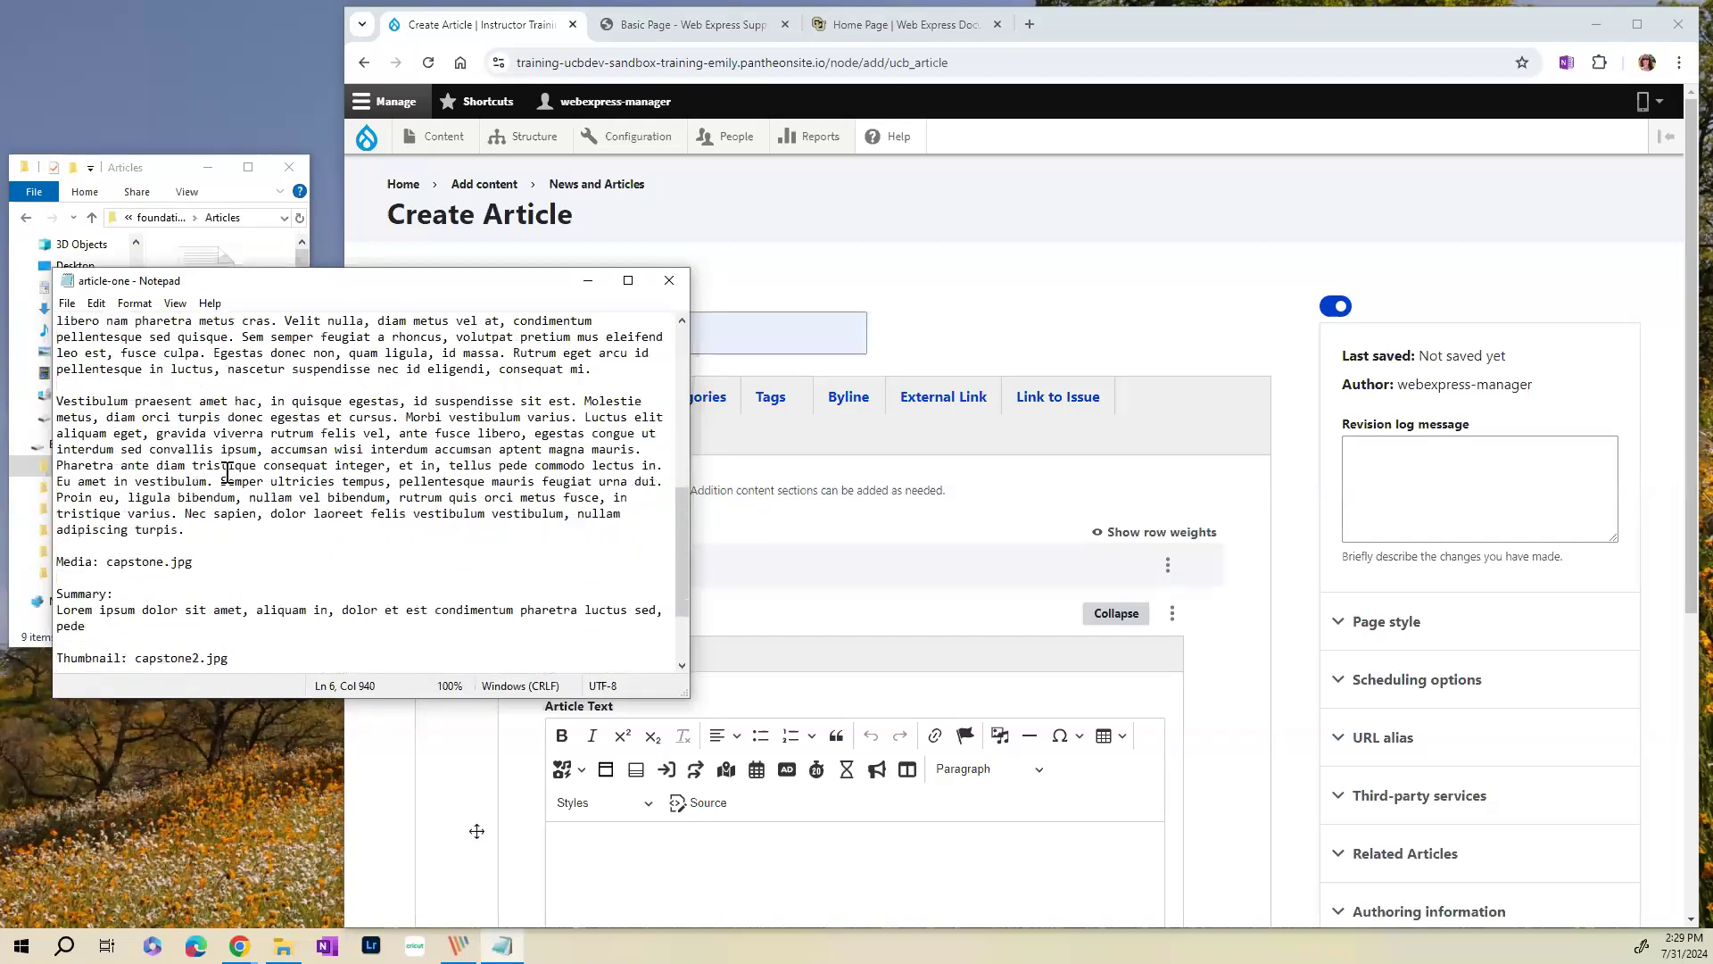
pyautogui.scroll(3, 227, 473)
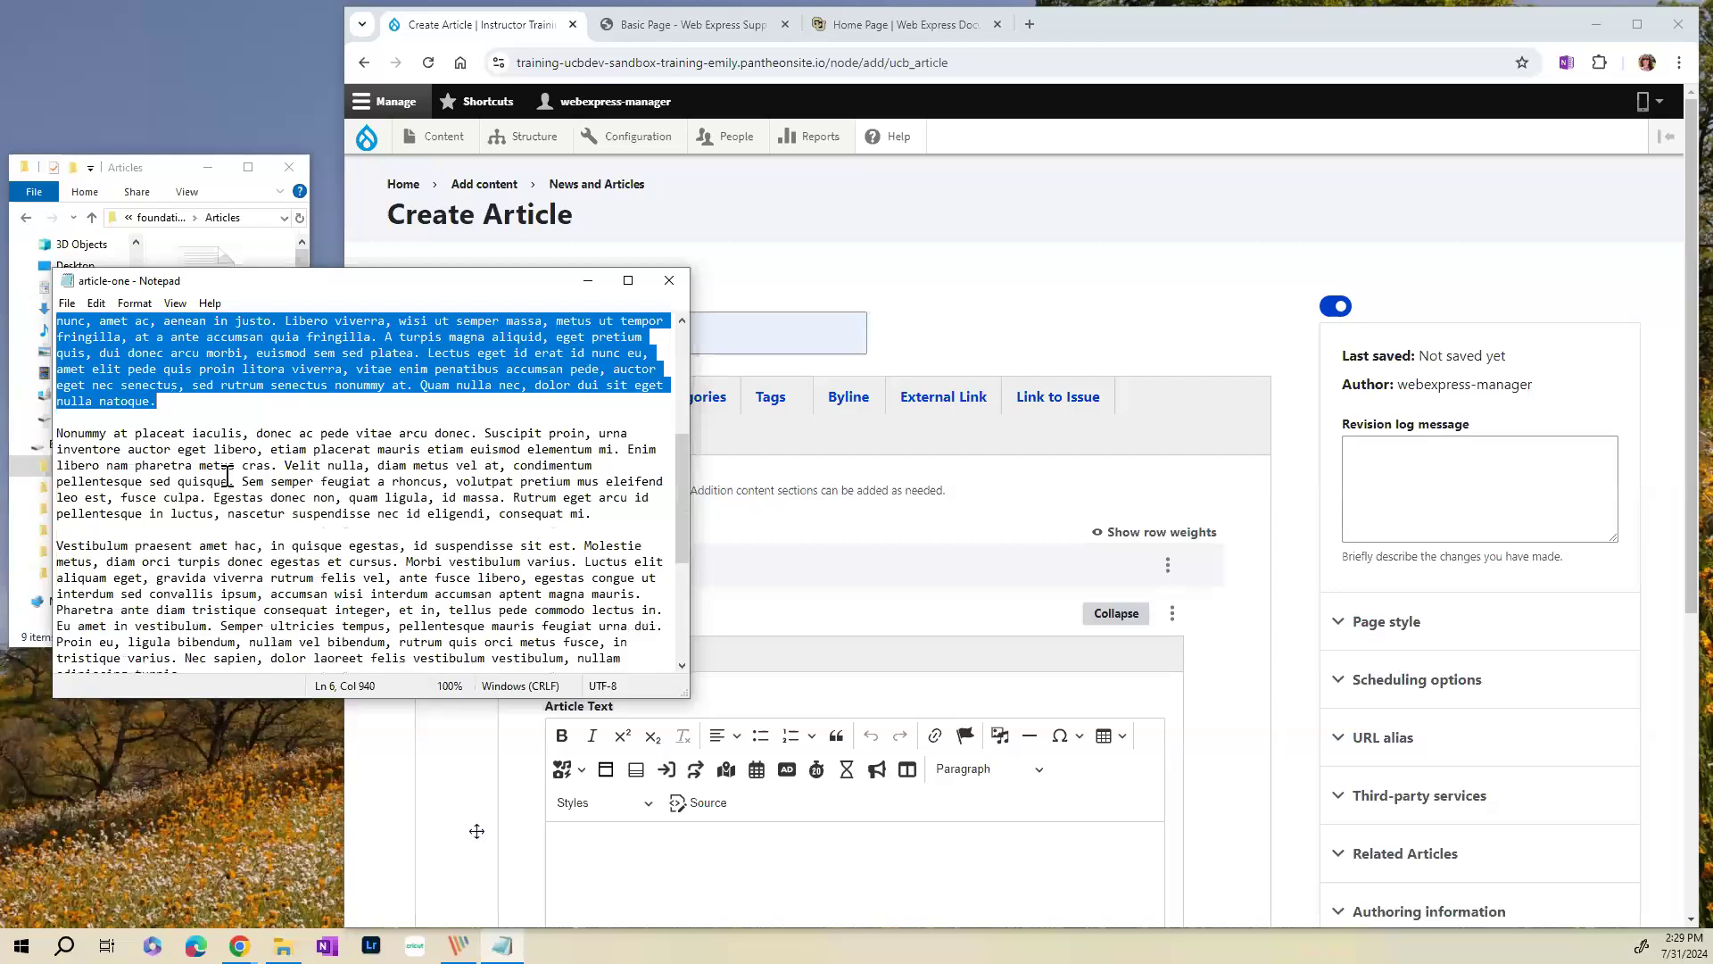
# - Paste the two copied paragraphs into the Article Text of the article's first content section
pyautogui.click(1120, 319)
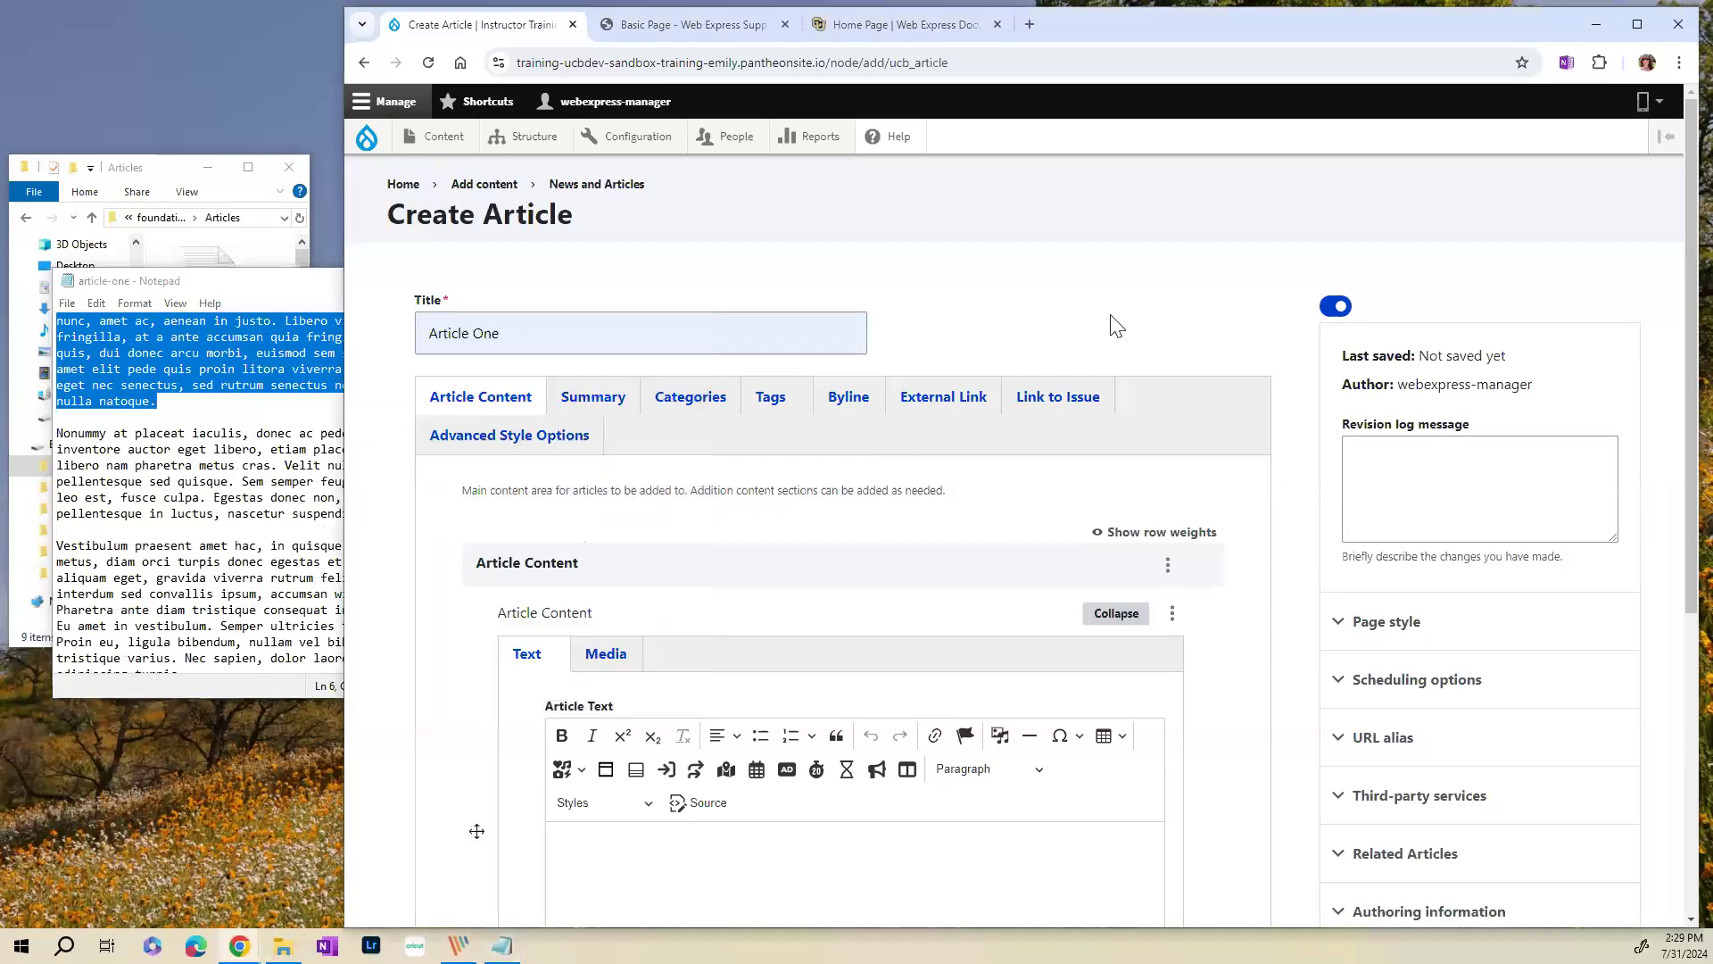
pyautogui.scroll(-3, 1053, 312)
pyautogui.scroll(1, 1049, 306)
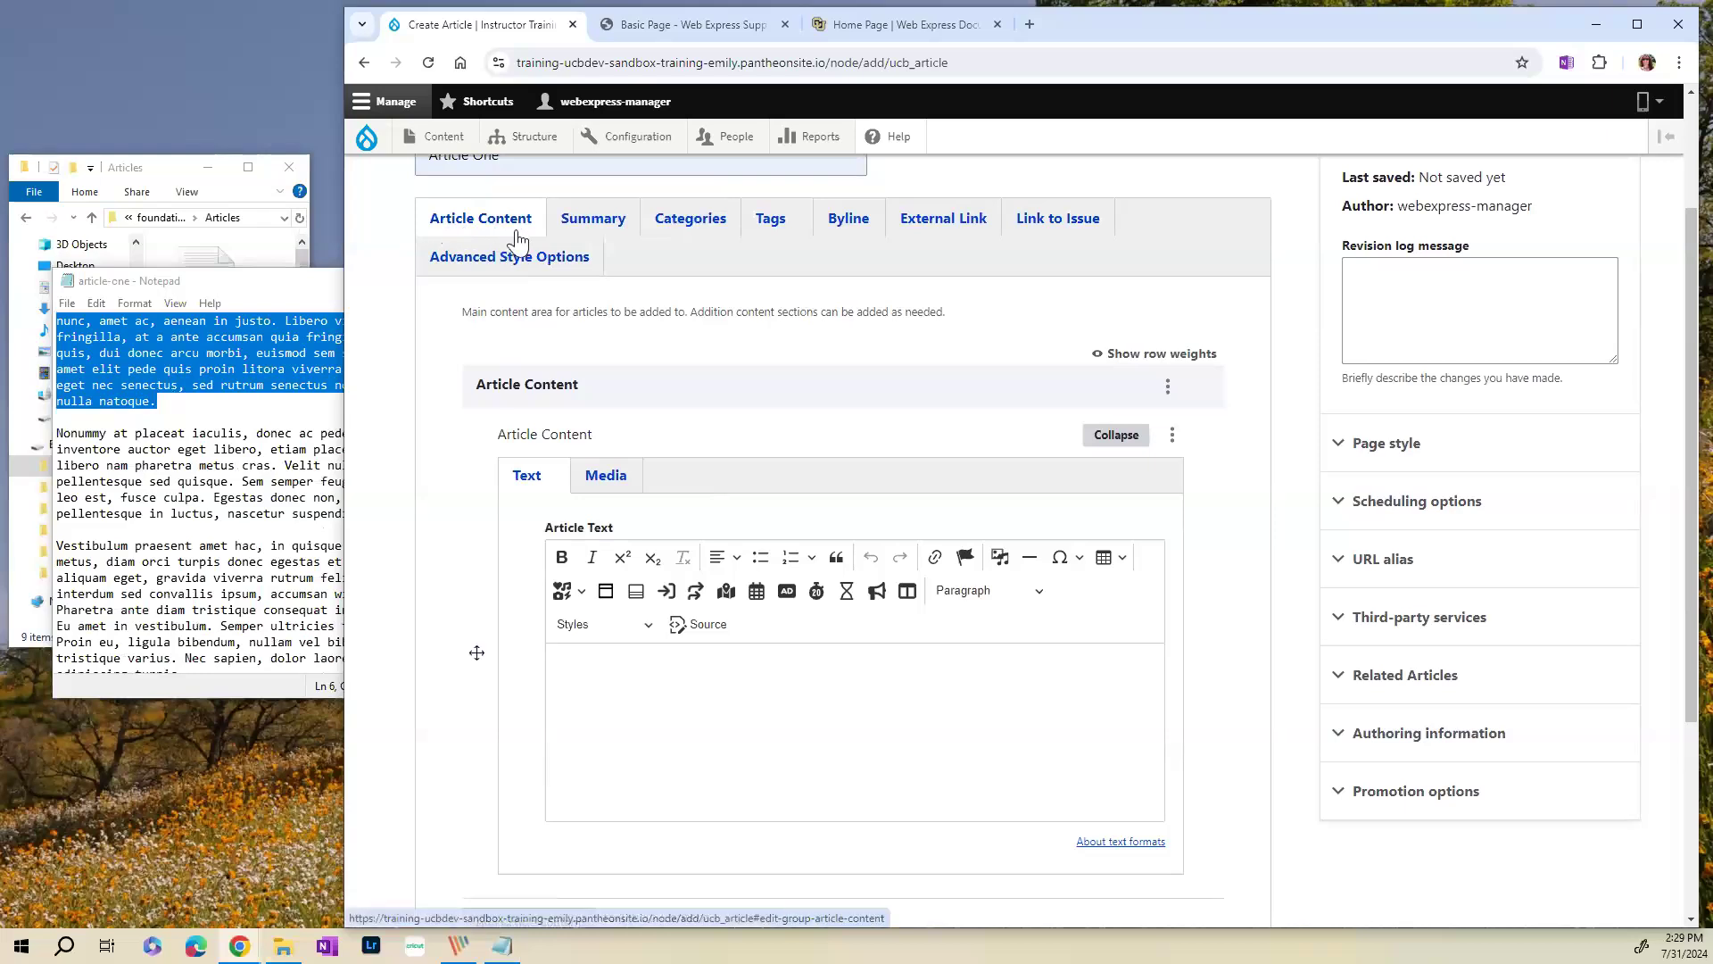
pyautogui.scroll(-1, 767, 394)
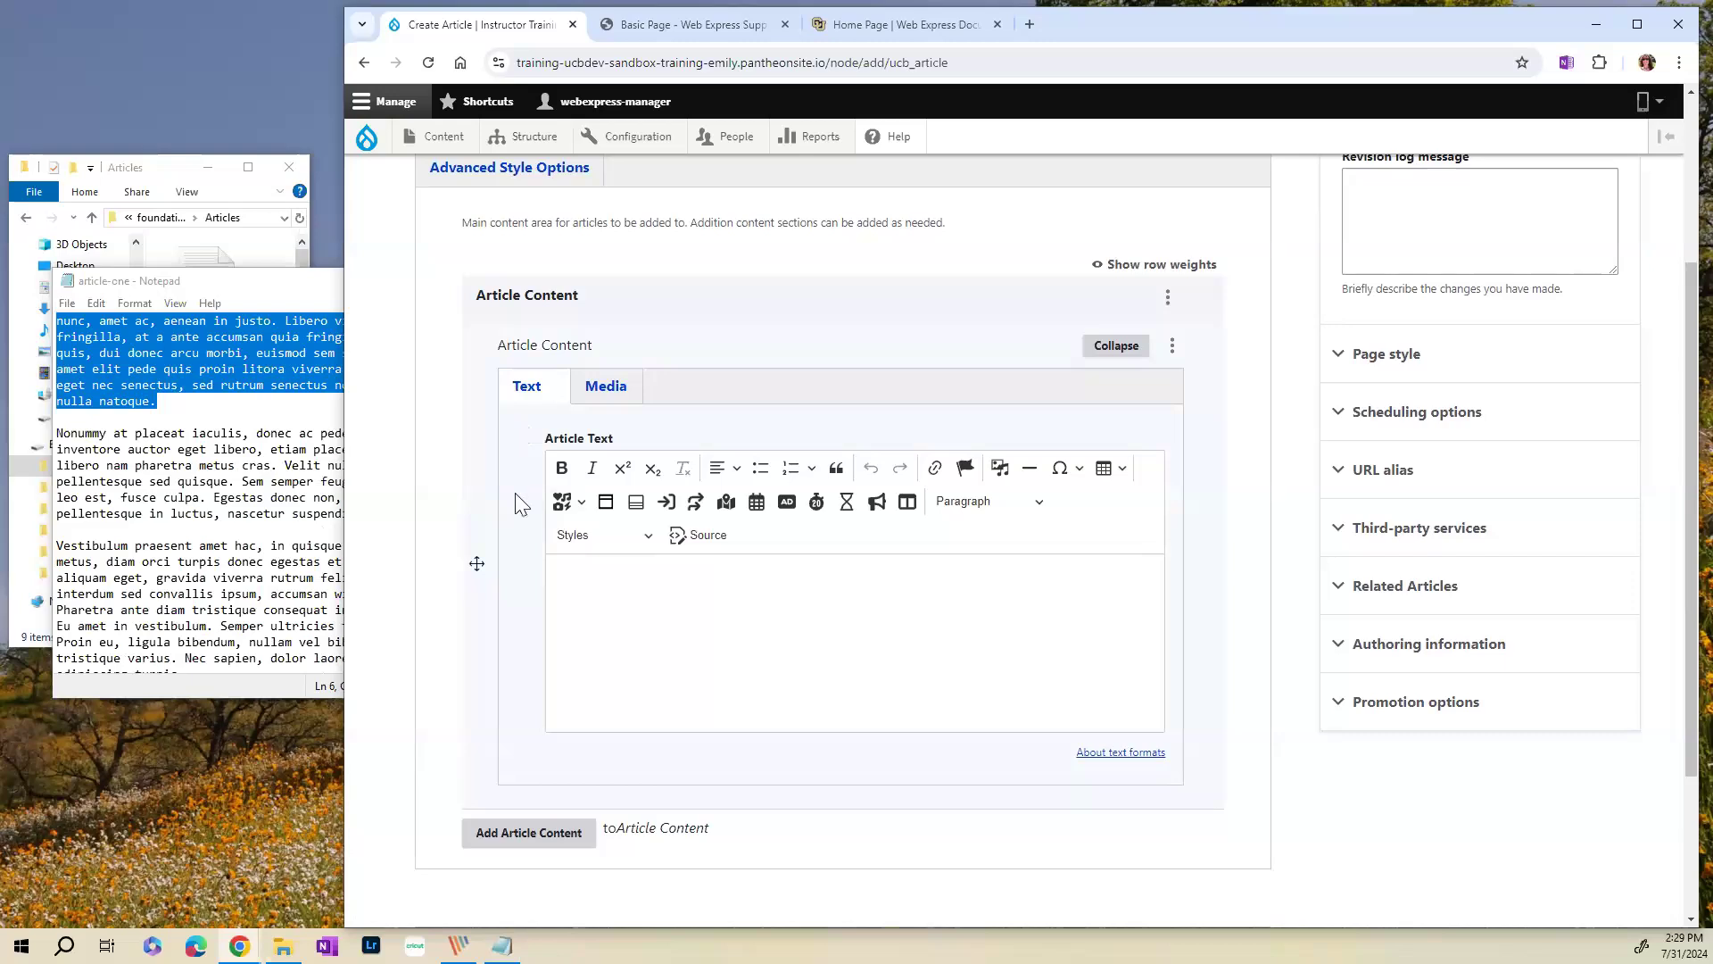
pyautogui.click(584, 600)
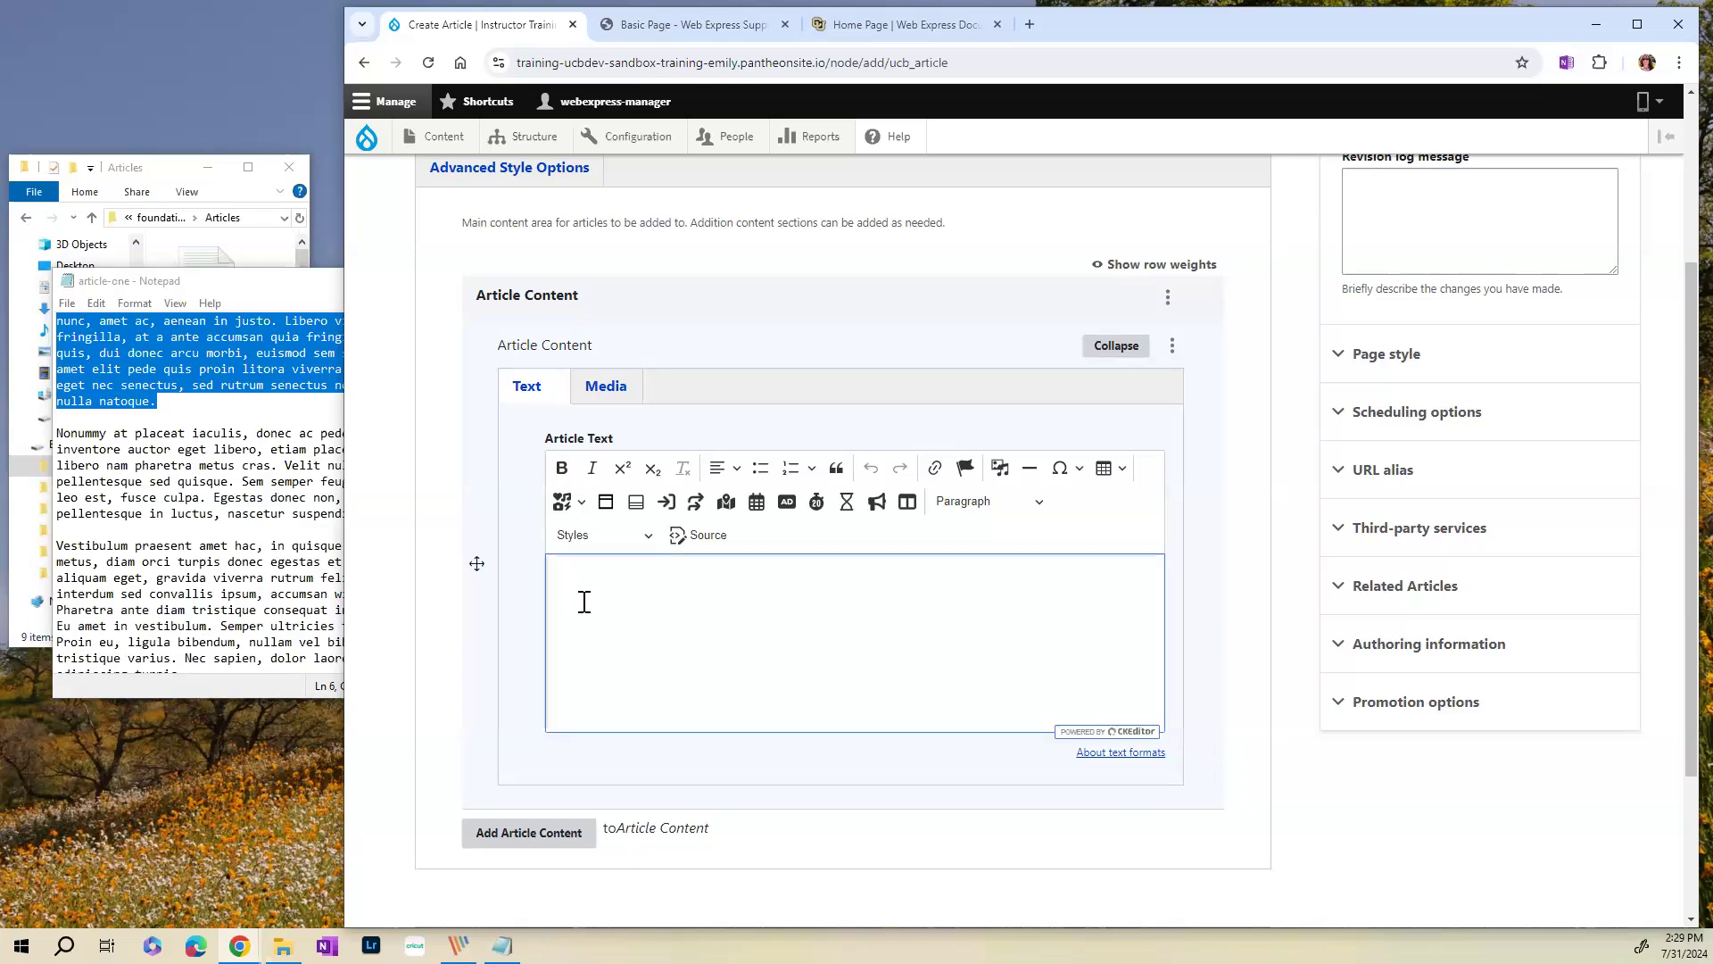
pyautogui.hotkey('ctrl', 'v')
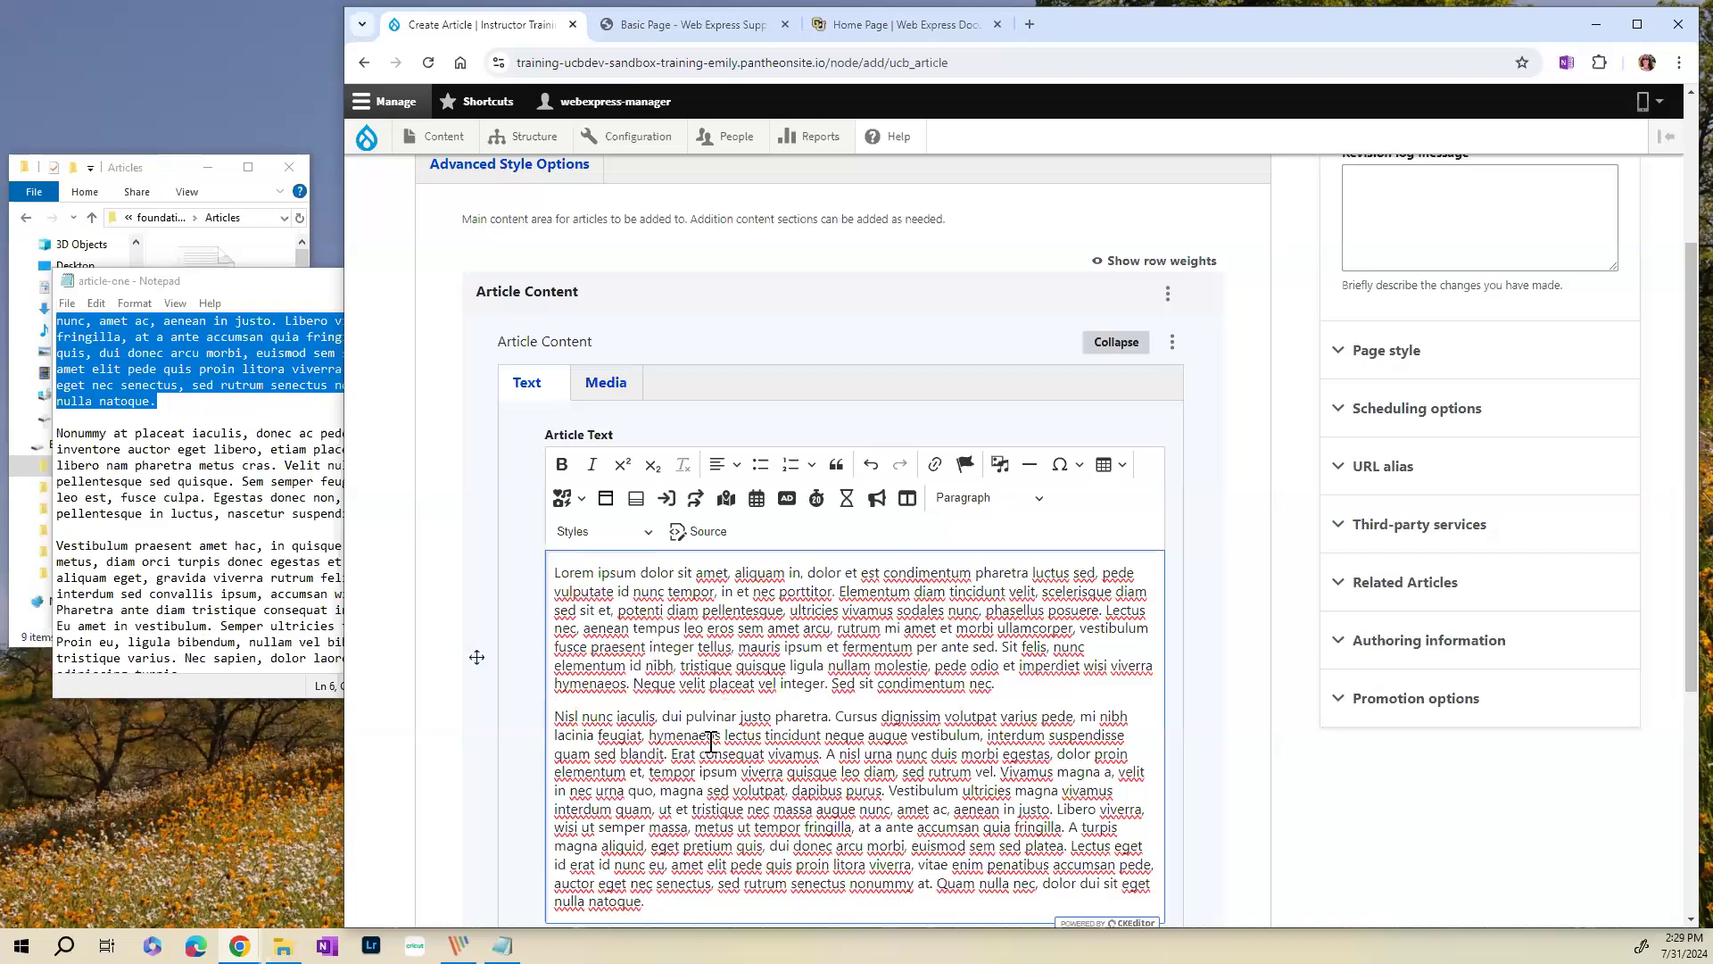
pyautogui.scroll(-2, 711, 742)
pyautogui.scroll(2, 712, 743)
# - Add a media item to the article content section and open the media library to choose its image
pyautogui.click(610, 401)
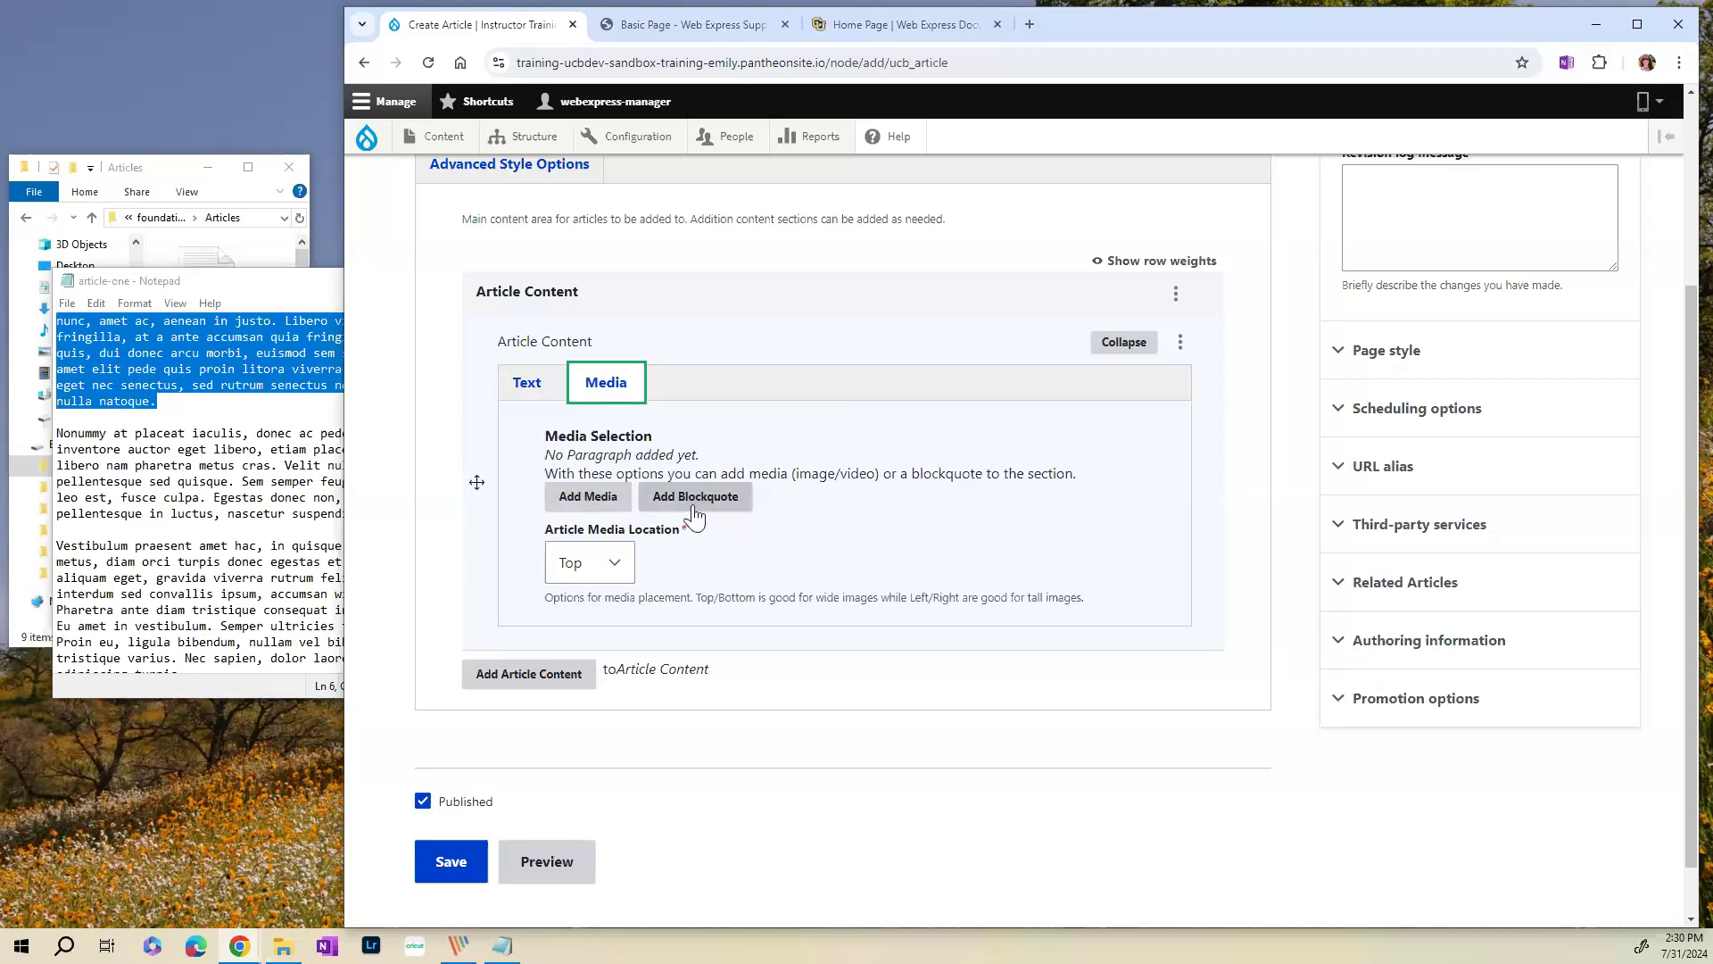
pyautogui.click(589, 505)
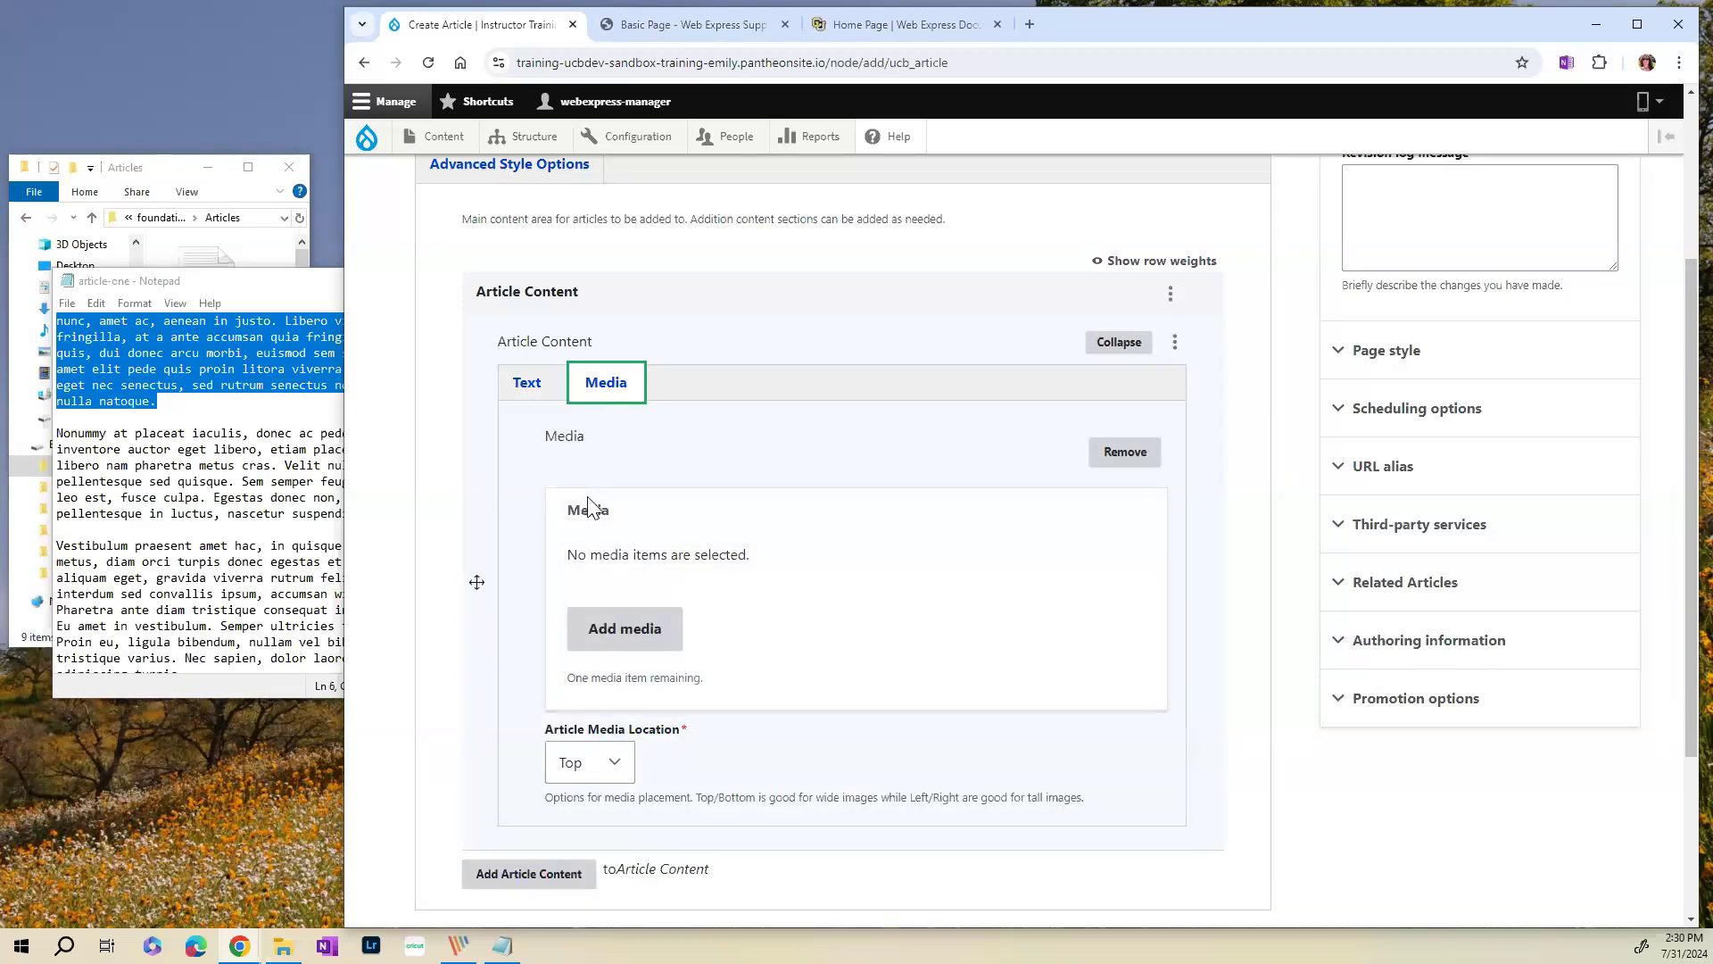
pyautogui.click(623, 638)
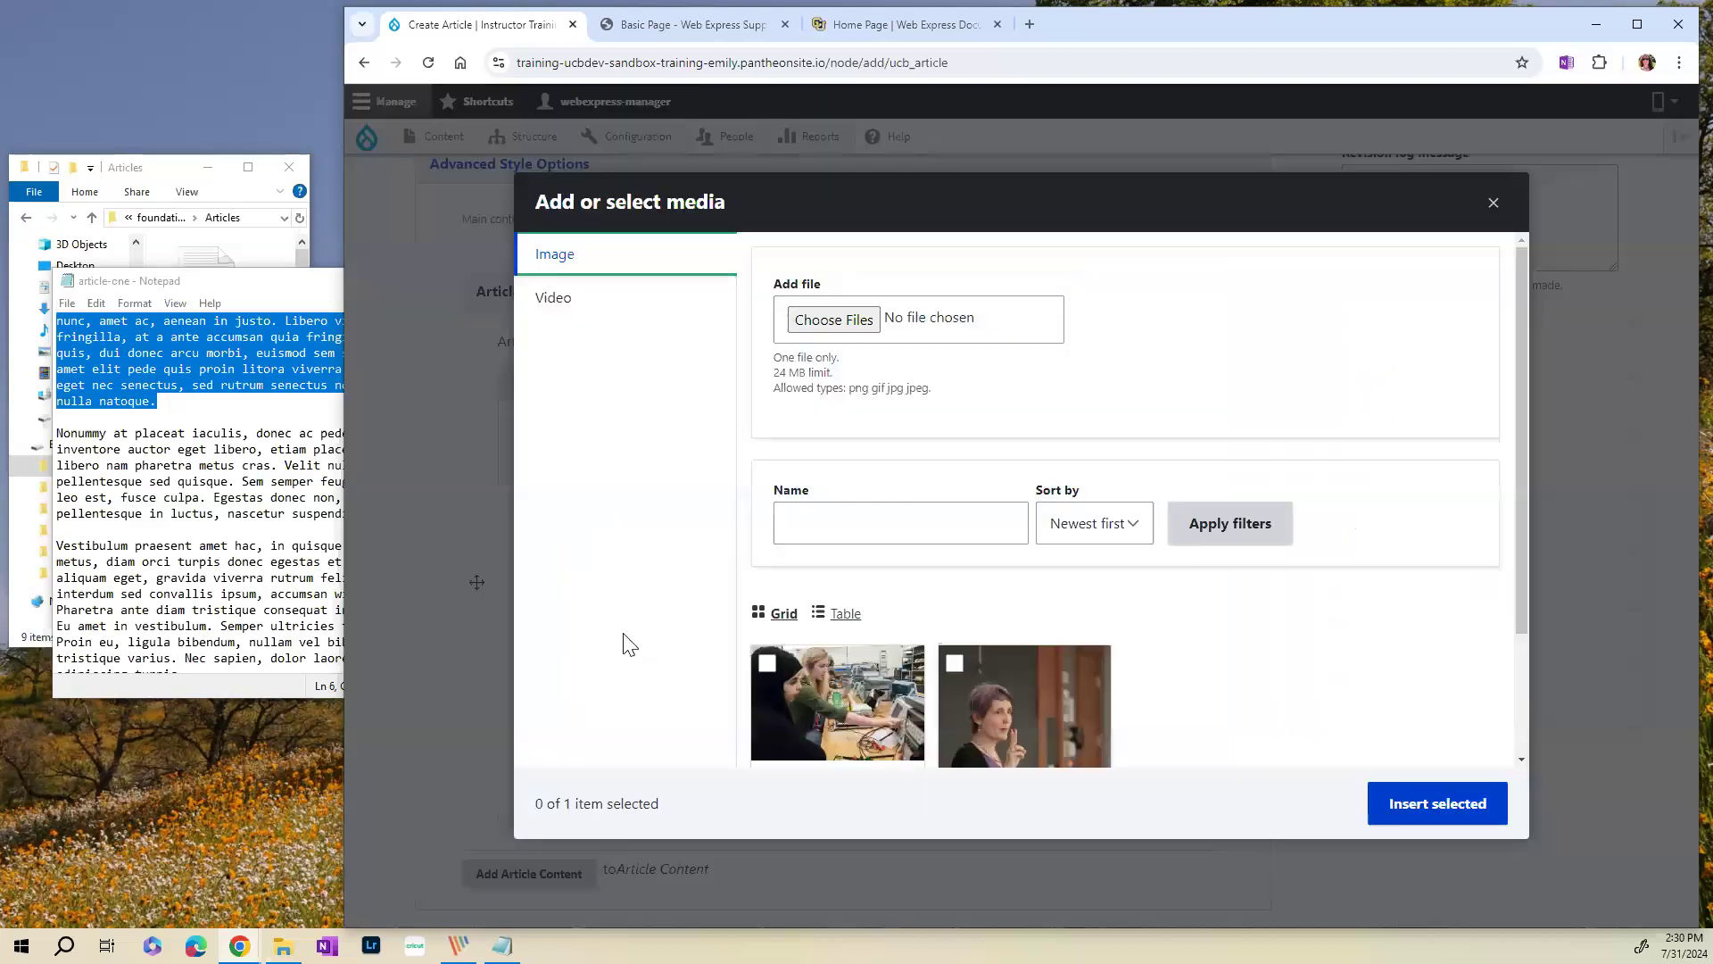
# - Upload the images capstone and capstone2 from the Media Library folder in foundations-training-assets
pyautogui.click(827, 330)
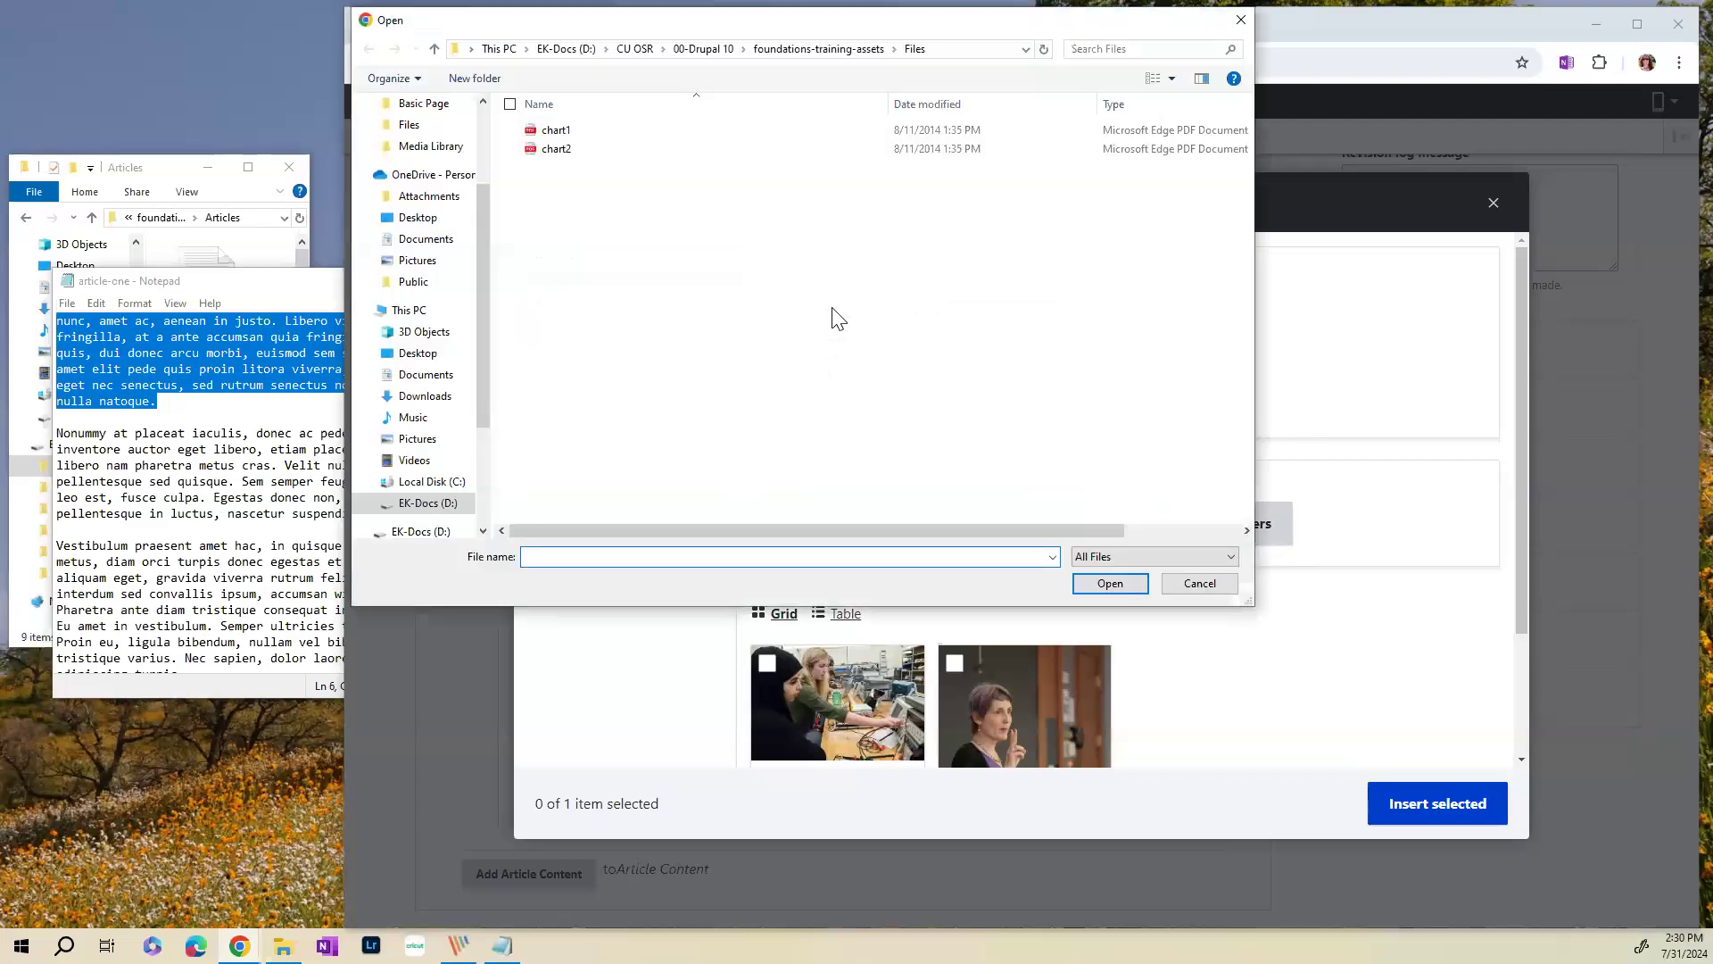
pyautogui.click(833, 49)
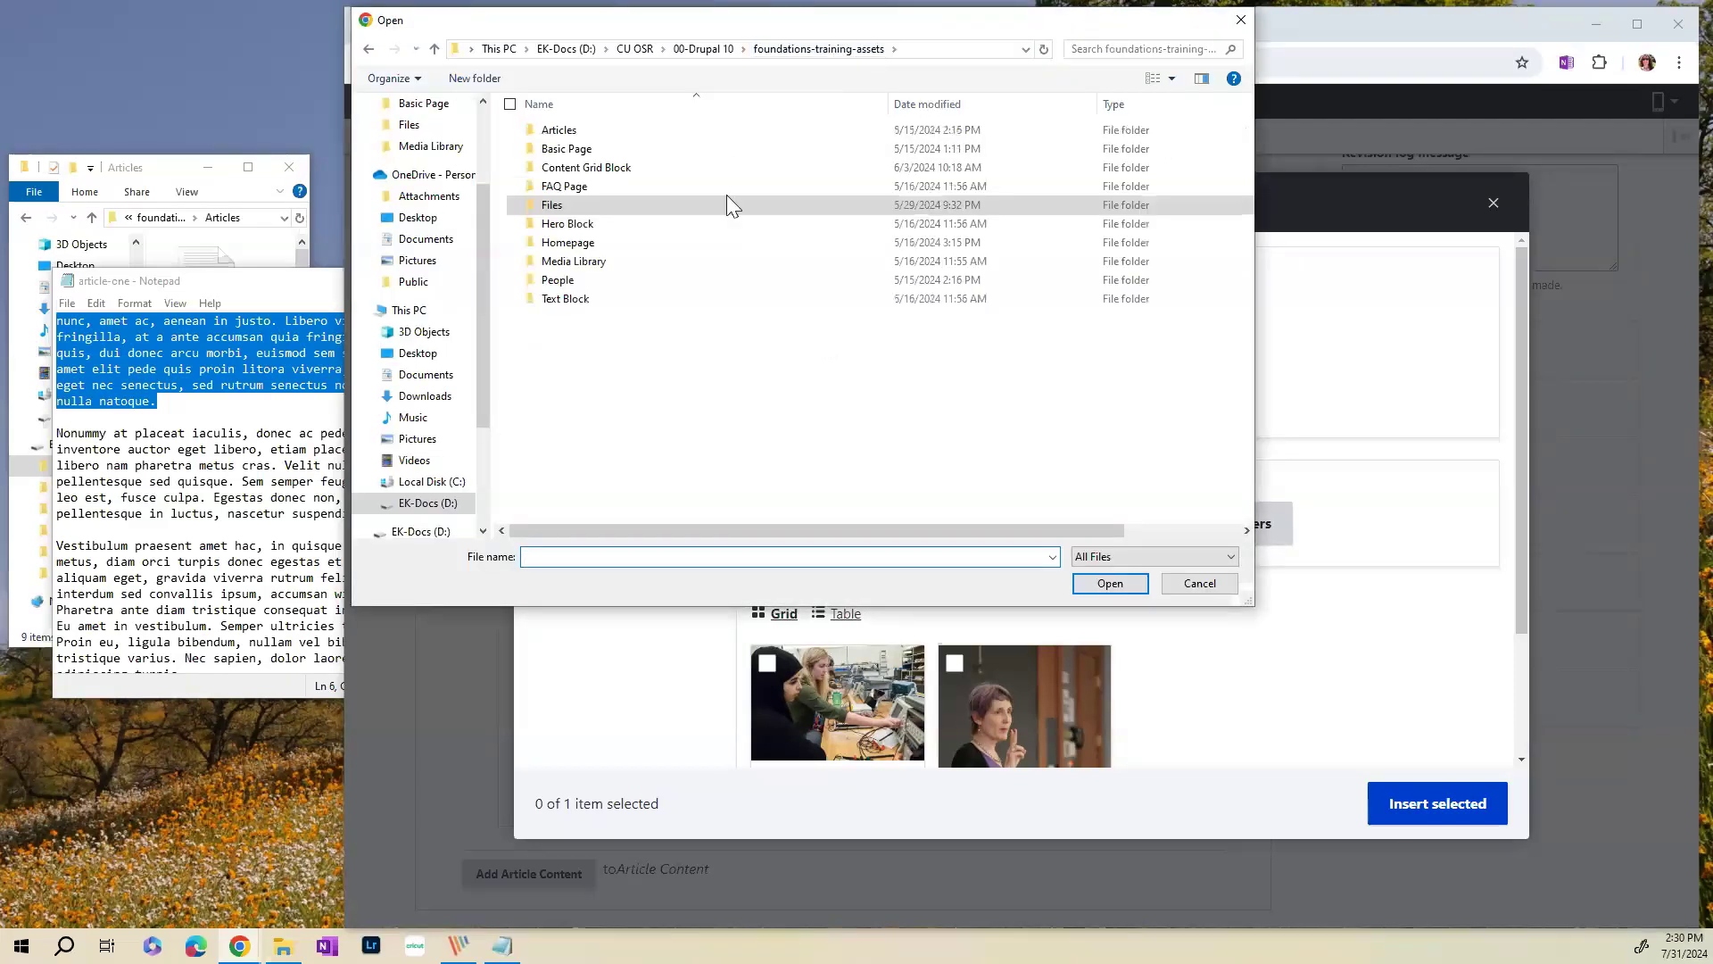
pyautogui.doubleClick(664, 262)
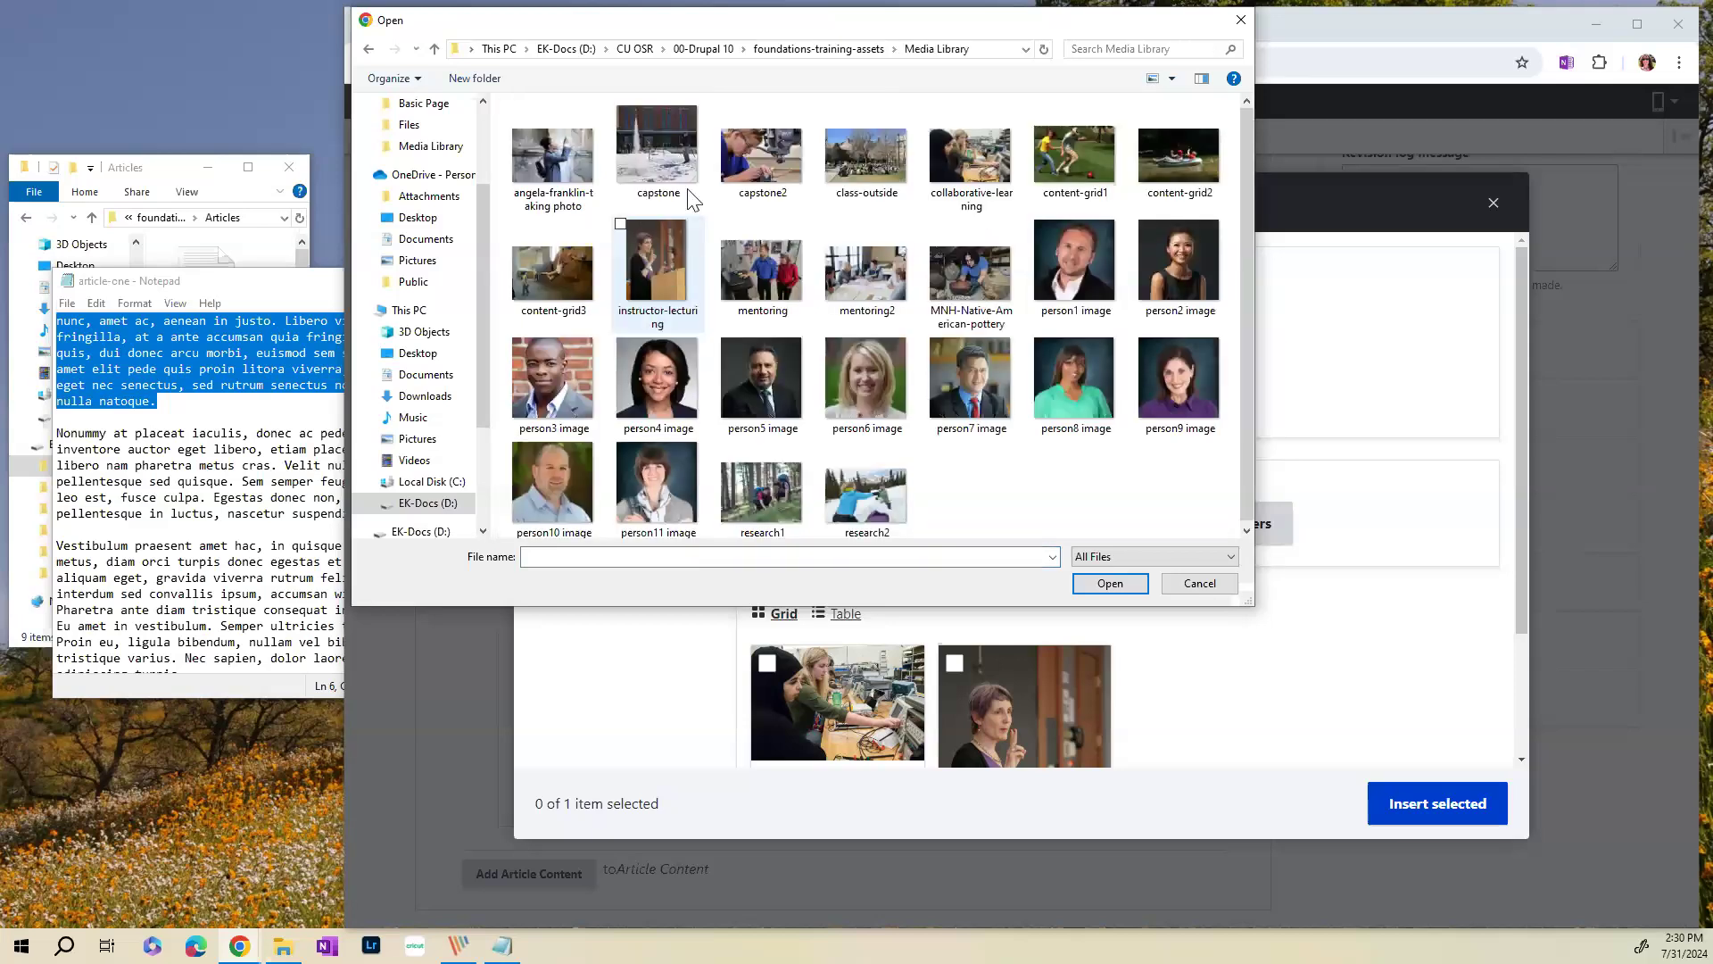
pyautogui.click(663, 143)
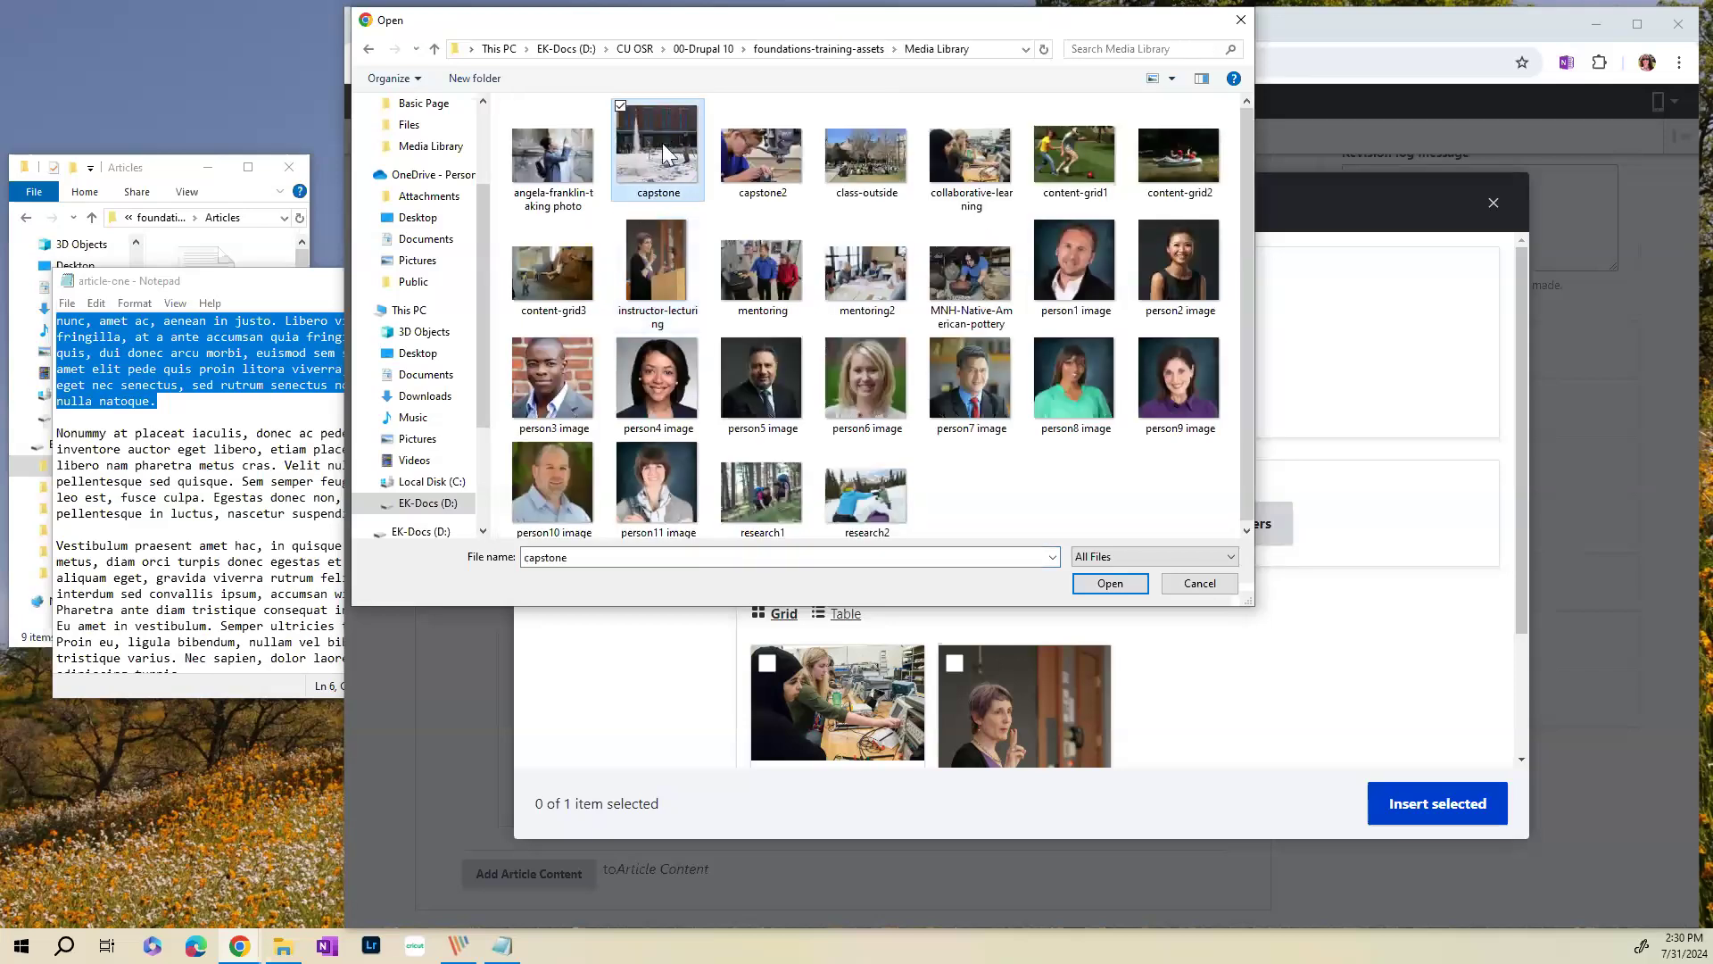
pyautogui.keyDown('ctrl'); pyautogui.click(780, 166); pyautogui.keyUp('ctrl')
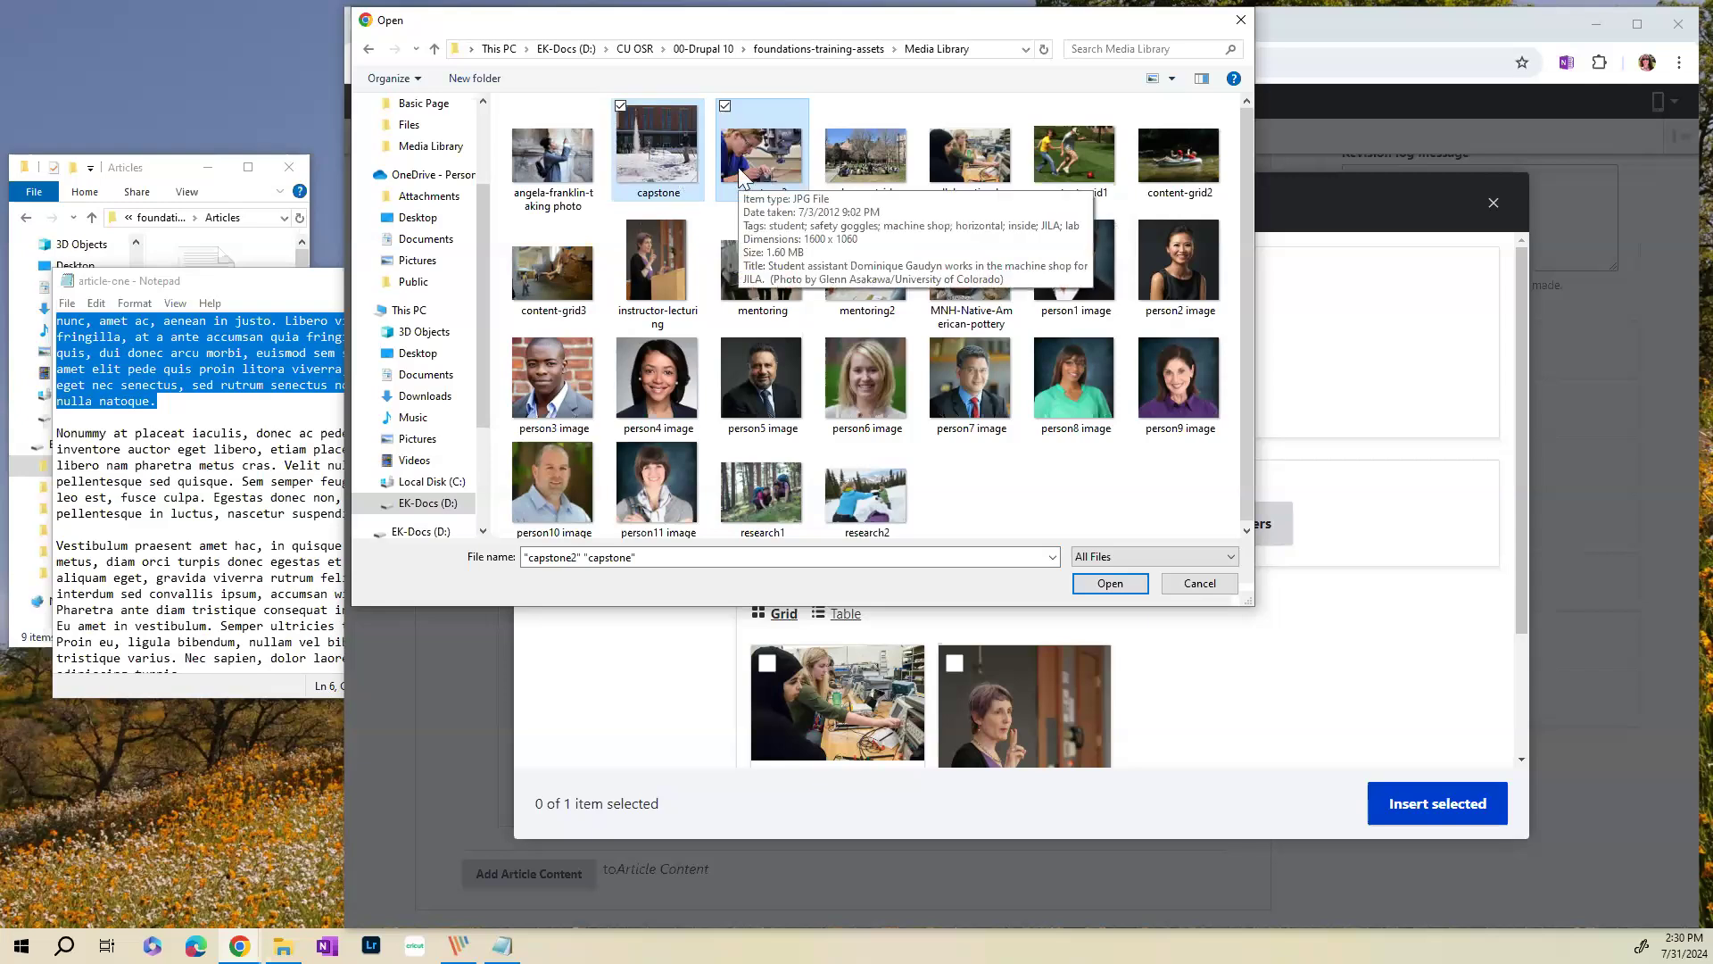
pyautogui.click(1122, 587)
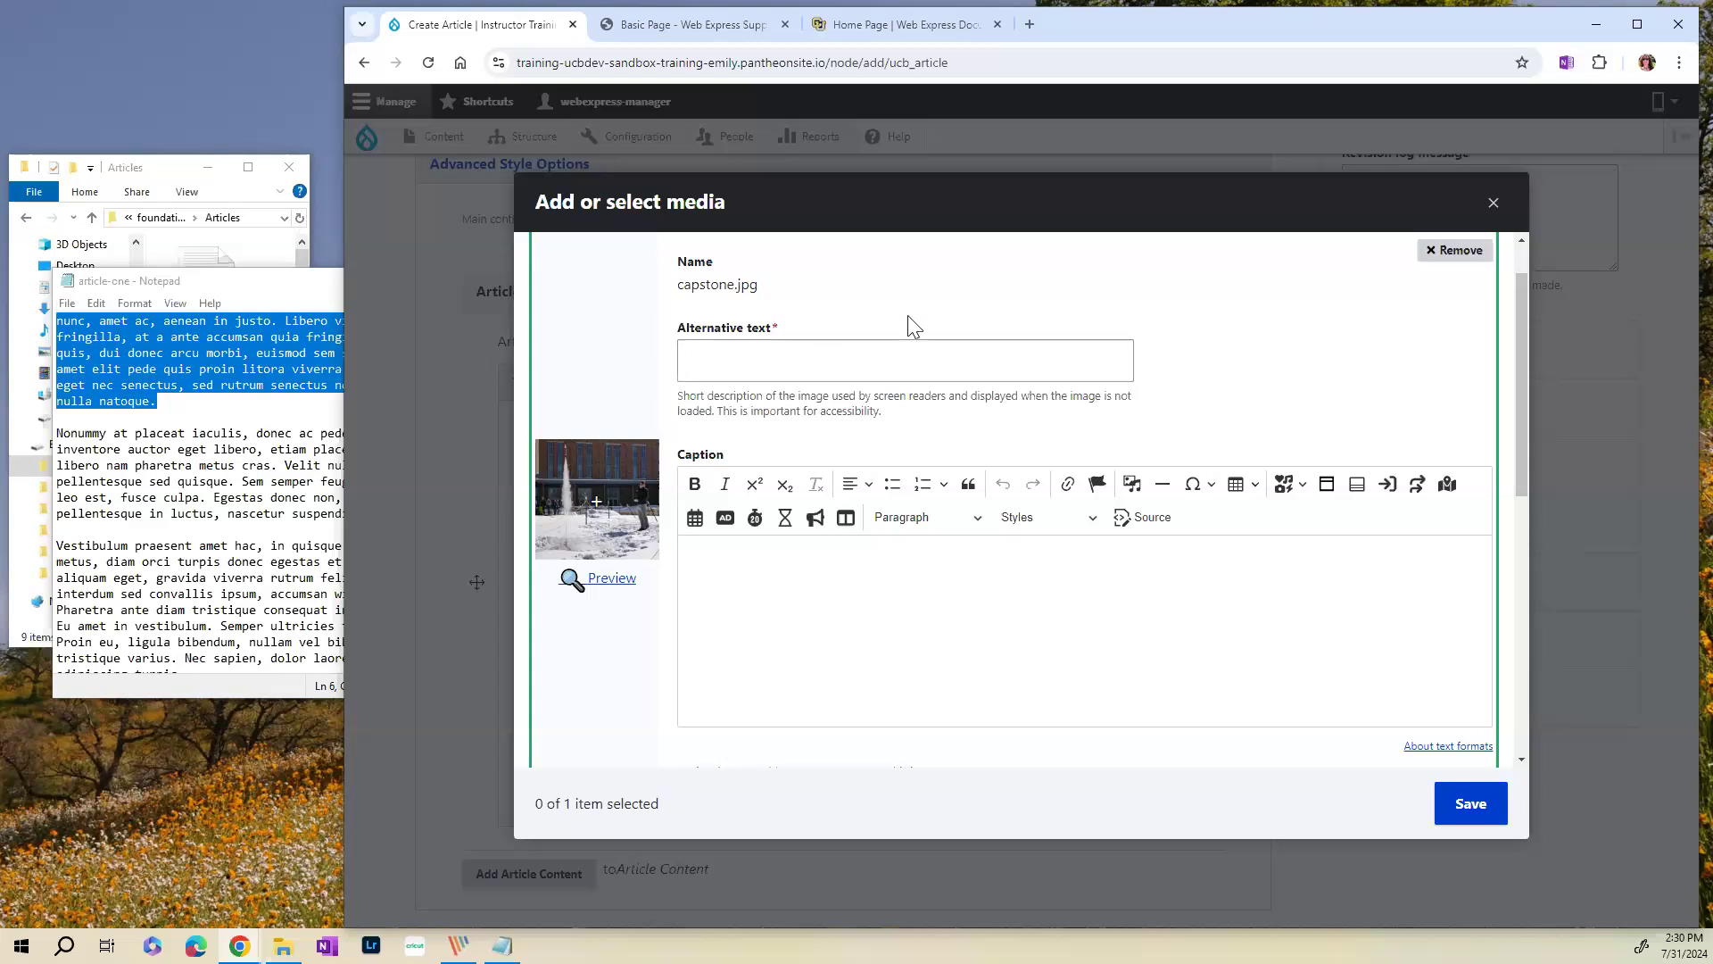
# - Set the alternative text of capstone.jpg to "Student shooting off a rocket"
pyautogui.click(705, 361)
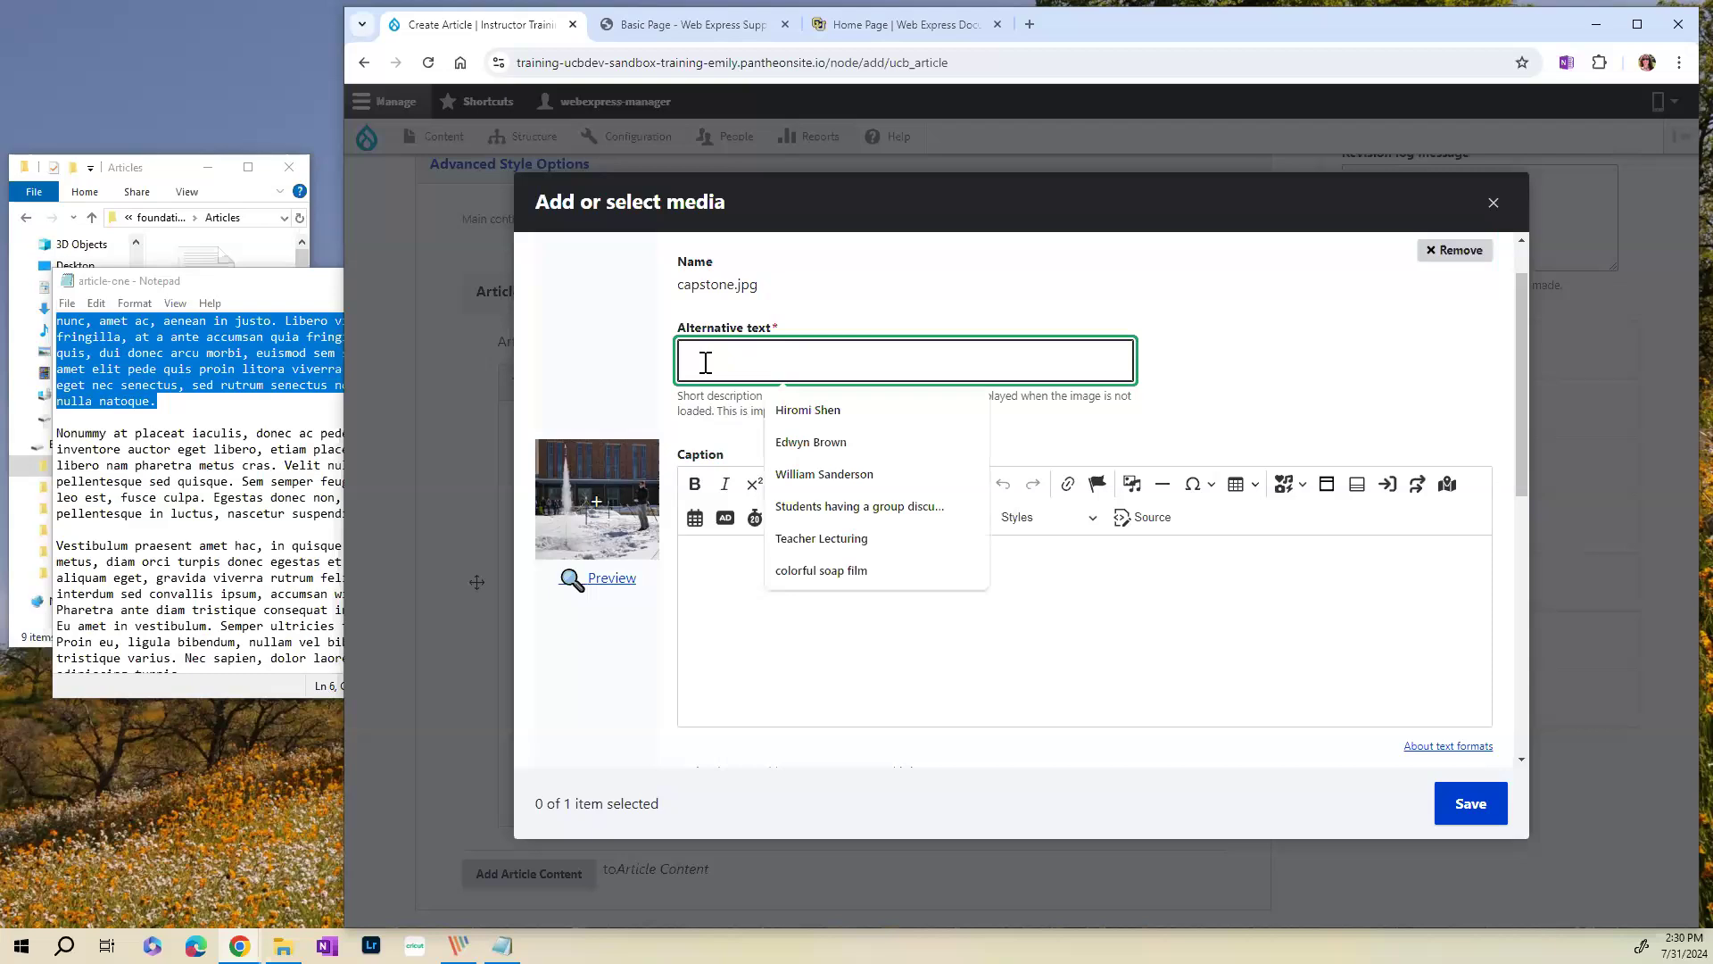
pyautogui.write('St')
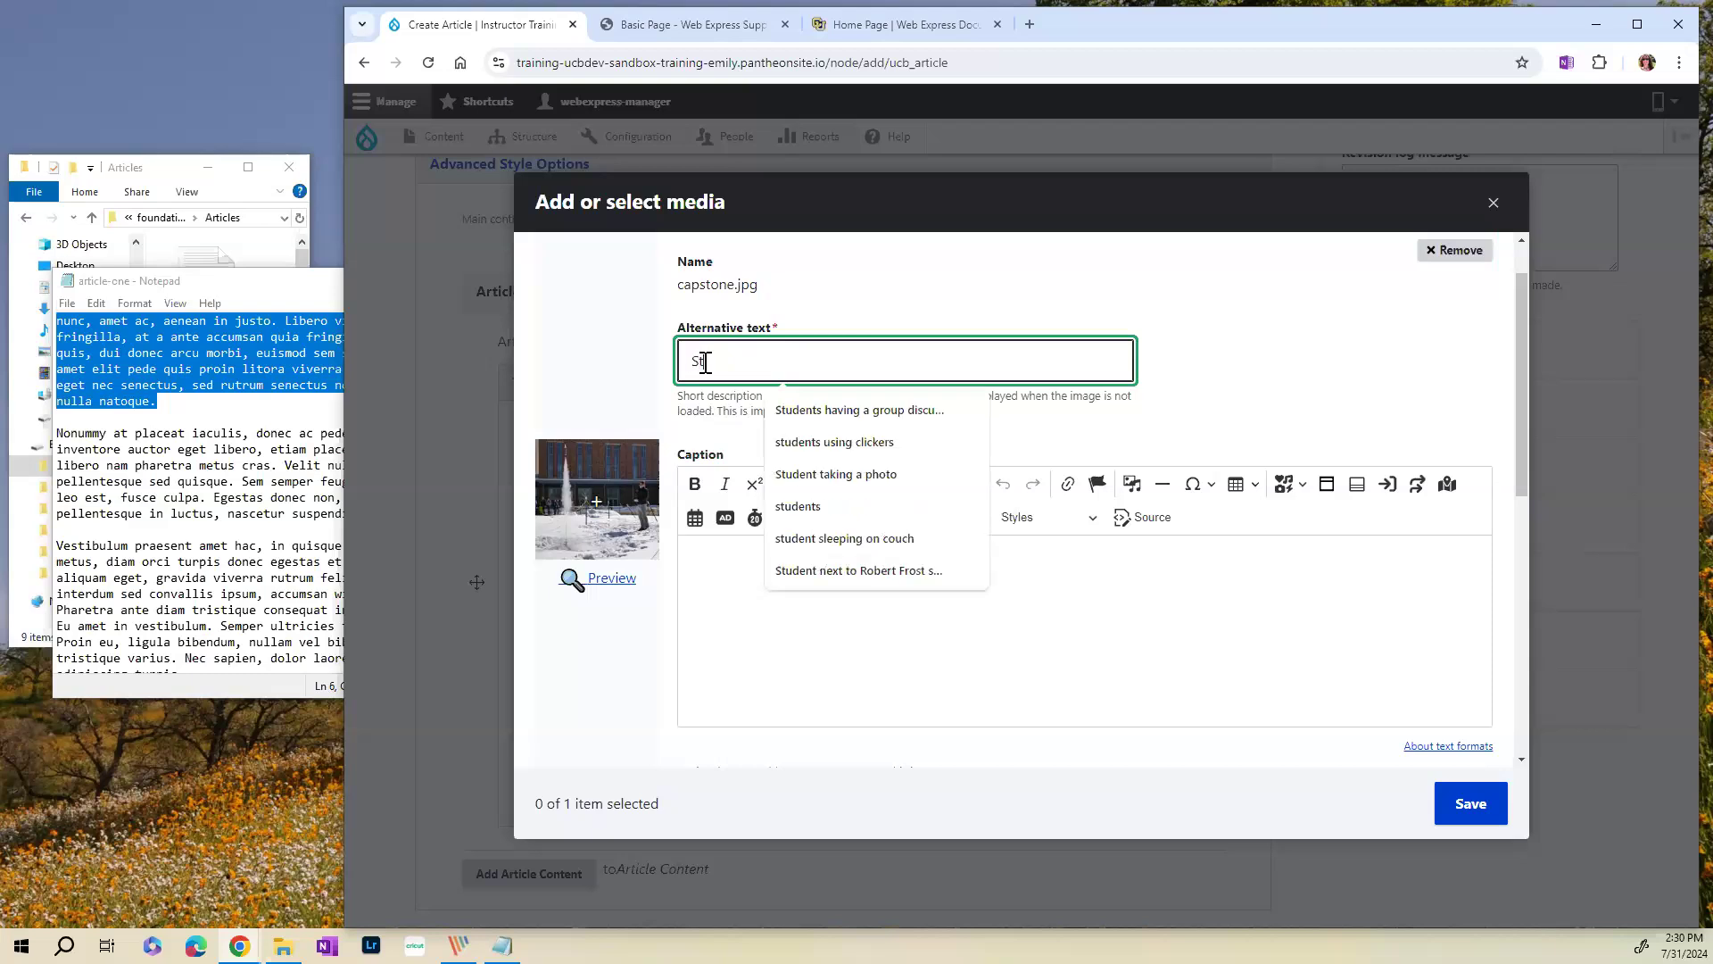
pyautogui.write('udent')
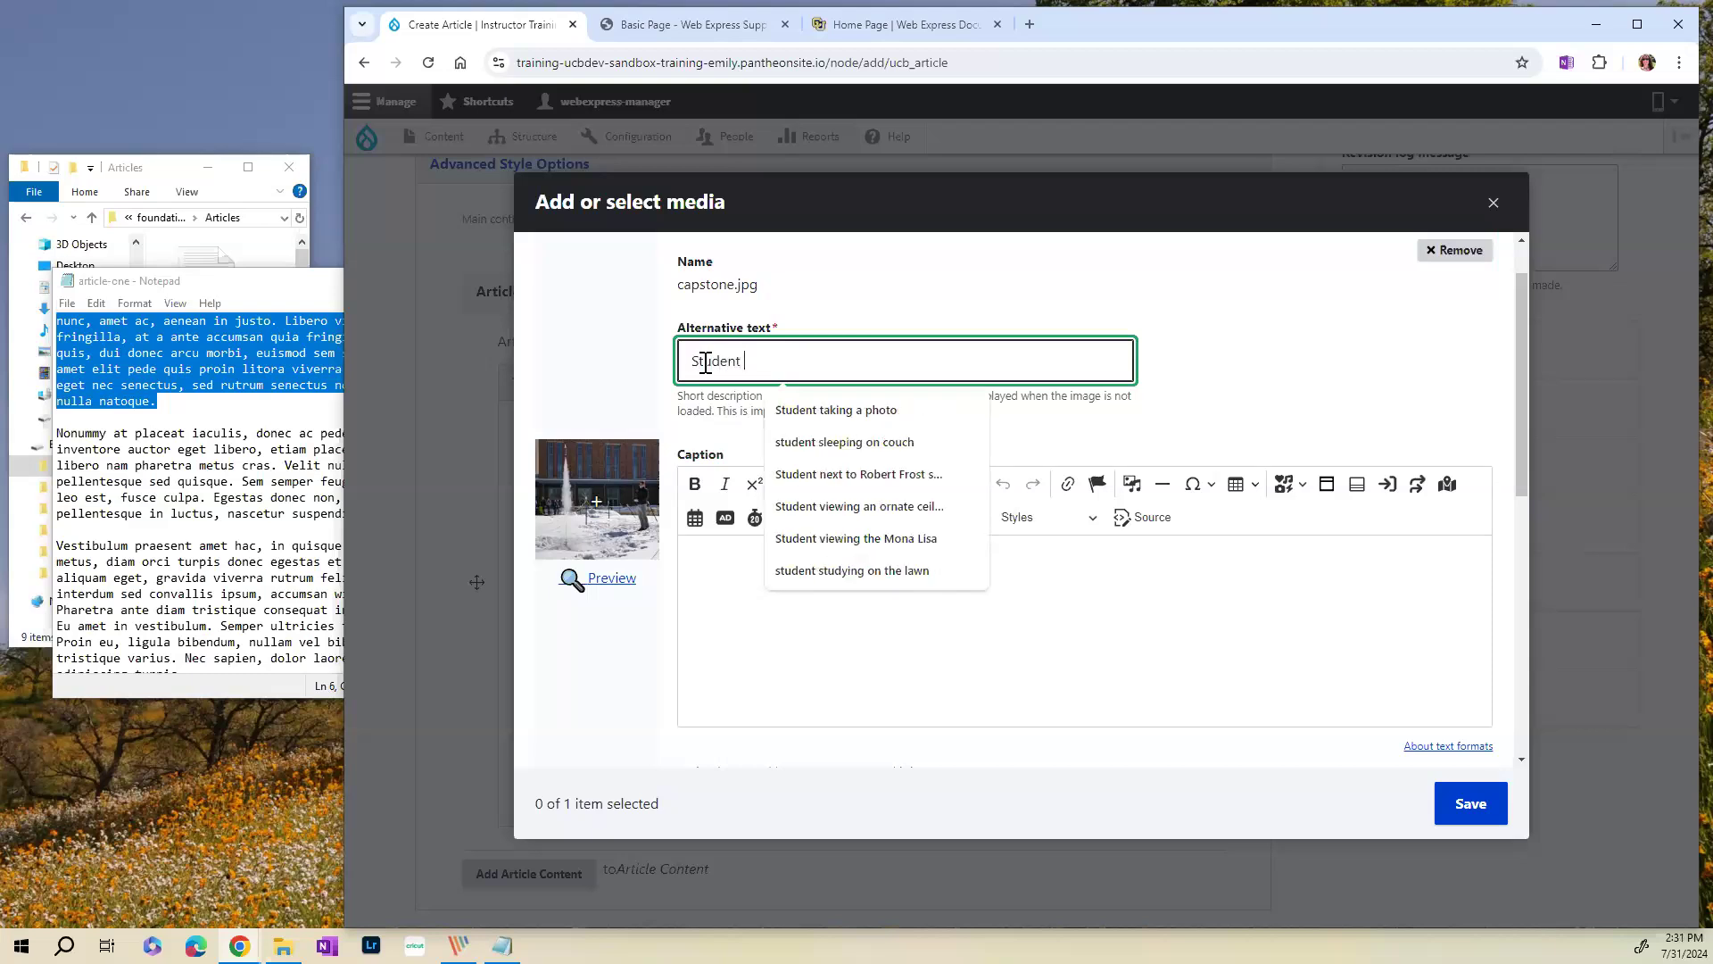
pyautogui.write(' shooting off a rocket')
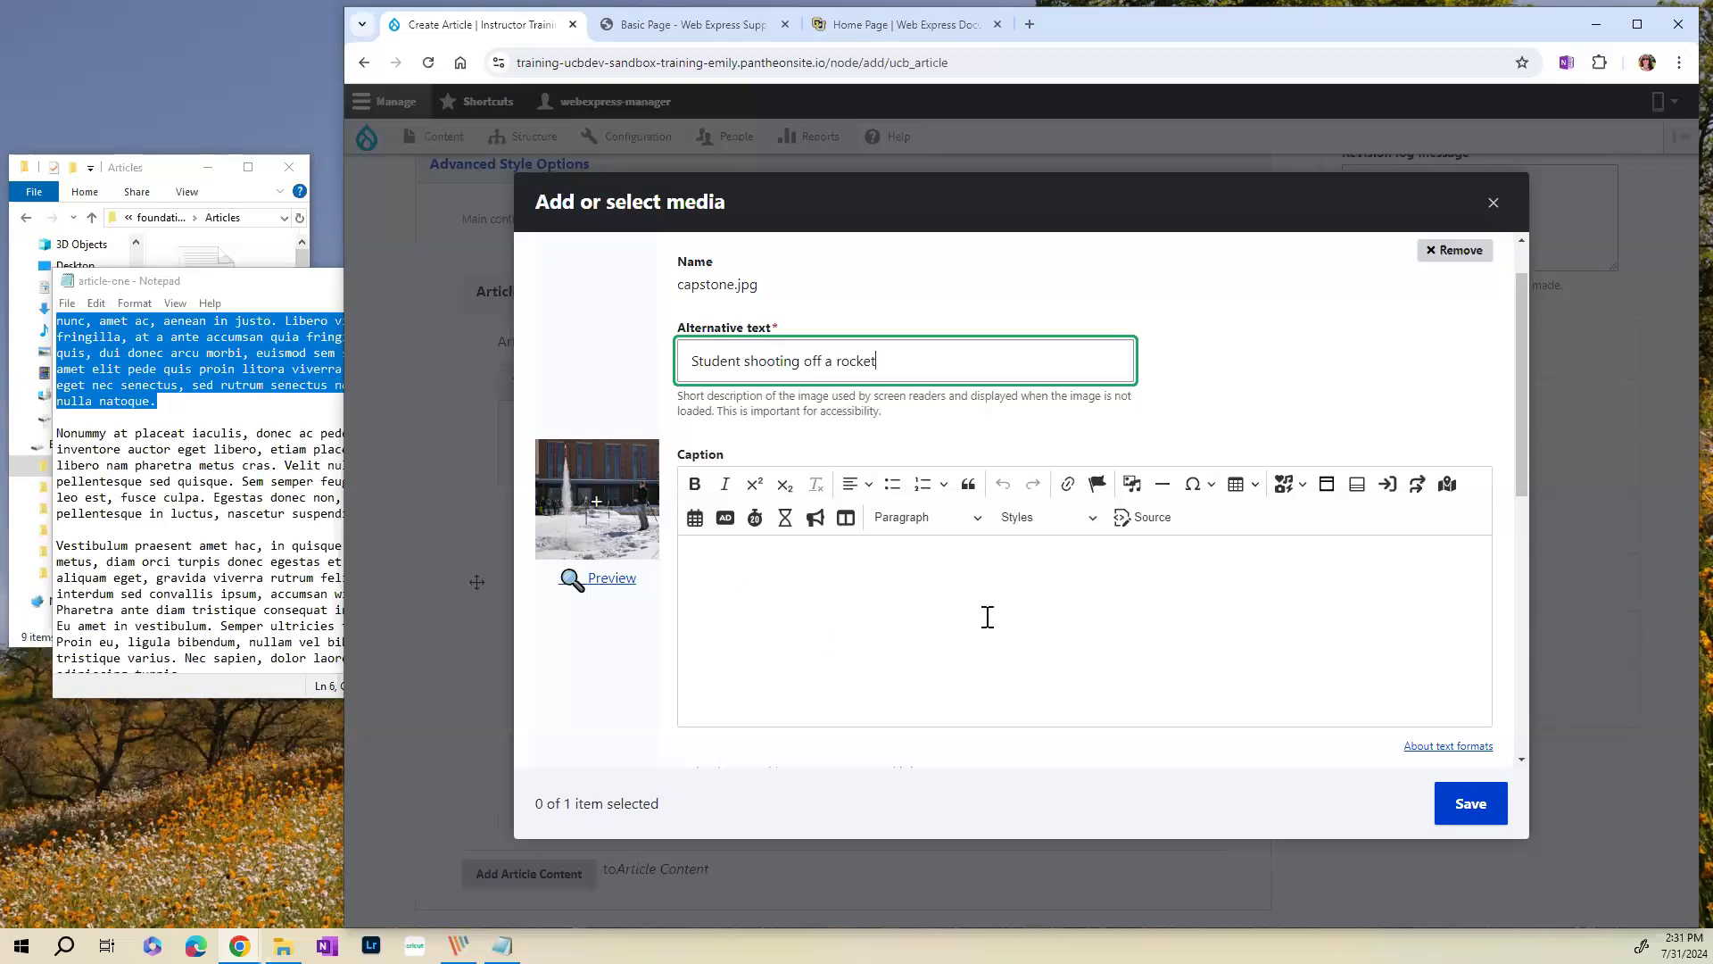
# - Set the alternative text of capstone2.jpg to "Student working on a capstone project" and save both uploaded images
pyautogui.scroll(-5, 1040, 634)
pyautogui.scroll(-1, 1040, 641)
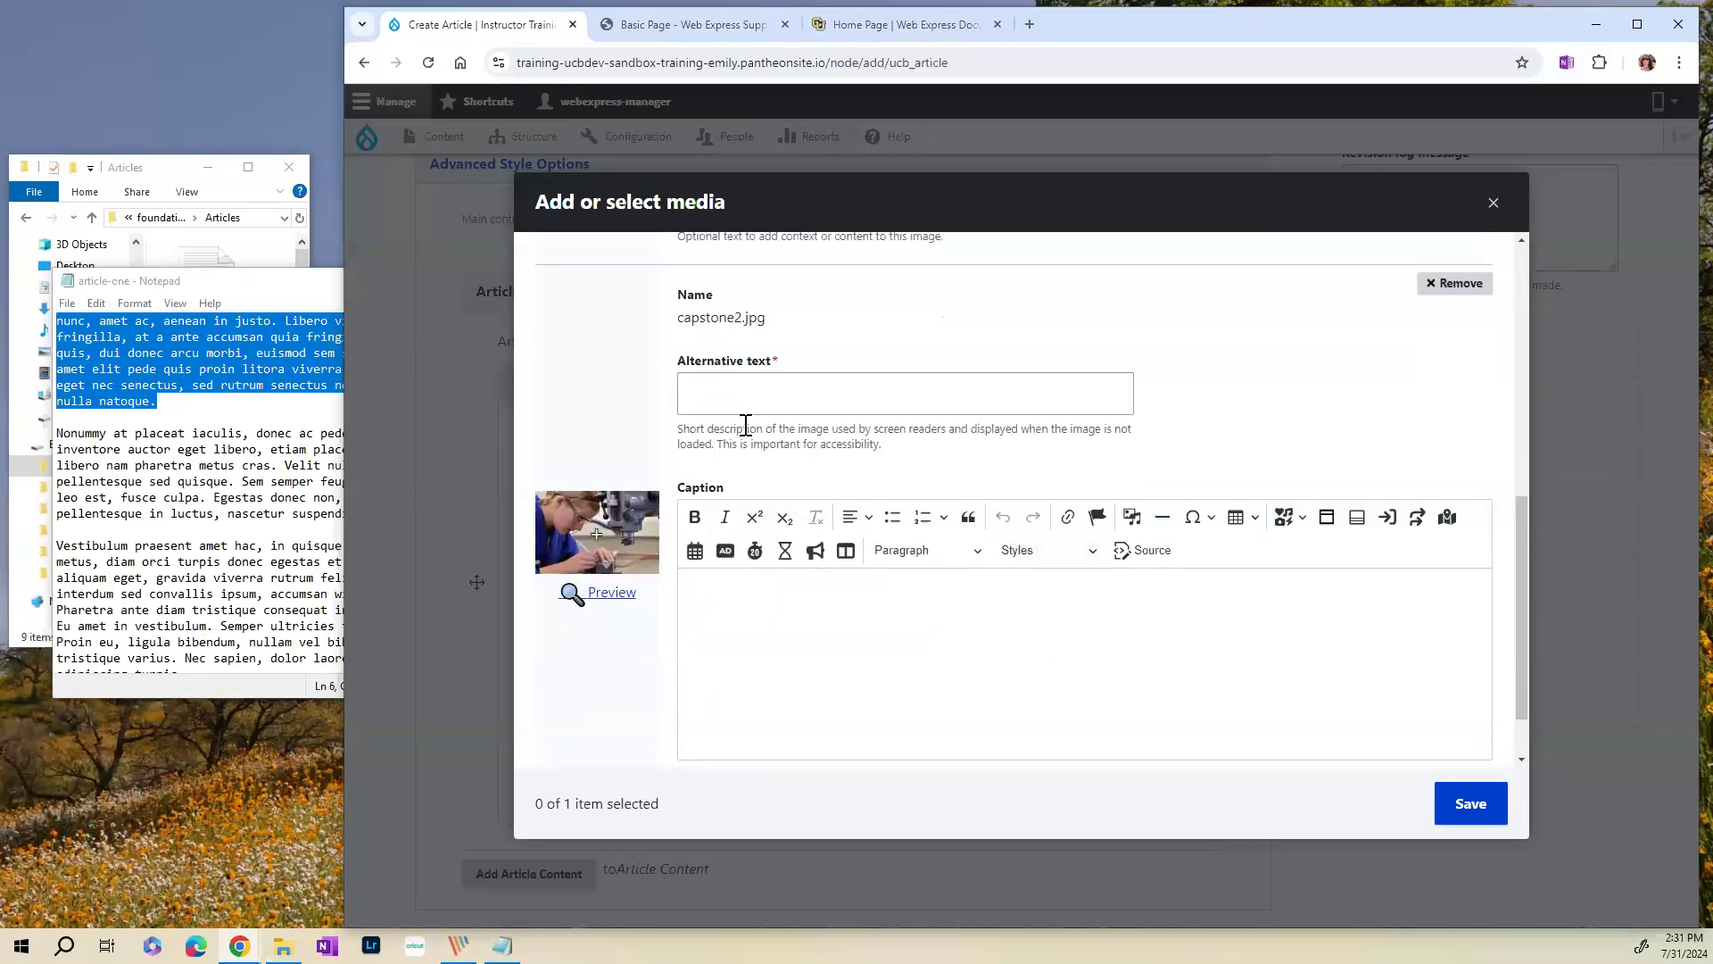
pyautogui.click(730, 388)
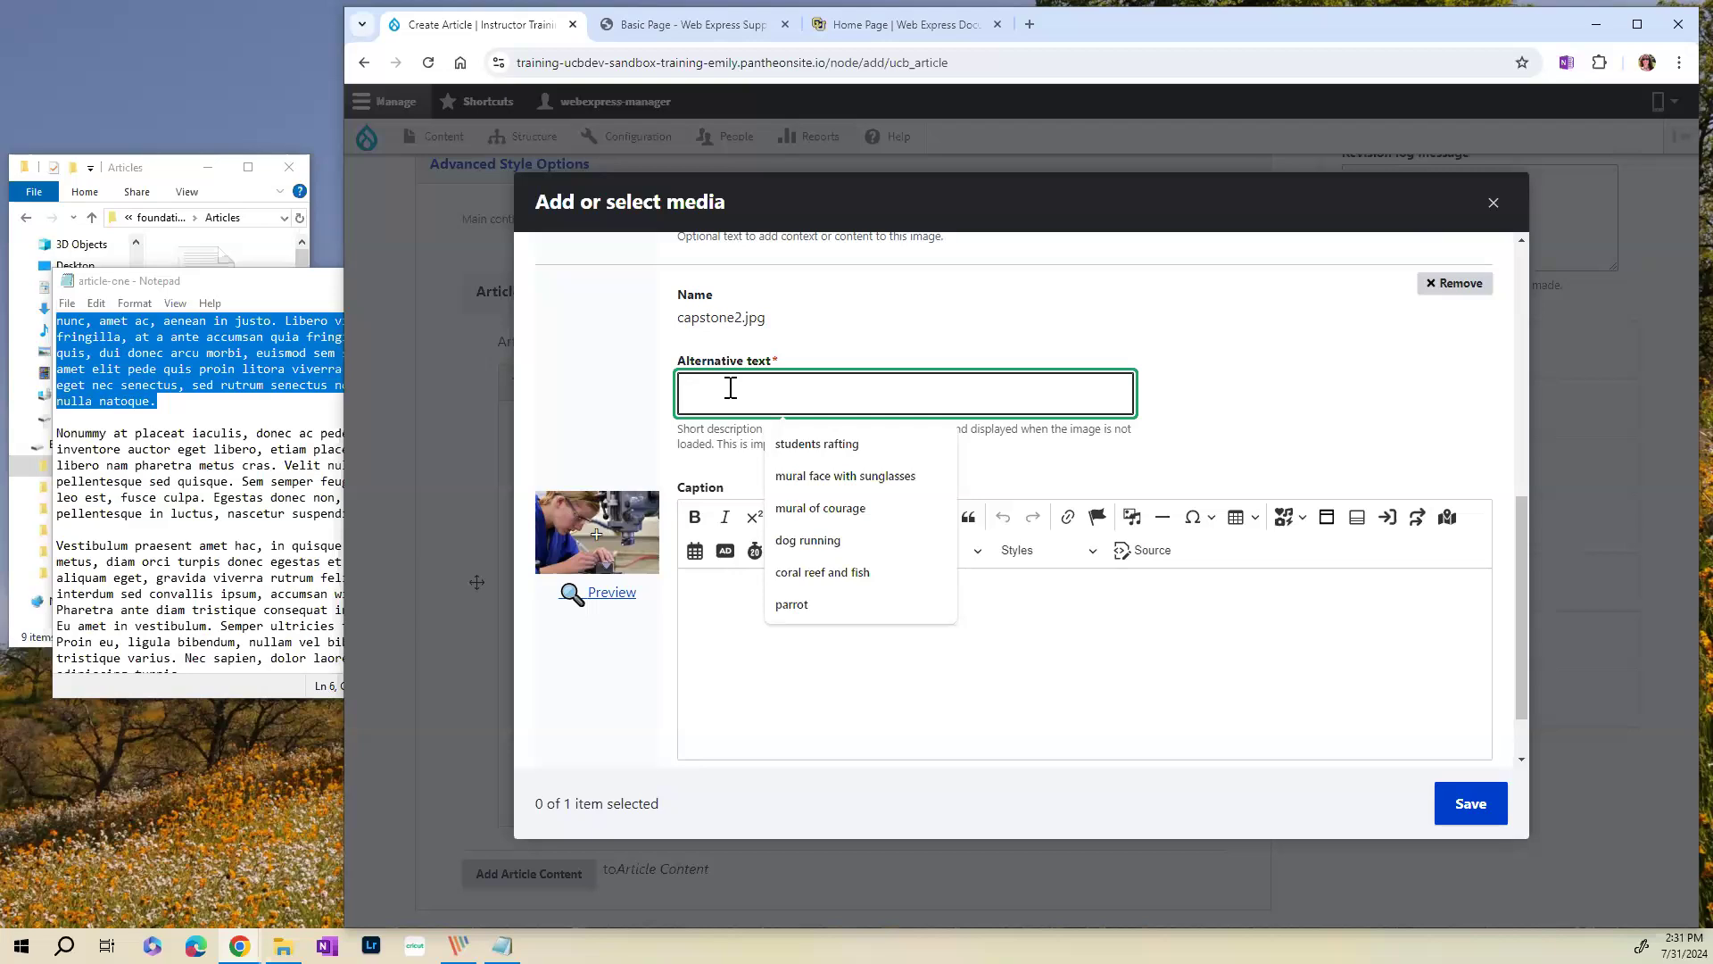
pyautogui.write('Student workin')
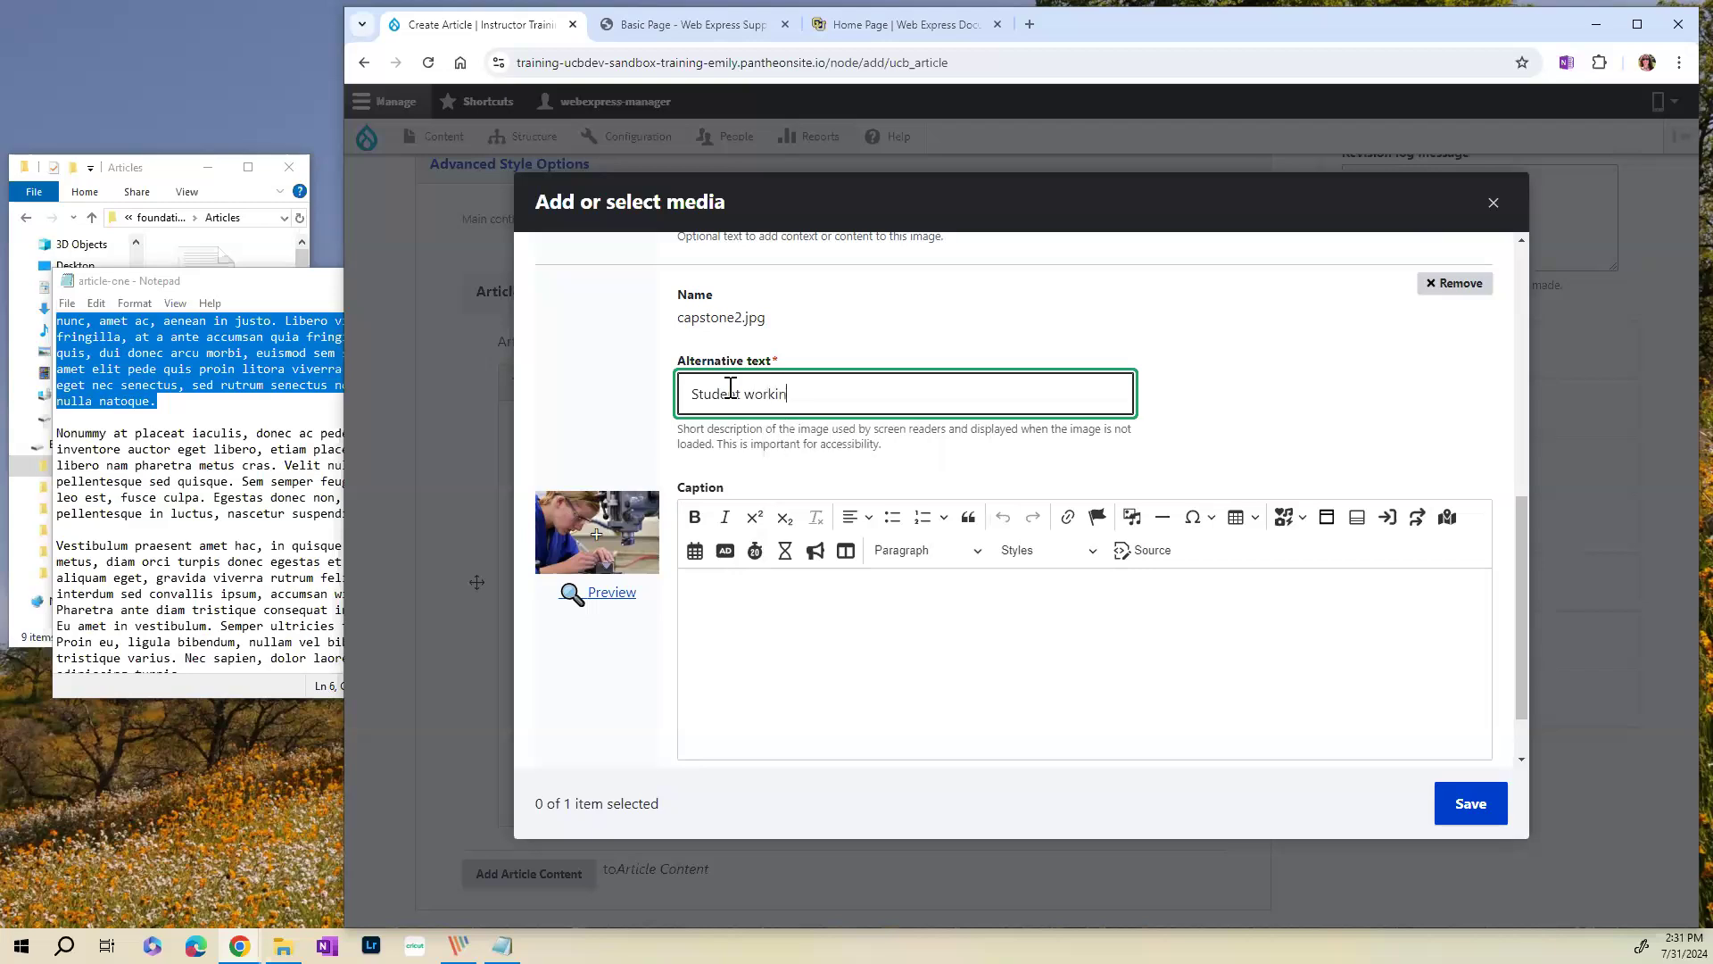
pyautogui.write('g on a capstone project')
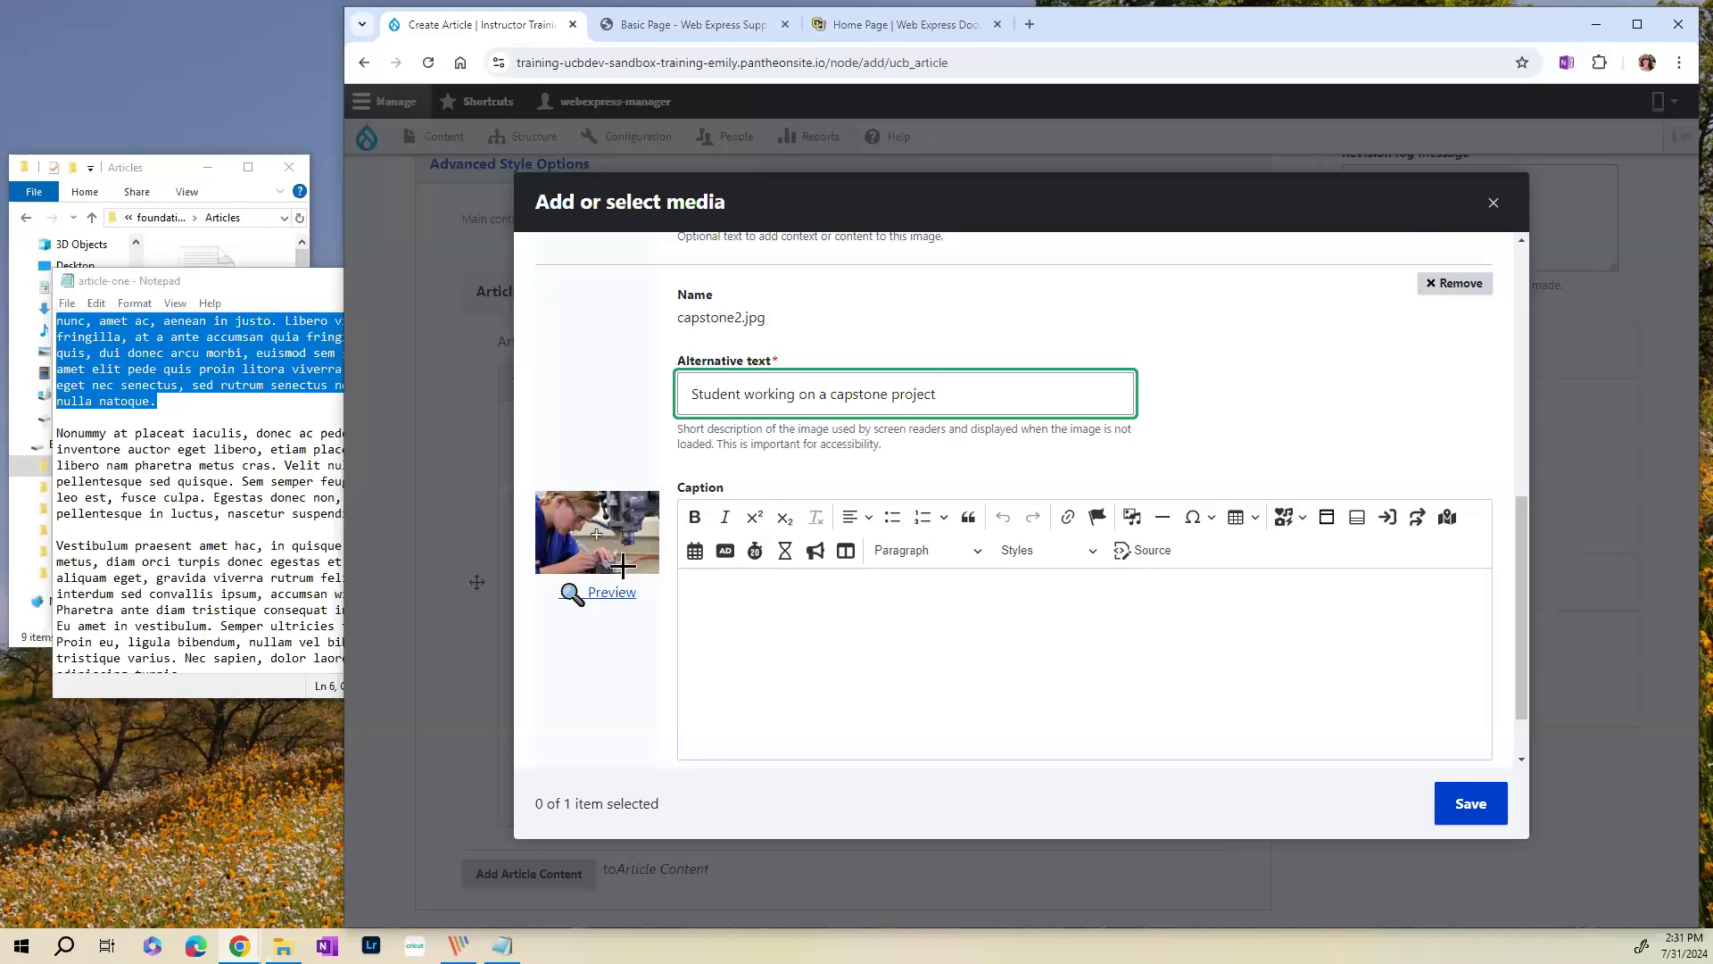
pyautogui.scroll(-1, 970, 617)
pyautogui.scroll(2, 970, 616)
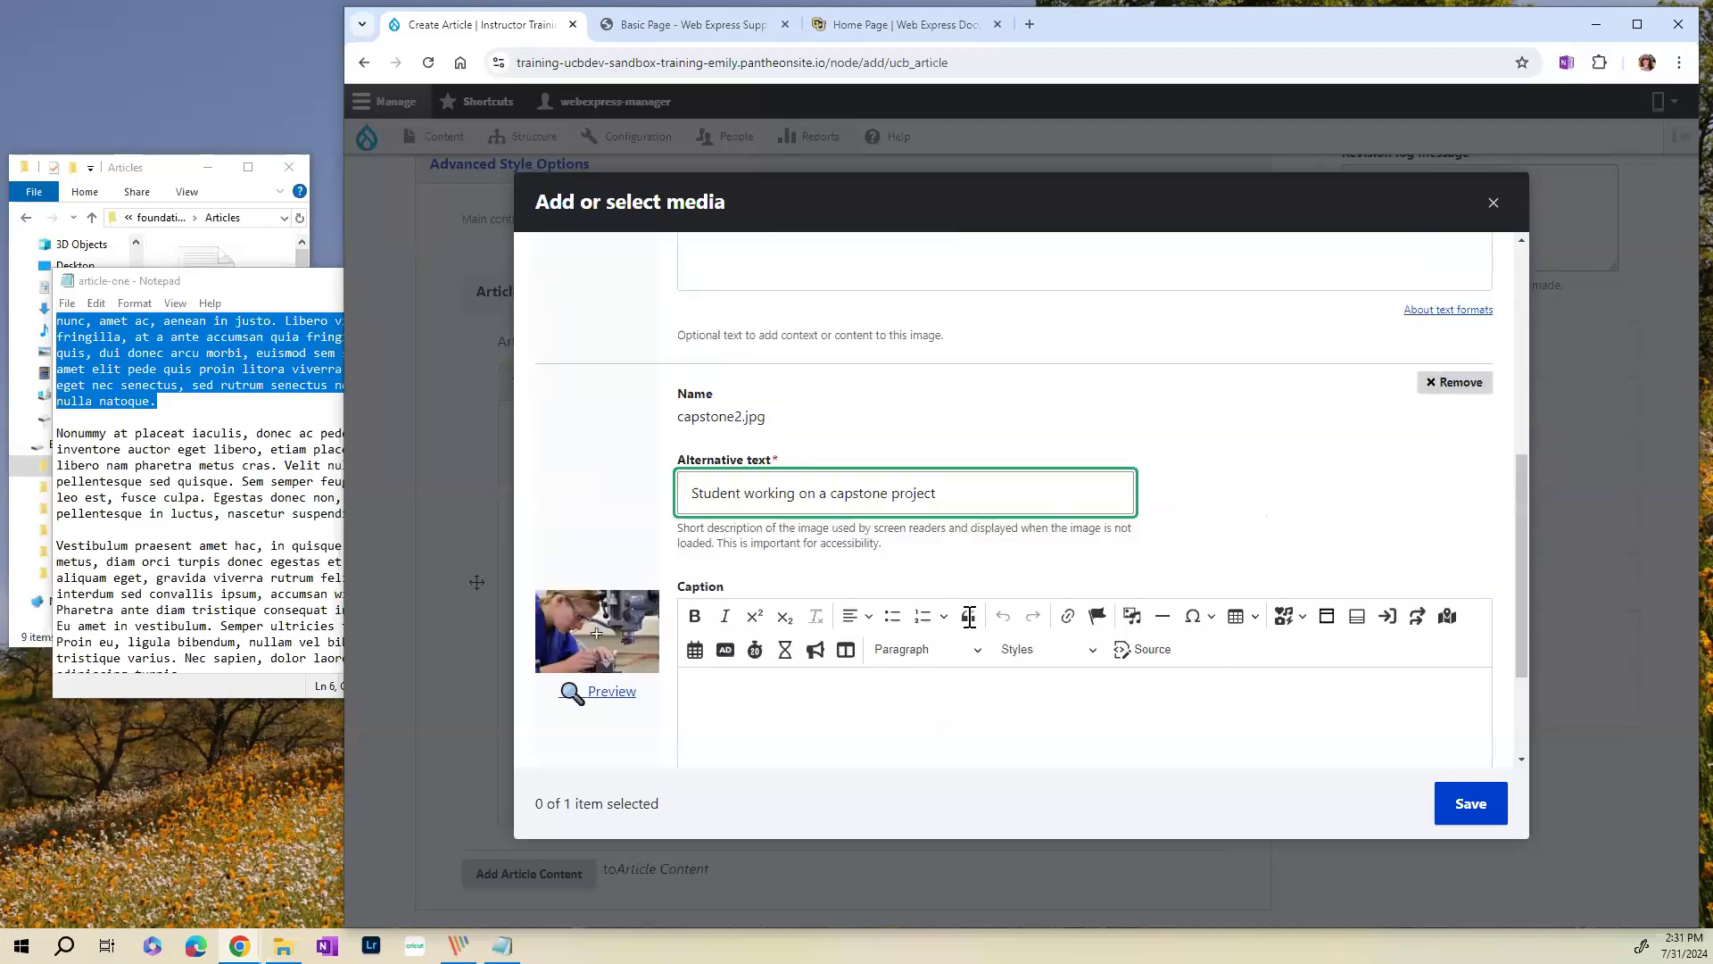
pyautogui.scroll(4, 970, 617)
pyautogui.scroll(-6, 969, 624)
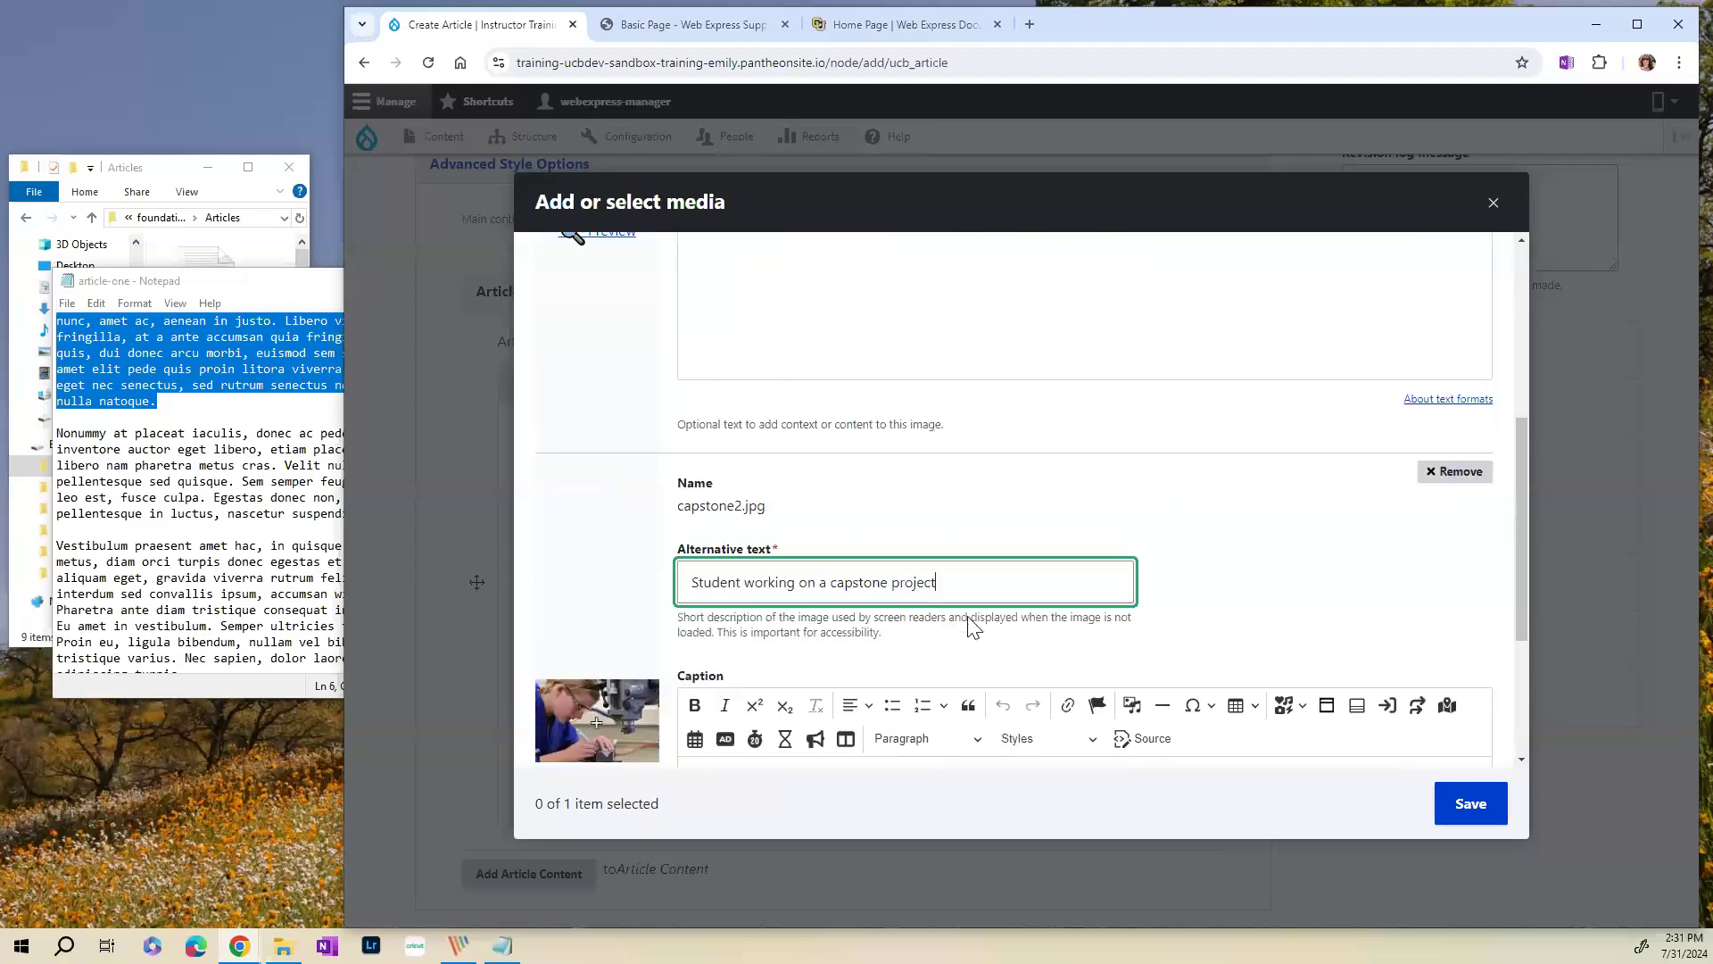
pyautogui.click(1443, 803)
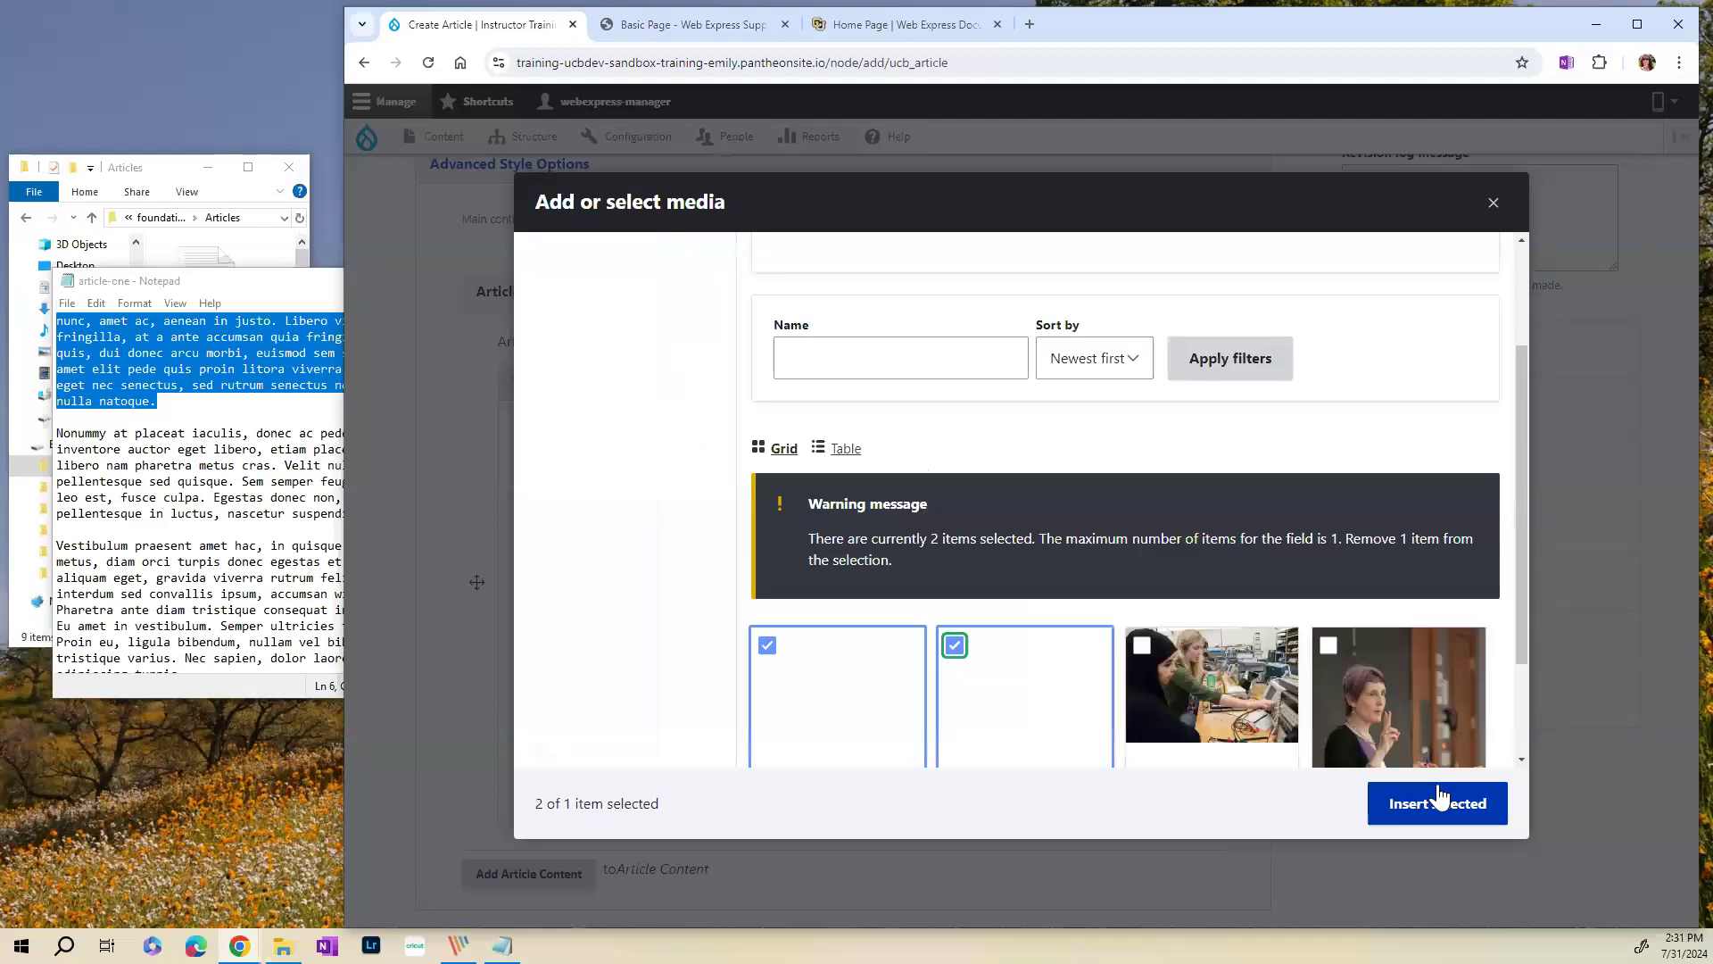
# - Deselect capstone2.jpg in the media library and insert capstone.jpg into the first article content section
pyautogui.scroll(-2, 1395, 357)
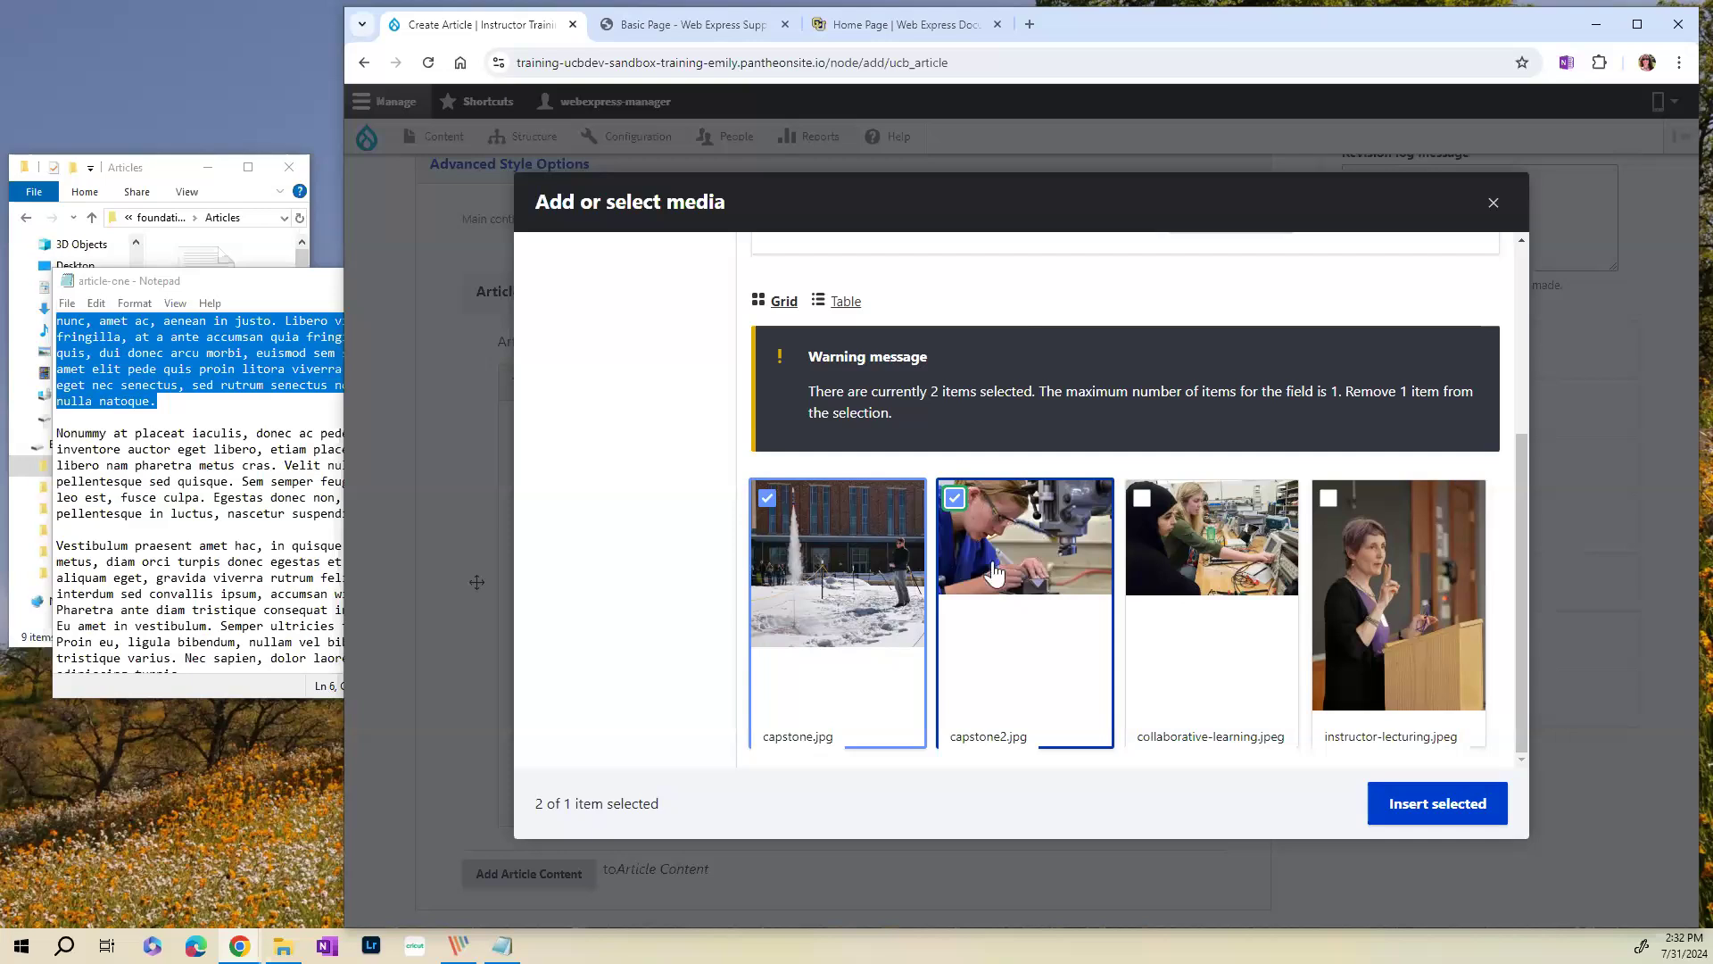
pyautogui.click(954, 497)
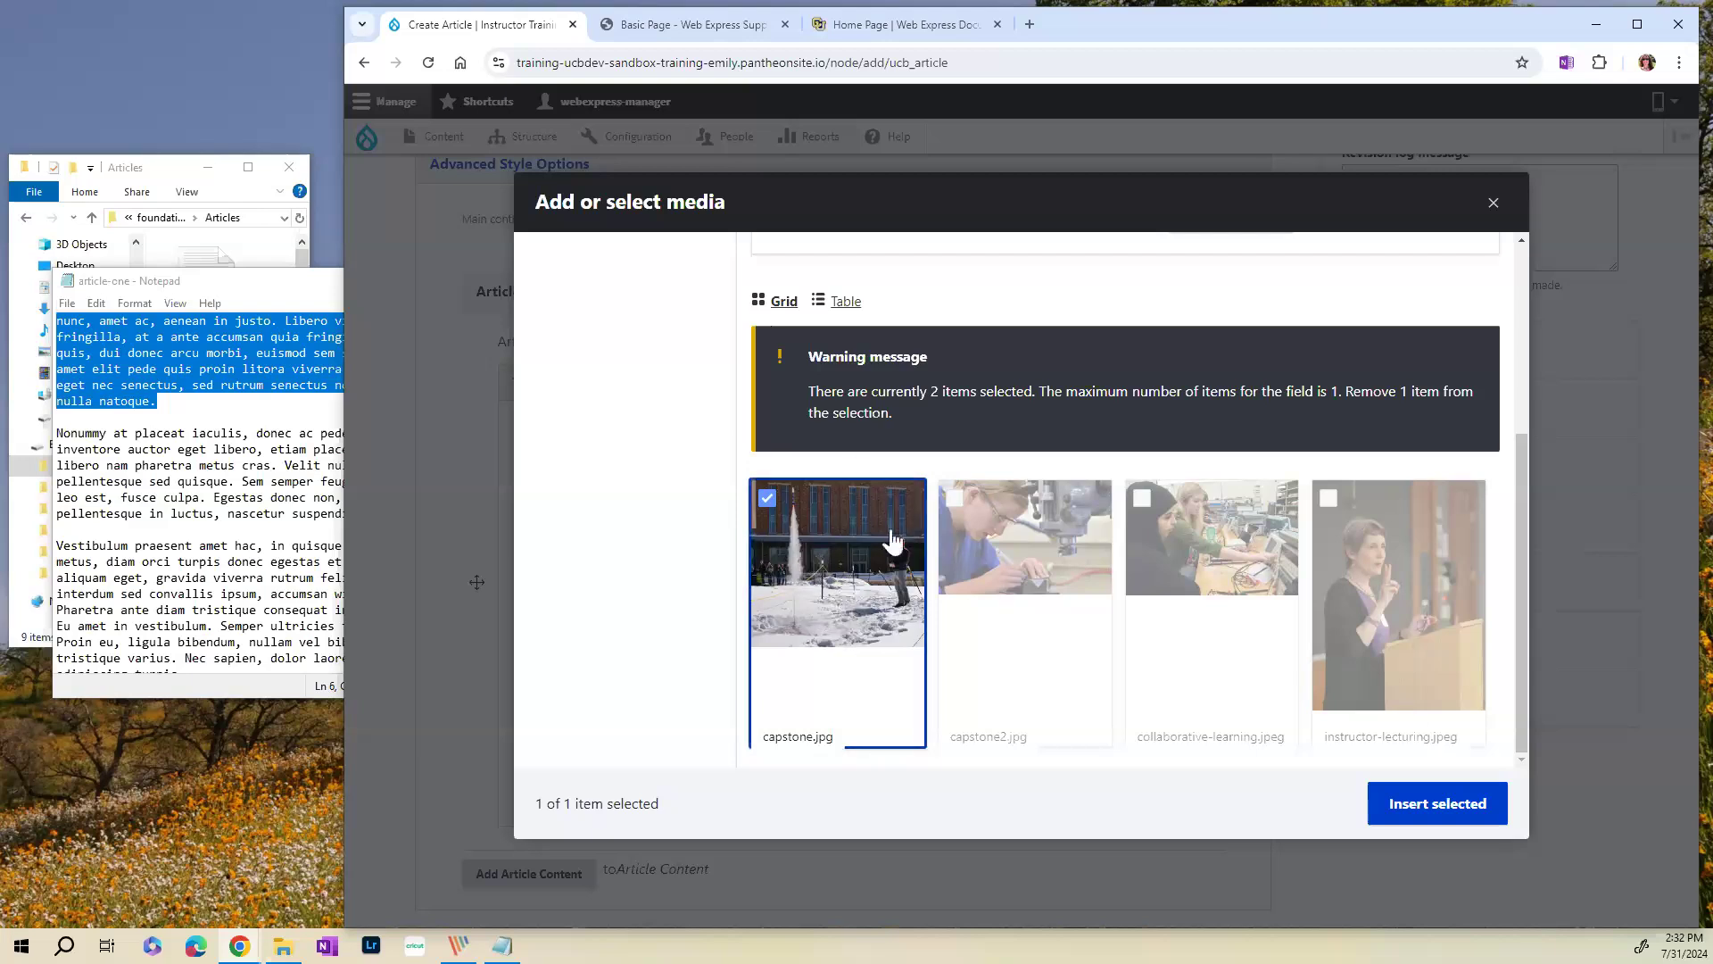
pyautogui.click(1457, 816)
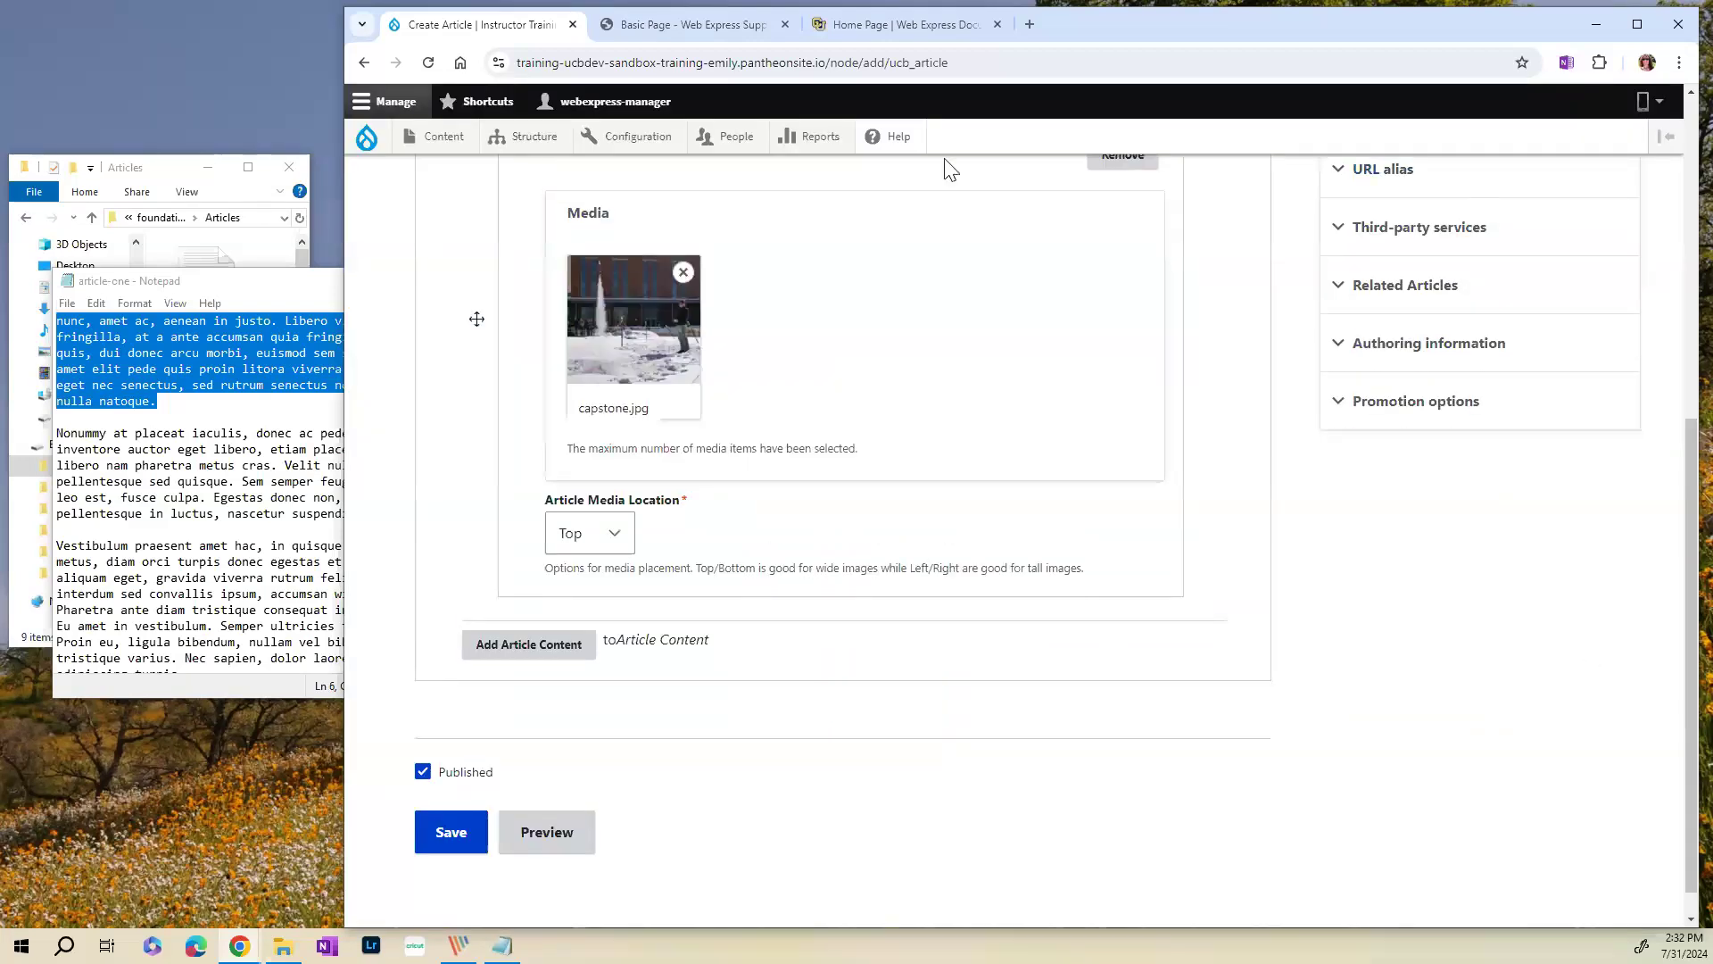
# - Set the Article Media Location of the first content section to Right
pyautogui.click(613, 536)
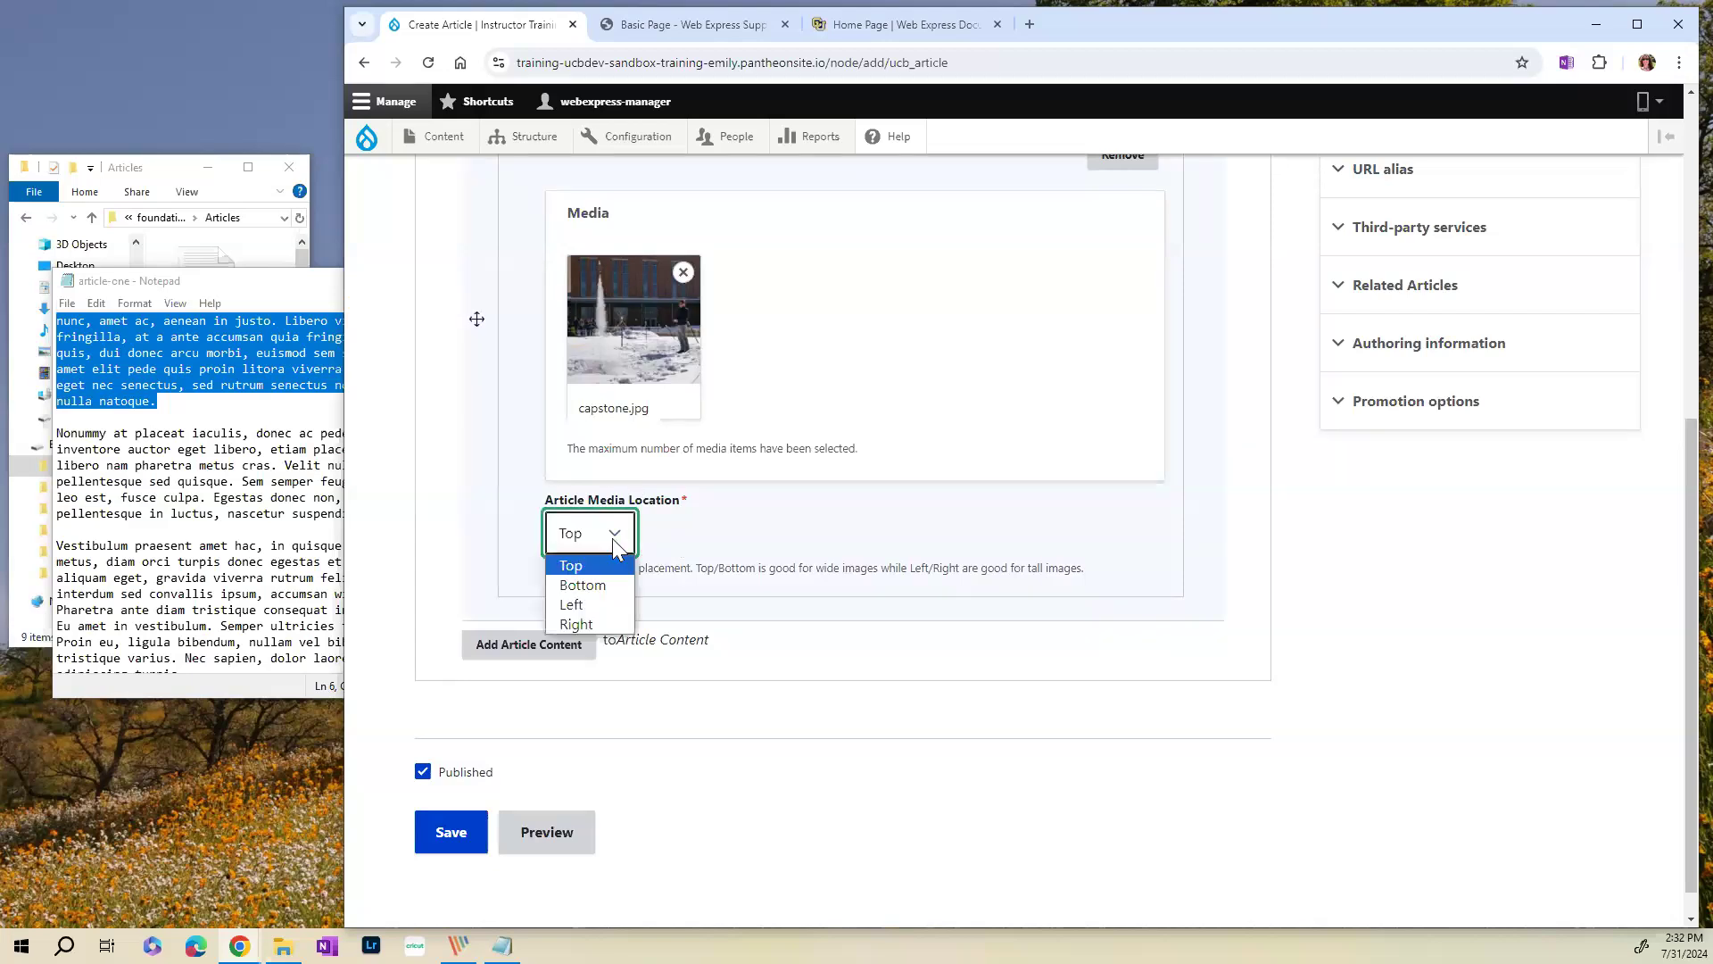
pyautogui.click(597, 625)
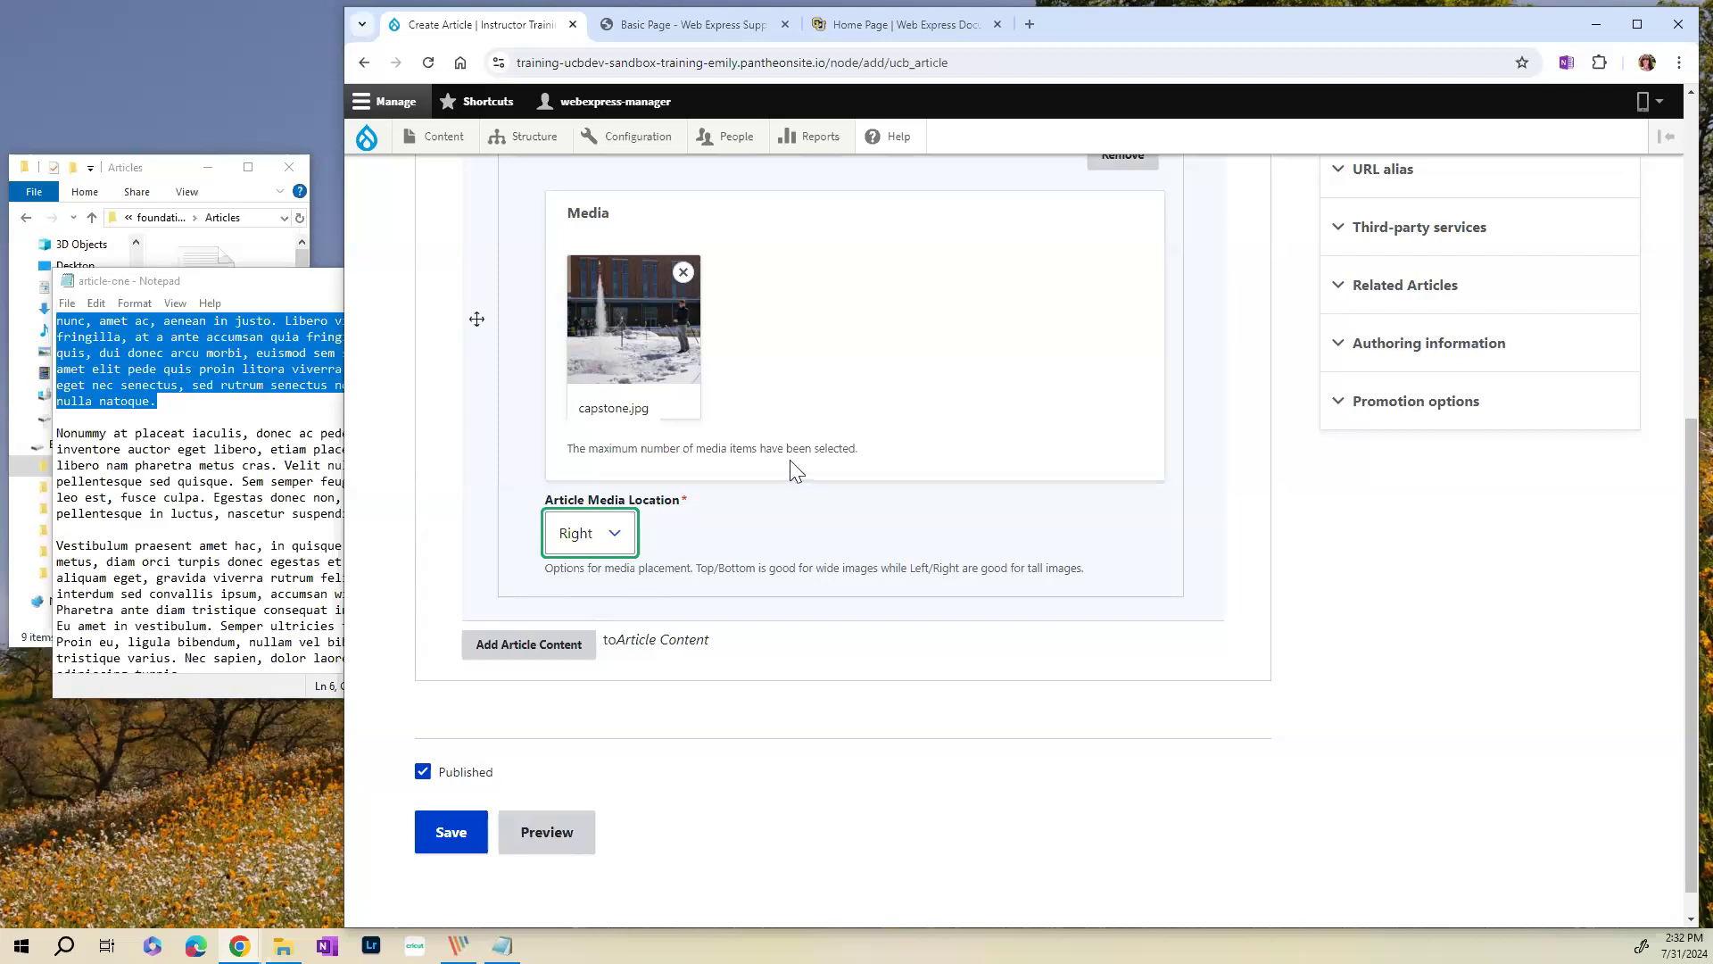
pyautogui.scroll(3, 790, 473)
pyautogui.scroll(-1, 784, 474)
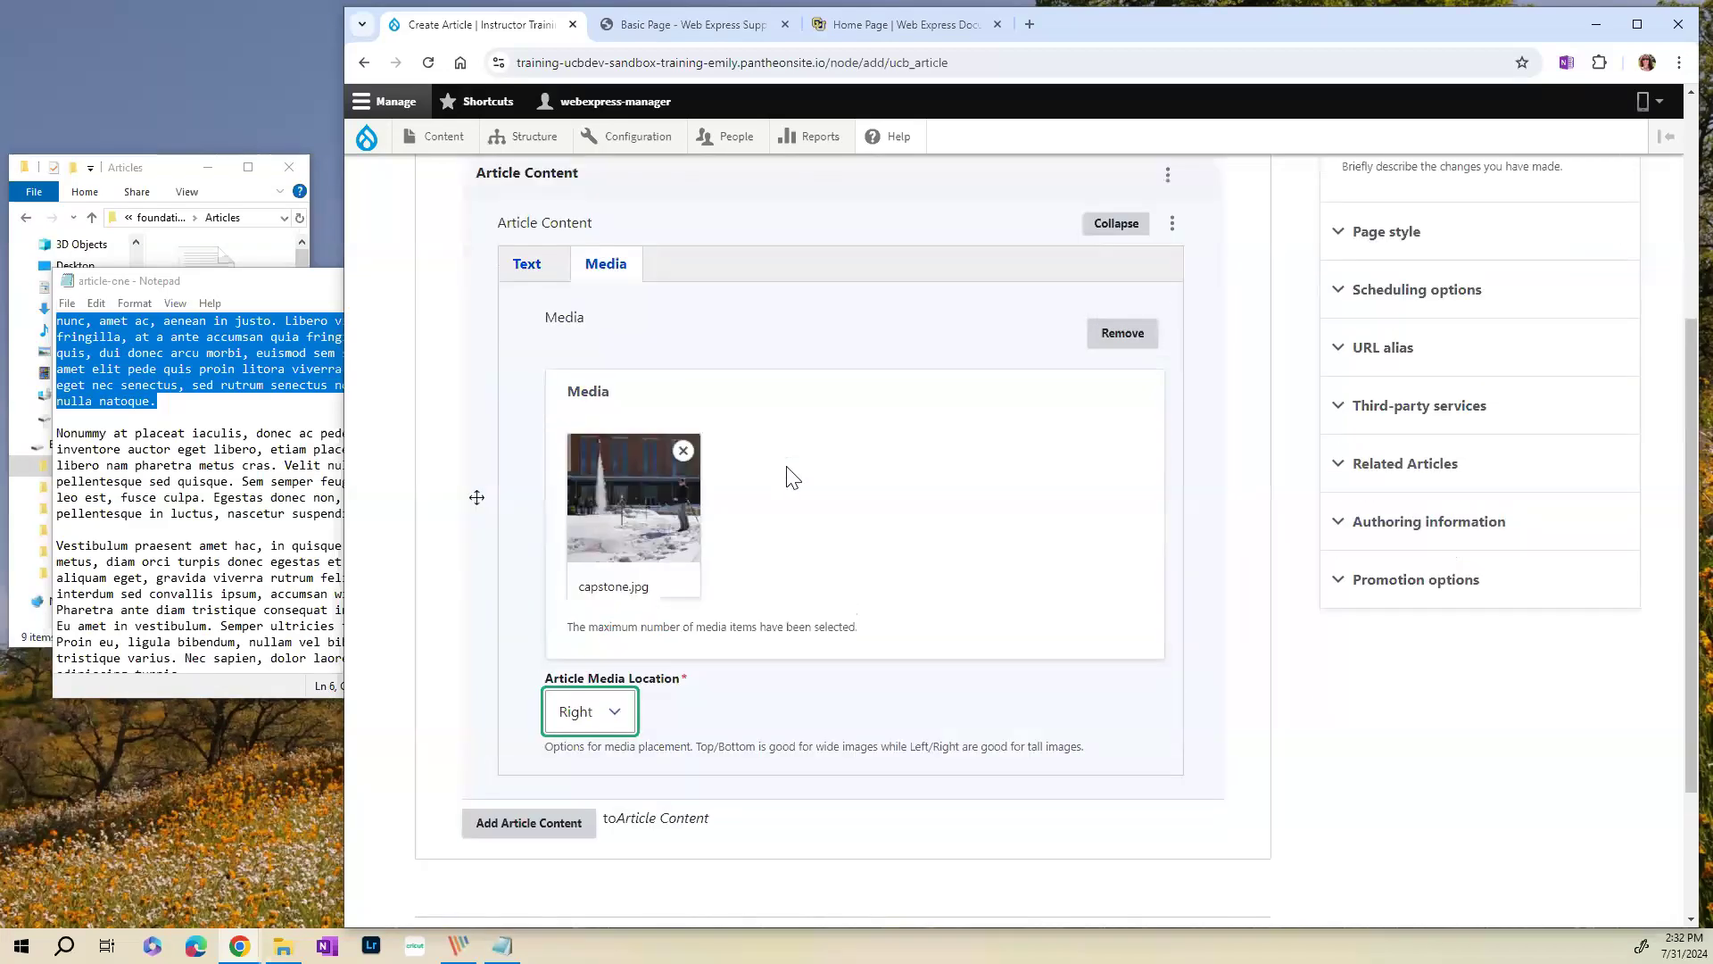
# - Add a second article content section and copy the paragraphs from "Nonummy at placeat" through "adipiscing turpis." in the article-one text file
pyautogui.scroll(-3, 714, 509)
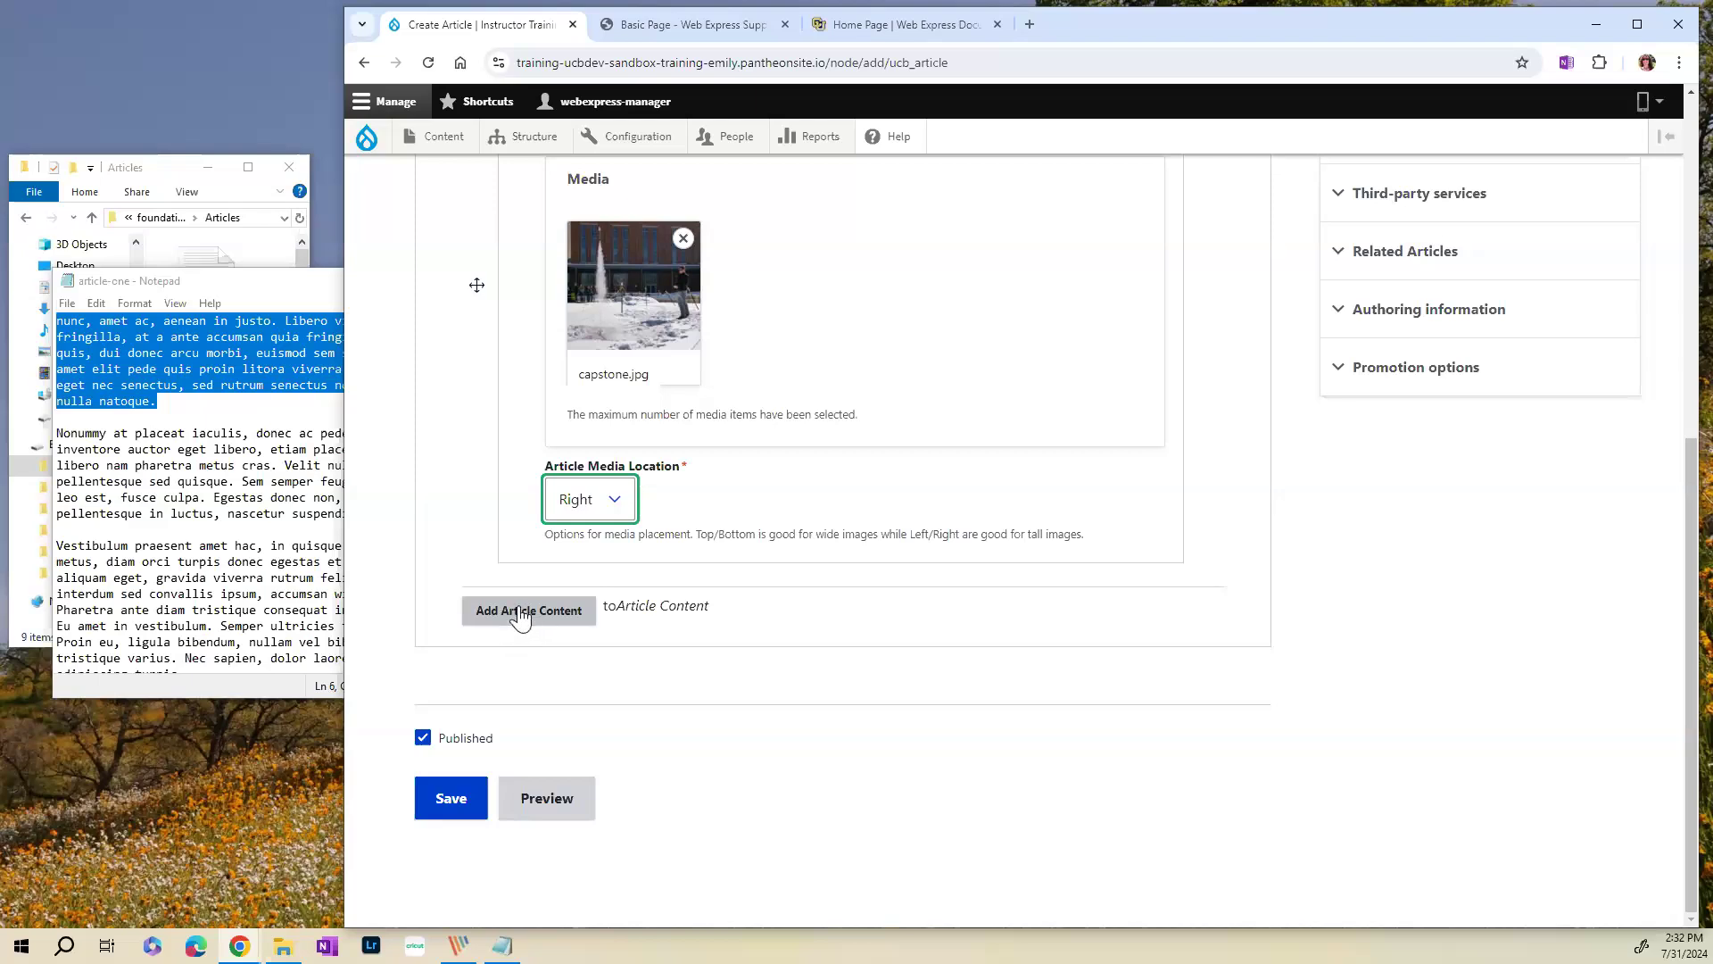
pyautogui.click(515, 615)
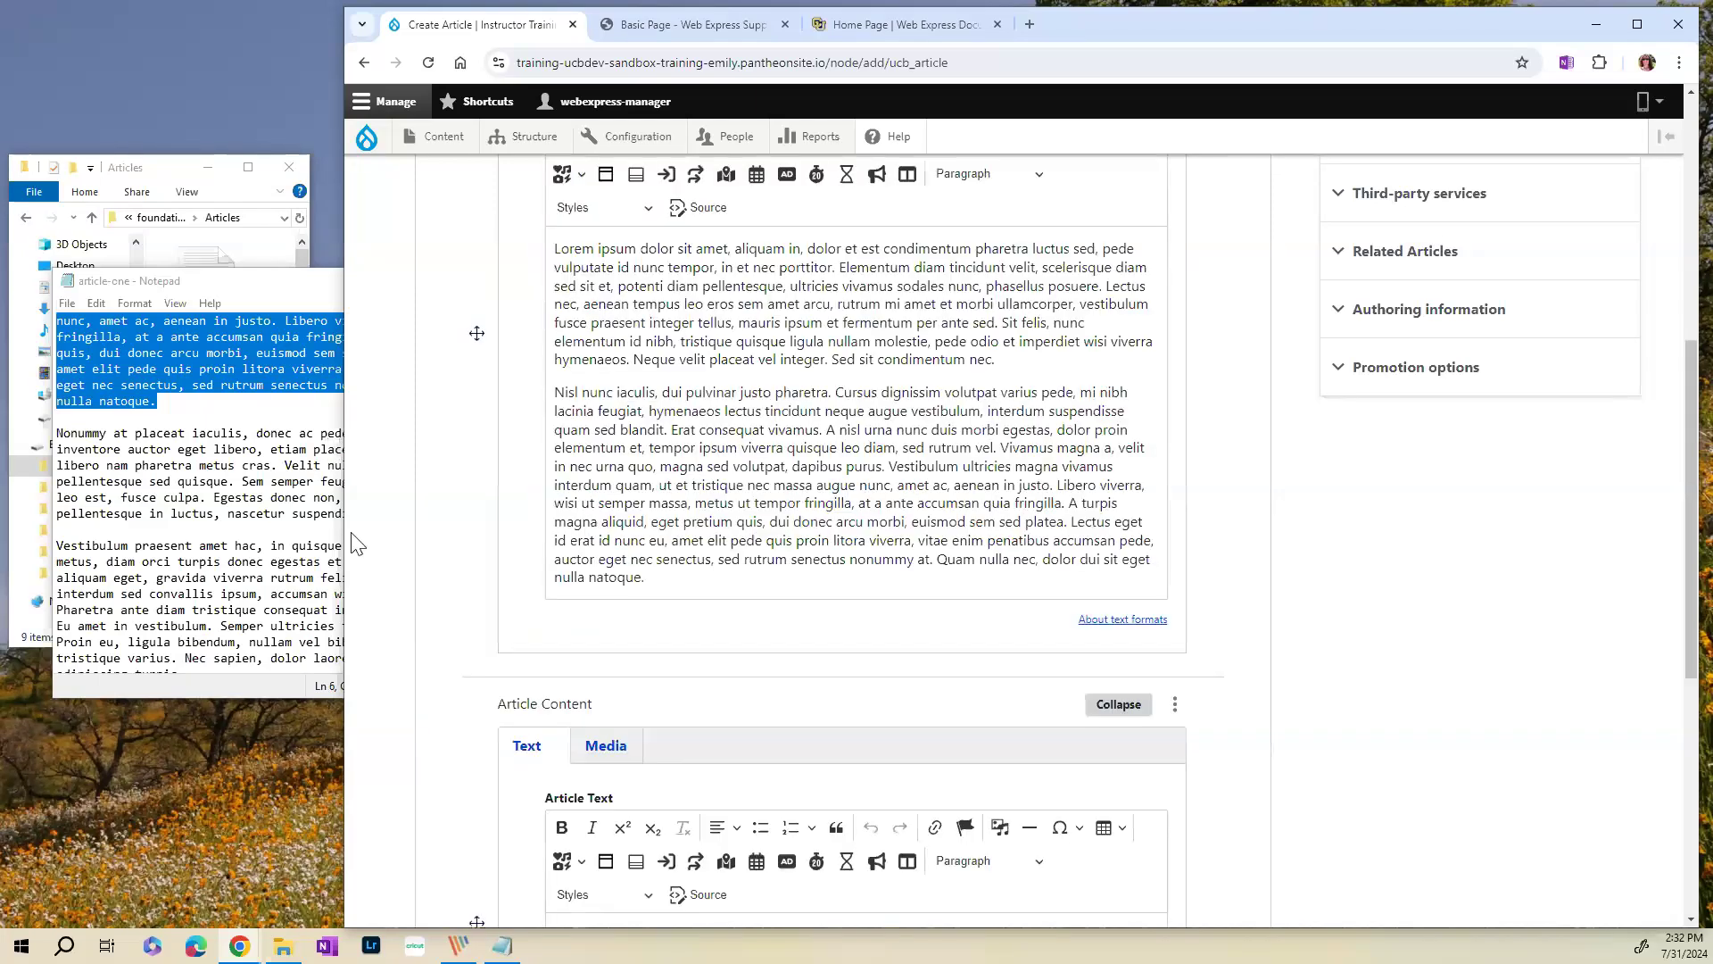
pyautogui.click(212, 407)
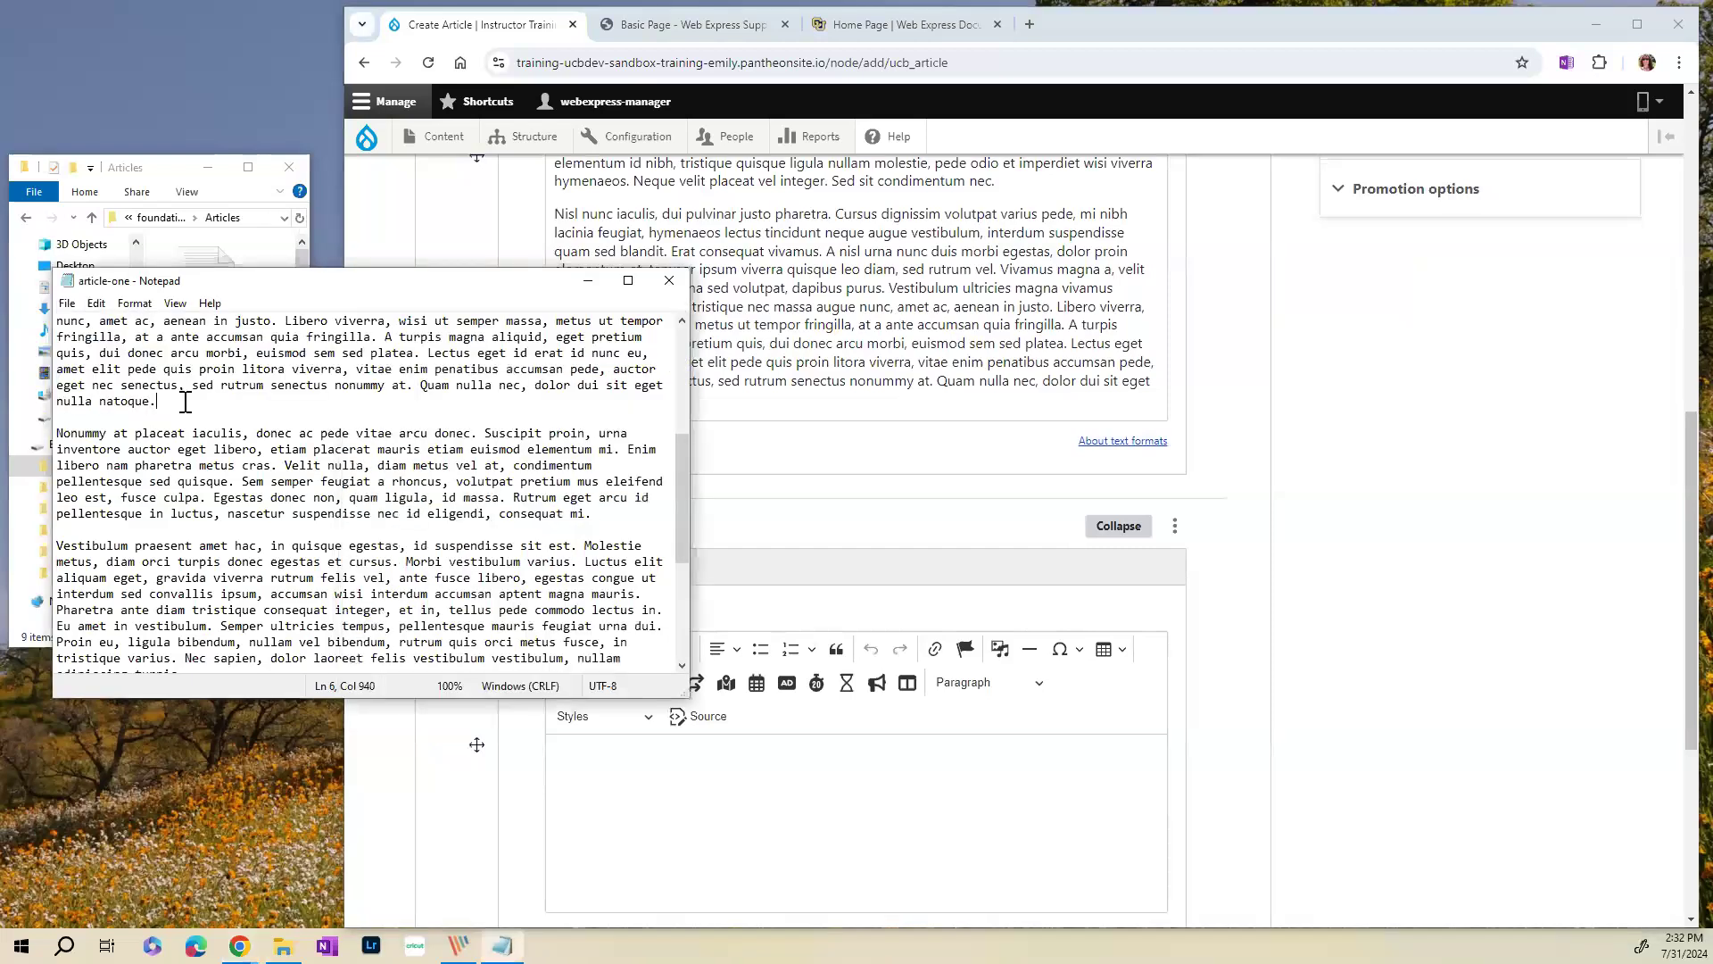
pyautogui.scroll(-2, 183, 400)
pyautogui.moveTo(53, 337); pyautogui.dragTo(269, 587)
pyautogui.hotkey('ctrl', 'c')
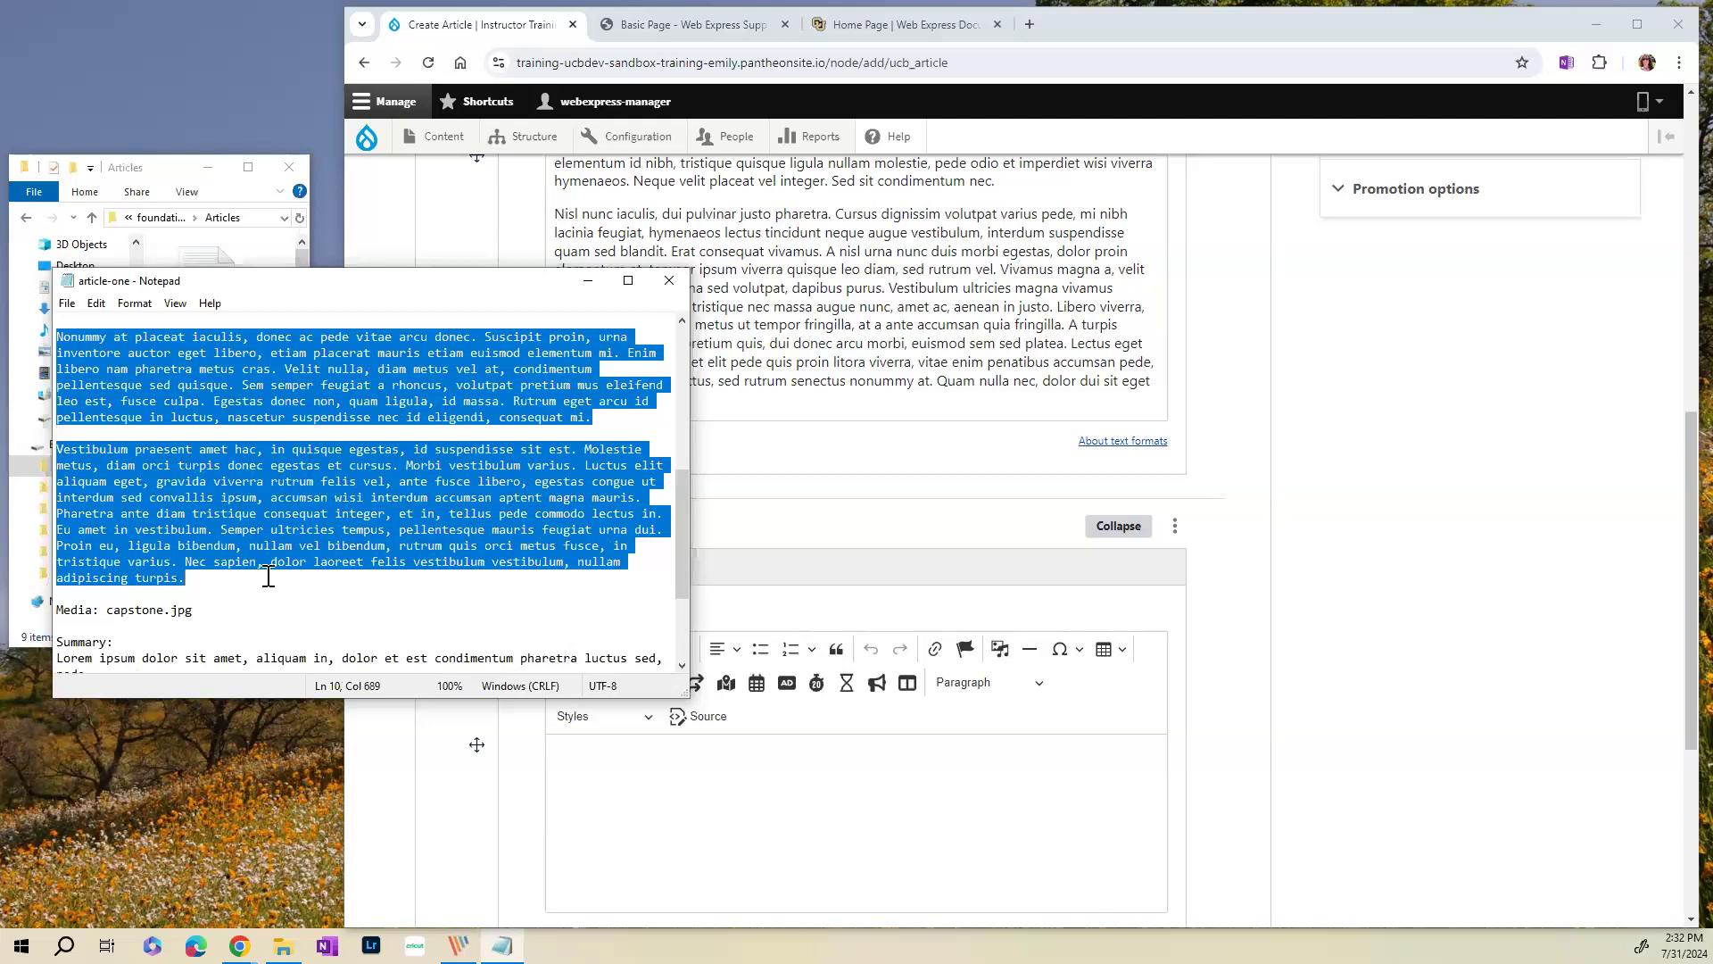
# - Paste the two copied paragraphs into the Article Text of the second content section
pyautogui.scroll(-1, 730, 394)
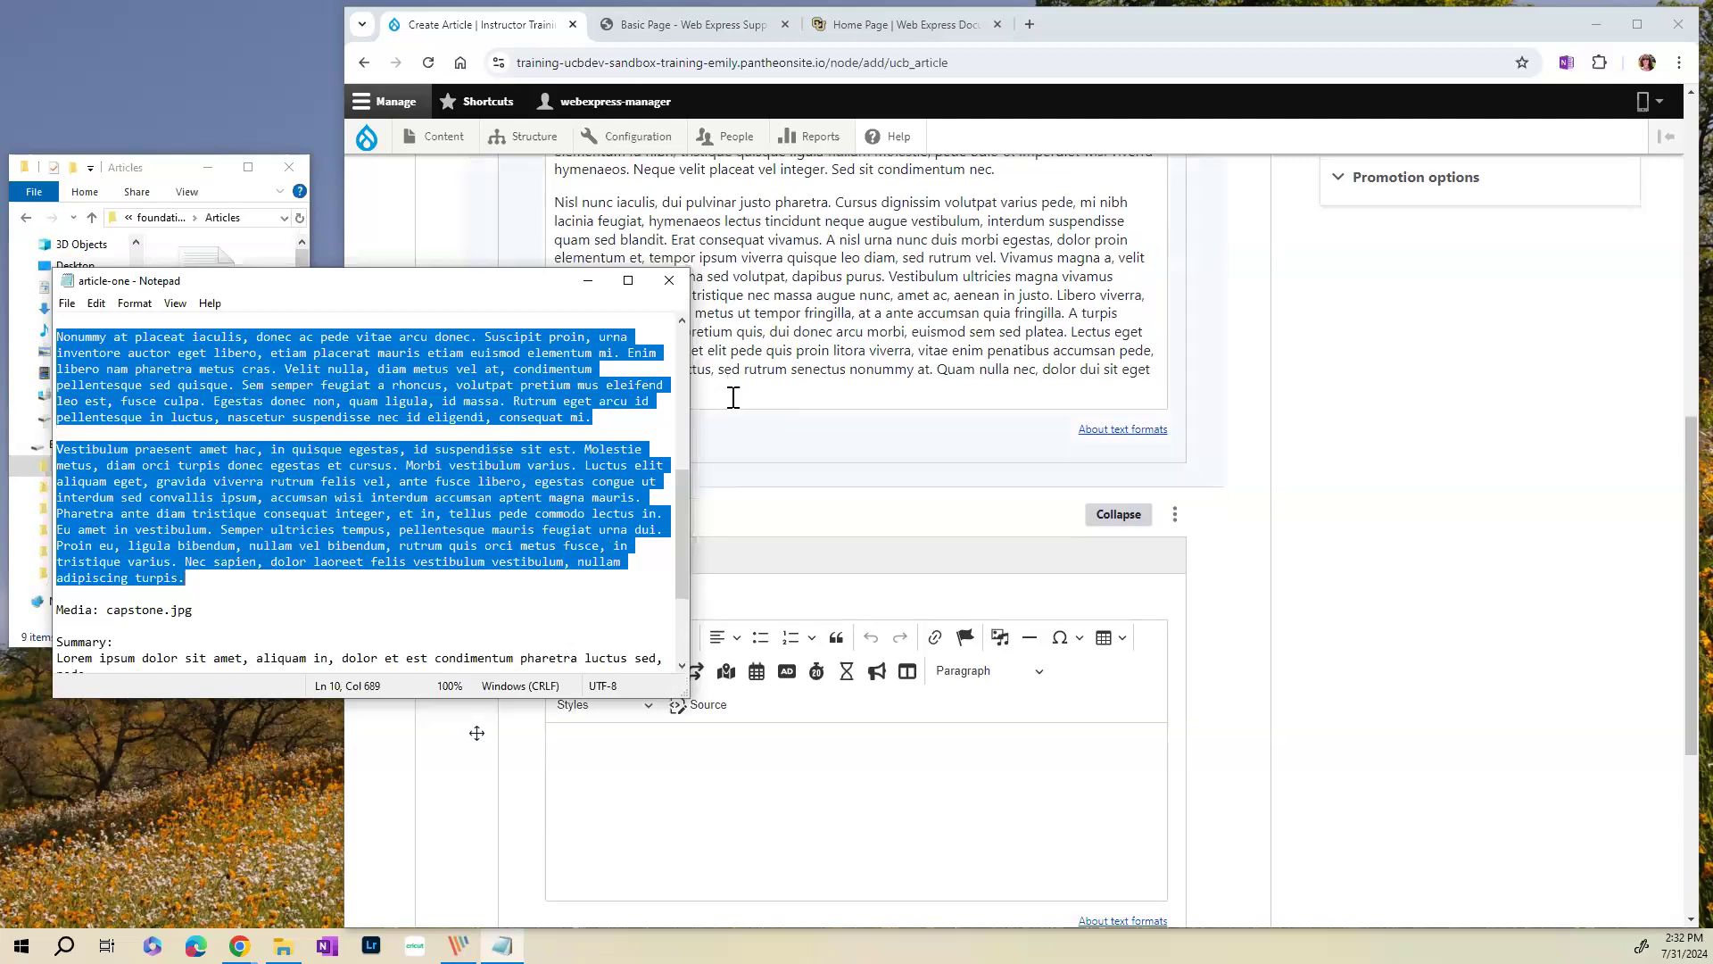
pyautogui.click(723, 662)
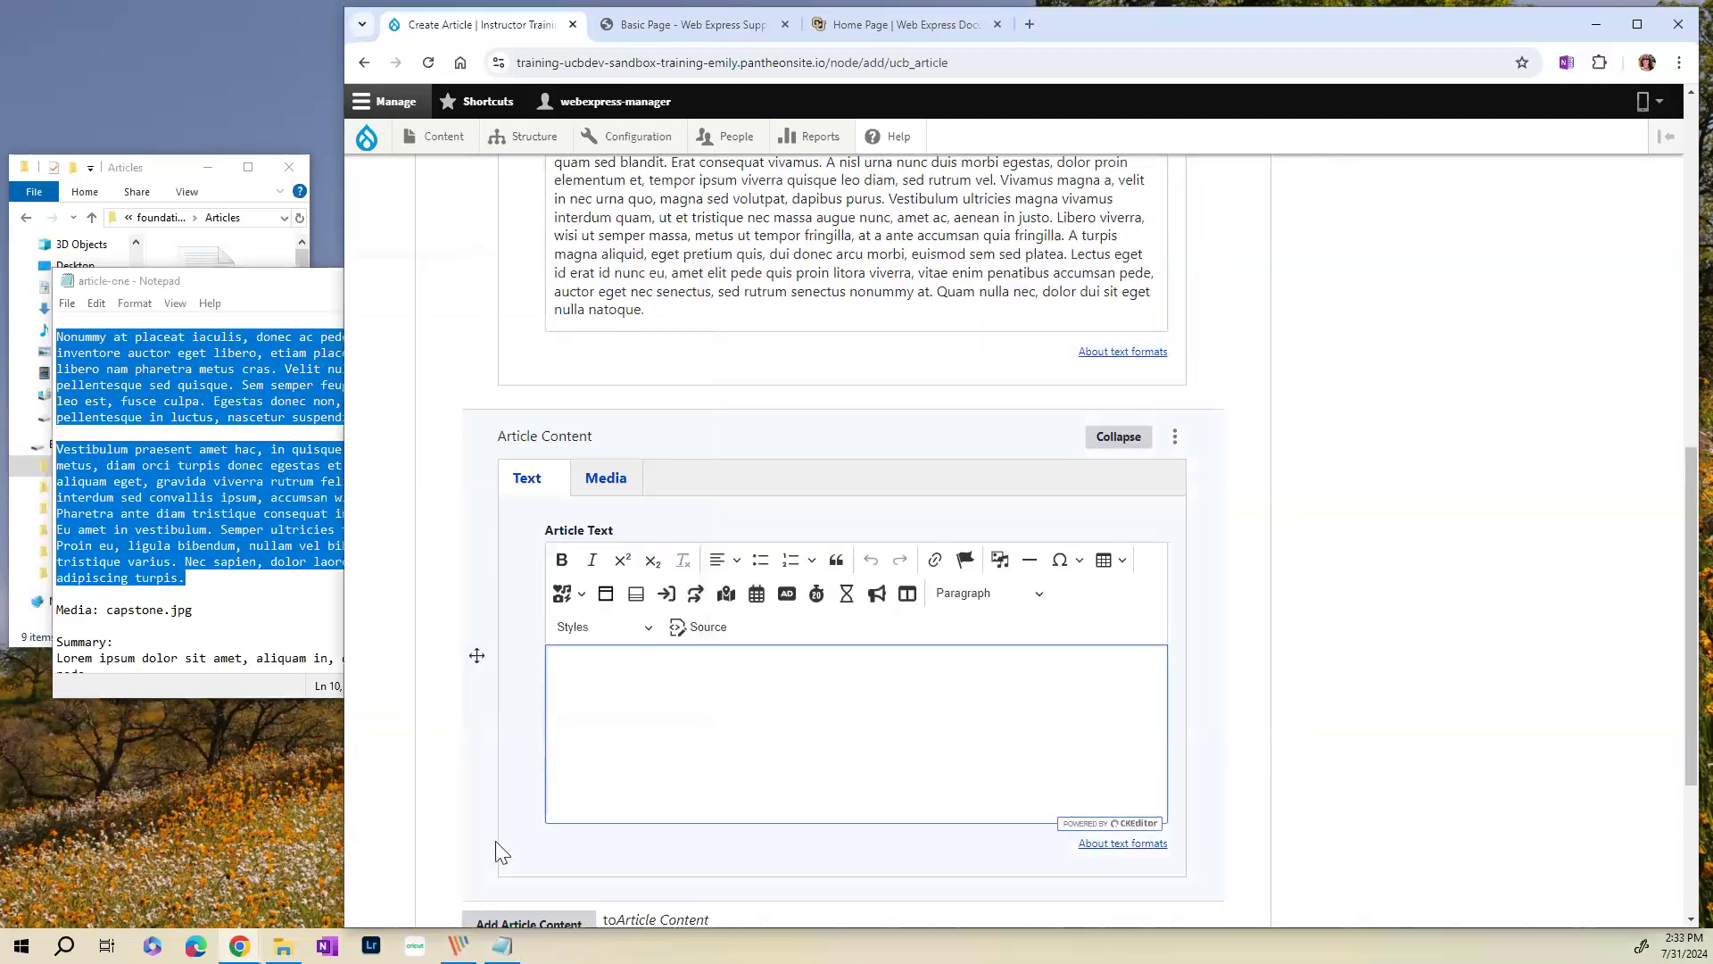
pyautogui.hotkey('ctrl', 'v')
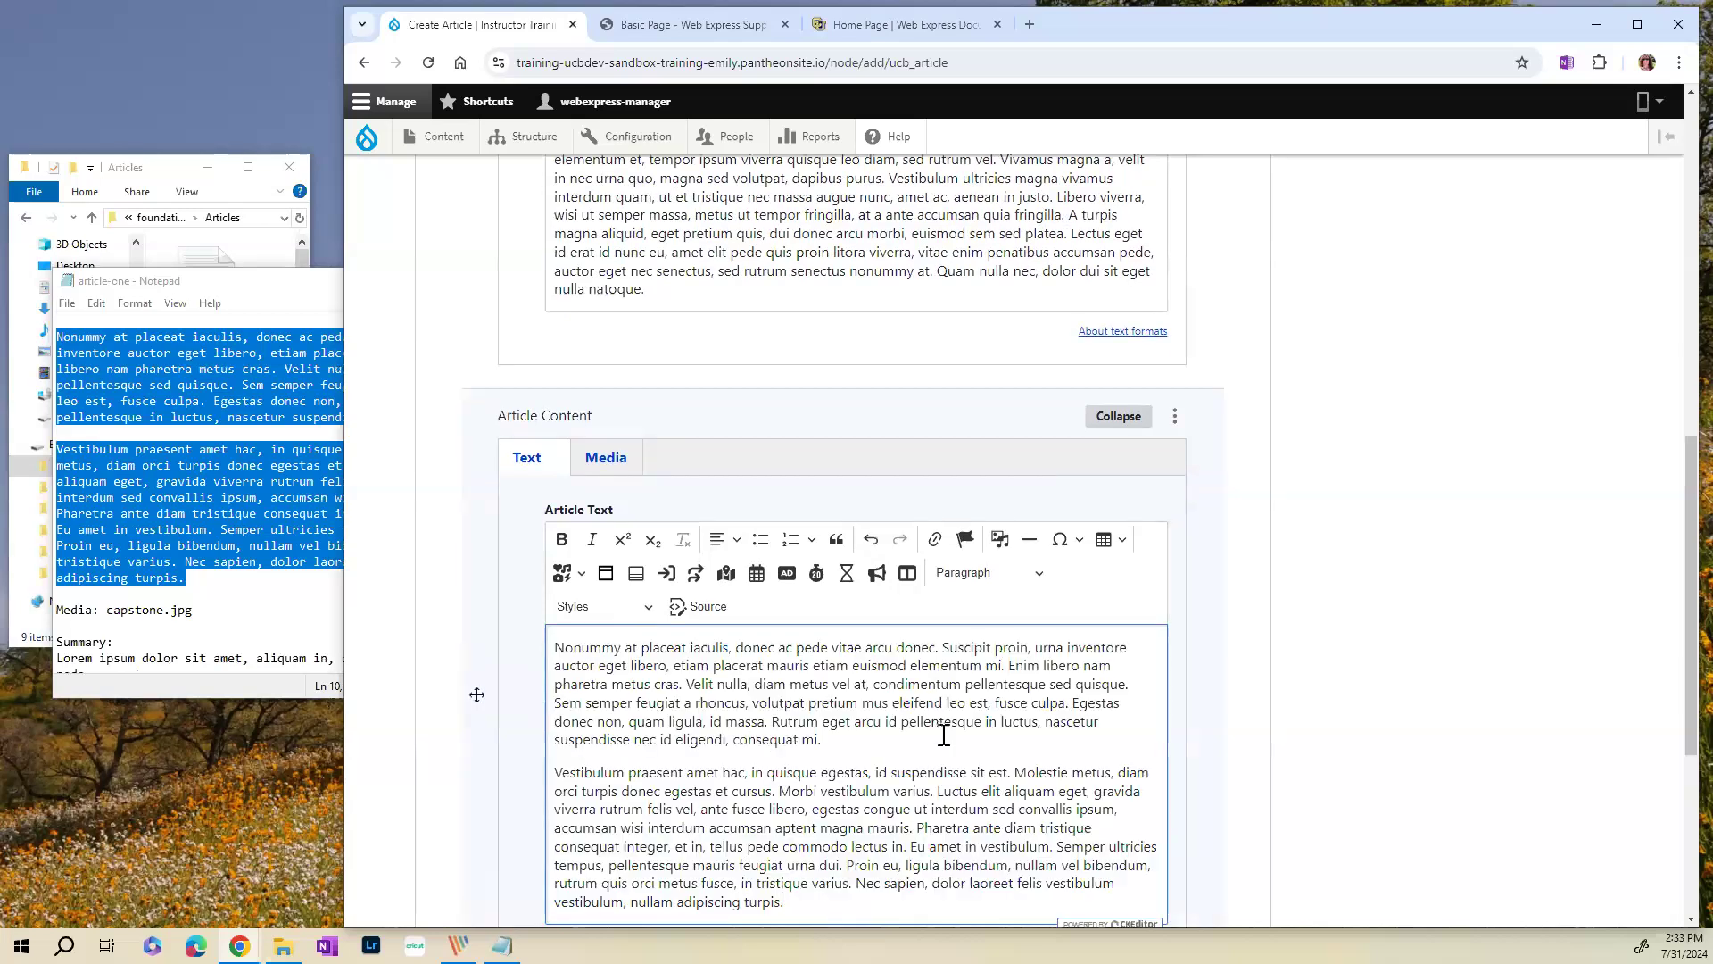
# - Add a media item to the second article content section
pyautogui.scroll(-1, 914, 733)
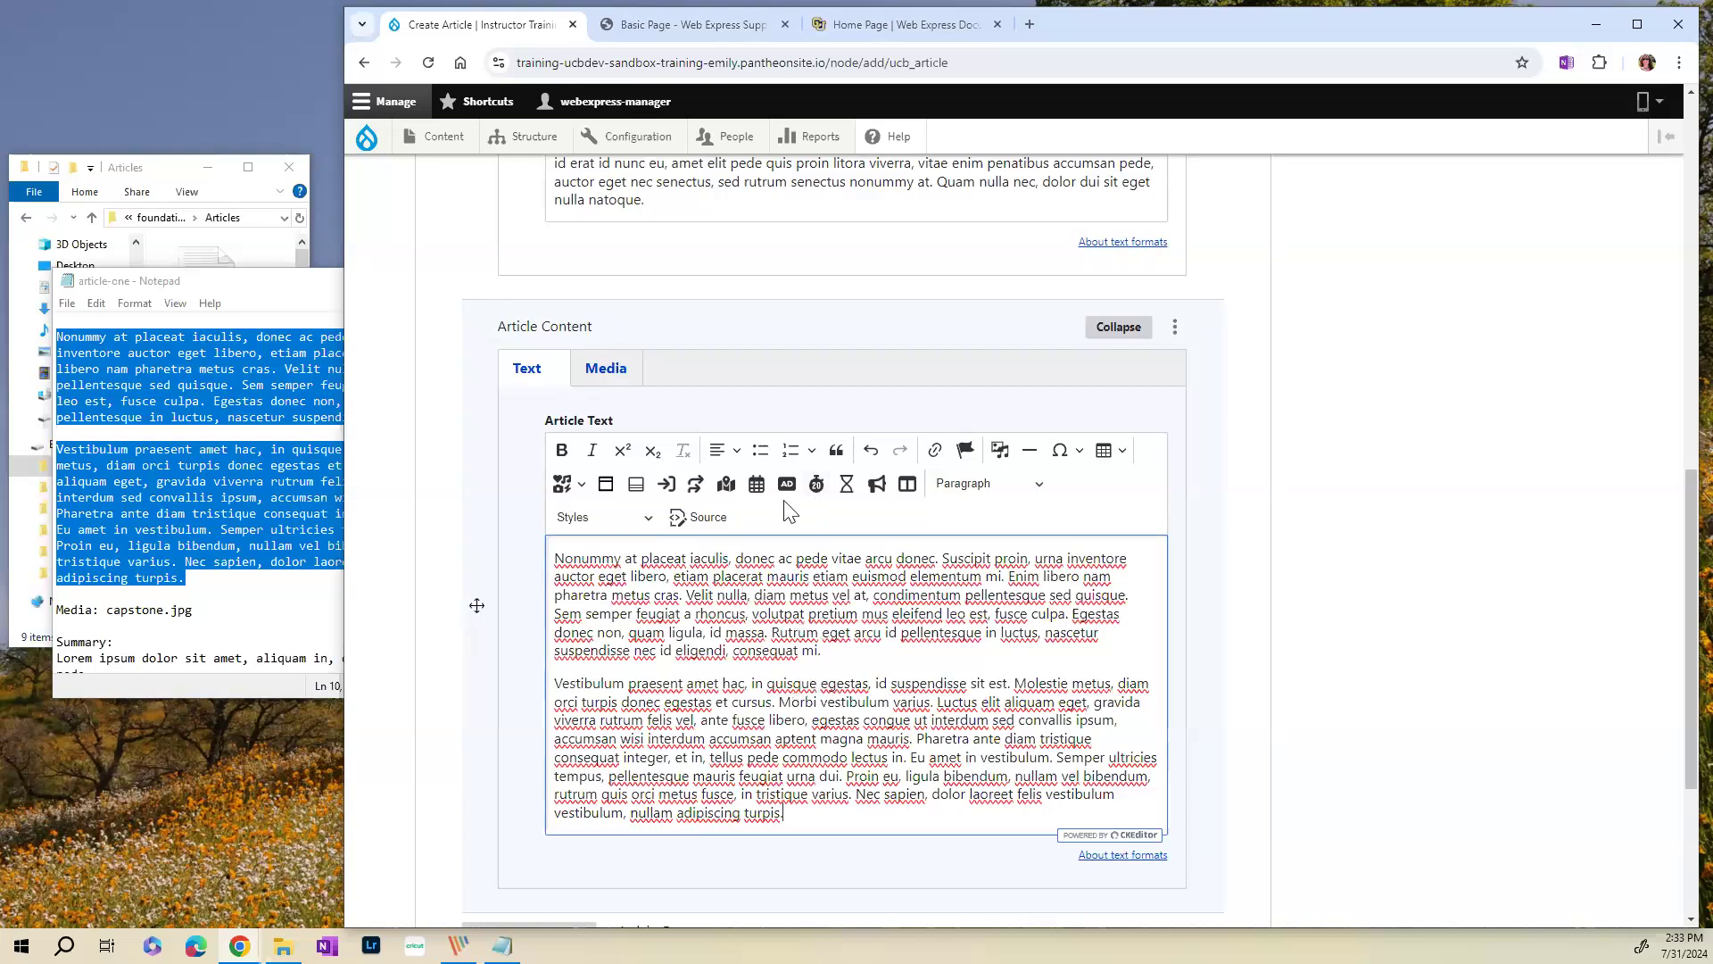
pyautogui.click(608, 381)
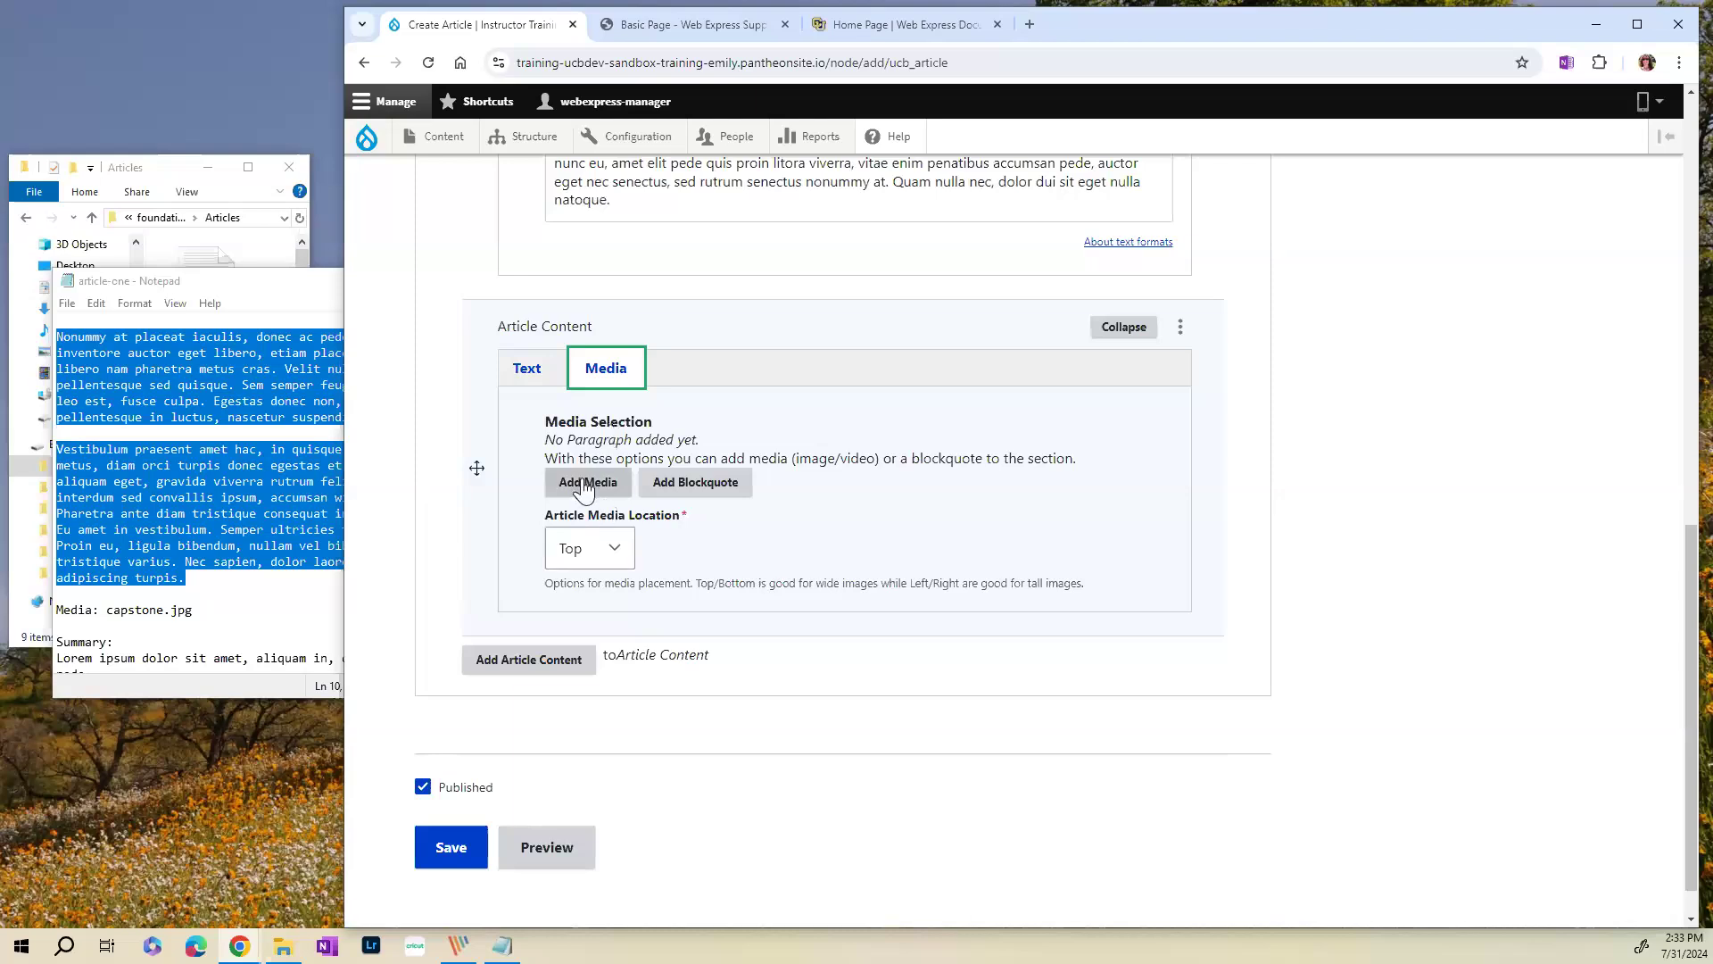
pyautogui.click(585, 486)
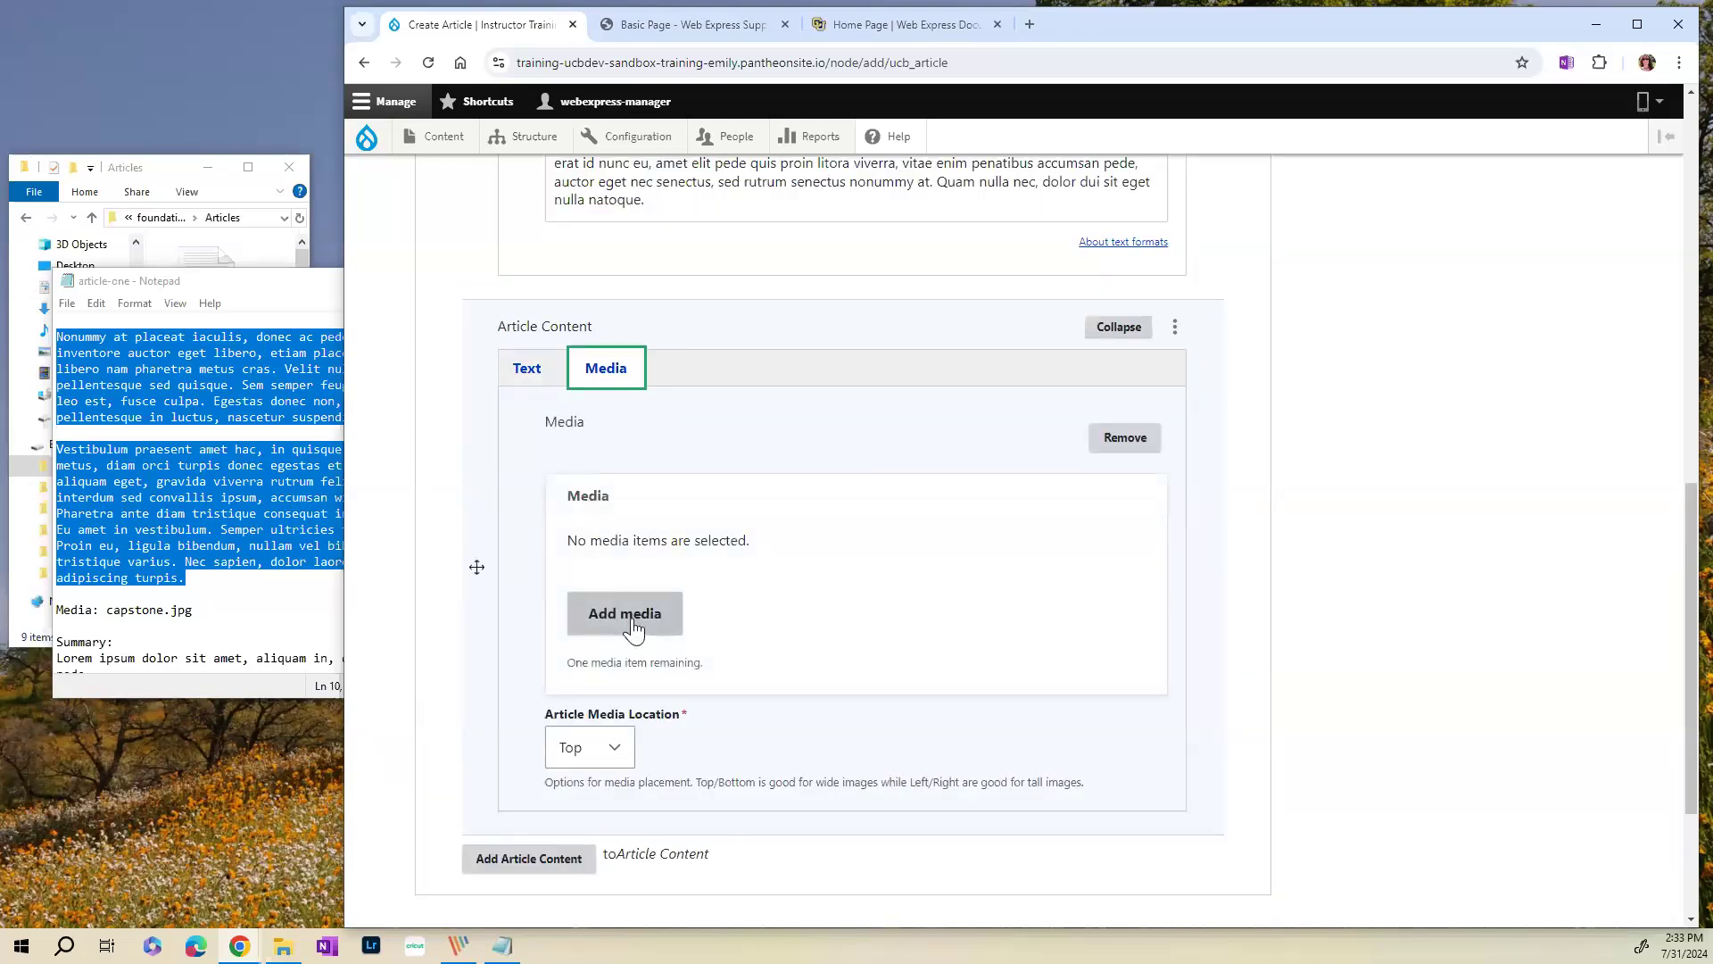
# - Insert the existing image capstone2.jpg into the second Article Content section and set its media location to Bottom
pyautogui.click(633, 624)
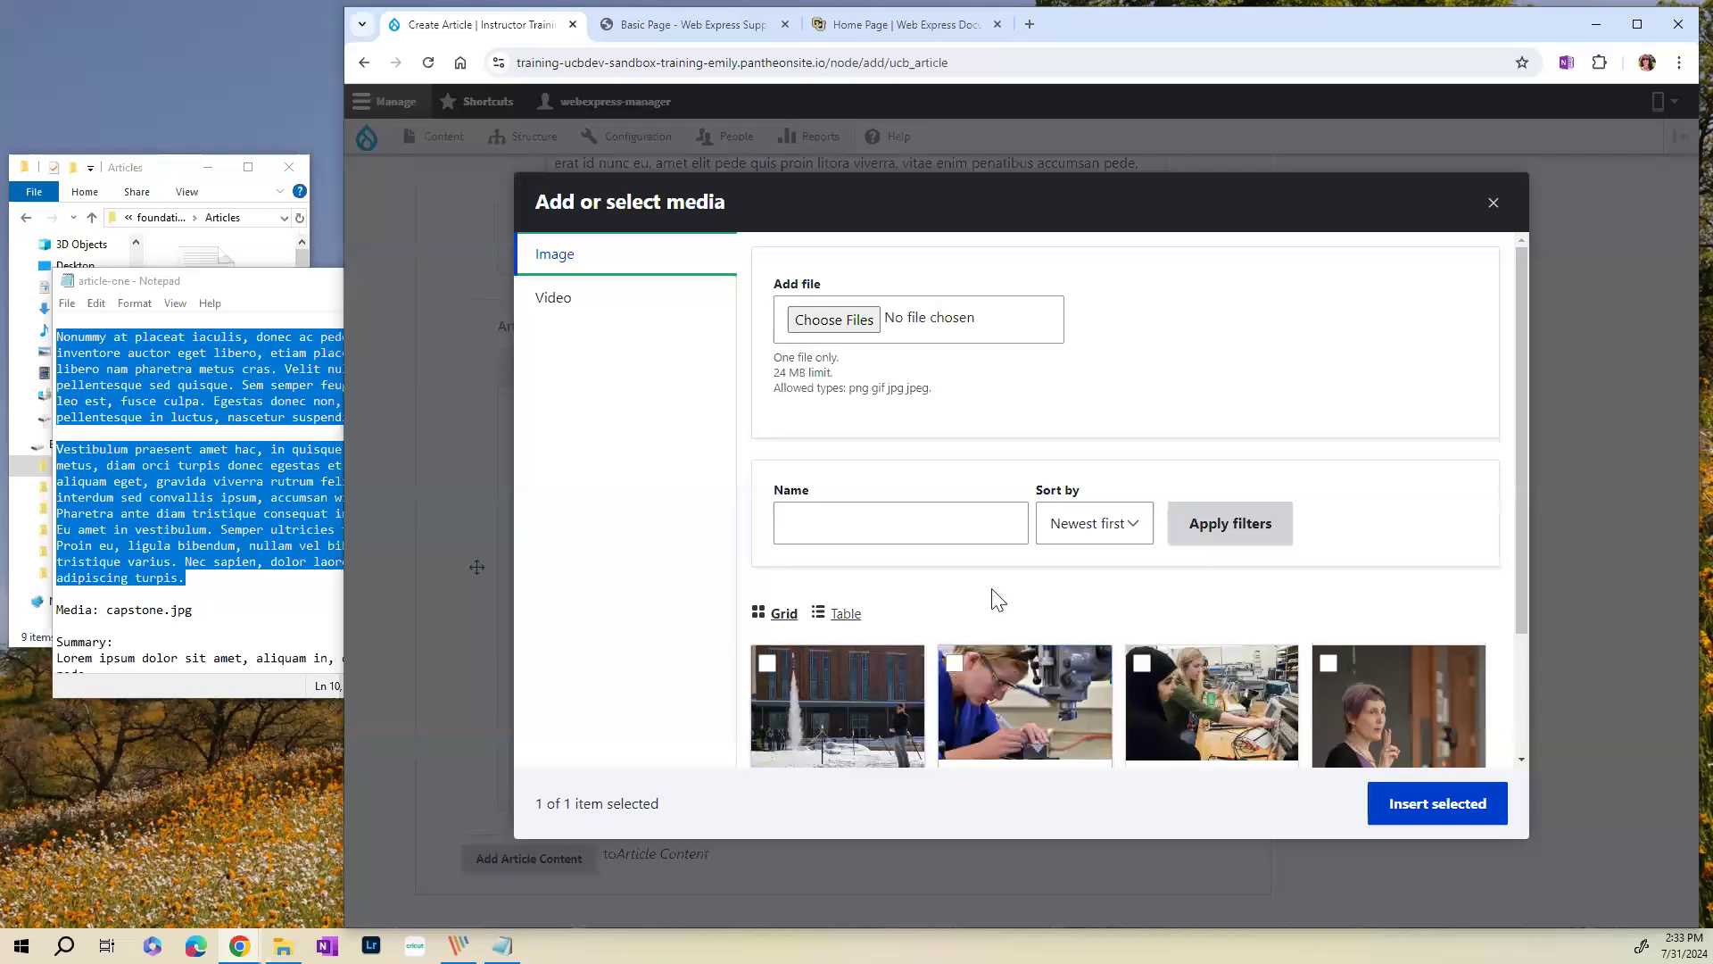
pyautogui.click(1041, 662)
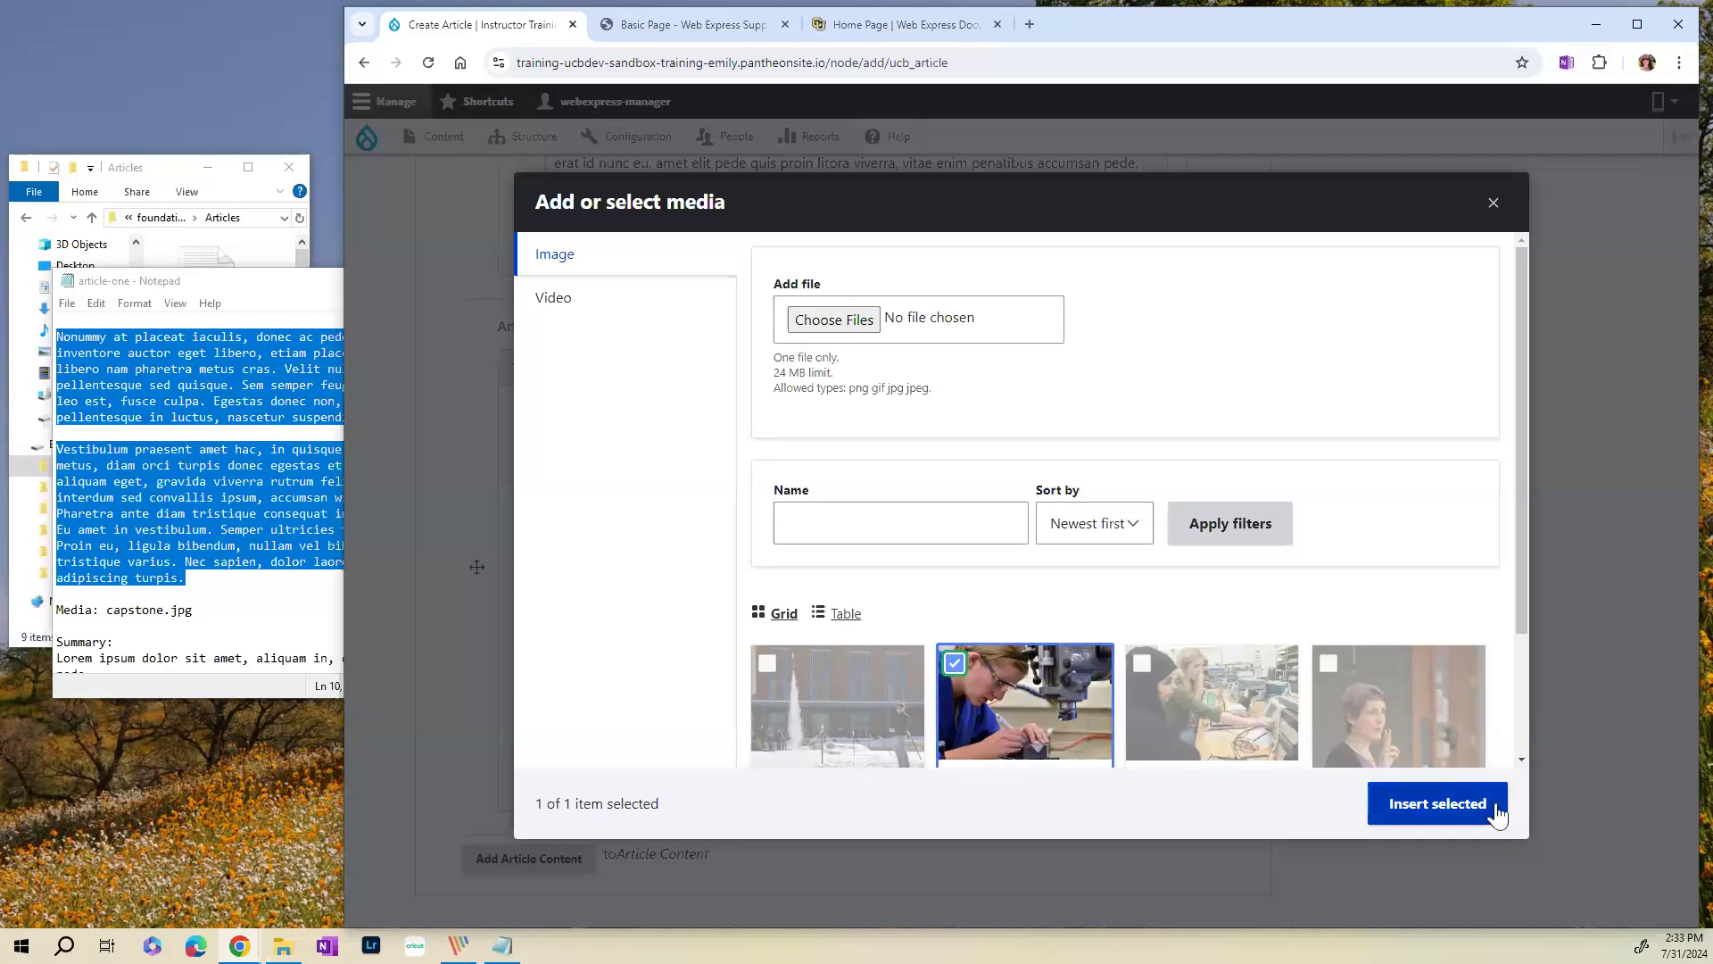
pyautogui.click(1434, 808)
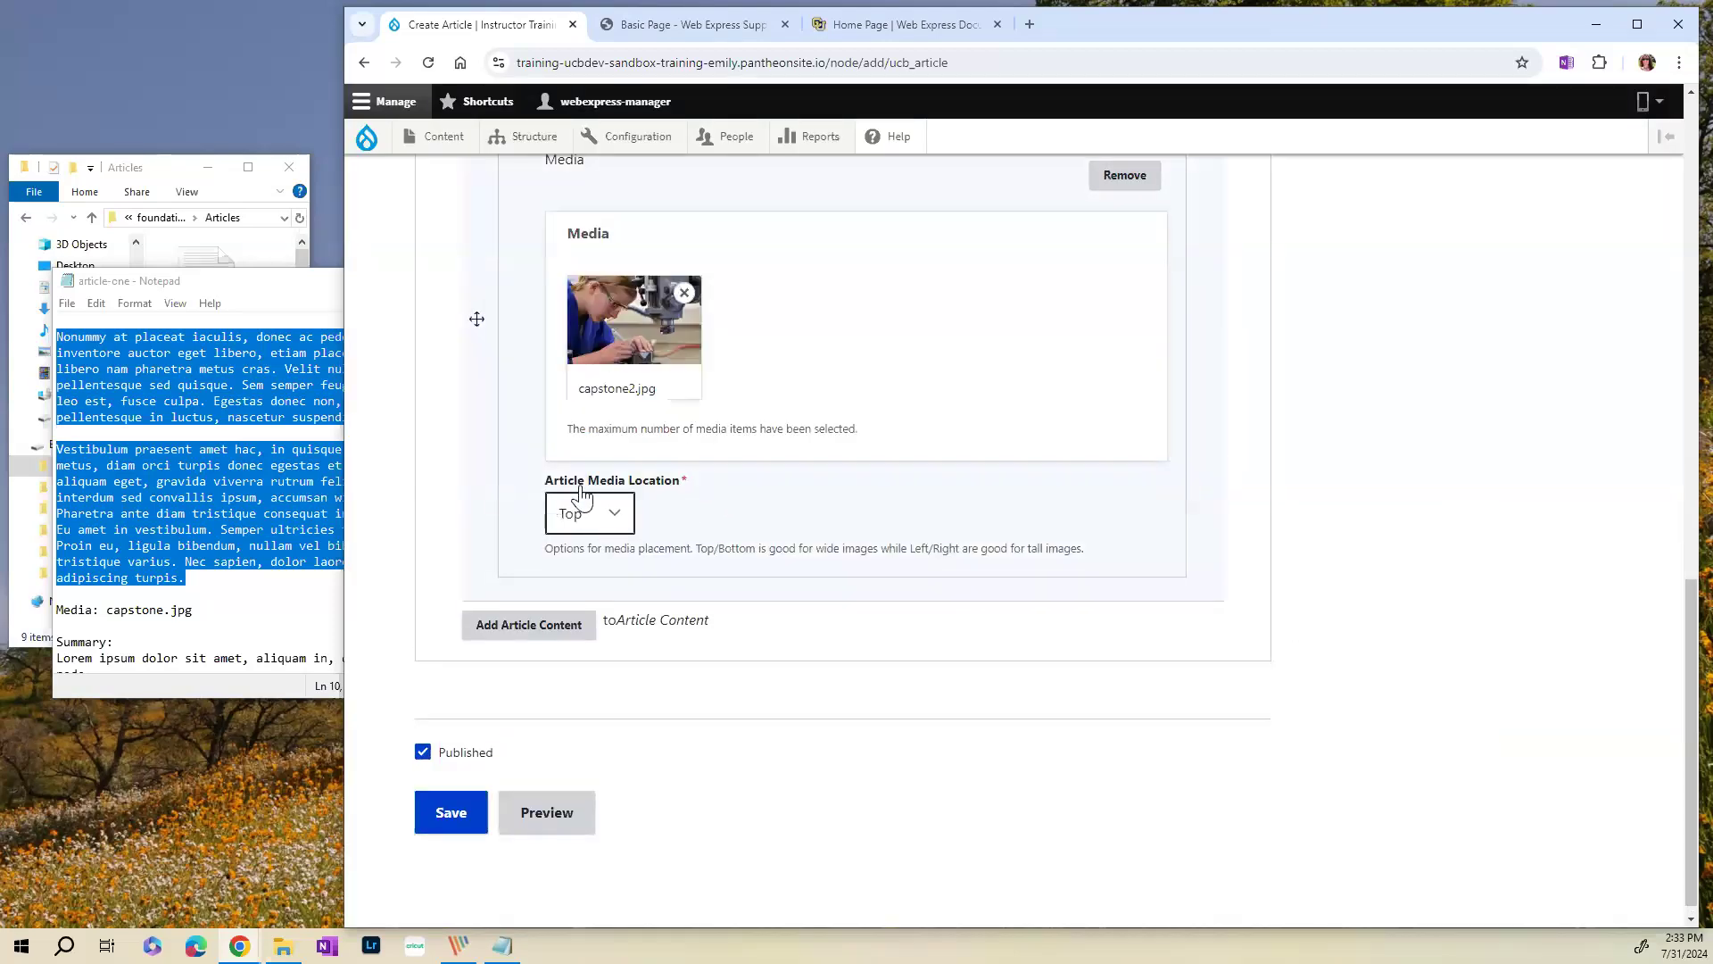
pyautogui.click(615, 520)
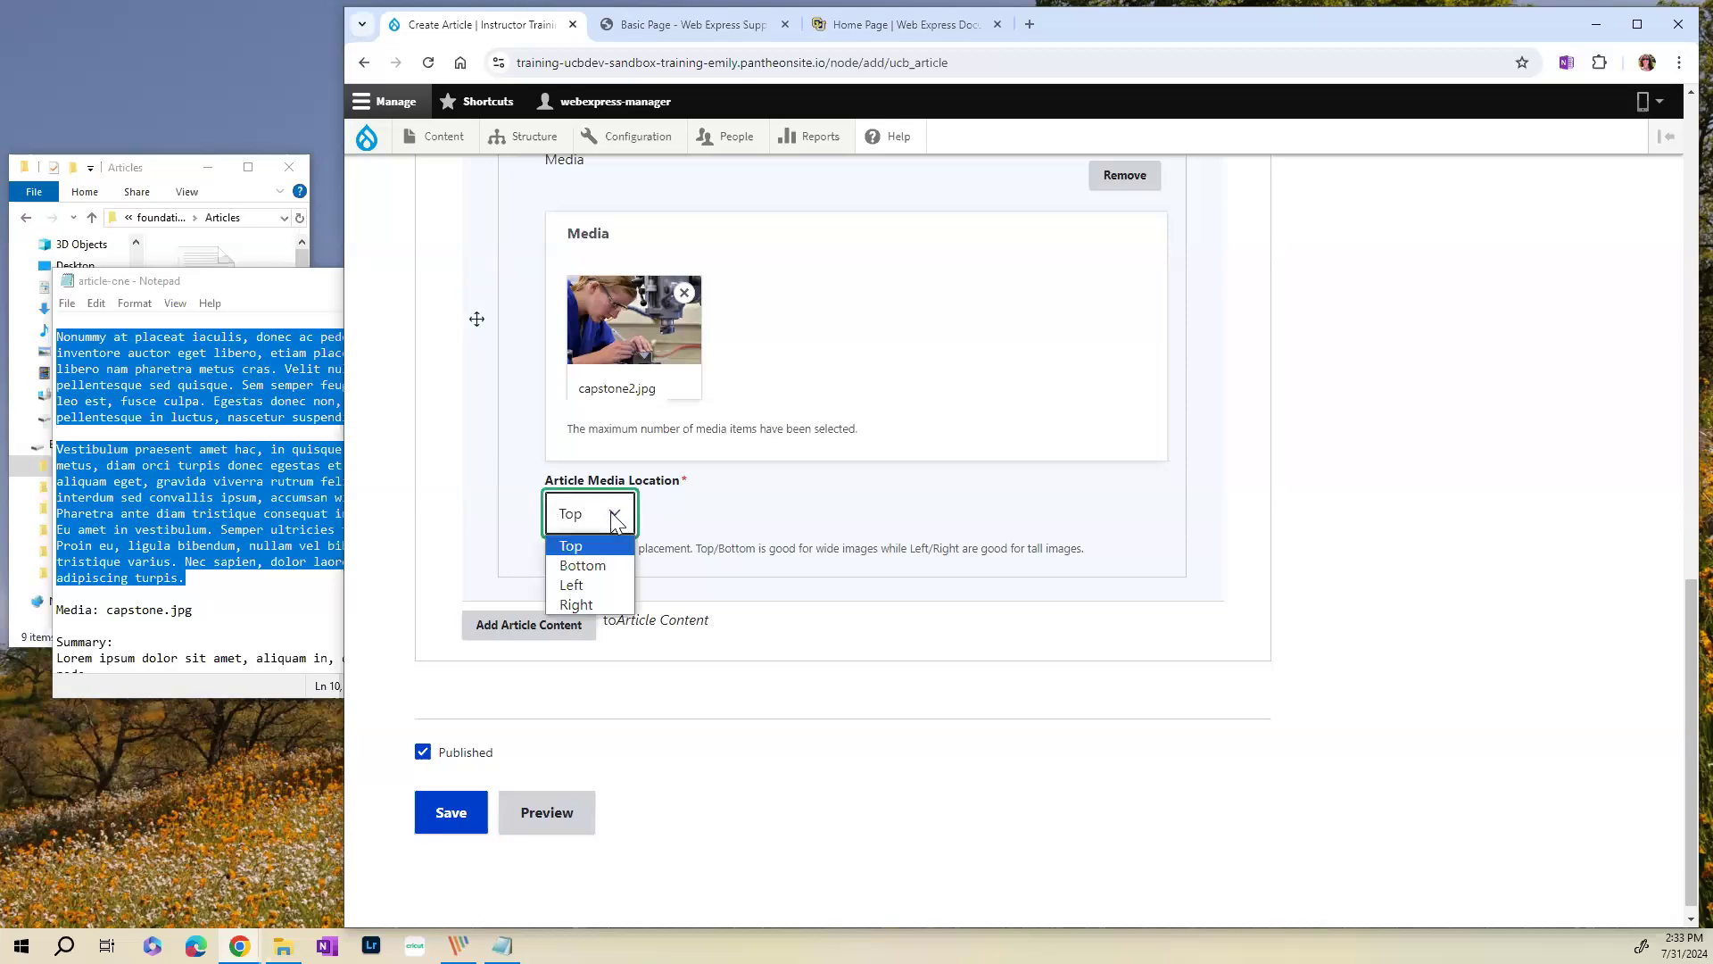
pyautogui.click(609, 574)
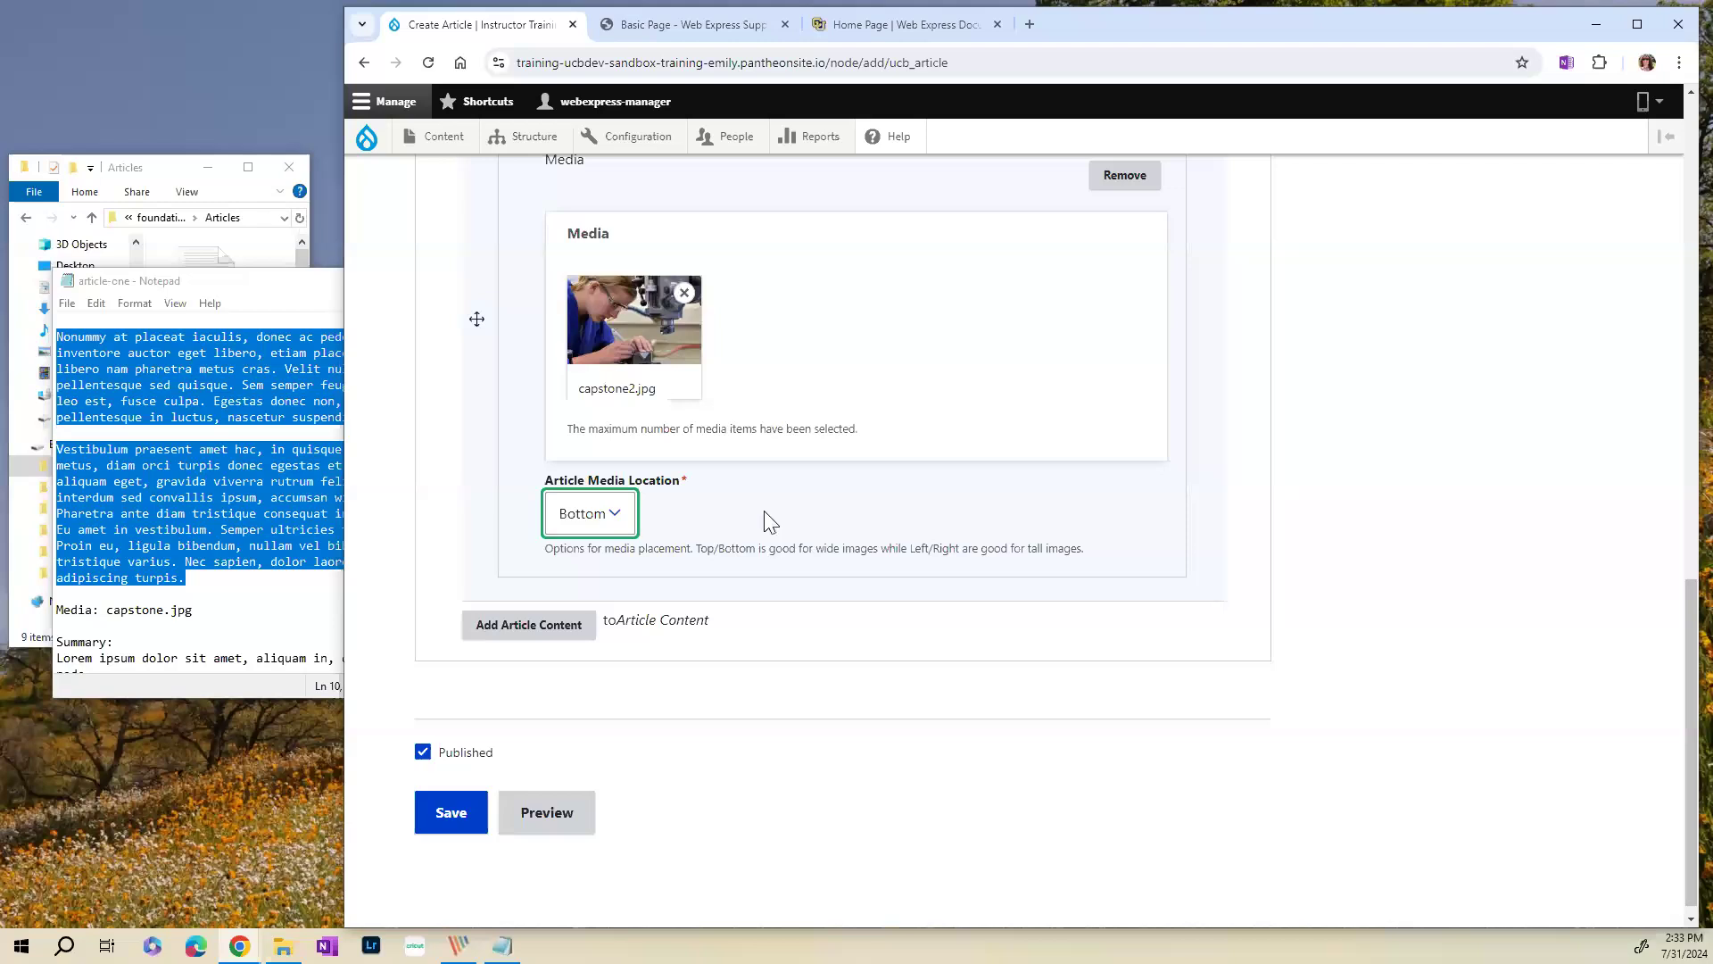
# - Fill the Article Summary with the summary text copied from the article-one notes, starting "Lorem ipsum dolor sit amet"
pyautogui.scroll(4, 764, 514)
pyautogui.scroll(7, 763, 568)
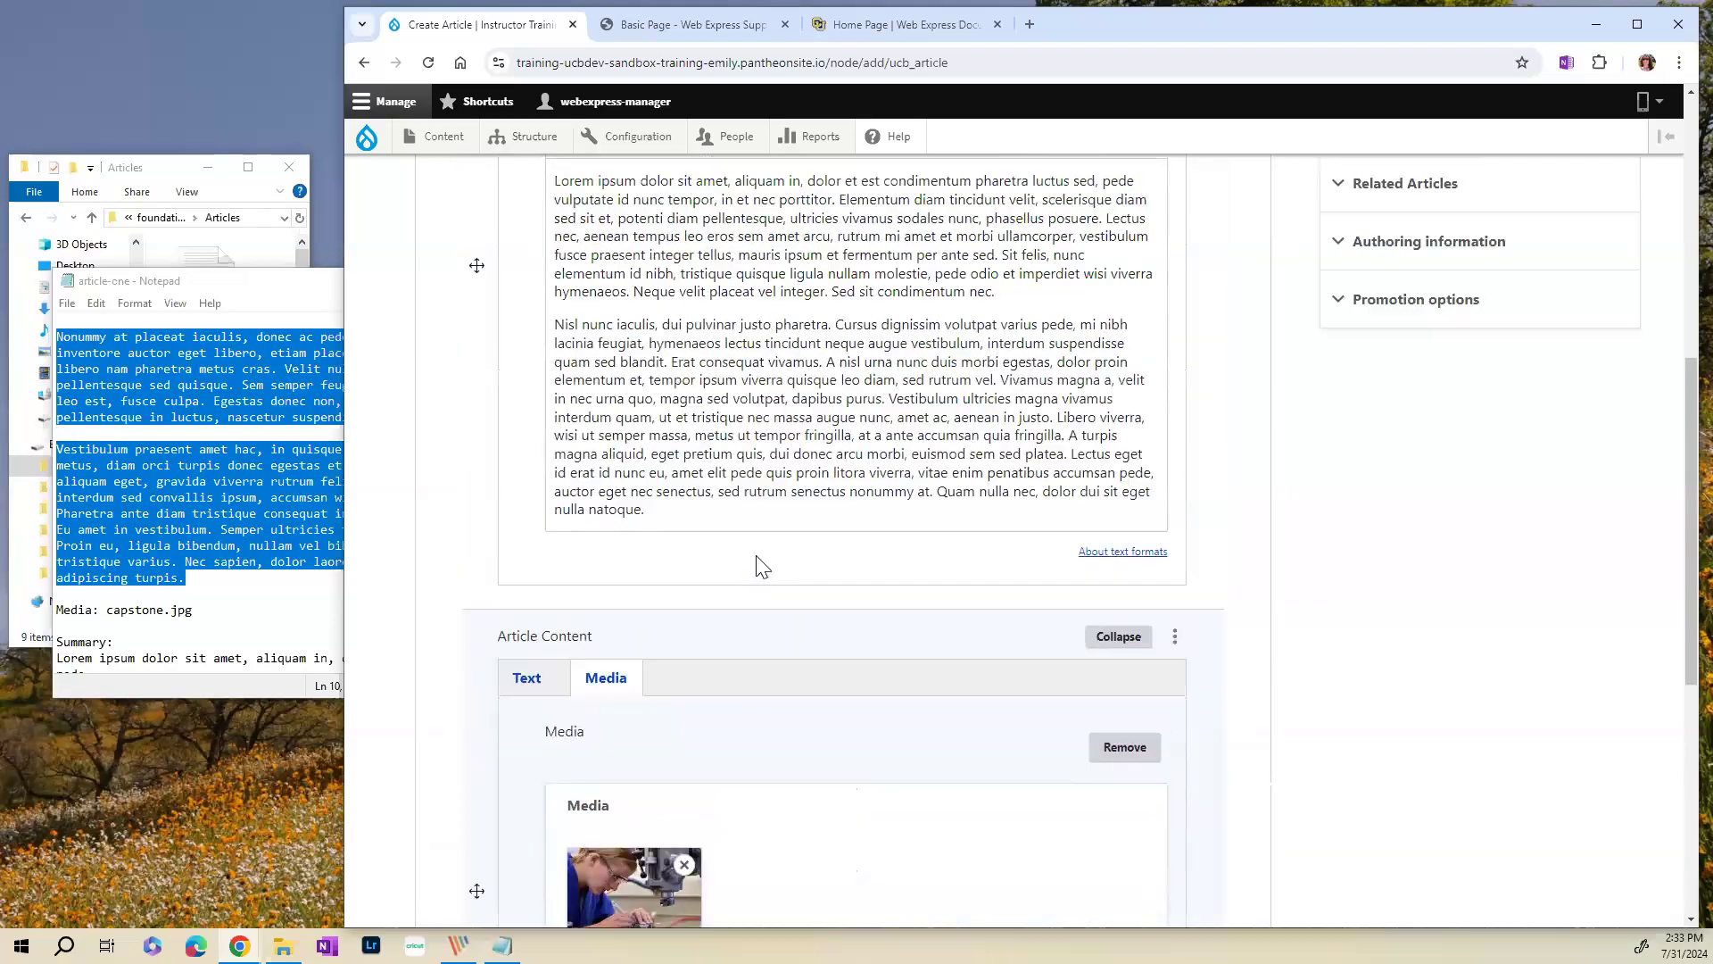
pyautogui.scroll(3, 769, 546)
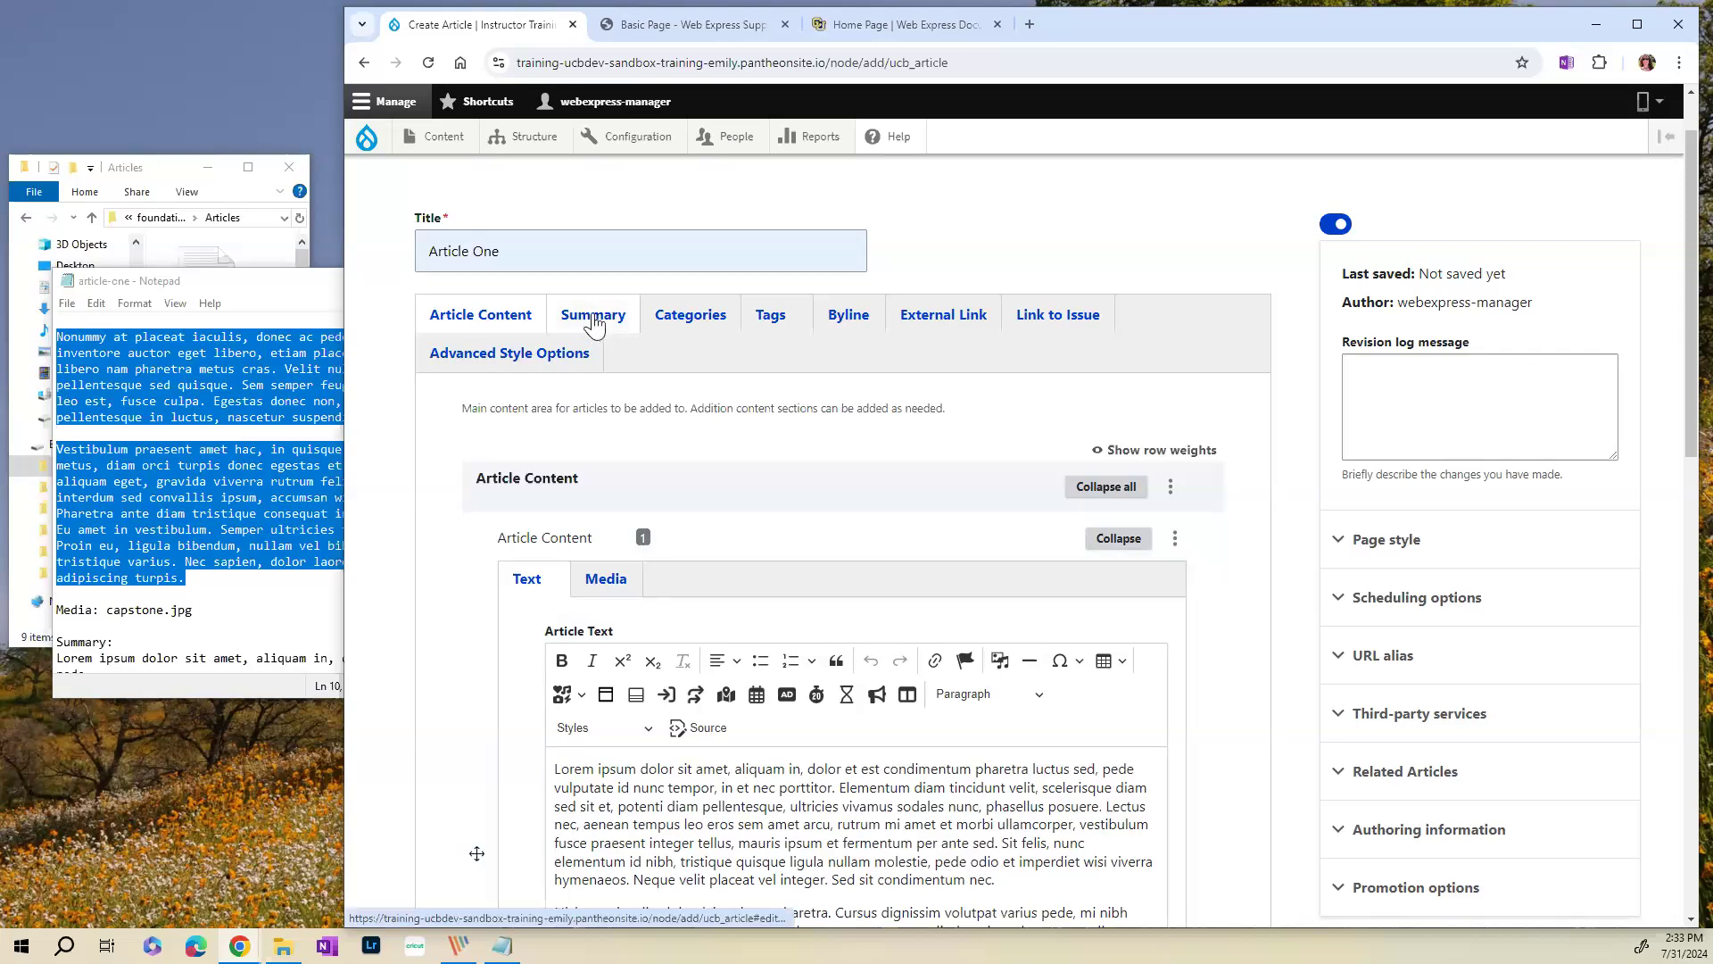
pyautogui.click(595, 329)
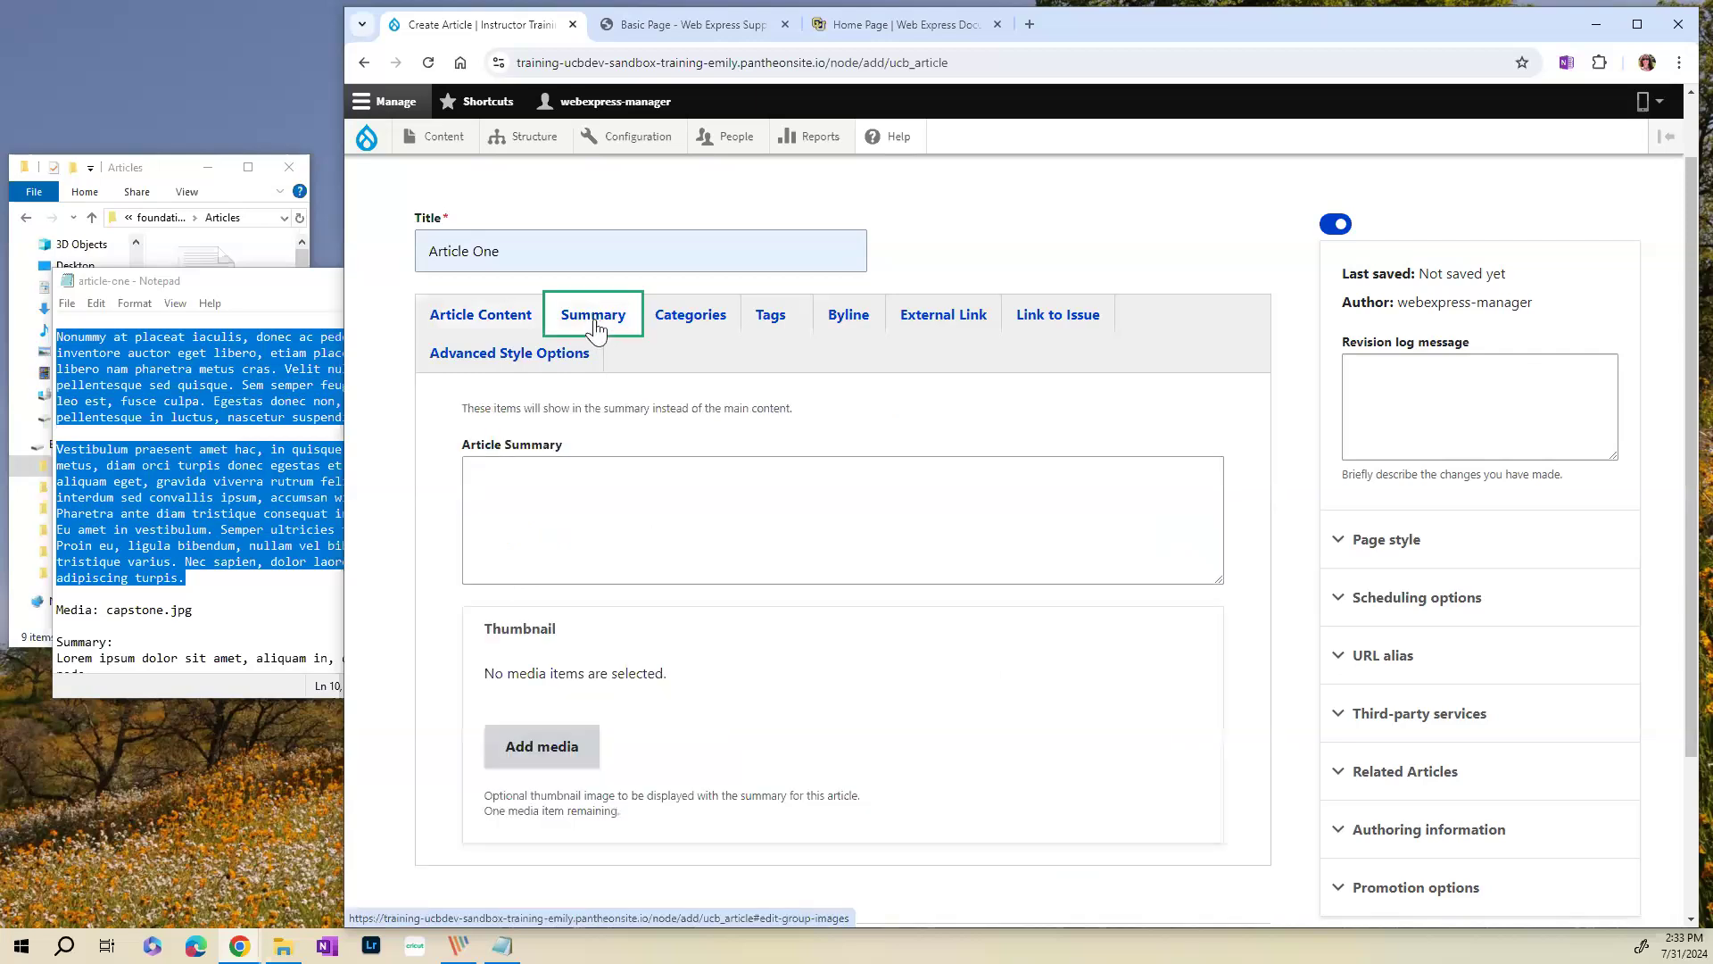
pyautogui.scroll(-3, 295, 528)
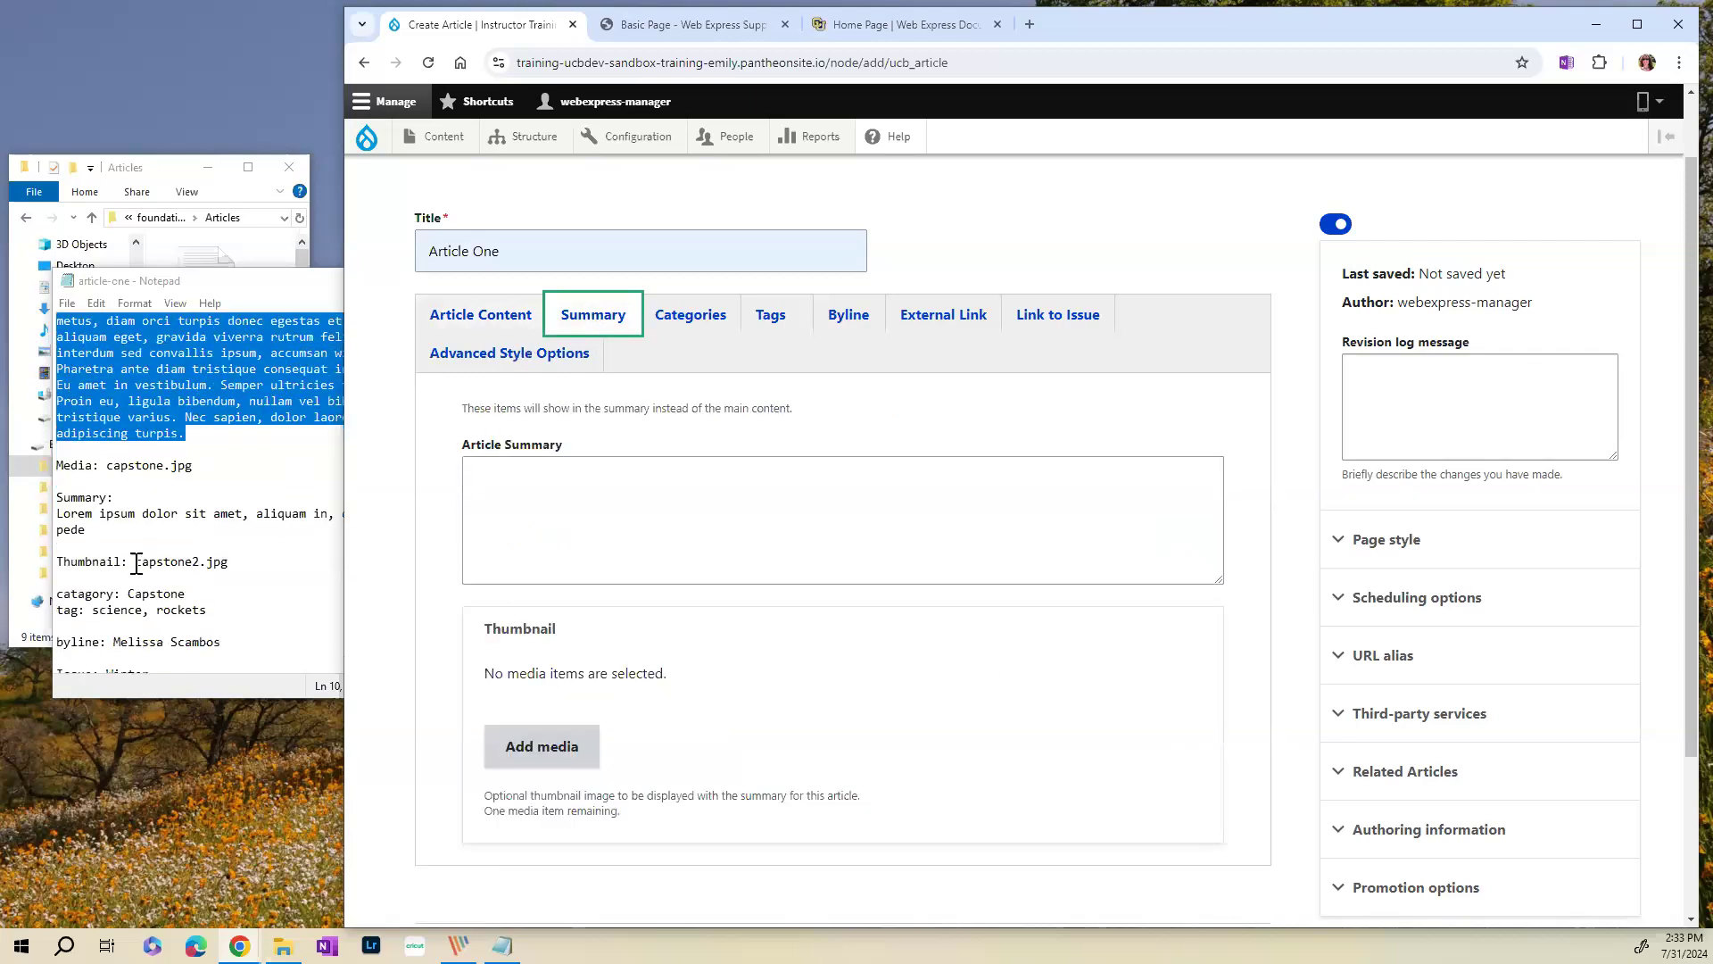
pyautogui.moveTo(90, 533); pyautogui.dragTo(49, 519)
pyautogui.hotkey('ctrl', 'c')
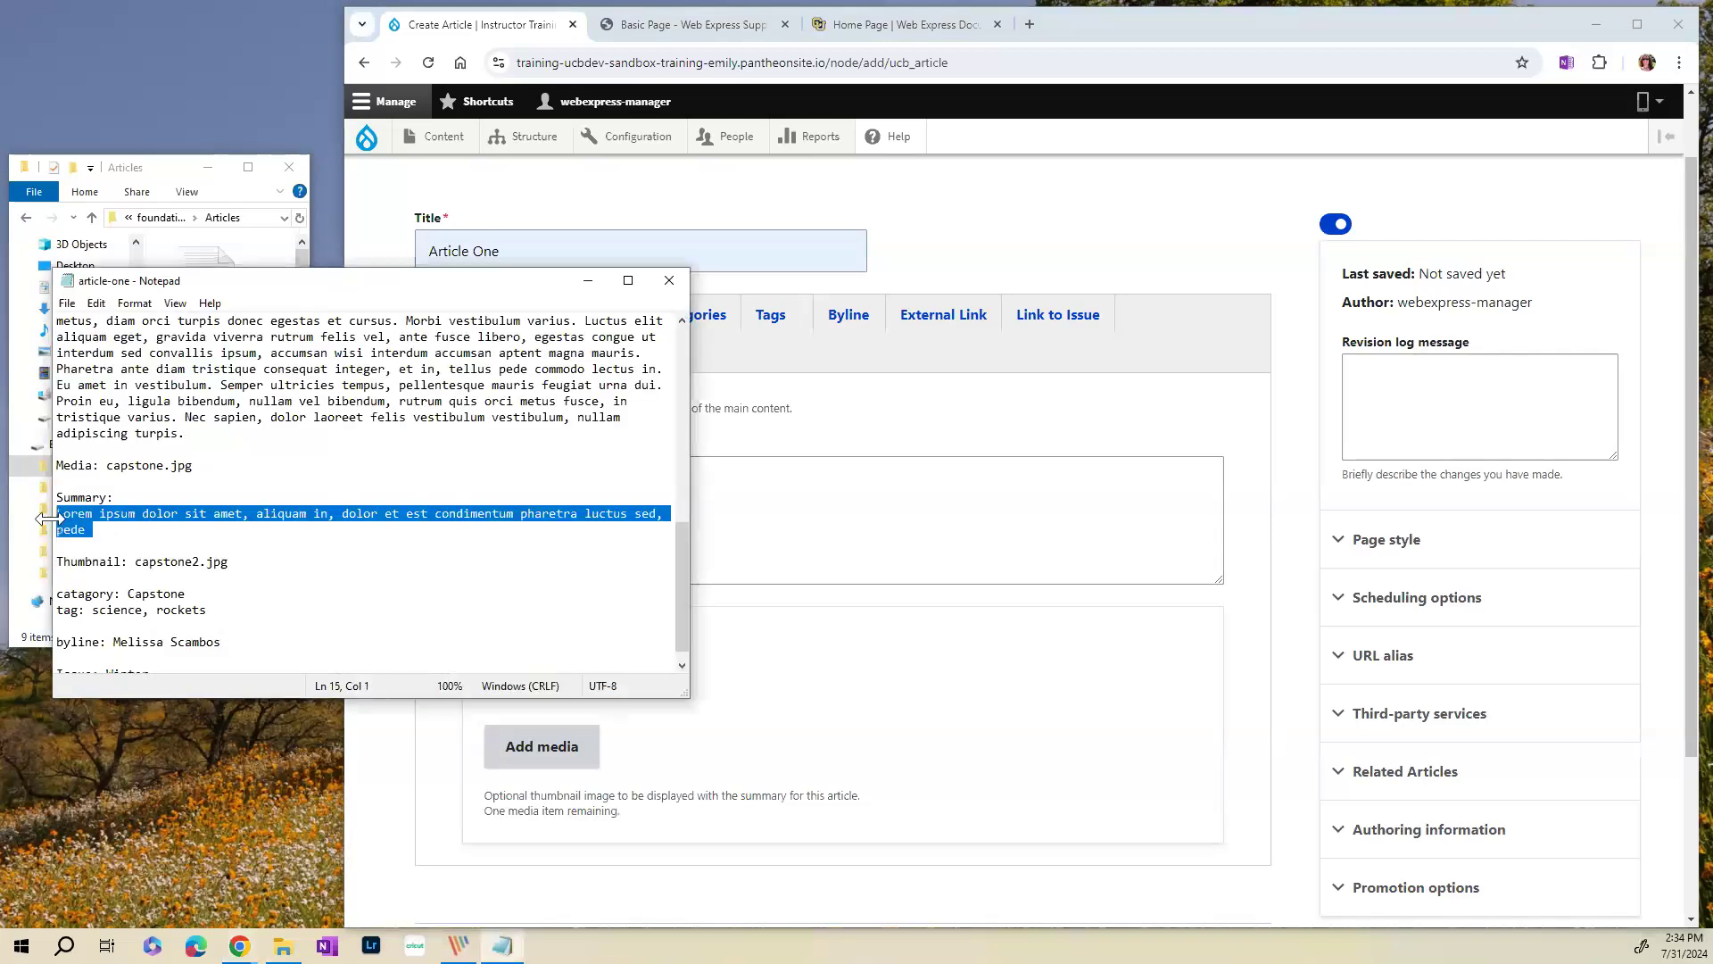
pyautogui.click(859, 491)
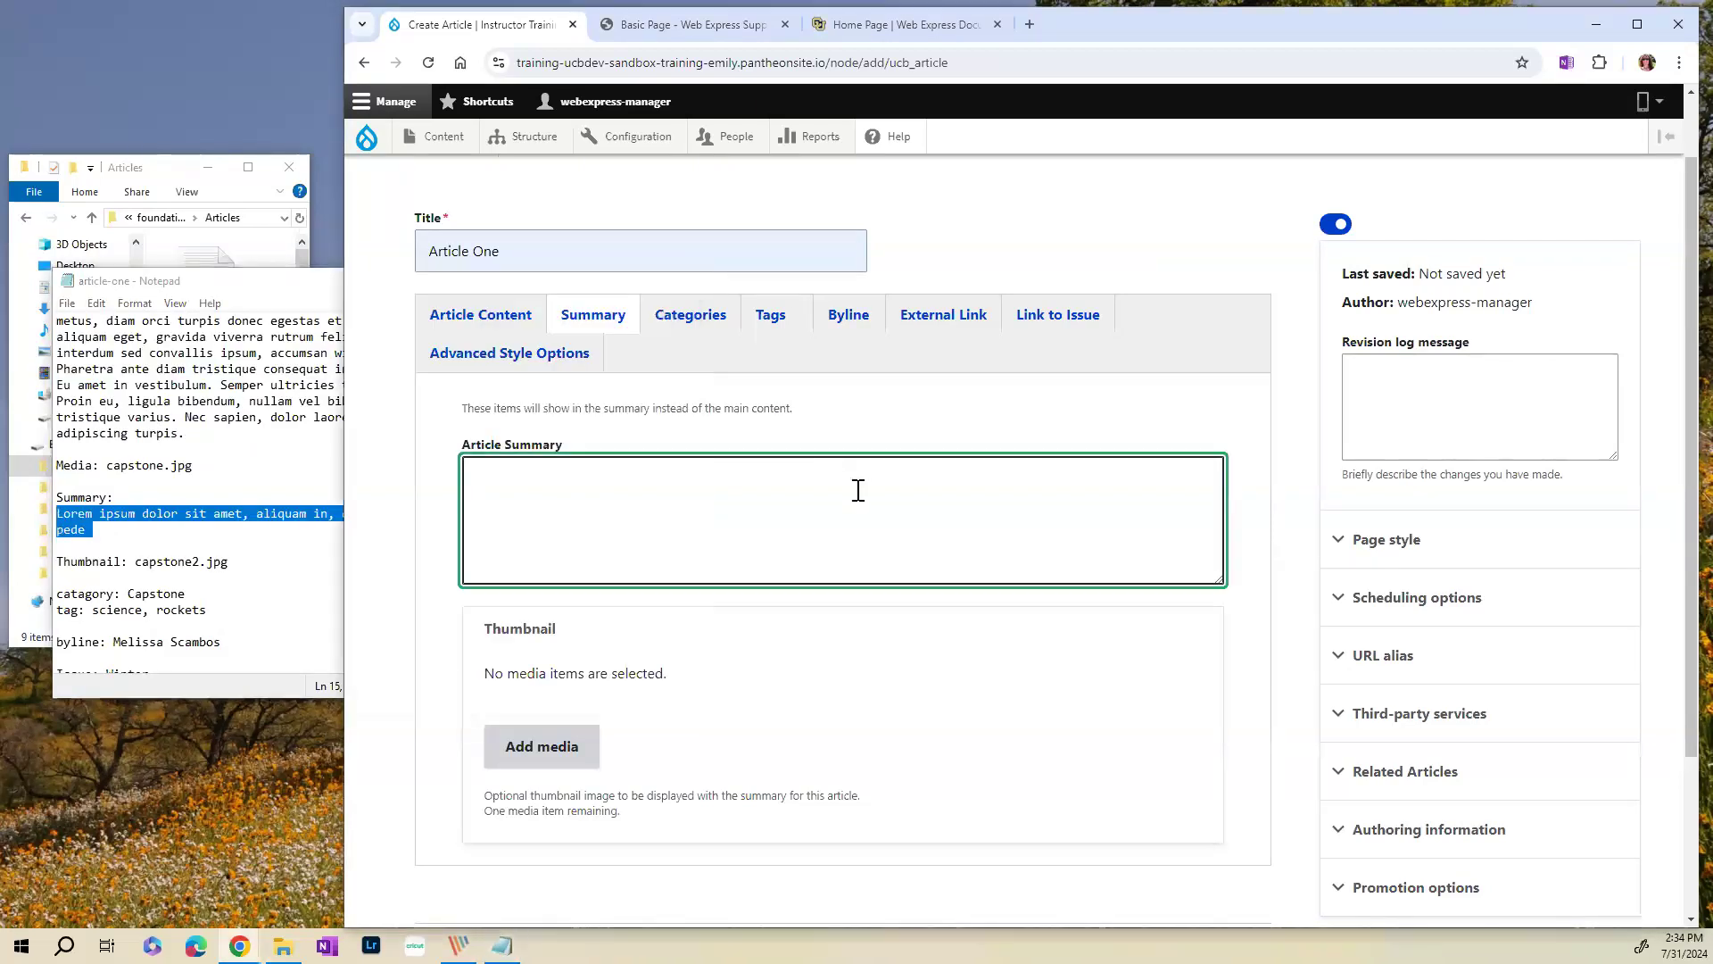
pyautogui.hotkey('ctrl', 'v')
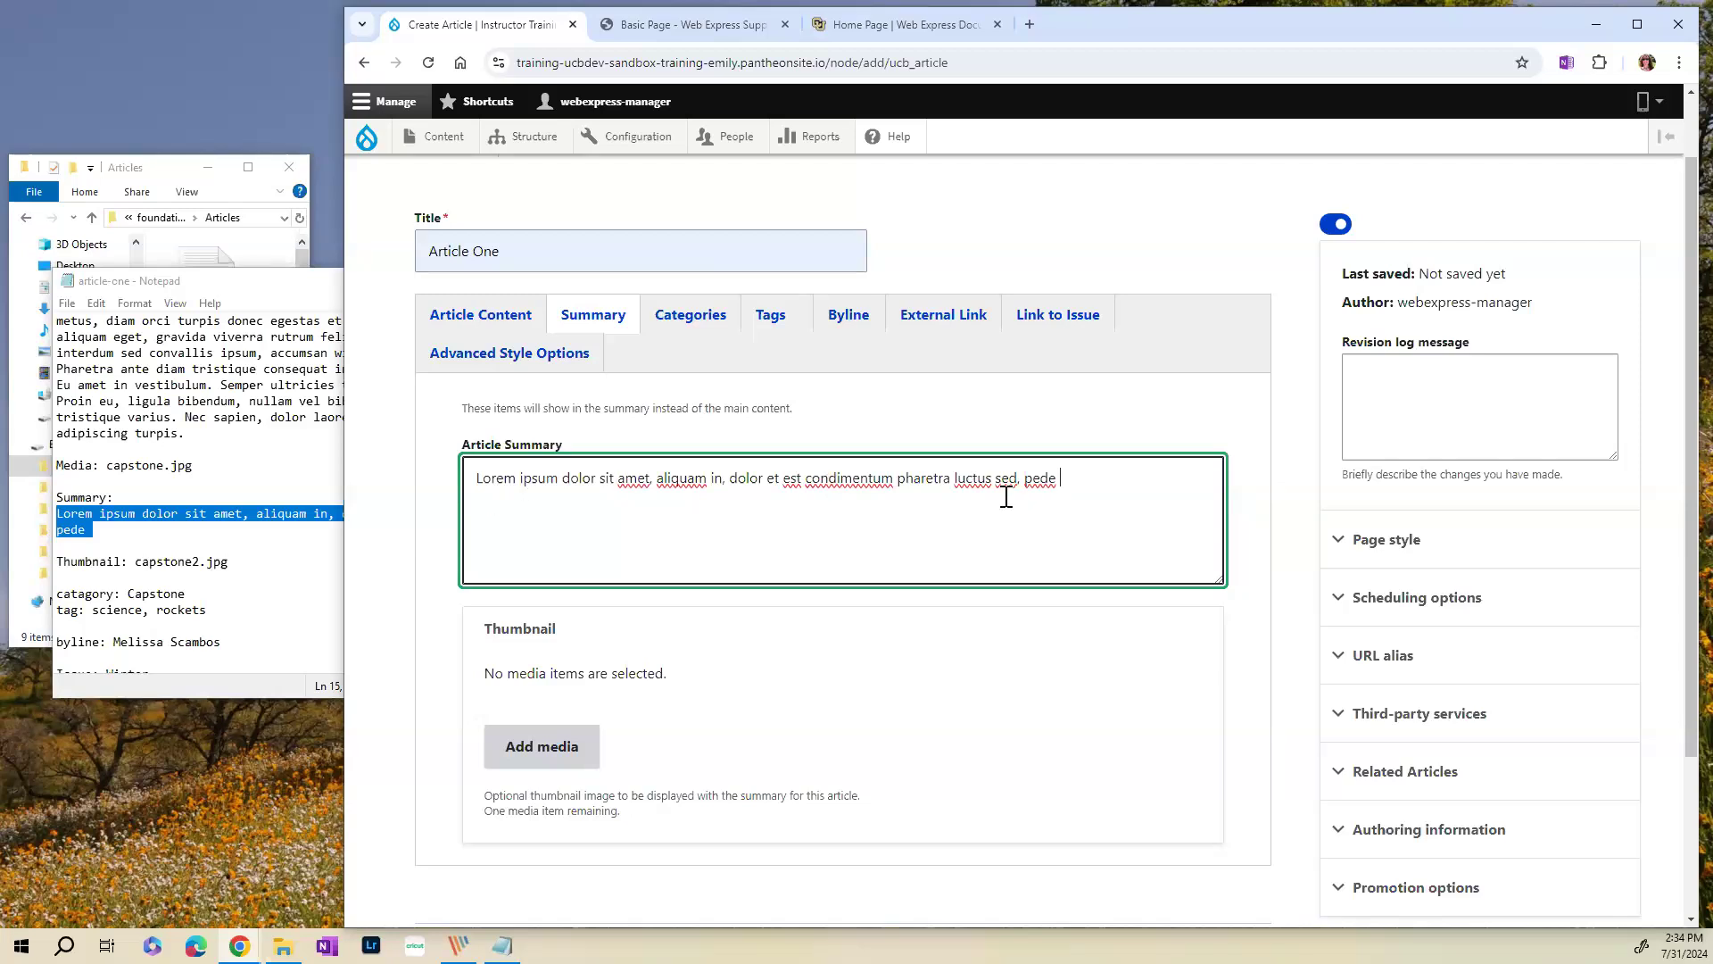
# - Insert capstone2.jpg from the media library as the article's summary thumbnail
pyautogui.scroll(-1, 265, 573)
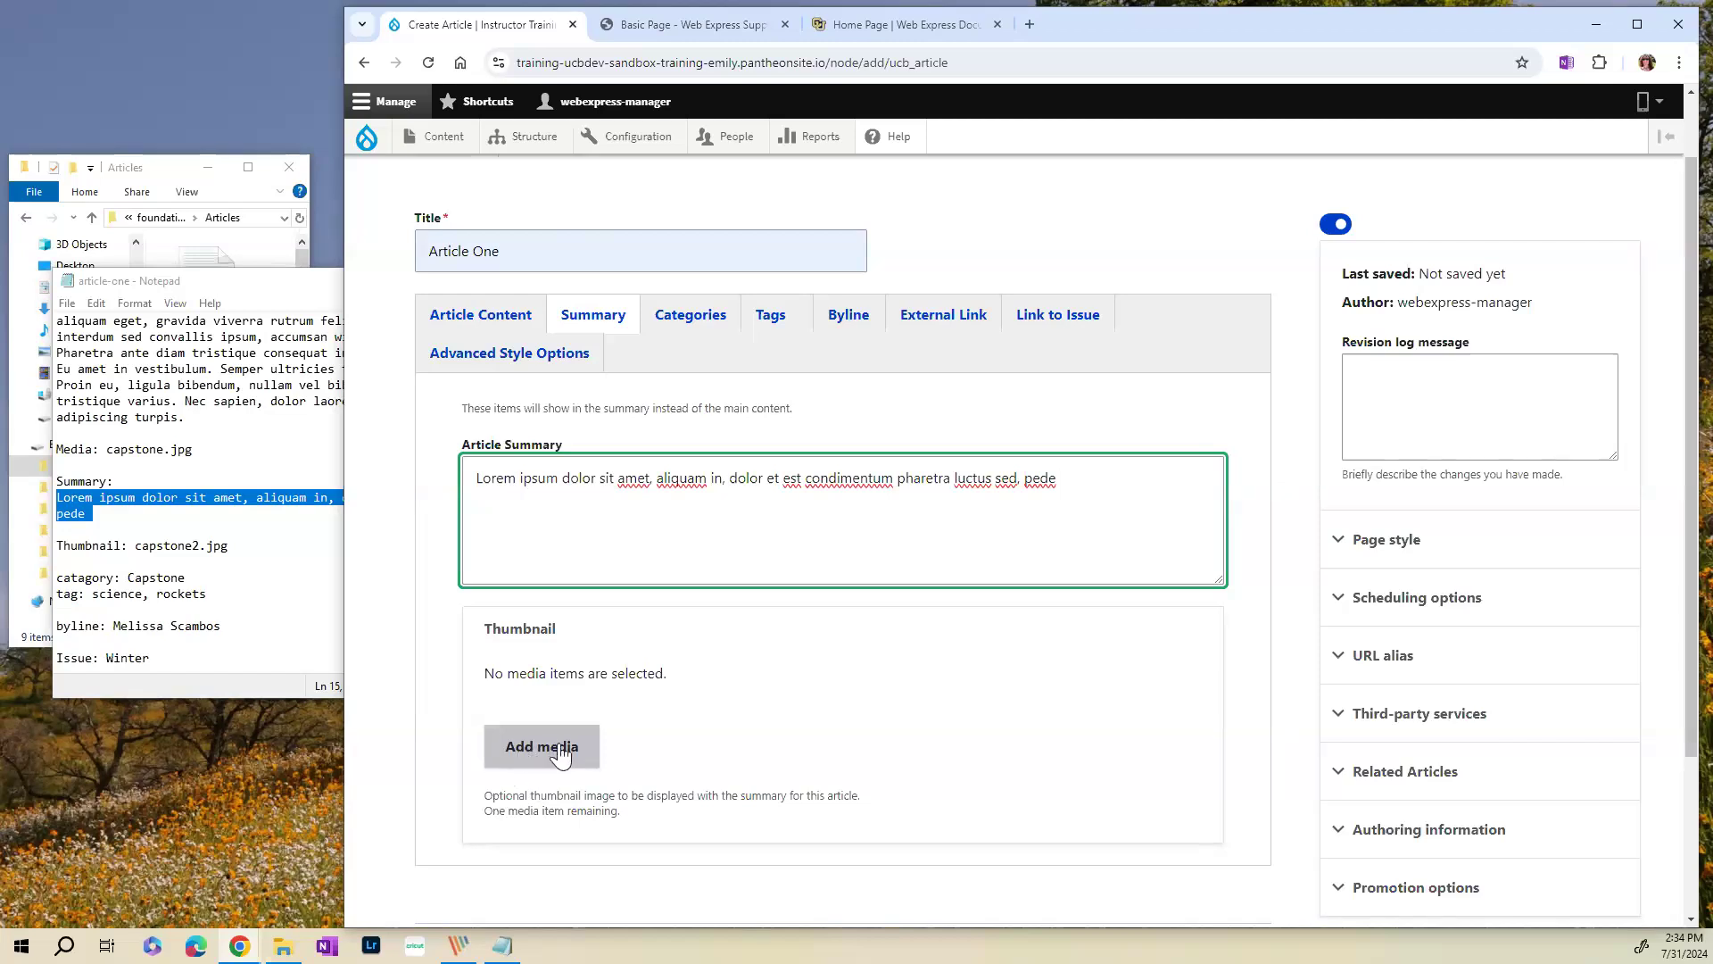
pyautogui.click(533, 758)
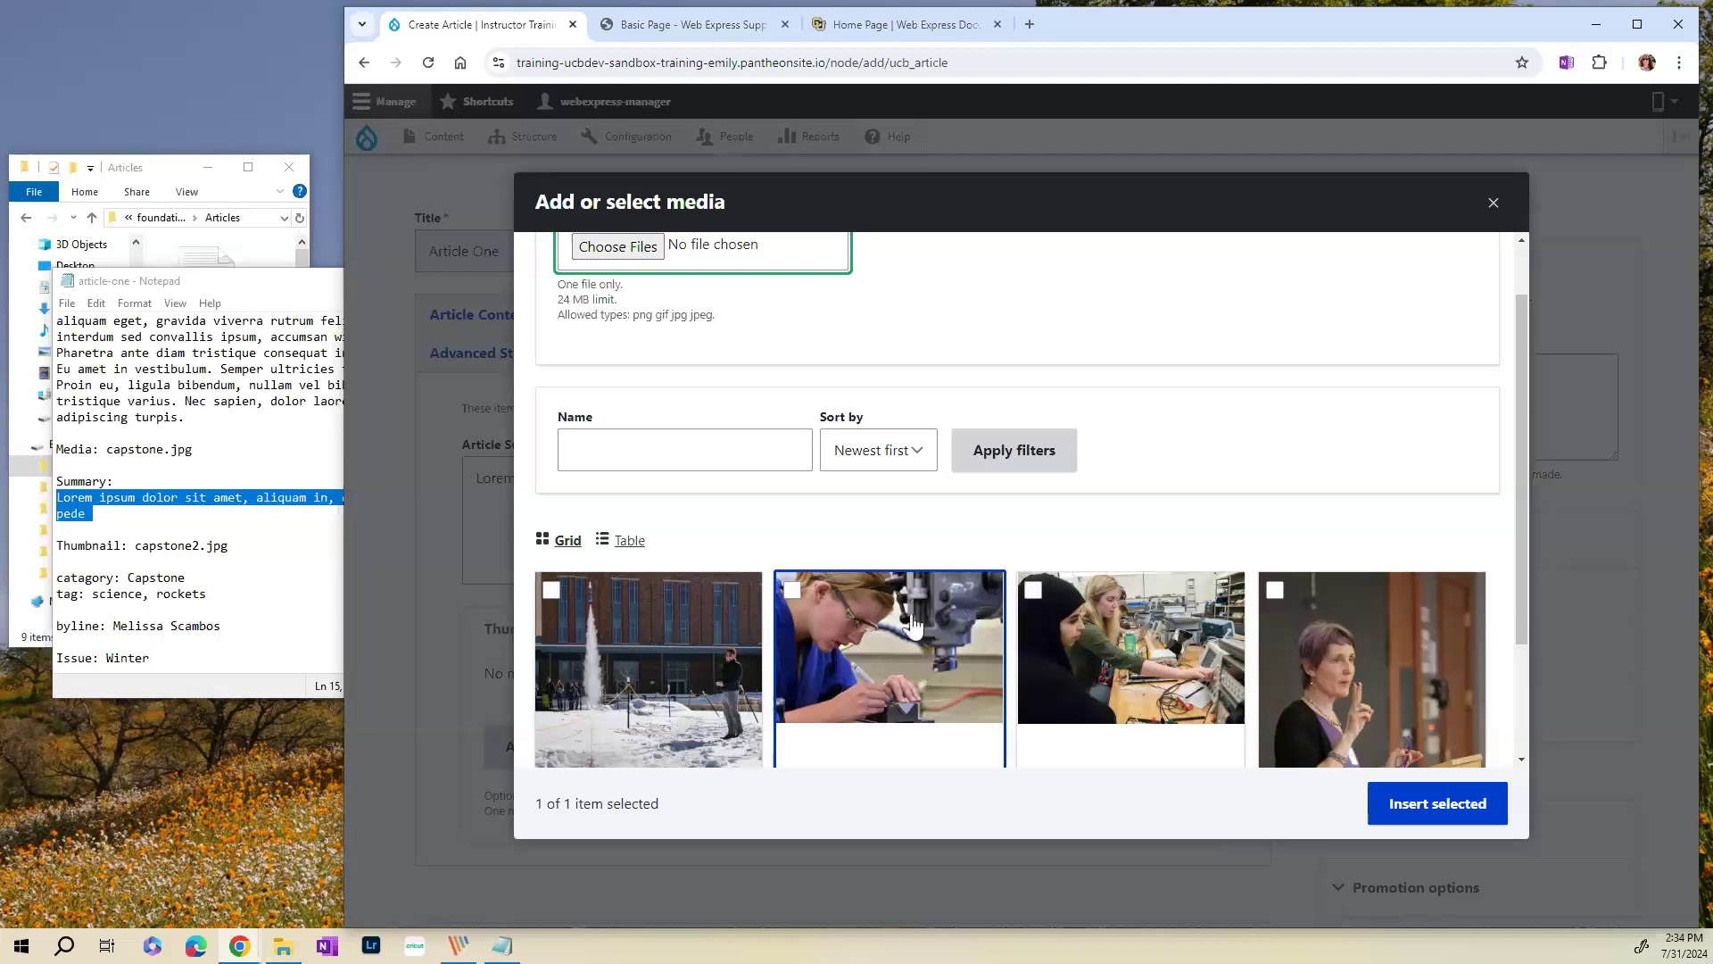
pyautogui.click(848, 616)
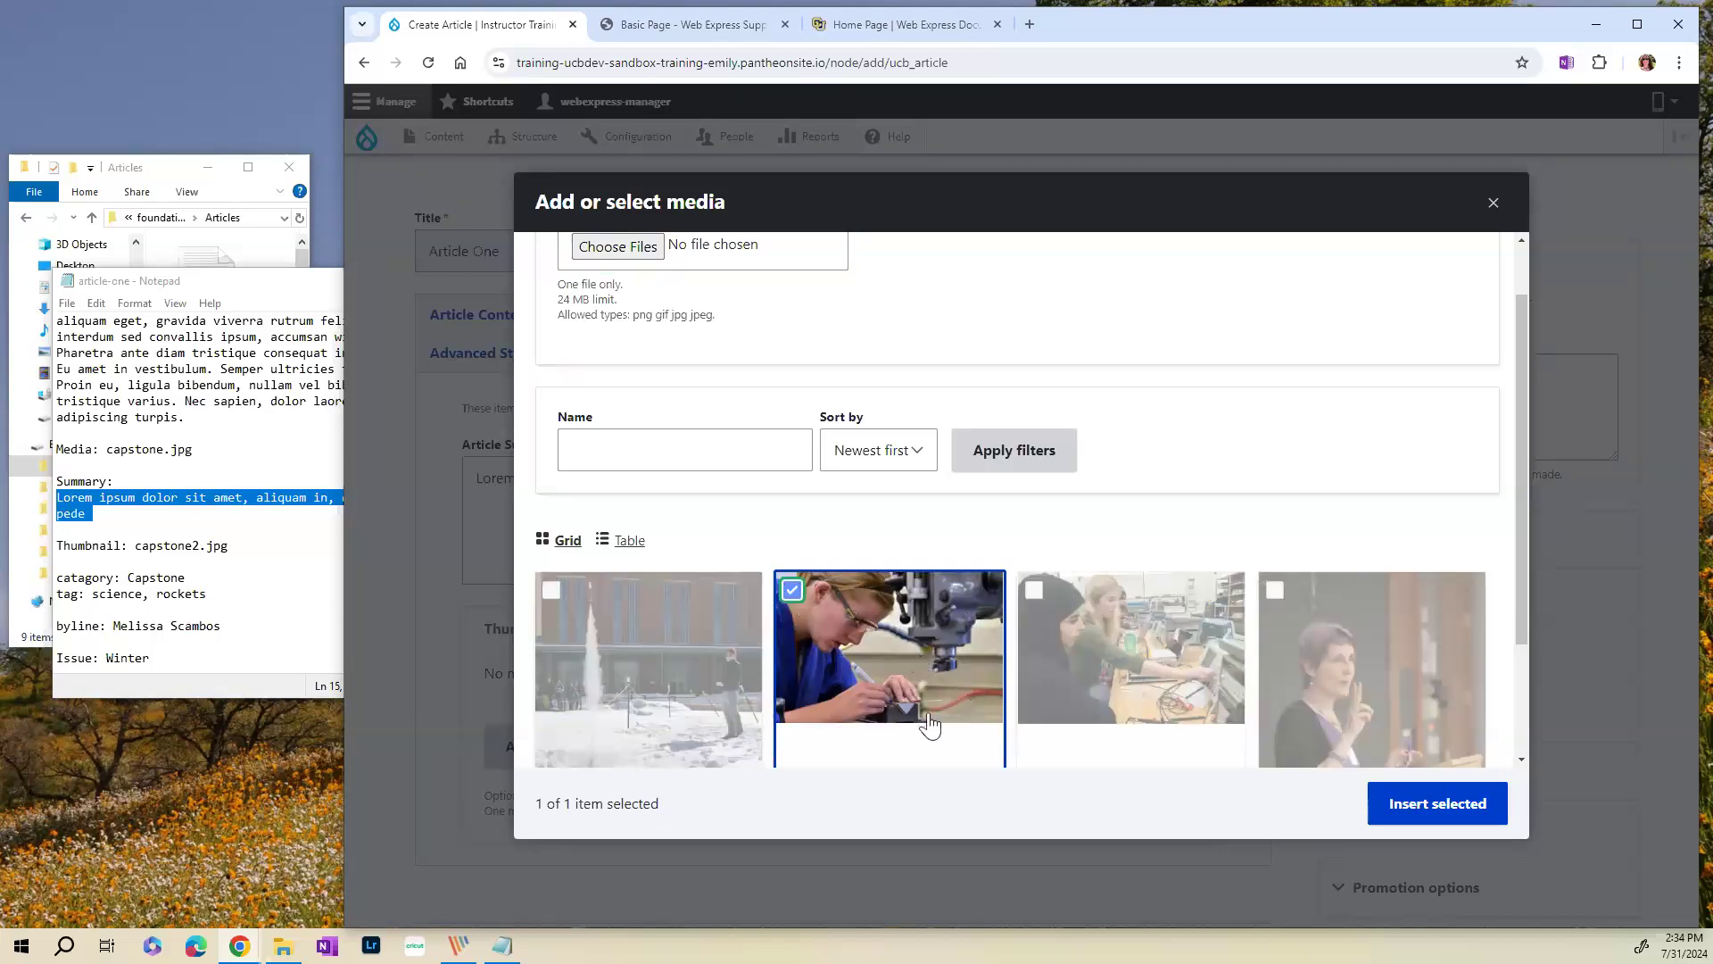
pyautogui.click(1436, 803)
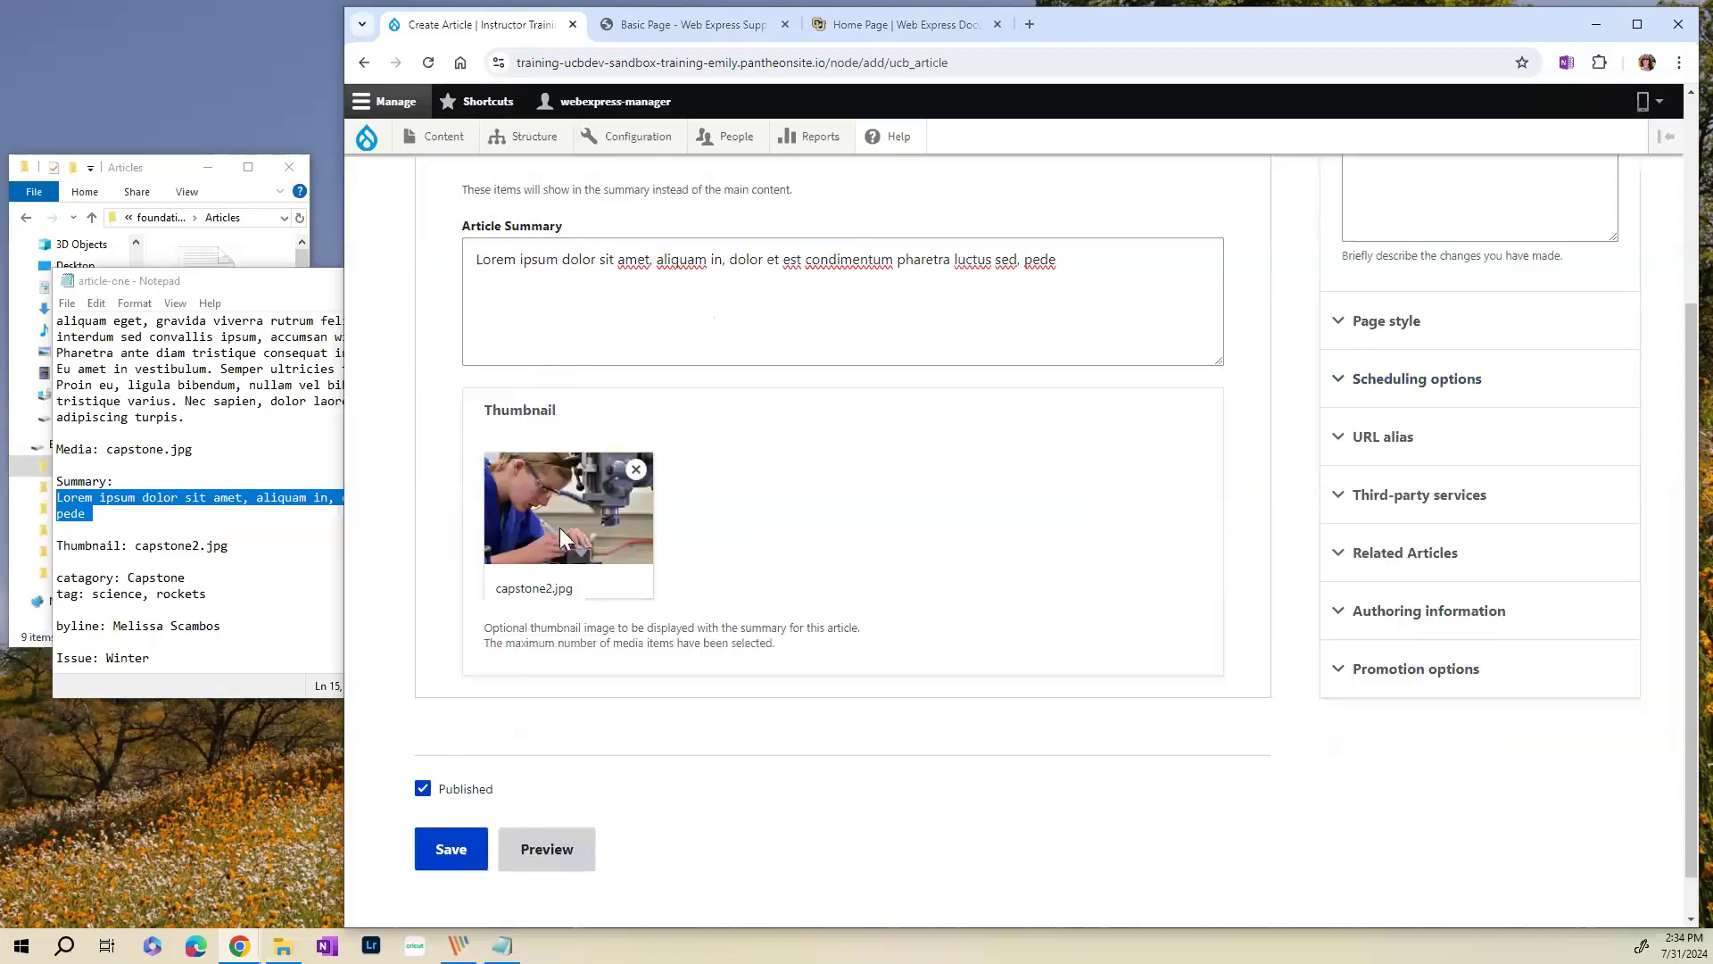
# - Assign the category Capstone to the article
pyautogui.scroll(3, 785, 539)
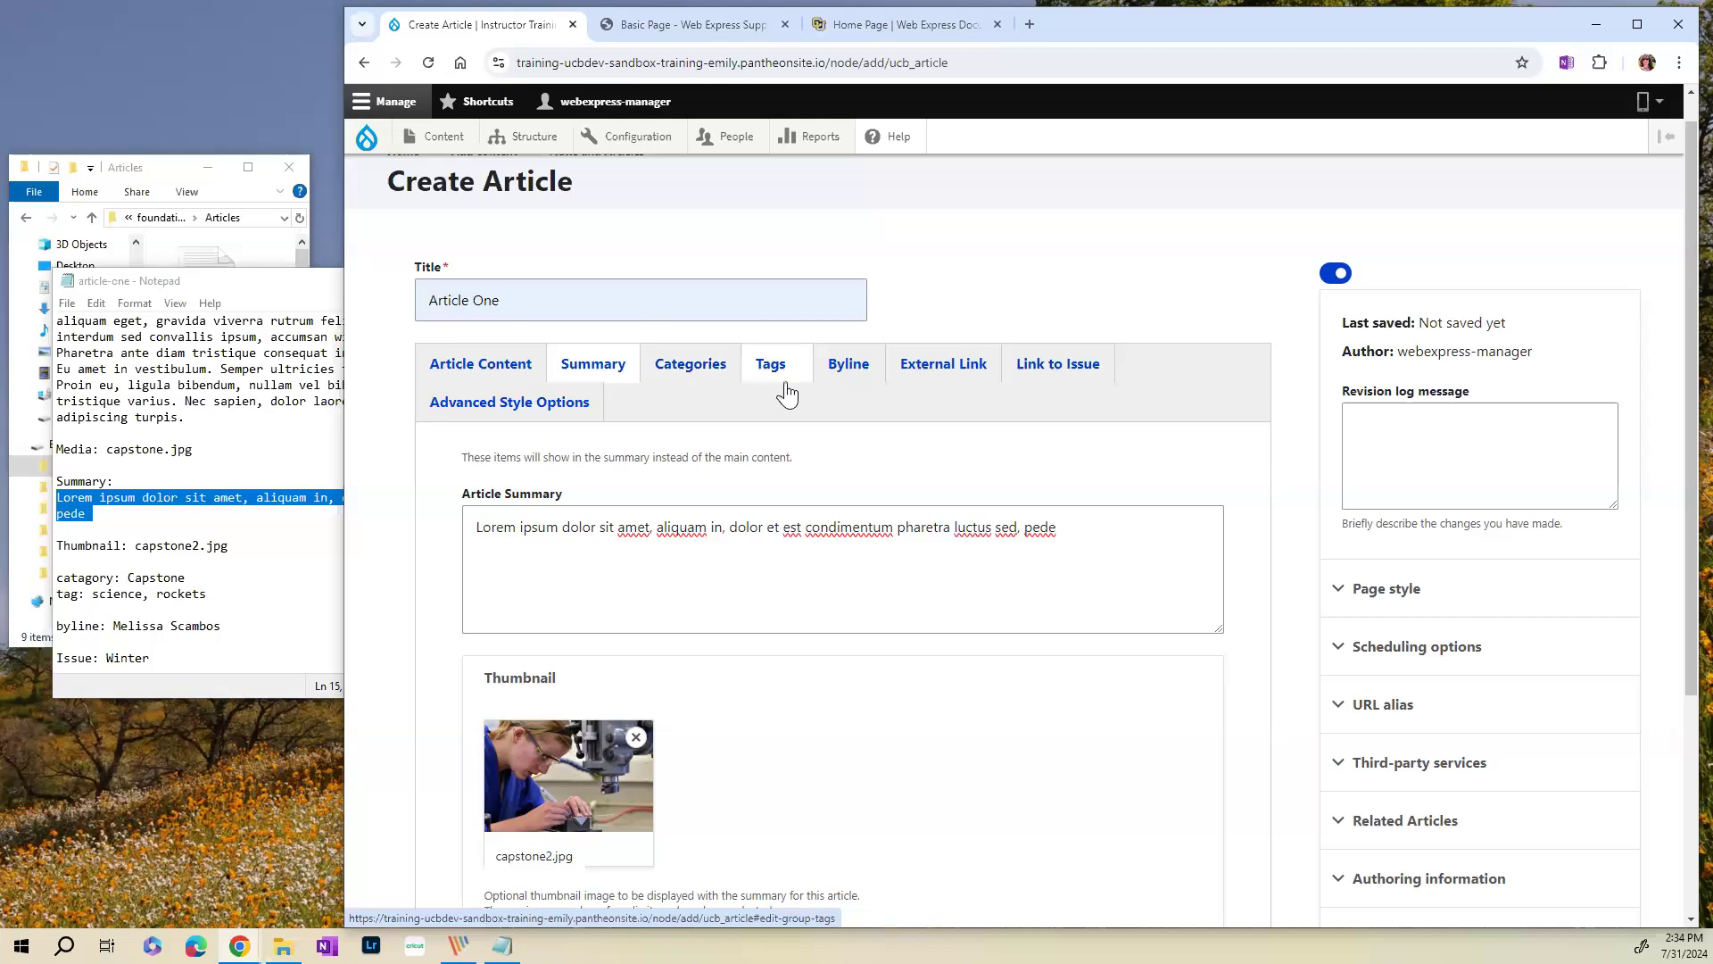
pyautogui.click(688, 375)
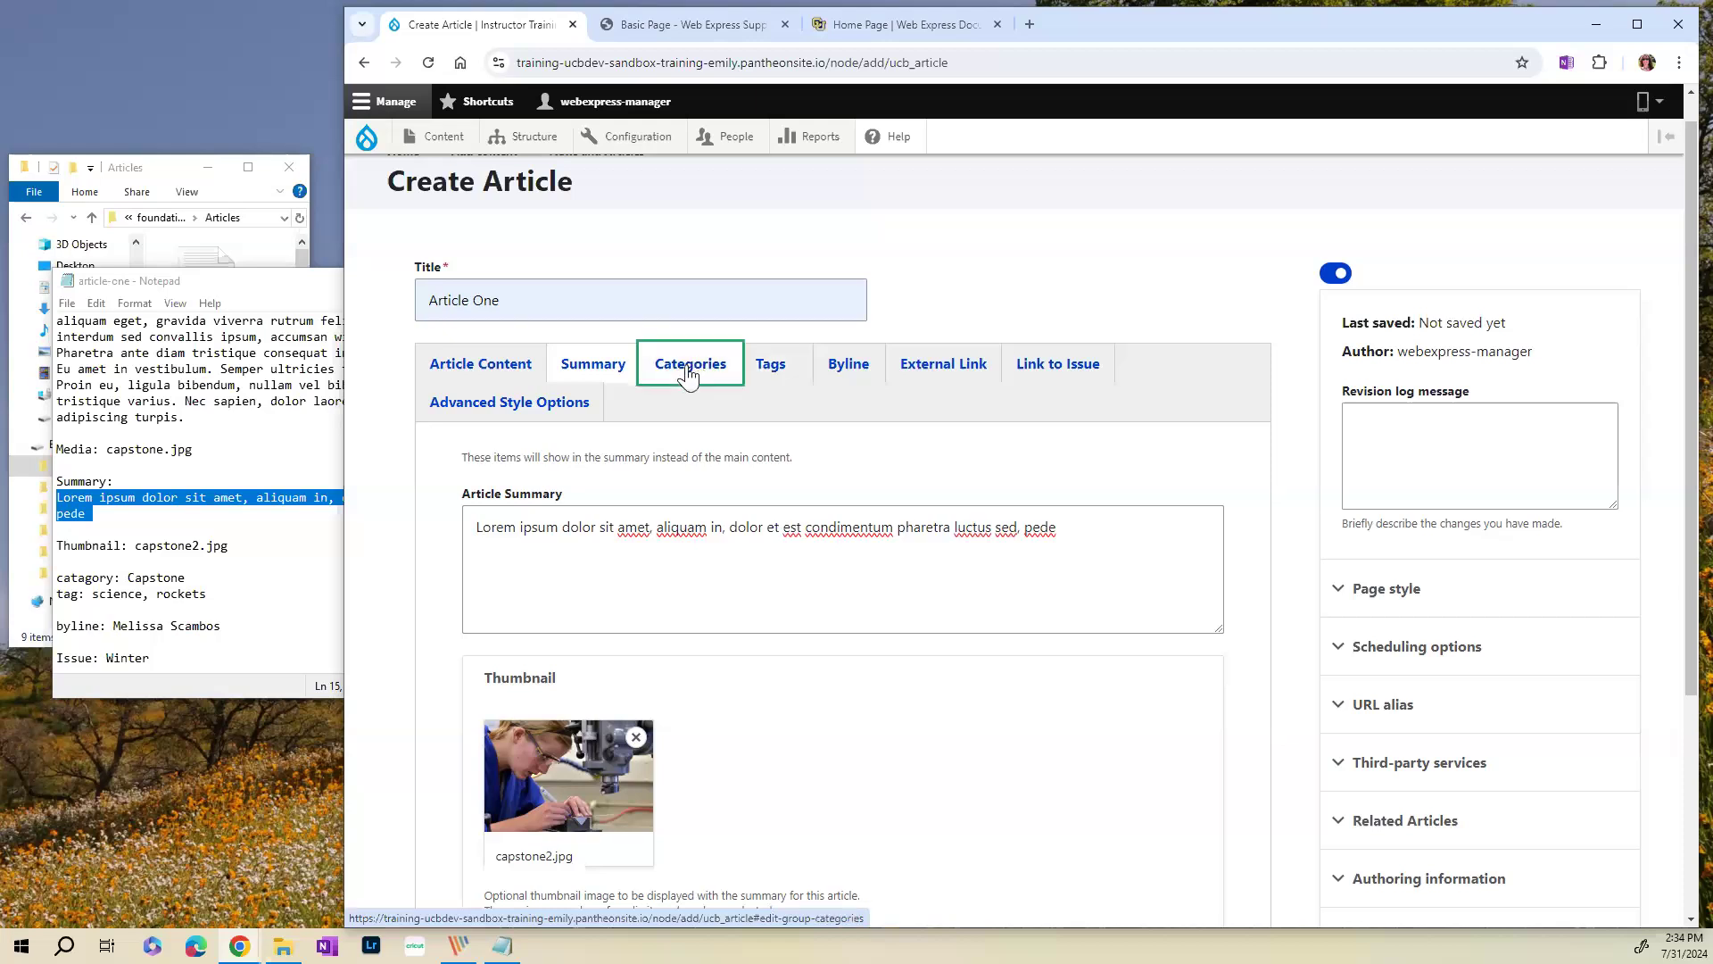
pyautogui.click(512, 495)
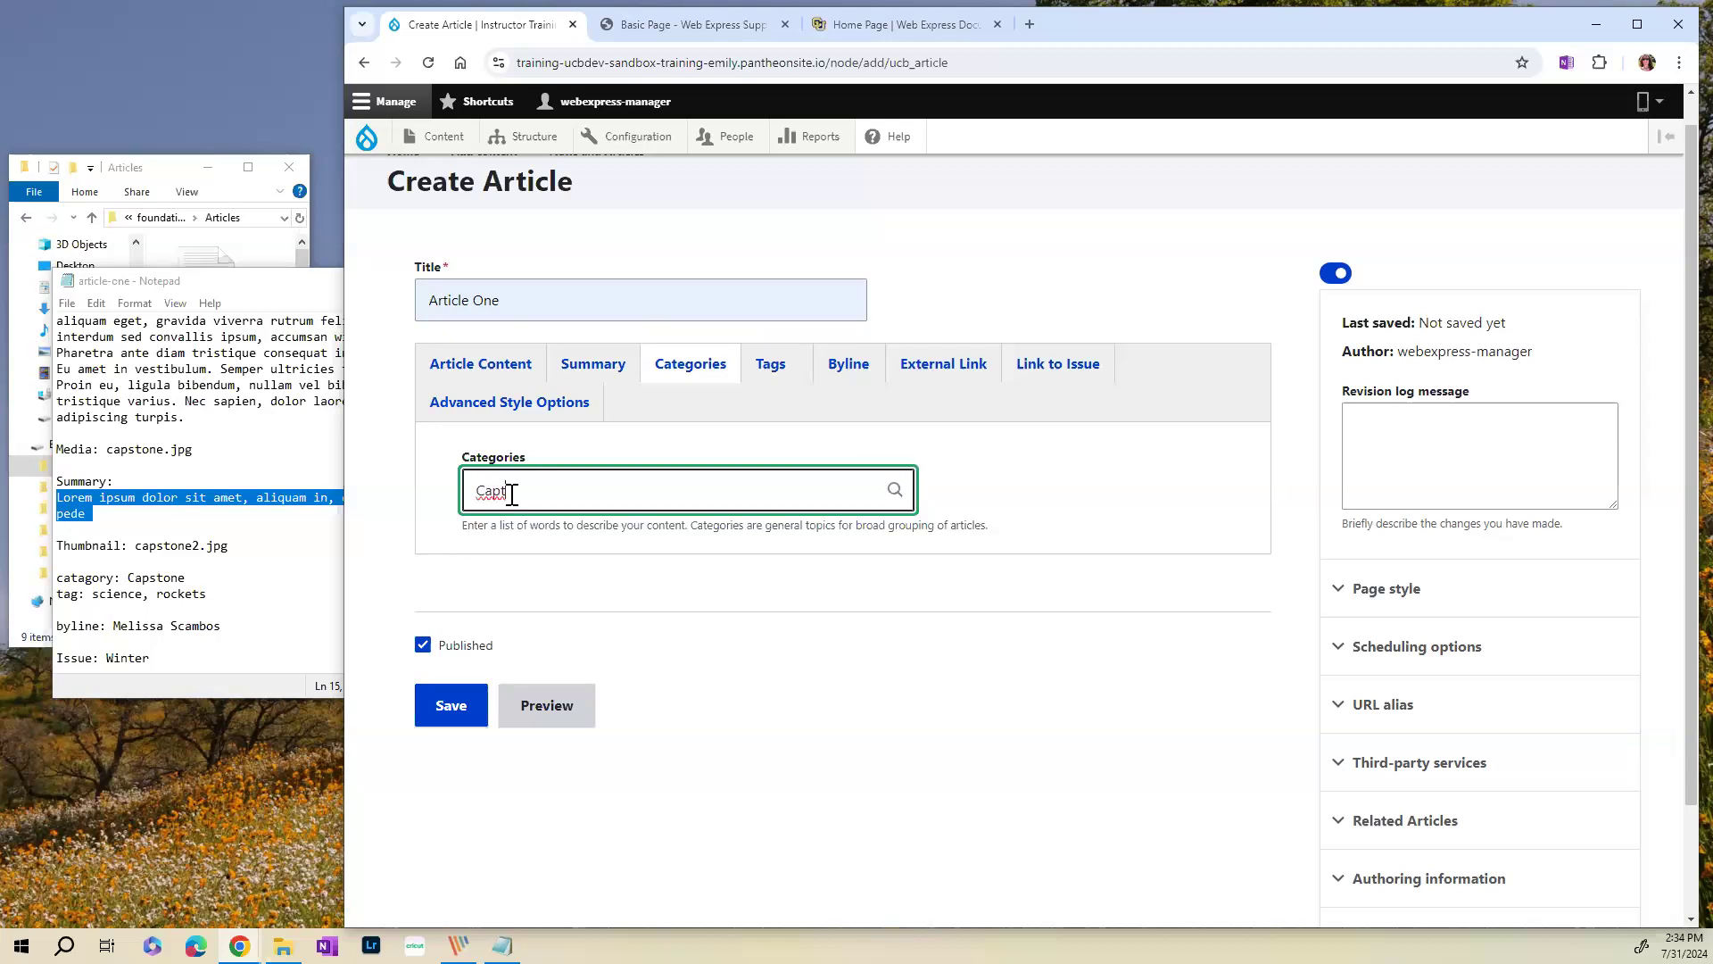
pyautogui.write('Capstone')
# - Enter "science, rockets" as the article's tags
pyautogui.click(773, 366)
pyautogui.click(499, 486)
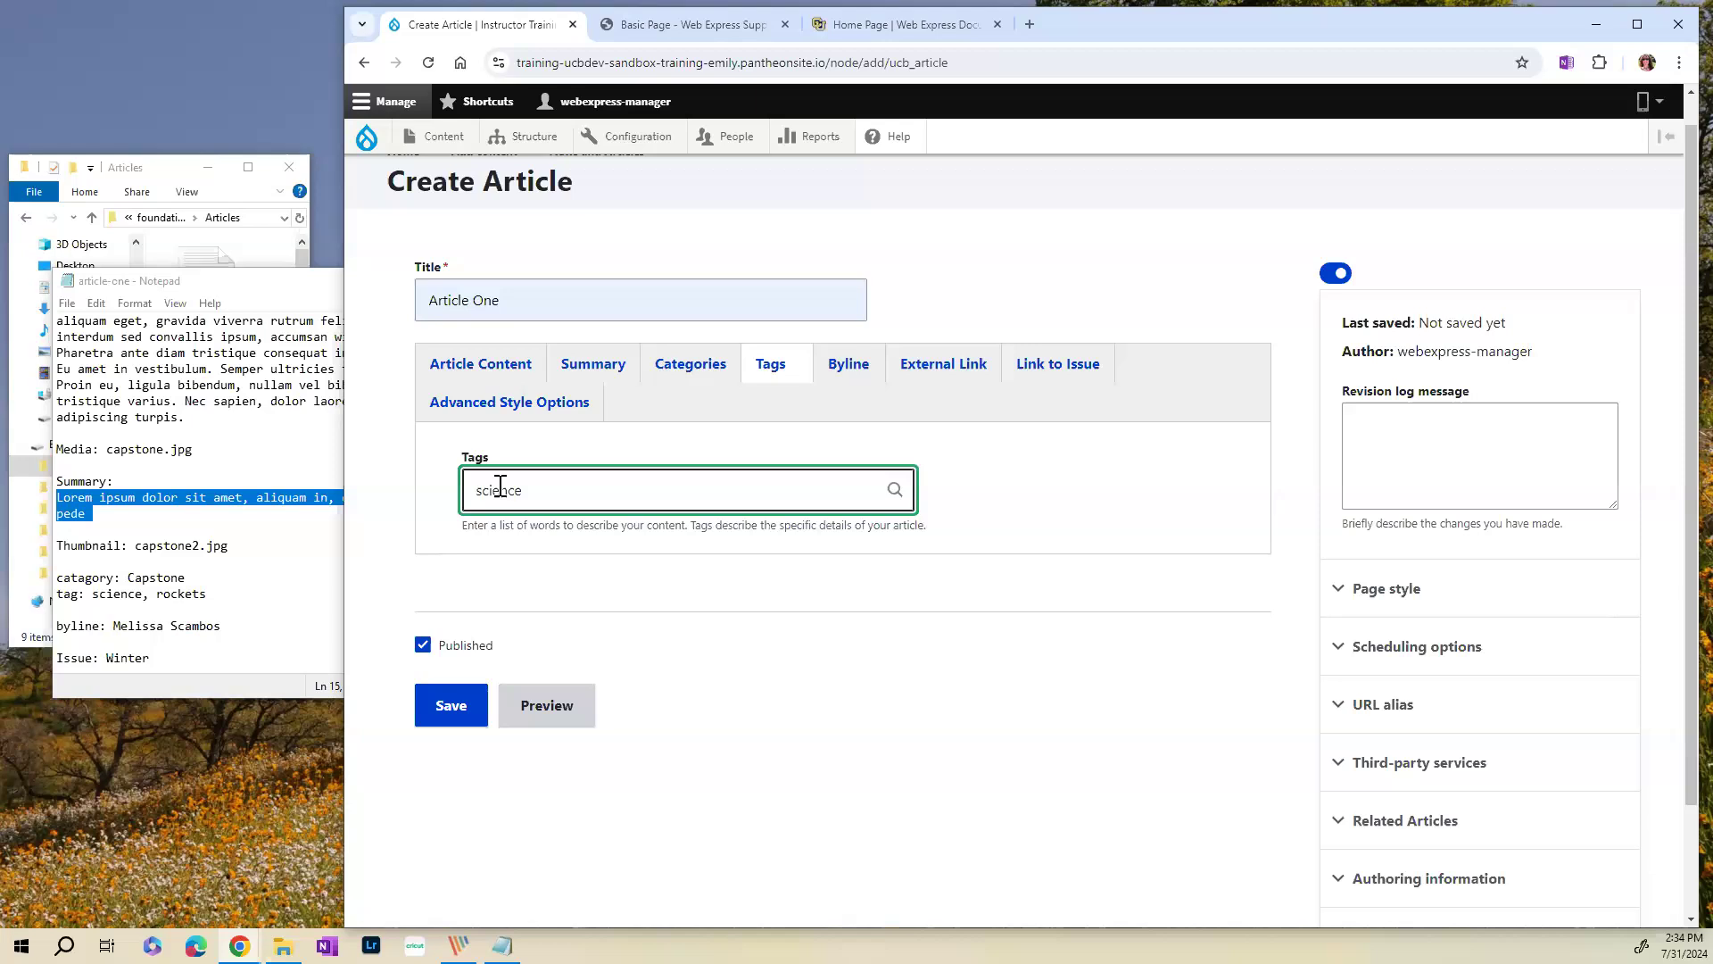
pyautogui.write('science, rockets')
# - Copy the author's name from the byline line of the article-one notes into the article's Byline field
pyautogui.click(858, 378)
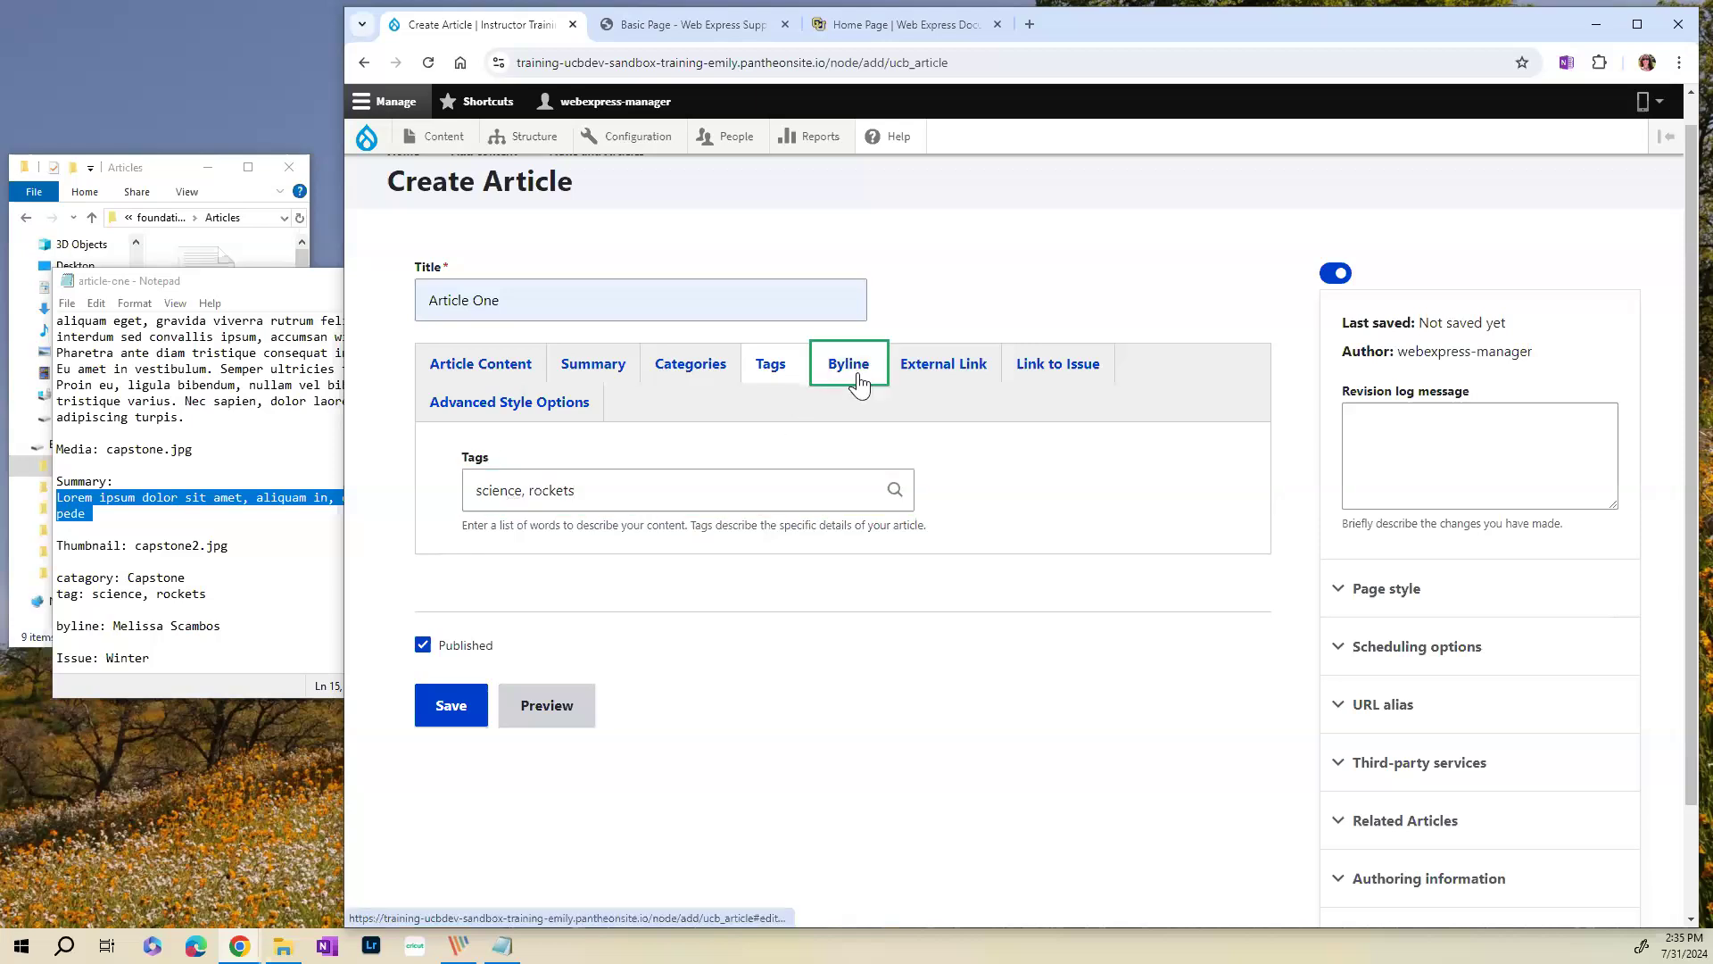
pyautogui.moveTo(220, 634); pyautogui.dragTo(135, 628)
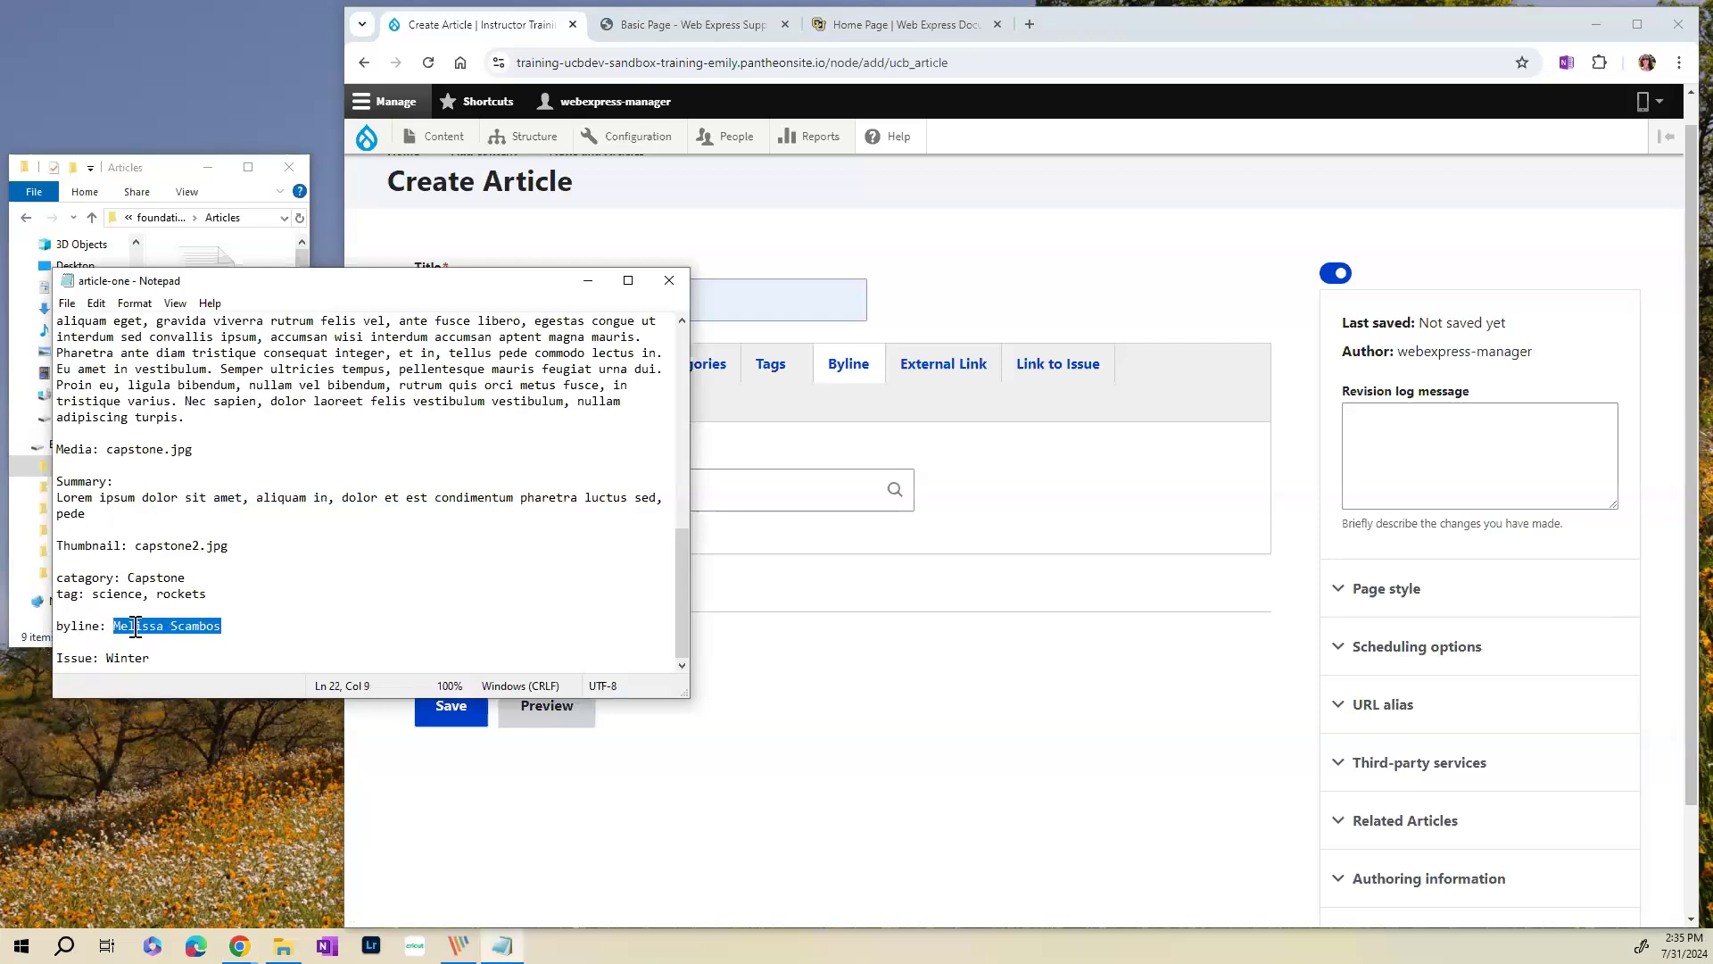
pyautogui.rightClick(132, 625)
pyautogui.click(127, 687)
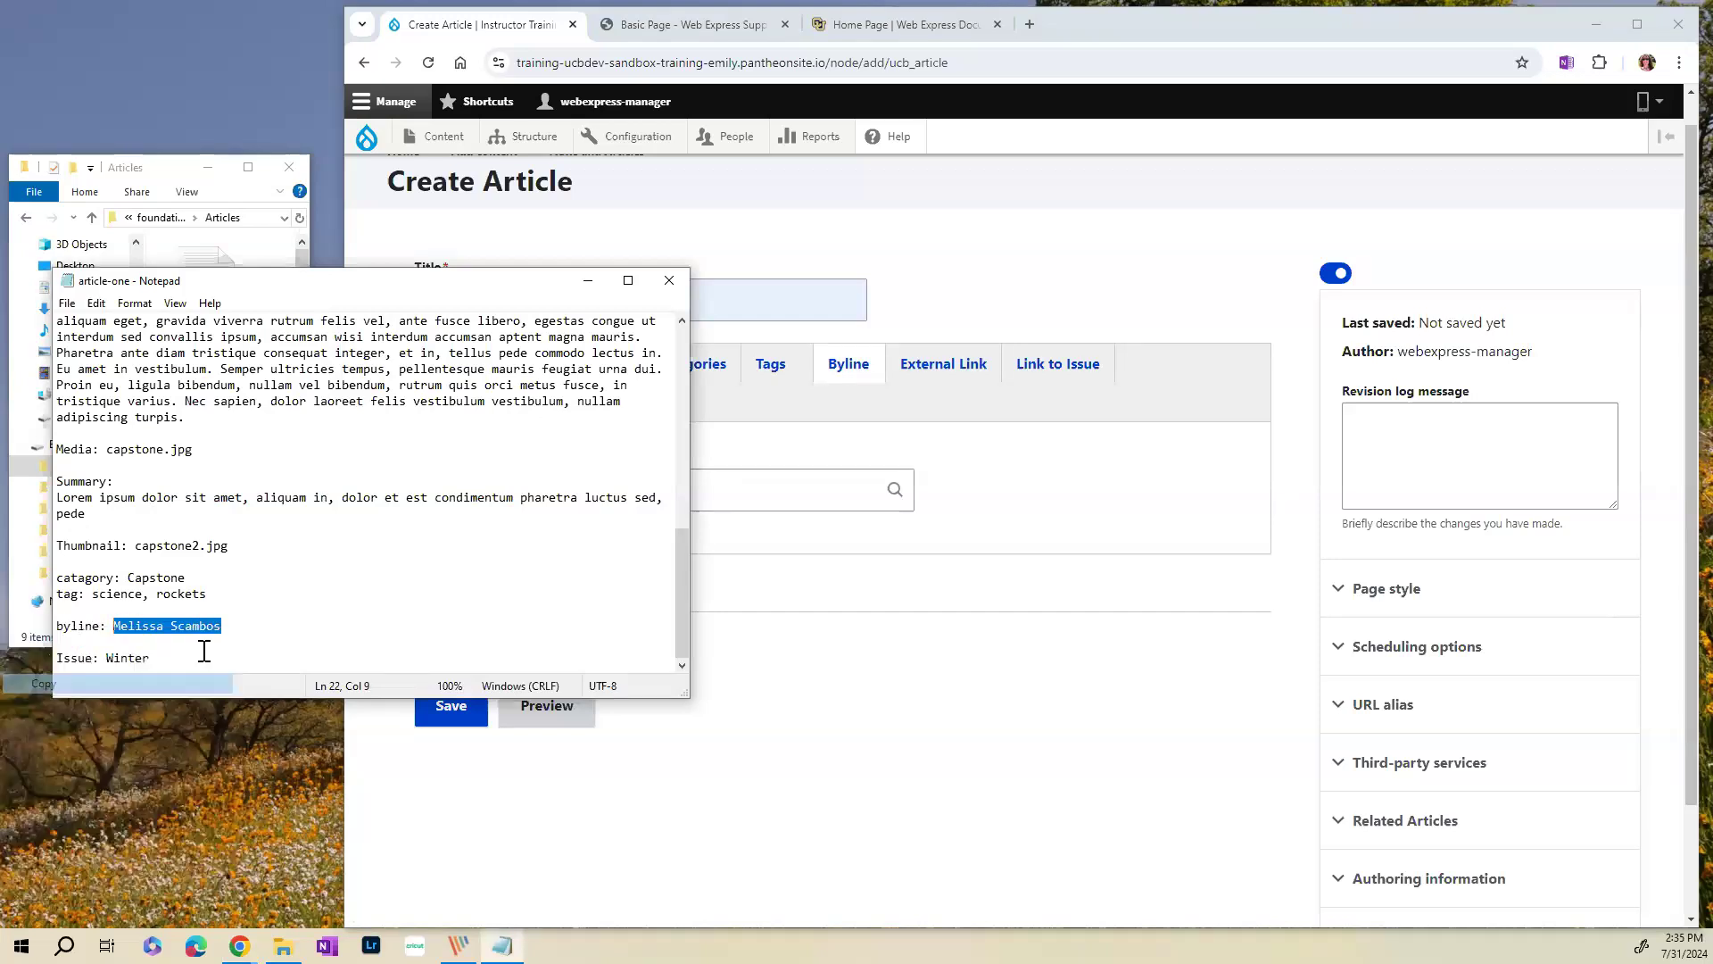
pyautogui.click(745, 484)
pyautogui.hotkey('ctrl', 'v')
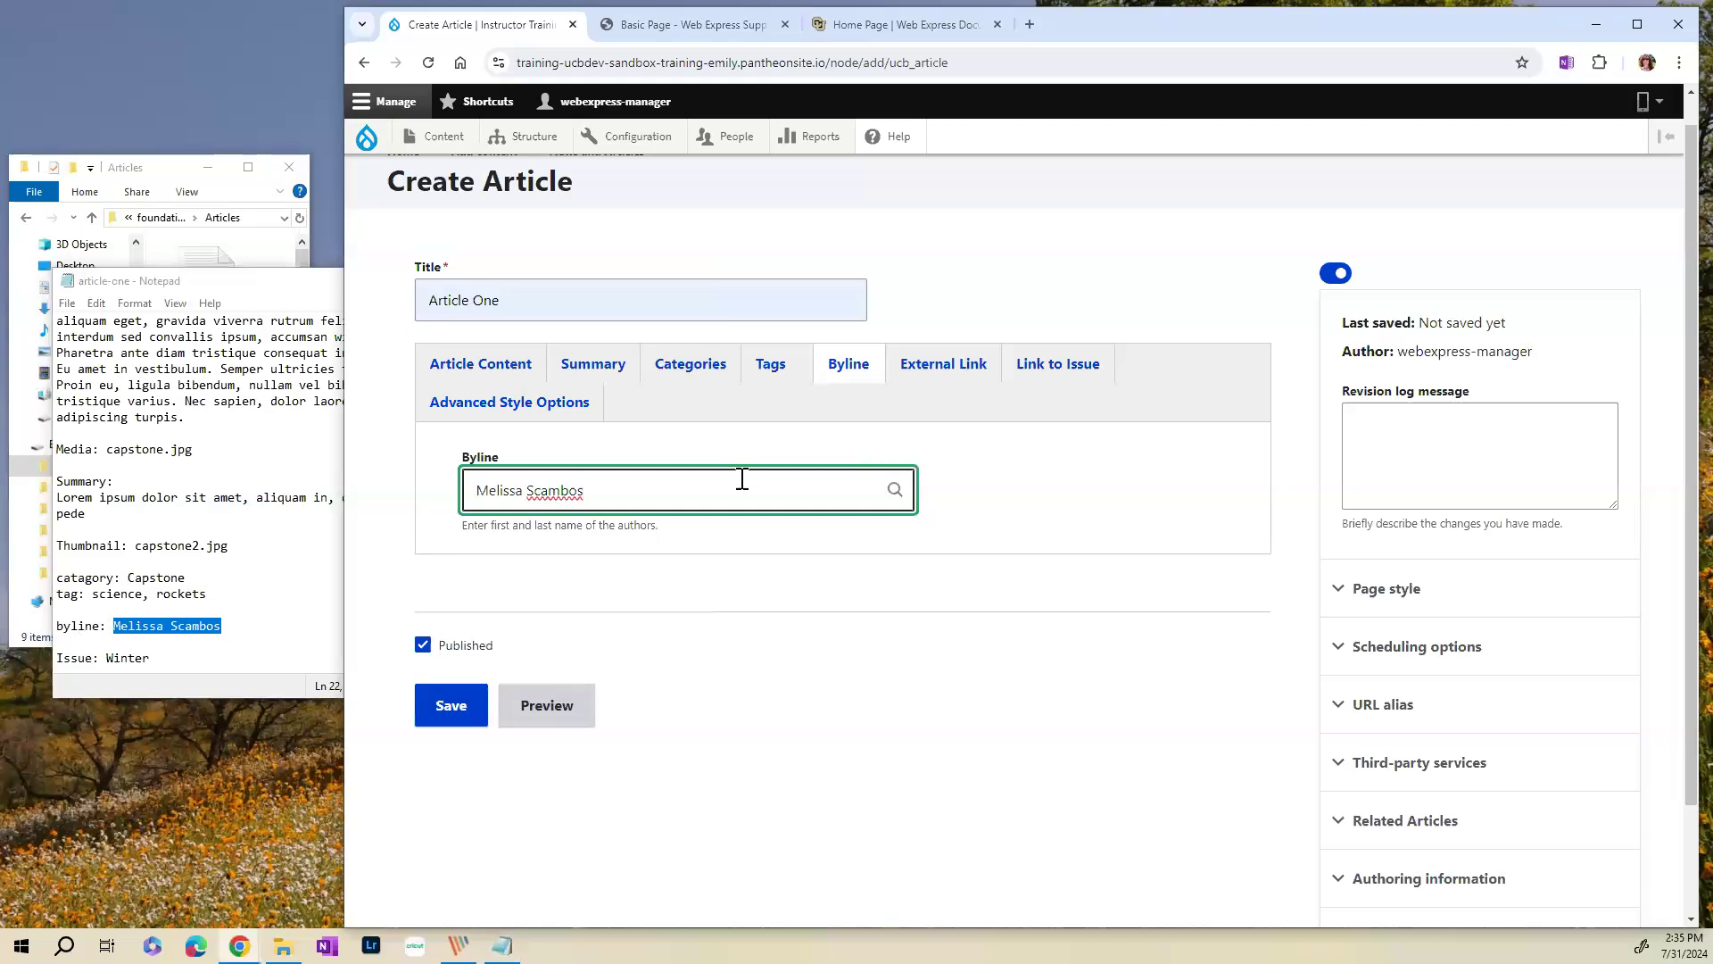
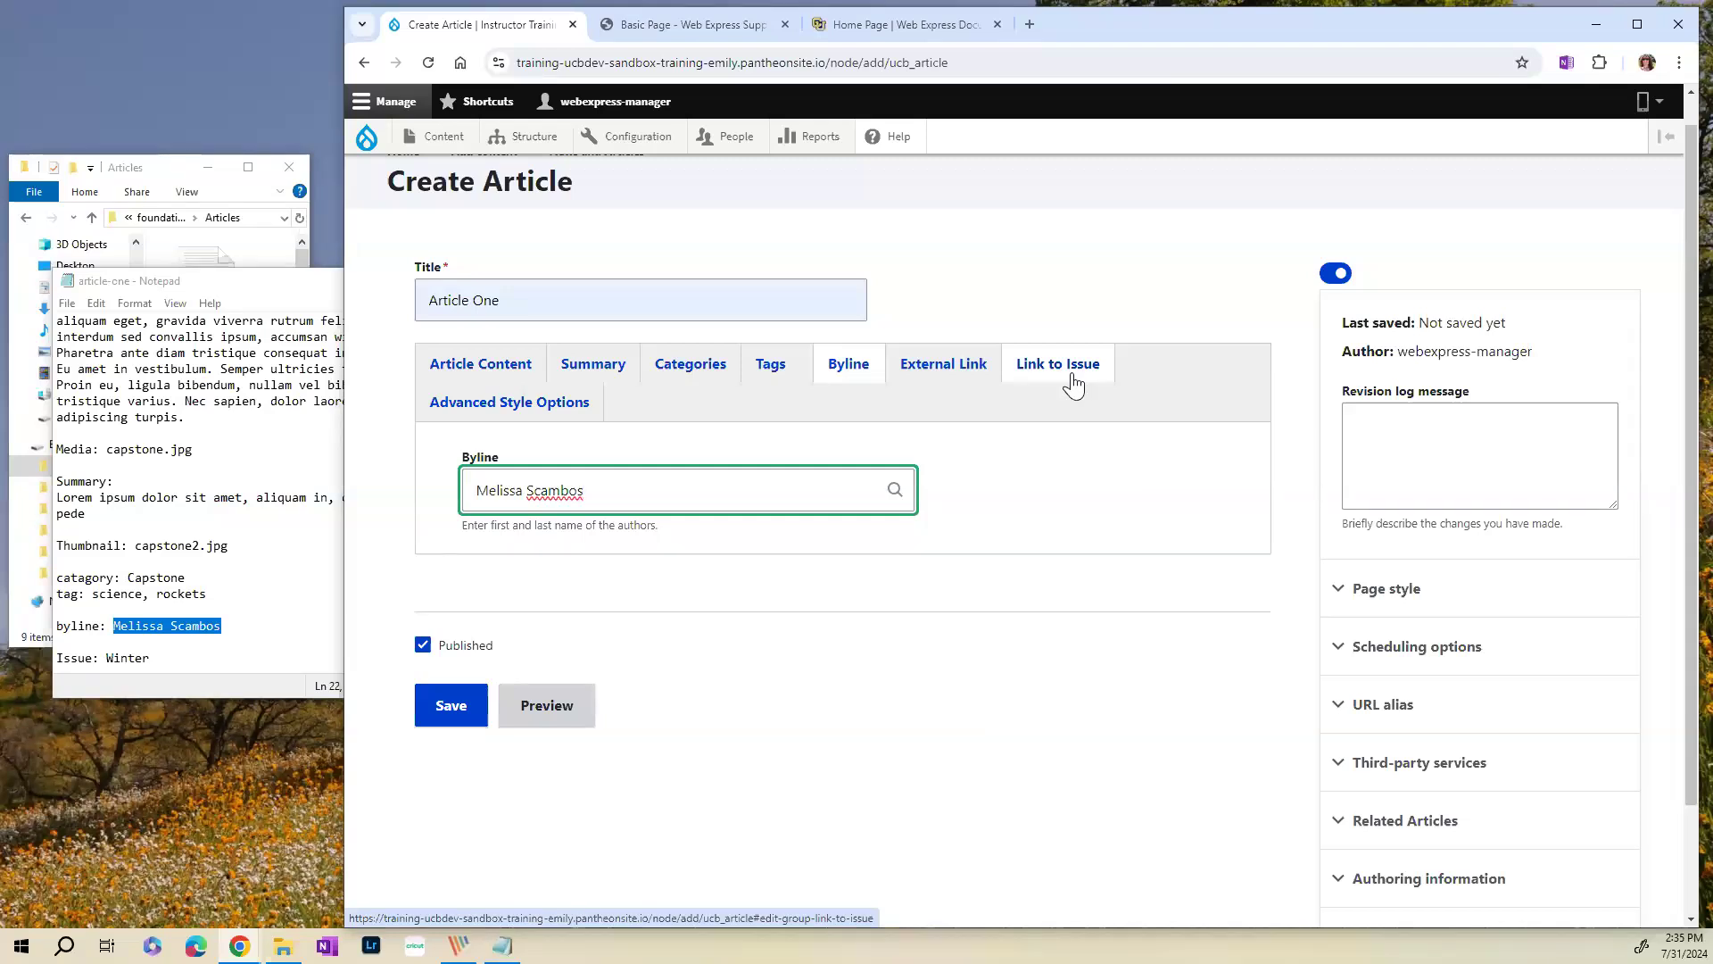
# - Review the article's issue link field and the advanced style options for title background and image caption
pyautogui.click(1075, 383)
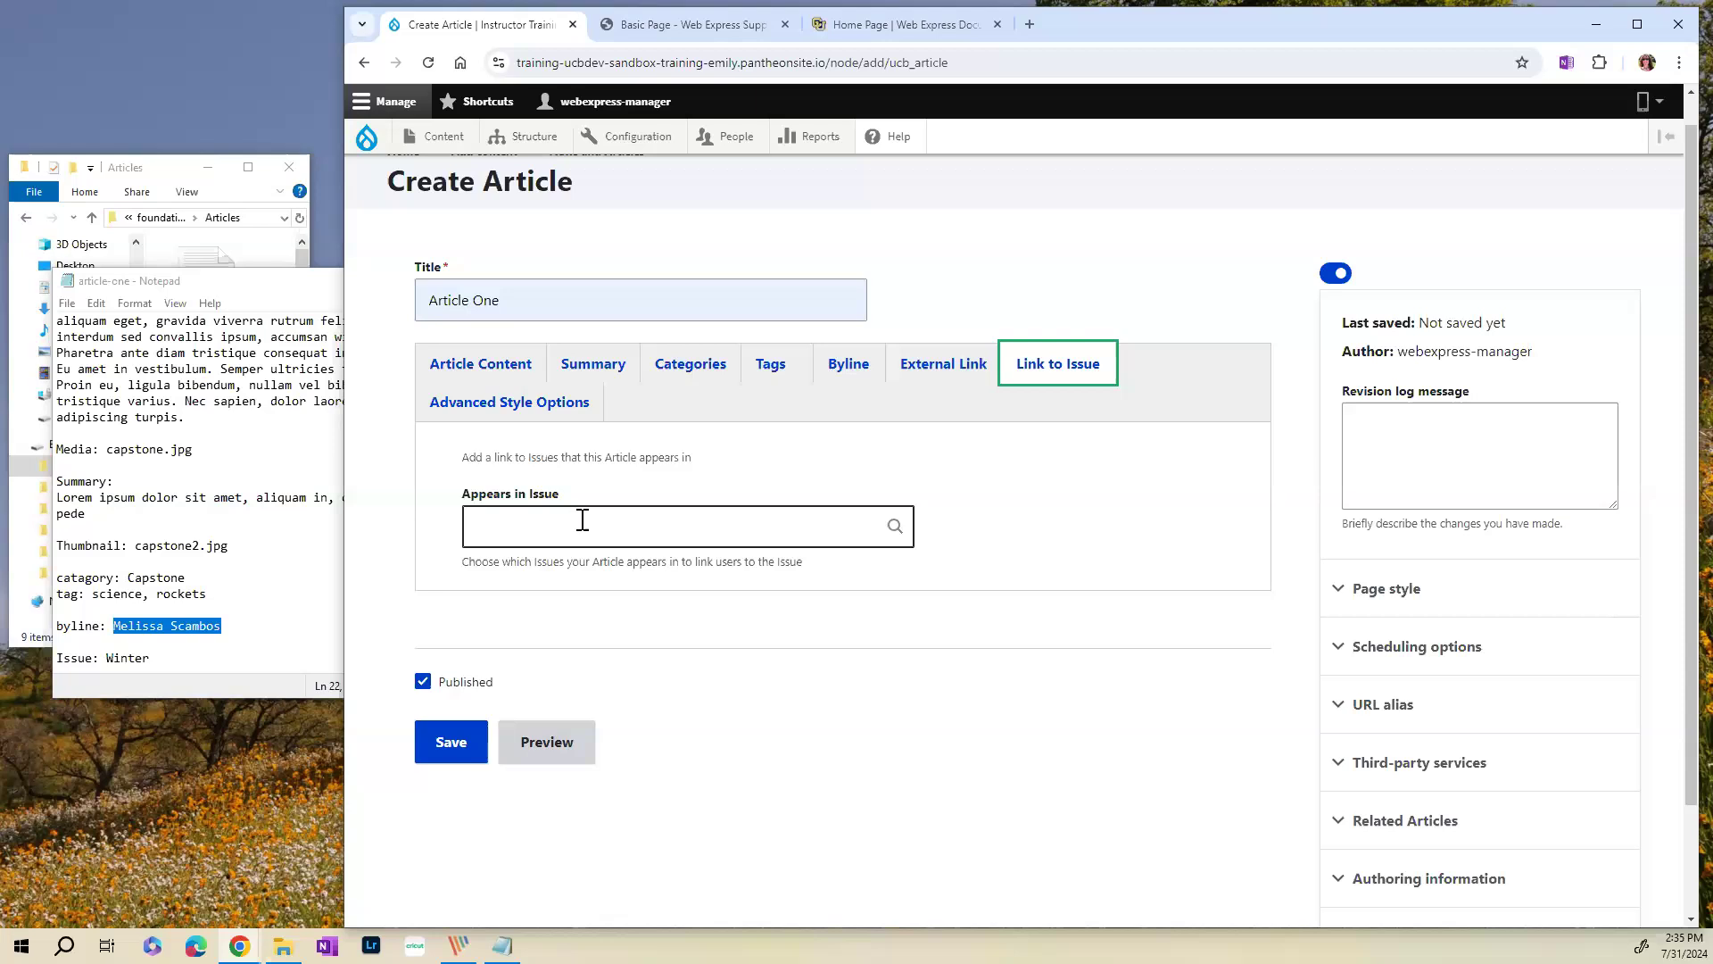
pyautogui.click(515, 409)
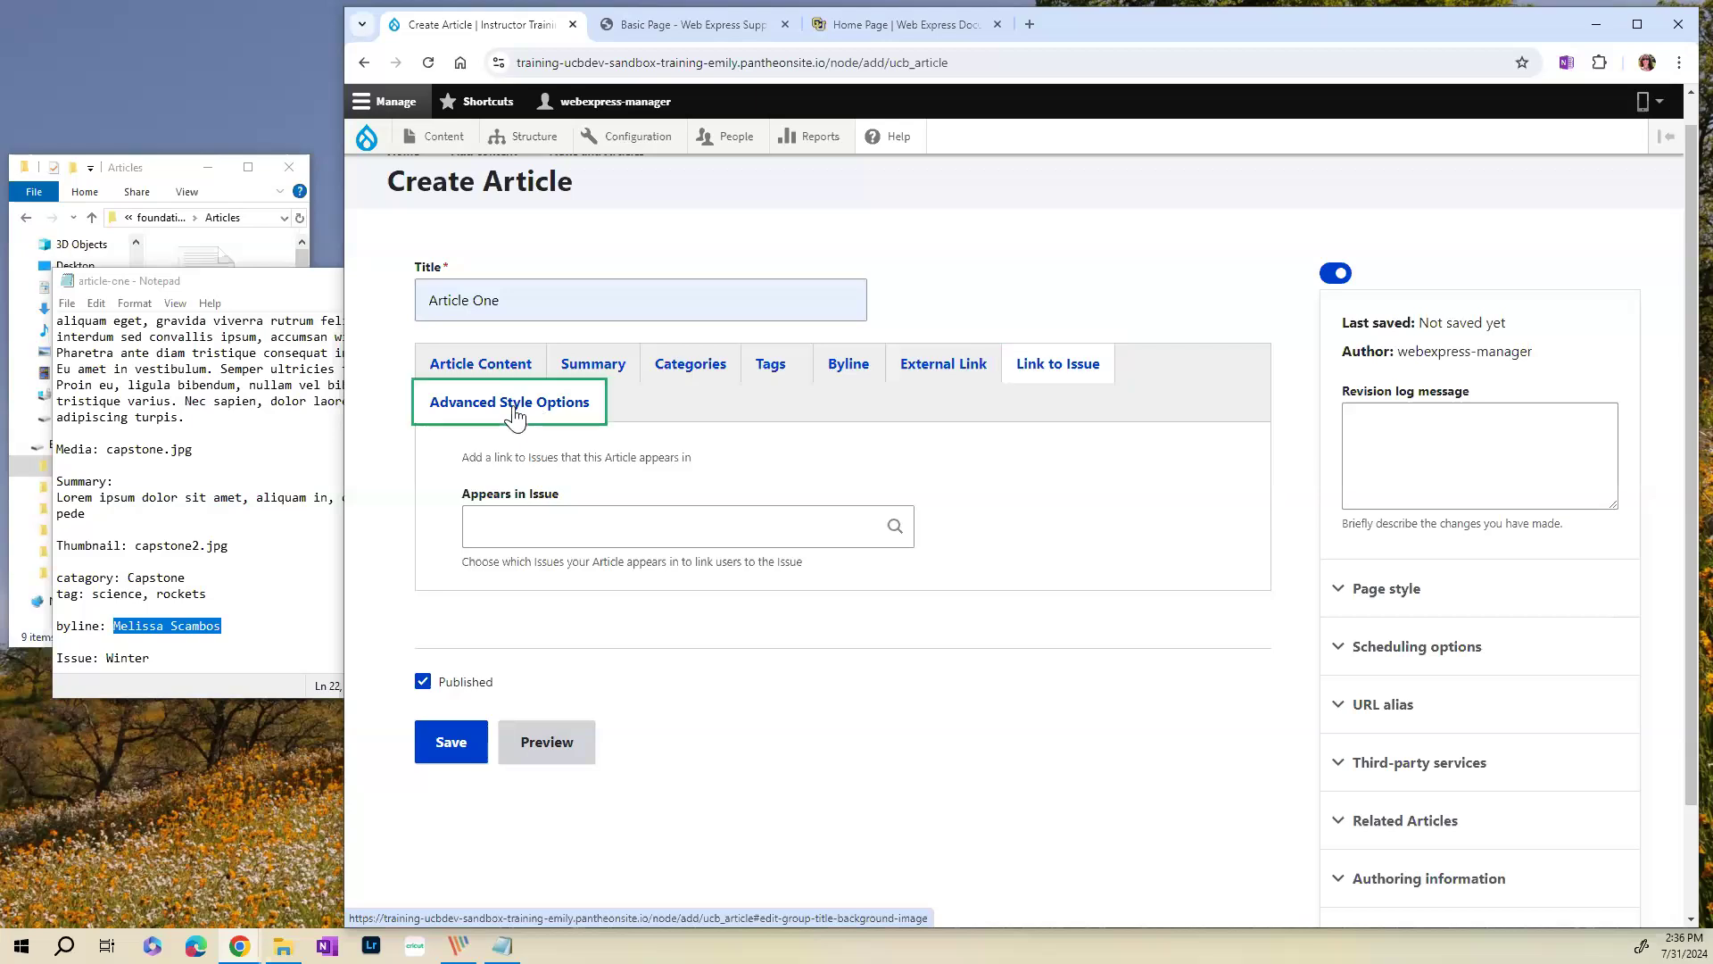
pyautogui.scroll(-2, 993, 582)
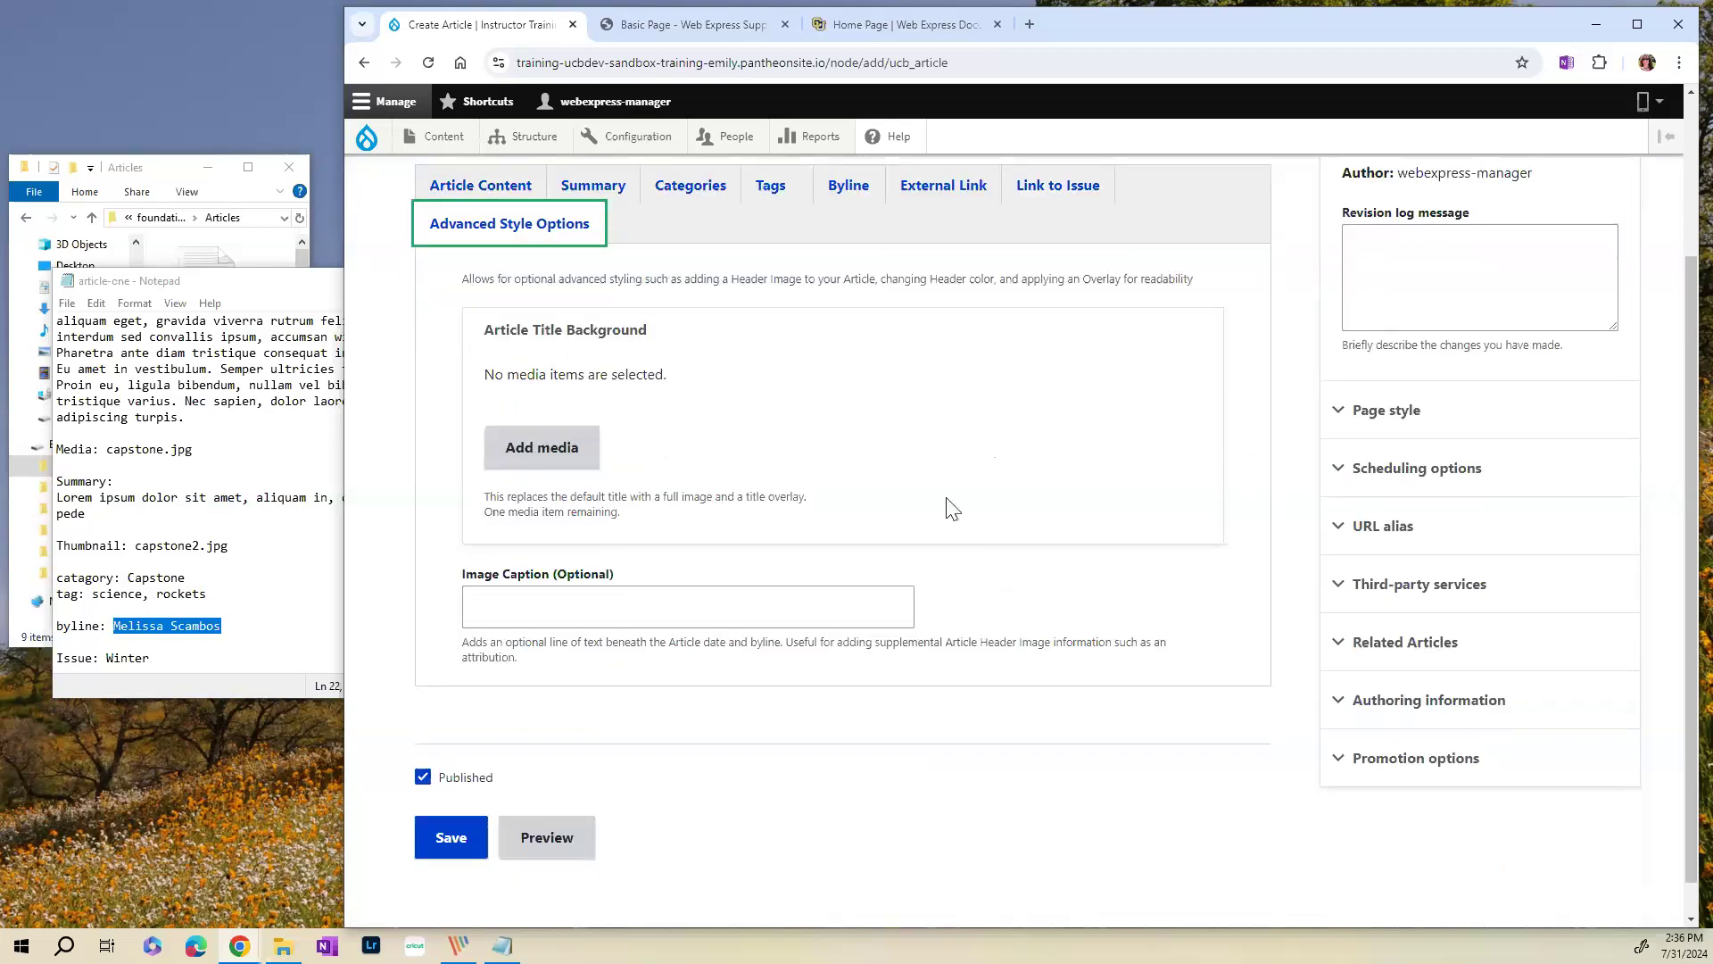
pyautogui.moveTo(483, 330); pyautogui.dragTo(693, 333)
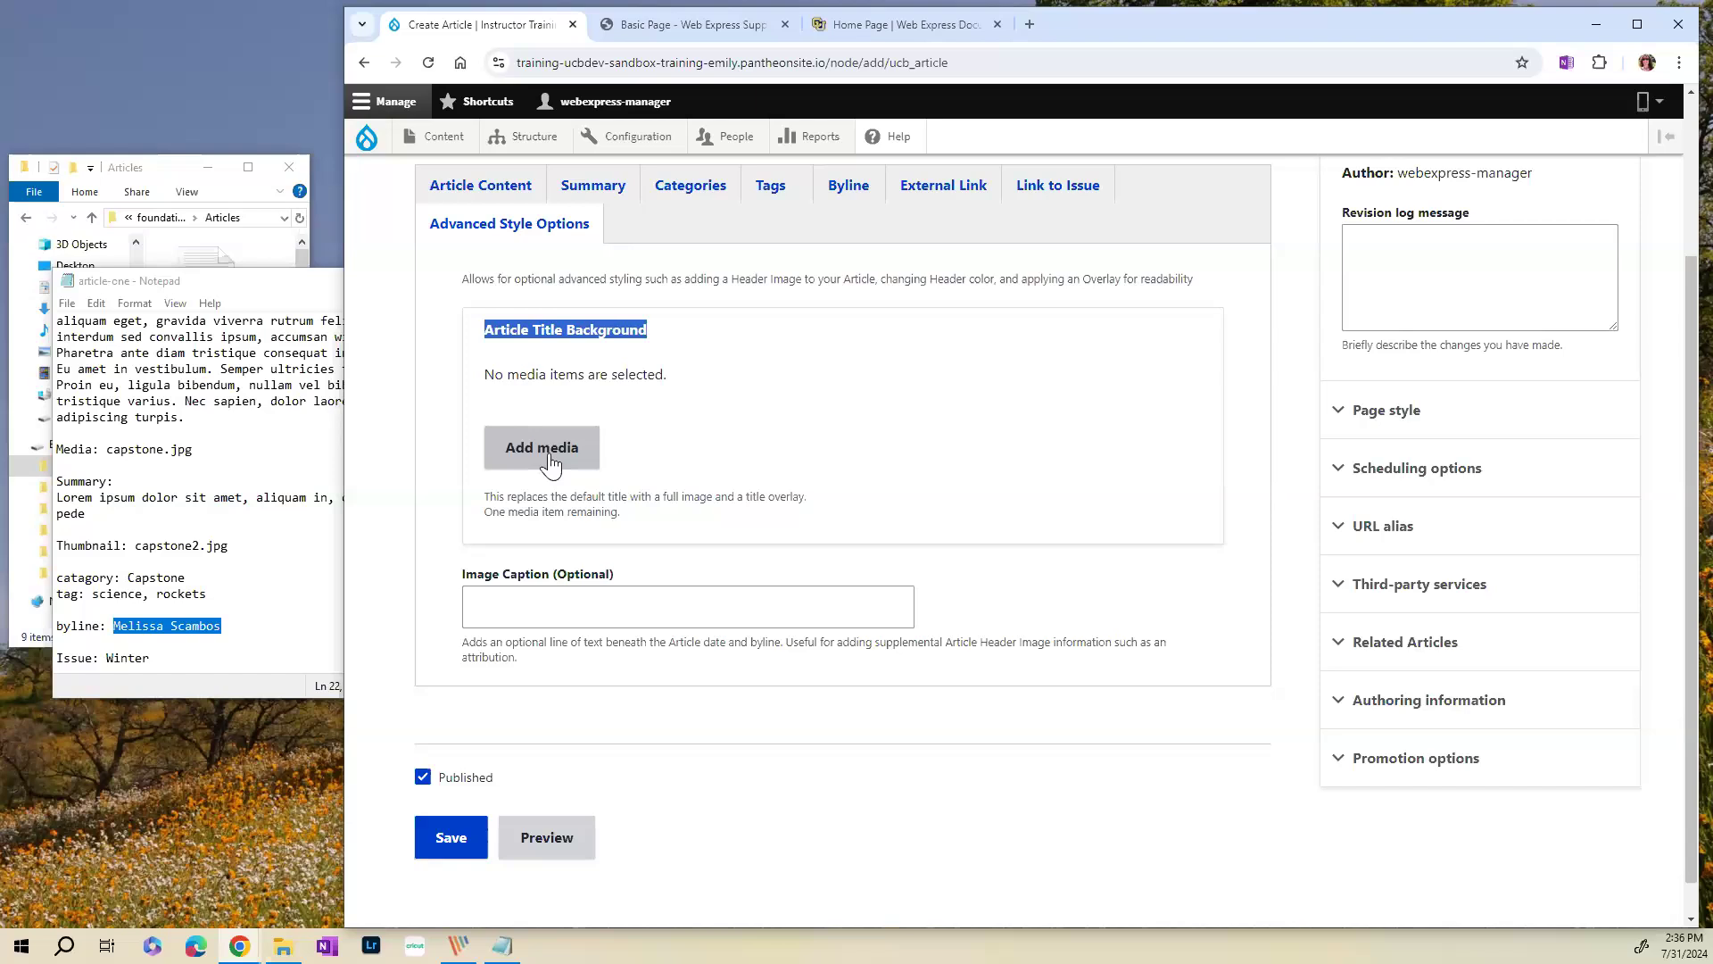
pyautogui.click(457, 586)
pyautogui.moveTo(457, 587); pyautogui.dragTo(556, 589)
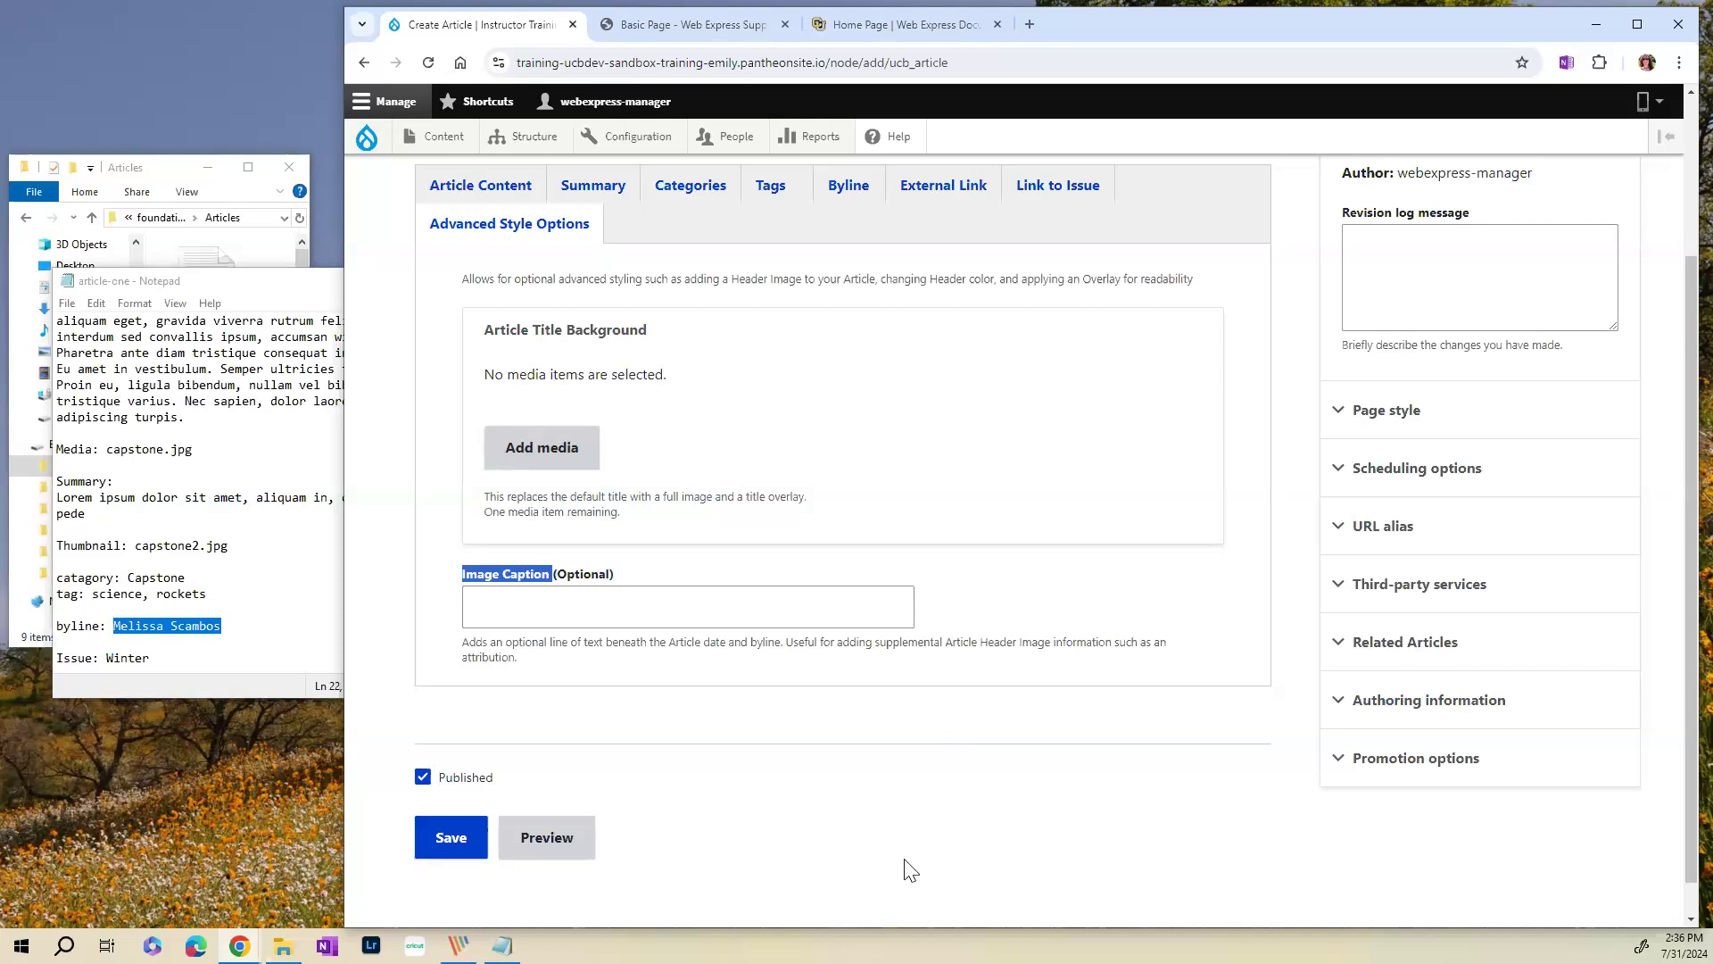
pyautogui.scroll(2, 973, 839)
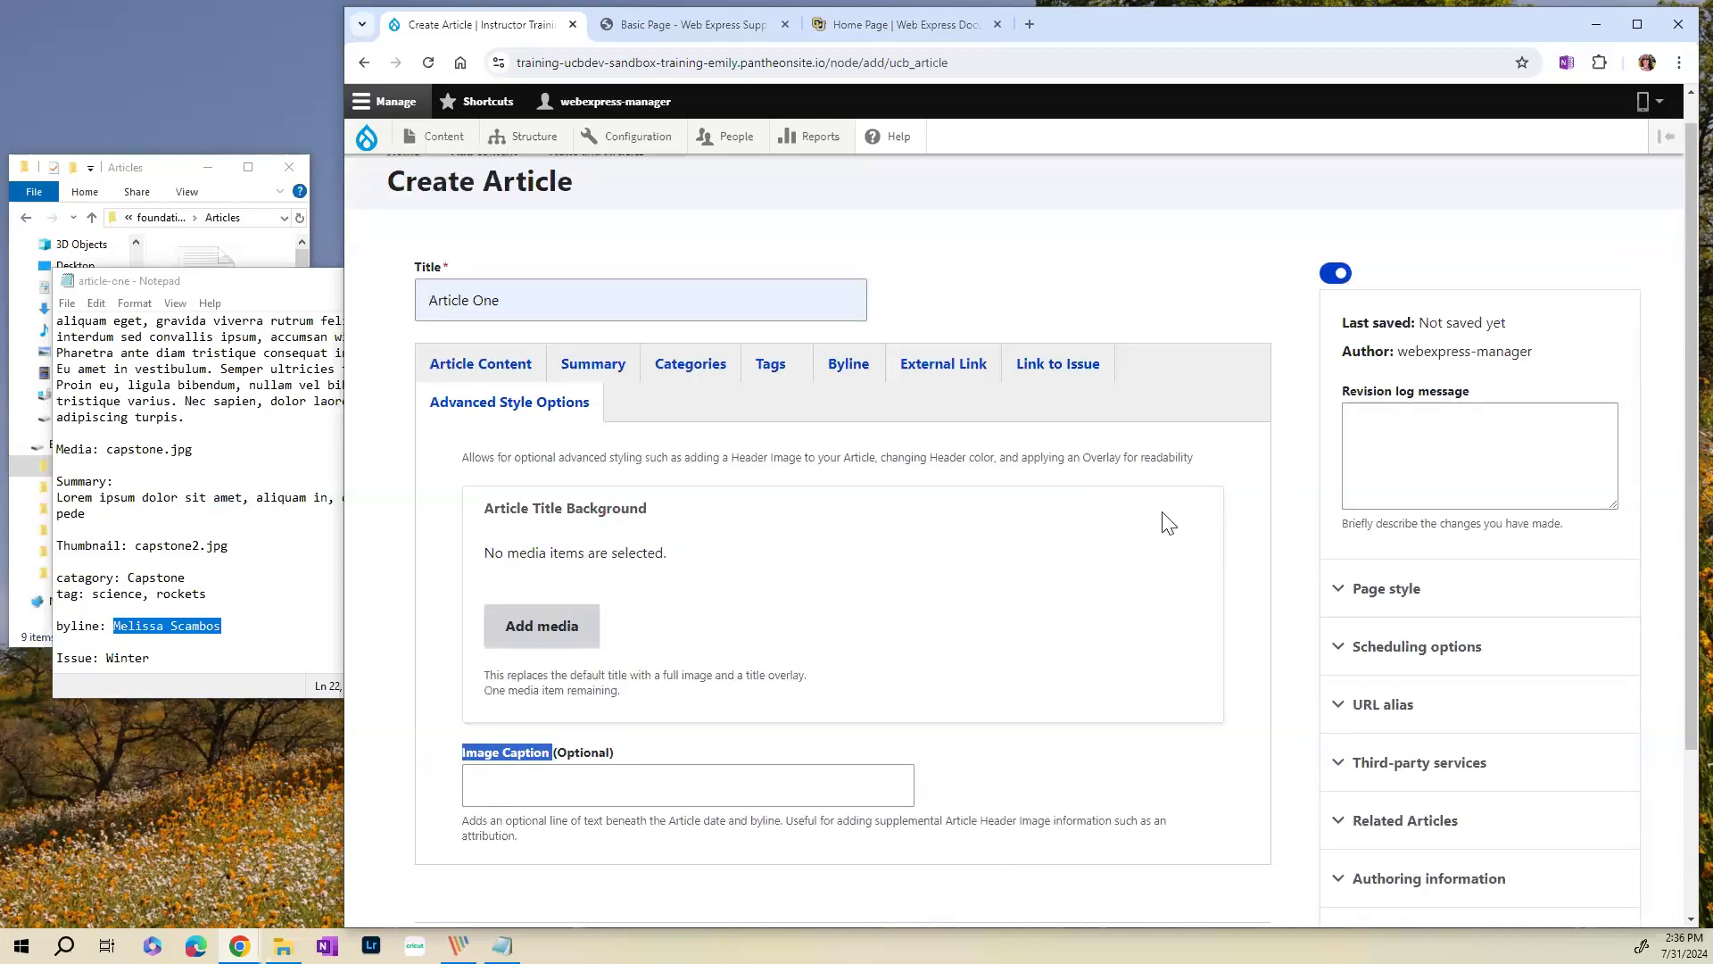
pyautogui.click(1220, 280)
pyautogui.scroll(-2, 1294, 671)
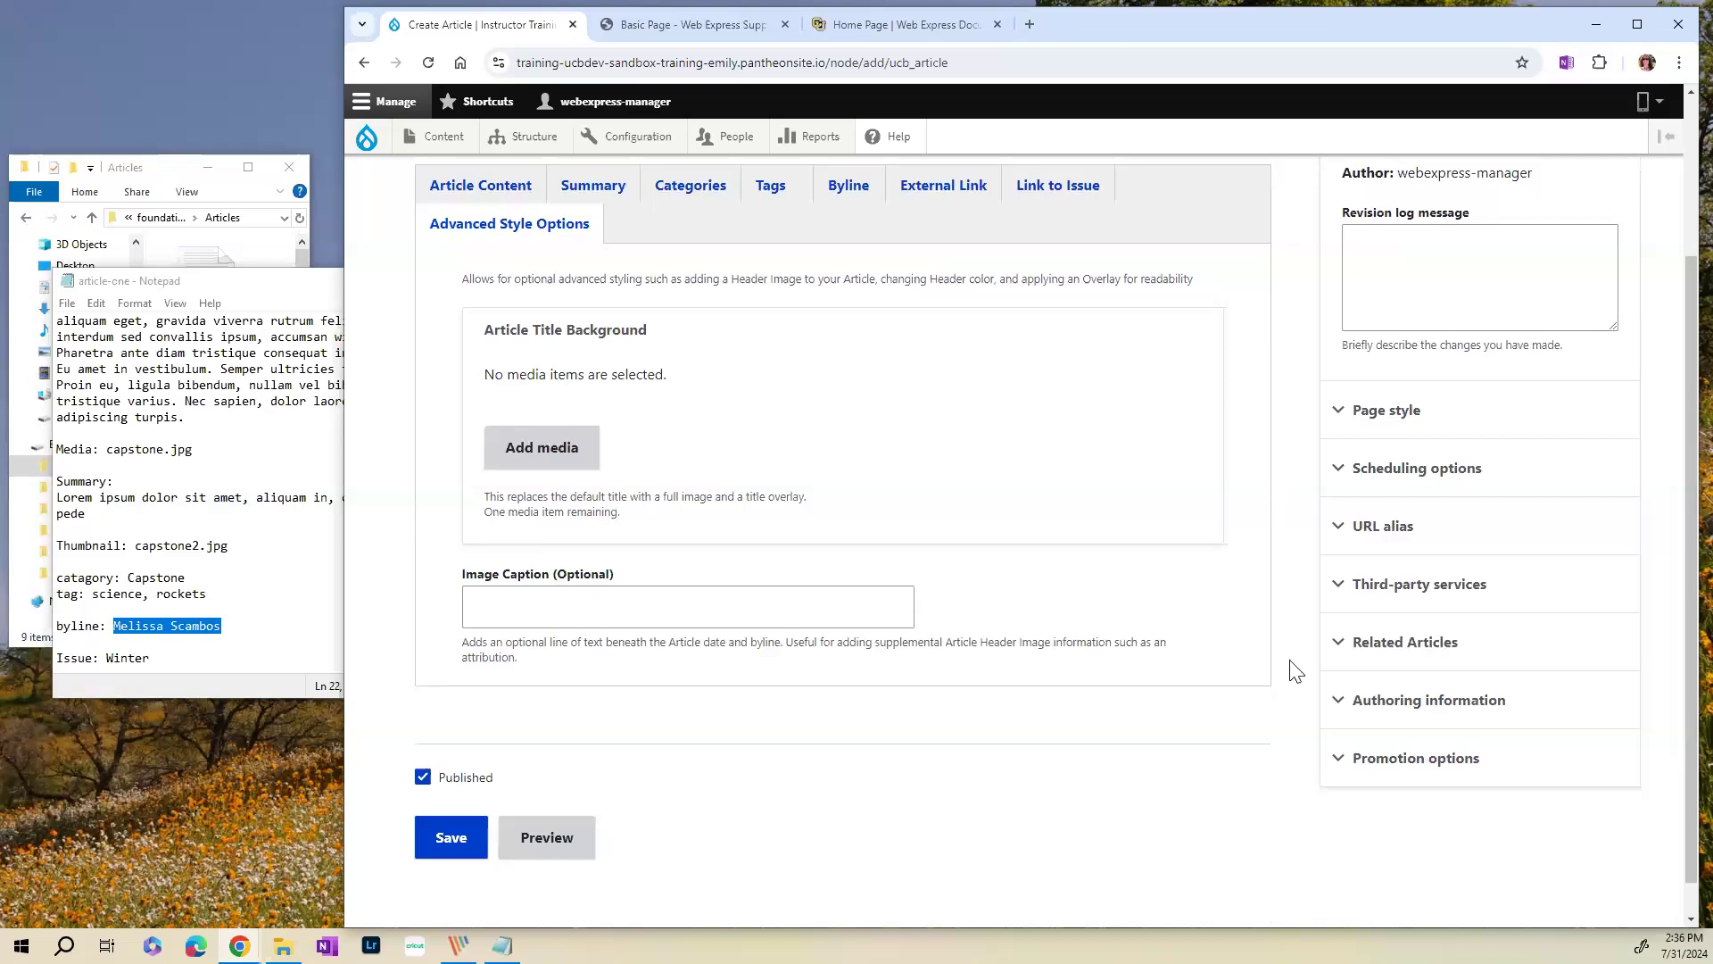
# - Set the article's page style to Zebra Striped
pyautogui.click(1407, 427)
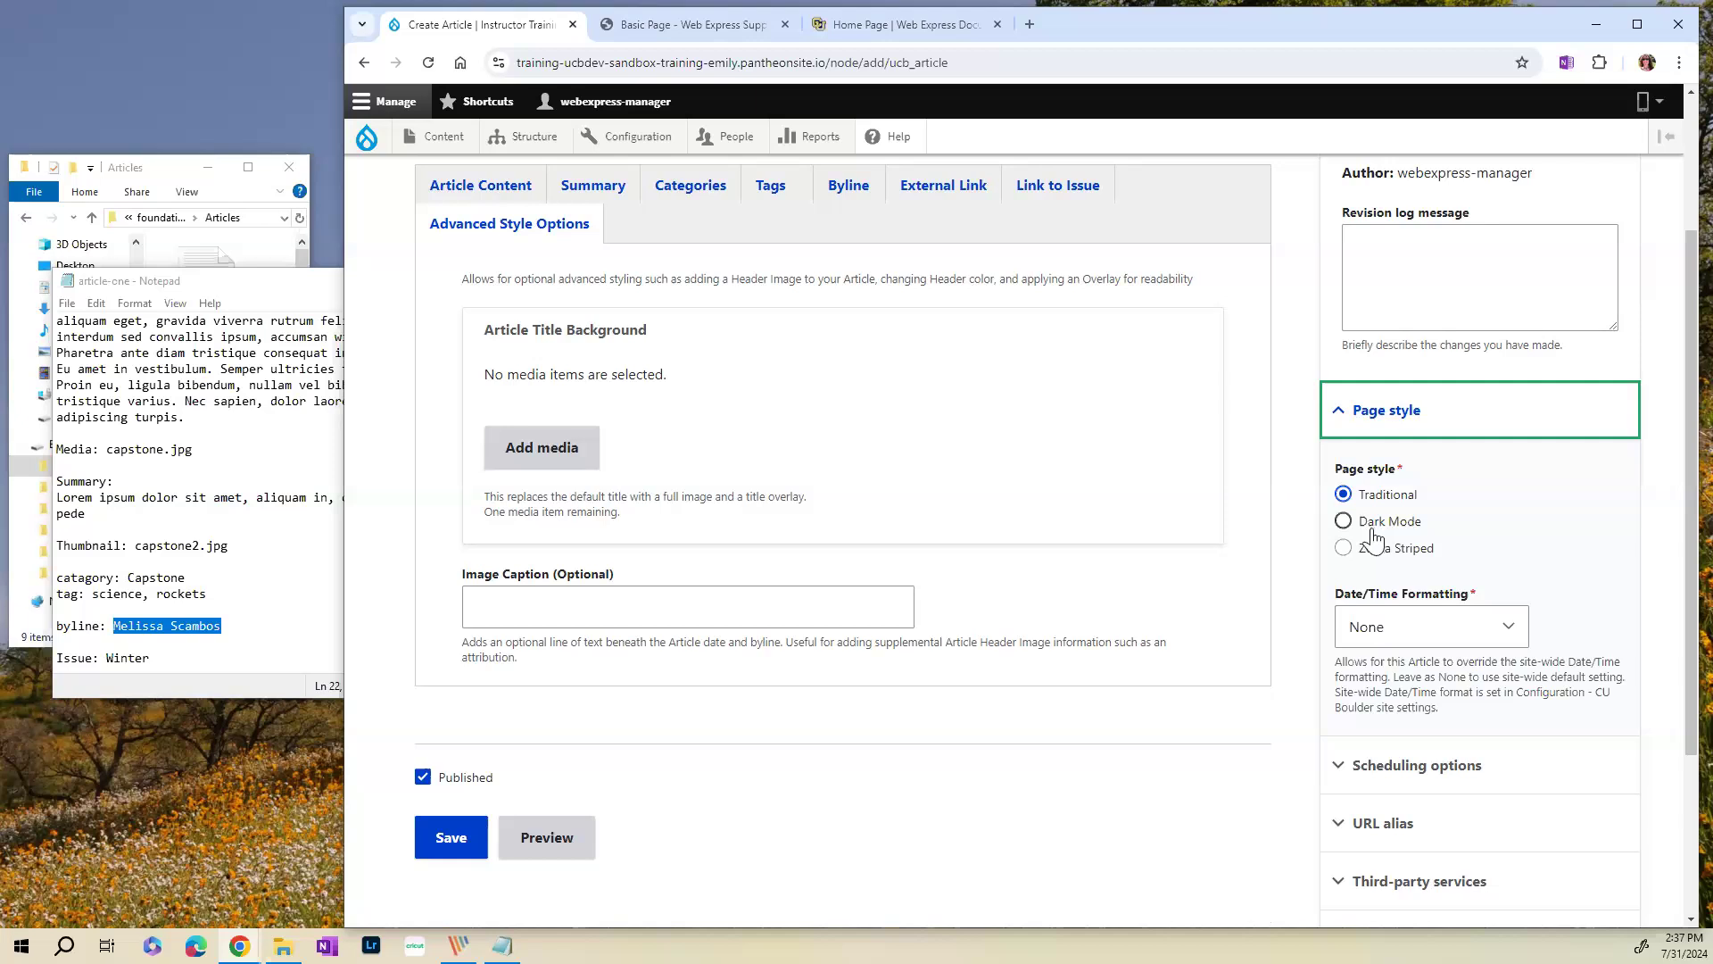
pyautogui.click(1373, 557)
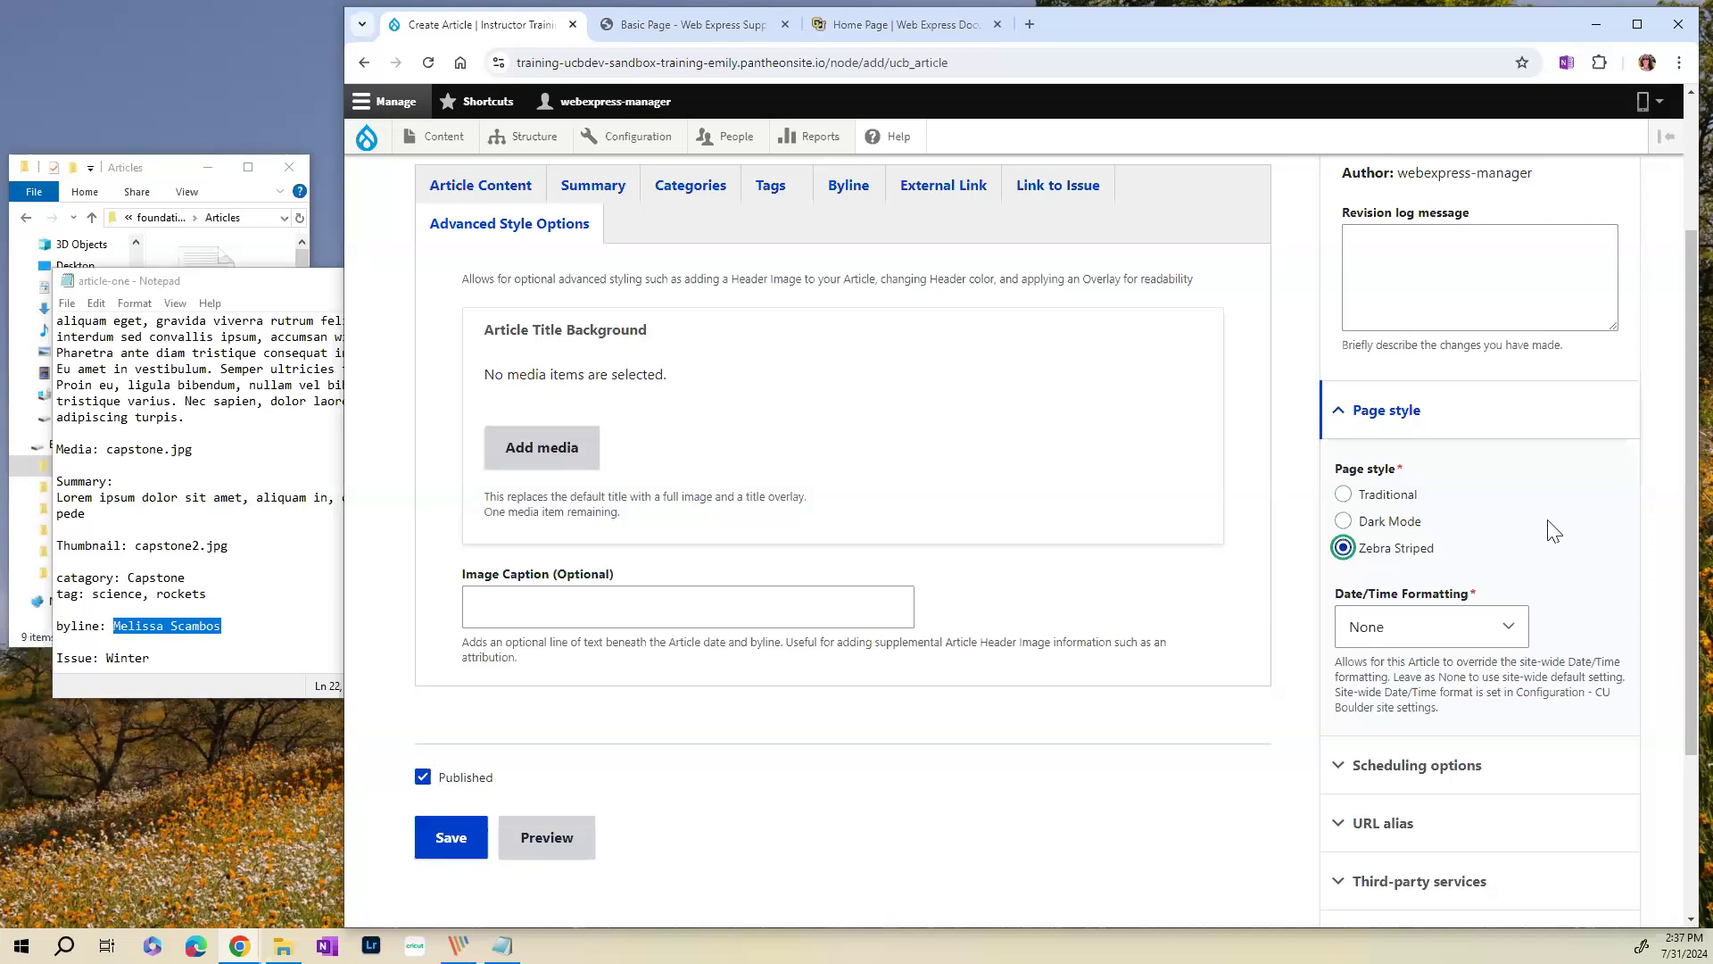
pyautogui.scroll(-2, 1570, 531)
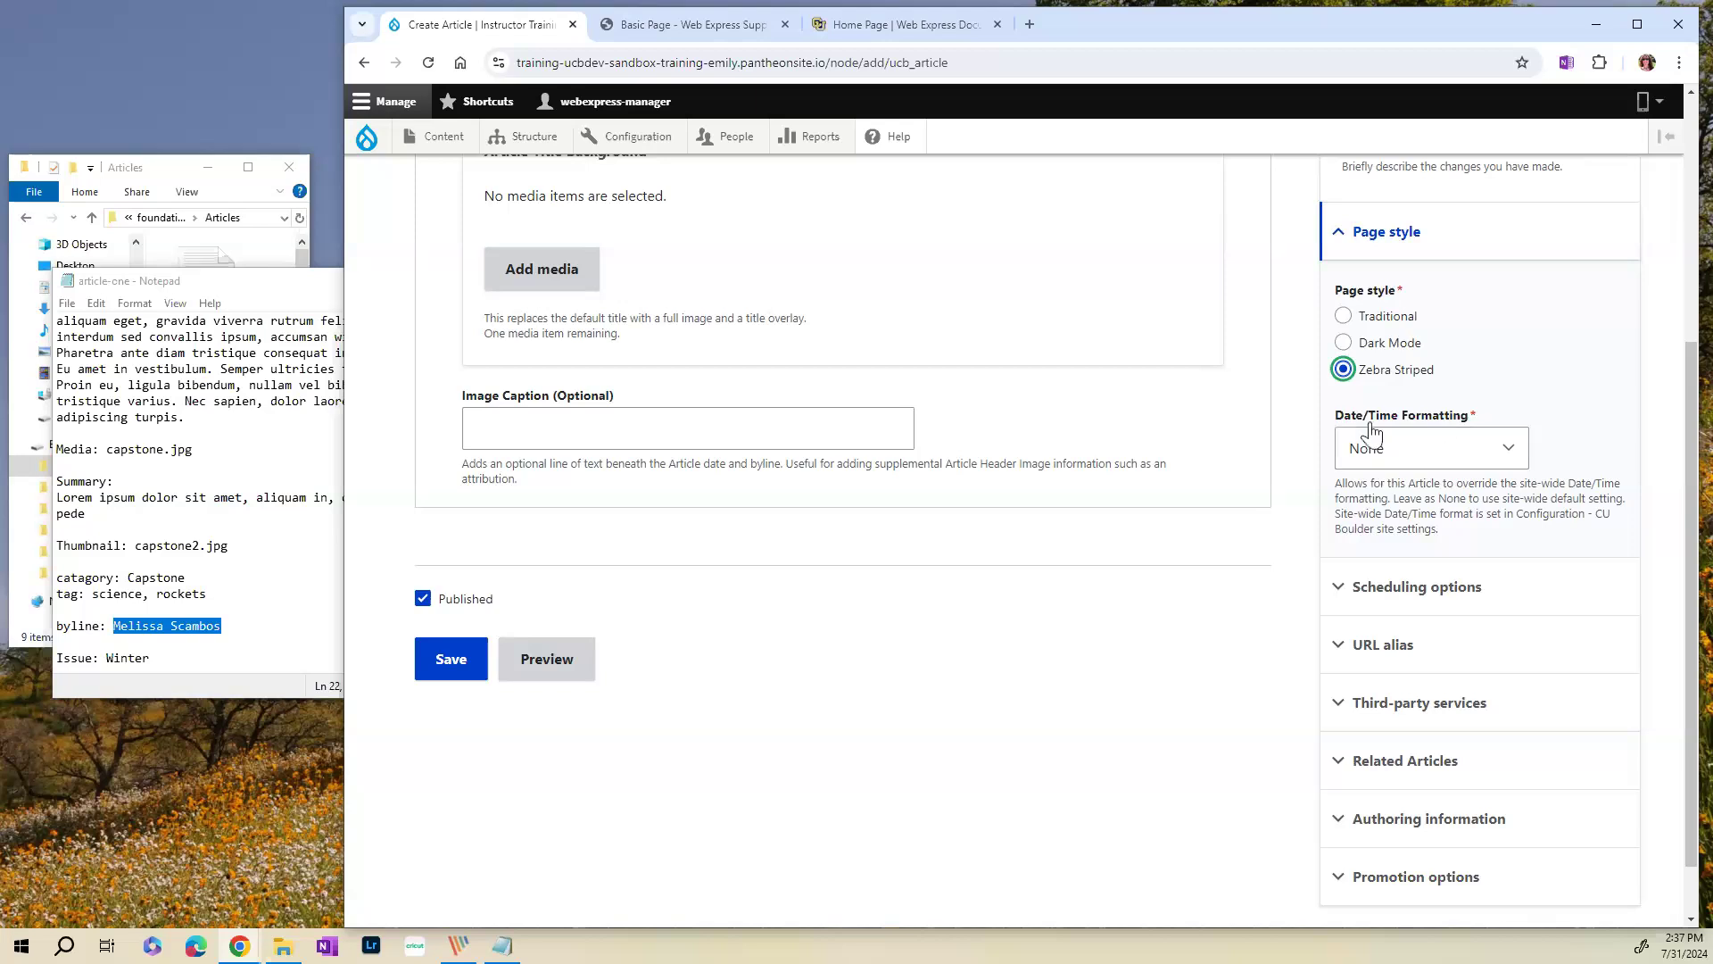
# - Try the Short Date format for the article's date and return the Date/Time Formatting to None
pyautogui.click(1417, 454)
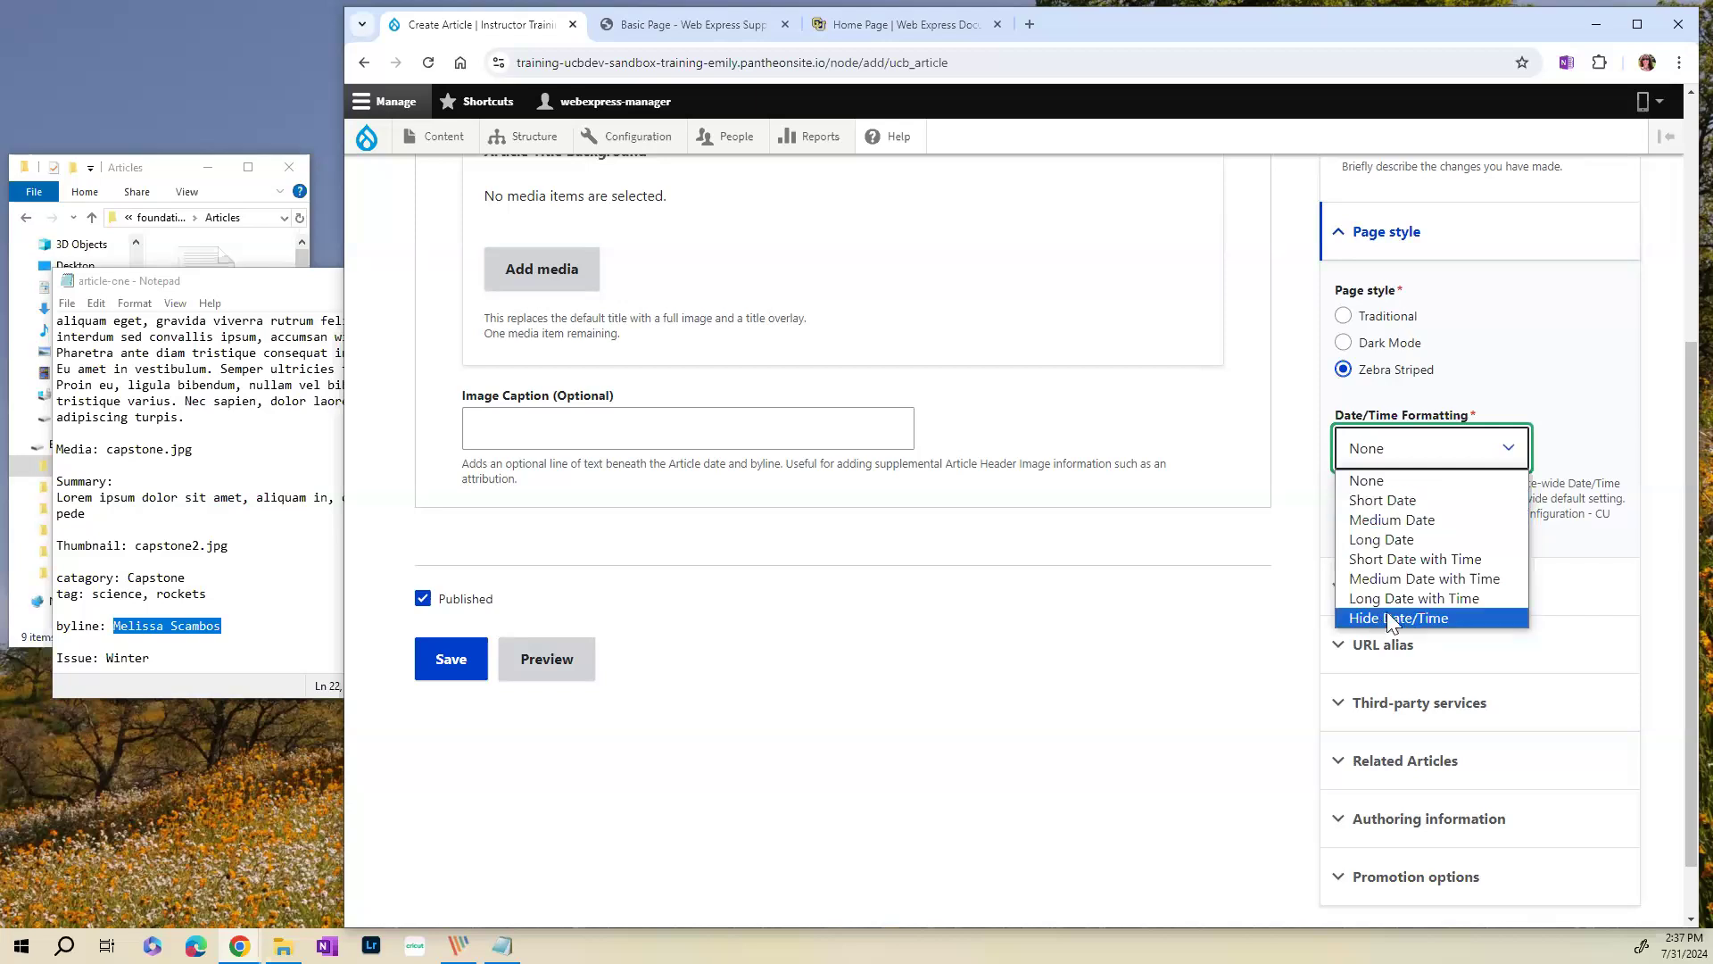
pyautogui.click(1383, 499)
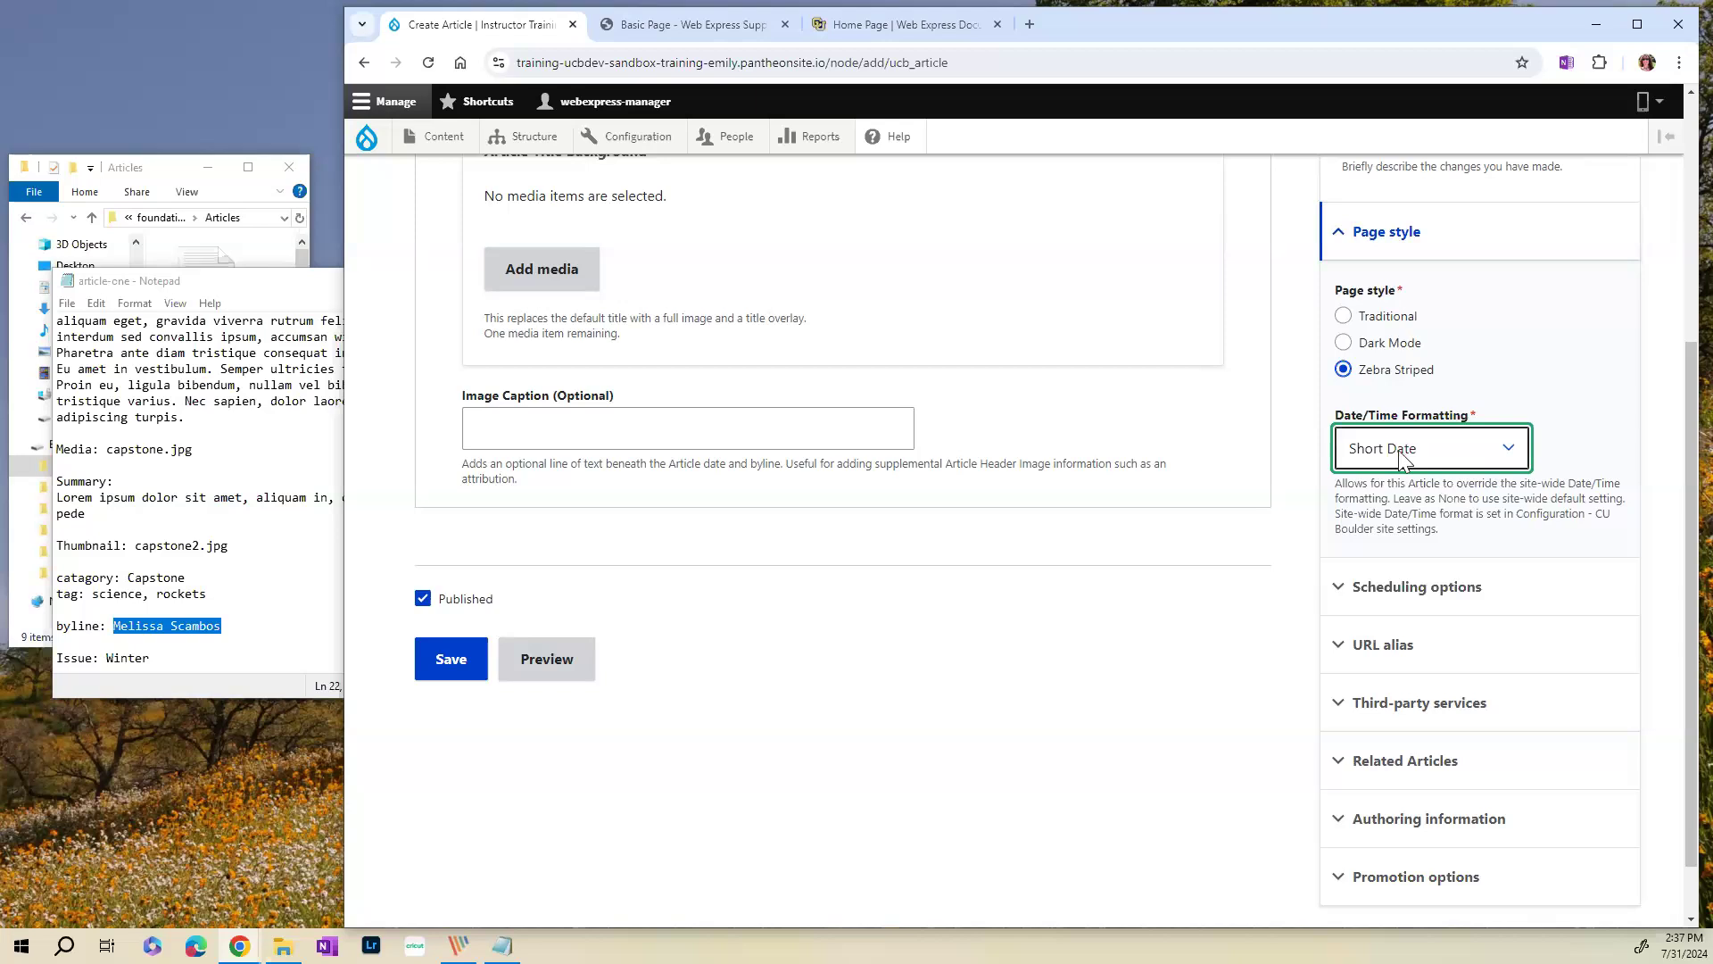
pyautogui.click(1501, 451)
pyautogui.click(1383, 487)
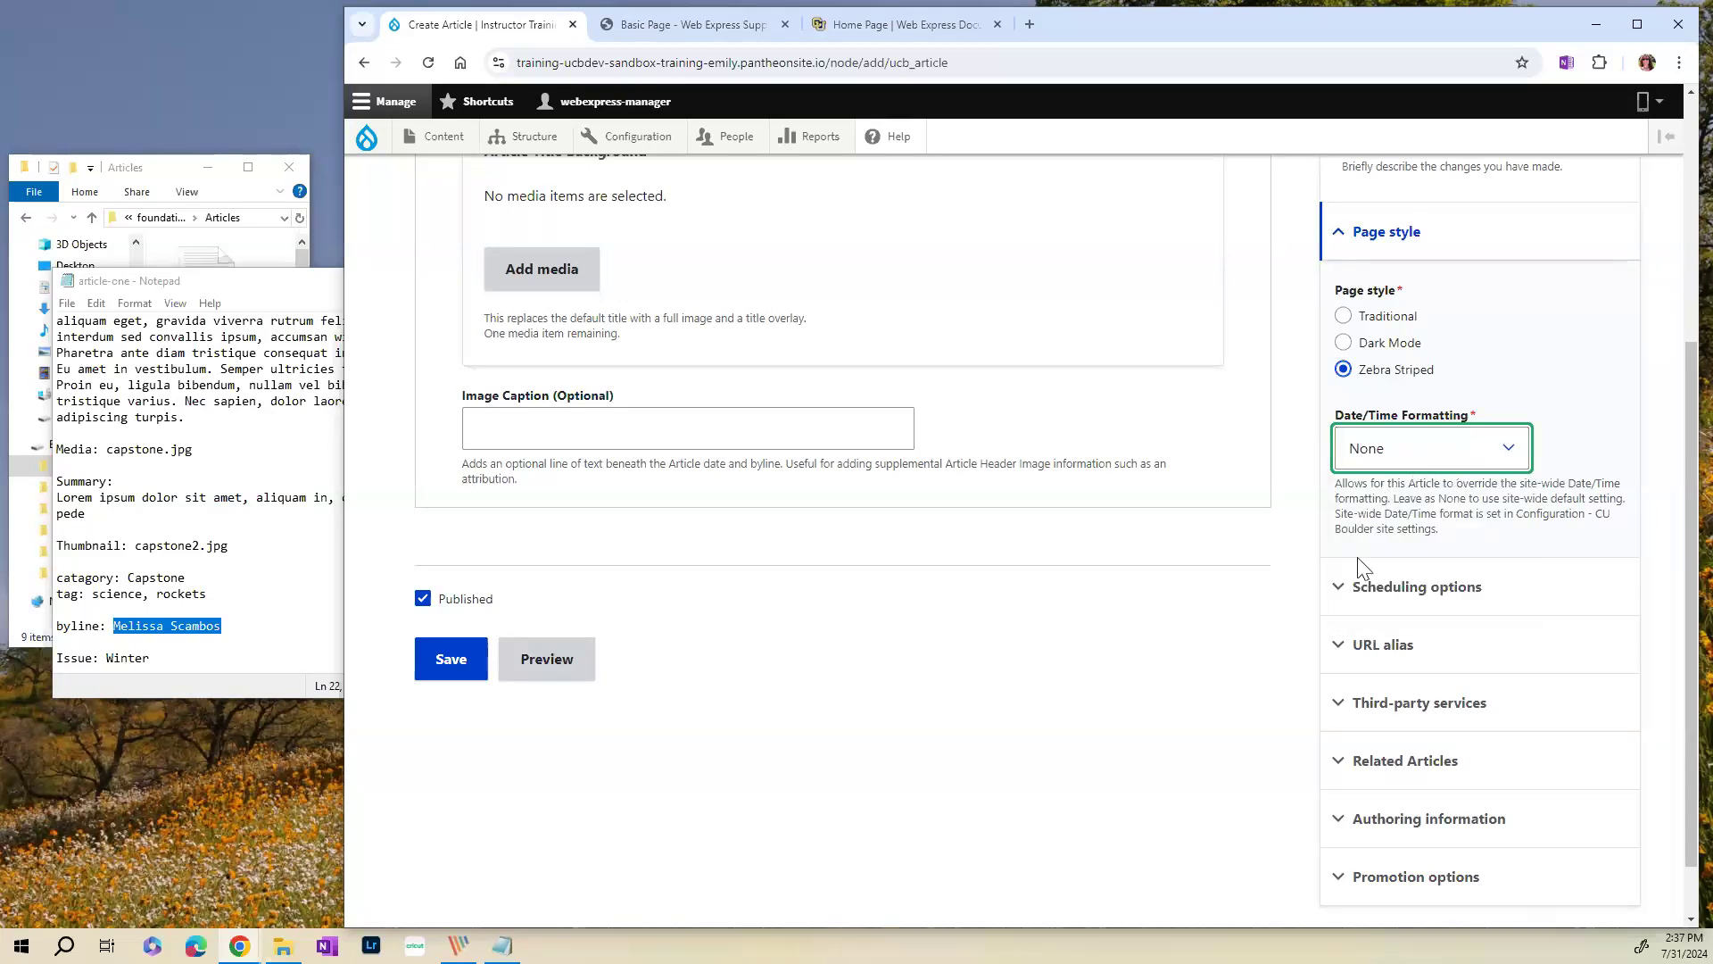
# - Review the article's scheduling options and its Related Articles settings
pyautogui.scroll(-1, 1321, 571)
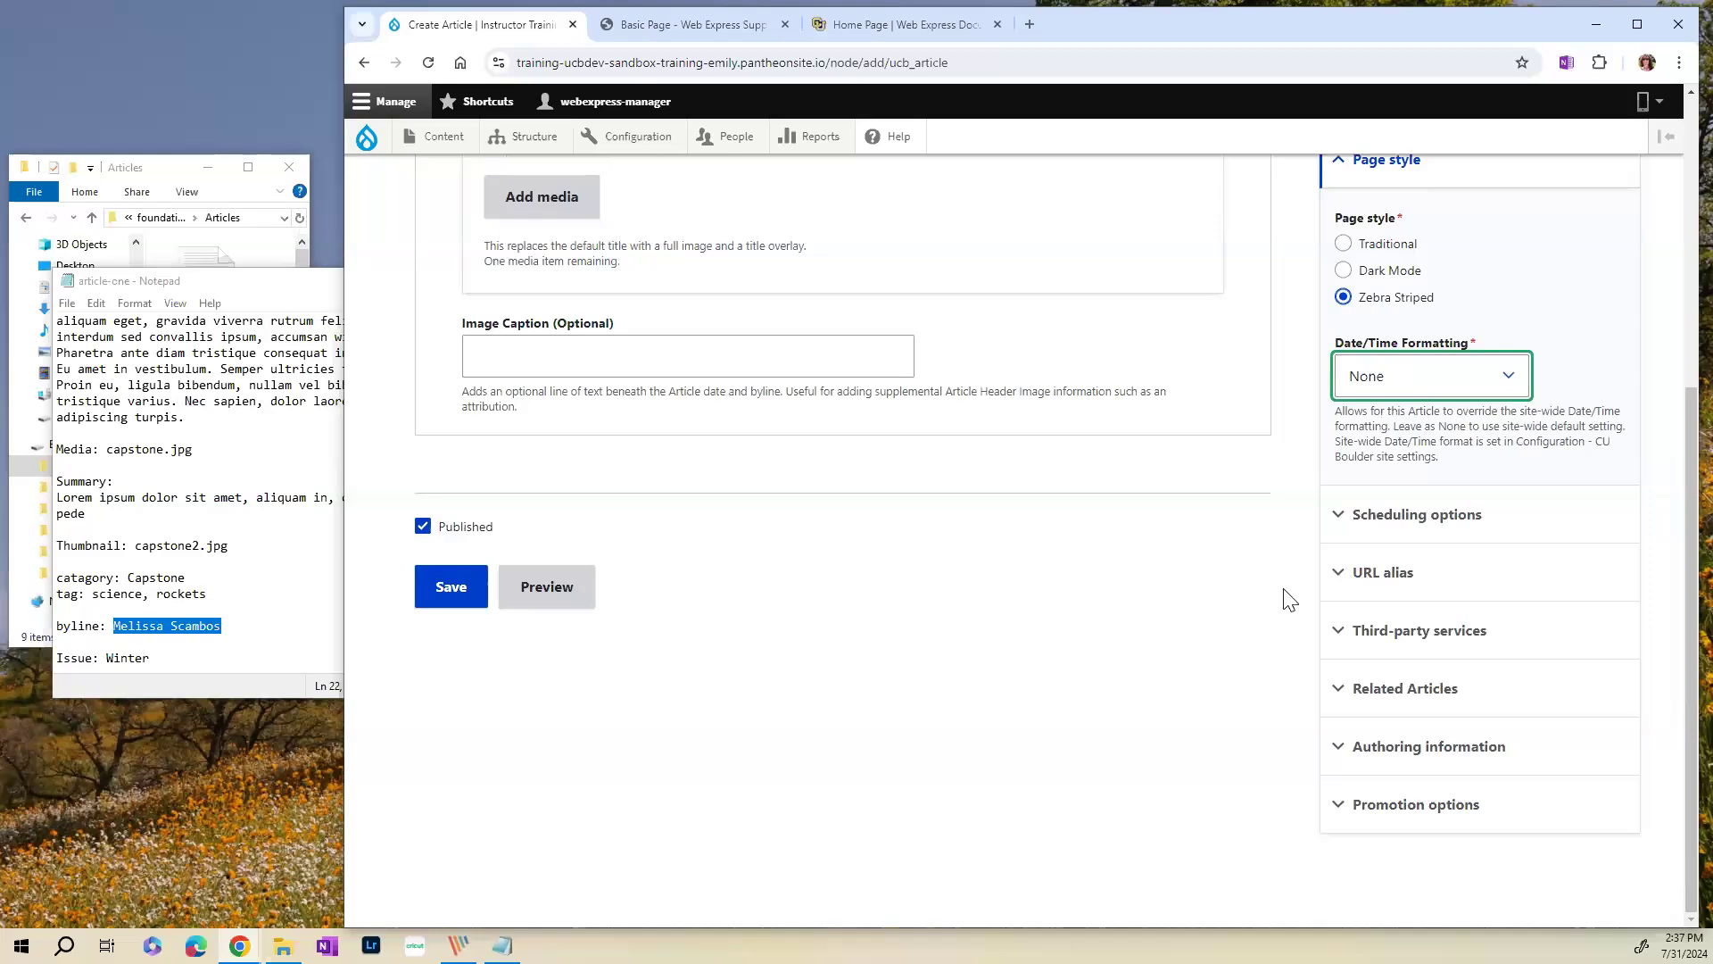
pyautogui.click(1426, 527)
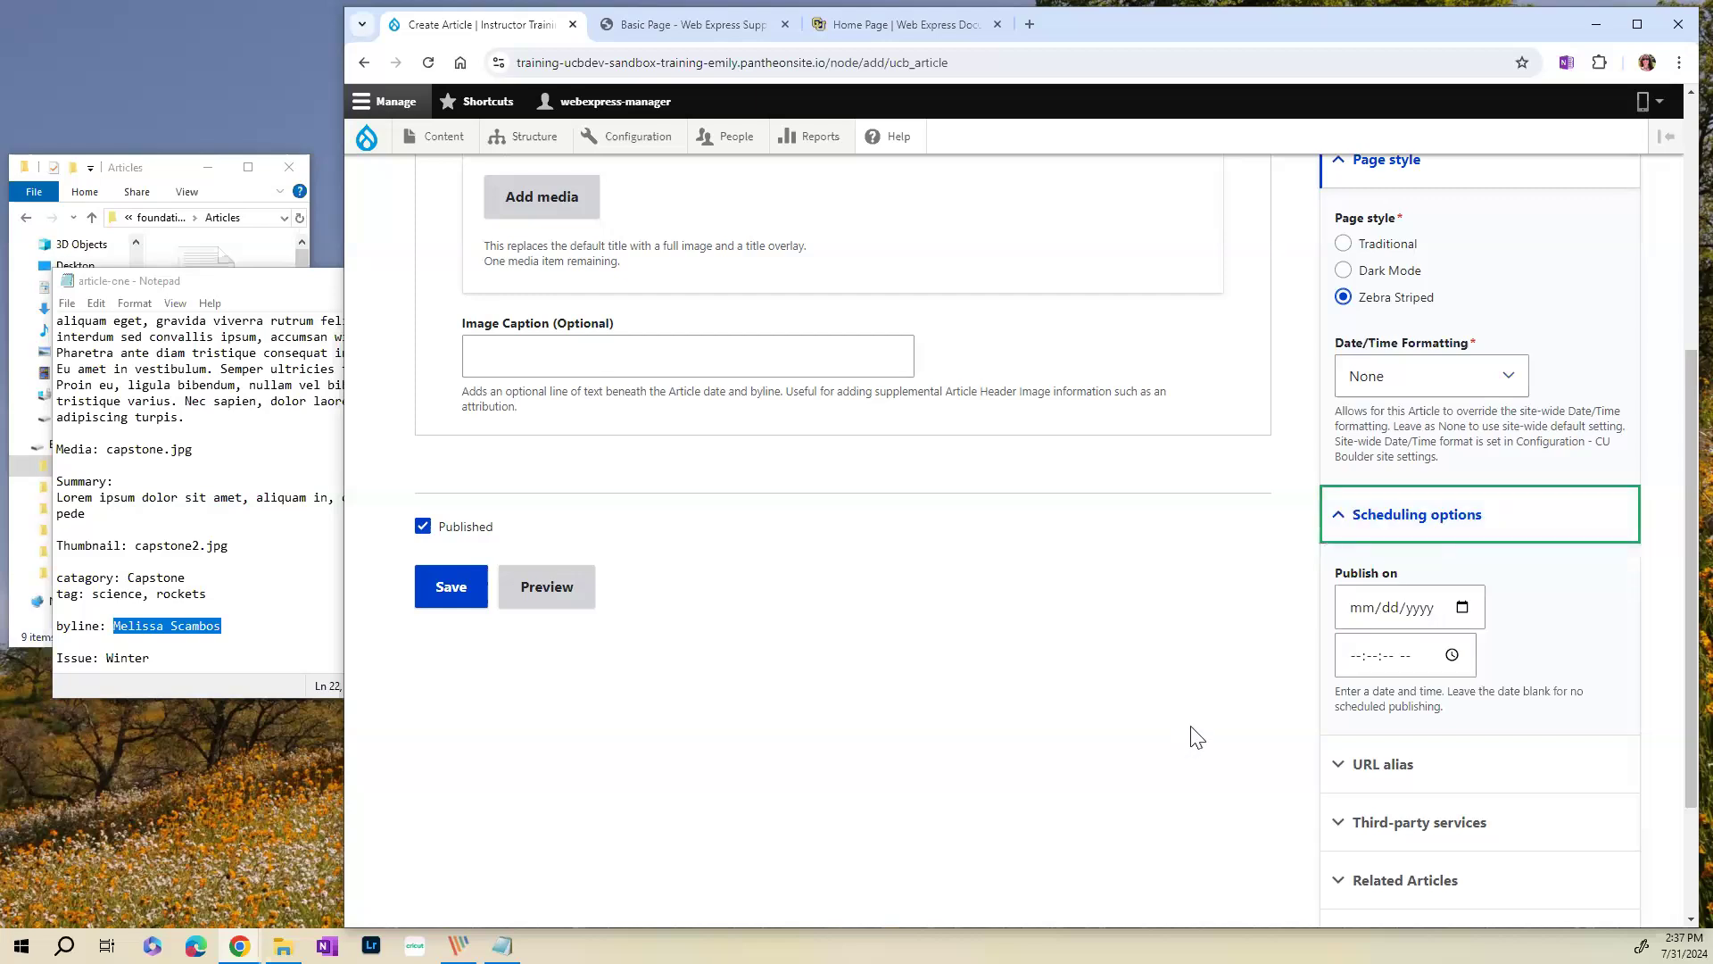
pyautogui.click(1348, 527)
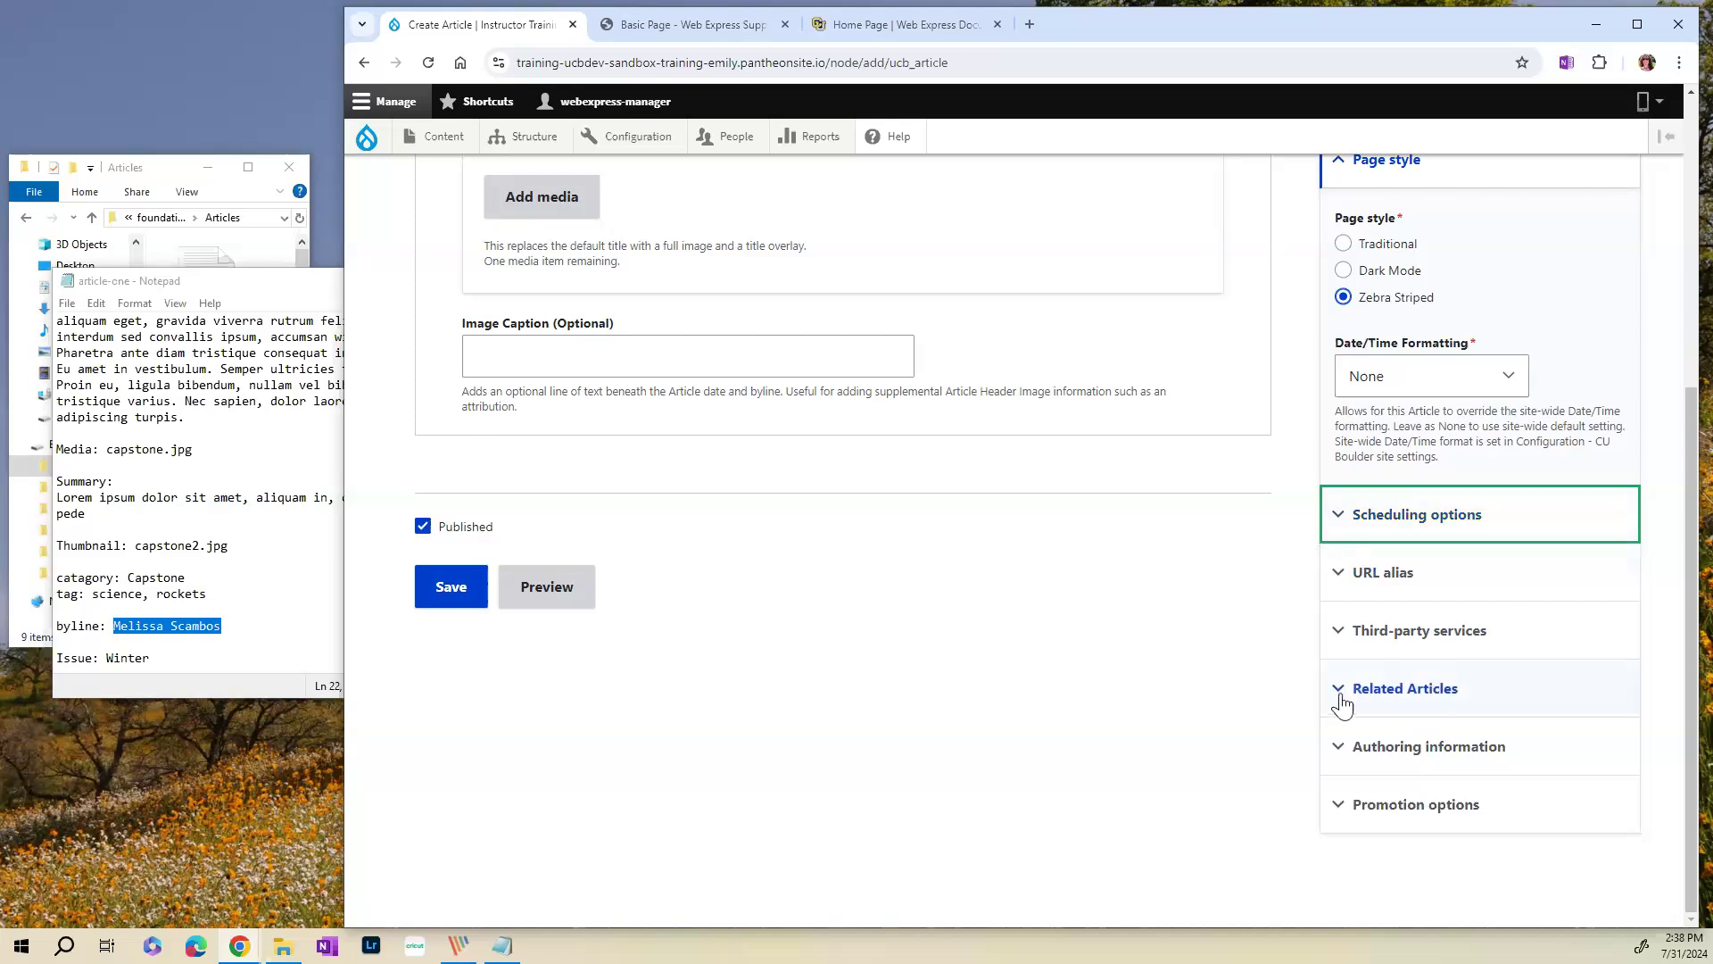
pyautogui.click(1435, 700)
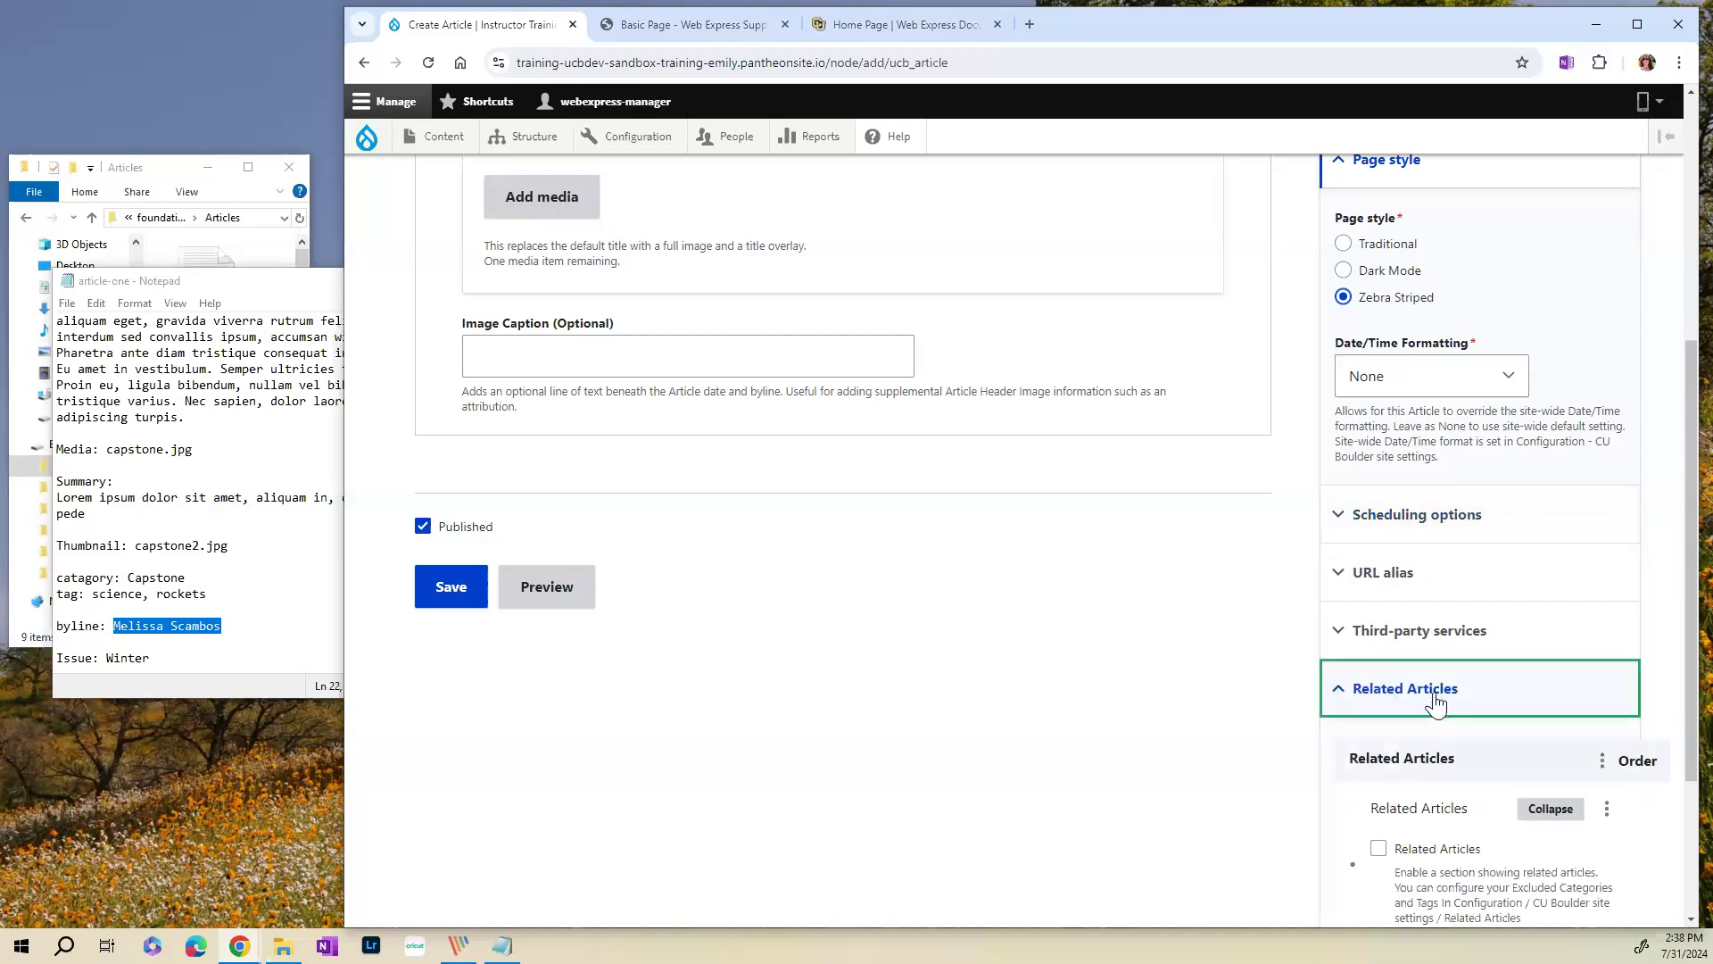
pyautogui.scroll(-3, 1436, 696)
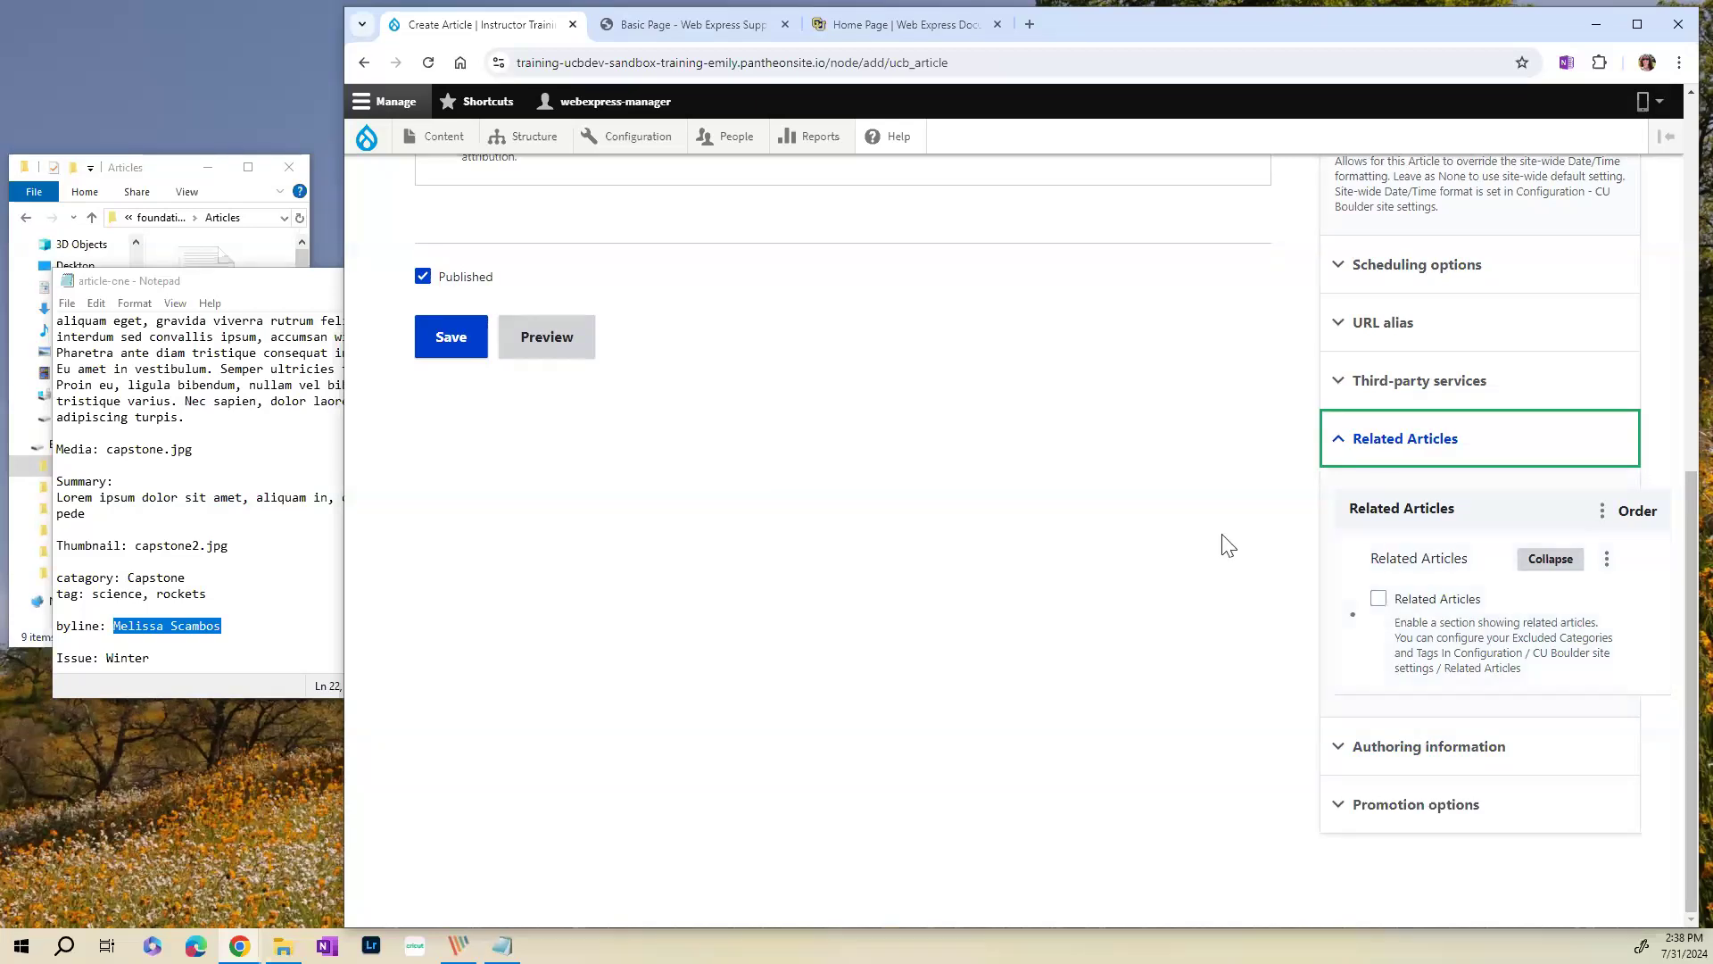
pyautogui.click(1162, 663)
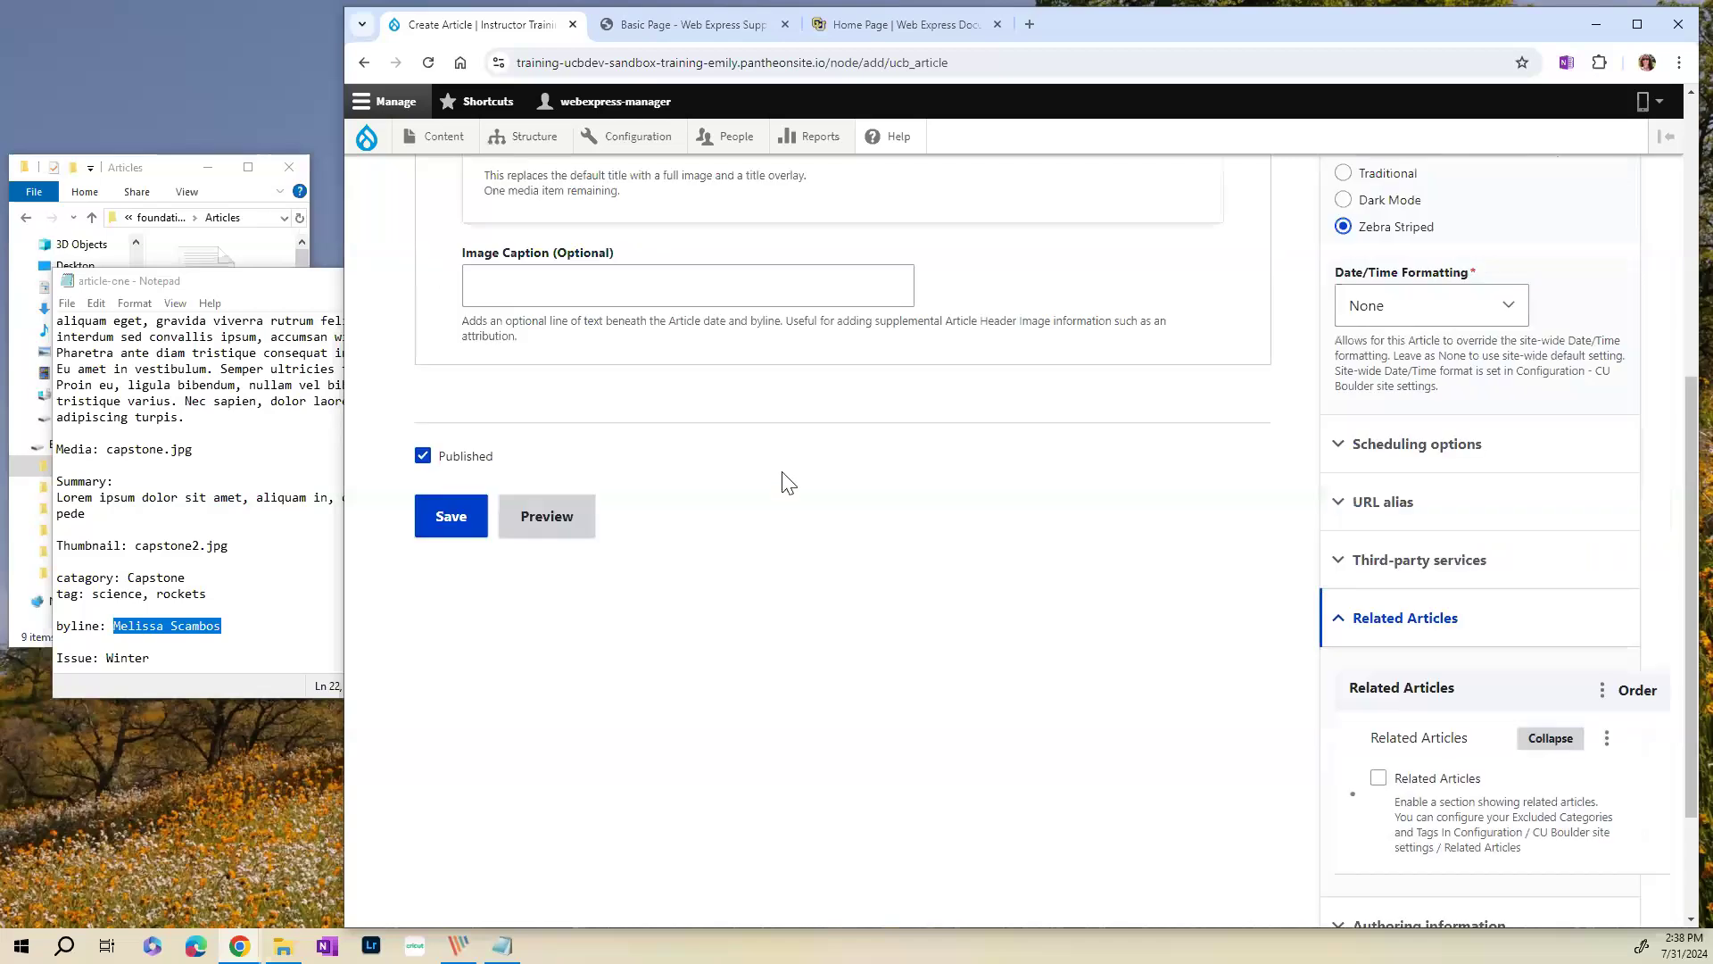
pyautogui.scroll(4, 783, 482)
# - Collapse the Related Articles and Page style settings and save the article
pyautogui.click(1344, 797)
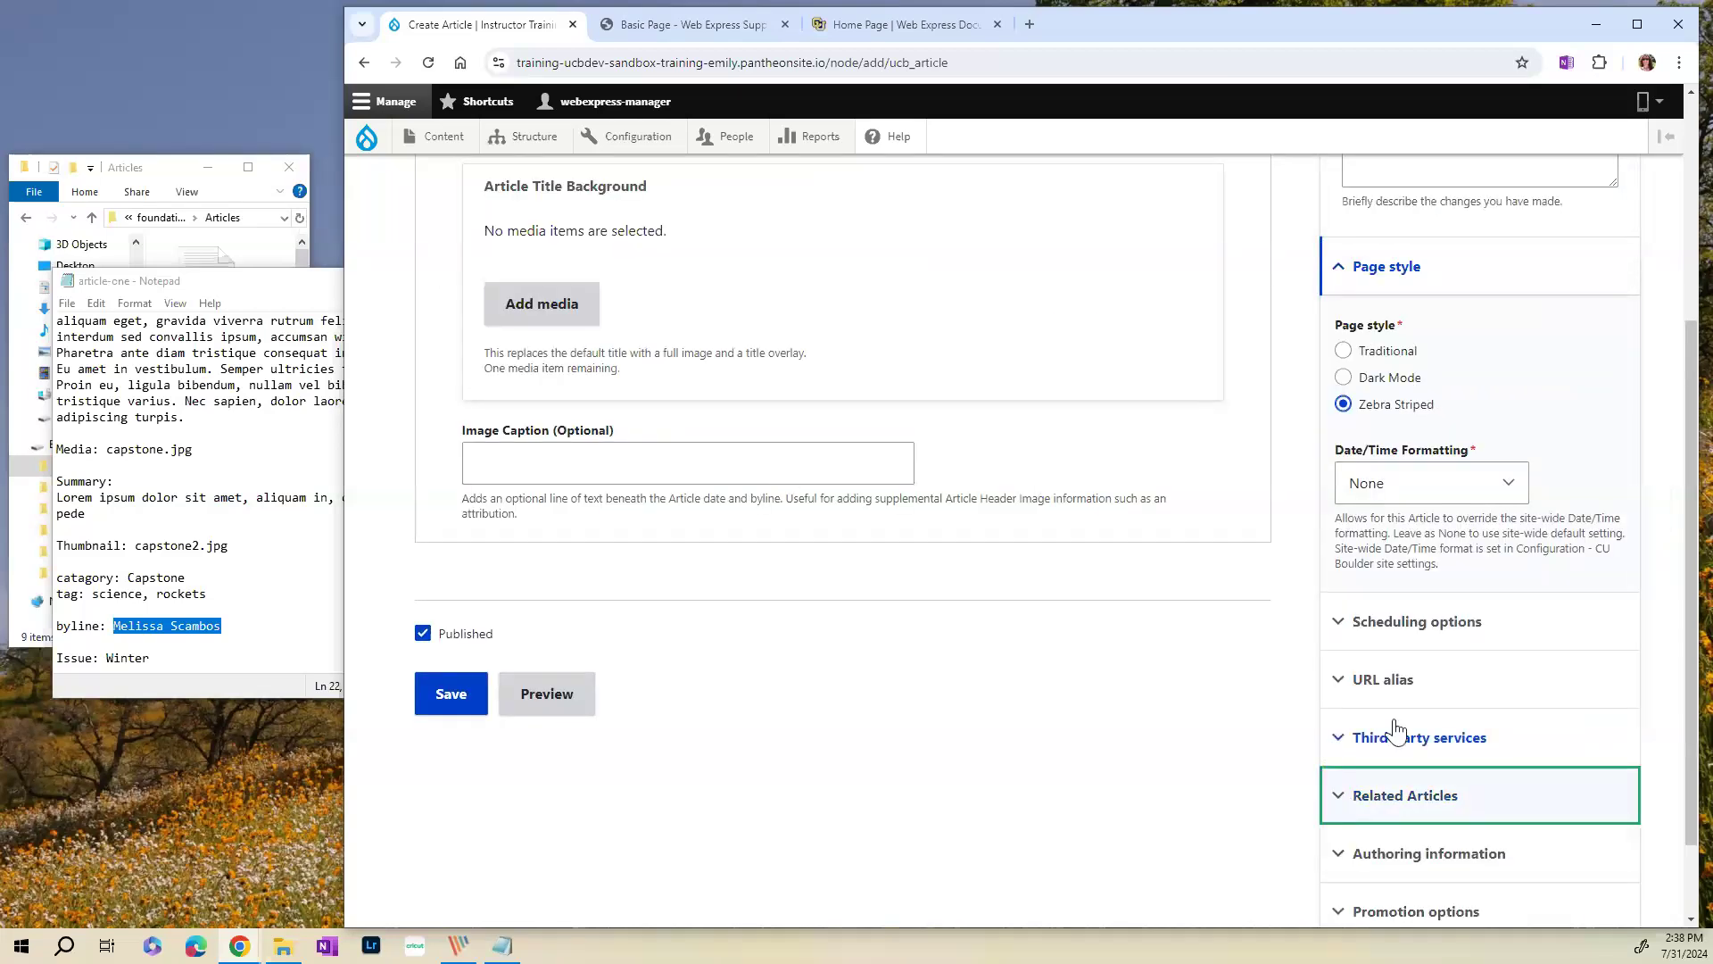
pyautogui.click(1343, 277)
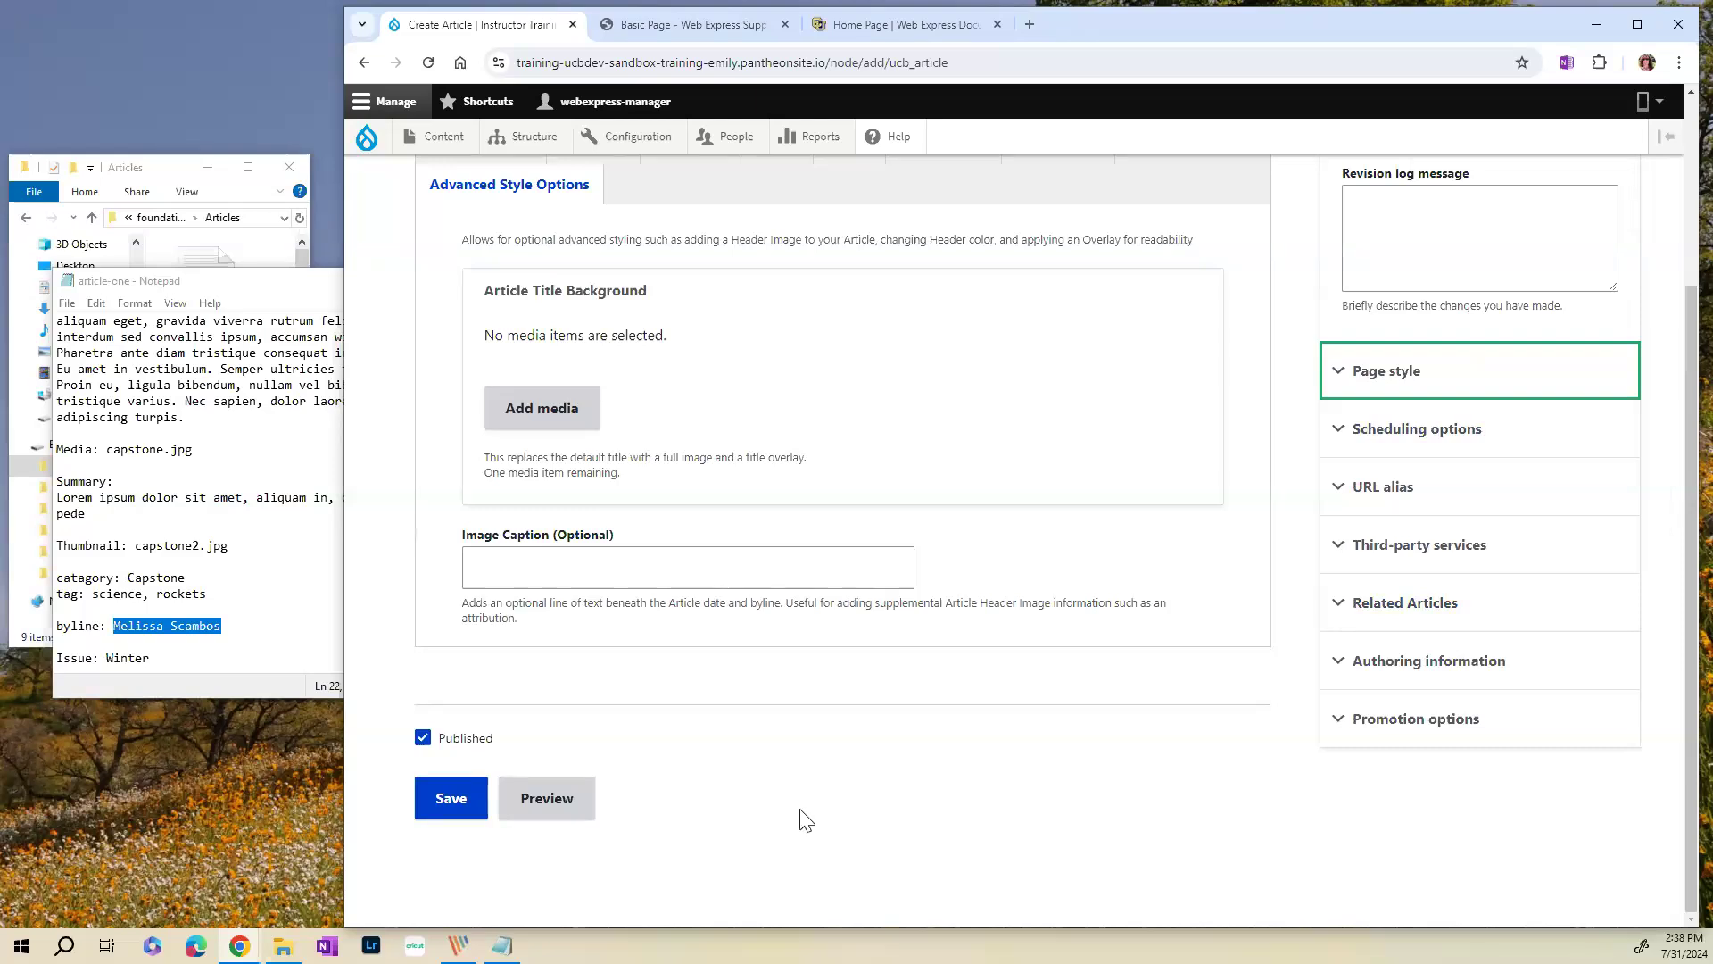
pyautogui.click(449, 803)
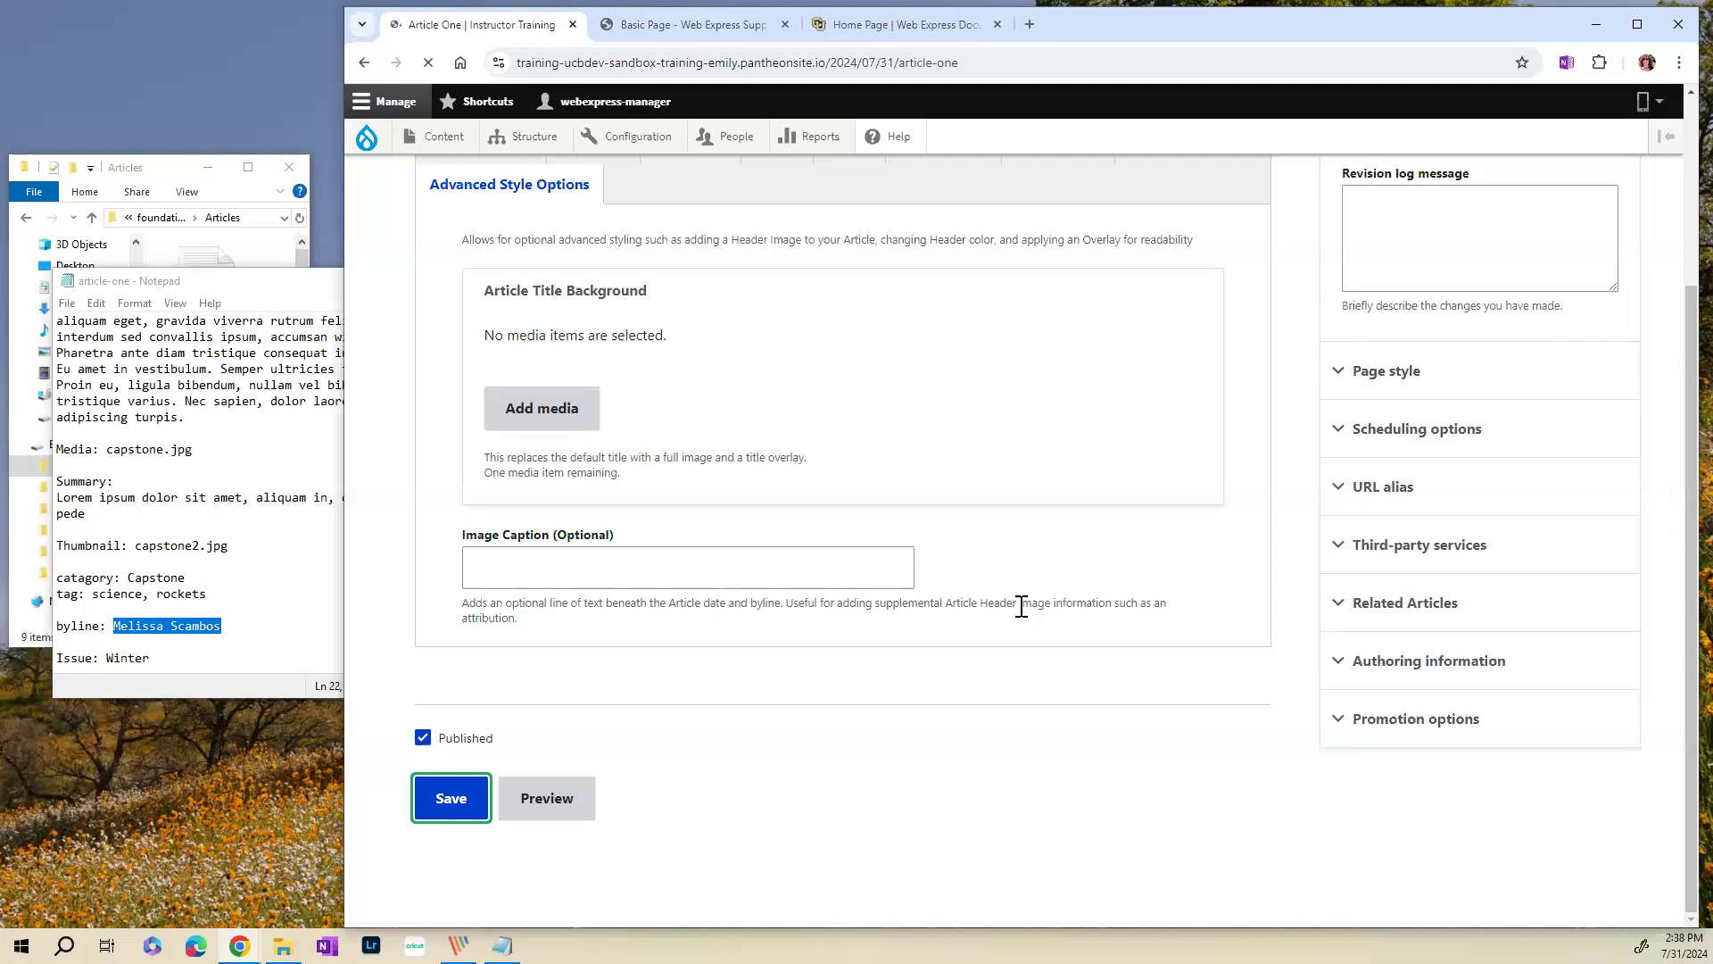
# - Review the published article's byline, text sections, images, zebra-striped layout, category and tags
pyautogui.scroll(-1, 802, 664)
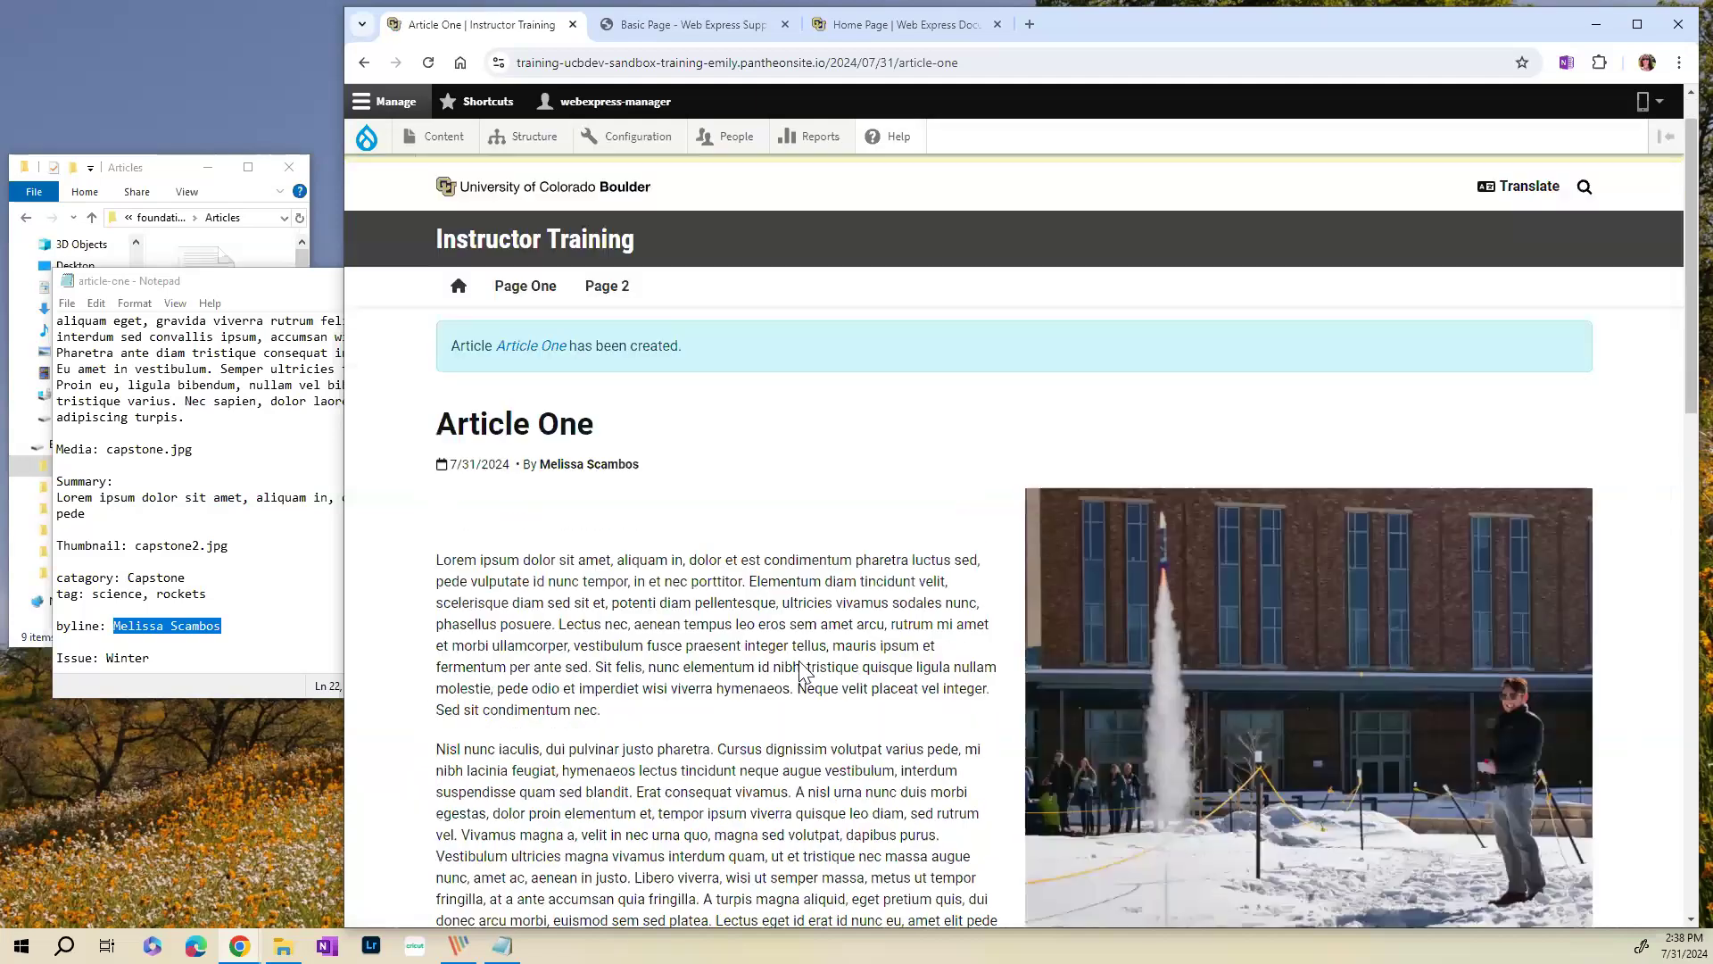
pyautogui.scroll(-3, 802, 668)
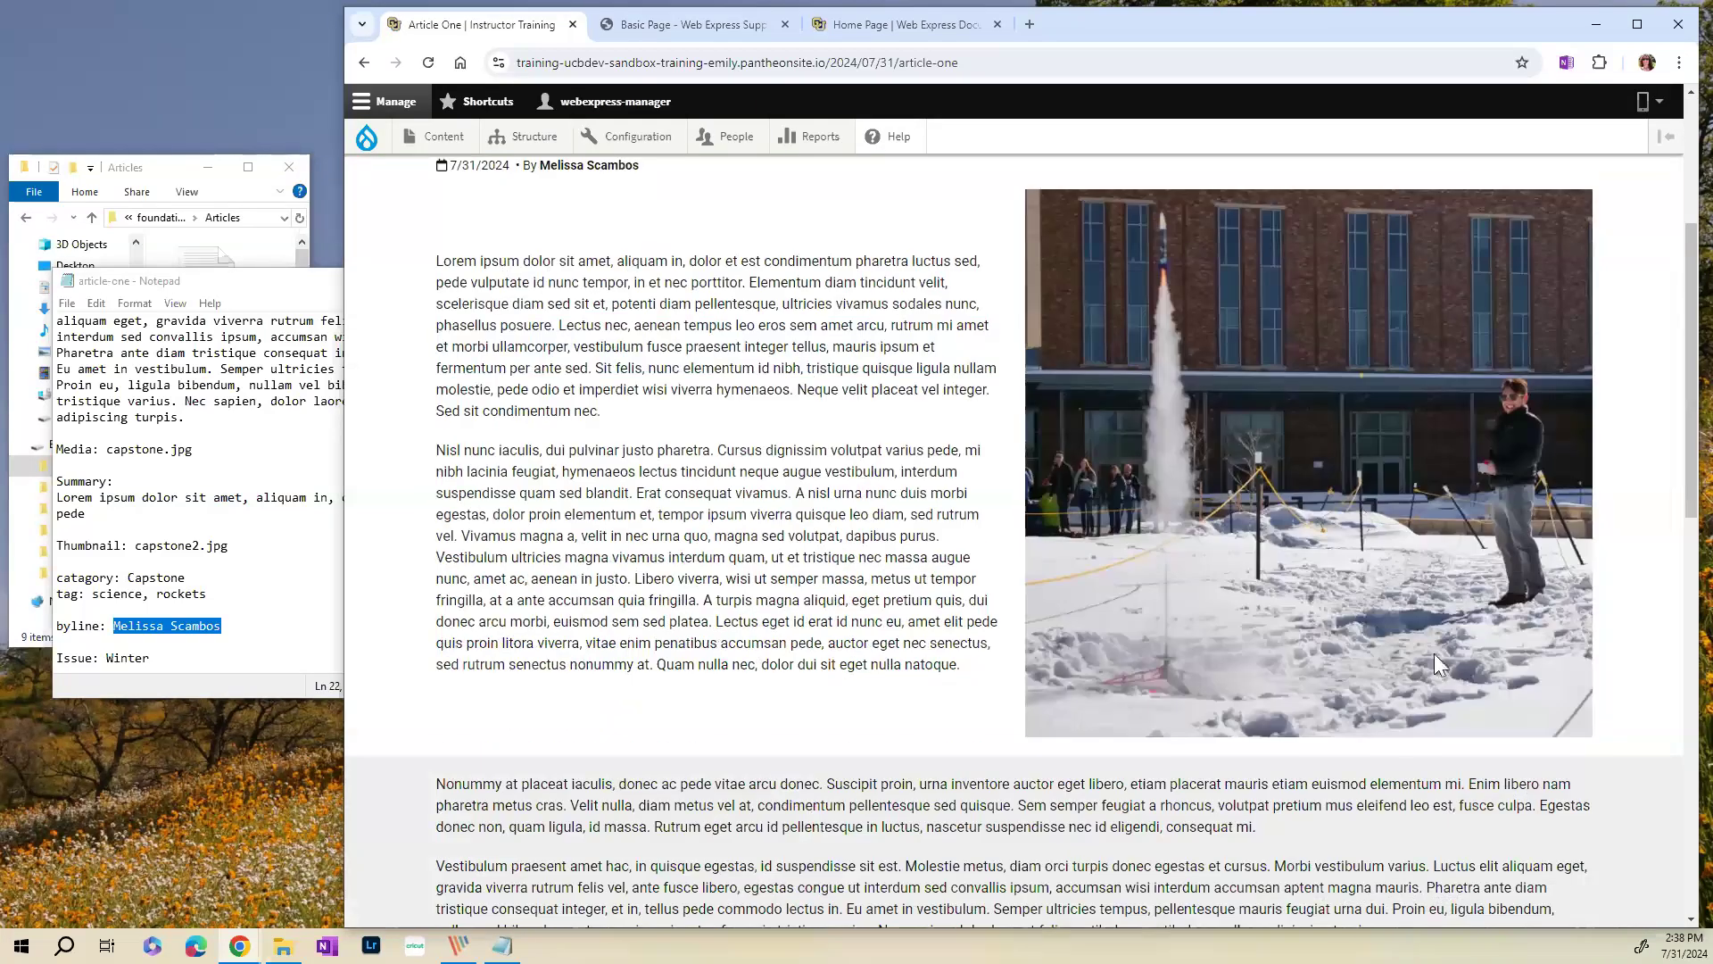
pyautogui.scroll(-5, 903, 630)
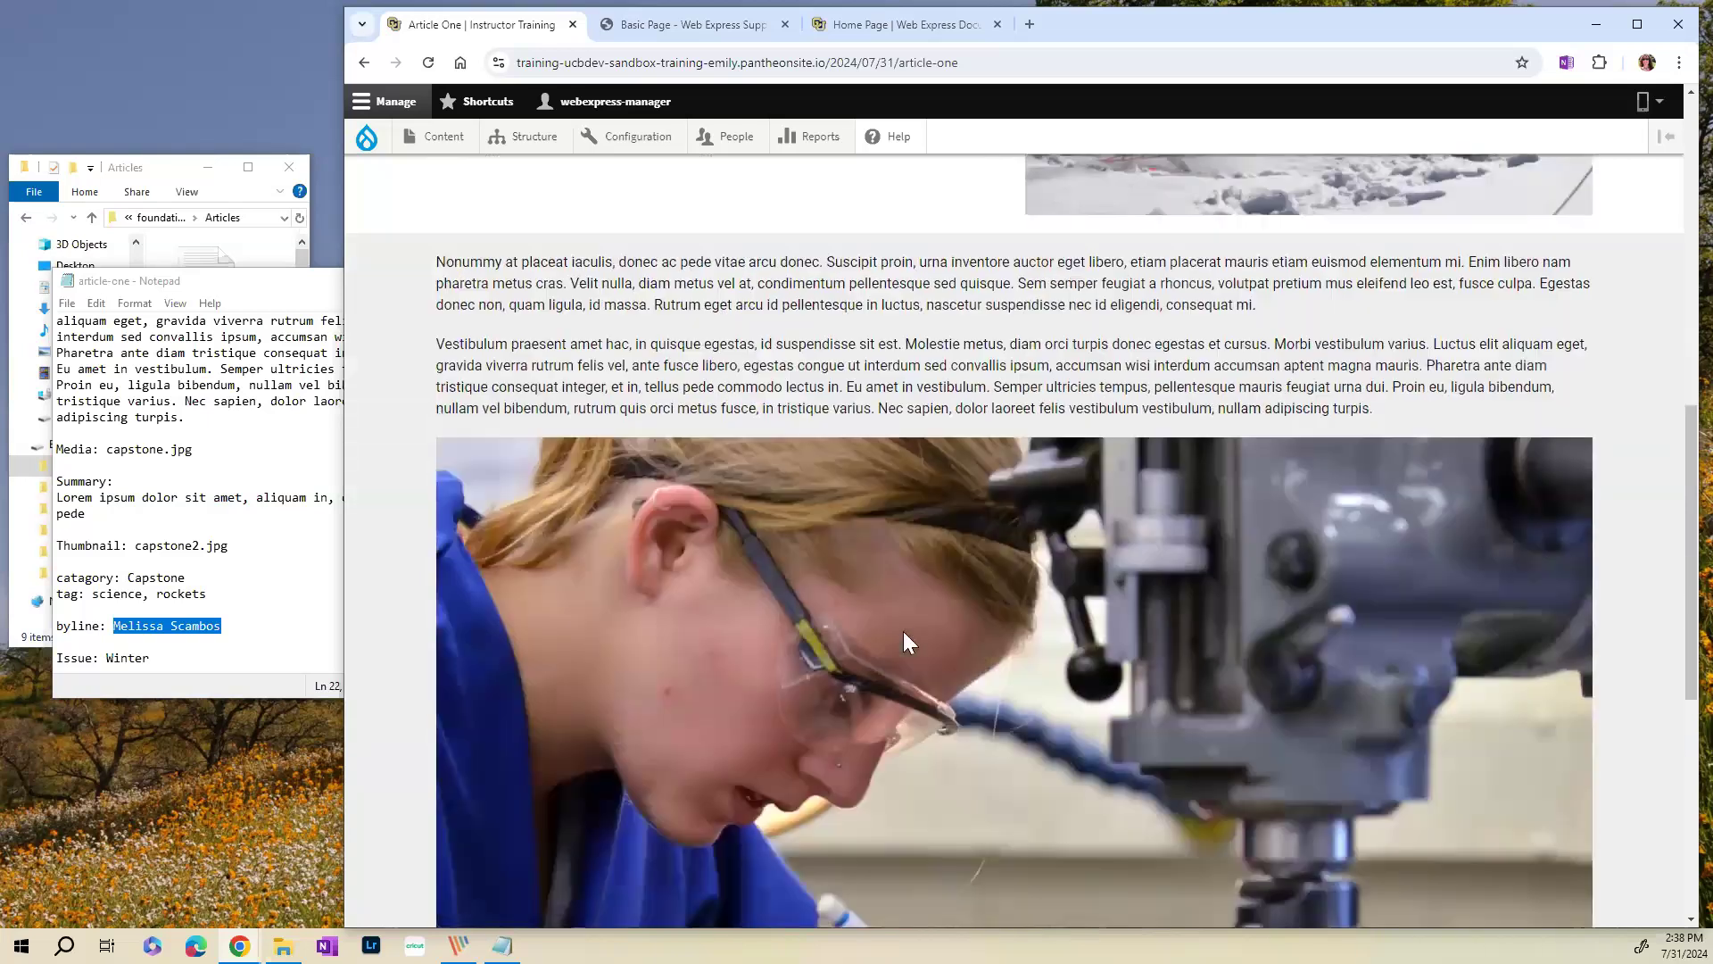
pyautogui.scroll(-1, 904, 632)
pyautogui.scroll(2, 1099, 620)
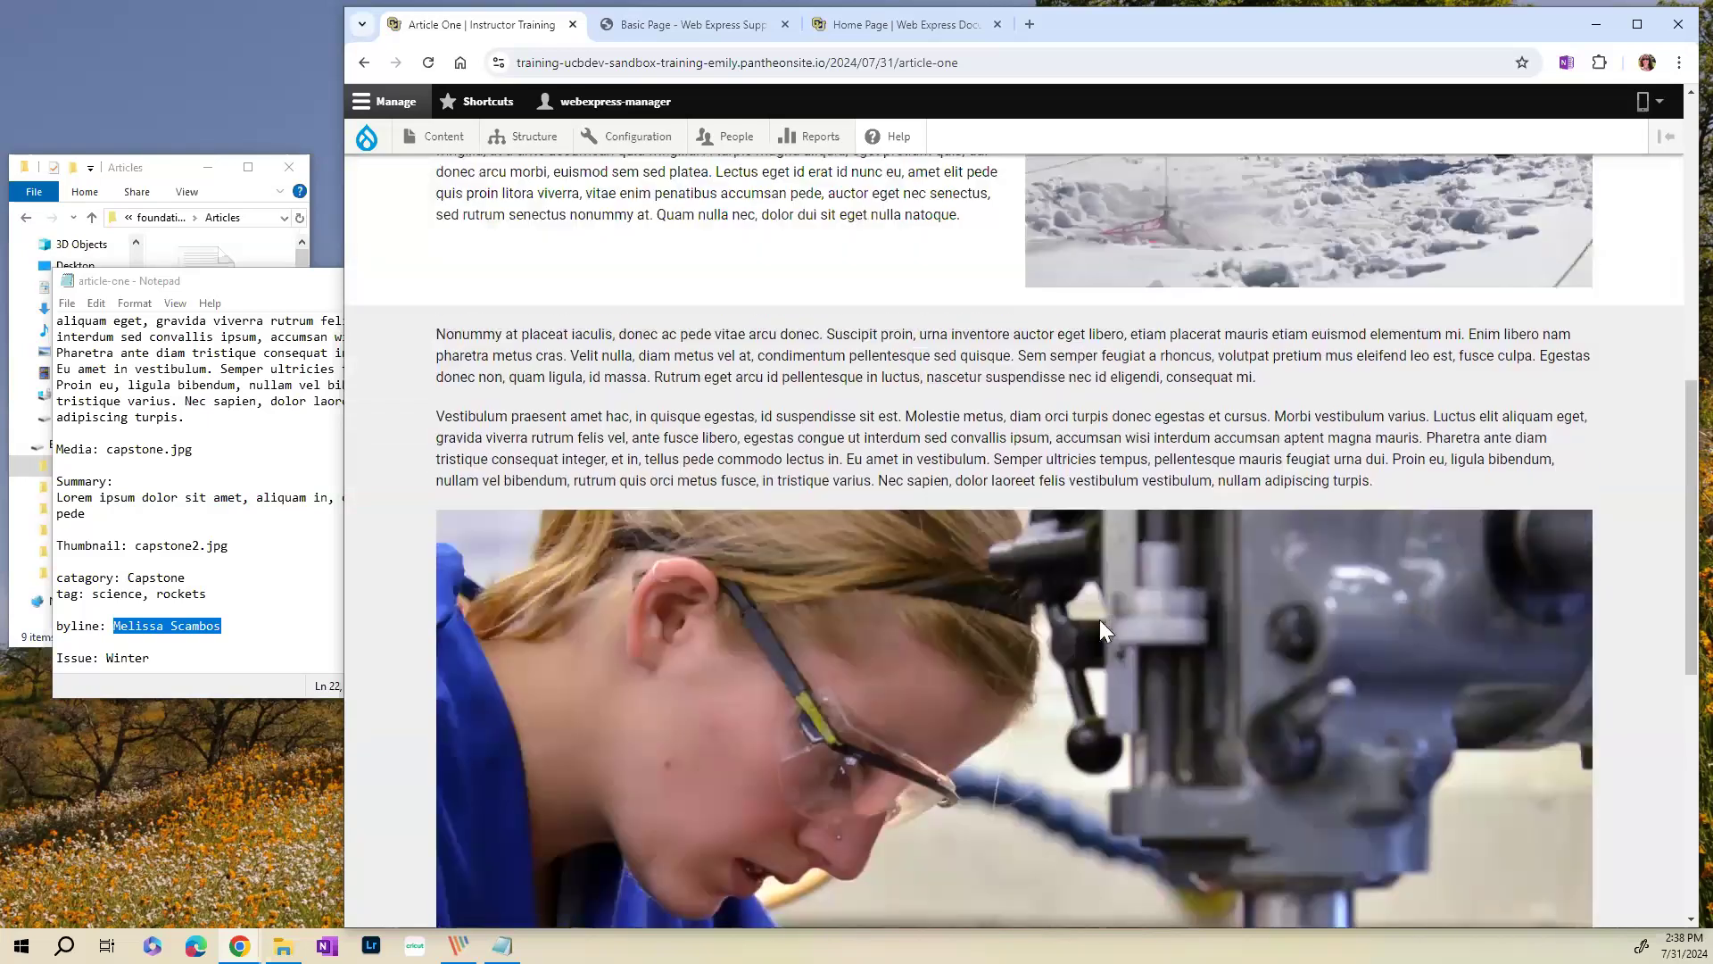
pyautogui.scroll(2, 838, 352)
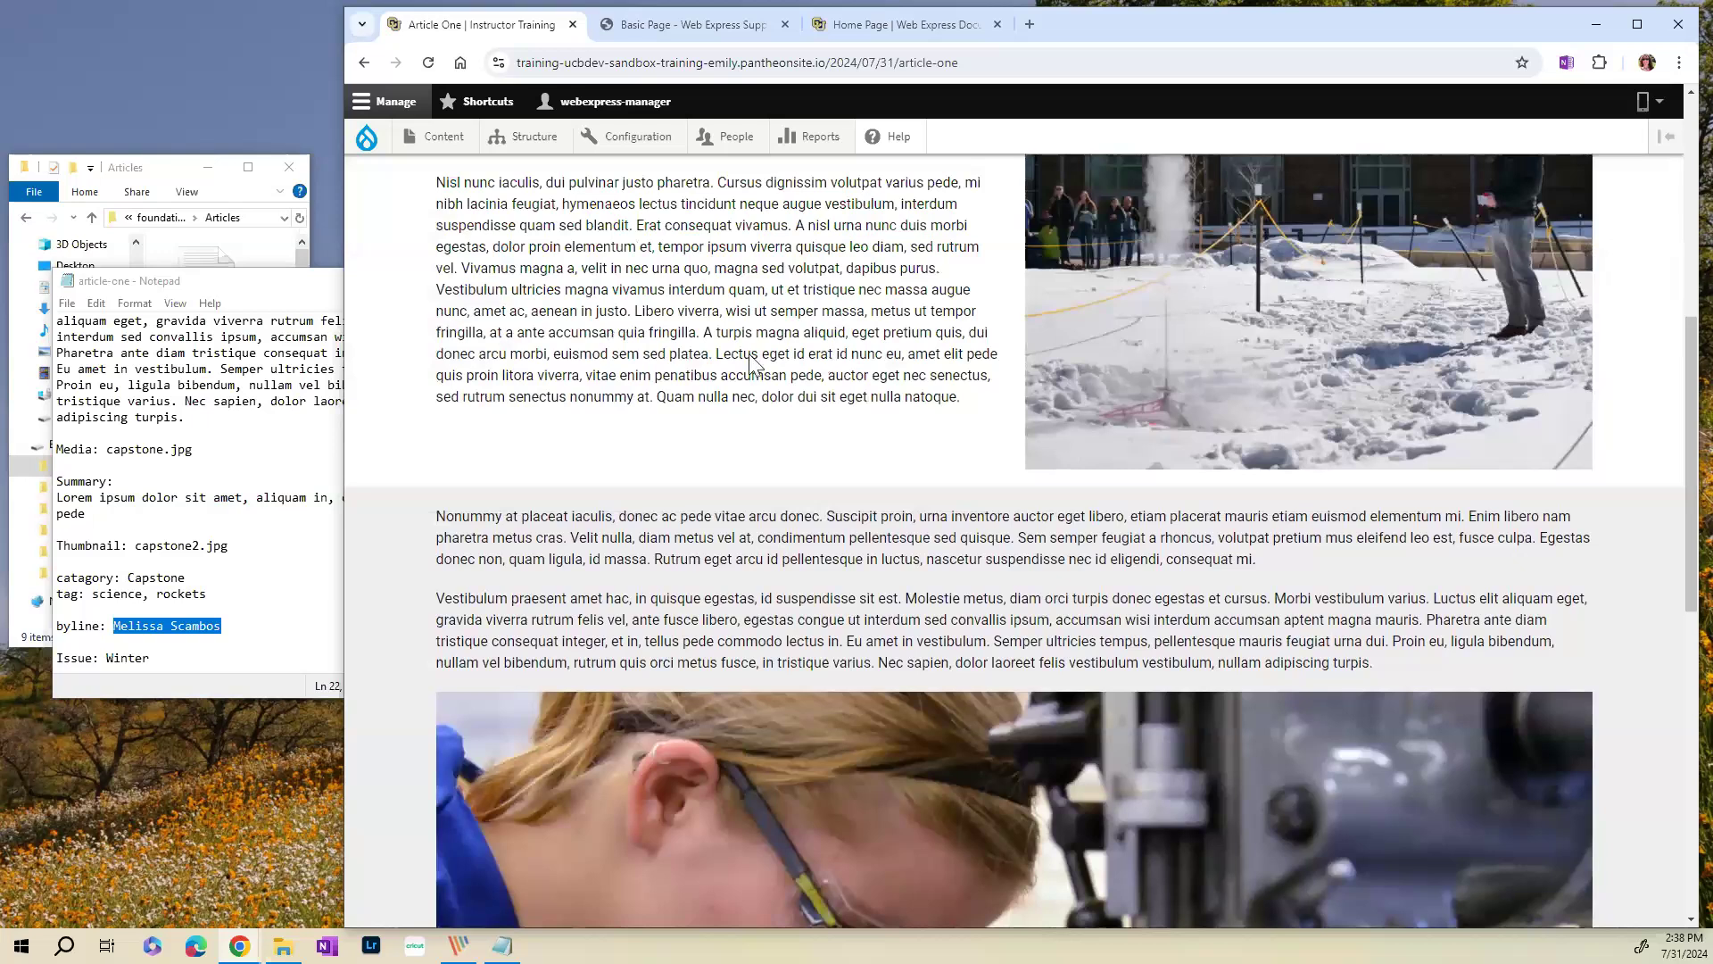
pyautogui.scroll(-4, 883, 487)
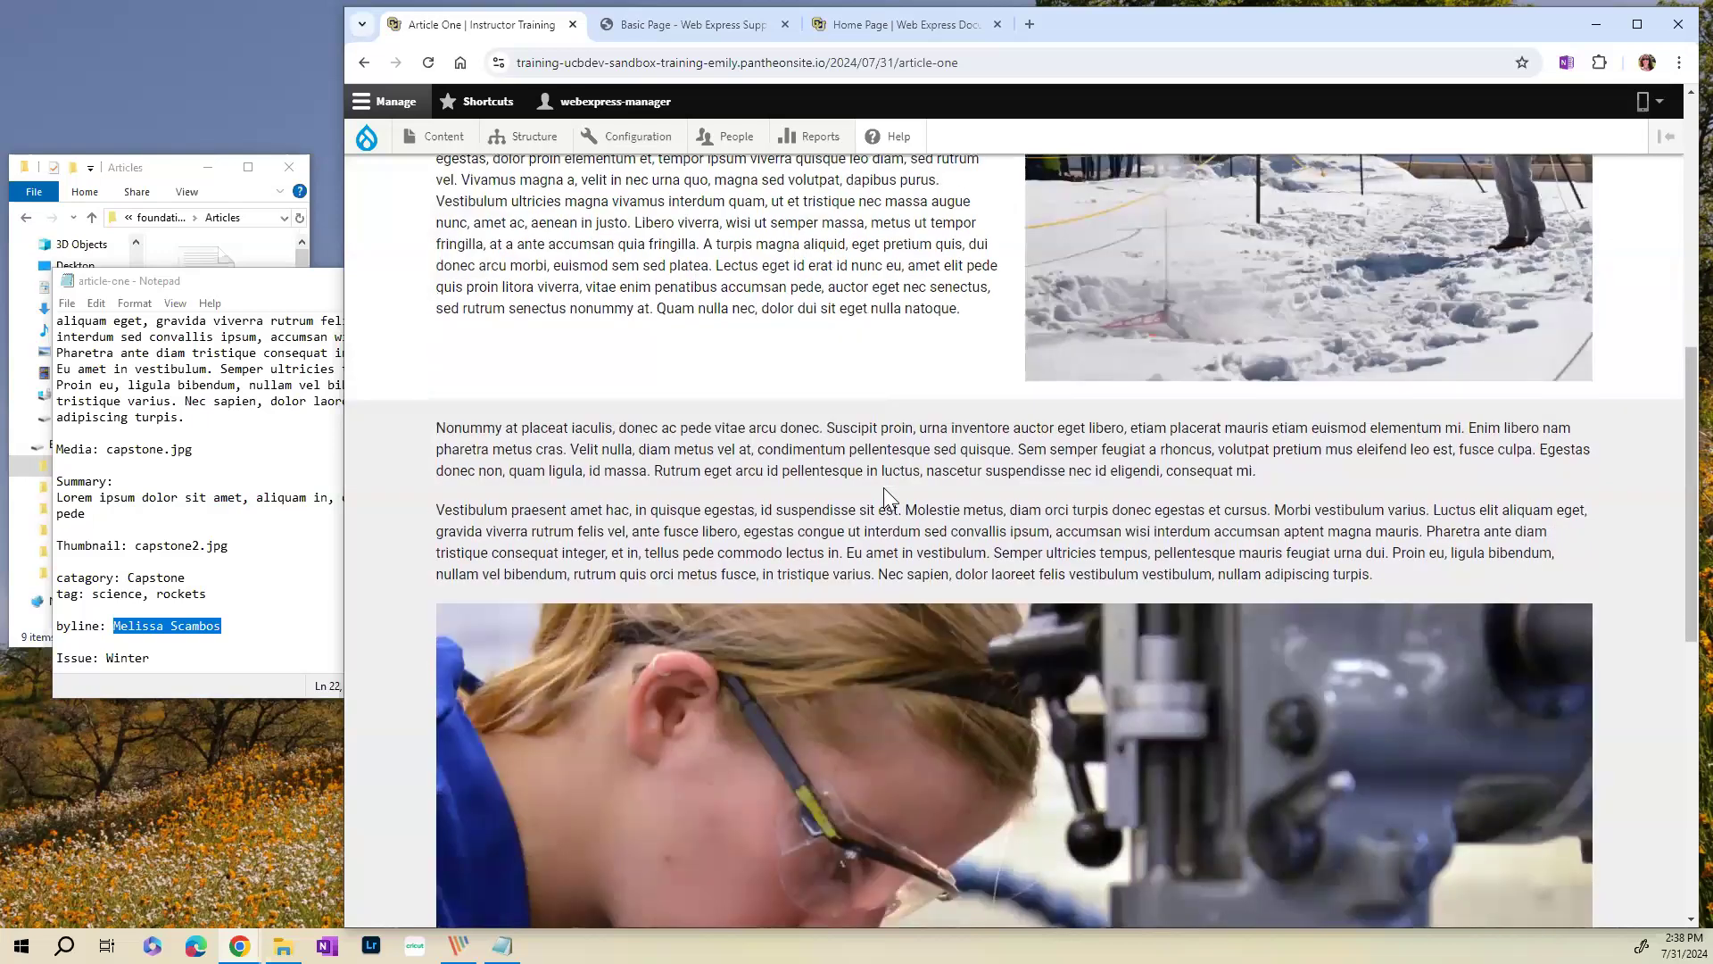
pyautogui.scroll(-5, 883, 493)
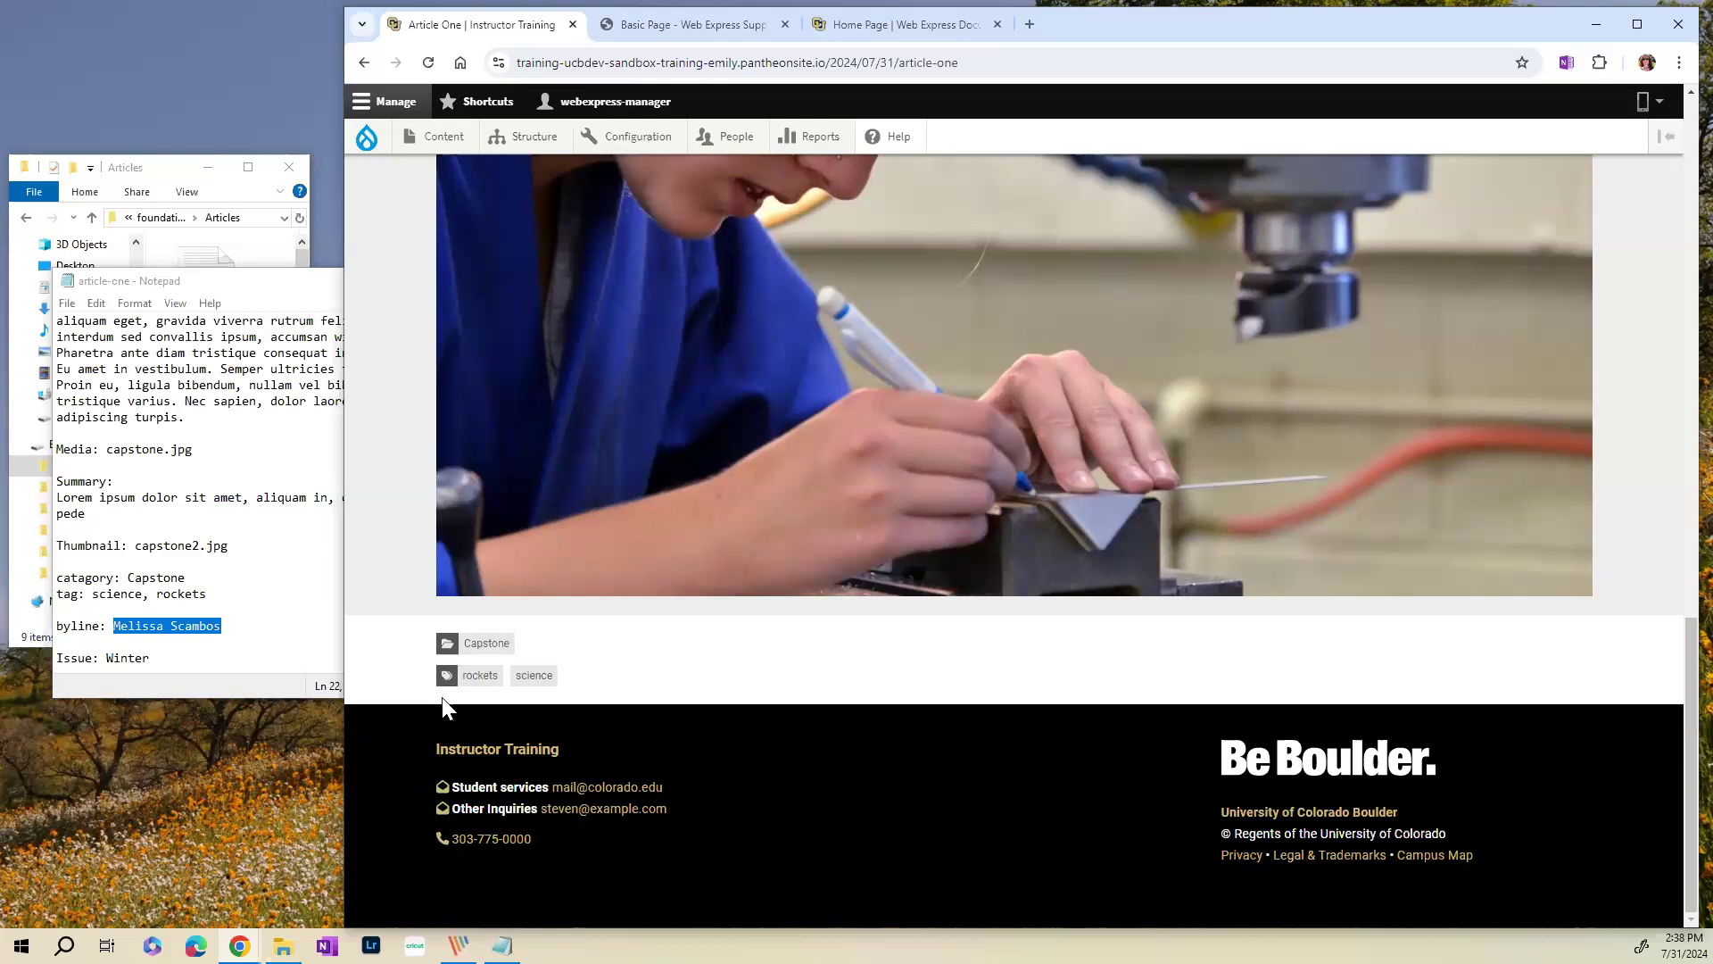
pyautogui.scroll(6, 956, 631)
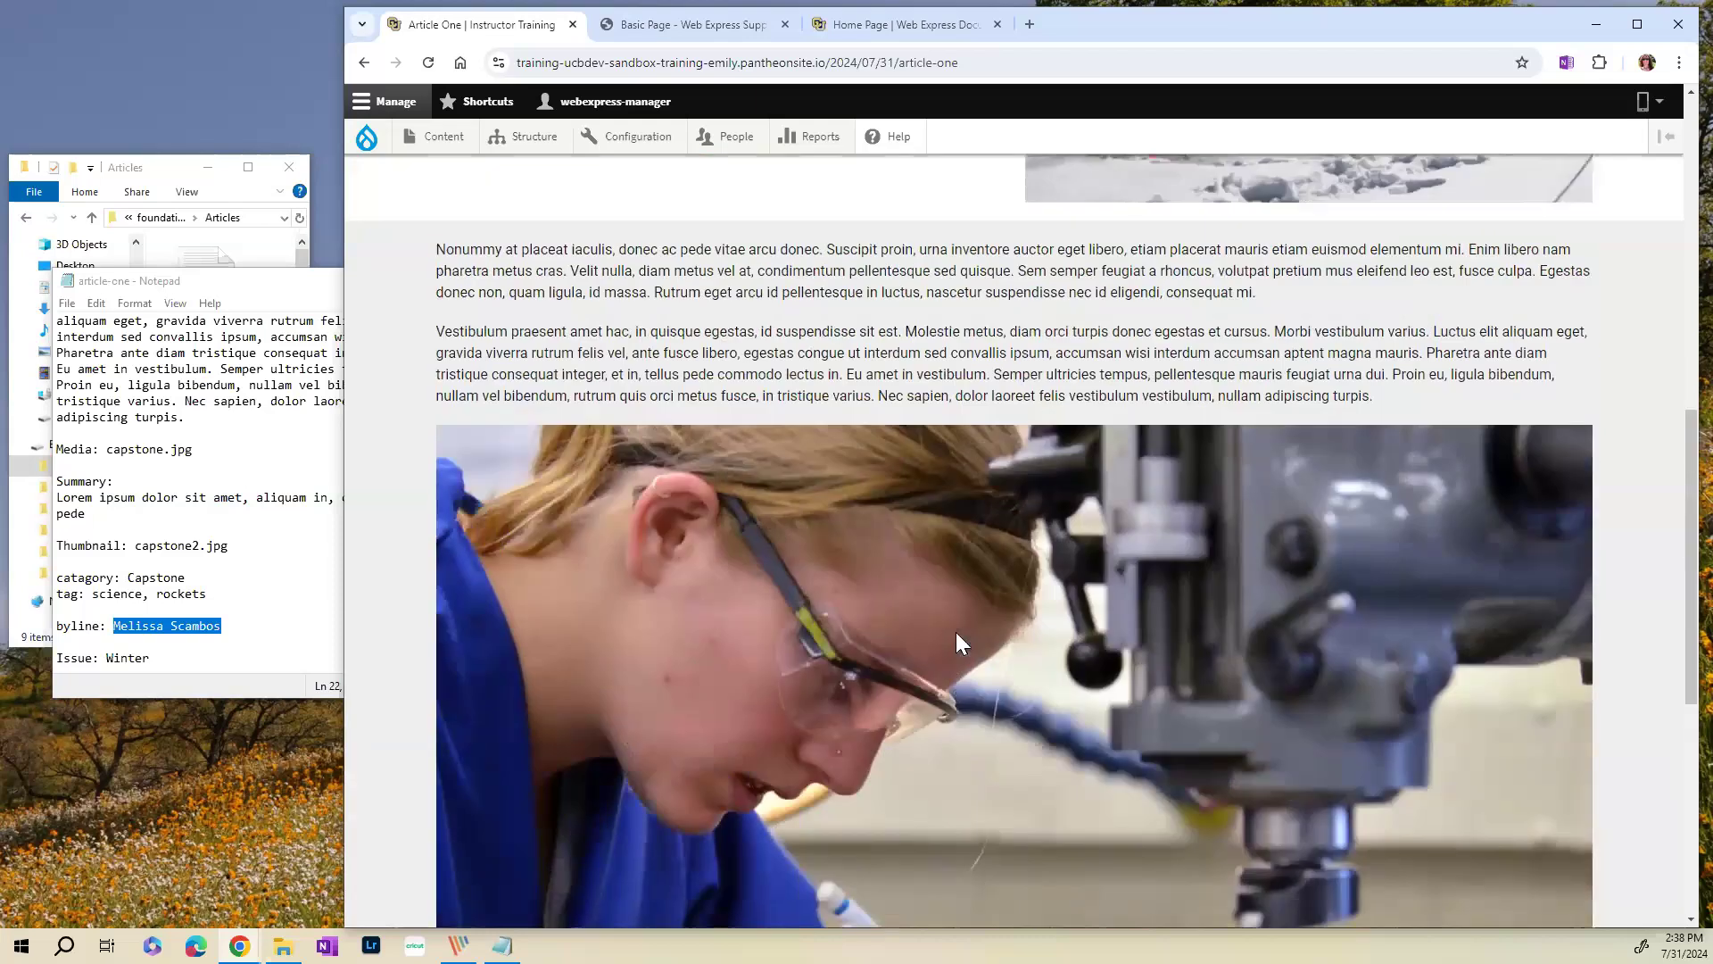
pyautogui.scroll(10, 956, 632)
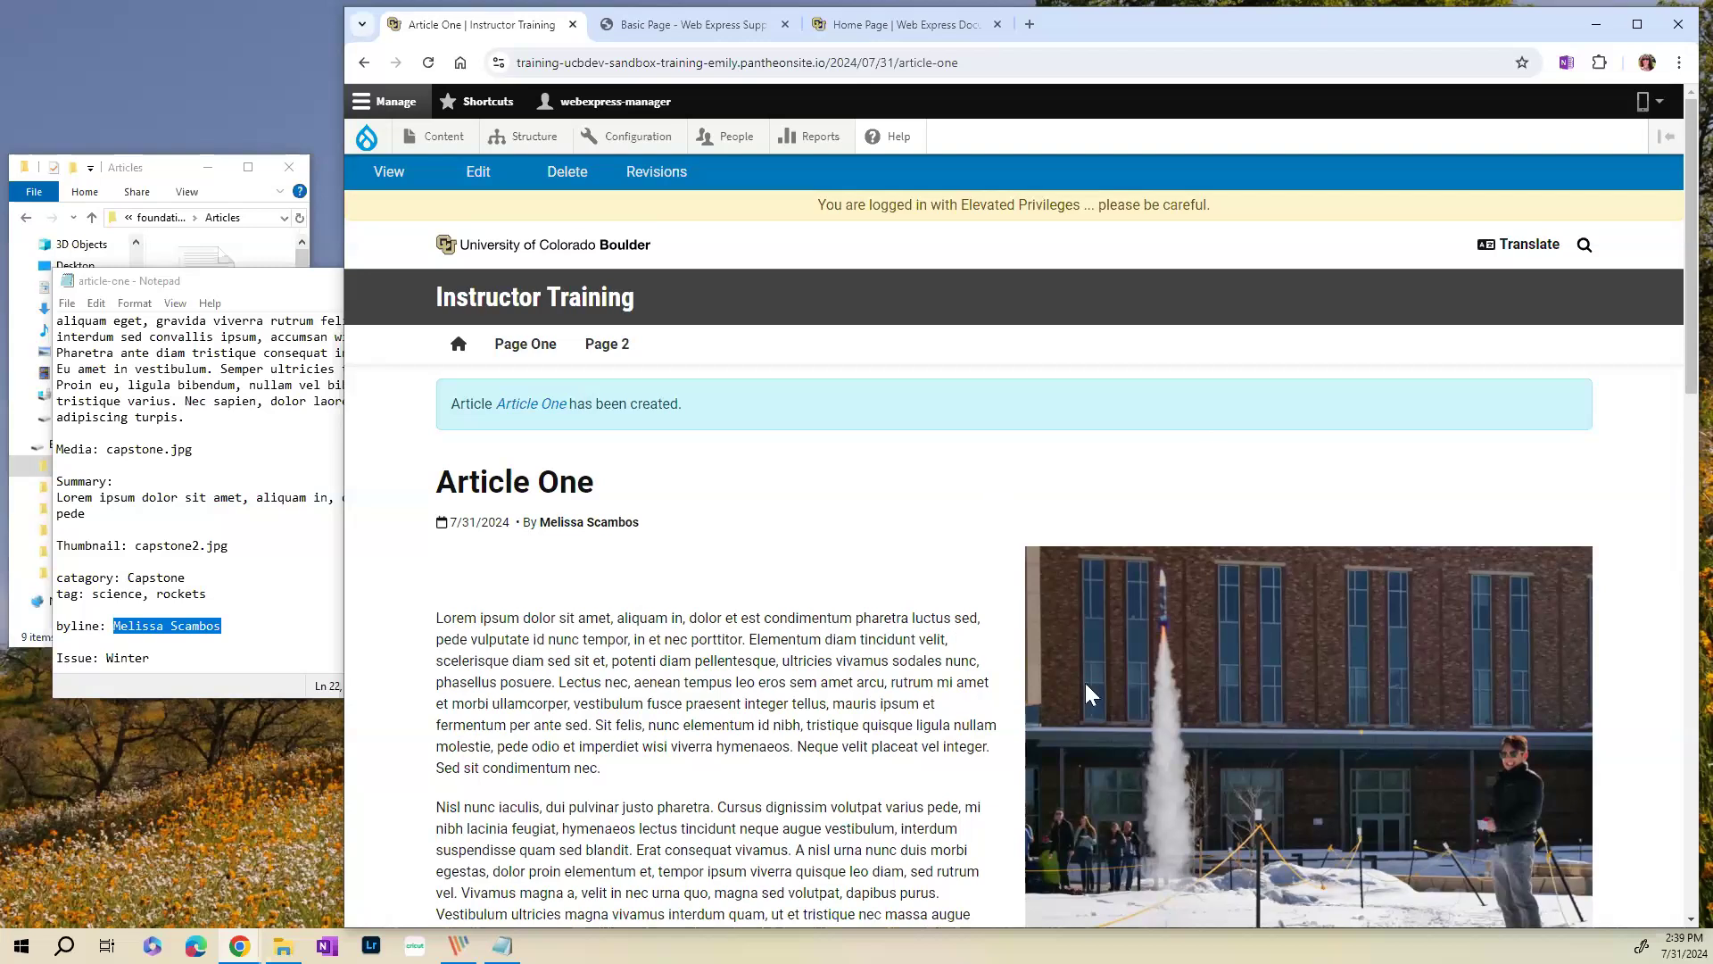
# - Close the article-one notes and open the external-article notes, highlighting the start of the external URL
pyautogui.click(300, 282)
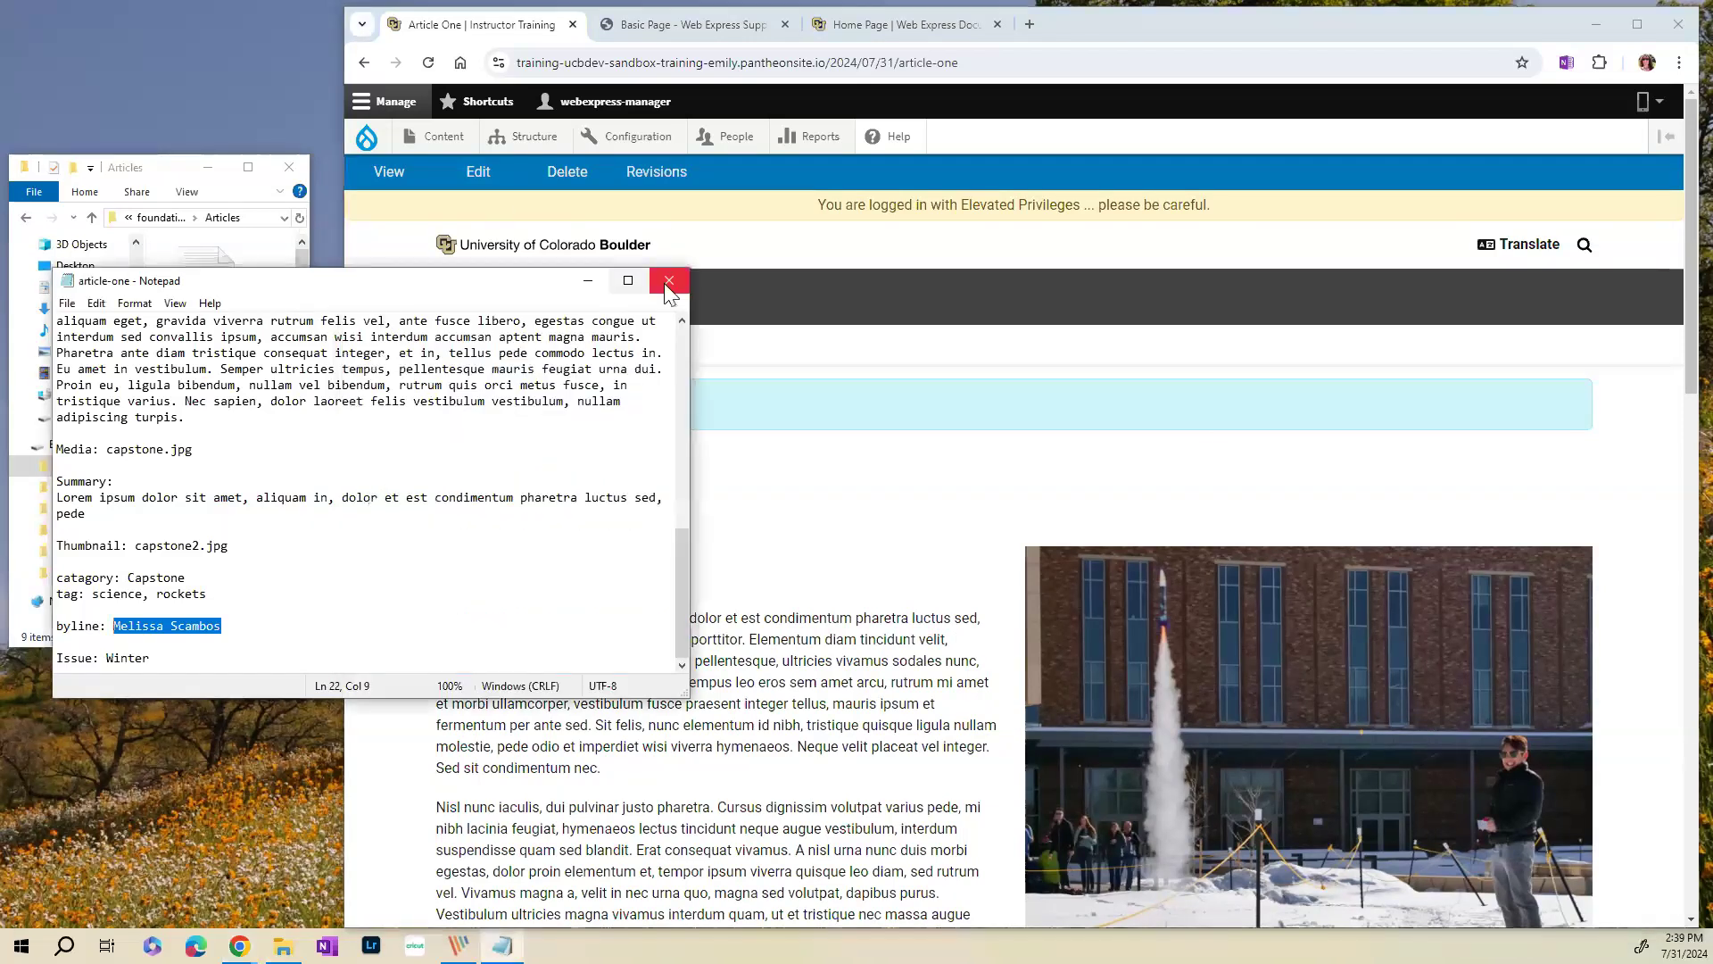
pyautogui.click(669, 281)
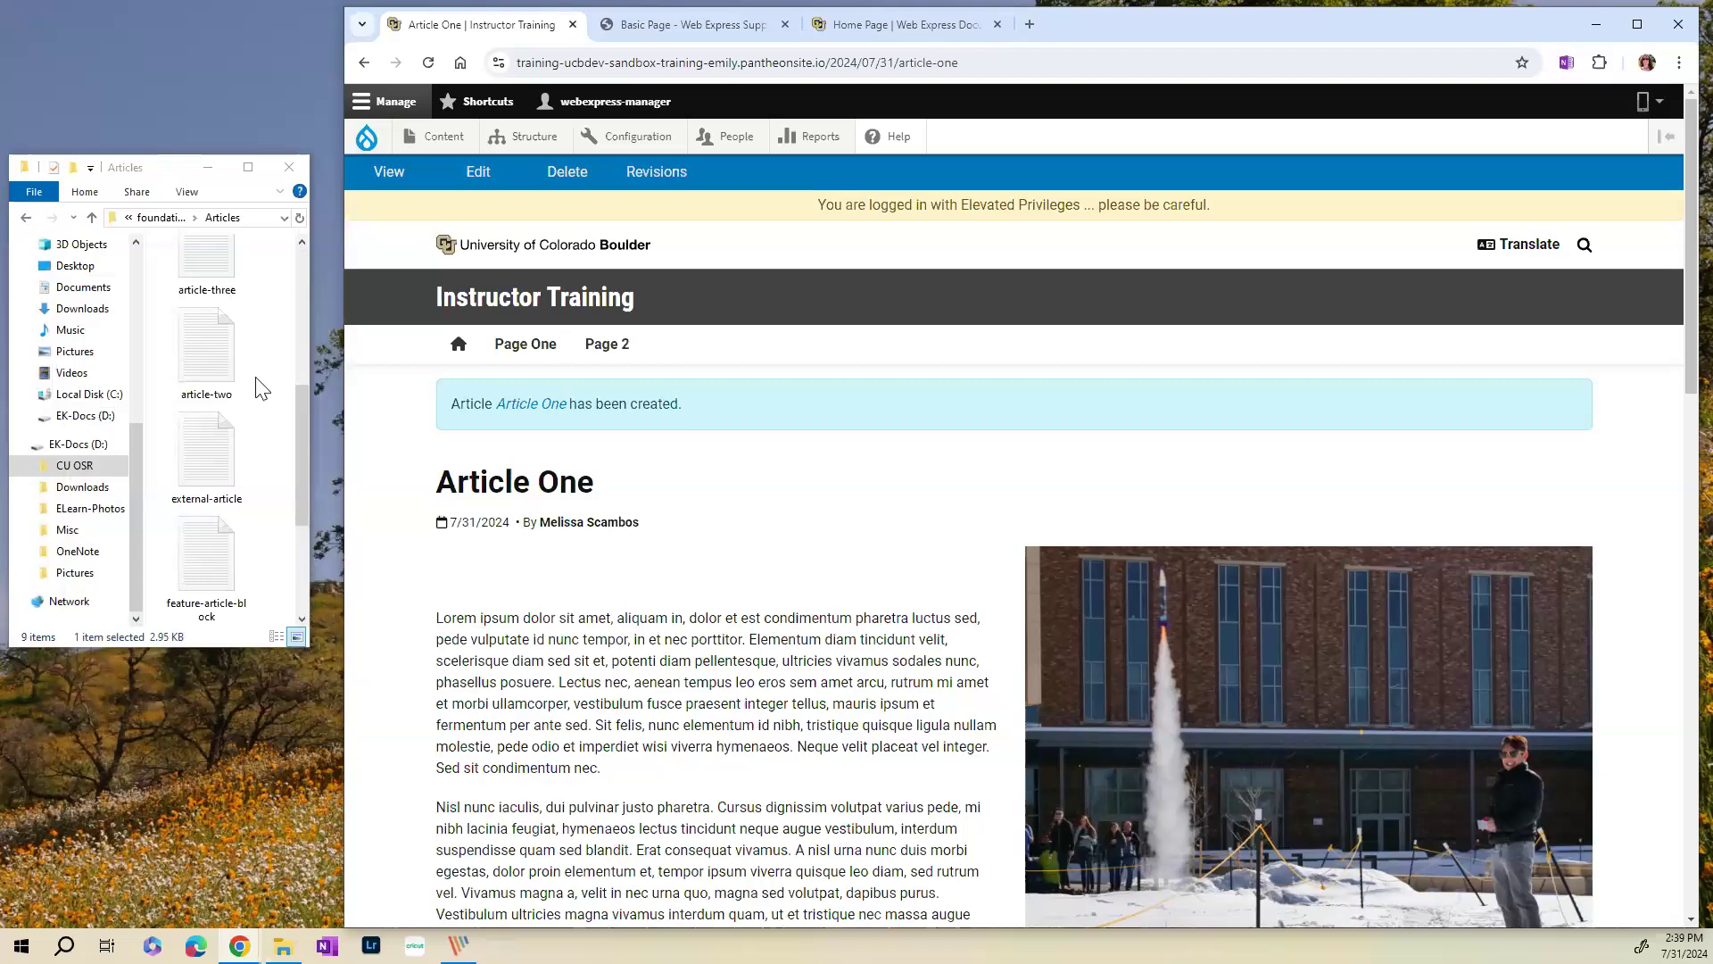
pyautogui.scroll(1, 221, 393)
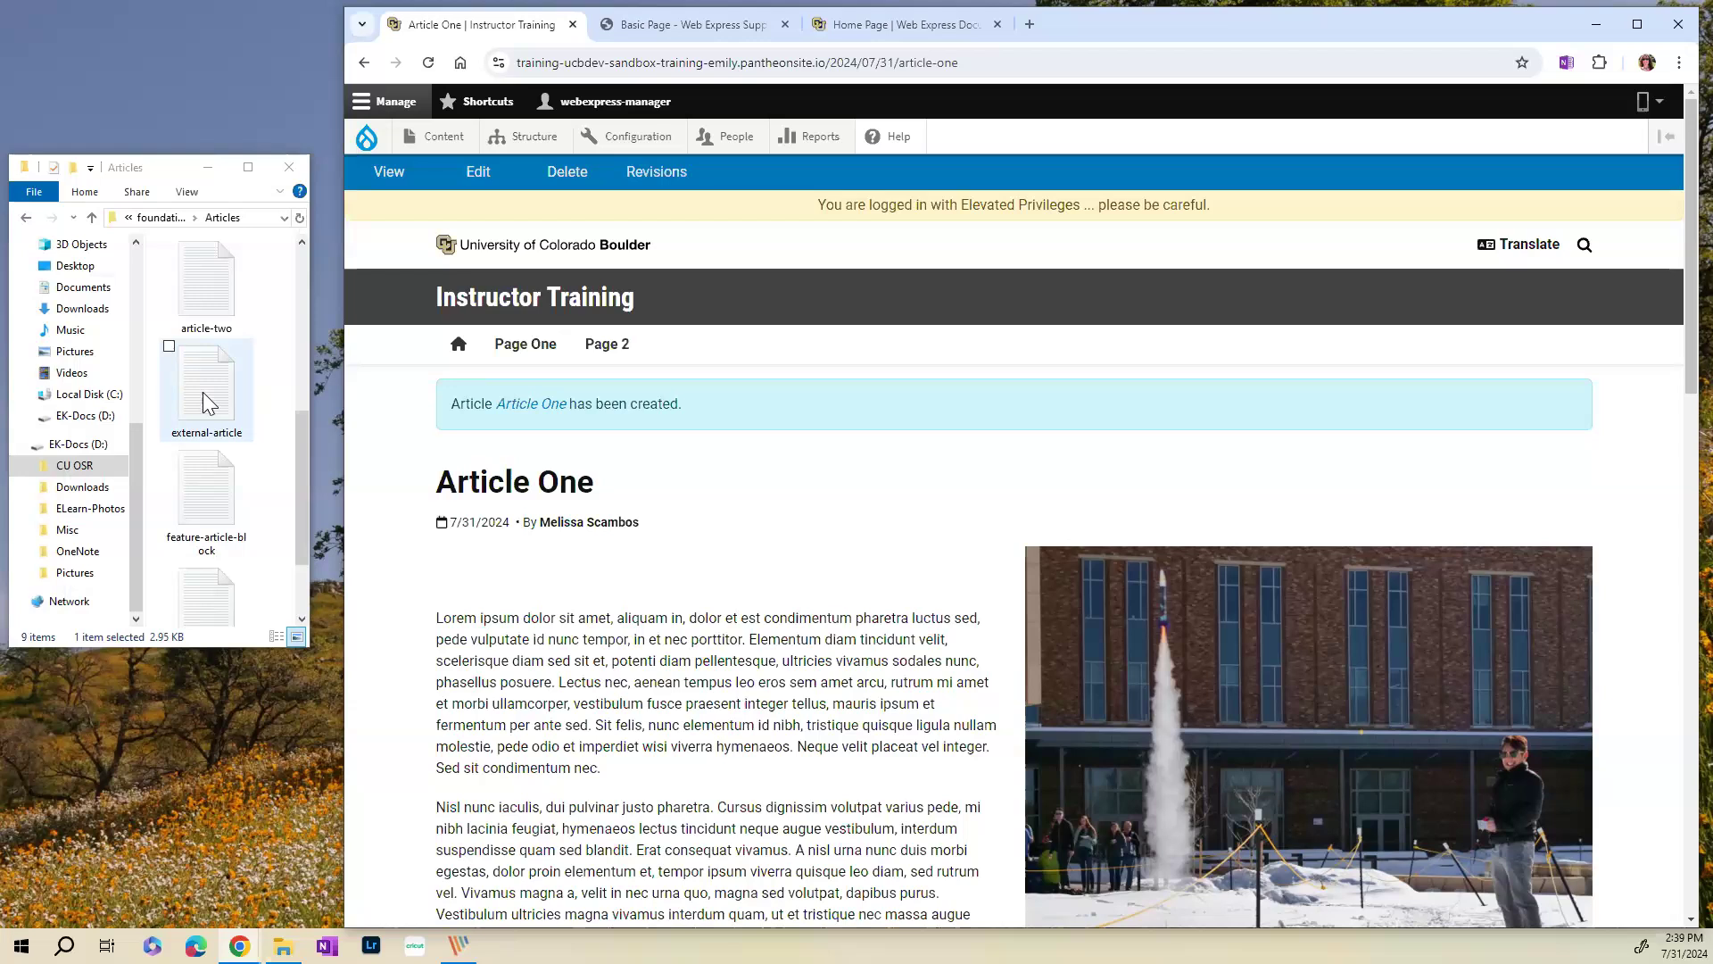
pyautogui.doubleClick(202, 393)
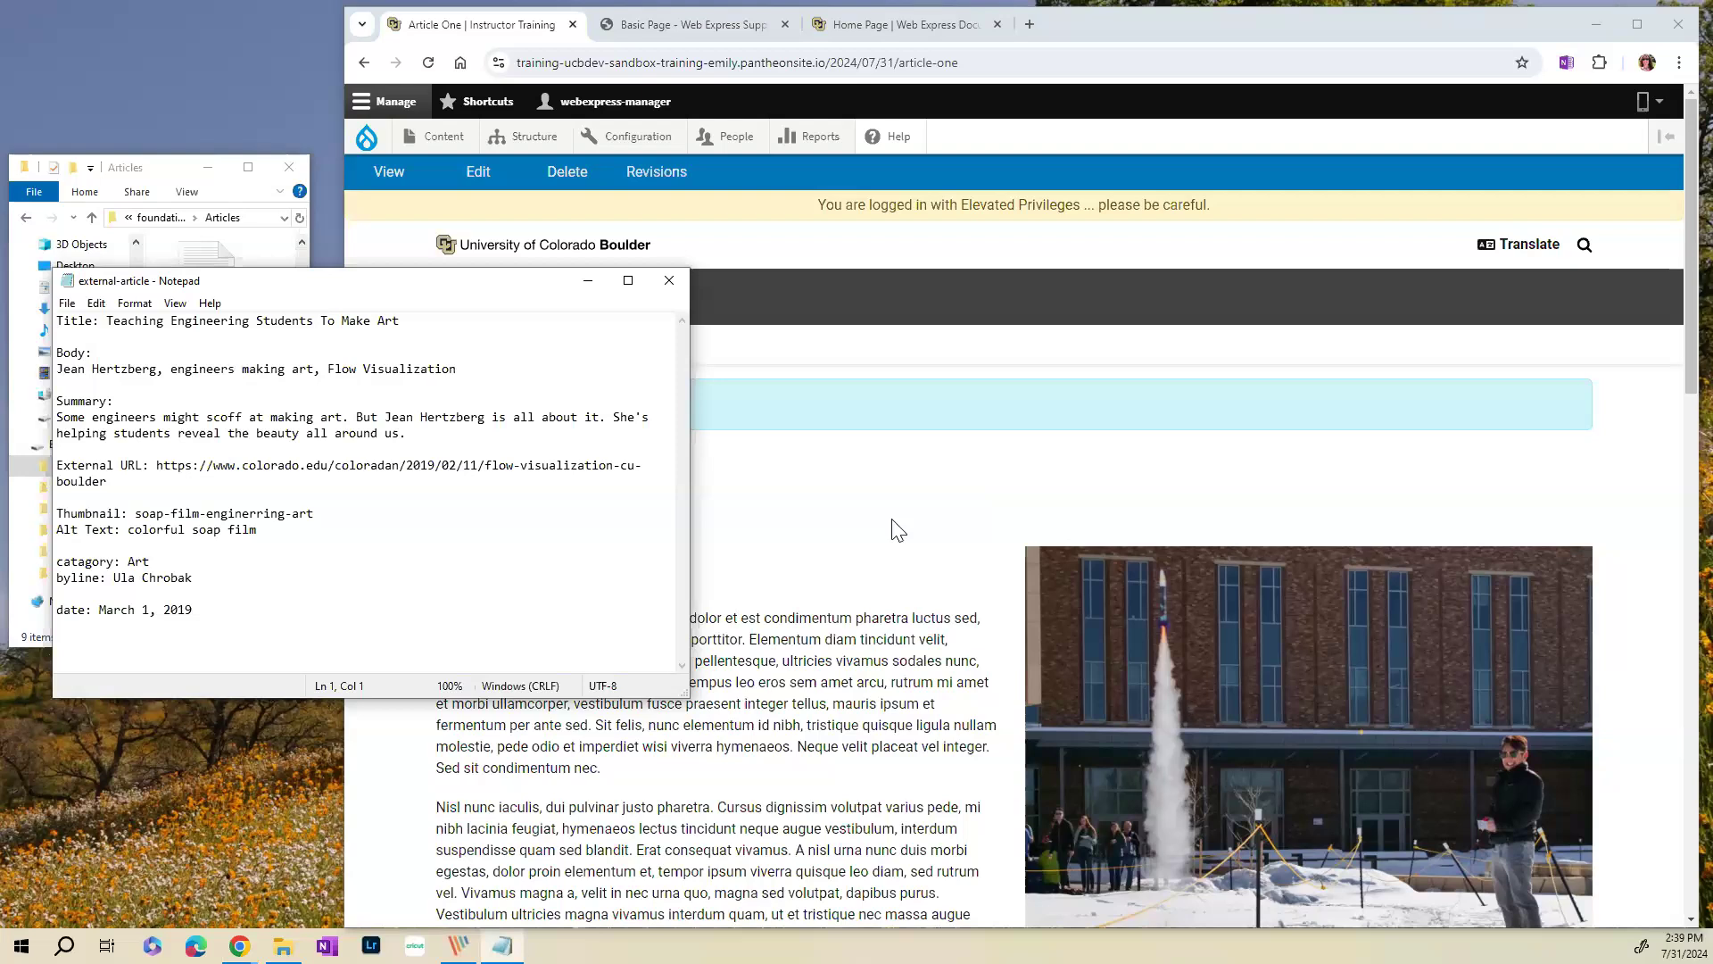
pyautogui.moveTo(157, 466); pyautogui.dragTo(413, 466)
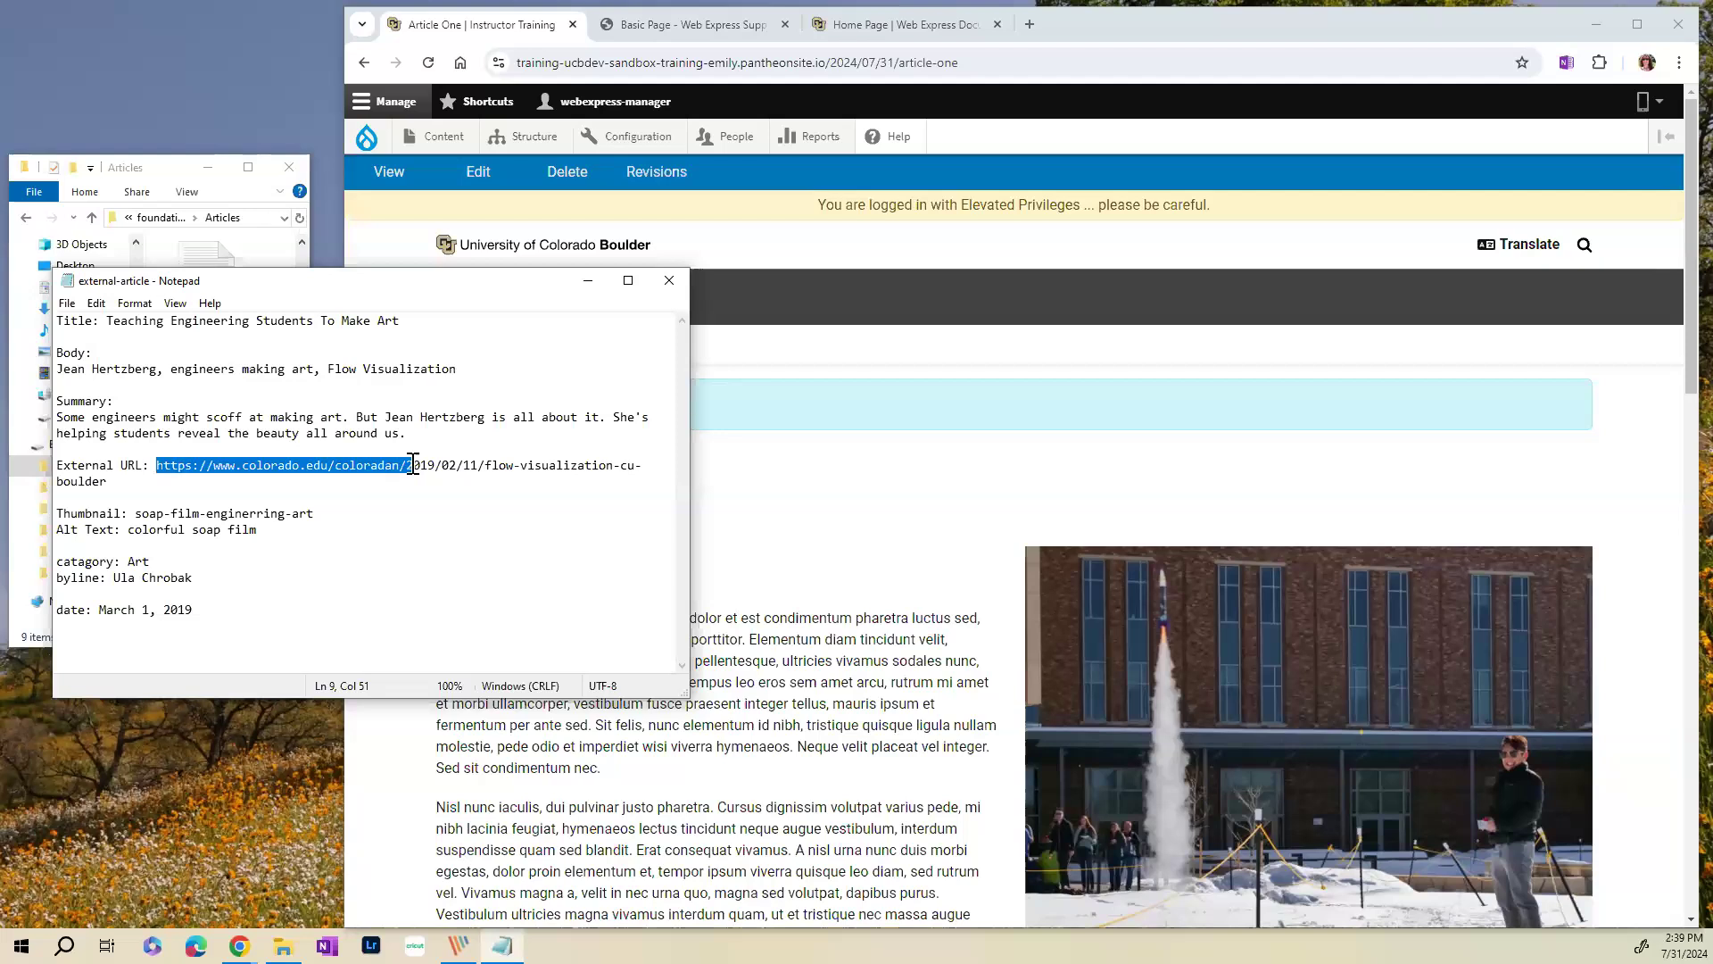
# - Start a new article and copy its title "Teaching Engineering Students To Make Art" from the external-article notes
pyautogui.click(874, 542)
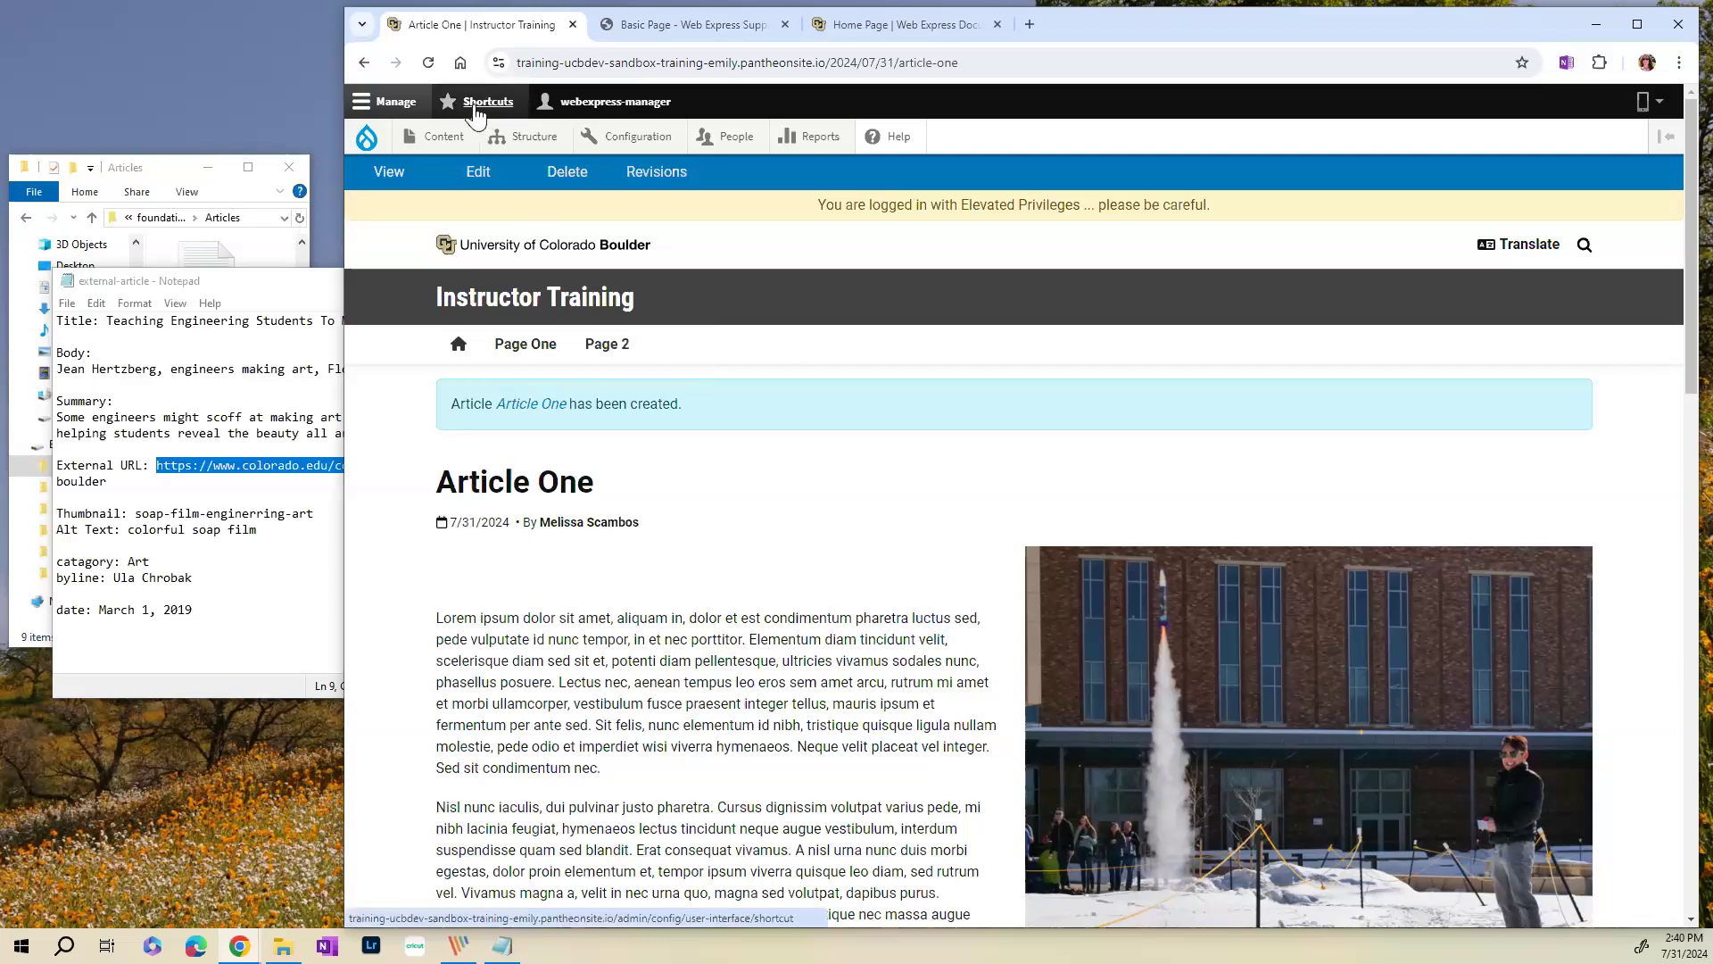
pyautogui.moveTo(445, 145)
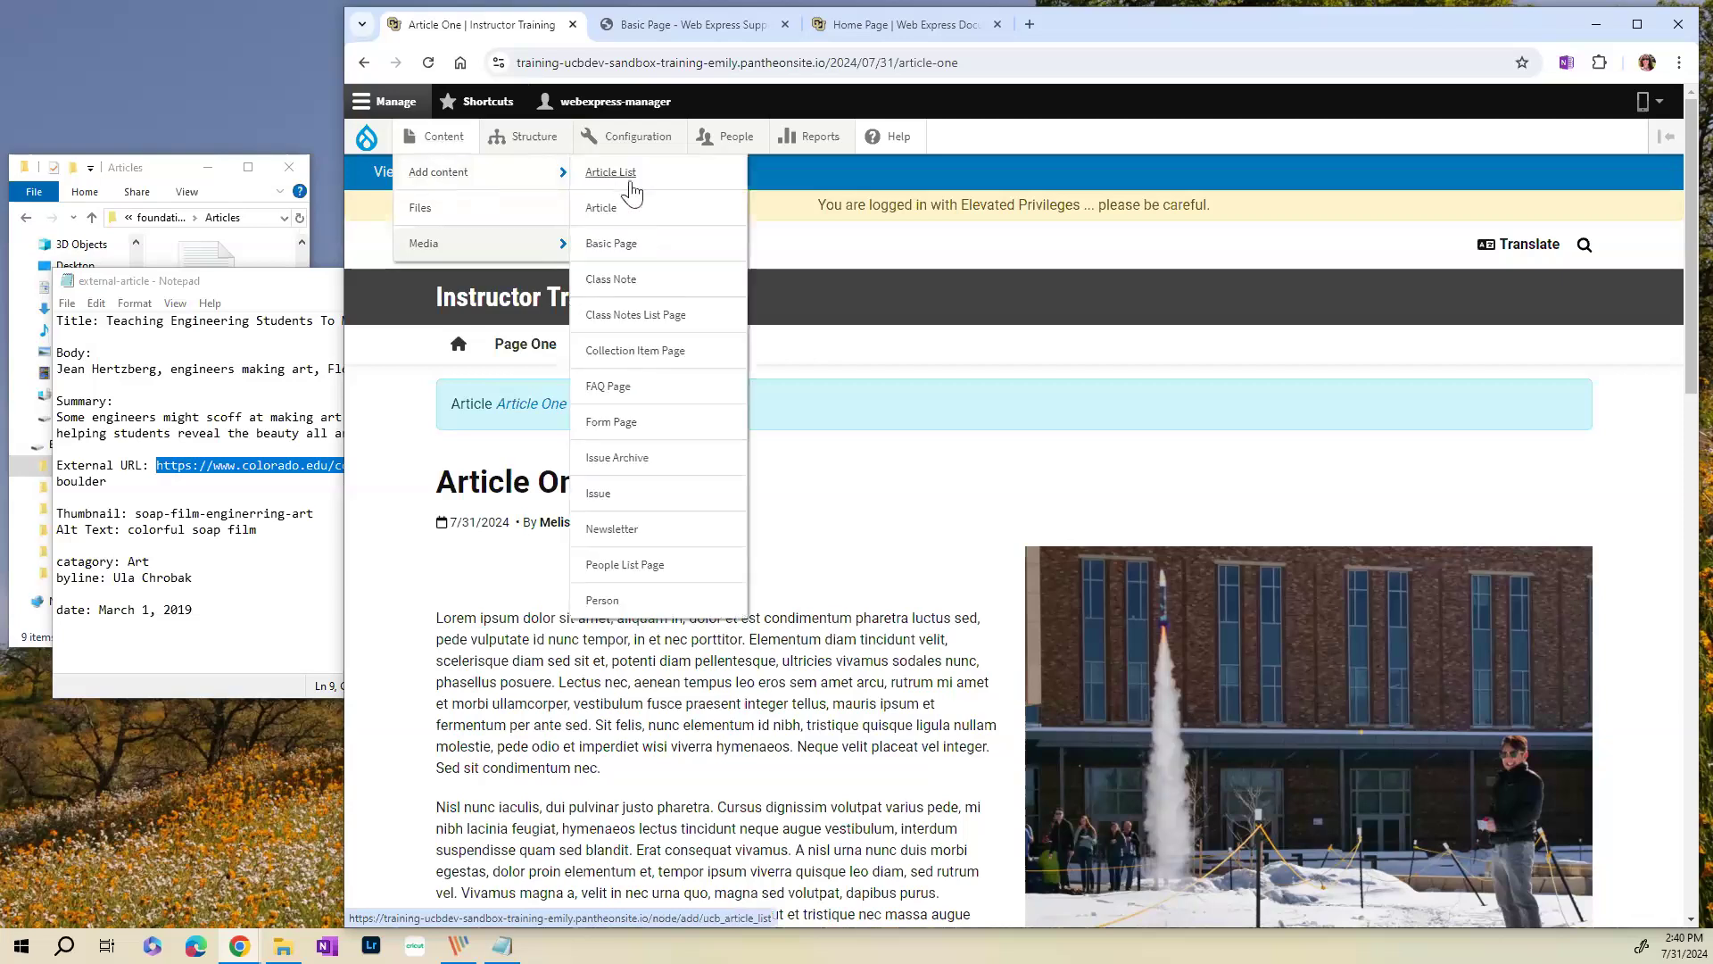
pyautogui.click(604, 218)
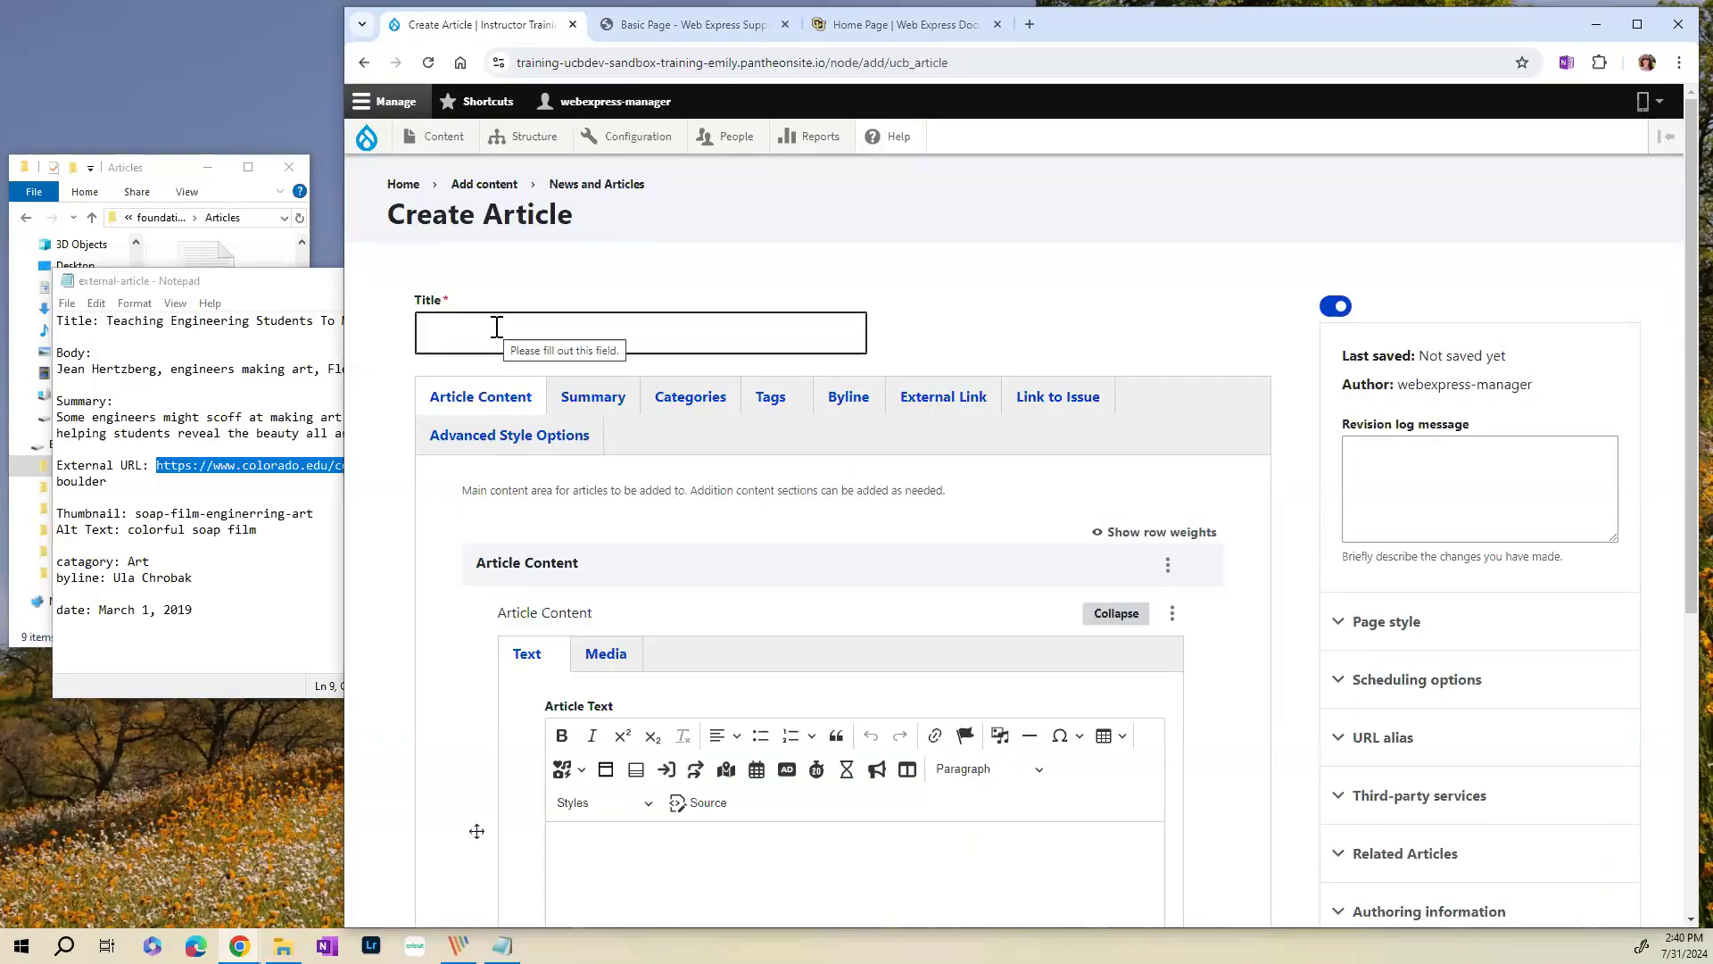
pyautogui.click(187, 336)
pyautogui.moveTo(425, 323); pyautogui.dragTo(107, 319)
pyautogui.hotkey('ctrl', 'c')
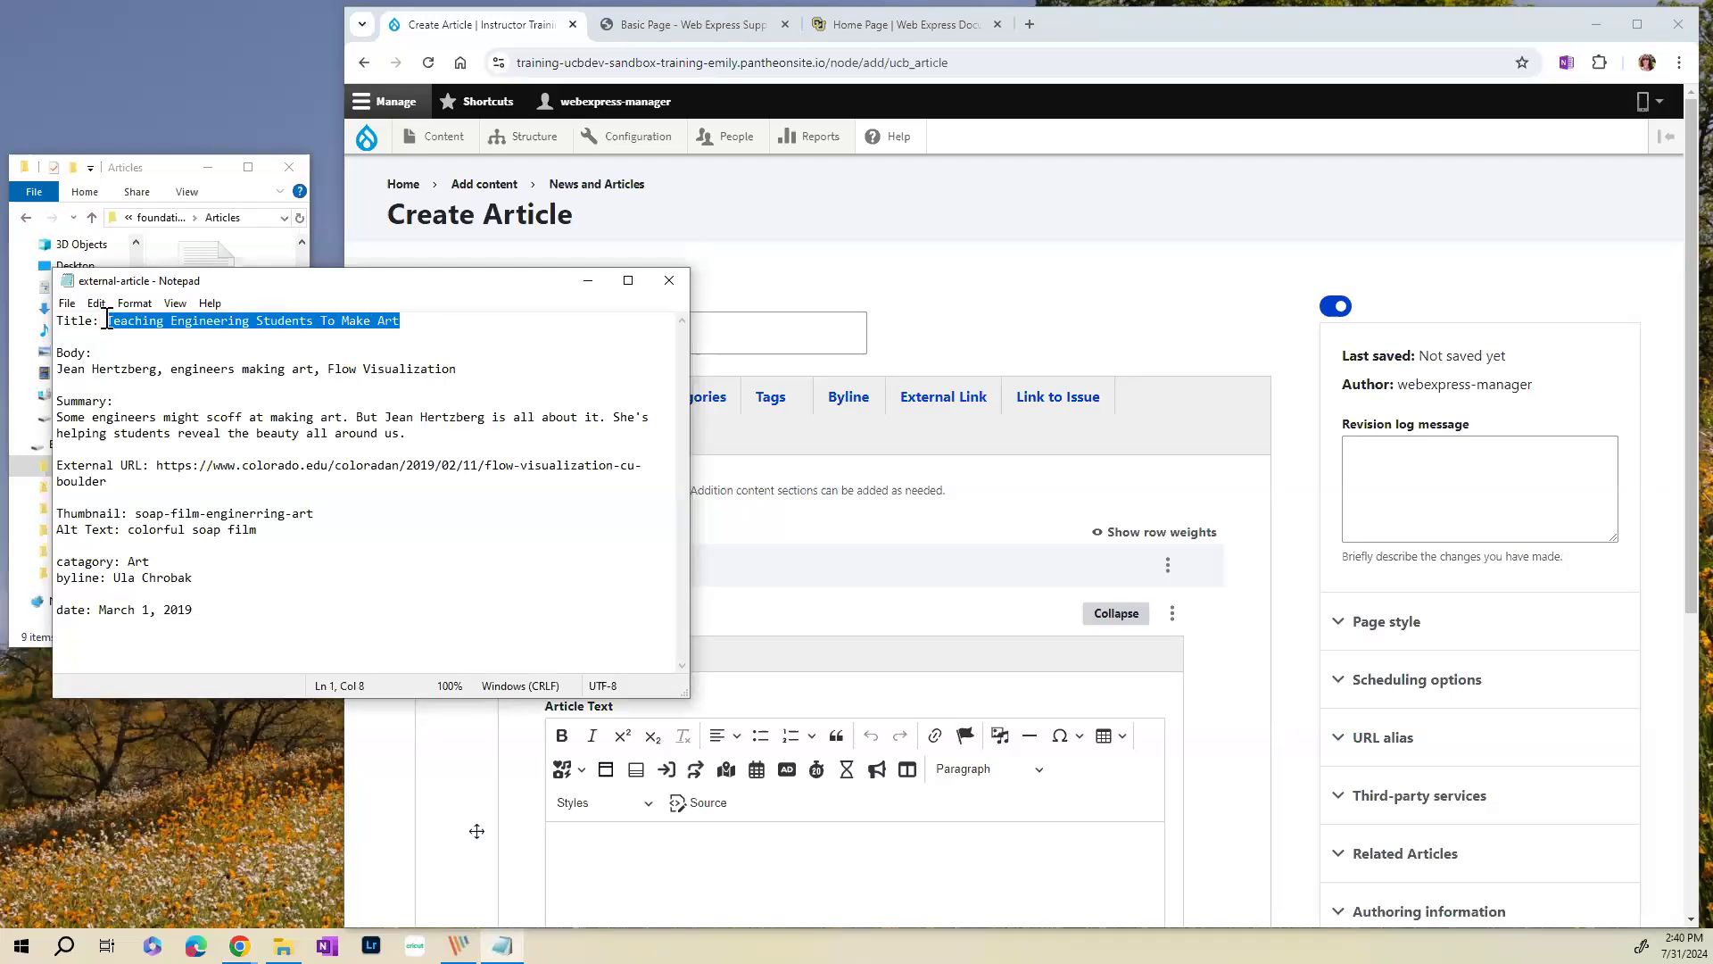
pyautogui.click(824, 323)
pyautogui.hotkey('ctrl', 'v')
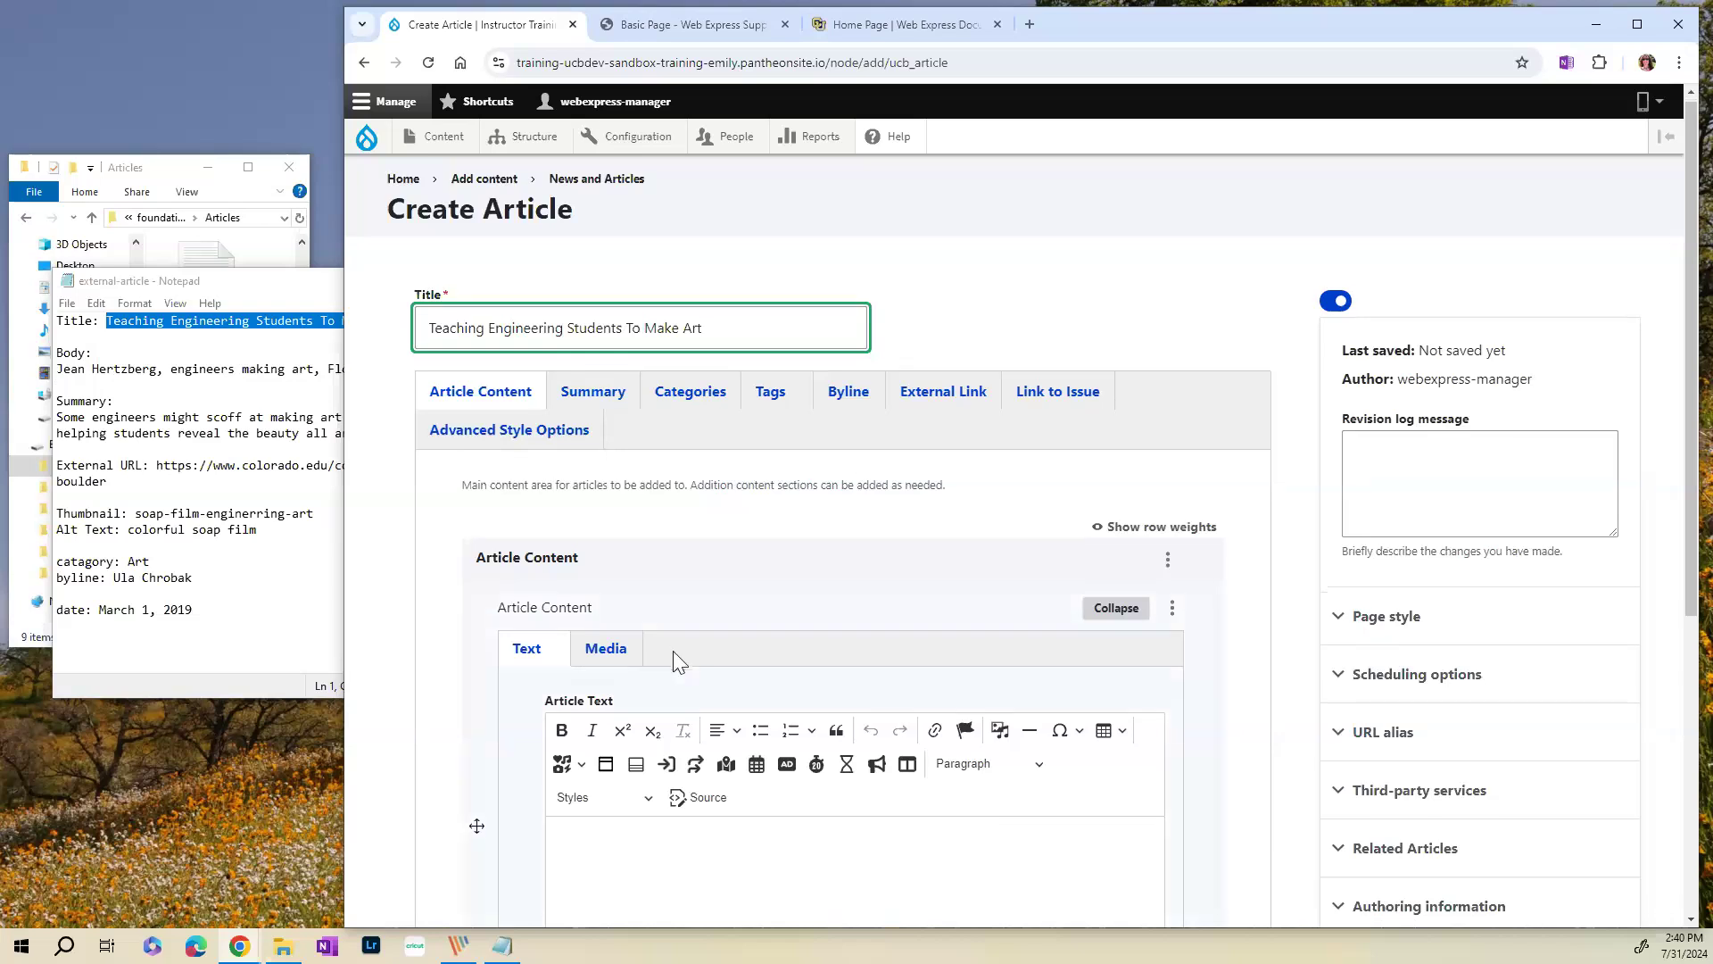
# - Copy the summary text from the external-article notes into the Article Summary field
pyautogui.scroll(-2, 676, 661)
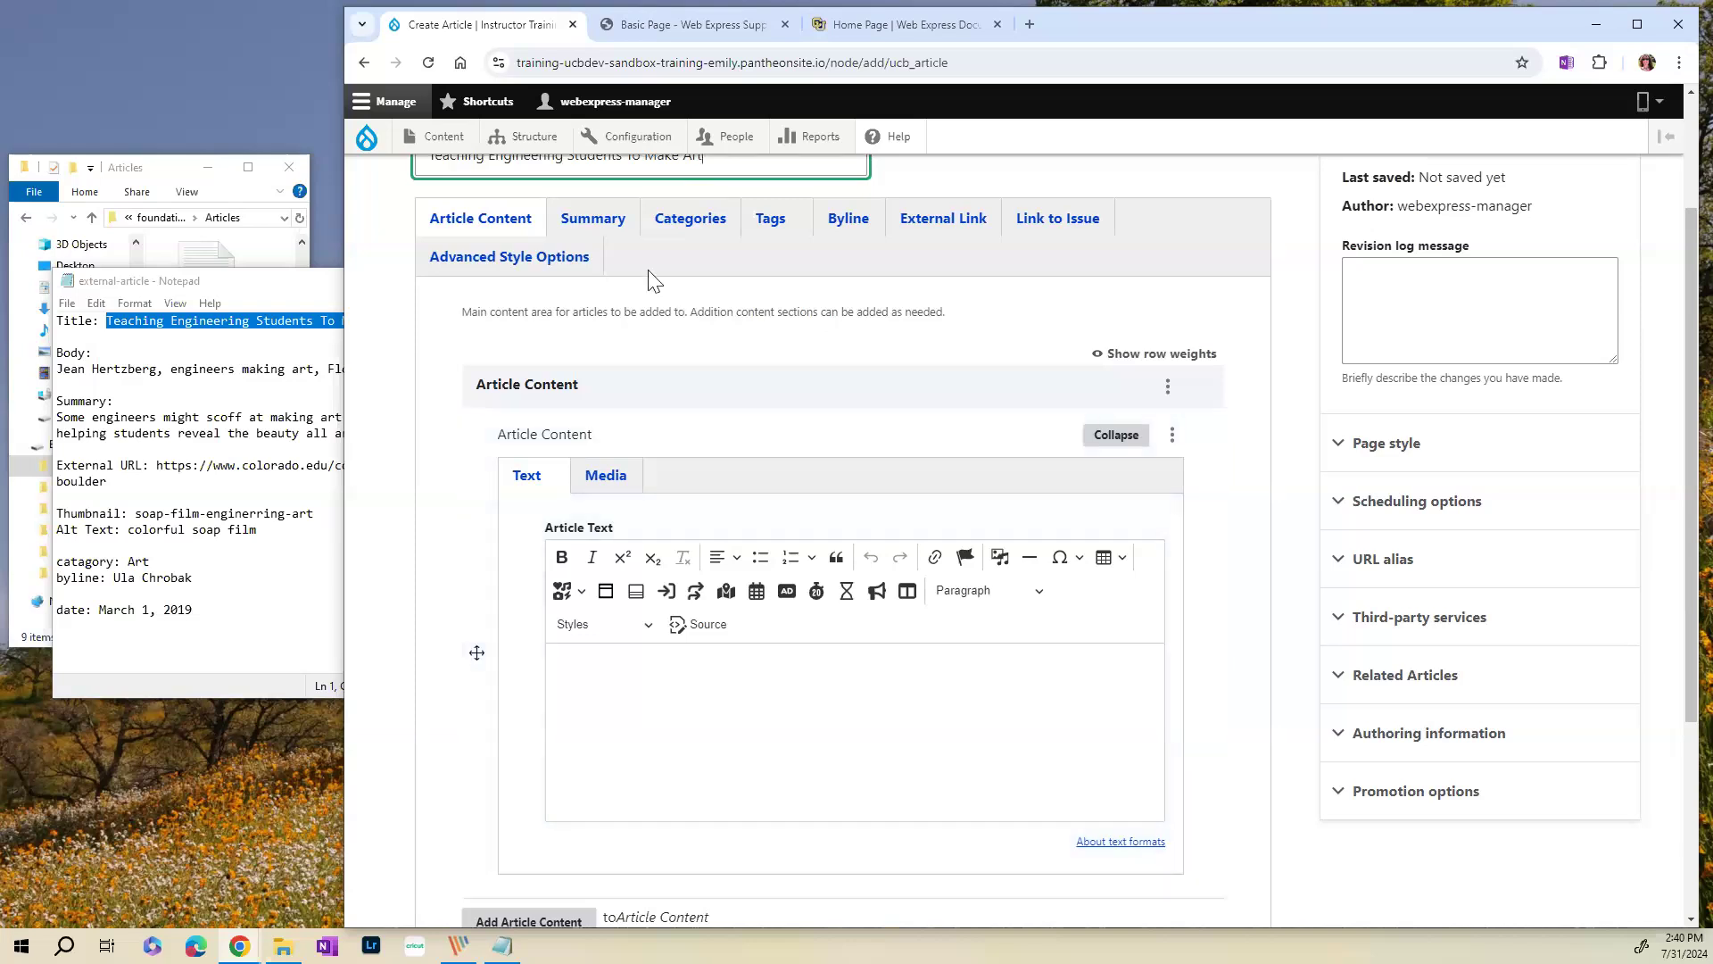
pyautogui.click(185, 393)
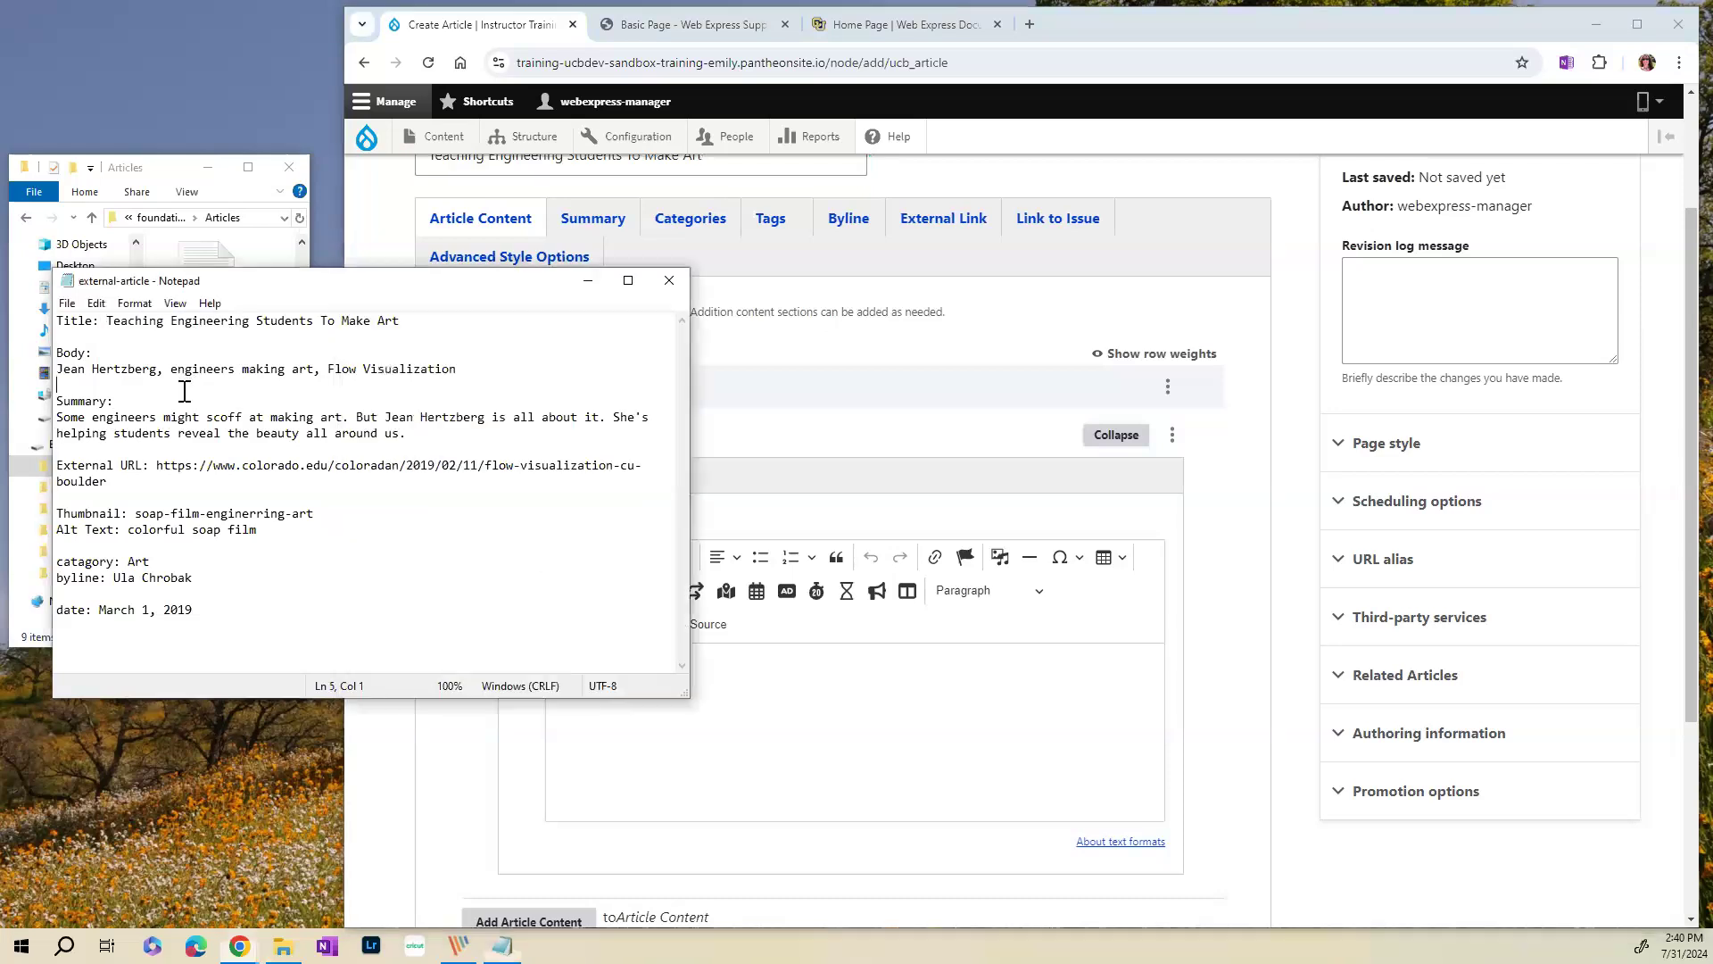
pyautogui.moveTo(409, 434); pyautogui.dragTo(58, 423)
pyautogui.hotkey('ctrl', 'c')
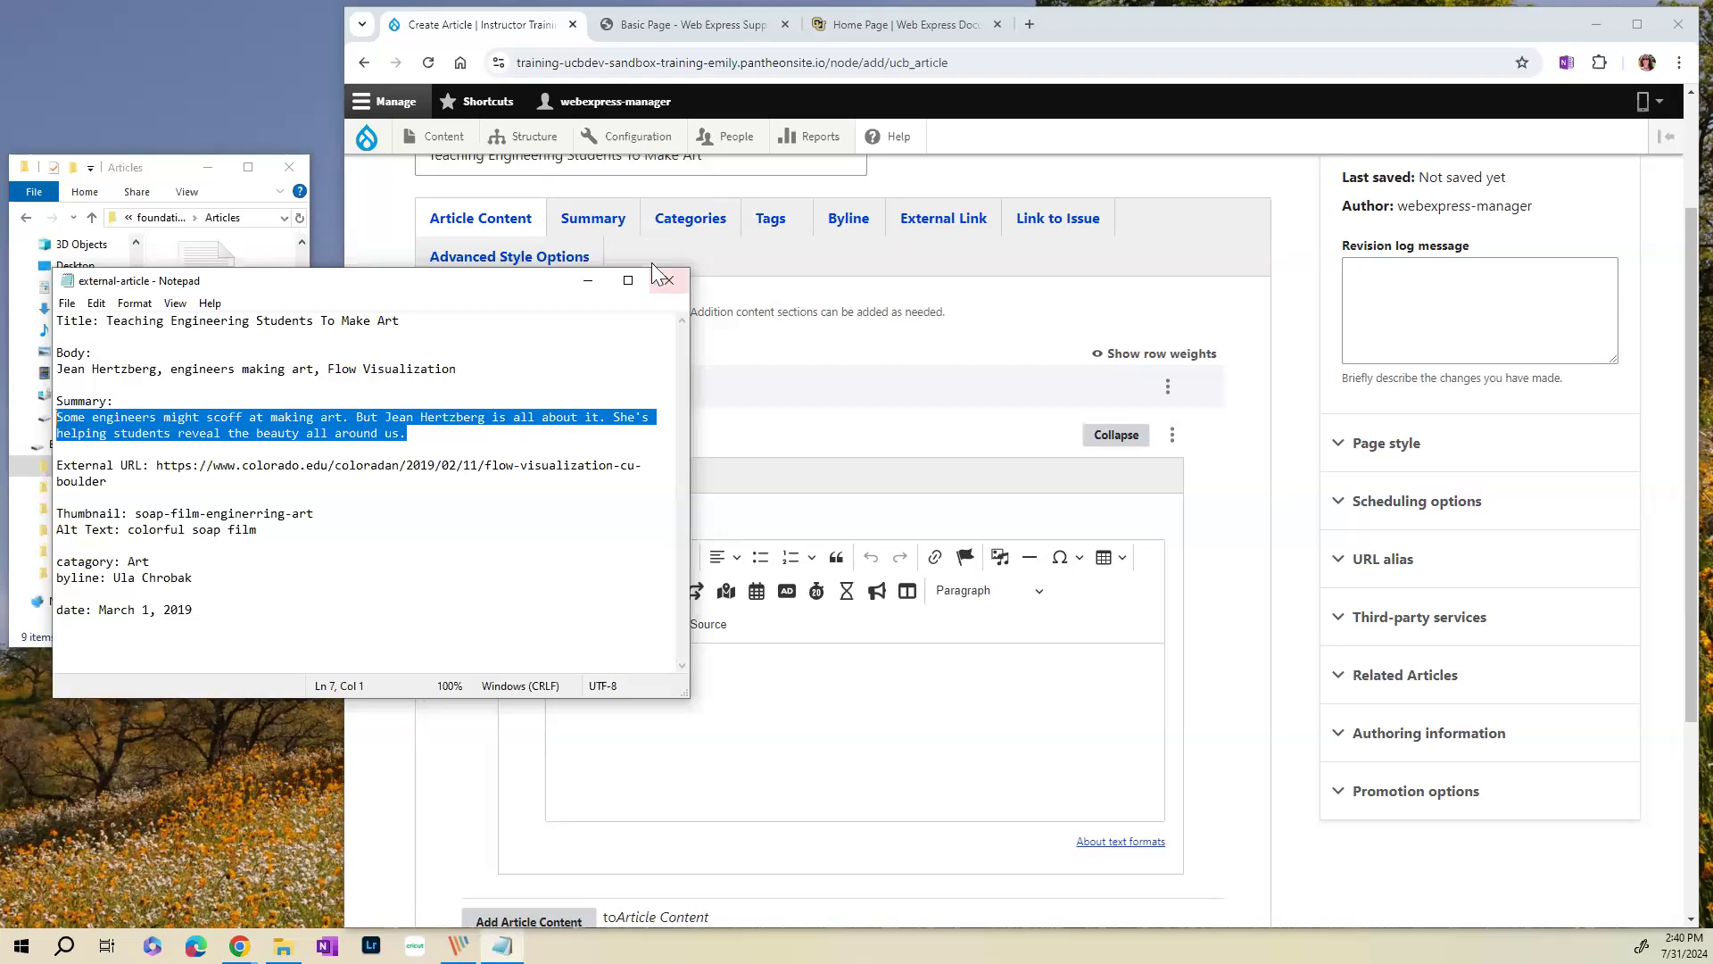
pyautogui.click(603, 223)
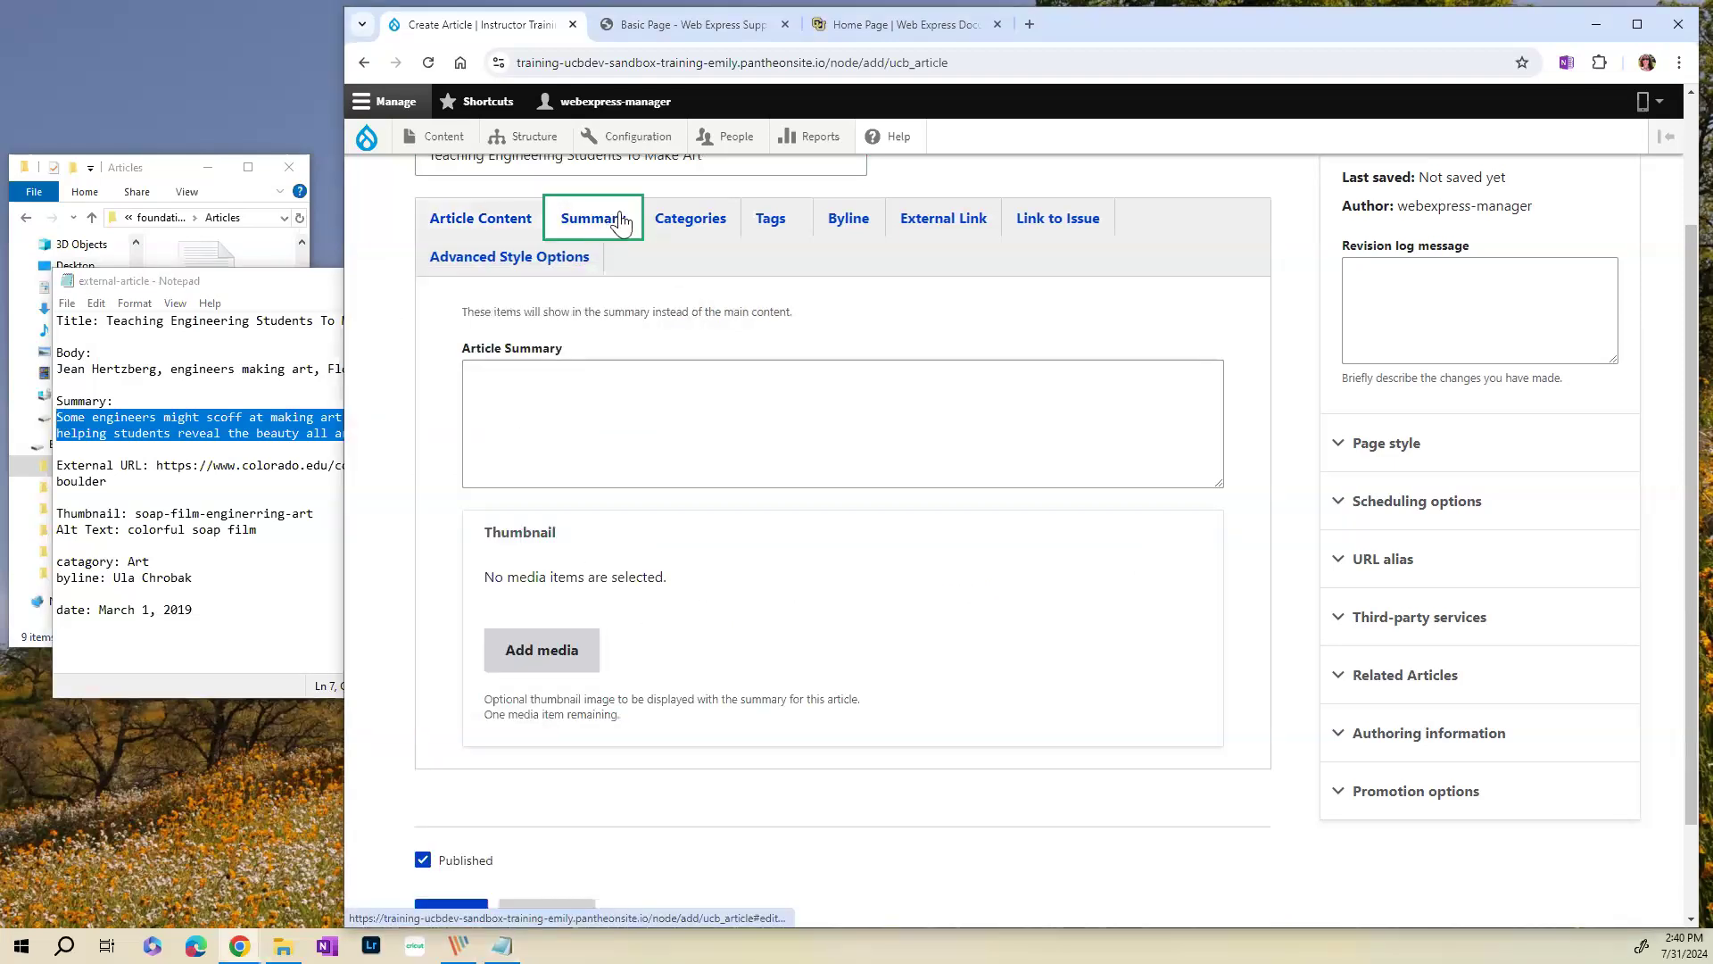
pyautogui.click(500, 385)
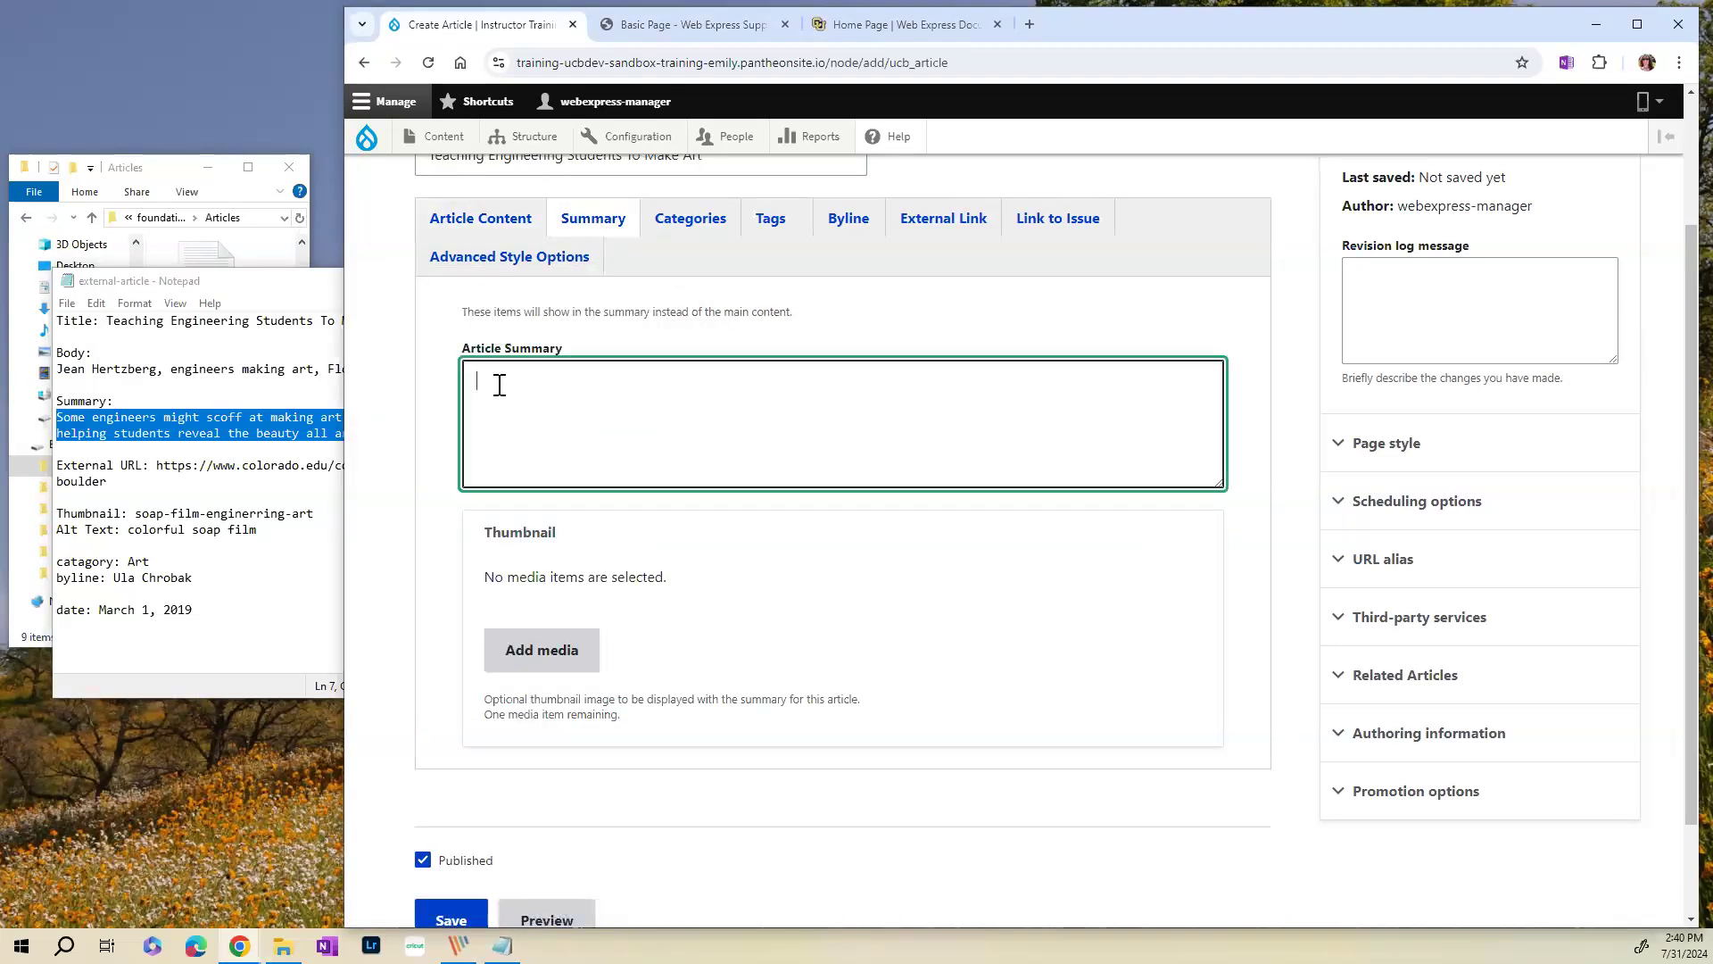
pyautogui.hotkey('ctrl', 'v')
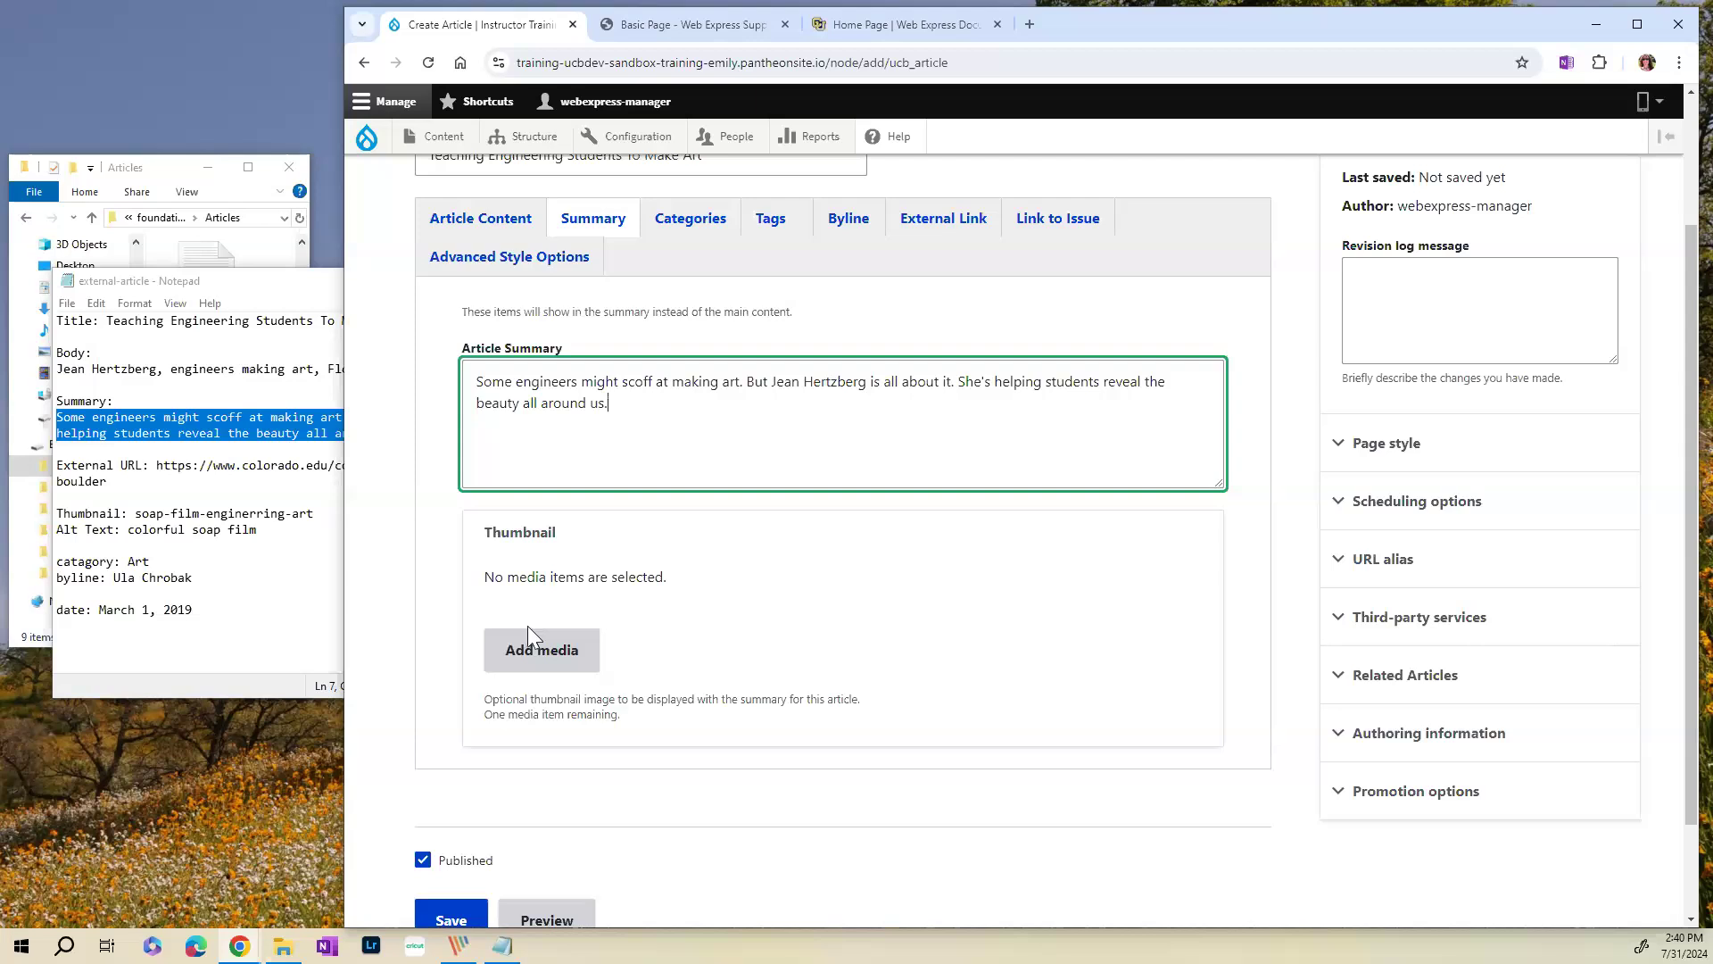
# - Copy the alt text "colorful soap film" from the notes and upload soap-film-enginerring-art from the Articles folder for the thumbnail
pyautogui.moveTo(259, 530); pyautogui.dragTo(130, 533)
pyautogui.hotkey('ctrl', 'c')
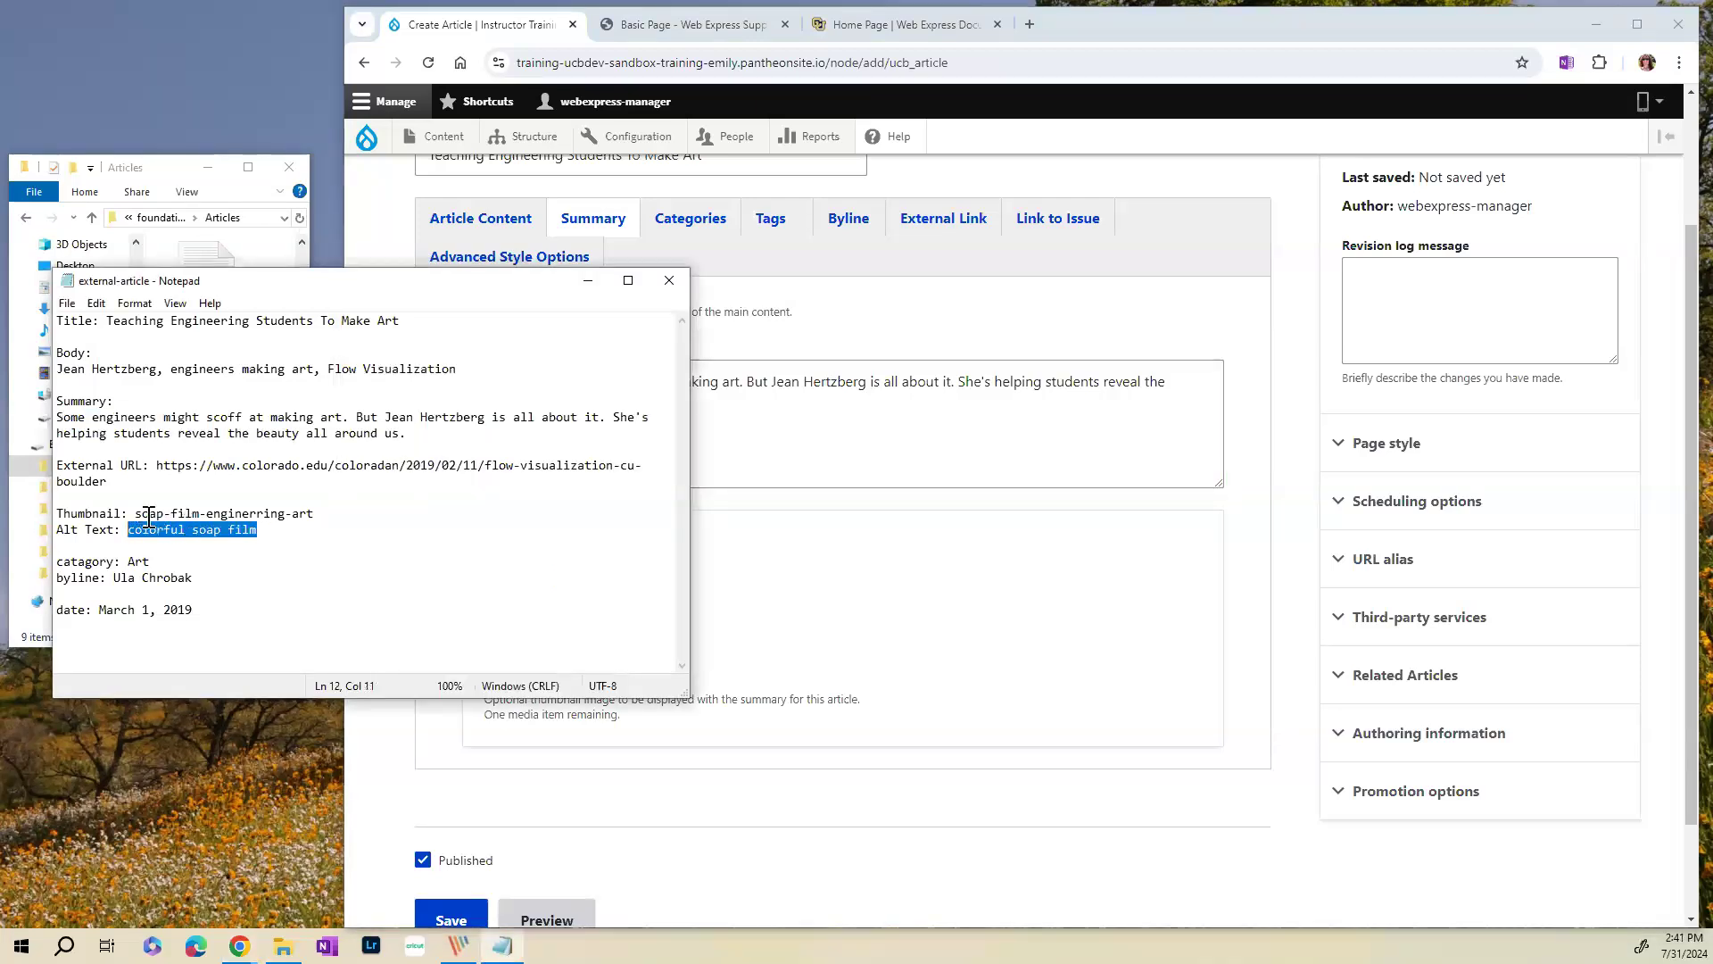
pyautogui.rightClick(203, 531)
pyautogui.click(132, 583)
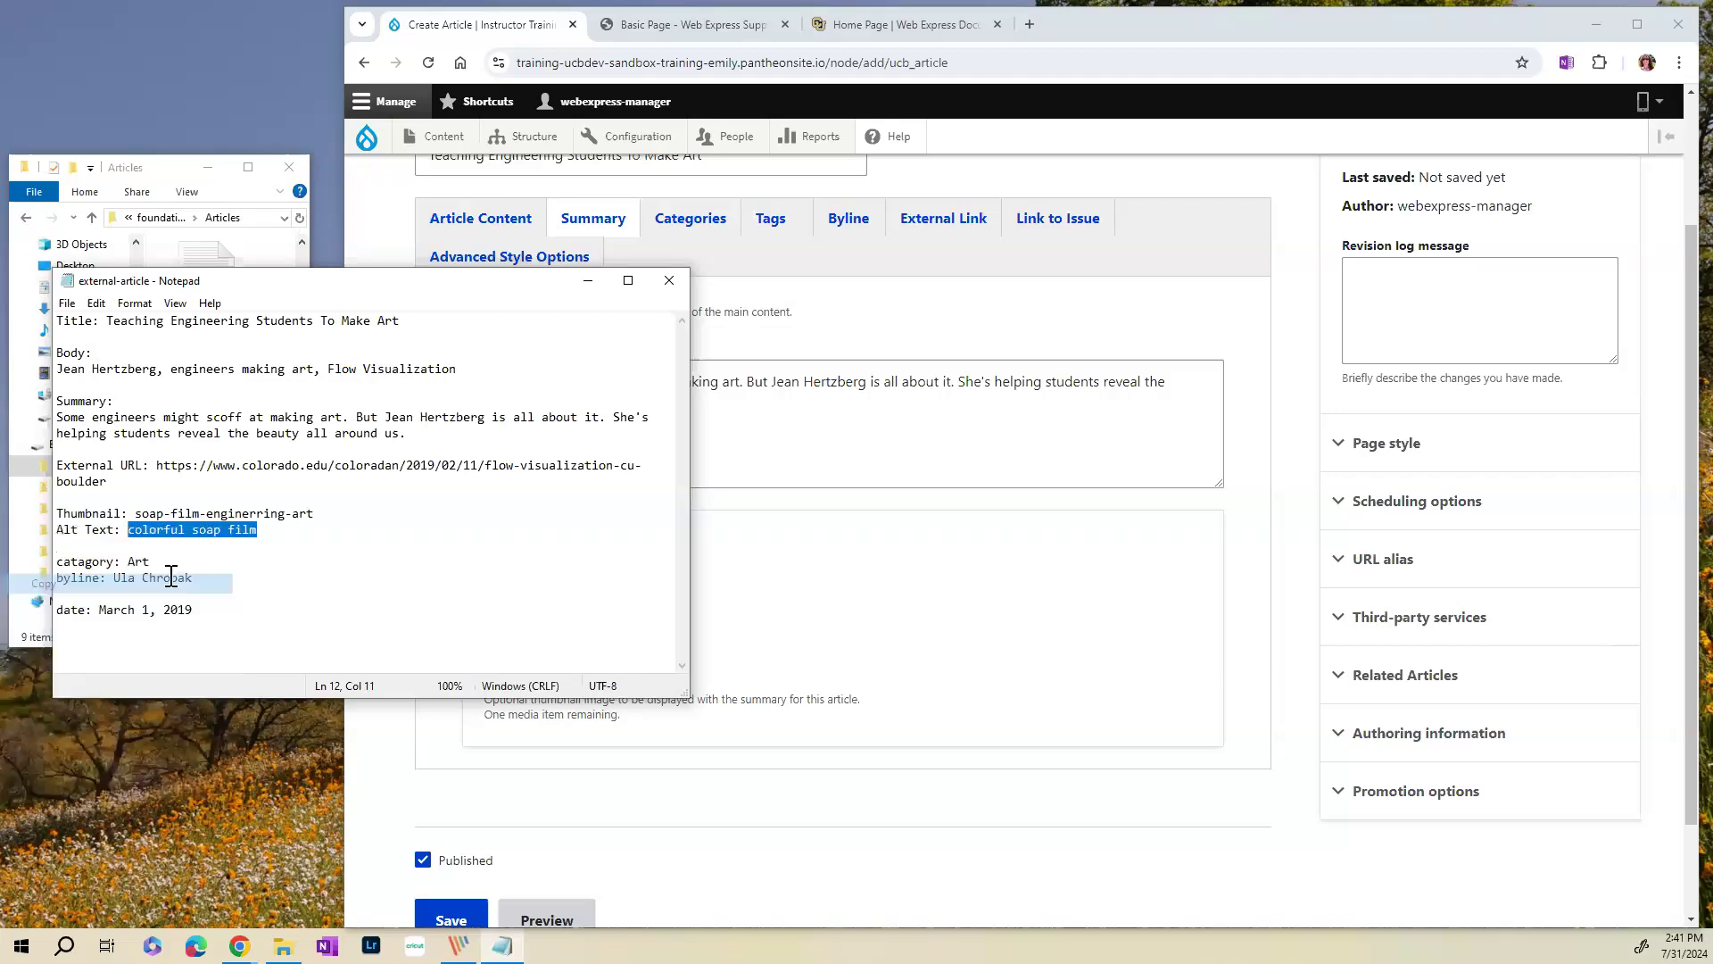
pyautogui.click(766, 568)
pyautogui.click(543, 652)
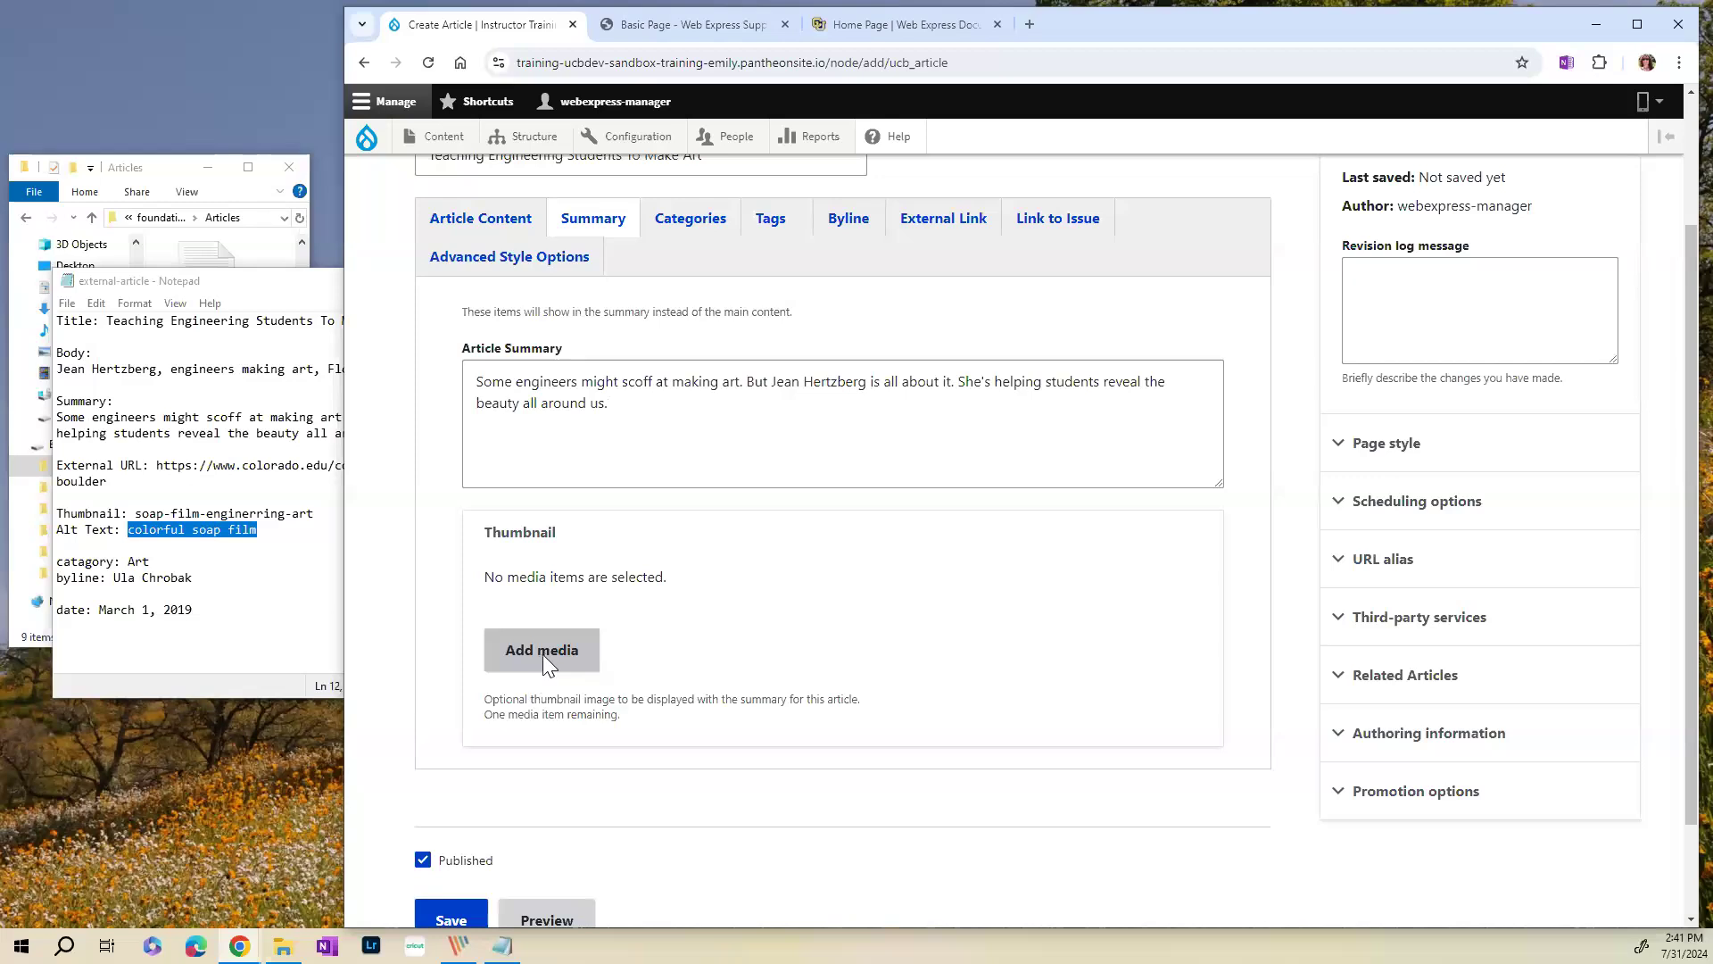
pyautogui.click(650, 254)
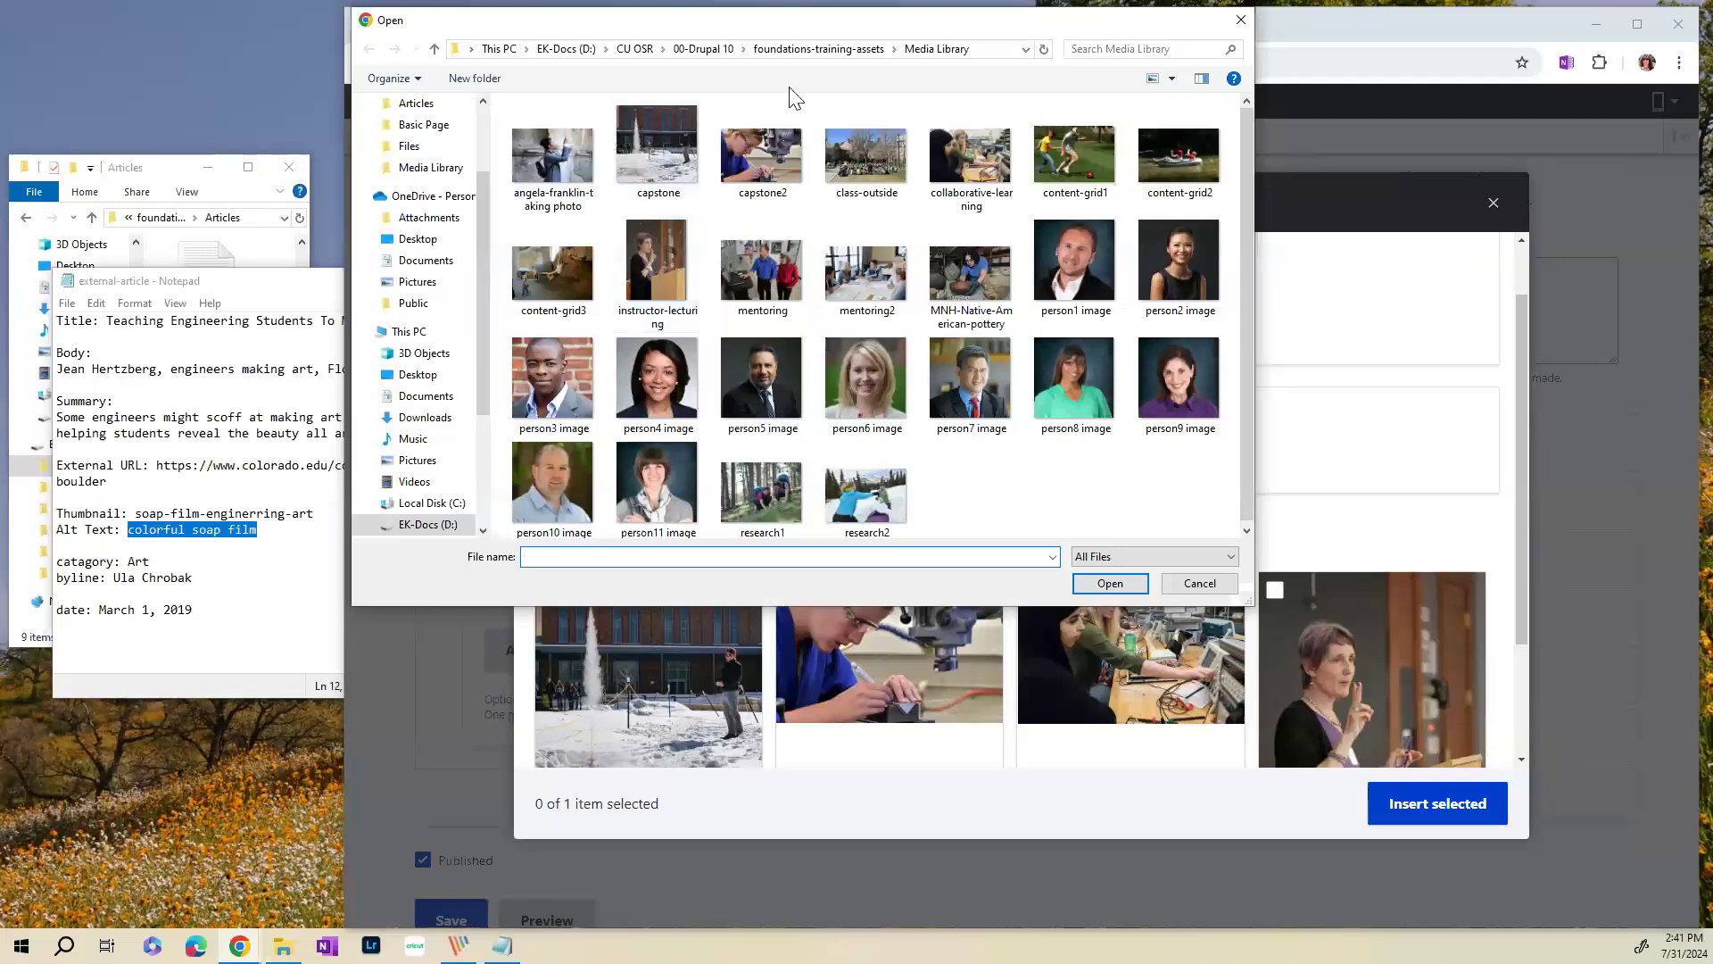
pyautogui.click(837, 50)
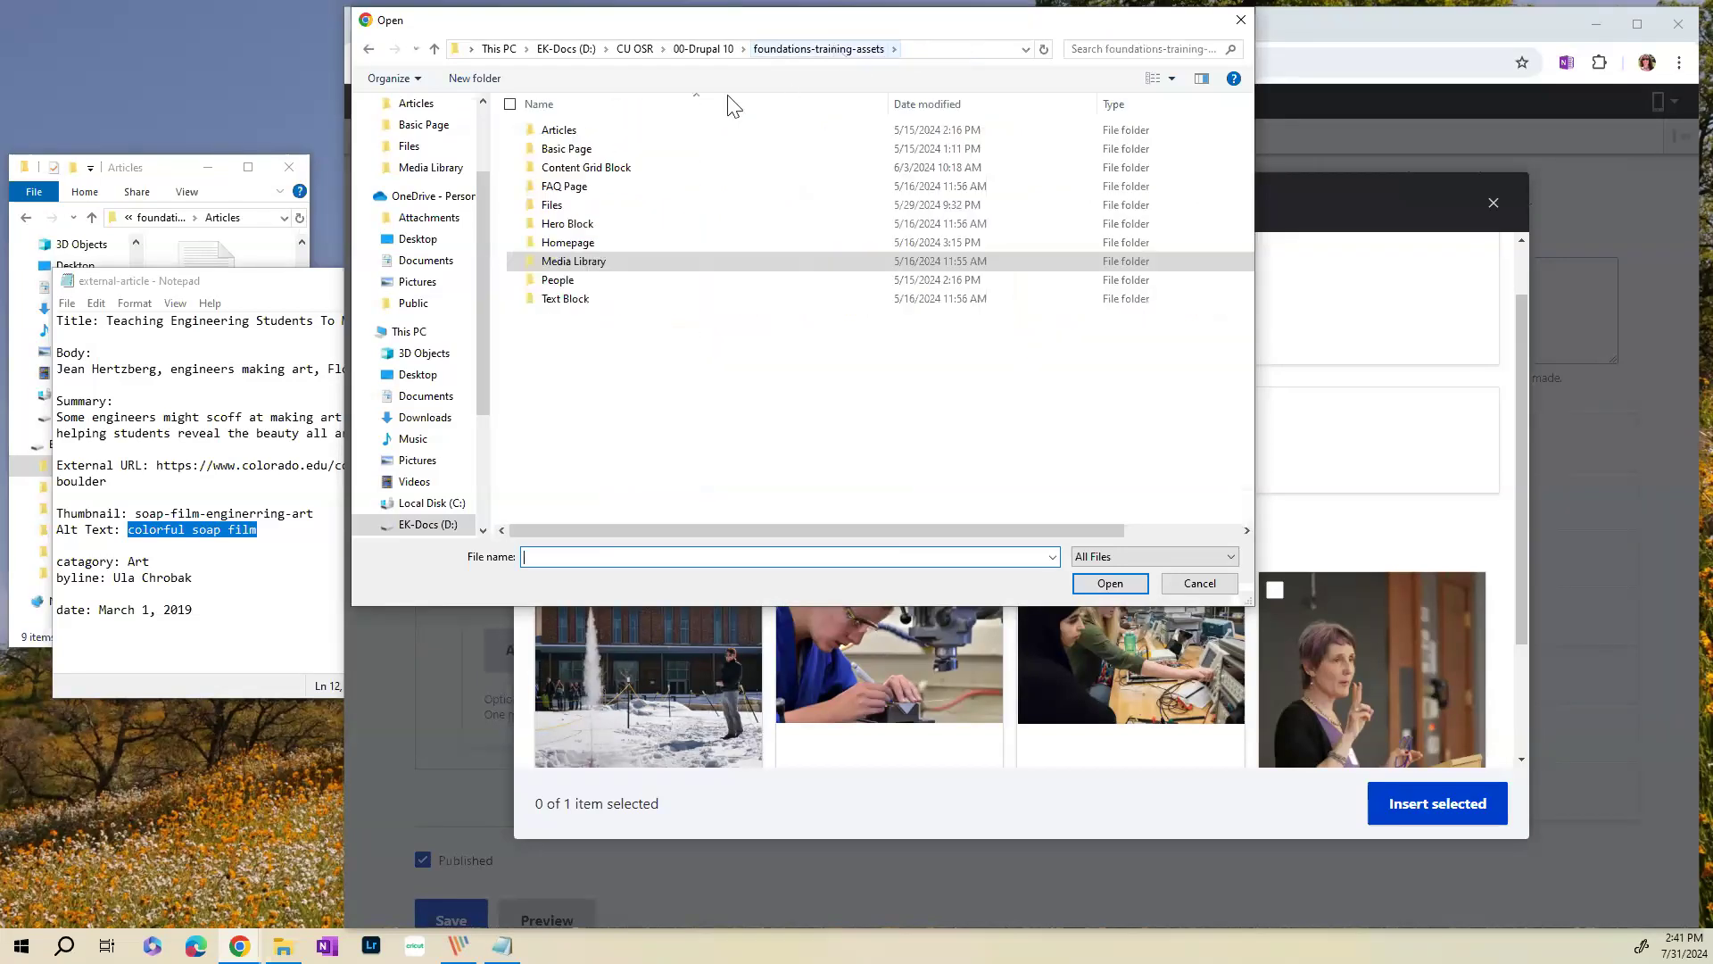
pyautogui.doubleClick(630, 131)
pyautogui.click(659, 281)
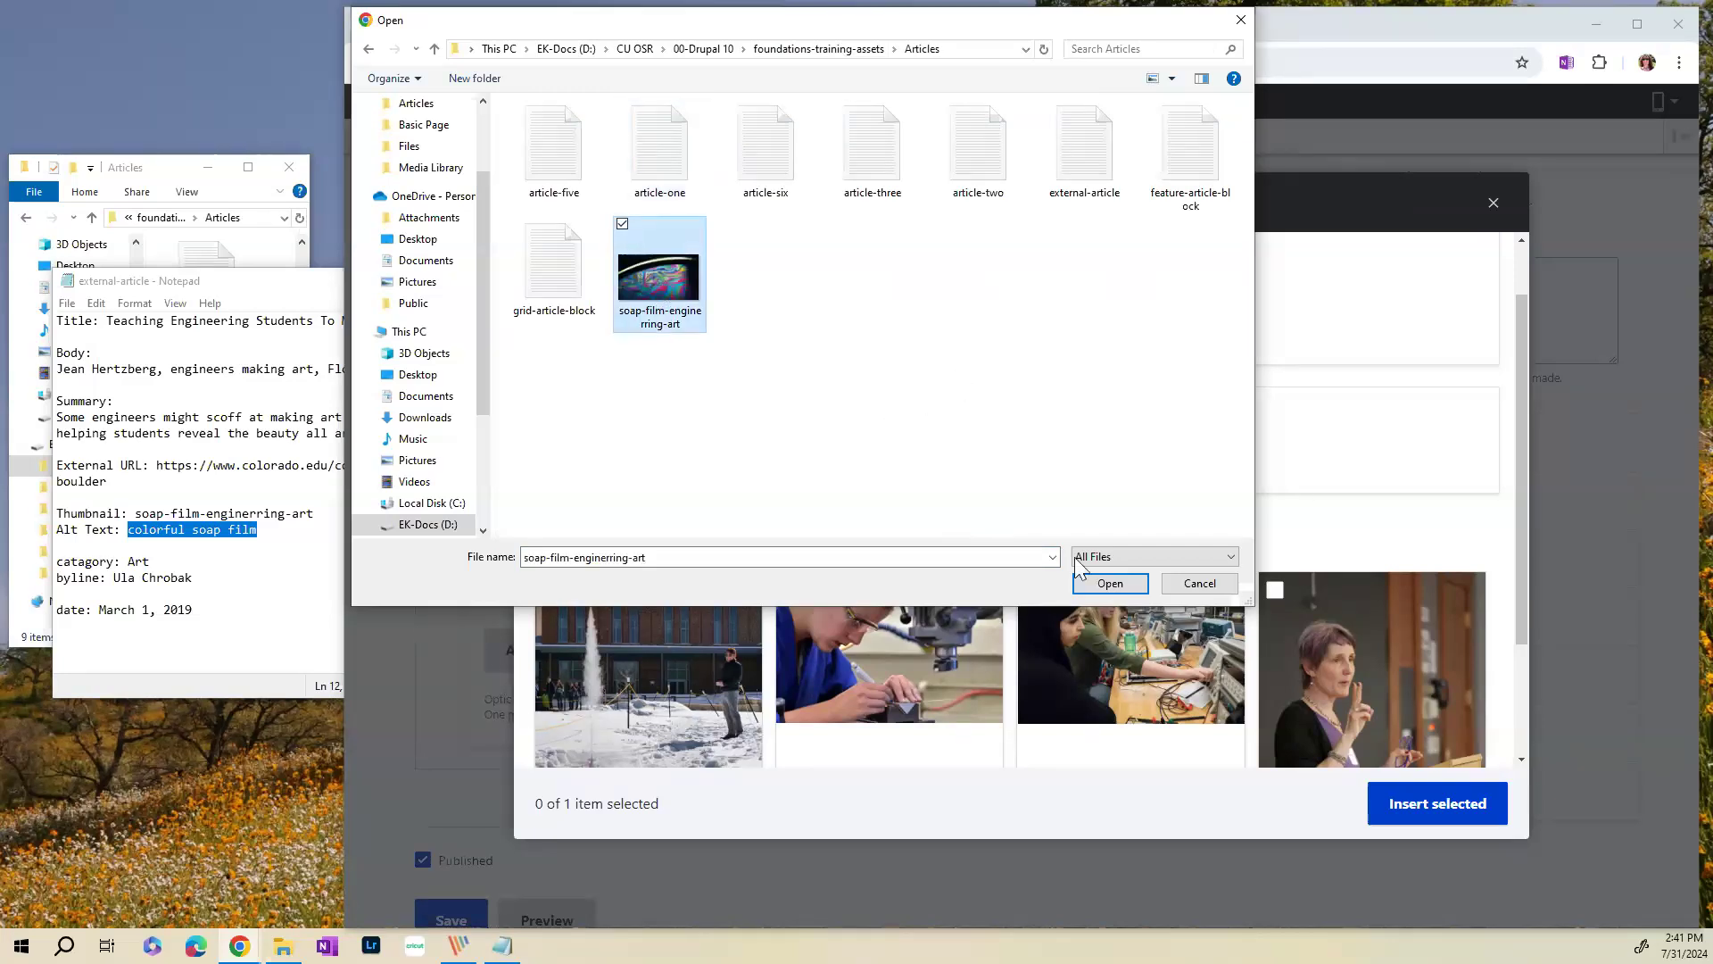
pyautogui.click(1106, 587)
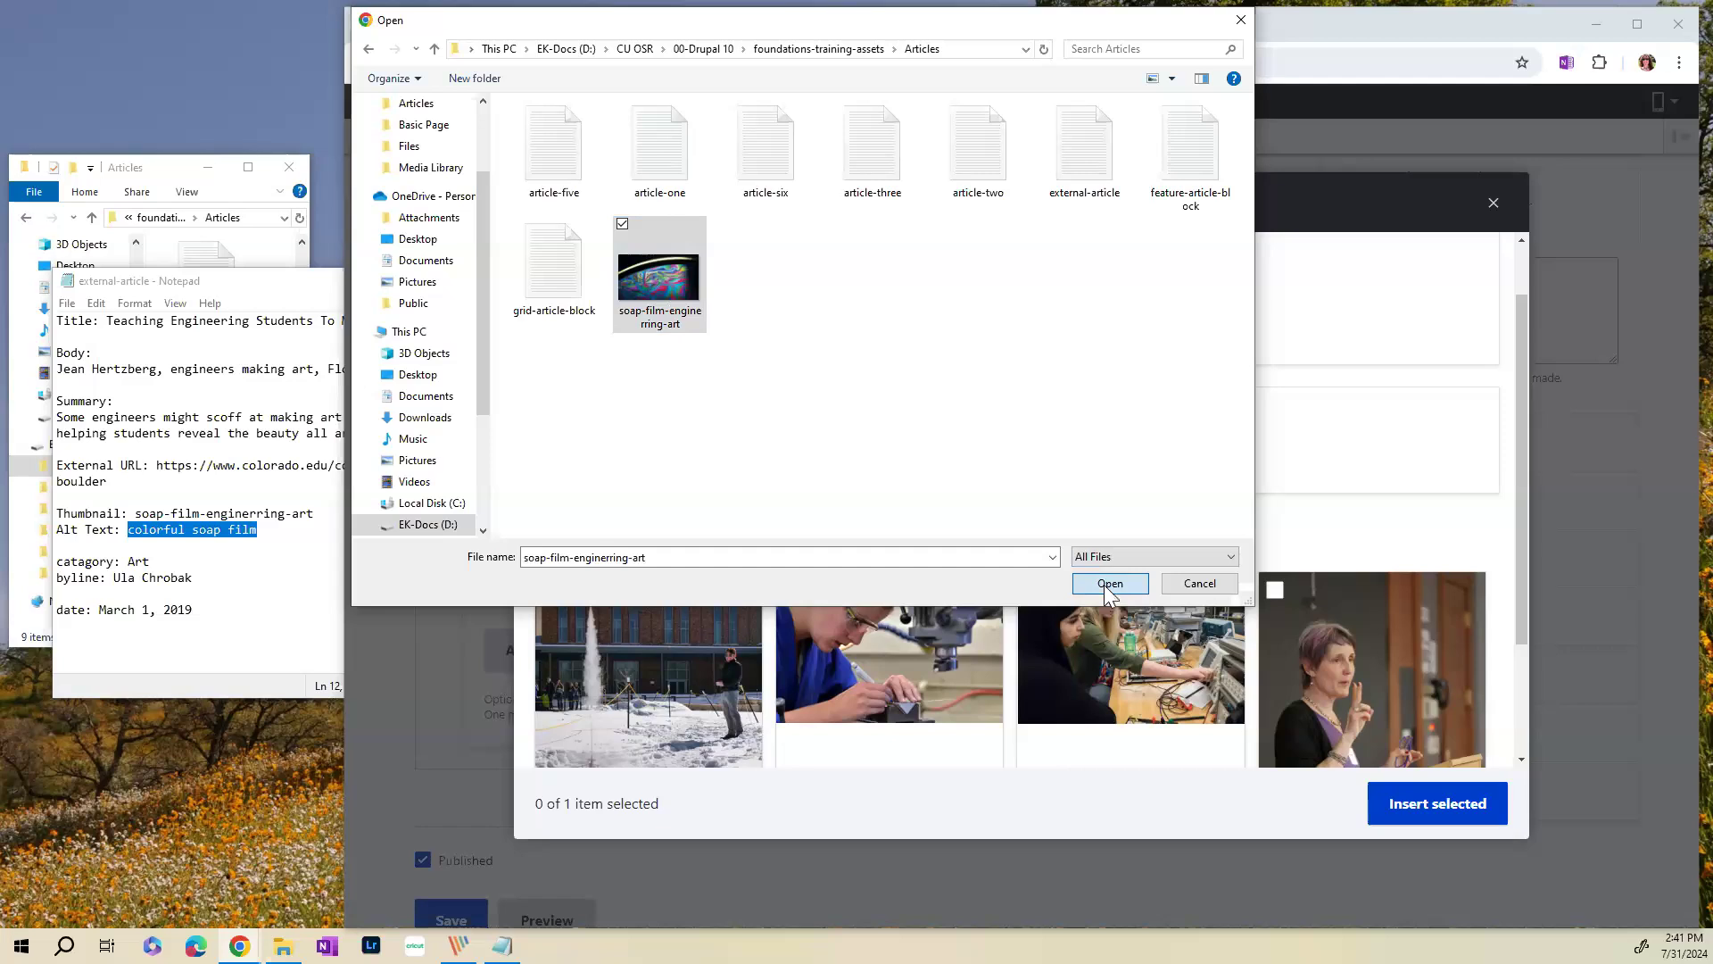
# - Set the uploaded image's alternative text to "colorful soap film", save it and insert it as the summary thumbnail
pyautogui.click(725, 428)
pyautogui.hotkey('ctrl', 'v')
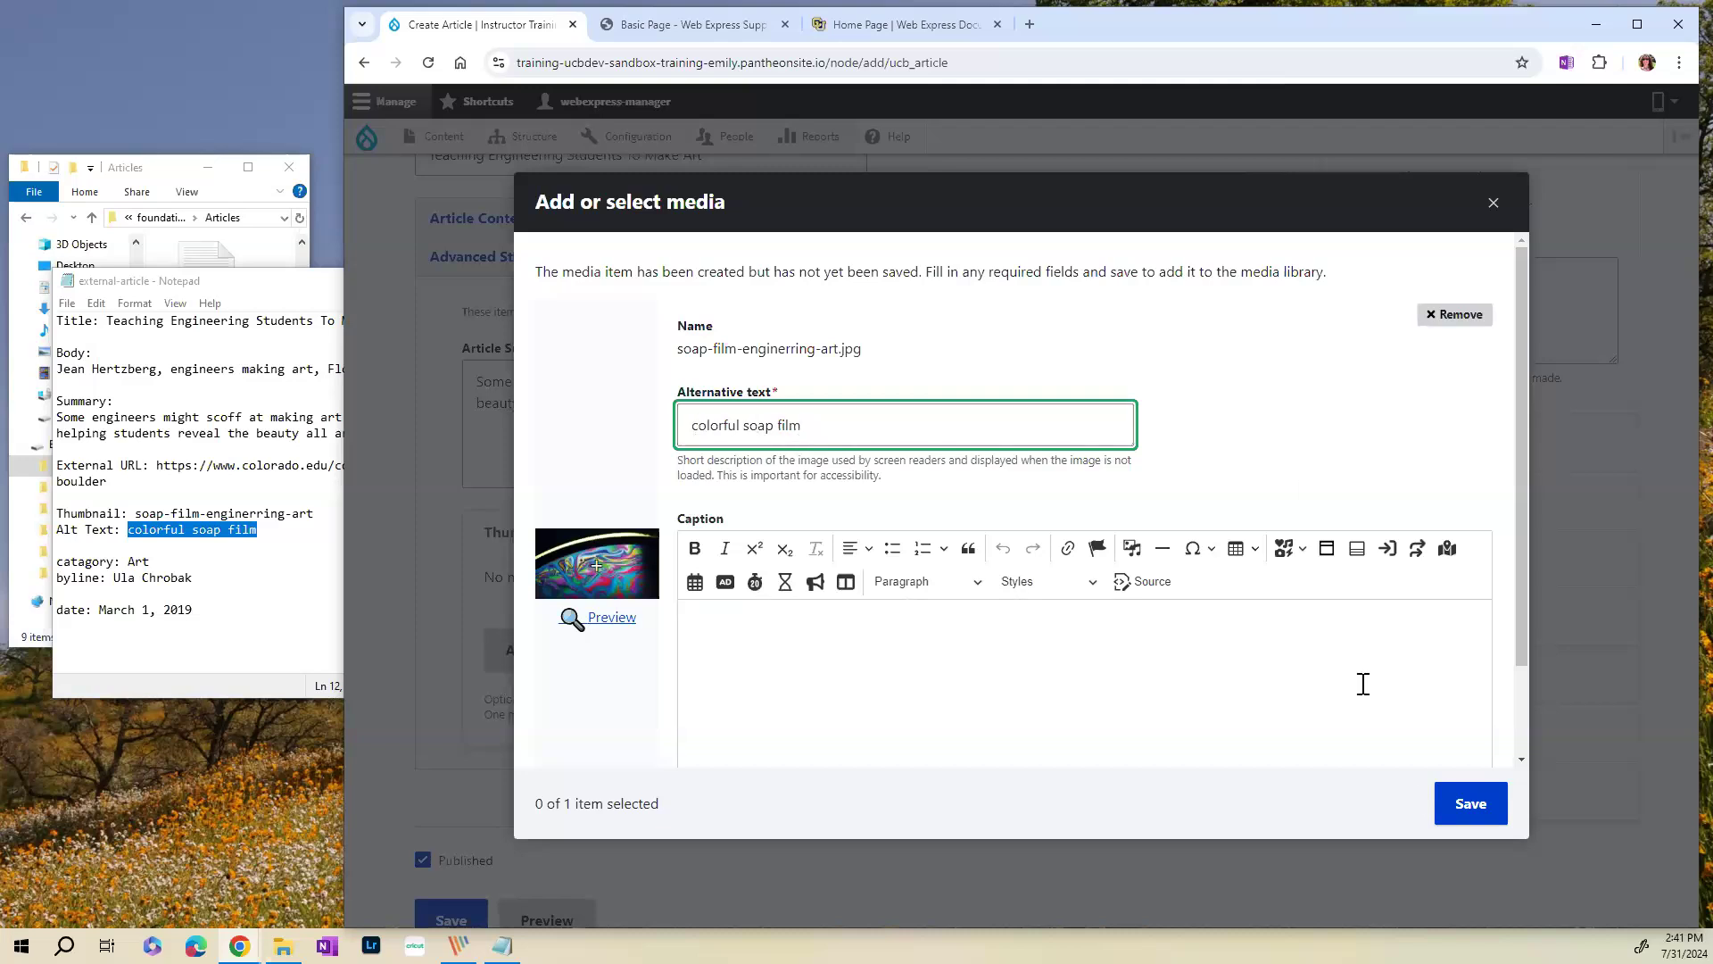
pyautogui.click(1472, 806)
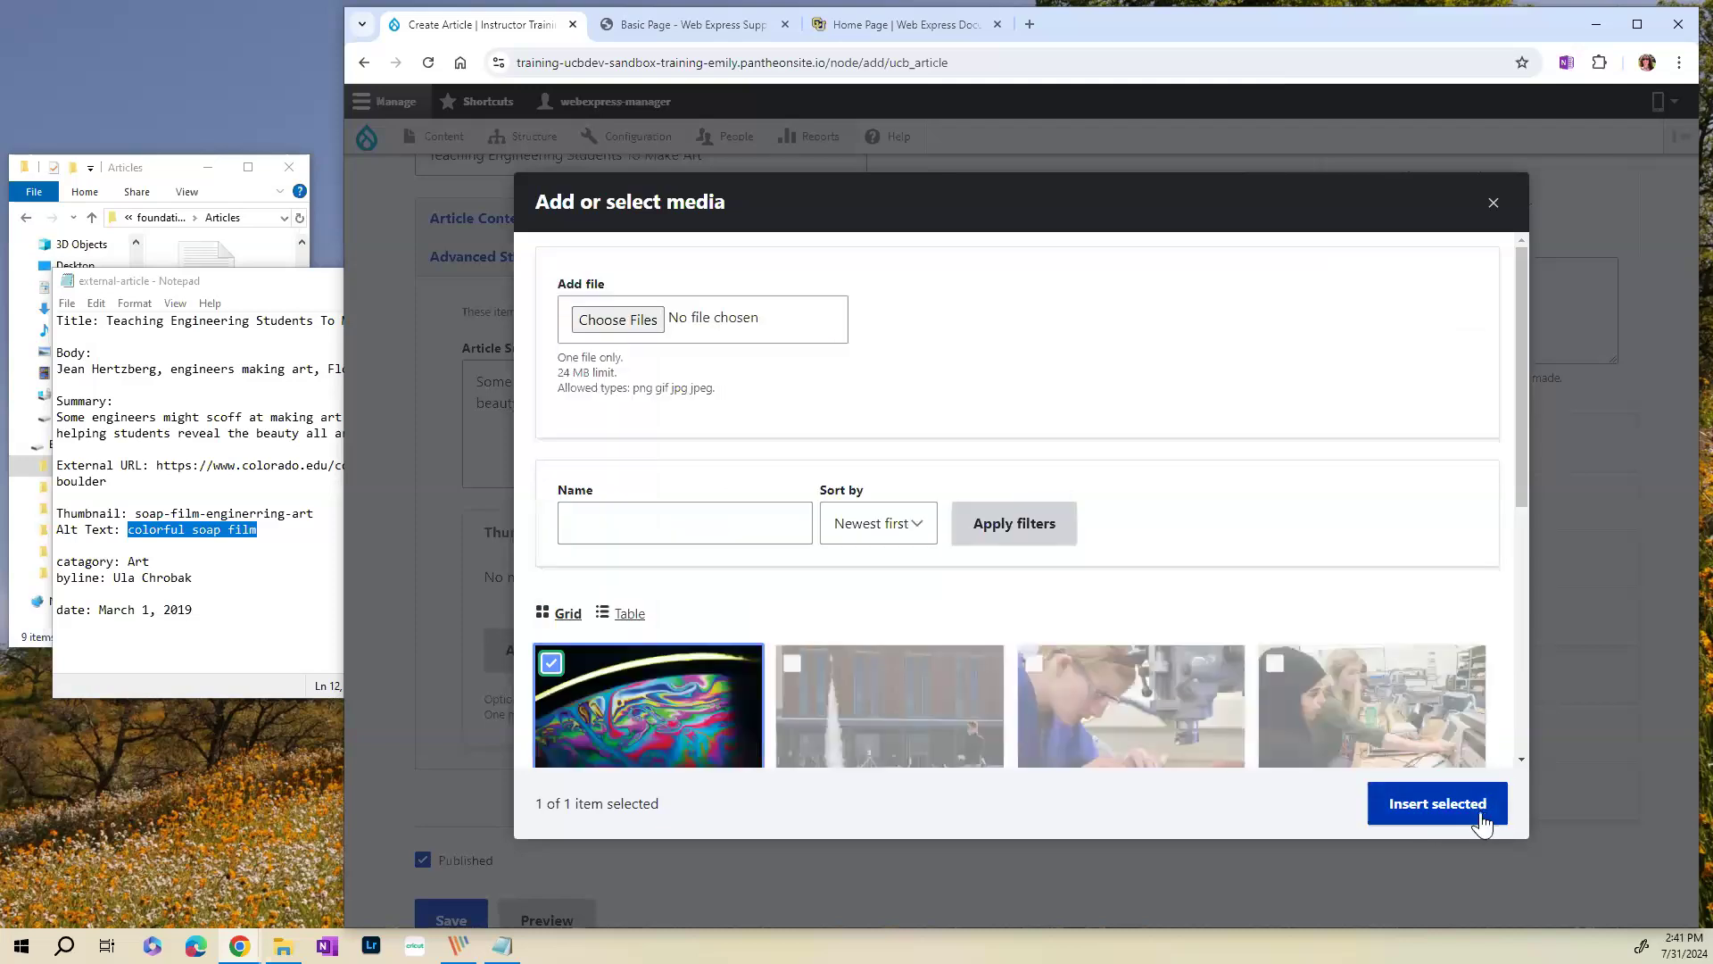
pyautogui.click(1437, 814)
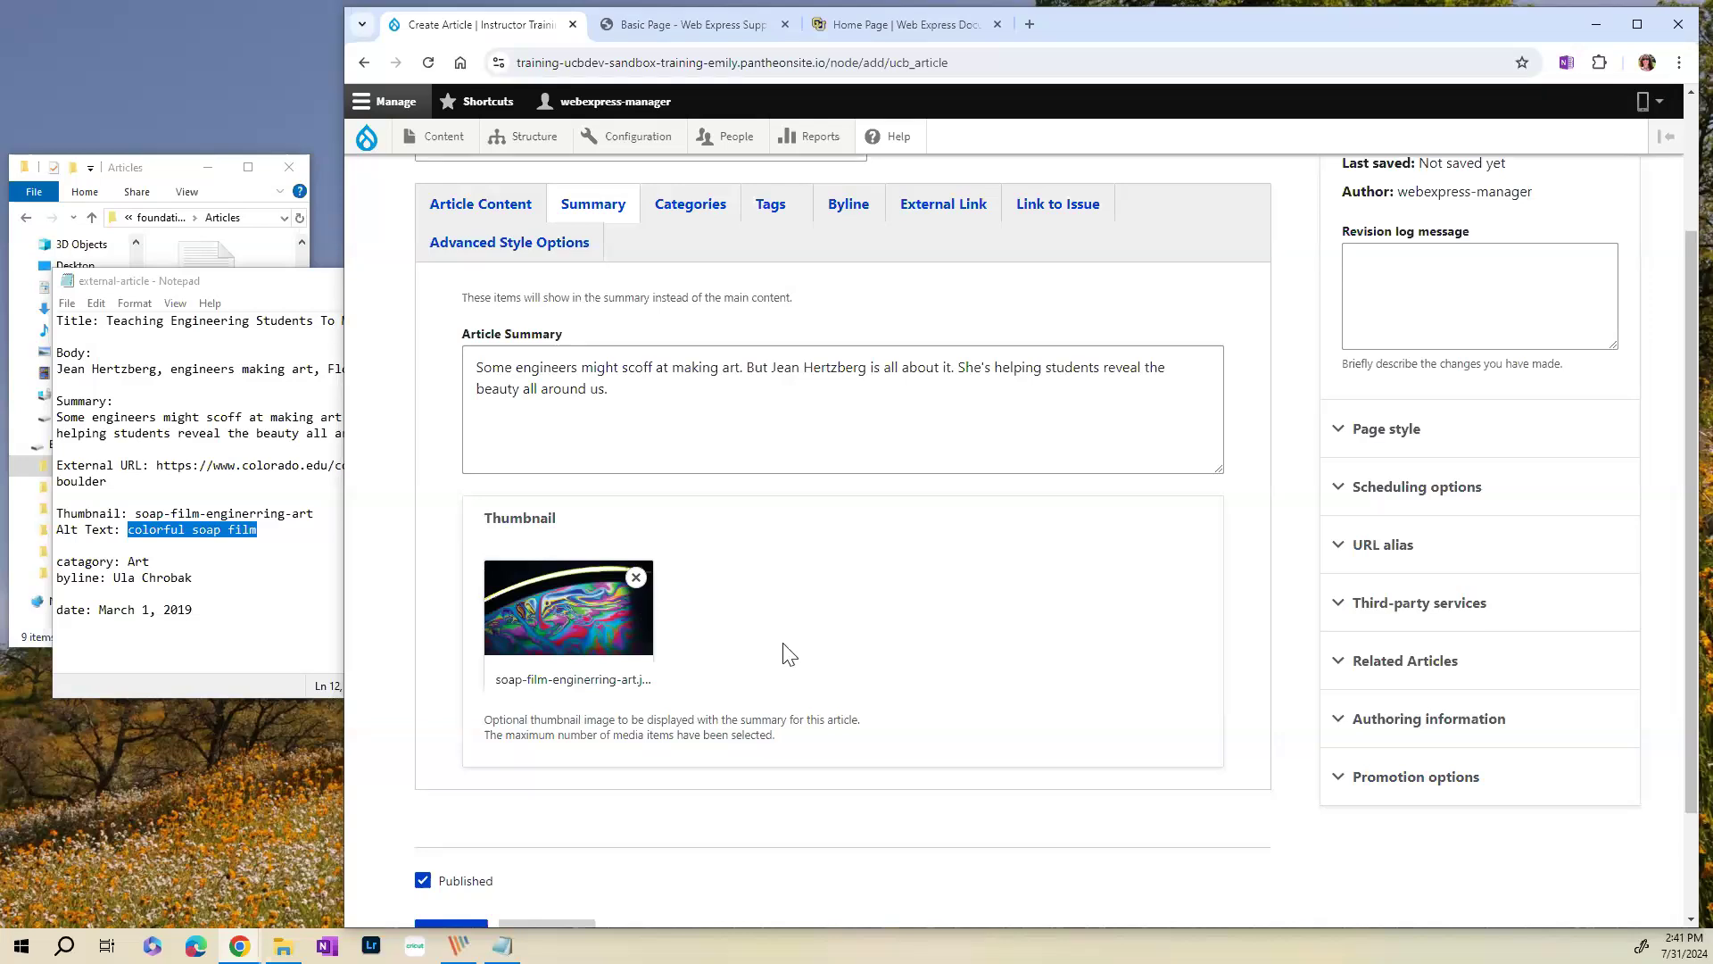
# - Assign the article the category "Art" and the existing tag "science"
pyautogui.click(707, 207)
pyautogui.click(509, 344)
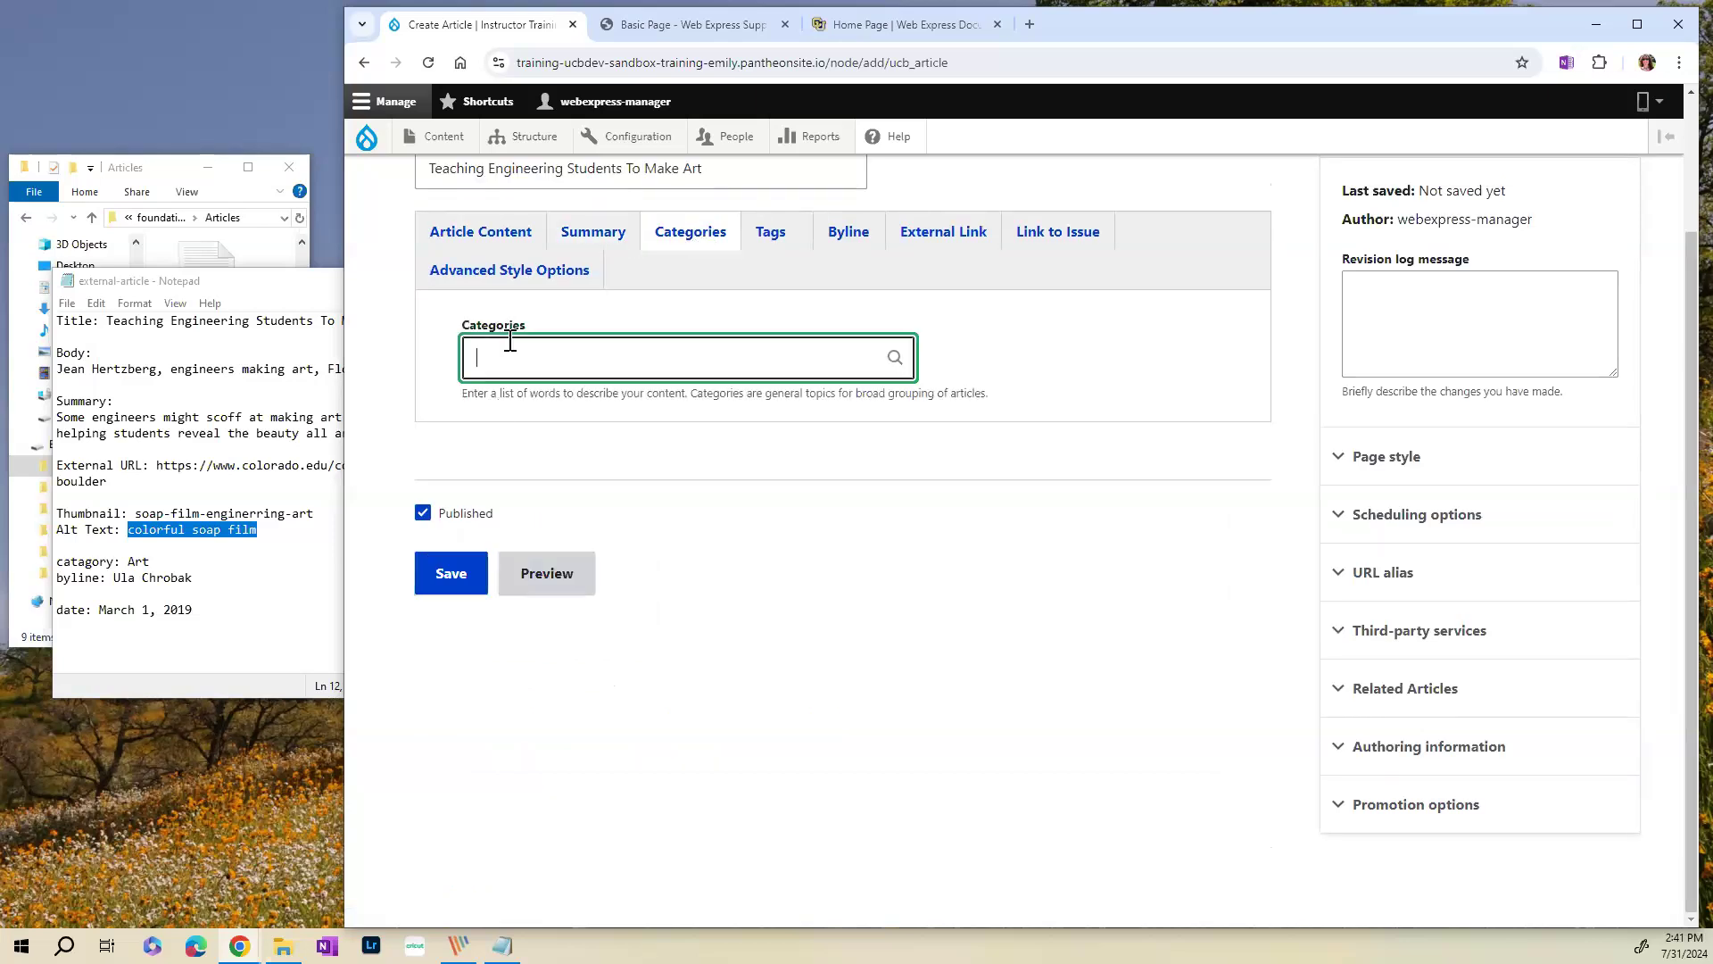
pyautogui.write('Art')
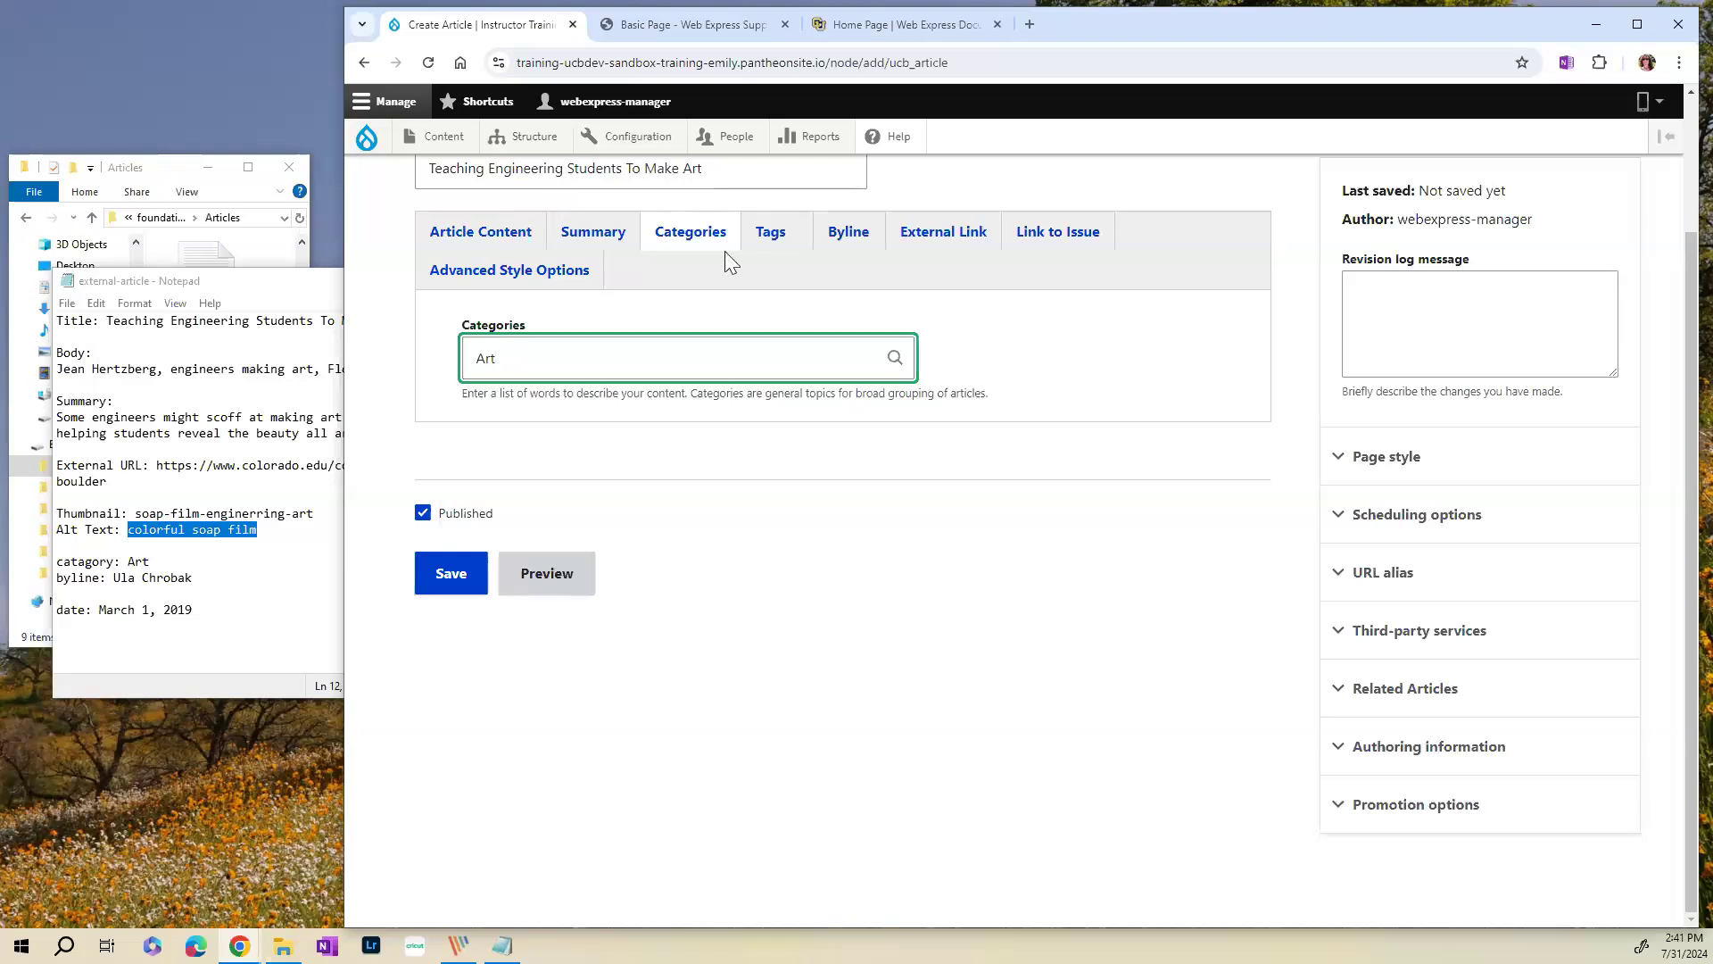
pyautogui.click(772, 235)
pyautogui.click(513, 360)
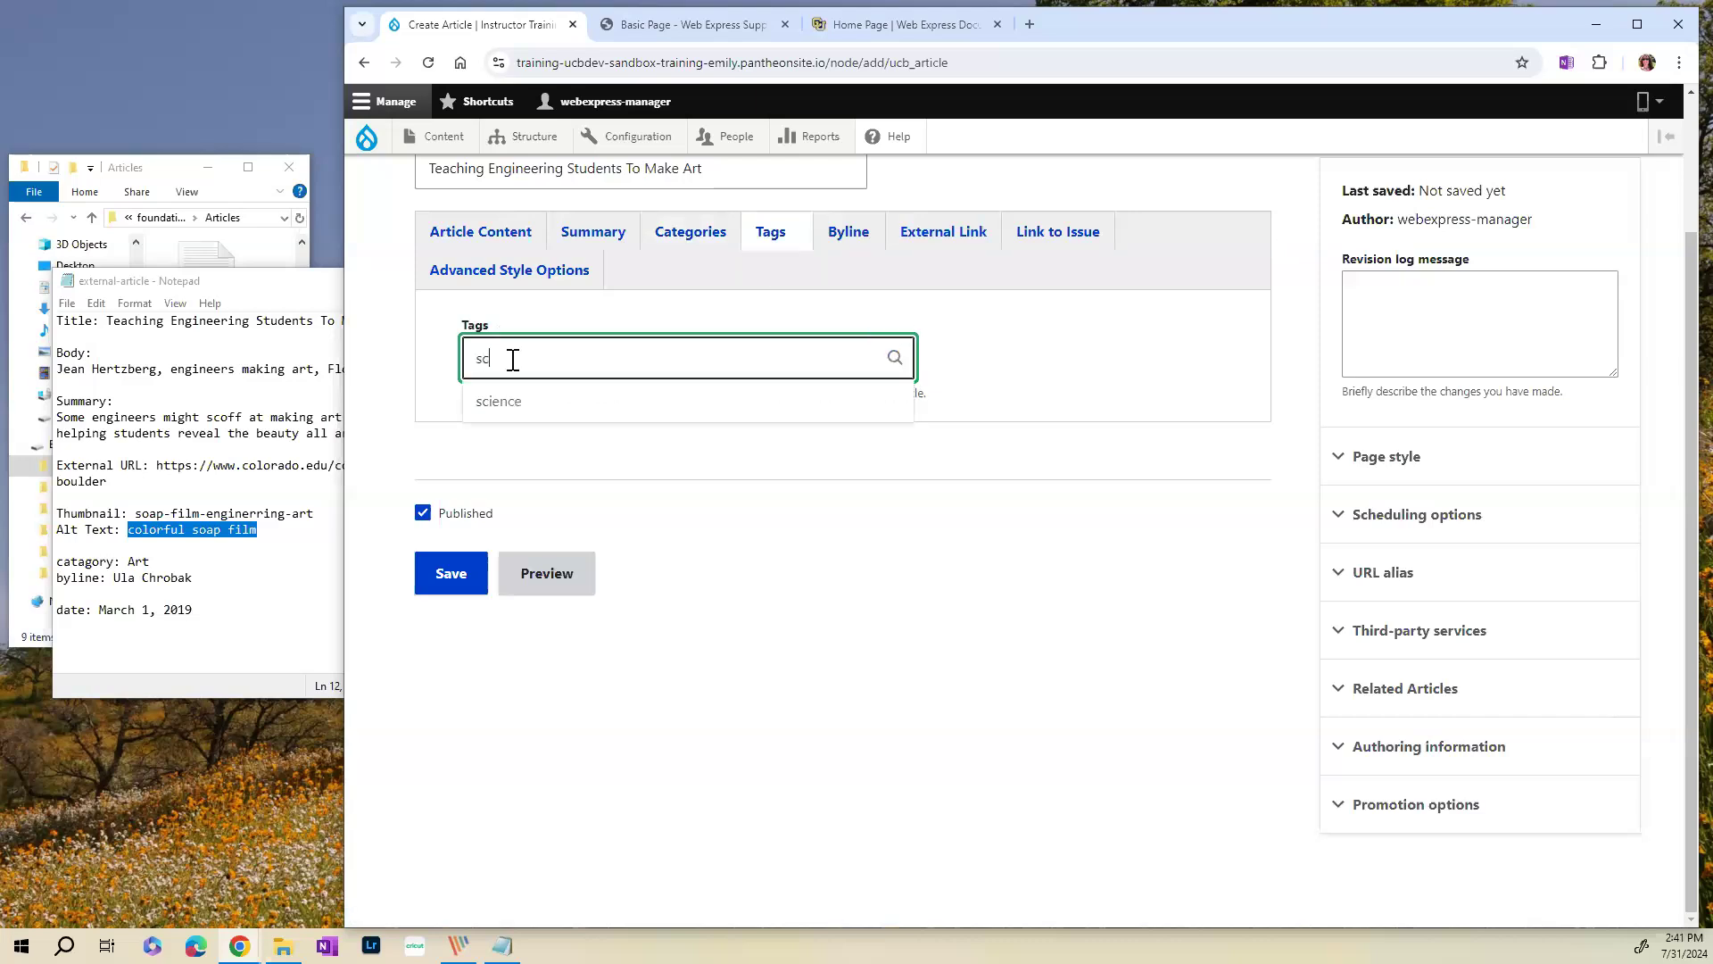
pyautogui.click(520, 406)
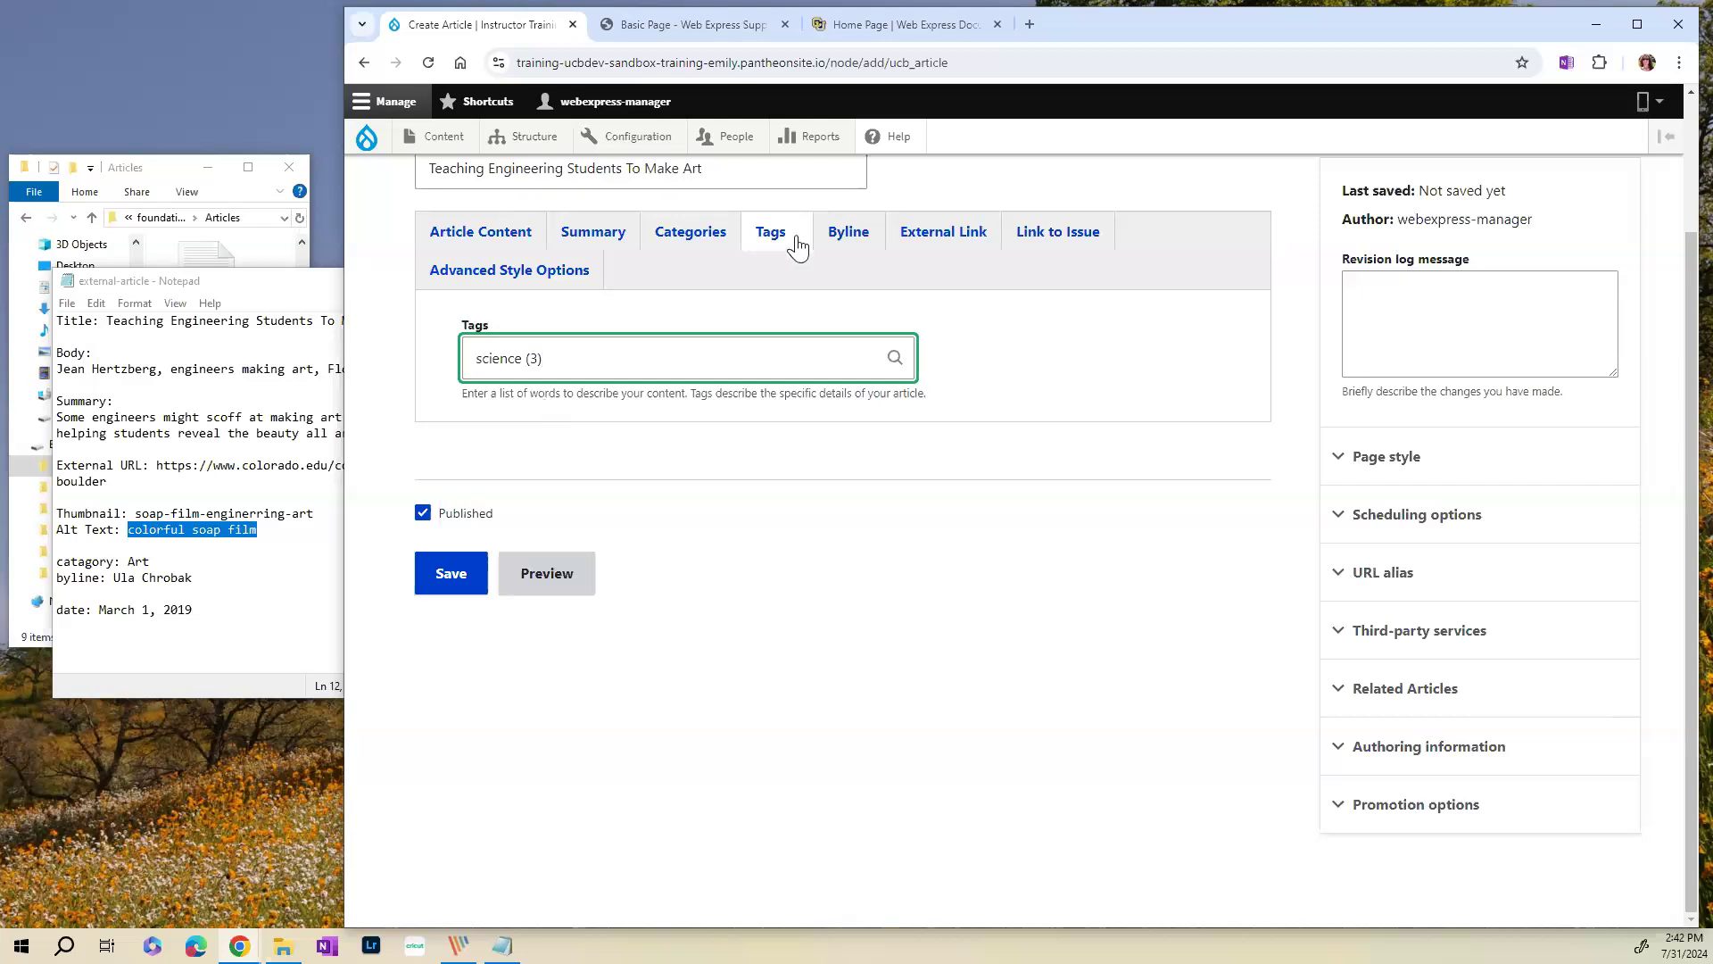
# - Copy the author's name from the external-article notes into the article's Byline field
pyautogui.click(850, 243)
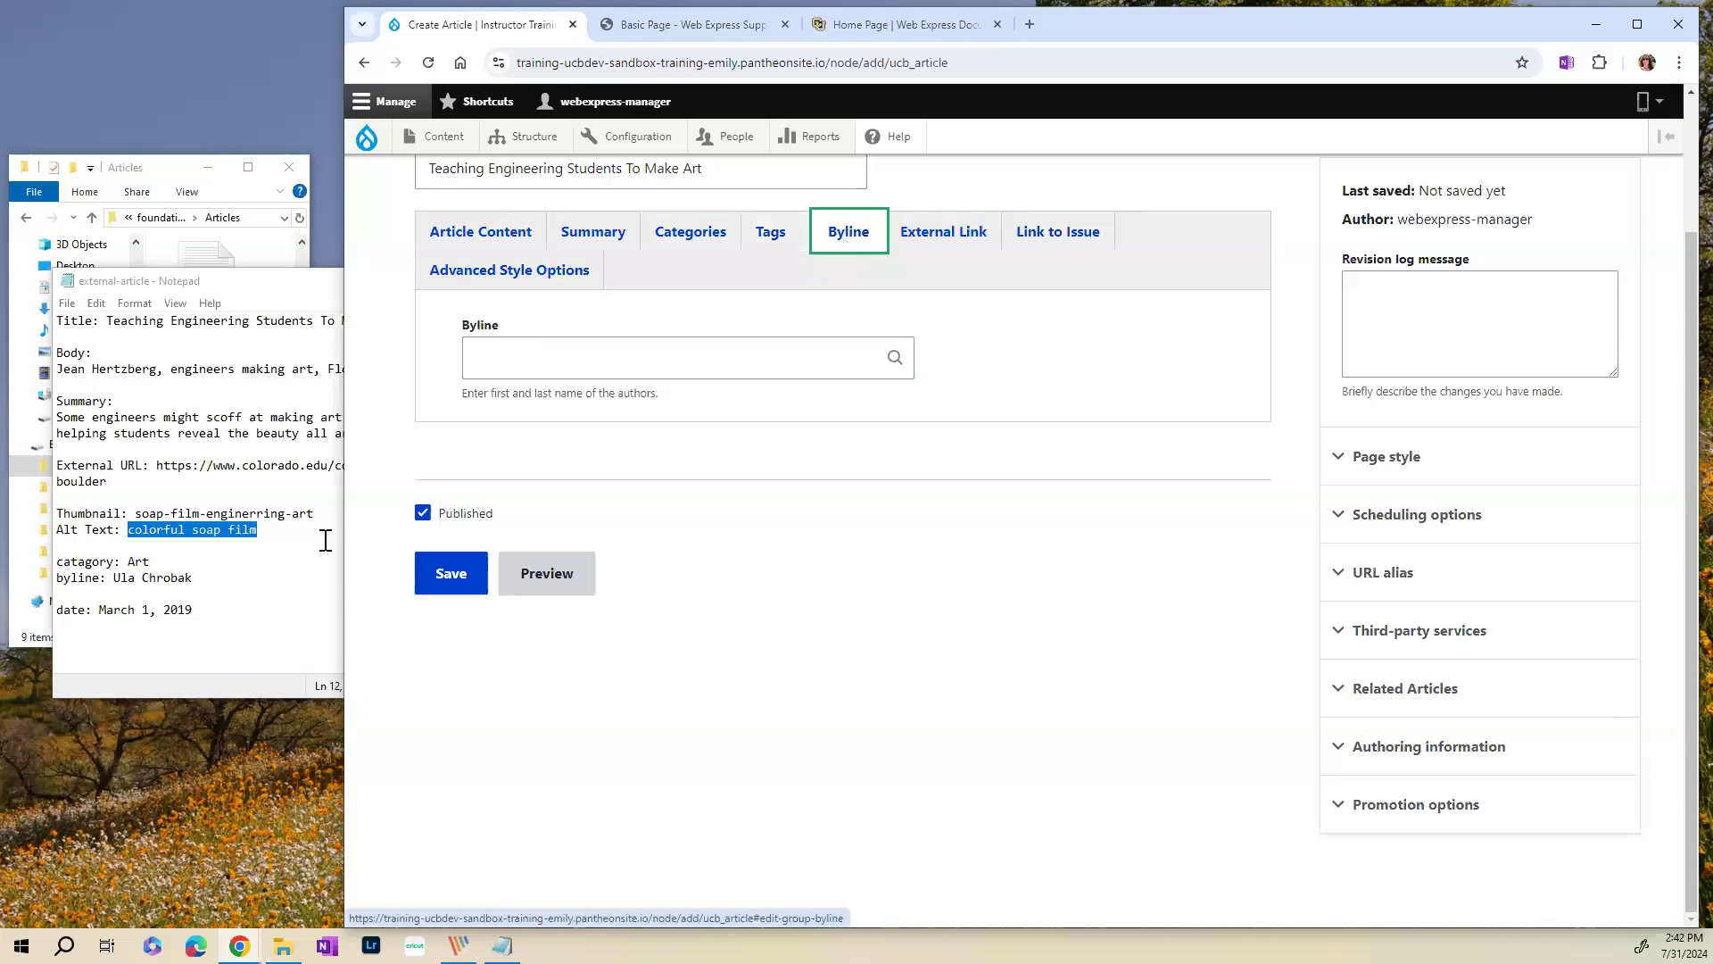
pyautogui.click(221, 580)
pyautogui.moveTo(221, 580); pyautogui.dragTo(119, 583)
pyautogui.hotkey('ctrl', 'c')
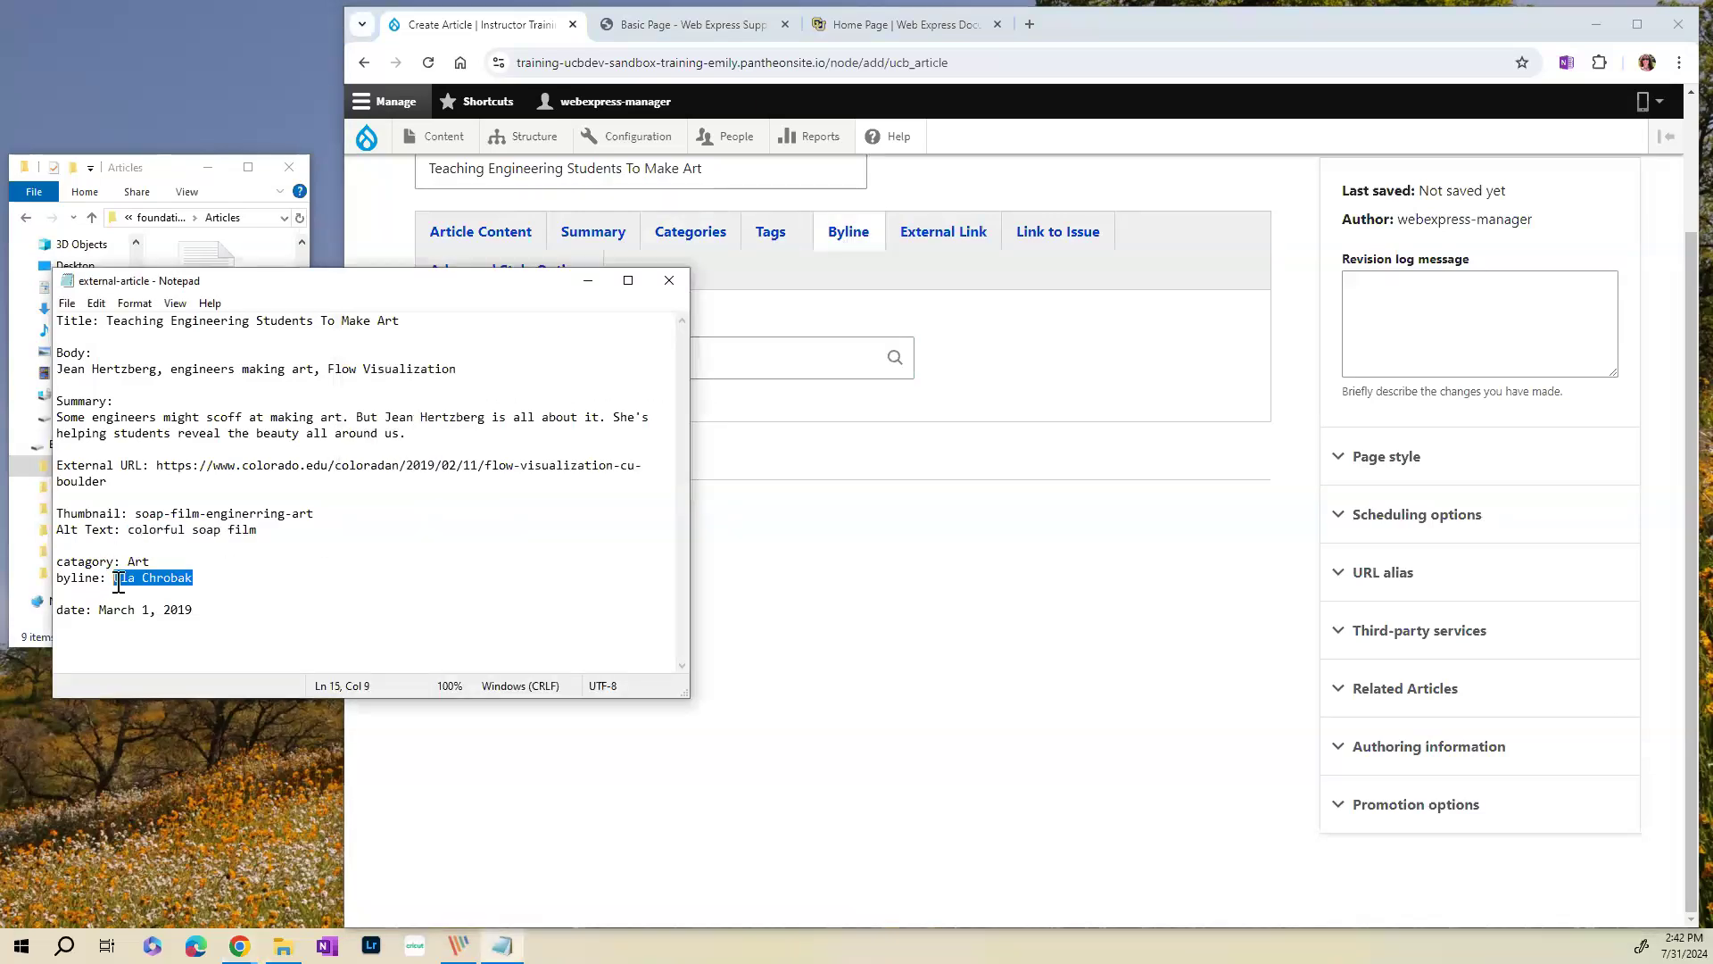
pyautogui.click(753, 359)
pyautogui.hotkey('ctrl', 'v')
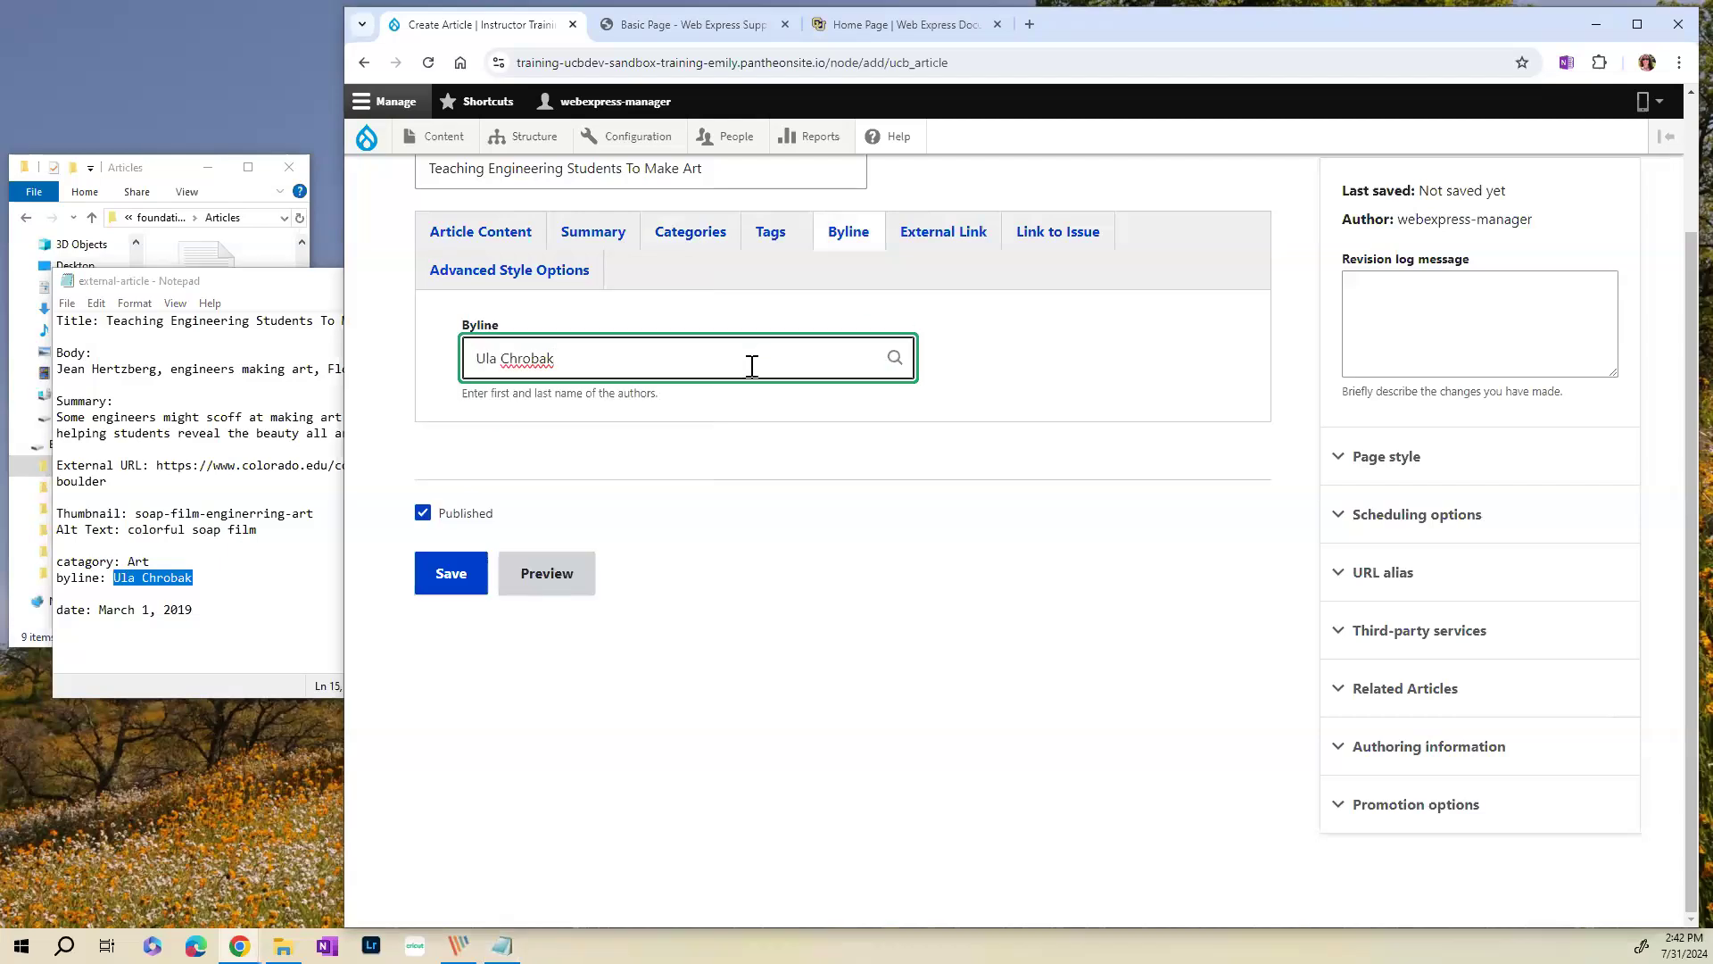
pyautogui.click(262, 589)
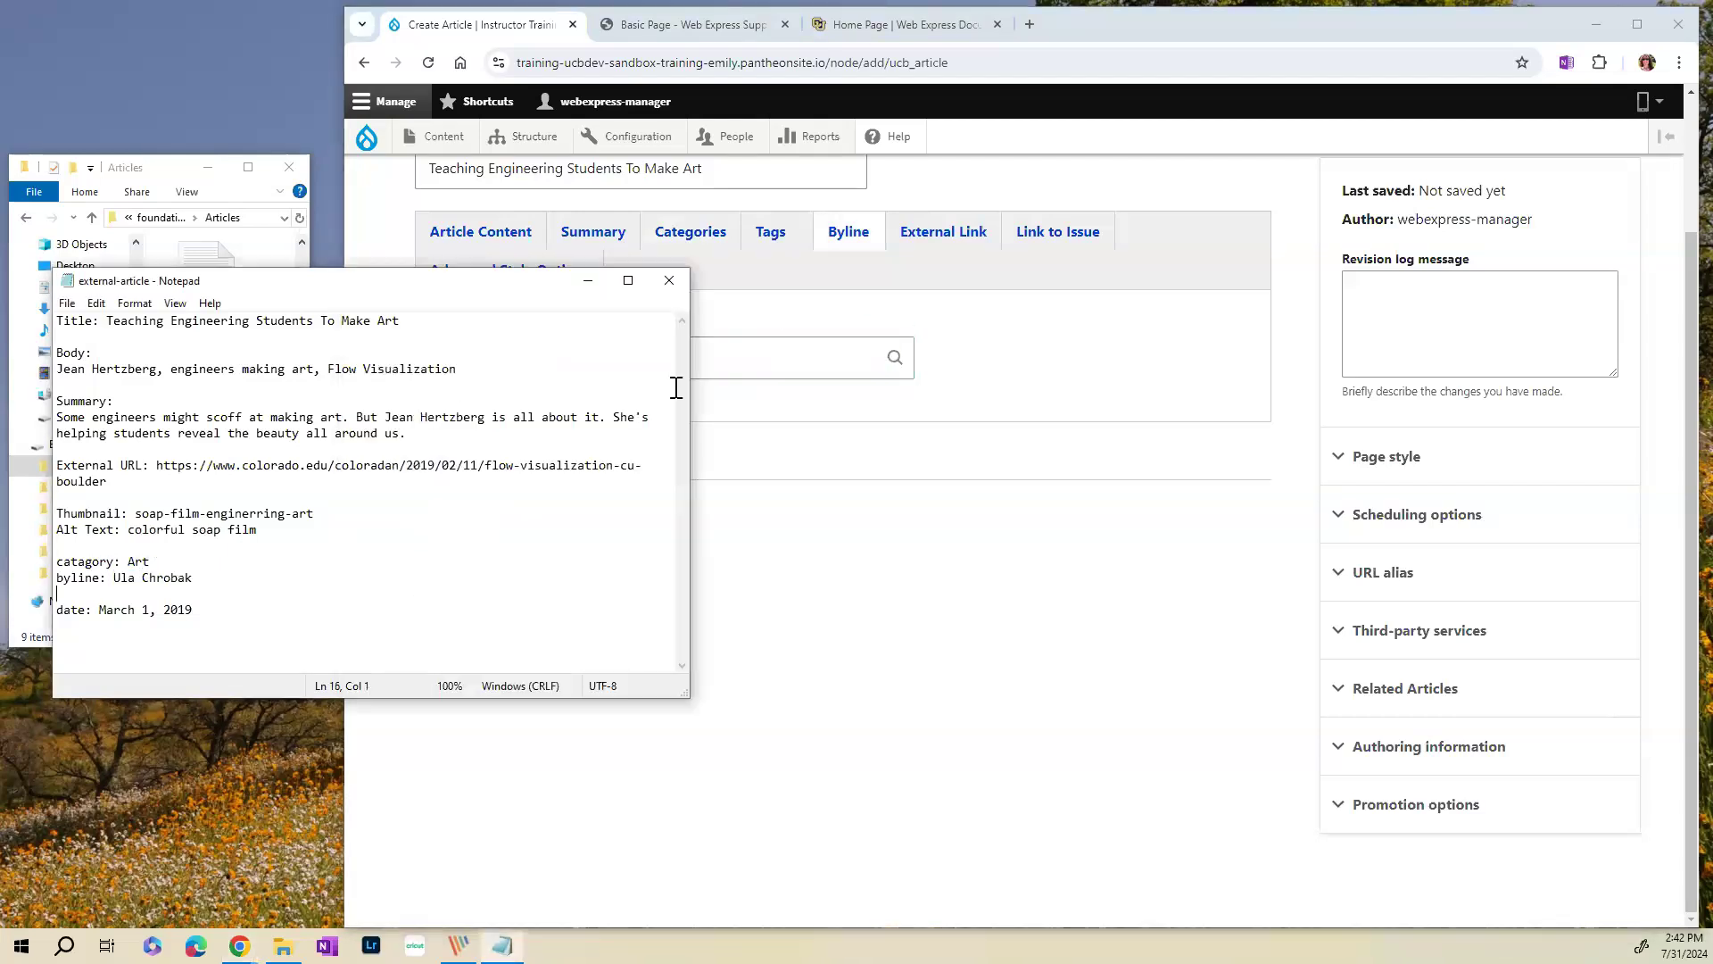
pyautogui.click(955, 242)
pyautogui.click(260, 457)
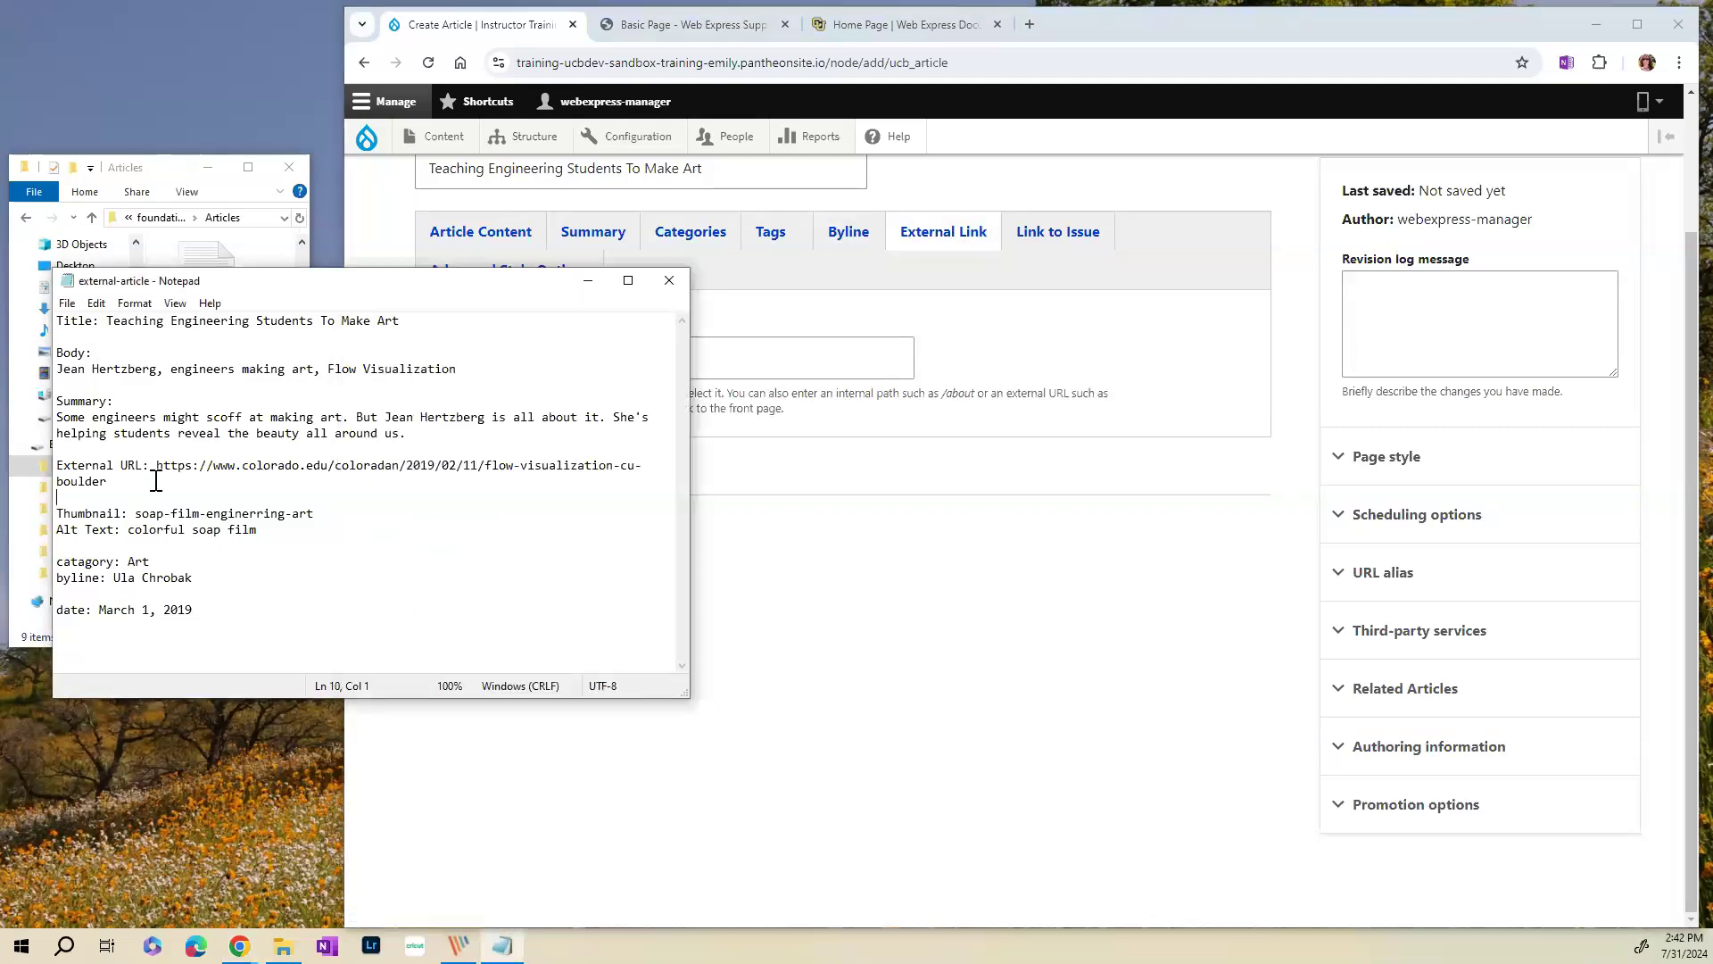
pyautogui.moveTo(157, 464); pyautogui.dragTo(195, 482)
pyautogui.hotkey('ctrl', 'c')
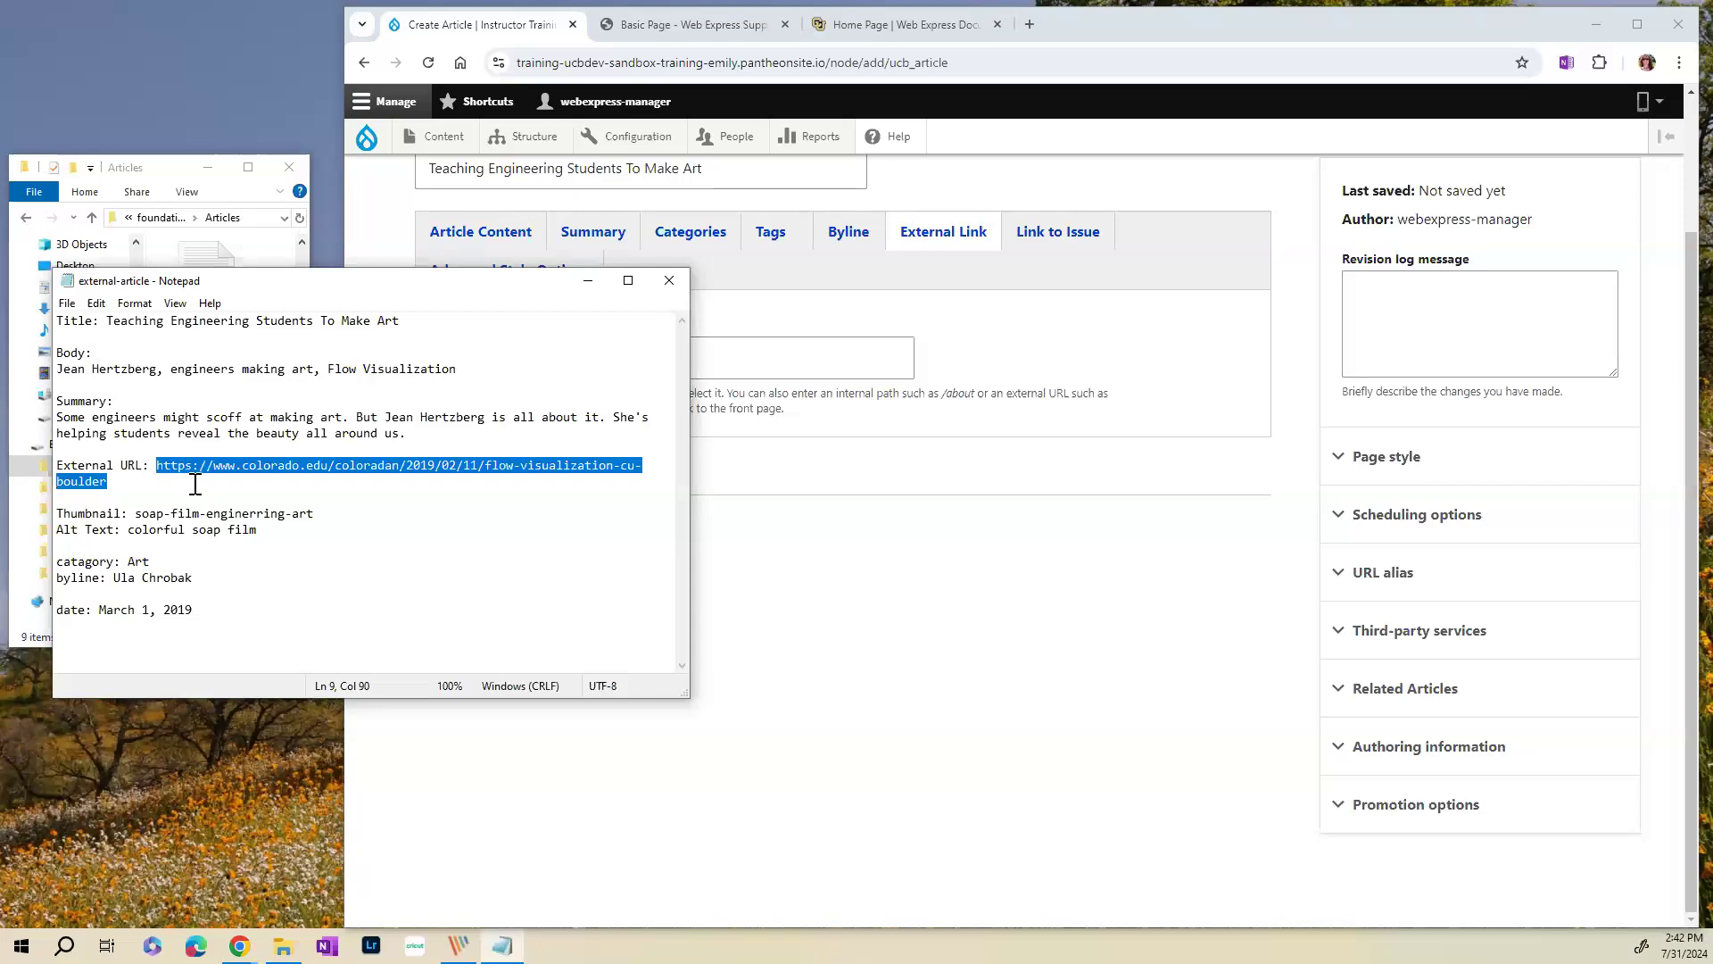
pyautogui.click(772, 363)
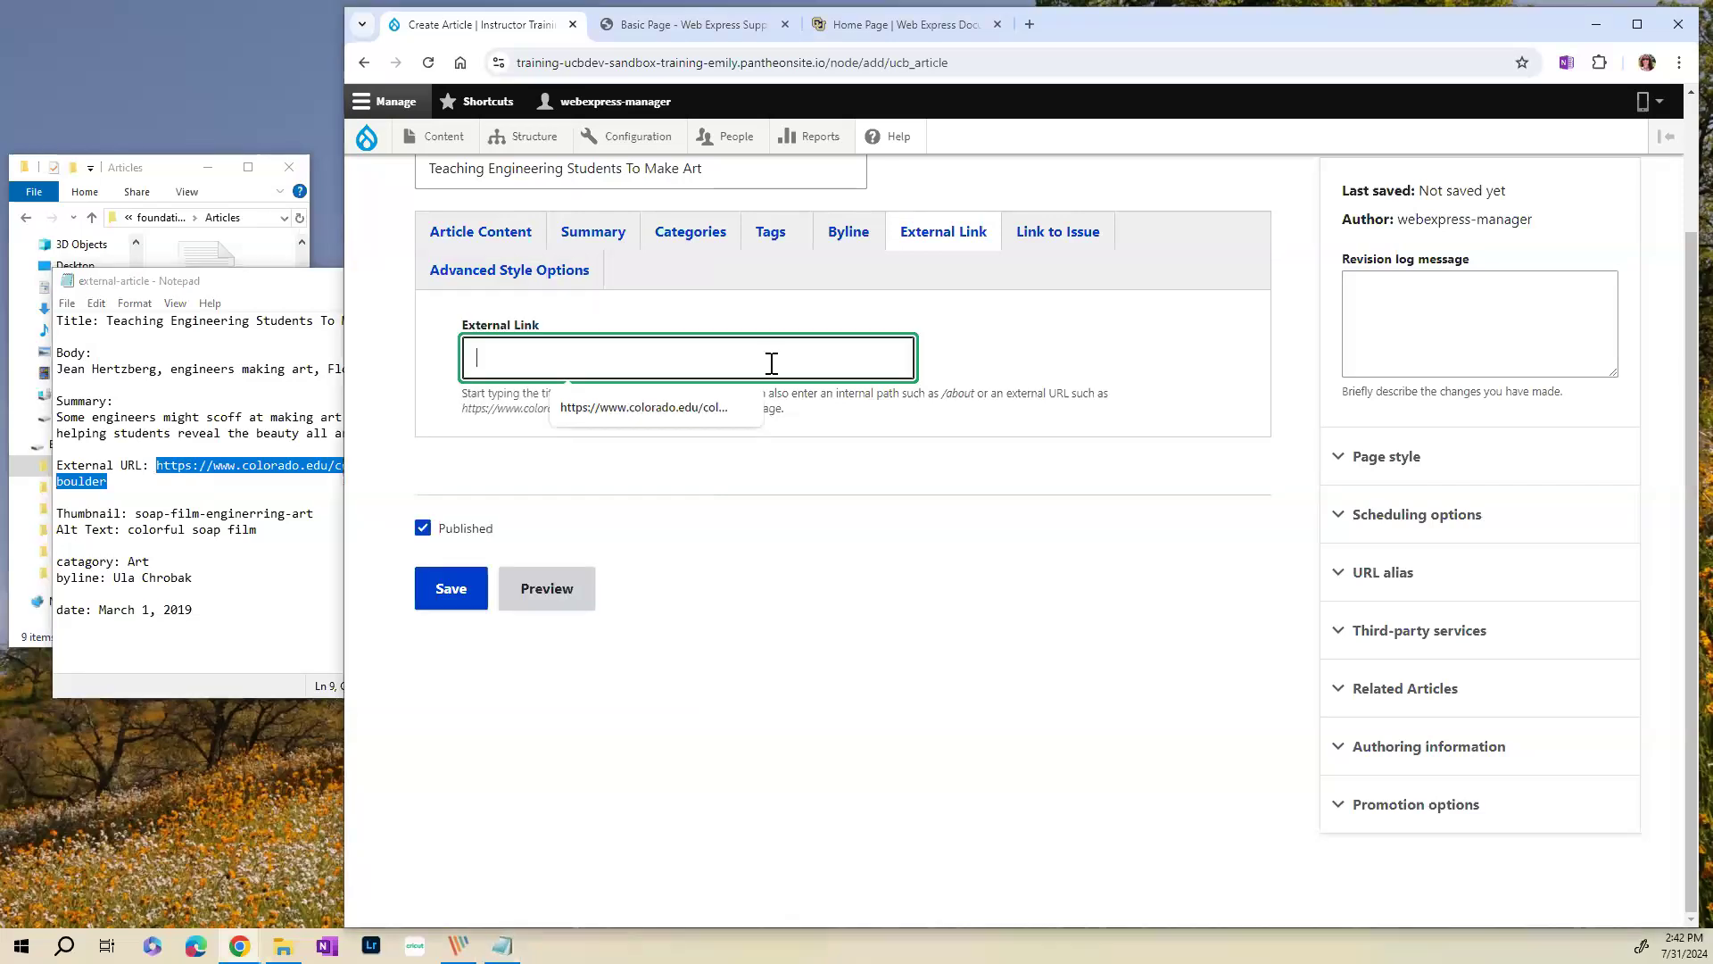
pyautogui.hotkey('ctrl', 'v')
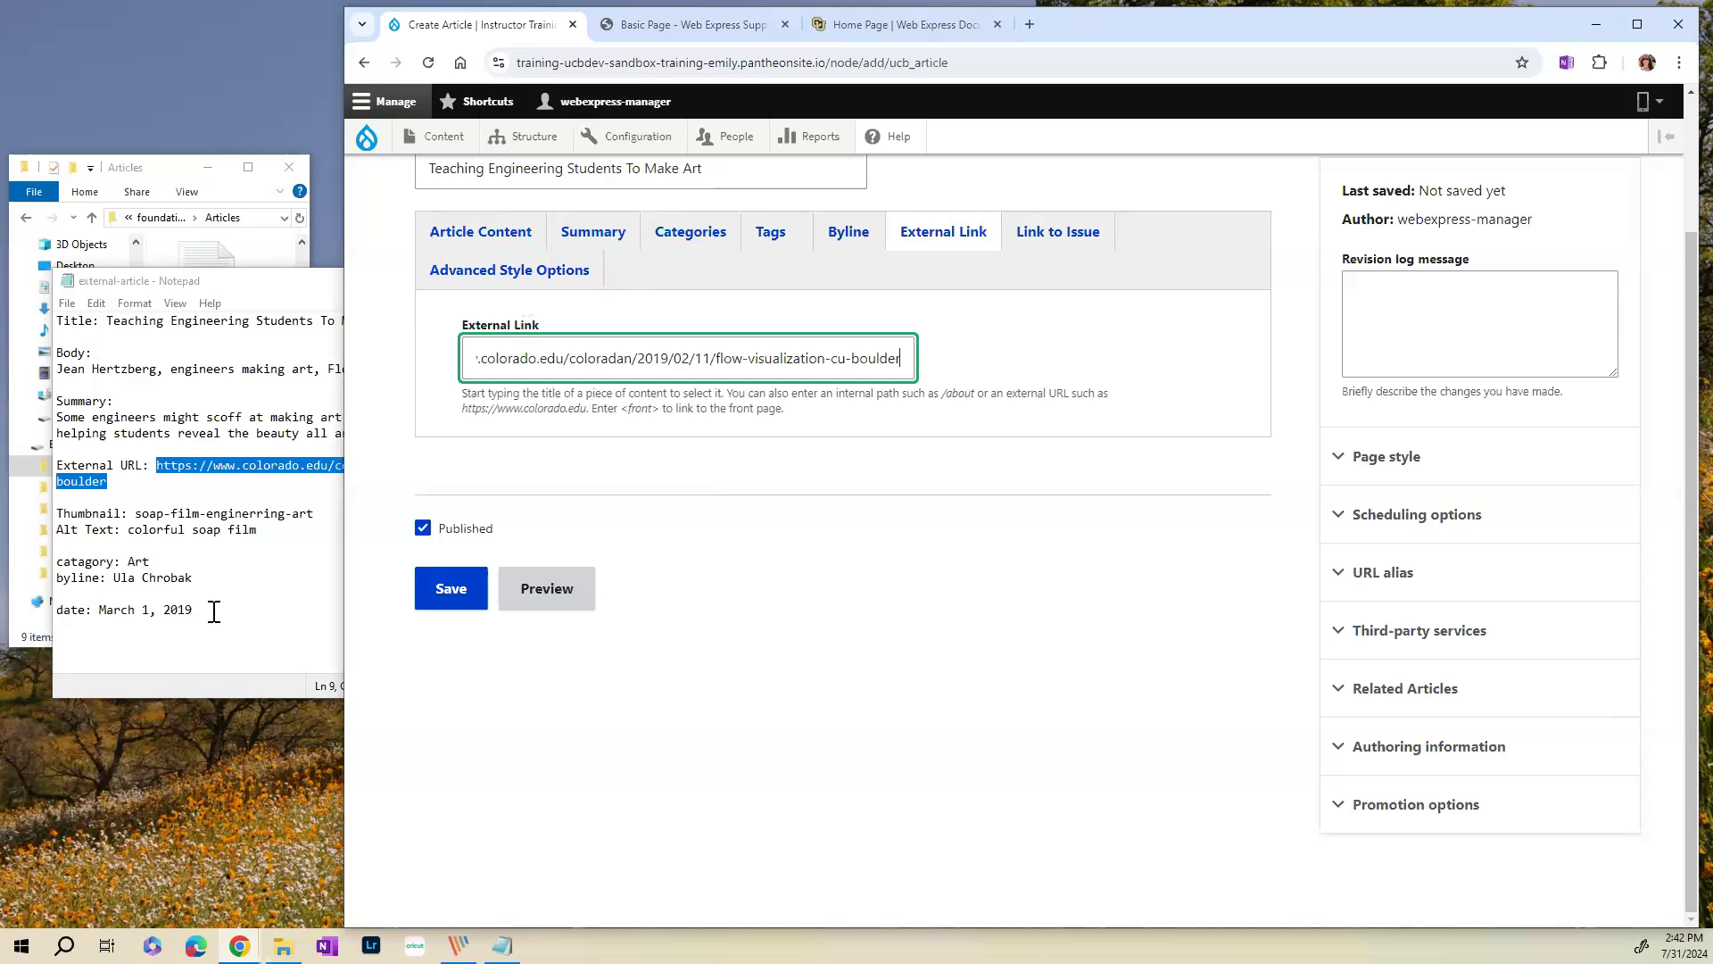
# - Highlight the date March 1, 2019 in the notes and expand the article's authoring information to view the Authored on date
pyautogui.moveTo(193, 612); pyautogui.dragTo(100, 612)
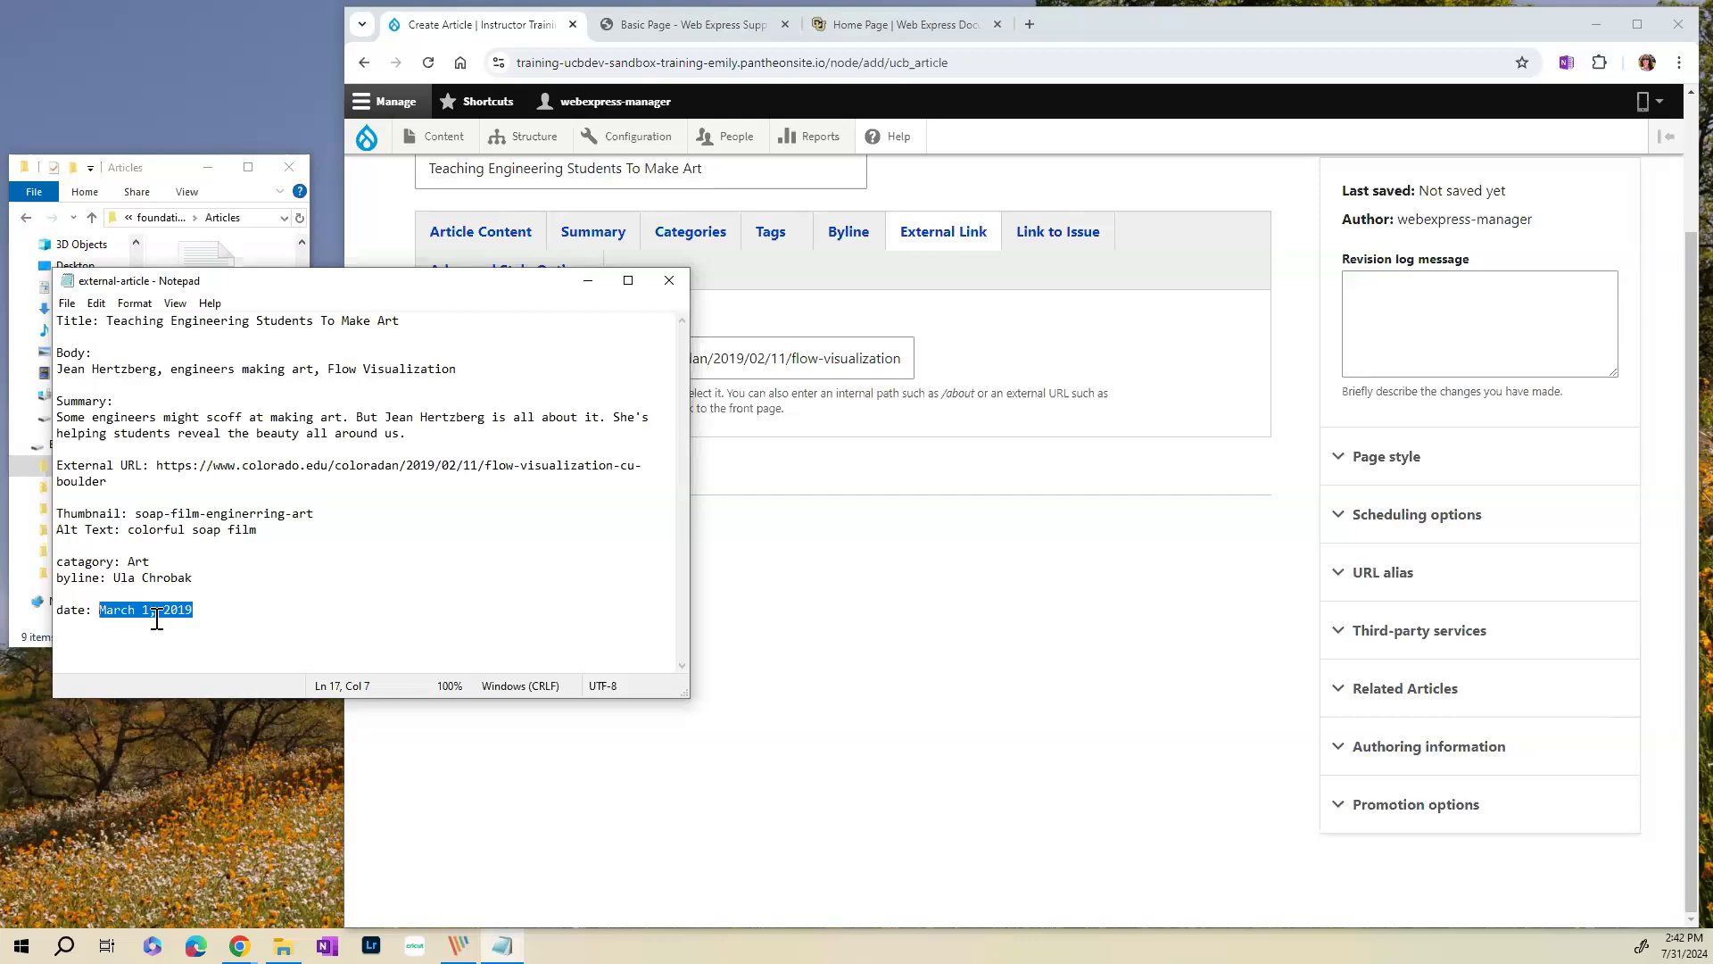
pyautogui.click(985, 630)
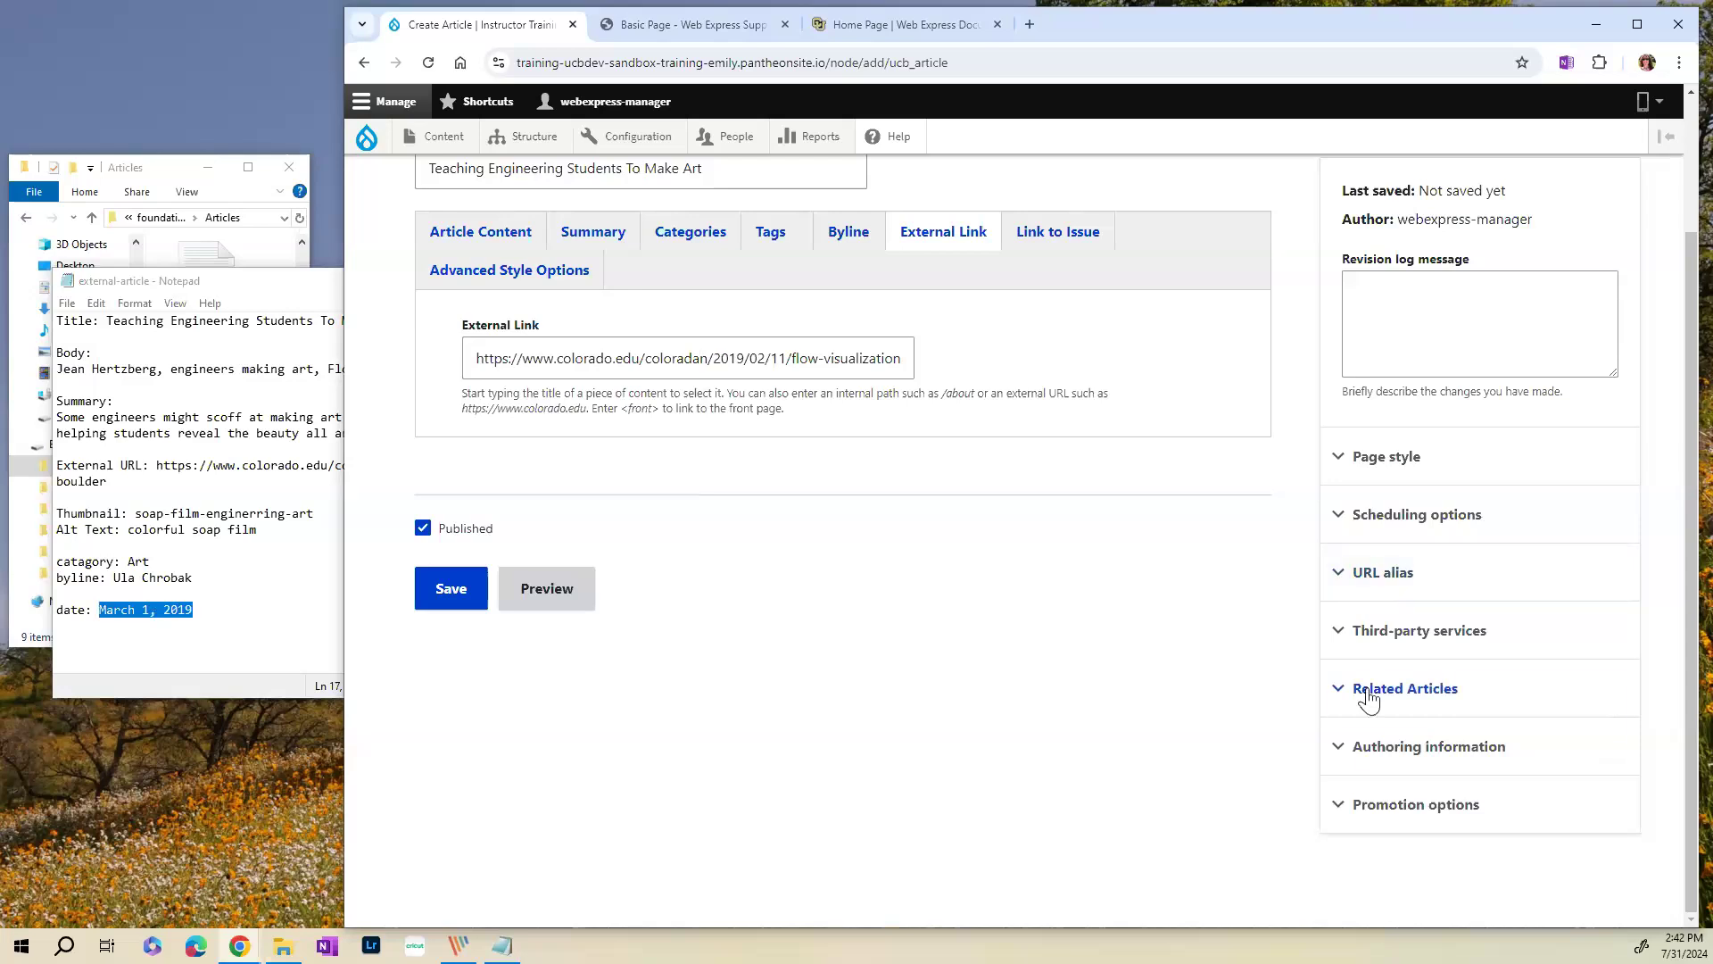
pyautogui.click(1406, 766)
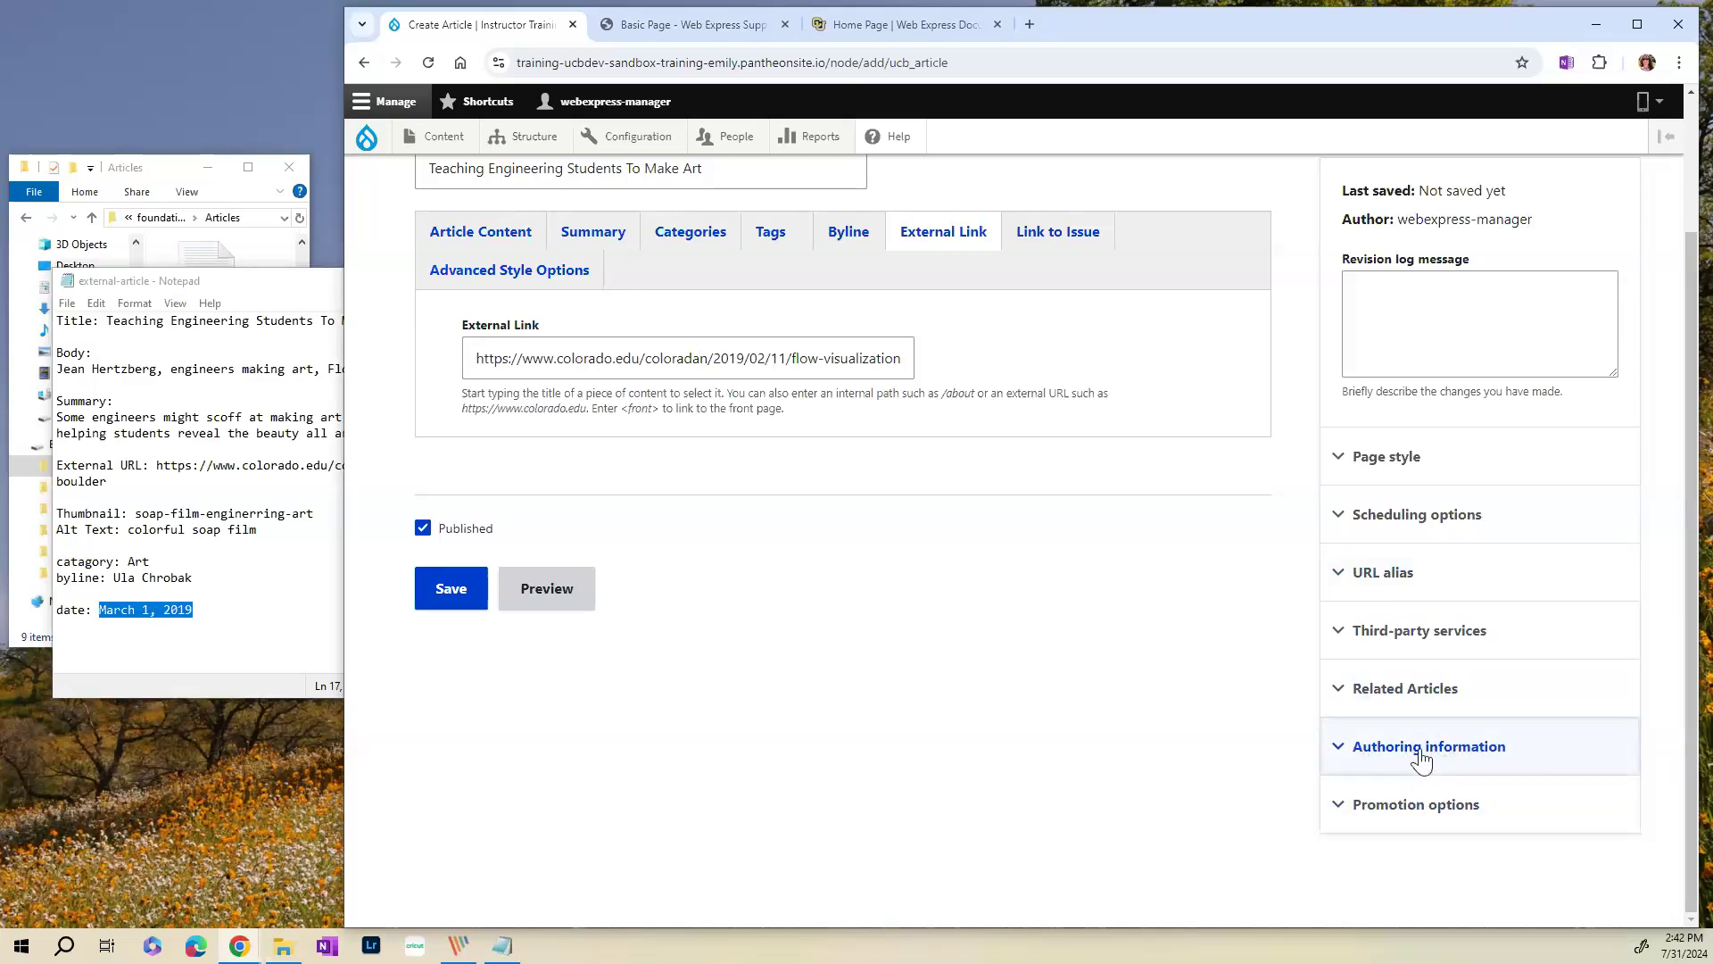
pyautogui.scroll(-3, 1205, 776)
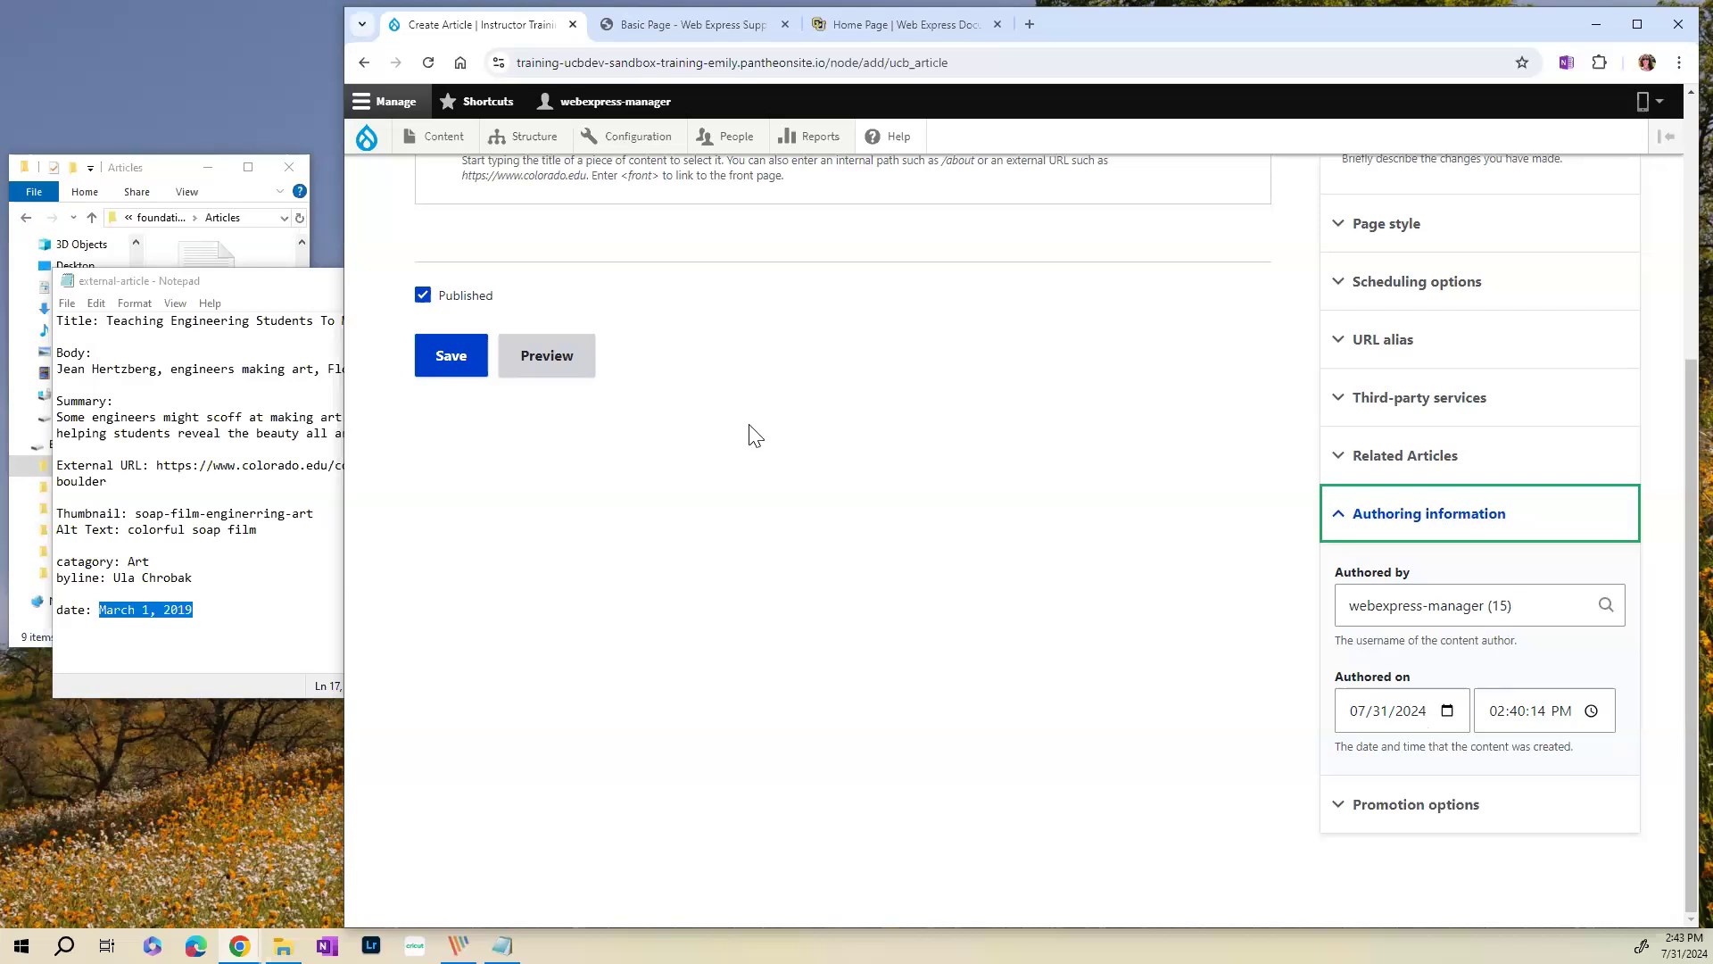
# - Save the article and highlight the redirect label and the title on the resulting page
pyautogui.click(451, 377)
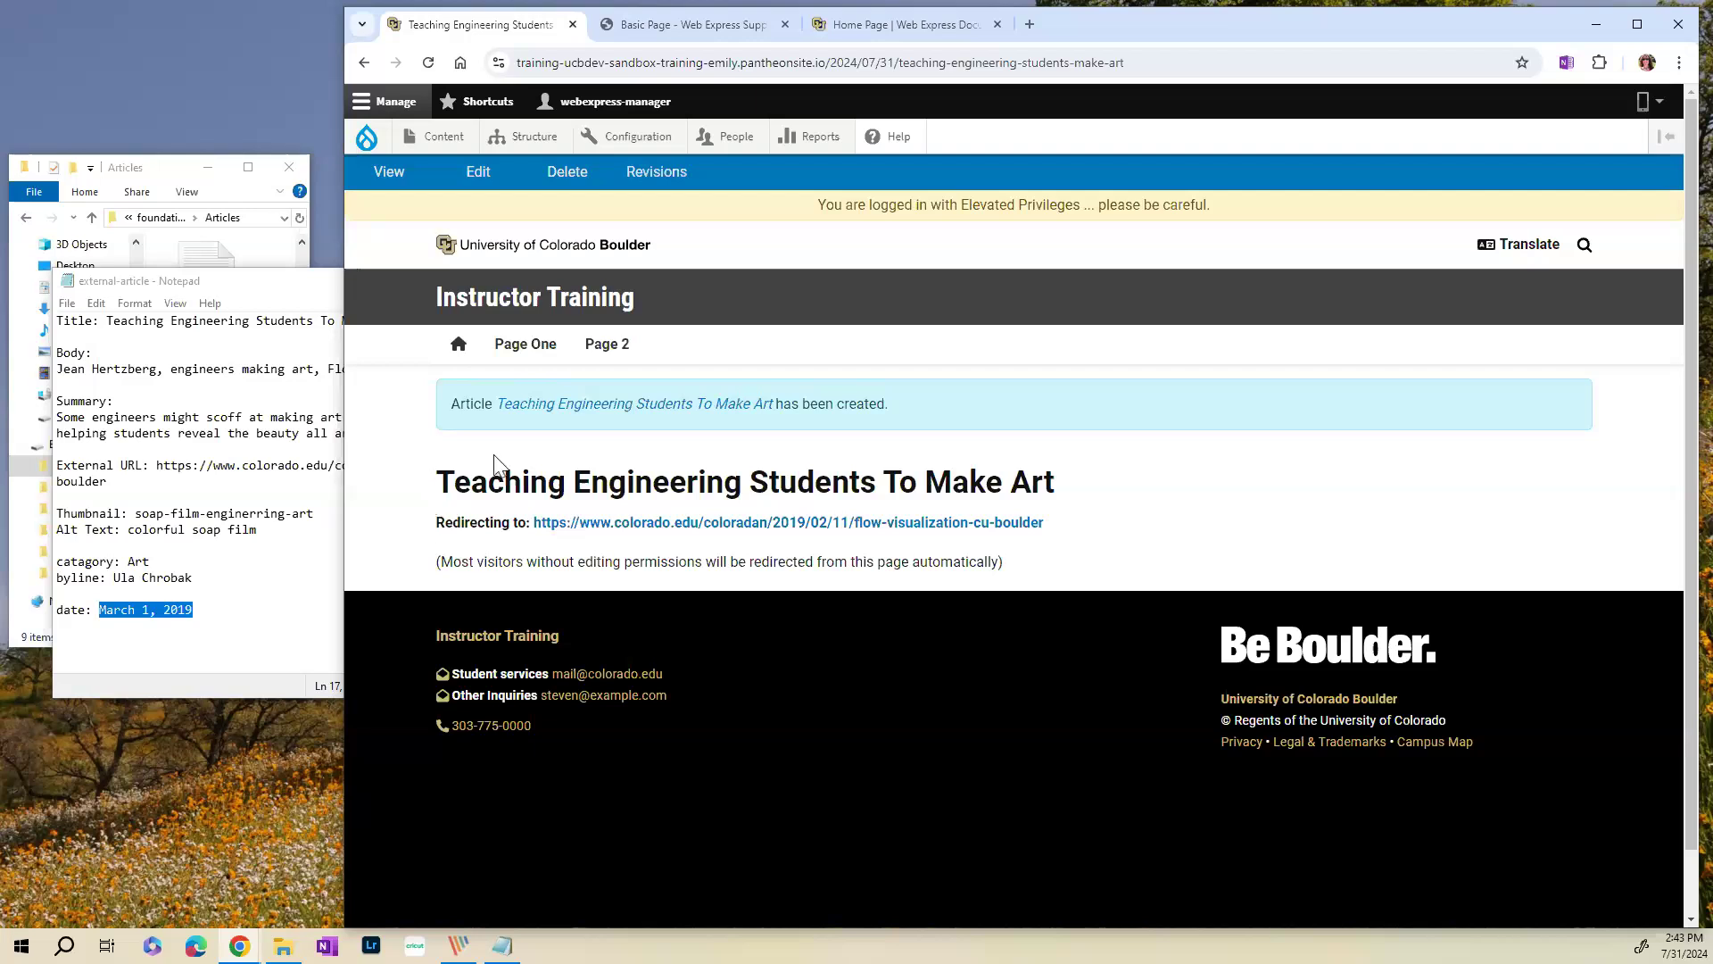
pyautogui.moveTo(438, 523); pyautogui.dragTo(532, 525)
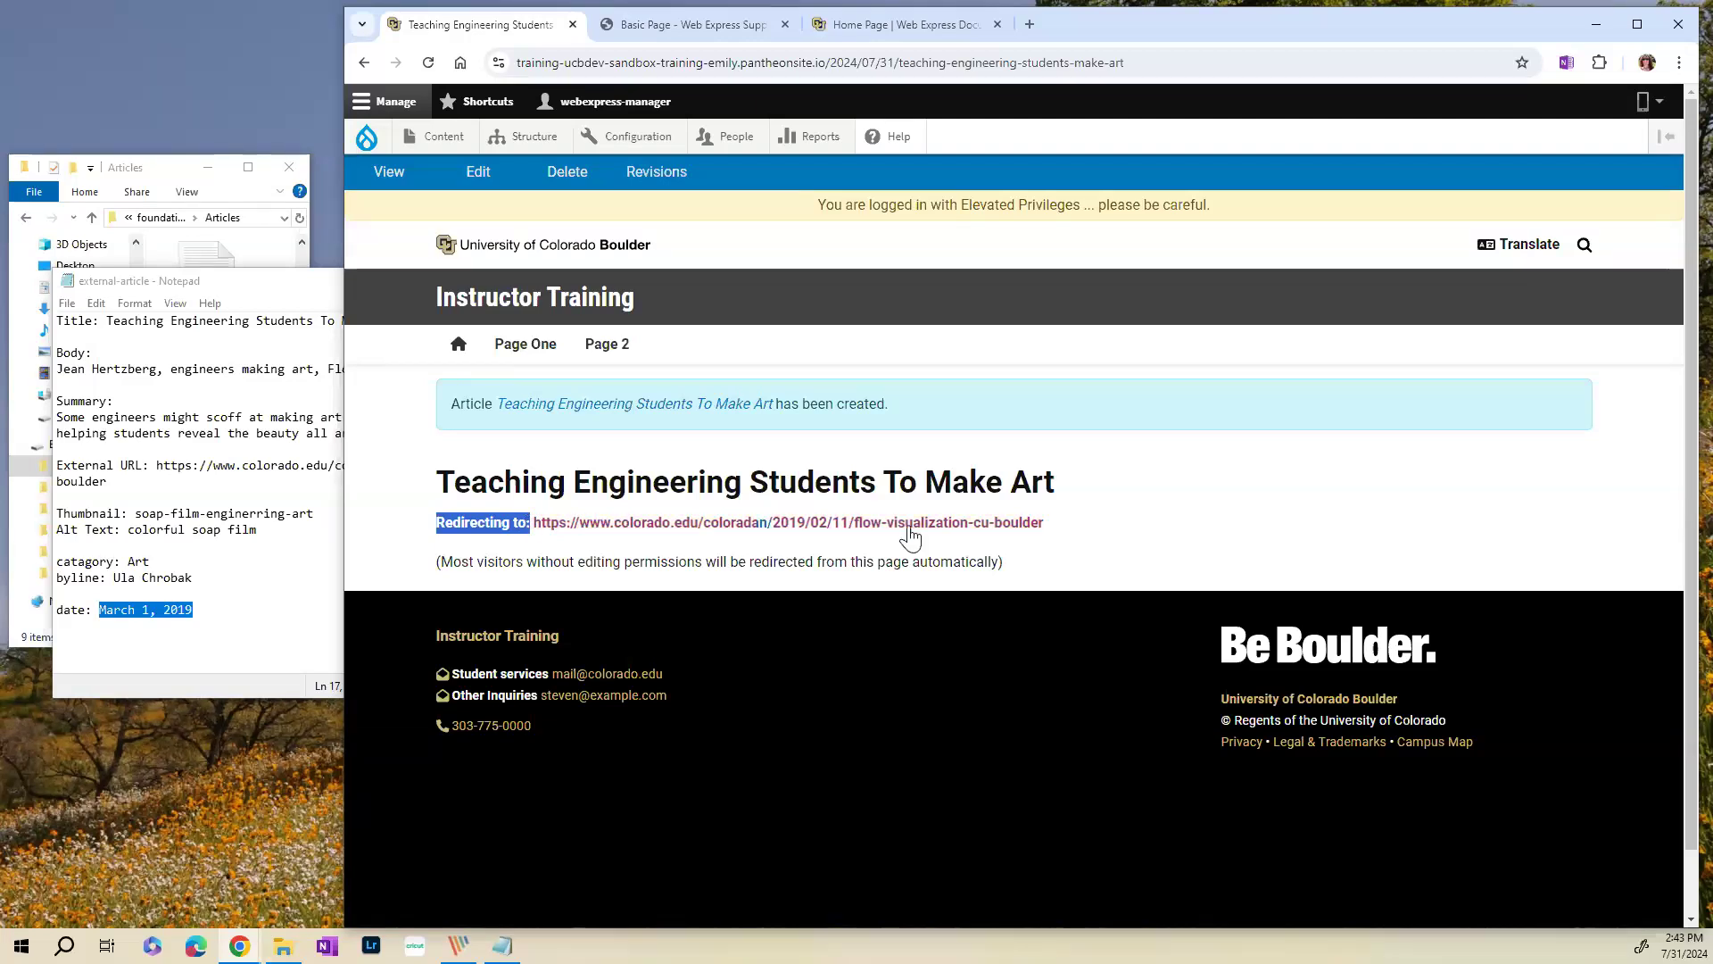
pyautogui.moveTo(431, 483); pyautogui.dragTo(1081, 473)
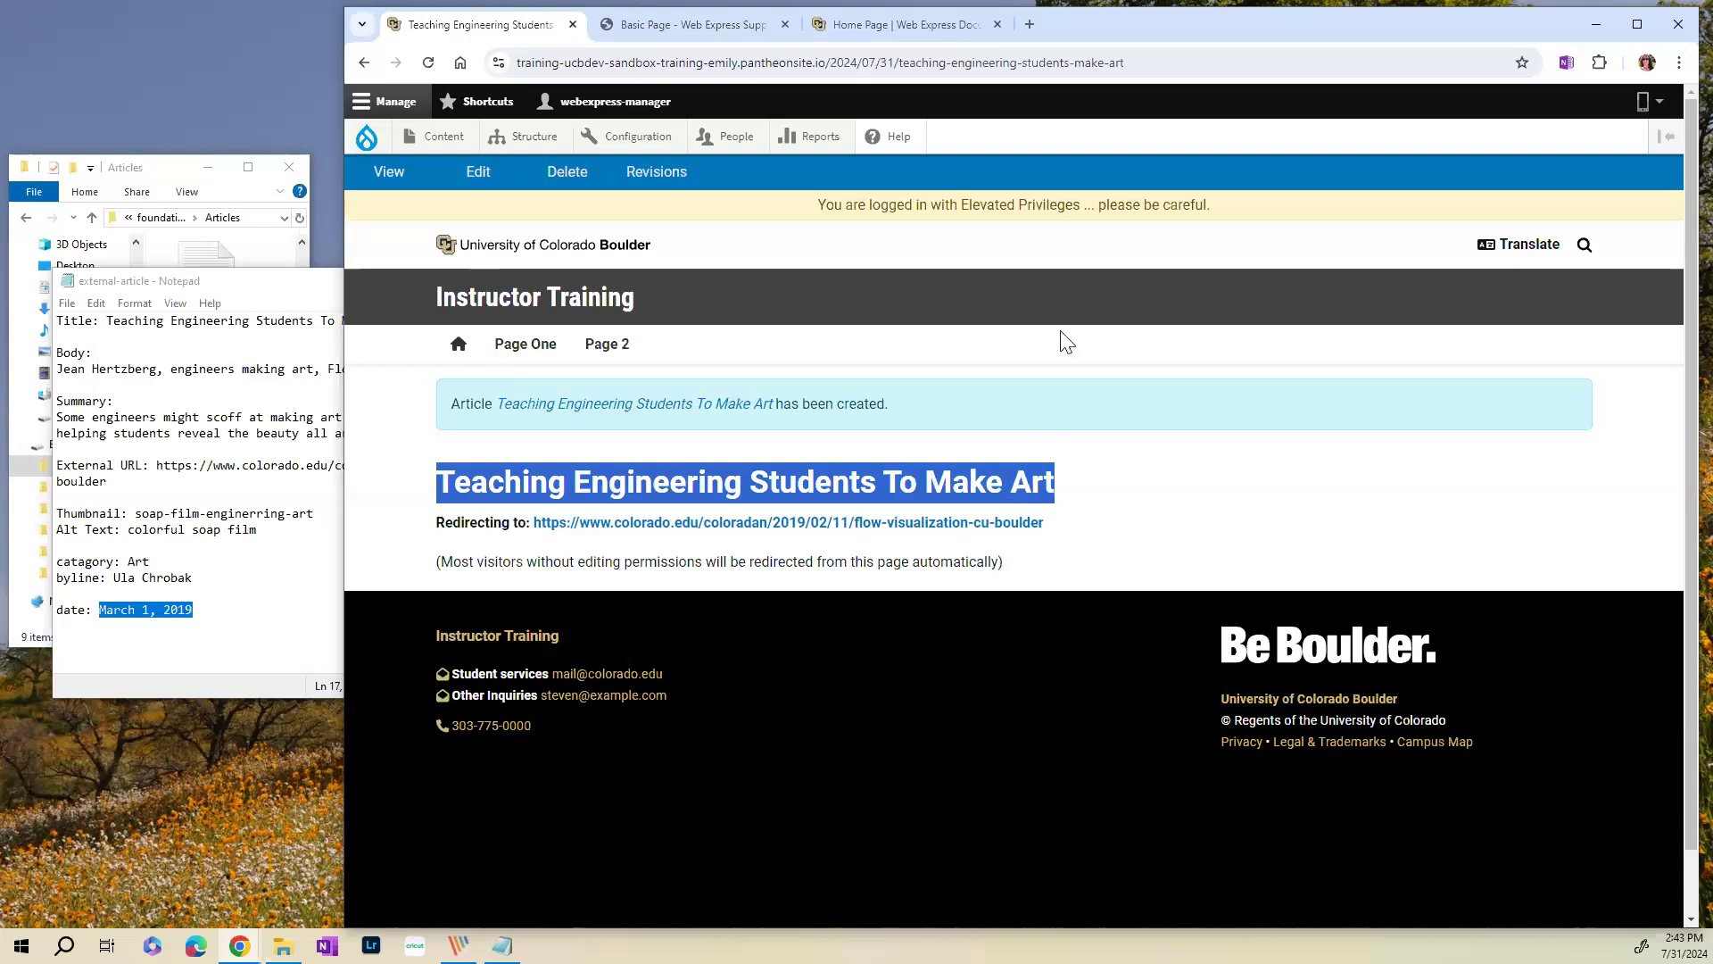
# - Close the external-article notes and start a new Article List page titled "News"
pyautogui.click(306, 280)
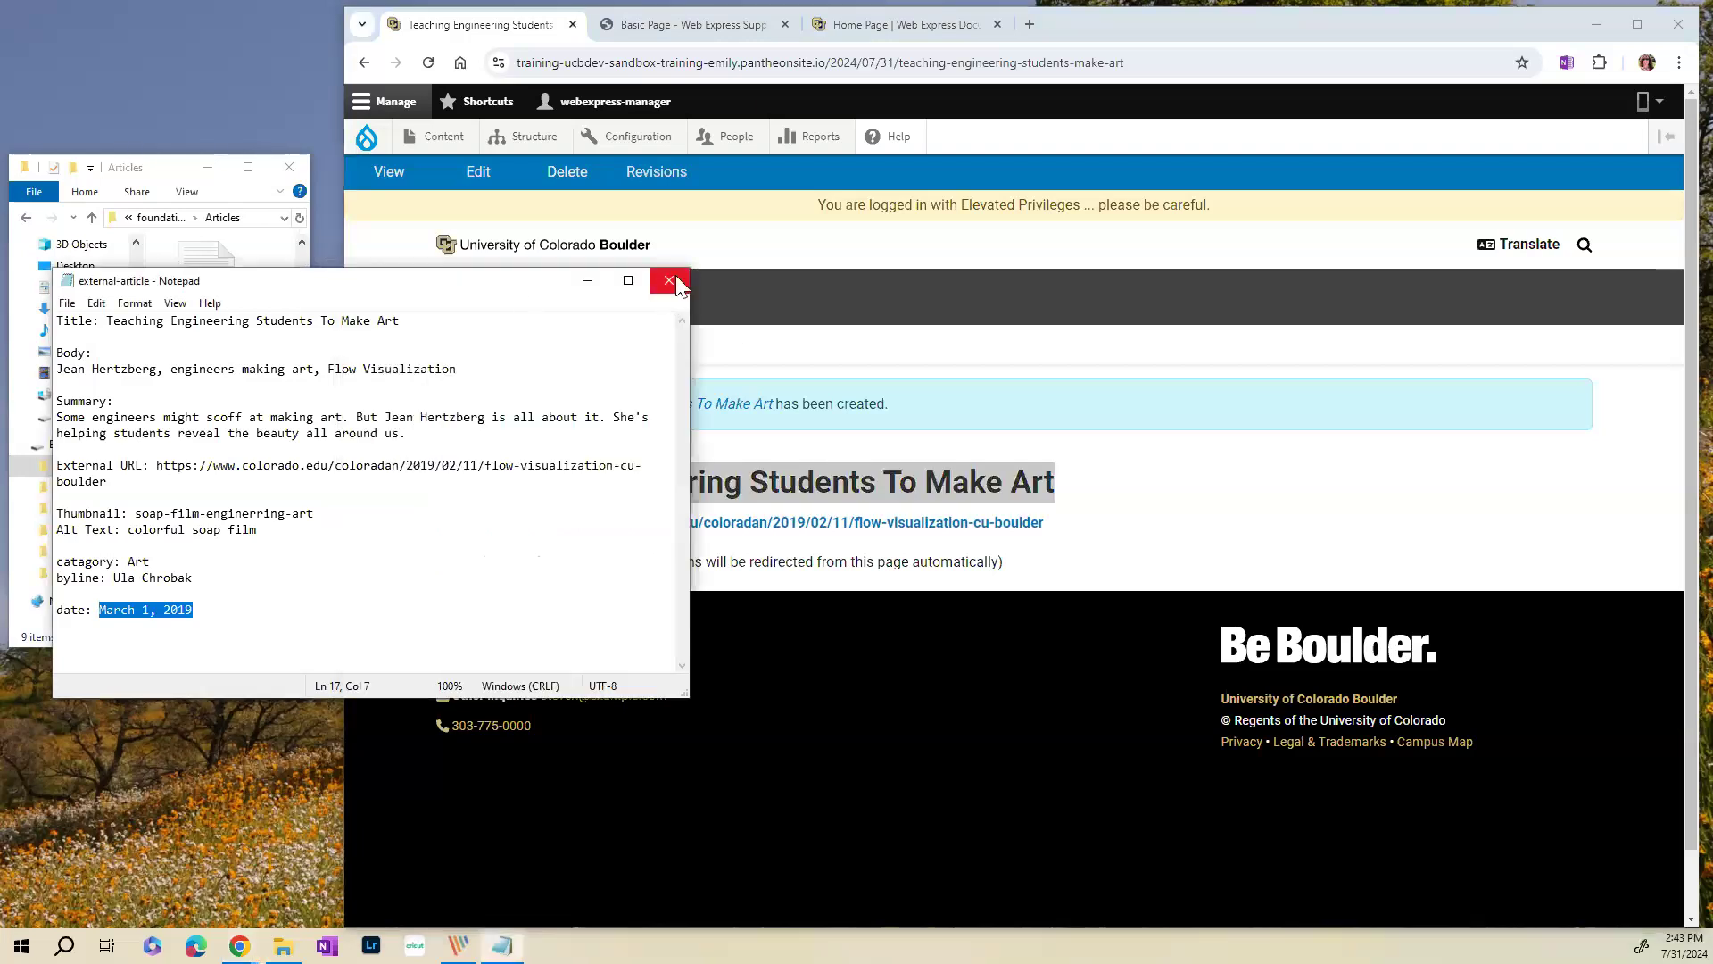
pyautogui.click(680, 282)
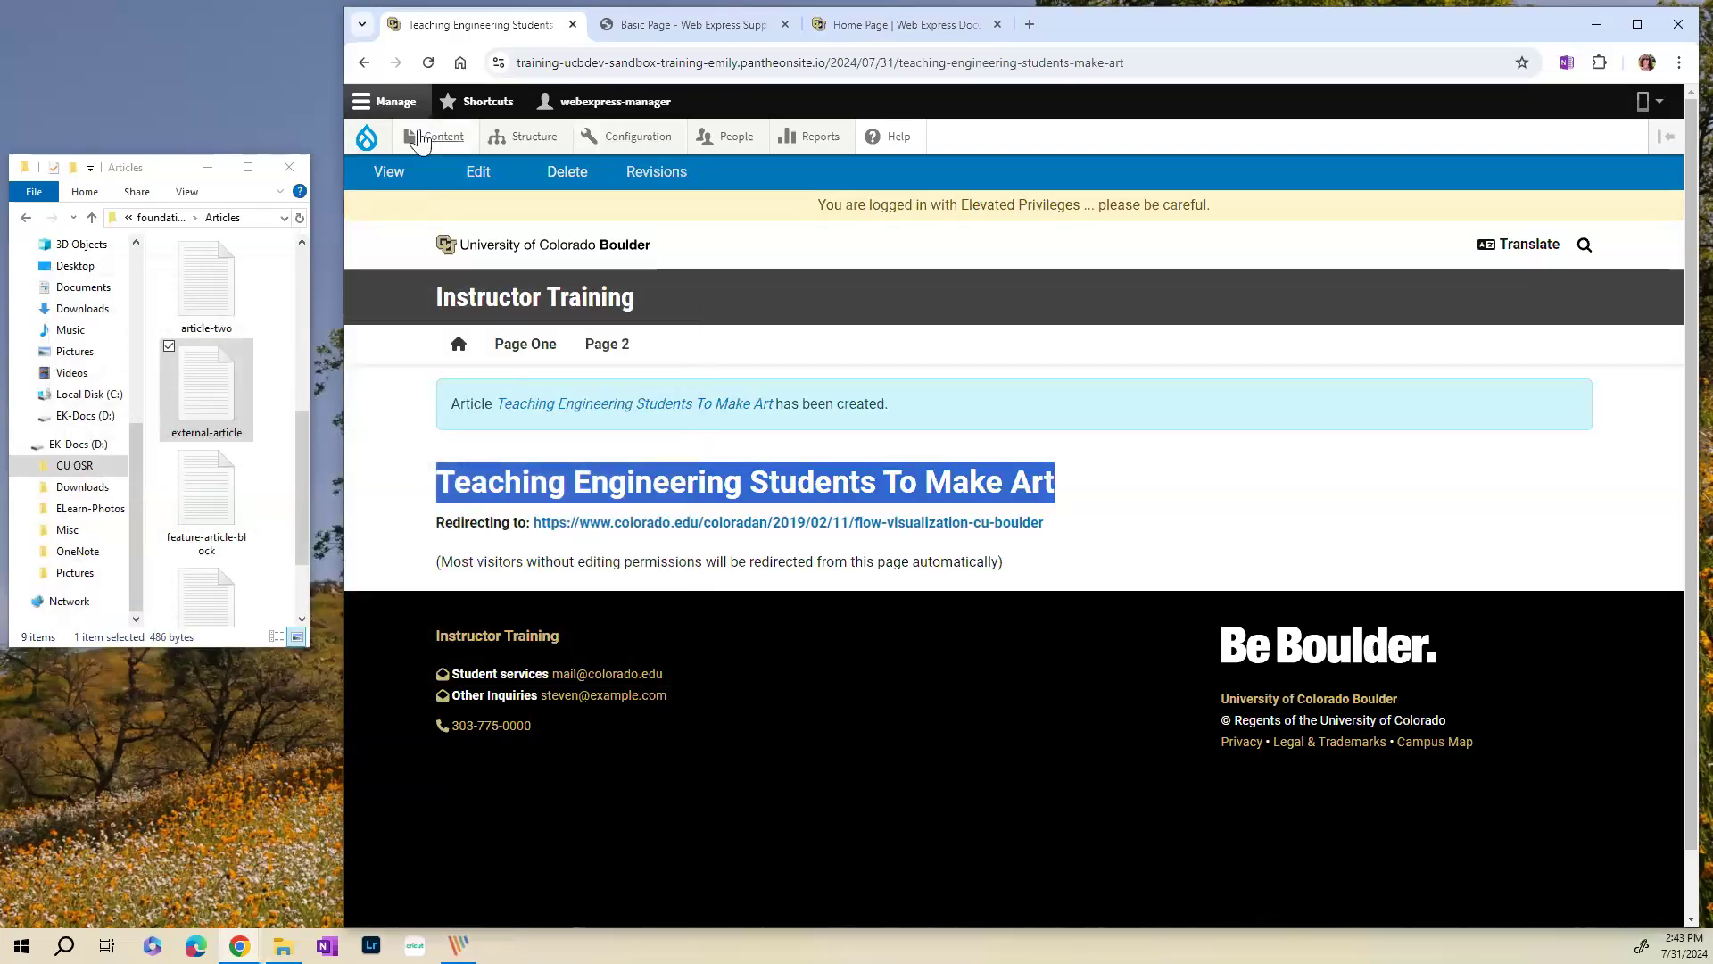
pyautogui.moveTo(446, 143)
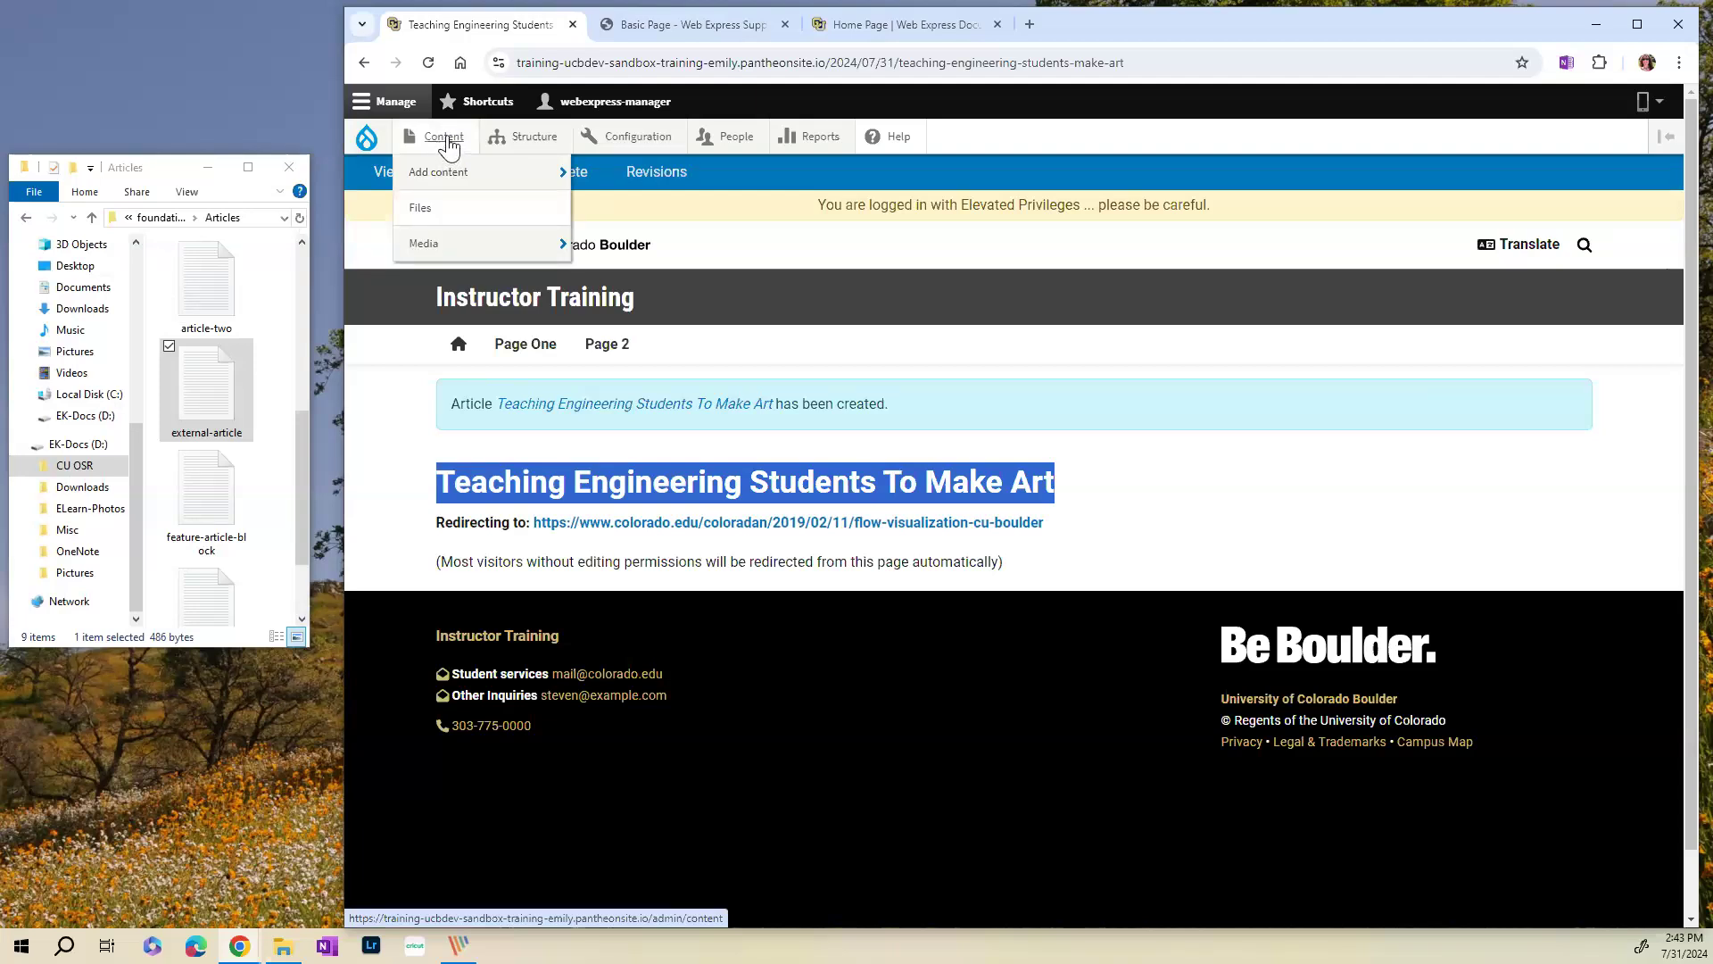
pyautogui.moveTo(447, 178)
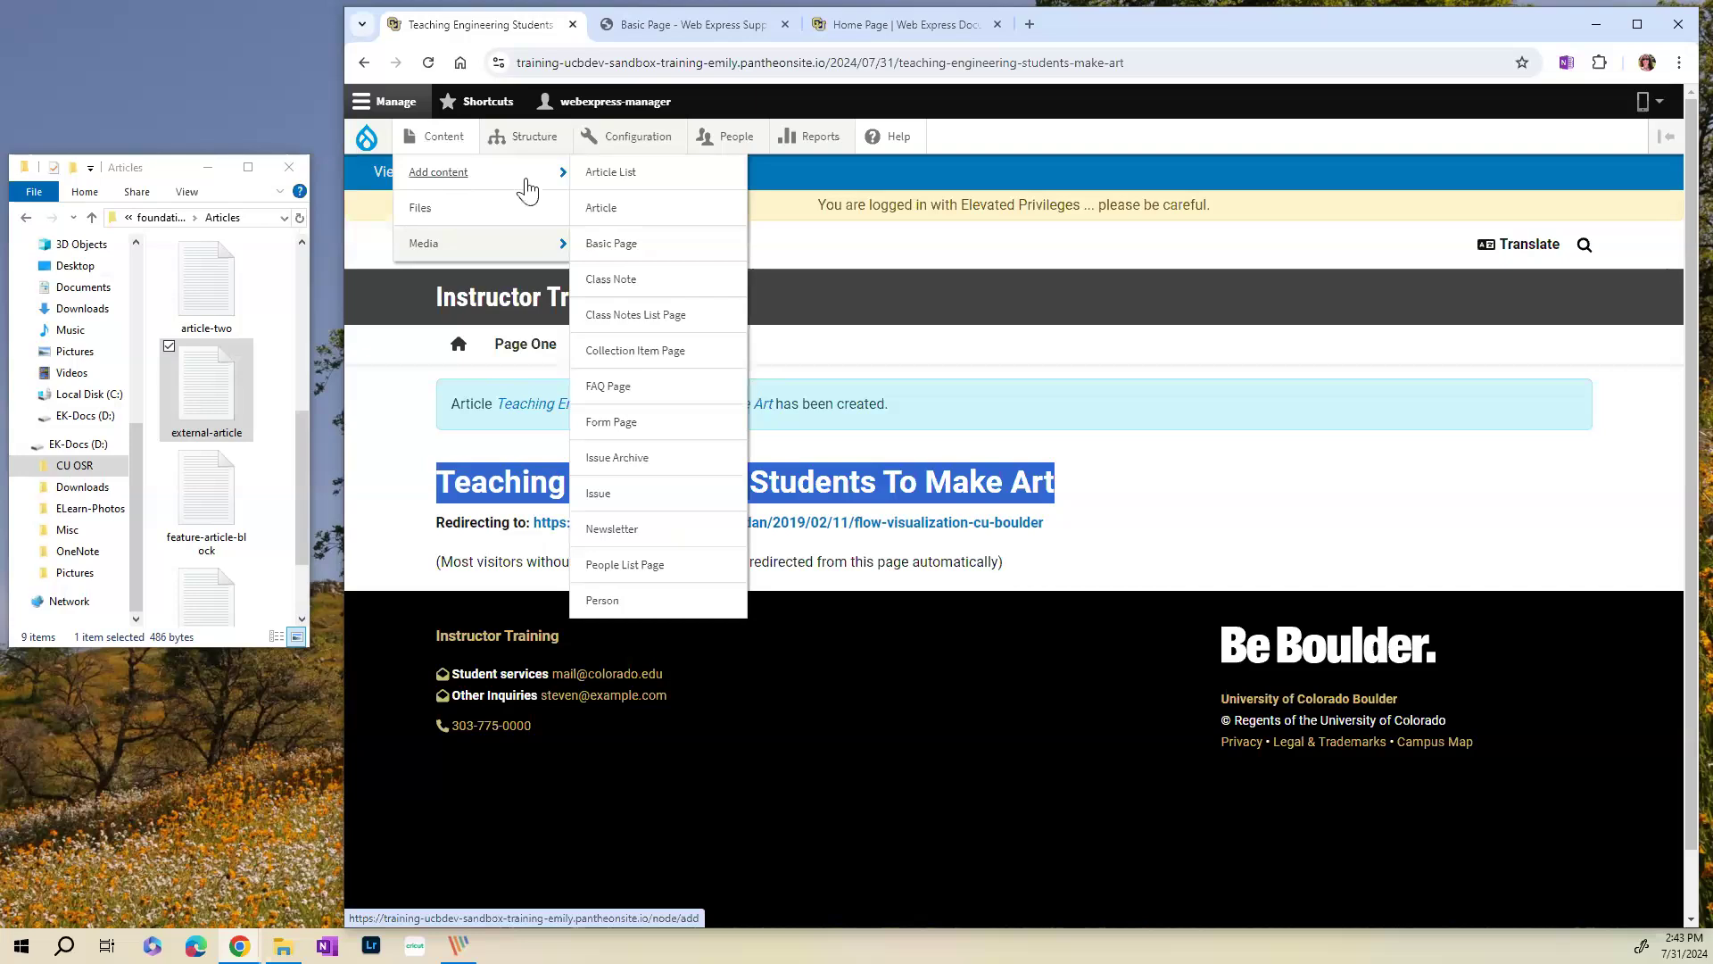
pyautogui.click(626, 181)
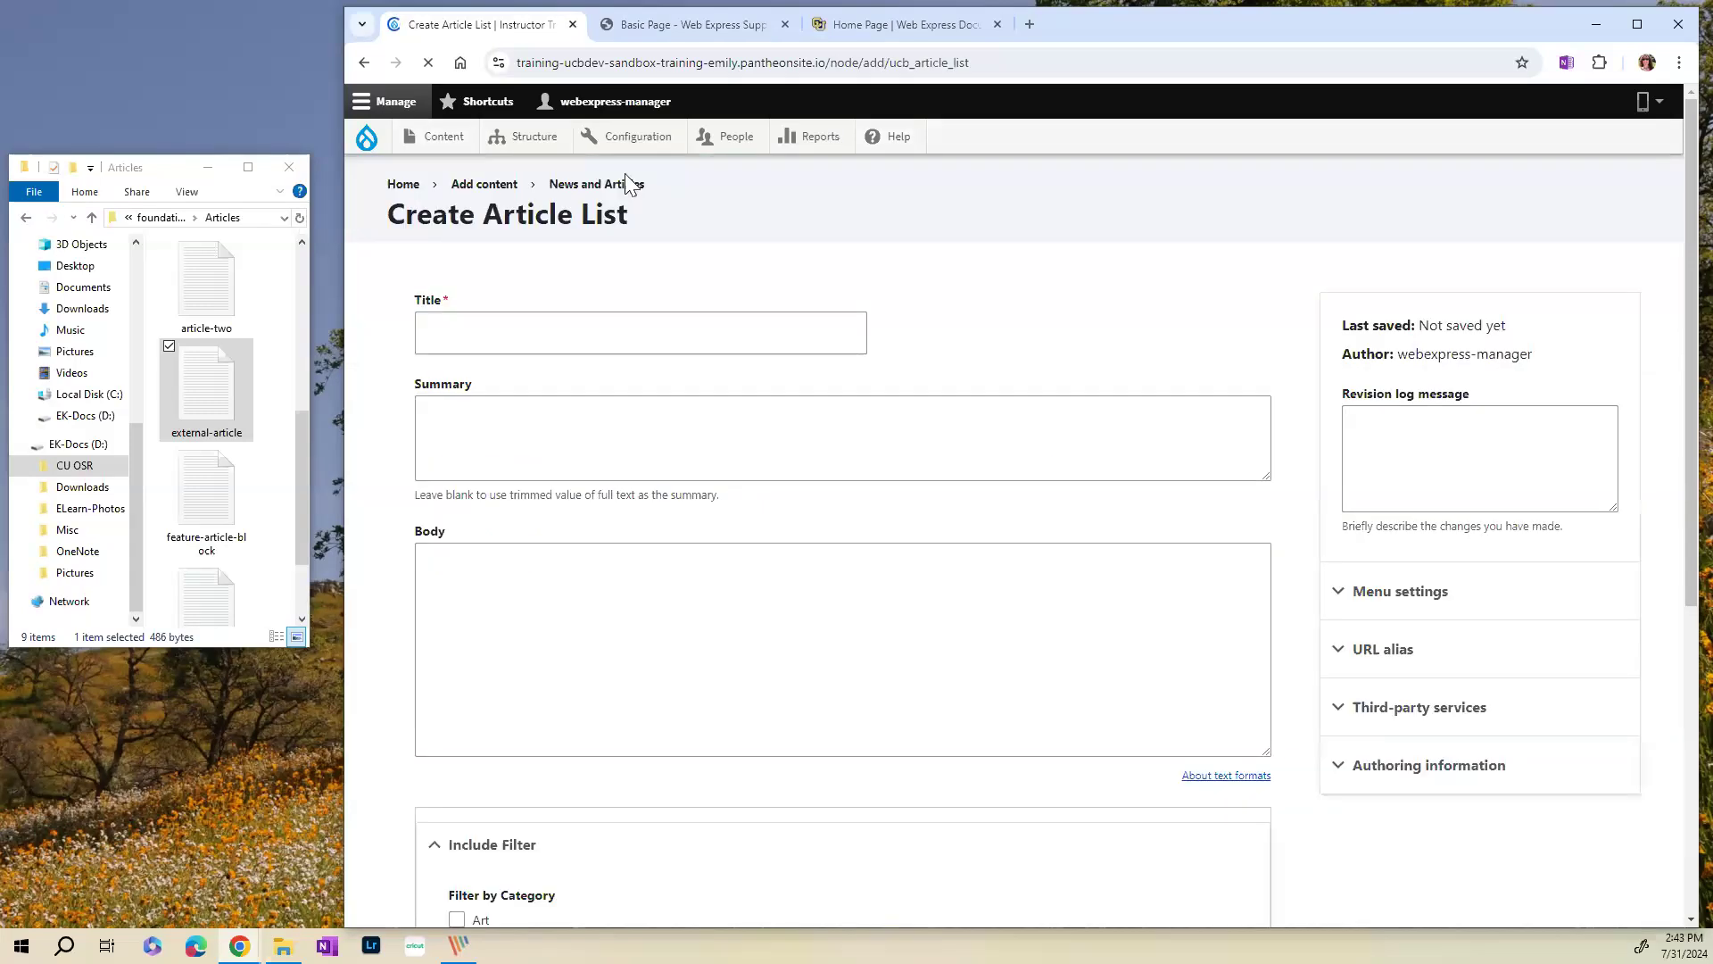
pyautogui.click(447, 329)
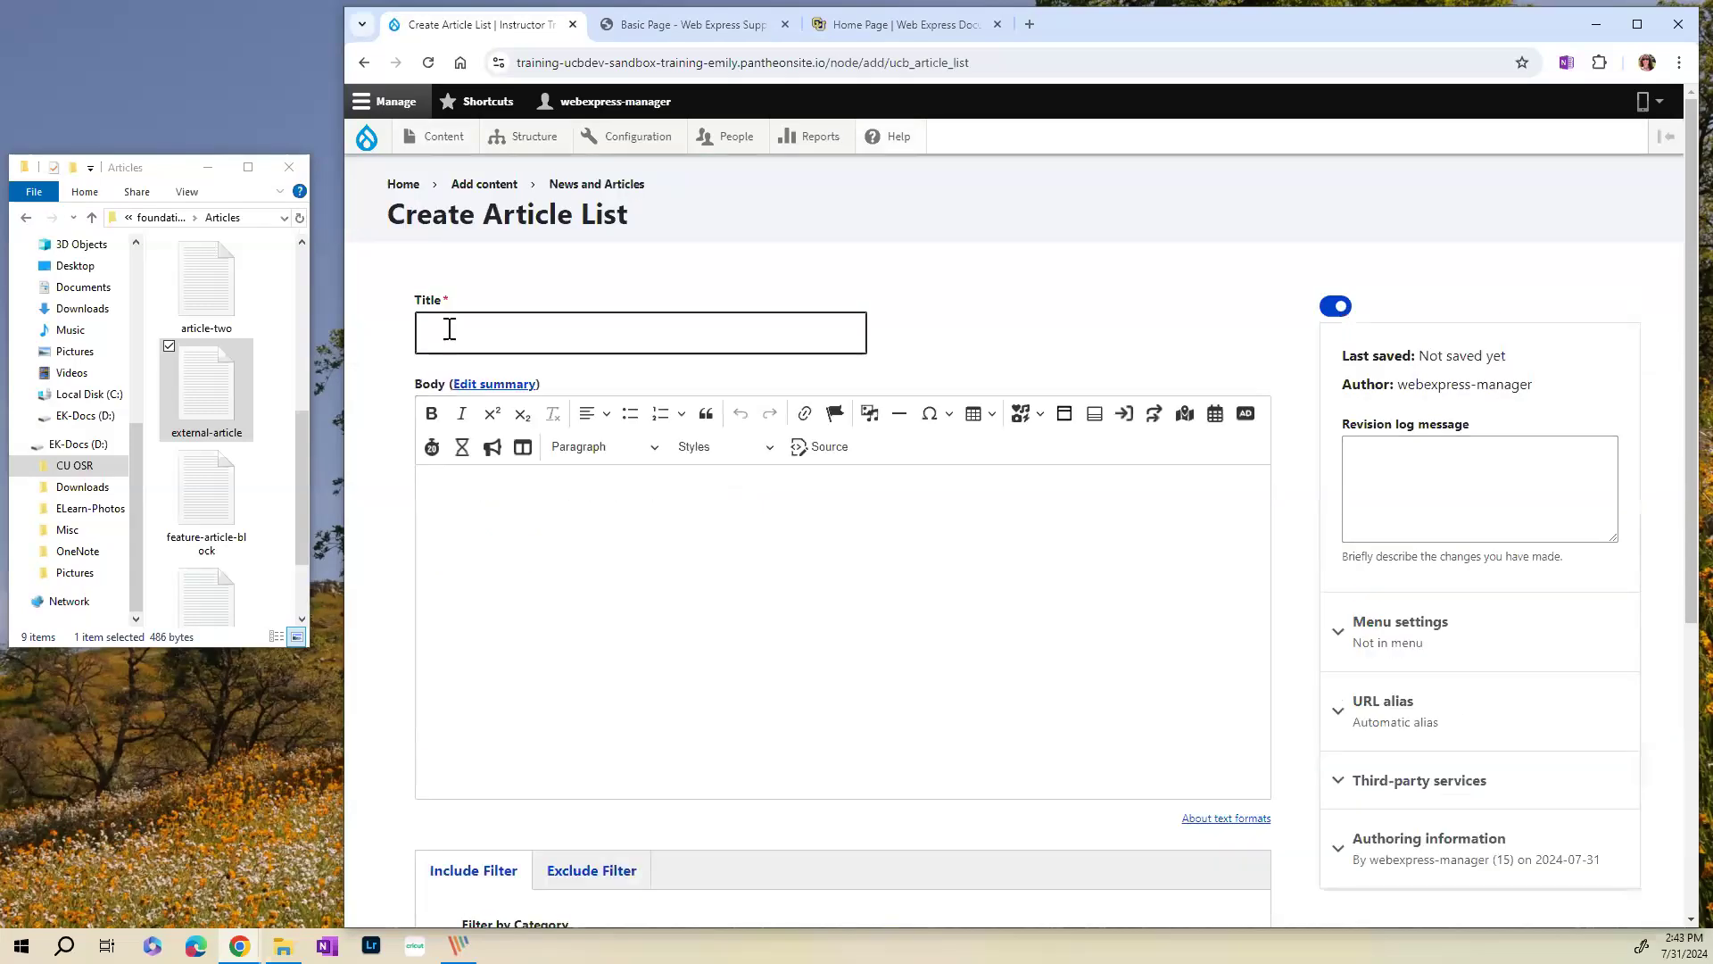
pyautogui.click(450, 329)
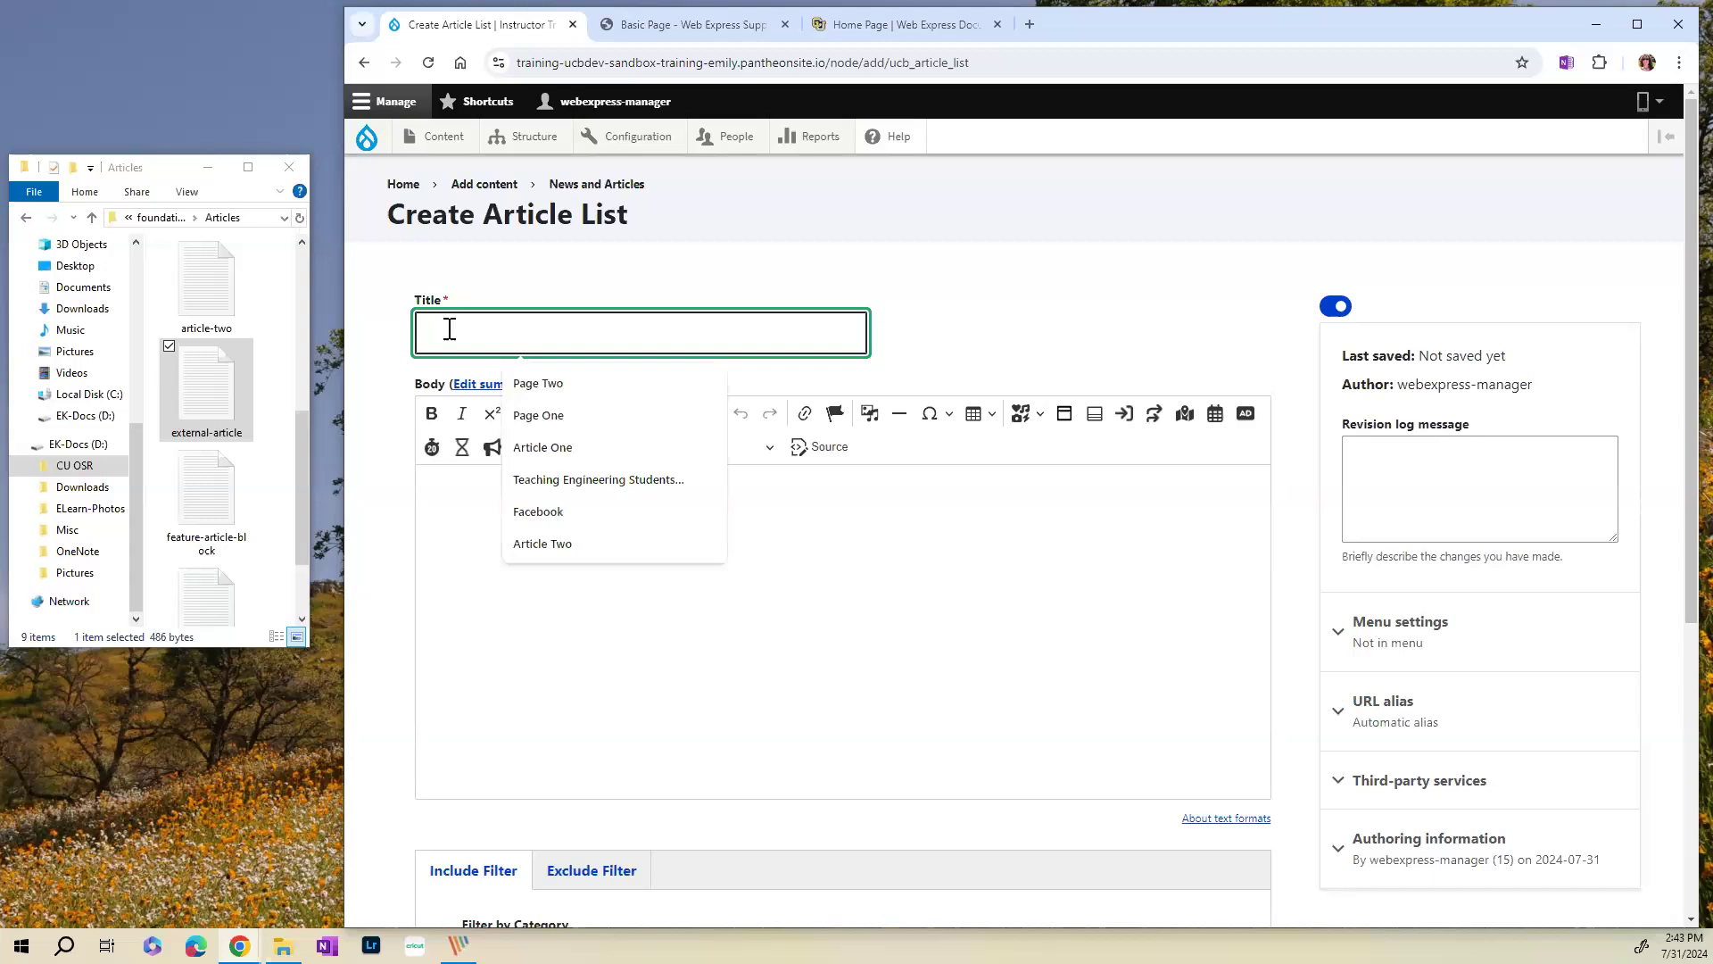
pyautogui.write('News')
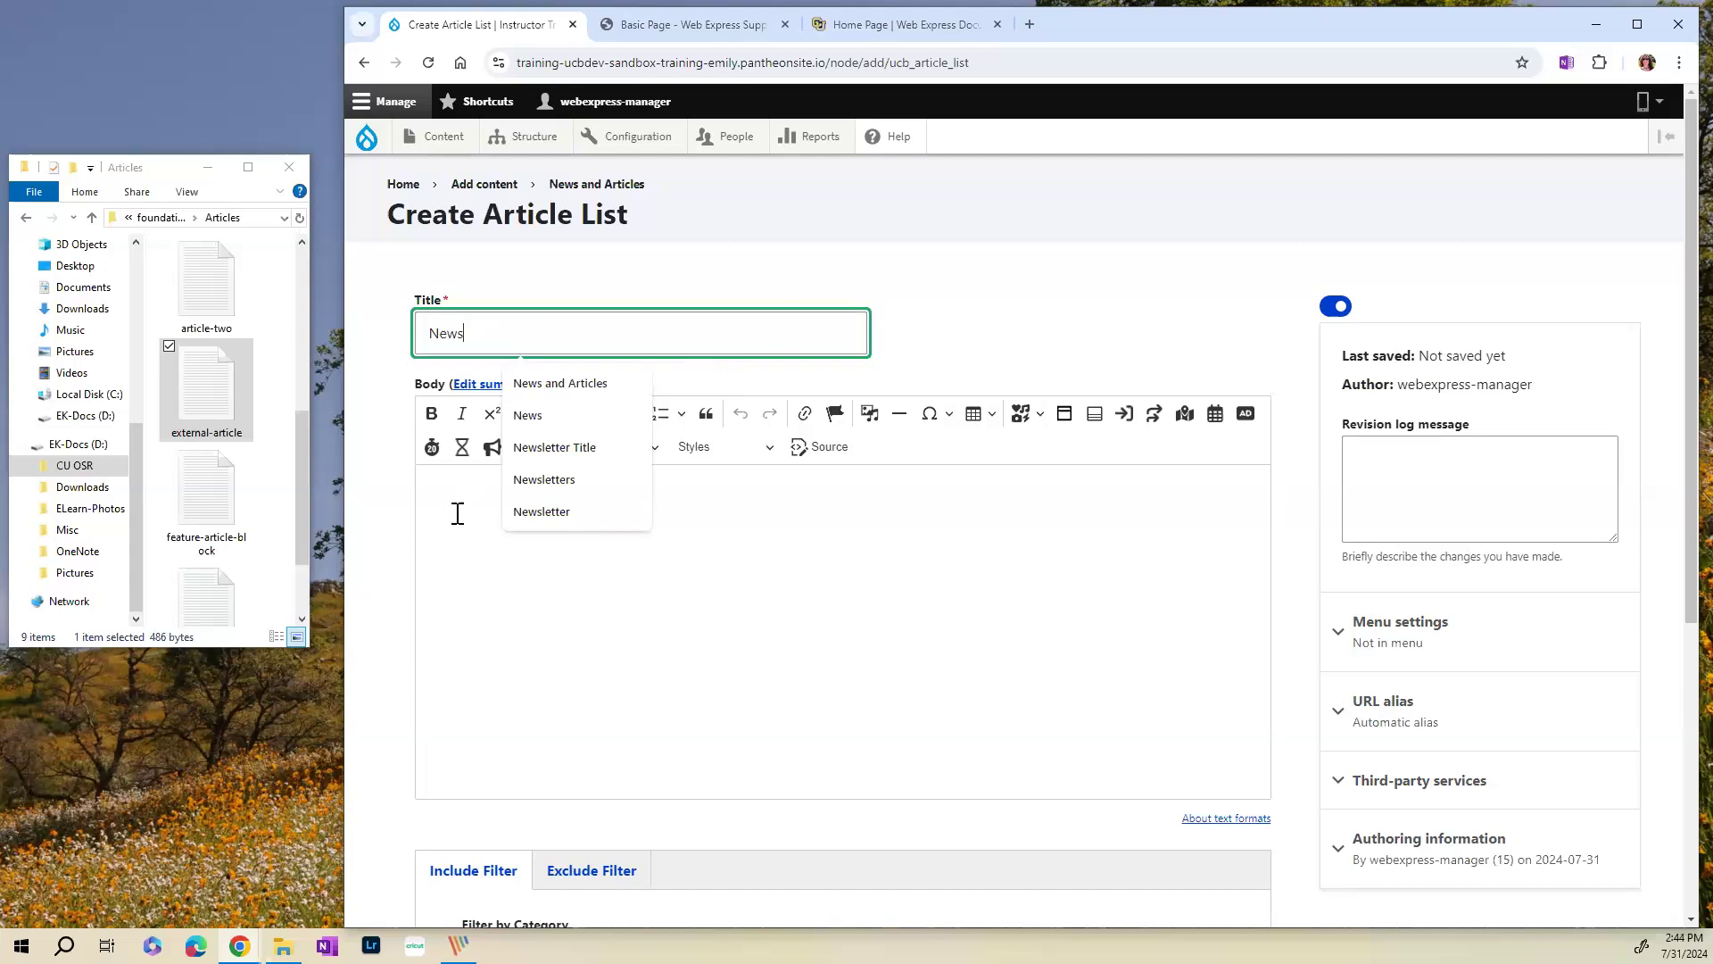
pyautogui.click(509, 581)
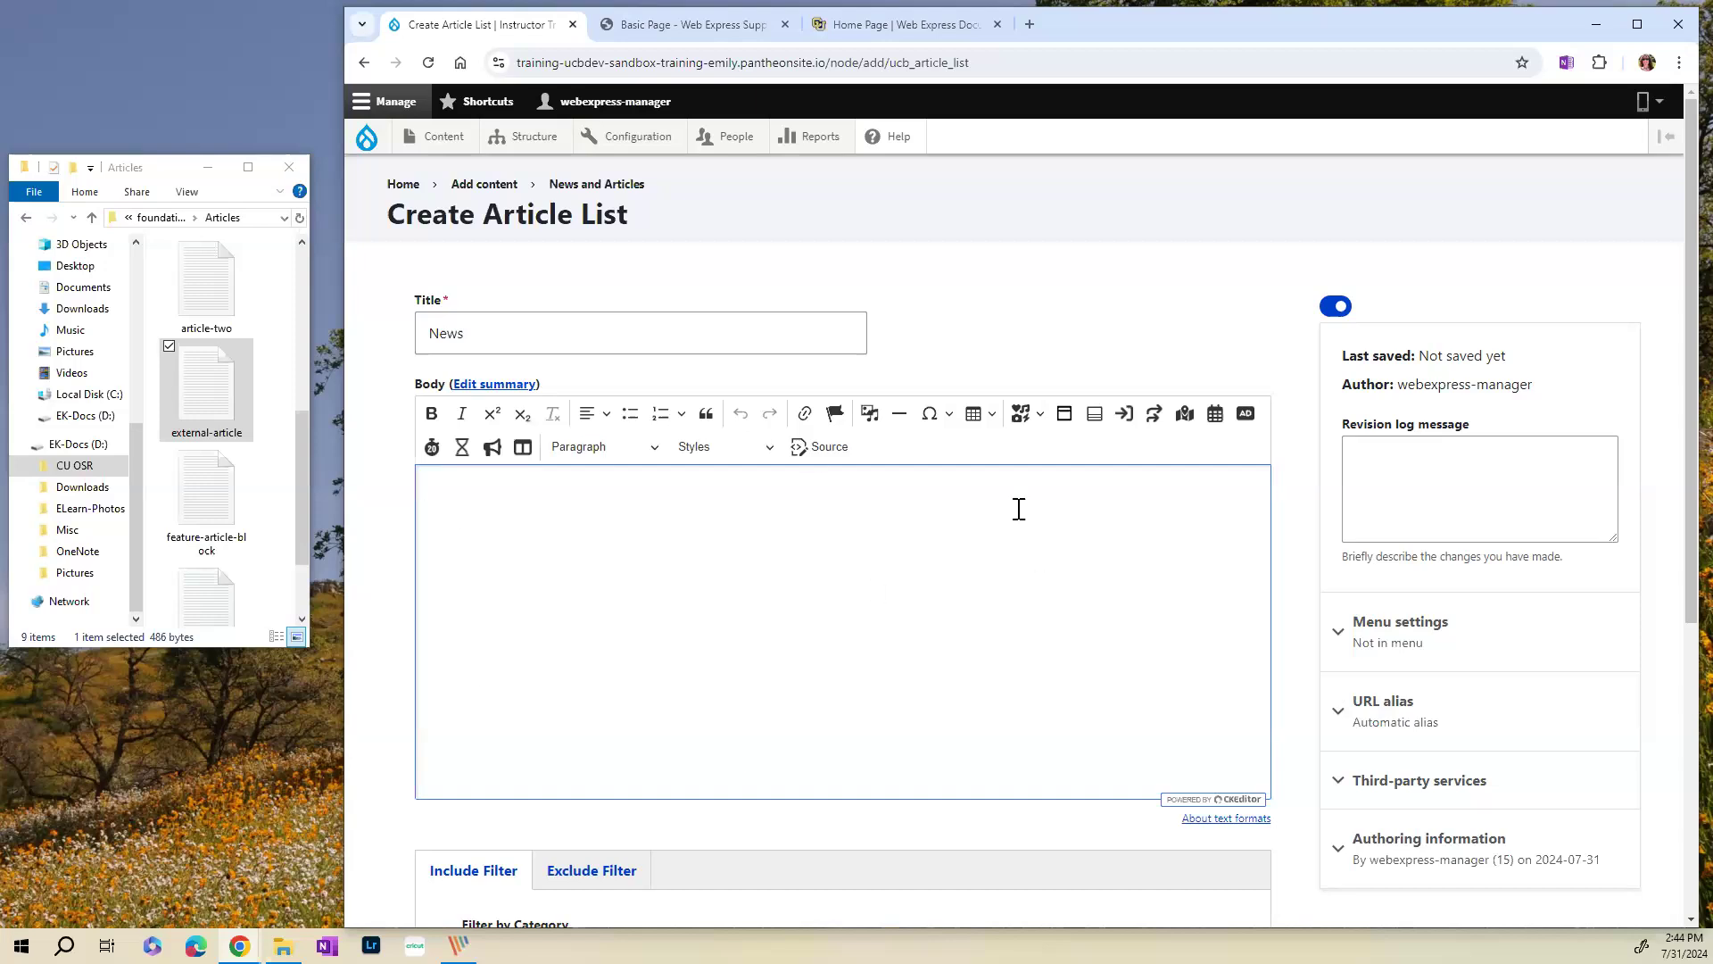
# - Review the article list's include and exclude filter options for categories and tags
pyautogui.scroll(-2, 589, 625)
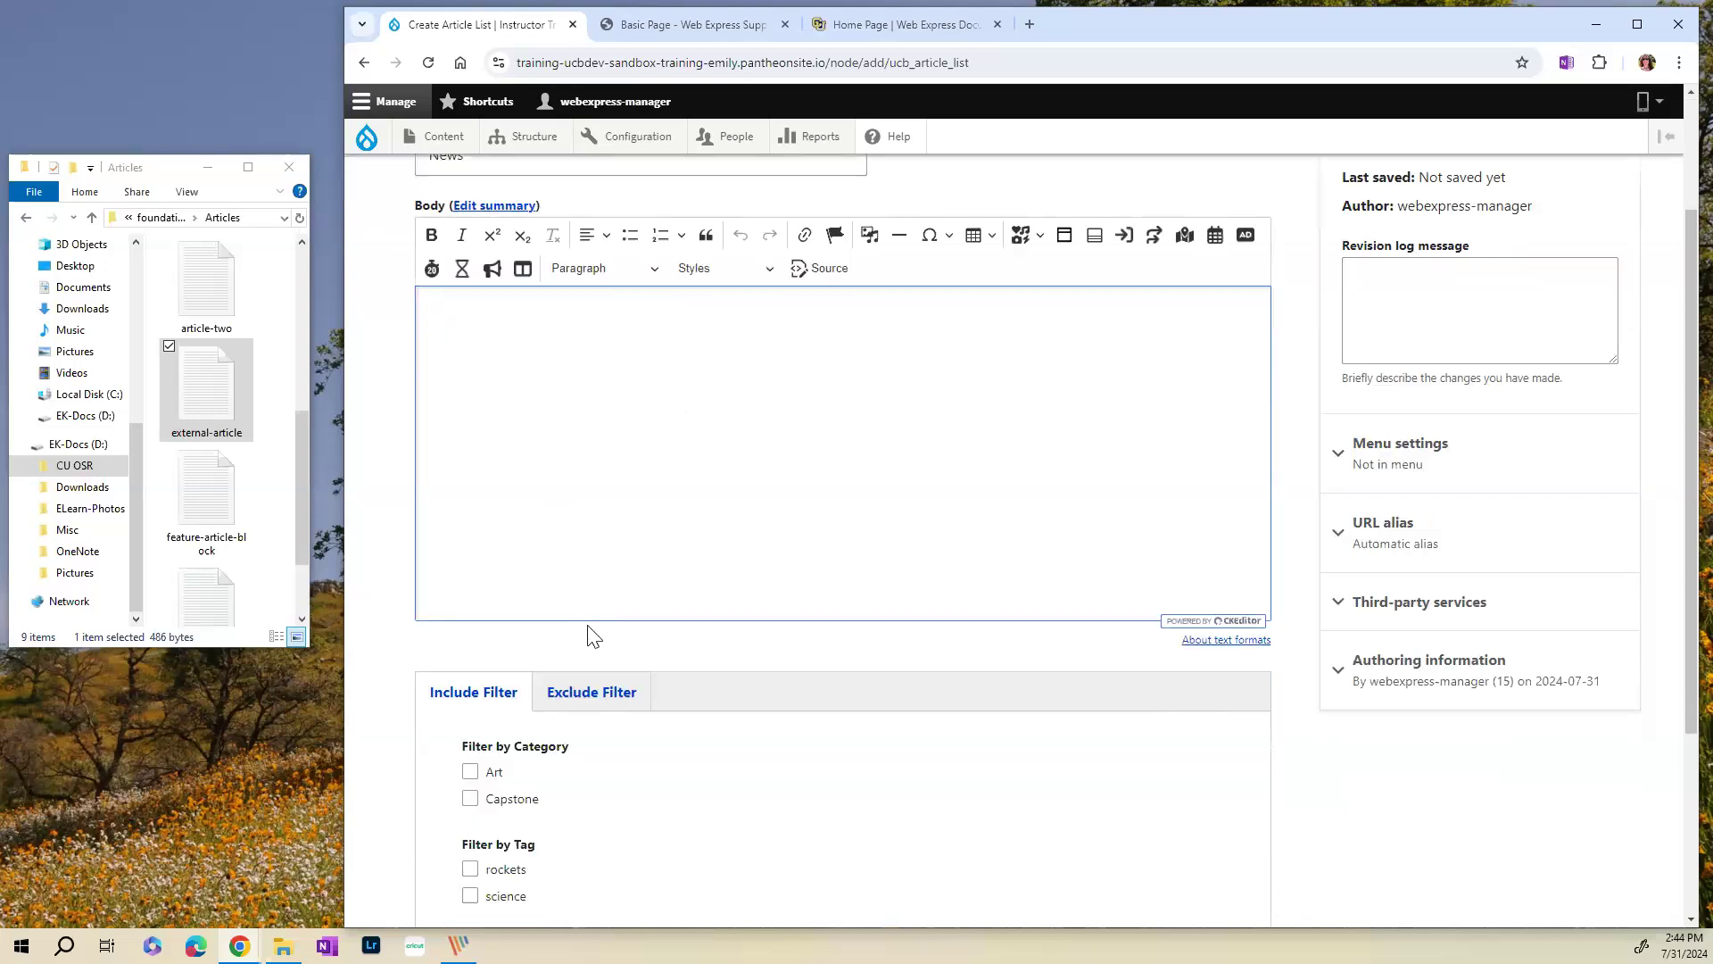
pyautogui.scroll(-3, 589, 625)
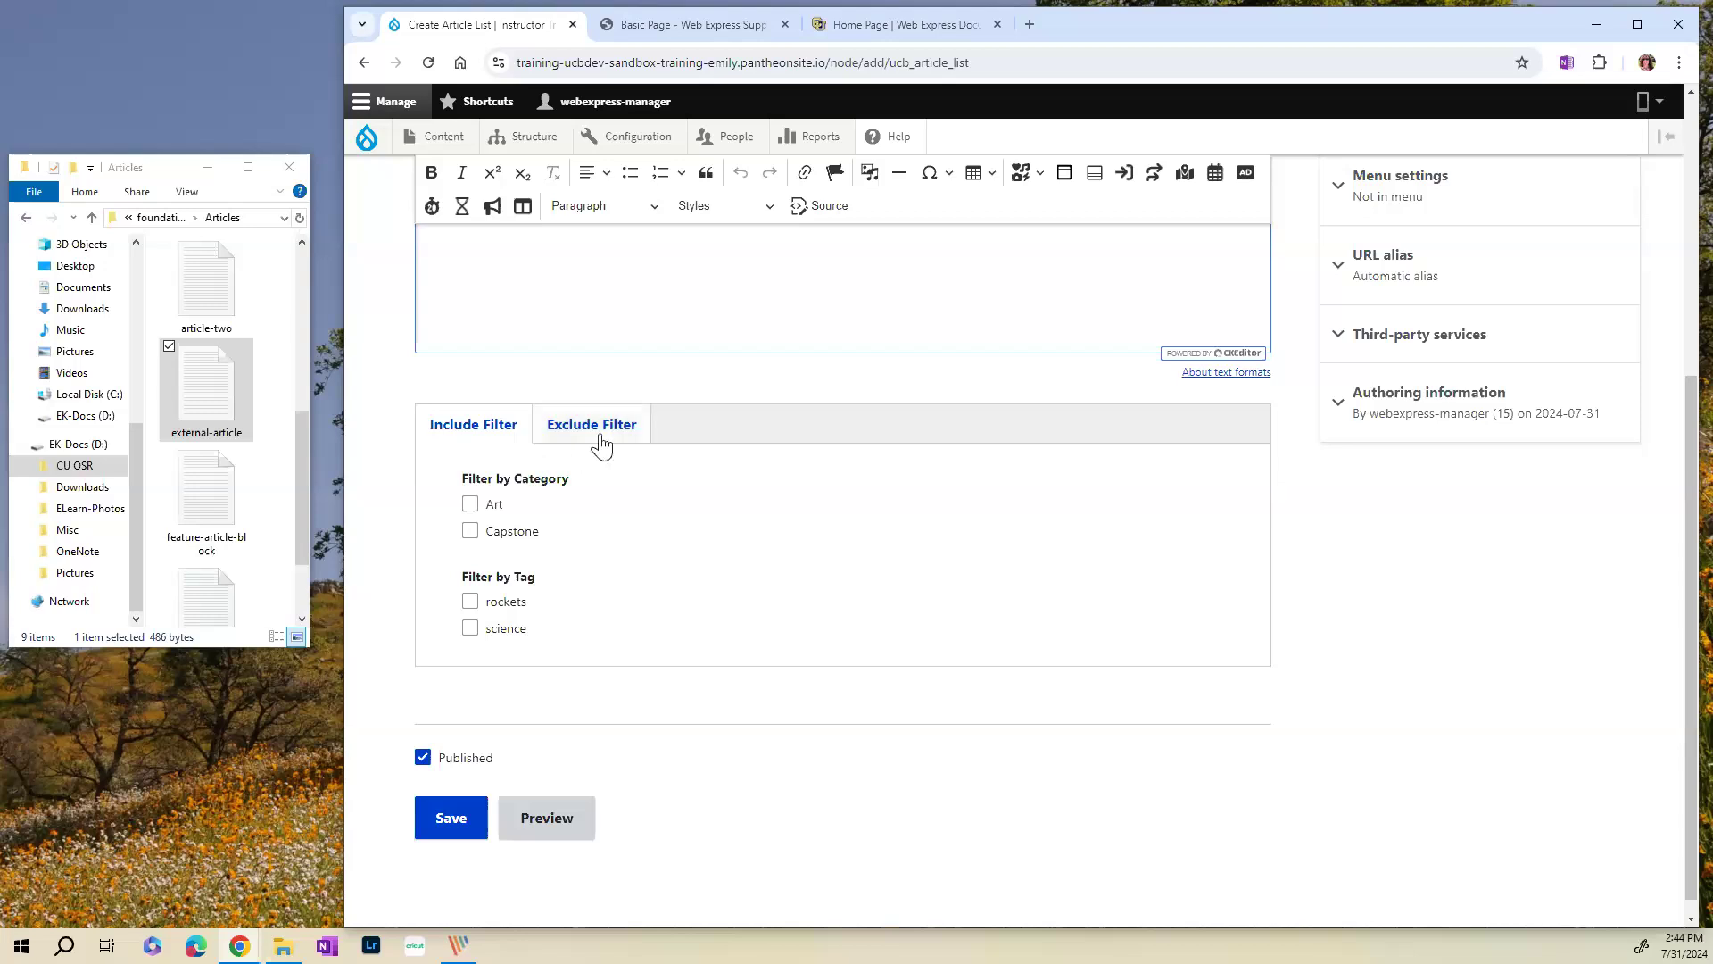
pyautogui.click(597, 444)
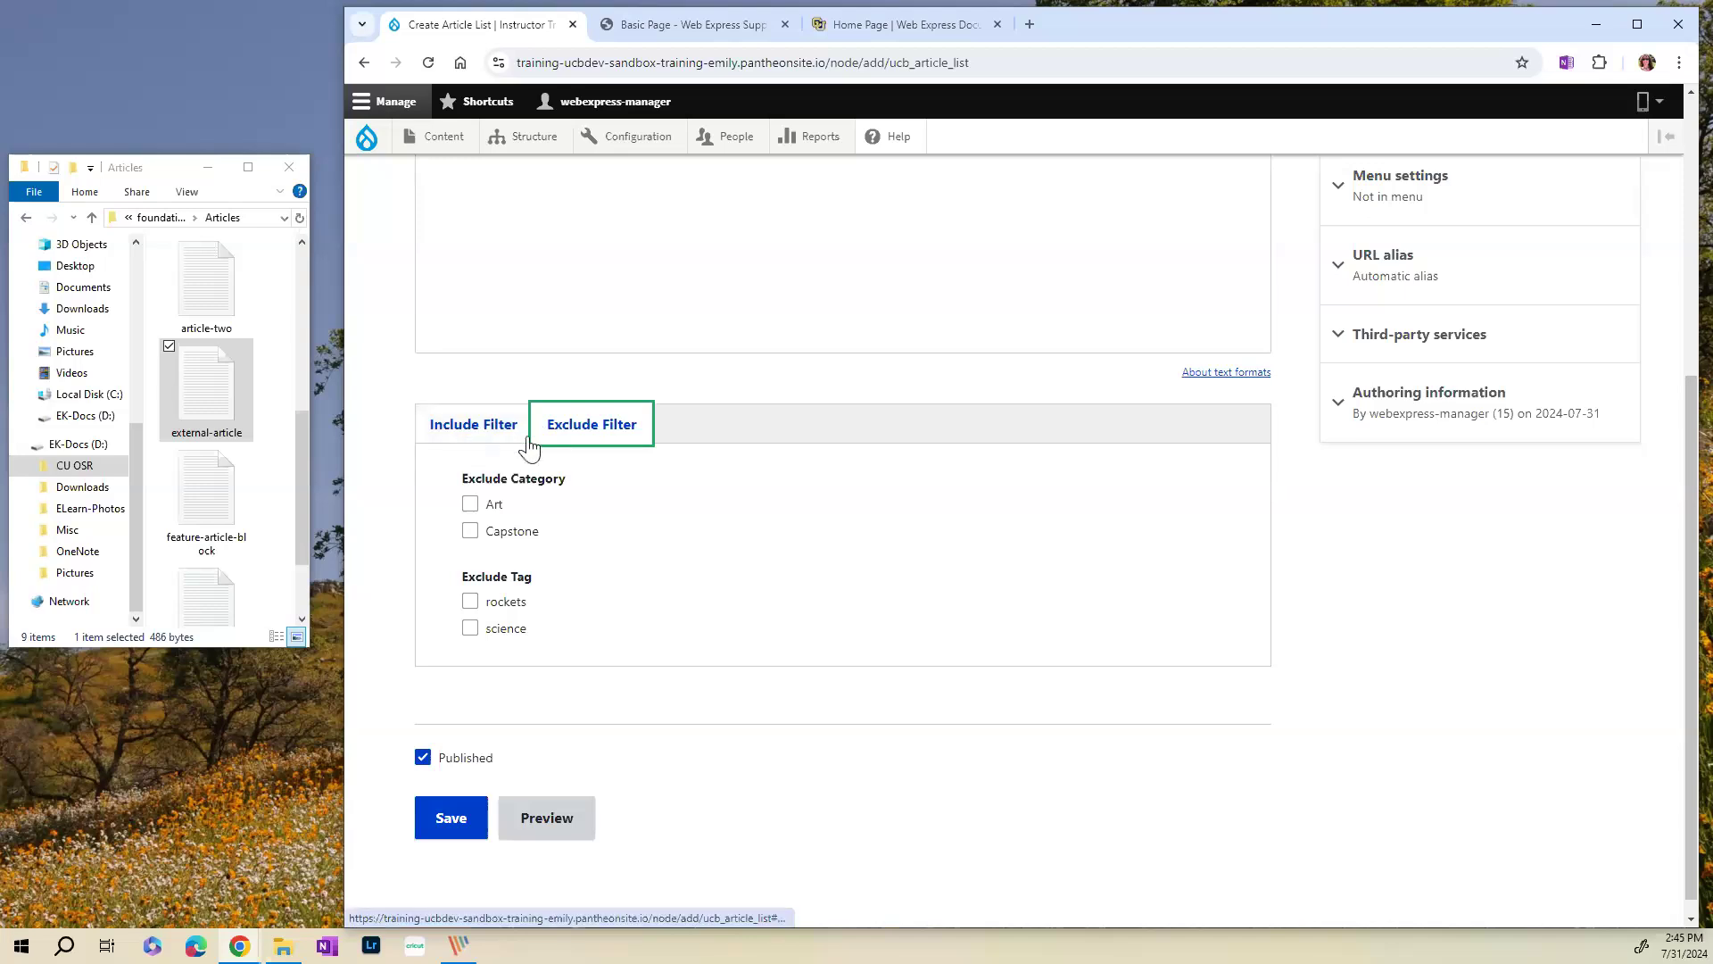
pyautogui.scroll(1, 939, 646)
pyautogui.scroll(5, 928, 644)
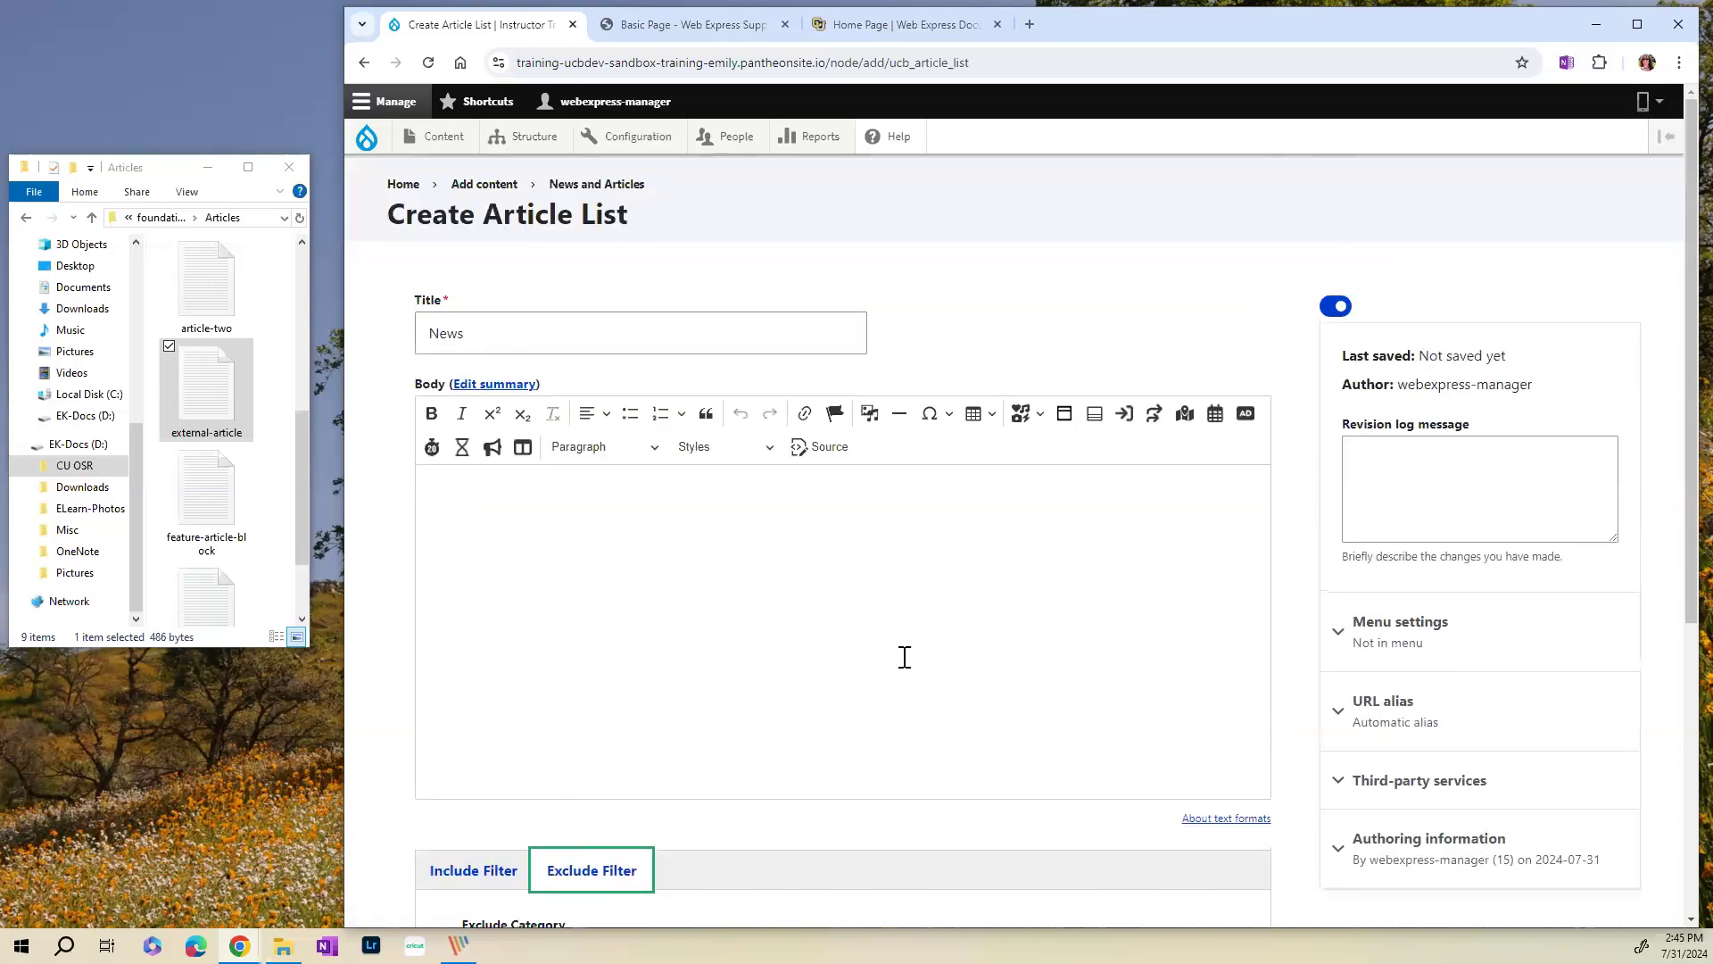
pyautogui.scroll(-4, 899, 658)
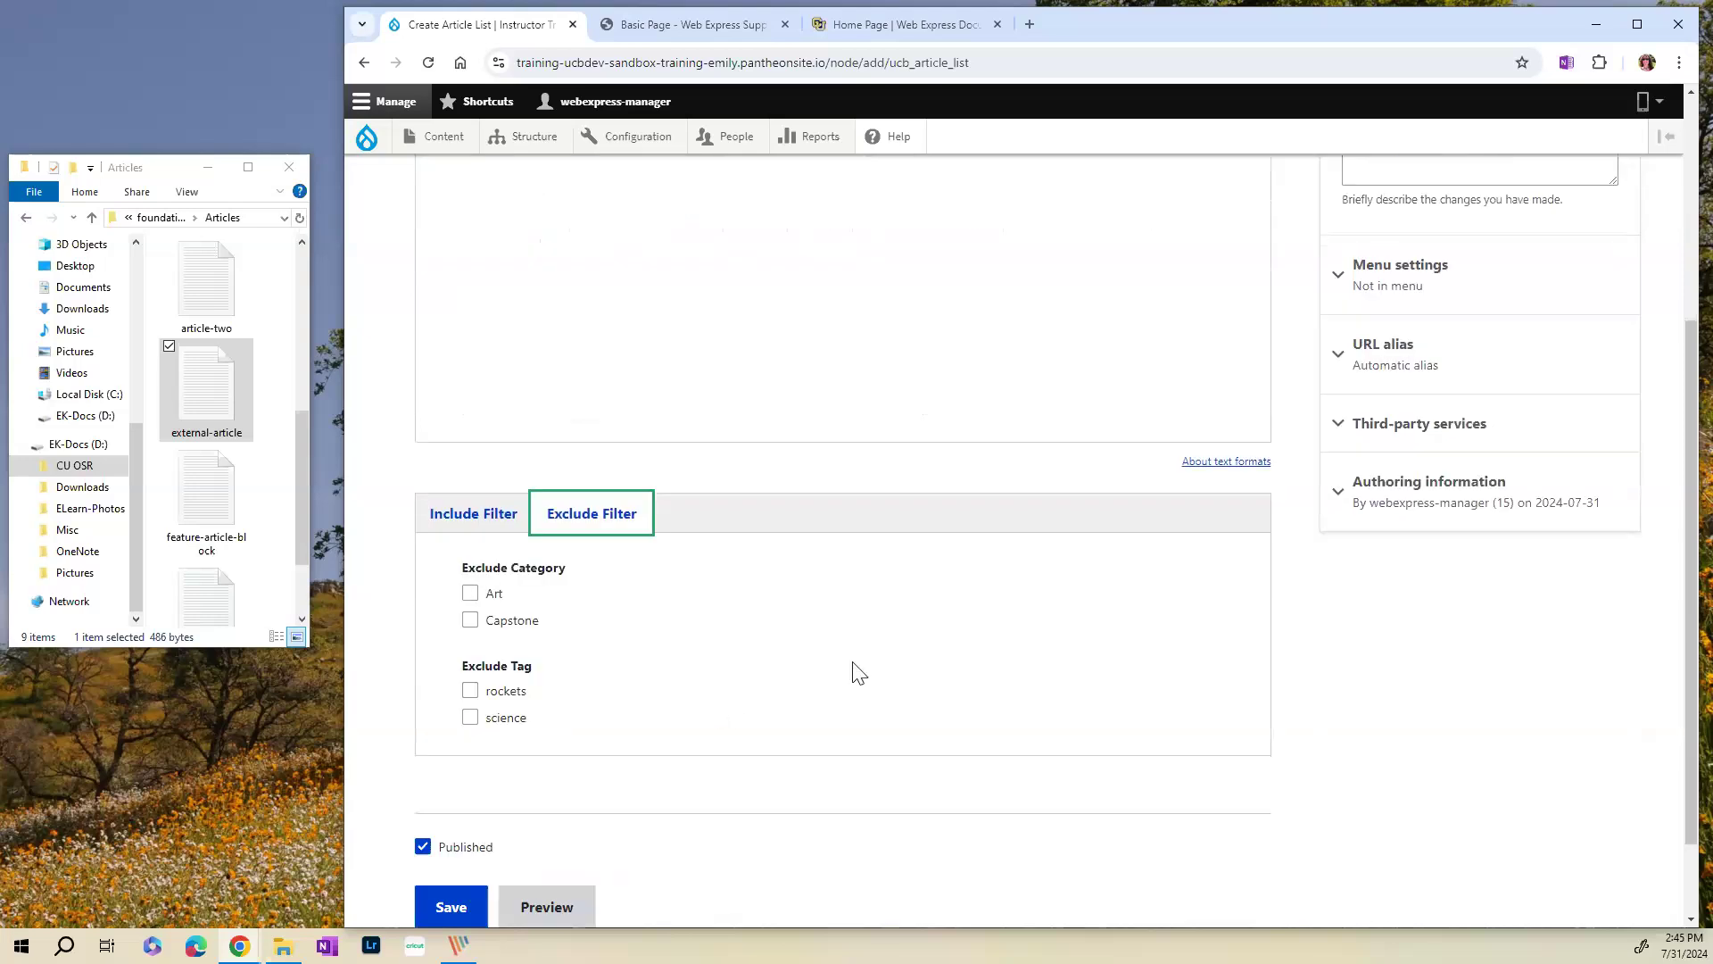
pyautogui.scroll(4, 896, 658)
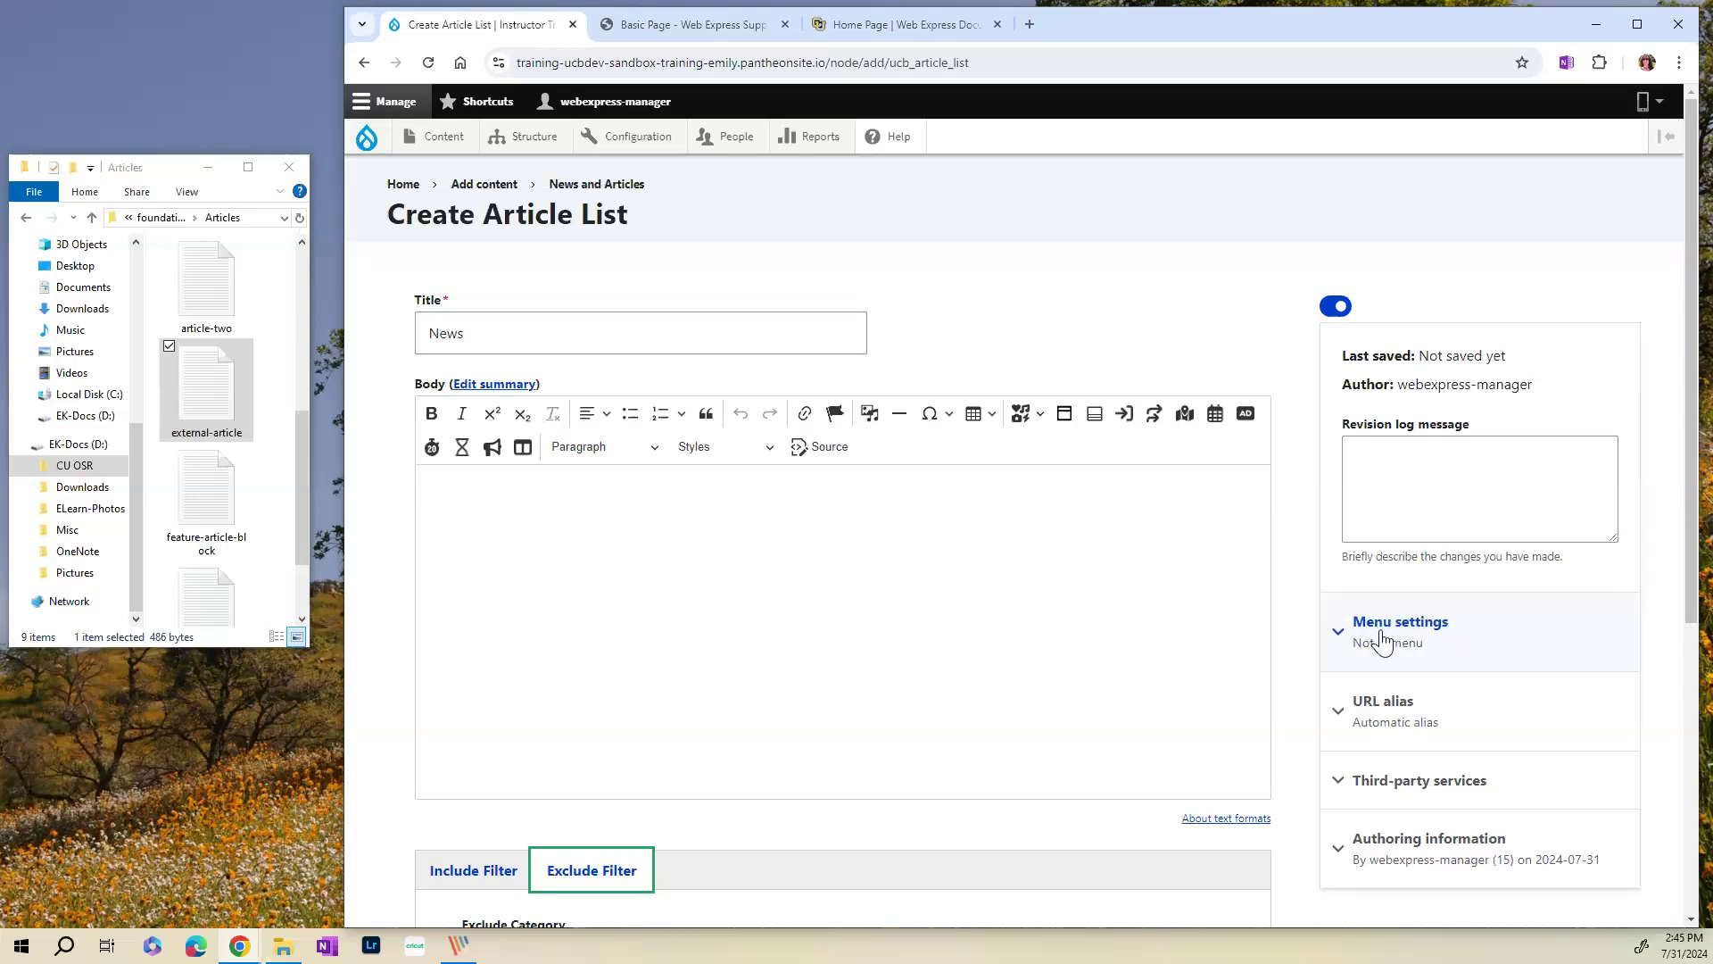
# - Provide a menu link titled "News" under the main navigation and save the article list
pyautogui.click(1405, 642)
pyautogui.scroll(-2, 1408, 642)
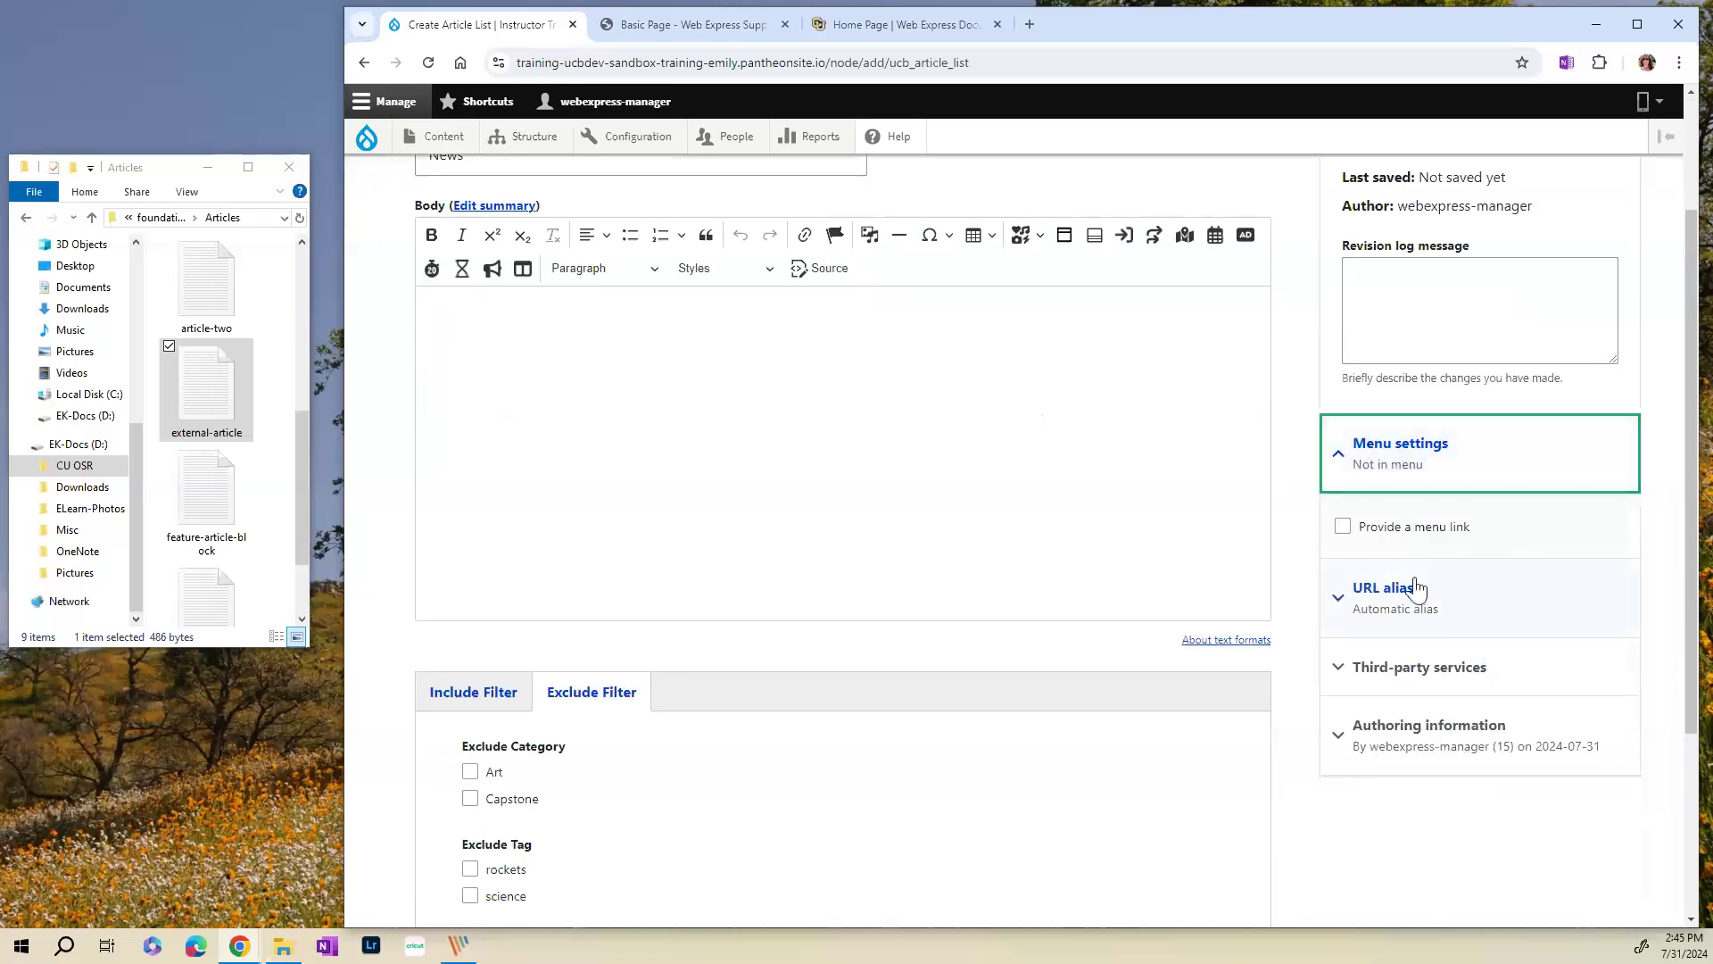
pyautogui.click(1392, 532)
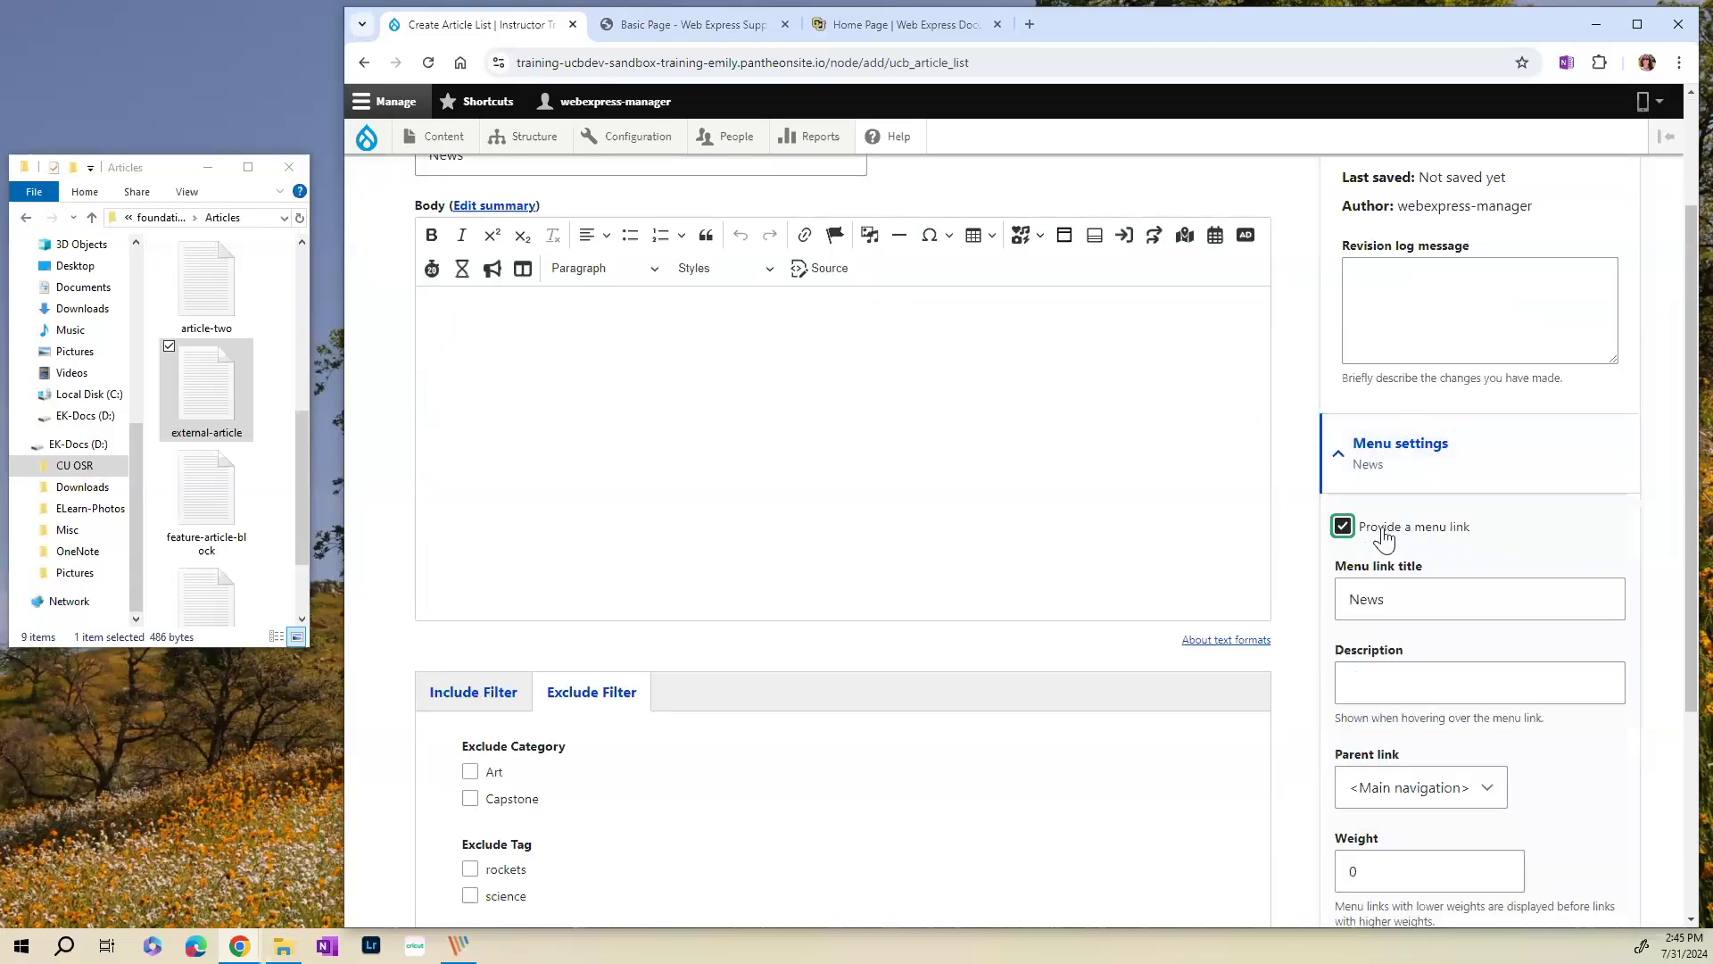
pyautogui.scroll(-2, 1527, 548)
pyautogui.scroll(-1, 1525, 548)
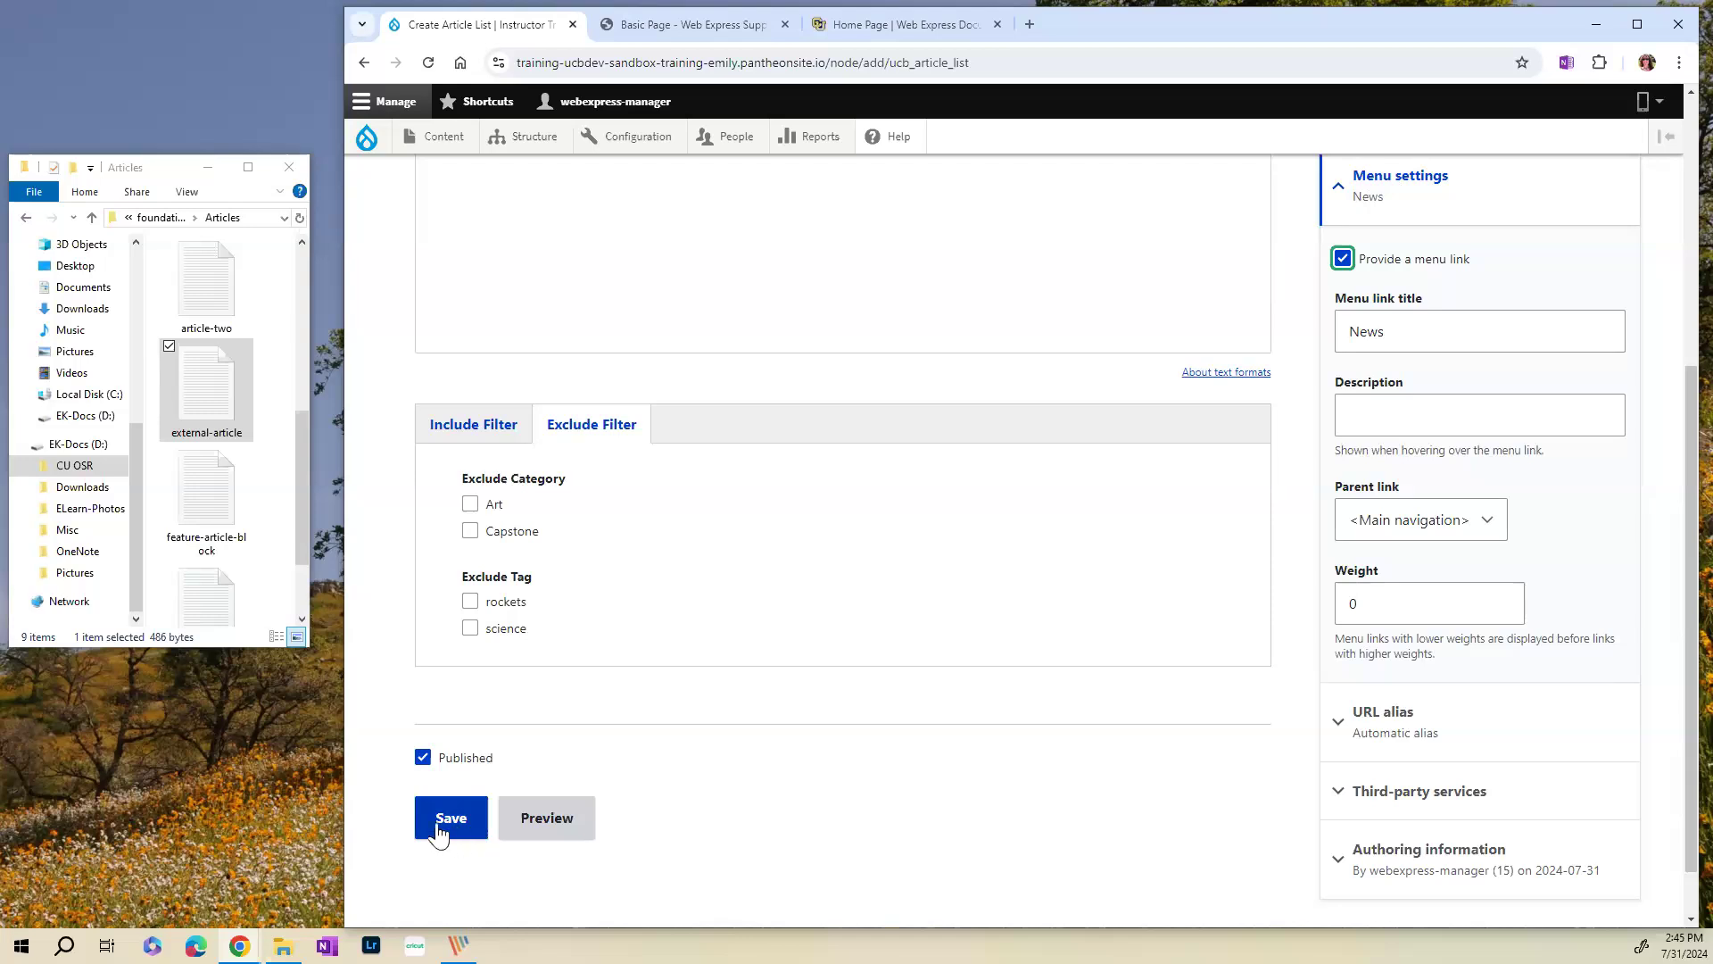
pyautogui.click(451, 828)
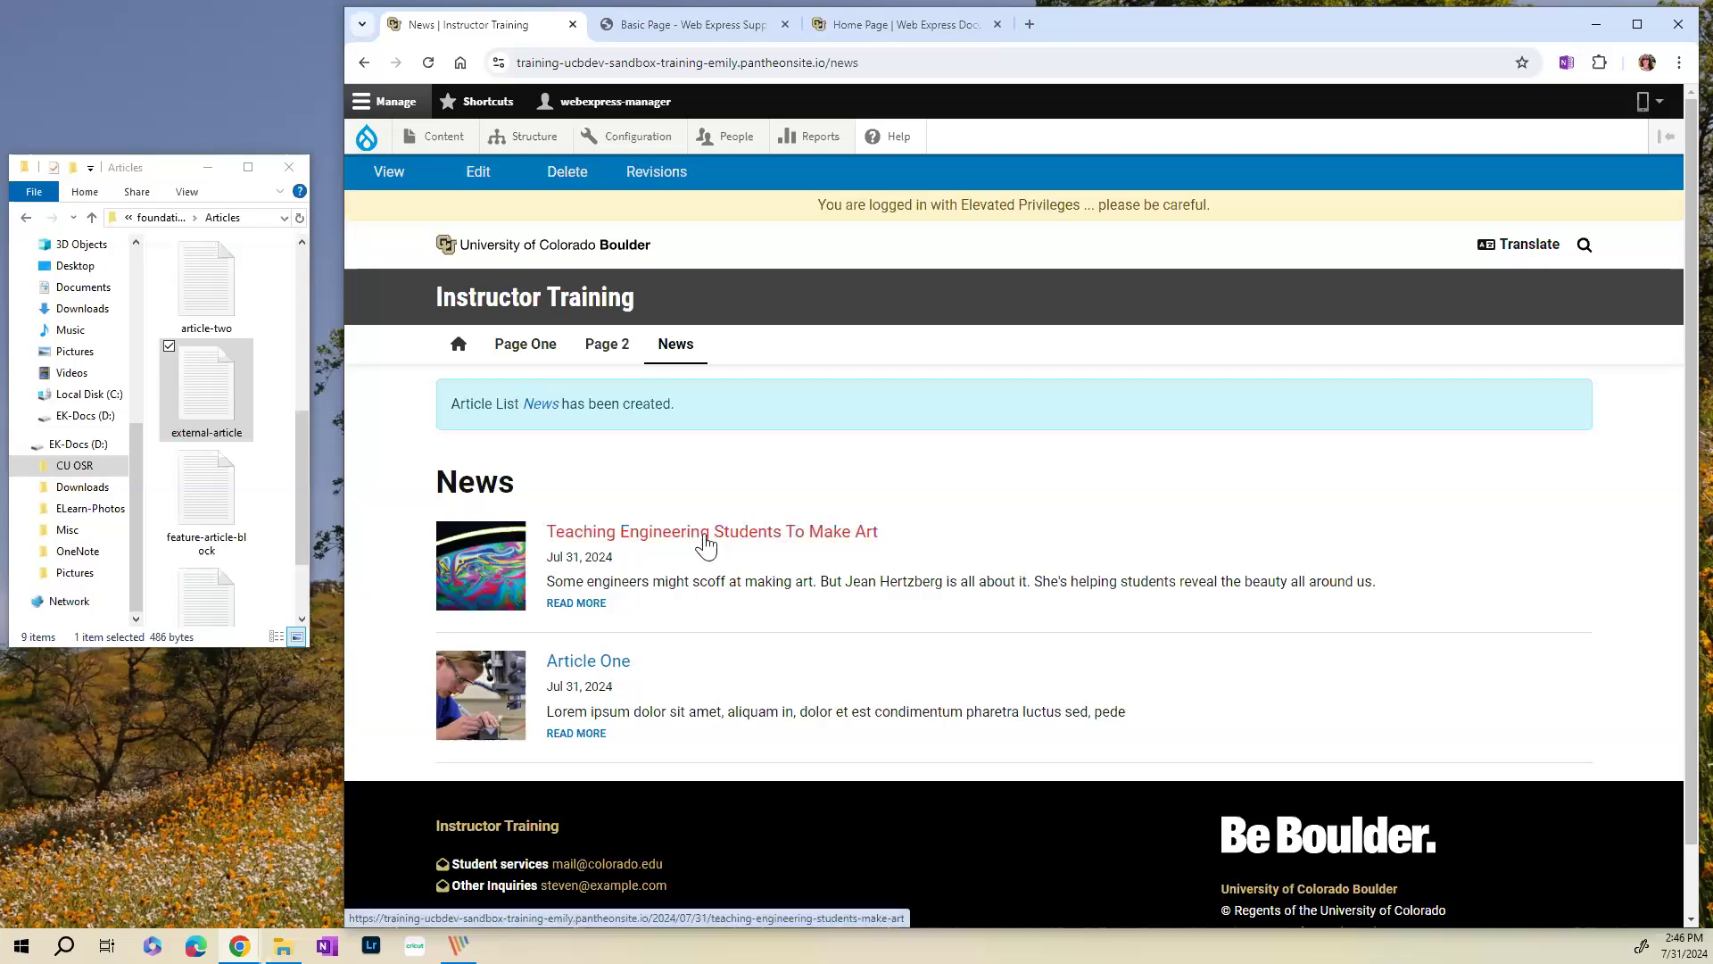
# - Highlight the start of the first article's summary in the News list and look through the files in the Articles folder
pyautogui.moveTo(546, 581); pyautogui.dragTo(732, 582)
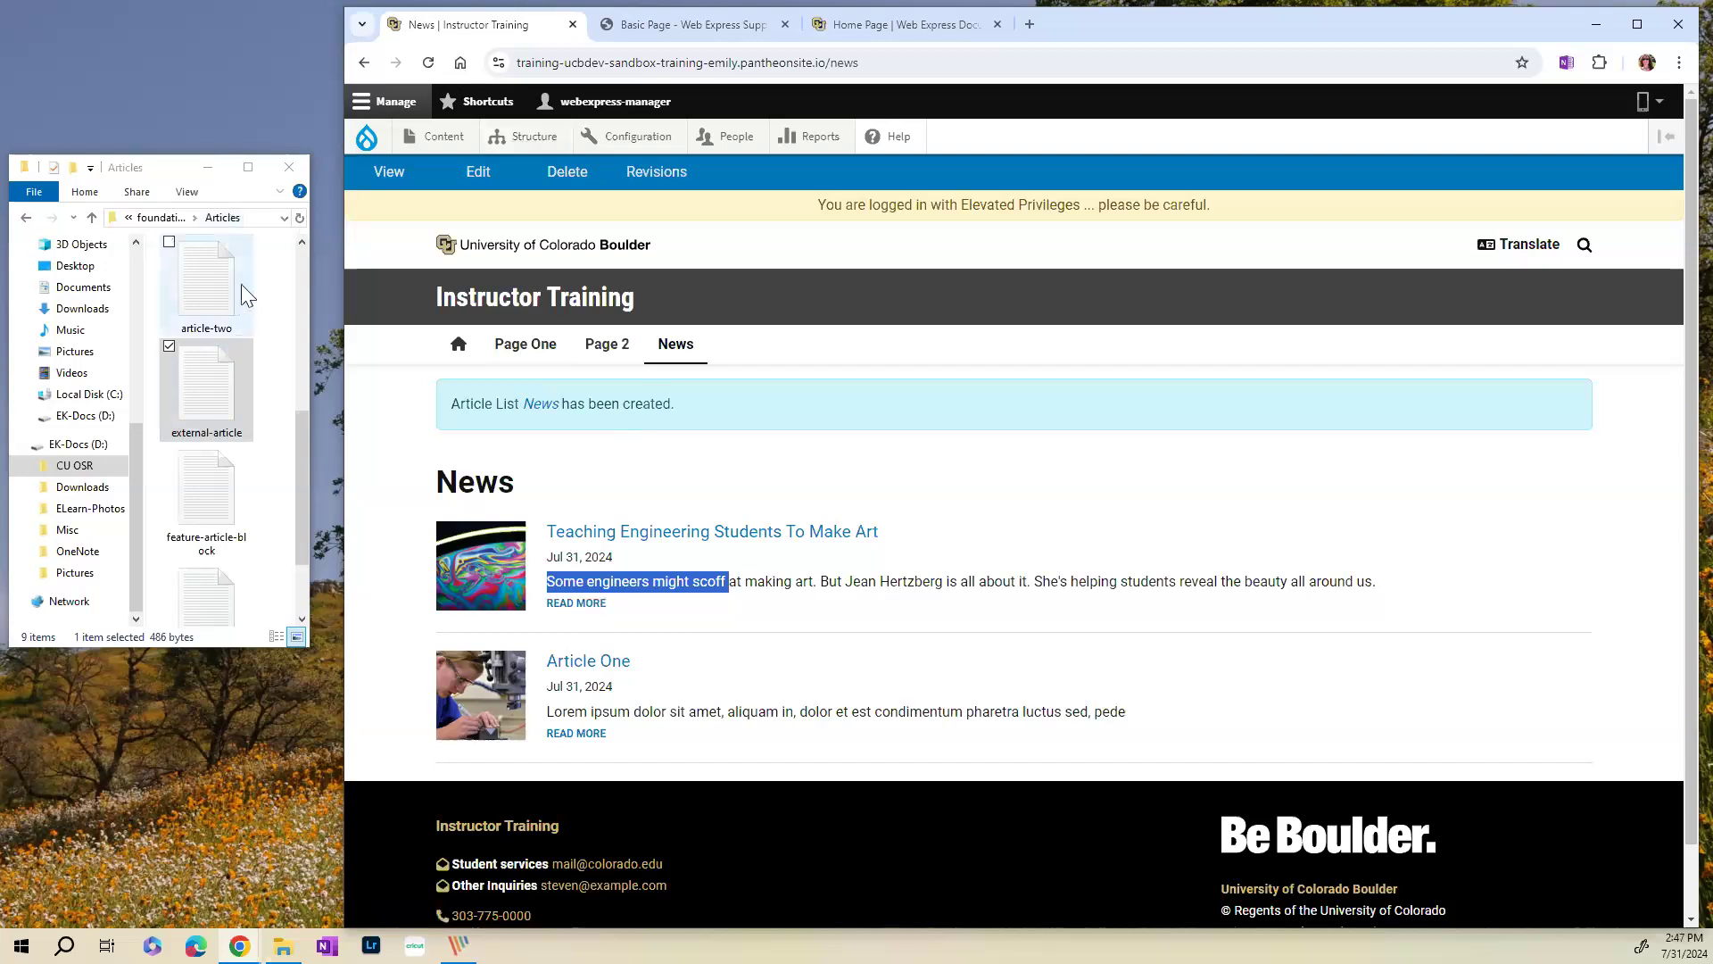
pyautogui.scroll(-2, 241, 295)
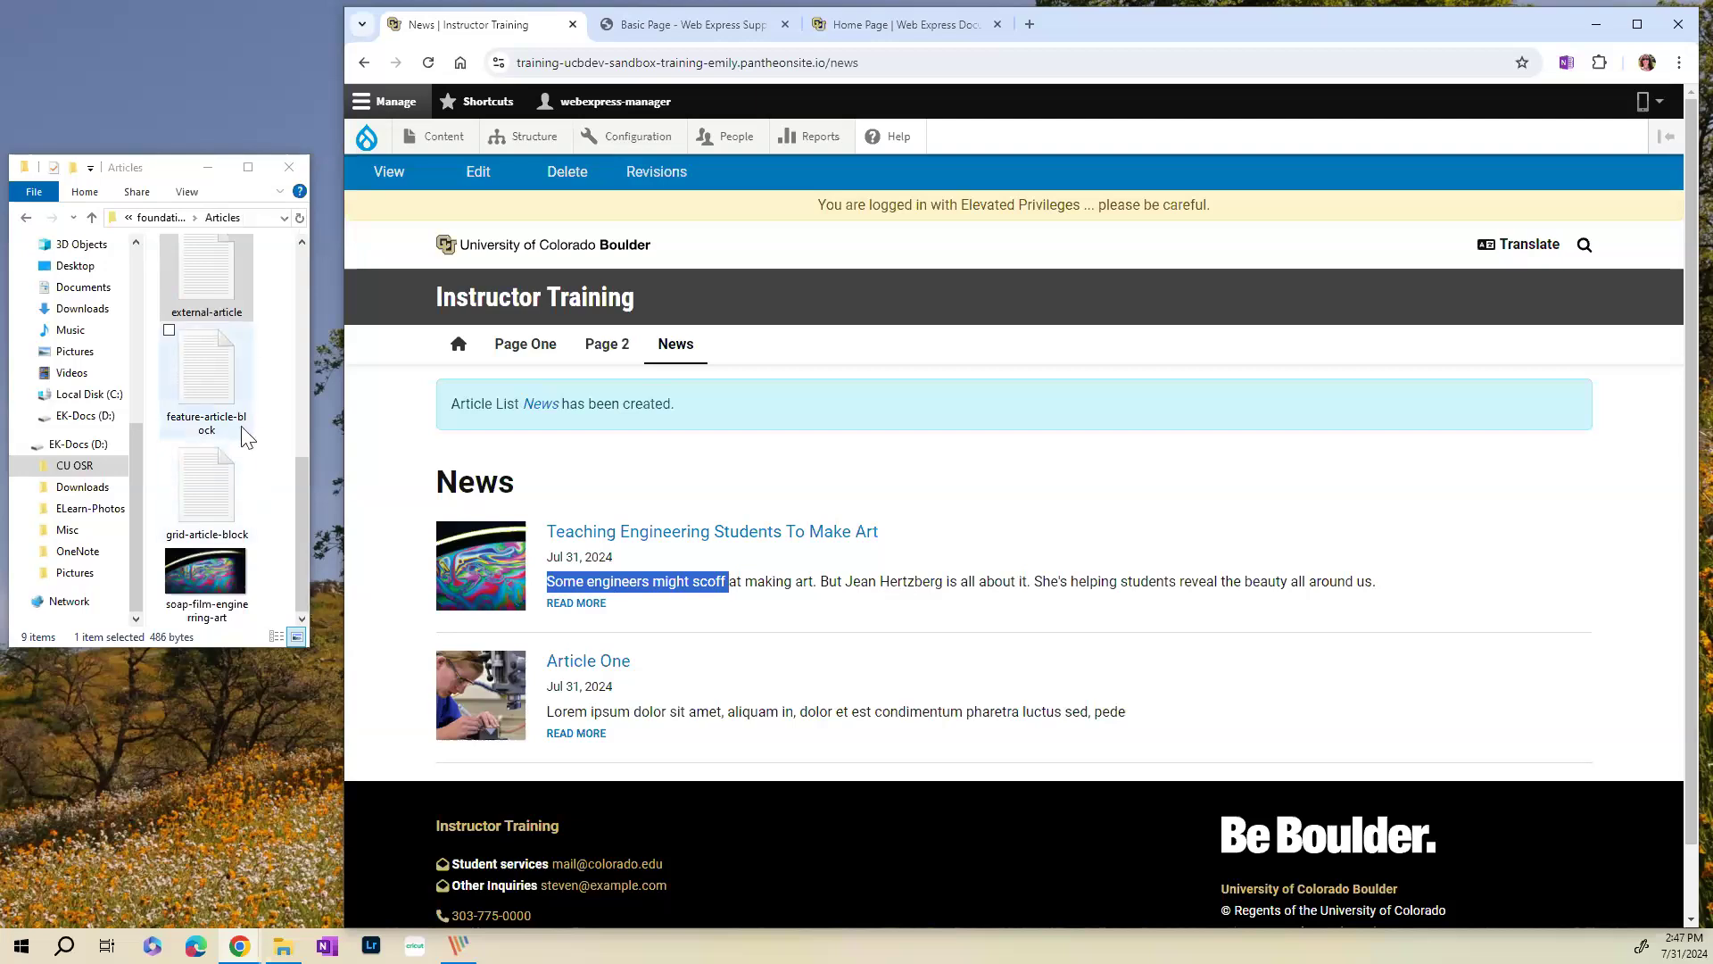
pyautogui.scroll(3, 259, 478)
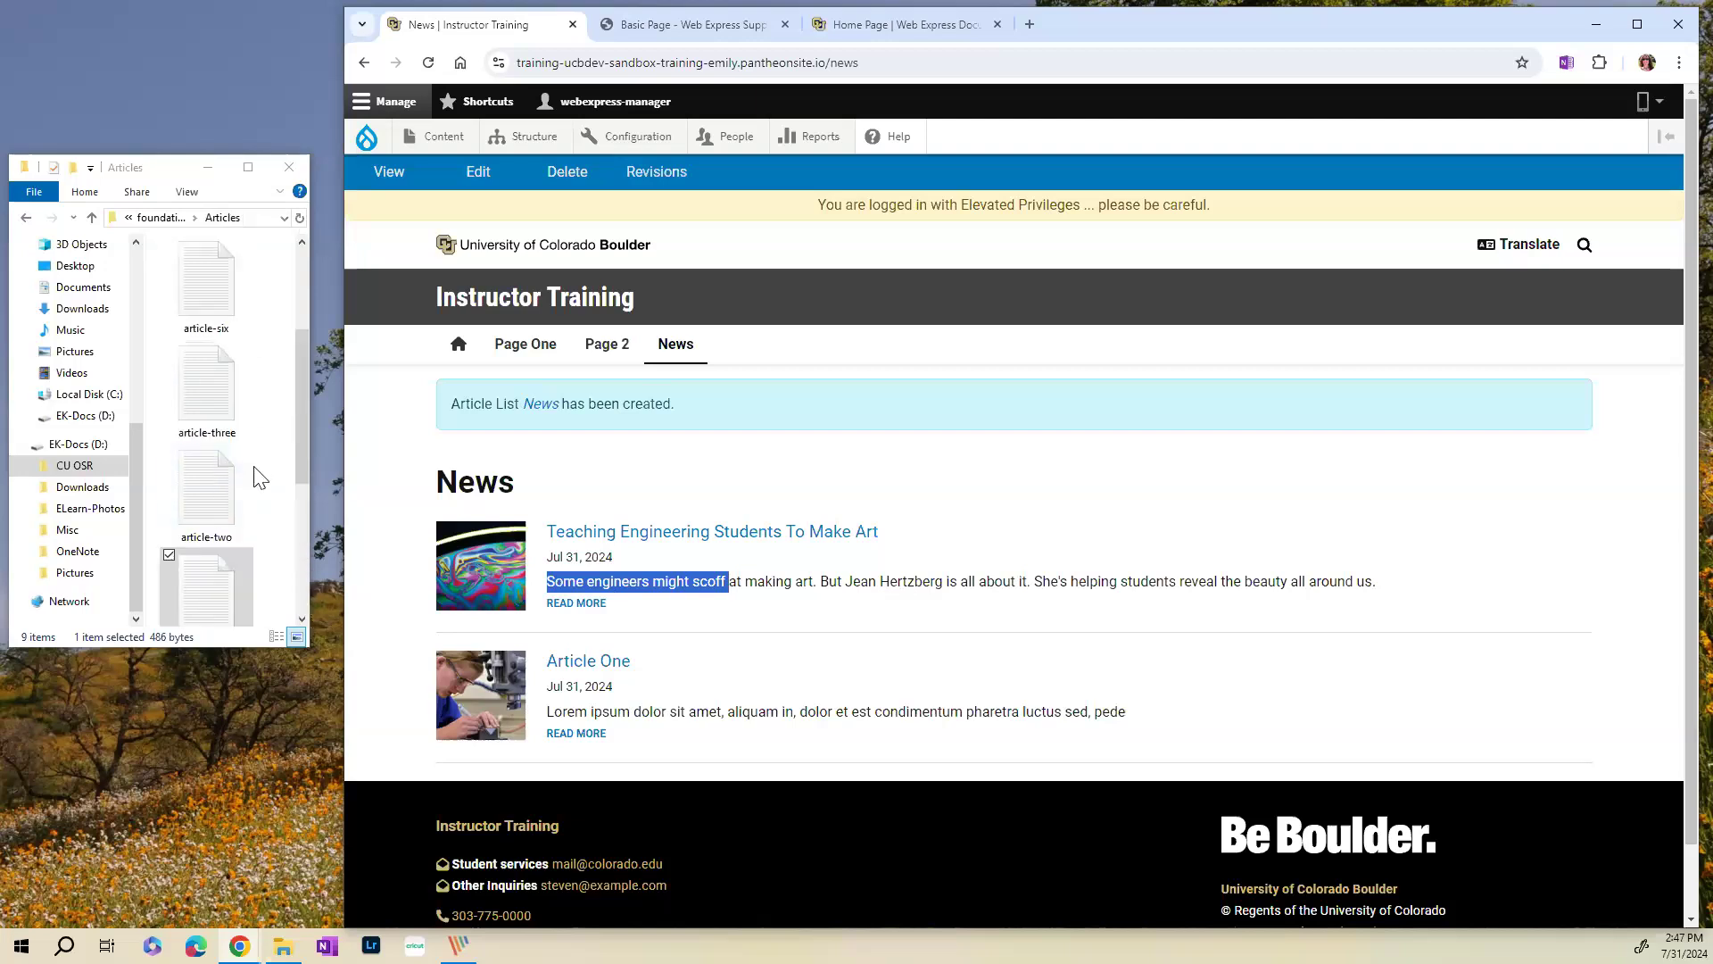
pyautogui.scroll(2, 258, 479)
pyautogui.scroll(-3, 224, 468)
pyautogui.scroll(-2, 207, 505)
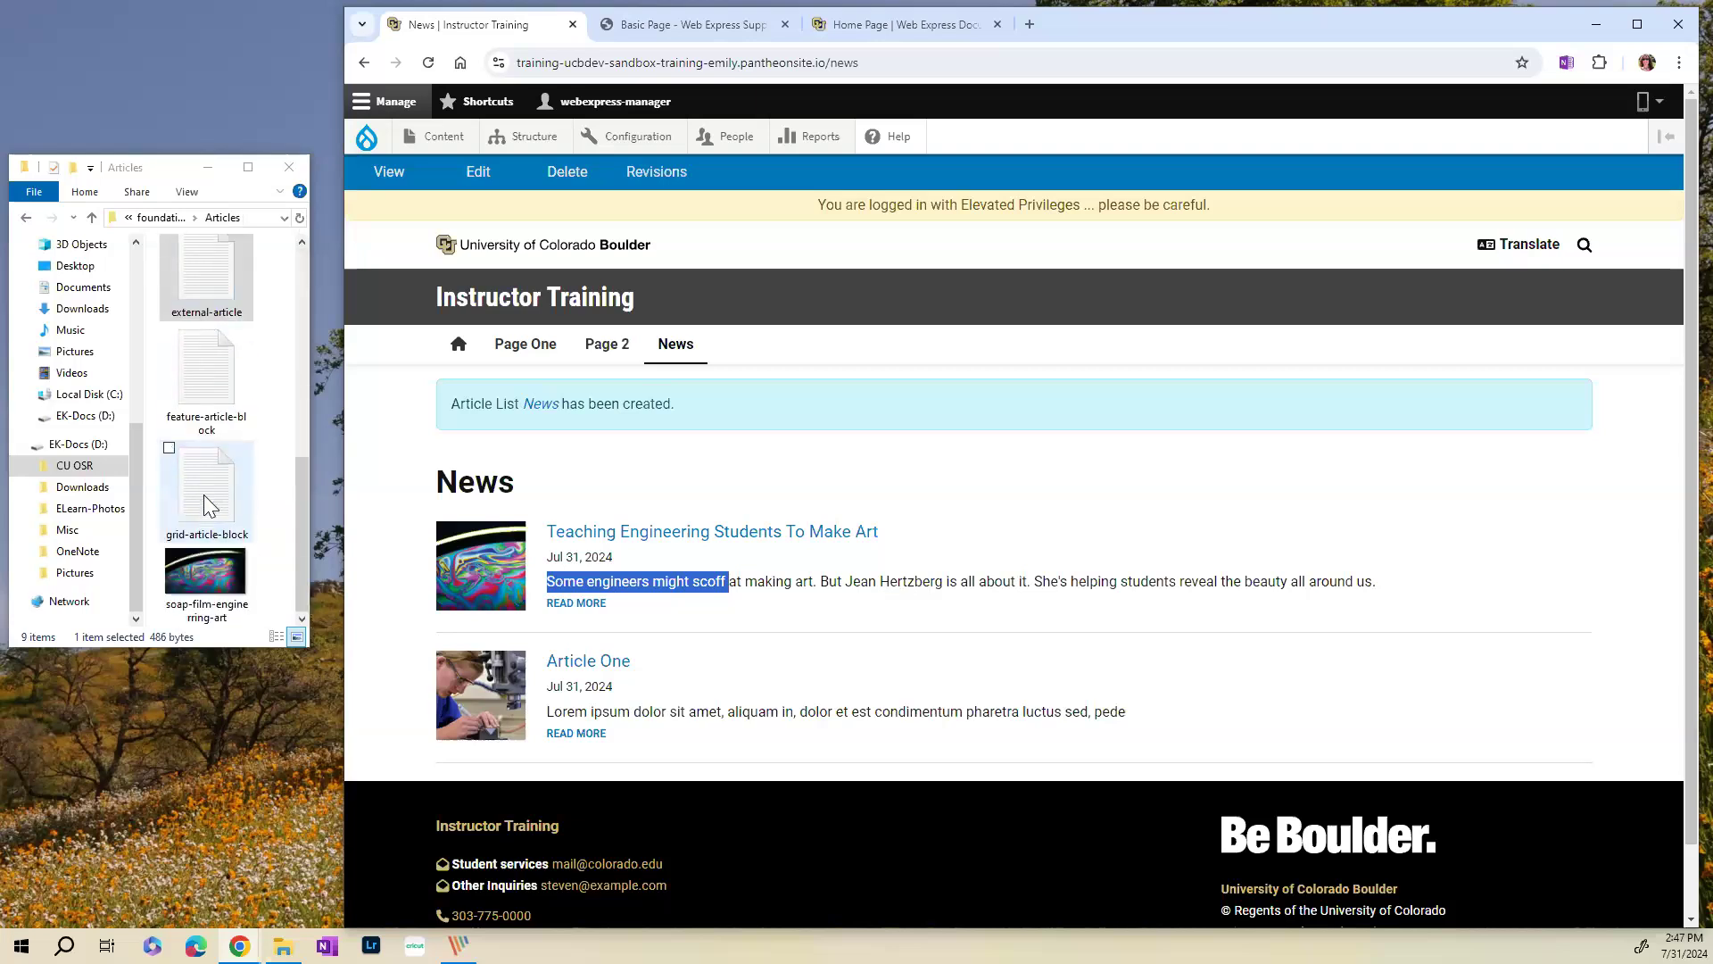
pyautogui.scroll(1, 204, 497)
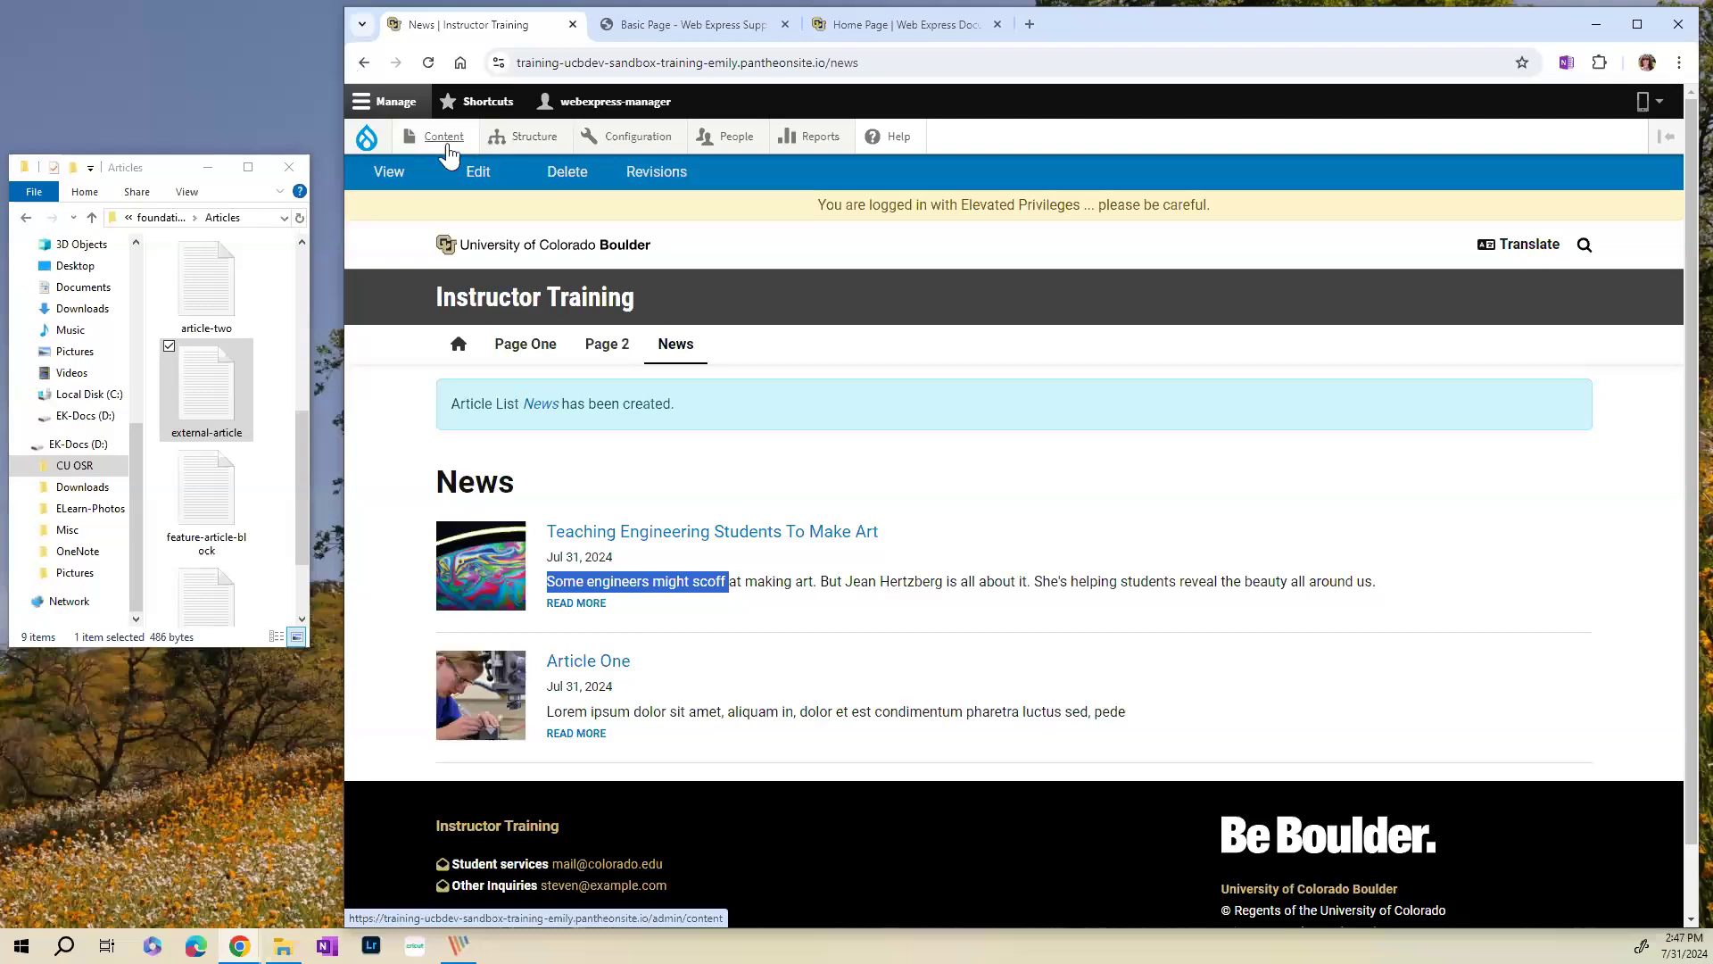
# - Open the site's content overview and look through the listed pages and articles
pyautogui.moveTo(447, 152)
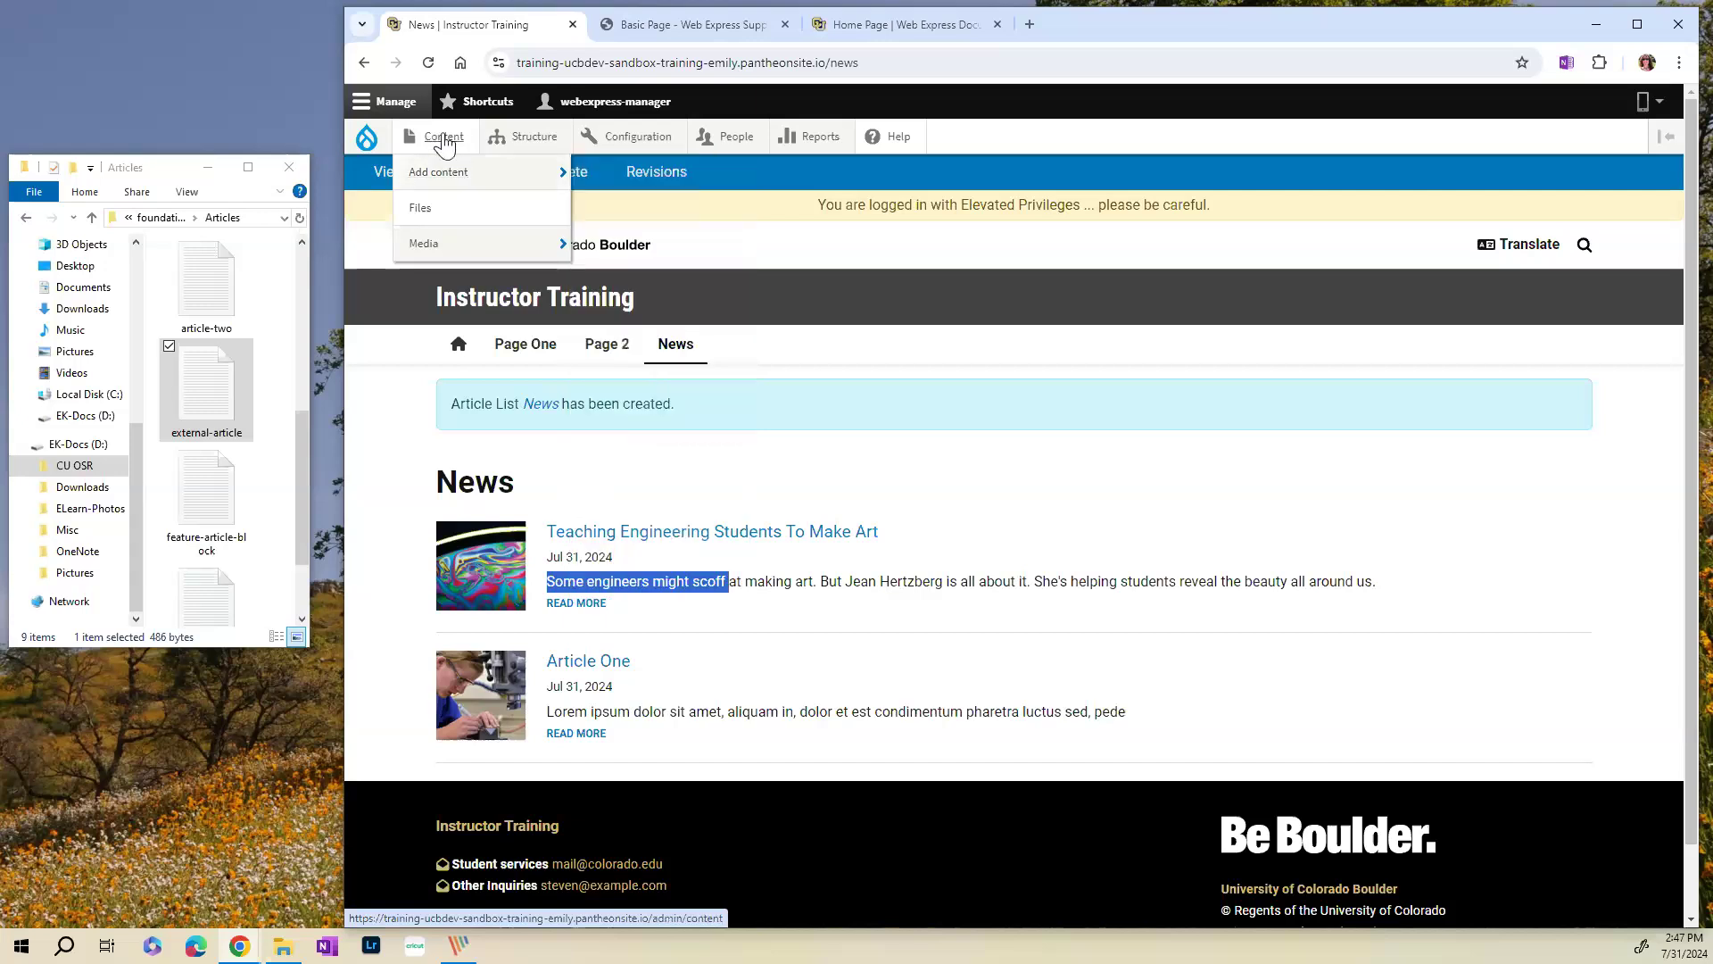
pyautogui.click(445, 142)
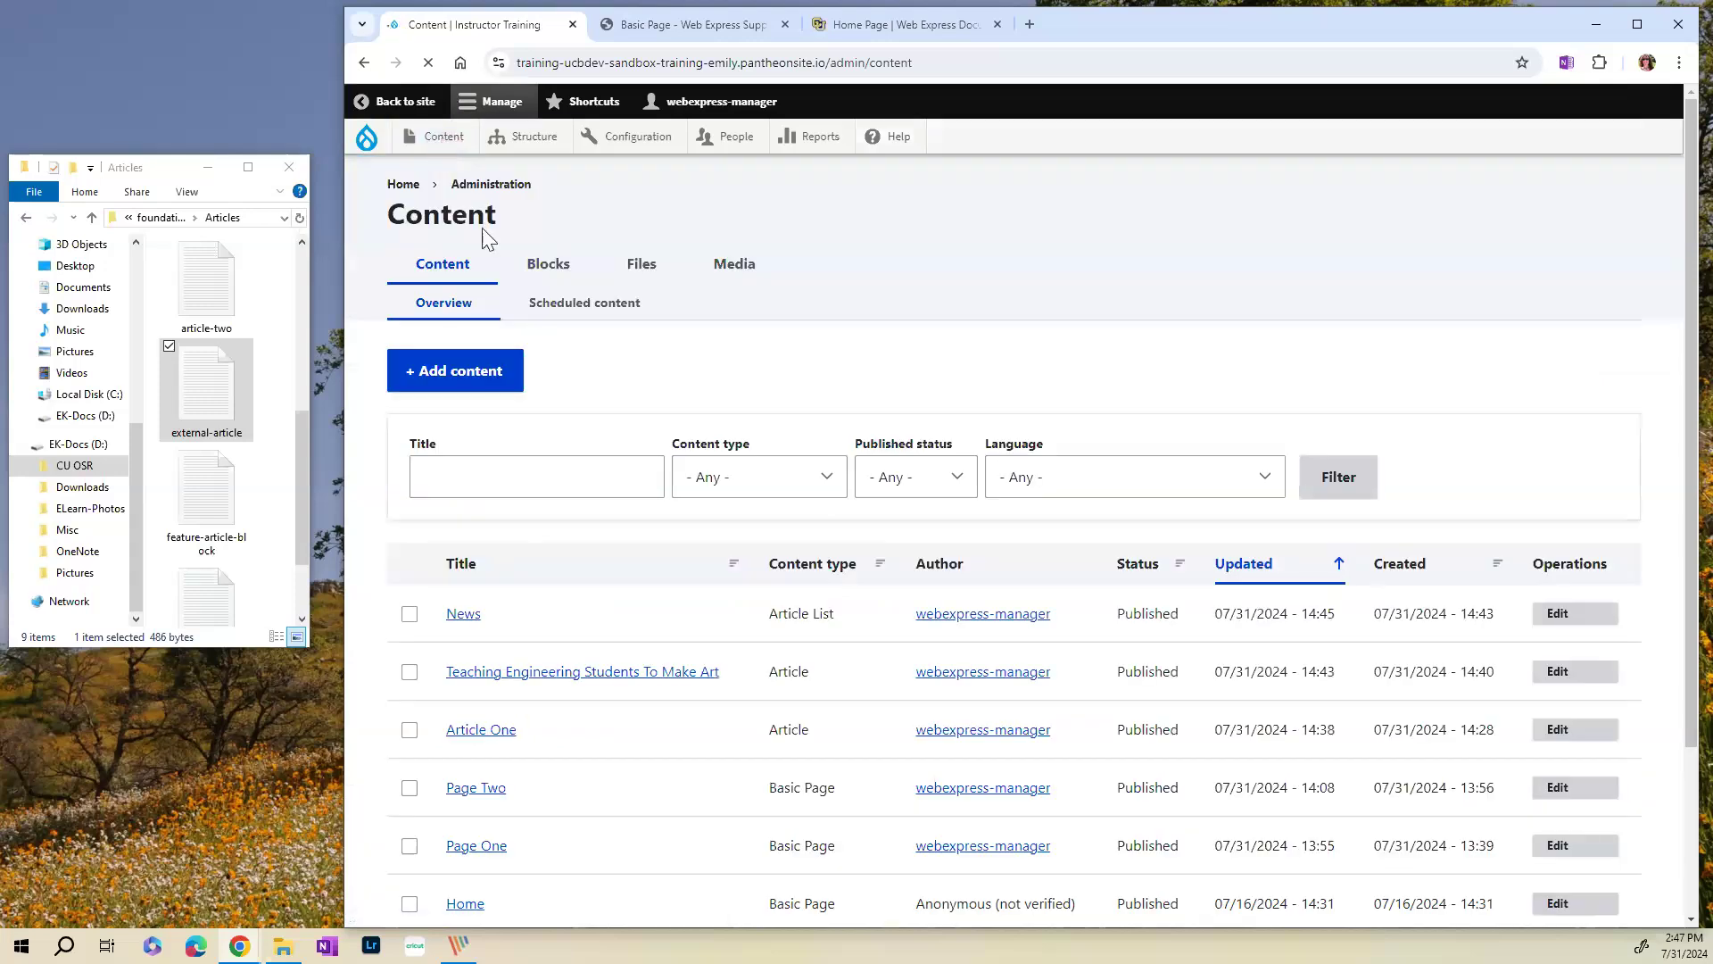
pyautogui.scroll(-2, 535, 596)
pyautogui.scroll(-1, 540, 602)
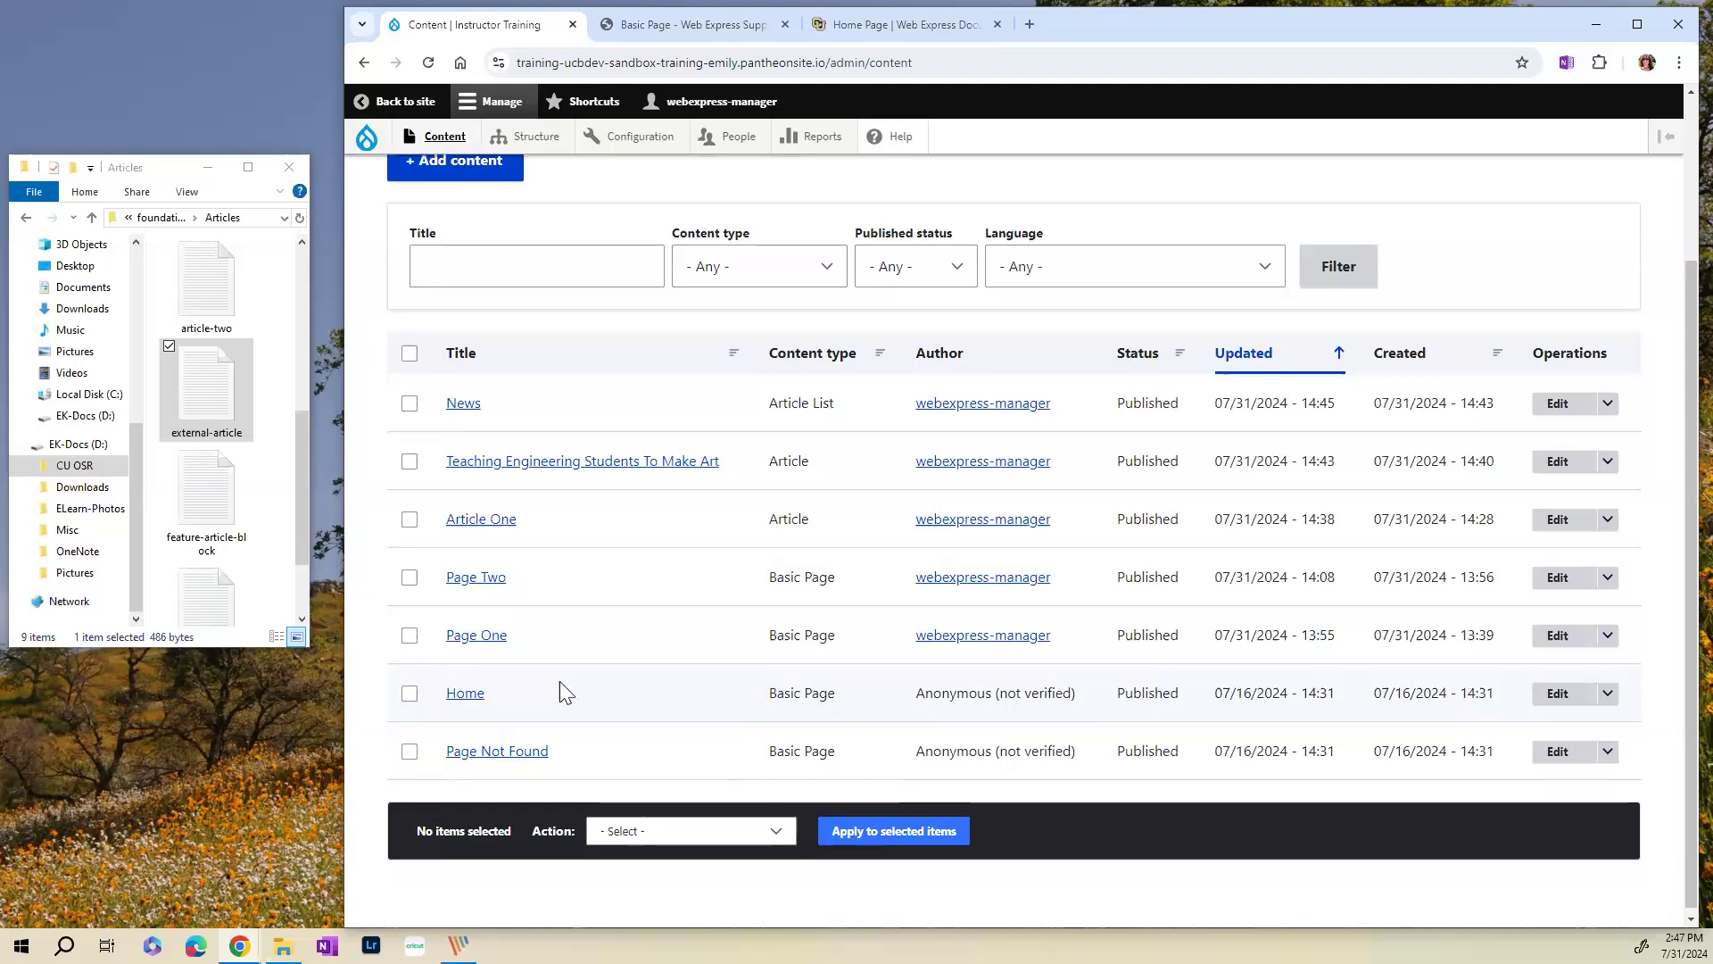
pyautogui.scroll(3, 562, 691)
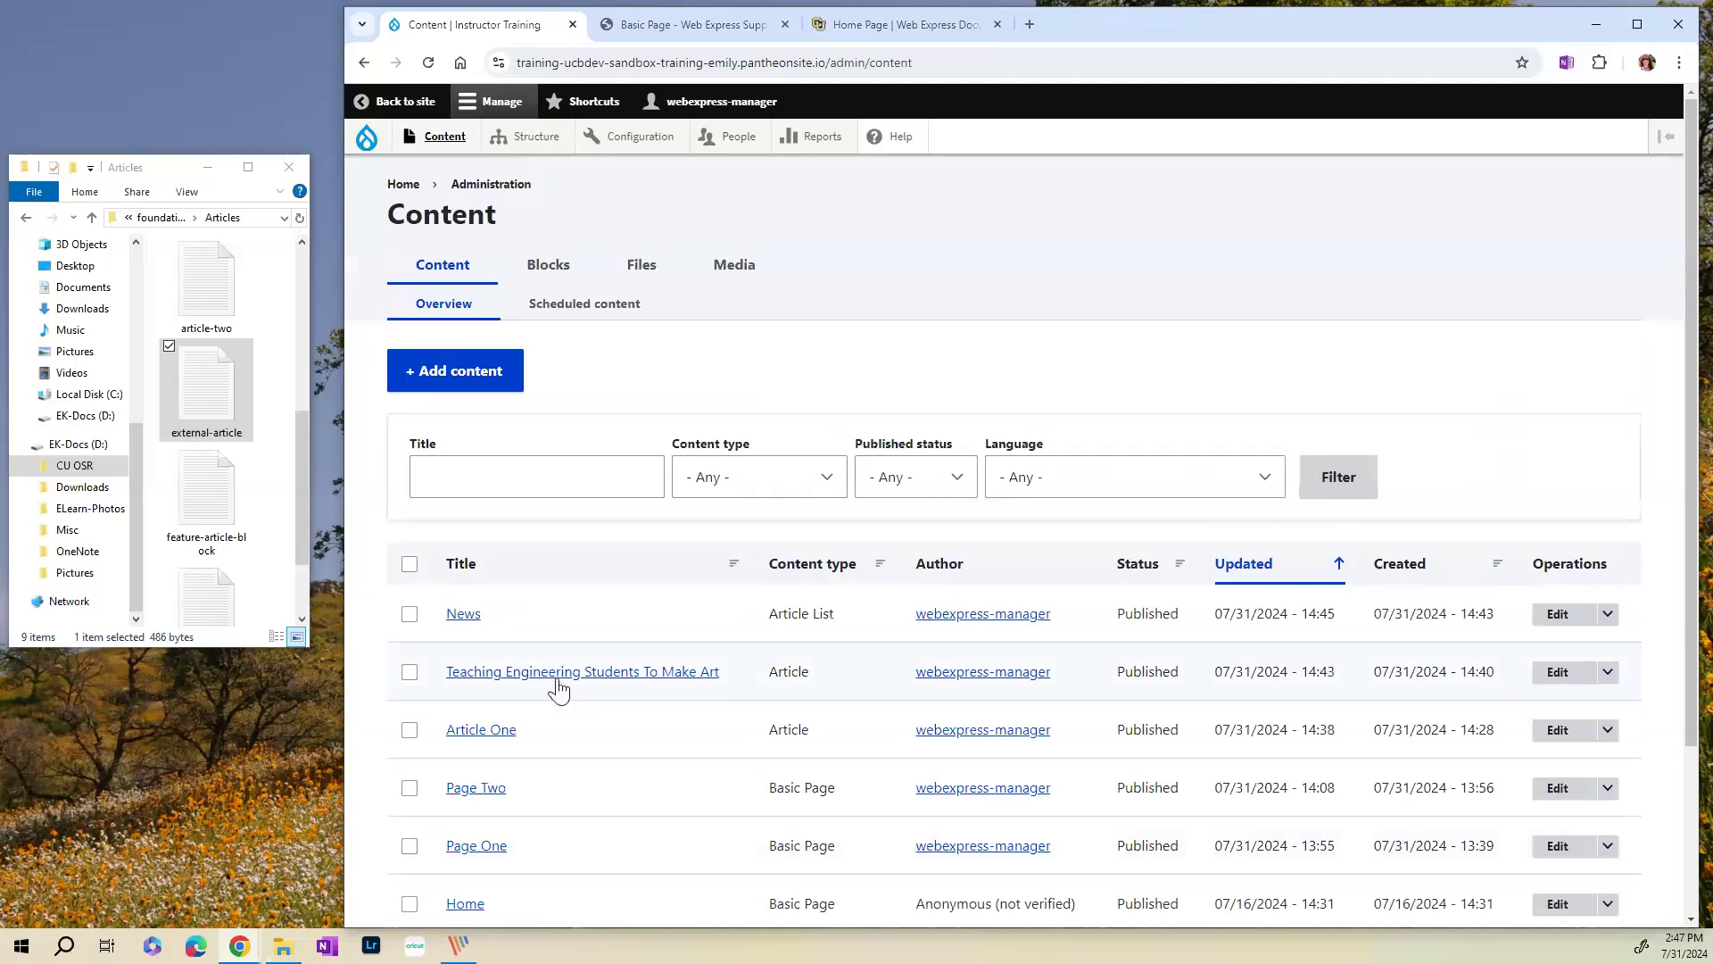
# - Add new content of the Person type and go to its First Name field
pyautogui.click(465, 384)
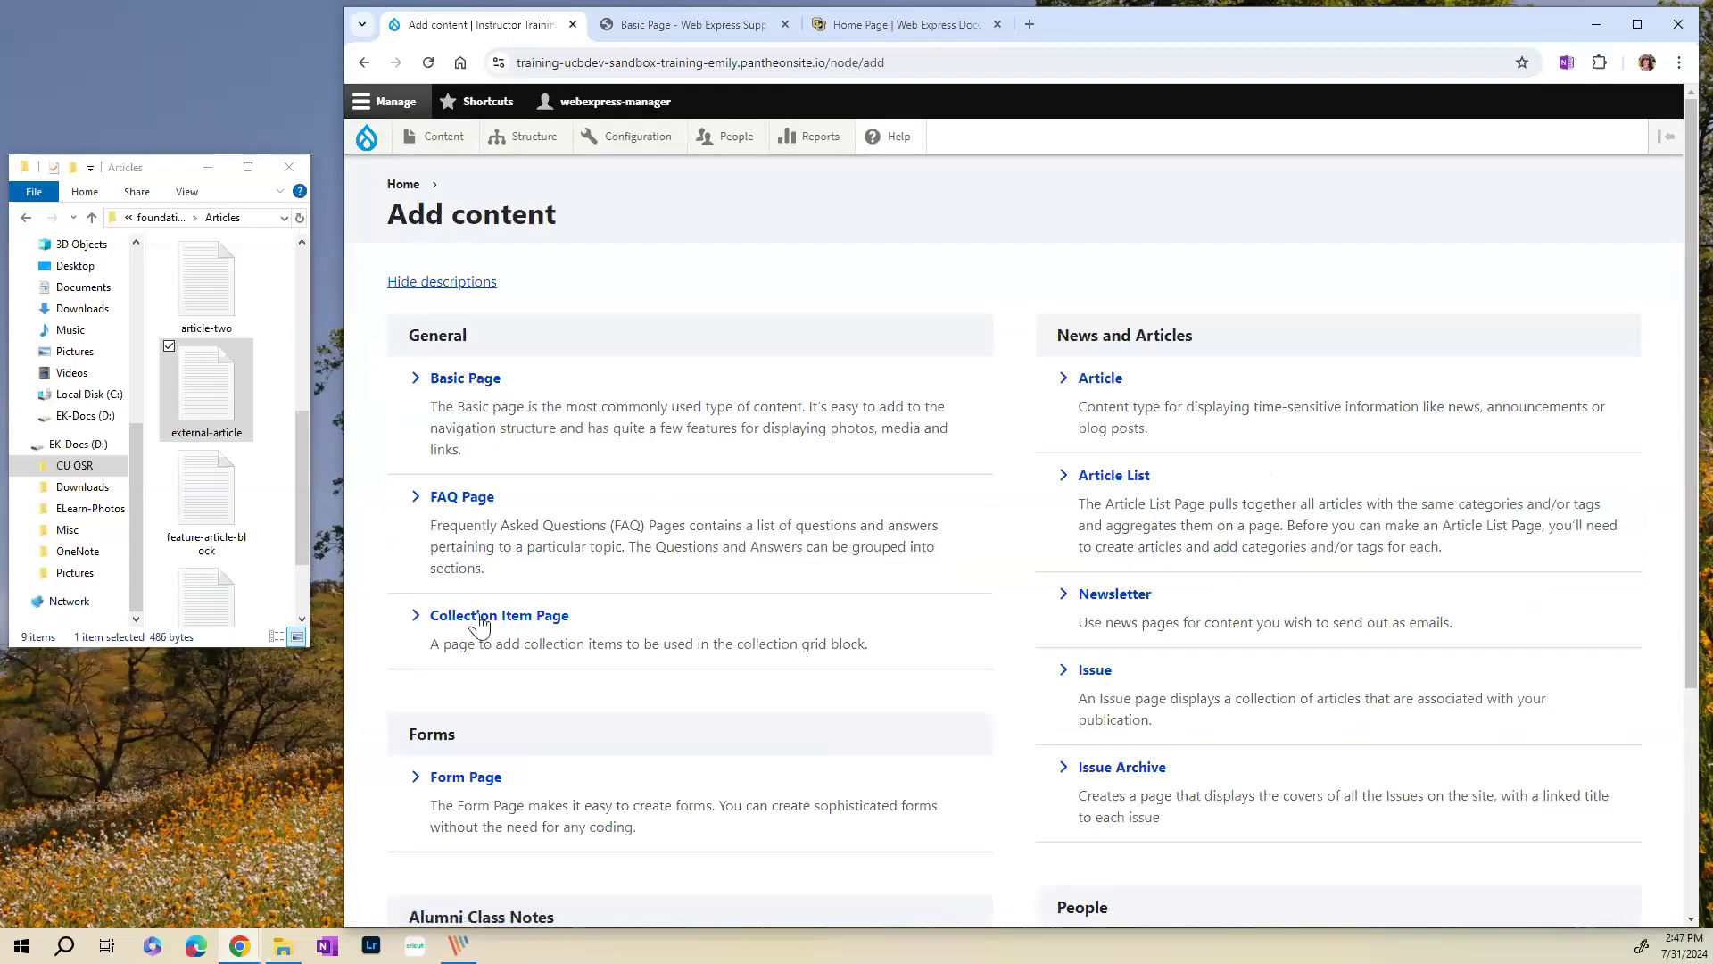
pyautogui.scroll(-3, 903, 508)
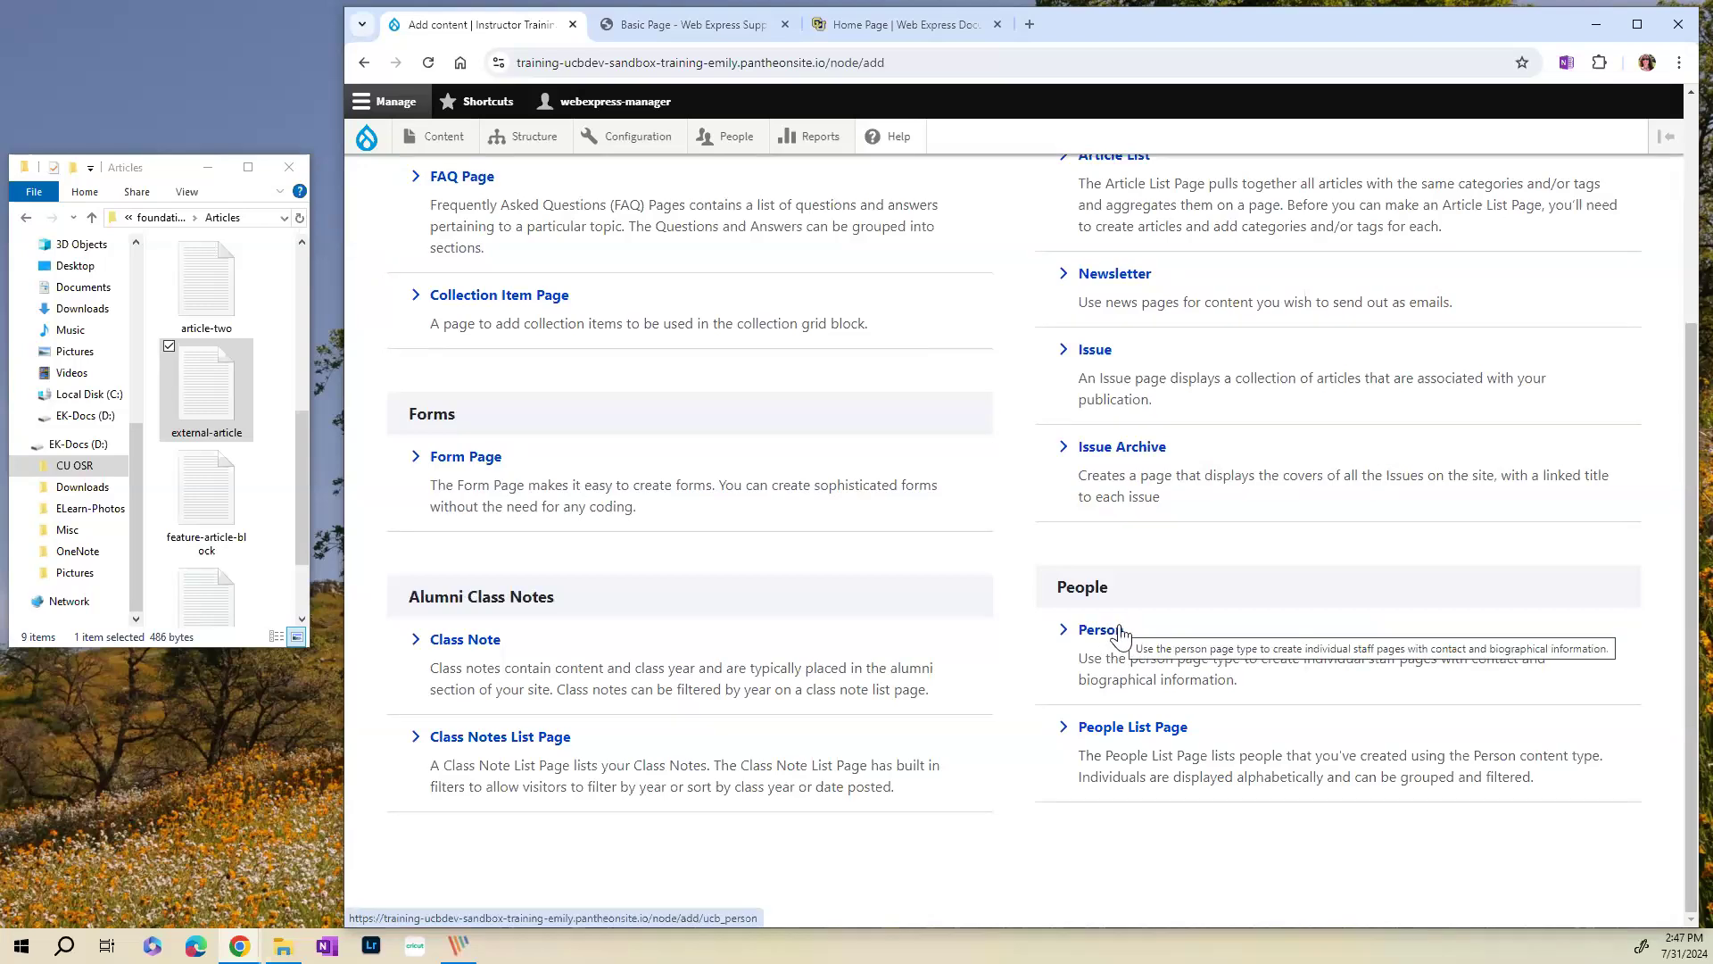
pyautogui.click(1094, 635)
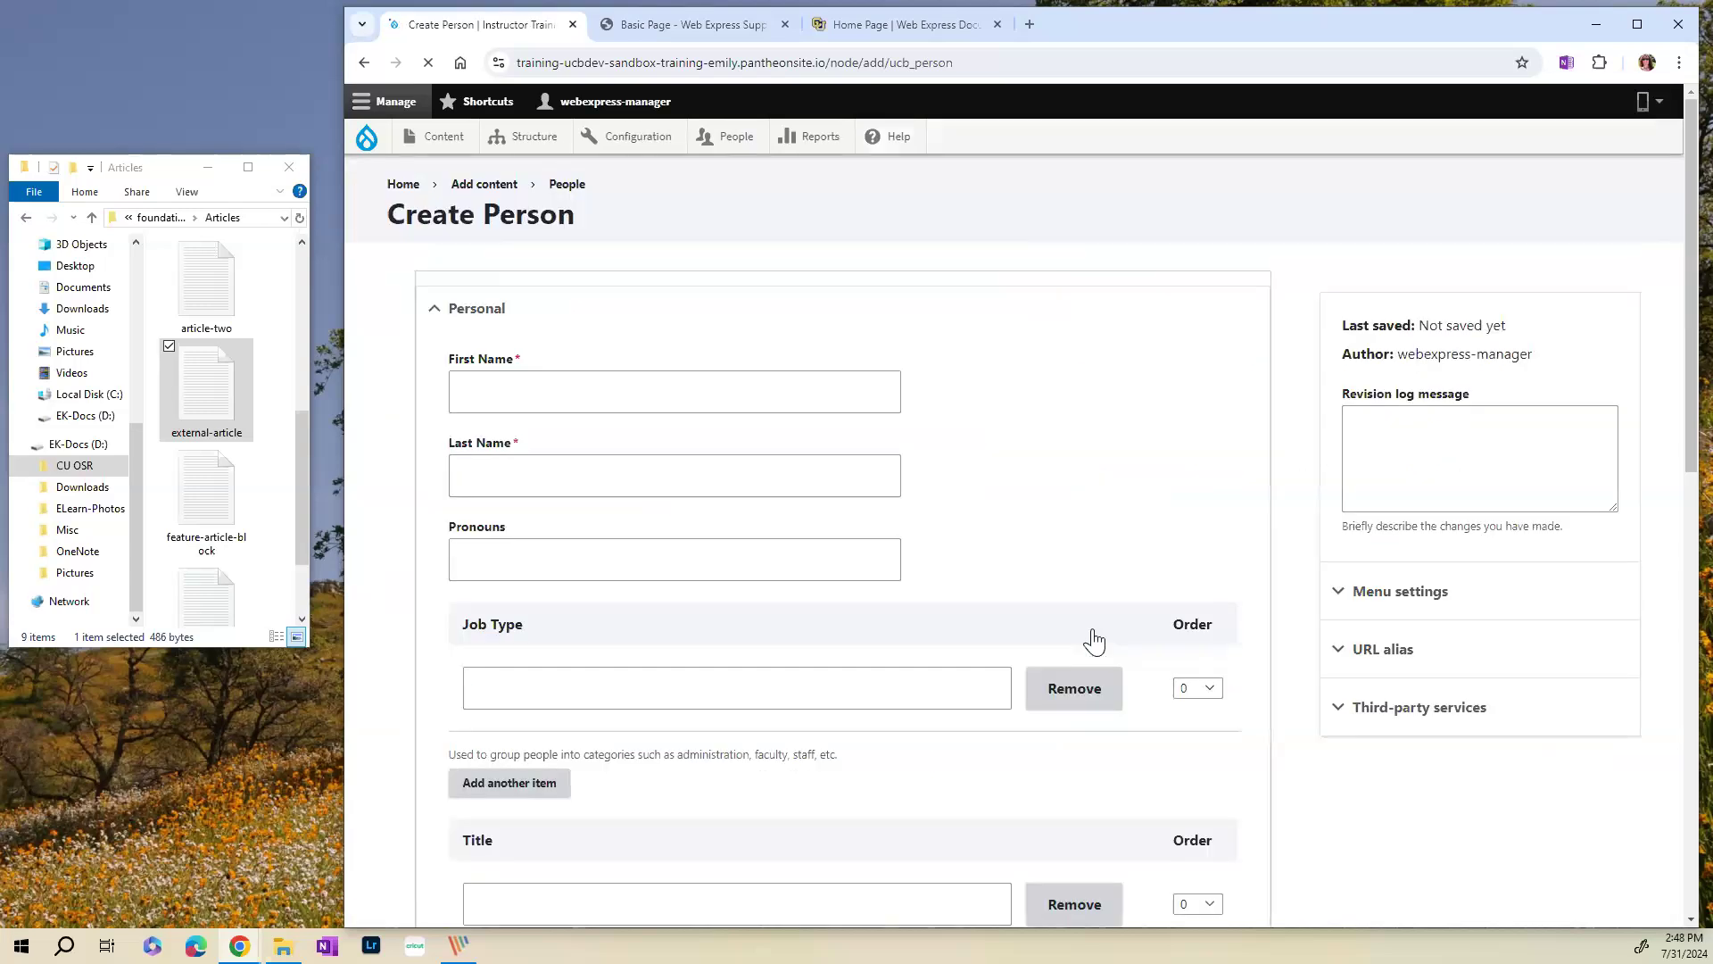
pyautogui.click(821, 386)
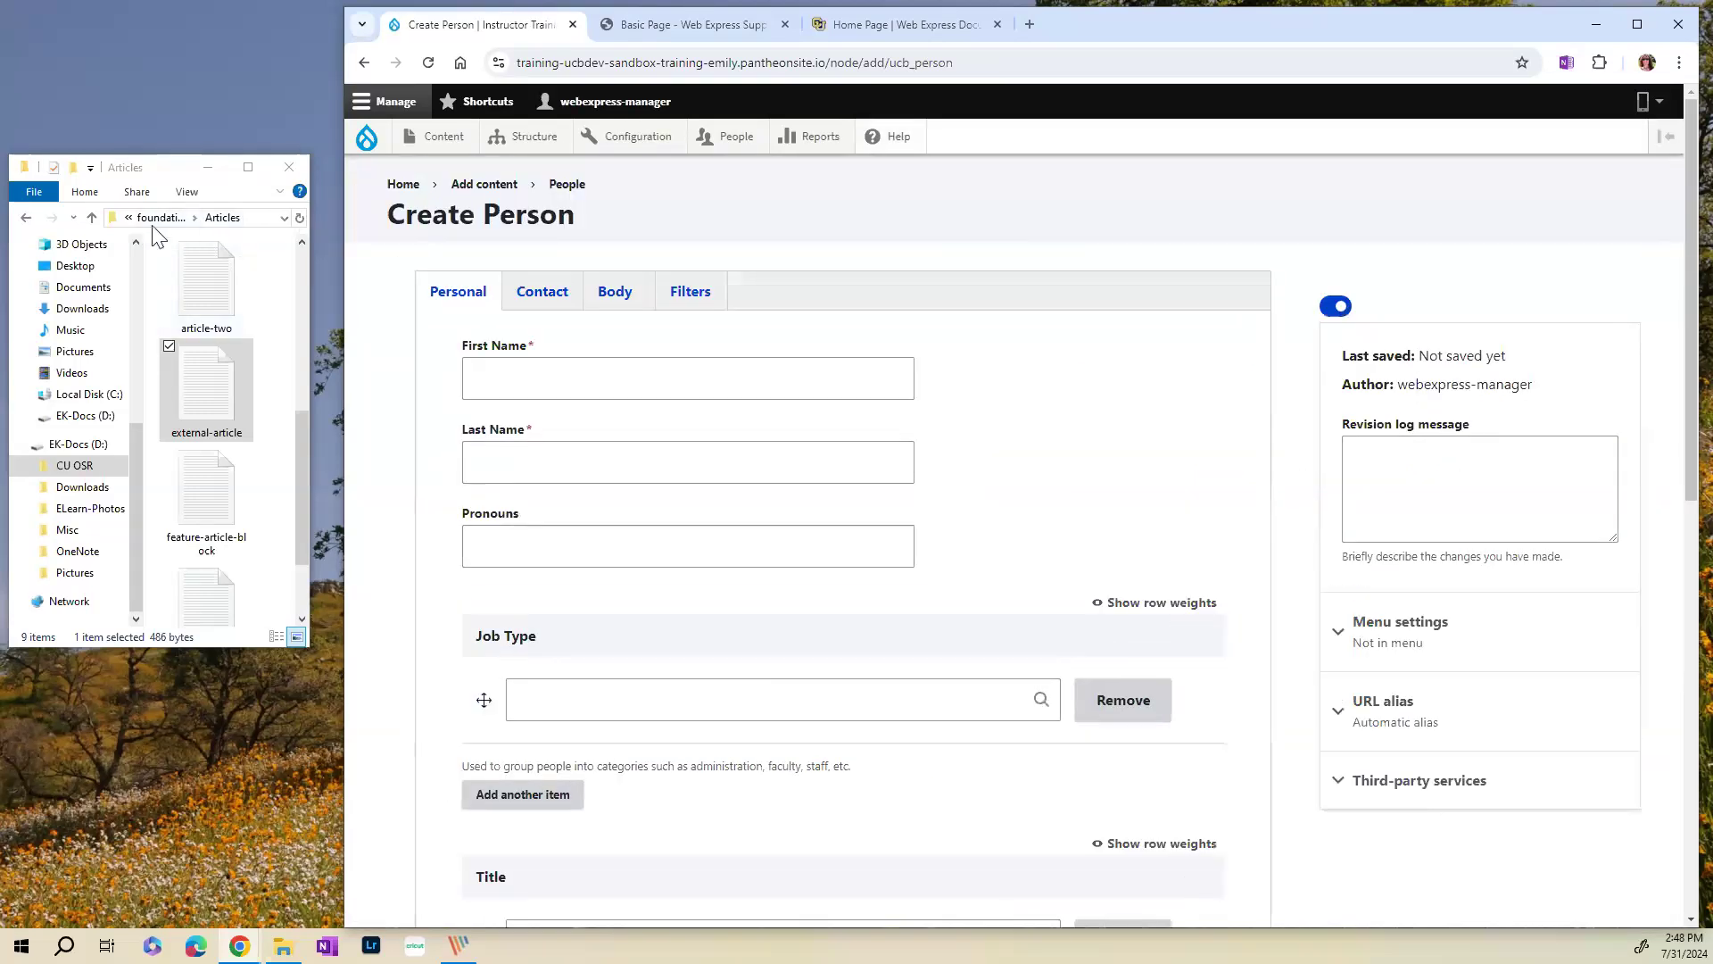
# - Go from the Articles folder to the People folder and open the person1 text file
pyautogui.click(157, 219)
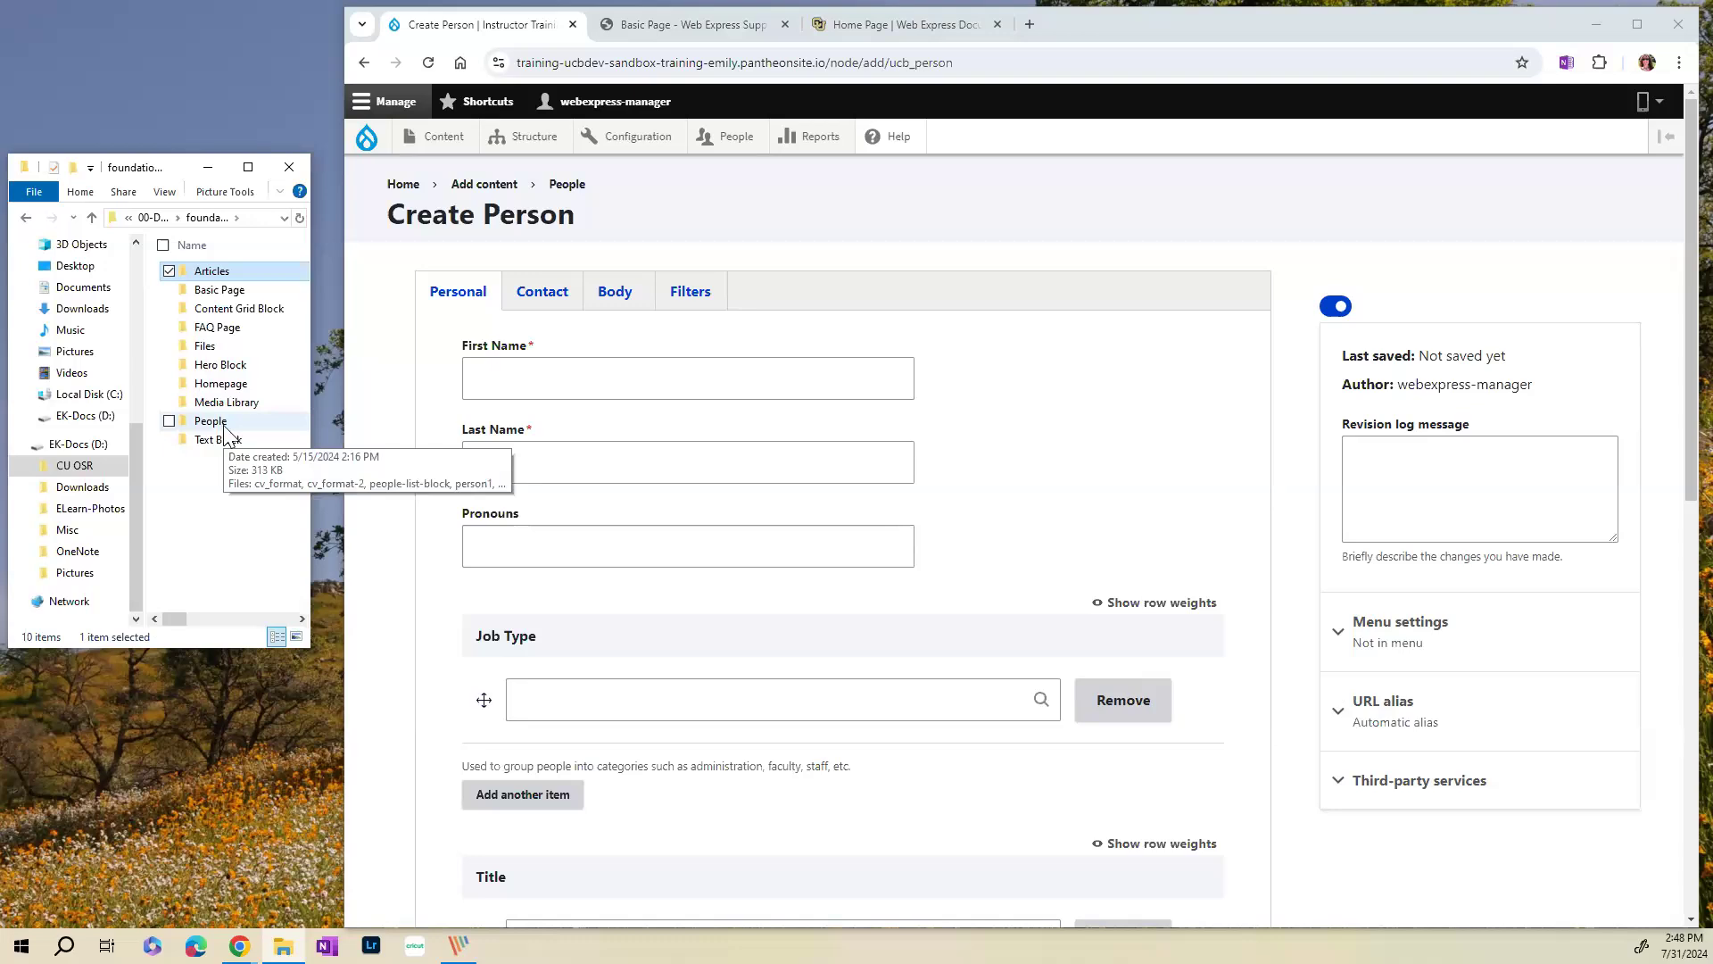
pyautogui.doubleClick(224, 427)
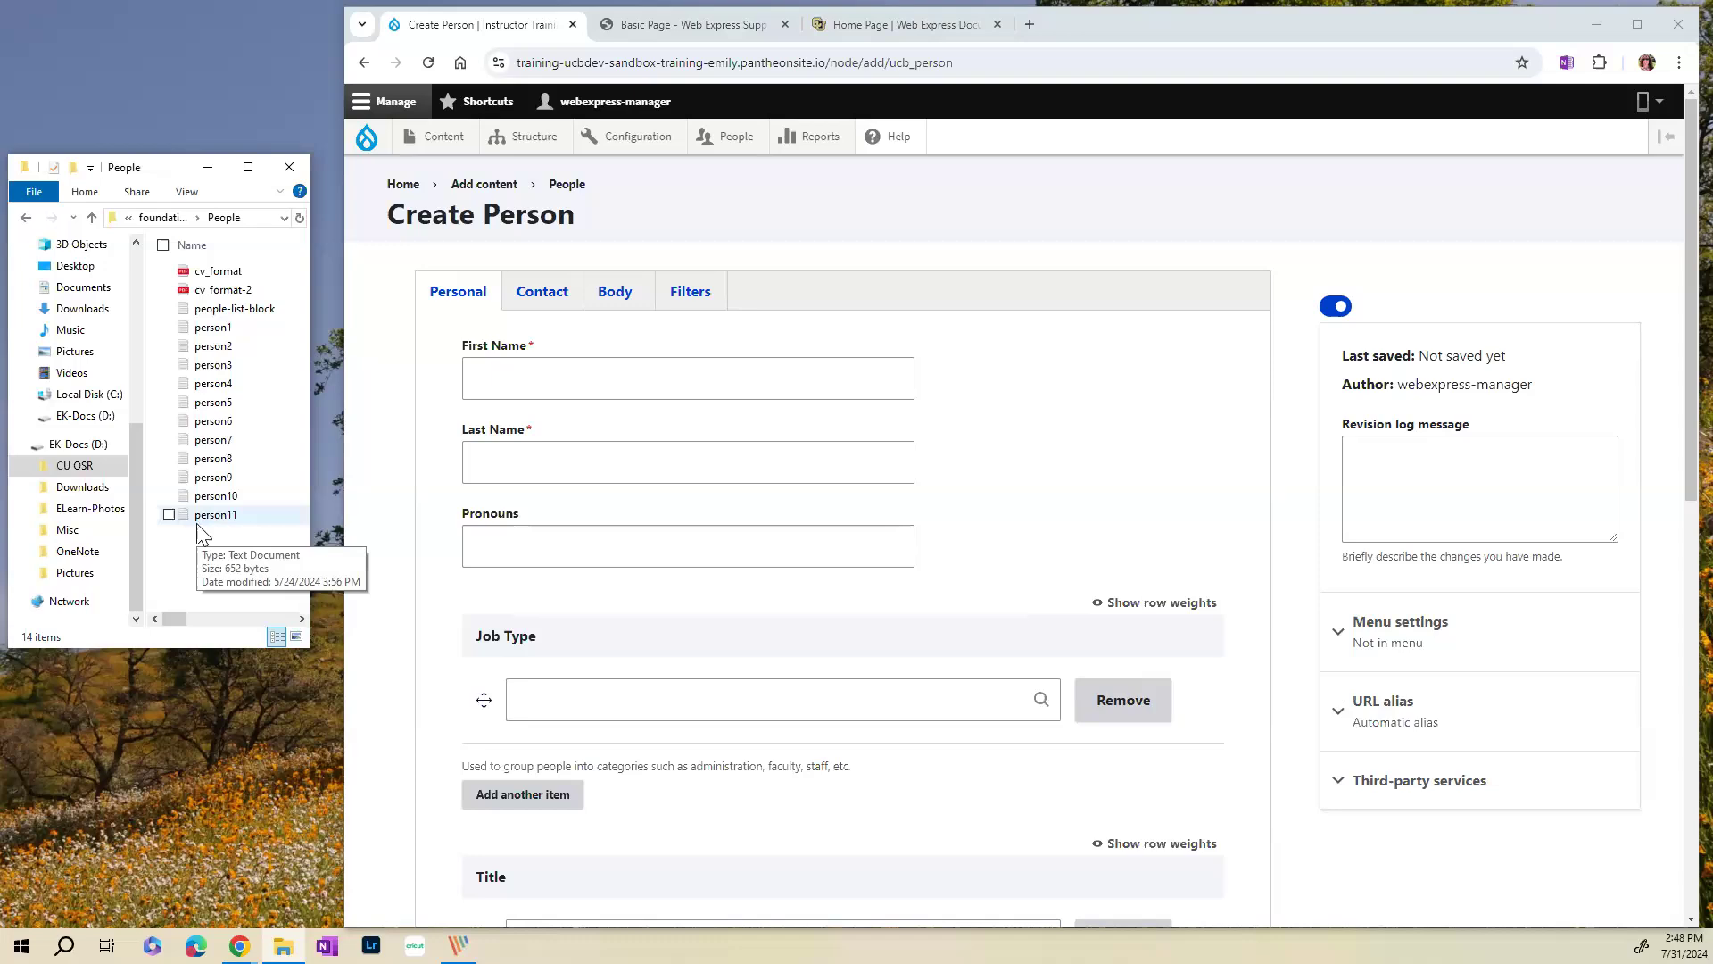
pyautogui.doubleClick(220, 330)
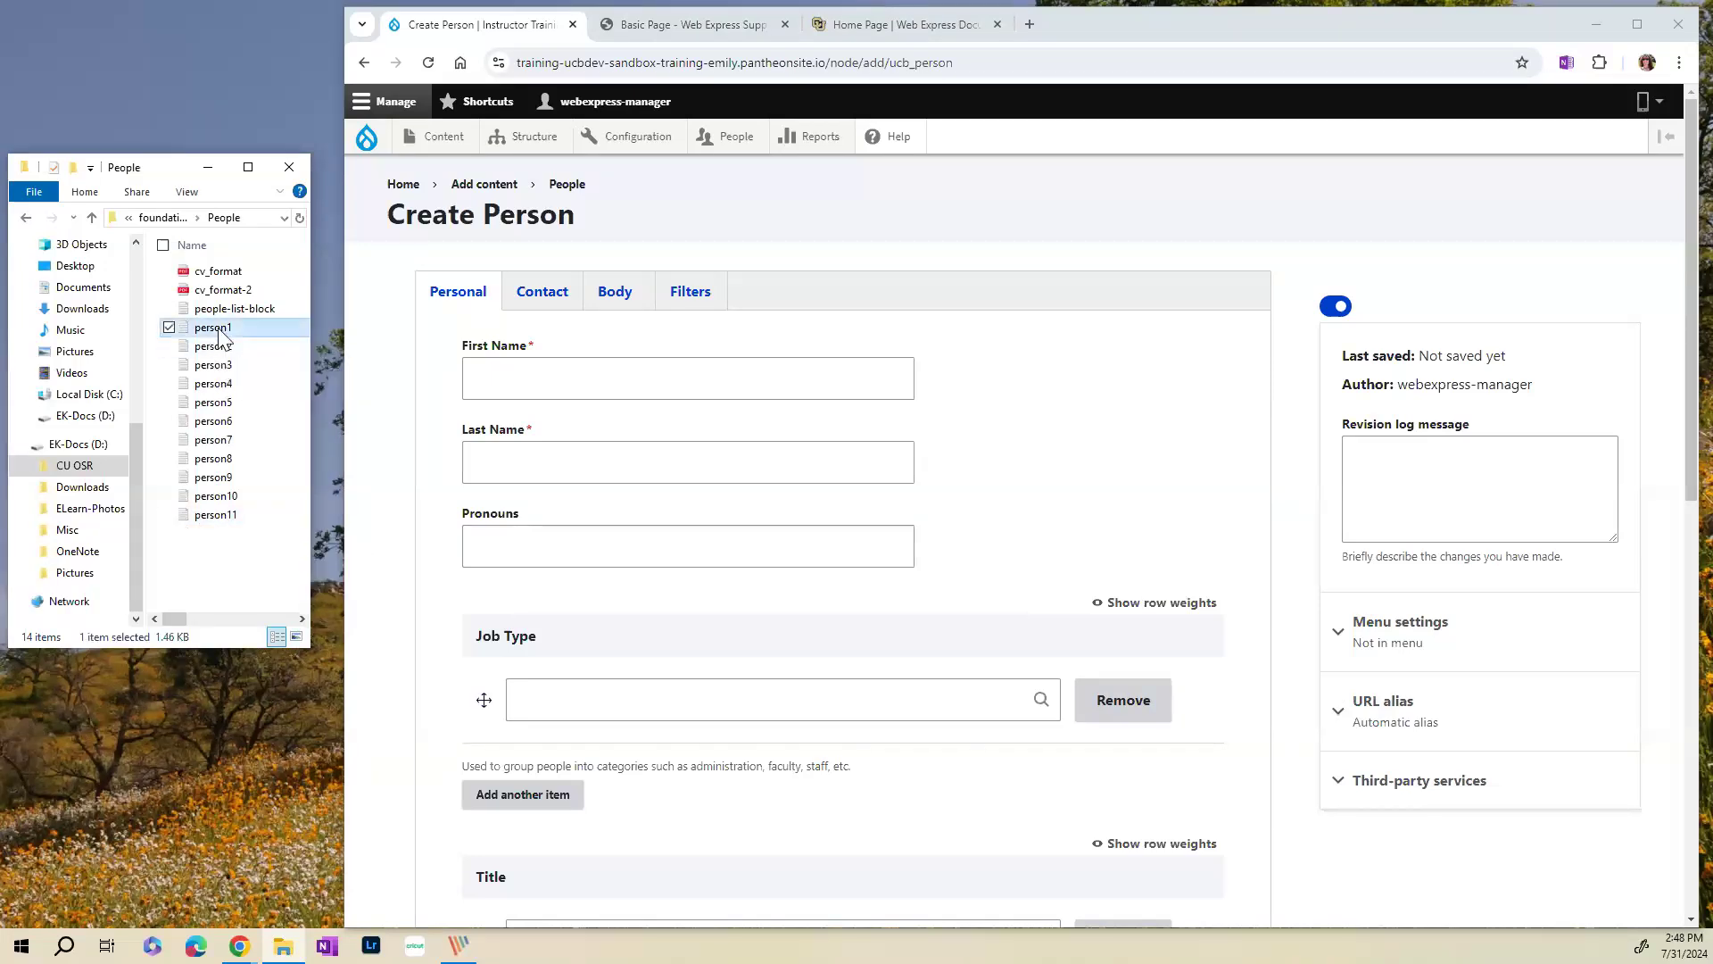
# - Copy the person's full name from the person1 notes and split it into the First Name and Last Name fields
pyautogui.moveTo(223, 353); pyautogui.dragTo(99, 354)
pyautogui.hotkey('ctrl', 'c')
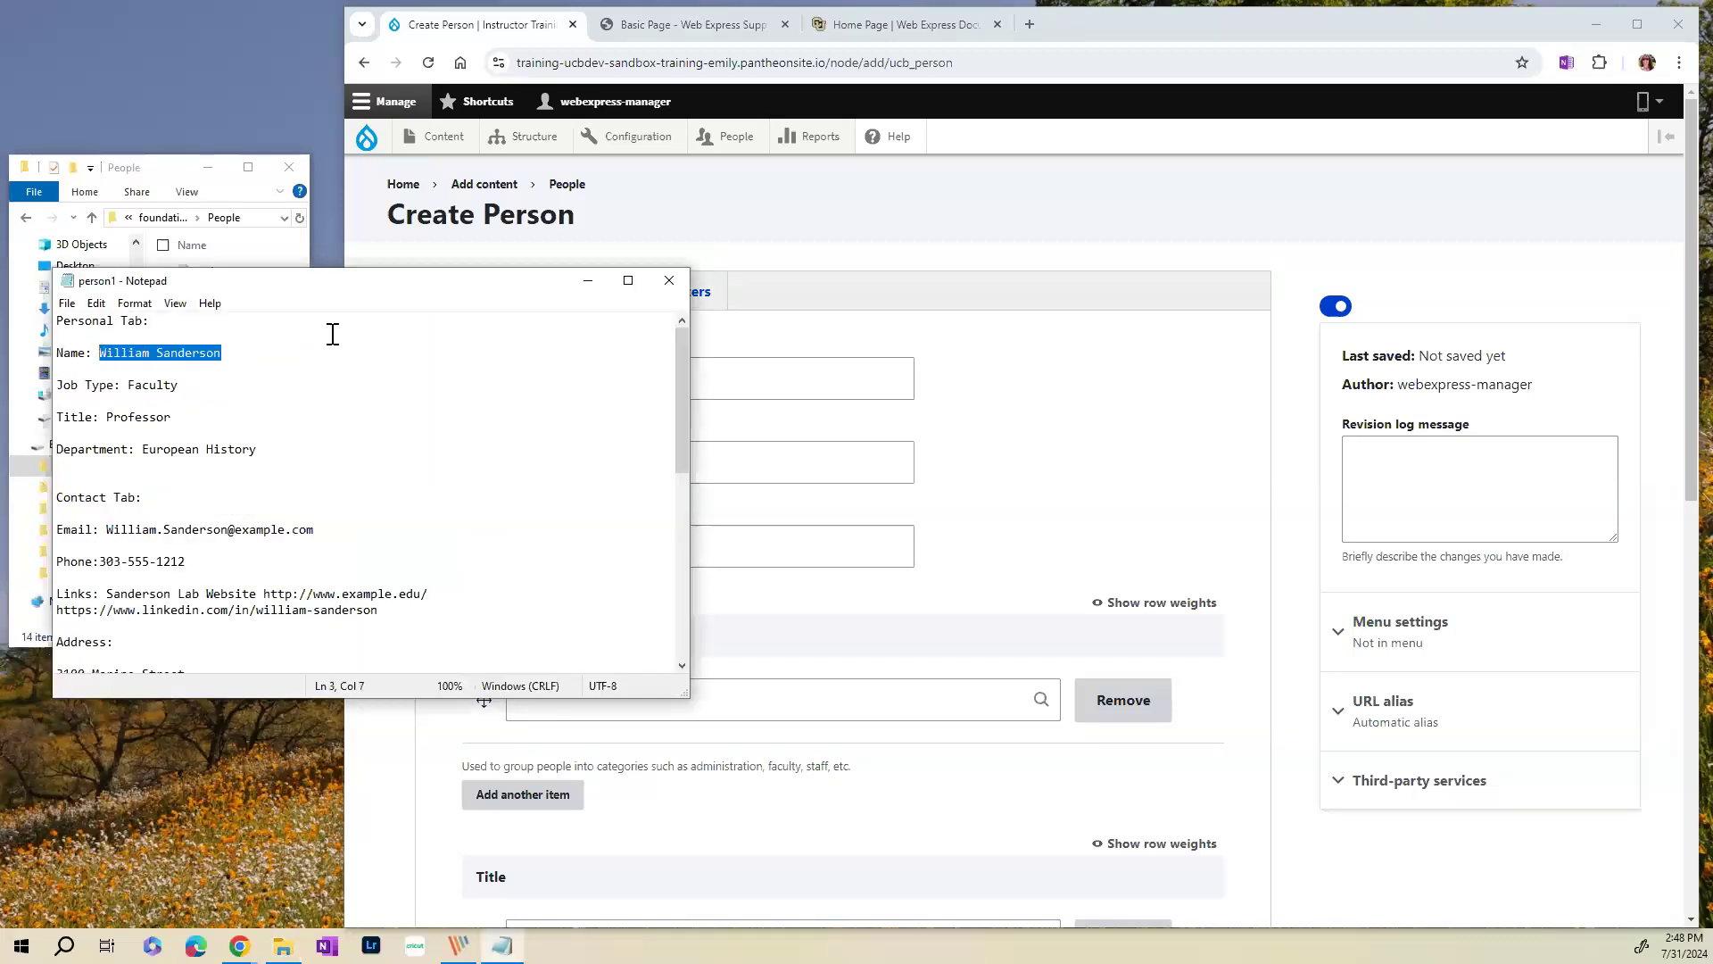
pyautogui.click(851, 380)
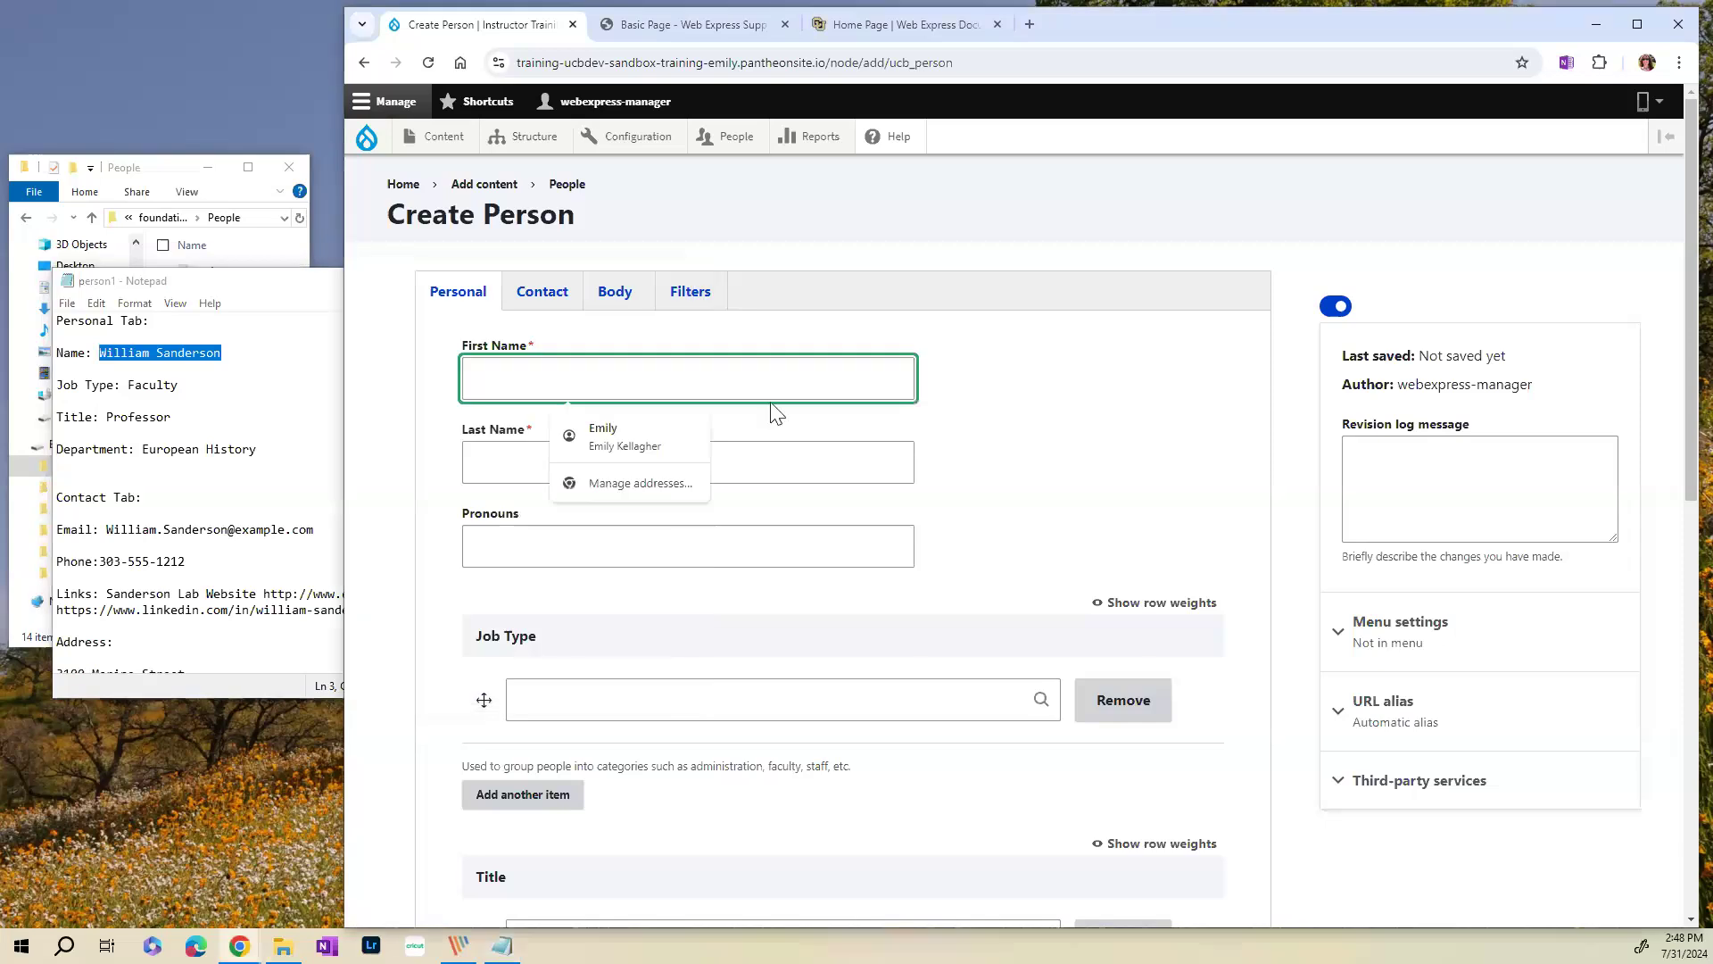
pyautogui.hotkey('ctrl', 'v')
pyautogui.click(625, 447)
pyautogui.hotkey('ctrl', 'v')
pyautogui.moveTo(529, 465); pyautogui.dragTo(467, 457)
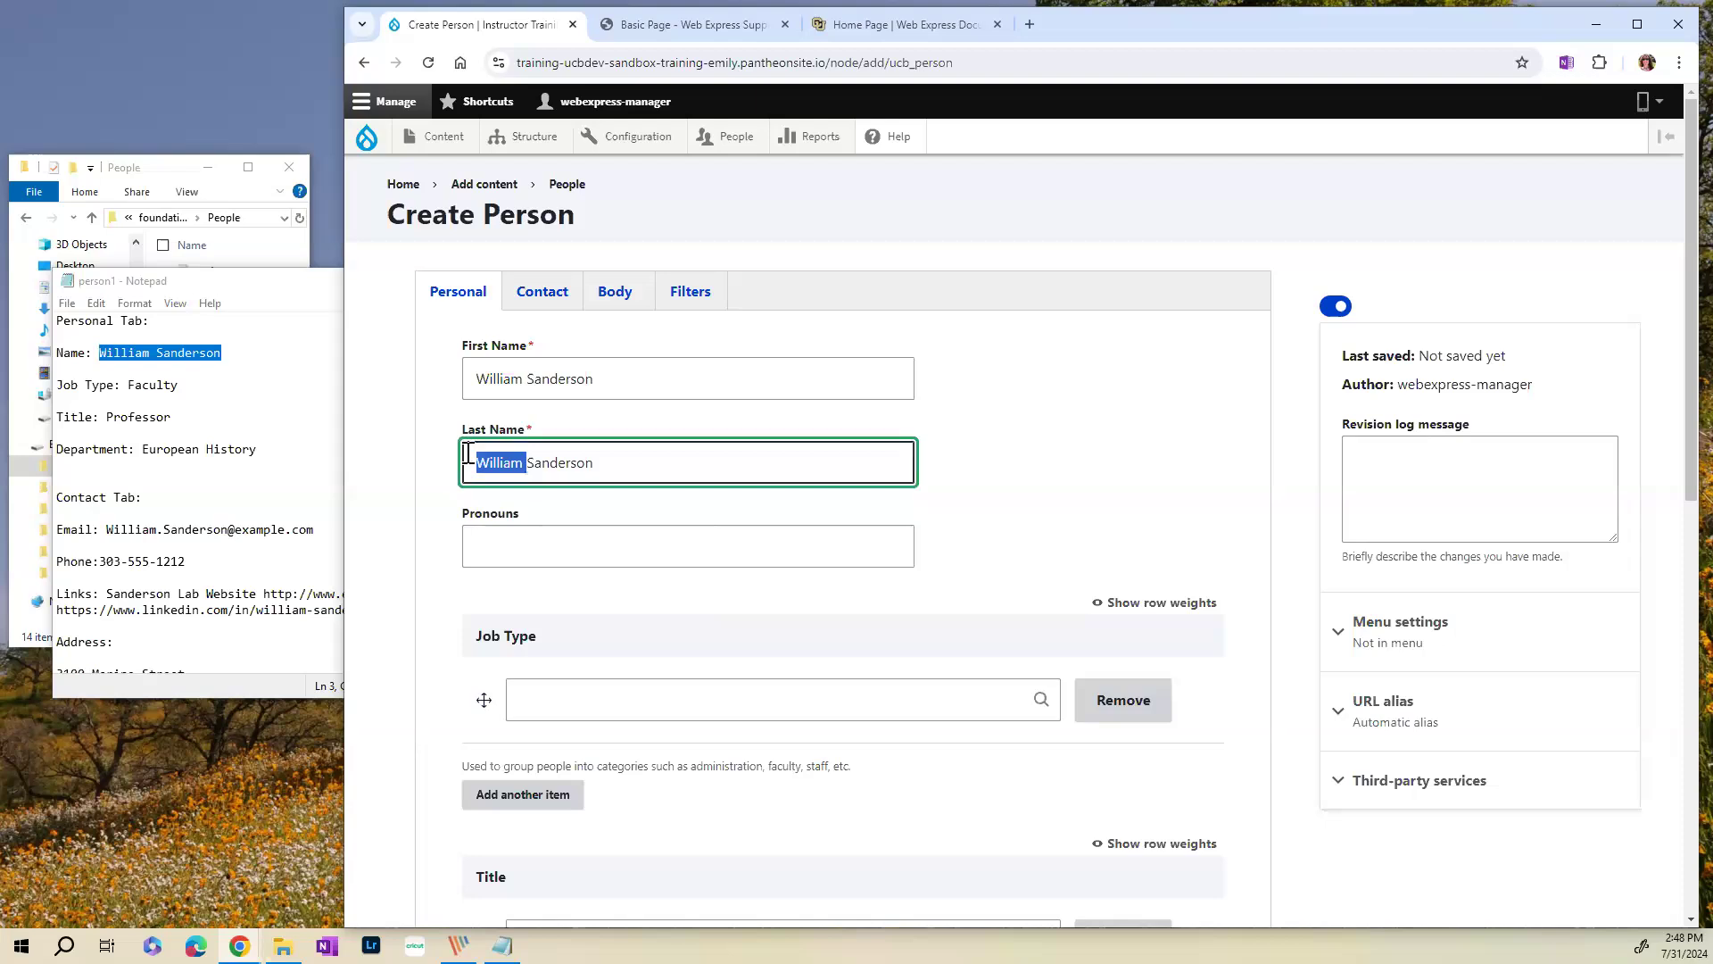
pyautogui.press('BackSpace')
pyautogui.moveTo(623, 378); pyautogui.dragTo(530, 382)
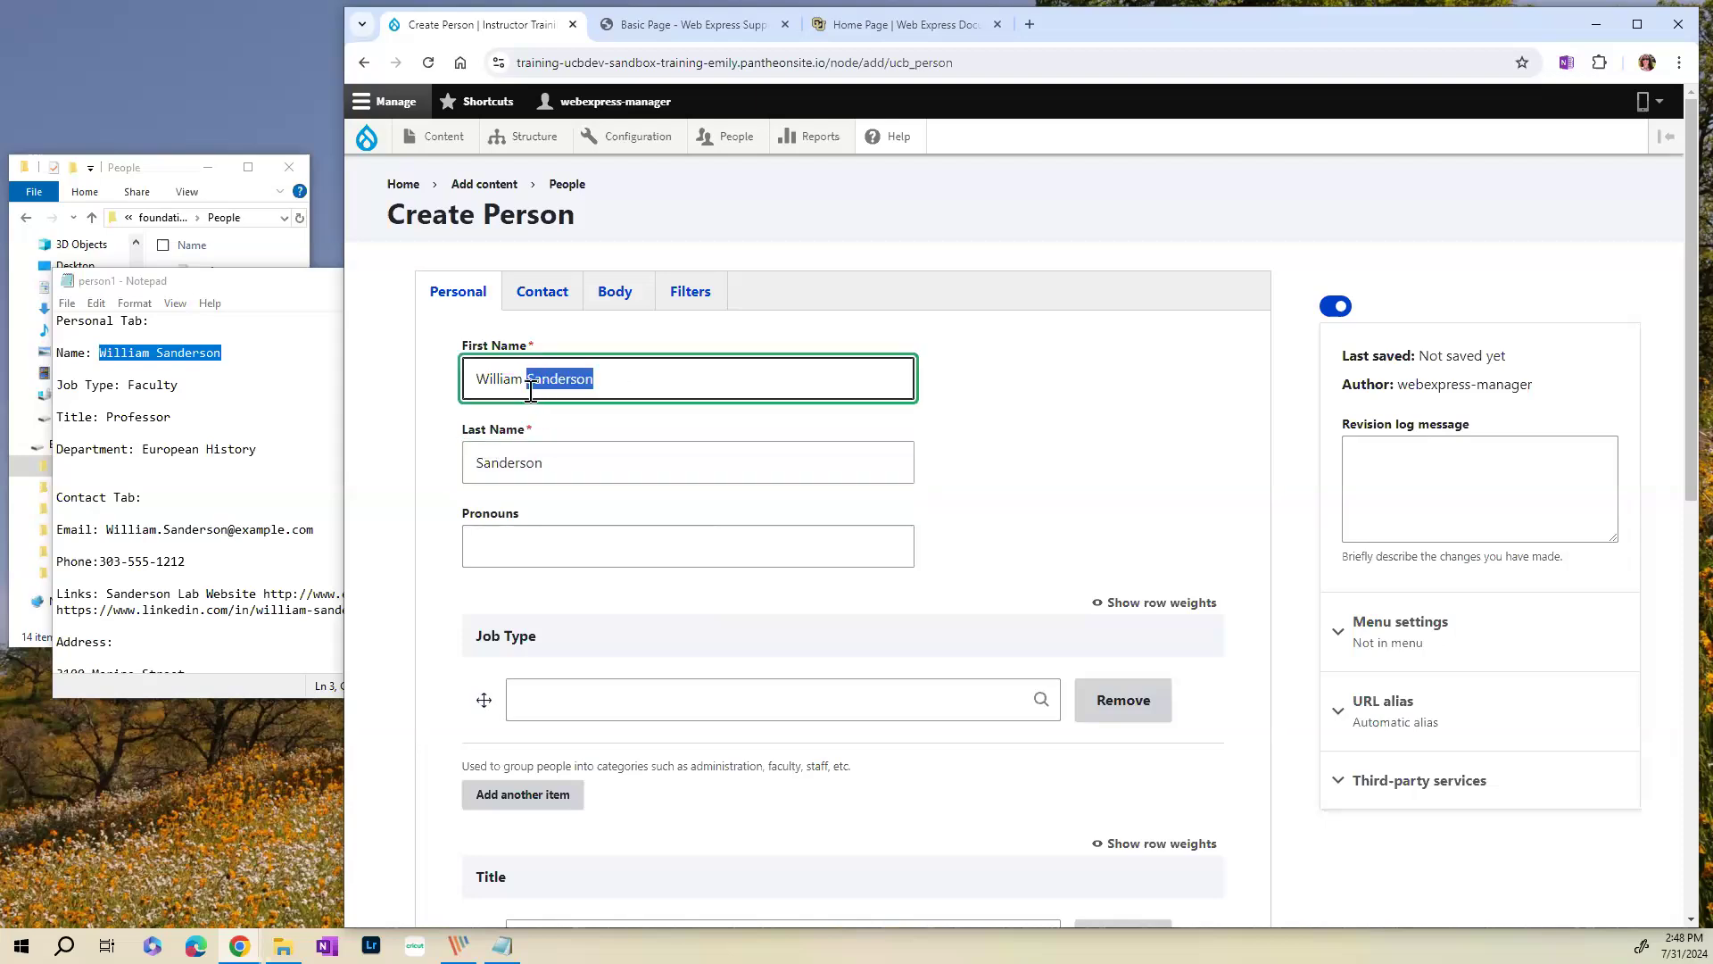
pyautogui.press('BackSpace')
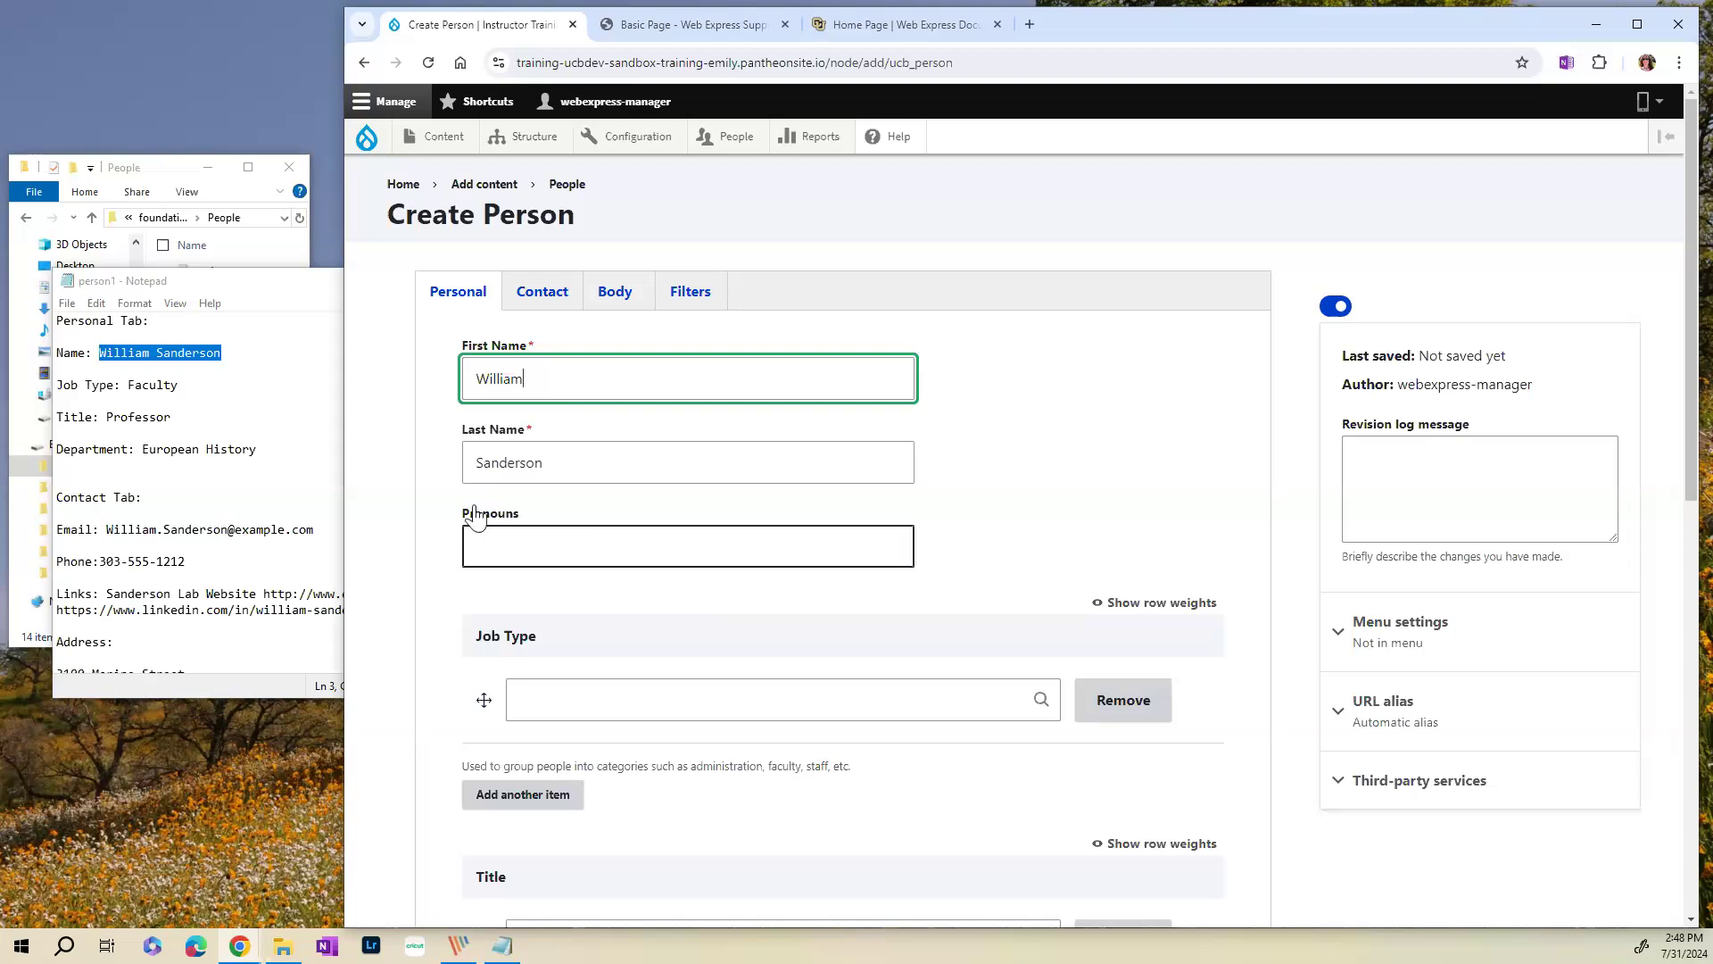
pyautogui.click(480, 462)
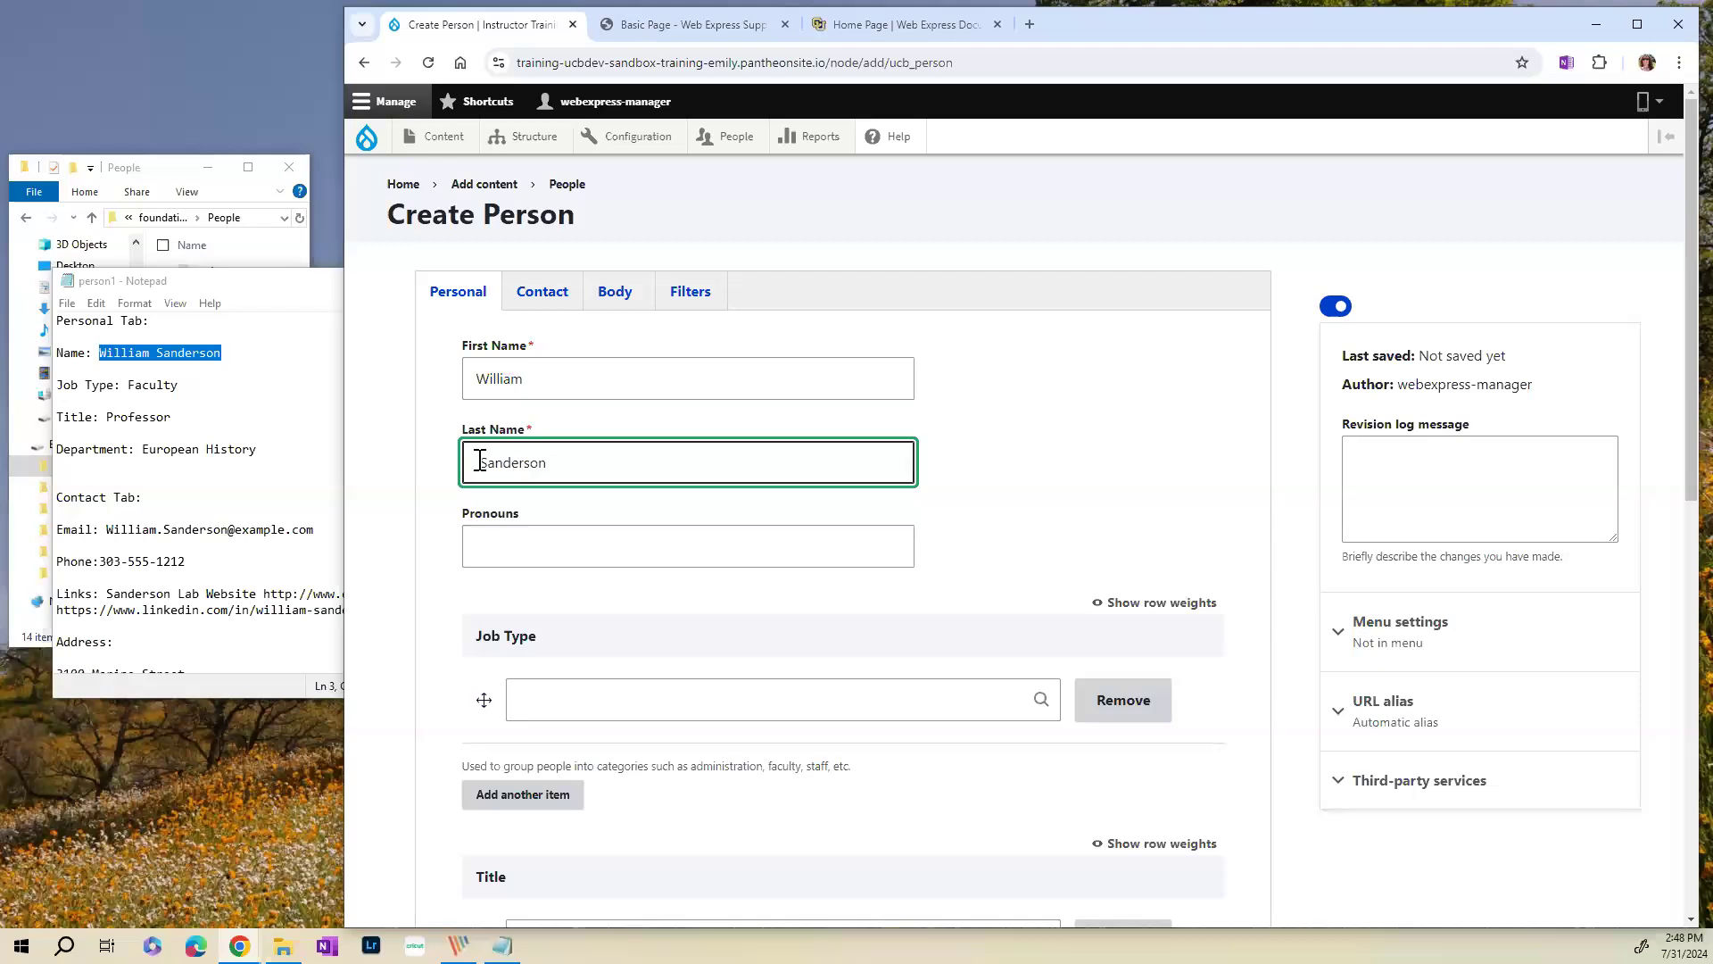
pyautogui.moveTo(482, 464); pyautogui.dragTo(472, 466)
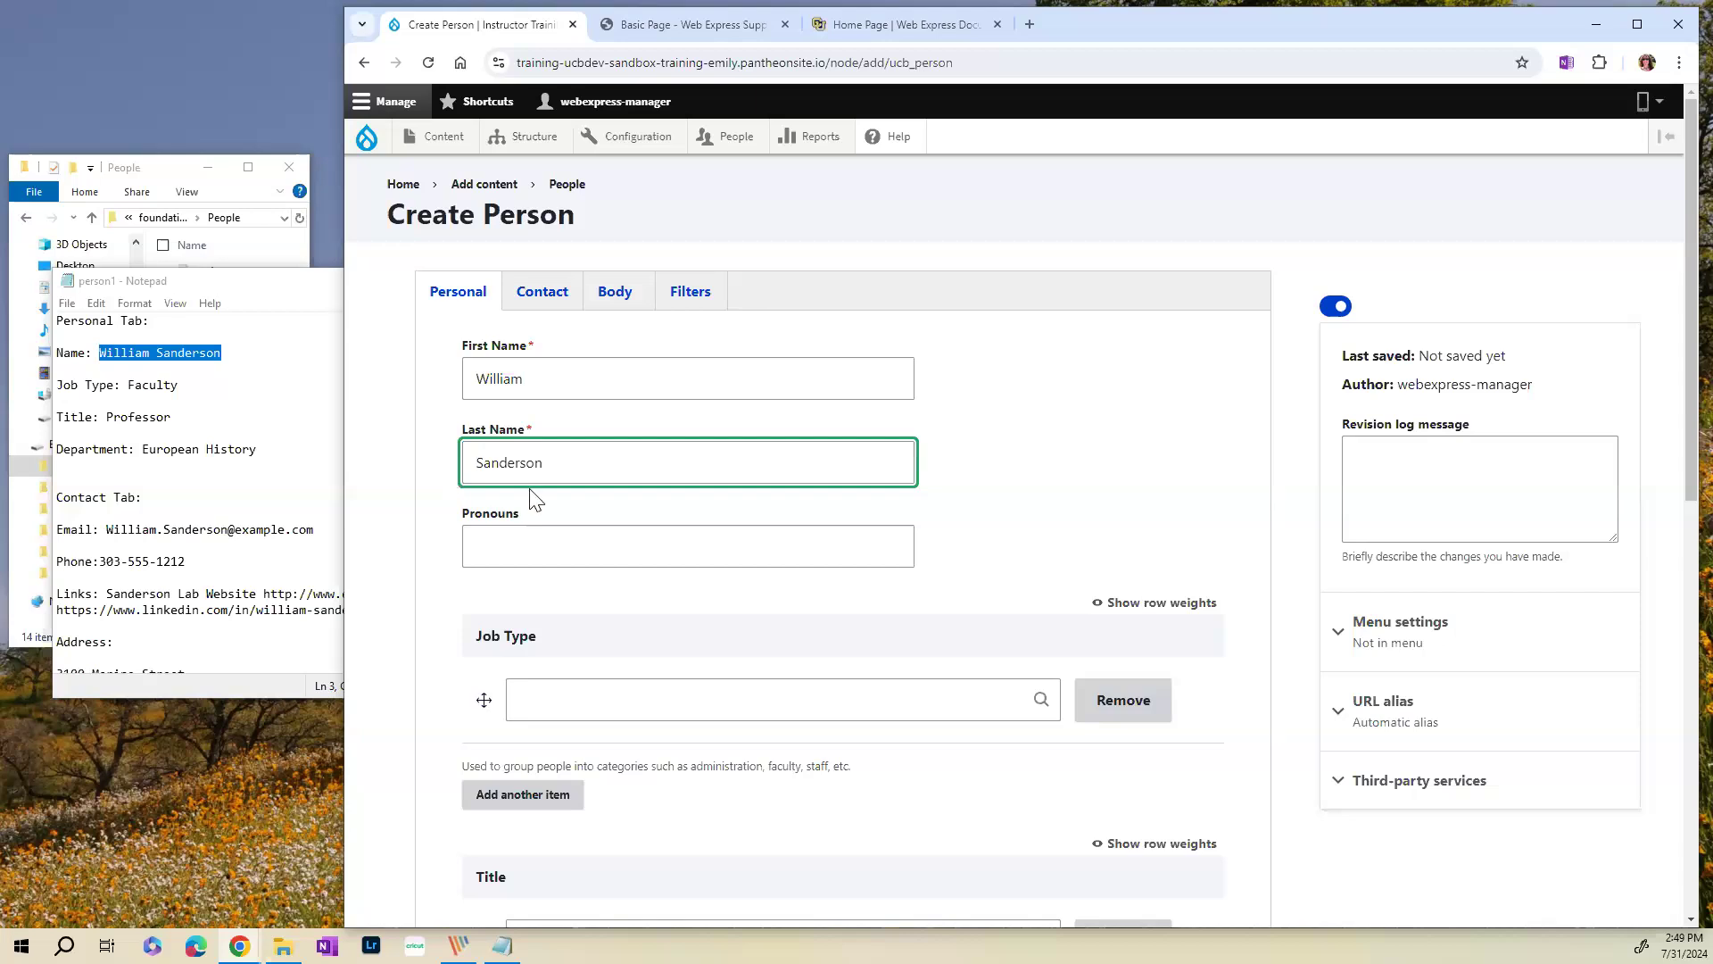
# - Set the person's pronouns to he/him and the job type to Faculty
pyautogui.click(490, 553)
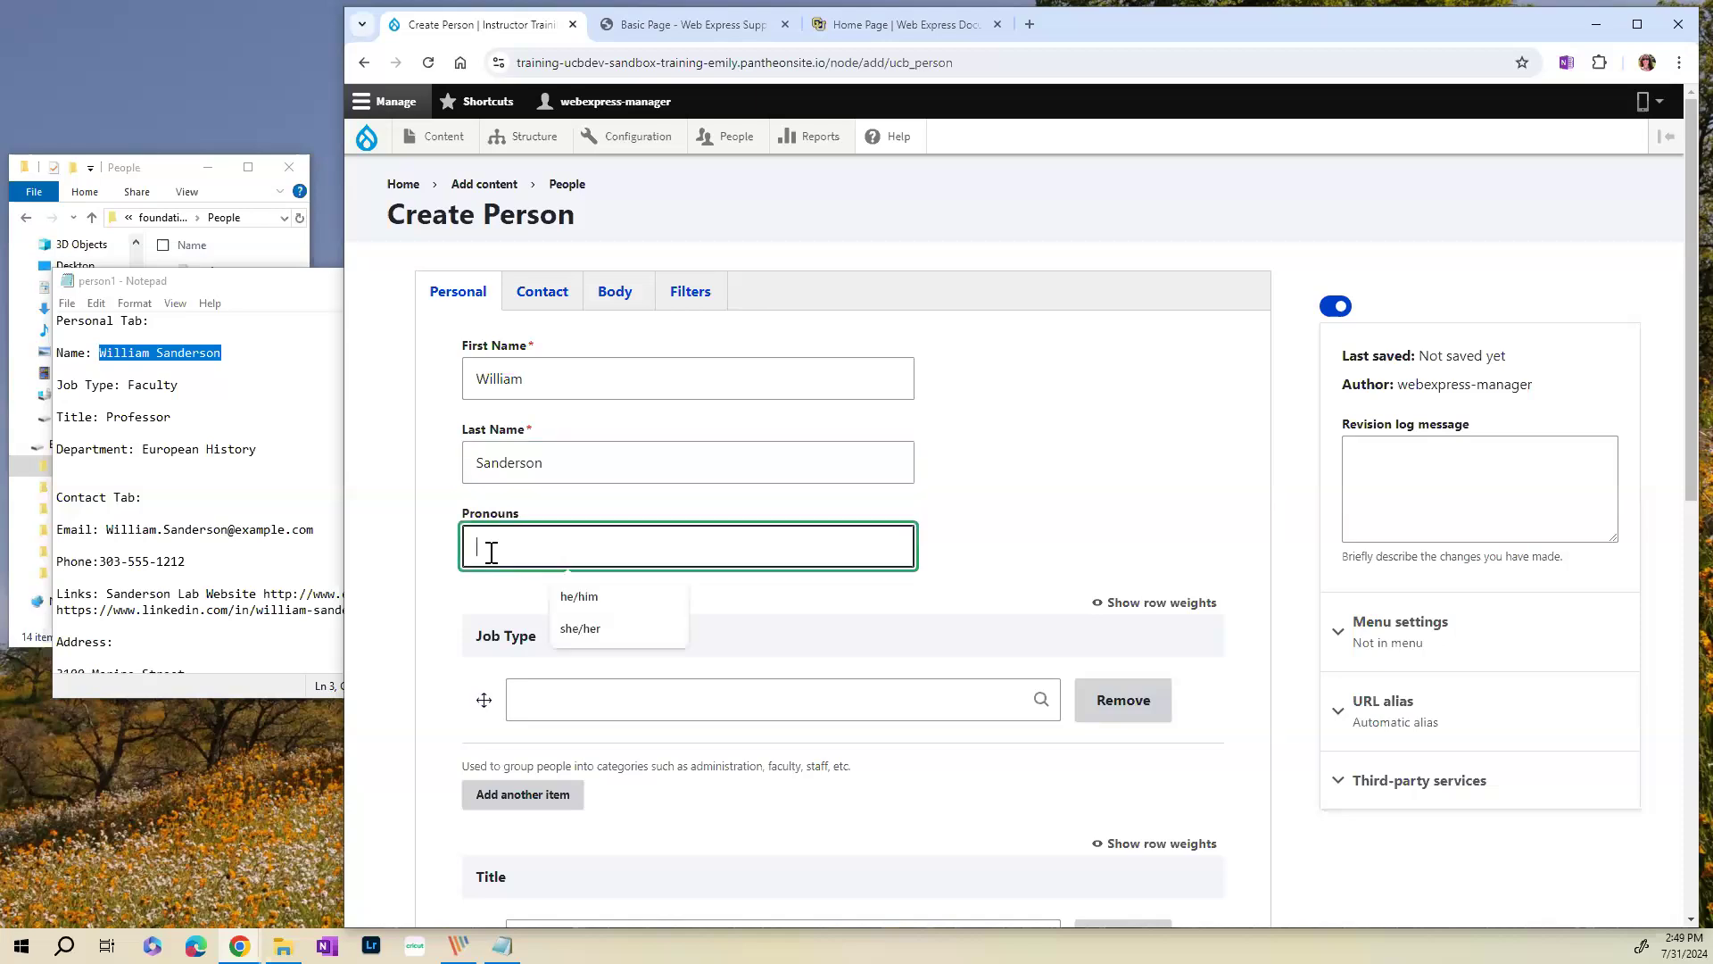
pyautogui.click(603, 596)
pyautogui.scroll(-2, 841, 459)
pyautogui.scroll(-2, 842, 459)
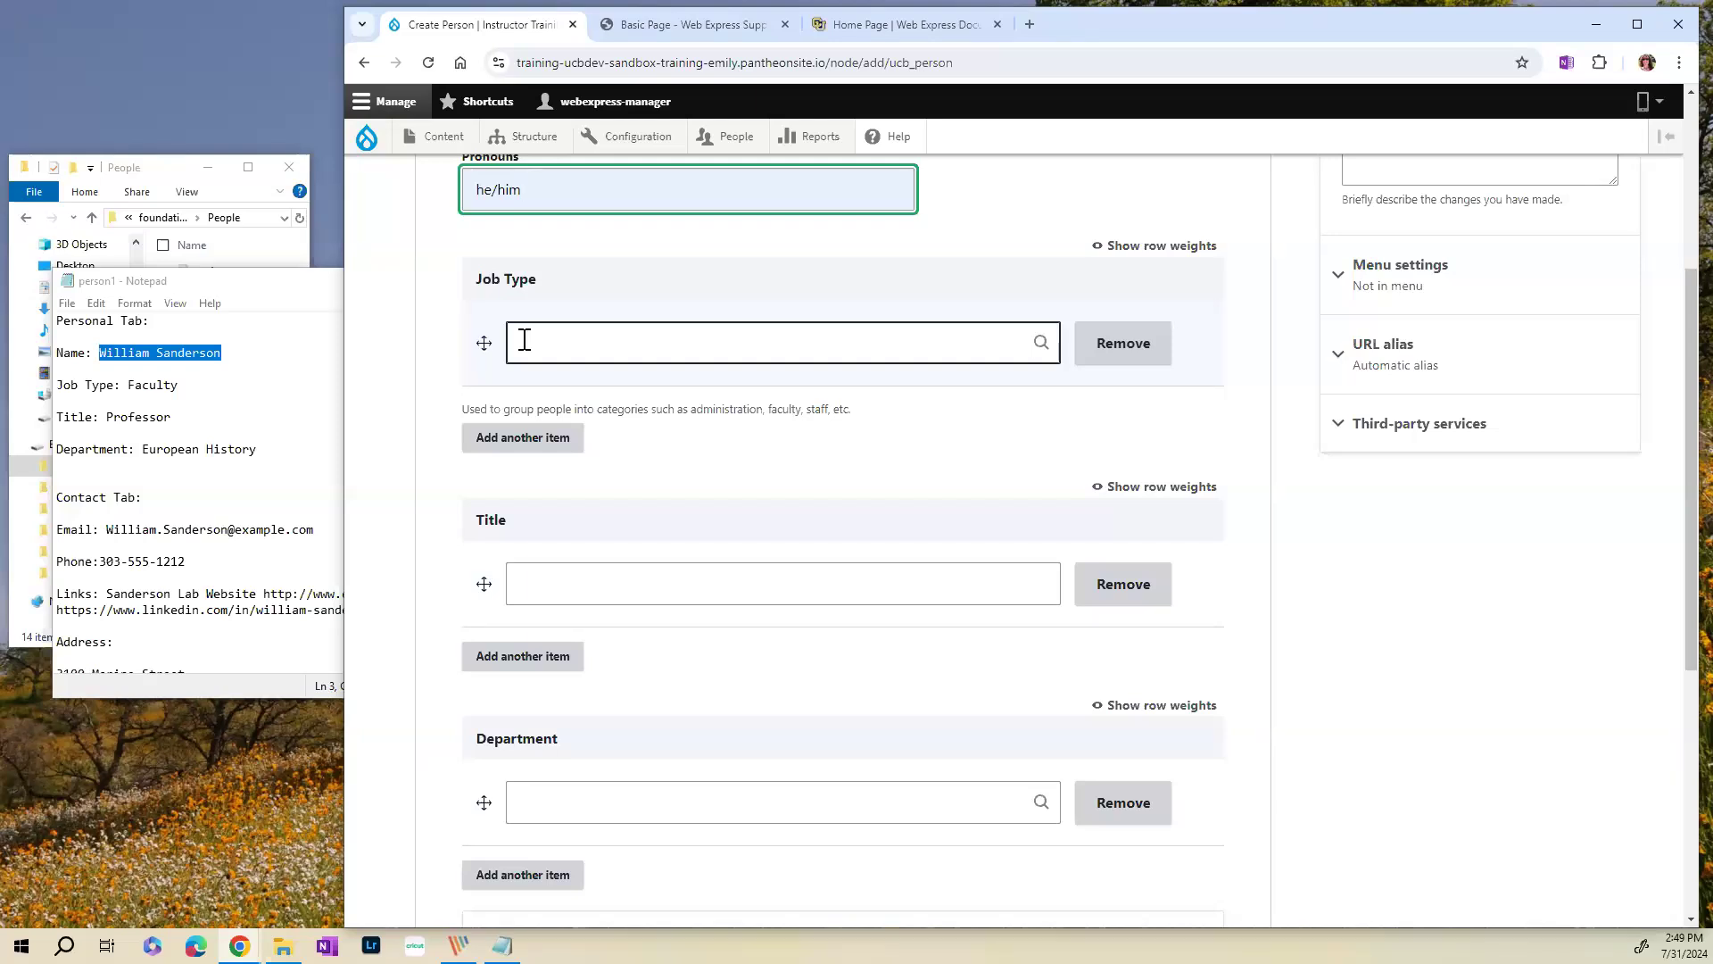
pyautogui.click(525, 340)
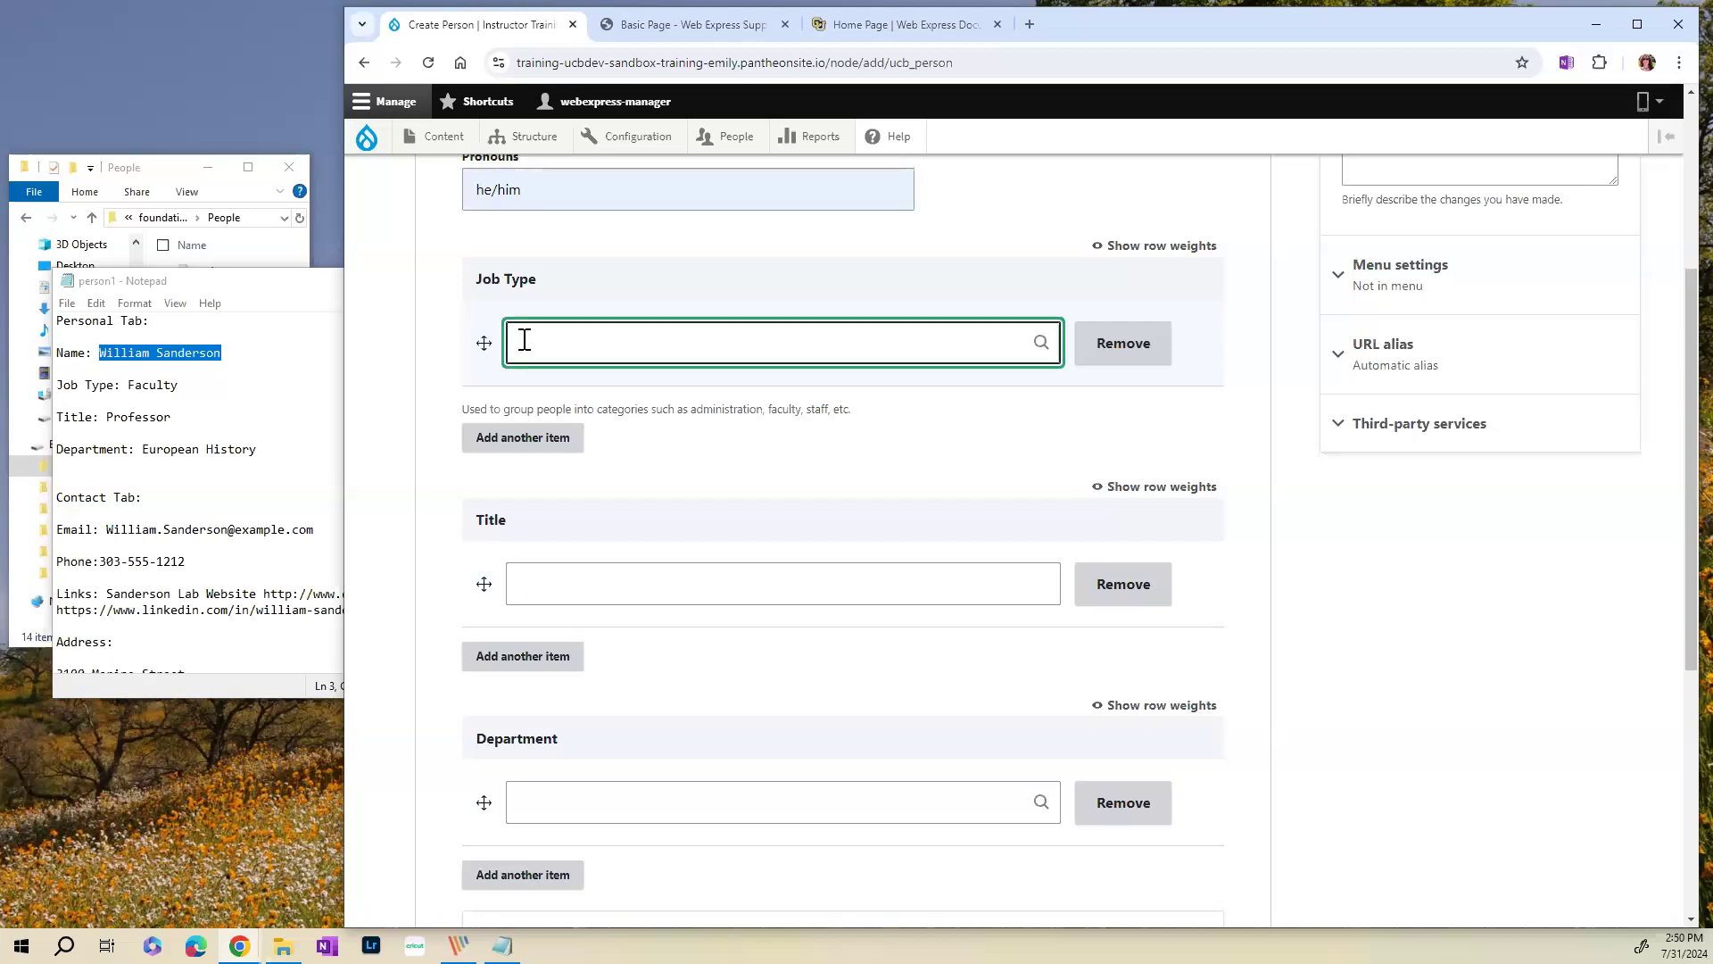
pyautogui.write('facu')
pyautogui.write('lty')
# - Set the person's title to Professor
pyautogui.scroll(-2, 631, 458)
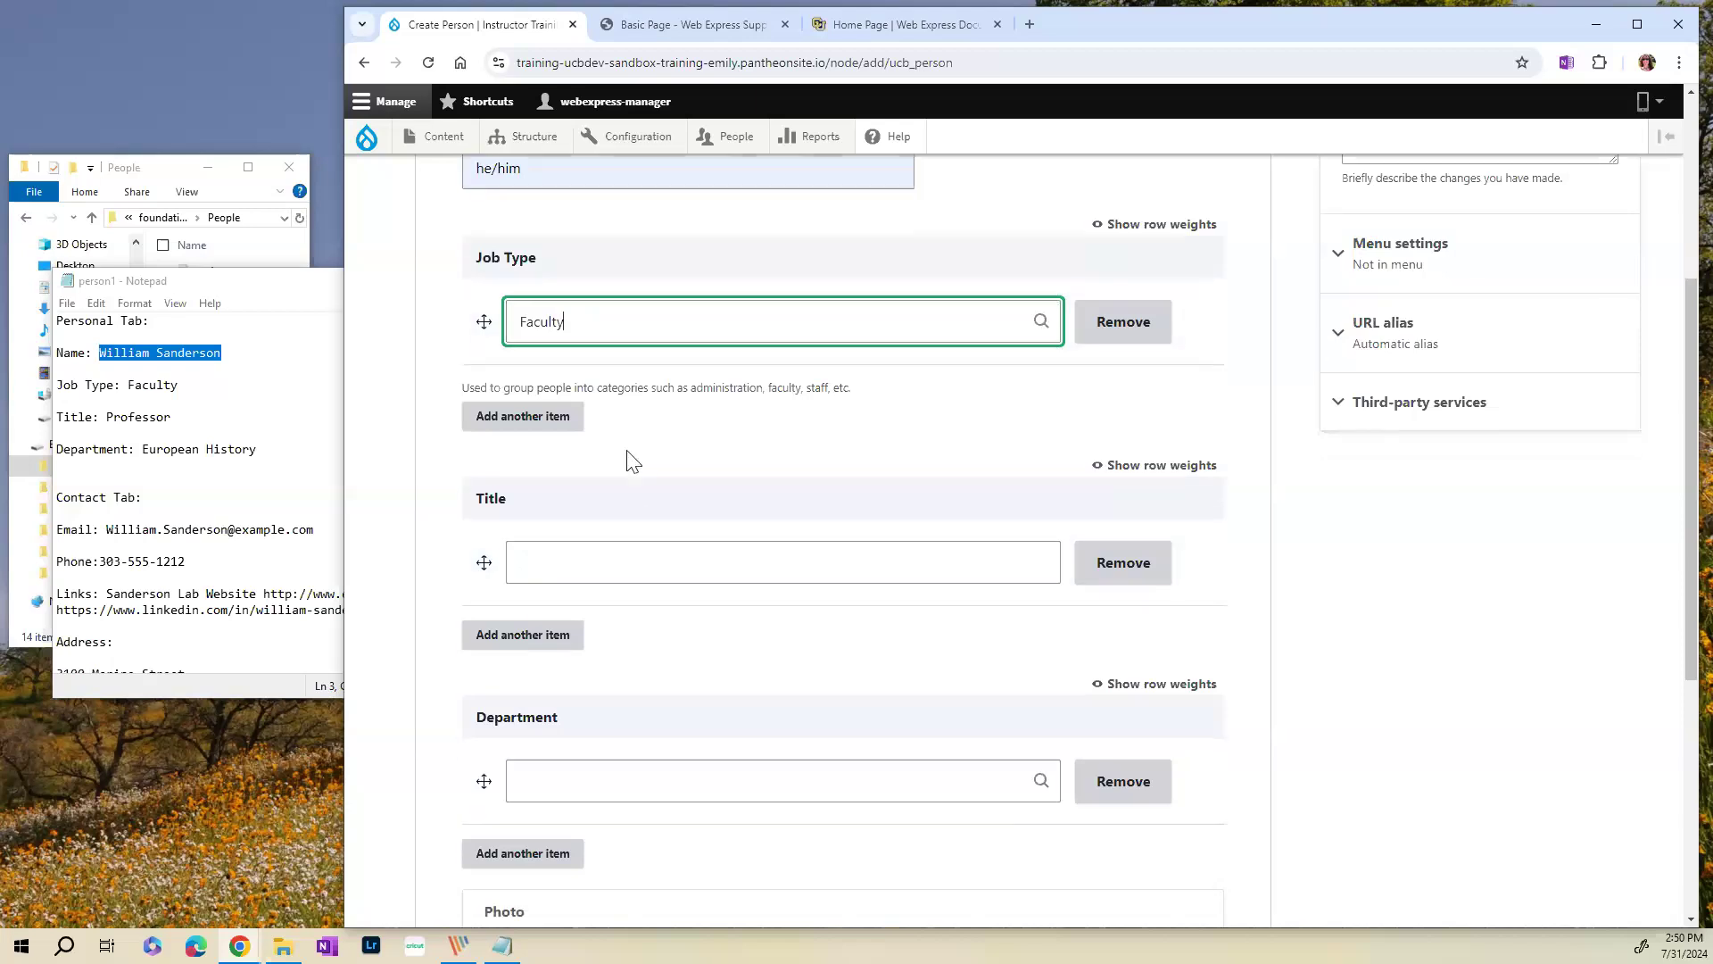
pyautogui.click(528, 398)
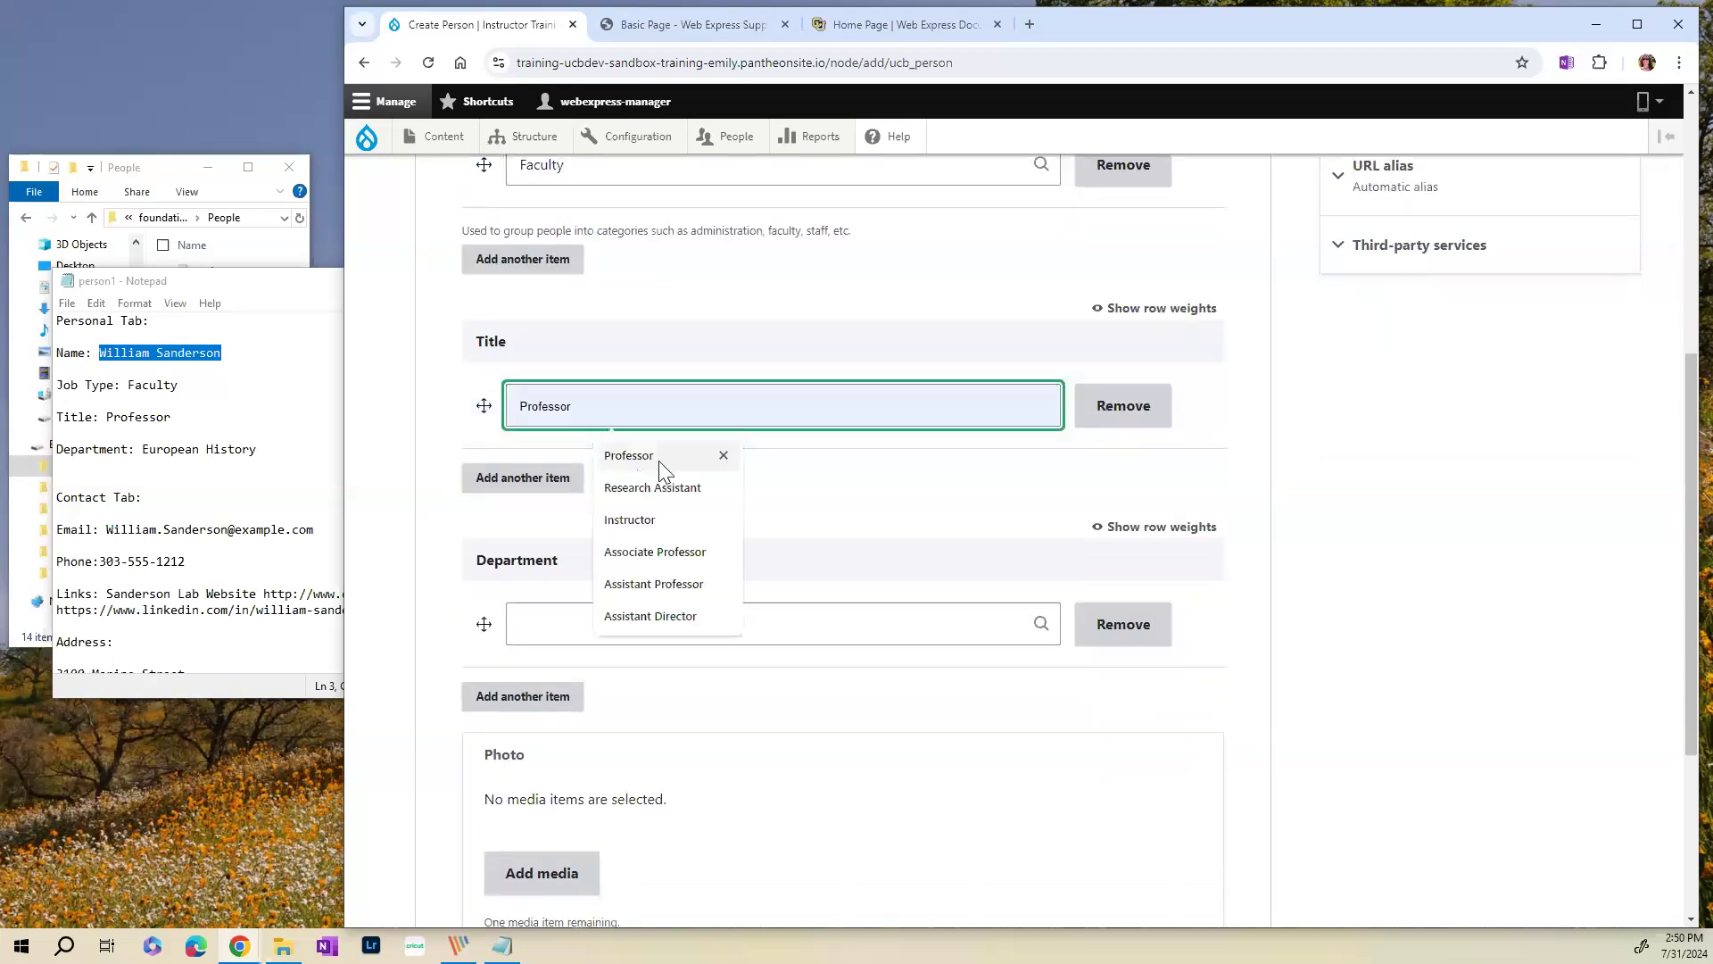
pyautogui.click(658, 457)
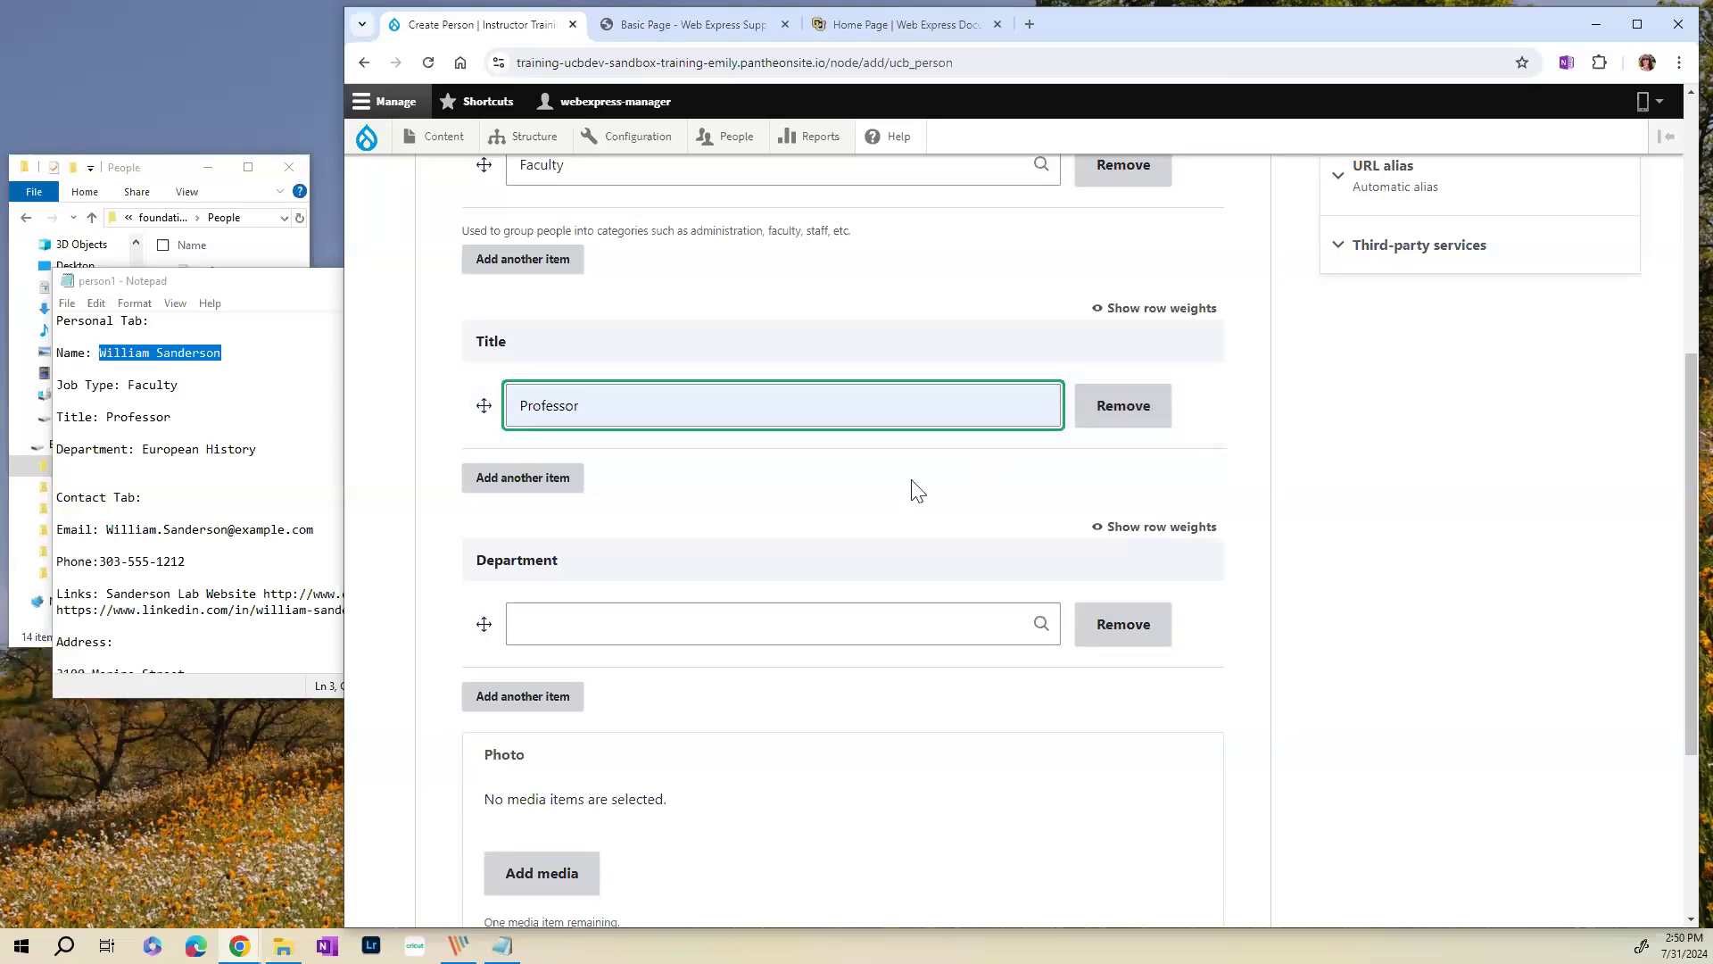
# - Copy the department European History from the person1 notes into the Department field
pyautogui.scroll(-2, 911, 486)
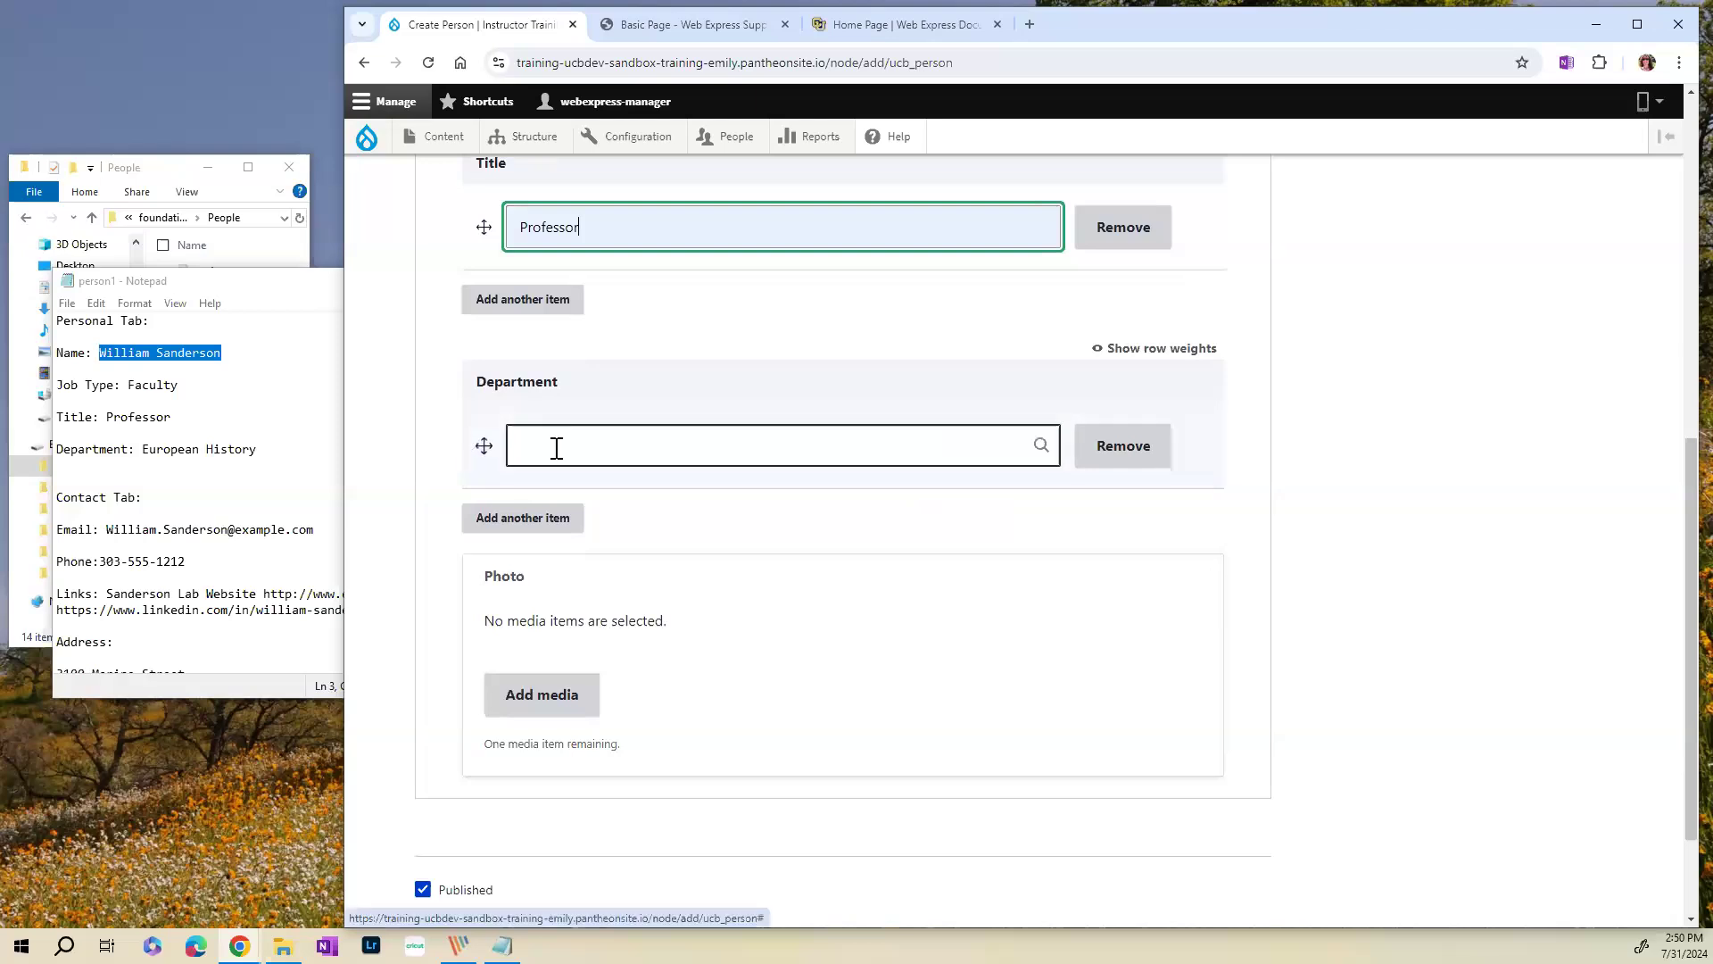
pyautogui.click(291, 446)
pyautogui.keyDown('shift'); pyautogui.click(152, 456); pyautogui.keyUp('shift')
pyautogui.moveTo(151, 456); pyautogui.dragTo(146, 457)
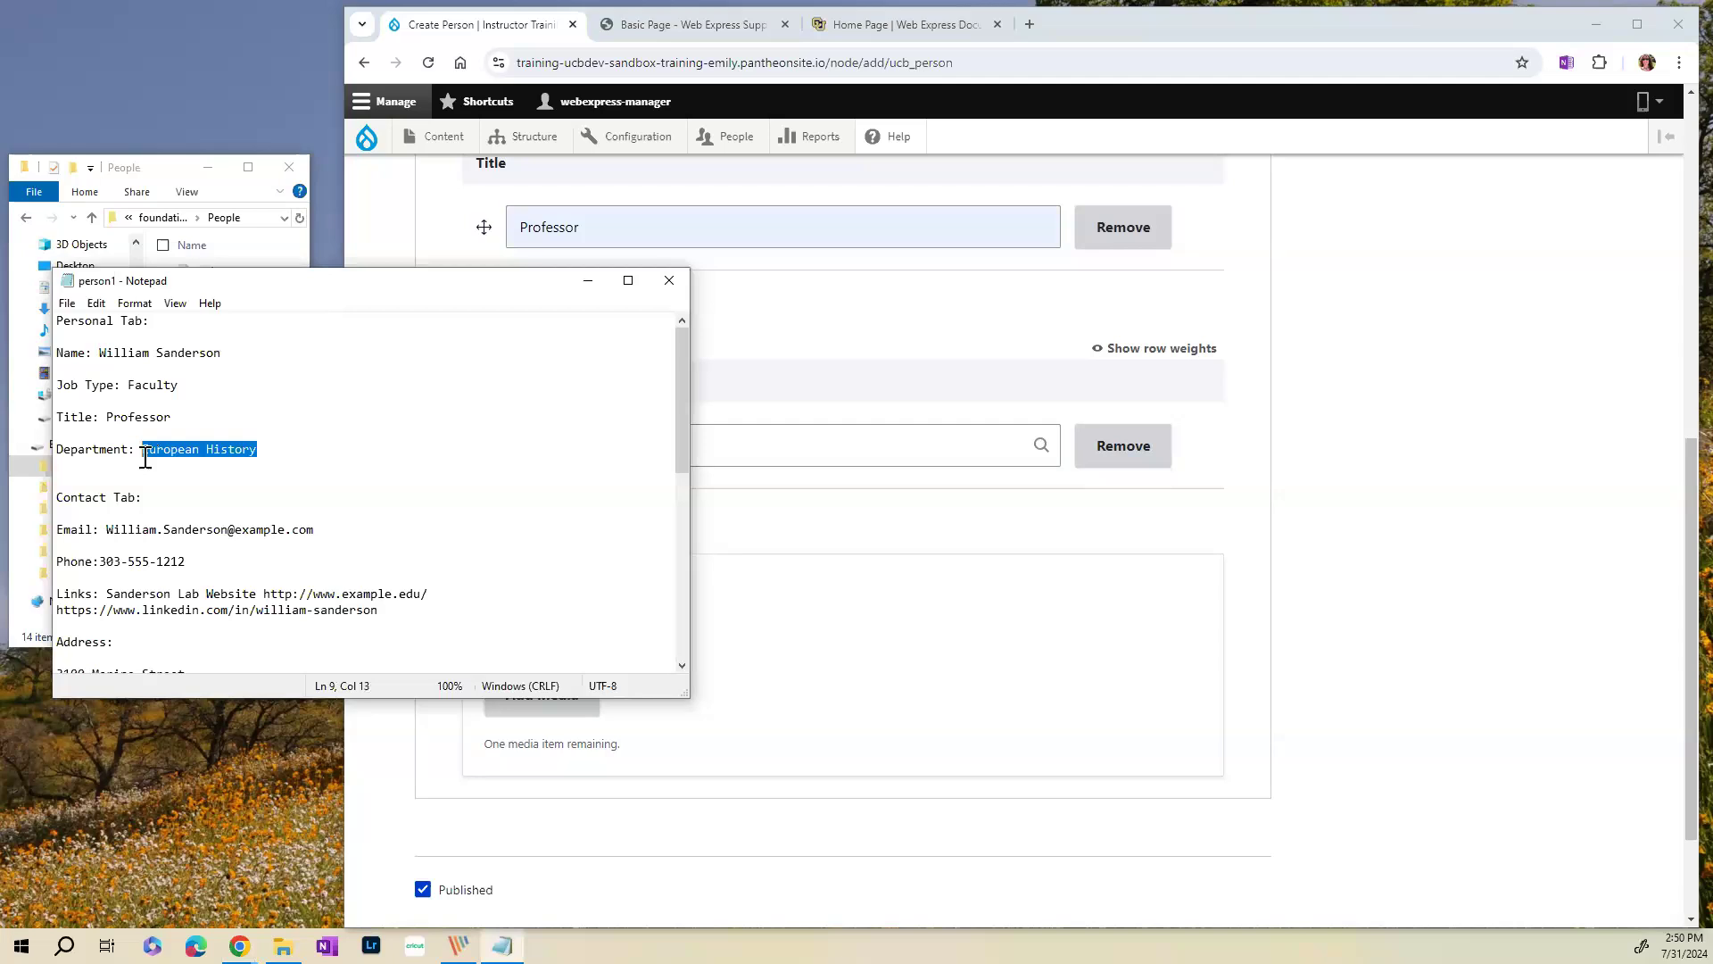
pyautogui.hotkey('ctrl', 'c')
pyautogui.click(813, 449)
pyautogui.hotkey('ctrl', 'v')
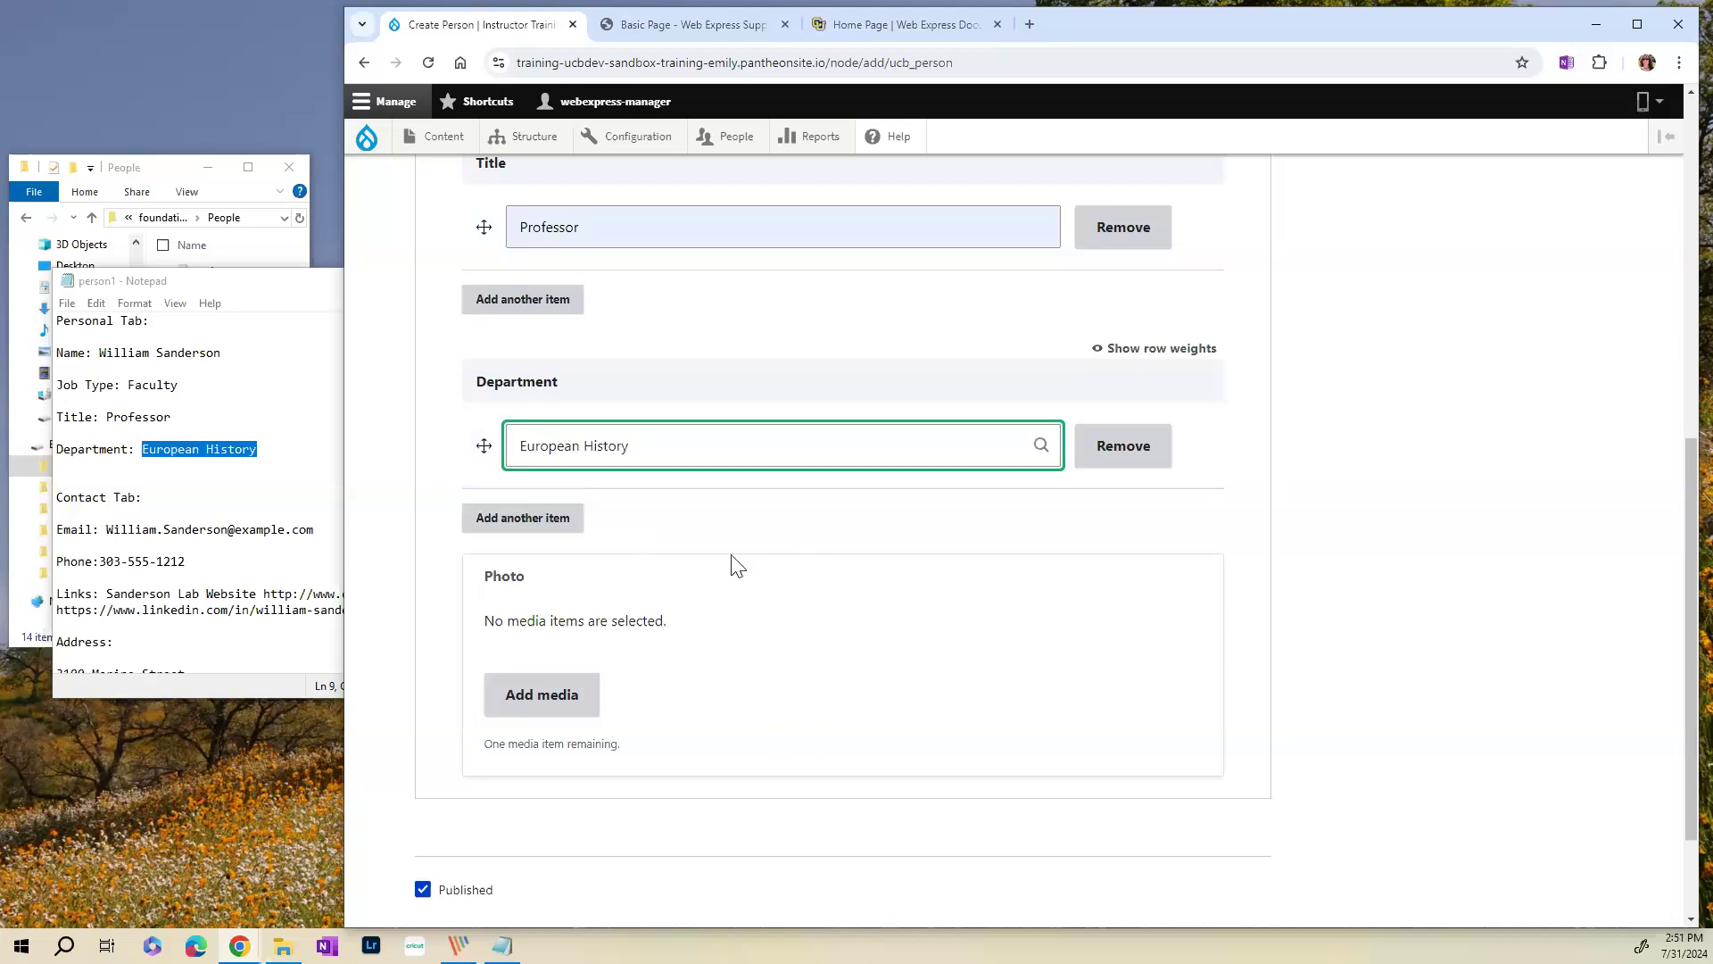
# - Upload the "person1 image" file from the Media Library folder in foundations-training-assets as the person's photo
pyautogui.scroll(-2, 738, 568)
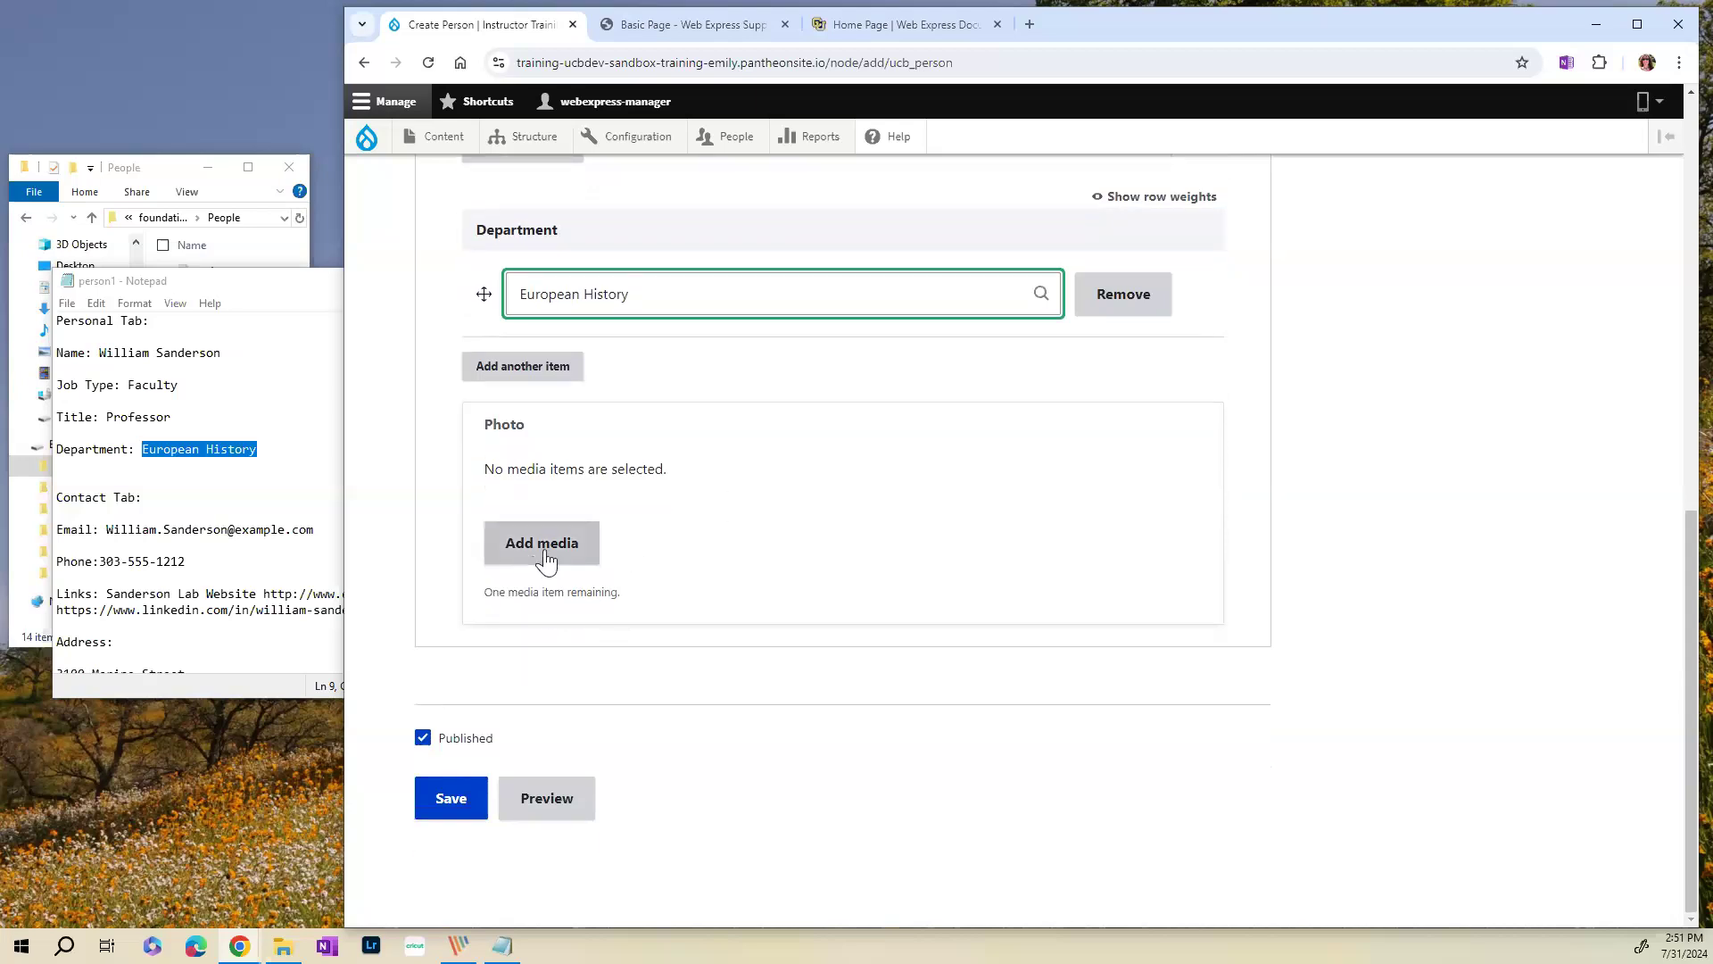
pyautogui.click(544, 554)
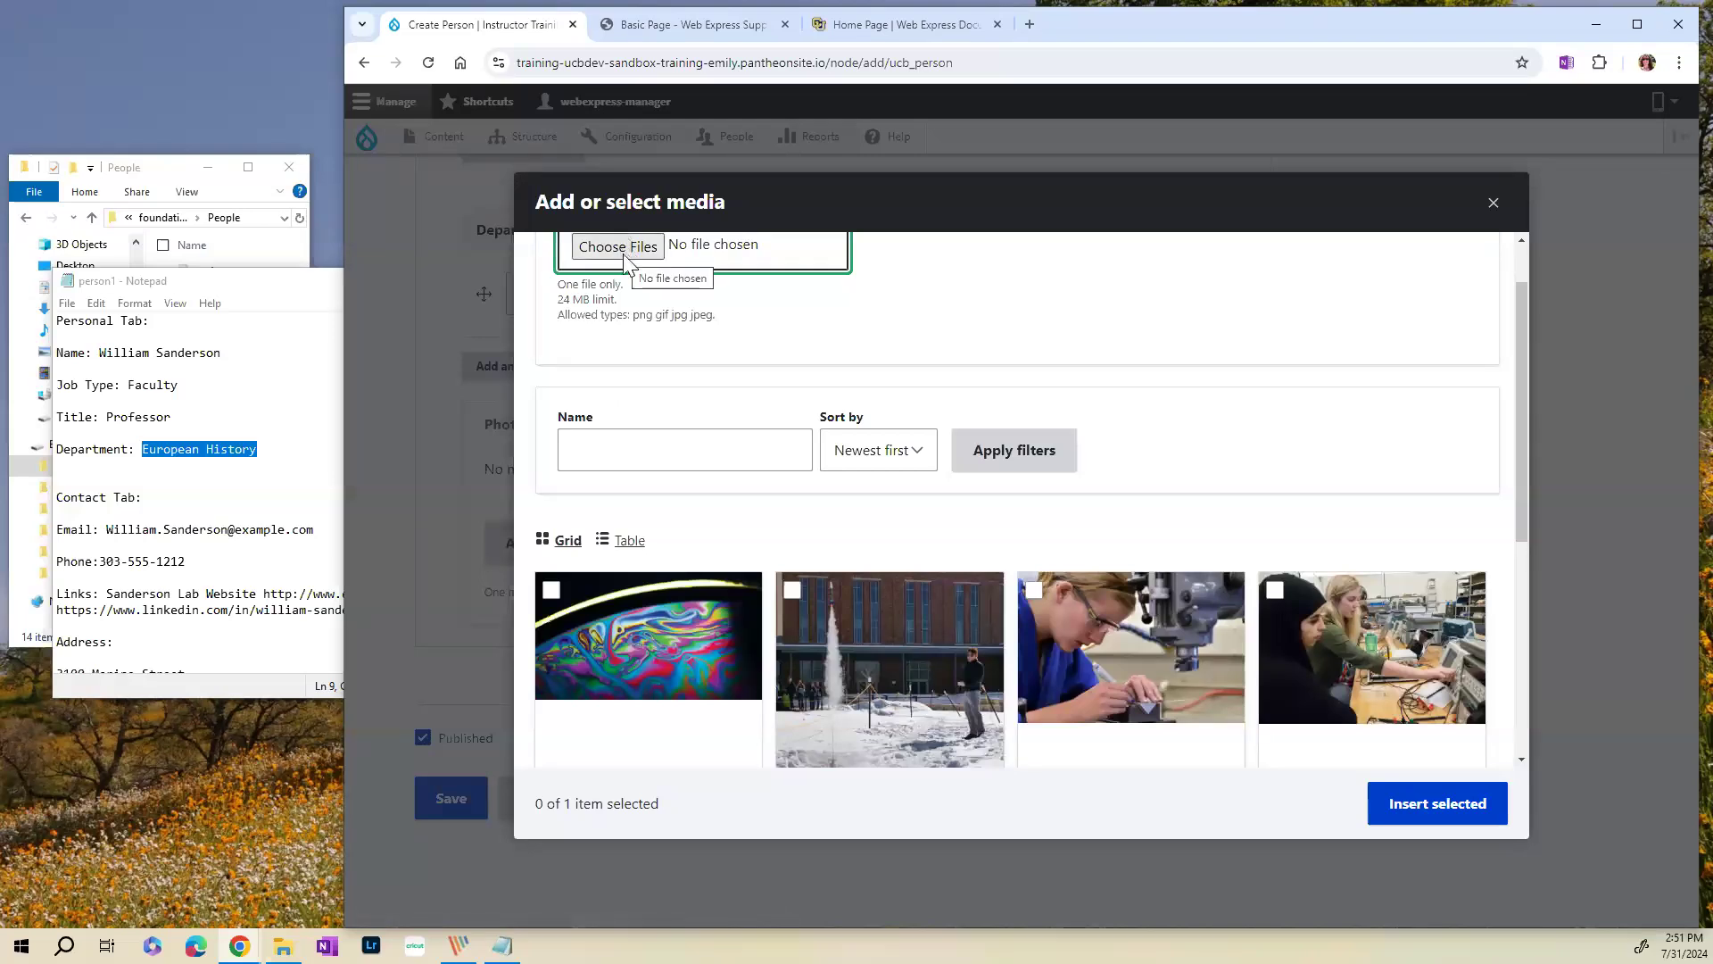
pyautogui.click(624, 250)
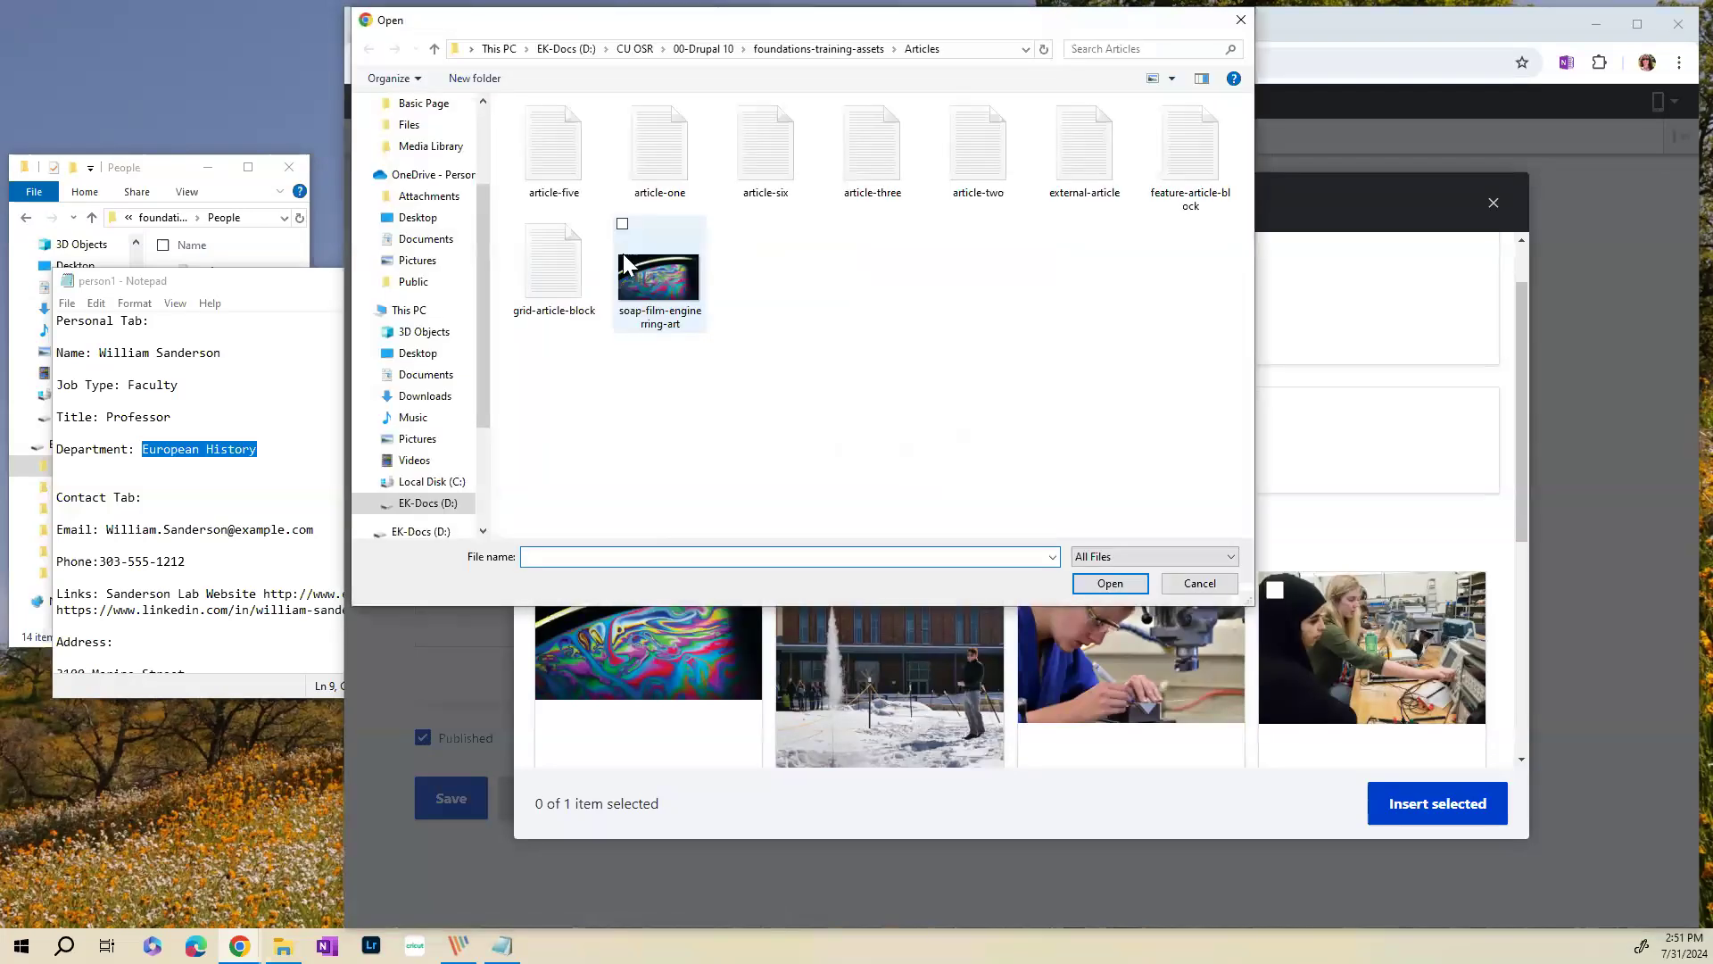
pyautogui.click(841, 51)
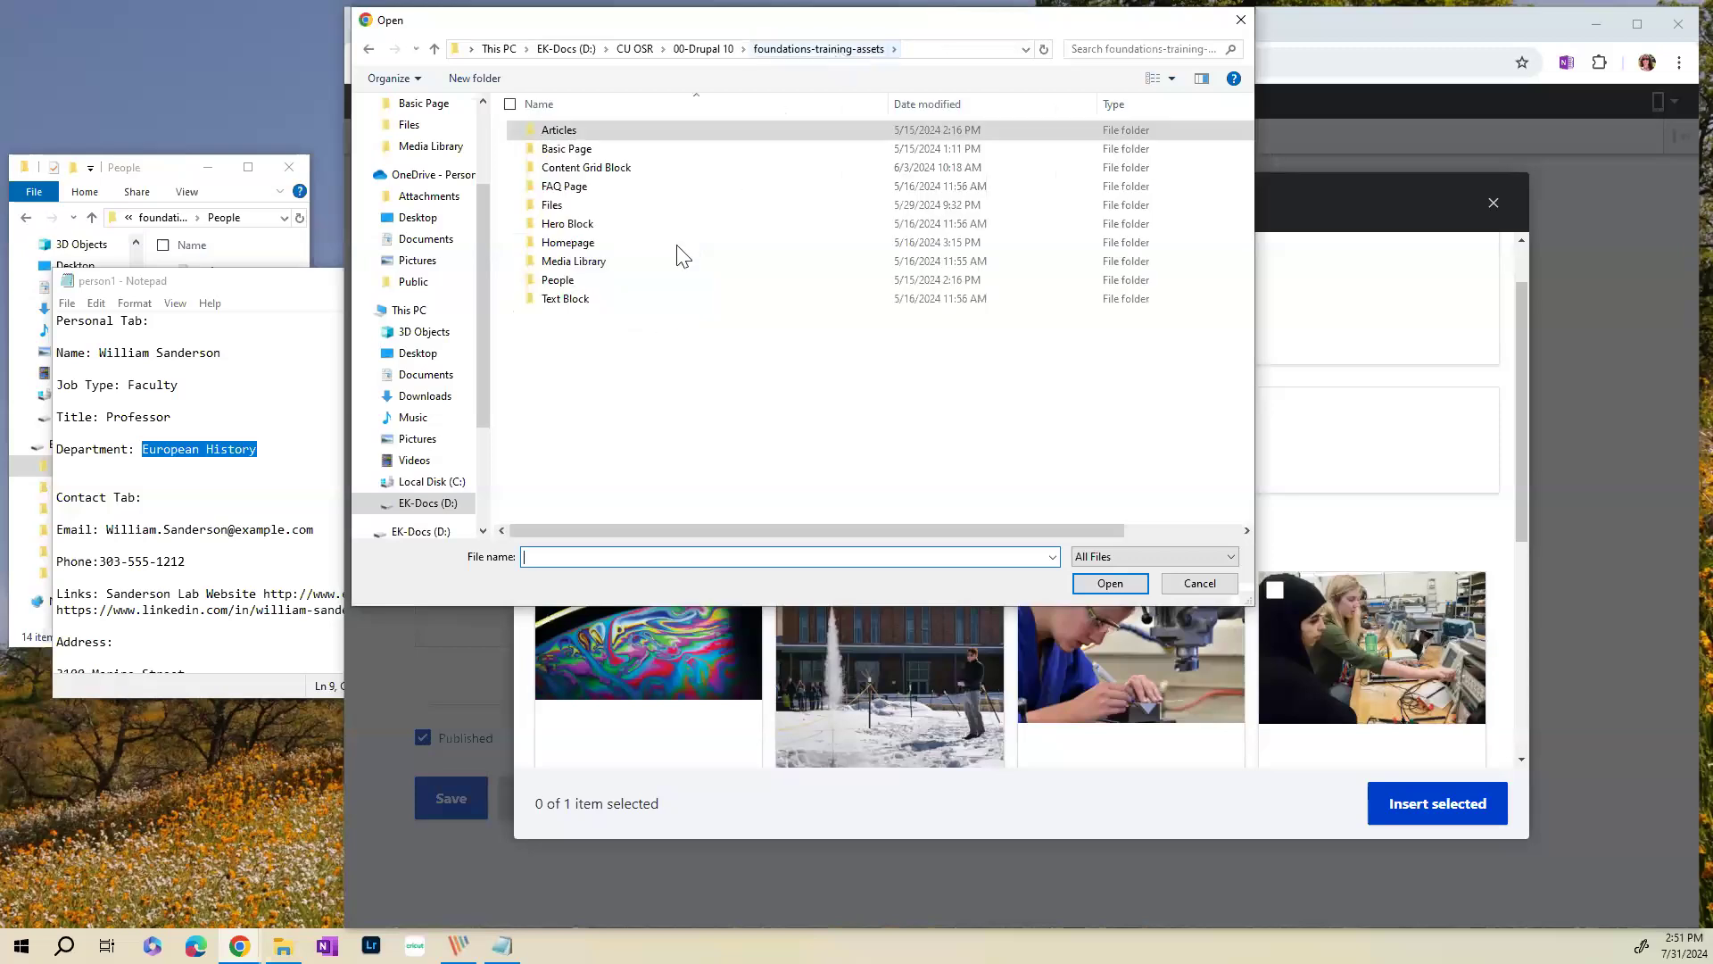
pyautogui.doubleClick(627, 261)
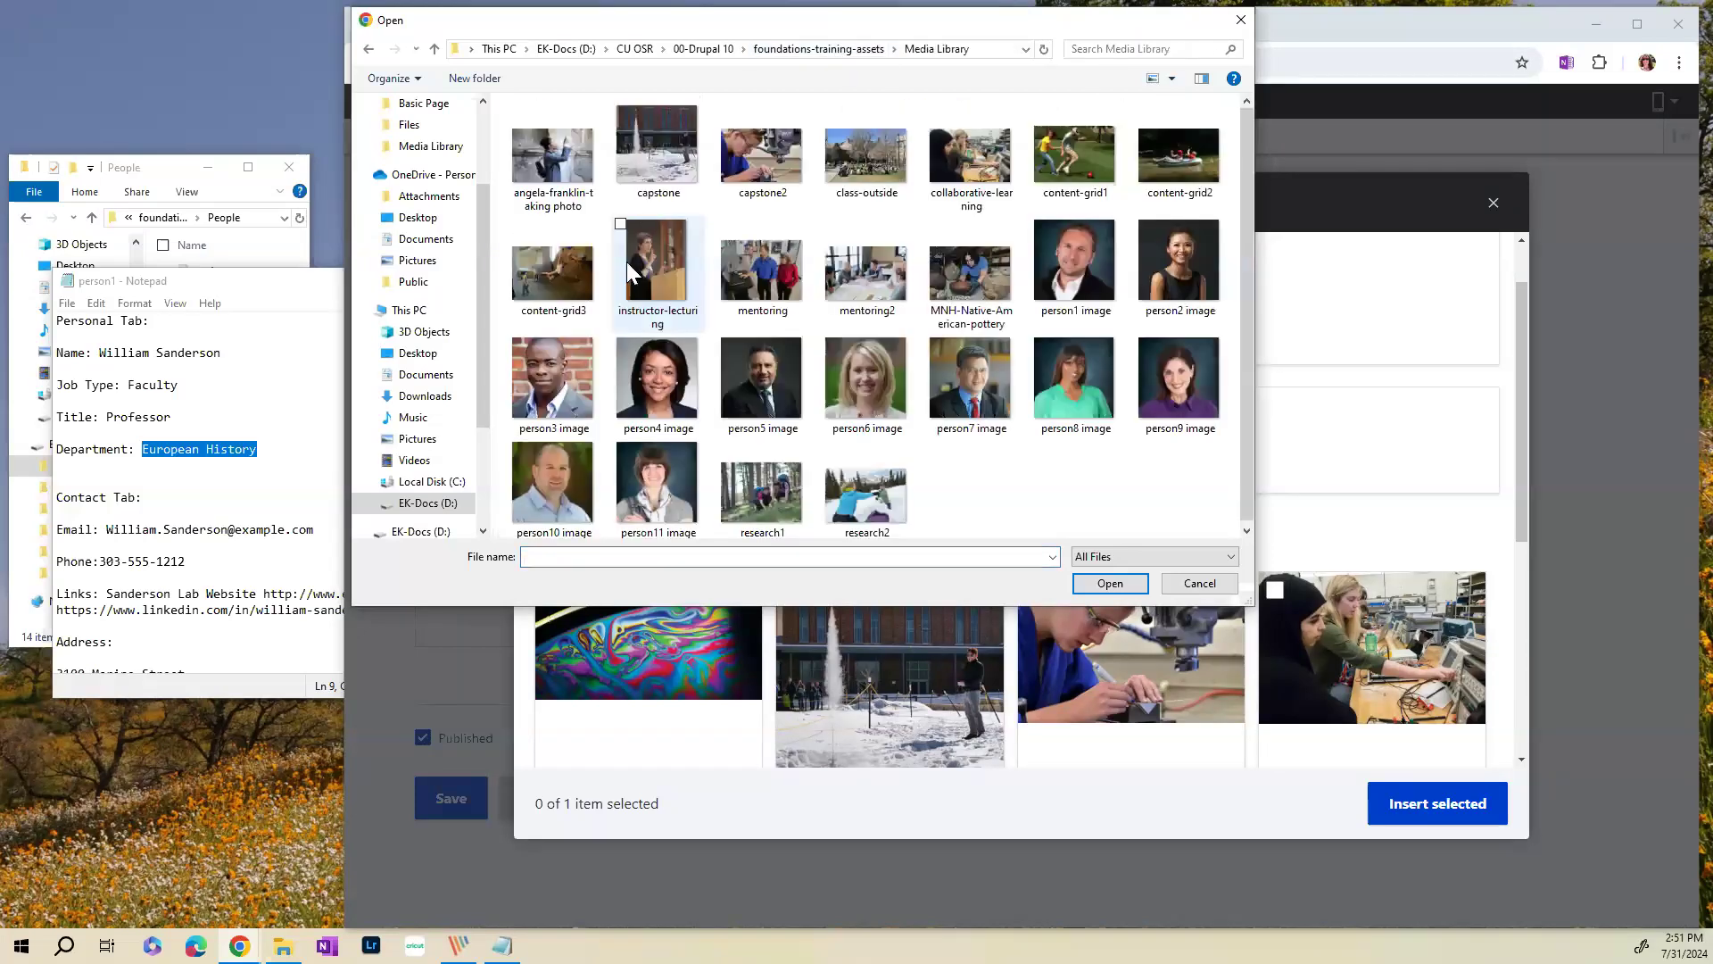
pyautogui.click(1069, 255)
pyautogui.click(1110, 583)
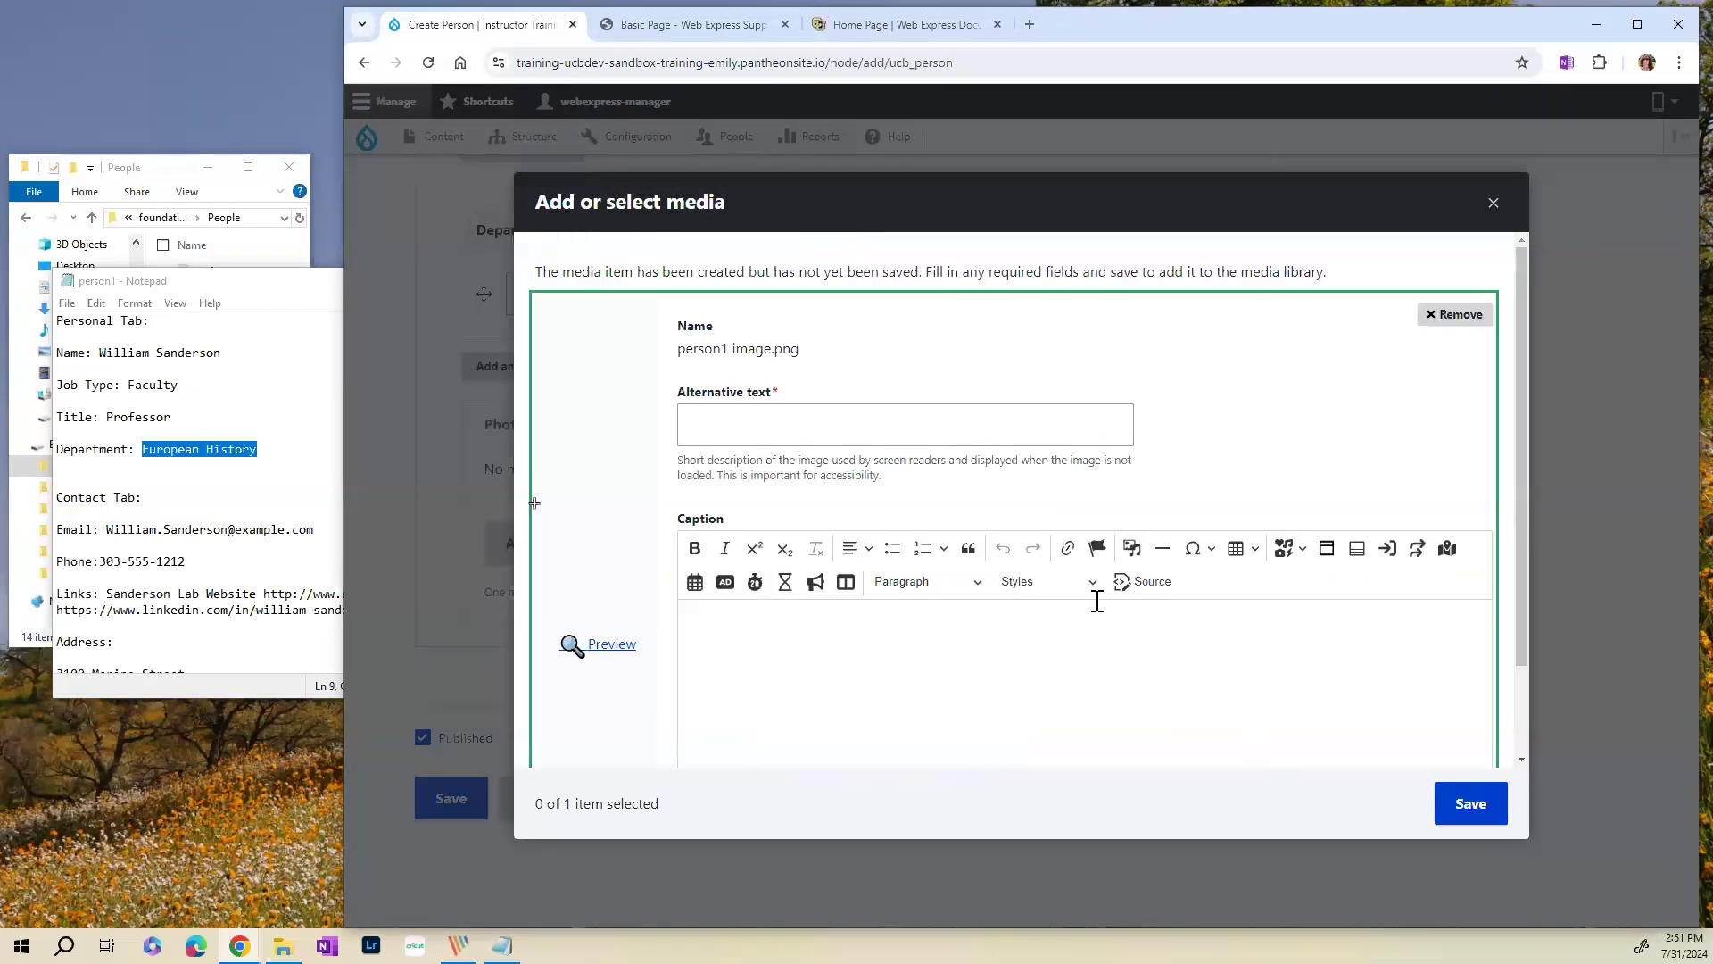
# - Enter the person's full name as the image's alternative text, save the media item and insert it as the photo
pyautogui.click(737, 428)
pyautogui.click(839, 540)
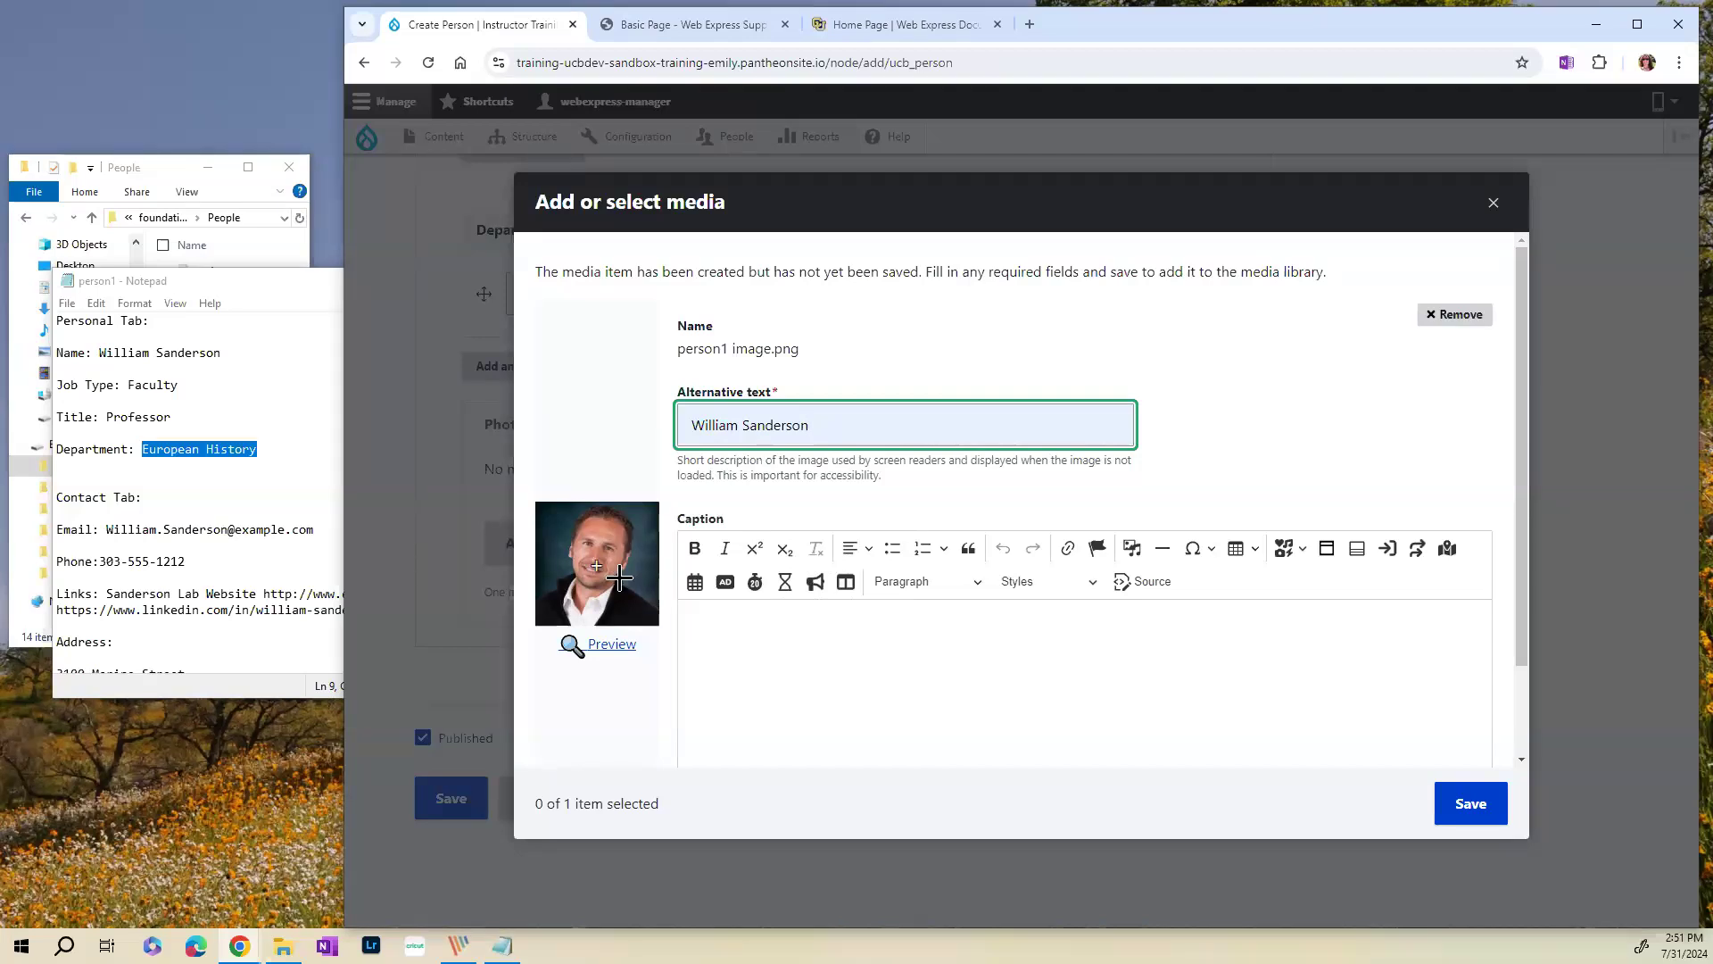
pyautogui.moveTo(841, 425); pyautogui.dragTo(689, 421)
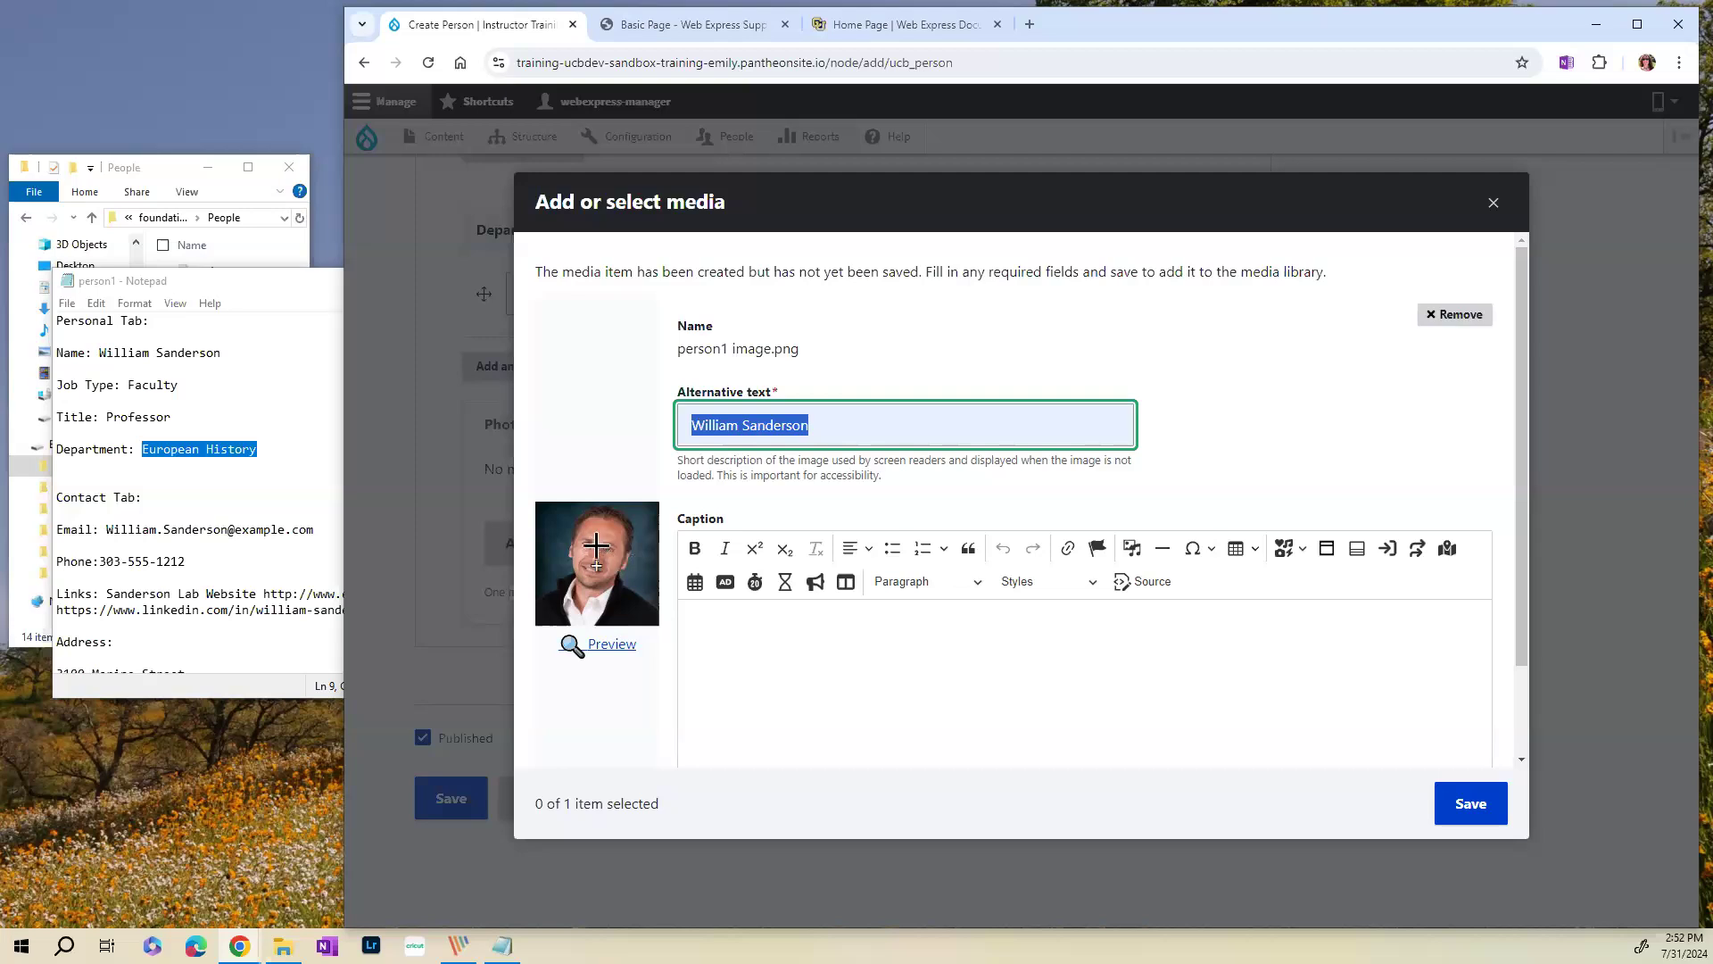
pyautogui.click(598, 547)
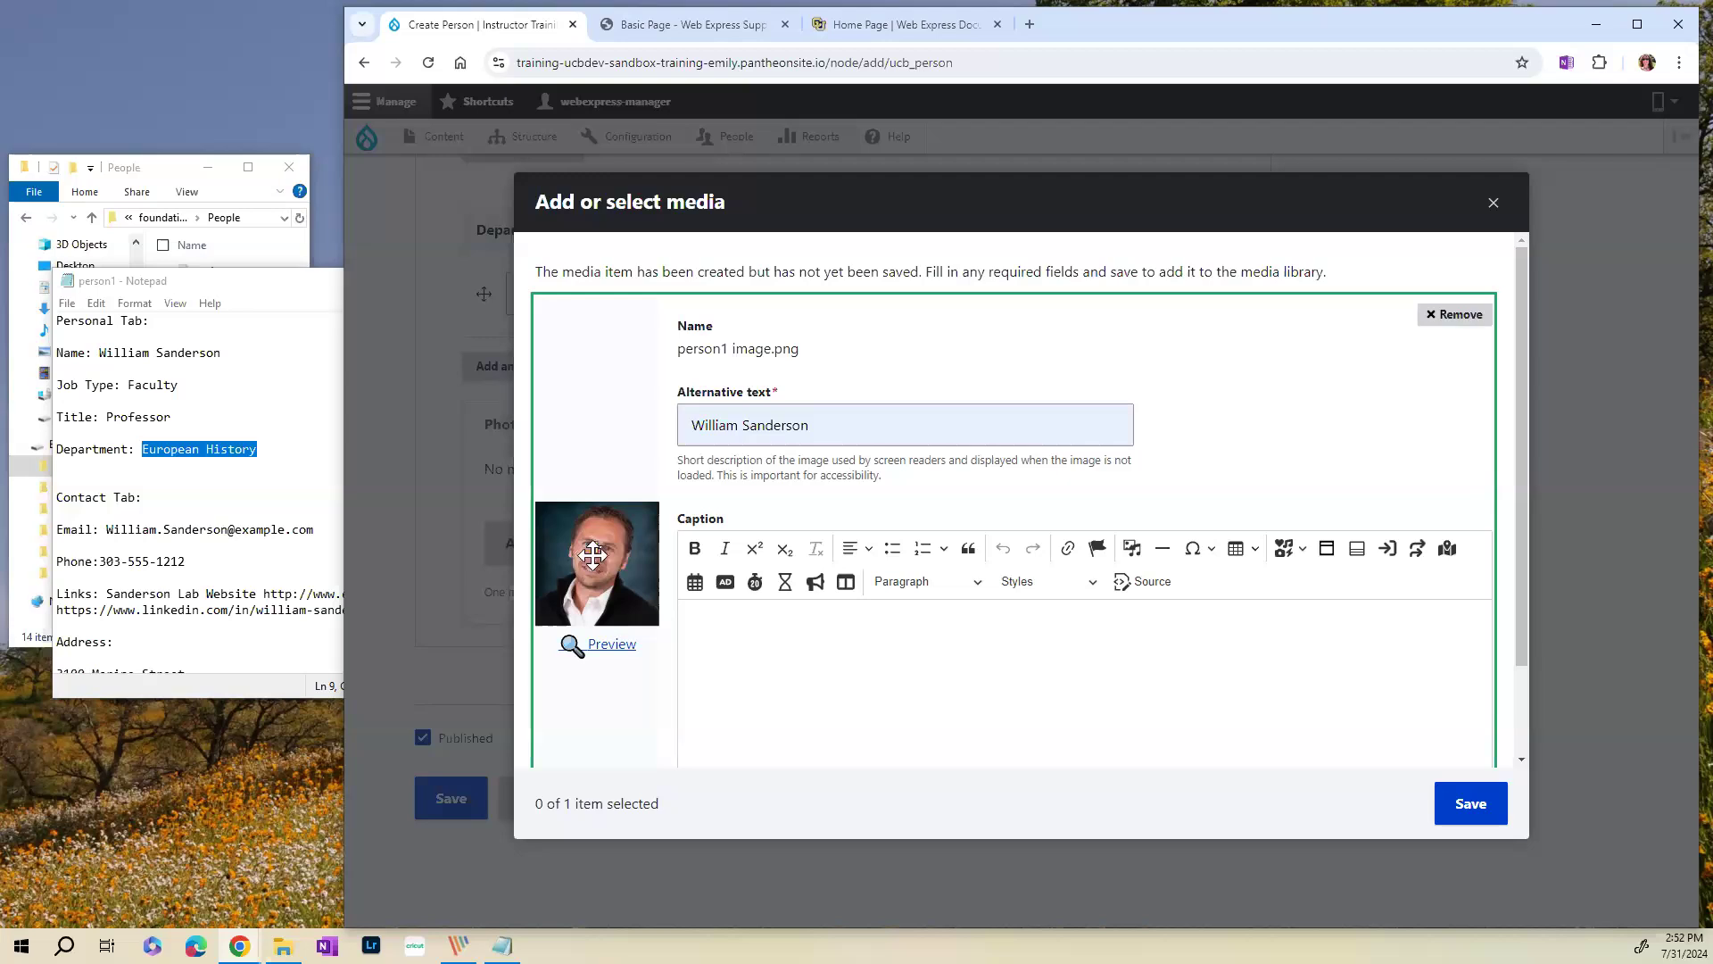
pyautogui.click(1472, 807)
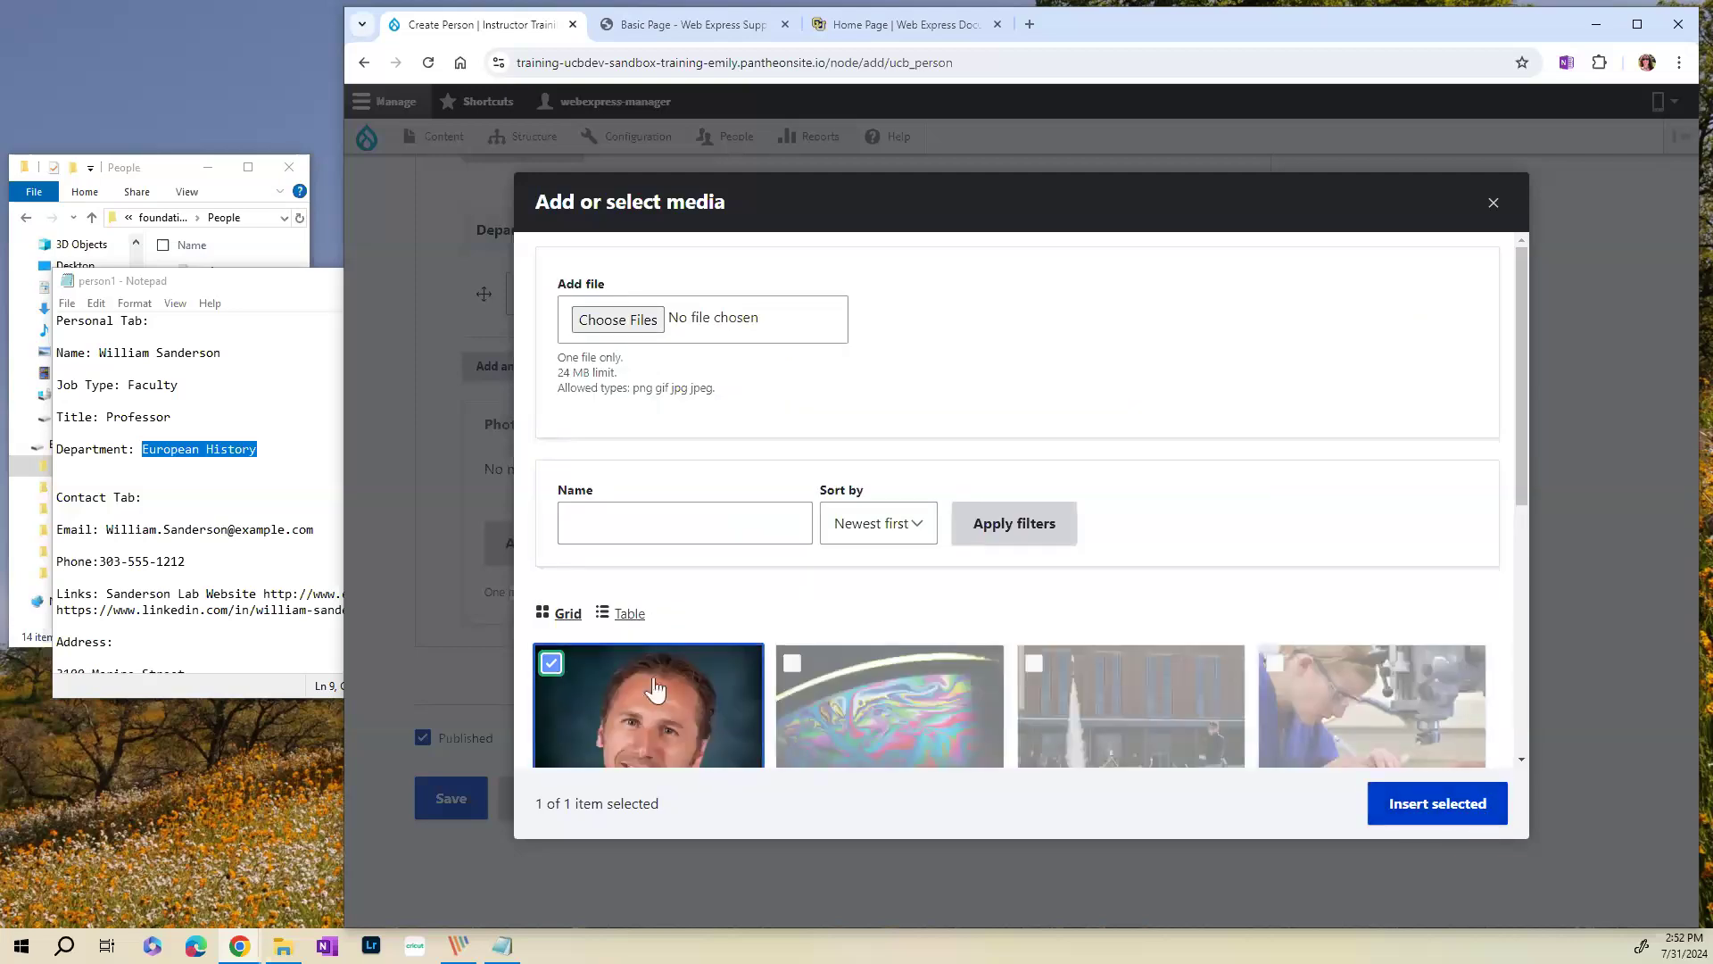
pyautogui.click(1456, 814)
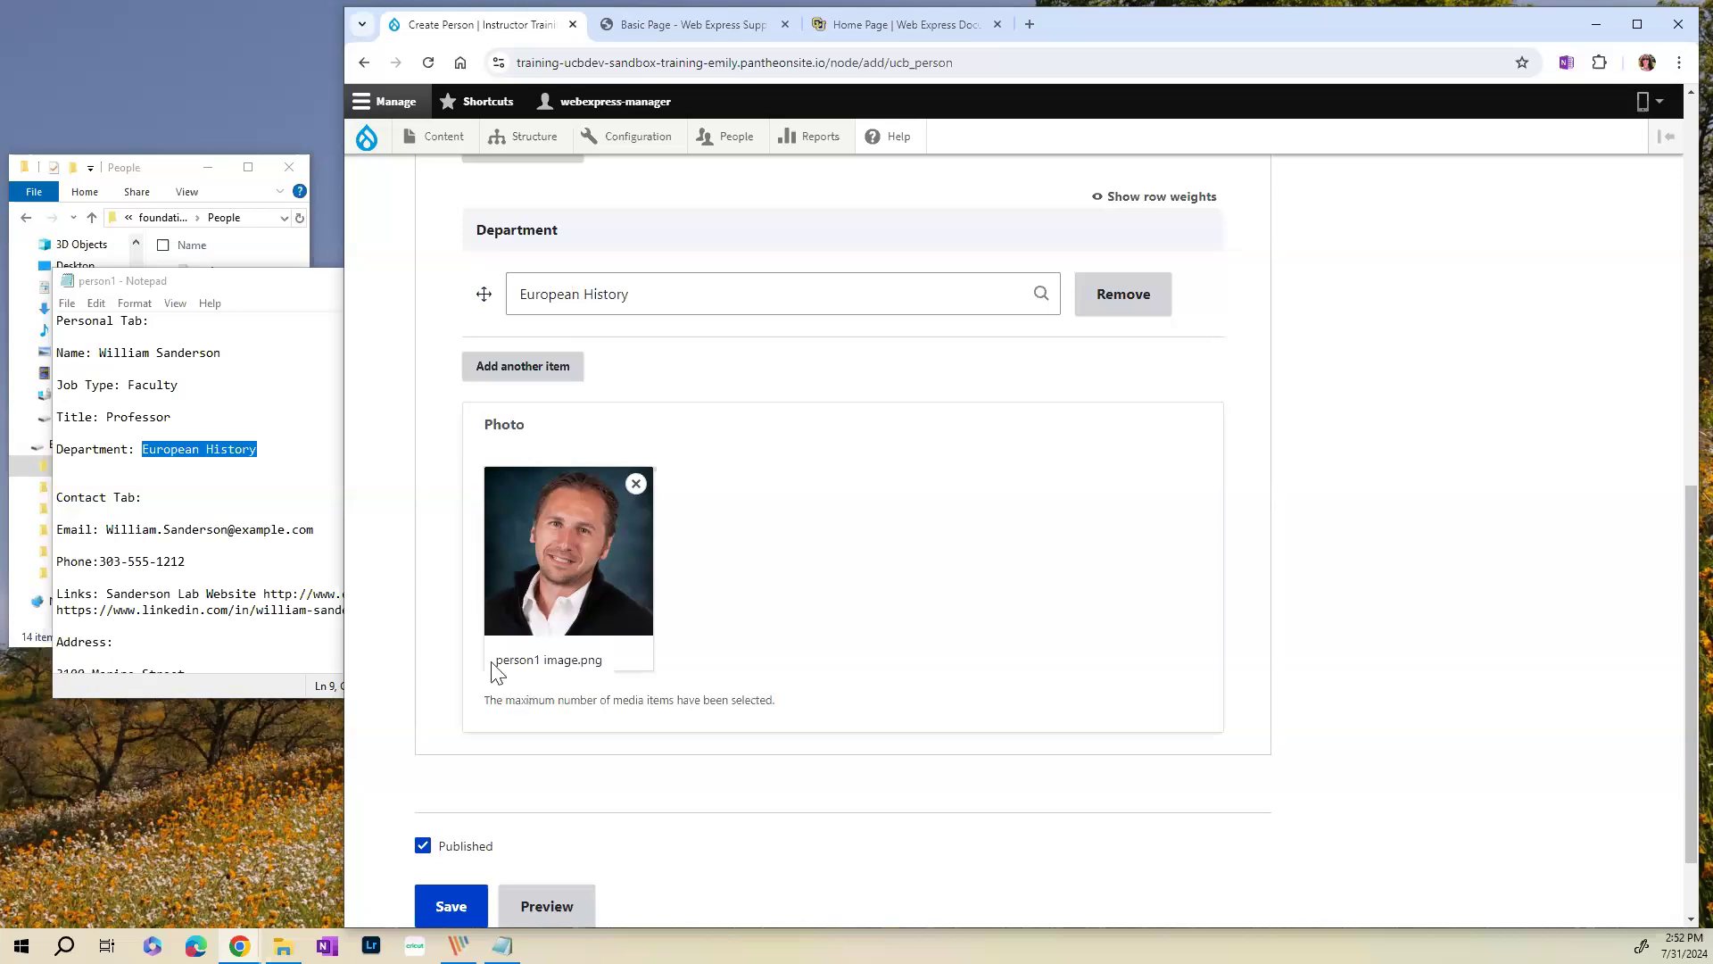
pyautogui.moveTo(495, 665); pyautogui.dragTo(581, 661)
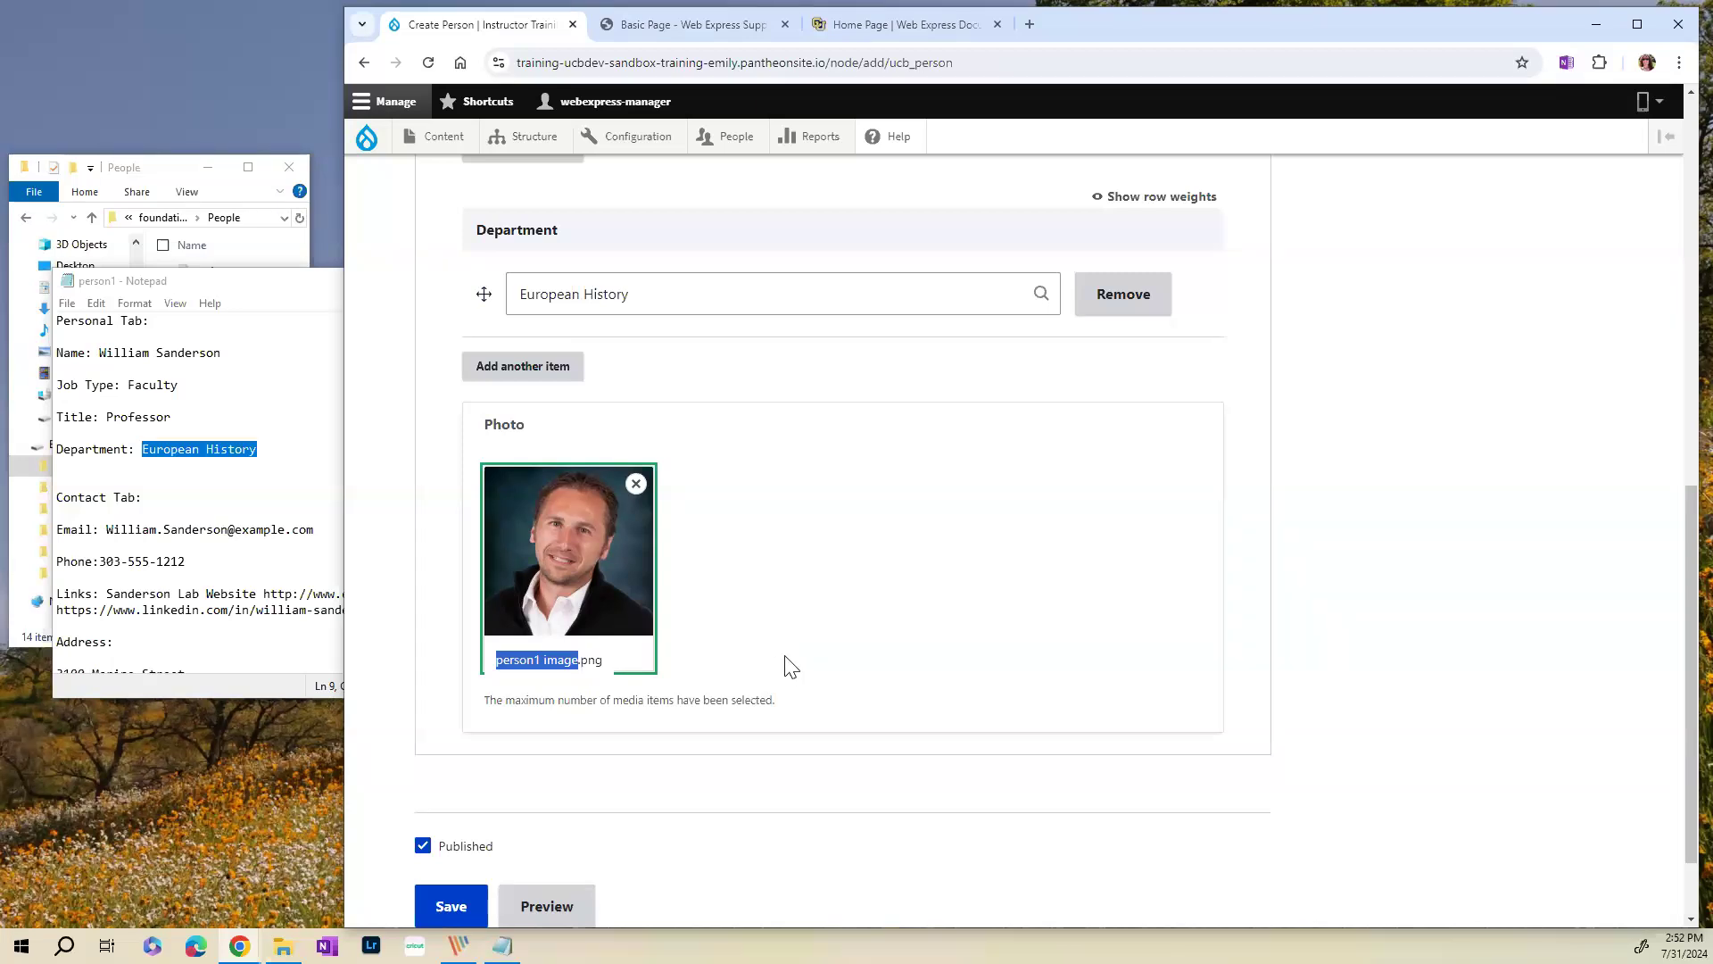
# - Go to the person's contact details and fill in the e-mail address given in the person1 notes
pyautogui.scroll(5, 763, 669)
pyautogui.scroll(5, 763, 669)
pyautogui.click(762, 359)
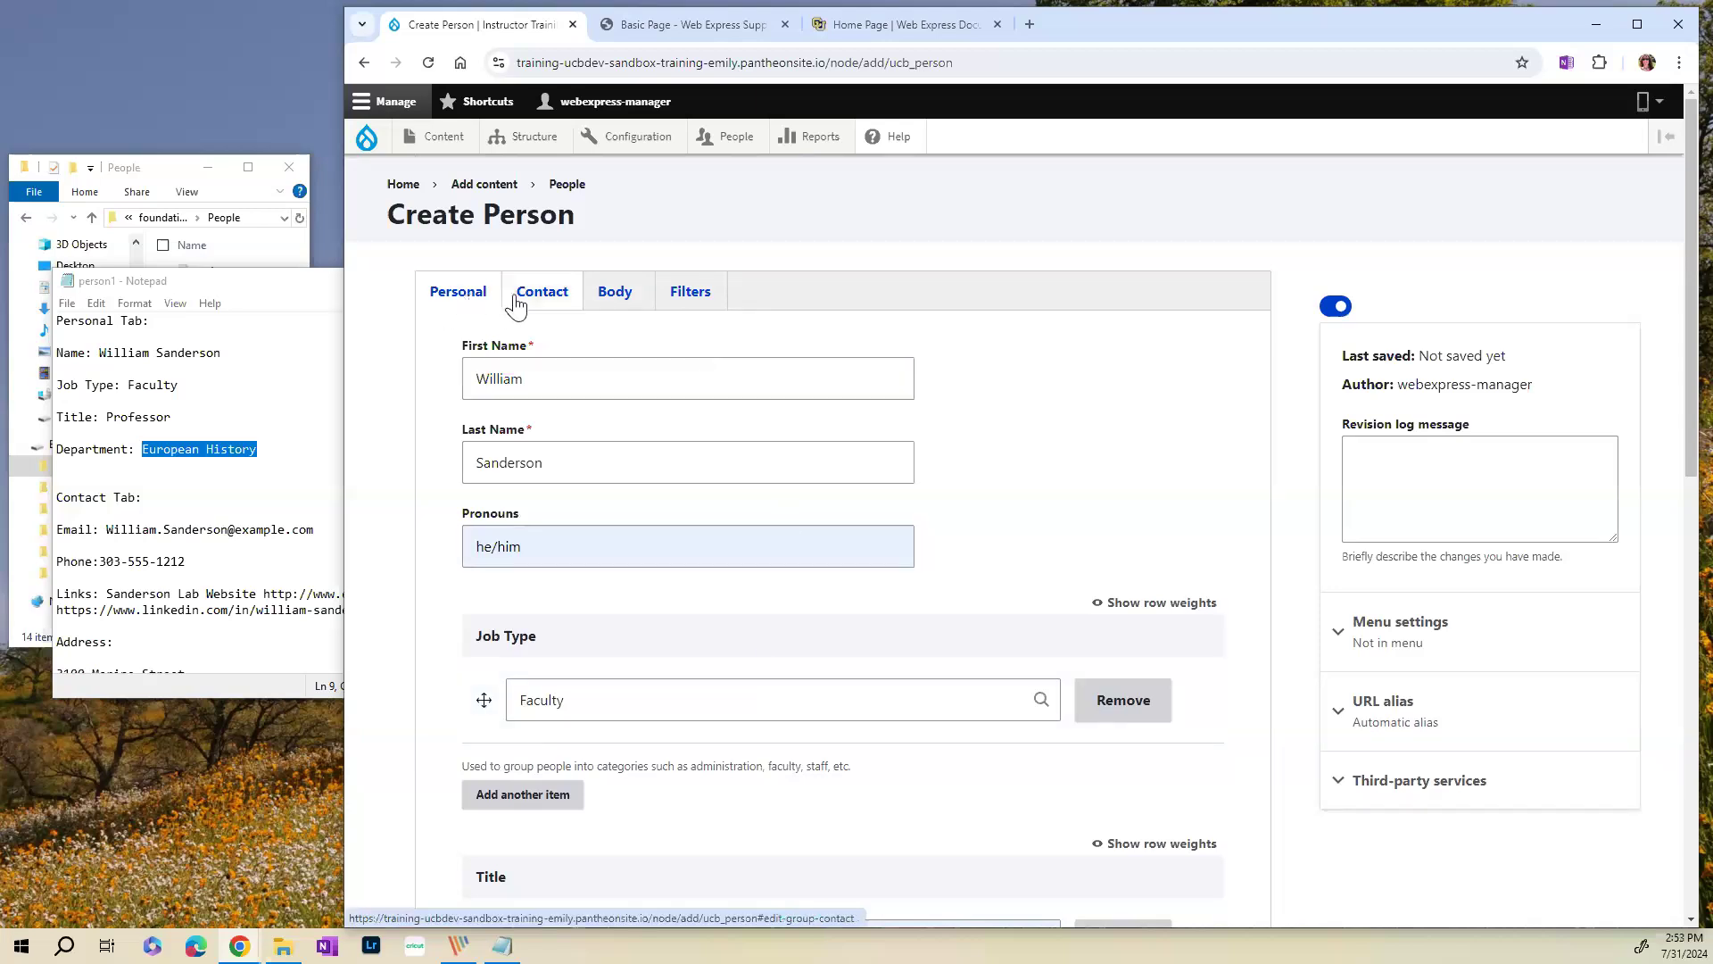
pyautogui.click(547, 306)
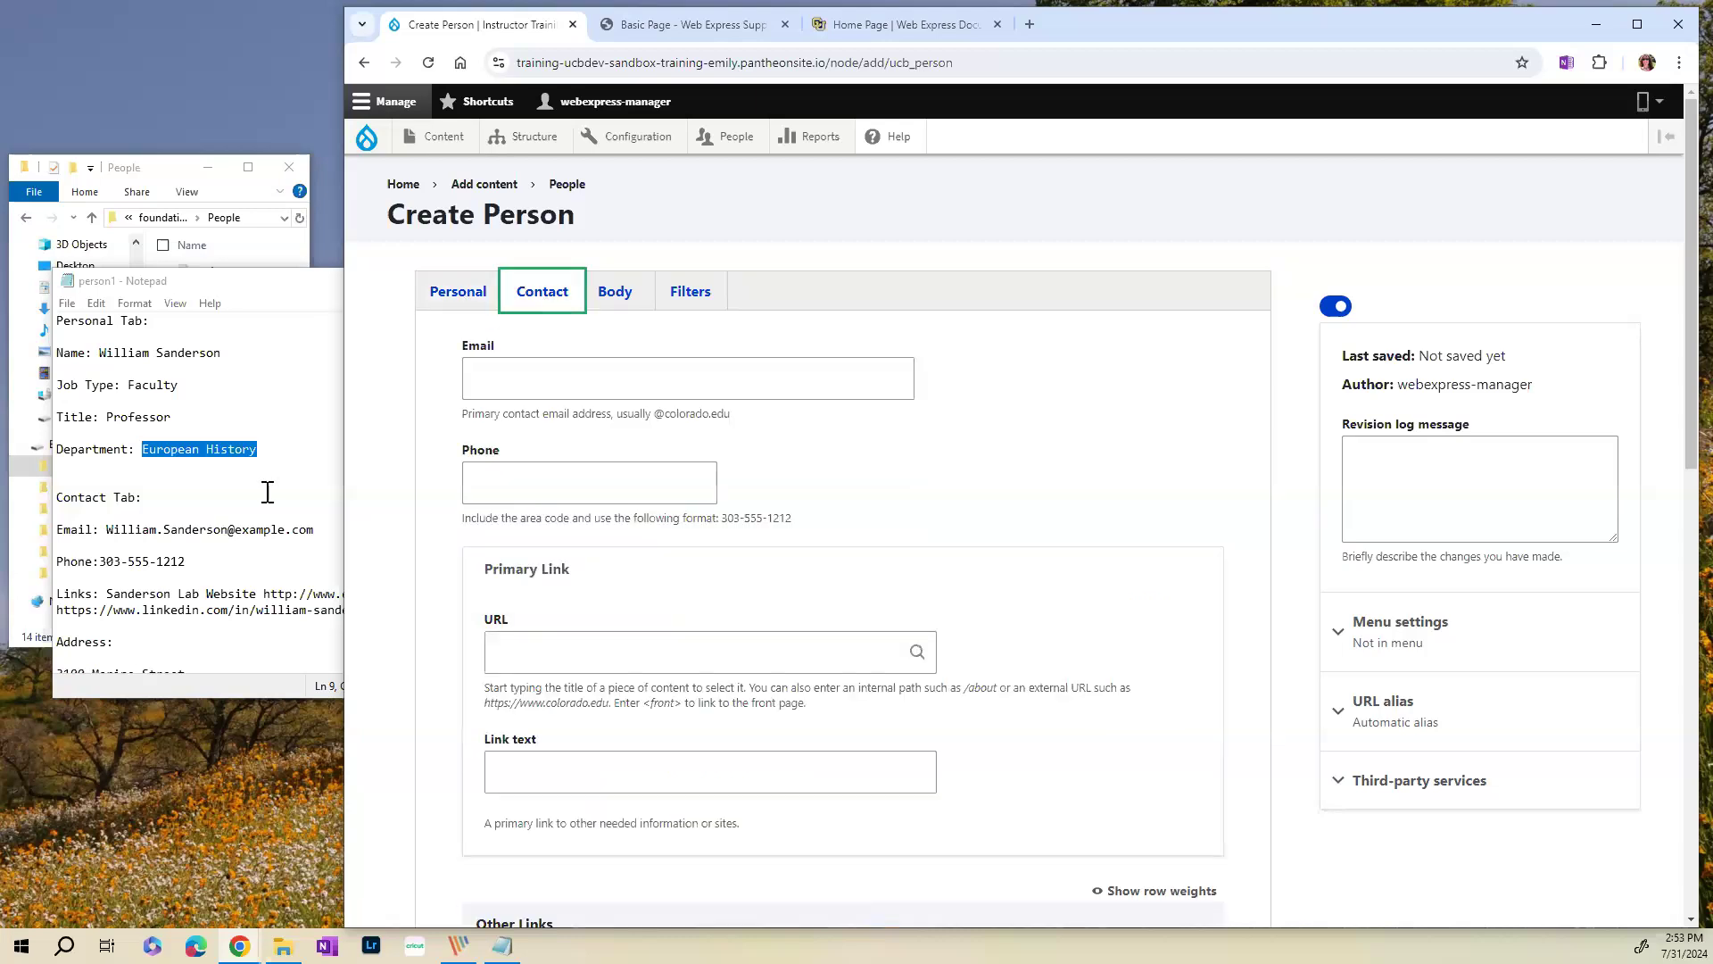
pyautogui.scroll(-2, 266, 492)
pyautogui.moveTo(321, 433); pyautogui.dragTo(109, 435)
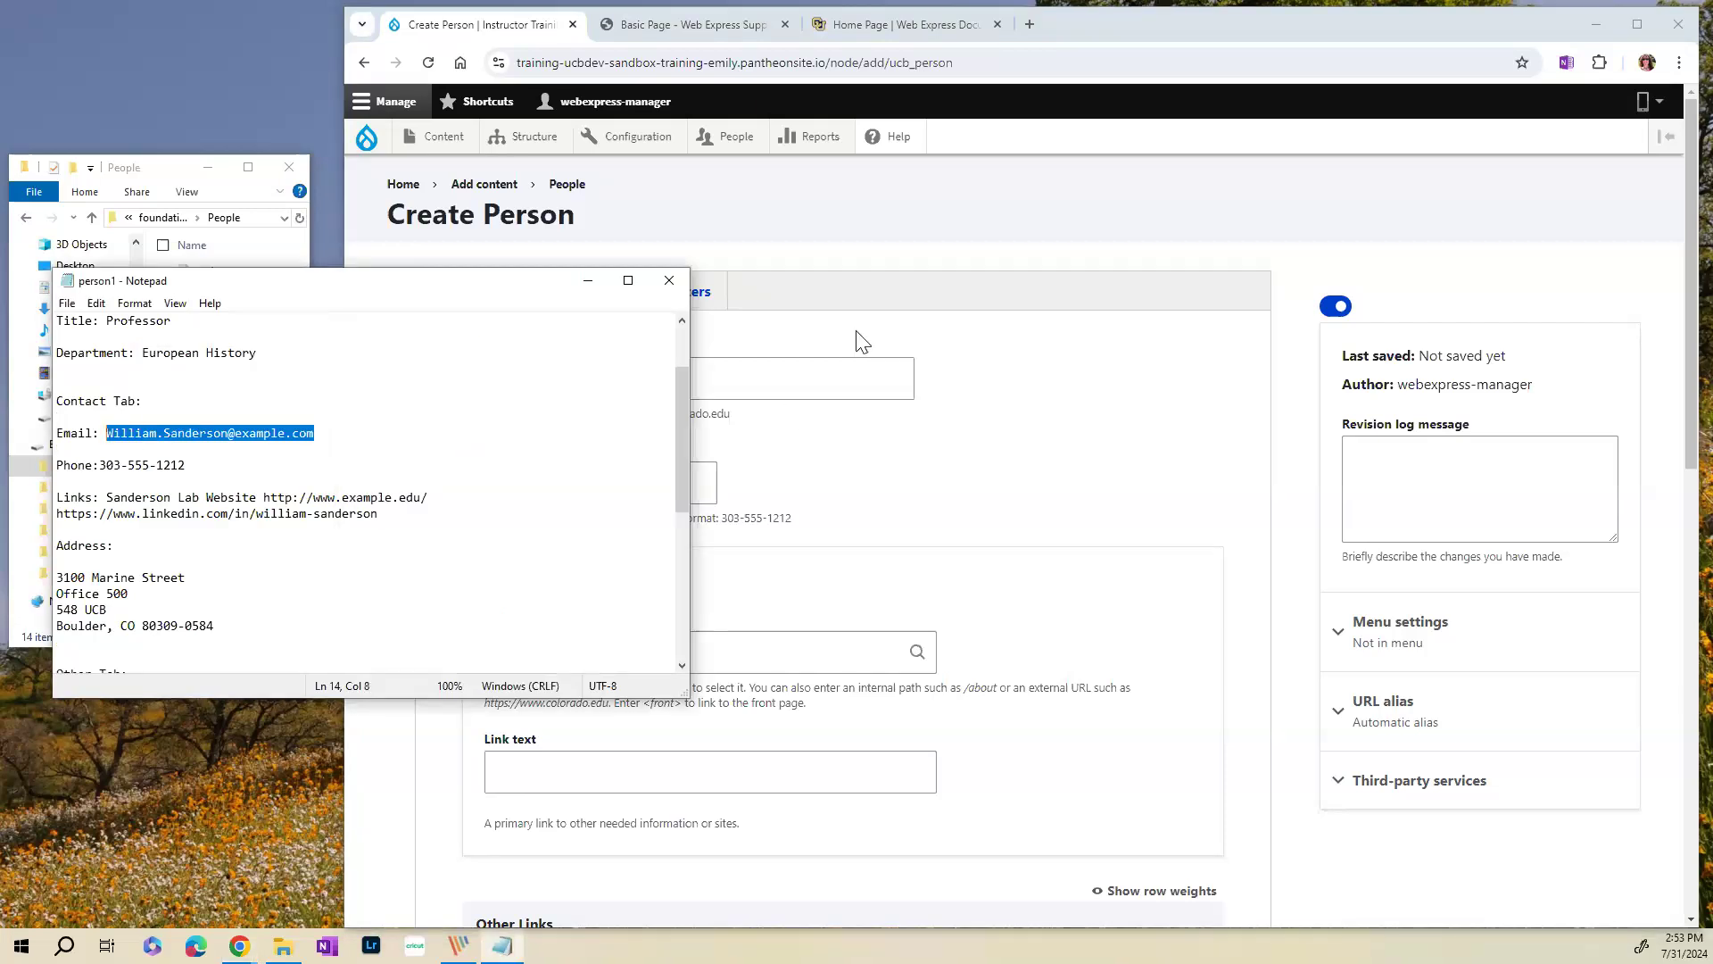
pyautogui.click(791, 373)
pyautogui.click(643, 429)
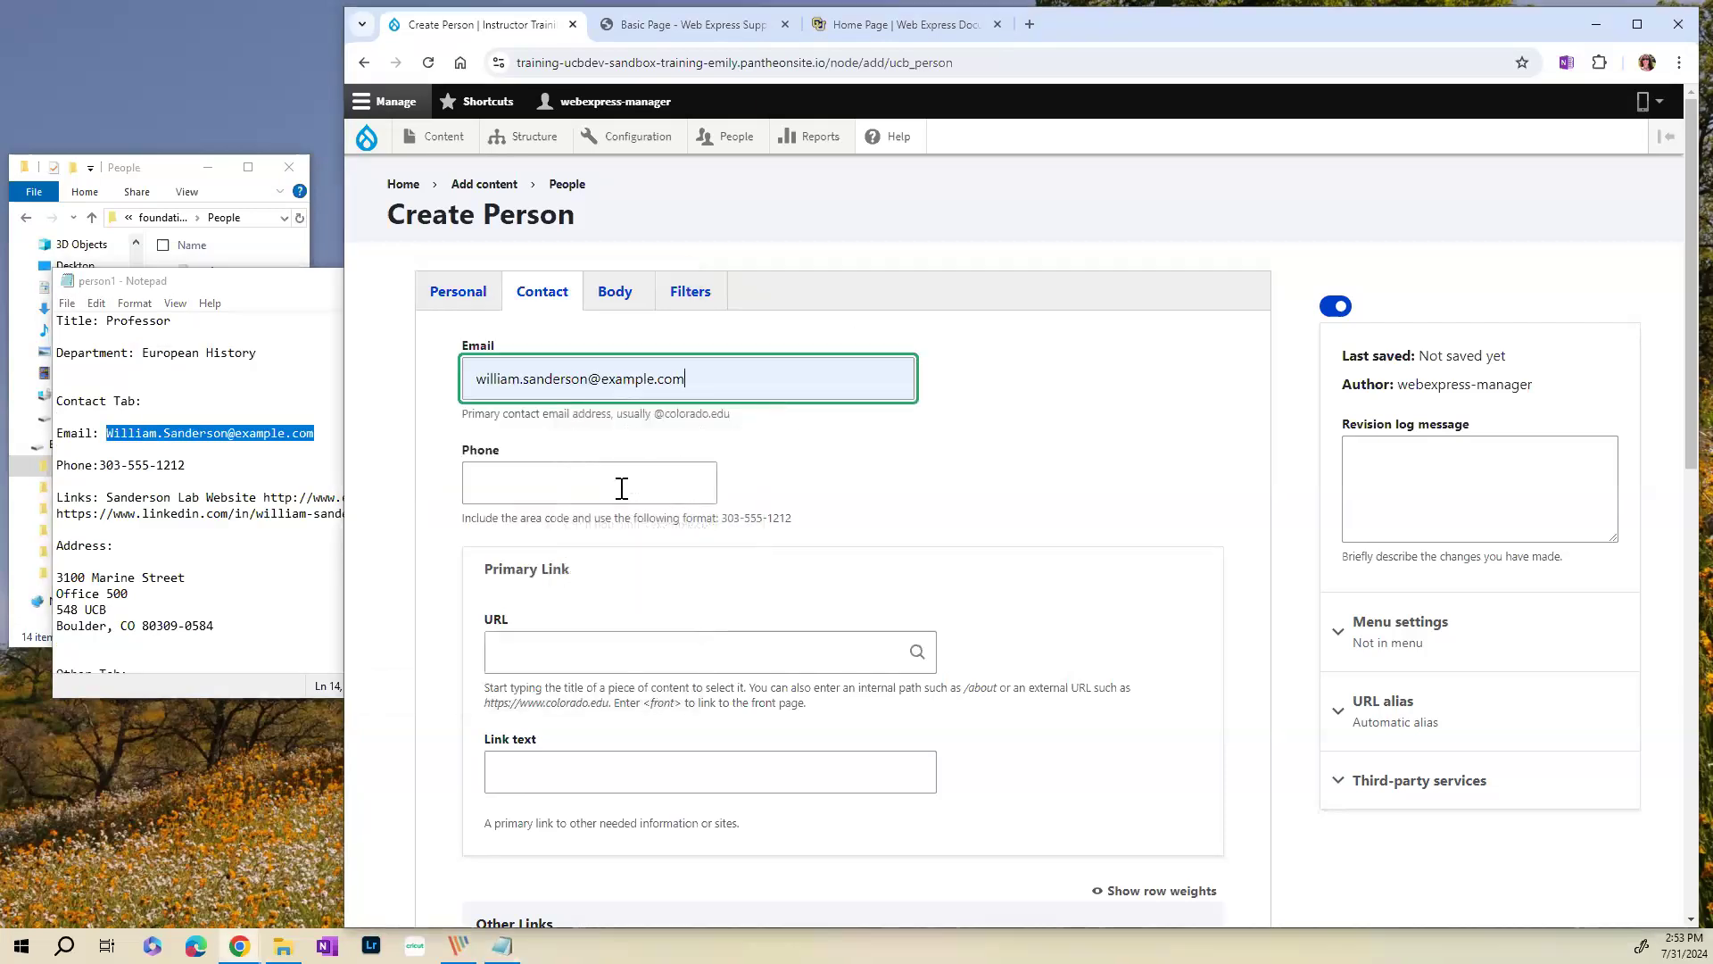
# - Copy the phone number from the person1 notes into the Phone field
pyautogui.moveTo(190, 466); pyautogui.dragTo(100, 467)
pyautogui.hotkey('ctrl', 'c')
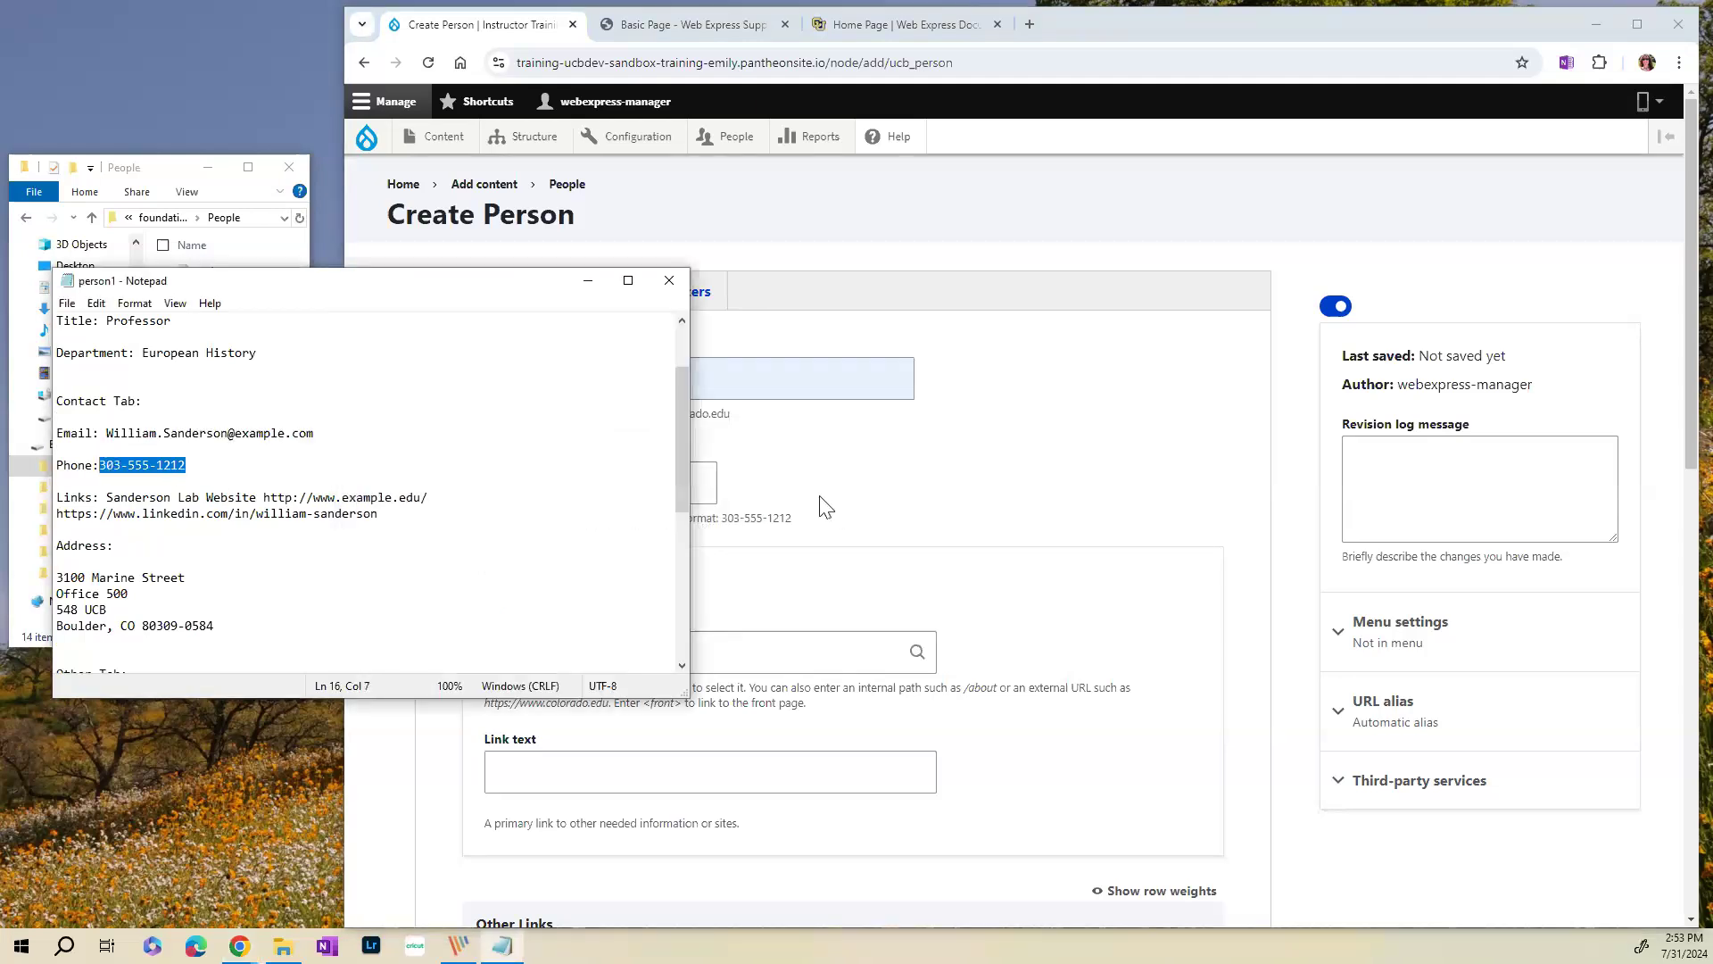
pyautogui.click(713, 491)
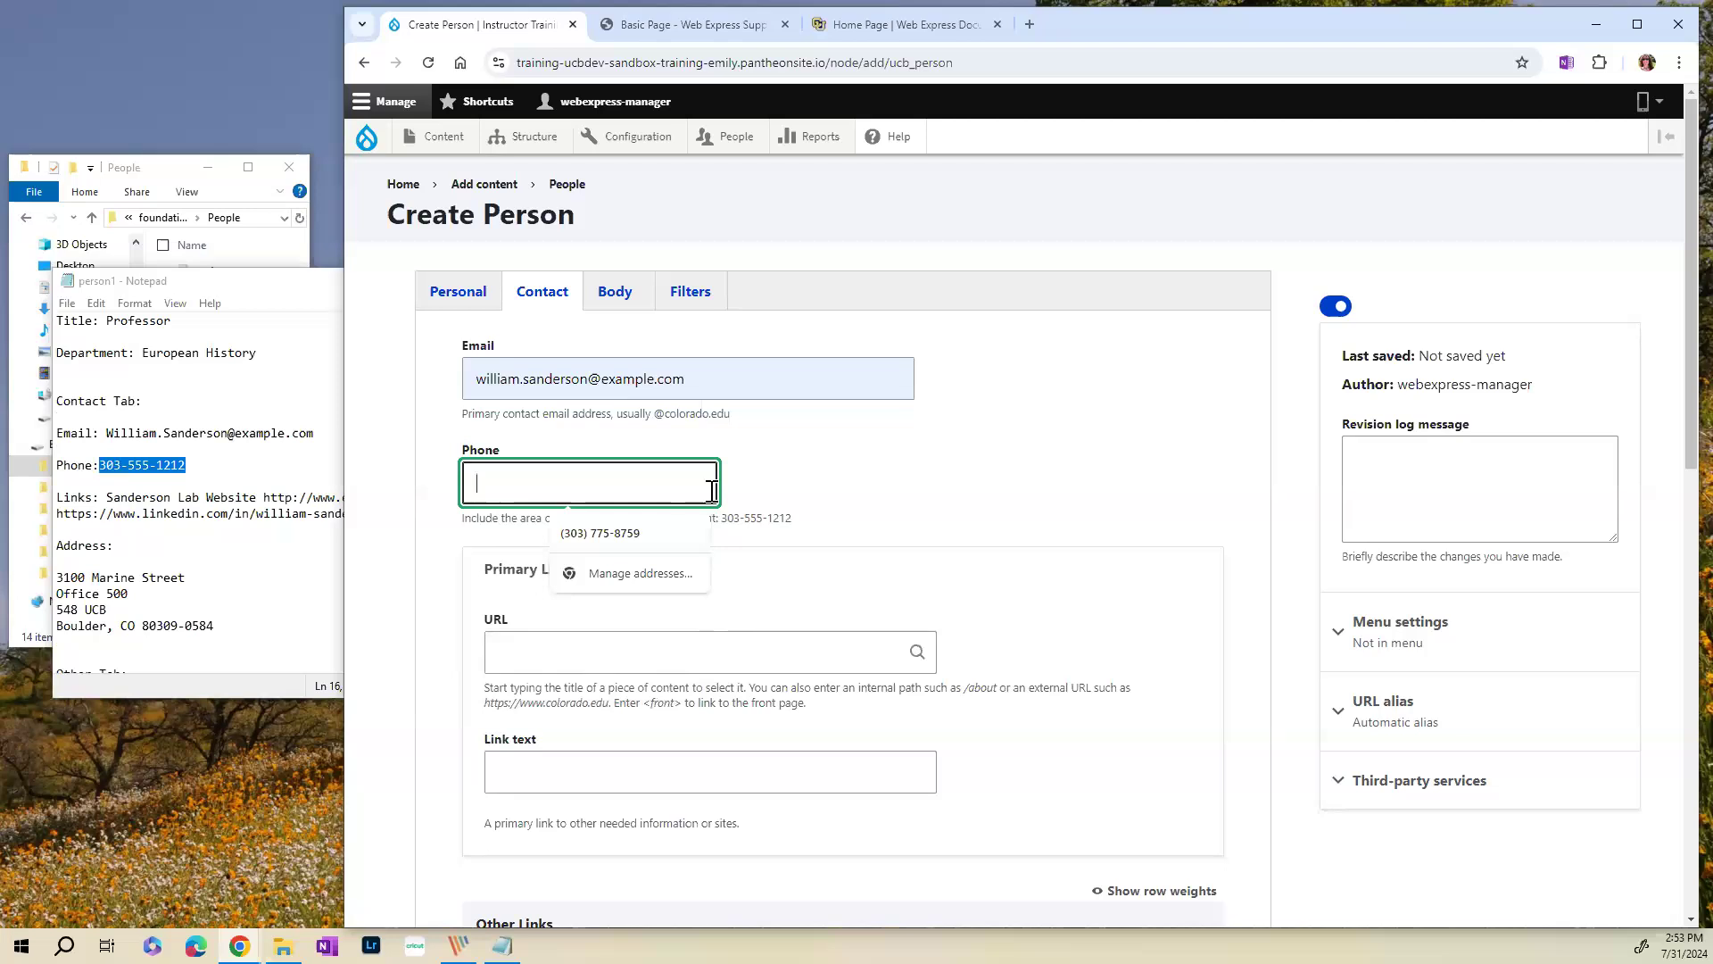
pyautogui.hotkey('ctrl', 'v')
pyautogui.scroll(-1, 237, 570)
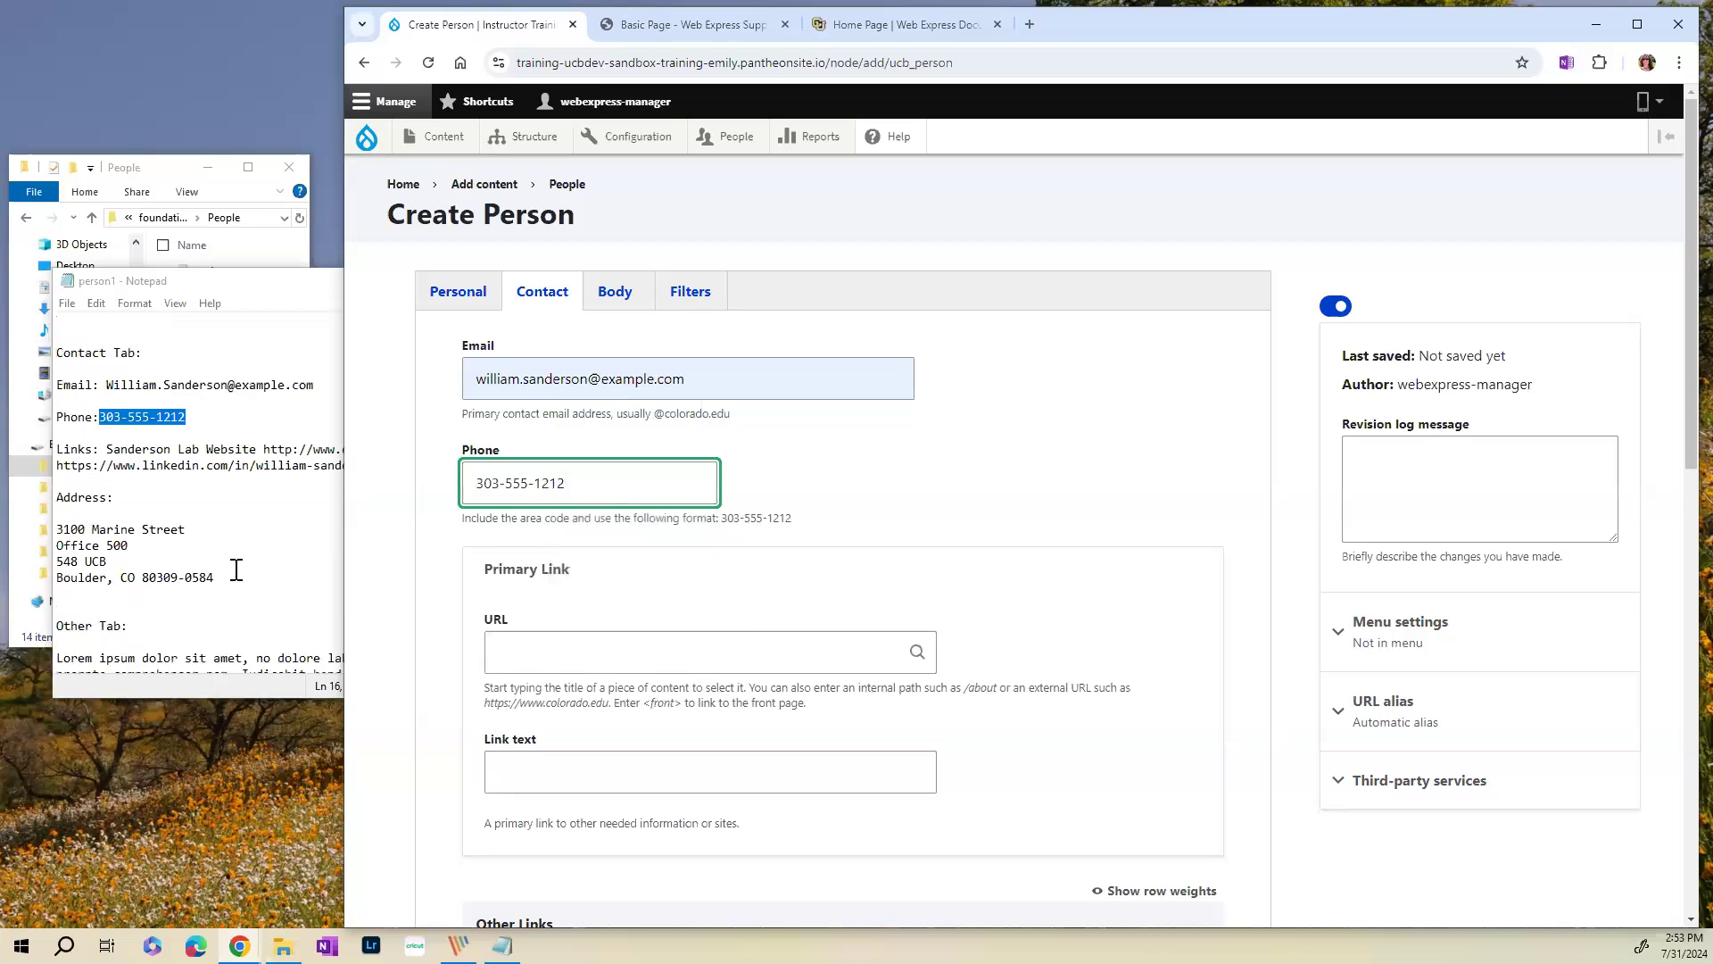
# - Enter the lab website title given in the person1 notes as the Primary Link's link text
pyautogui.scroll(-1, 890, 453)
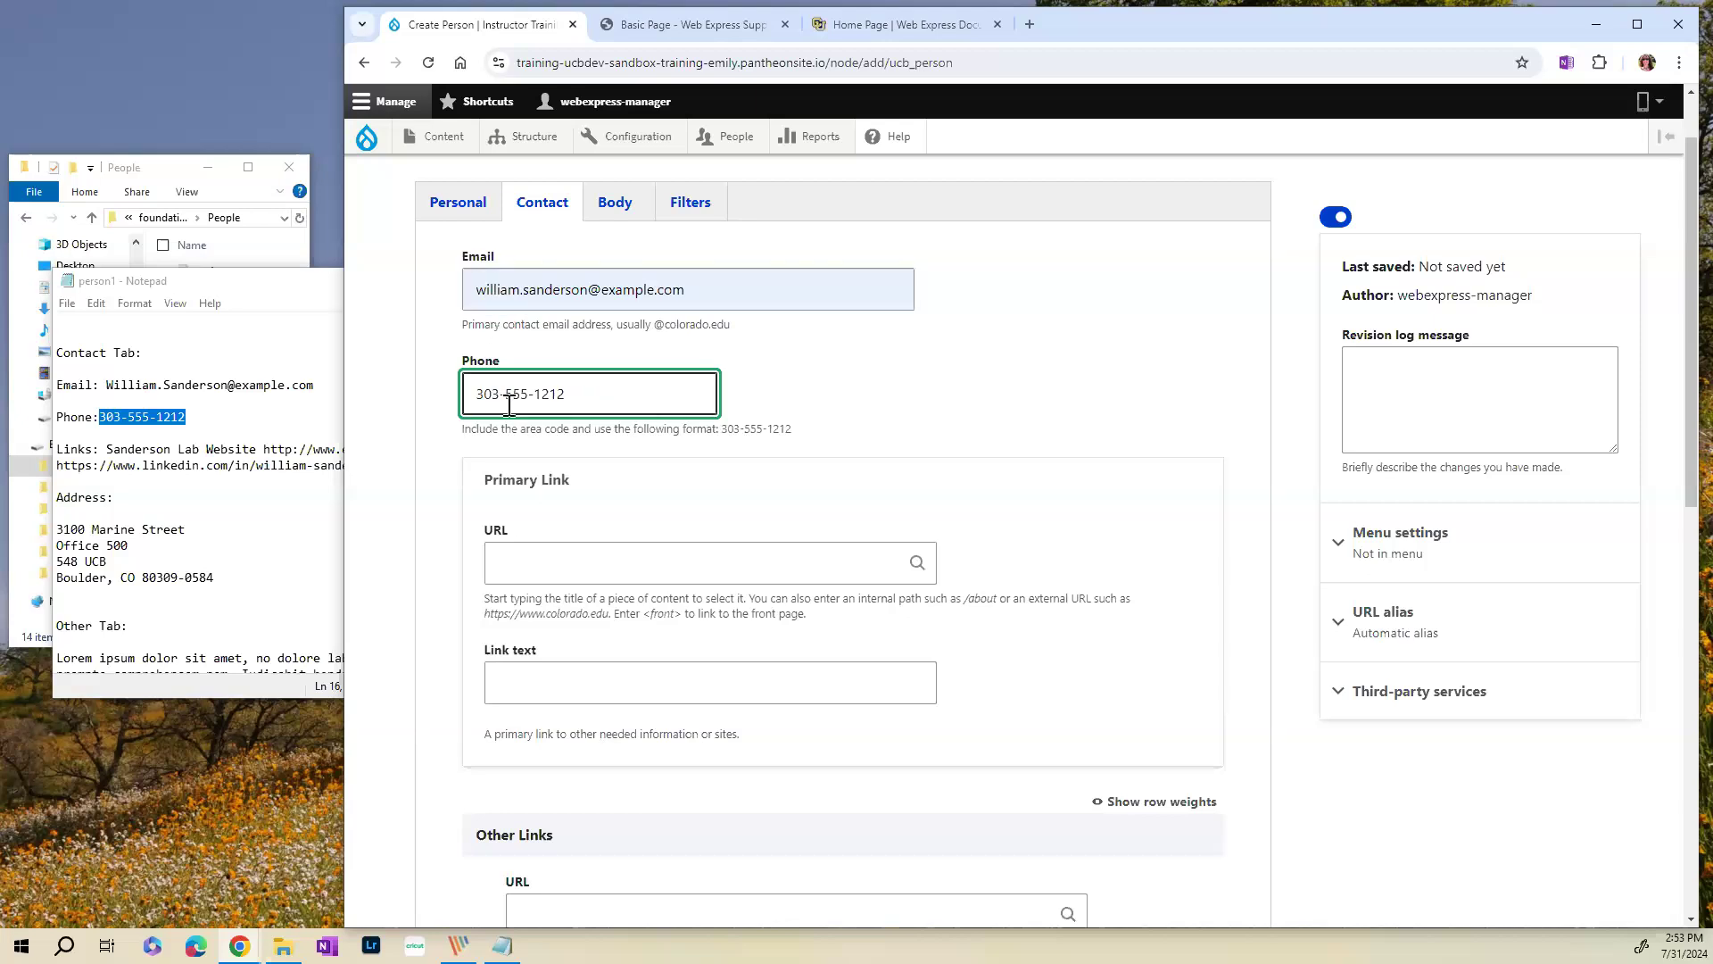
pyautogui.scroll(-4, 758, 403)
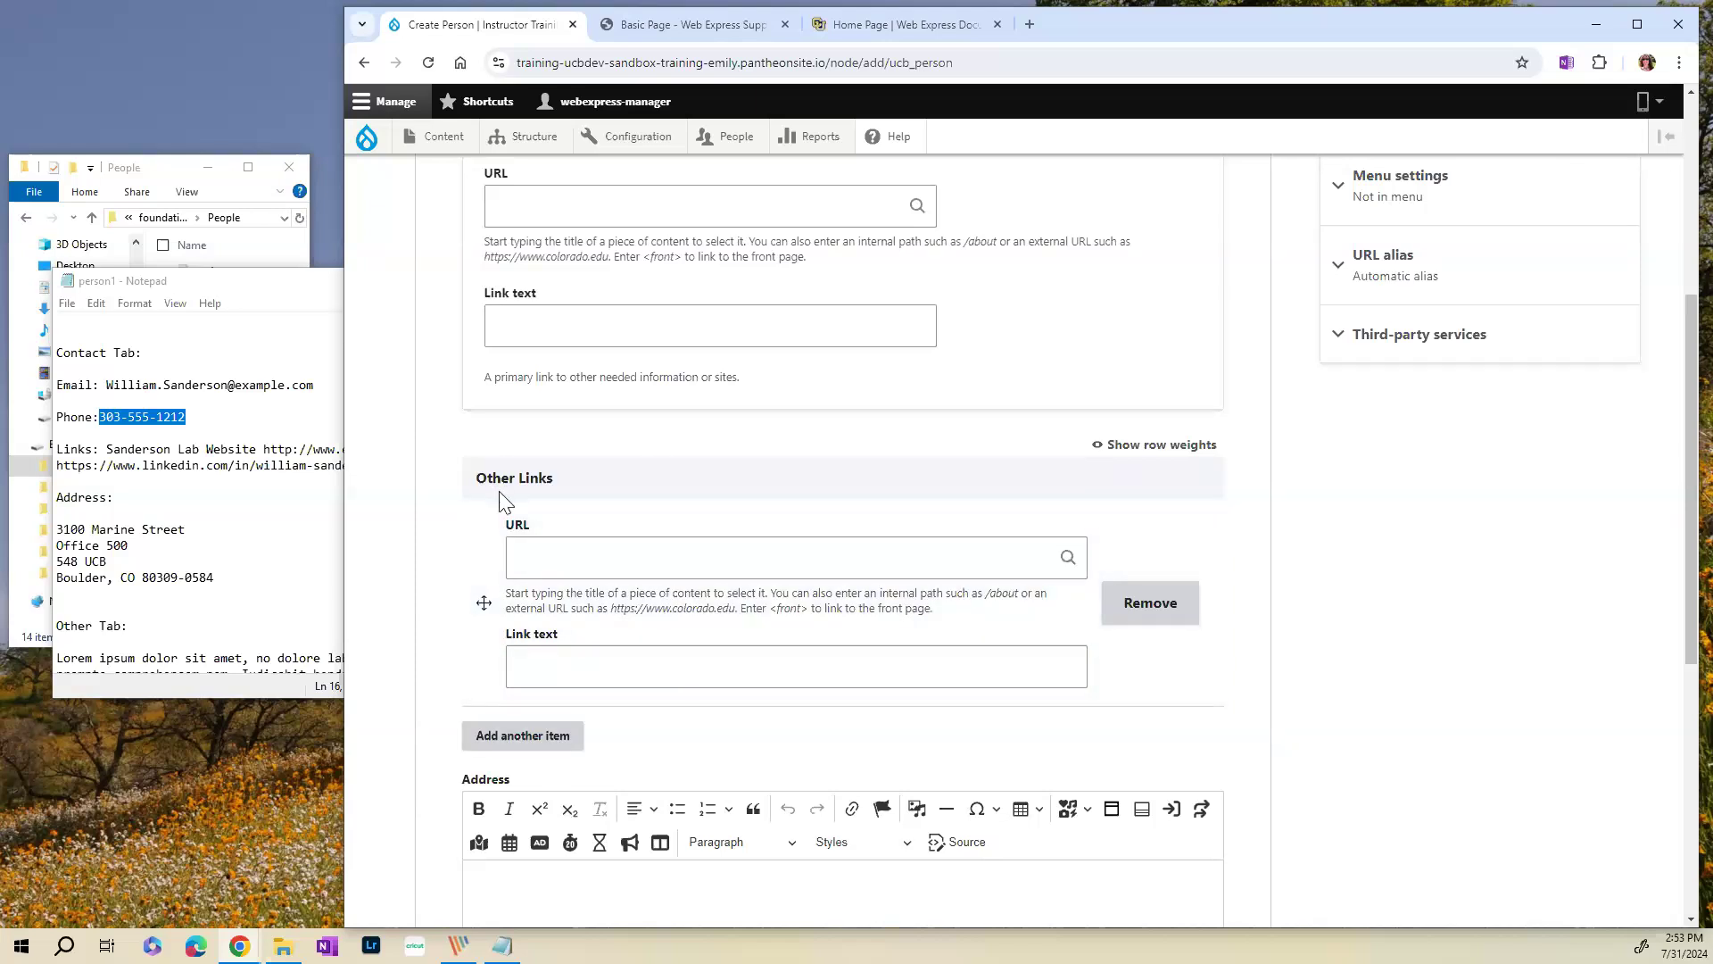
pyautogui.scroll(2, 501, 492)
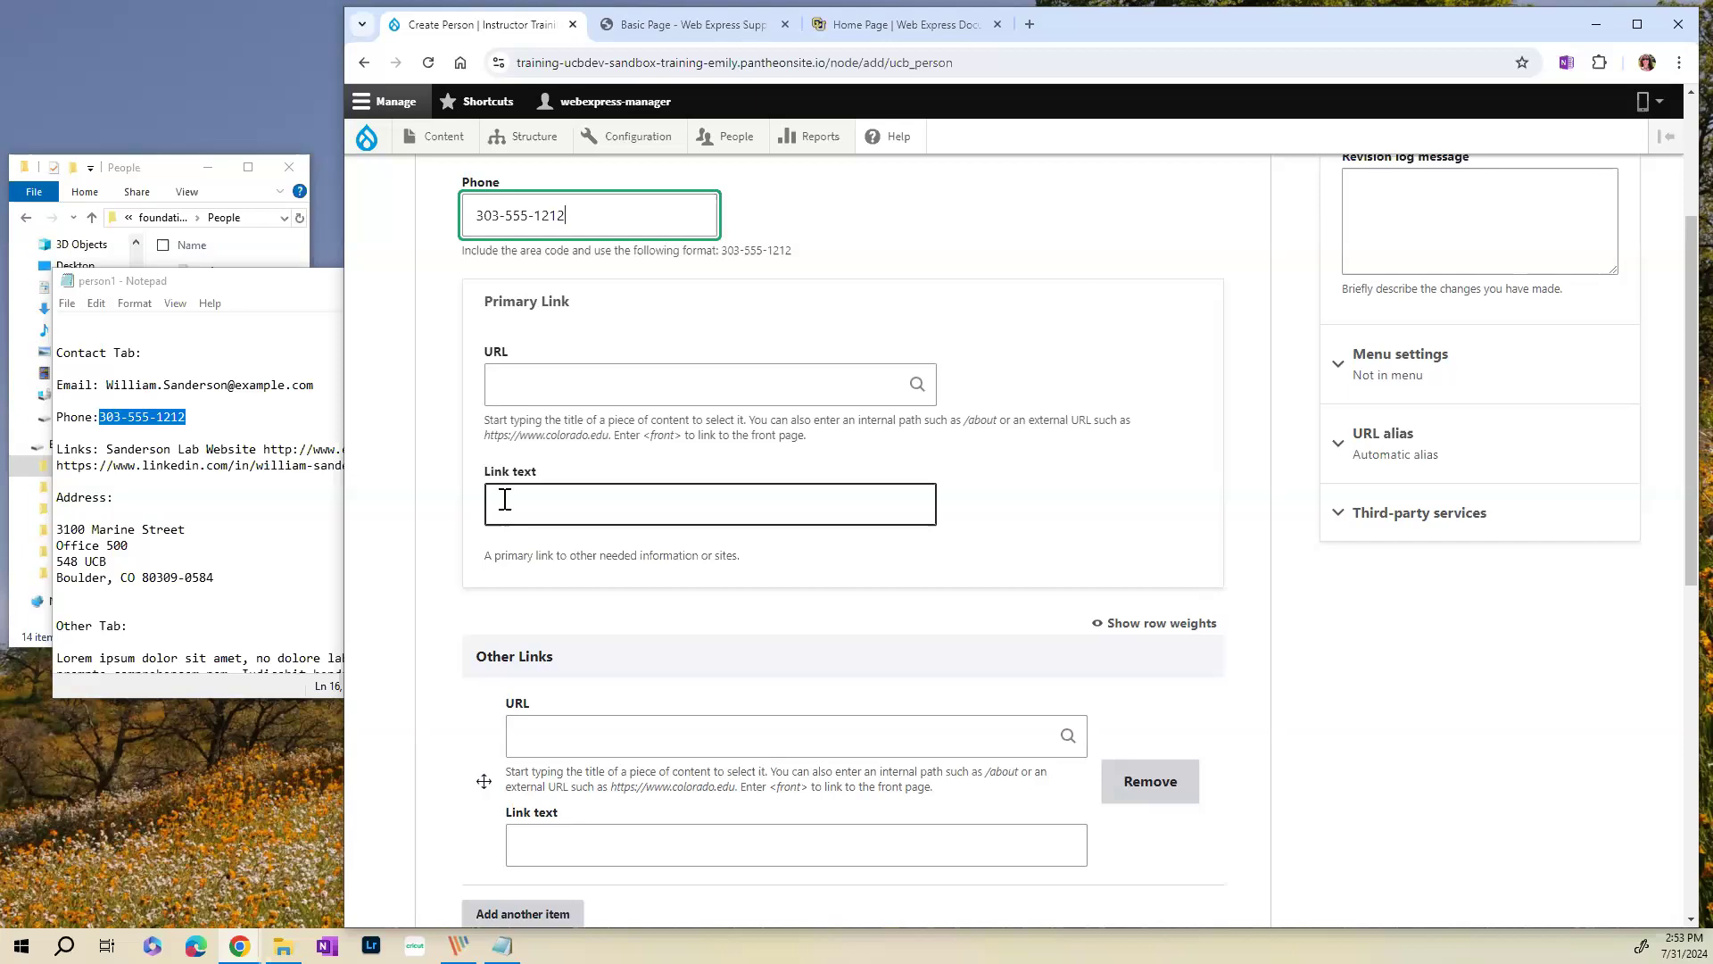
pyautogui.click(229, 528)
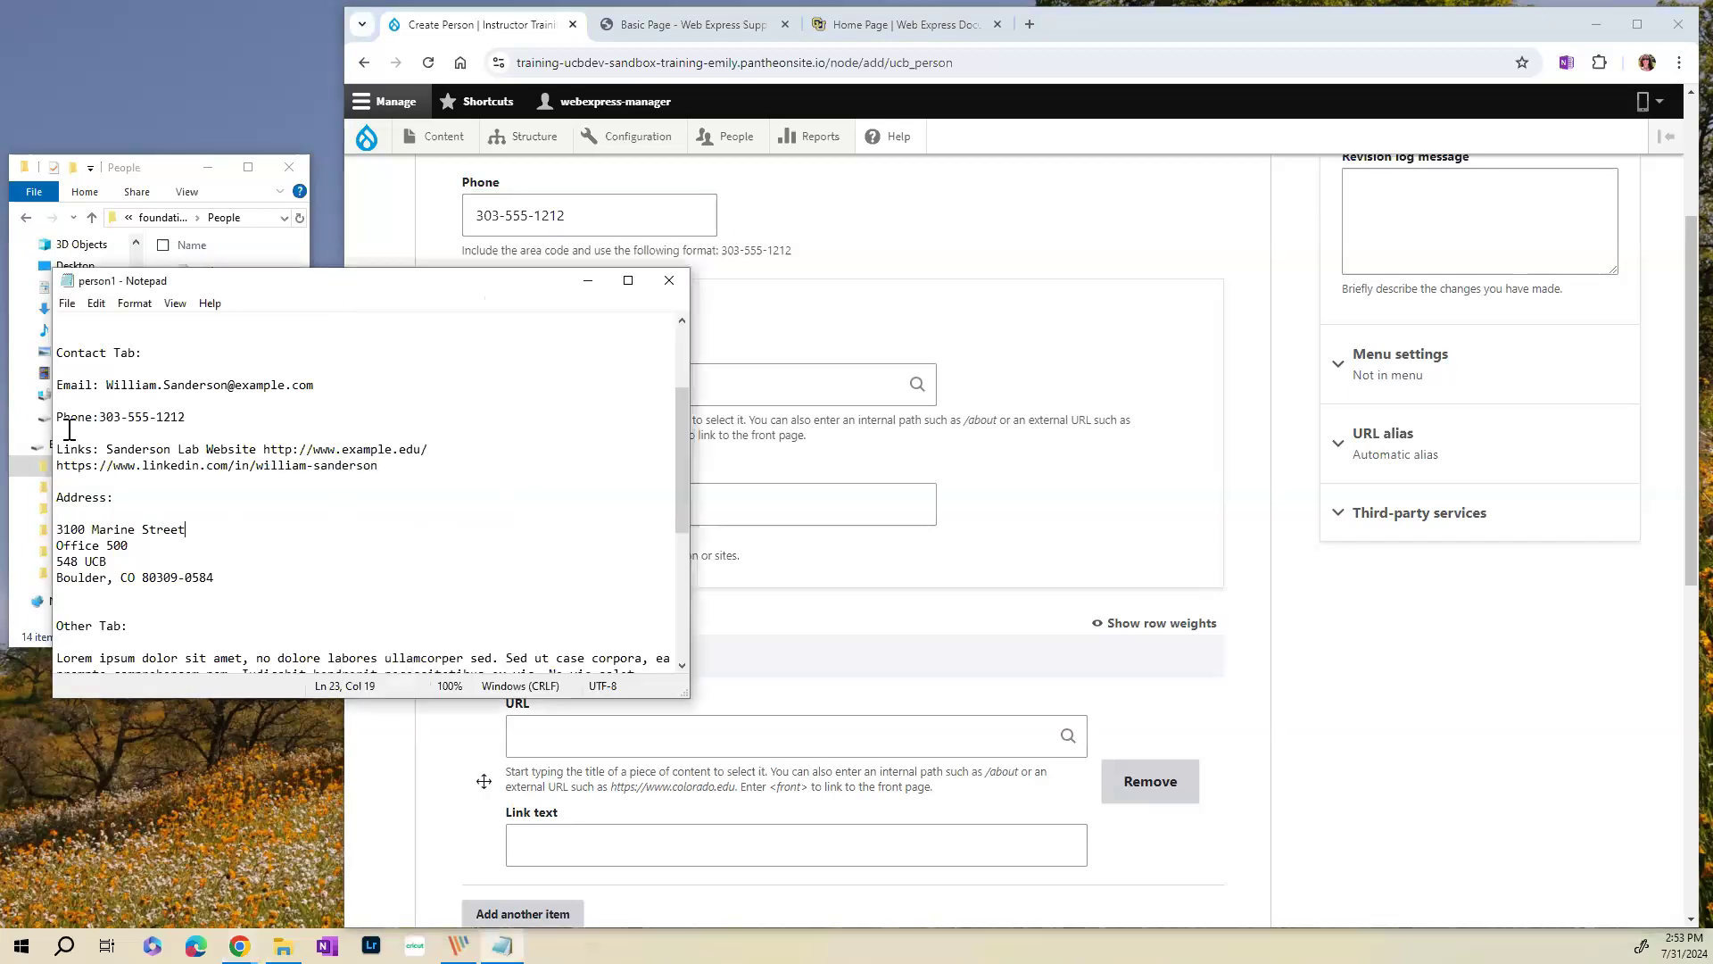
pyautogui.moveTo(107, 451); pyautogui.dragTo(257, 456)
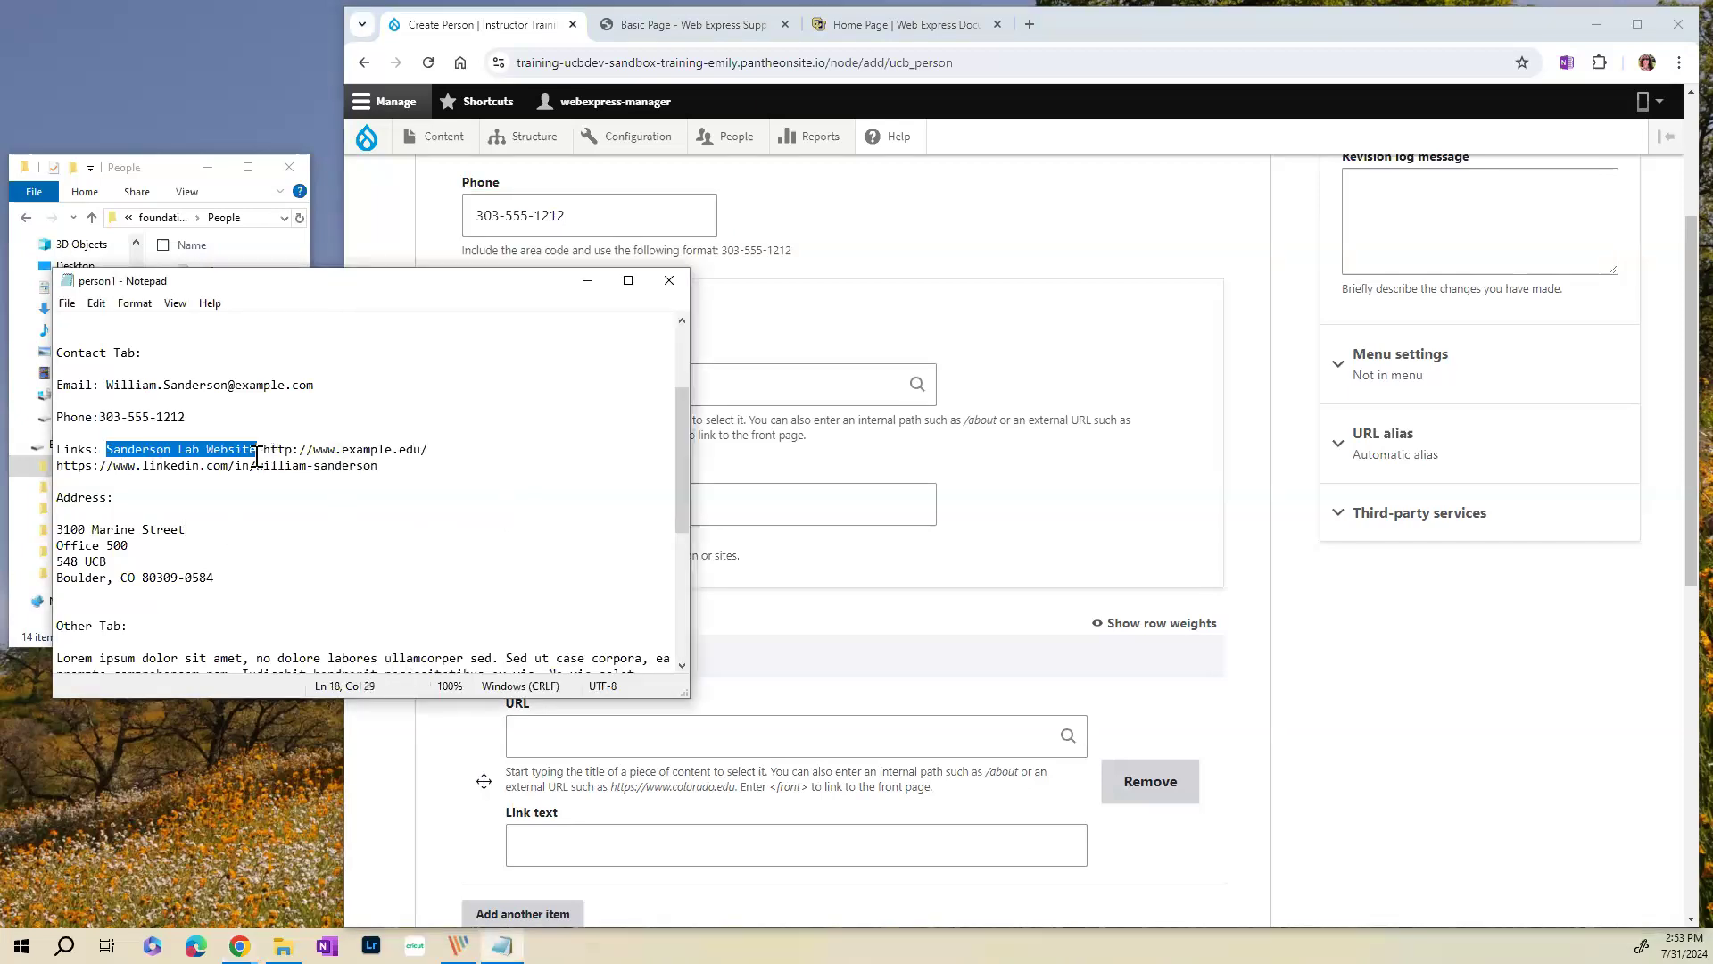
pyautogui.rightClick(198, 449)
pyautogui.click(141, 506)
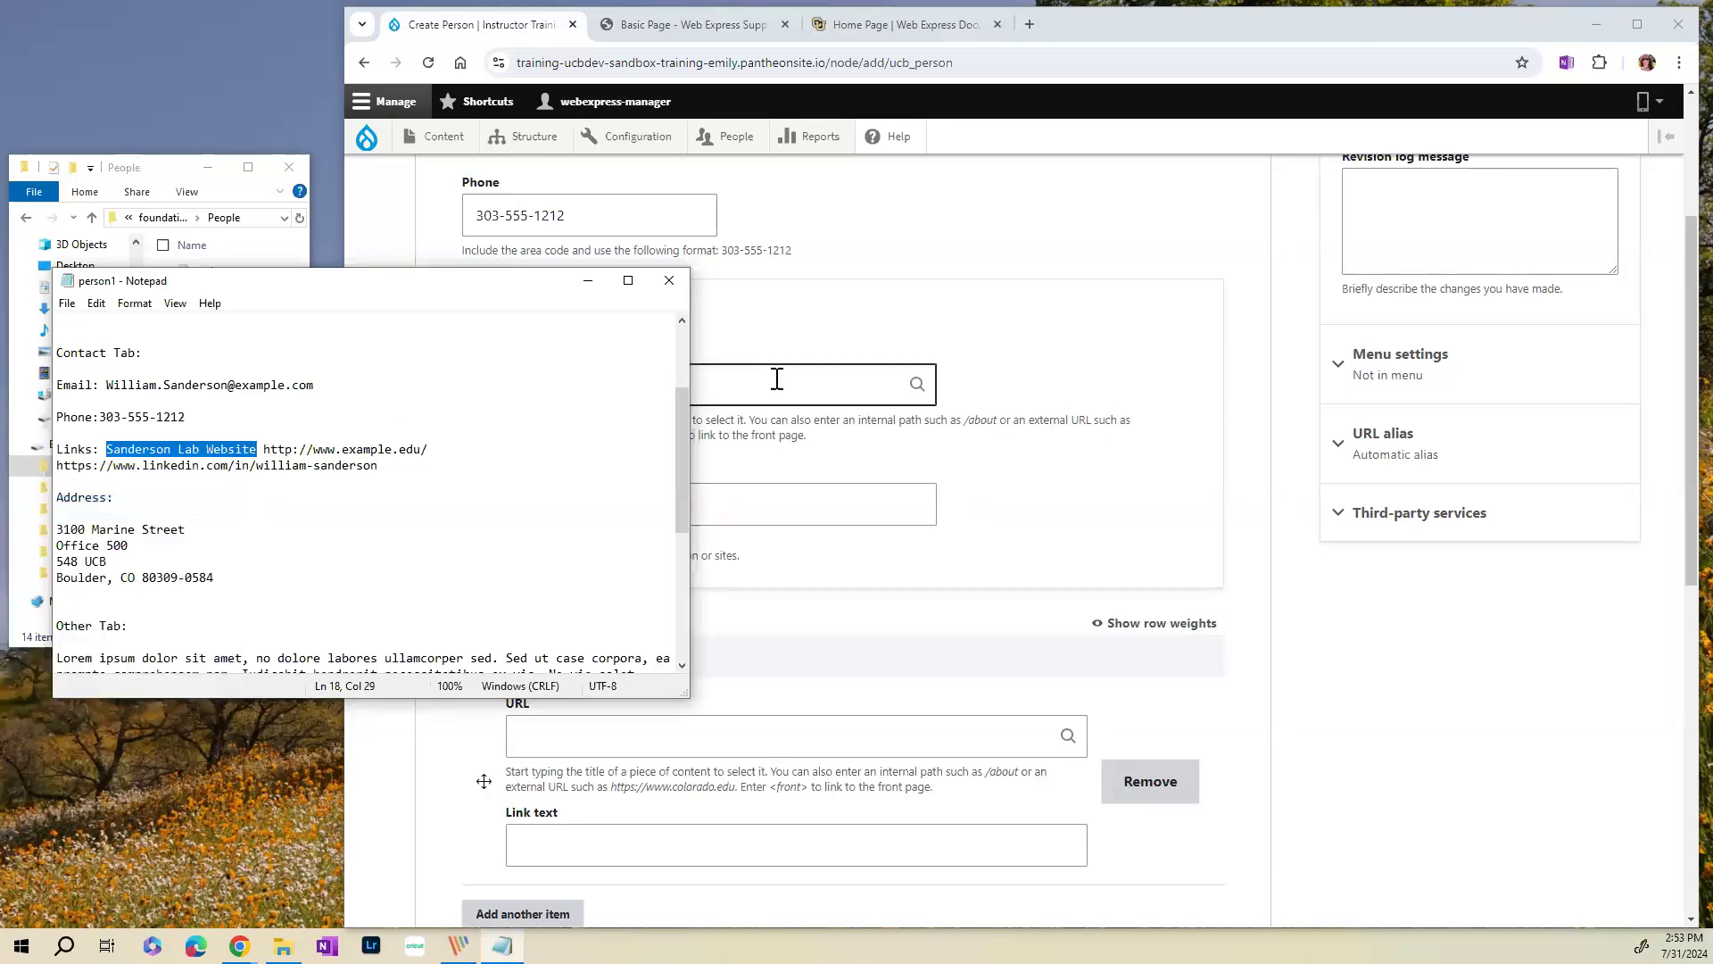
pyautogui.click(776, 379)
pyautogui.click(529, 506)
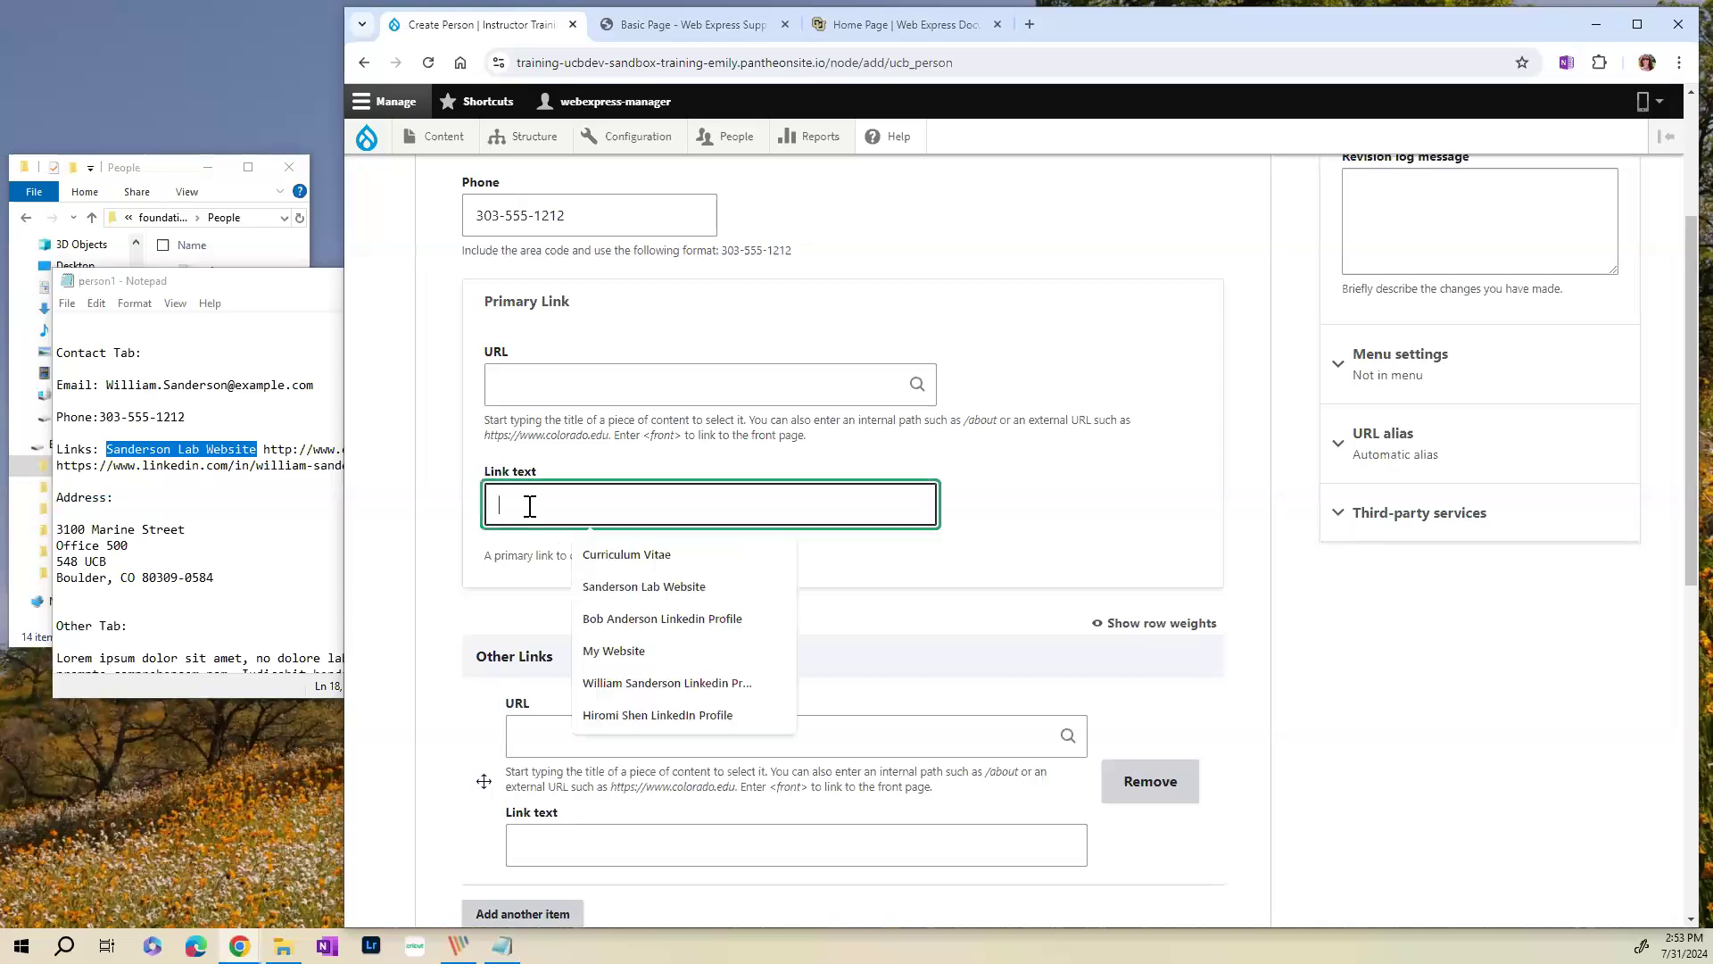
pyautogui.click(660, 586)
pyautogui.click(226, 513)
pyautogui.moveTo(430, 449); pyautogui.dragTo(265, 448)
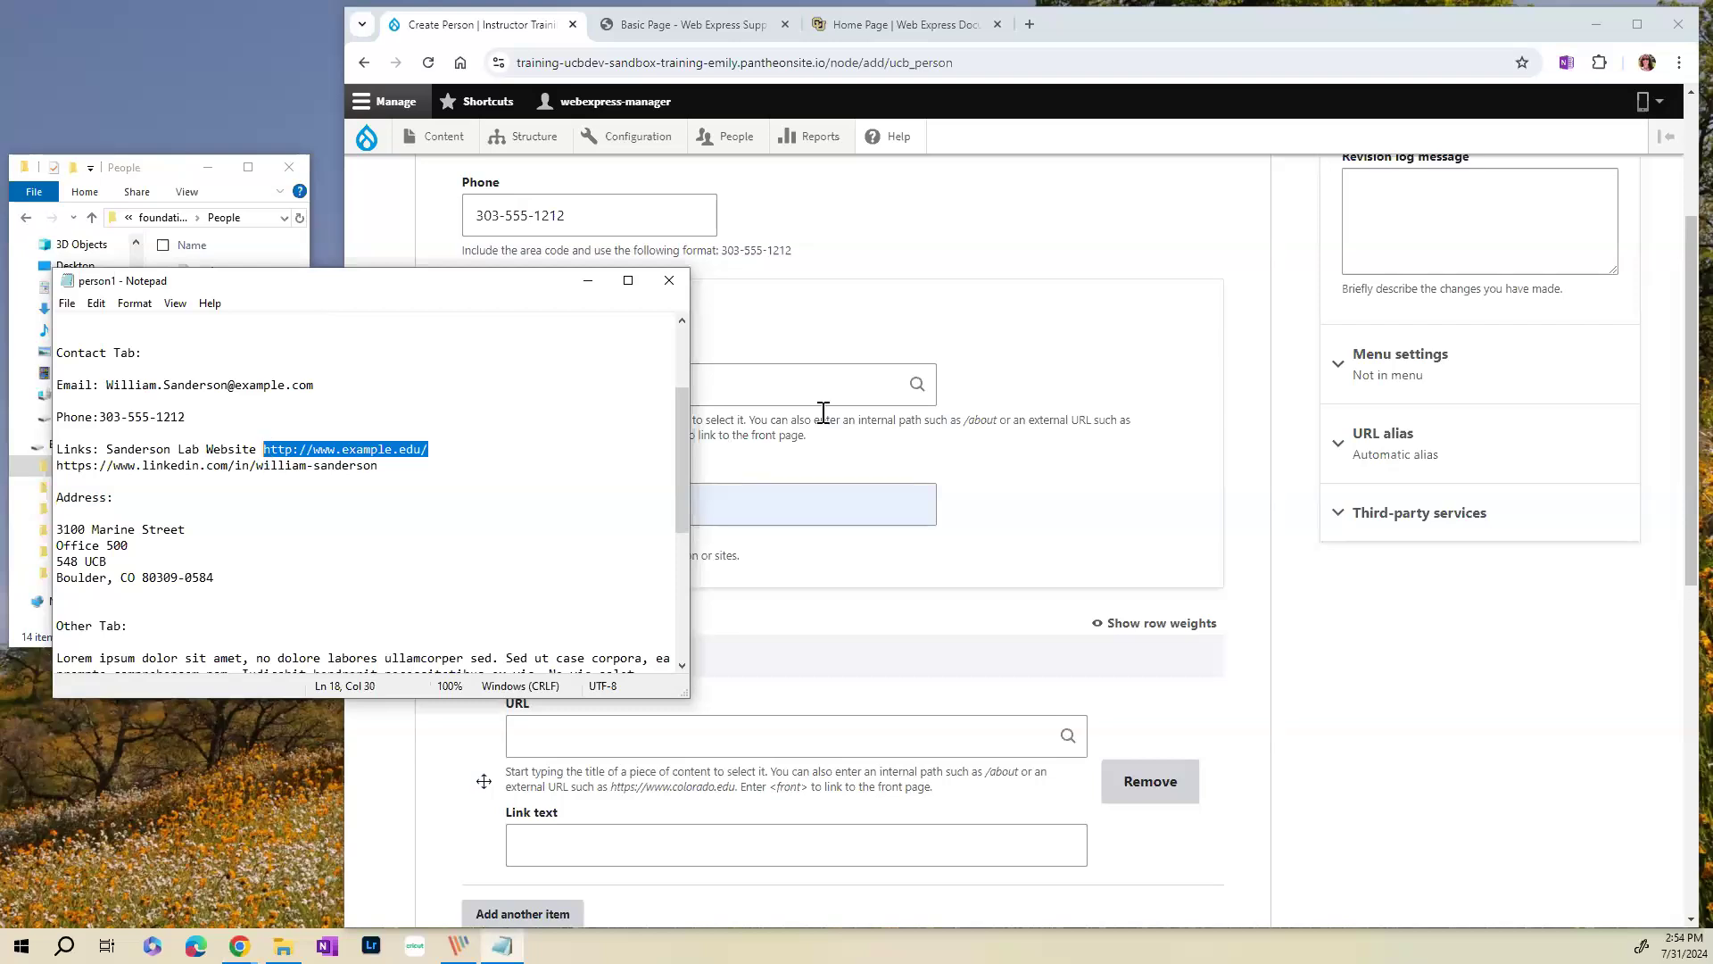
pyautogui.click(765, 386)
pyautogui.hotkey('ctrl', 'v')
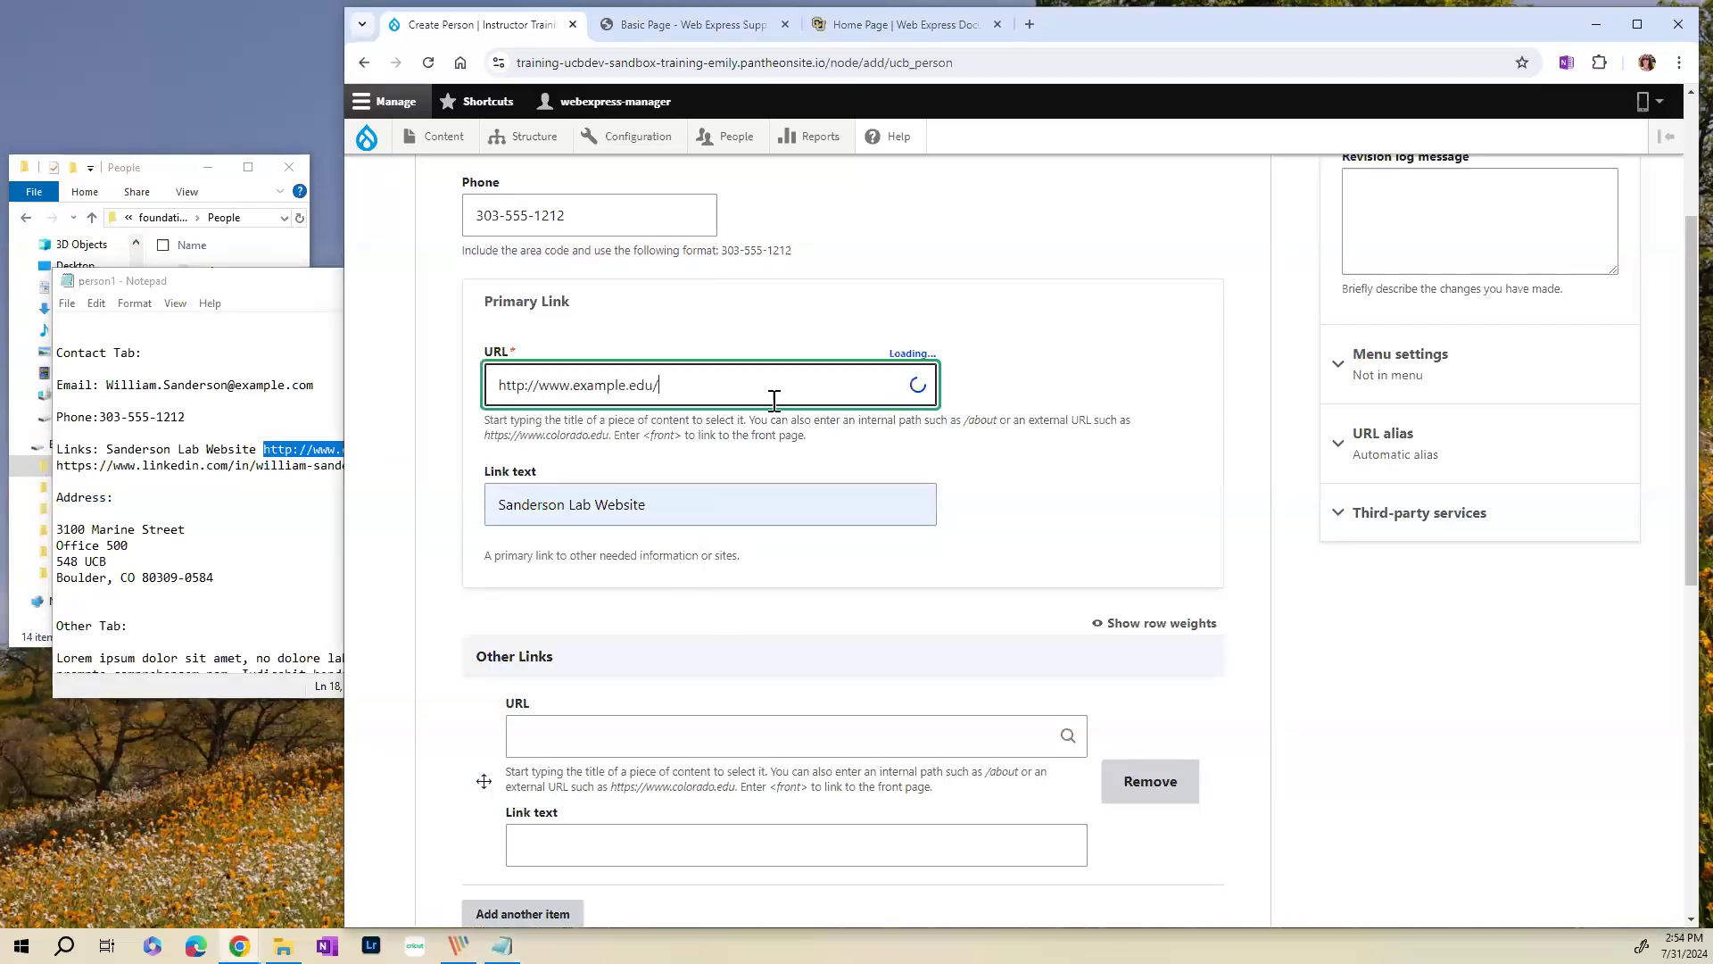
# - Add the LinkedIn address from the person1 notes under Other Links, with the person's surname and "LinkedIn Profile" as link text
pyautogui.click(302, 541)
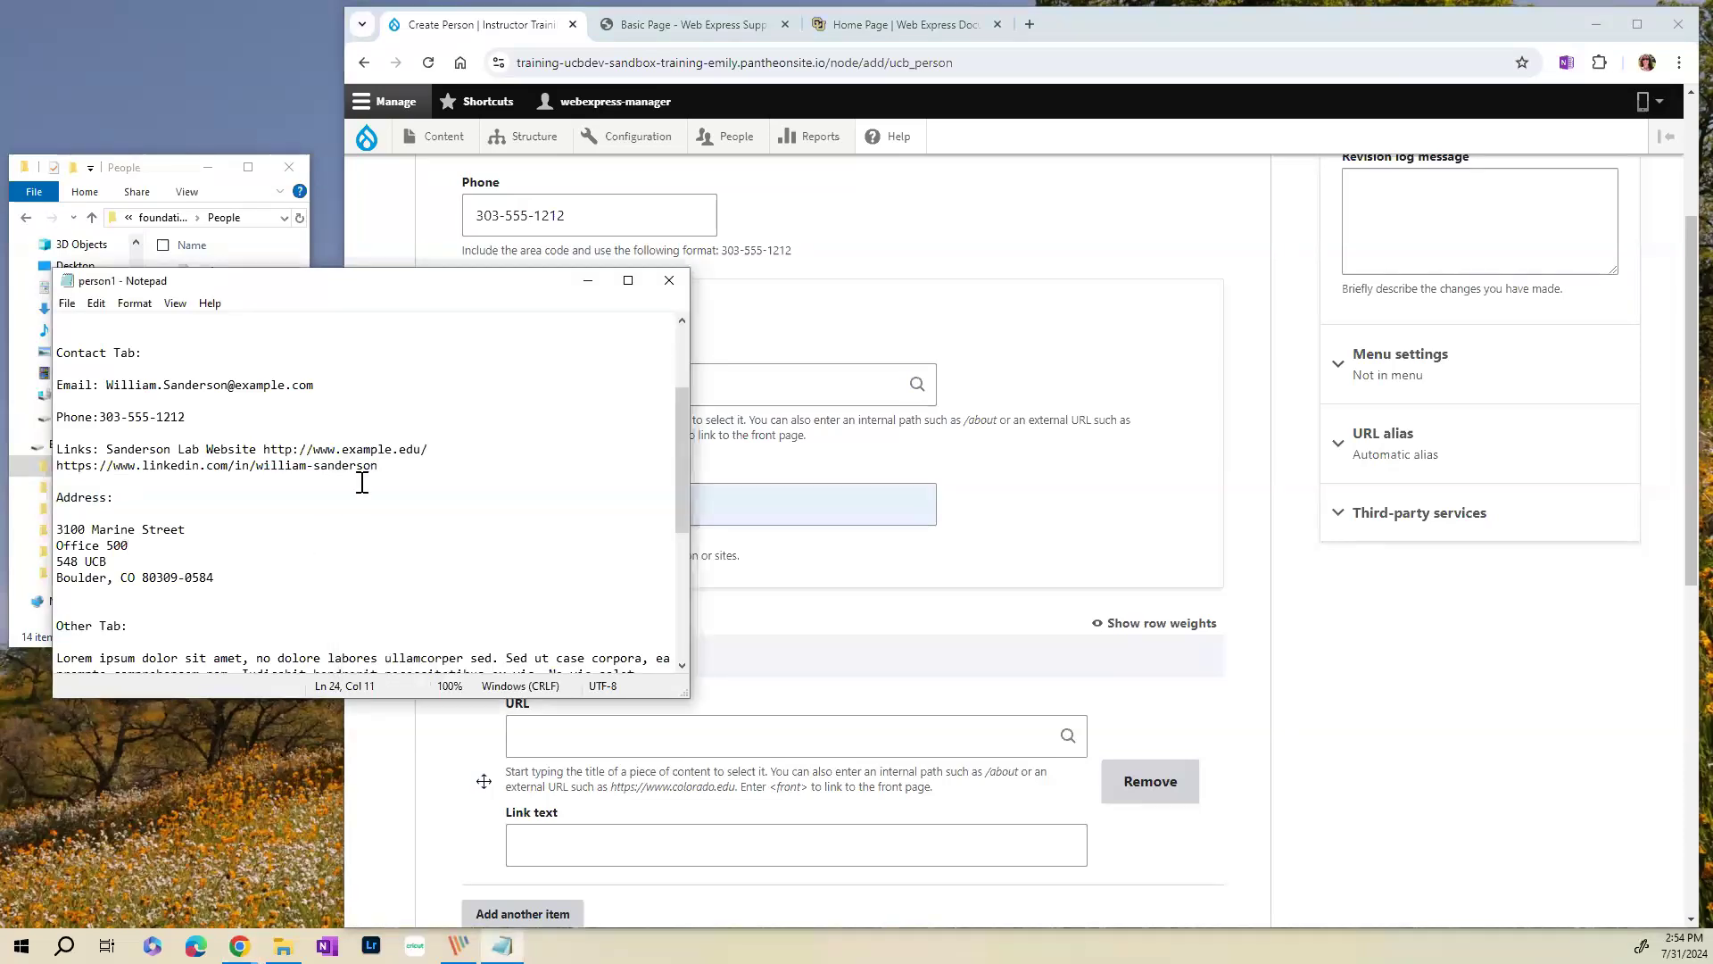
pyautogui.moveTo(379, 465); pyautogui.dragTo(42, 462)
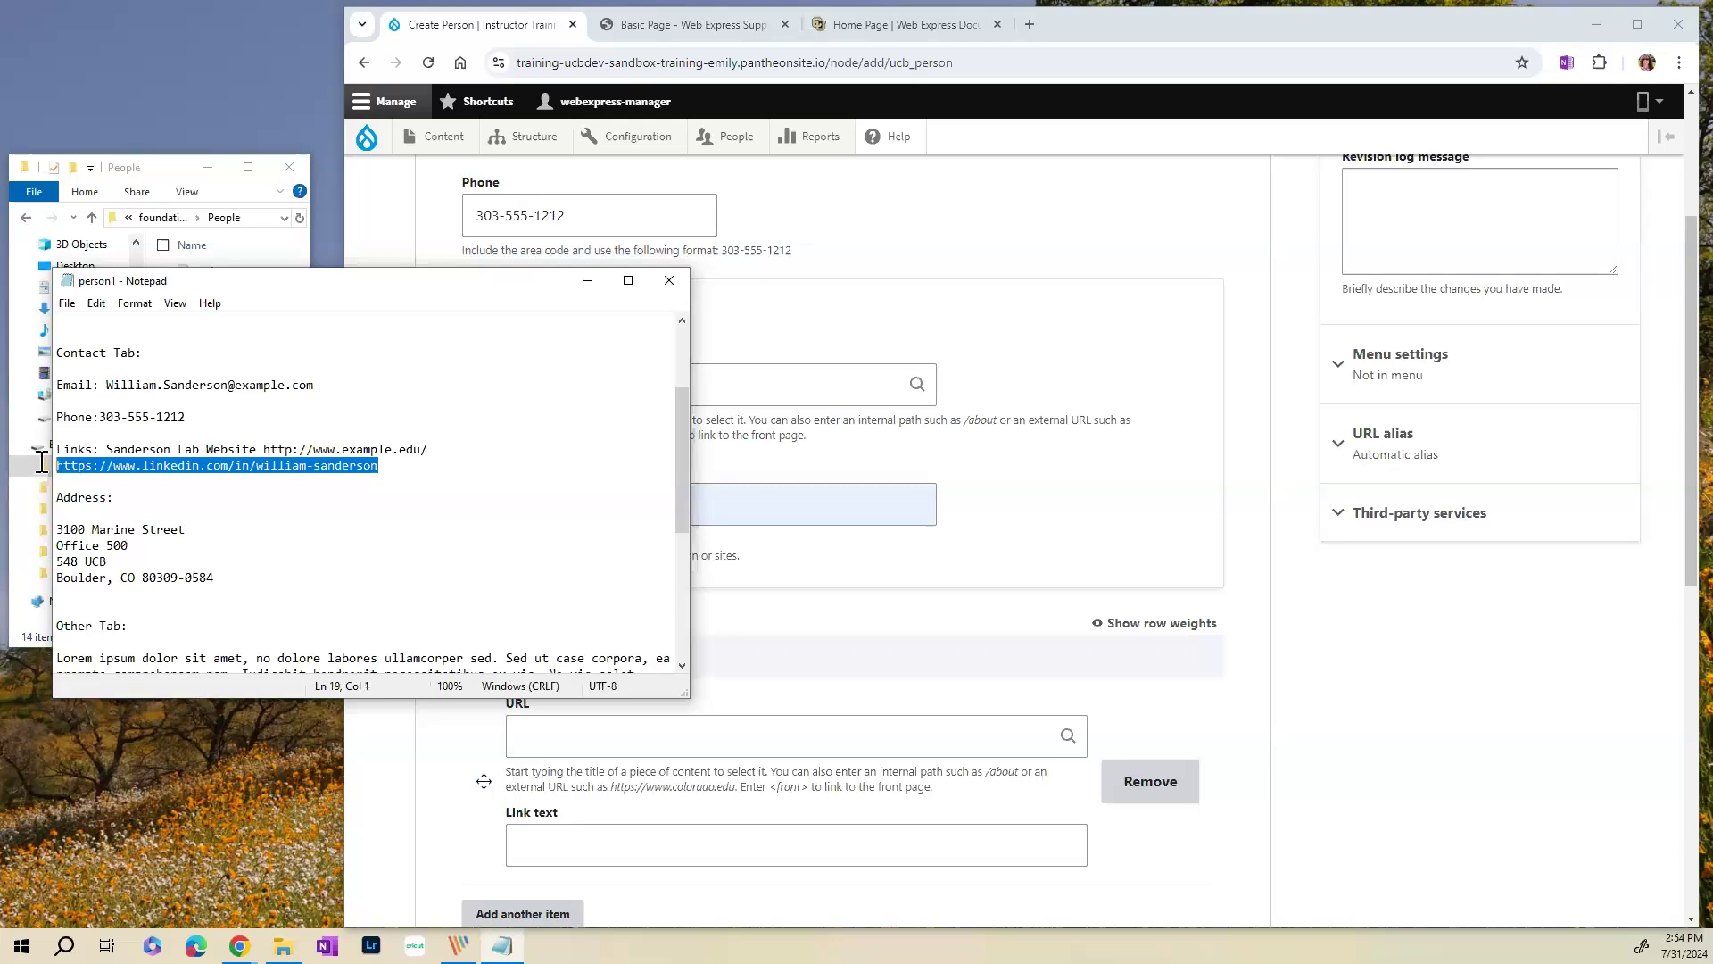
pyautogui.scroll(-2, 822, 451)
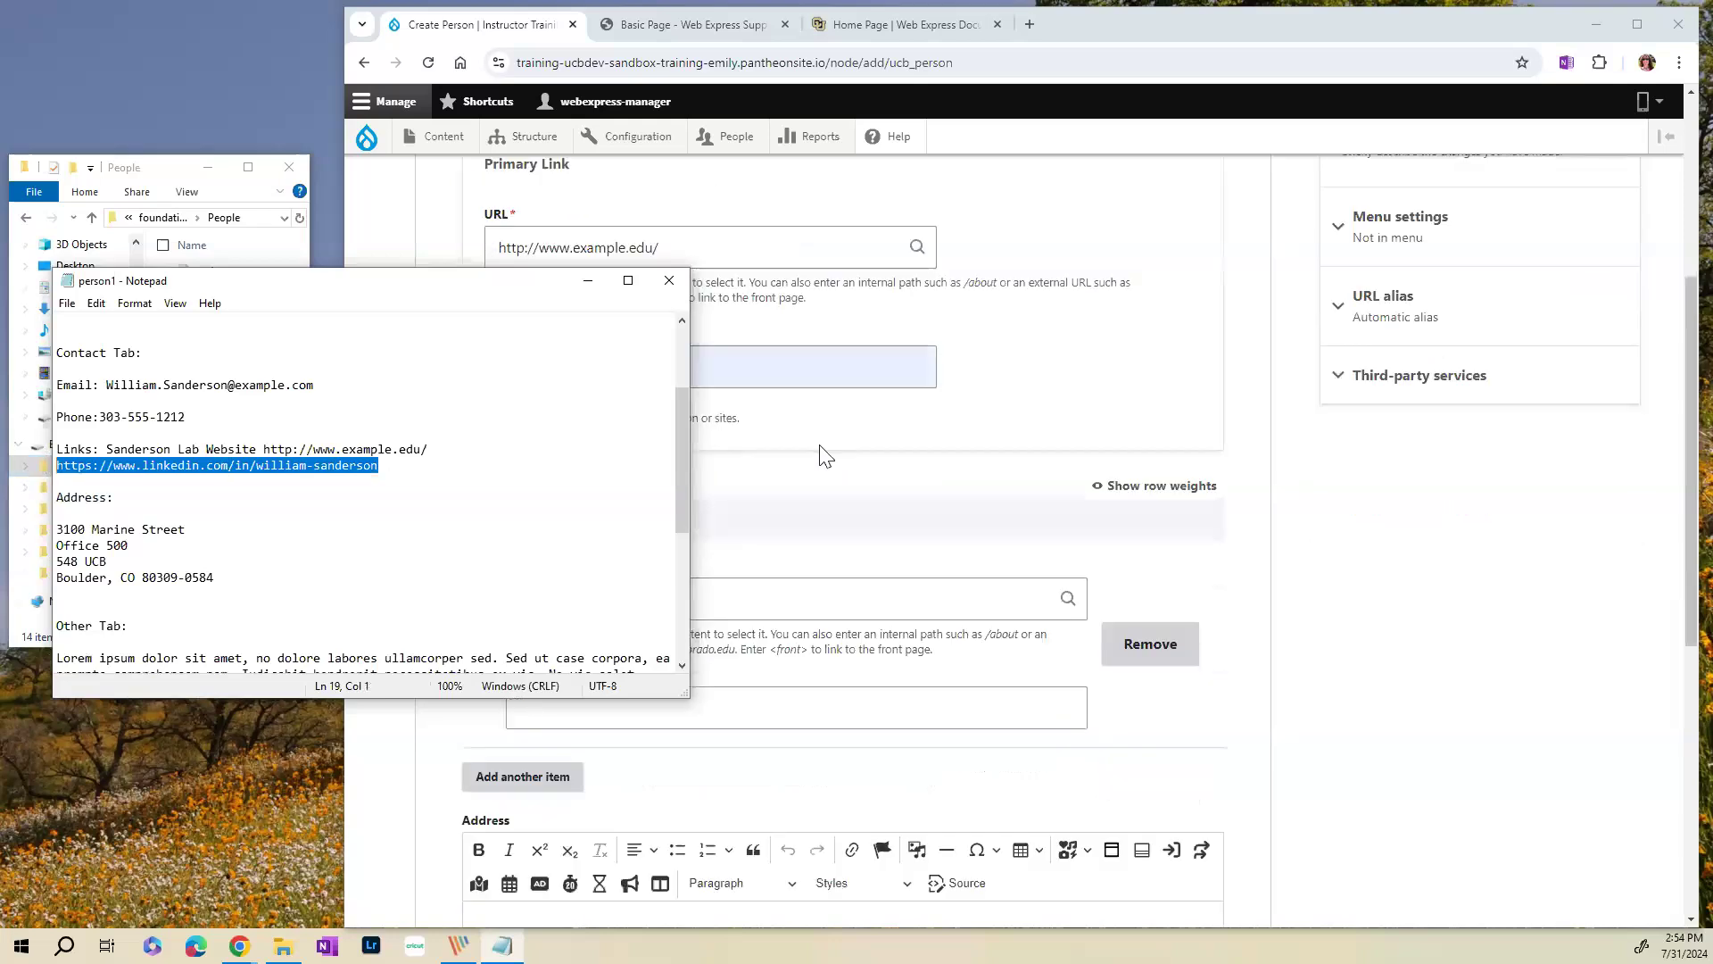
pyautogui.click(1005, 361)
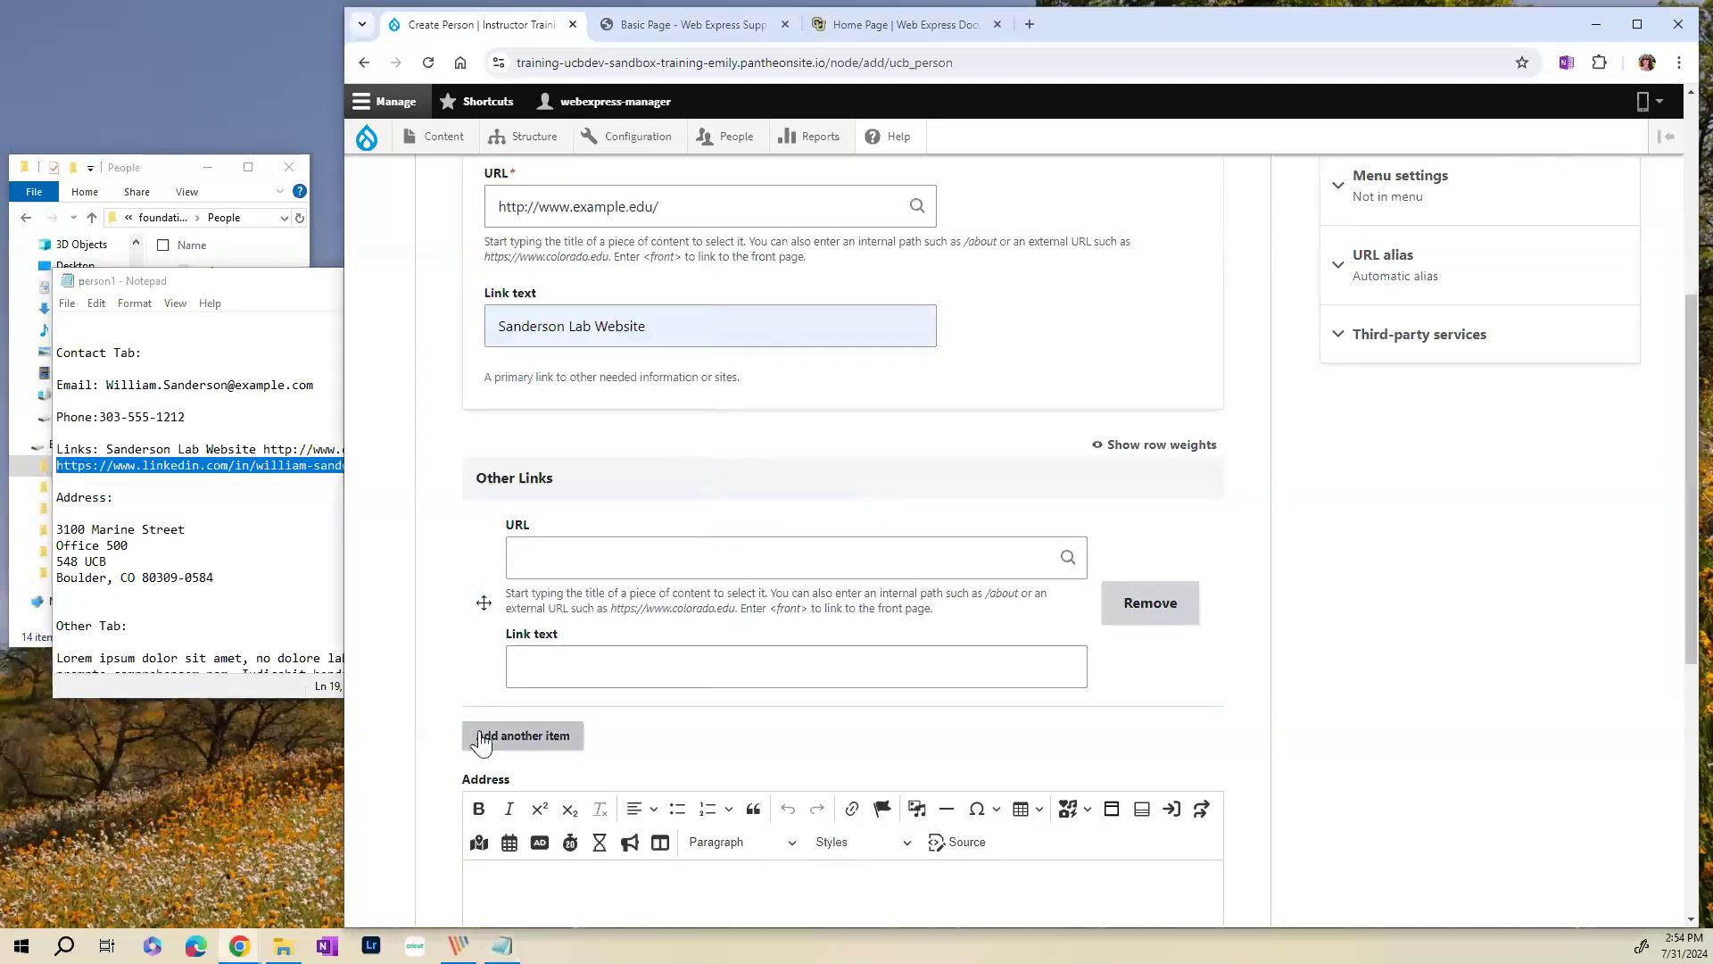
pyautogui.click(592, 562)
pyautogui.click(591, 558)
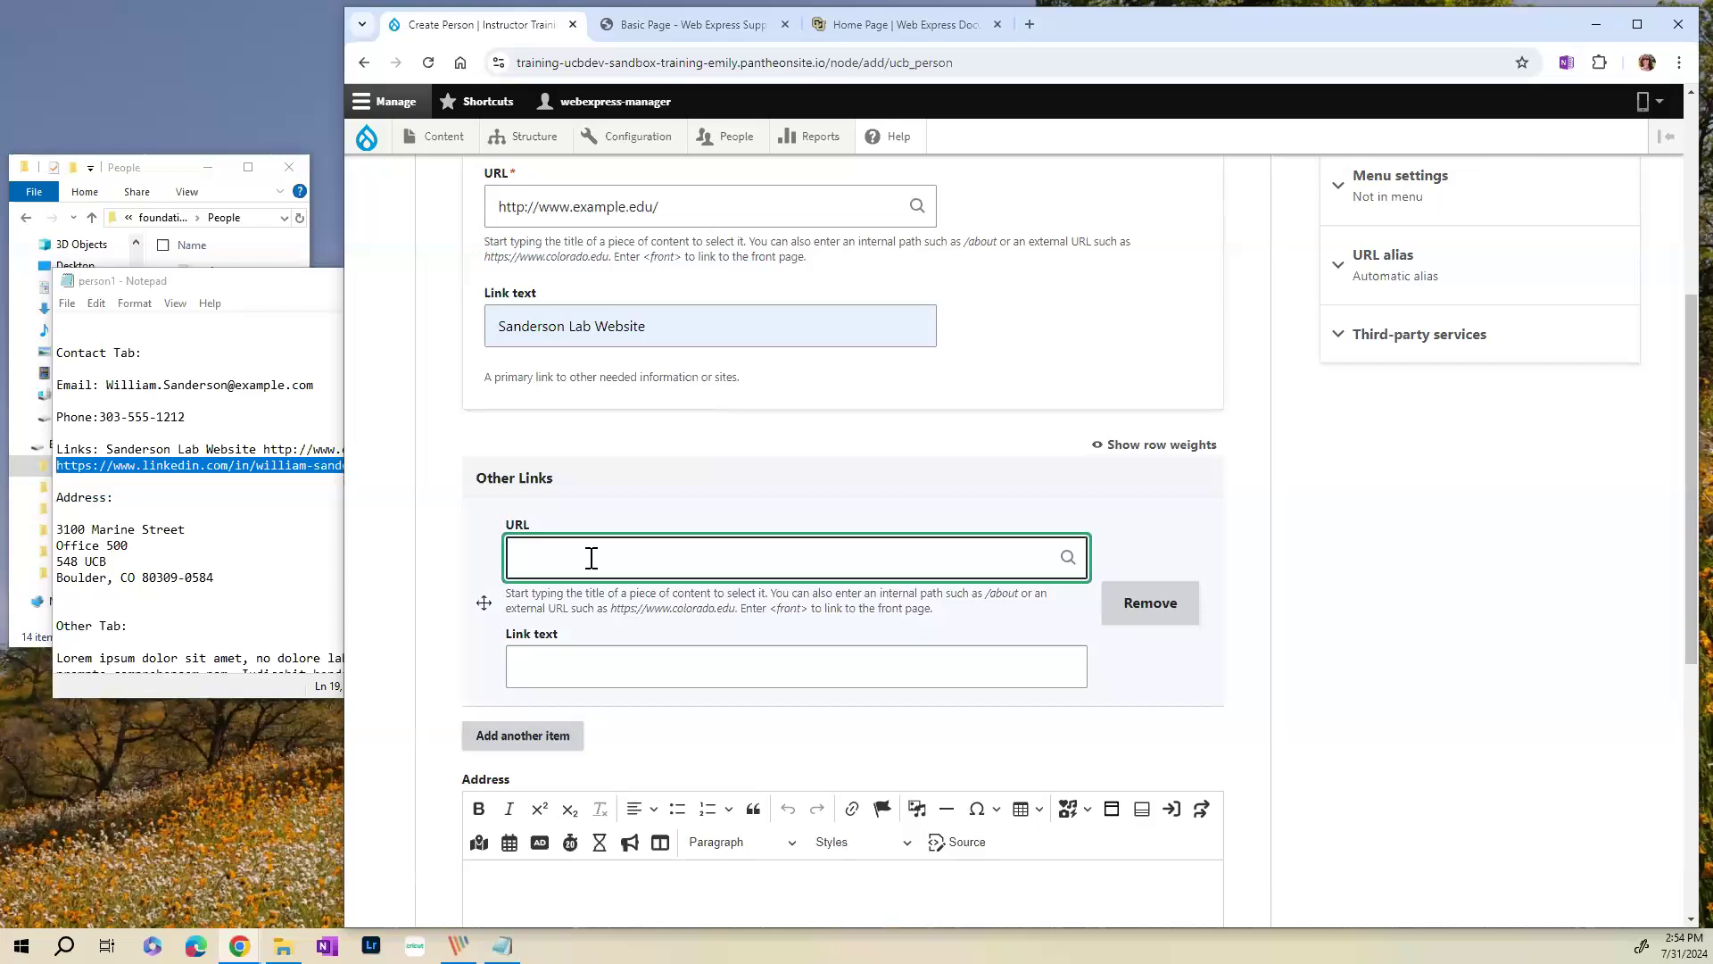
pyautogui.hotkey('ctrl', 'v')
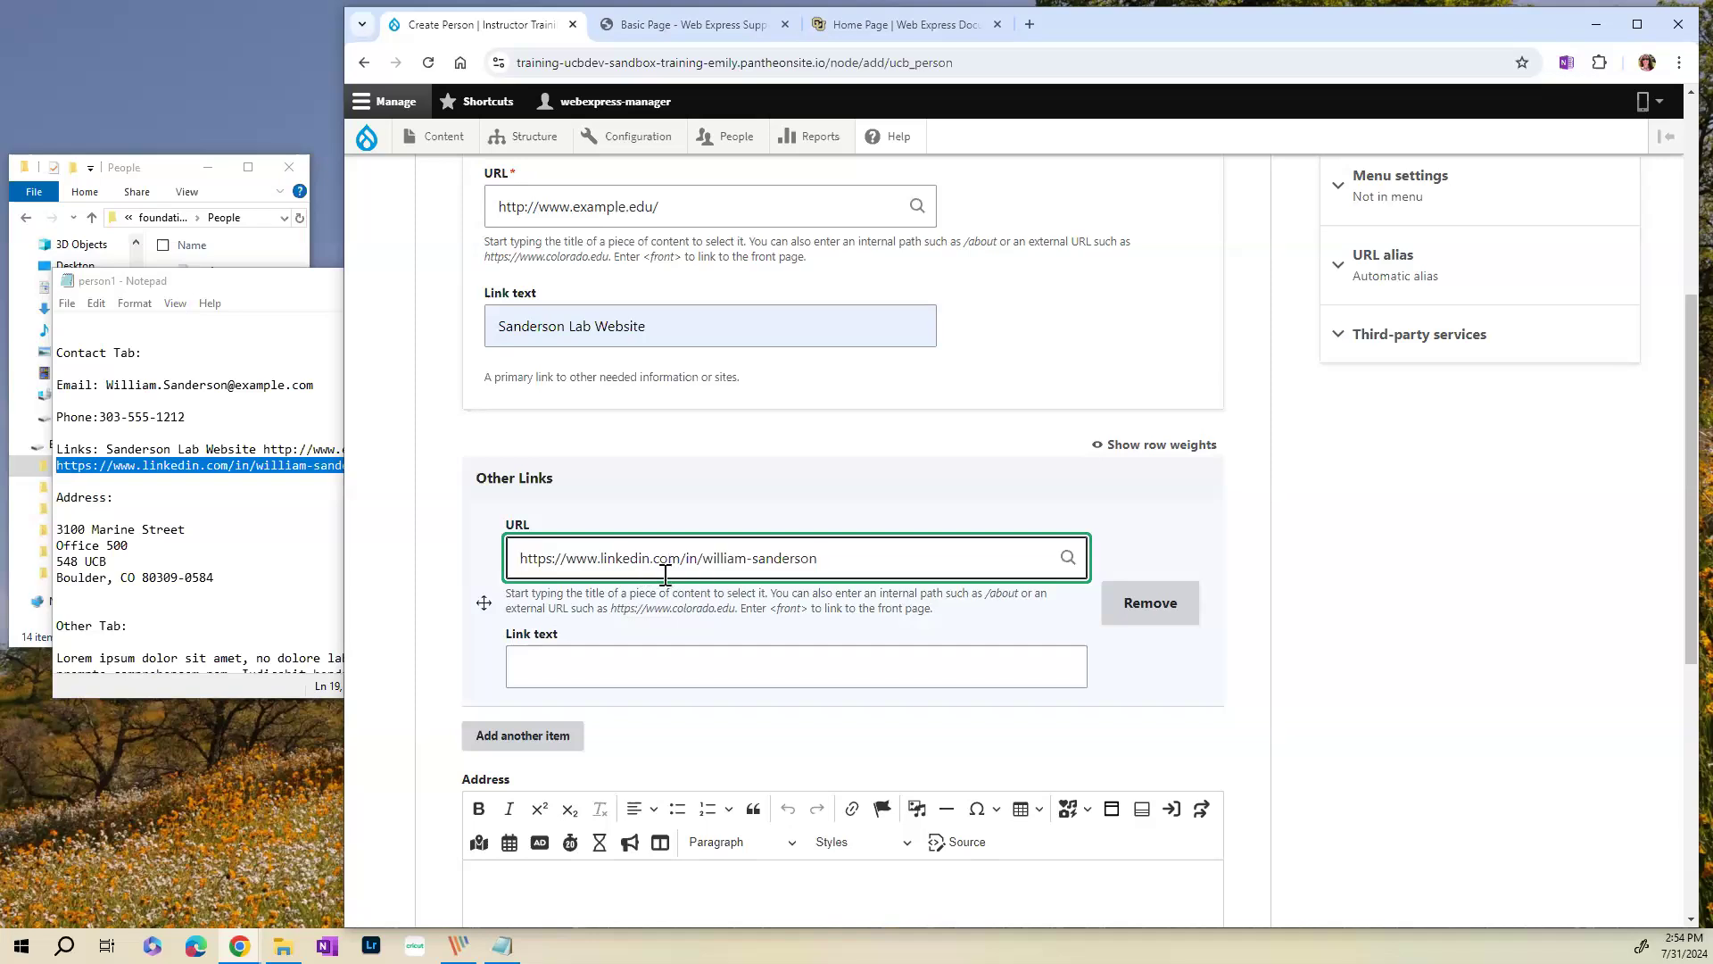
pyautogui.click(556, 659)
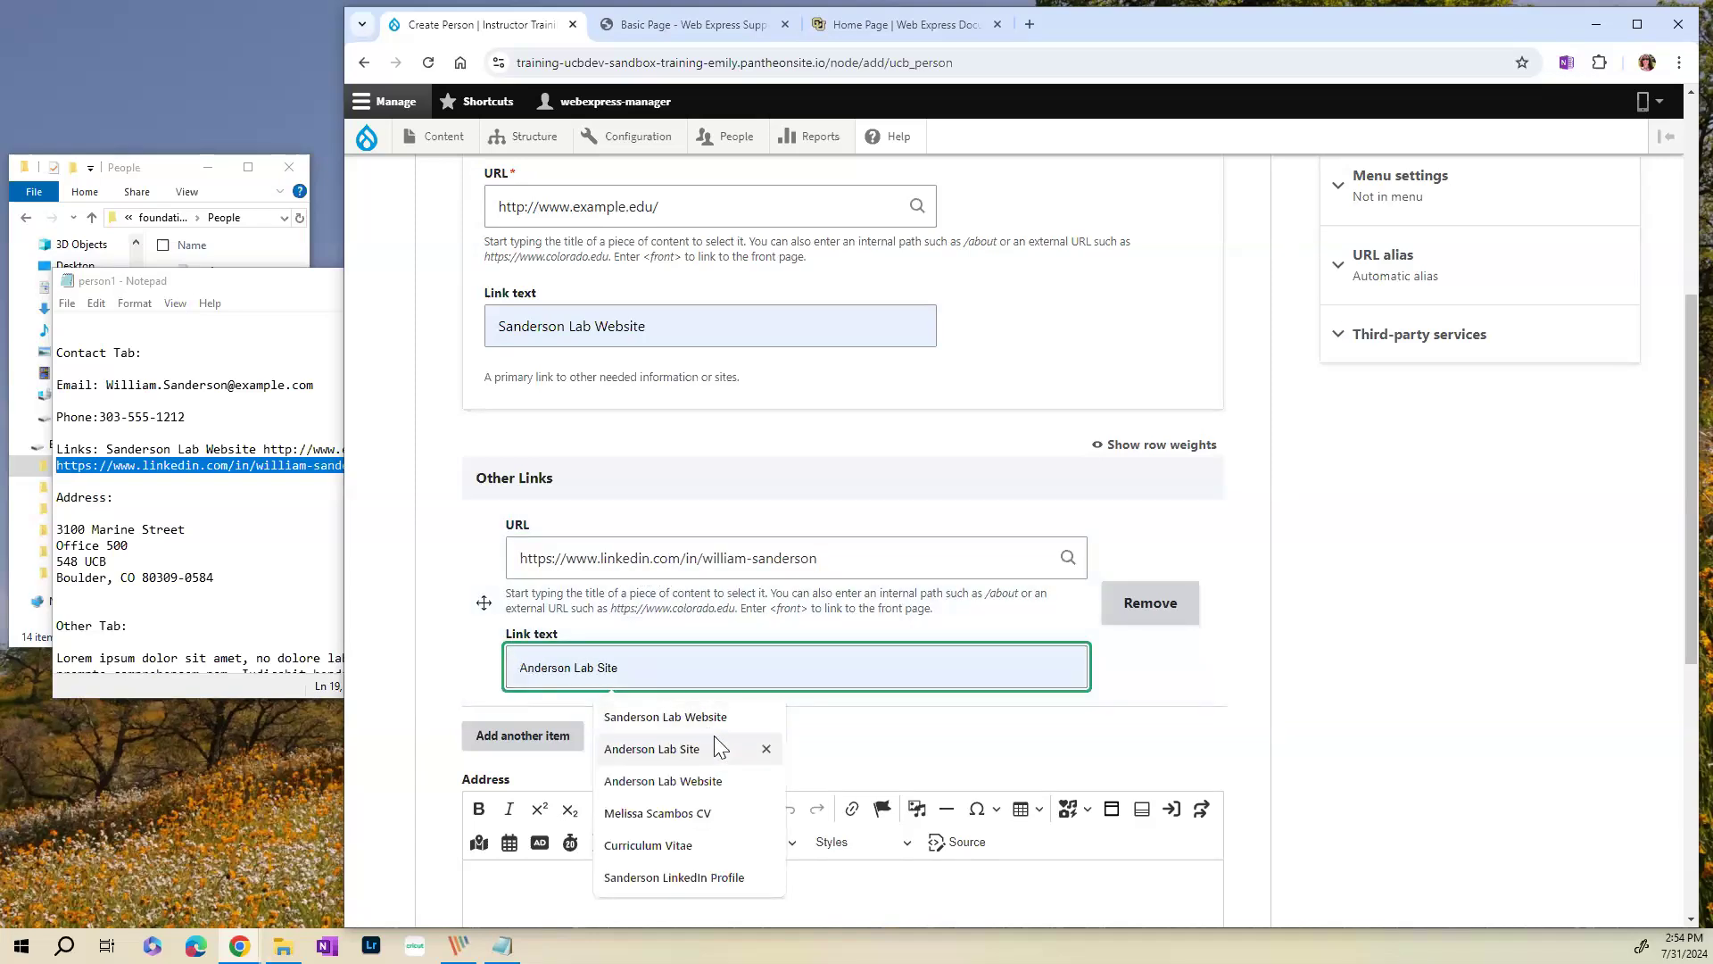
pyautogui.click(687, 877)
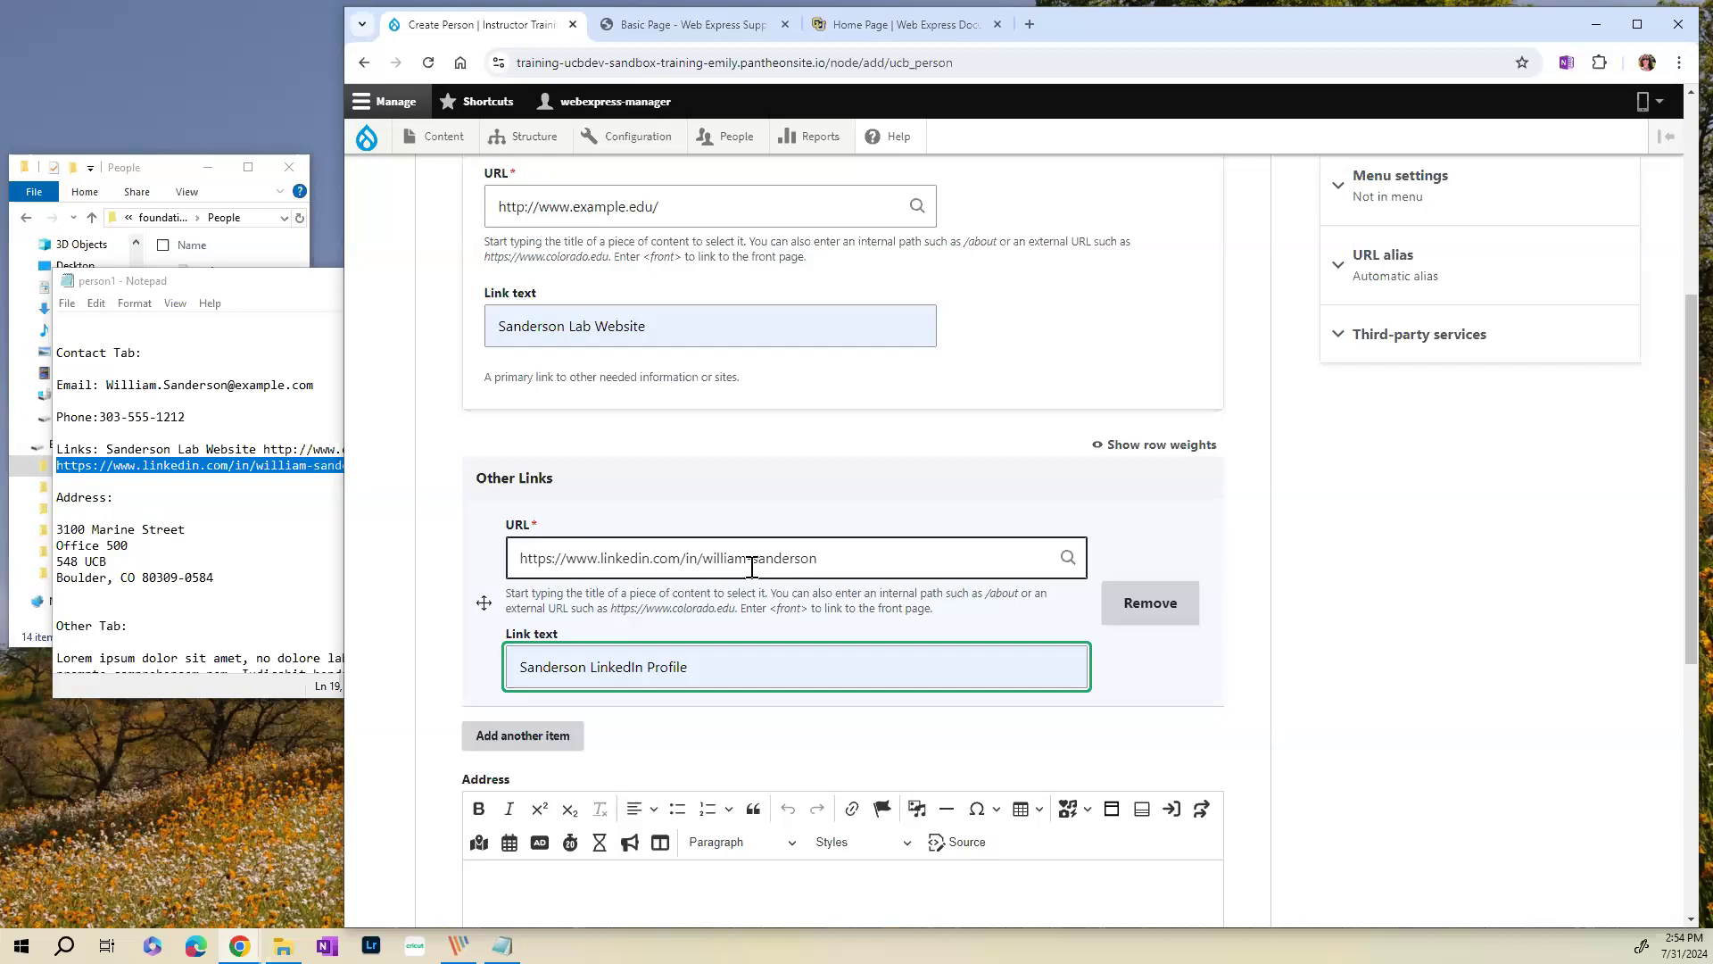
# - Copy the four-line postal address from the person1 notes into the Address field, without a trailing blank line
pyautogui.scroll(-2, 688, 642)
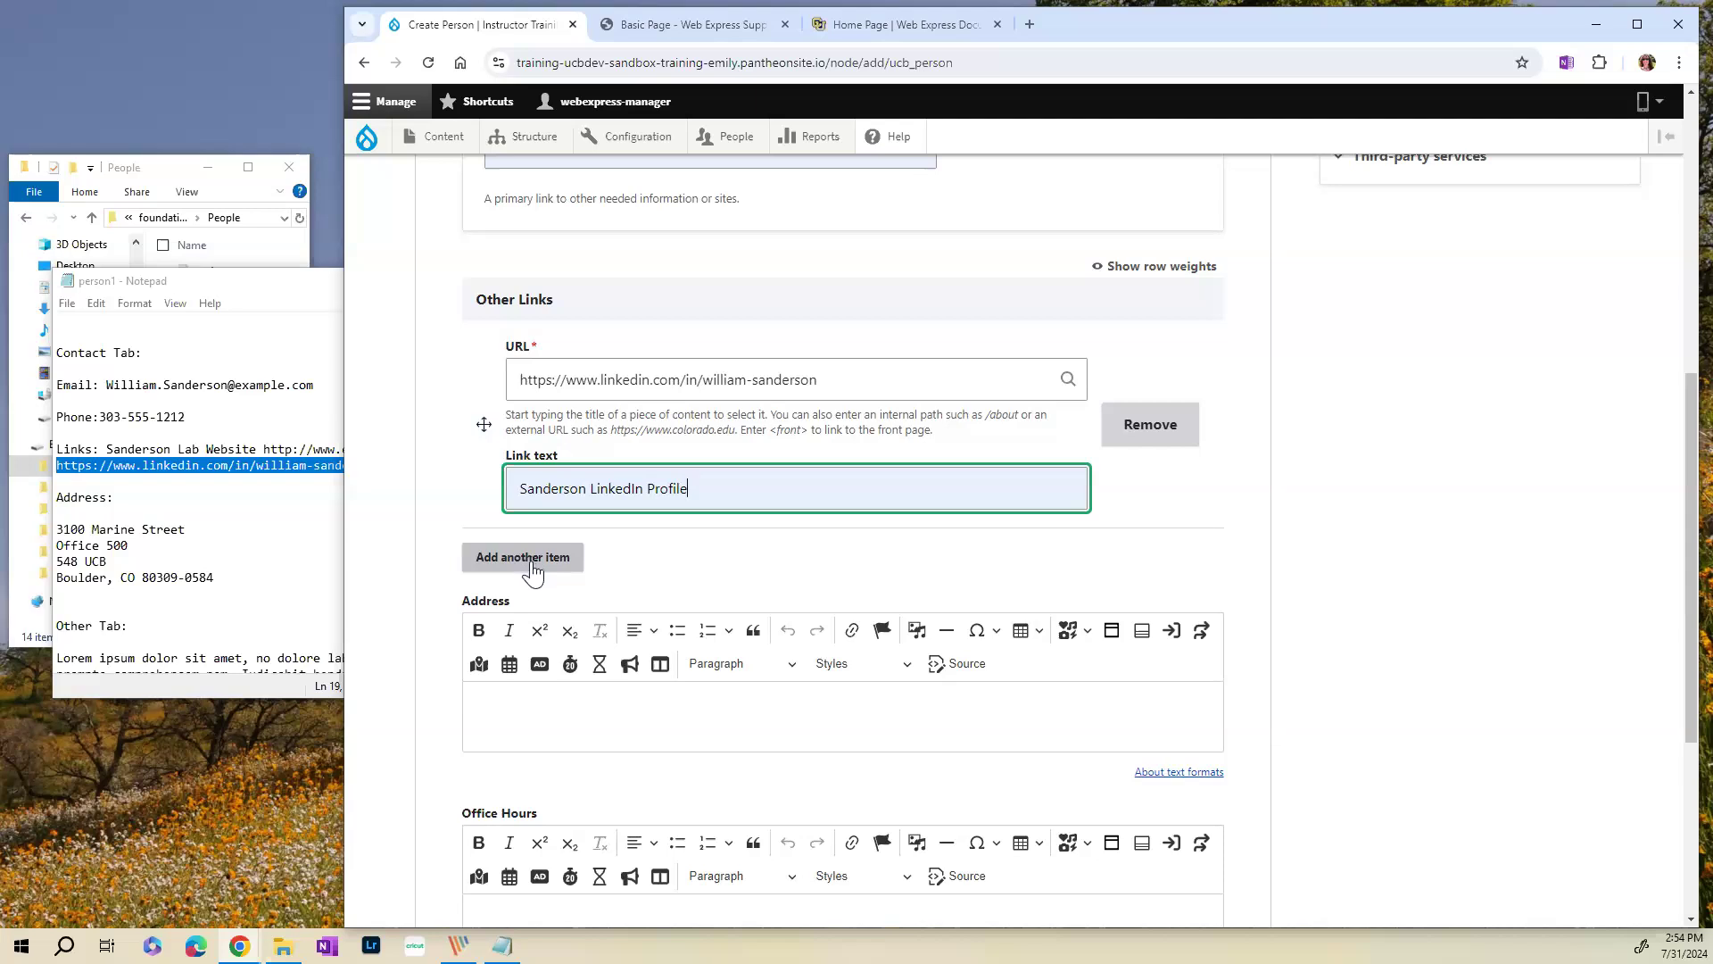
pyautogui.scroll(-1, 536, 594)
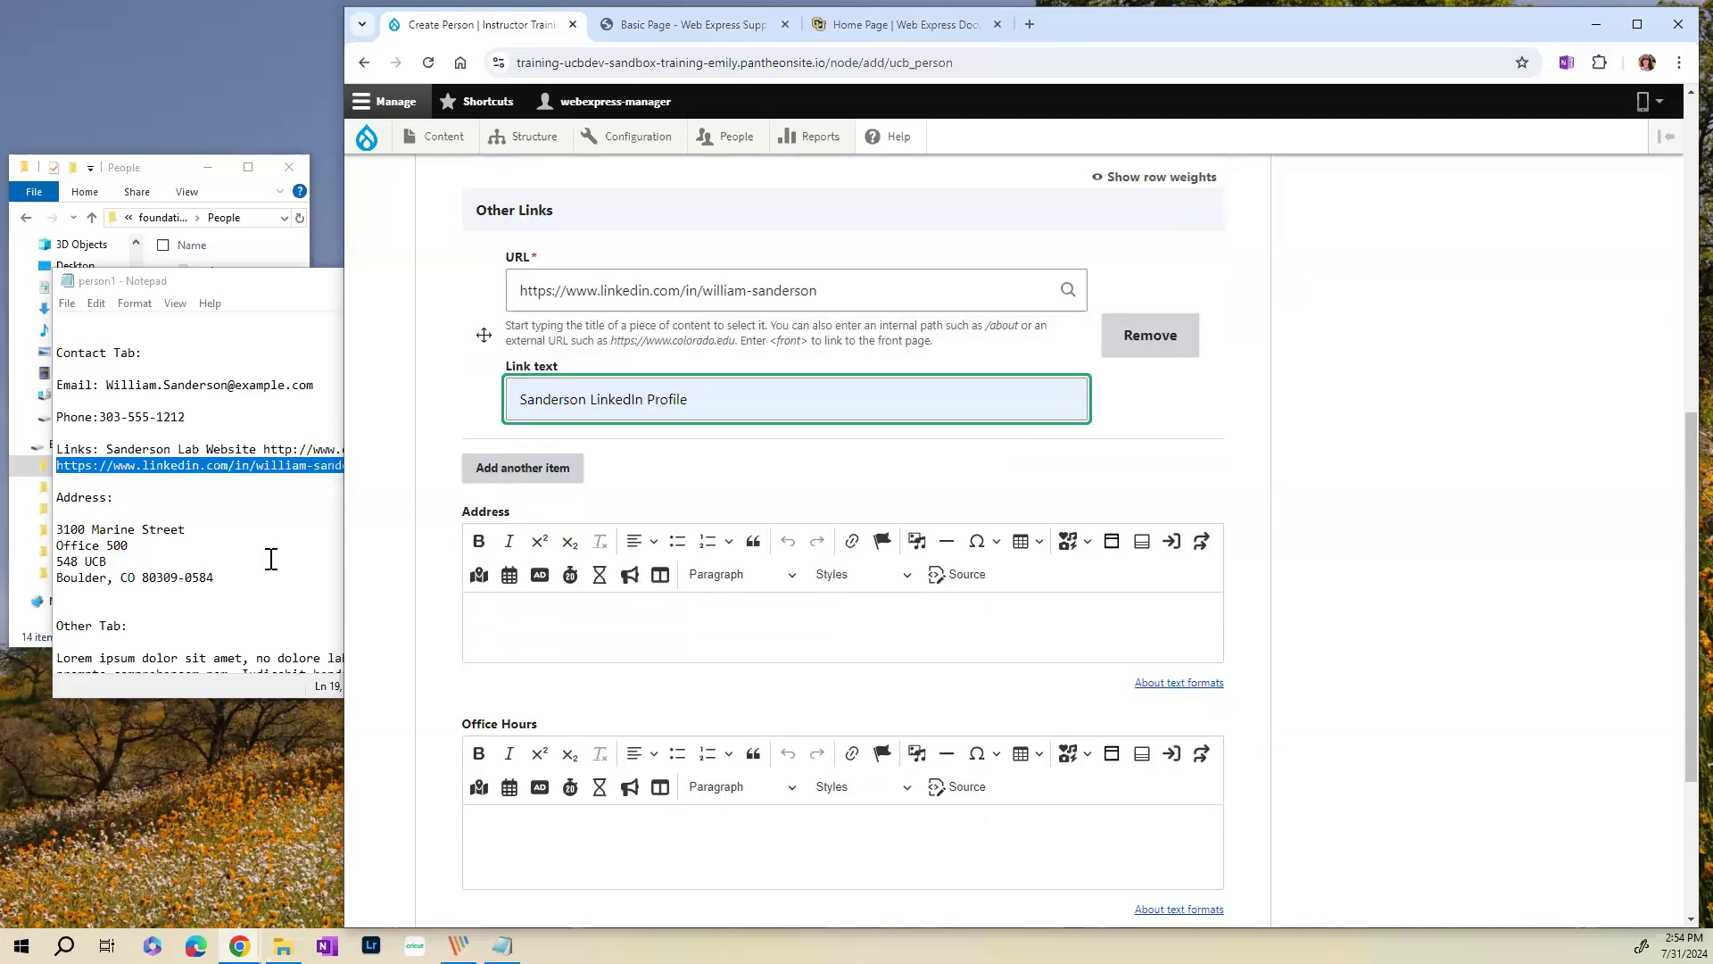
pyautogui.moveTo(60, 529); pyautogui.dragTo(261, 587)
pyautogui.hotkey('ctrl', 'c')
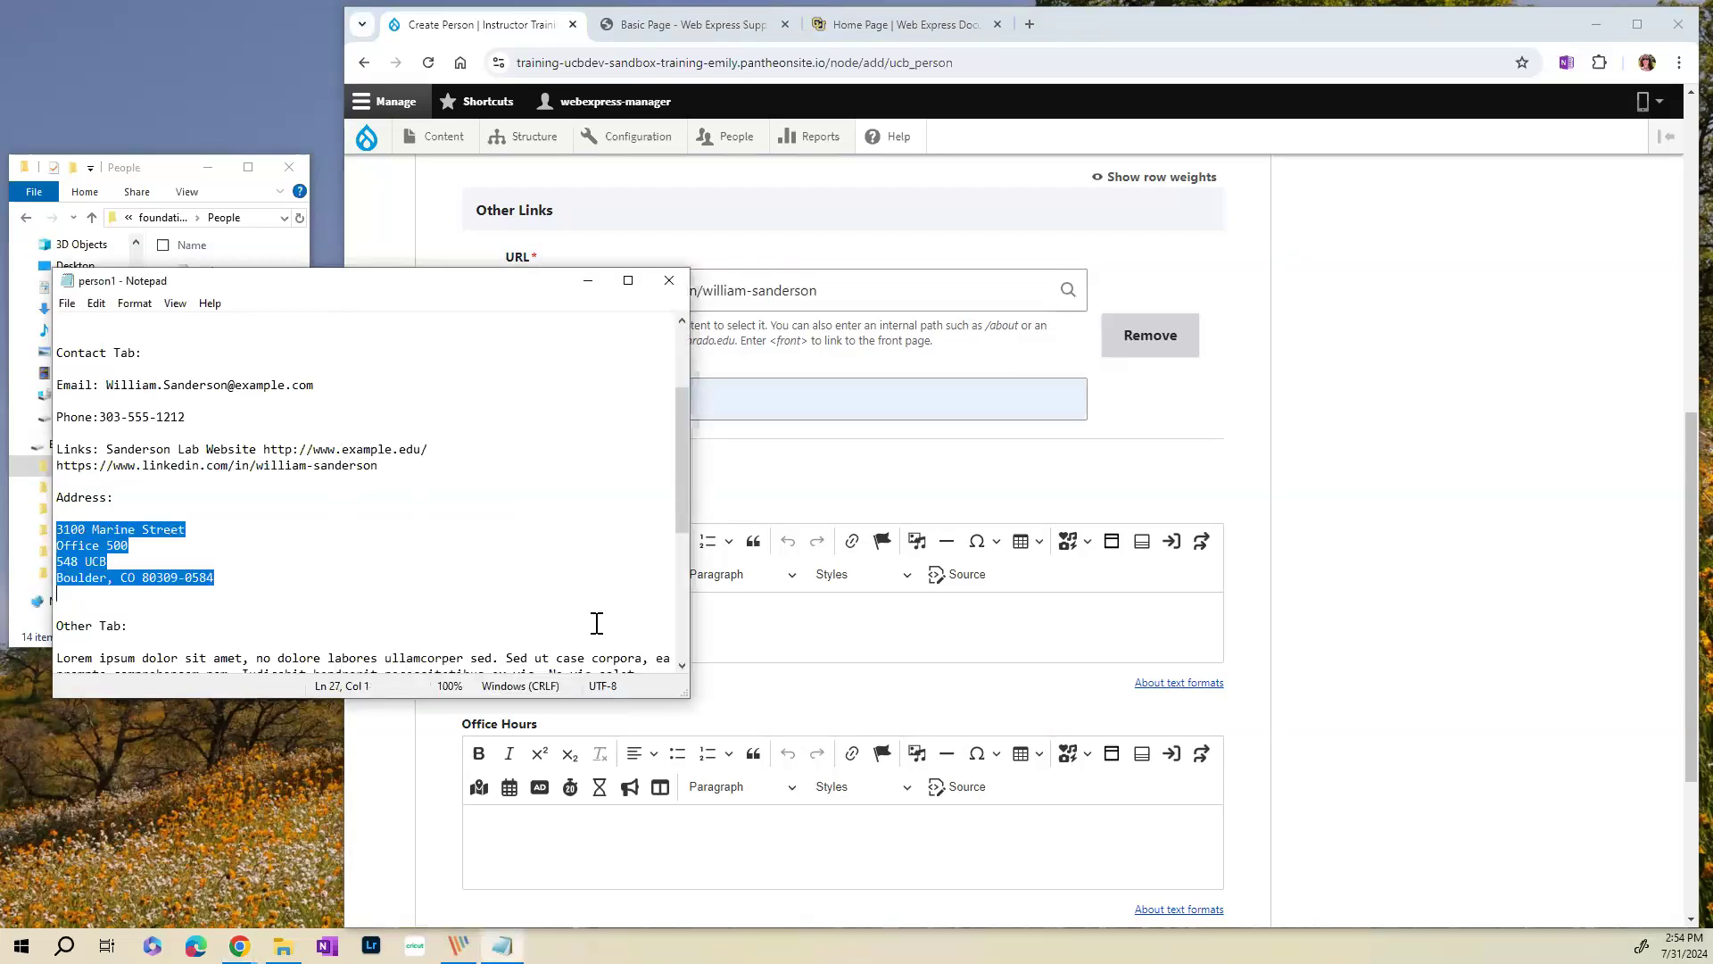
pyautogui.click(866, 496)
pyautogui.click(605, 626)
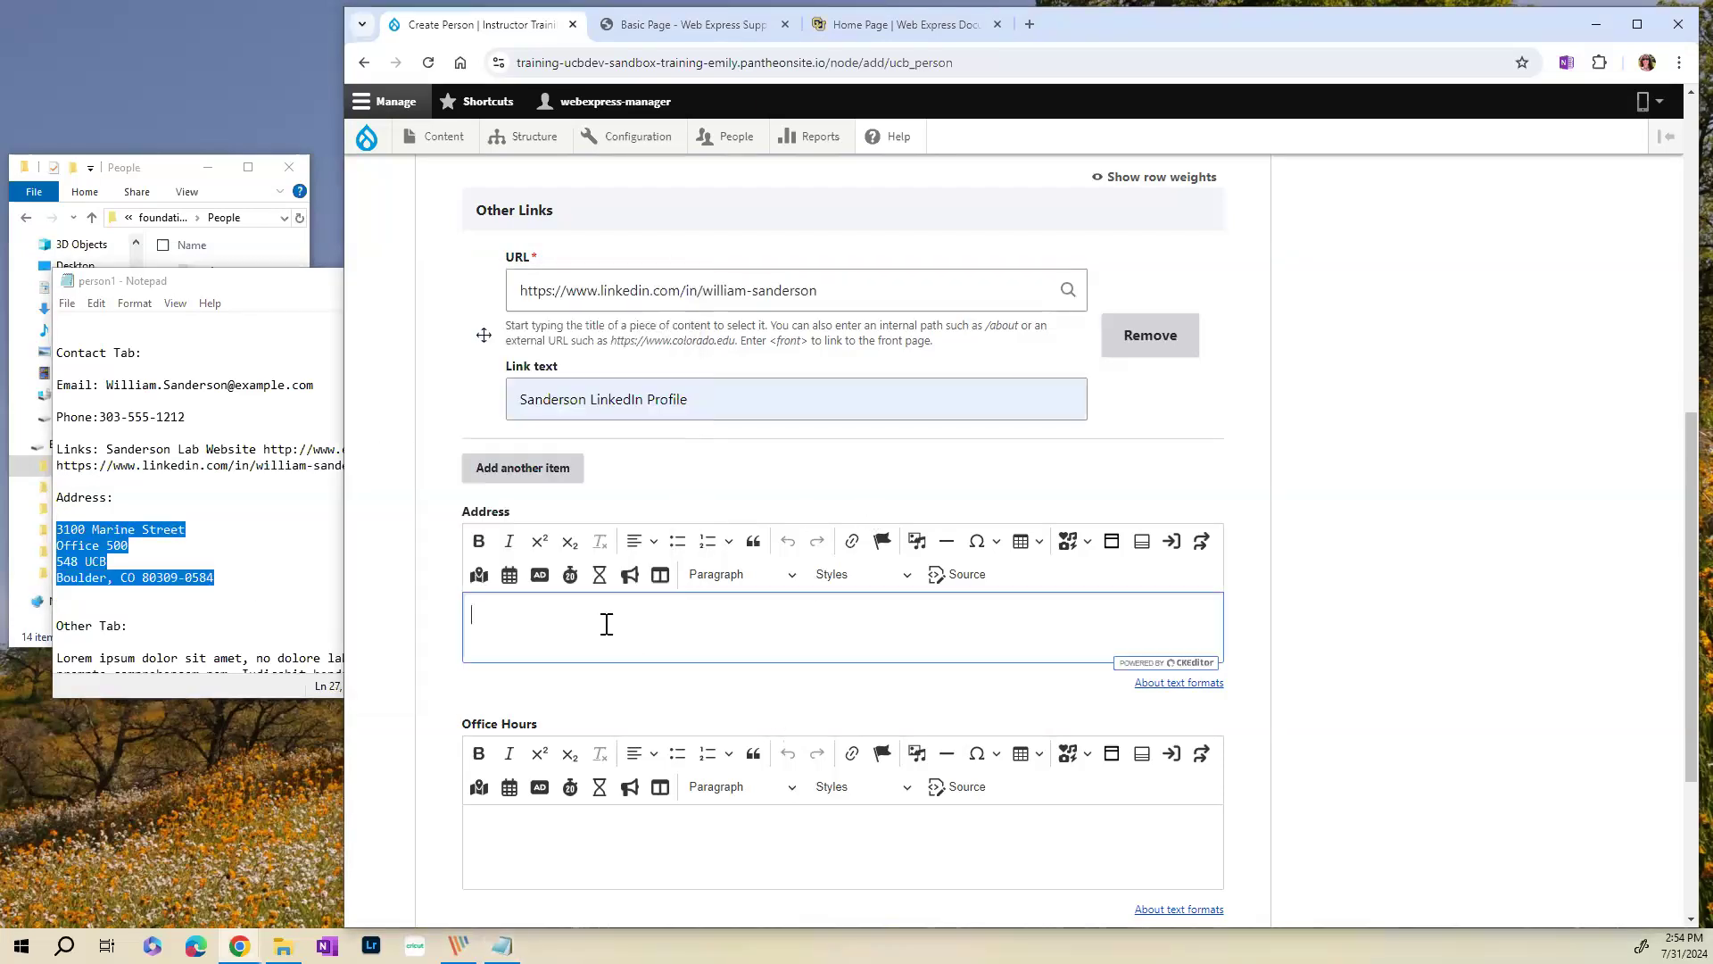
pyautogui.hotkey('ctrl', 'v')
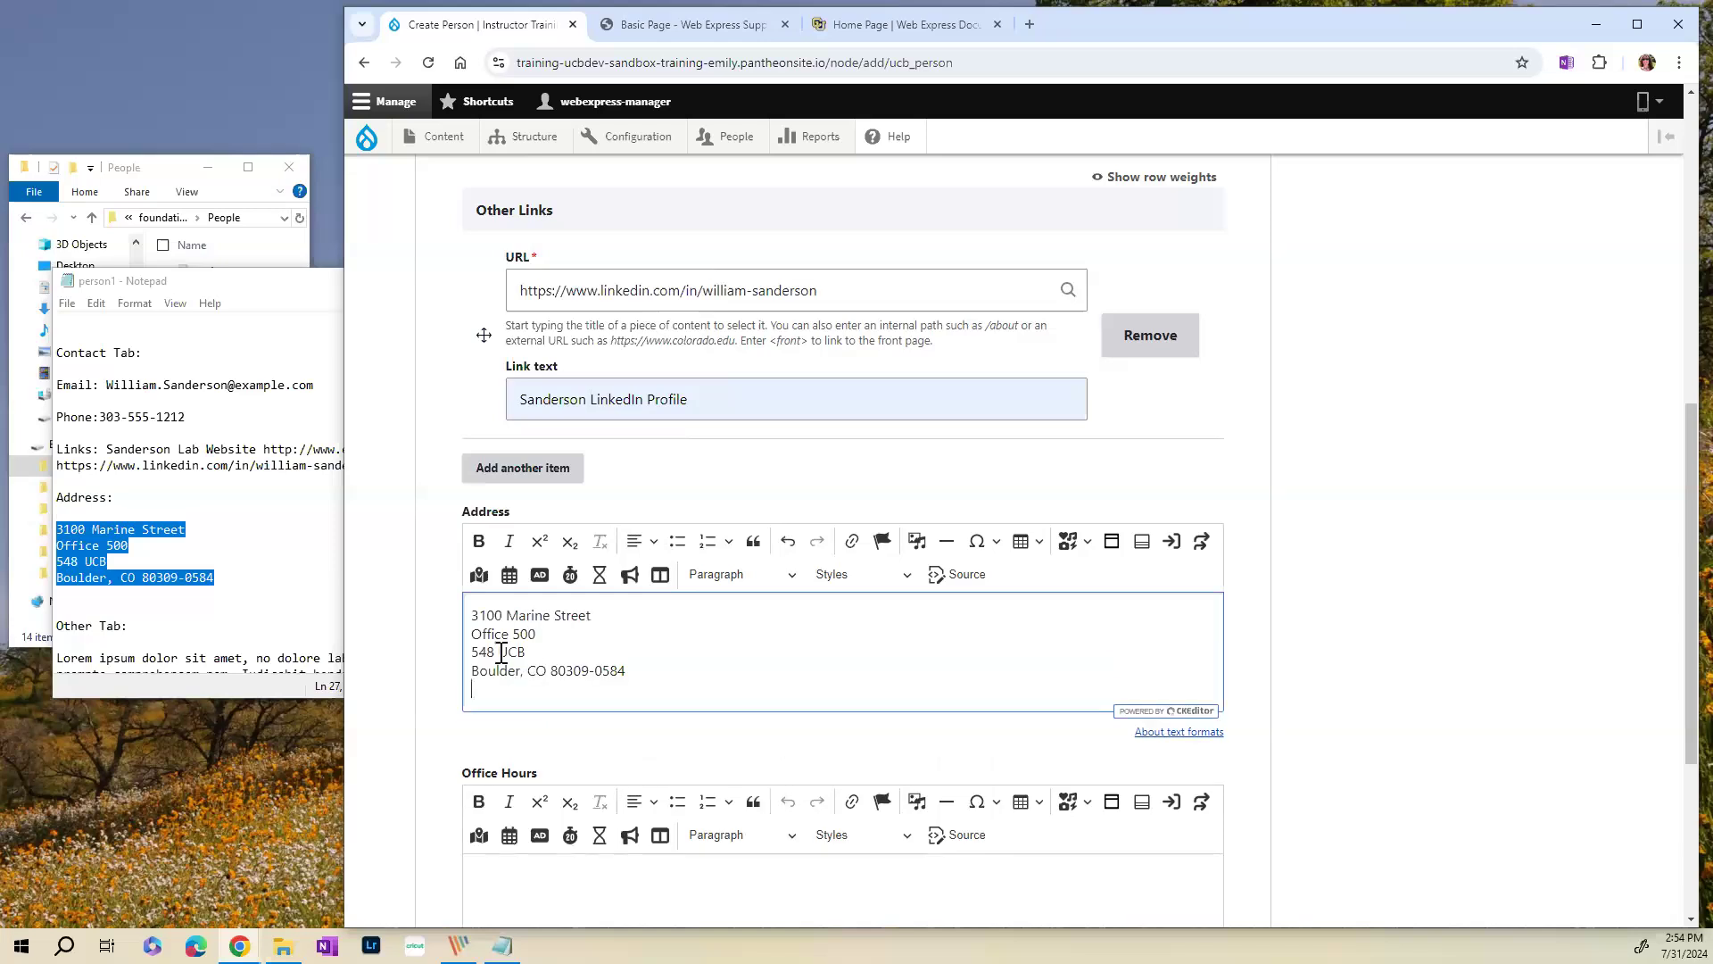
pyautogui.press('BackSpace')
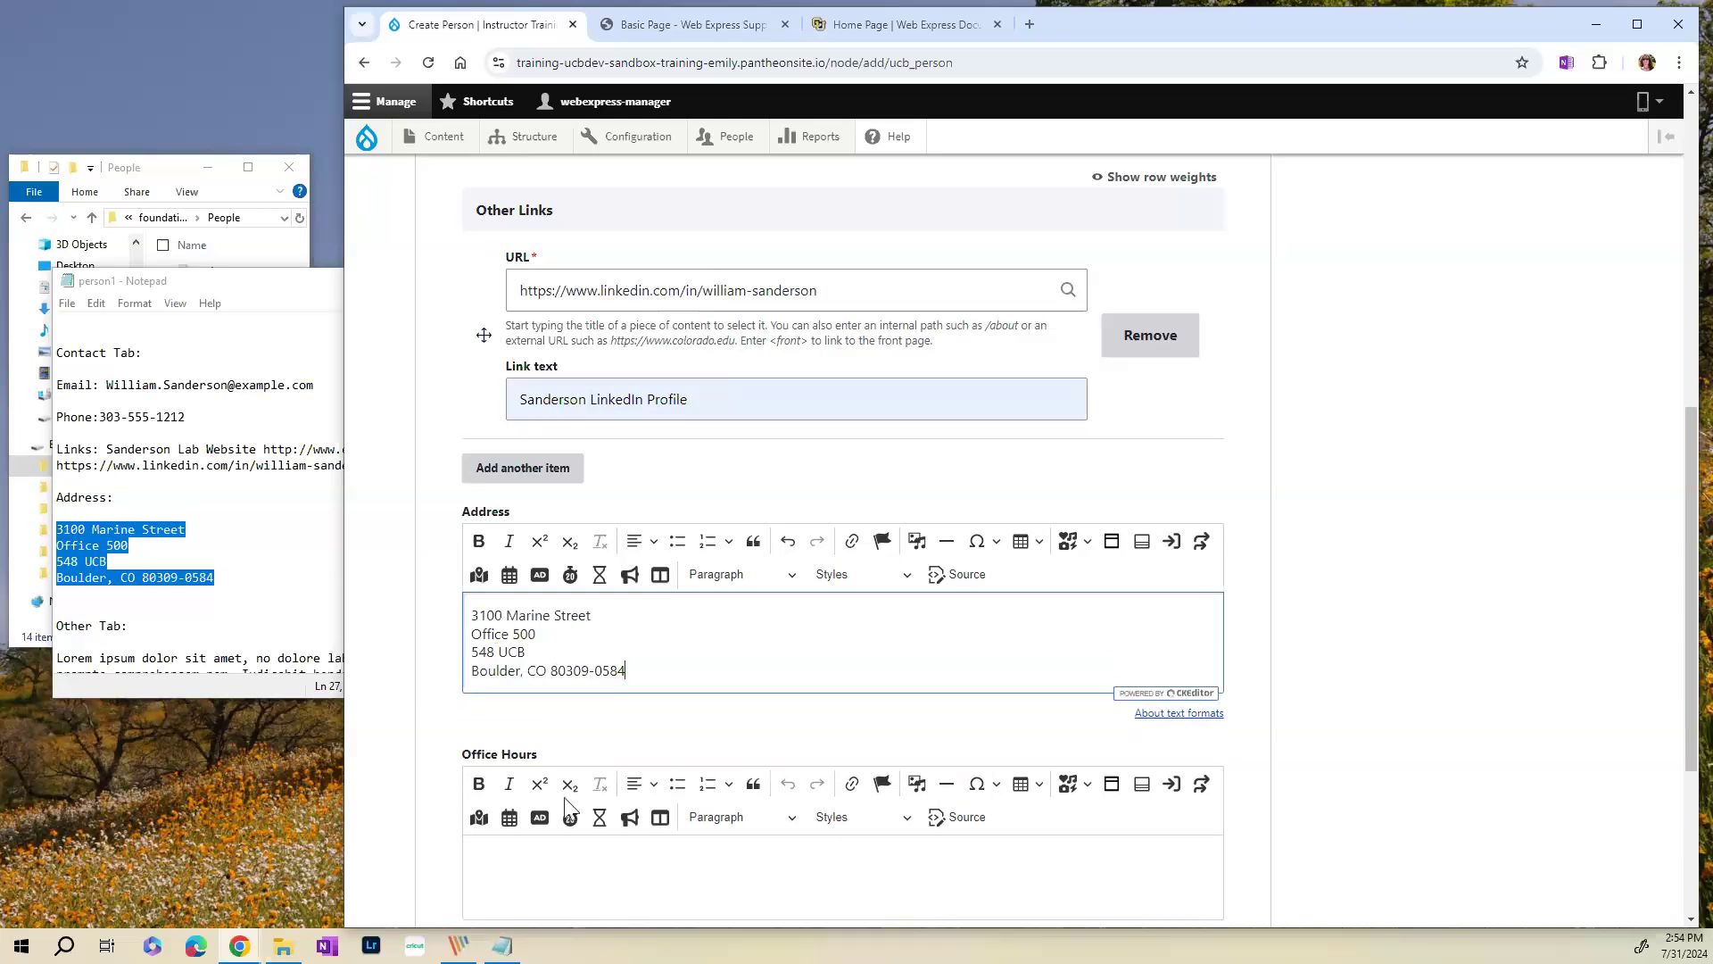
# - Copy the three lorem ipsum paragraphs under "Other Tab" in the person1 notes into the person's Body text
pyautogui.scroll(-3, 574, 807)
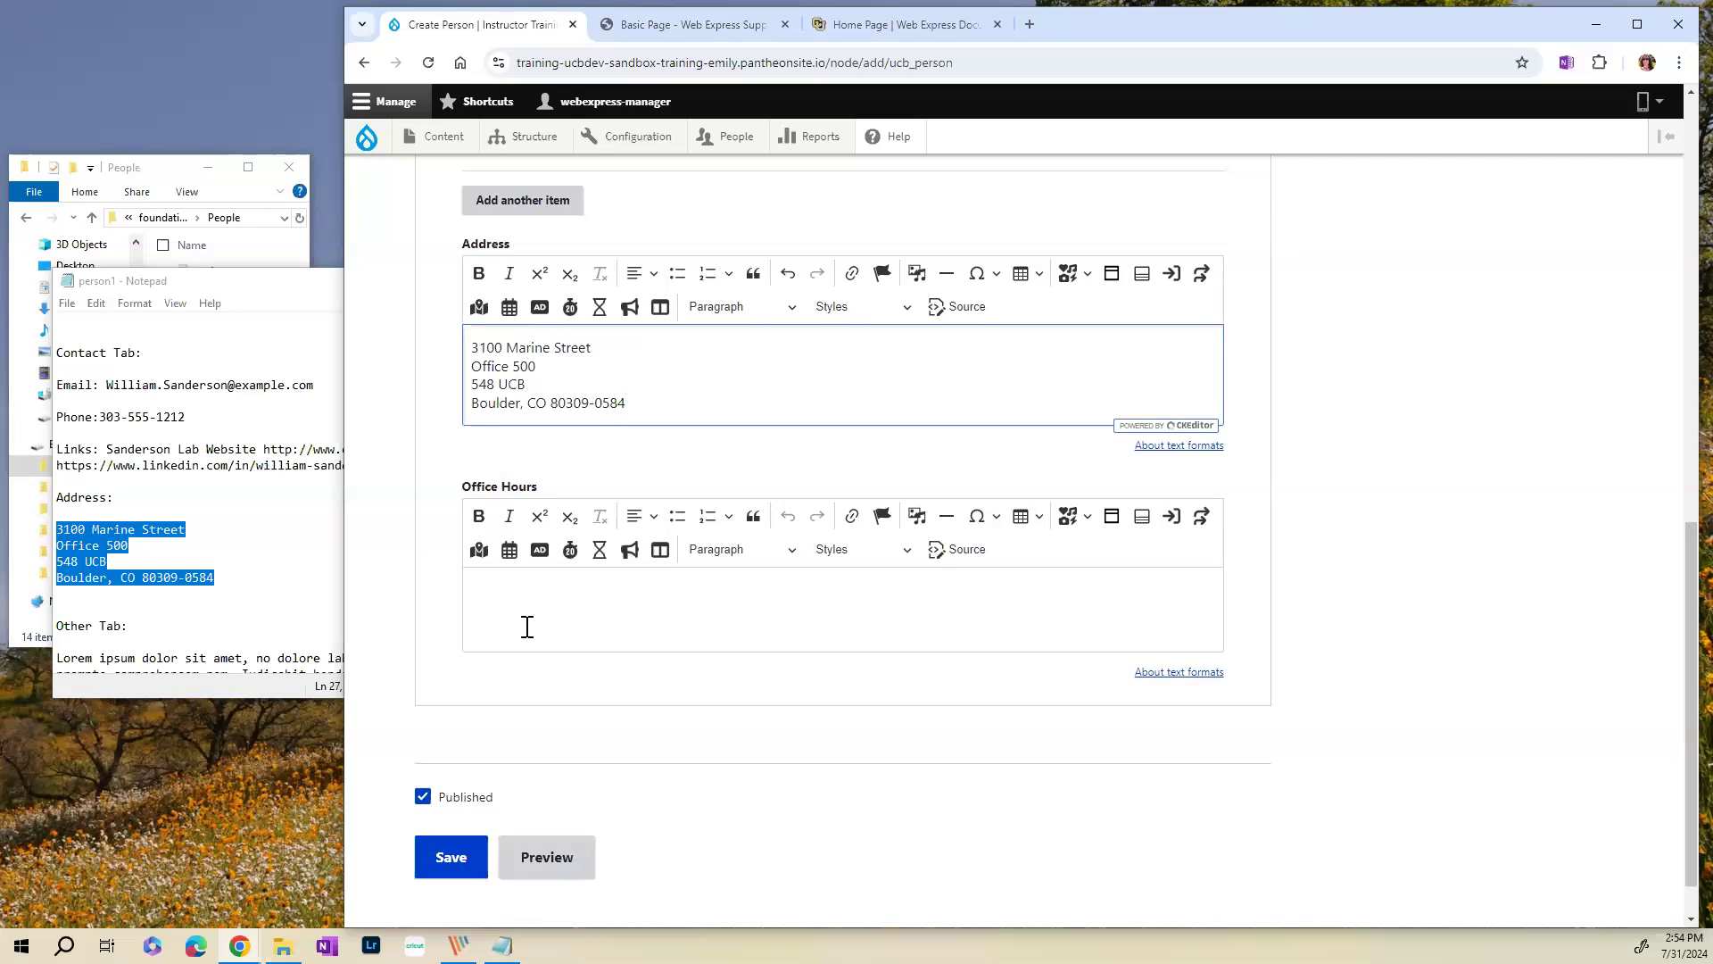
pyautogui.scroll(10, 812, 616)
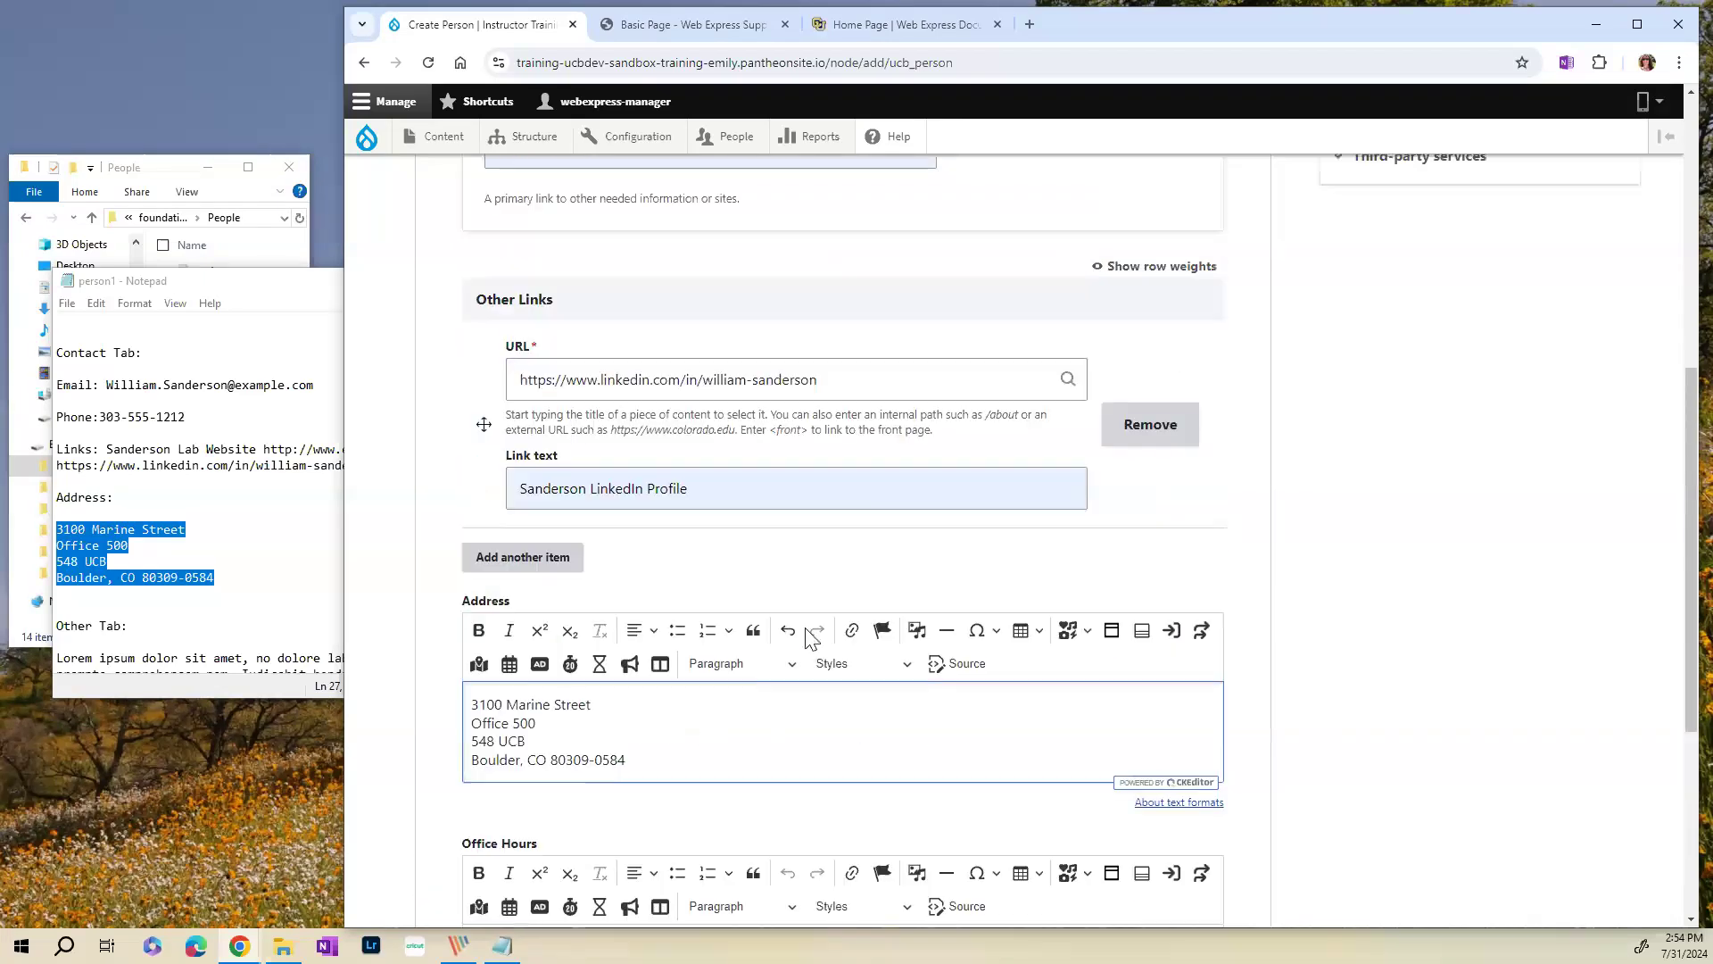
pyautogui.scroll(1, 811, 639)
pyautogui.click(710, 637)
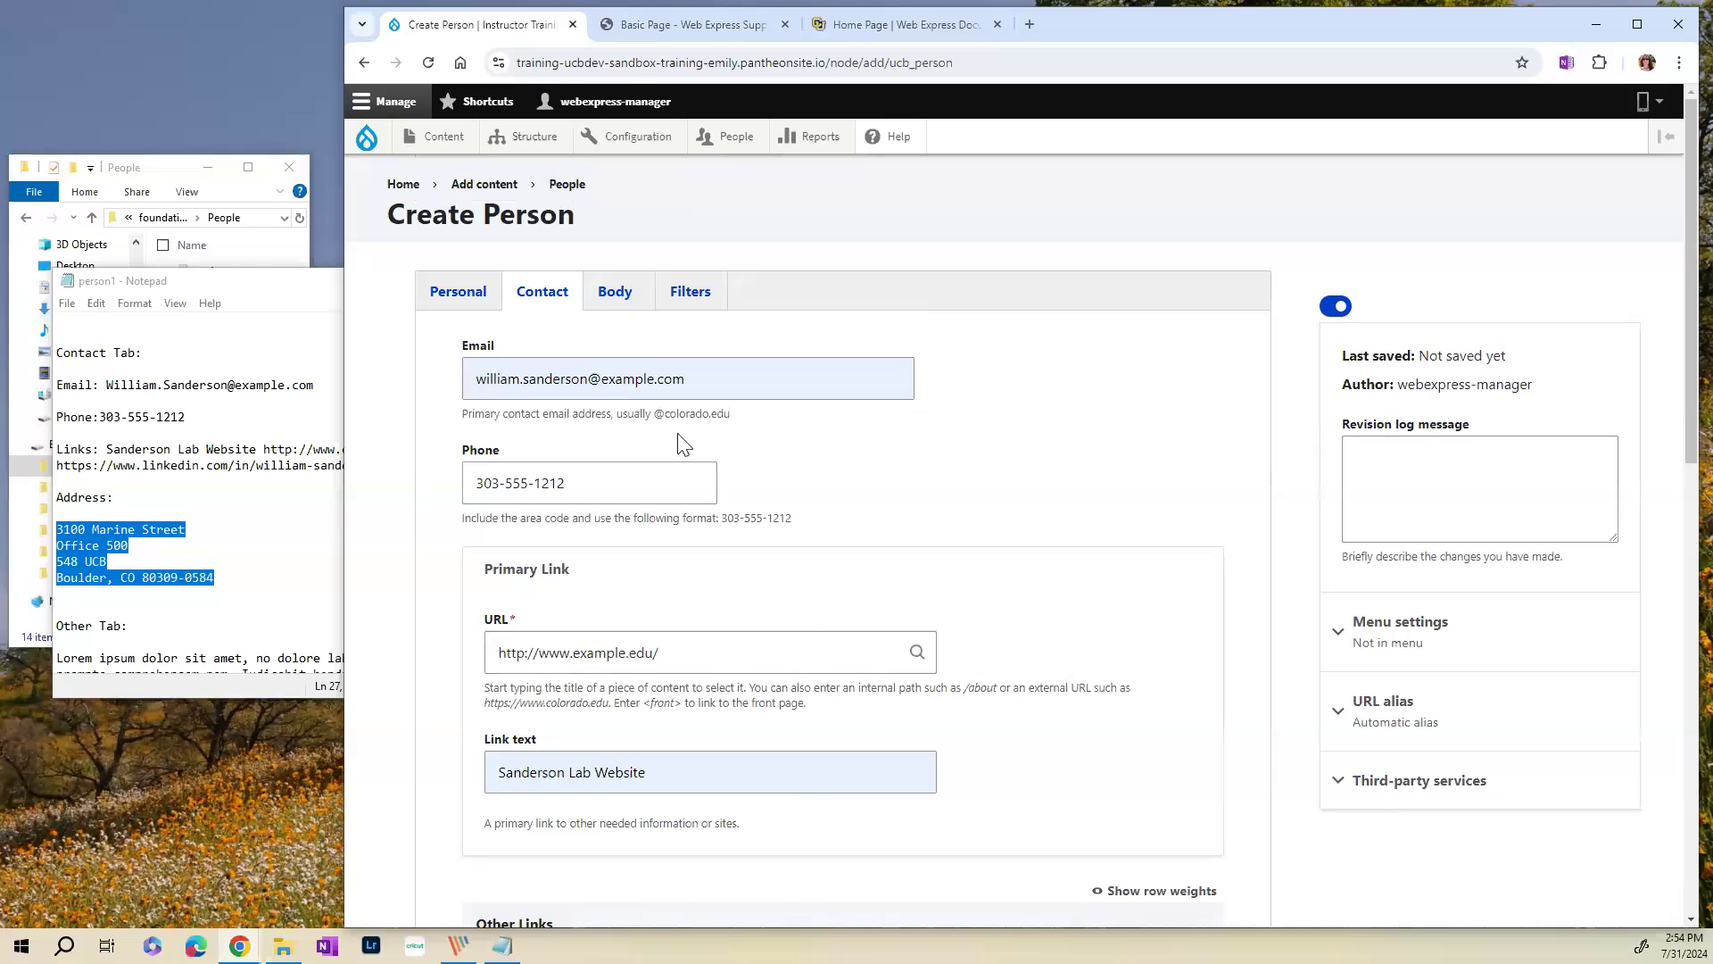
pyautogui.click(622, 297)
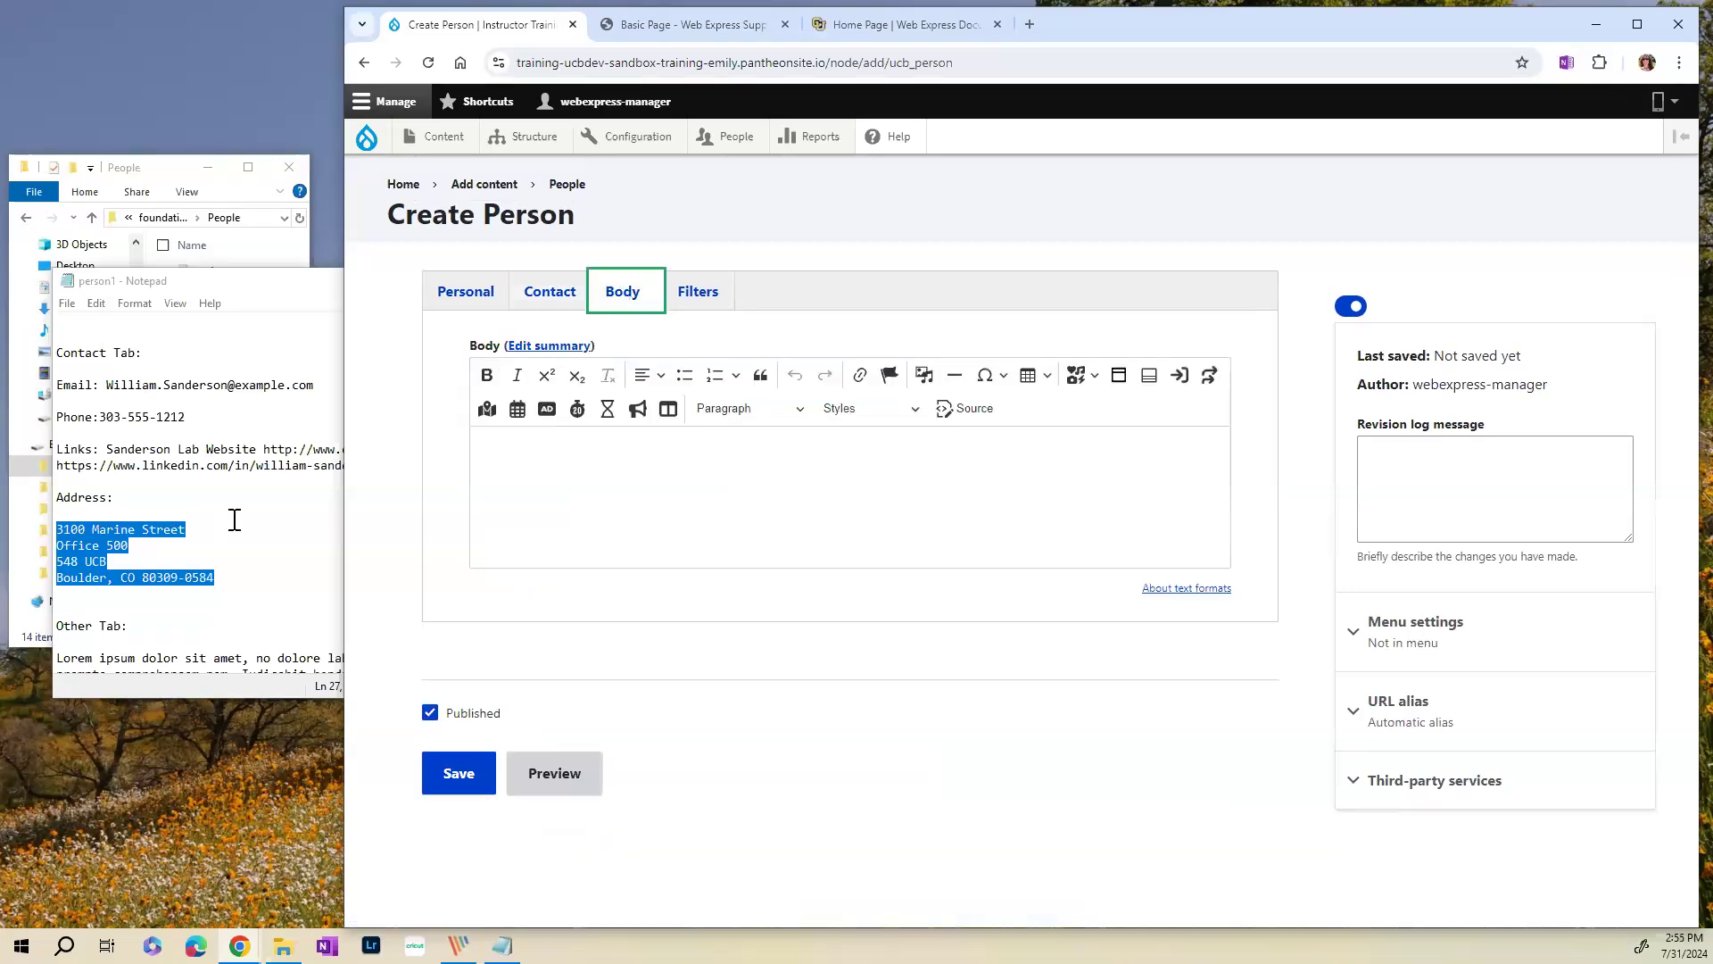
pyautogui.click(318, 541)
pyautogui.scroll(-3, 264, 526)
pyautogui.scroll(-2, 265, 526)
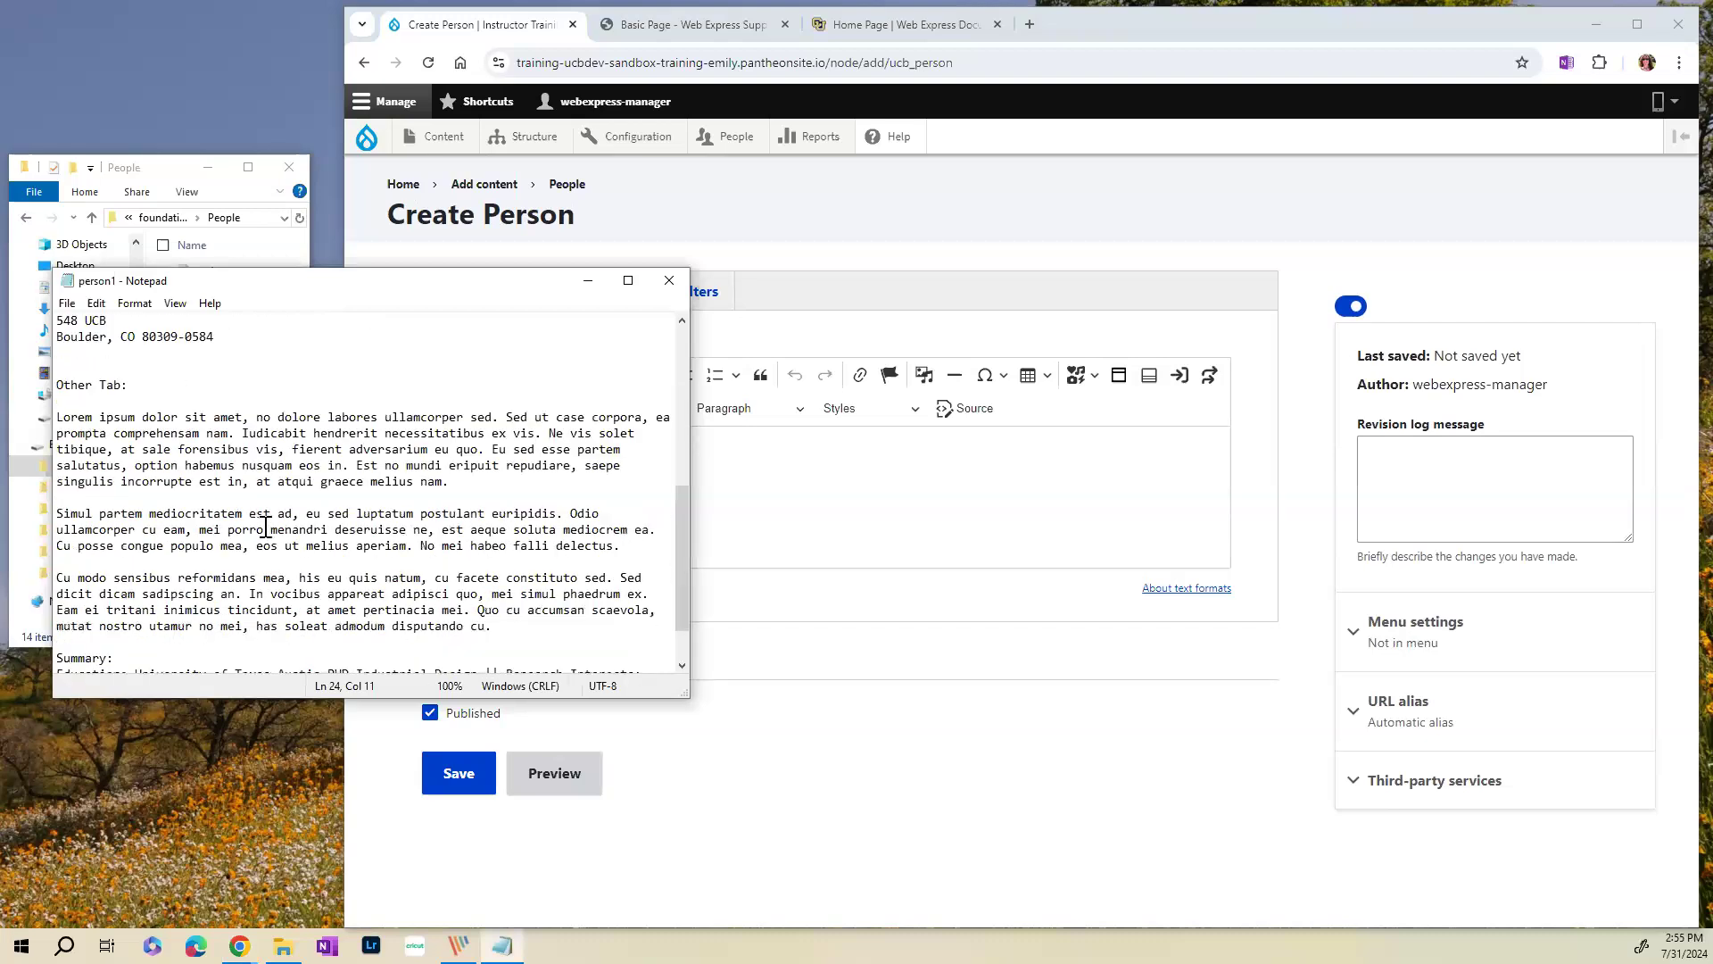
pyautogui.moveTo(59, 417); pyautogui.dragTo(516, 623)
pyautogui.hotkey('ctrl', 'c')
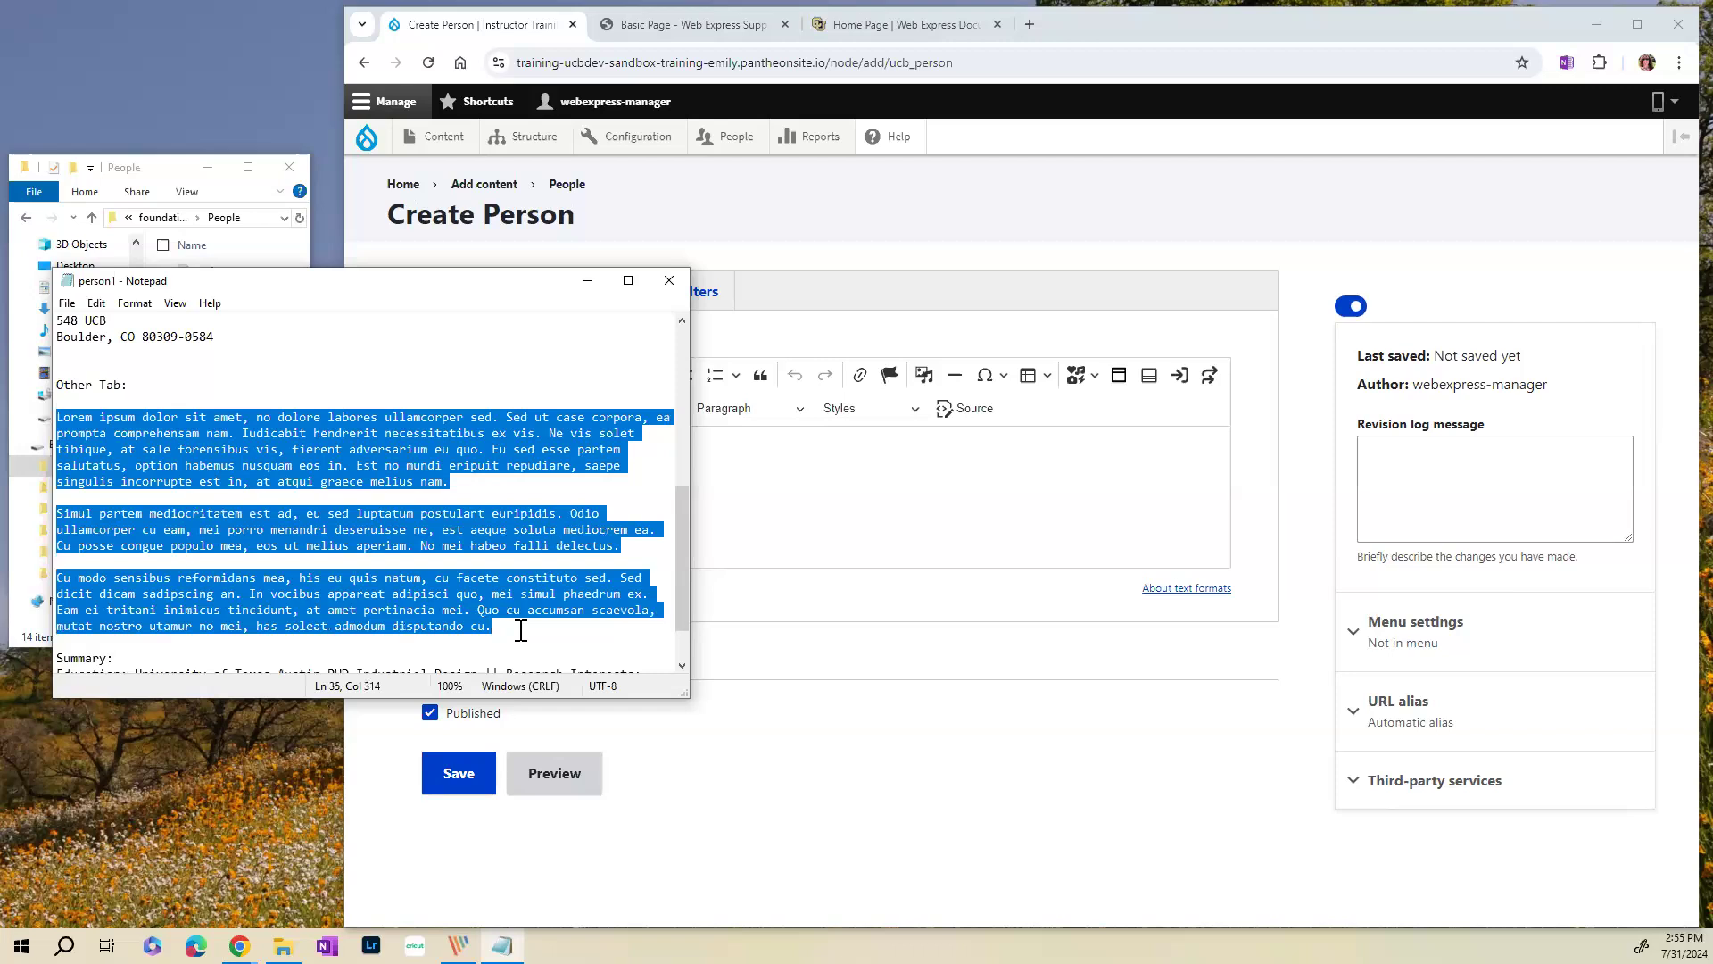
pyautogui.click(861, 500)
pyautogui.hotkey('ctrl', 'v')
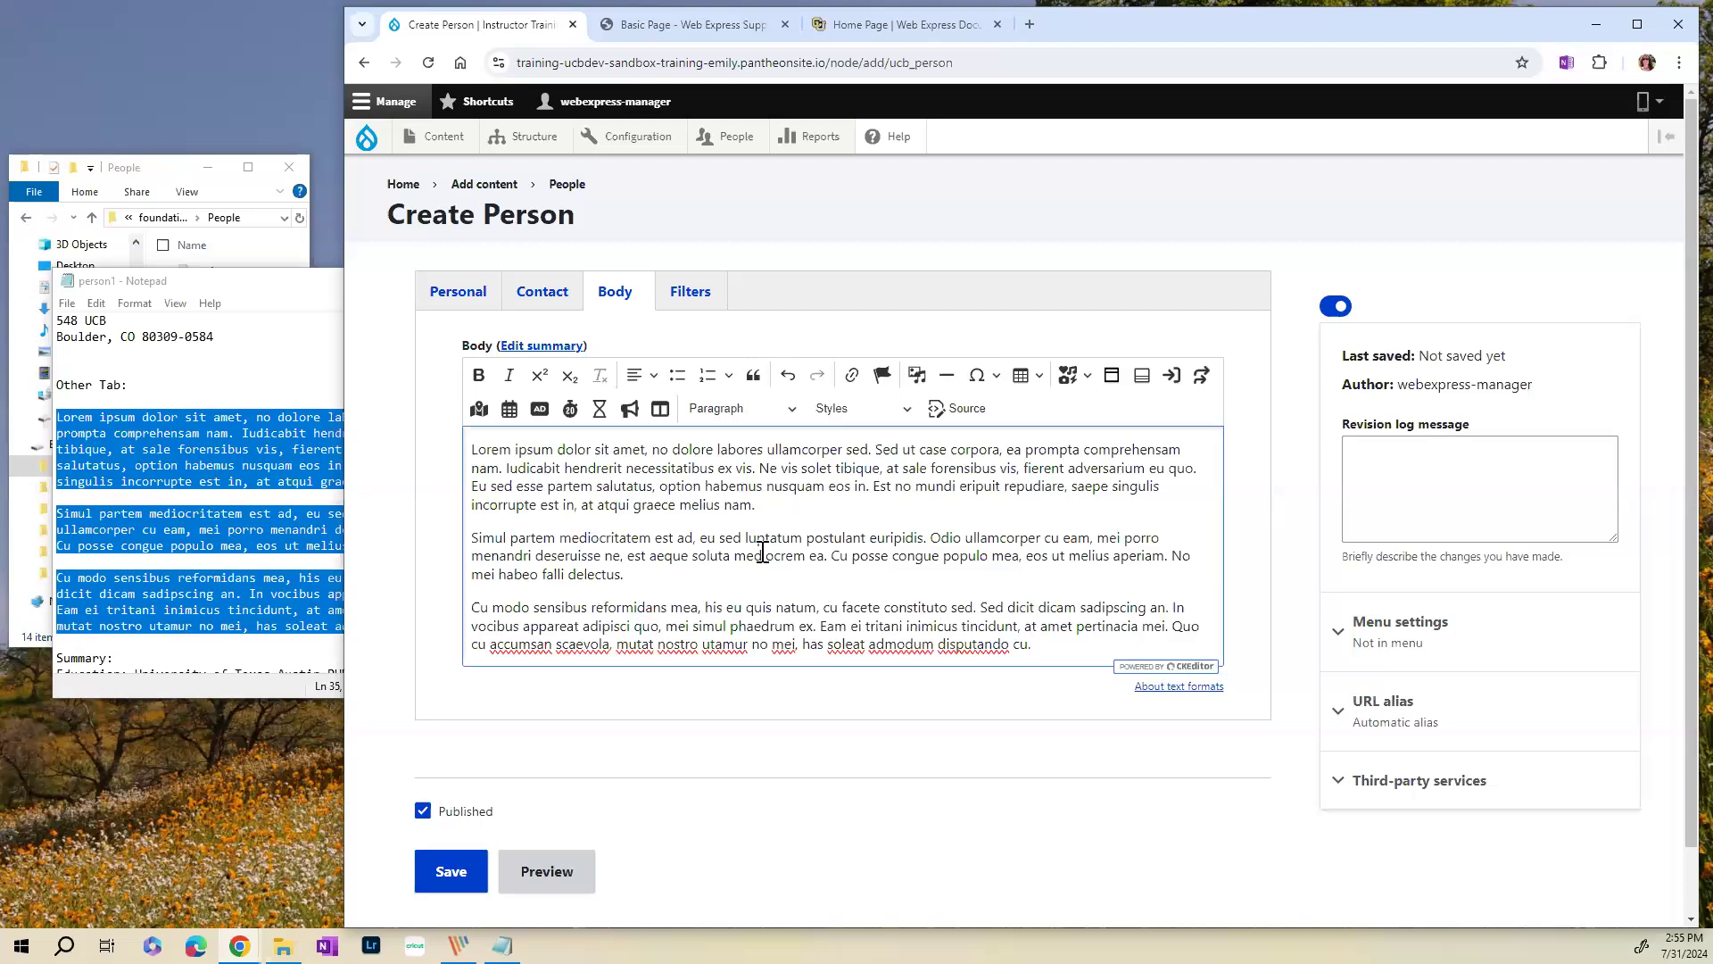
# - Show the body's summary field and fill it with the Education and Research Interests text from the person1 notes
pyautogui.scroll(-2, 195, 456)
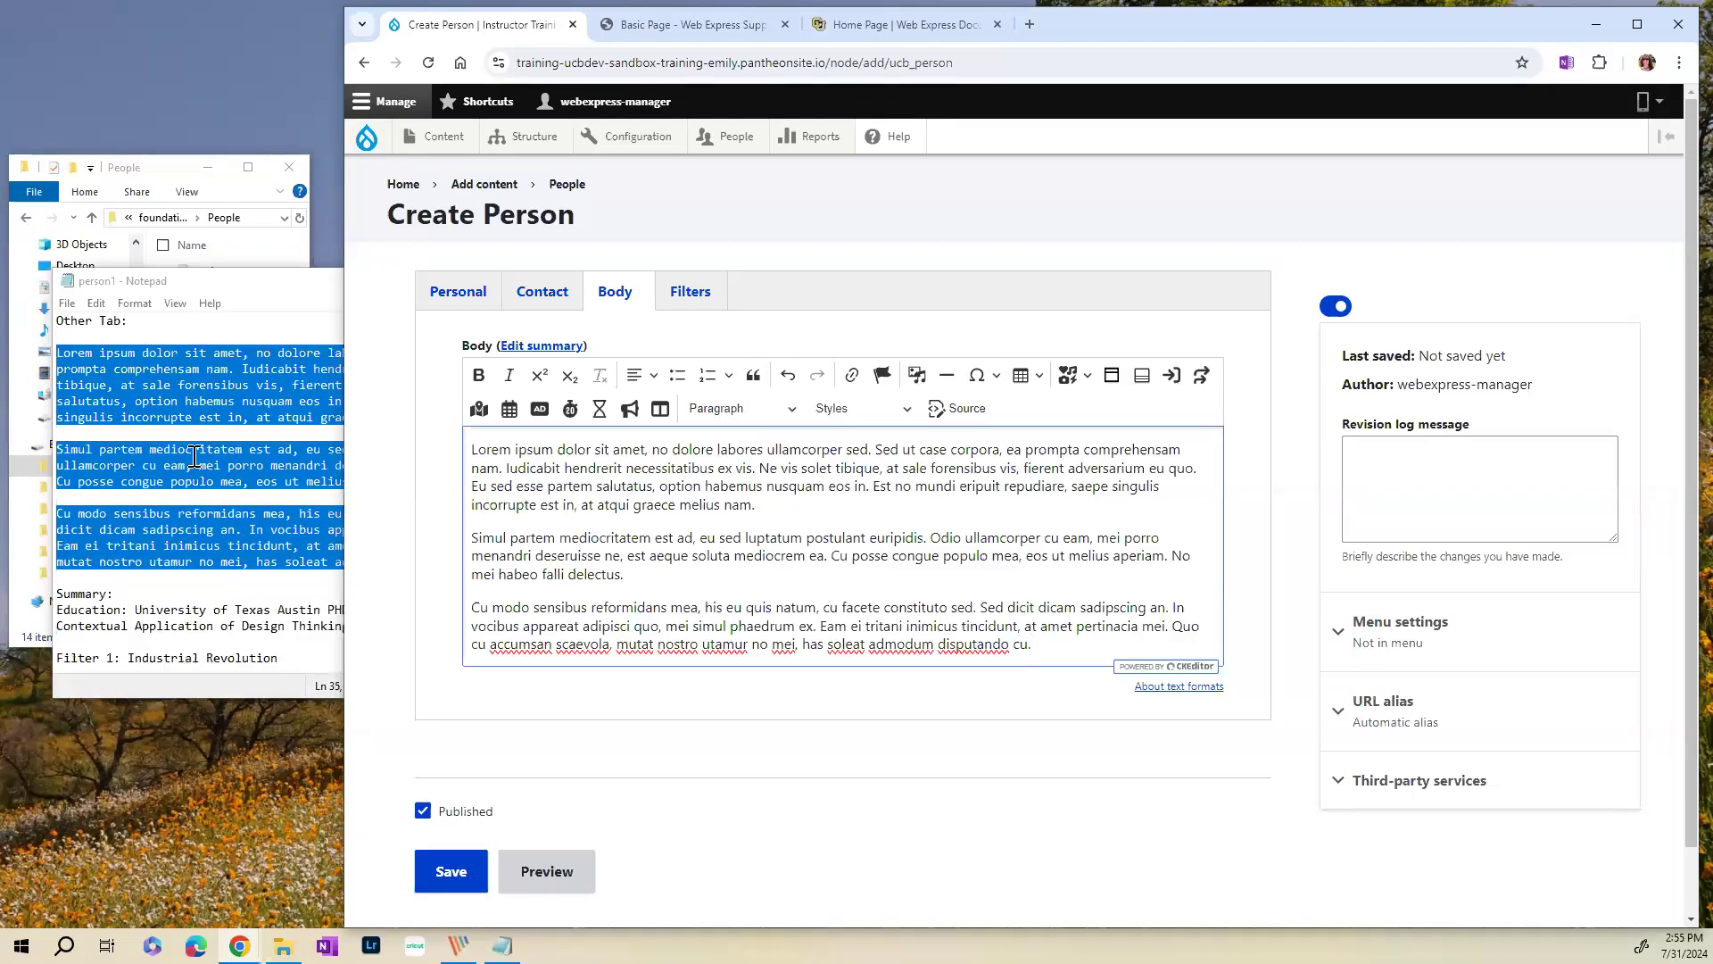
pyautogui.click(555, 350)
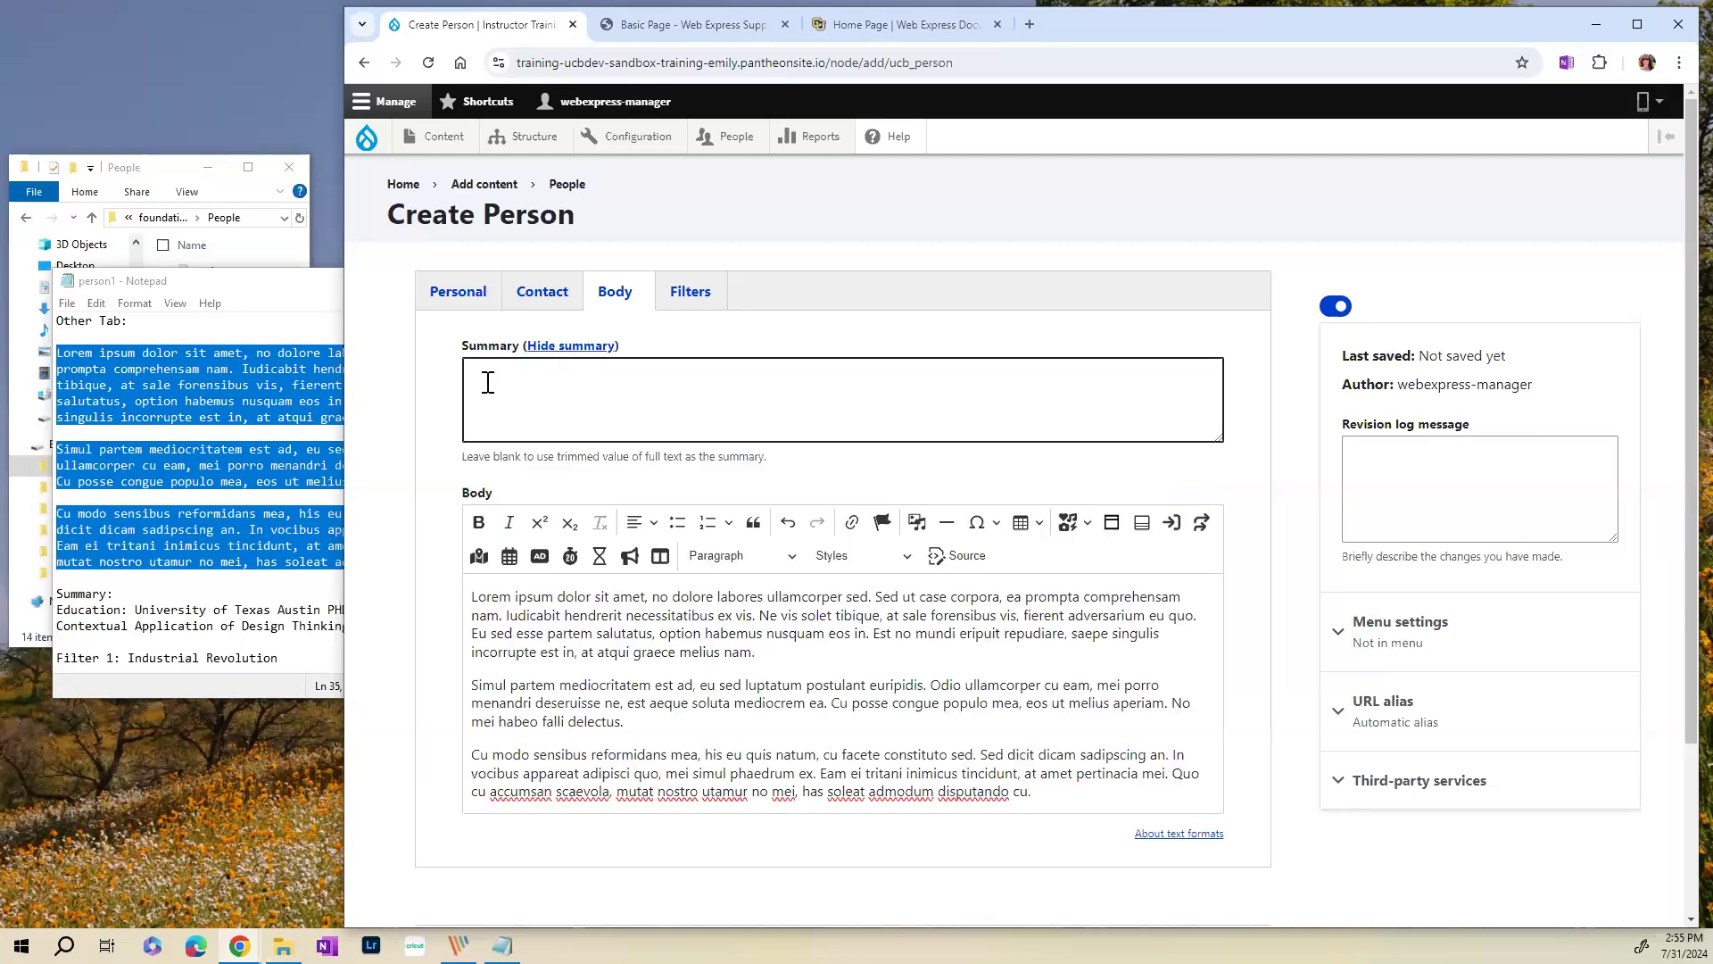
pyautogui.moveTo(62, 614); pyautogui.dragTo(364, 629)
pyautogui.moveTo(379, 629); pyautogui.dragTo(105, 616)
pyautogui.hotkey('ctrl', 'c')
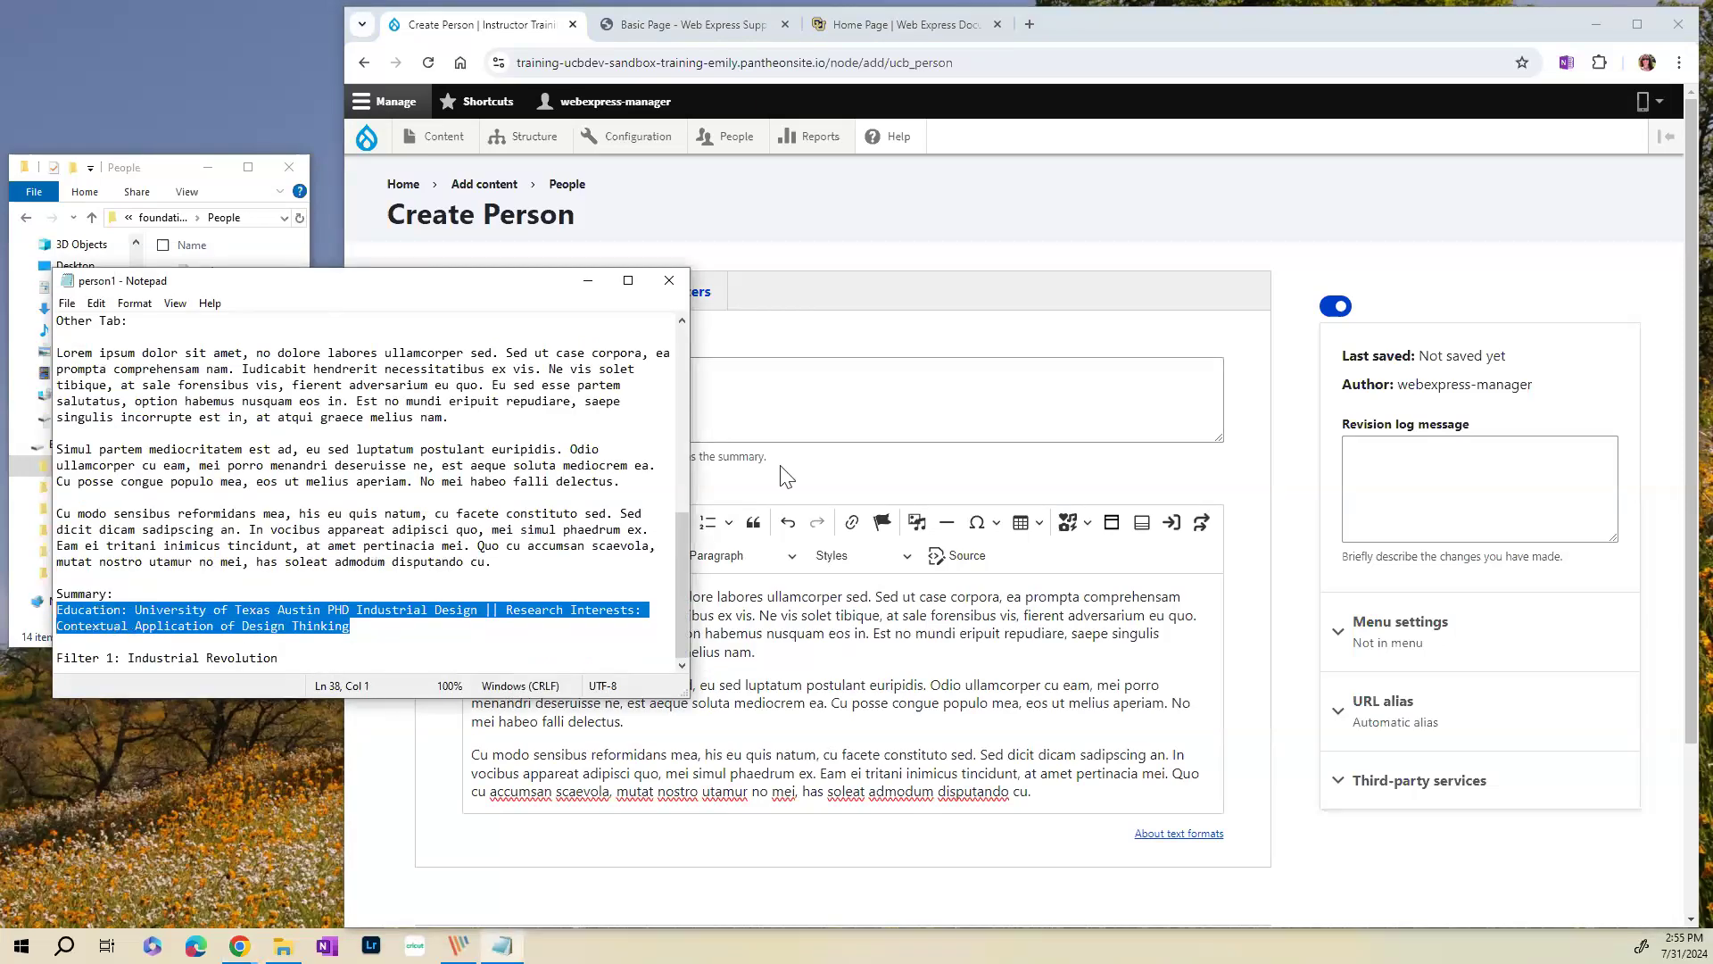
pyautogui.click(866, 390)
pyautogui.hotkey('ctrl', 'v')
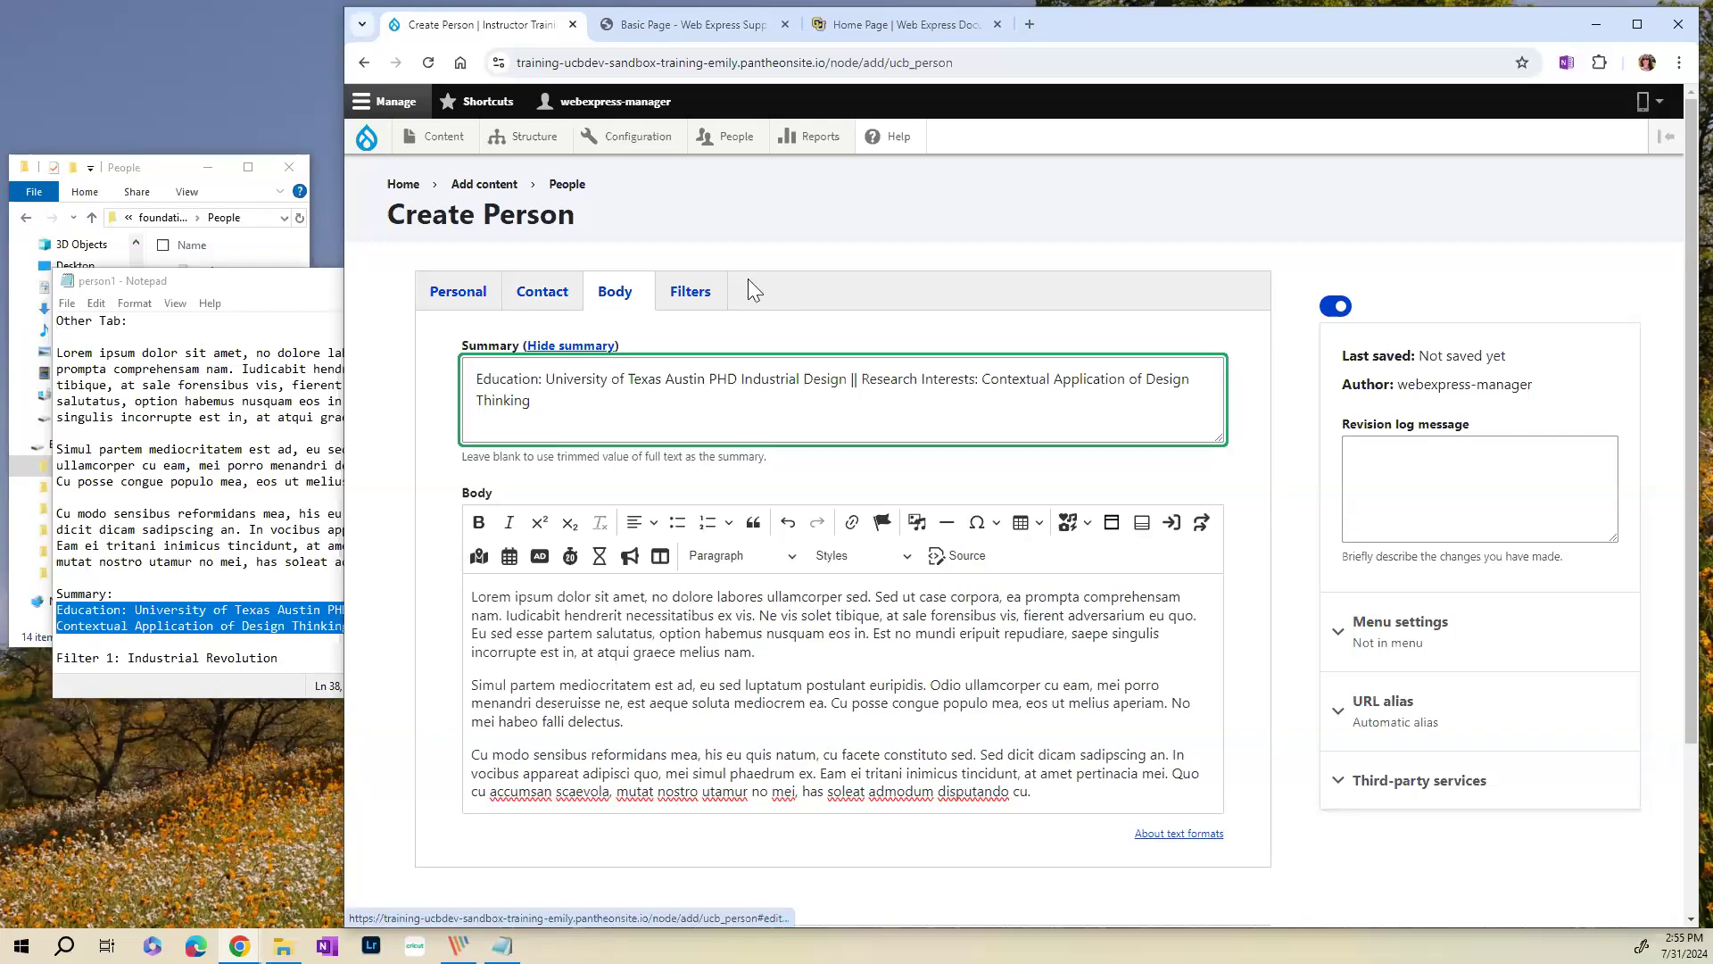
# - Copy "Industrial Revolution" from the person1 notes into the person's Custom Filter 1
pyautogui.click(694, 301)
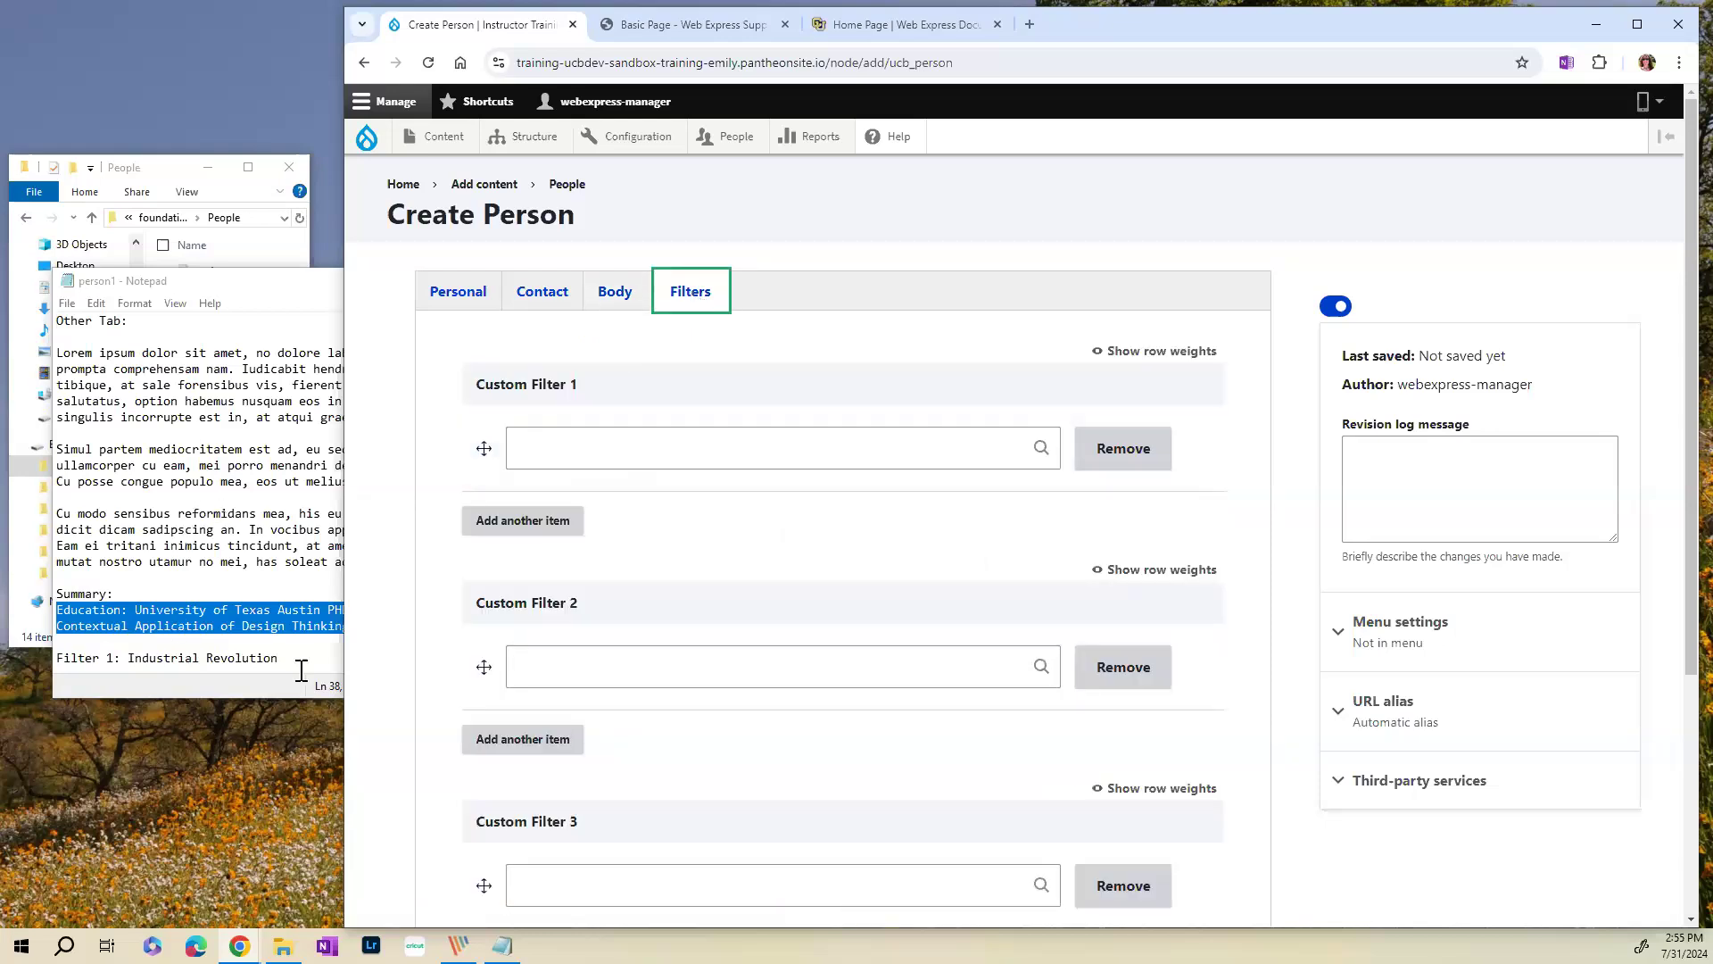
pyautogui.moveTo(297, 657); pyautogui.dragTo(130, 668)
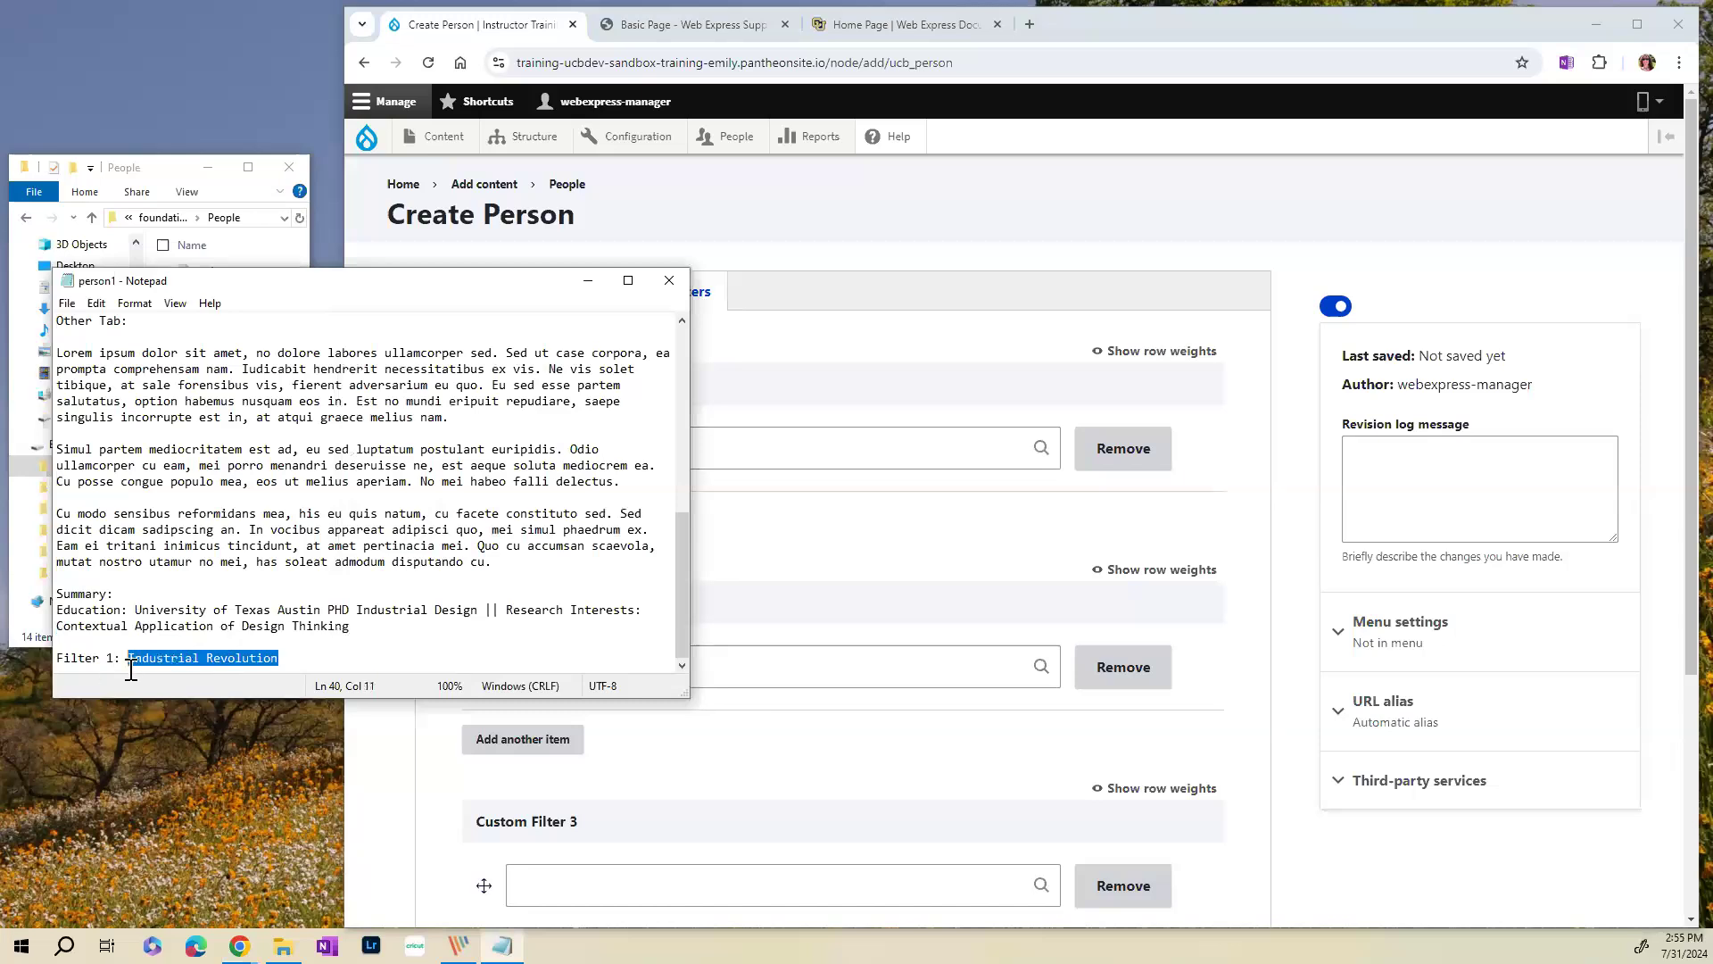
pyautogui.click(876, 444)
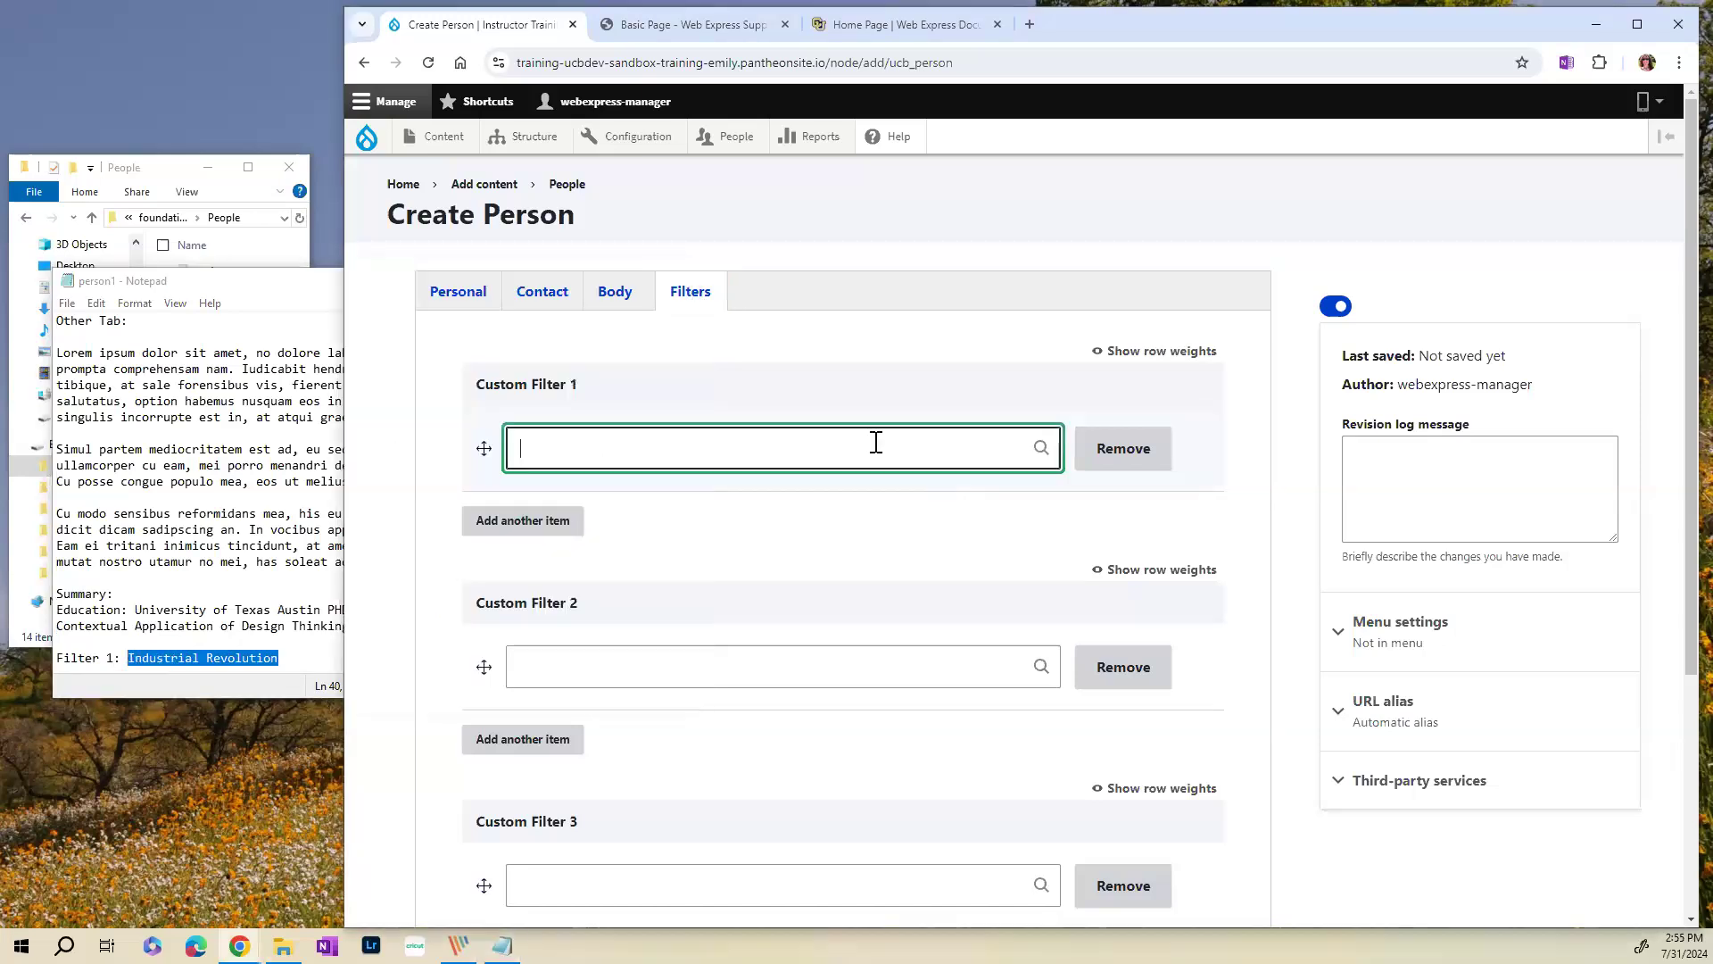
pyautogui.hotkey('ctrl', 'v')
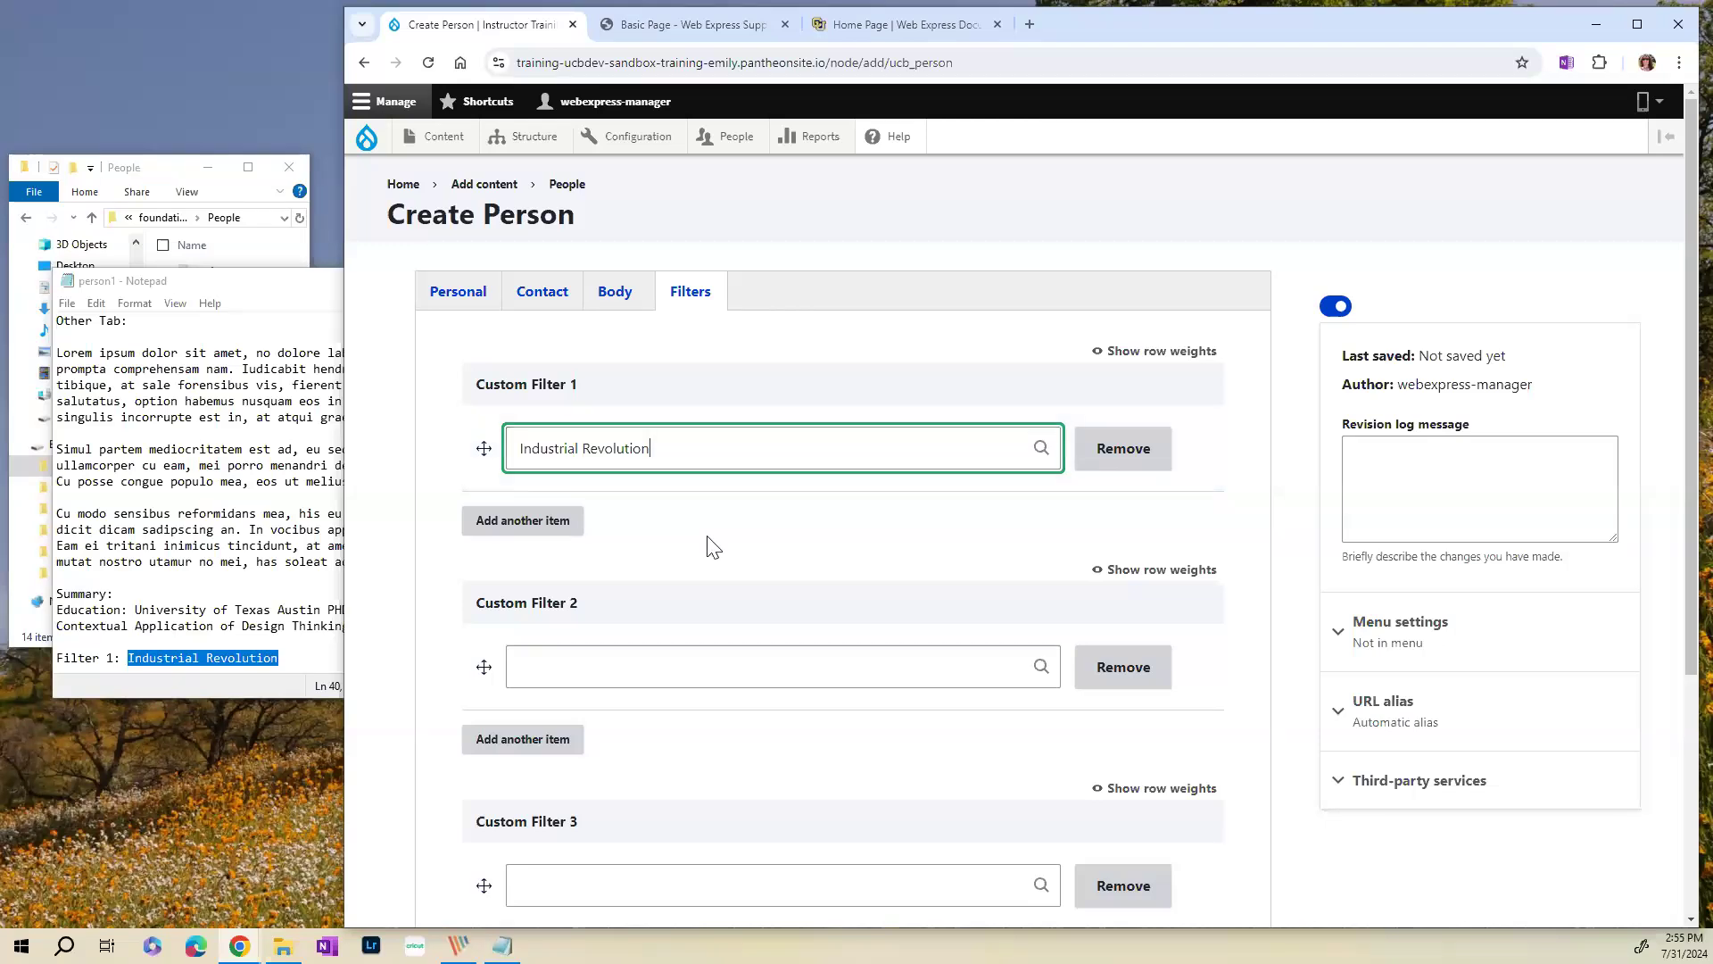
# - Check the remaining custom filters and save the new Person page as published
pyautogui.scroll(-4, 708, 543)
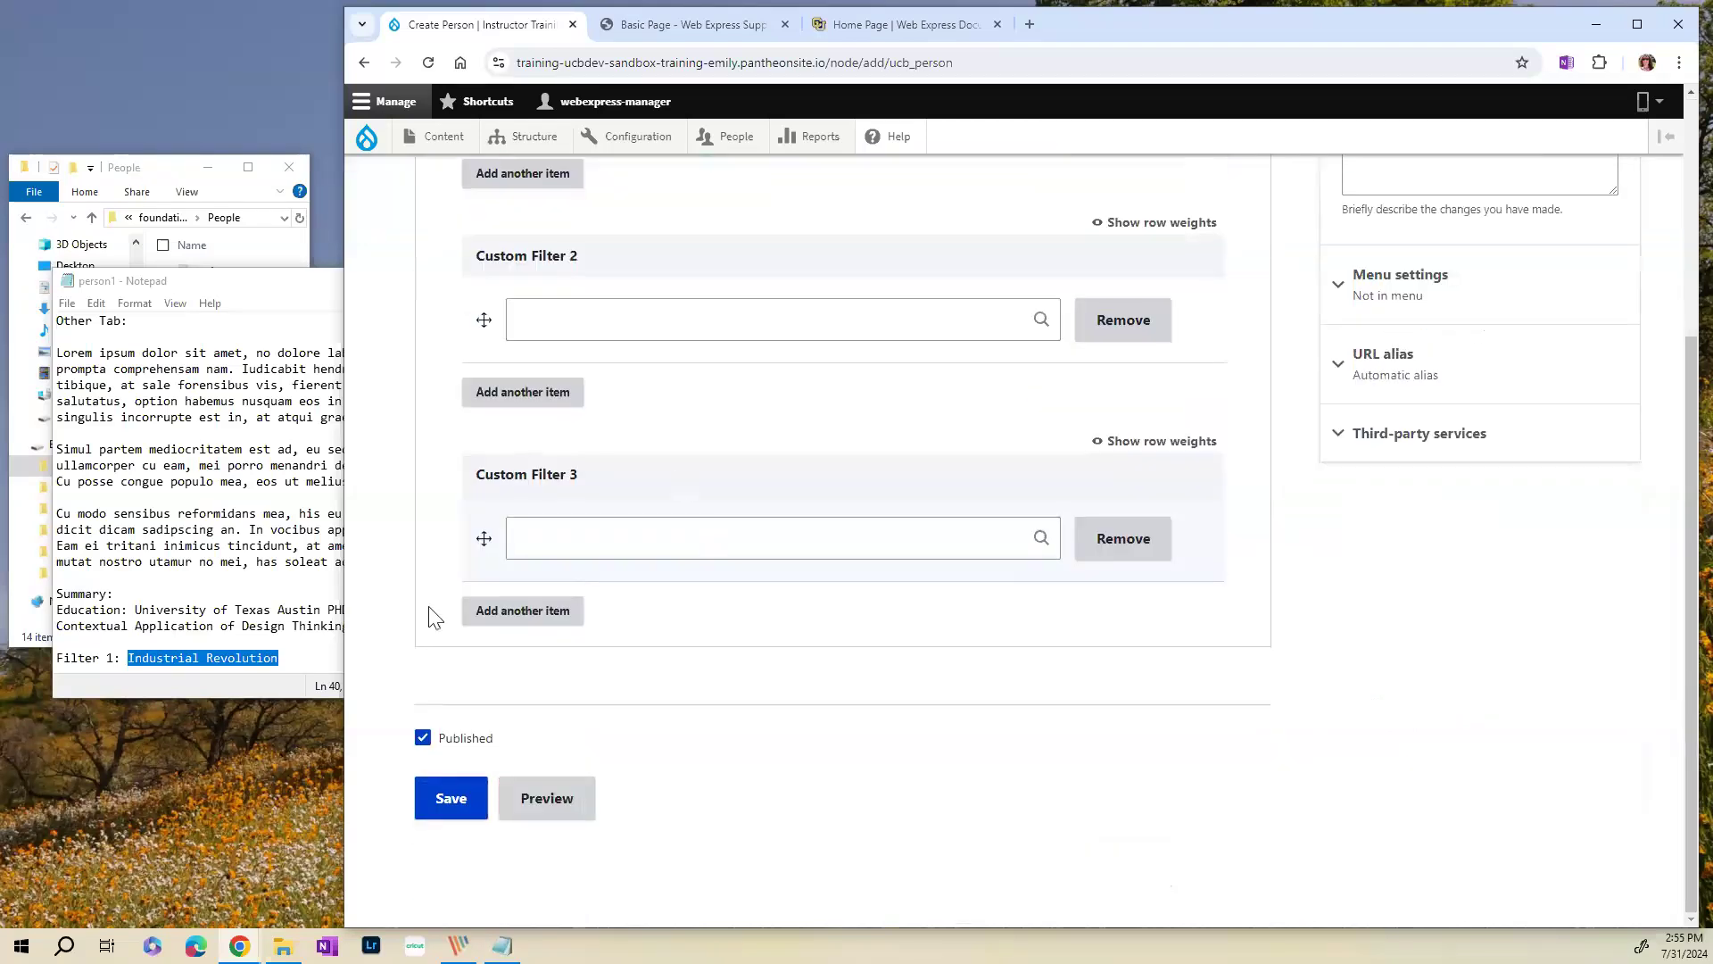
pyautogui.scroll(4, 1006, 625)
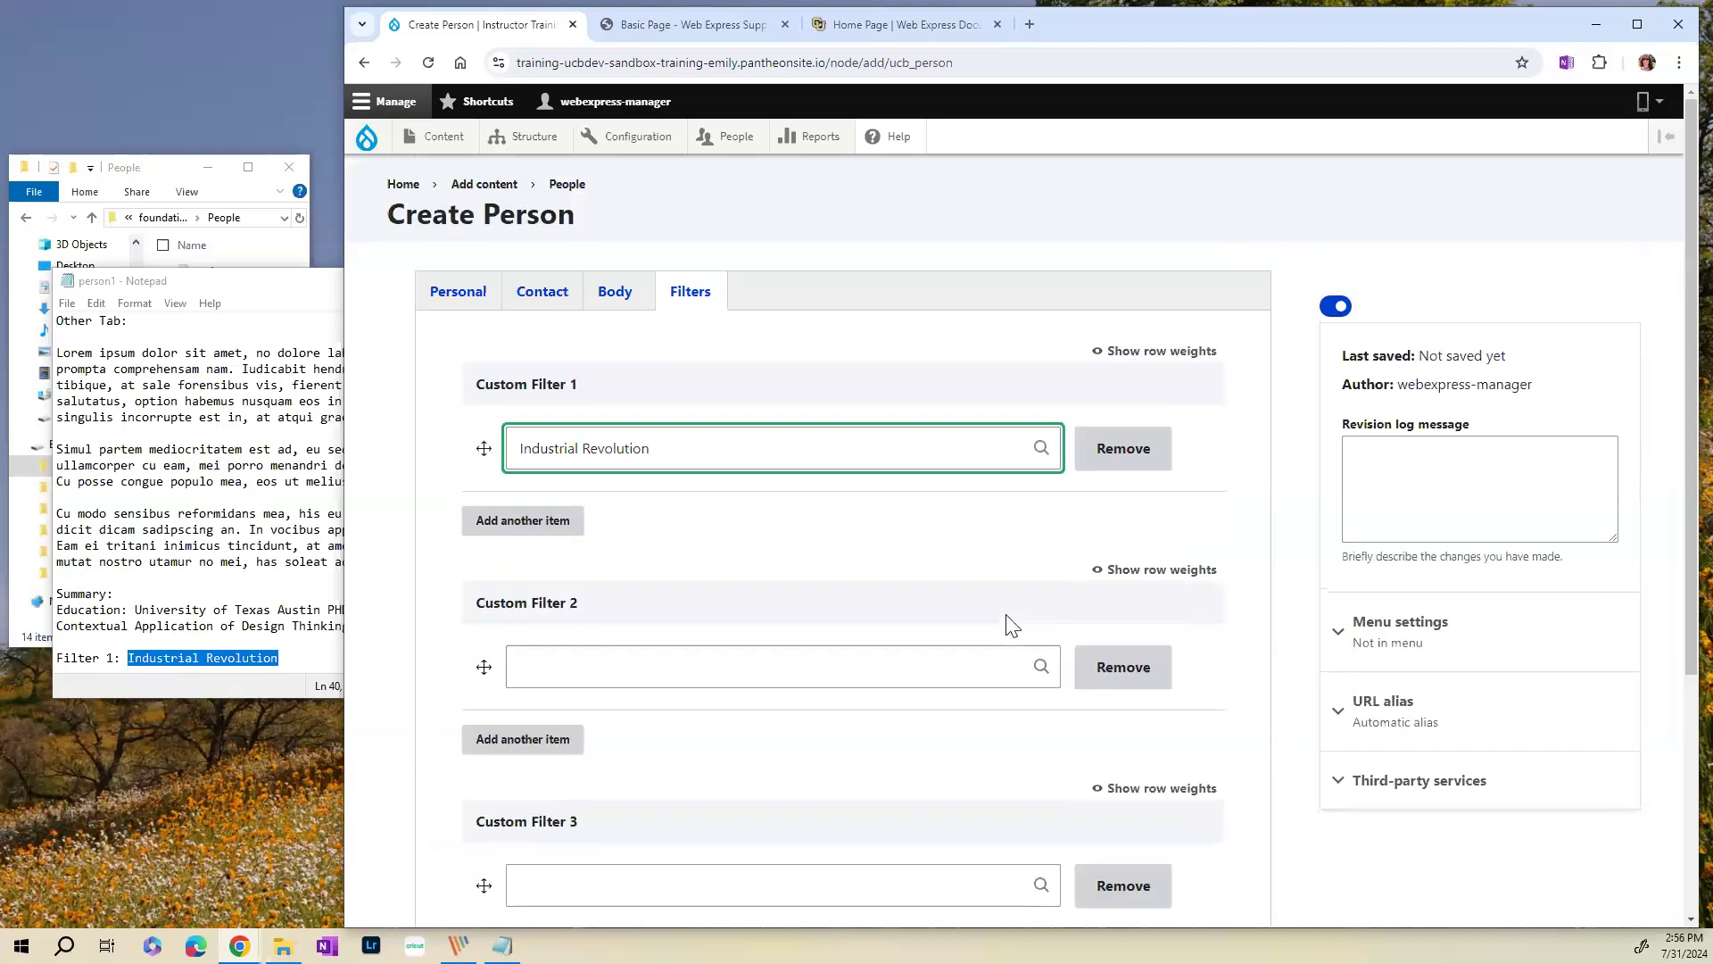
pyautogui.scroll(-4, 1007, 624)
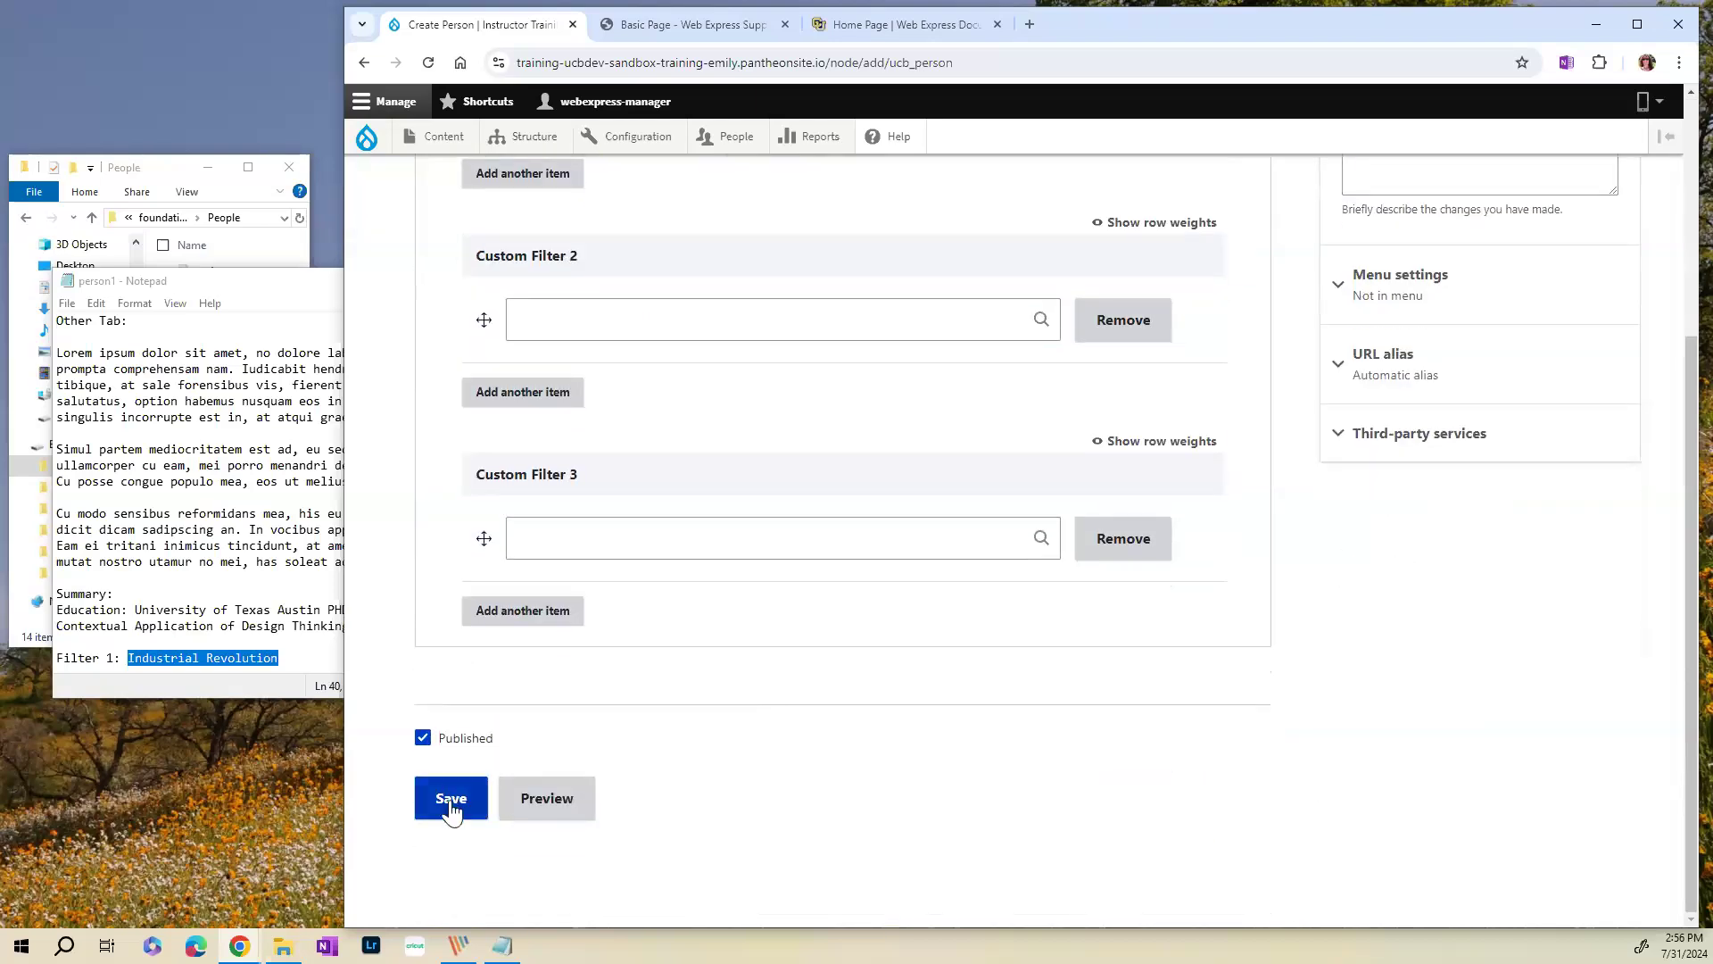
pyautogui.click(449, 801)
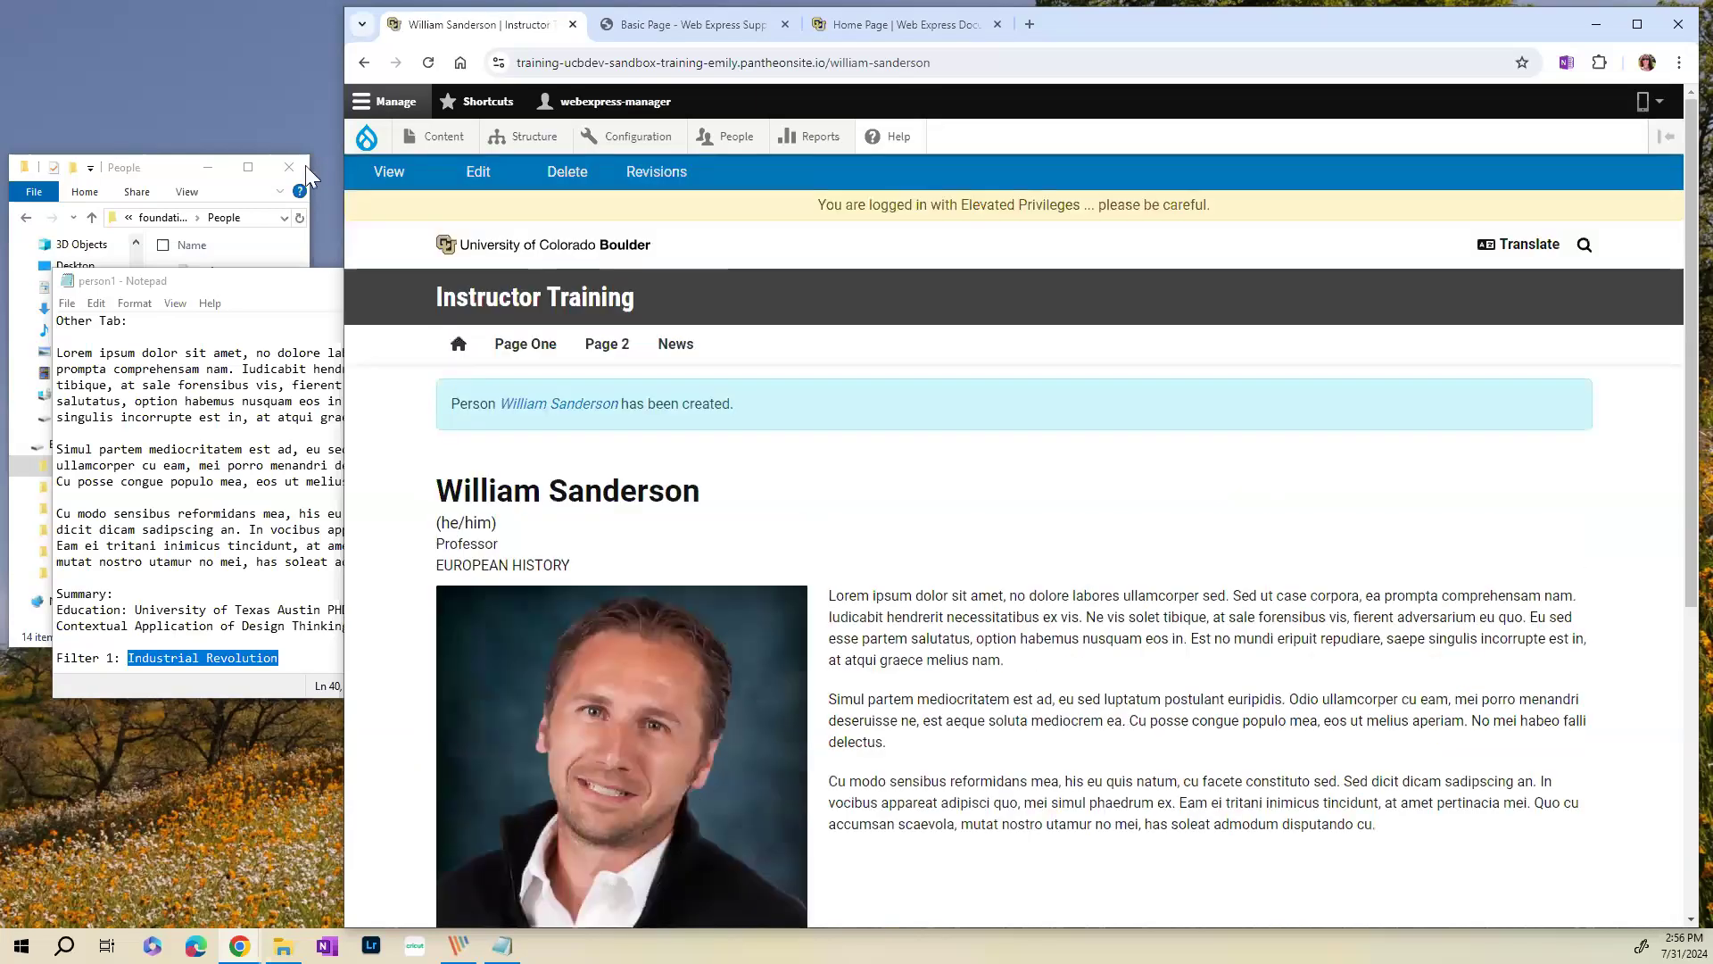
# - Close the person1 notes and review the saved person page from the name and department down to the address
pyautogui.click(268, 280)
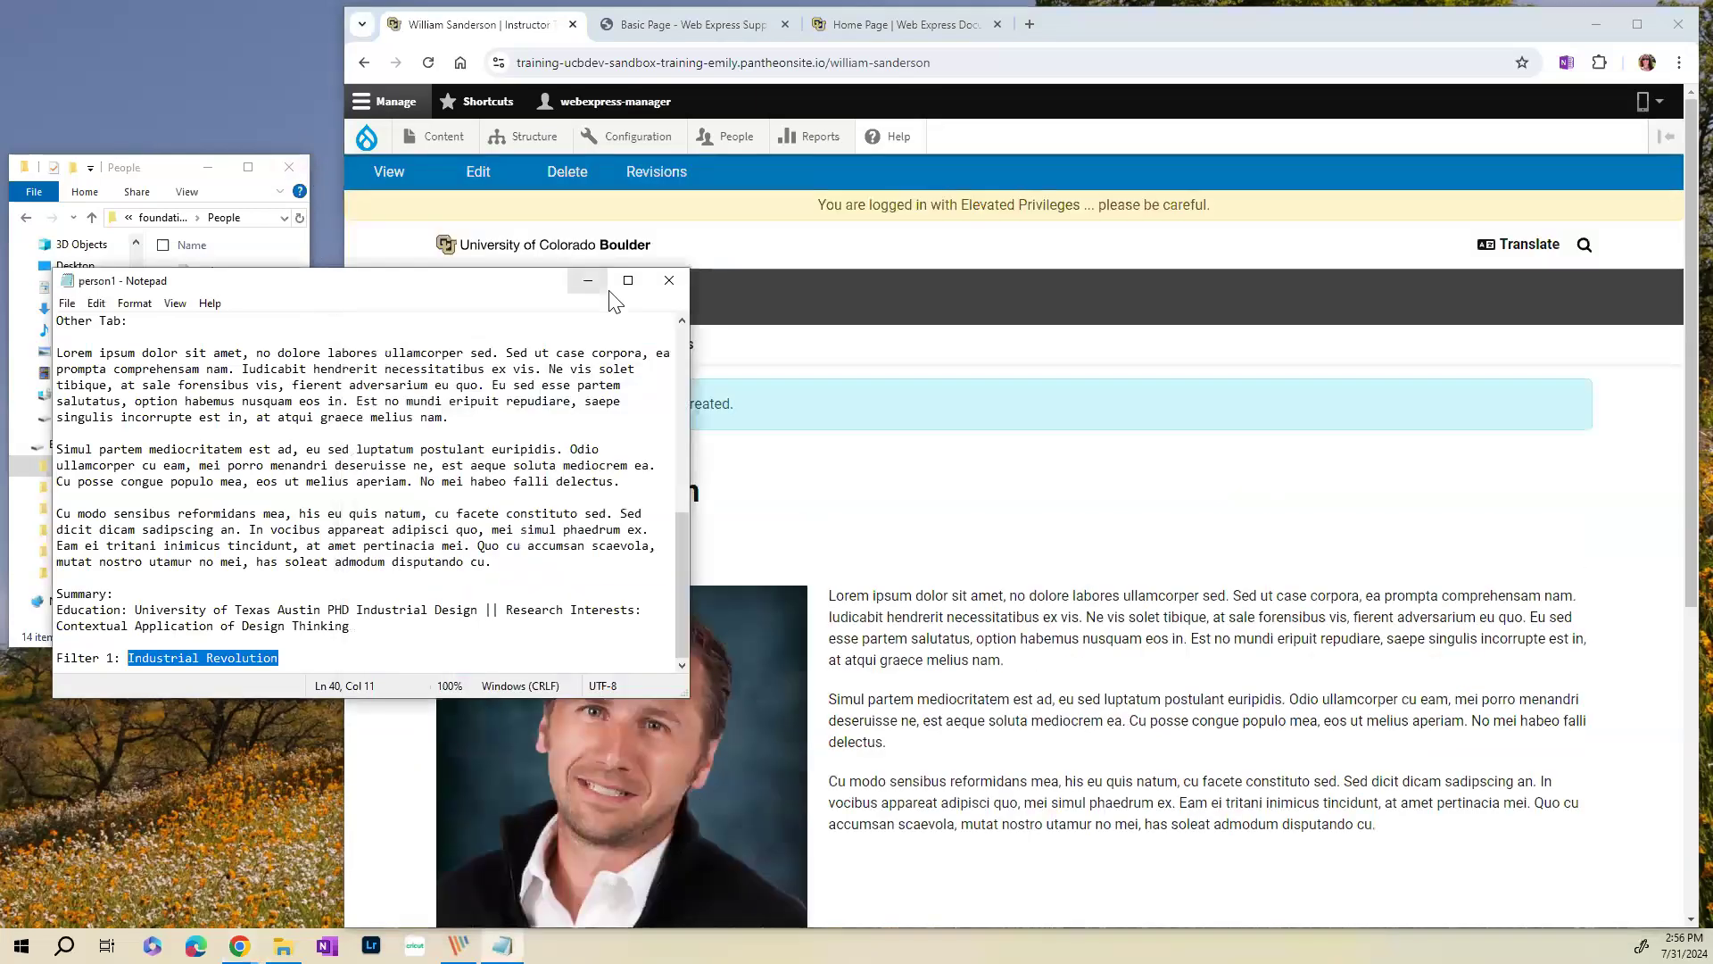
pyautogui.click(685, 283)
pyautogui.scroll(-3, 817, 326)
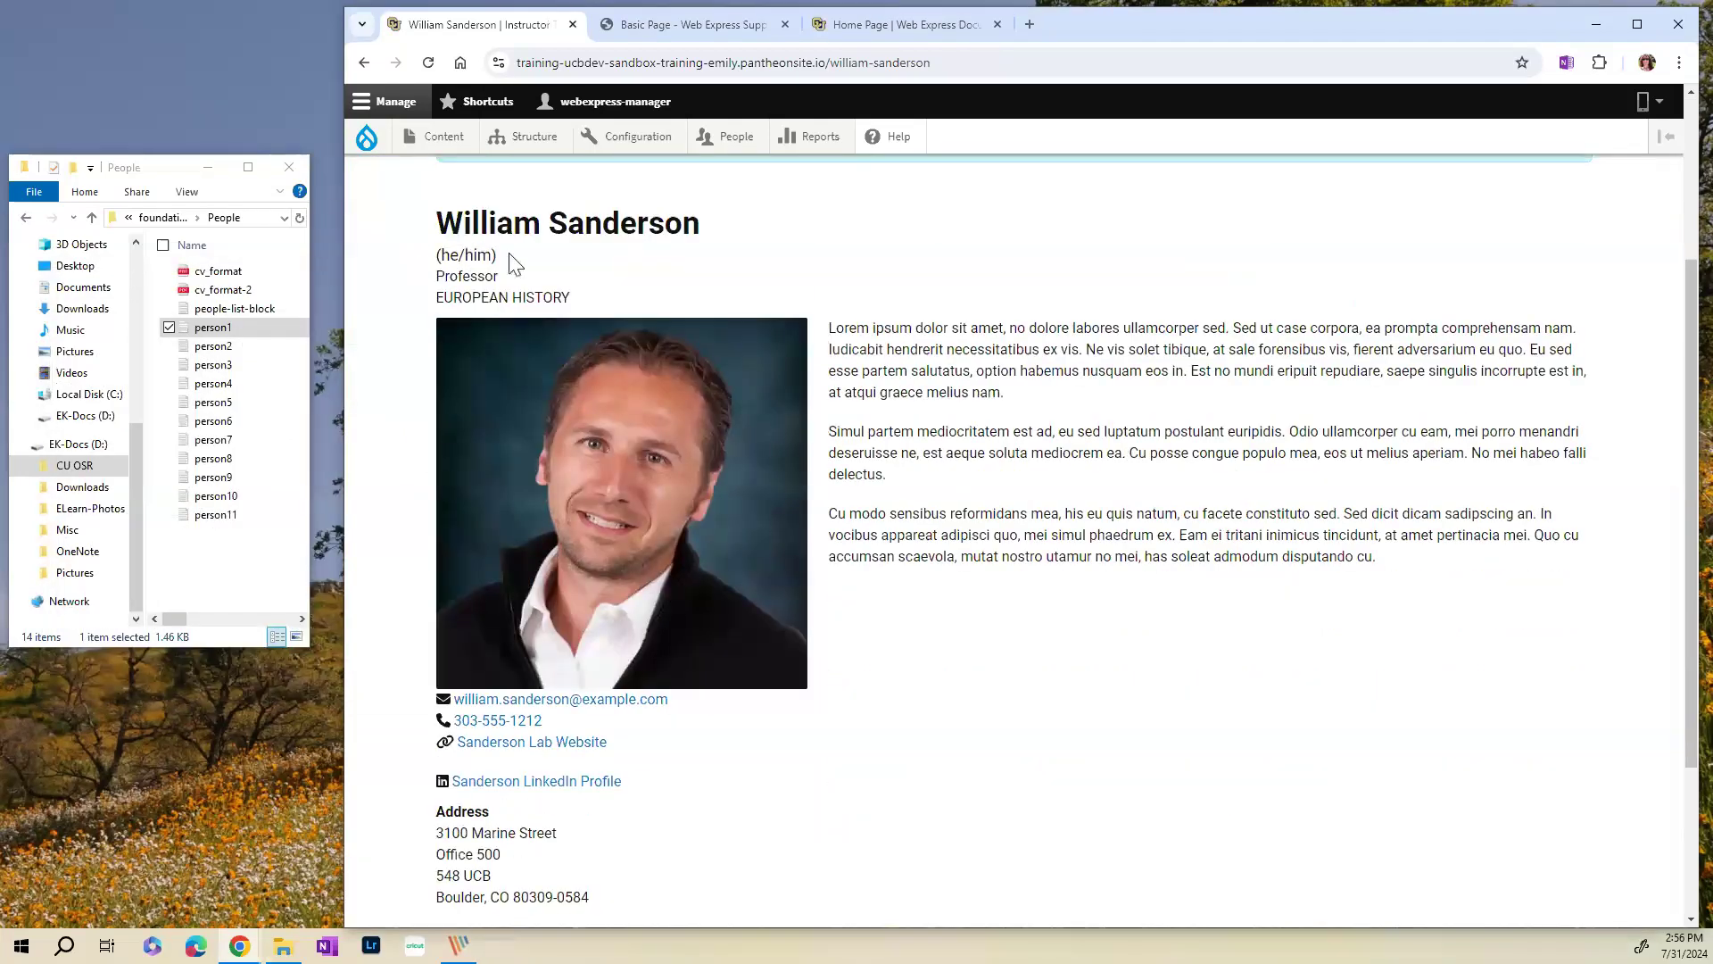
pyautogui.moveTo(439, 282); pyautogui.dragTo(634, 312)
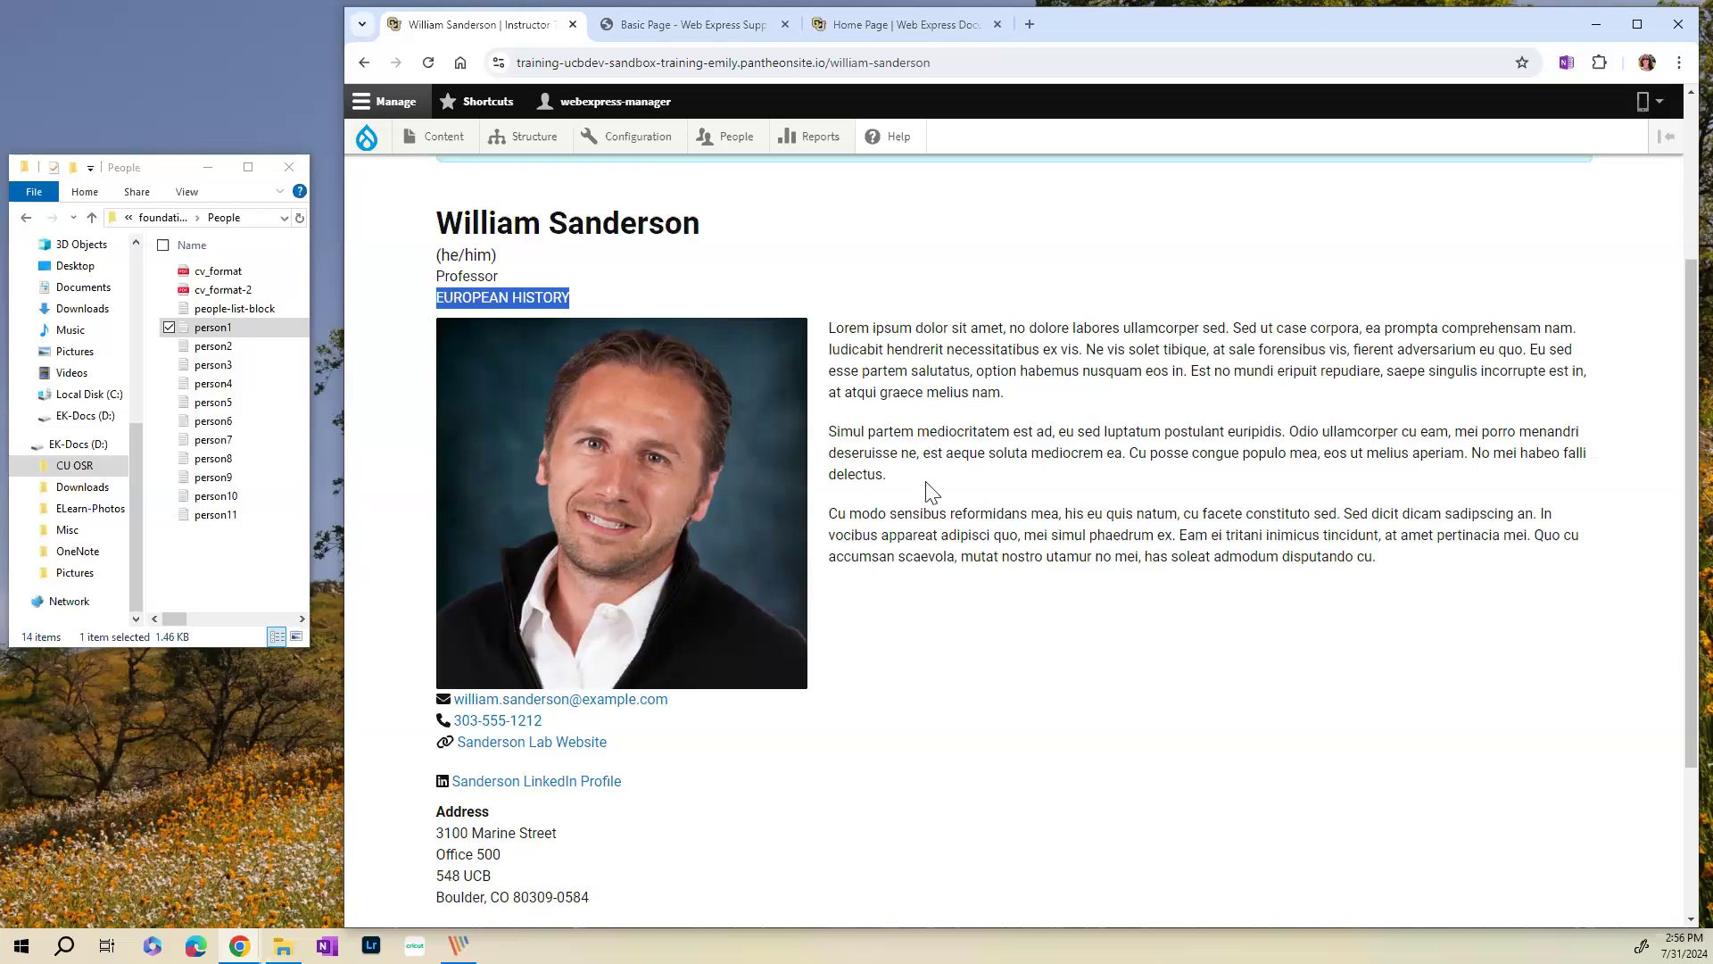
pyautogui.scroll(-3, 847, 627)
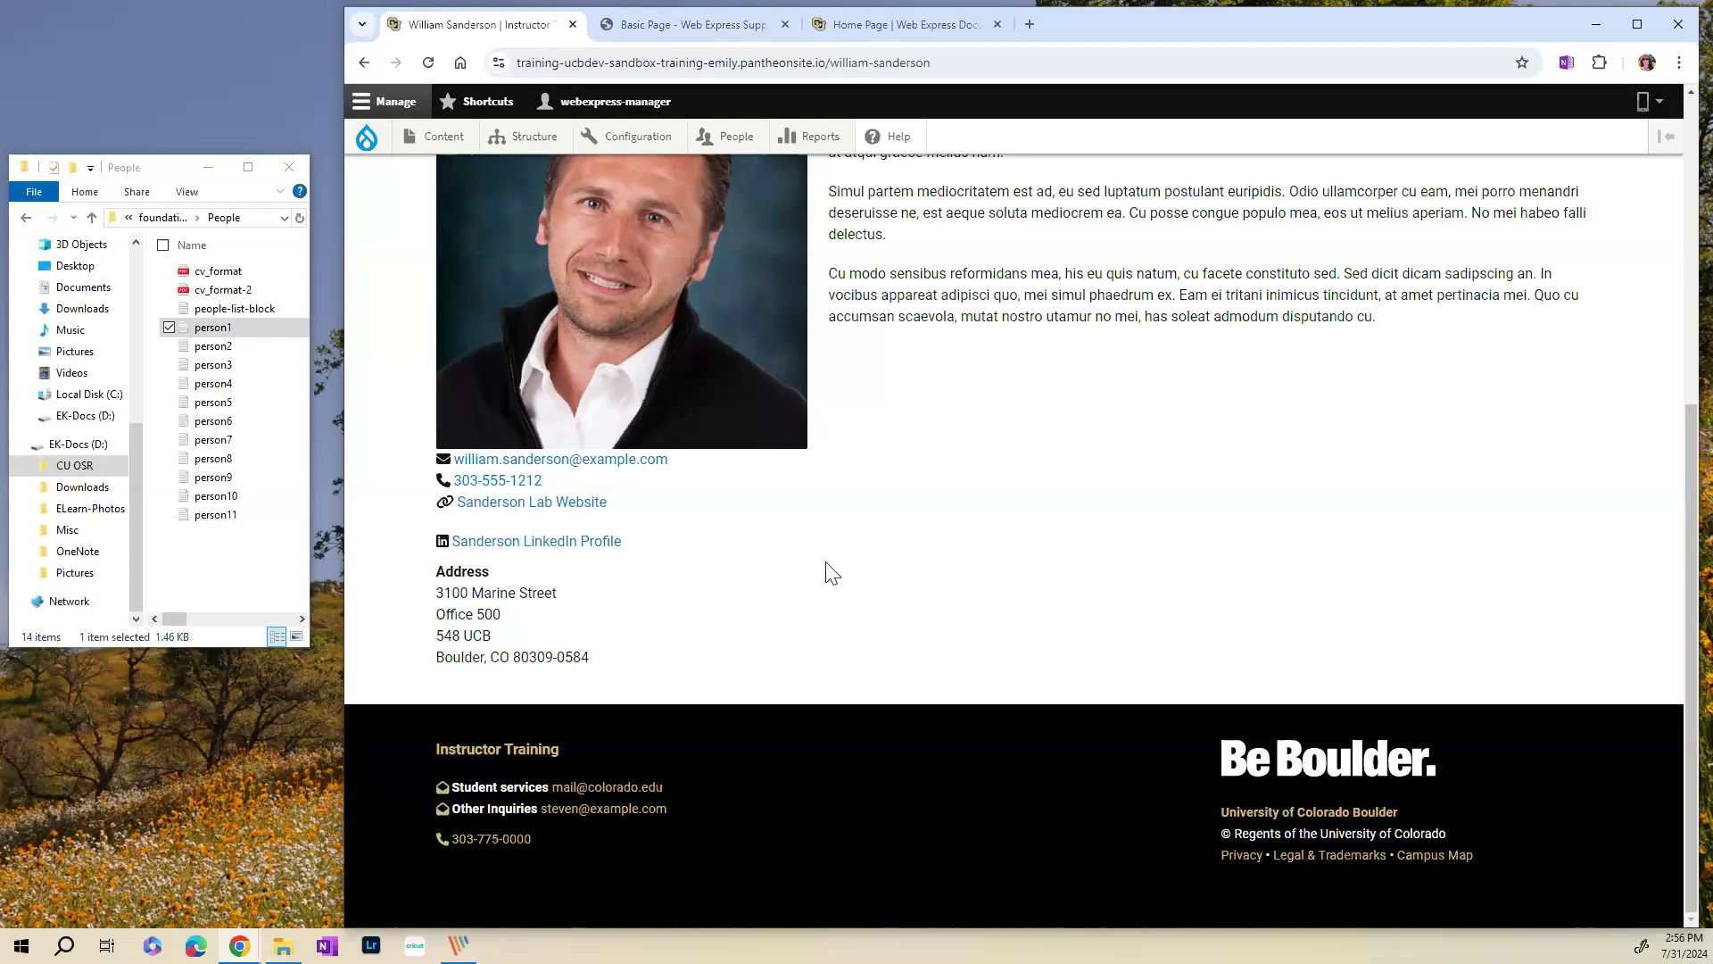
pyautogui.scroll(3, 892, 546)
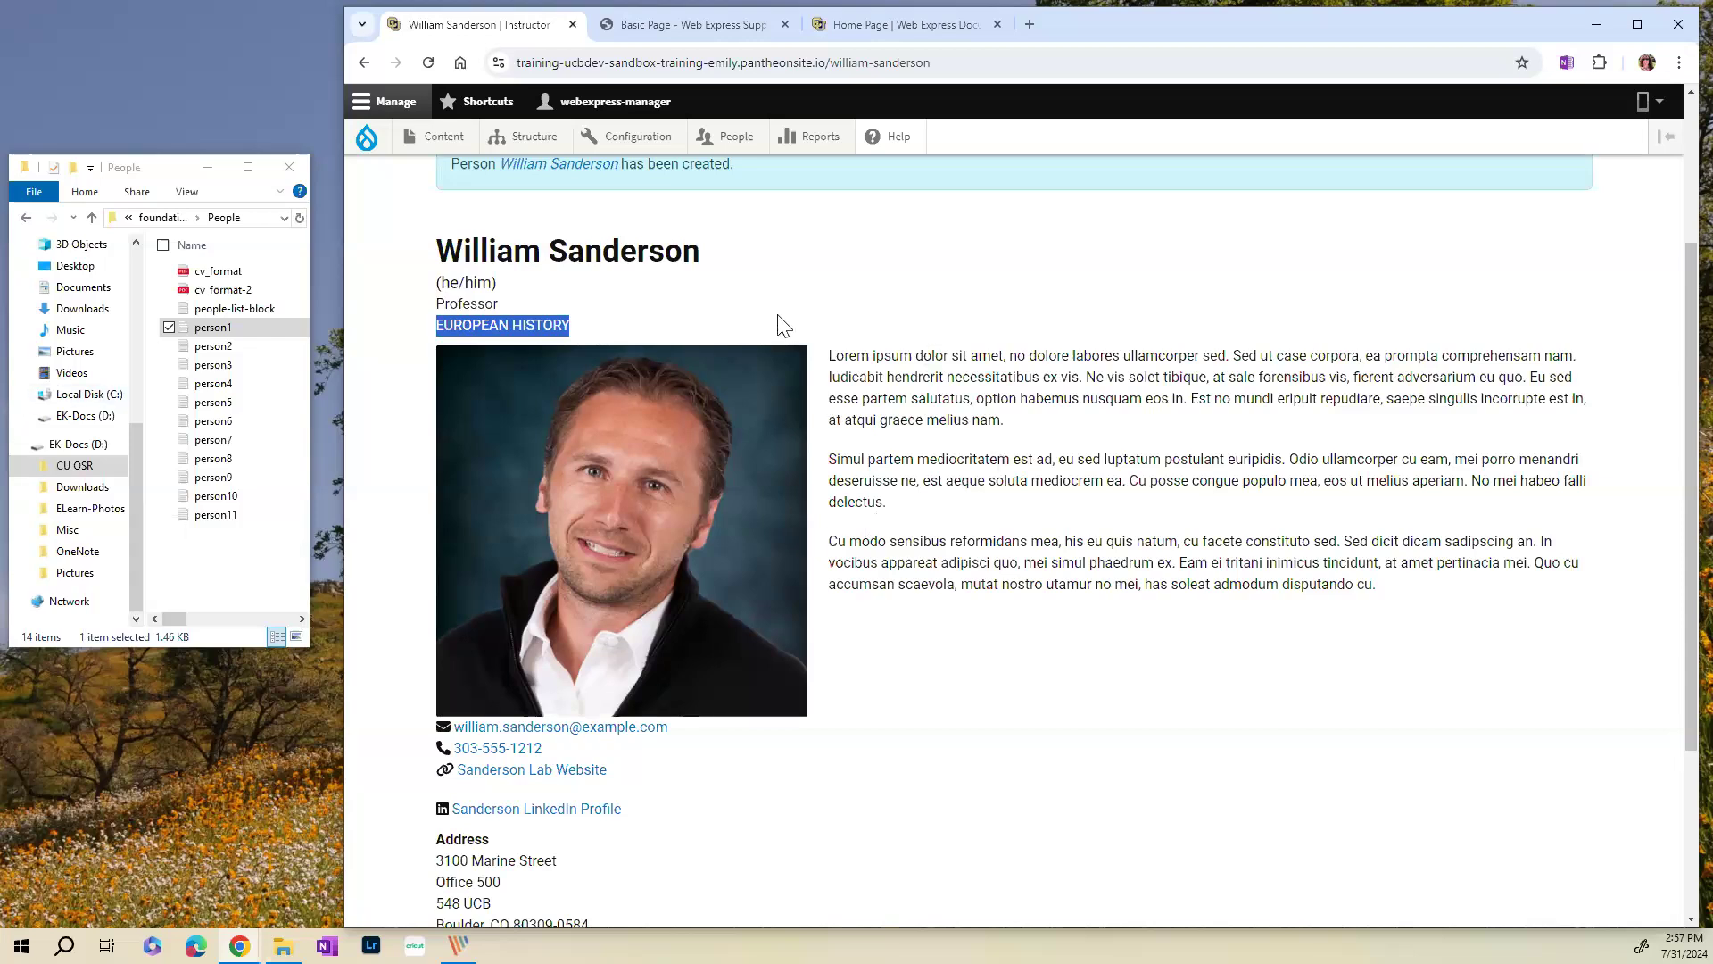
# - Open the person2 notes and start creating another Person page
pyautogui.doubleClick(215, 352)
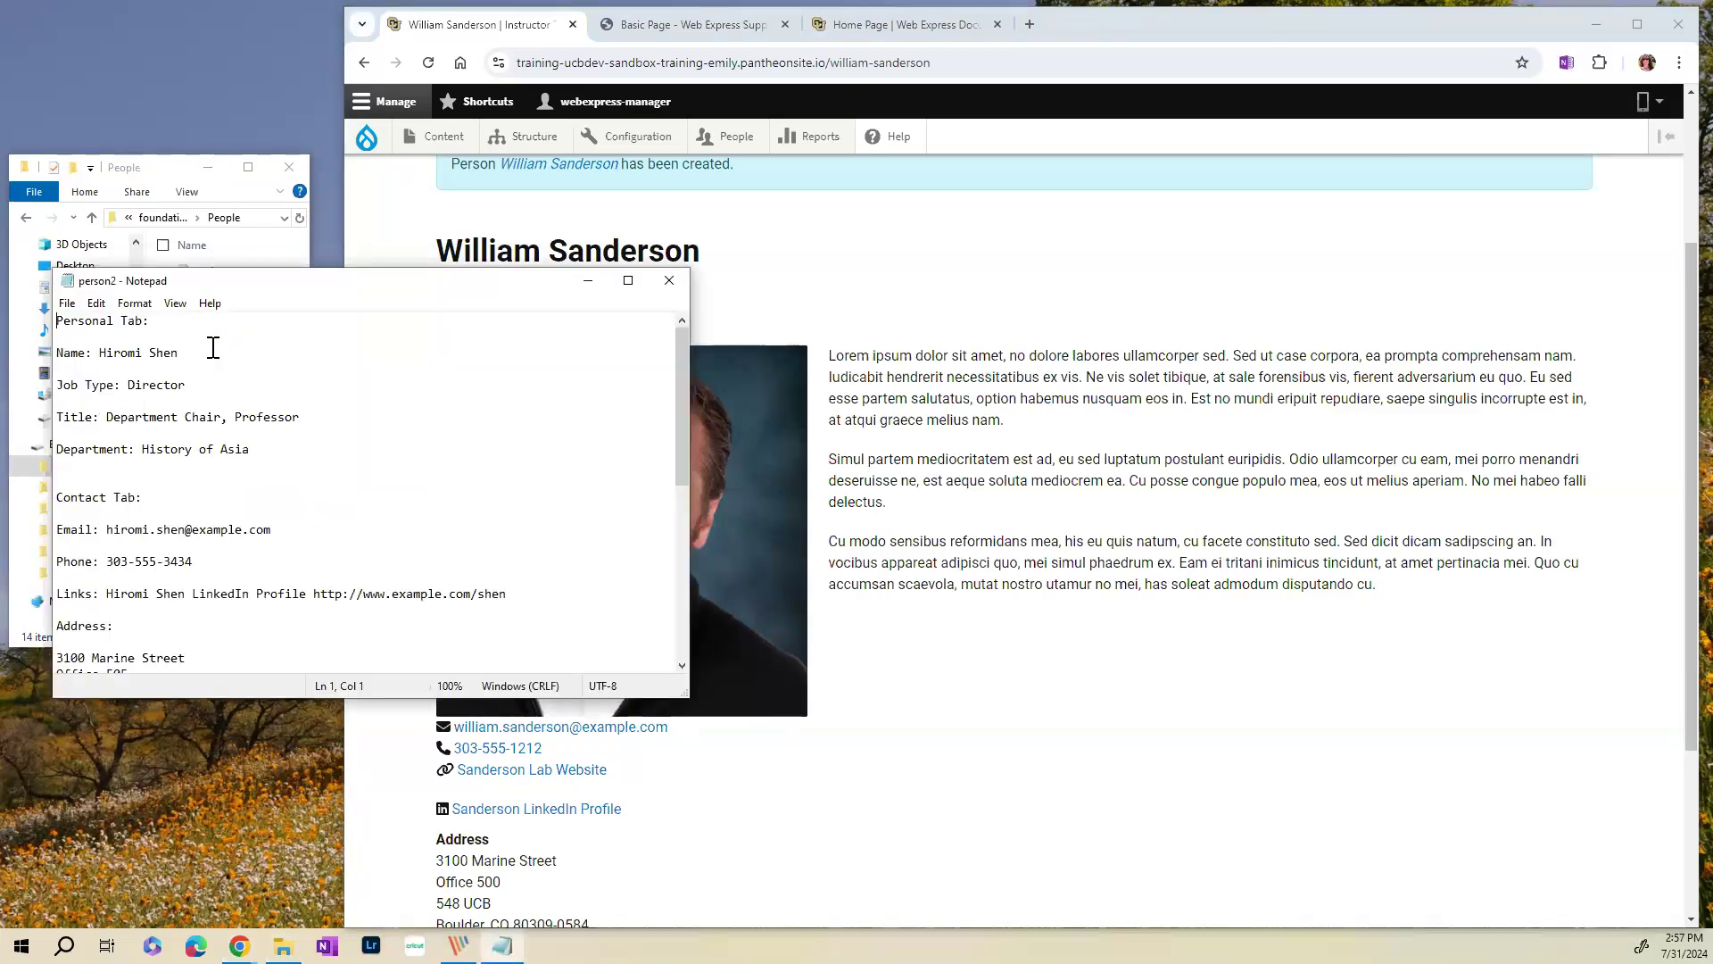
pyautogui.click(1062, 254)
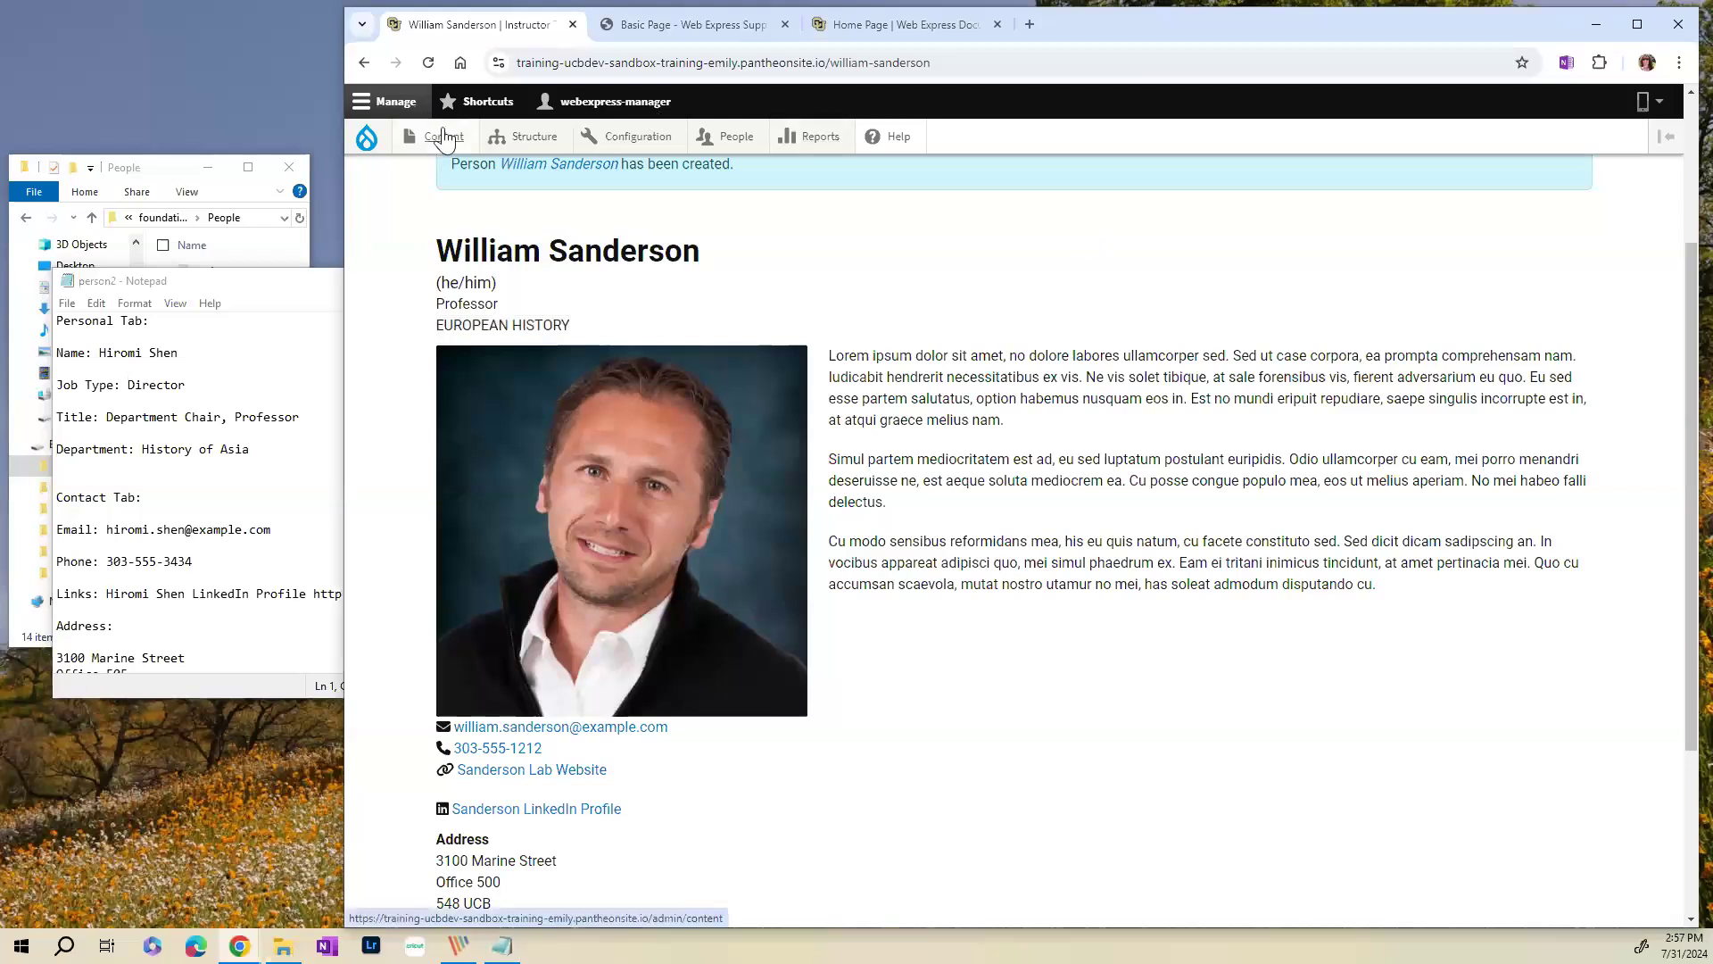
pyautogui.moveTo(450, 143)
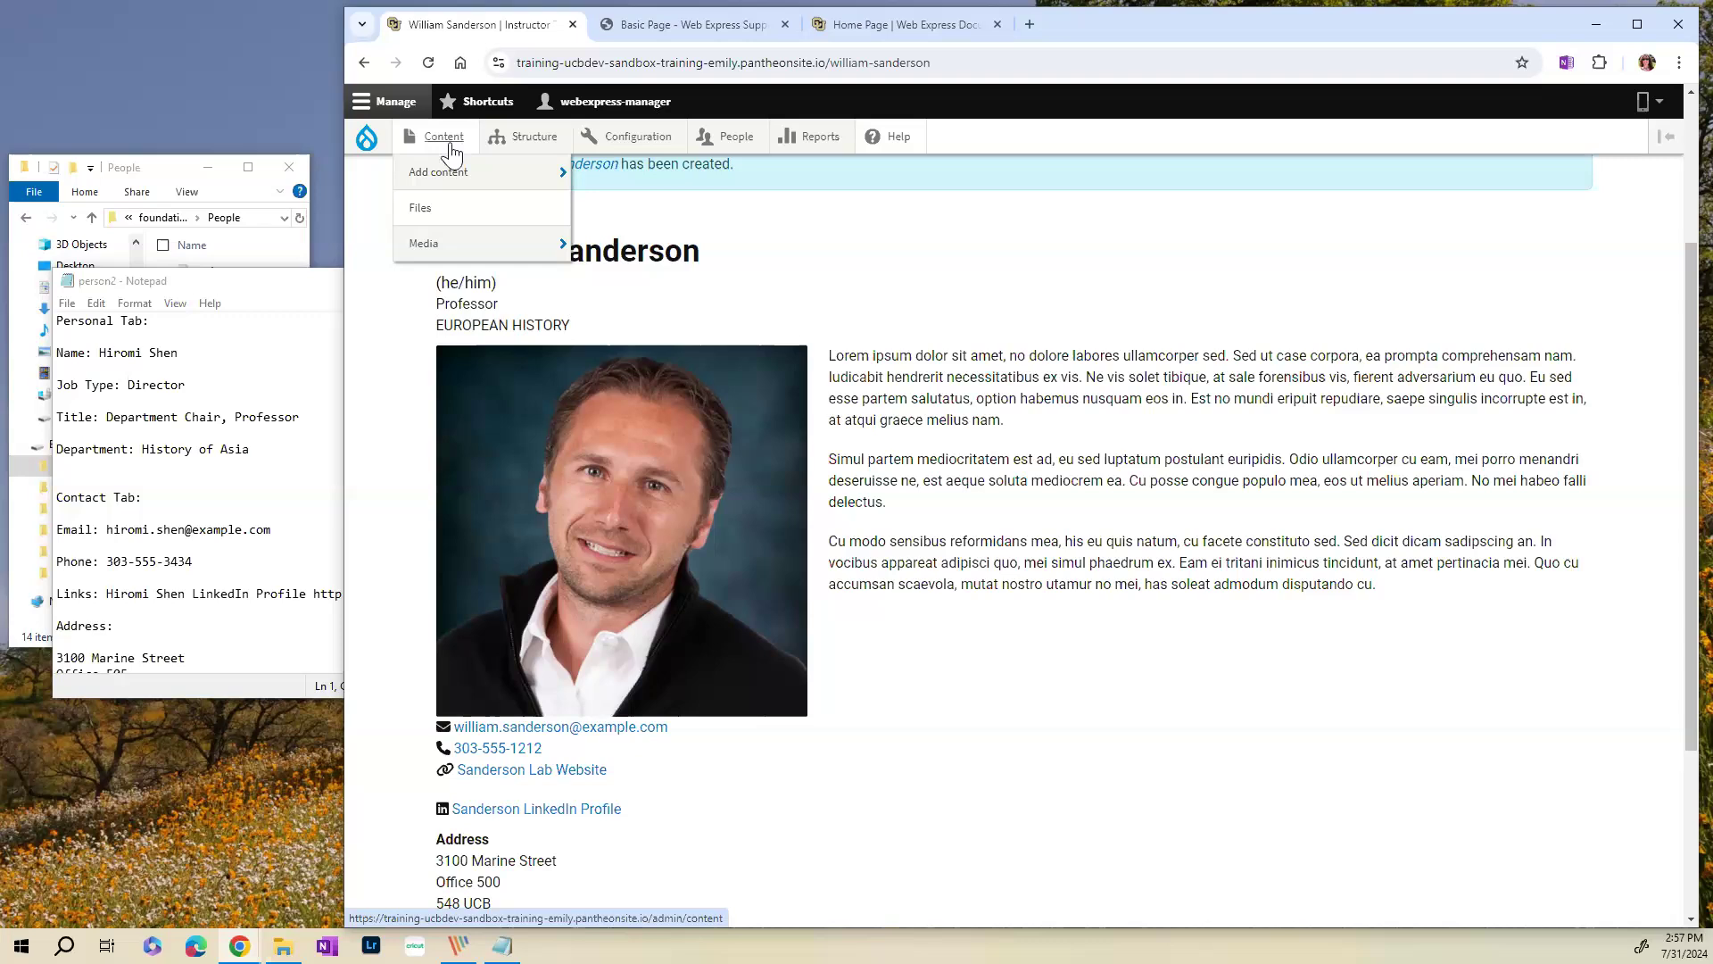
pyautogui.moveTo(438, 186)
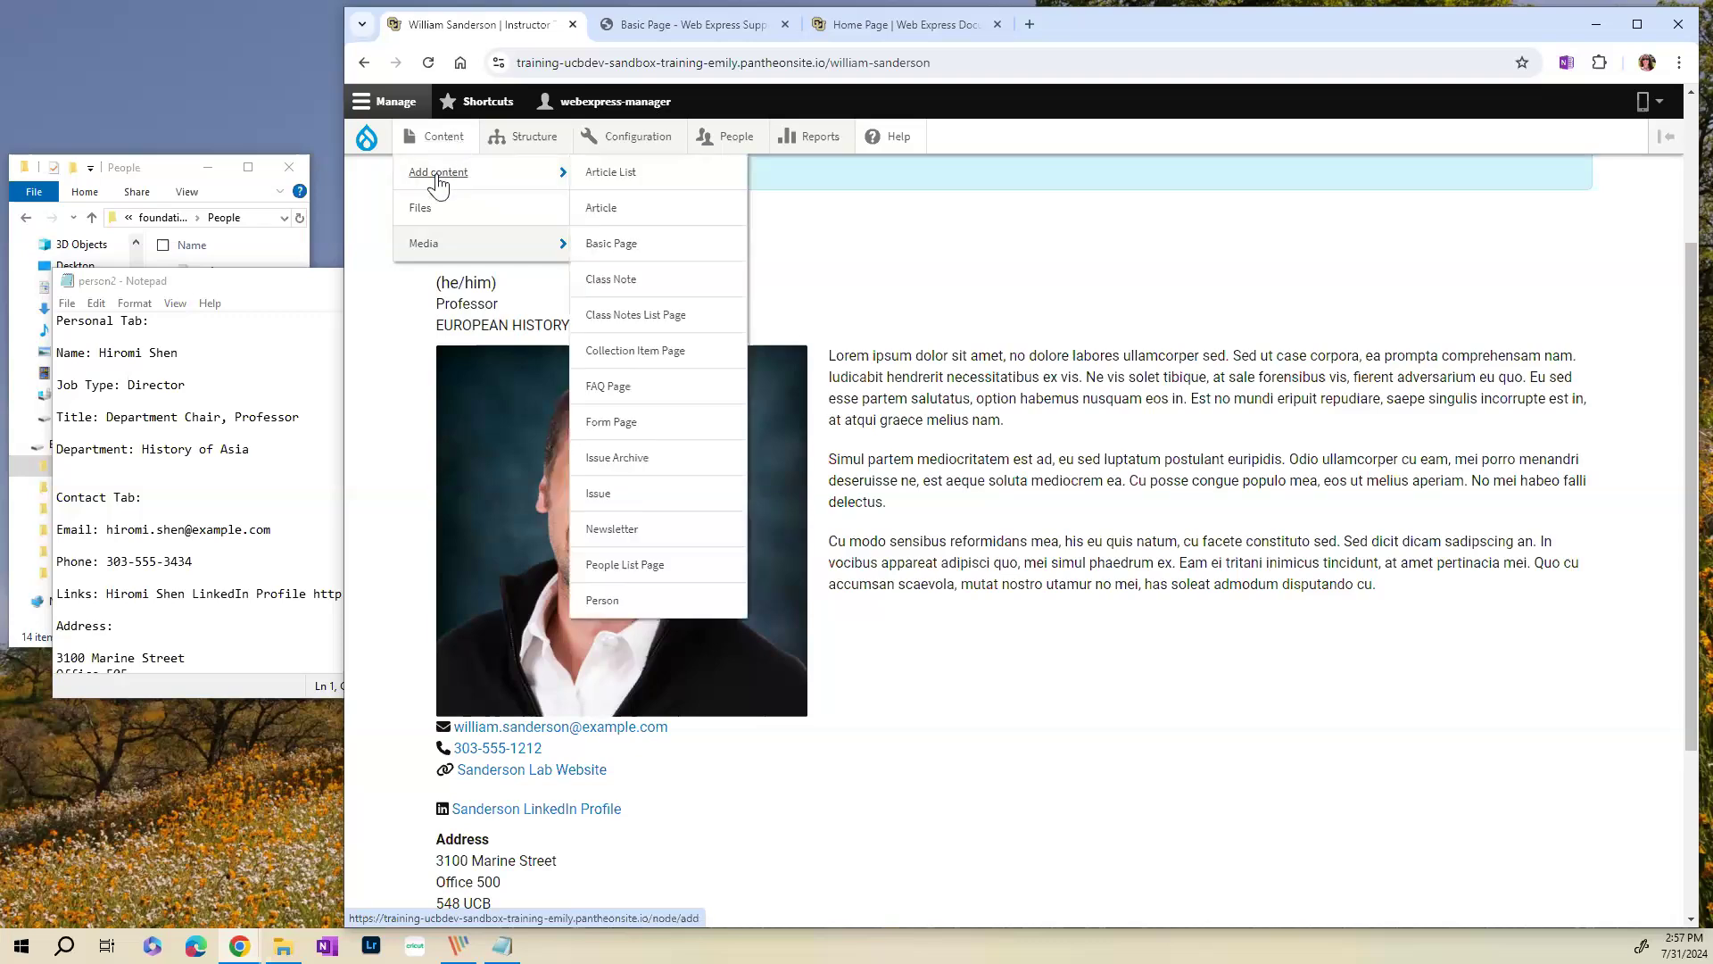
pyautogui.click(602, 603)
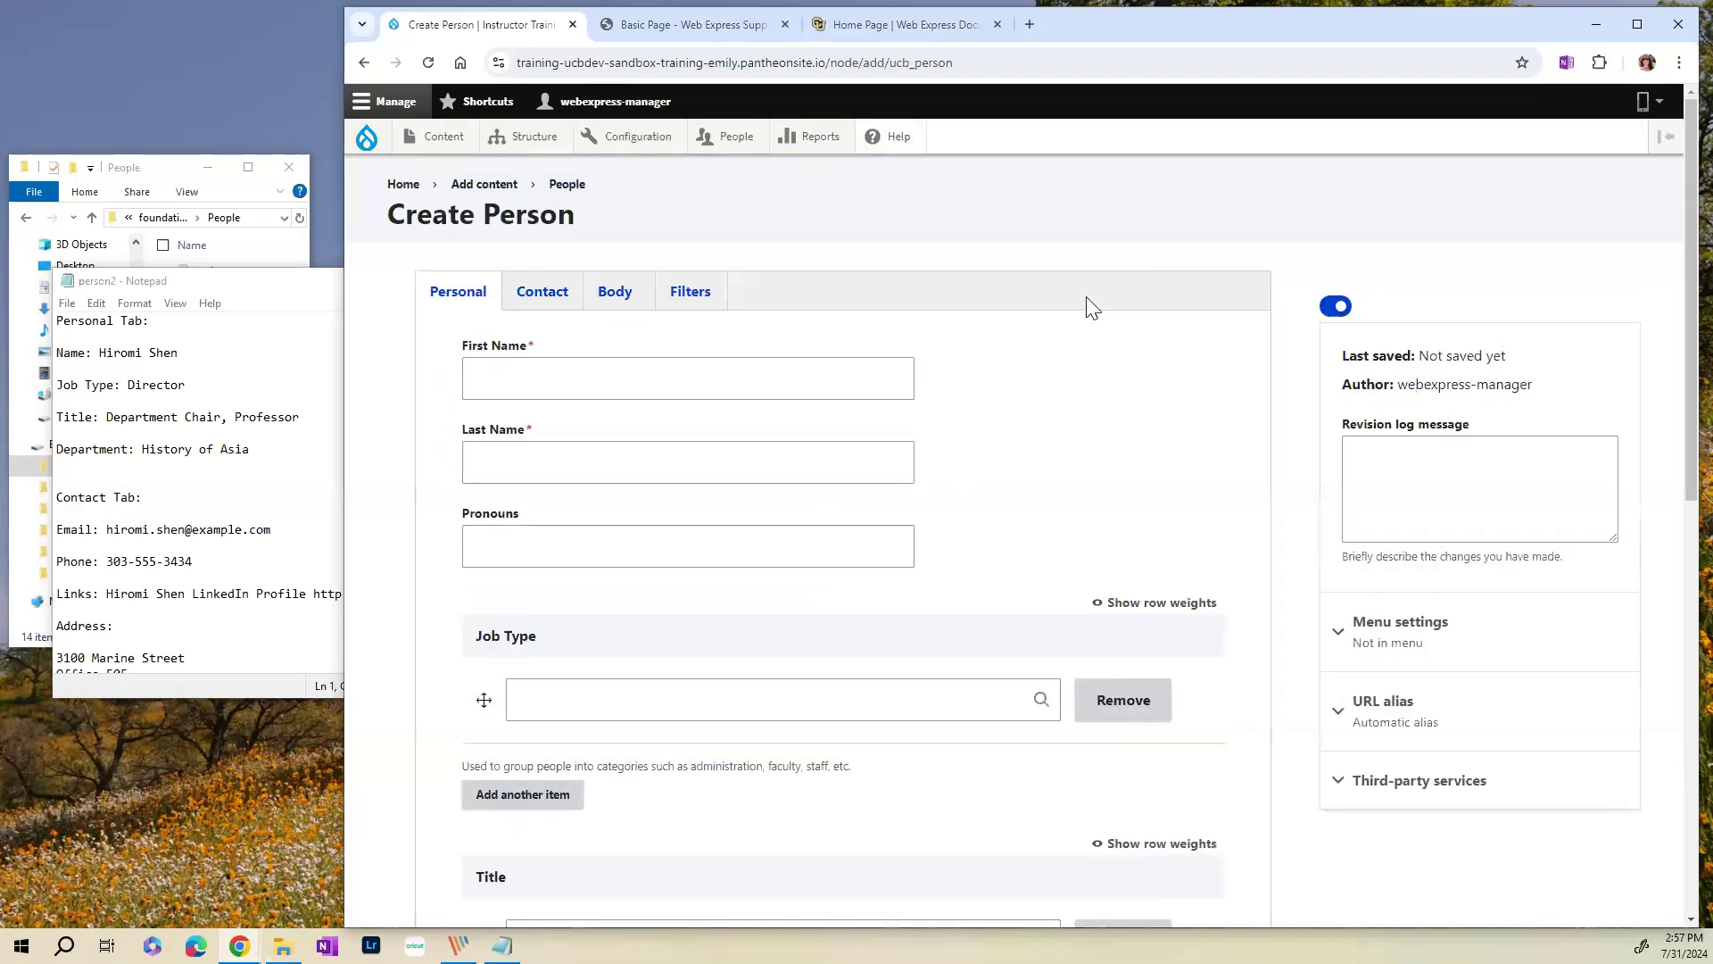
# - Fill in the first and last name from the person2 notes and set the pronouns to she/her
pyautogui.click(515, 376)
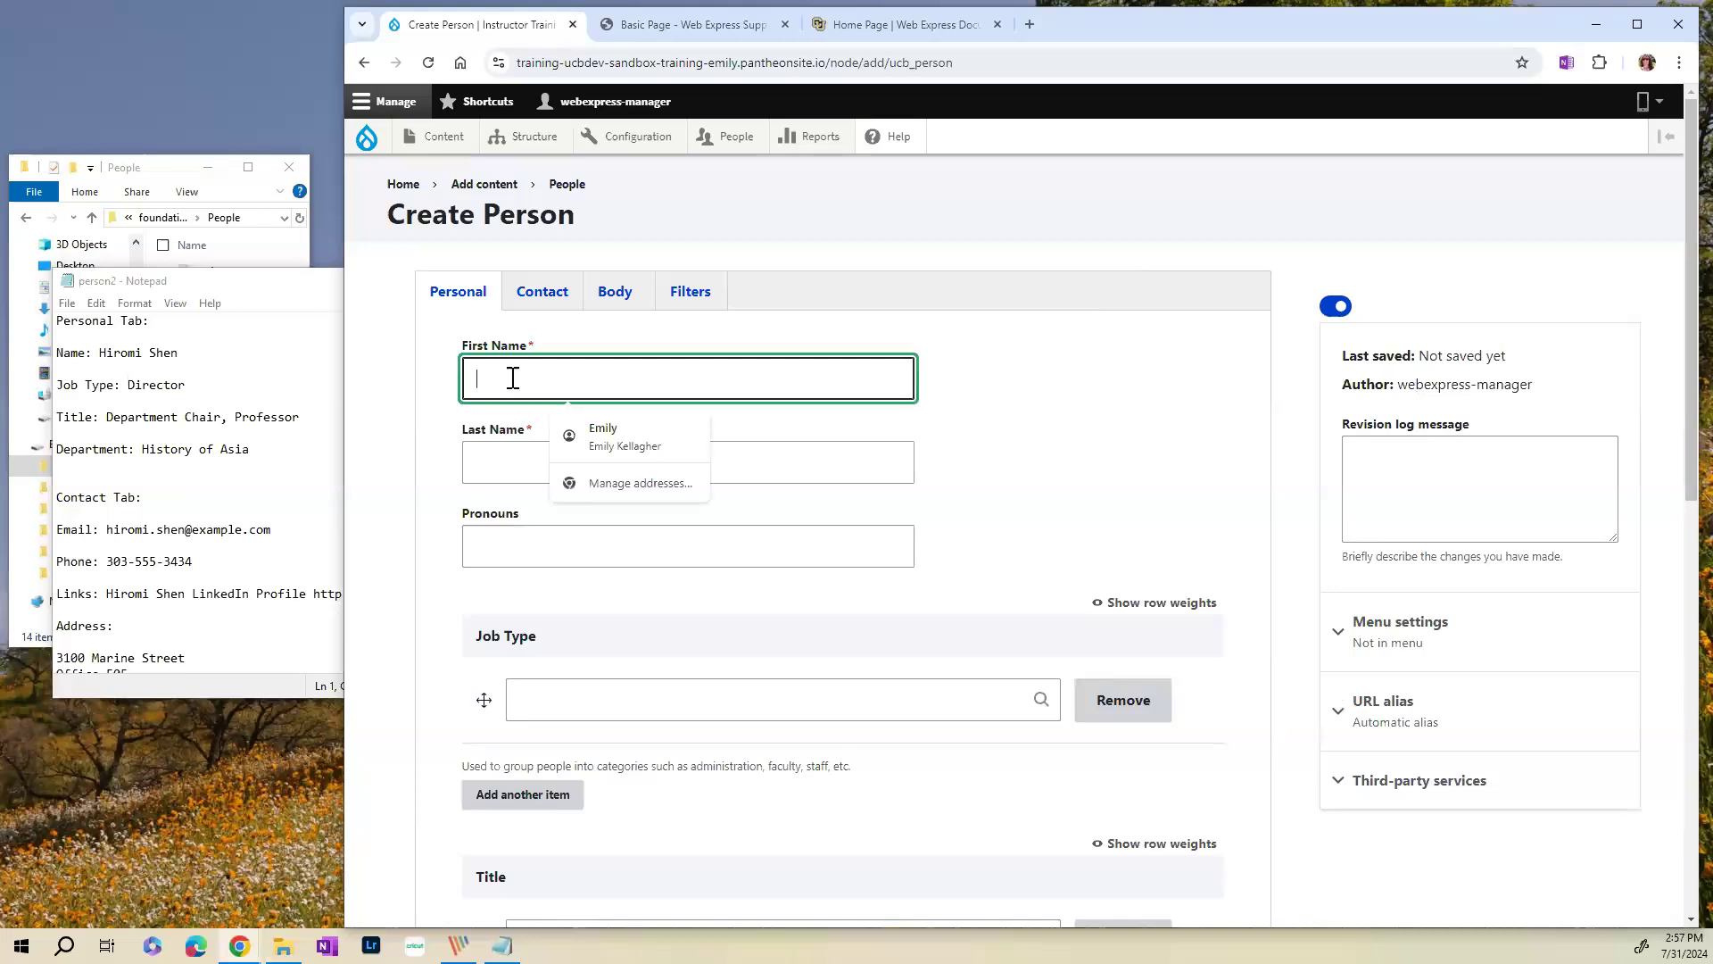
pyautogui.write('H')
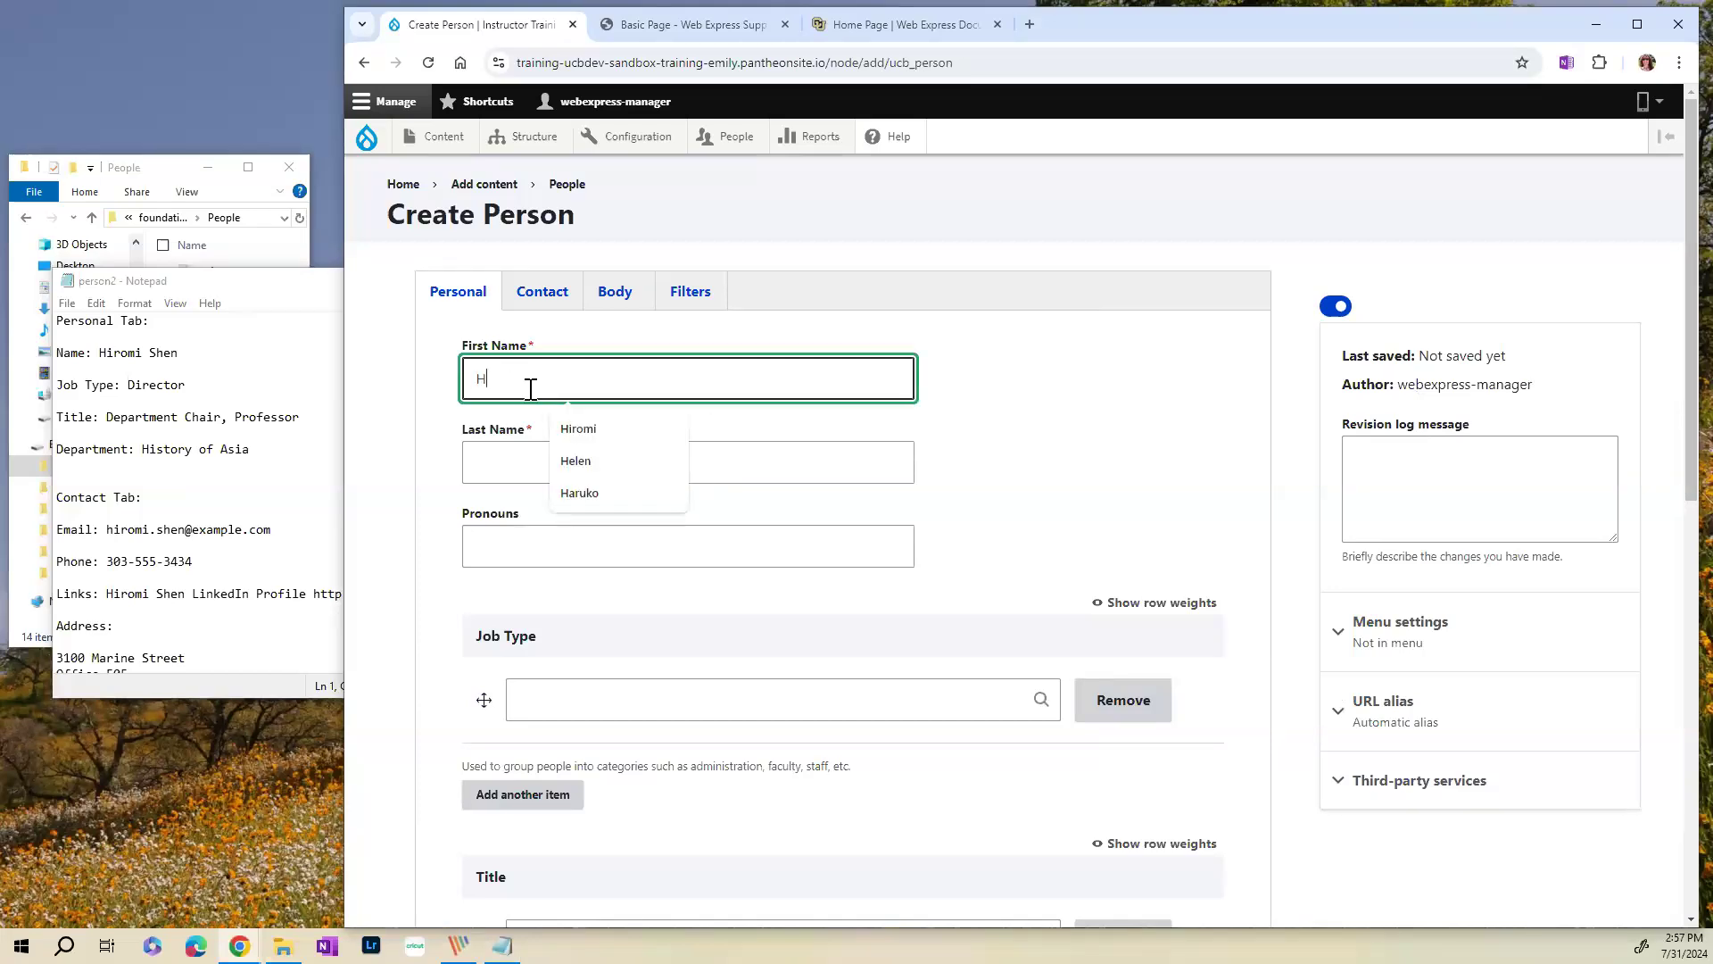
pyautogui.click(656, 429)
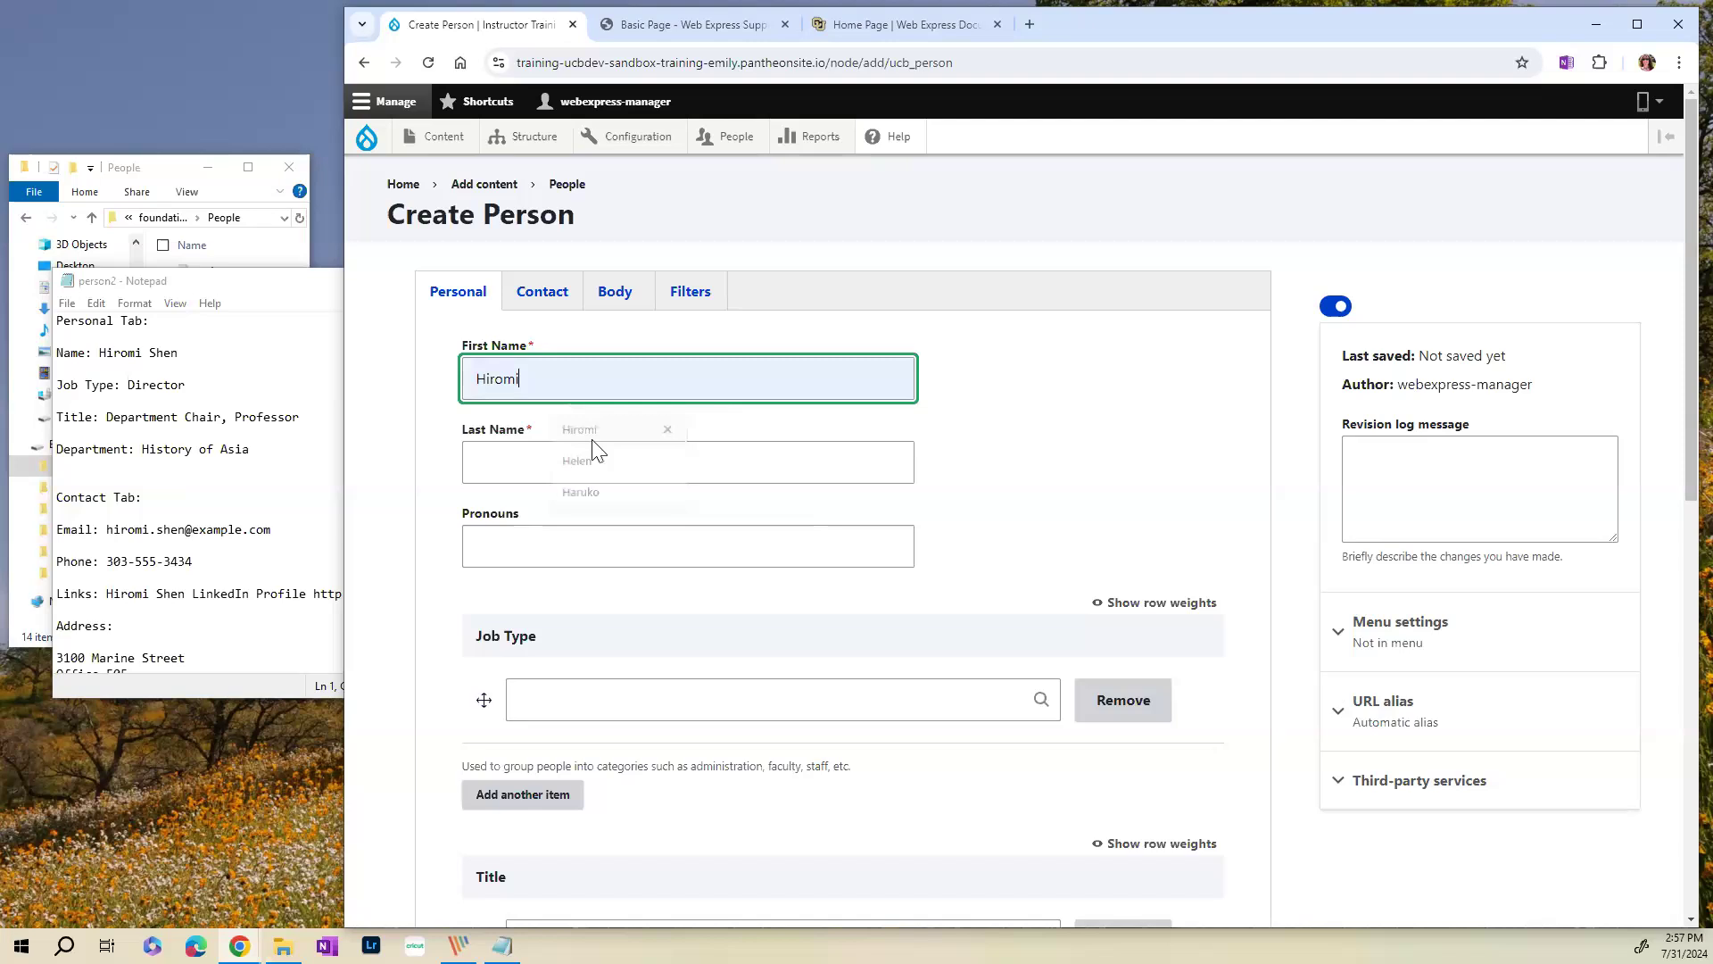
pyautogui.click(558, 459)
pyautogui.write('S')
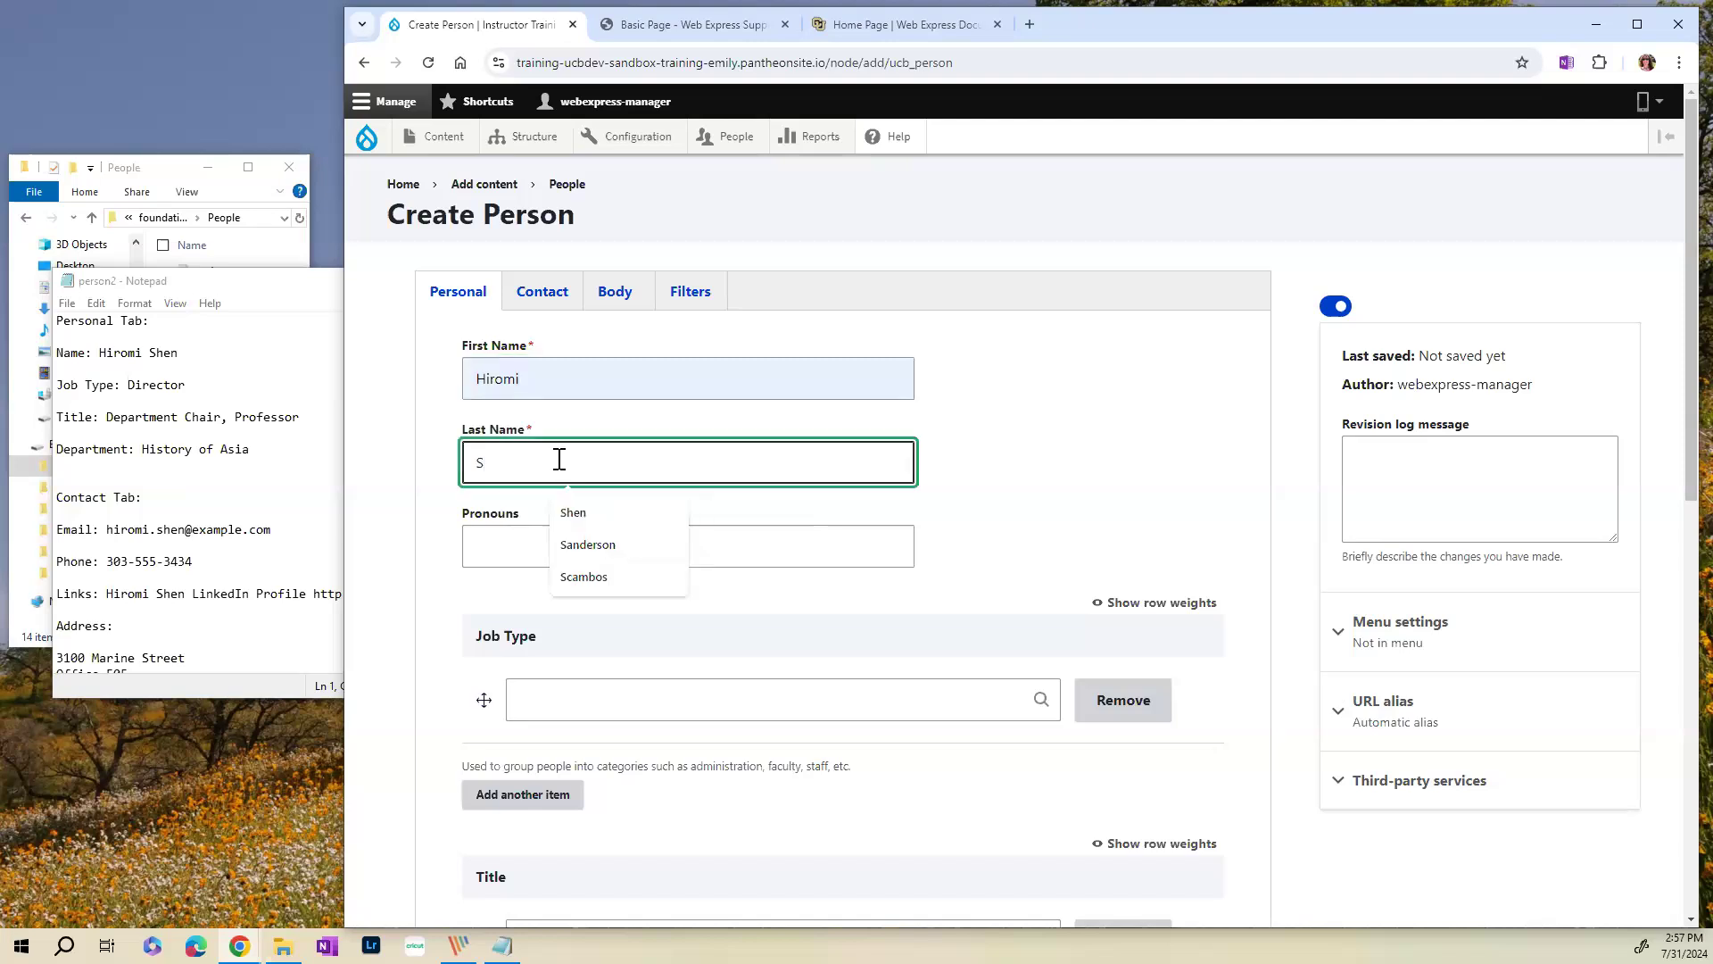
pyautogui.click(582, 512)
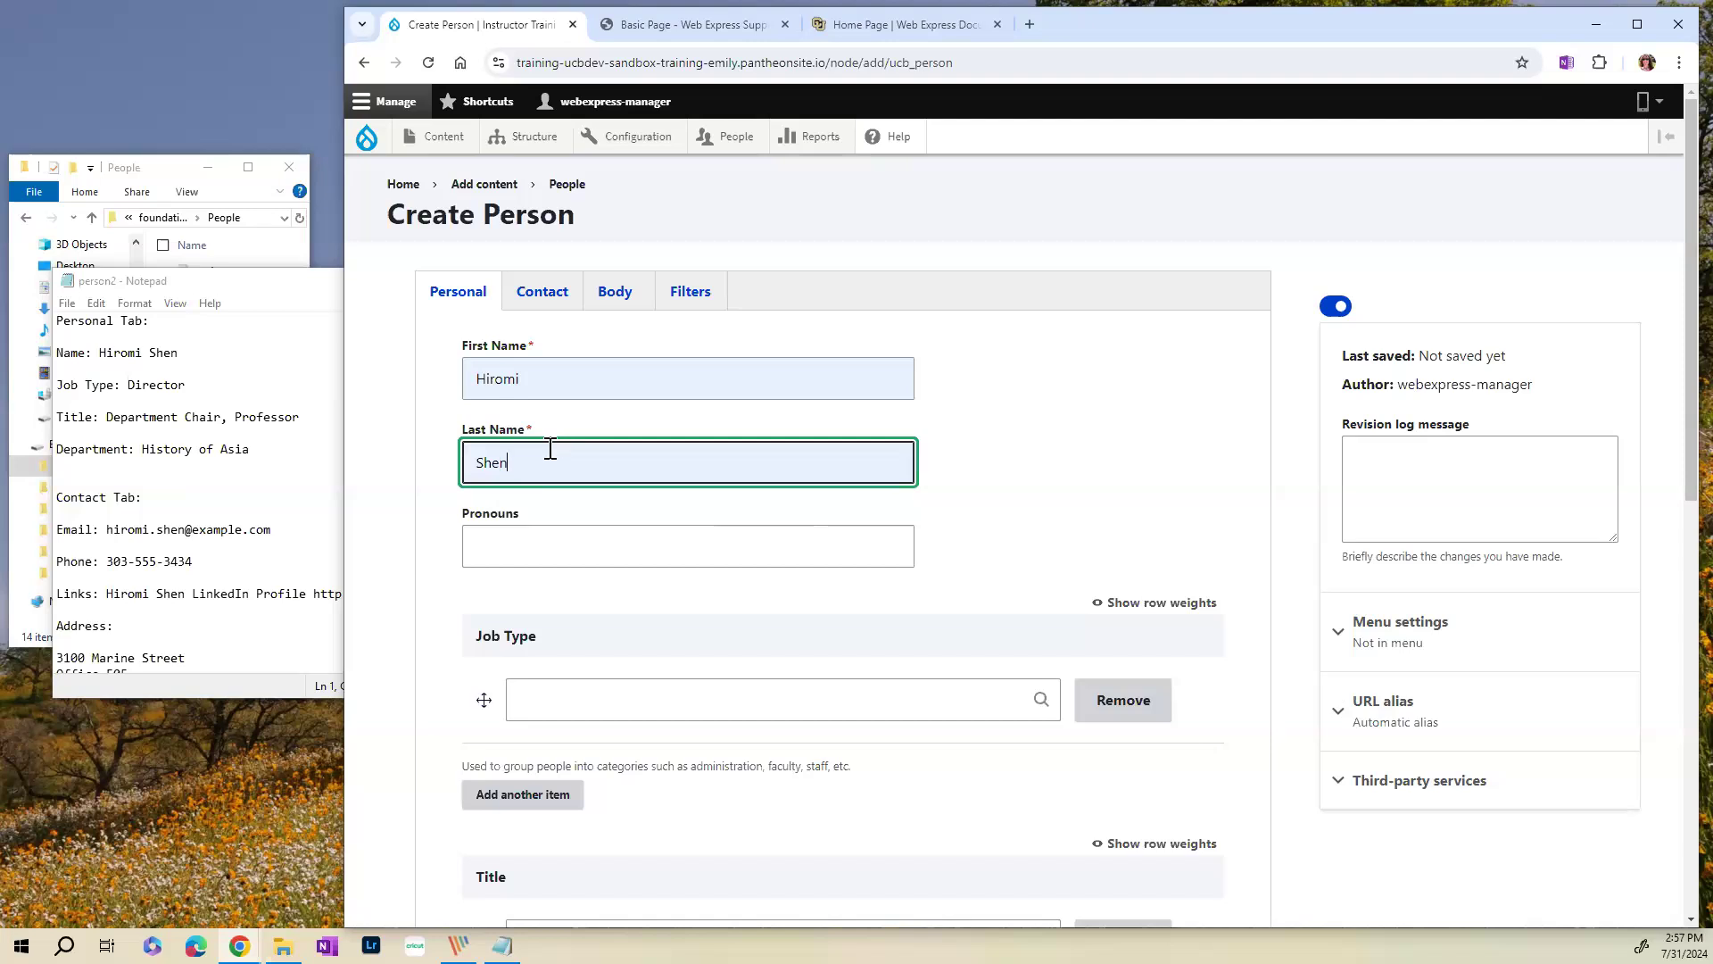
pyautogui.click(547, 547)
pyautogui.click(579, 628)
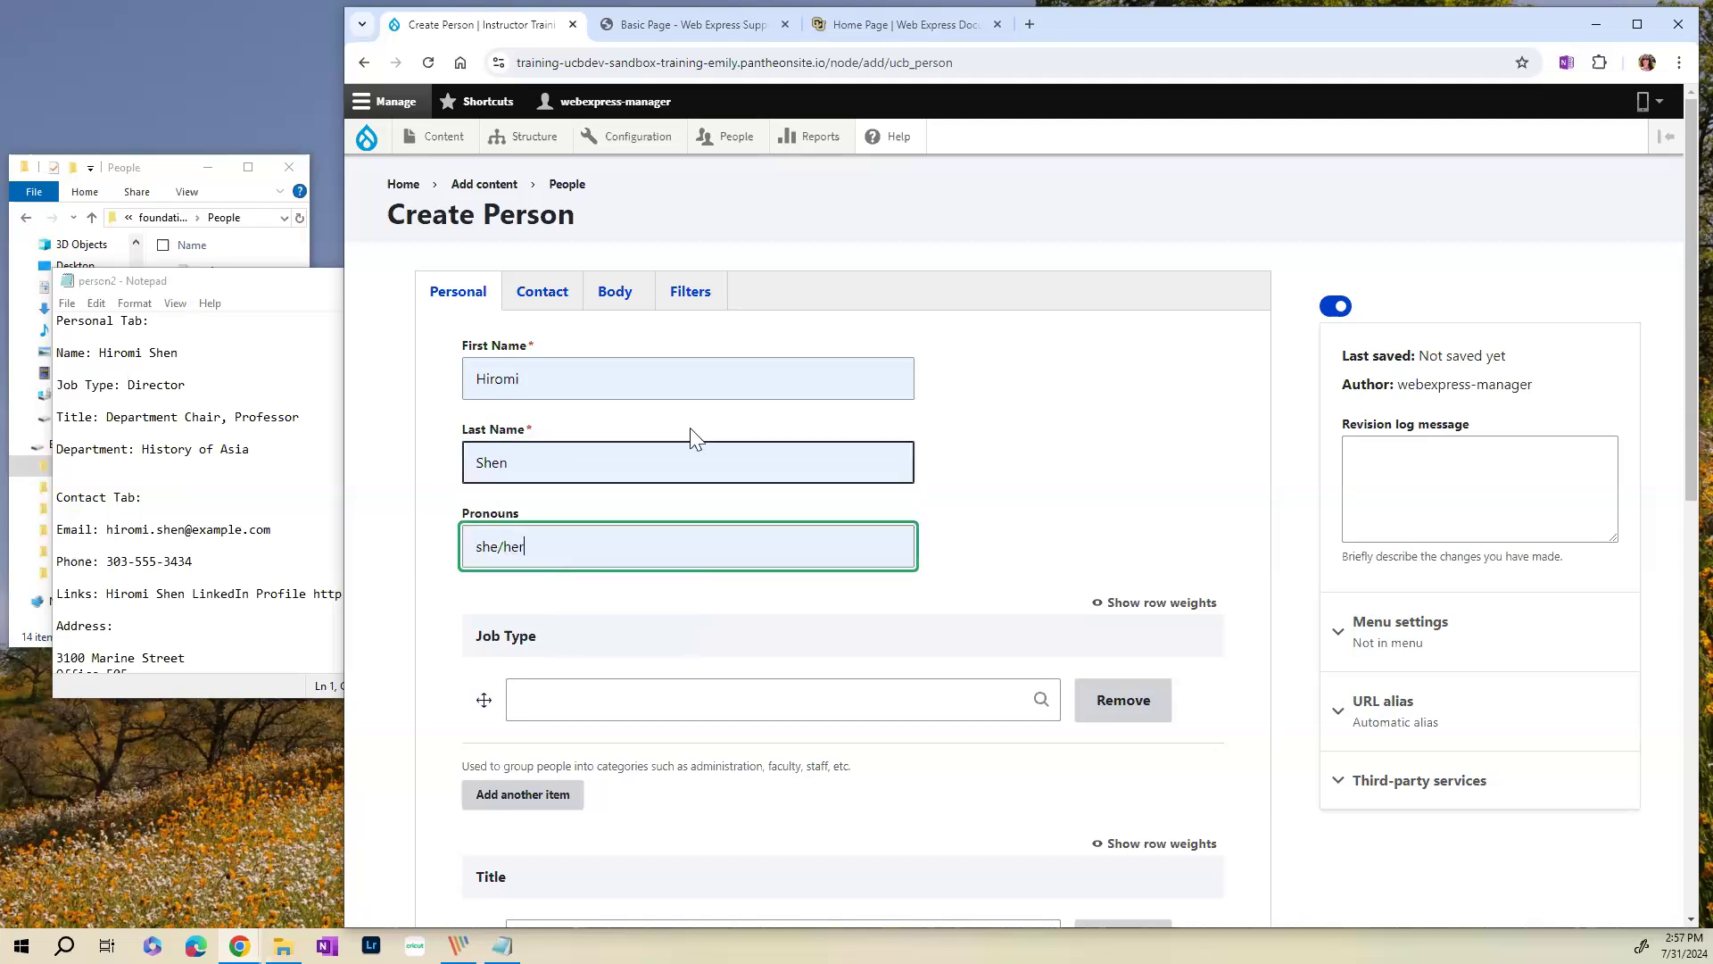
# - Set the person's Job Type to "Director"
pyautogui.scroll(-2, 862, 414)
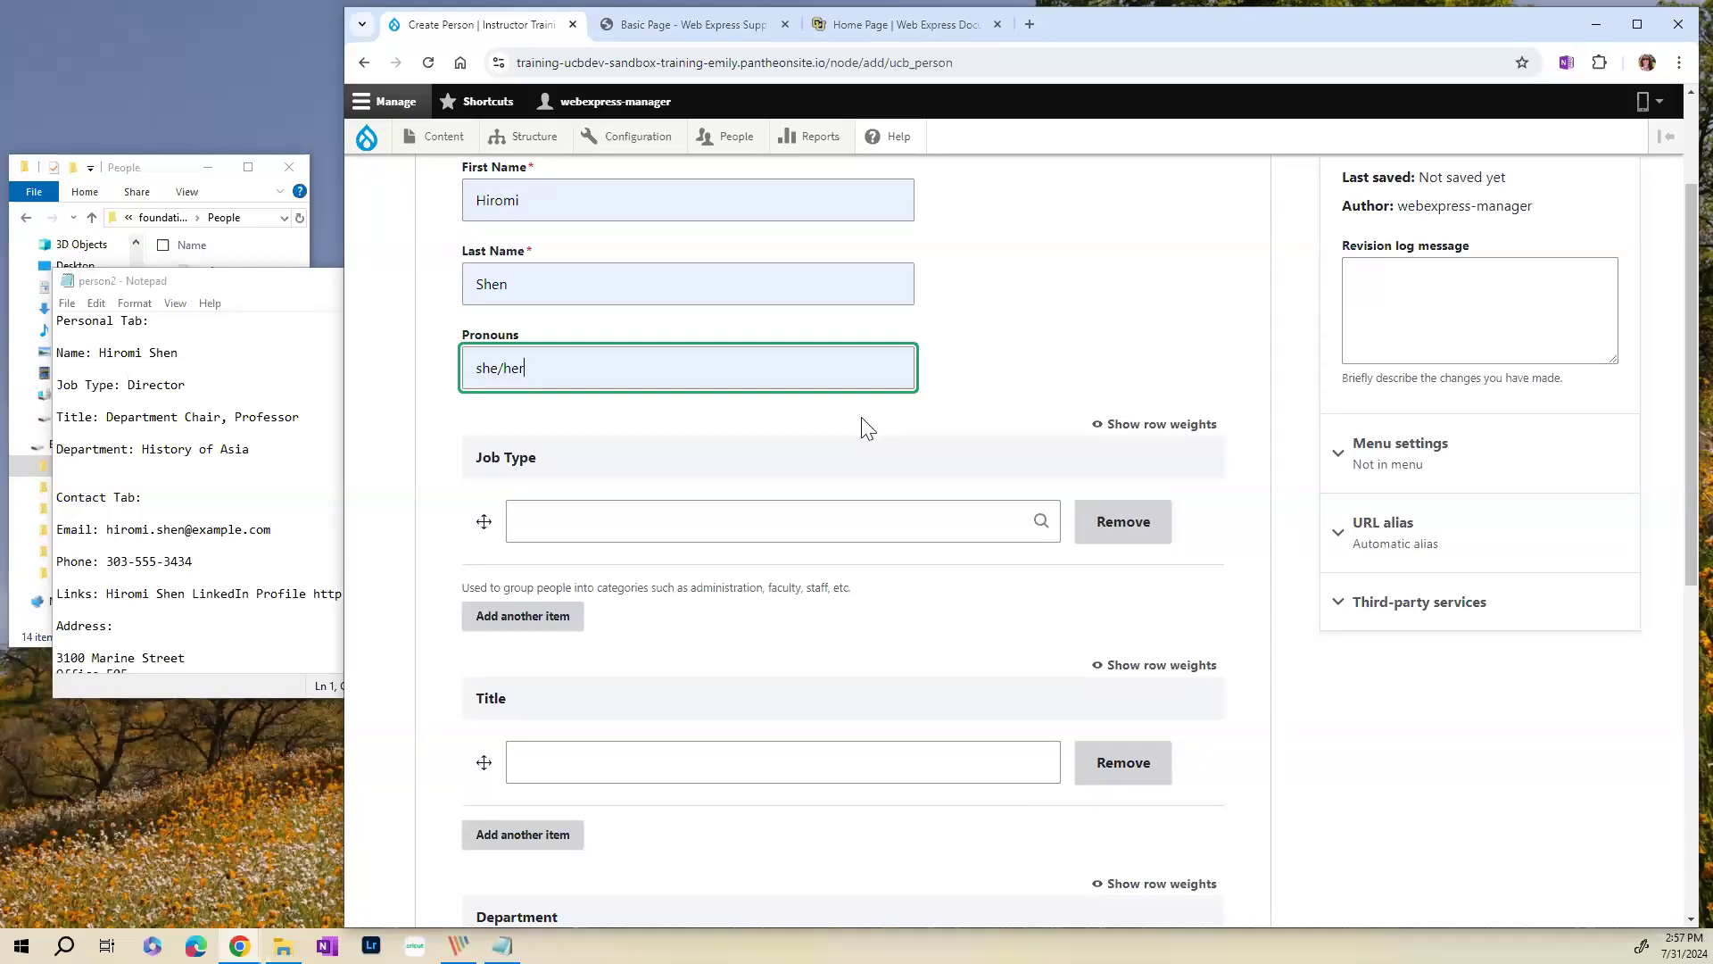
pyautogui.click(601, 518)
pyautogui.write('Director')
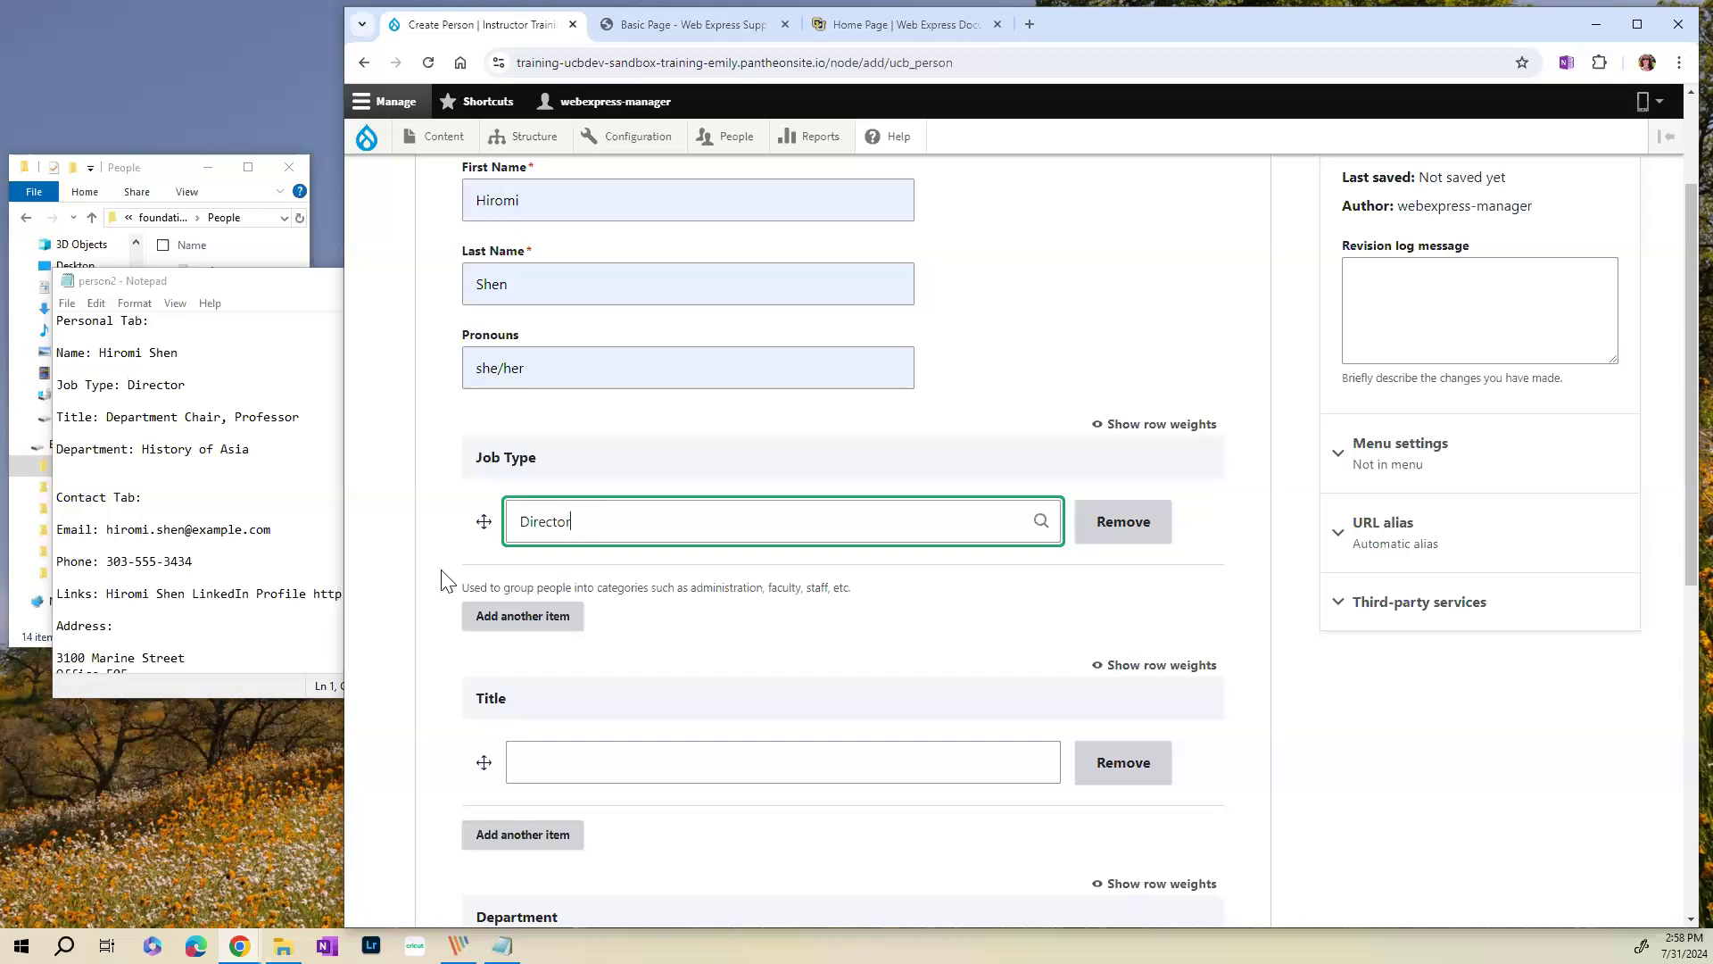
# - Give the person two titles, "Professor" and, as an additional item, "Department Chair"
pyautogui.scroll(-2, 435, 581)
pyautogui.scroll(-1, 435, 594)
pyautogui.click(666, 490)
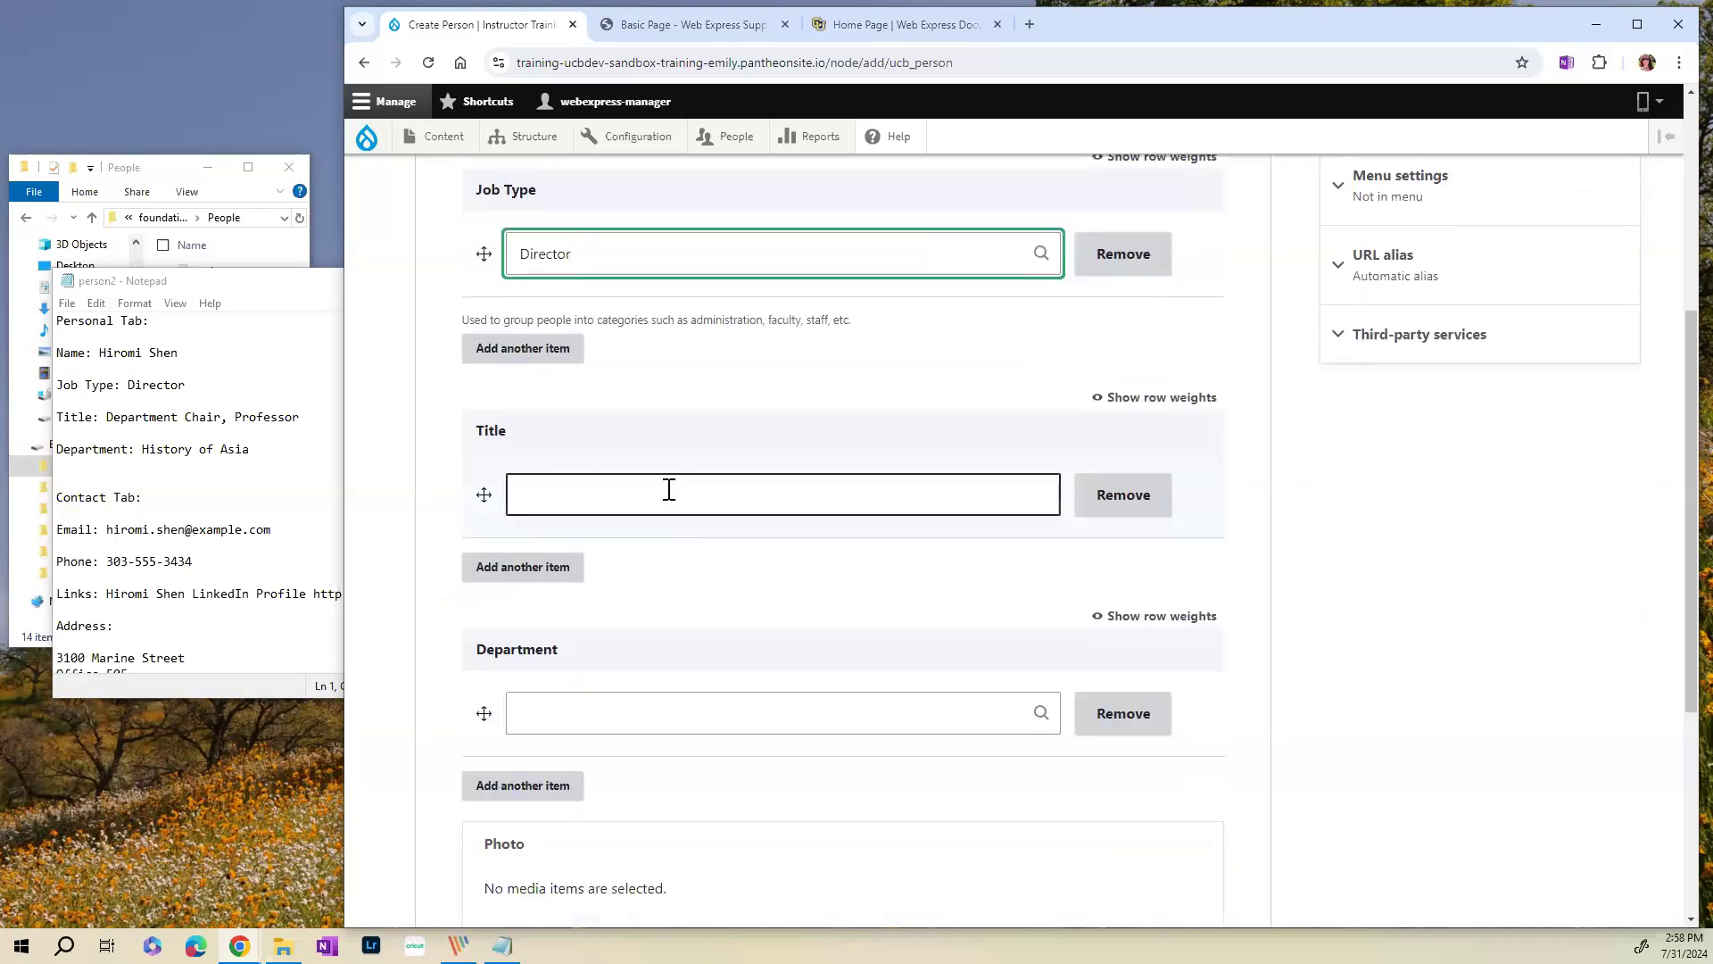
pyautogui.click(649, 546)
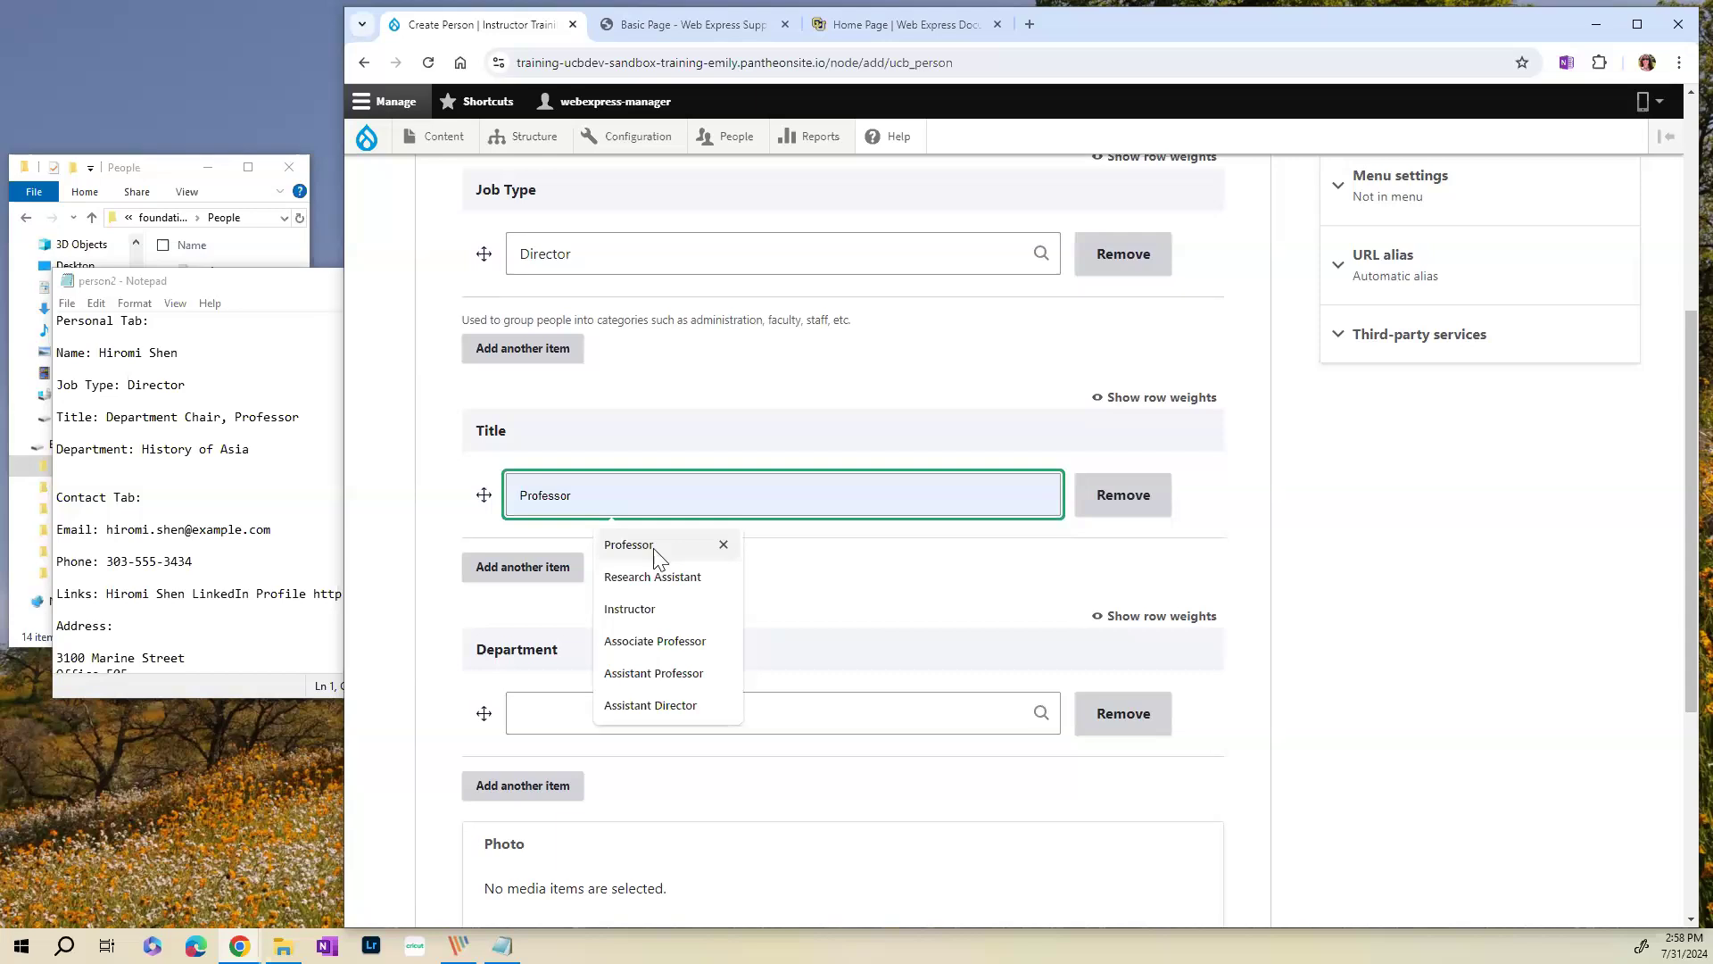
pyautogui.click(658, 555)
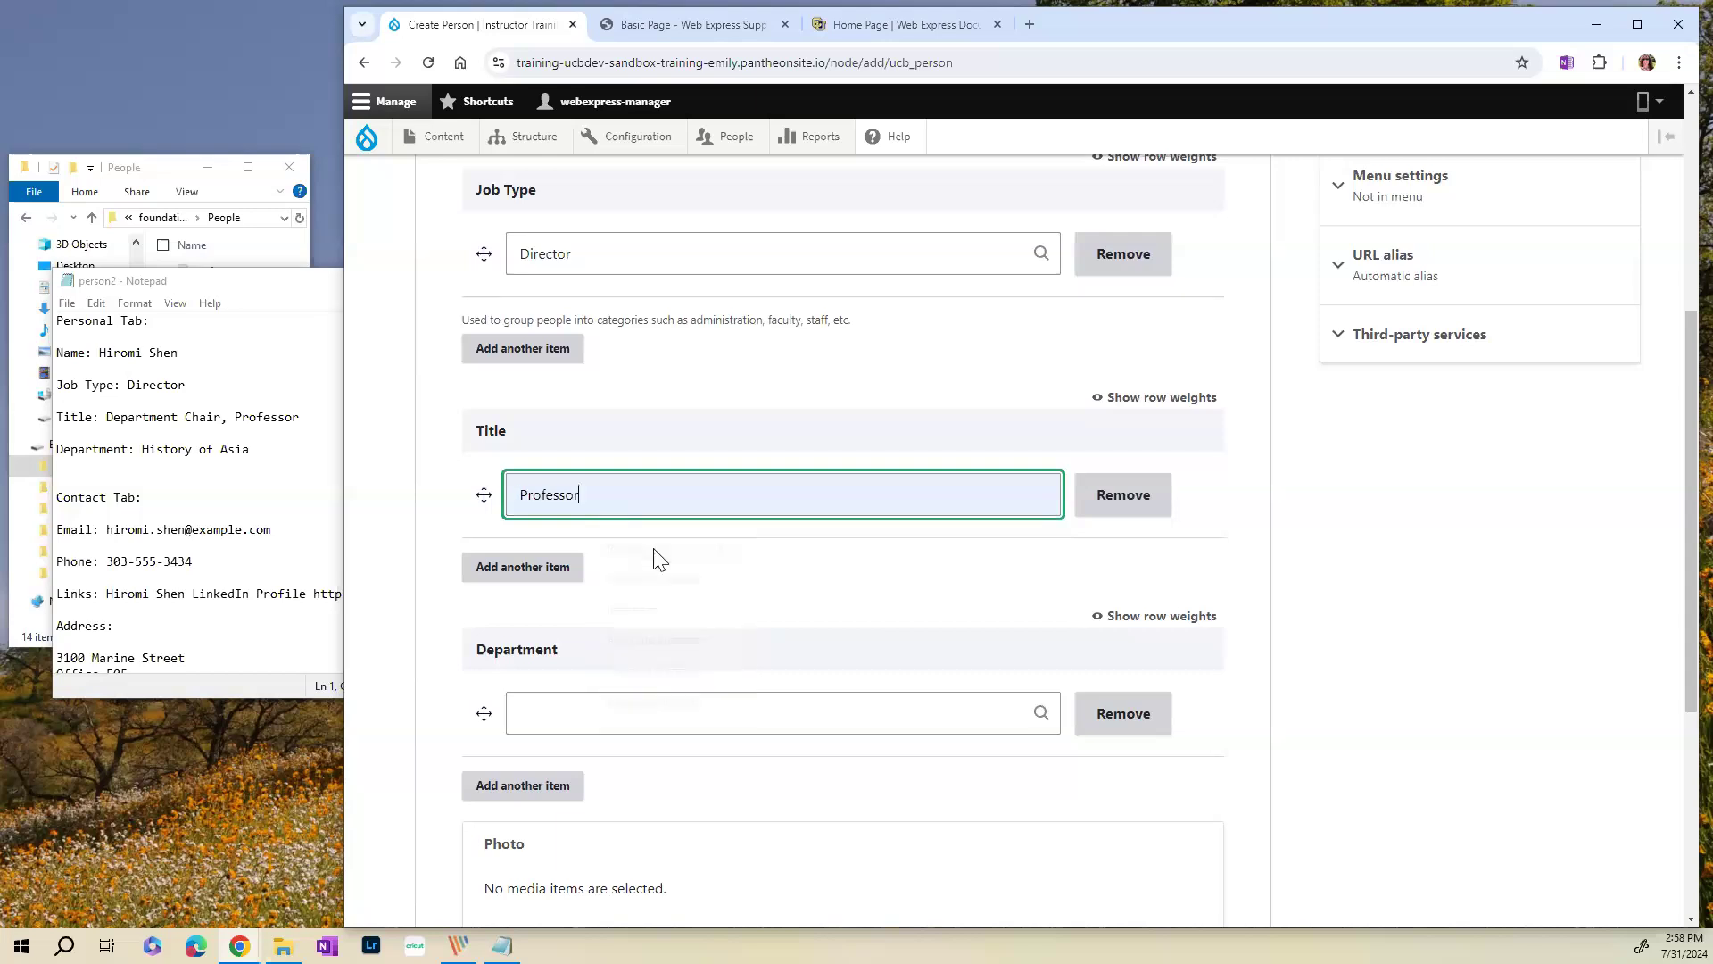
pyautogui.click(523, 571)
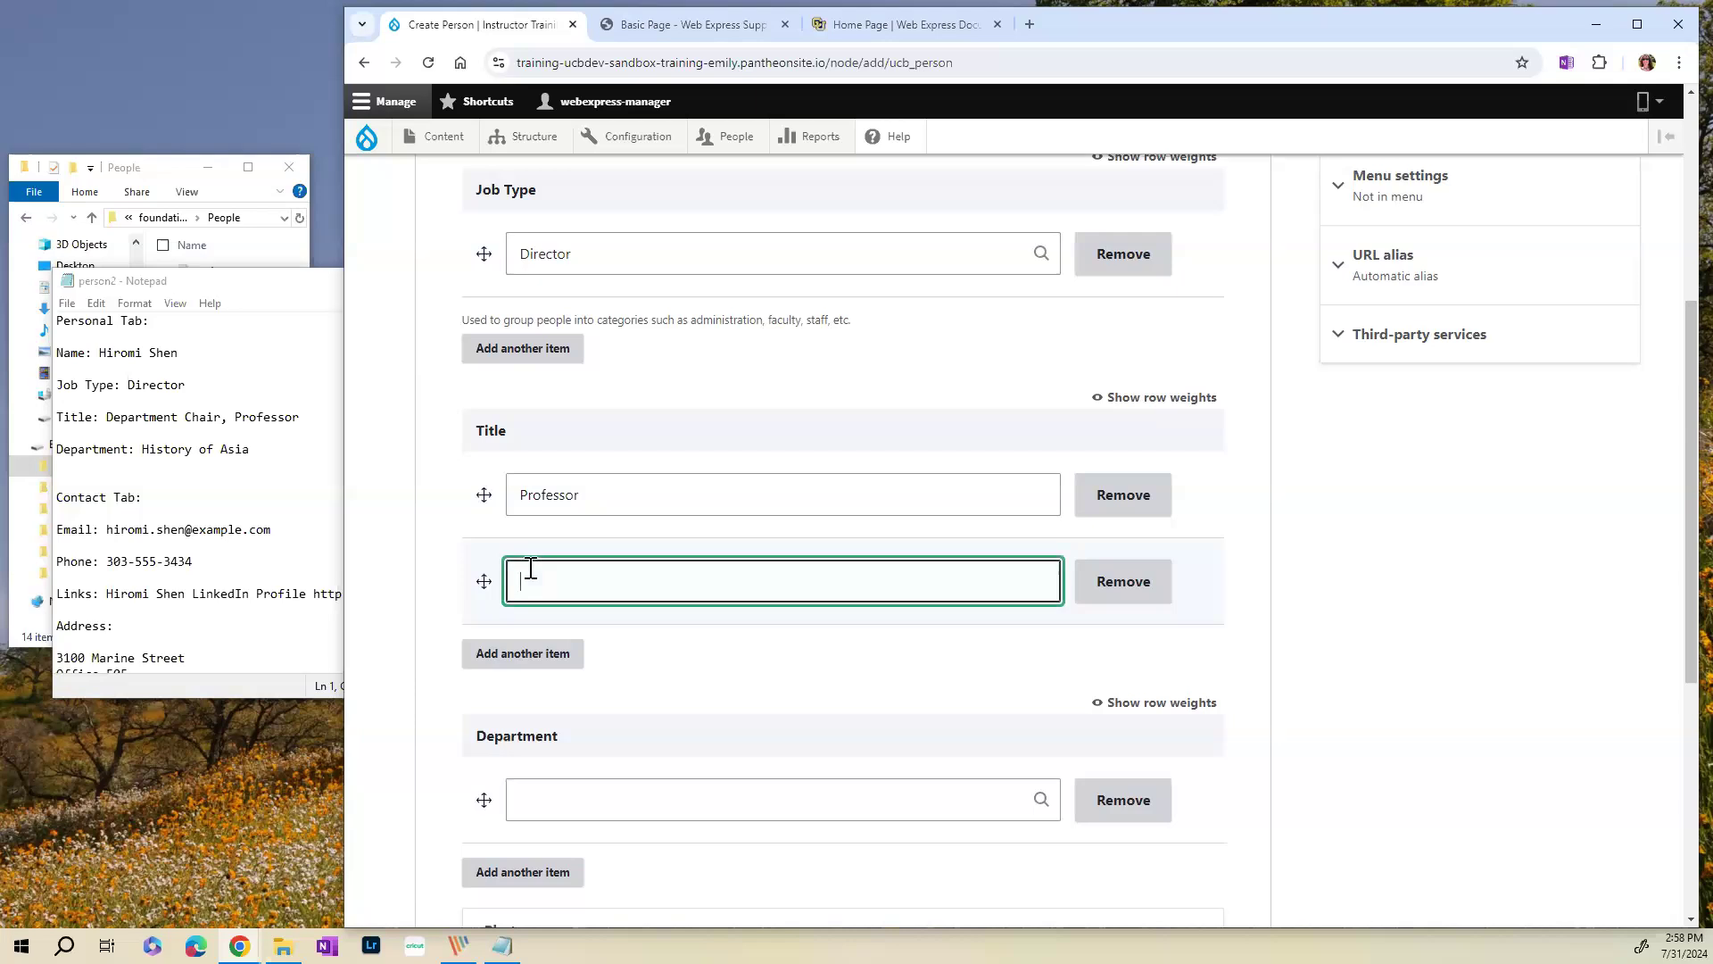
pyautogui.write('De')
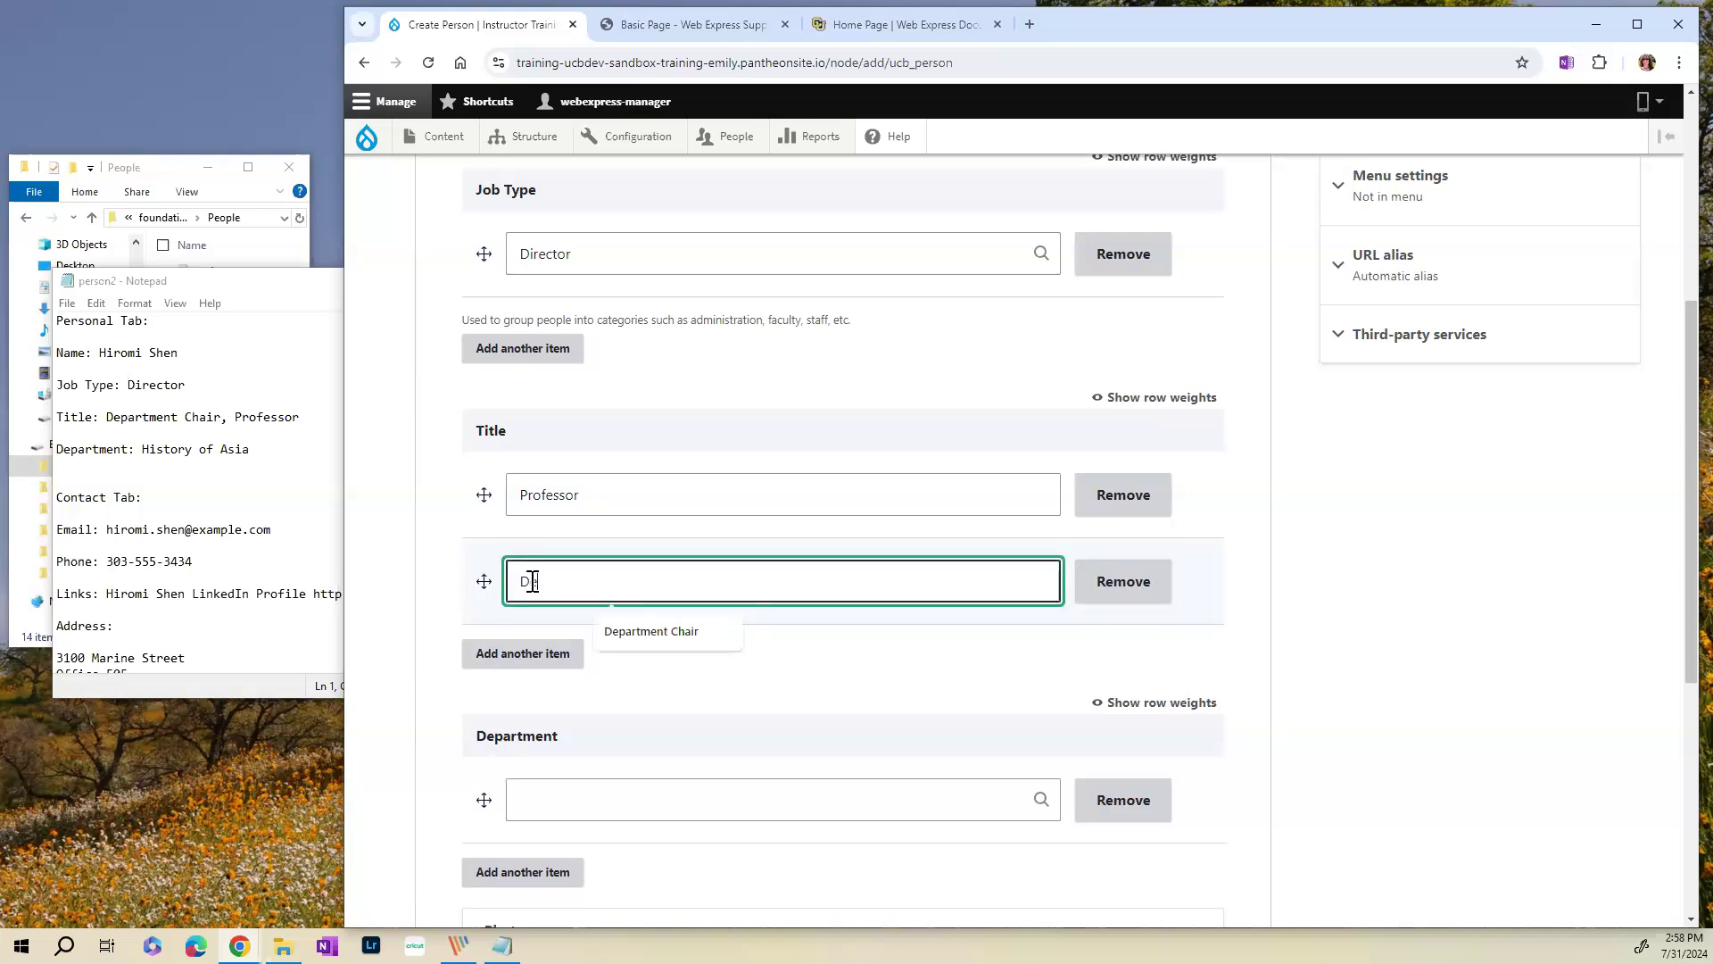
pyautogui.write('partment Chair')
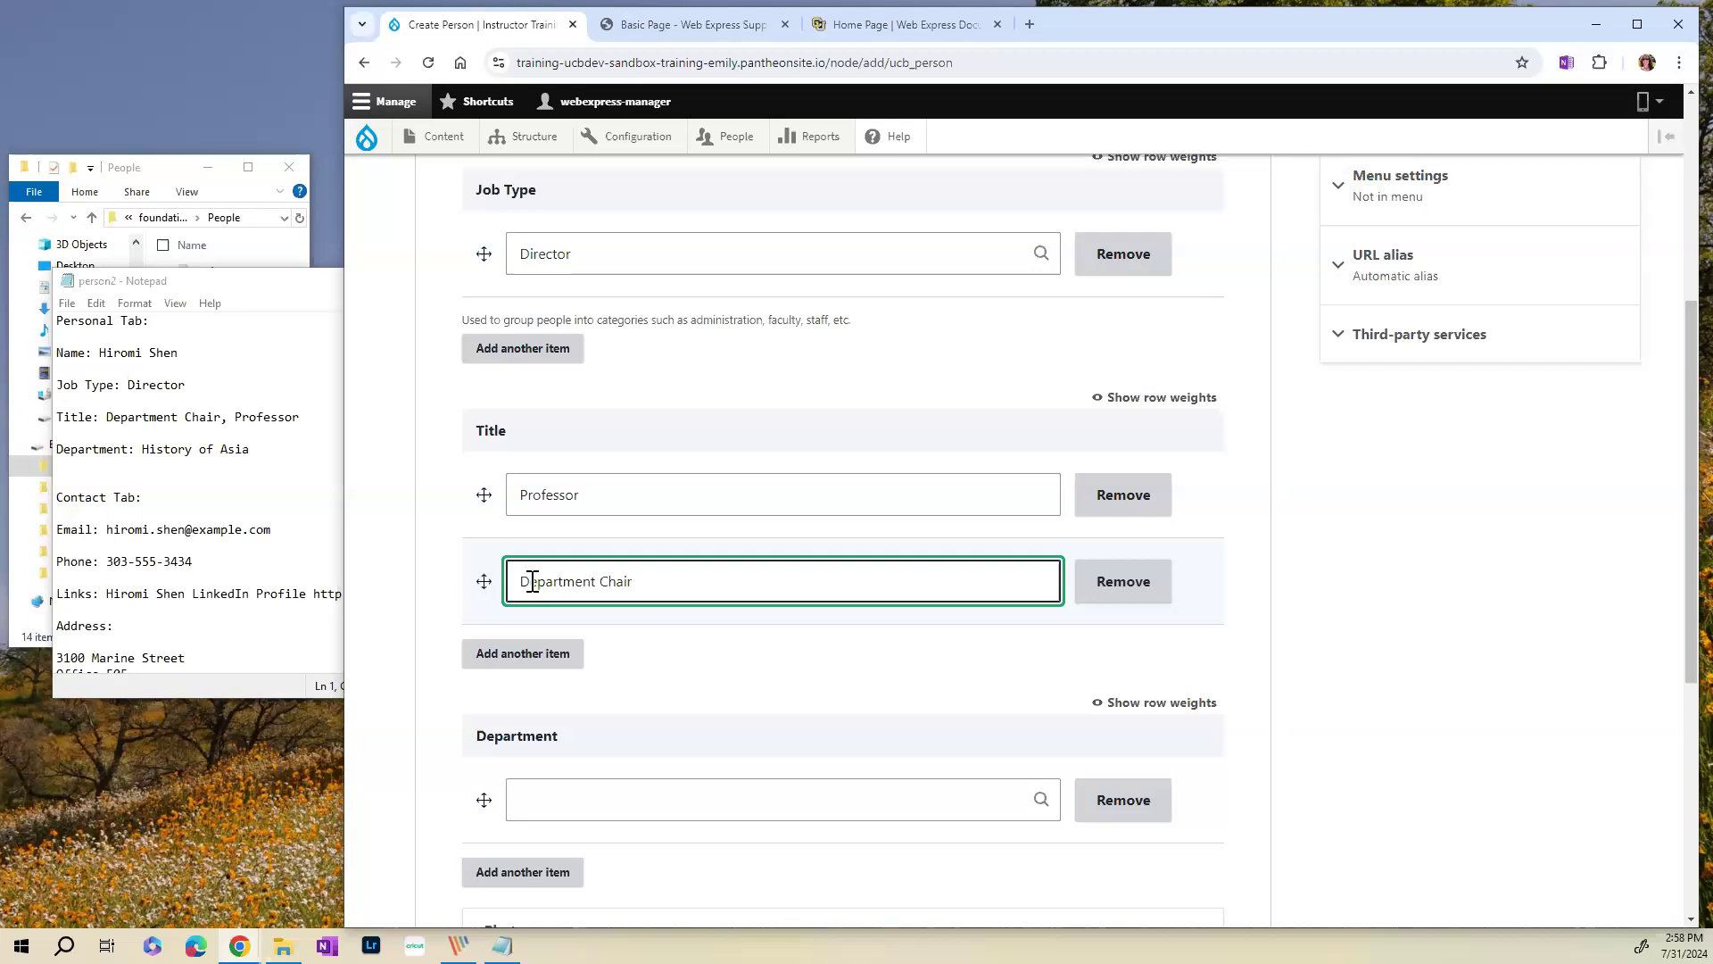
# - Copy "History of Asia" from the person2 notes into the Department field
pyautogui.scroll(-2, 581, 574)
pyautogui.click(188, 460)
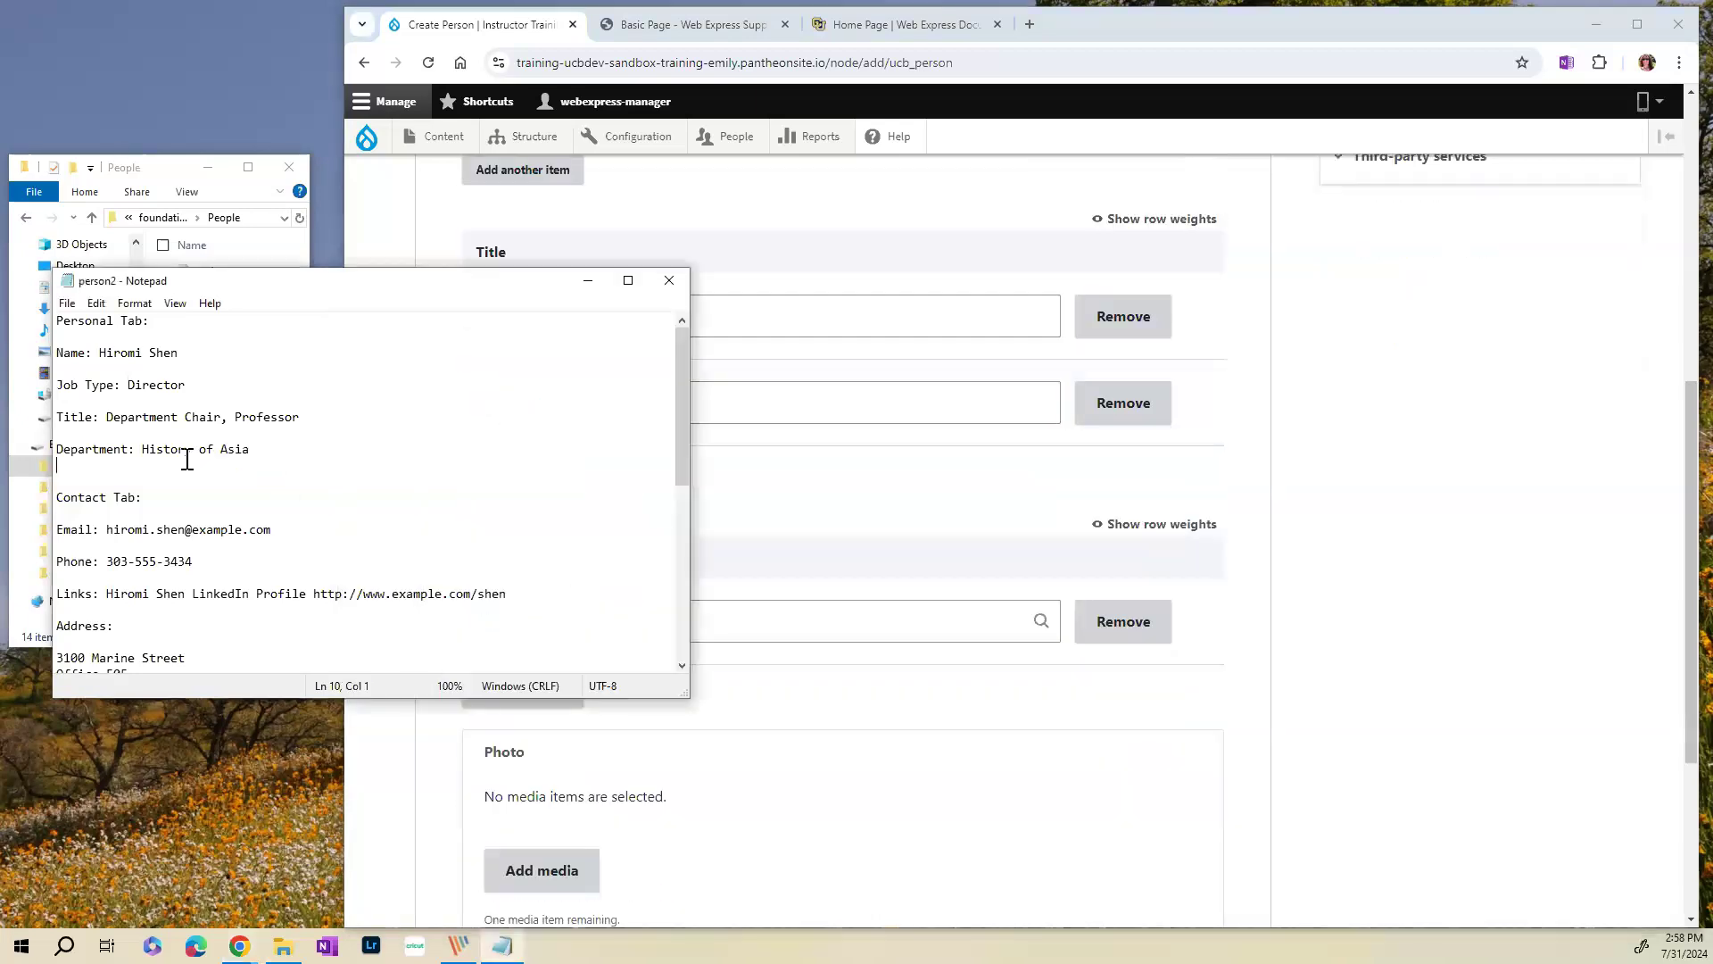
pyautogui.moveTo(187, 459); pyautogui.dragTo(144, 452)
pyautogui.hotkey('ctrl', 'c')
pyautogui.click(622, 638)
pyautogui.click(623, 613)
pyautogui.hotkey('ctrl', 'v')
# - Upload the "person2 image" file from the Media Library folder as the new media item for the person's Photo
pyautogui.scroll(-4, 665, 687)
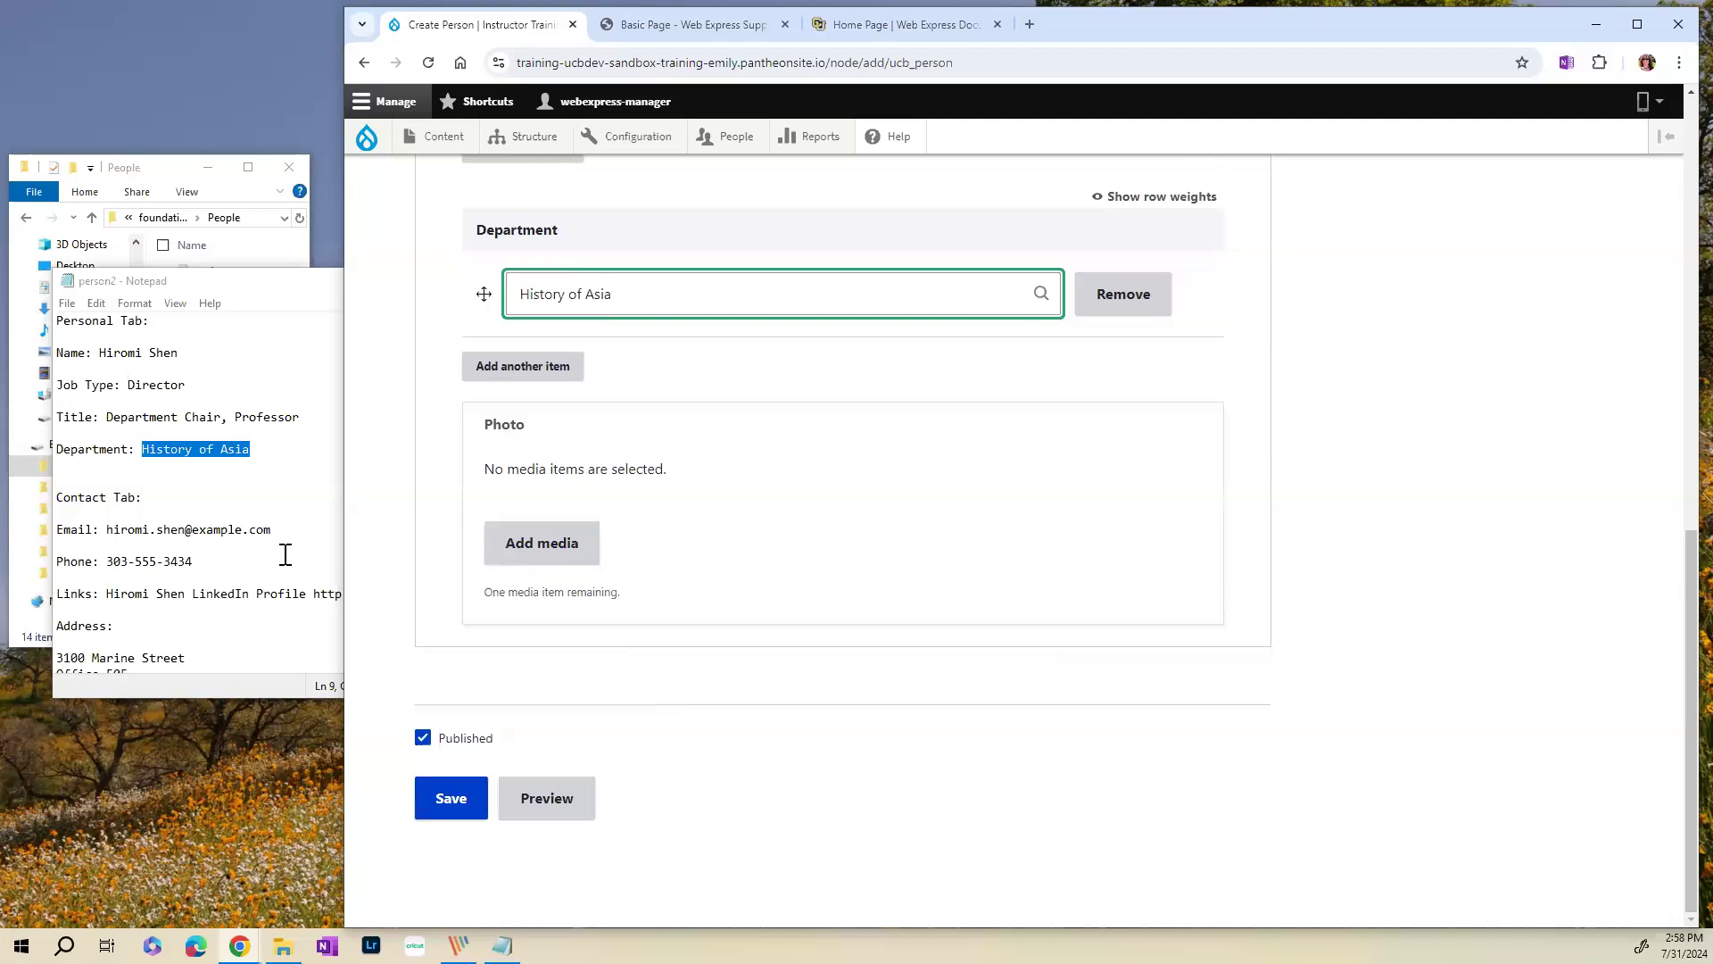
pyautogui.click(544, 545)
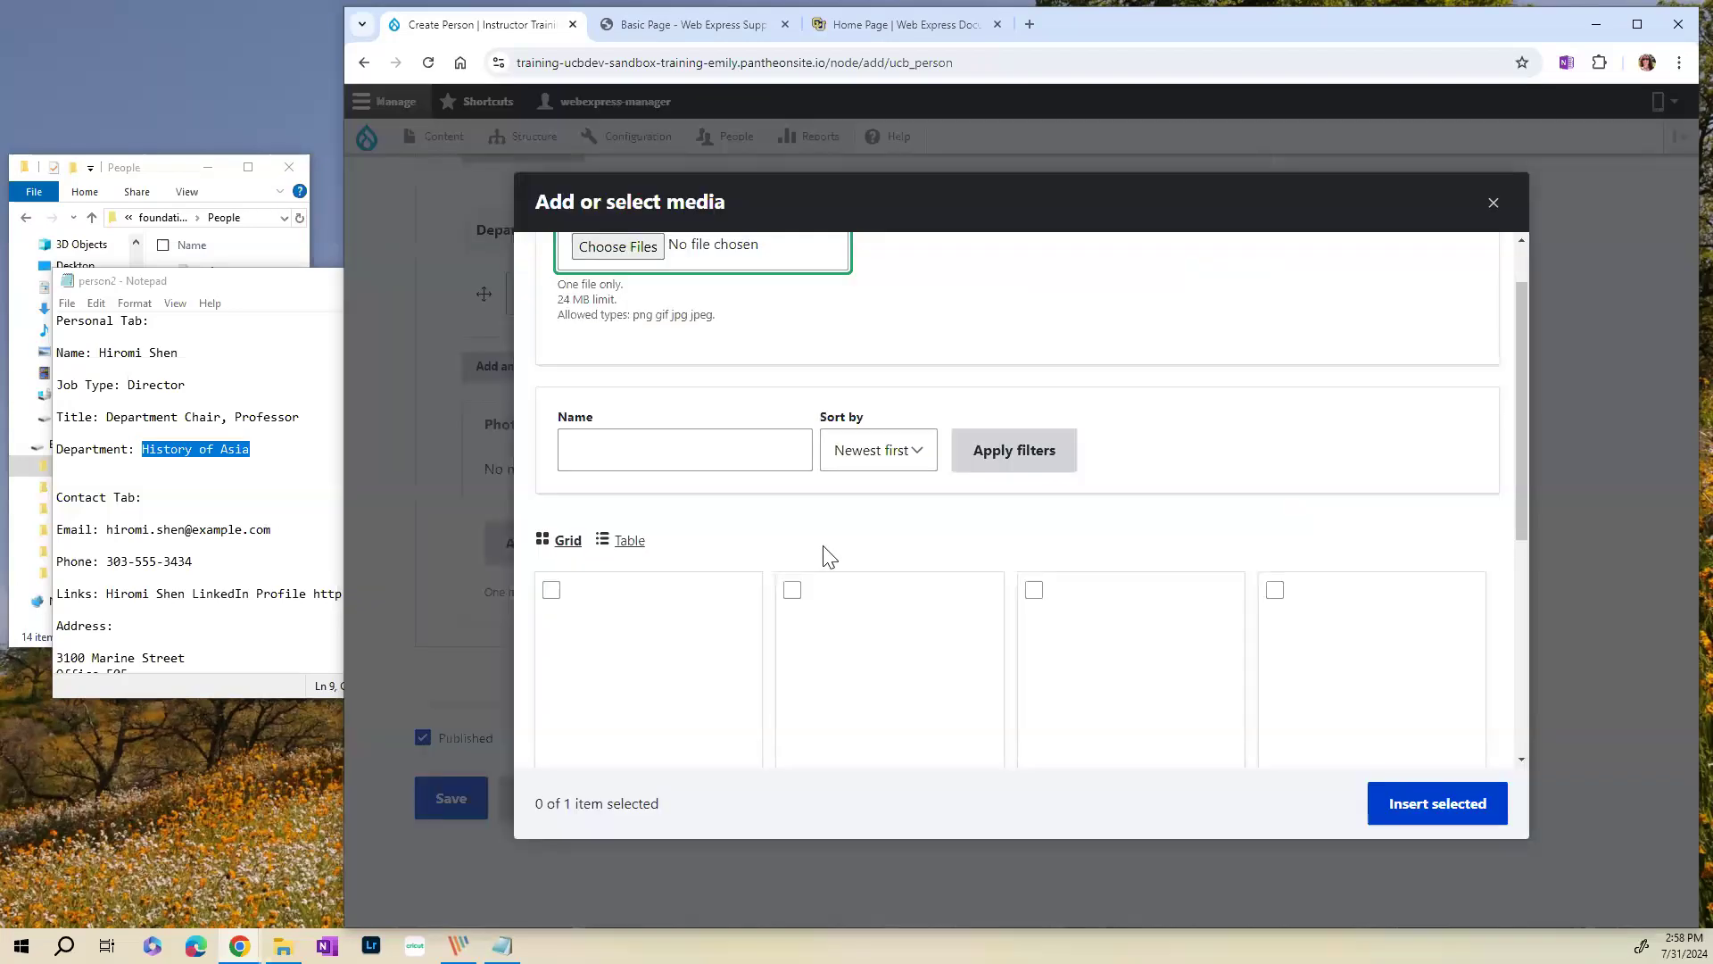
pyautogui.click(621, 248)
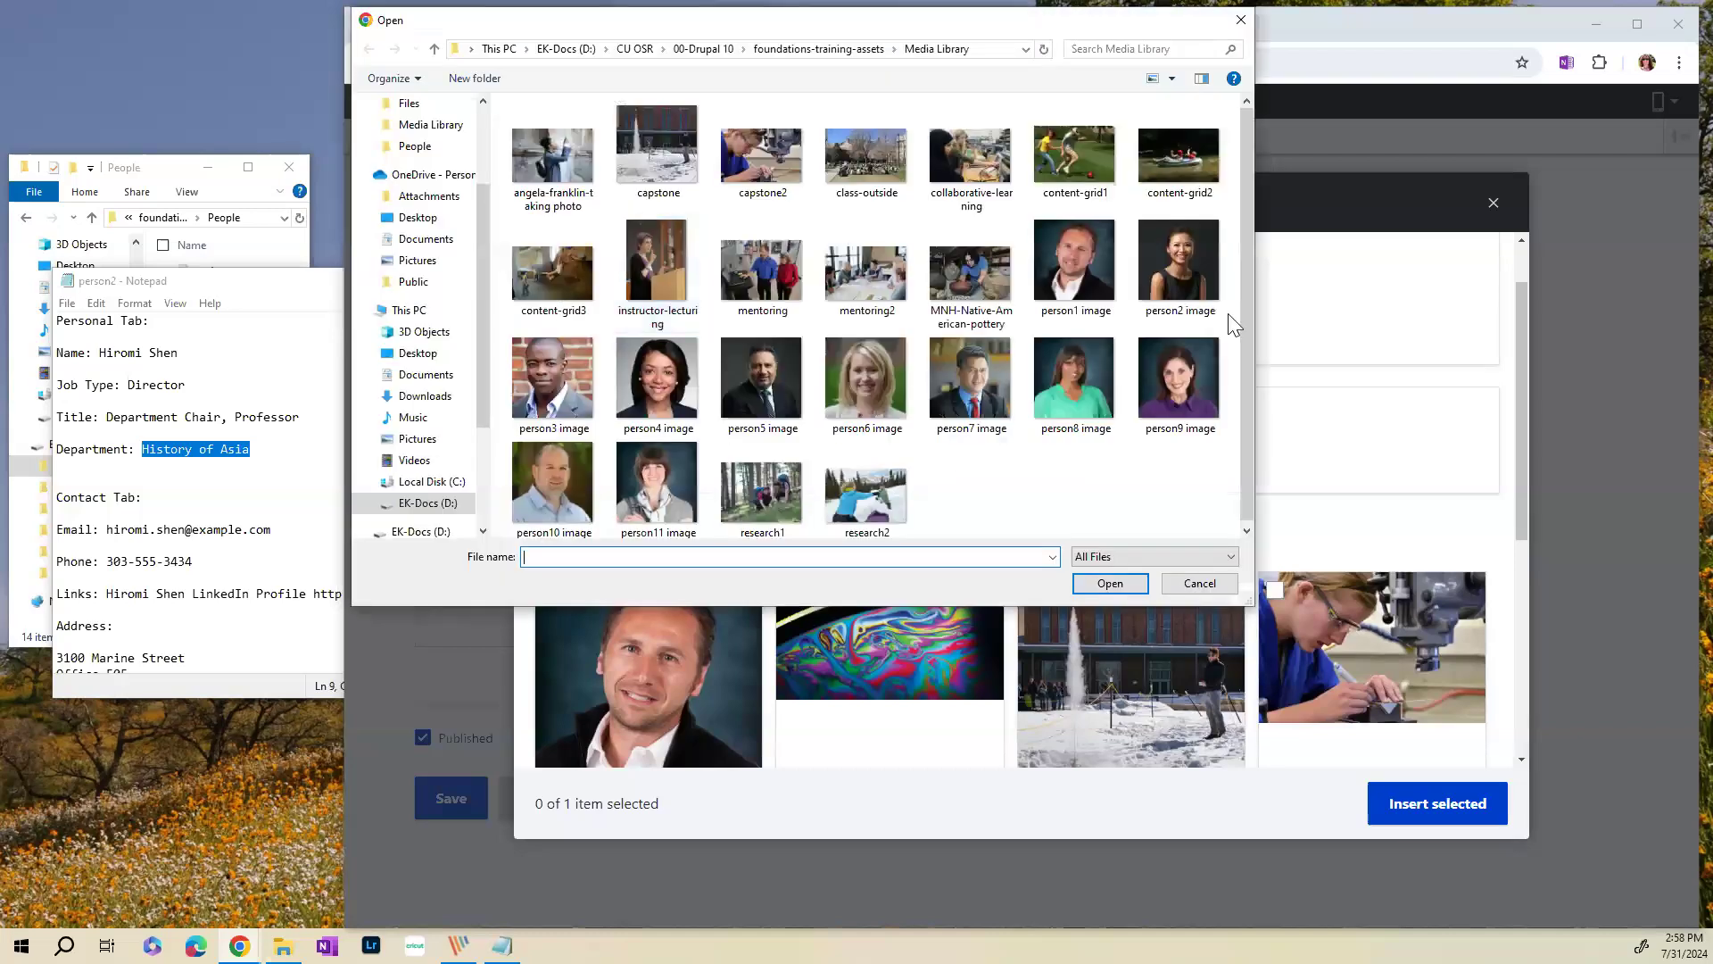
pyautogui.click(1183, 291)
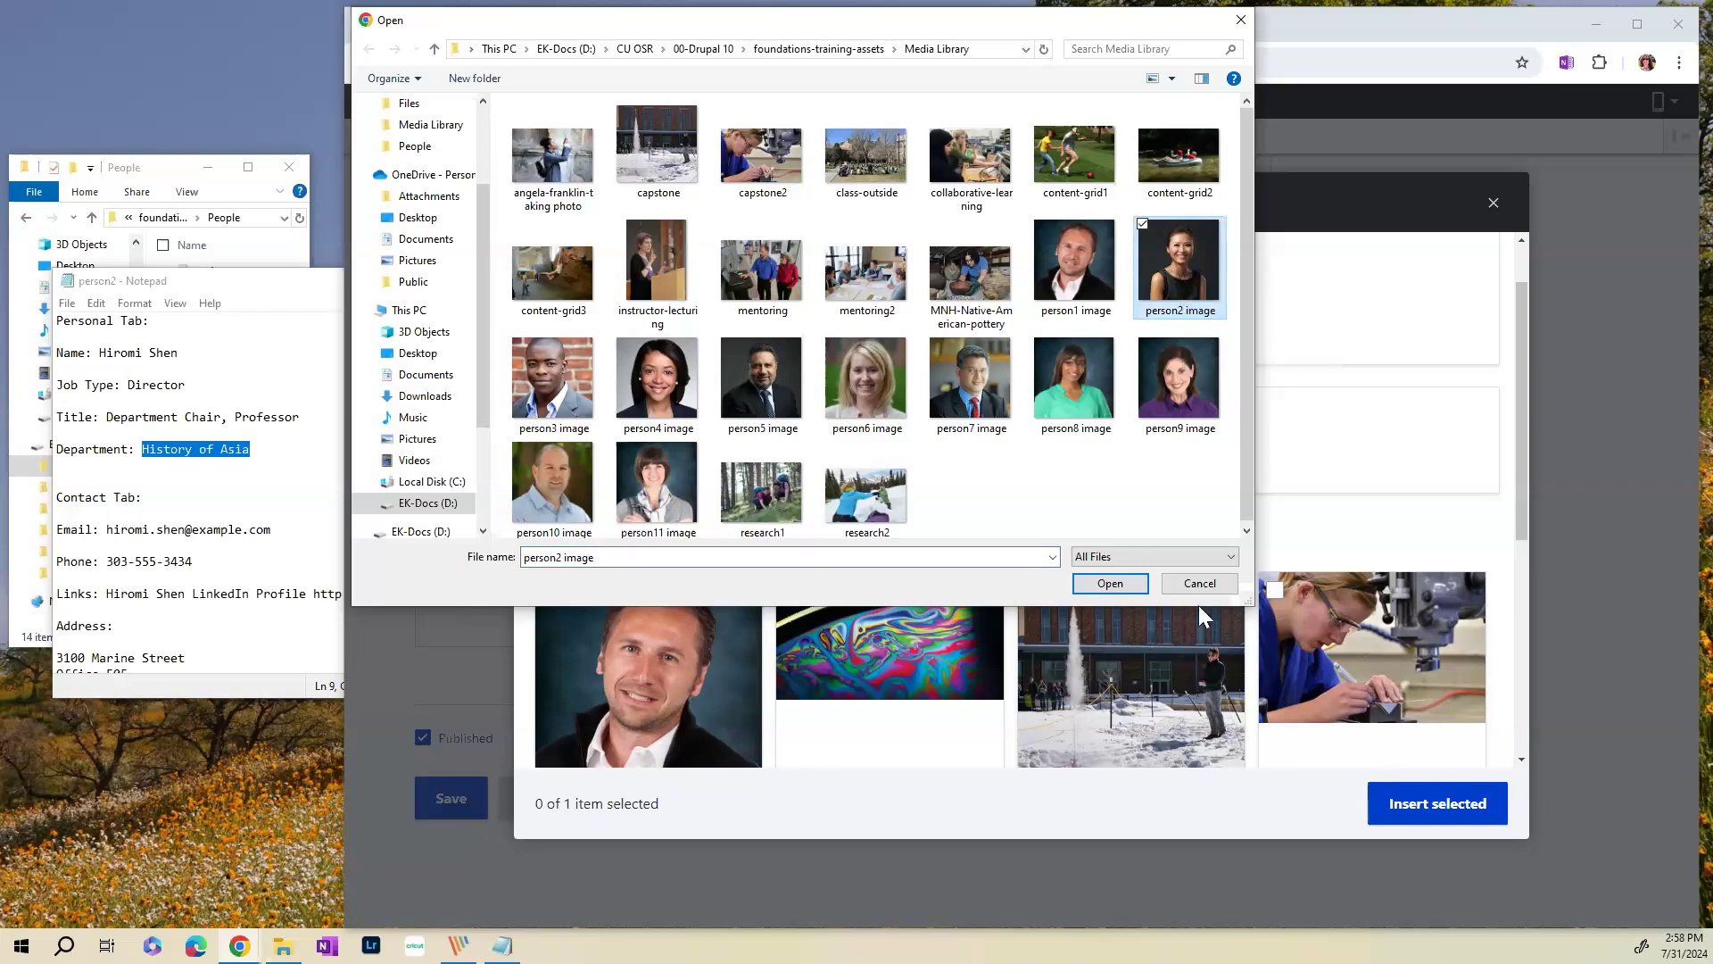
pyautogui.click(1111, 585)
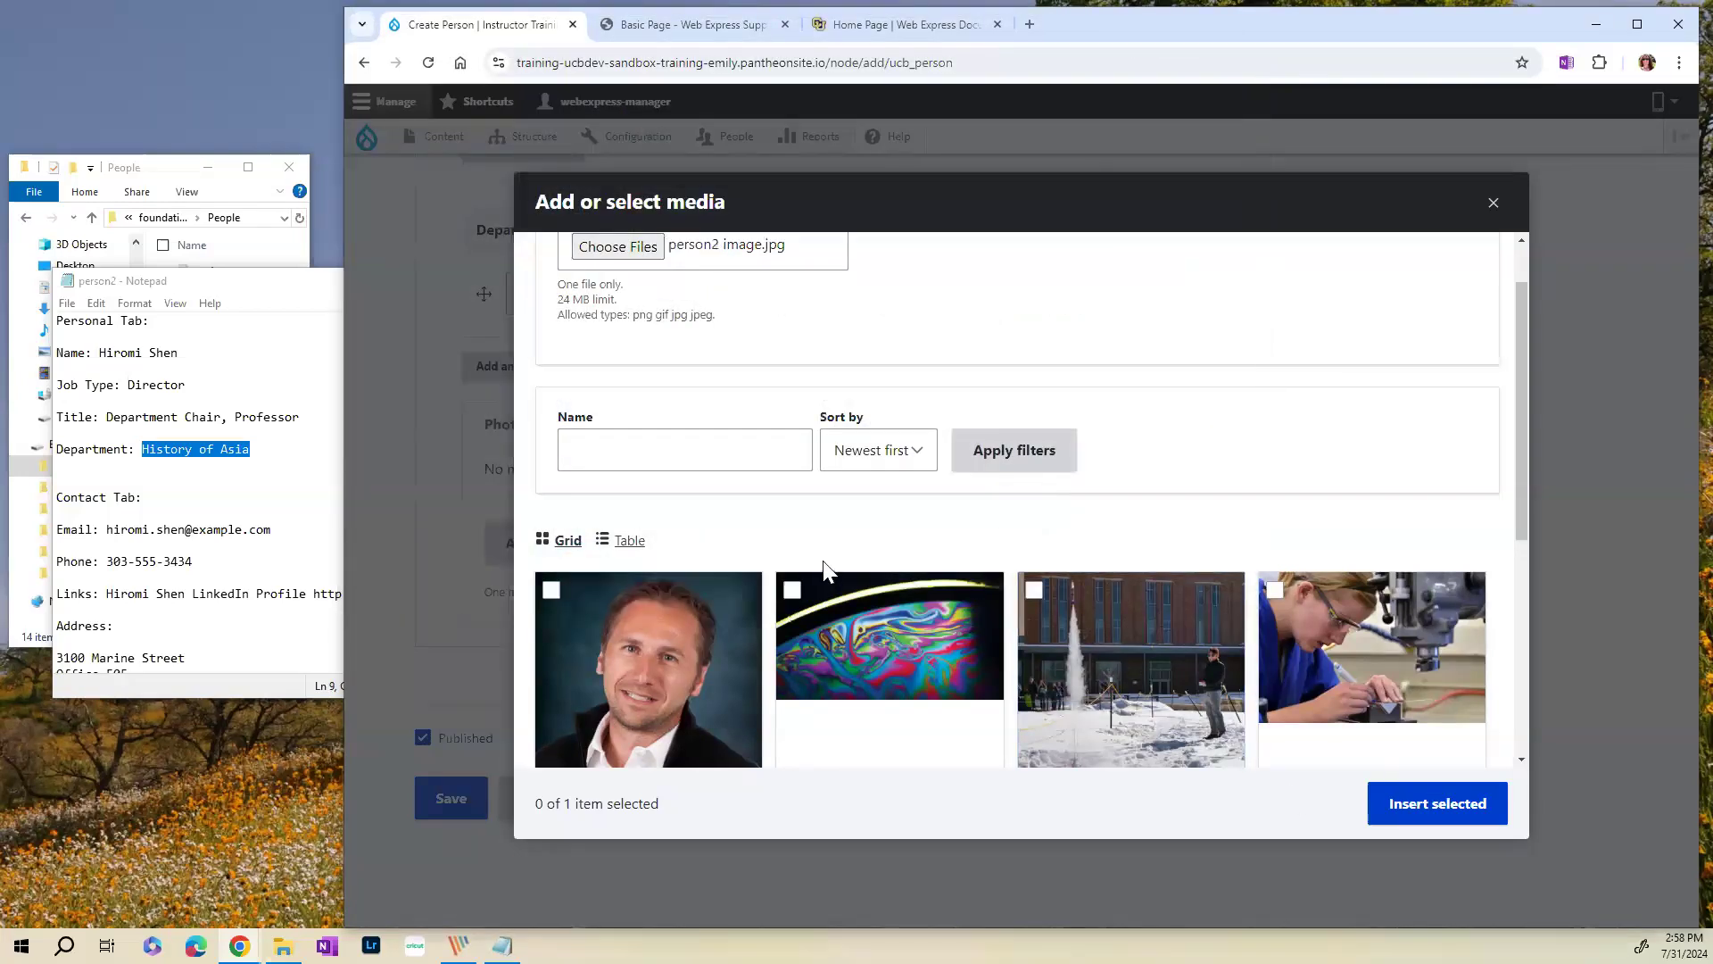
# - Set the photo's alternative text to the person's full name, place the focal point on the face, and save and insert the image
pyautogui.click(759, 430)
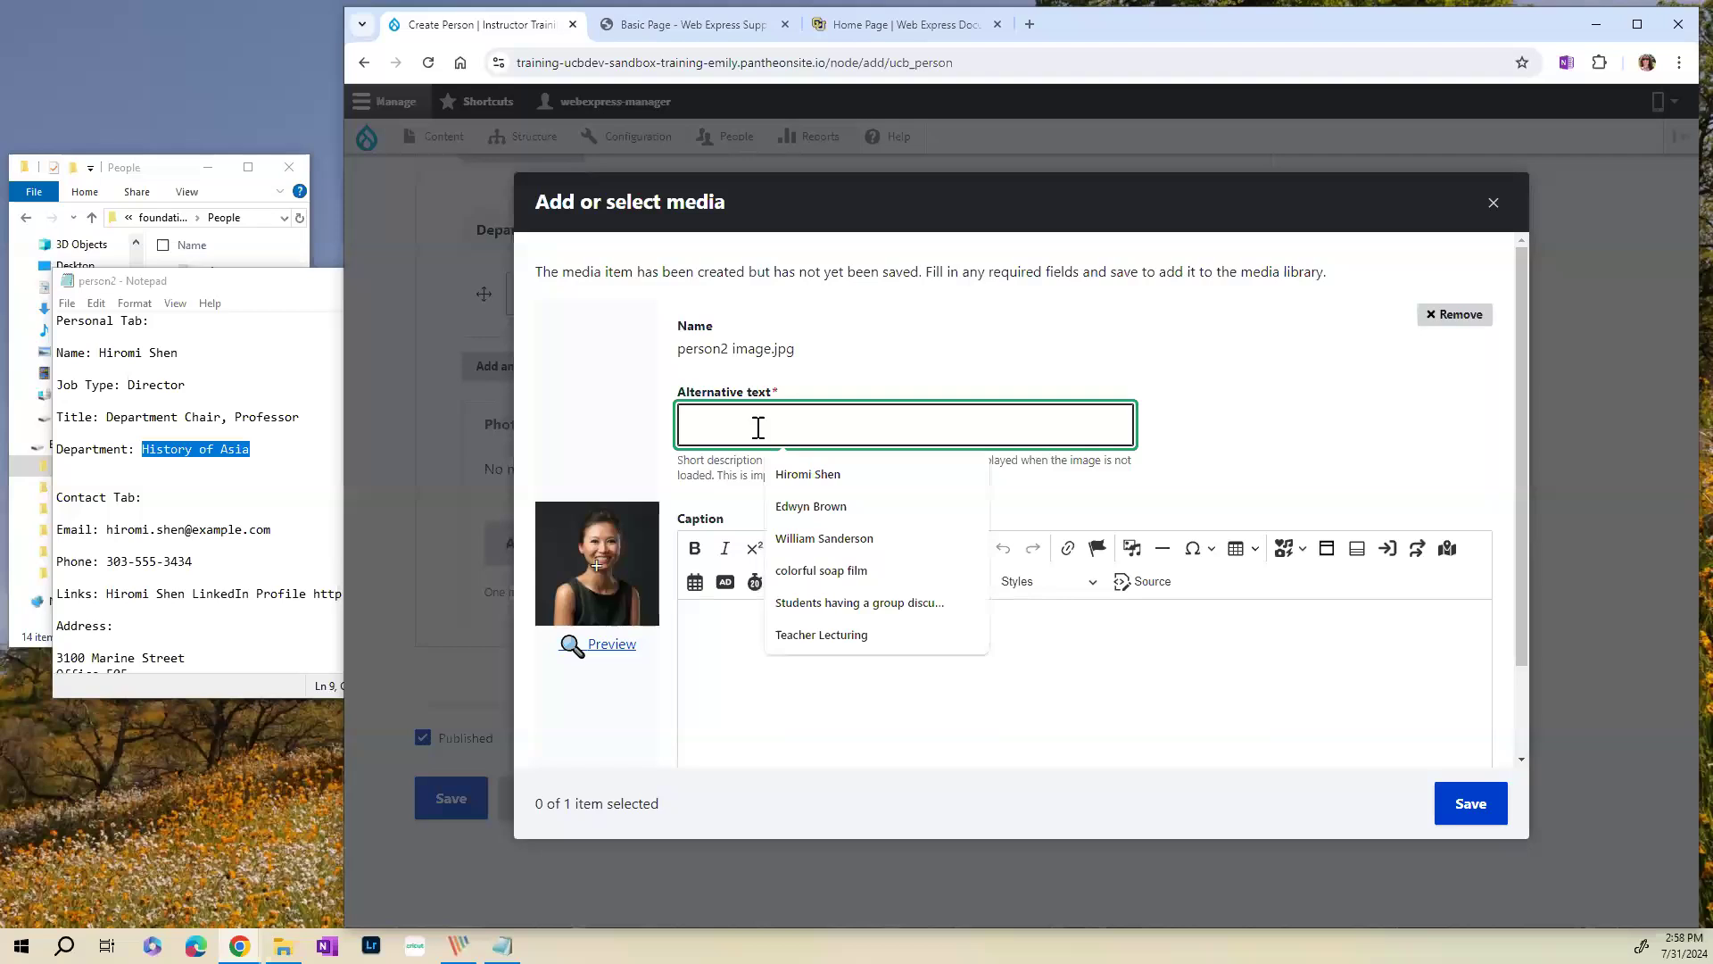
pyautogui.click(811, 474)
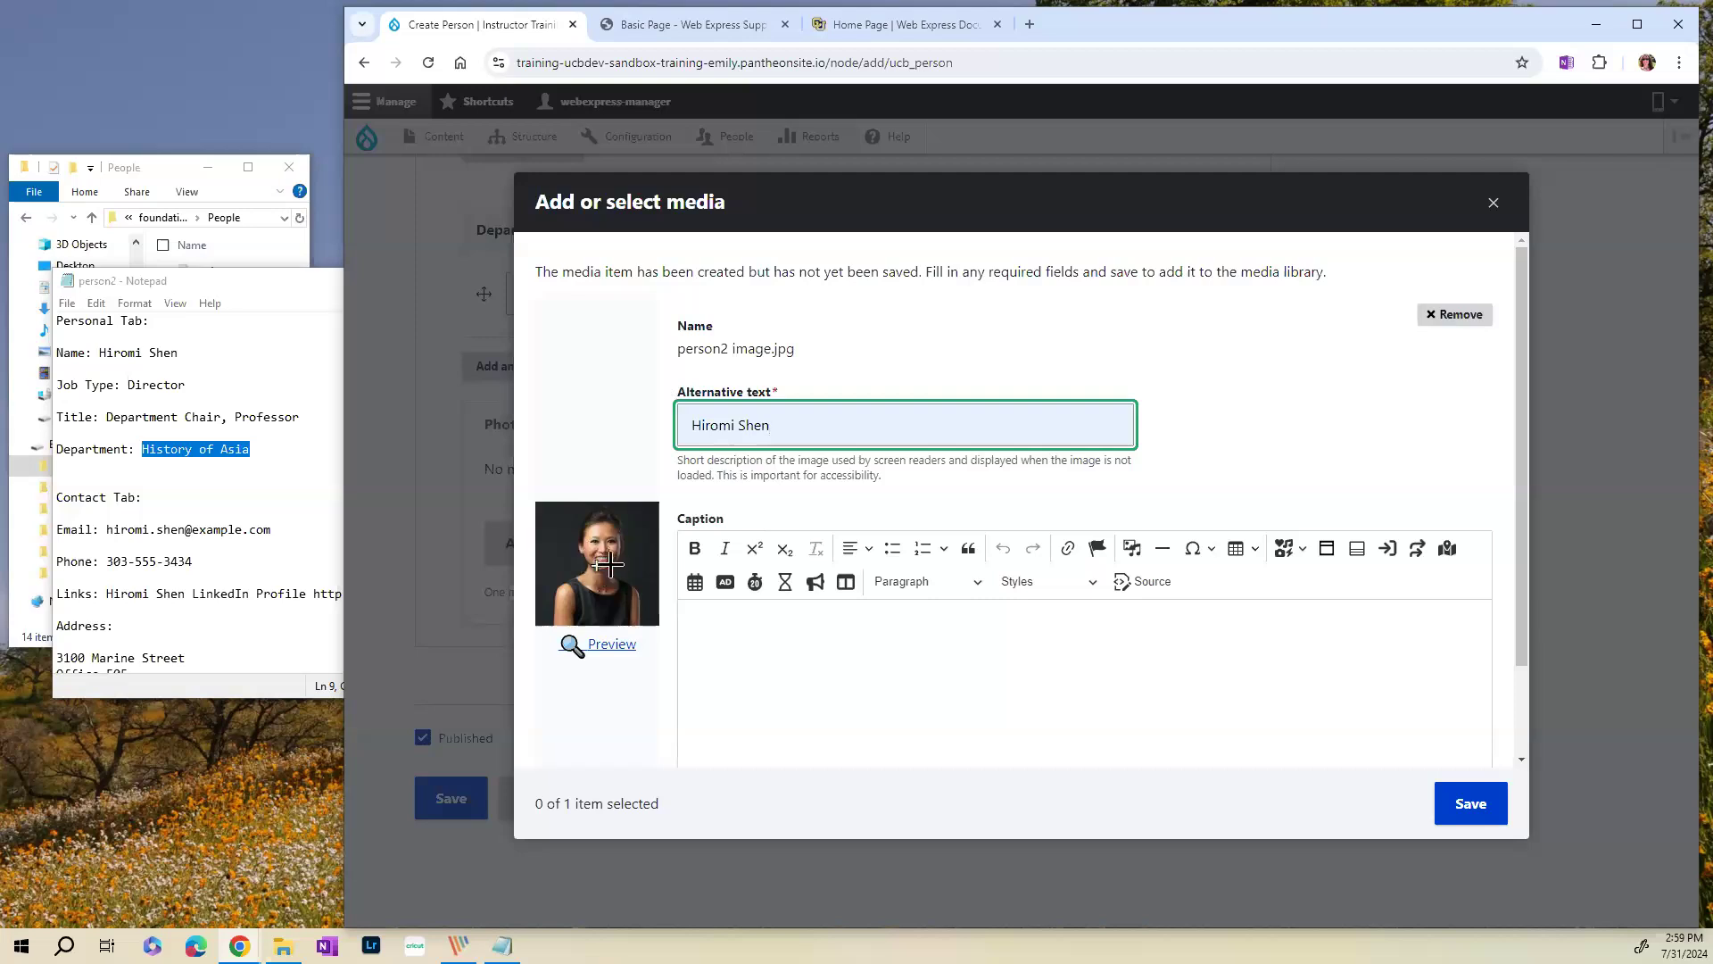
pyautogui.click(603, 545)
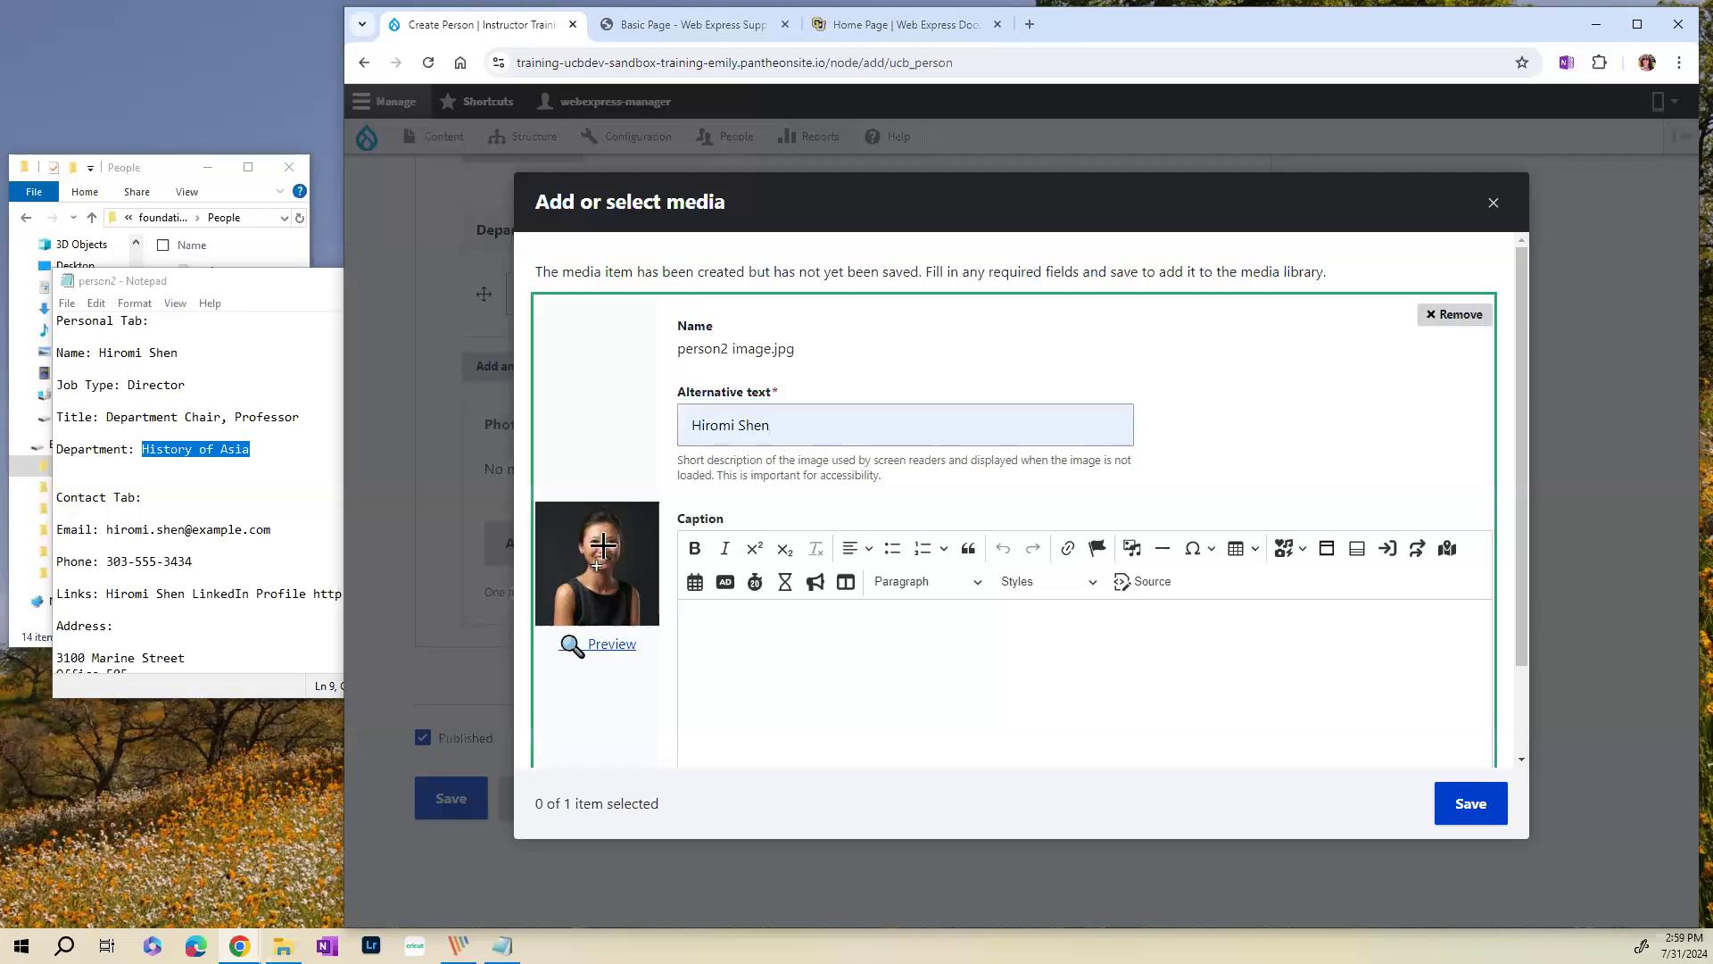
pyautogui.click(1474, 808)
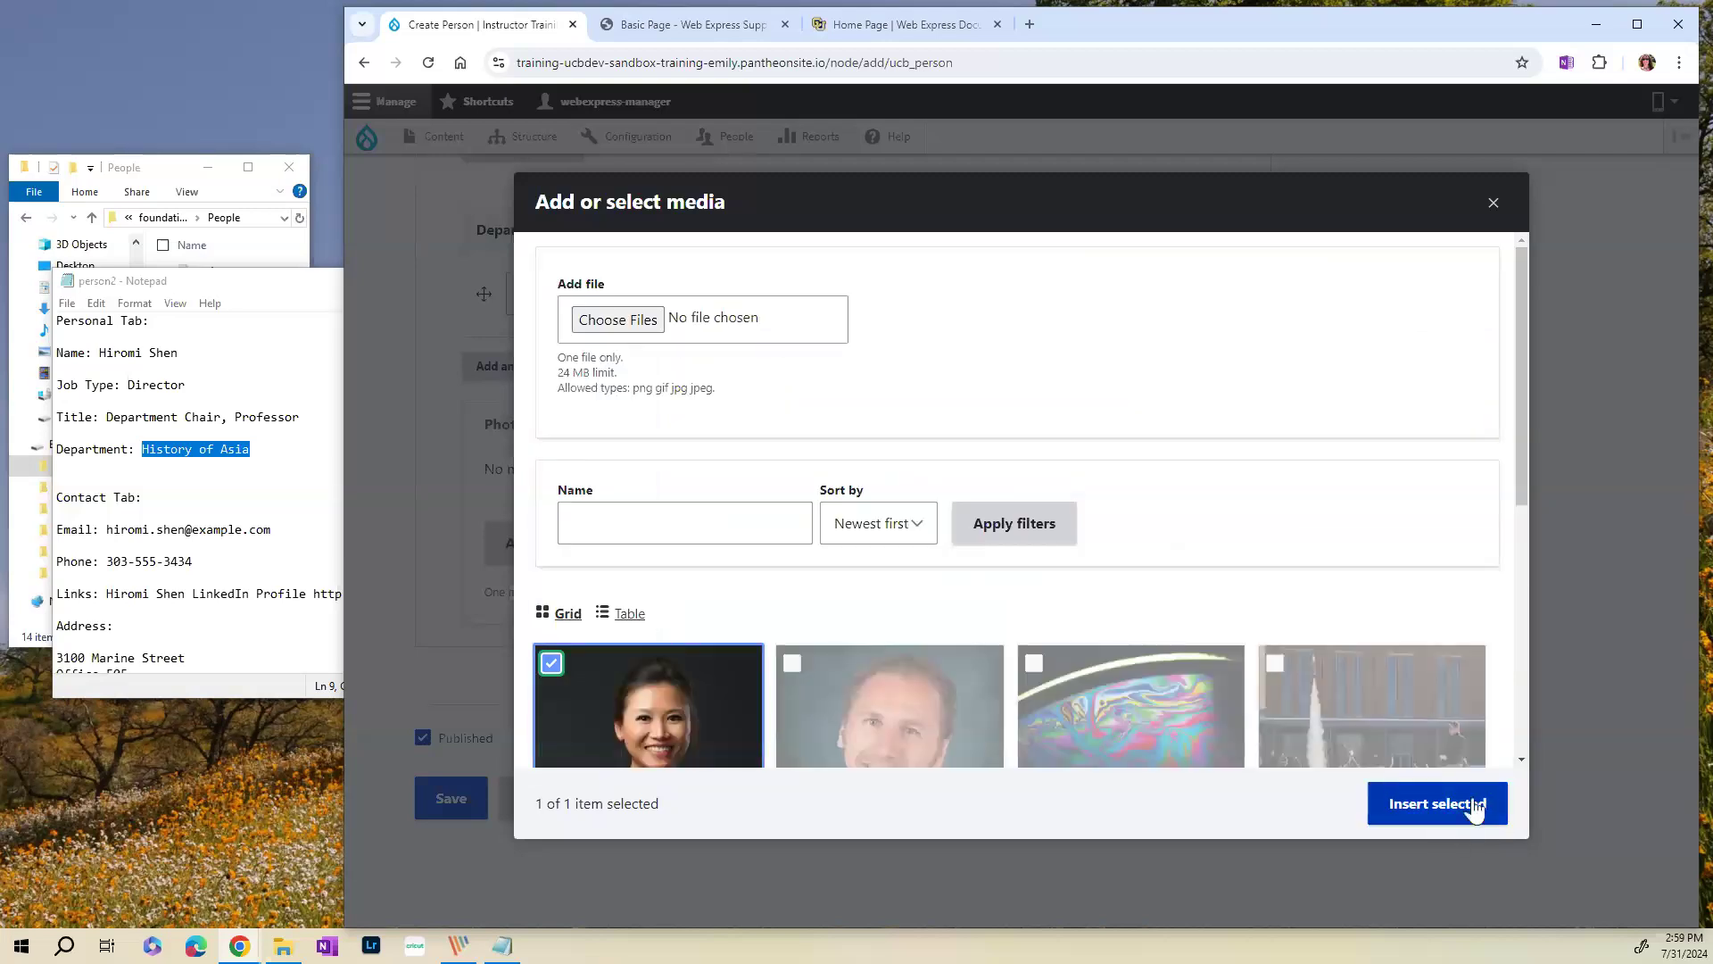
pyautogui.click(1454, 807)
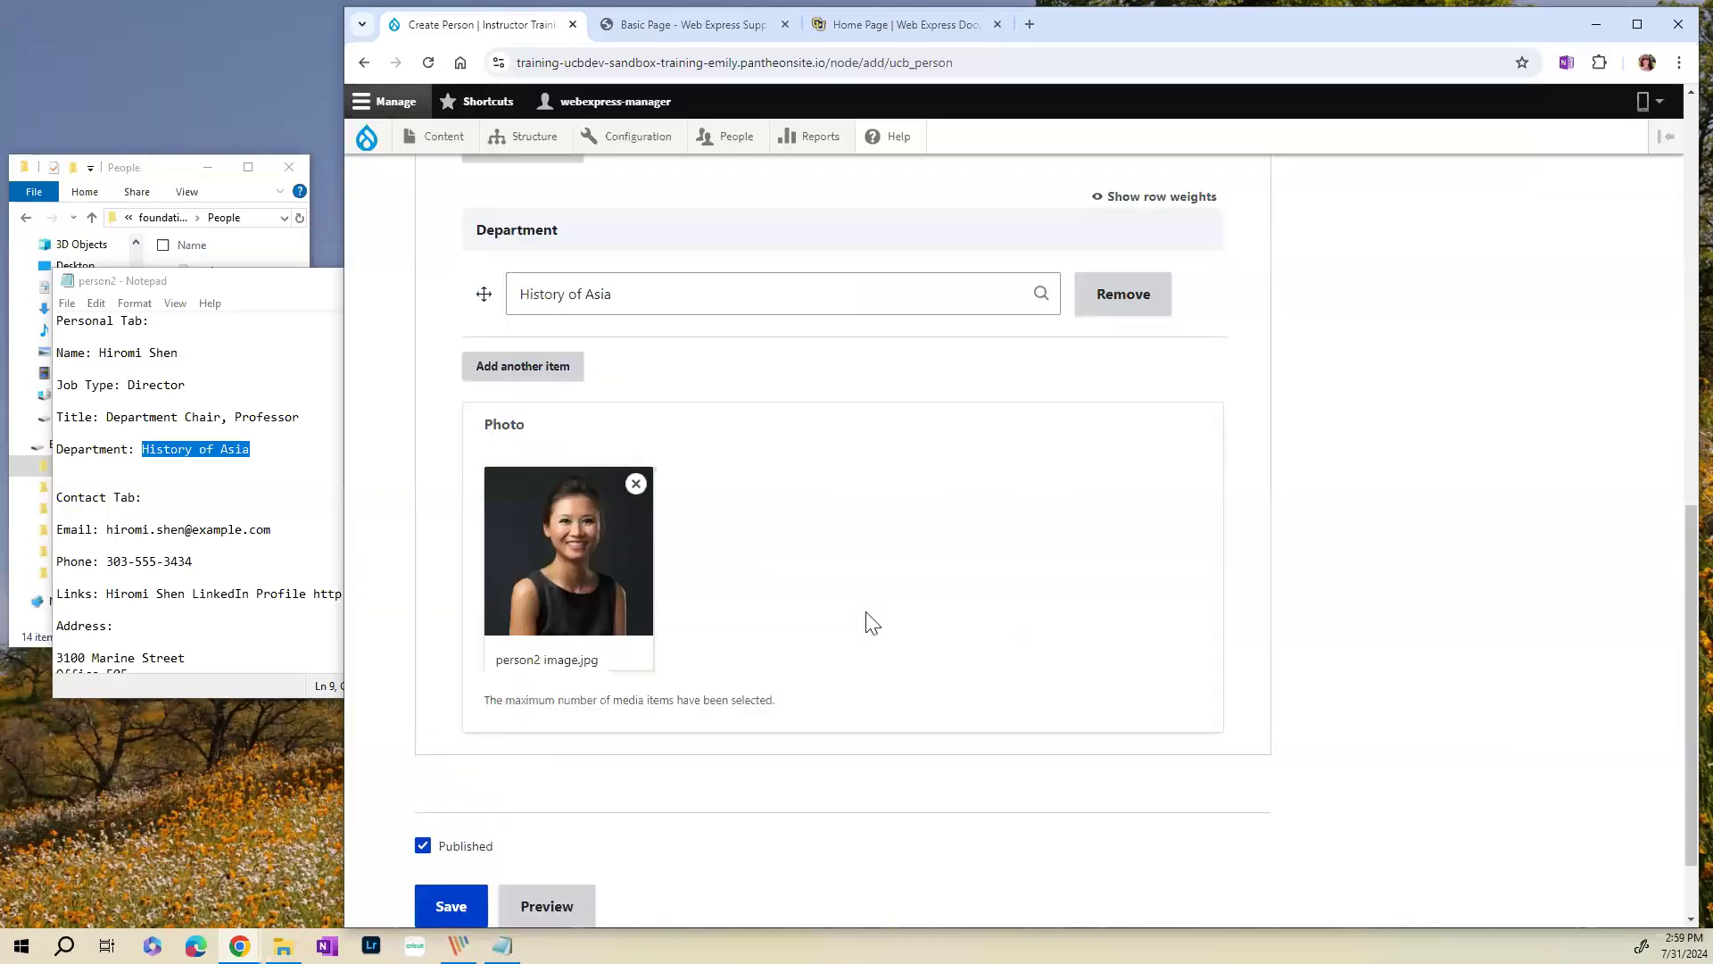
# - Copy the e-mail address from the person2 notes into the person's contact Email field
pyautogui.scroll(8, 866, 612)
pyautogui.scroll(4, 866, 616)
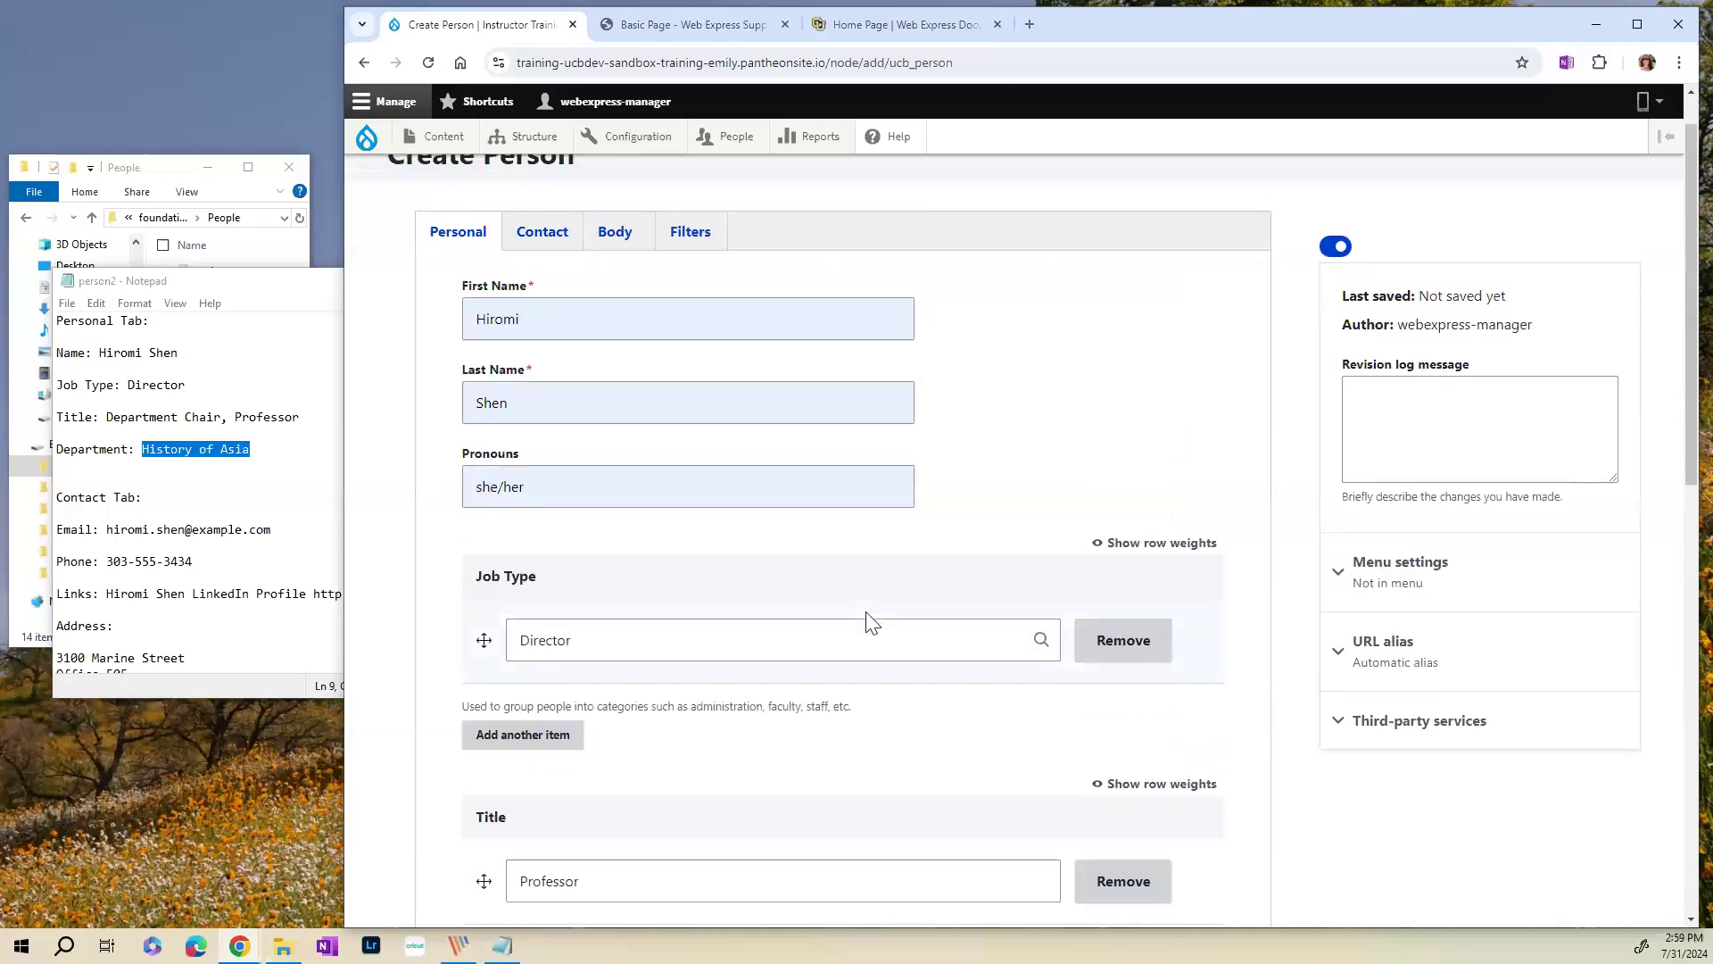
pyautogui.scroll(-1, 866, 616)
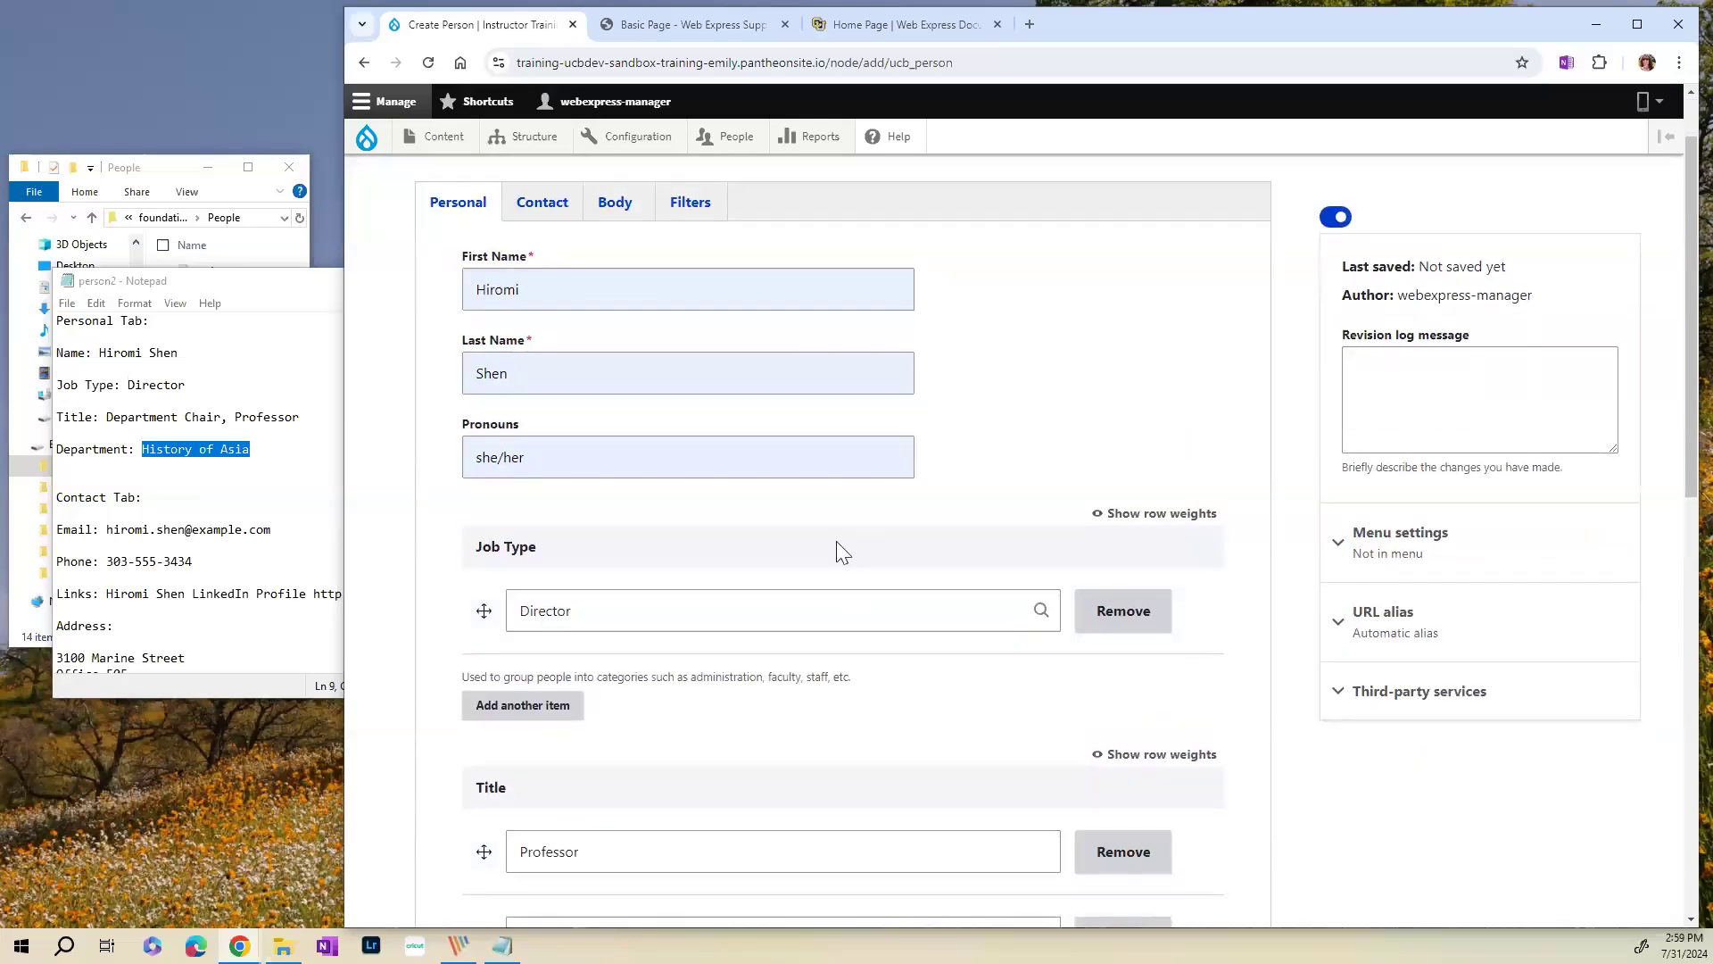
pyautogui.click(549, 218)
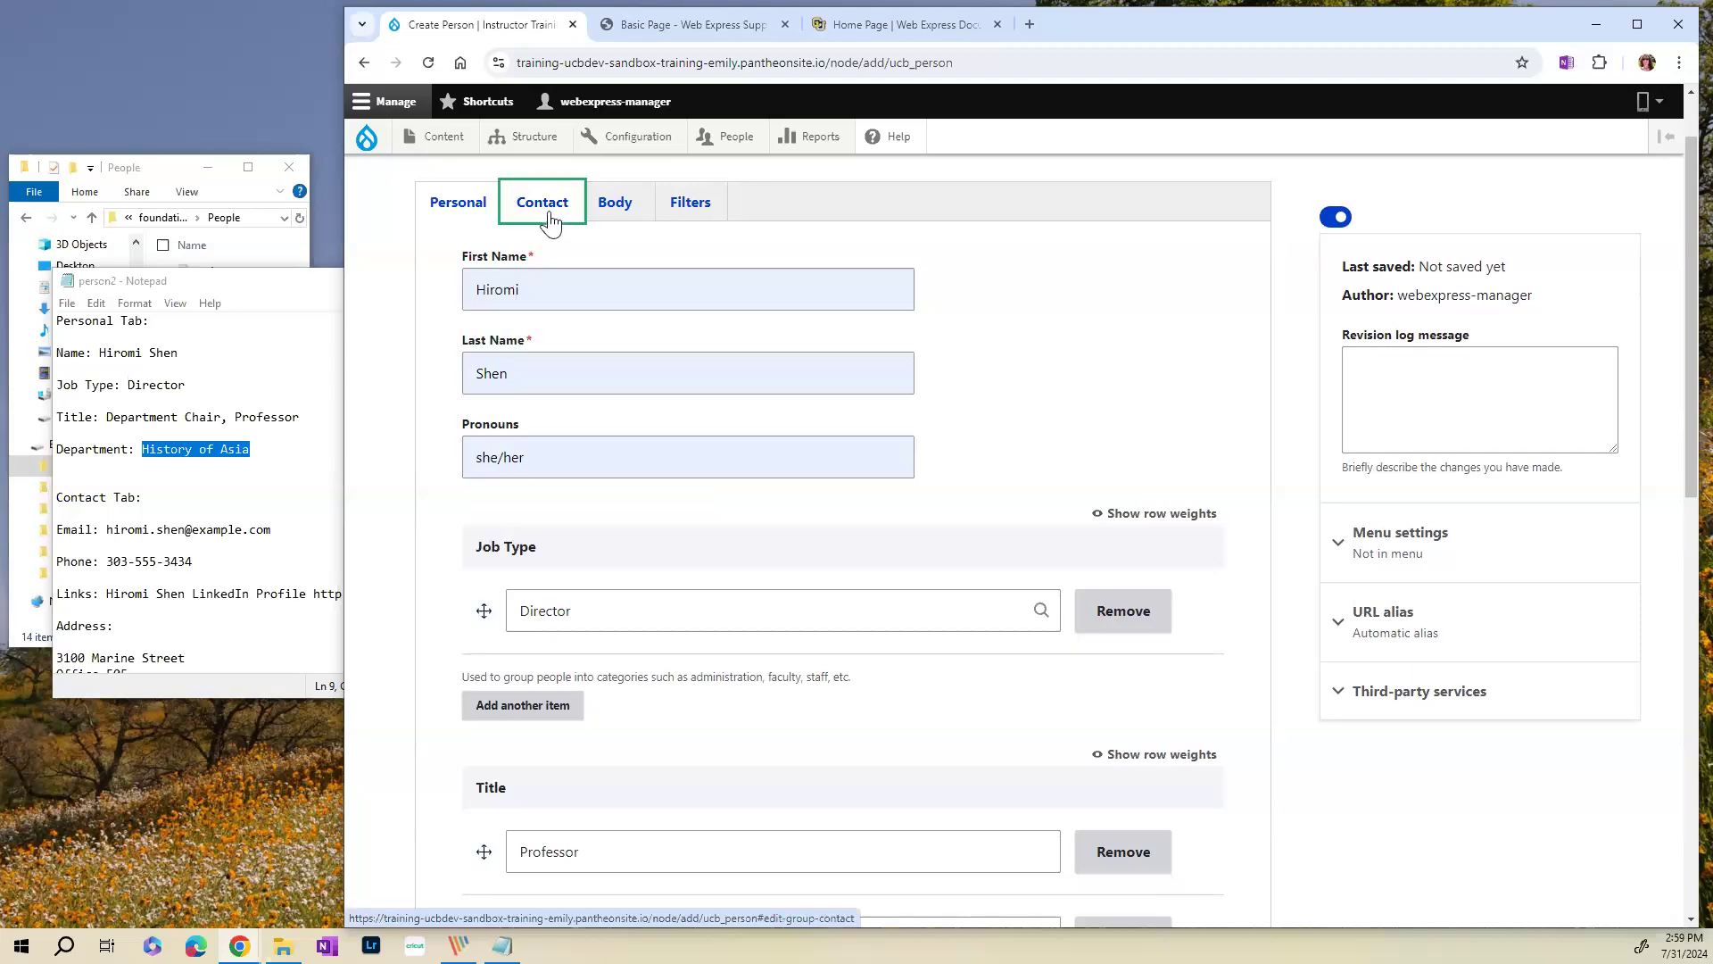
pyautogui.moveTo(271, 530); pyautogui.dragTo(111, 533)
pyautogui.hotkey('ctrl', 'c')
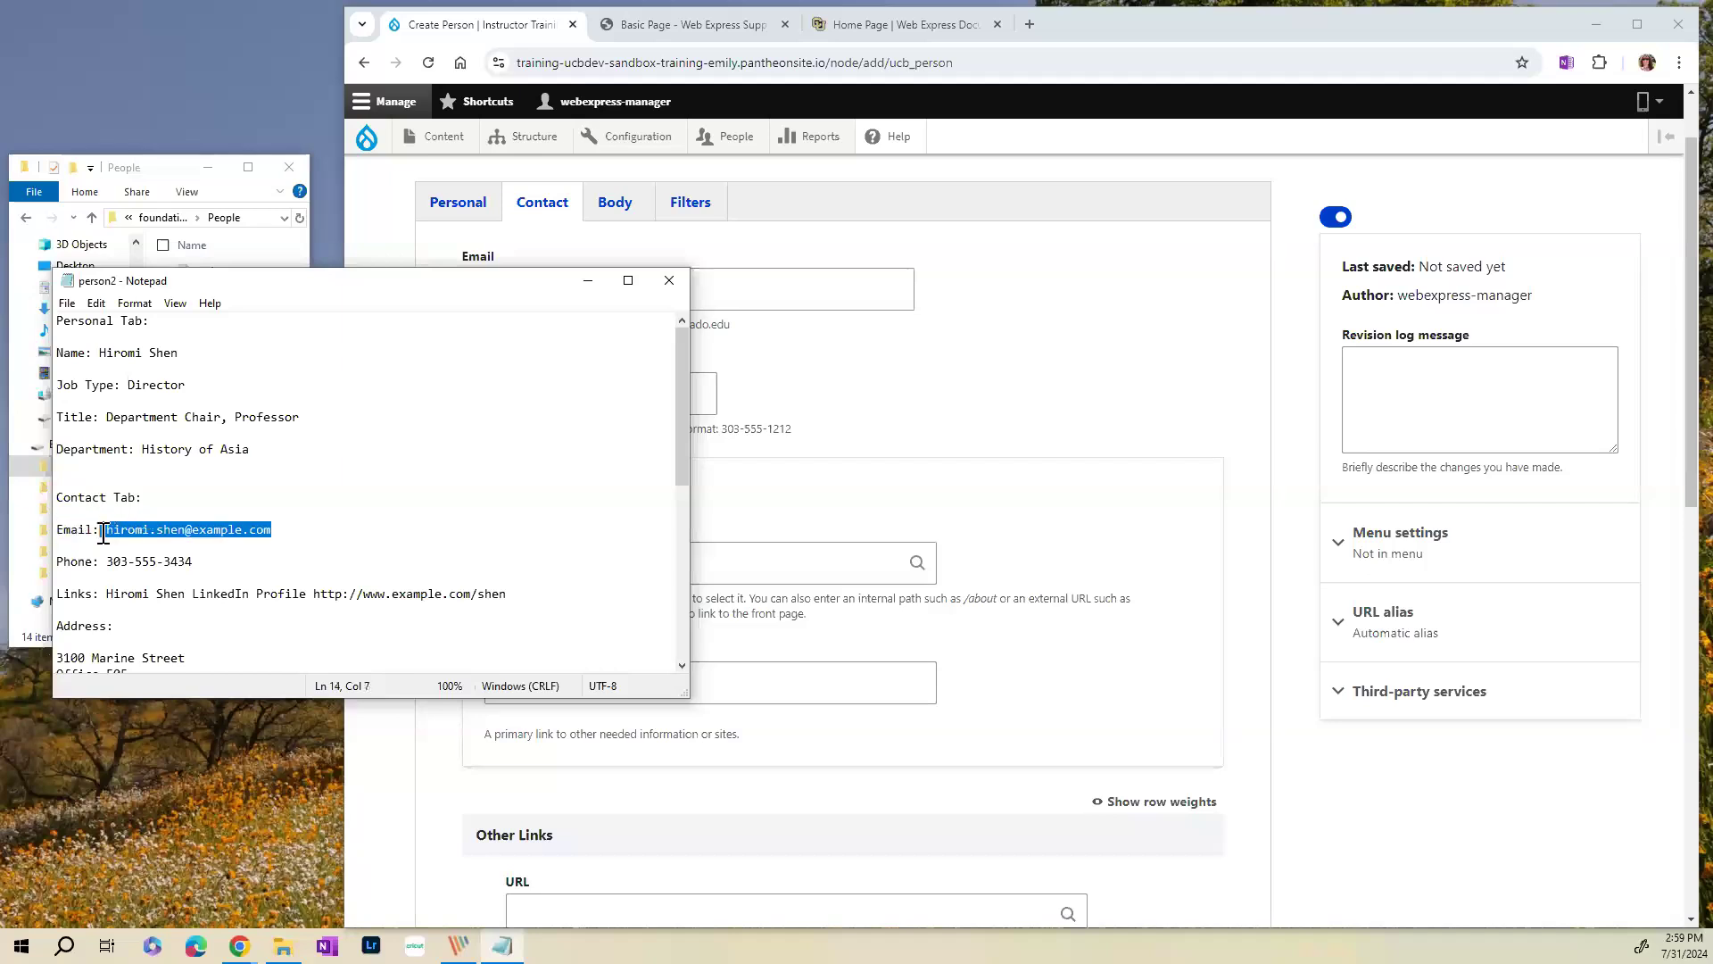
pyautogui.click(753, 291)
pyautogui.hotkey('ctrl', 'v')
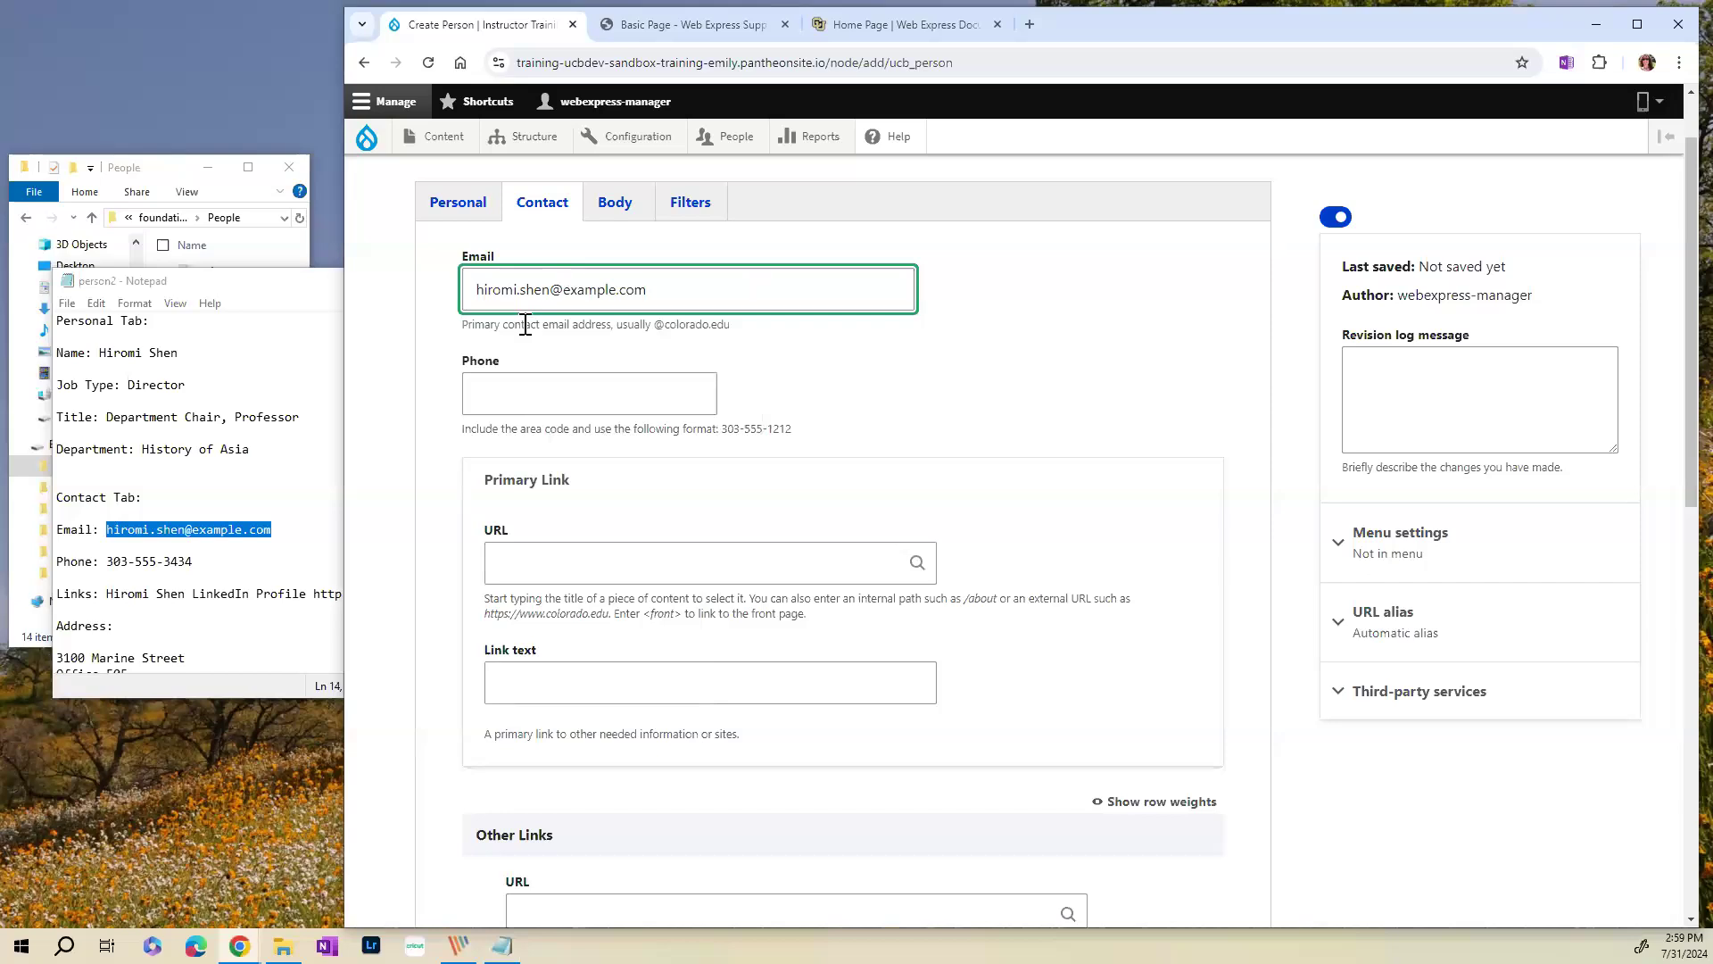
# - Copy the phone number from the person2 notes into the person's contact Phone field
pyautogui.click(515, 404)
pyautogui.click(211, 555)
pyautogui.moveTo(203, 557); pyautogui.dragTo(111, 561)
pyautogui.hotkey('ctrl', 'c')
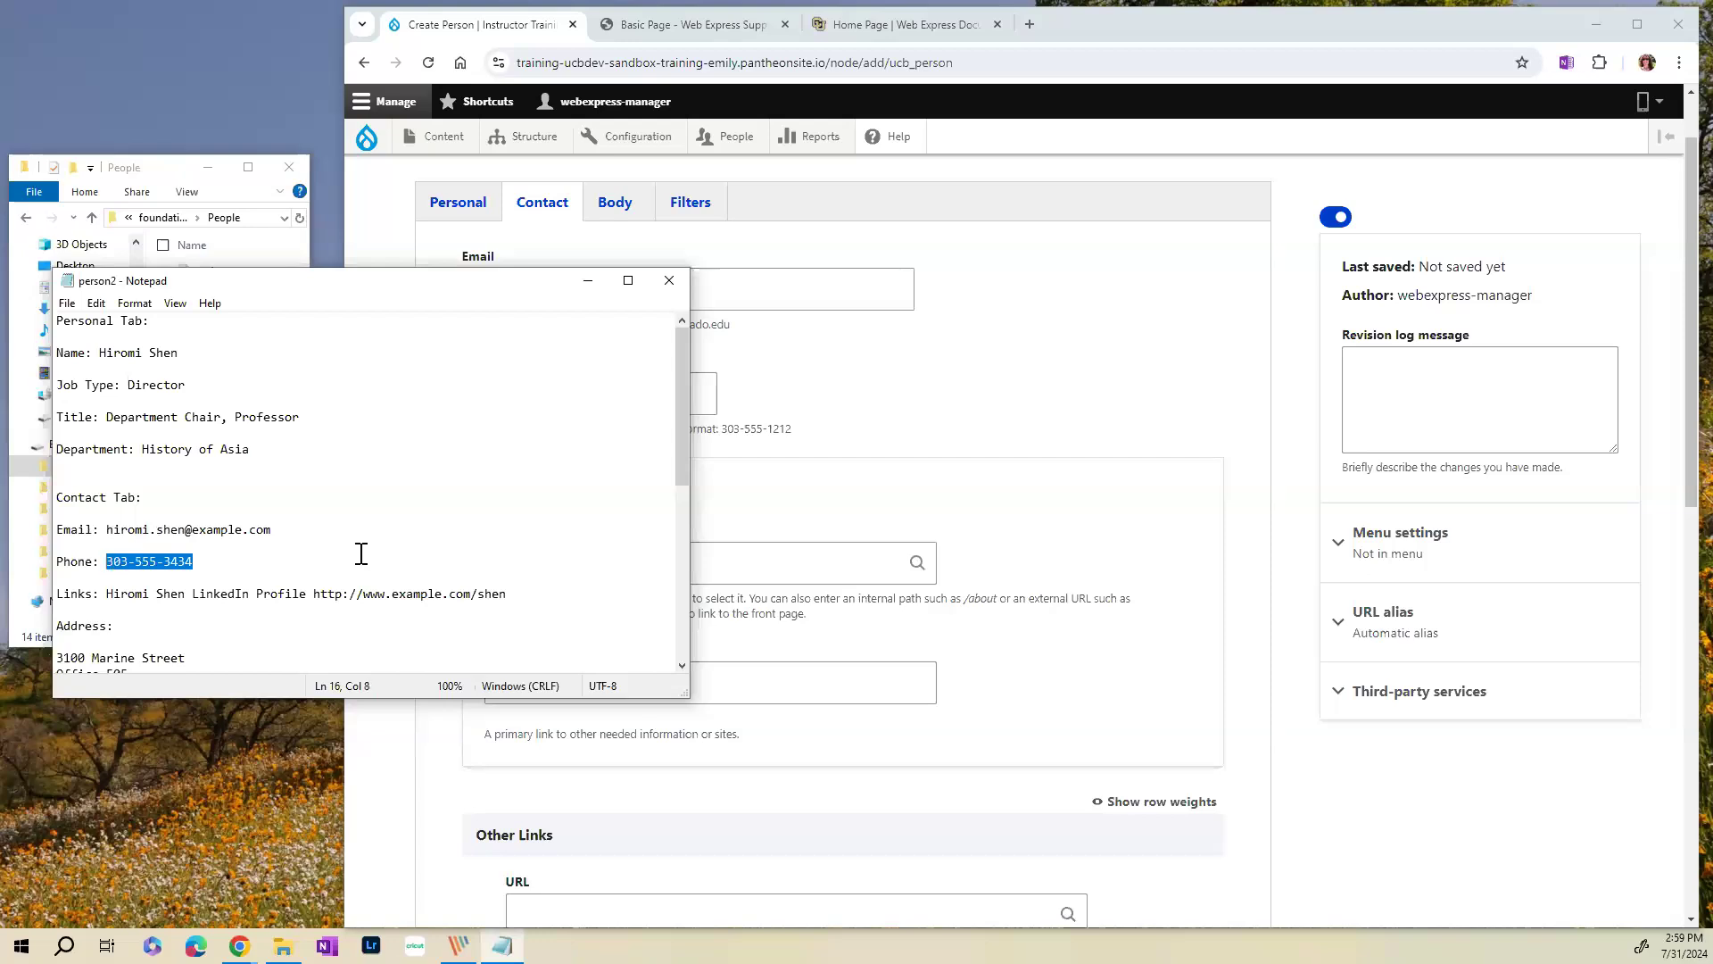
pyautogui.click(712, 393)
pyautogui.hotkey('ctrl', 'v')
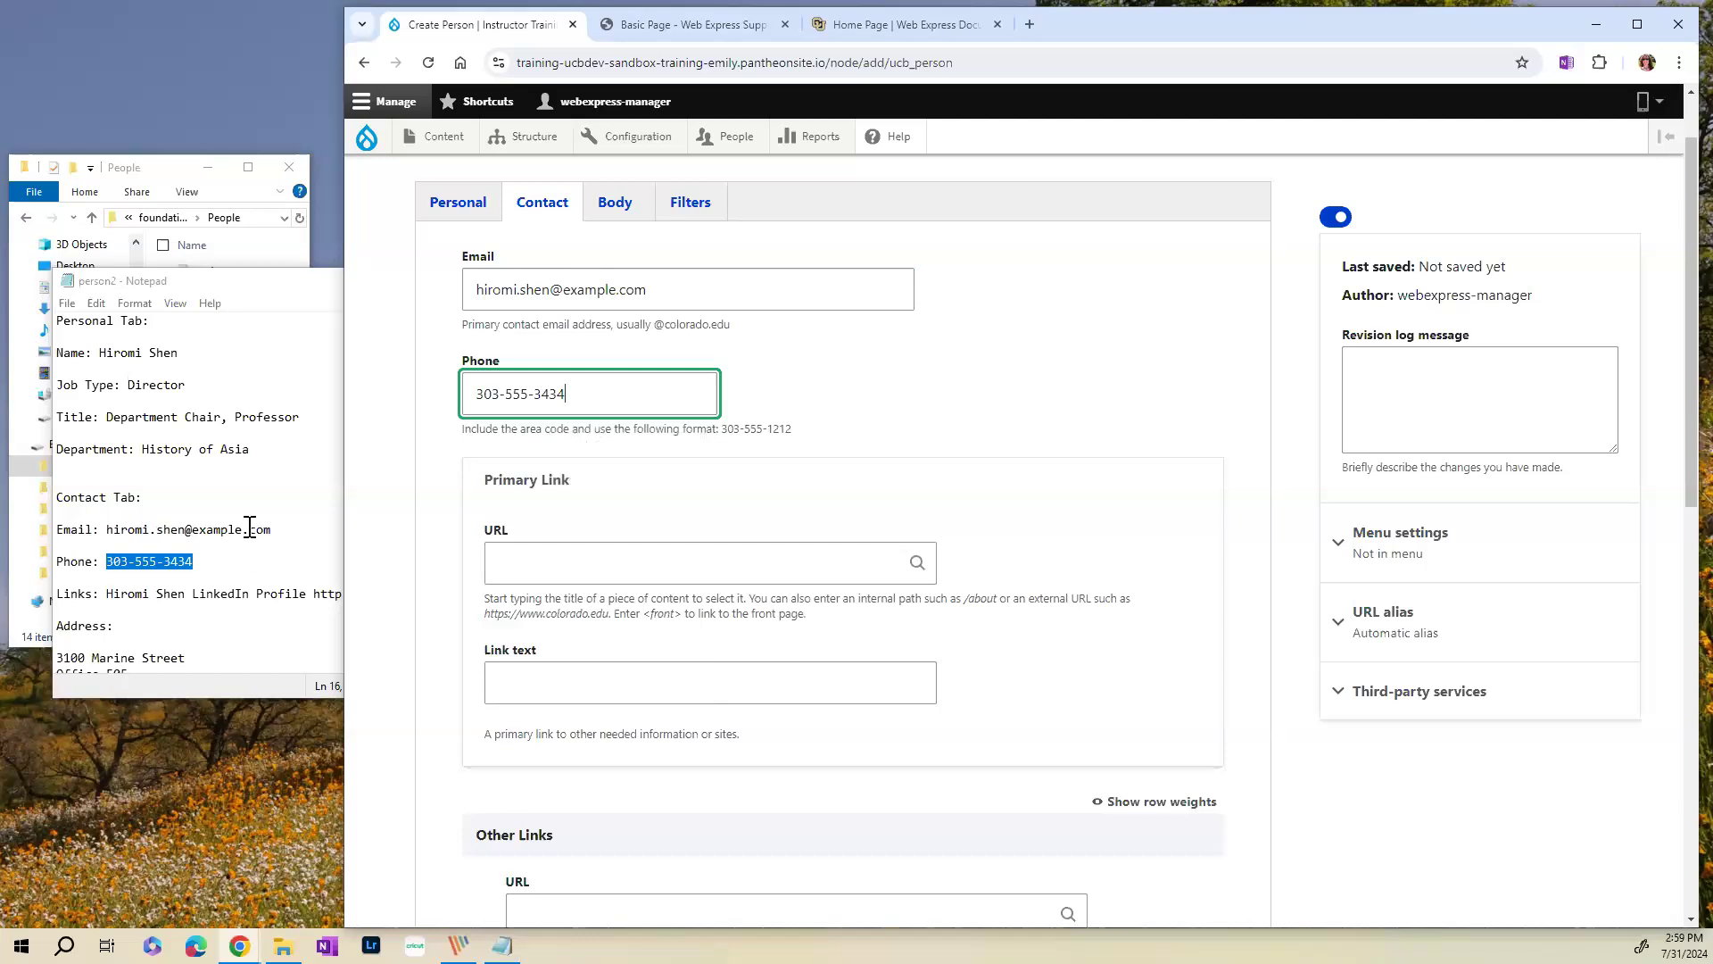
# - Copy the LinkedIn profile label from the person2 notes into the Primary Link's link text
pyautogui.scroll(-2, 250, 535)
pyautogui.click(235, 543)
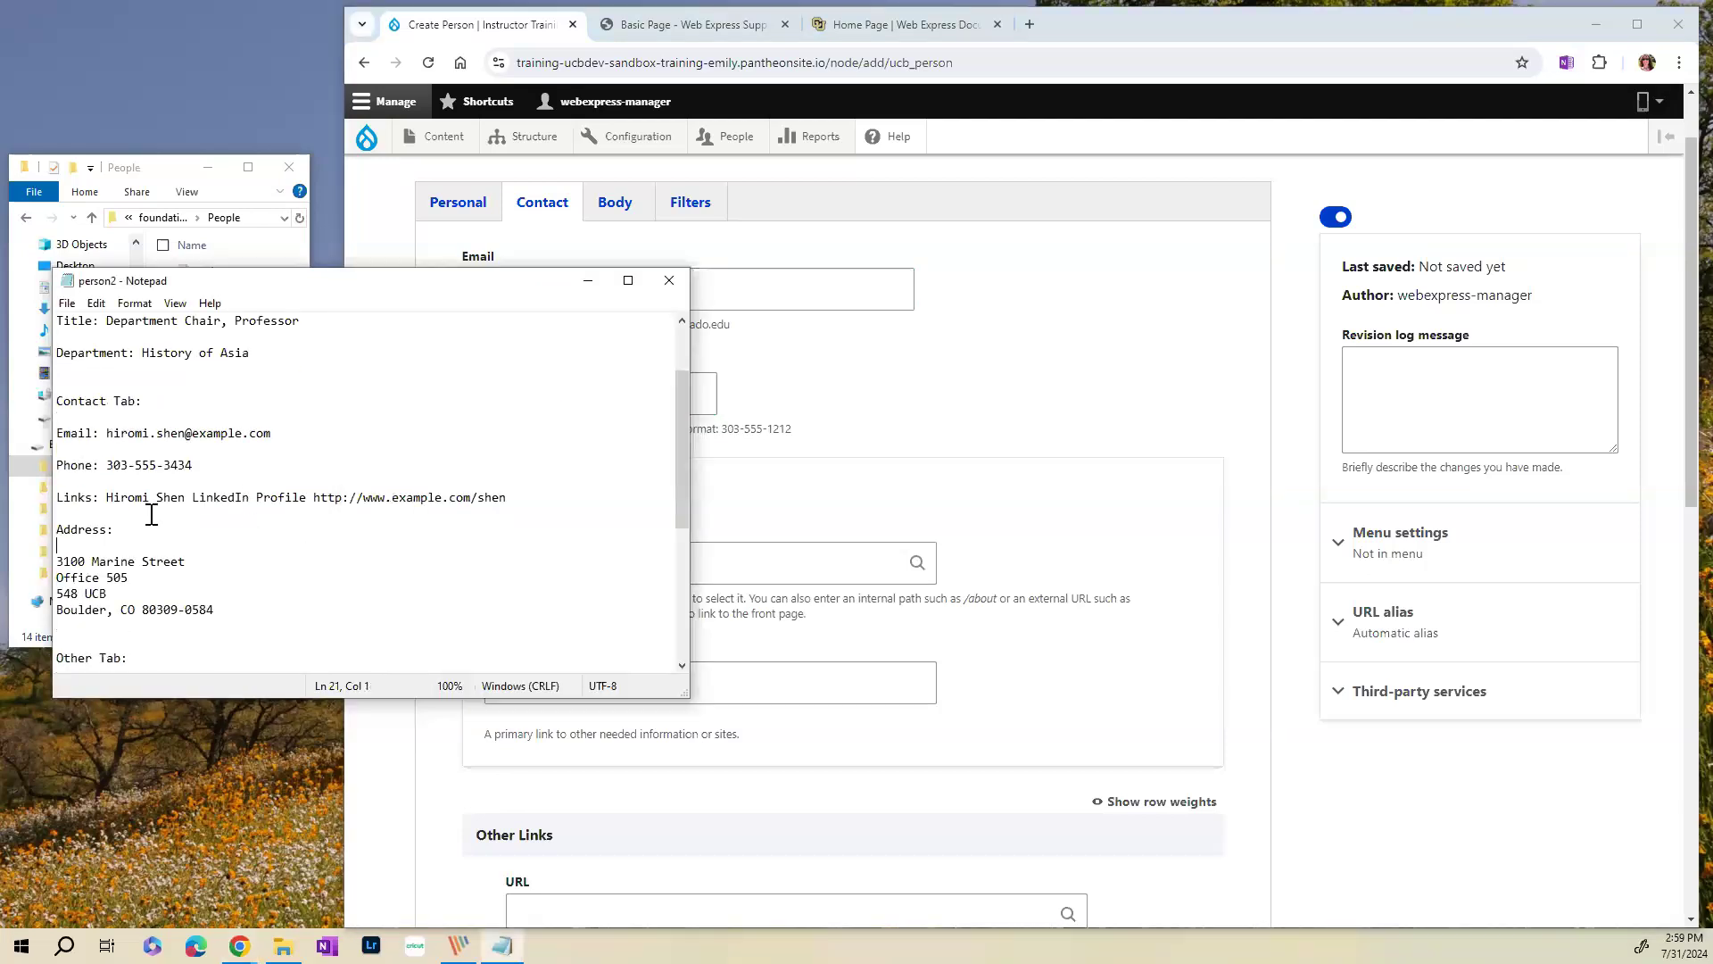
pyautogui.moveTo(106, 497); pyautogui.dragTo(305, 493)
pyautogui.hotkey('ctrl', 'c')
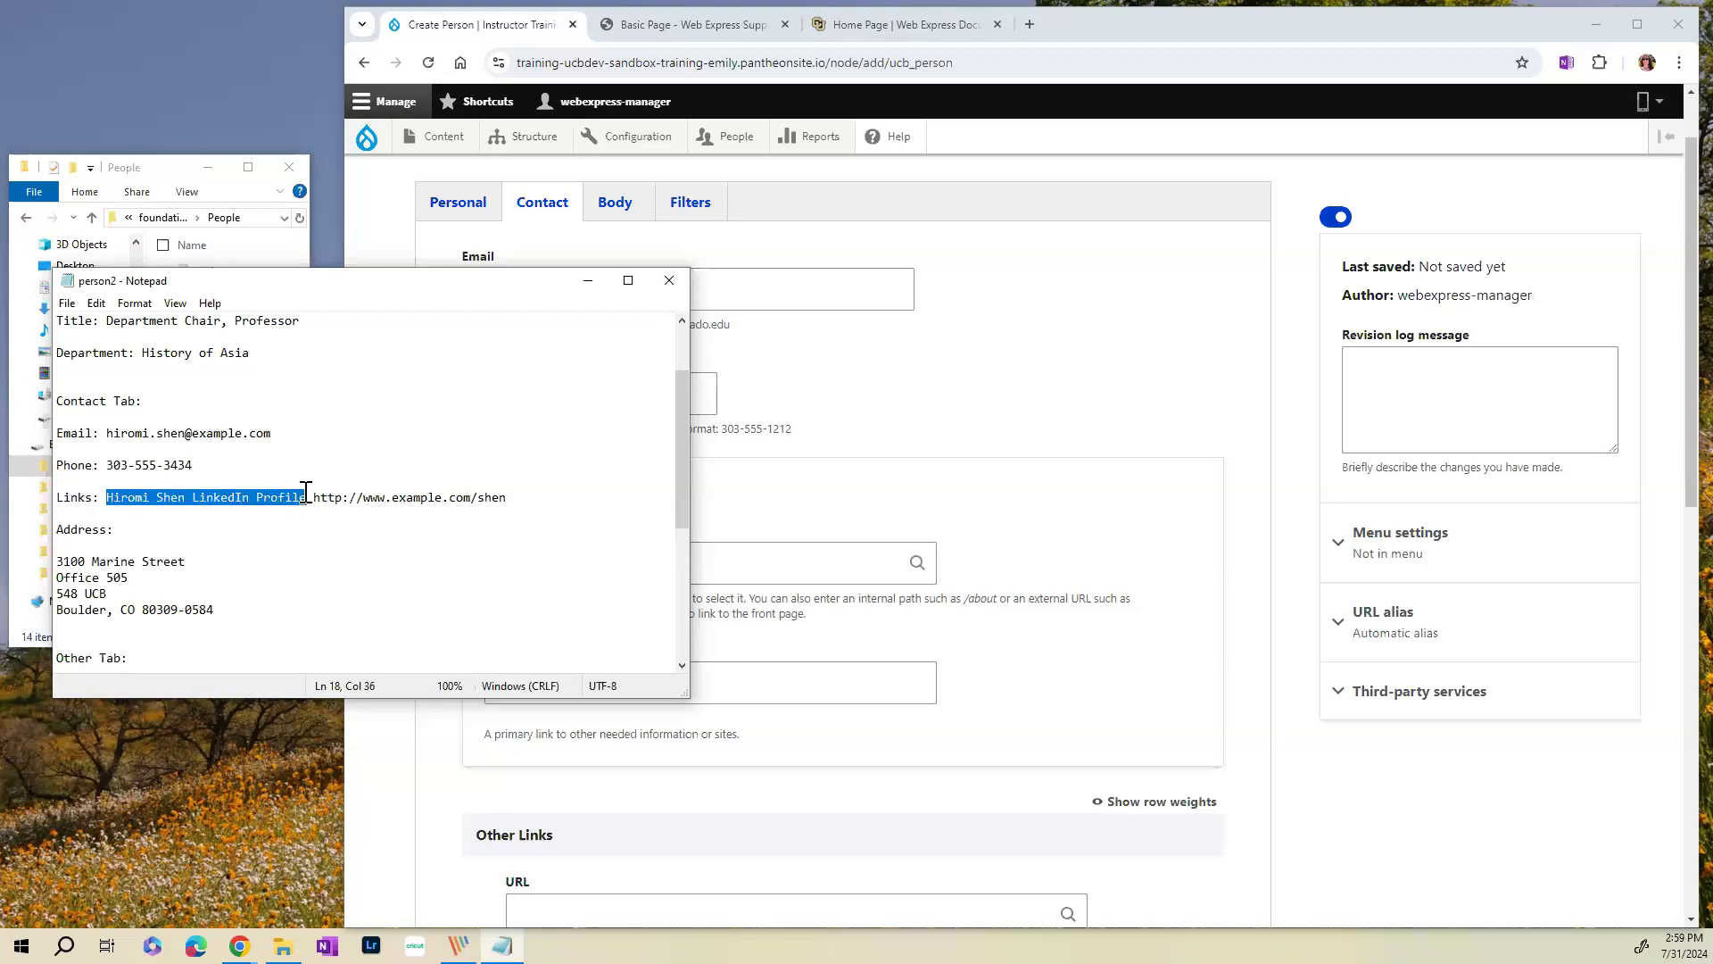
pyautogui.click(837, 474)
pyautogui.click(568, 566)
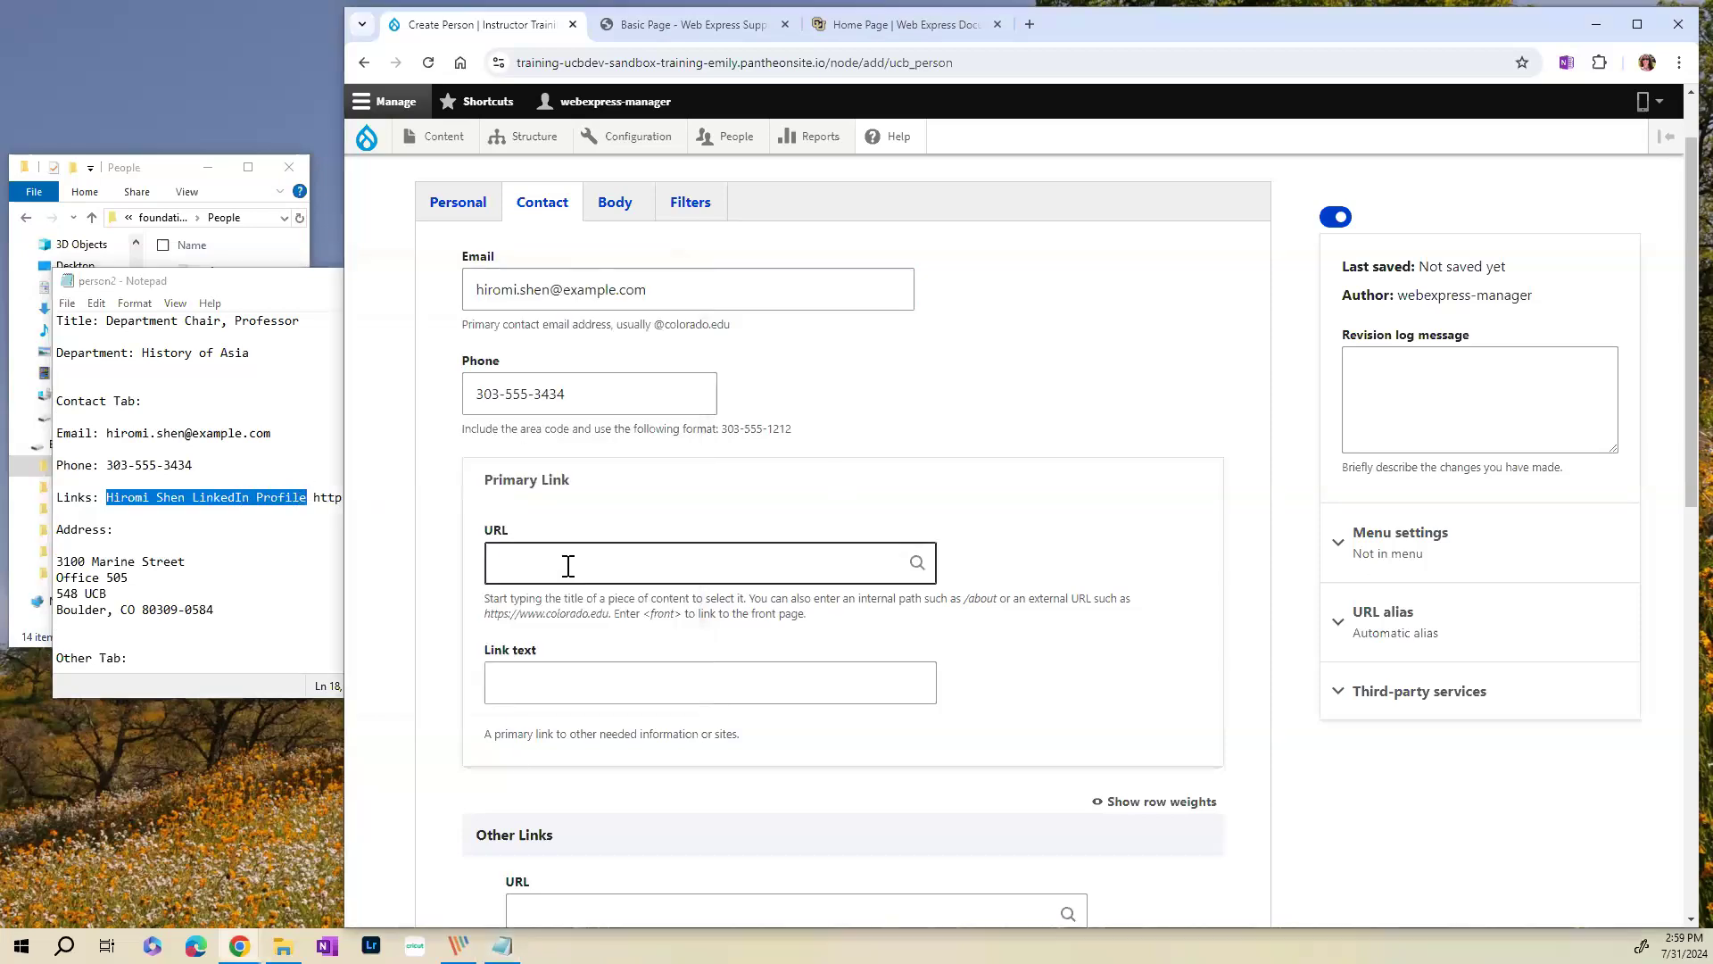
pyautogui.click(527, 694)
pyautogui.hotkey('ctrl', 'v')
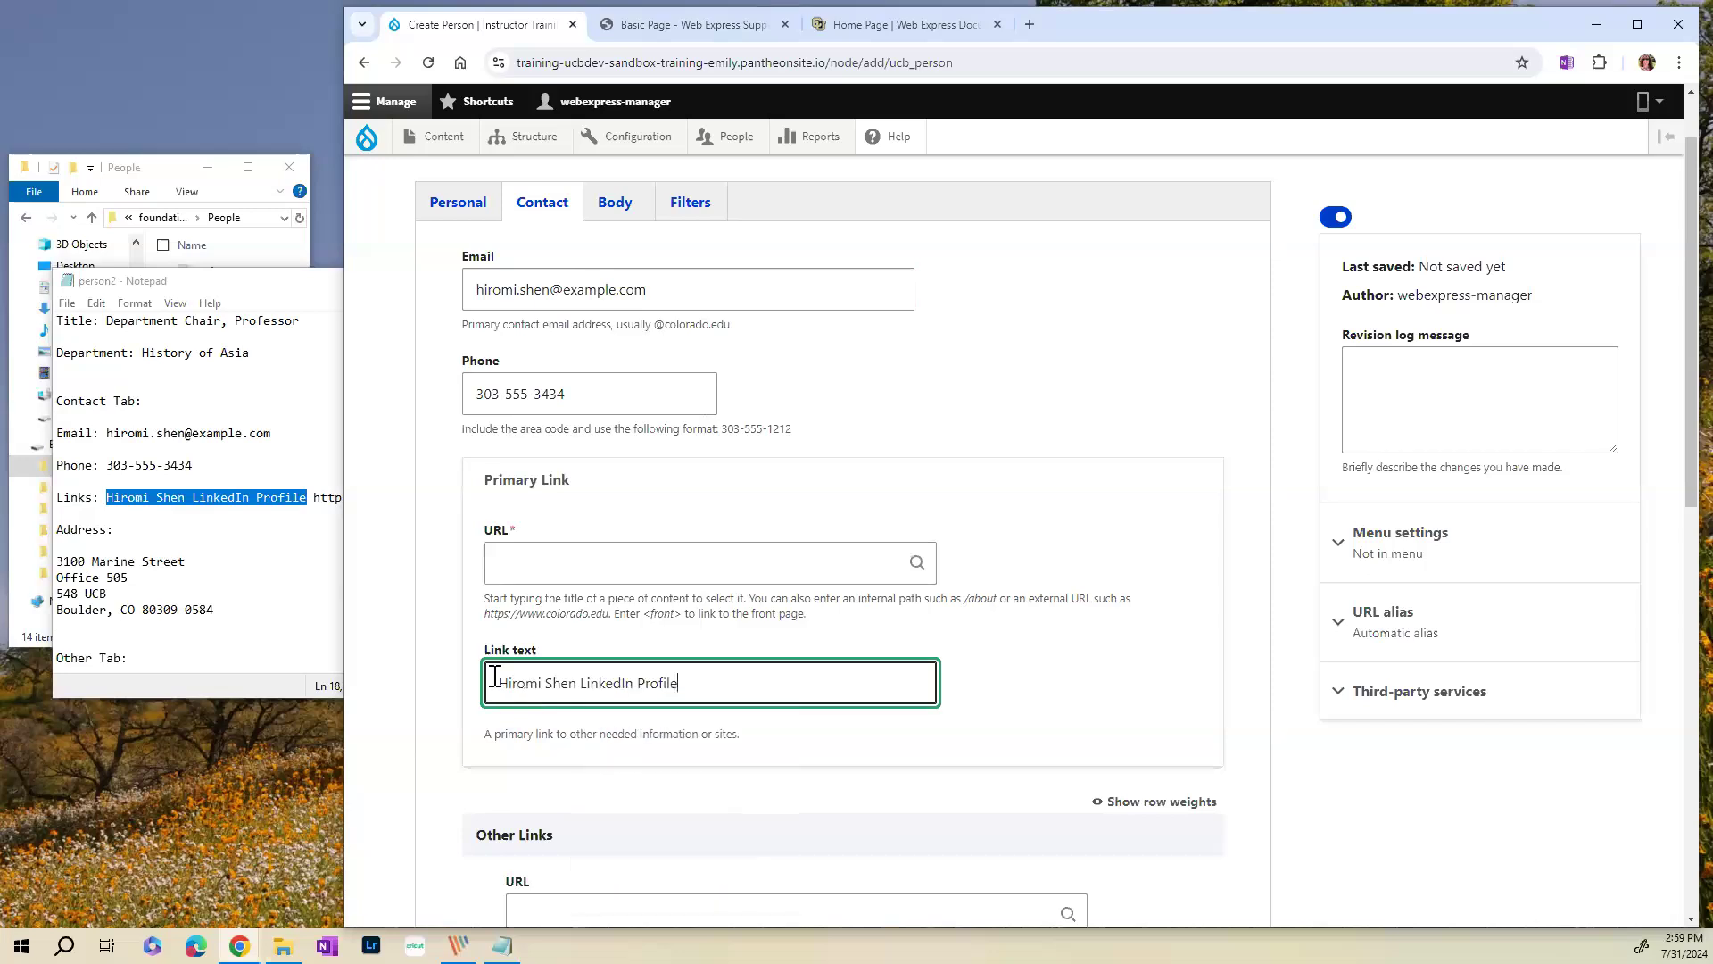
# - Copy the LinkedIn profile web address from the person2 notes into the Primary Link's URL
pyautogui.click(305, 577)
pyautogui.moveTo(315, 499); pyautogui.dragTo(528, 498)
pyautogui.hotkey('ctrl', 'c')
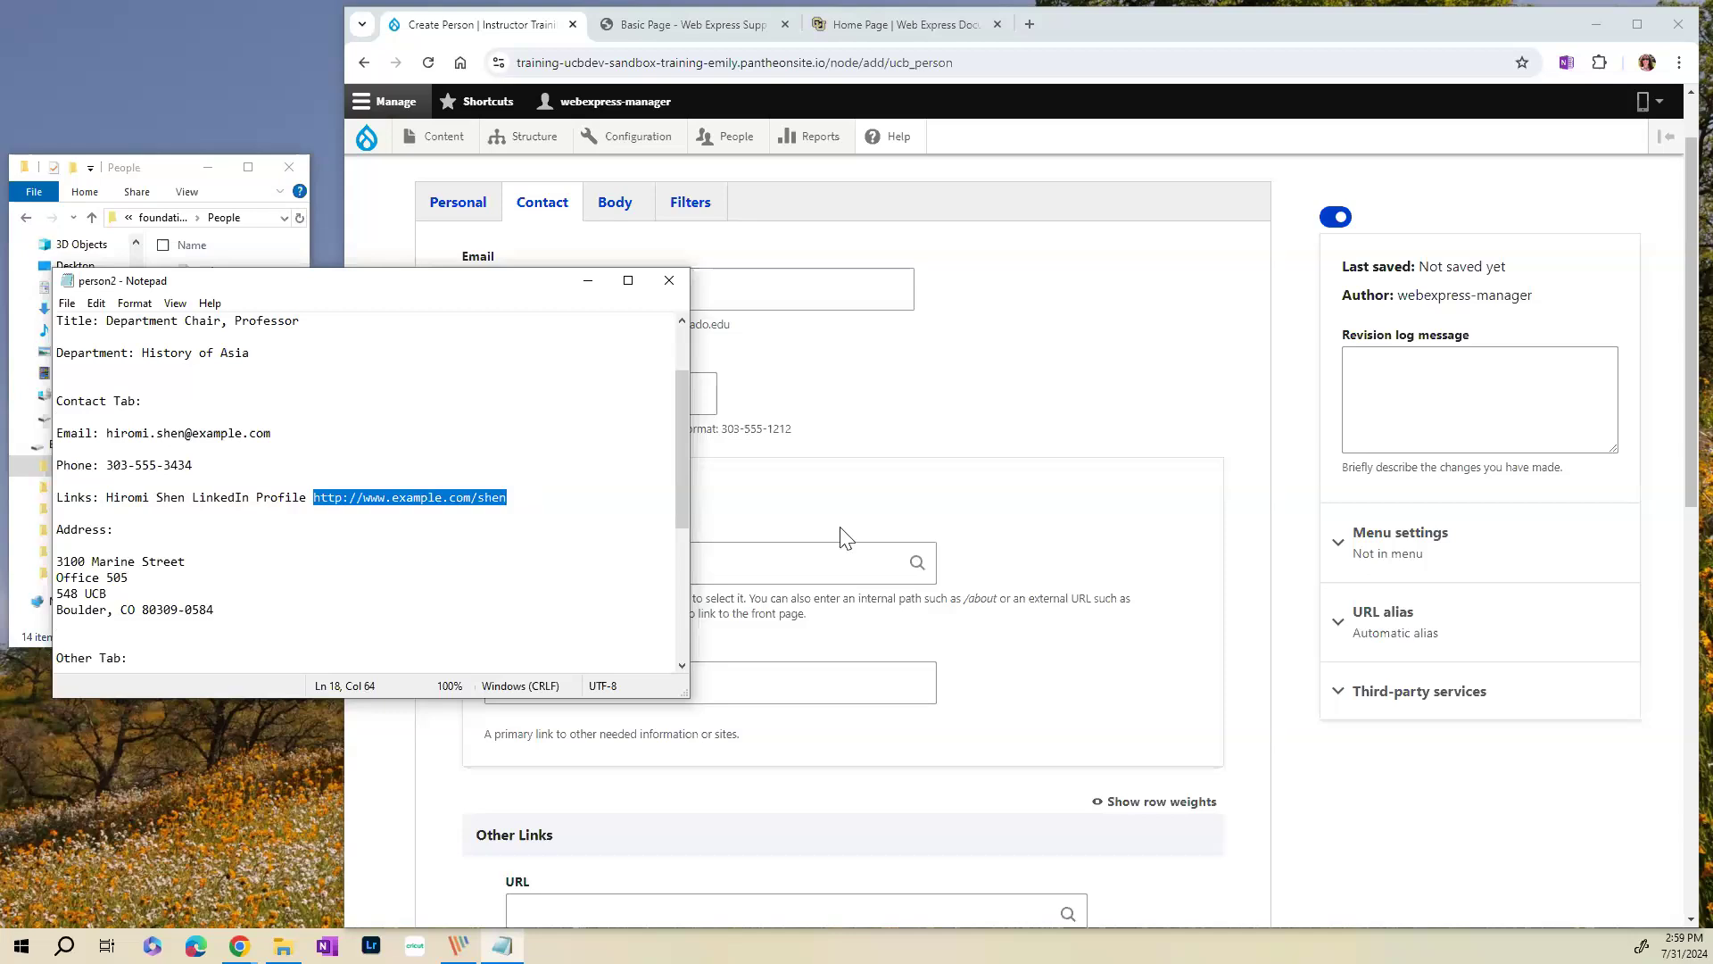
pyautogui.click(774, 559)
pyautogui.hotkey('ctrl', 'v')
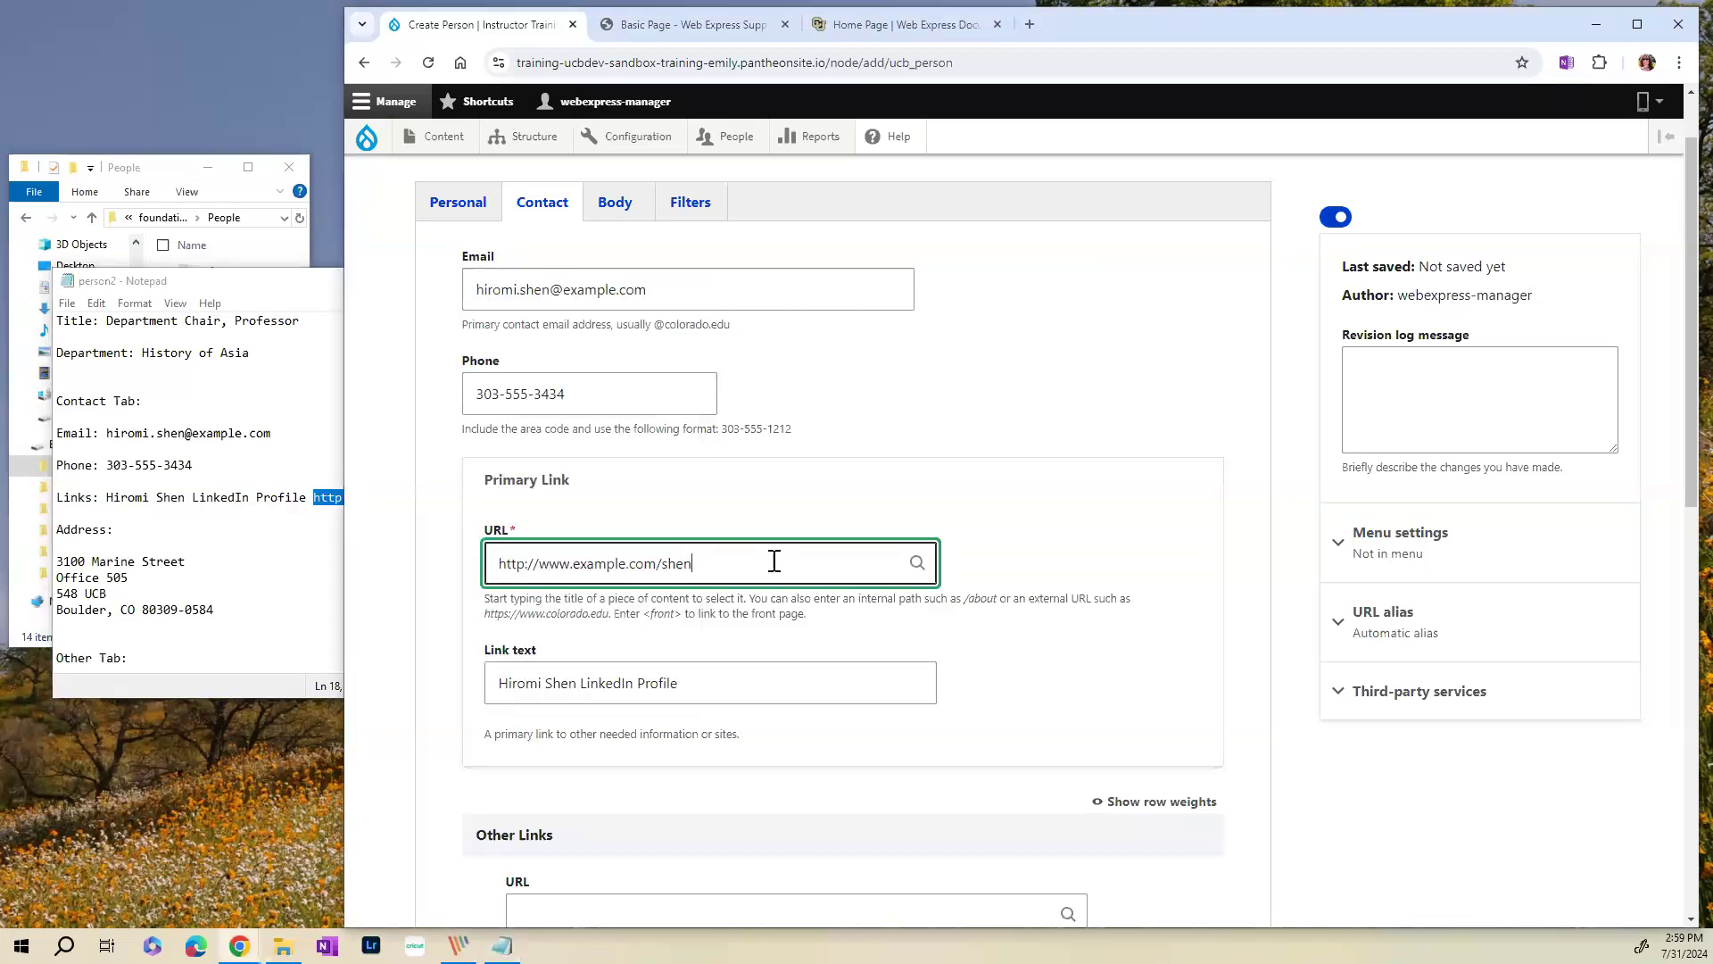
# - Copy the four-line postal address from the person2 notes into the person's Address field
pyautogui.scroll(-8, 572, 628)
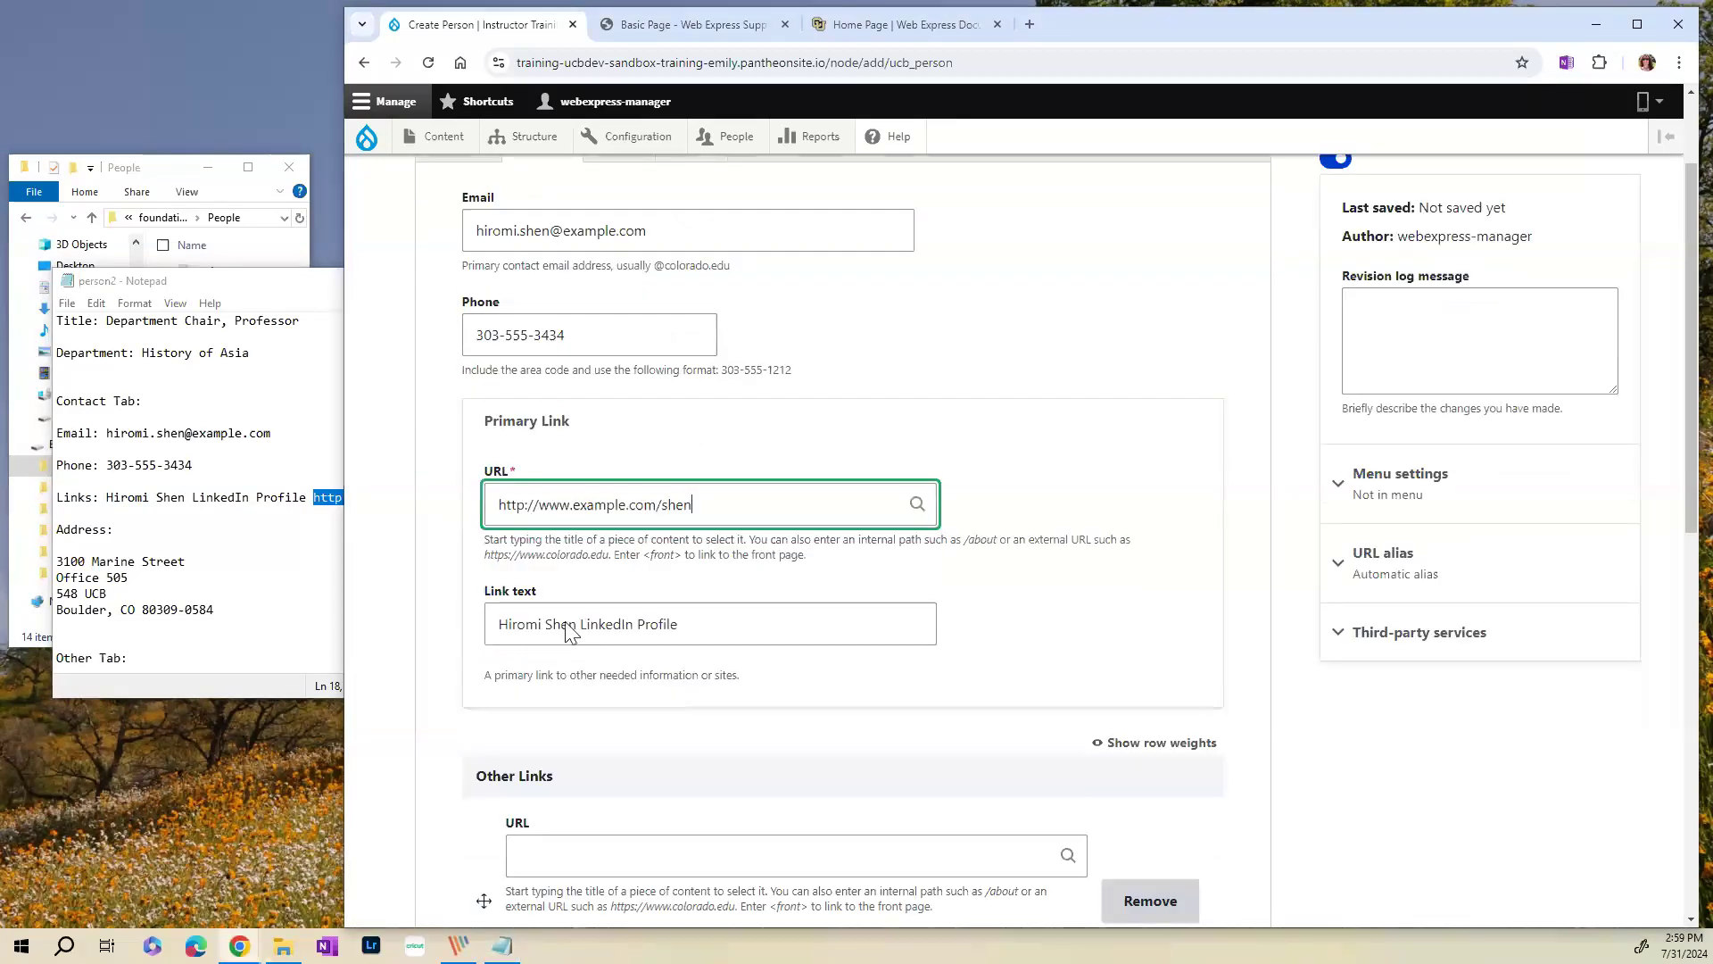
pyautogui.scroll(-1, 573, 628)
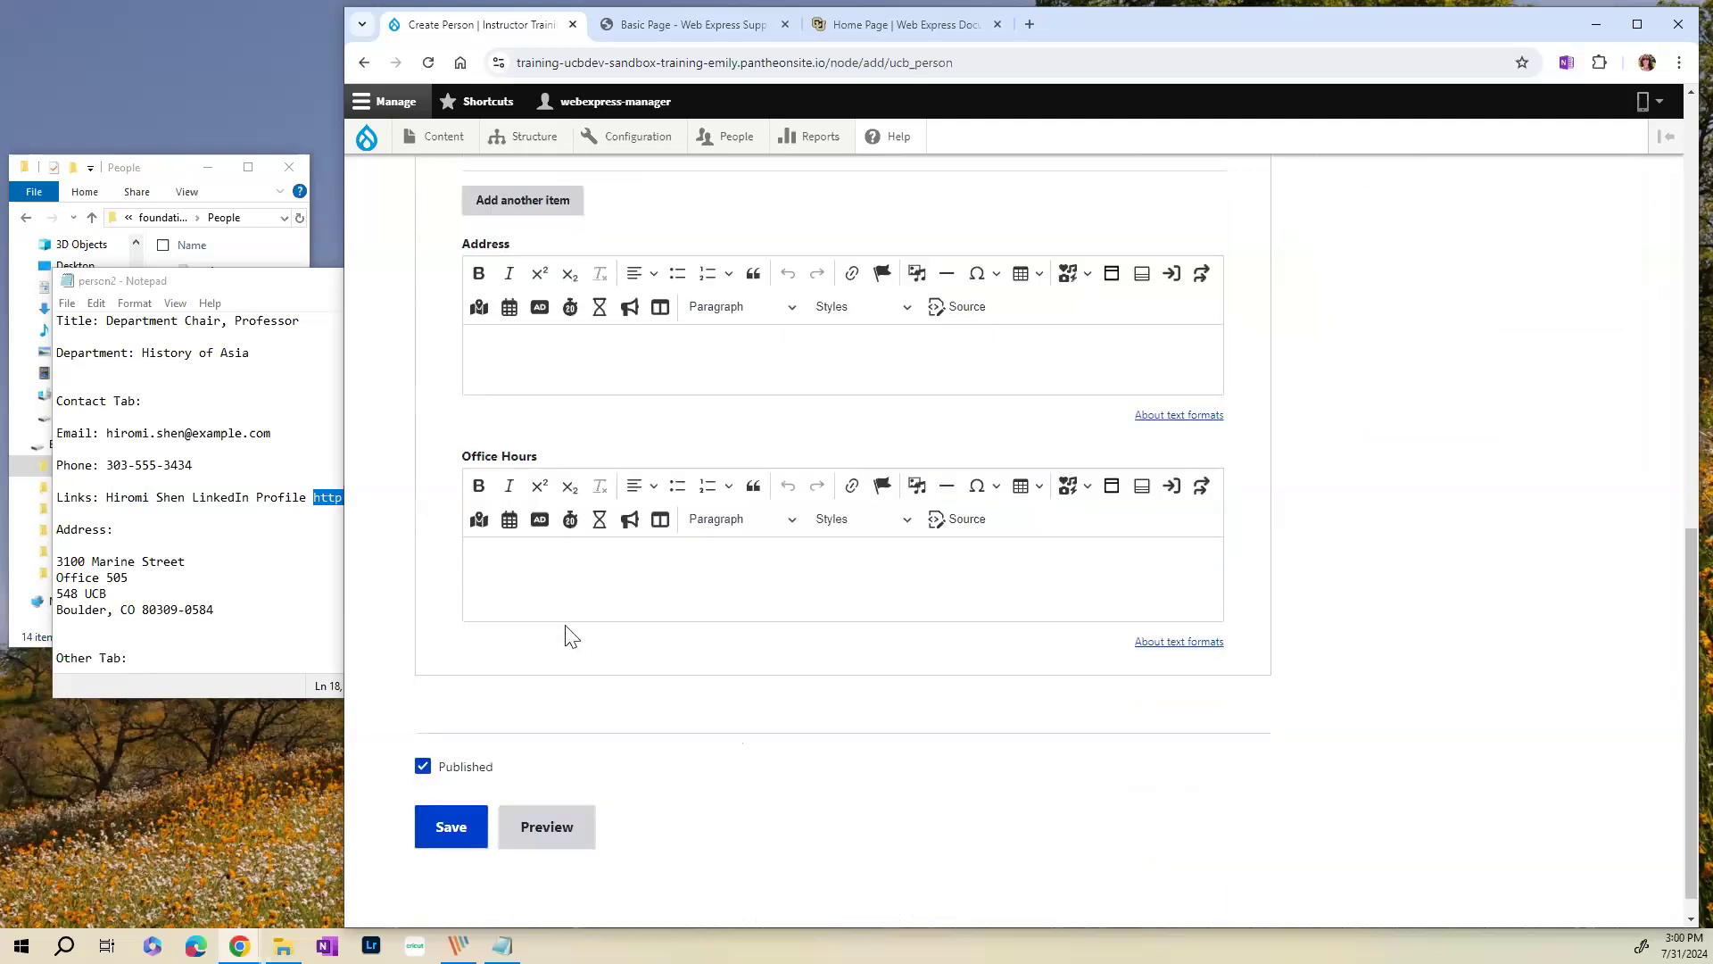
pyautogui.moveTo(272, 614); pyautogui.dragTo(59, 564)
pyautogui.hotkey('ctrl', 'c')
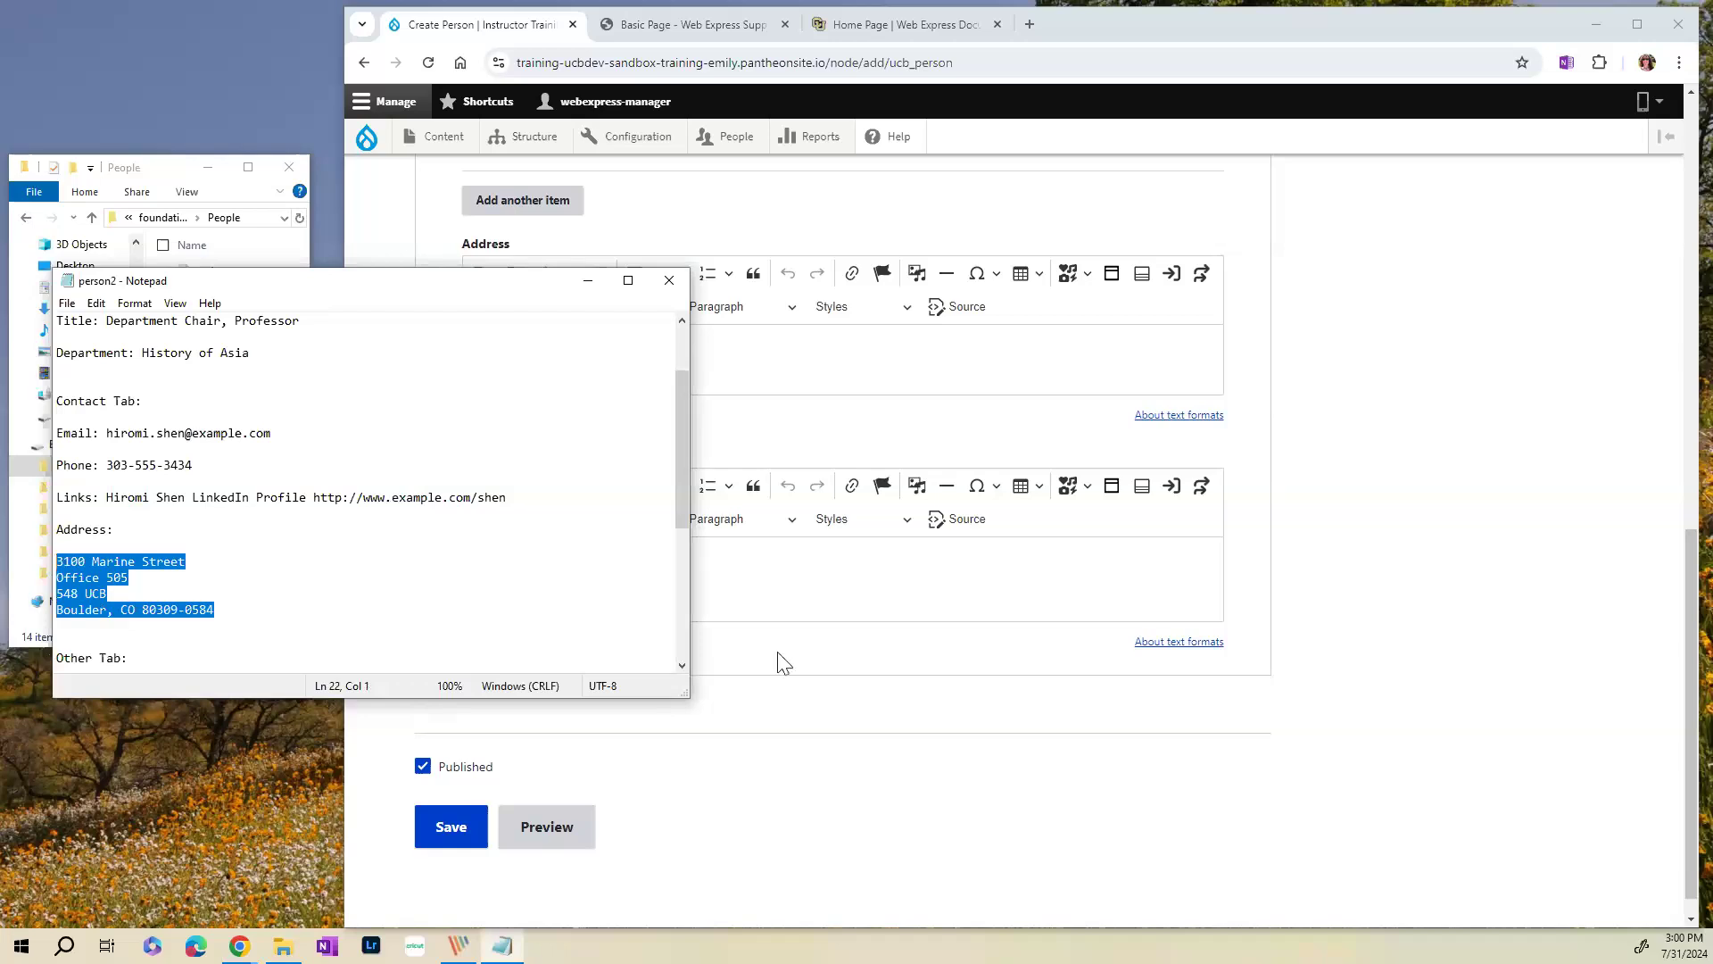
pyautogui.click(838, 386)
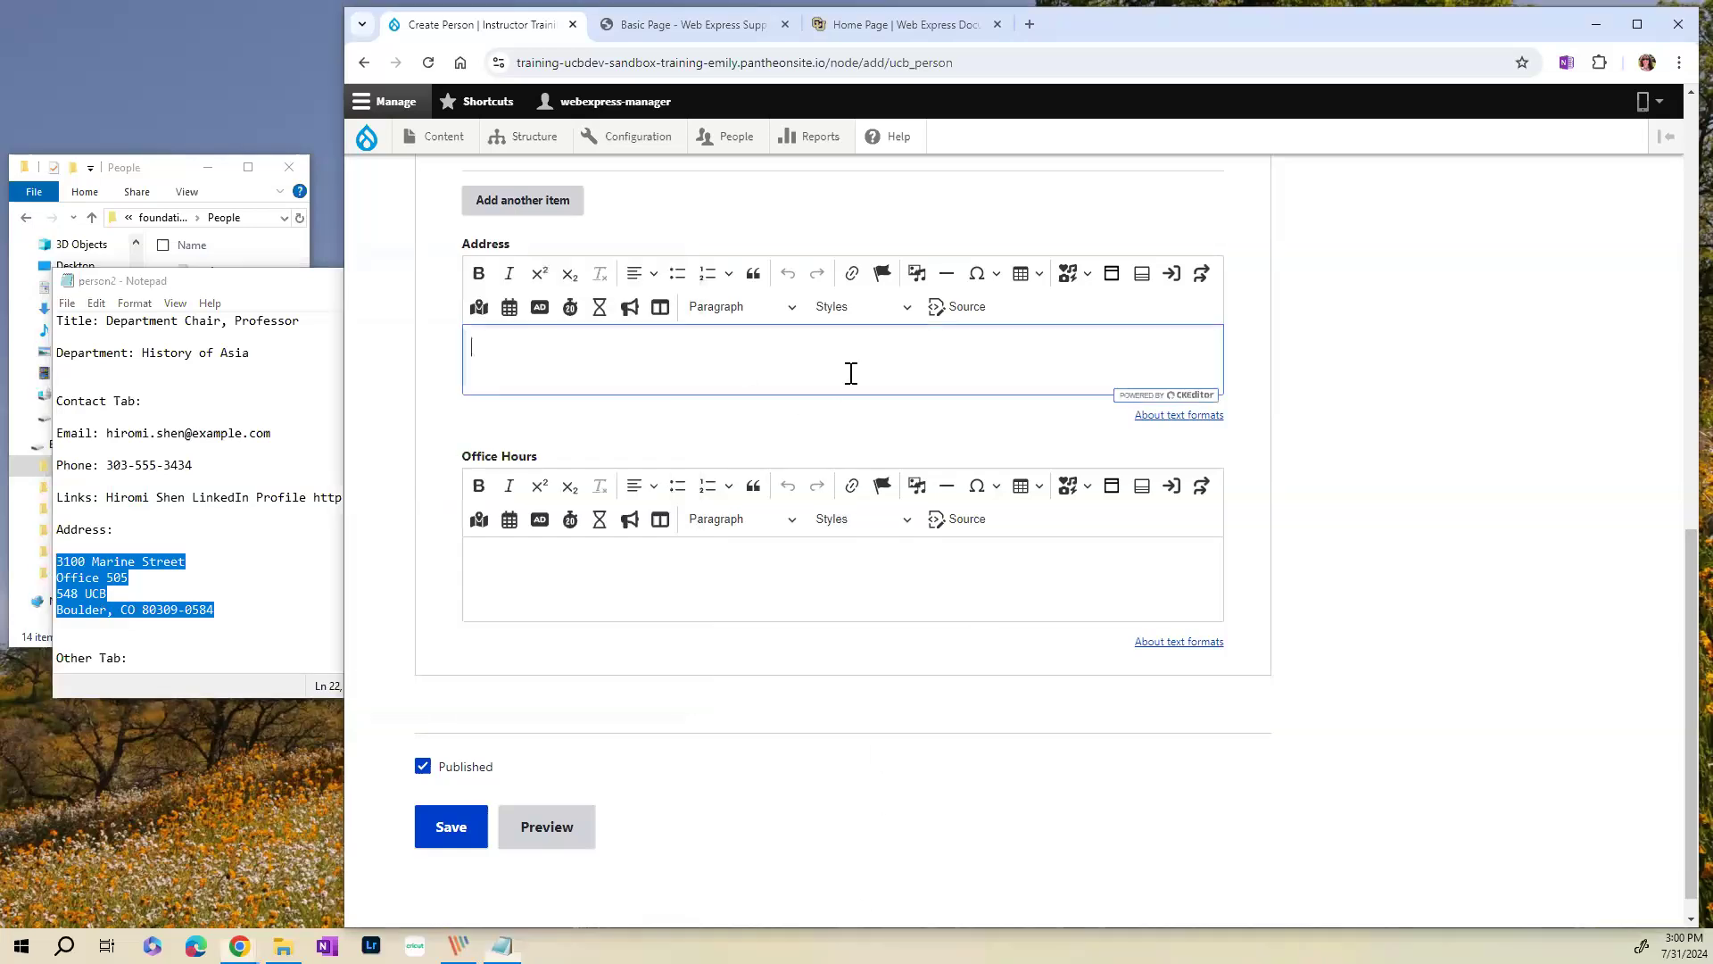
pyautogui.hotkey('ctrl', 'v')
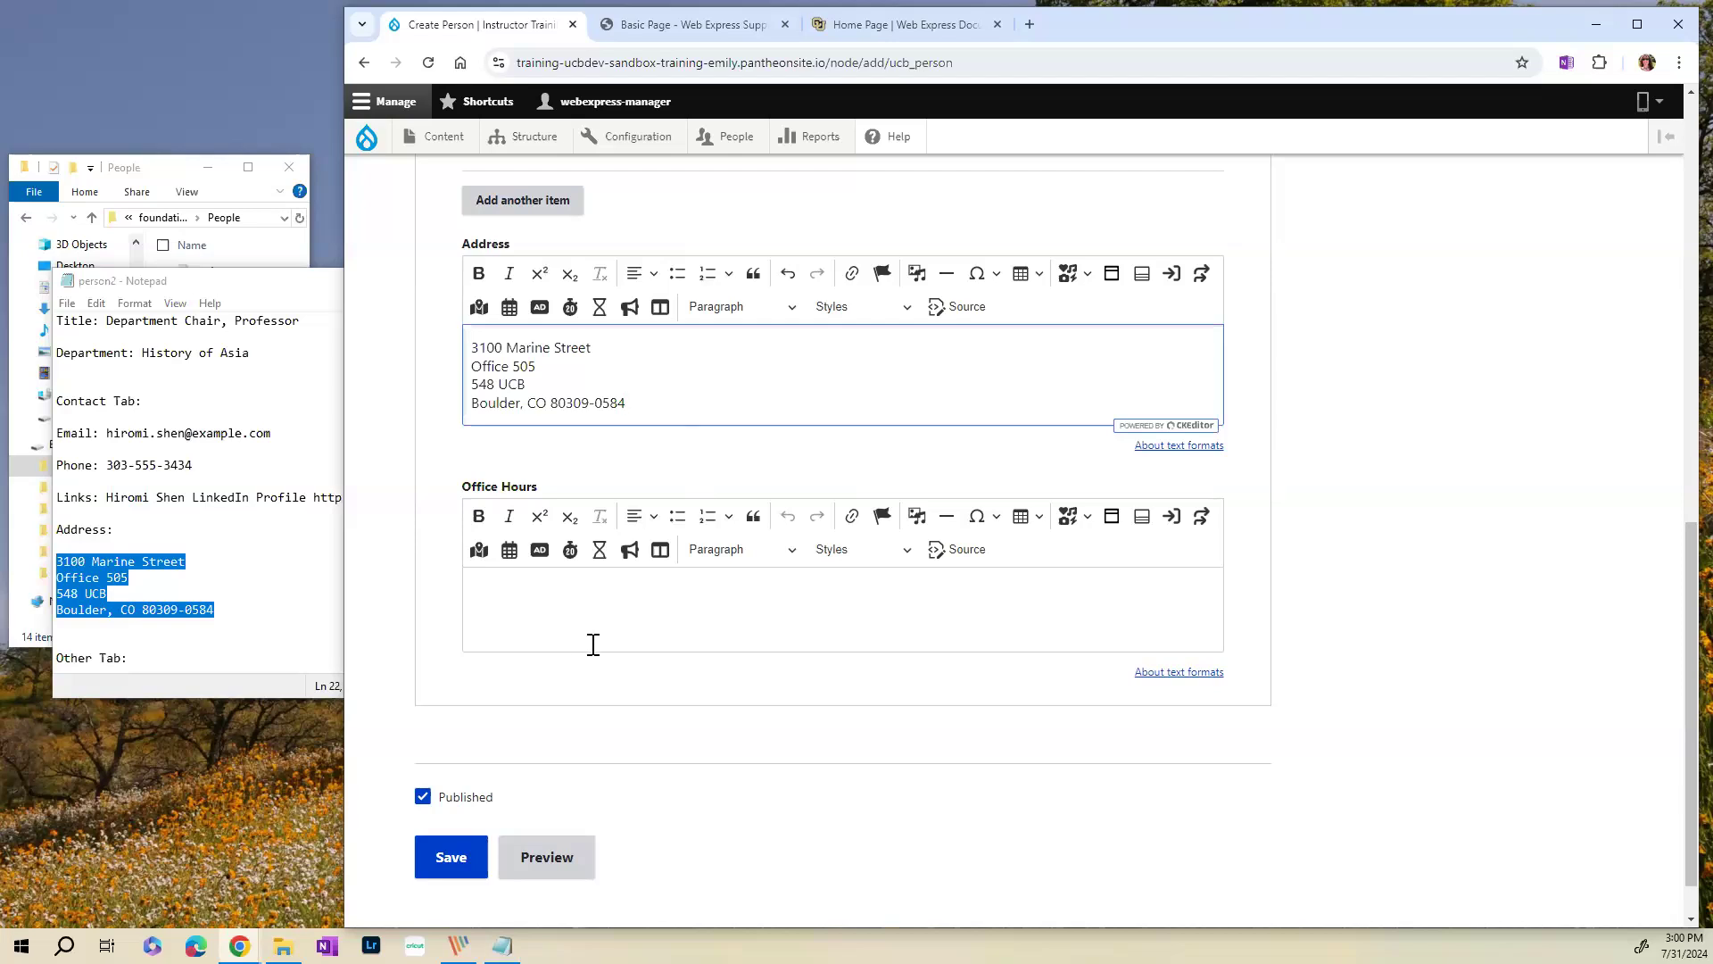
# - Copy the three Lorem ipsum paragraphs from the person2 notes into the person's Body text
pyautogui.scroll(15, 594, 644)
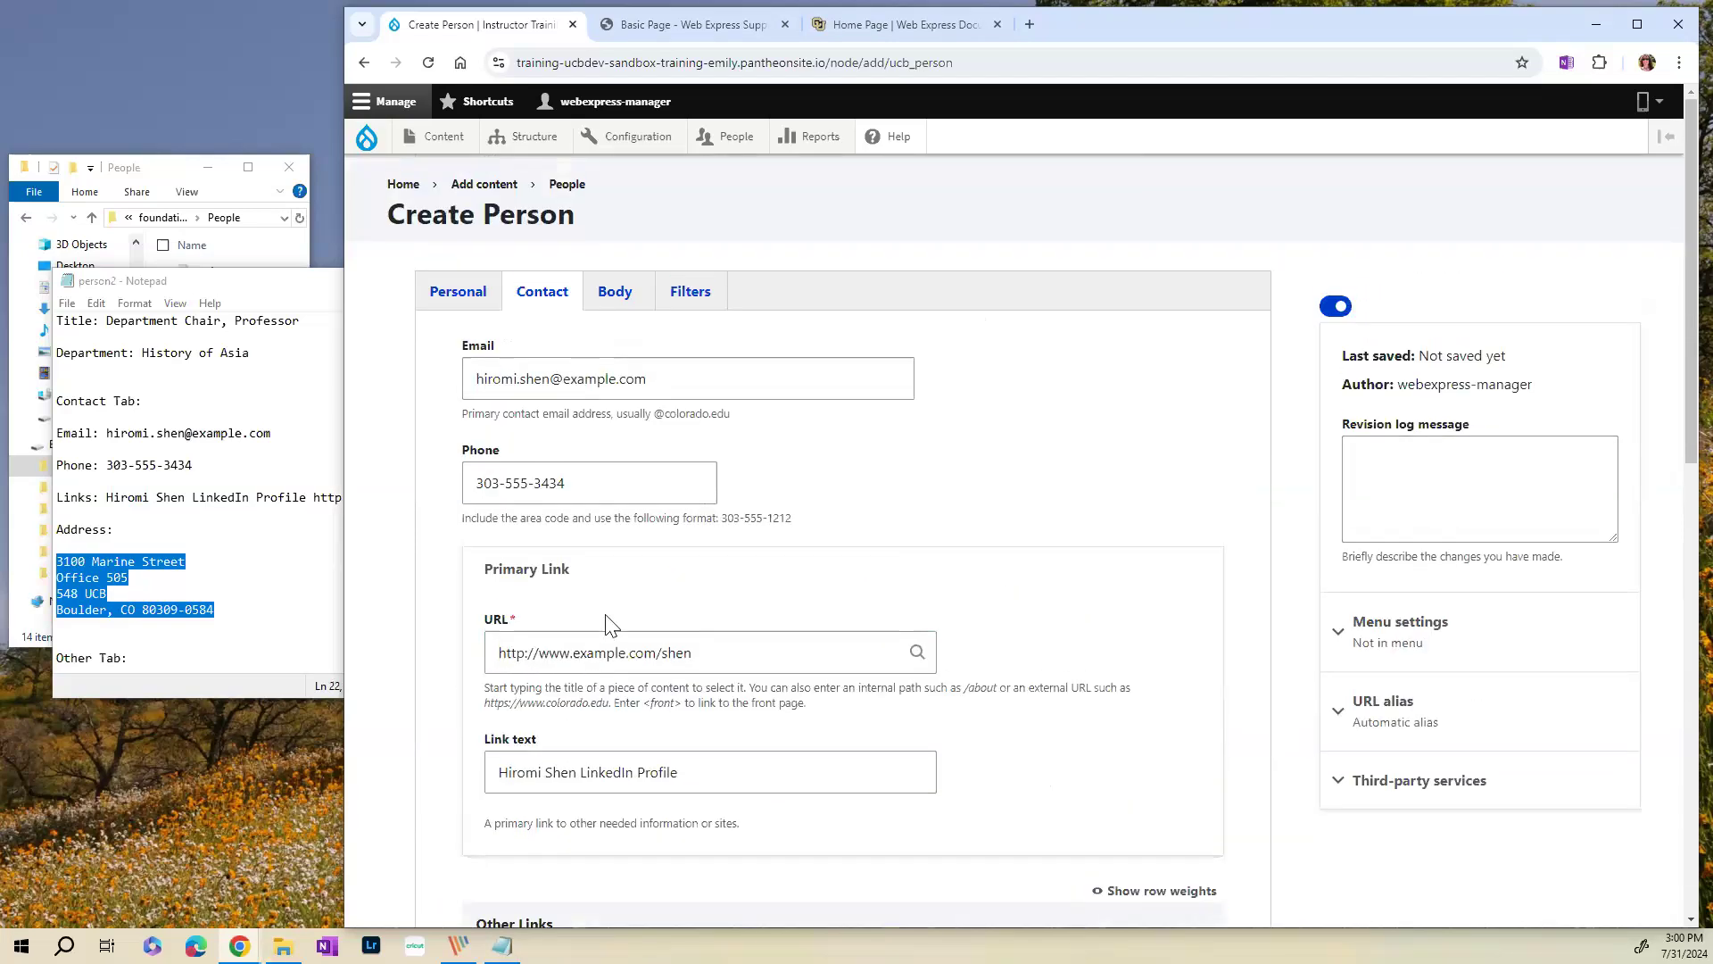
pyautogui.click(622, 308)
pyautogui.click(290, 569)
pyautogui.scroll(-6, 290, 570)
pyautogui.moveTo(515, 605); pyautogui.dragTo(40, 409)
pyautogui.hotkey('ctrl', 'c')
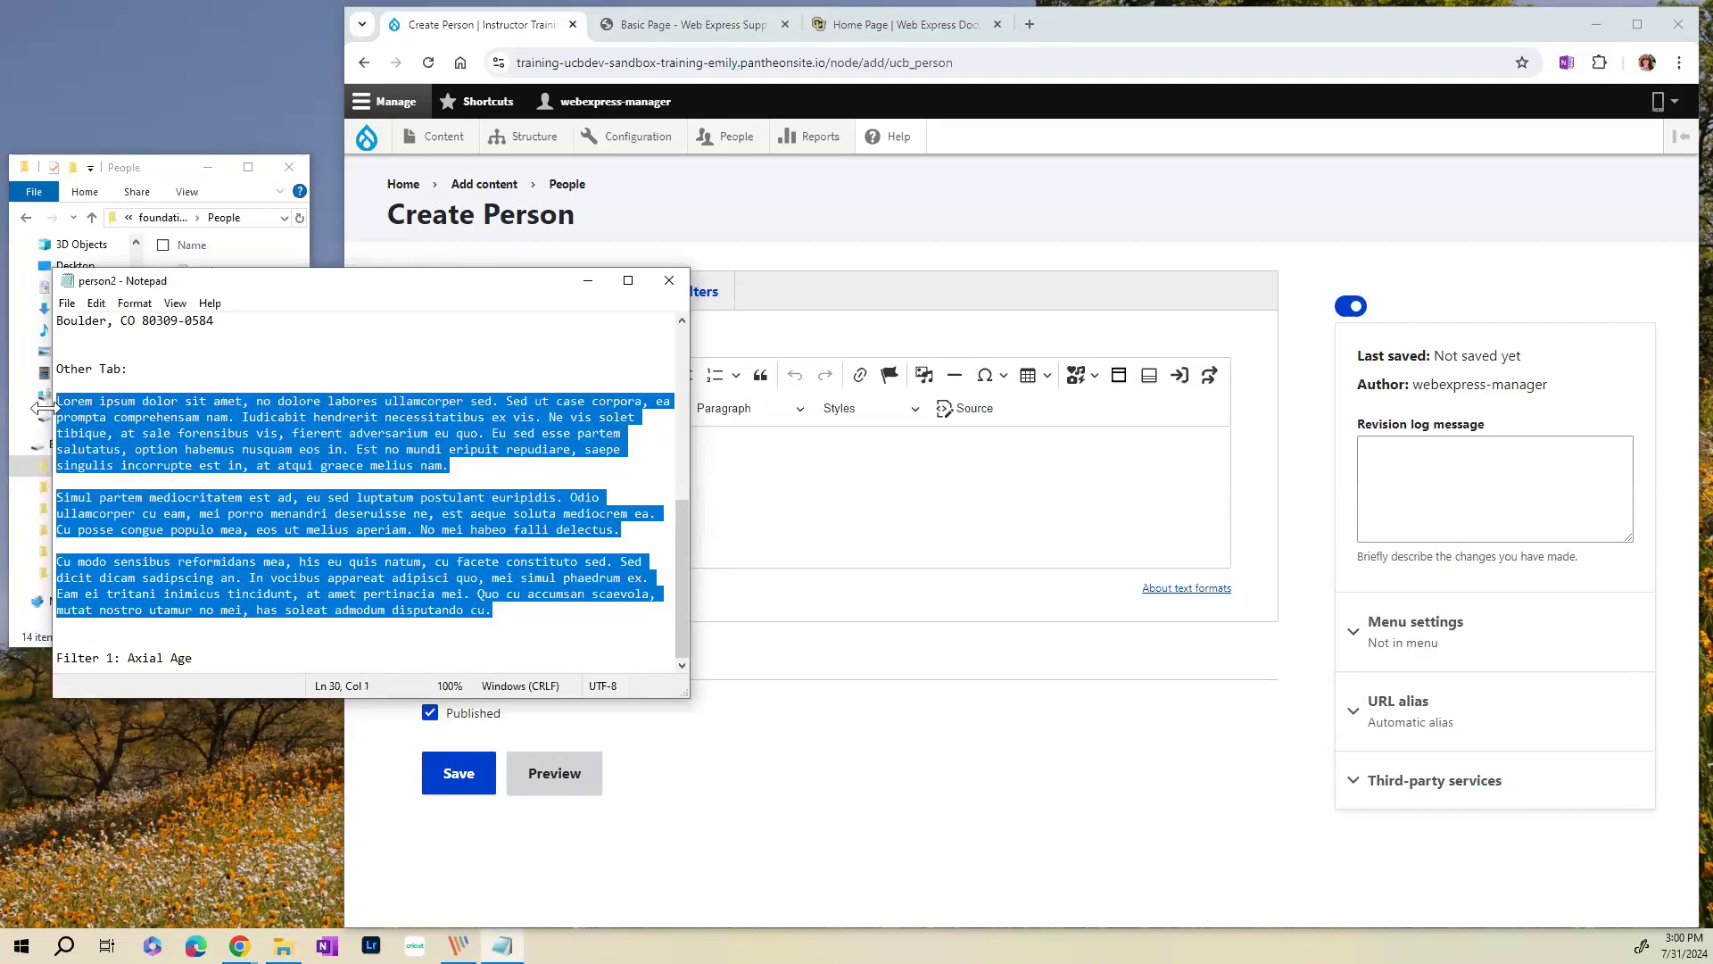
pyautogui.click(793, 492)
pyautogui.hotkey('ctrl', 'v')
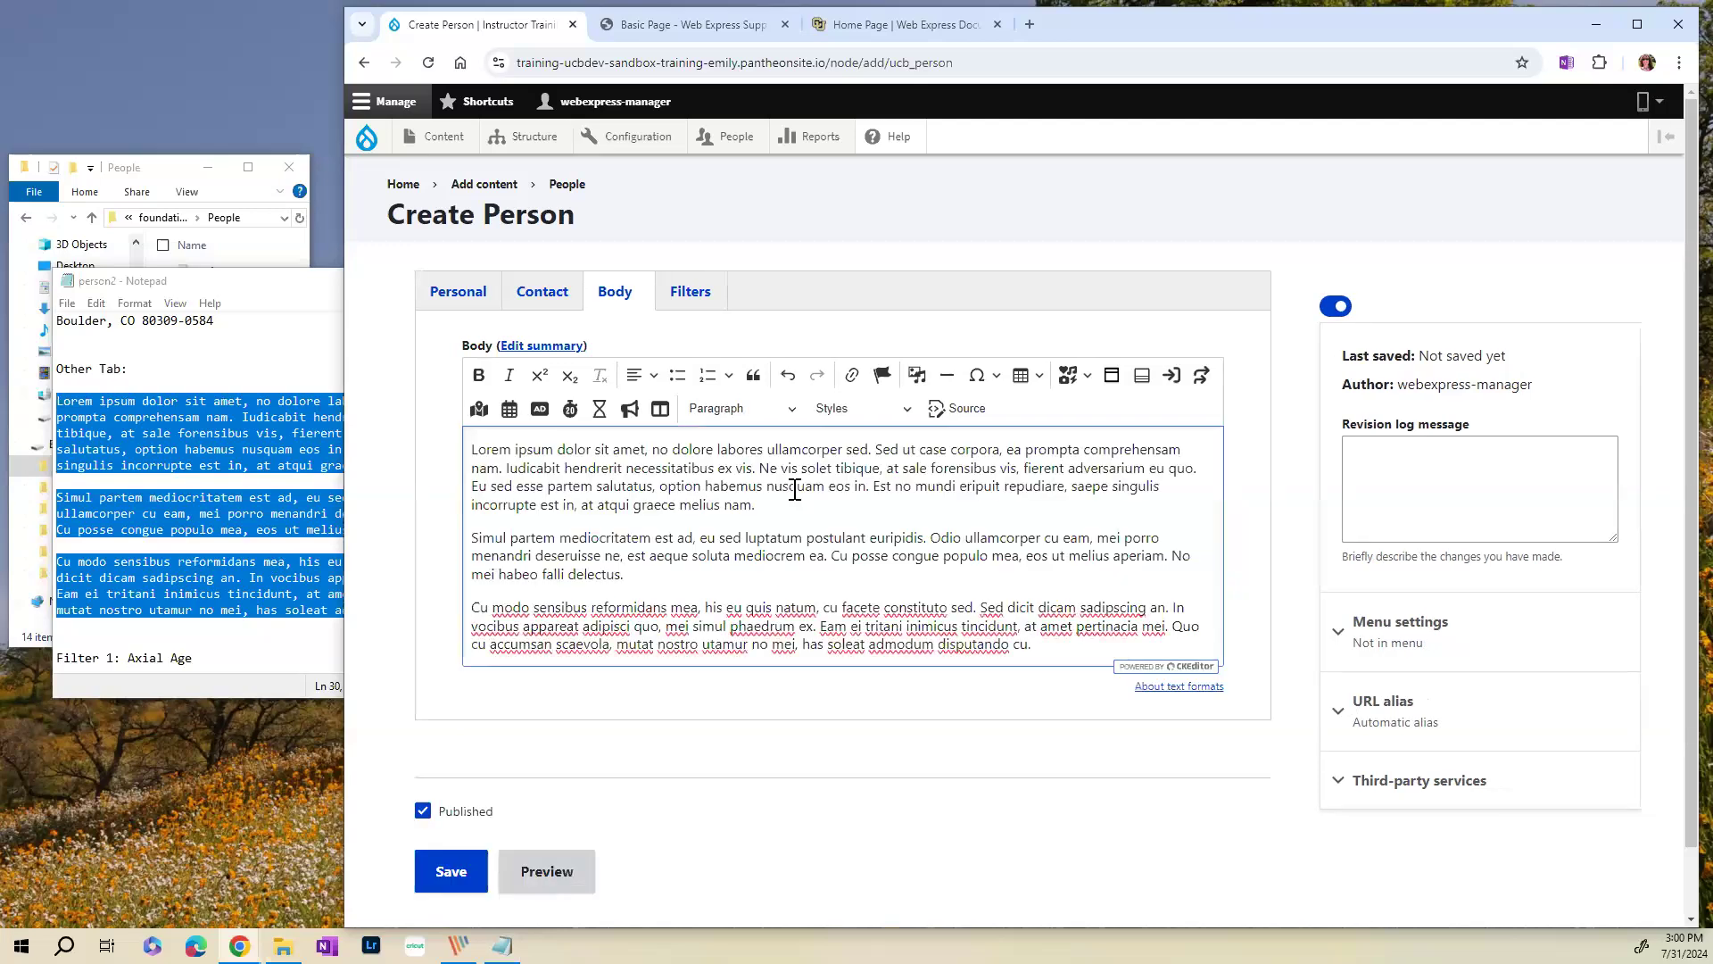
# - Copy "Axial Age" from the person2 notes into Custom Filter 1 and save the published Person page
pyautogui.click(205, 659)
pyautogui.moveTo(205, 660); pyautogui.dragTo(131, 659)
pyautogui.hotkey('ctrl', 'c')
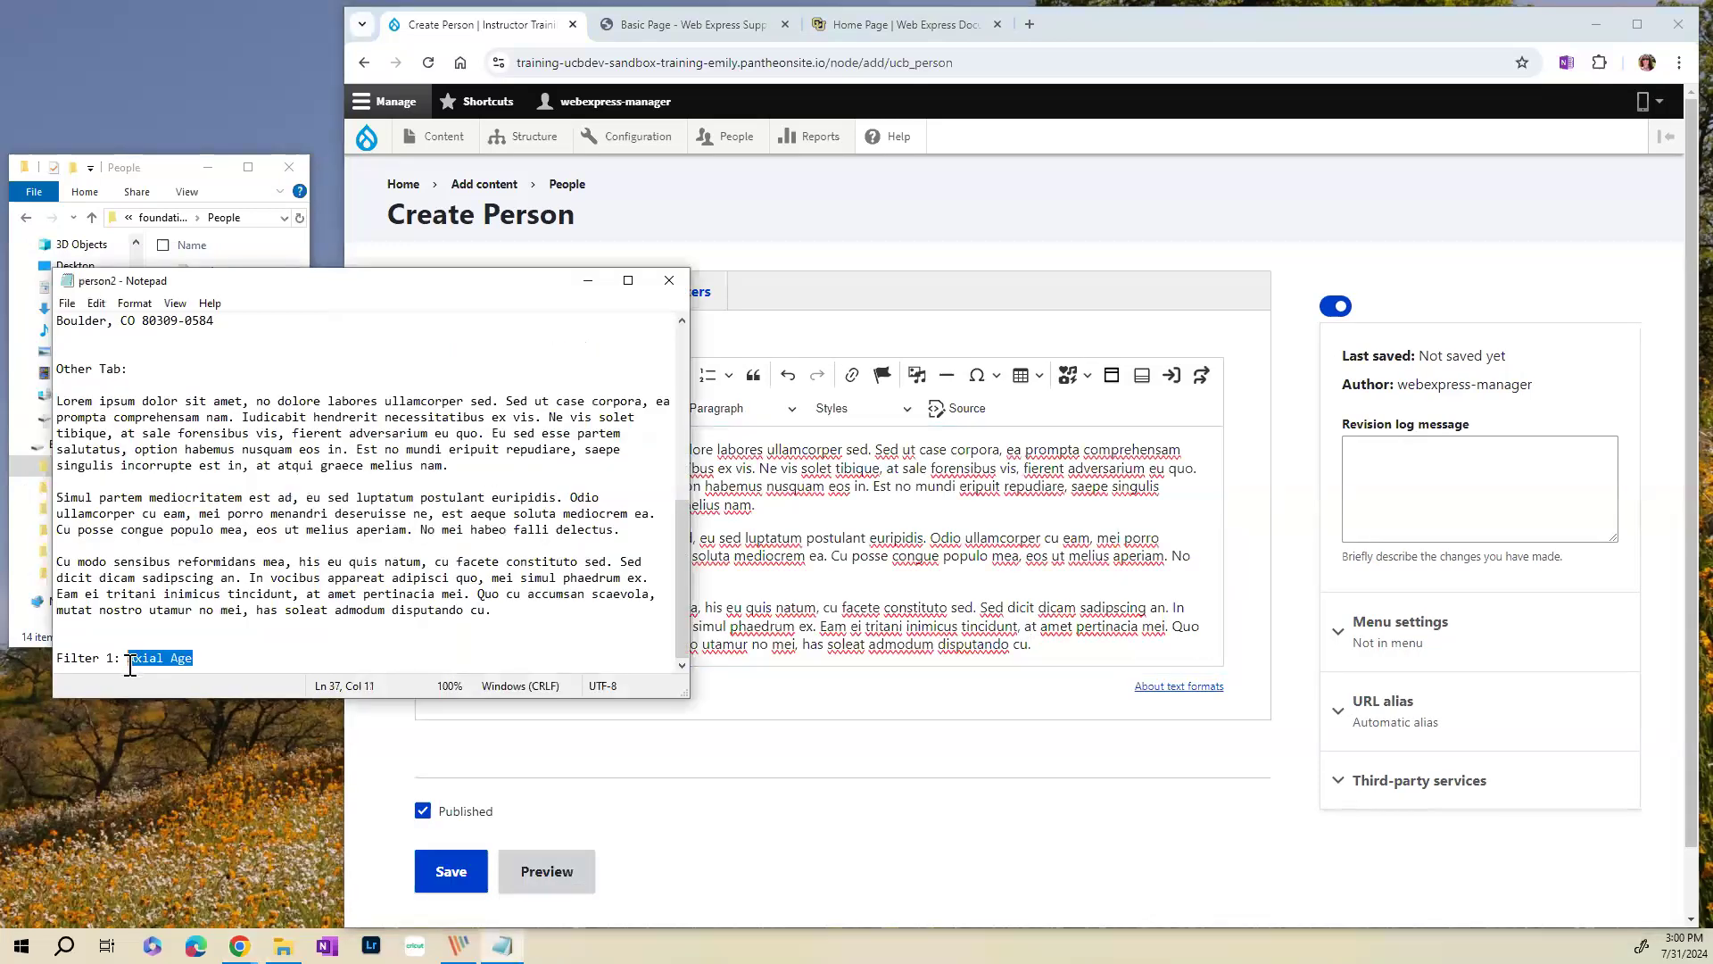
pyautogui.click(710, 300)
pyautogui.click(562, 448)
pyautogui.hotkey('ctrl', 'v')
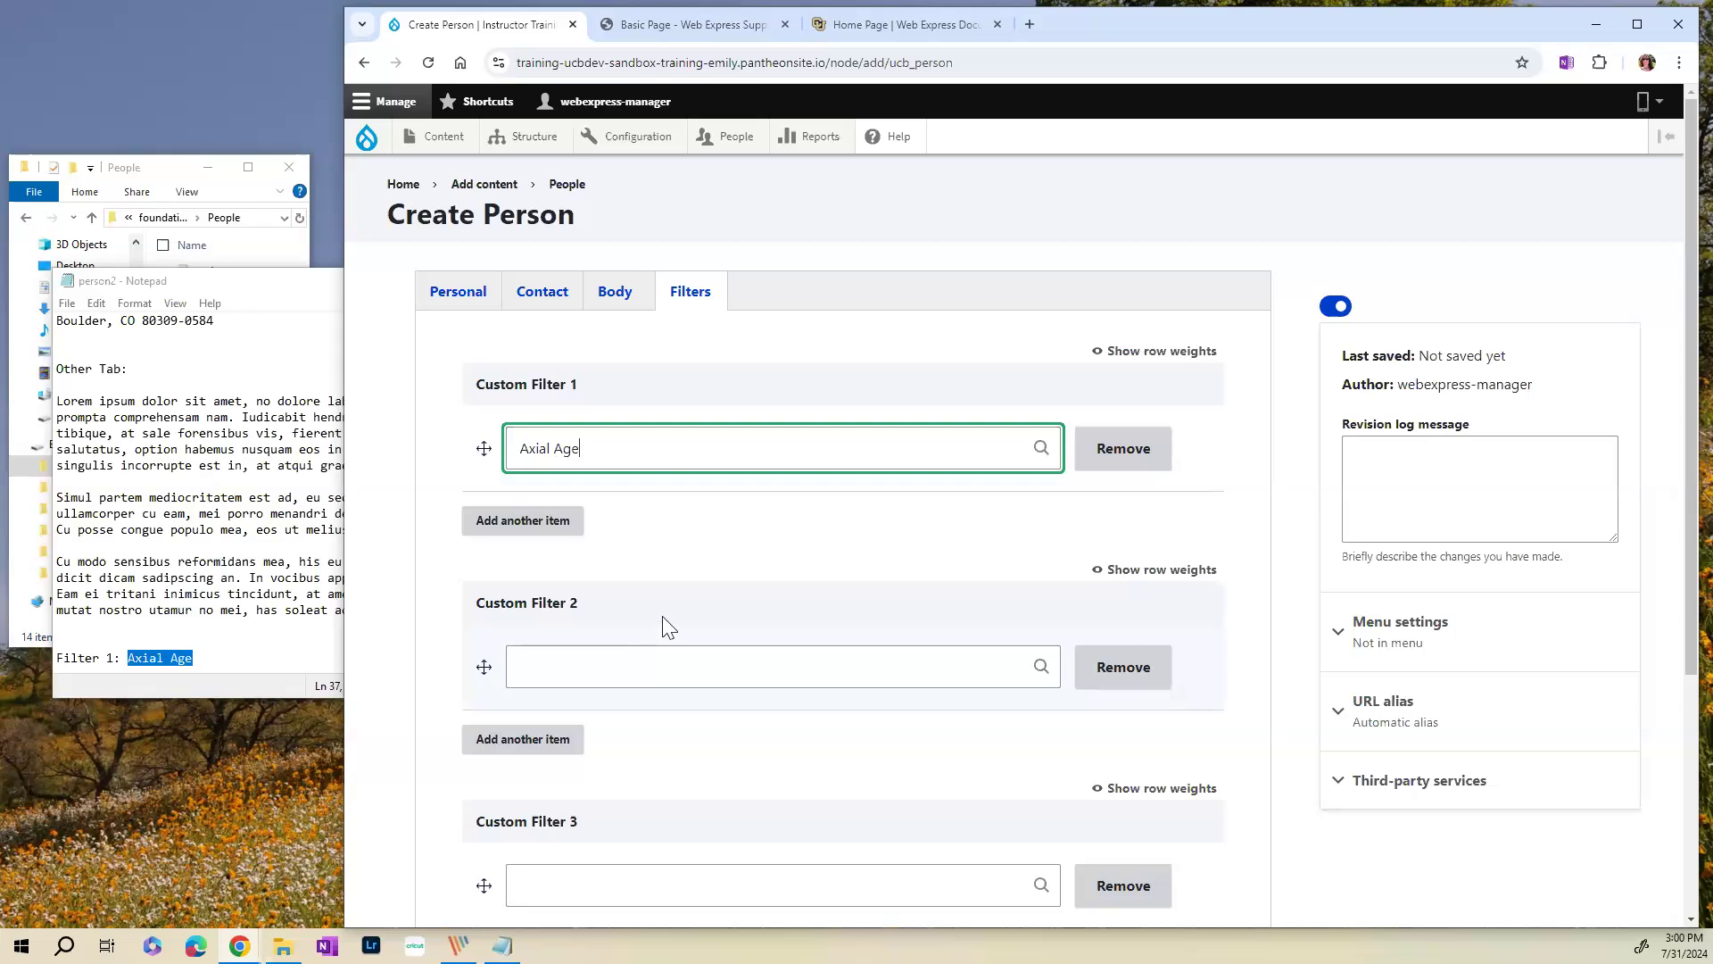
pyautogui.scroll(-4, 777, 574)
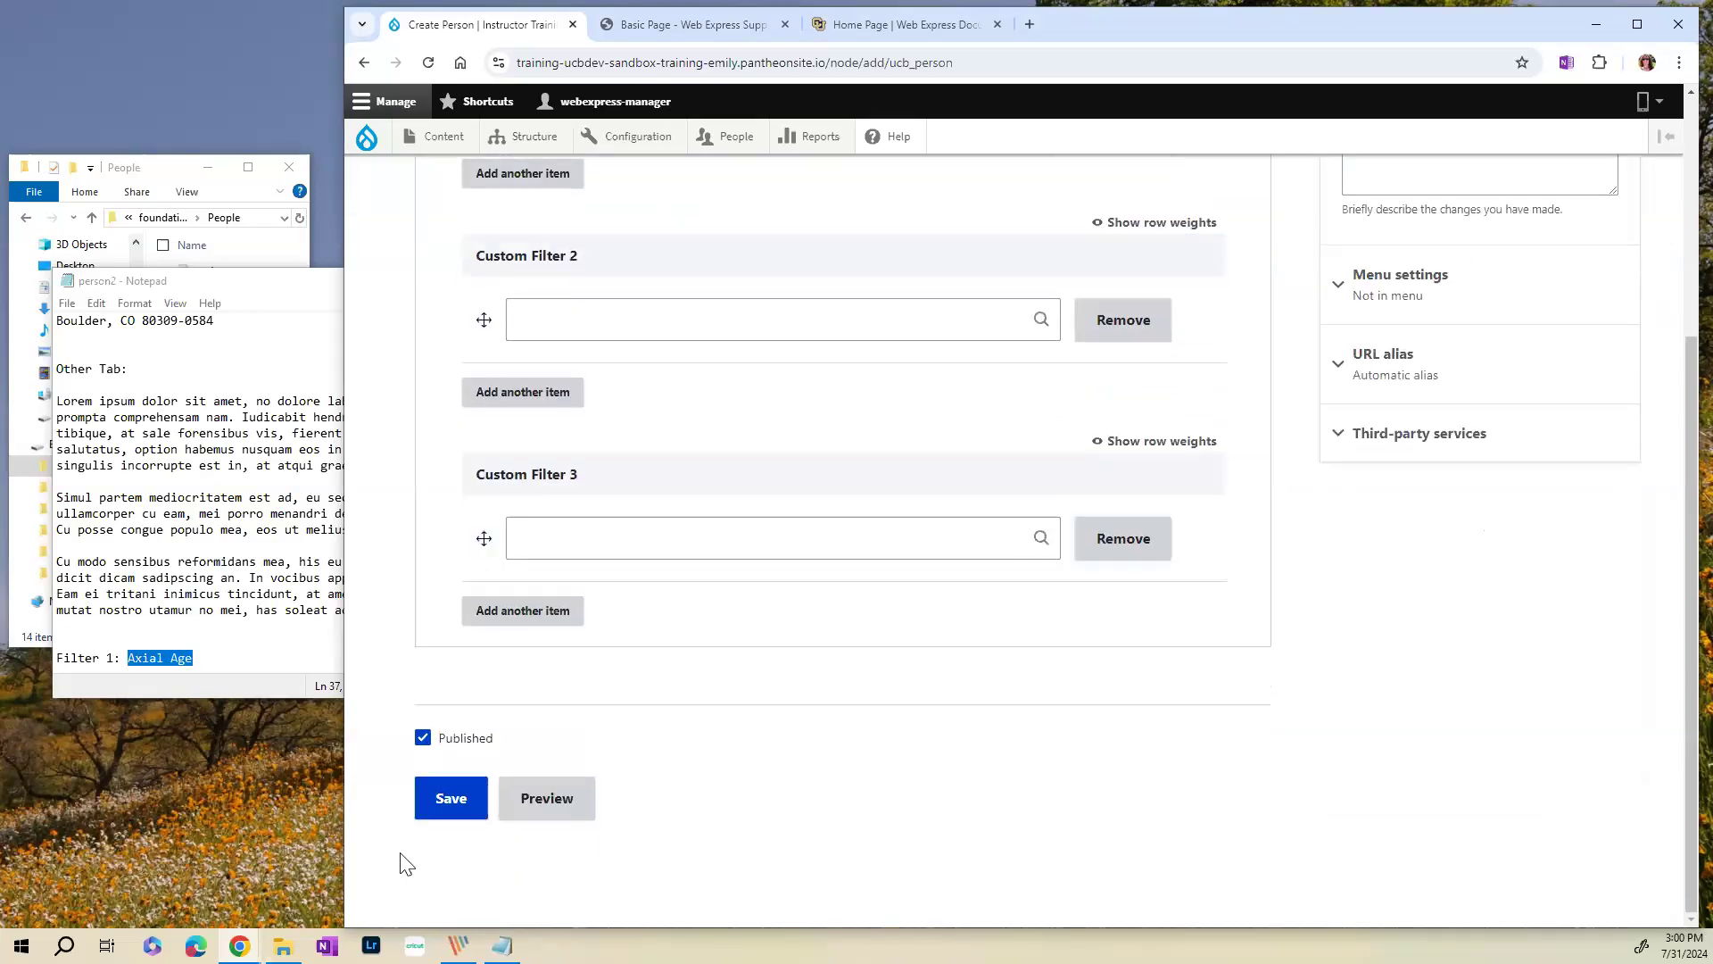
pyautogui.click(451, 807)
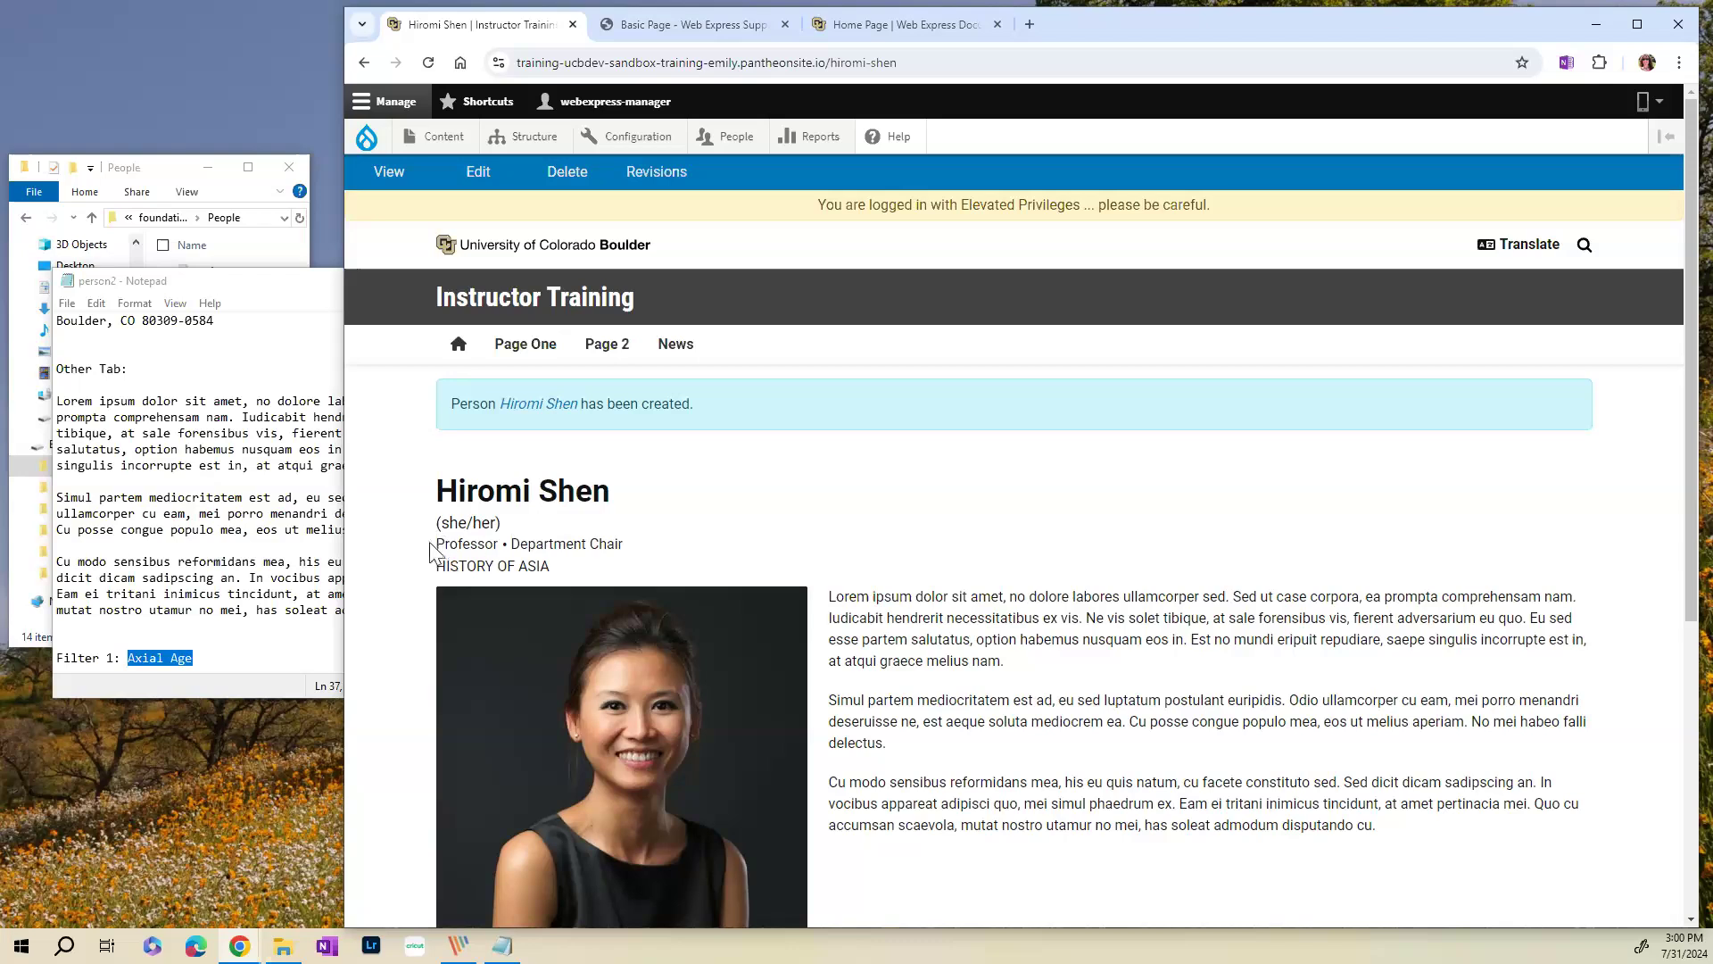
# - Review the saved Person page from its job titles down to the address, and close the person2 notes
pyautogui.moveTo(435, 544); pyautogui.dragTo(676, 548)
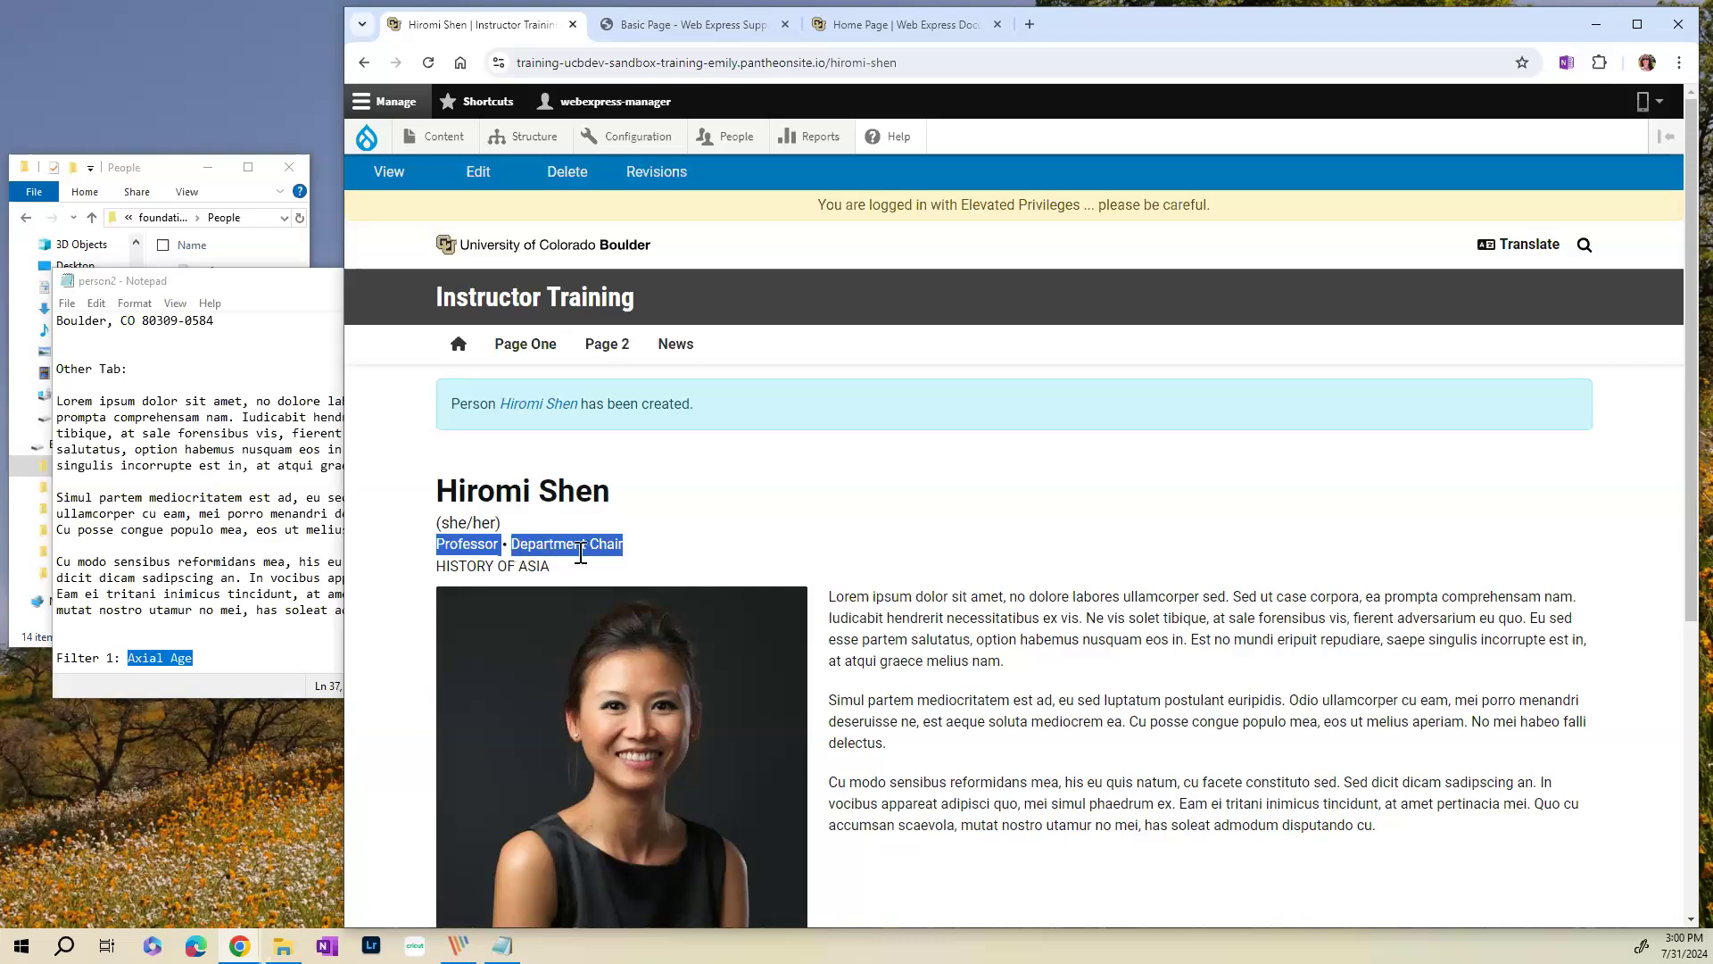
pyautogui.click(723, 541)
pyautogui.scroll(-5, 725, 545)
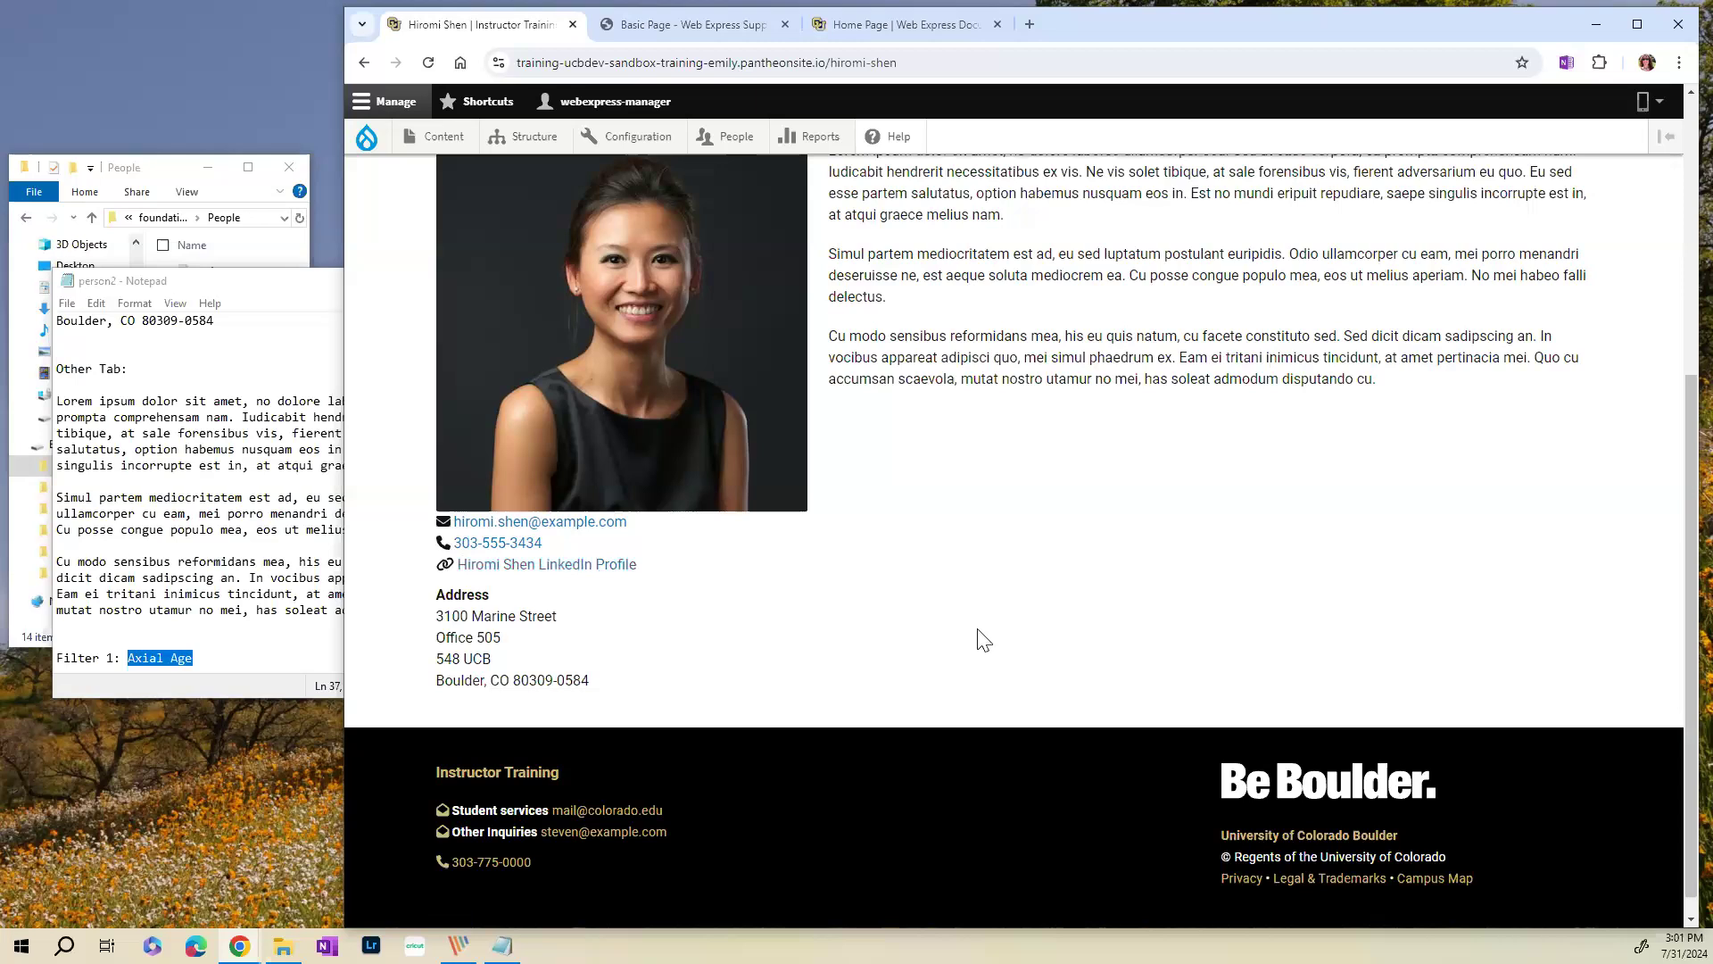
pyautogui.scroll(3, 1234, 594)
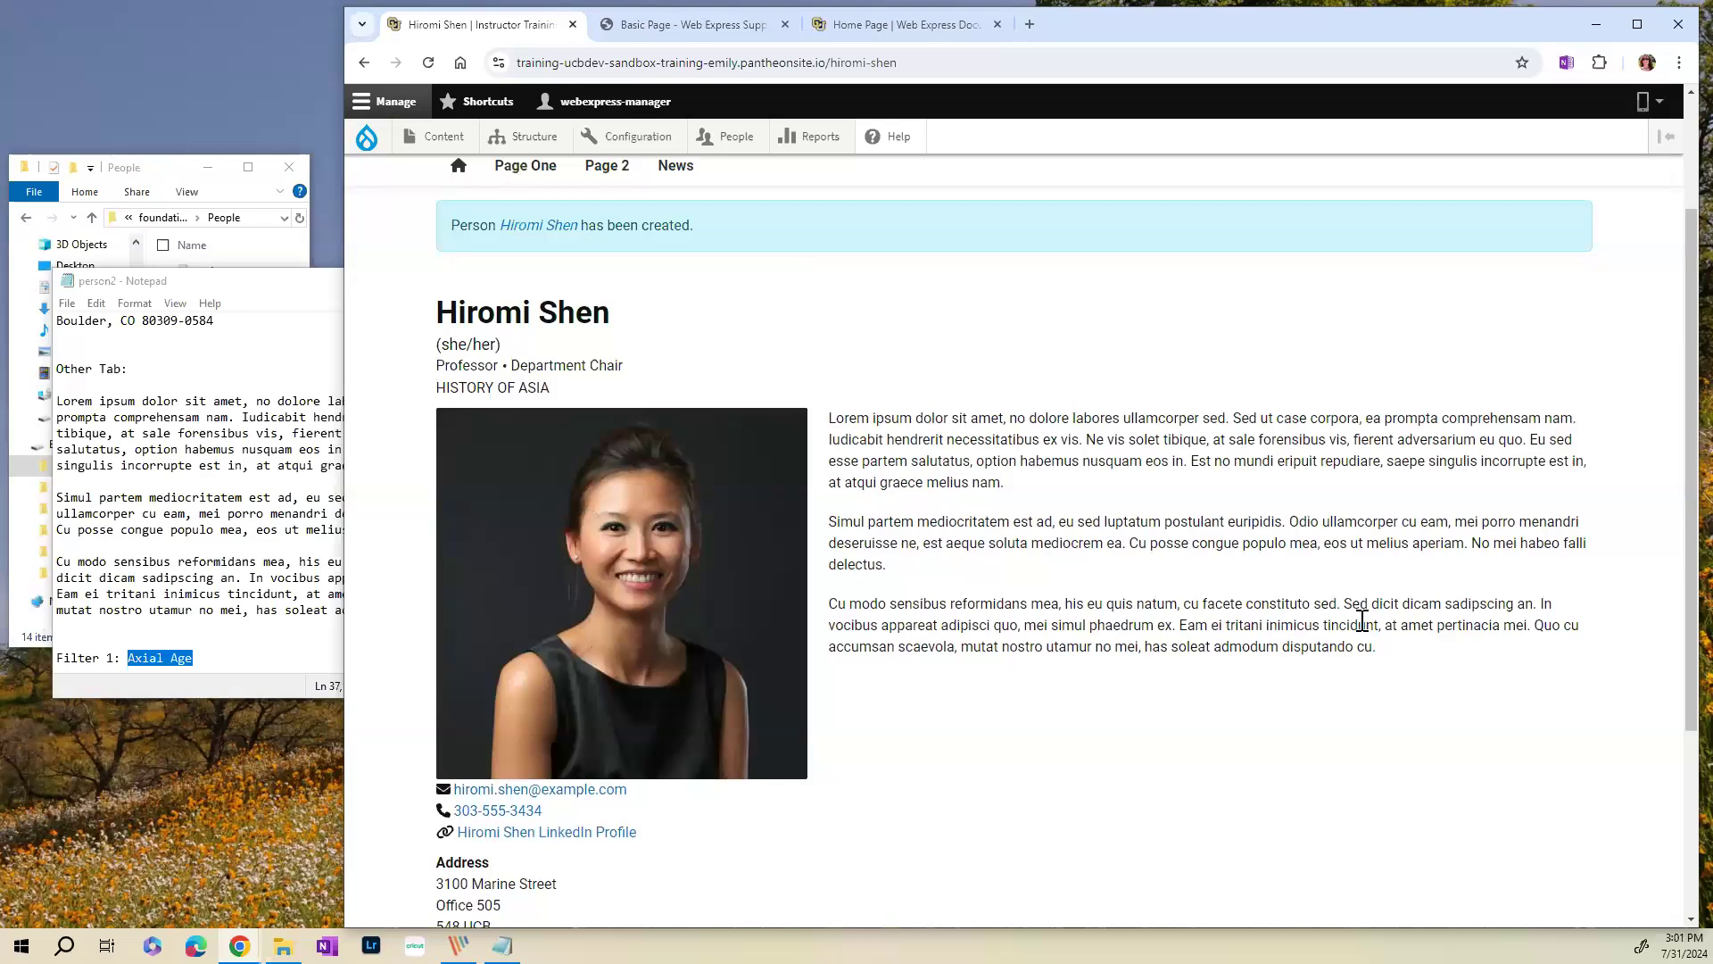
pyautogui.scroll(2, 1343, 635)
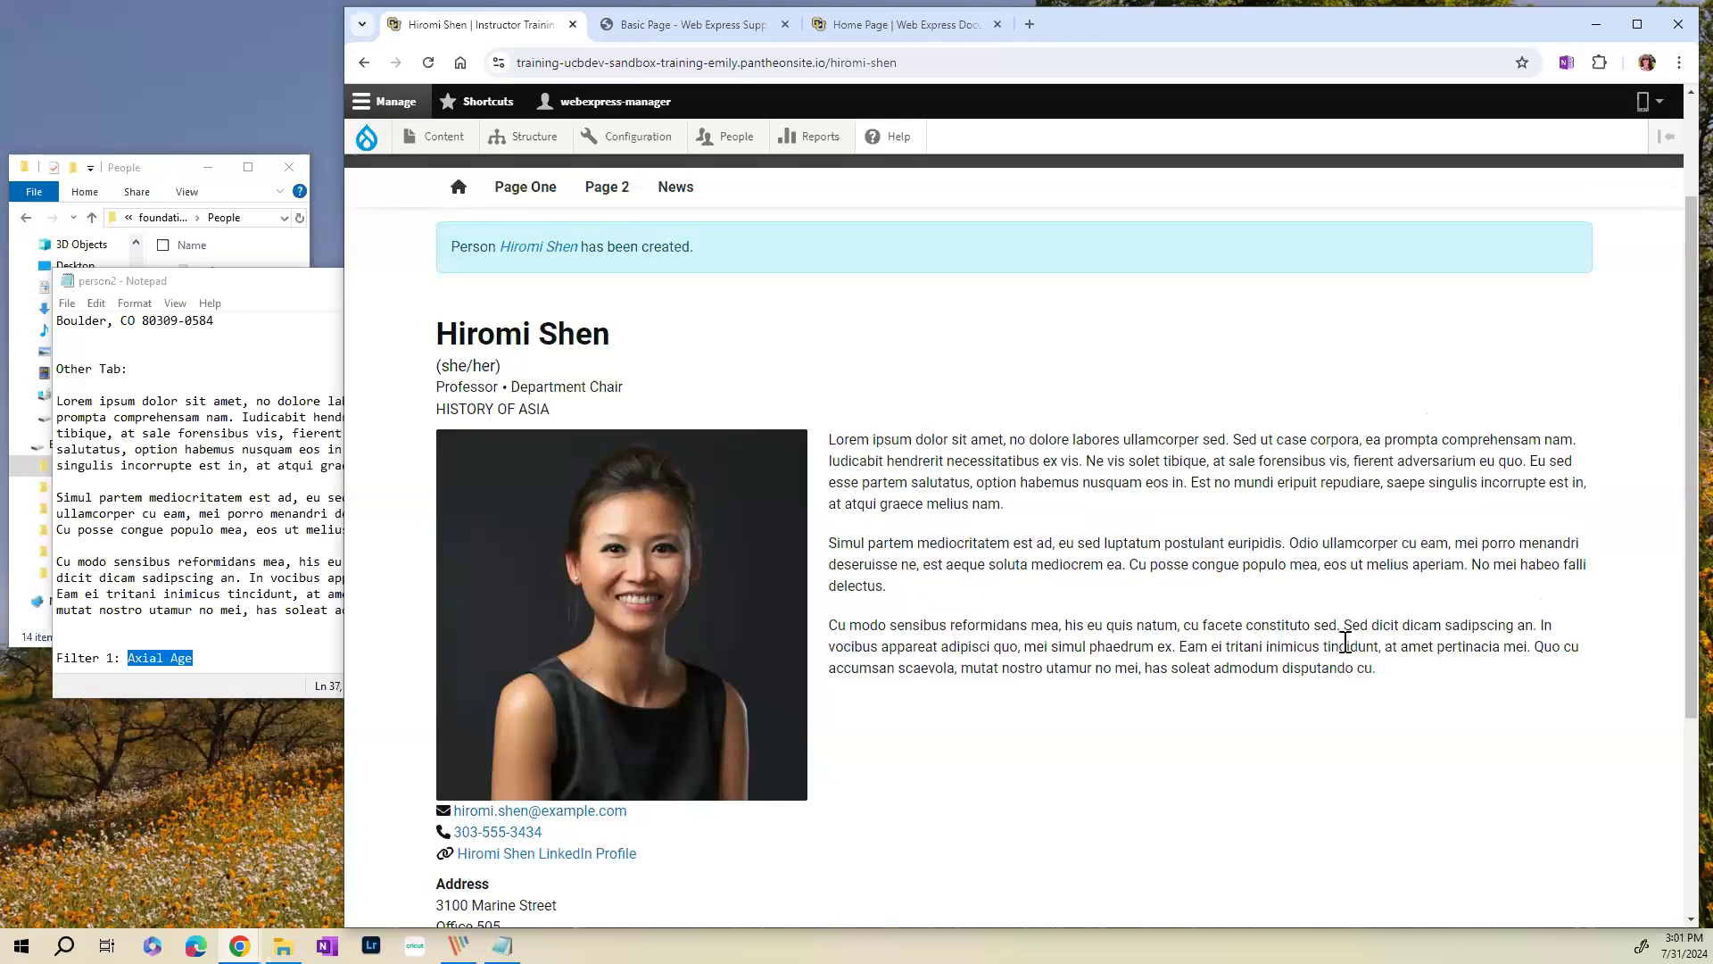
pyautogui.click(299, 300)
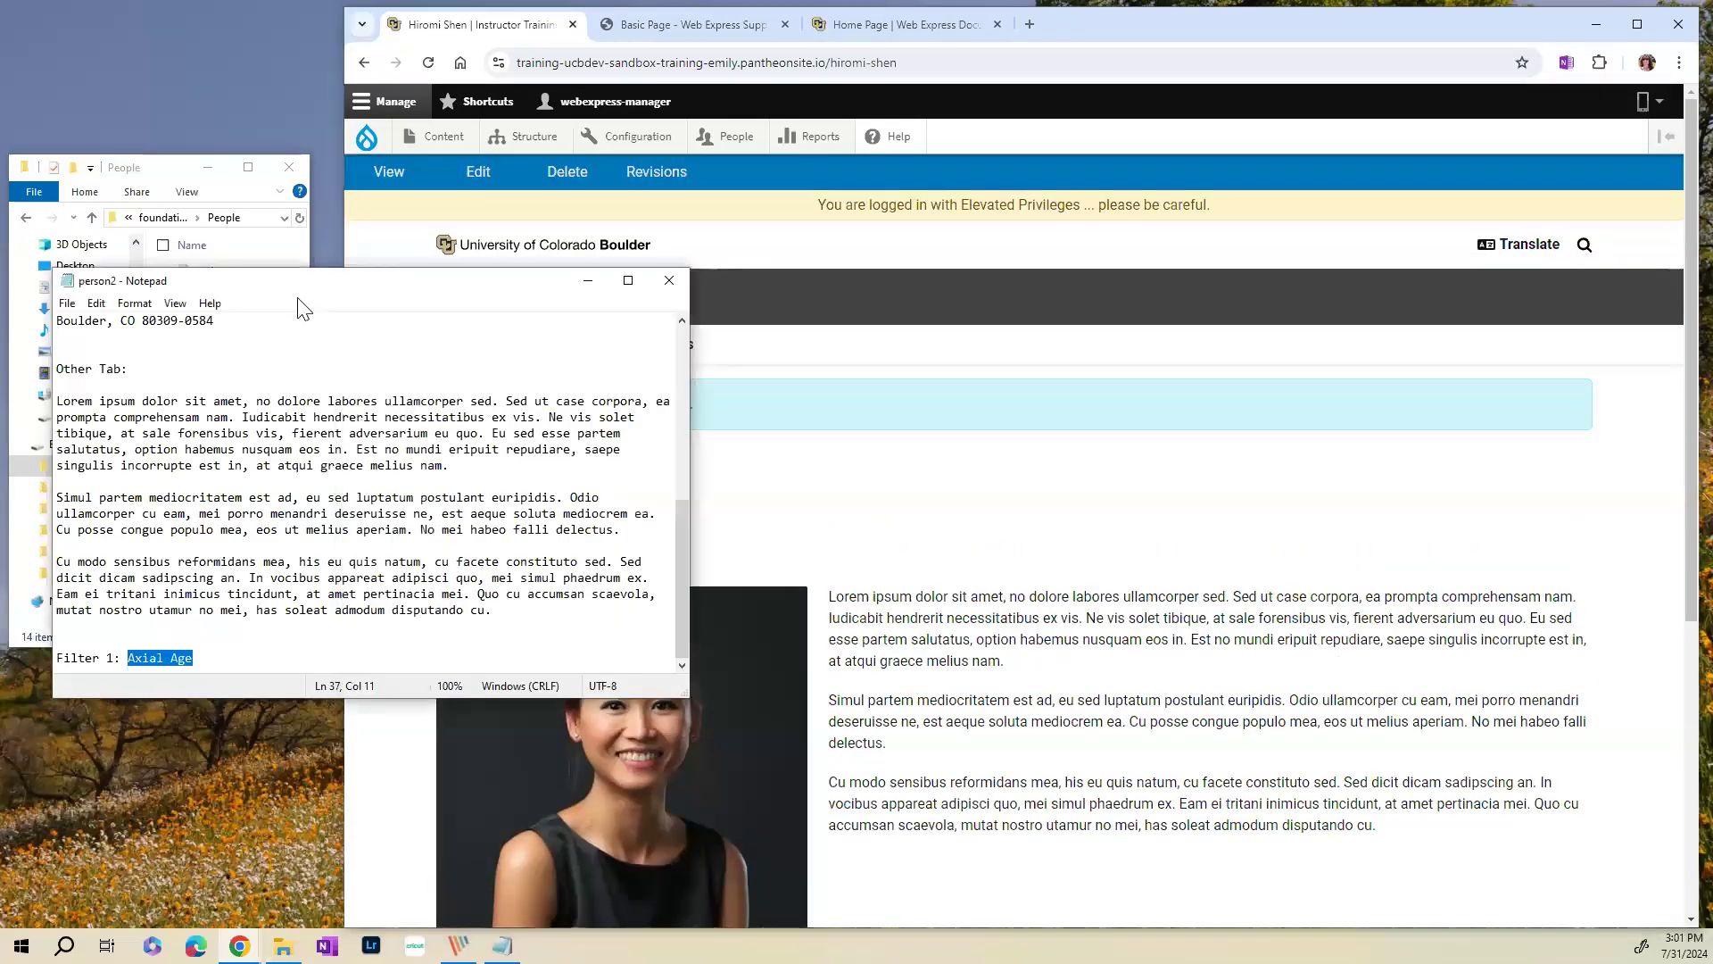
pyautogui.click(671, 281)
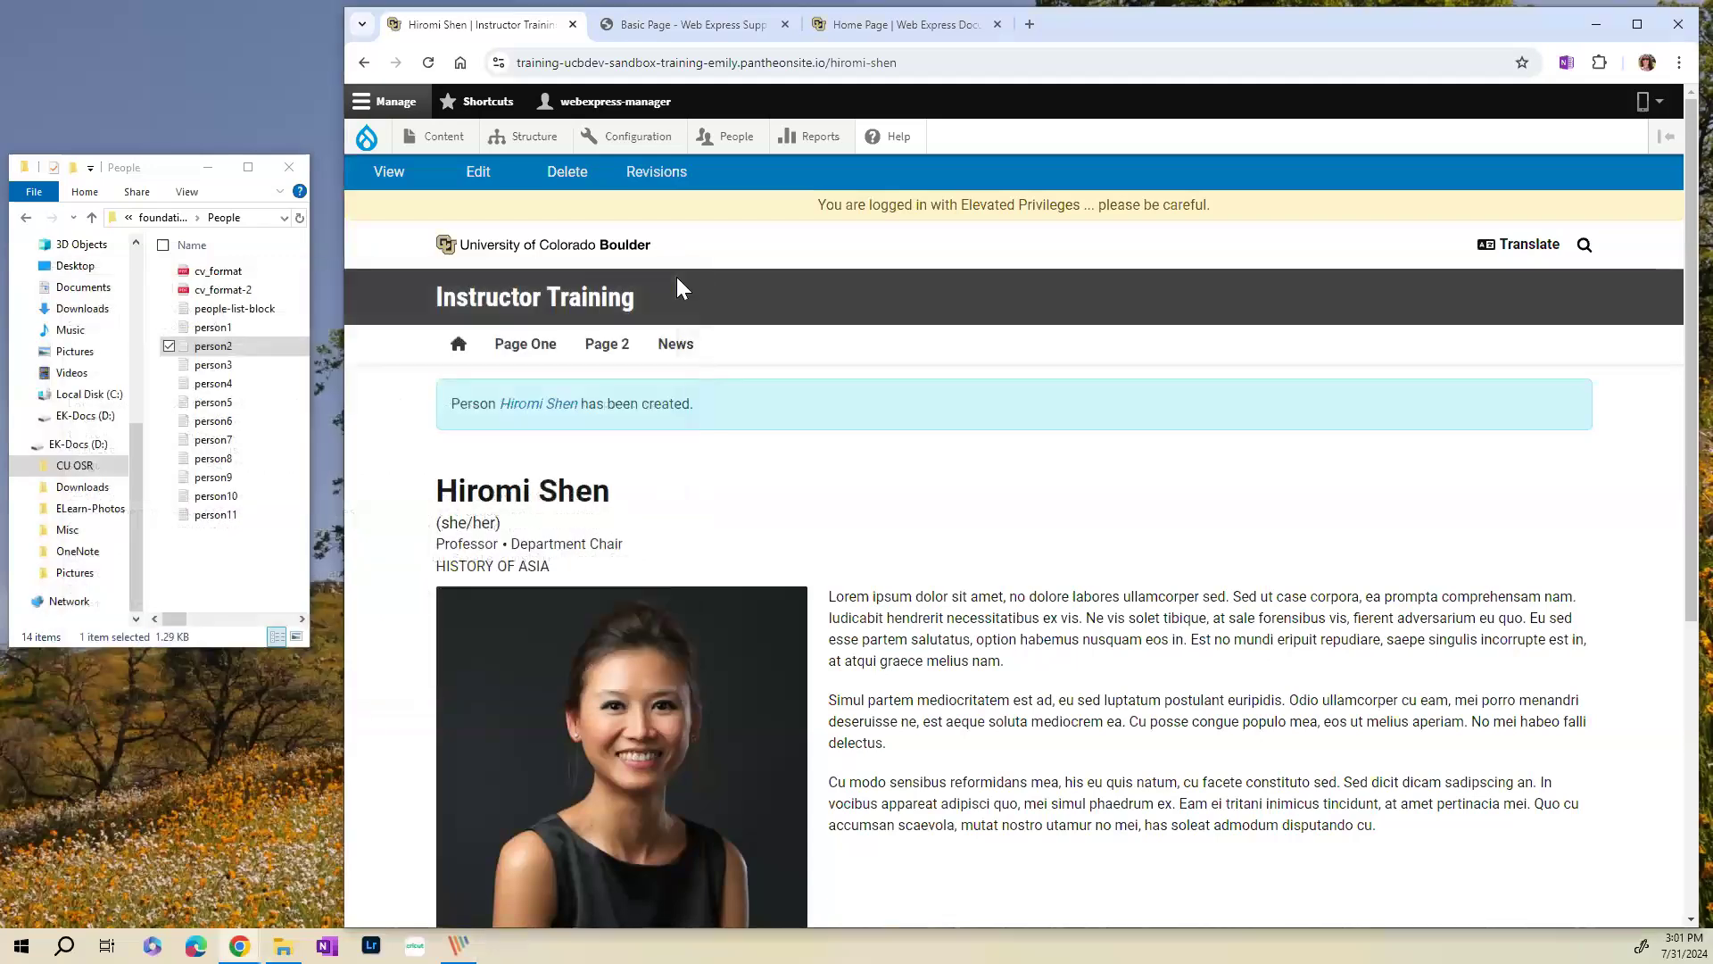
# - Start a new People List Page and title it "Directory"
pyautogui.moveTo(433, 138)
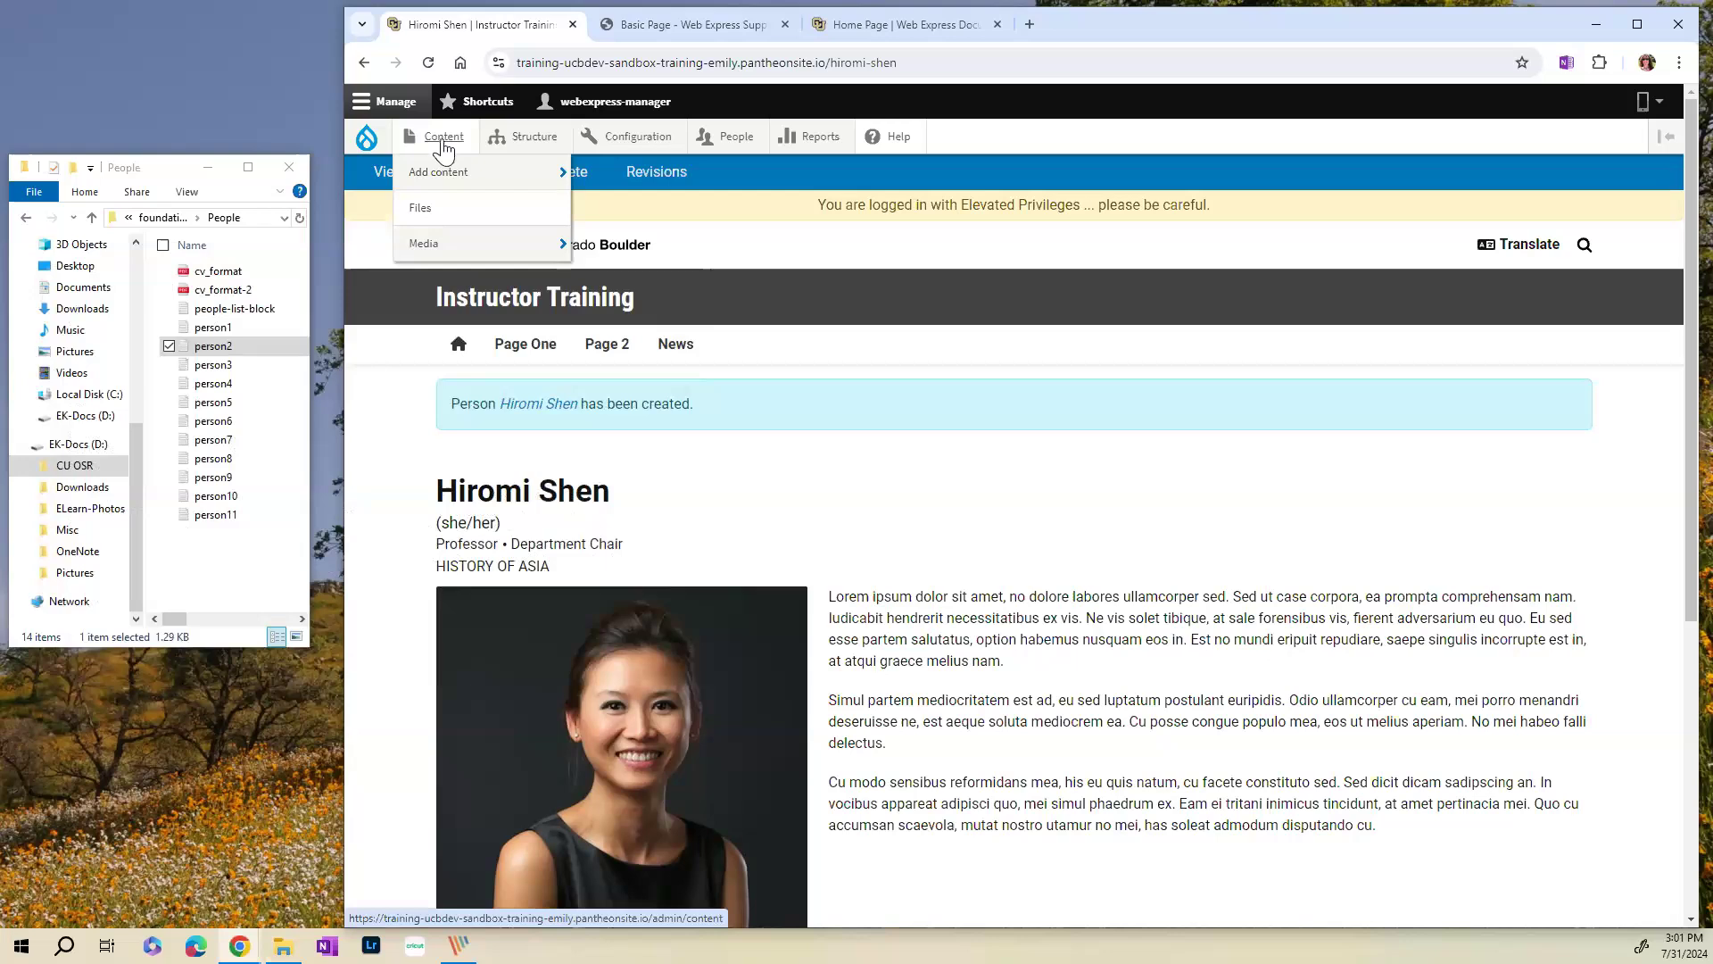
pyautogui.moveTo(441, 171)
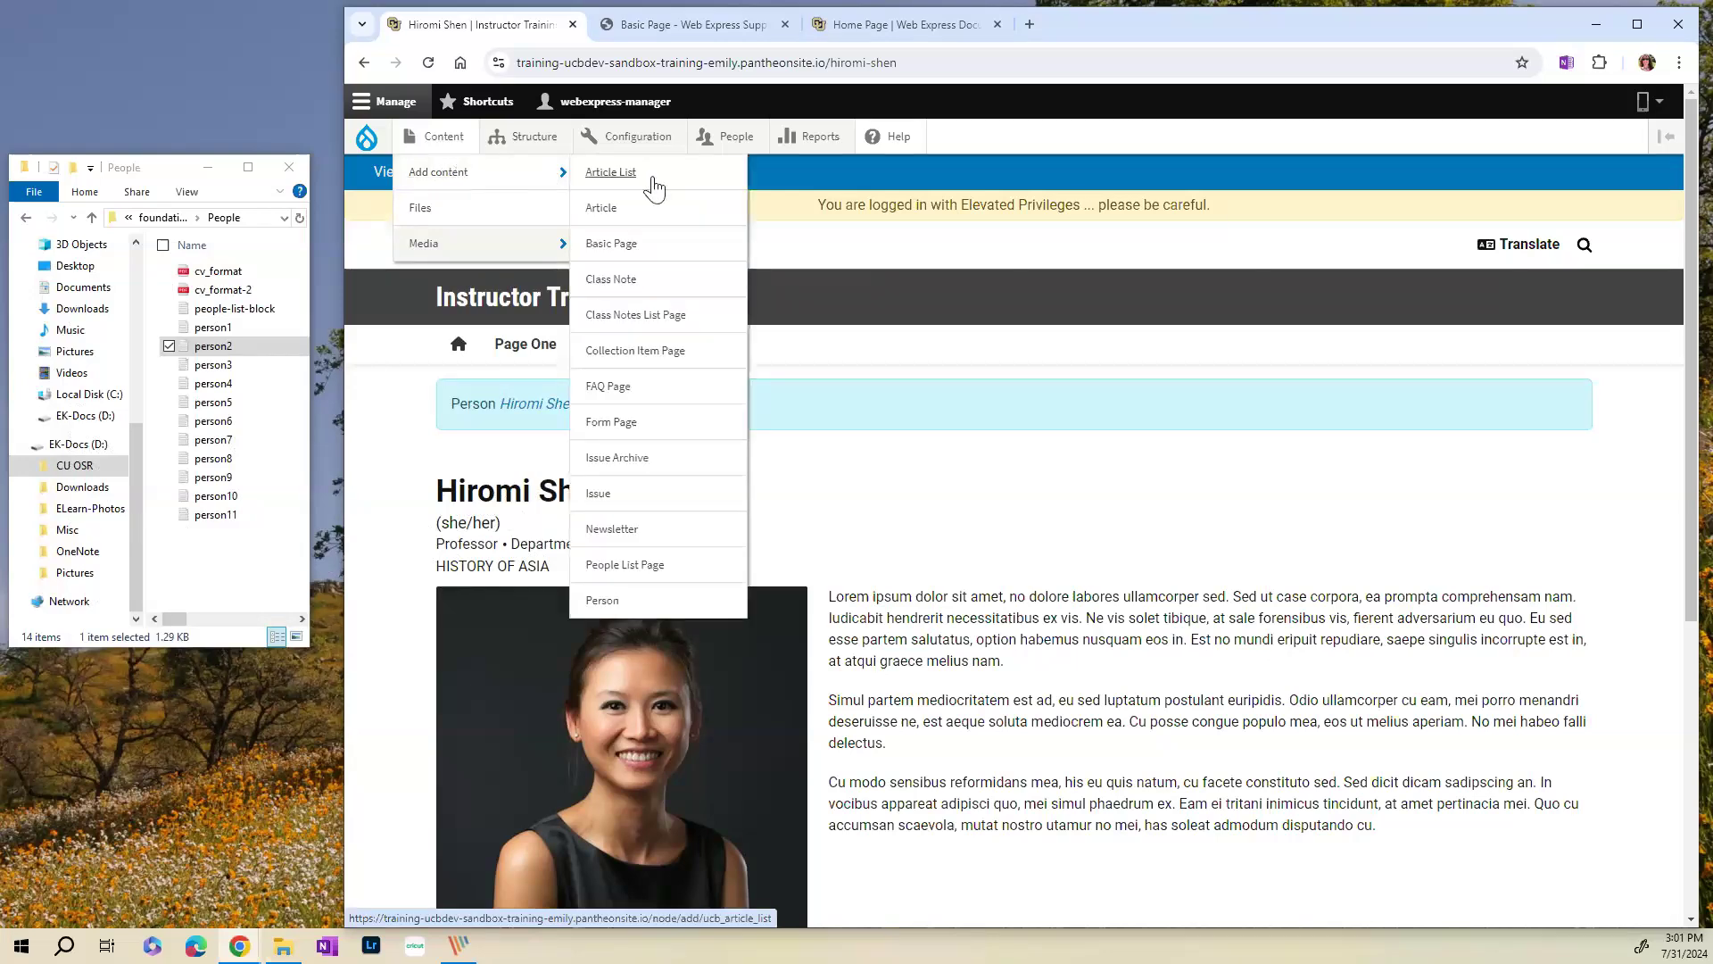
pyautogui.click(625, 565)
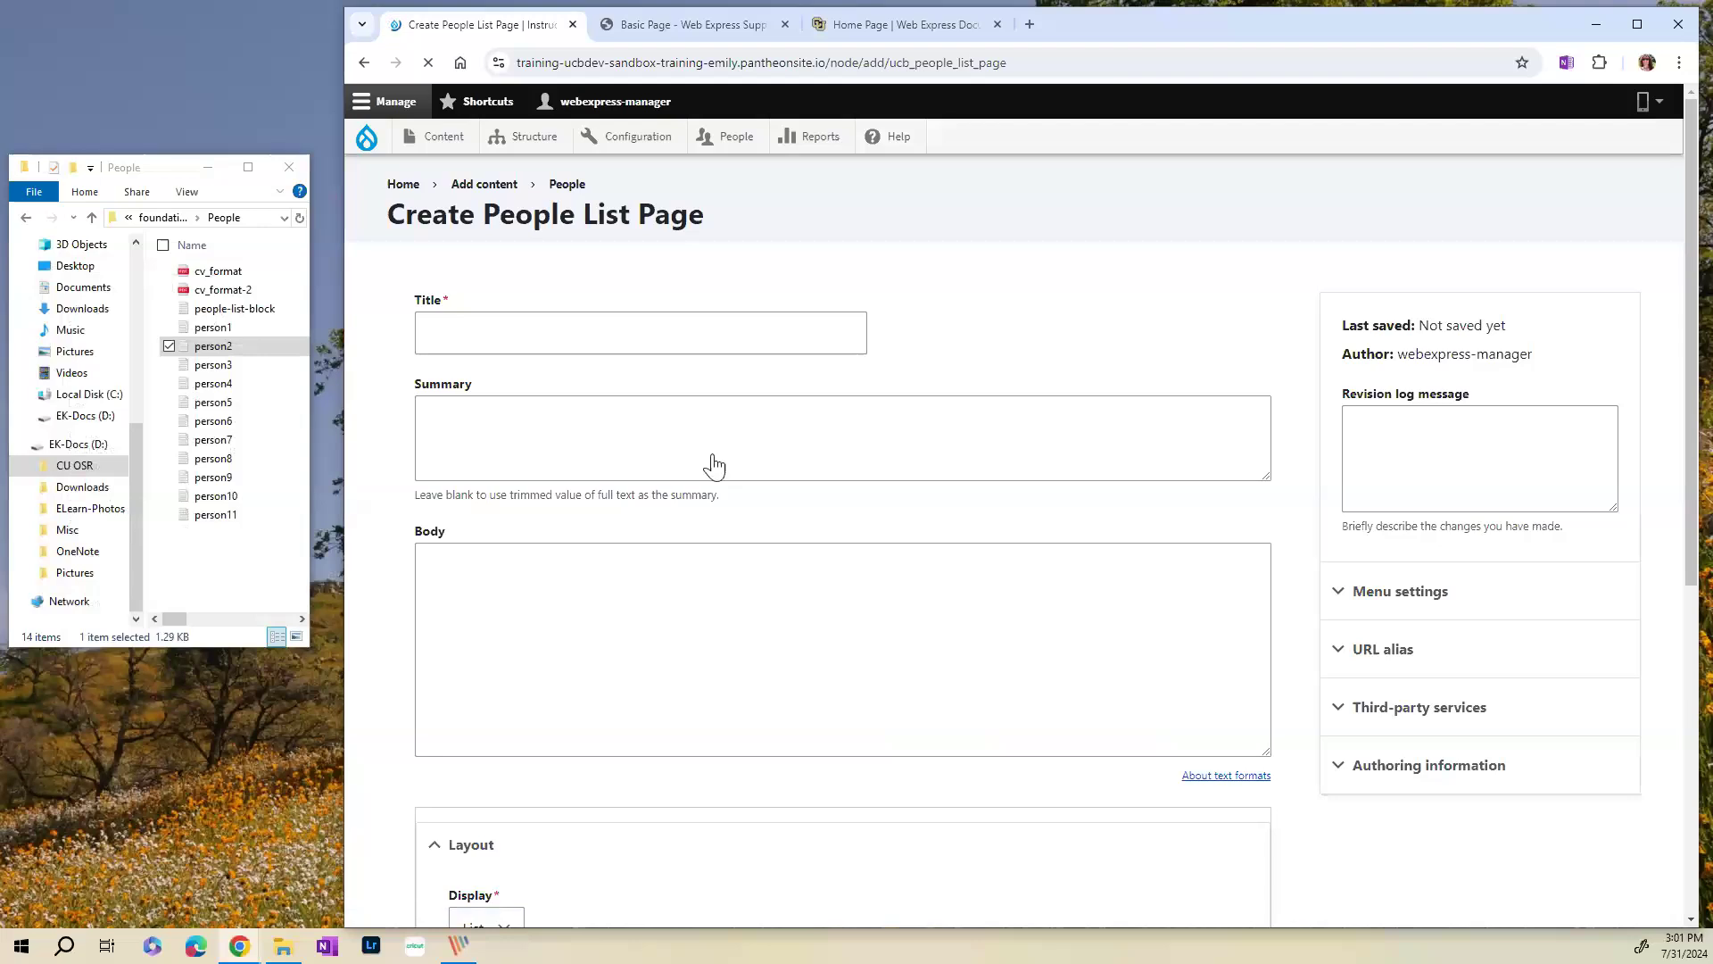
pyautogui.click(481, 323)
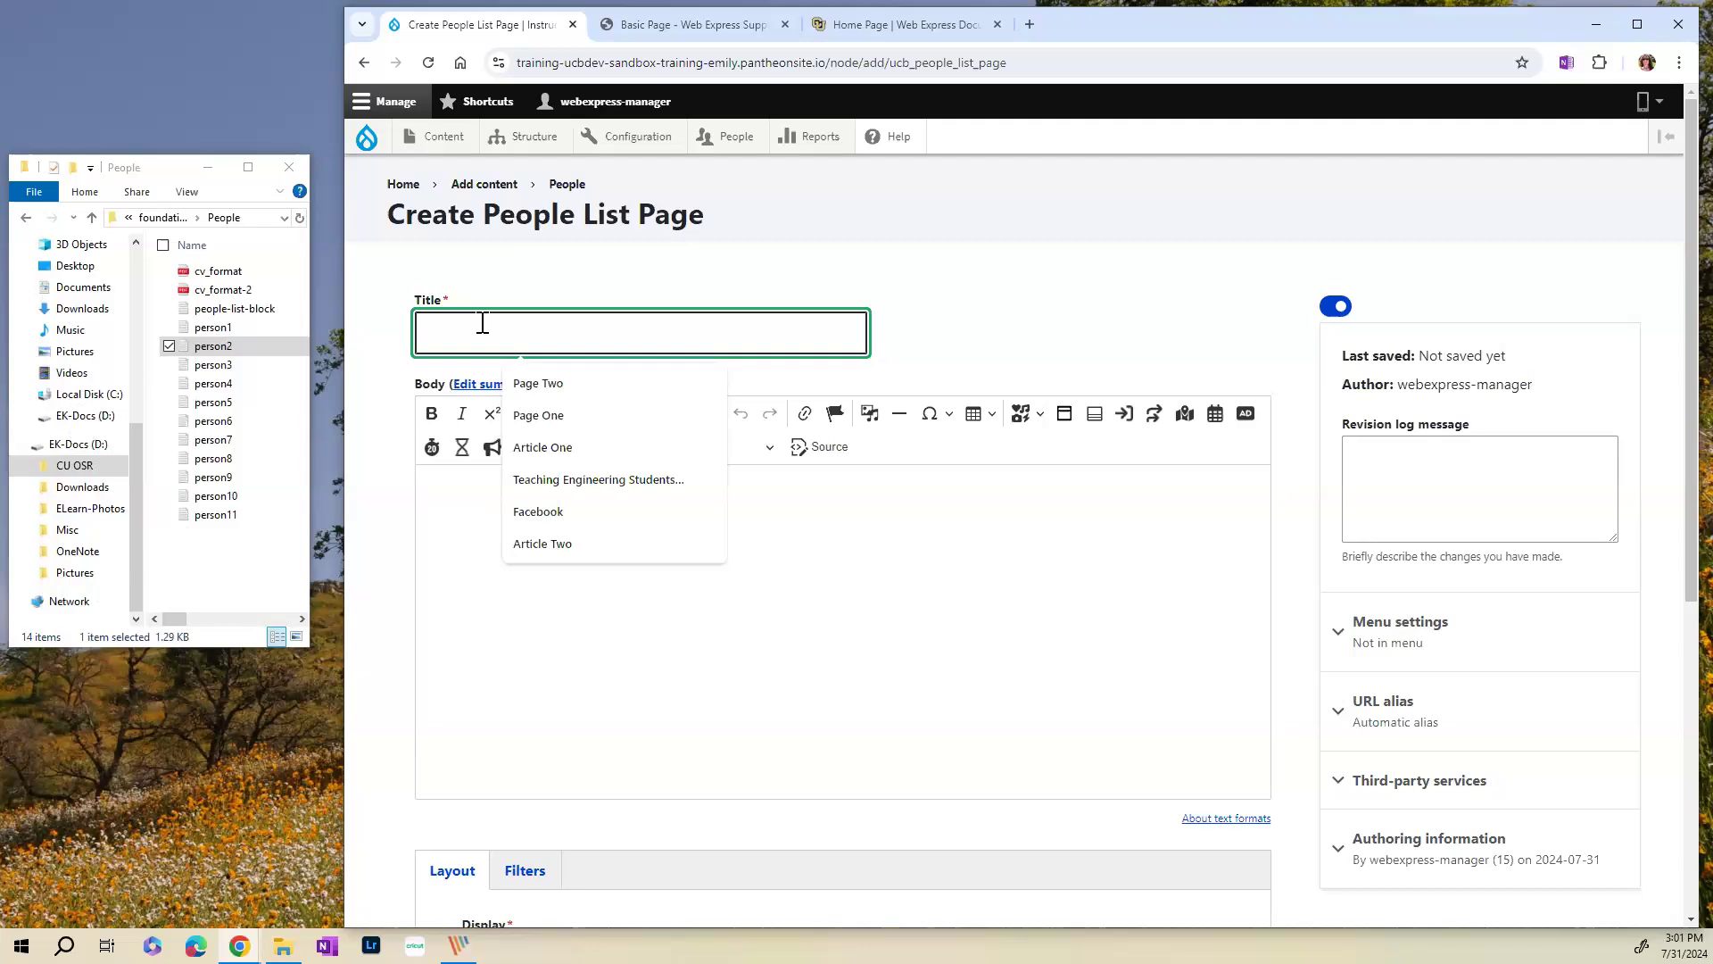
pyautogui.write('Di')
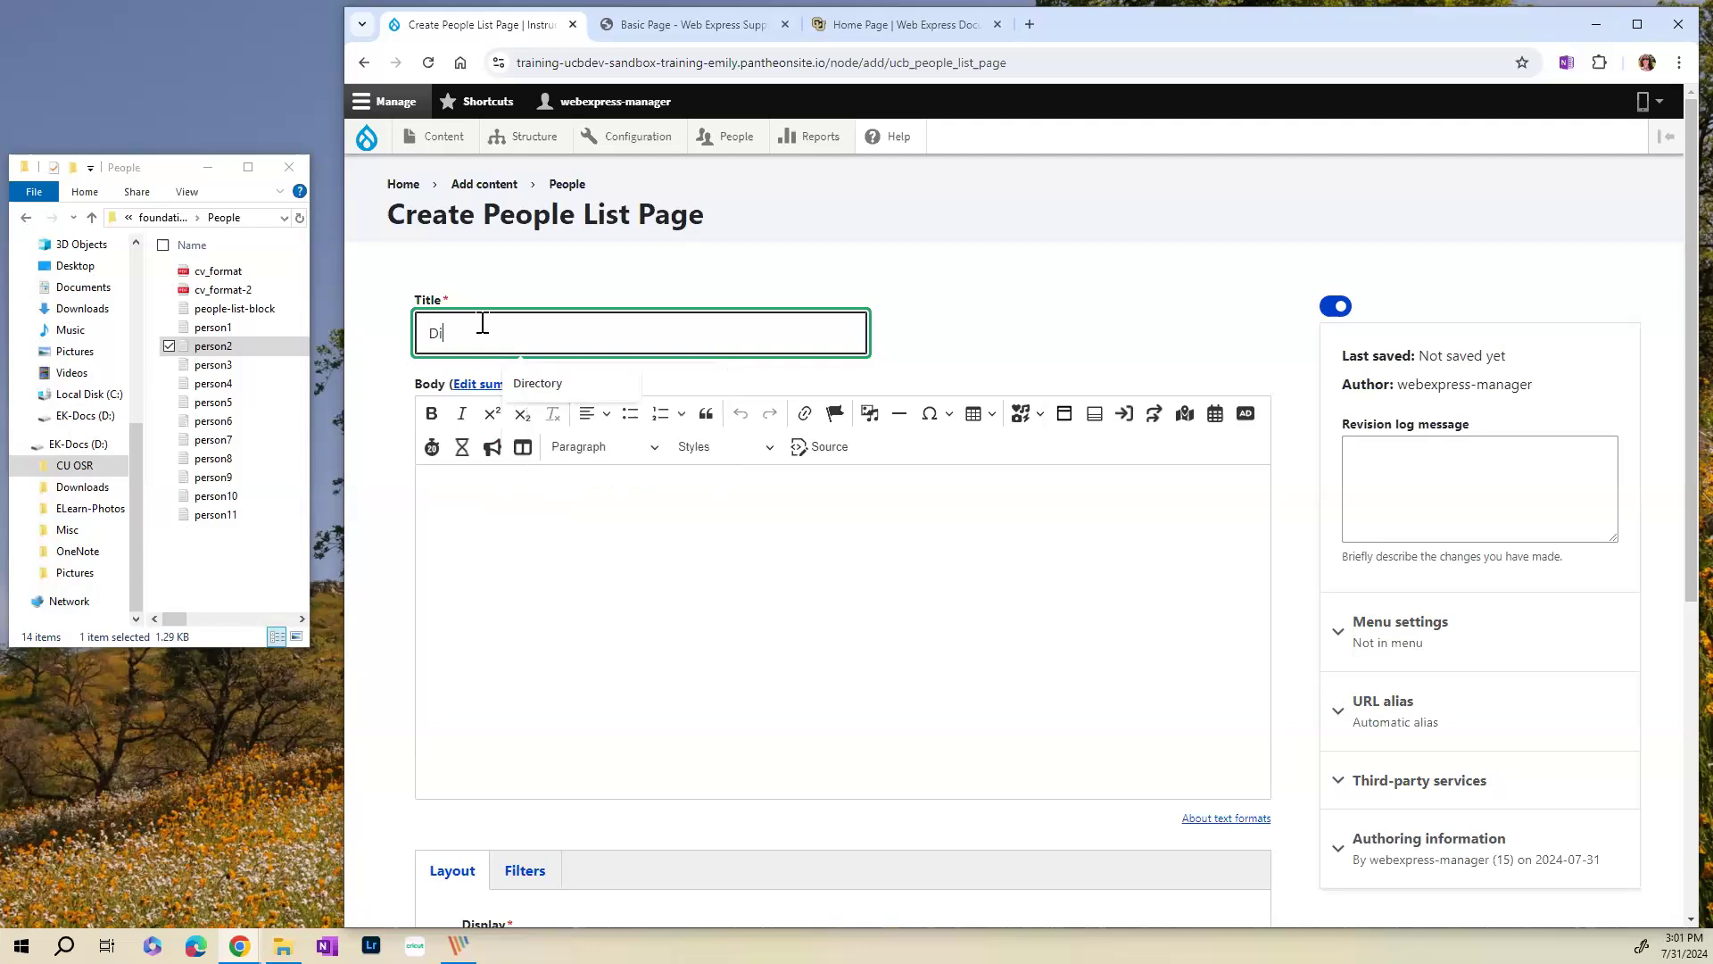
pyautogui.write('rectory')
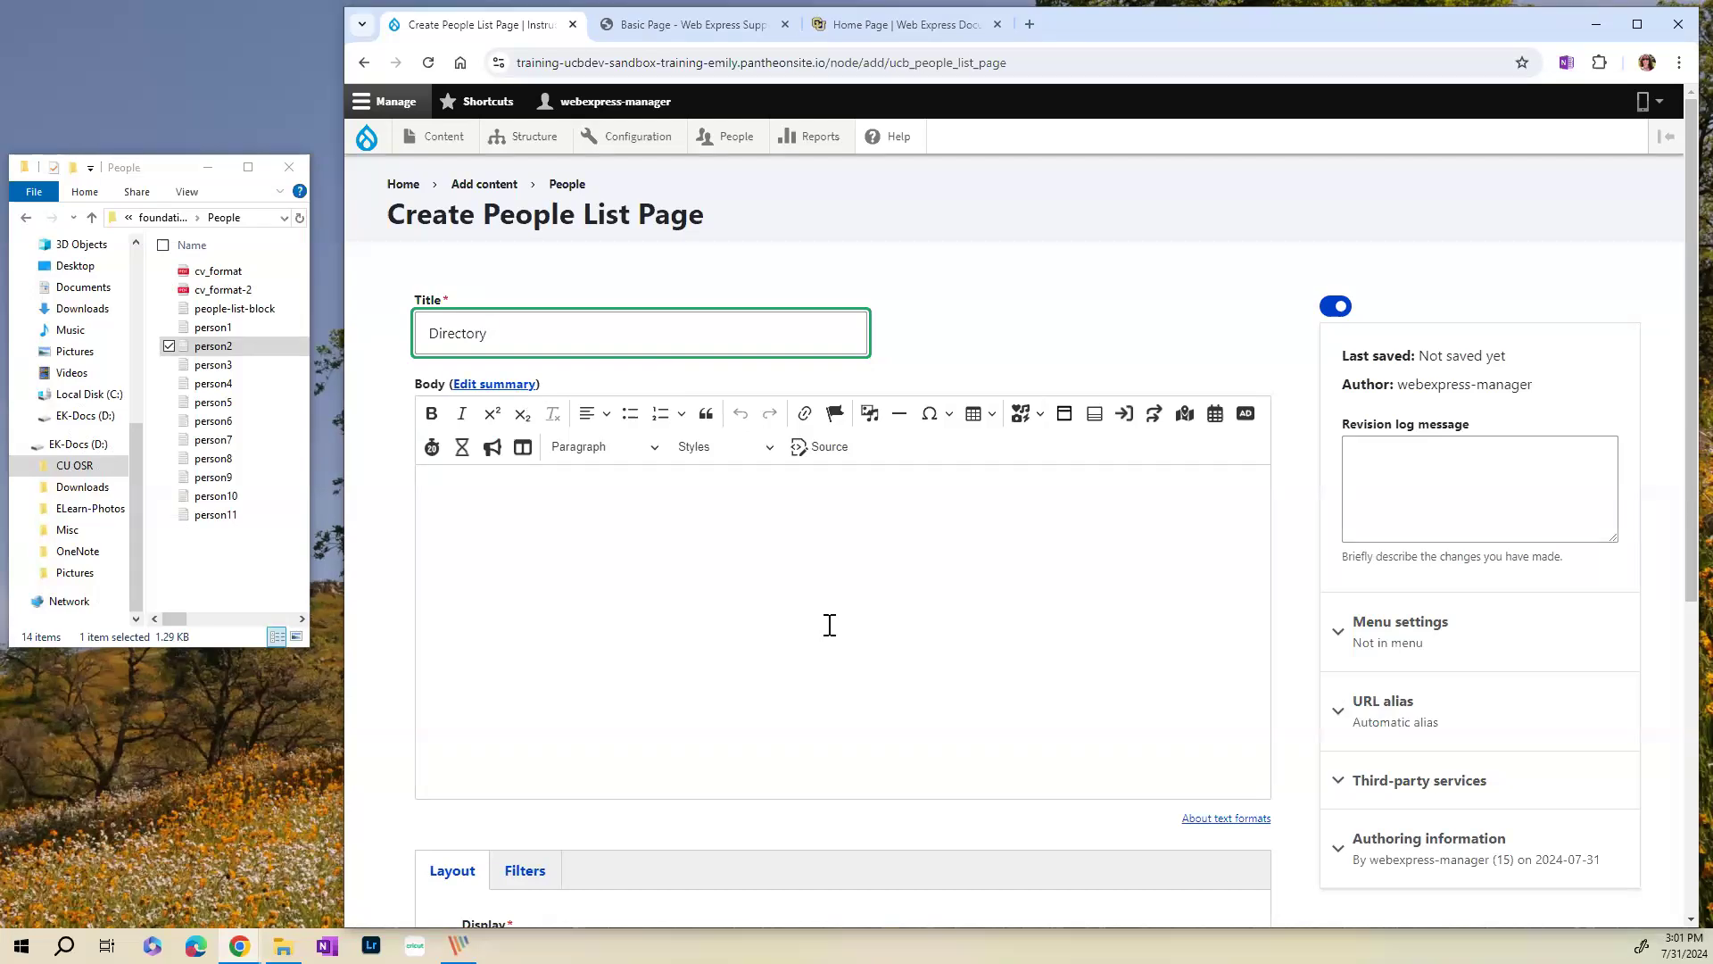
# - Choose List as the page's Display layout and review the Order By options, keeping Last Name
pyautogui.scroll(-5, 830, 625)
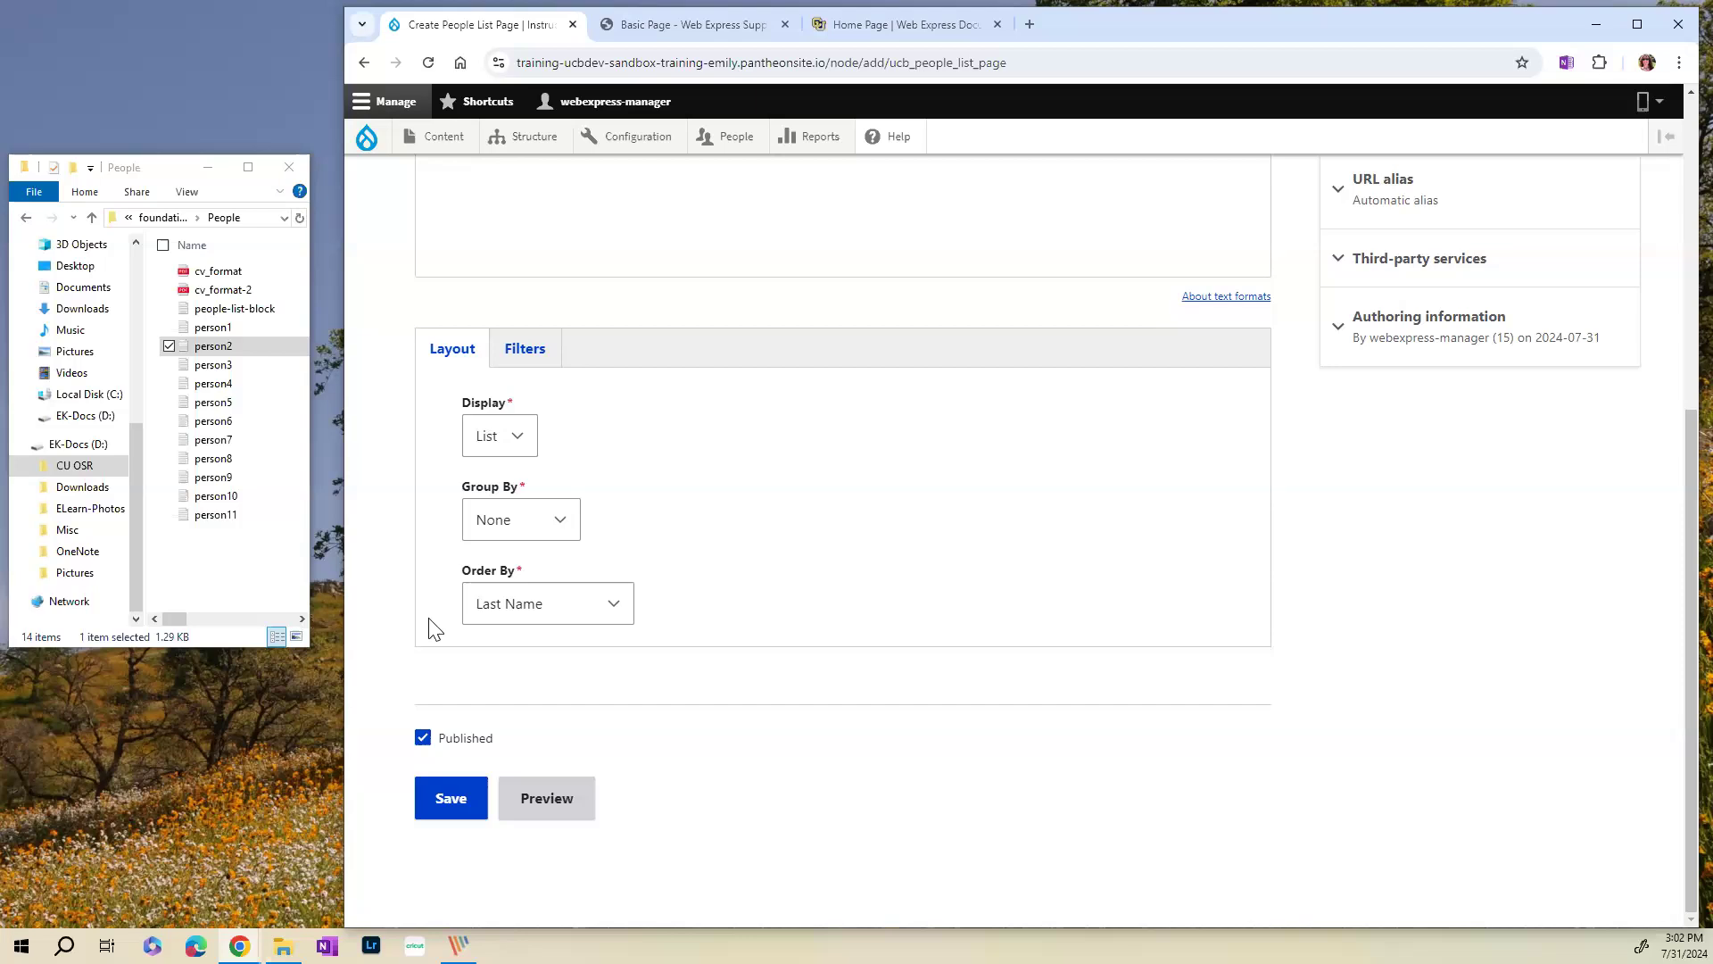
pyautogui.click(522, 441)
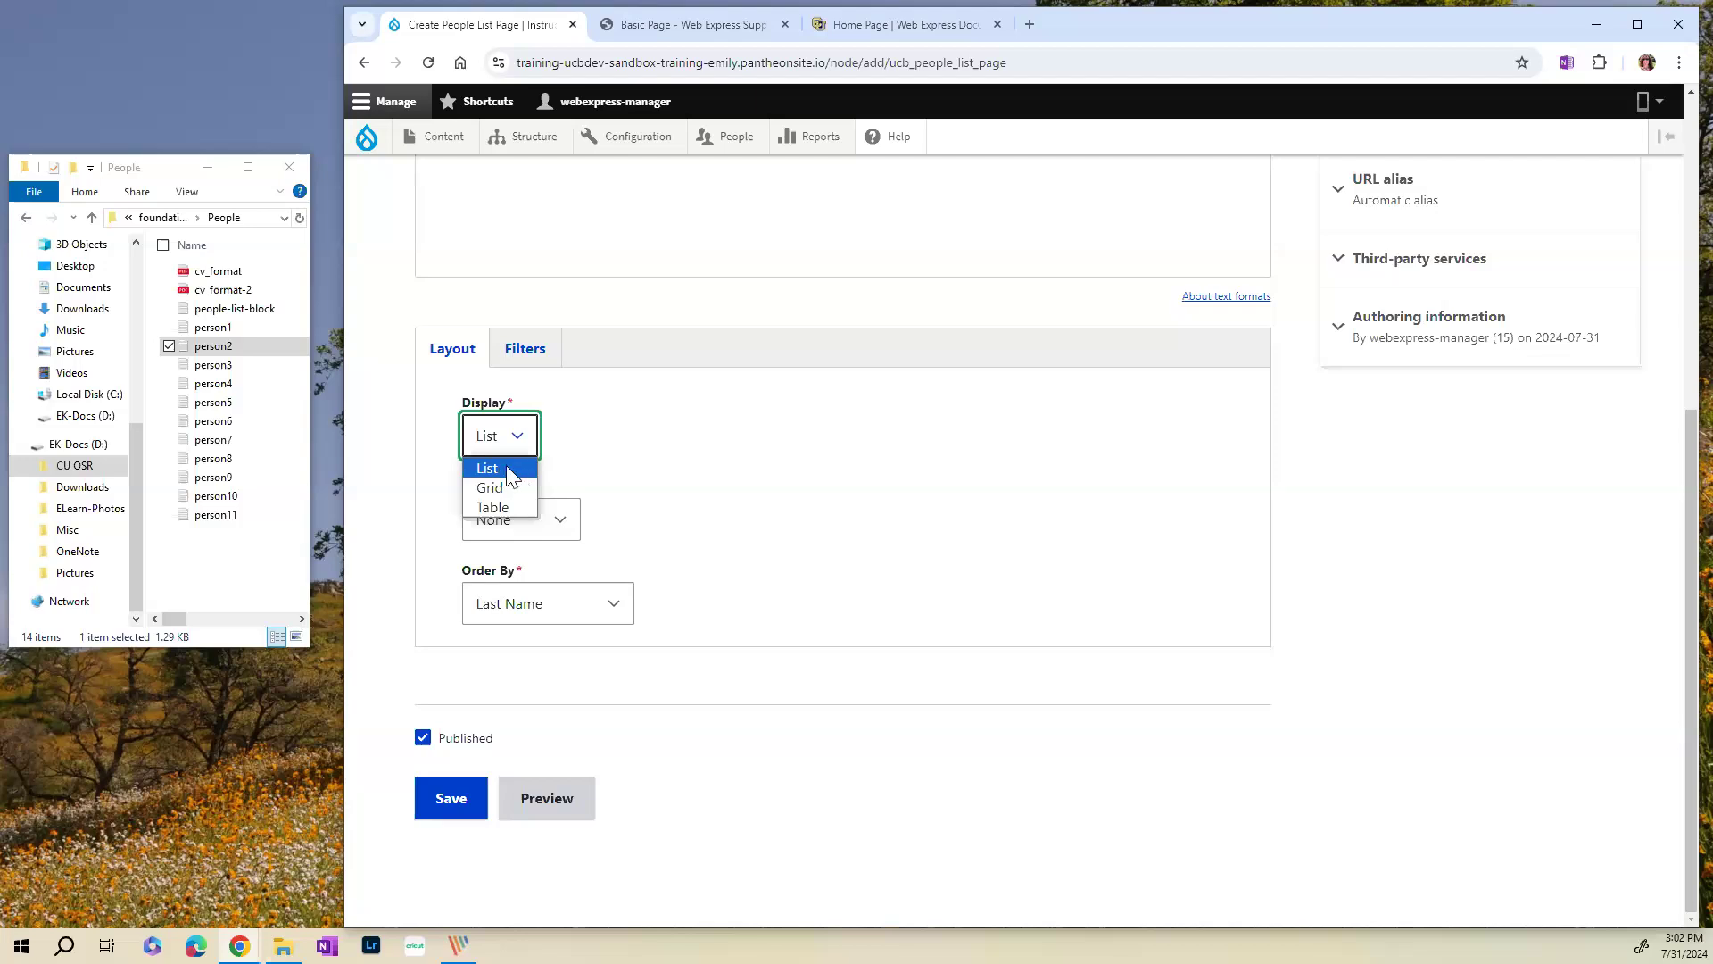
pyautogui.click(506, 466)
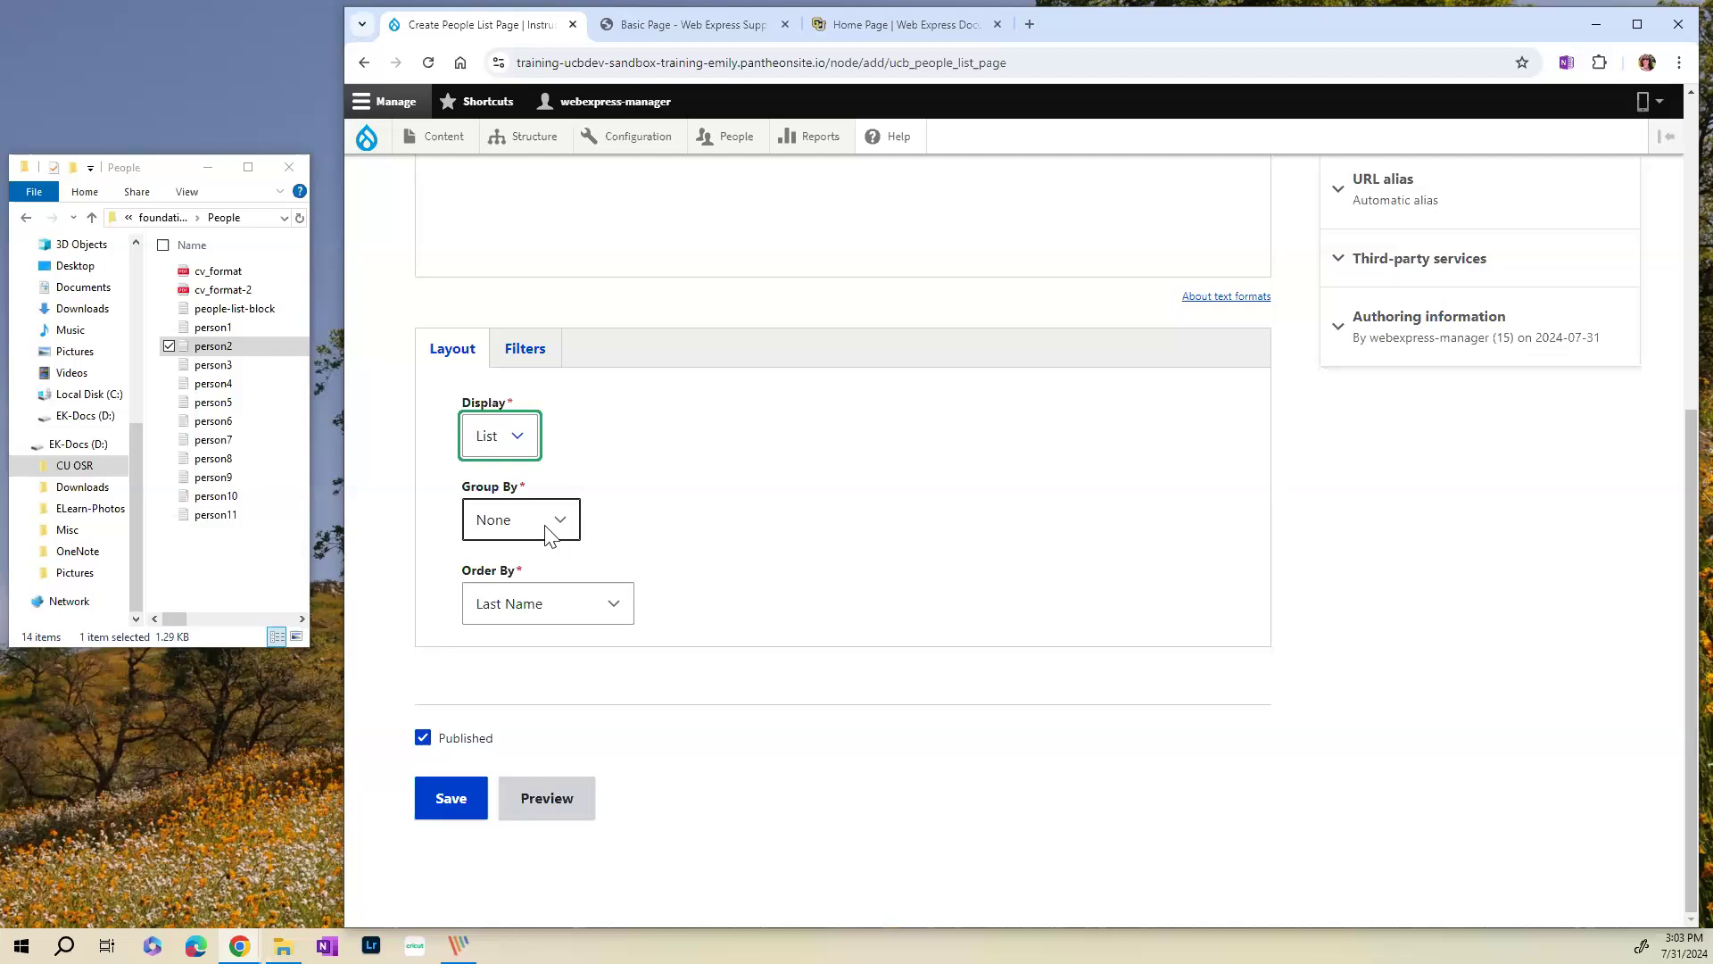
pyautogui.click(545, 607)
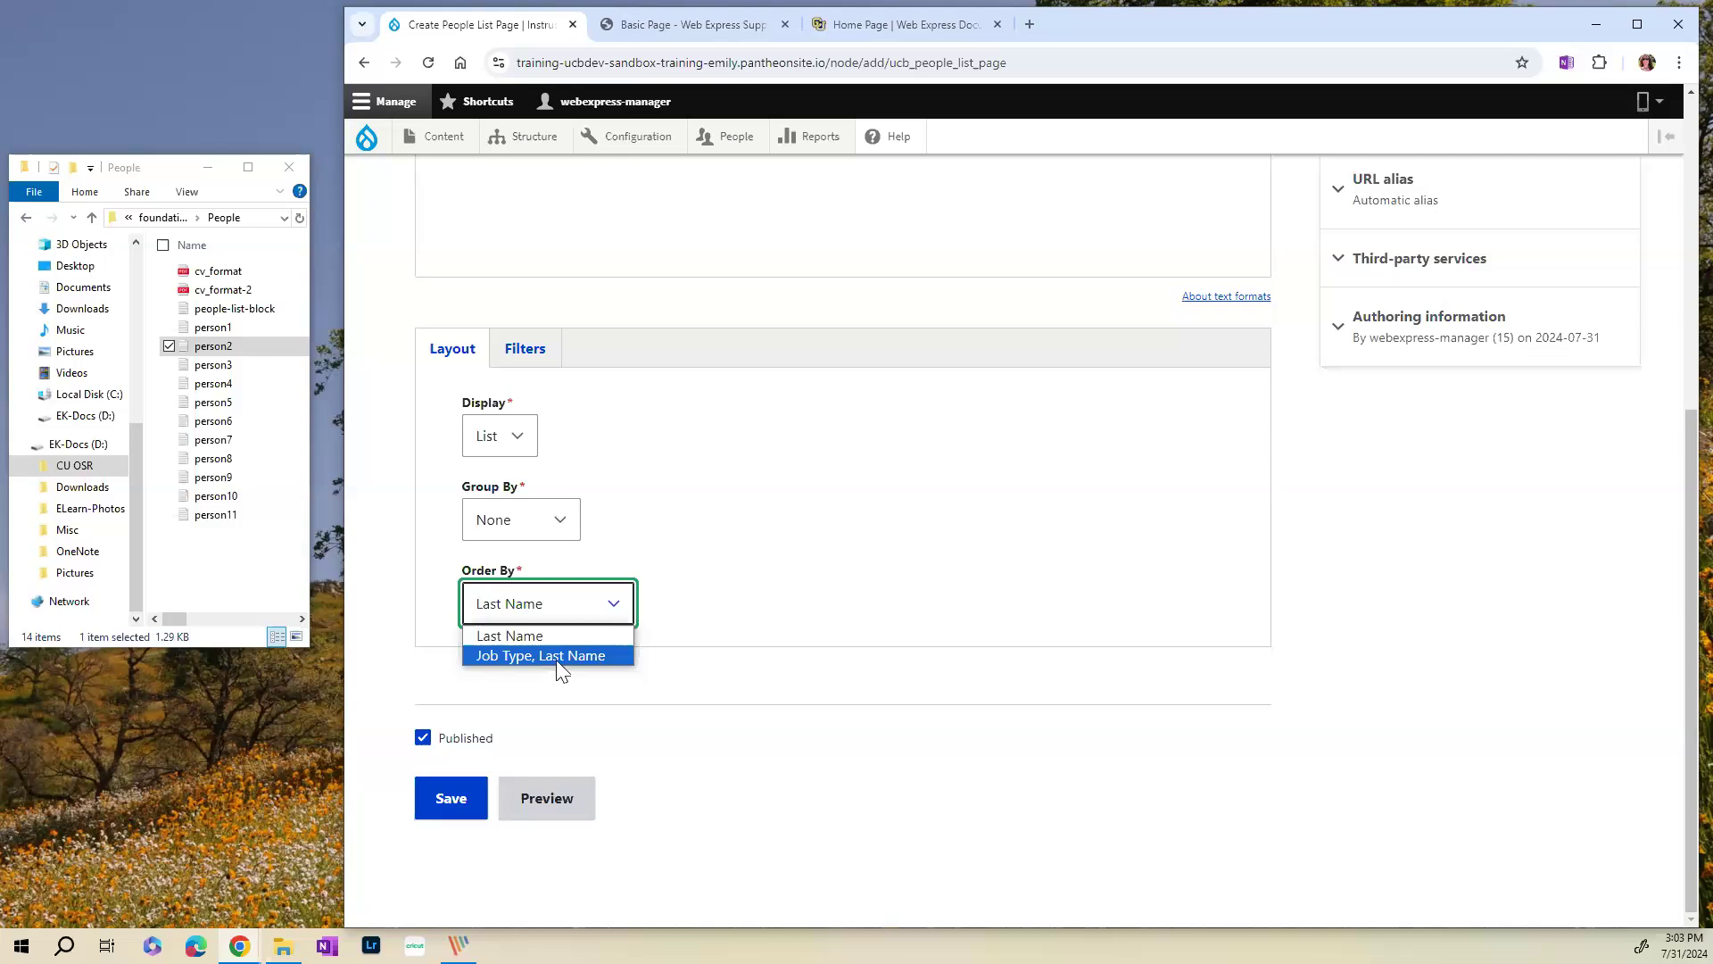
pyautogui.click(746, 520)
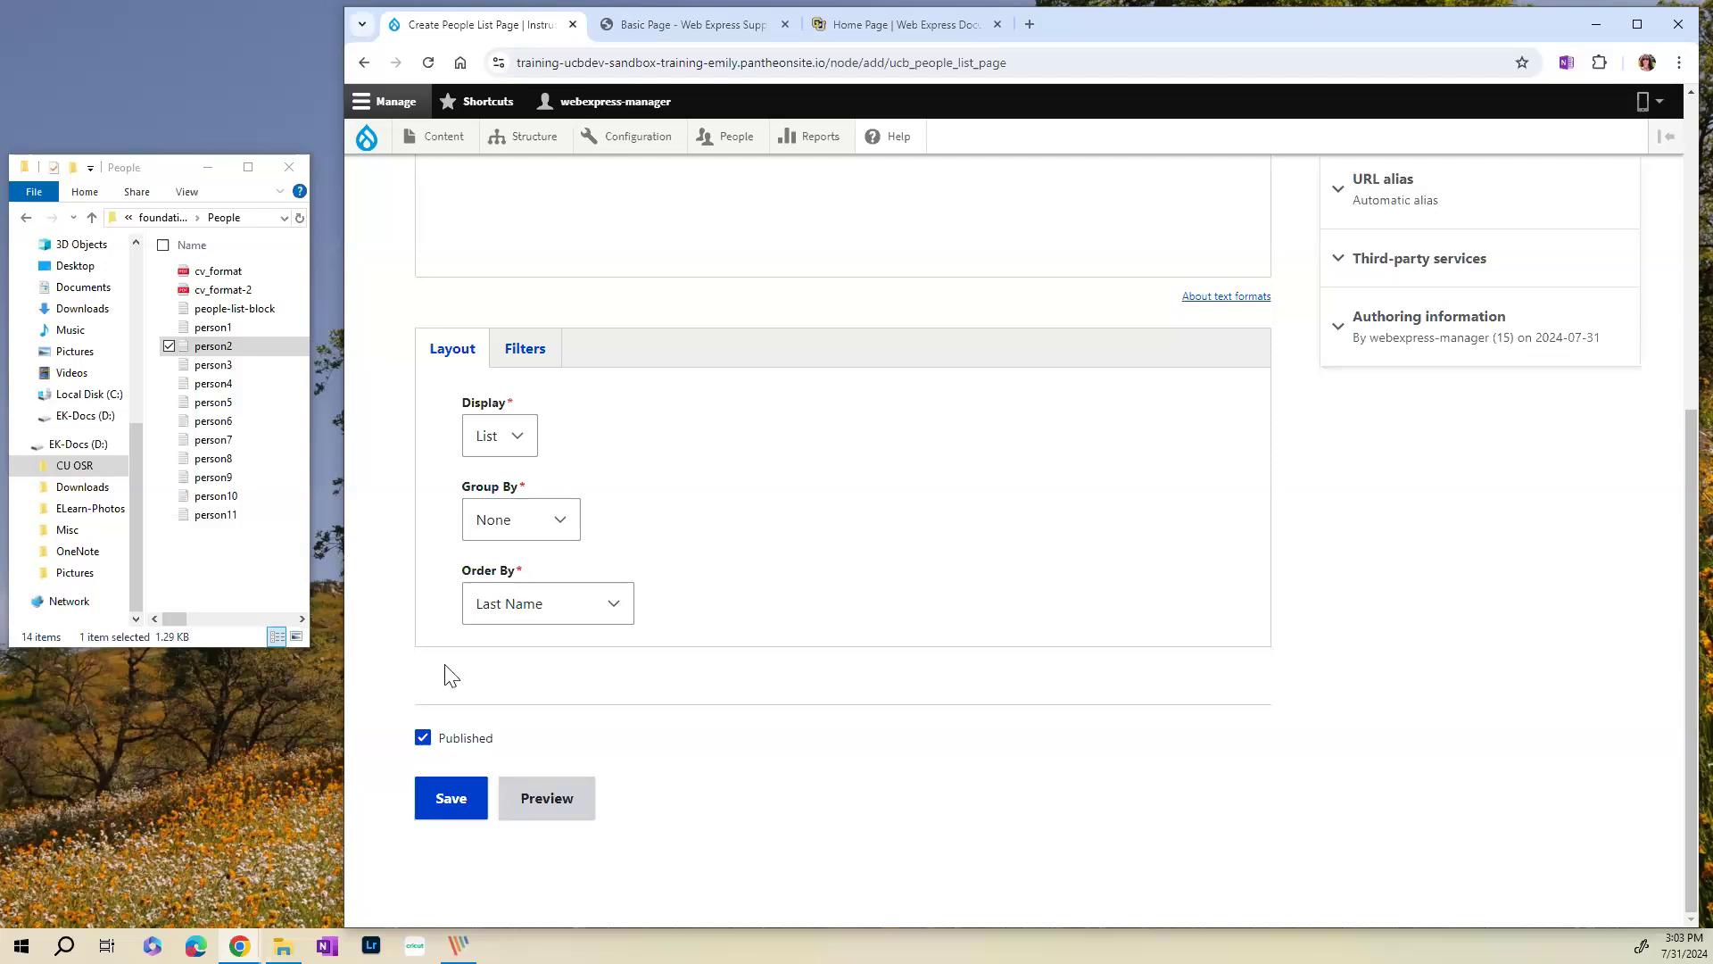
# - Allow visitors to filter the people list by Department, Job Type and Filter 1
pyautogui.click(525, 366)
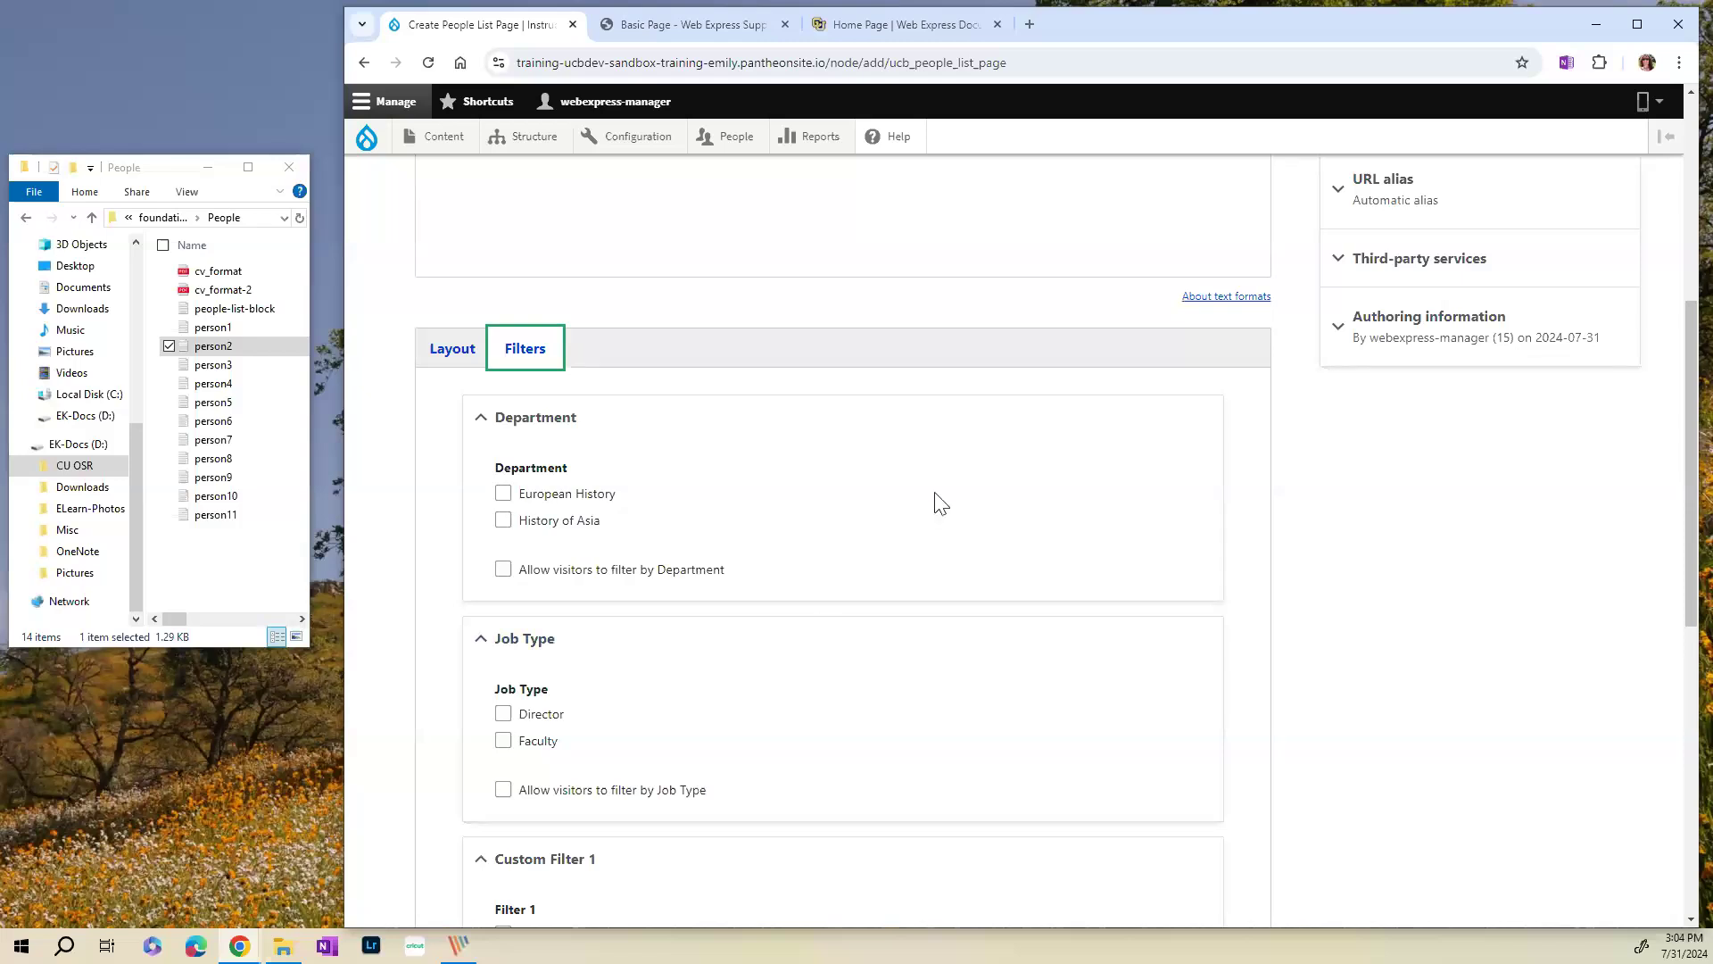
pyautogui.scroll(-2, 933, 506)
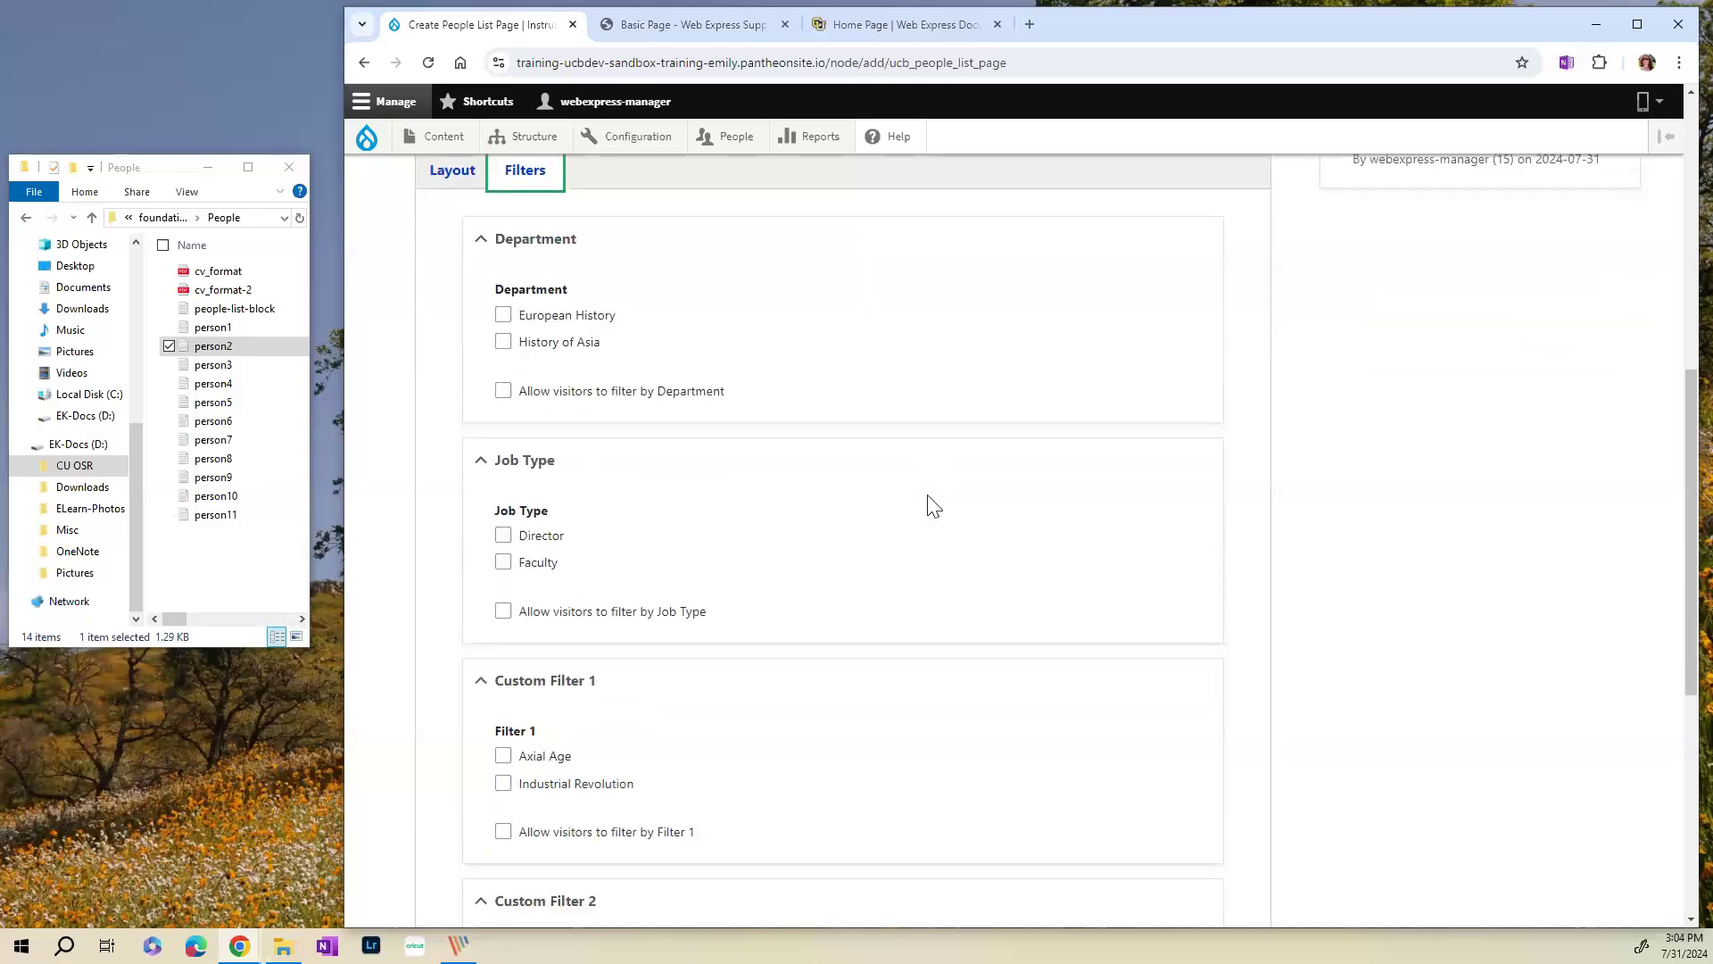
pyautogui.click(505, 393)
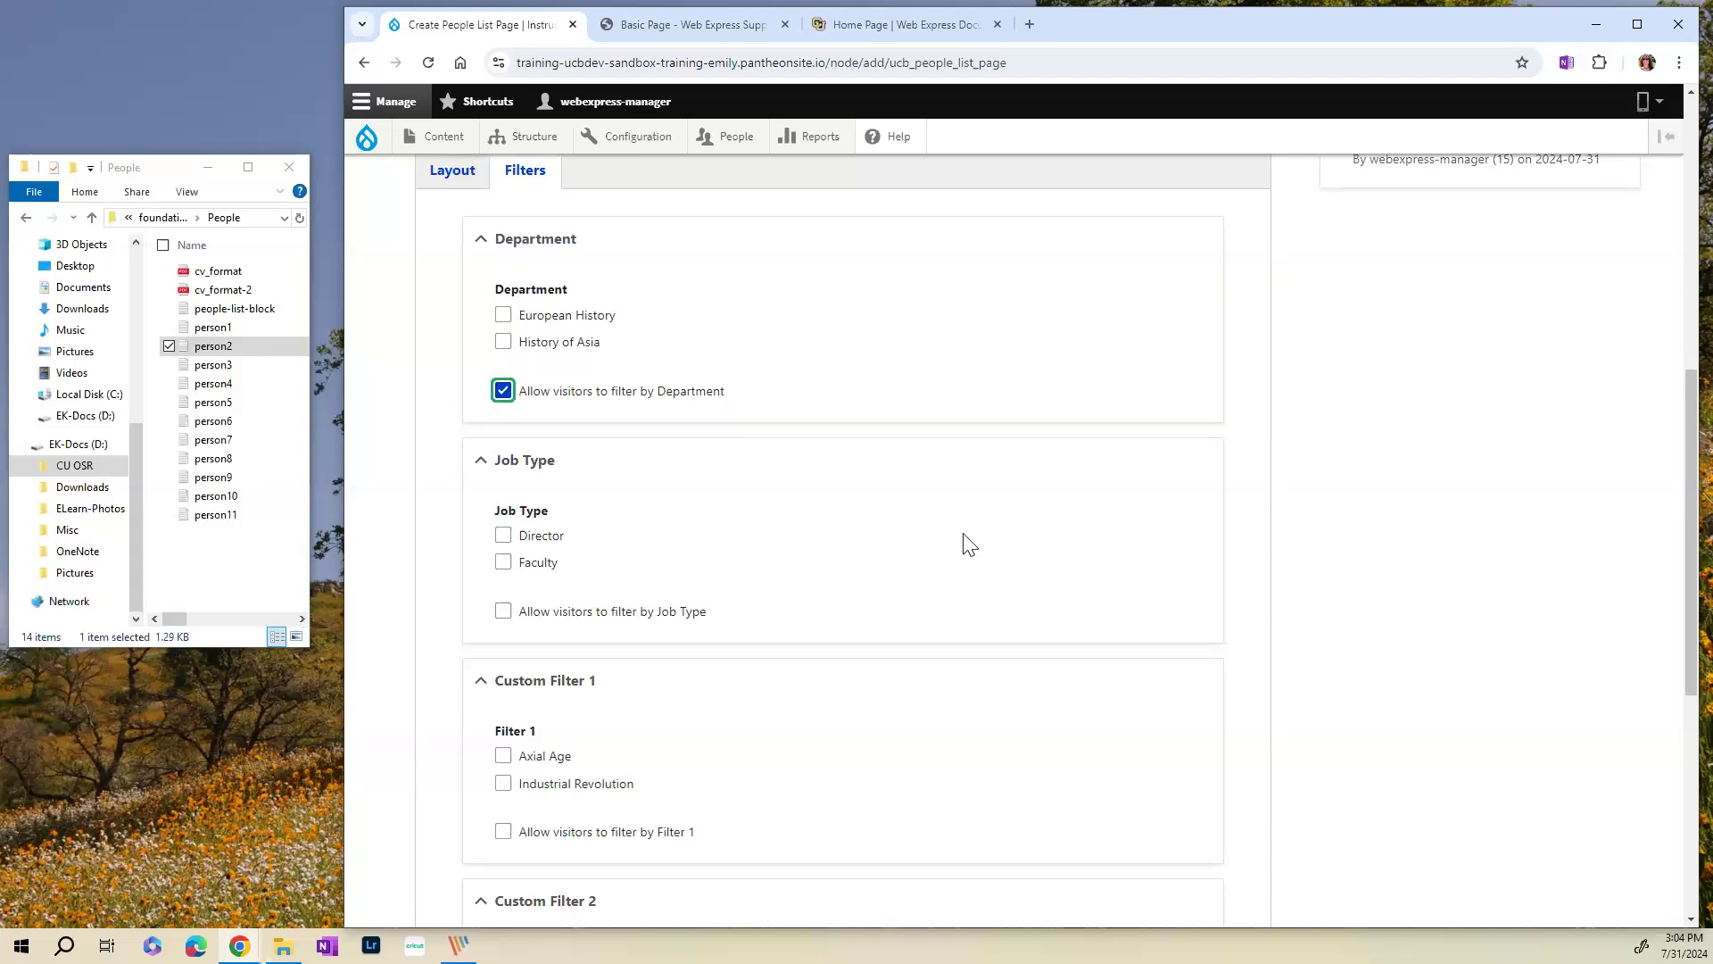
pyautogui.scroll(-1, 970, 544)
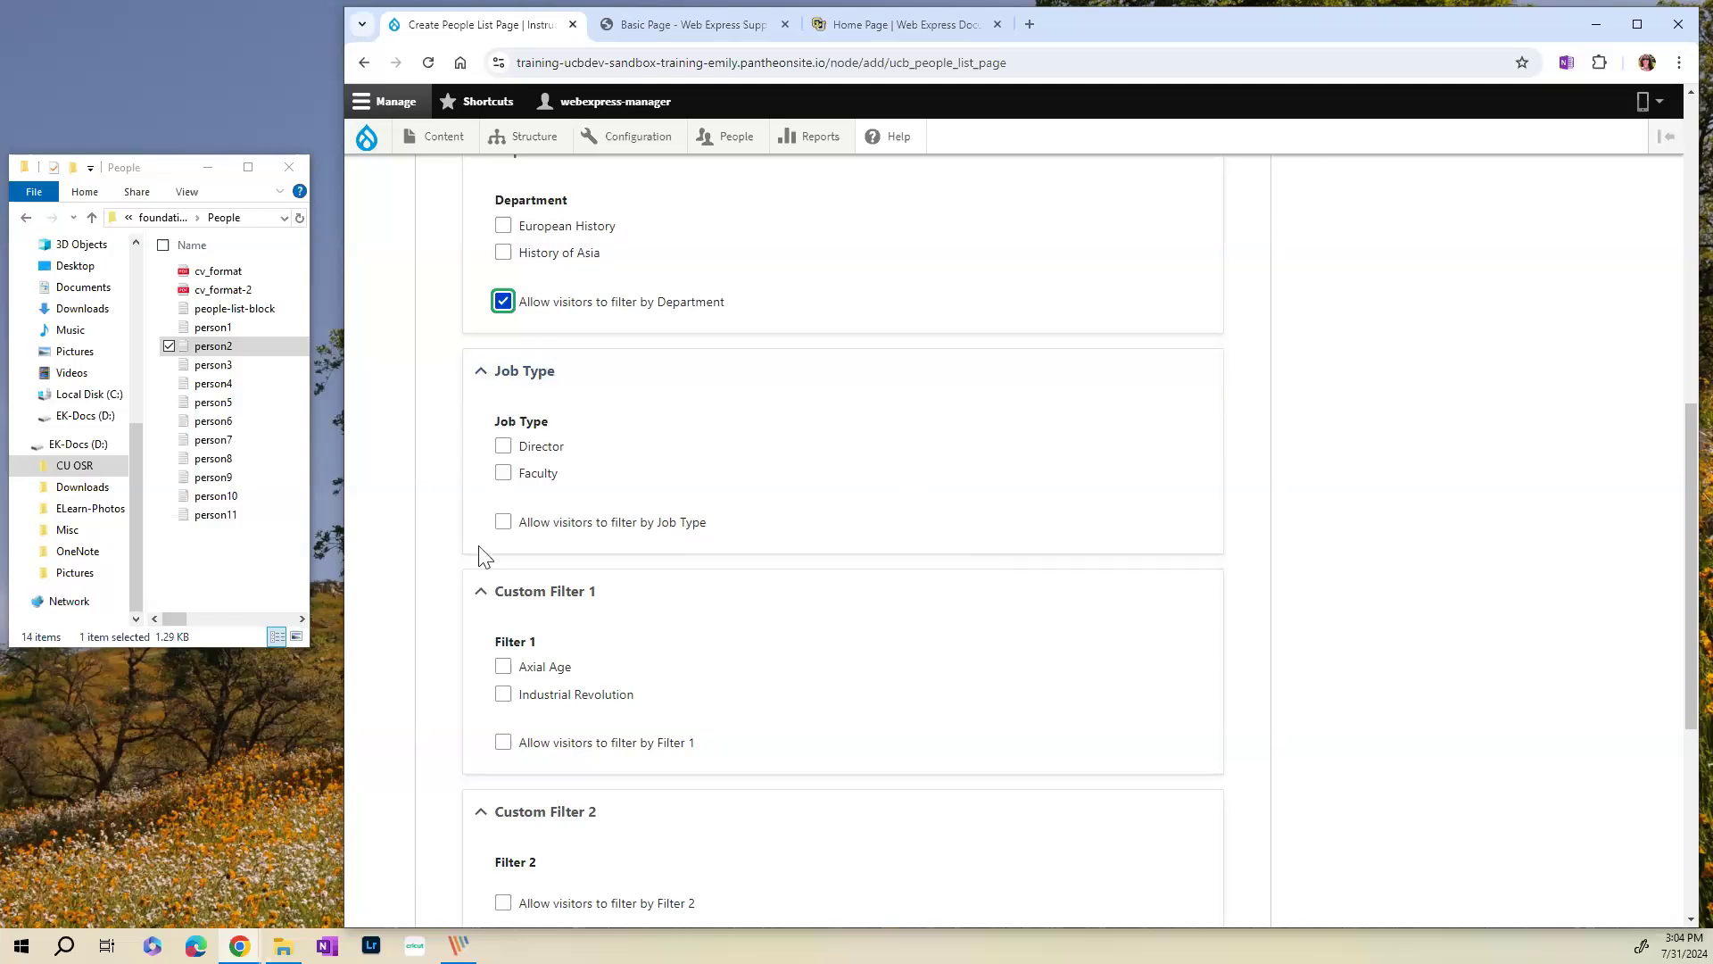
pyautogui.click(503, 523)
pyautogui.scroll(-2, 669, 478)
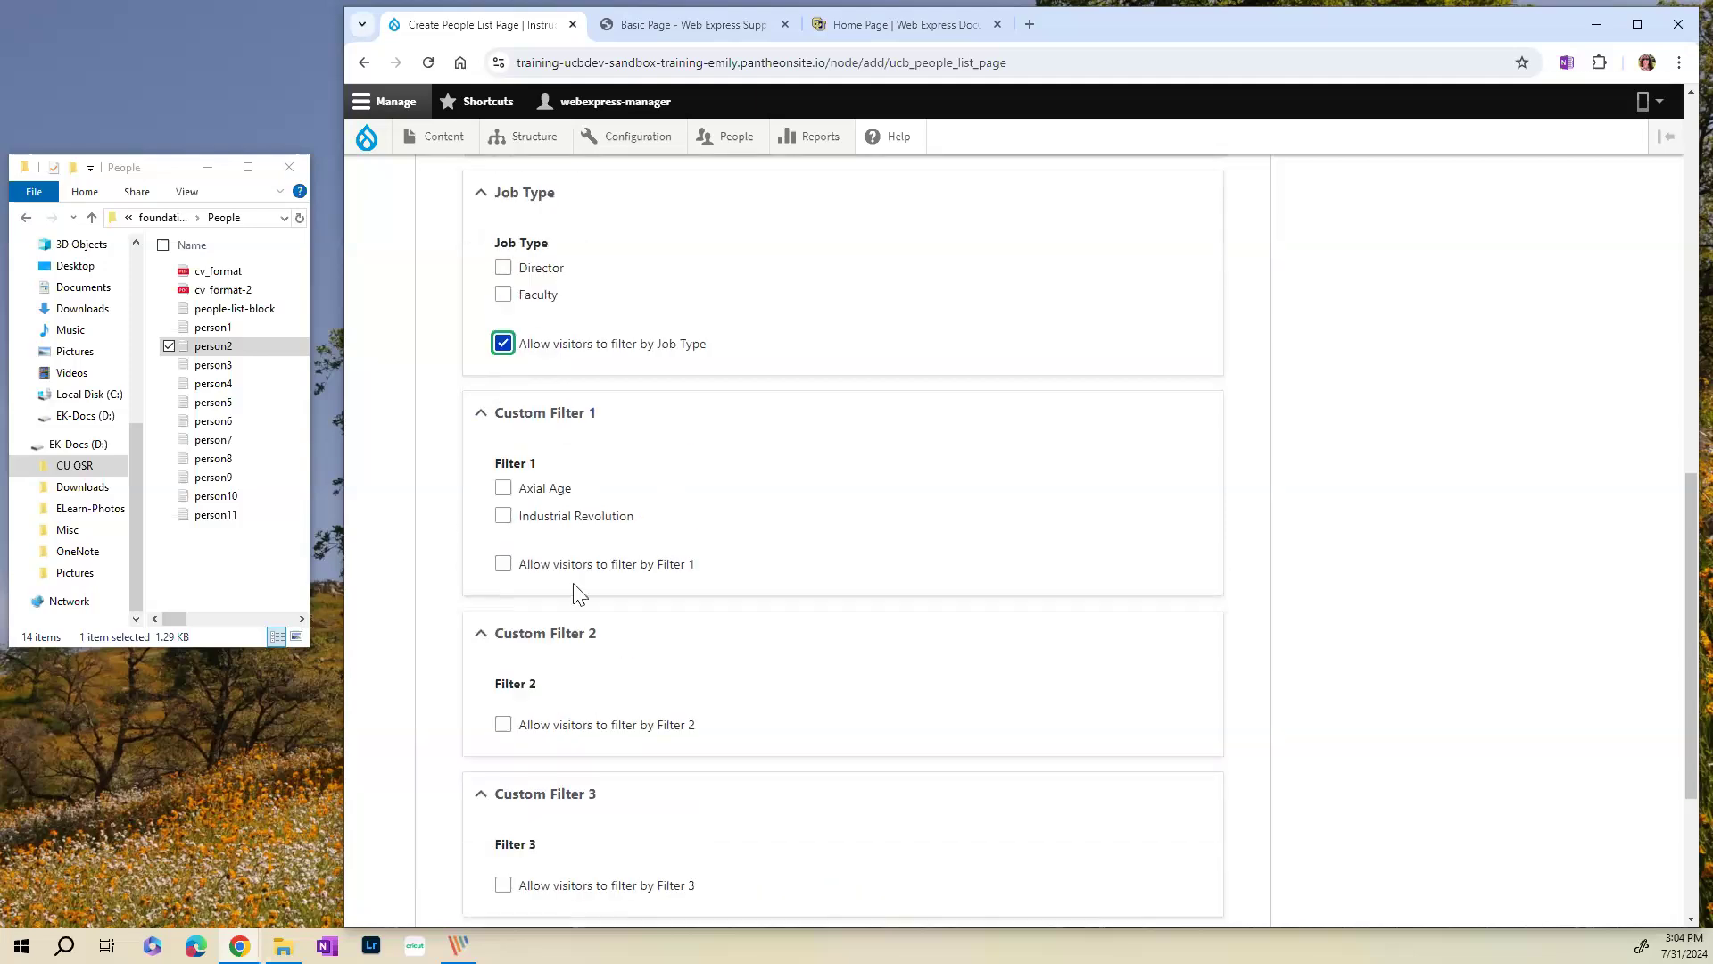
pyautogui.click(503, 565)
pyautogui.scroll(-3, 714, 496)
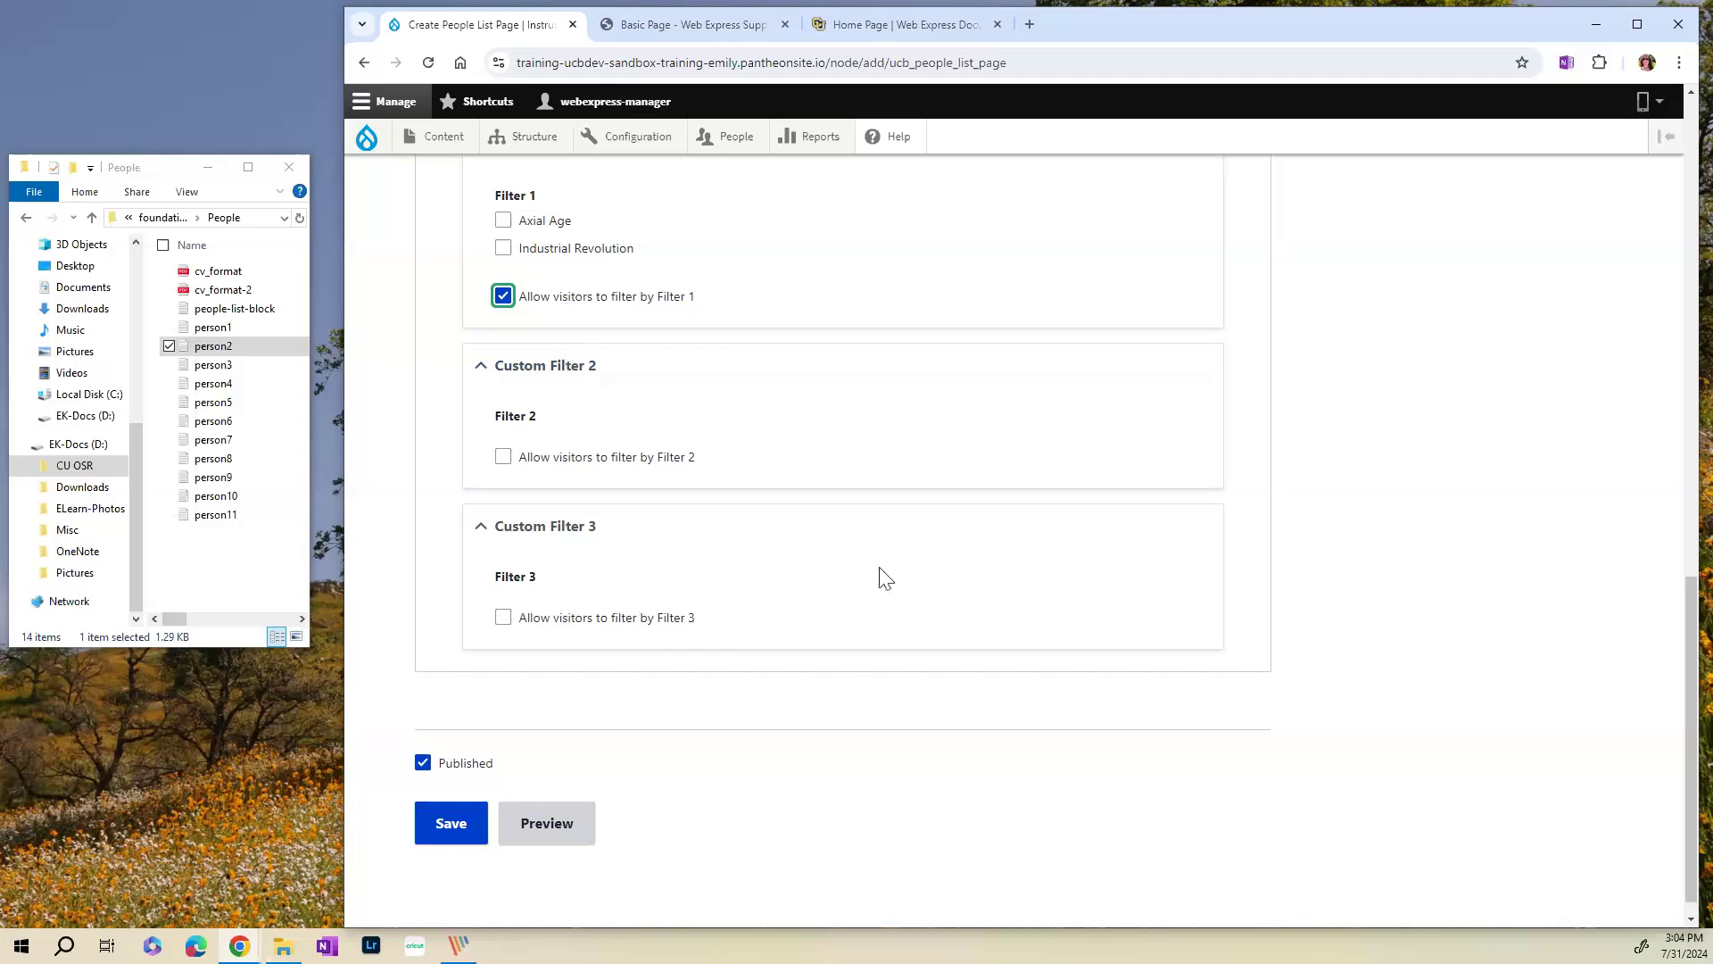
# - Provide a menu link titled "Directory" under Main navigation and save the published People List Page
pyautogui.scroll(10, 880, 577)
pyautogui.scroll(3, 880, 568)
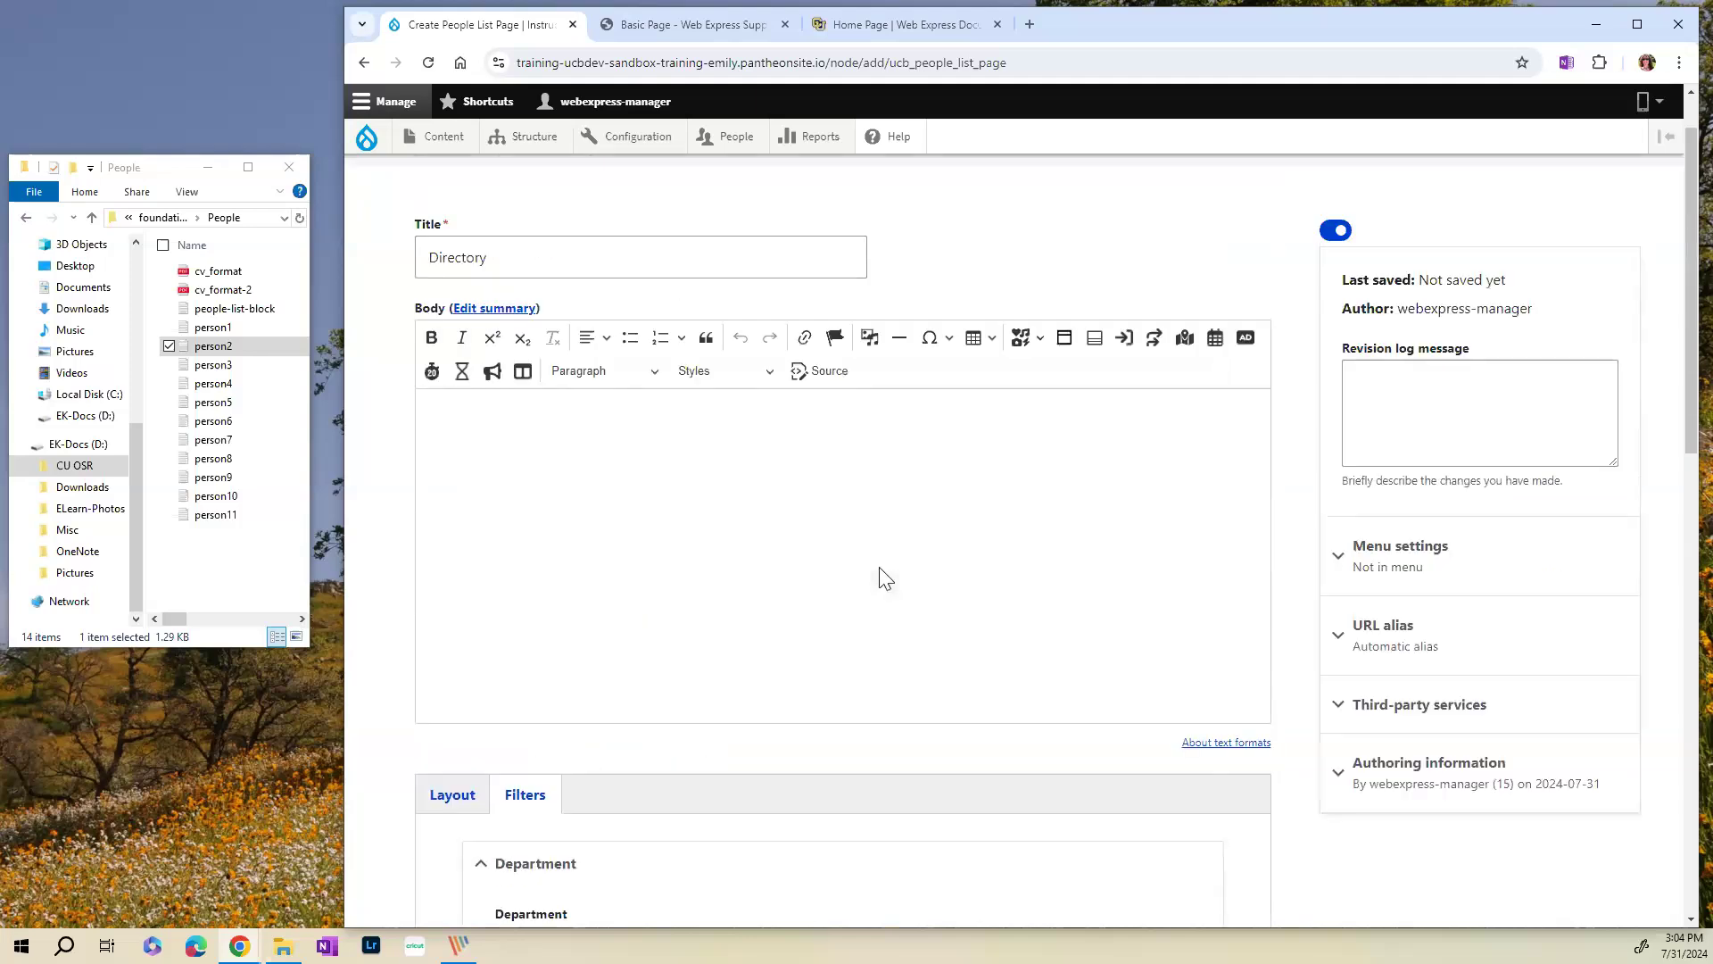
pyautogui.scroll(-2, 415, 655)
pyautogui.click(444, 626)
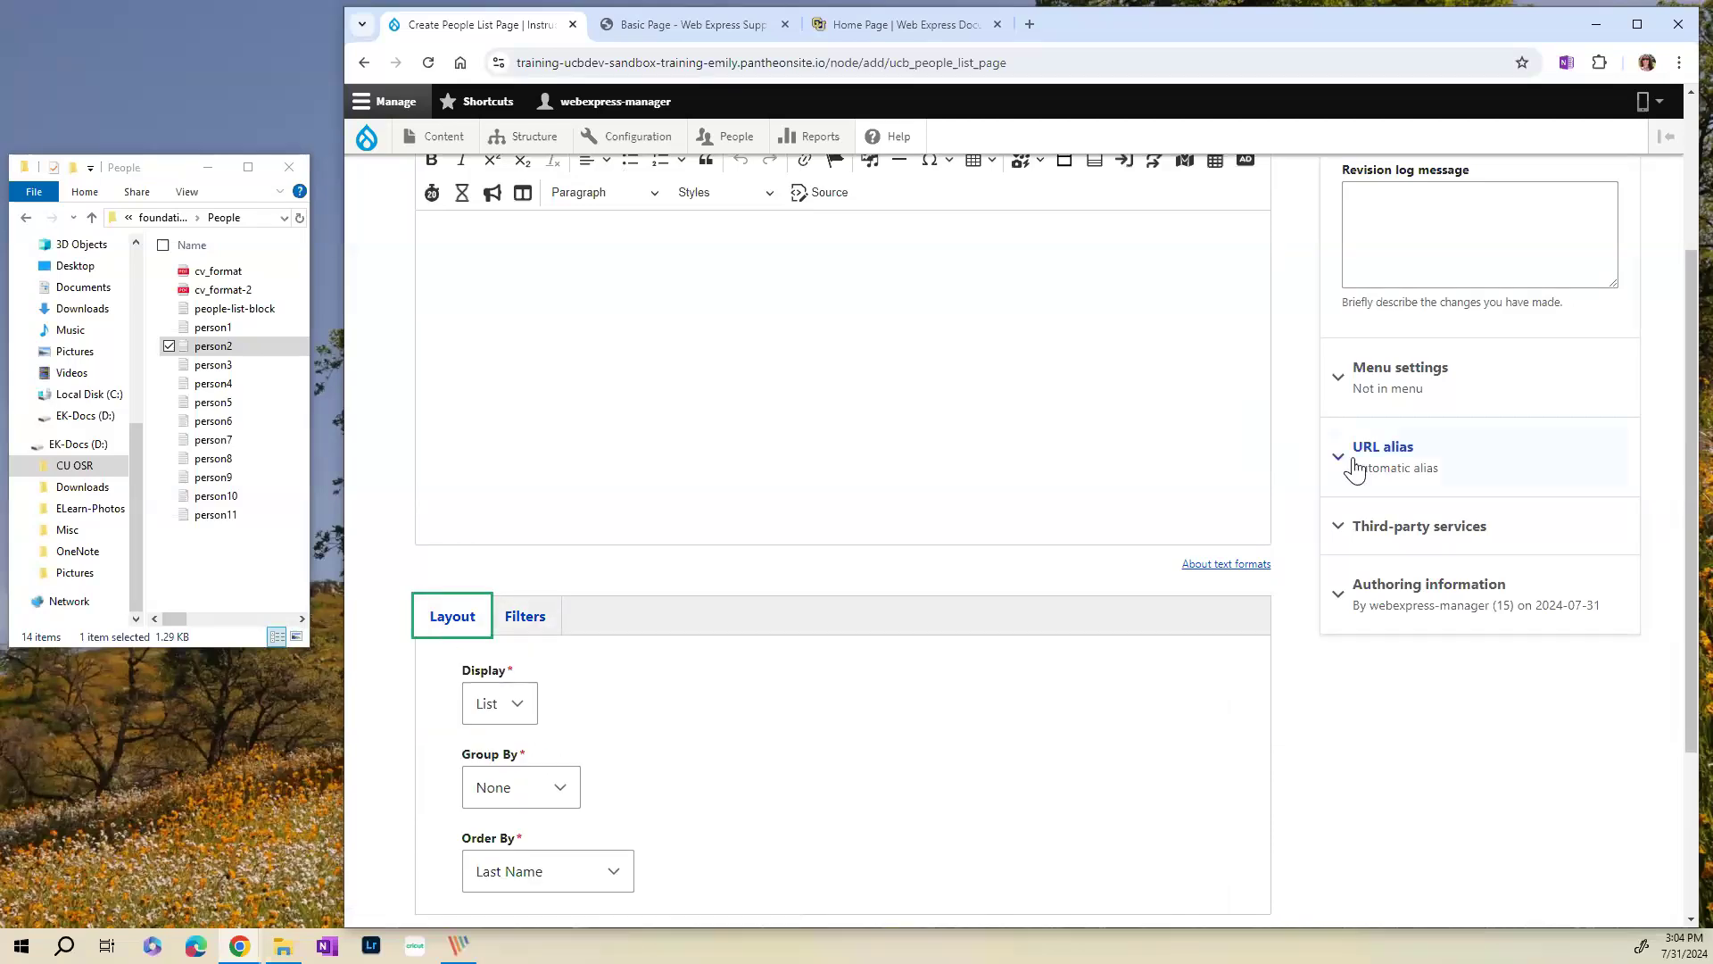
pyautogui.click(1580, 382)
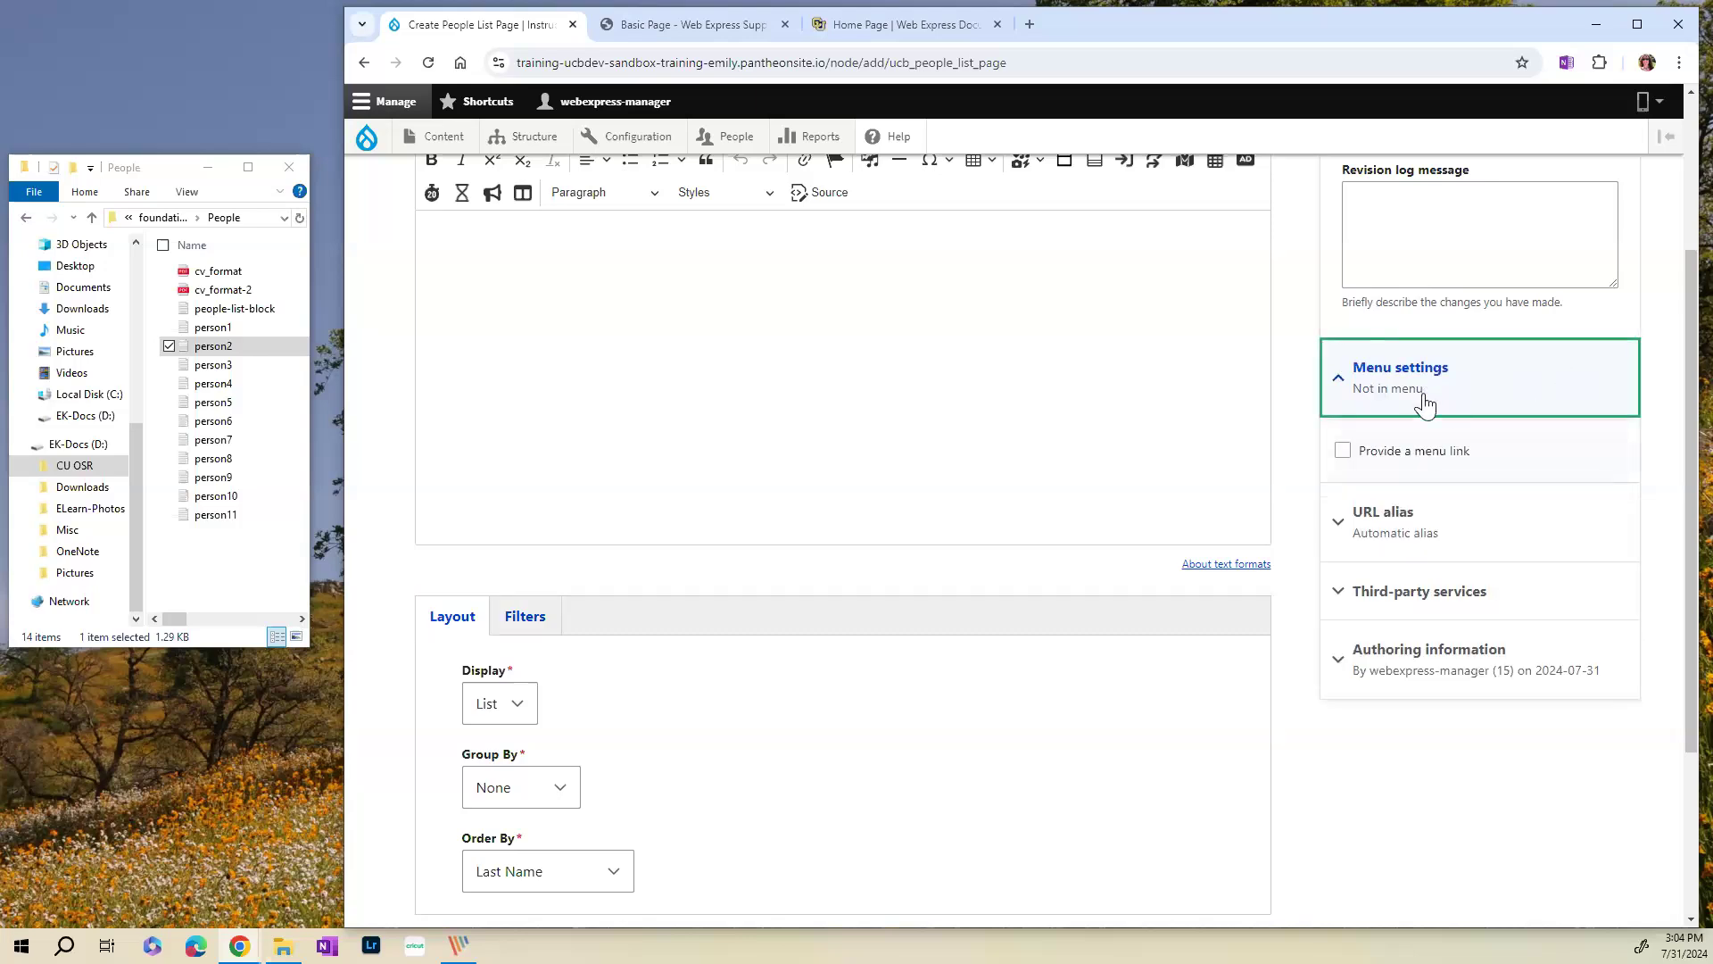
pyautogui.click(1344, 451)
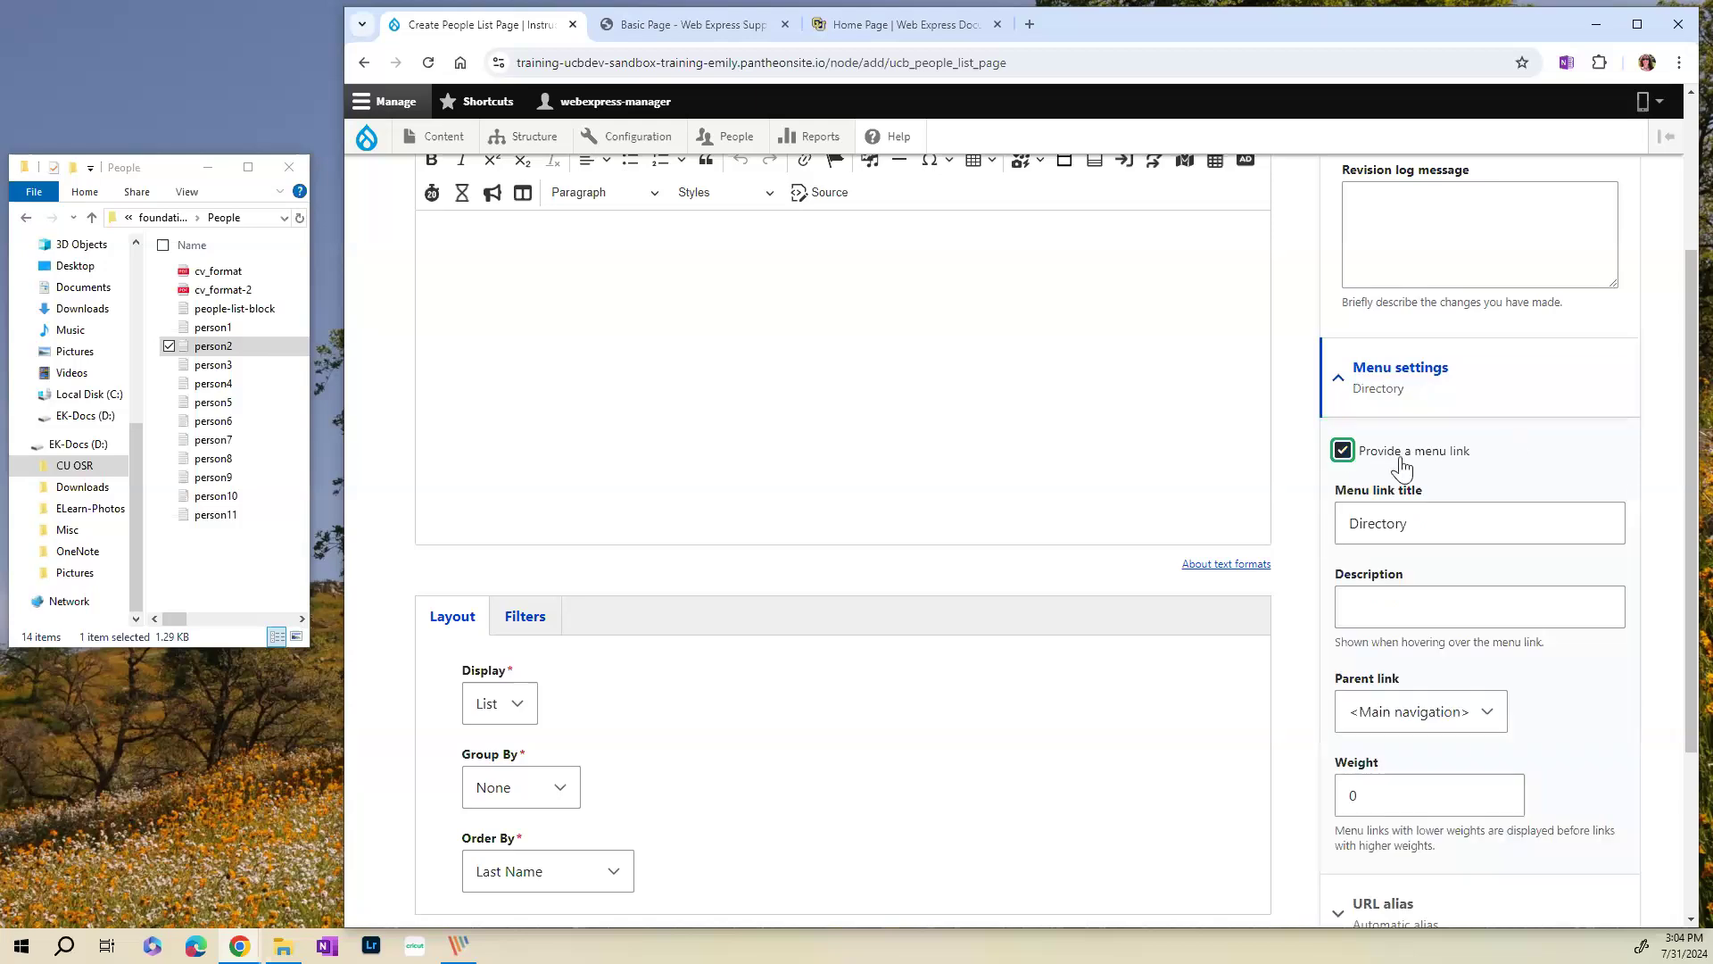
pyautogui.scroll(-3, 1488, 461)
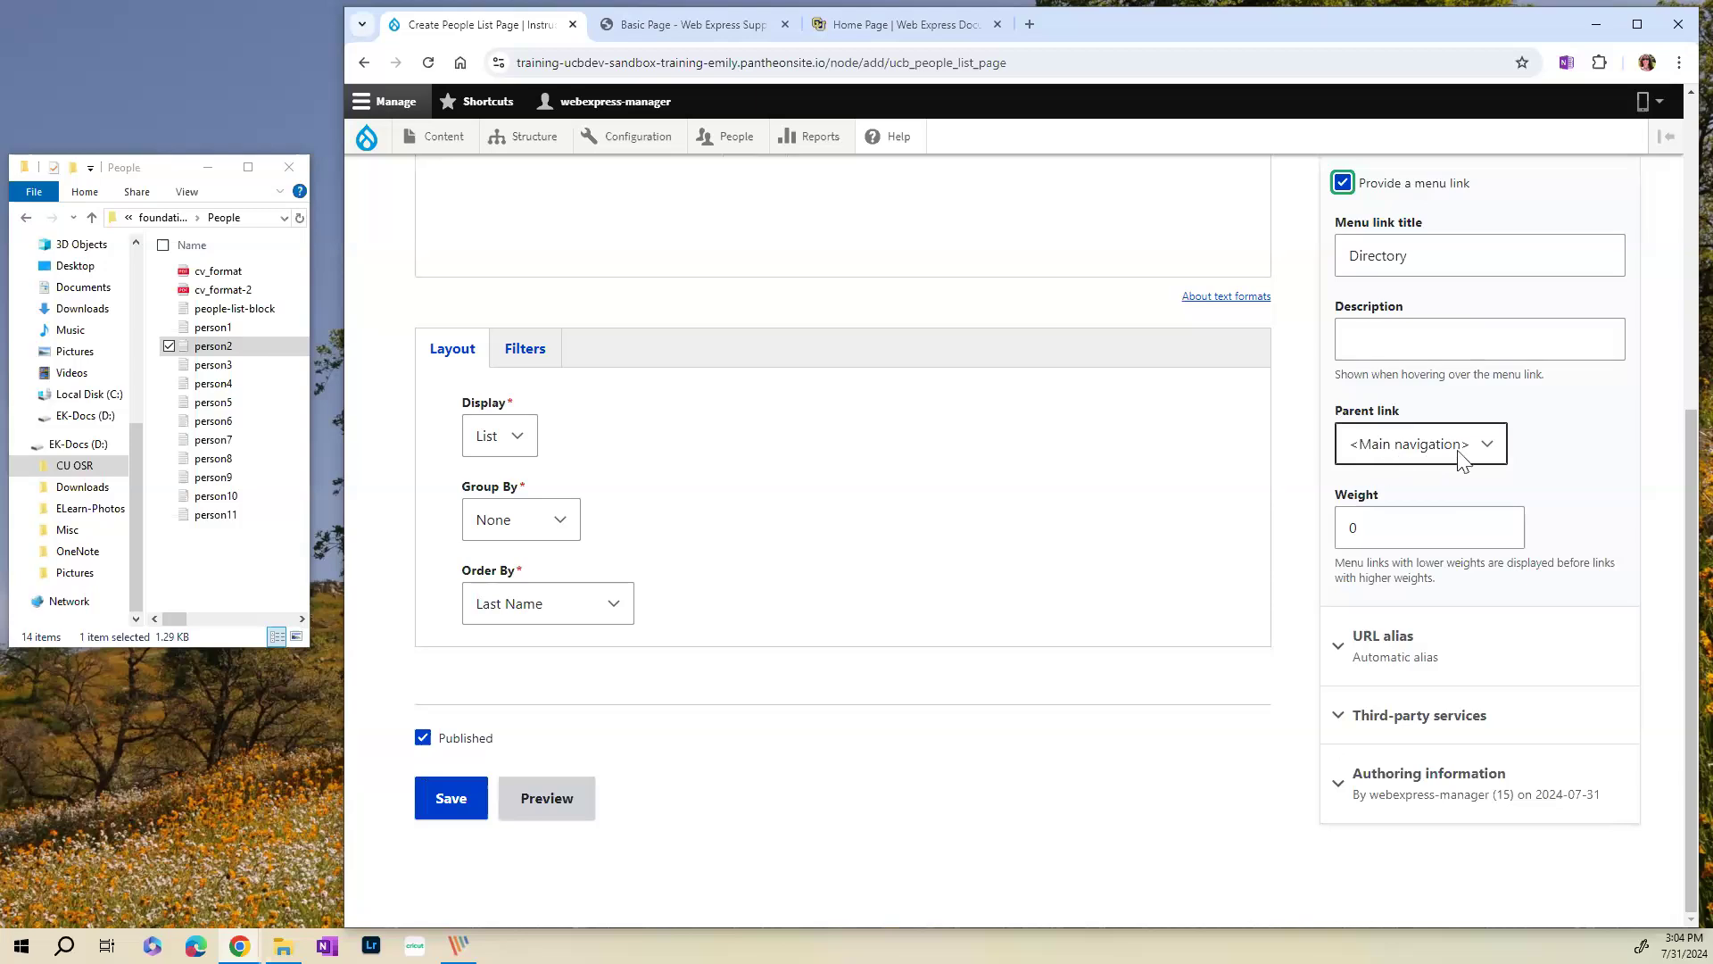
pyautogui.click(452, 809)
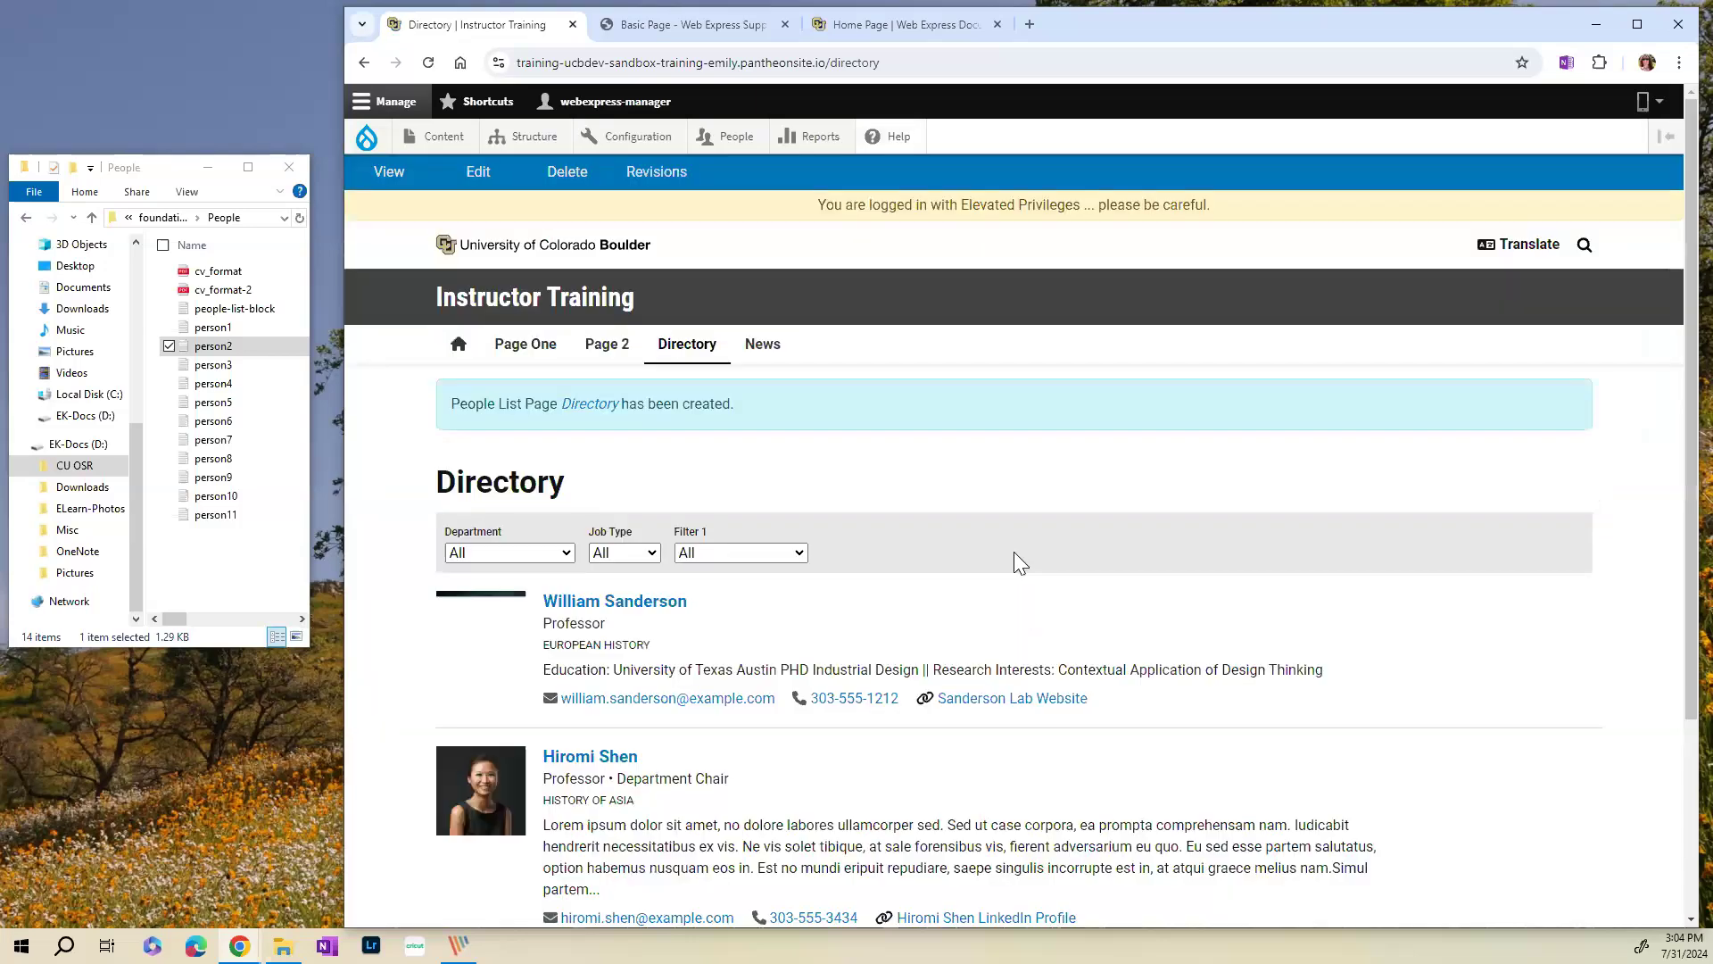
# - Examine the Directory page's two person entries, comparing the description text shown for each
pyautogui.scroll(-2, 1015, 553)
pyautogui.scroll(-1, 1020, 562)
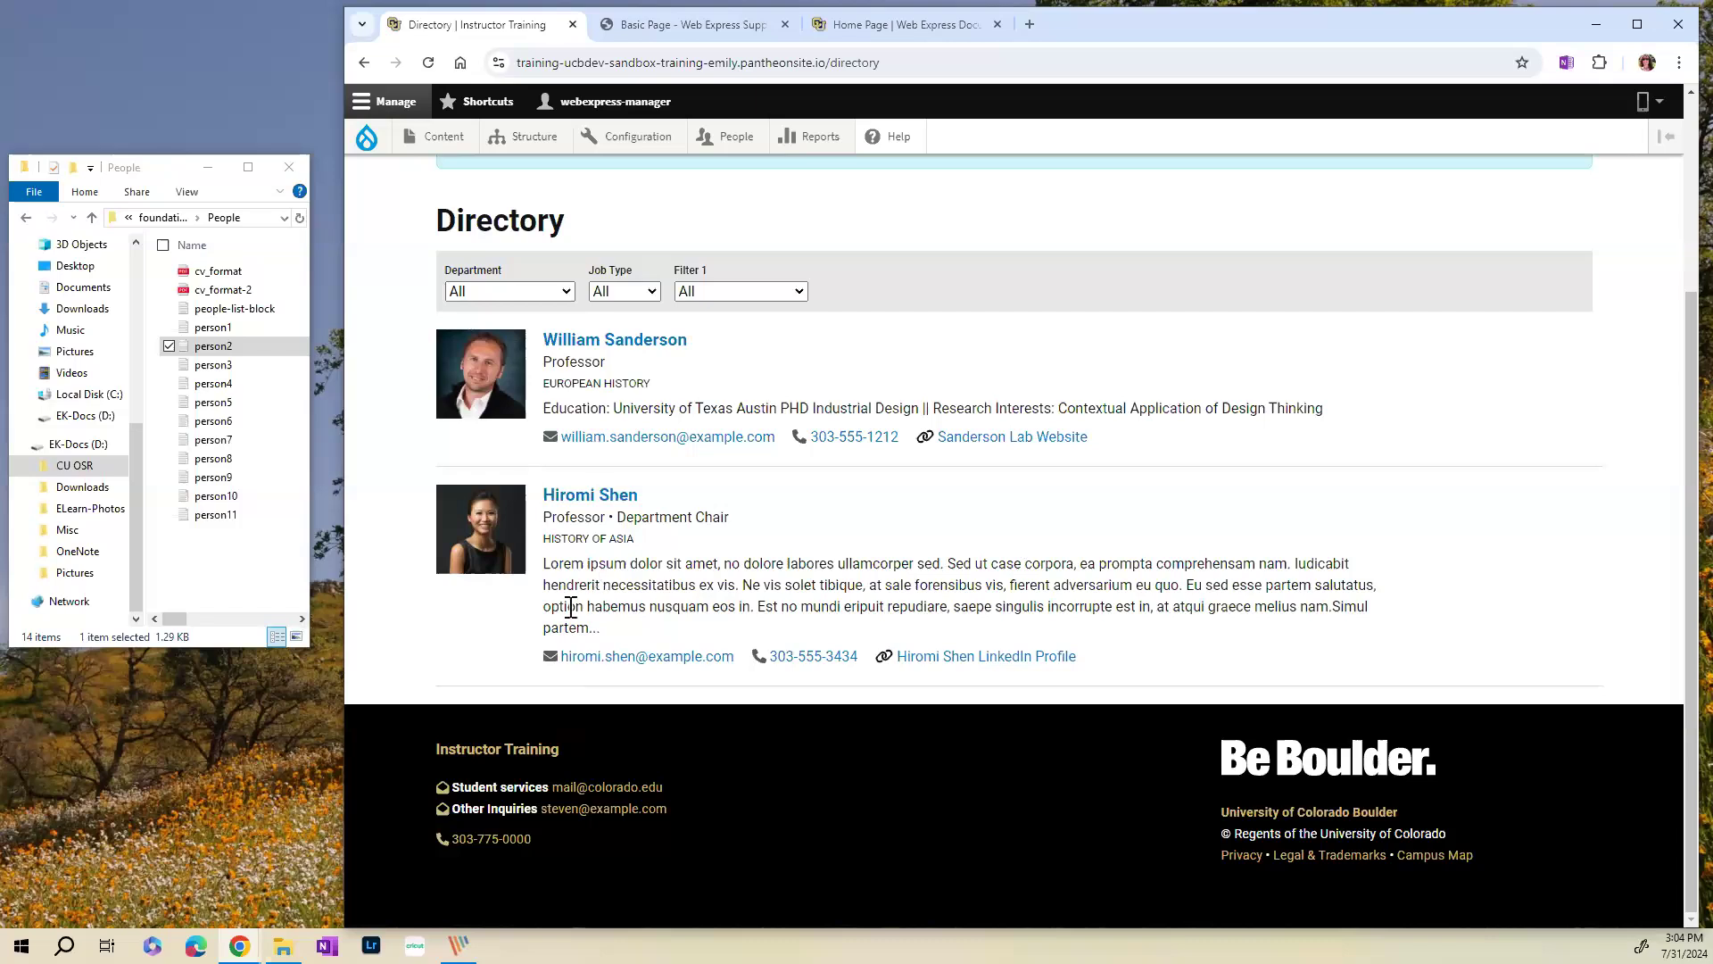
pyautogui.moveTo(543, 410); pyautogui.dragTo(1350, 420)
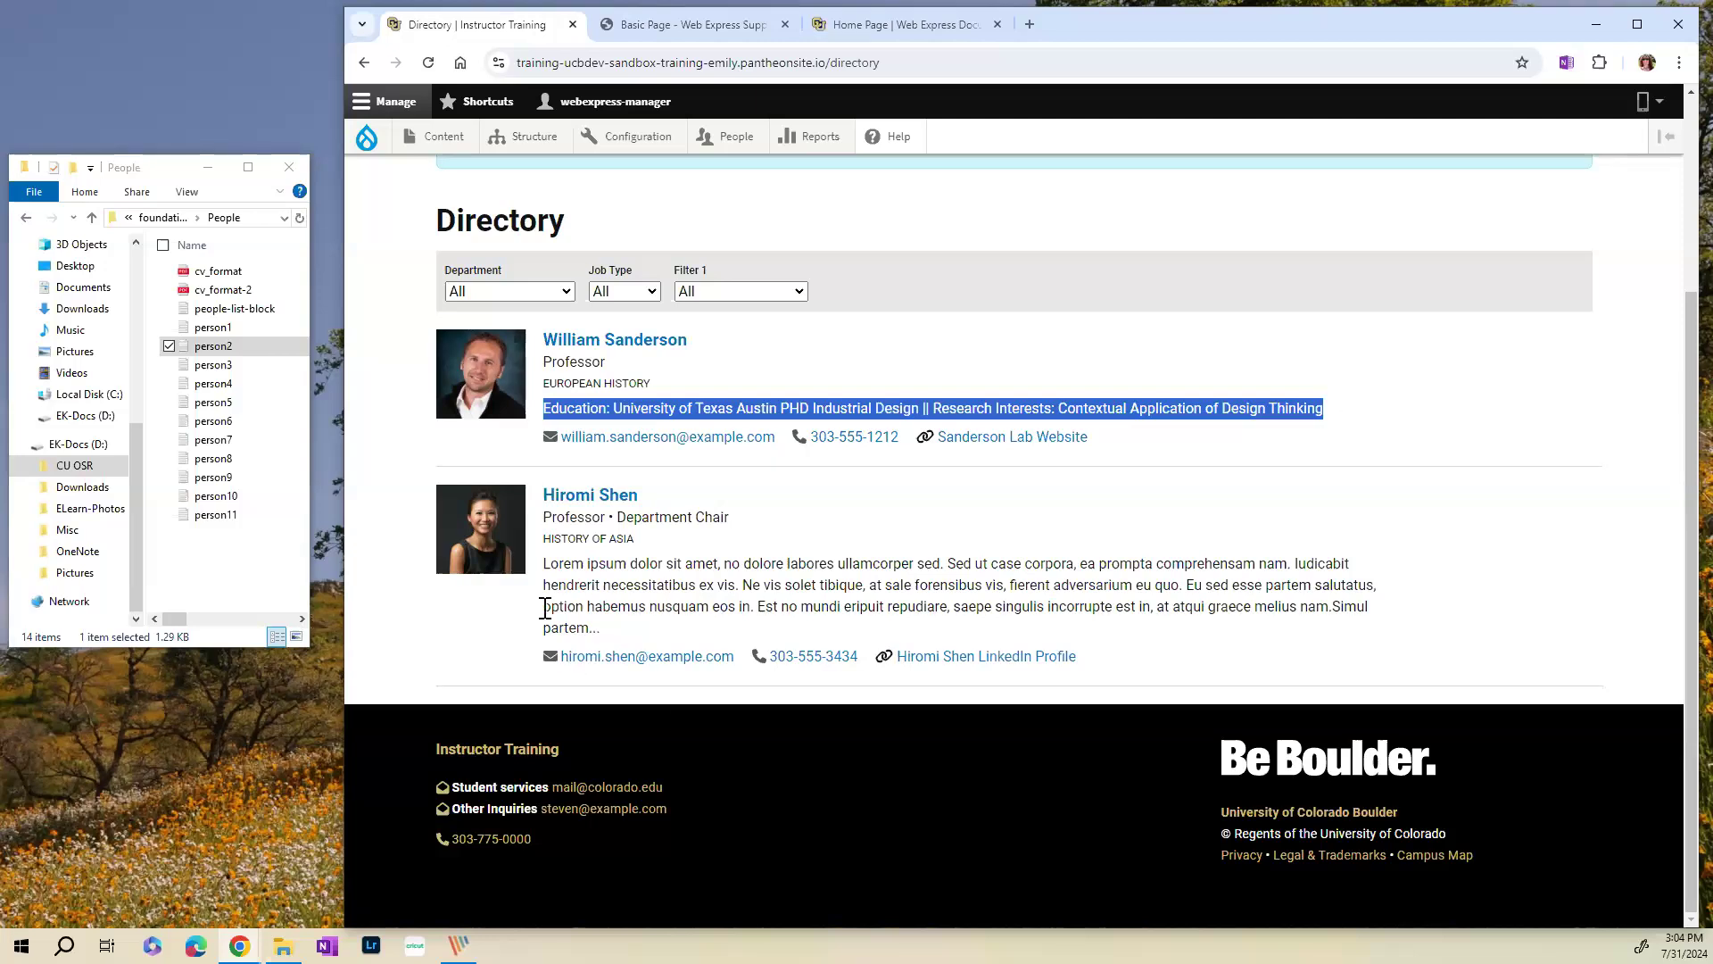
pyautogui.moveTo(546, 566); pyautogui.dragTo(750, 633)
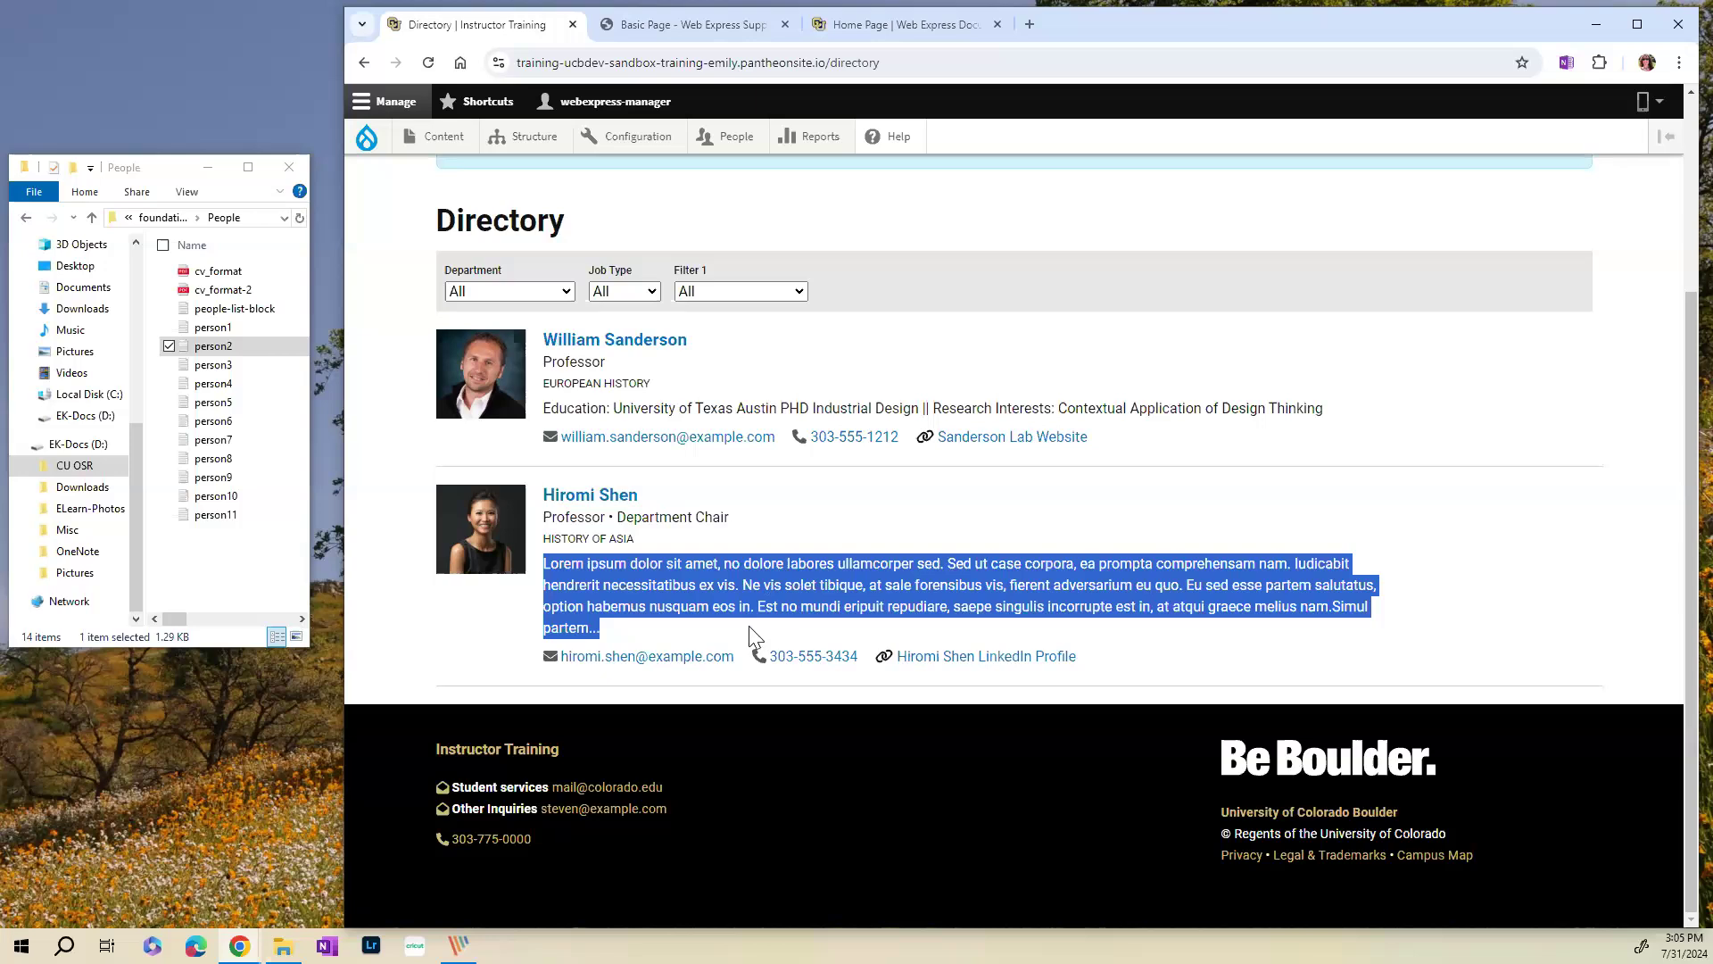
pyautogui.click(907, 534)
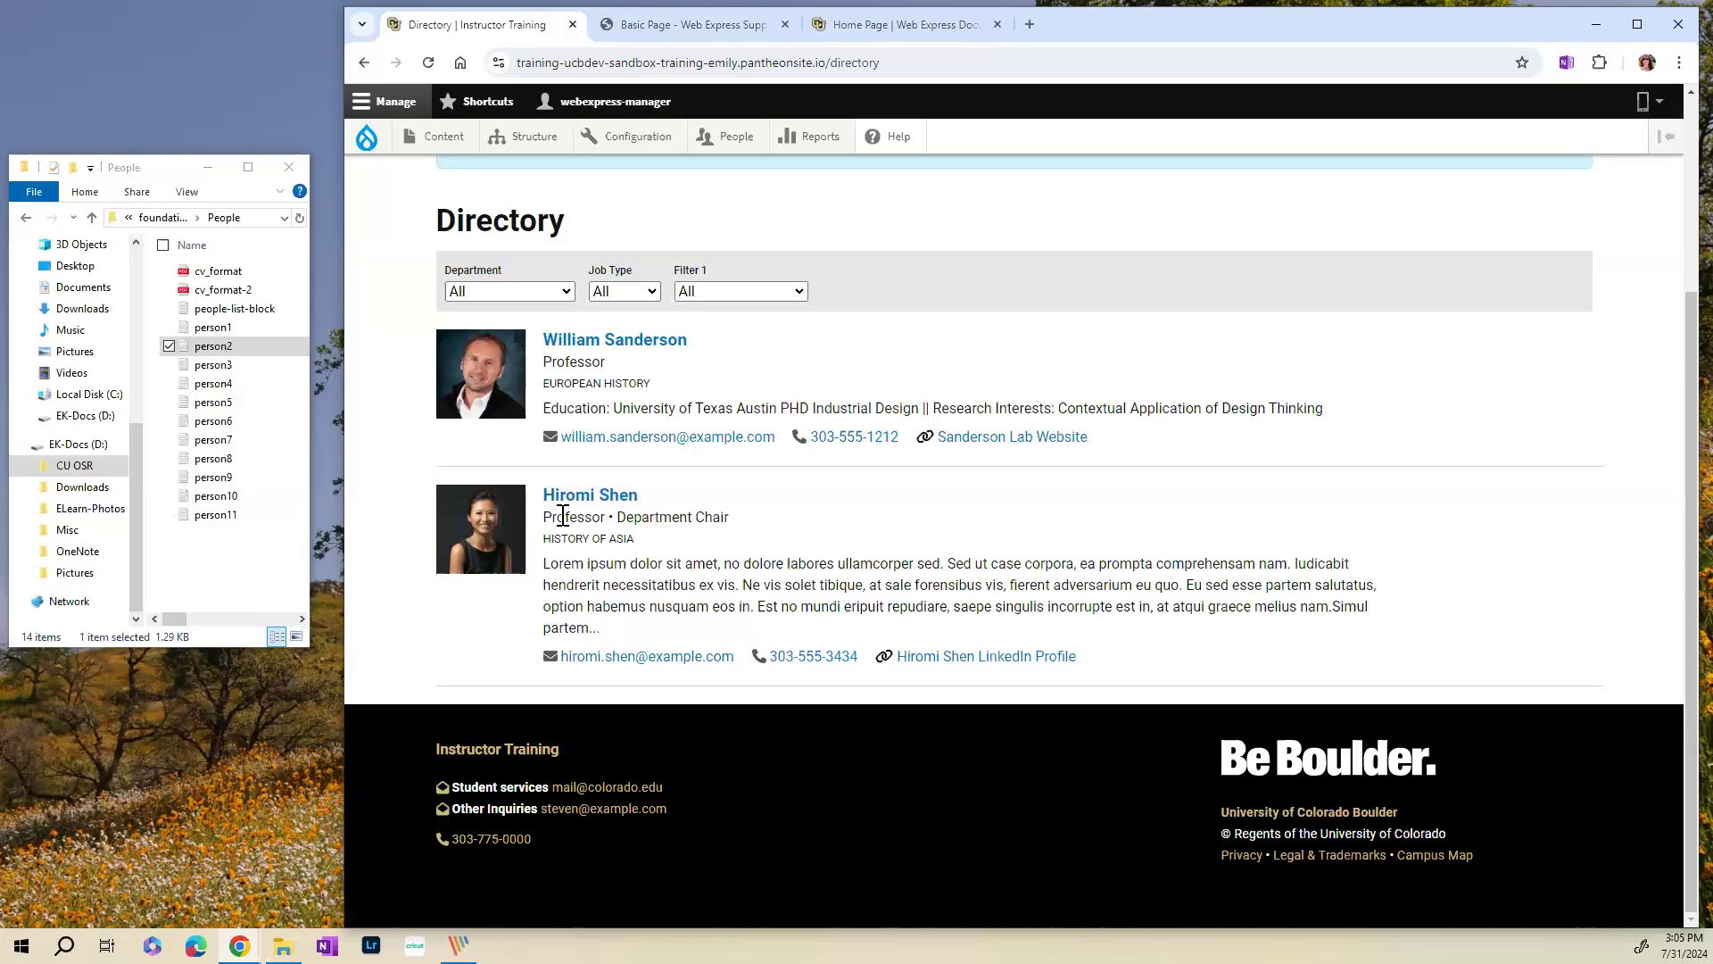
pyautogui.scroll(1, 671, 589)
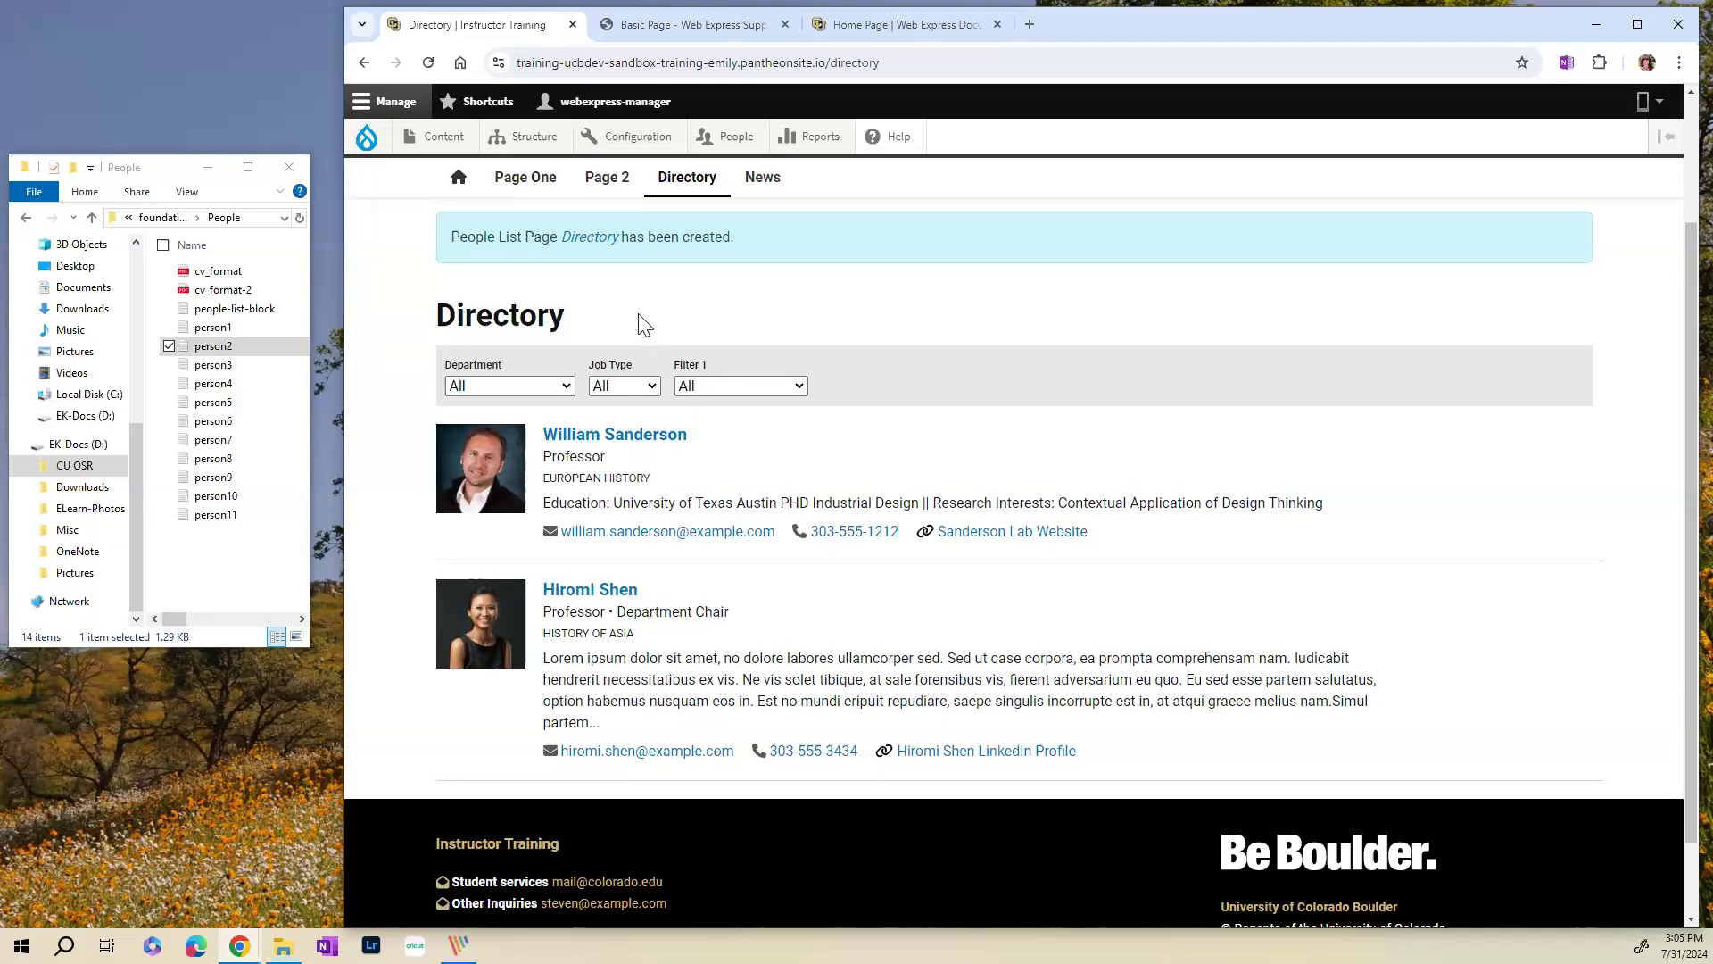
pyautogui.scroll(2, 630, 330)
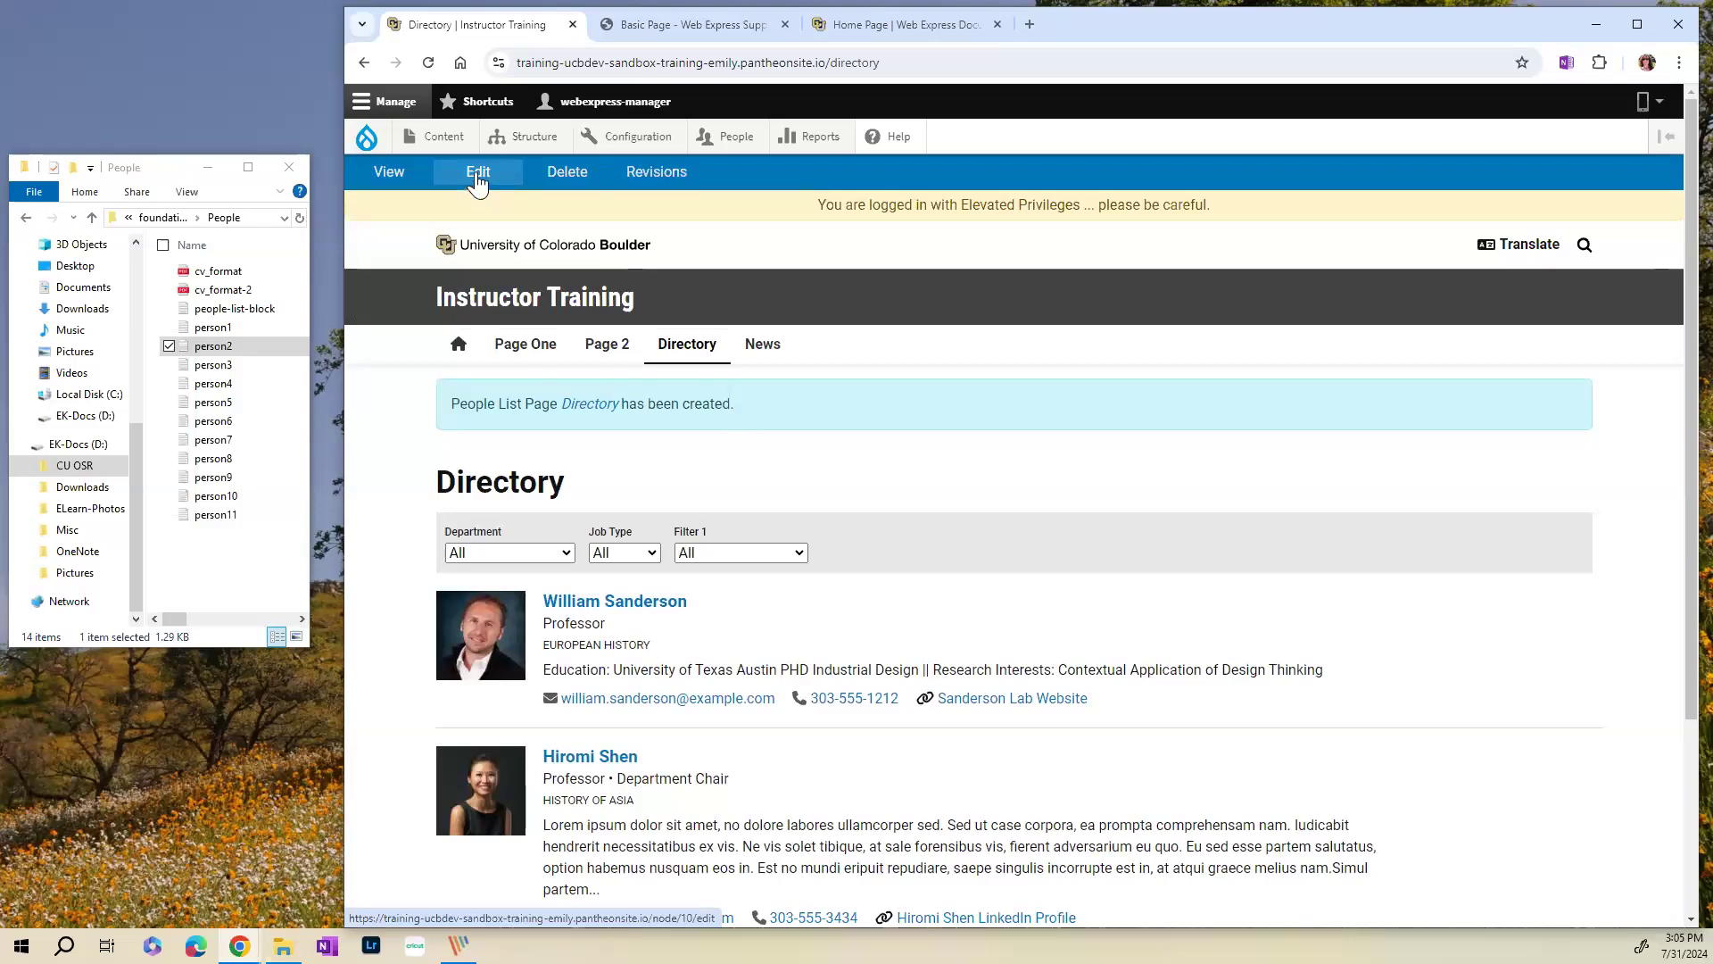
# - Edit the Directory people list page to order by Job Type, Last Name and save it
pyautogui.click(478, 179)
pyautogui.scroll(-1, 643, 473)
pyautogui.scroll(-7, 643, 474)
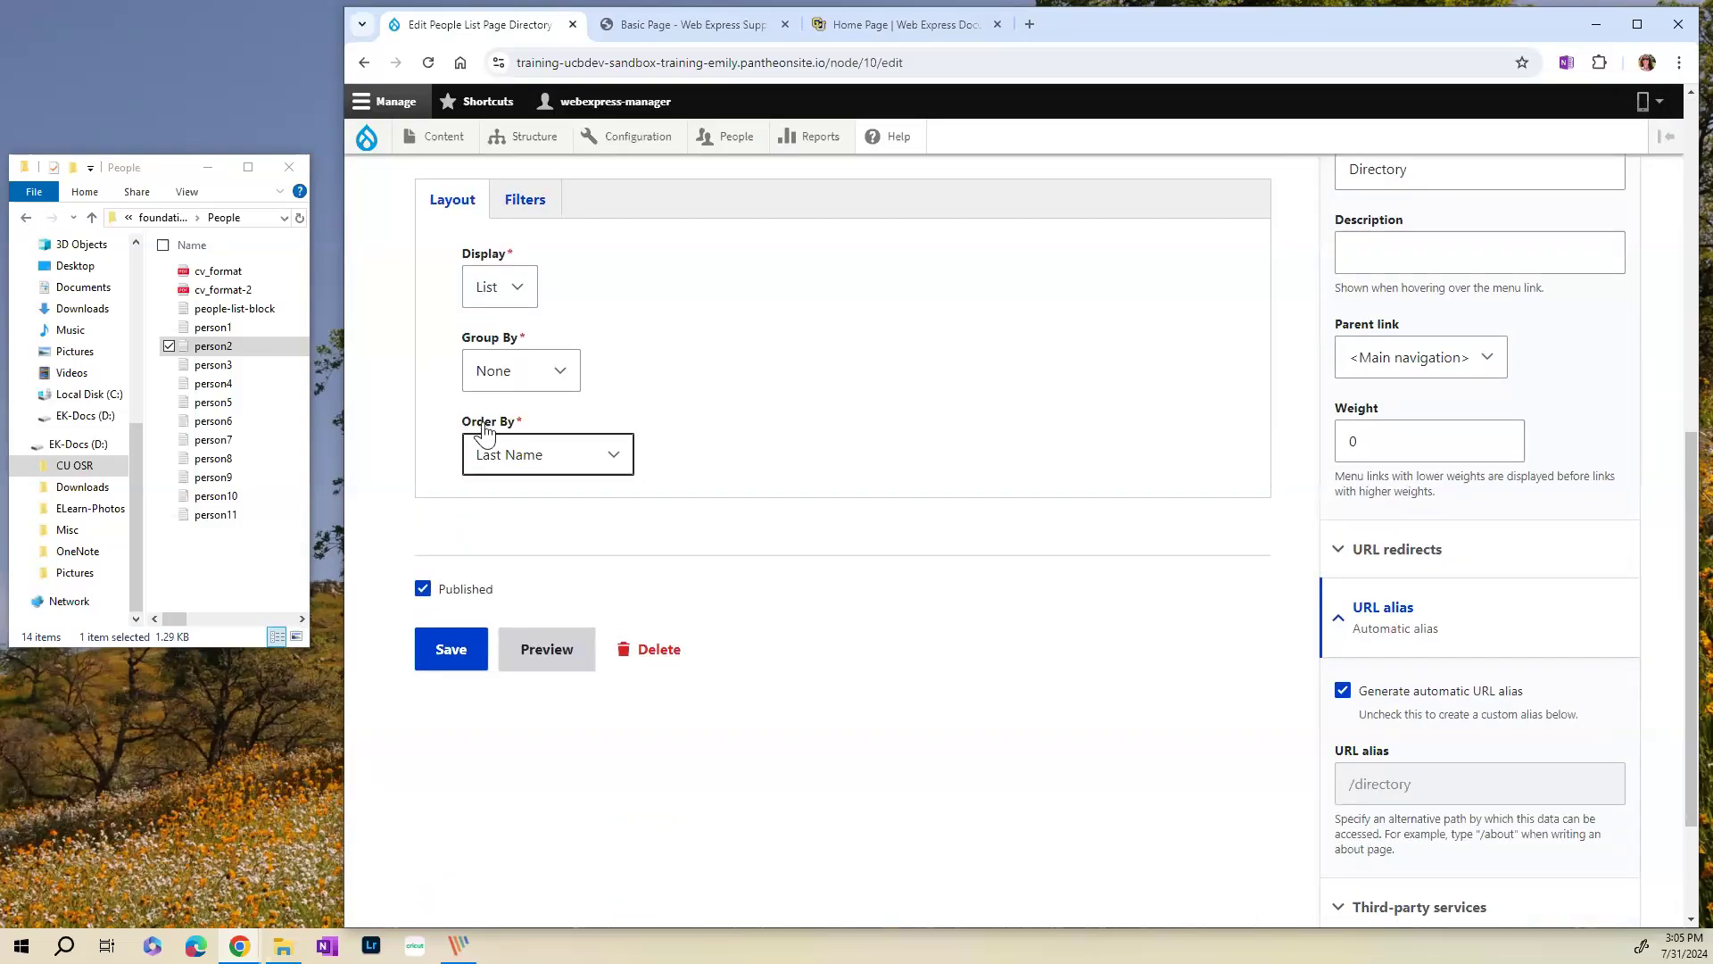
pyautogui.click(527, 458)
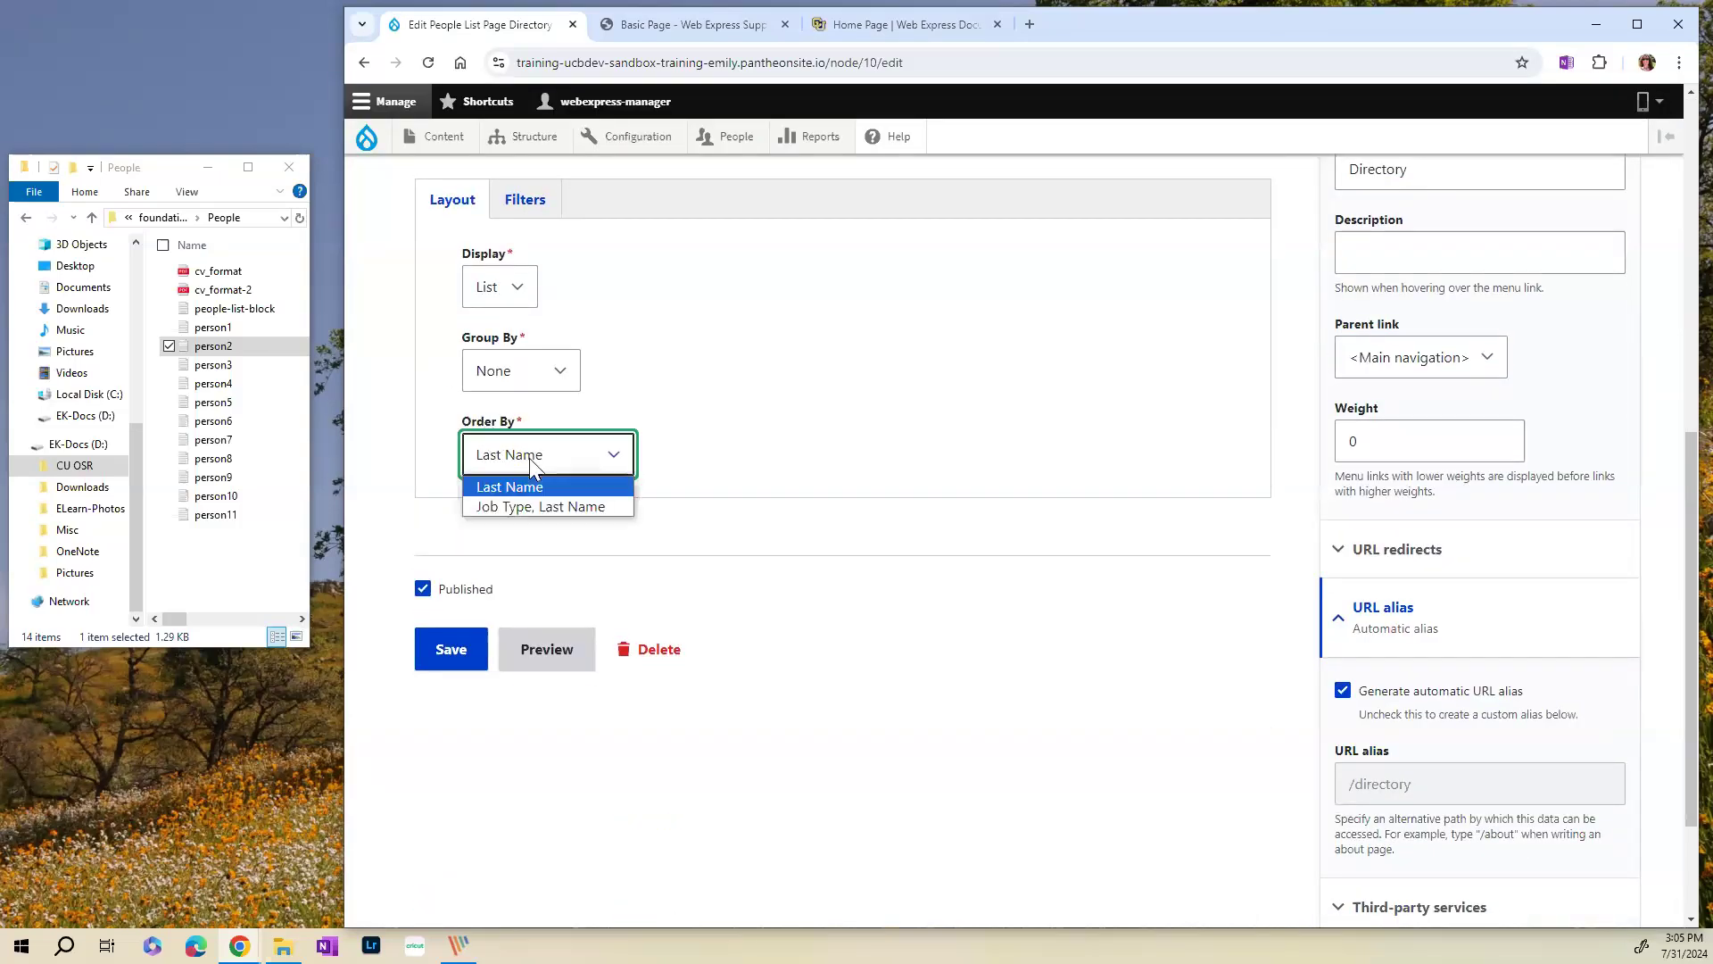
pyautogui.click(501, 507)
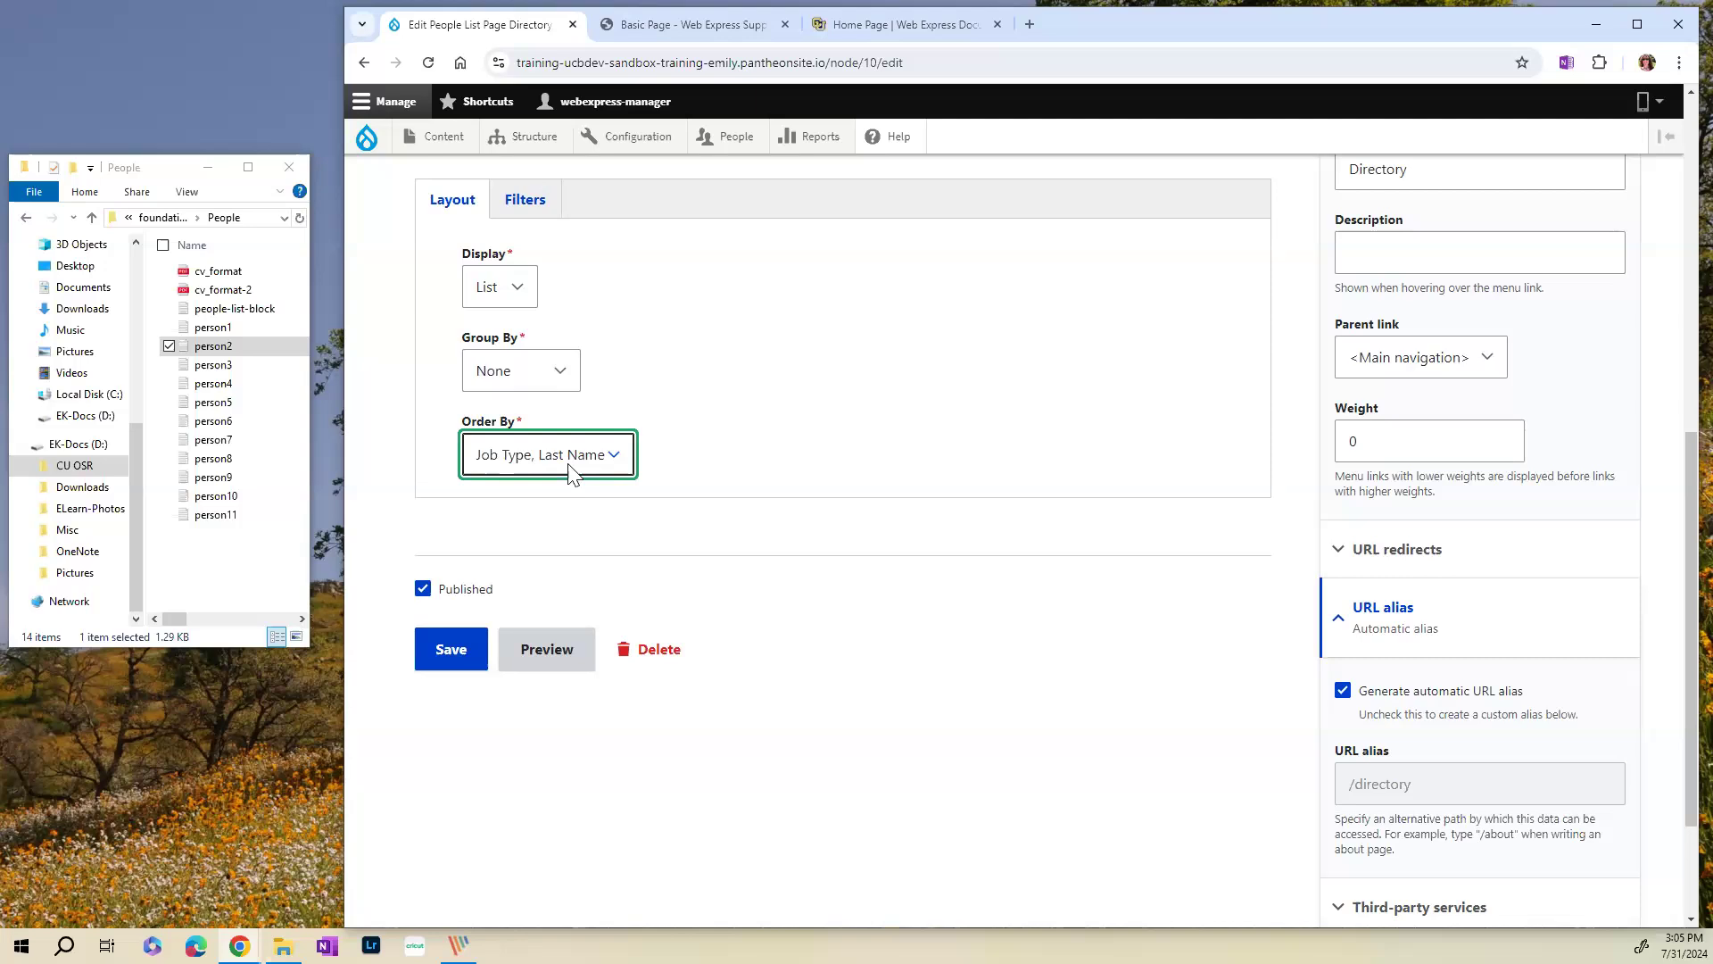
pyautogui.click(444, 655)
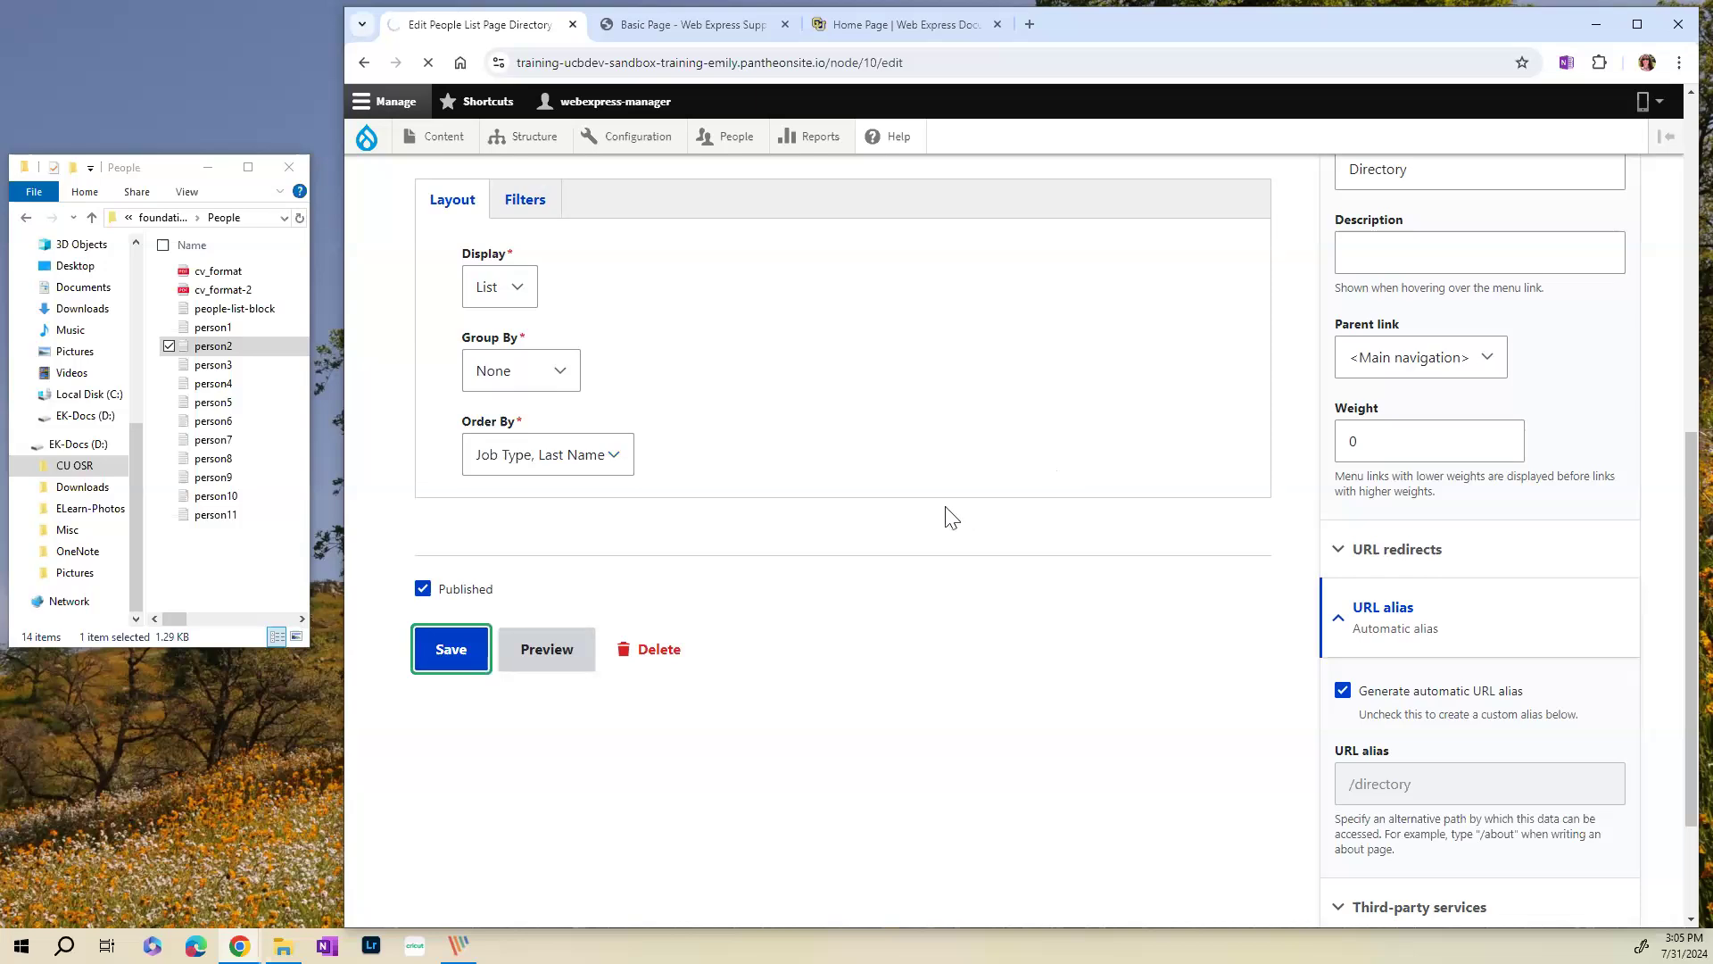
# - Examine the order of people and the visitor filter labels on the Directory page, and view the department chair's own page
pyautogui.scroll(-2, 947, 516)
pyautogui.scroll(-2, 947, 516)
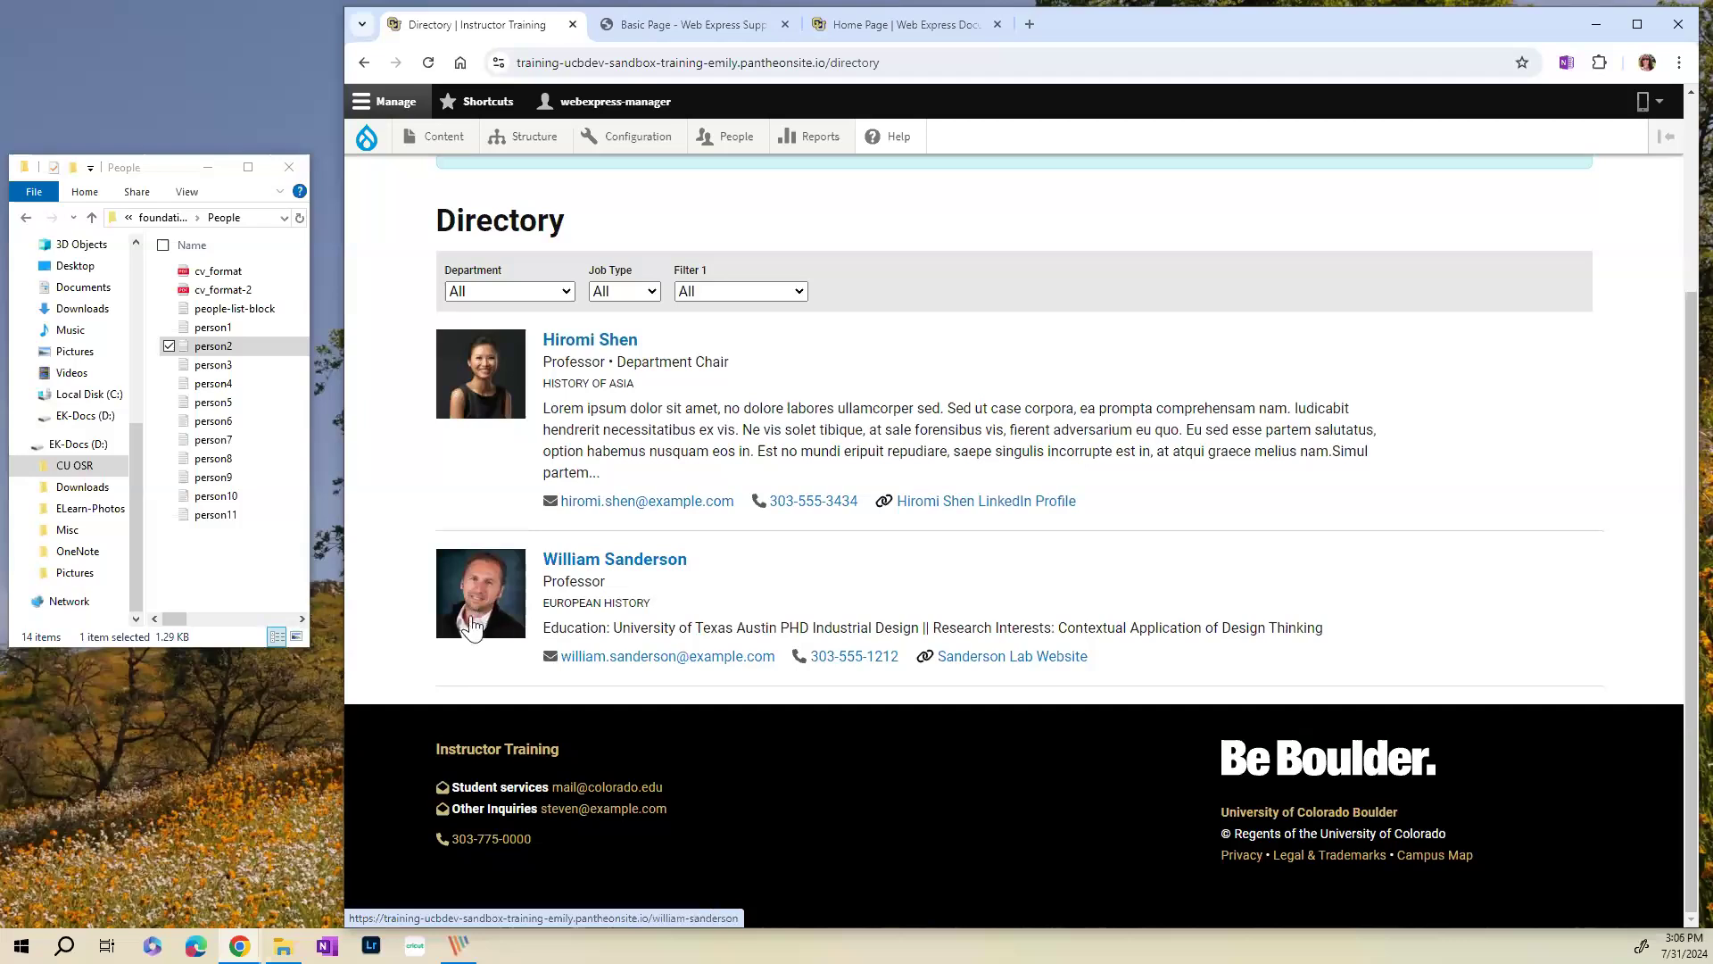
pyautogui.scroll(1, 791, 535)
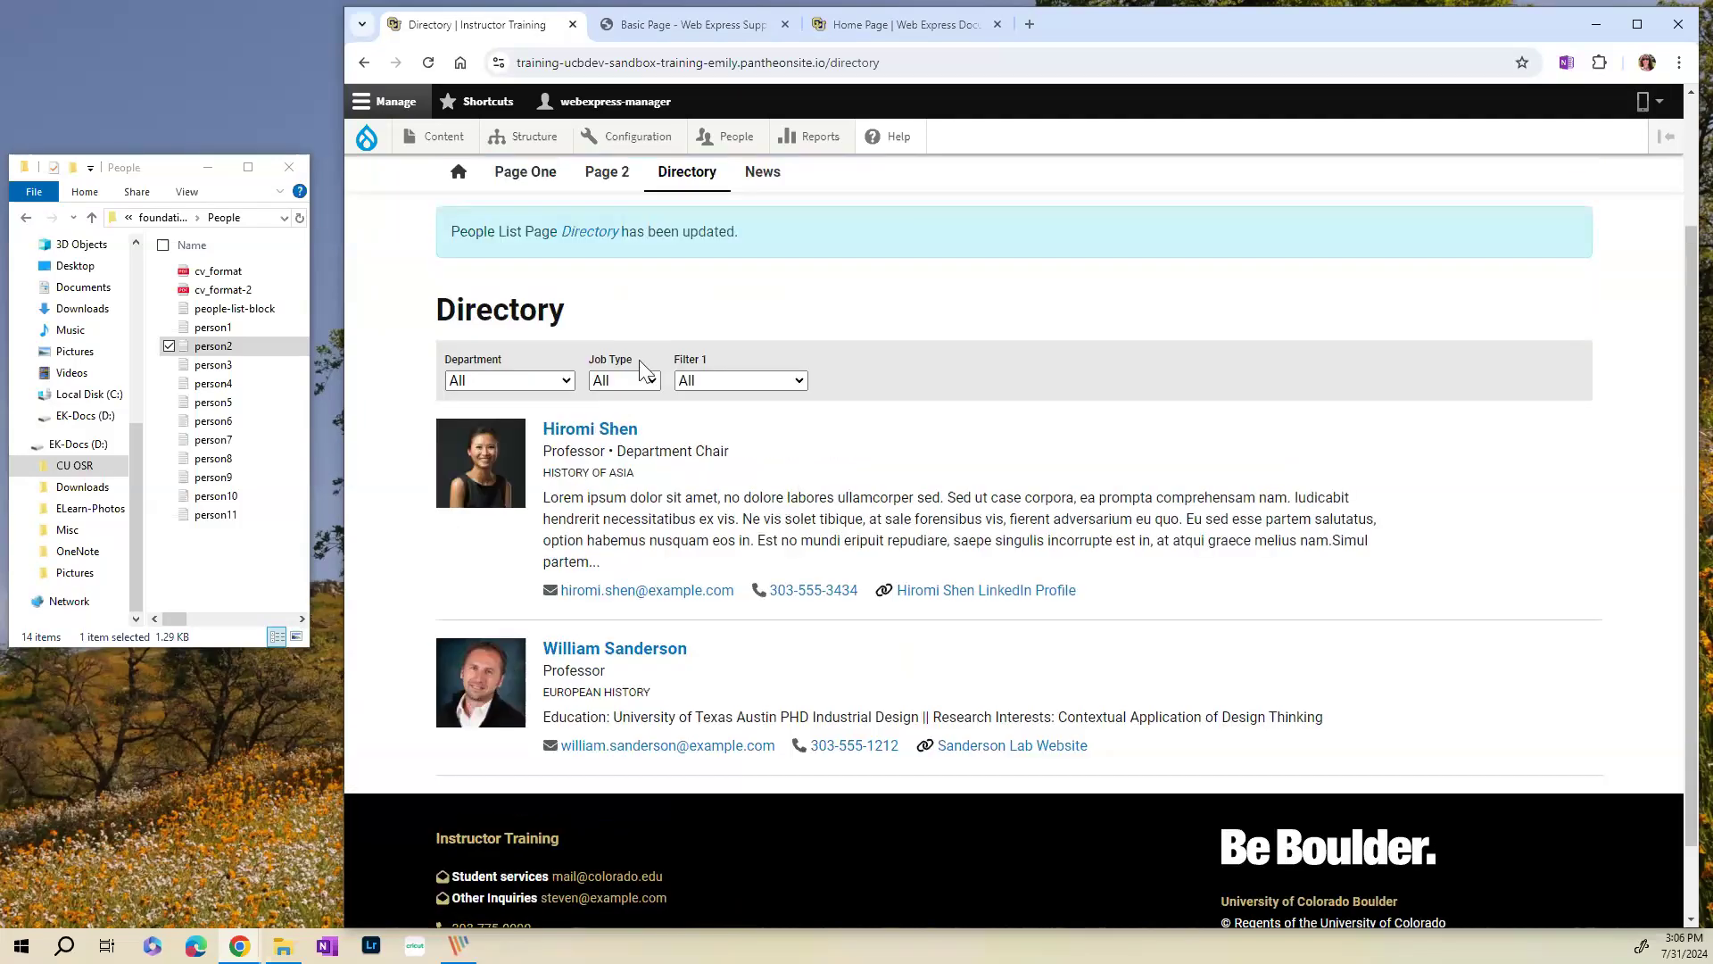
pyautogui.moveTo(444, 359); pyautogui.dragTo(741, 360)
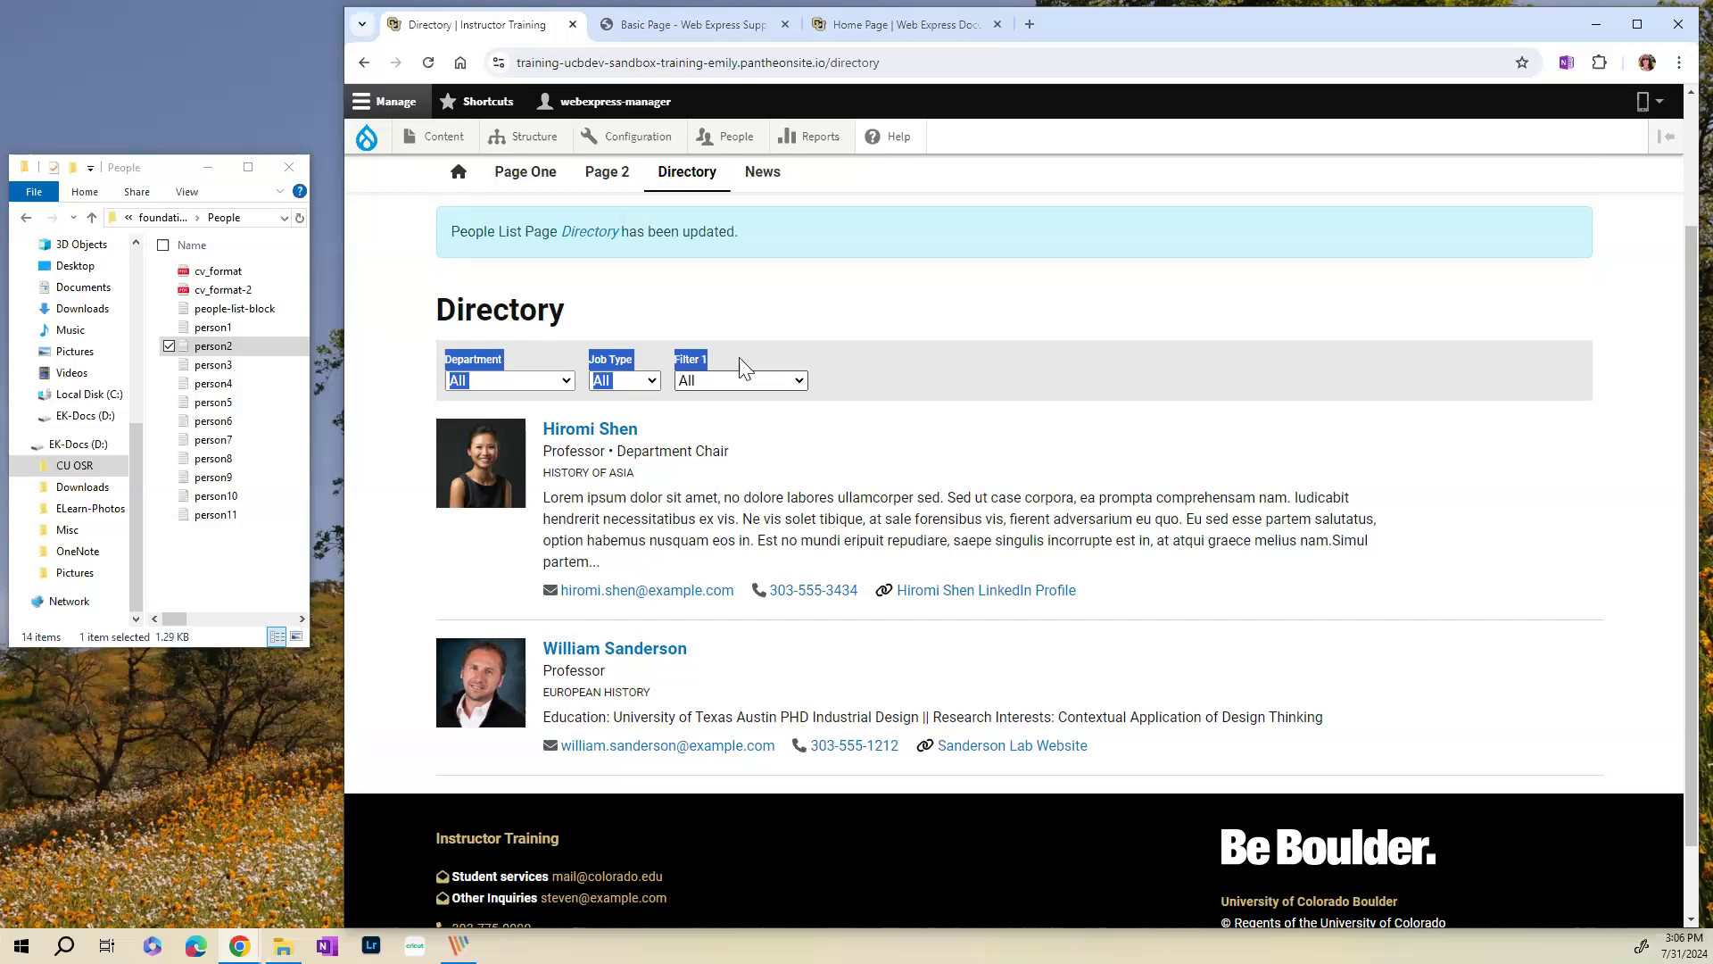
pyautogui.click(802, 446)
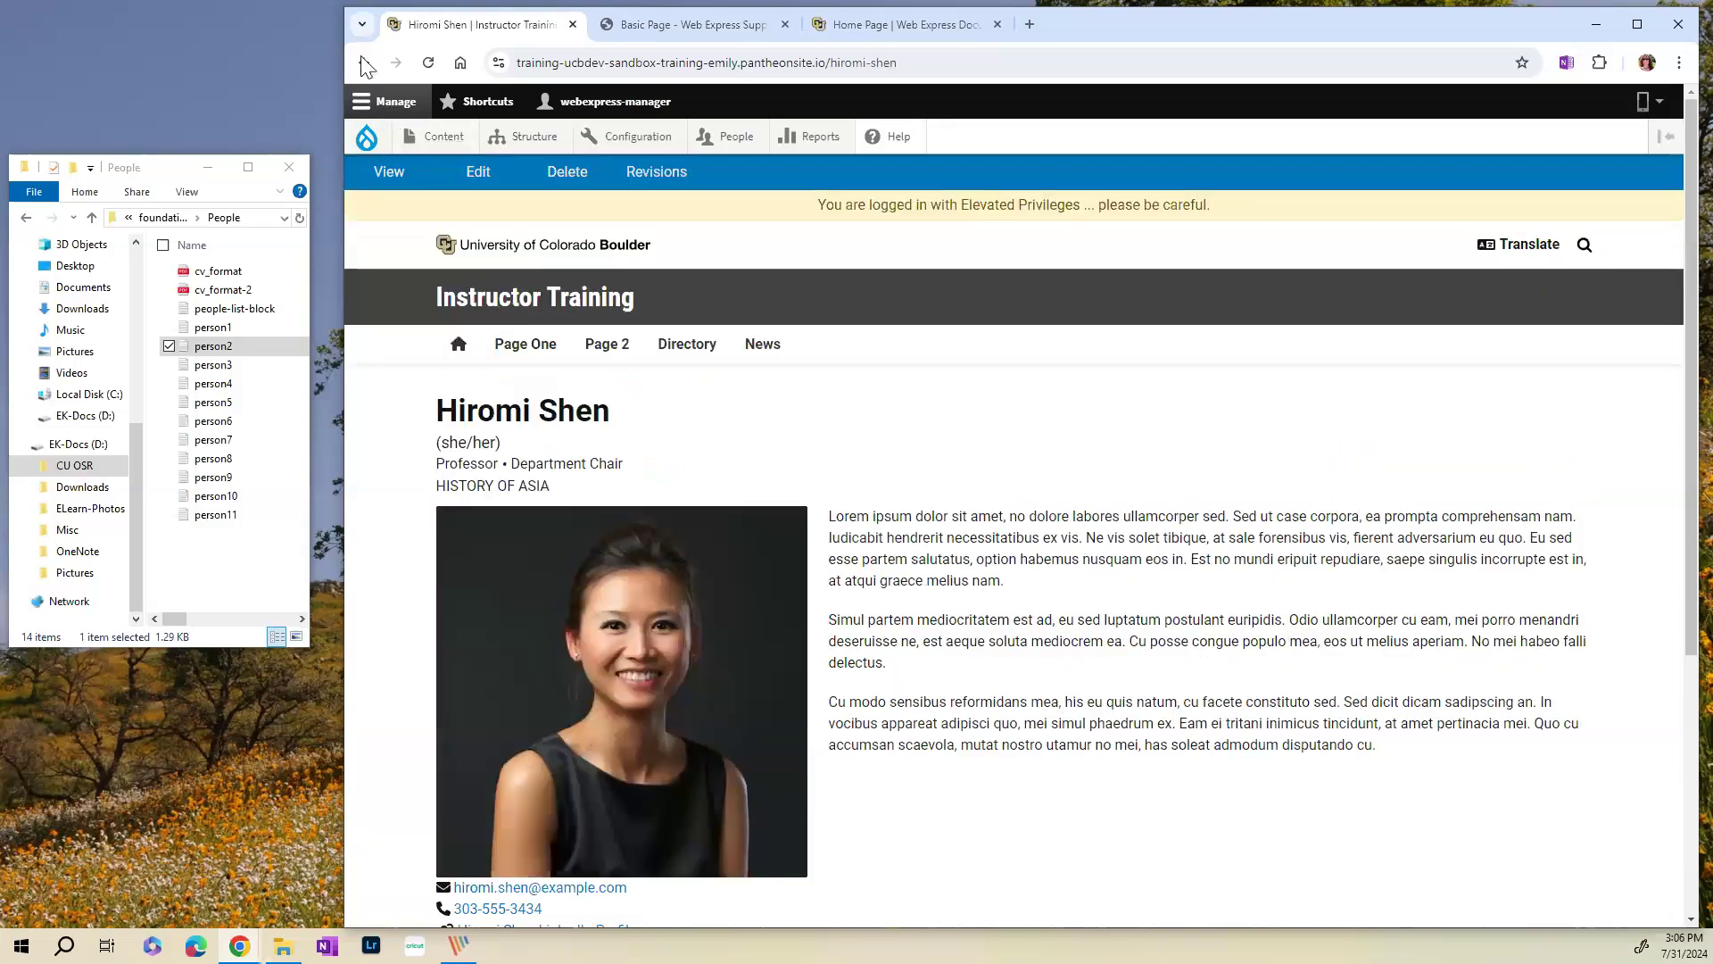
pyautogui.click(363, 61)
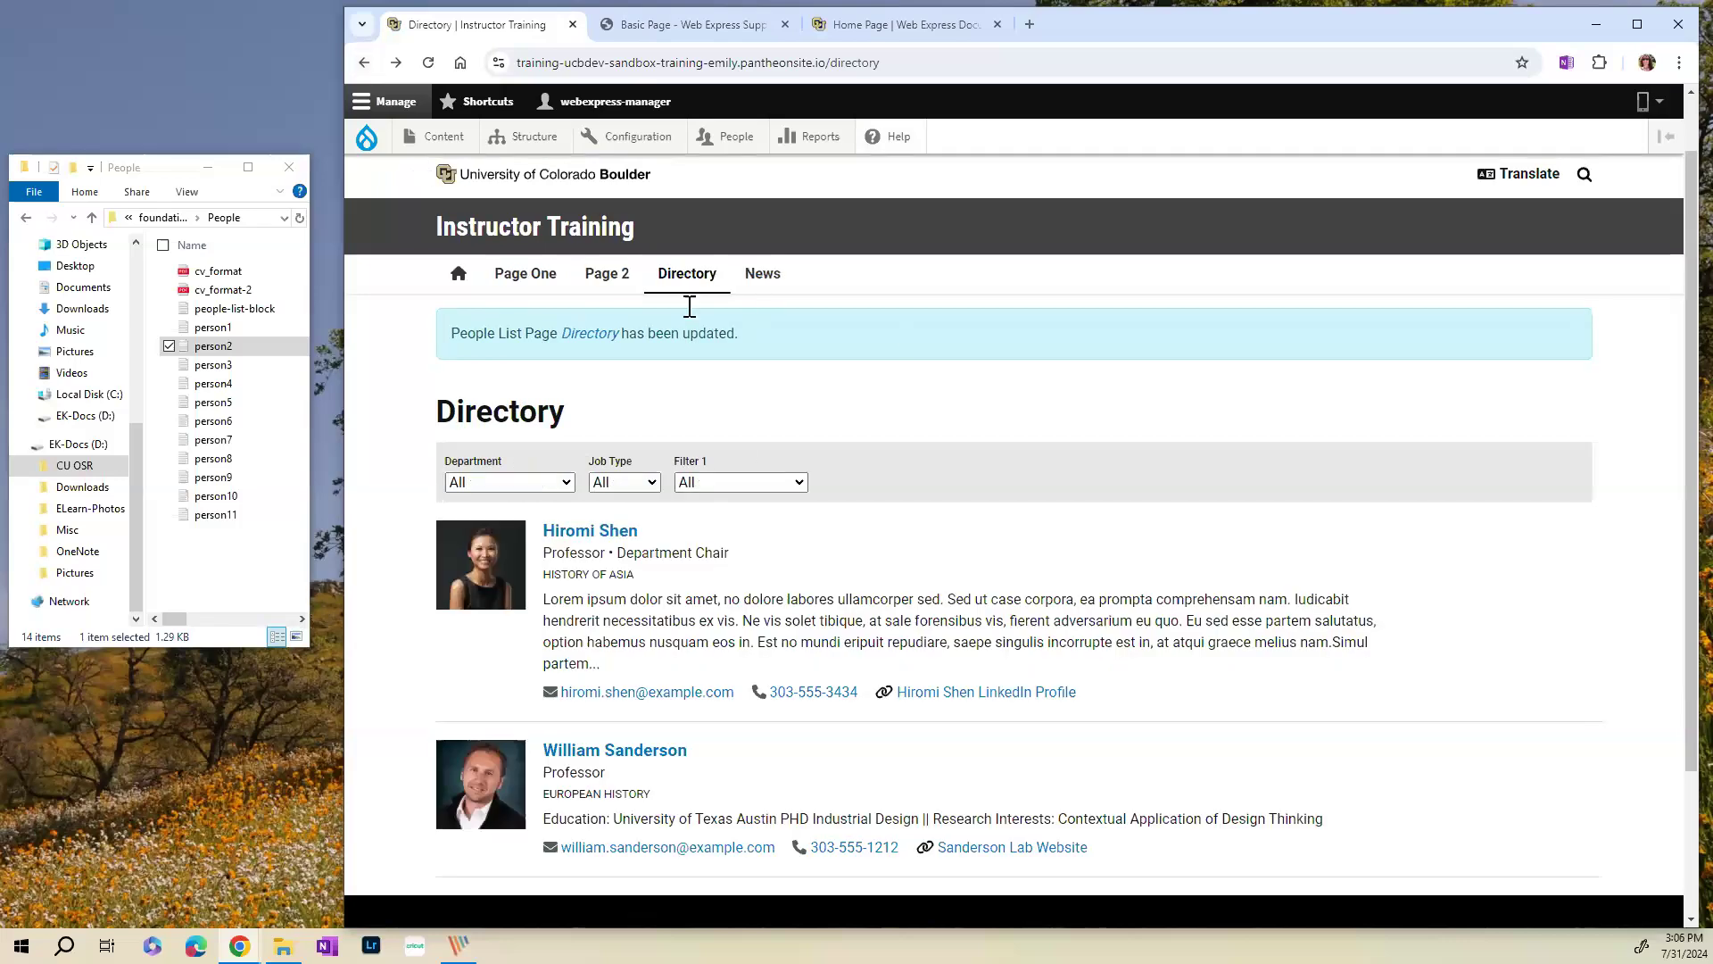
# - Open the Content types settings of the CU Boulder site and review the Article date format options, keeping Short Date
pyautogui.moveTo(652, 150)
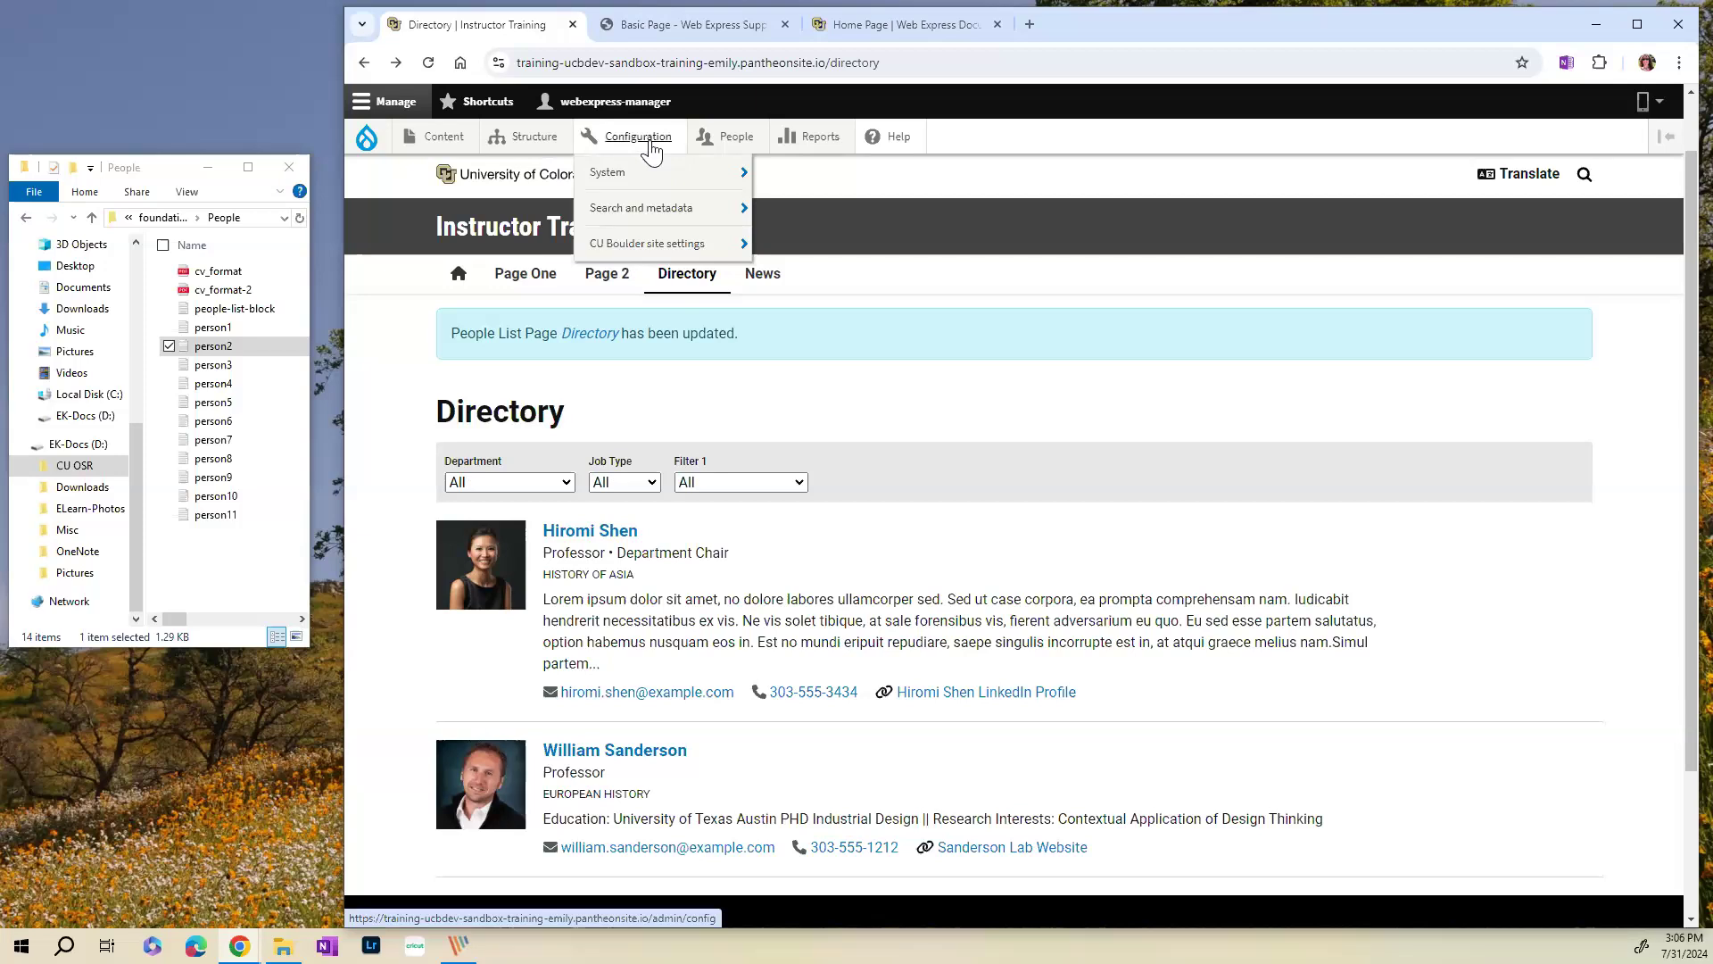
pyautogui.moveTo(662, 257)
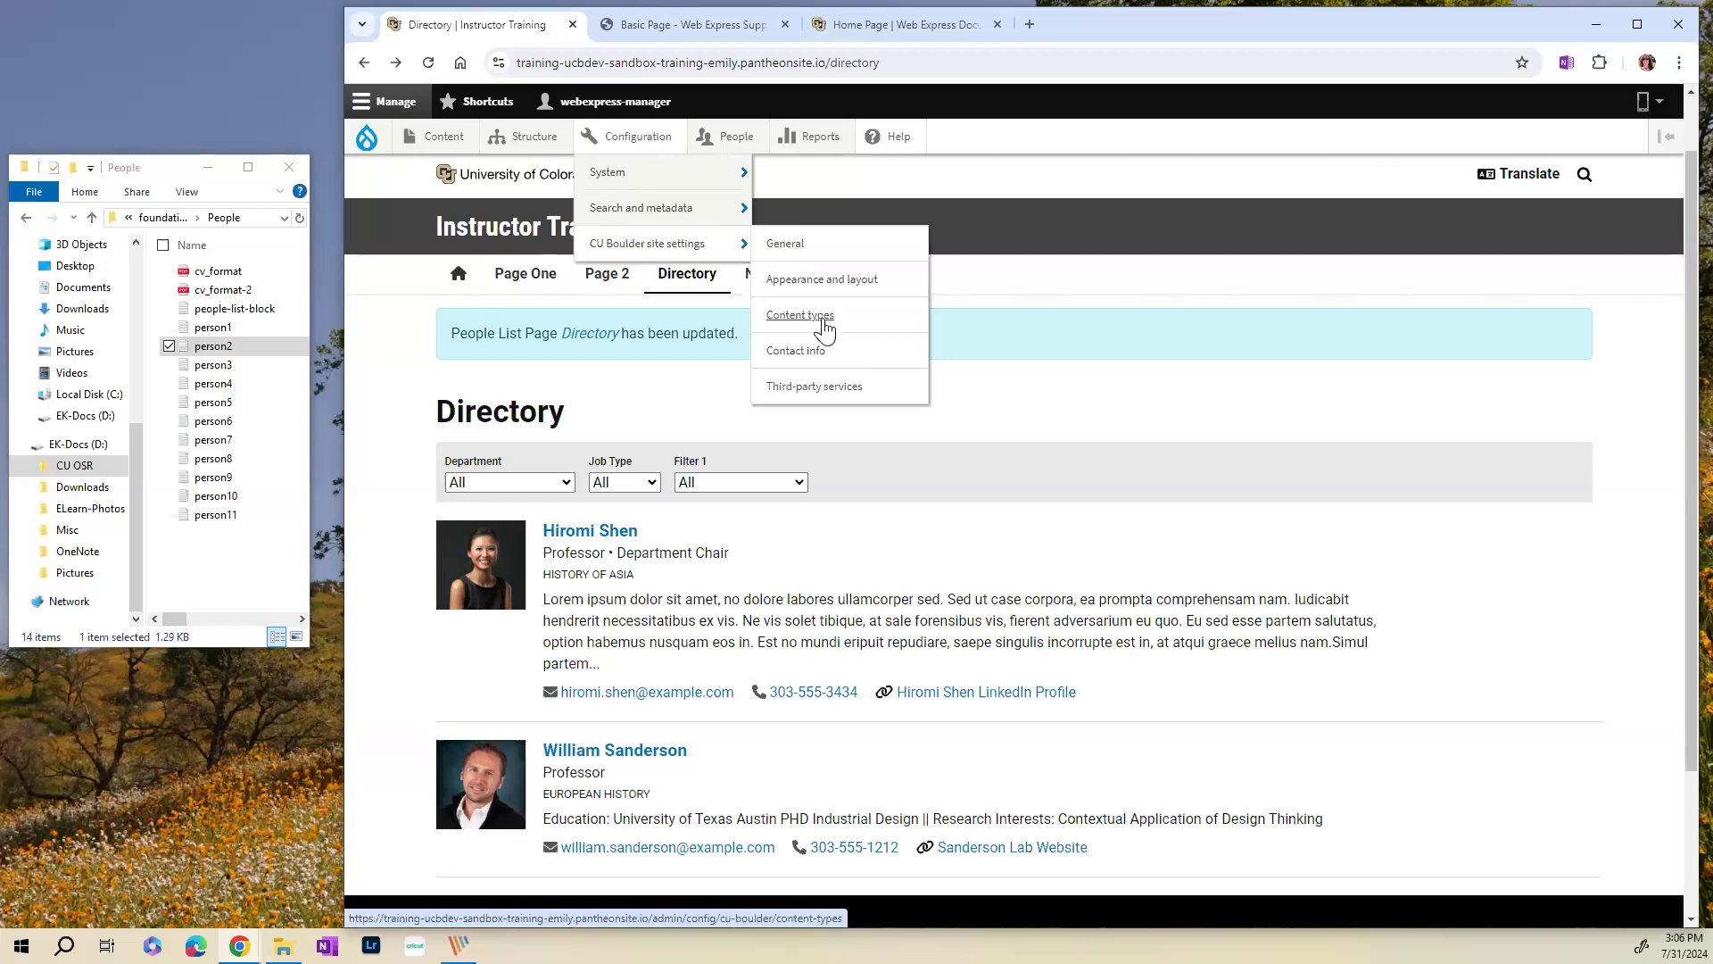
pyautogui.click(823, 329)
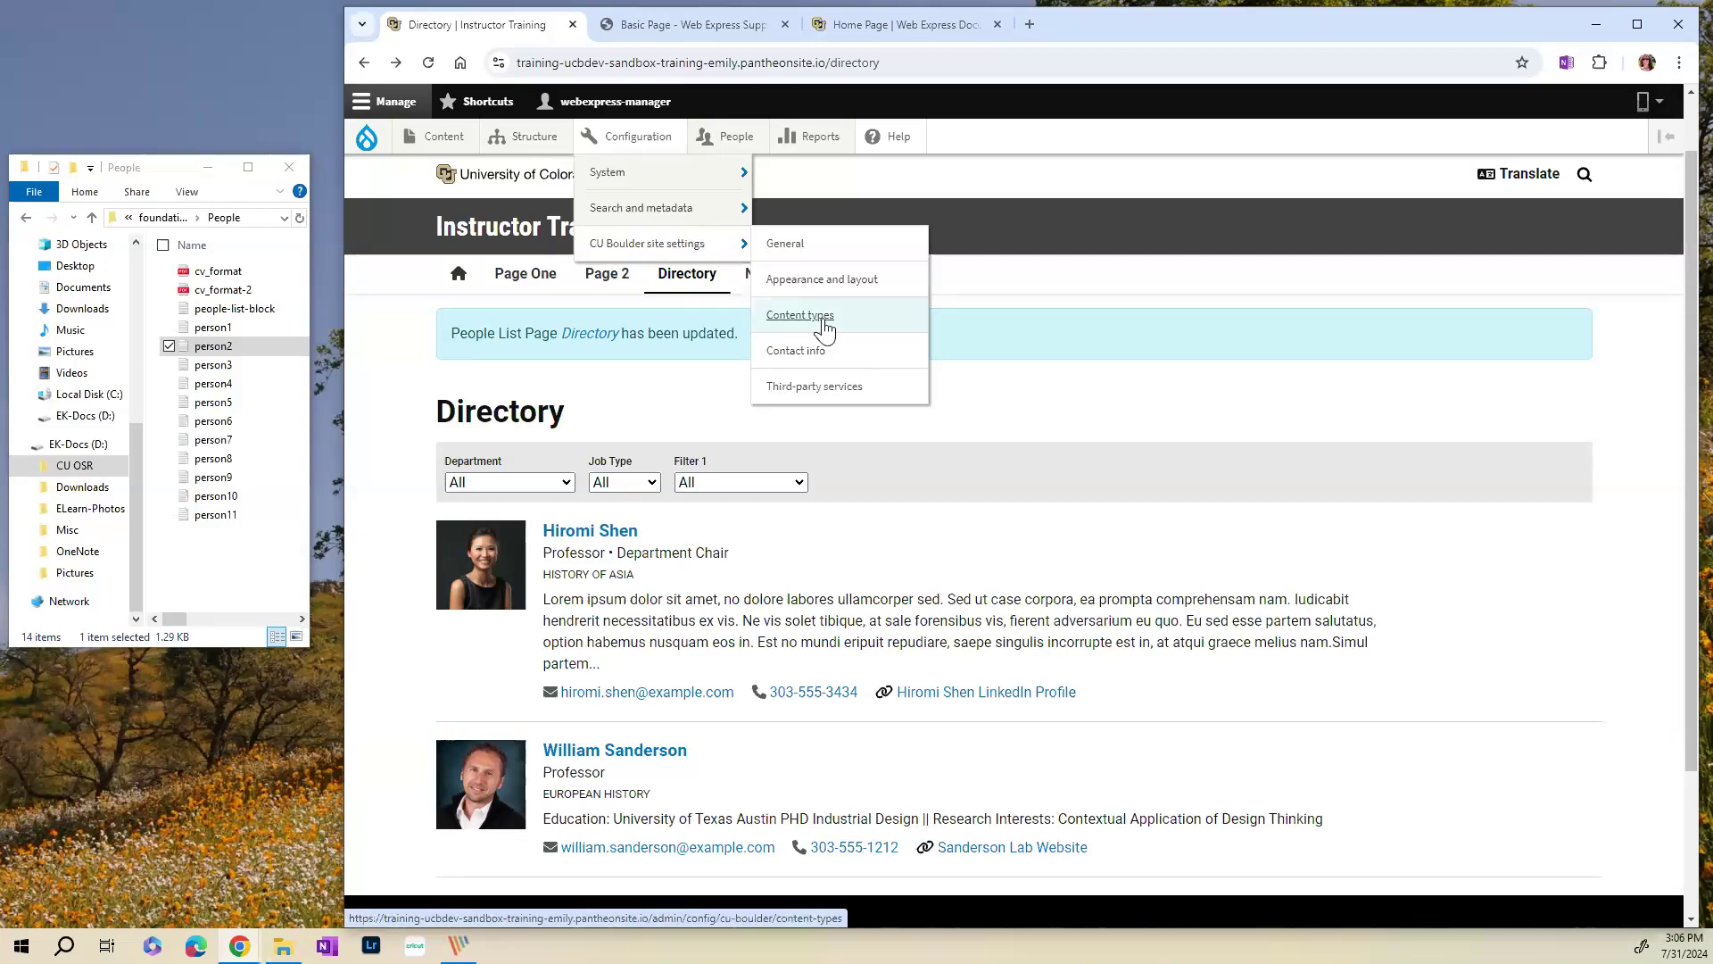
pyautogui.scroll(-1, 812, 374)
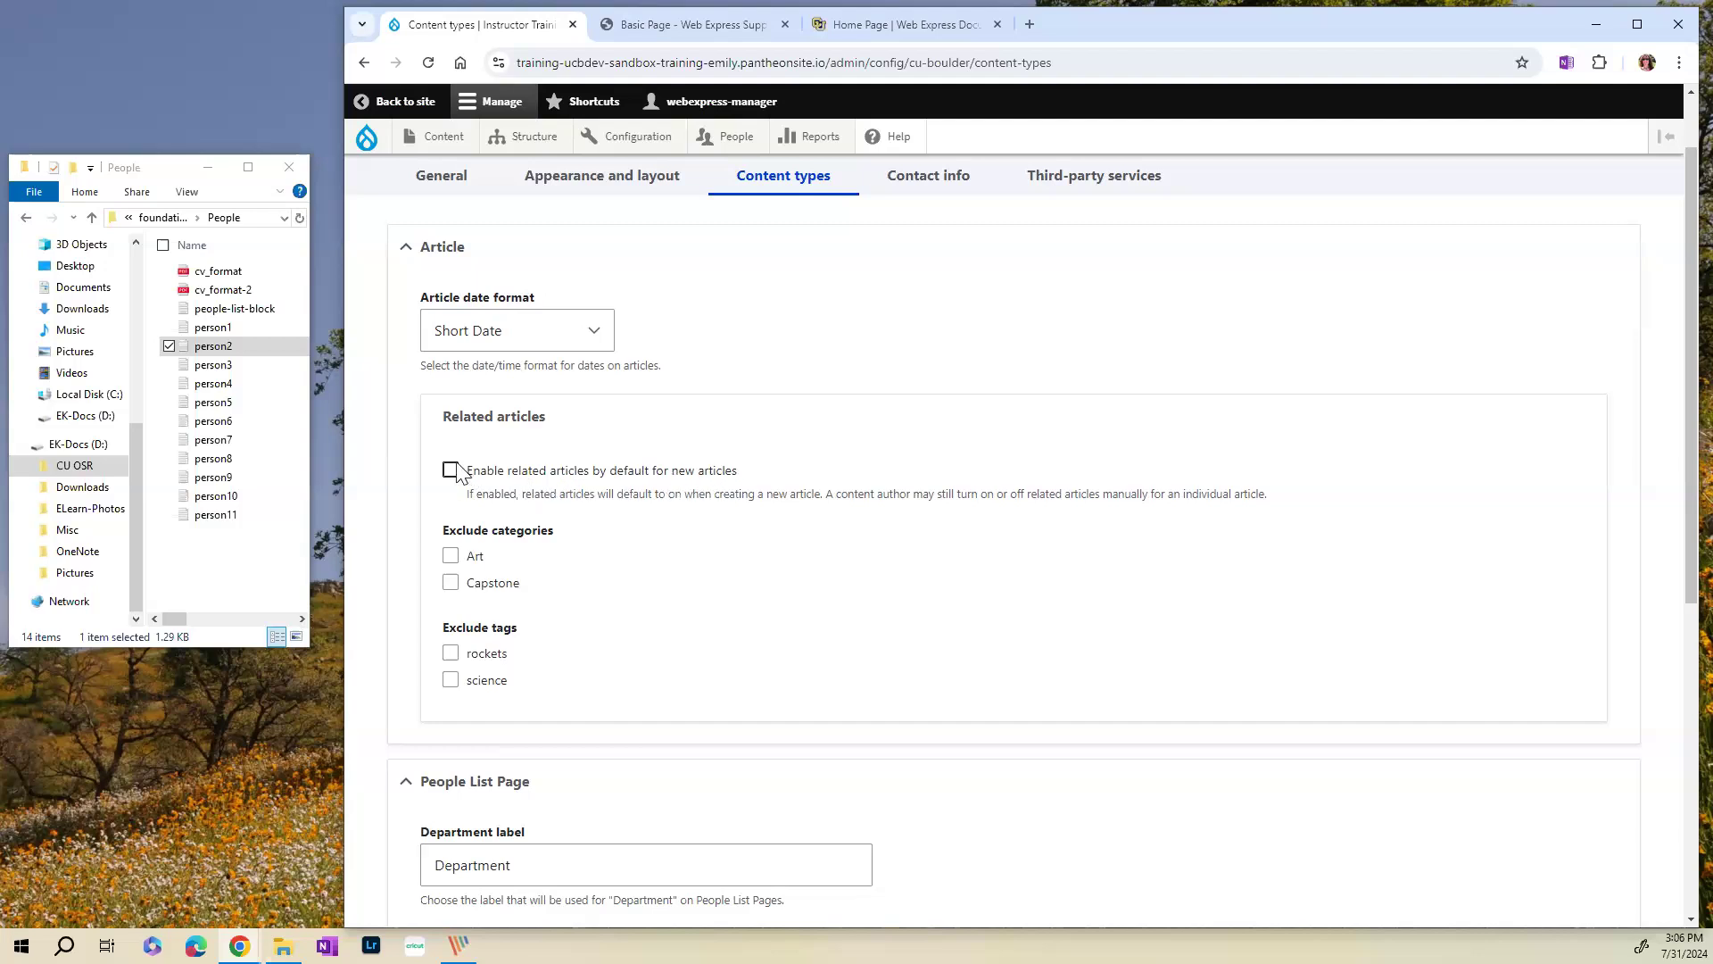
pyautogui.click(553, 333)
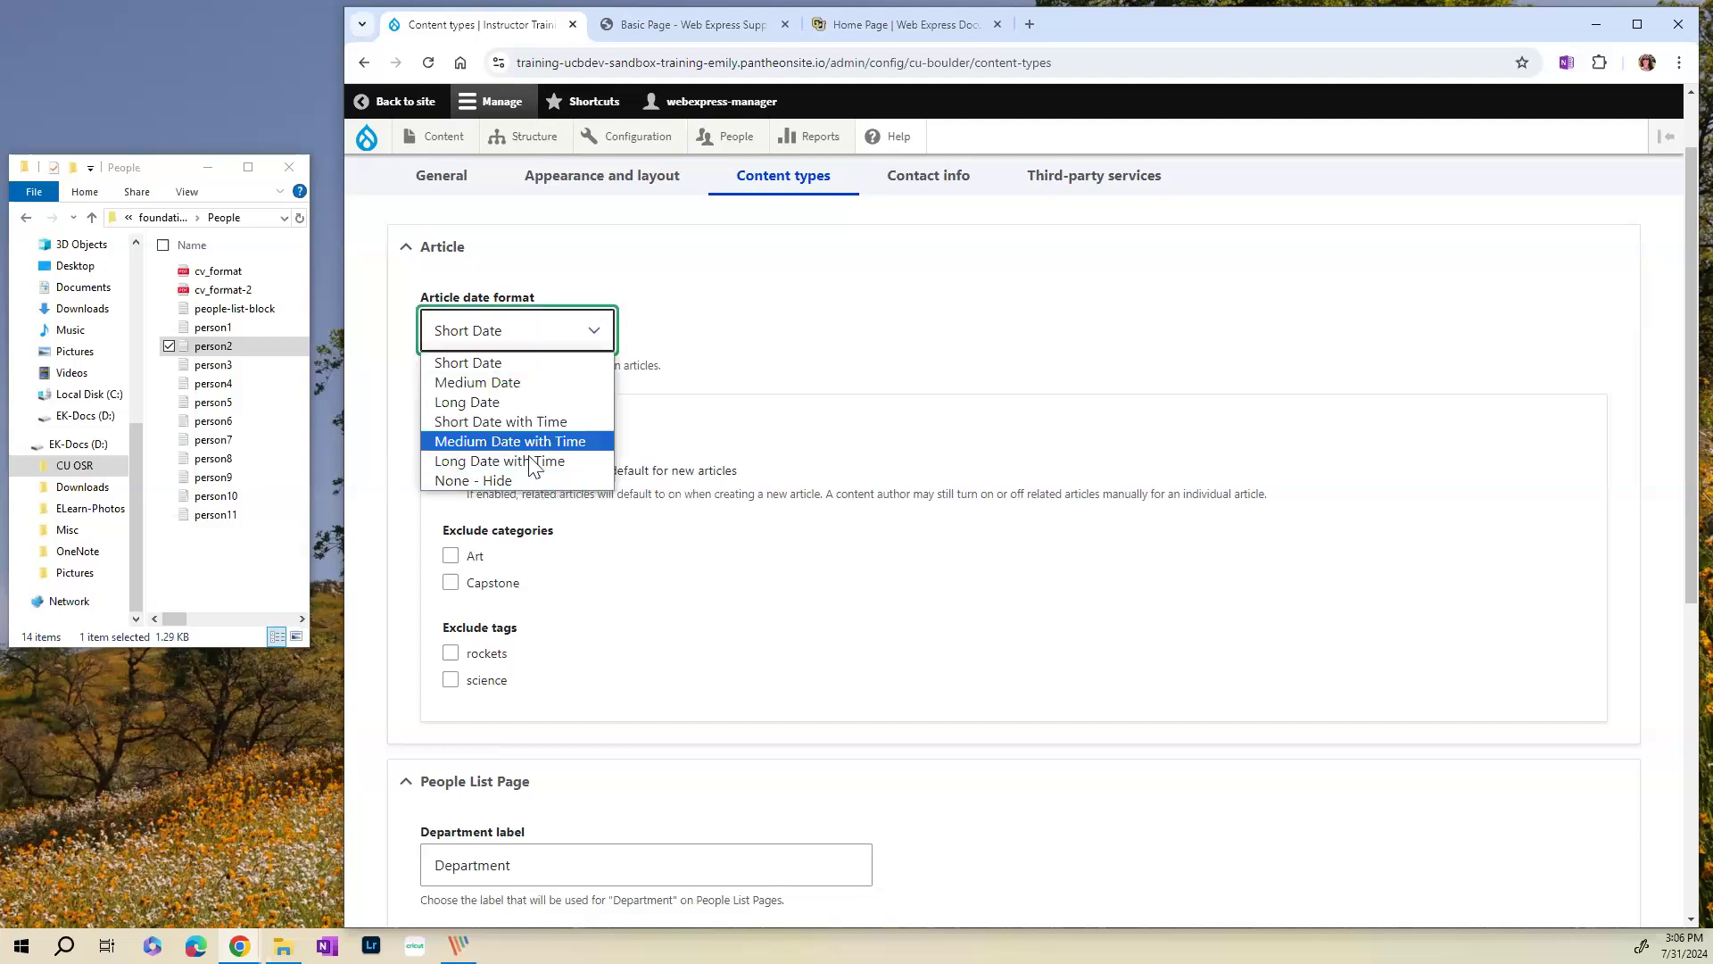
pyautogui.click(825, 342)
# - Set the People List Page's Job Type label to "Position" and its Filter 1 label to "Research Interest"
pyautogui.scroll(-6, 759, 424)
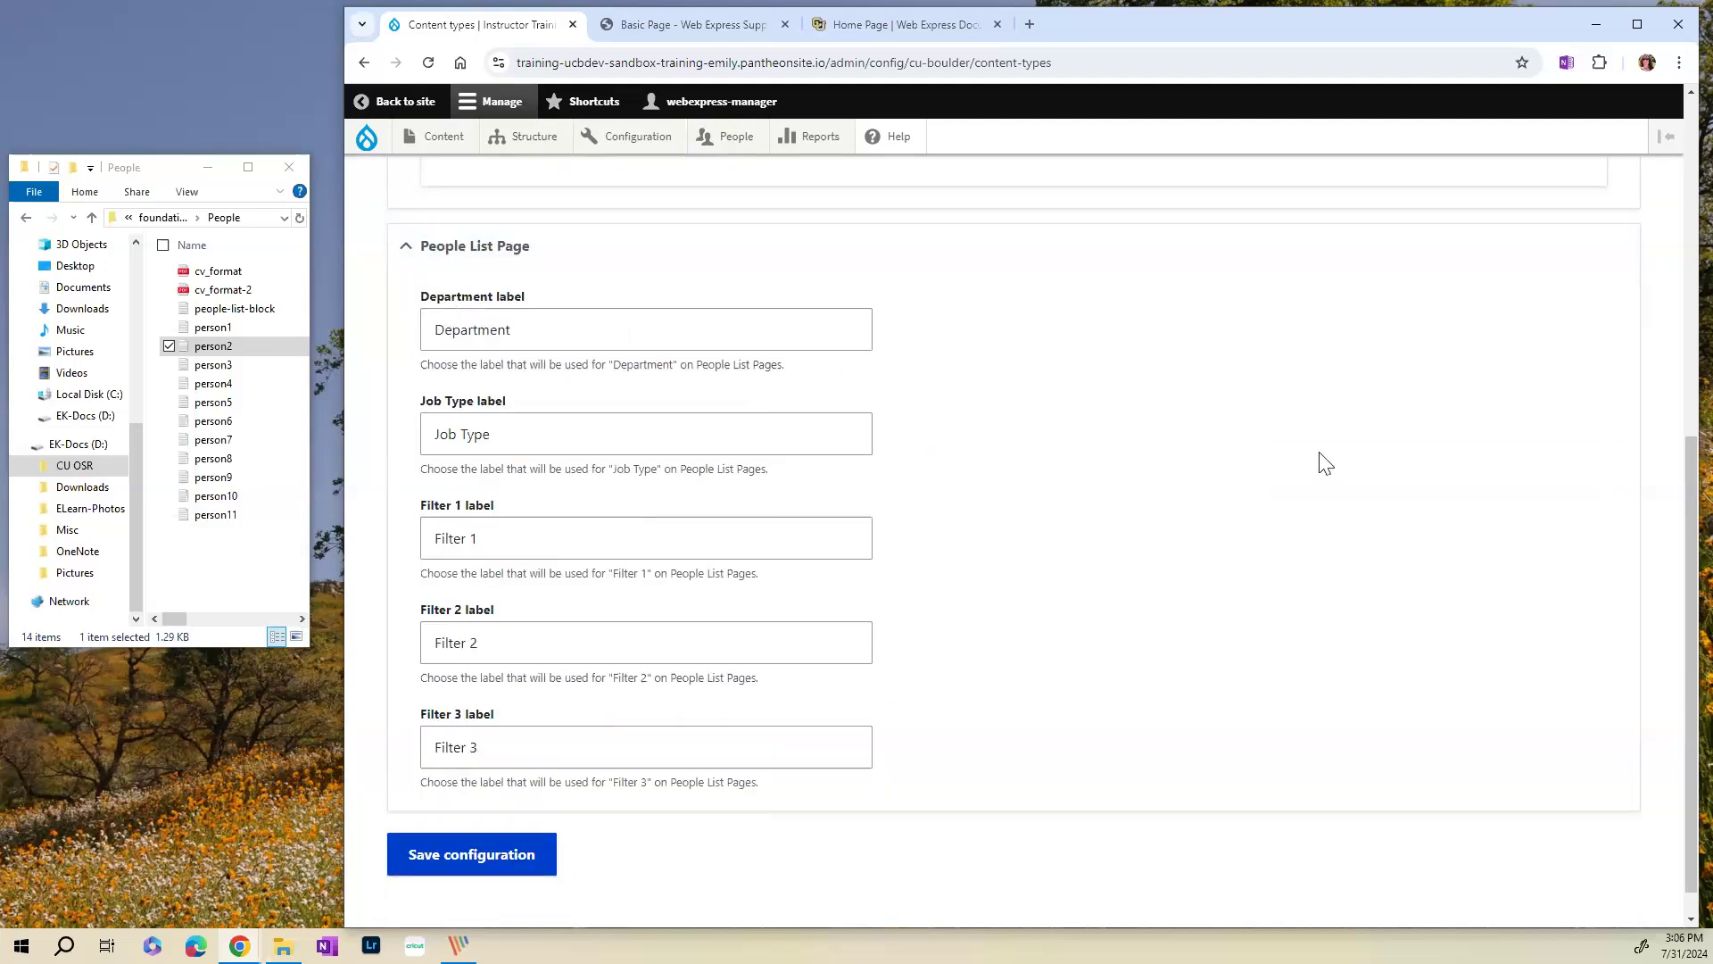
pyautogui.moveTo(497, 432); pyautogui.dragTo(408, 451)
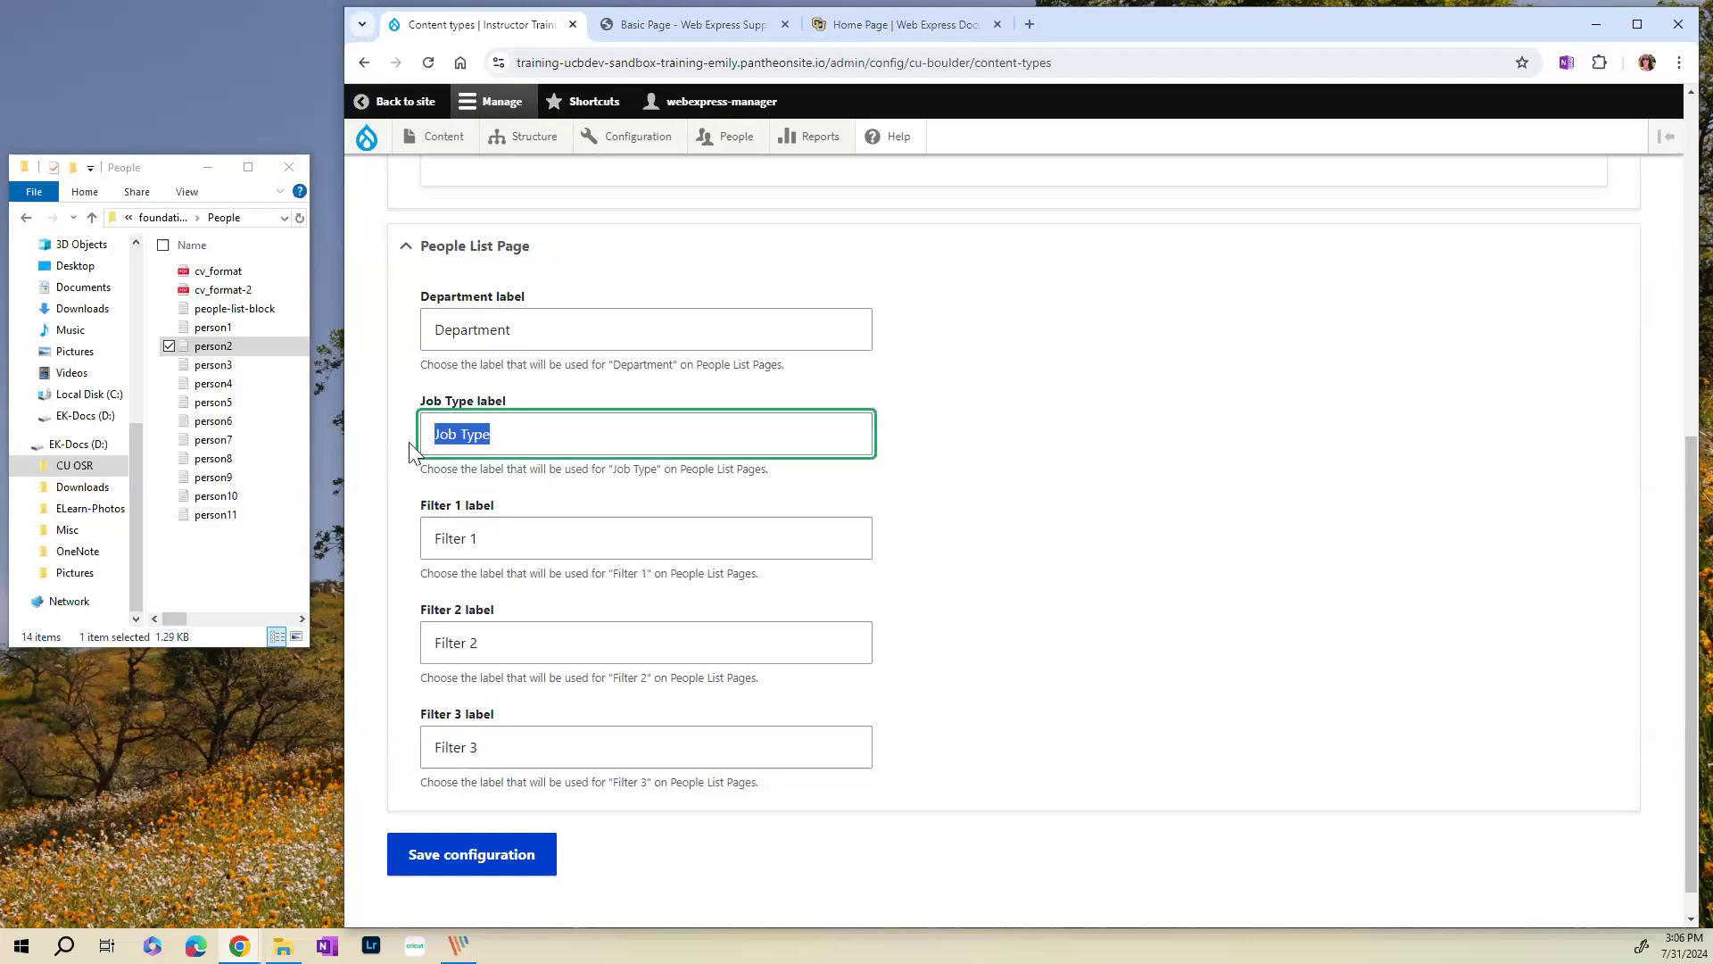
pyautogui.write('Po')
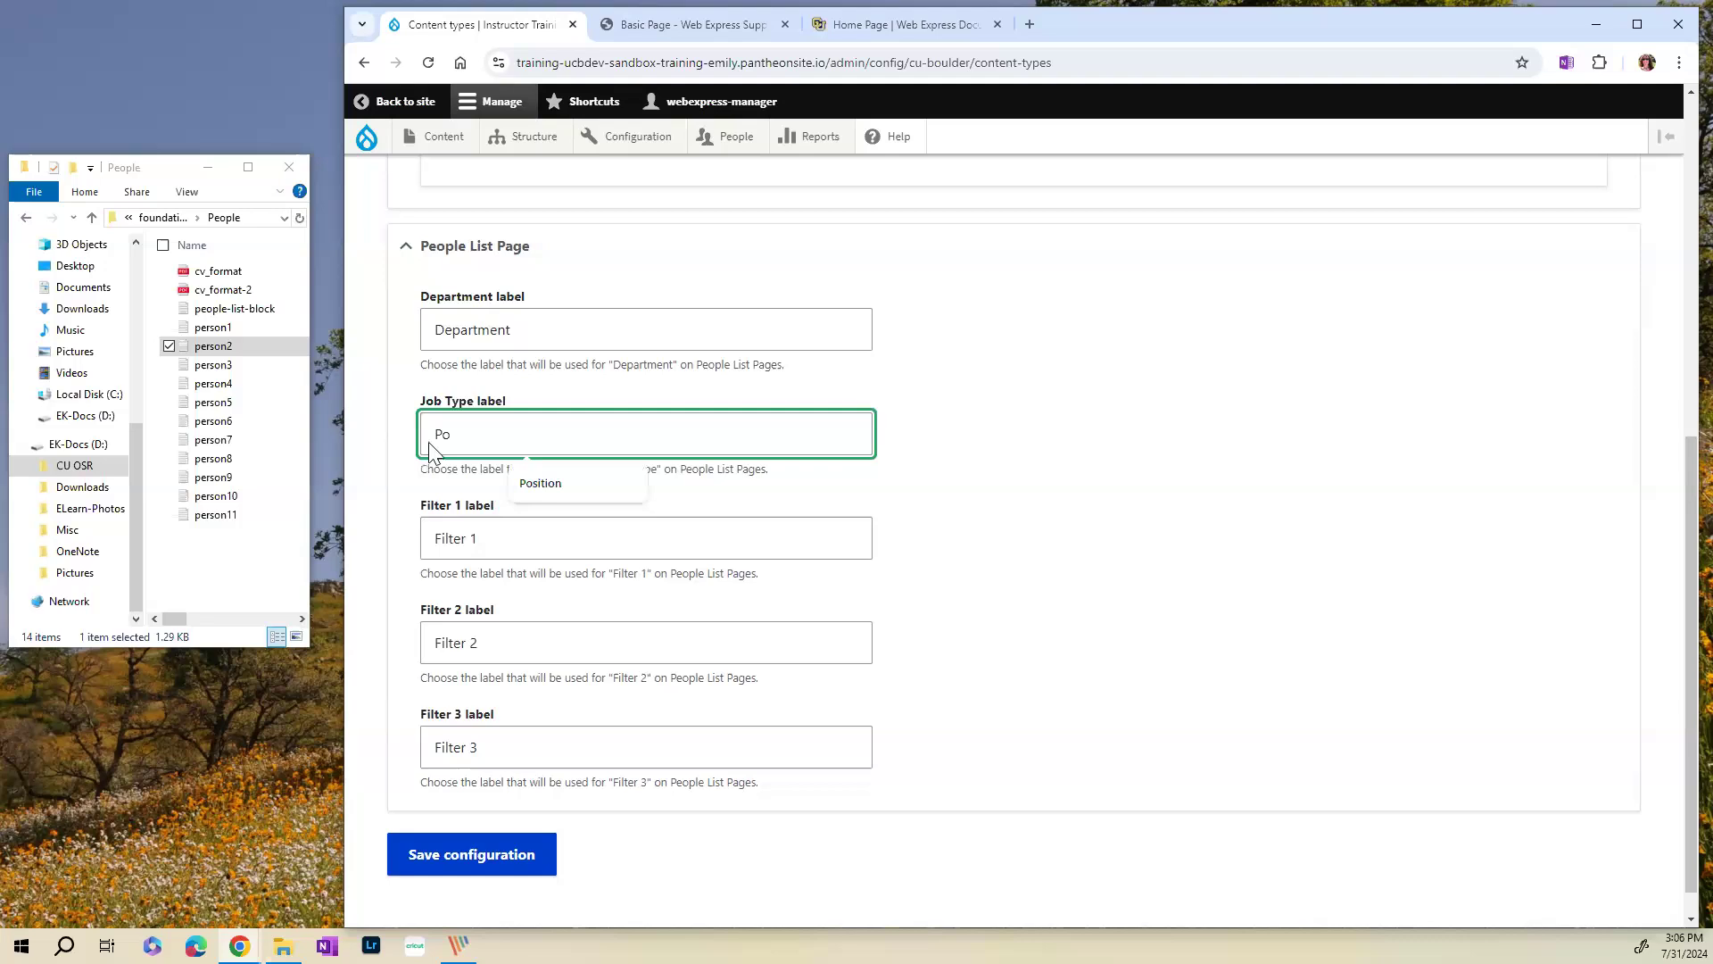
pyautogui.click(547, 484)
pyautogui.moveTo(494, 538); pyautogui.dragTo(407, 548)
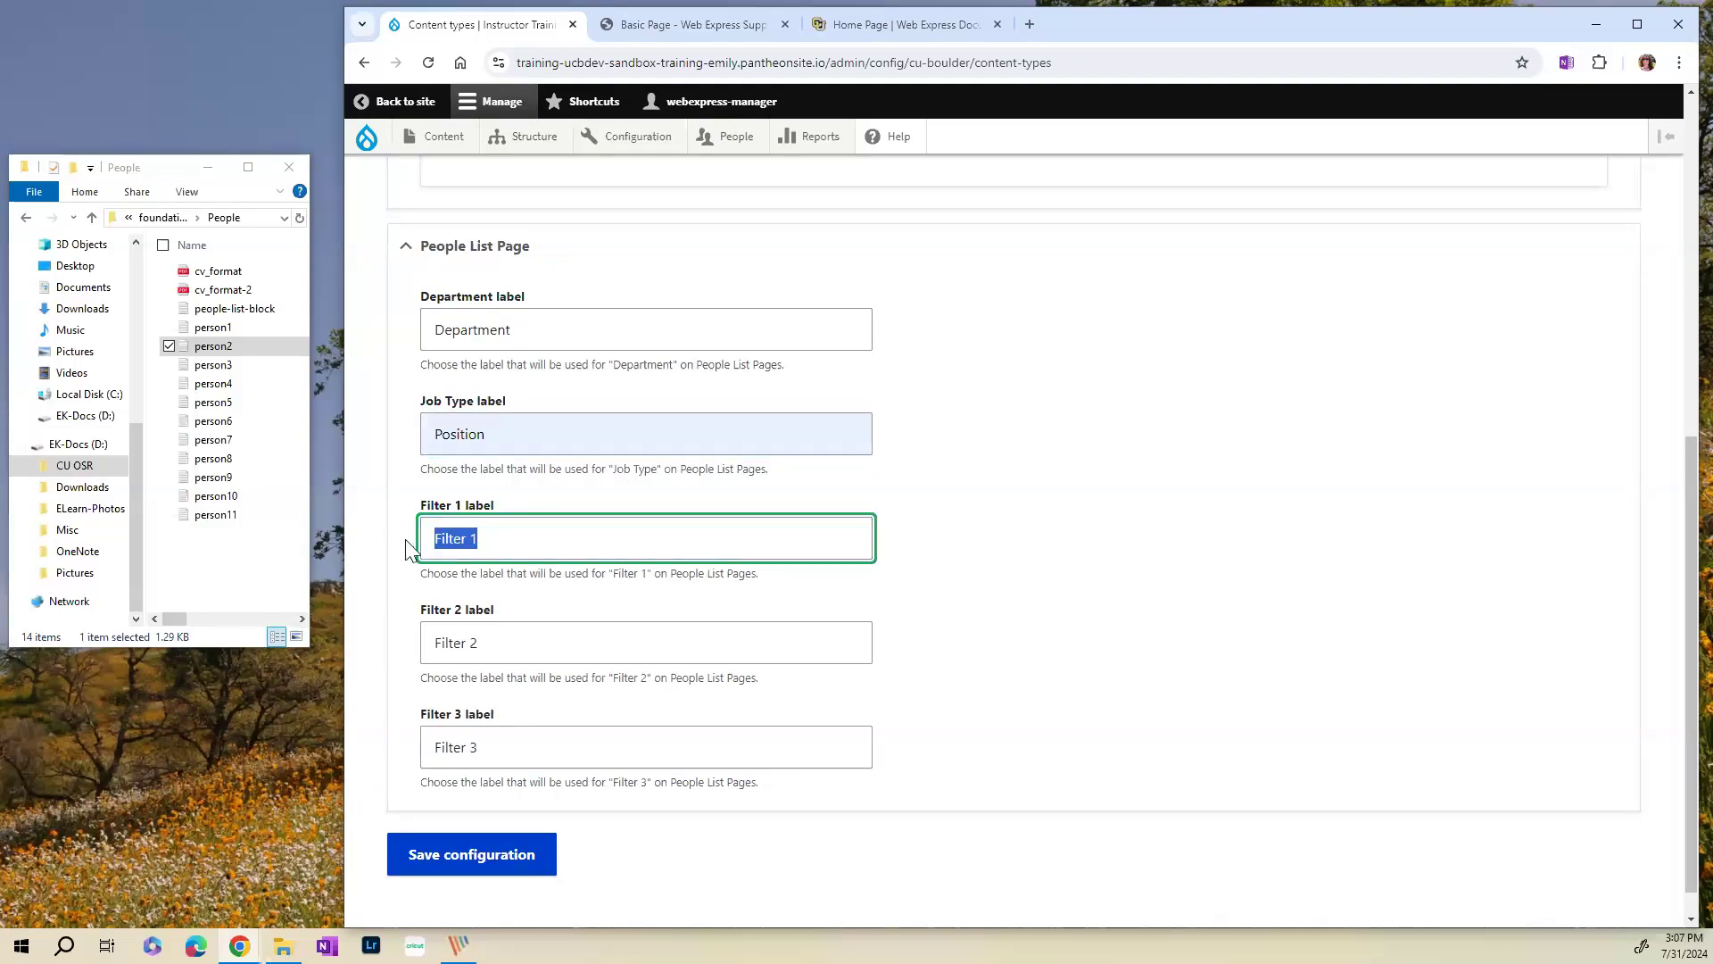
pyautogui.write('Re')
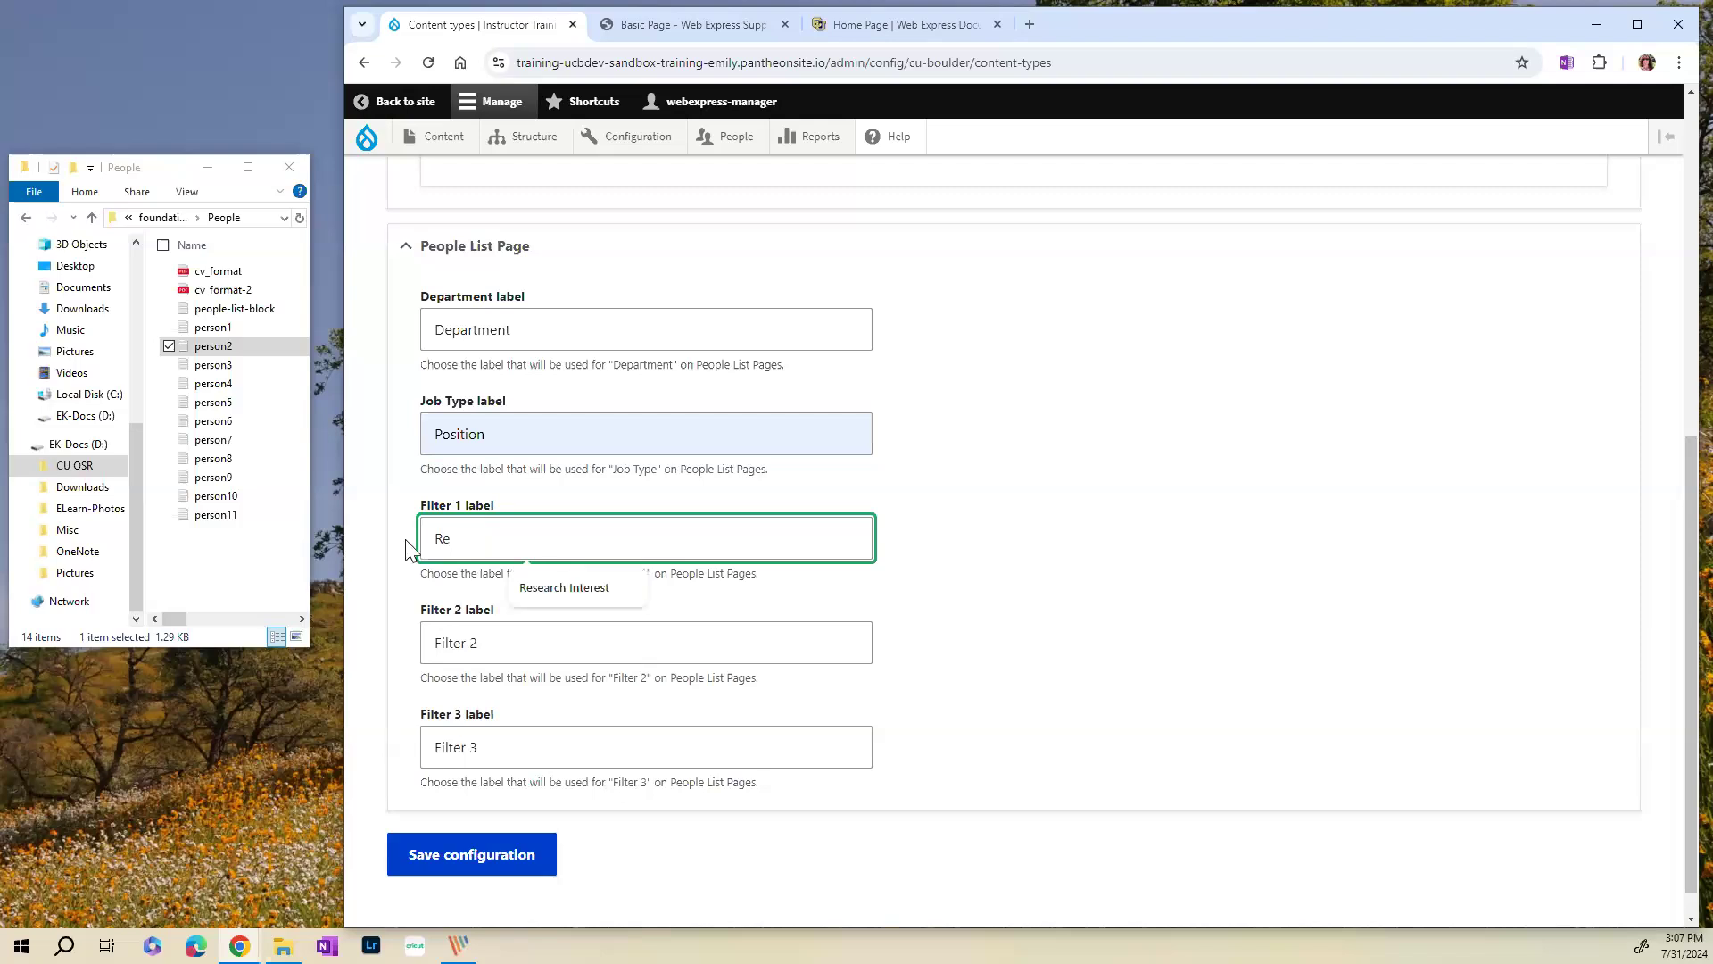
pyautogui.click(568, 591)
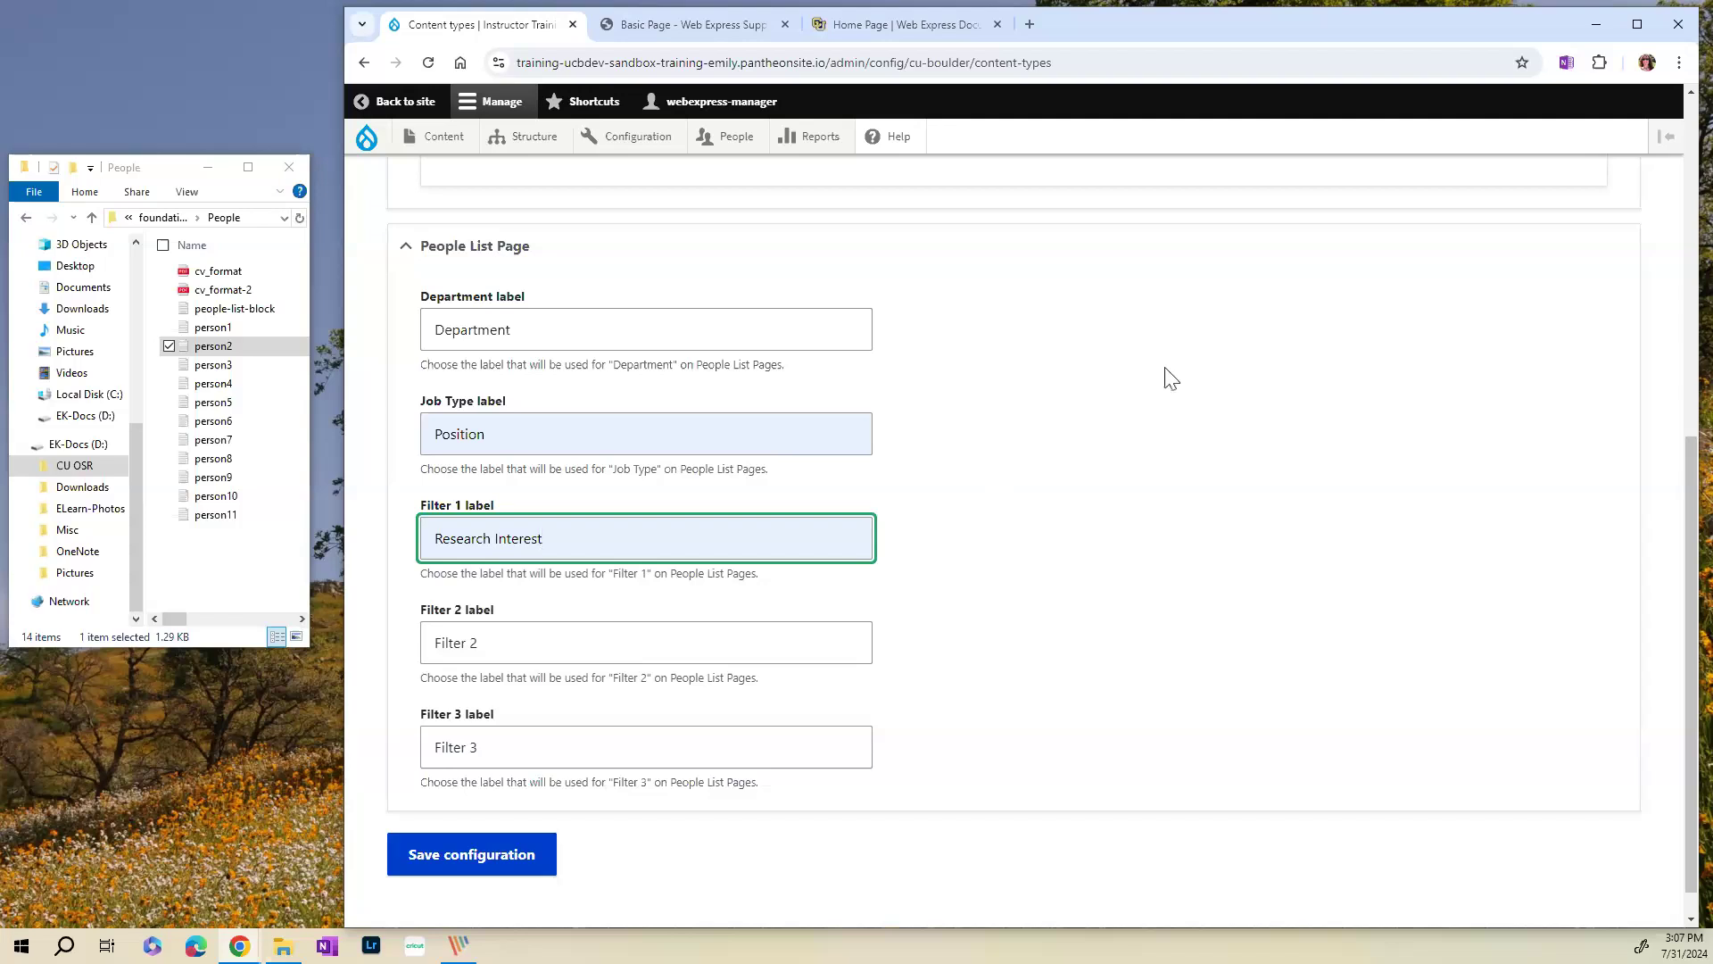
pyautogui.scroll(5, 1136, 357)
pyautogui.scroll(-5, 1013, 357)
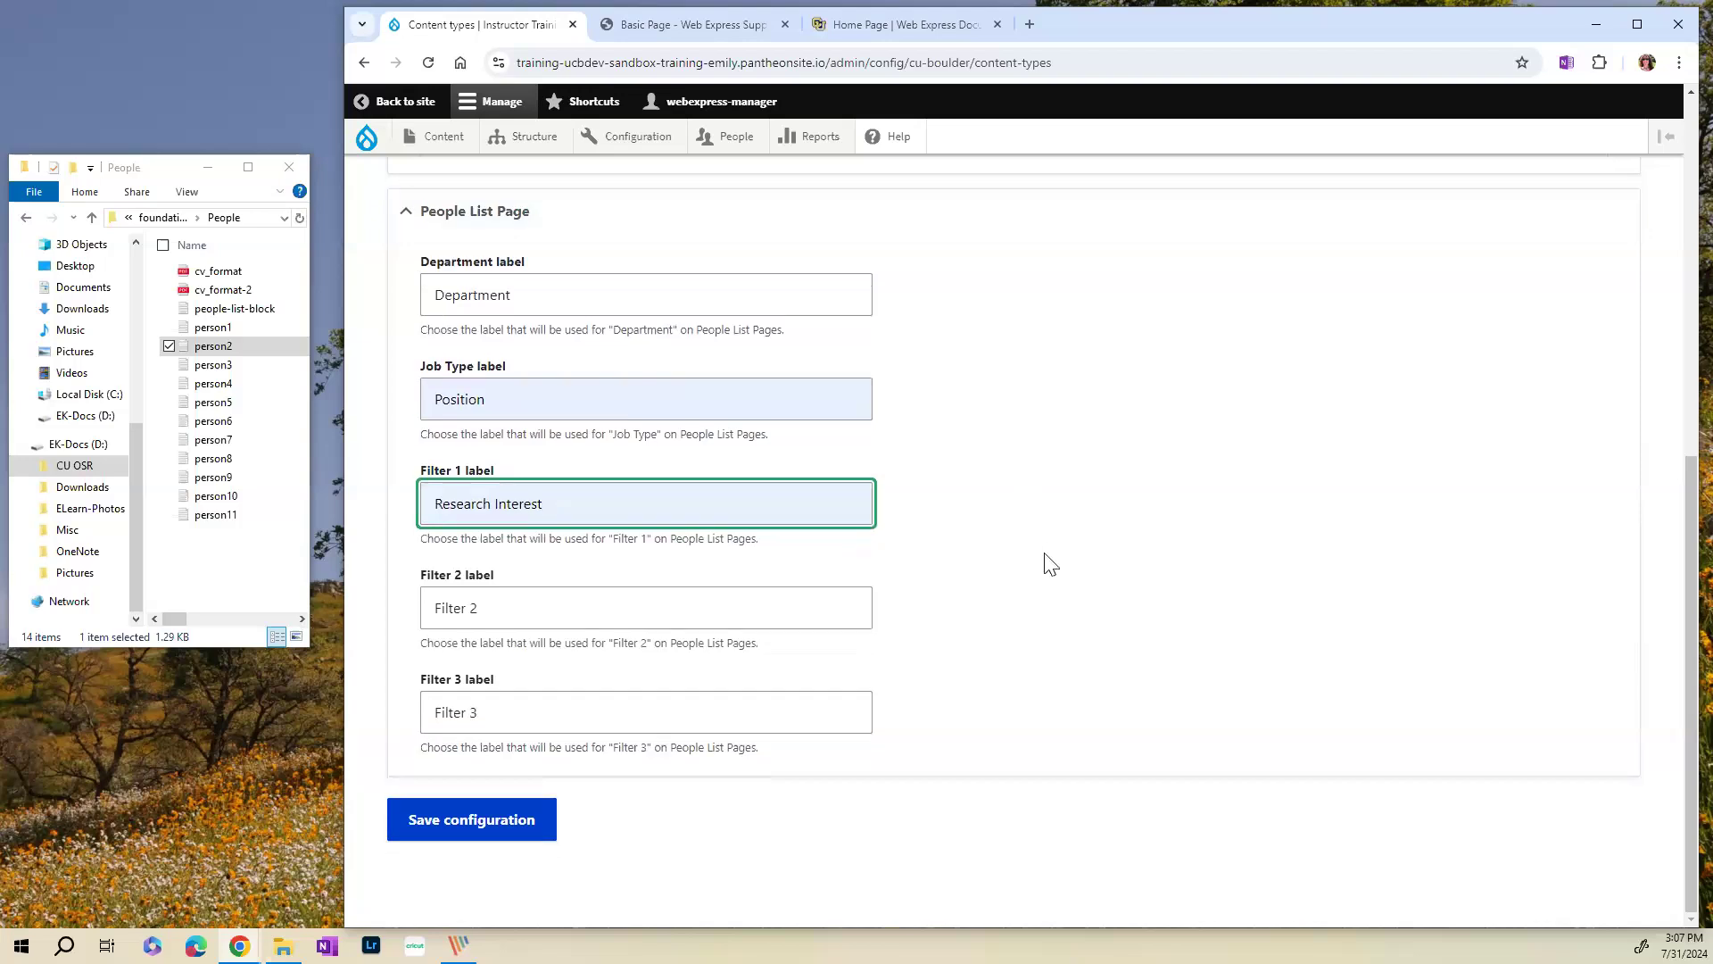
pyautogui.scroll(1, 1071, 566)
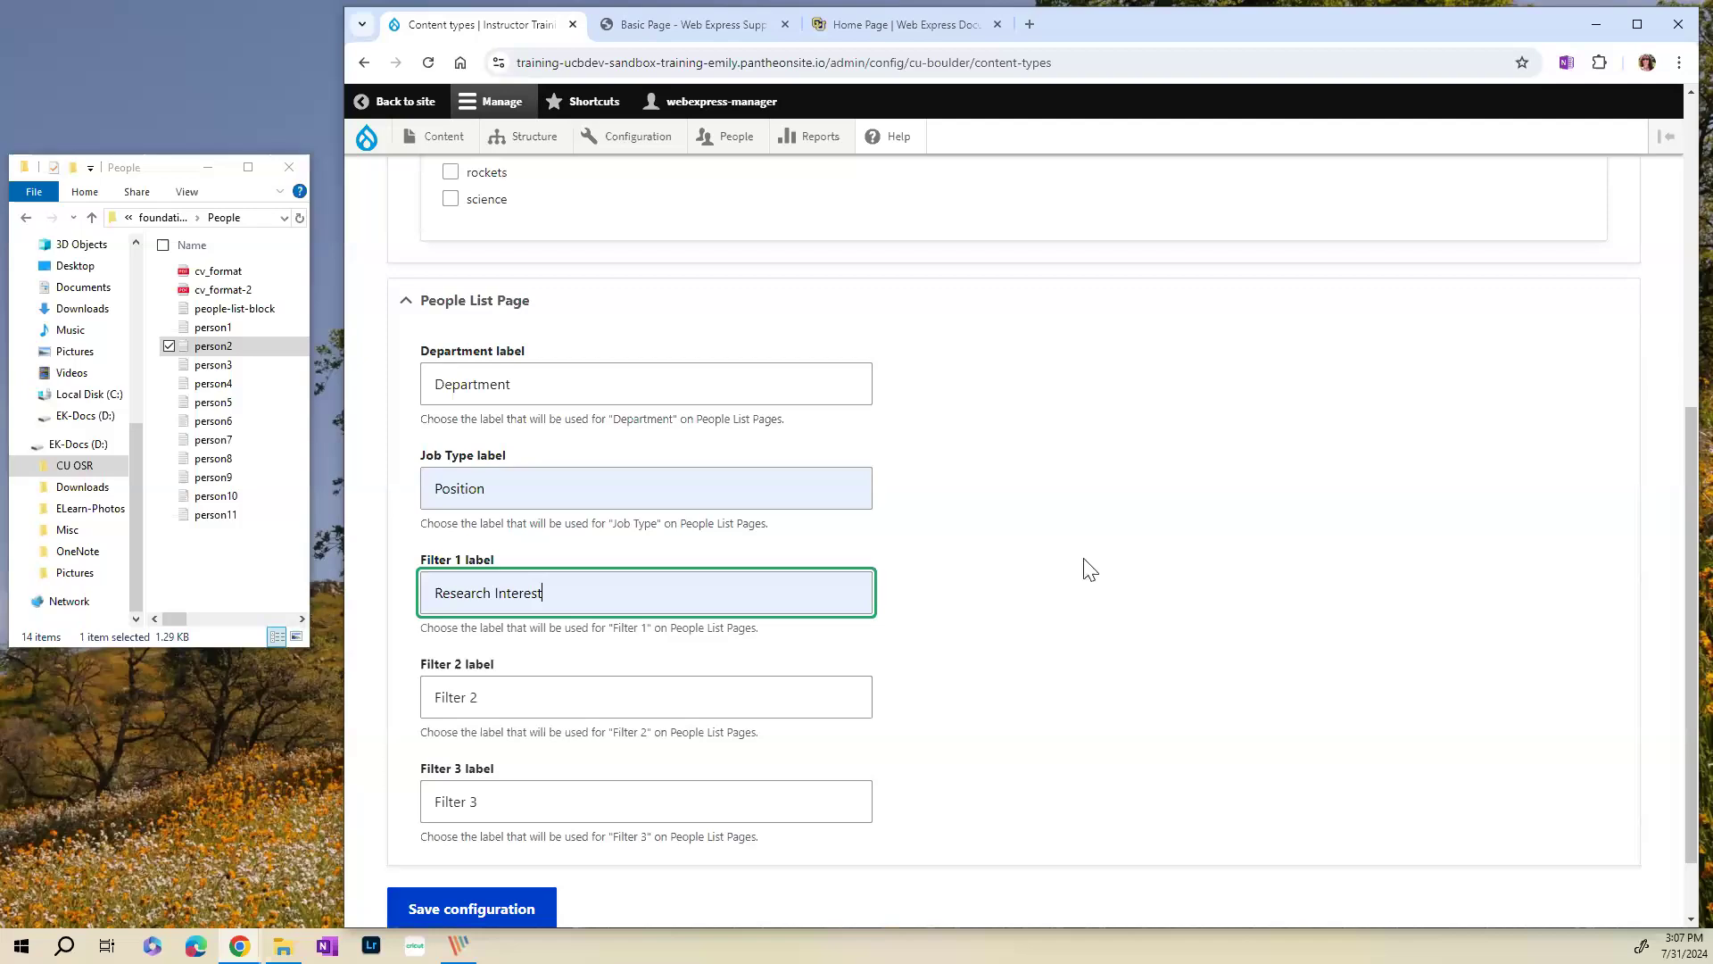
pyautogui.scroll(-1, 1083, 571)
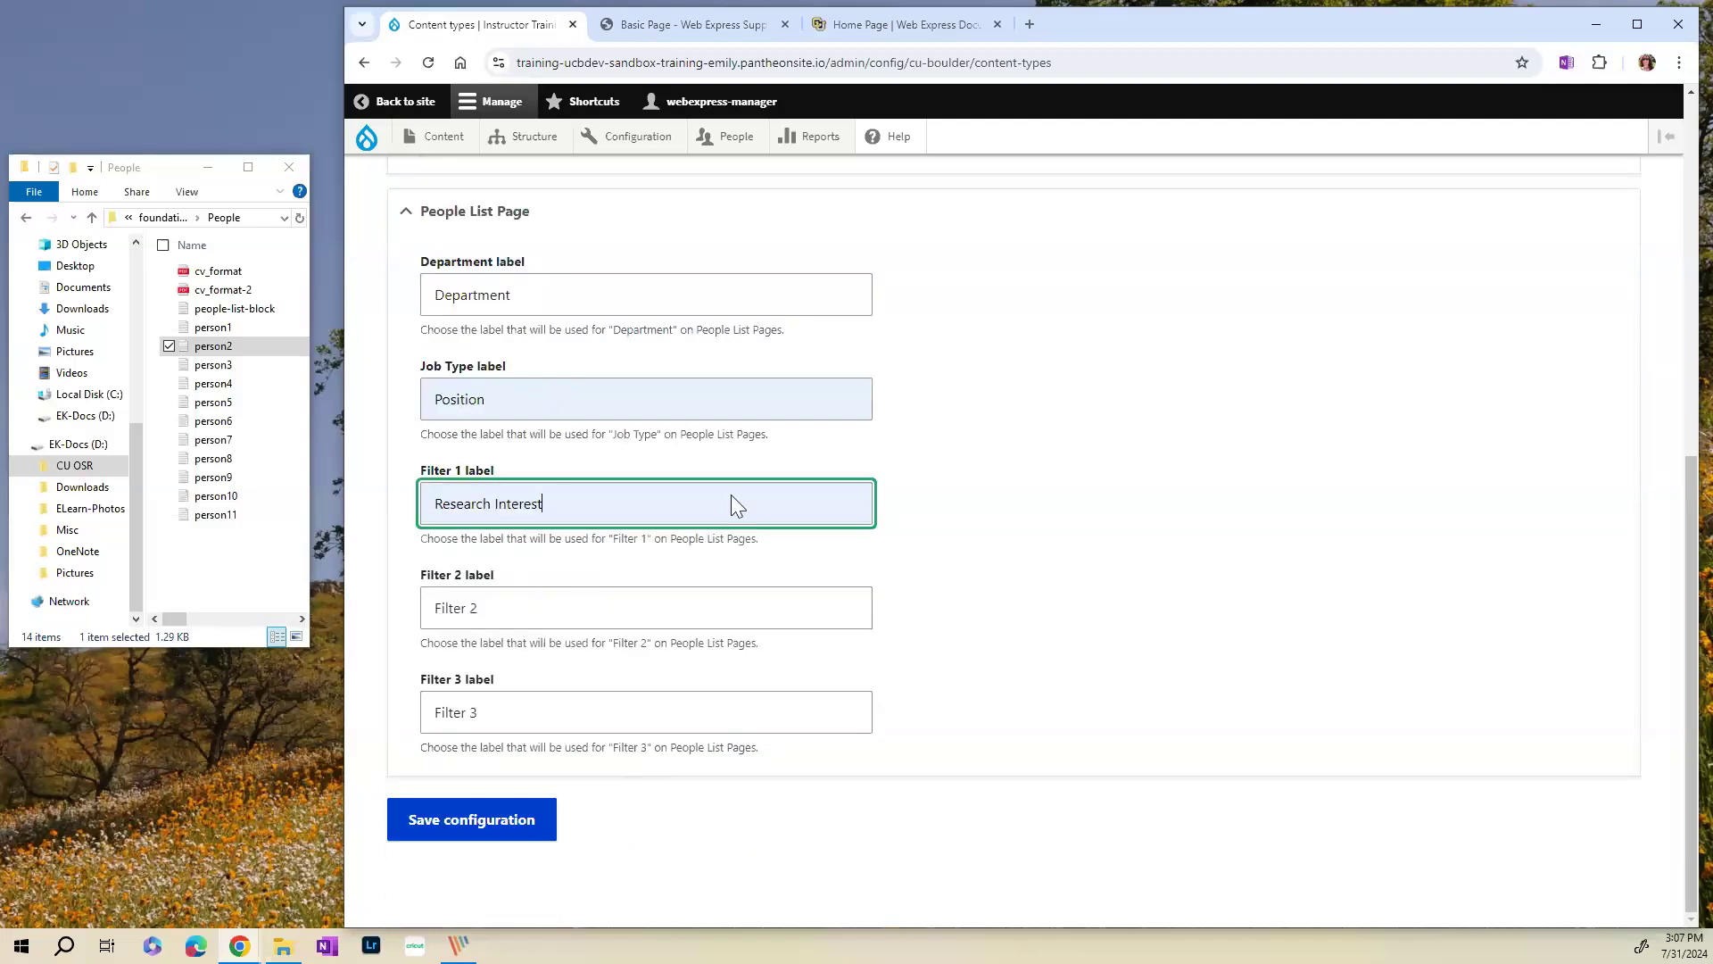
pyautogui.scroll(7, 946, 546)
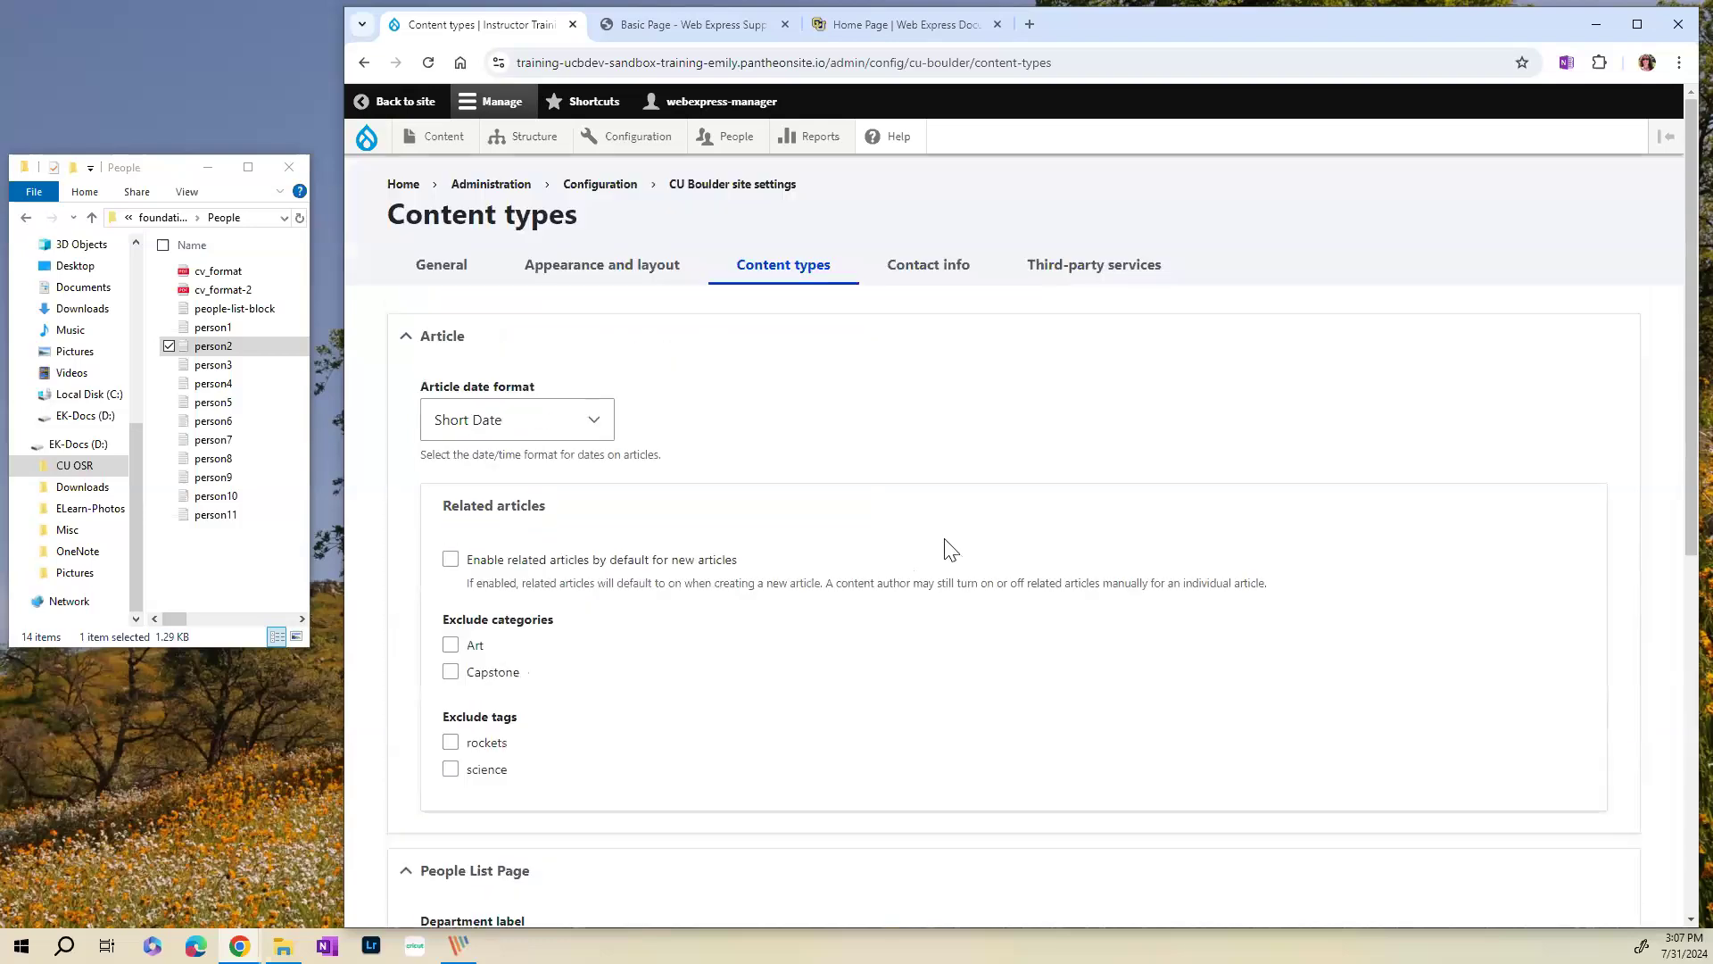
pyautogui.scroll(-6, 807, 473)
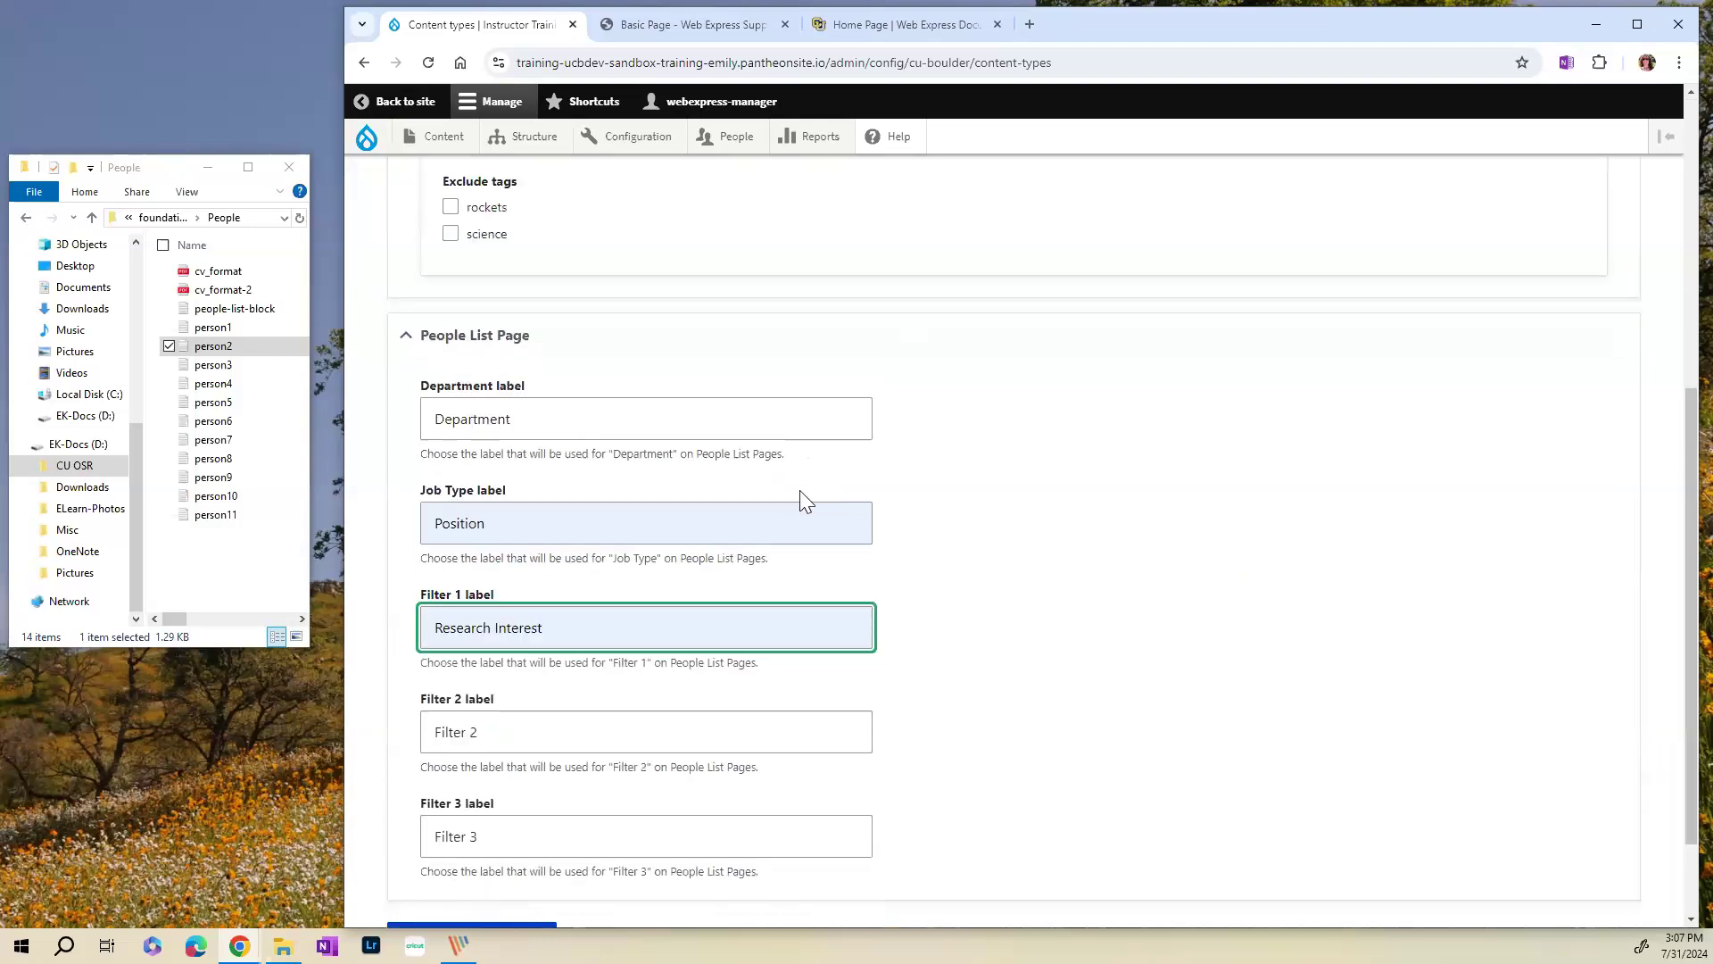
# - Save the content type settings with the custom People List Page labels and return to the site's Directory page
pyautogui.scroll(-2, 806, 500)
pyautogui.click(488, 823)
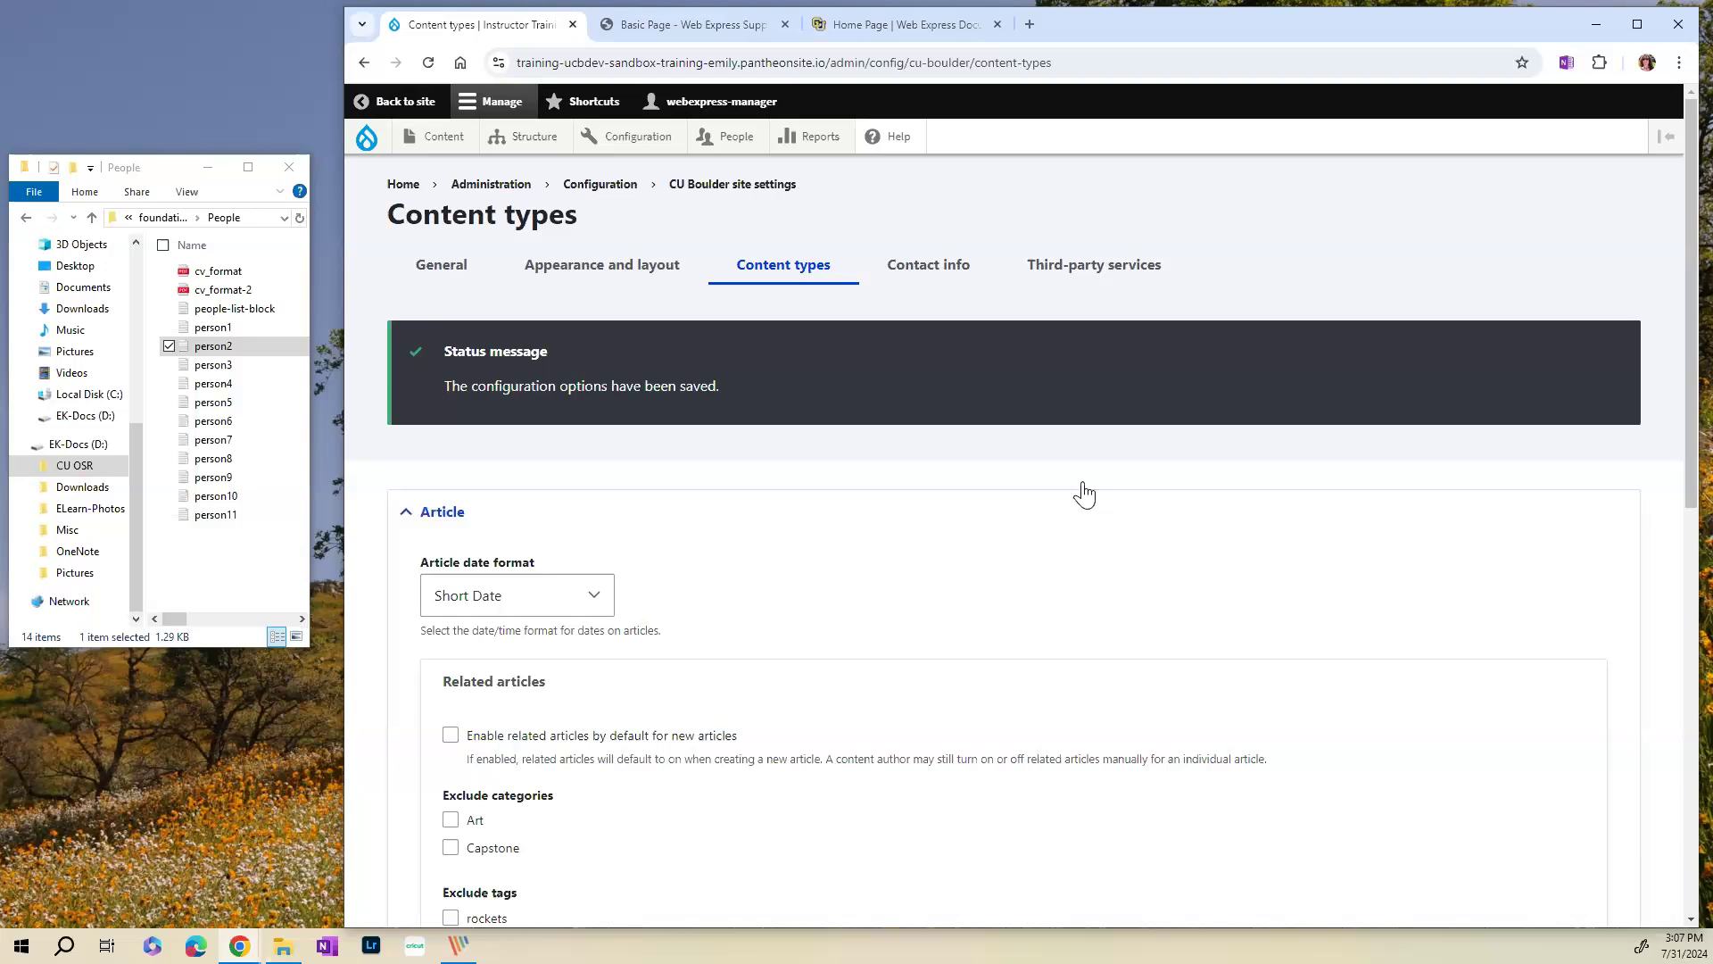
pyautogui.click(407, 102)
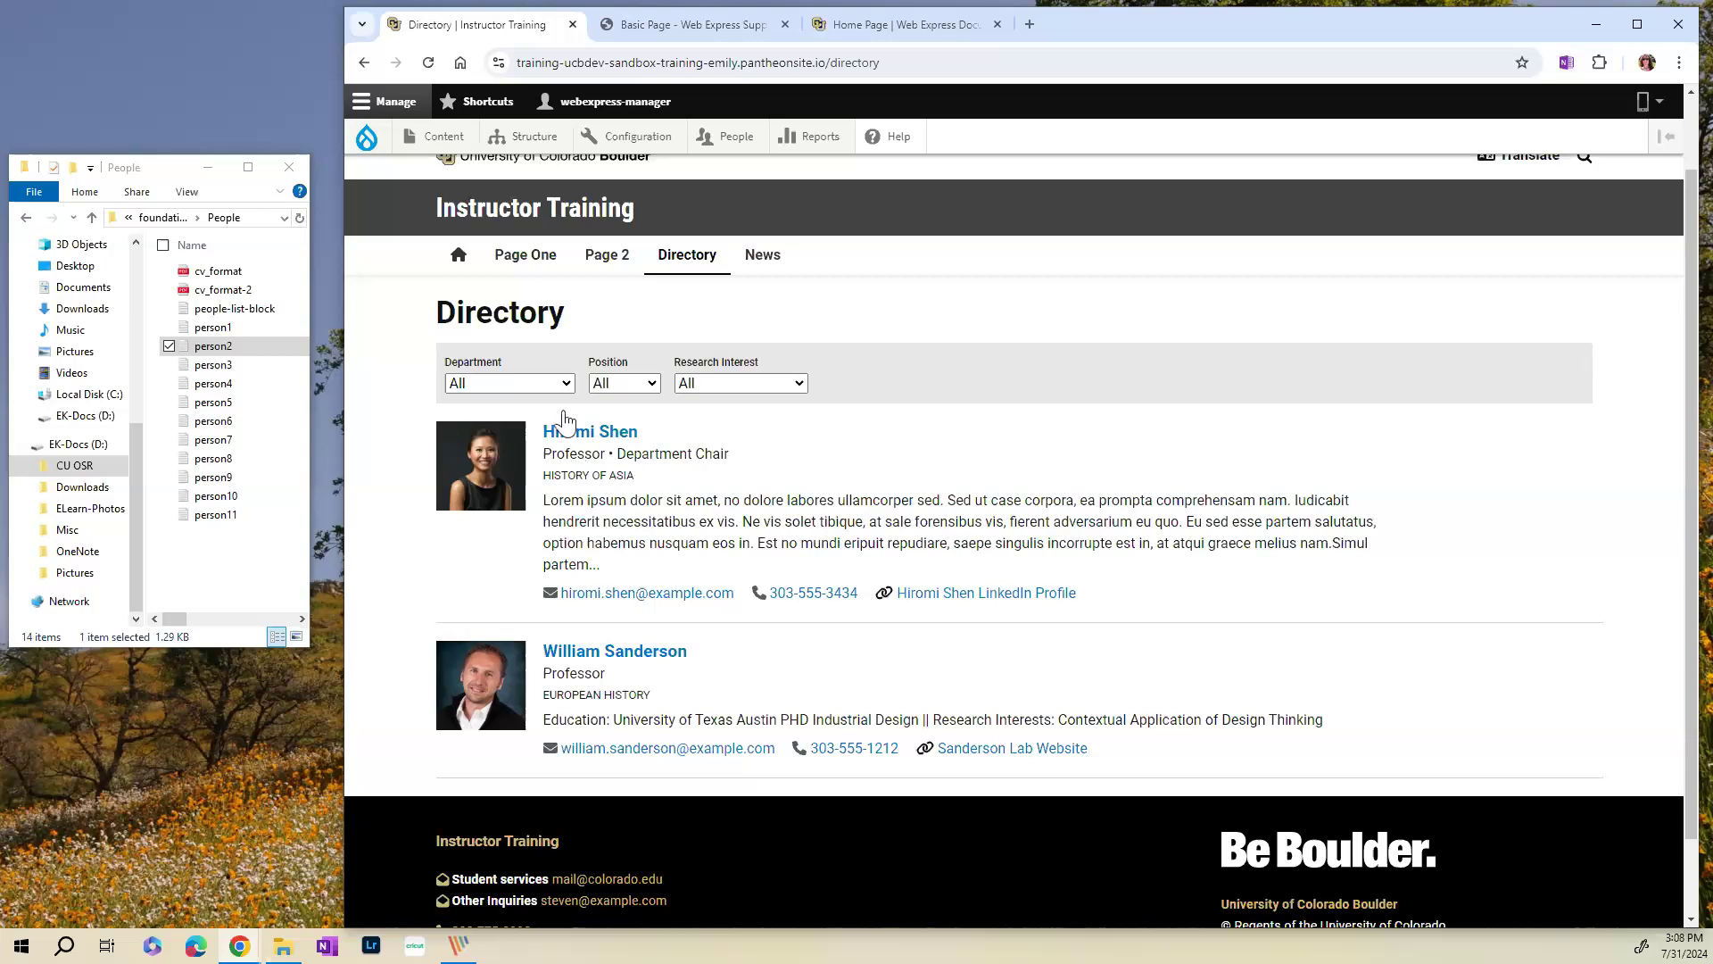
# - Add the term "Assistant Director" to the Job Type taxonomy vocabulary, save it and go to the term list
pyautogui.moveTo(532, 152)
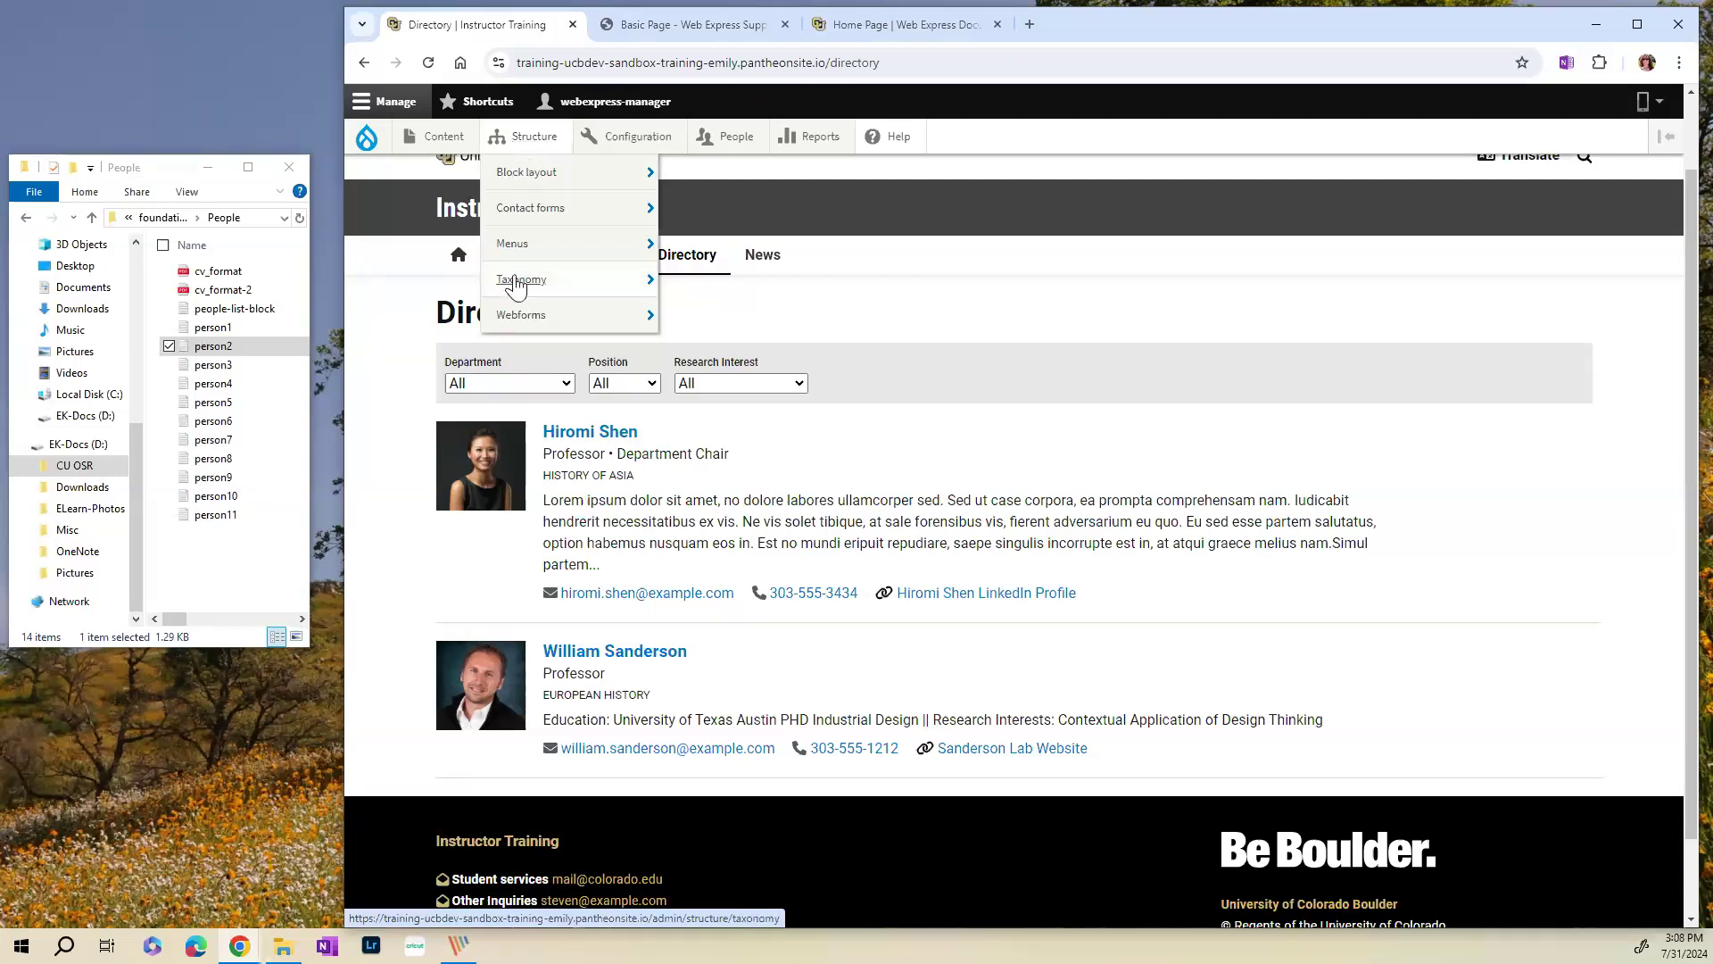
pyautogui.moveTo(517, 285)
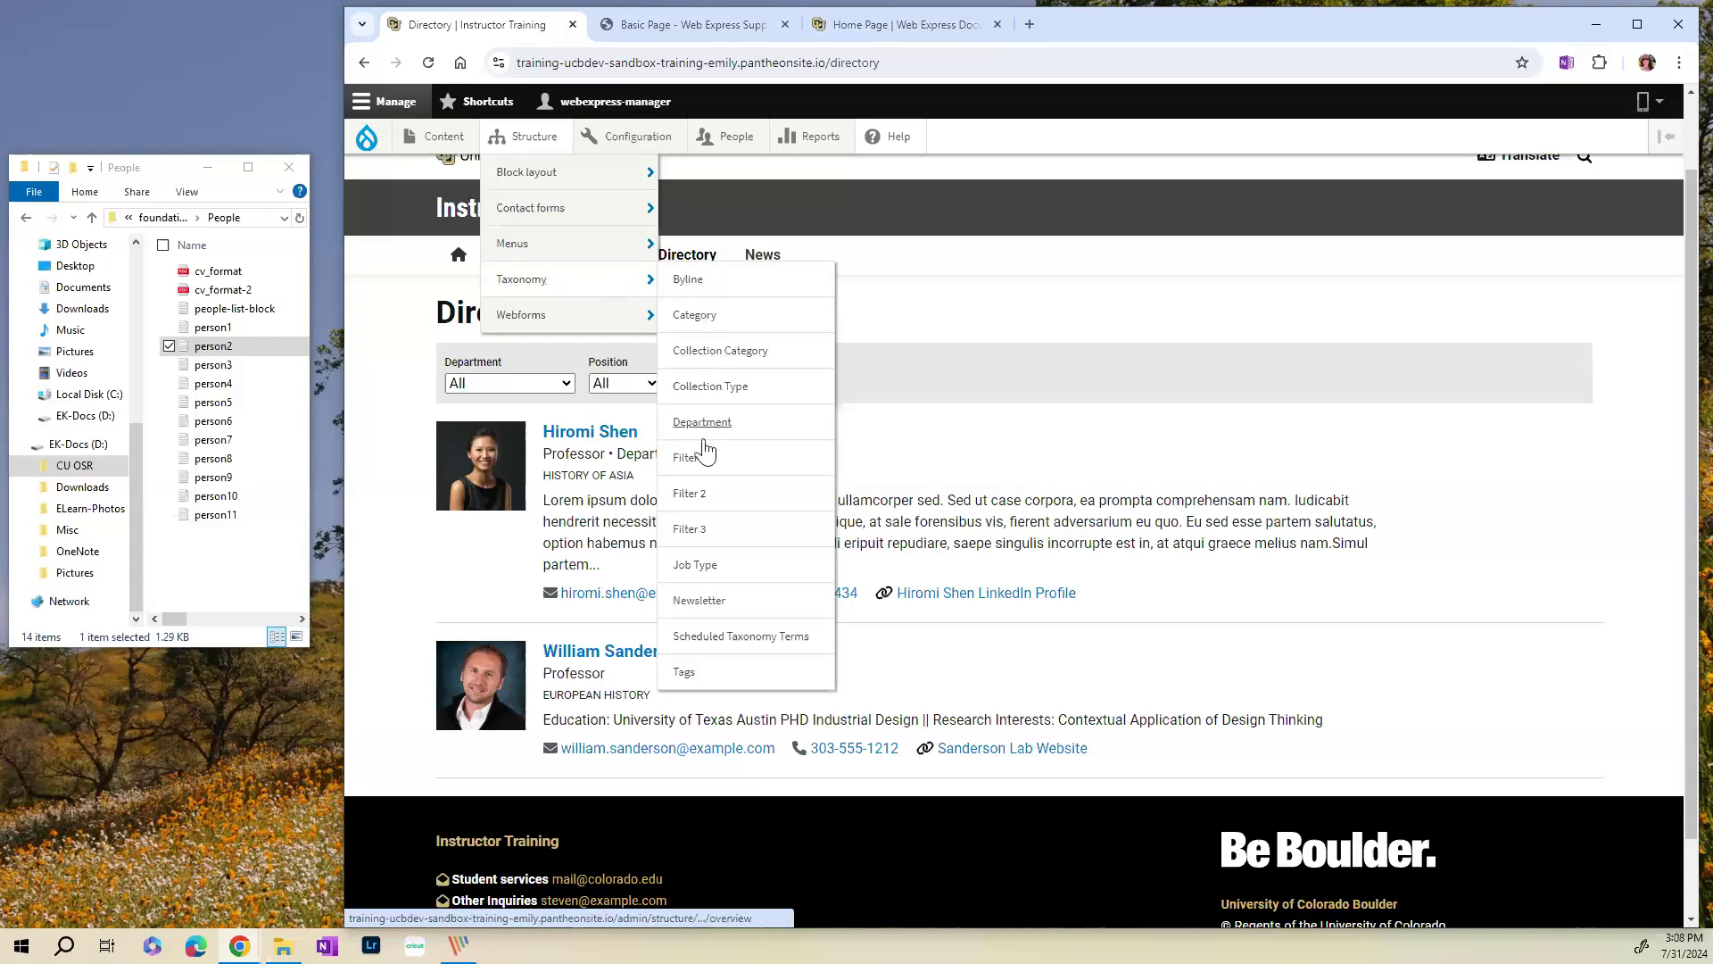
pyautogui.click(705, 572)
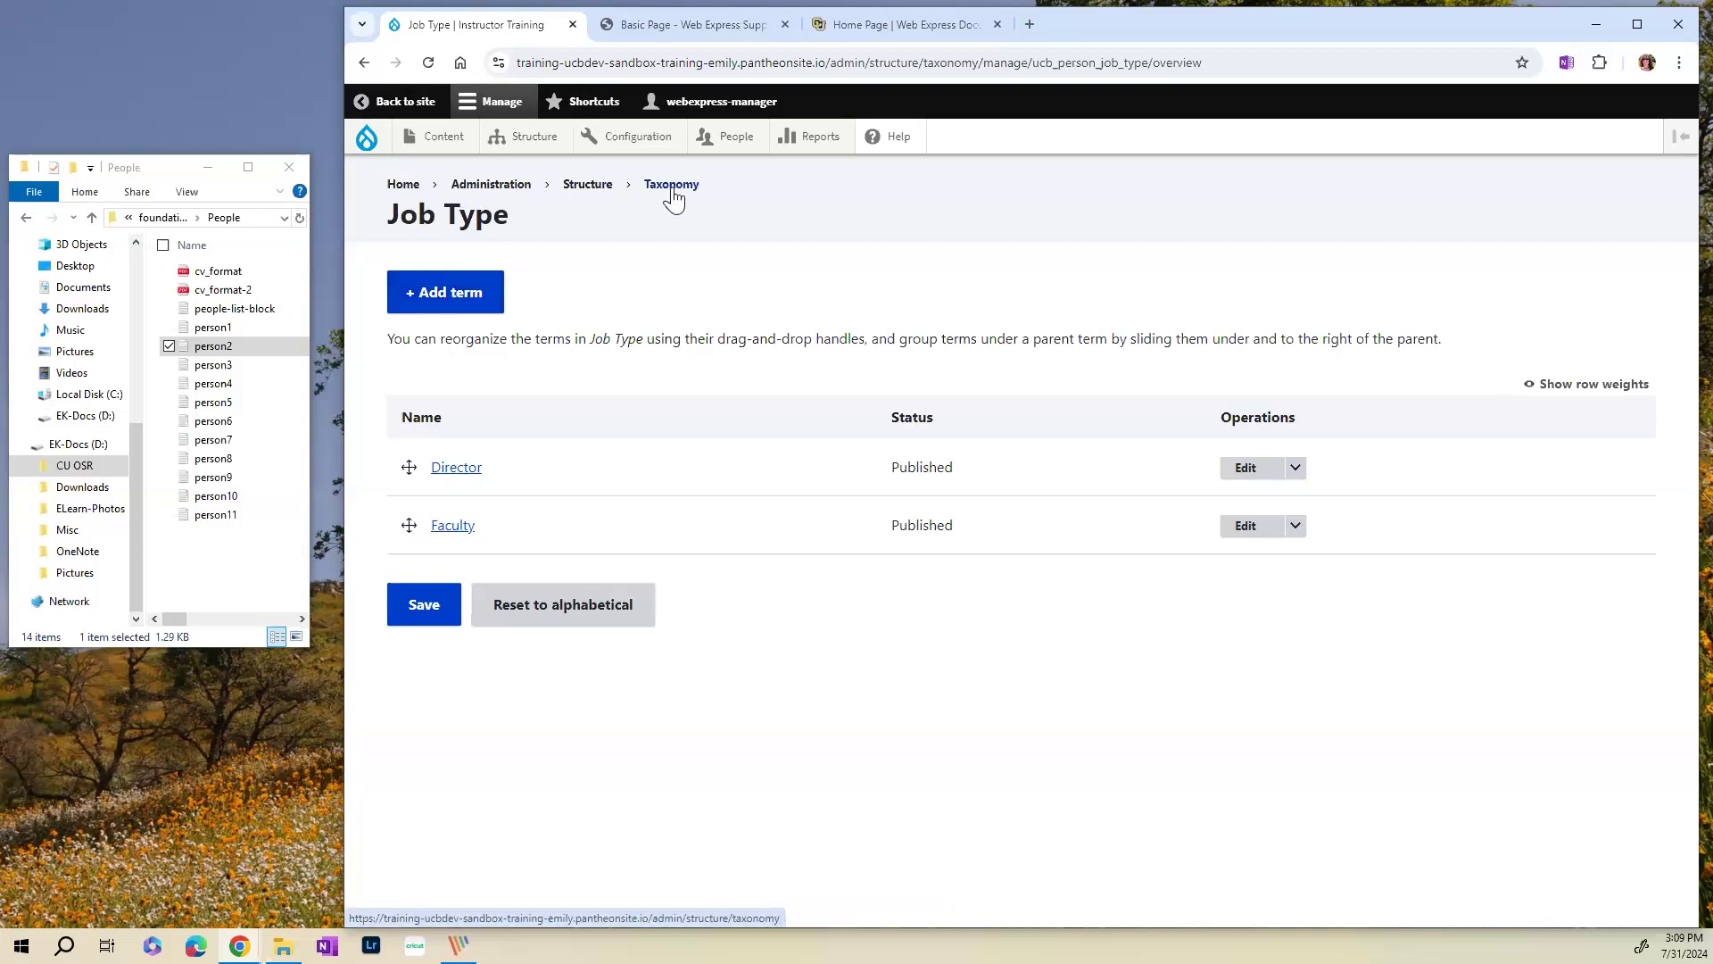
pyautogui.click(449, 309)
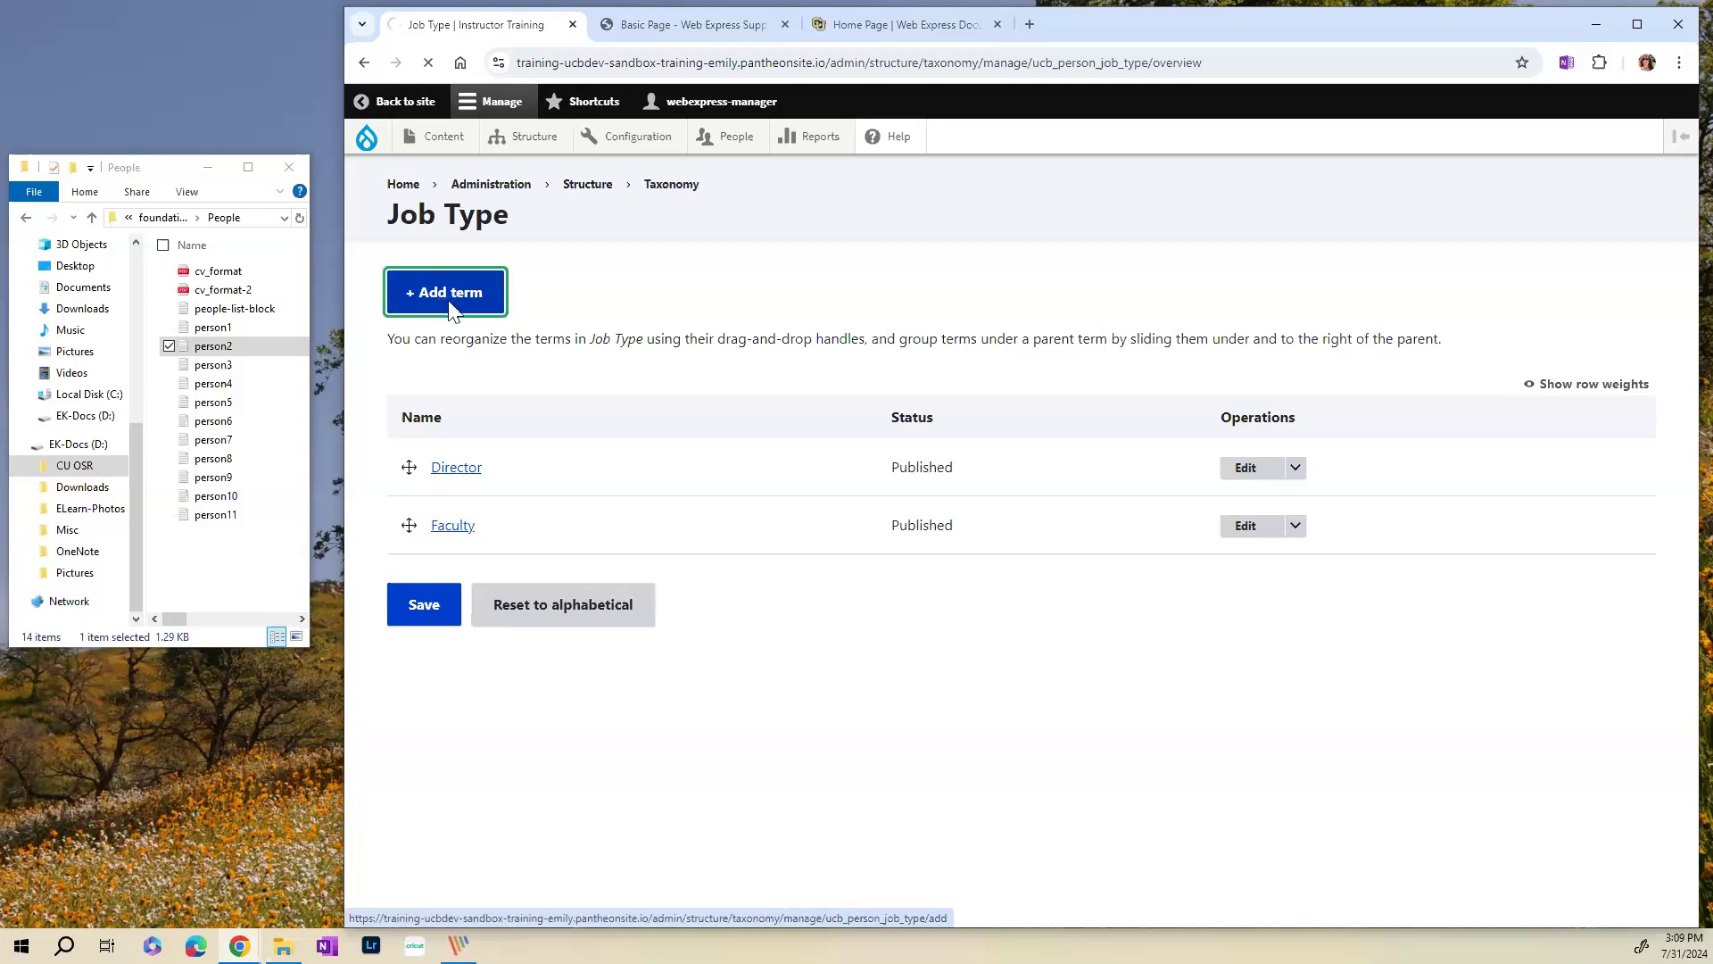
pyautogui.click(449, 306)
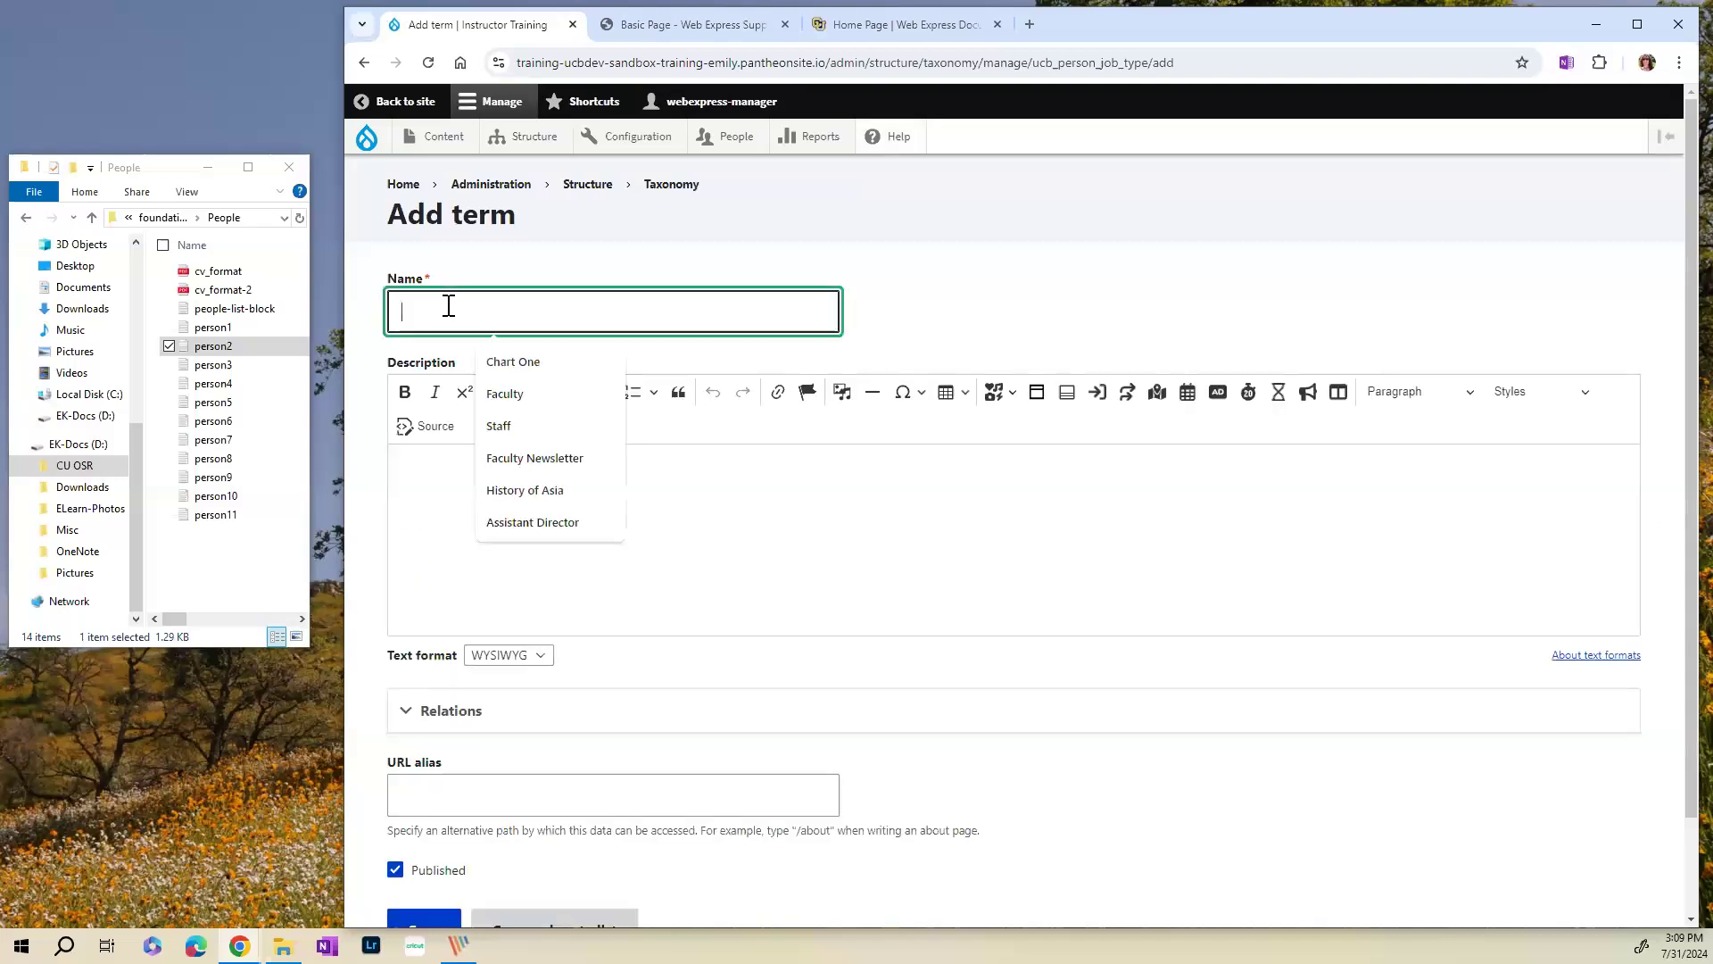
pyautogui.click(525, 525)
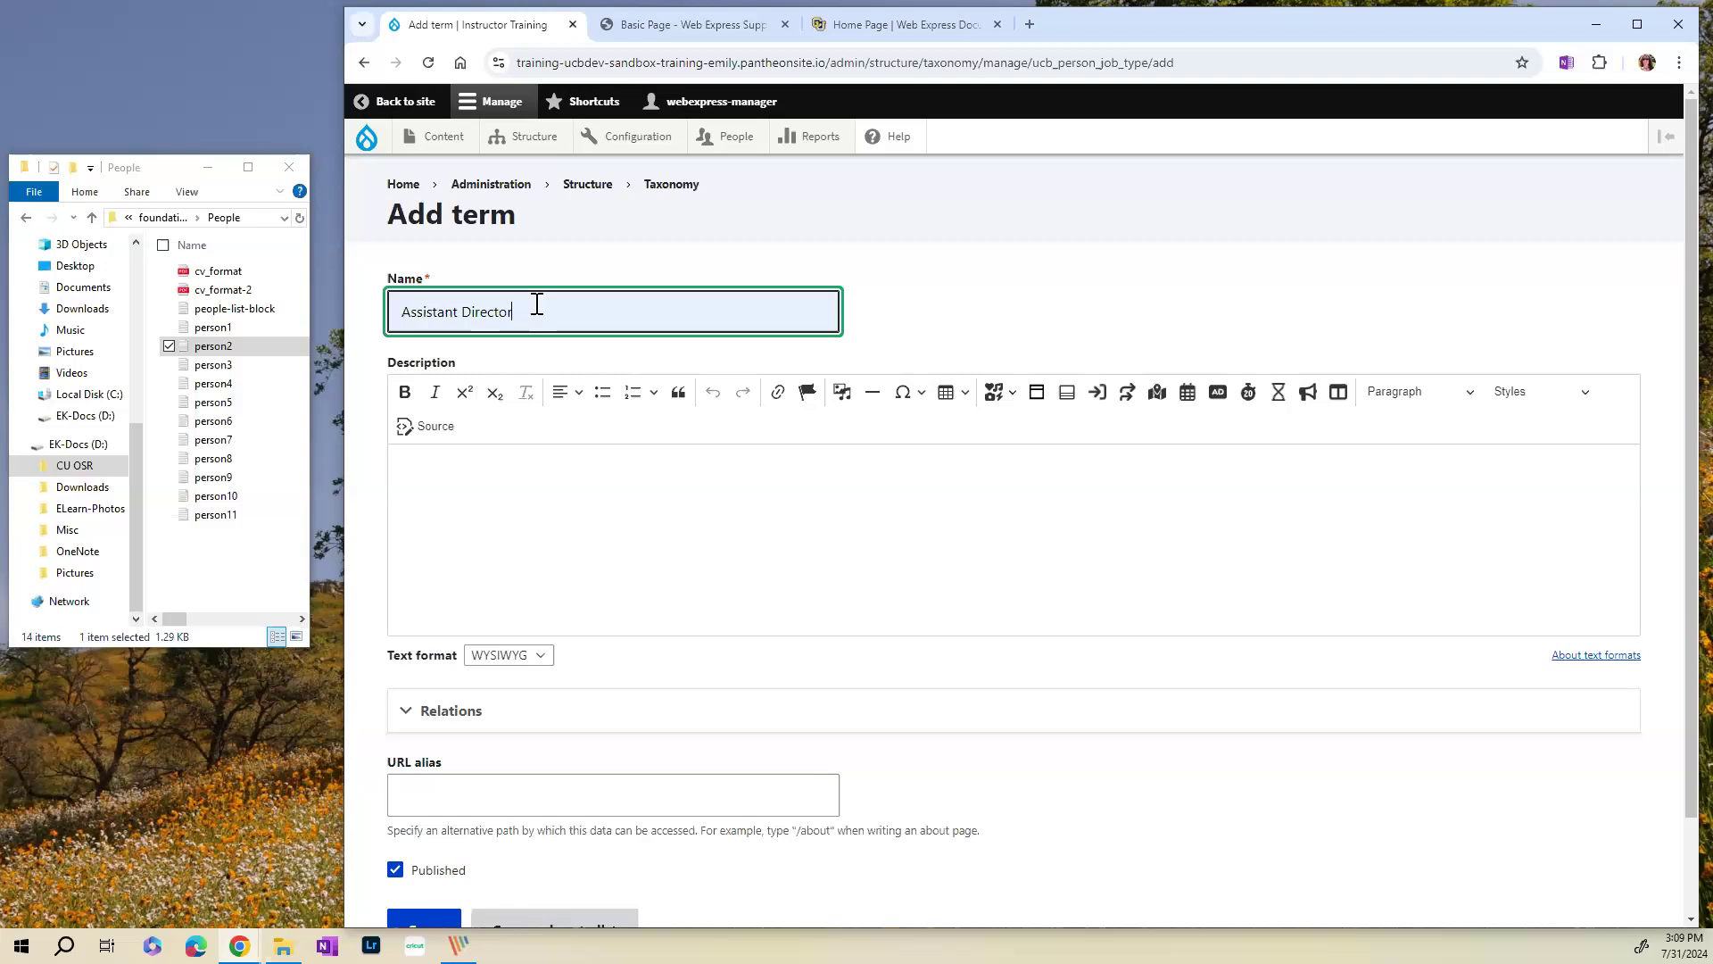
pyautogui.scroll(-2, 586, 532)
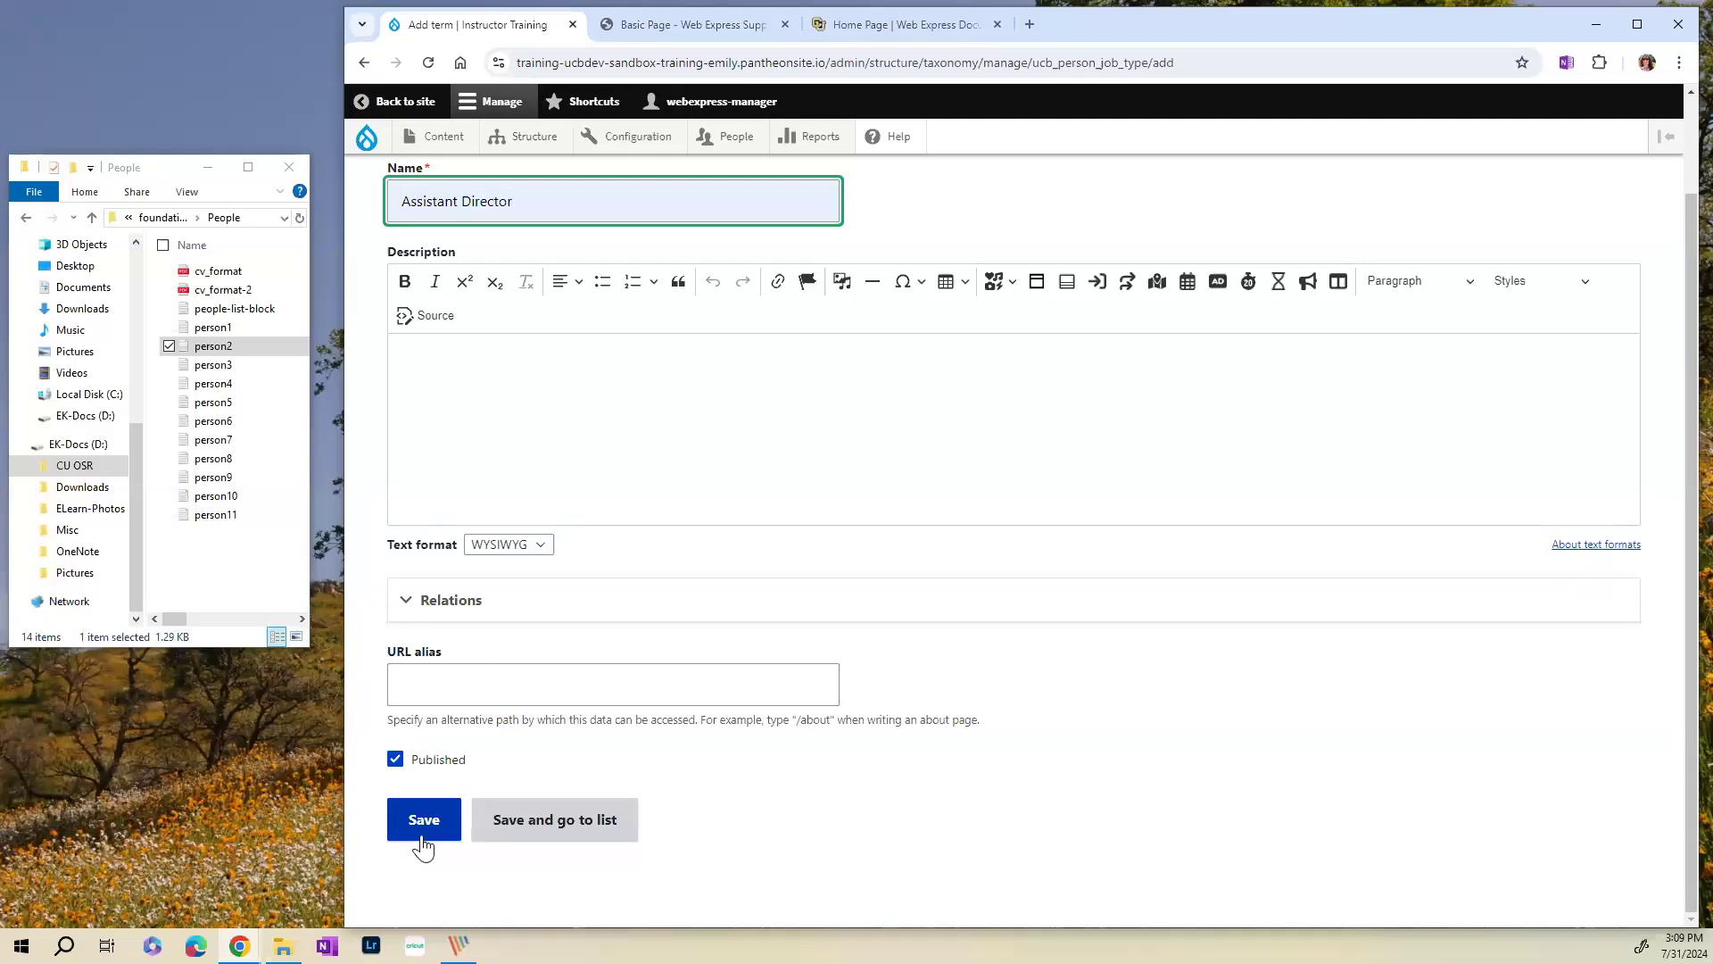
pyautogui.click(546, 830)
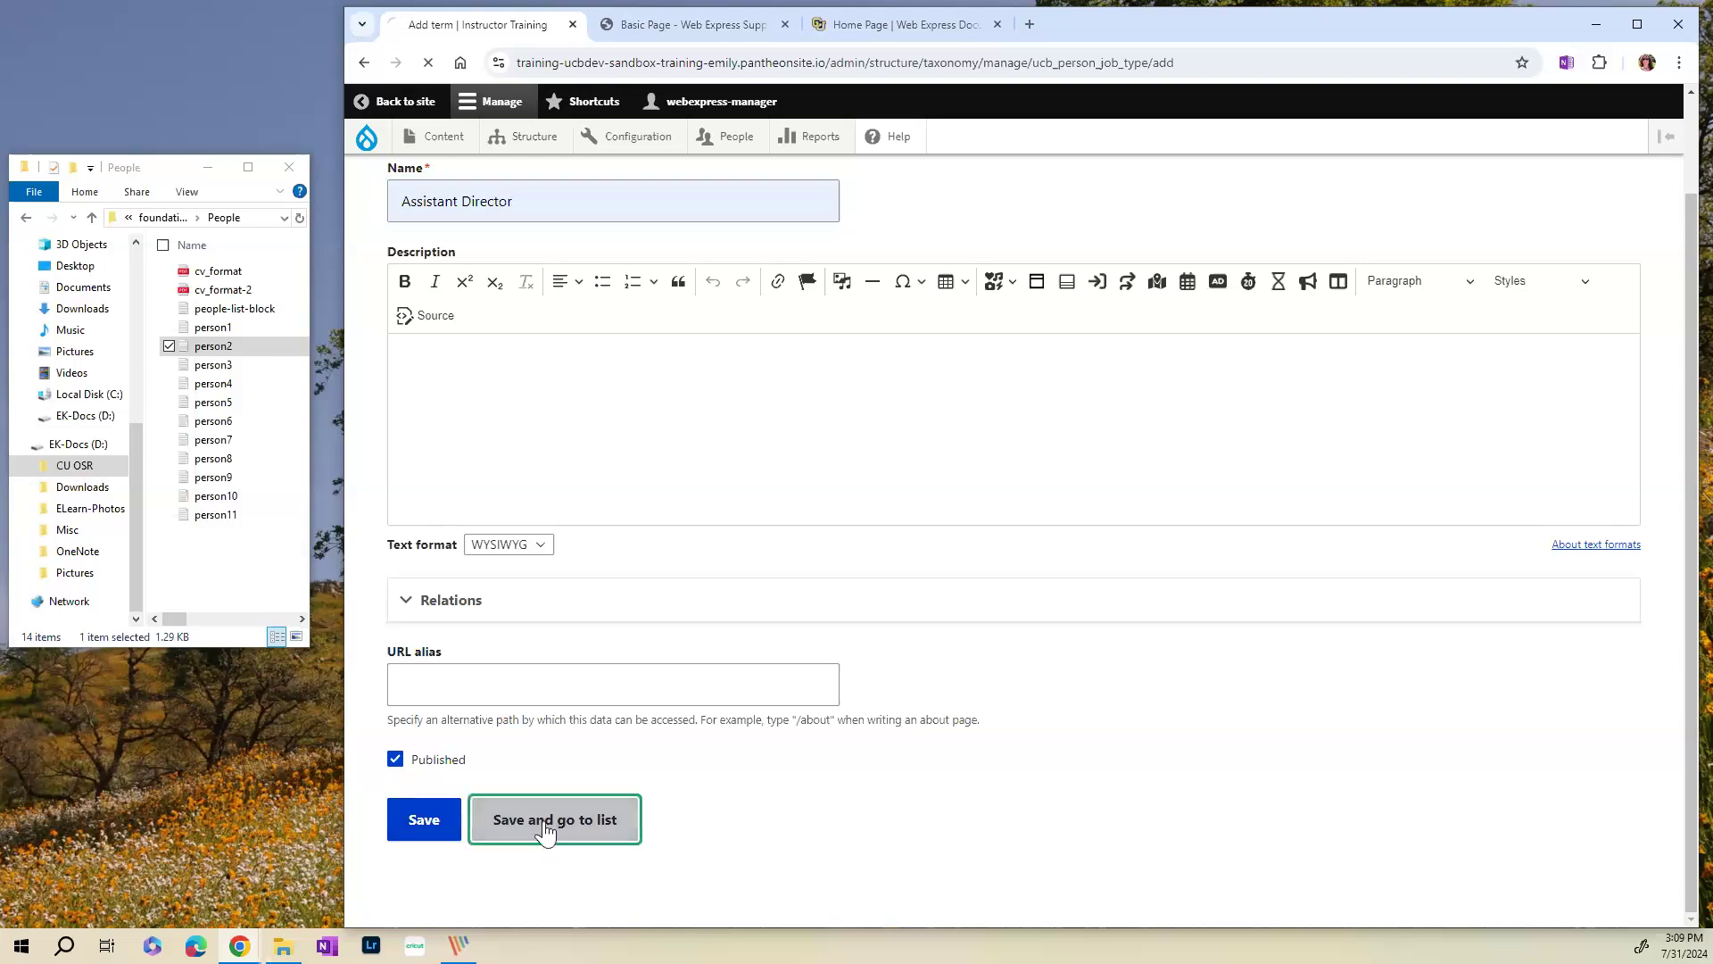
# - Move Director above Assistant Director in the Job Type term list and save the new order
pyautogui.scroll(-1, 695, 541)
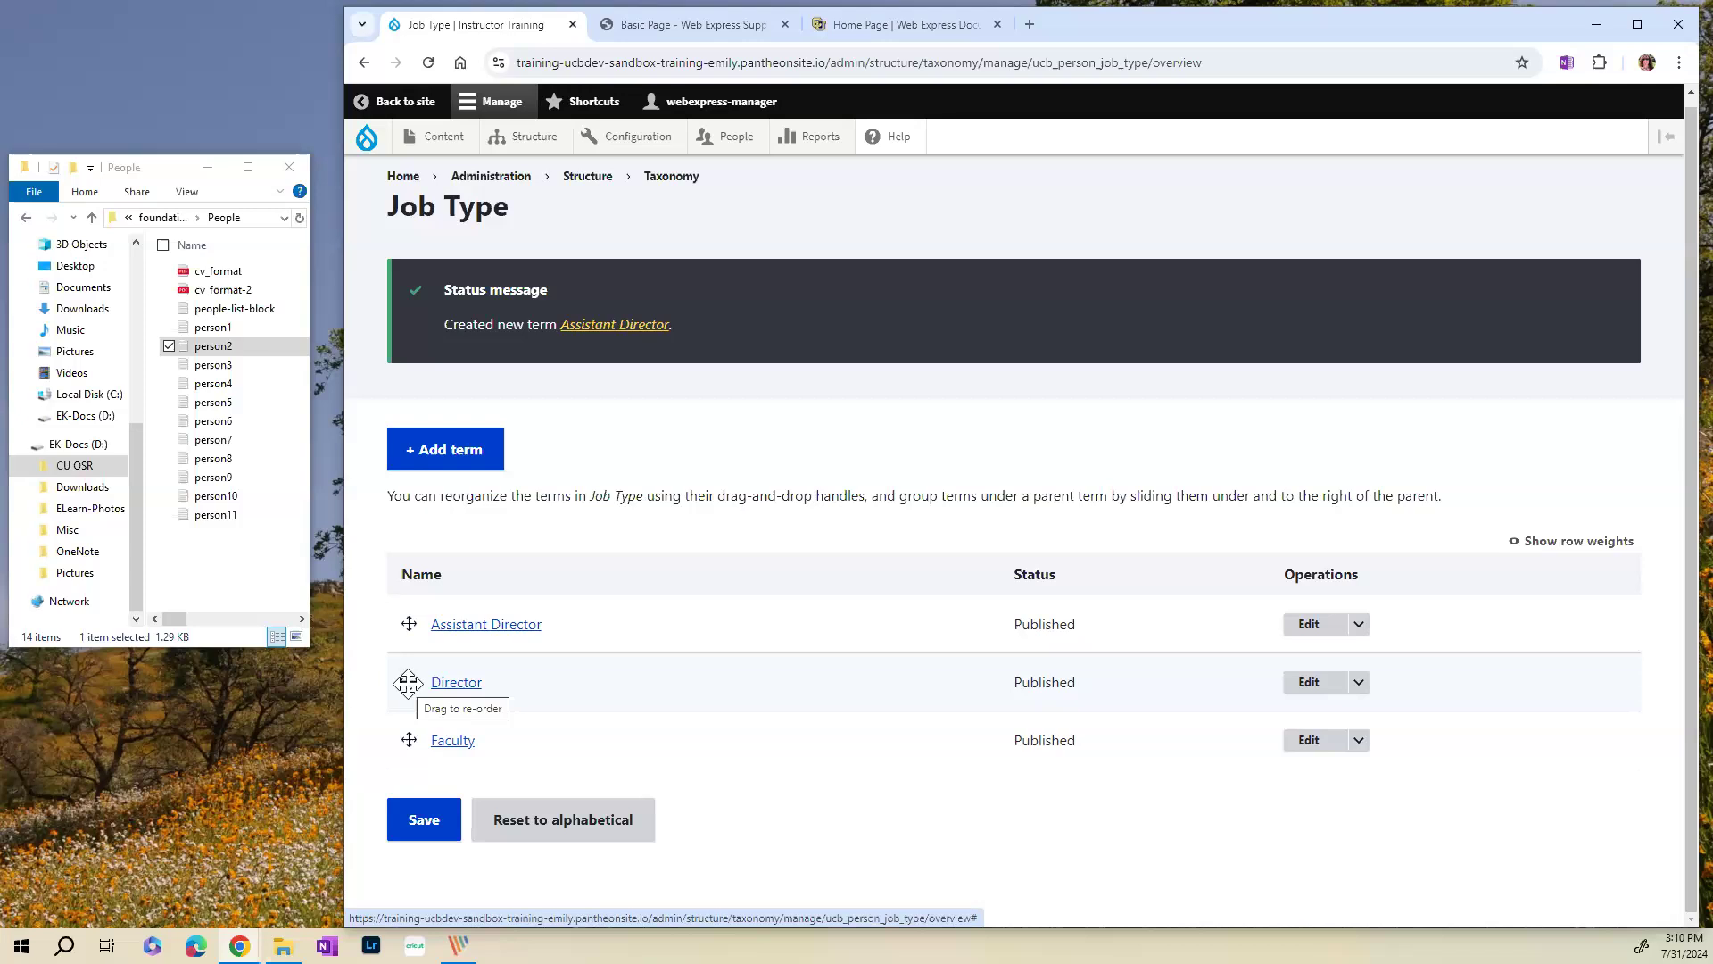
pyautogui.moveTo(408, 683); pyautogui.dragTo(413, 643)
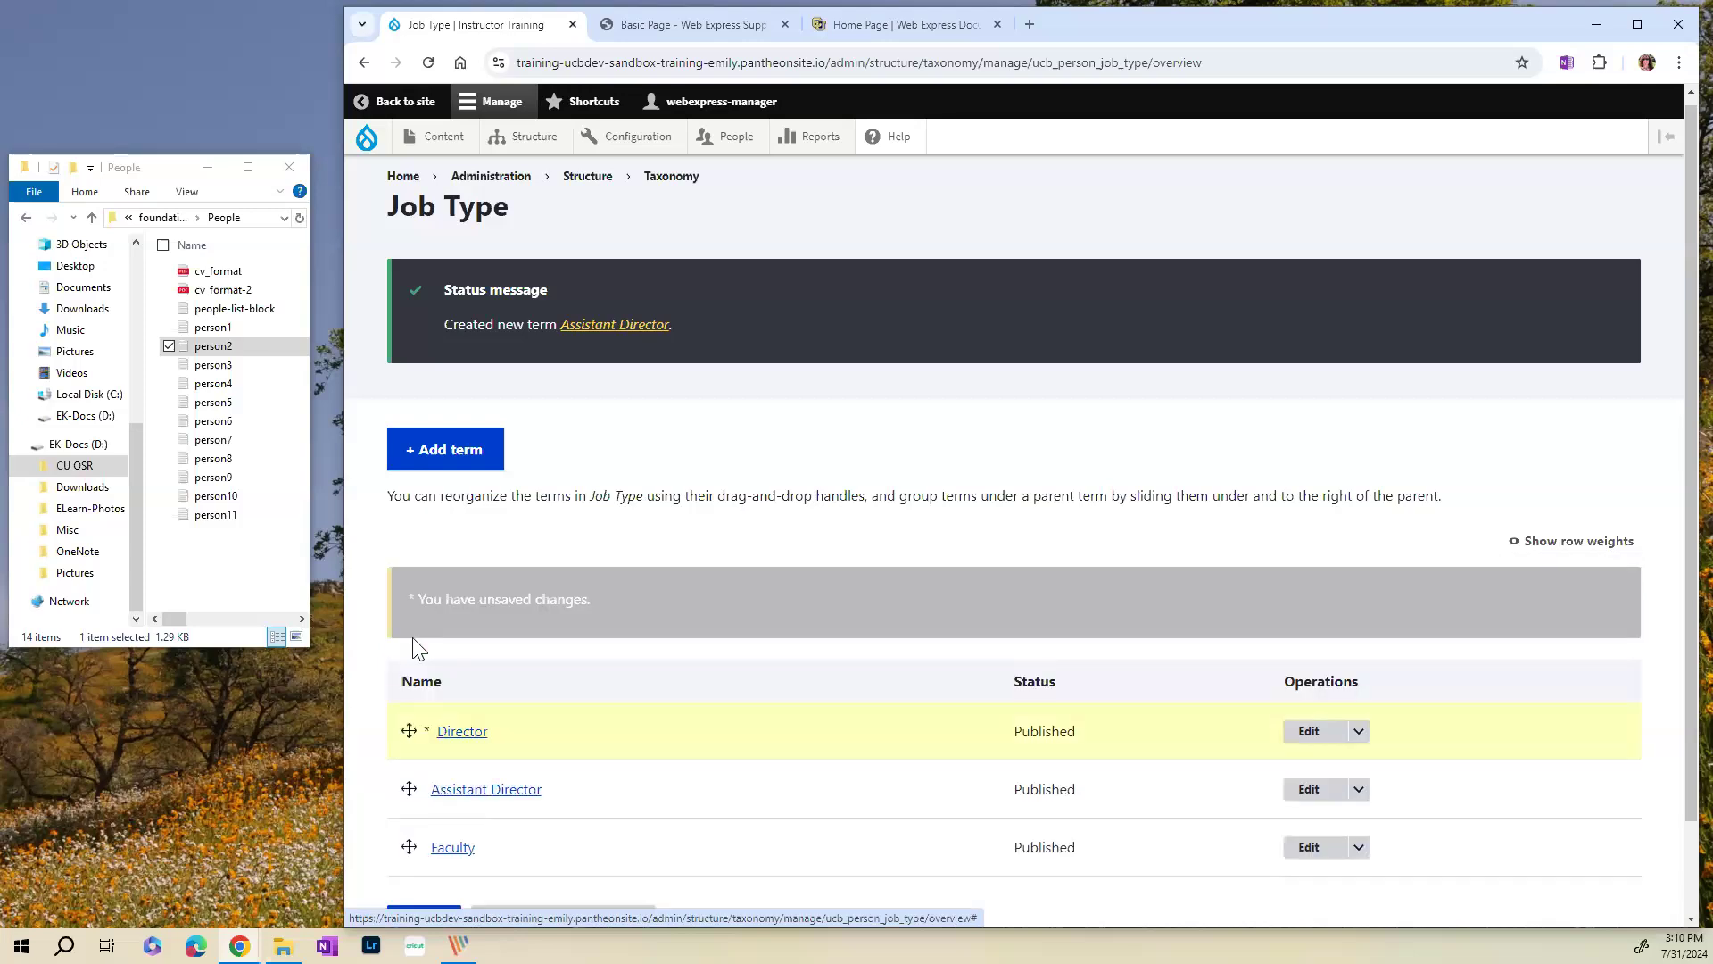
pyautogui.scroll(-1, 710, 580)
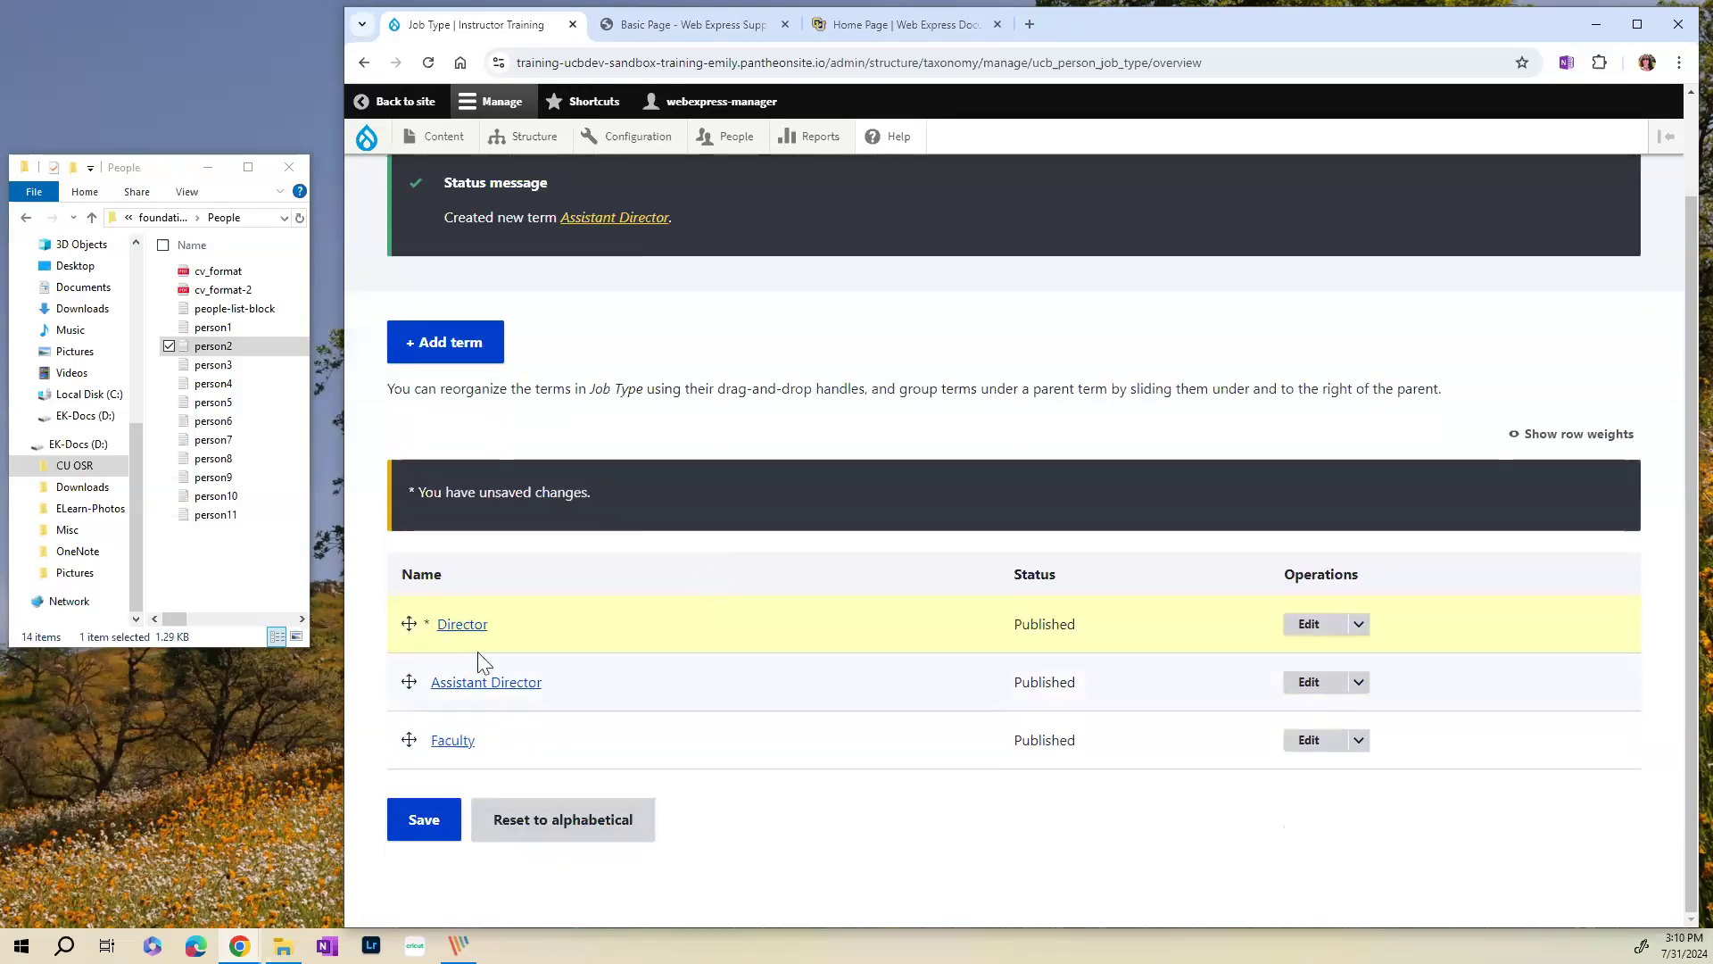
pyautogui.click(425, 823)
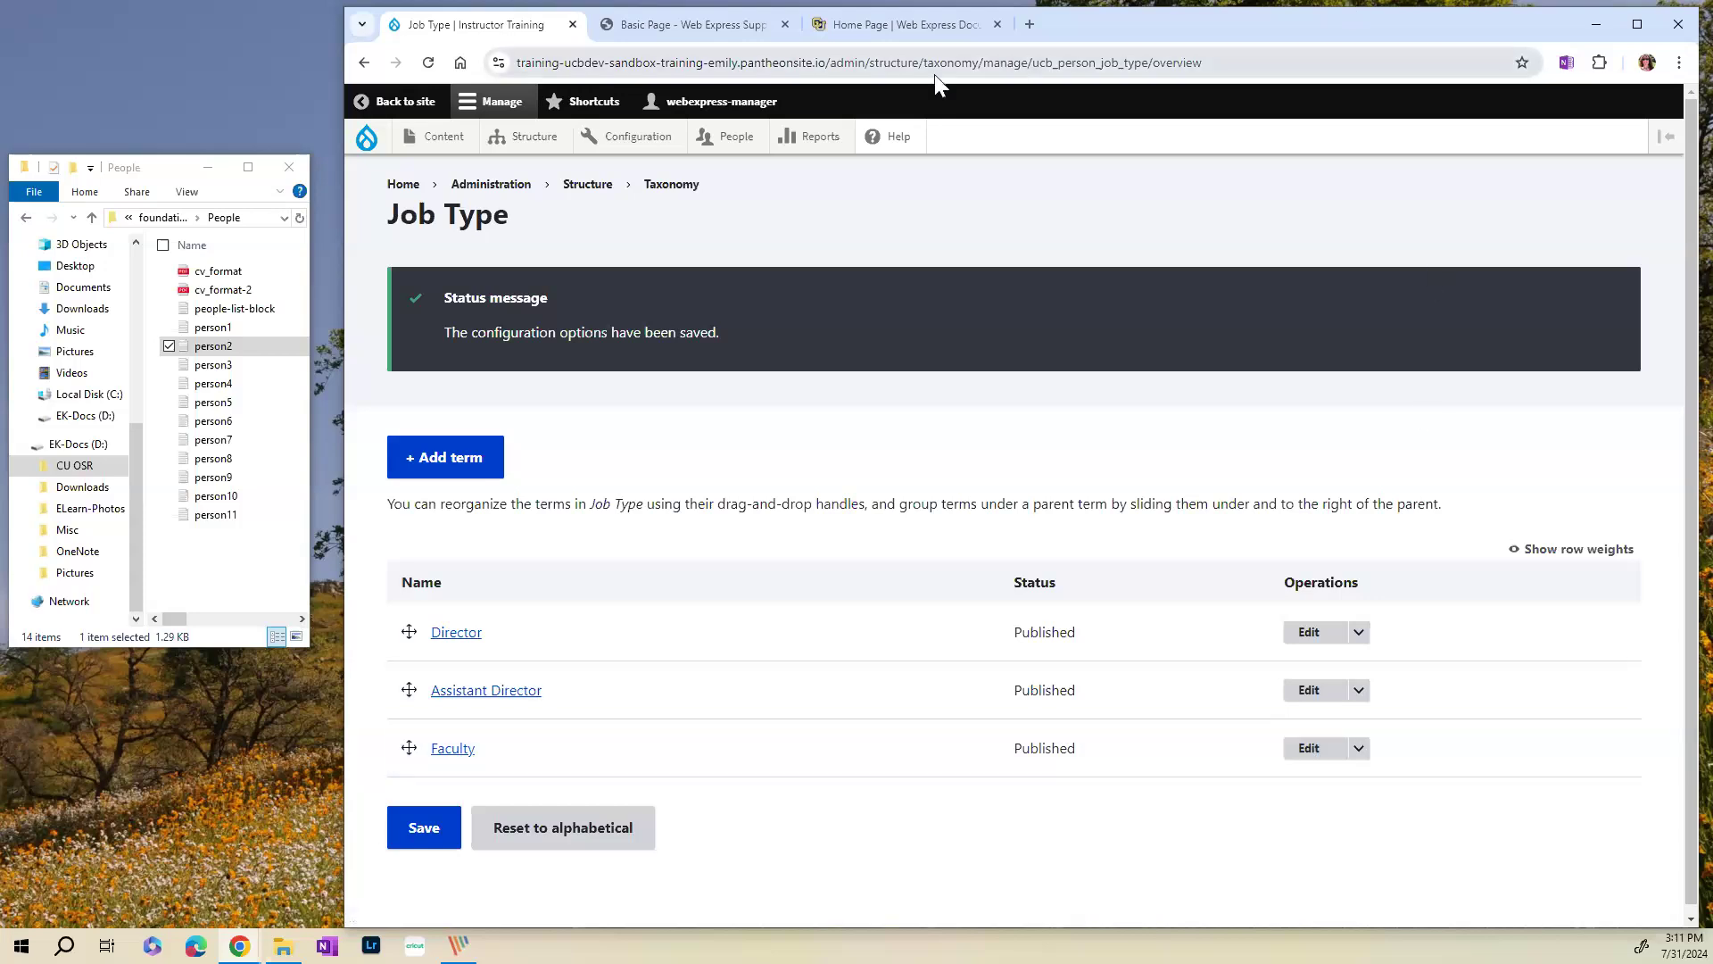
# - Open the Taxonomy overview and look through the site's vocabularies, including Department, Filter 1–3 and Job Type
pyautogui.click(670, 187)
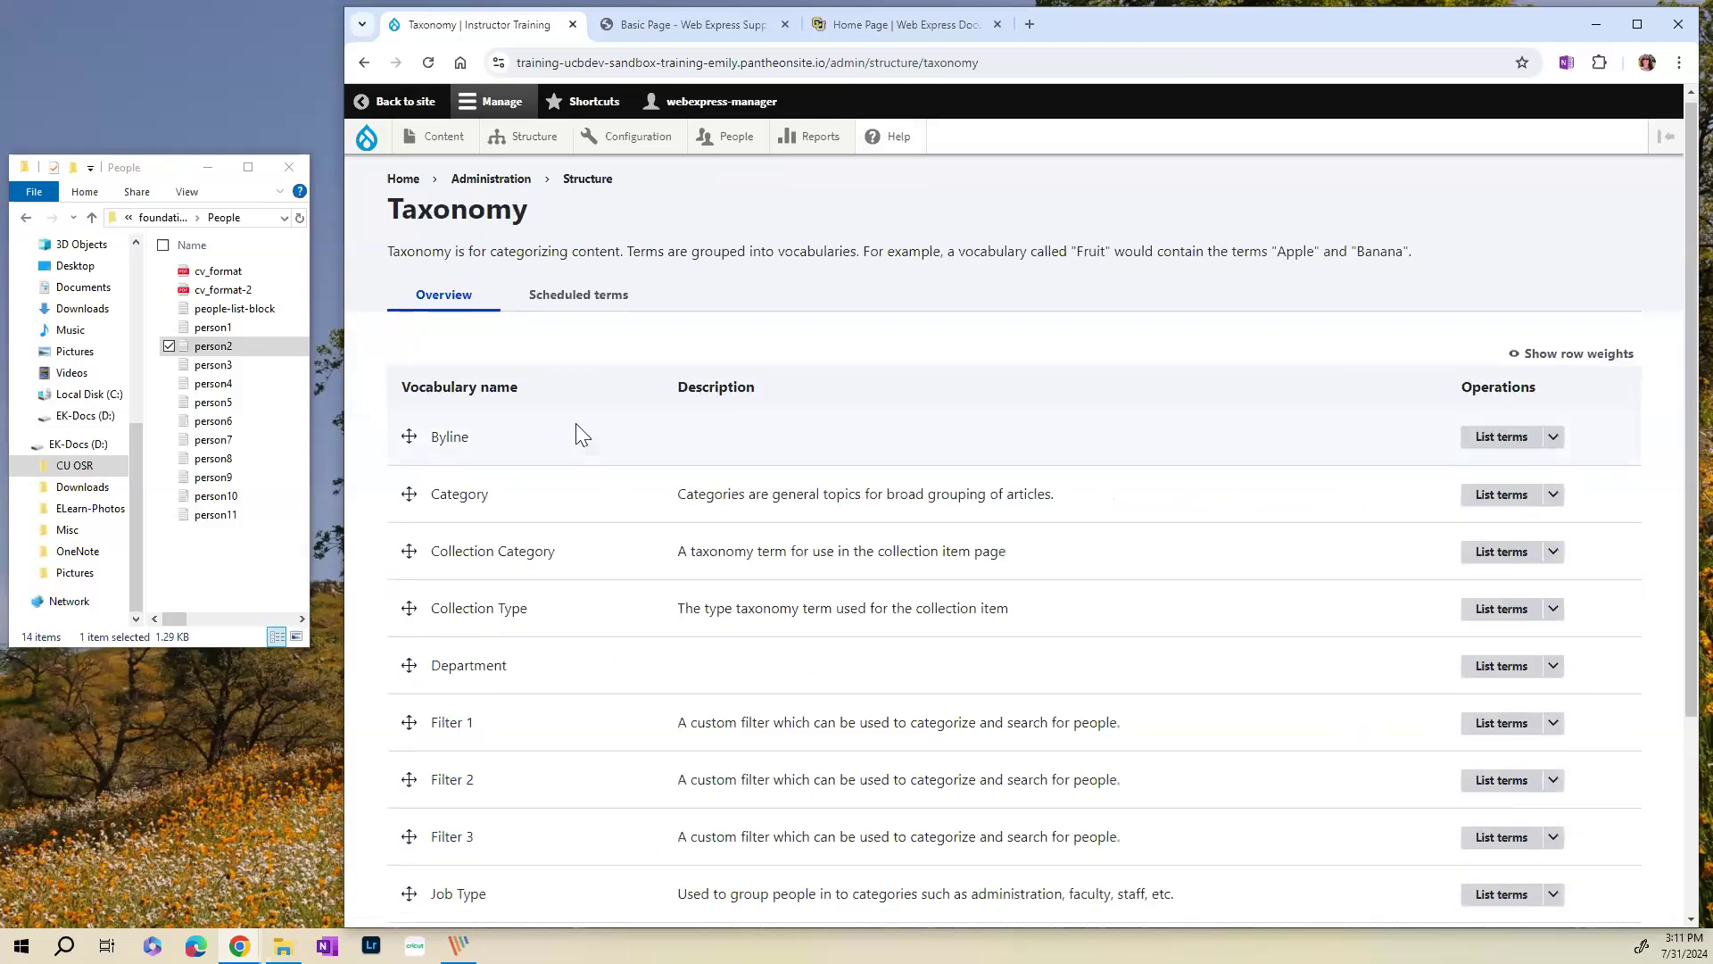
pyautogui.scroll(-2, 482, 214)
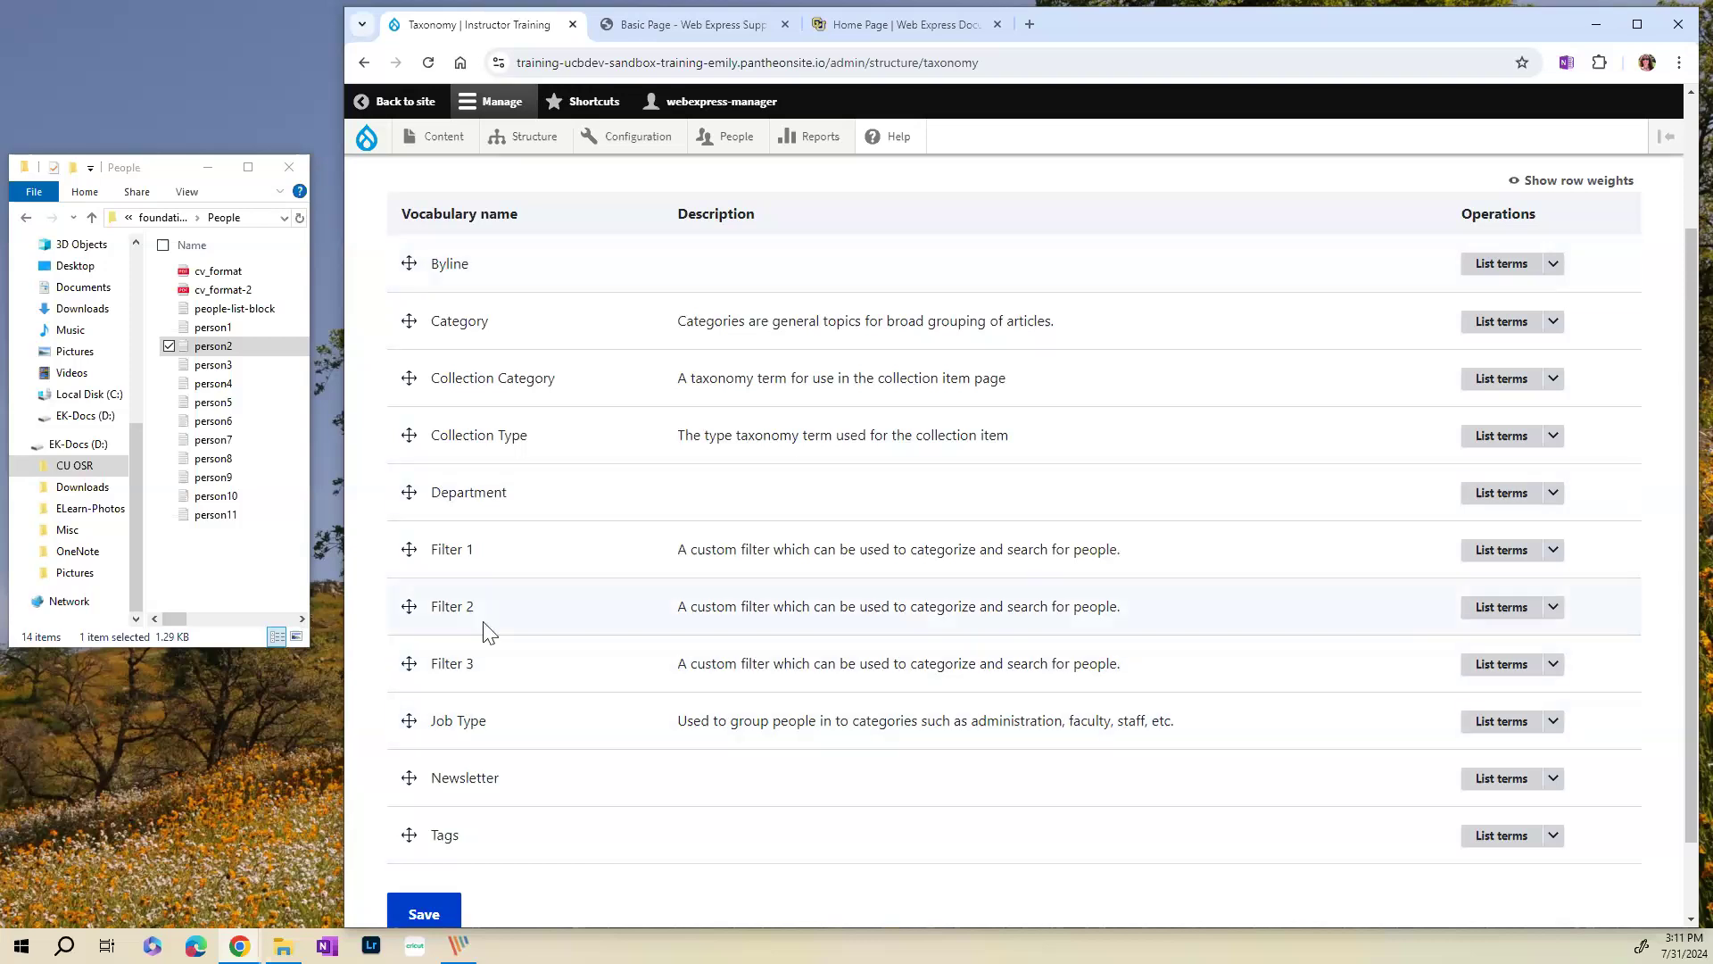
pyautogui.scroll(1, 486, 491)
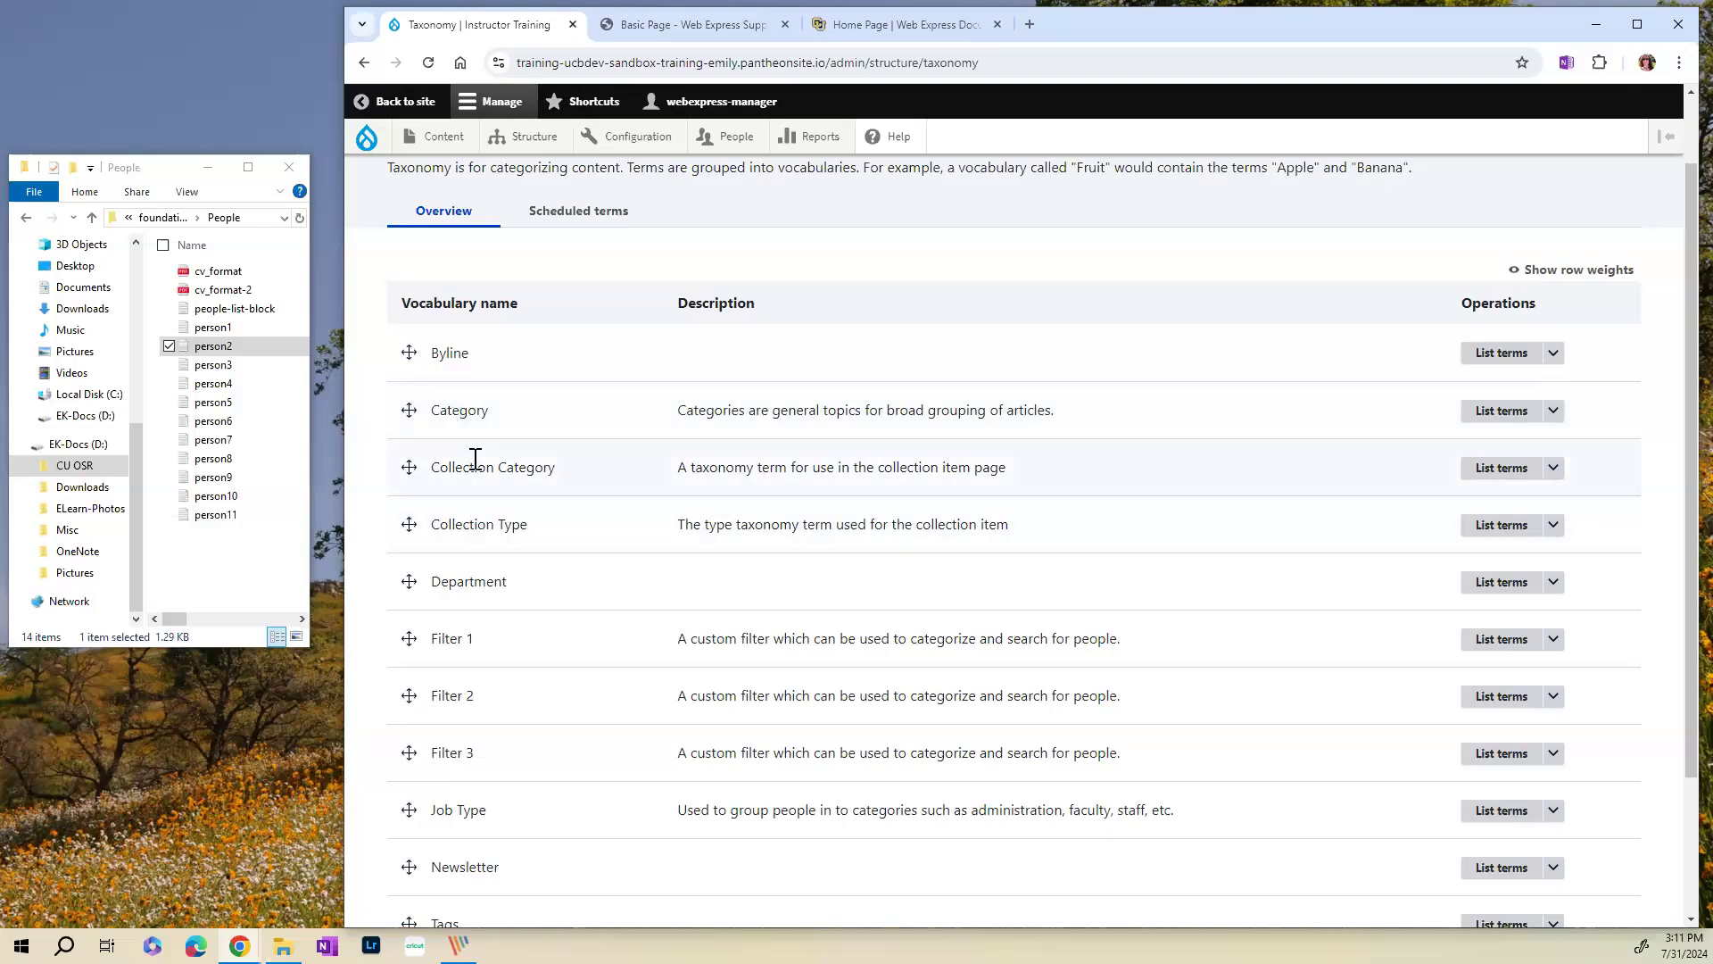
pyautogui.scroll(-3, 537, 511)
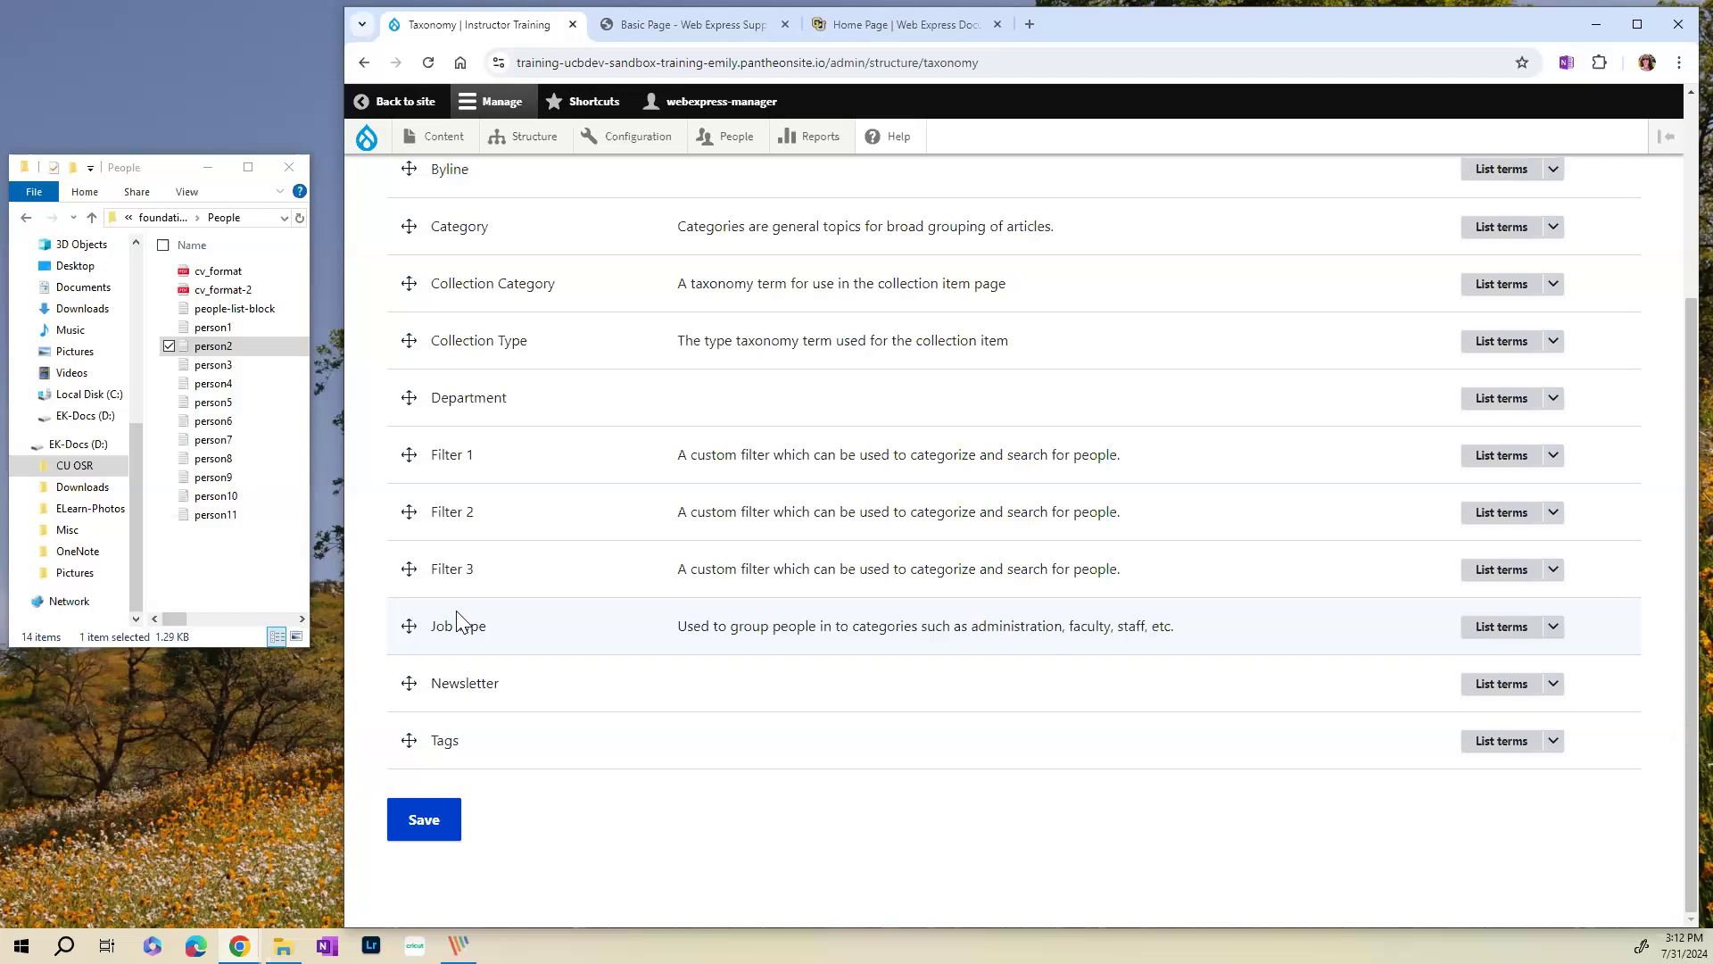
pyautogui.scroll(3, 607, 495)
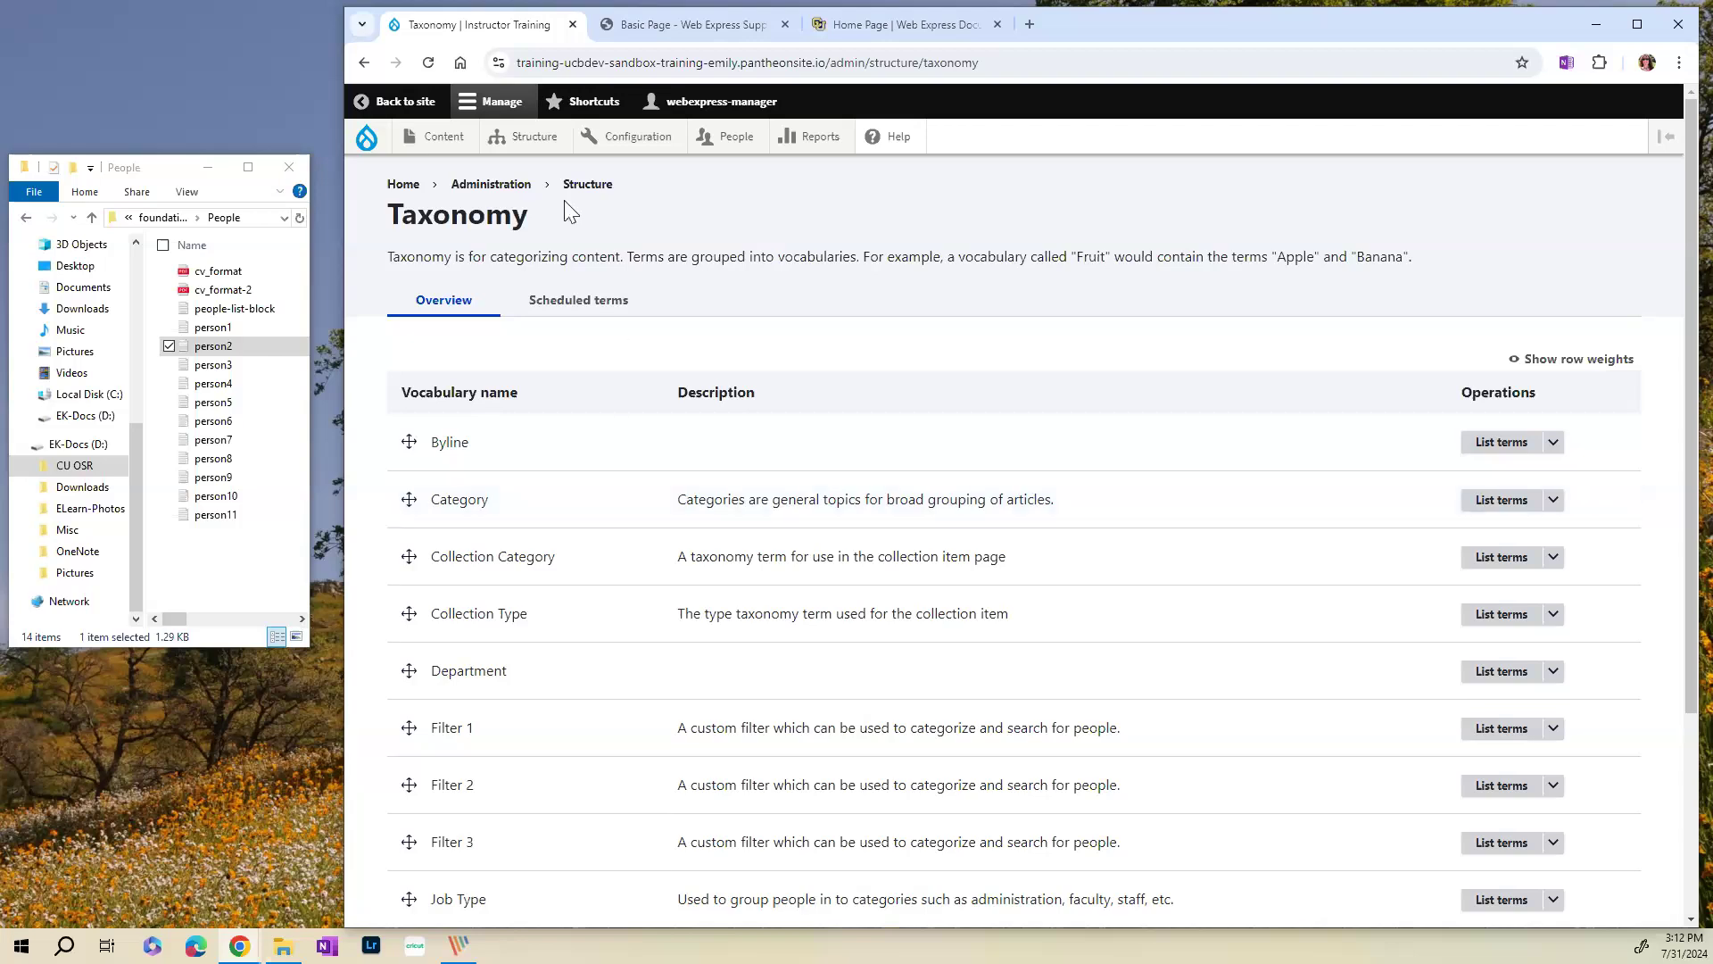
# - Go back to the site's home page and open the Homepage folder in File Explorer
pyautogui.click(401, 104)
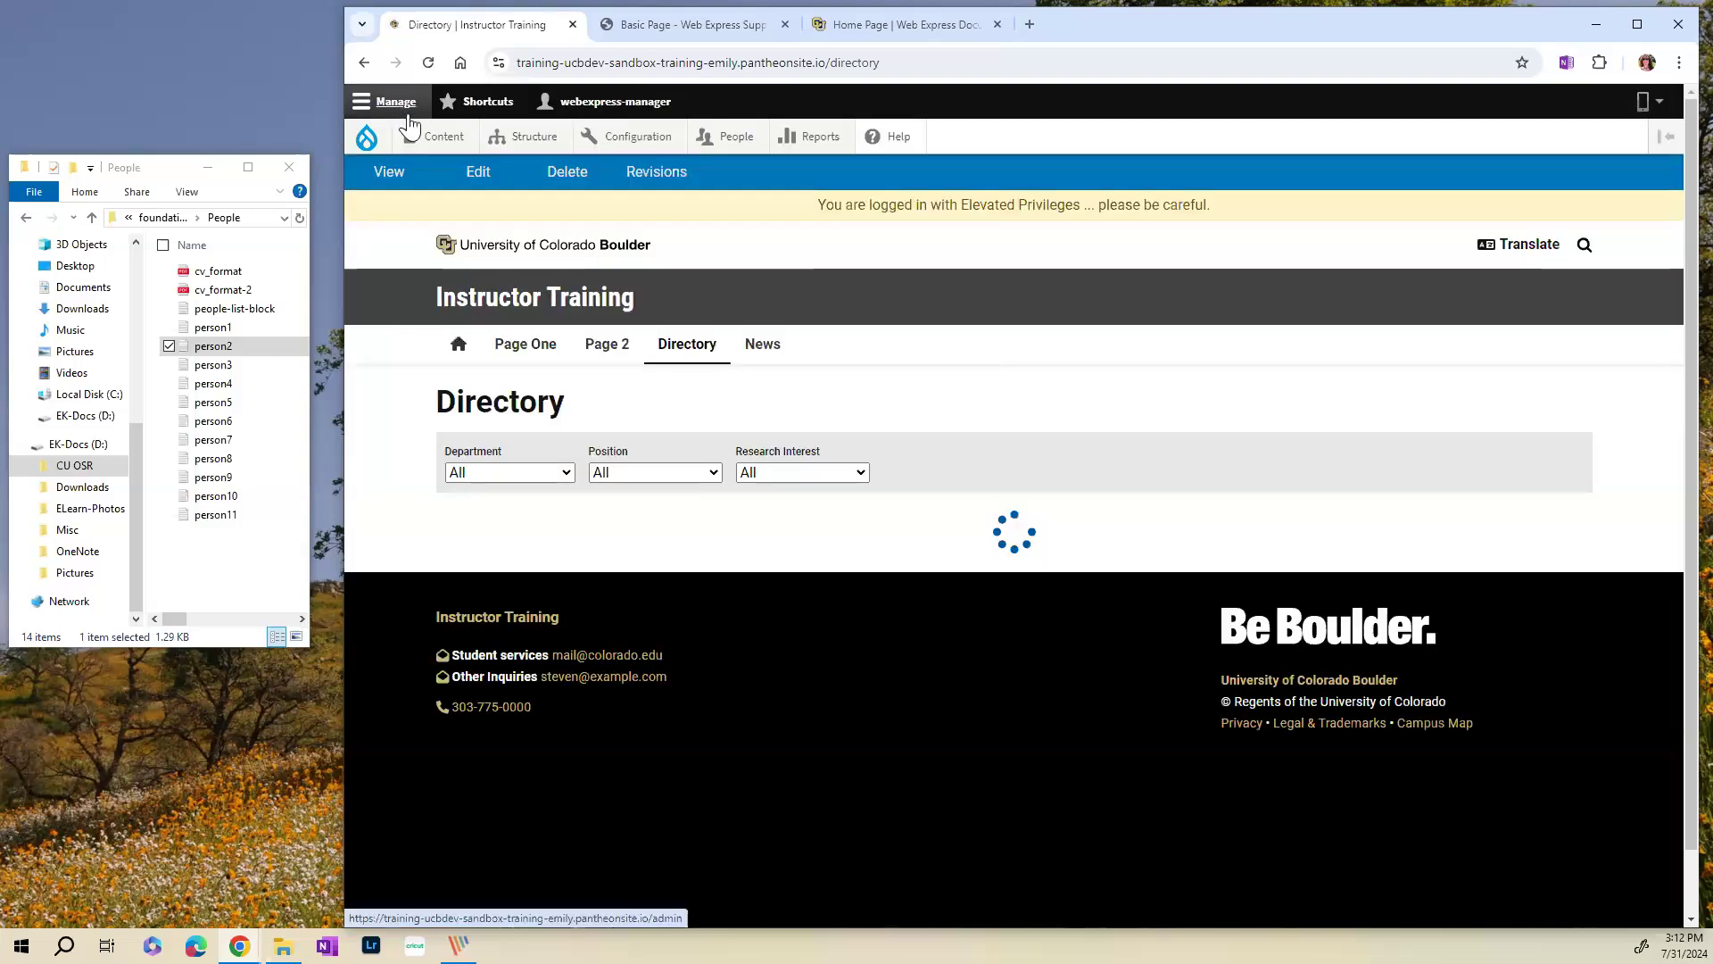
pyautogui.click(459, 350)
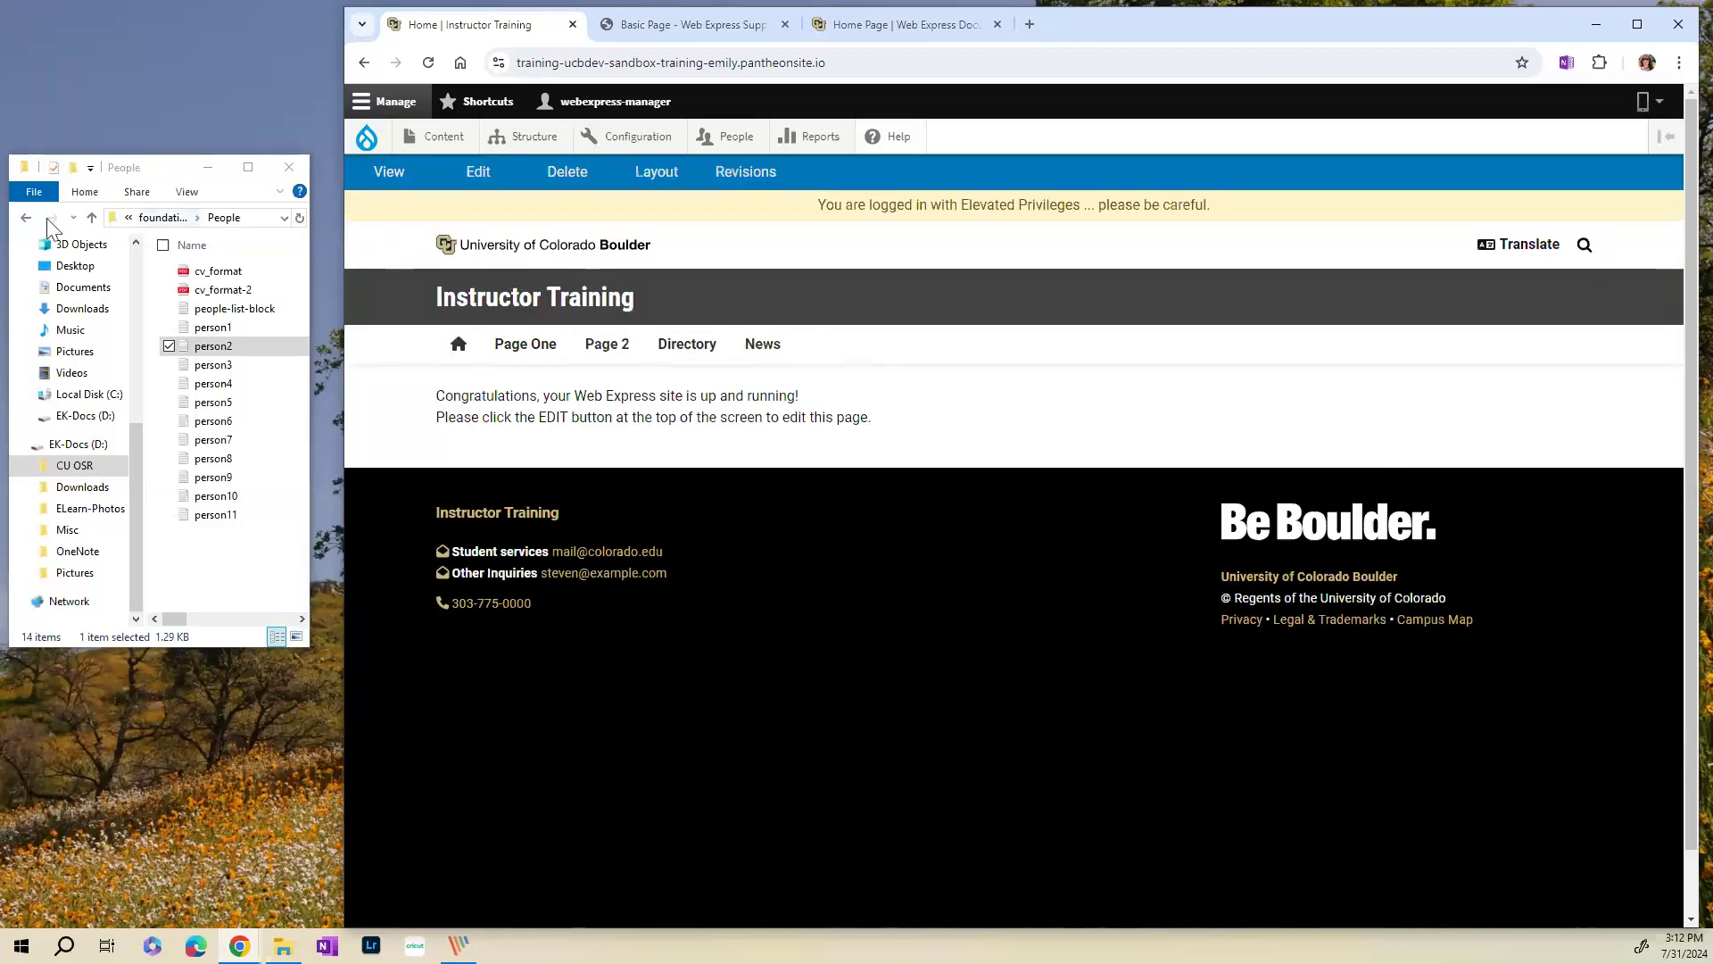
pyautogui.click(165, 220)
pyautogui.click(164, 217)
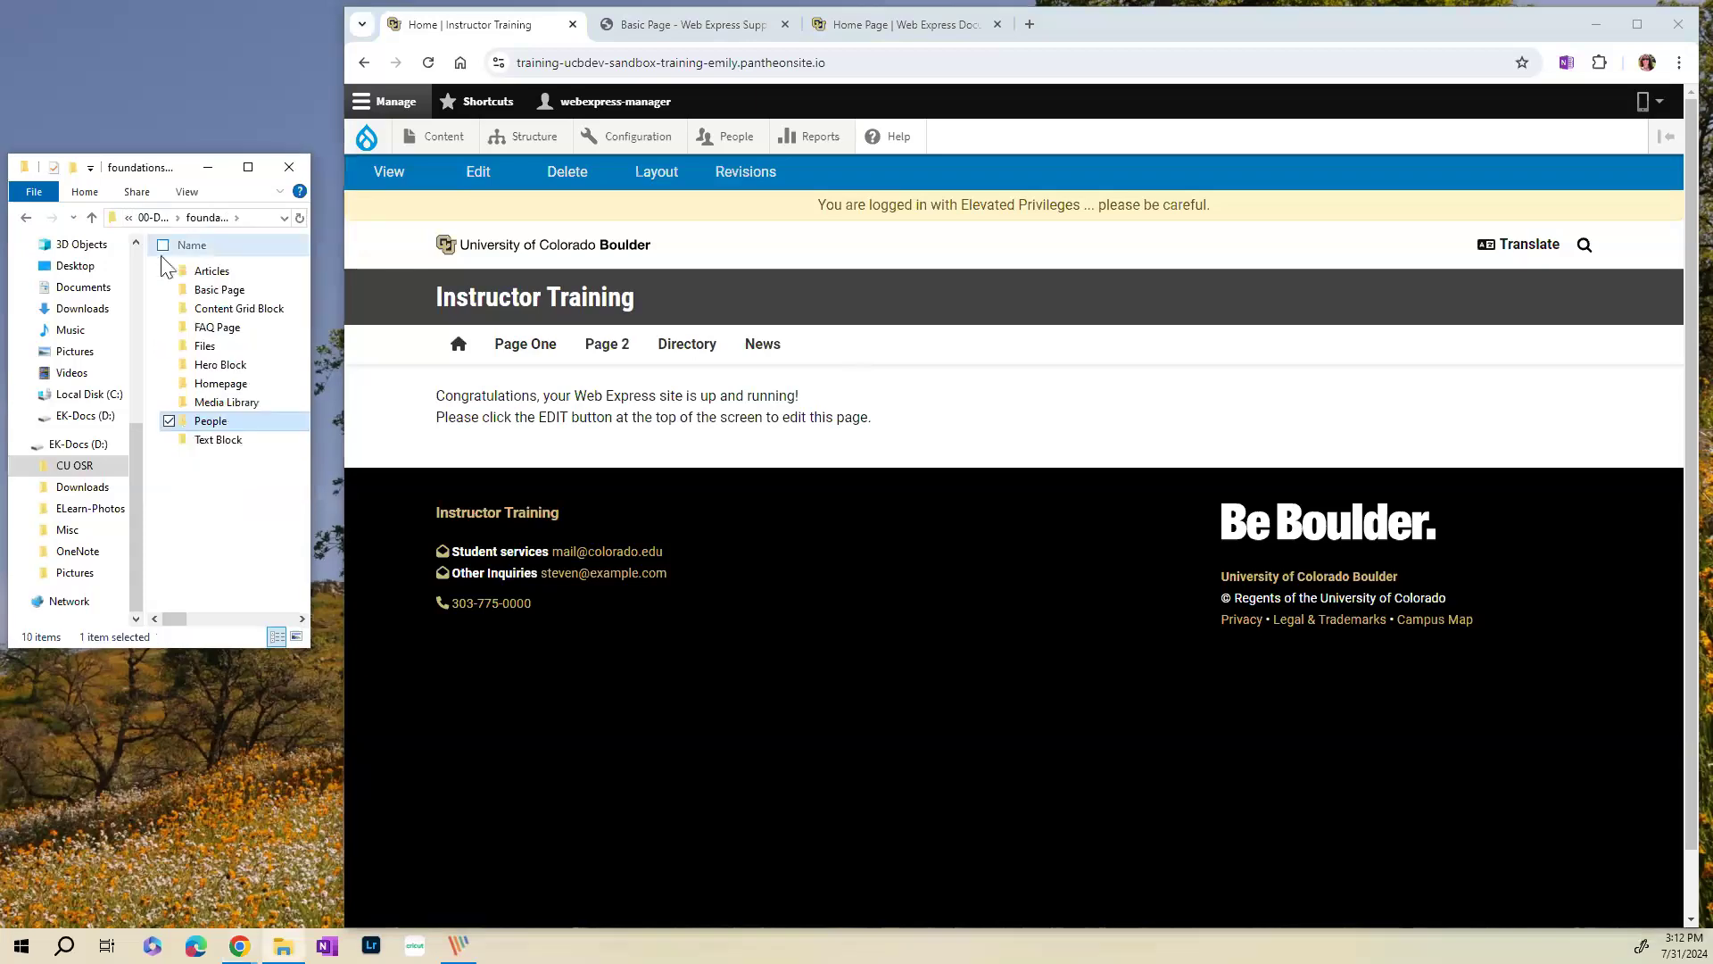
pyautogui.doubleClick(214, 386)
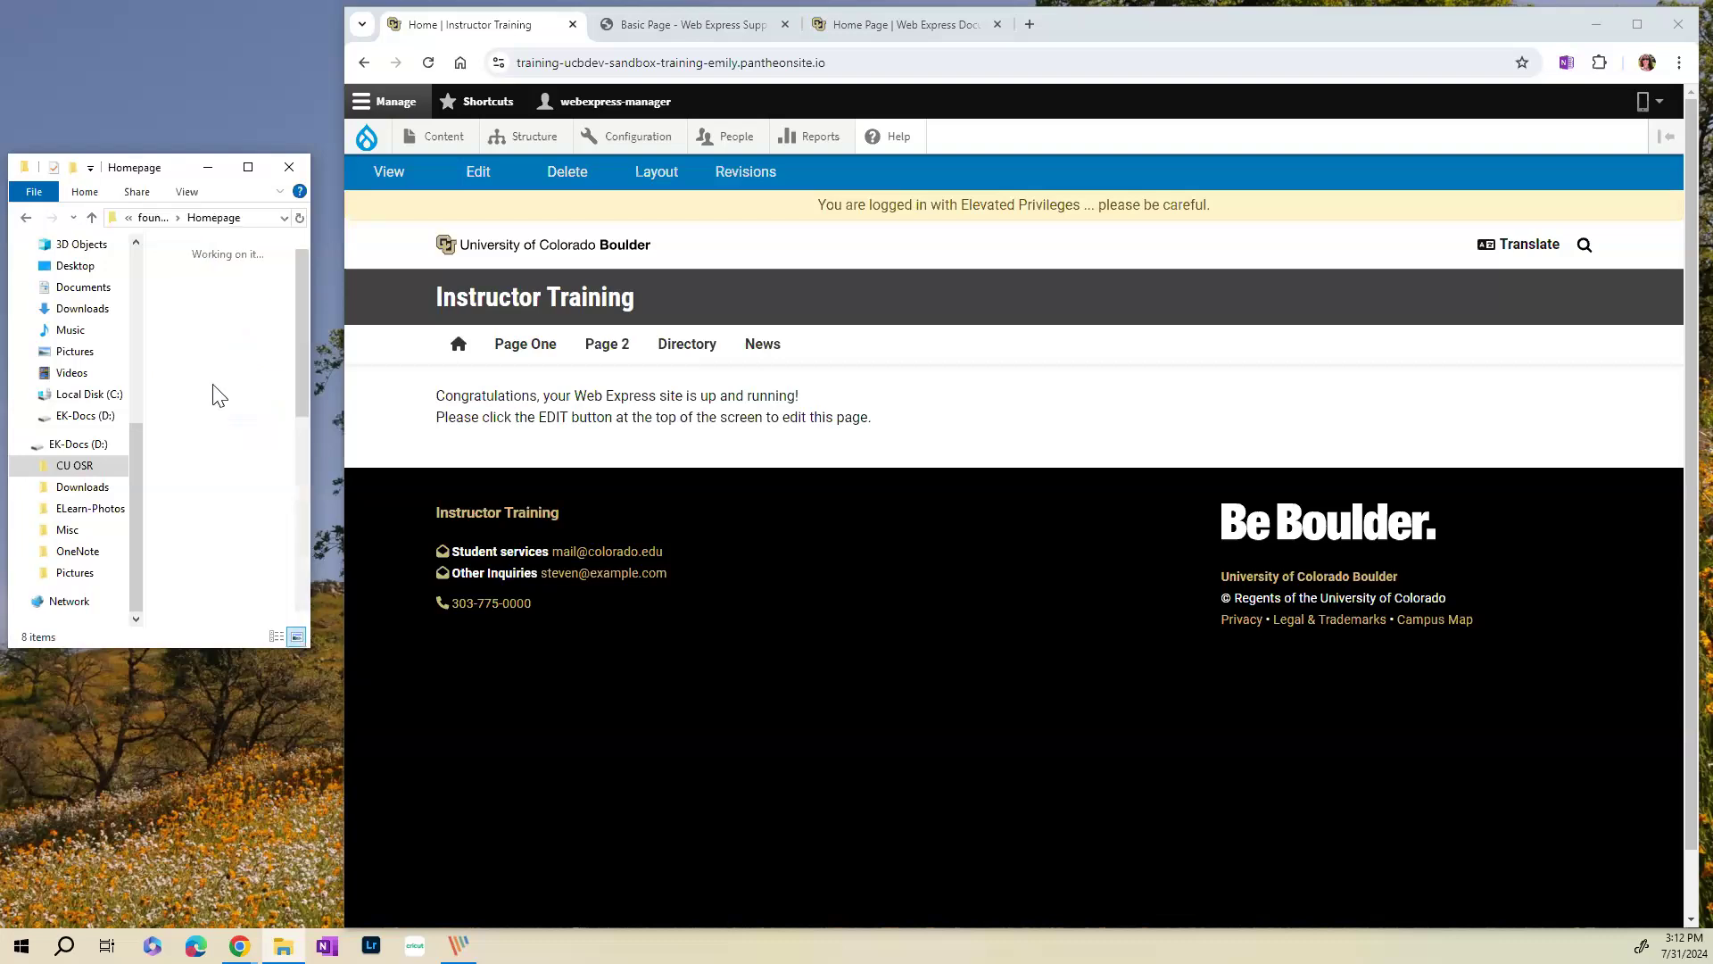
pyautogui.scroll(-4, 212, 389)
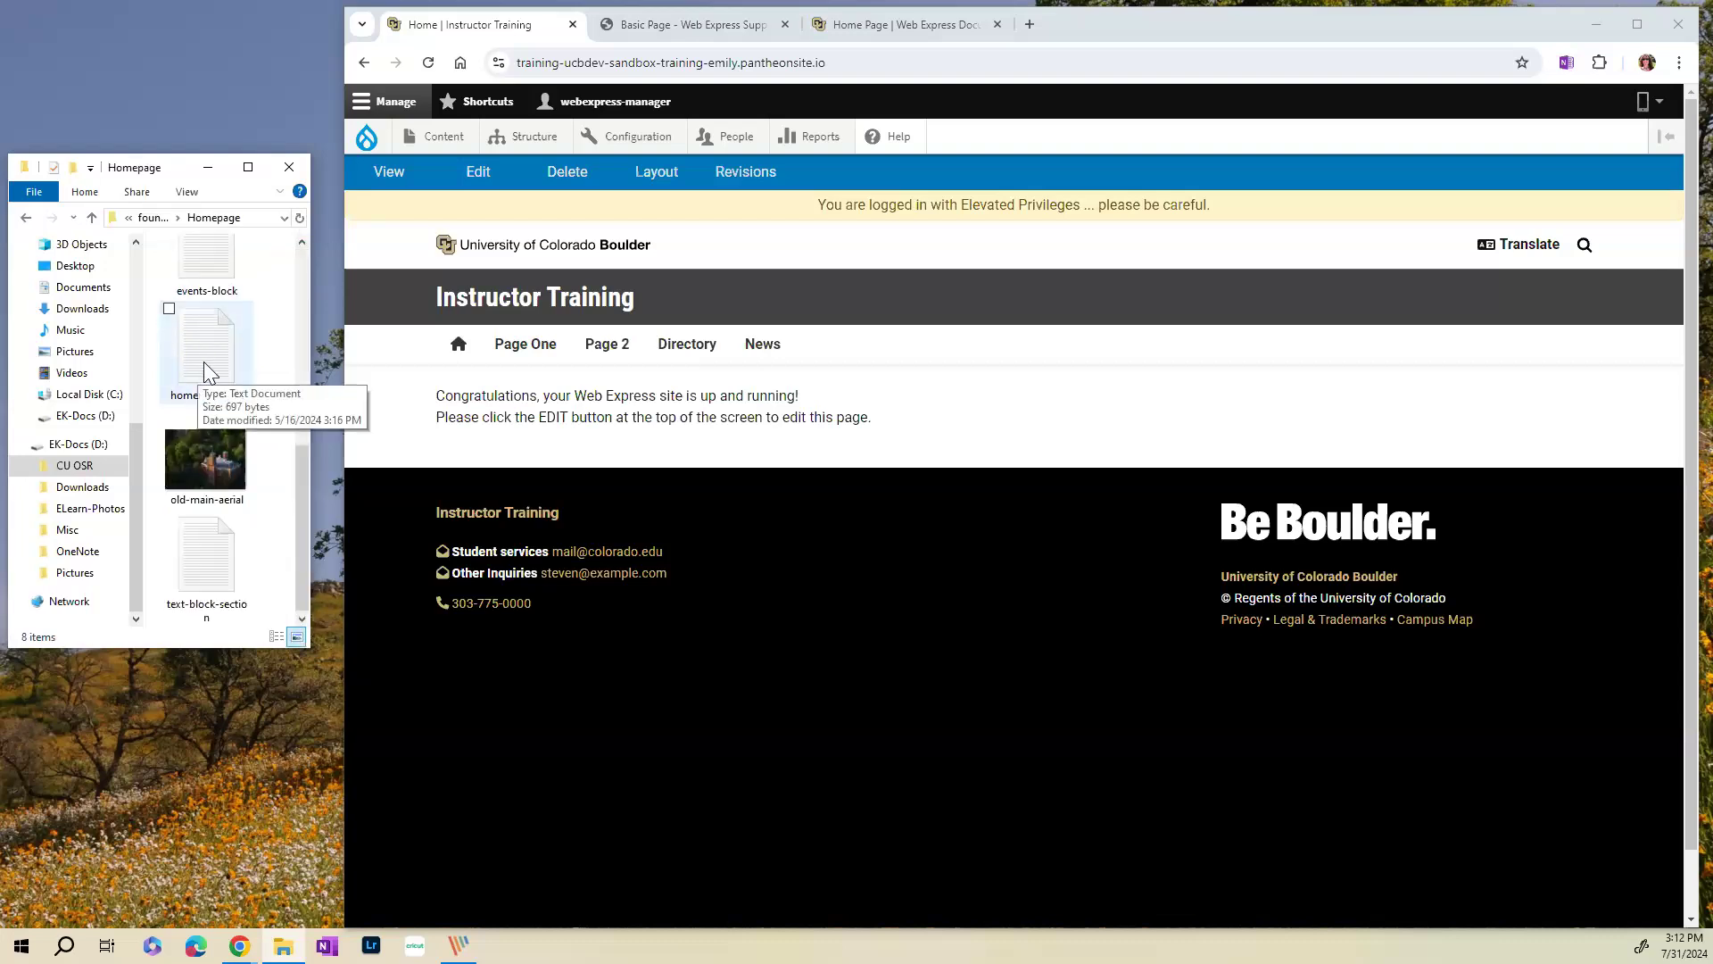
# - Copy the entire text of the homepage-text file and close the file
pyautogui.click(206, 369)
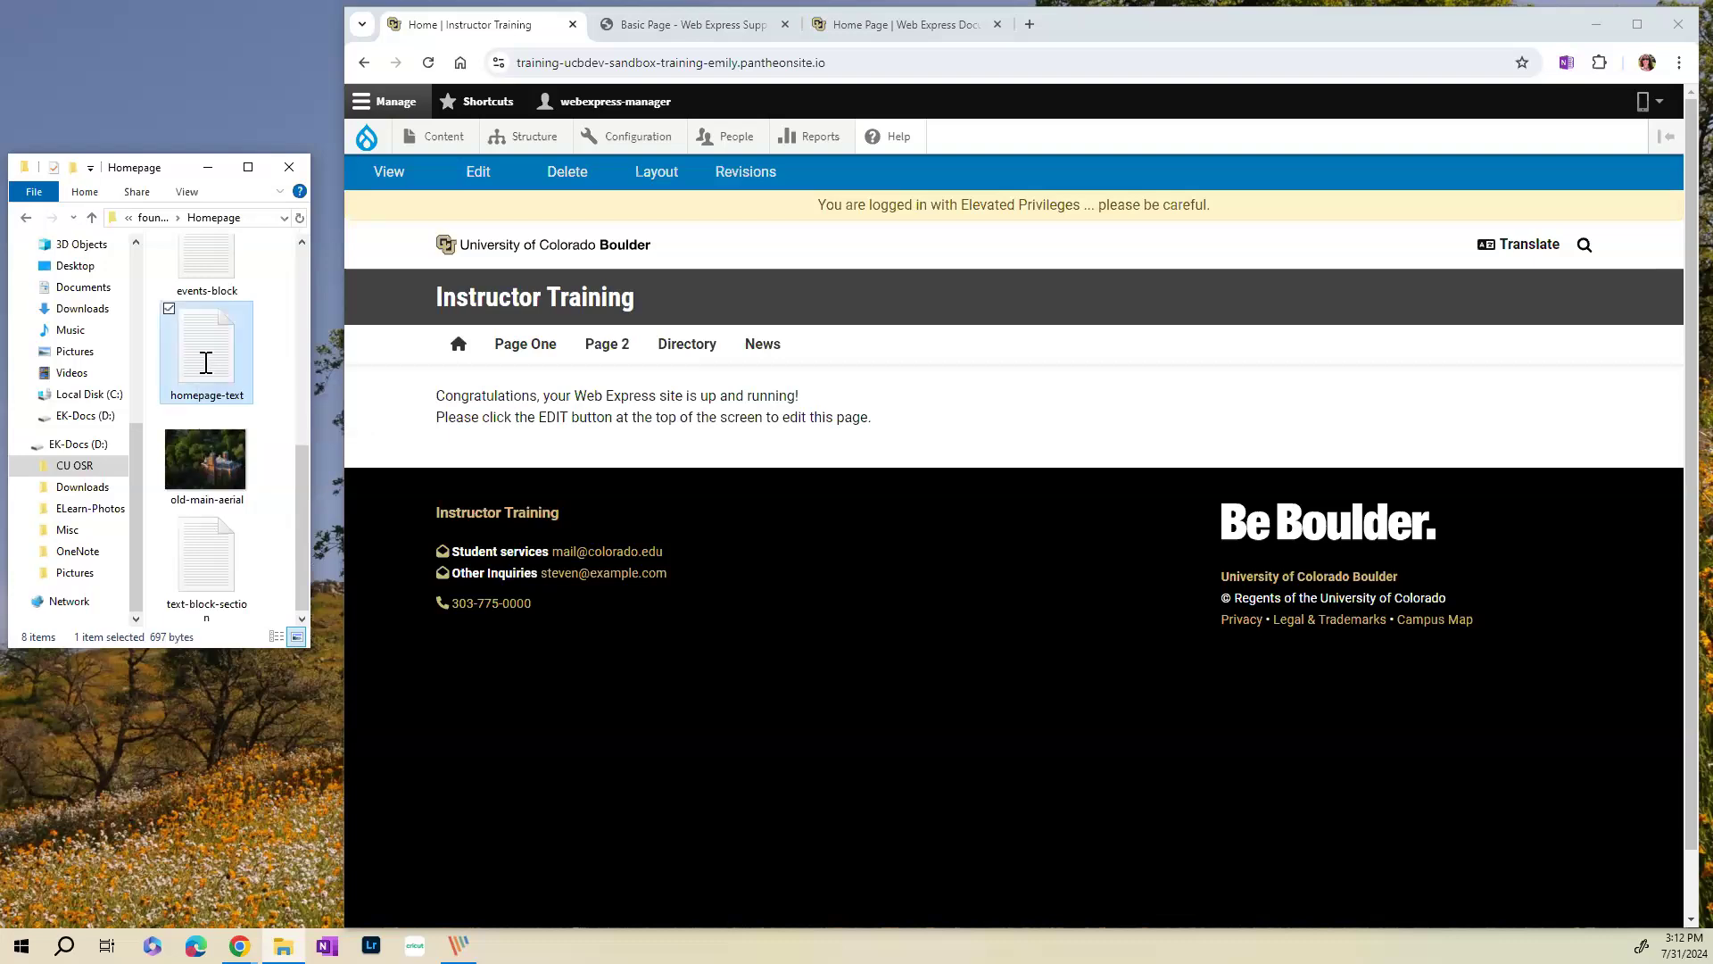
pyautogui.doubleClick(205, 362)
pyautogui.moveTo(434, 482); pyautogui.dragTo(46, 321)
pyautogui.hotkey('ctrl', 'c')
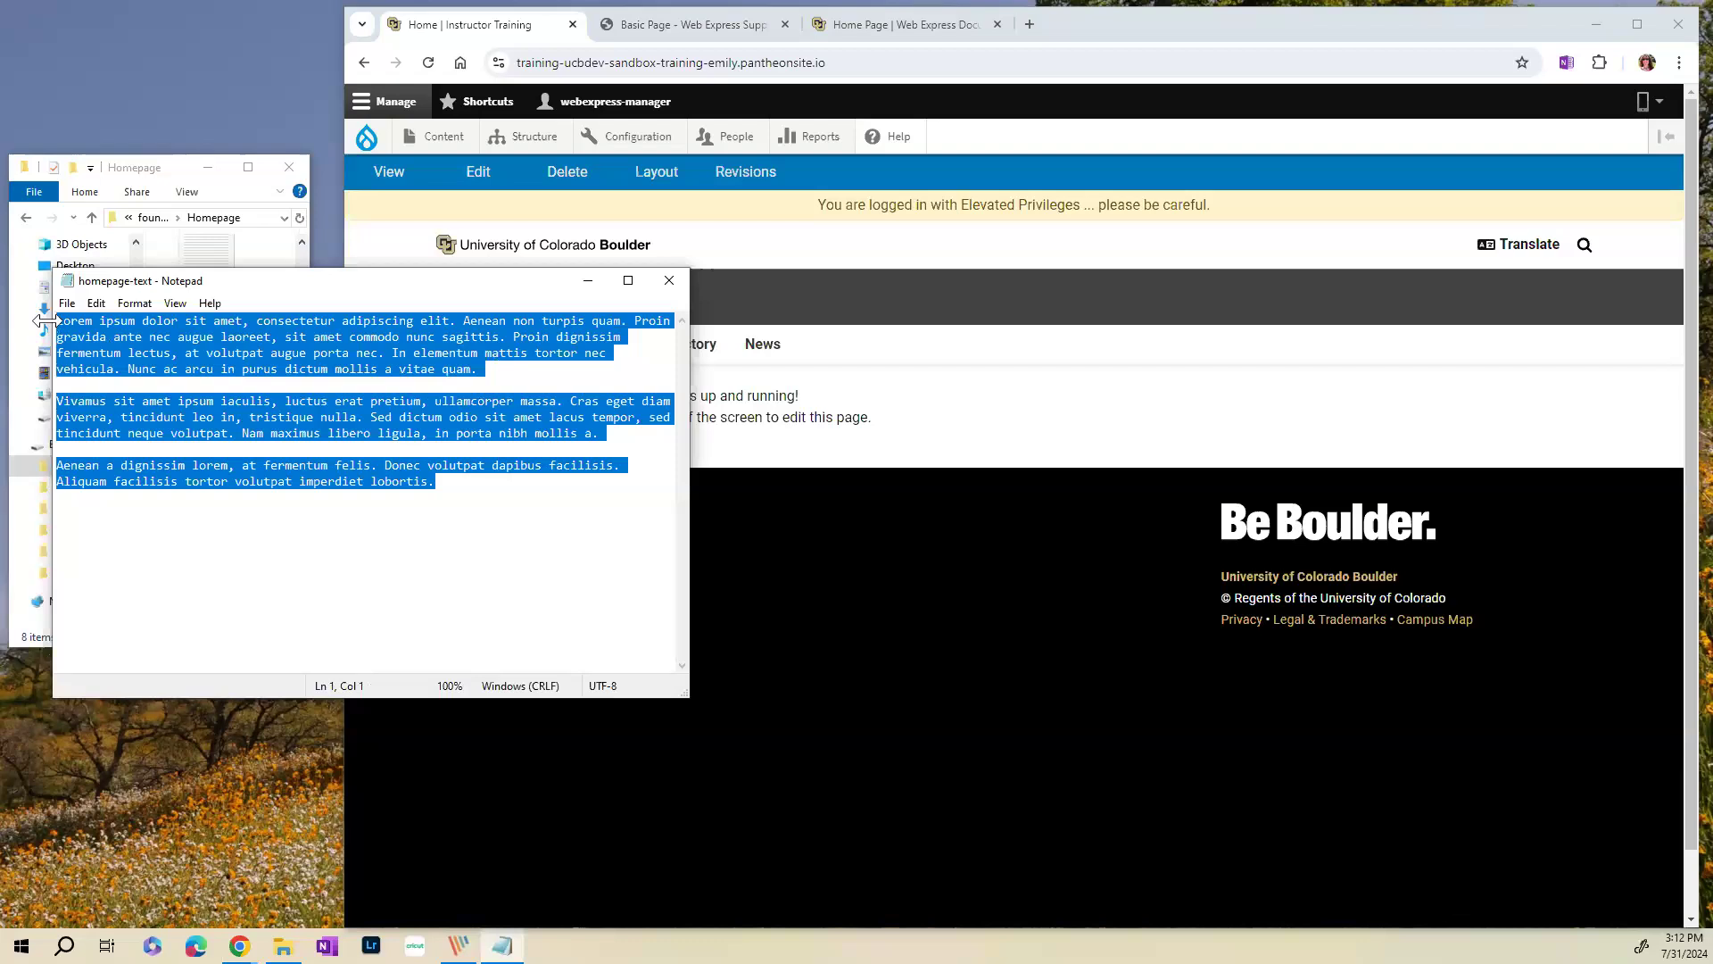
pyautogui.click(668, 280)
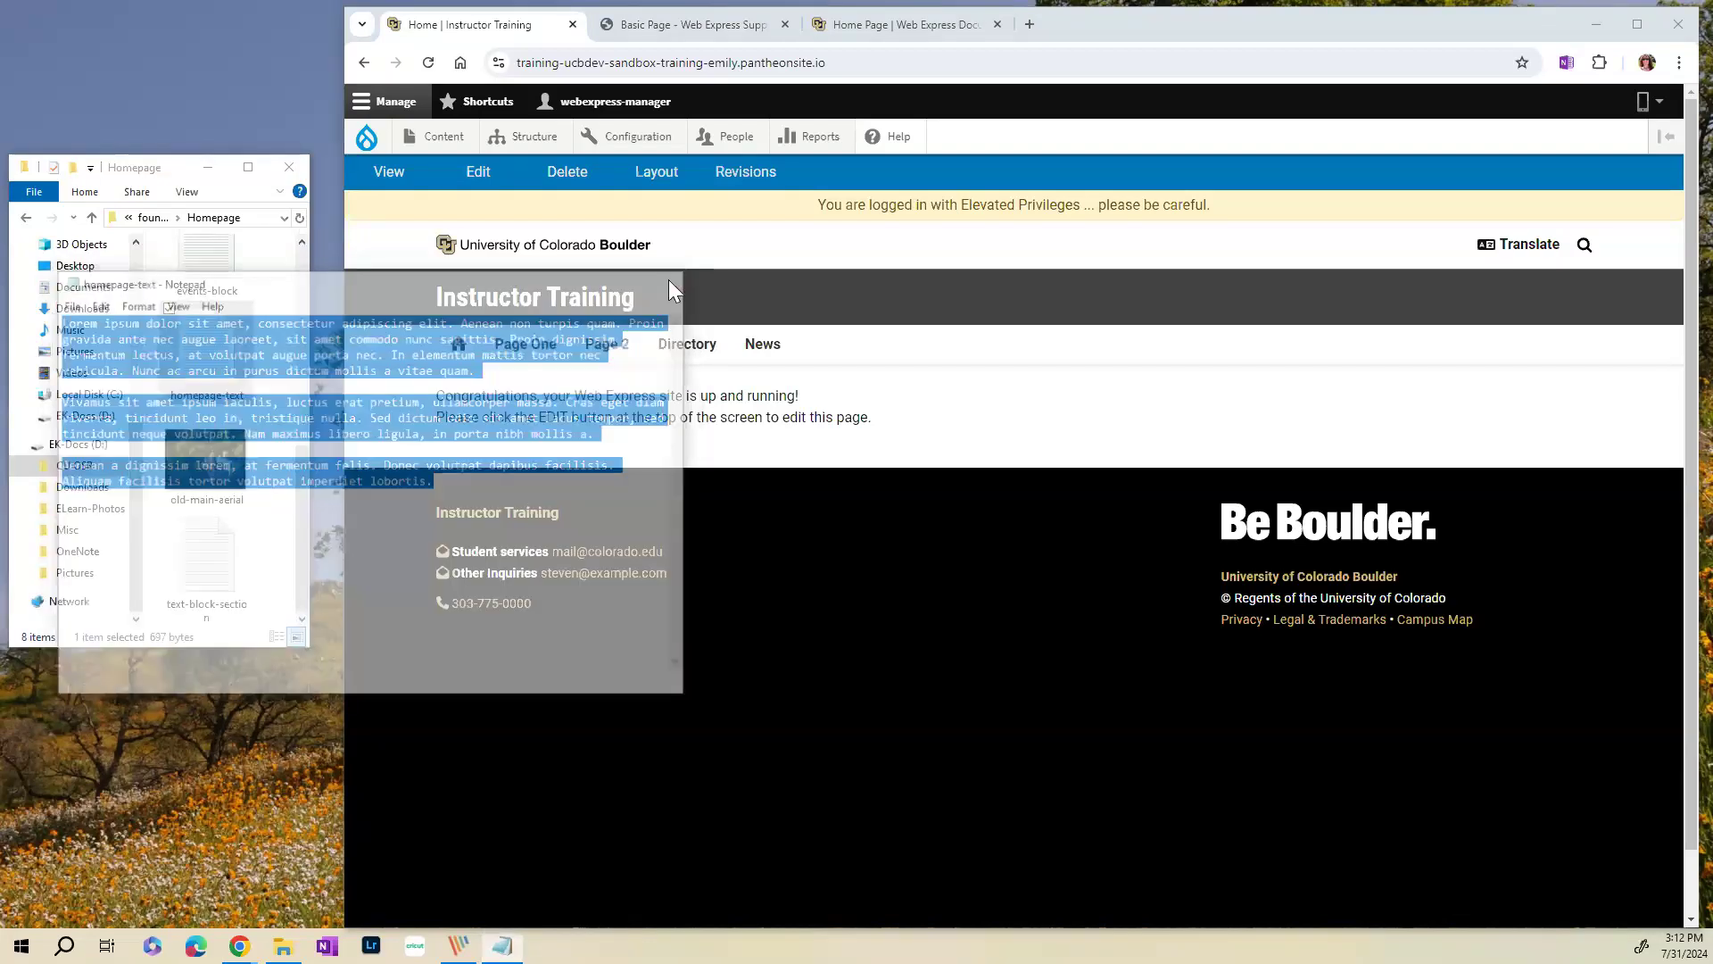
# - Edit the Home page in the browser, replace its body text with the copied homepage text, and save the page
pyautogui.click(480, 172)
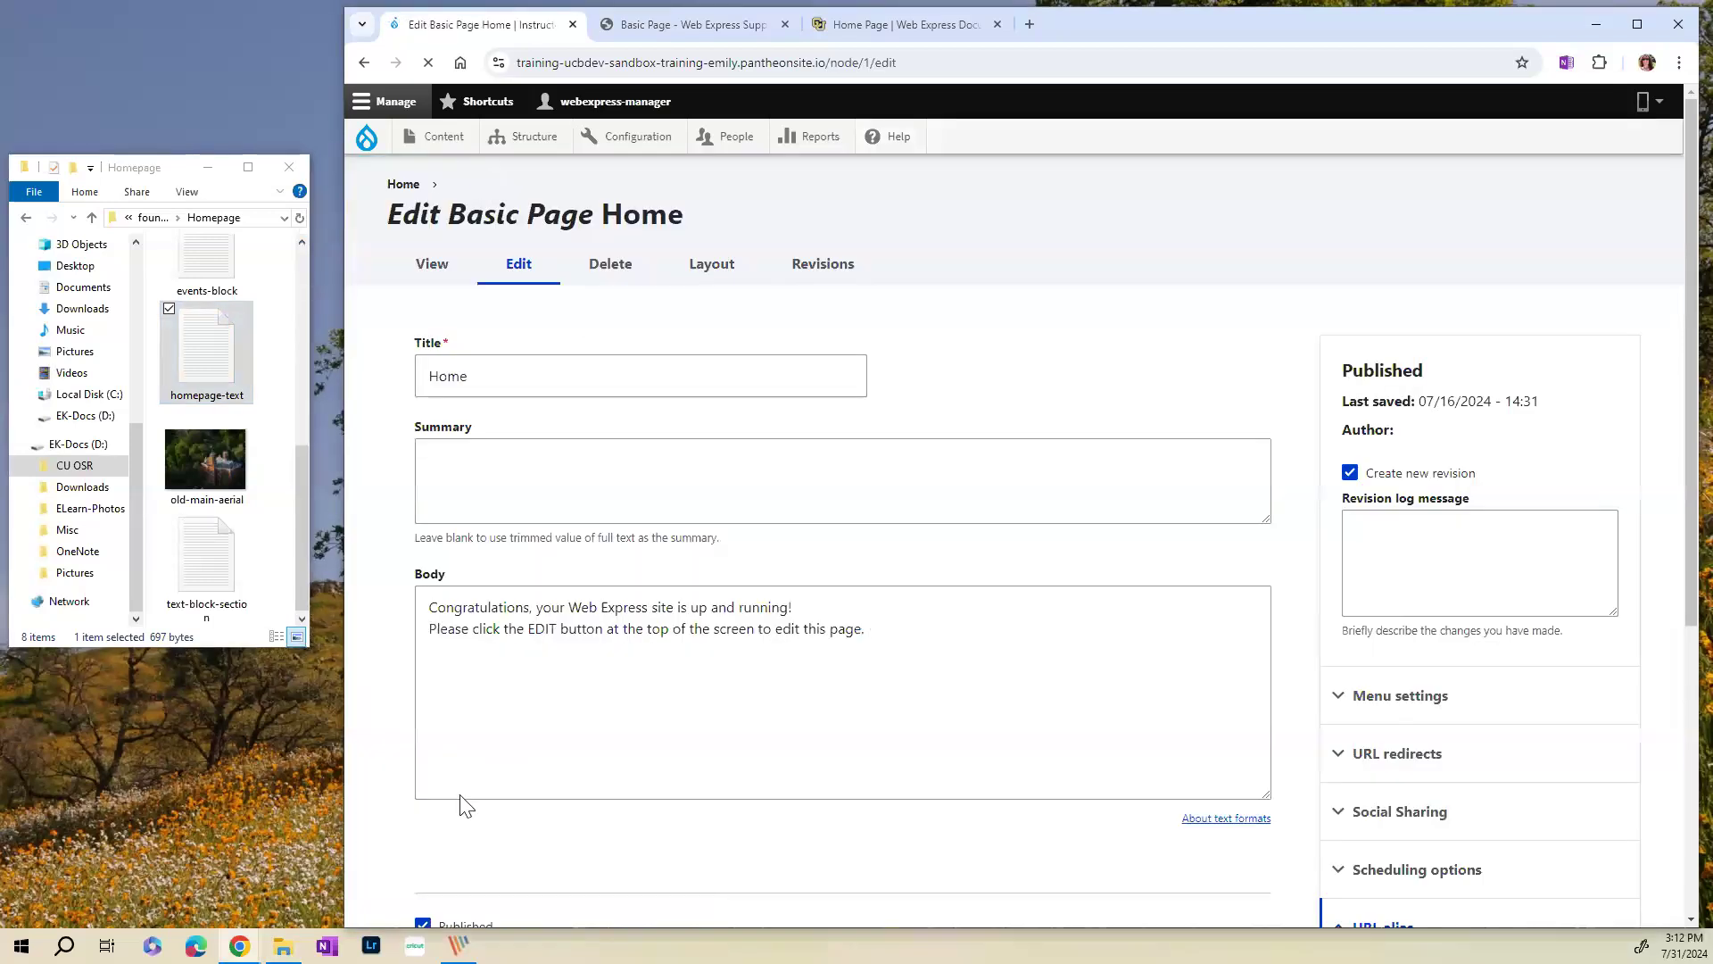
pyautogui.moveTo(428, 541); pyautogui.dragTo(1240, 546)
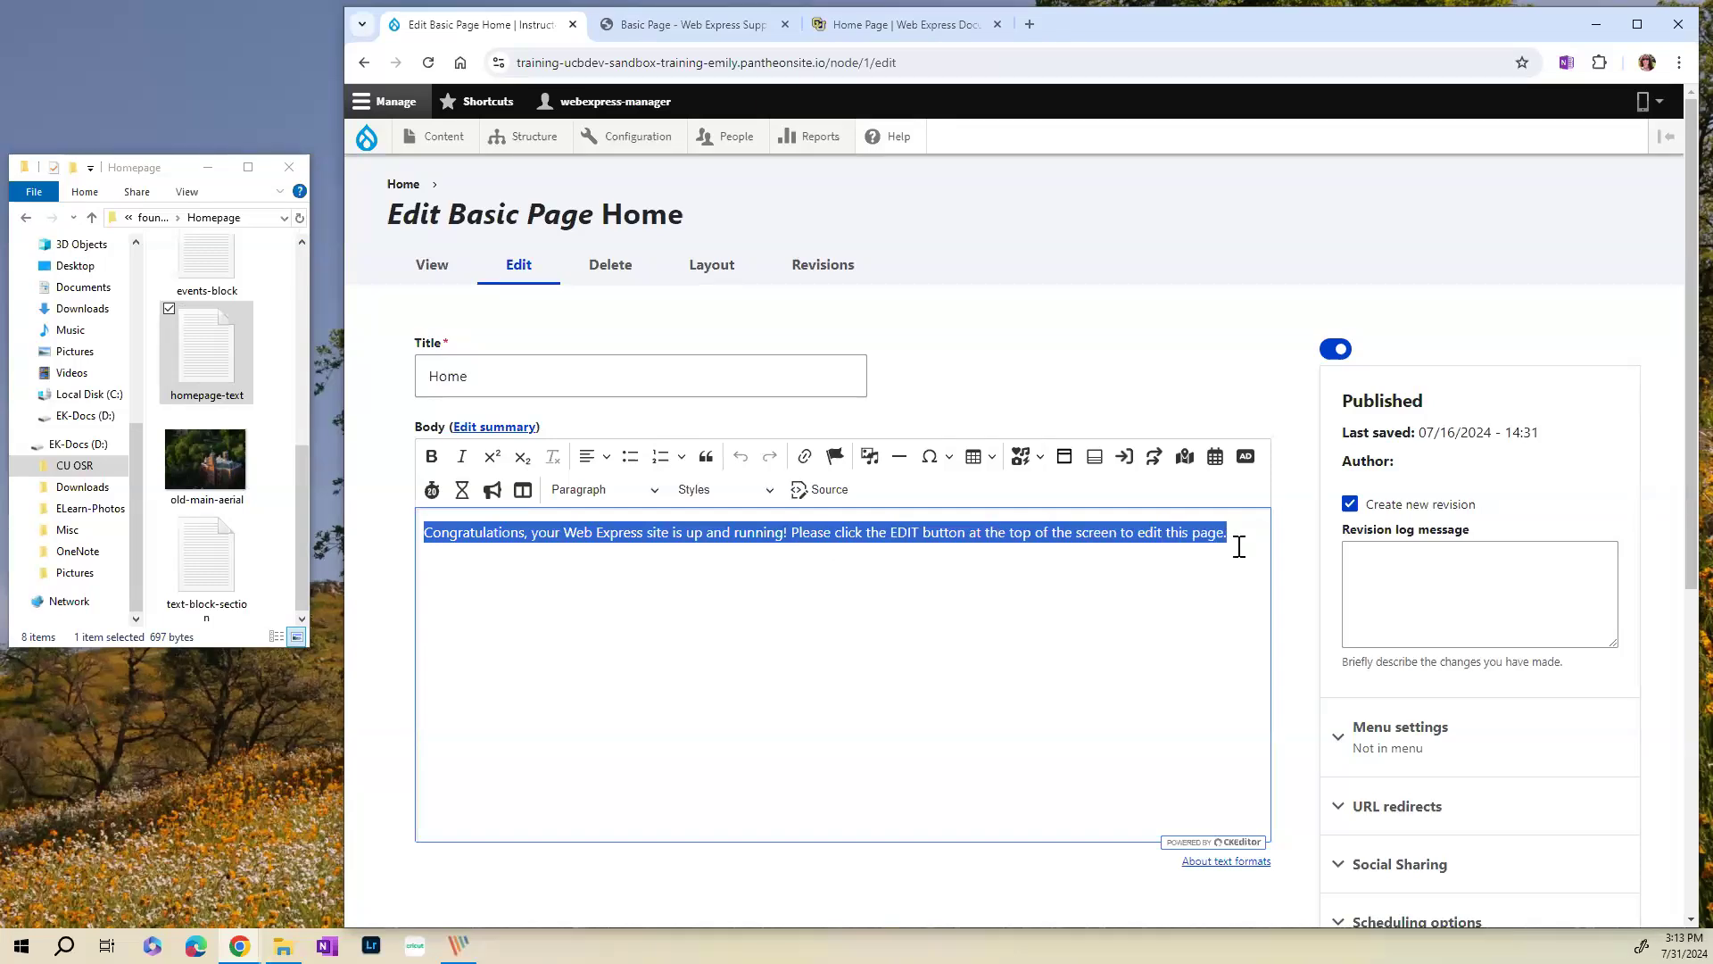
pyautogui.hotkey('ctrl', 'v')
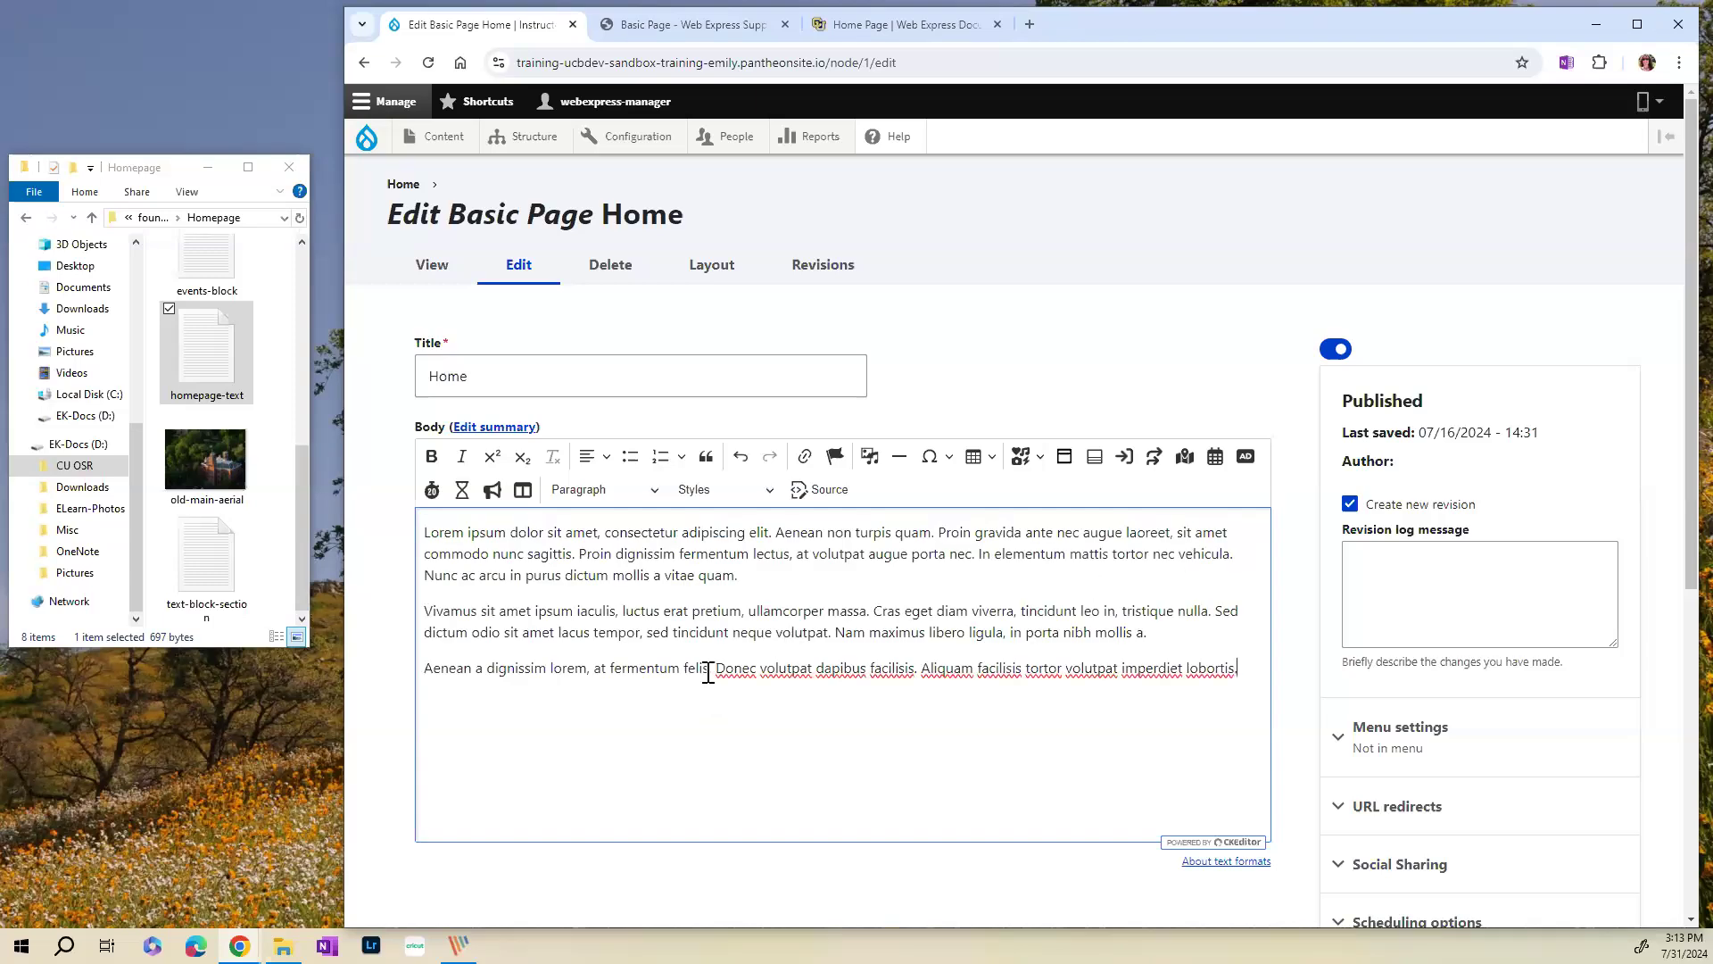
pyautogui.scroll(-5, 708, 674)
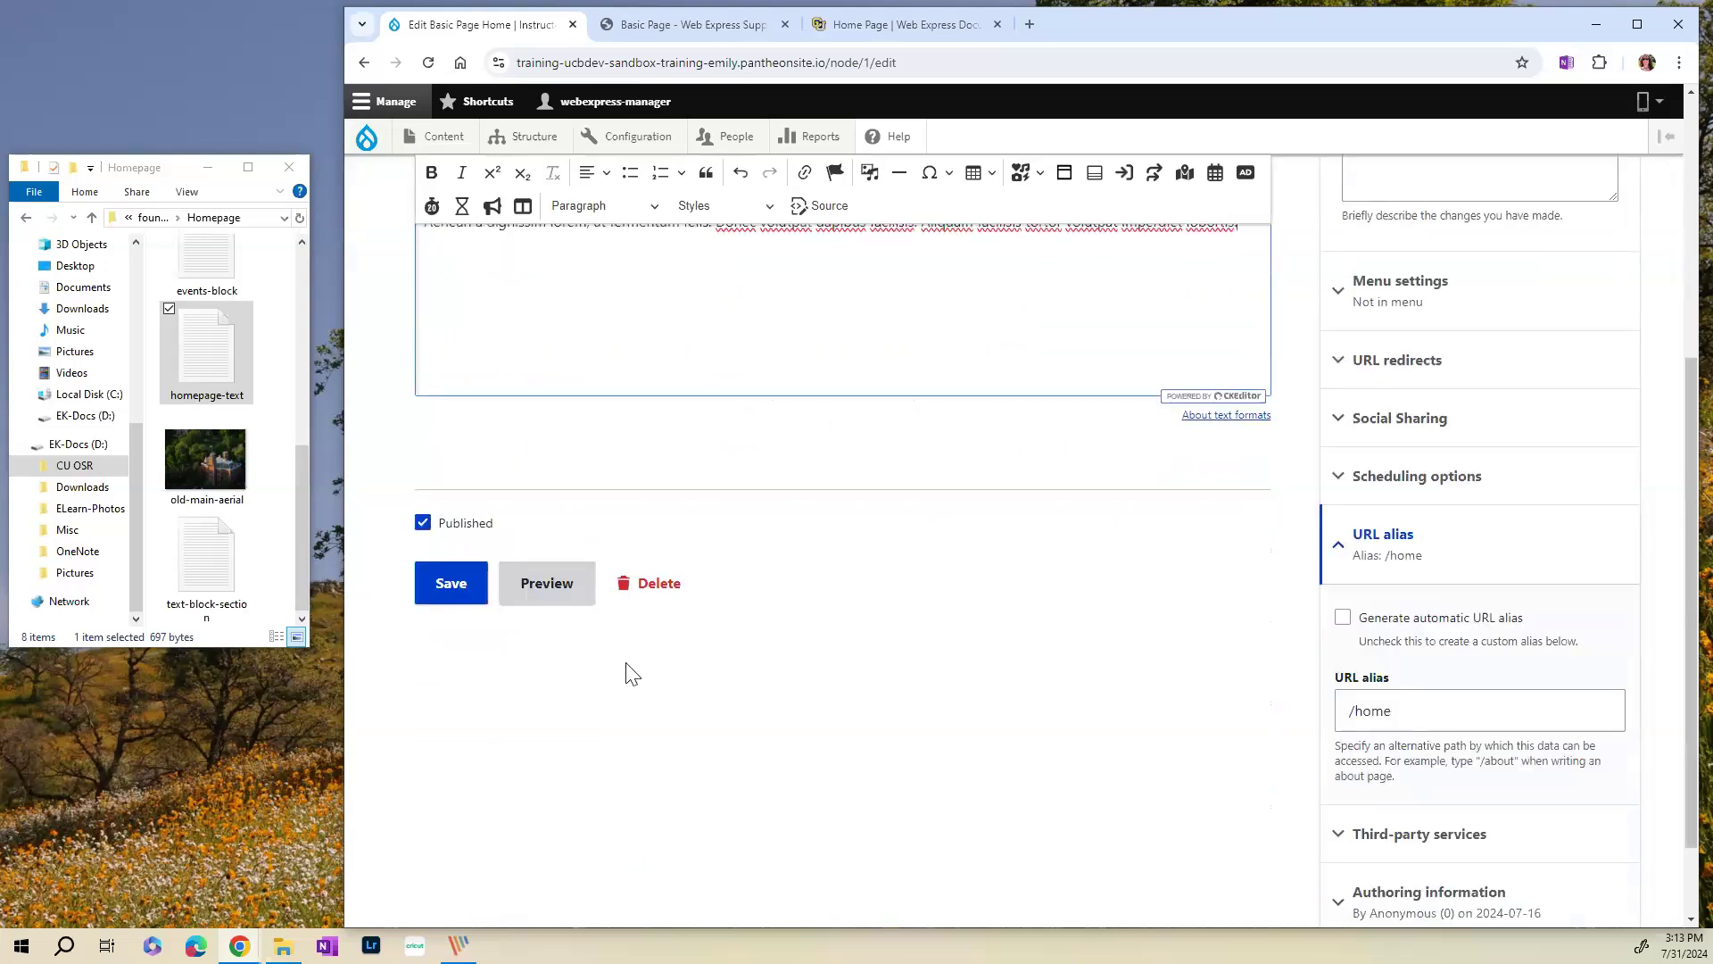
pyautogui.click(451, 585)
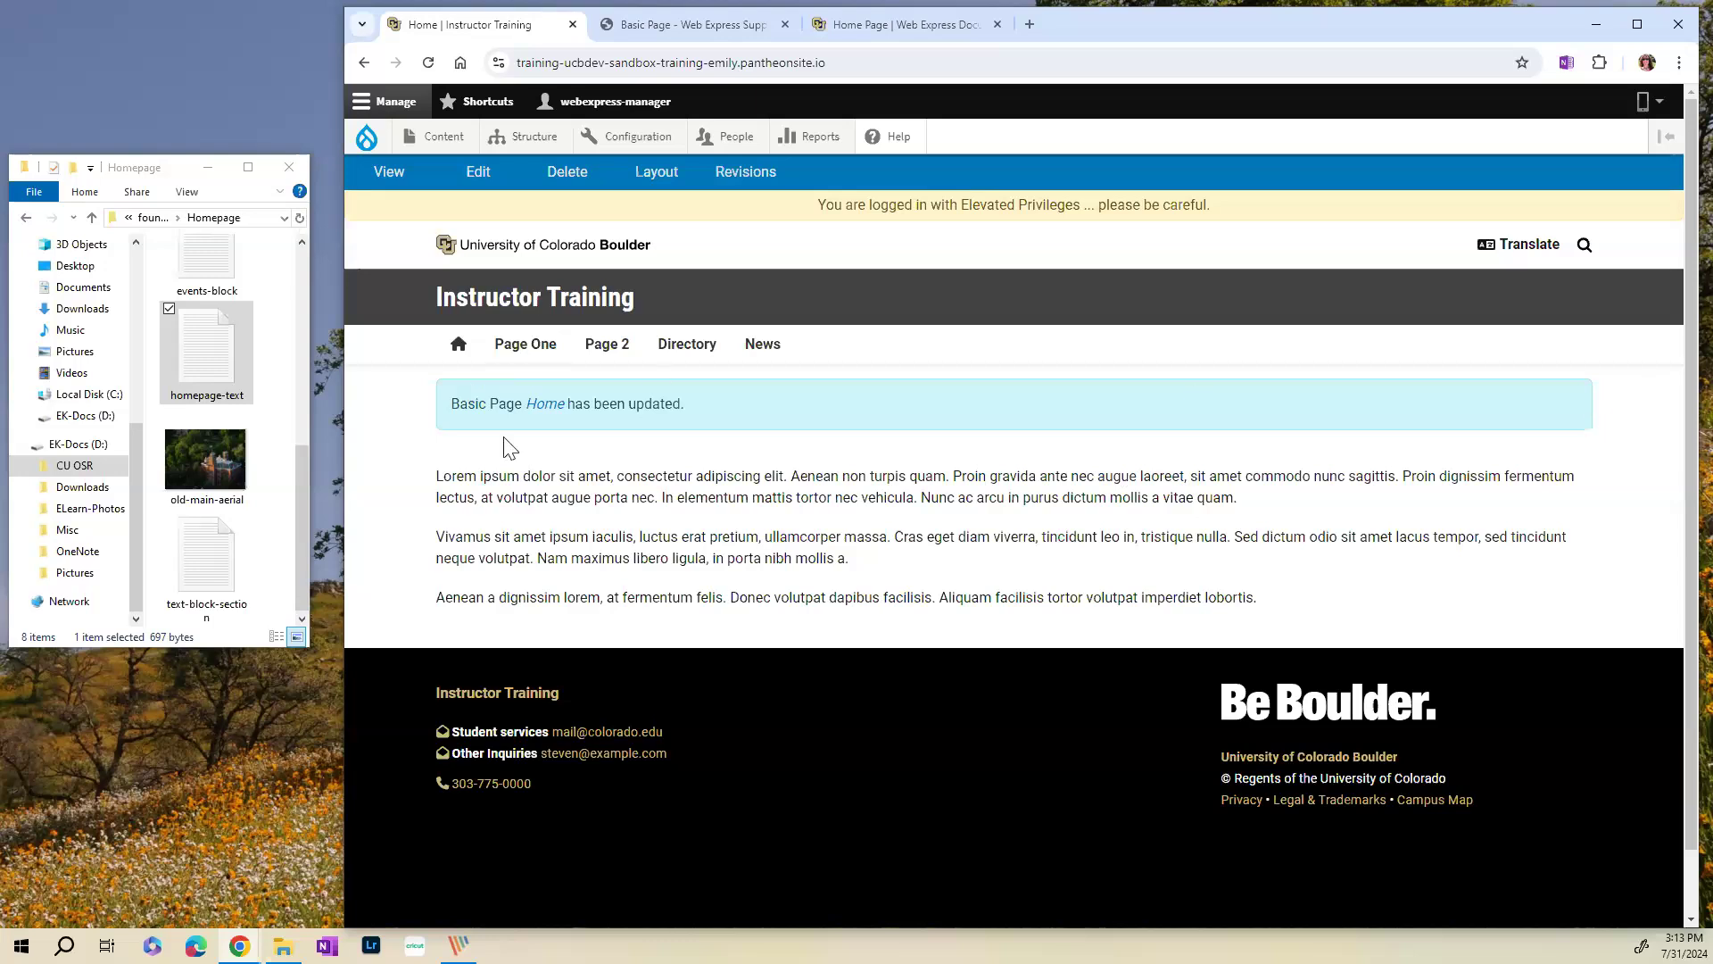
# - Examine the hero banner's heading and text on the Web Express Documentation home page, and return to the training site's home page
pyautogui.click(882, 23)
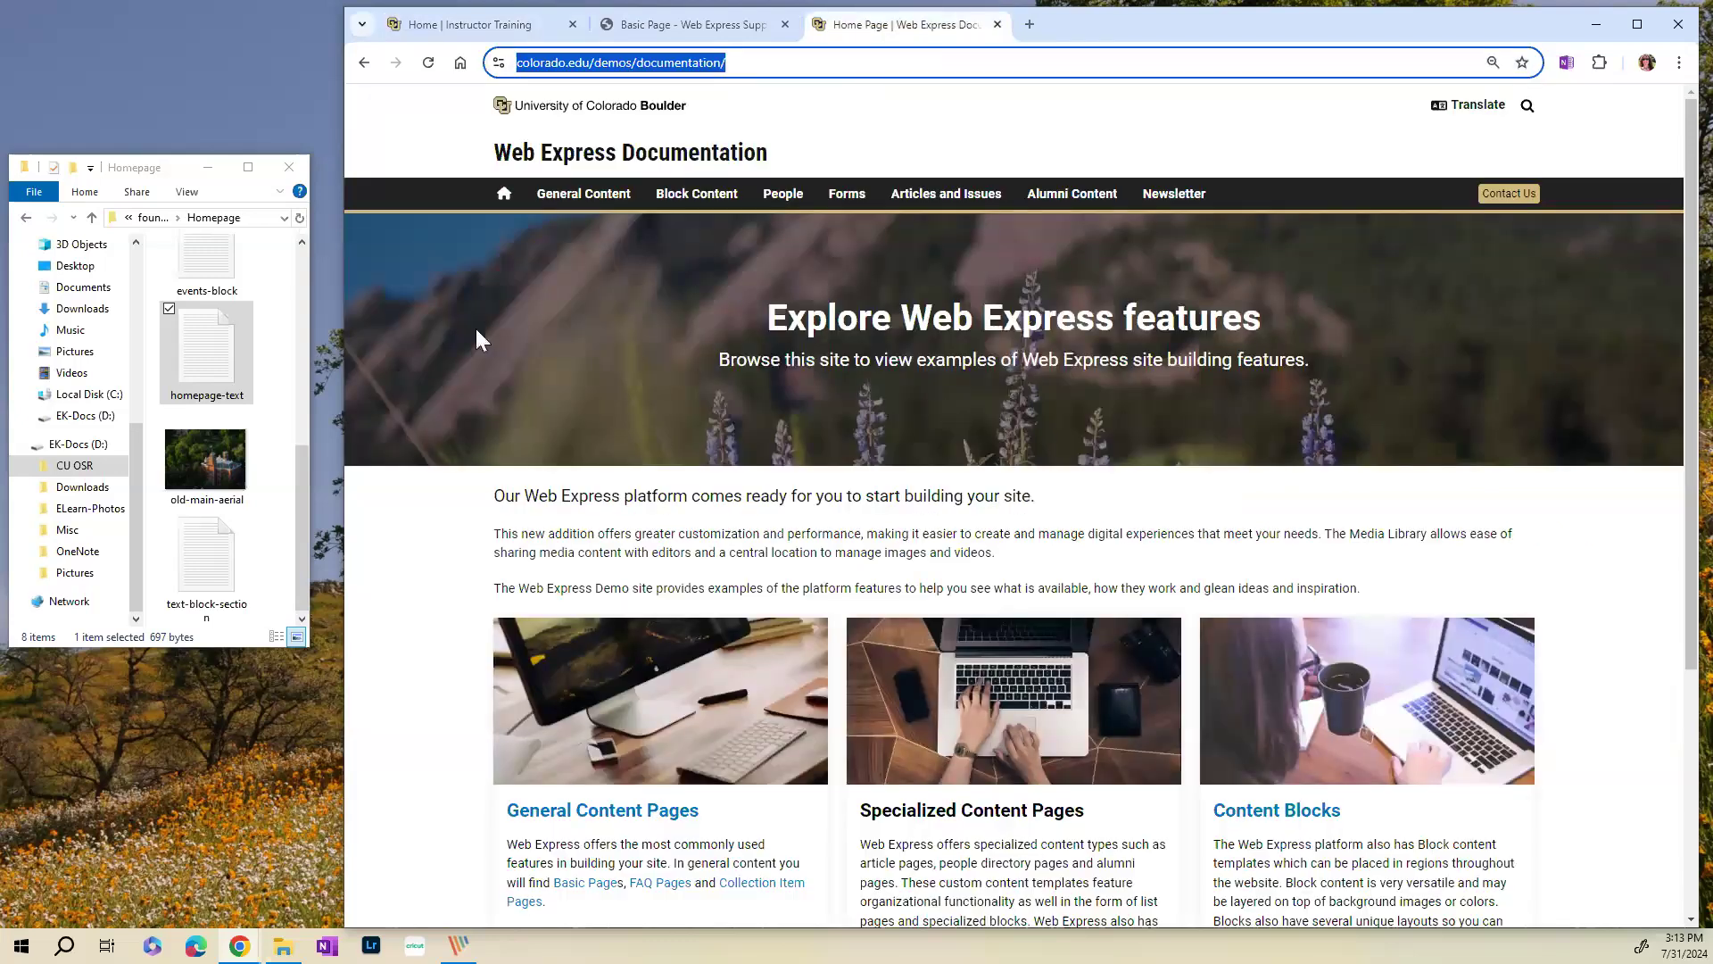
pyautogui.moveTo(764, 315); pyautogui.dragTo(1383, 353)
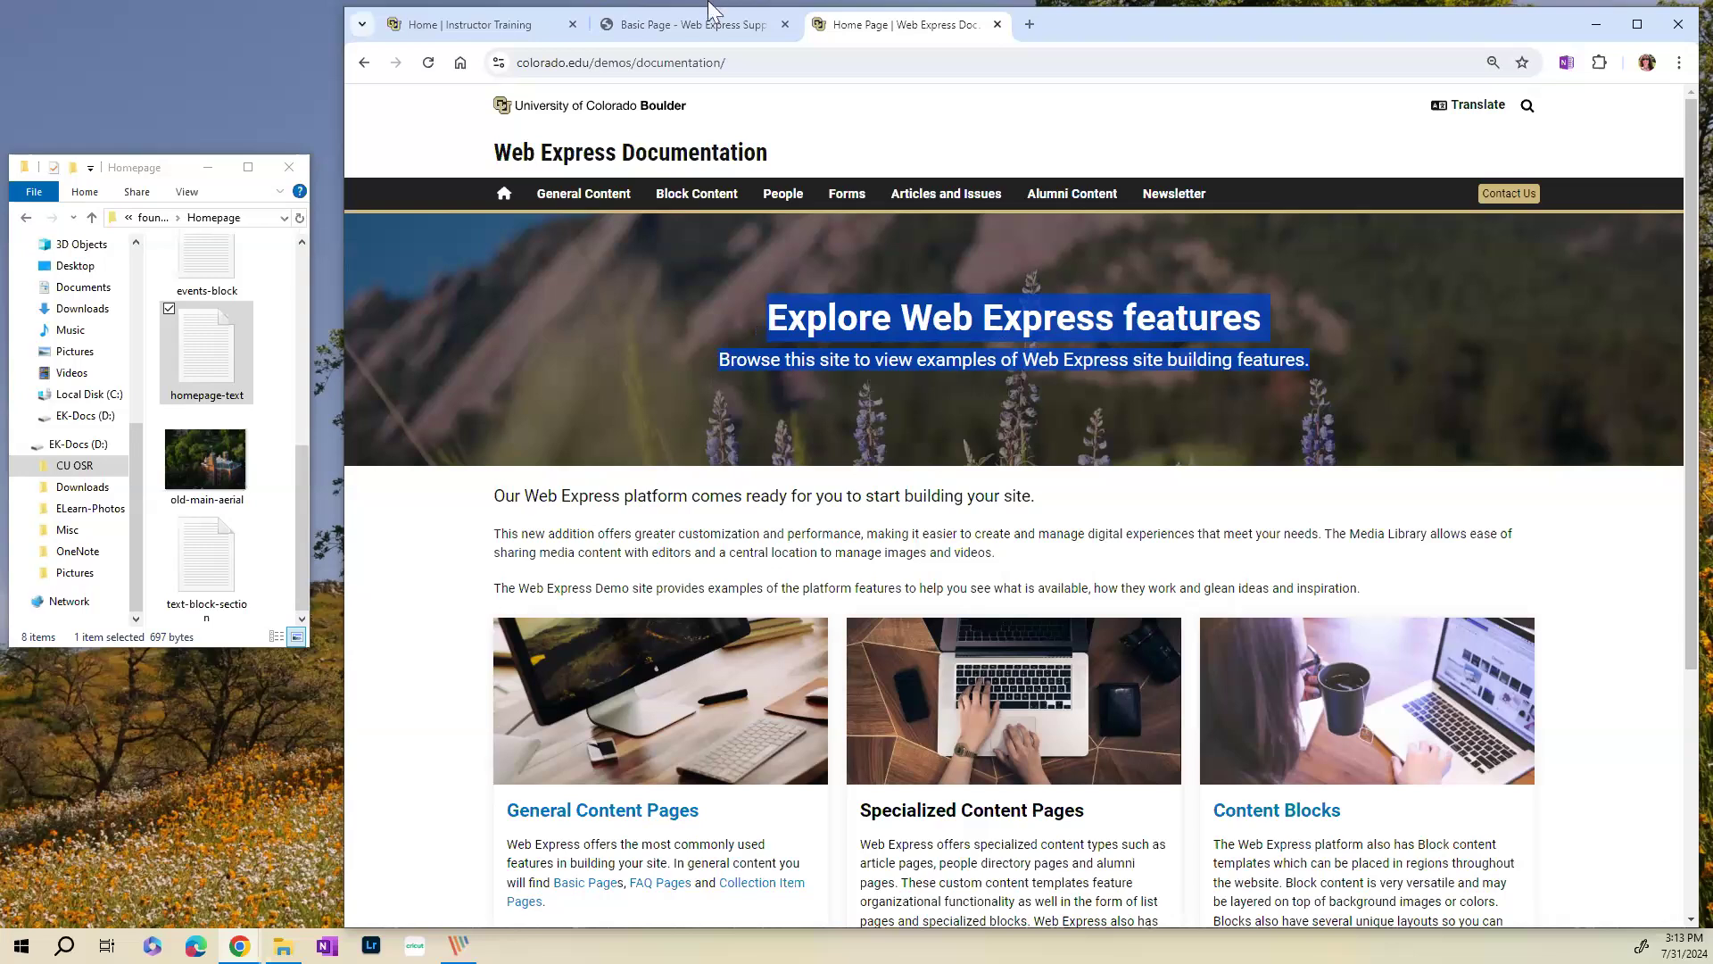
pyautogui.click(481, 24)
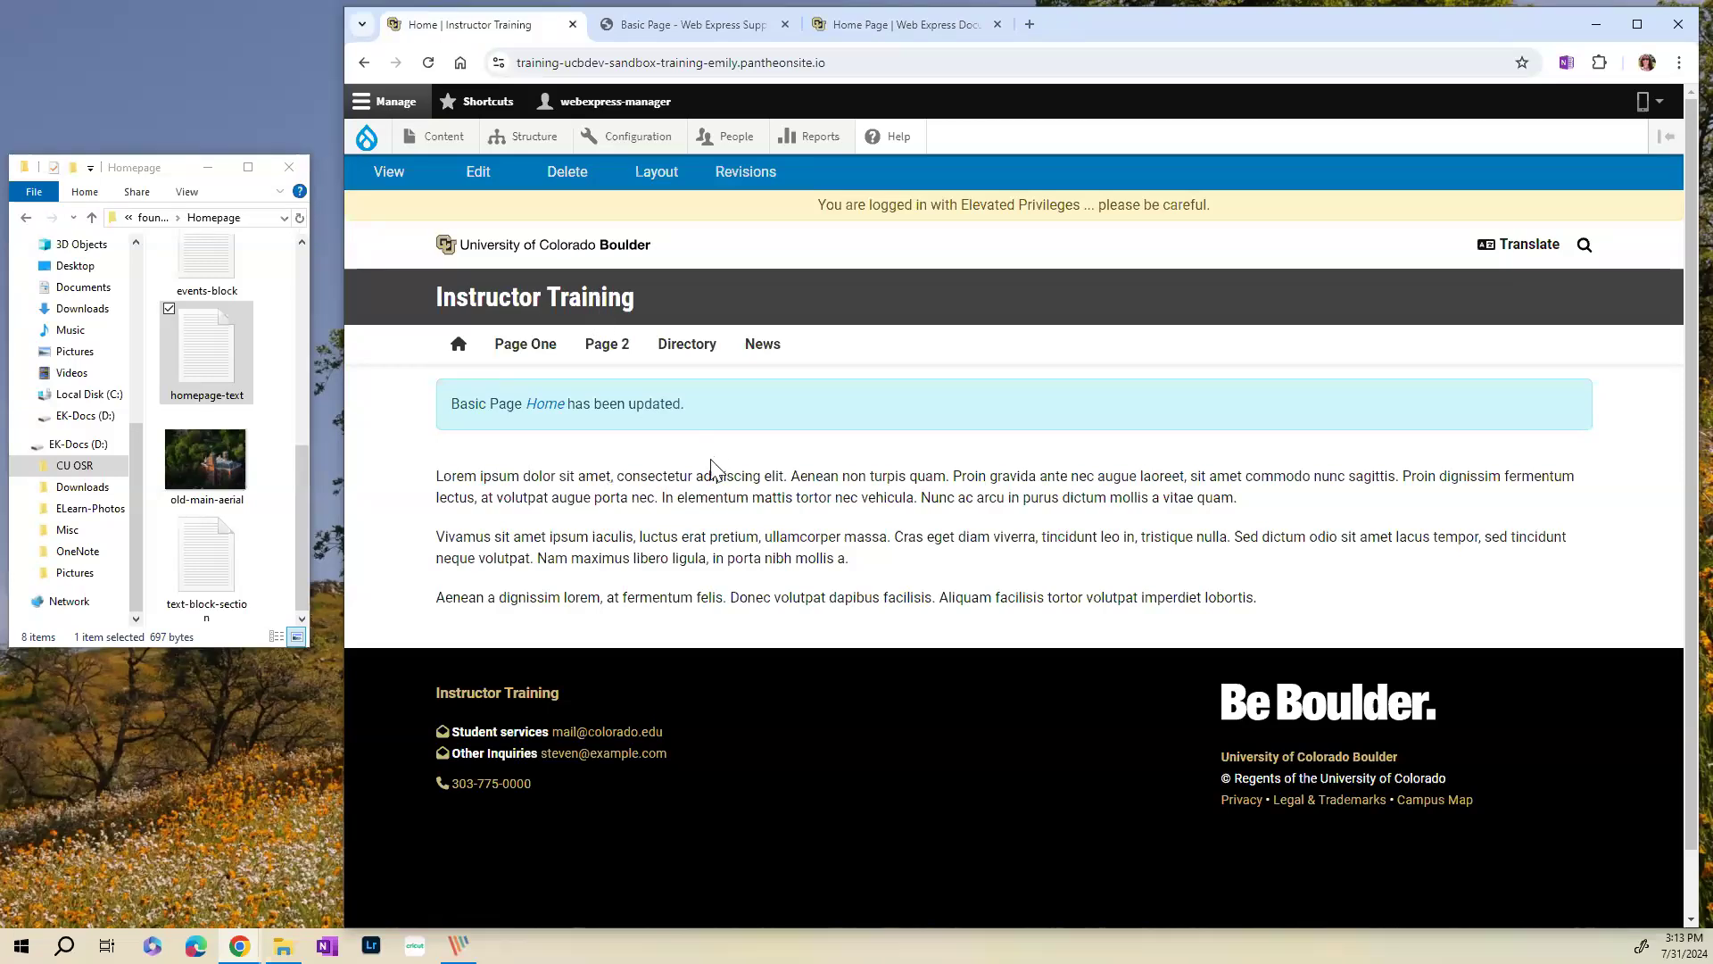
# - Open the Home page's layout for editing and review its options, existing section and blocks
pyautogui.click(661, 179)
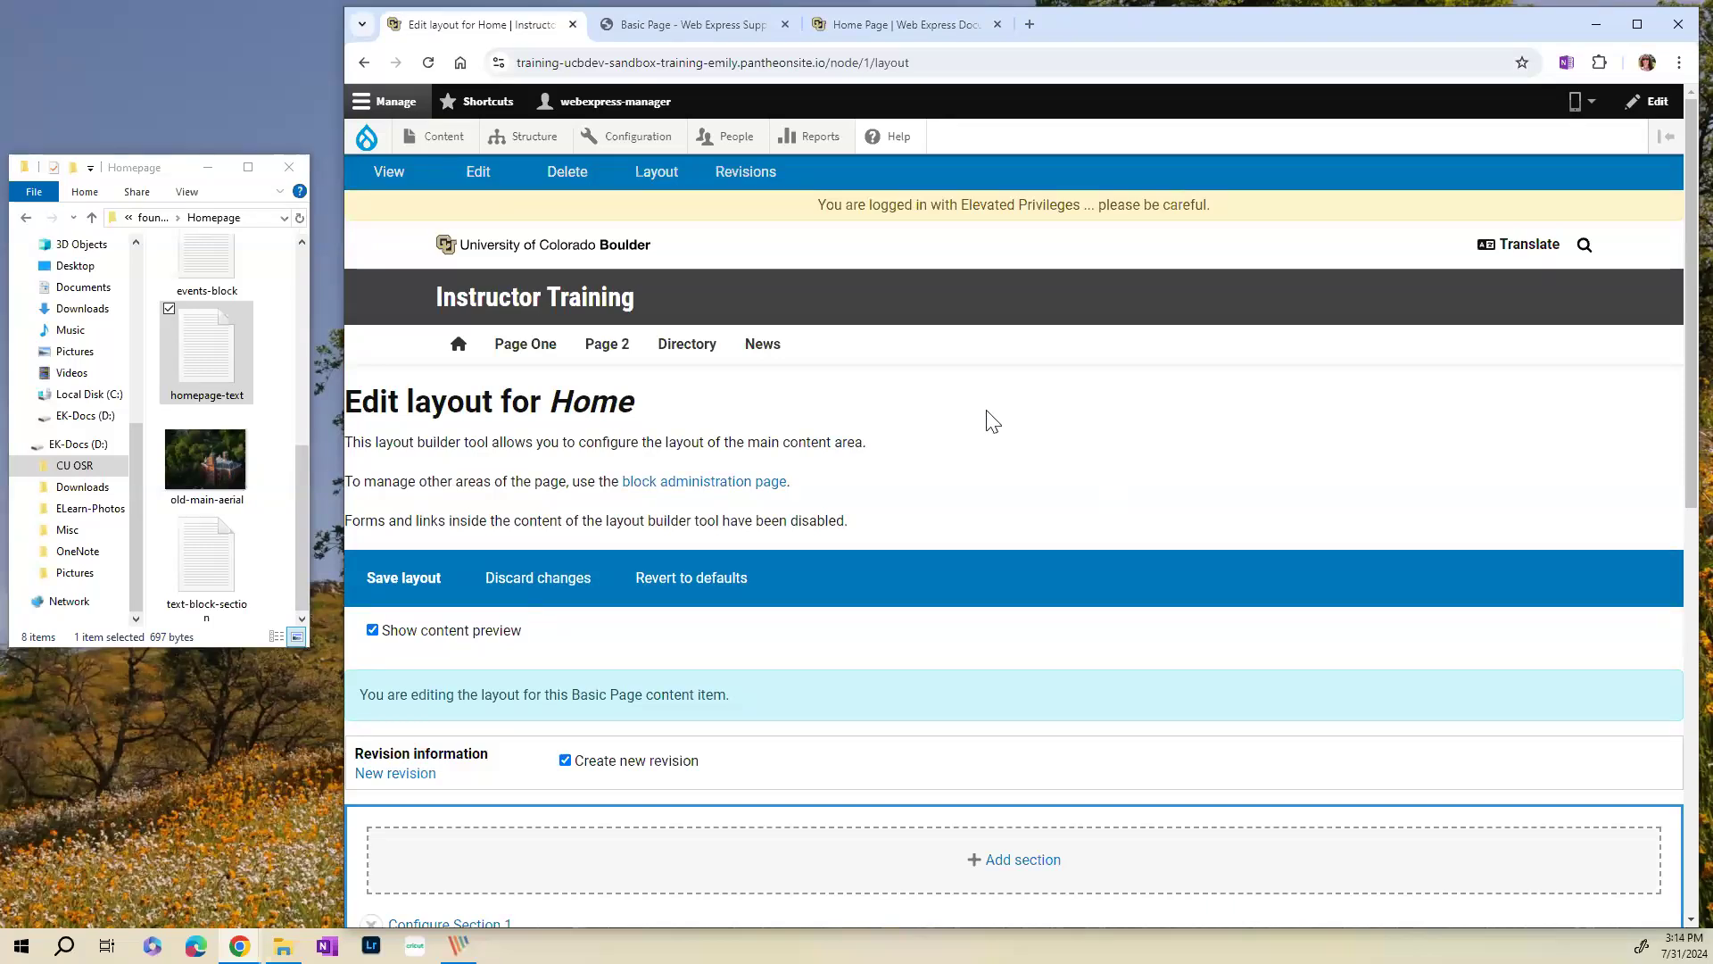
pyautogui.scroll(-5, 987, 420)
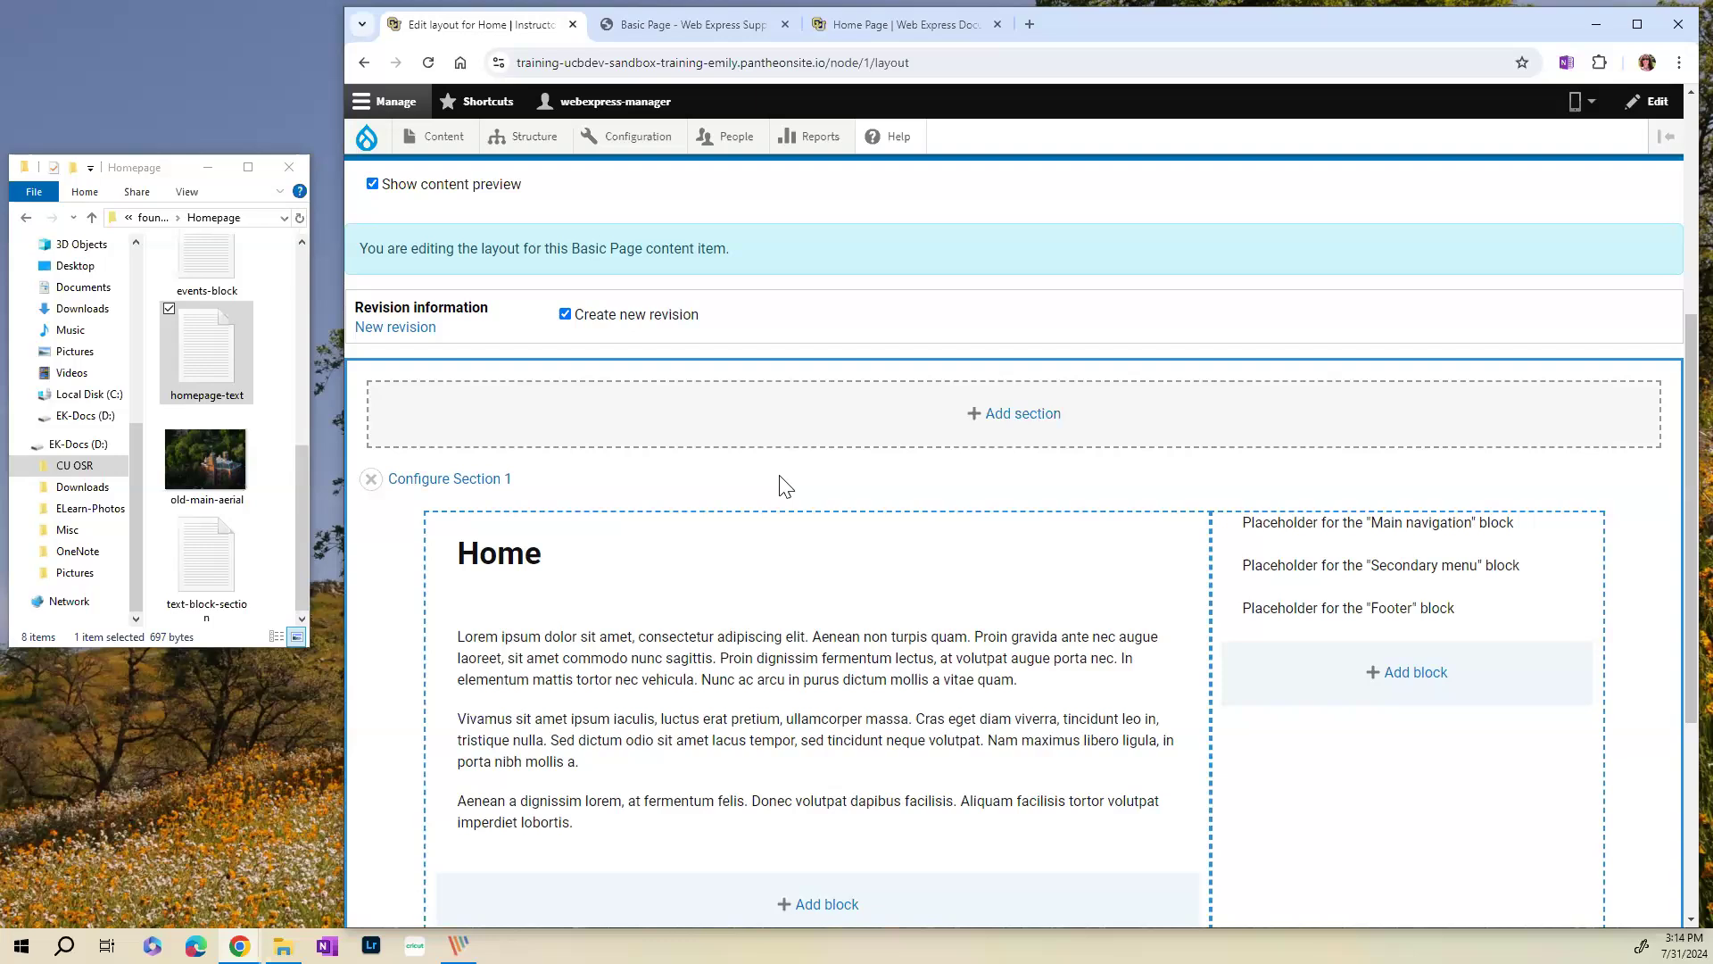
pyautogui.scroll(4, 781, 484)
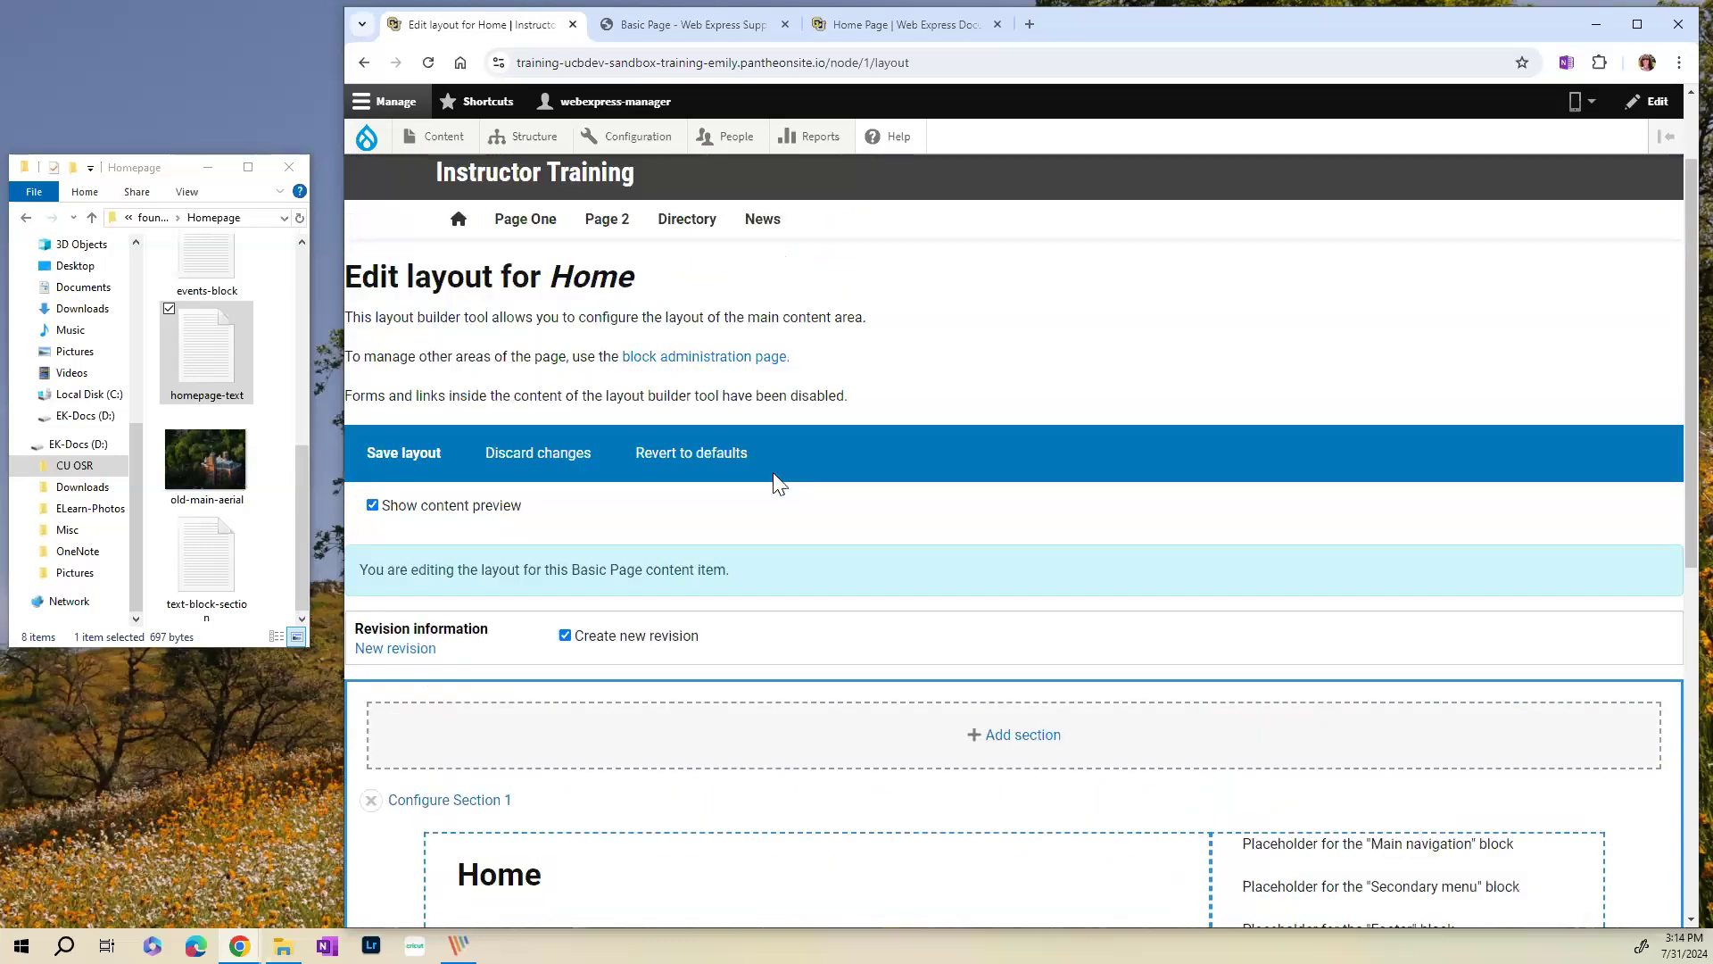
pyautogui.moveTo(526, 542); pyautogui.dragTo(386, 546)
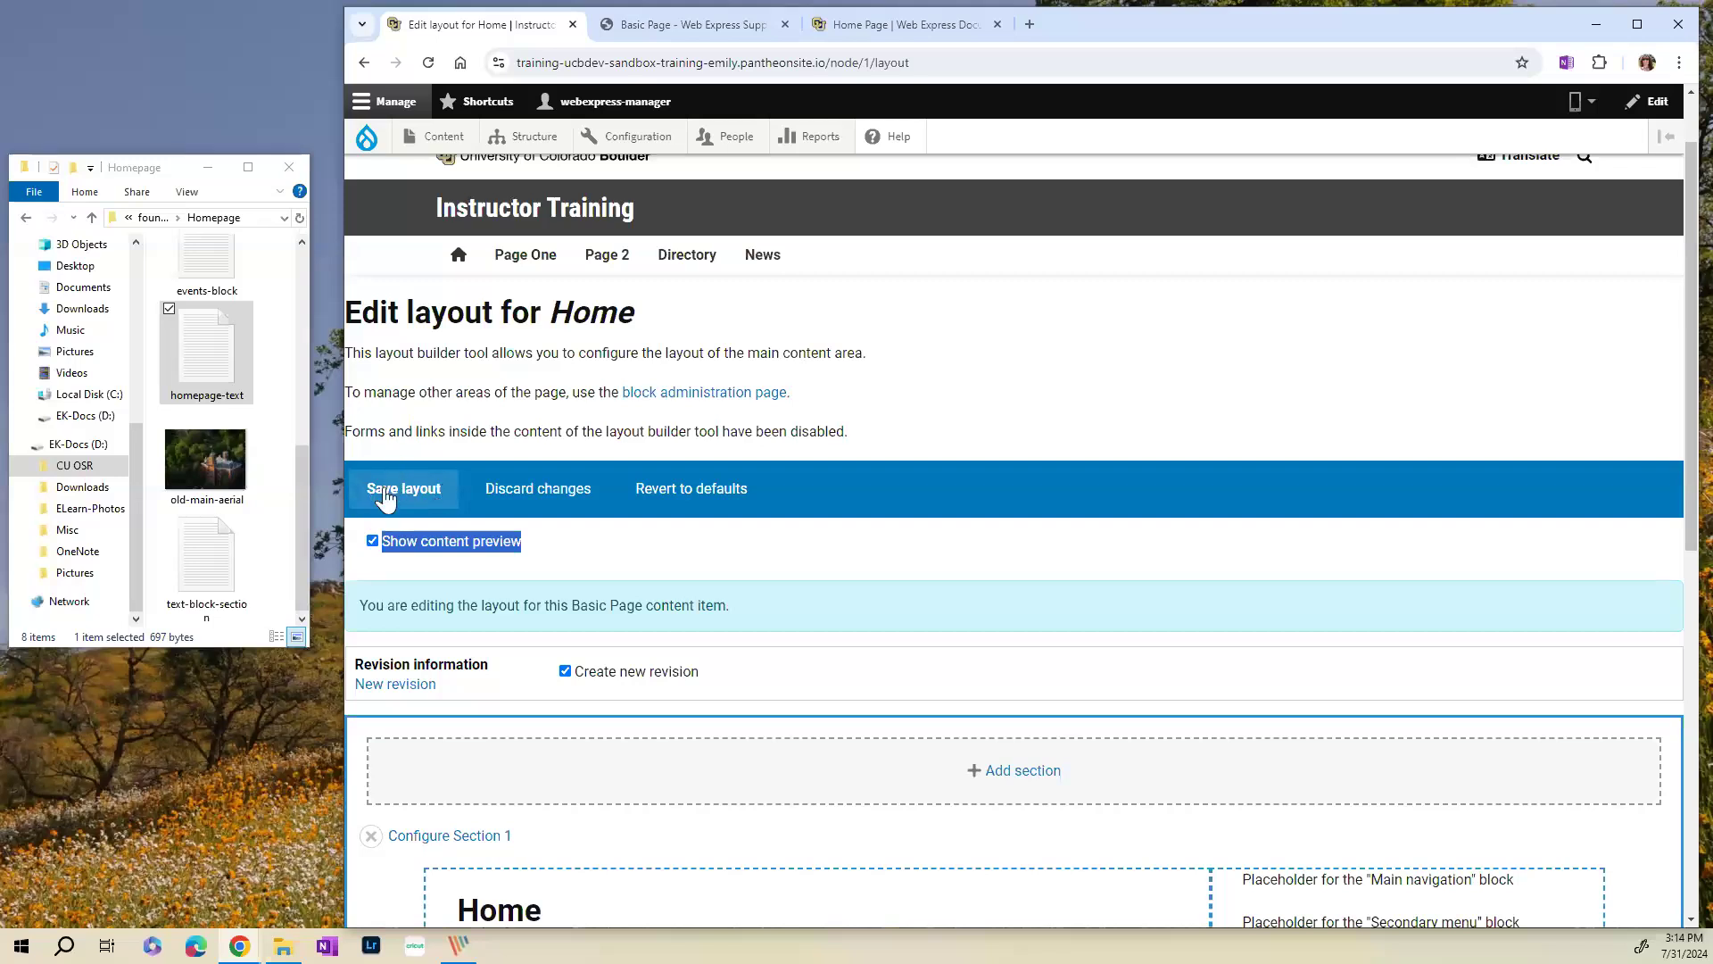
pyautogui.scroll(-5, 1111, 409)
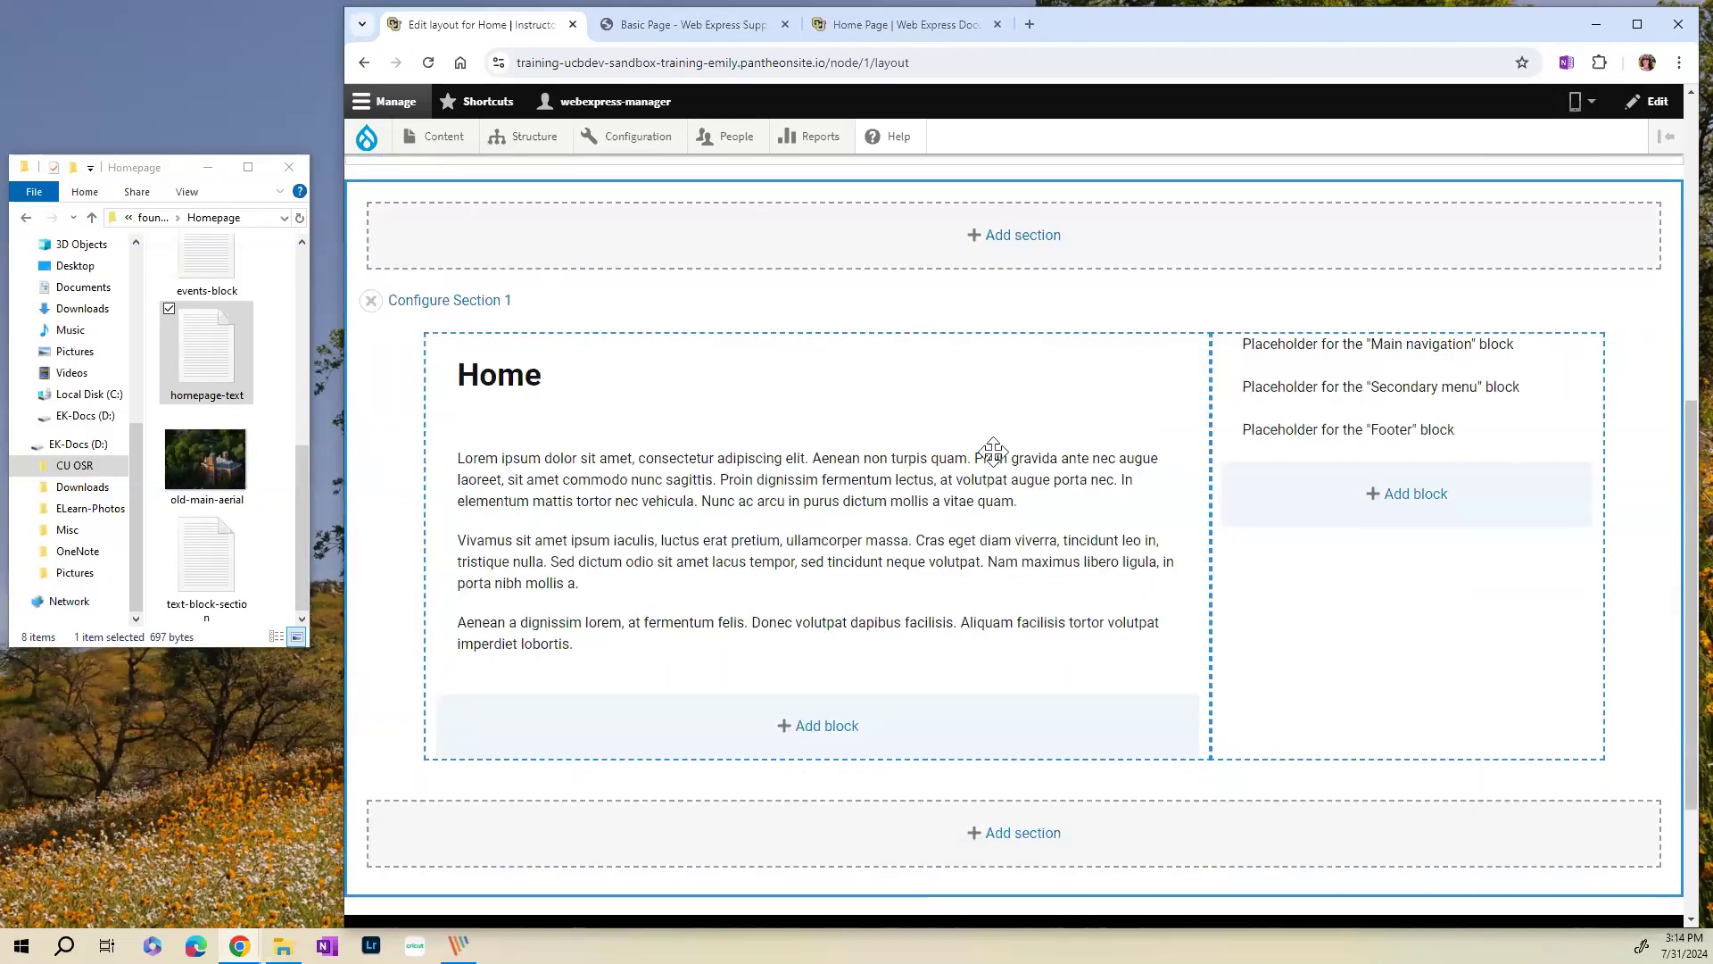
pyautogui.scroll(1, 1002, 543)
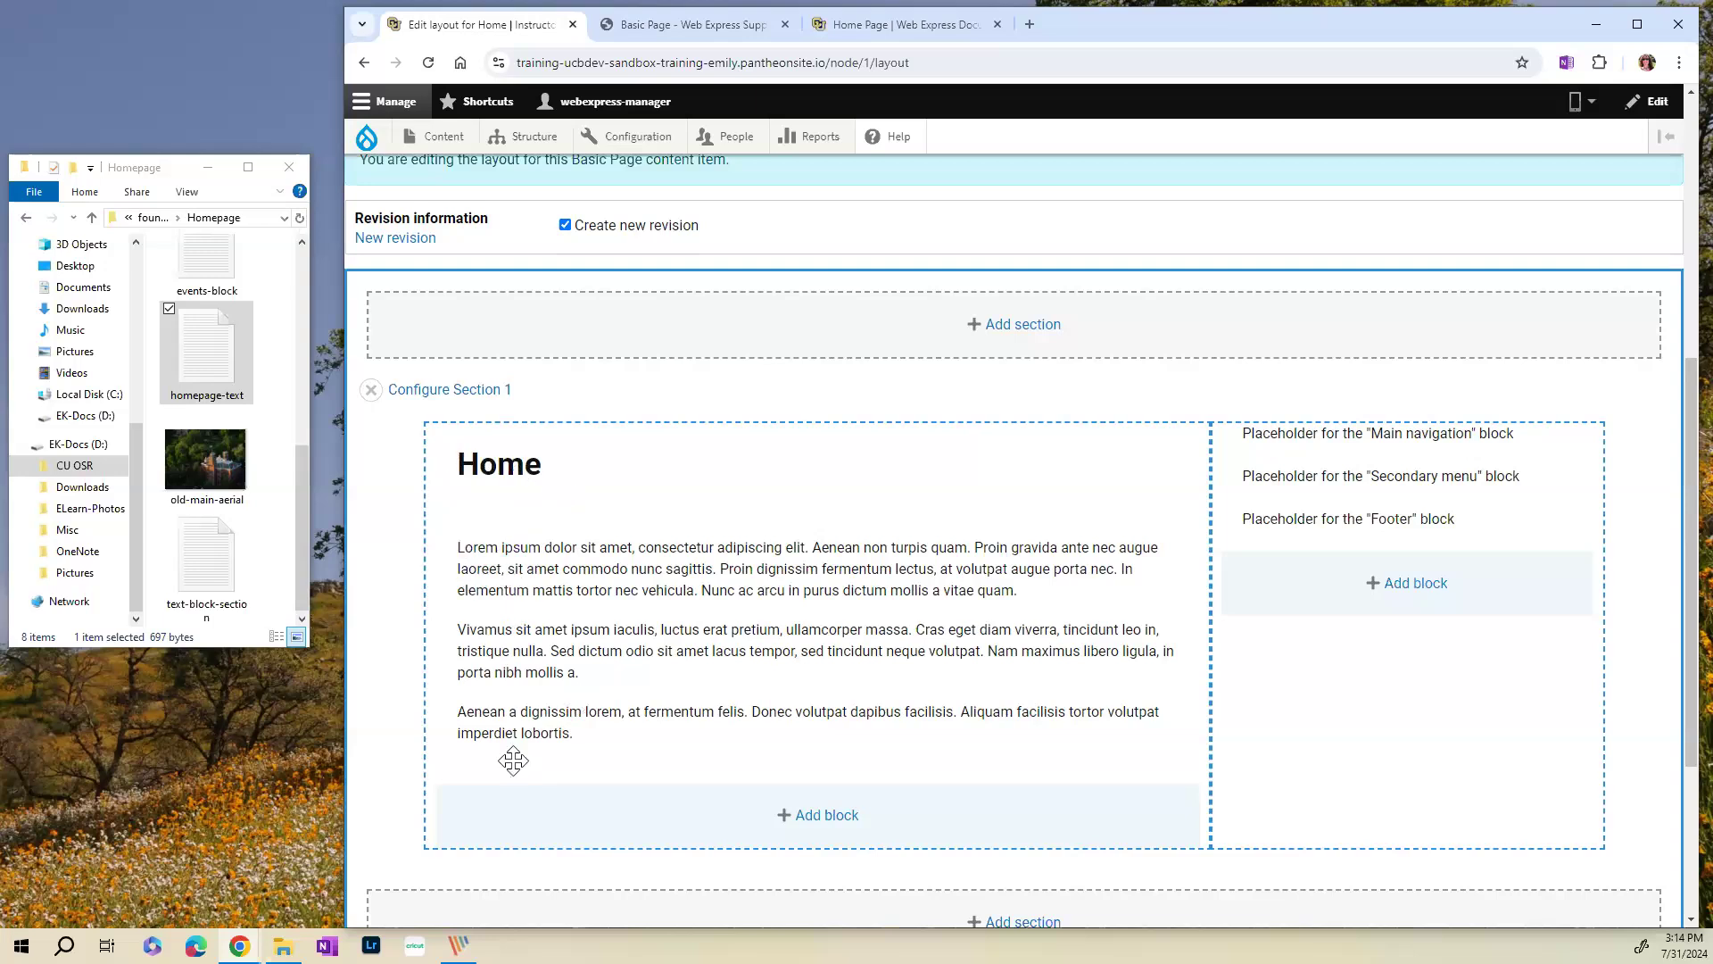
# - Add an Edge-to-Edge section above the existing section of the Home page layout
pyautogui.click(1023, 336)
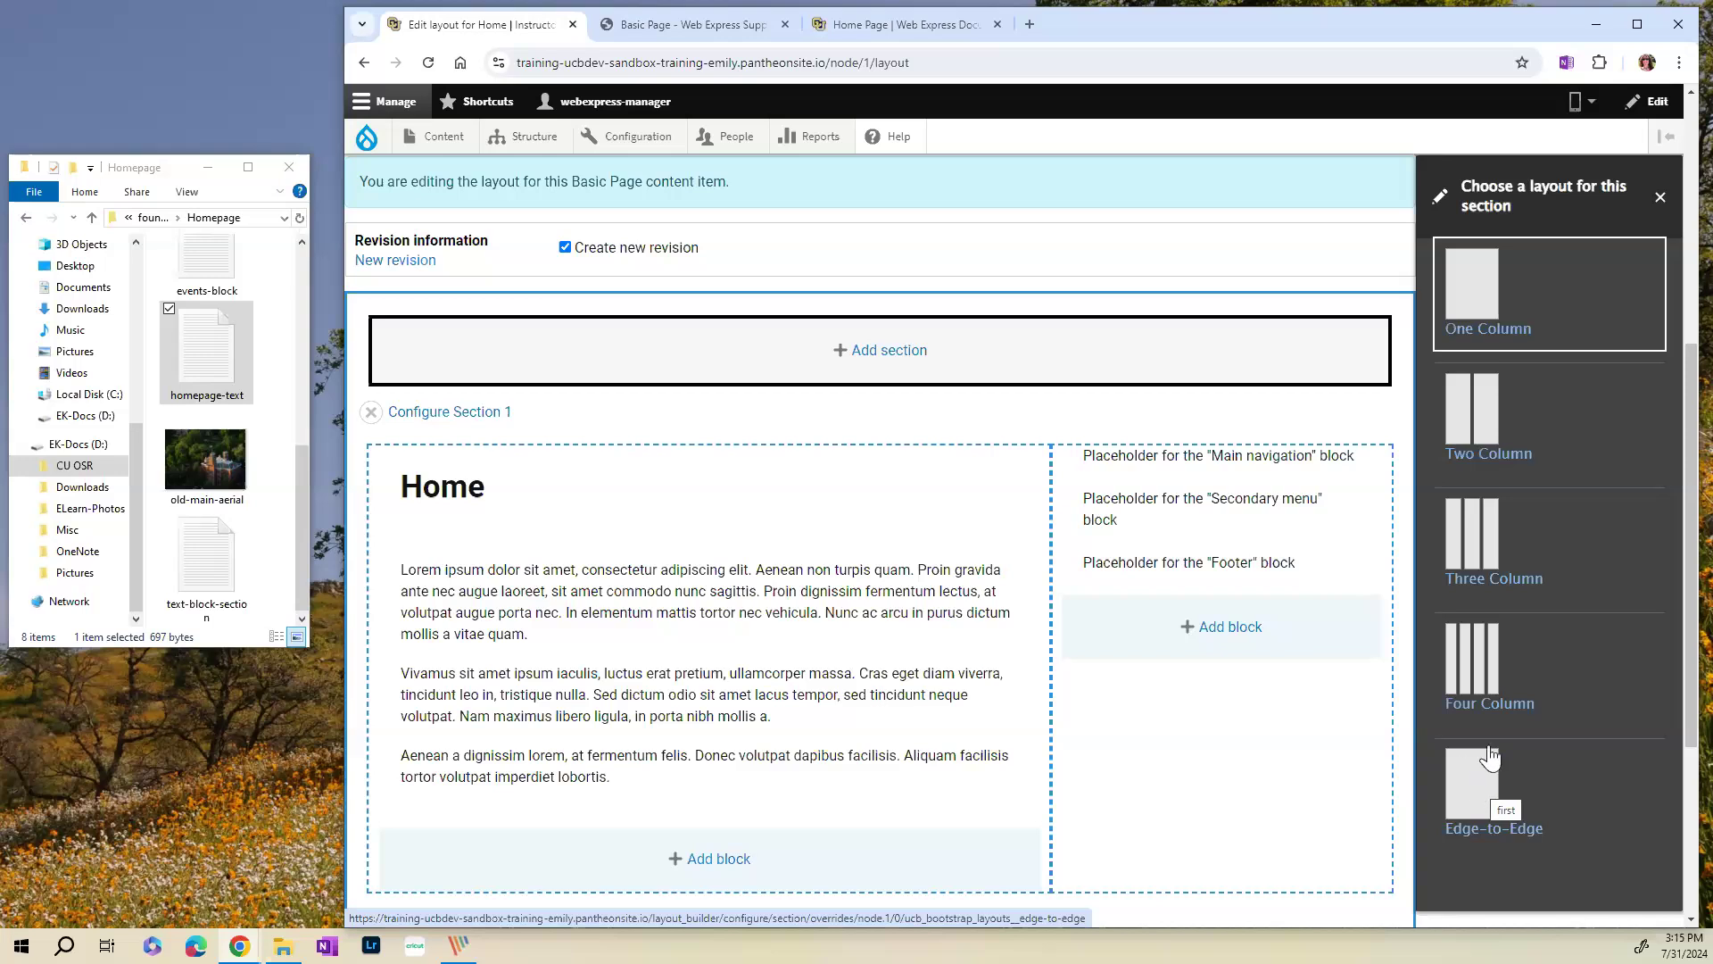
pyautogui.click(1475, 800)
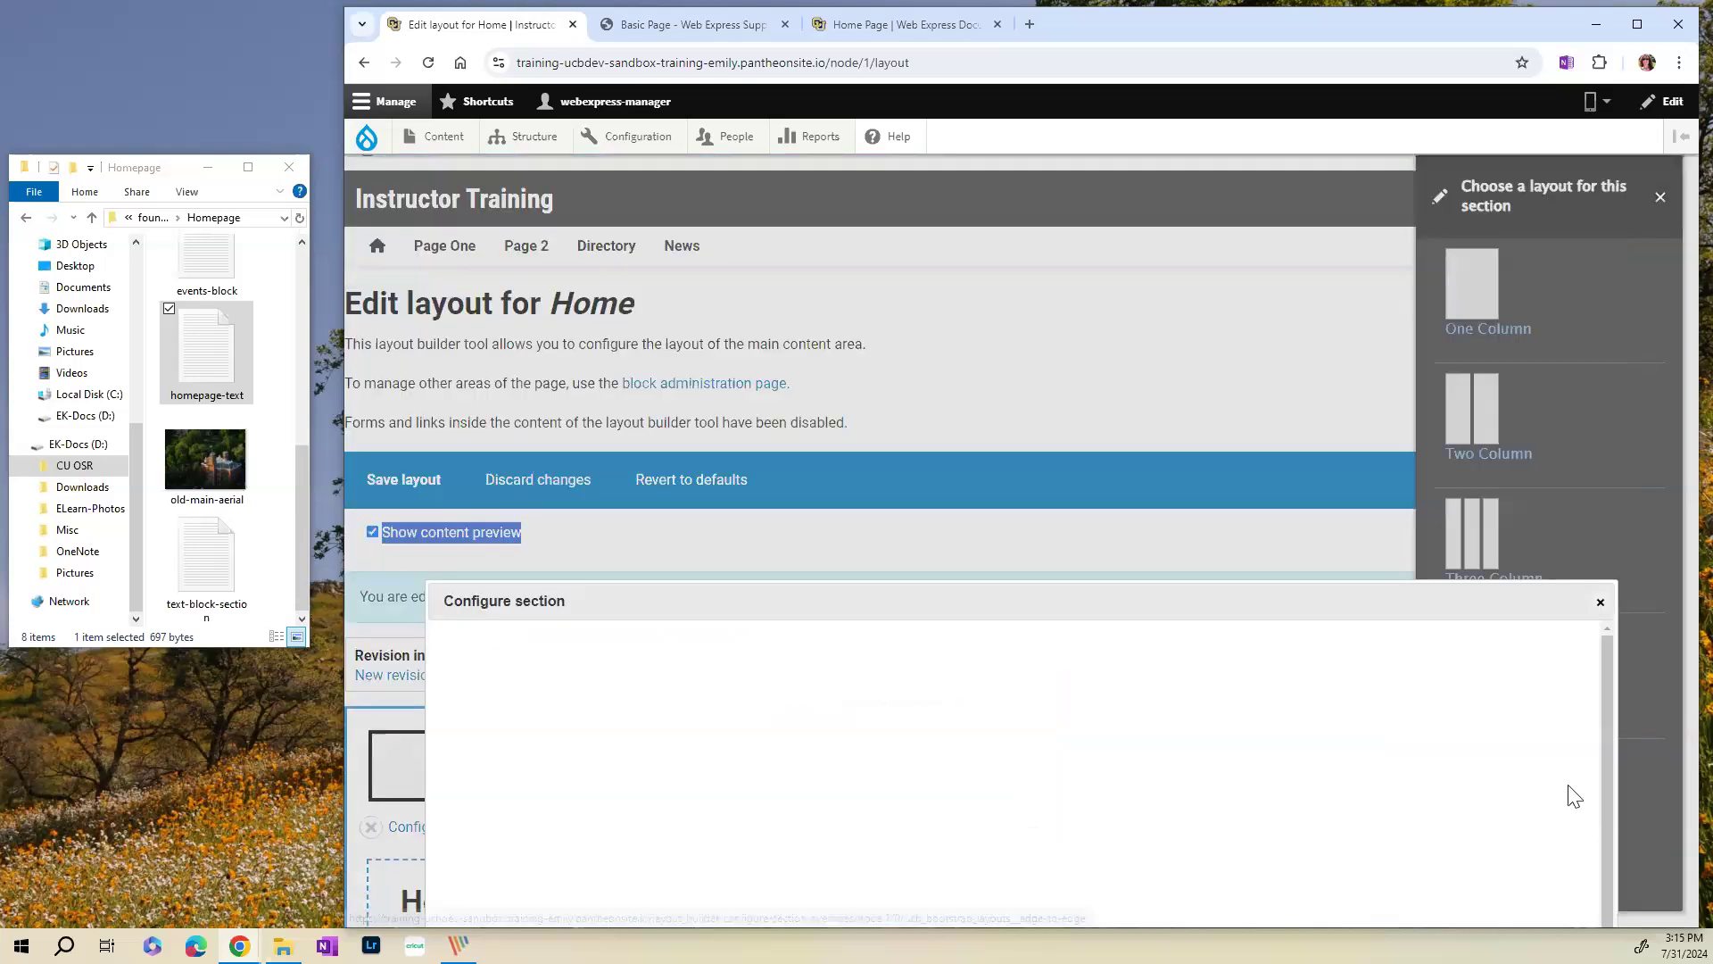
pyautogui.moveTo(1148, 604); pyautogui.dragTo(1144, 163)
pyautogui.click(528, 272)
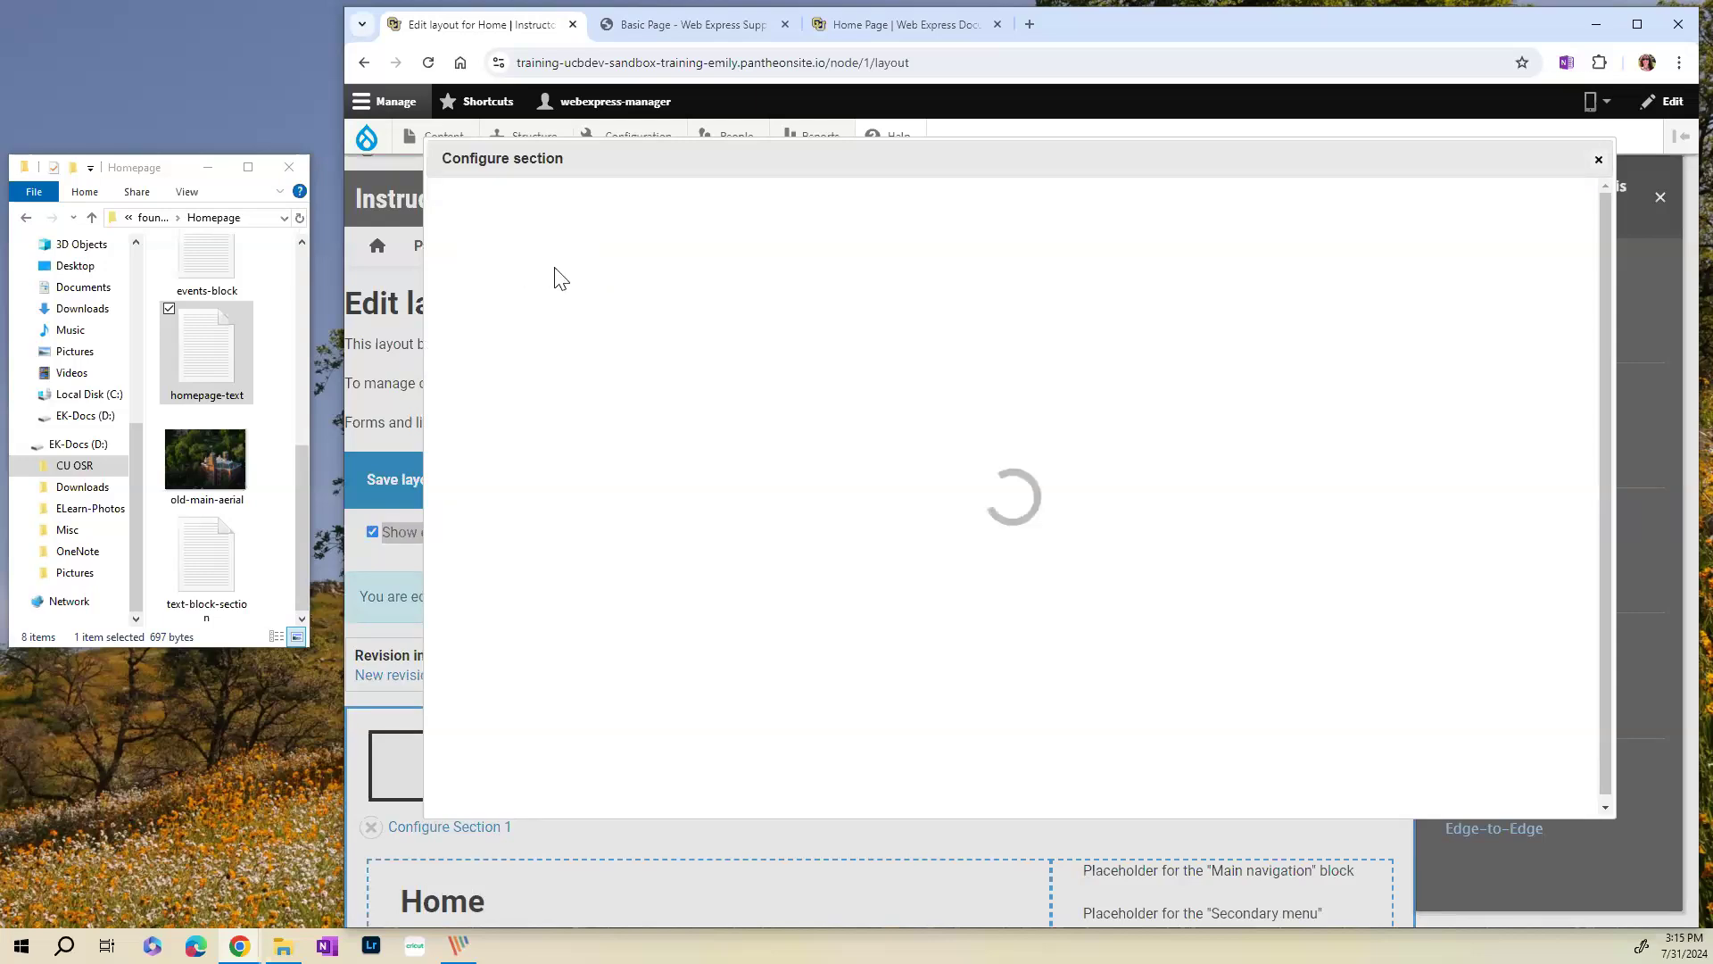
pyautogui.scroll(-5, 910, 450)
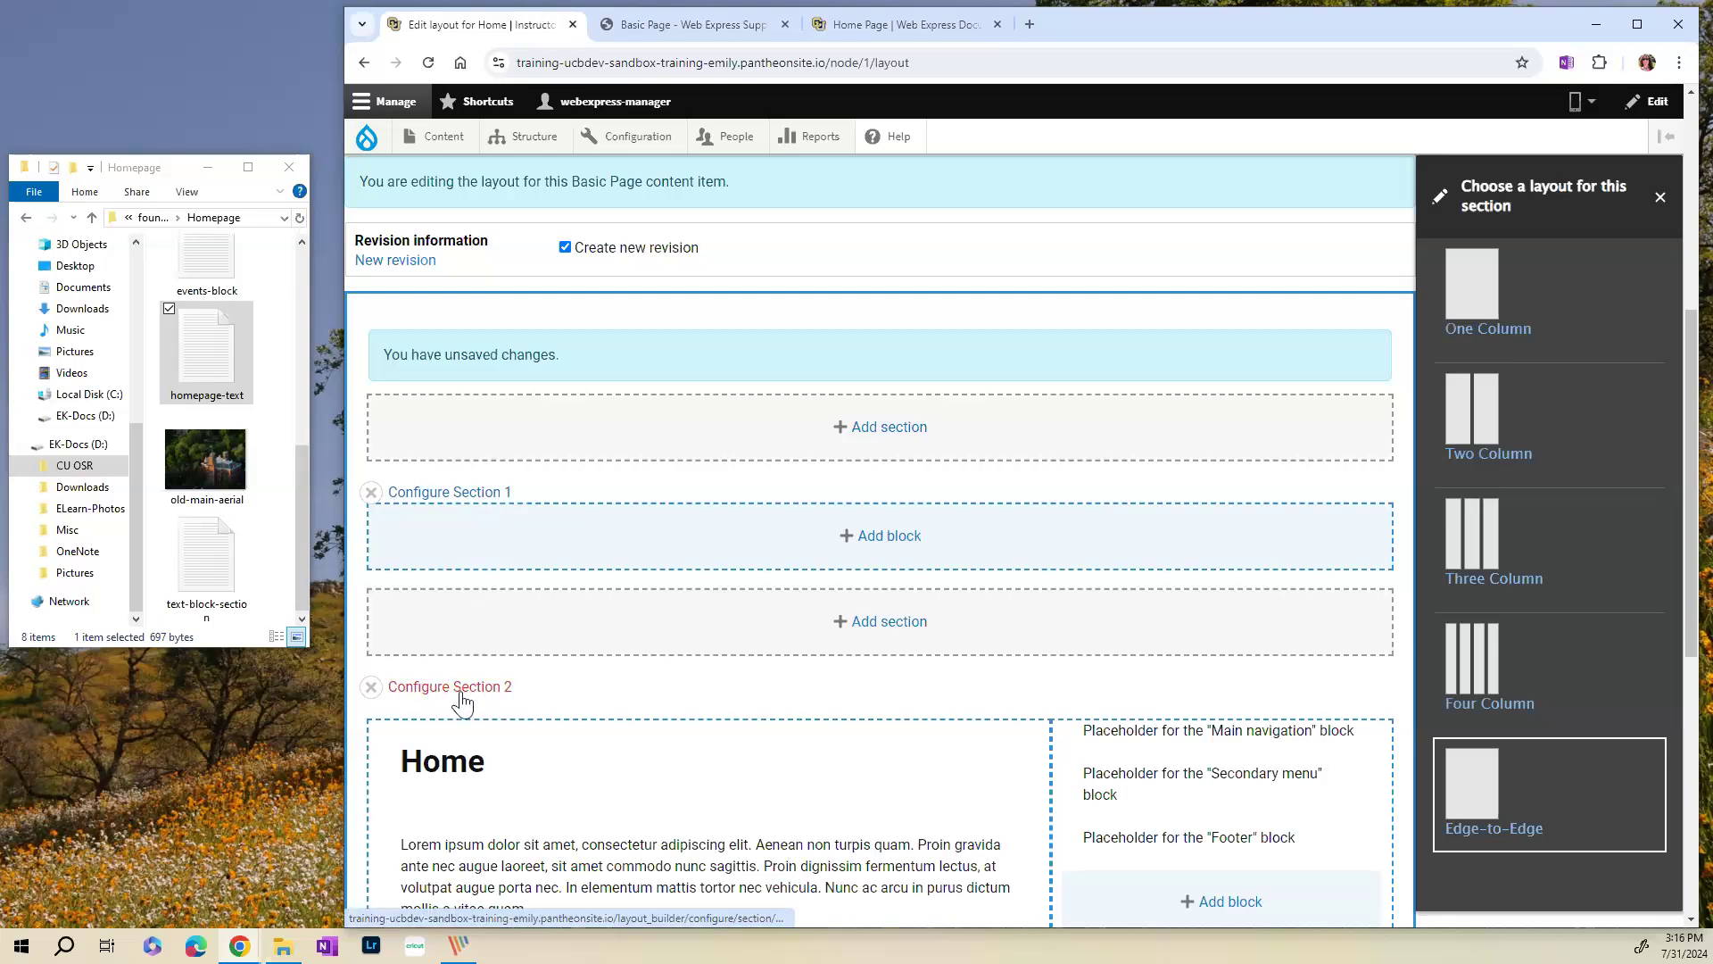
pyautogui.scroll(-2, 634, 807)
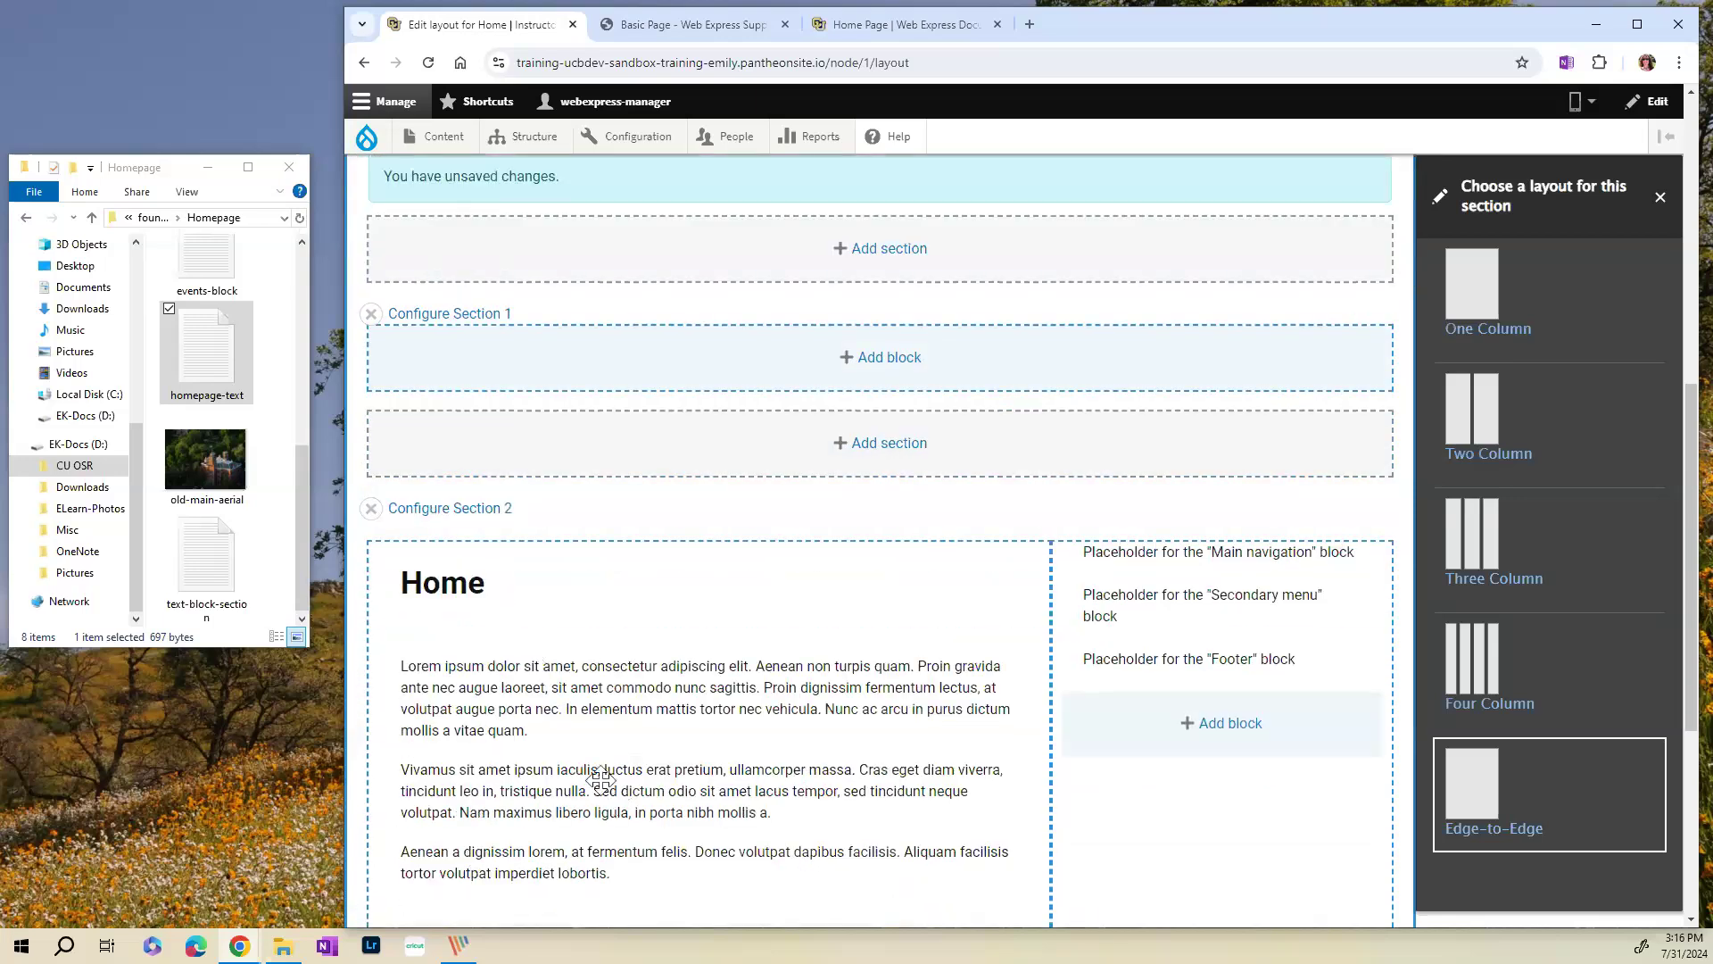
pyautogui.scroll(2, 578, 772)
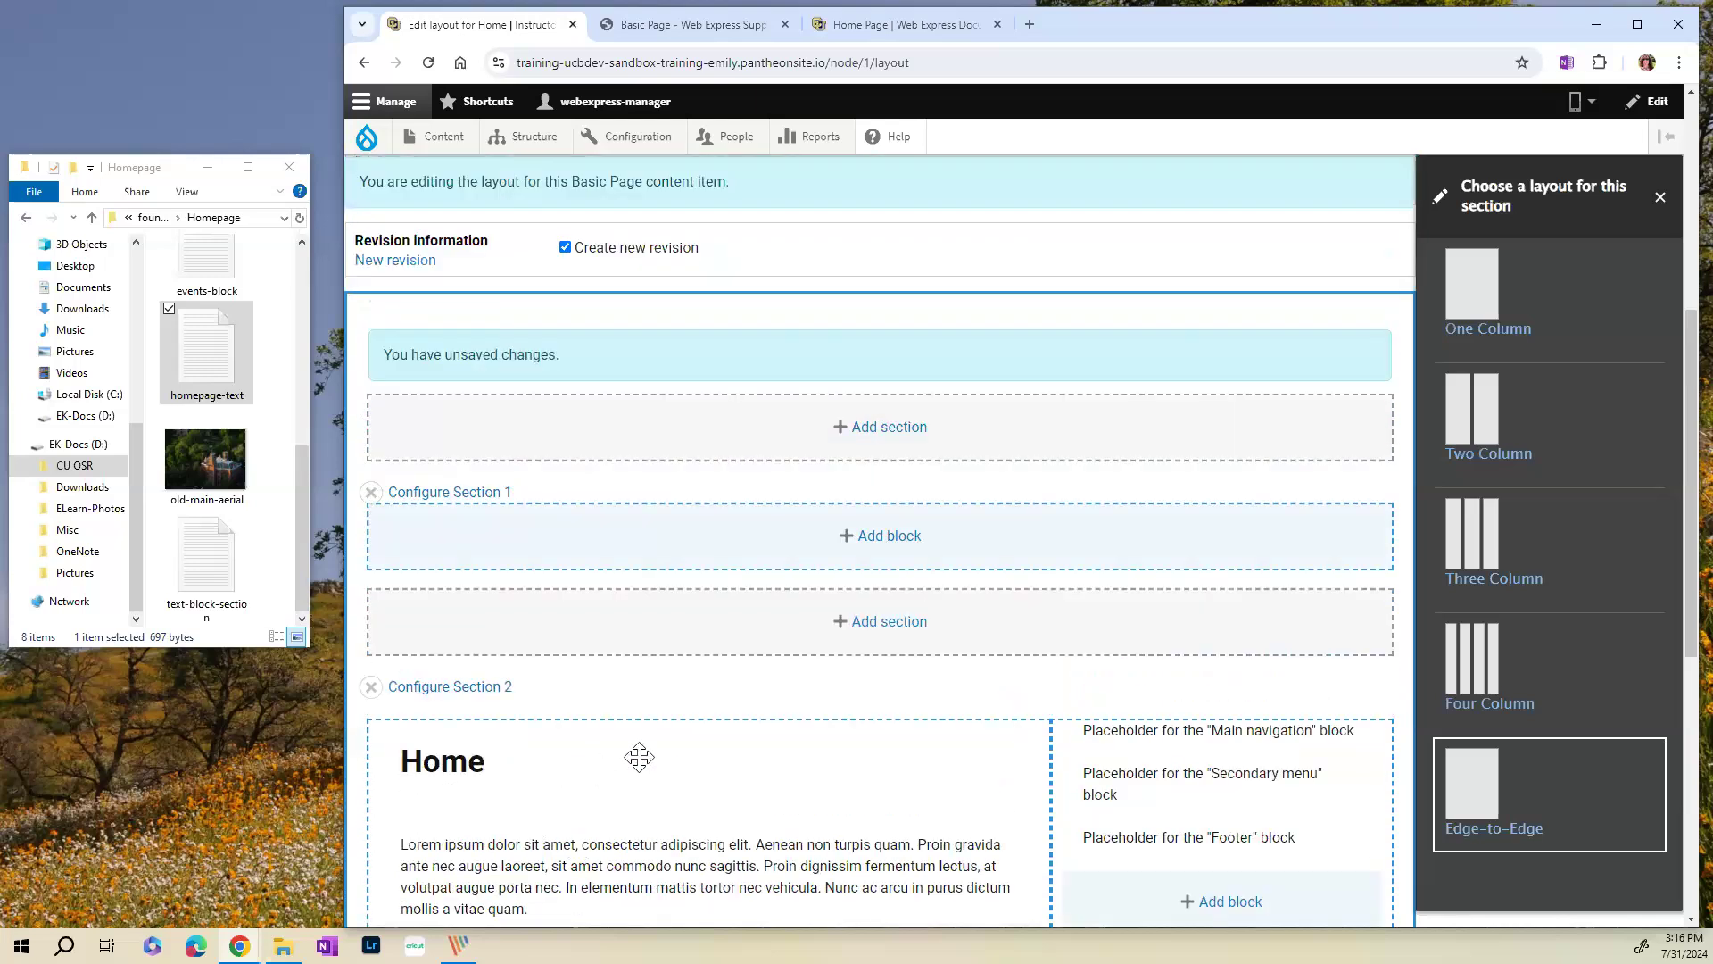
# - Examine the blocks available for the new Edge-to-Edge section and filter them by "campu"
pyautogui.click(895, 539)
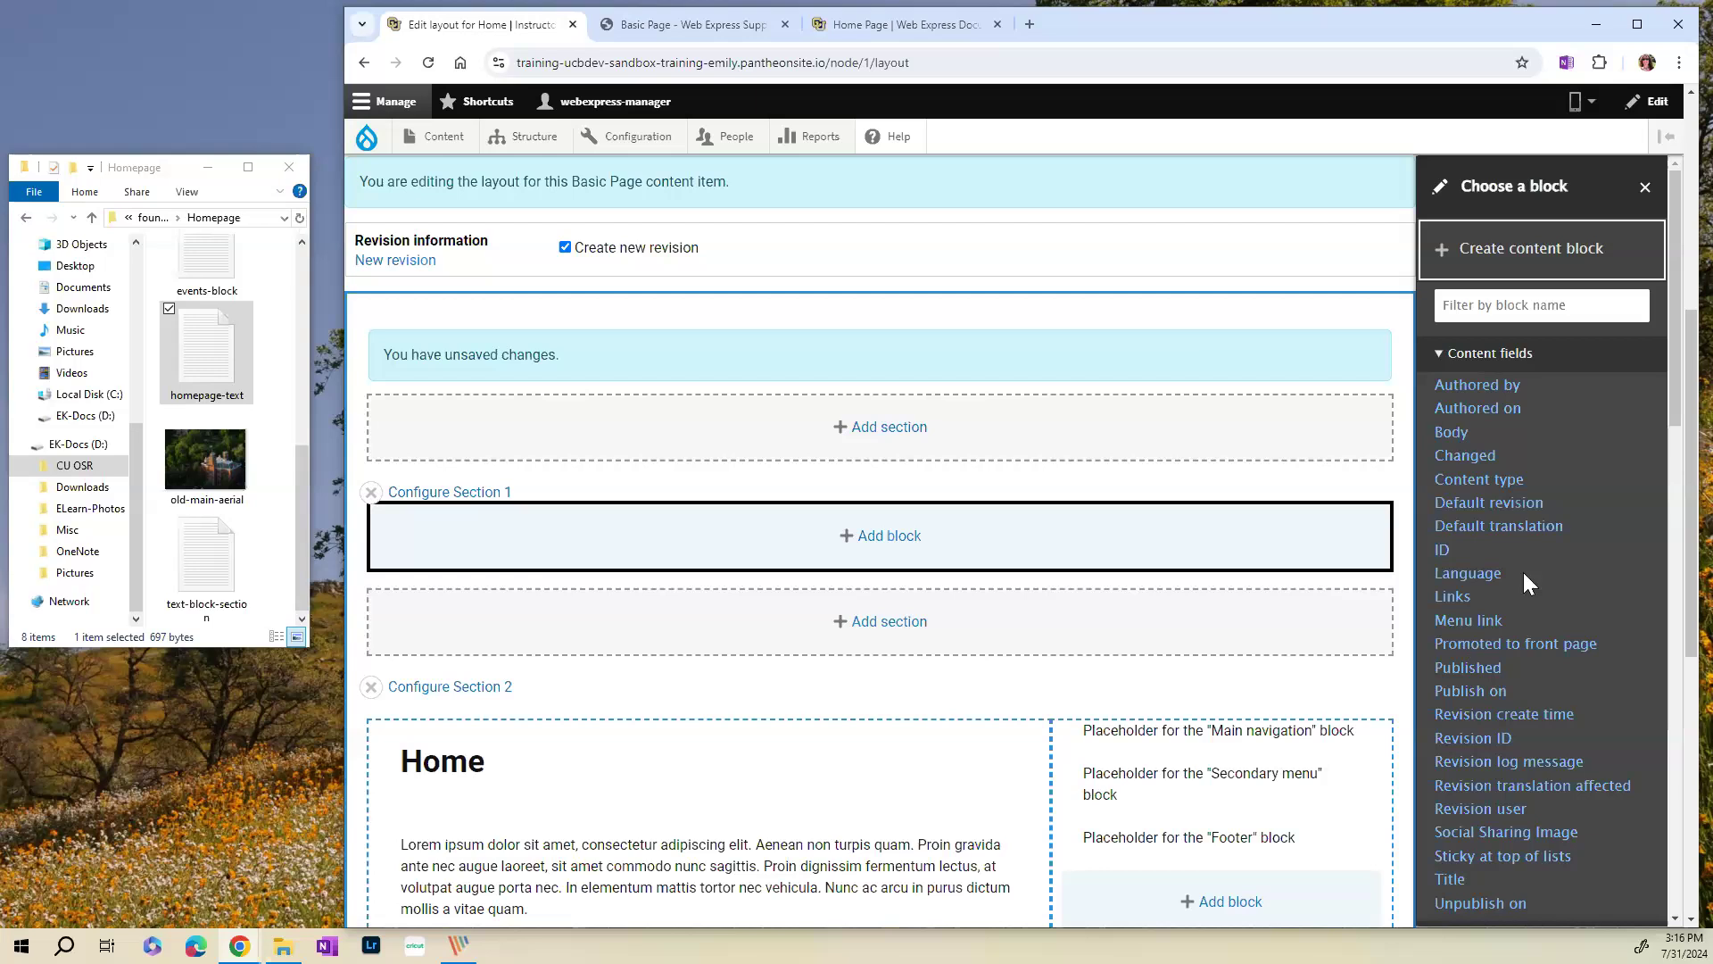
pyautogui.scroll(-1, 1523, 580)
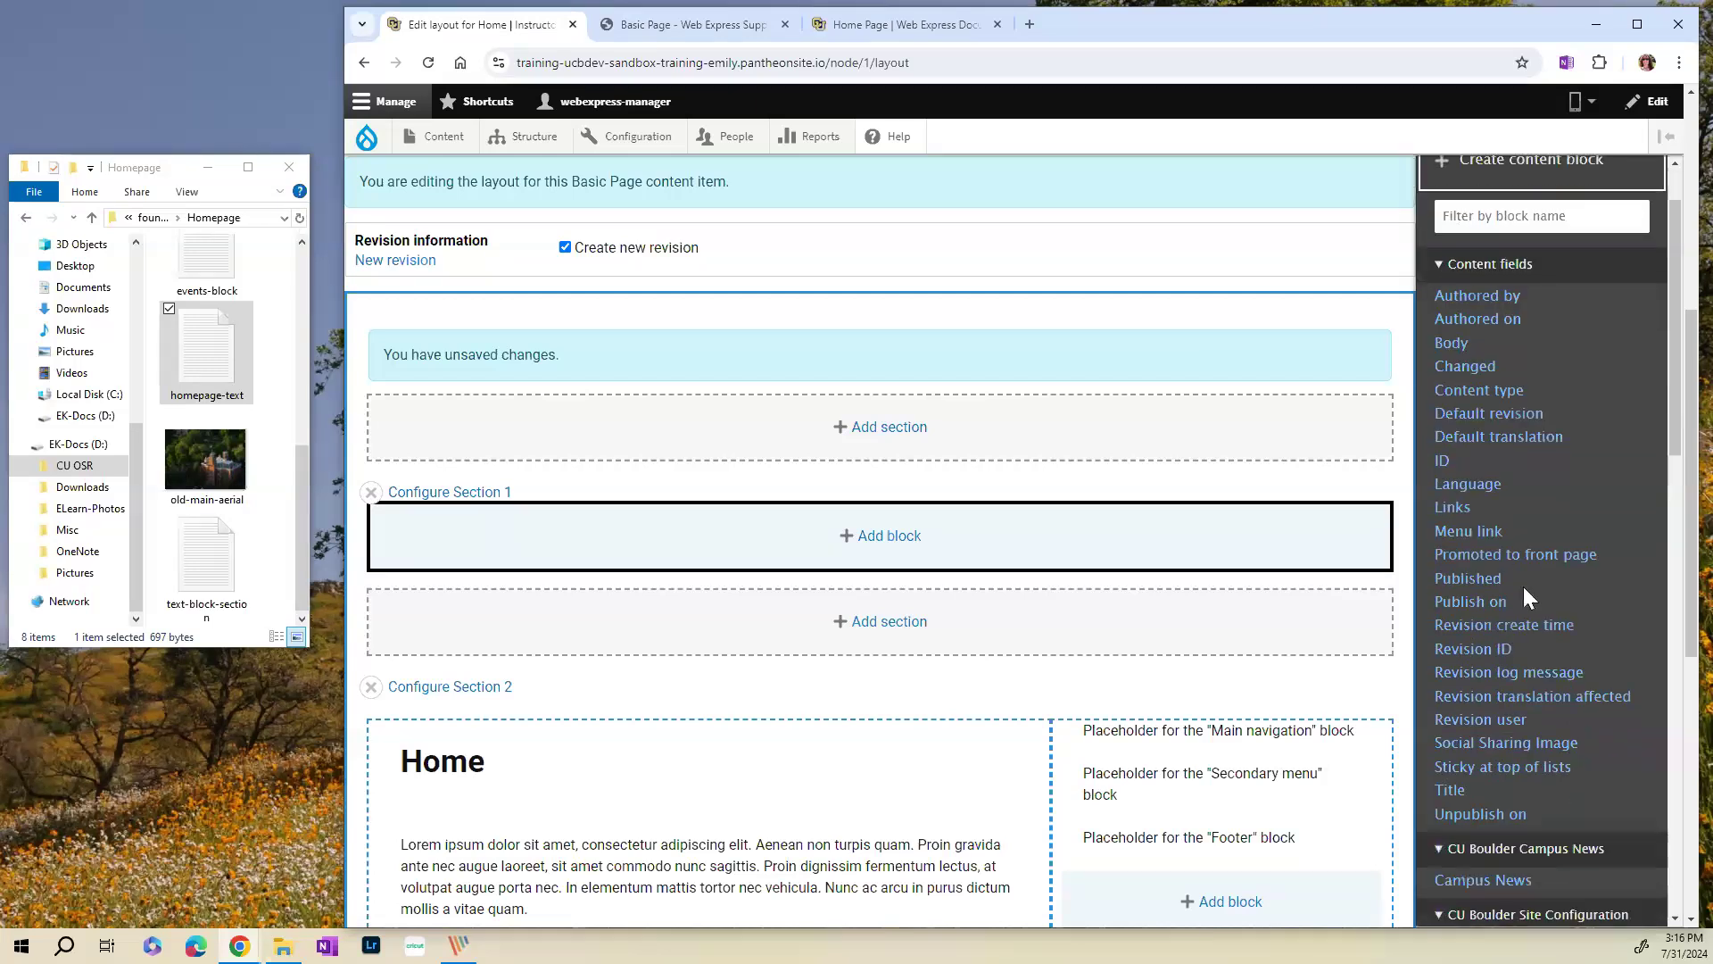
pyautogui.scroll(-5, 1523, 587)
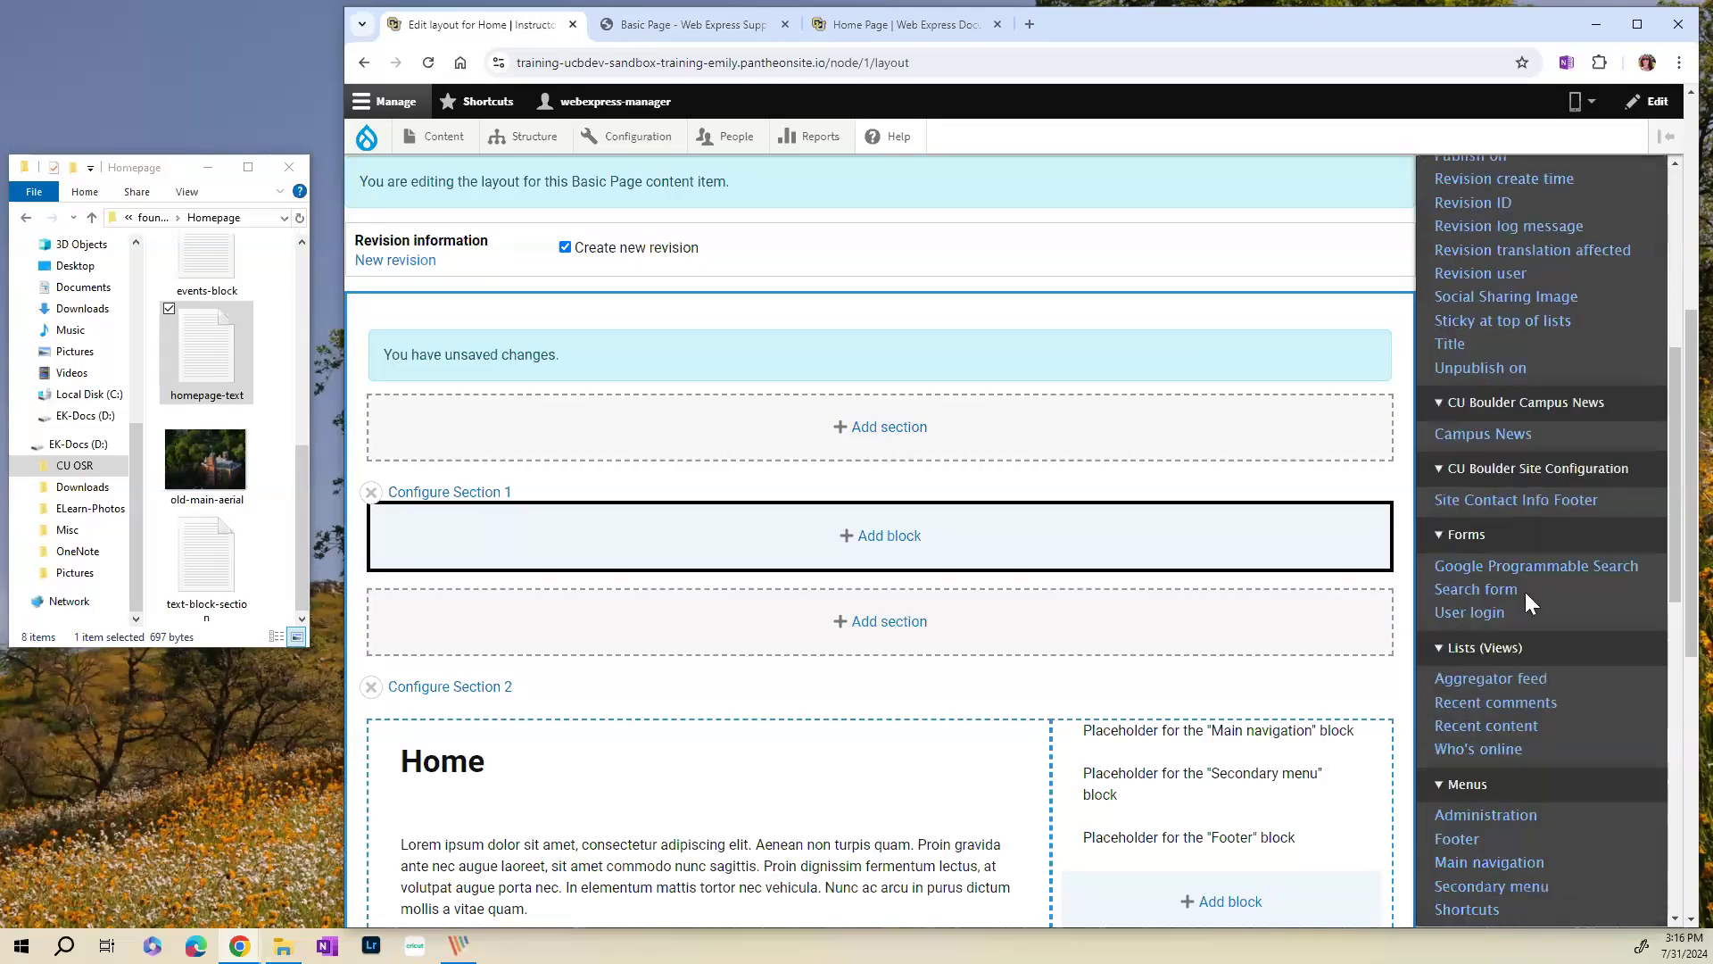
pyautogui.scroll(-4, 1525, 591)
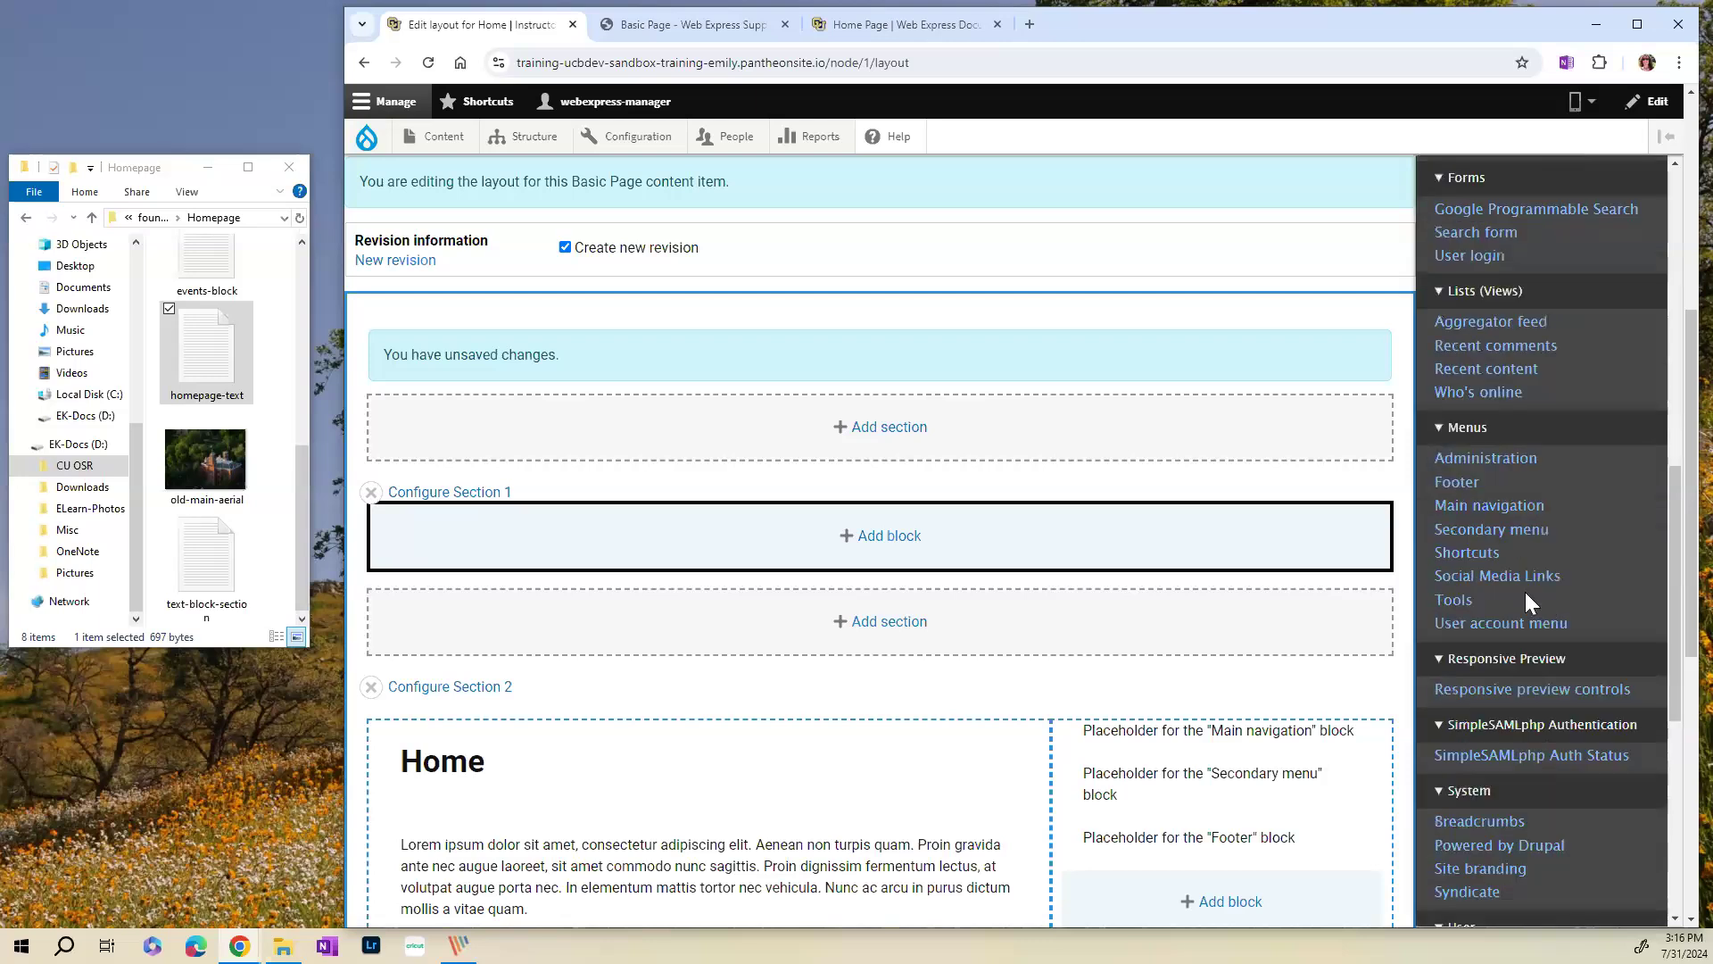
pyautogui.scroll(-3, 1524, 592)
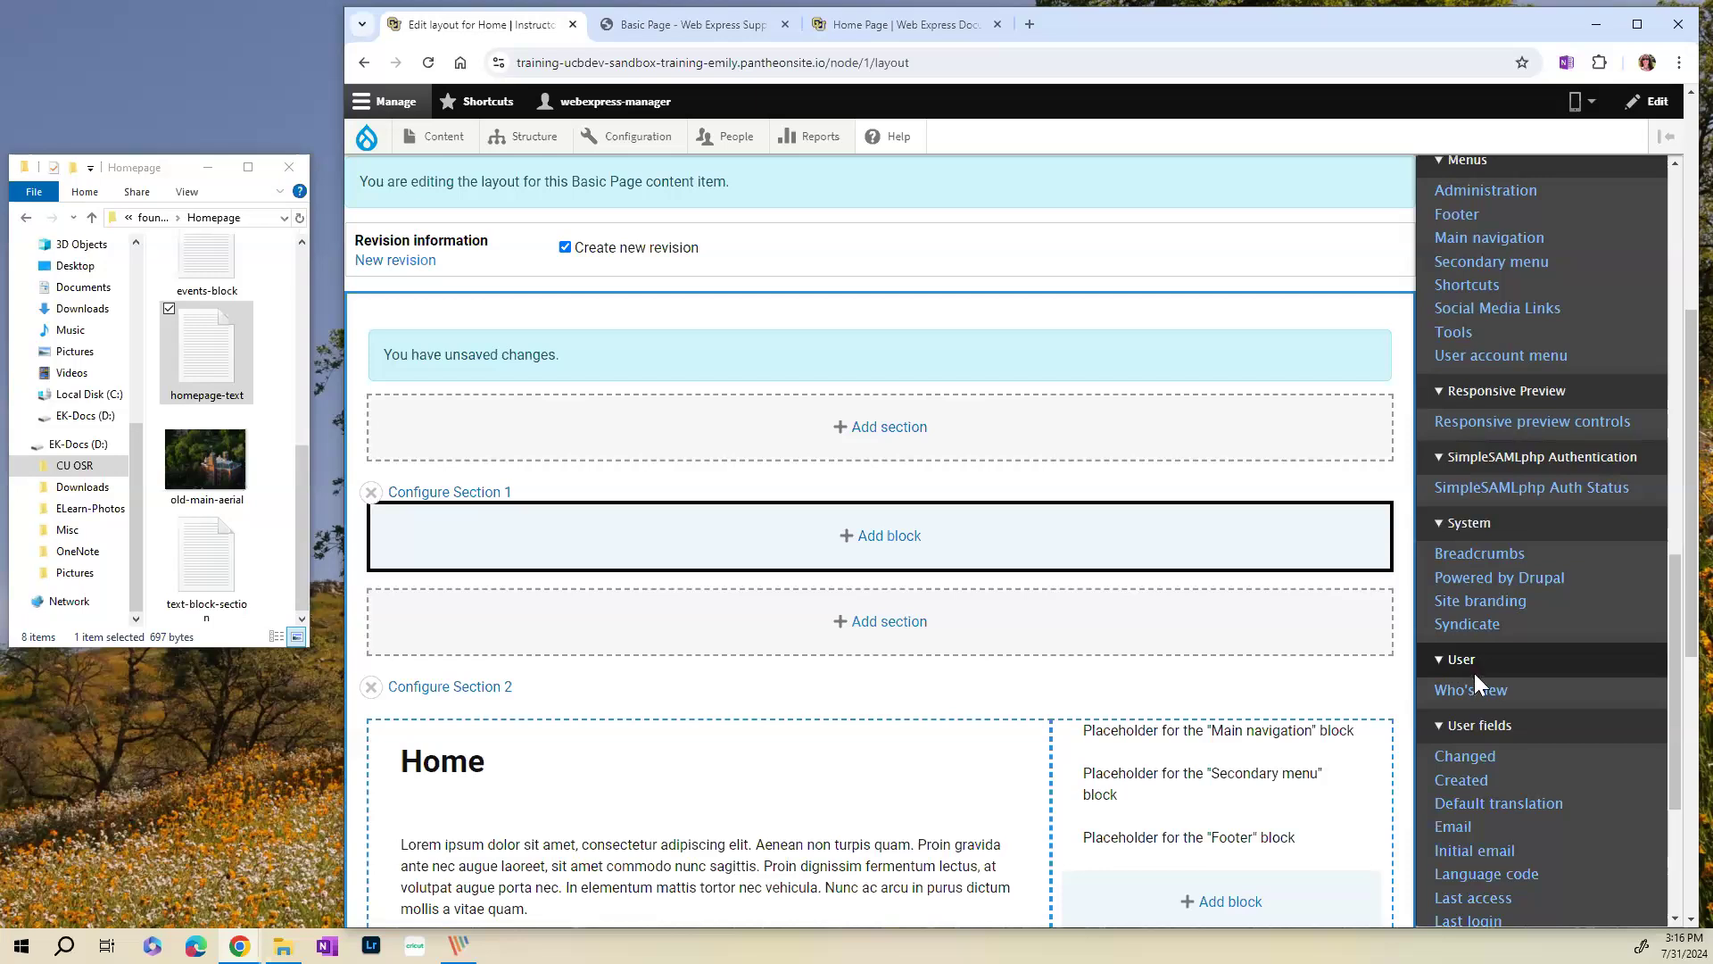
pyautogui.scroll(15, 1481, 661)
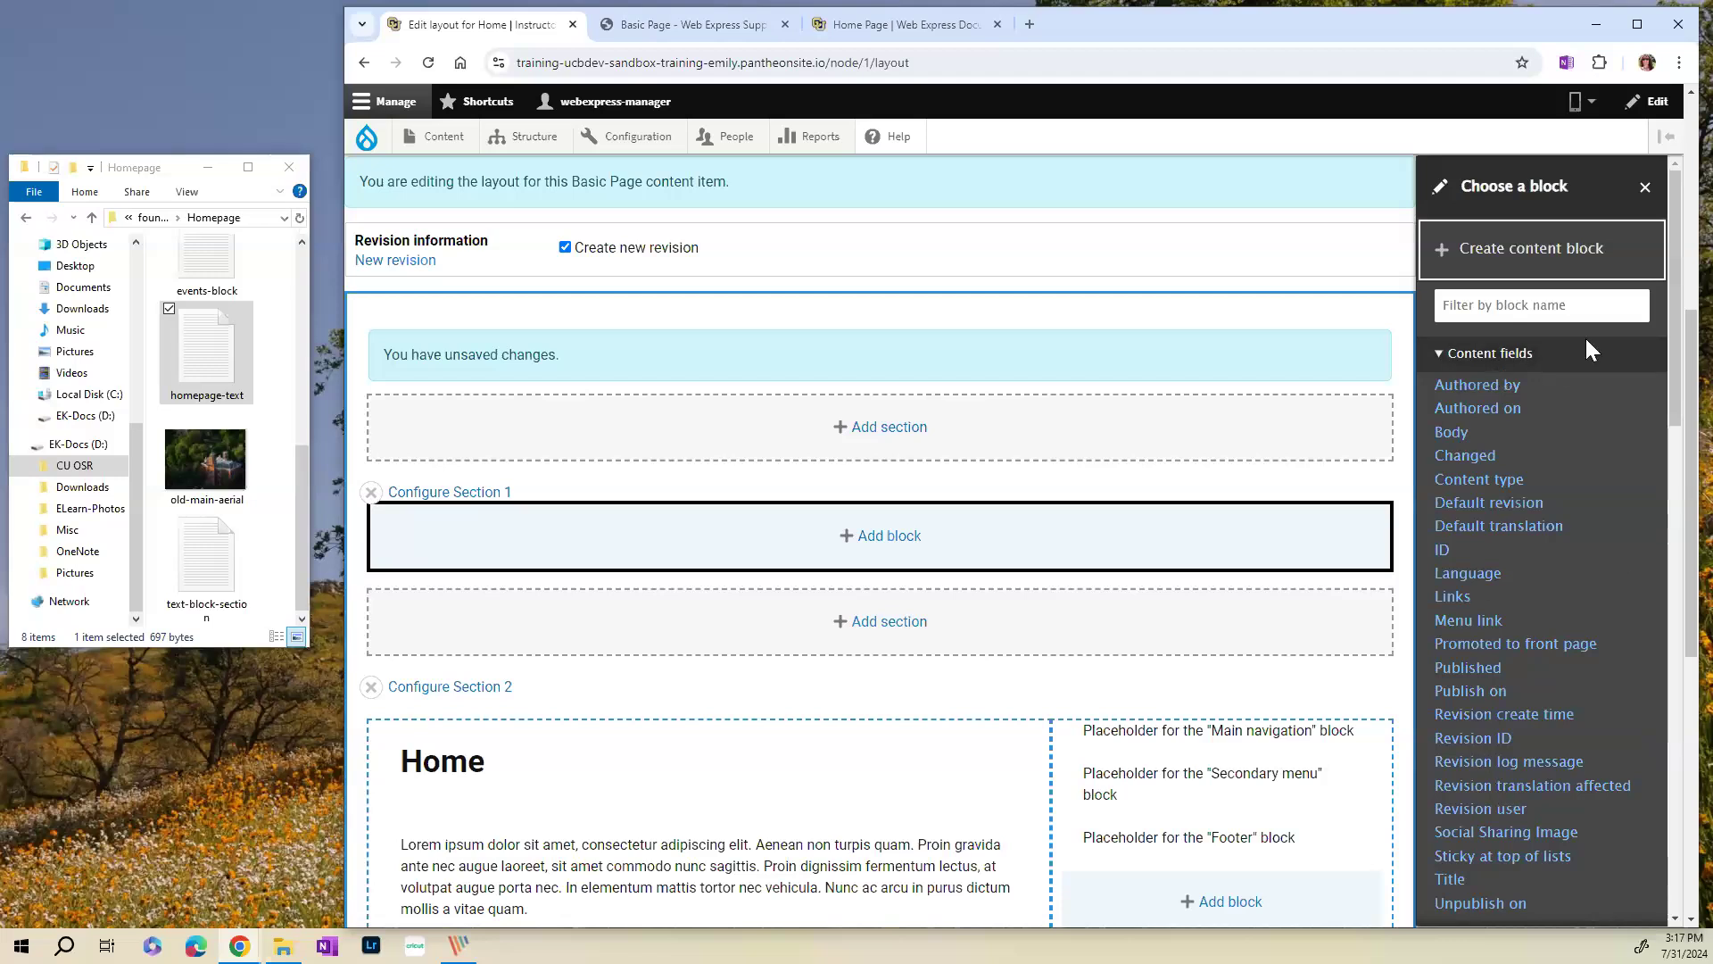
pyautogui.click(1487, 307)
pyautogui.write('campu')
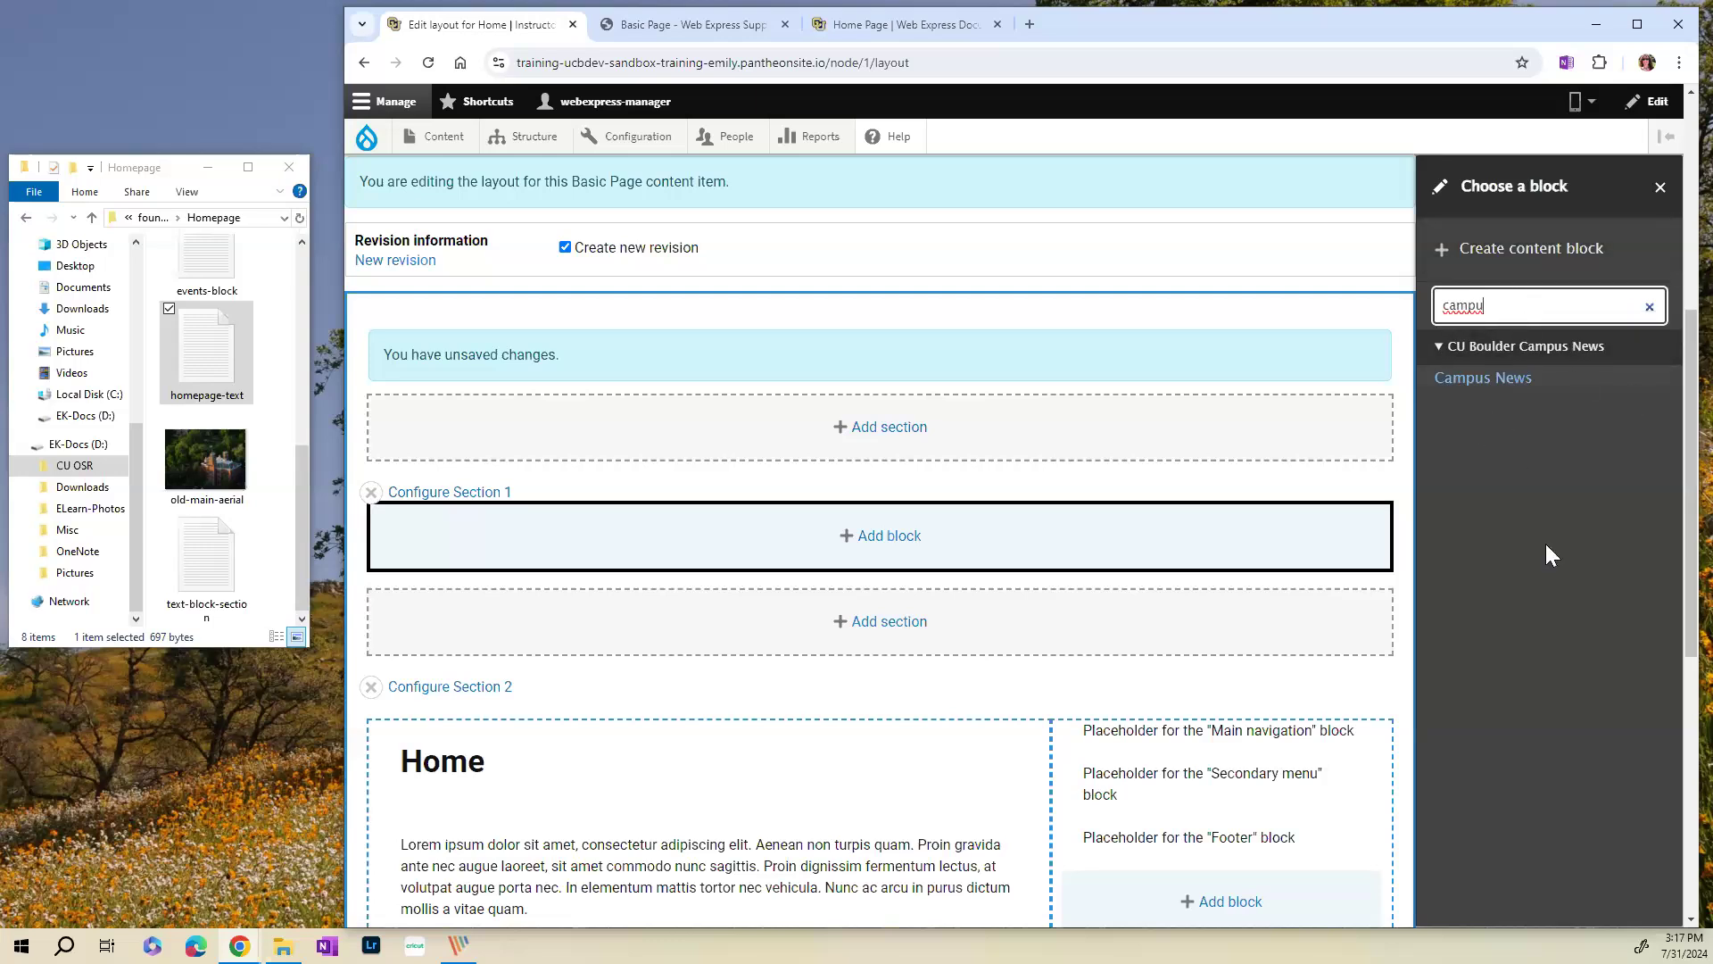
# - Create a new Hero Unit content block as an inline block in the Edge-to-Edge section
pyautogui.click(1552, 259)
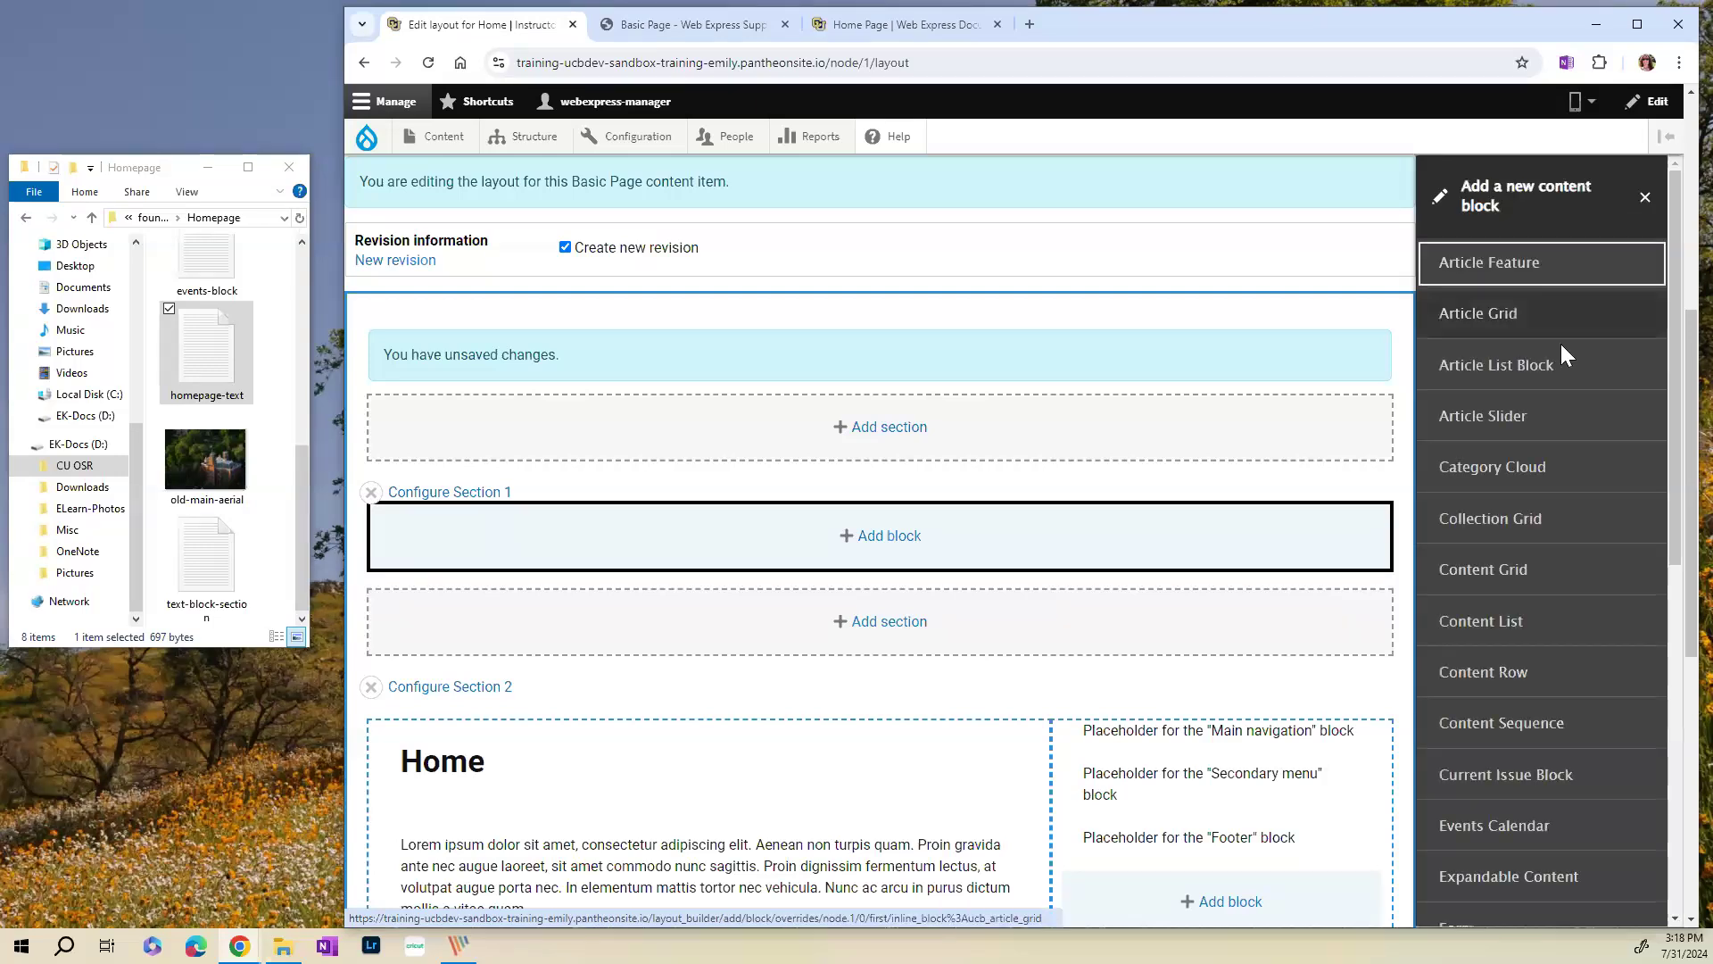
pyautogui.scroll(-3, 1562, 344)
pyautogui.scroll(-3, 1564, 341)
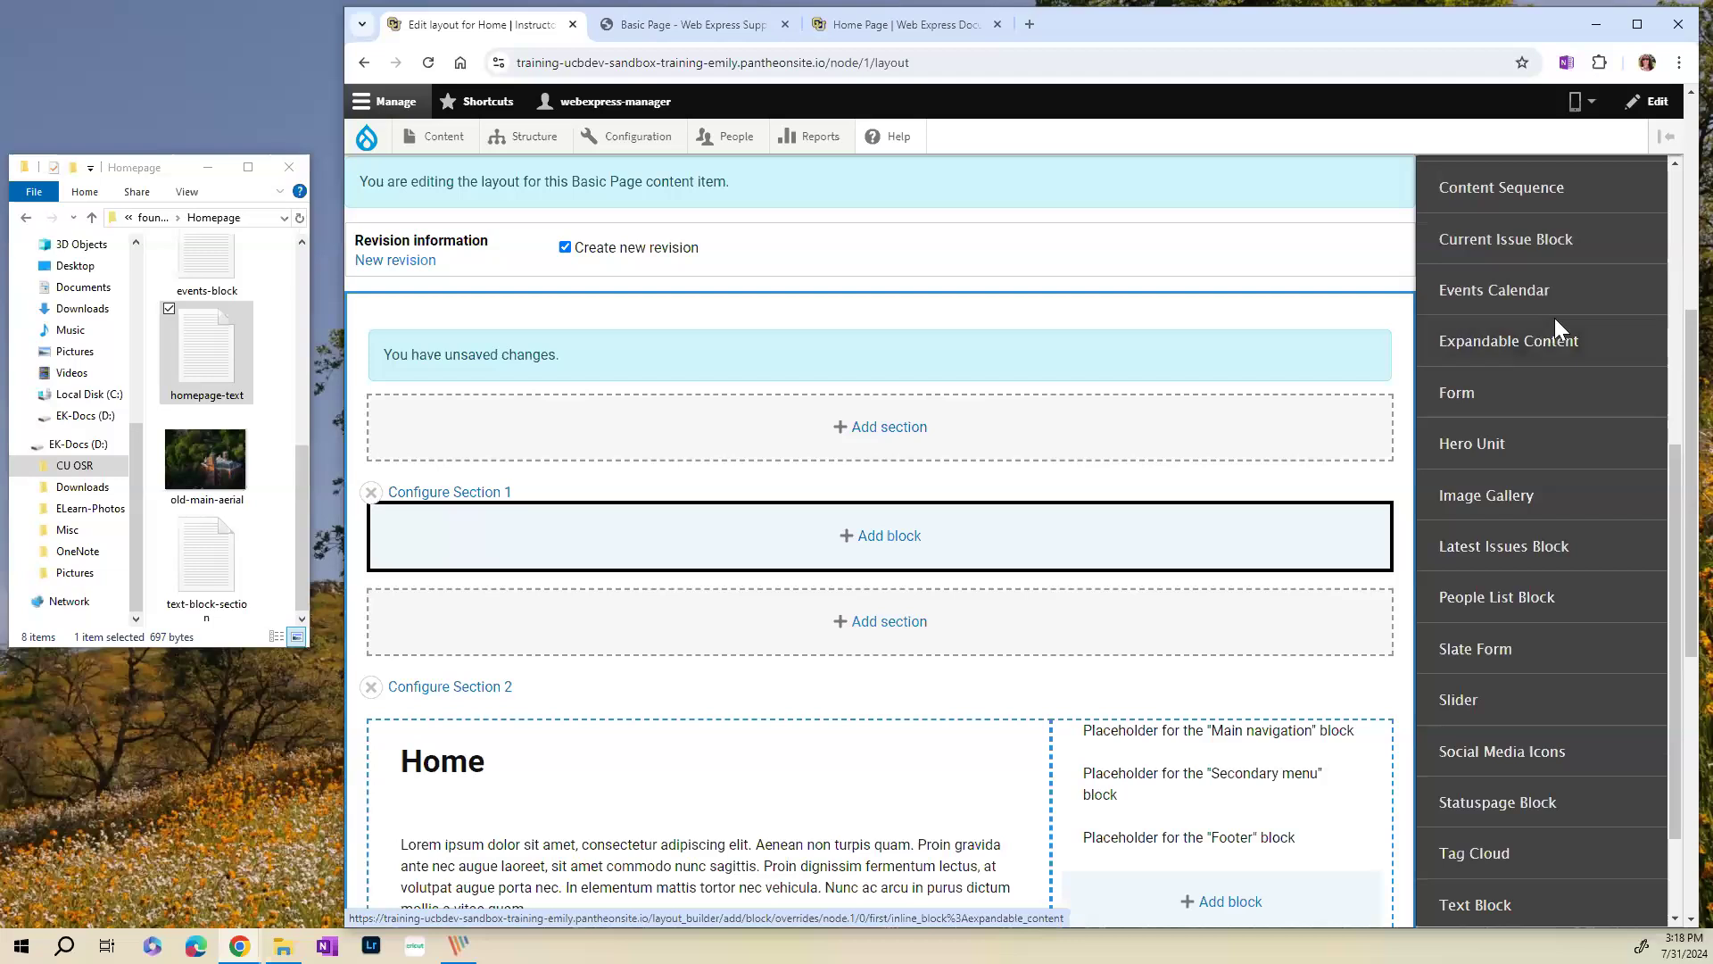
pyautogui.scroll(5, 1557, 329)
pyautogui.scroll(-1, 1499, 487)
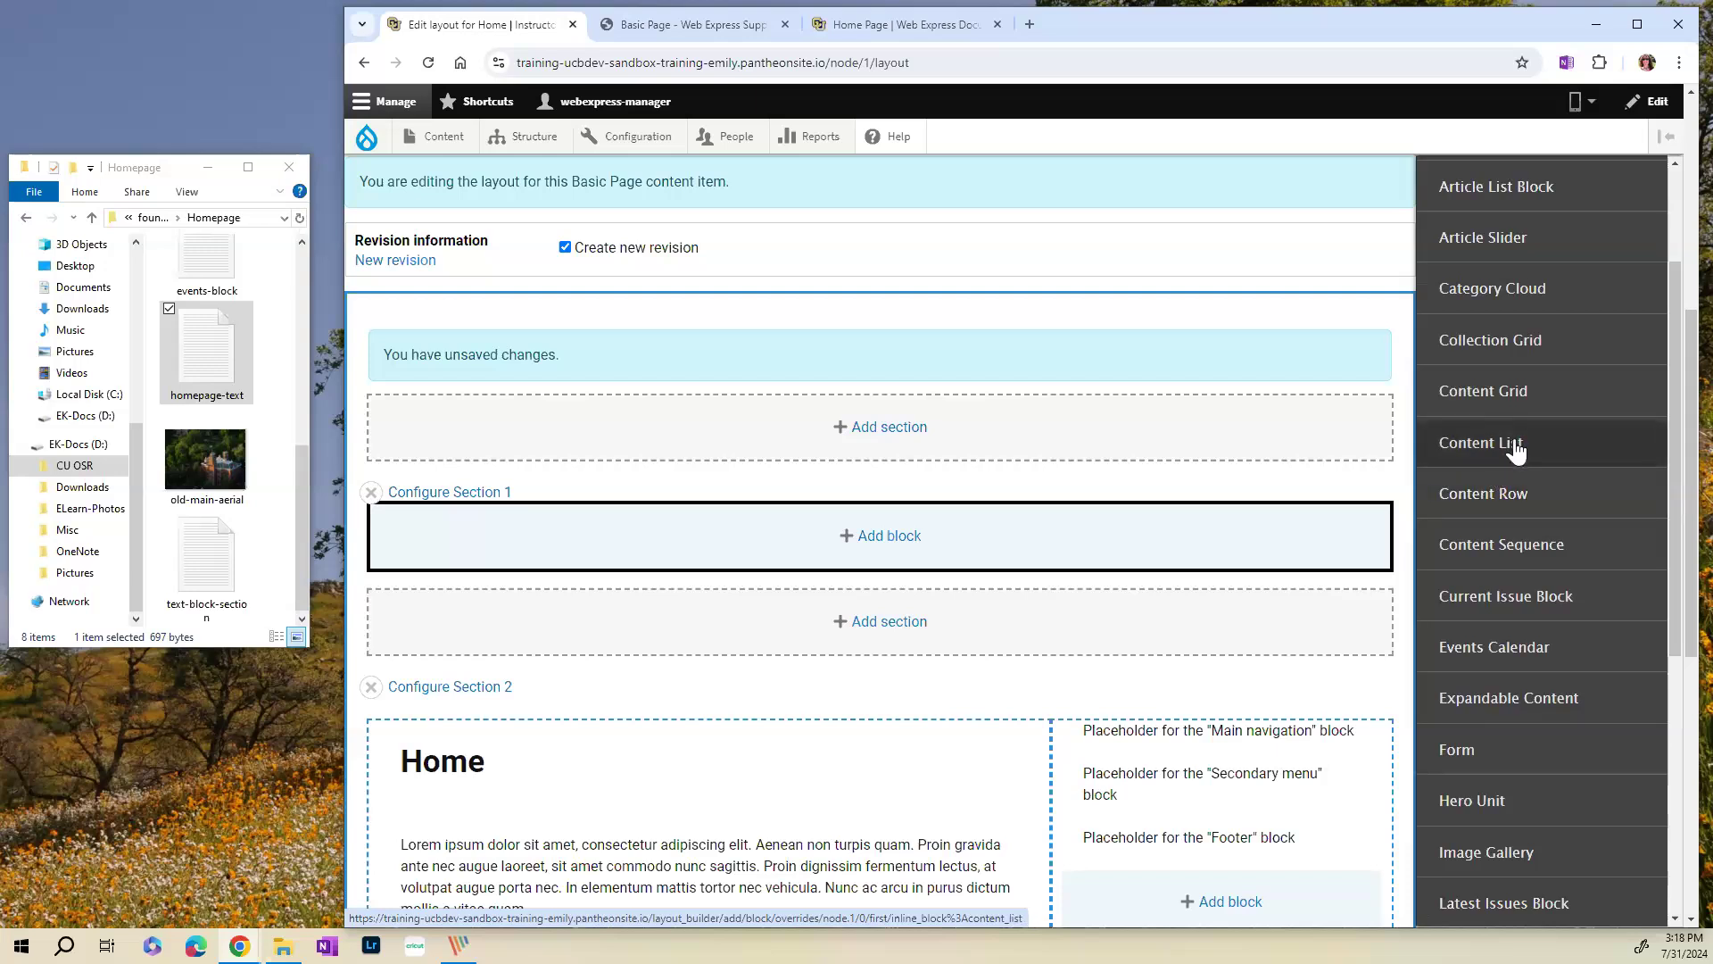
pyautogui.scroll(-2, 1522, 535)
pyautogui.scroll(-3, 1520, 566)
pyautogui.scroll(-1, 1495, 669)
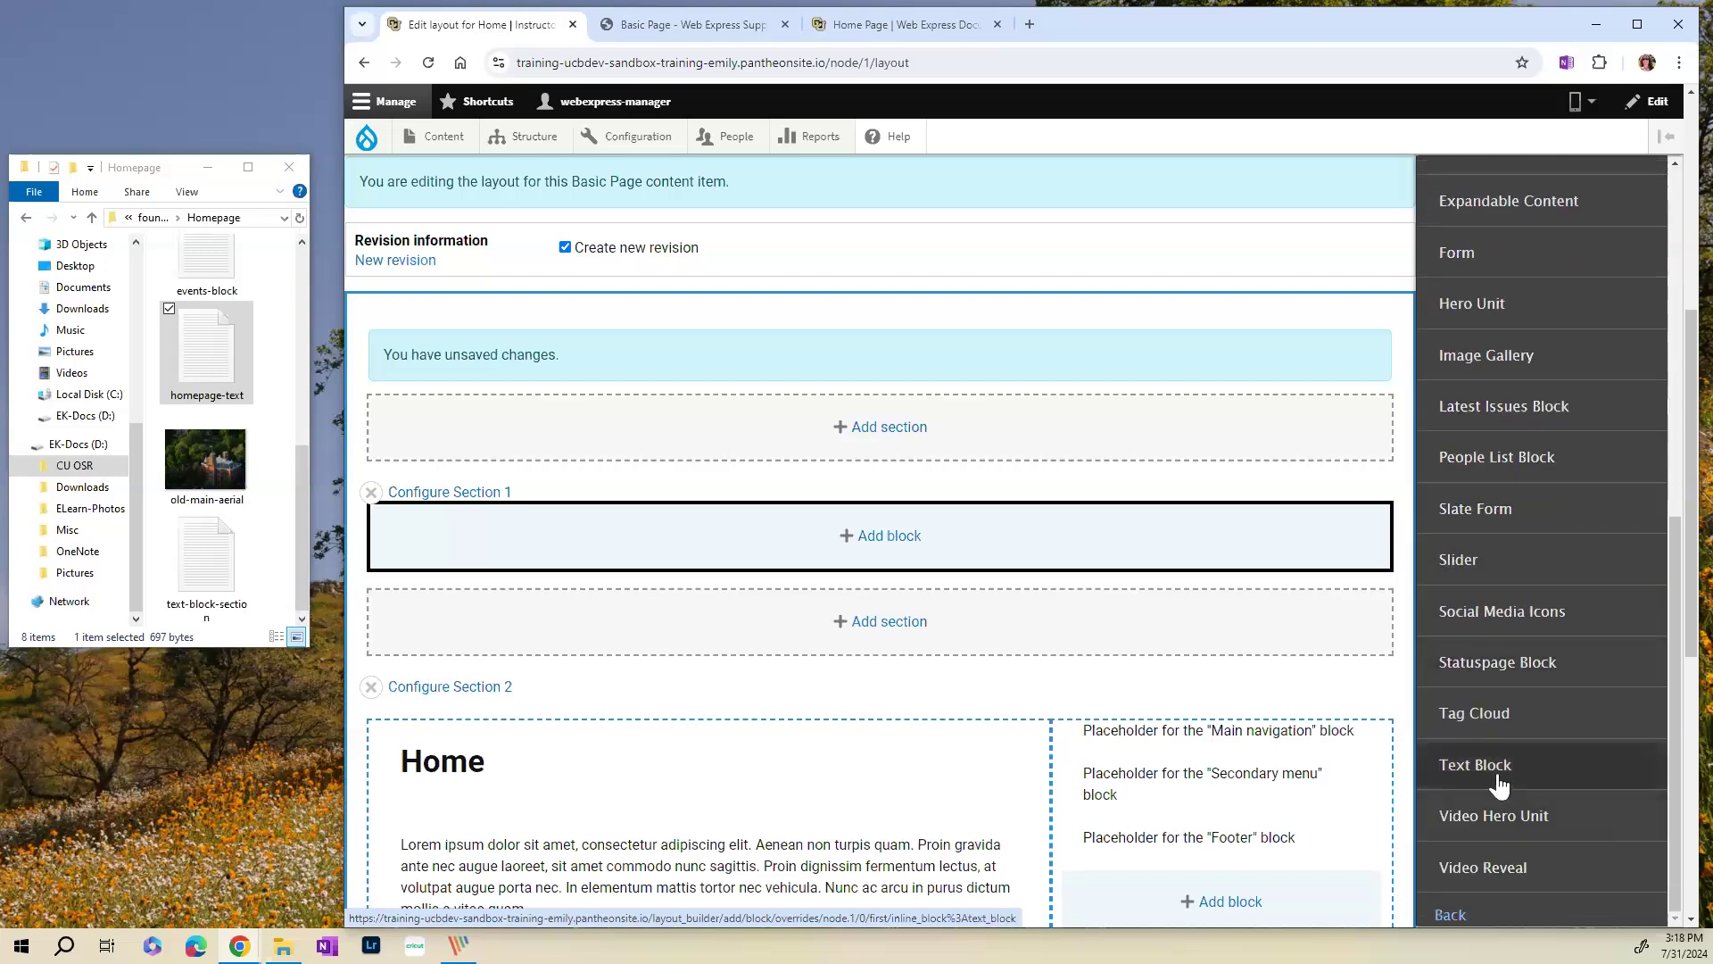
pyautogui.scroll(3, 1561, 602)
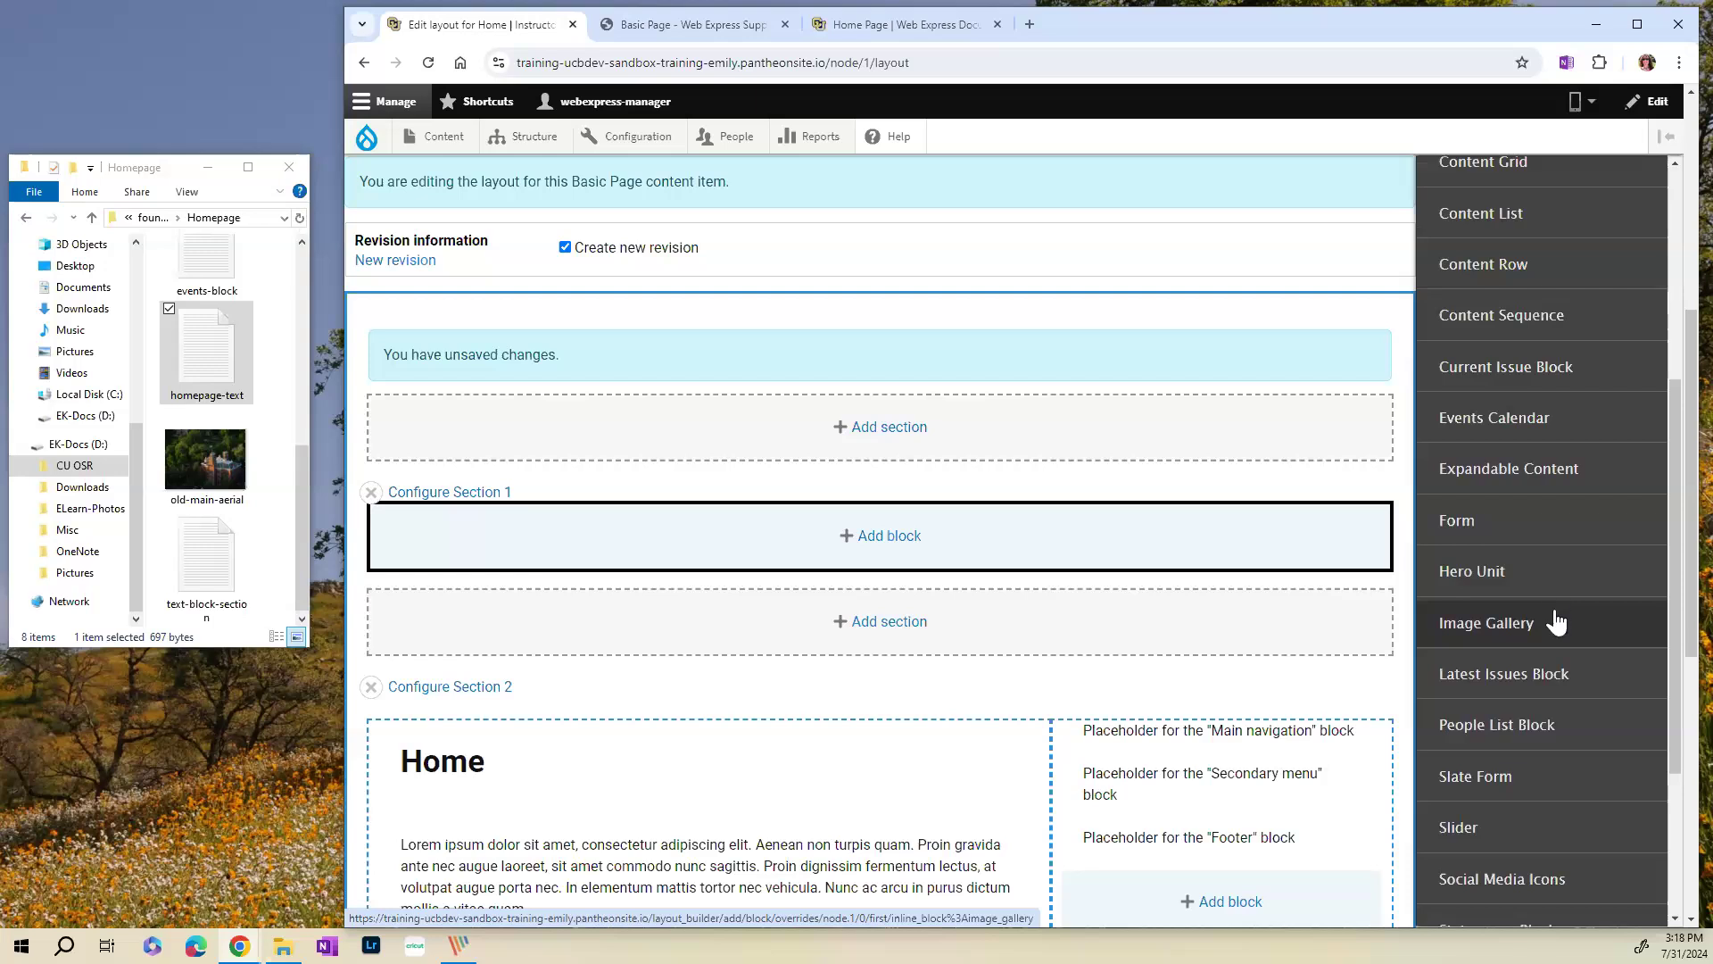
pyautogui.click(1484, 581)
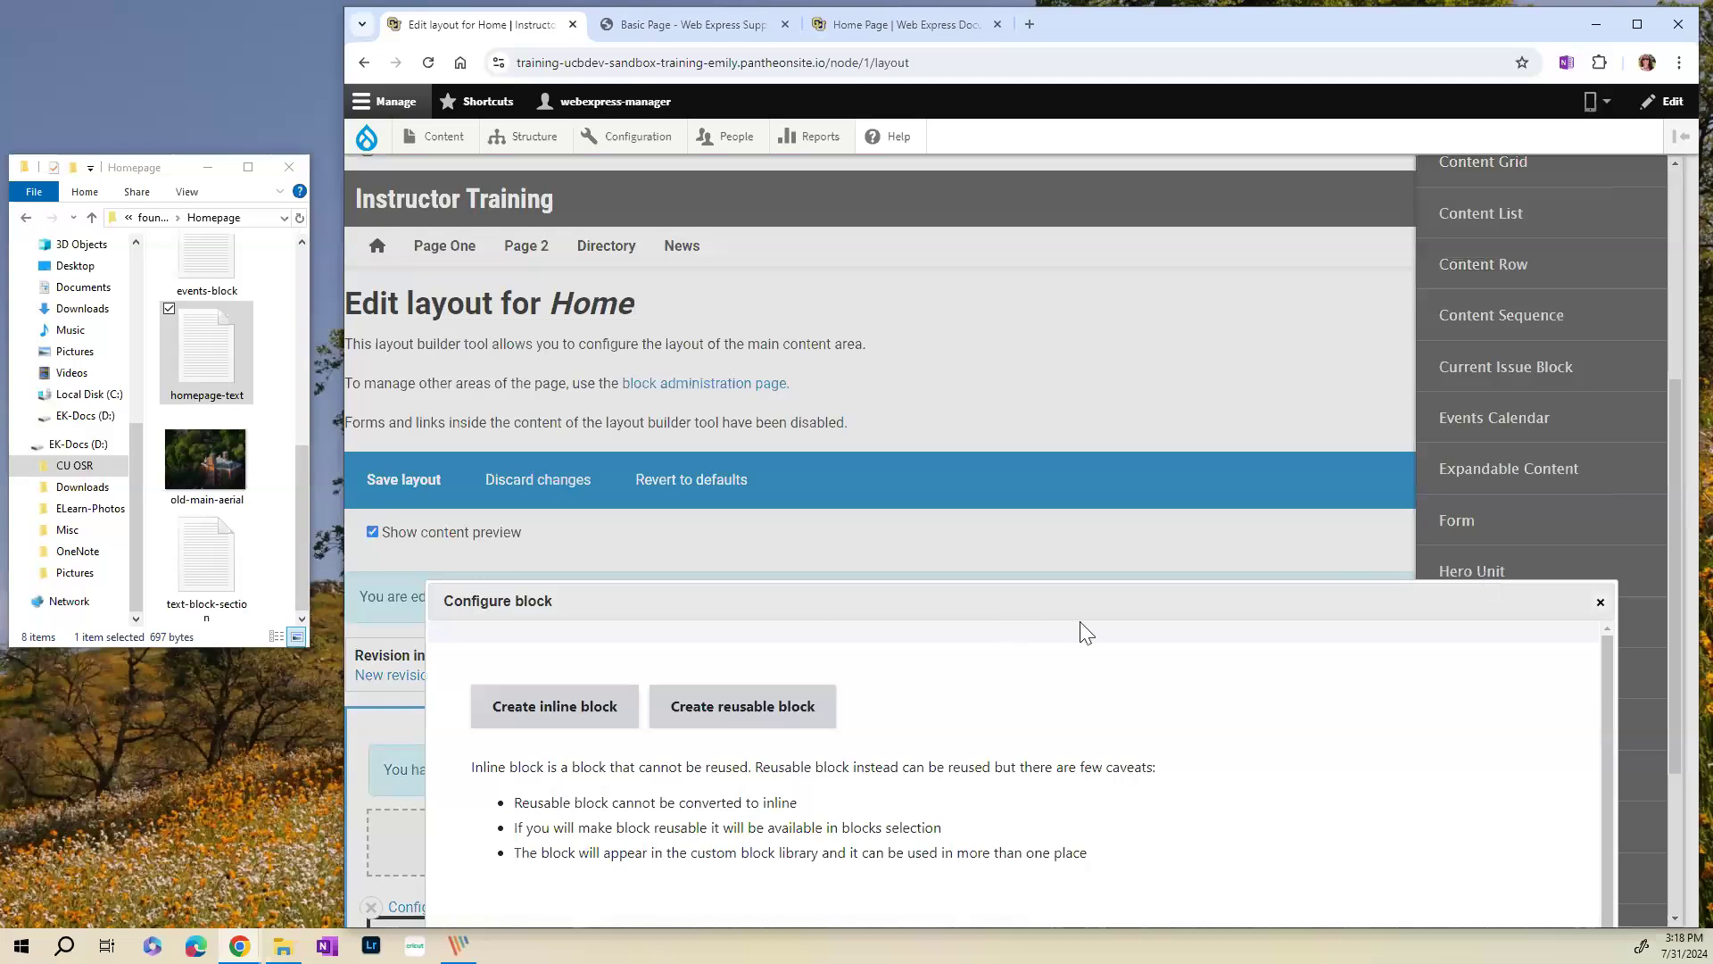
pyautogui.moveTo(1074, 592); pyautogui.dragTo(1082, 176)
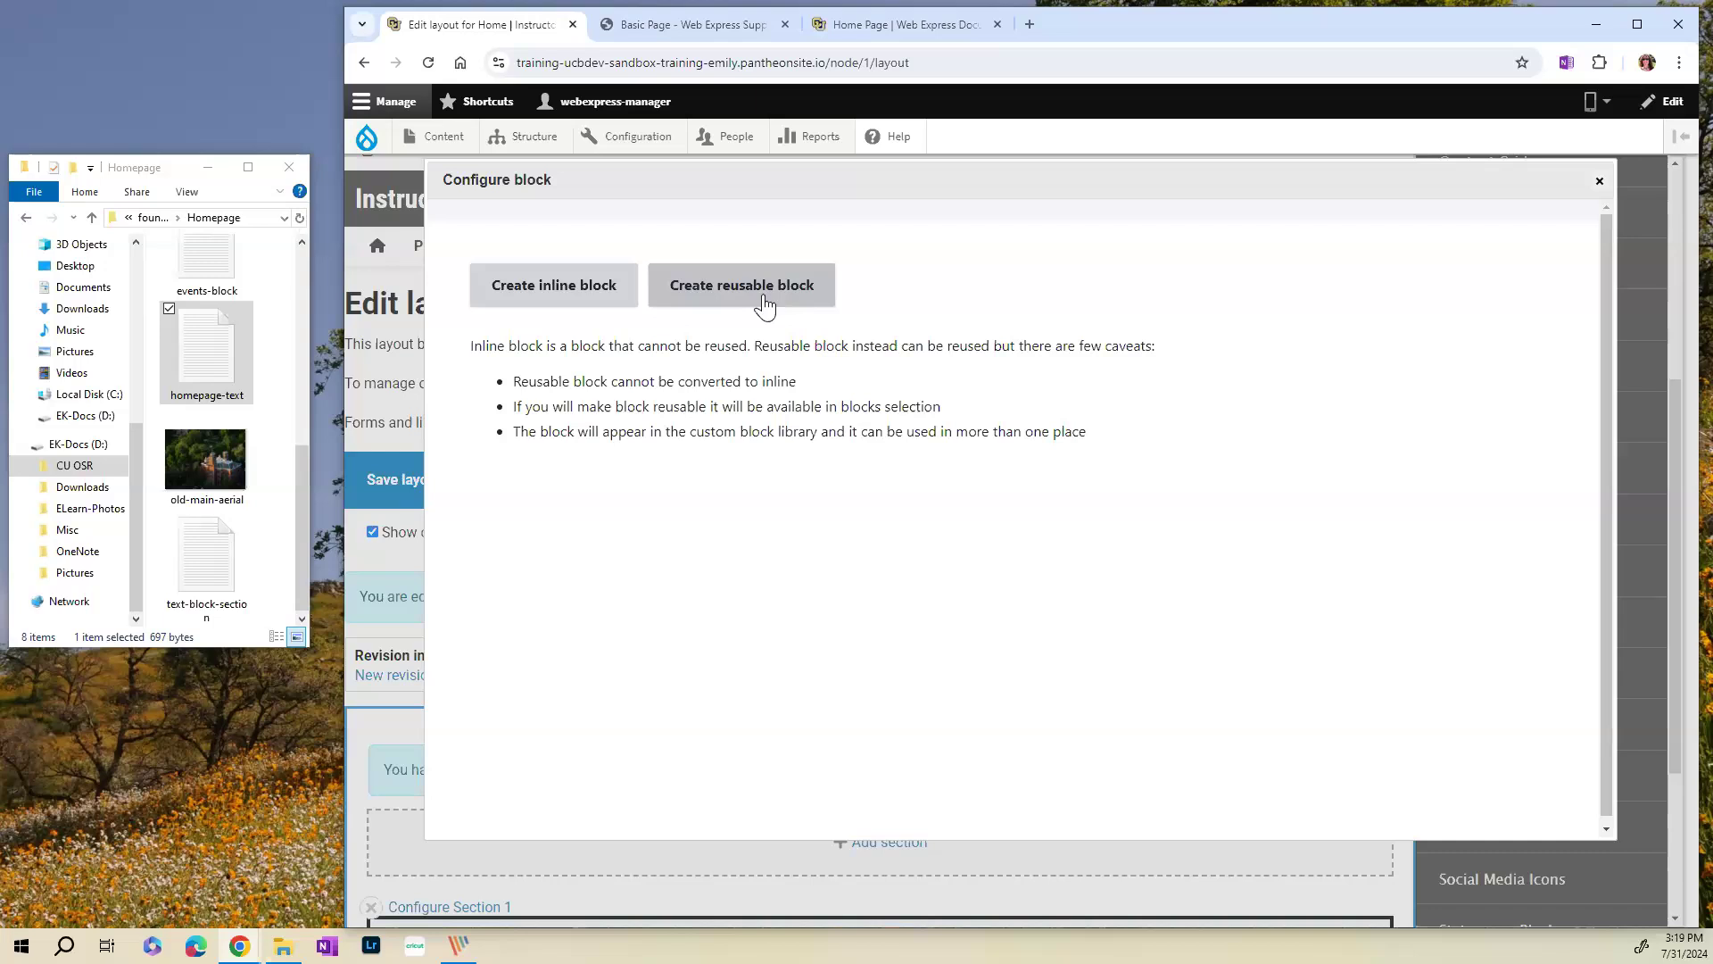
pyautogui.click(551, 297)
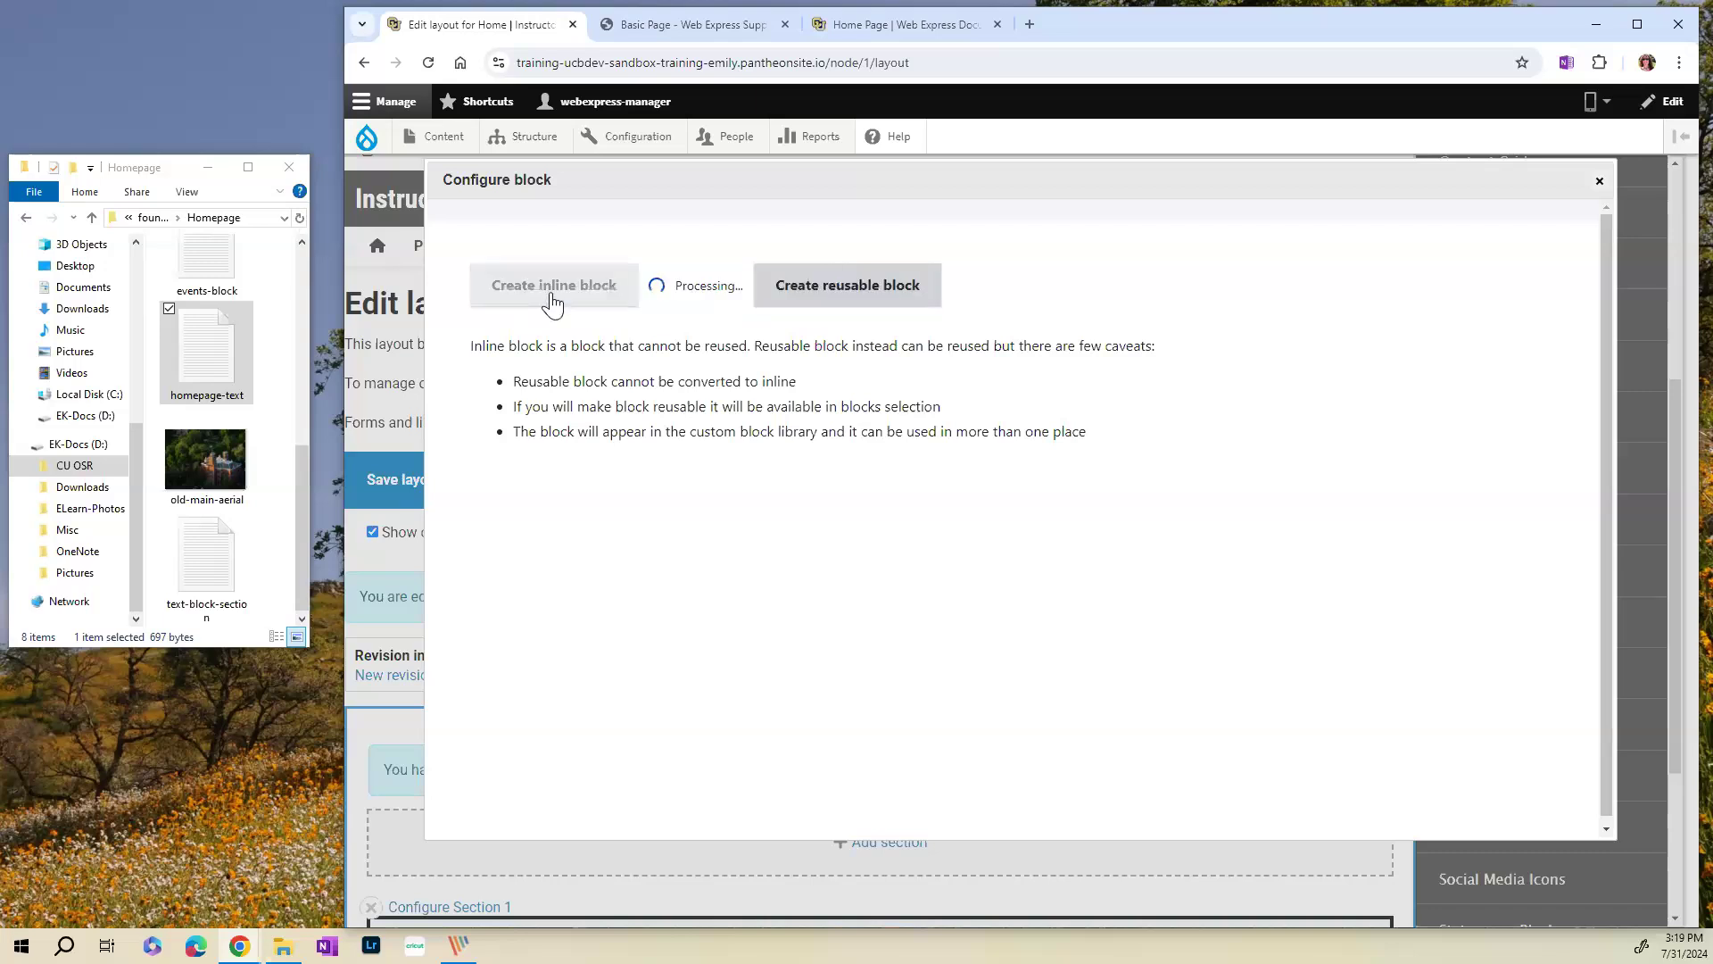
pyautogui.click(552, 302)
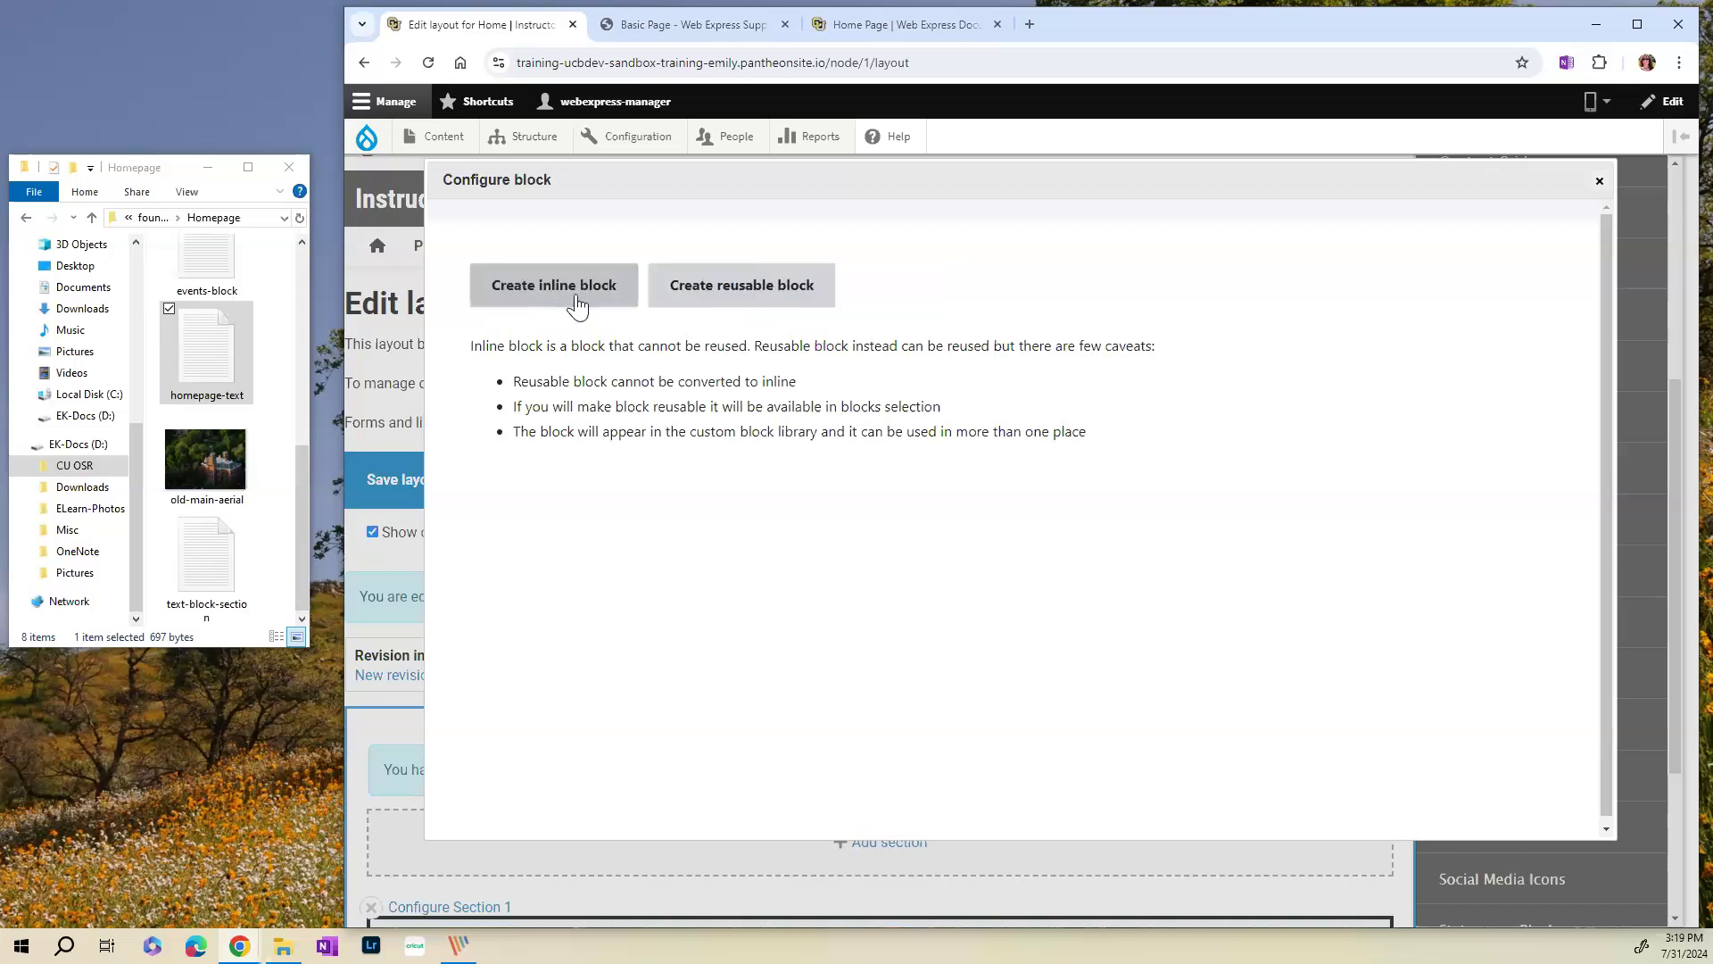
# - Title the hero unit block "Homepage Hero" and turn off the display of its title
pyautogui.click(546, 357)
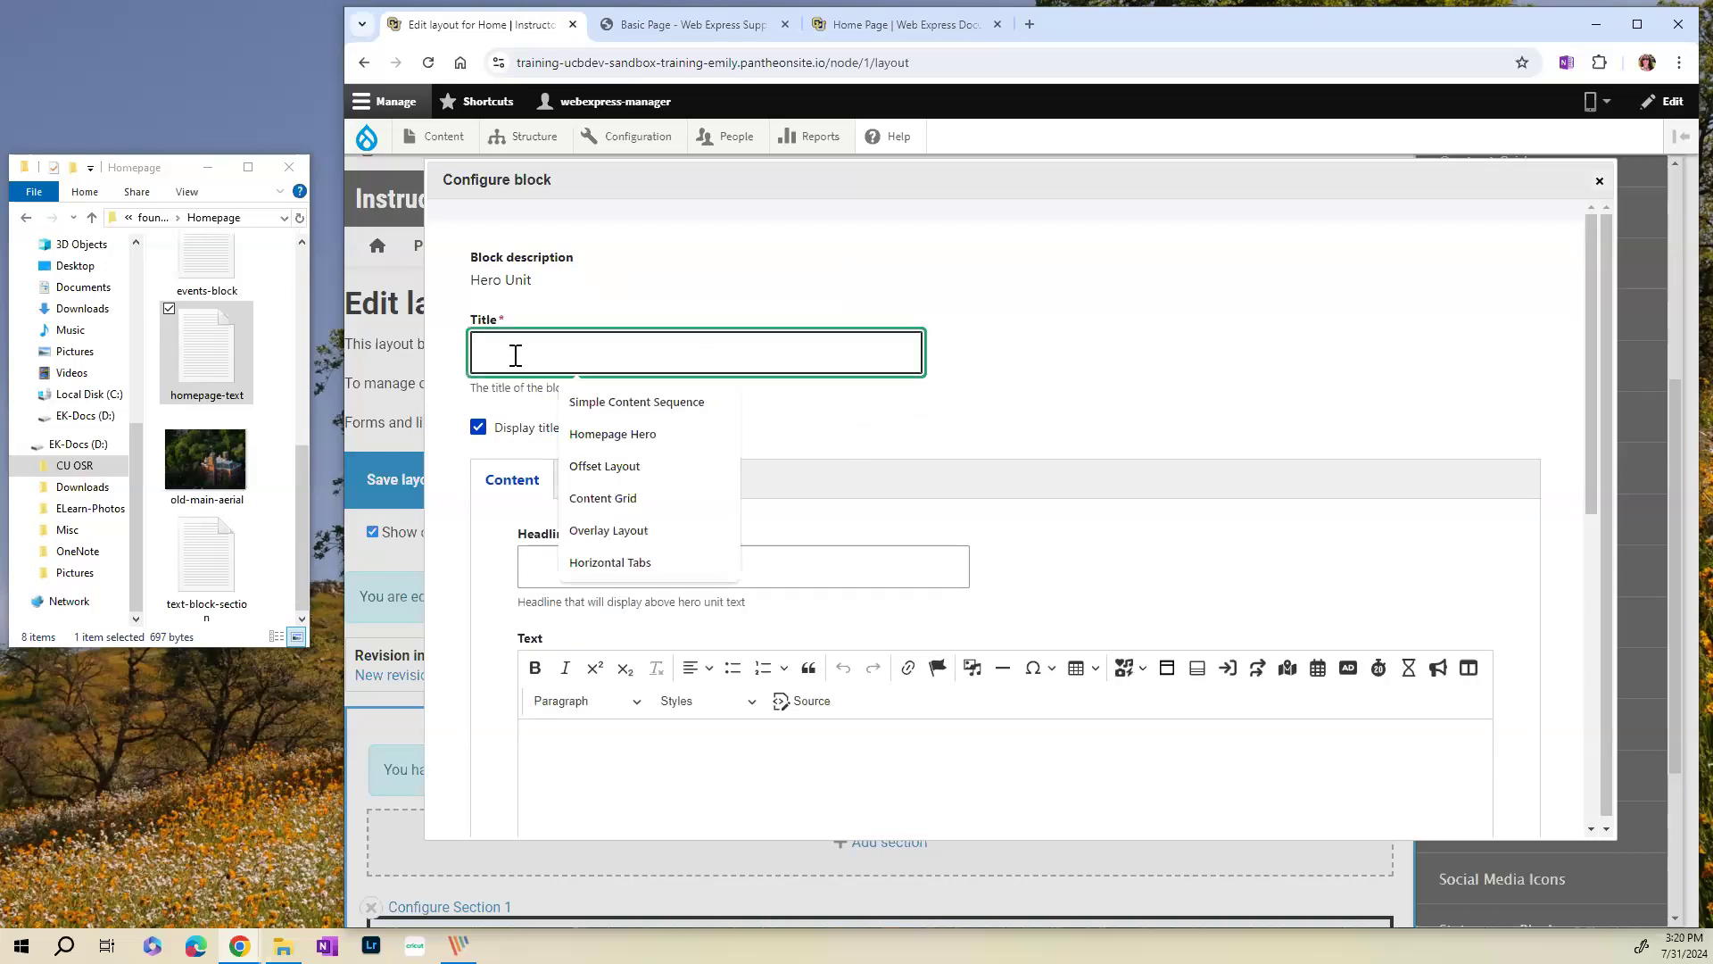
pyautogui.click(605, 435)
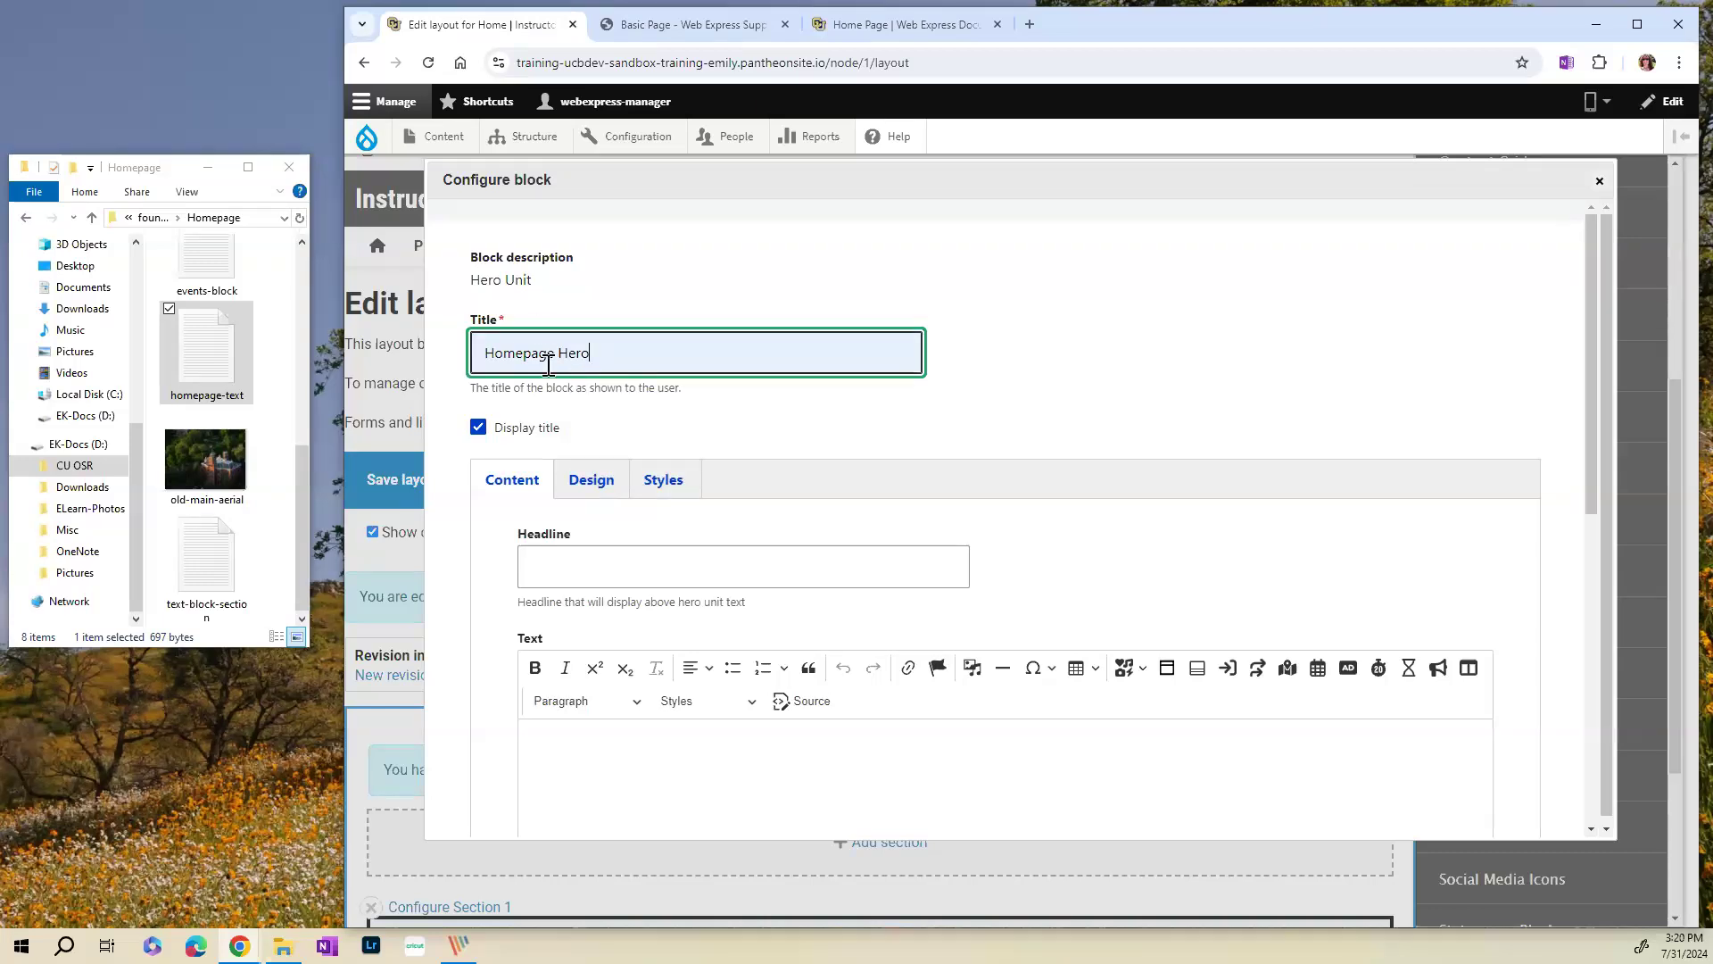
pyautogui.click(494, 430)
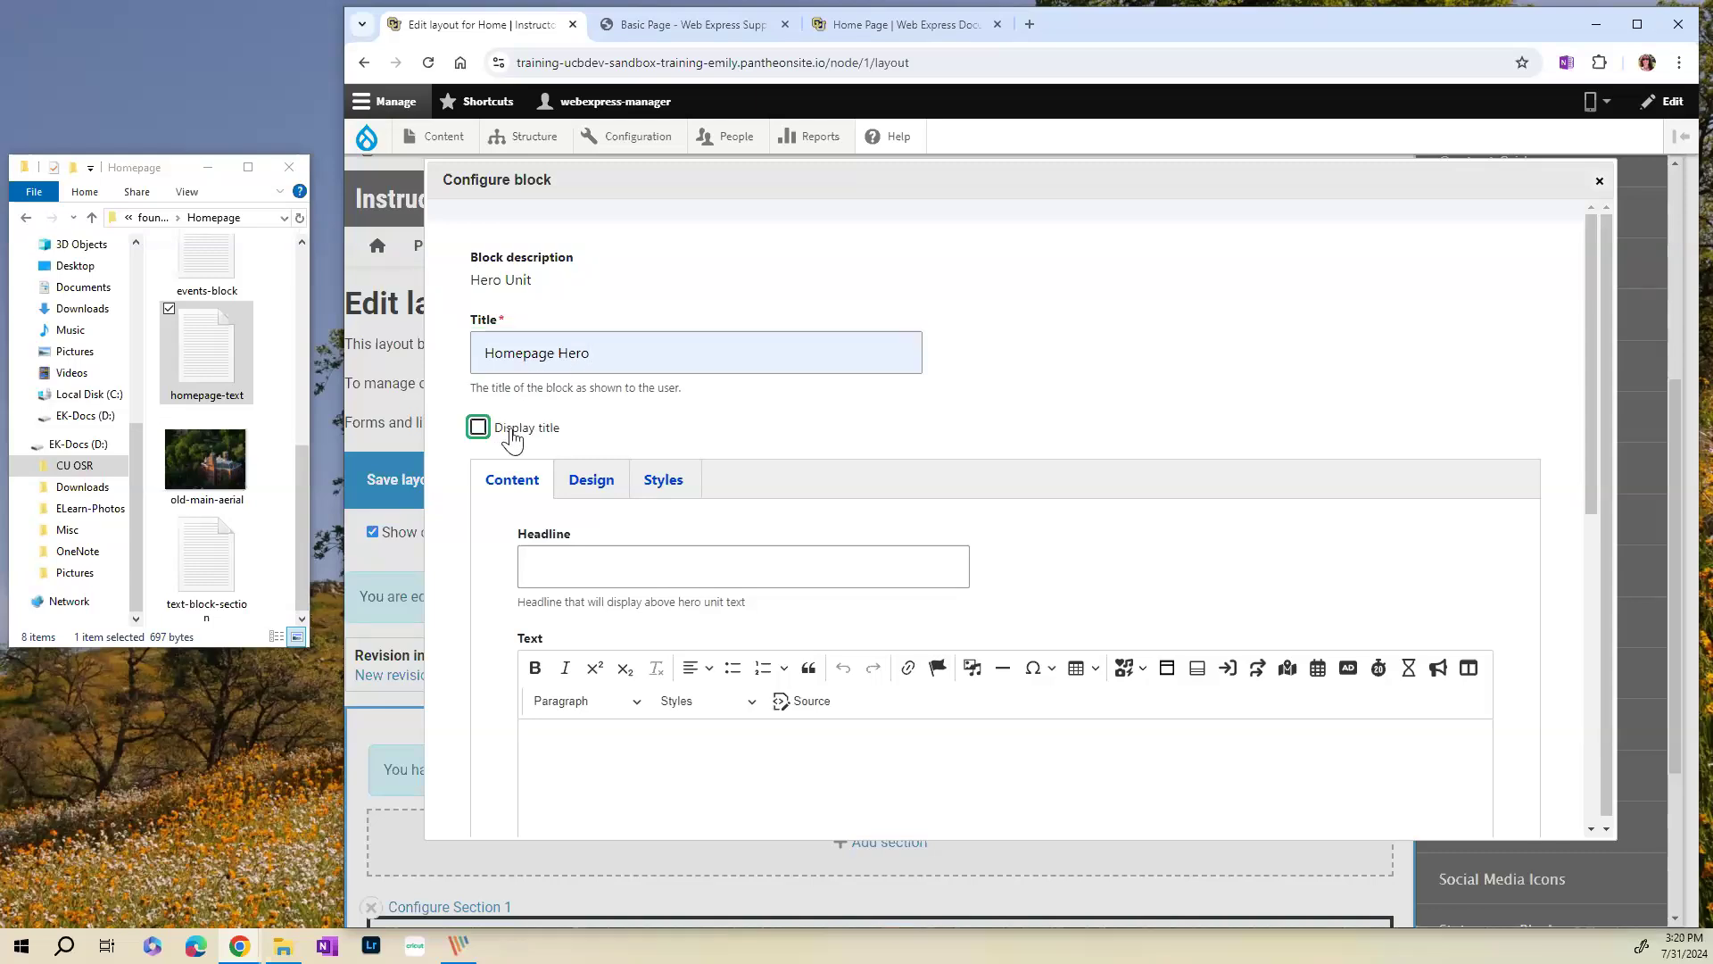
# - Give the hero unit the headline "Headline" and the body text "This is some text"
pyautogui.scroll(-2, 1106, 368)
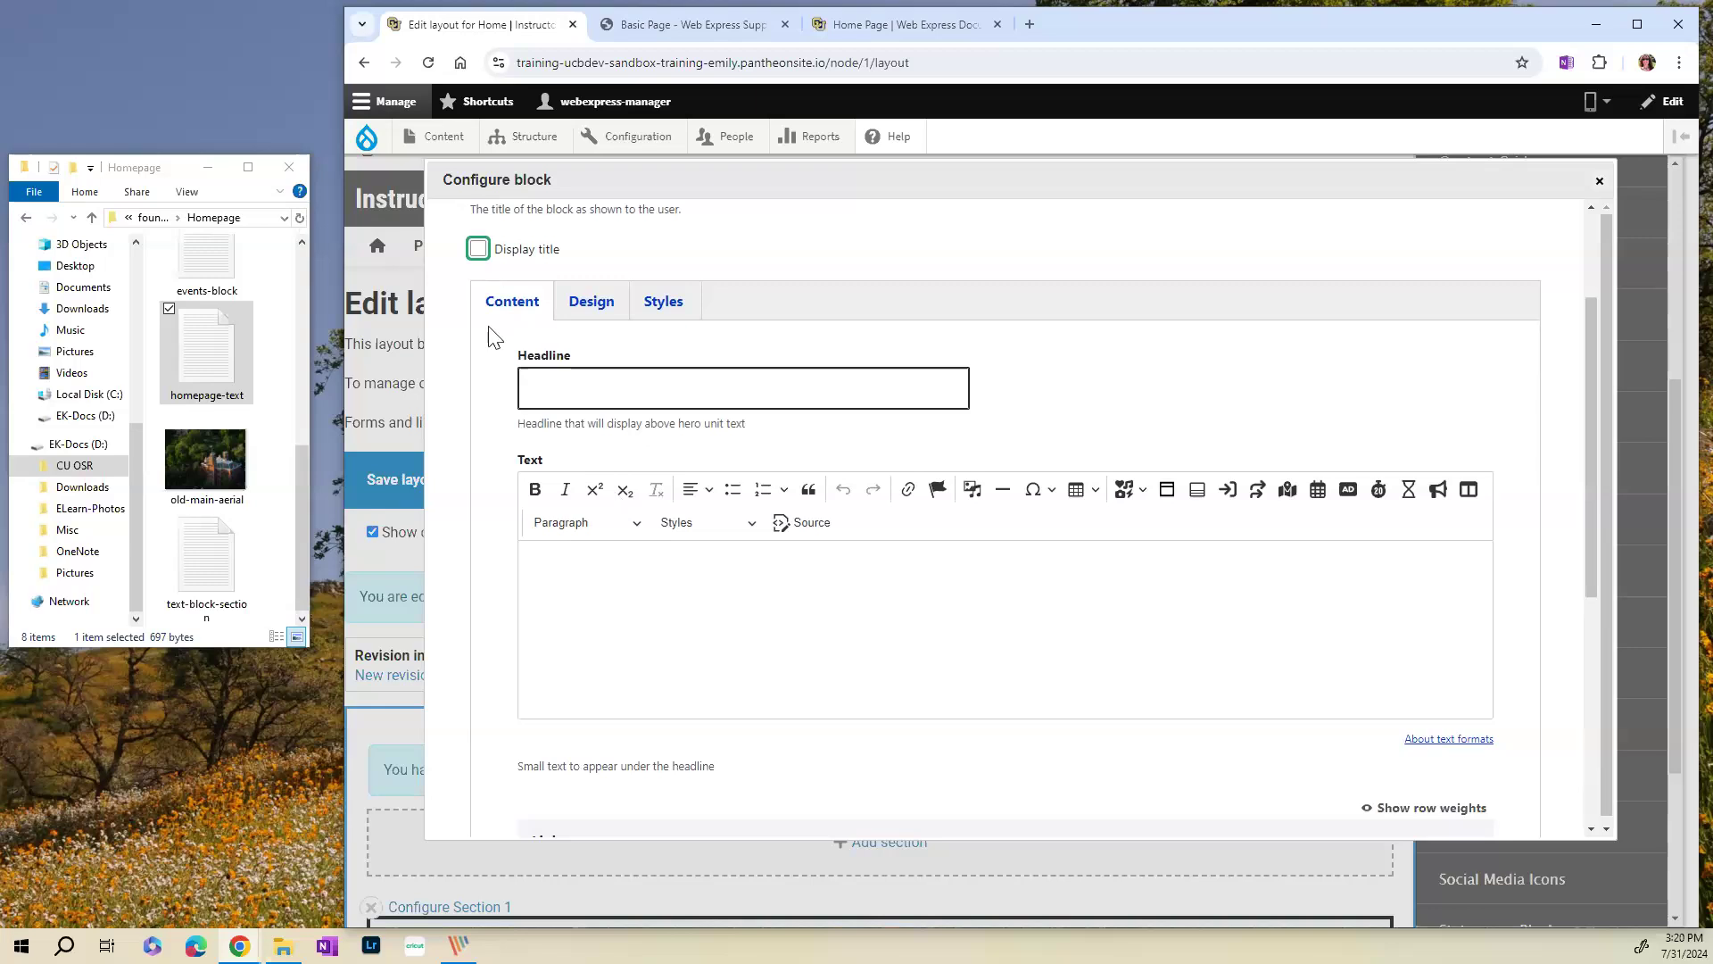
pyautogui.click(547, 387)
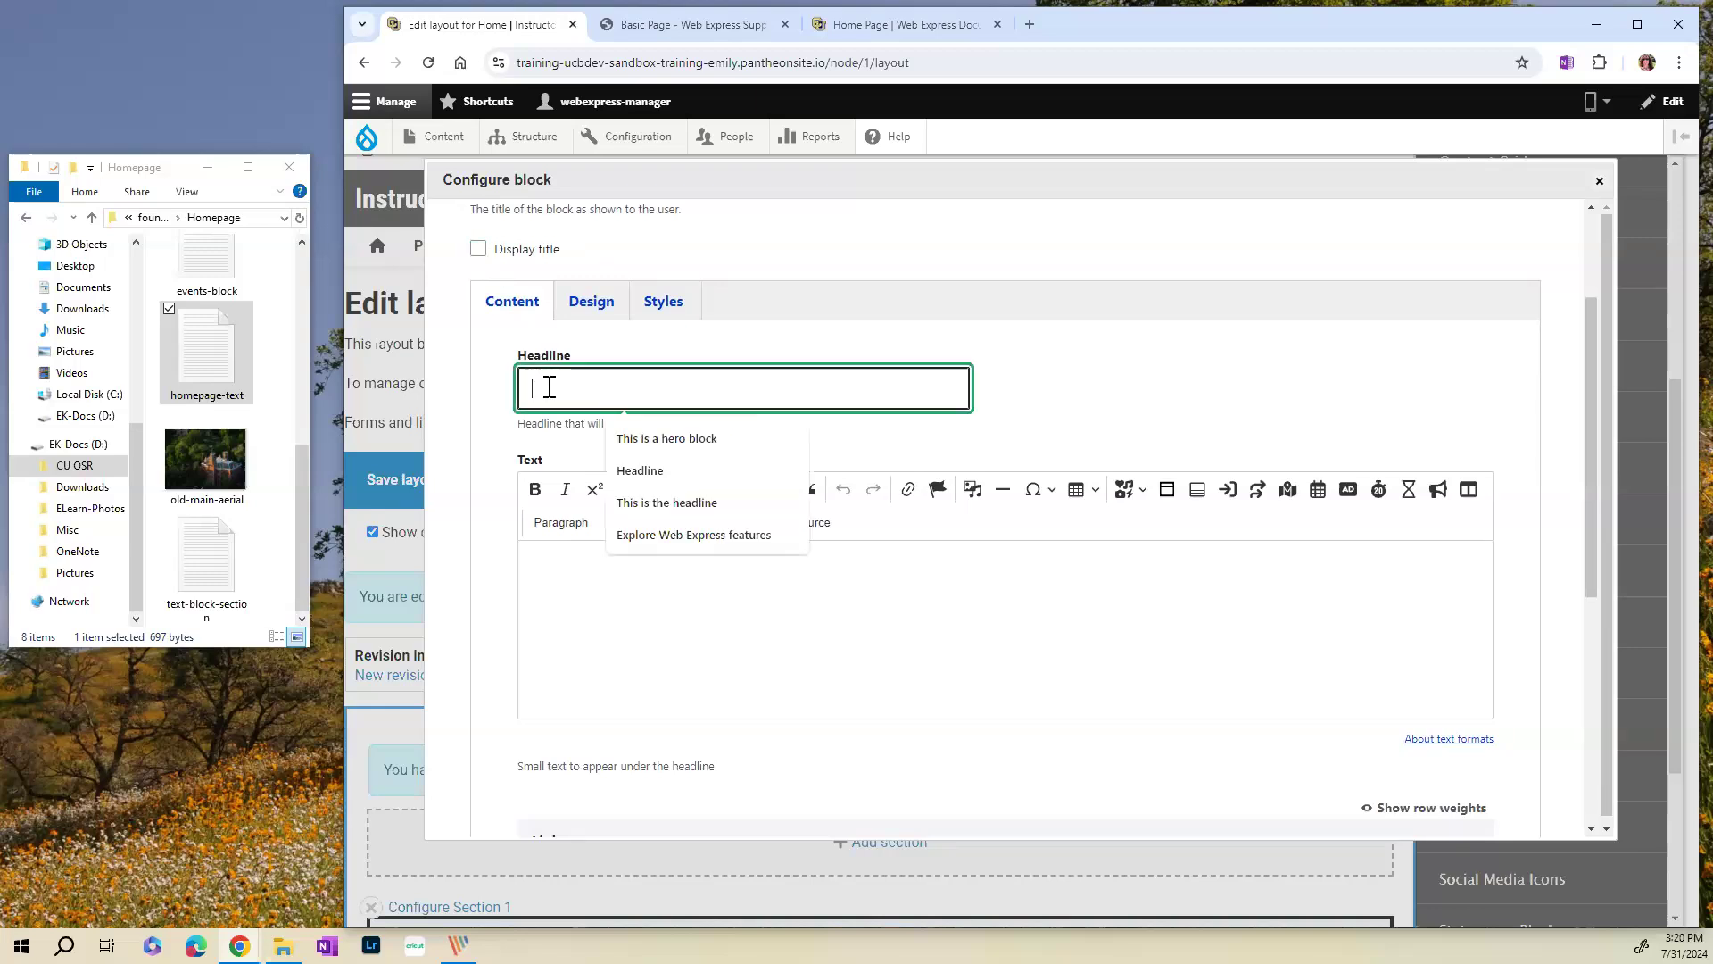
pyautogui.click(664, 473)
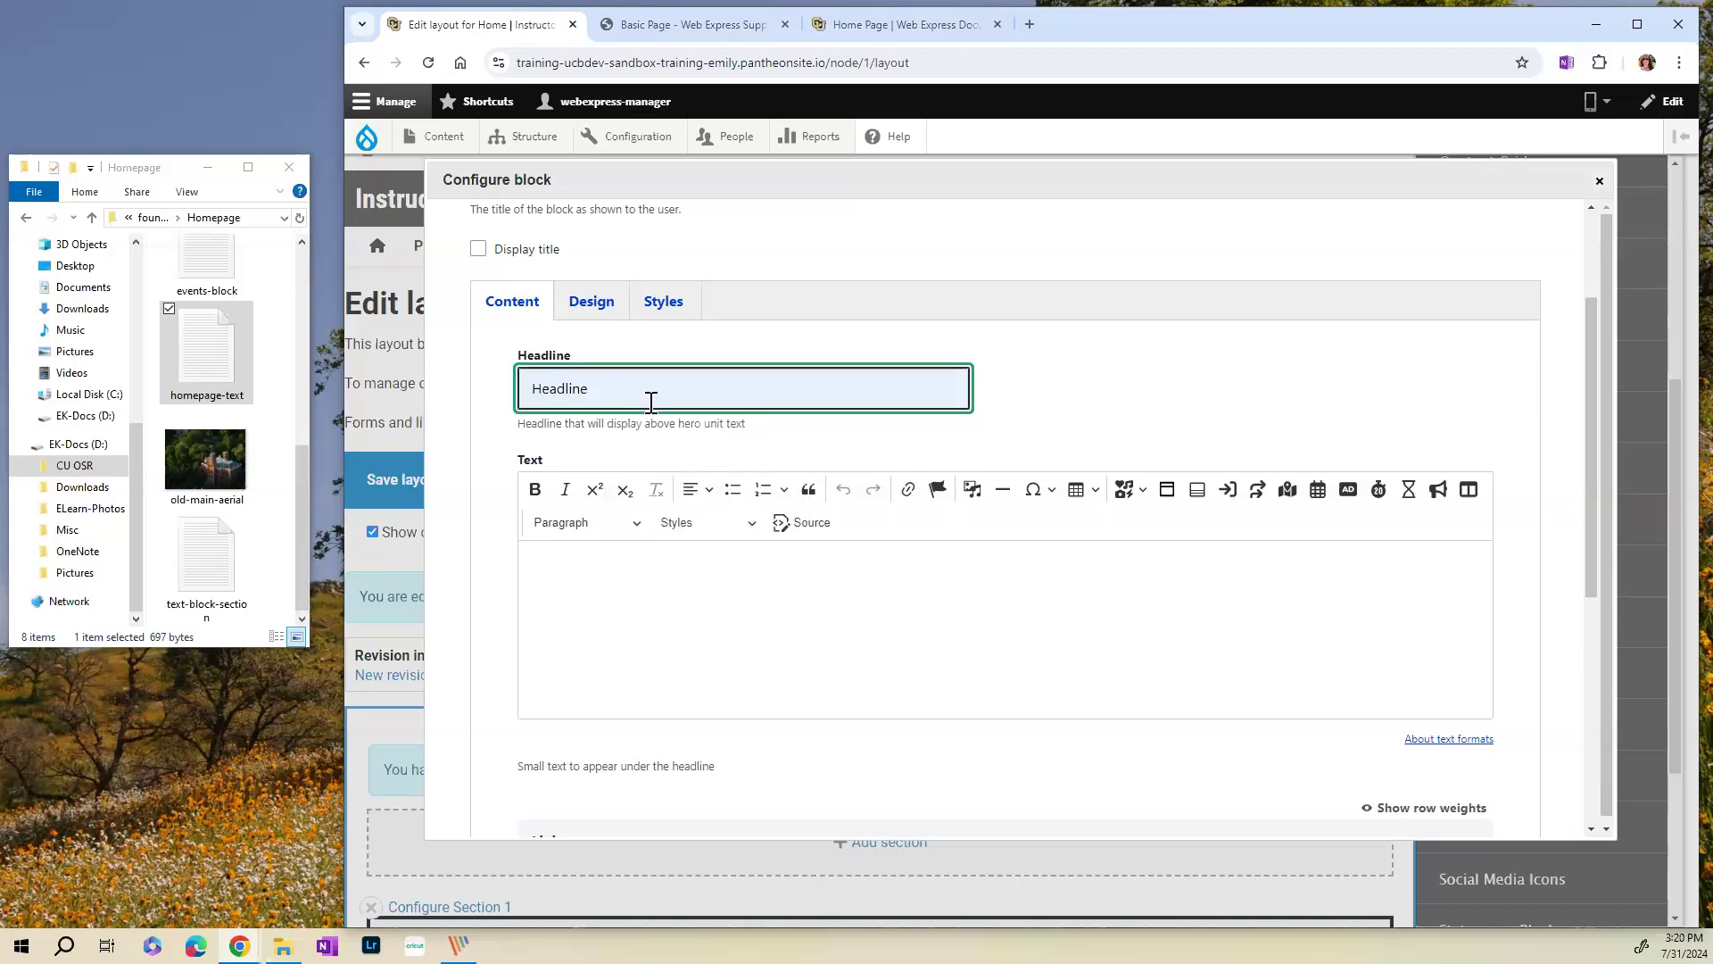
pyautogui.click(585, 581)
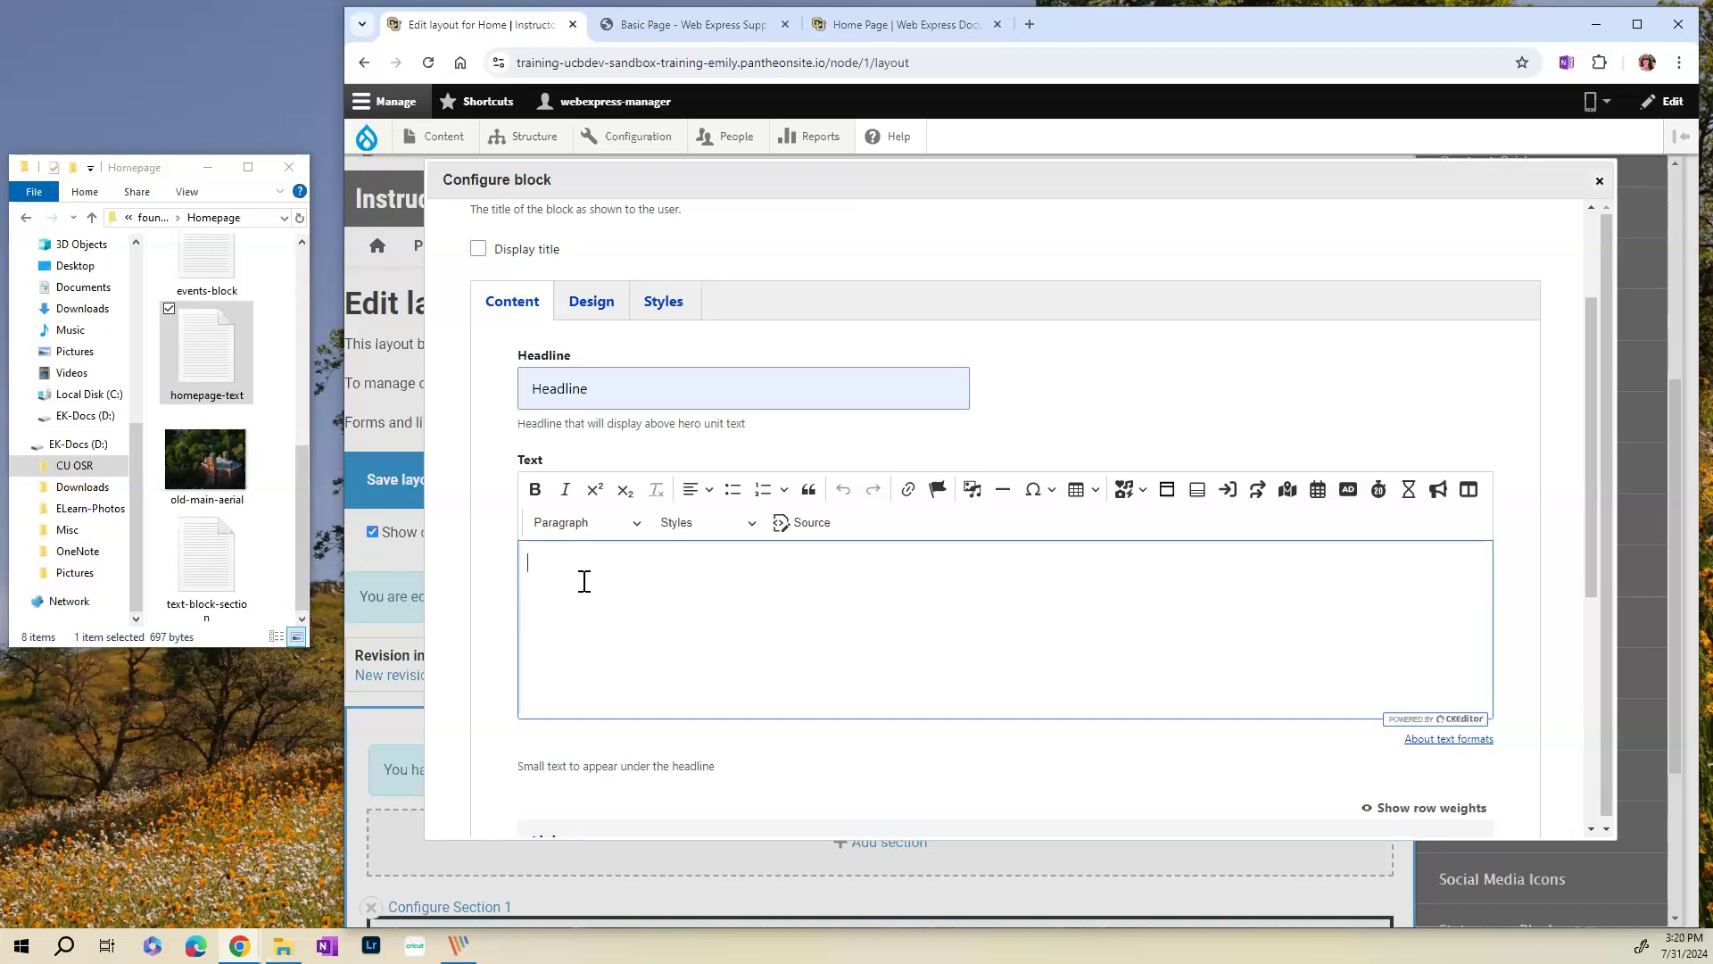
pyautogui.write('This is some text')
pyautogui.scroll(-2, 699, 547)
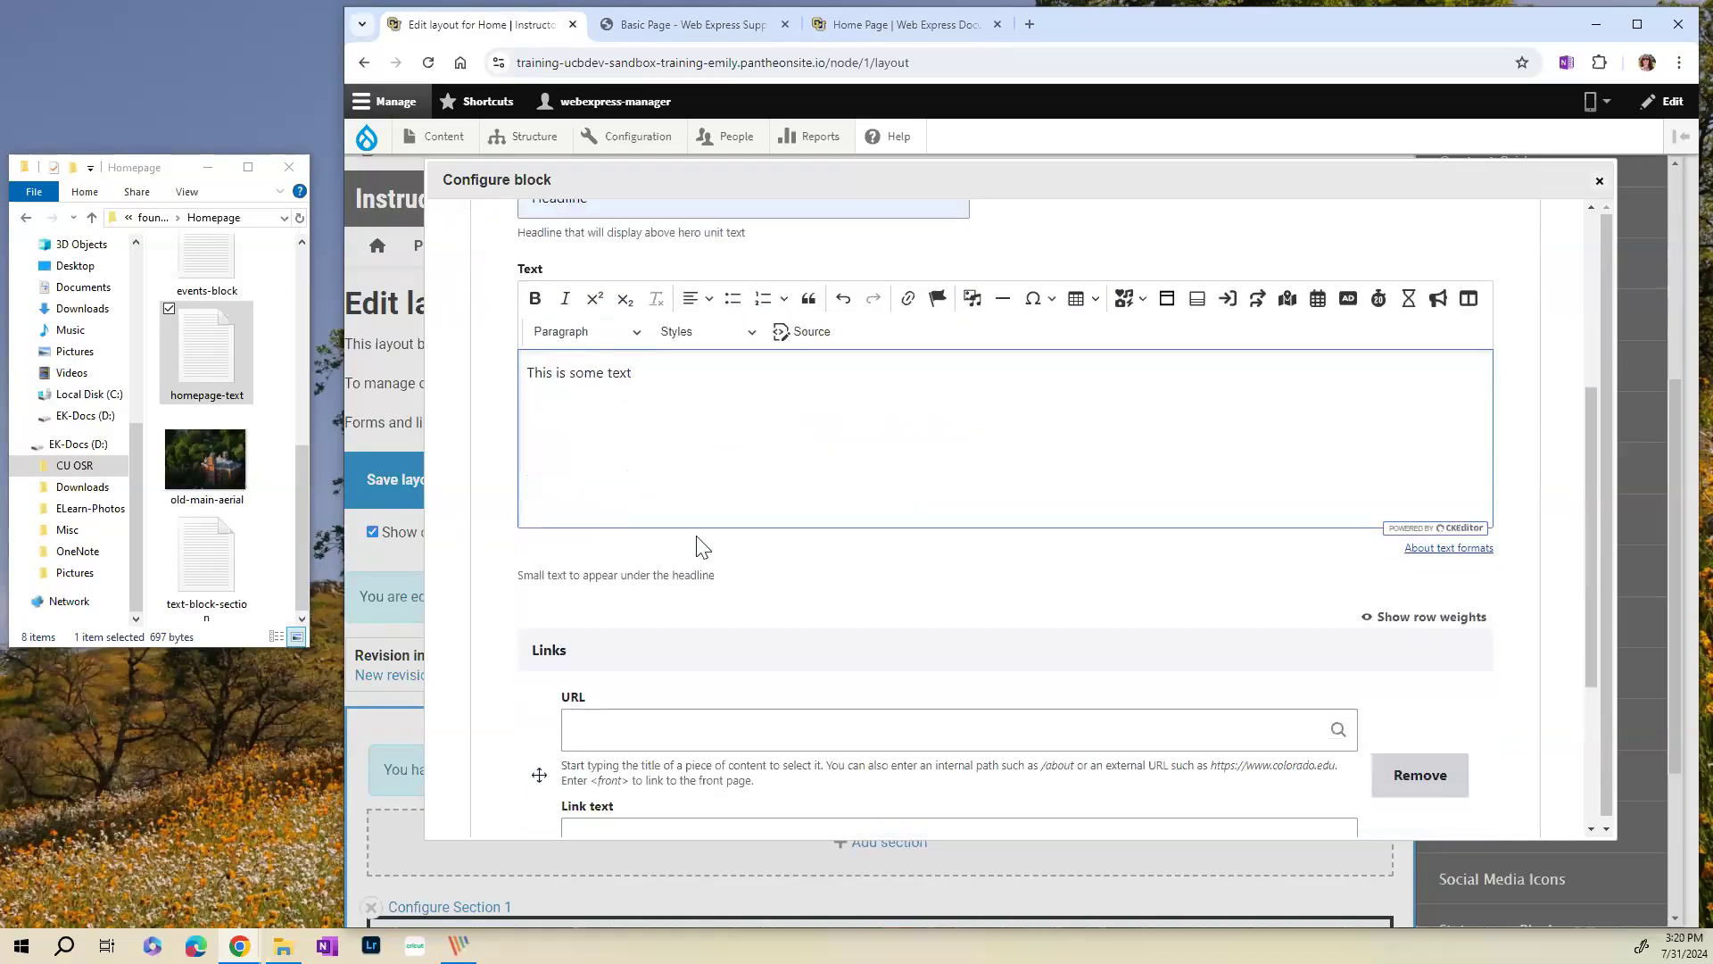
pyautogui.scroll(-3, 700, 547)
pyautogui.click(628, 471)
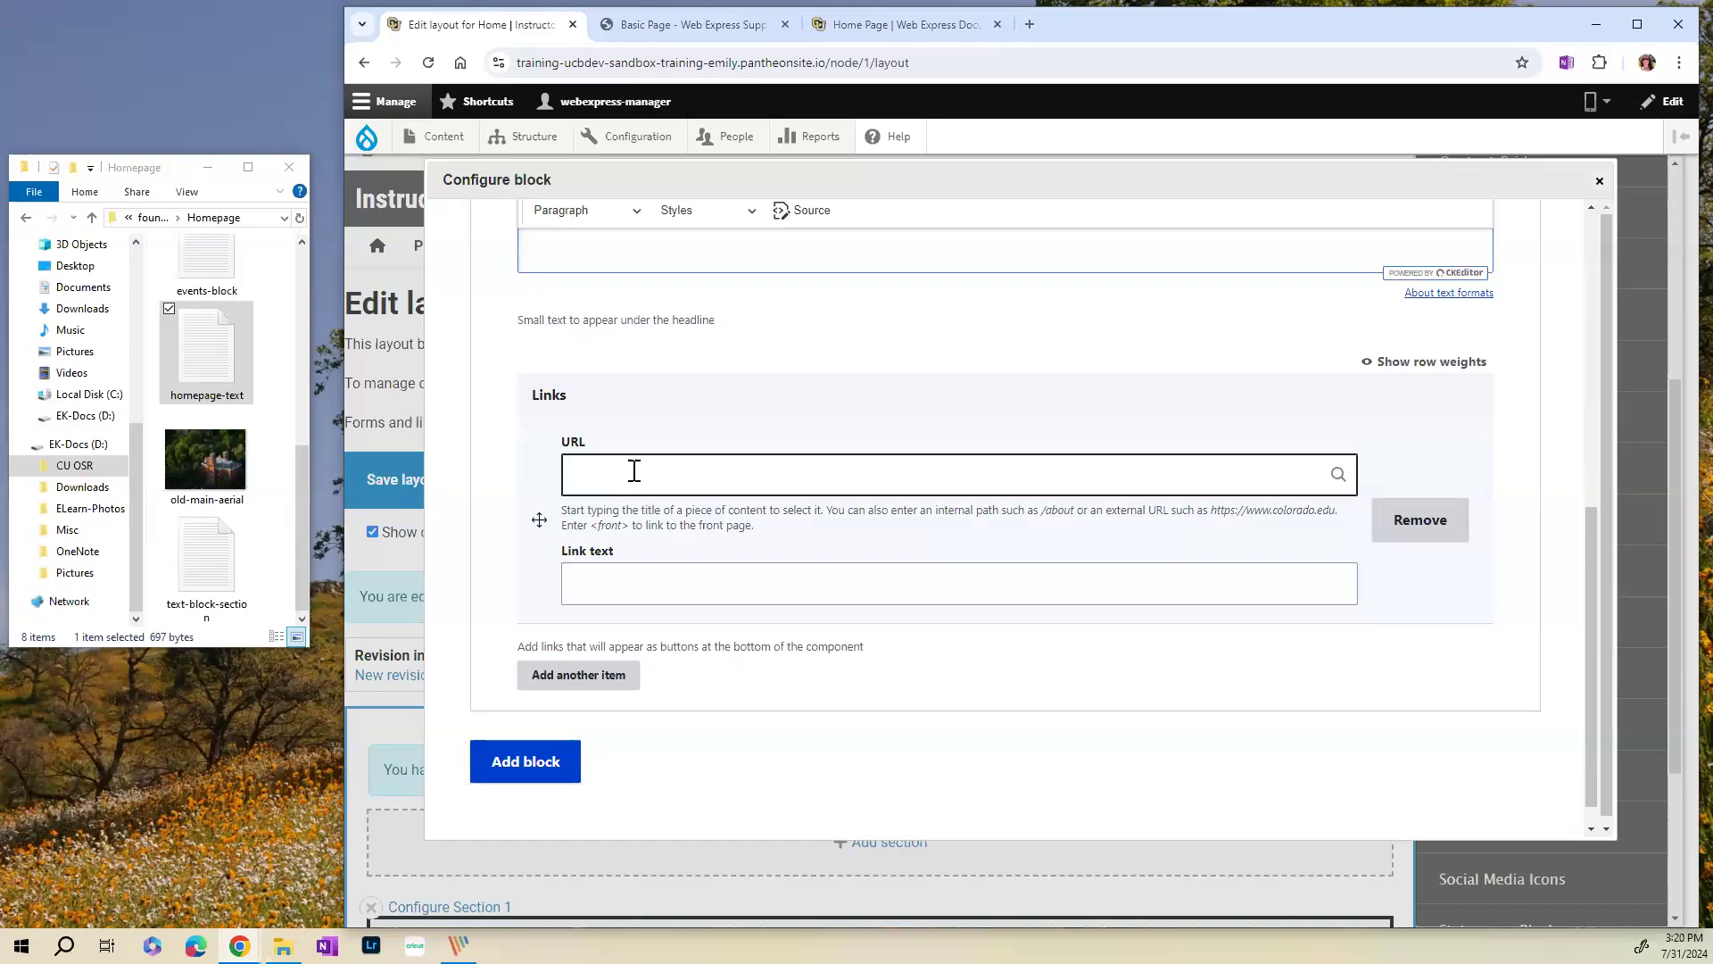
pyautogui.moveTo(1215, 514); pyautogui.dragTo(1345, 520)
pyautogui.hotkey('ctrl', 'c')
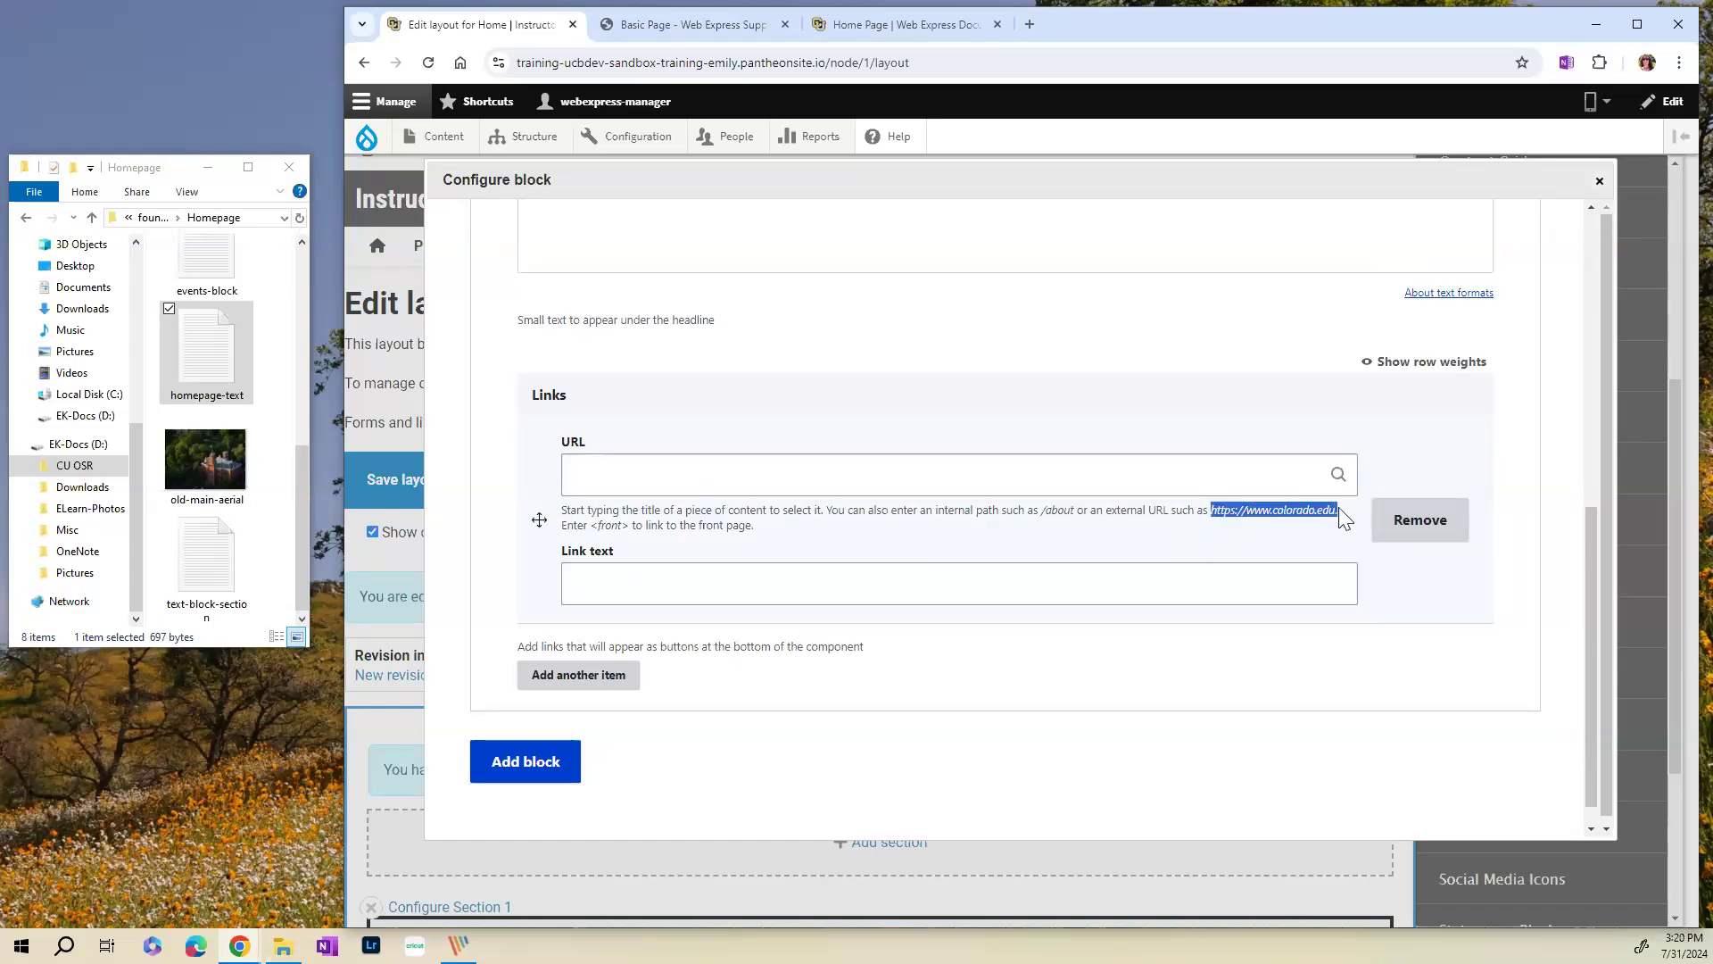
pyautogui.click(663, 475)
pyautogui.hotkey('ctrl', 'v')
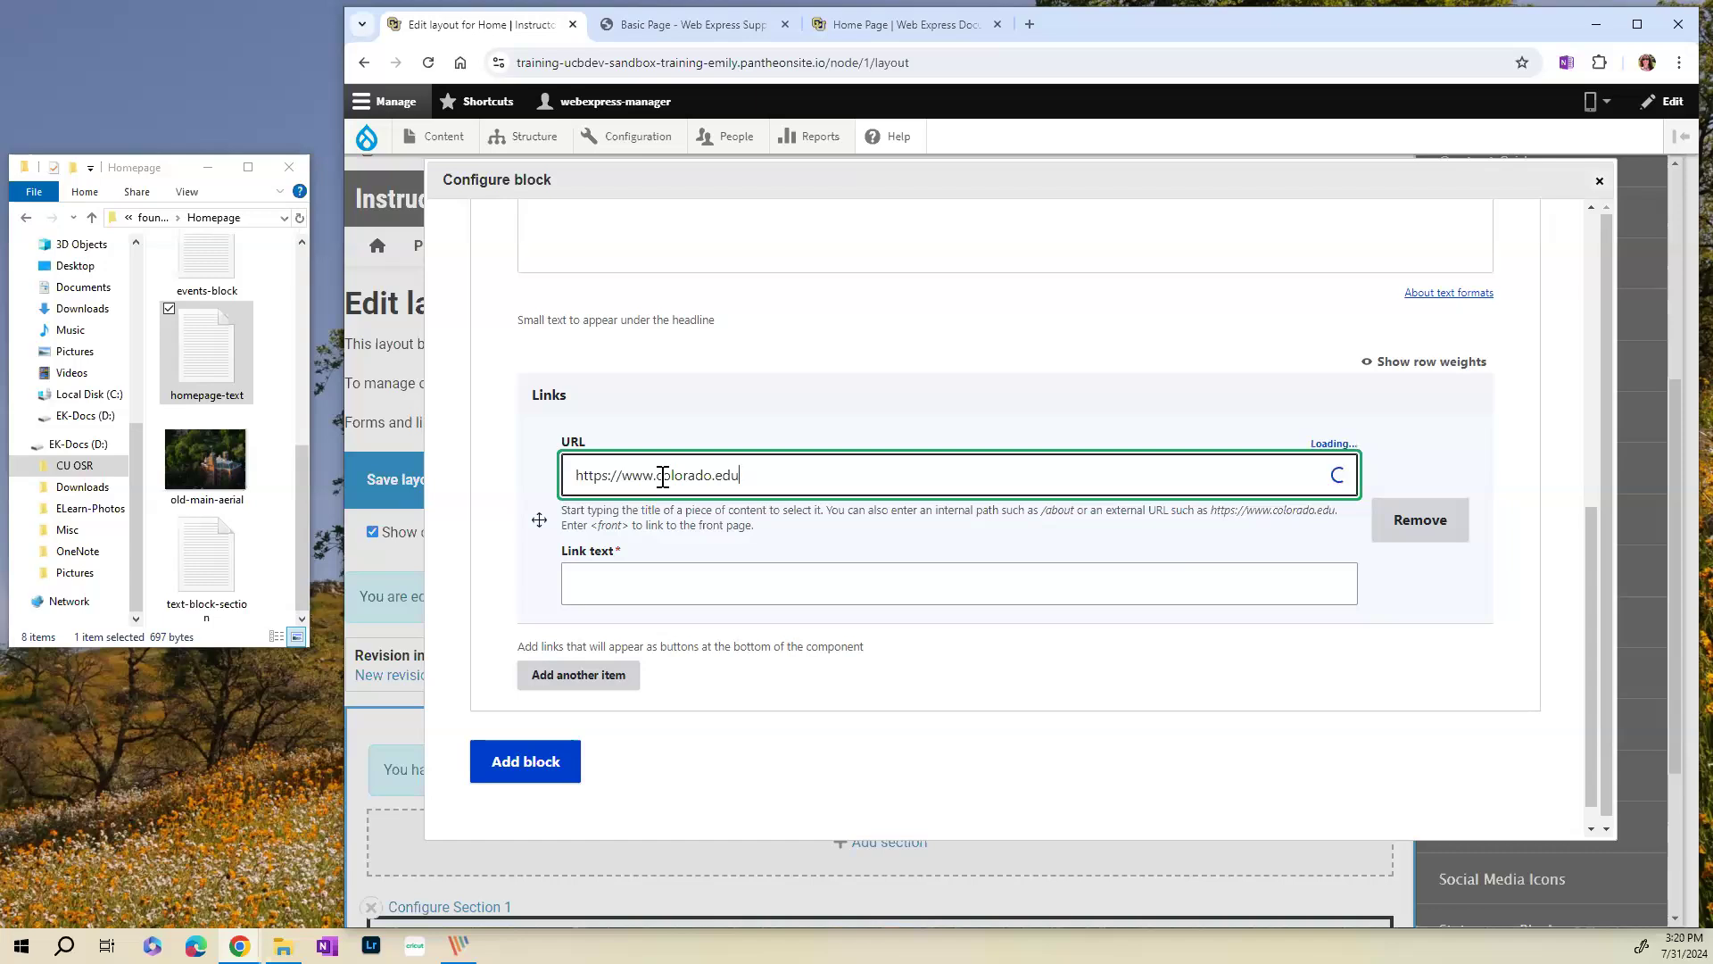
pyautogui.click(597, 594)
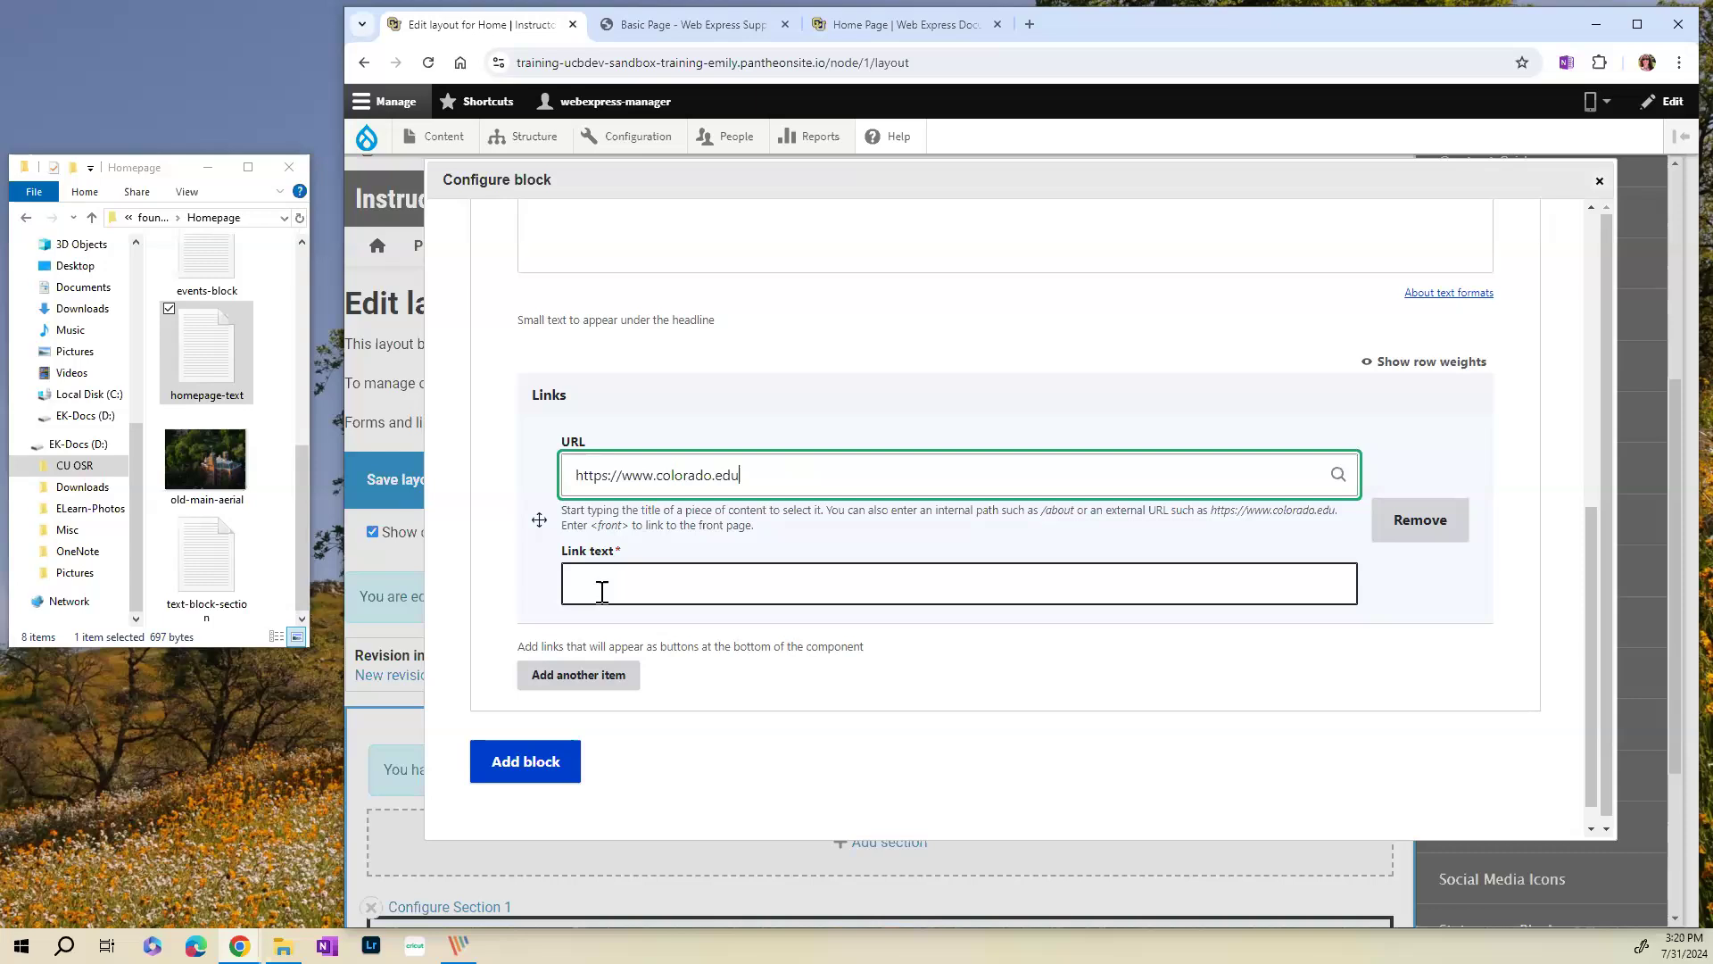
pyautogui.click(605, 585)
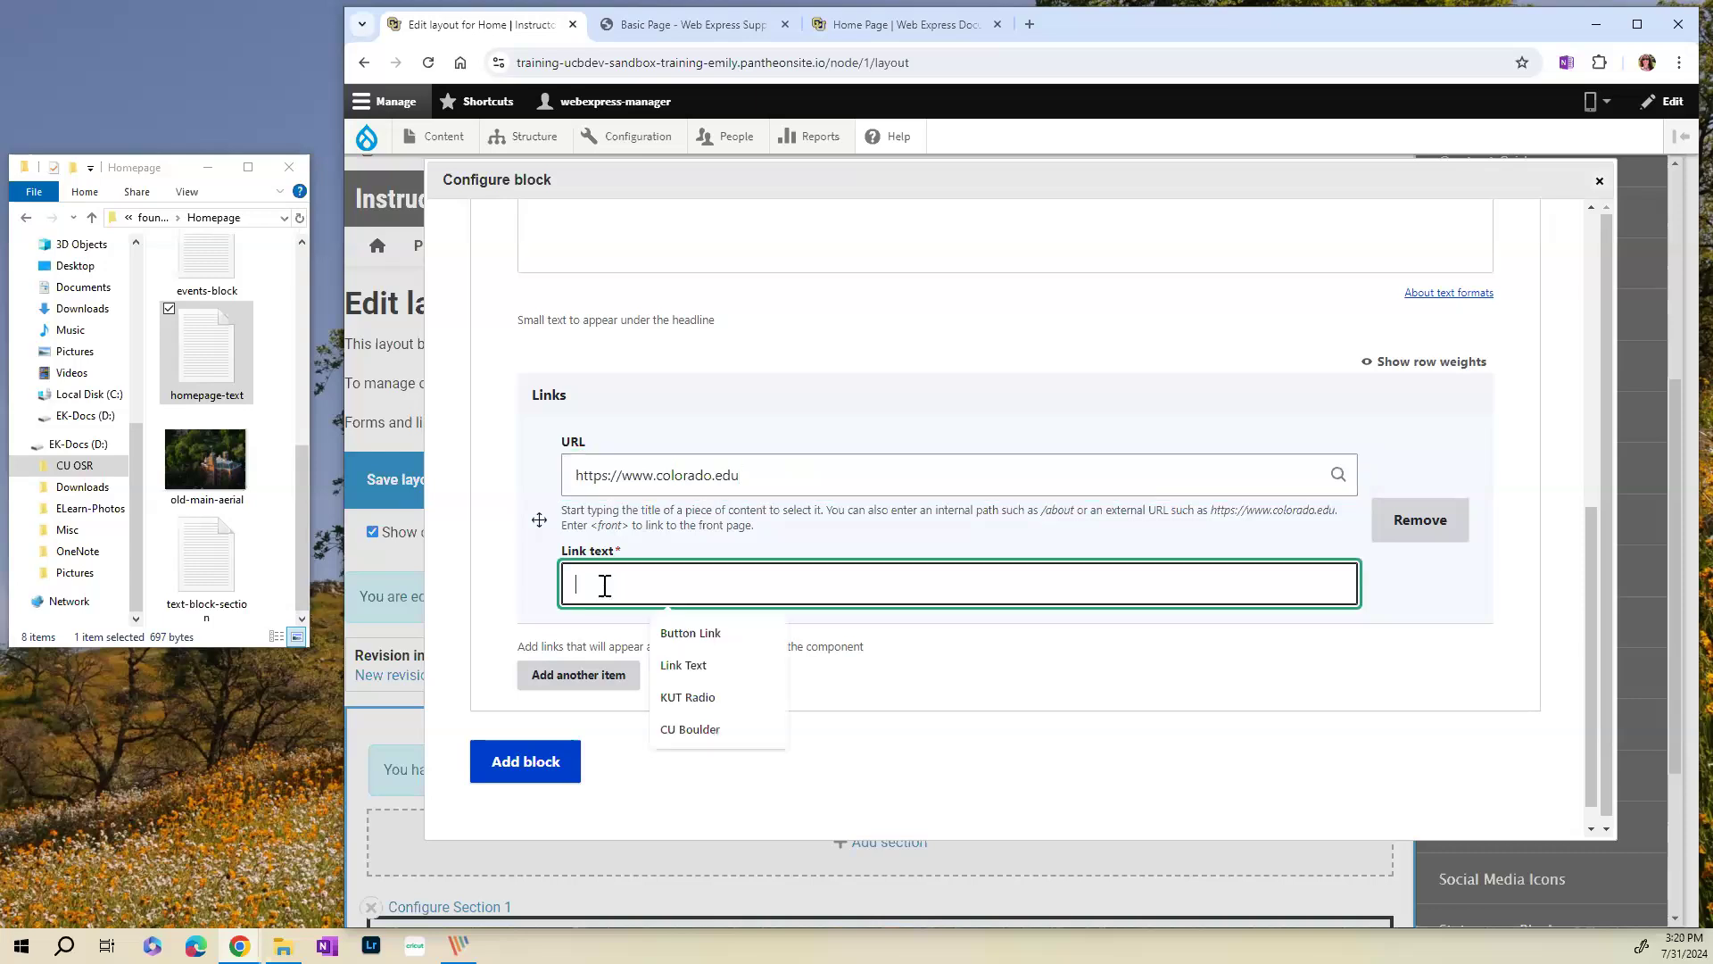
pyautogui.click(683, 666)
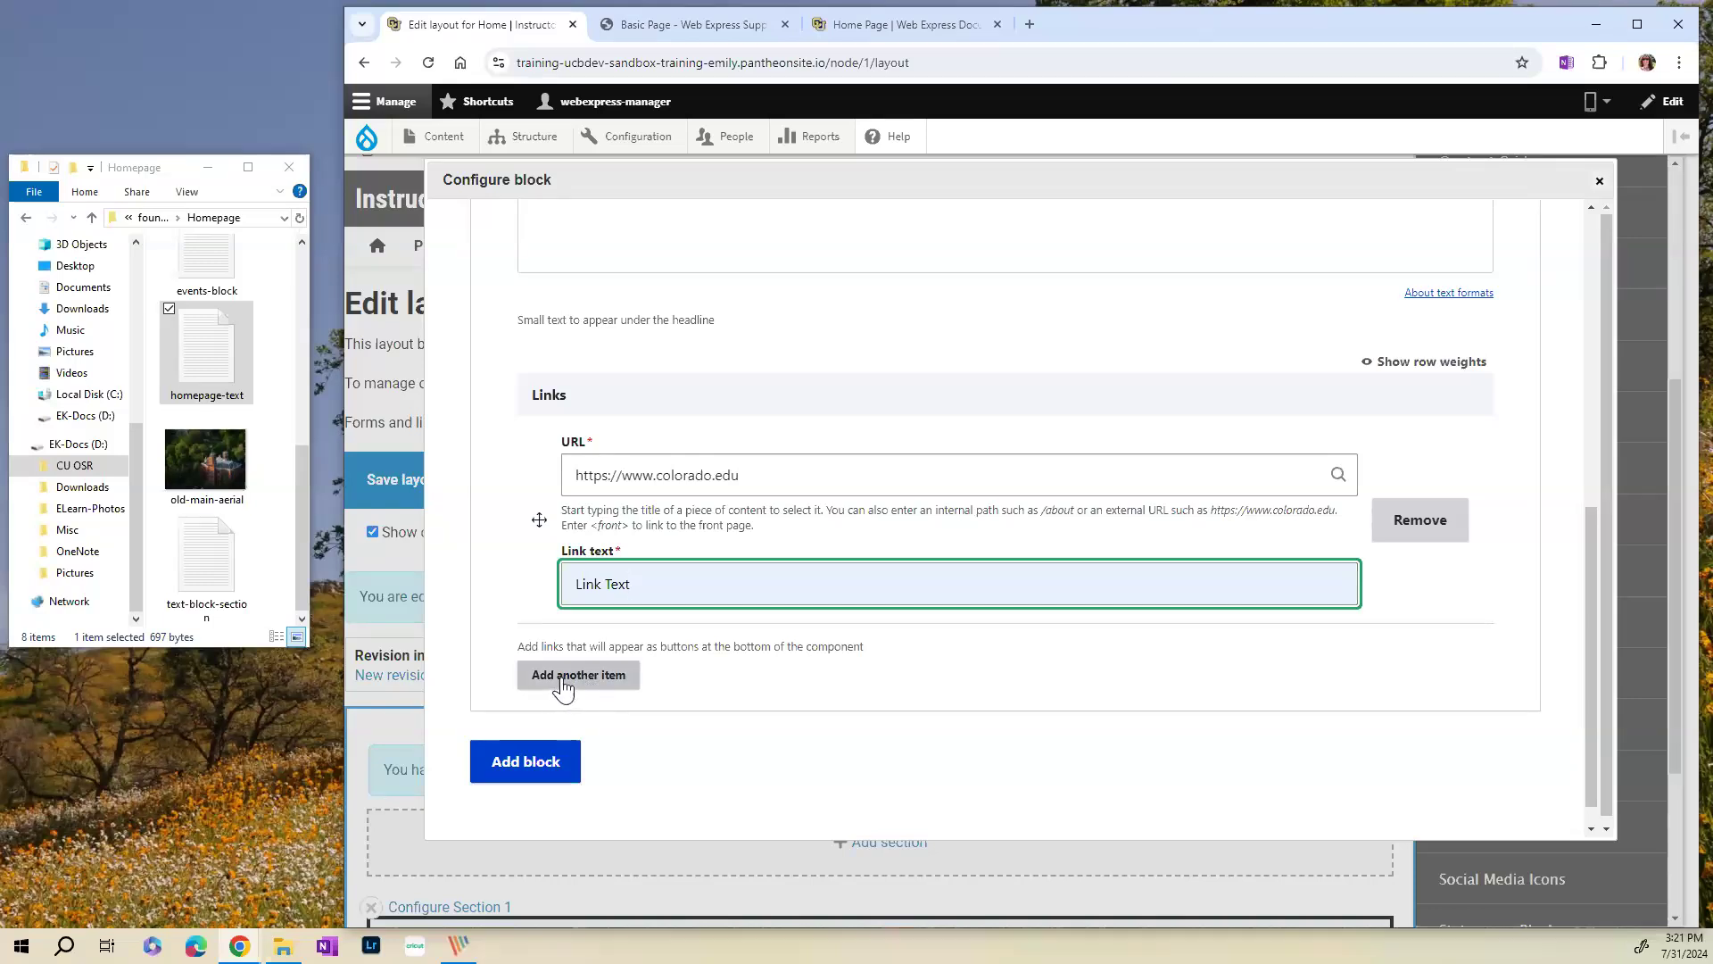
# - Open the hero unit's design settings and examine the size options and their usage guidance
pyautogui.scroll(5, 773, 696)
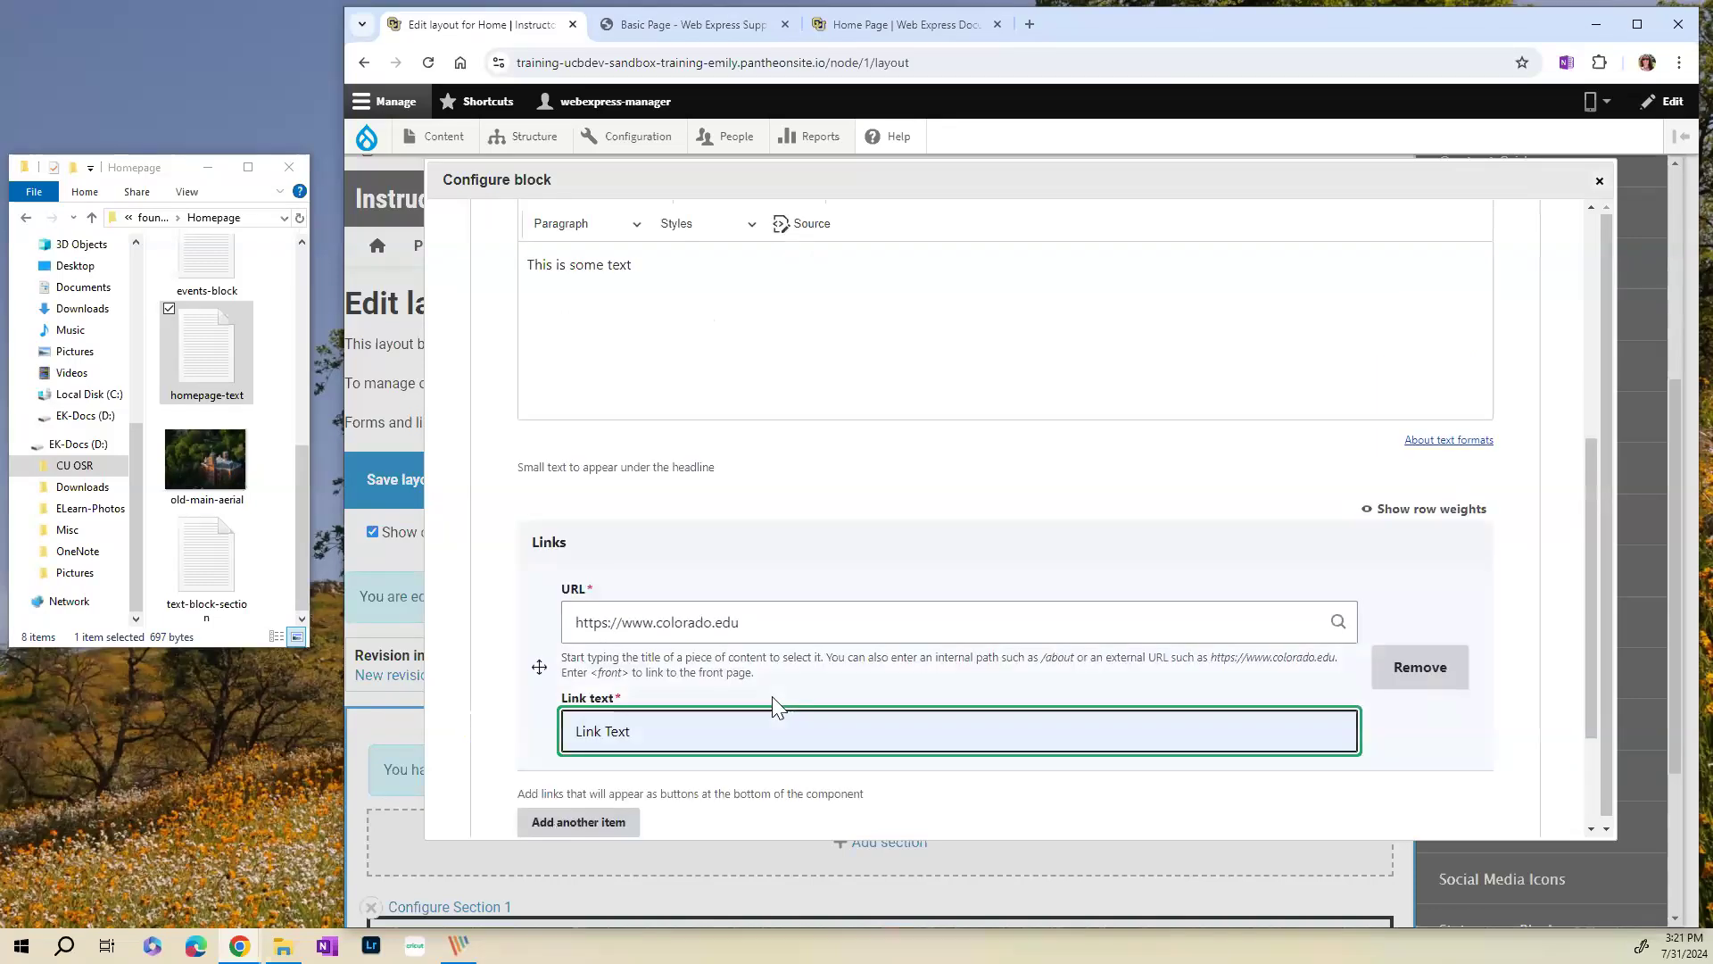
pyautogui.scroll(3, 771, 702)
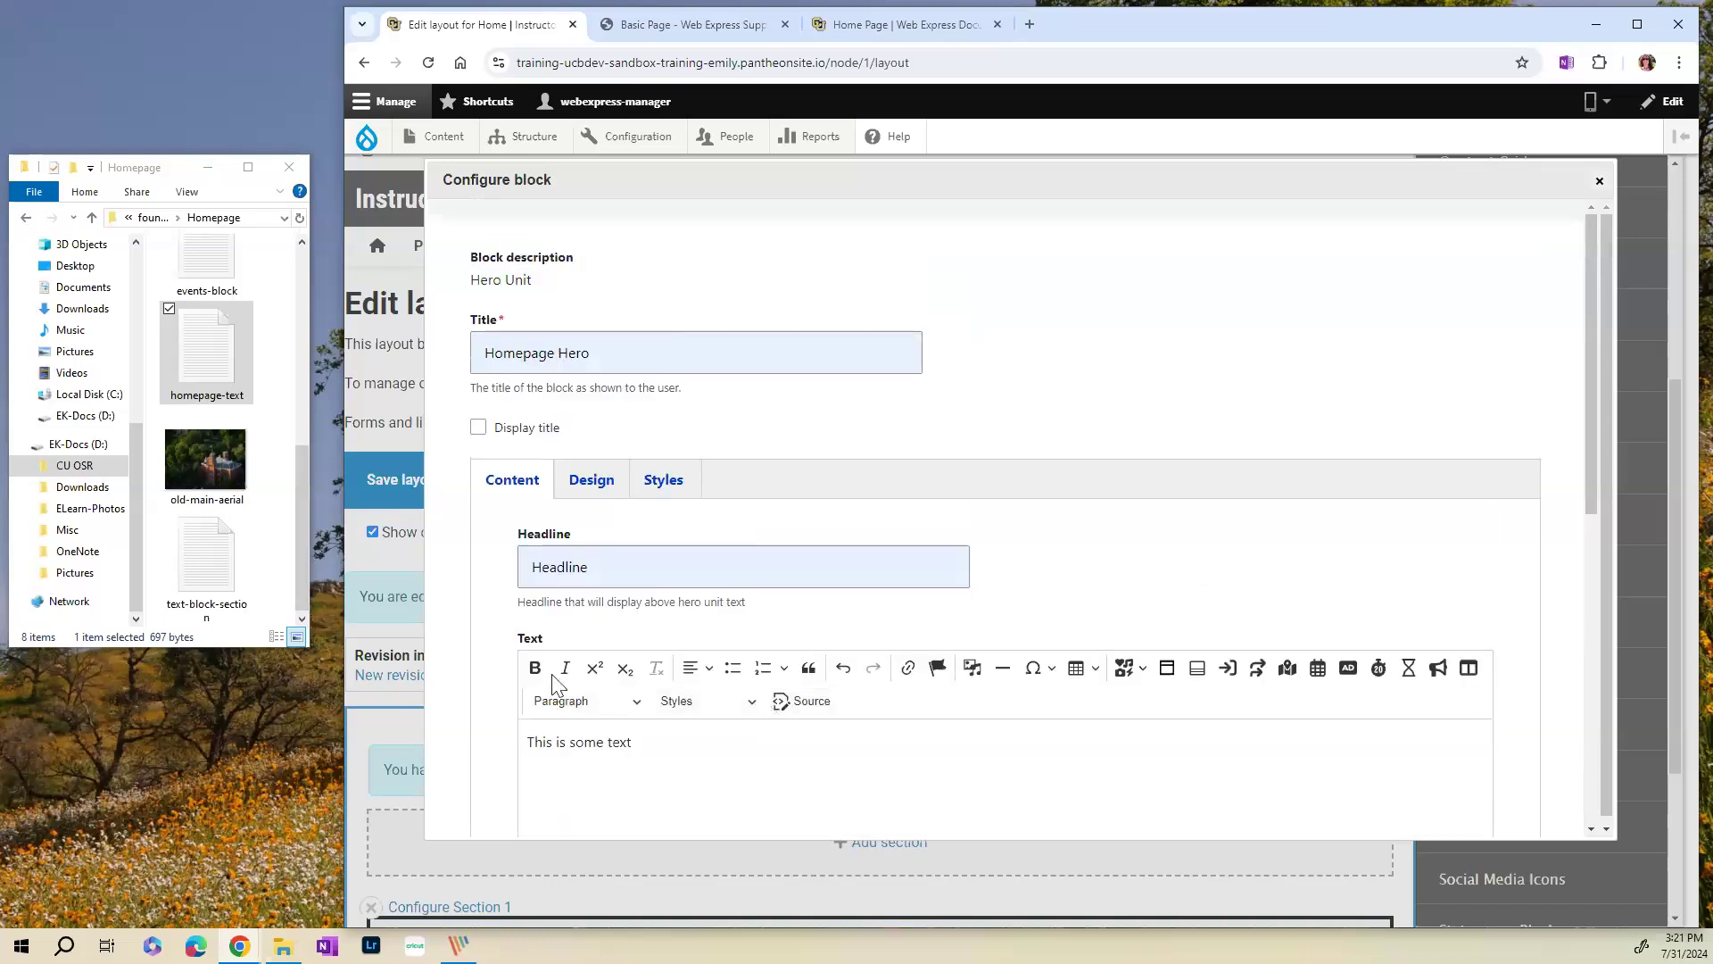
pyautogui.click(588, 490)
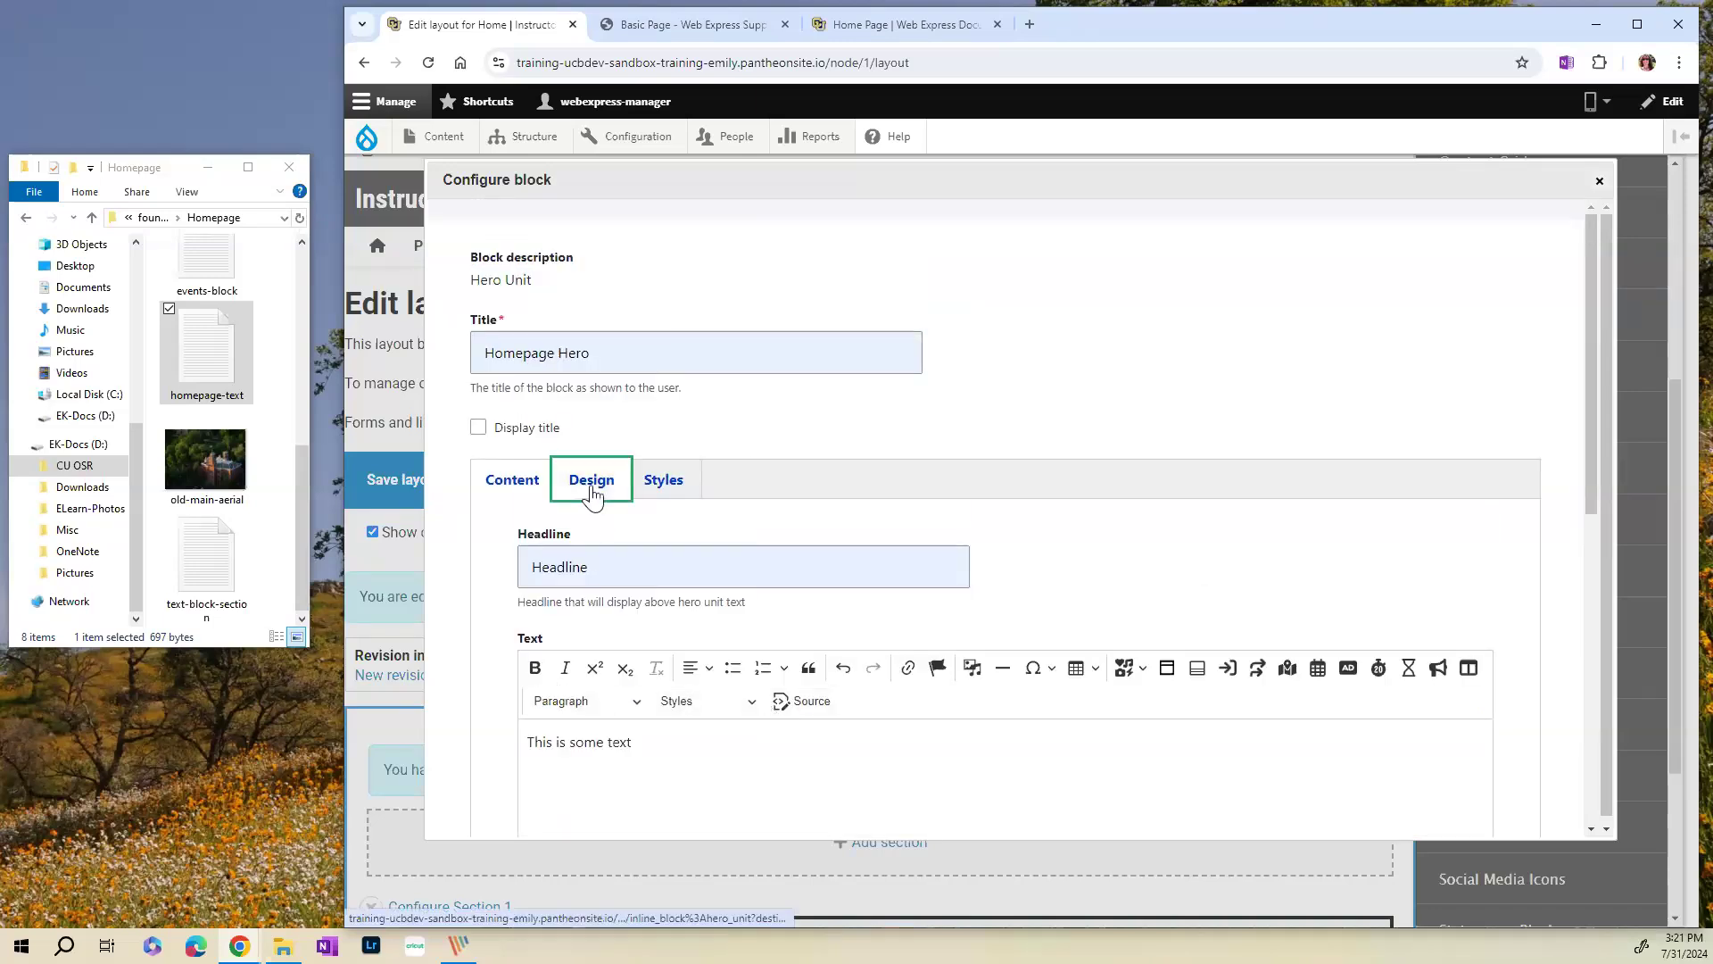
pyautogui.scroll(-3, 860, 554)
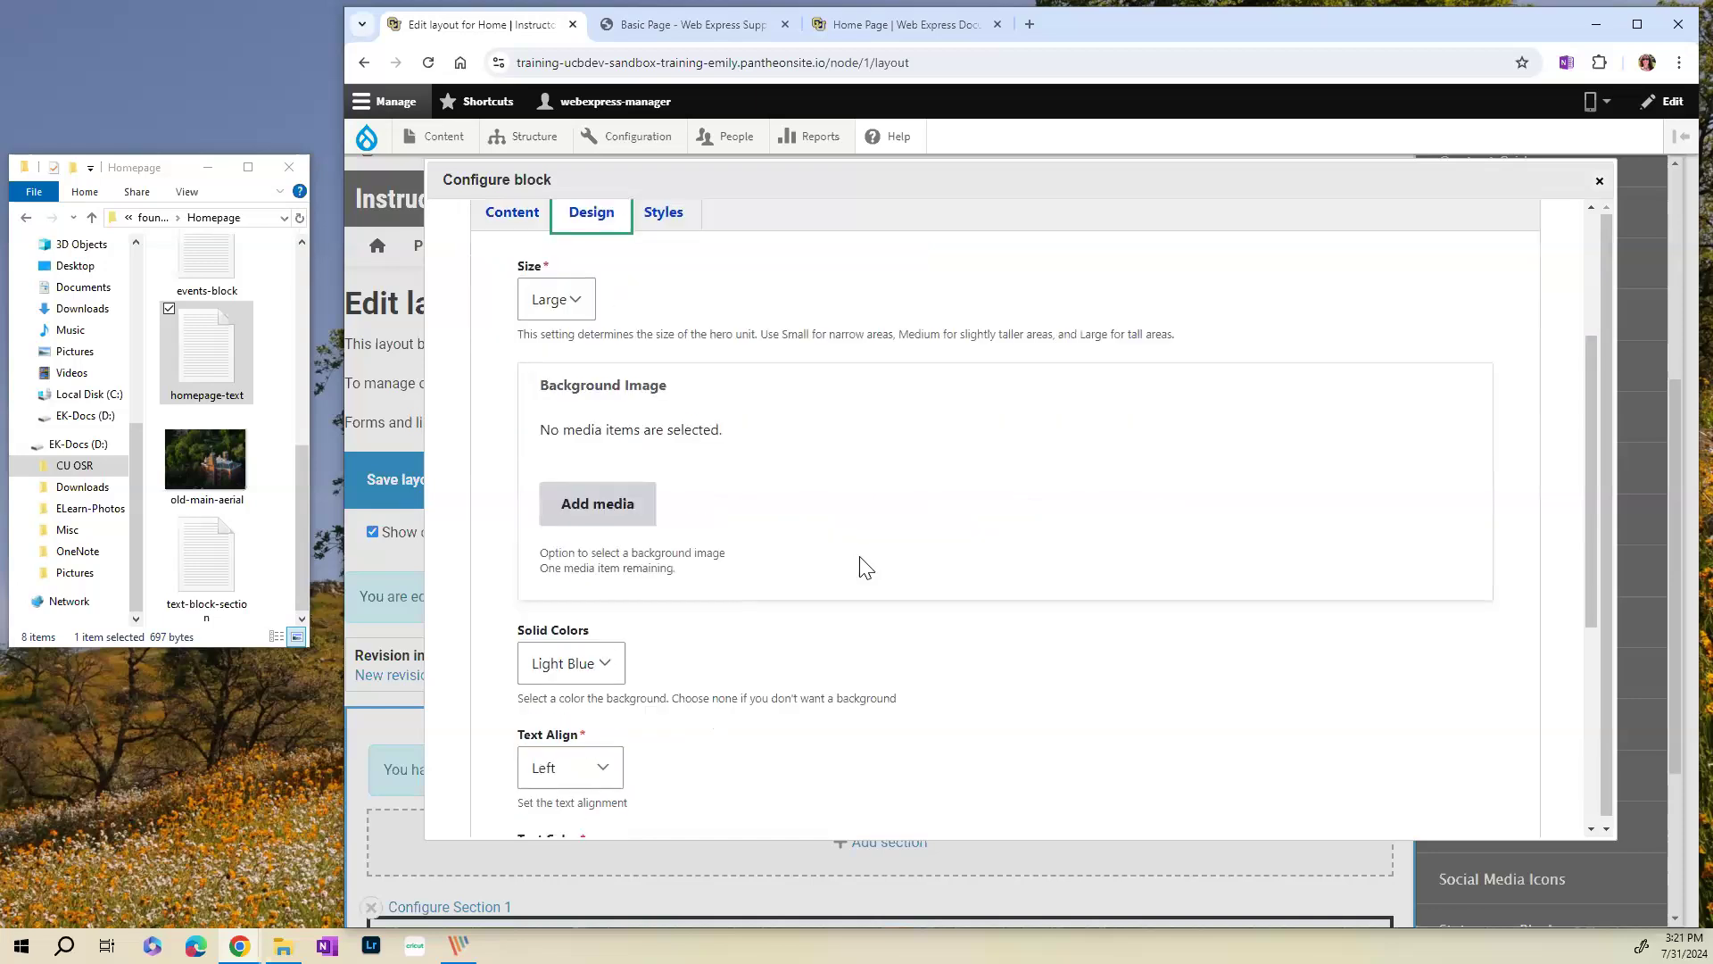
pyautogui.click(580, 302)
pyautogui.click(577, 304)
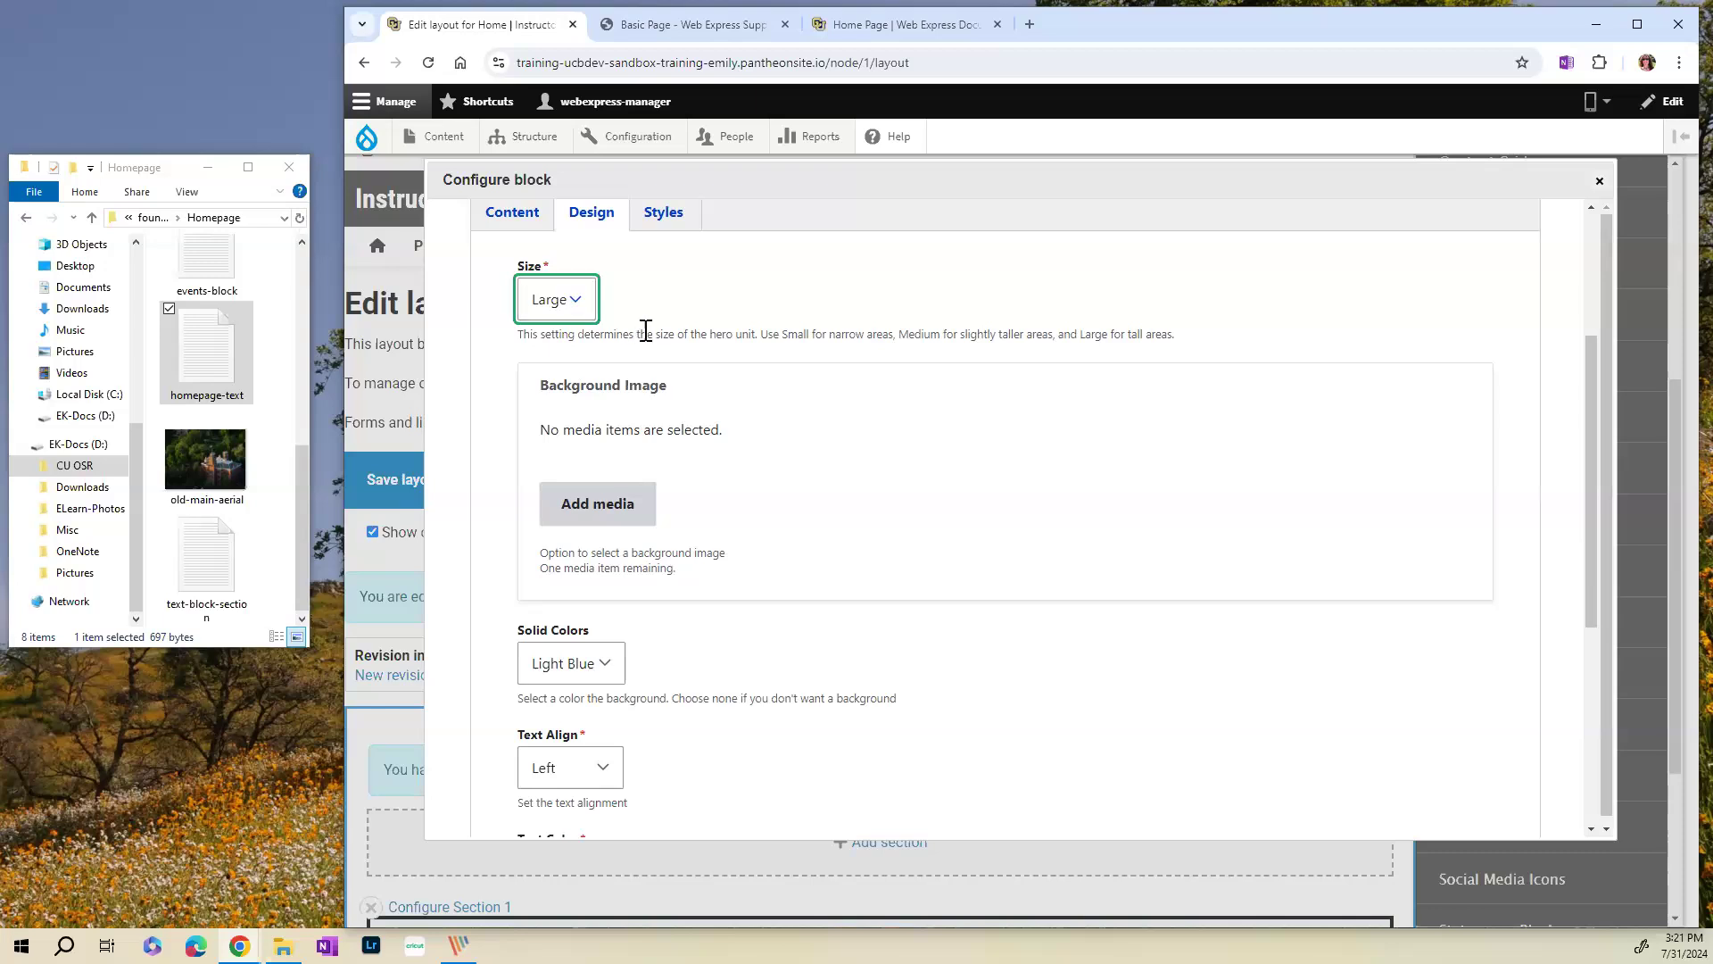
pyautogui.moveTo(780, 338); pyautogui.dragTo(896, 340)
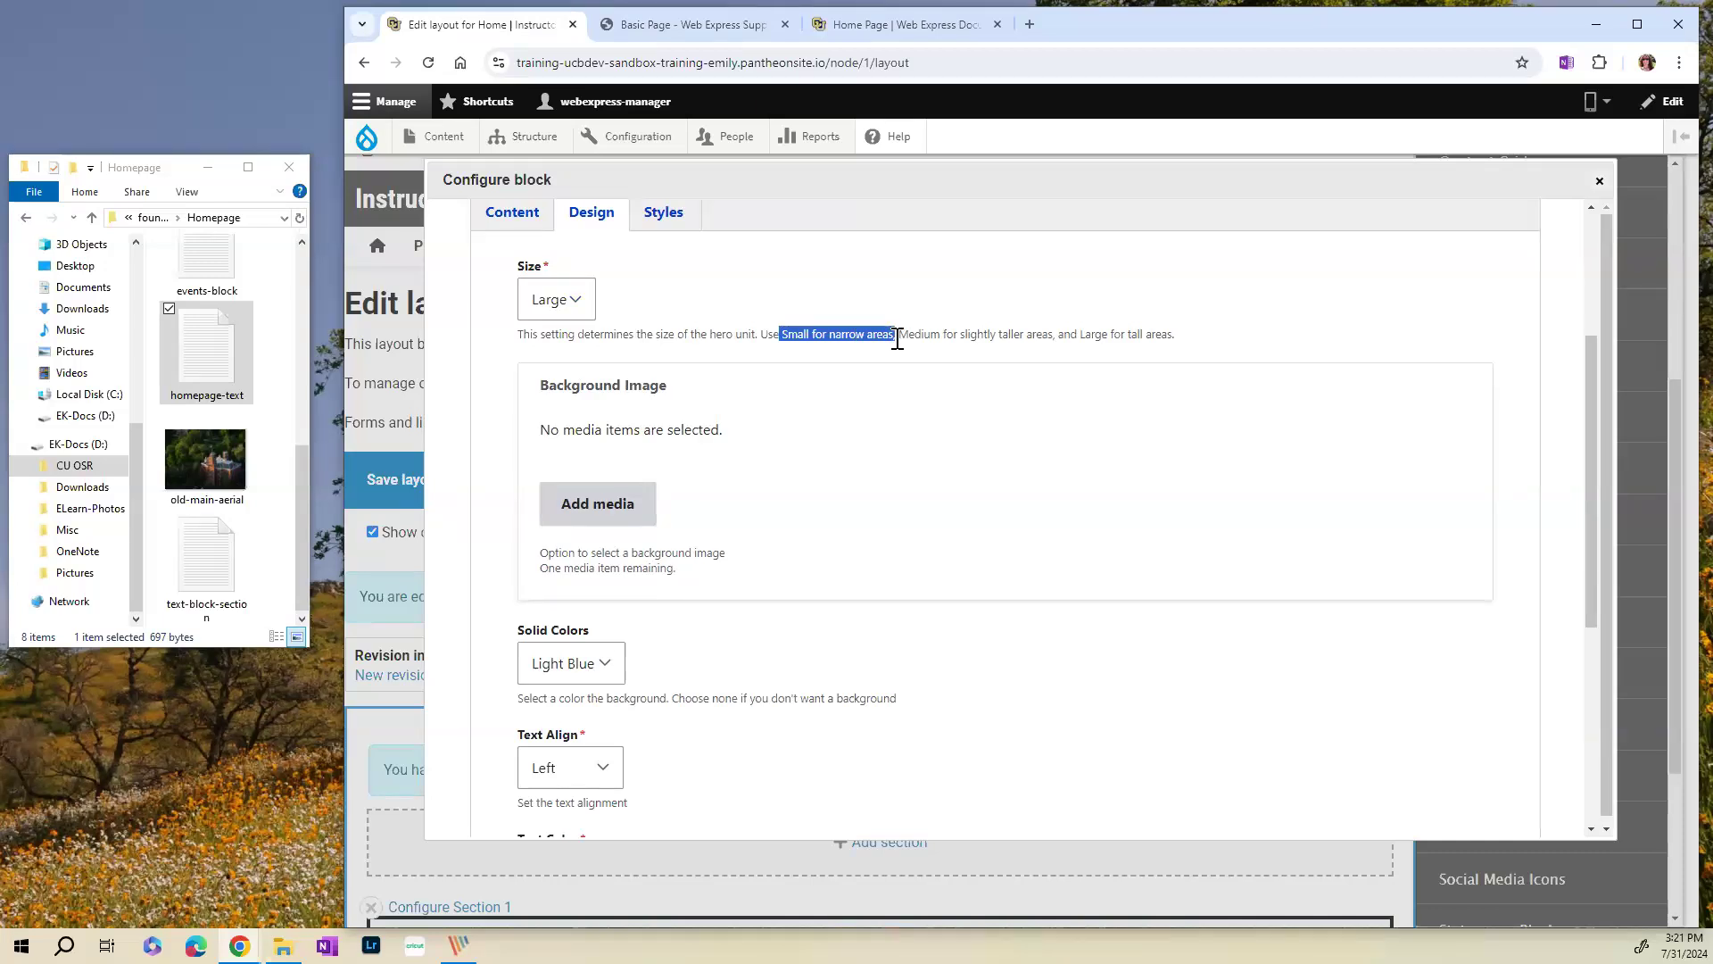
pyautogui.click(891, 300)
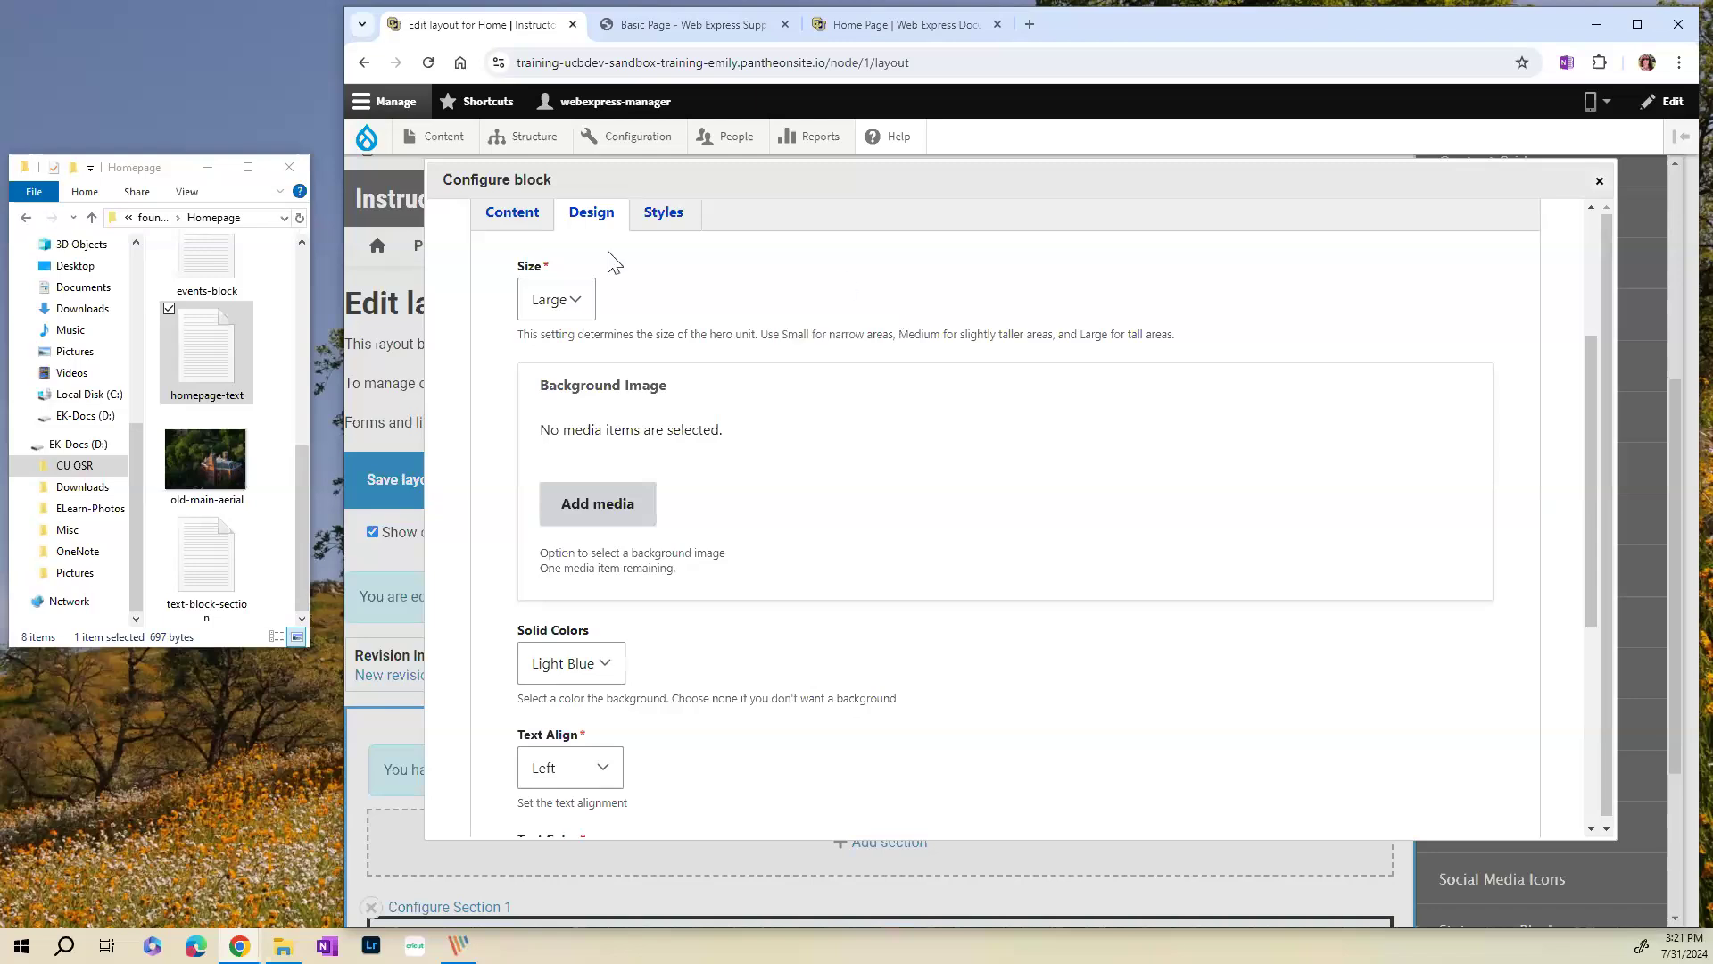
# - Upload old-main-aerial from the Hero Block folder of foundations-training-assets as a new media item for the background image
pyautogui.scroll(-2, 748, 279)
pyautogui.scroll(1, 741, 279)
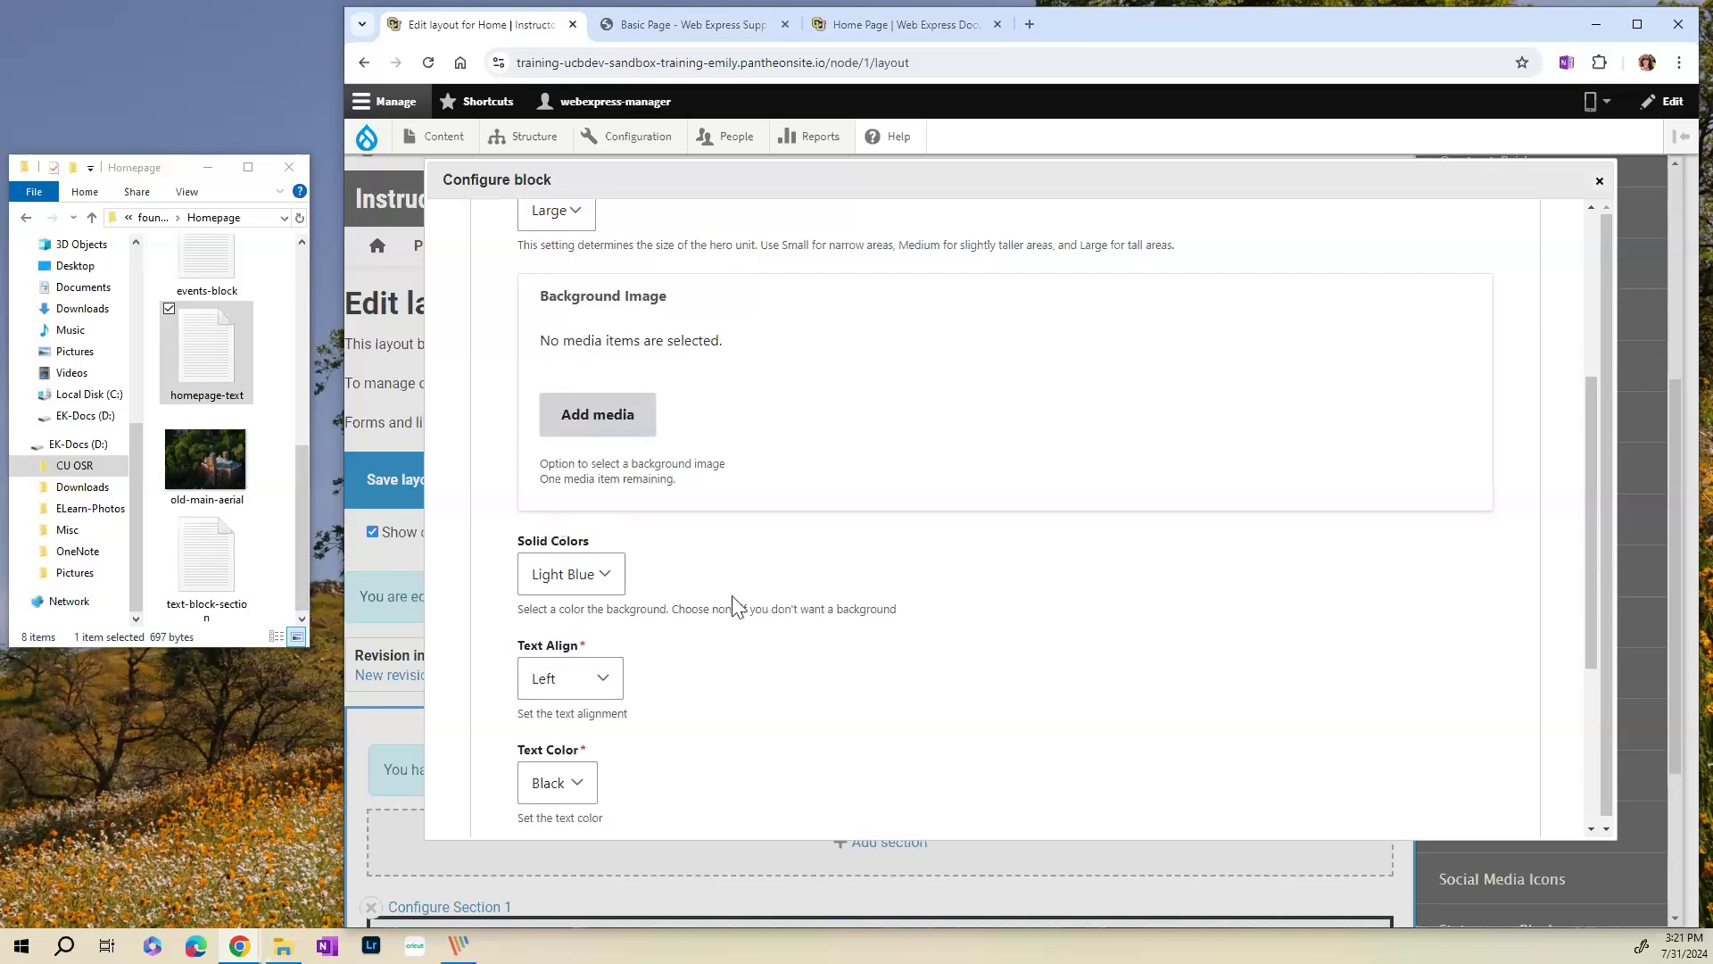
pyautogui.click(588, 430)
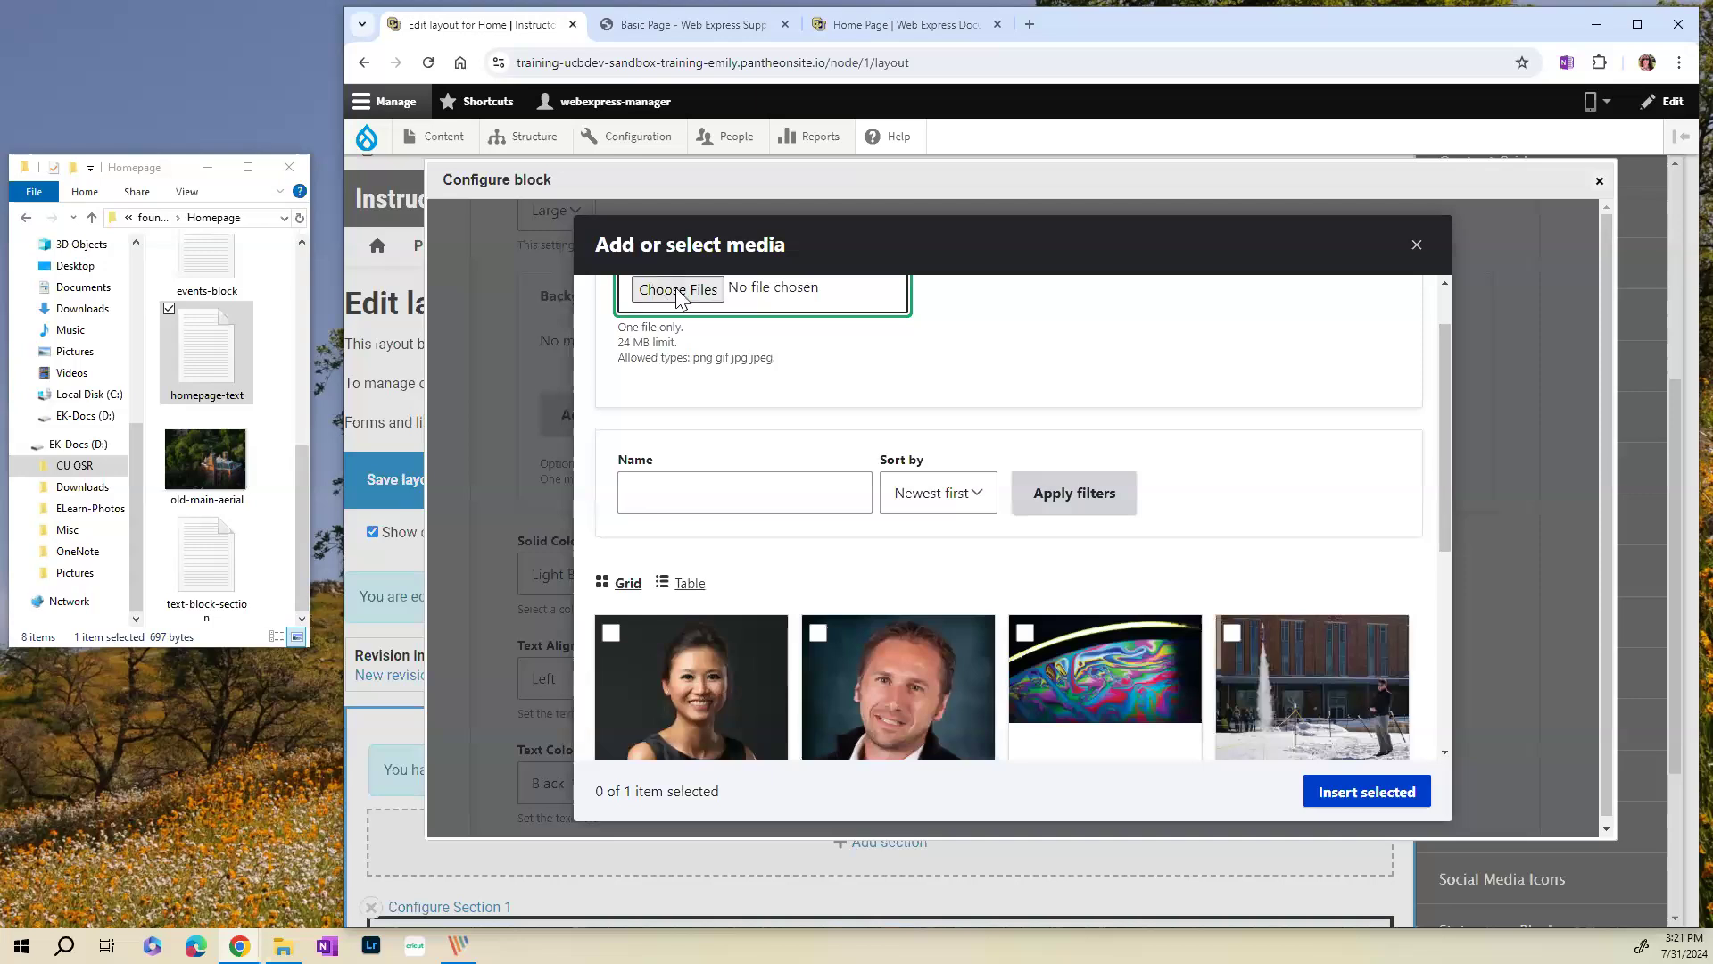
pyautogui.click(678, 291)
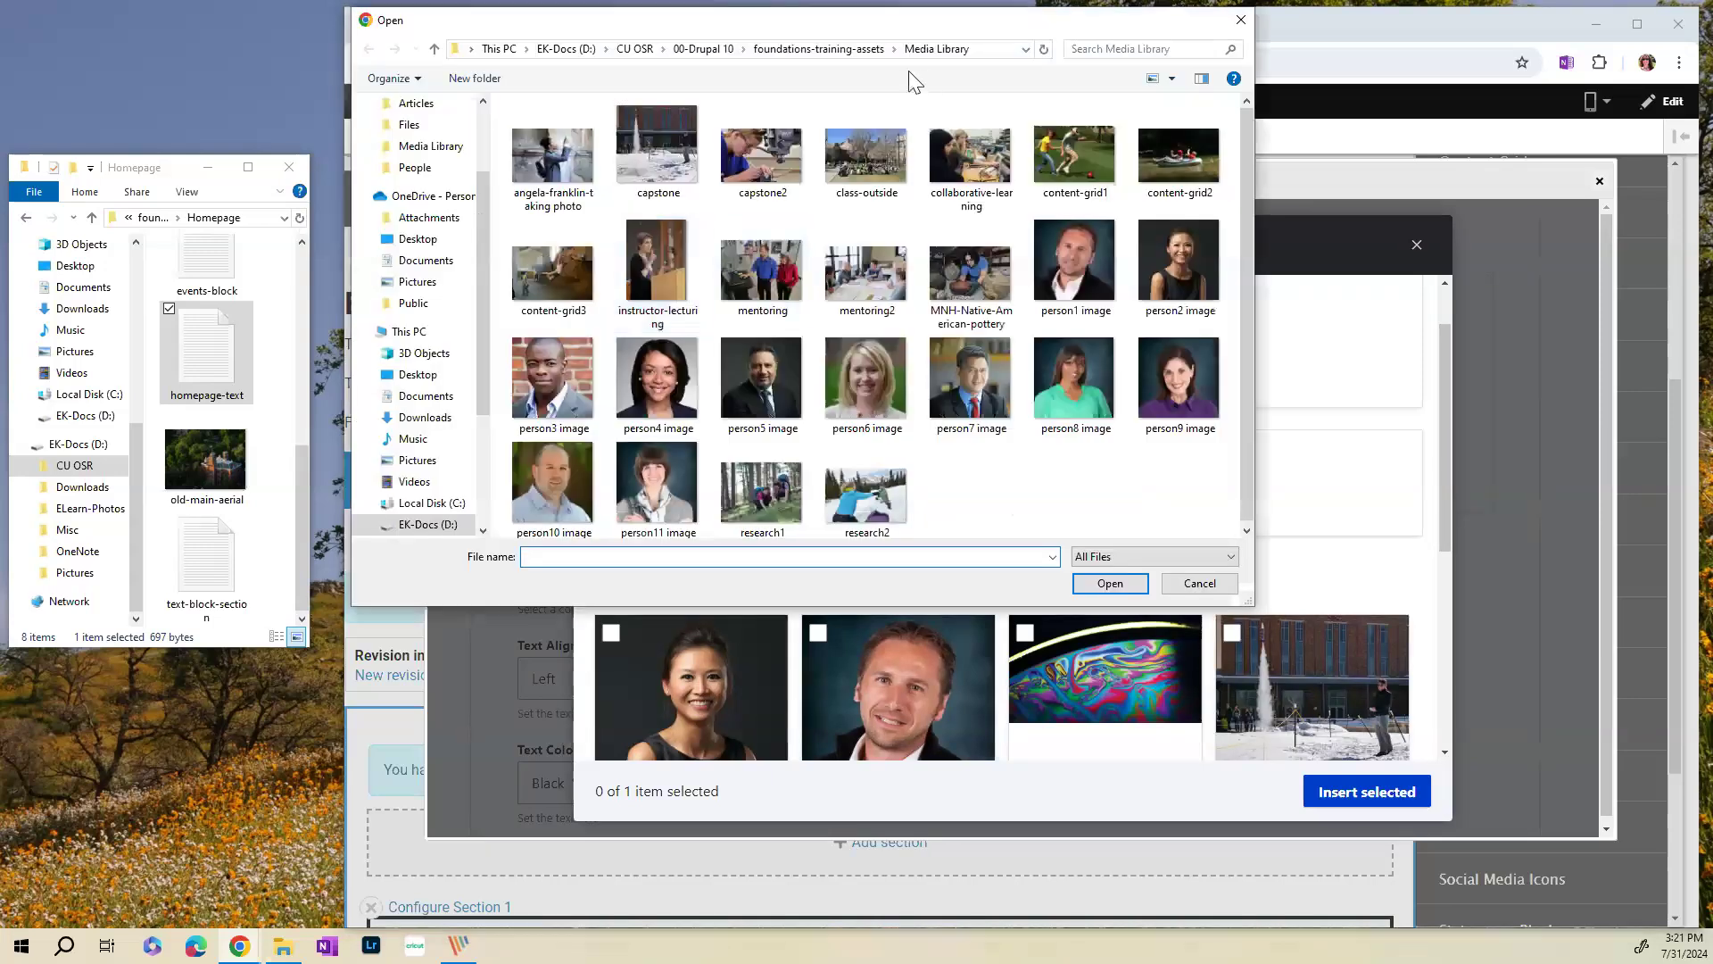
pyautogui.click(847, 50)
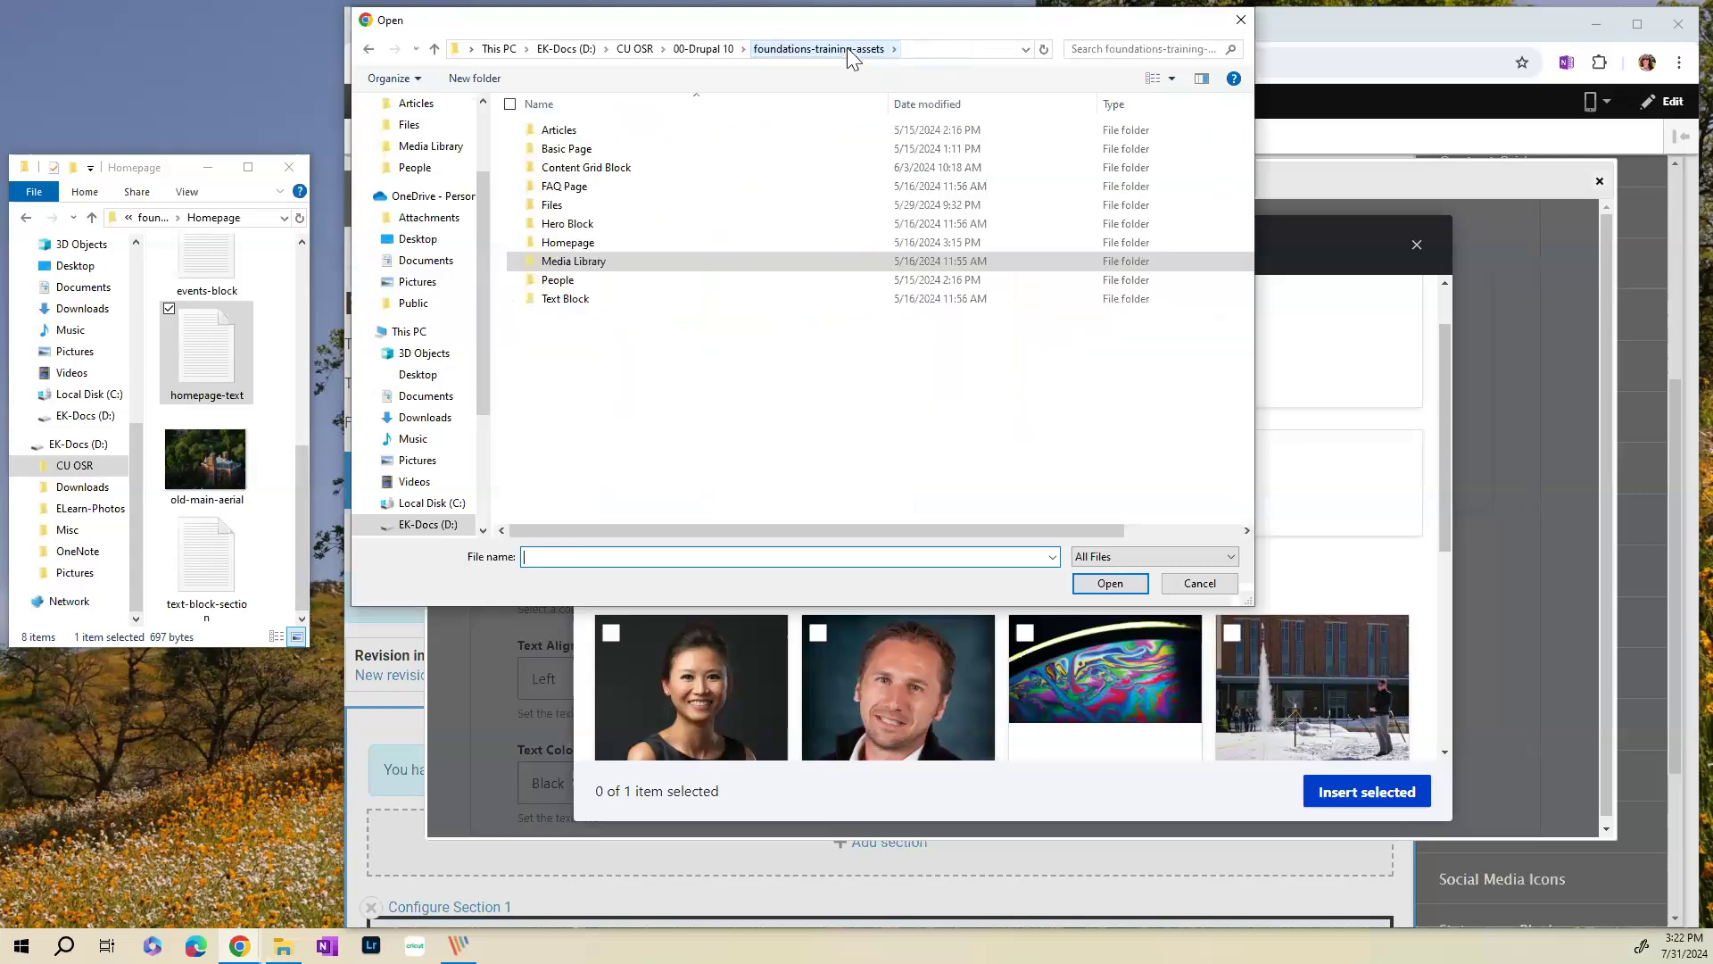
pyautogui.doubleClick(613, 224)
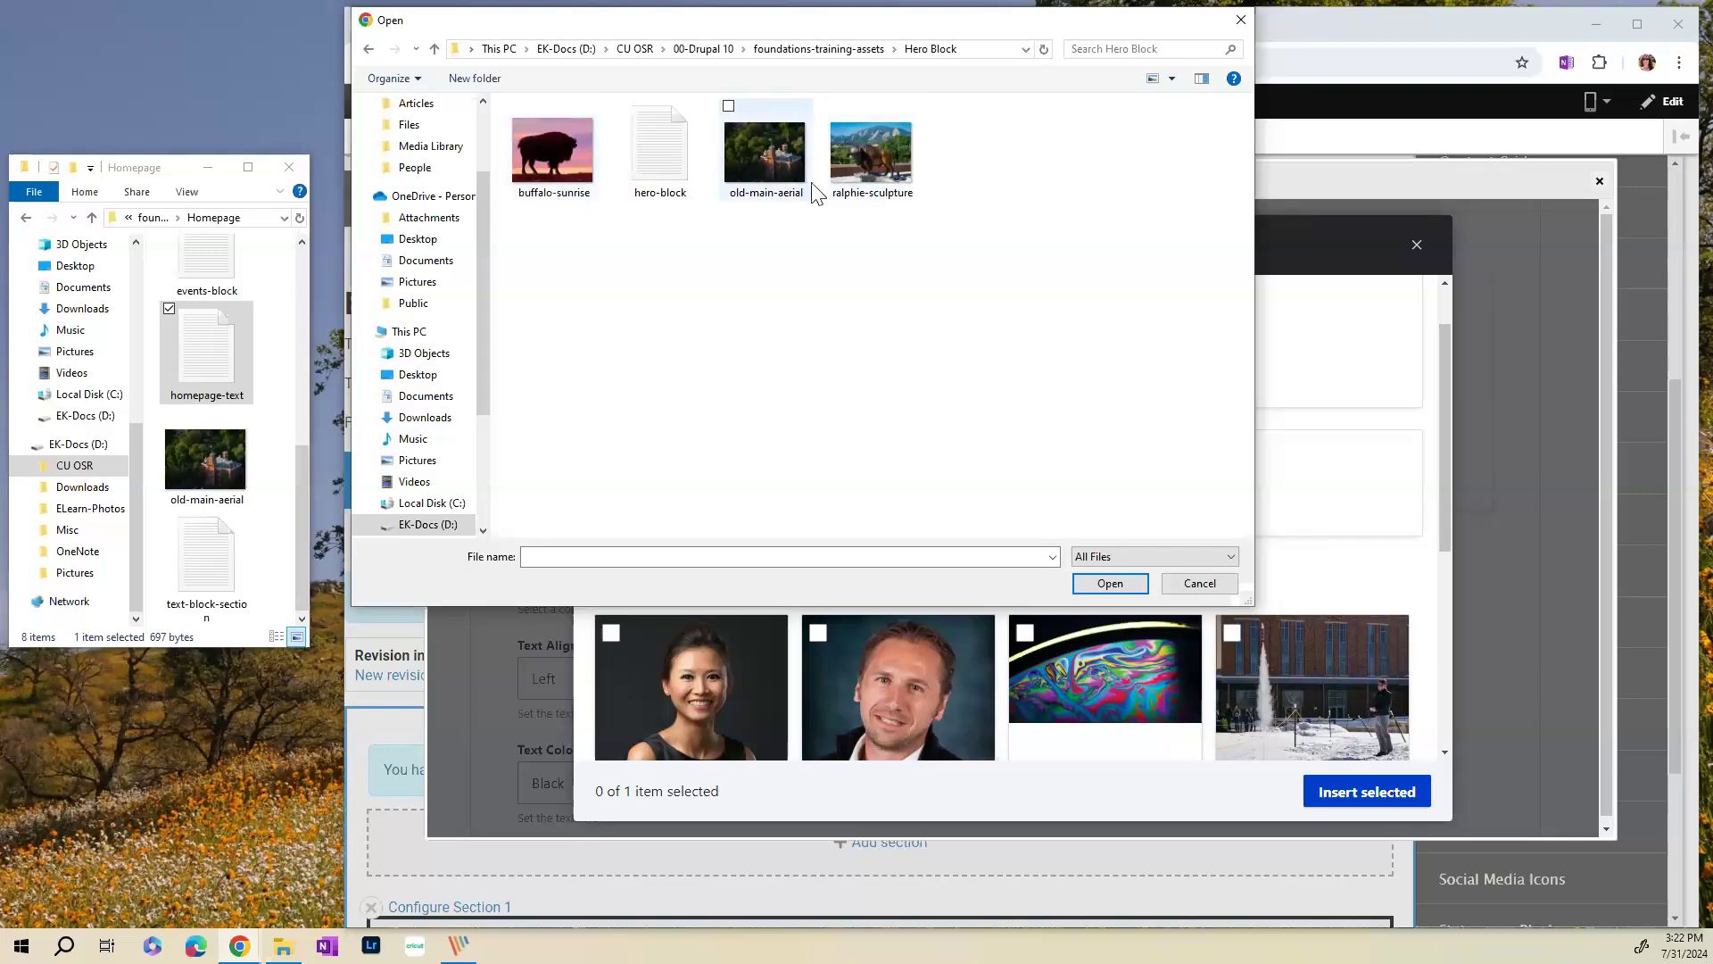
pyautogui.click(763, 159)
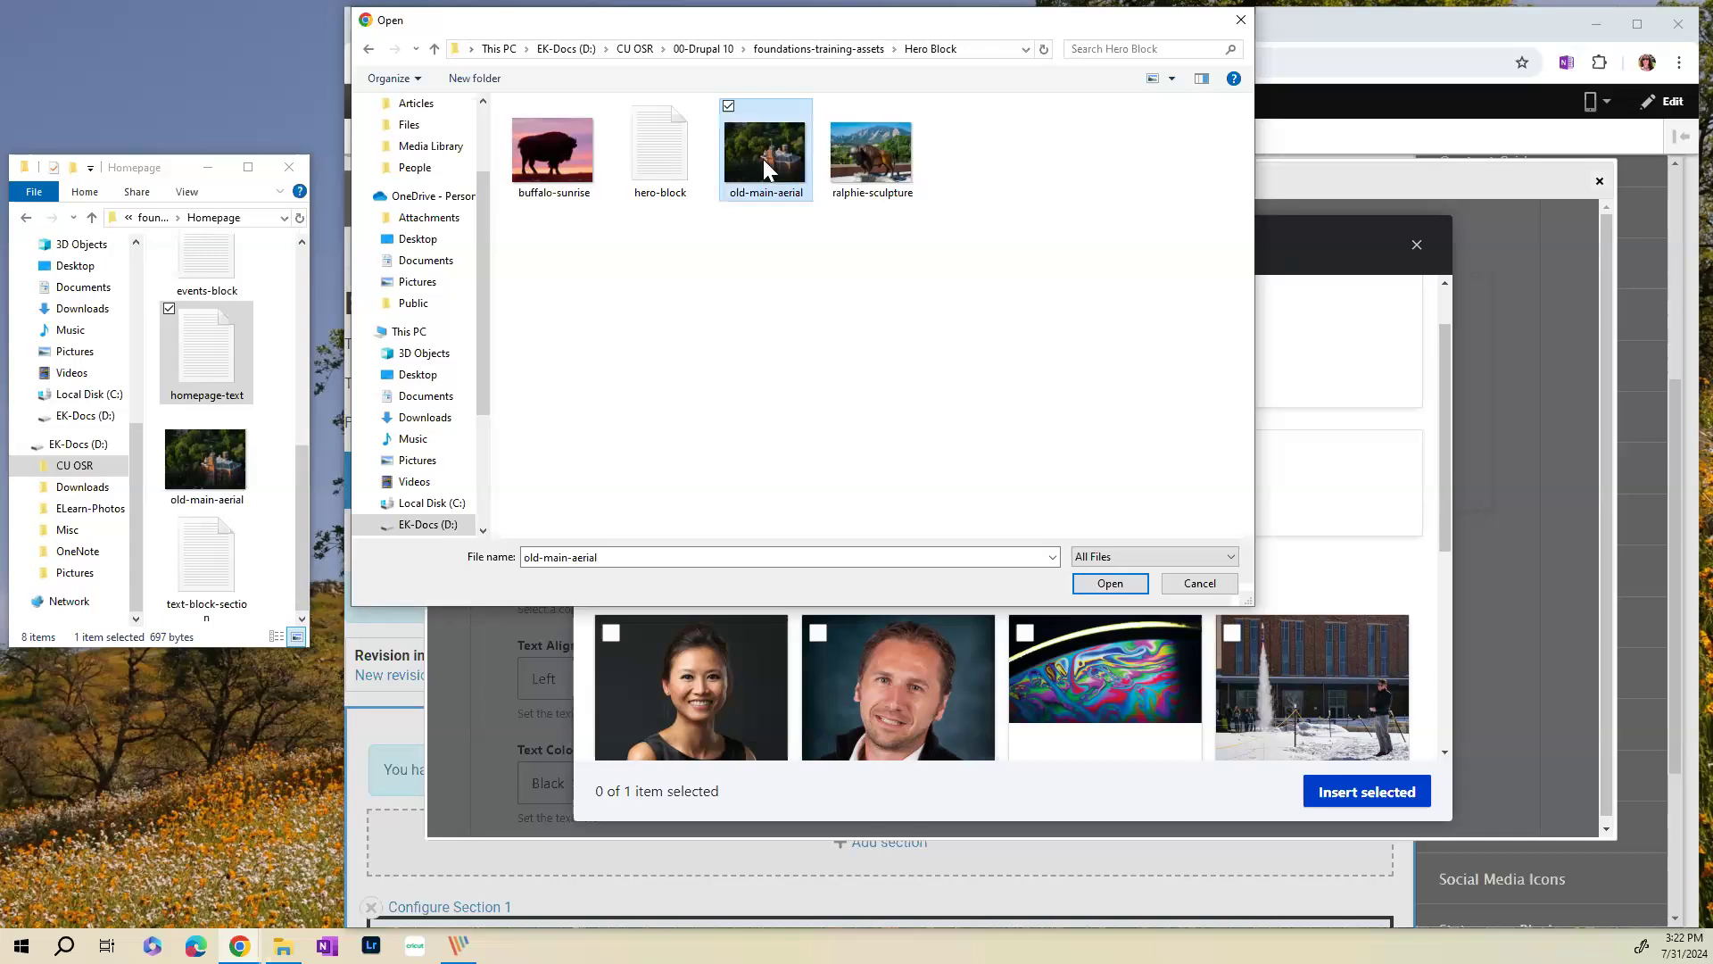
pyautogui.click(1125, 586)
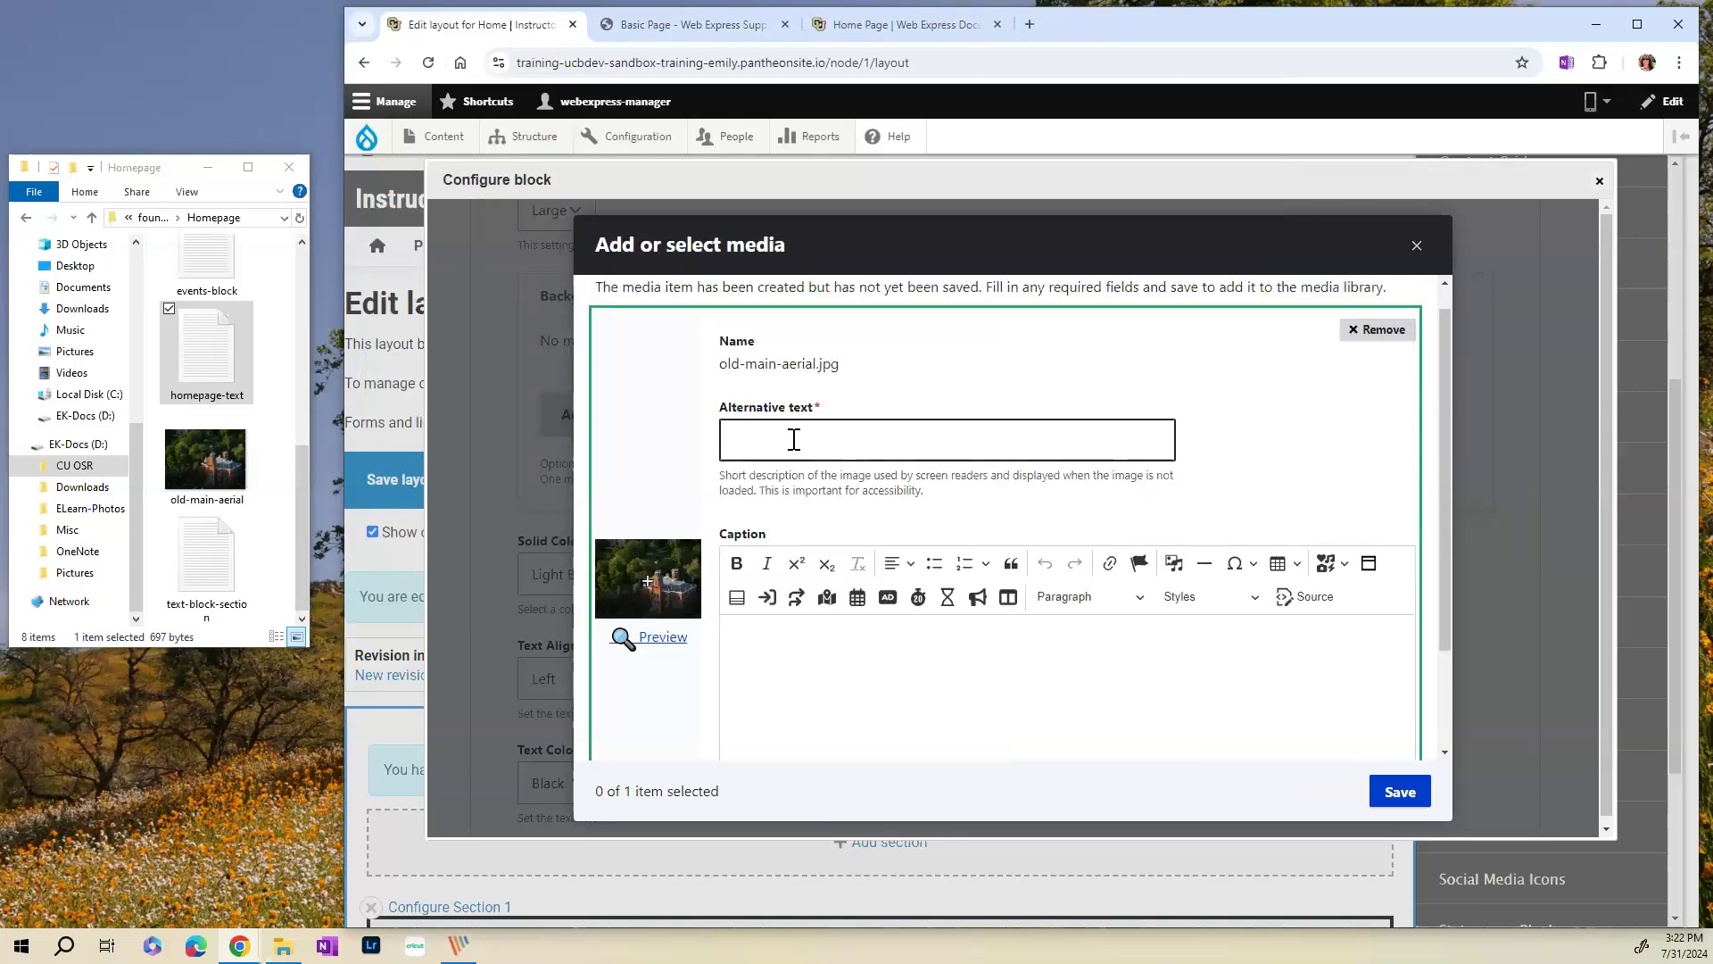
# - Set the uploaded image's alternative text to "Old Main on CU Boulder Campus", save it and insert it as the hero background
pyautogui.click(791, 438)
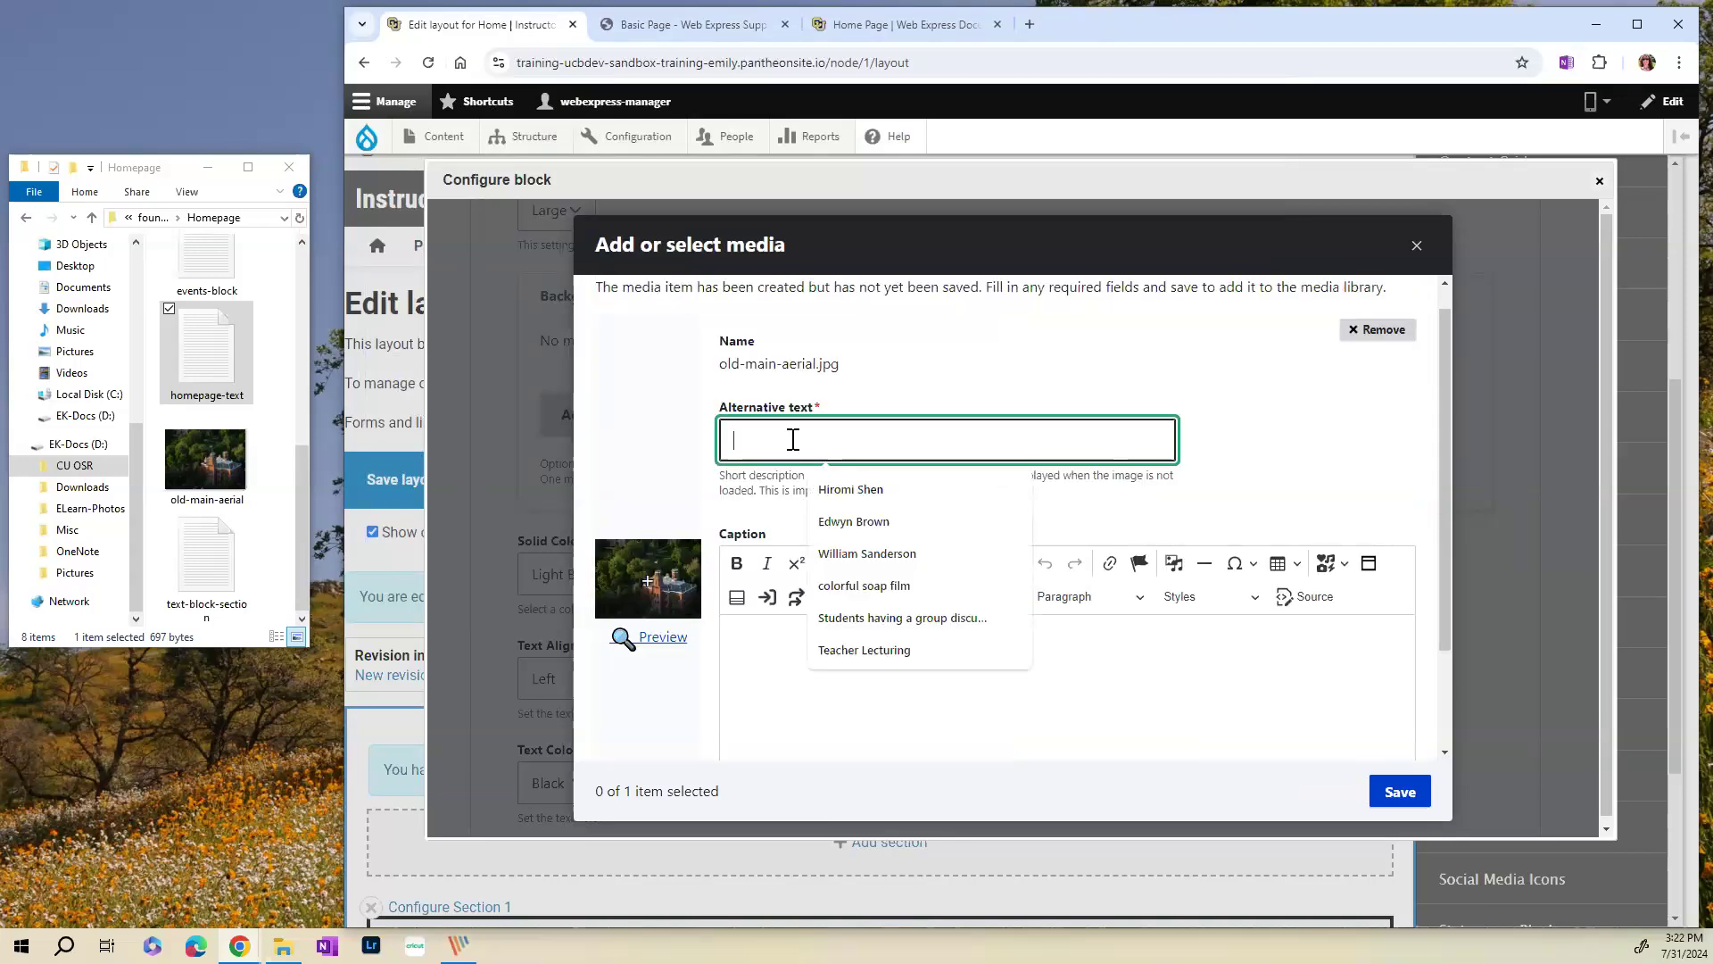
pyautogui.write('Ol')
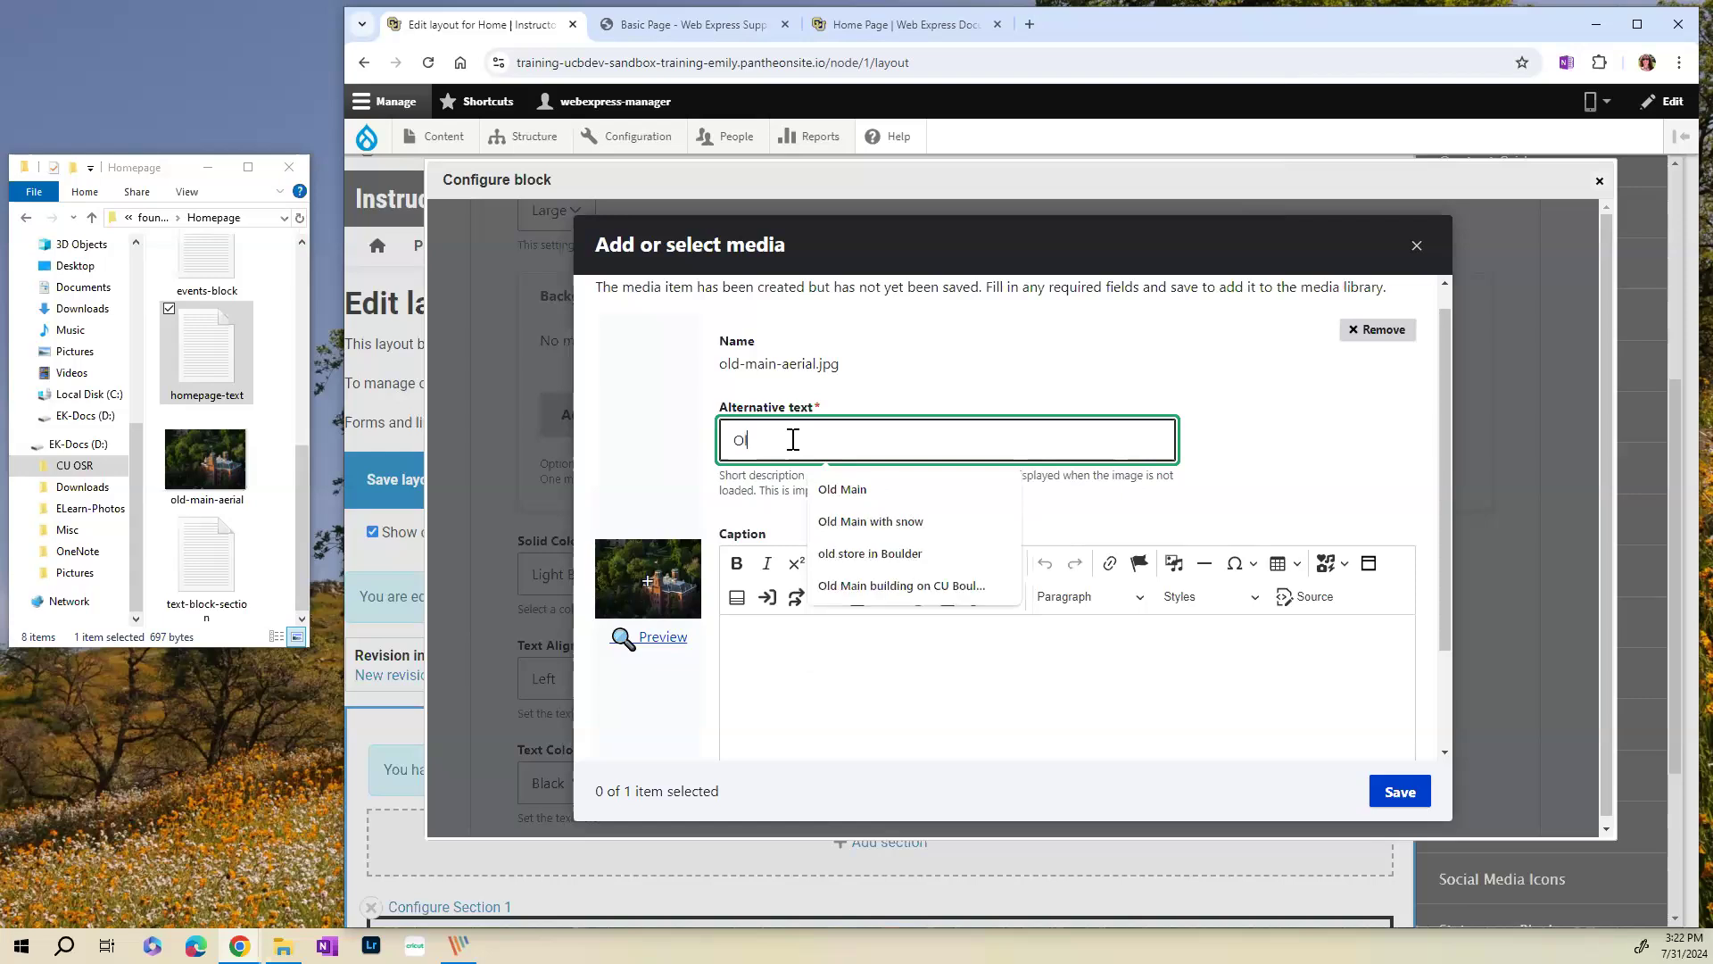
pyautogui.write('d Main on CY')
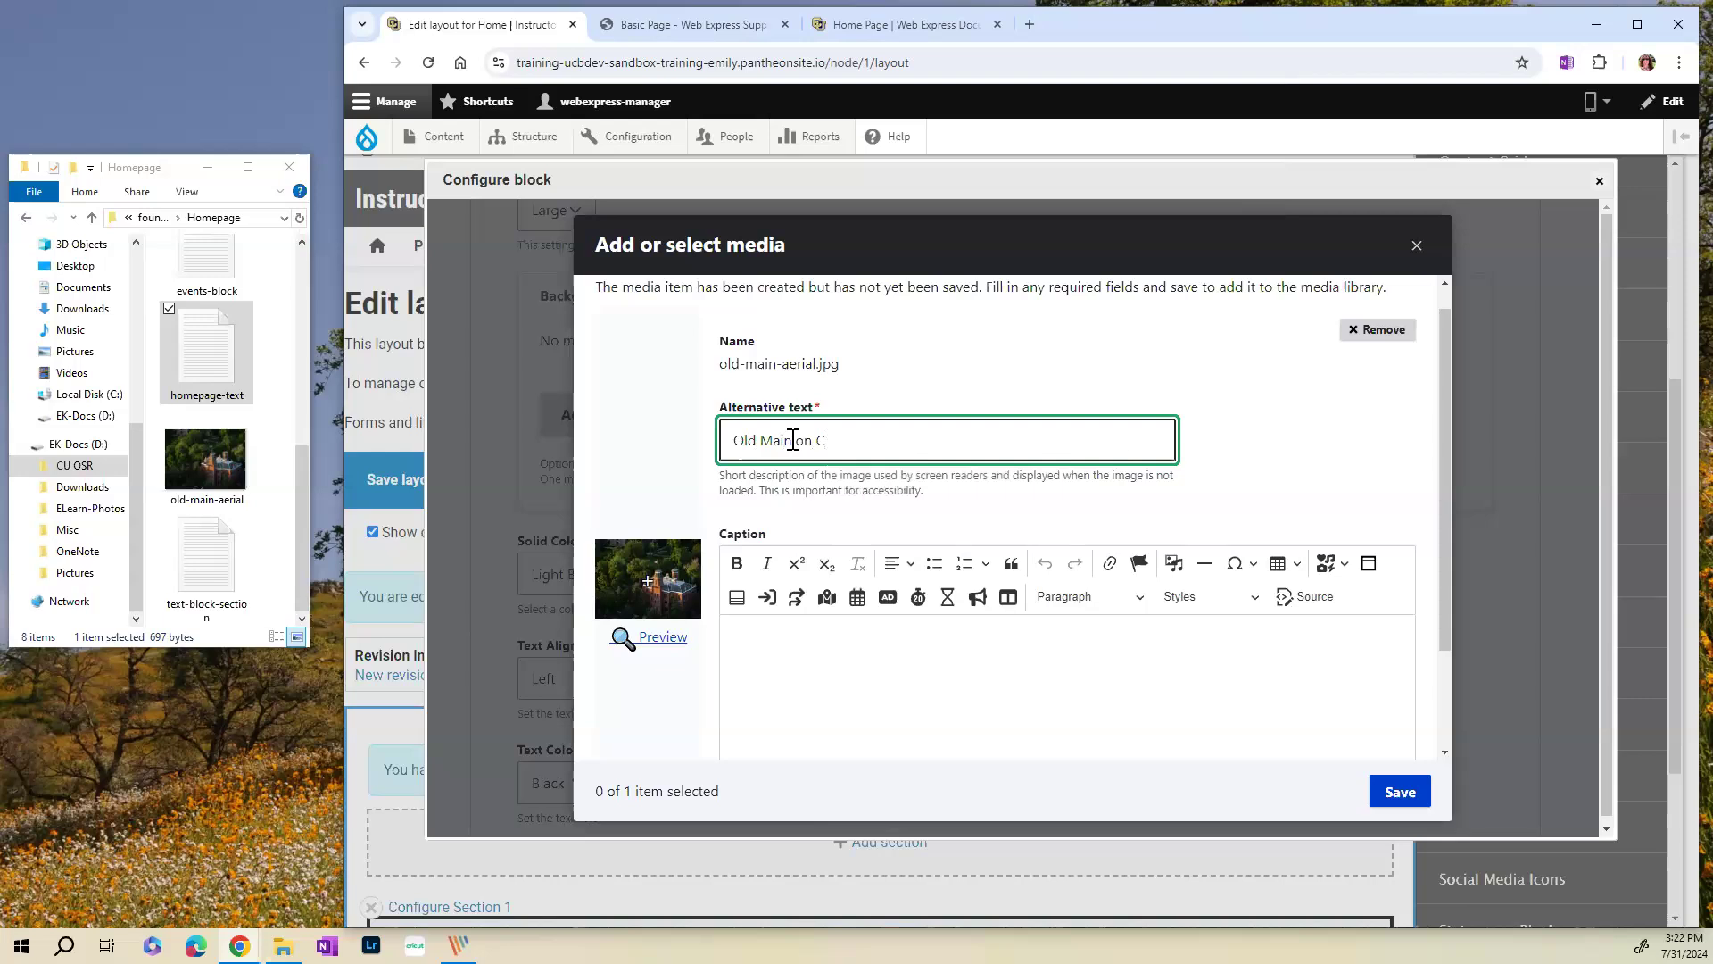
pyautogui.press('BackSpace')
pyautogui.write('Boulder Campus')
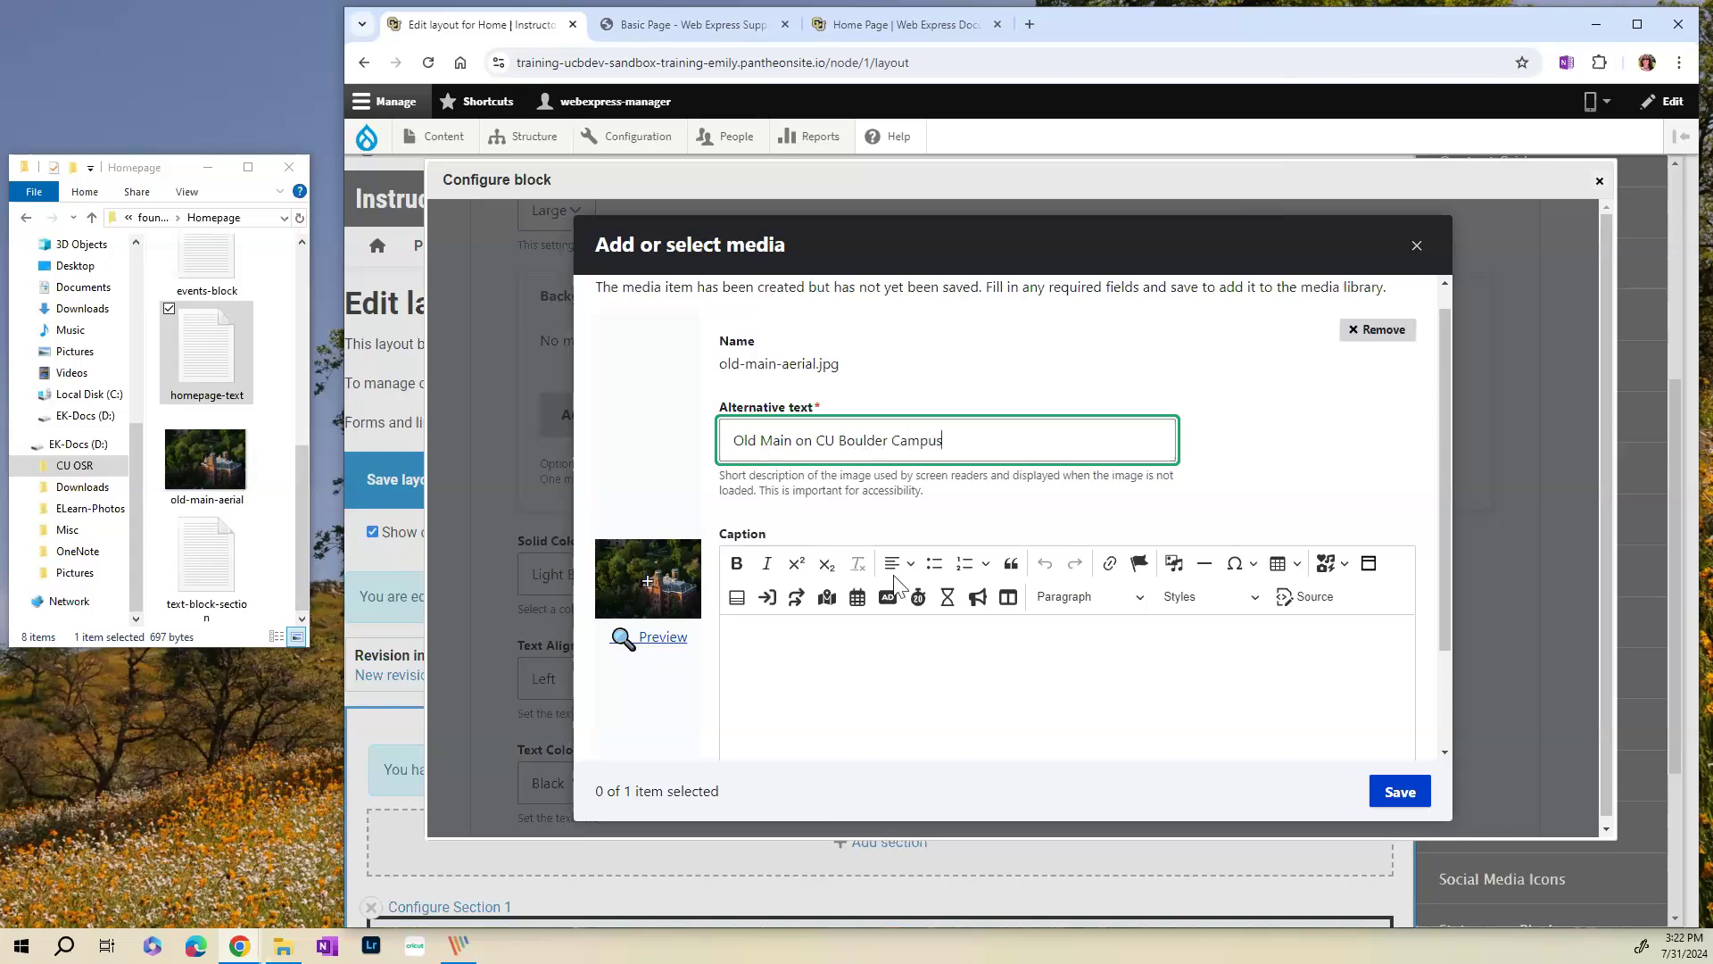
pyautogui.scroll(-2, 906, 635)
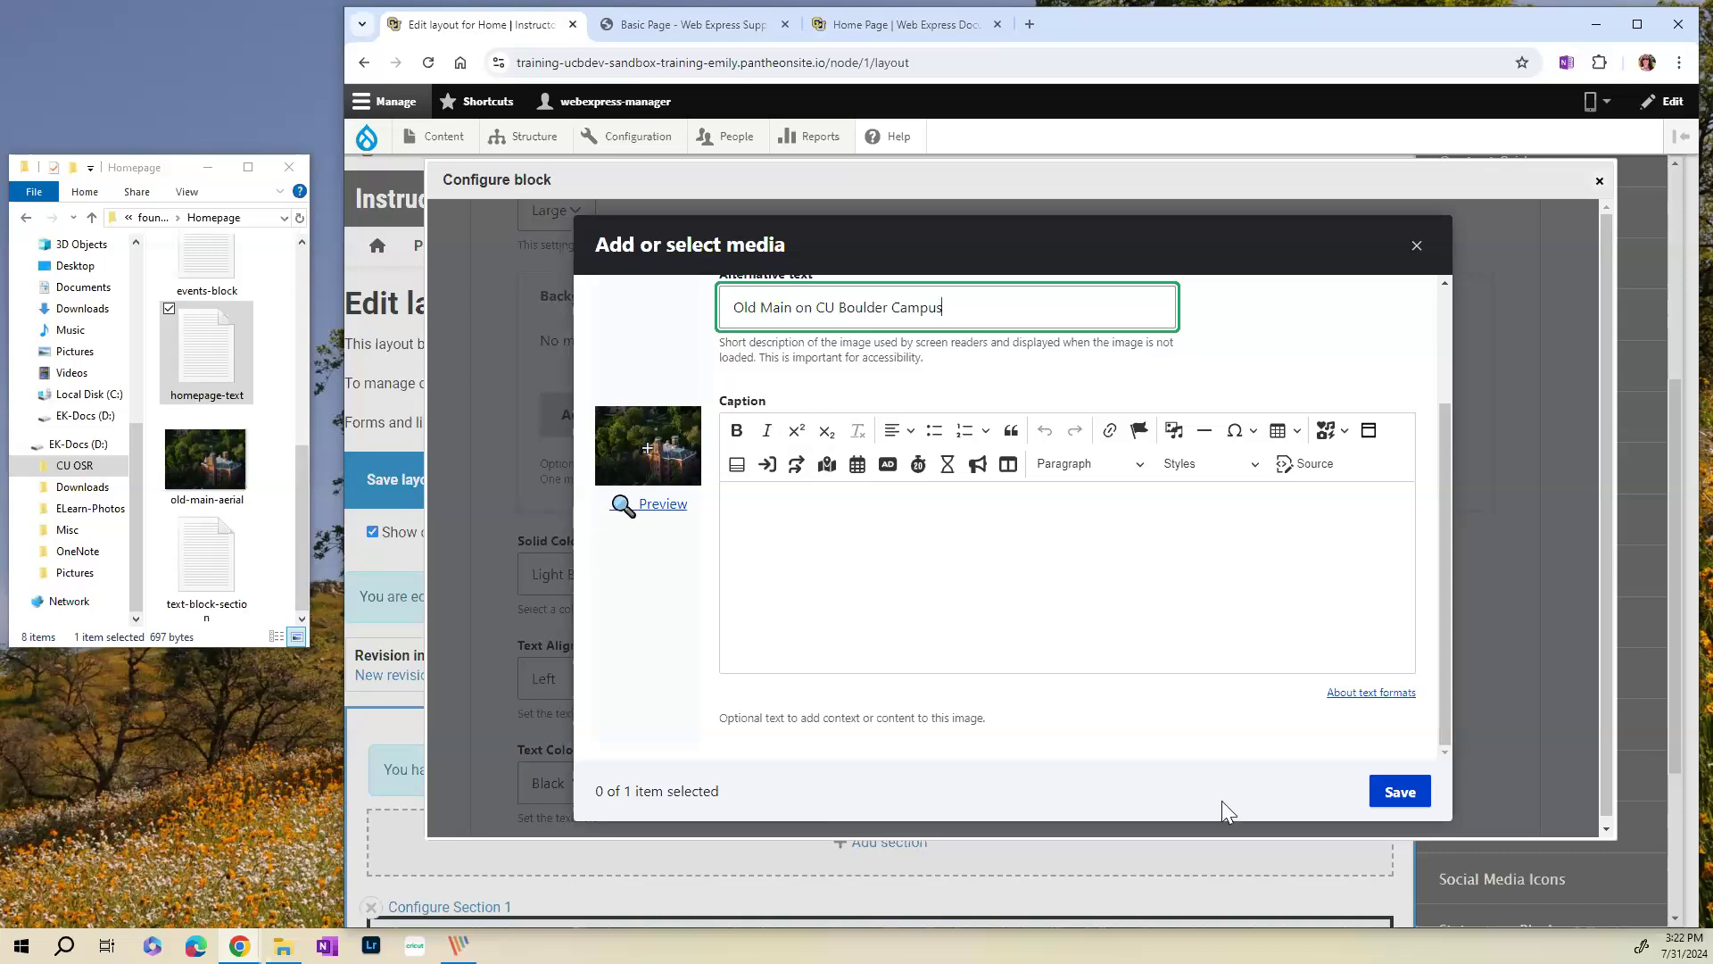
pyautogui.click(1406, 800)
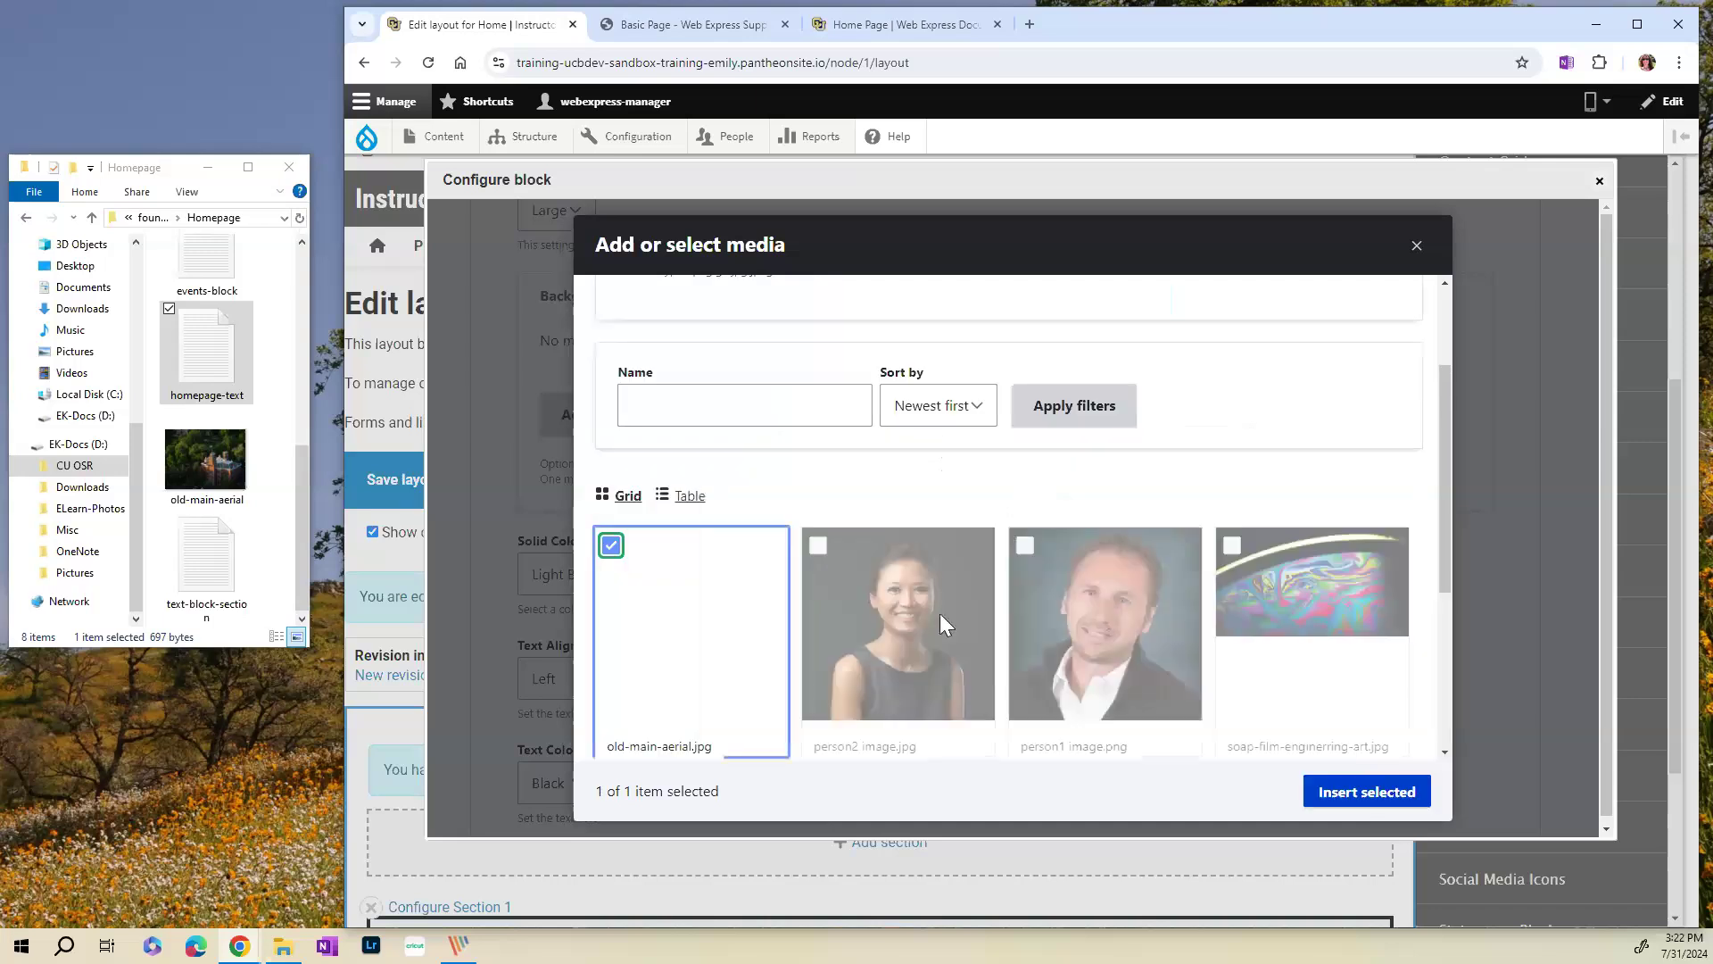
pyautogui.click(1364, 795)
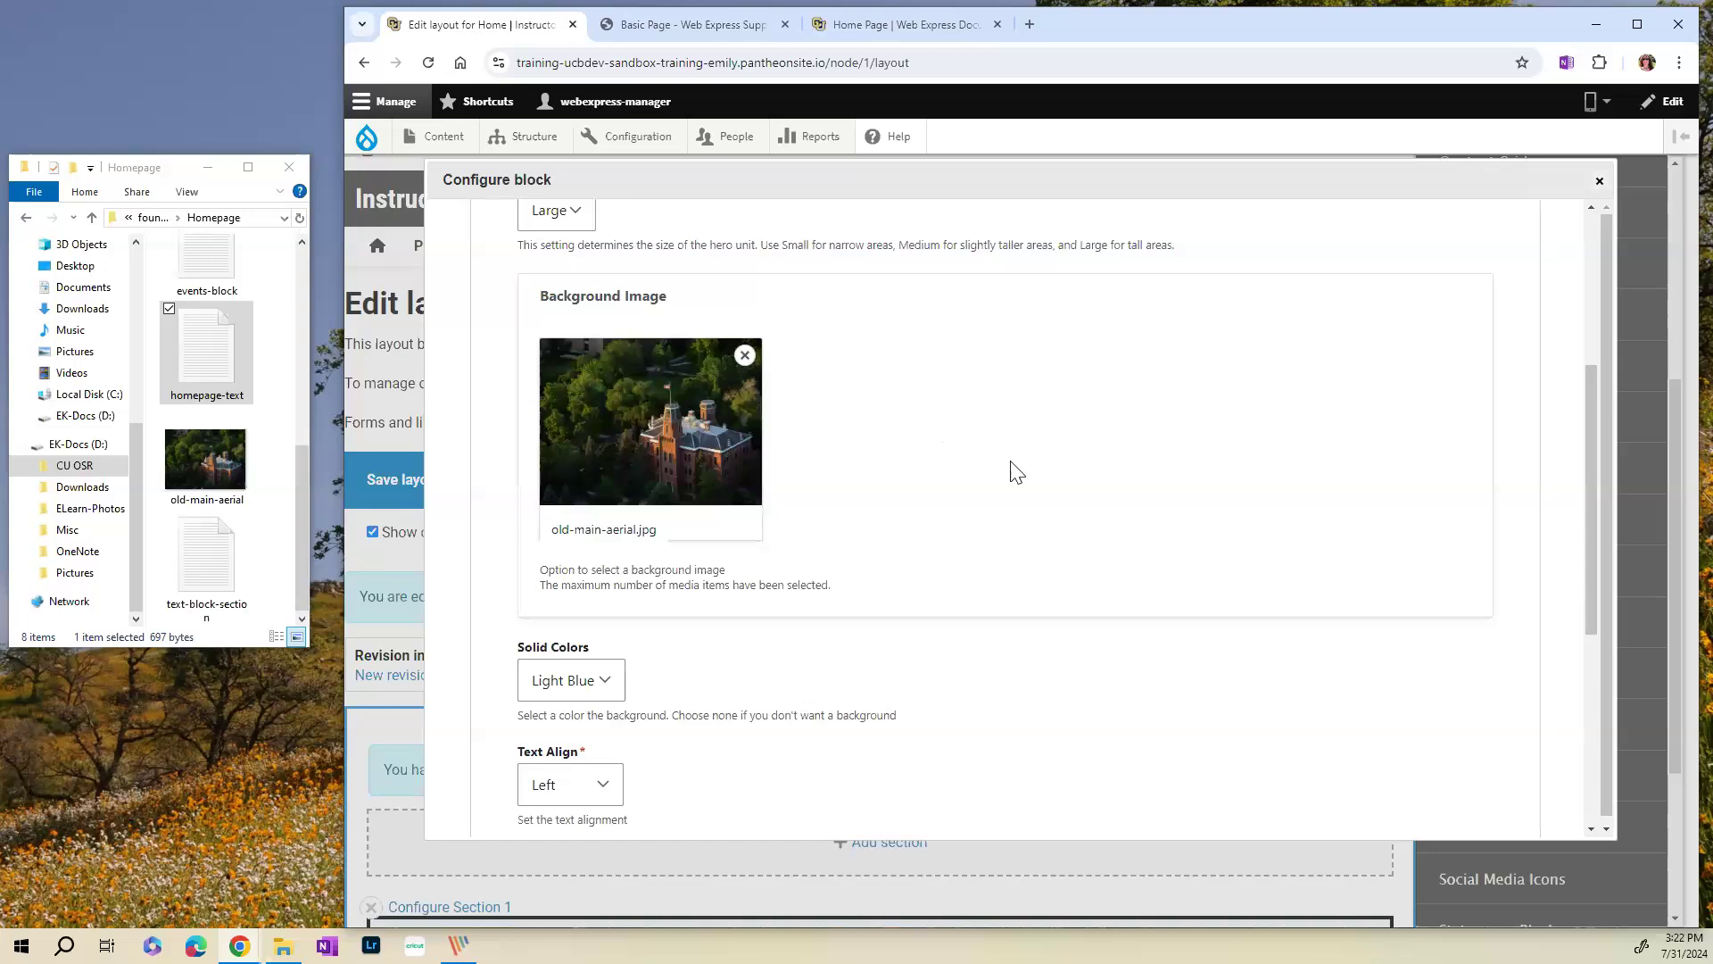
# - Set the hero unit's text alignment to Left Half
pyautogui.scroll(-4, 1013, 470)
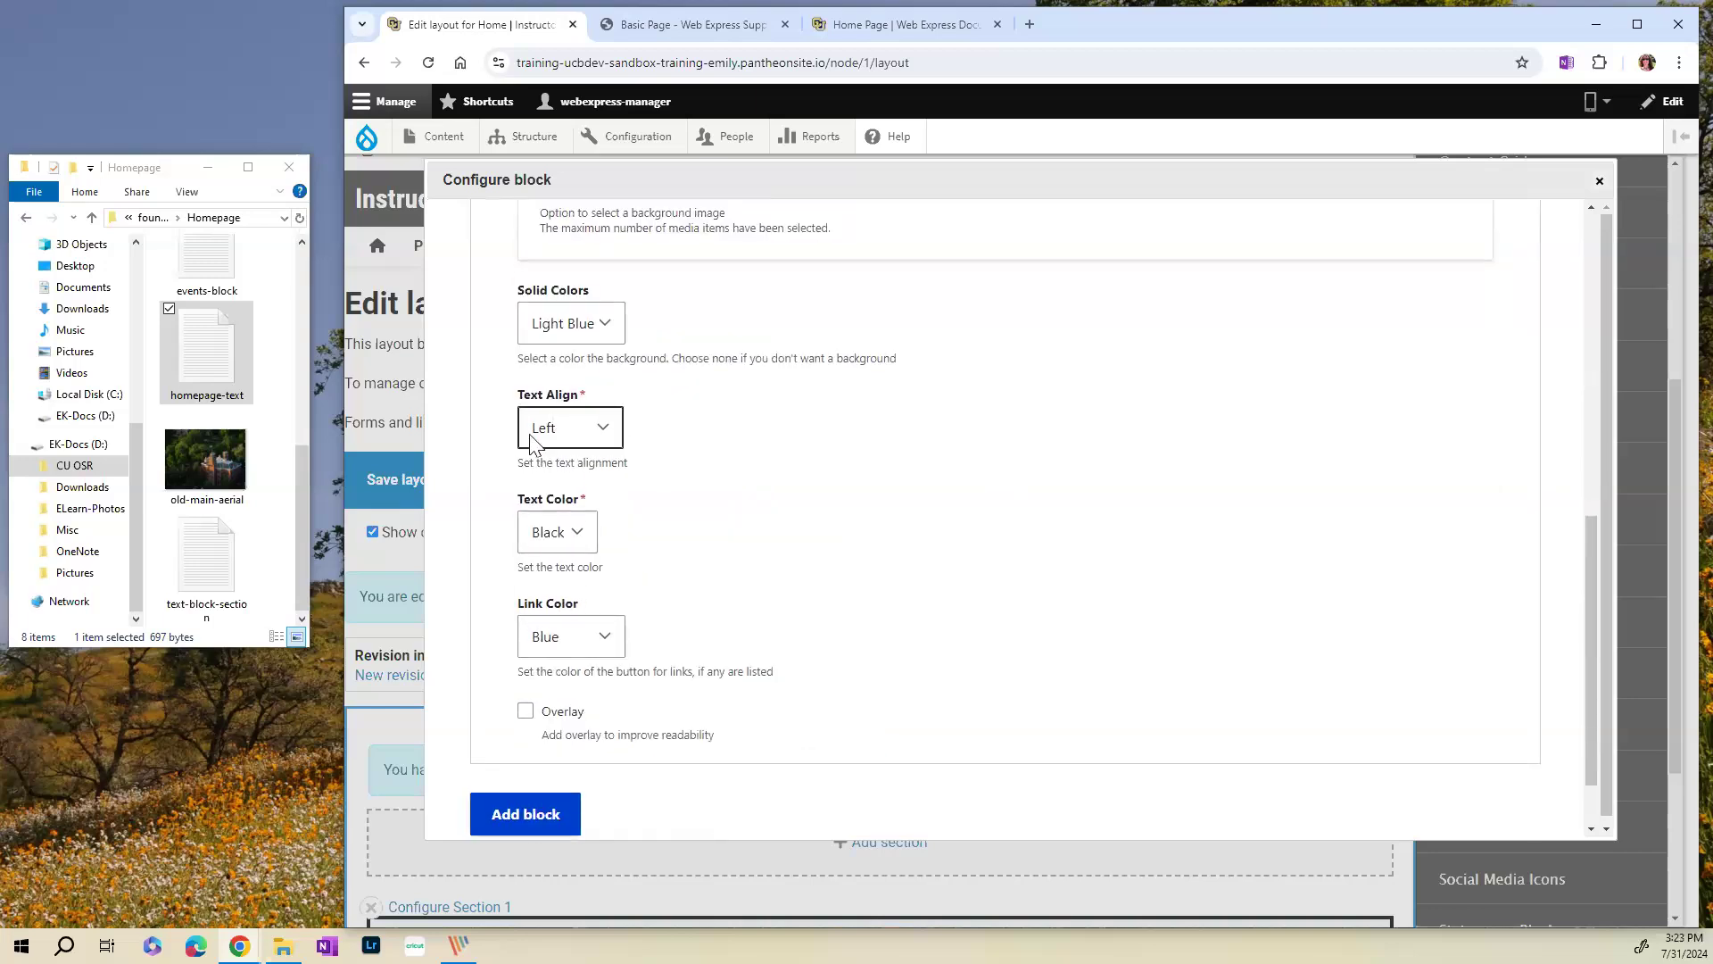
pyautogui.click(564, 439)
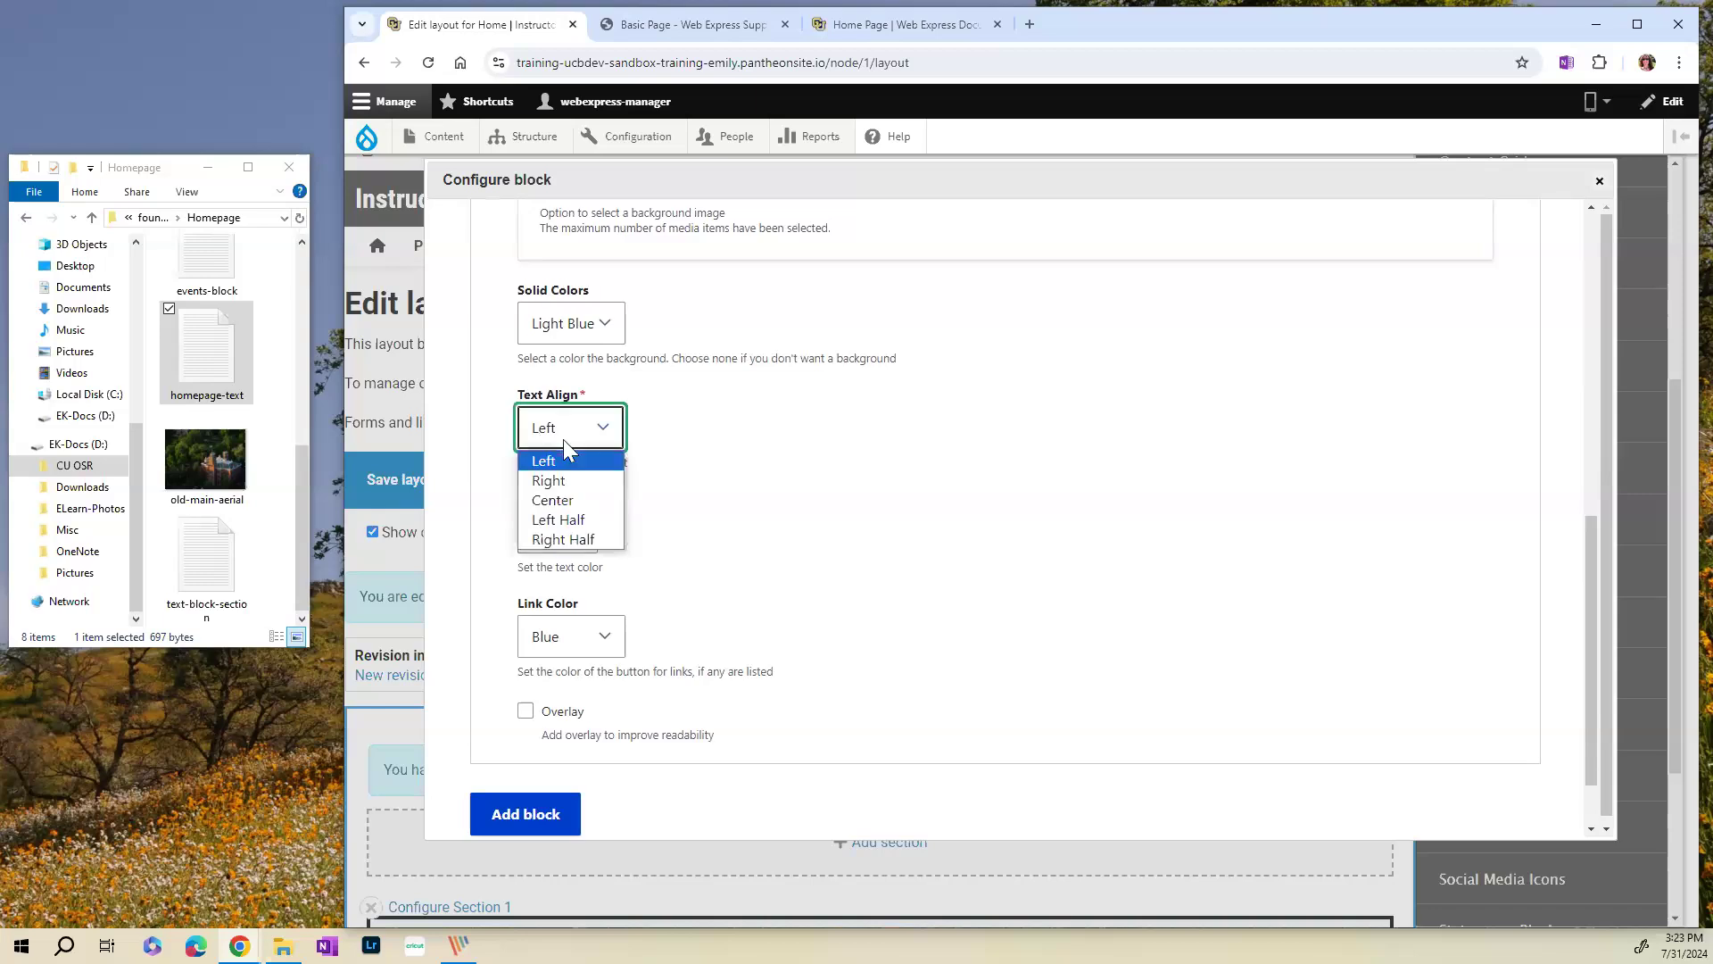
pyautogui.click(589, 523)
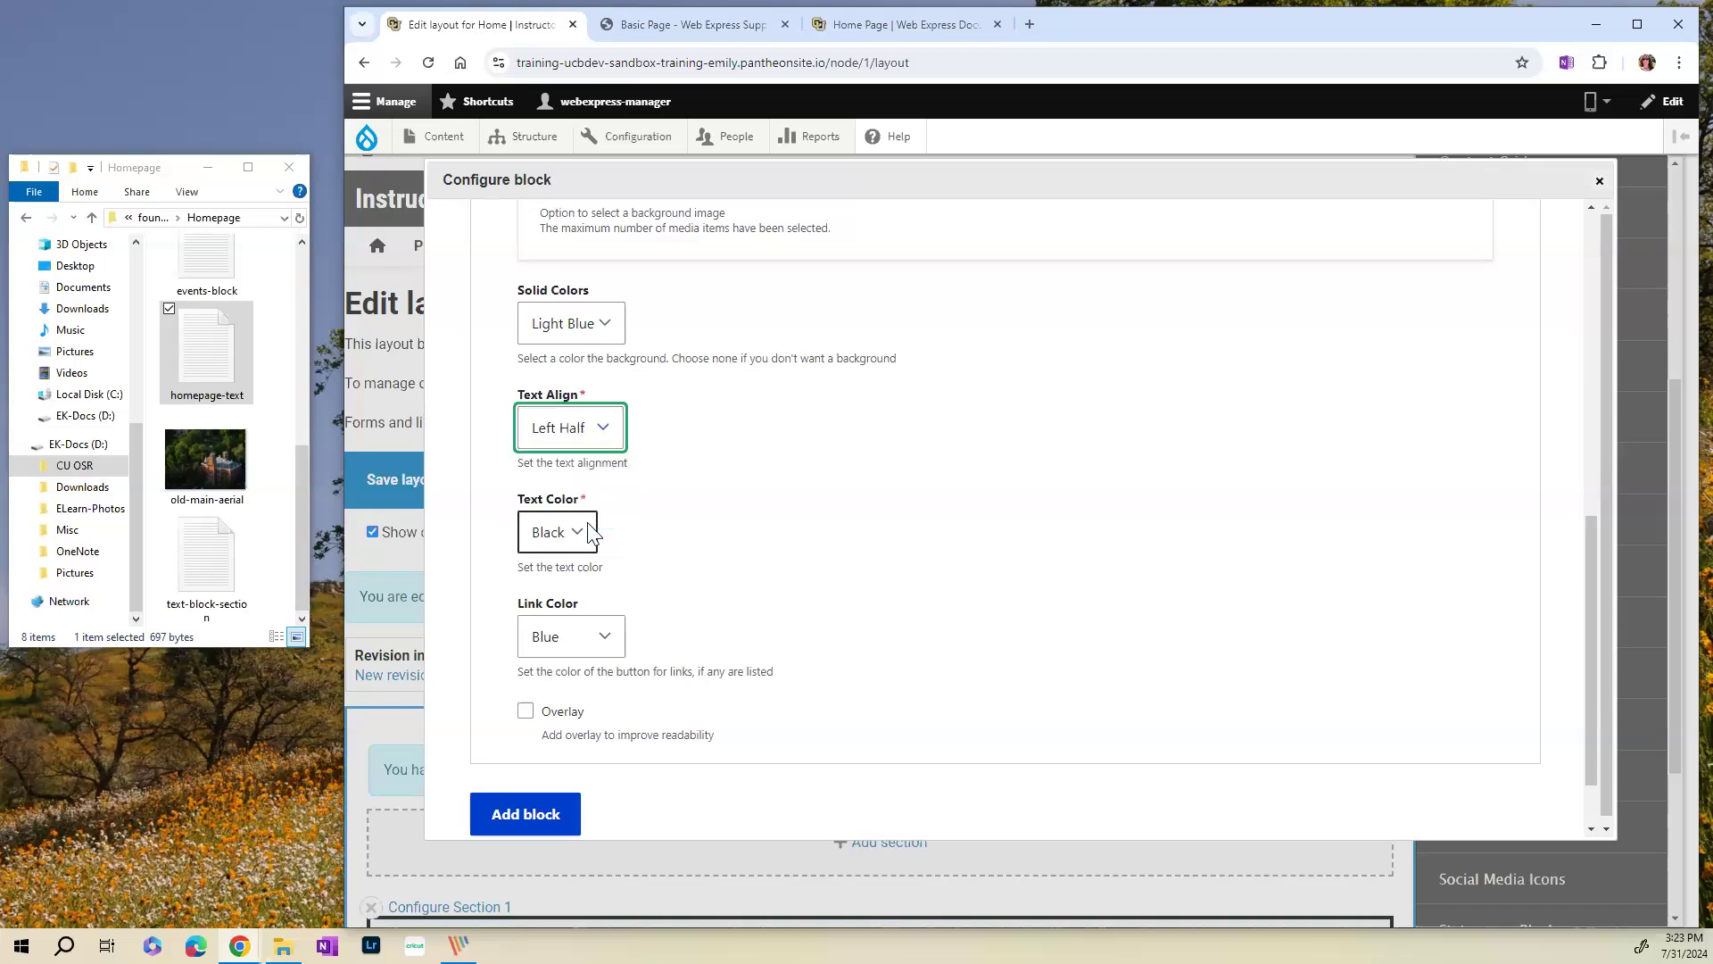
# - Set the hero unit's text color and link color to White, then check the guidance for the Overlay option
pyautogui.scroll(-1, 788, 512)
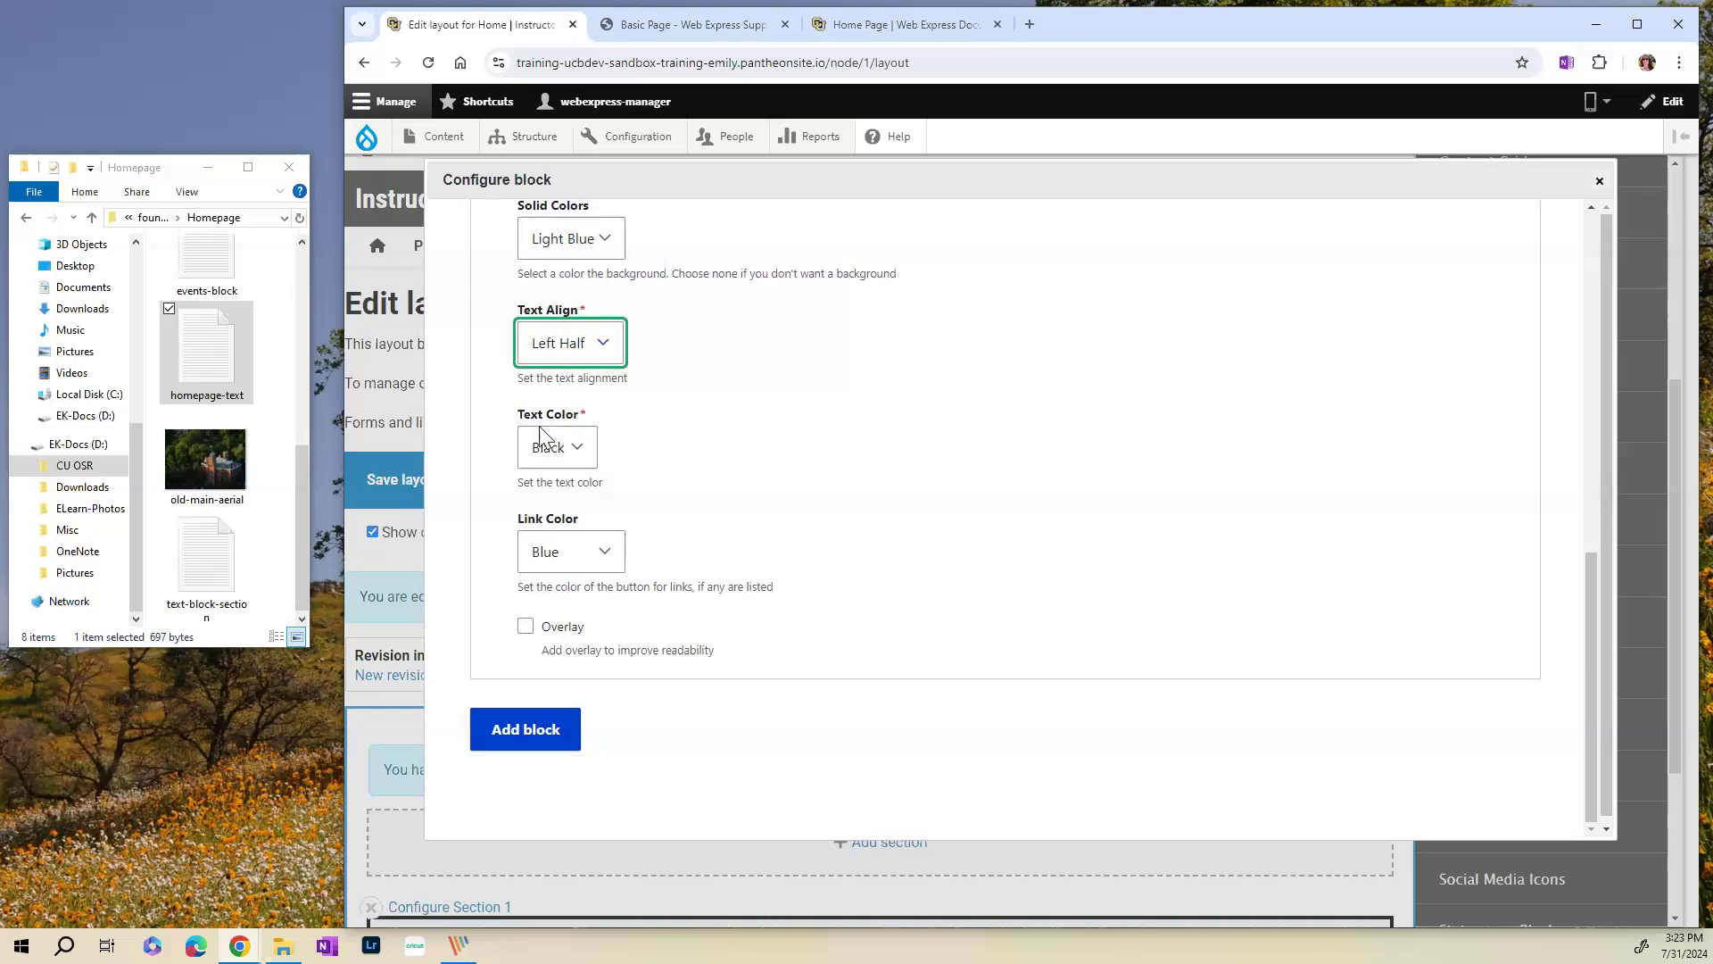
pyautogui.click(586, 455)
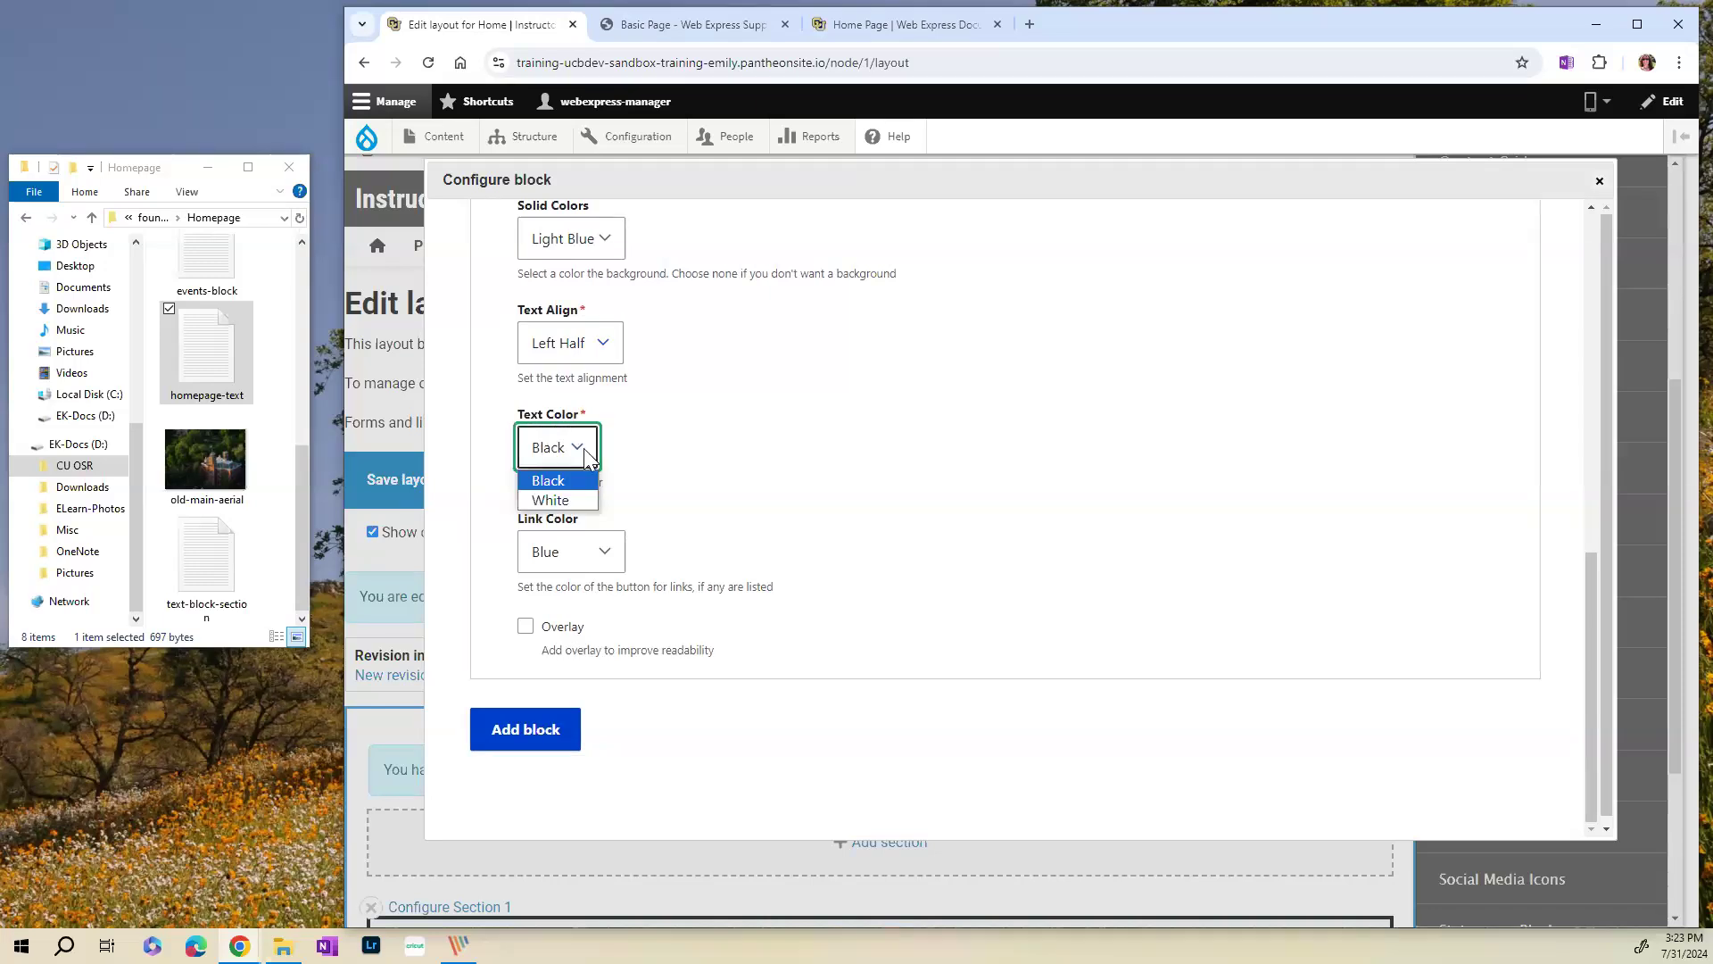
pyautogui.click(583, 500)
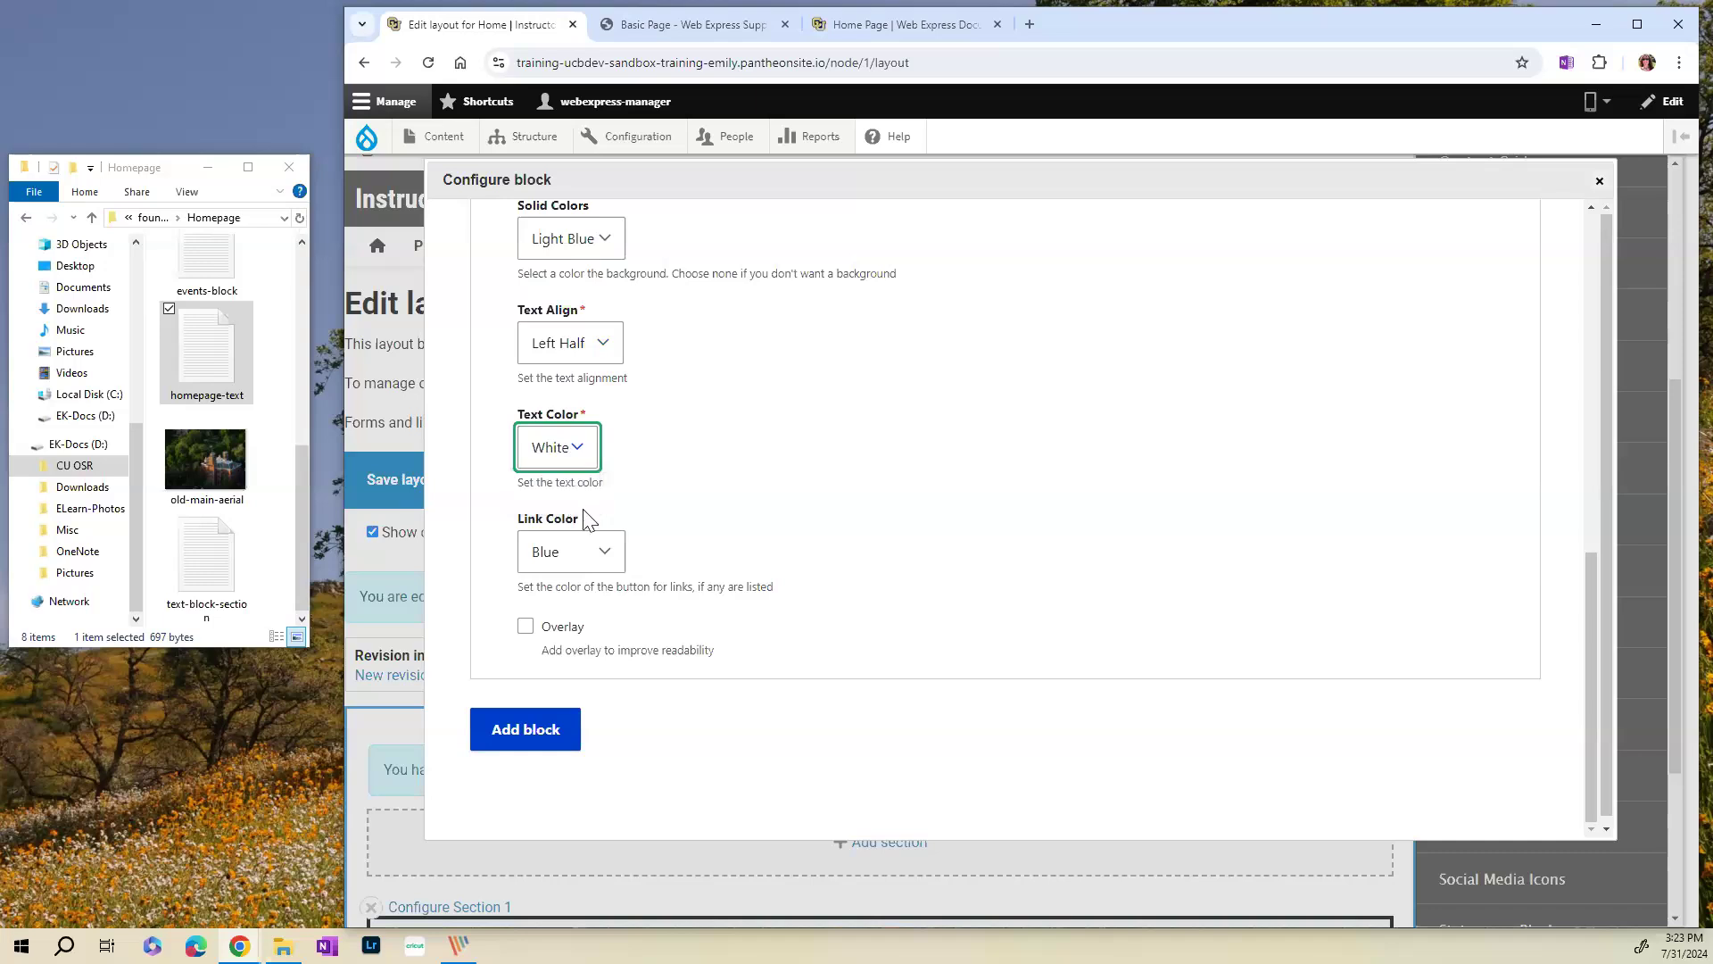
pyautogui.click(606, 555)
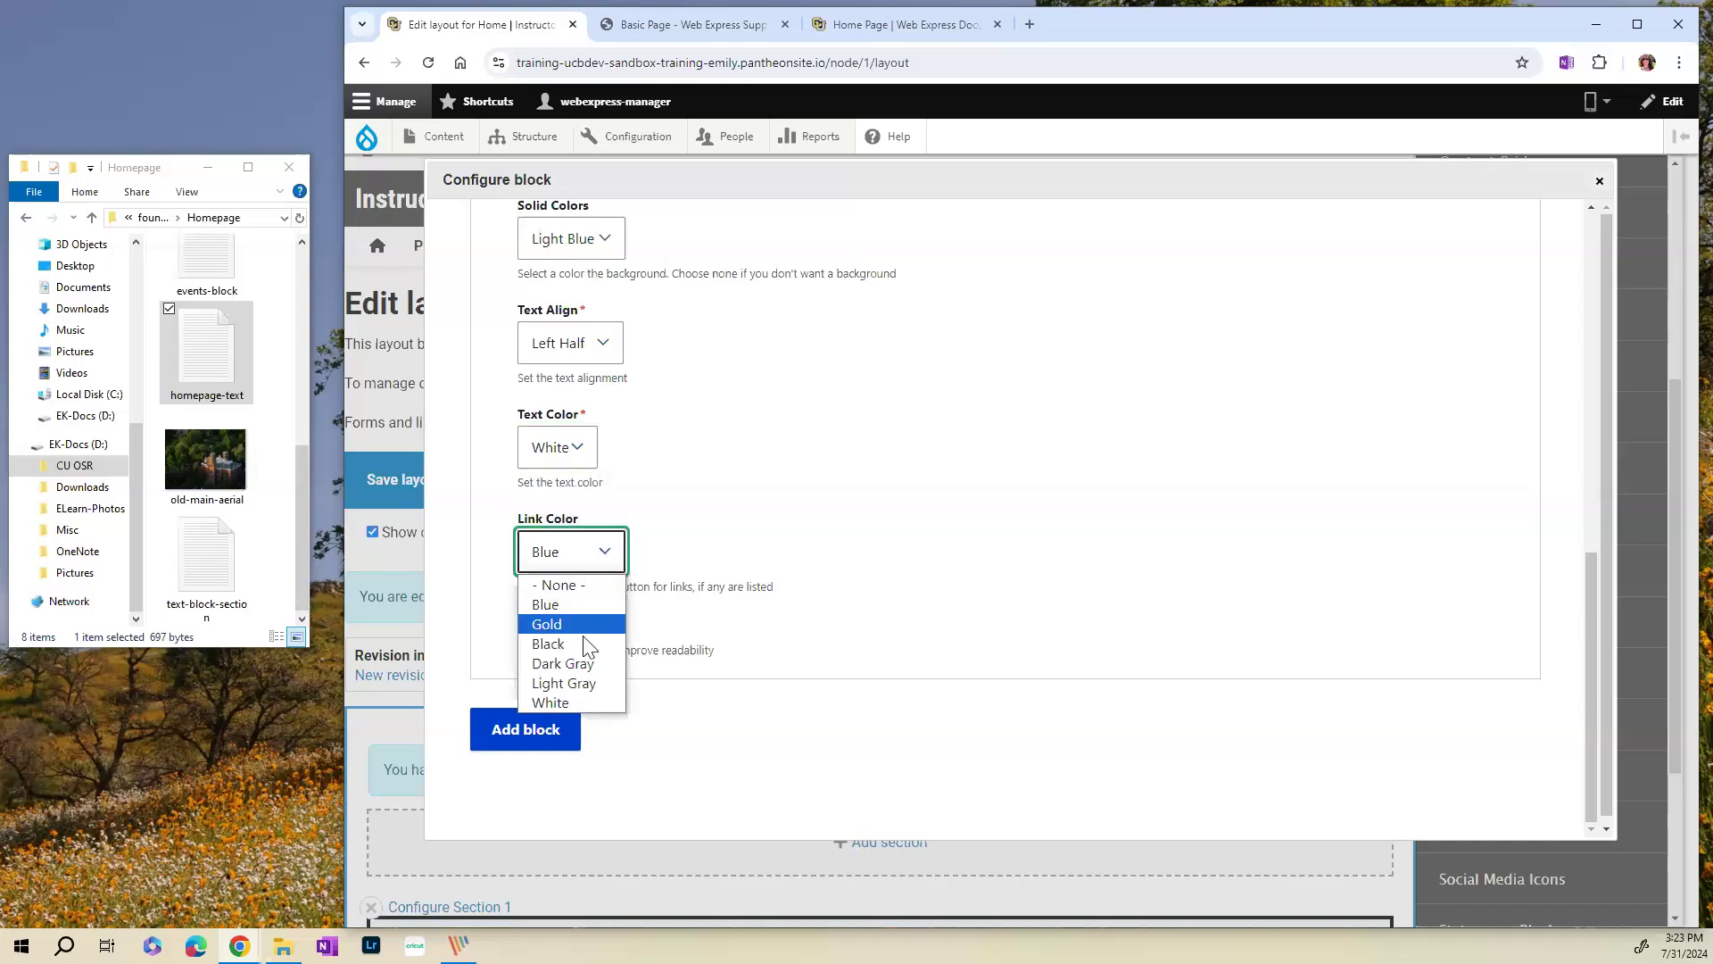
pyautogui.click(576, 703)
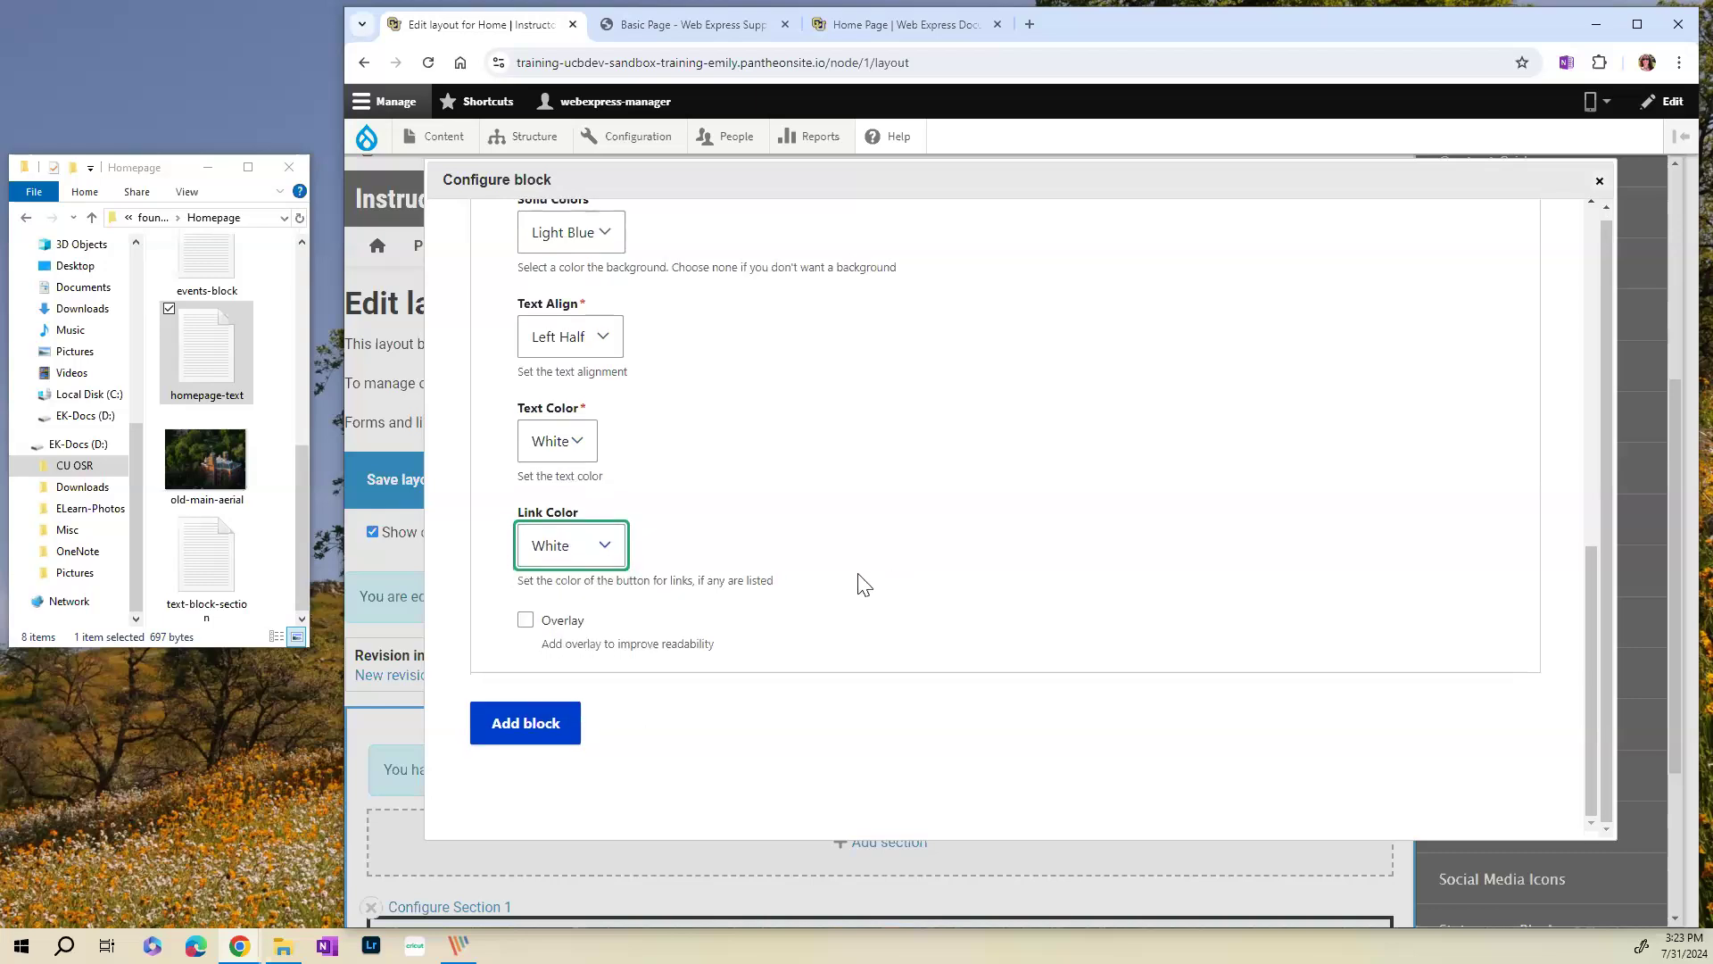
pyautogui.moveTo(542, 645); pyautogui.dragTo(748, 662)
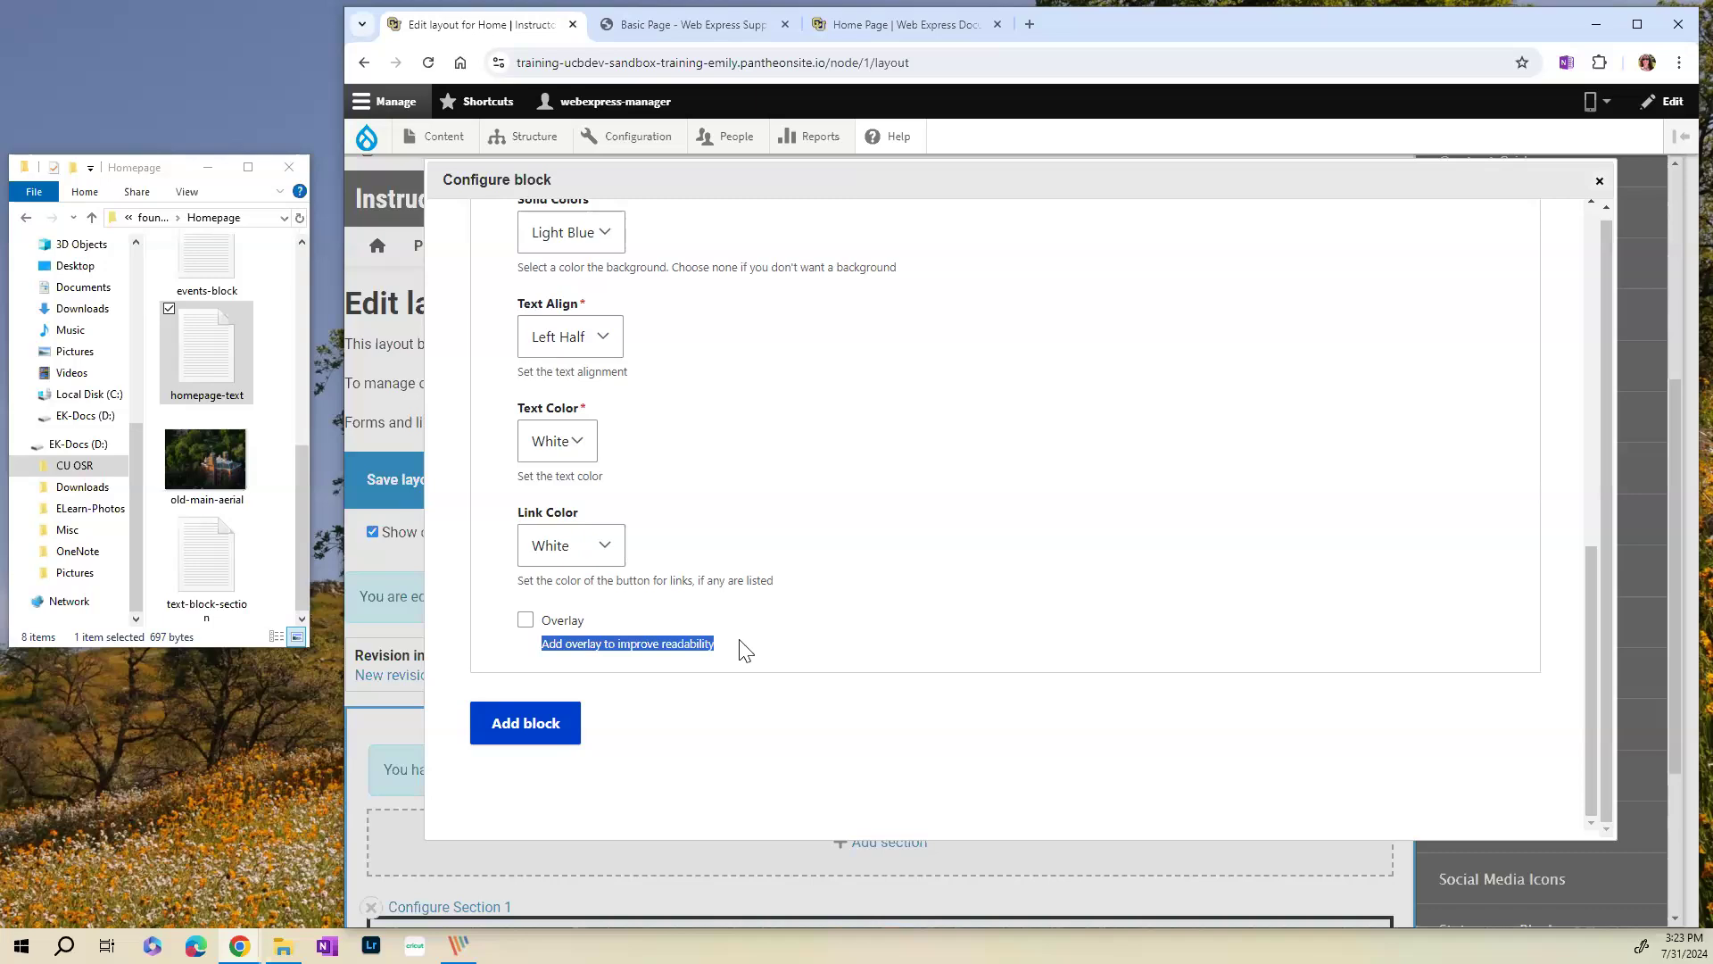
# - Examine the hero unit's style options, including the background style choices and the title and content font scales
pyautogui.scroll(10, 934, 547)
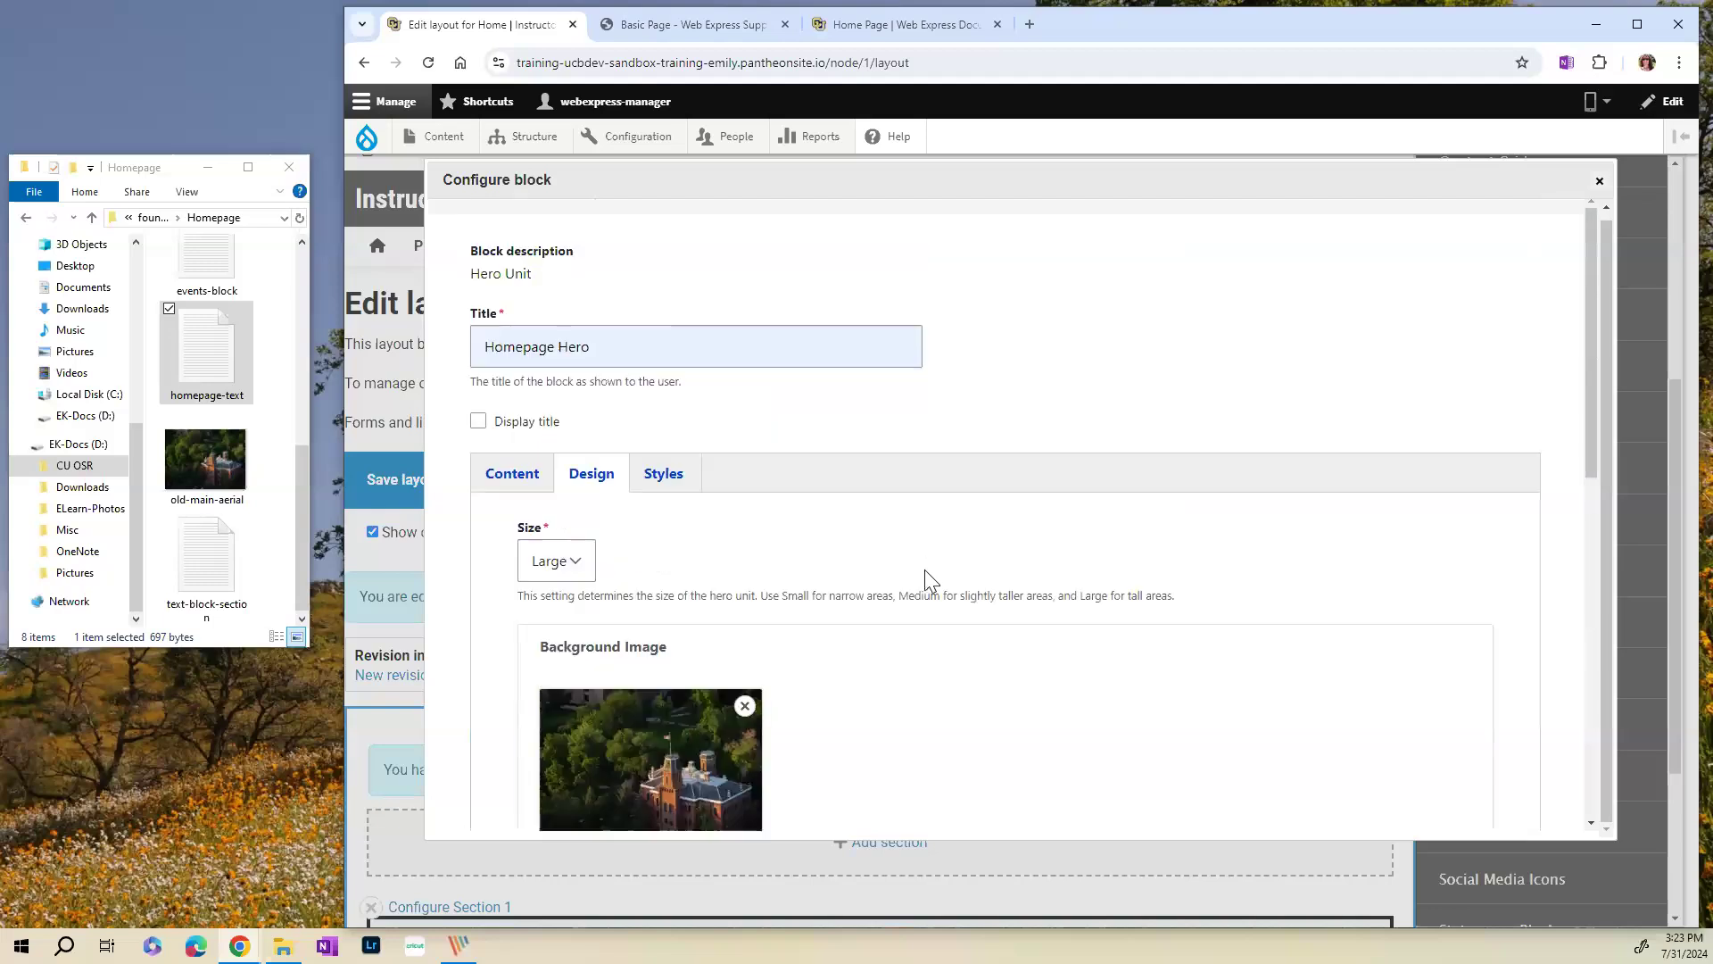
pyautogui.click(665, 488)
pyautogui.scroll(-1, 830, 435)
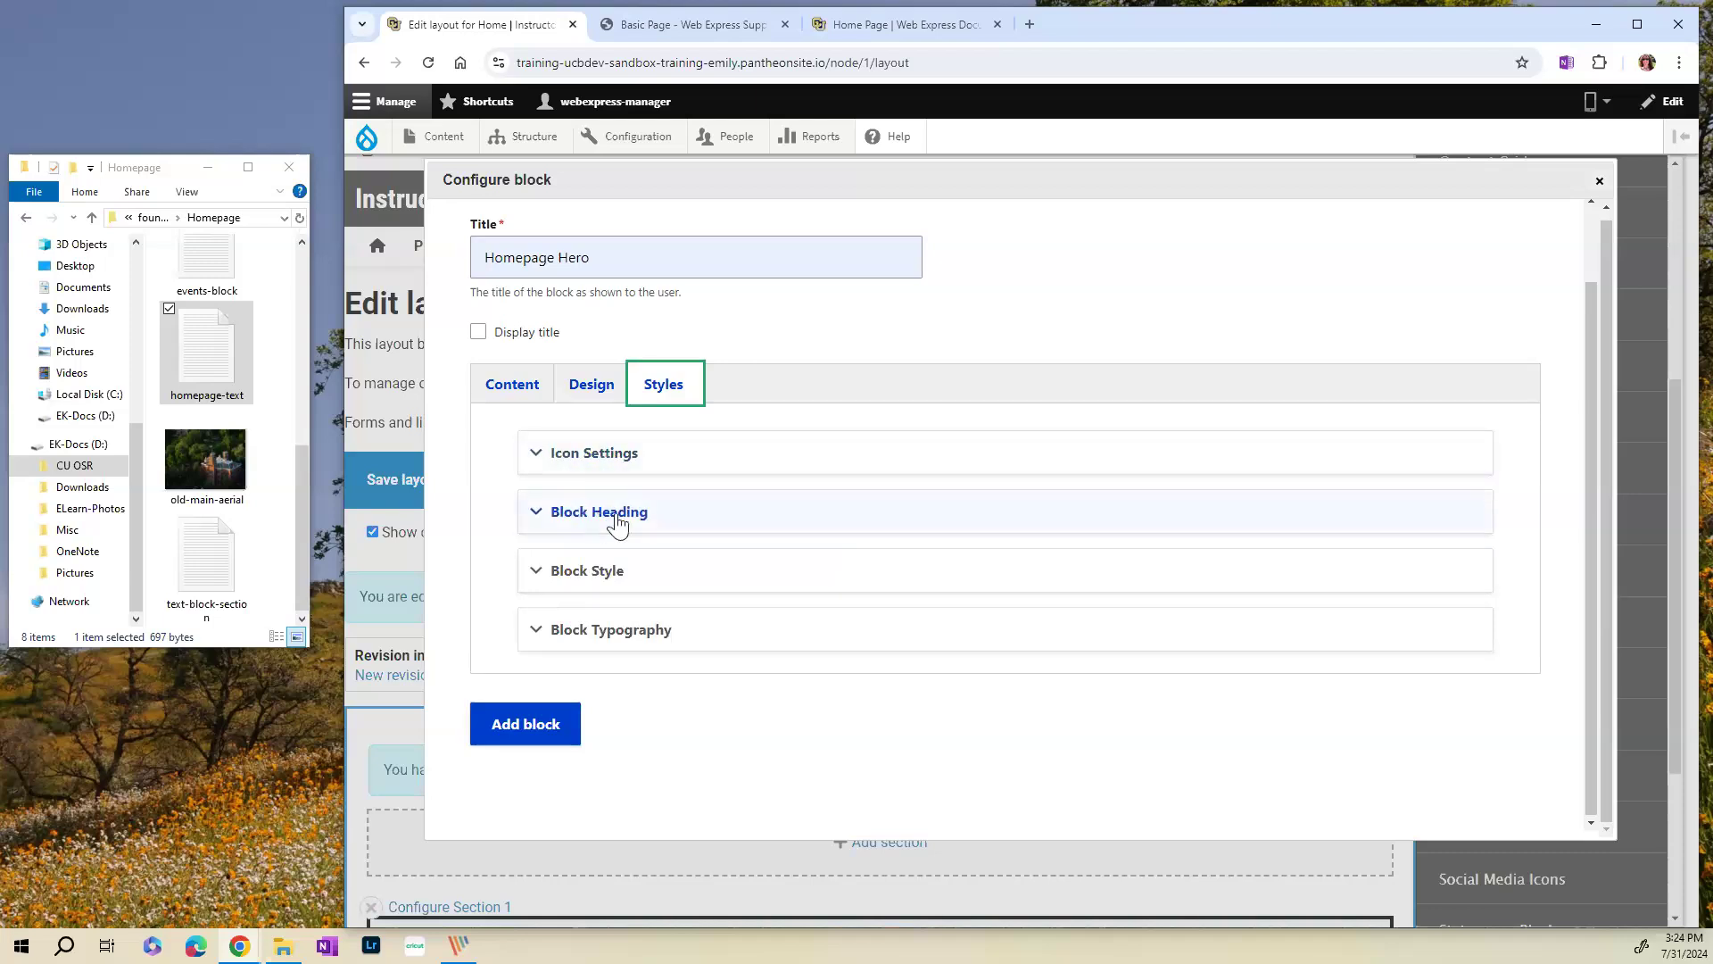
pyautogui.click(579, 572)
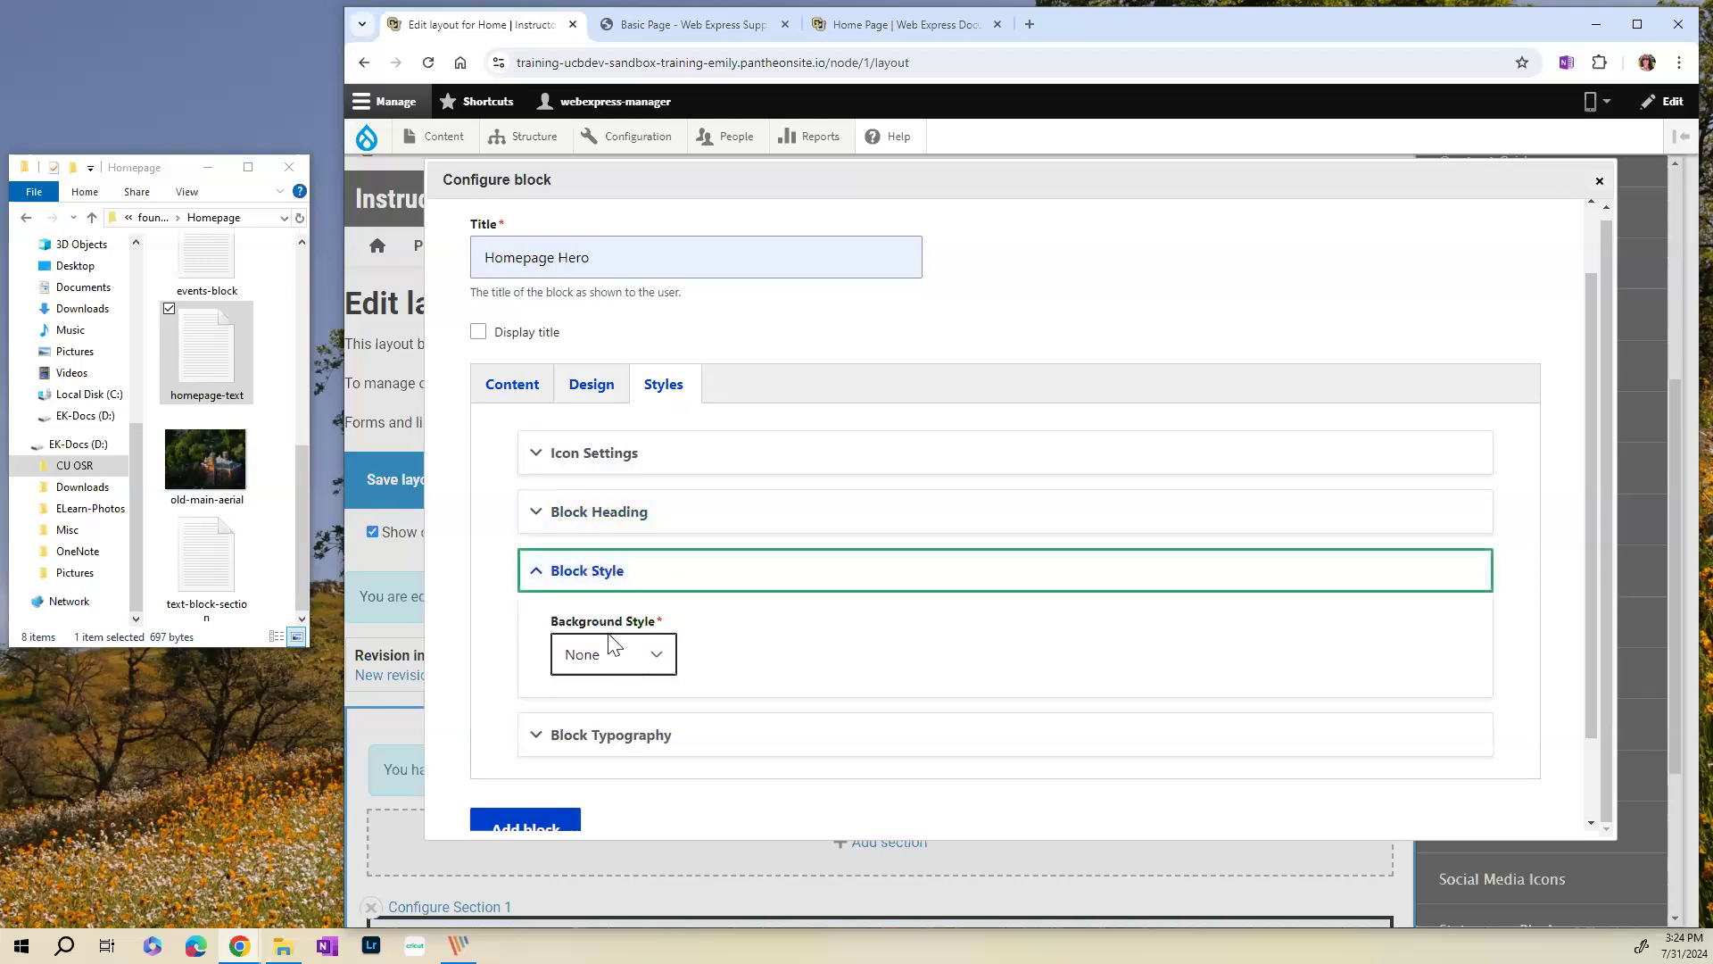
pyautogui.click(616, 658)
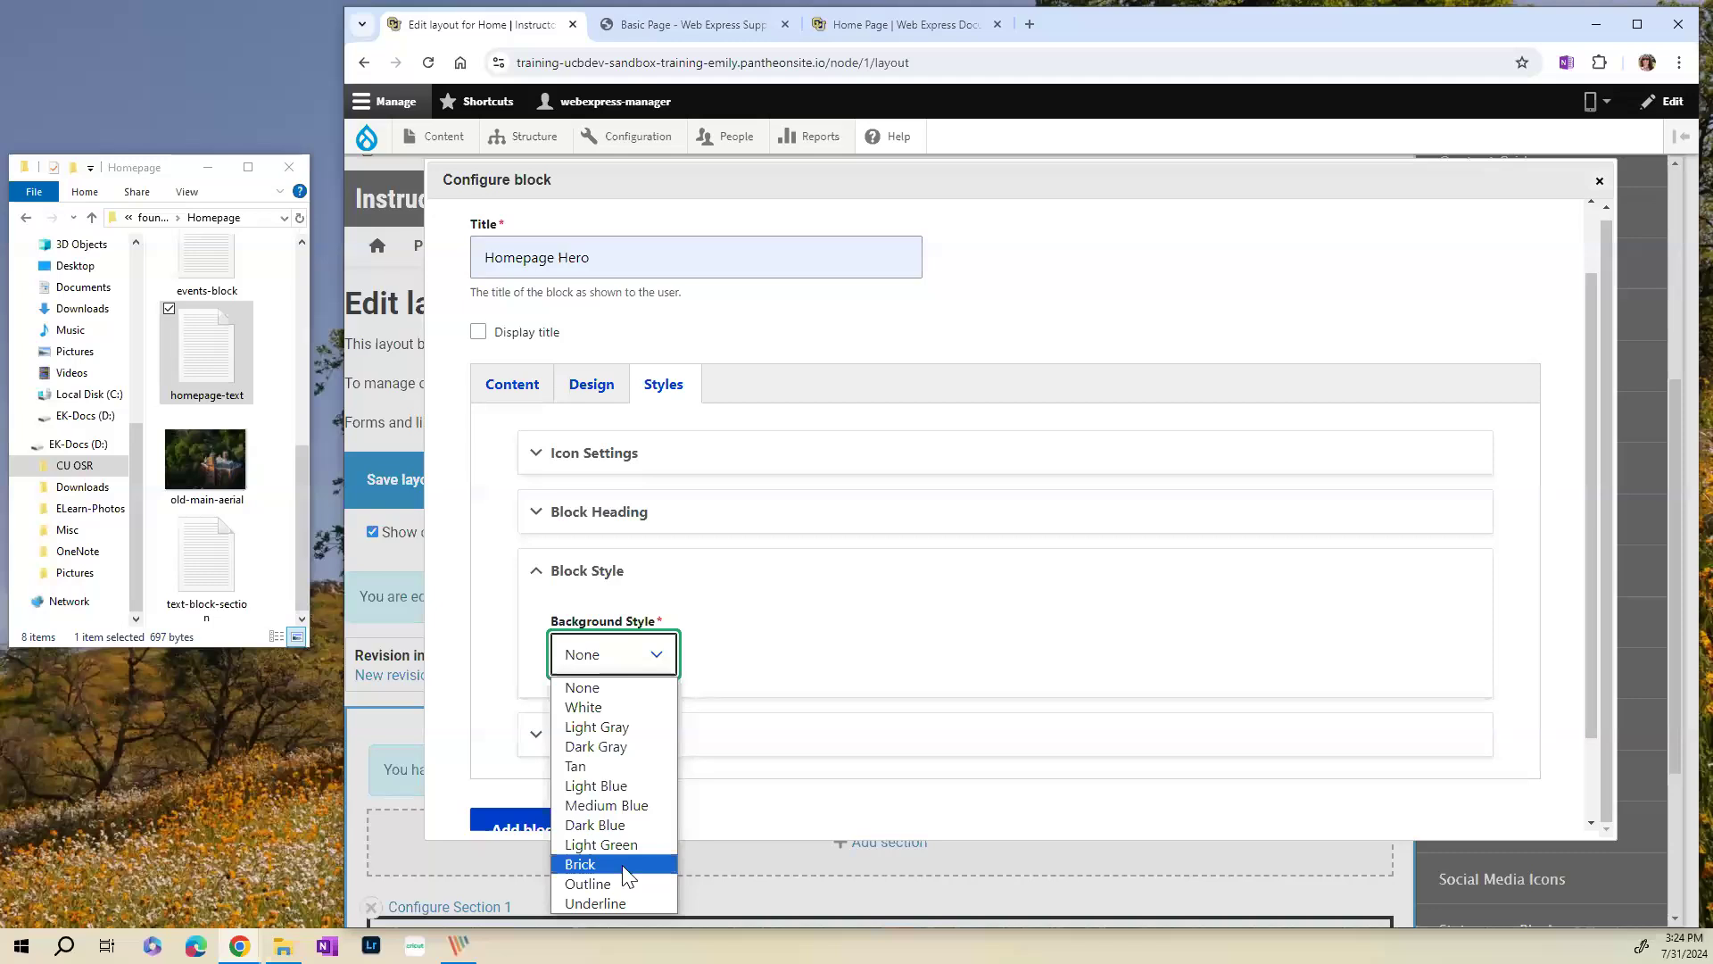
pyautogui.click(613, 658)
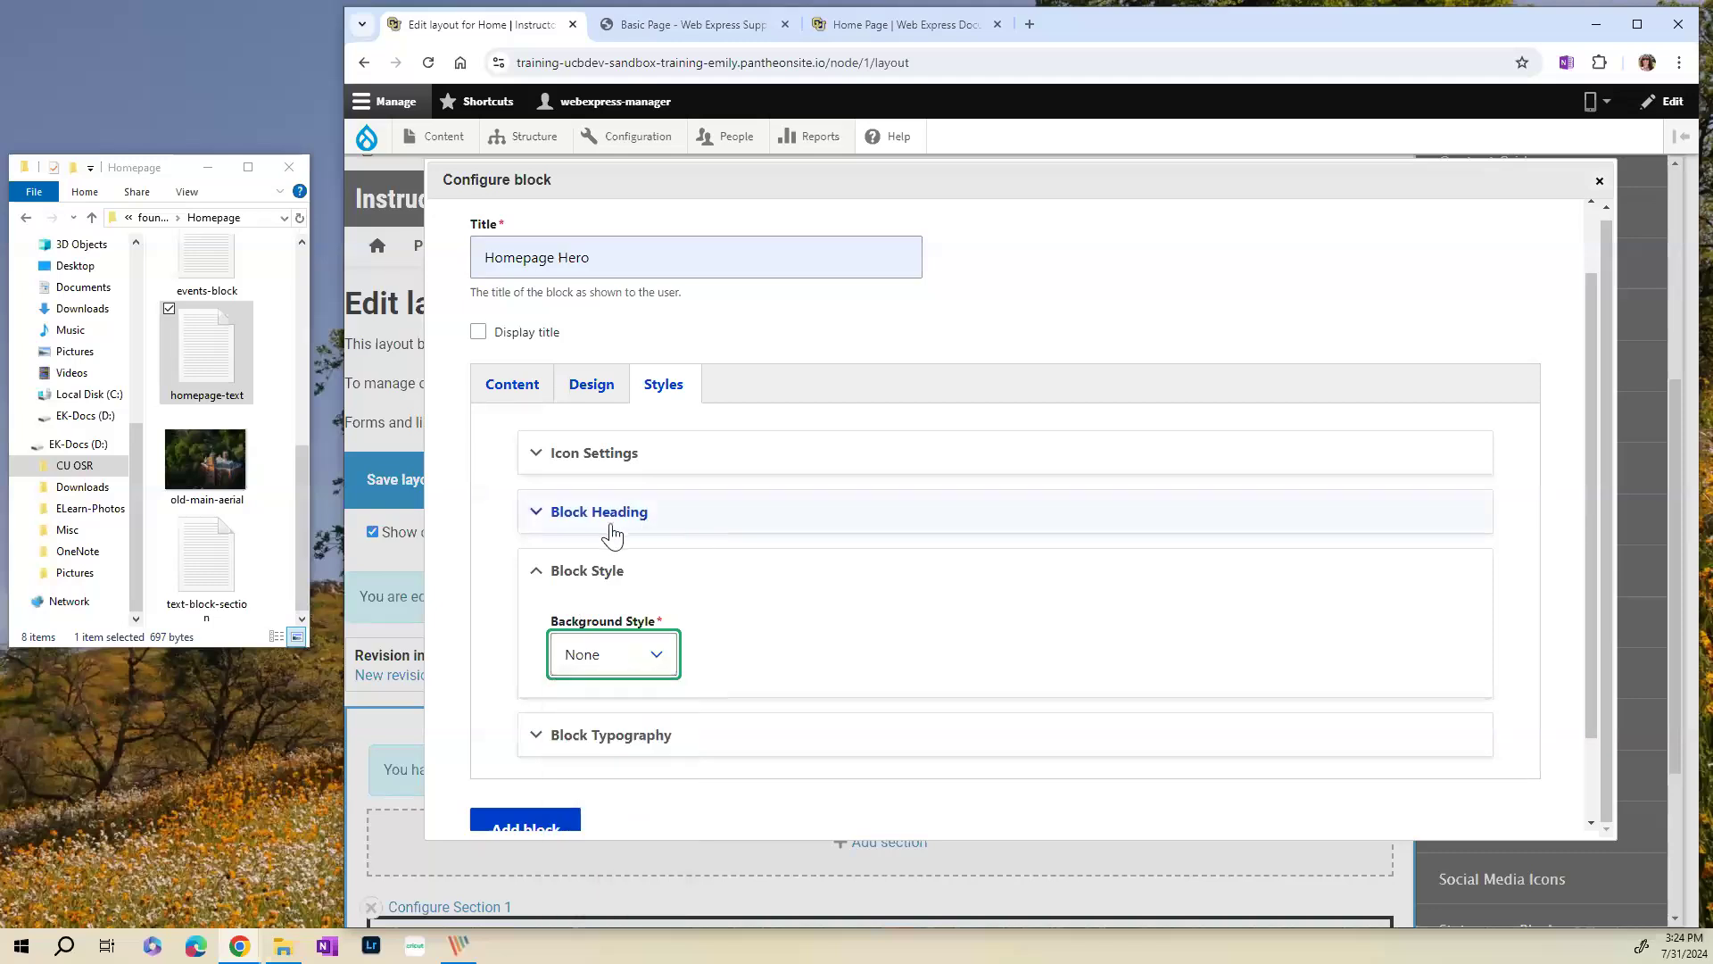
pyautogui.click(711, 584)
pyautogui.click(661, 635)
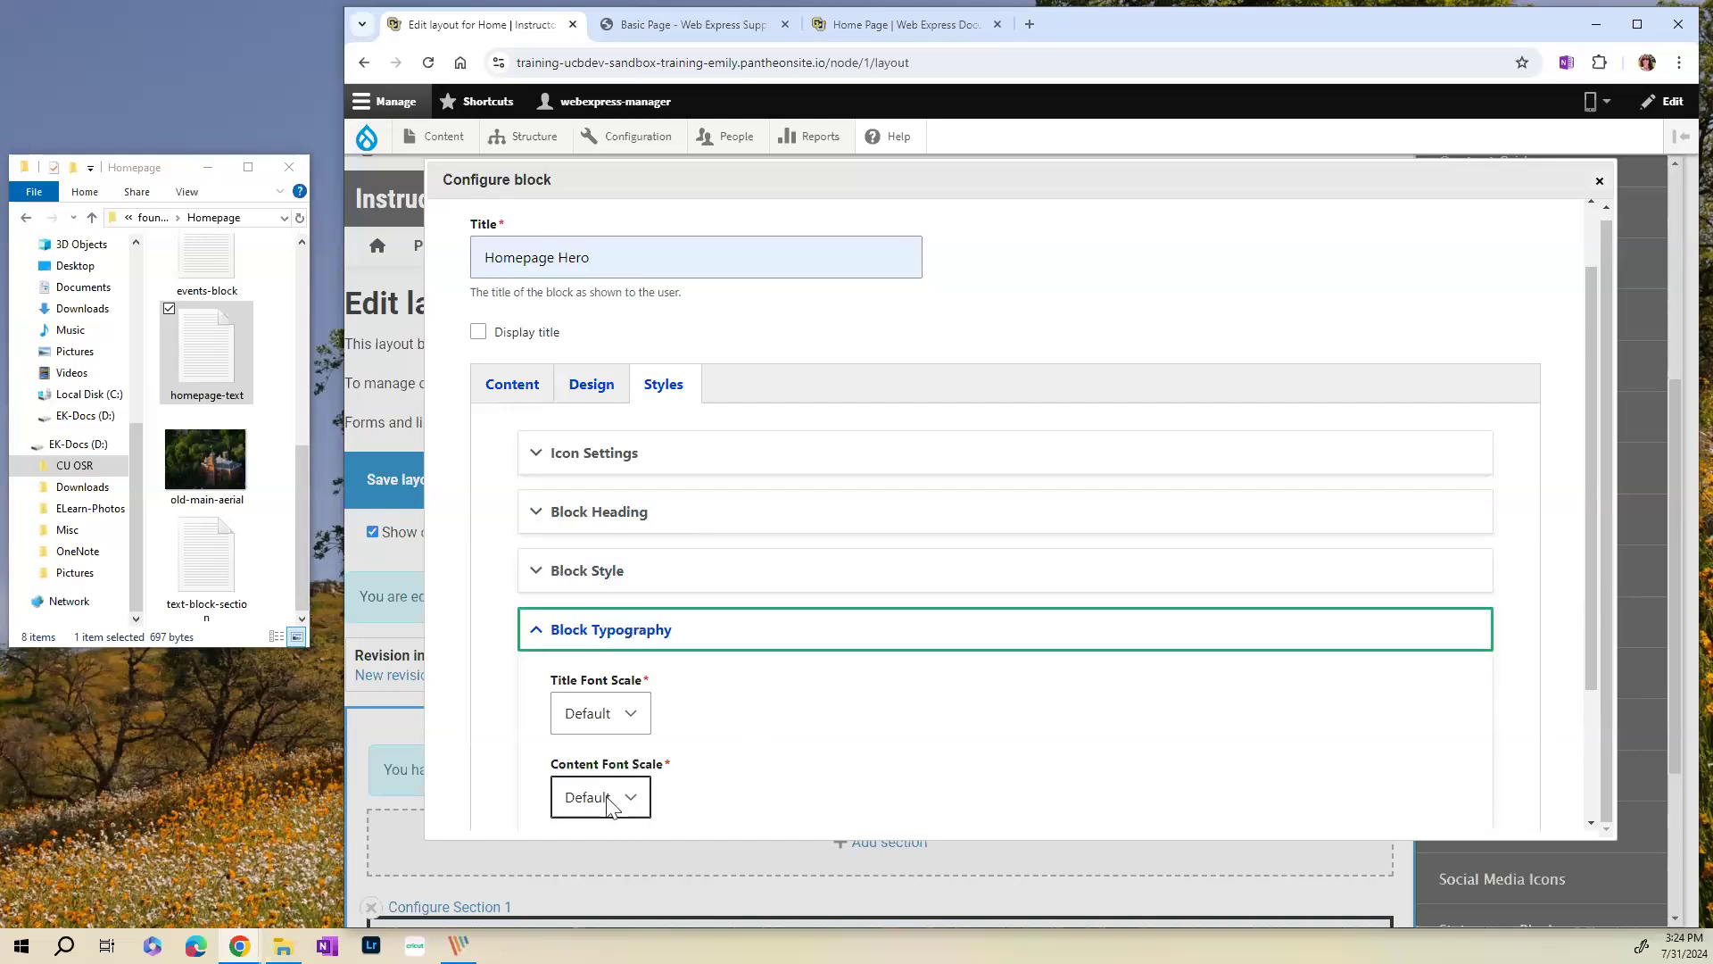
pyautogui.click(597, 647)
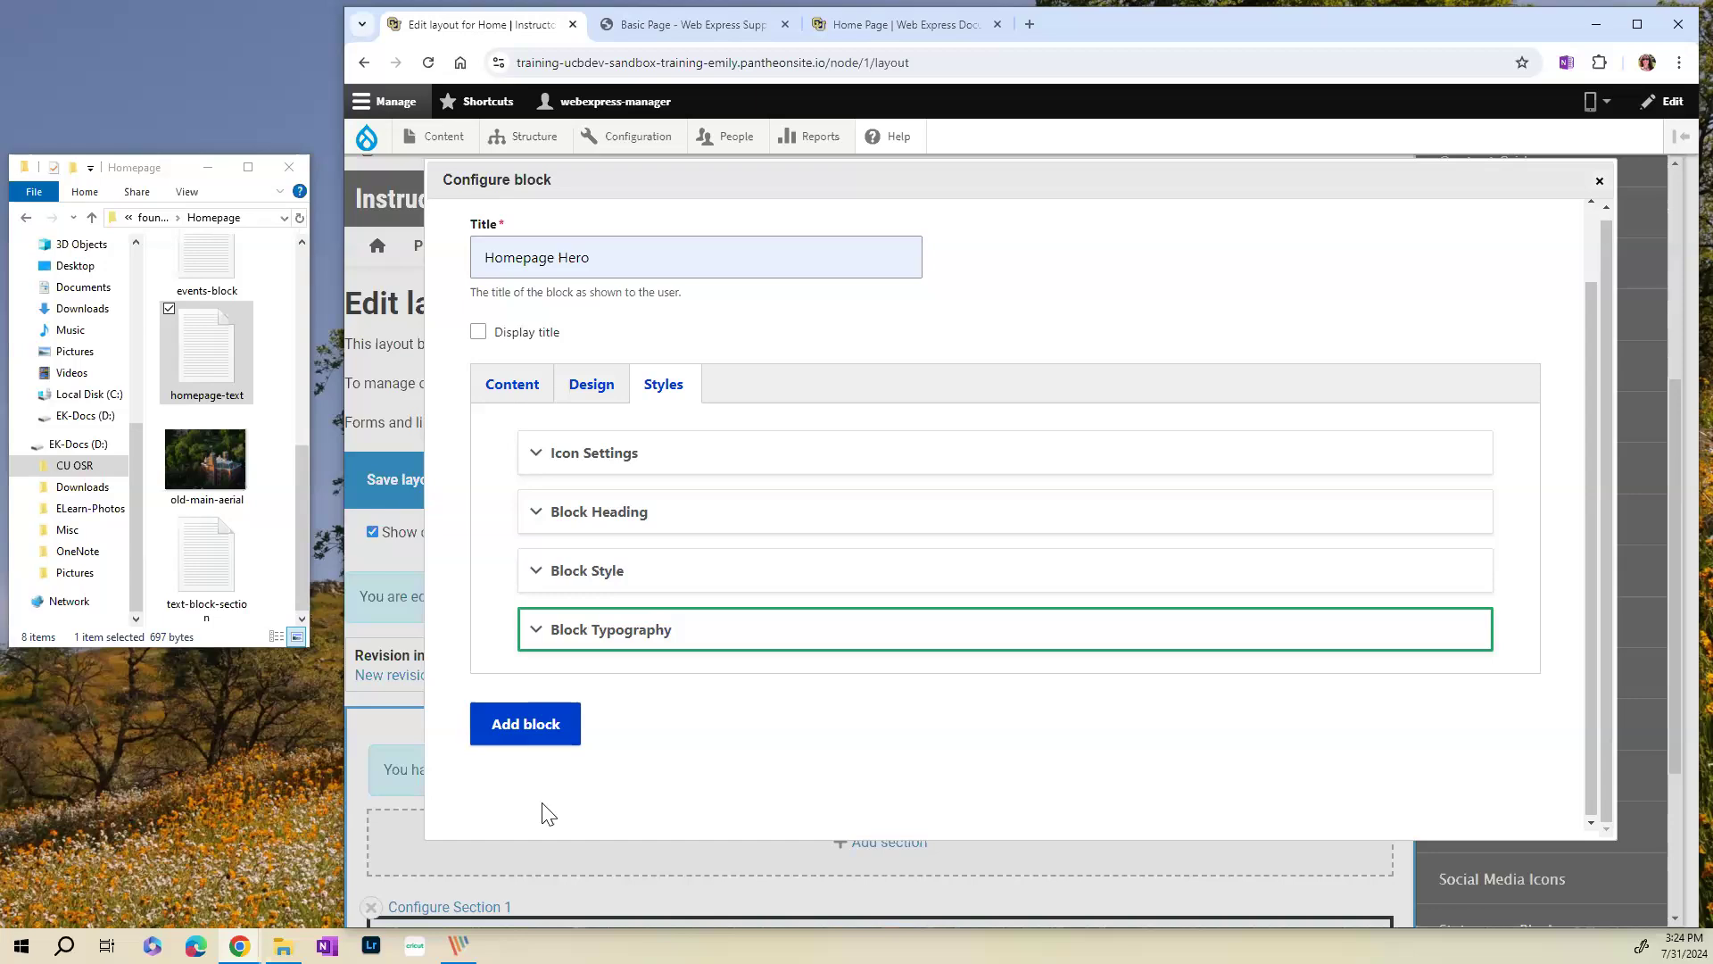
# - Add the configured Homepage Hero block to Section 1 and close the list of content blocks
pyautogui.click(527, 727)
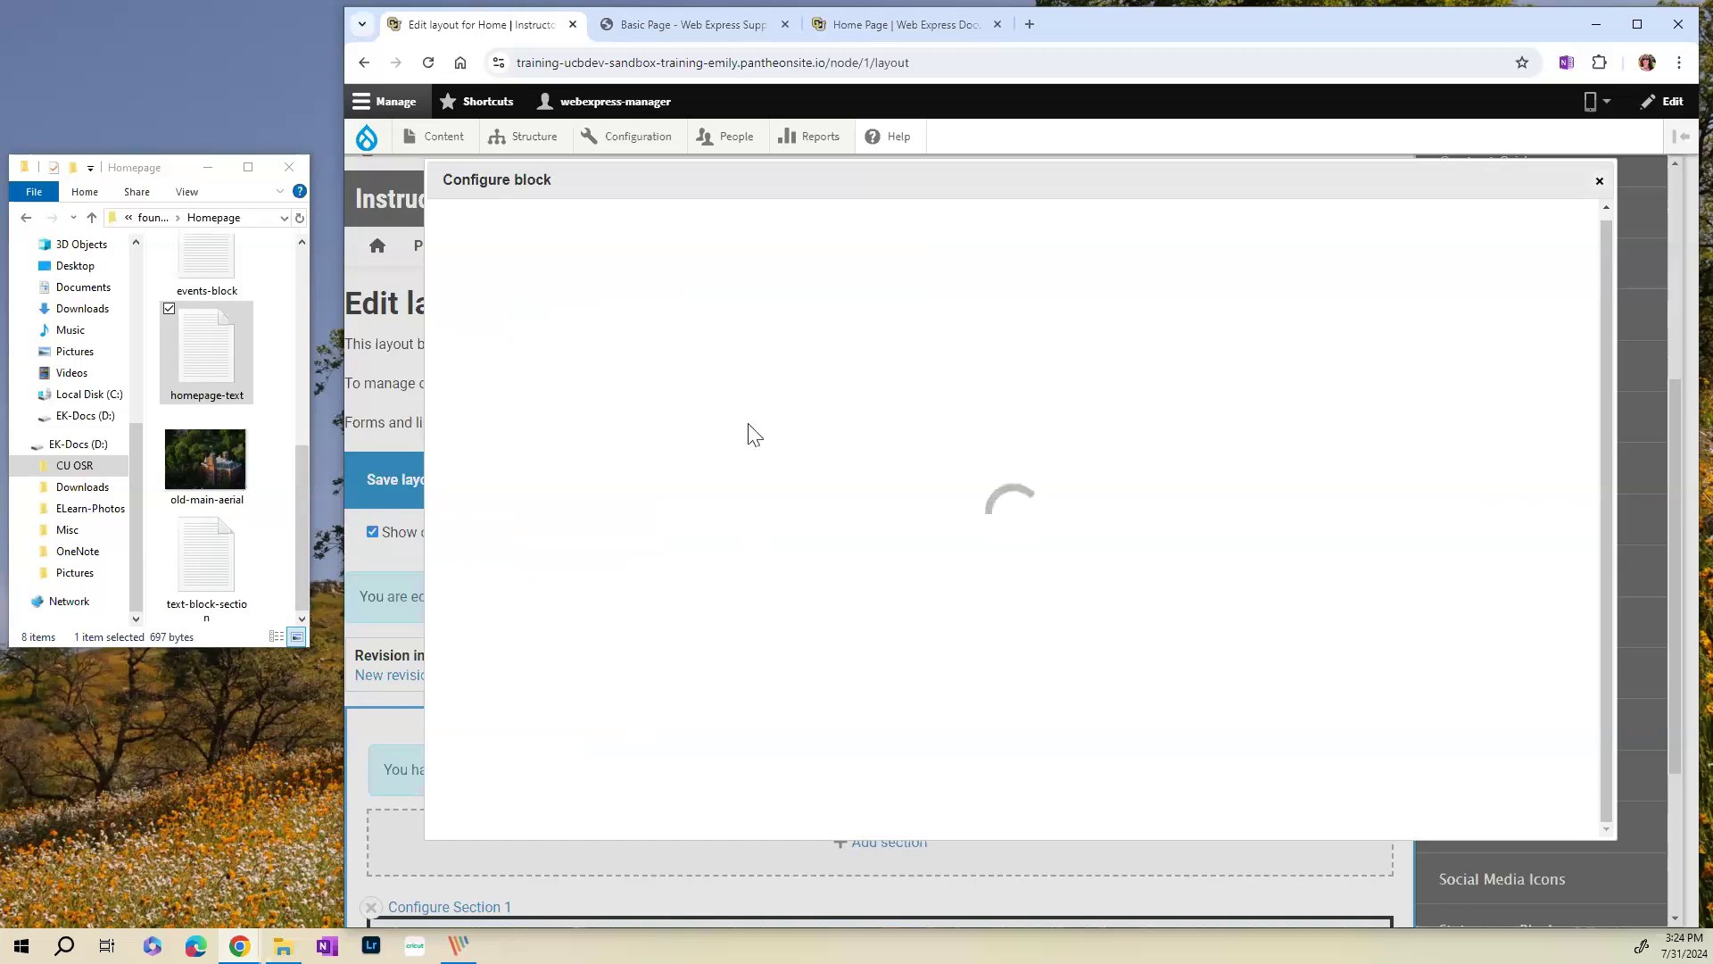
pyautogui.scroll(-5, 753, 432)
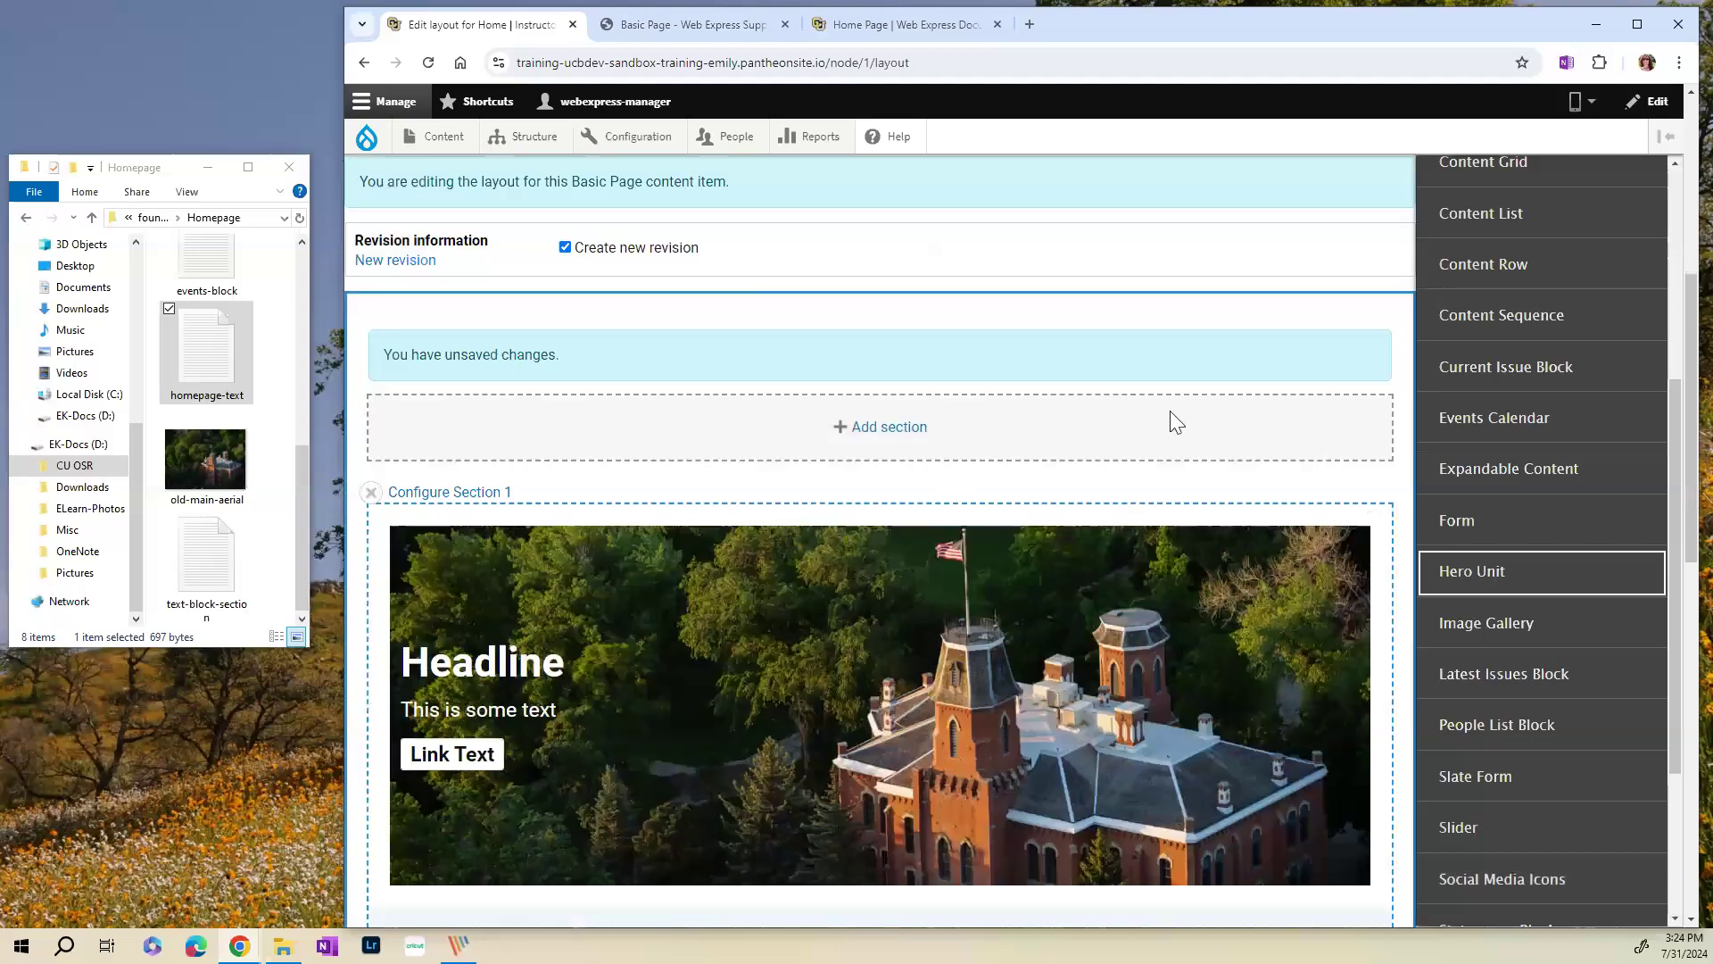
pyautogui.scroll(4, 1172, 415)
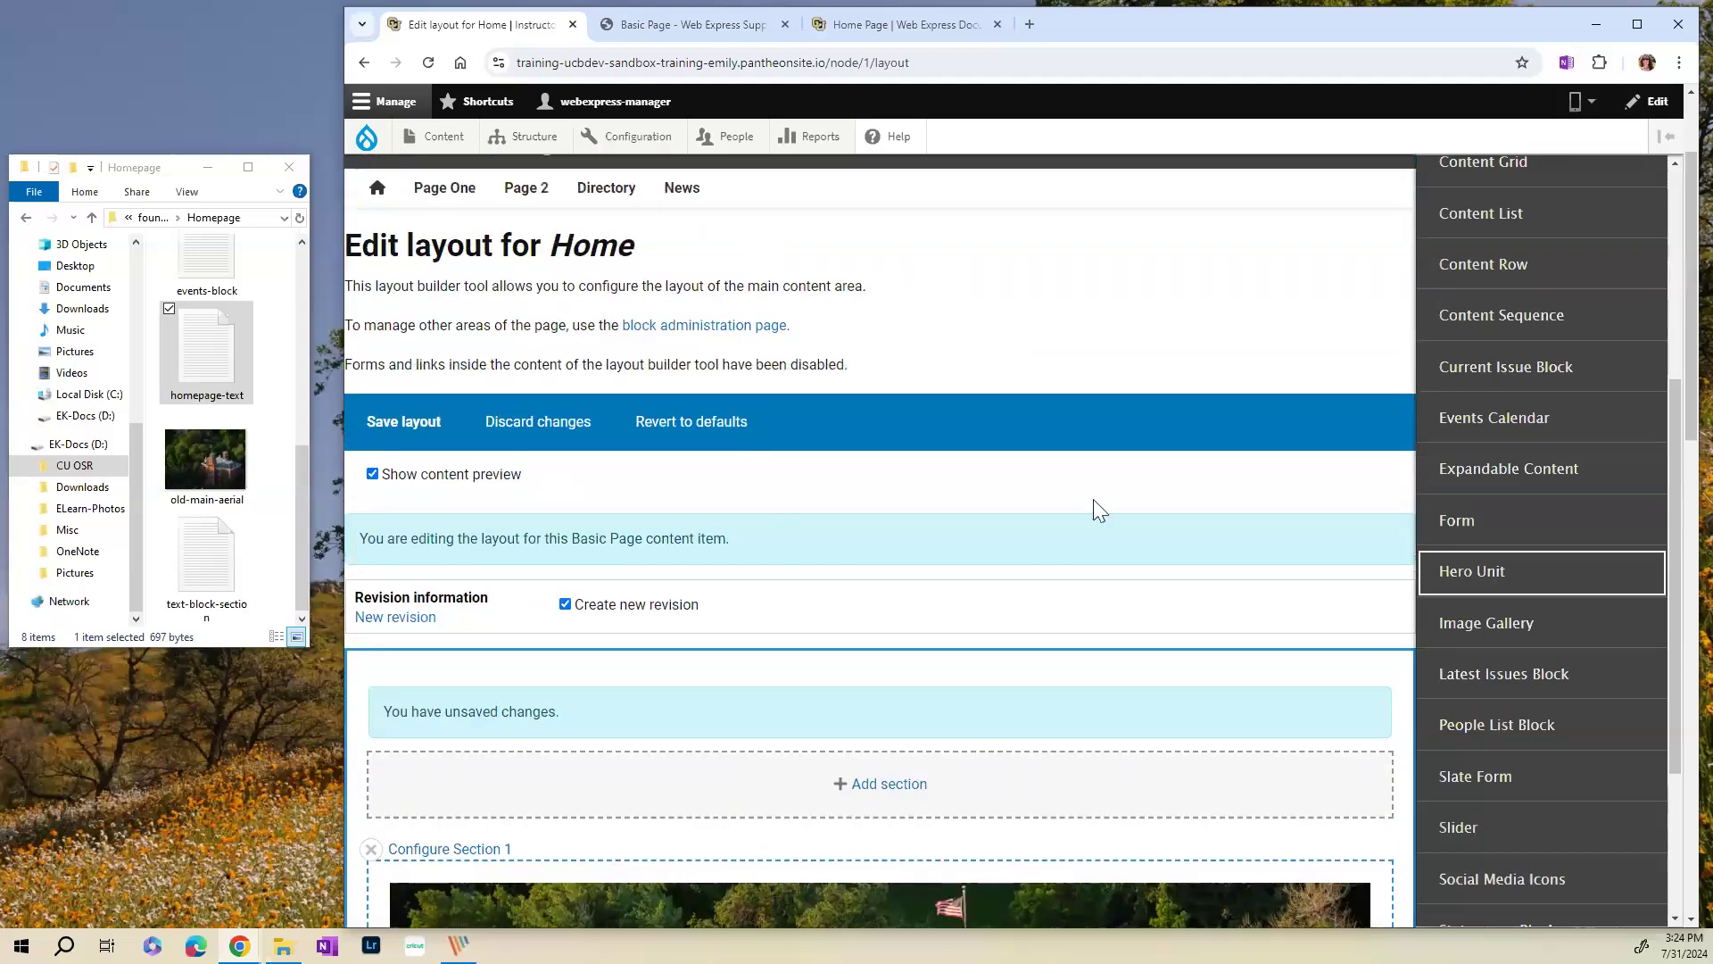
pyautogui.scroll(-6, 1092, 507)
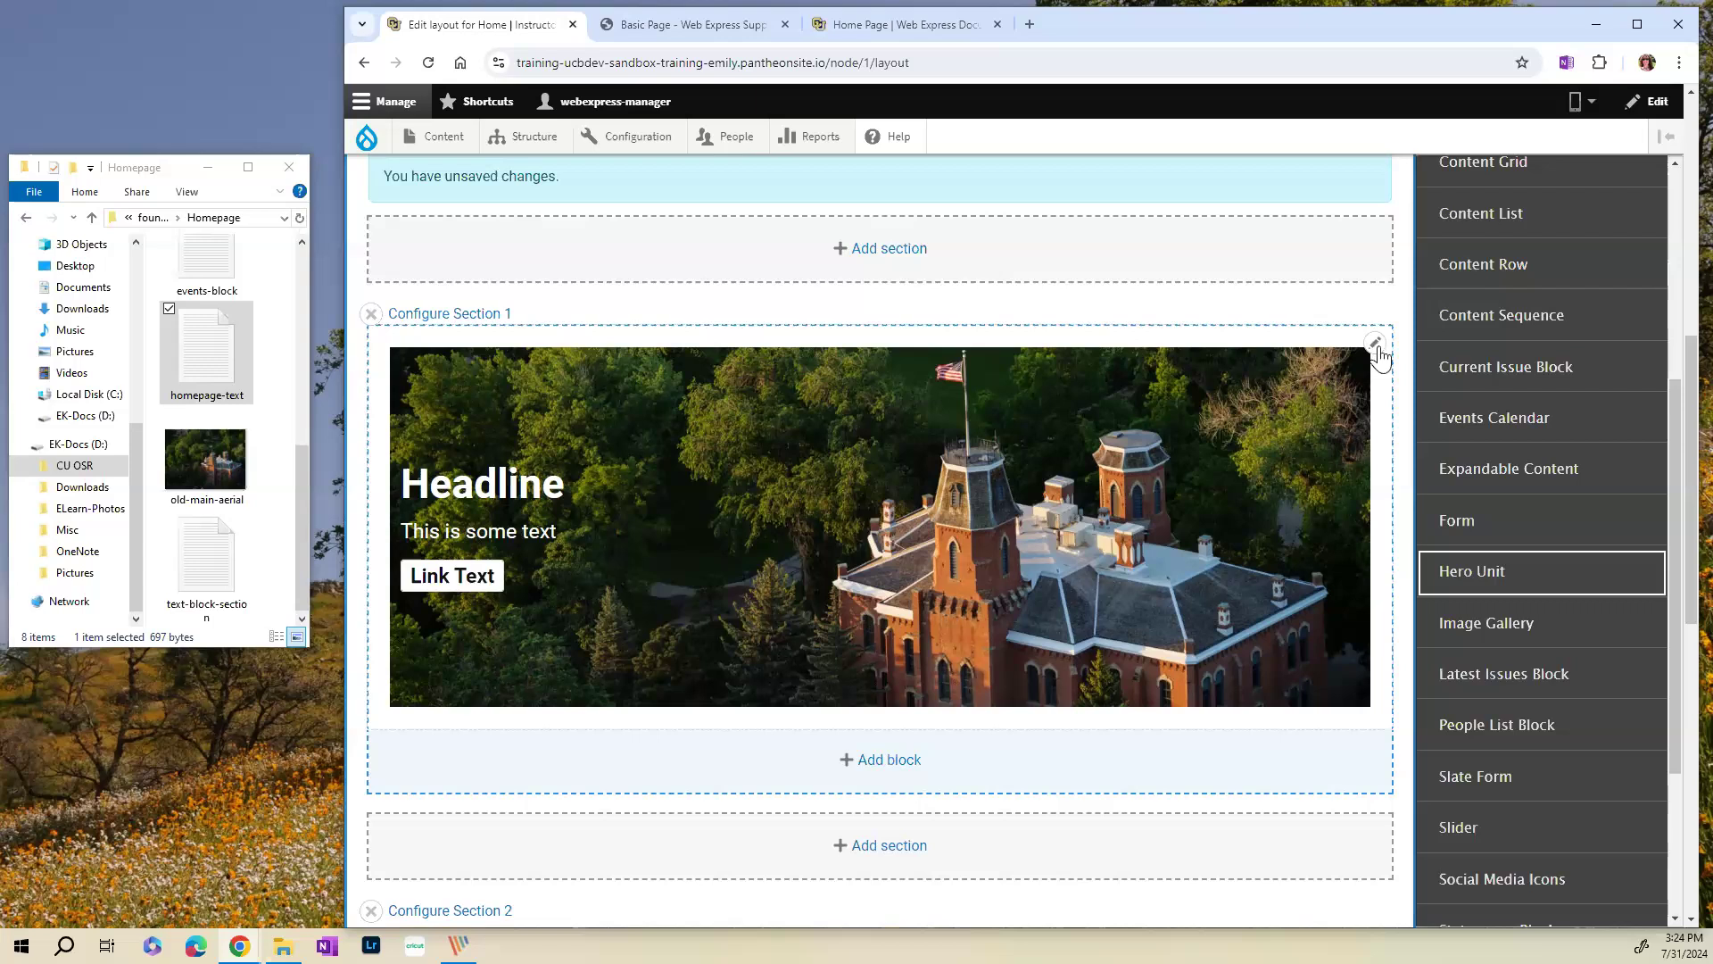
pyautogui.scroll(4, 1394, 353)
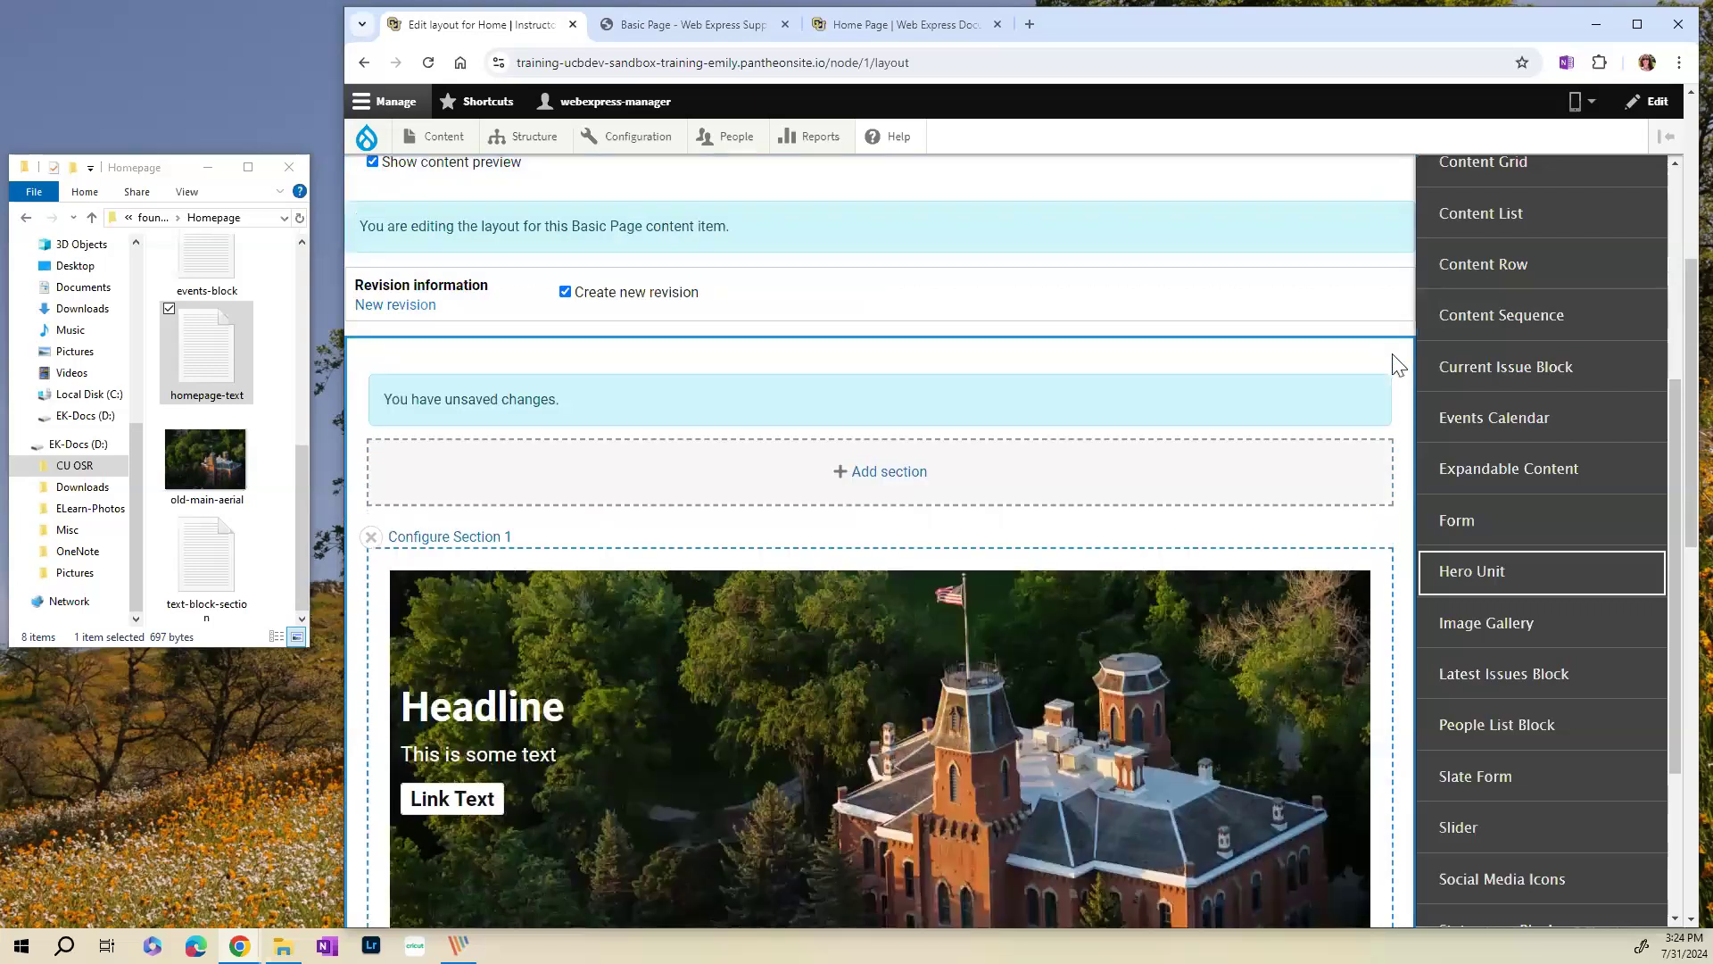
pyautogui.scroll(1, 1695, 328)
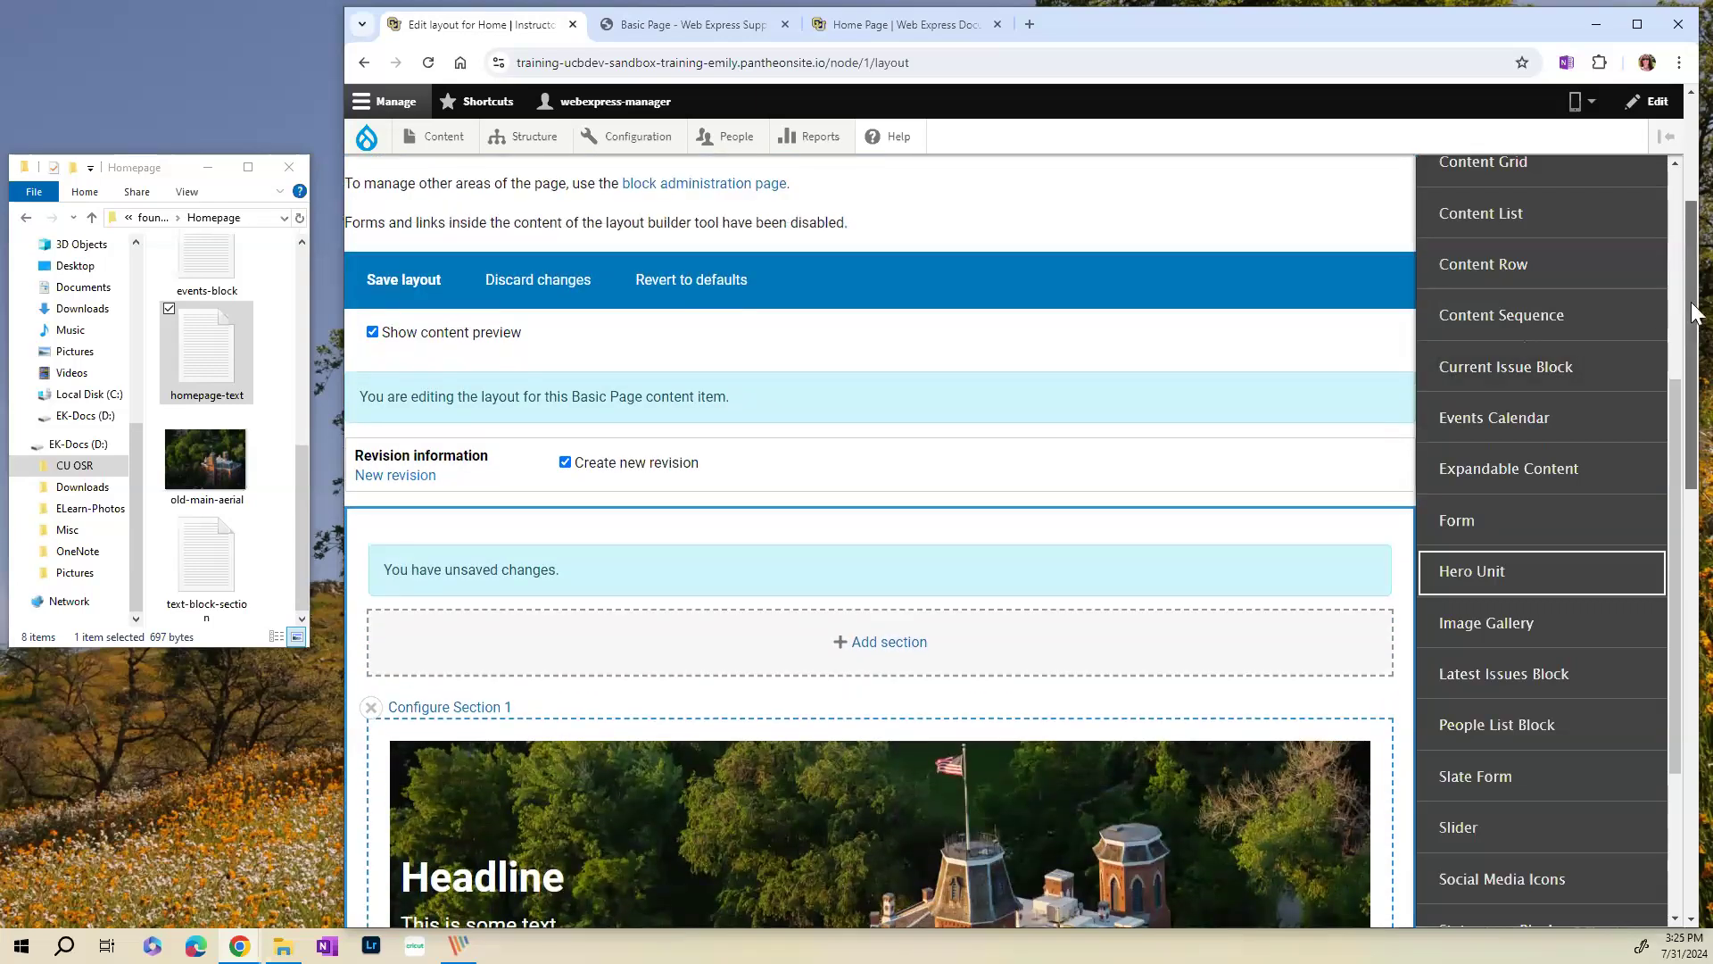
pyautogui.scroll(3, 1673, 361)
pyautogui.scroll(2, 1518, 223)
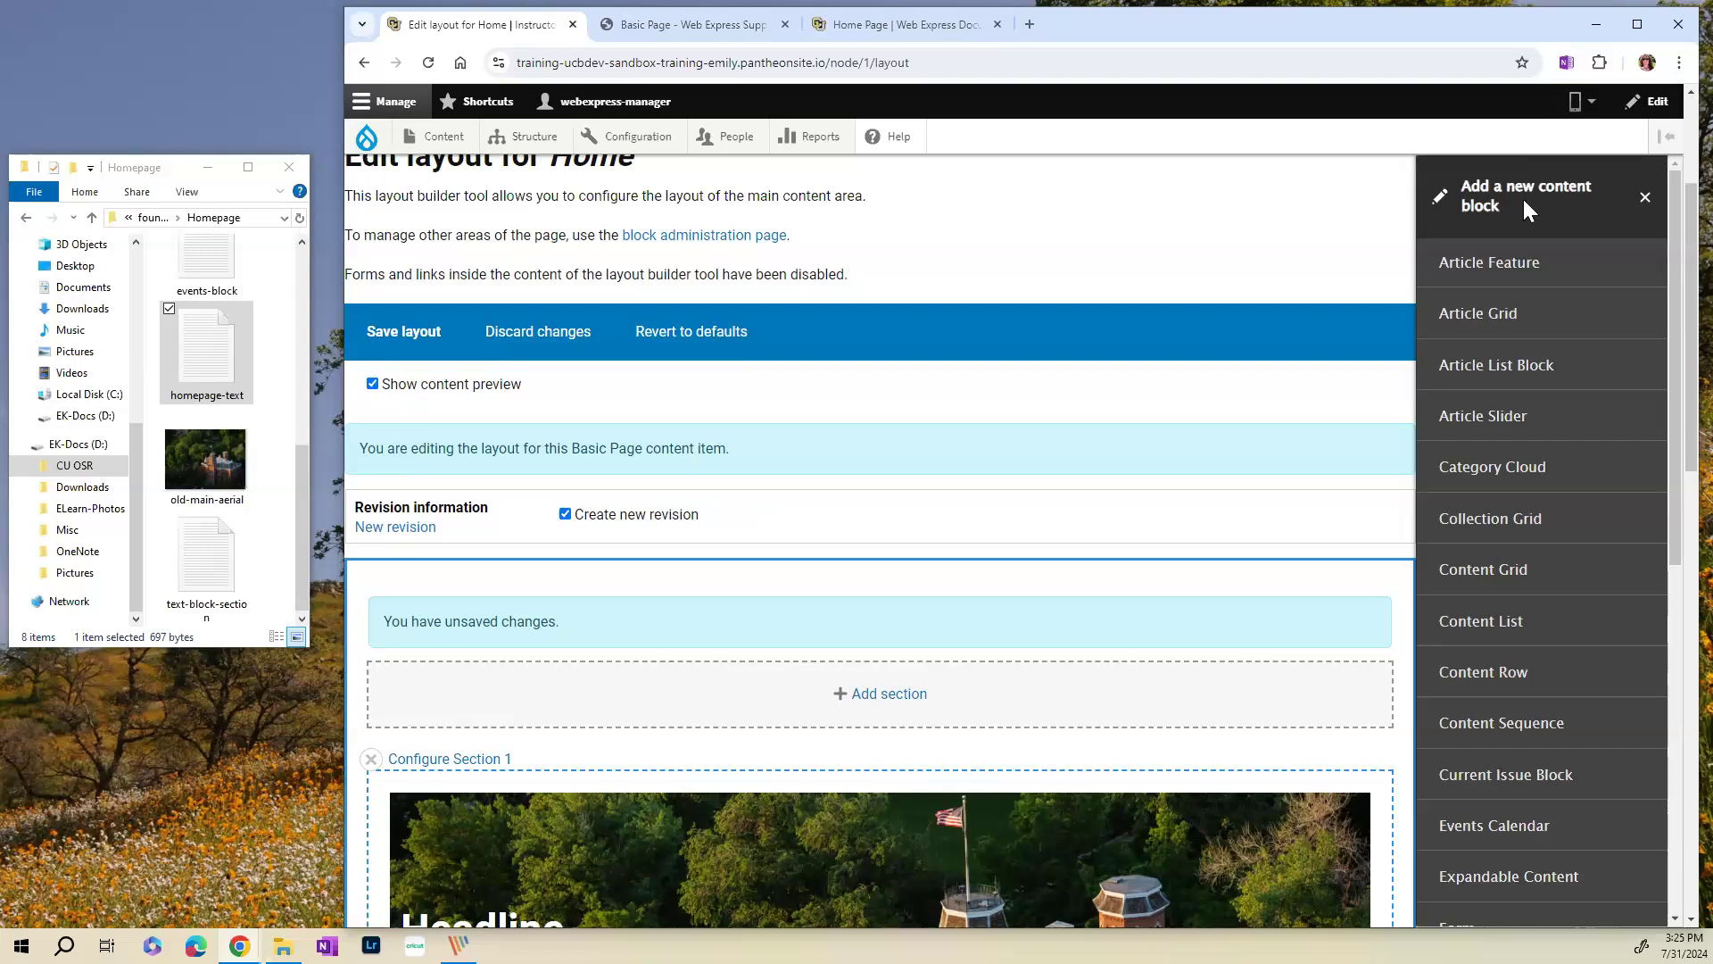
pyautogui.click(1644, 199)
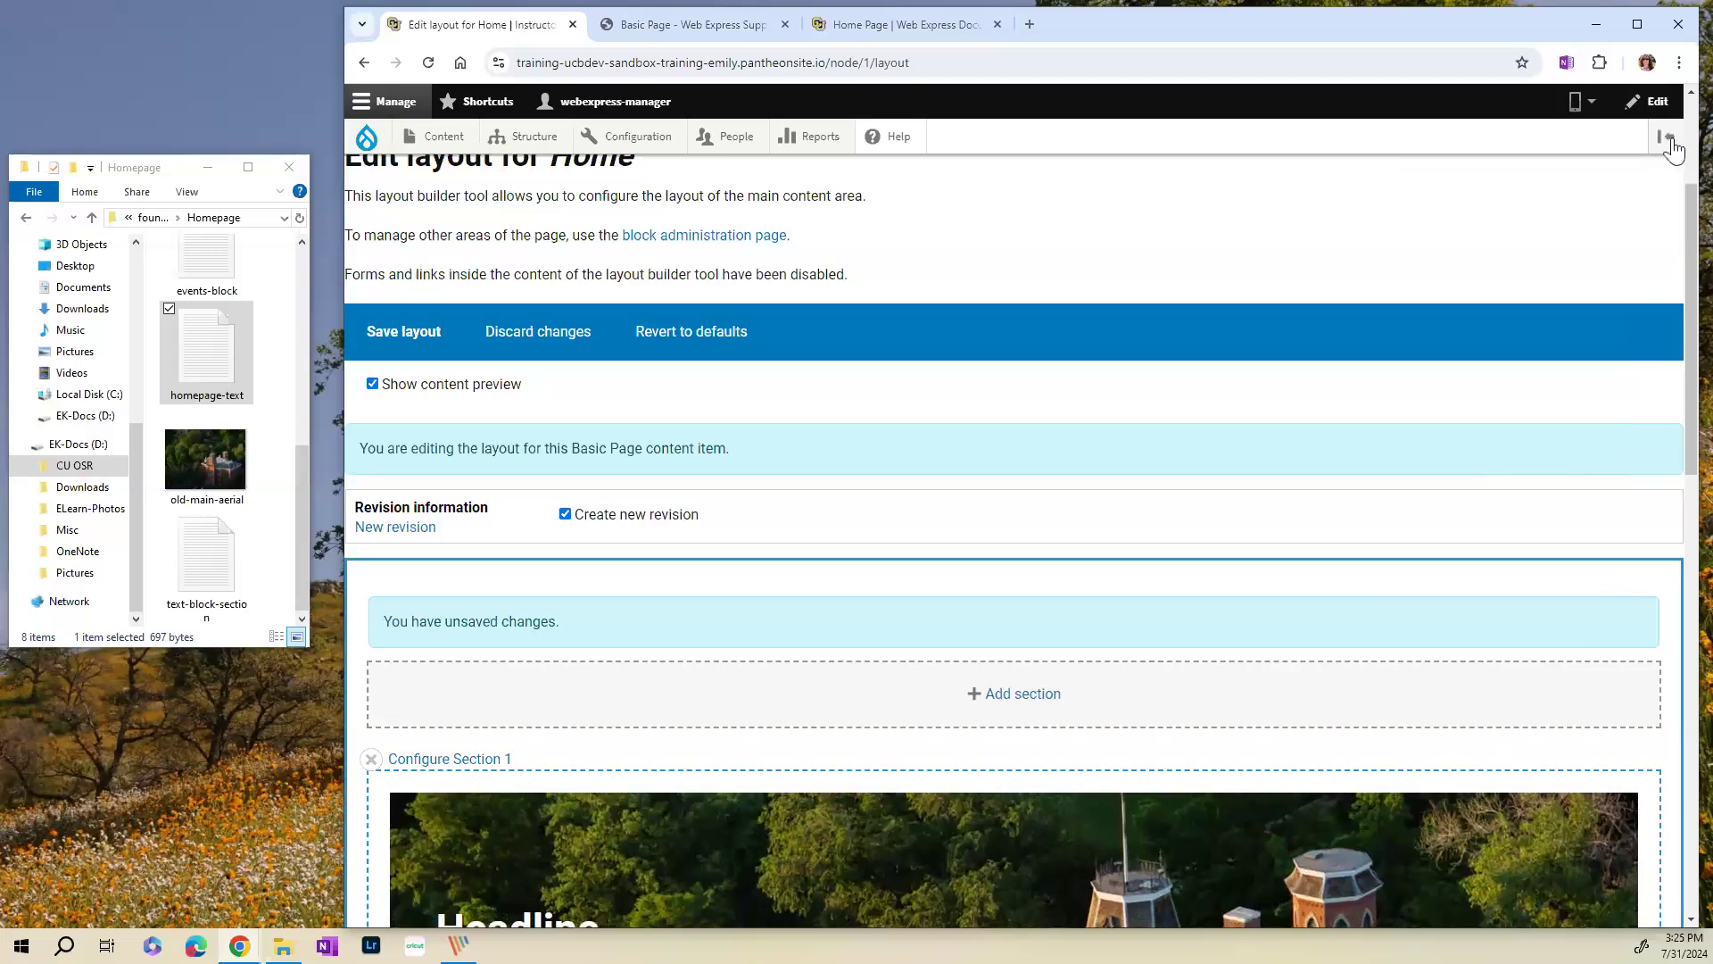
pyautogui.click(1669, 141)
# - Examine the hero block's preview in Section 1 and the body content and placeholders in Section 2
pyautogui.click(528, 389)
pyautogui.scroll(-5, 1293, 330)
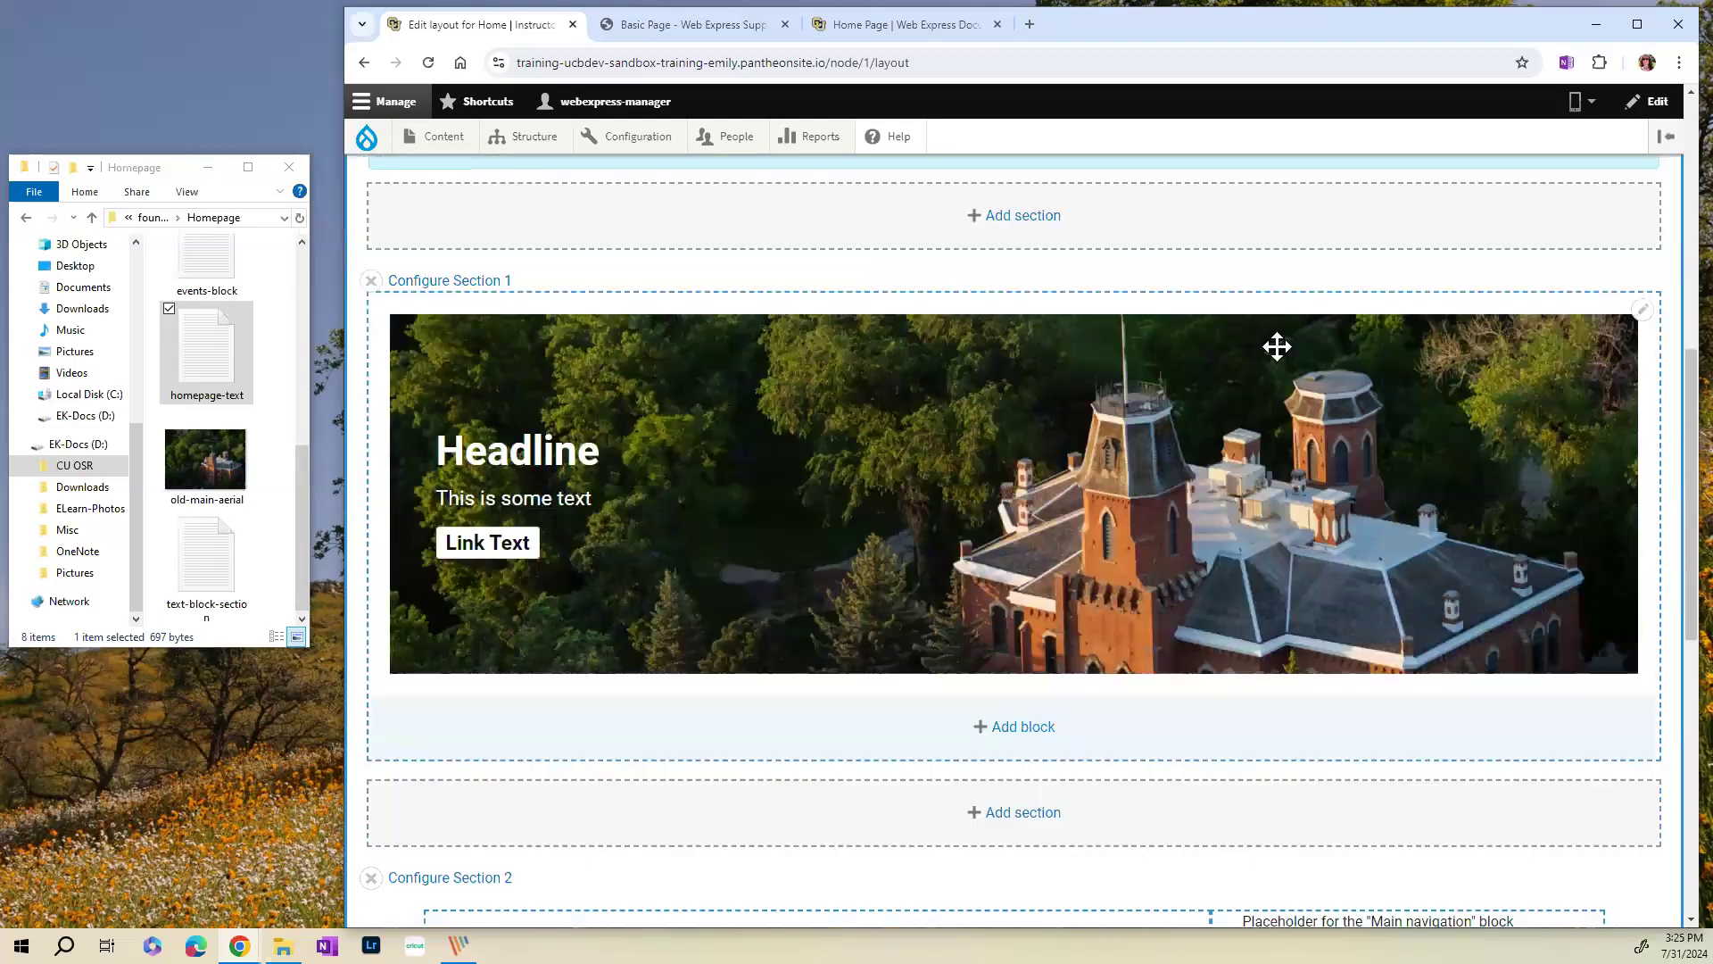
pyautogui.scroll(3, 1277, 346)
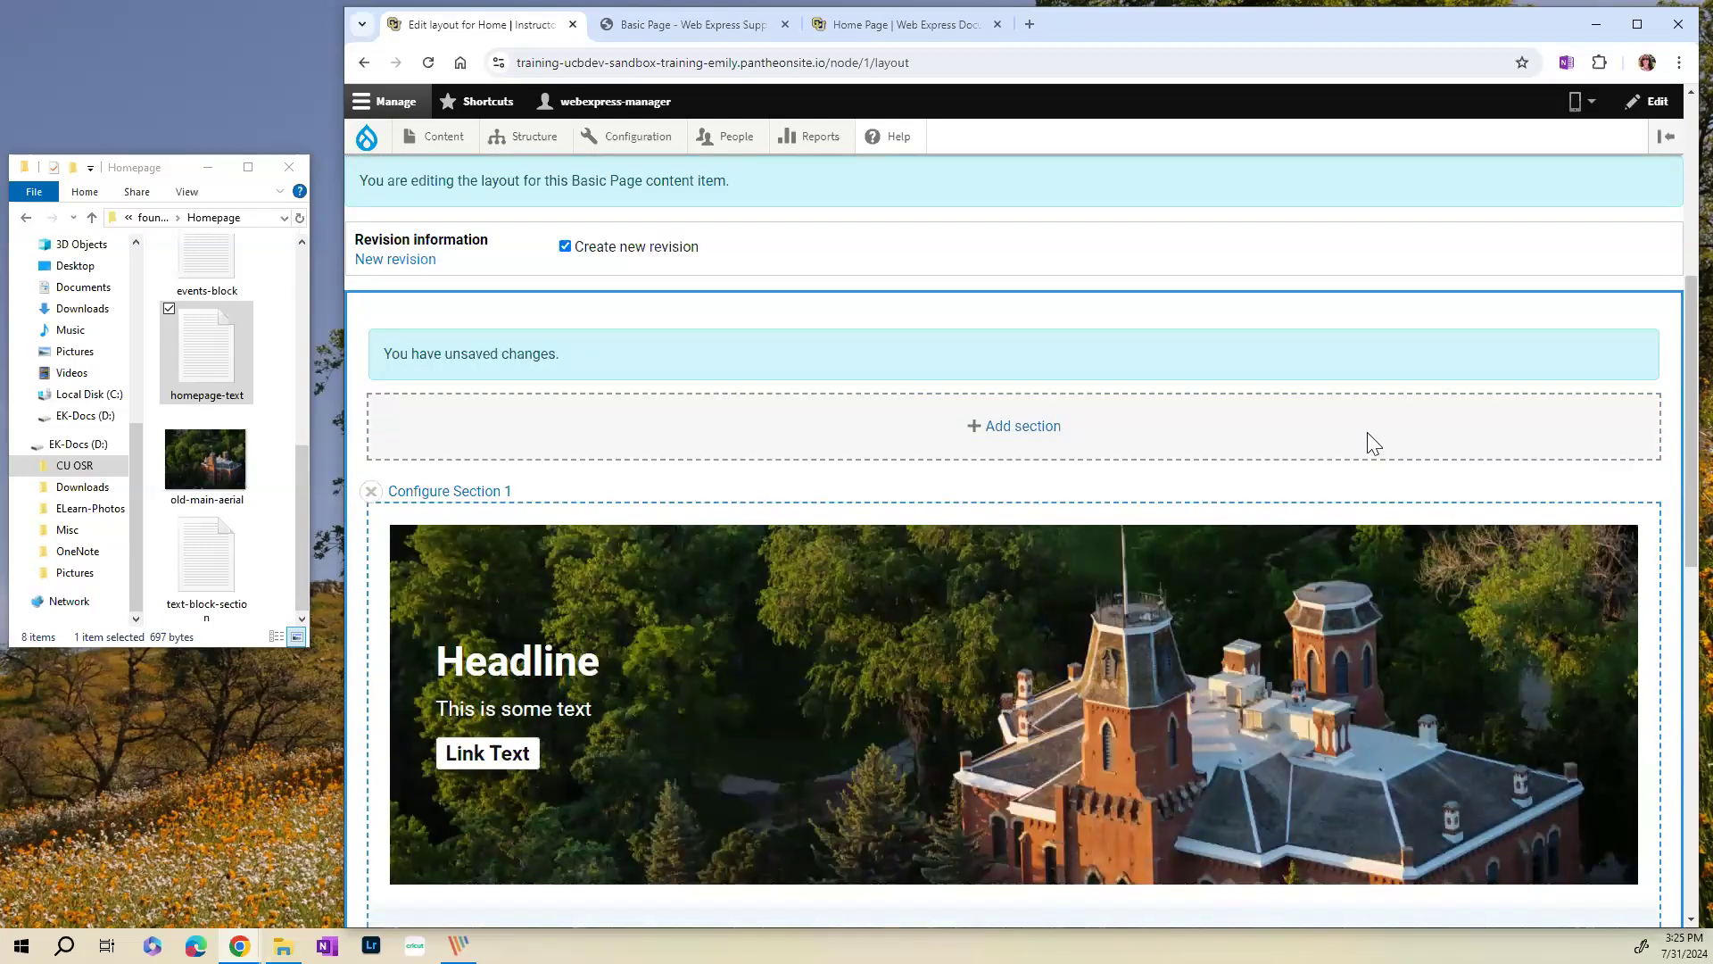
pyautogui.scroll(-4, 1369, 437)
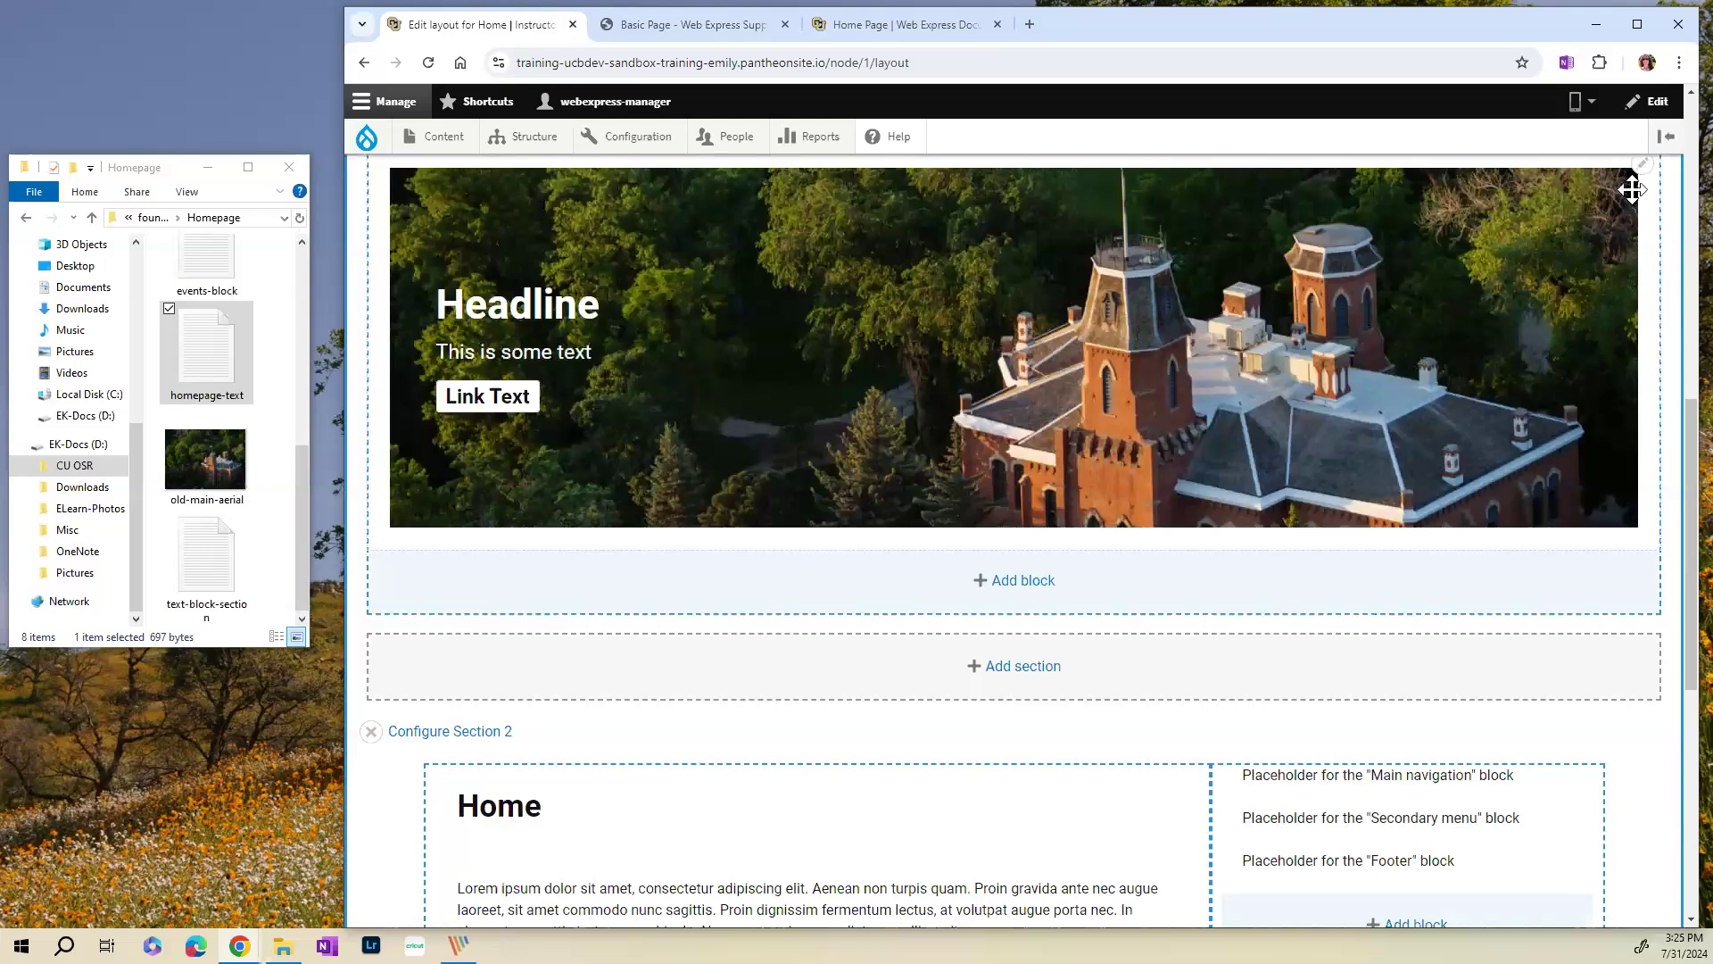
pyautogui.scroll(1, 1631, 214)
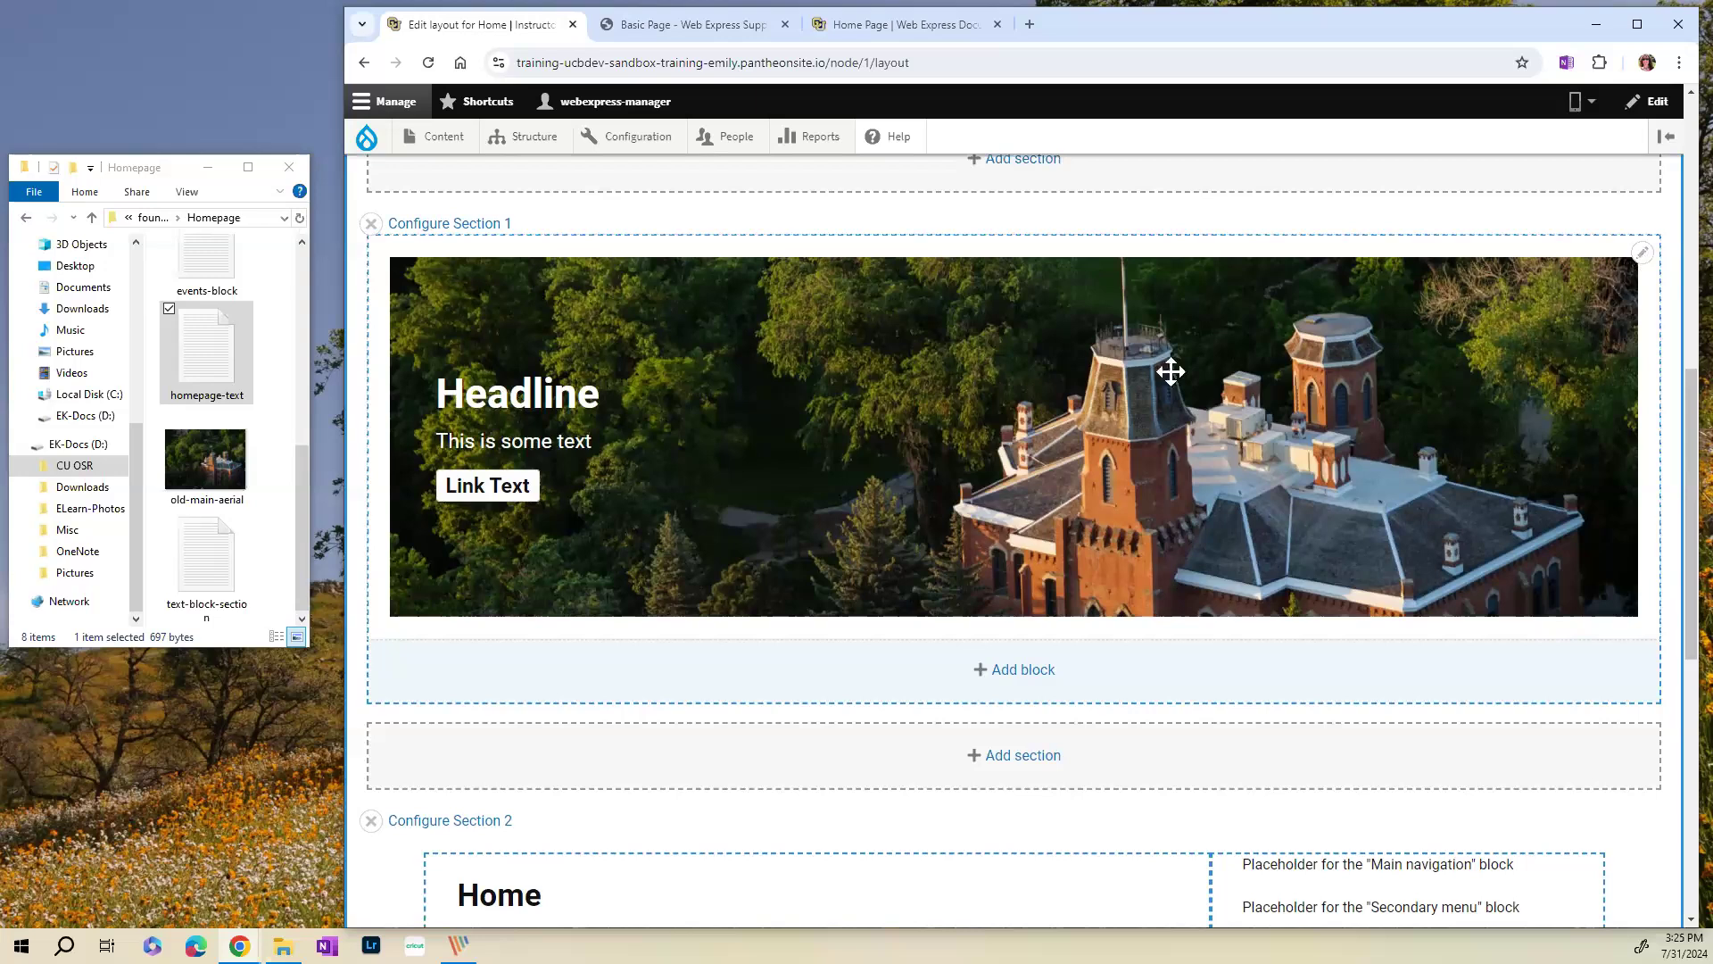
pyautogui.scroll(1, 1150, 423)
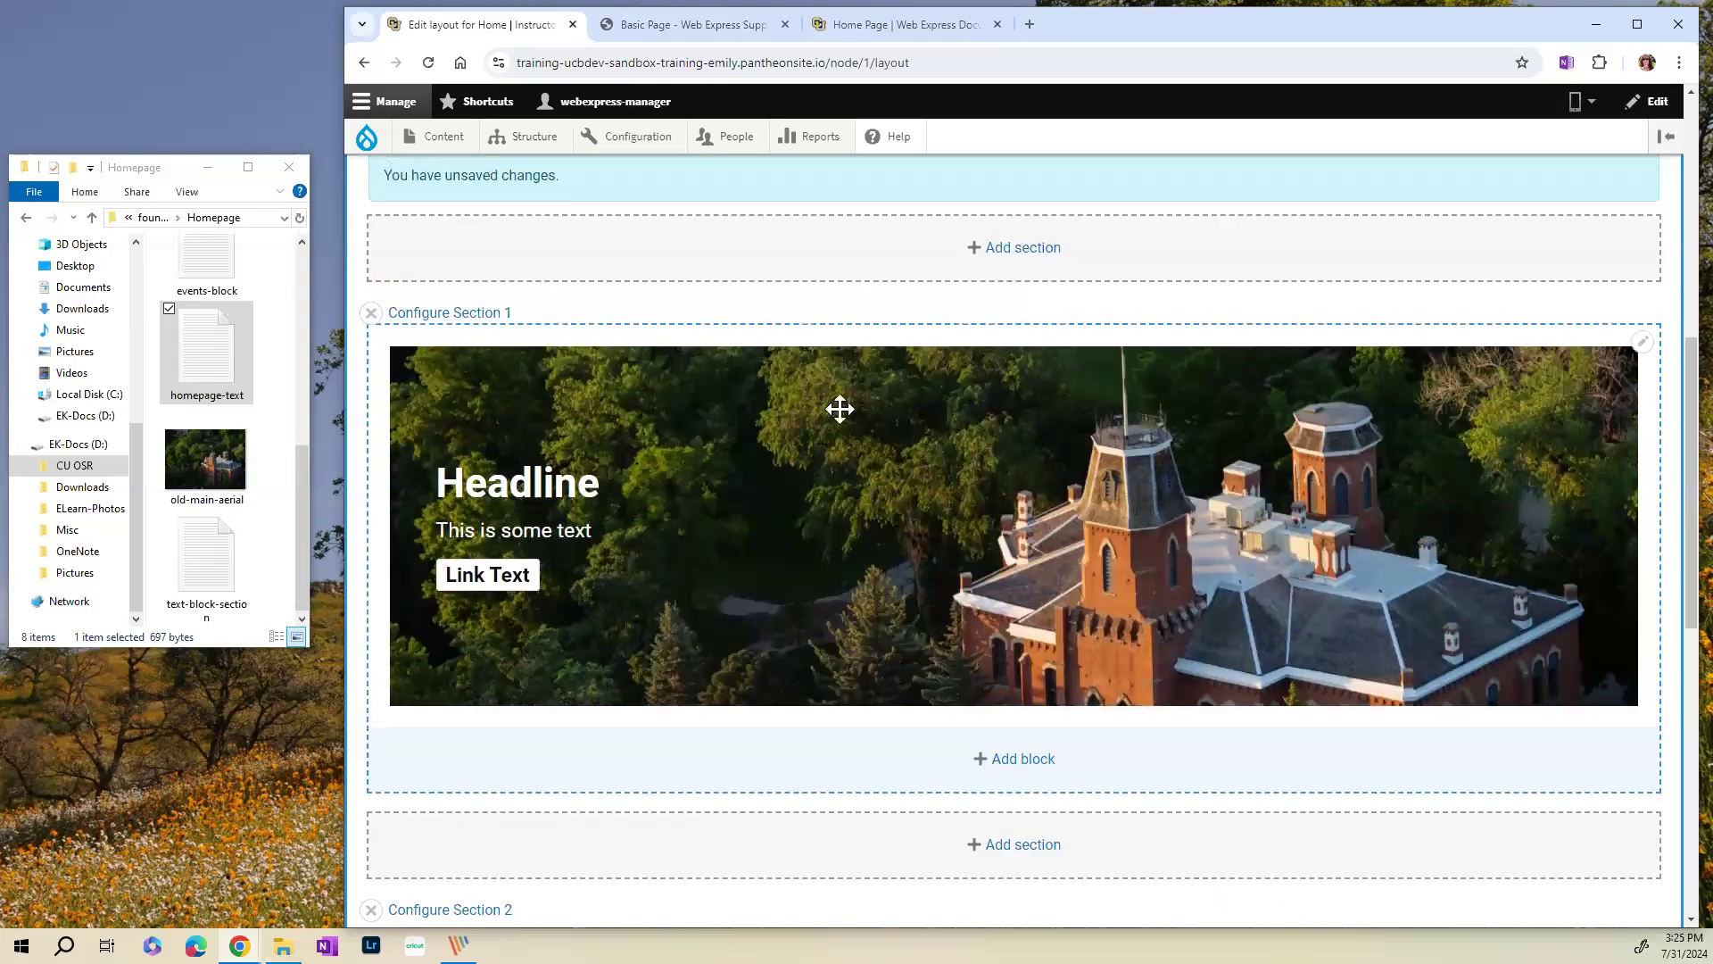
pyautogui.scroll(-1, 842, 405)
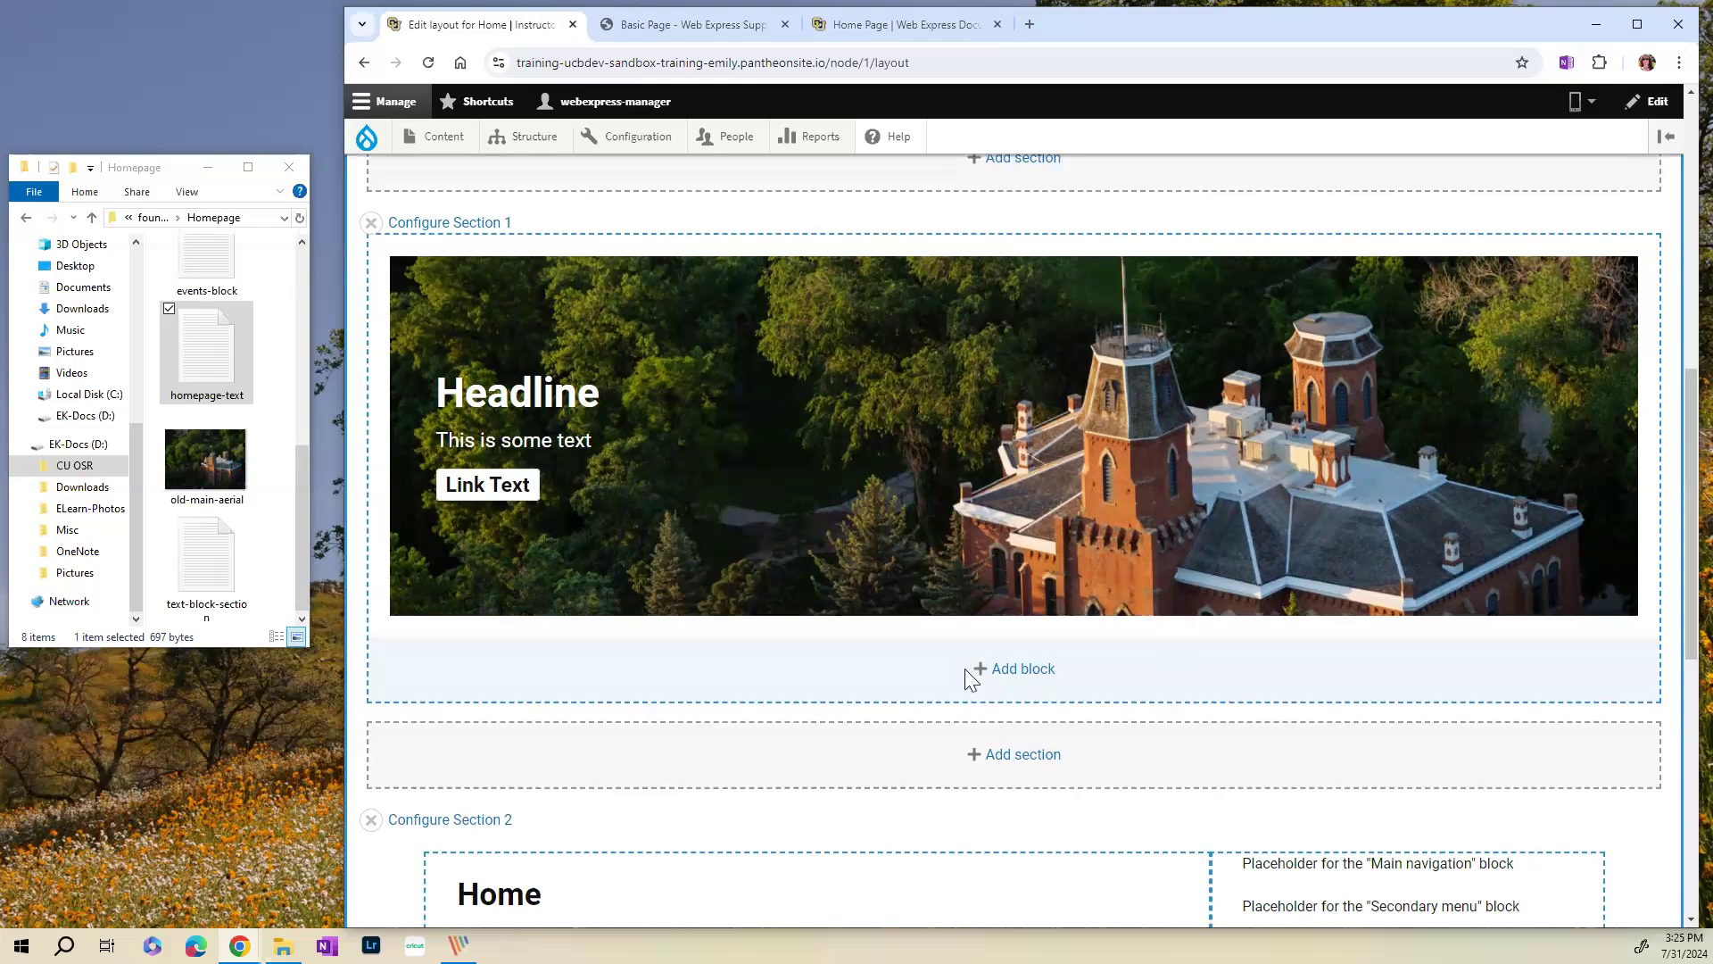
pyautogui.scroll(-7, 966, 670)
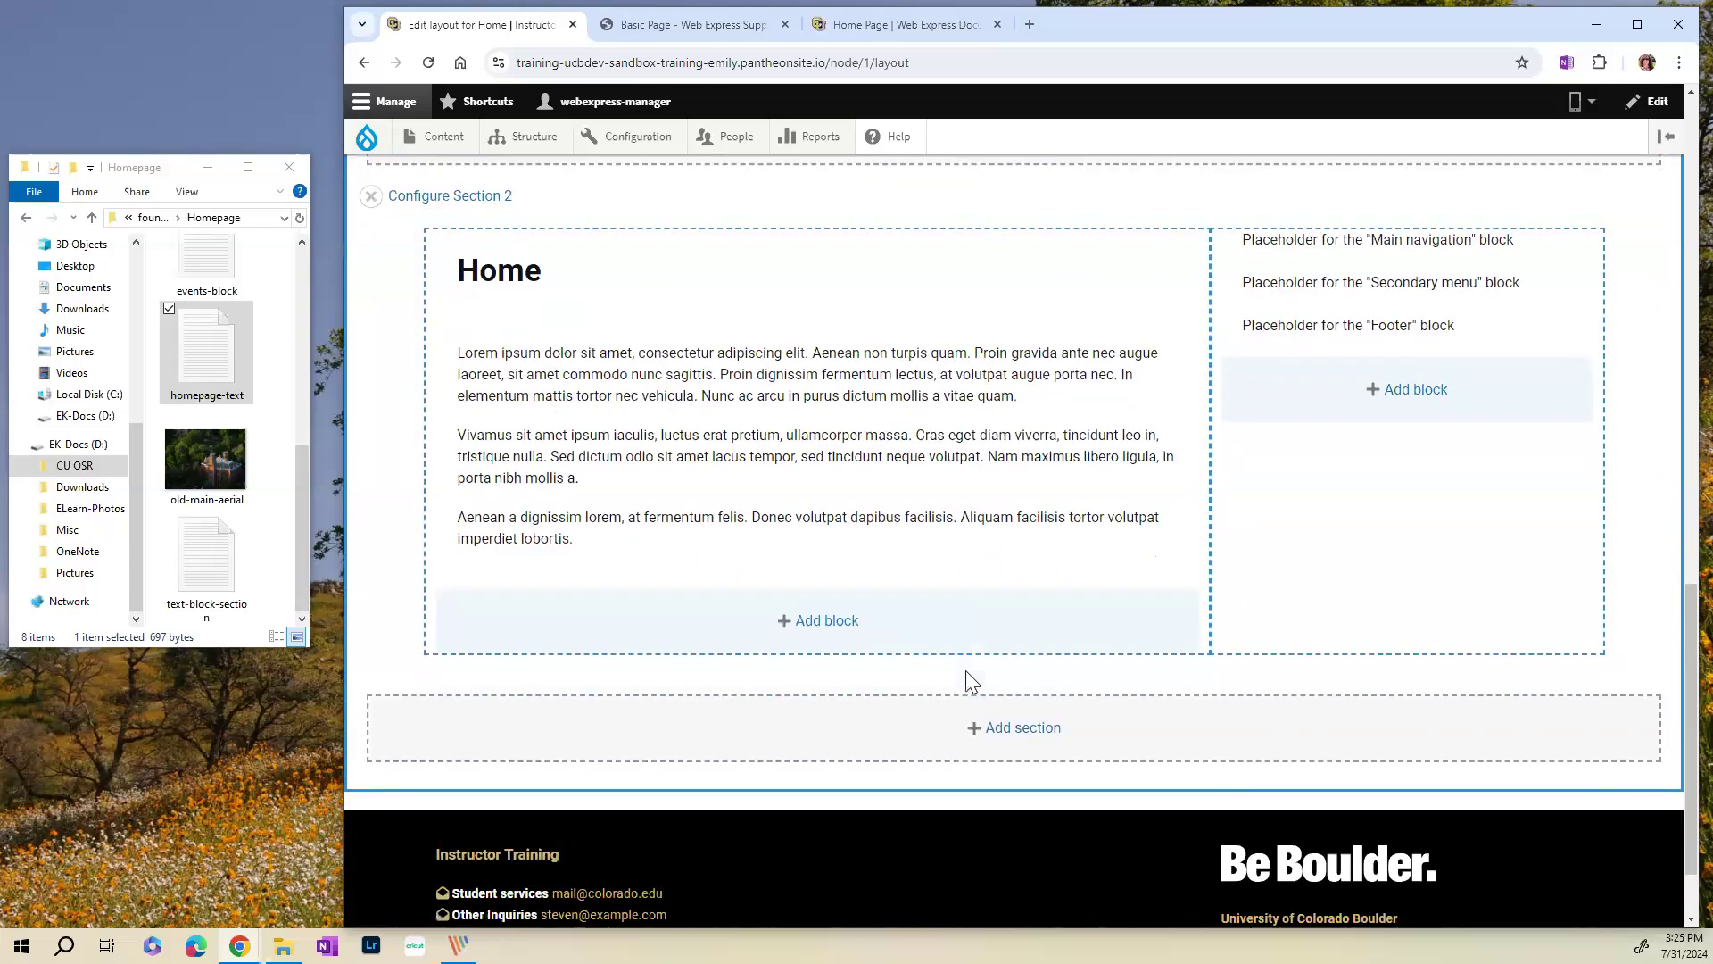
pyautogui.scroll(2, 966, 671)
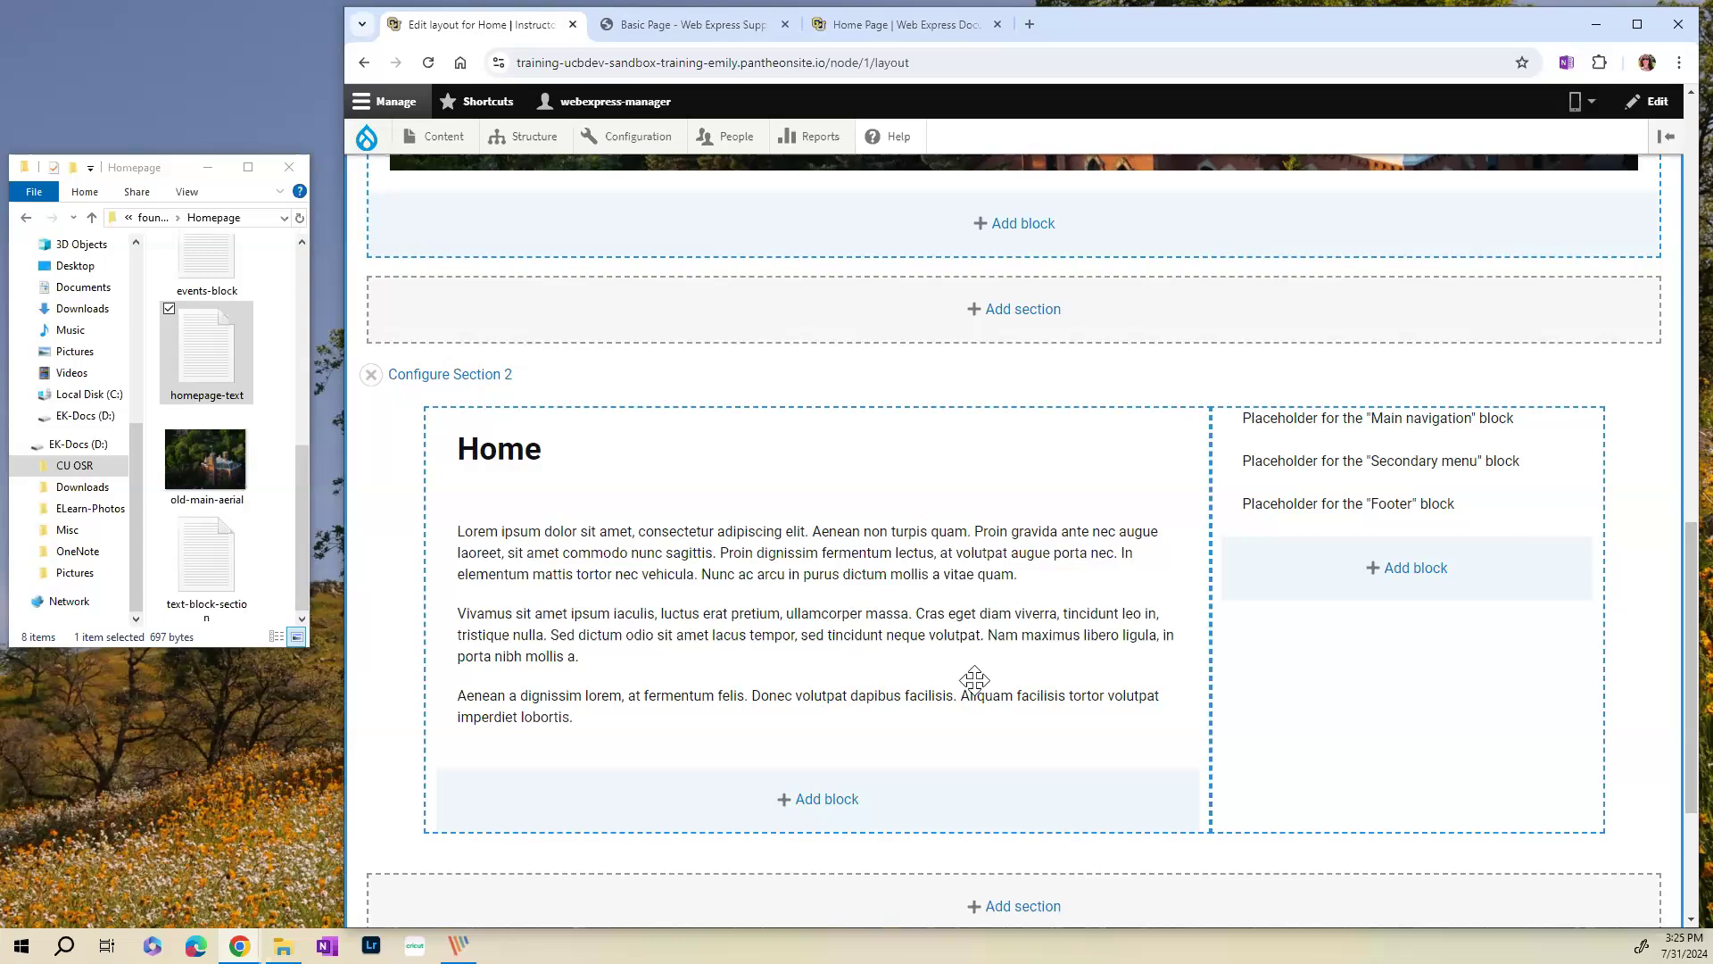
pyautogui.scroll(-3, 975, 680)
pyautogui.scroll(1, 1026, 668)
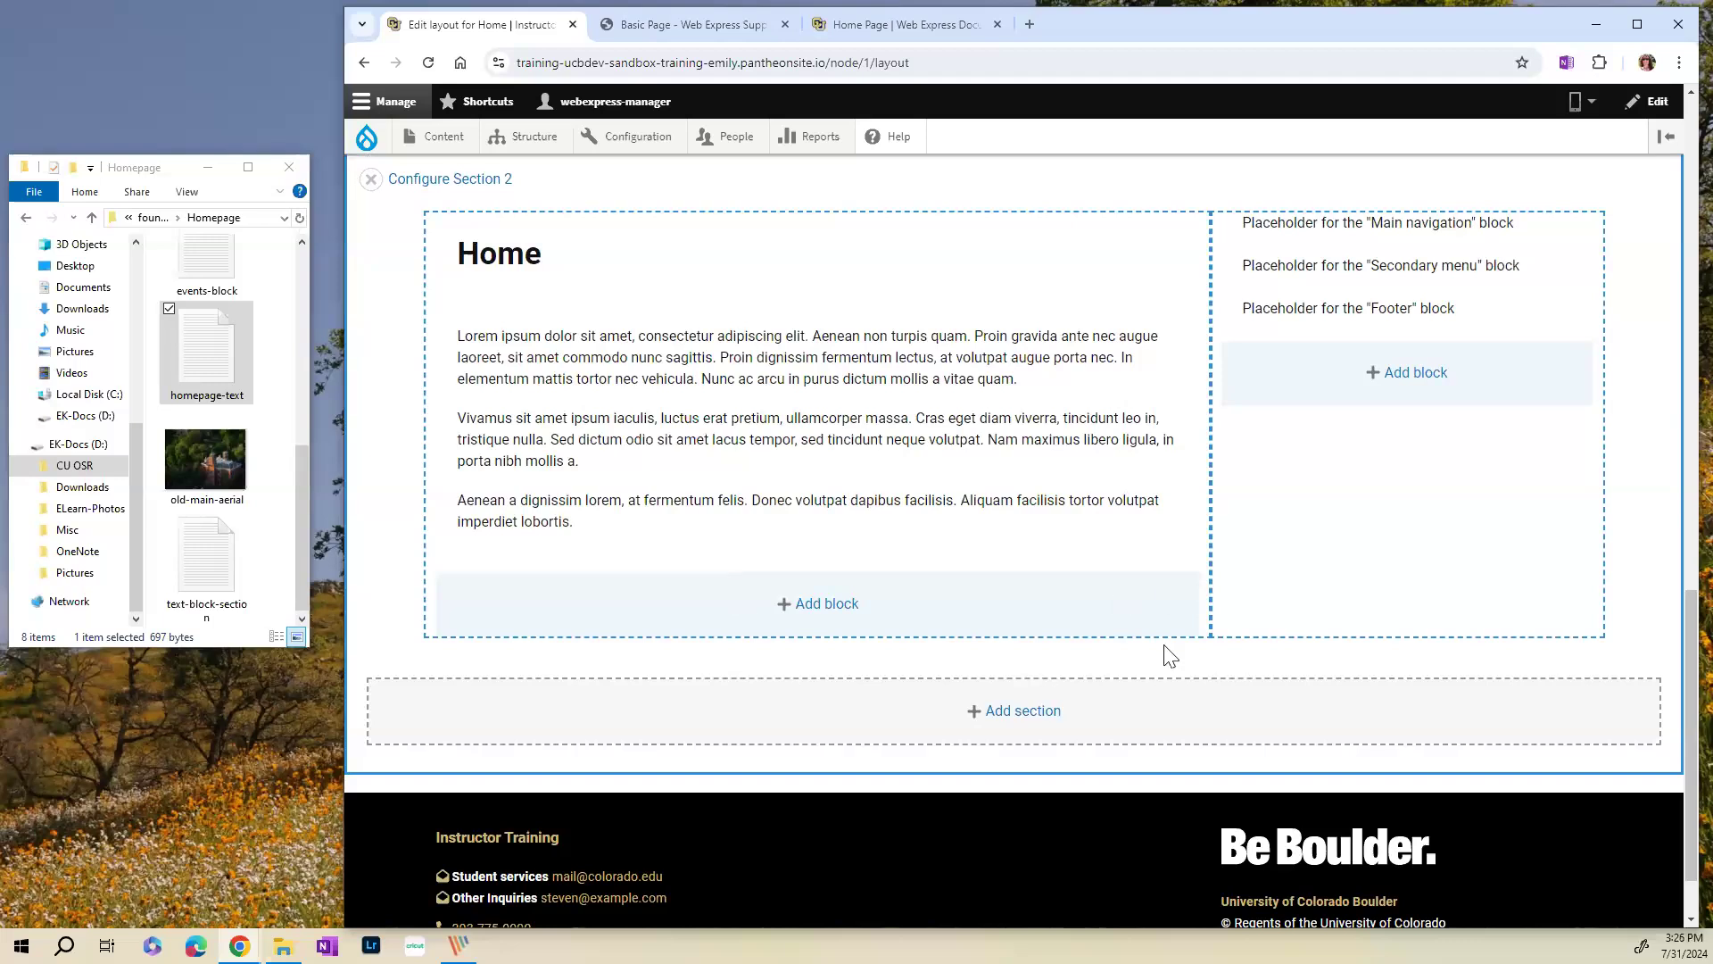
# - Start a new Two Column section below Section 2 with the column width set to 66% / 34%
pyautogui.scroll(-1, 1048, 598)
pyautogui.scroll(1, 1040, 670)
pyautogui.click(1026, 719)
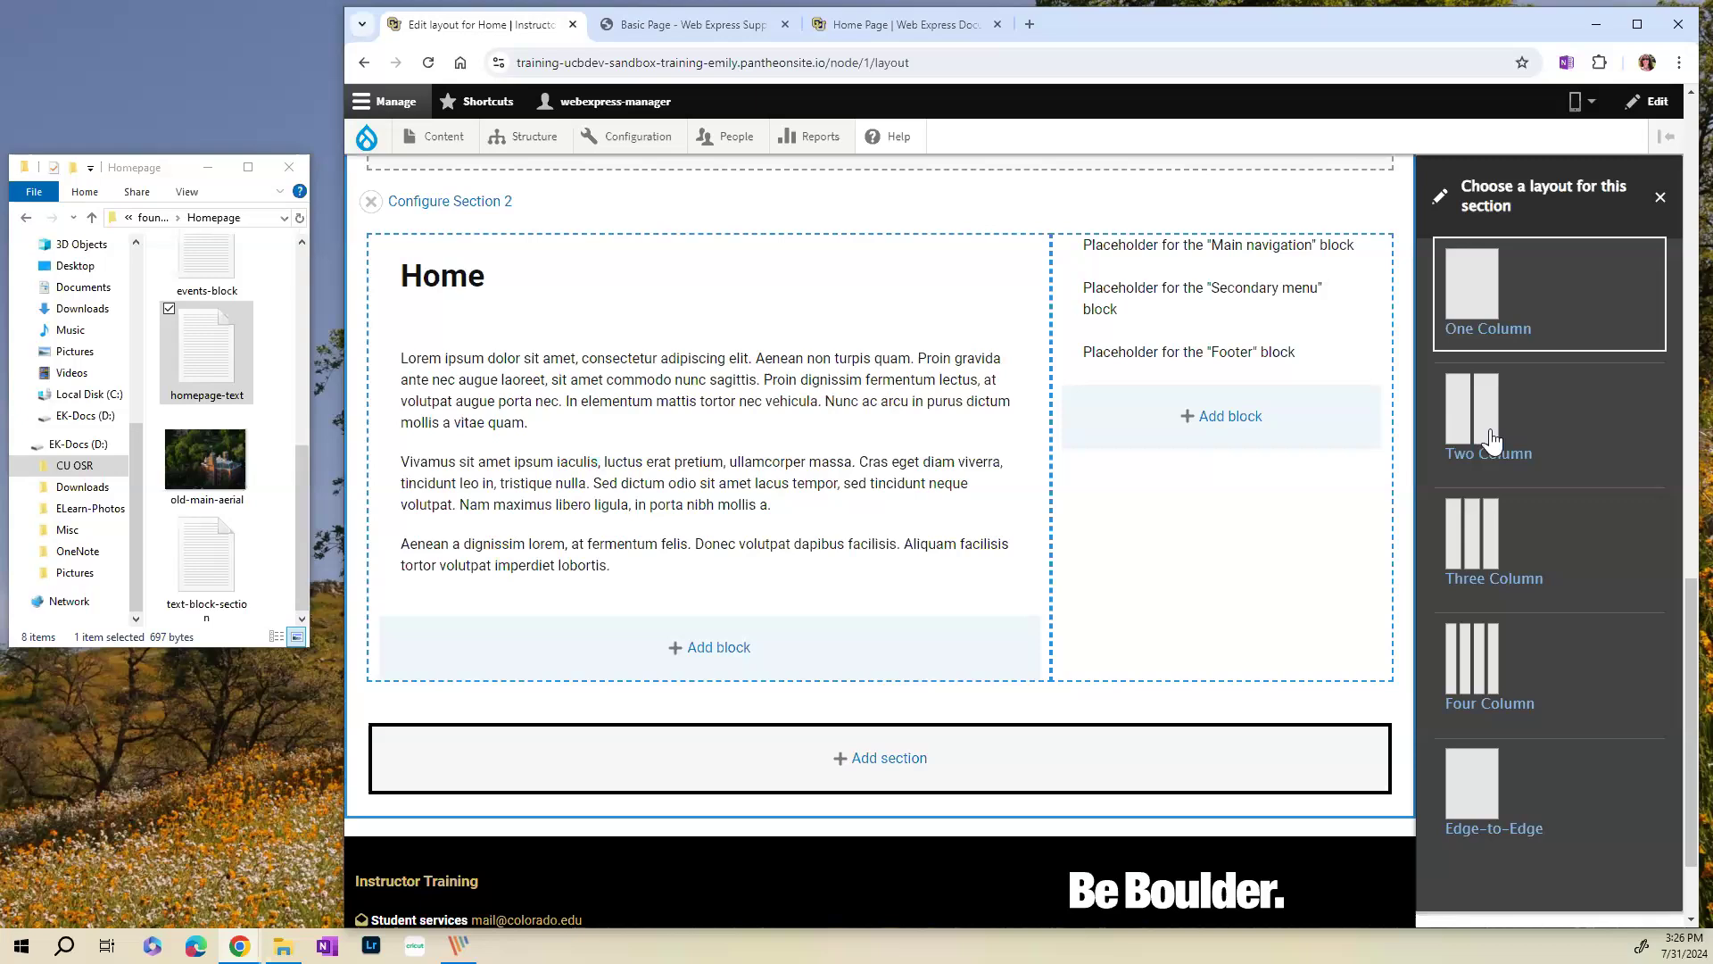
pyautogui.click(1486, 437)
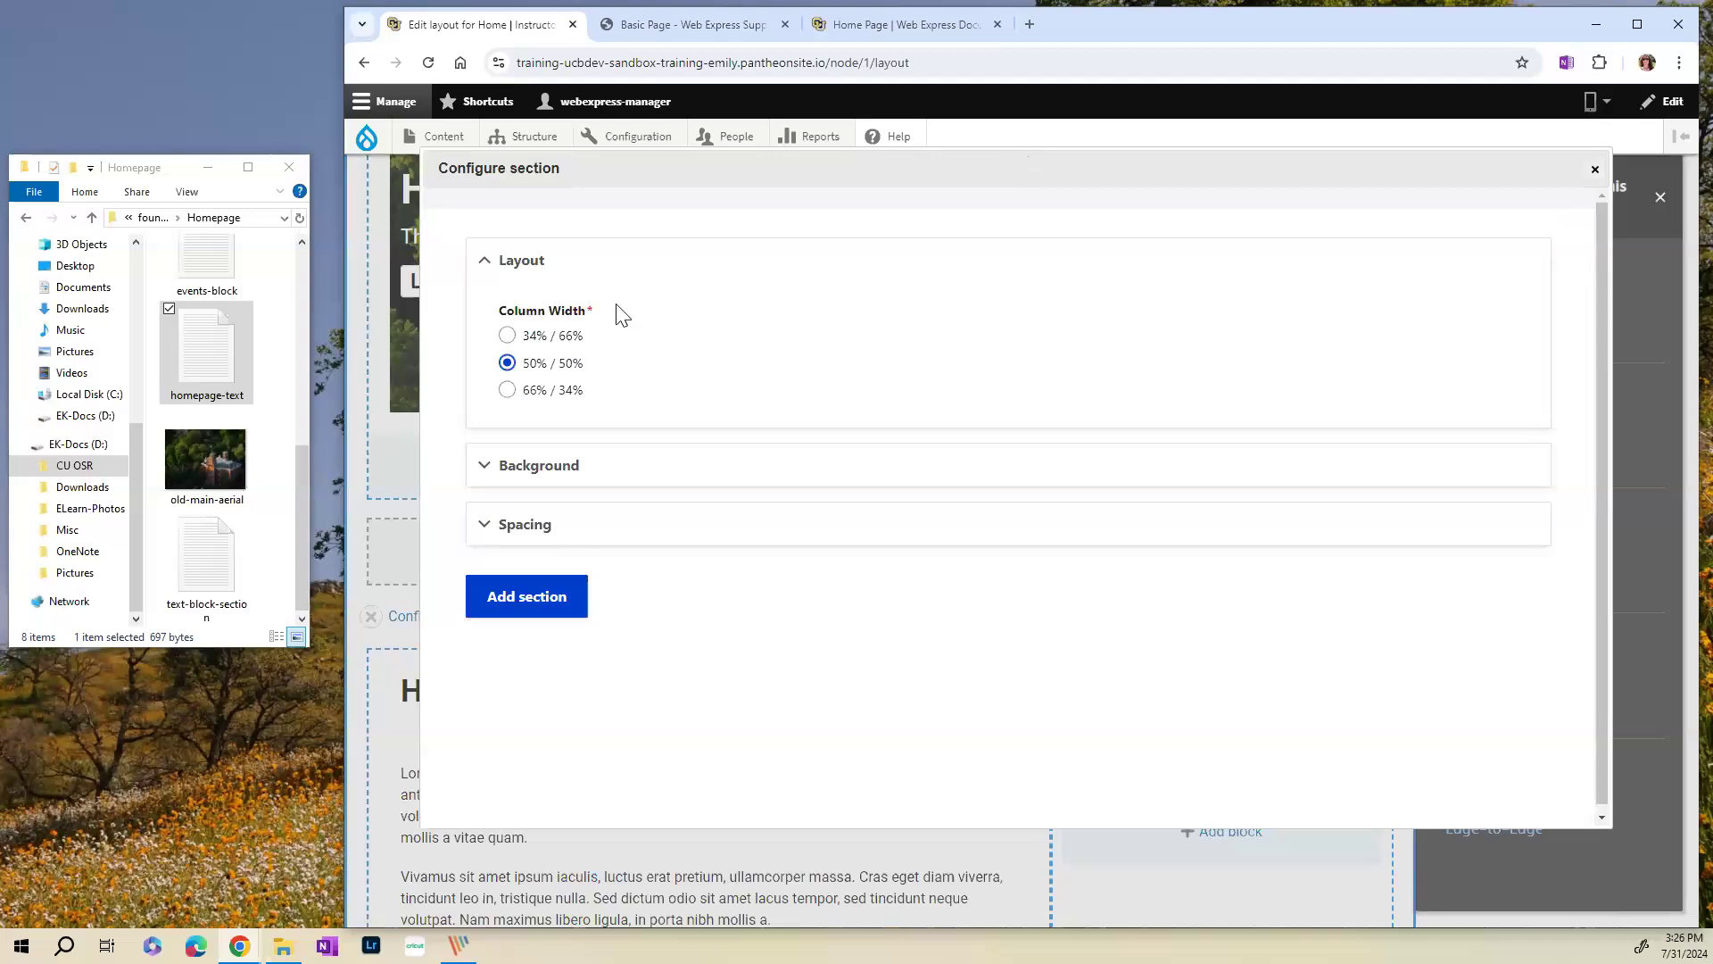
pyautogui.click(508, 391)
# - Set the new section's background color to Light Gray and check its background image options
pyautogui.click(530, 475)
pyautogui.scroll(-2, 819, 442)
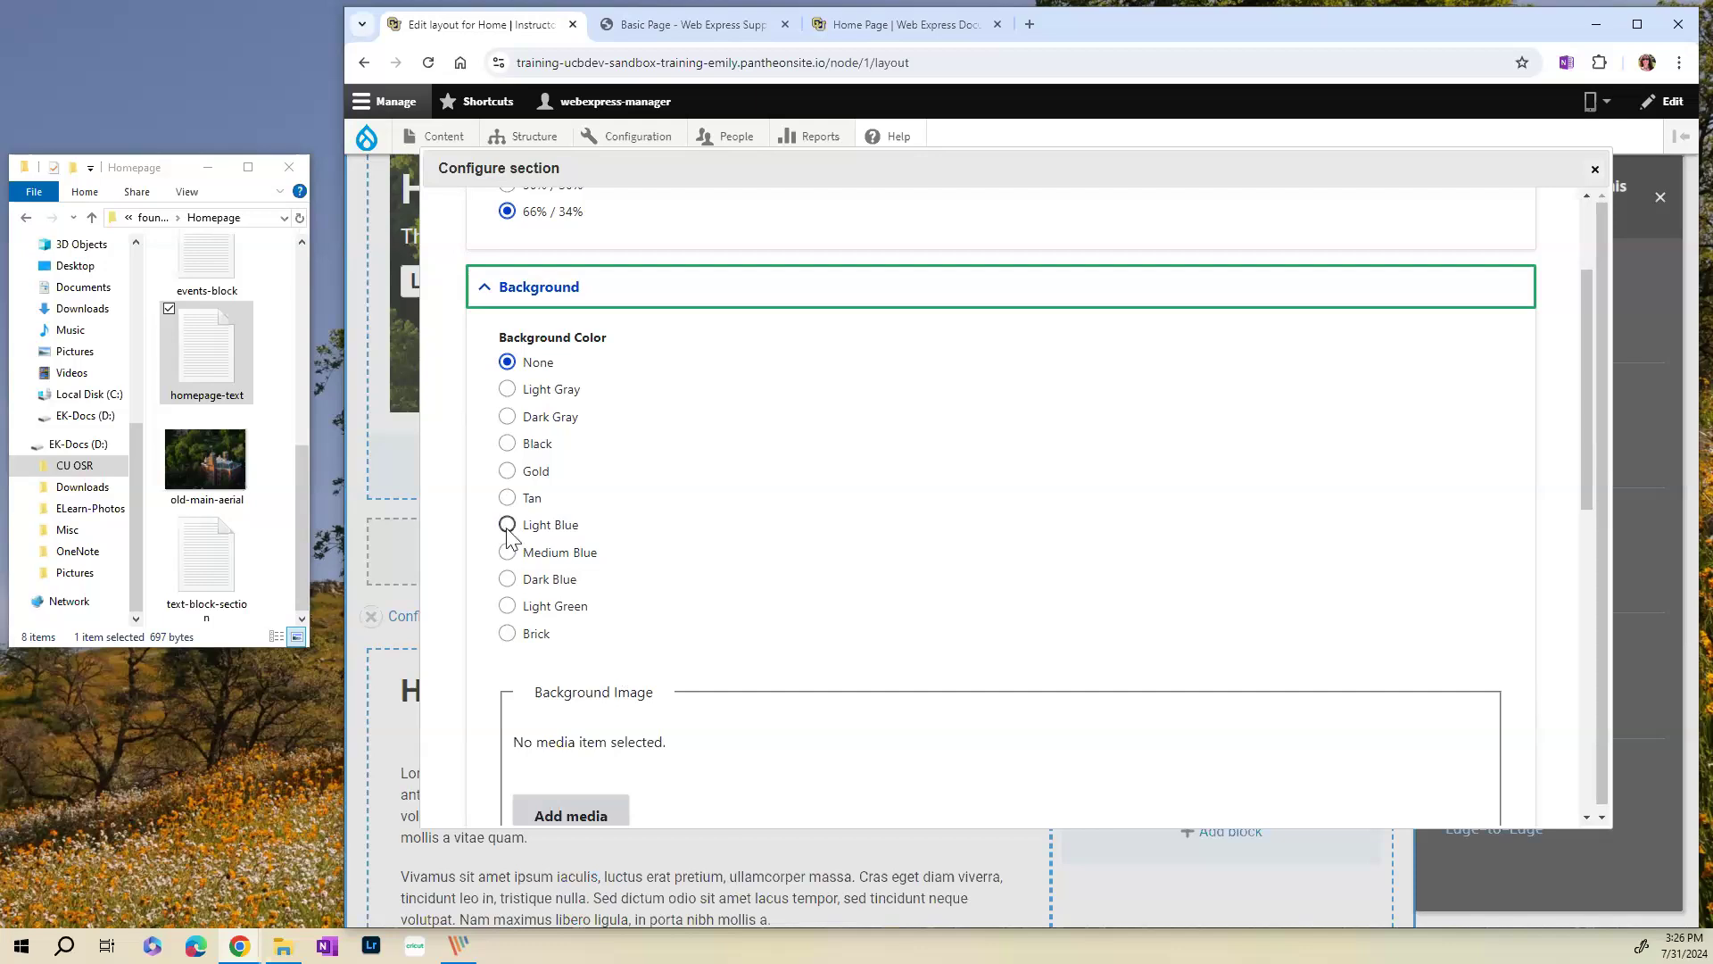
pyautogui.click(507, 390)
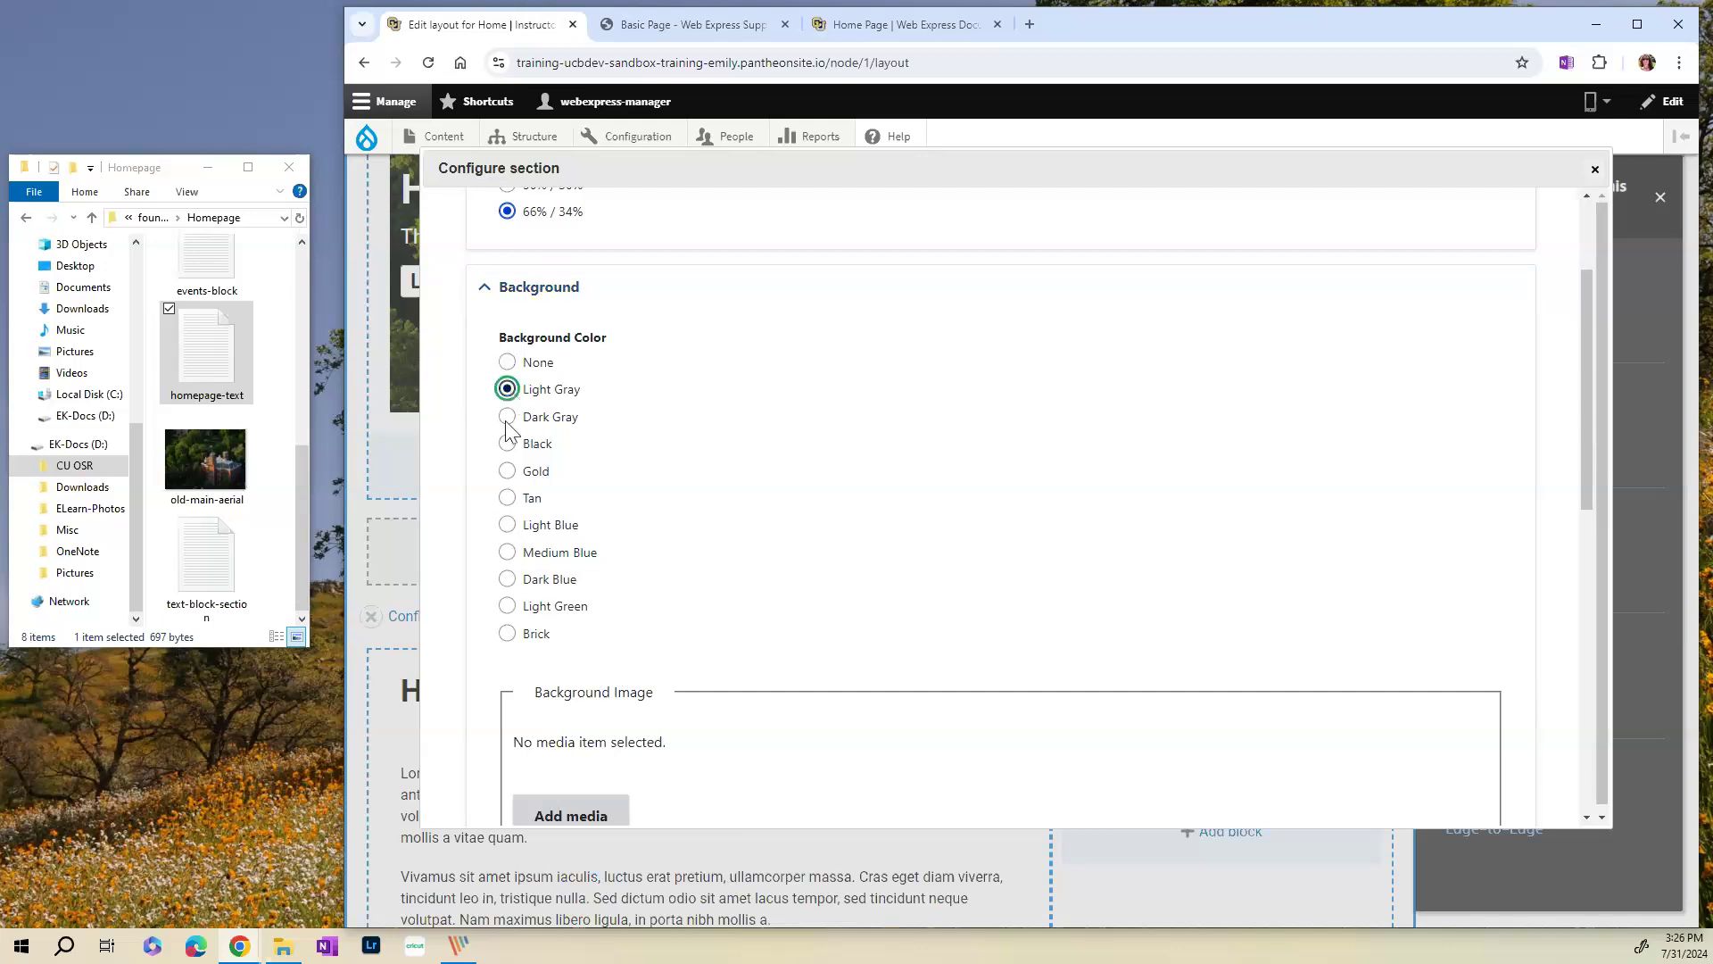
pyautogui.scroll(-4, 833, 382)
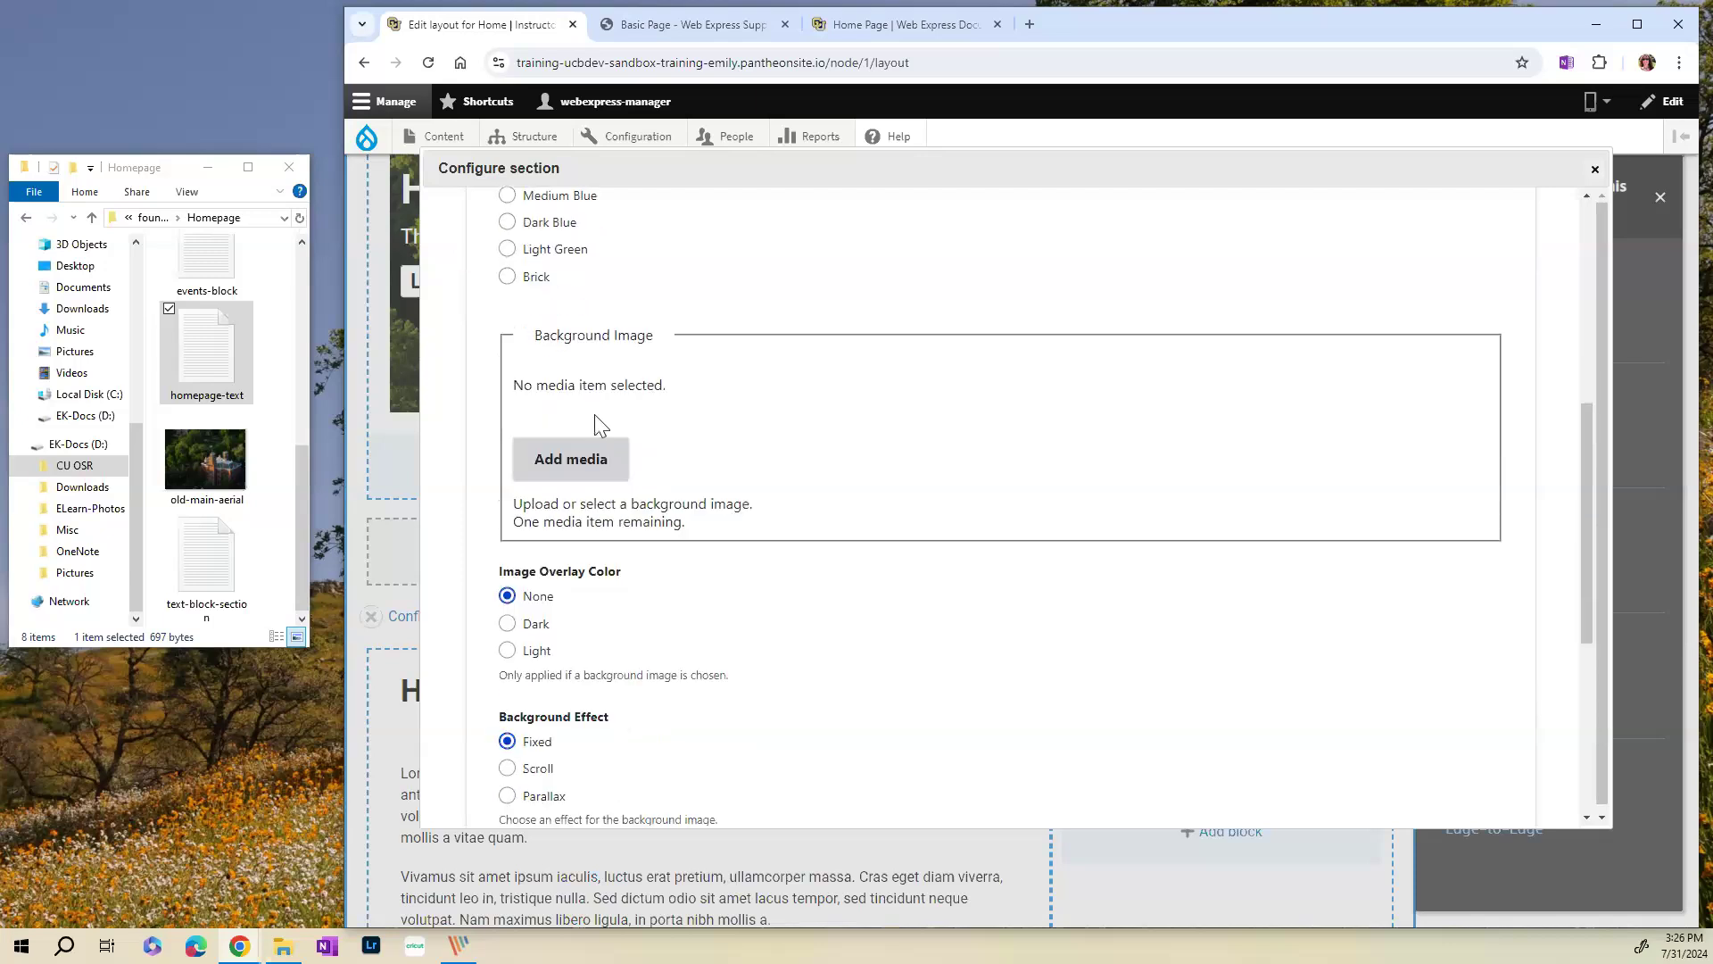
# - Examine the new section's image overlay, background effect, content frame color, section padding and mobile spacing options
pyautogui.scroll(-2, 614, 479)
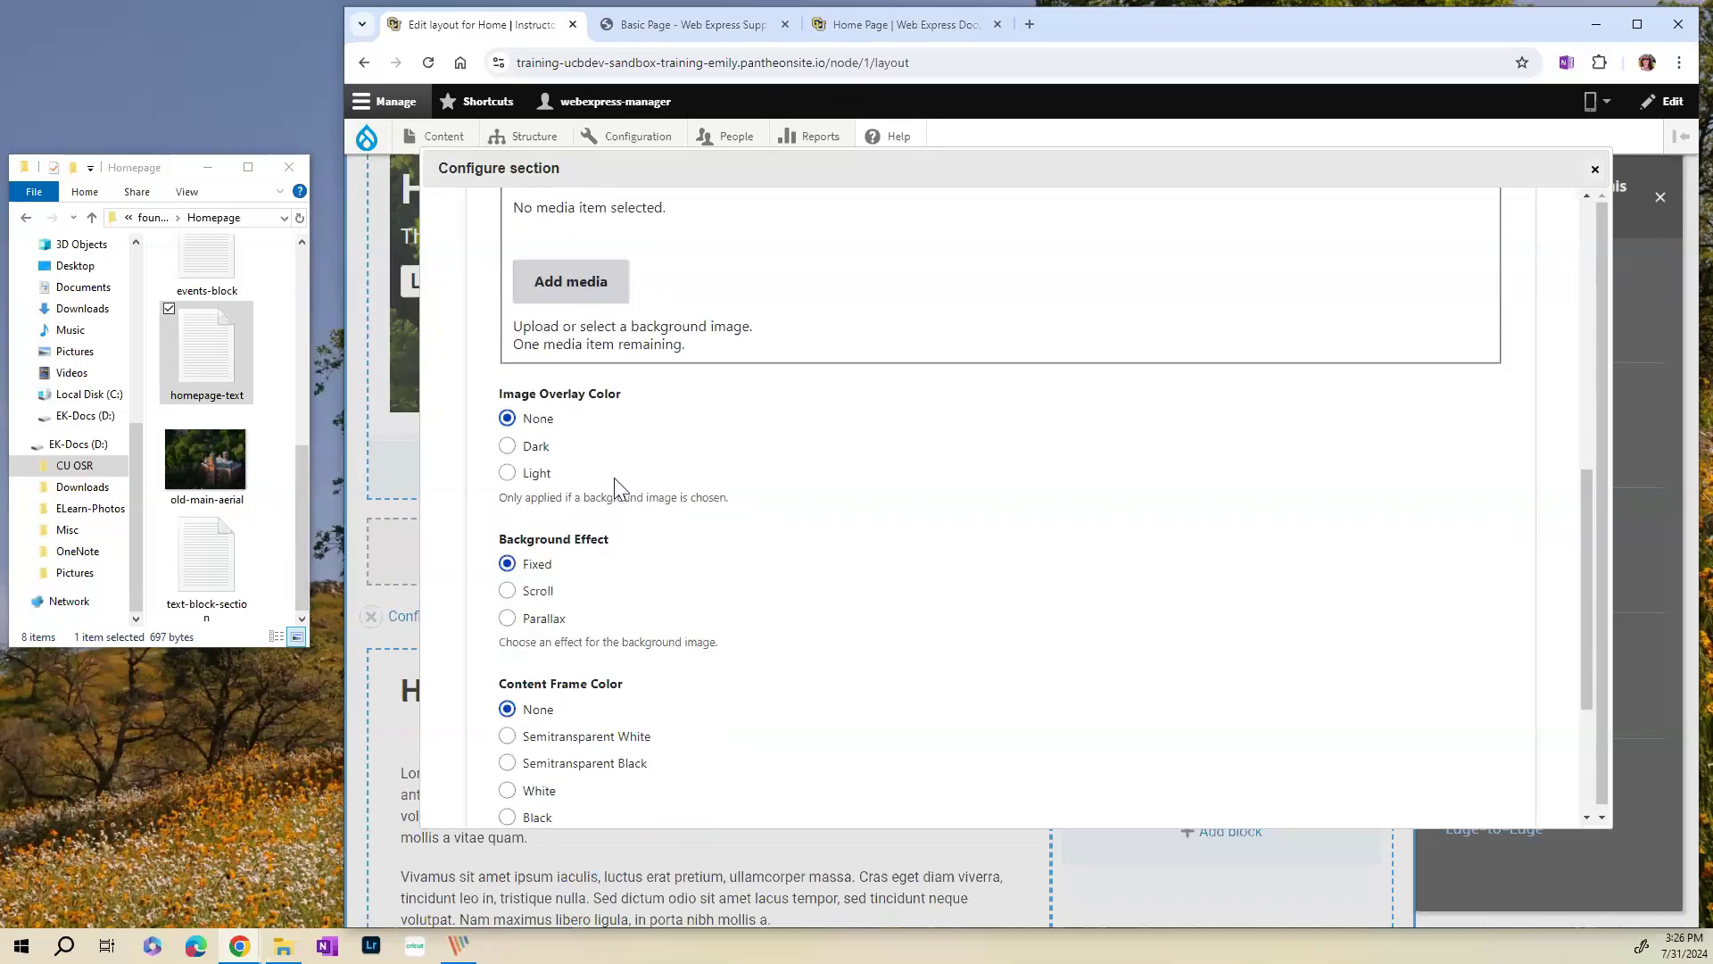
pyautogui.moveTo(578, 593); pyautogui.dragTo(520, 592)
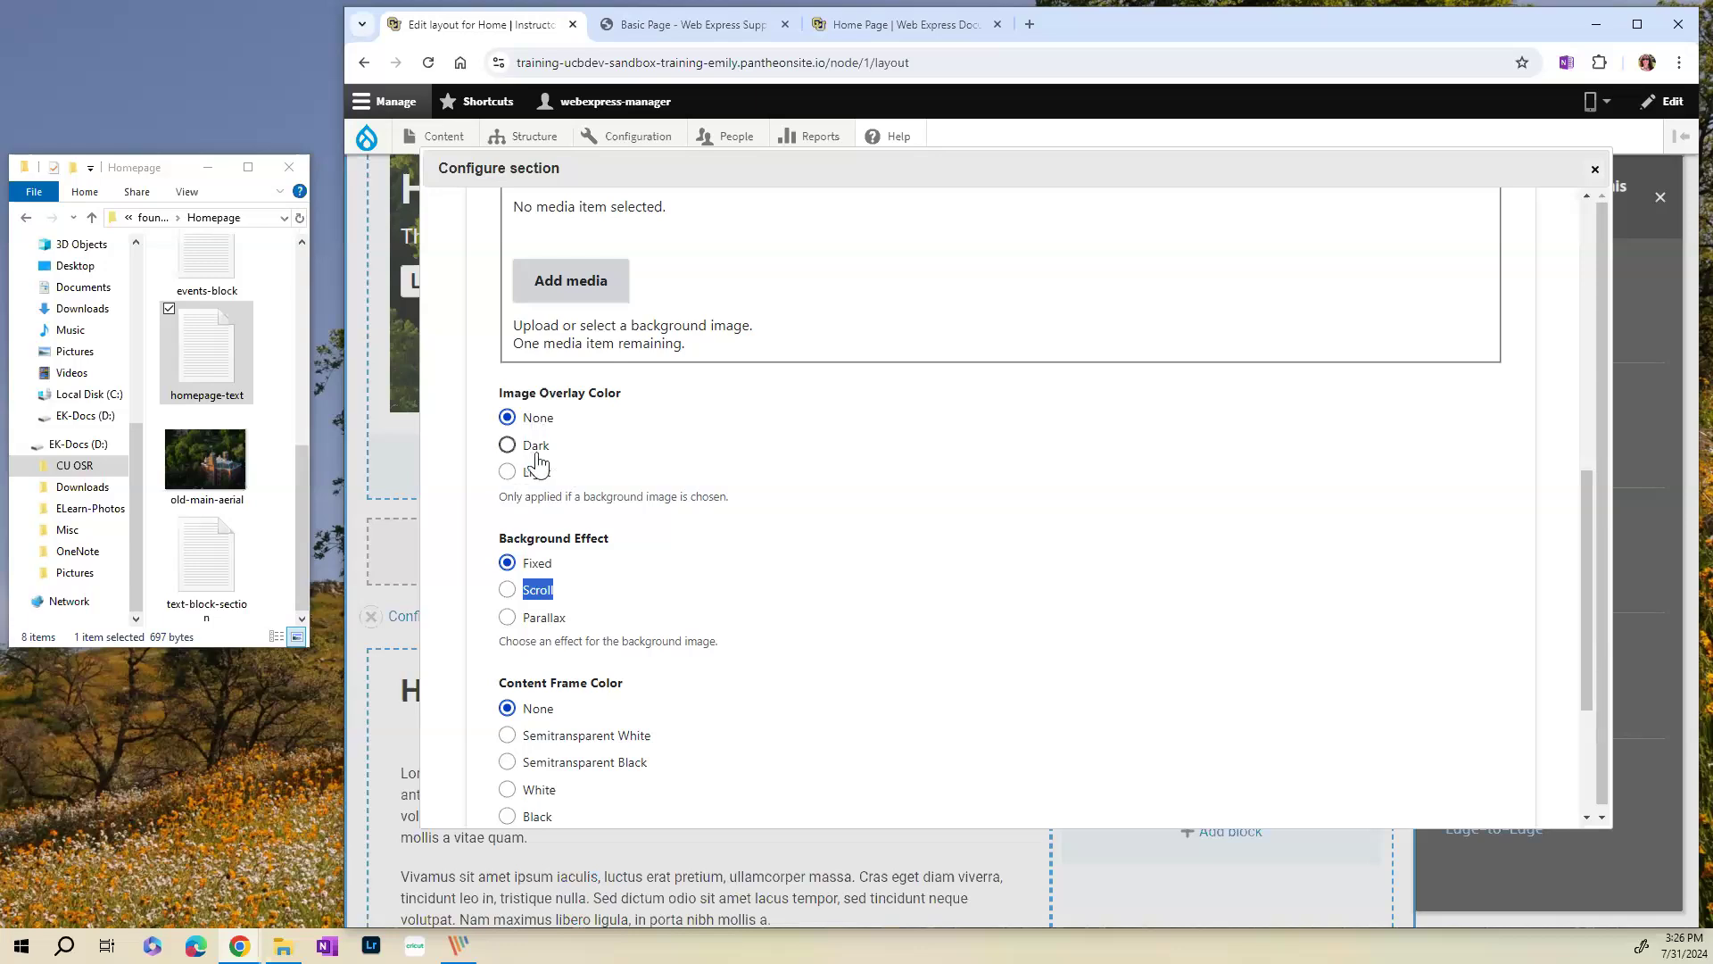
pyautogui.scroll(-3, 656, 460)
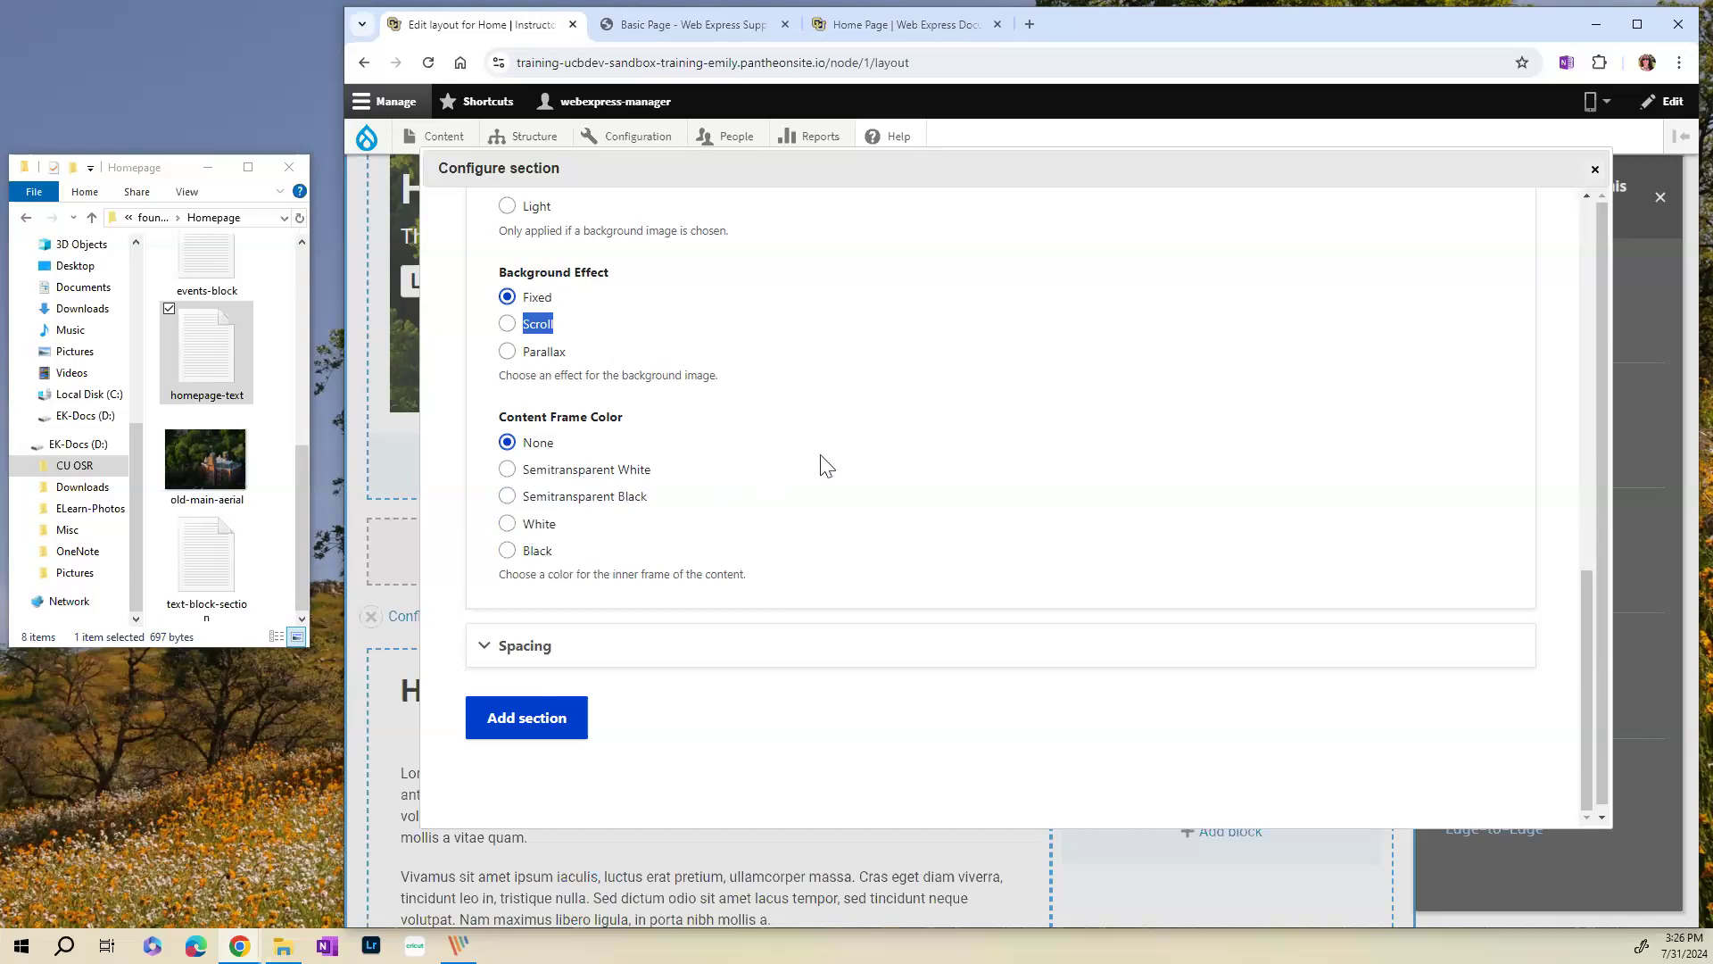
pyautogui.click(510, 650)
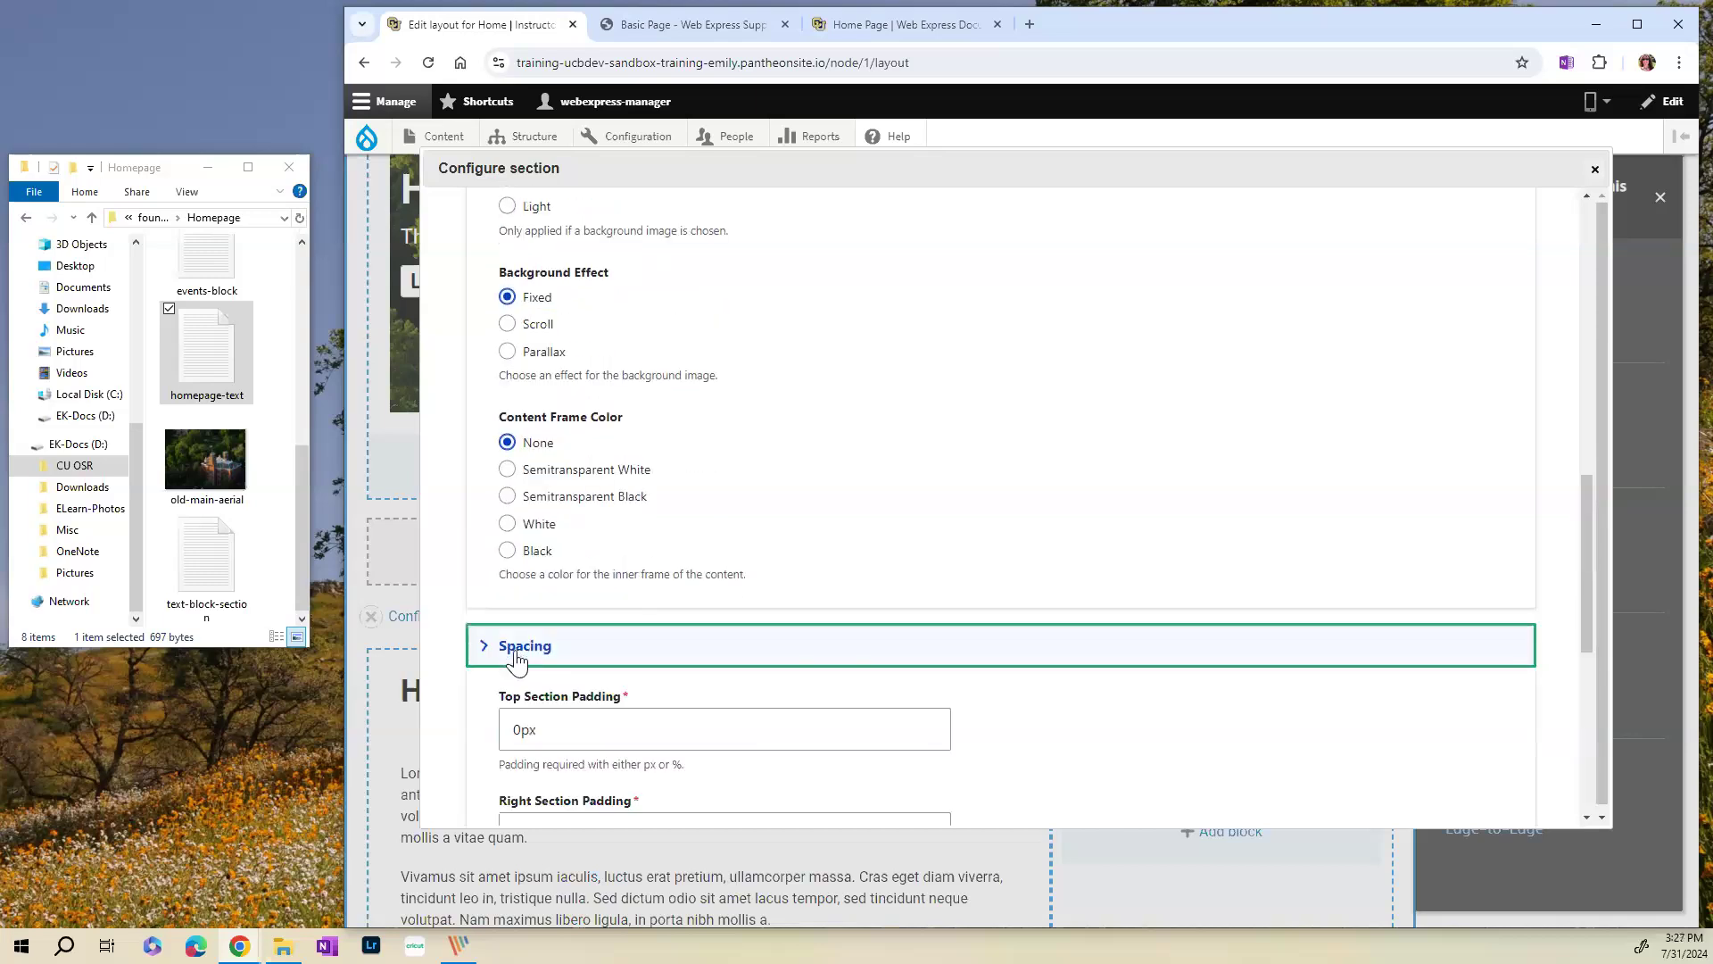
pyautogui.scroll(-5, 746, 486)
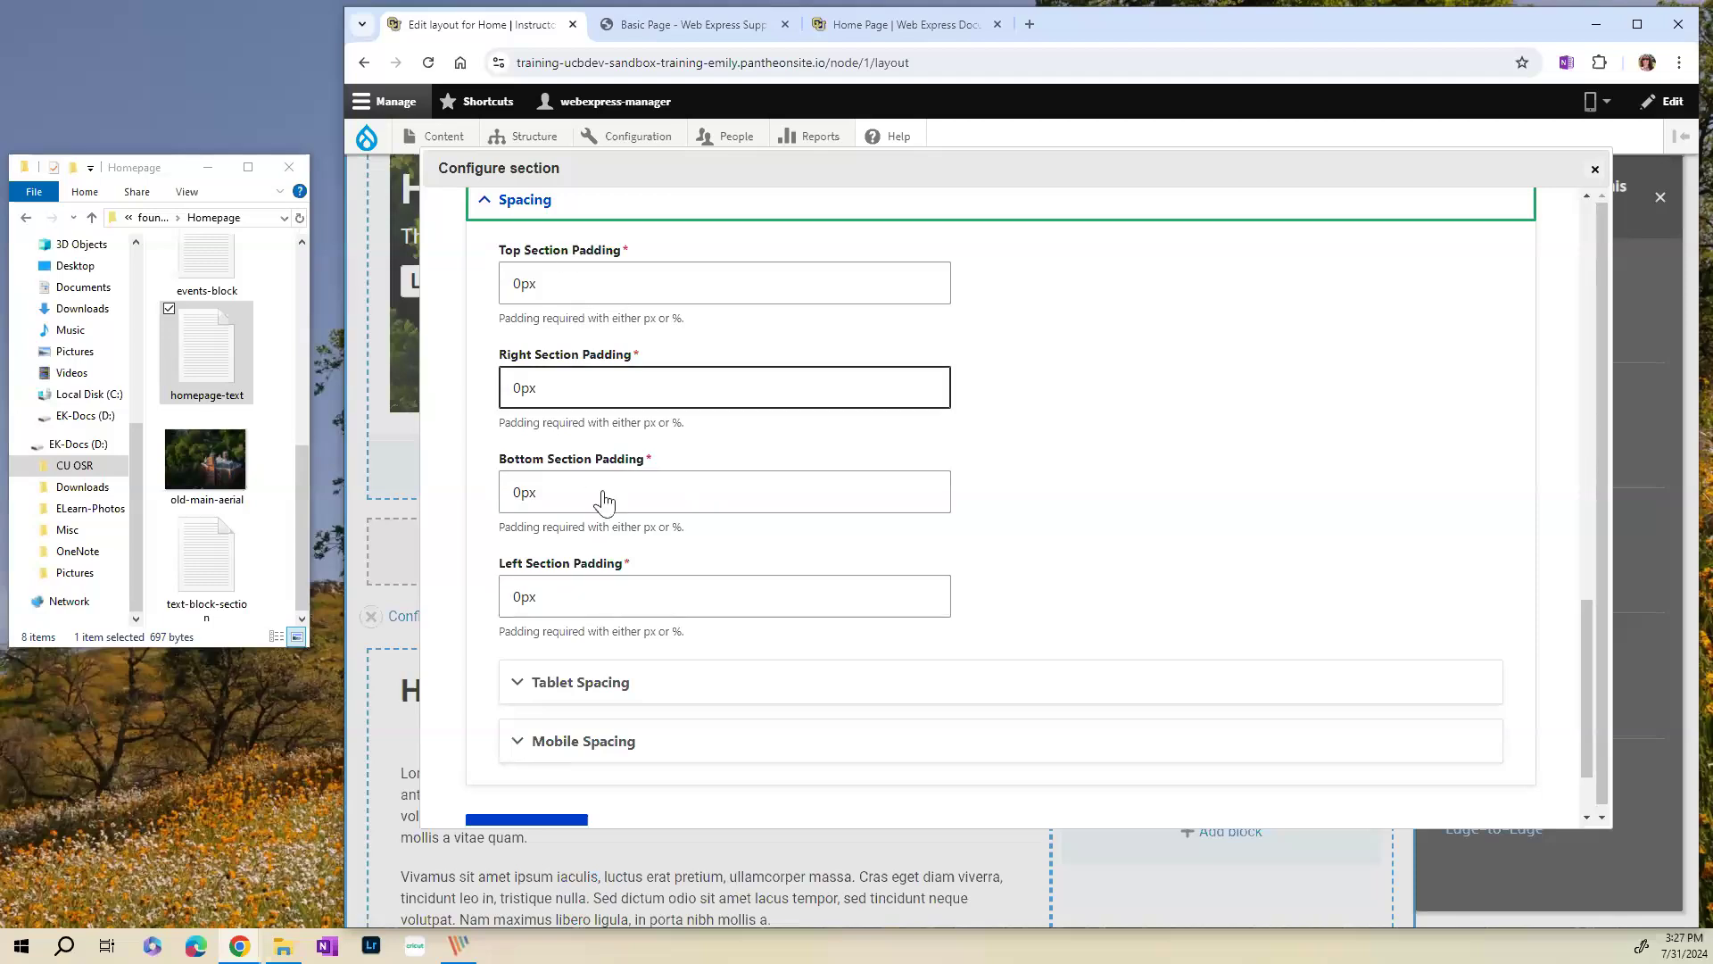
pyautogui.scroll(-3, 651, 553)
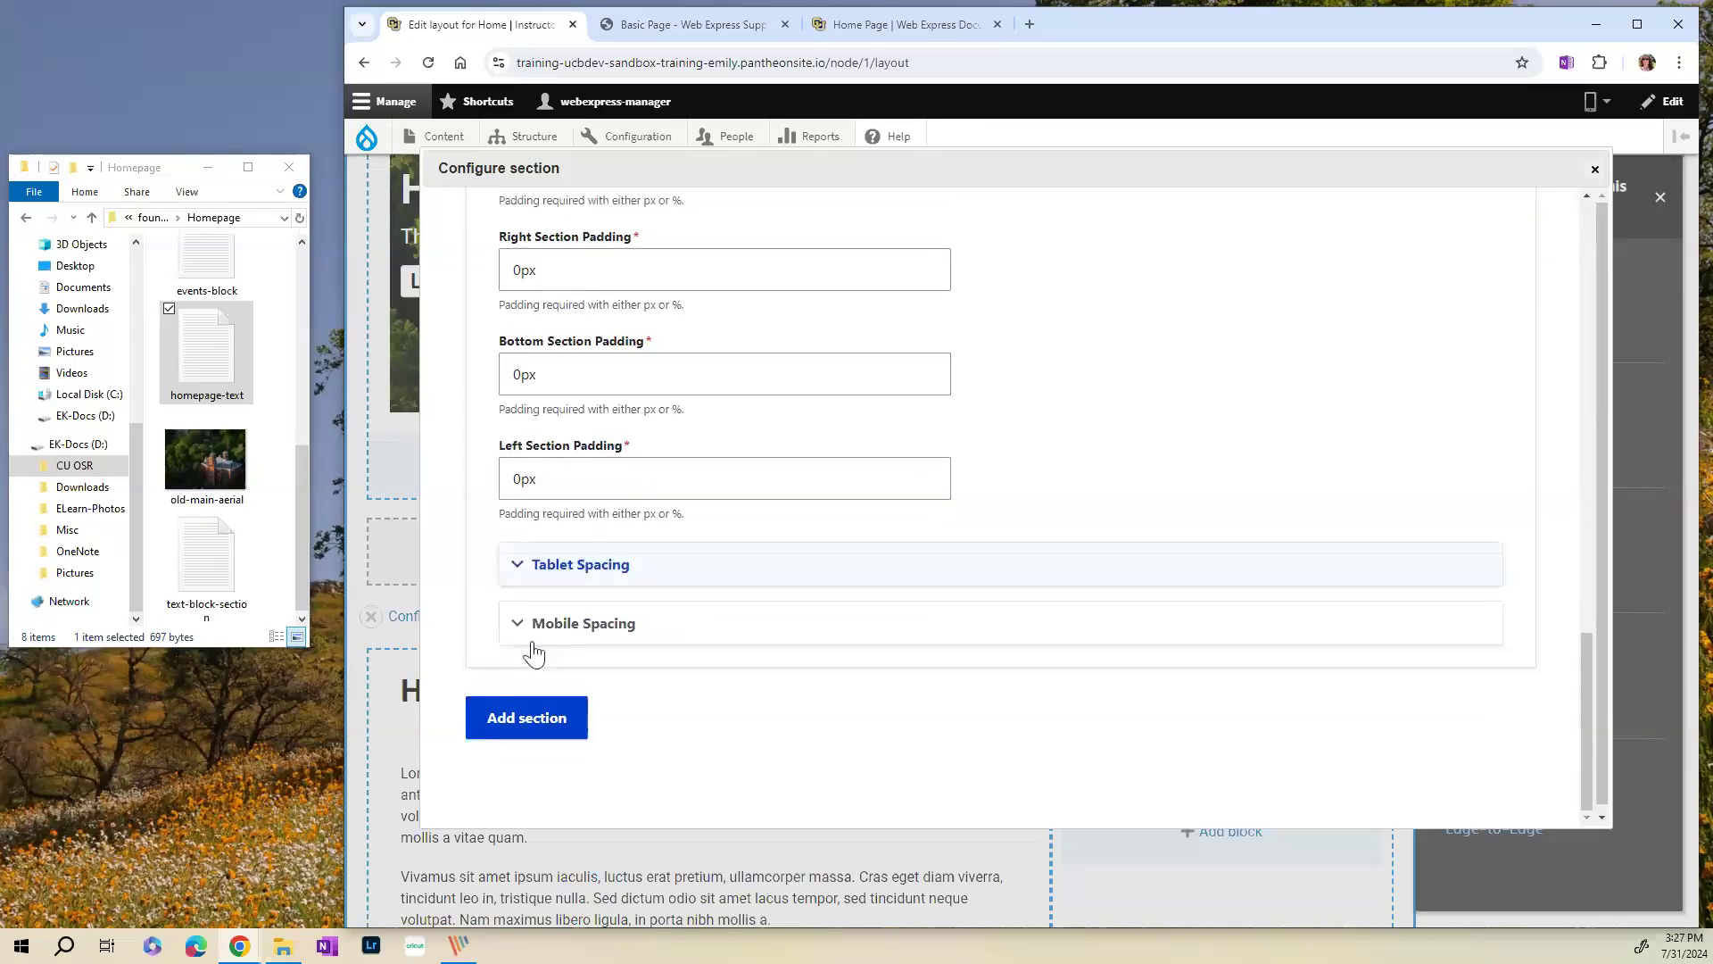
pyautogui.click(554, 629)
pyautogui.scroll(-3, 689, 692)
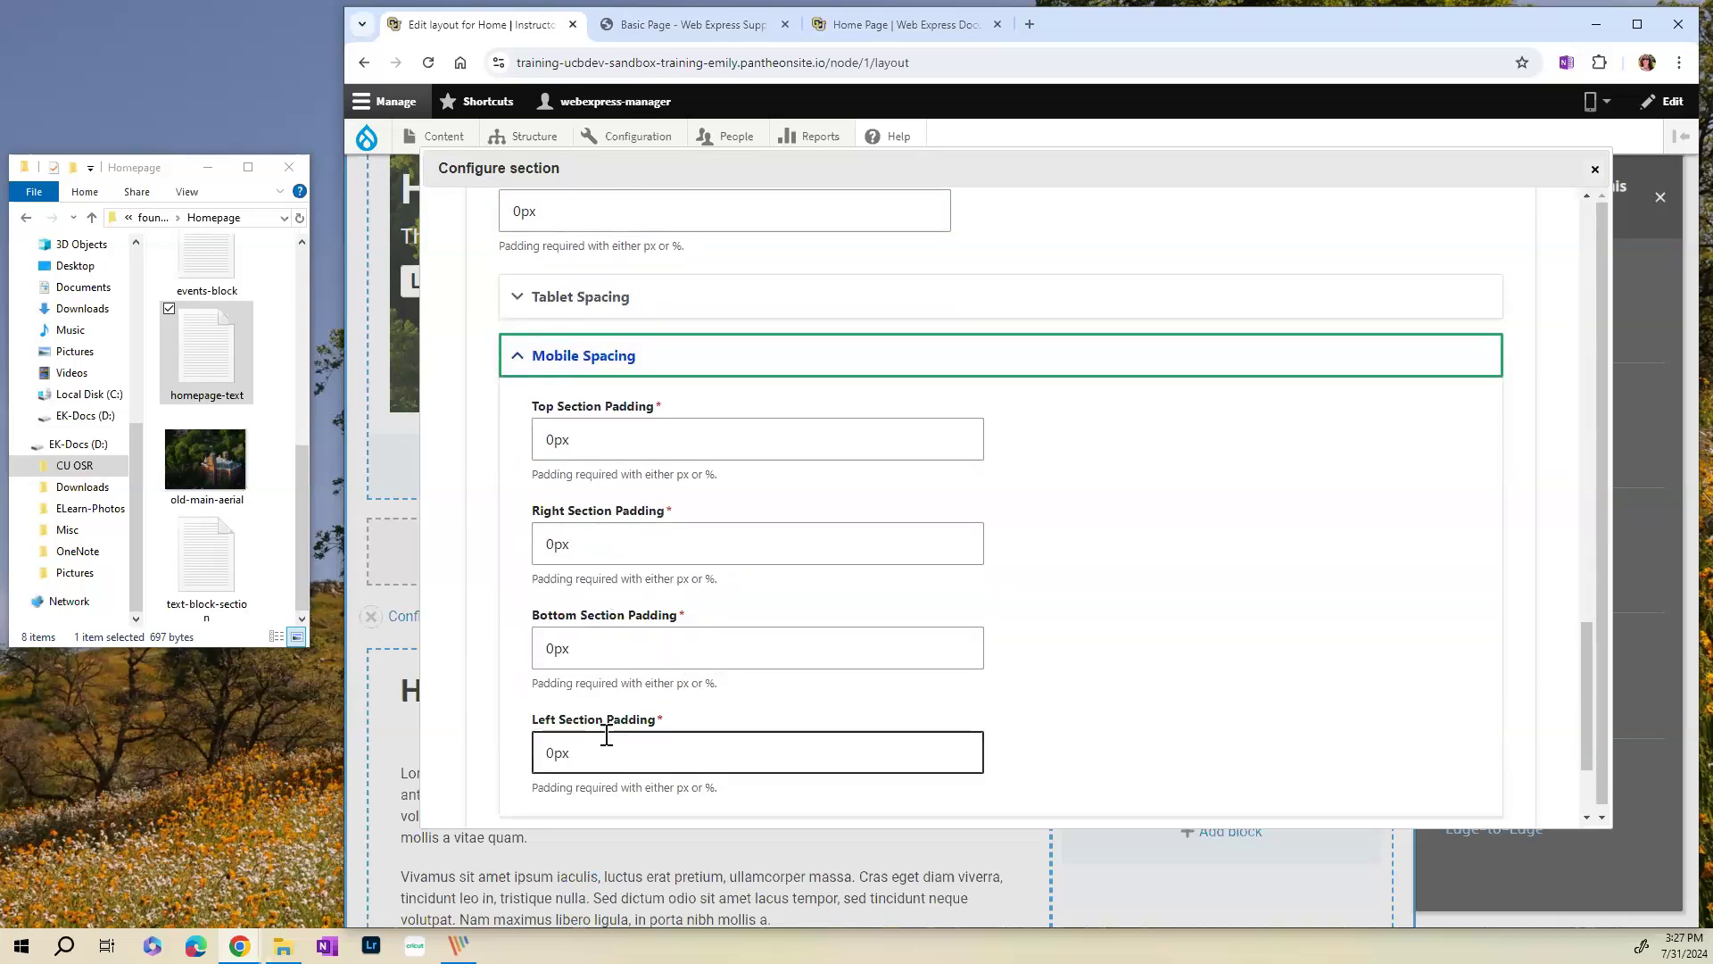
pyautogui.click(526, 355)
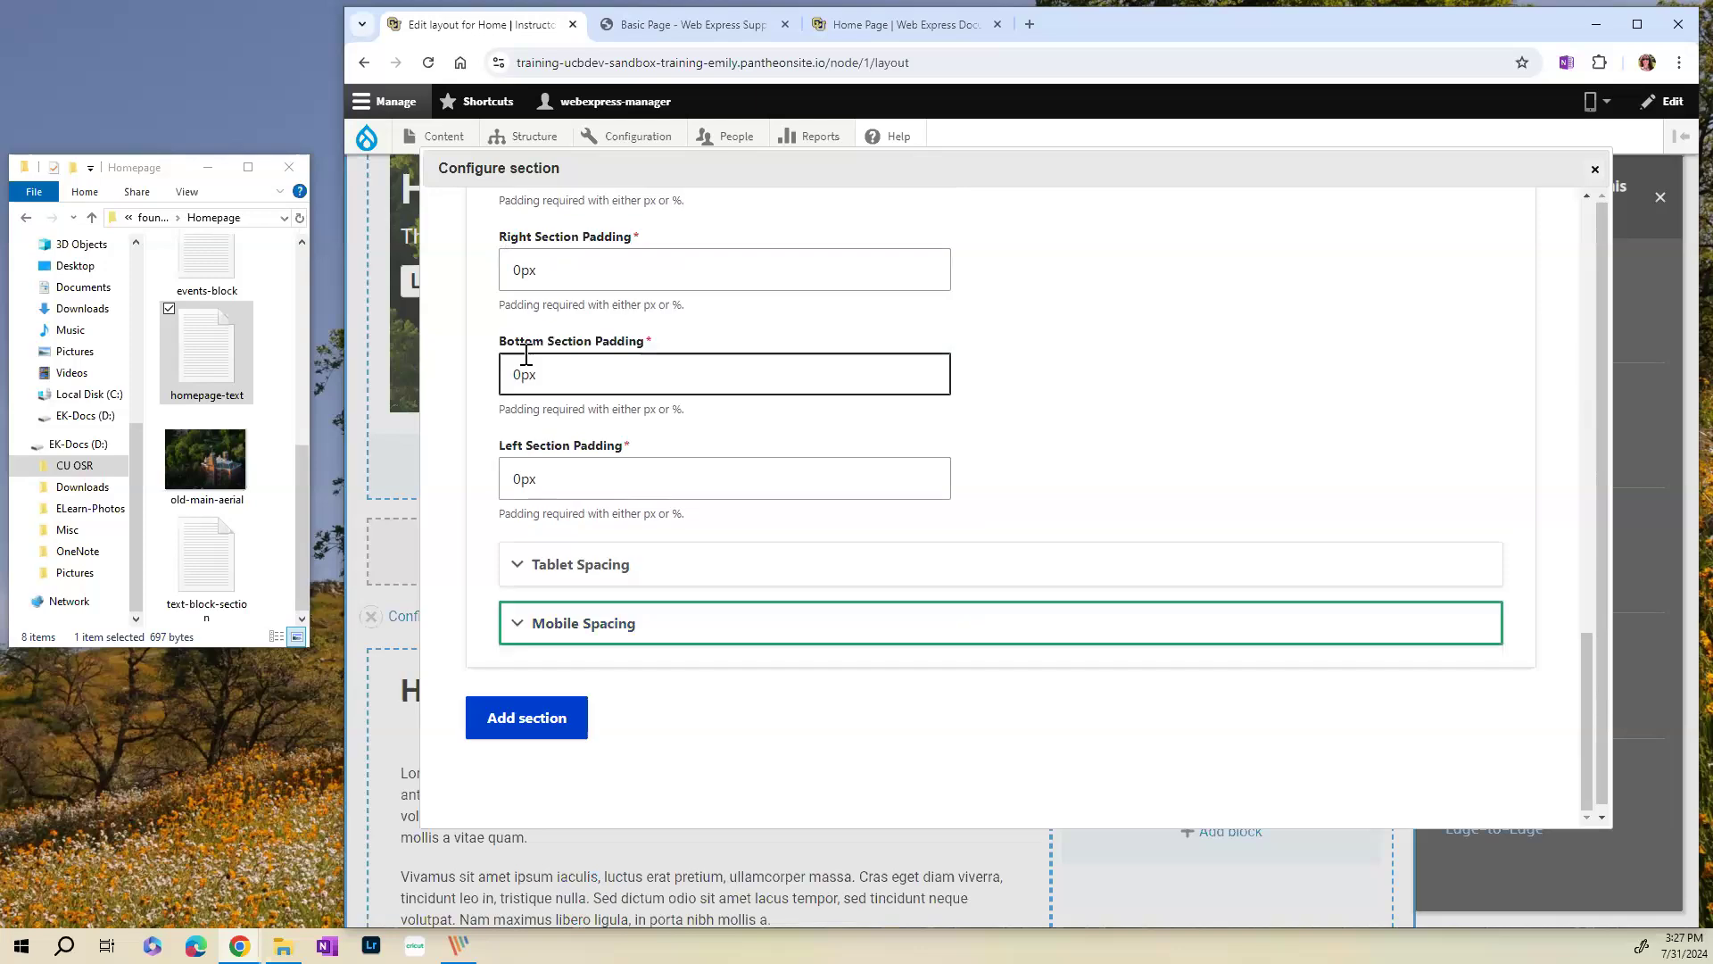
# - Add the configured two-column section to the layout below Section 2
pyautogui.scroll(2, 657, 526)
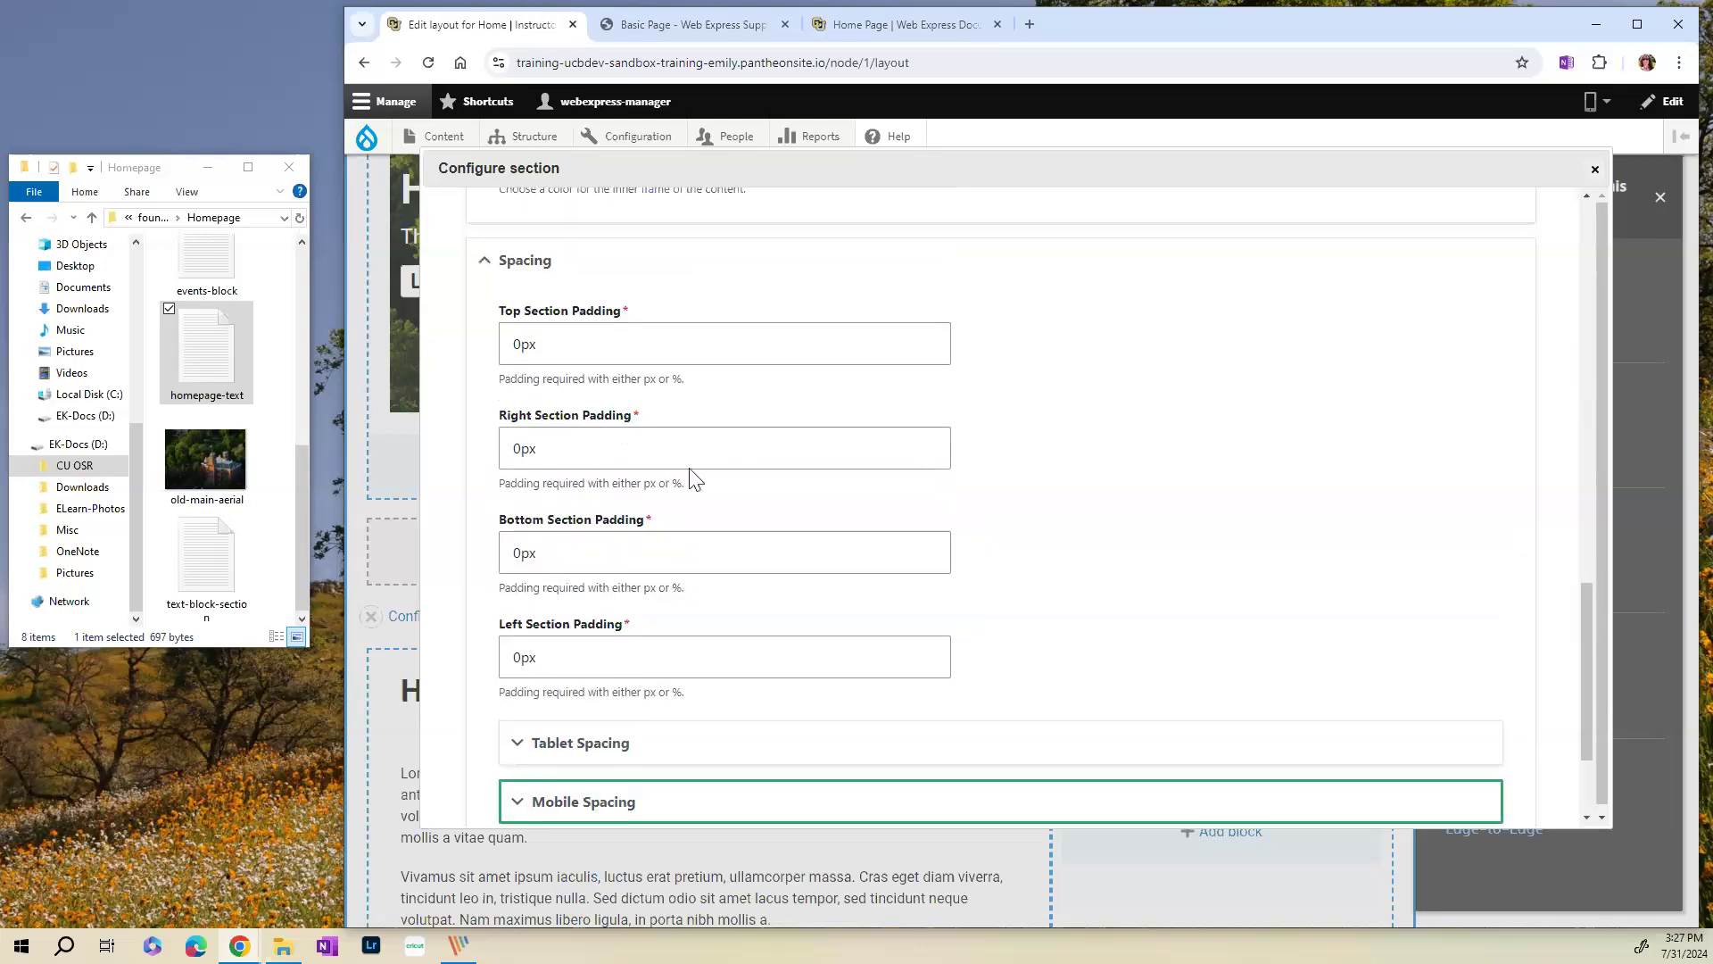
pyautogui.scroll(-2, 672, 357)
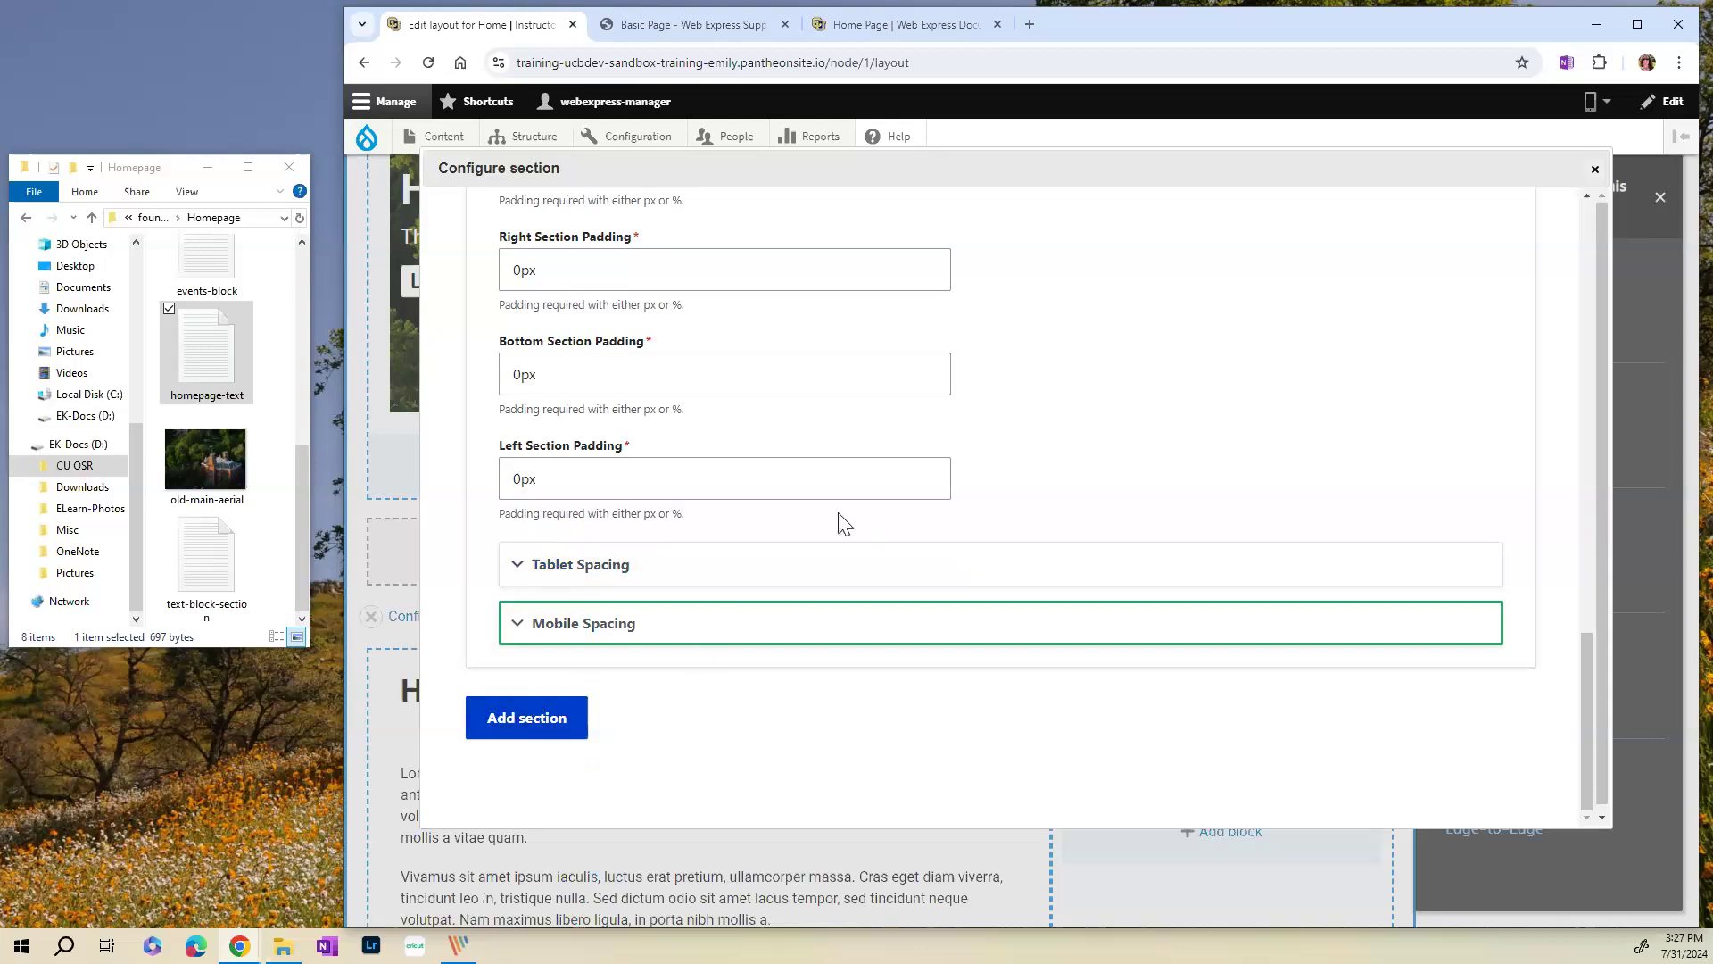
pyautogui.click(531, 736)
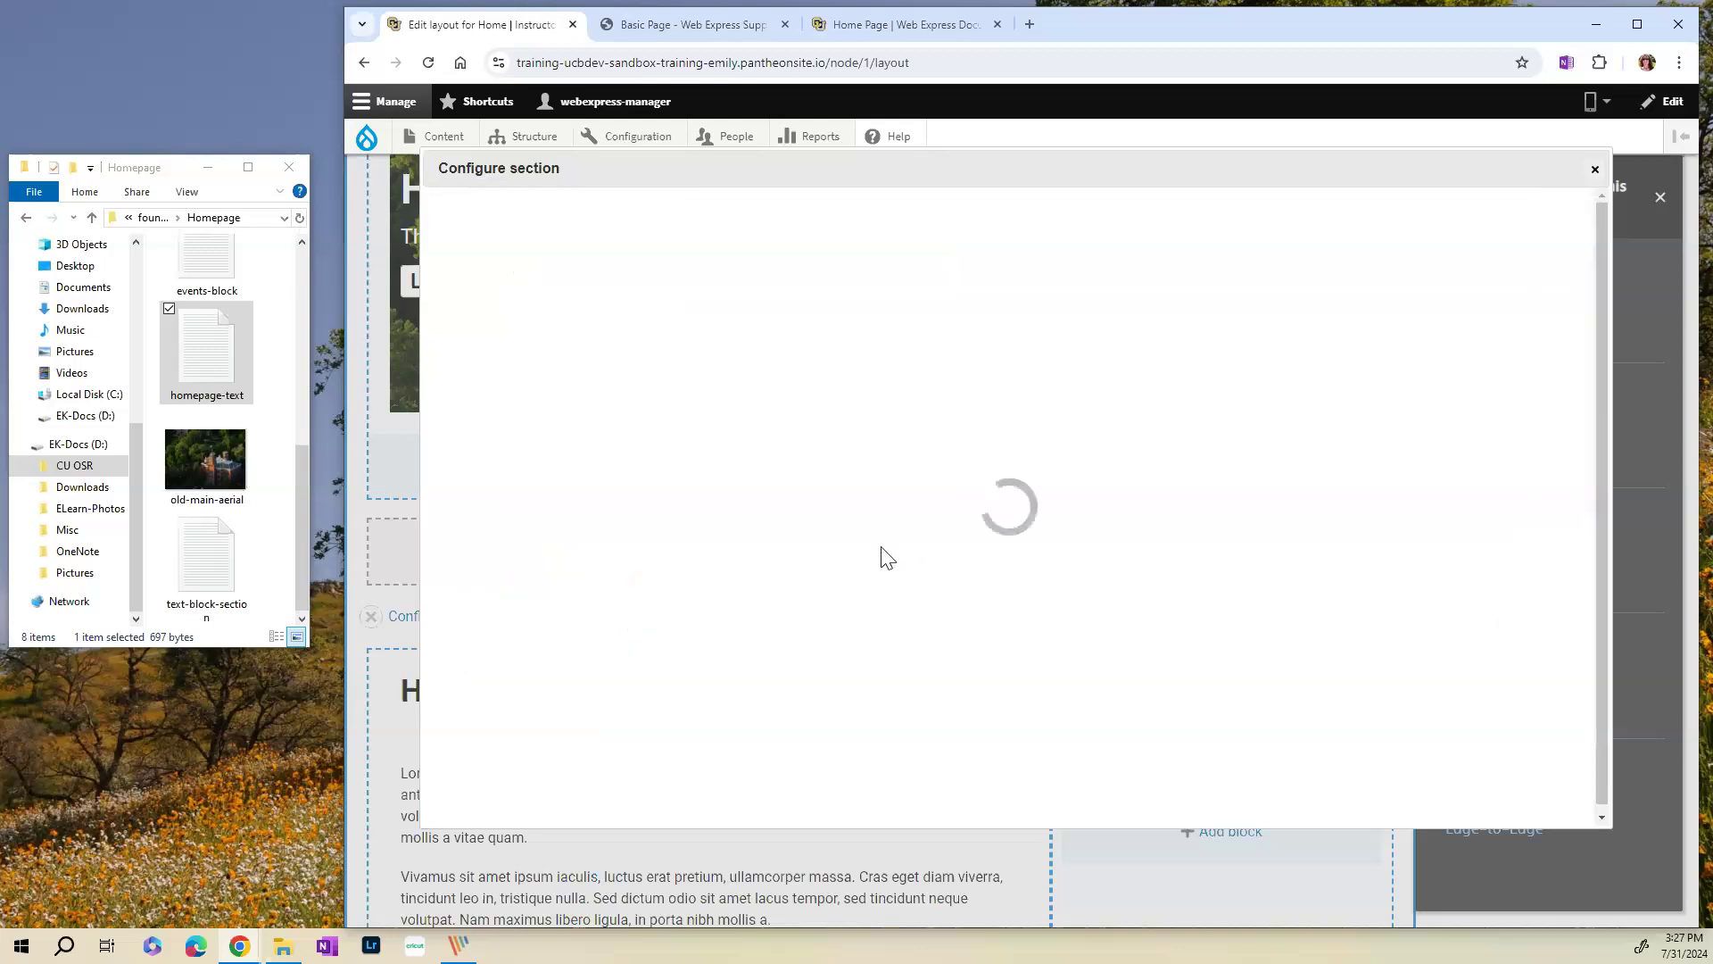
# - Create an inline Text Block in the wider column of Section 3 and title it "Text Block One"
pyautogui.scroll(-5, 910, 507)
pyautogui.scroll(-5, 743, 544)
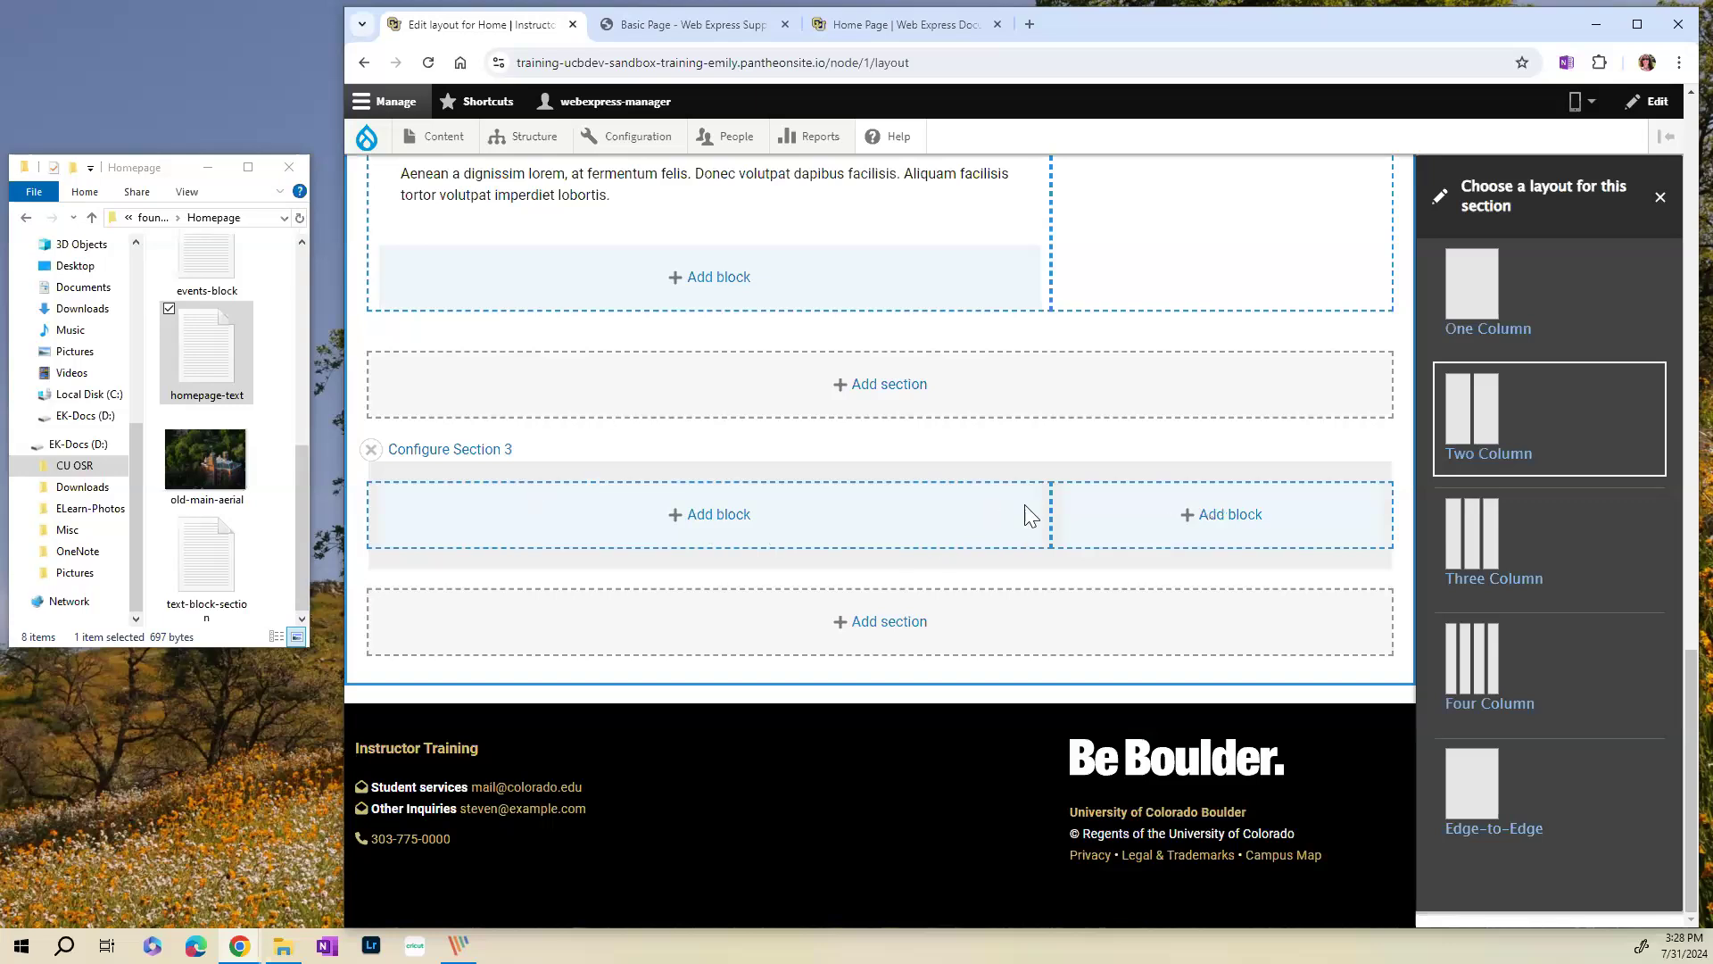
pyautogui.click(712, 517)
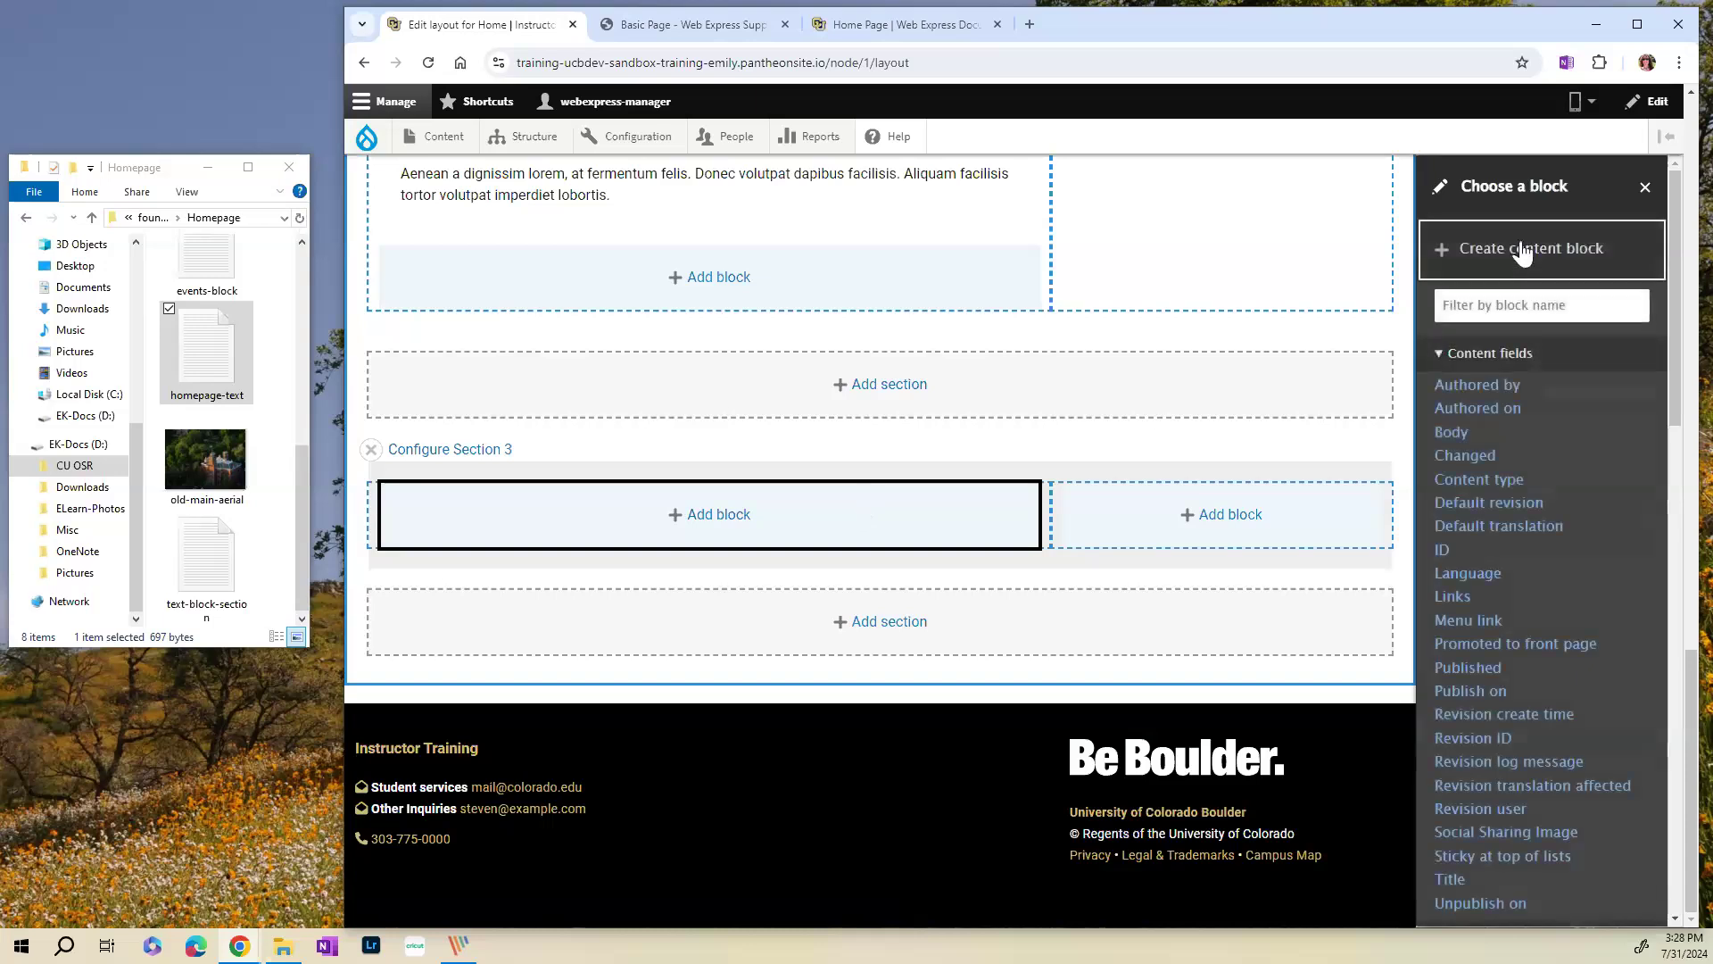
pyautogui.click(1541, 258)
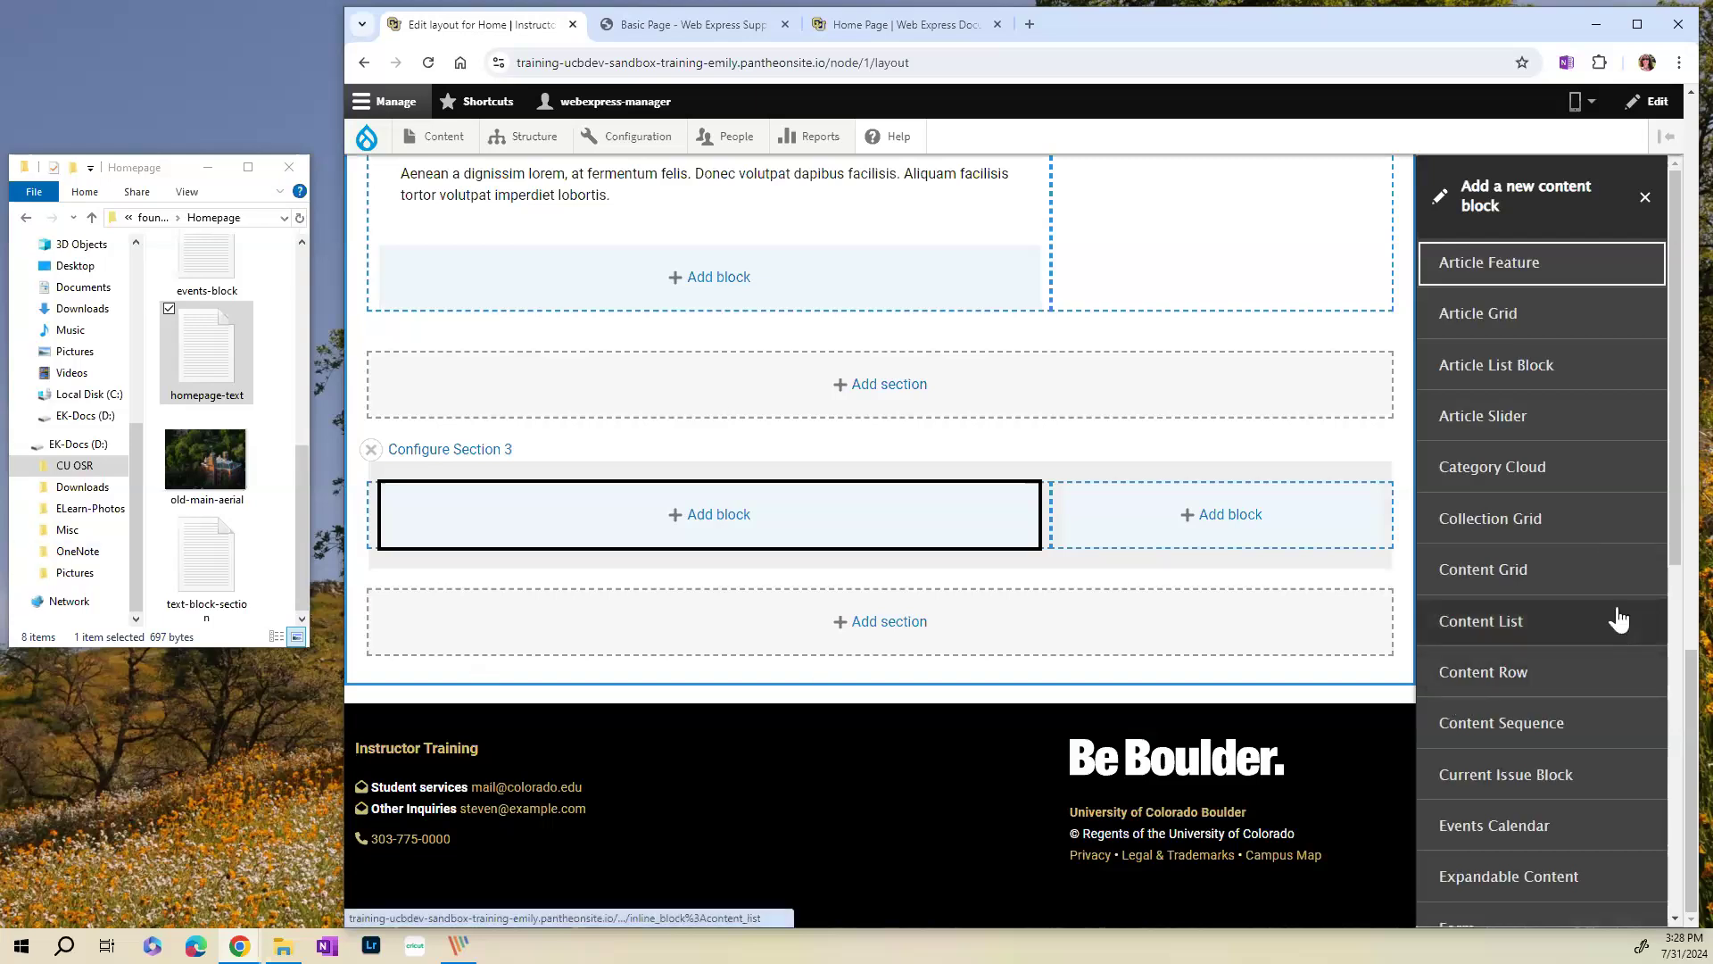
pyautogui.scroll(-8, 1597, 607)
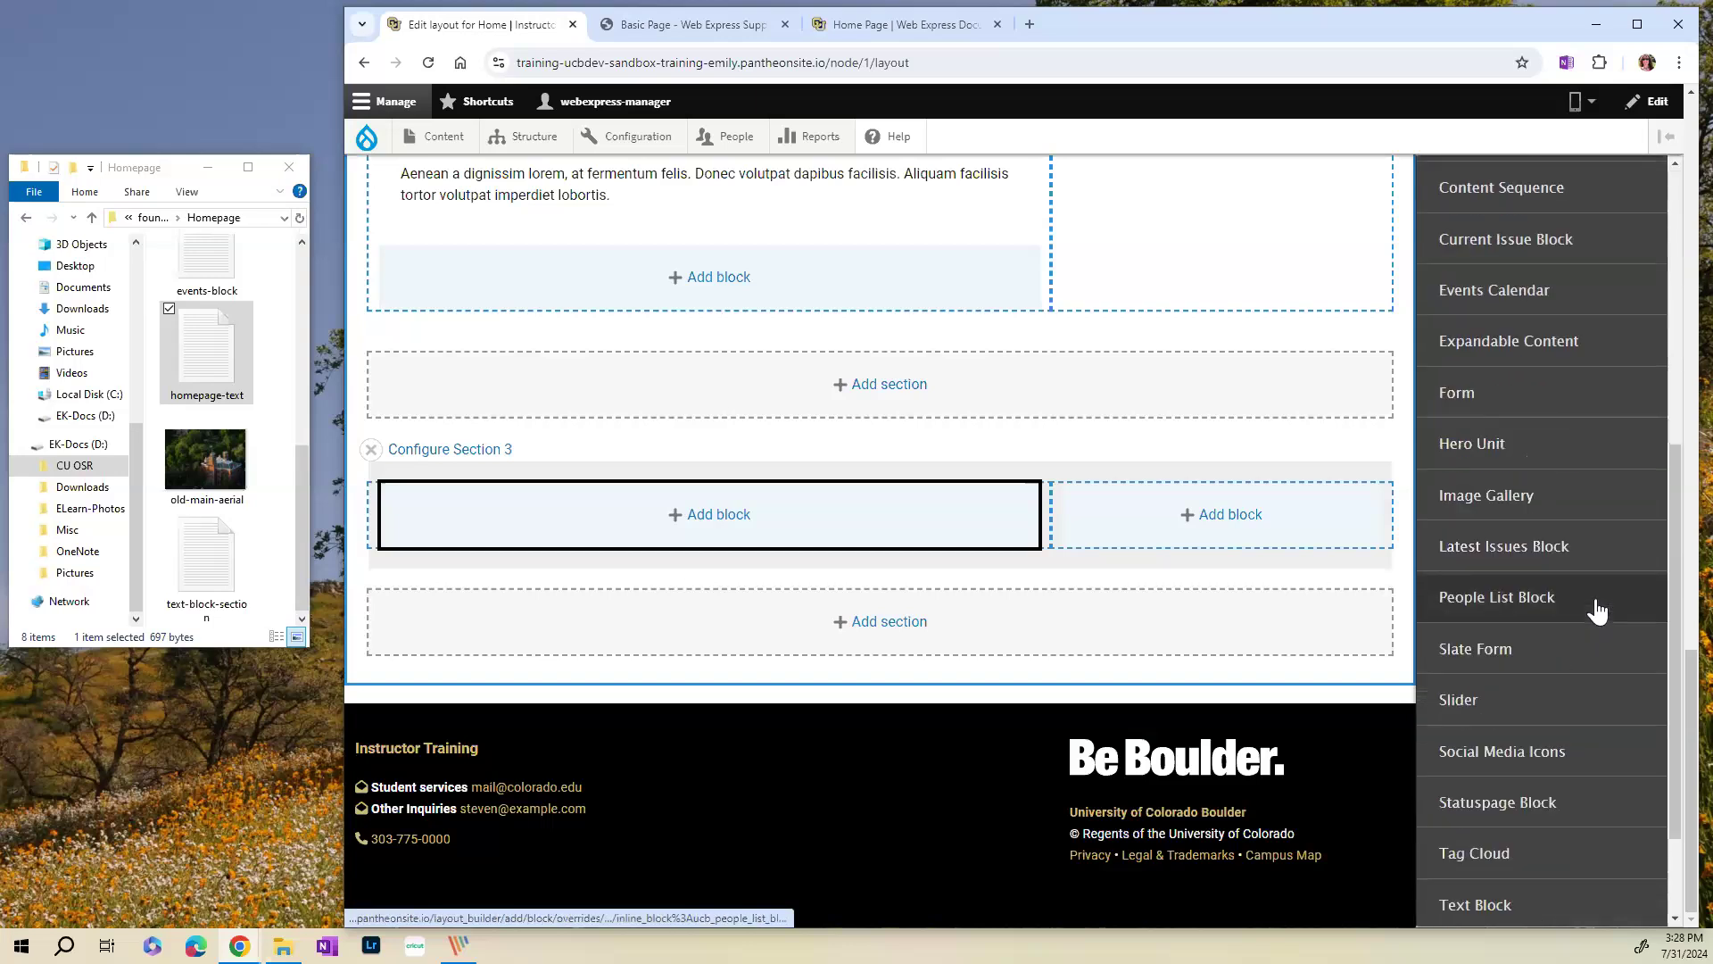
pyautogui.click(1501, 775)
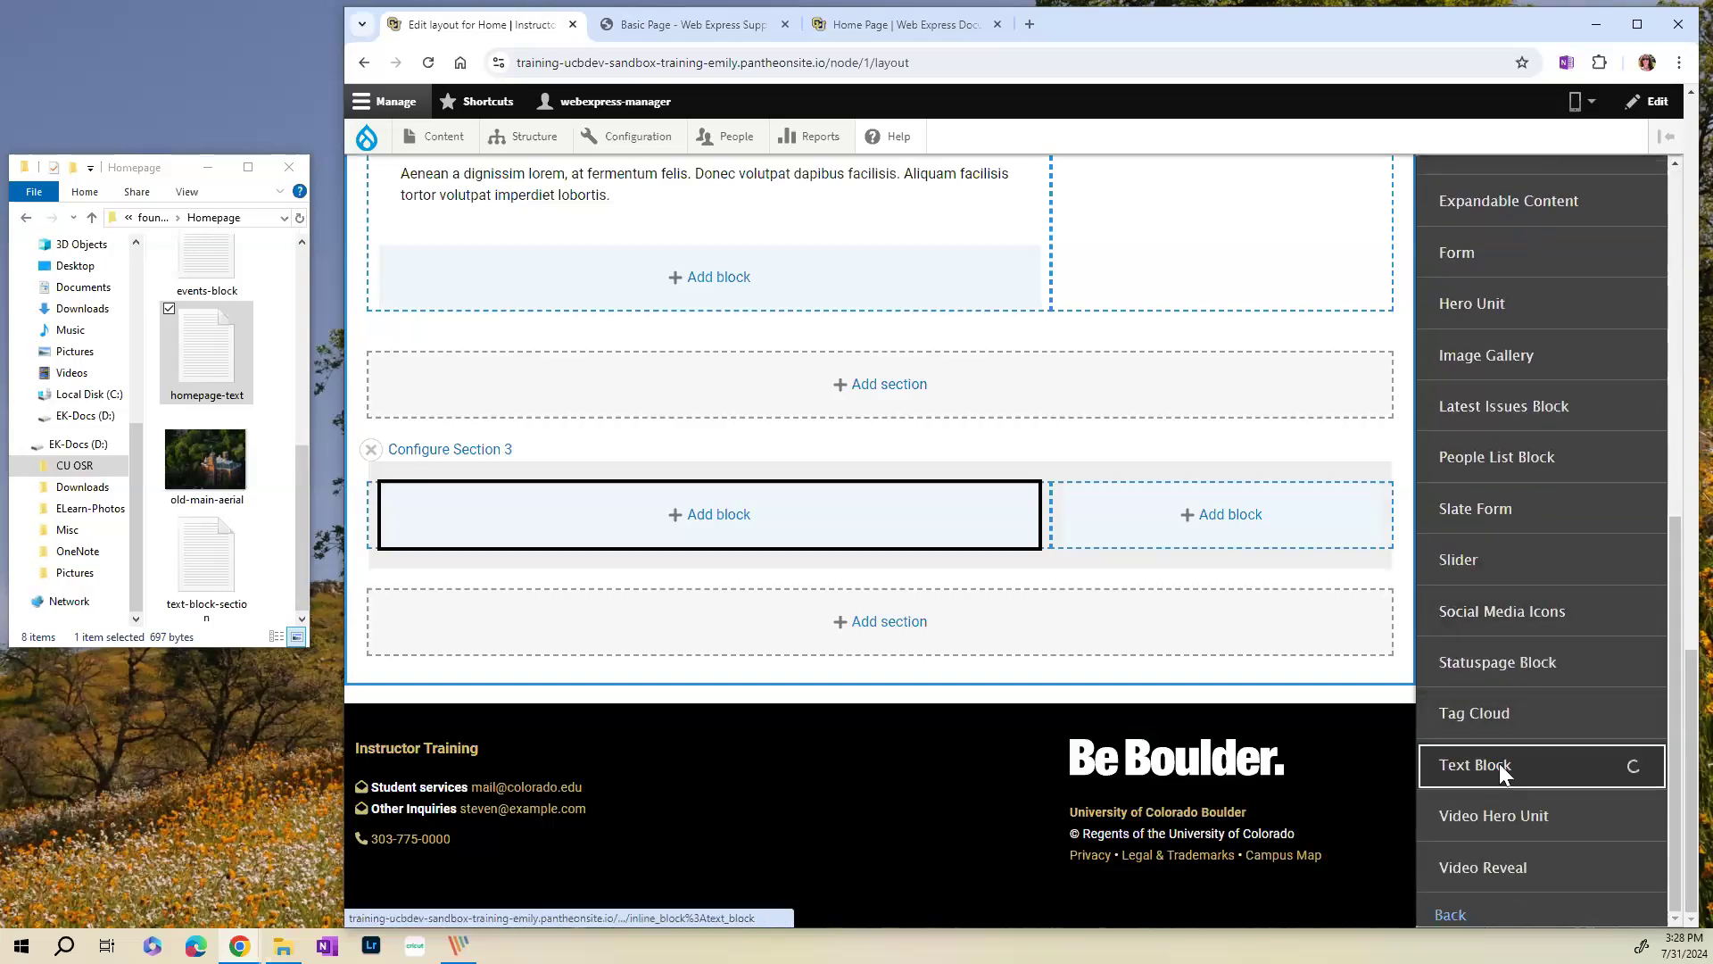
pyautogui.moveTo(1051, 597); pyautogui.dragTo(1019, 186)
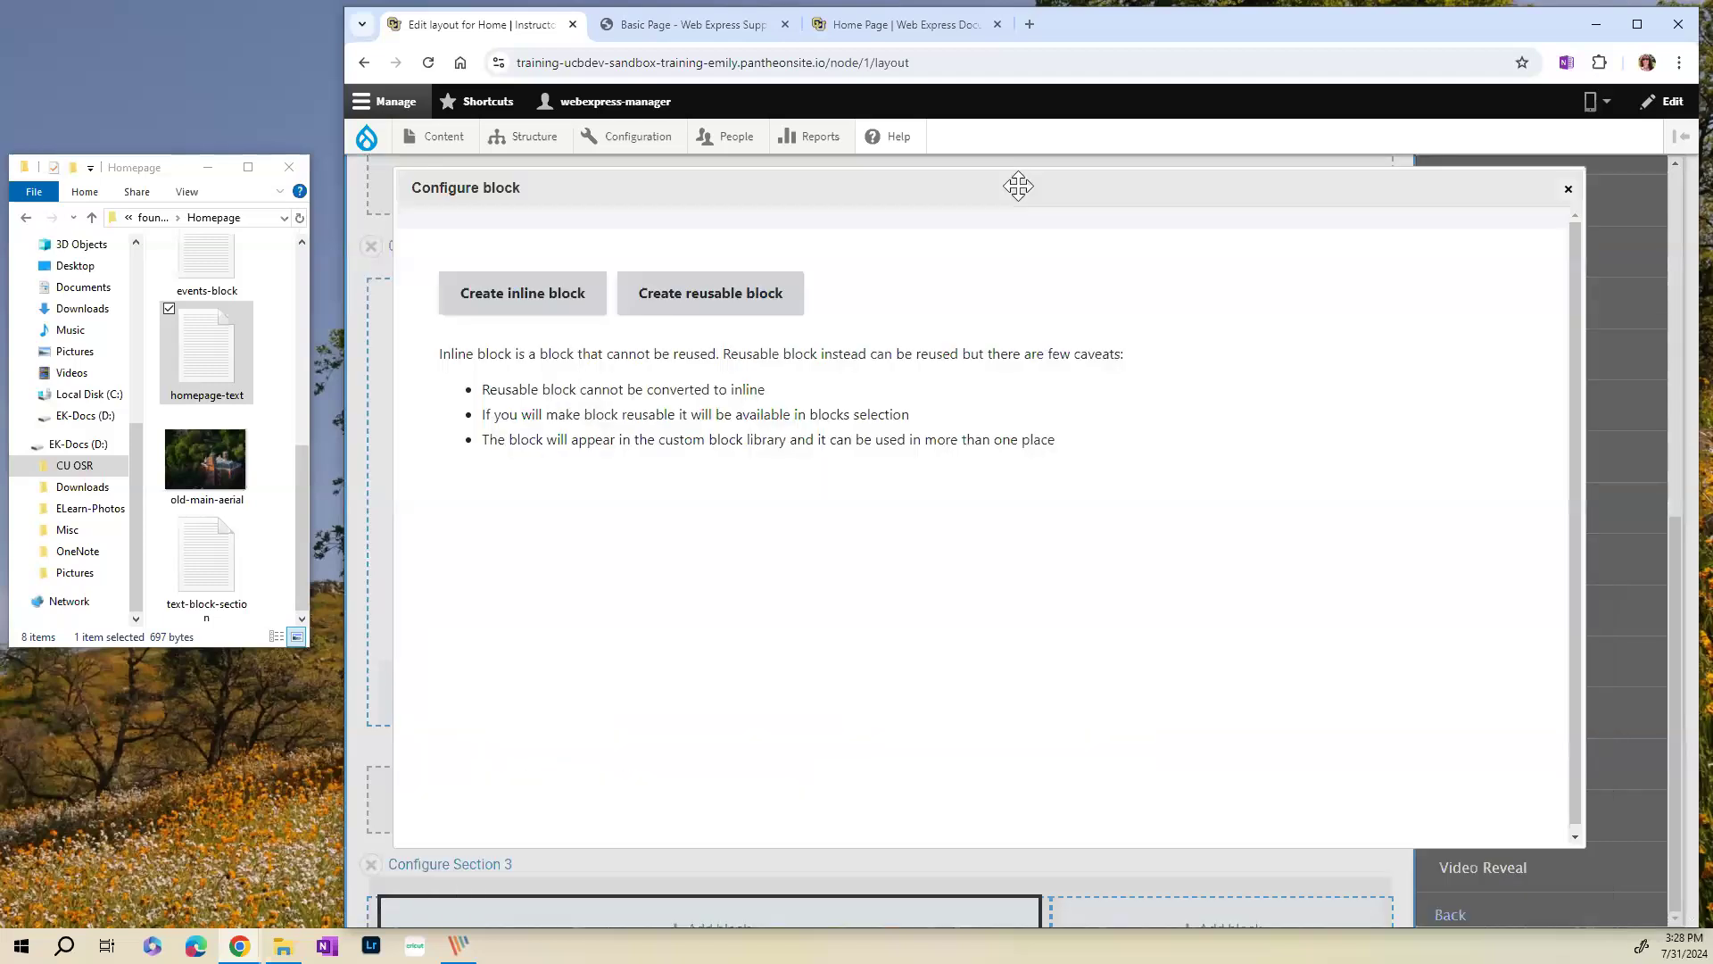
pyautogui.click(522, 303)
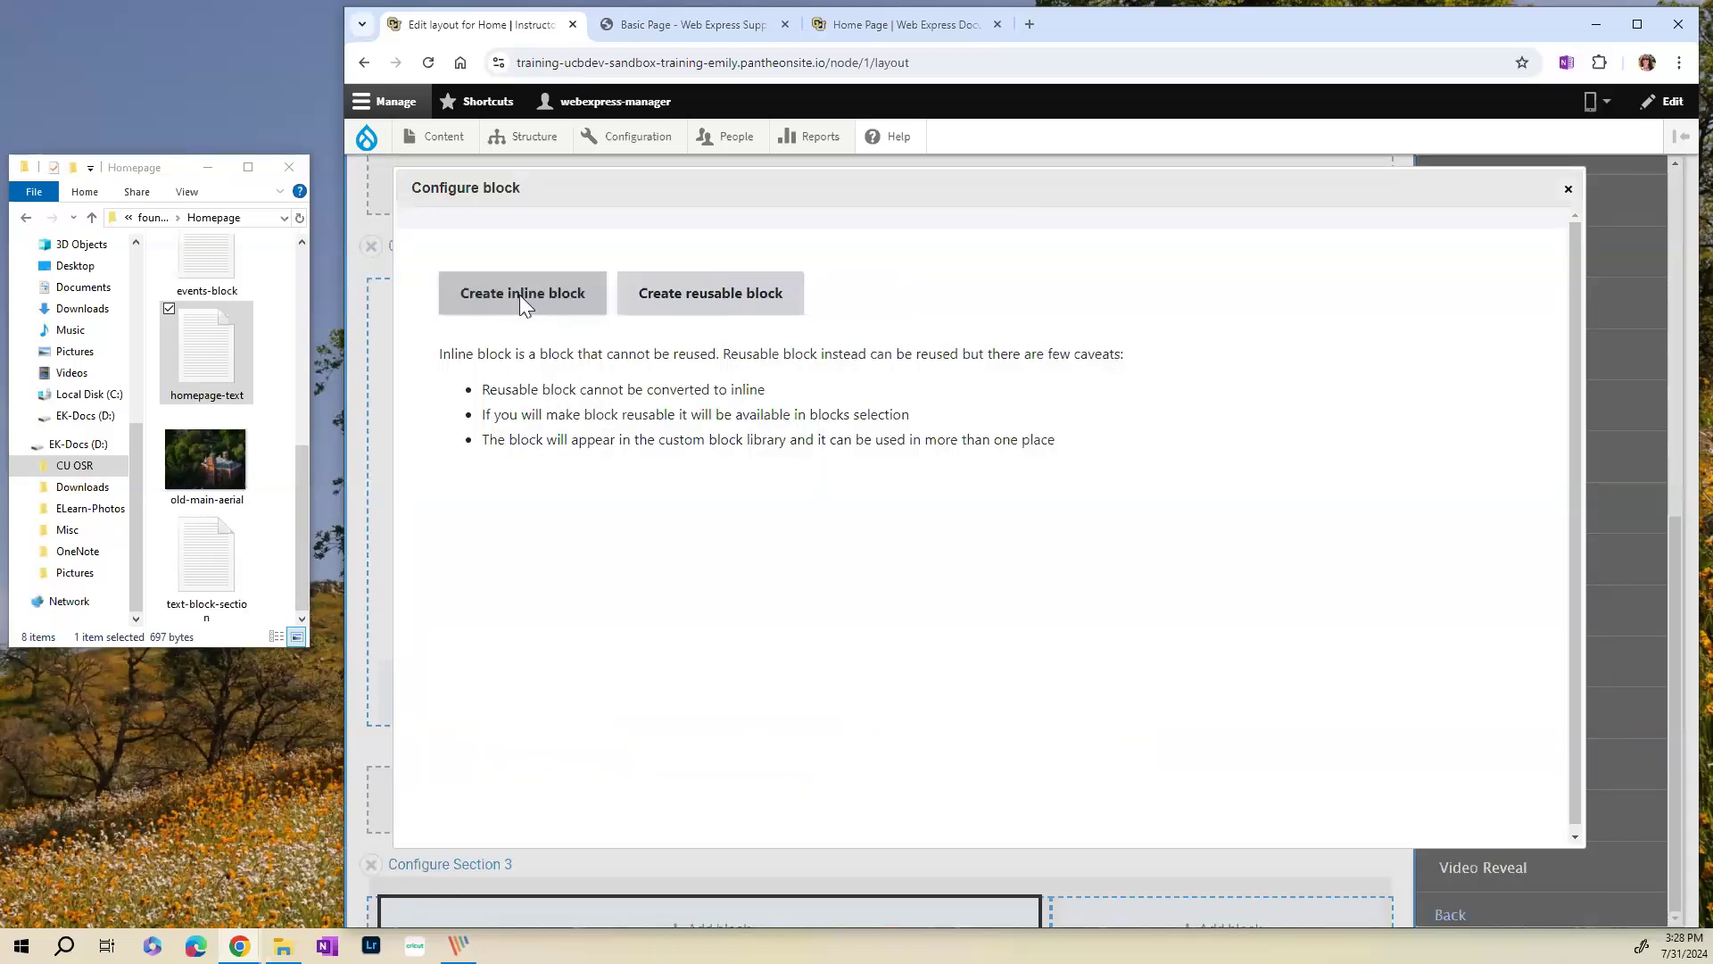
pyautogui.click(486, 357)
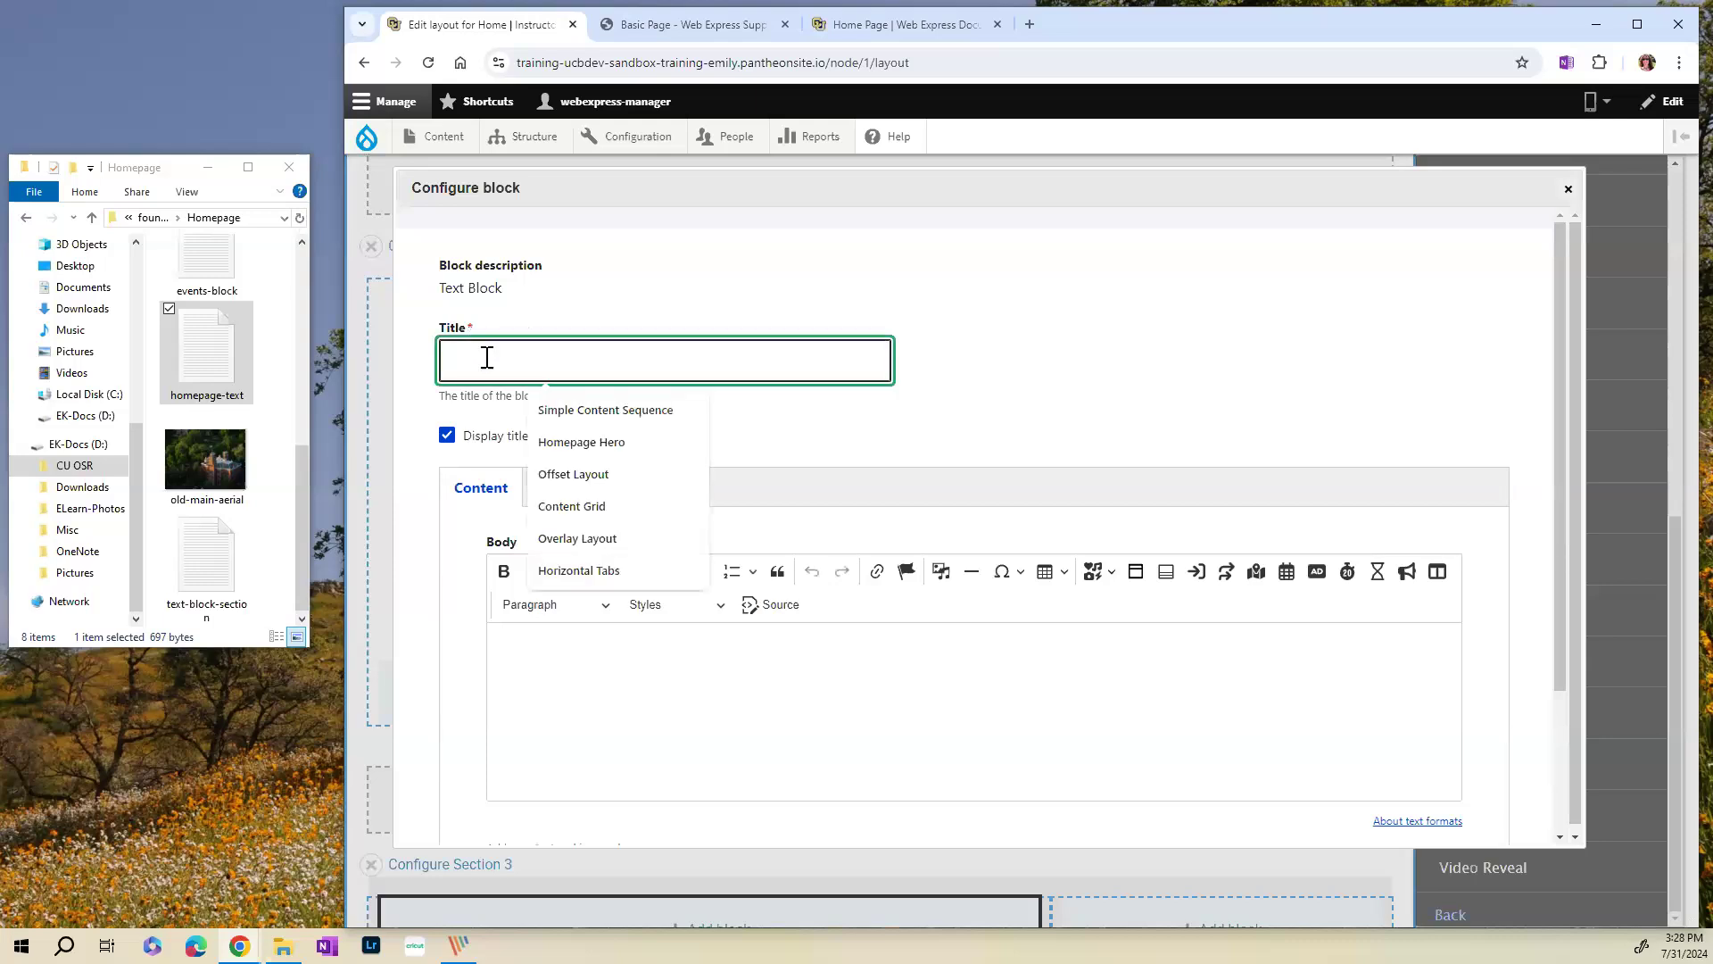
pyautogui.write('Text Block One')
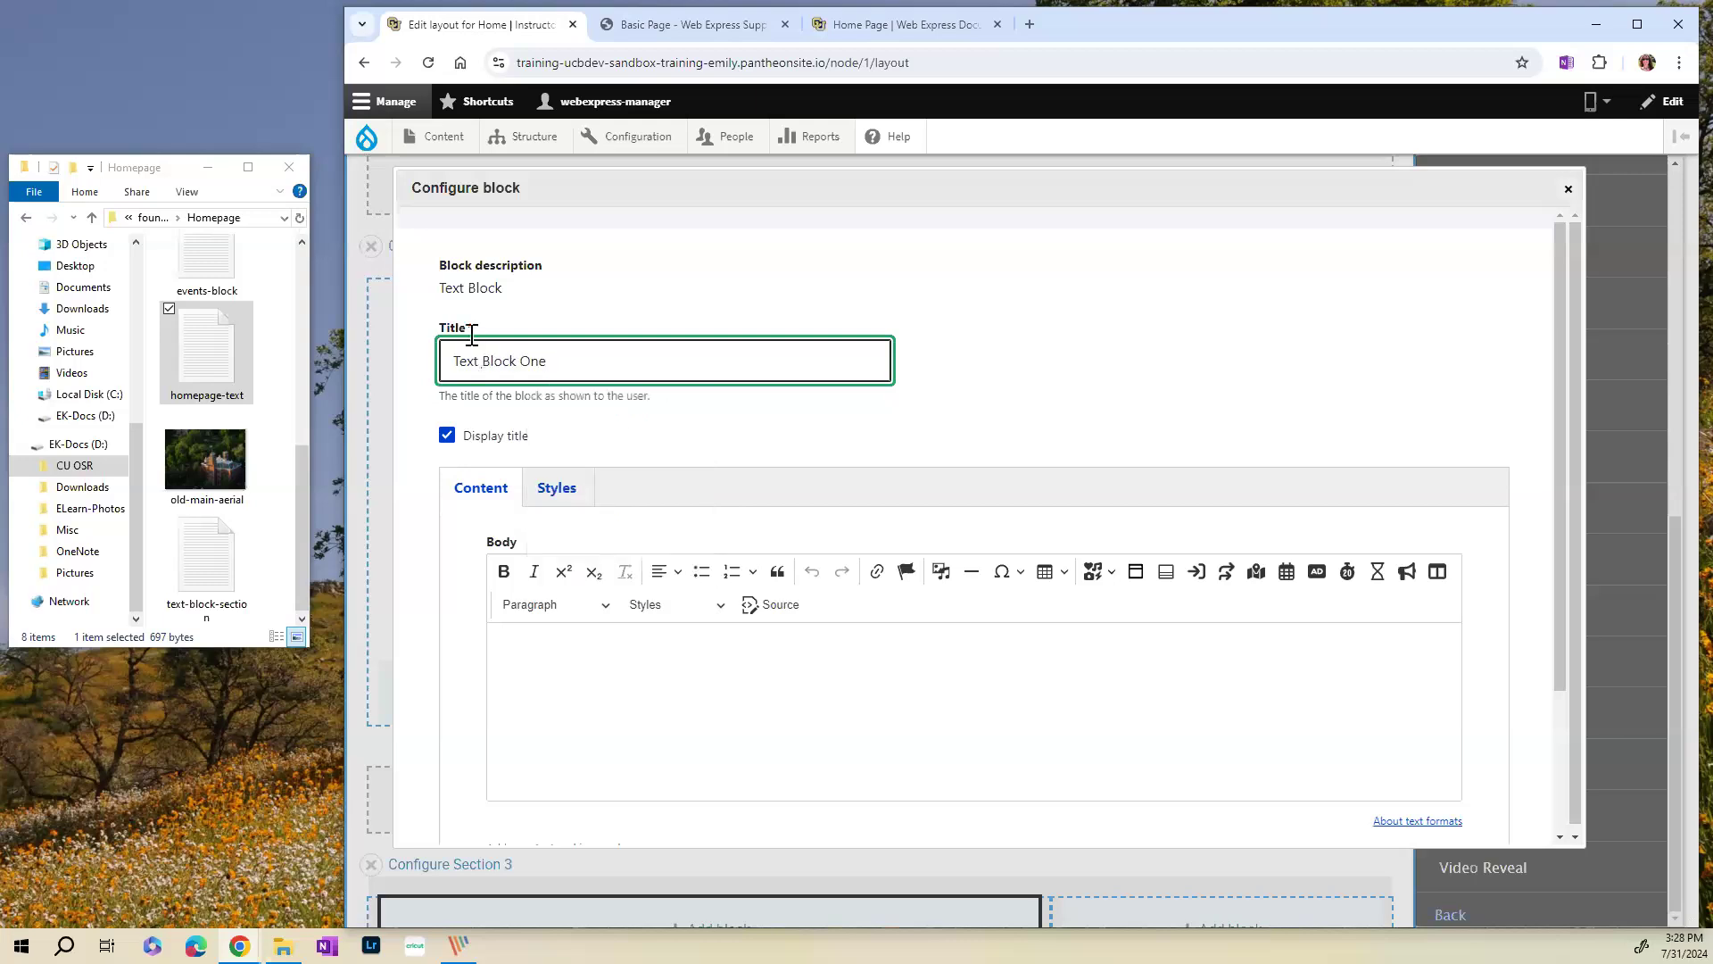
# - Open the text-block-section file and copy the first block's content, including the Apply Now lines, into the block's Body
pyautogui.click(302, 478)
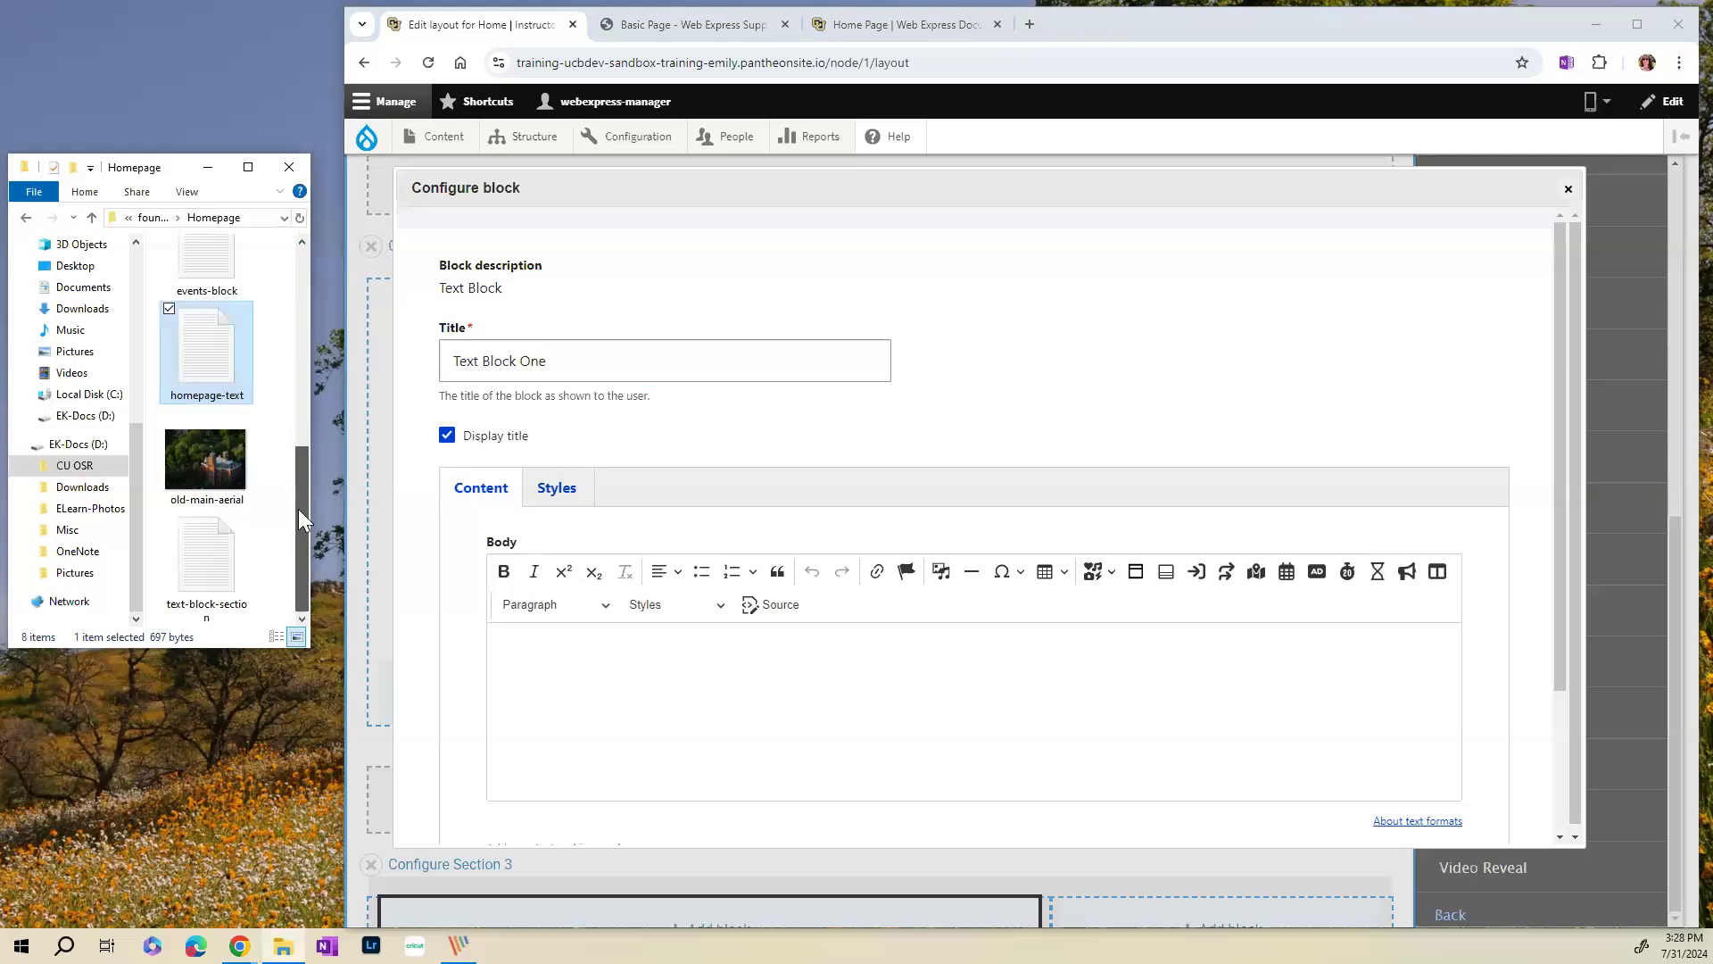
pyautogui.doubleClick(205, 553)
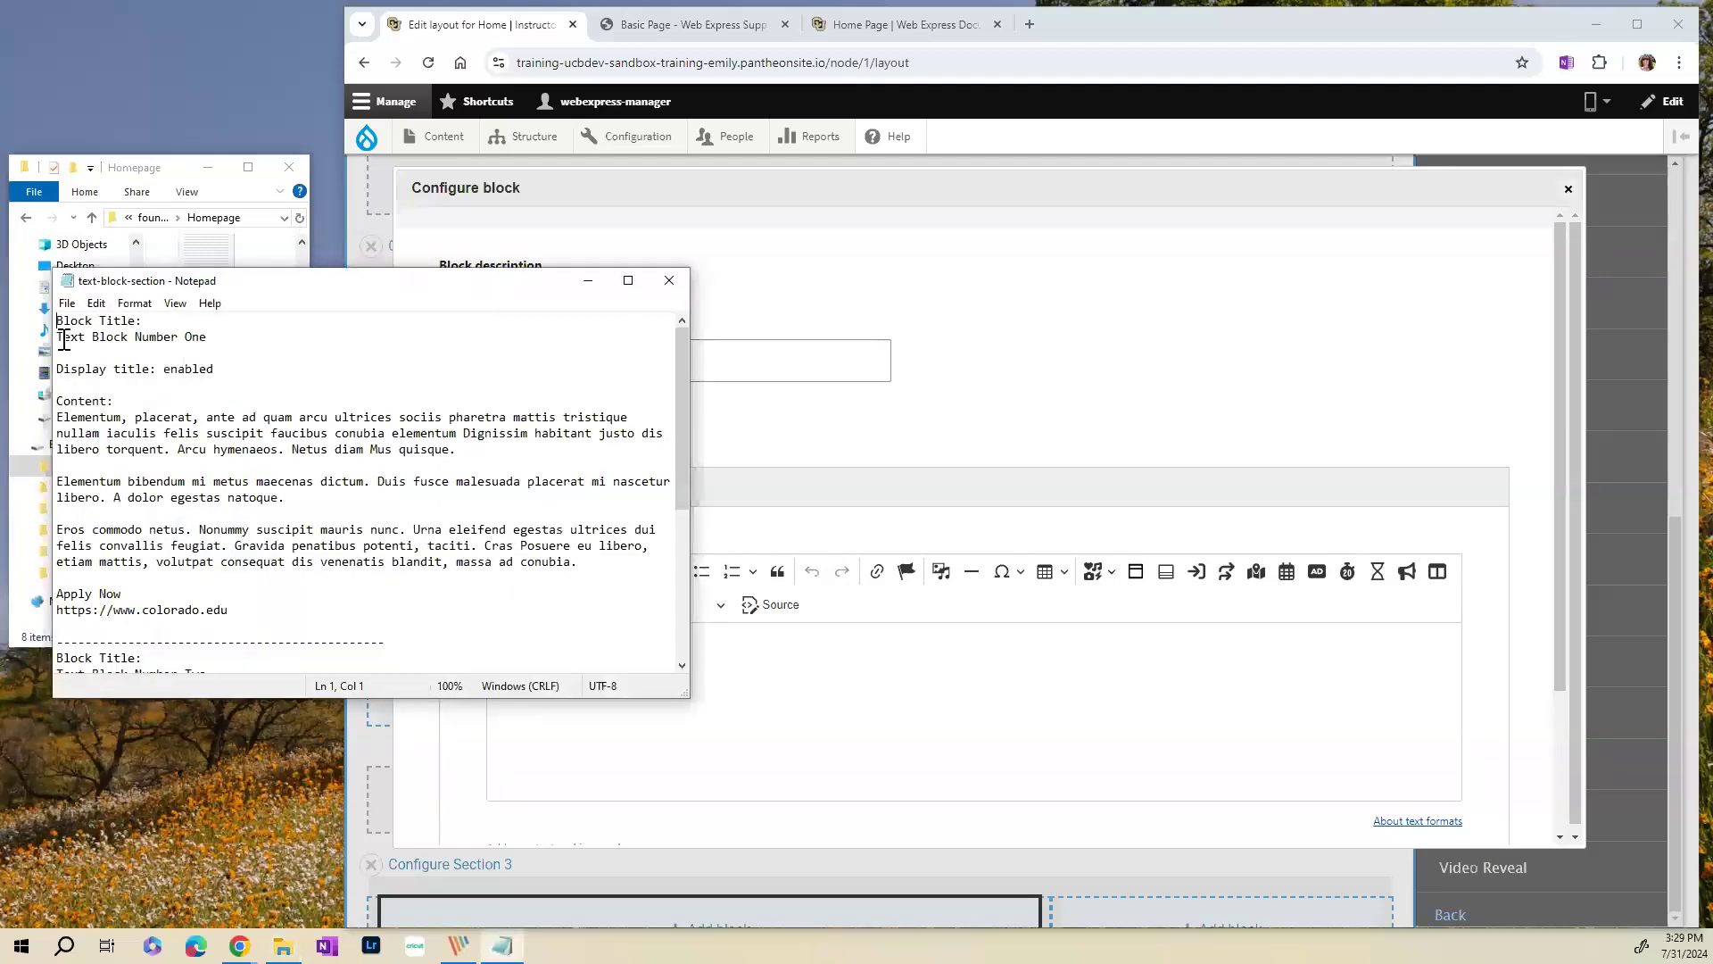
pyautogui.moveTo(64, 339); pyautogui.dragTo(215, 337)
pyautogui.moveTo(58, 418); pyautogui.dragTo(366, 611)
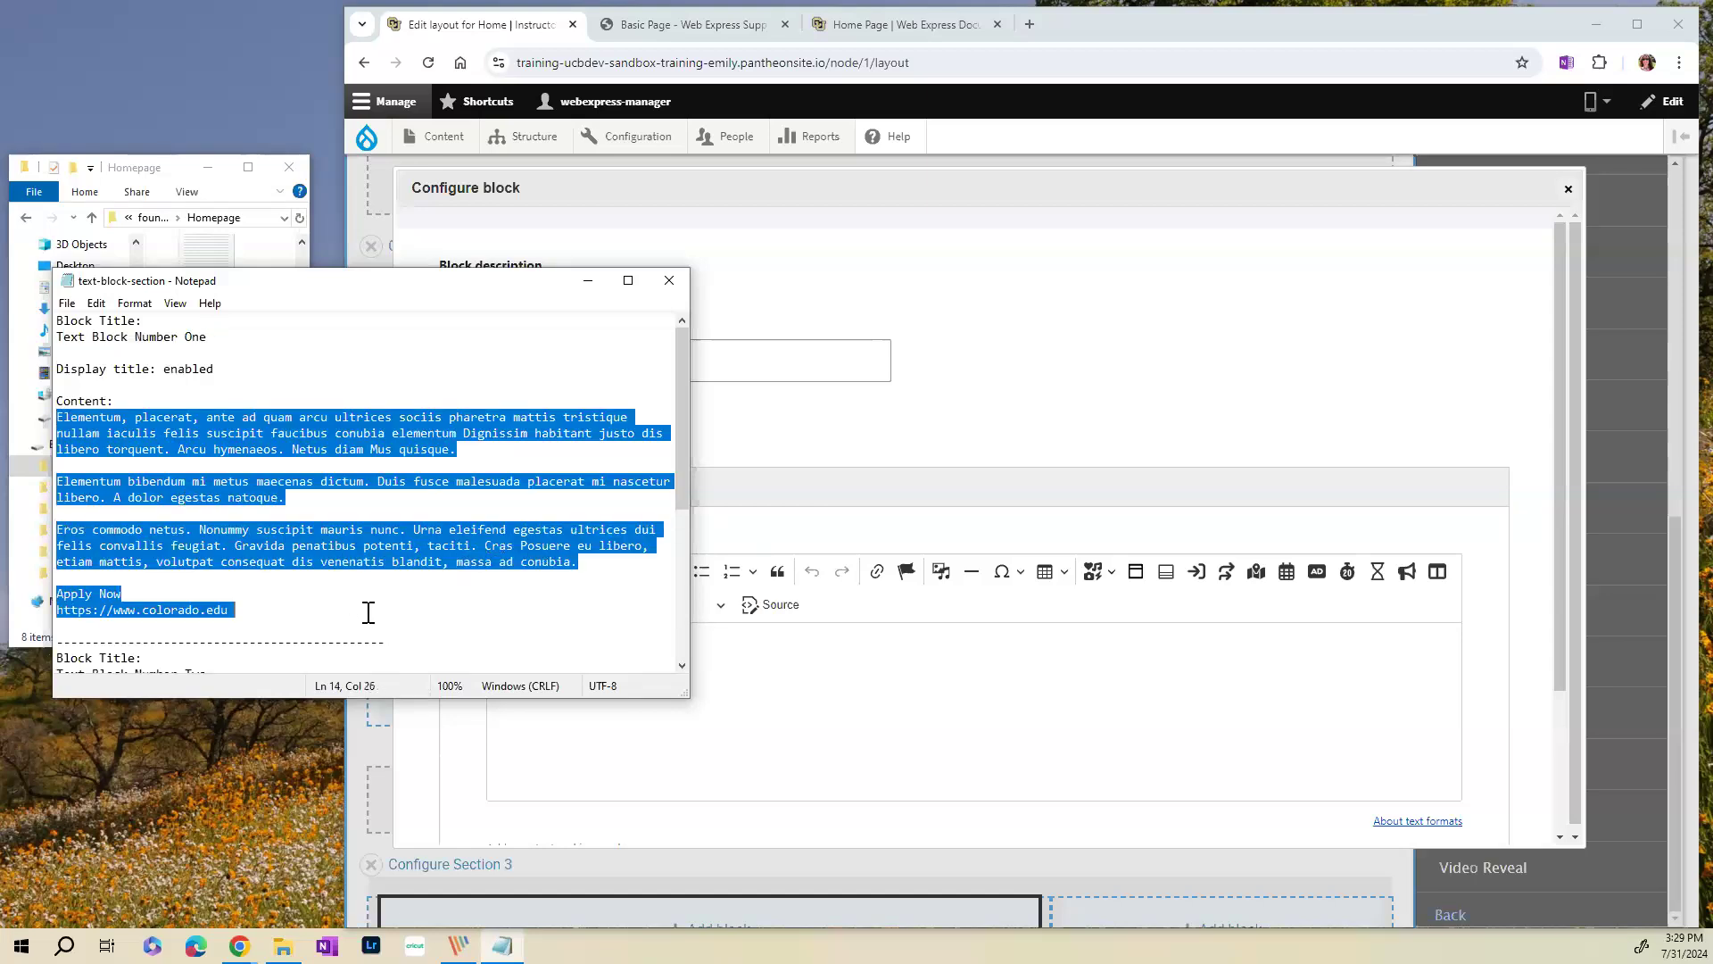
pyautogui.rightClick(254, 432)
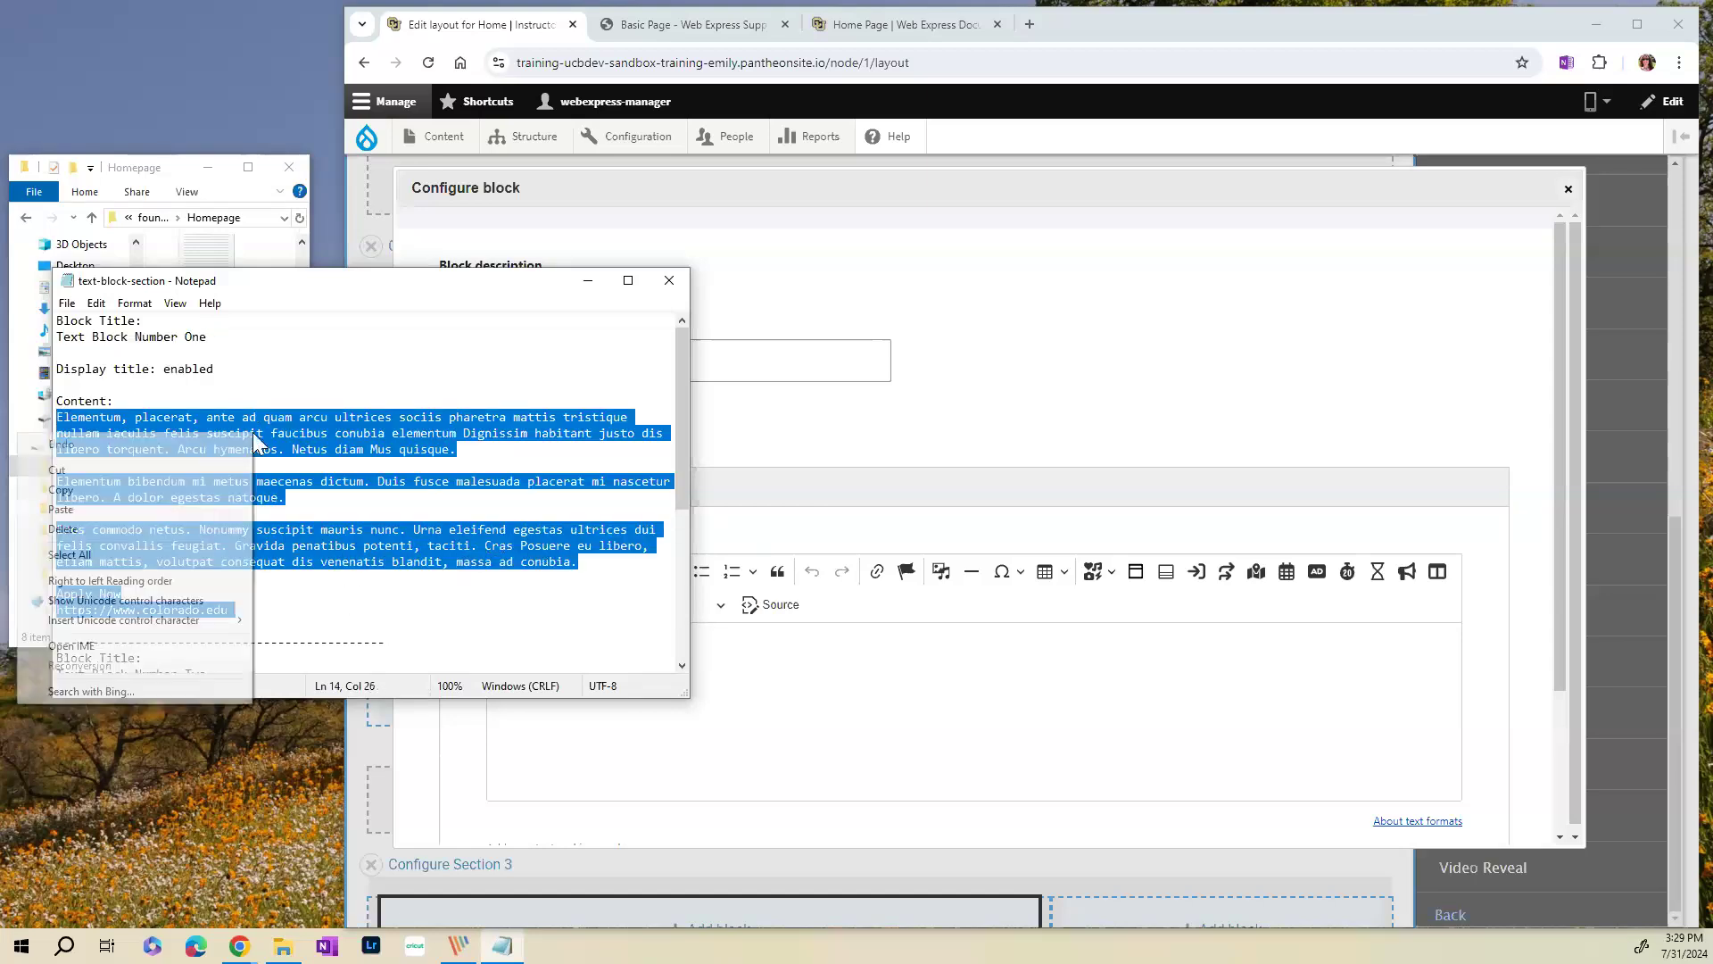
pyautogui.click(161, 496)
pyautogui.click(880, 693)
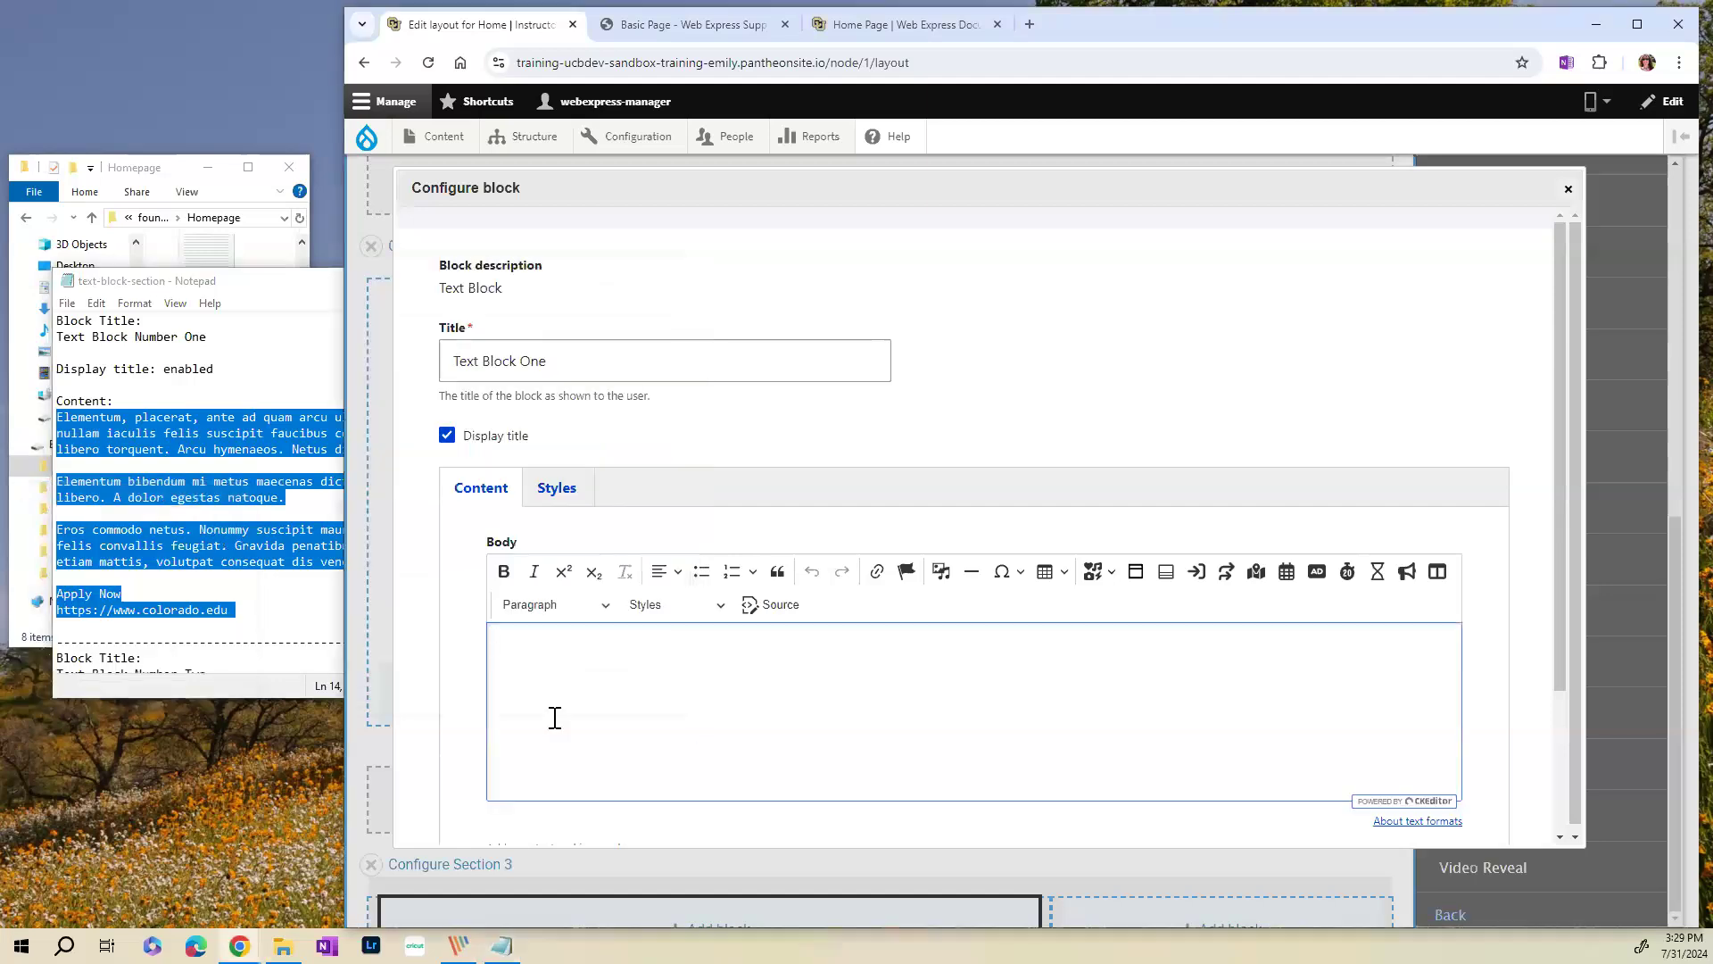
pyautogui.hotkey('ctrl', 'v')
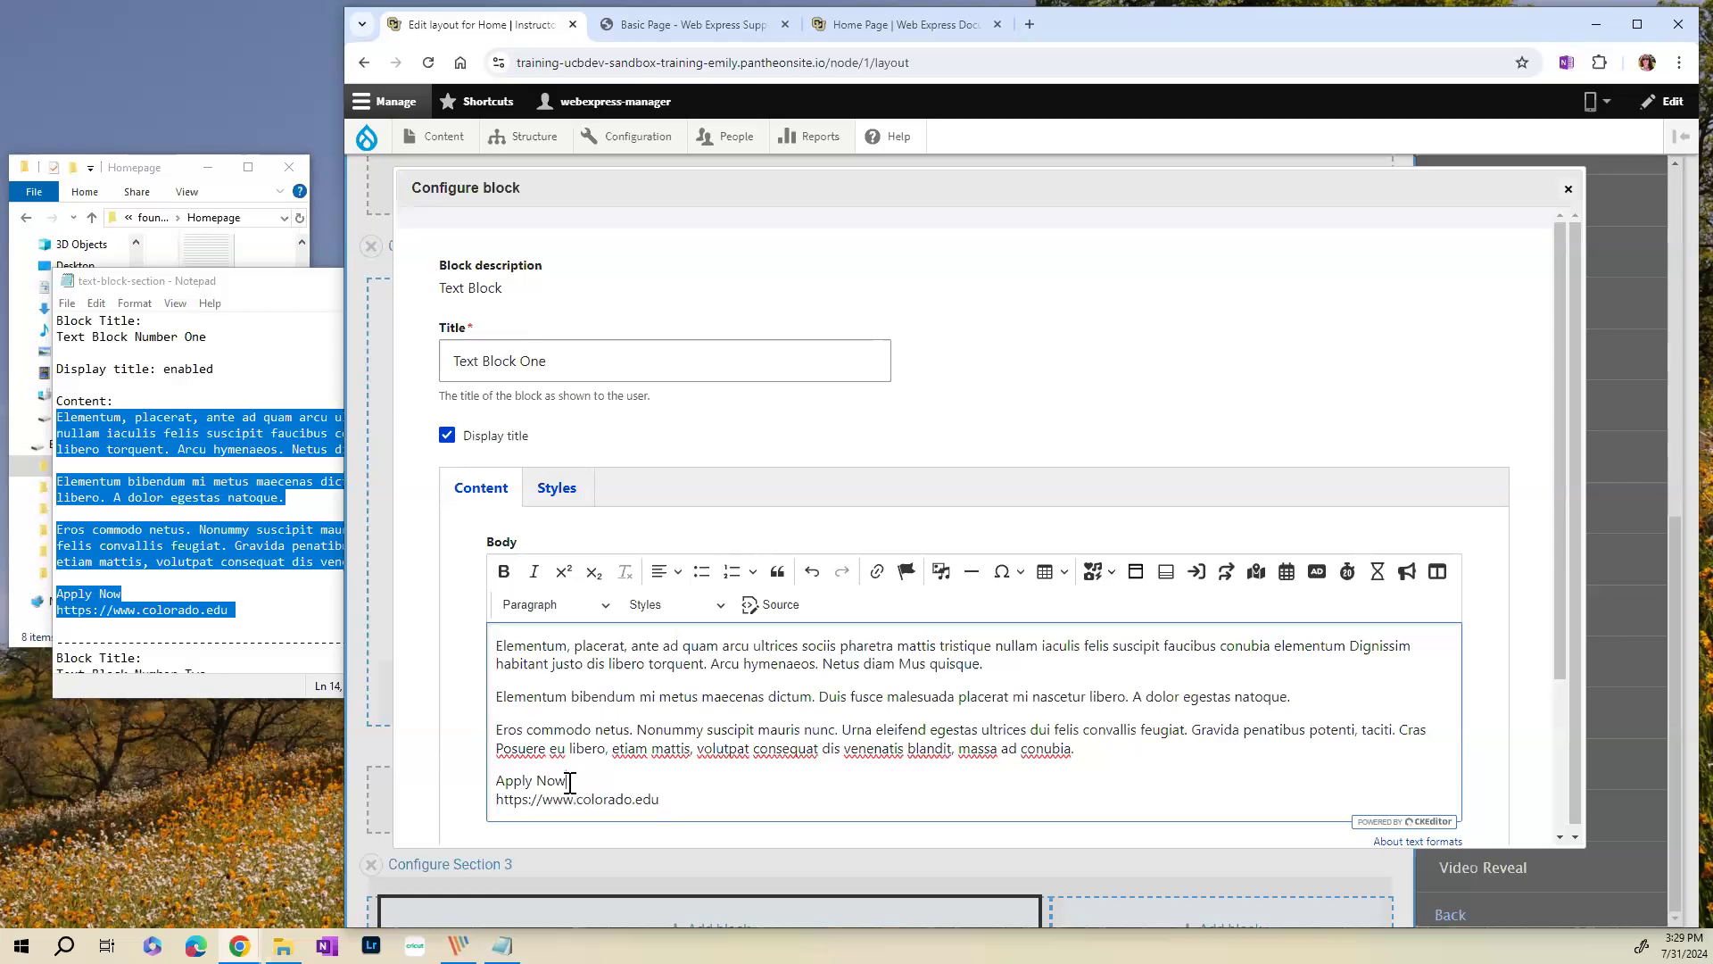
pyautogui.moveTo(568, 782); pyautogui.dragTo(479, 794)
pyautogui.moveTo(699, 804); pyautogui.dragTo(489, 803)
pyautogui.hotkey('ctrl', 'c')
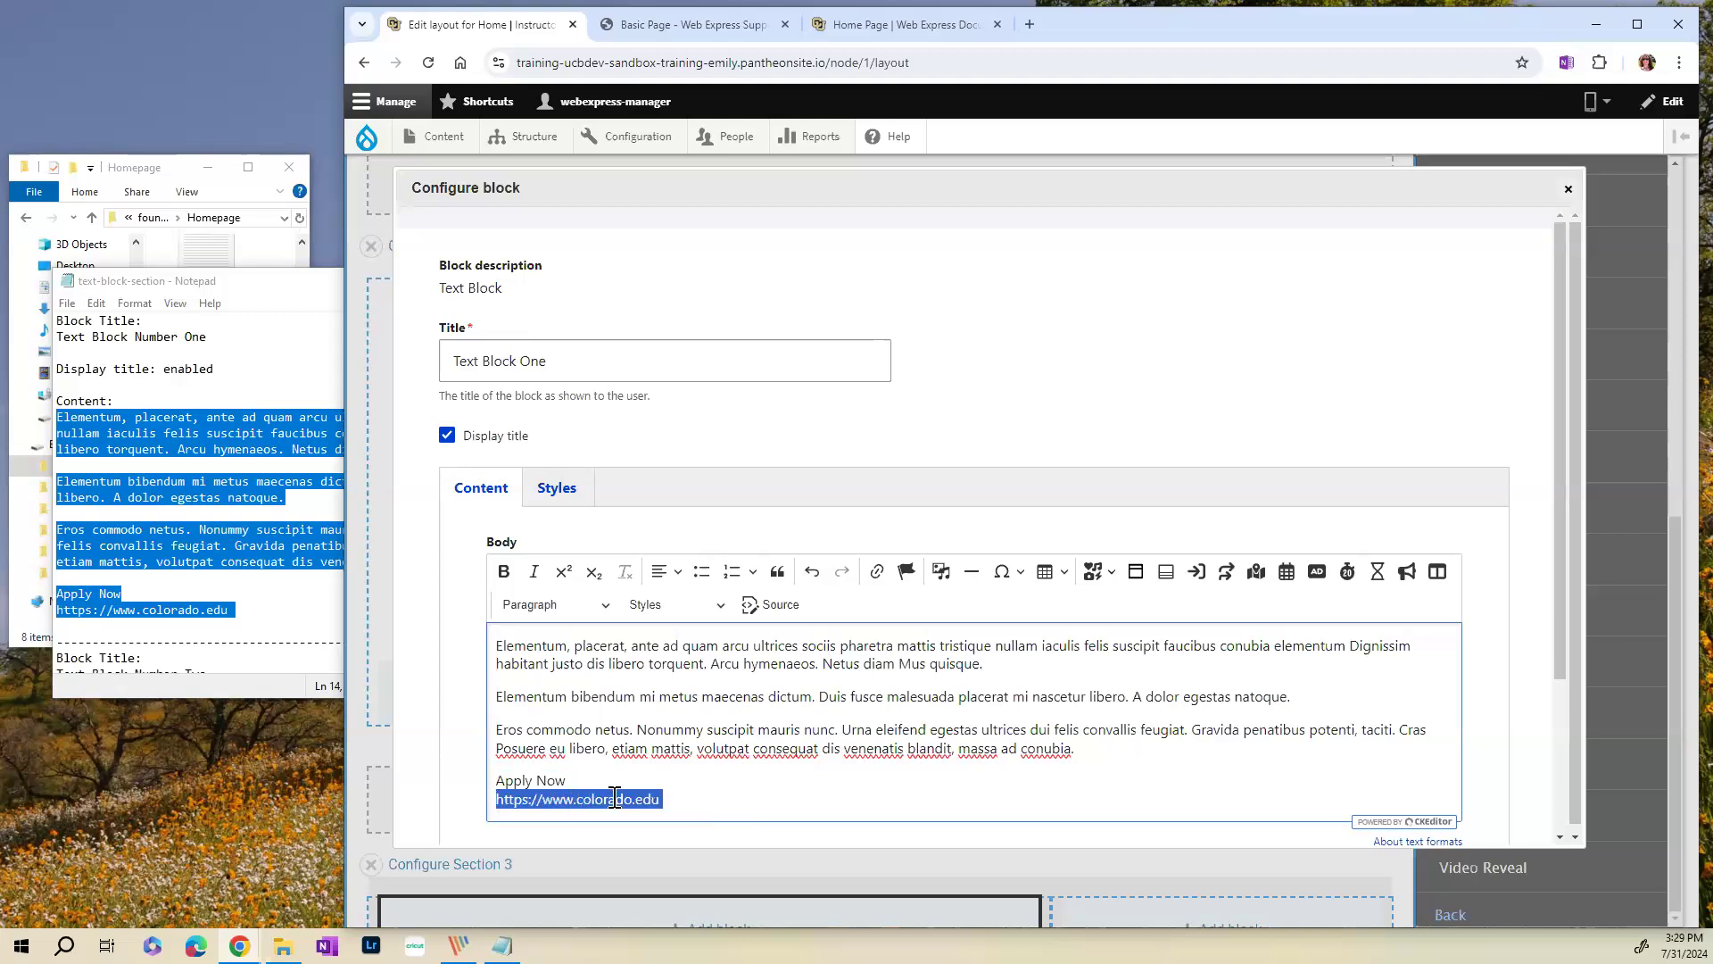
pyautogui.press('BackSpace')
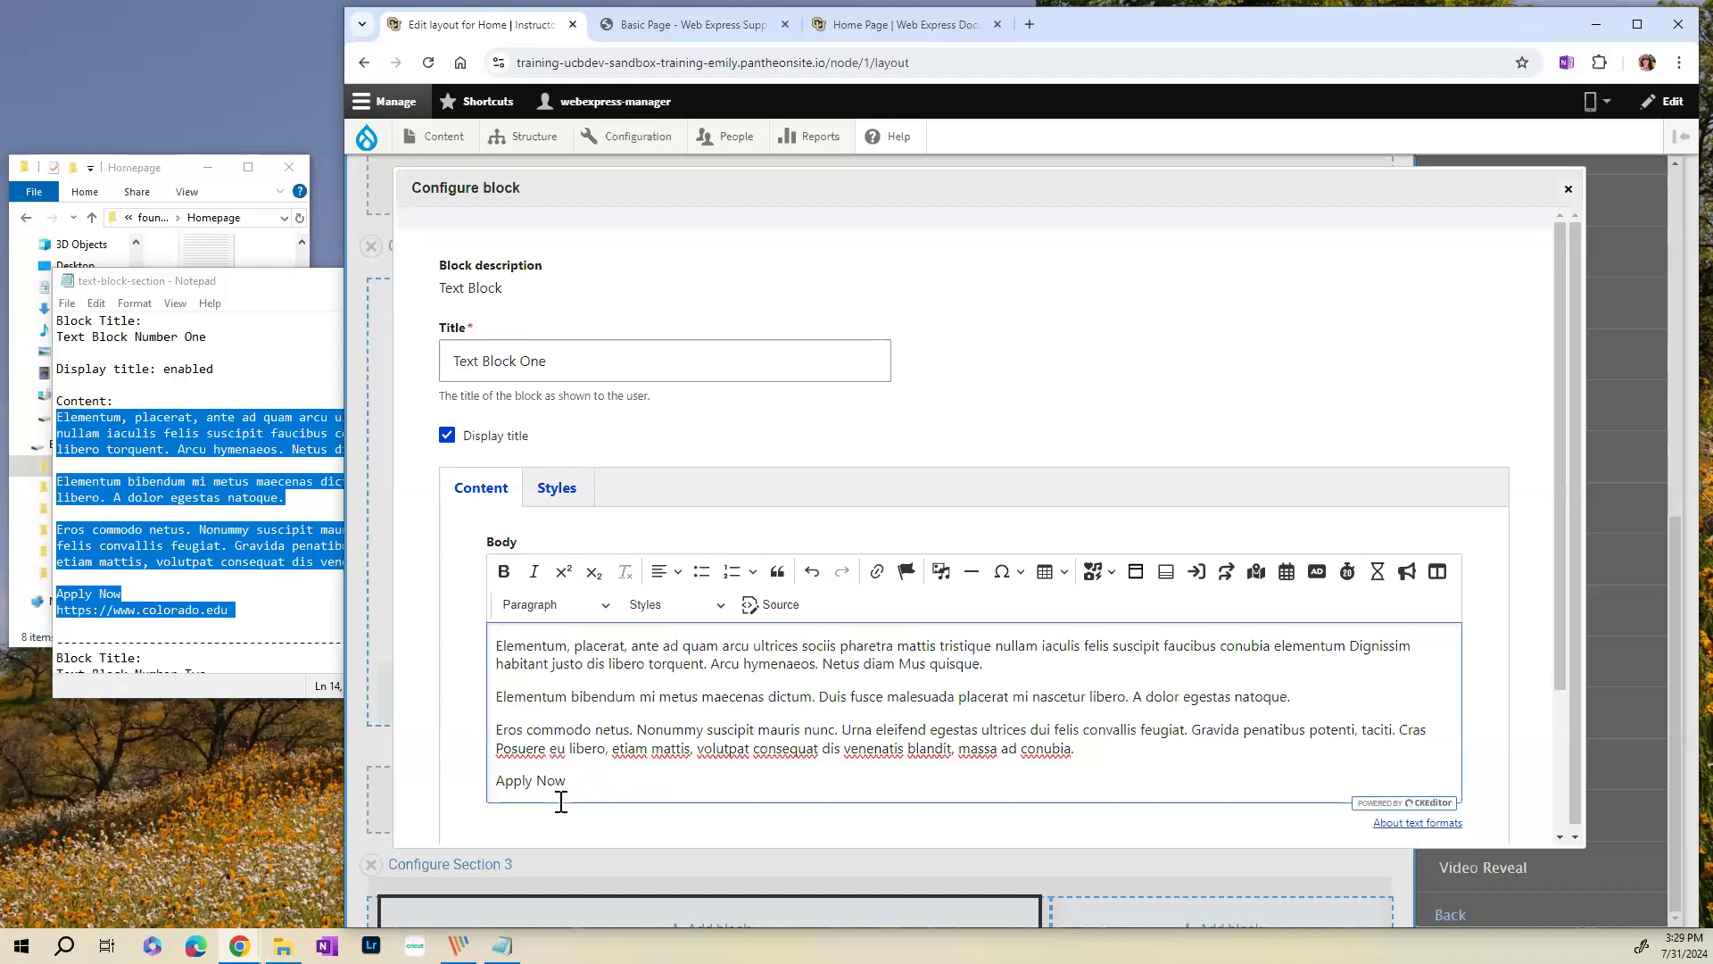
pyautogui.moveTo(588, 785); pyautogui.dragTo(489, 790)
pyautogui.click(1197, 571)
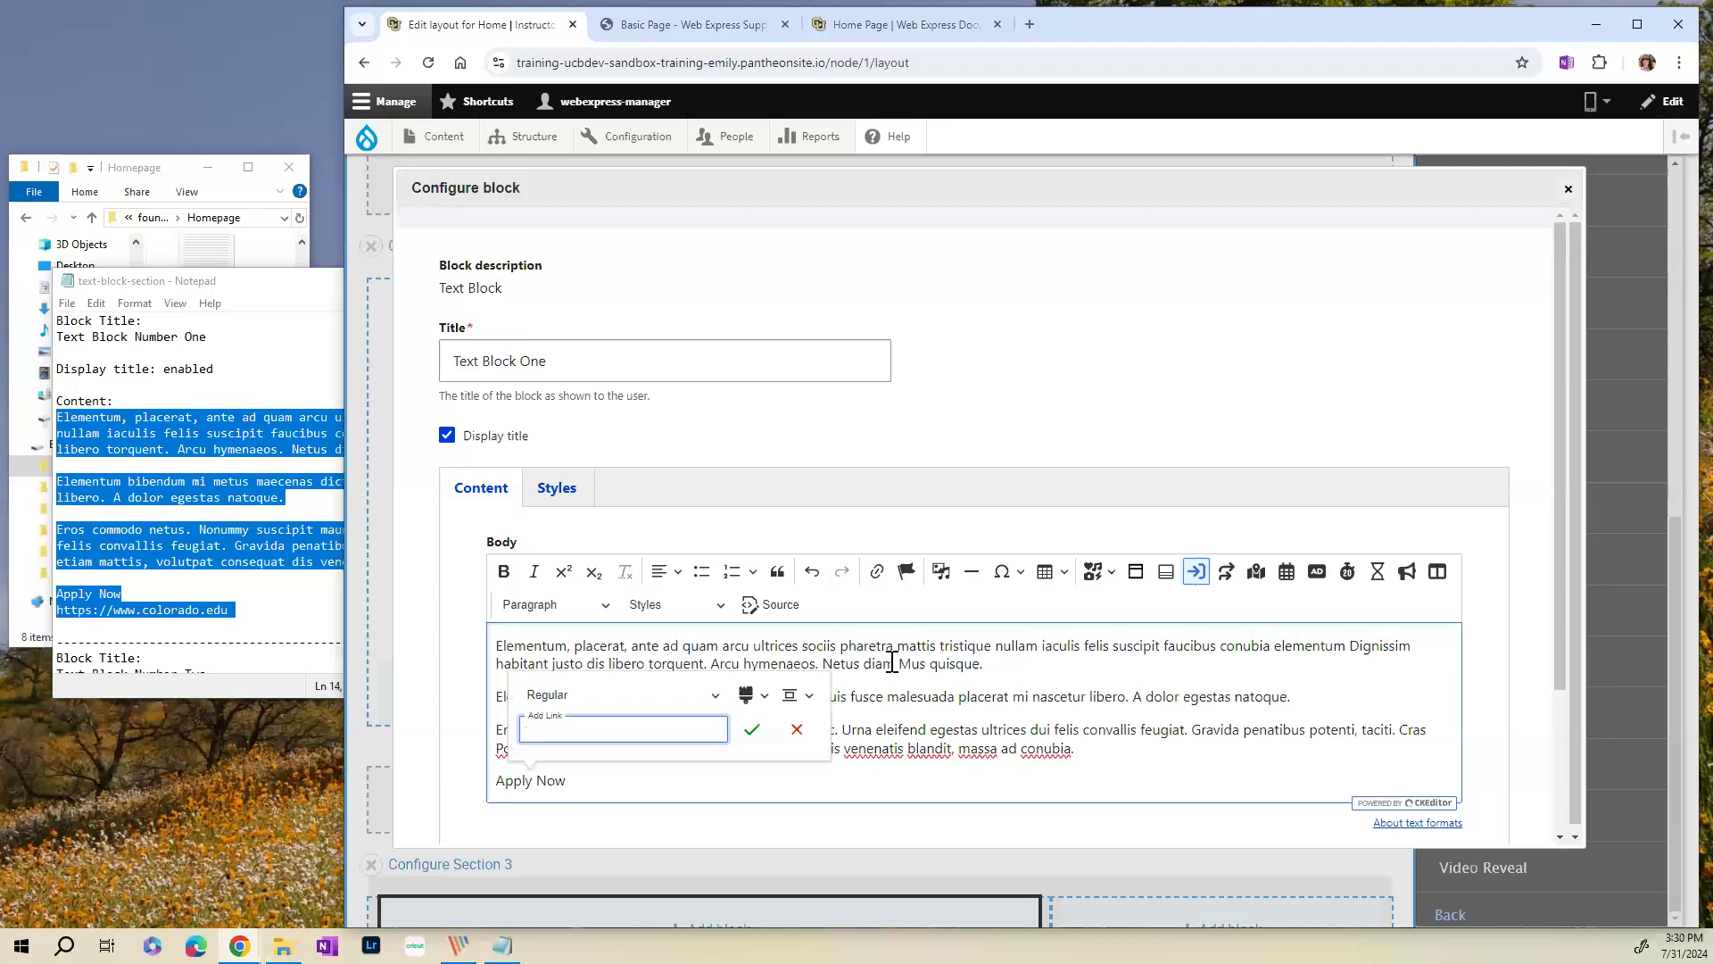
pyautogui.hotkey('ctrl', 'v')
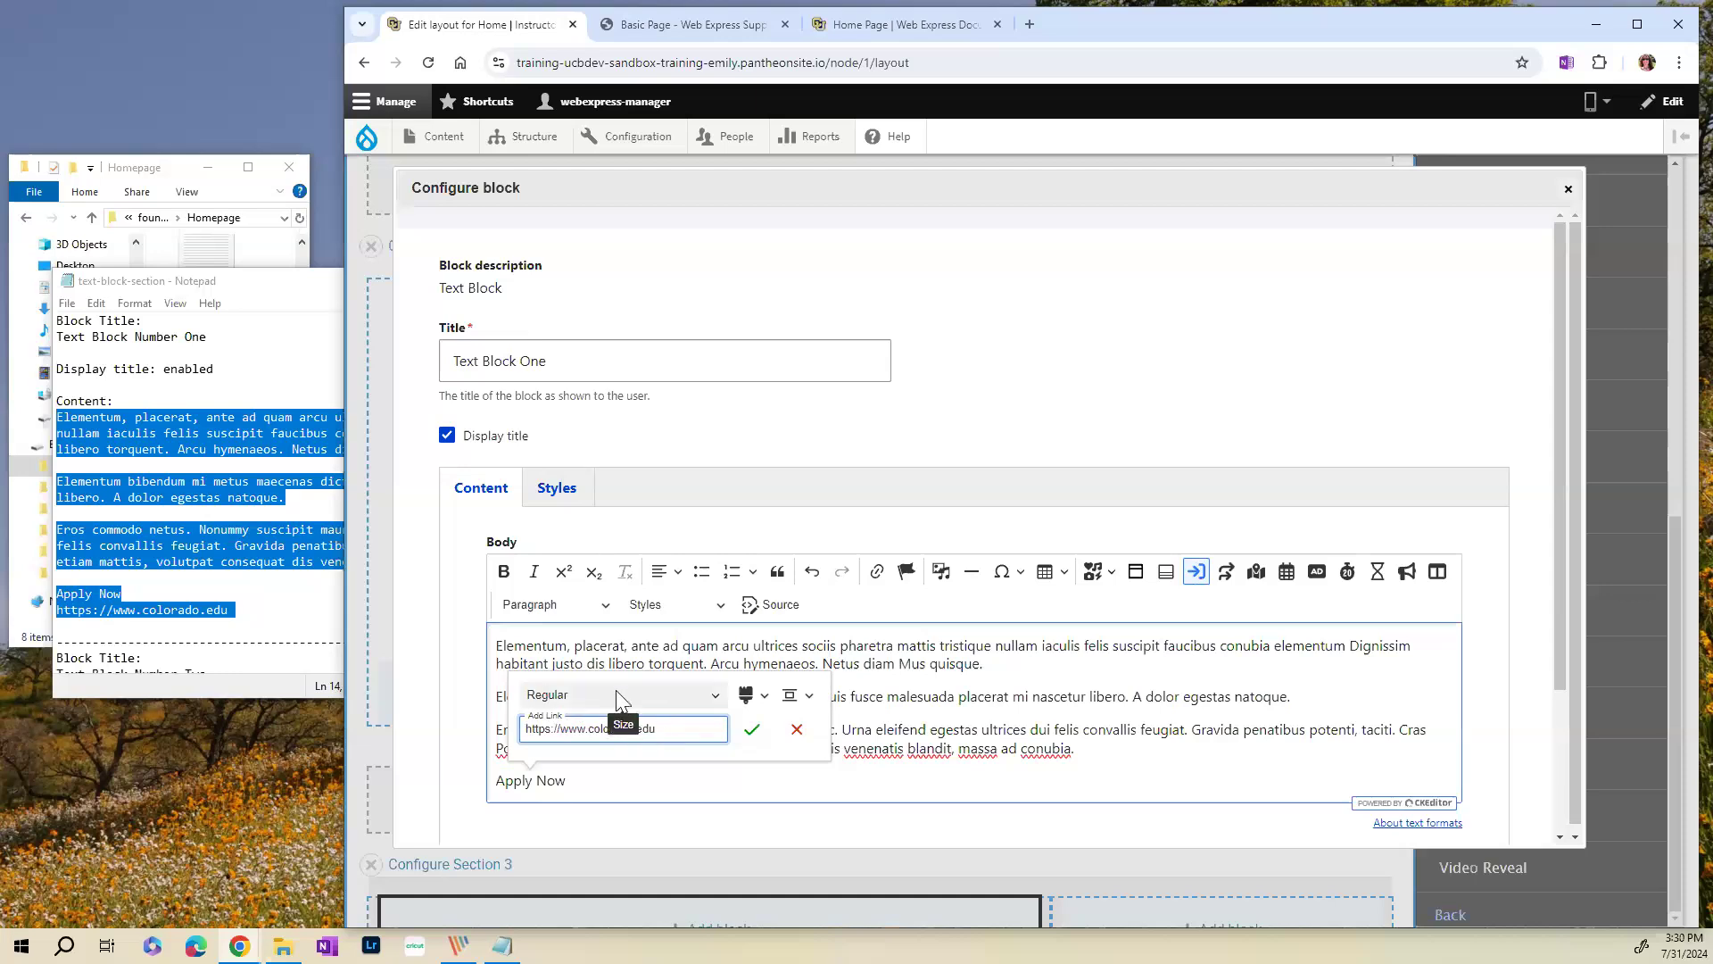
pyautogui.click(717, 694)
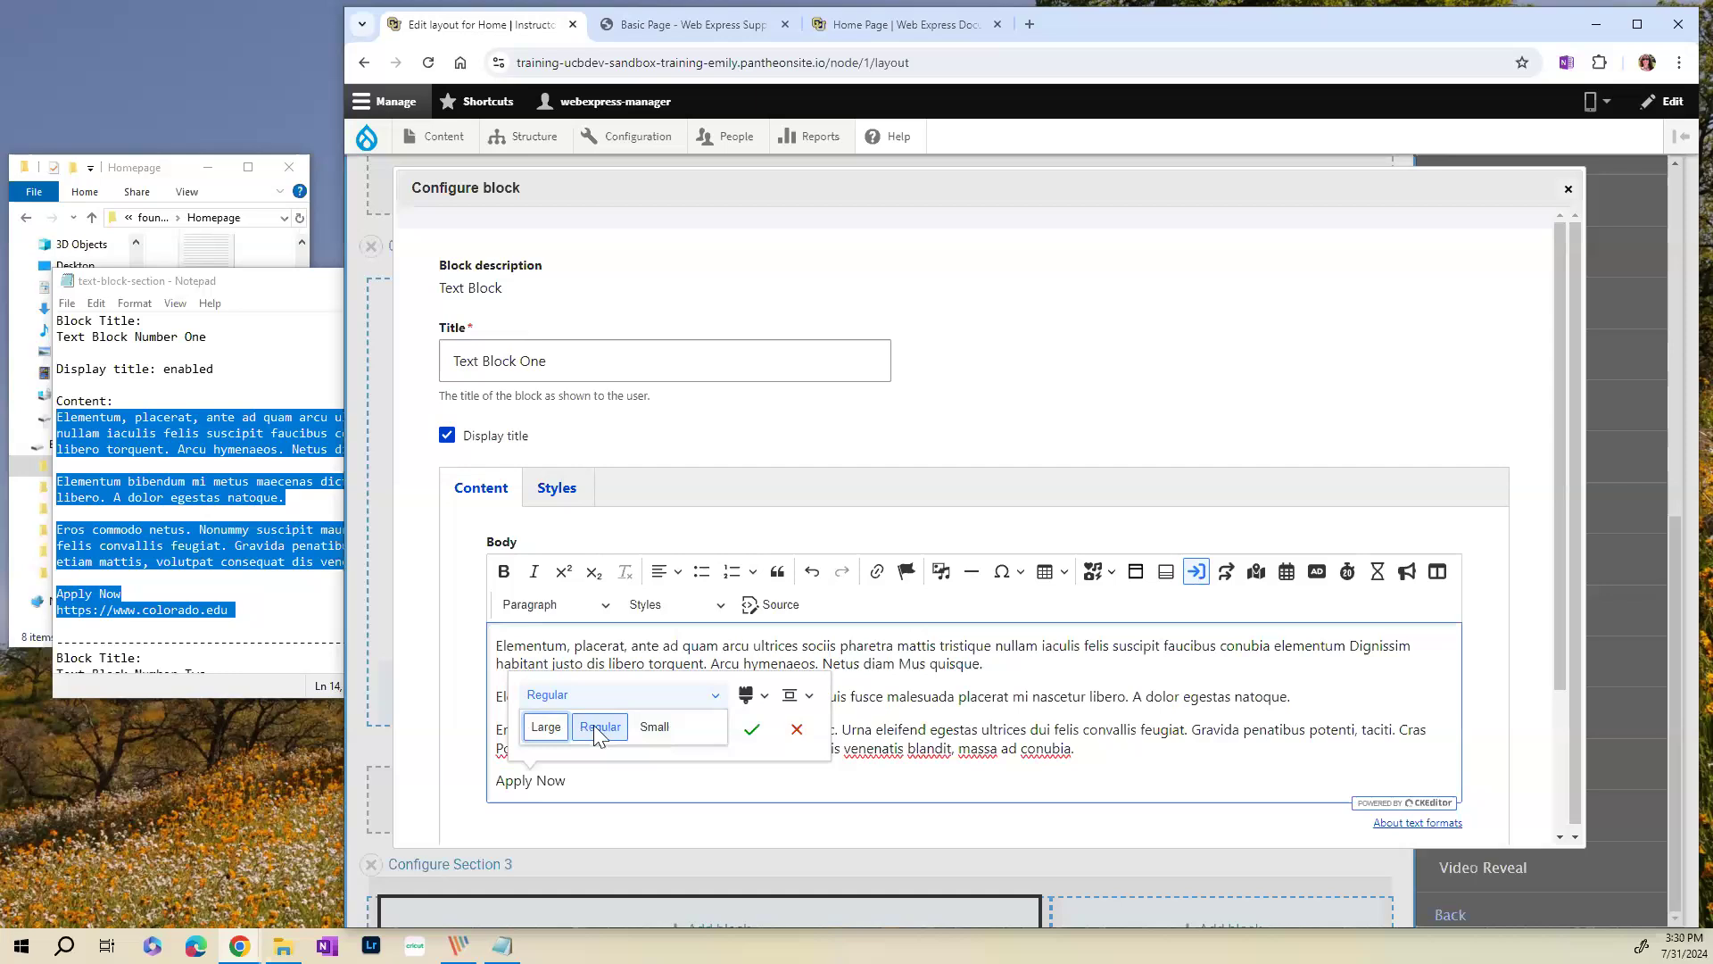
pyautogui.click(760, 695)
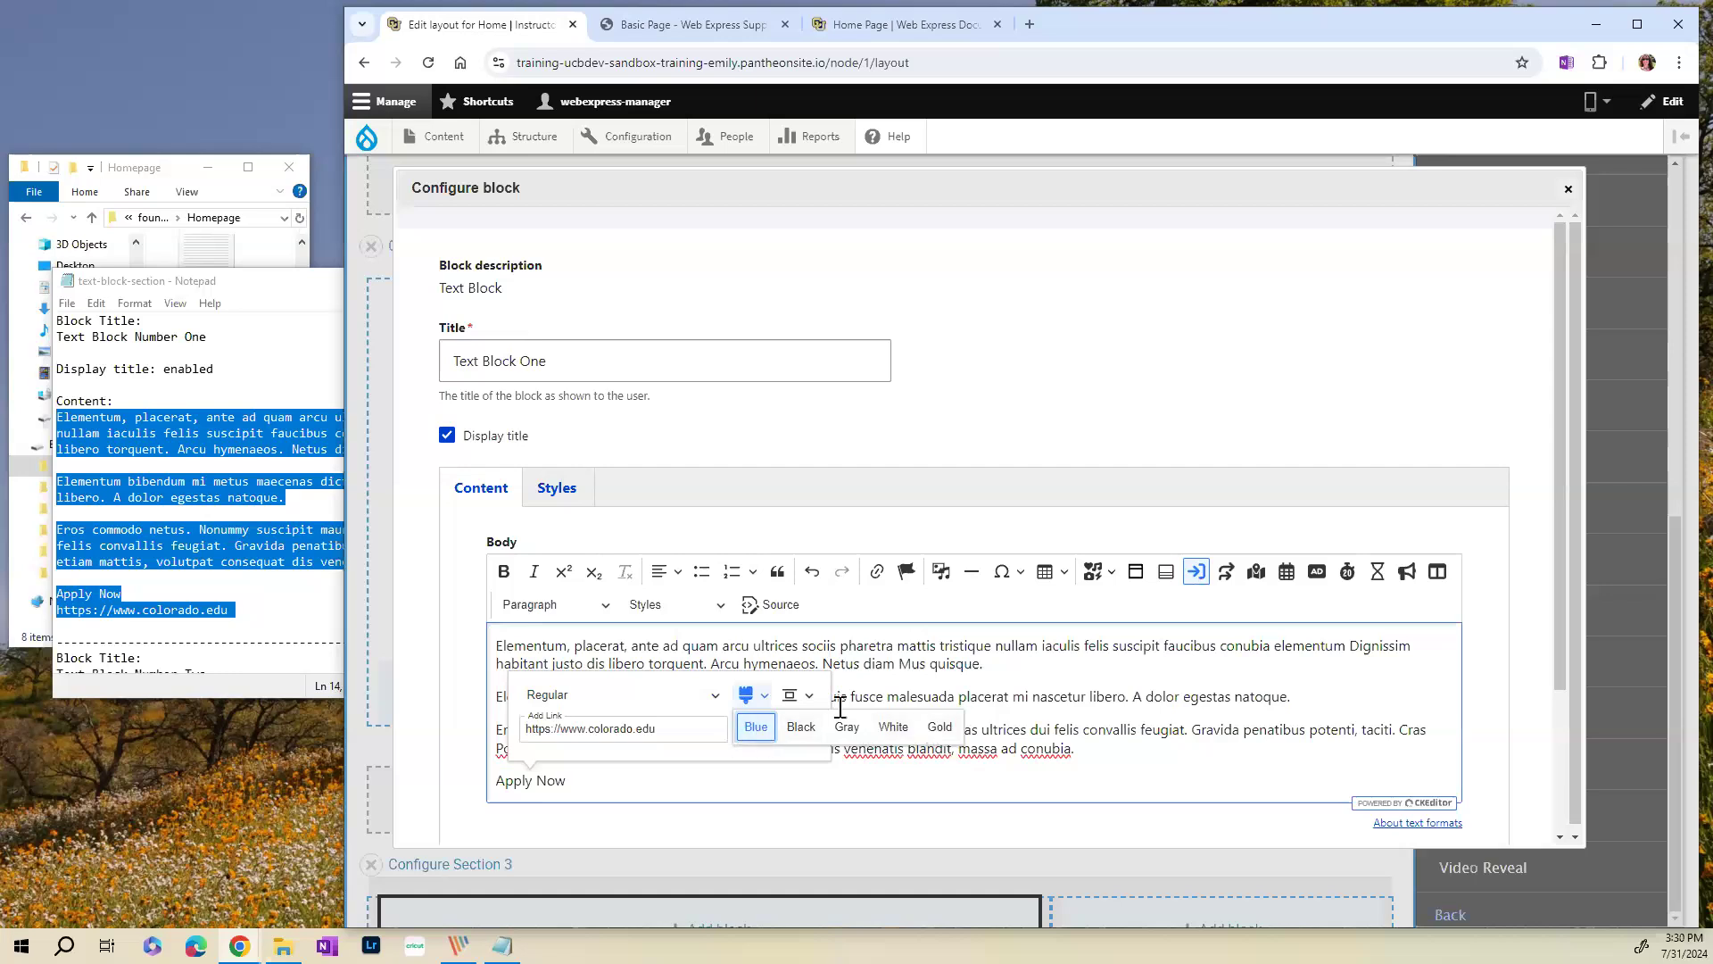
pyautogui.click(814, 700)
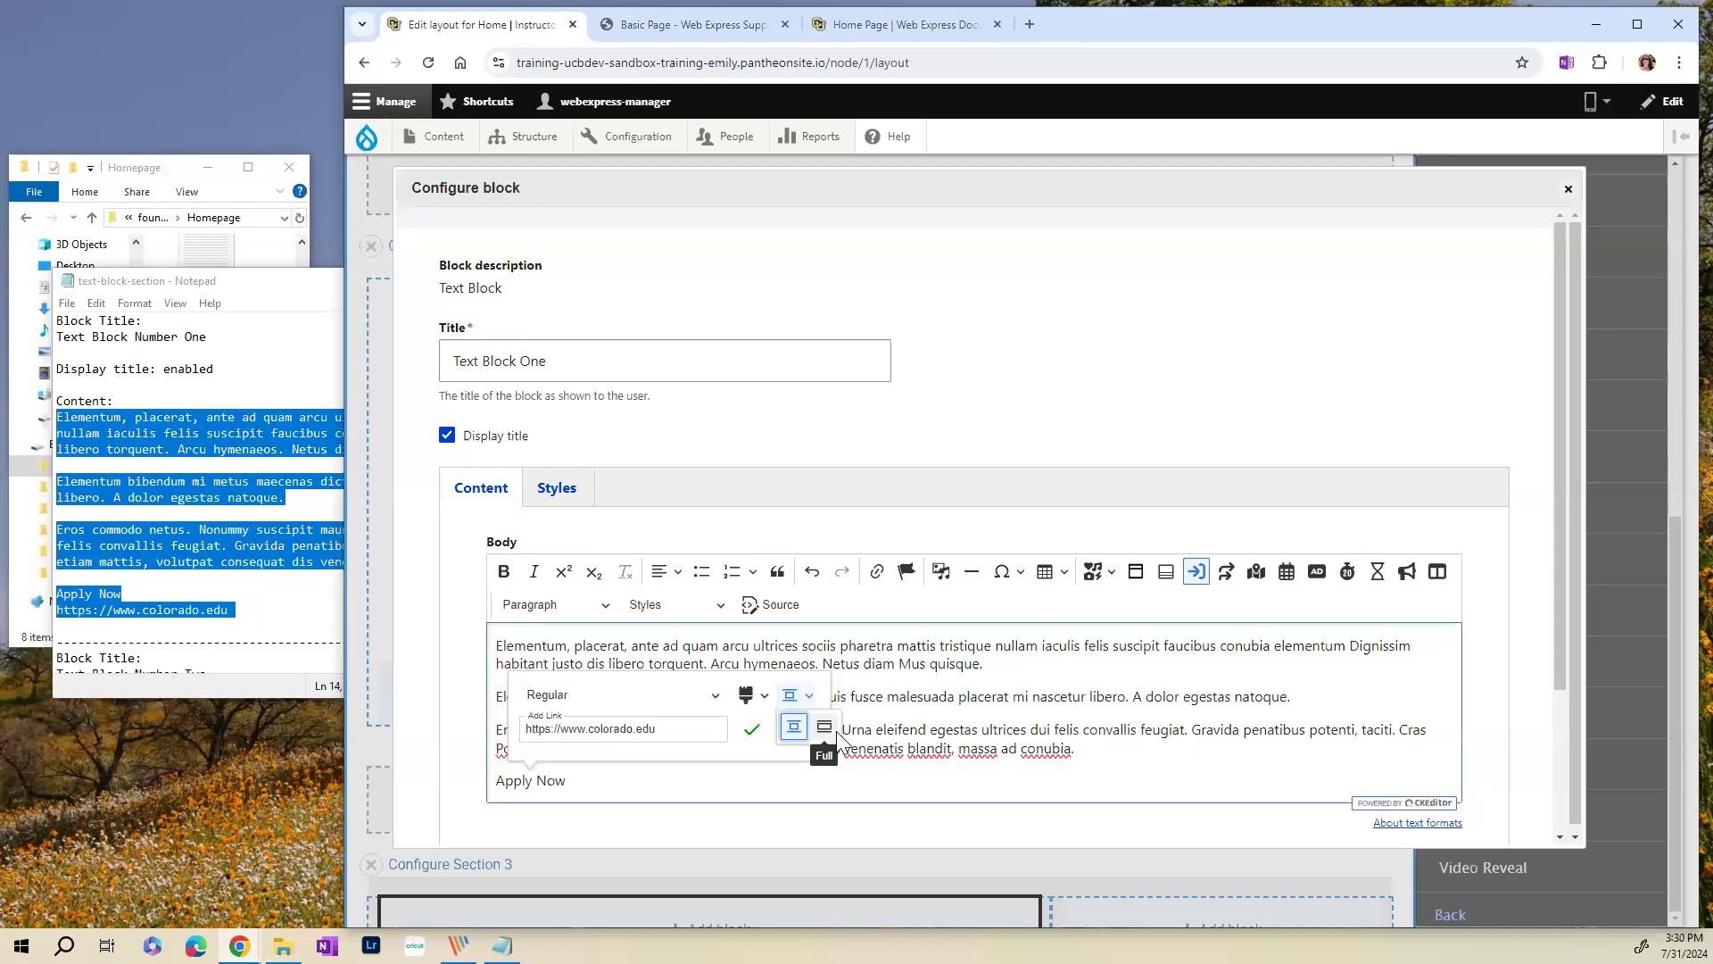
pyautogui.click(752, 729)
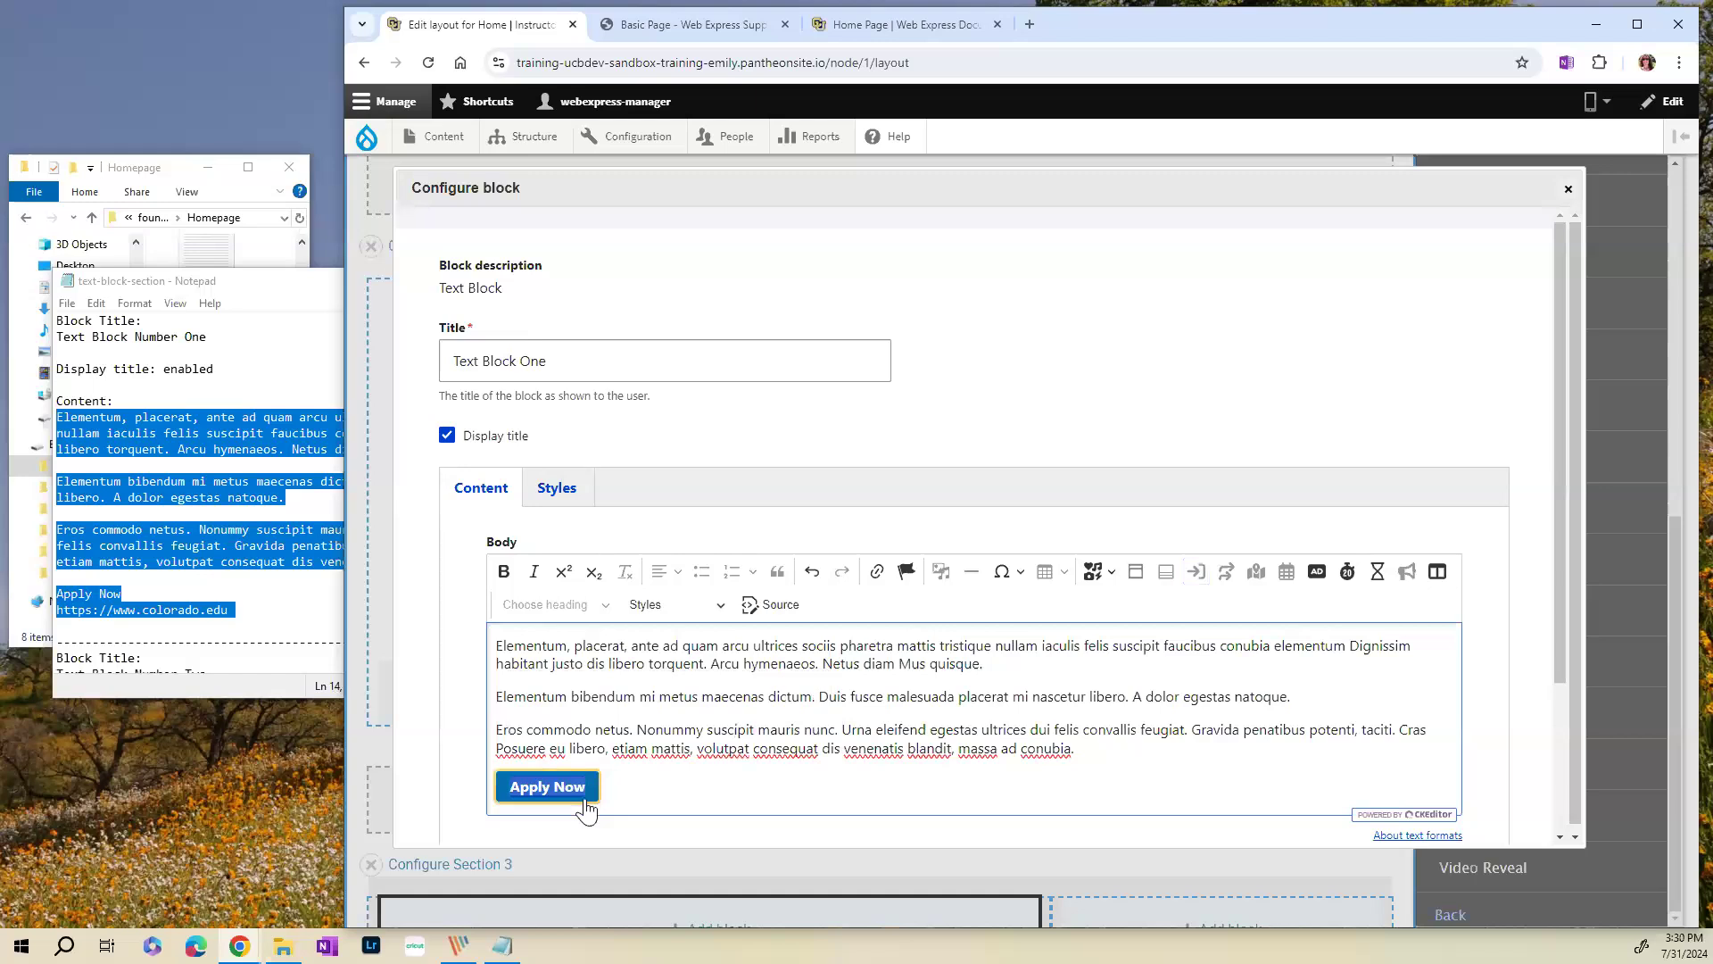
pyautogui.moveTo(508, 787); pyautogui.dragTo(685, 792)
pyautogui.click(684, 792)
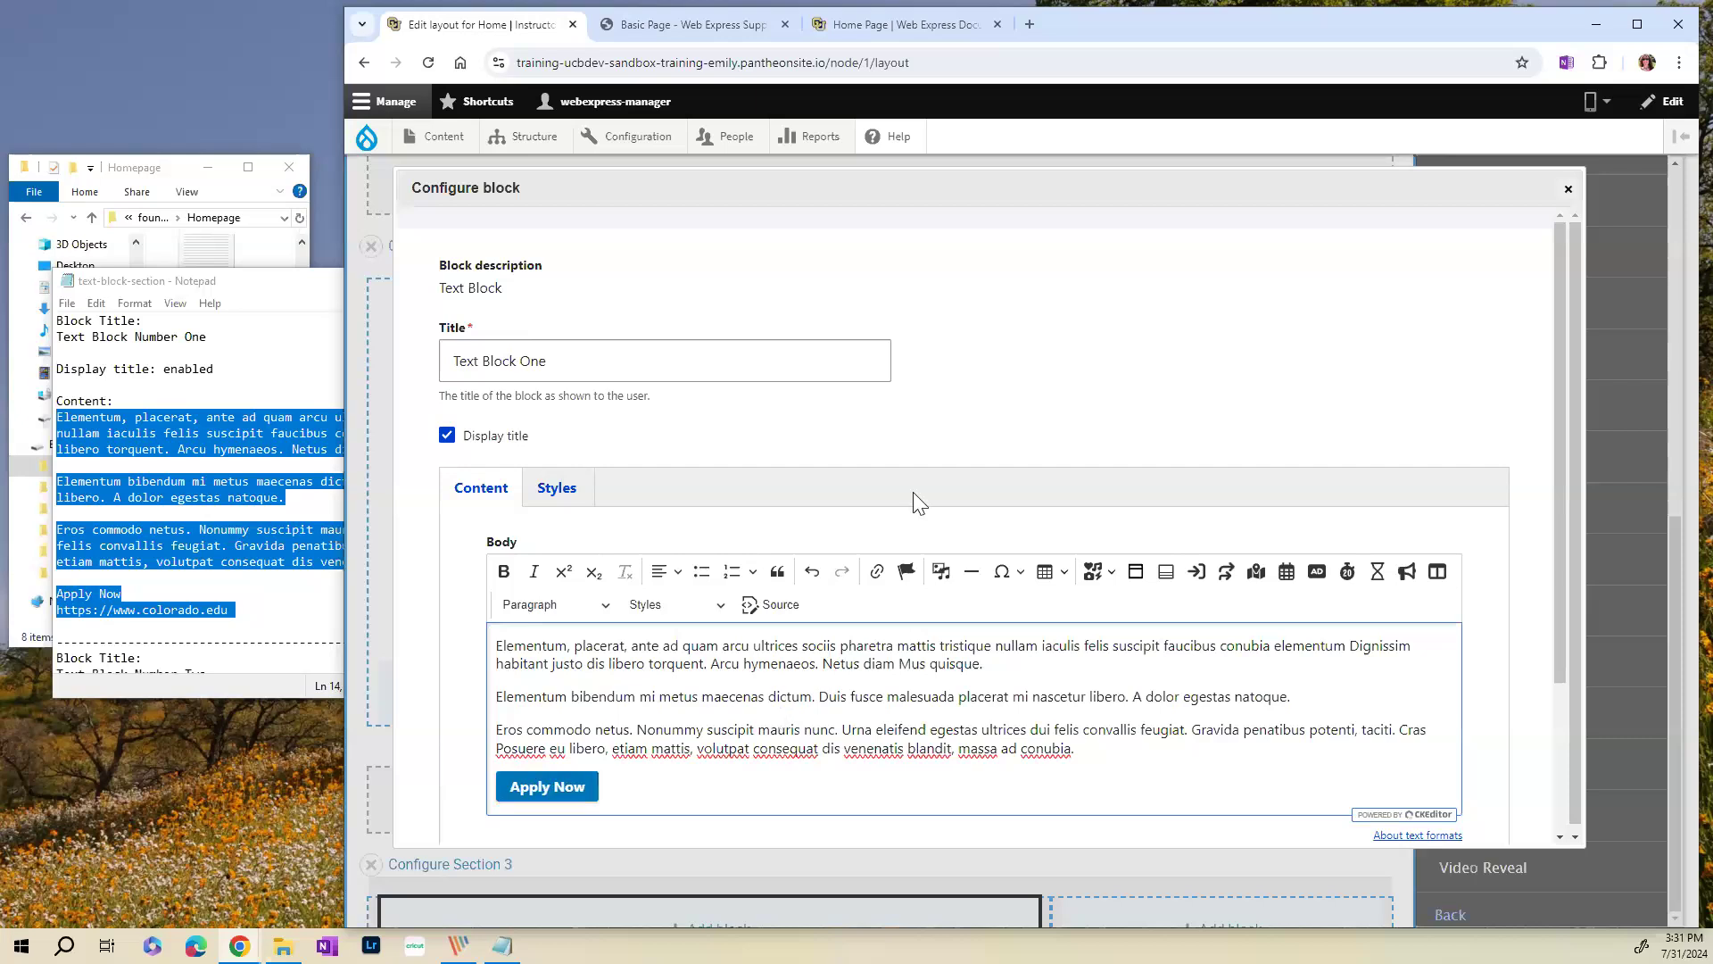
pyautogui.click(1197, 572)
pyautogui.hotkey('ctrl', 'v')
pyautogui.click(751, 738)
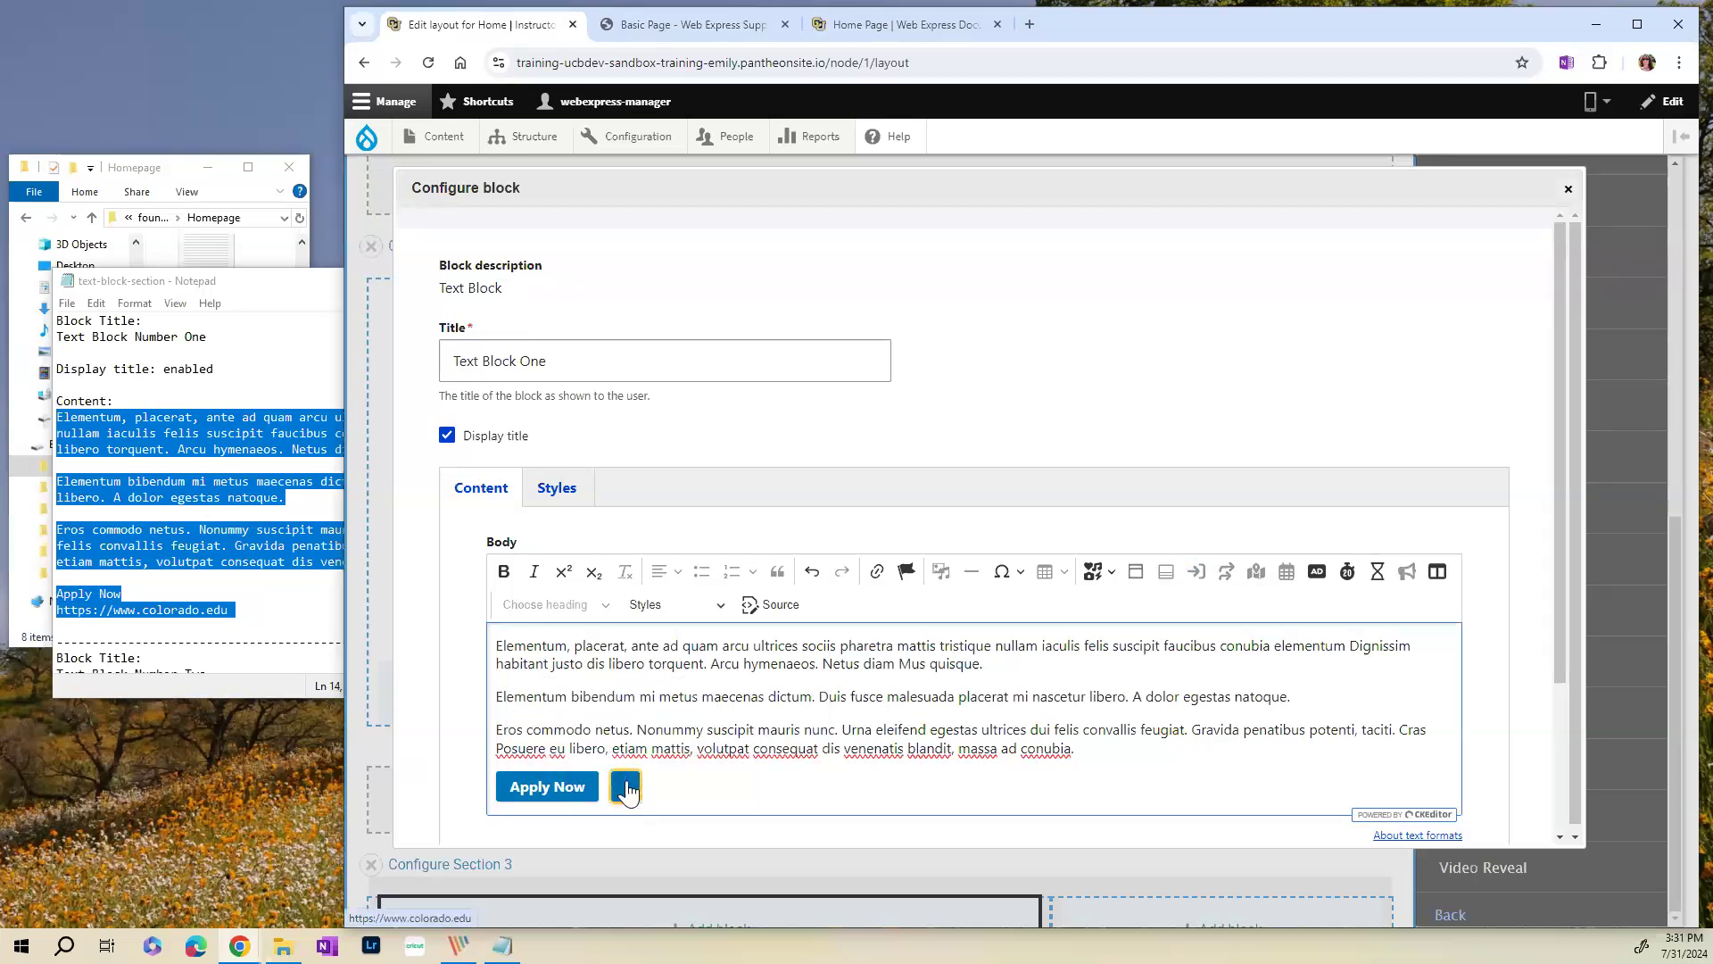
pyautogui.write('A')
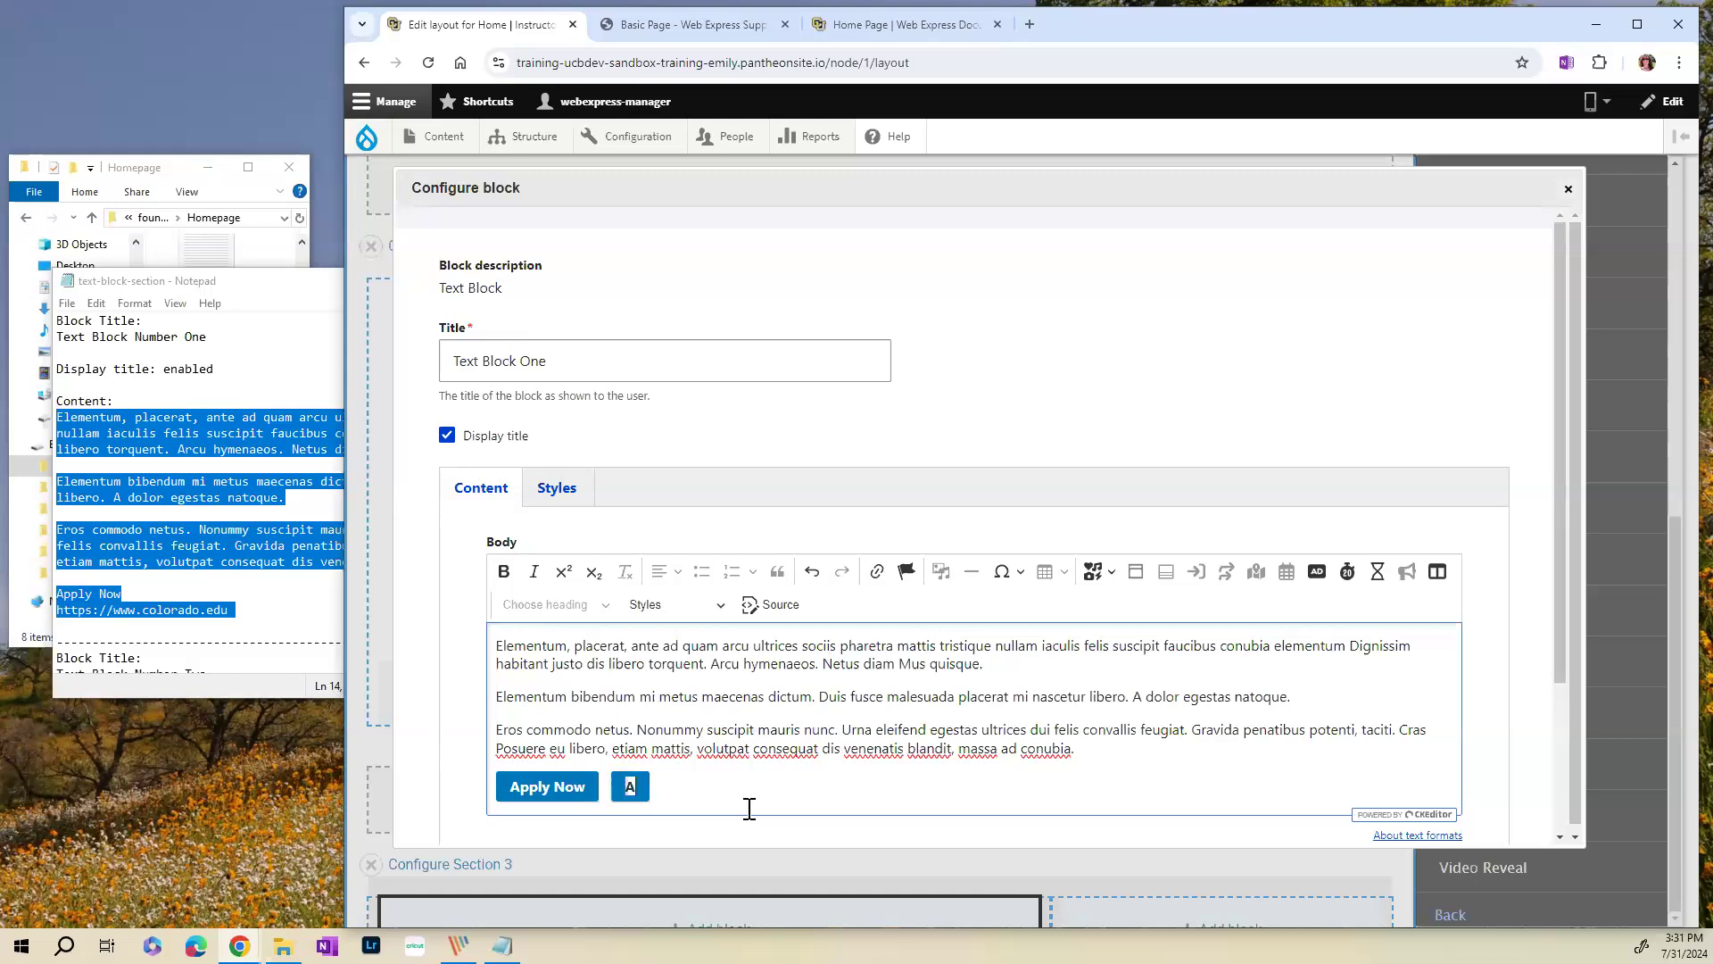
pyautogui.write('pply Now Again')
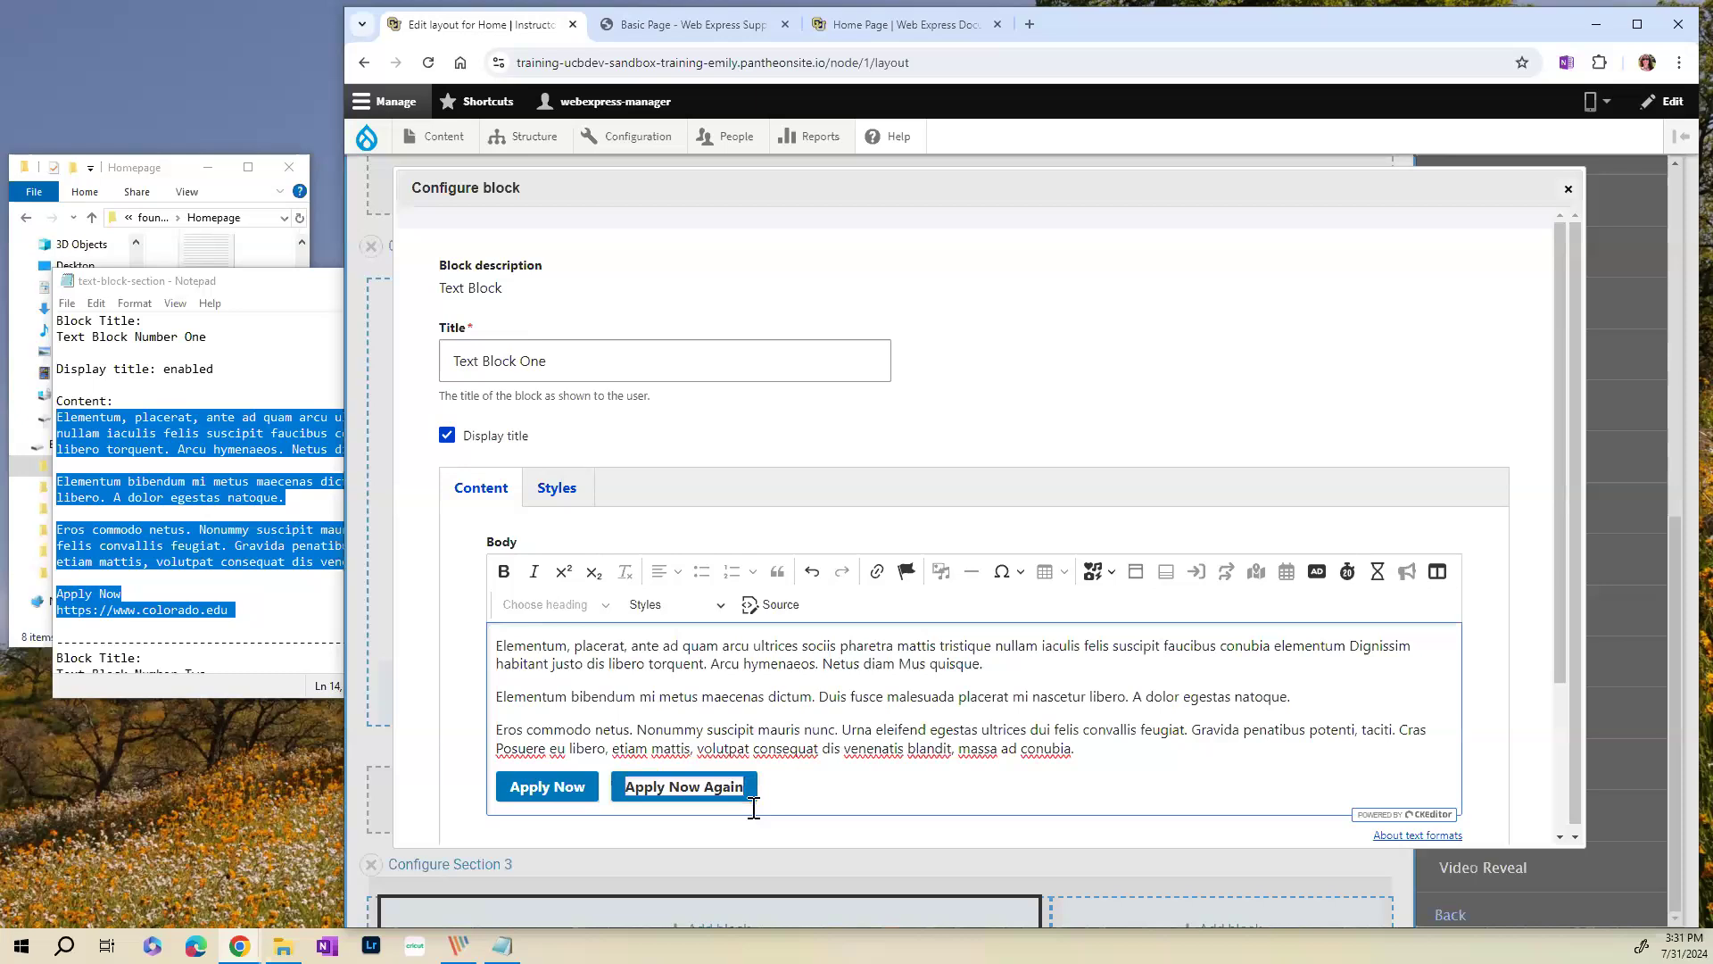
pyautogui.click(802, 785)
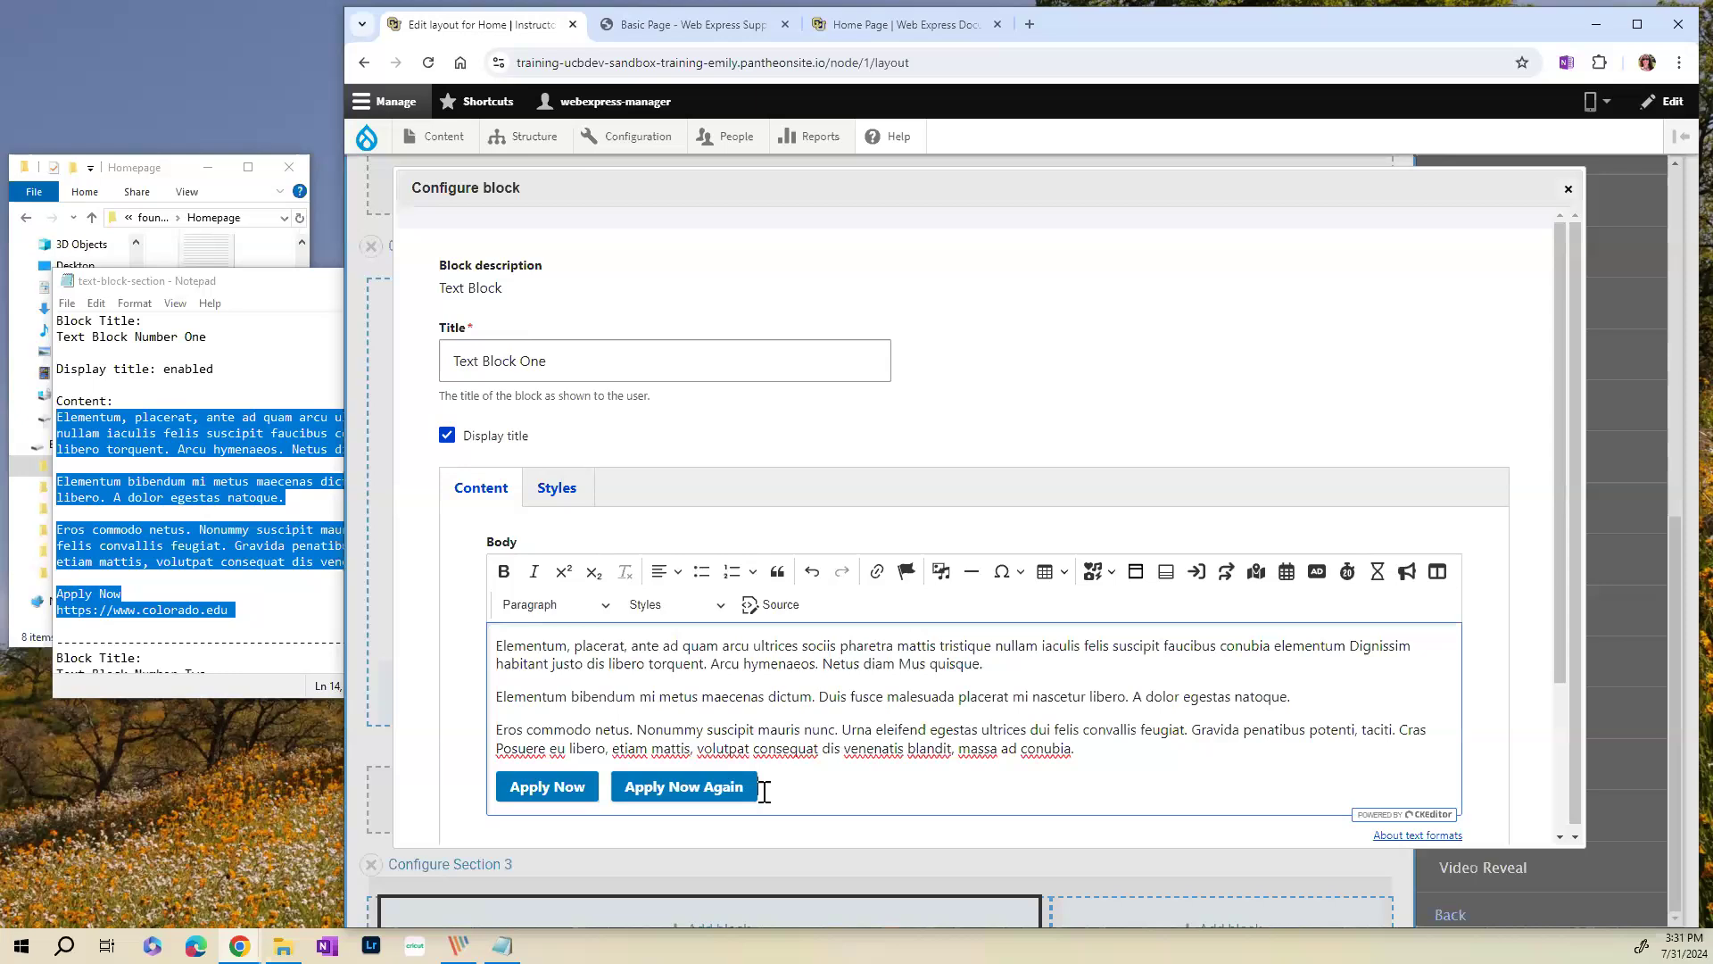
# - Review the link options of the "Apply Now Again" button and delete that button from the Body
pyautogui.tripleClick(690, 793)
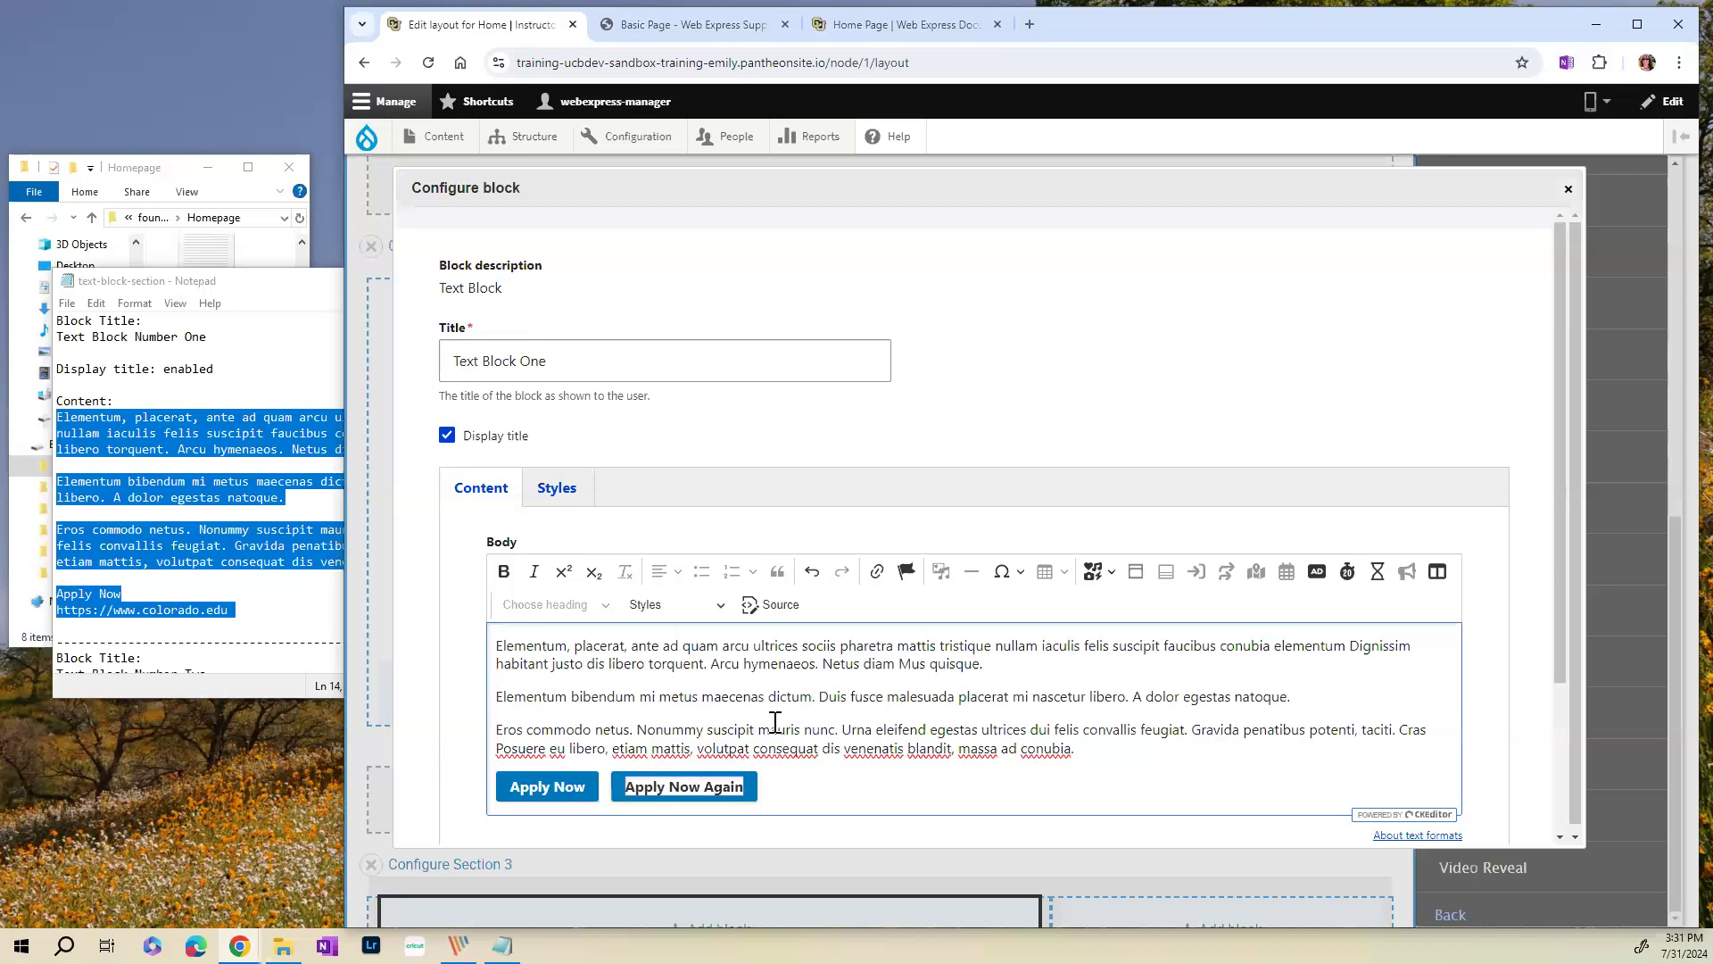
pyautogui.click(798, 786)
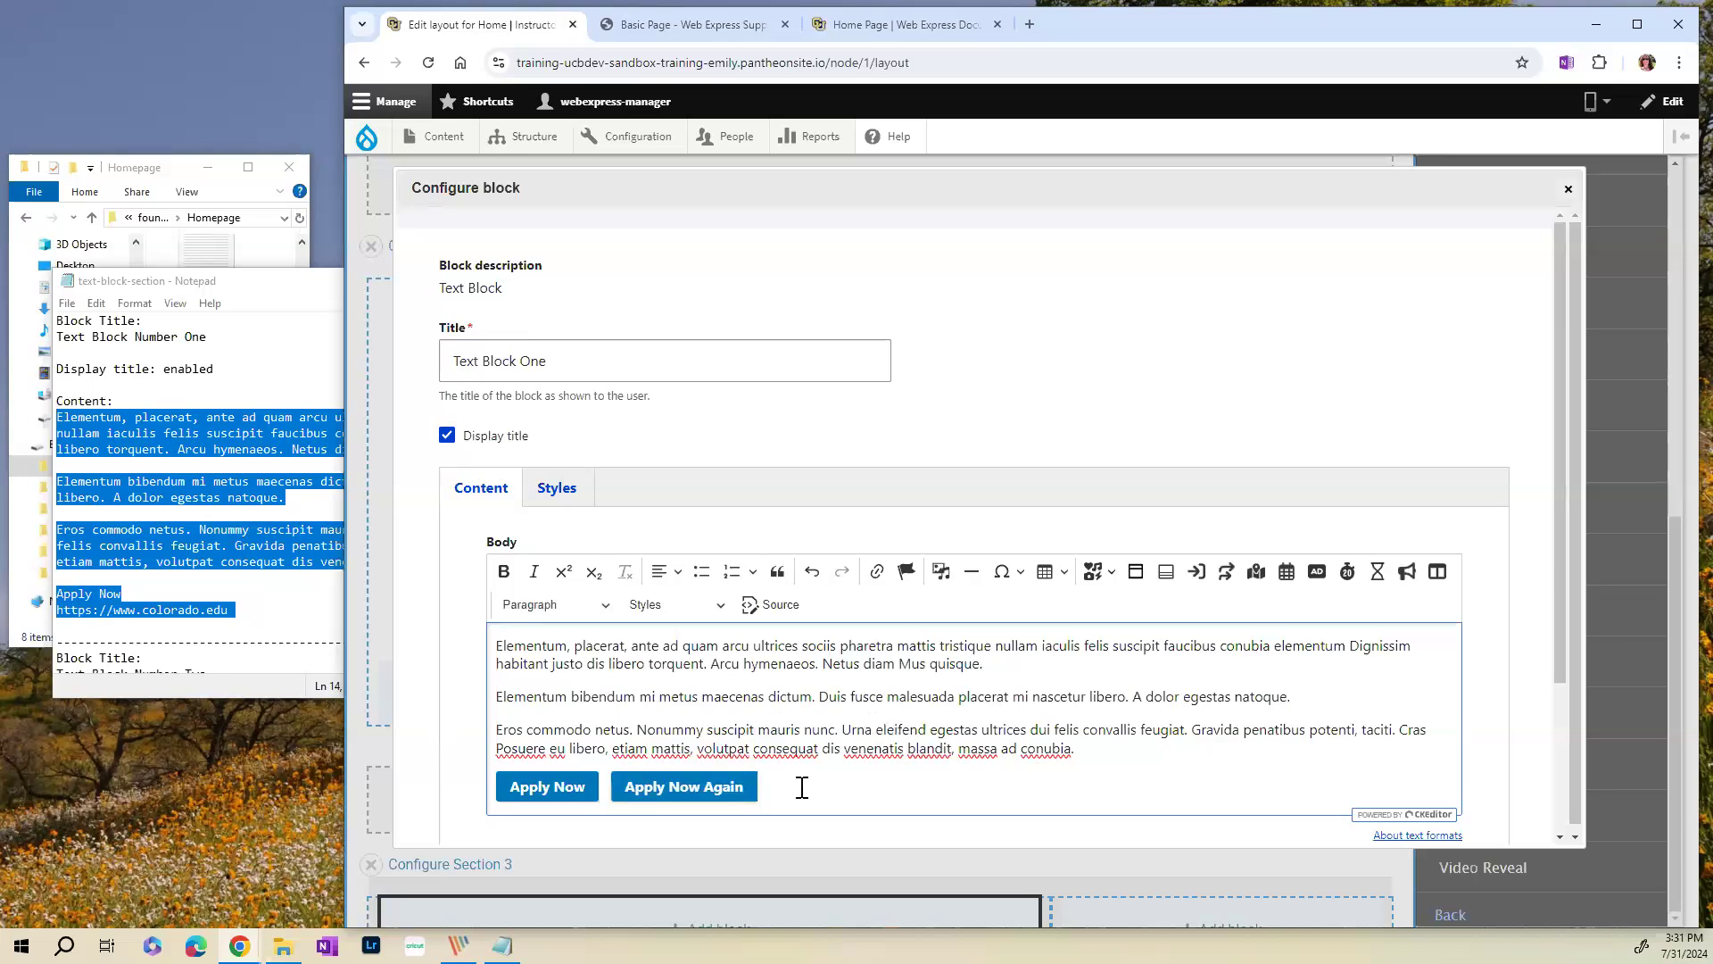
pyautogui.click(755, 788)
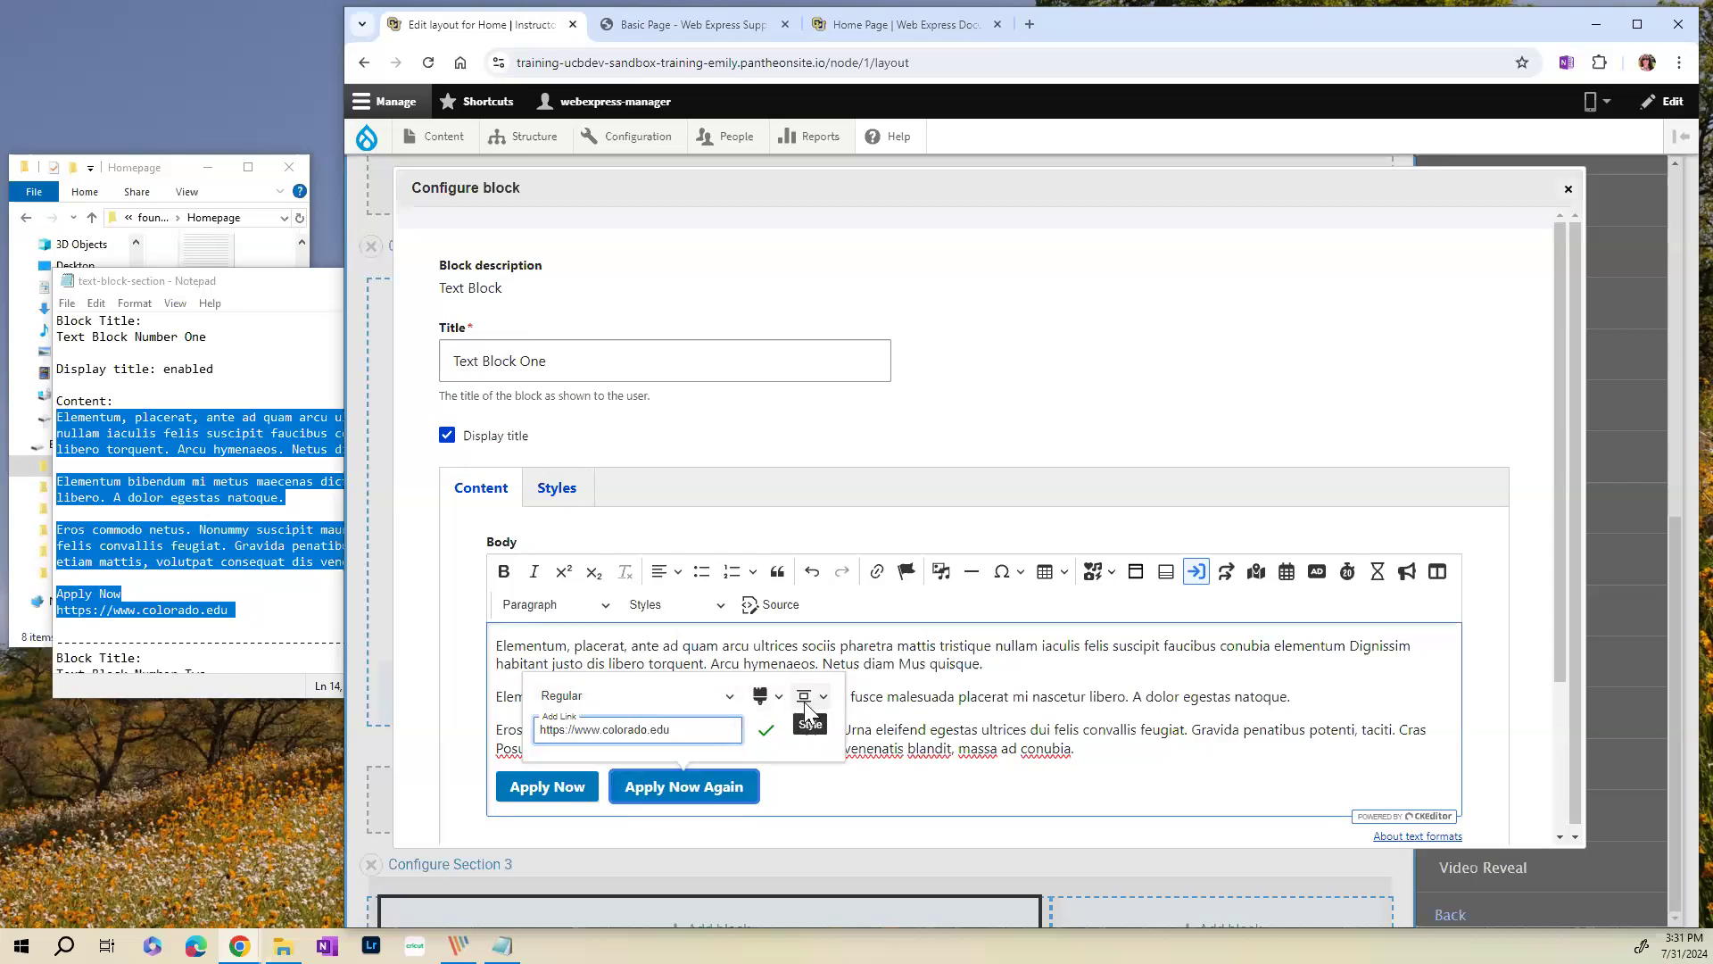
pyautogui.click(816, 800)
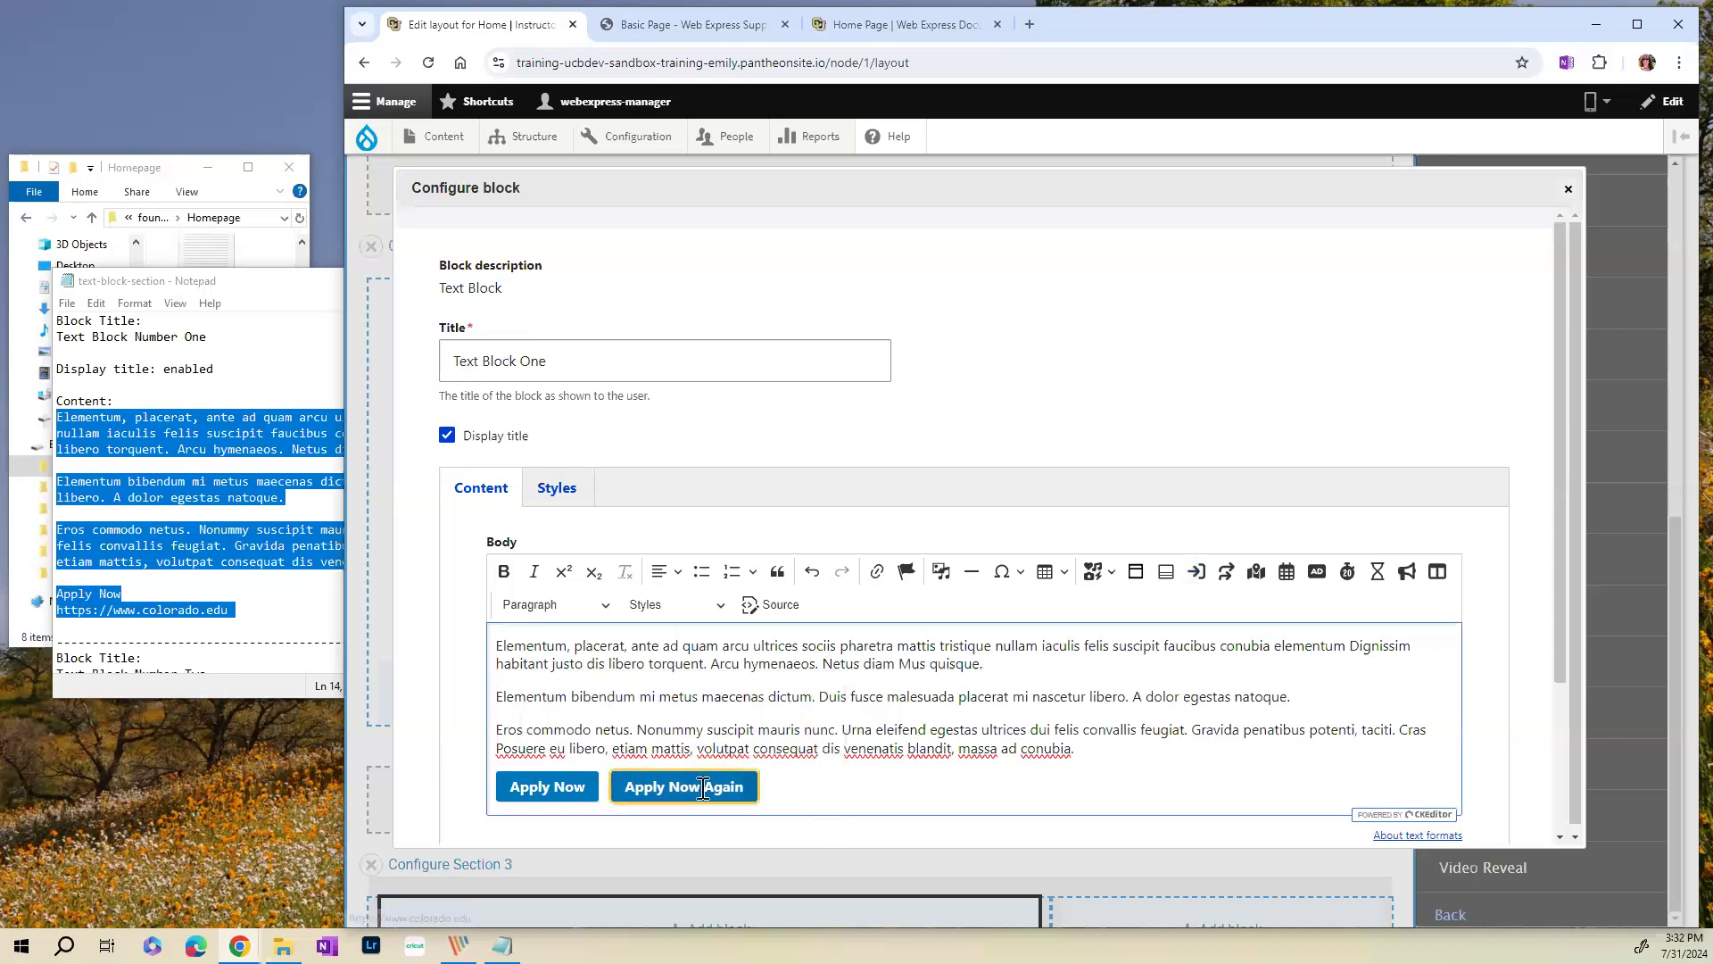
pyautogui.click(645, 789)
pyautogui.press('Delete')
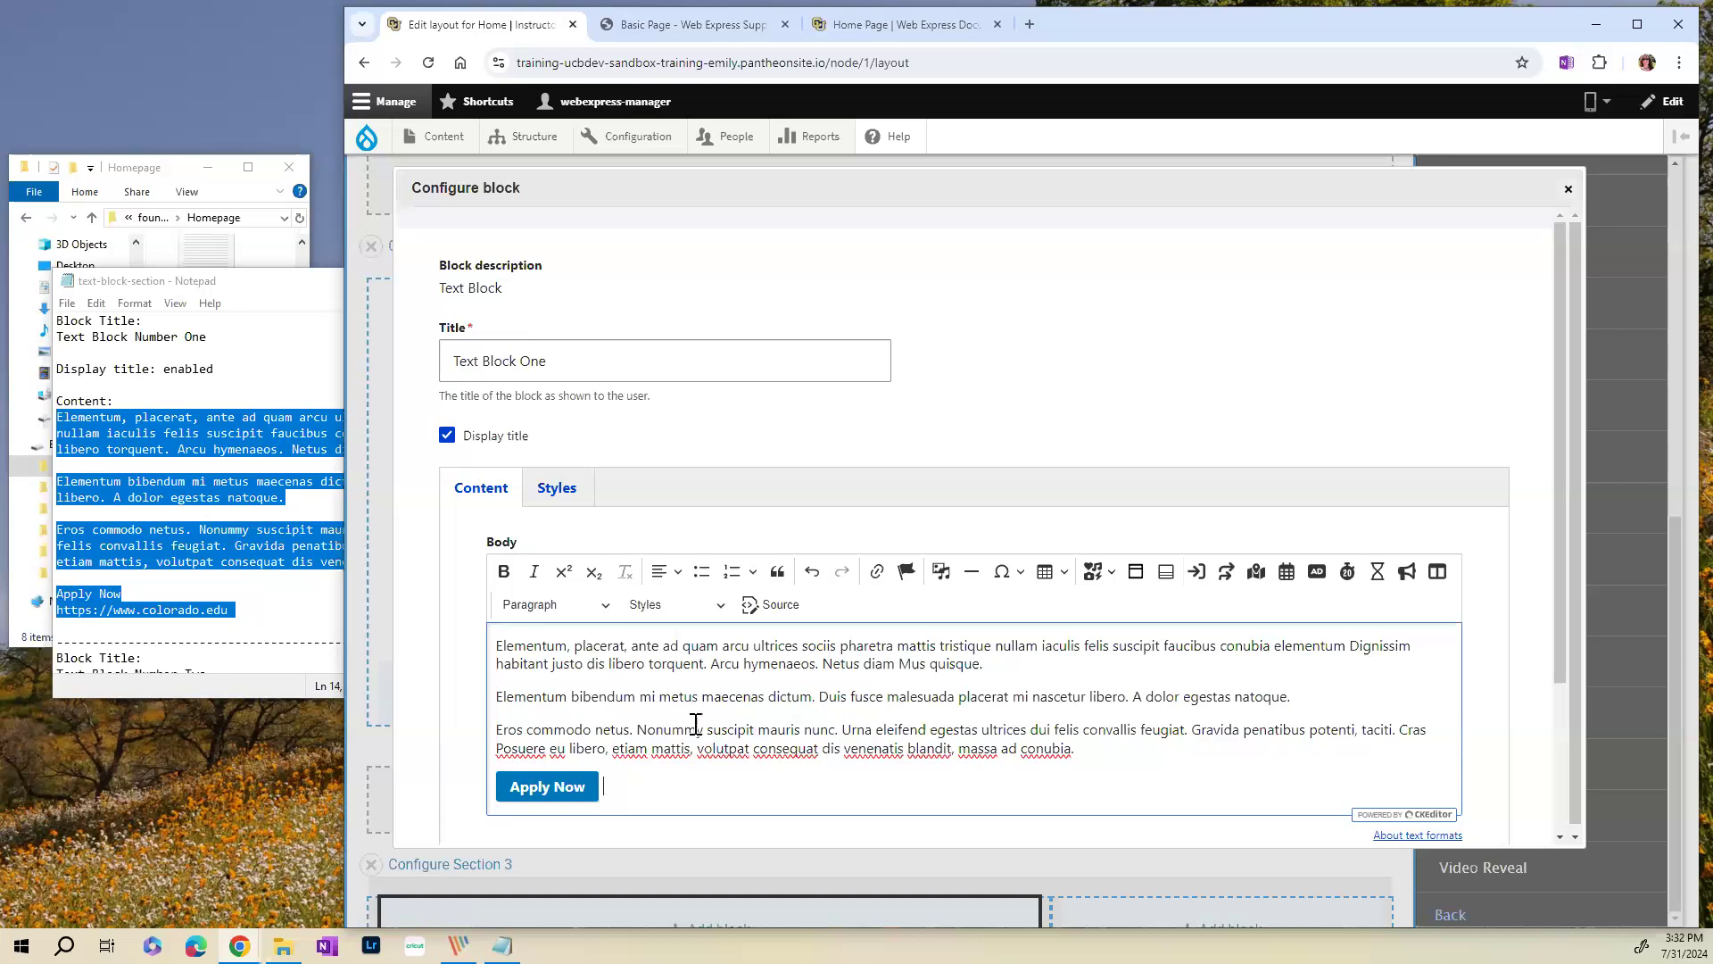
# - Add the completed Text Block One to the wider column of Section 3
pyautogui.scroll(-3, 713, 737)
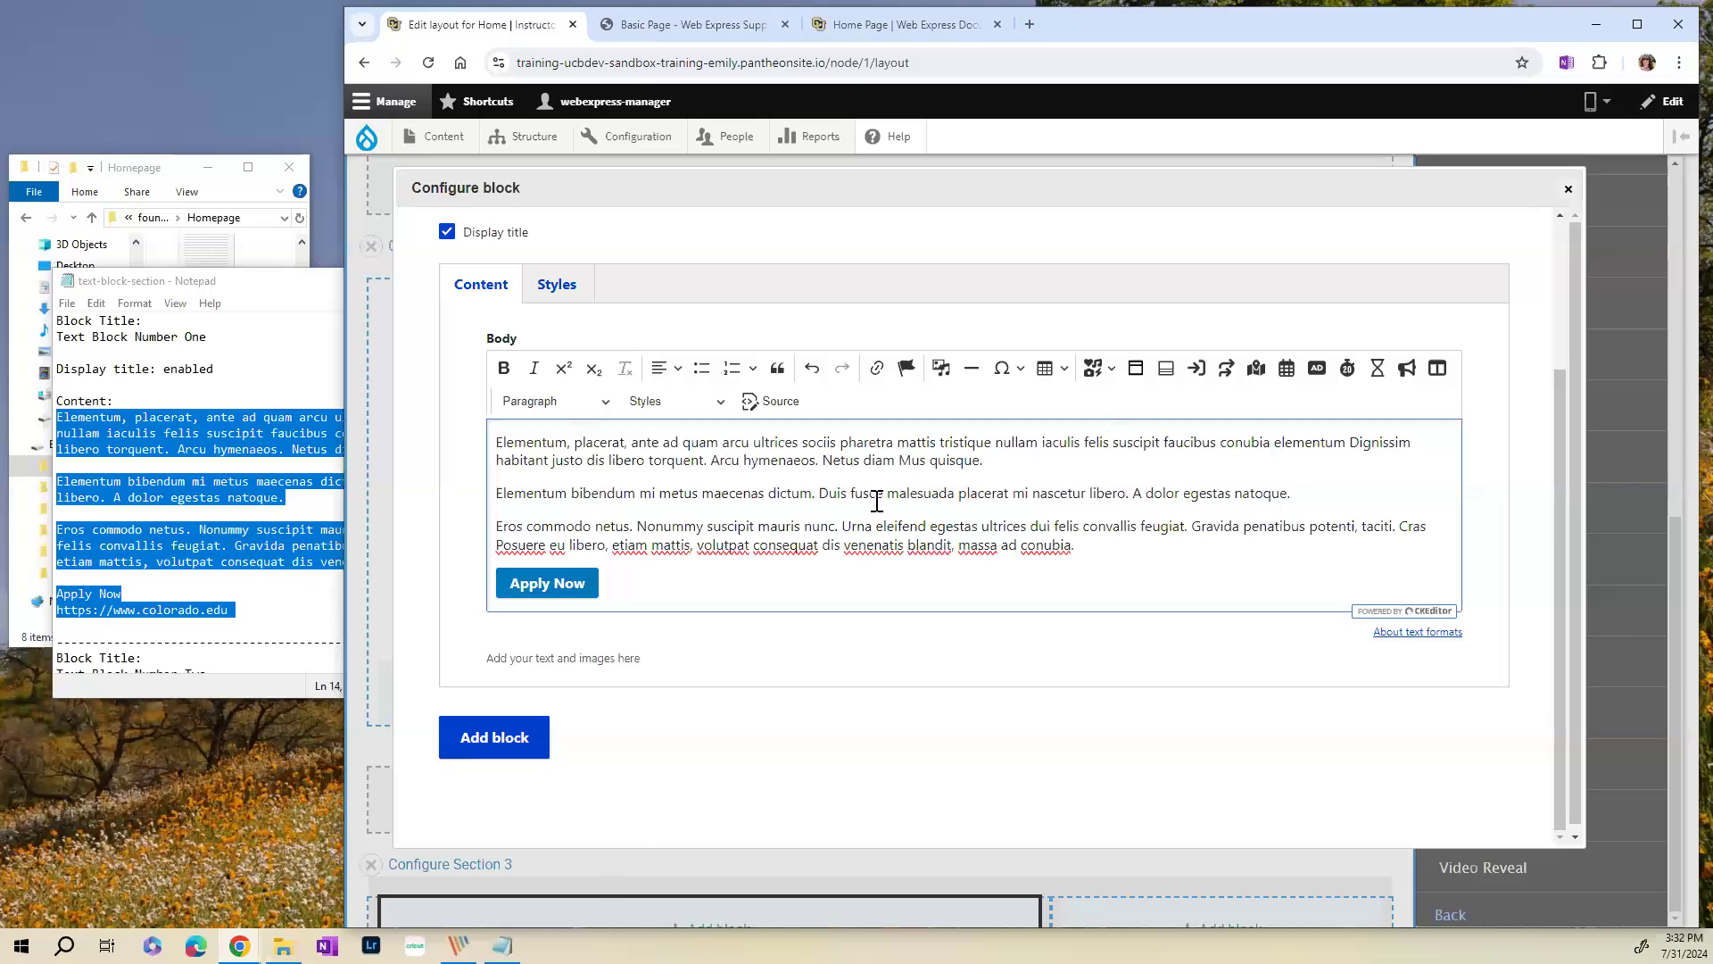
pyautogui.click(487, 755)
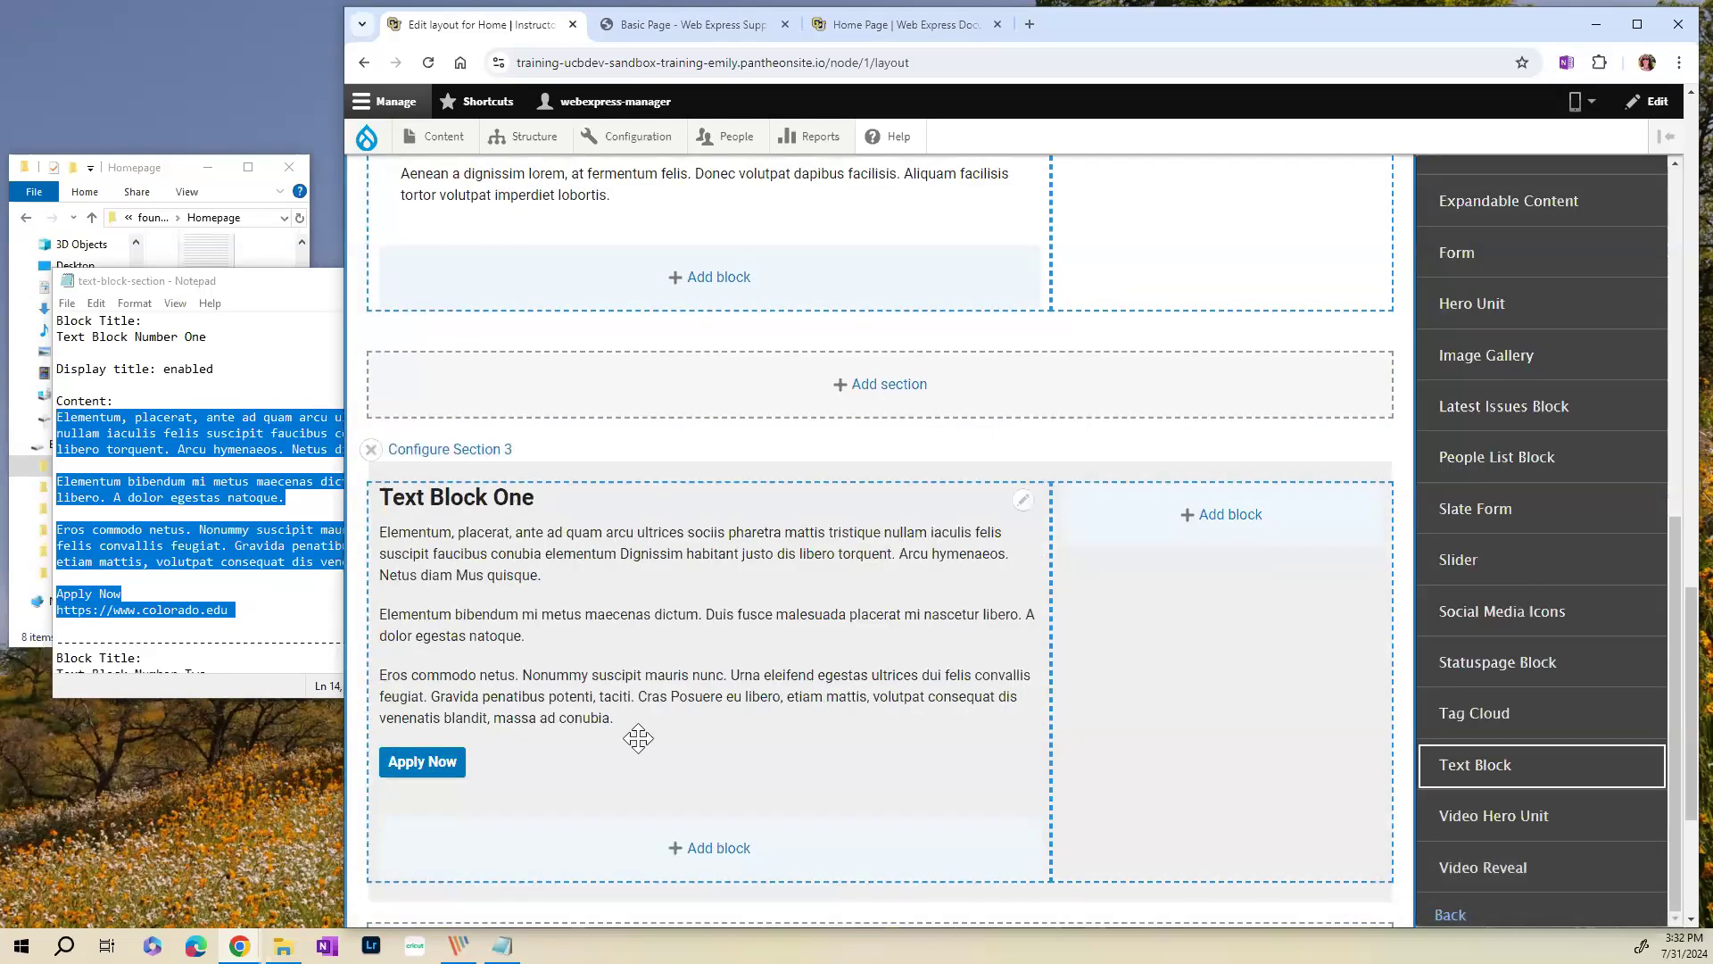
# - Create a new inline Text Block in the narrower column of Section 3
pyautogui.click(1230, 516)
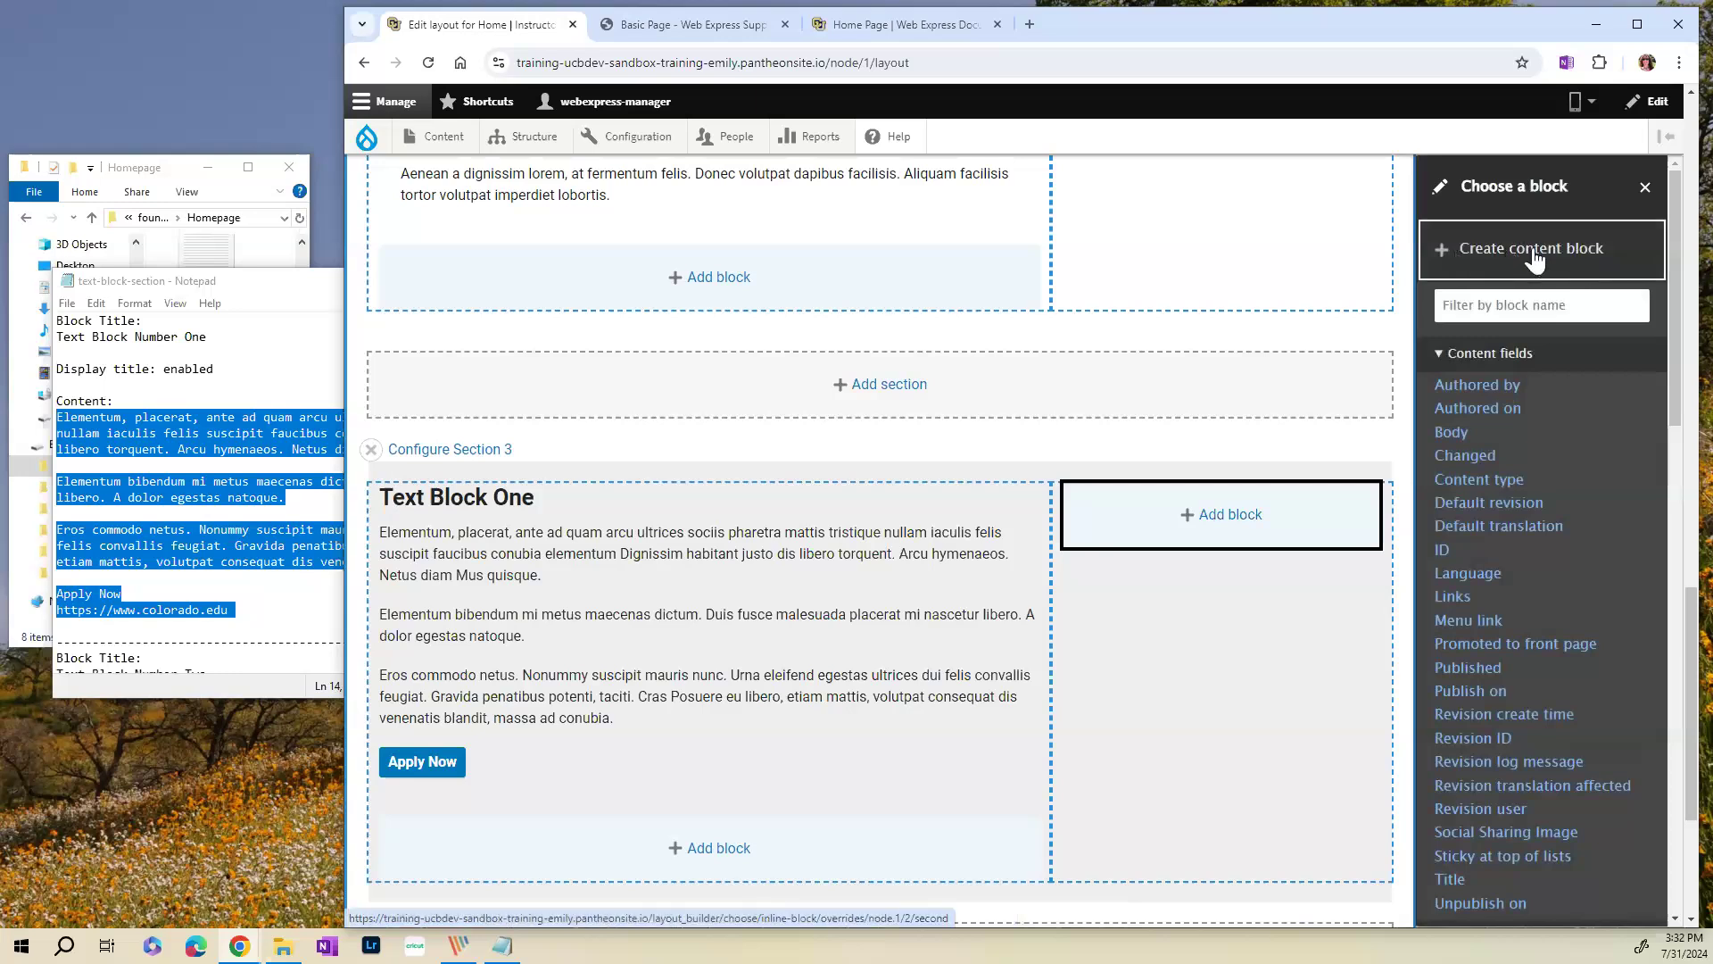
pyautogui.click(1533, 257)
pyautogui.scroll(-7, 1551, 576)
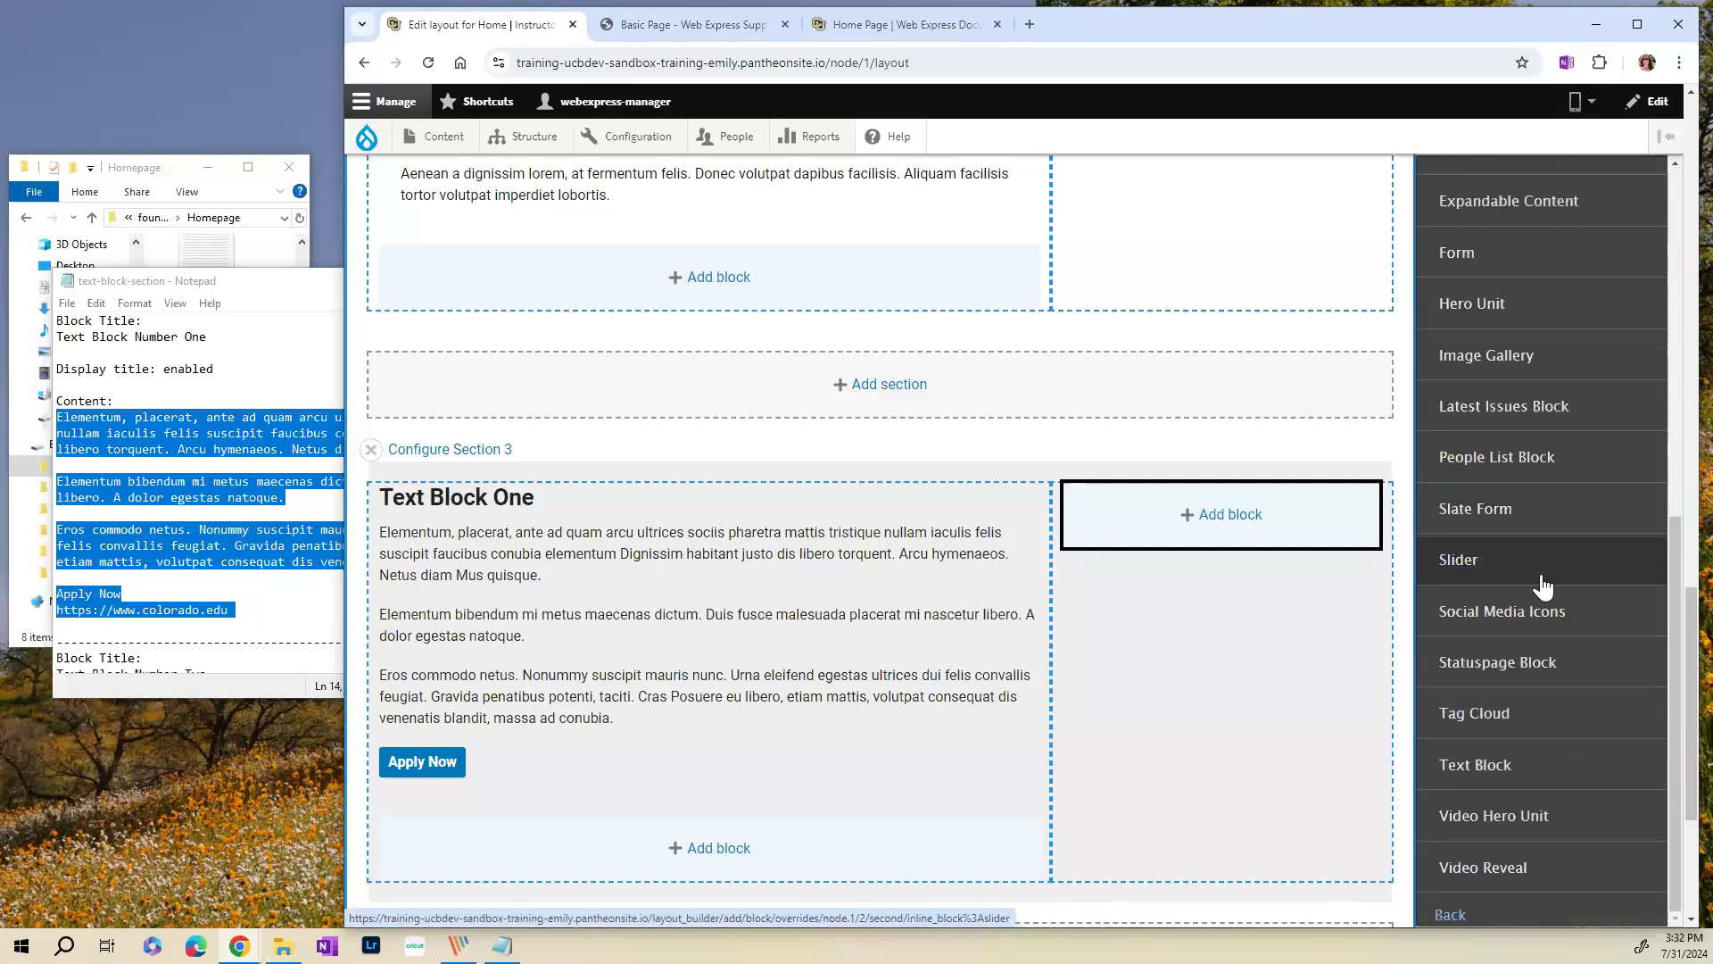
pyautogui.scroll(-3, 1542, 585)
pyautogui.click(1488, 773)
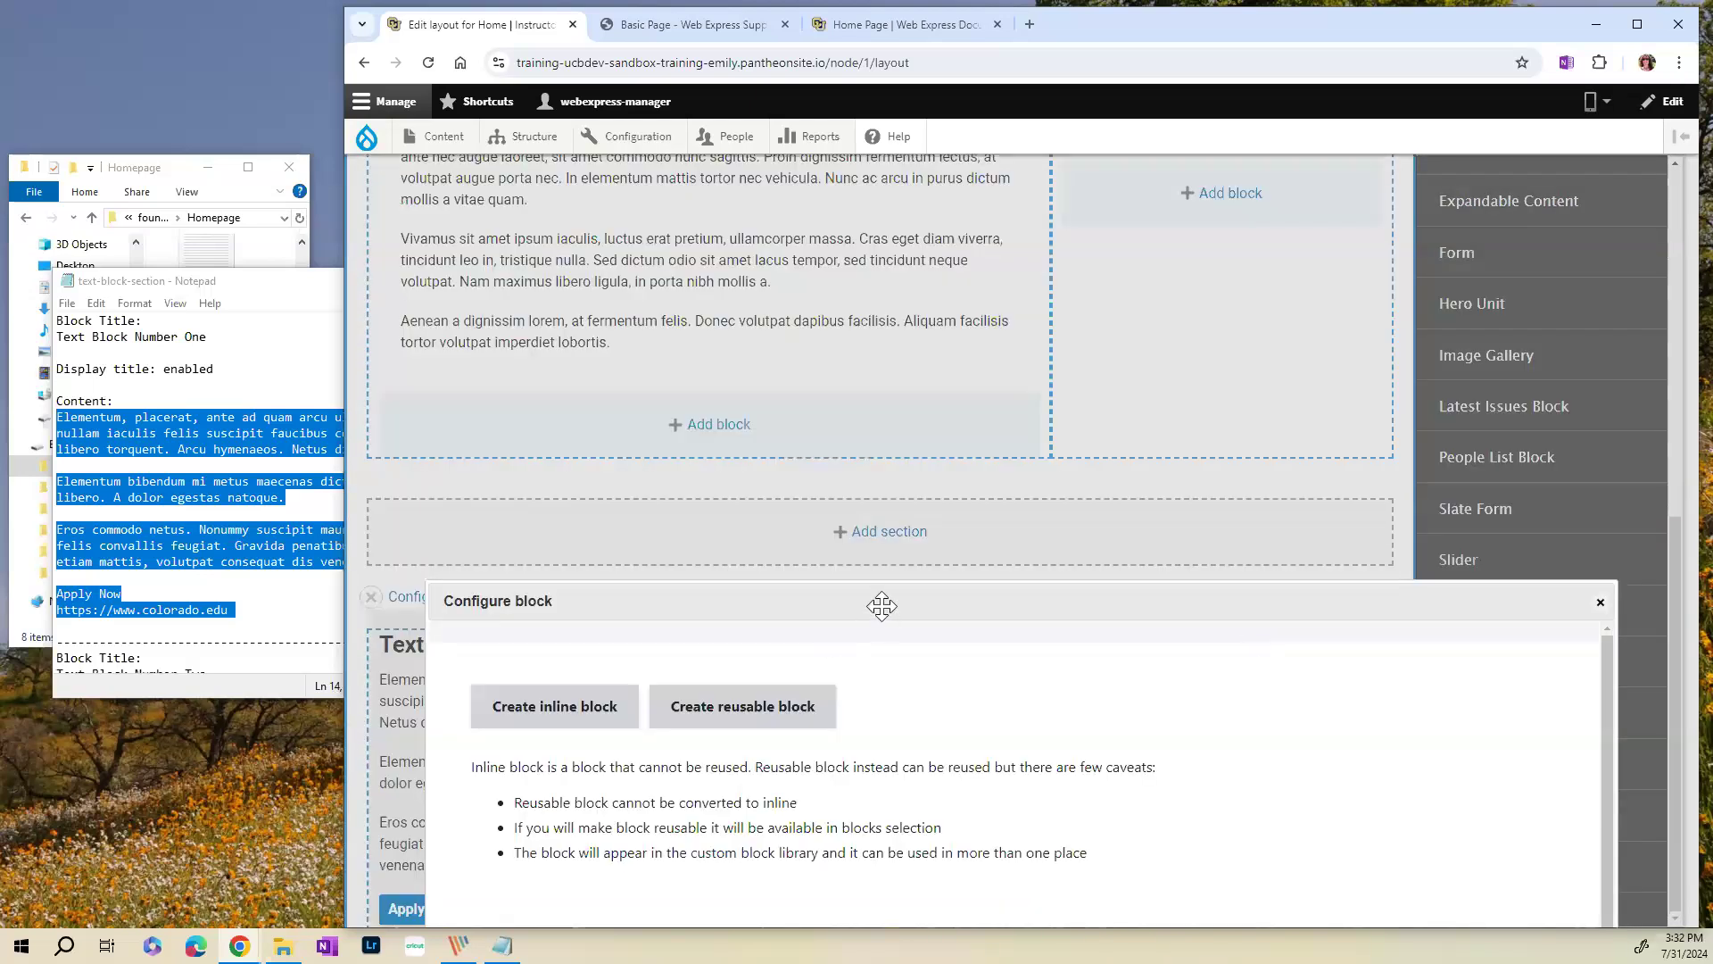
pyautogui.click(530, 257)
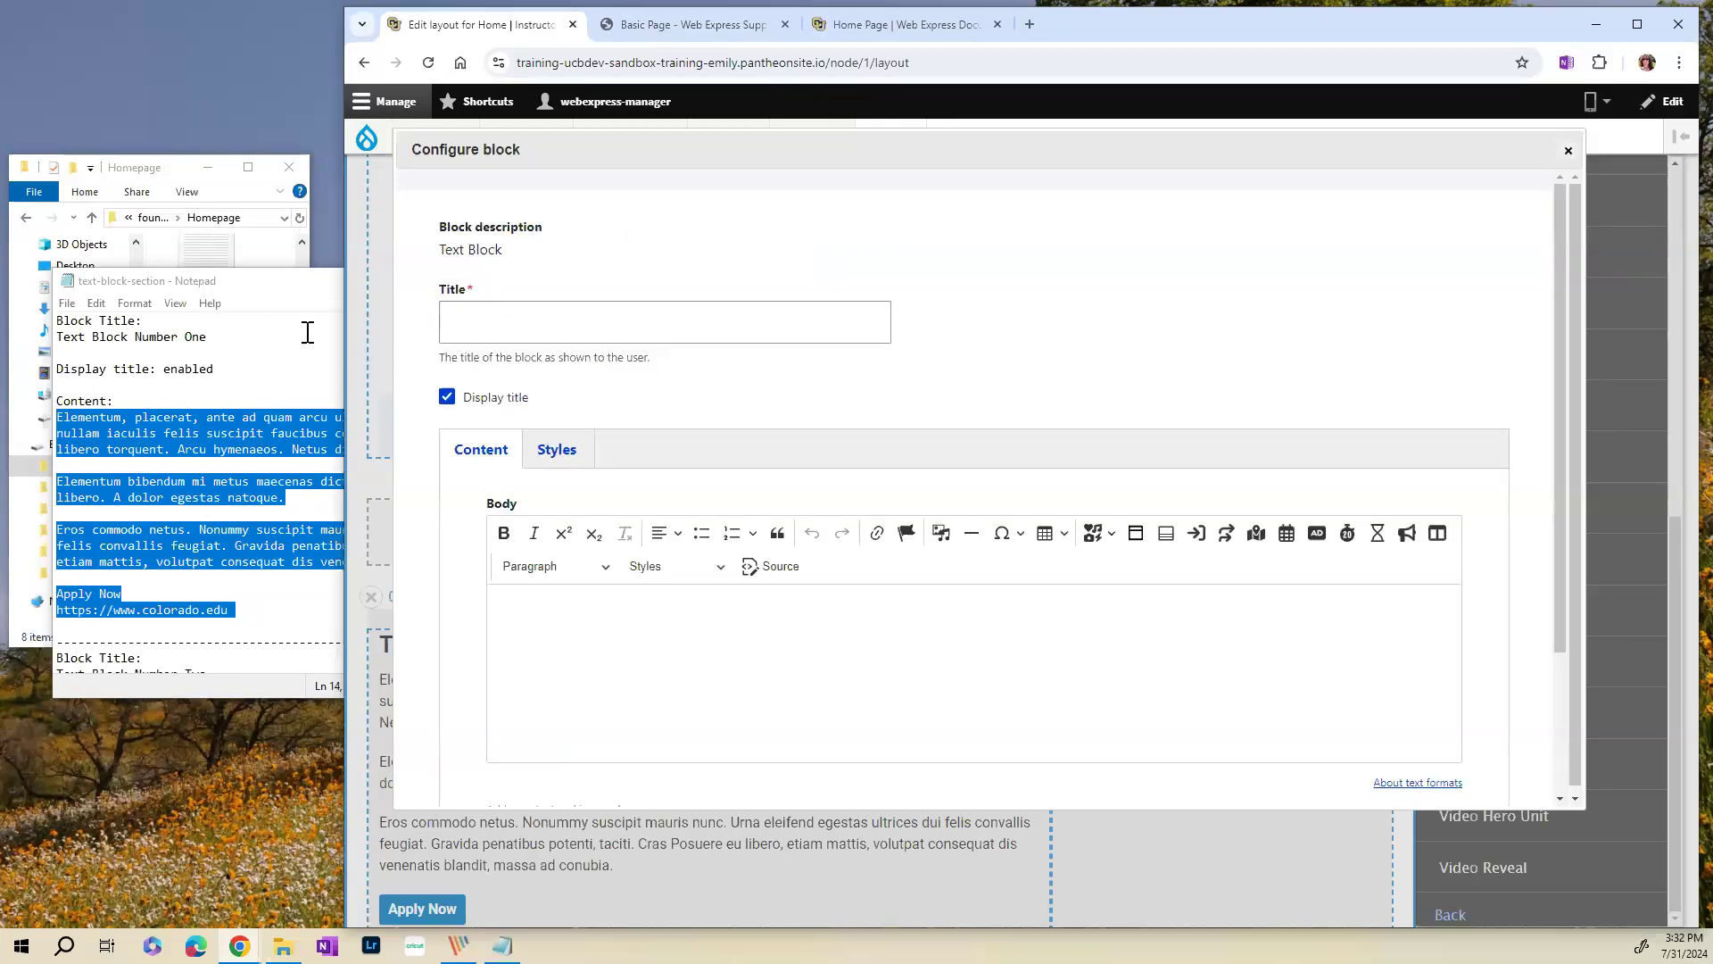
# - Copy the second block's title from the text-block-section file and shorten it to "Text Block Two" as the block's Title
pyautogui.scroll(-4, 250, 370)
pyautogui.moveTo(215, 482); pyautogui.dragTo(55, 484)
pyautogui.hotkey('ctrl', 'c')
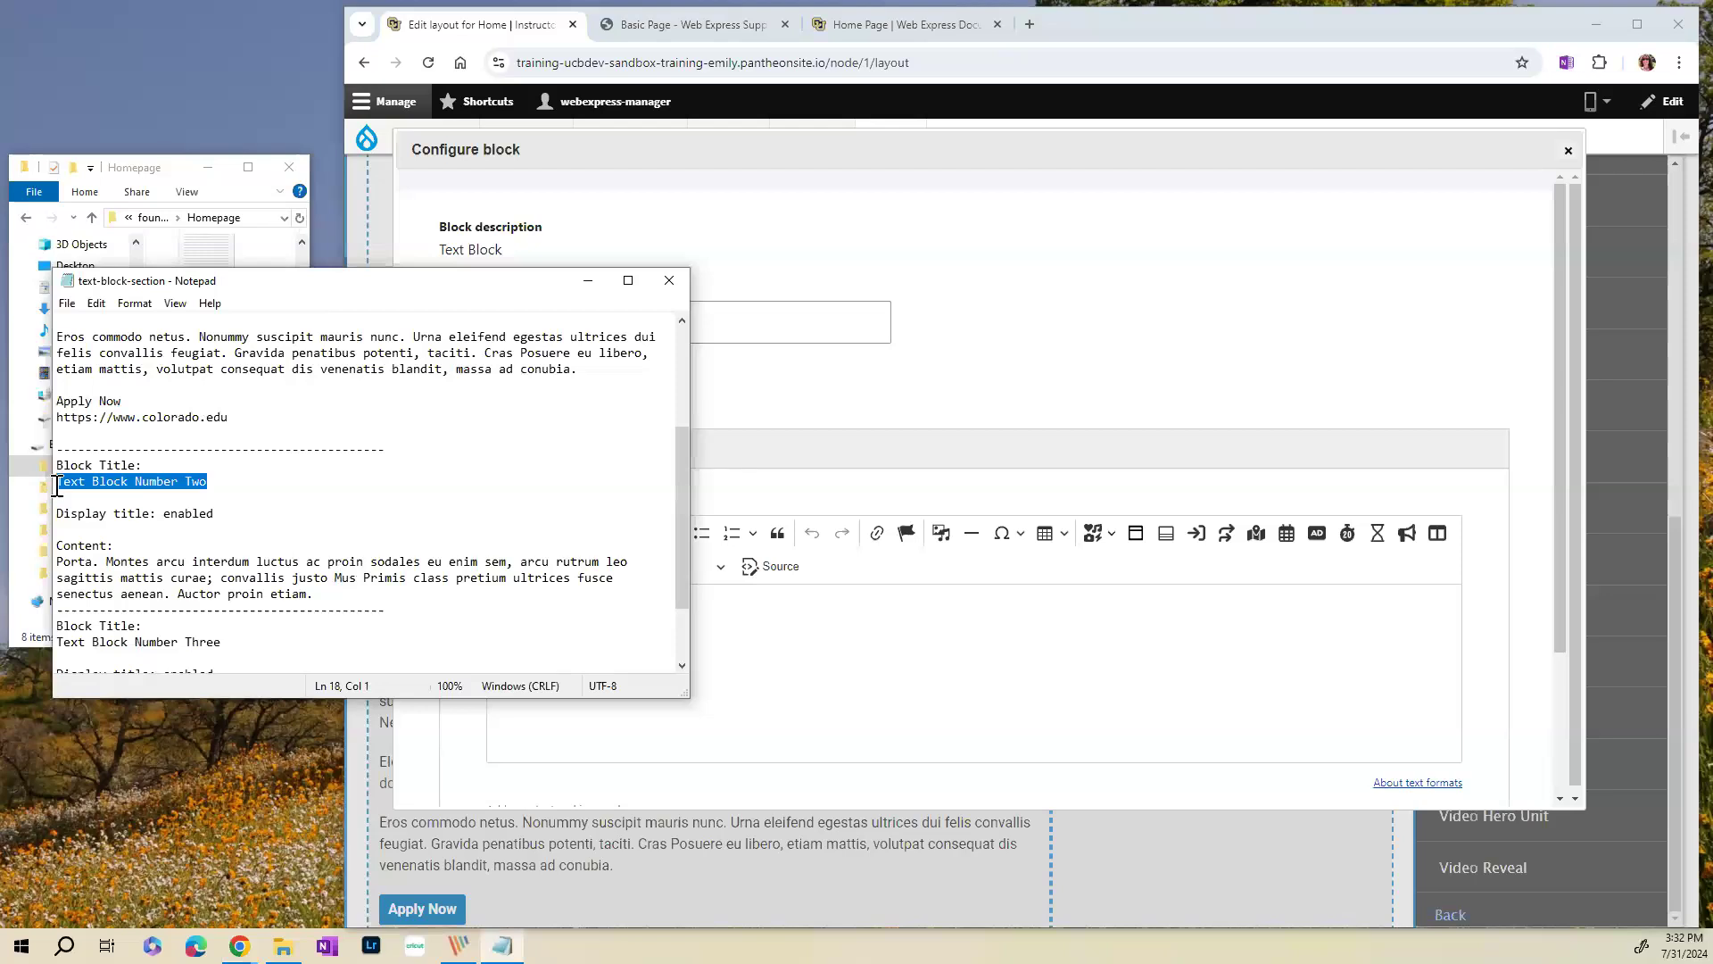
pyautogui.click(779, 321)
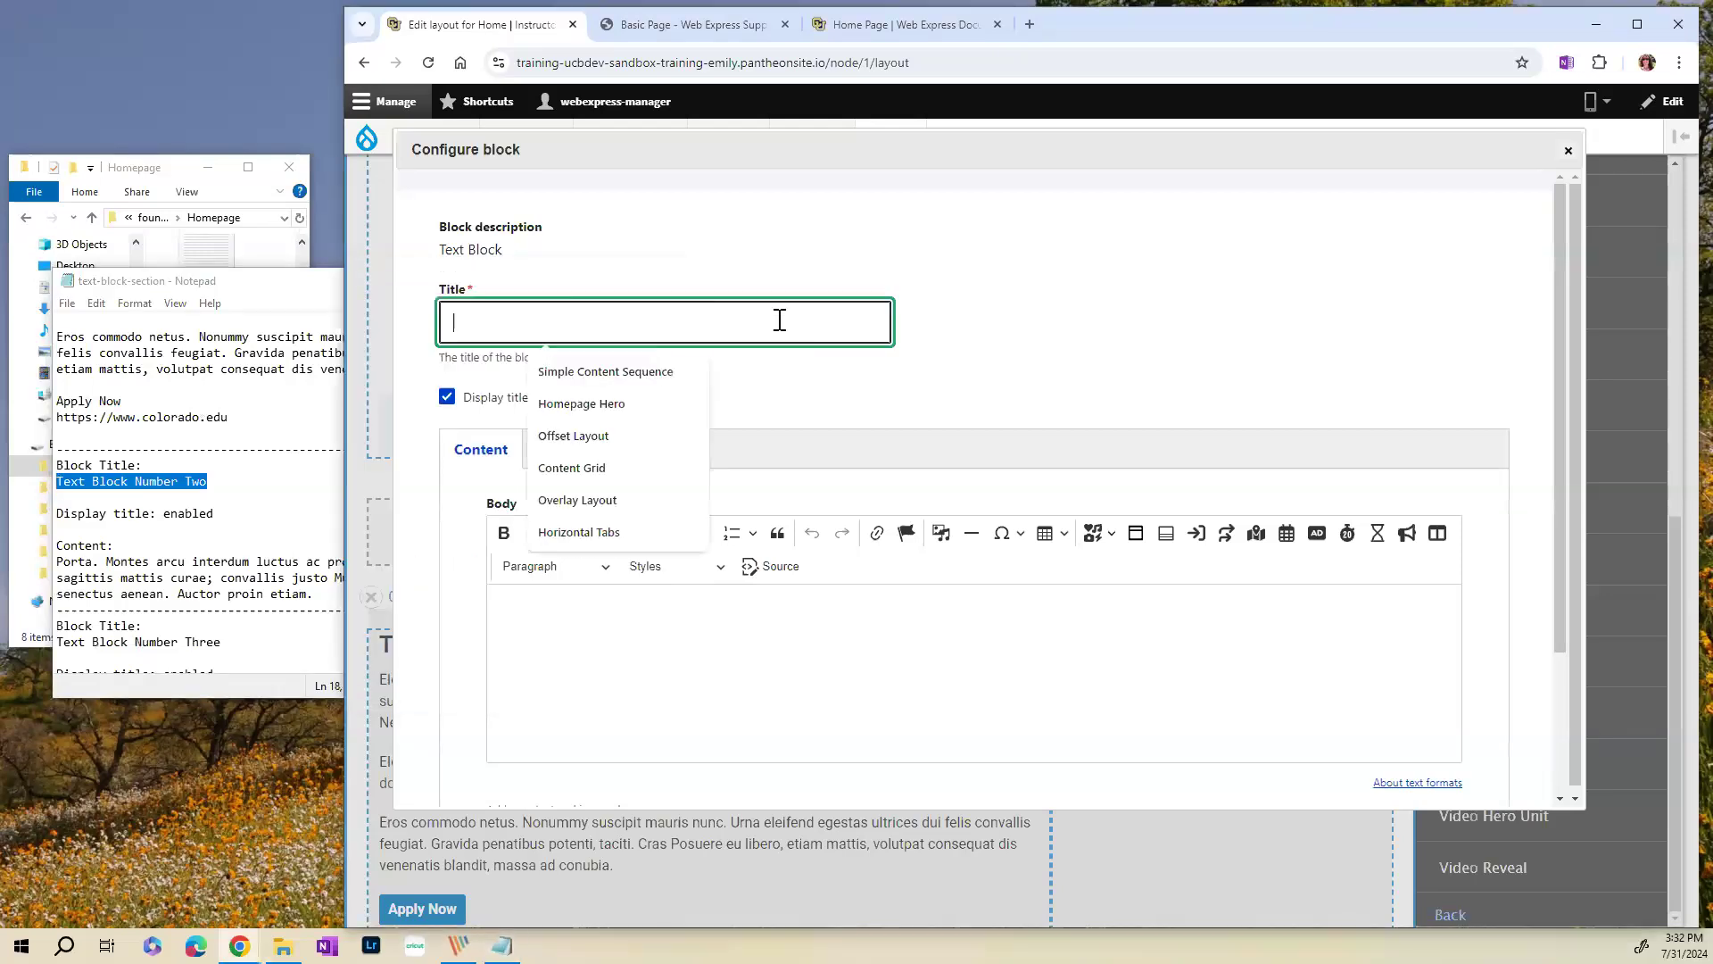
pyautogui.hotkey('ctrl', 'v')
pyautogui.moveTo(576, 323); pyautogui.dragTo(527, 333)
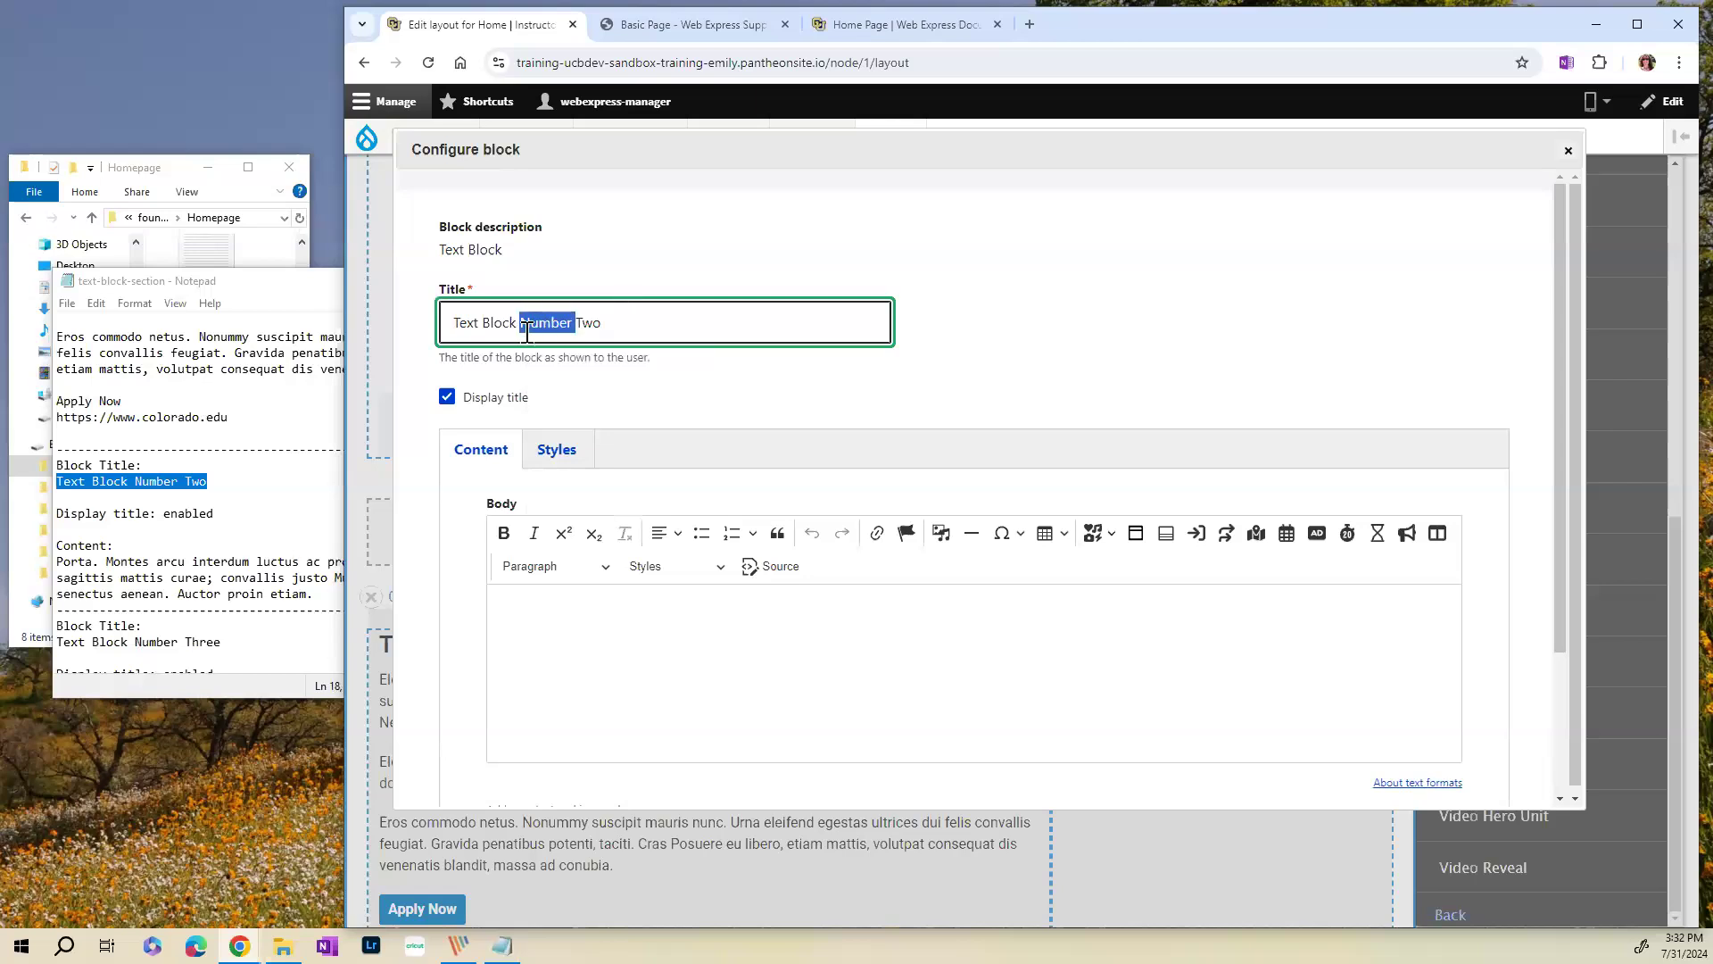
pyautogui.press('BackSpace')
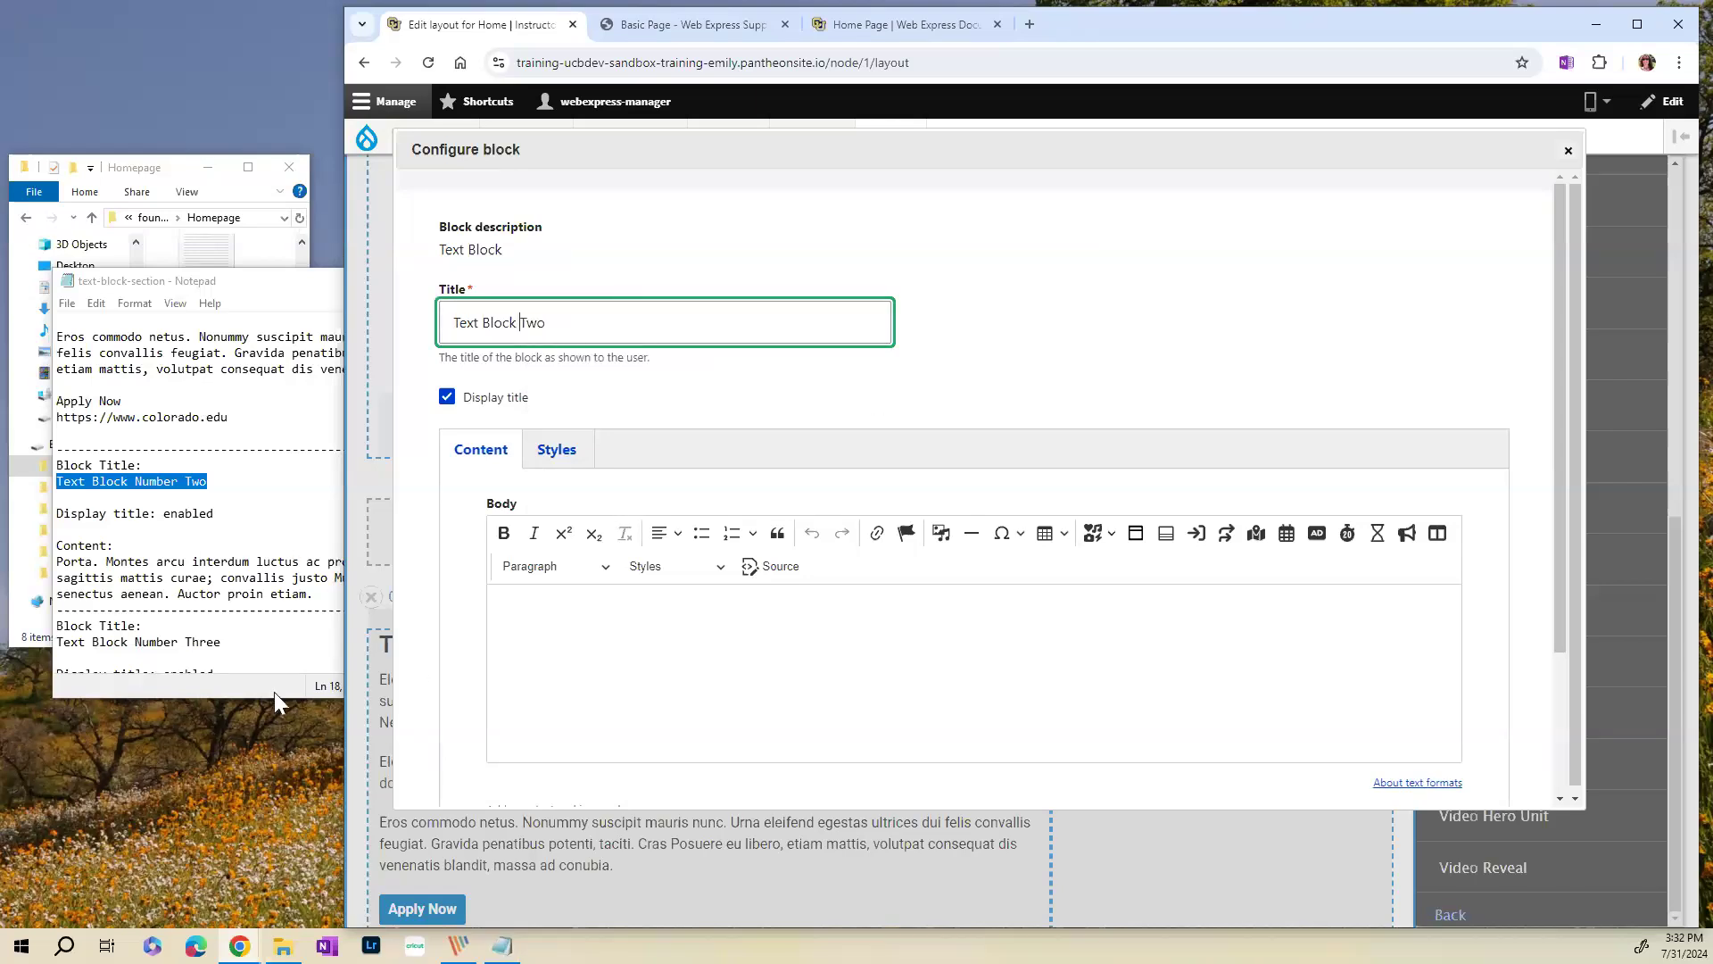
# - Copy the second block's content from the text-block-section file into the Body and add the block to the layout
pyautogui.scroll(-2, 204, 521)
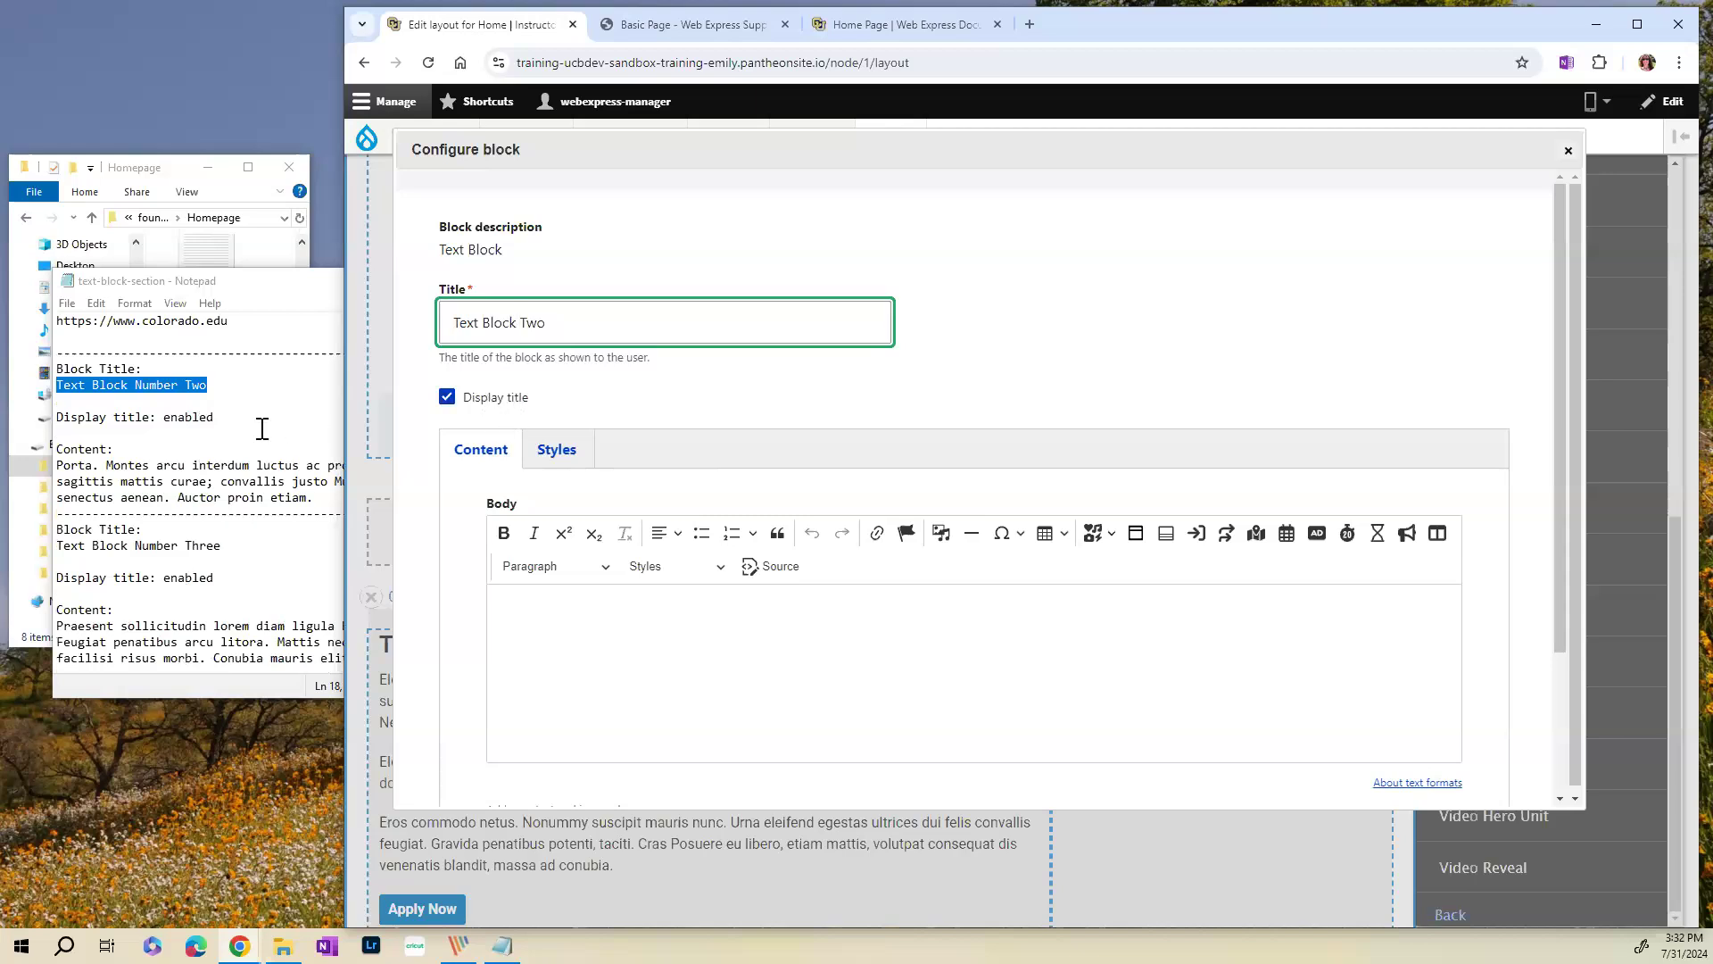
pyautogui.moveTo(318, 503); pyautogui.dragTo(57, 468)
pyautogui.hotkey('ctrl', 'c')
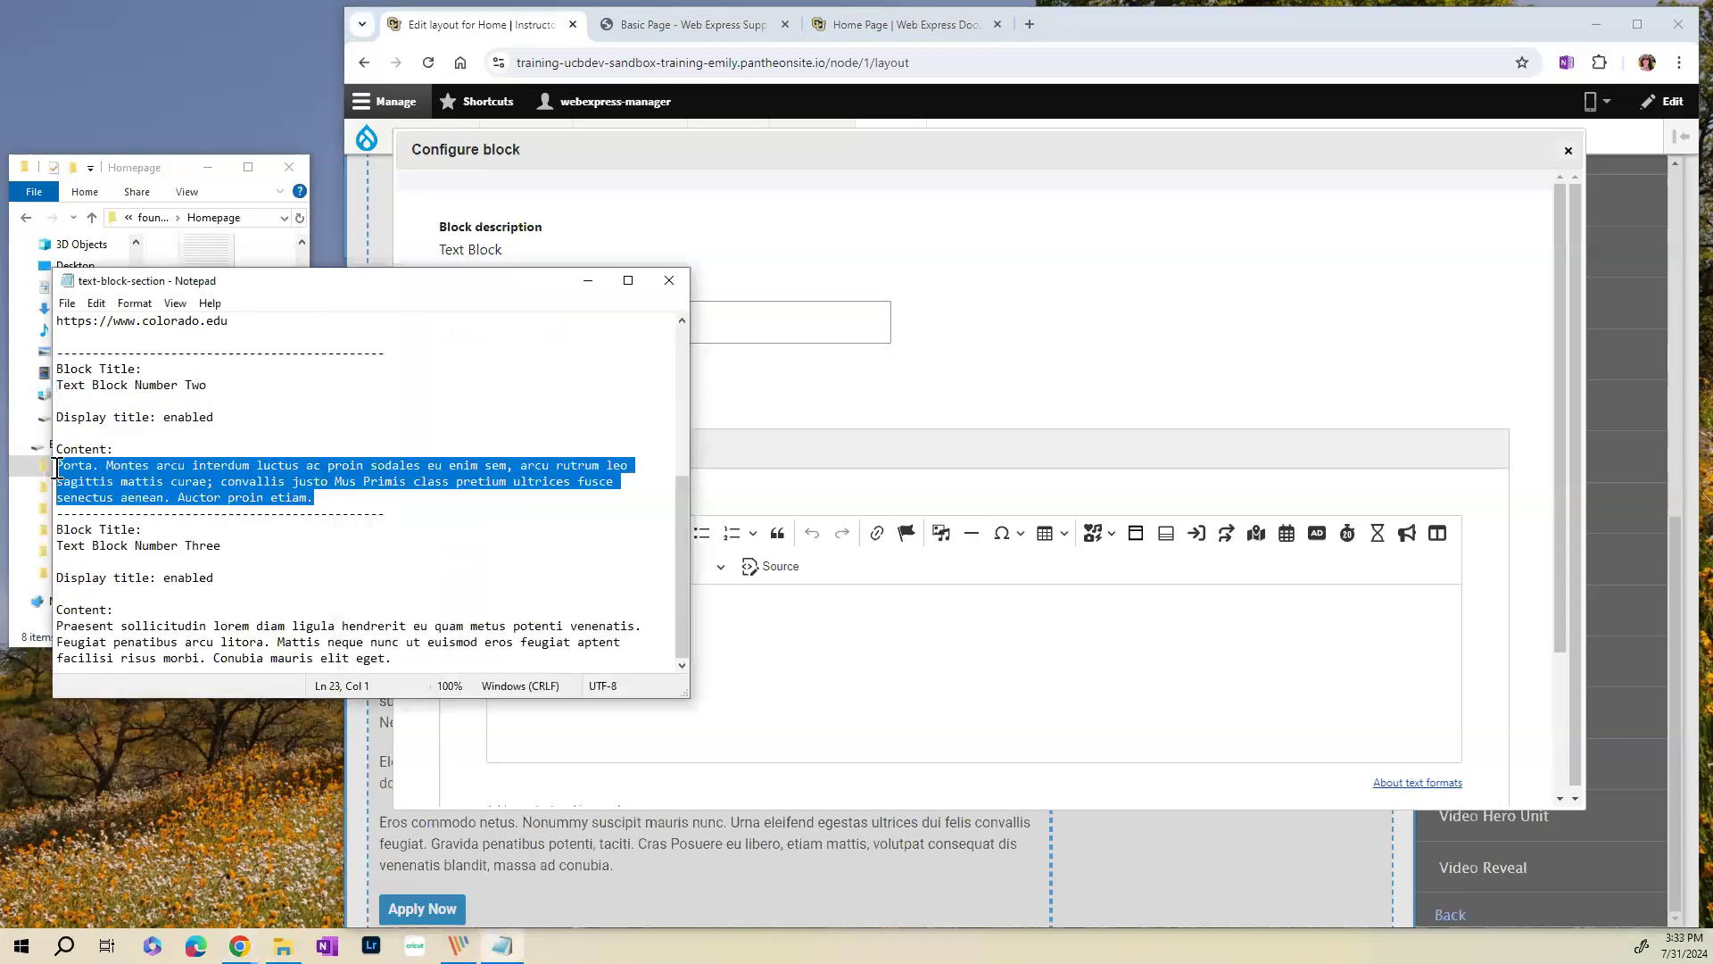
pyautogui.click(945, 663)
pyautogui.hotkey('ctrl', 'v')
pyautogui.scroll(-2, 625, 611)
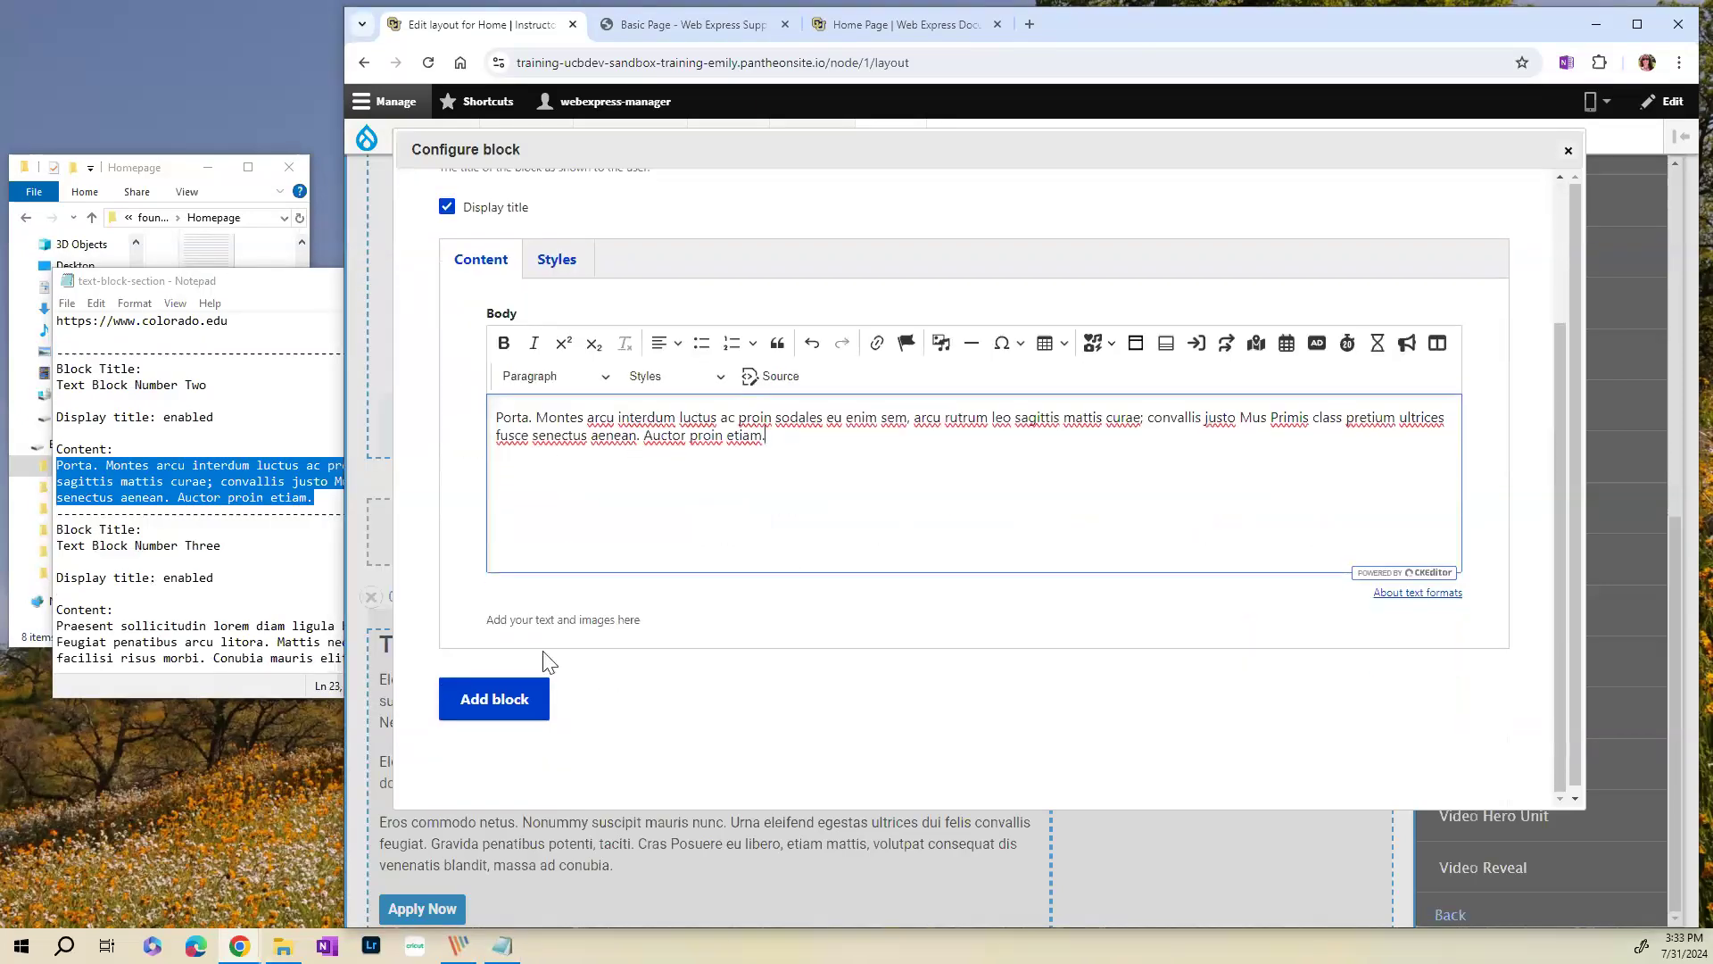
pyautogui.click(485, 712)
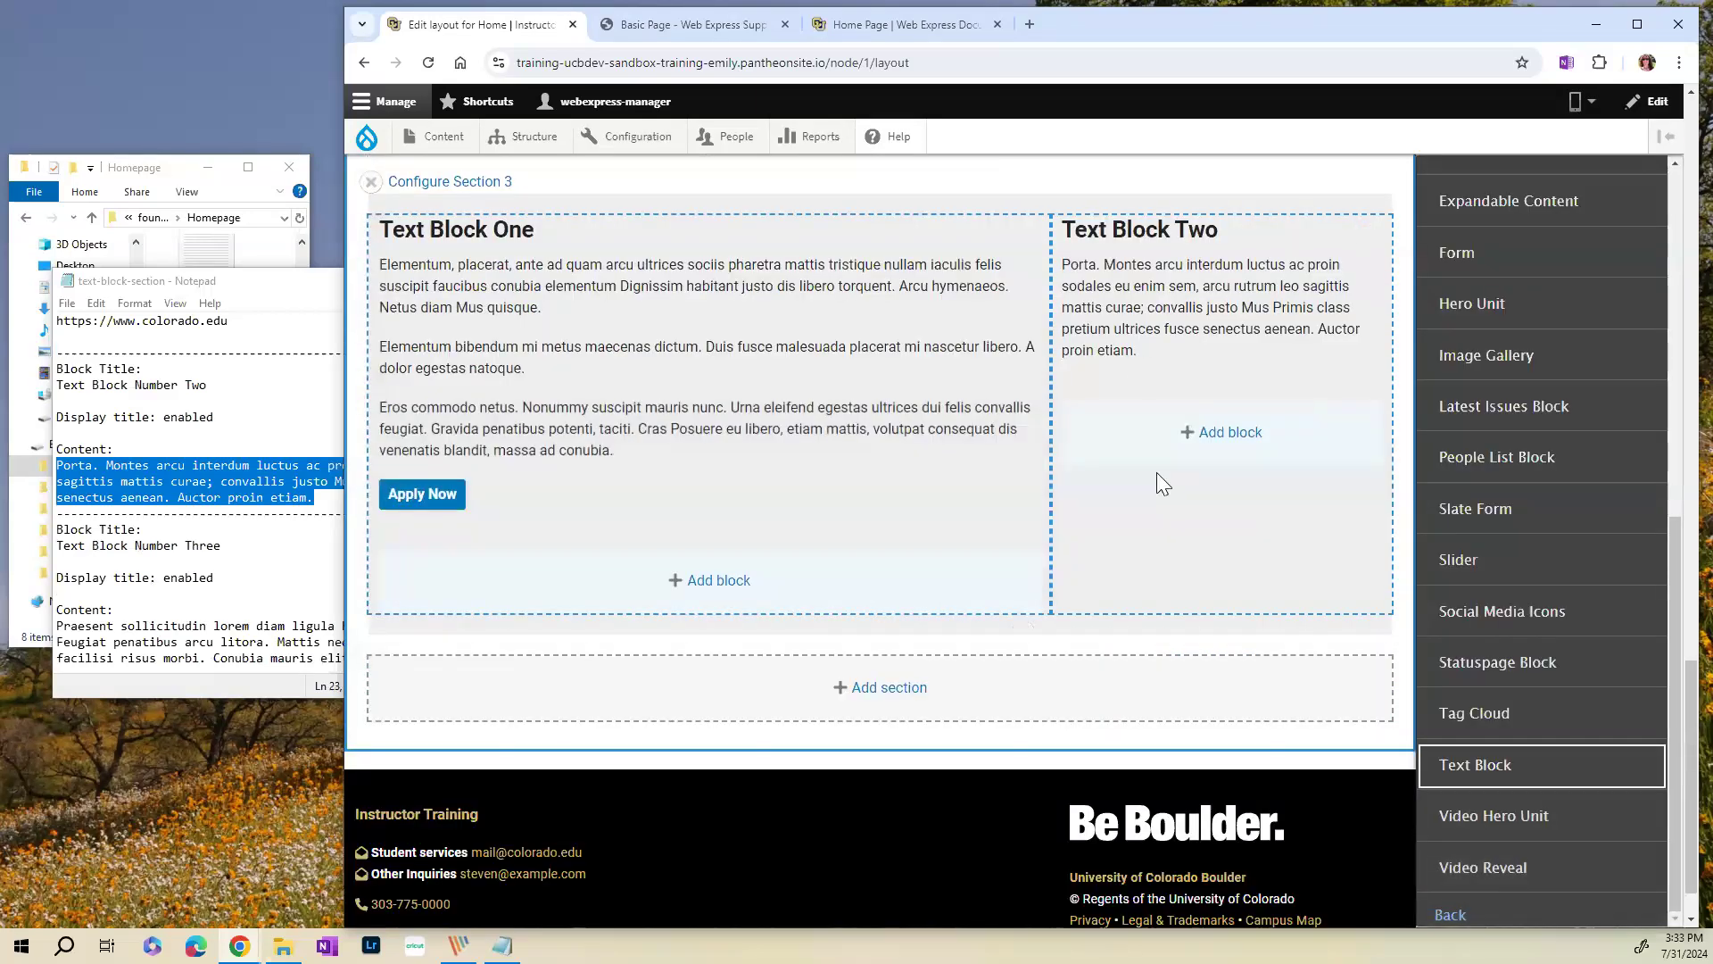
# - Create another inline Text Block beneath Text Block Two in the narrower column of Section 3
pyautogui.click(1233, 435)
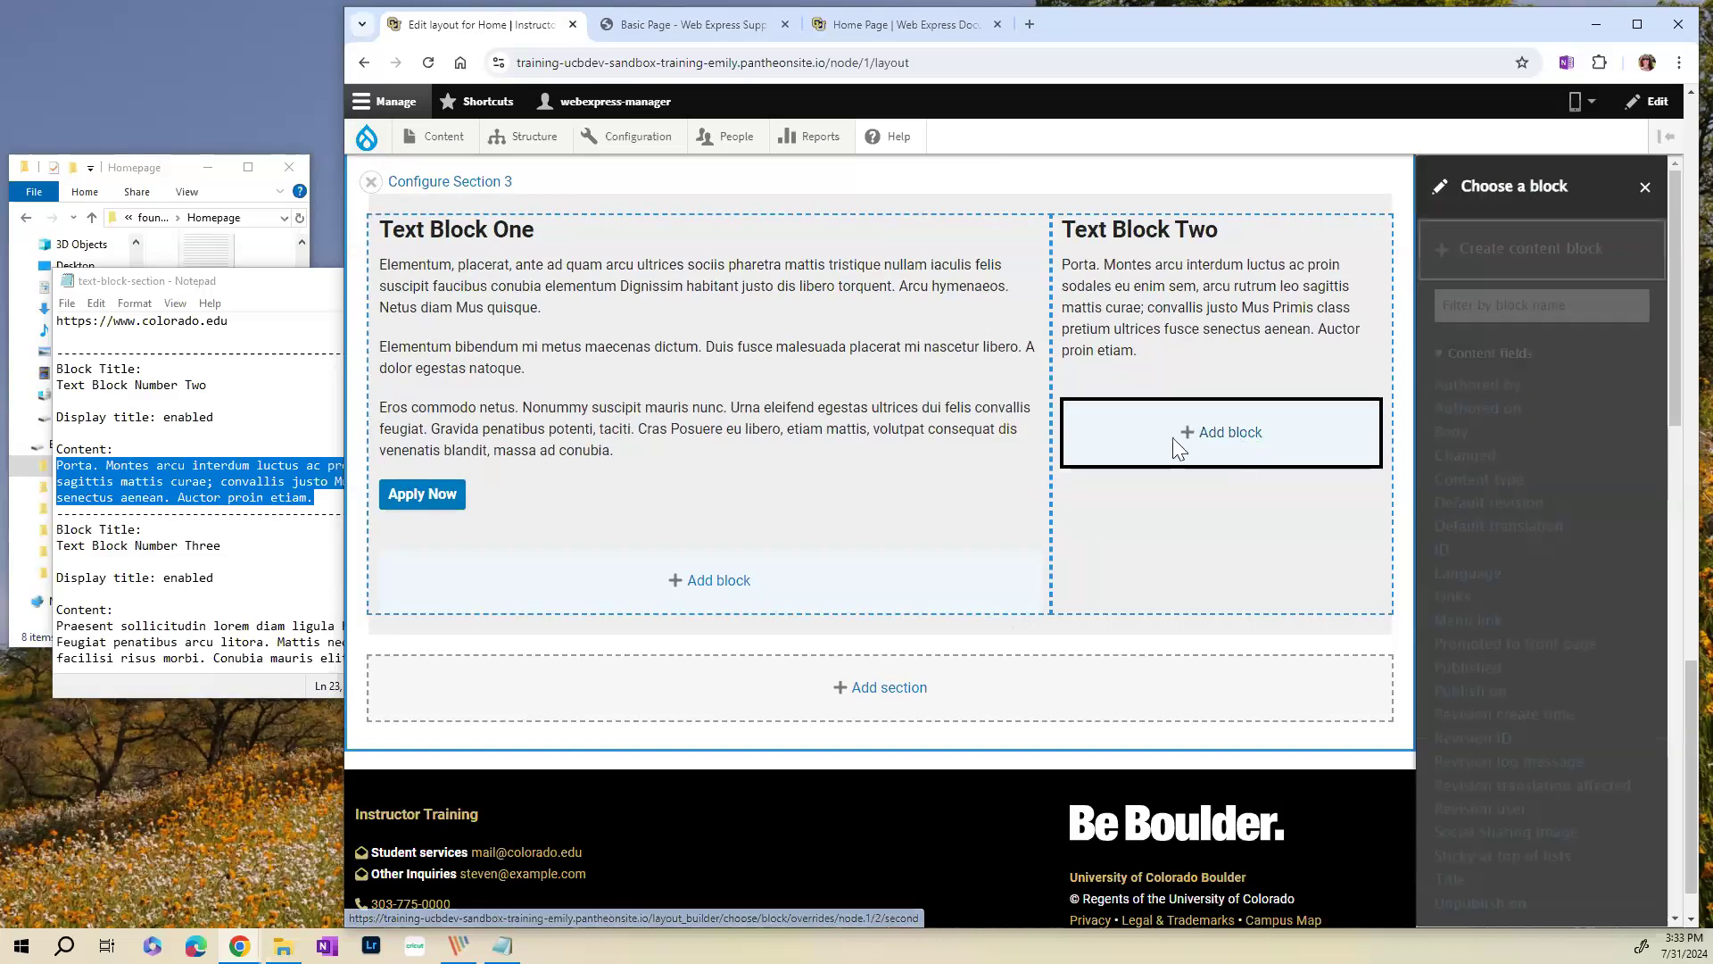
pyautogui.click(1558, 258)
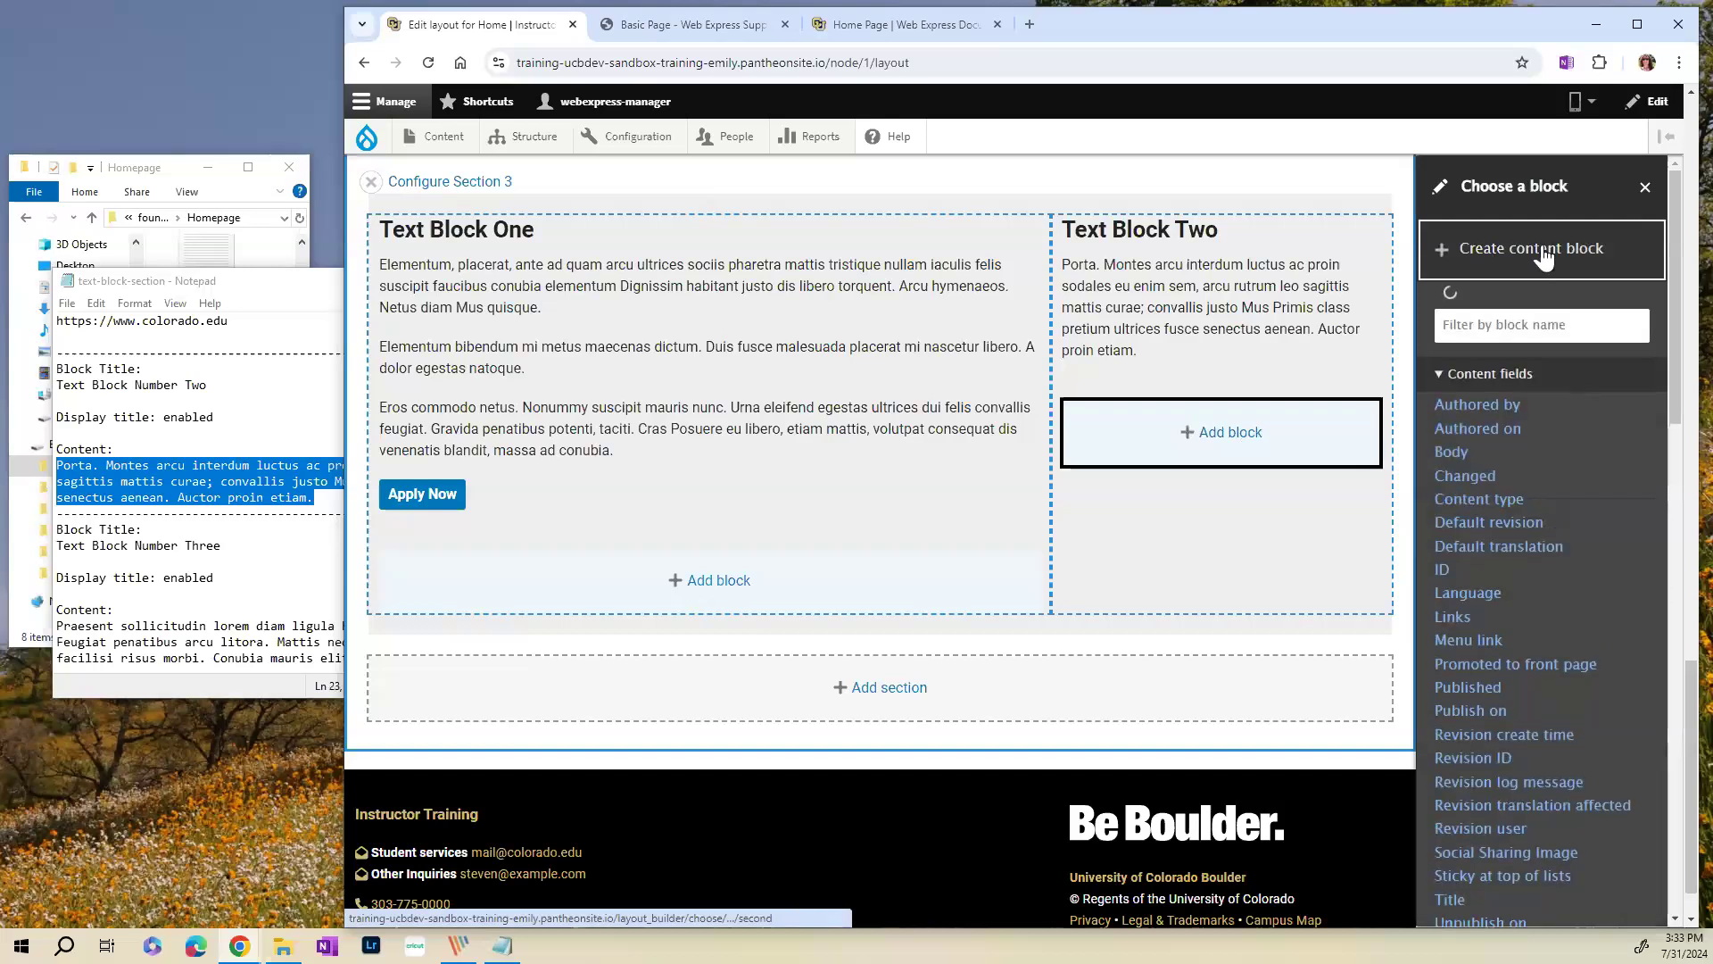
pyautogui.scroll(-8, 1545, 419)
pyautogui.scroll(-3, 1553, 562)
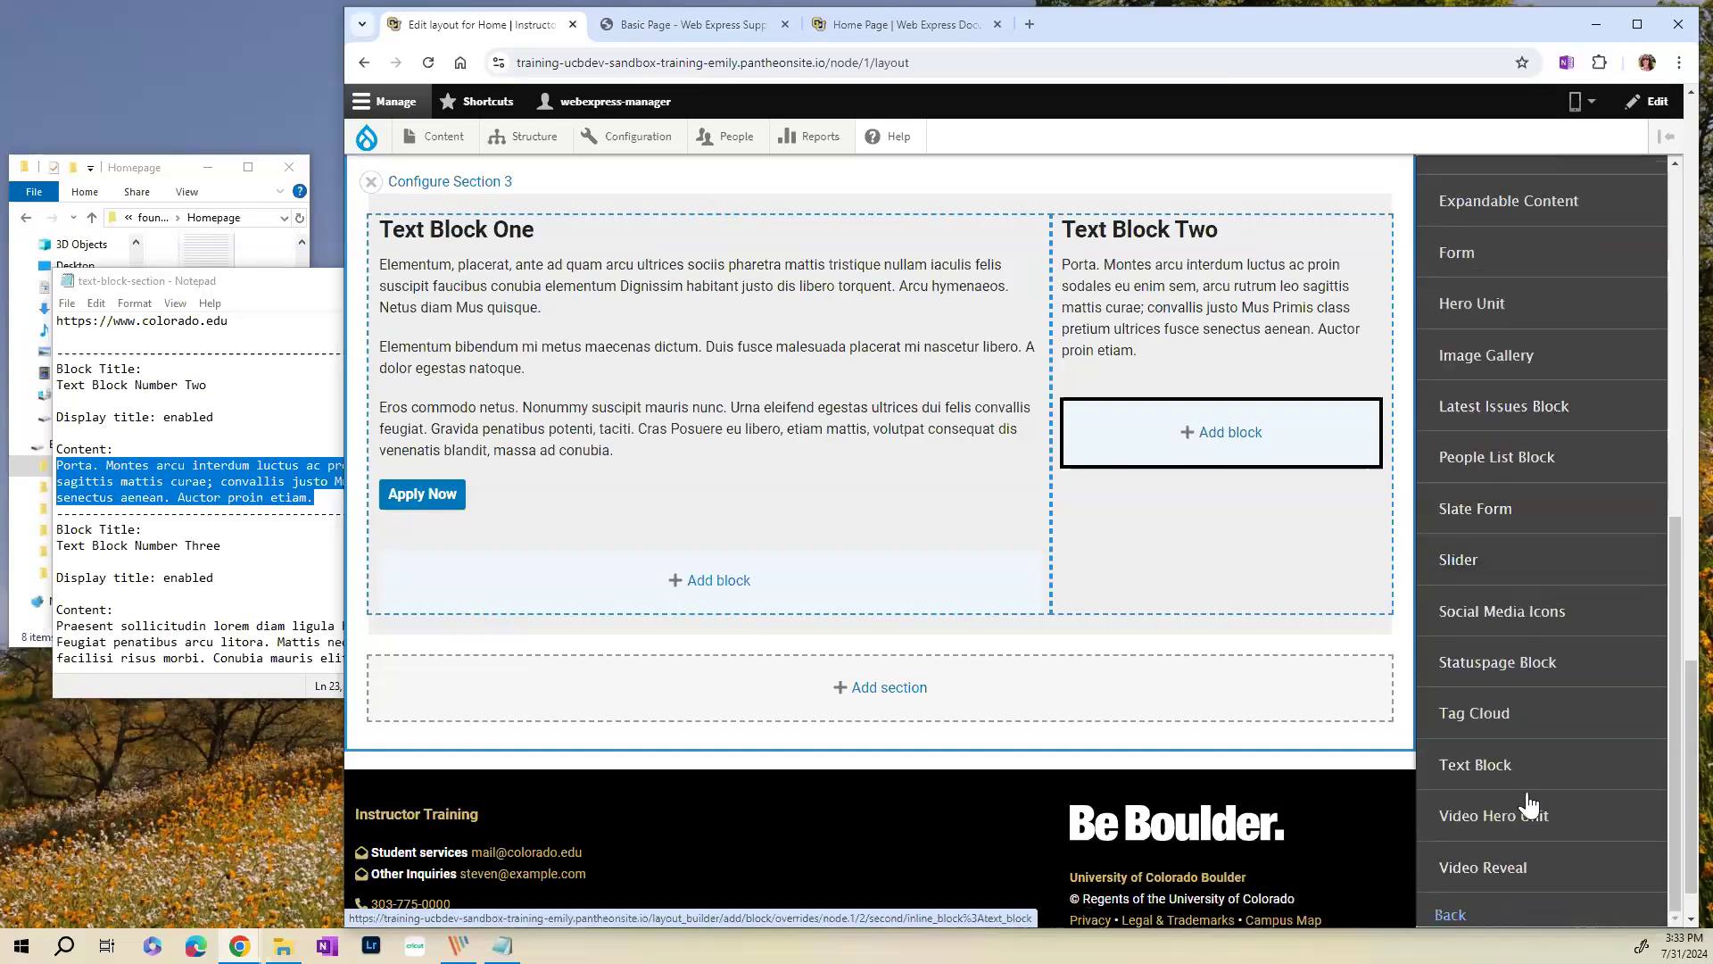
pyautogui.click(1500, 765)
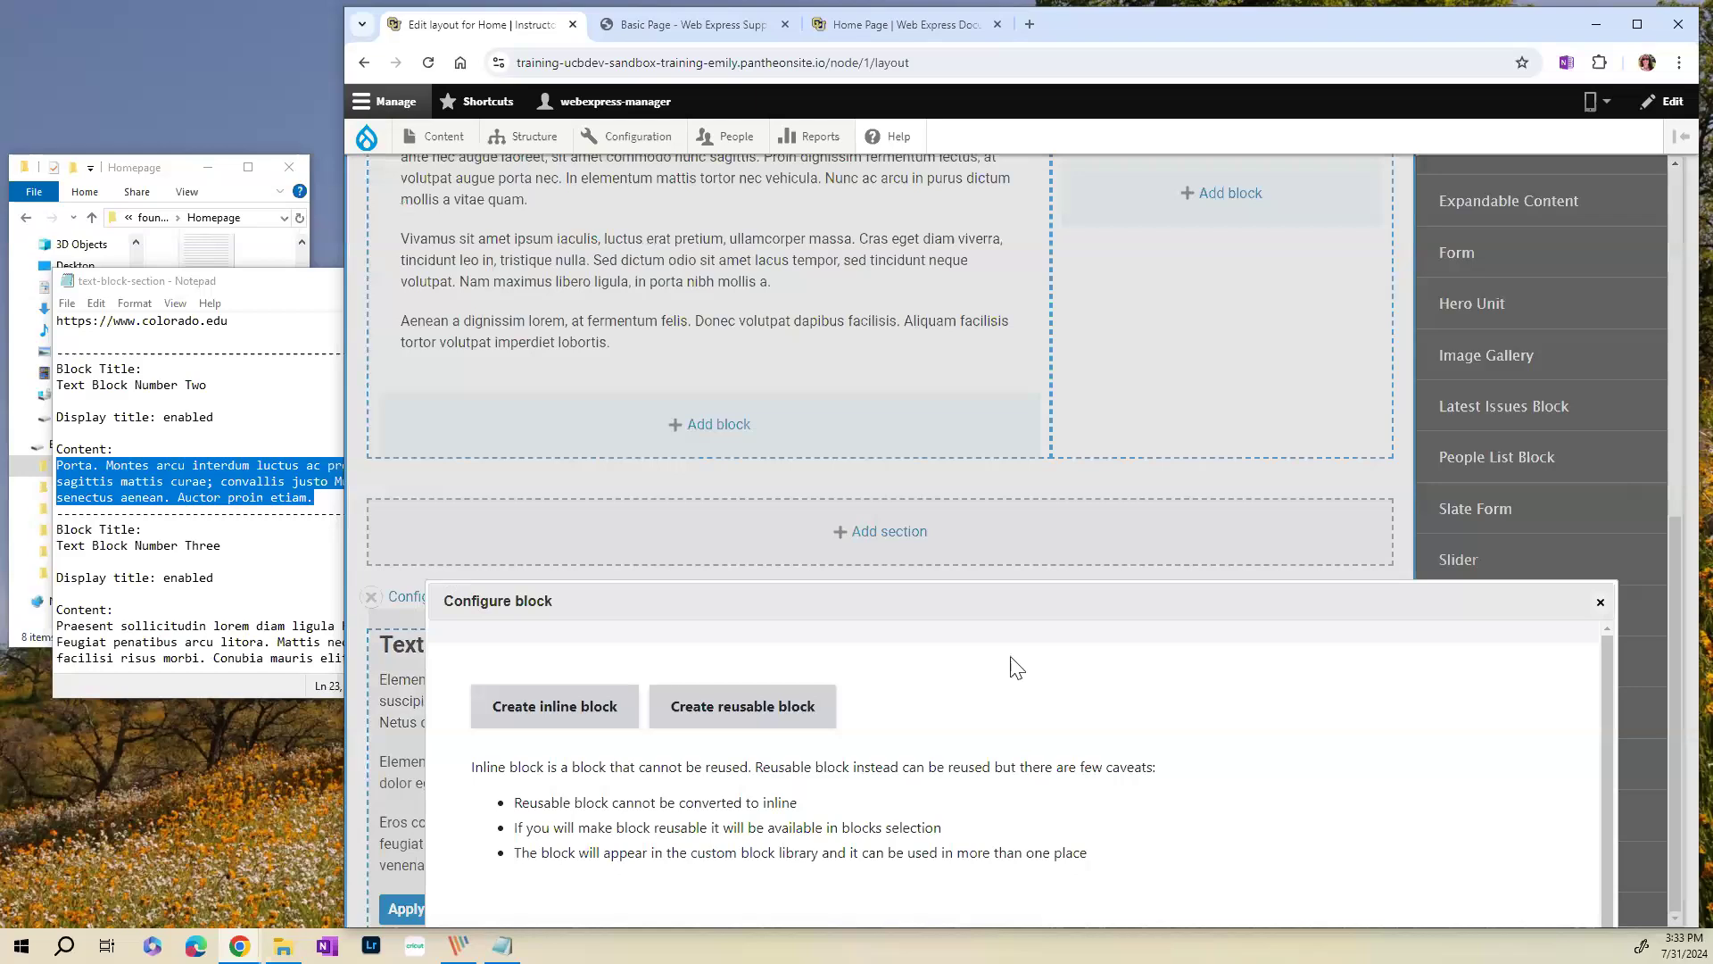
pyautogui.moveTo(979, 600); pyautogui.dragTo(964, 105)
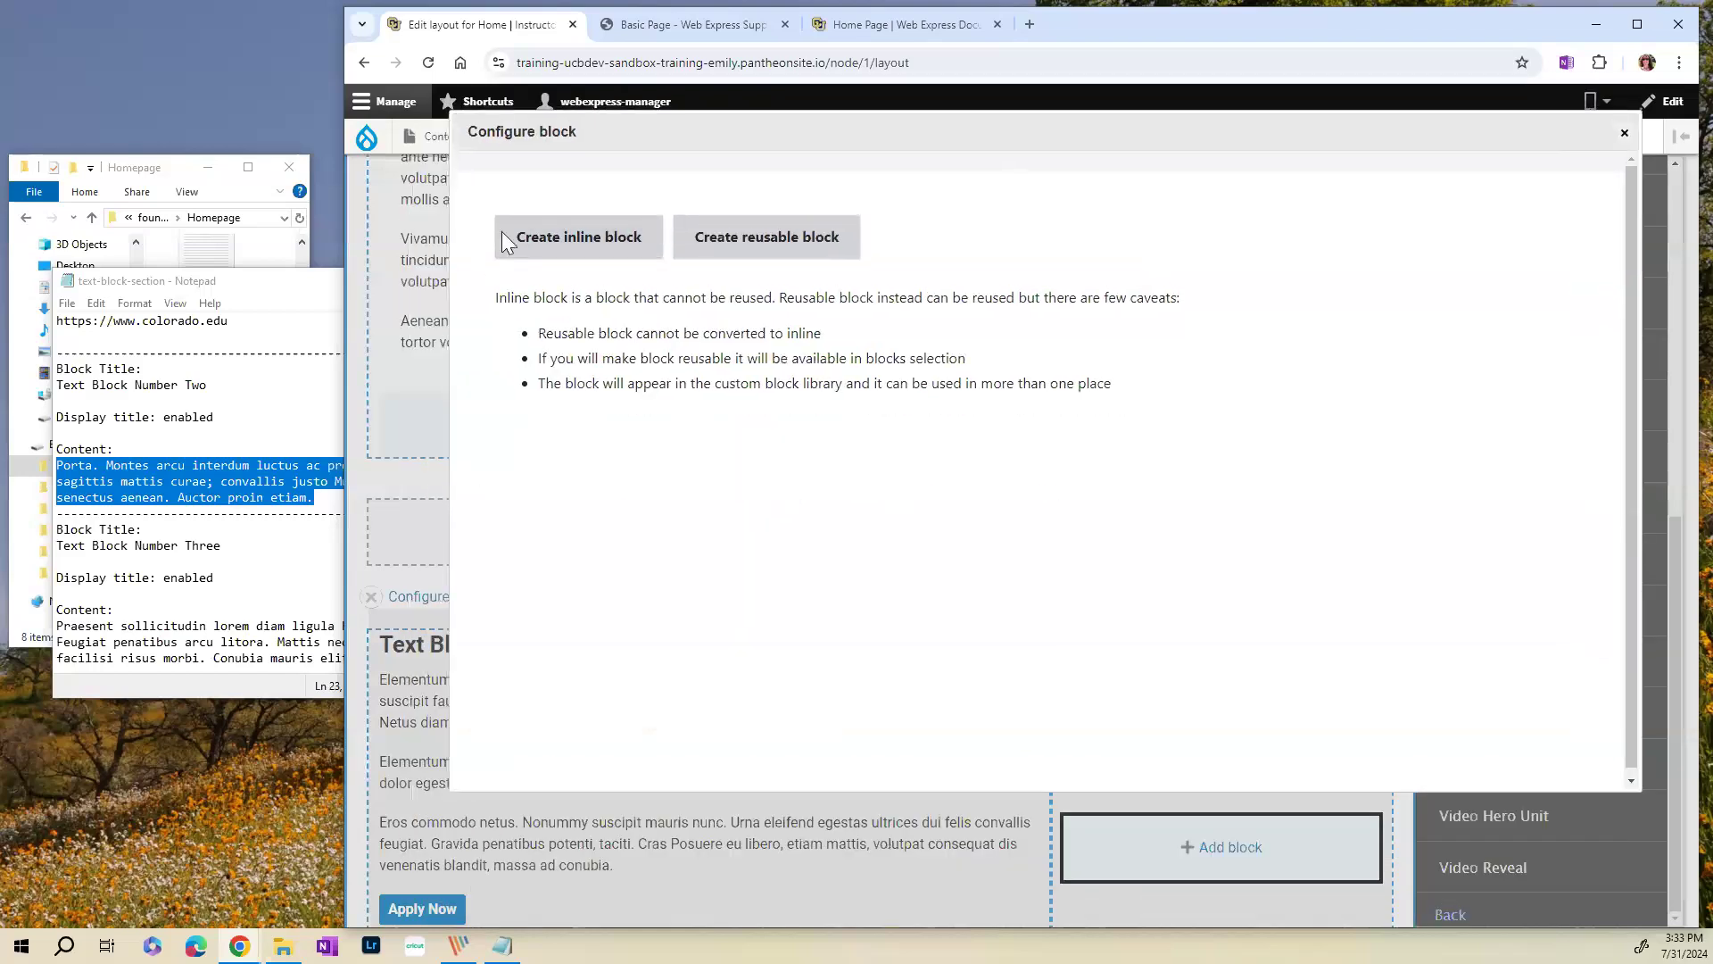
pyautogui.click(553, 249)
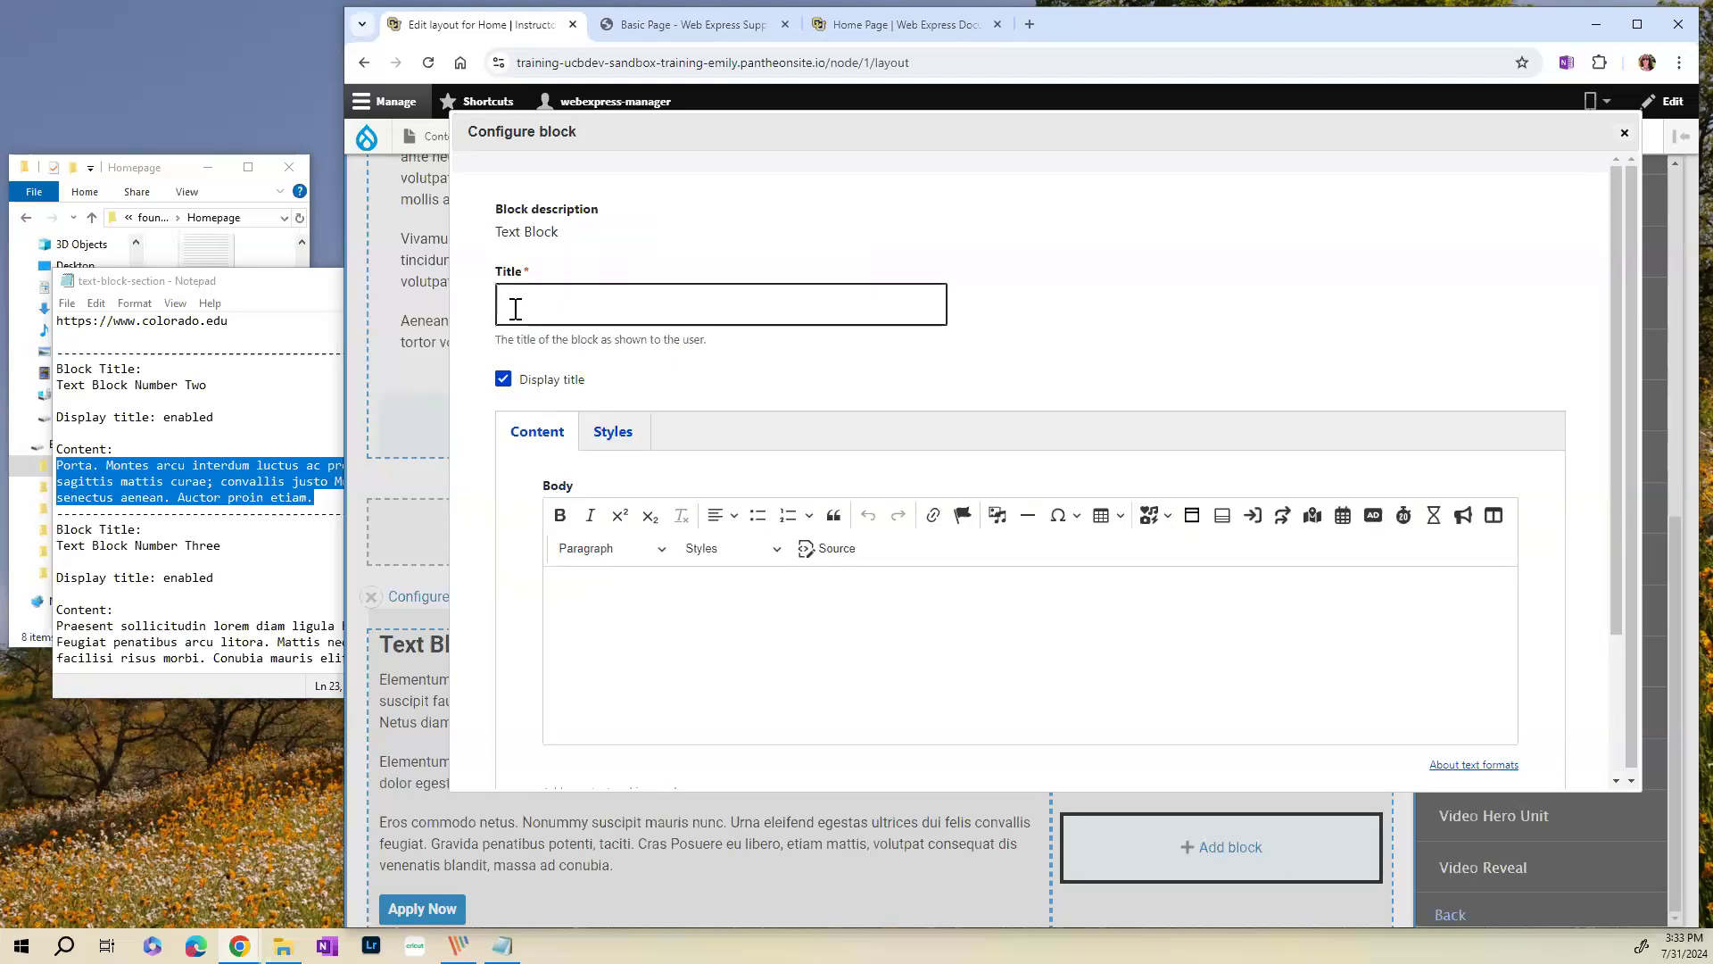
# - Copy the third block's title from the text-block-section file and shorten it to "Text Block Three" as the block's Title
pyautogui.moveTo(243, 543); pyautogui.dragTo(62, 550)
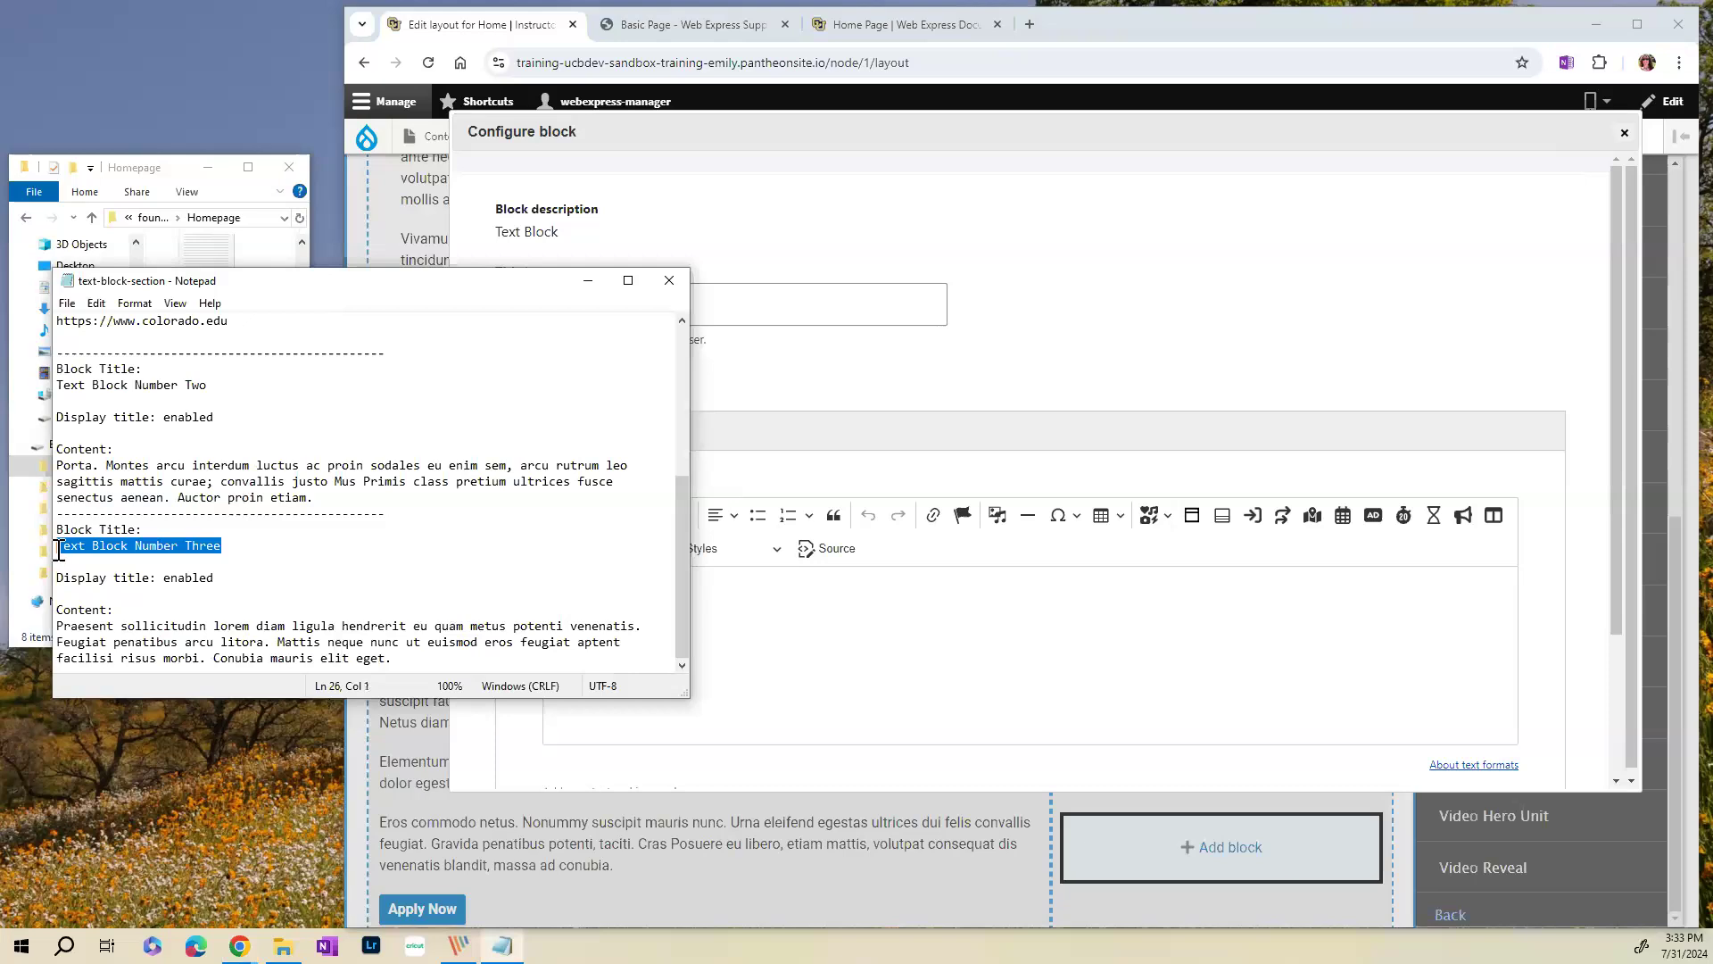
pyautogui.click(737, 299)
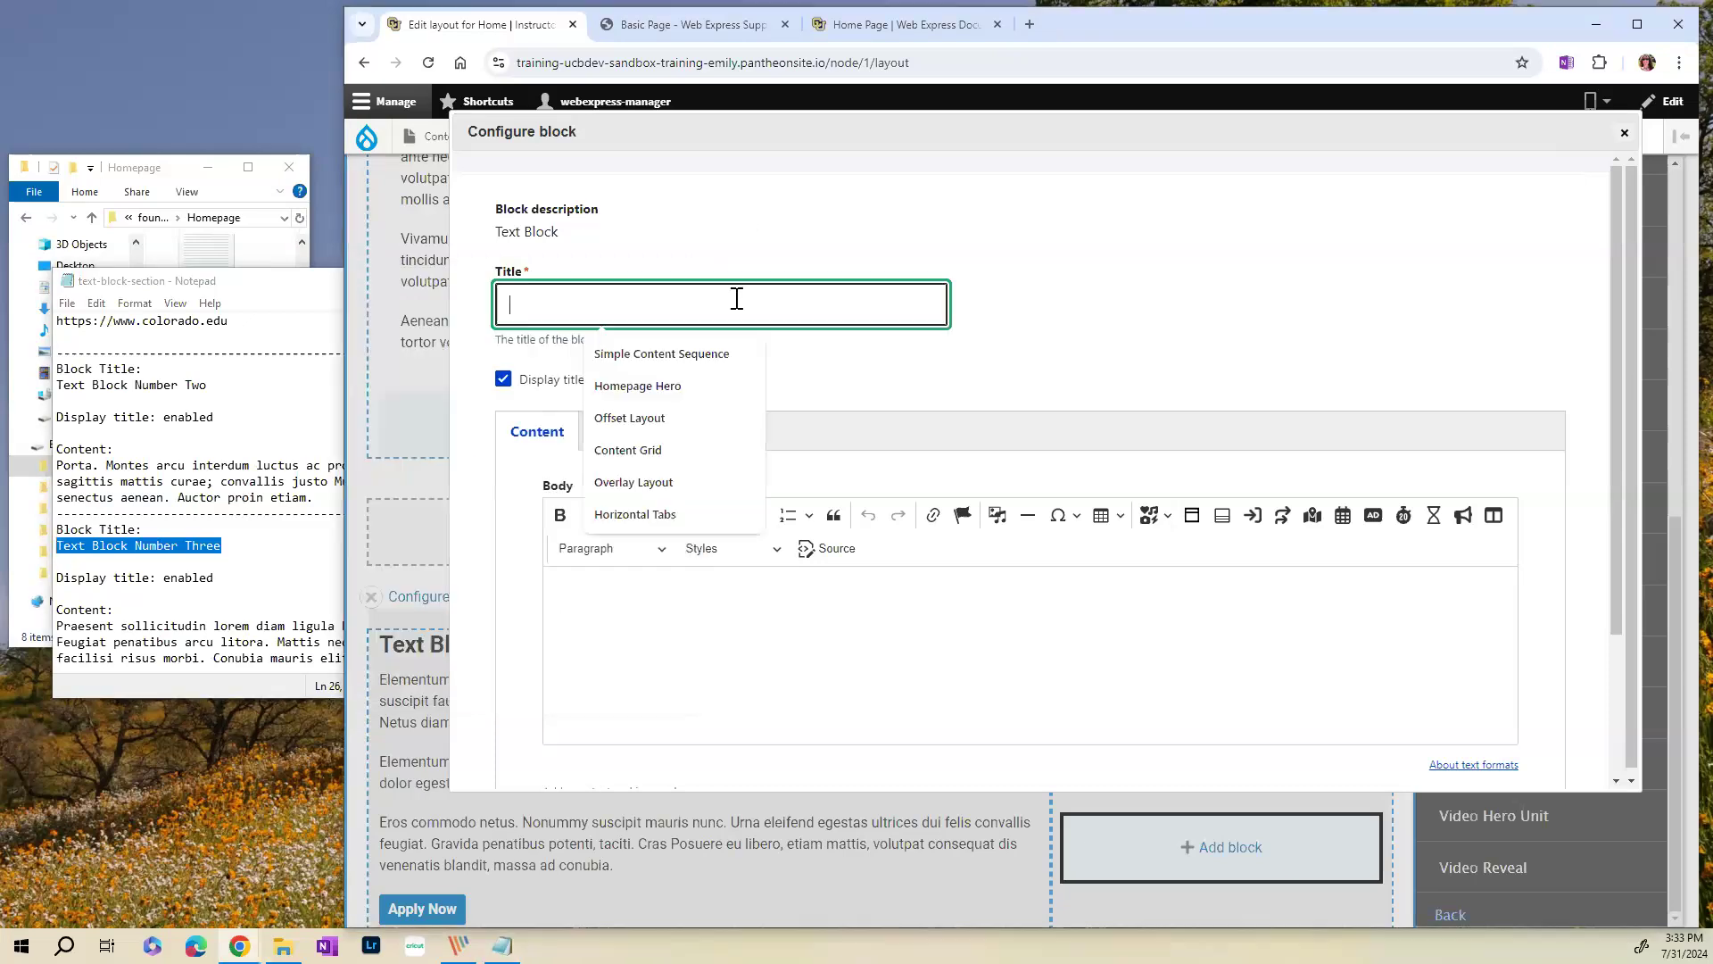
pyautogui.write('Text Block Number Three')
pyautogui.moveTo(629, 301); pyautogui.dragTo(578, 304)
pyautogui.press('BackSpace')
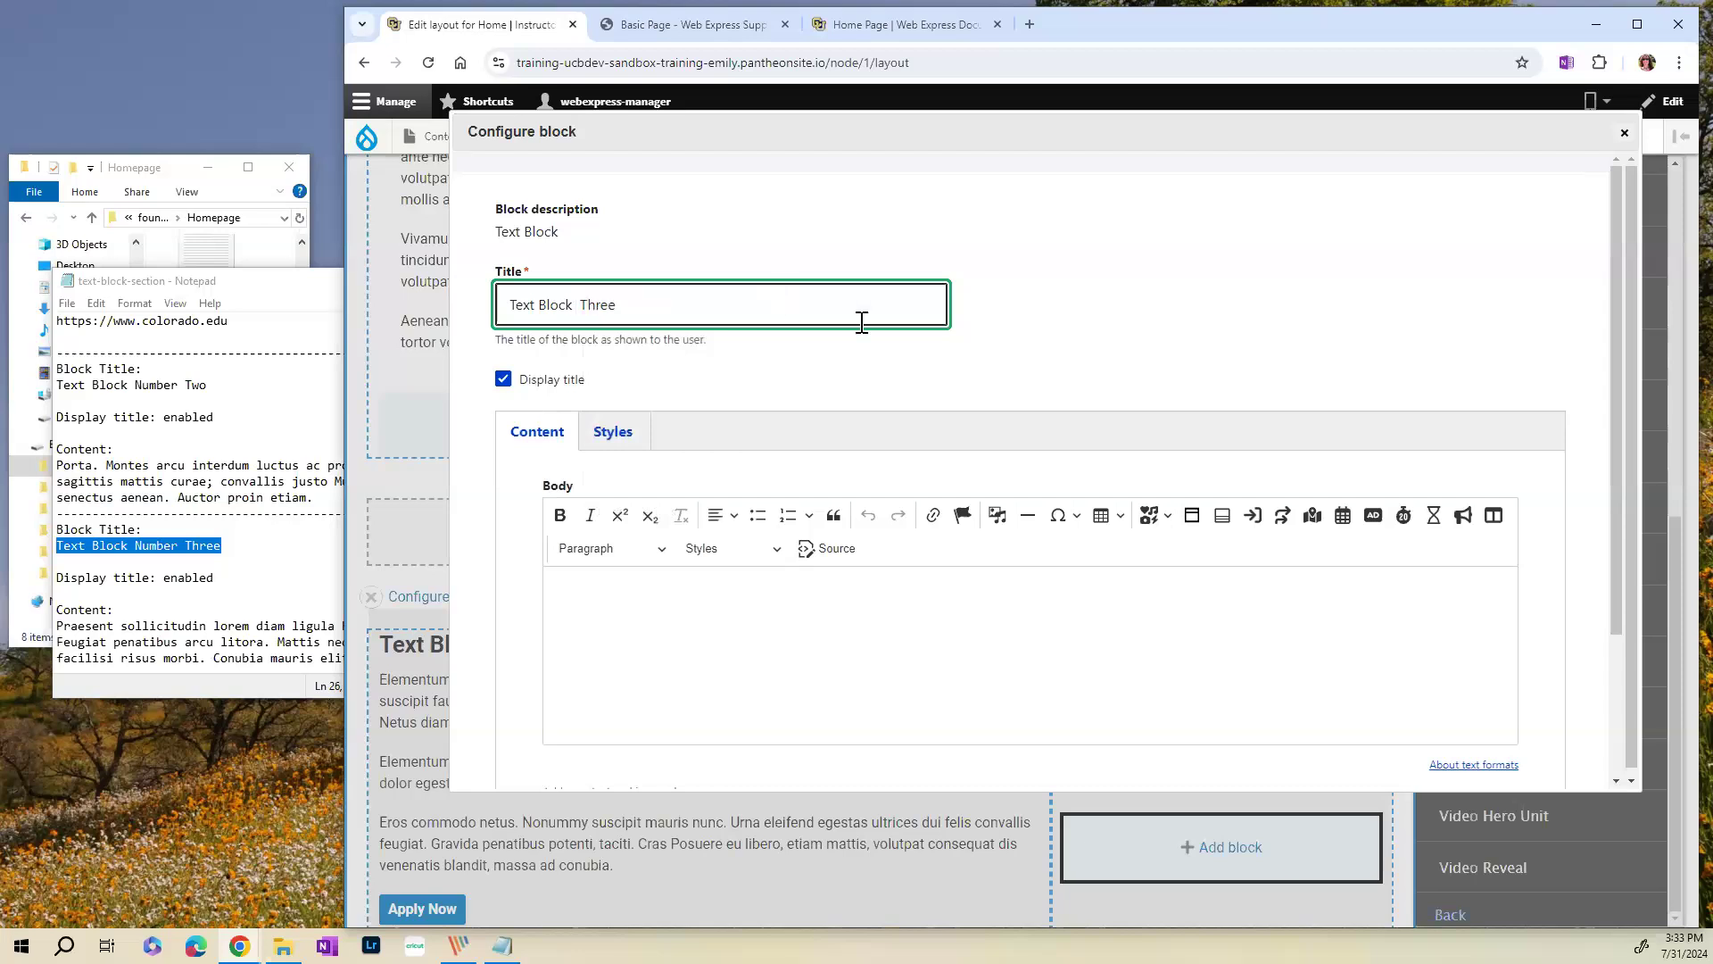
# - Copy the third block's content from the text-block-section file into the Body and add Text Block Three to the layout
pyautogui.click(269, 580)
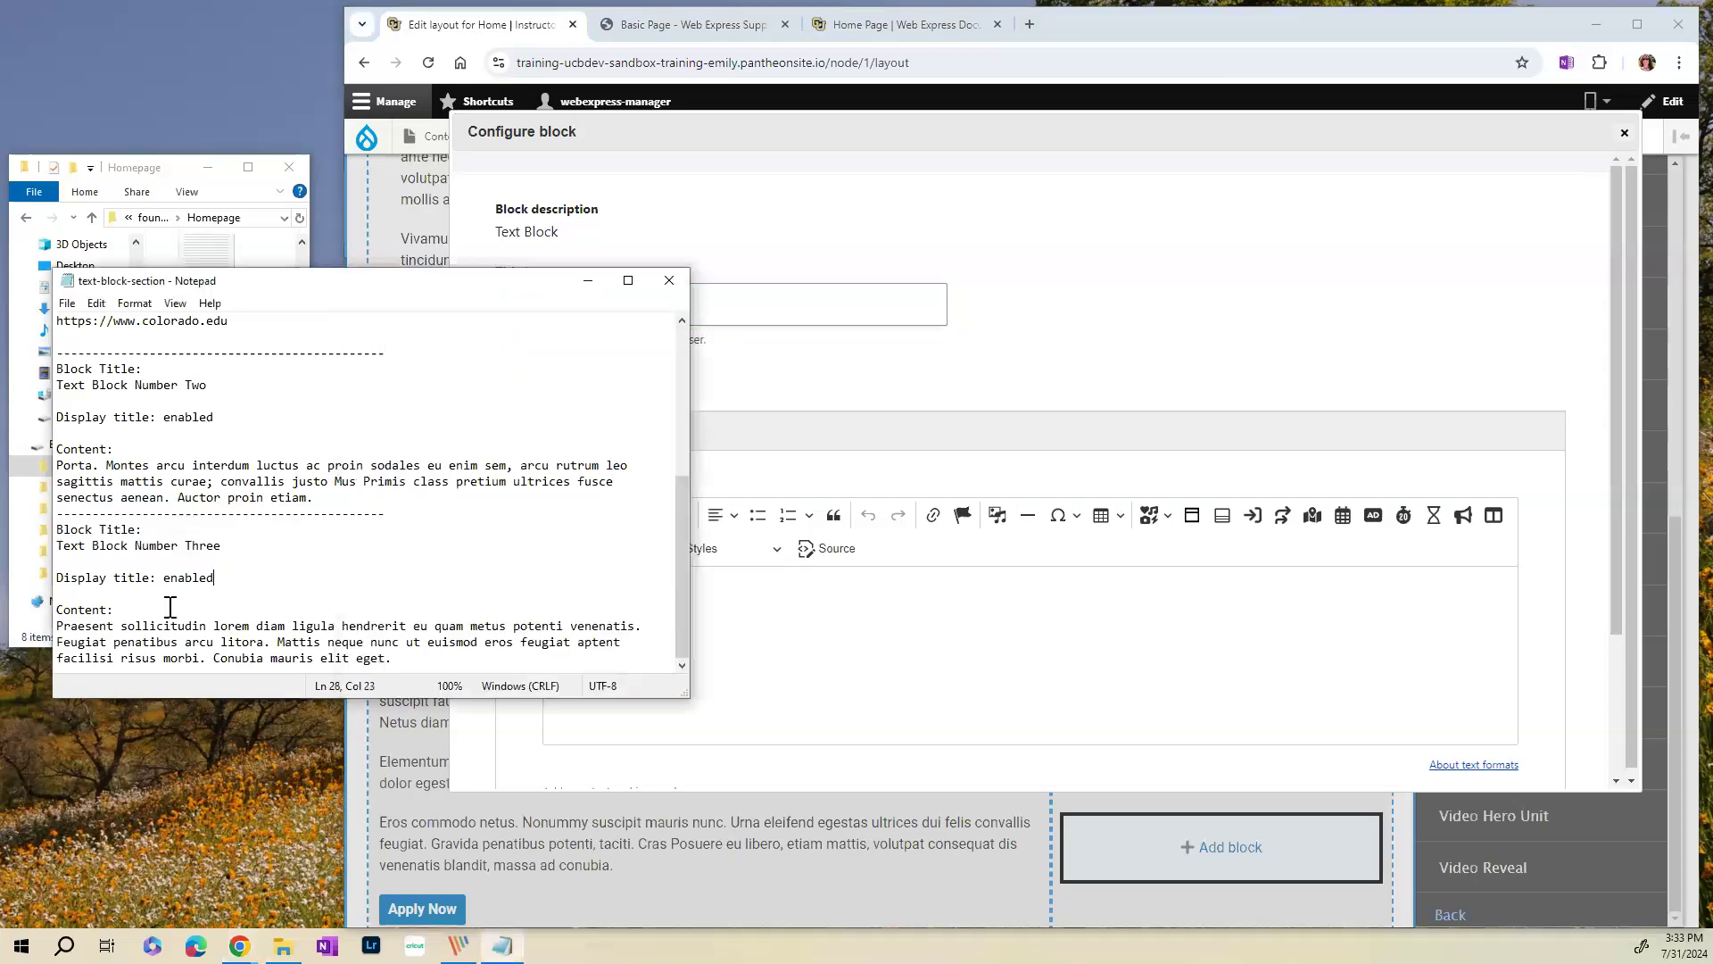
pyautogui.moveTo(428, 657); pyautogui.dragTo(45, 627)
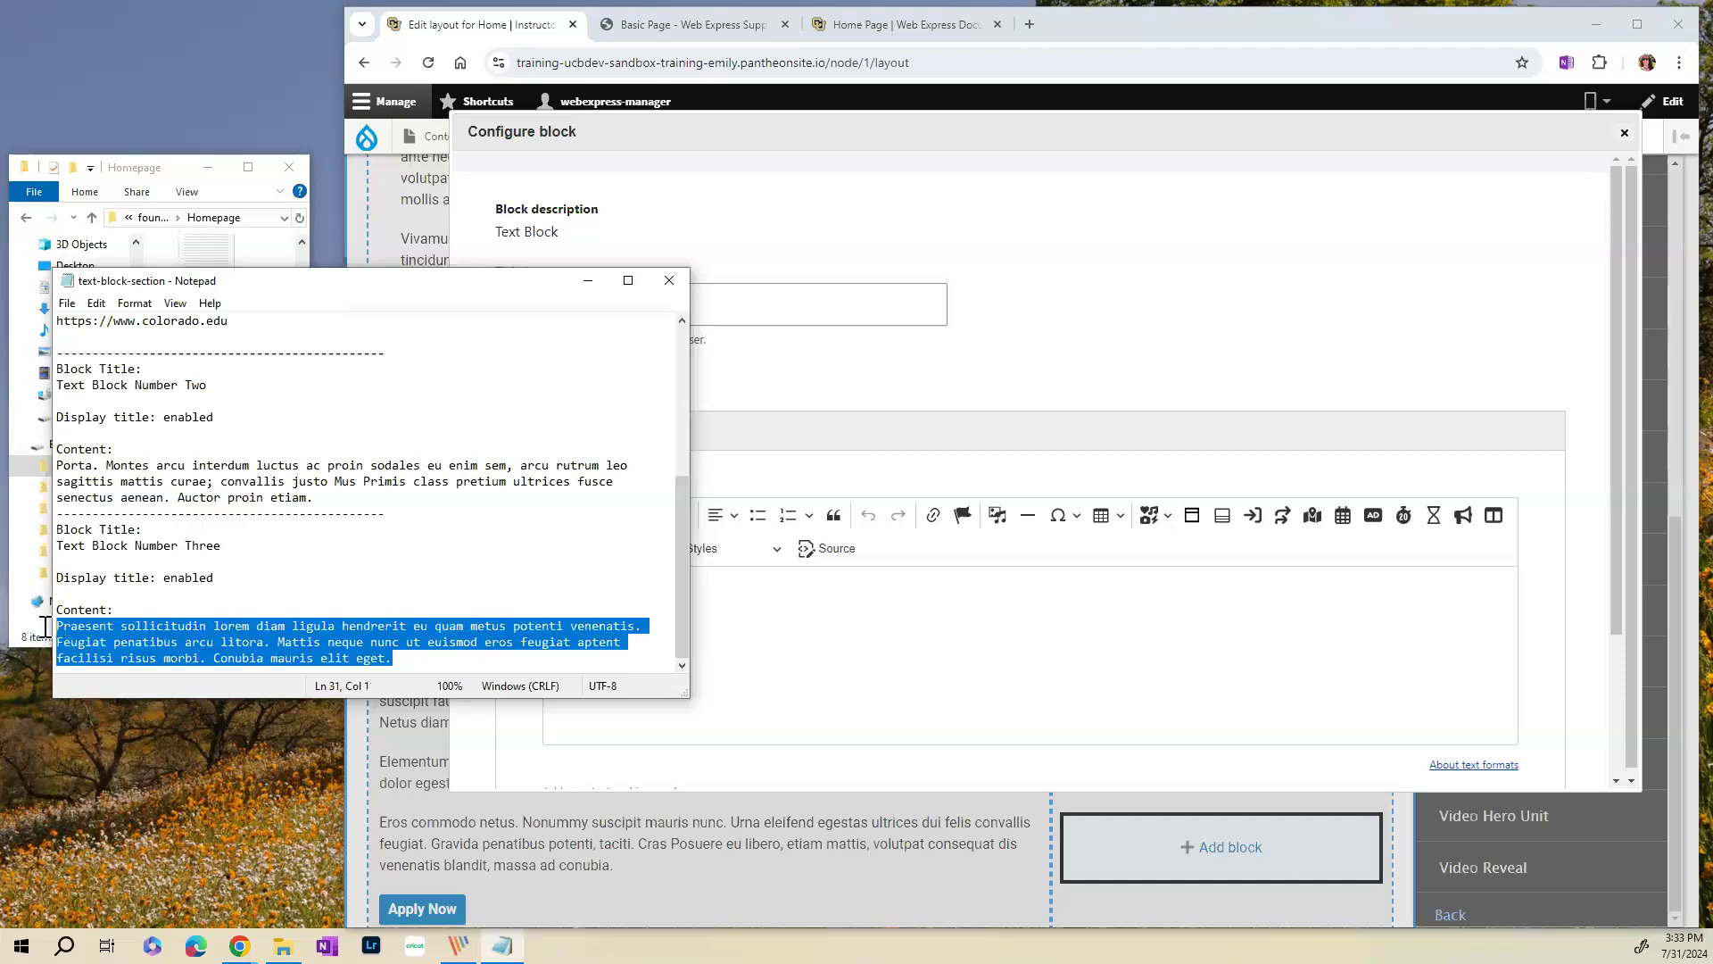
pyautogui.click(674, 284)
pyautogui.click(654, 598)
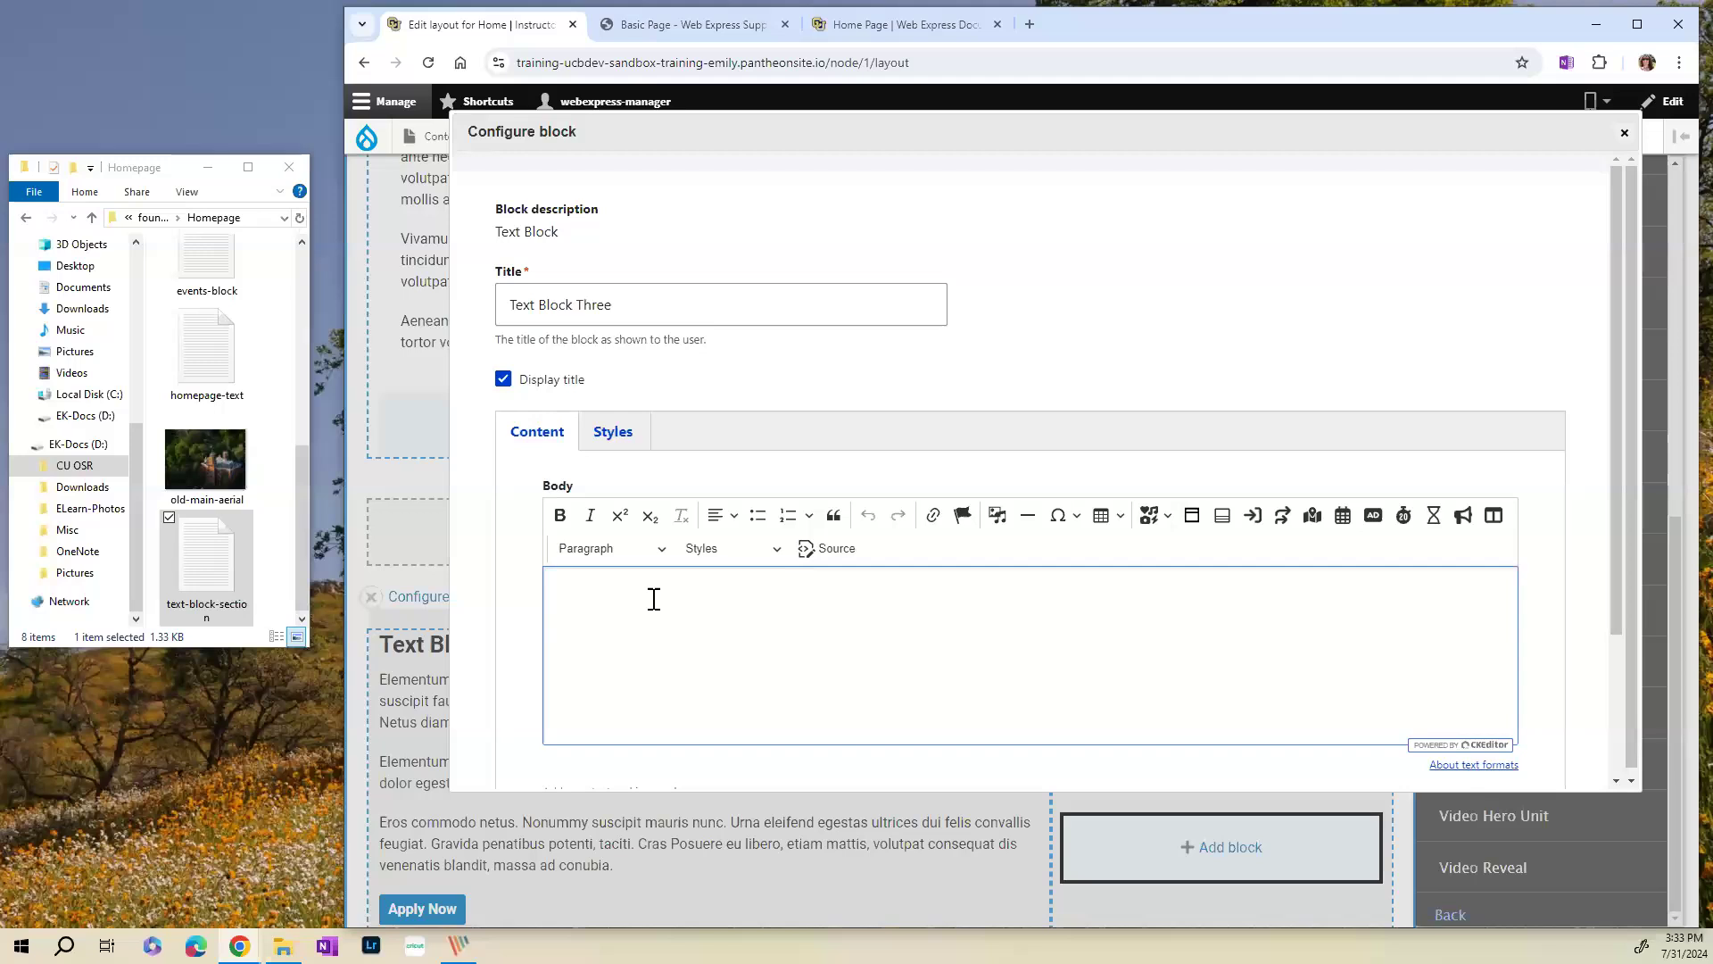
pyautogui.write('Praesent sollicitudin lorem diam ligula hendrerit eu quam metus potenti venenatis. Feugiat penatibus arcu litora. Mattis neque nunc ut euismod eros feugiat aptent facilisi risus morbi. Conubia mauris elit eget.')
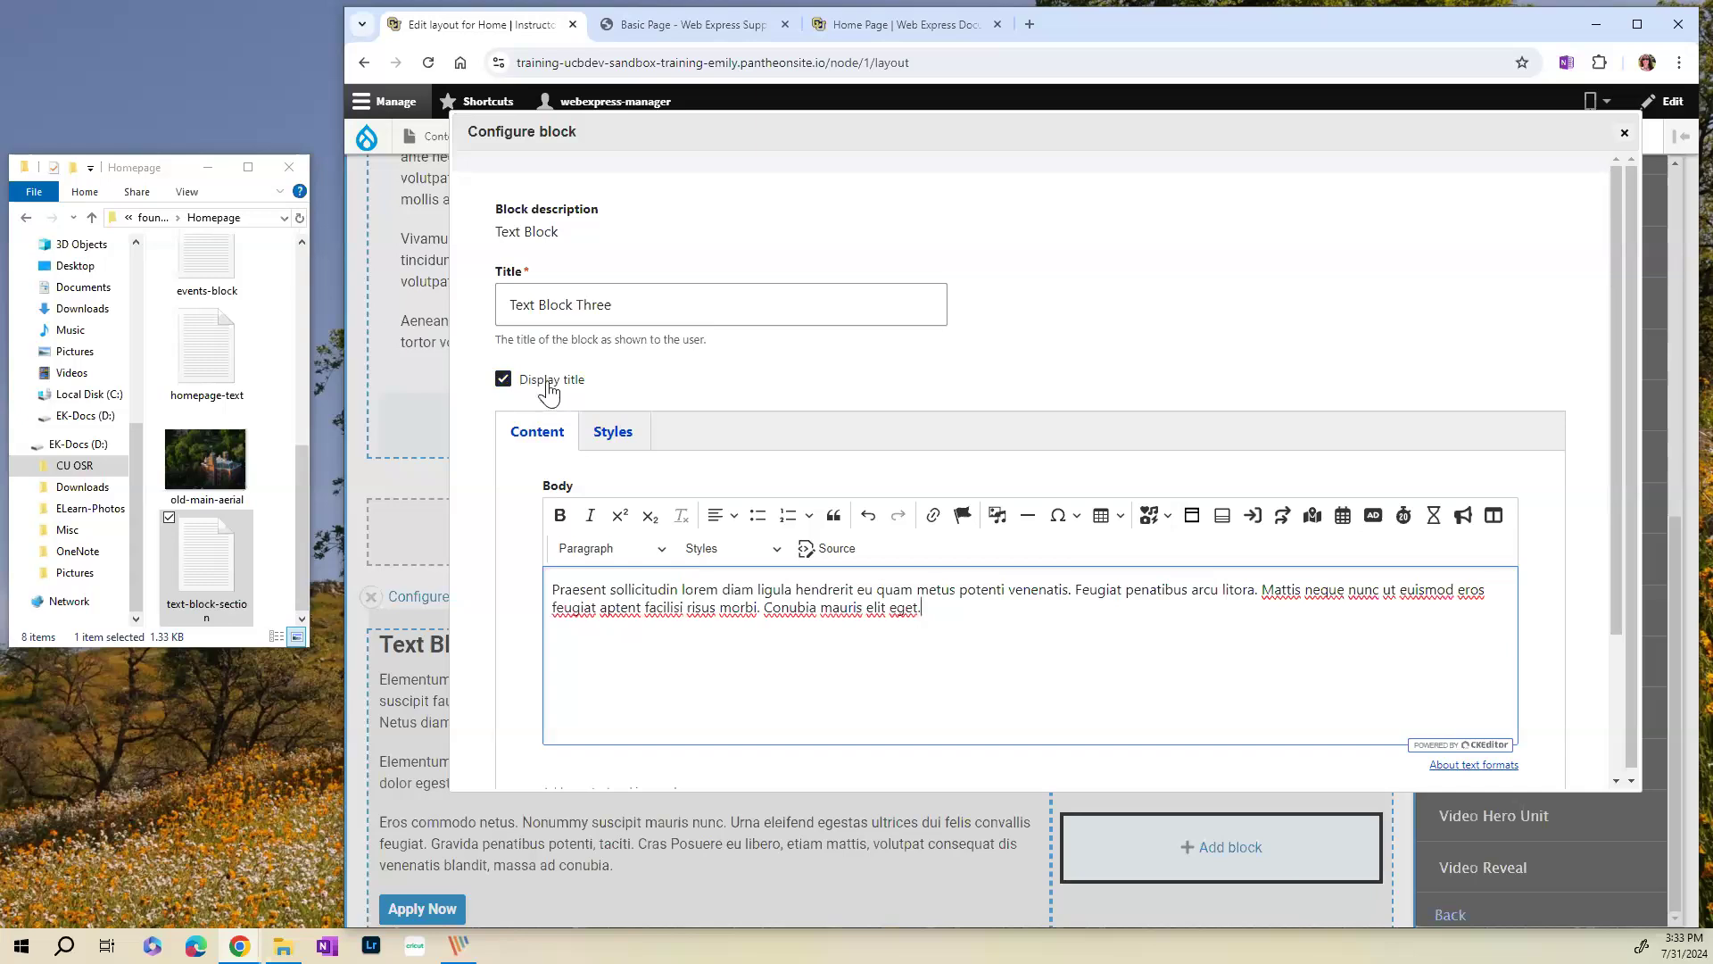
pyautogui.scroll(-2, 736, 615)
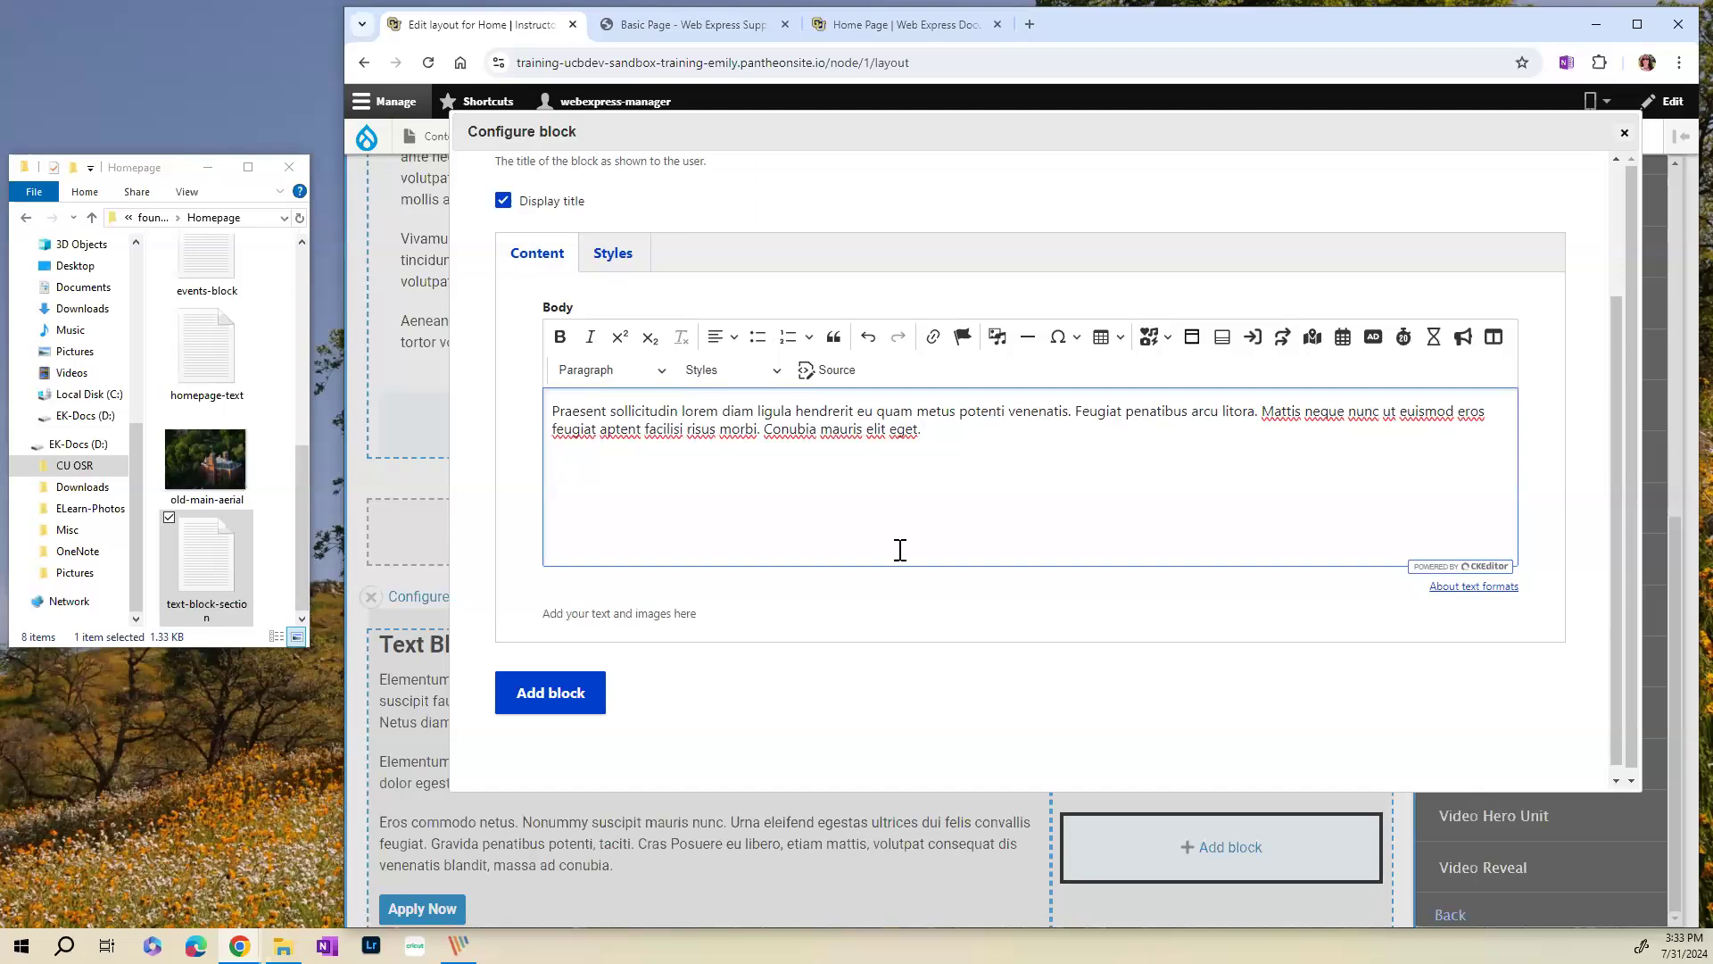
pyautogui.click(565, 692)
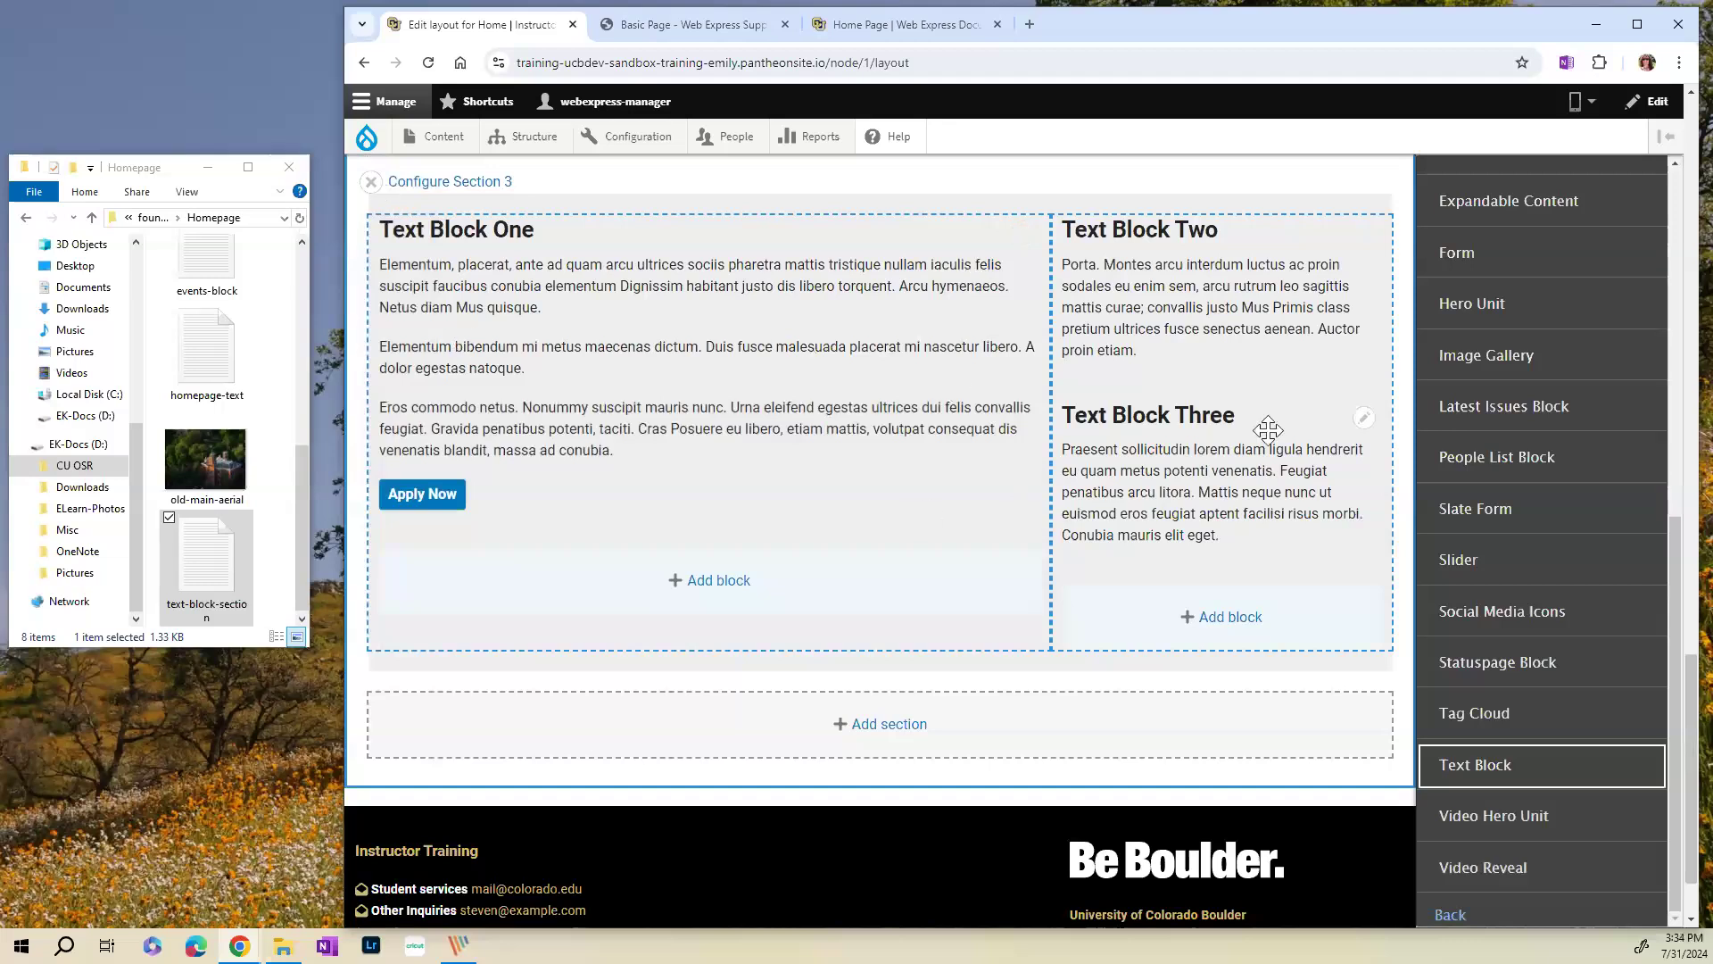
# - Set the background color of Section 3 to Light Blue and update the section
pyautogui.scroll(1, 798, 398)
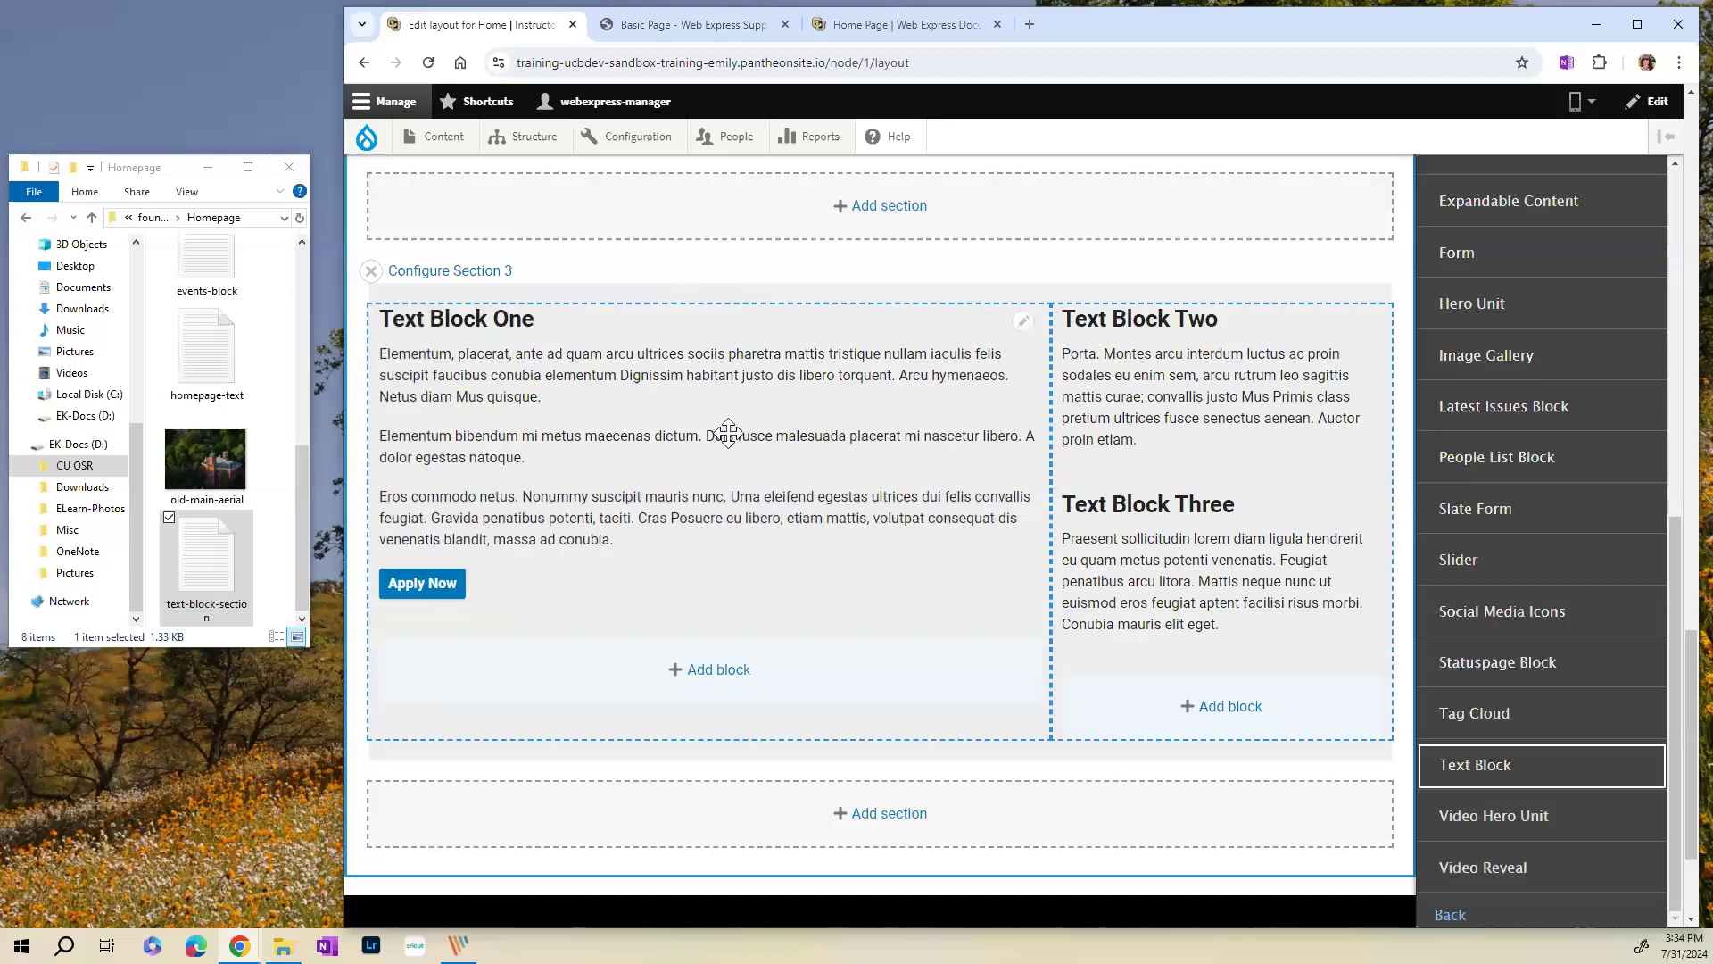
pyautogui.scroll(1, 727, 432)
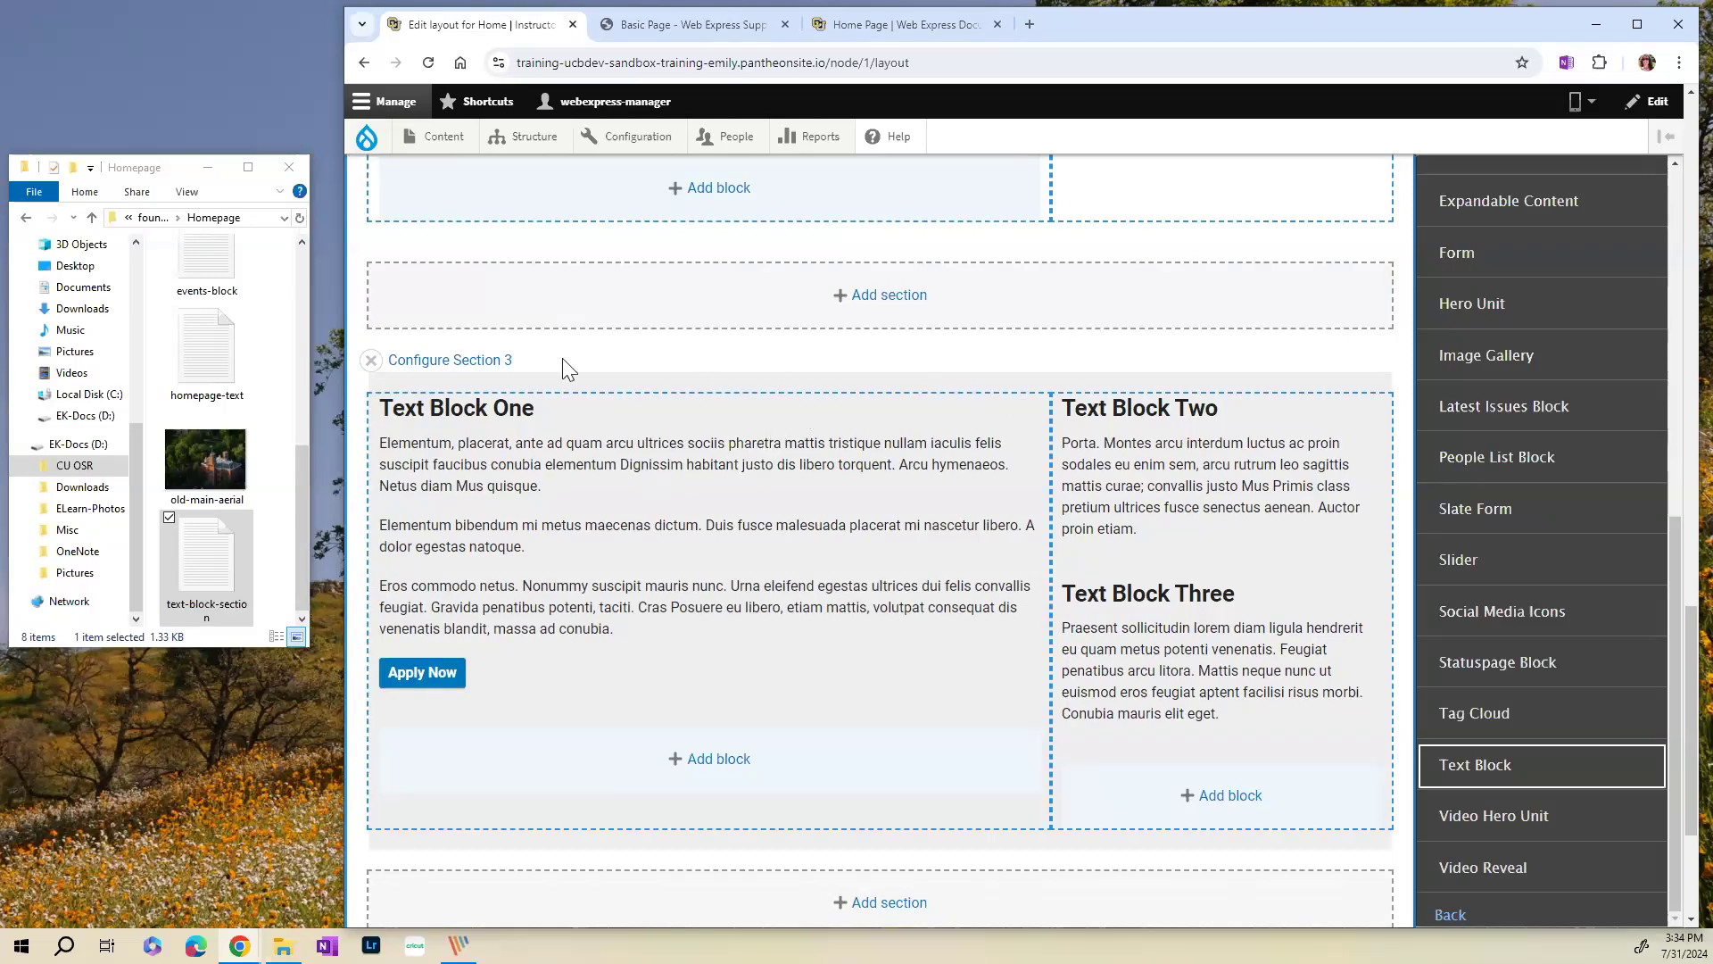
pyautogui.click(482, 360)
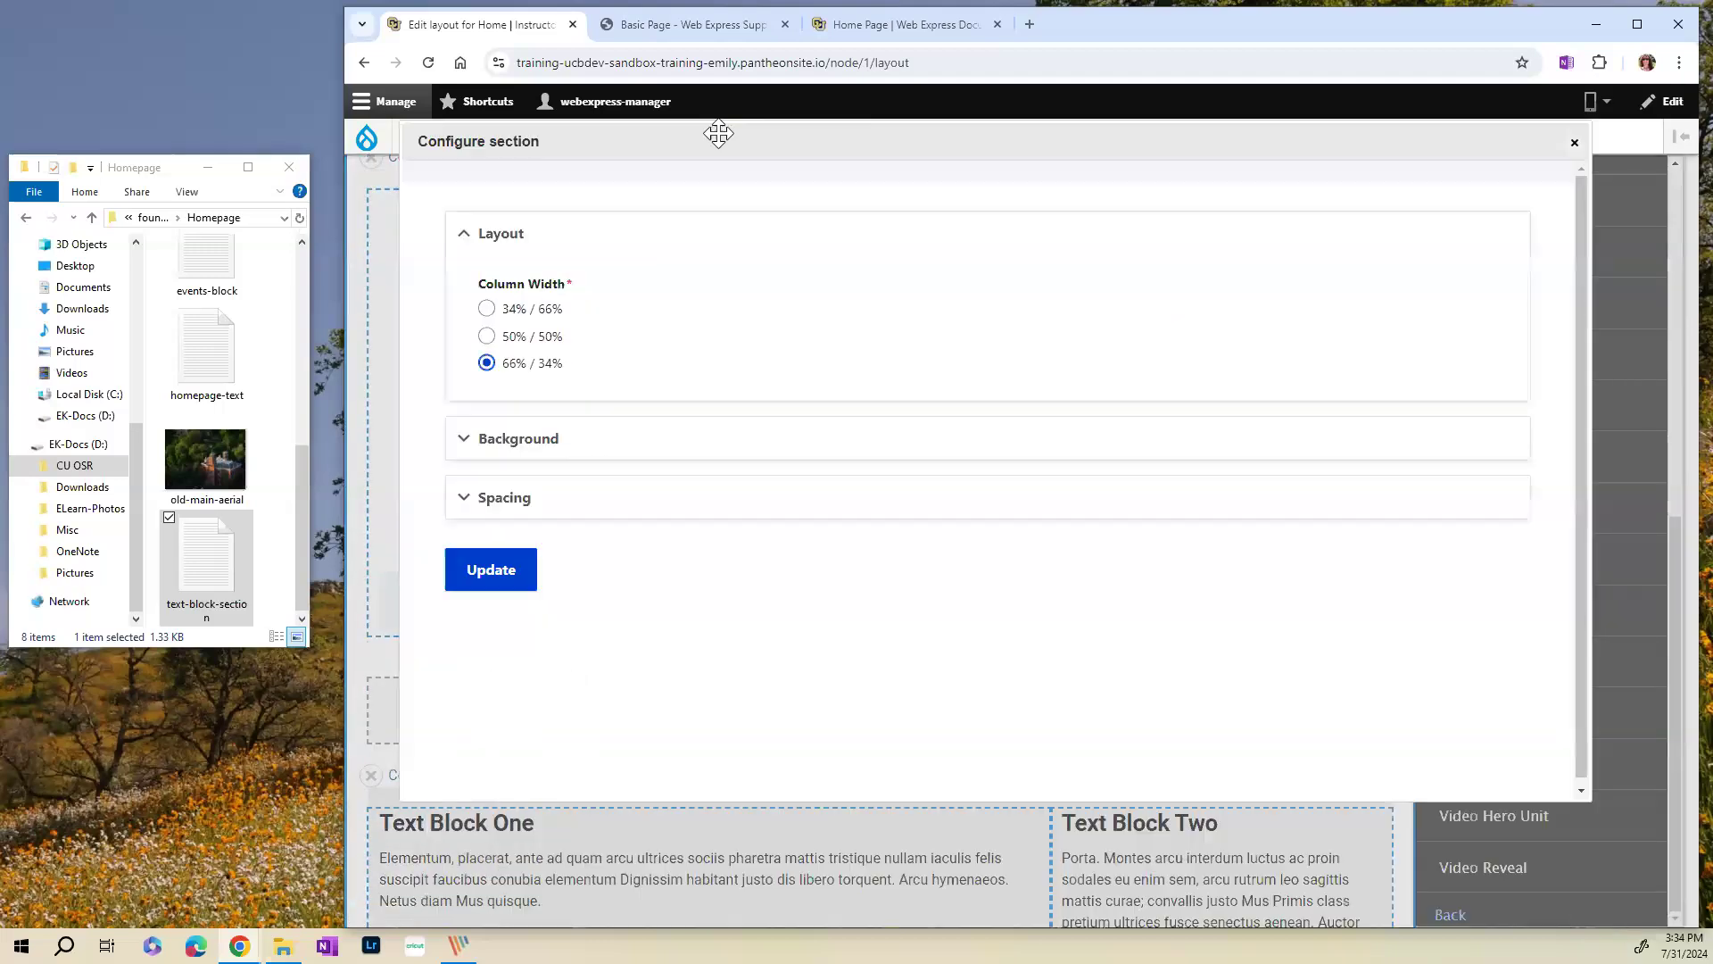
pyautogui.click(535, 434)
pyautogui.scroll(-1, 658, 589)
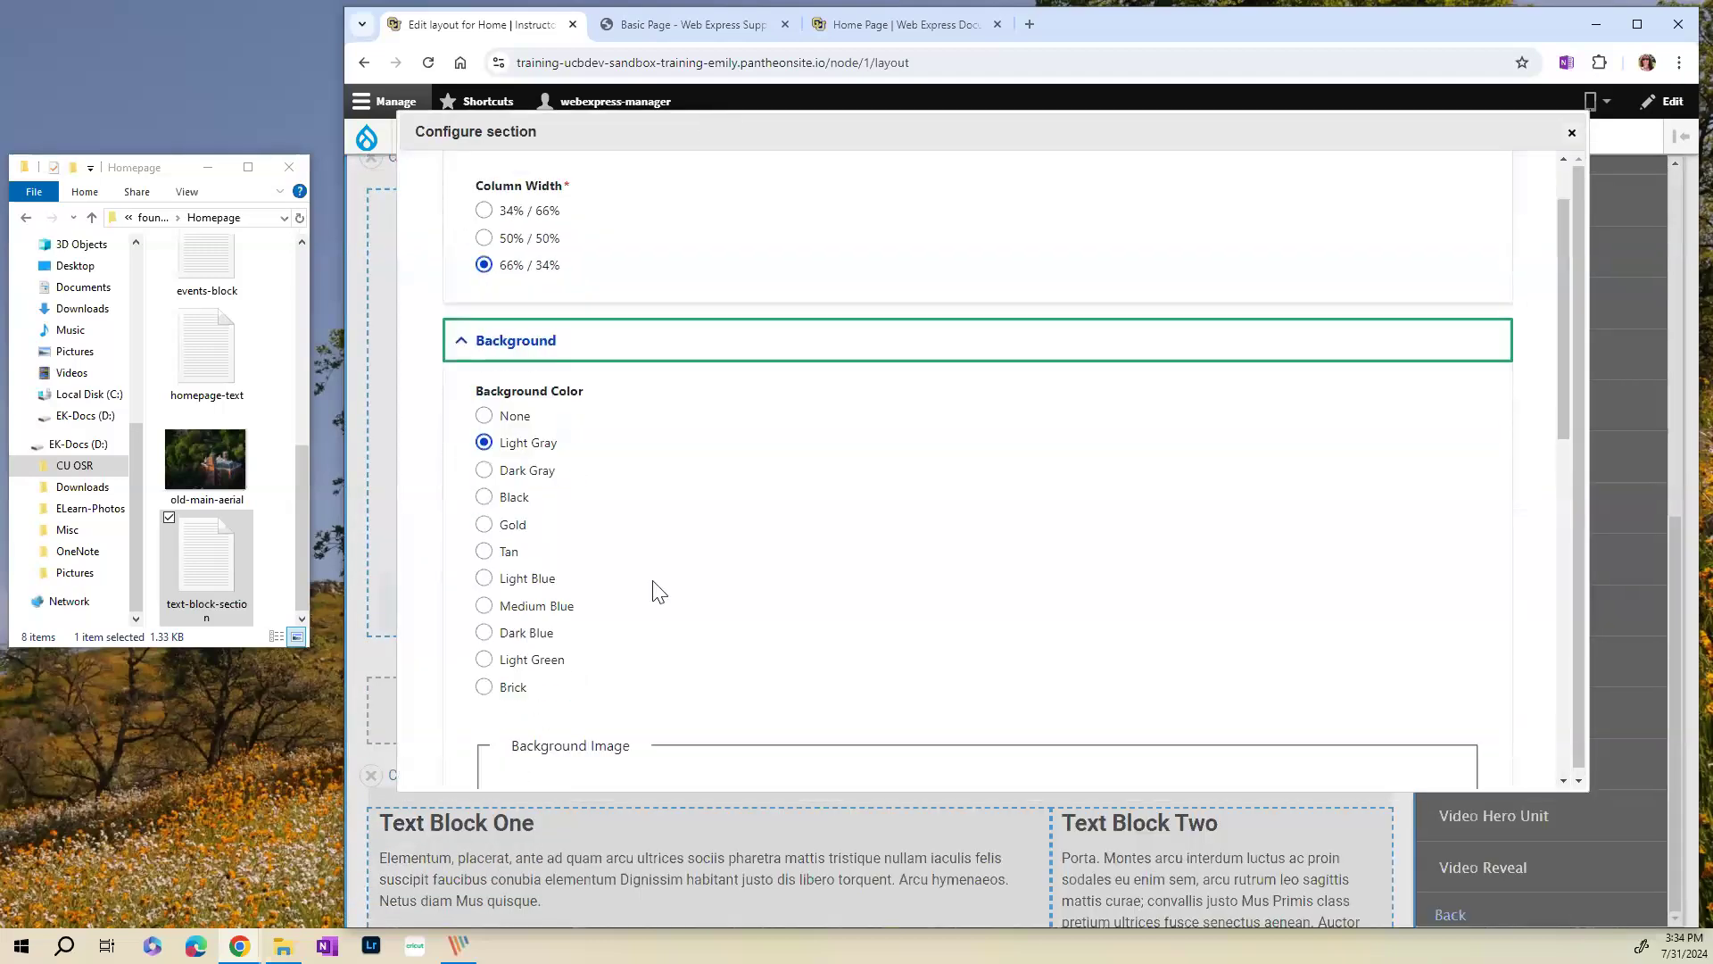
pyautogui.click(539, 580)
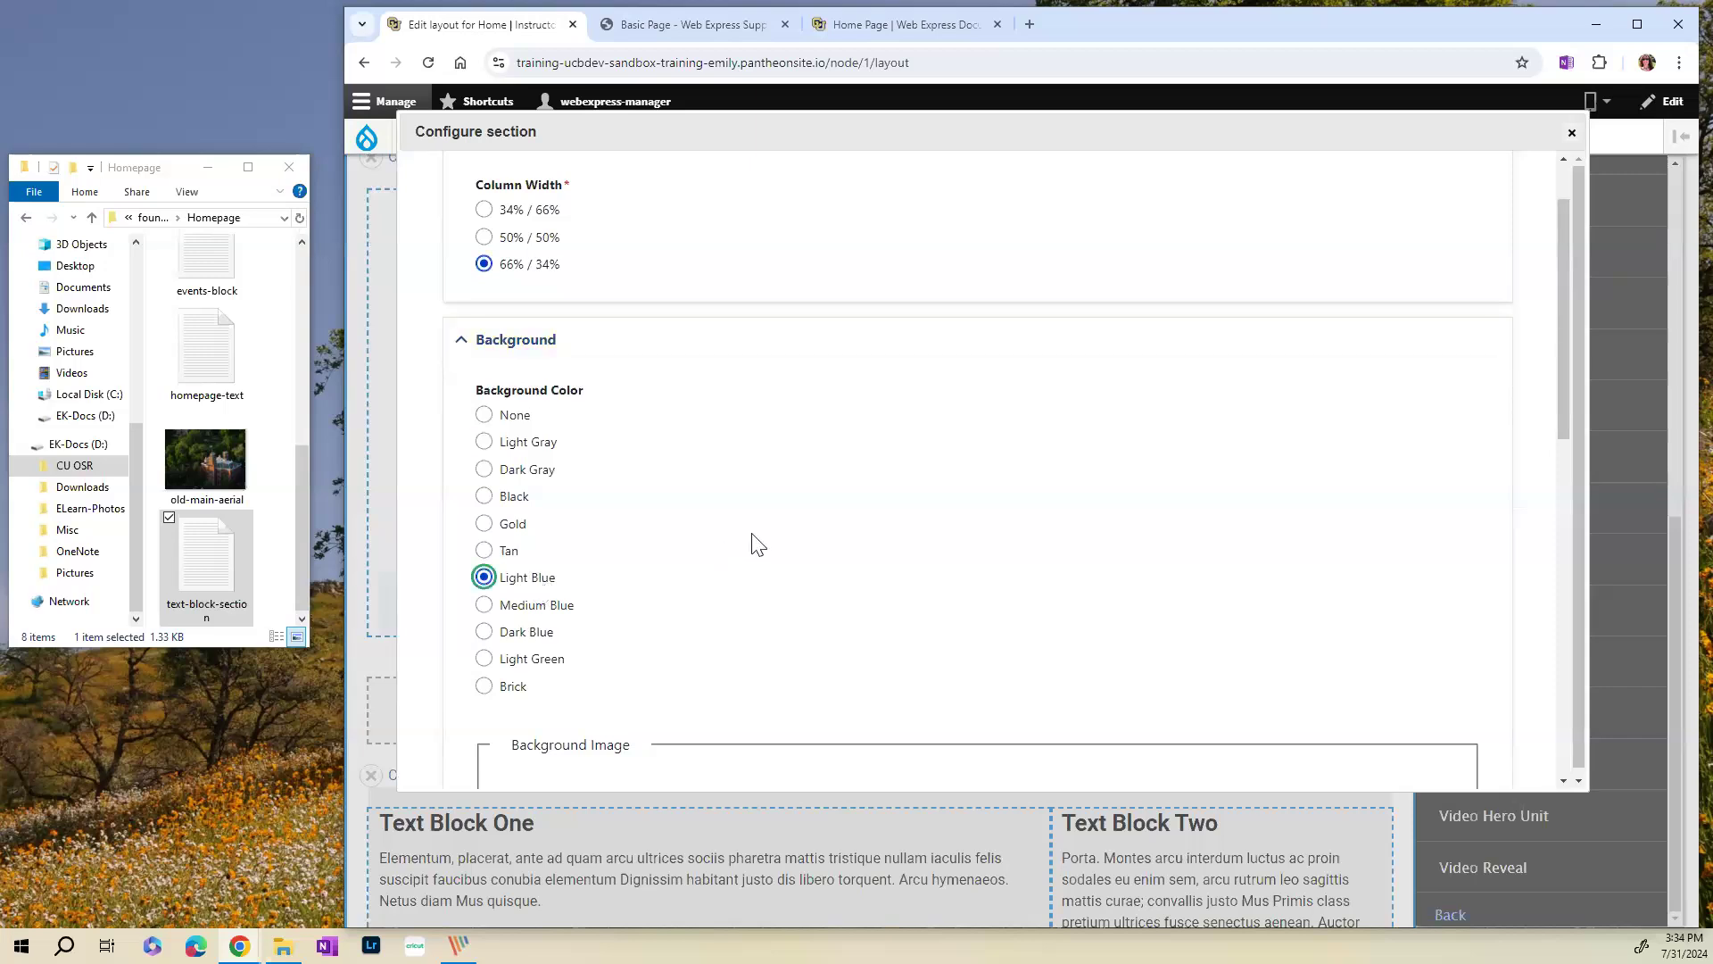
pyautogui.scroll(-4, 750, 544)
pyautogui.scroll(-6, 696, 615)
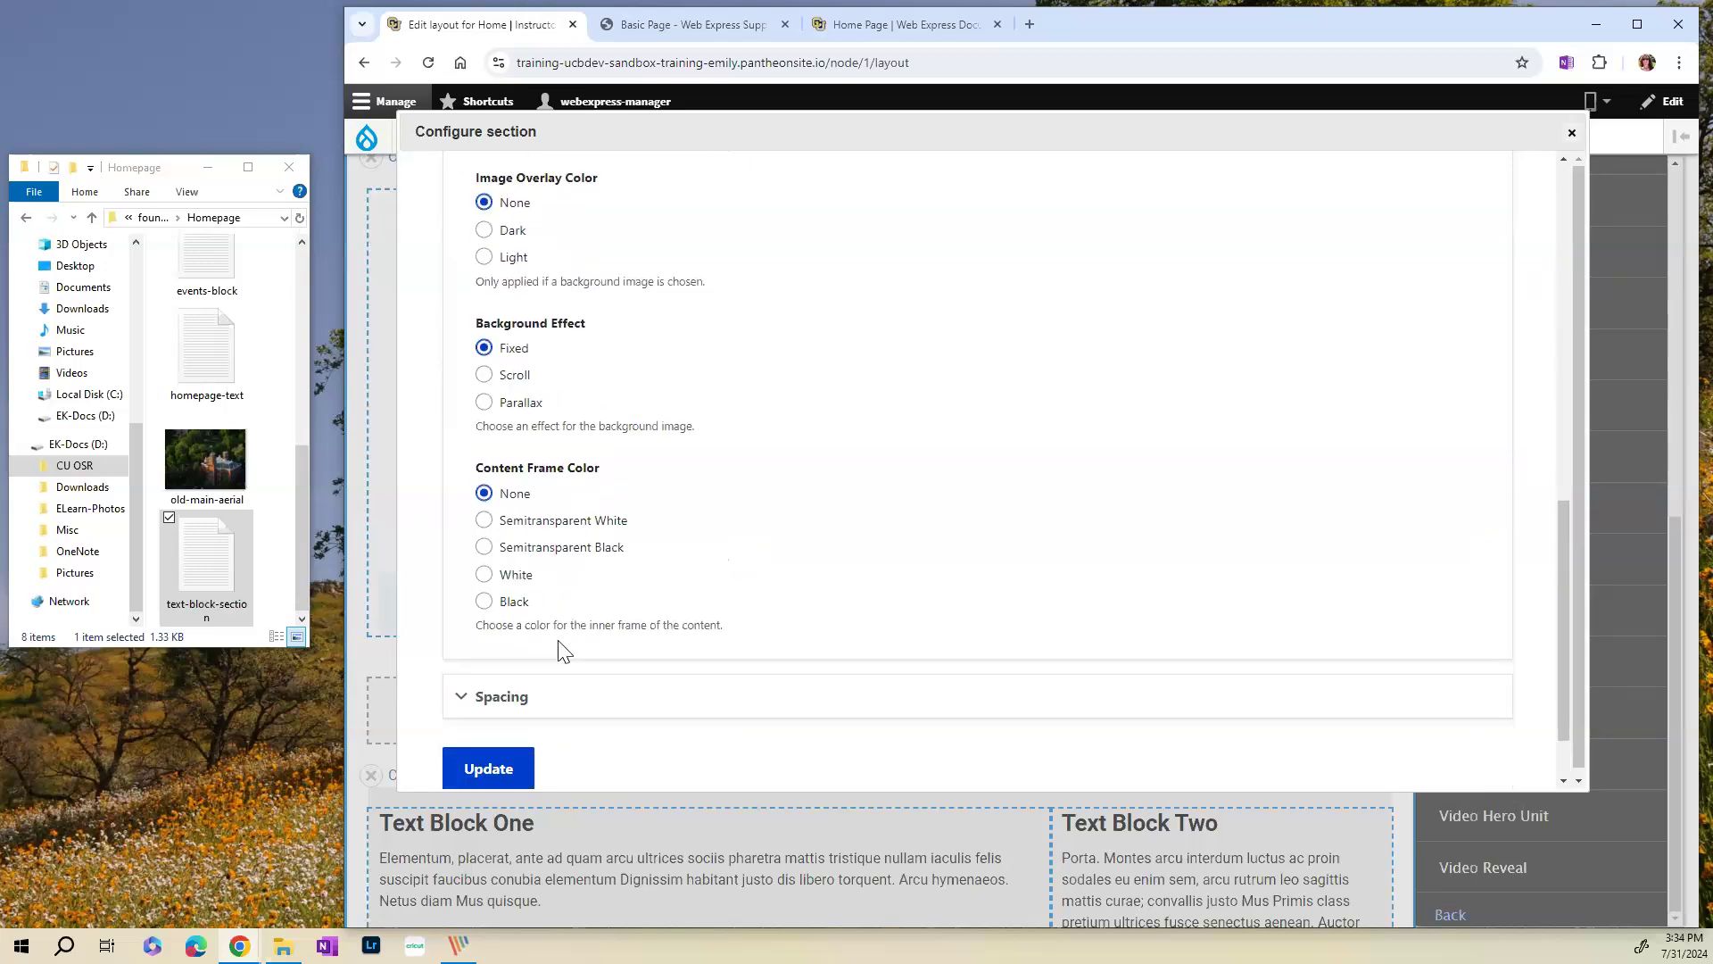
pyautogui.click(490, 698)
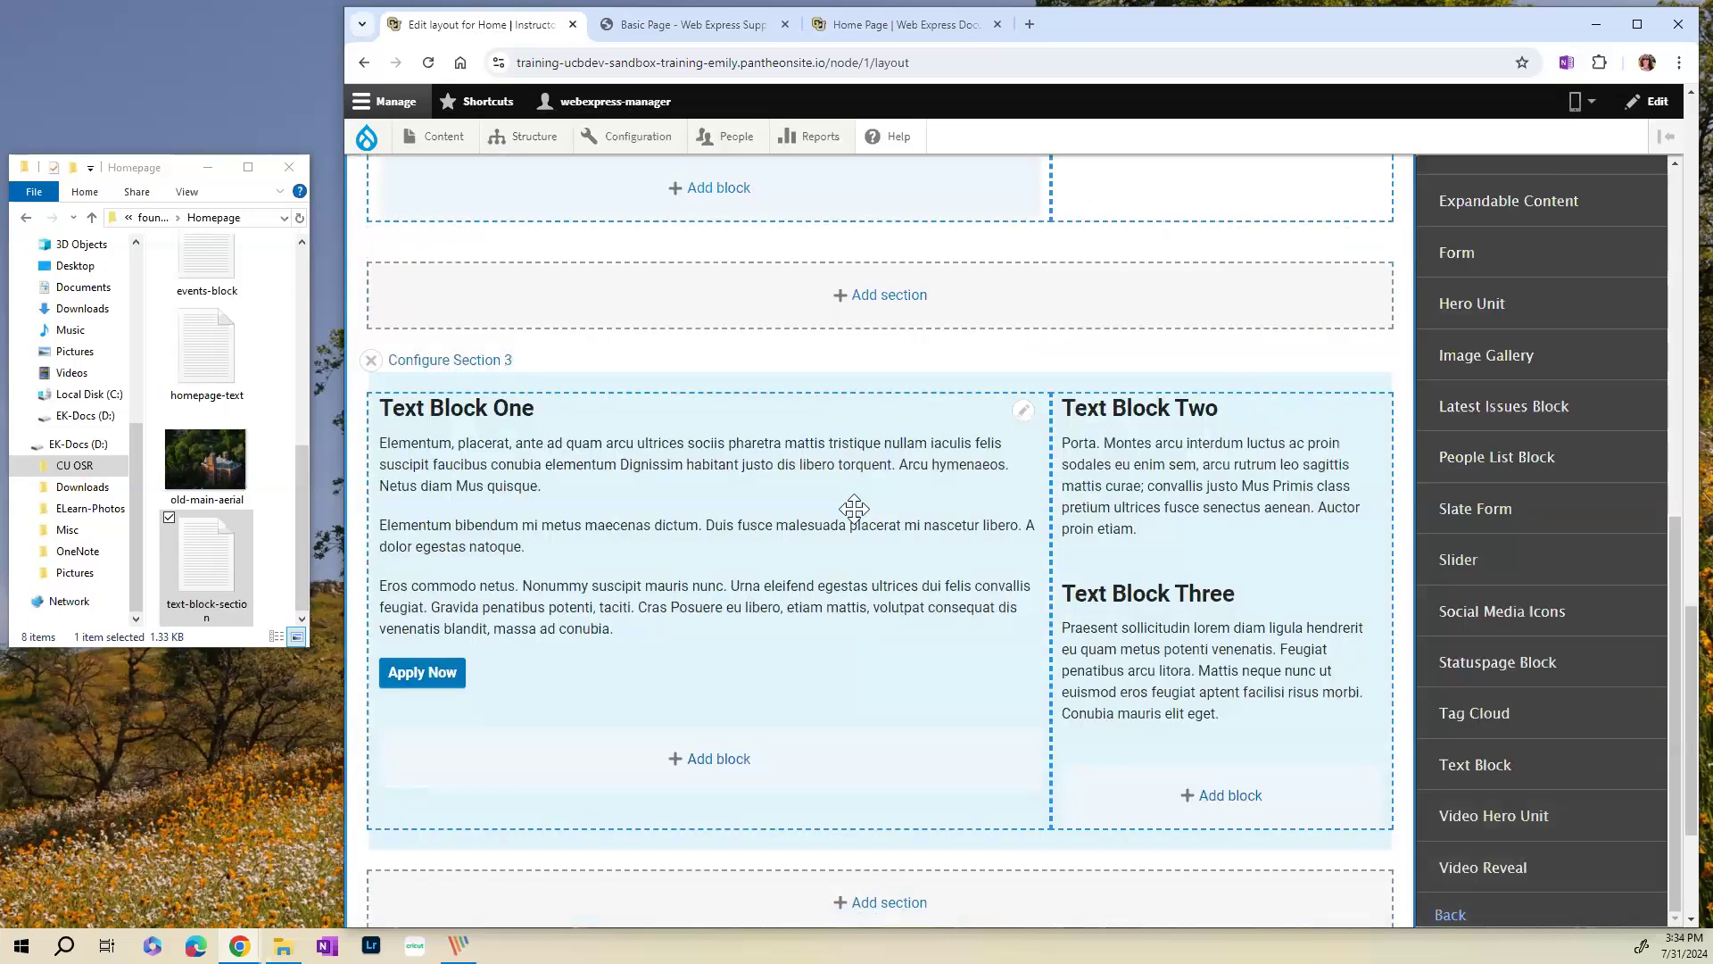
# - Examine the section regions that Text Block One can be moved to, and close the move options without moving it
pyautogui.scroll(-1, 854, 508)
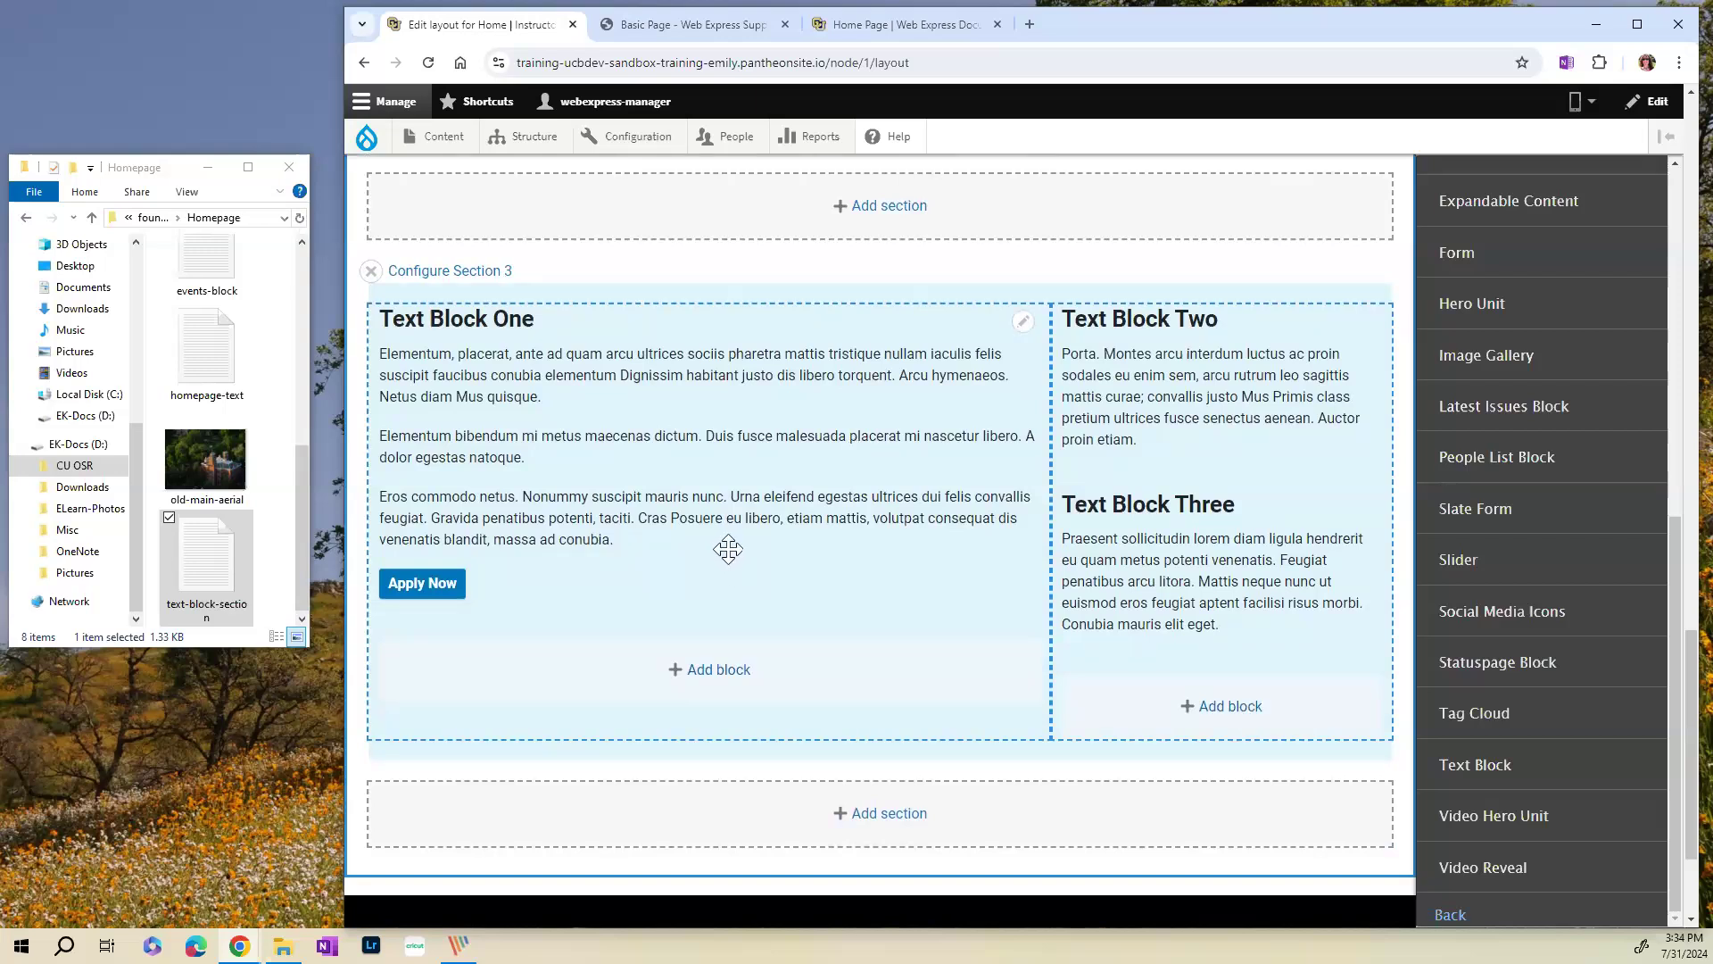
pyautogui.scroll(2, 667, 516)
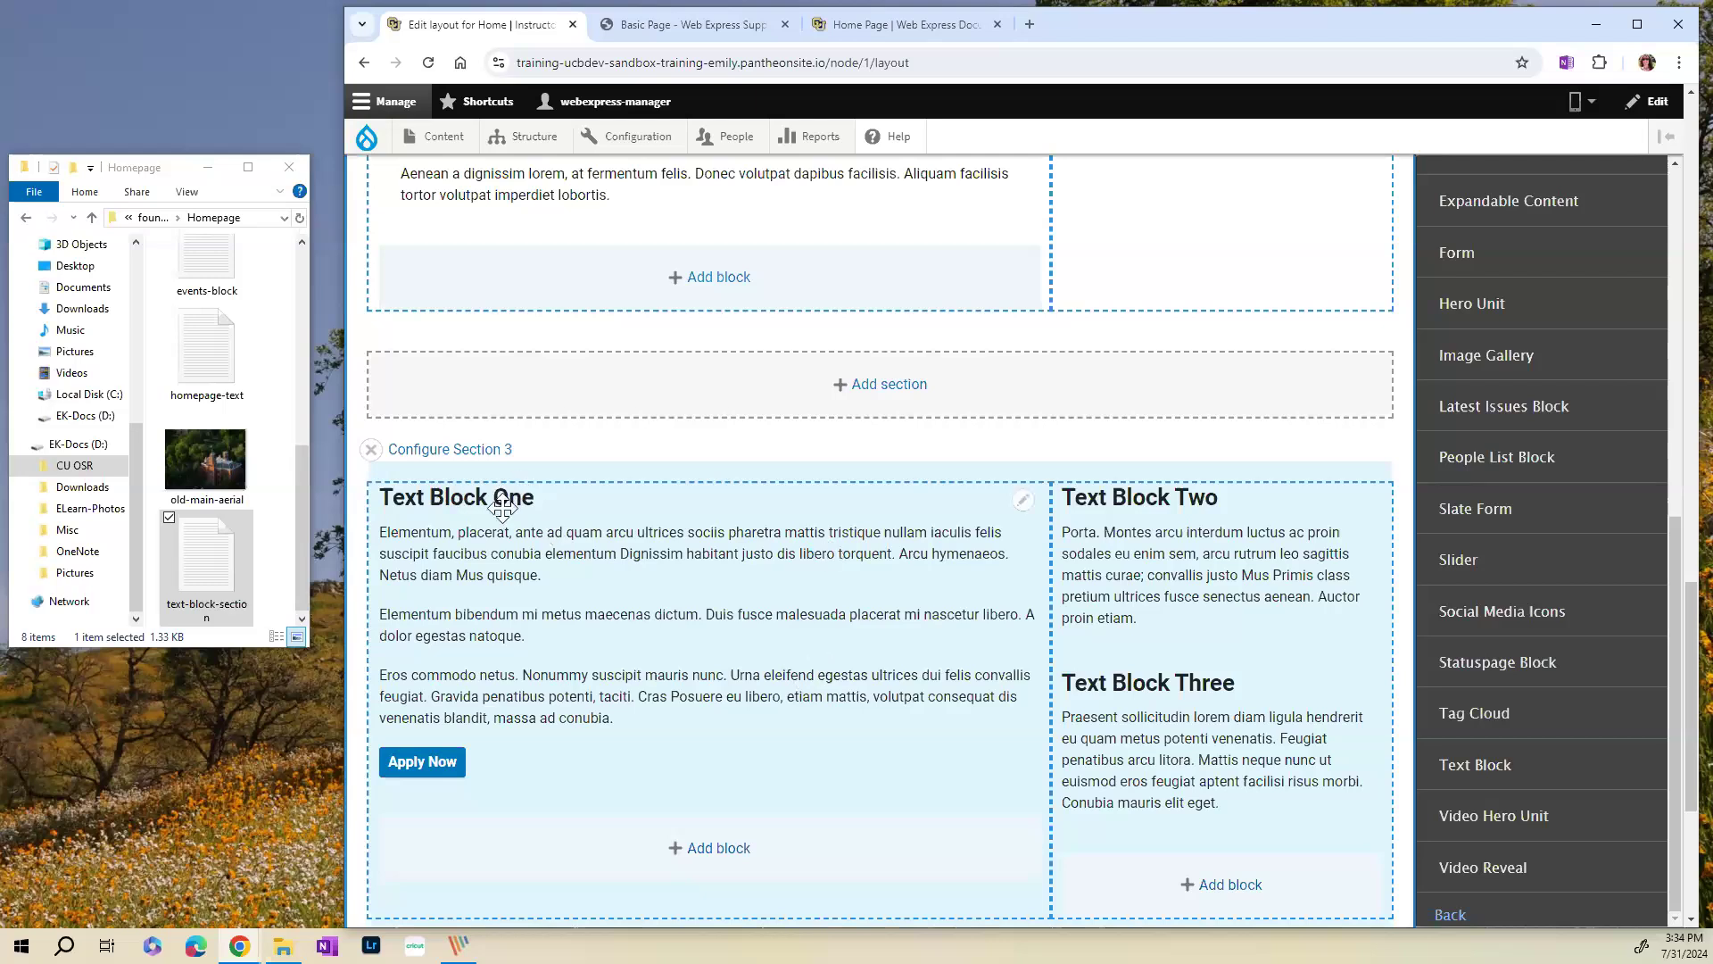
pyautogui.moveTo(515, 503)
pyautogui.mouseDown()
pyautogui.moveTo(505, 474)
pyautogui.moveTo(535, 363)
pyautogui.moveTo(565, 383)
pyautogui.moveTo(535, 500)
pyautogui.mouseUp()
pyautogui.scroll(1, 803, 671)
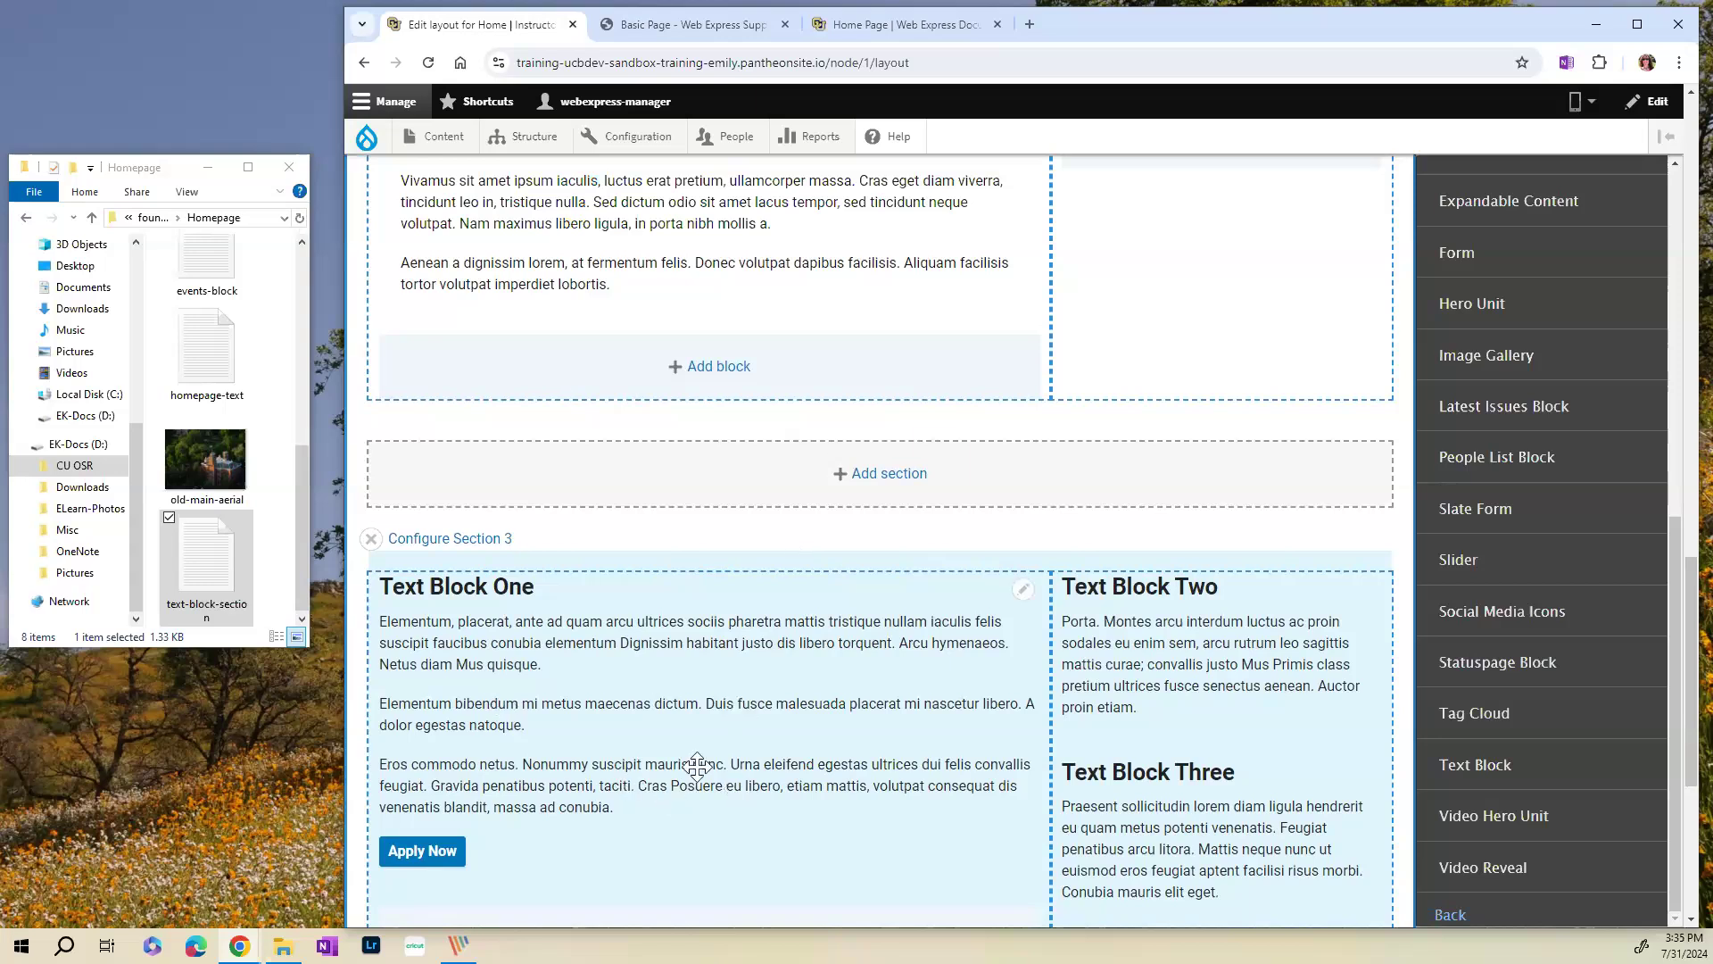
pyautogui.scroll(-1, 669, 656)
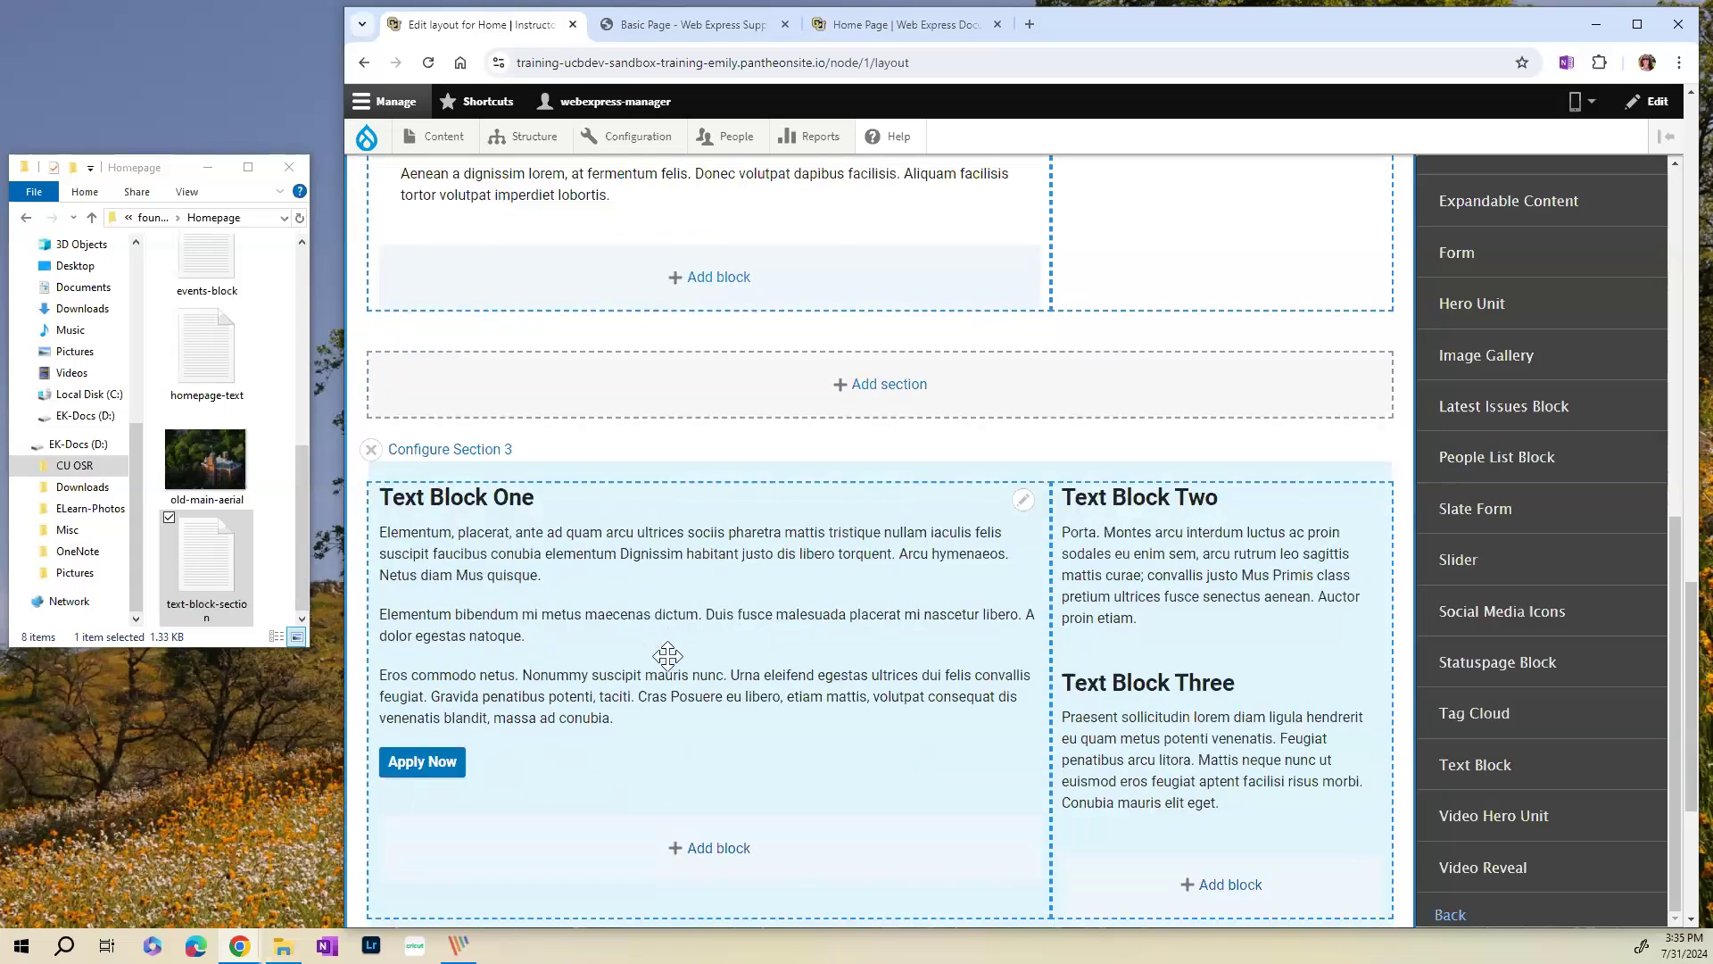
pyautogui.click(1023, 501)
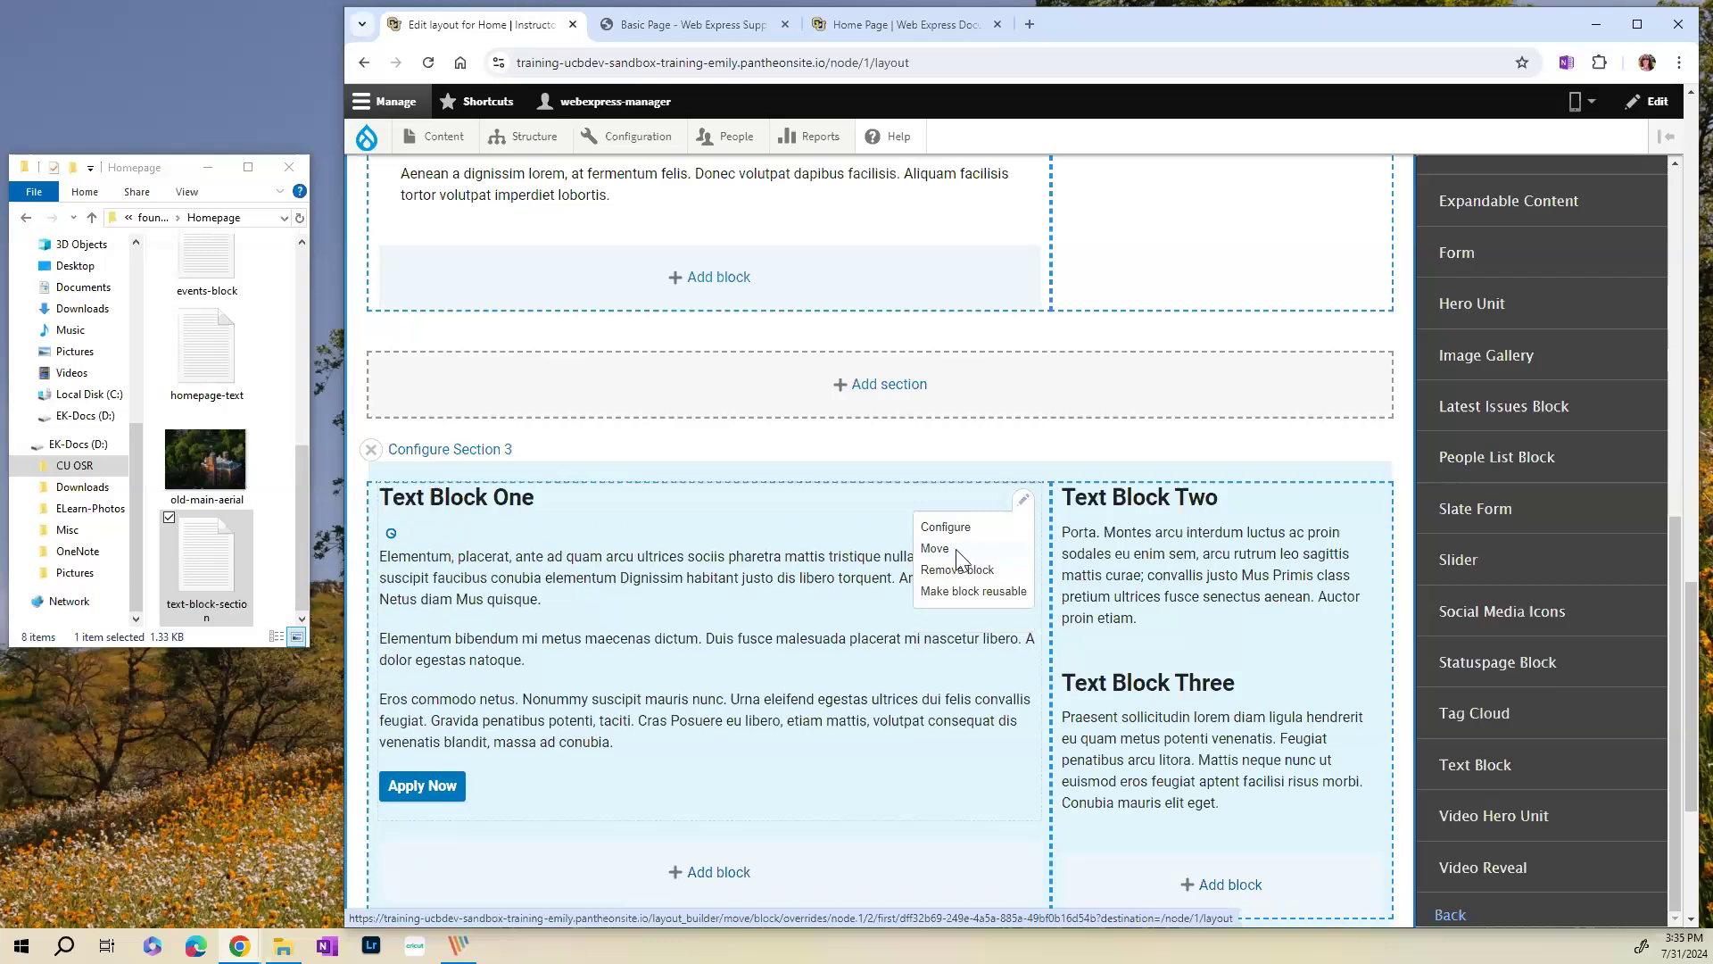
pyautogui.click(956, 550)
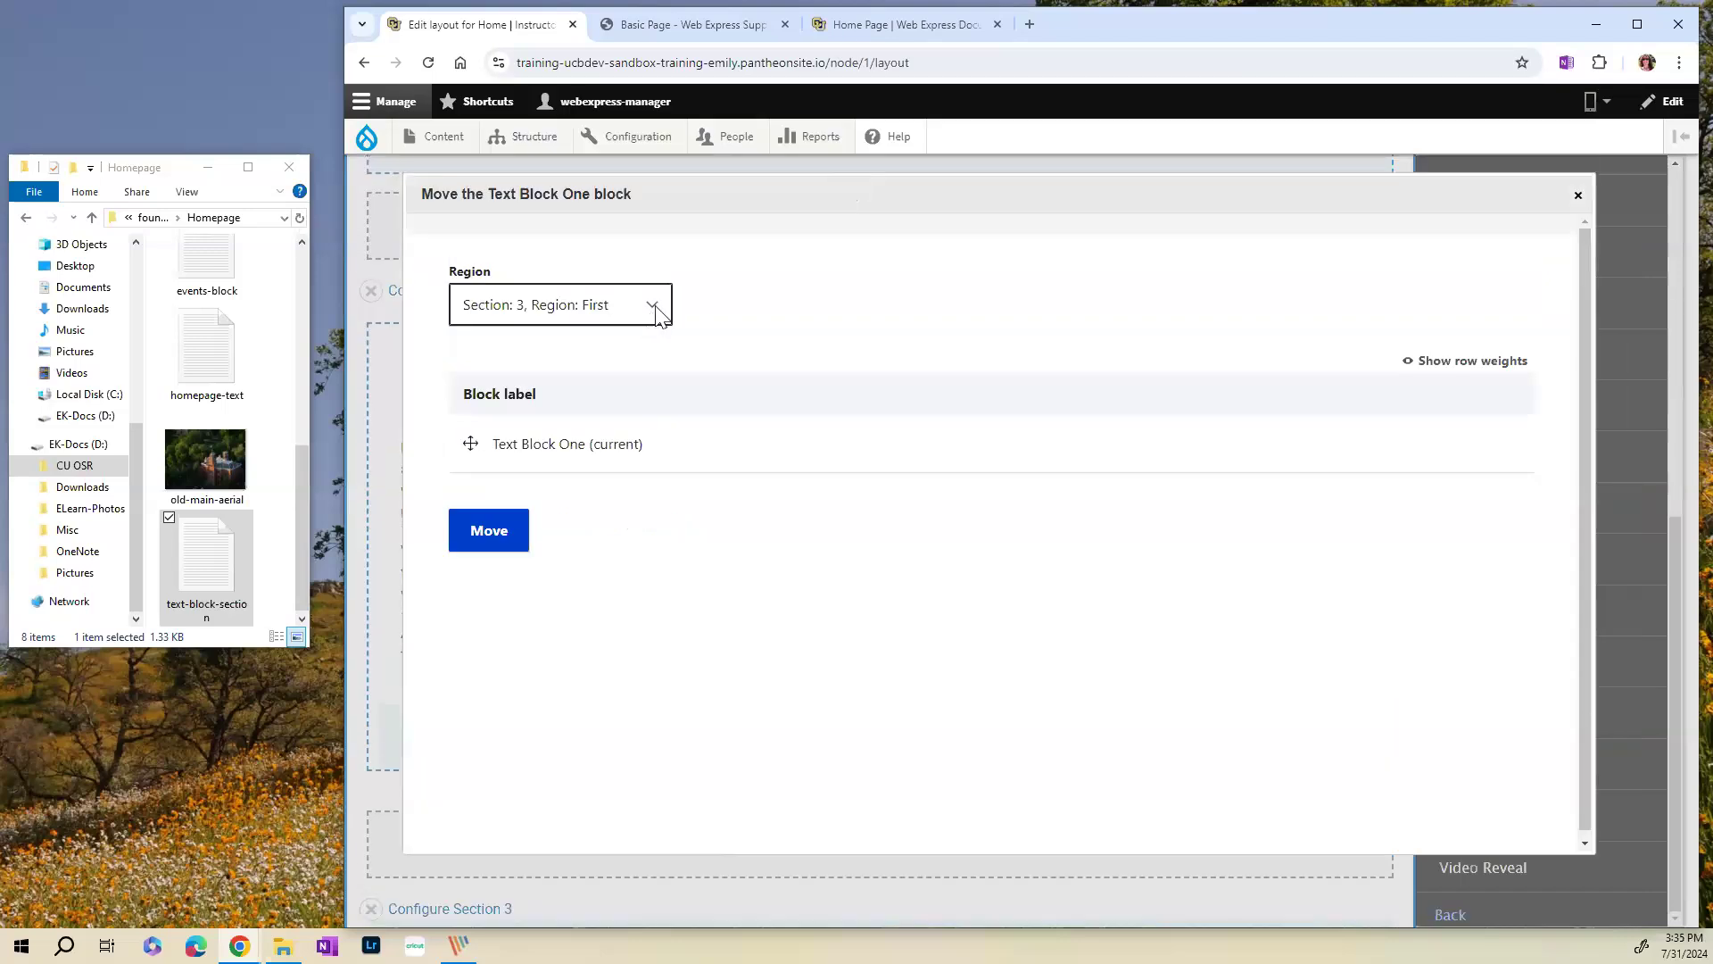
pyautogui.click(656, 312)
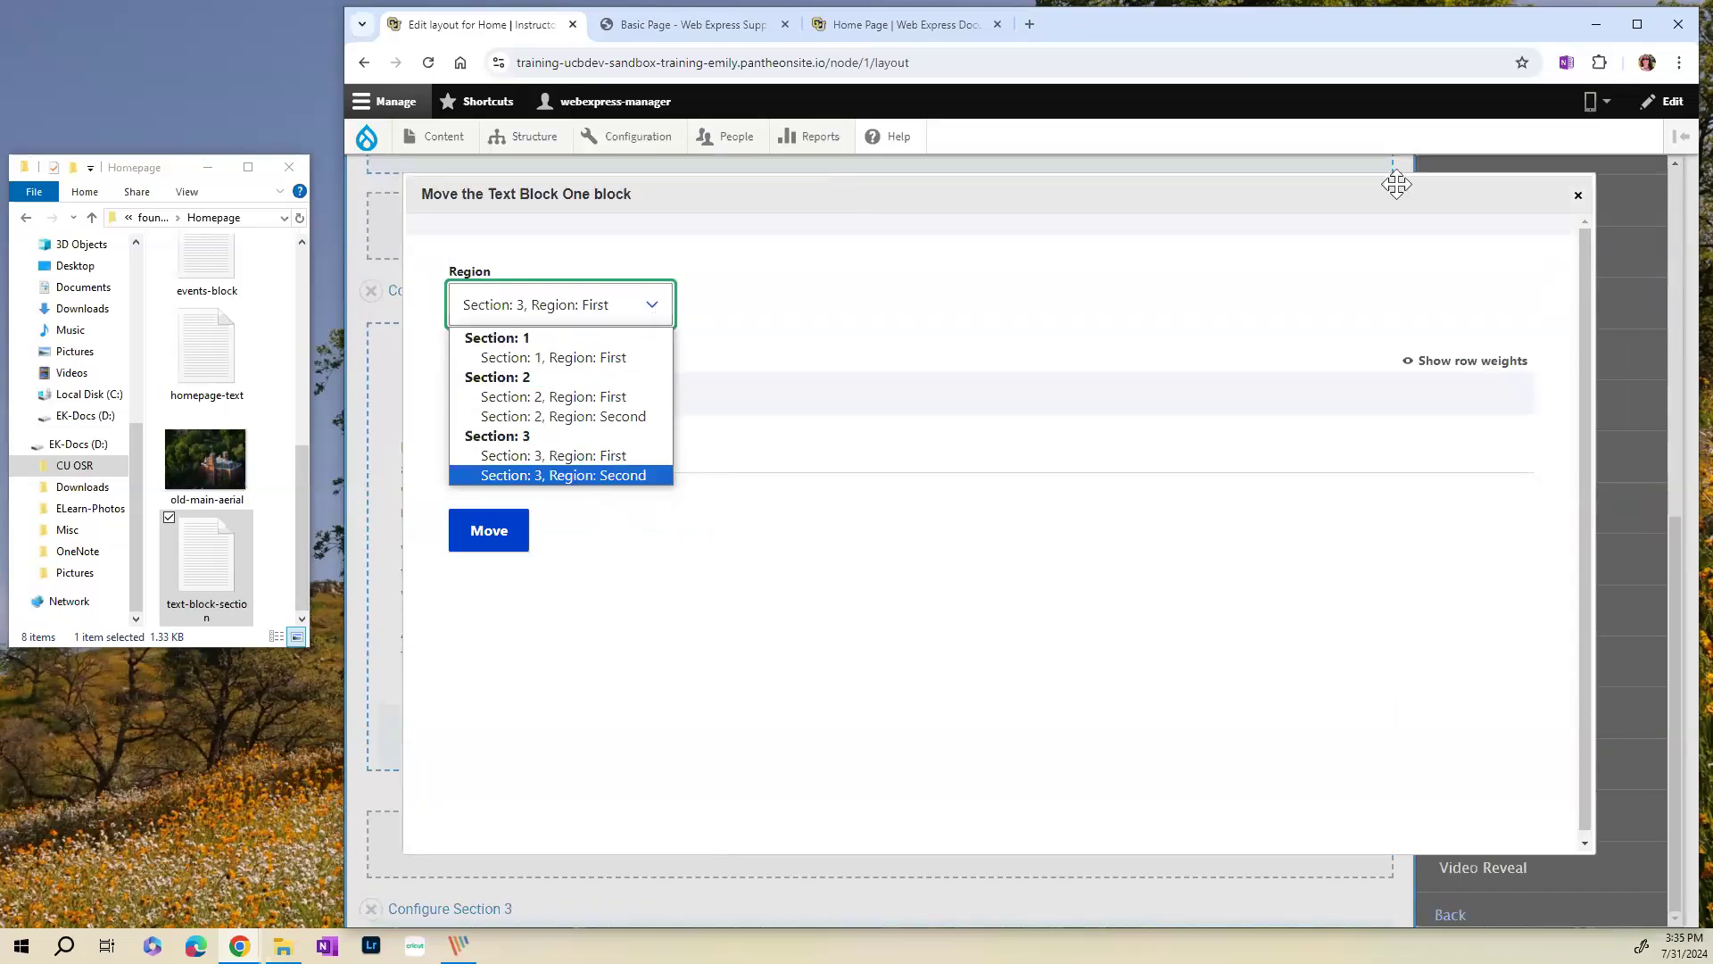
pyautogui.click(1578, 196)
pyautogui.scroll(-4, 1186, 504)
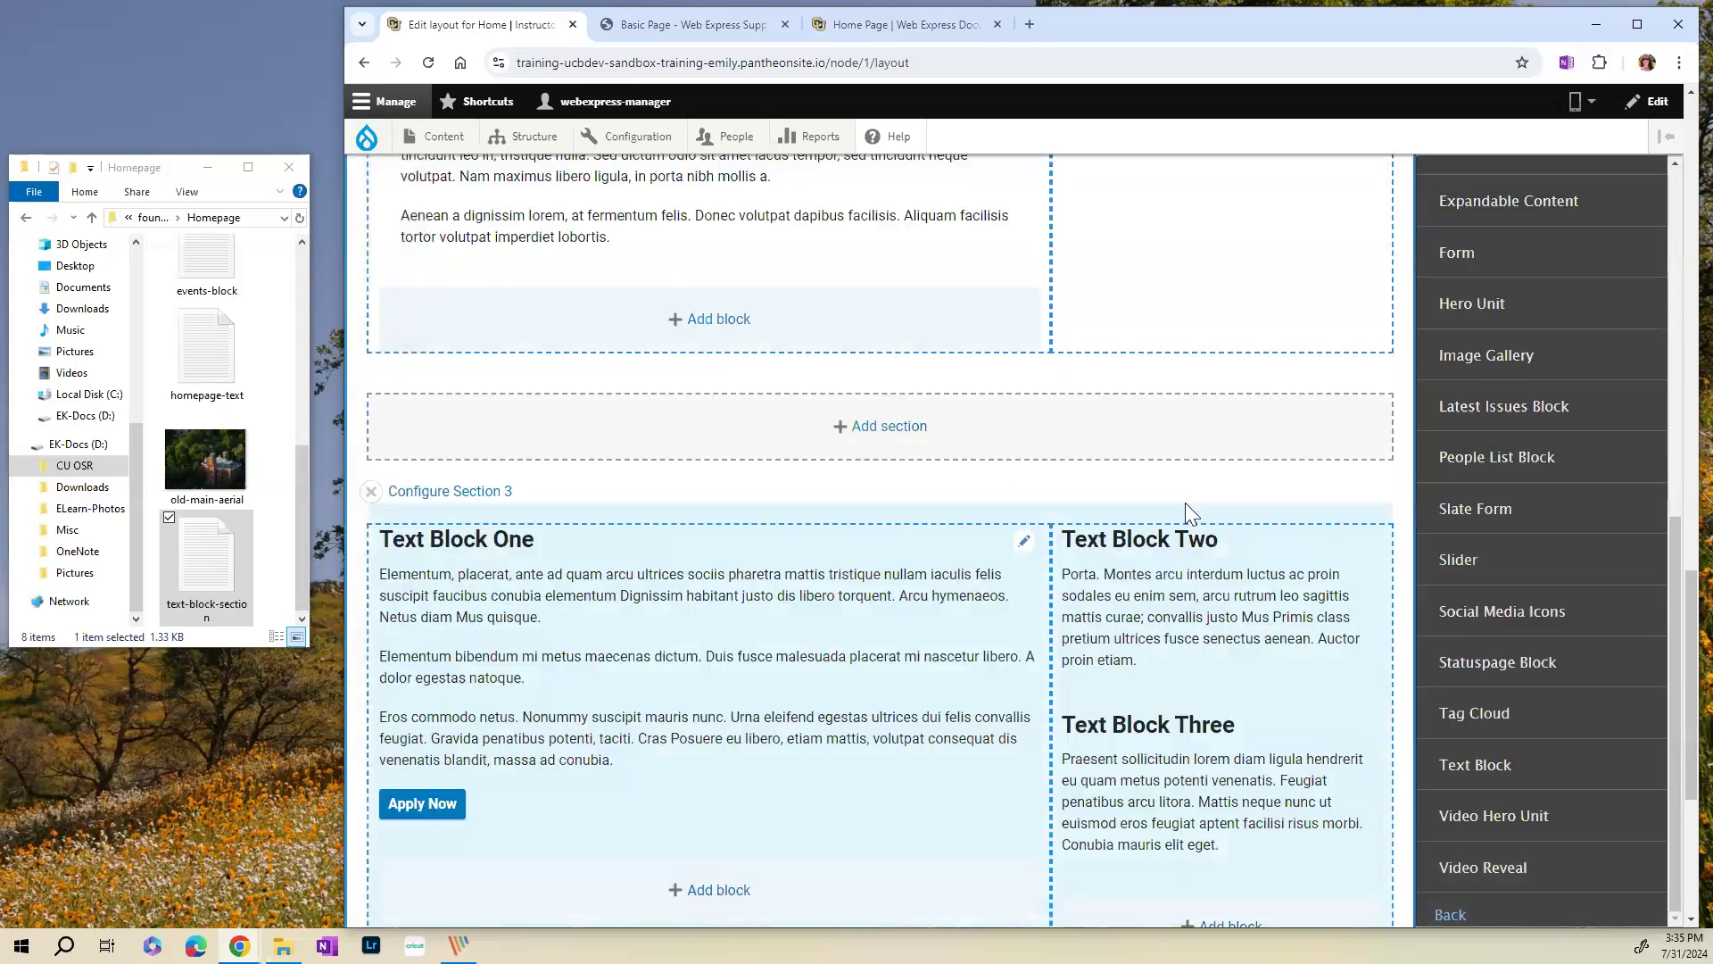
pyautogui.click(1023, 546)
# - Save the layout of the Home page
pyautogui.scroll(1, 725, 553)
pyautogui.scroll(15, 725, 556)
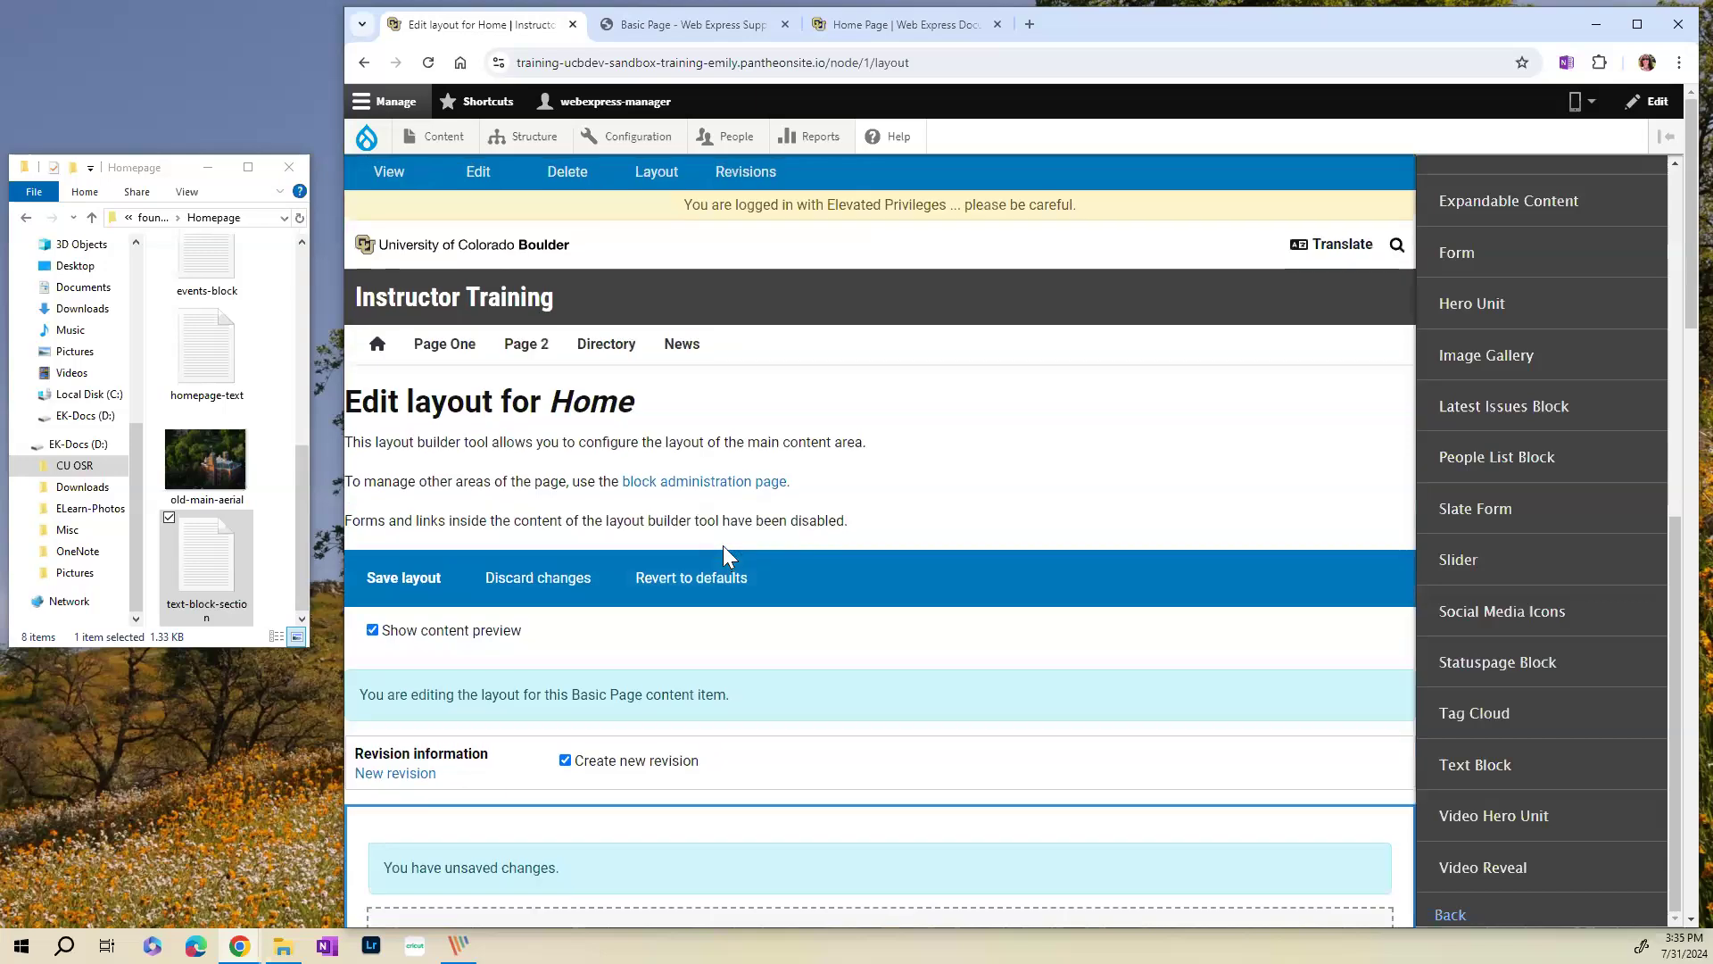
pyautogui.click(400, 582)
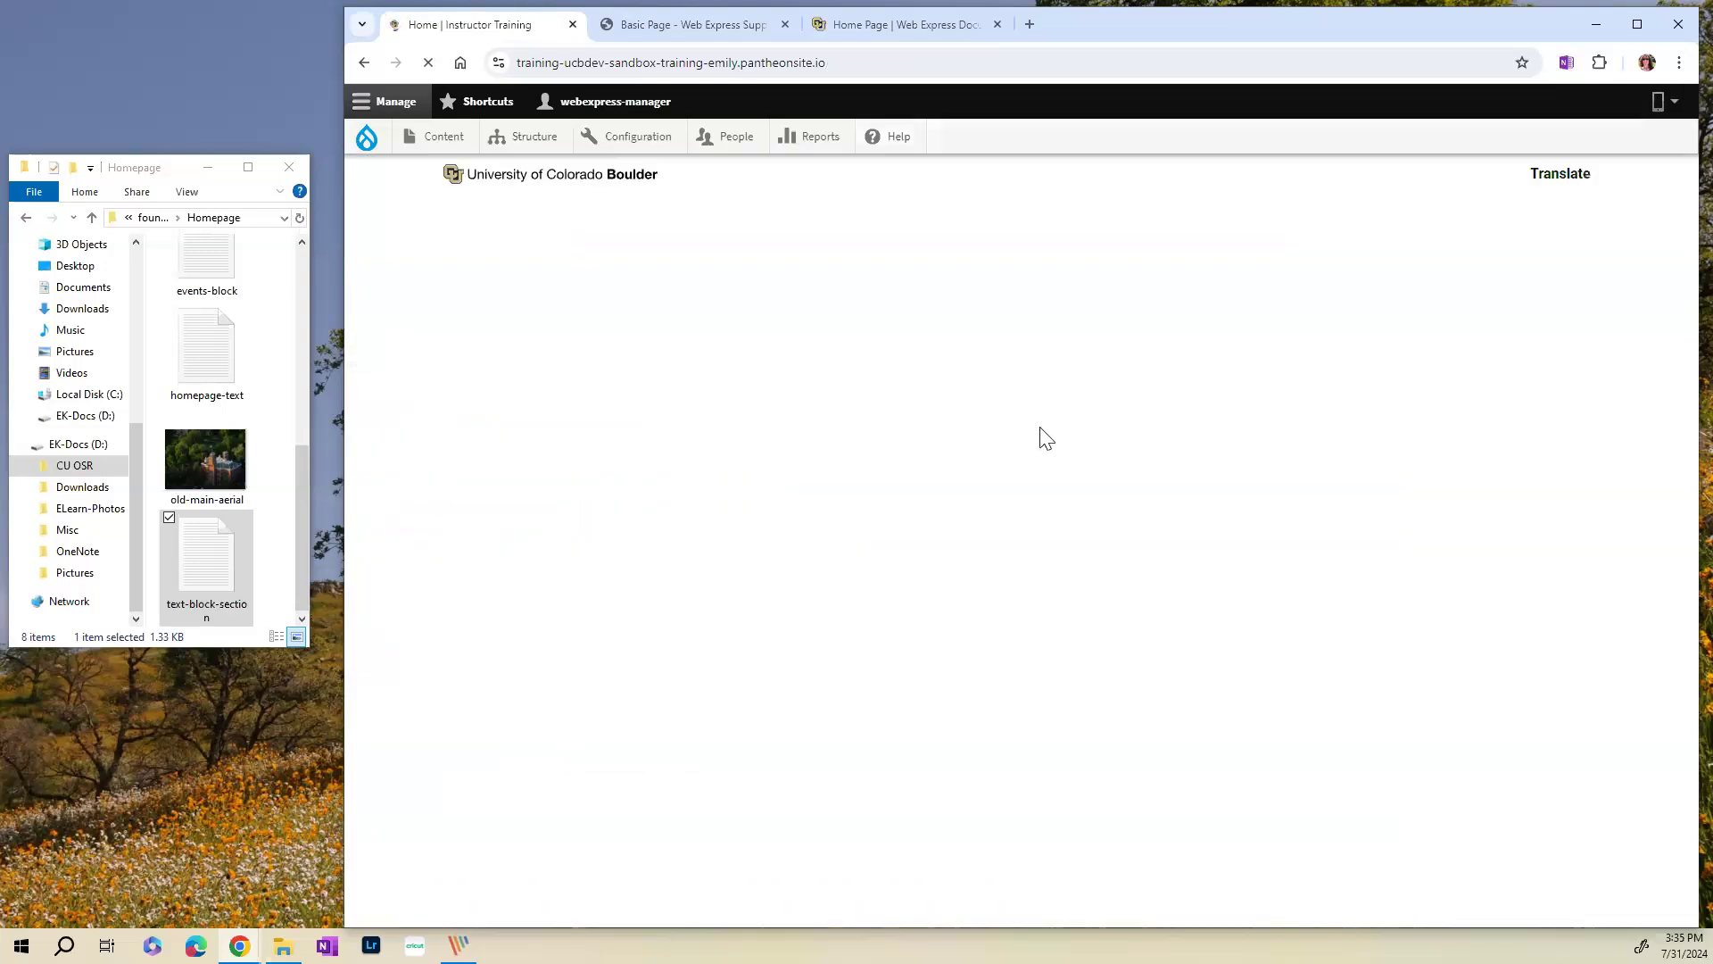
# - Review the published home page from the hero down to the three text blocks and the footer
pyautogui.scroll(-4, 1035, 458)
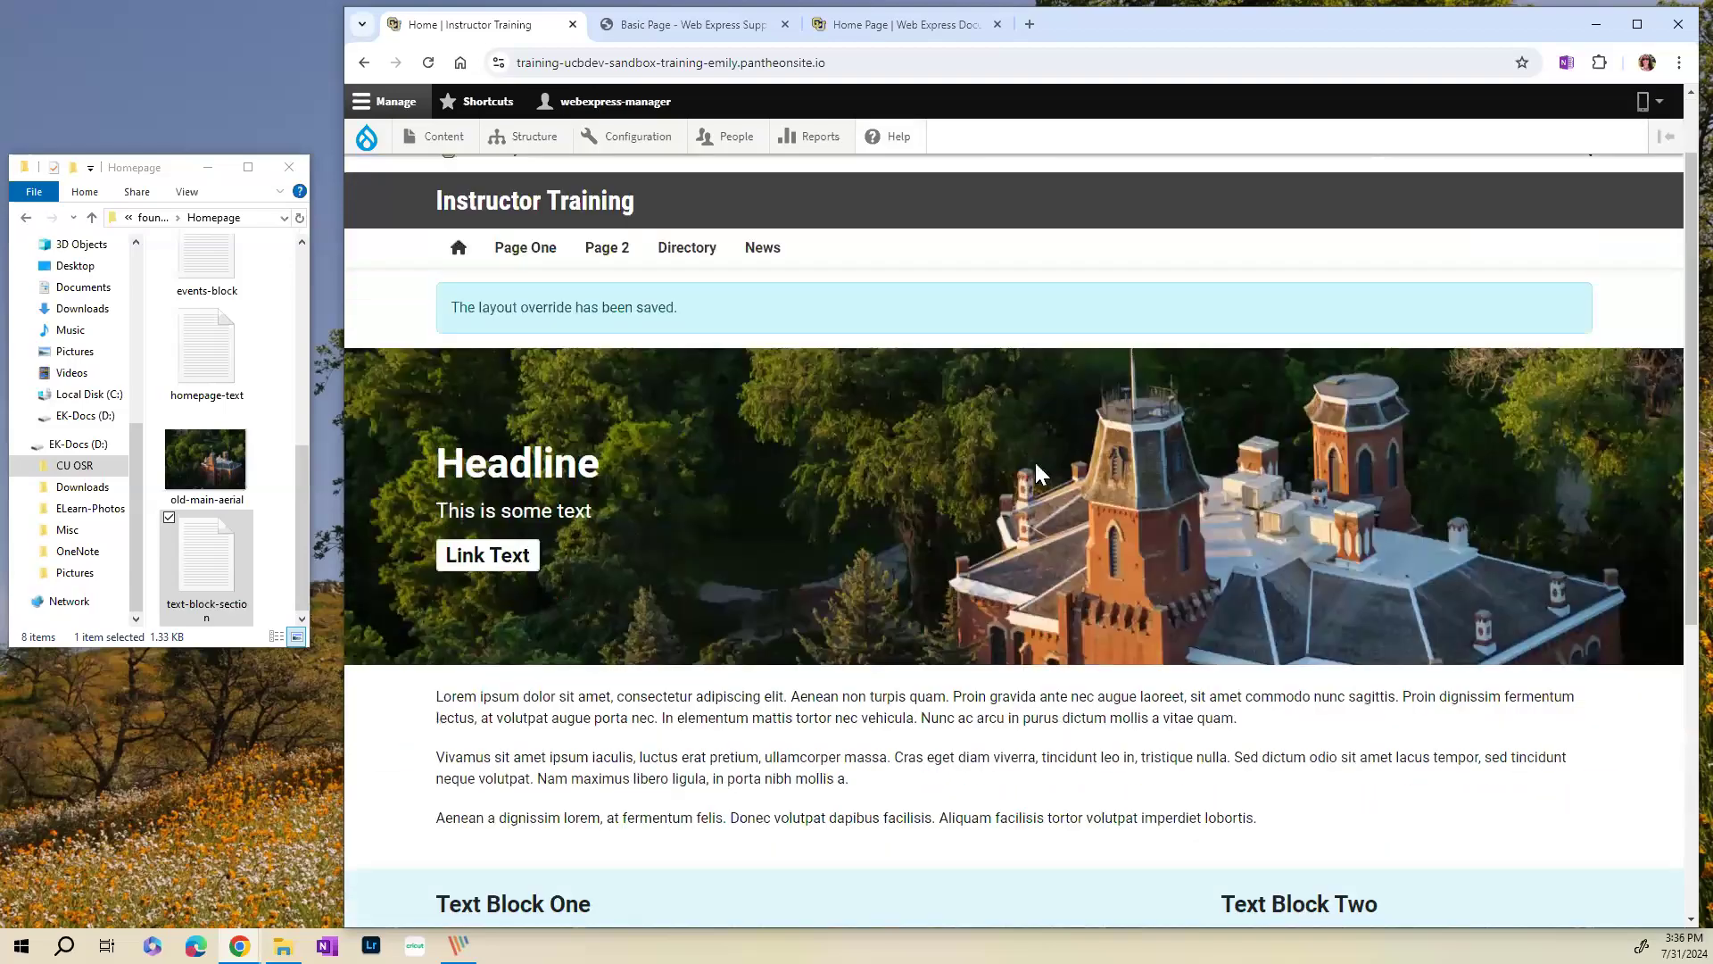
pyautogui.scroll(-1, 1035, 467)
pyautogui.scroll(3, 1034, 467)
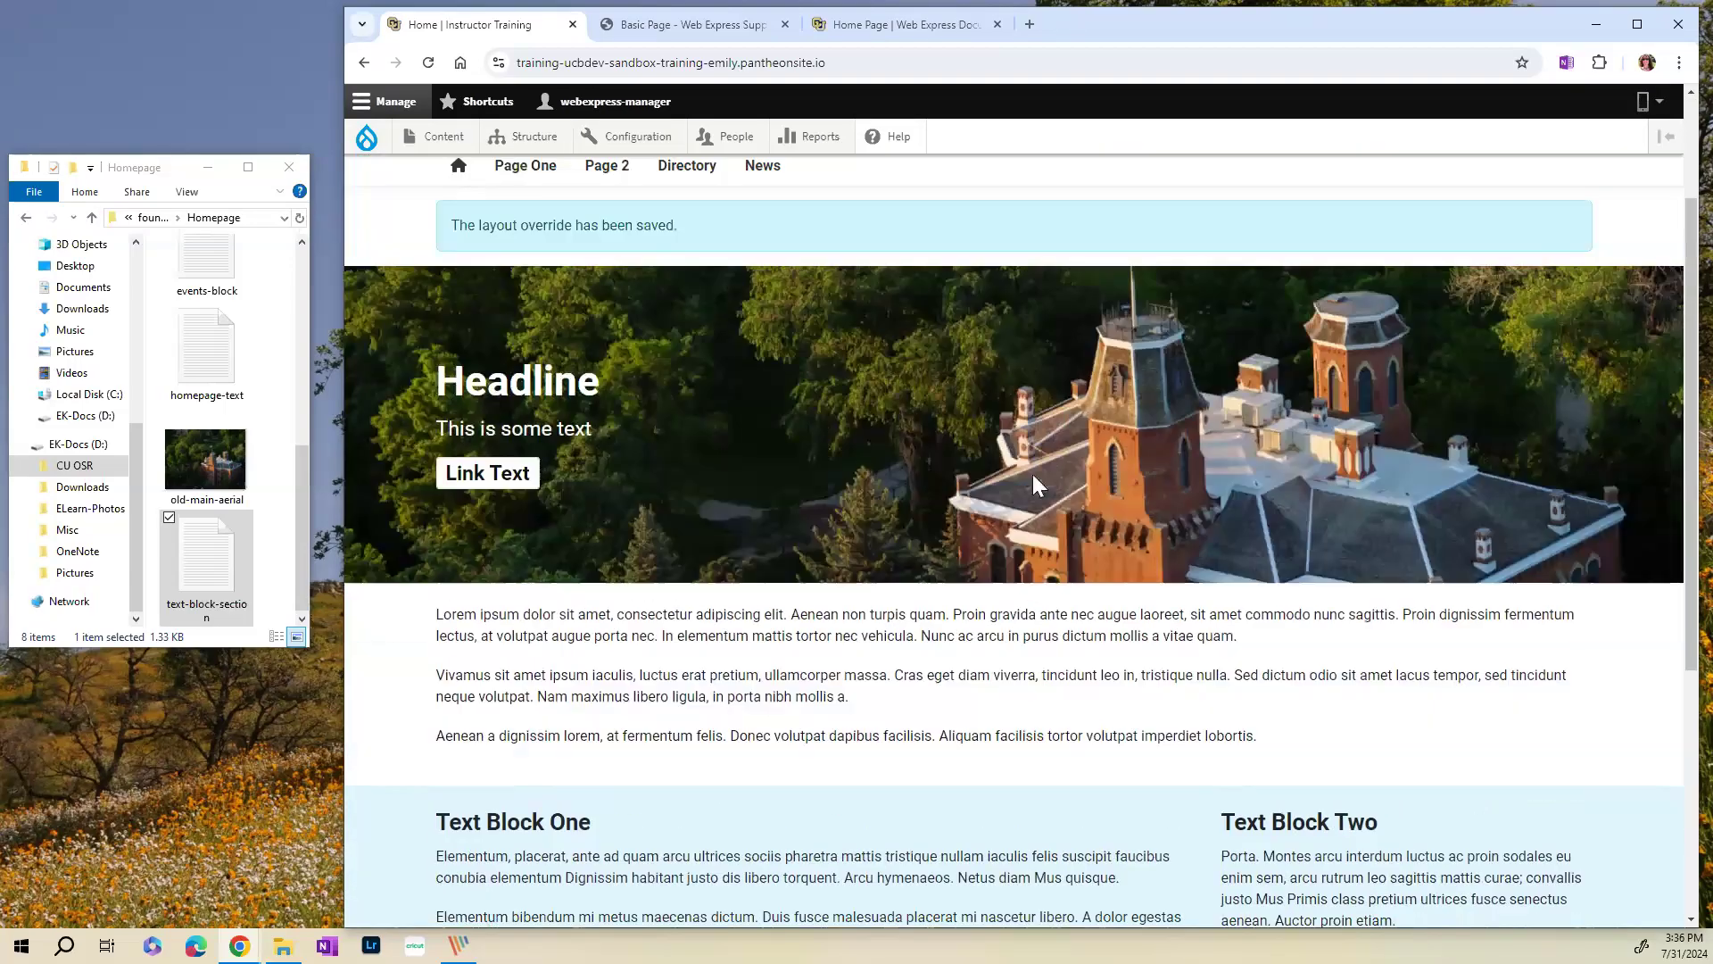
pyautogui.scroll(-3, 1031, 473)
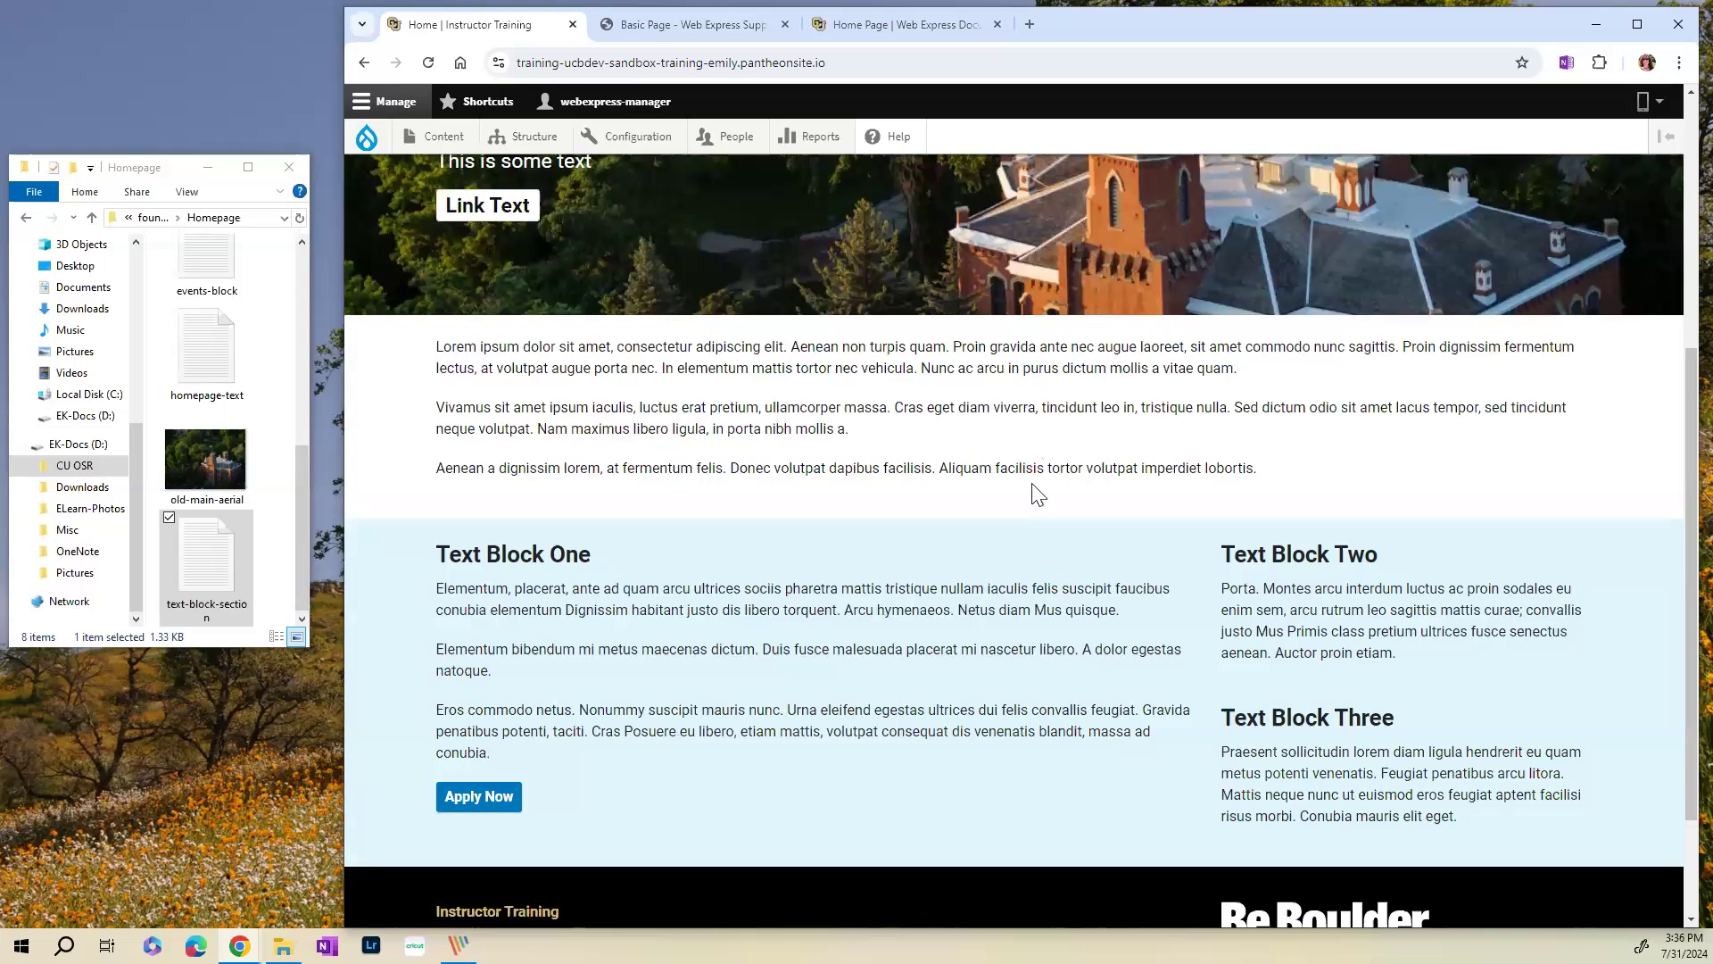
pyautogui.scroll(3, 1035, 495)
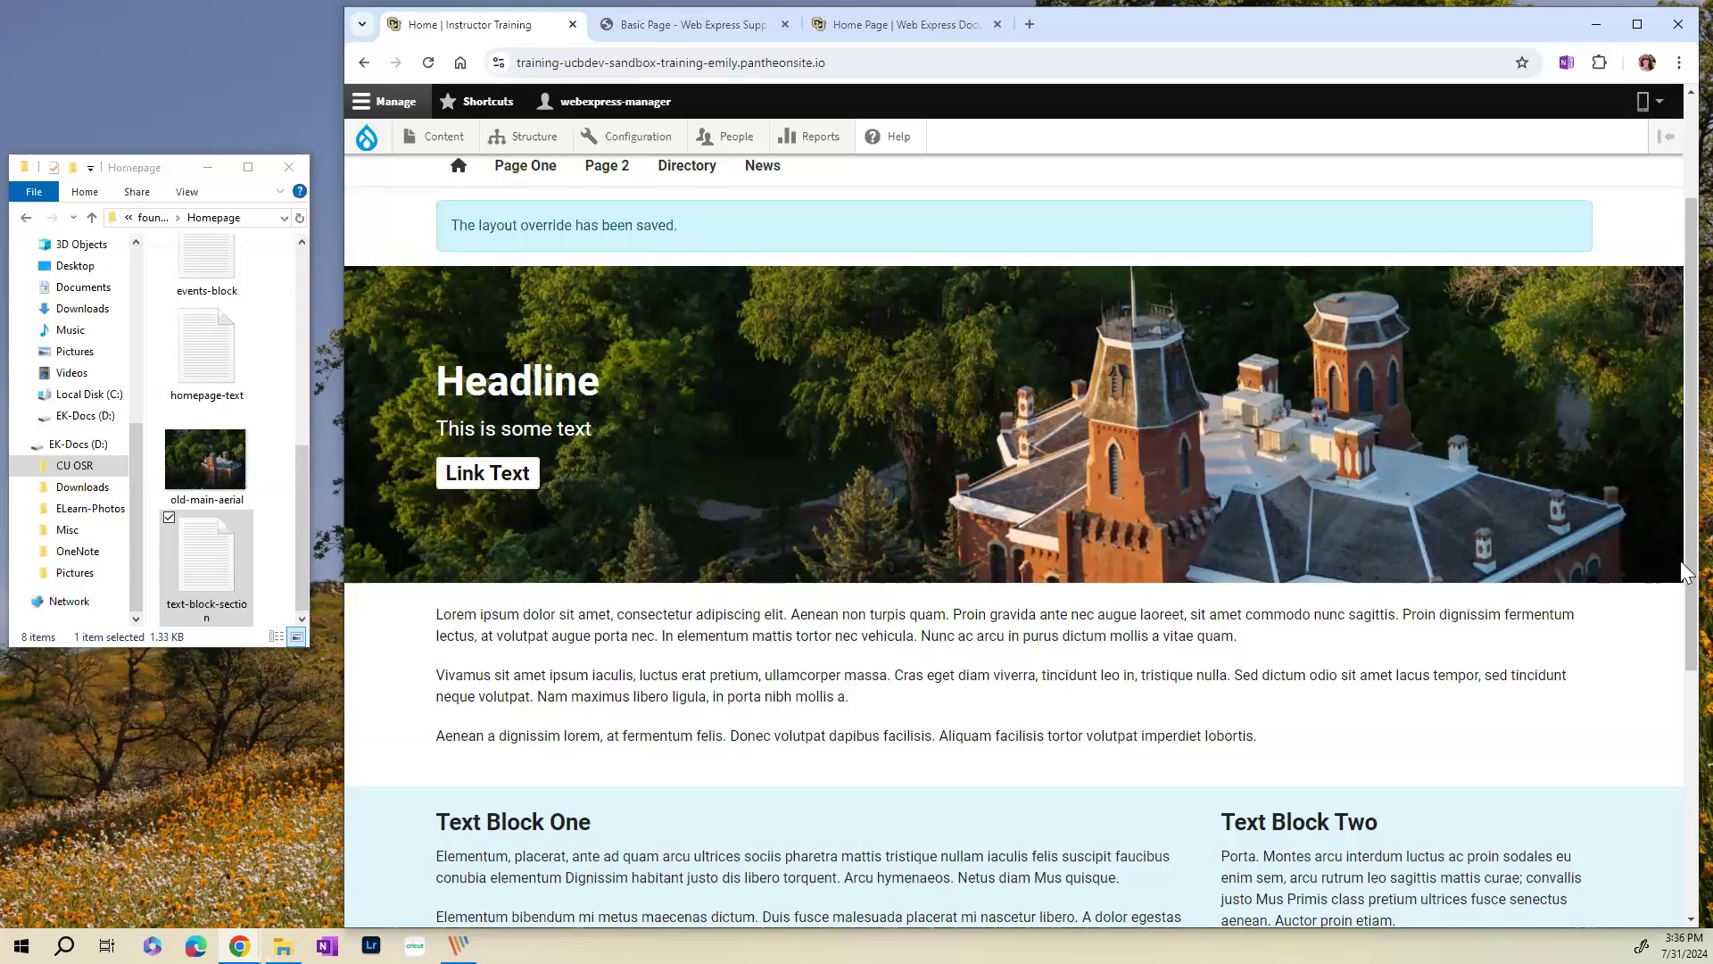
pyautogui.scroll(-2, 1128, 536)
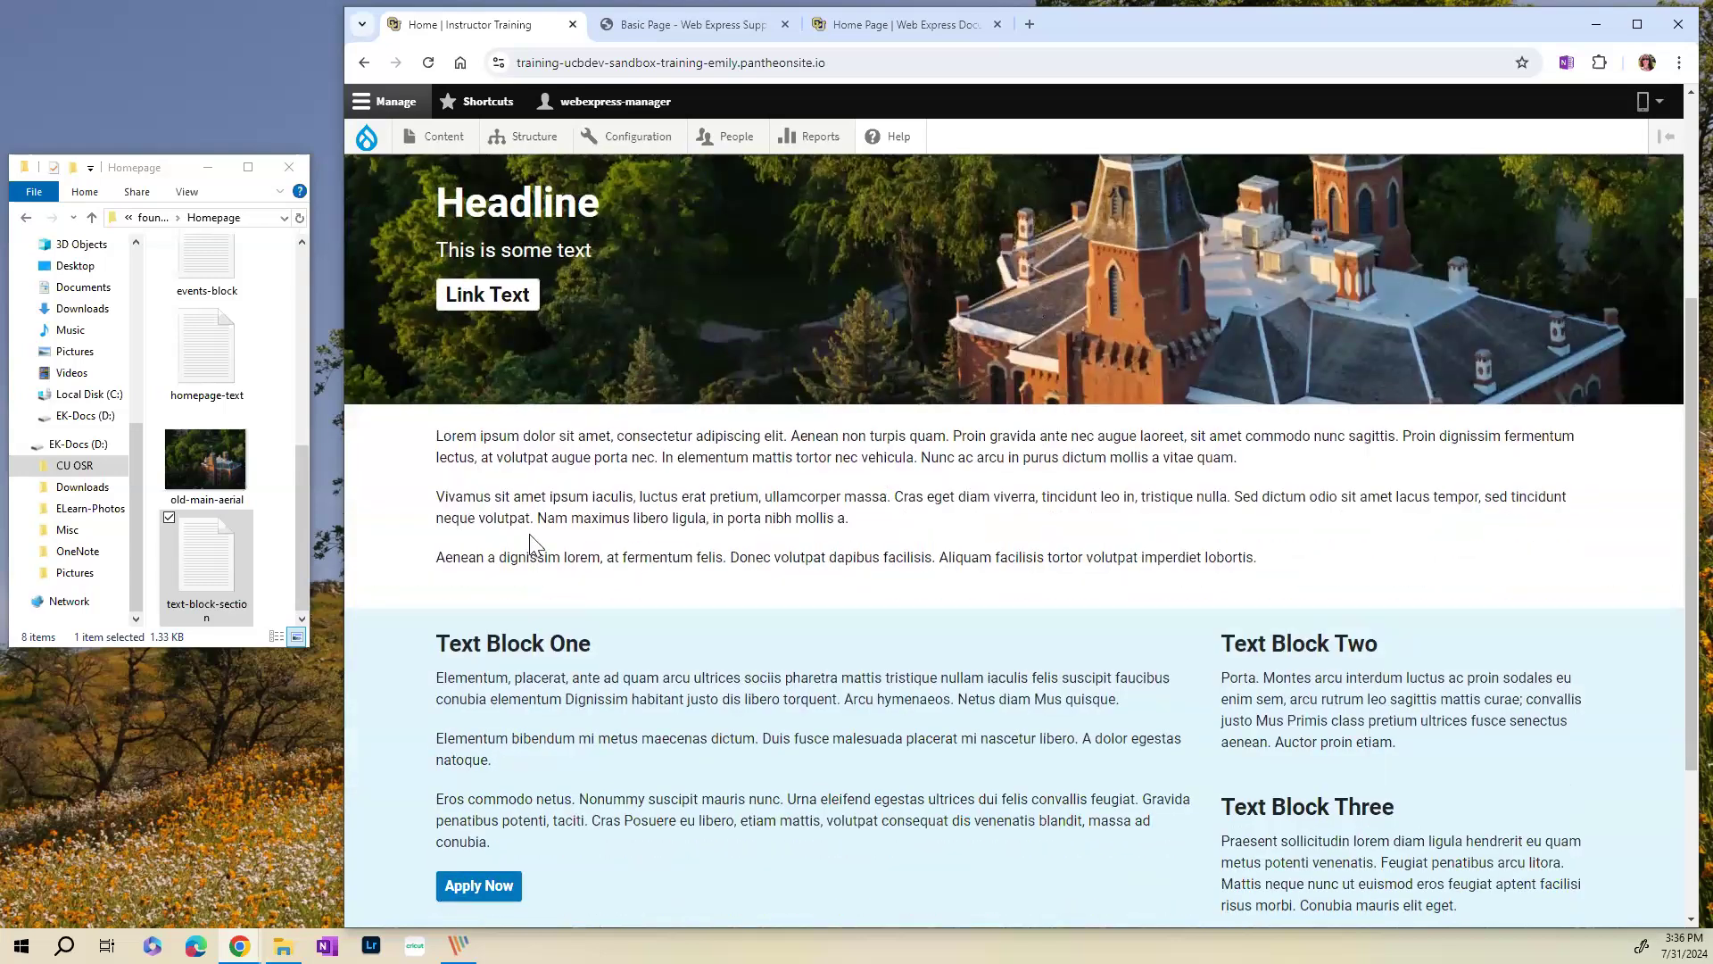
pyautogui.scroll(-1, 690, 491)
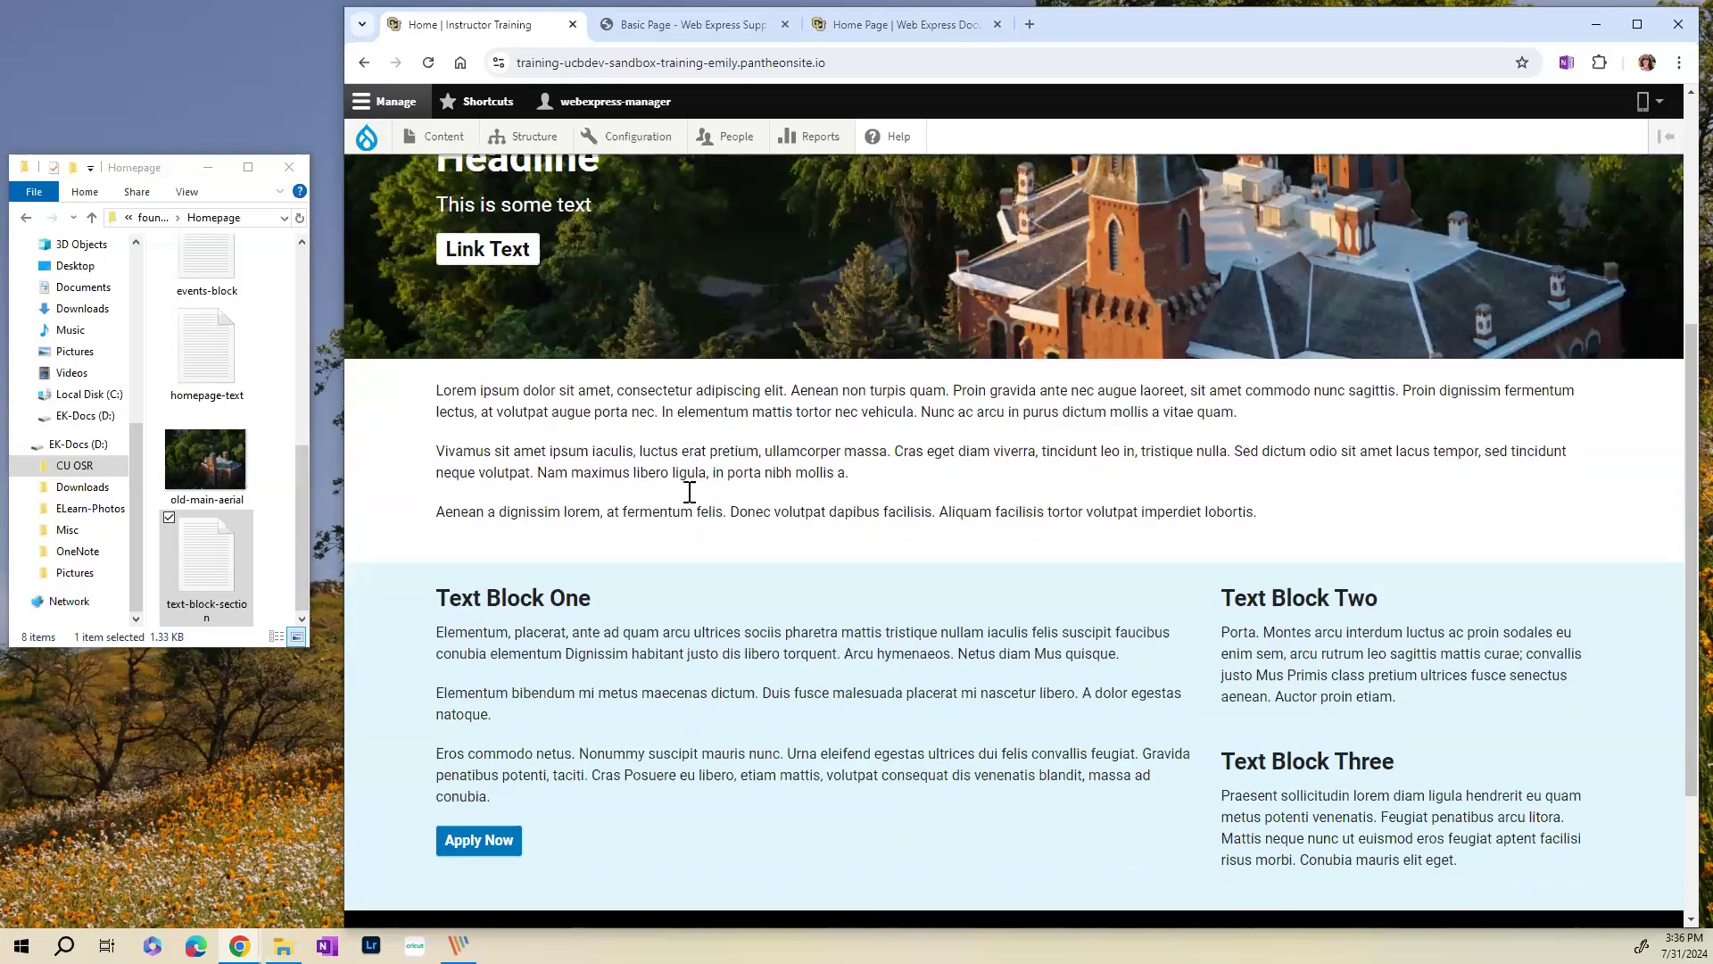
pyautogui.scroll(-2, 689, 492)
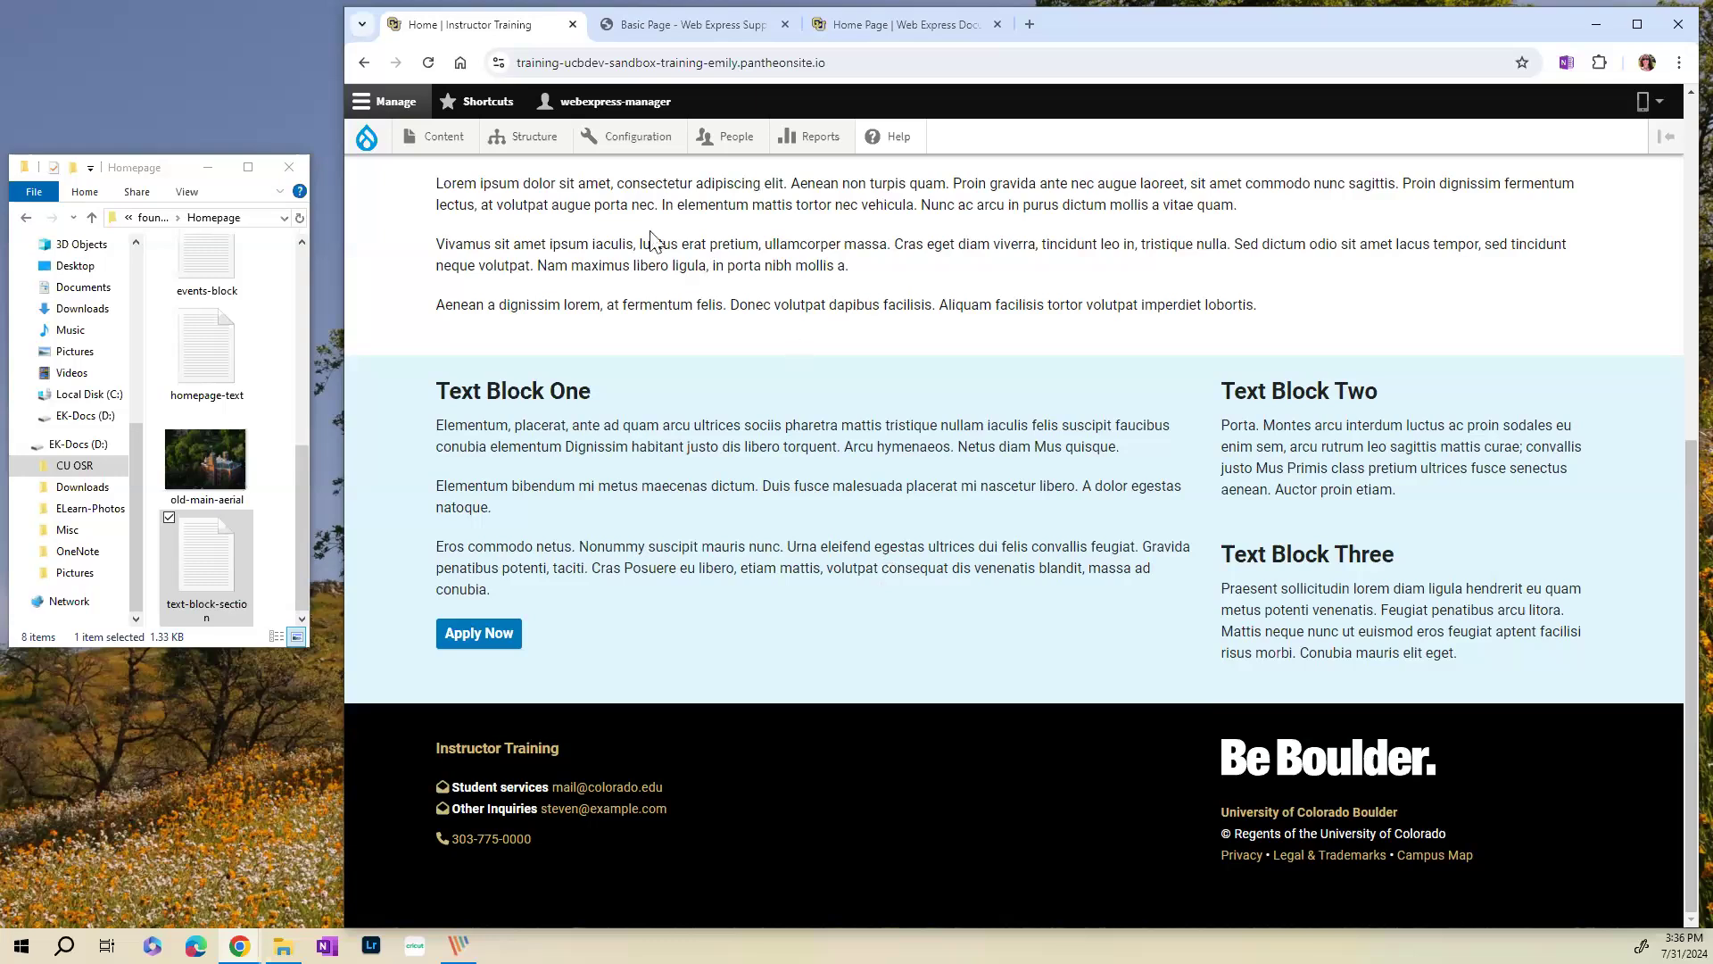
pyautogui.scroll(7, 691, 401)
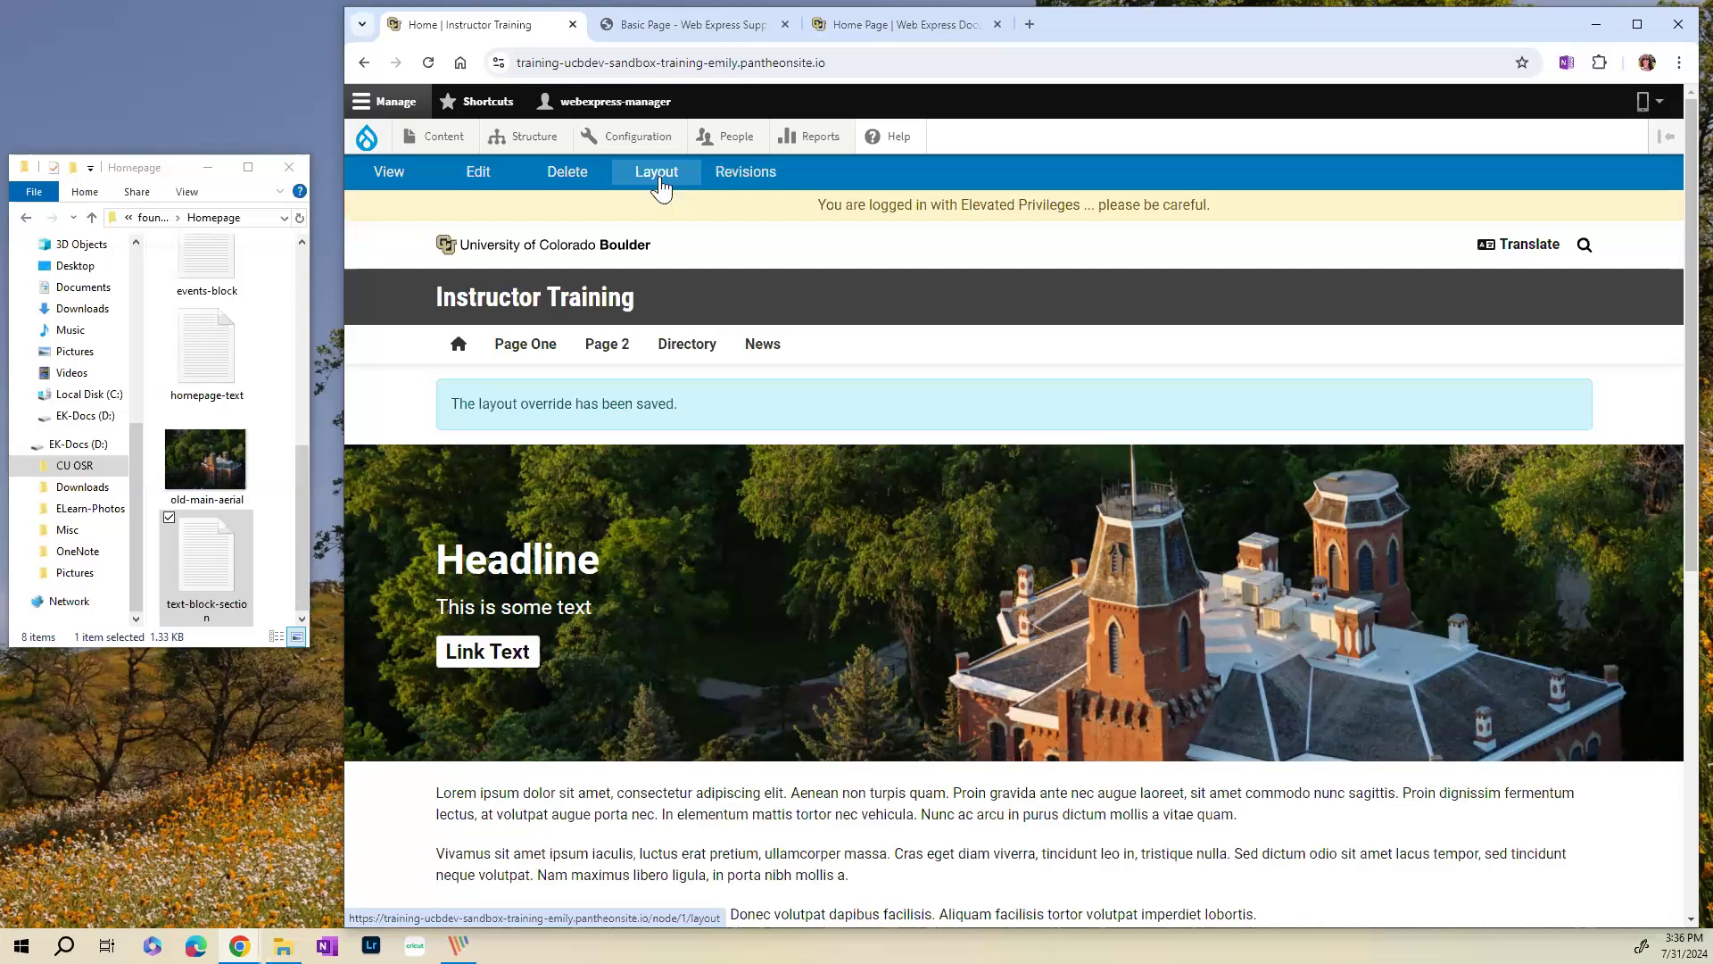
# - Search the Web Express Support site for "lay" and return to the training site's home page
pyautogui.click(695, 27)
pyautogui.click(596, 261)
pyautogui.write('lay')
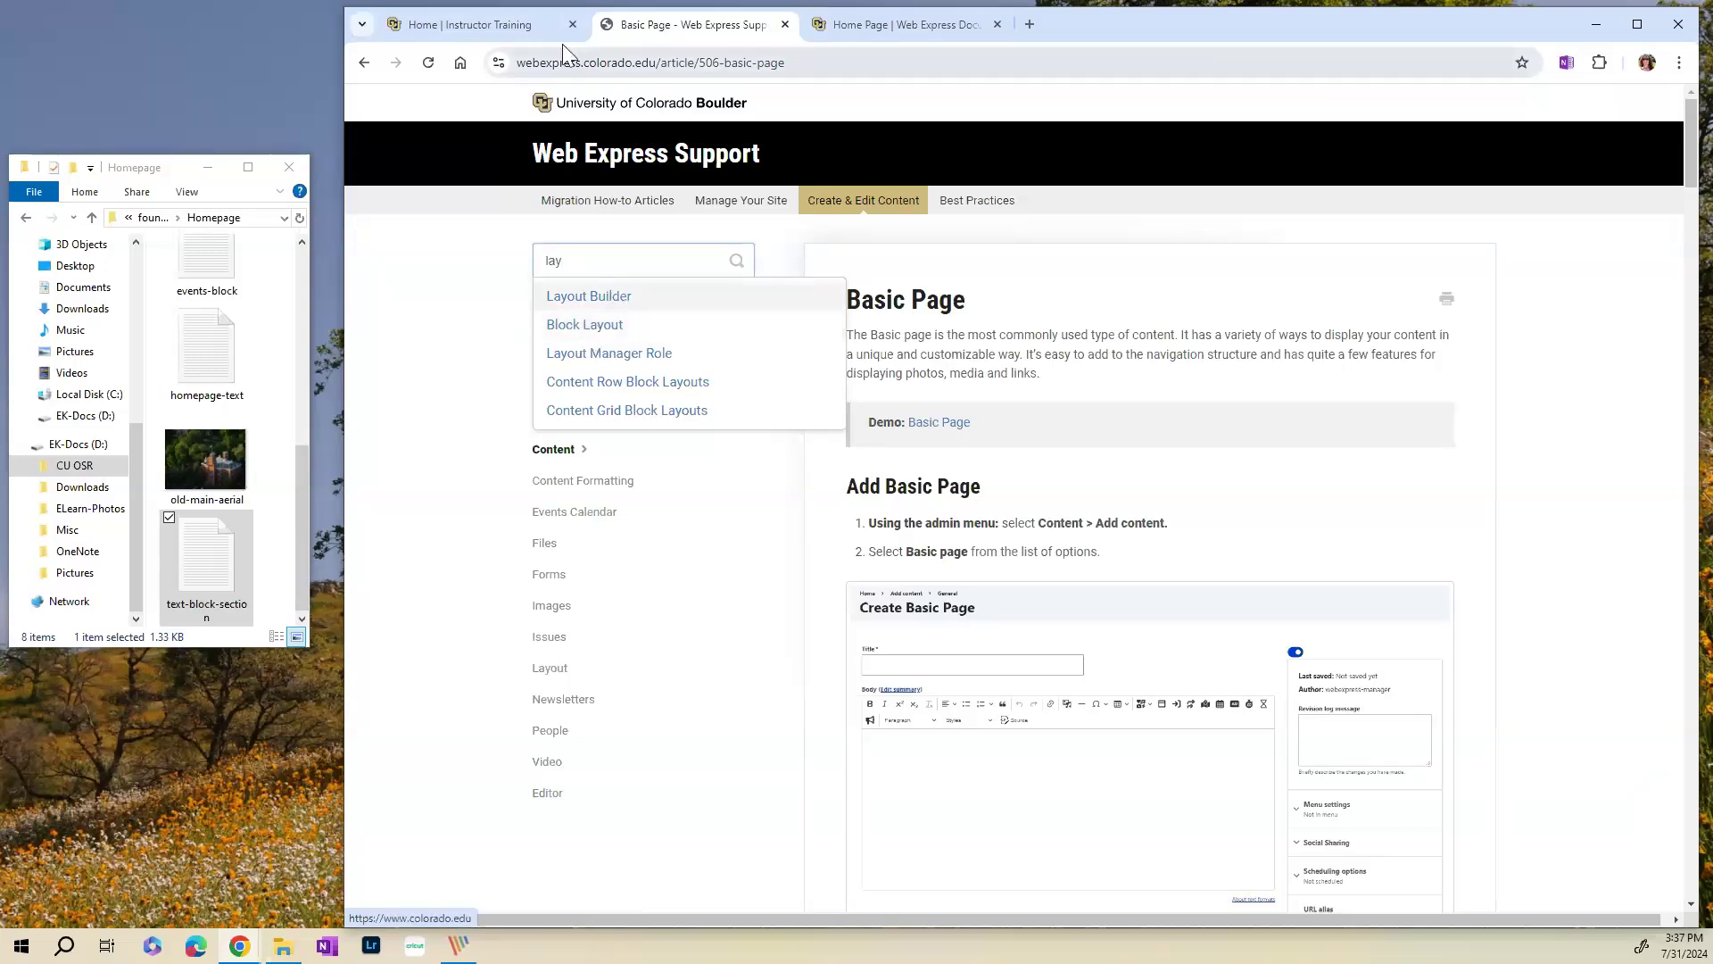
pyautogui.click(522, 29)
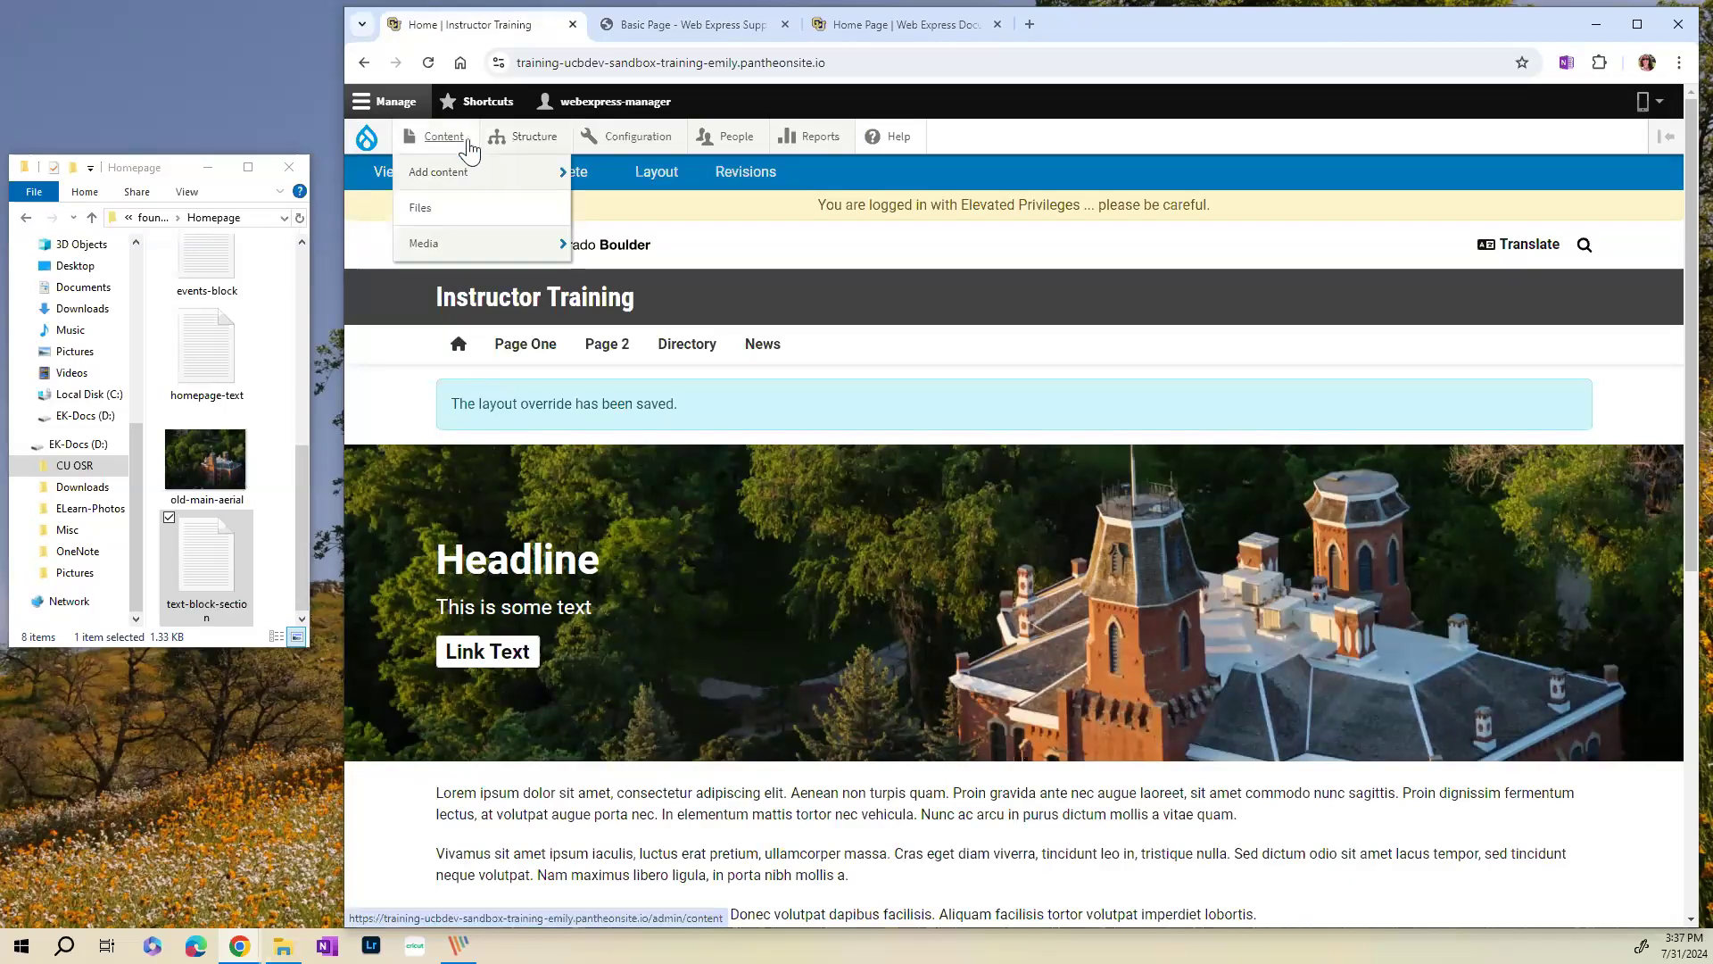
pyautogui.moveTo(547, 138)
pyautogui.moveTo(526, 178)
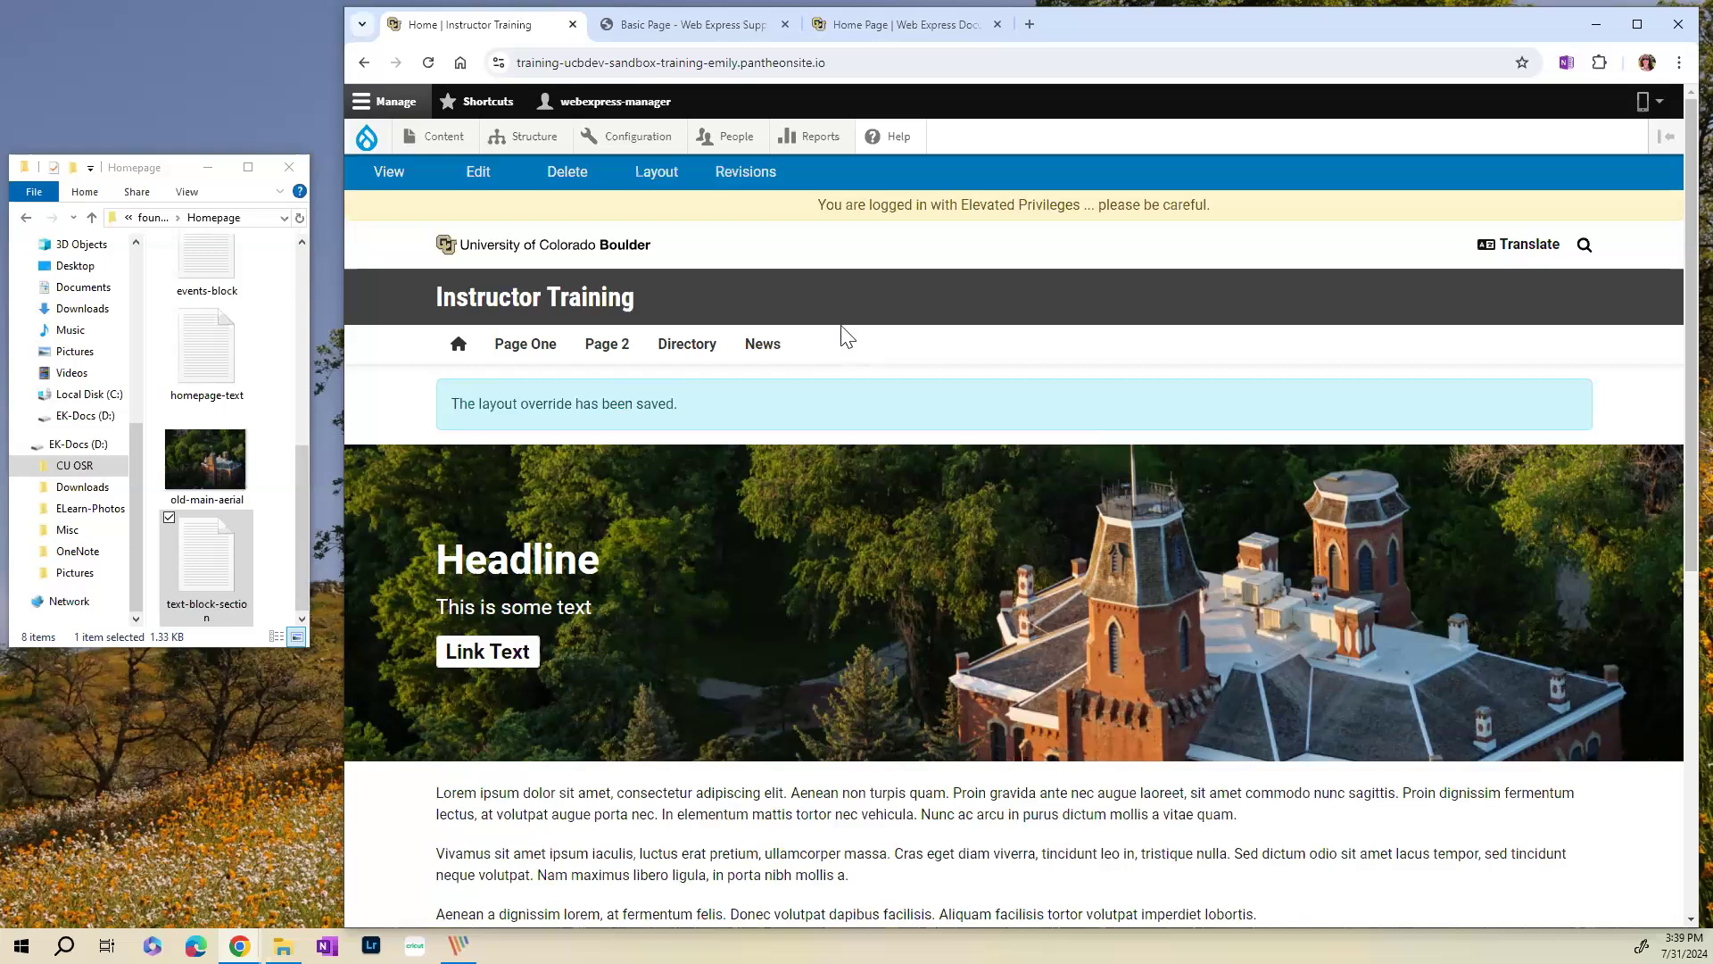
pyautogui.moveTo(644, 147)
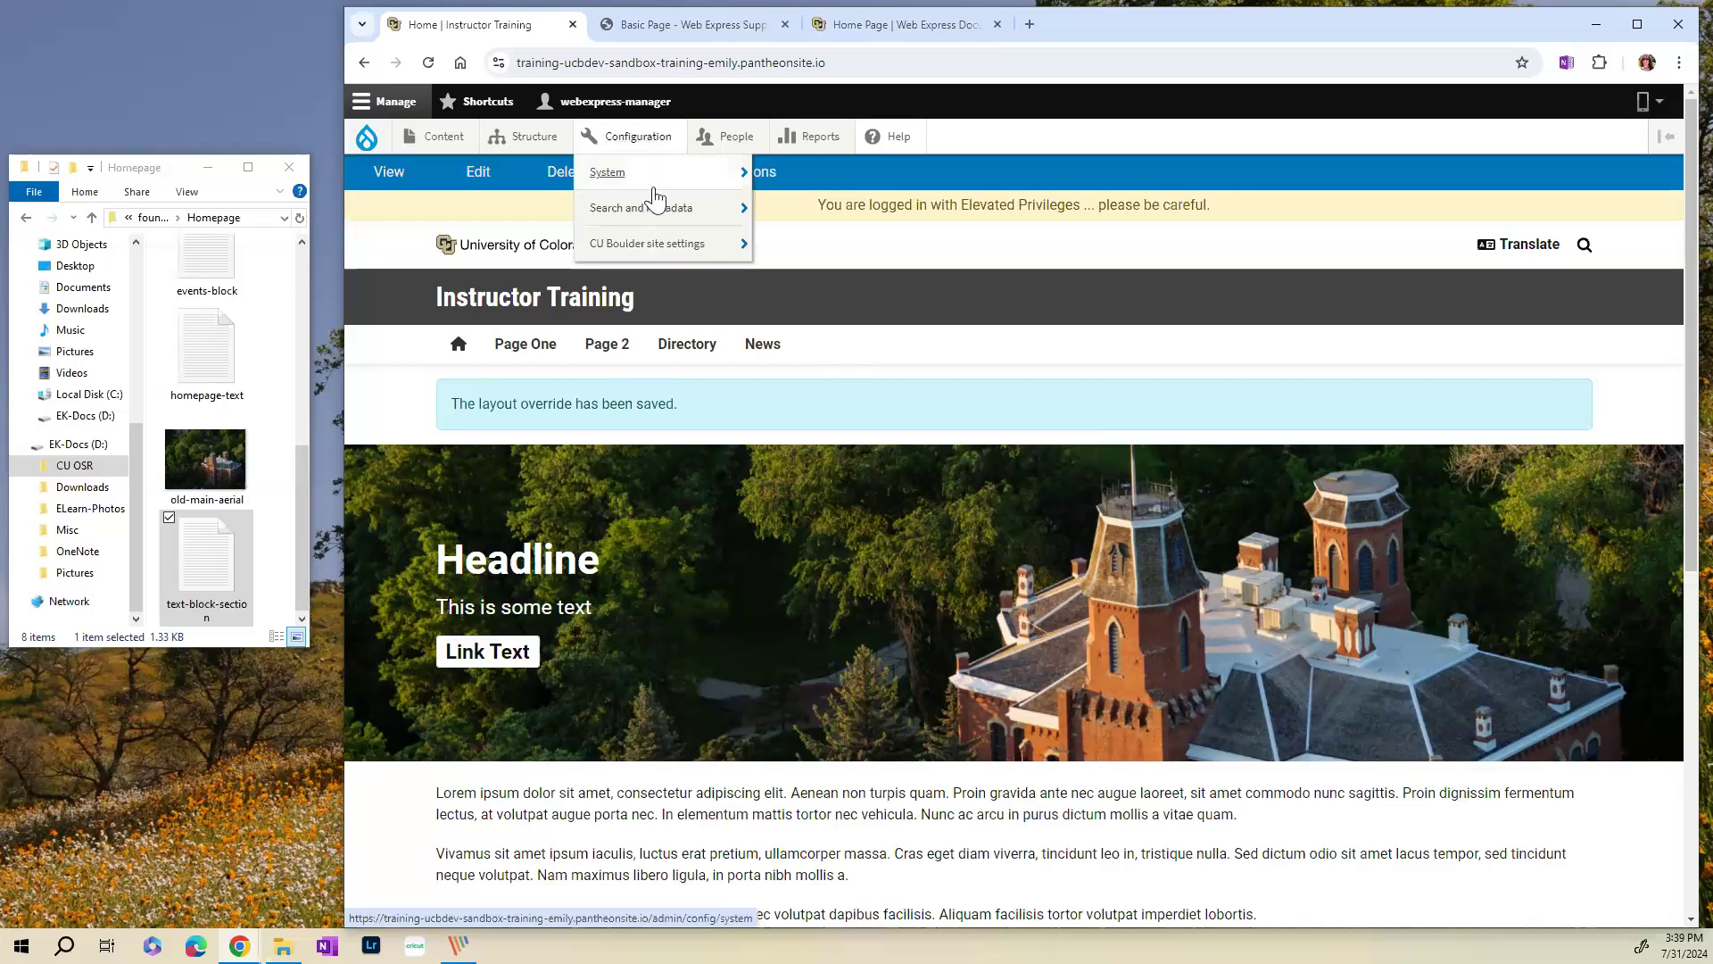
# - In the site's appearance and layout settings, set the campus header color to Black and the site header color to White
pyautogui.moveTo(660, 255)
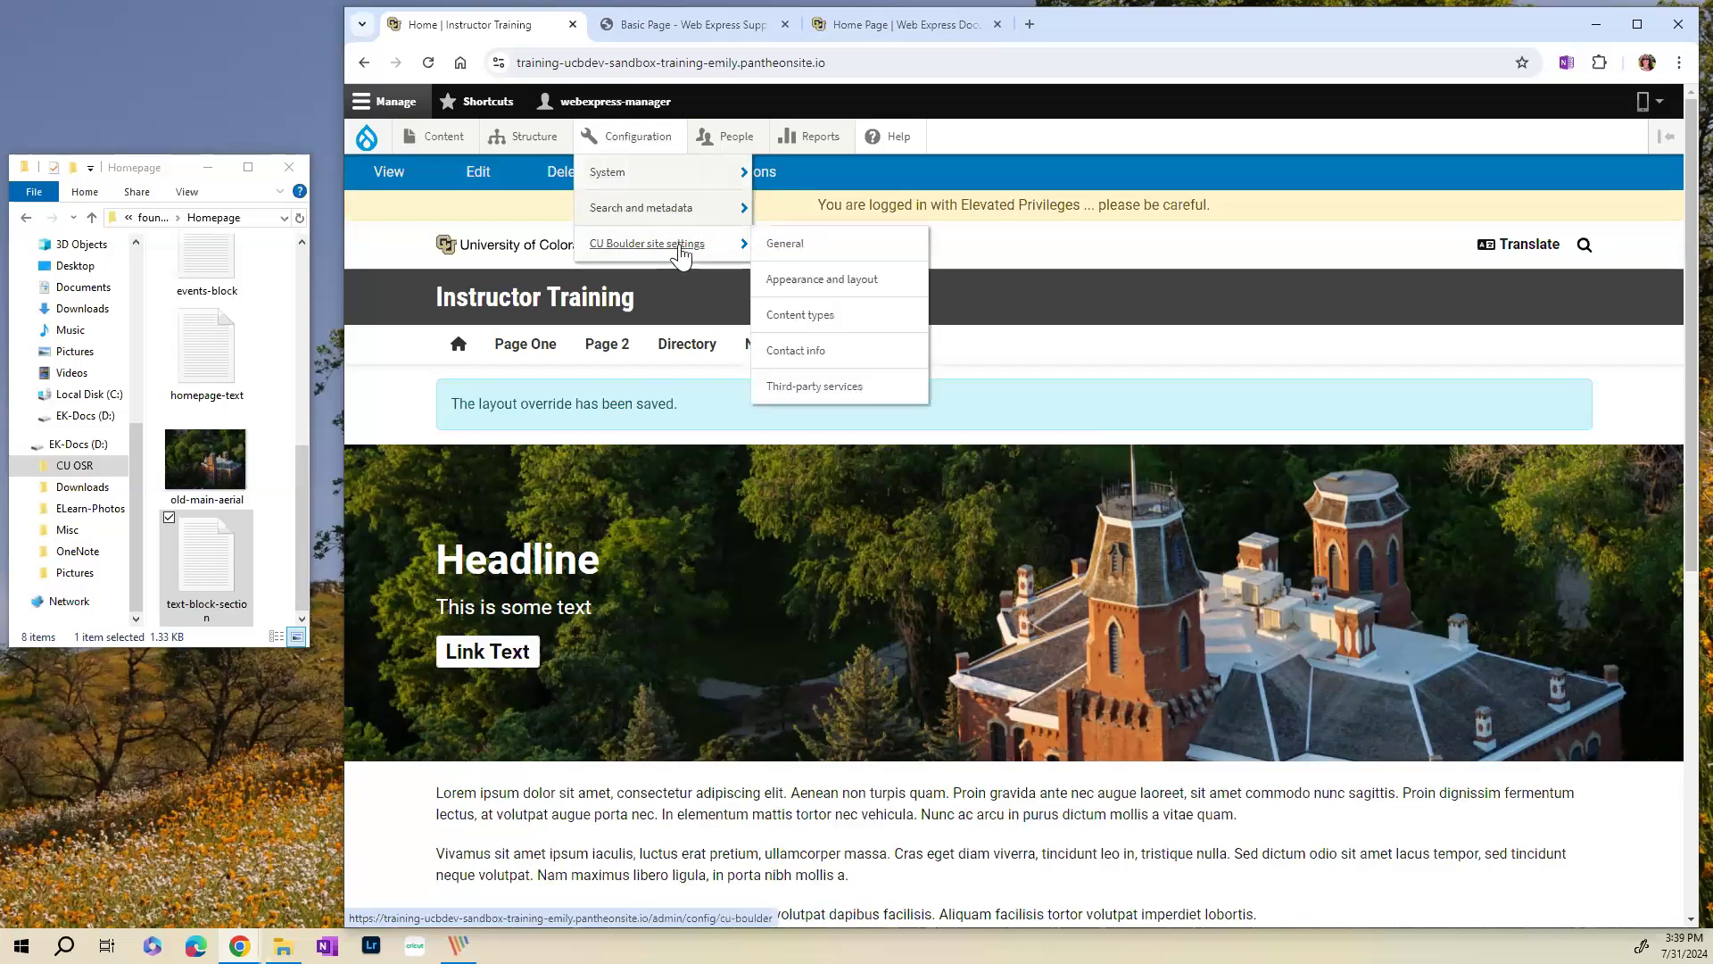
pyautogui.click(789, 280)
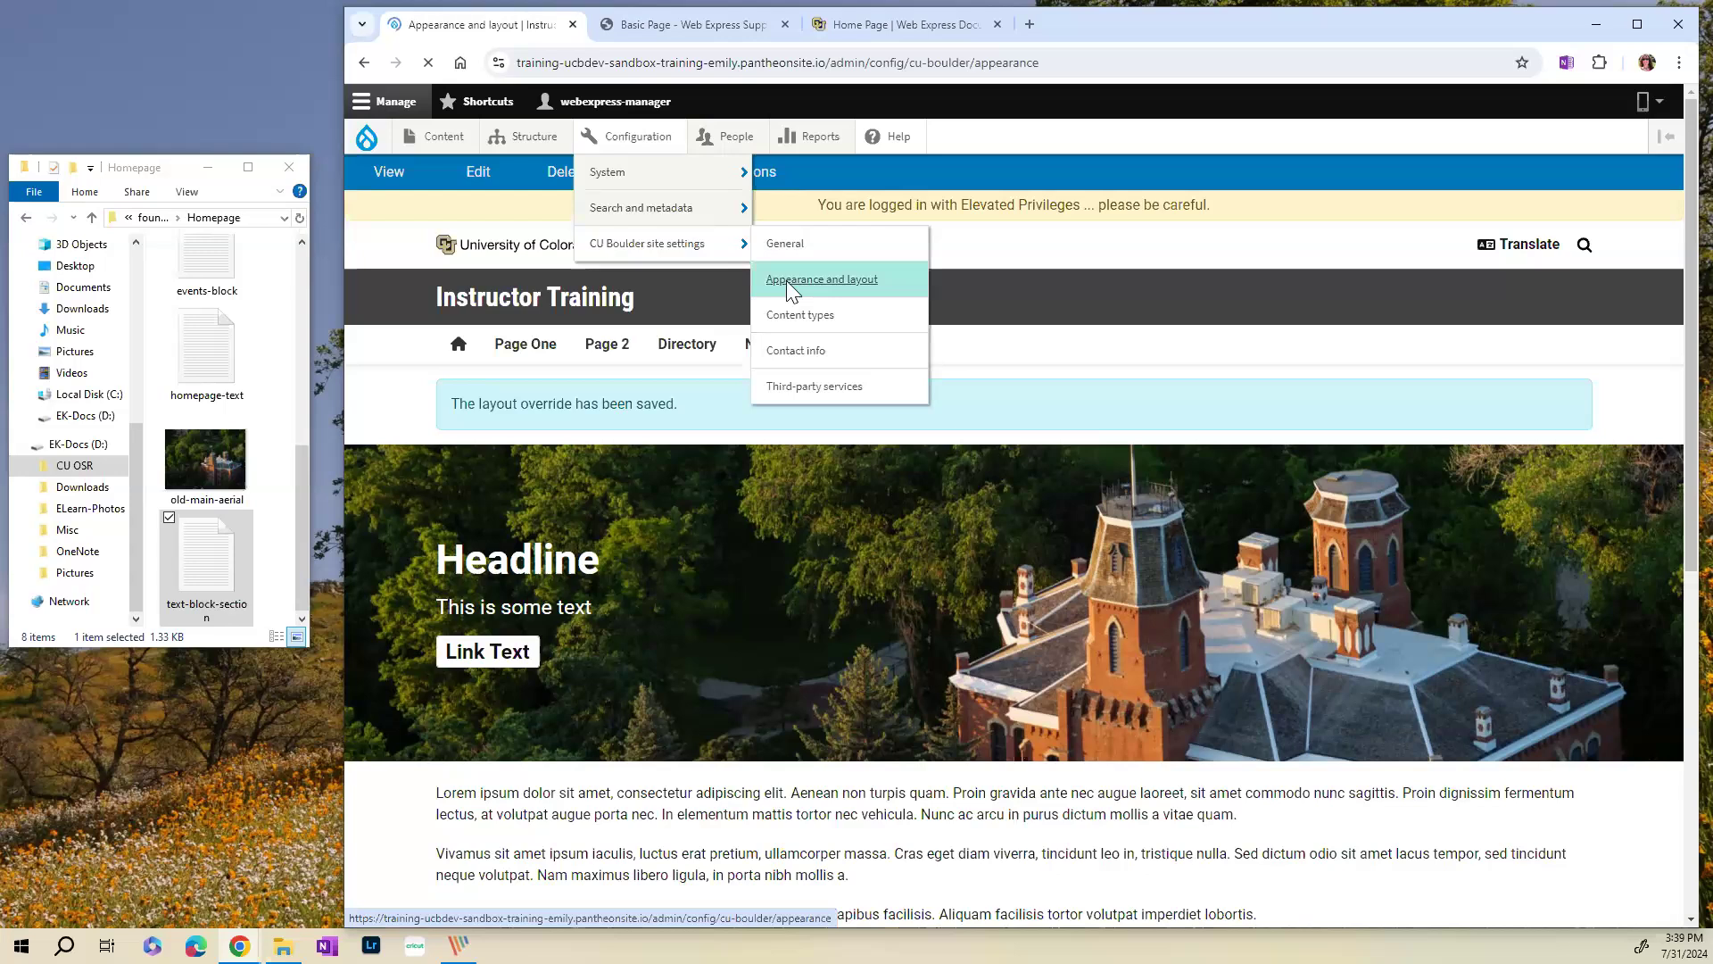
pyautogui.scroll(-1, 714, 343)
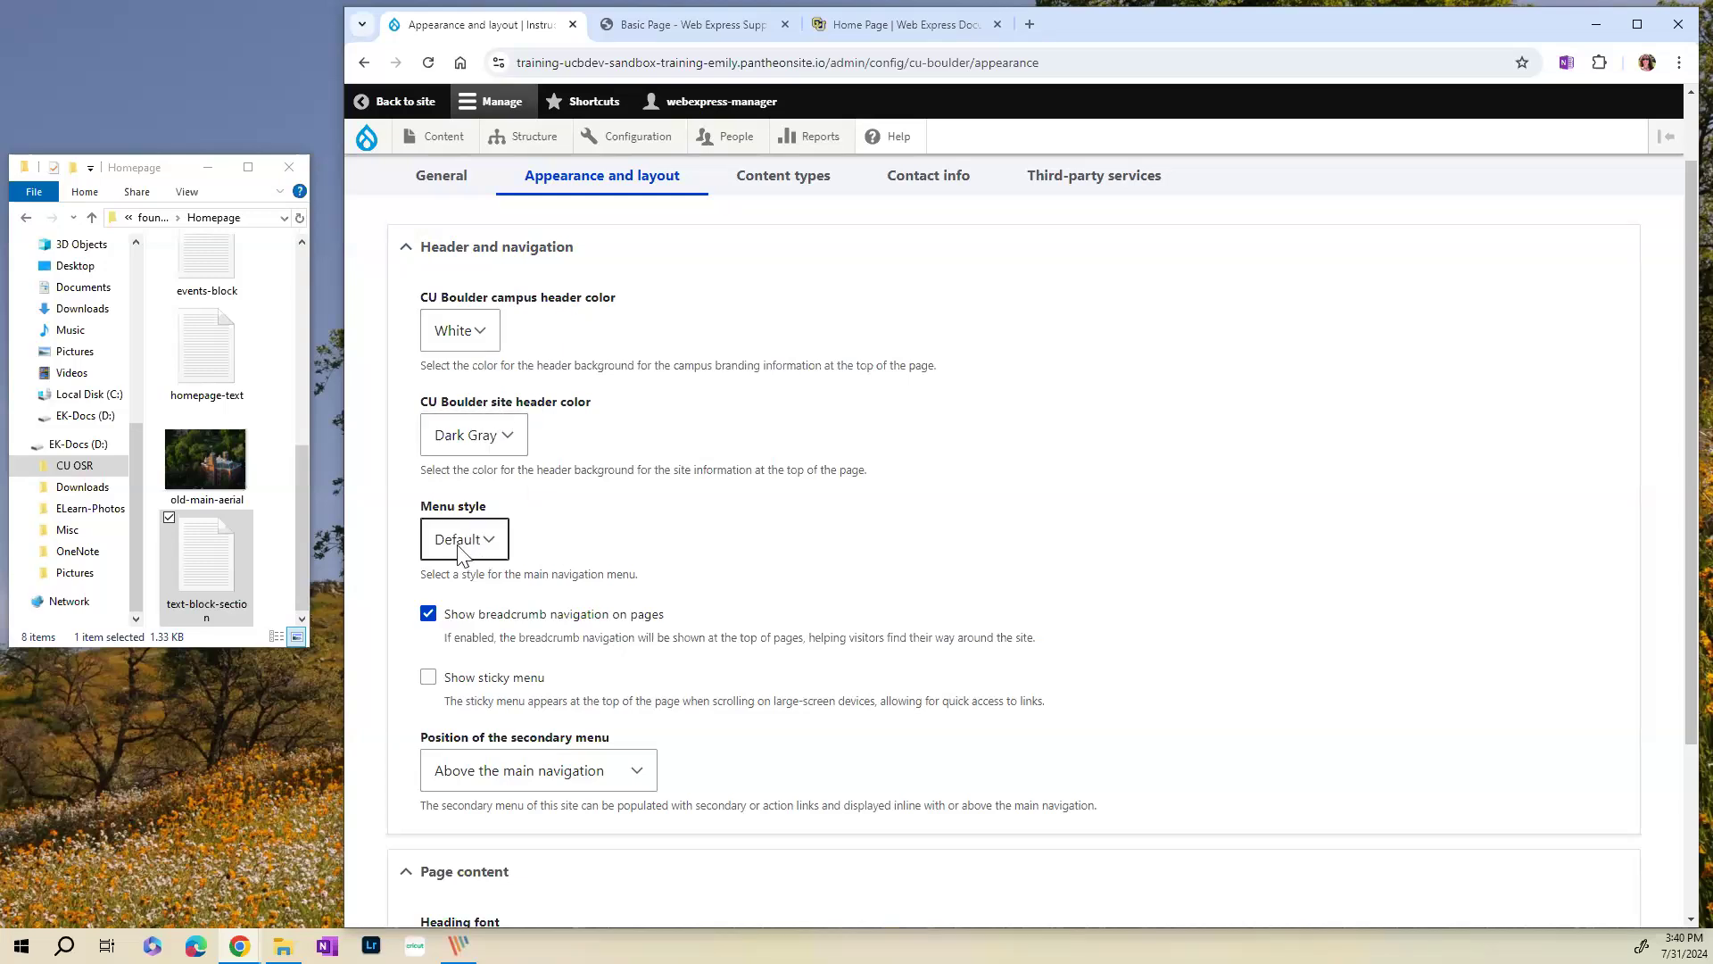
pyautogui.click(481, 334)
pyautogui.click(463, 369)
pyautogui.click(480, 440)
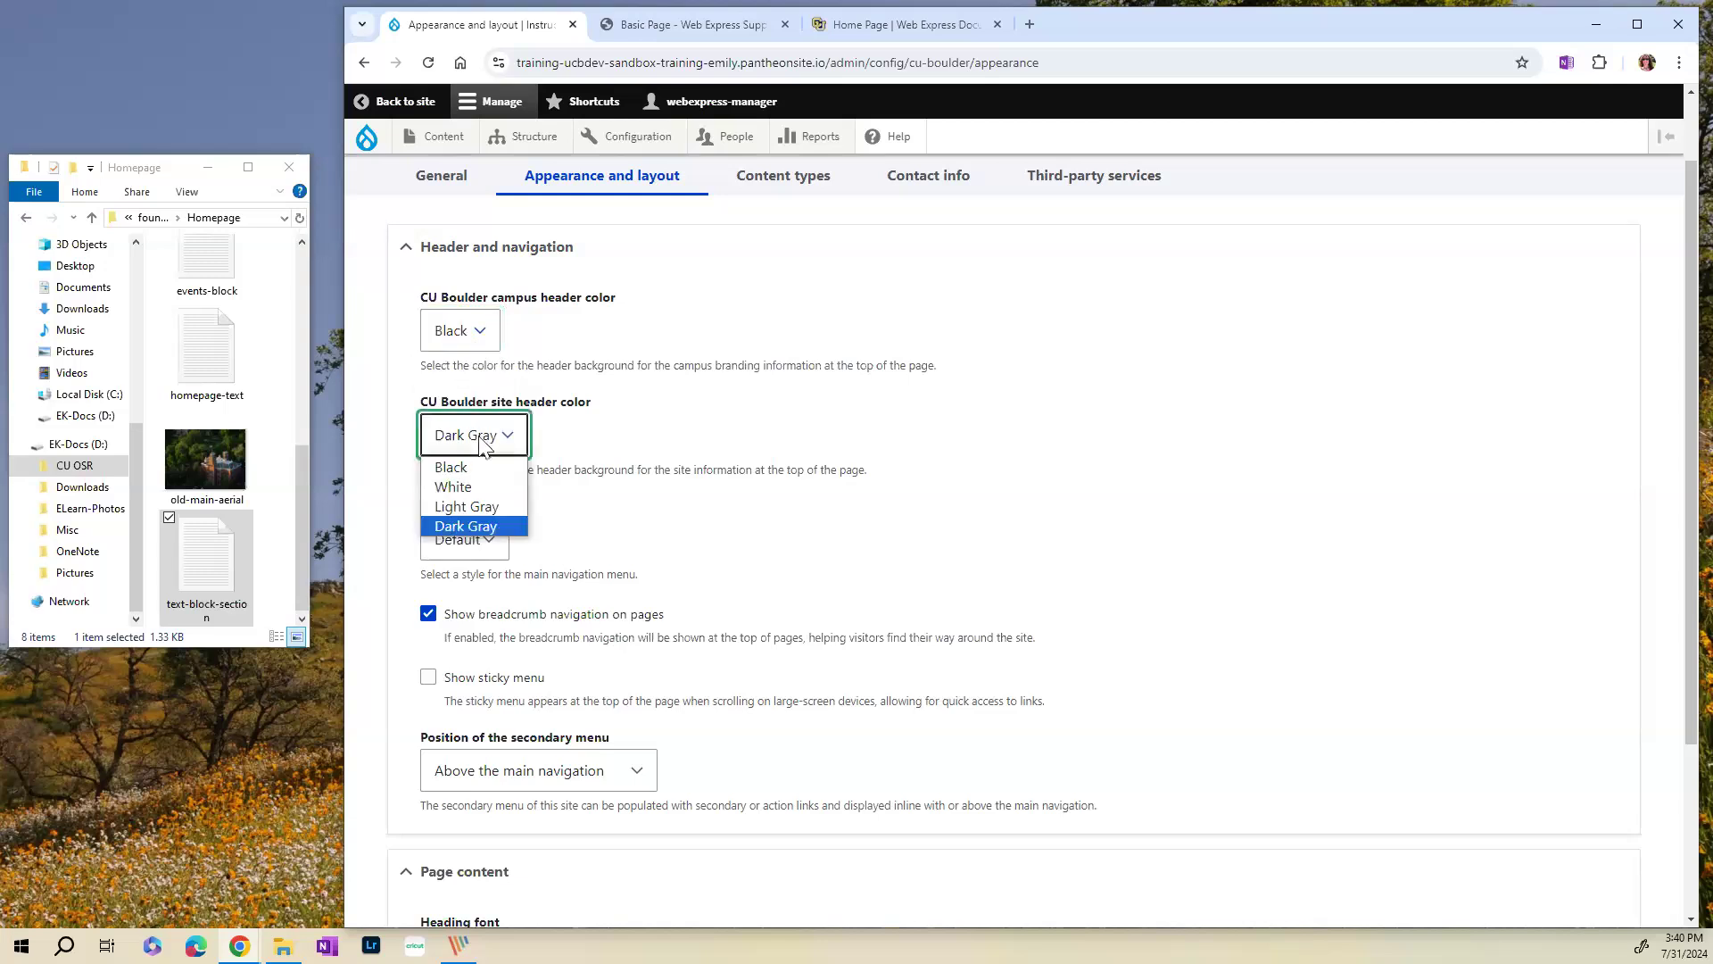
pyautogui.click(479, 488)
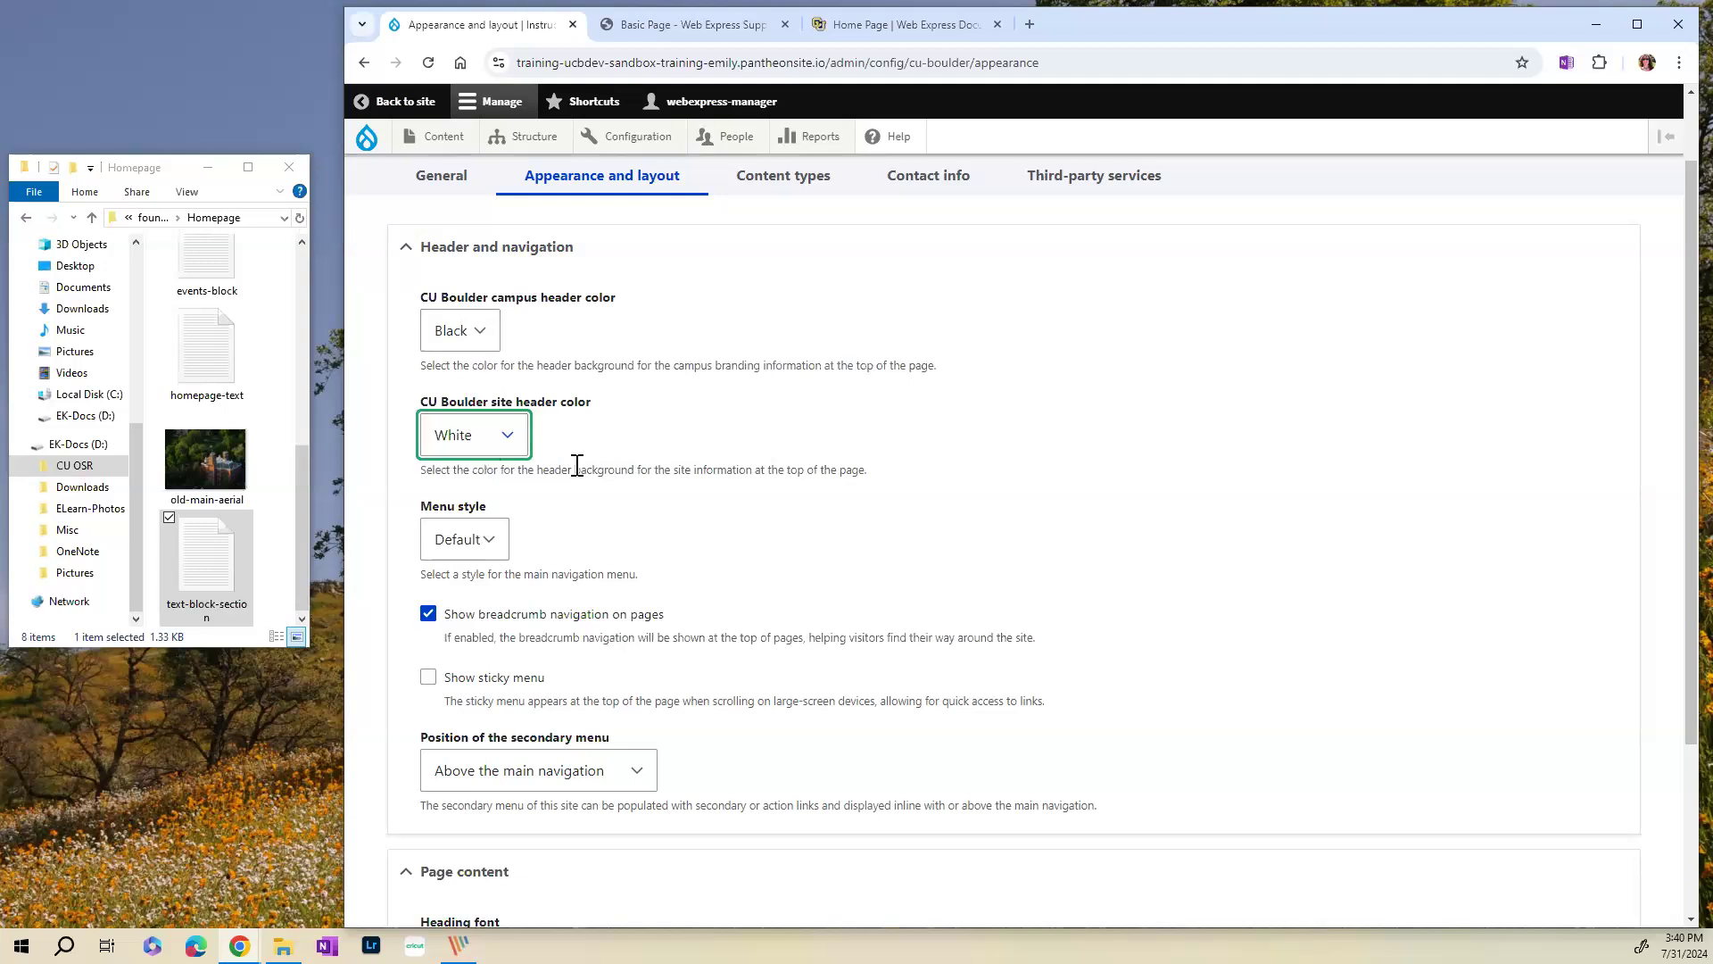
pyautogui.scroll(-2, 613, 472)
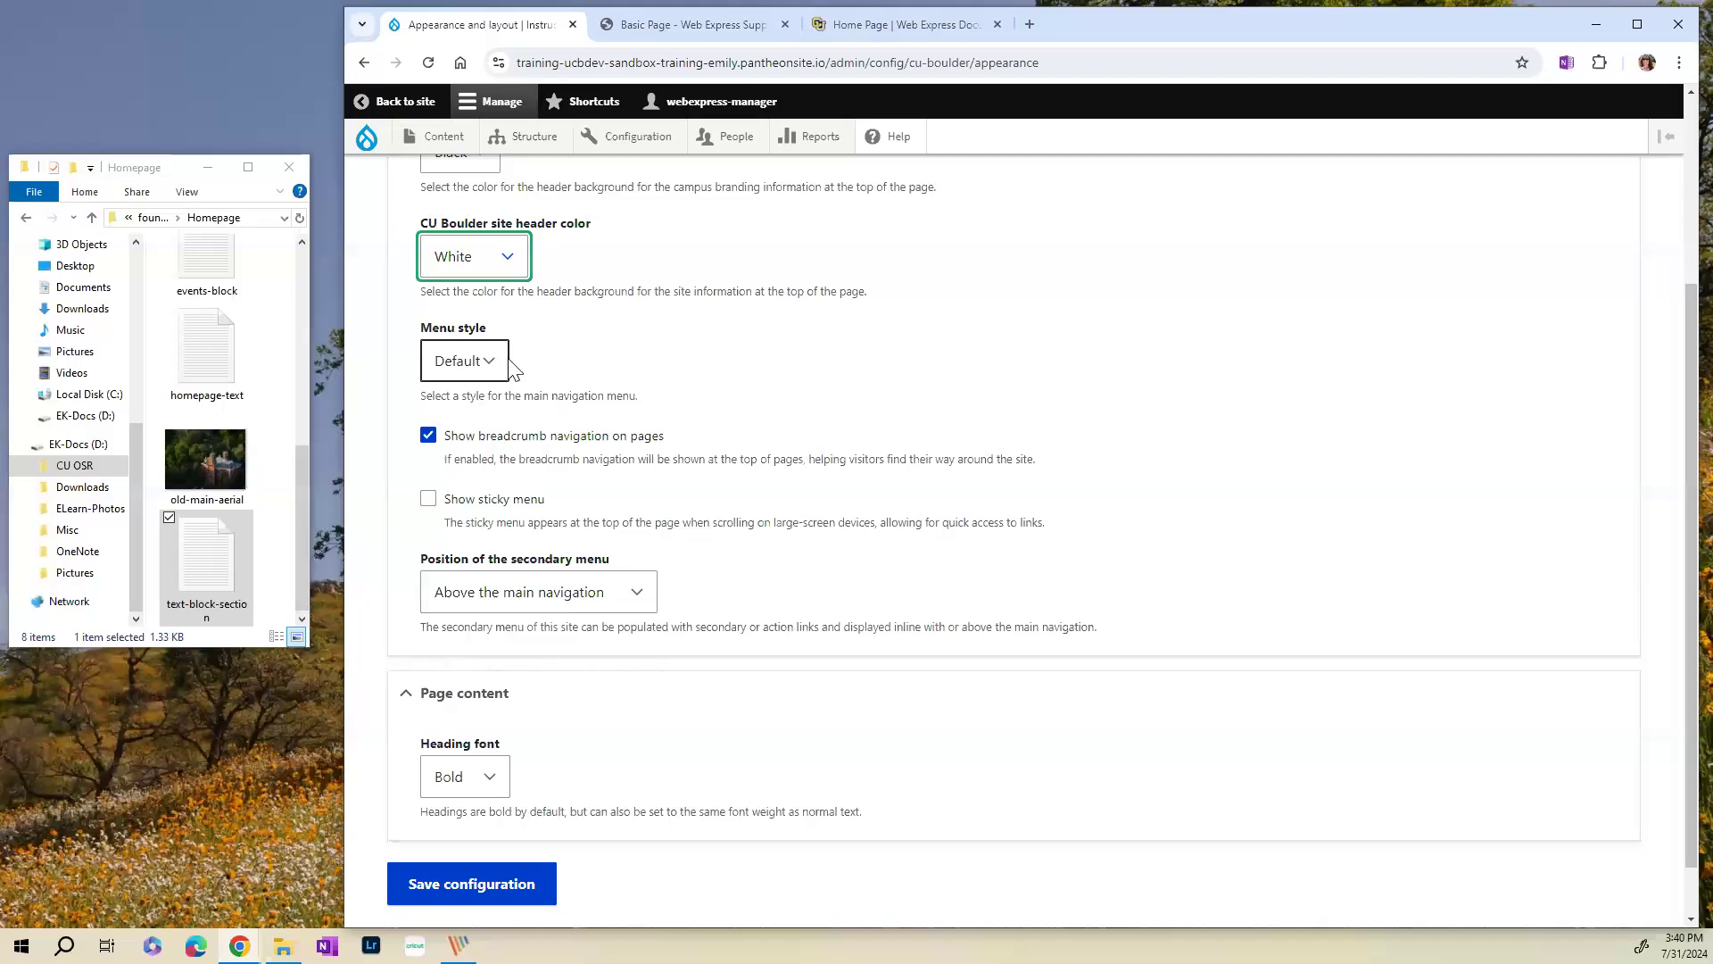
# - Search the Web Express Support site for "app" and go through Site Appearance and Configure Theme Settings to the Menu Theme Descriptions article
pyautogui.click(671, 23)
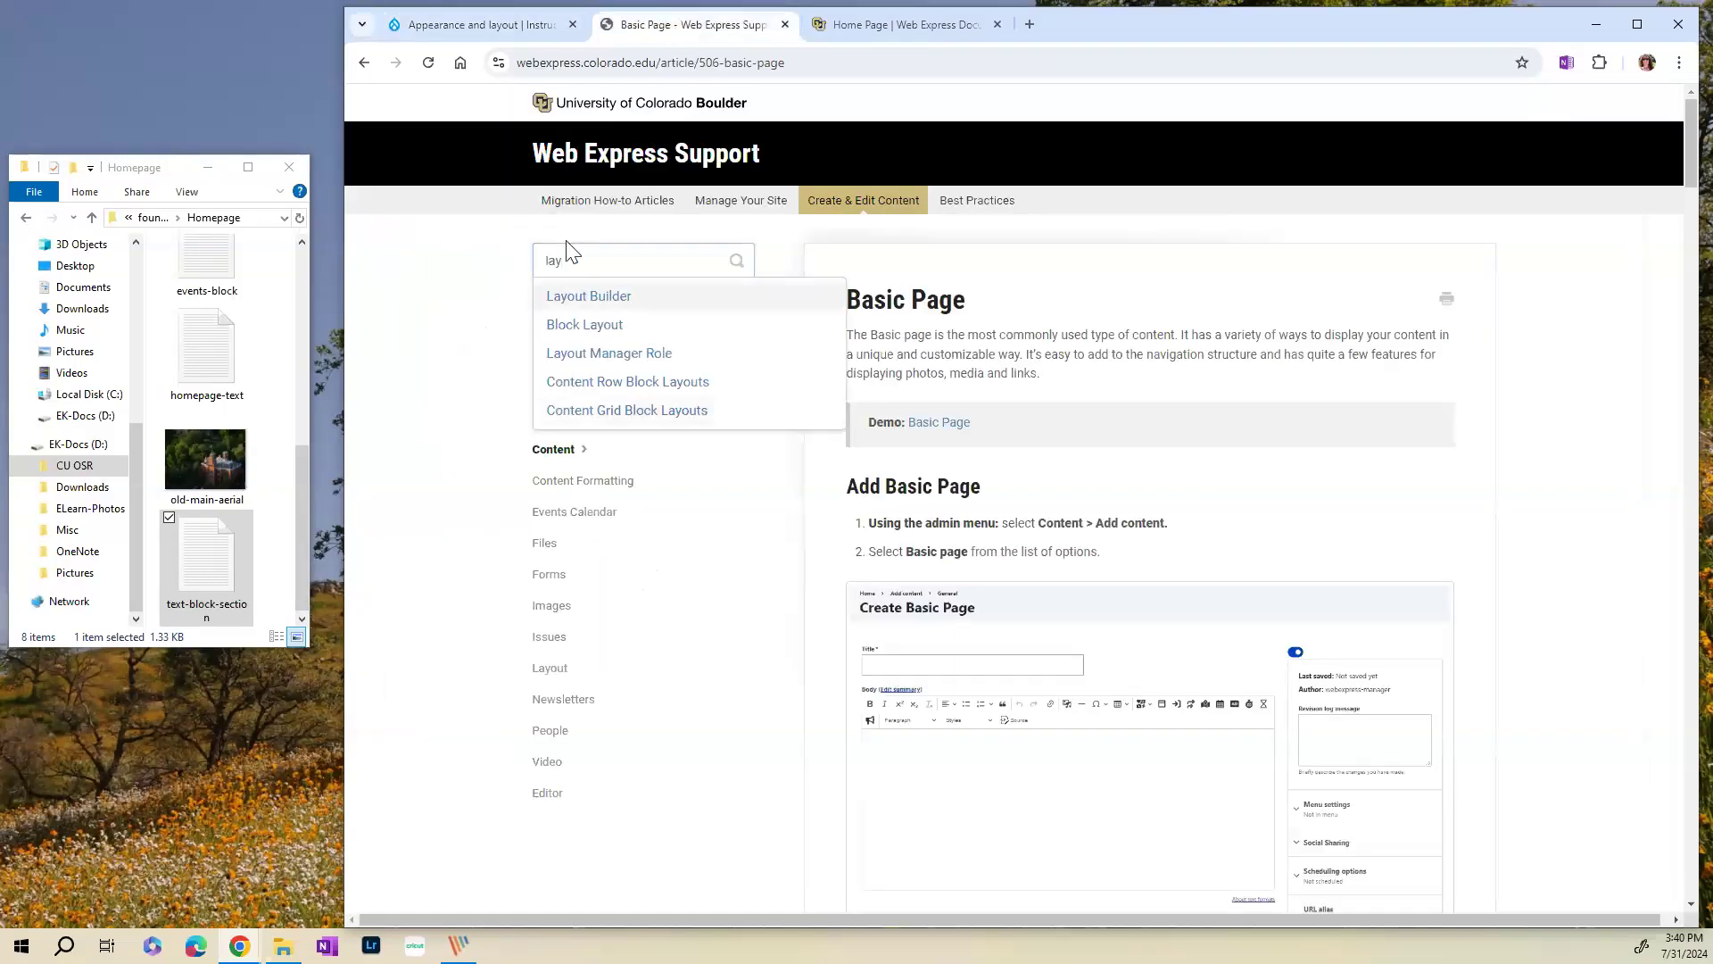
pyautogui.moveTo(569, 256); pyautogui.dragTo(535, 260)
pyautogui.write('app')
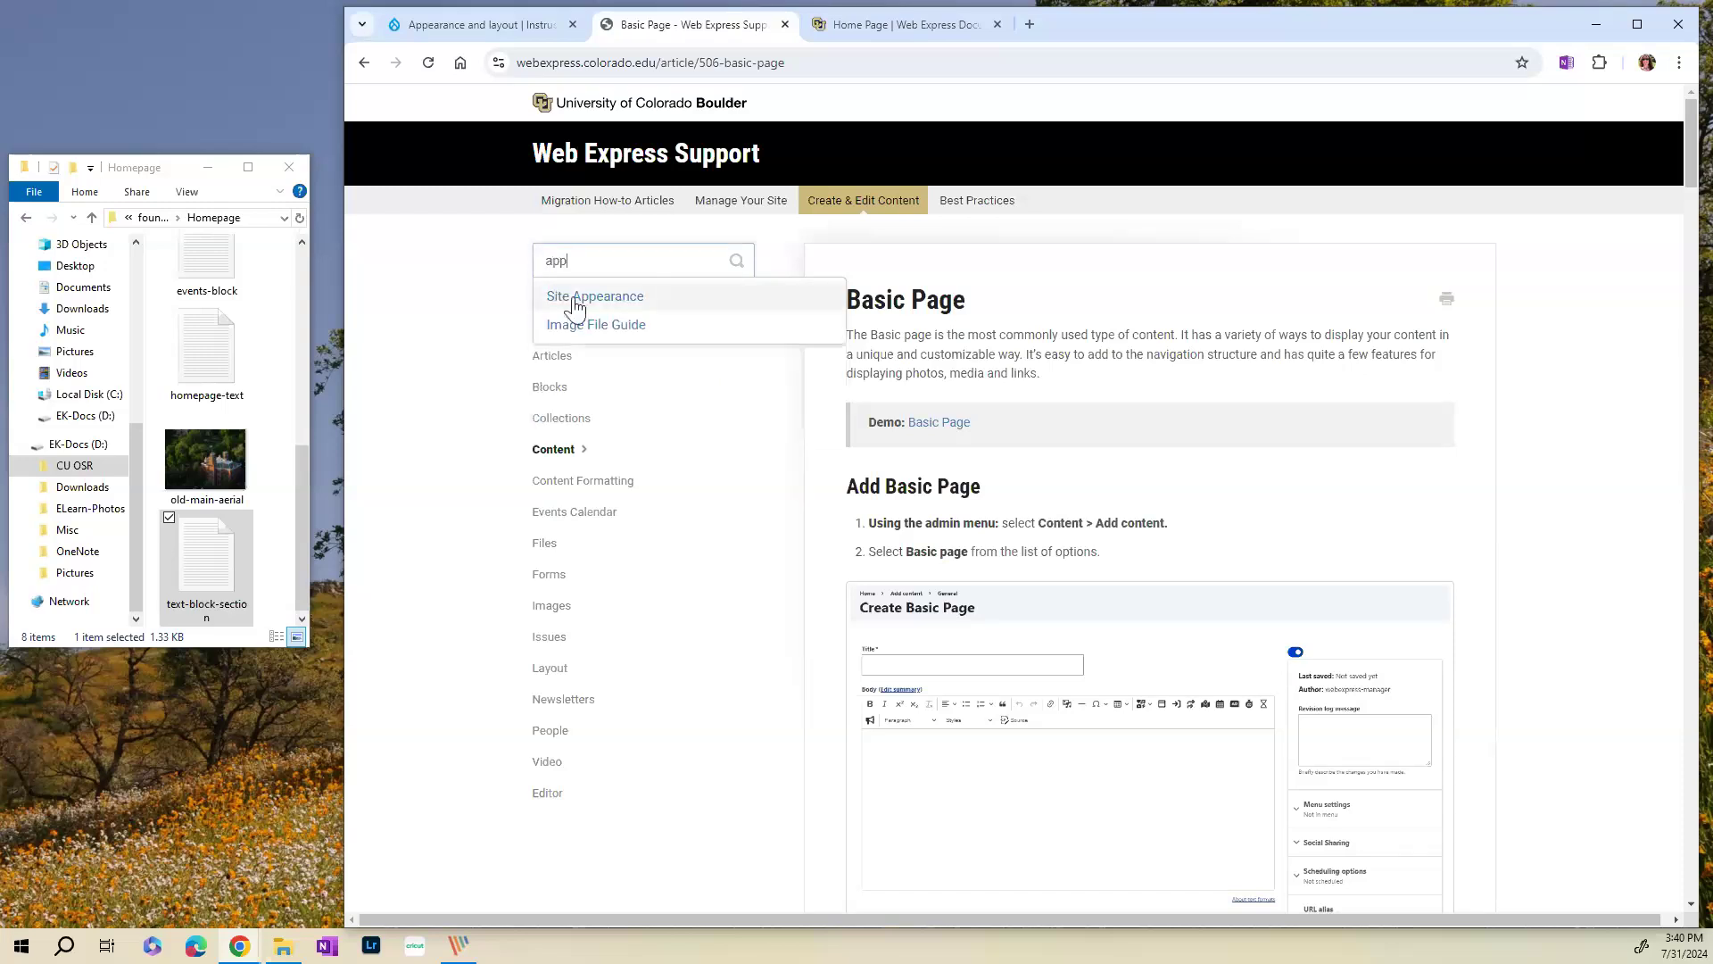
pyautogui.click(575, 302)
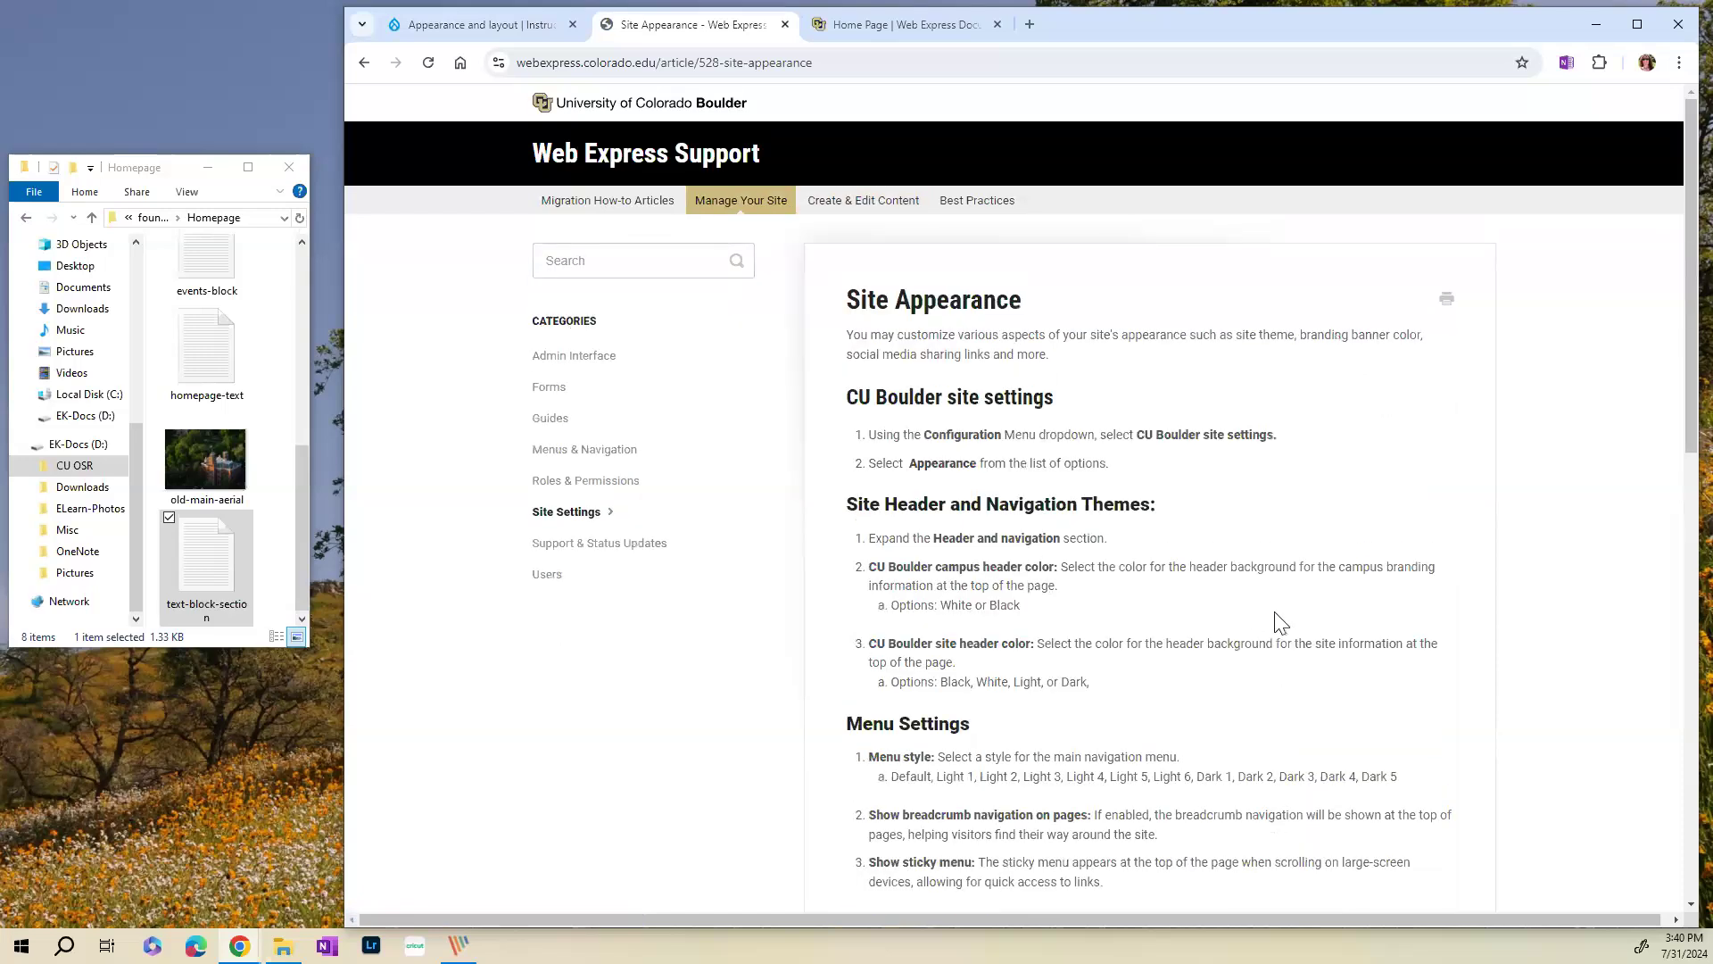
pyautogui.scroll(-15, 1177, 540)
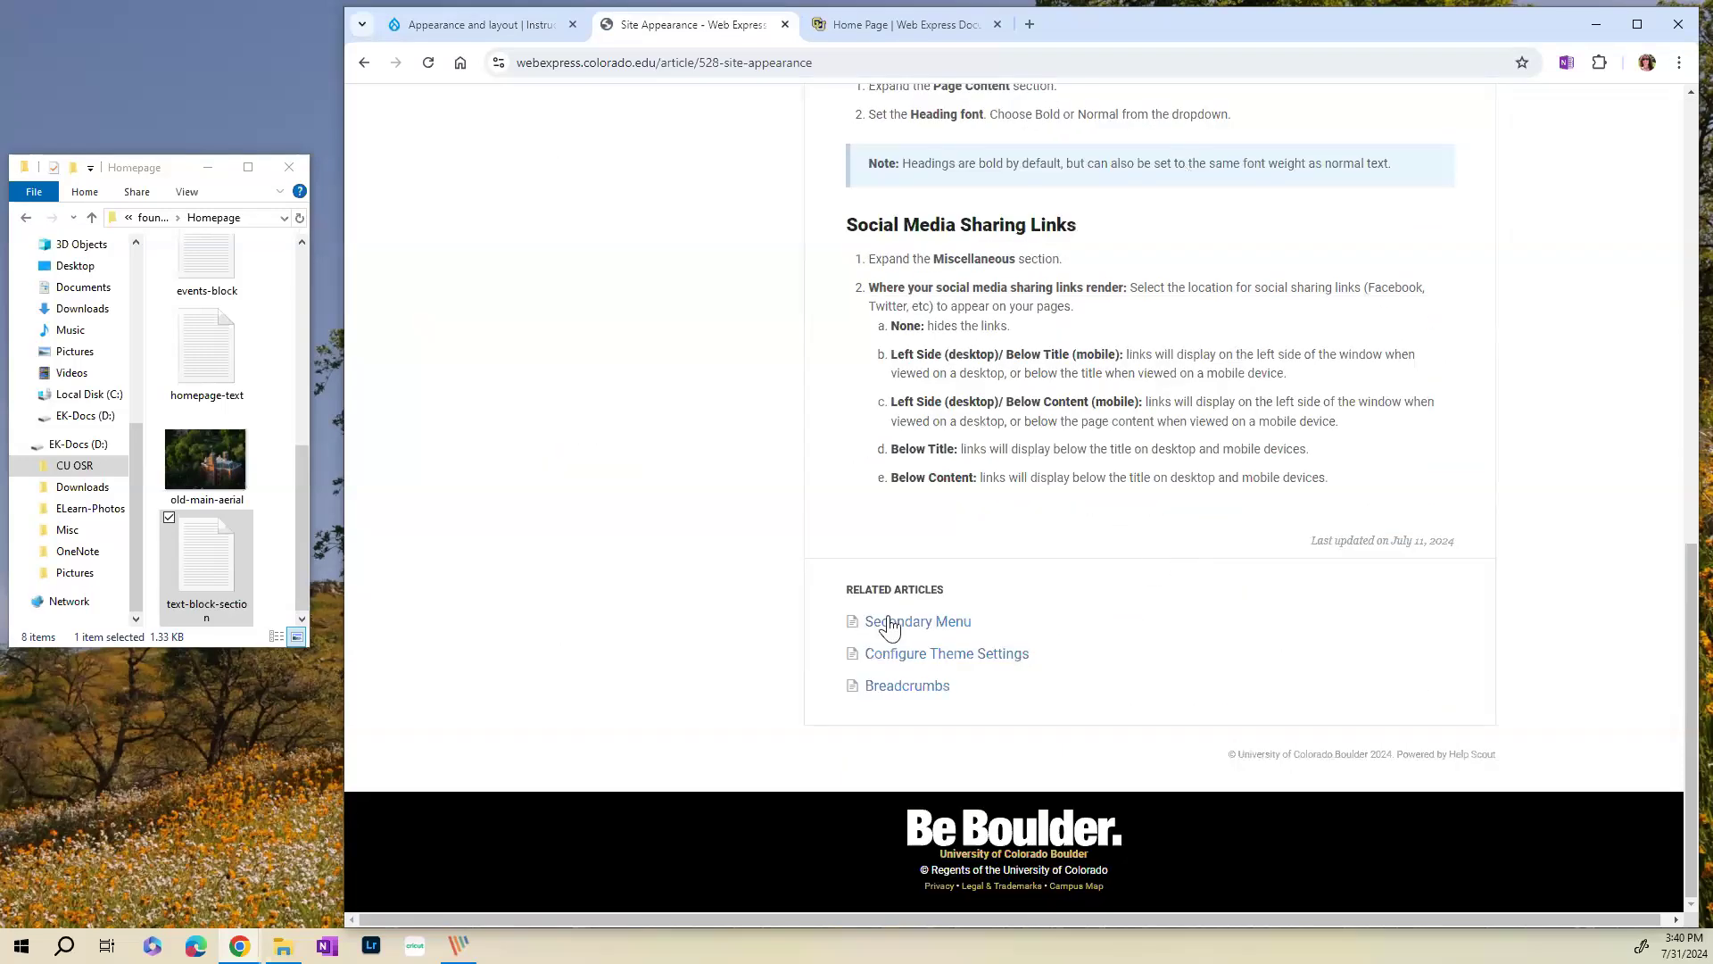
pyautogui.click(947, 665)
pyautogui.scroll(-10, 1223, 464)
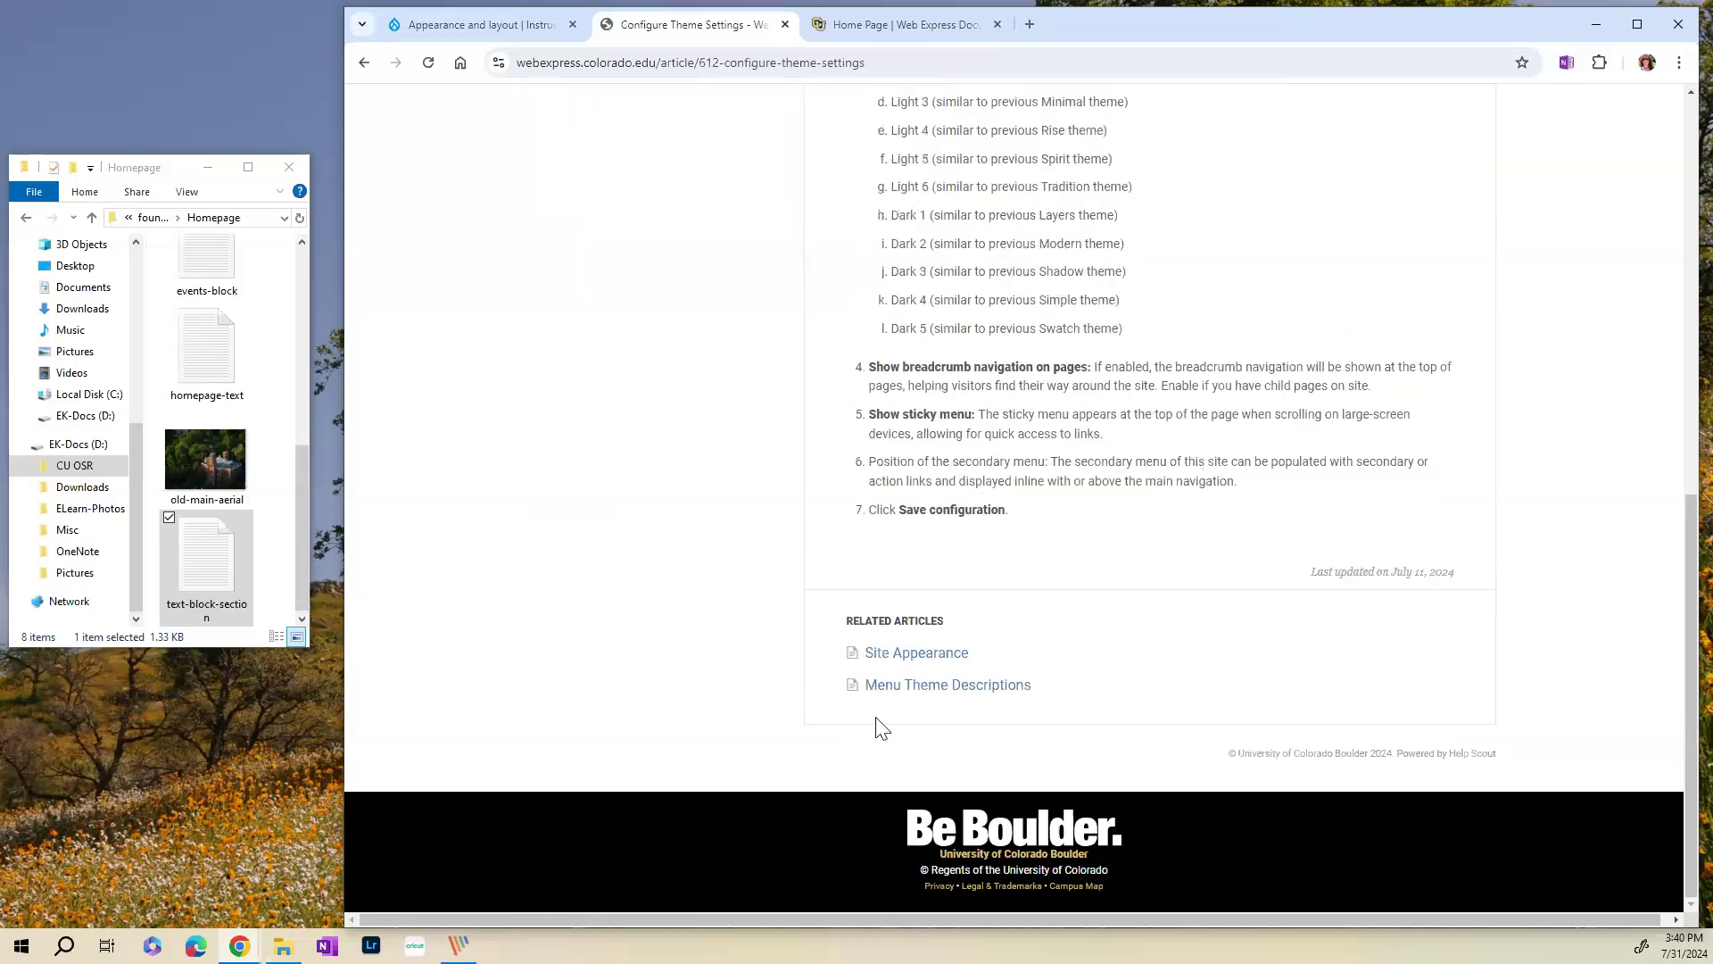
pyautogui.click(922, 700)
# - Examine the menu theme descriptions and sample images from the Default and Light themes through the Dark themes
pyautogui.scroll(-2, 1187, 442)
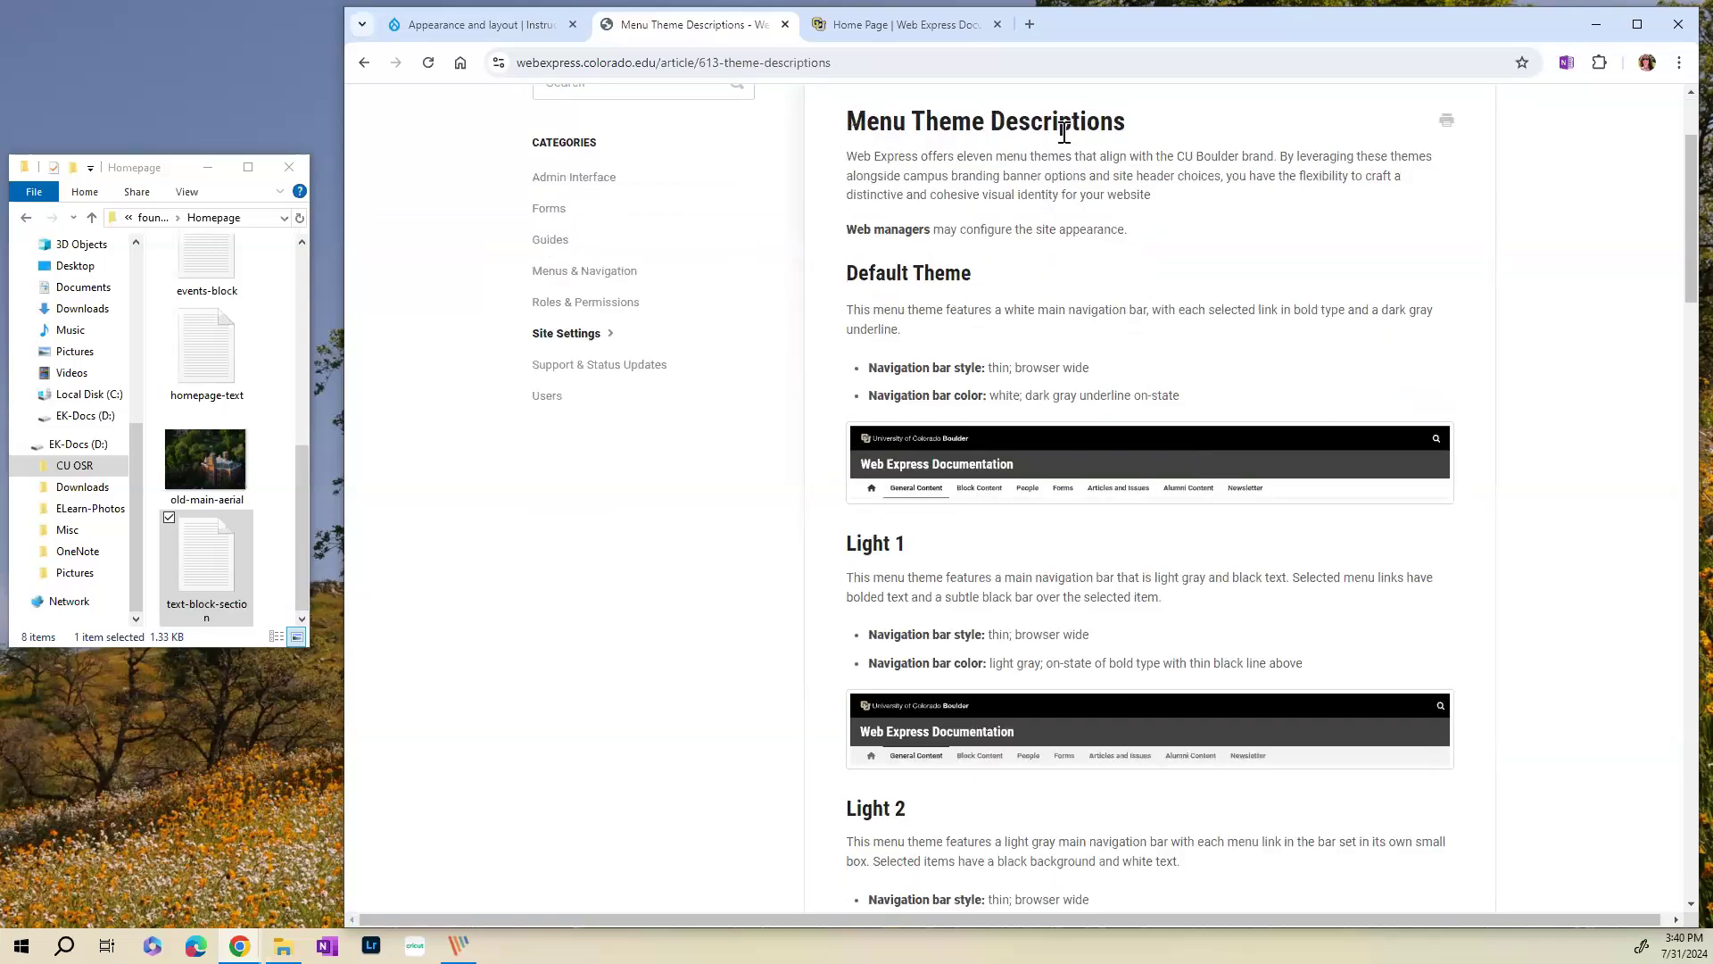
pyautogui.scroll(-3, 1005, 352)
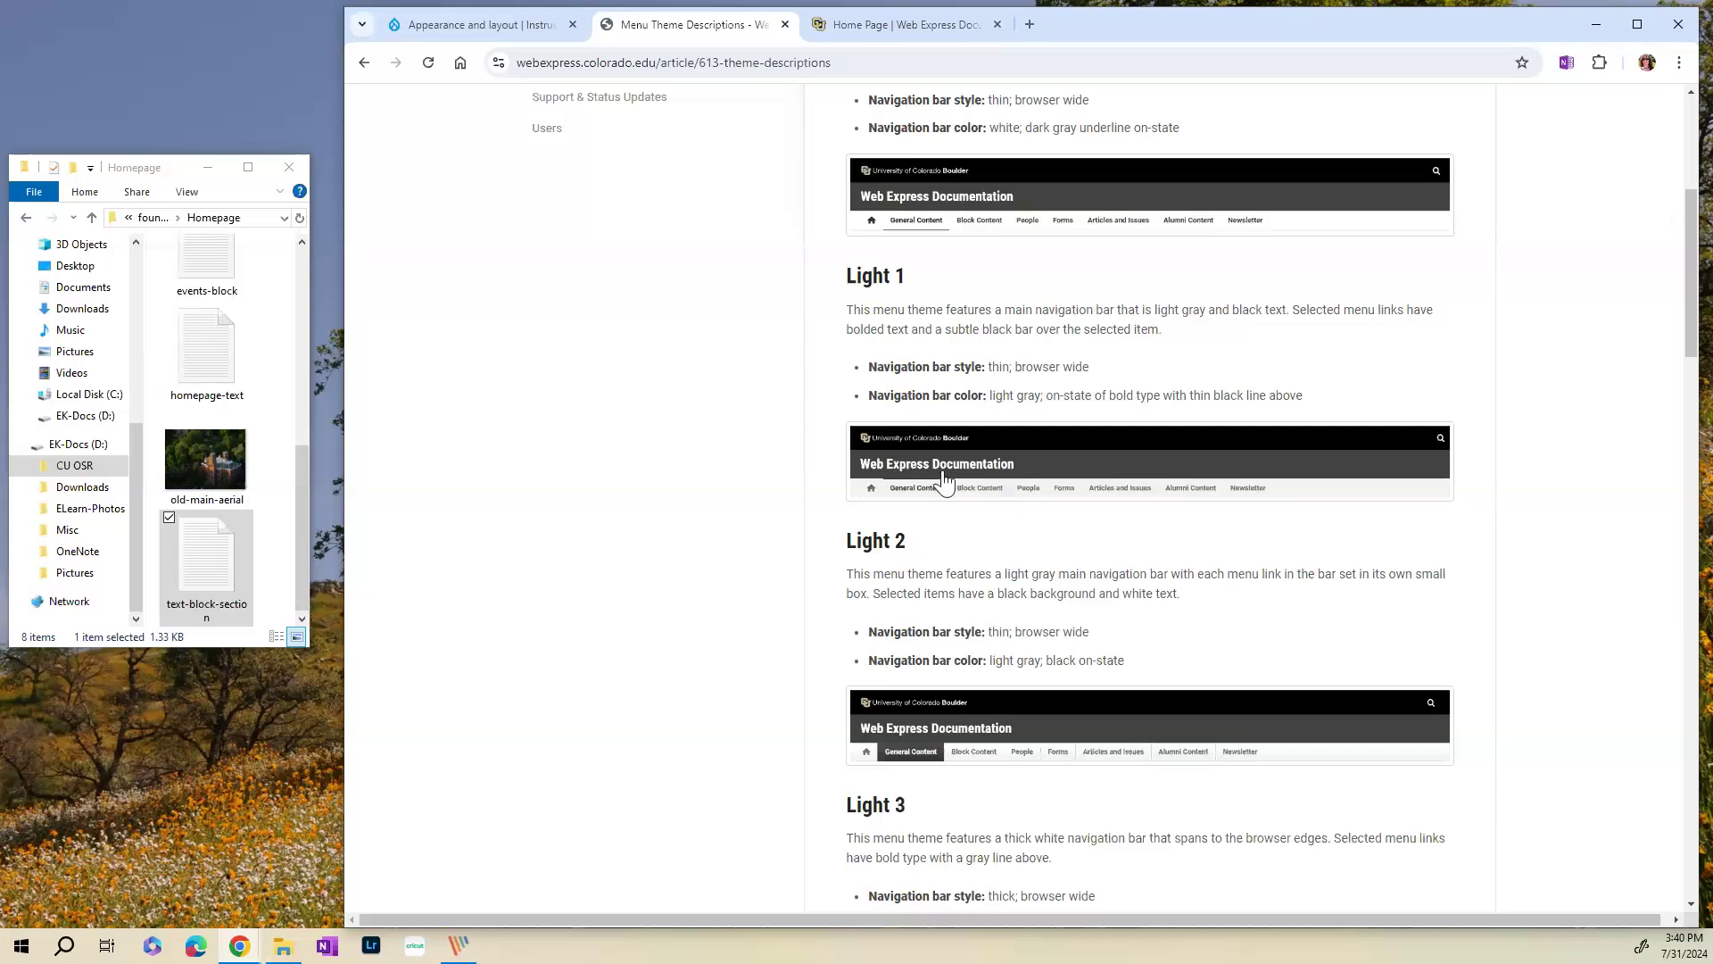
pyautogui.scroll(-1, 1017, 638)
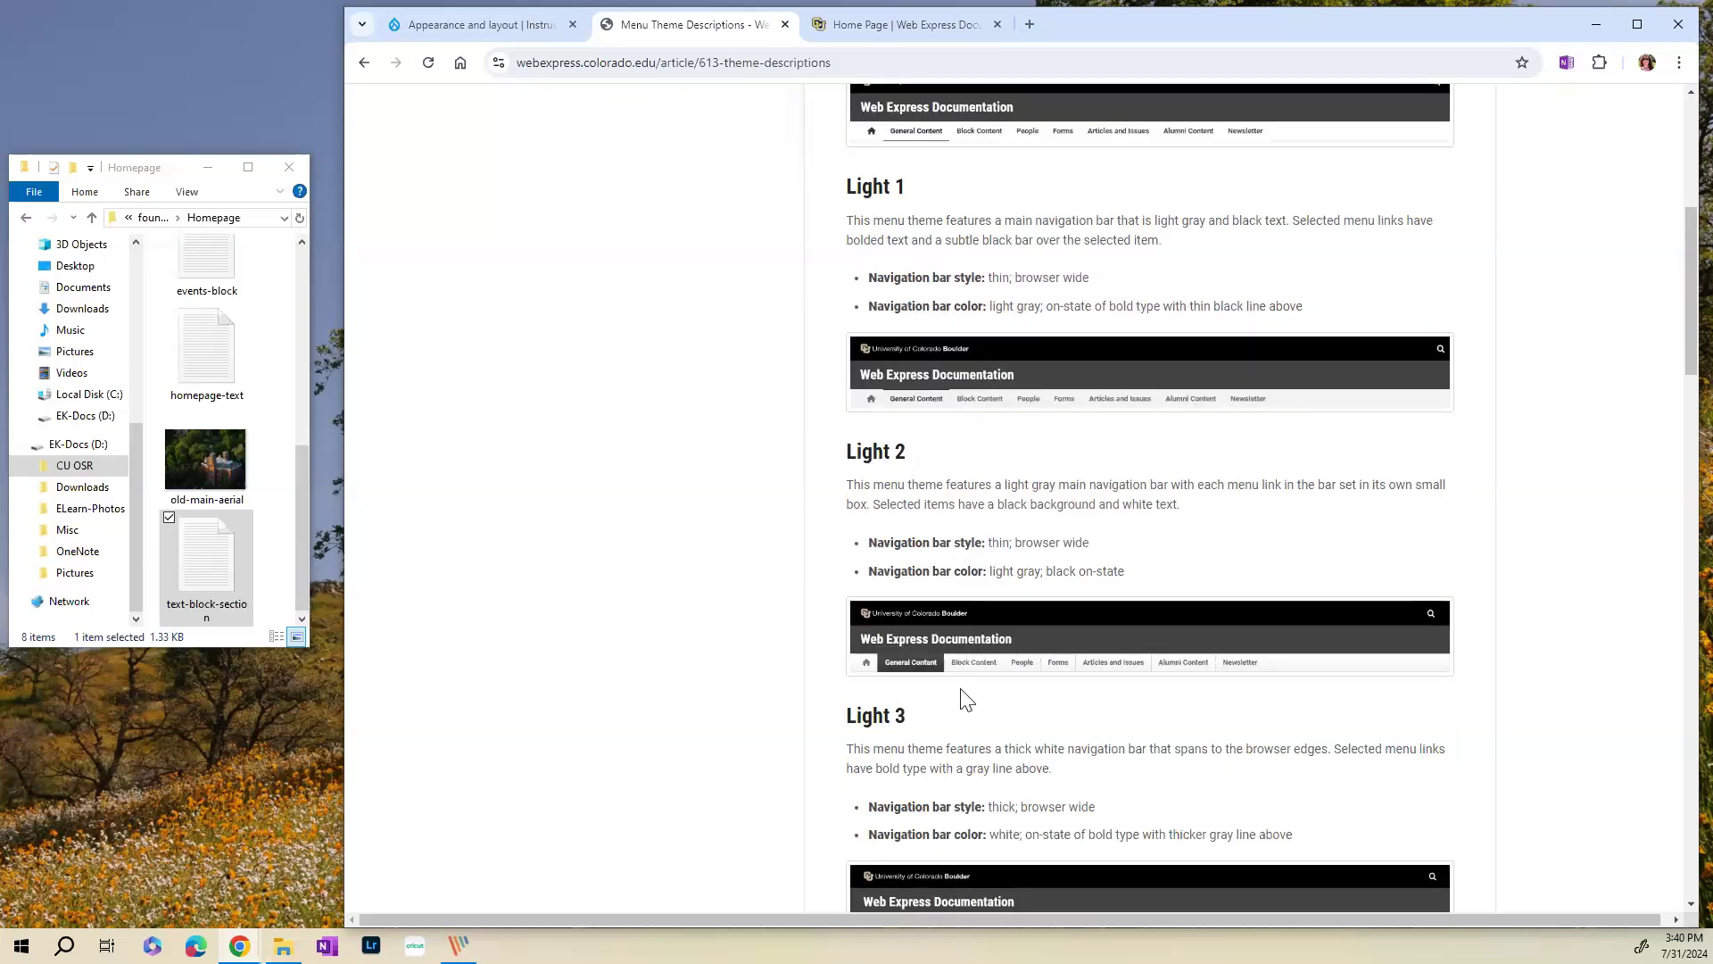
pyautogui.scroll(-4, 1052, 662)
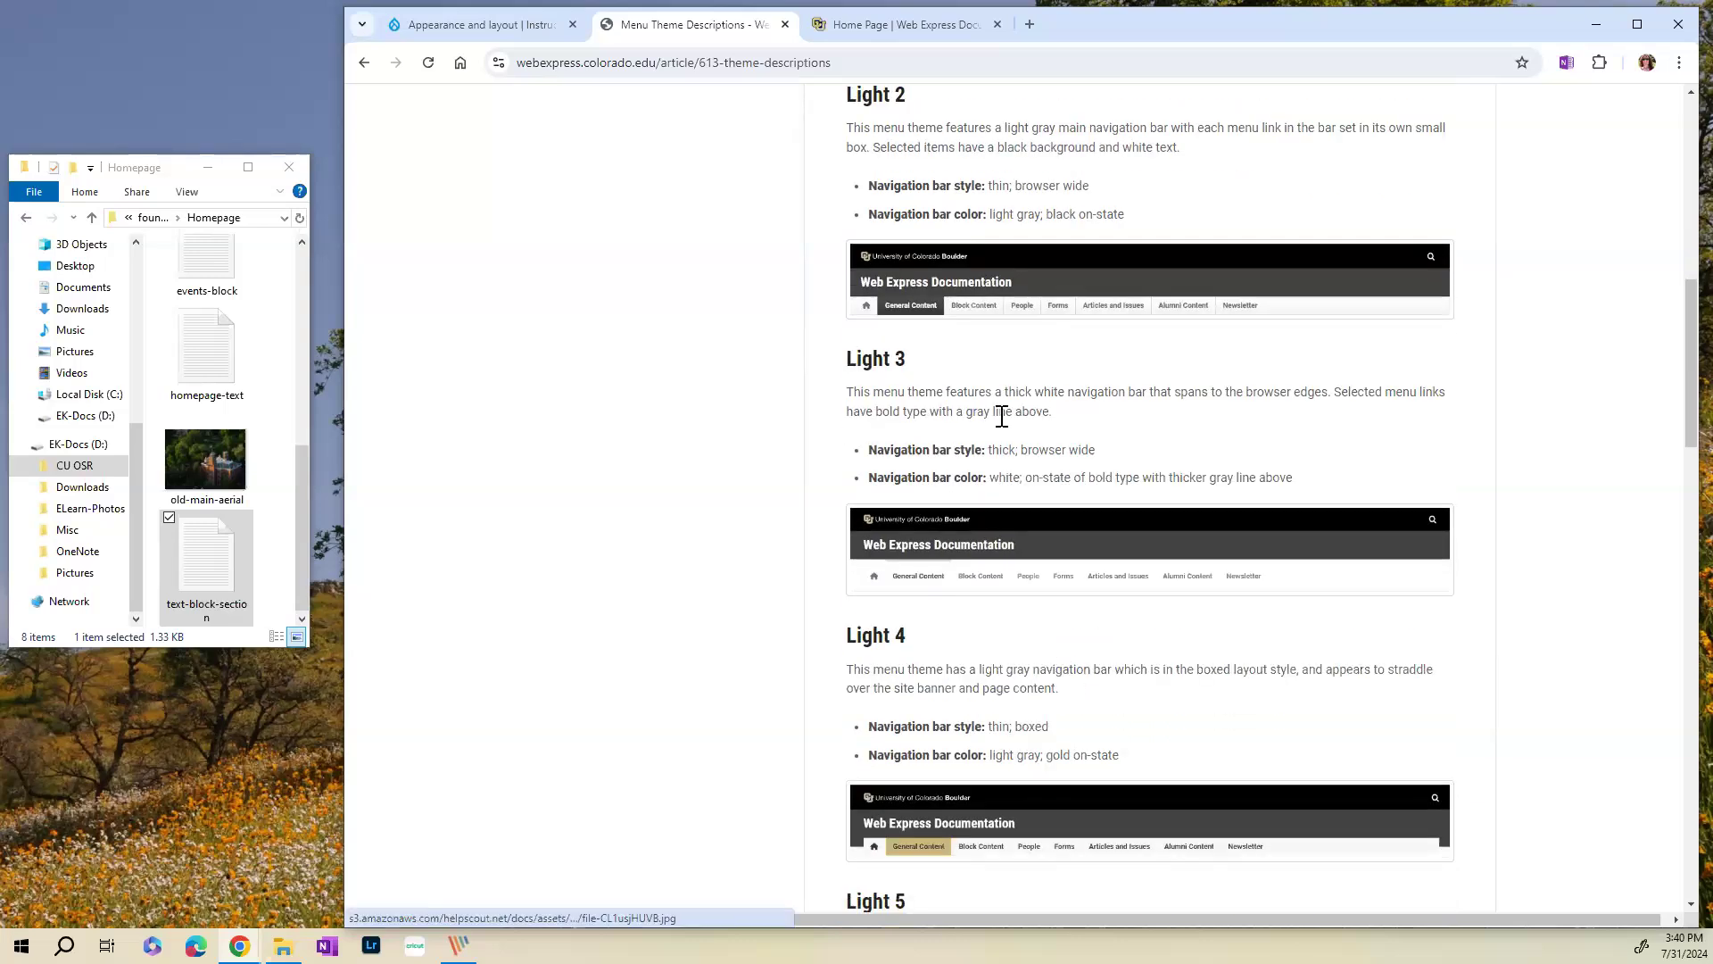
pyautogui.scroll(-3, 1004, 625)
pyautogui.scroll(-2, 995, 616)
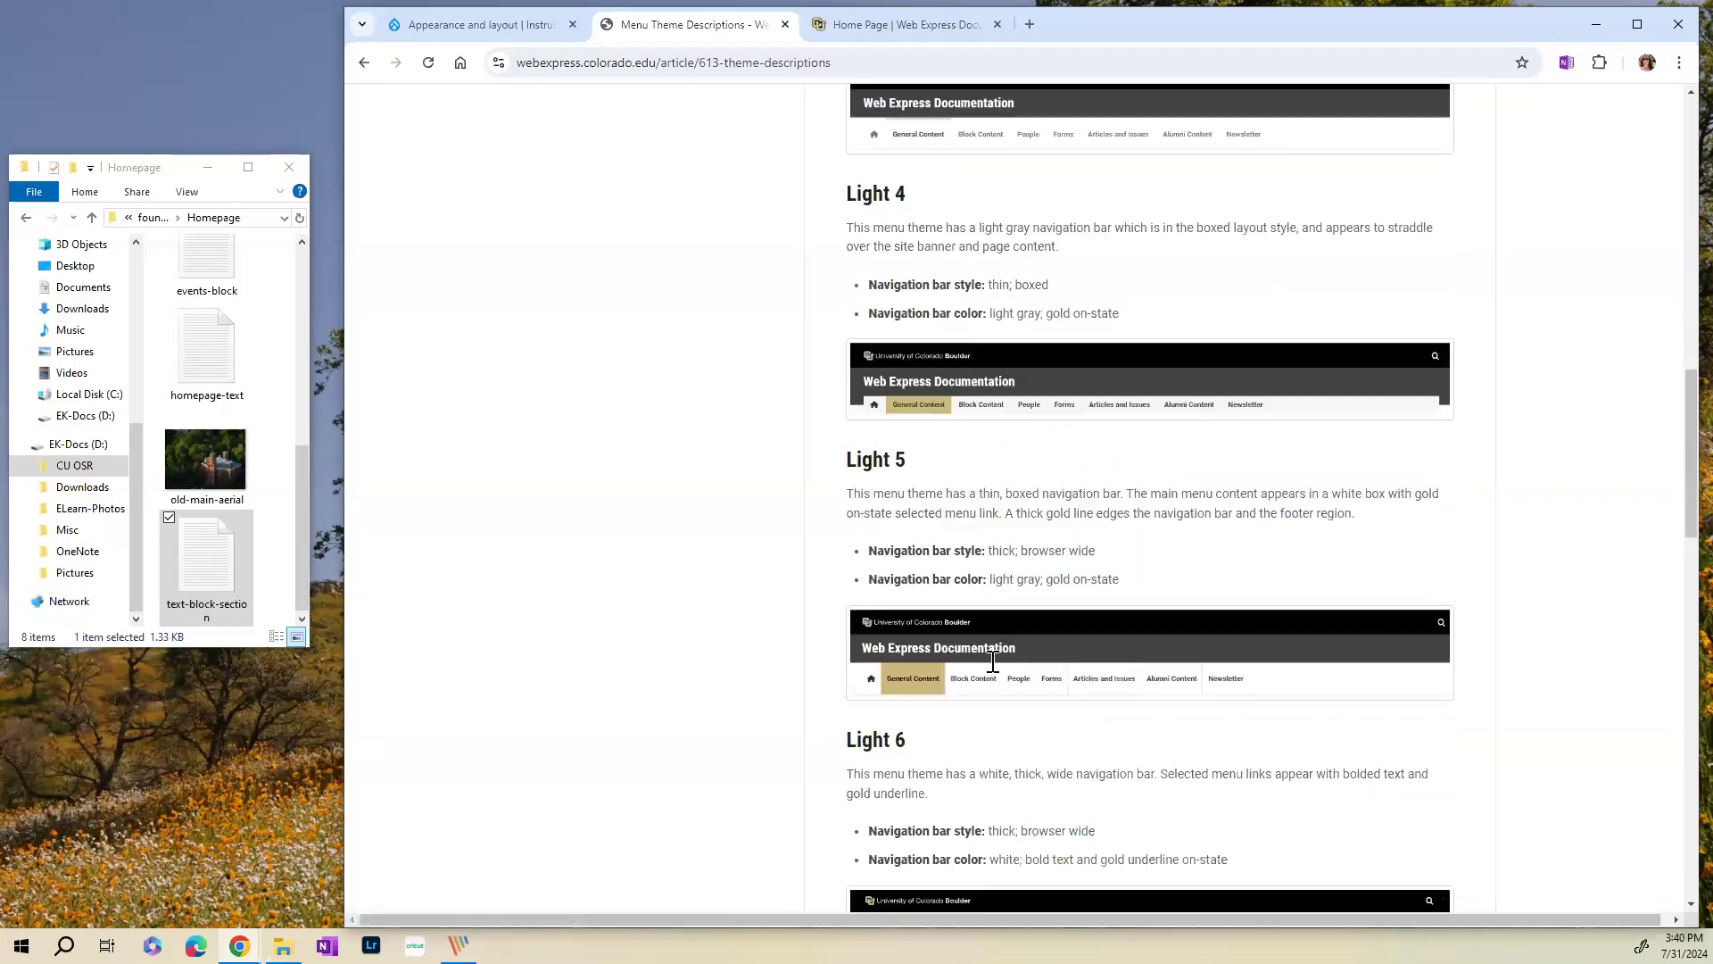
pyautogui.scroll(-3, 1009, 741)
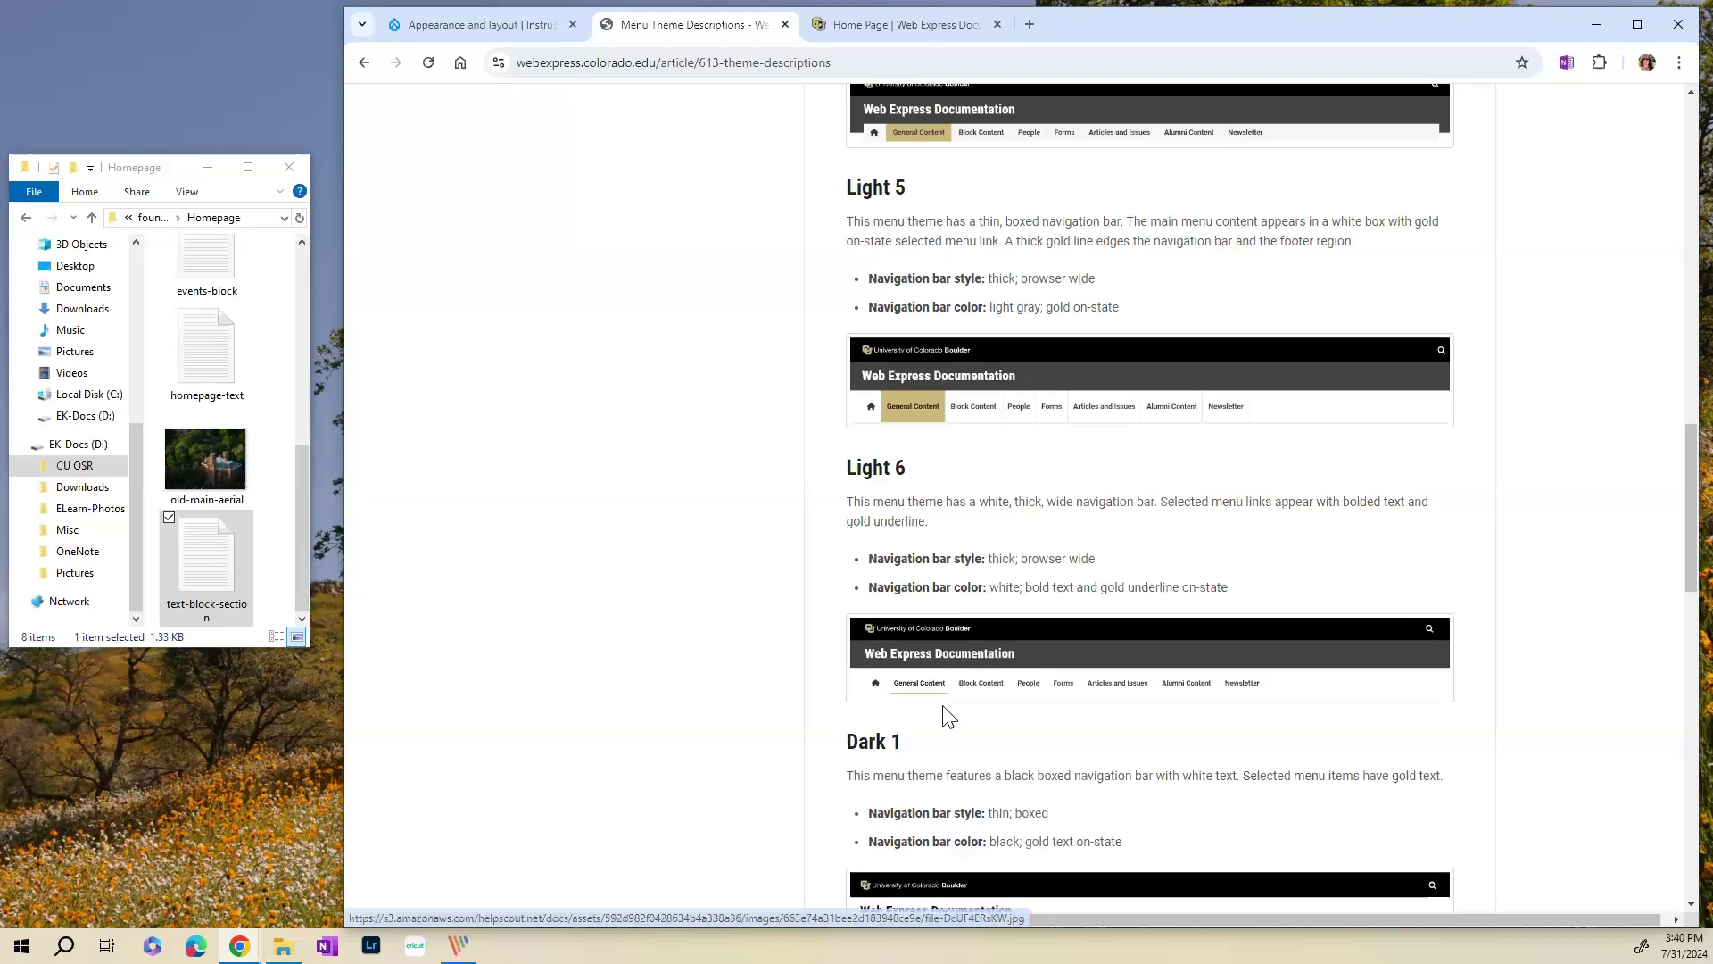
pyautogui.scroll(-4, 949, 721)
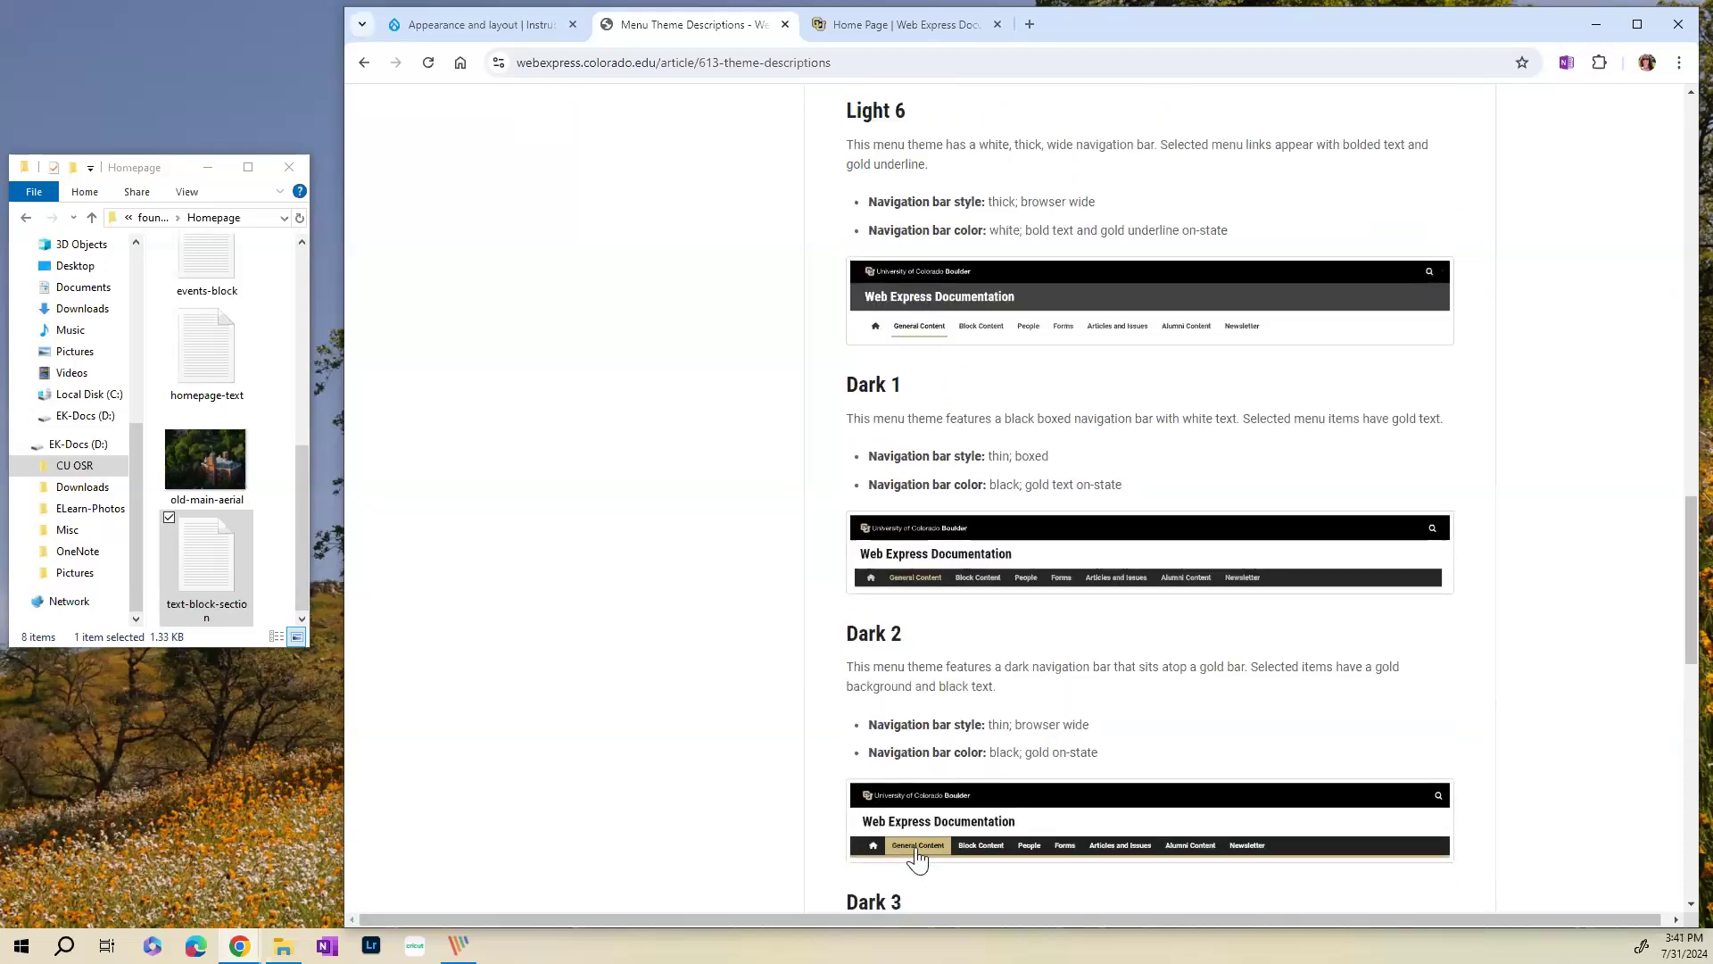
pyautogui.scroll(-1, 1074, 671)
pyautogui.scroll(-3, 1073, 671)
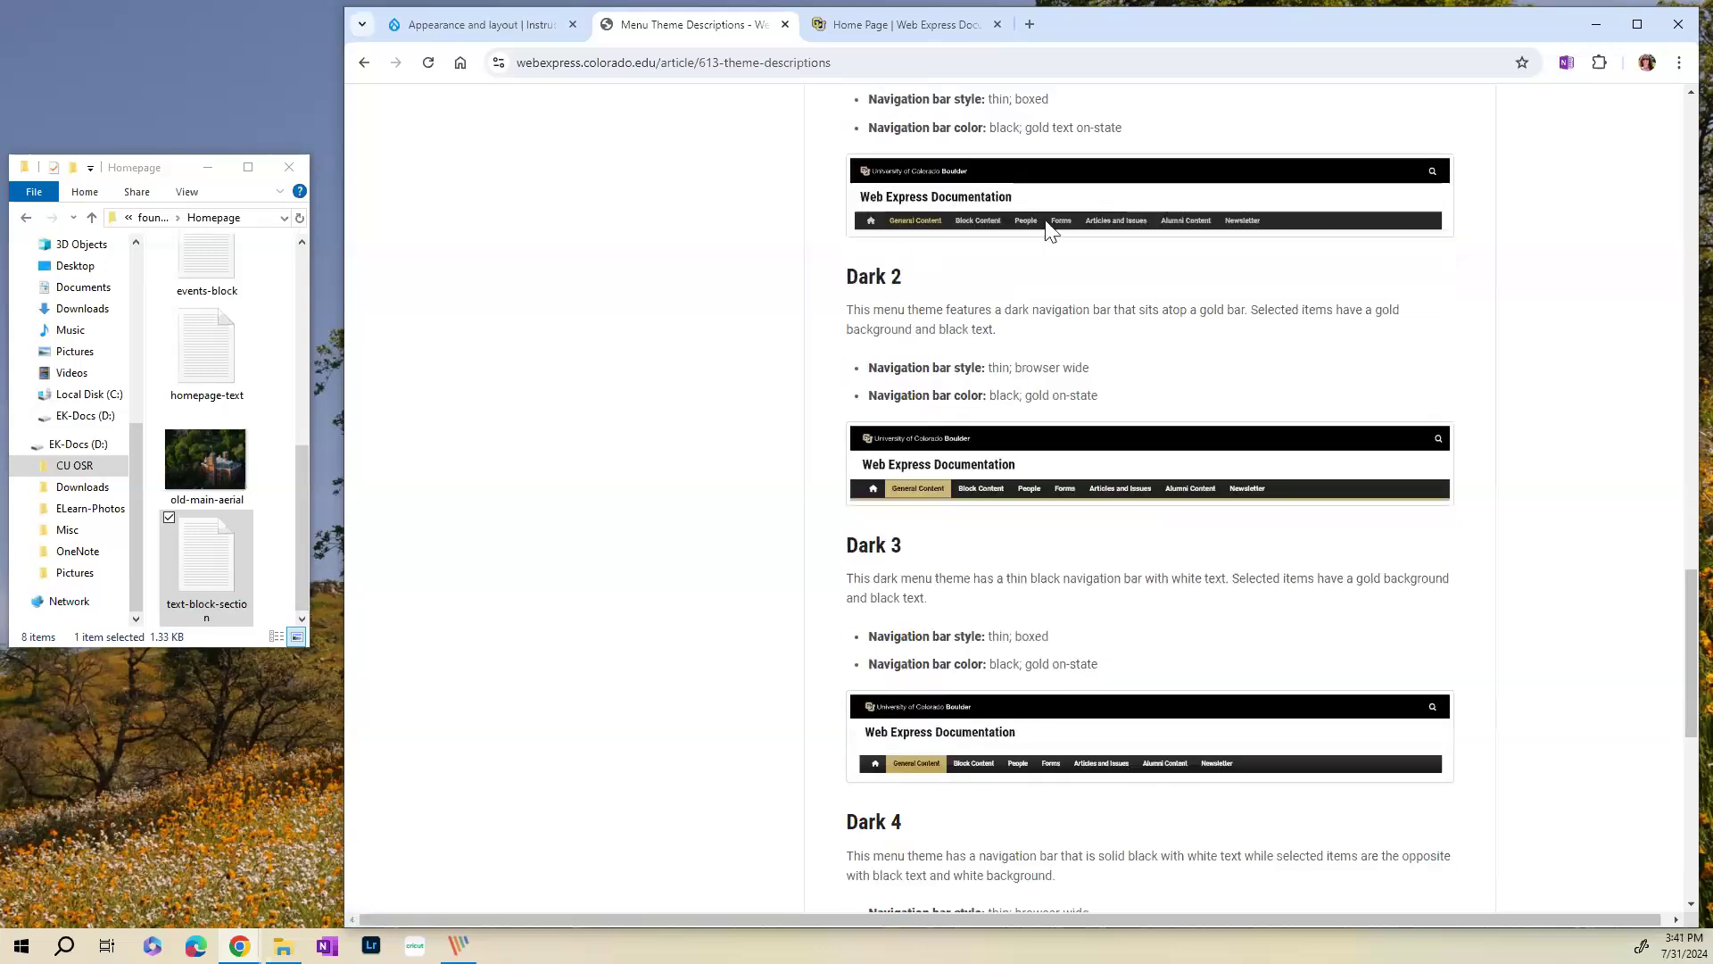
# - Return to the training site's appearance settings and set the menu style to Dark 3
pyautogui.click(454, 24)
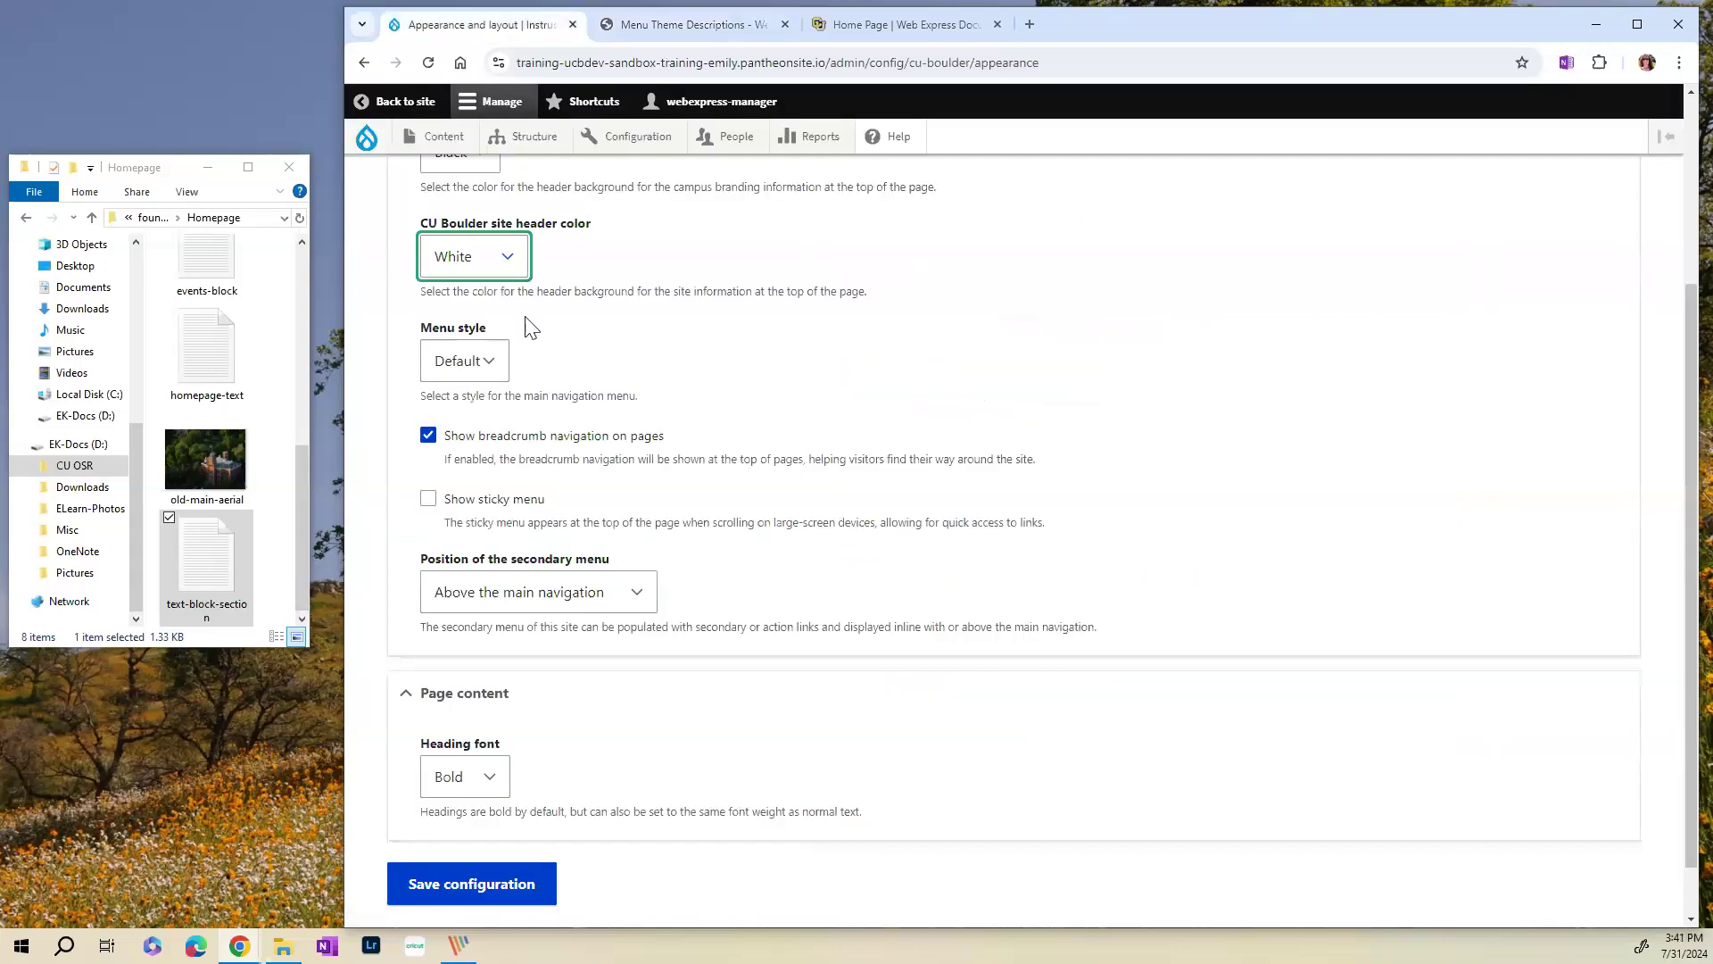
pyautogui.click(496, 366)
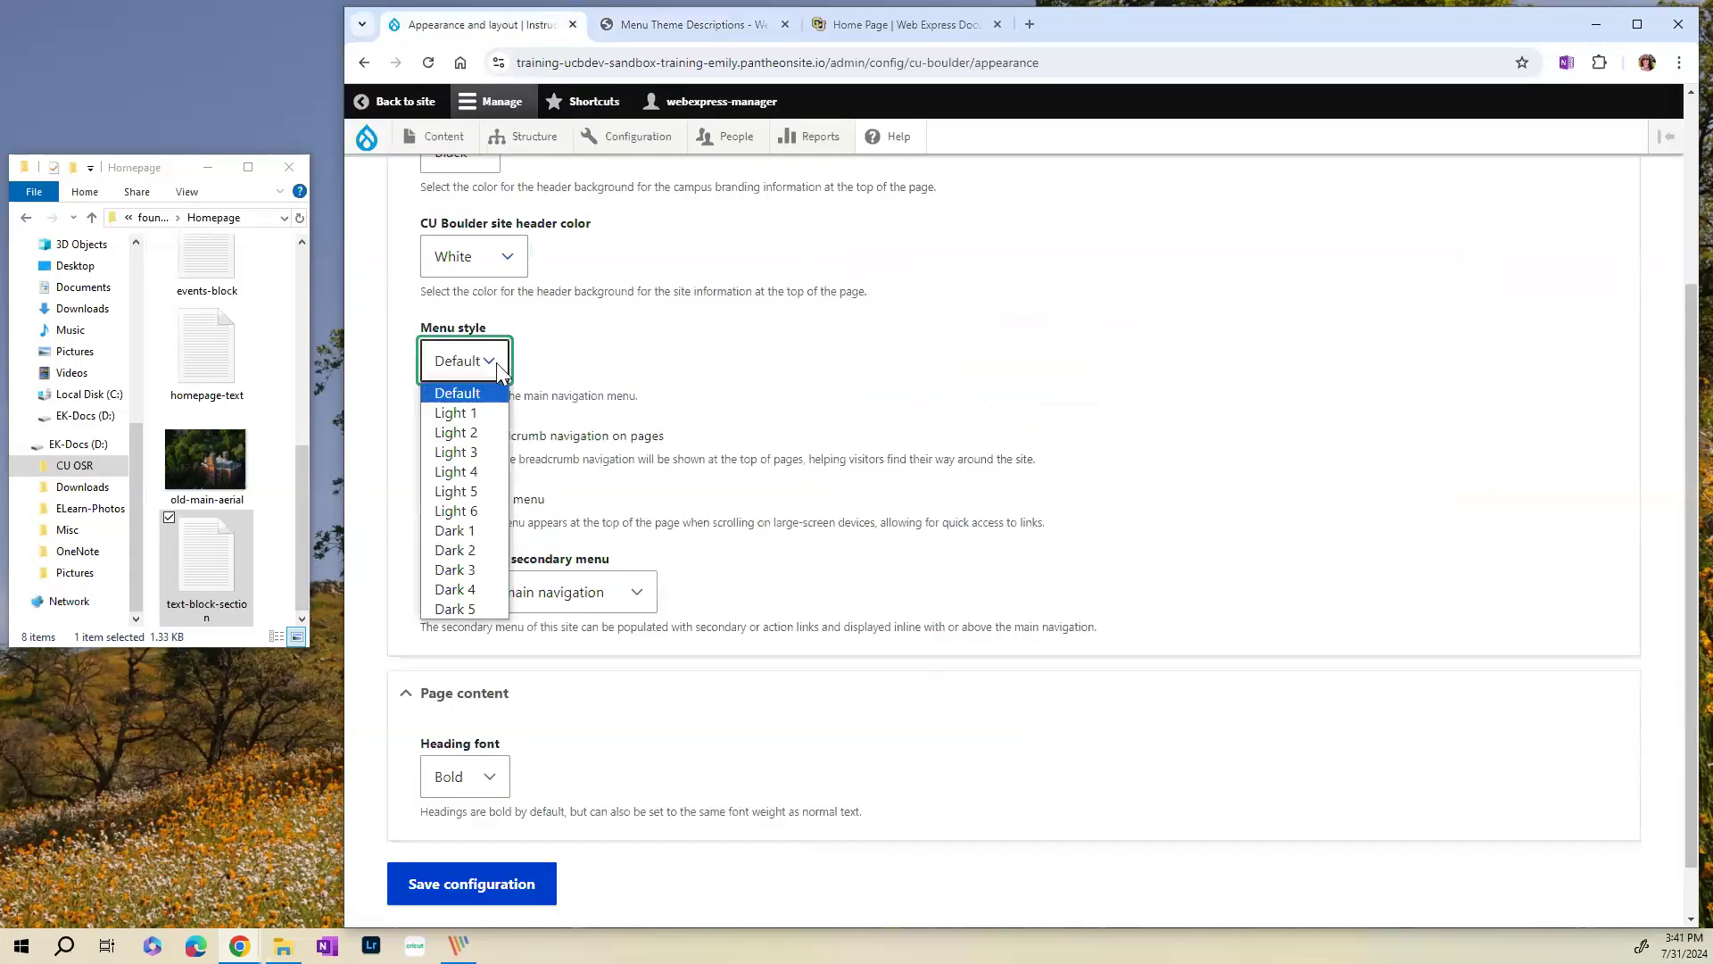
pyautogui.click(462, 575)
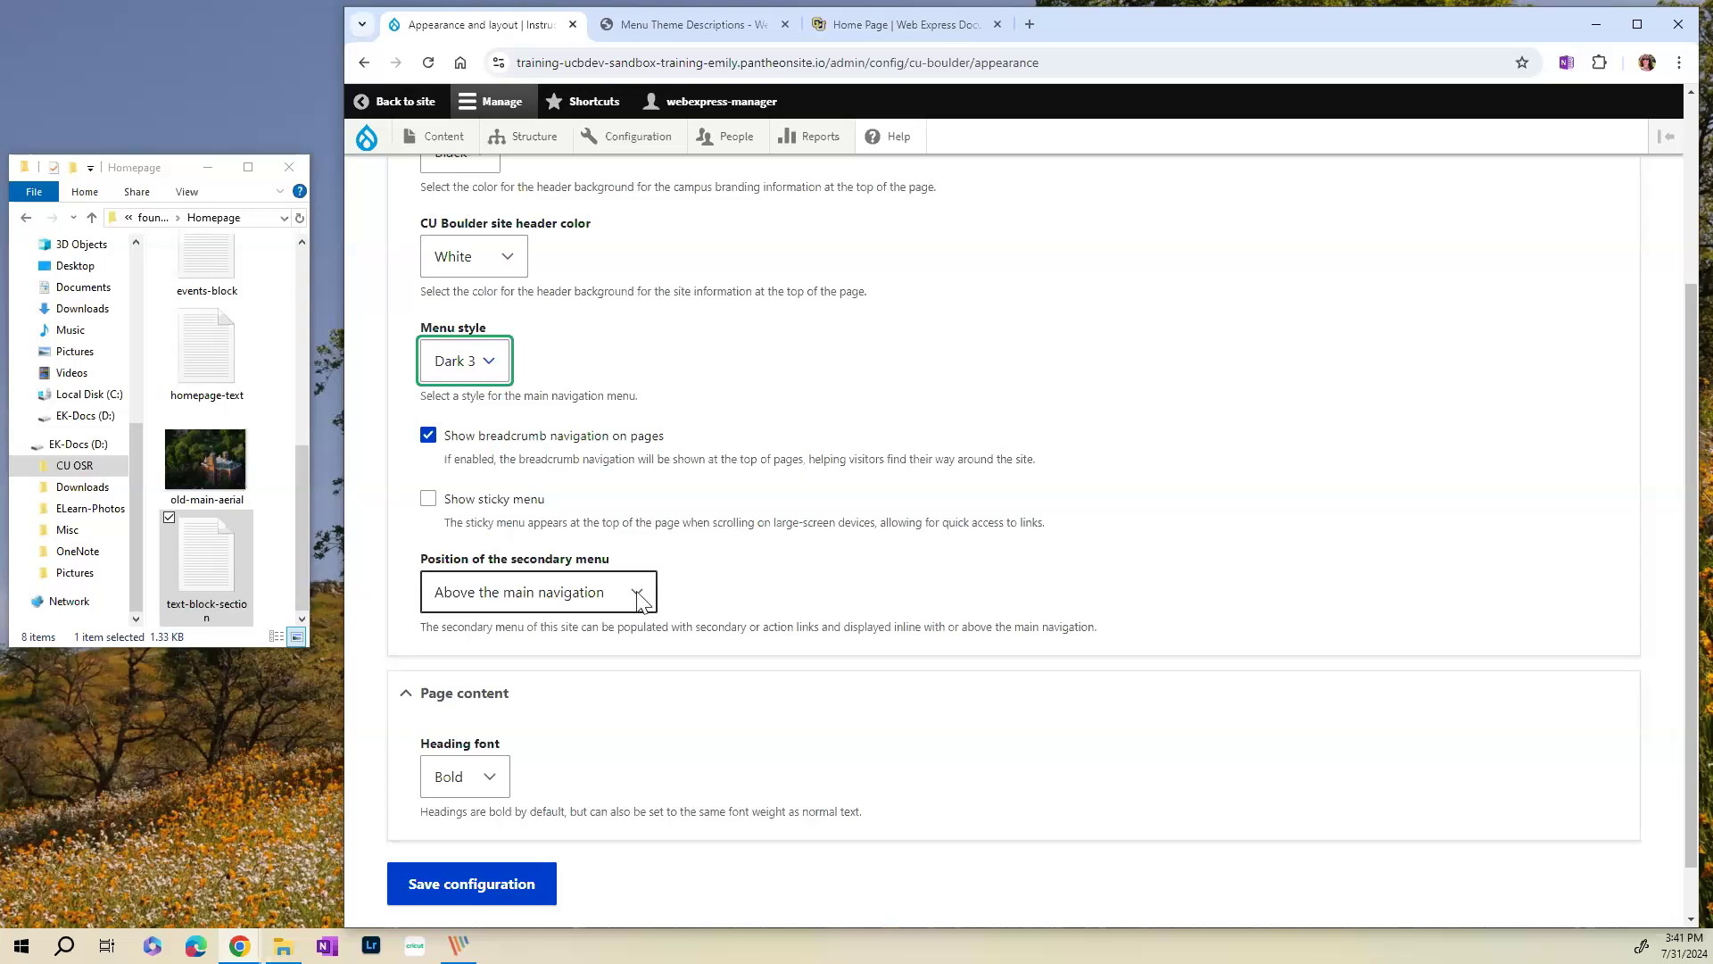
# - Try the secondary menu inline with the main navigation, check its button display options, and restore its position to Above the main navigation
pyautogui.moveTo(416, 560); pyautogui.dragTo(631, 562)
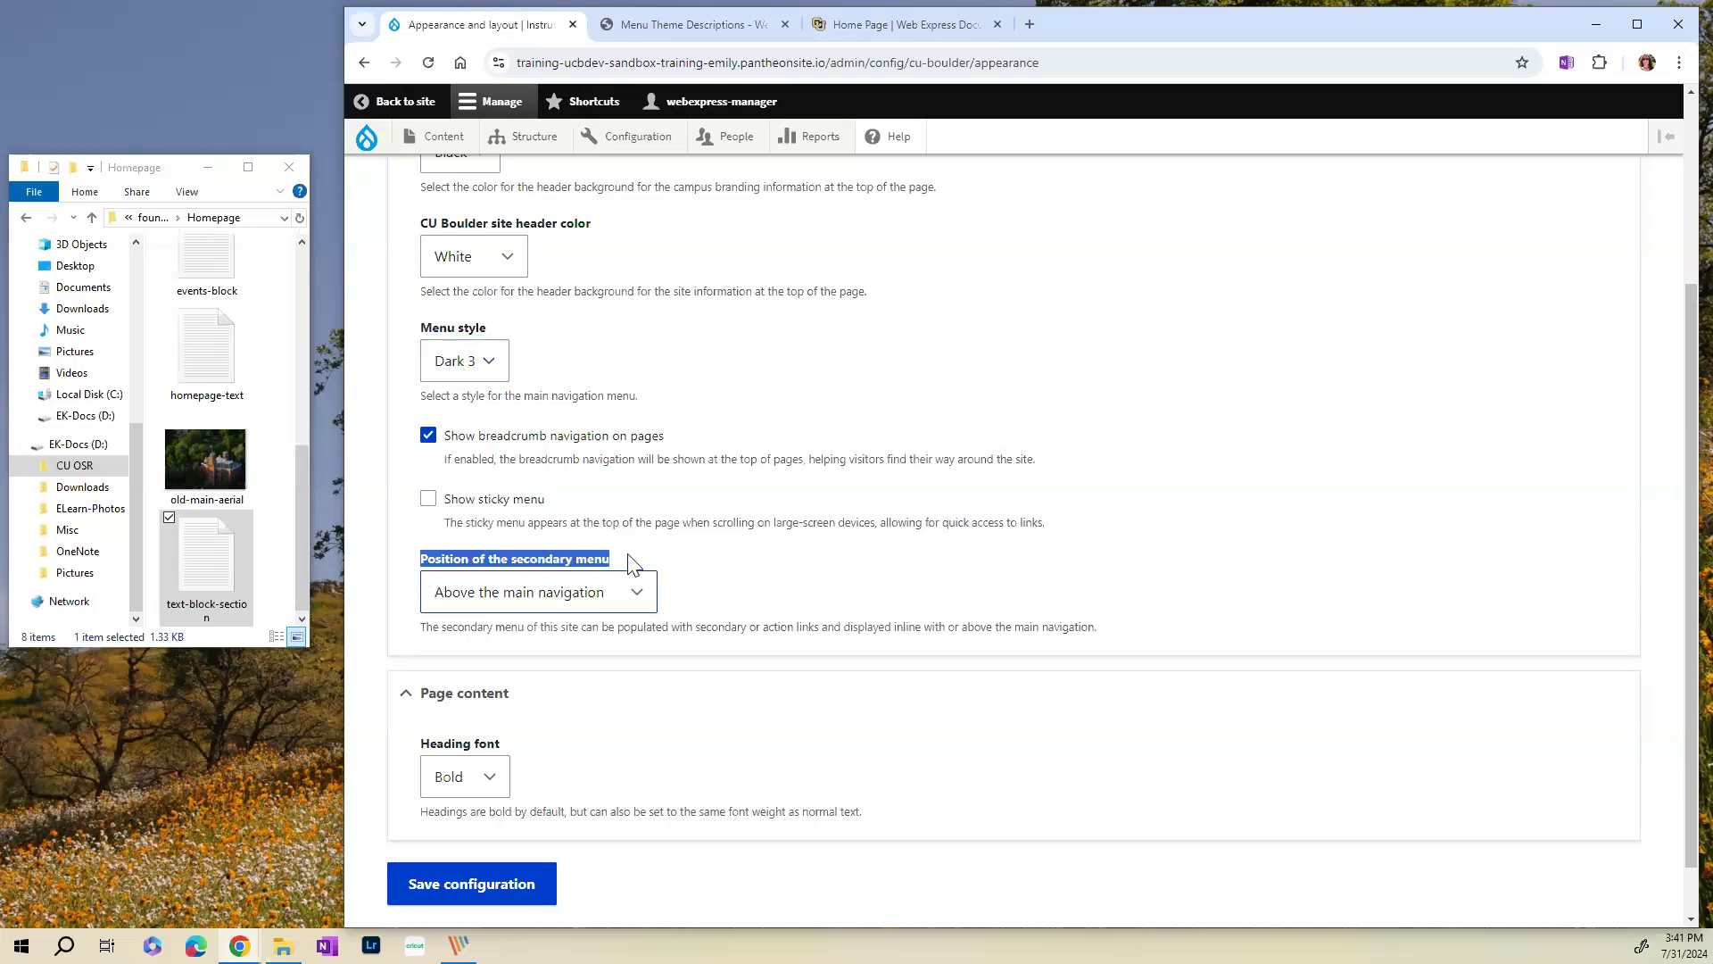
pyautogui.click(639, 594)
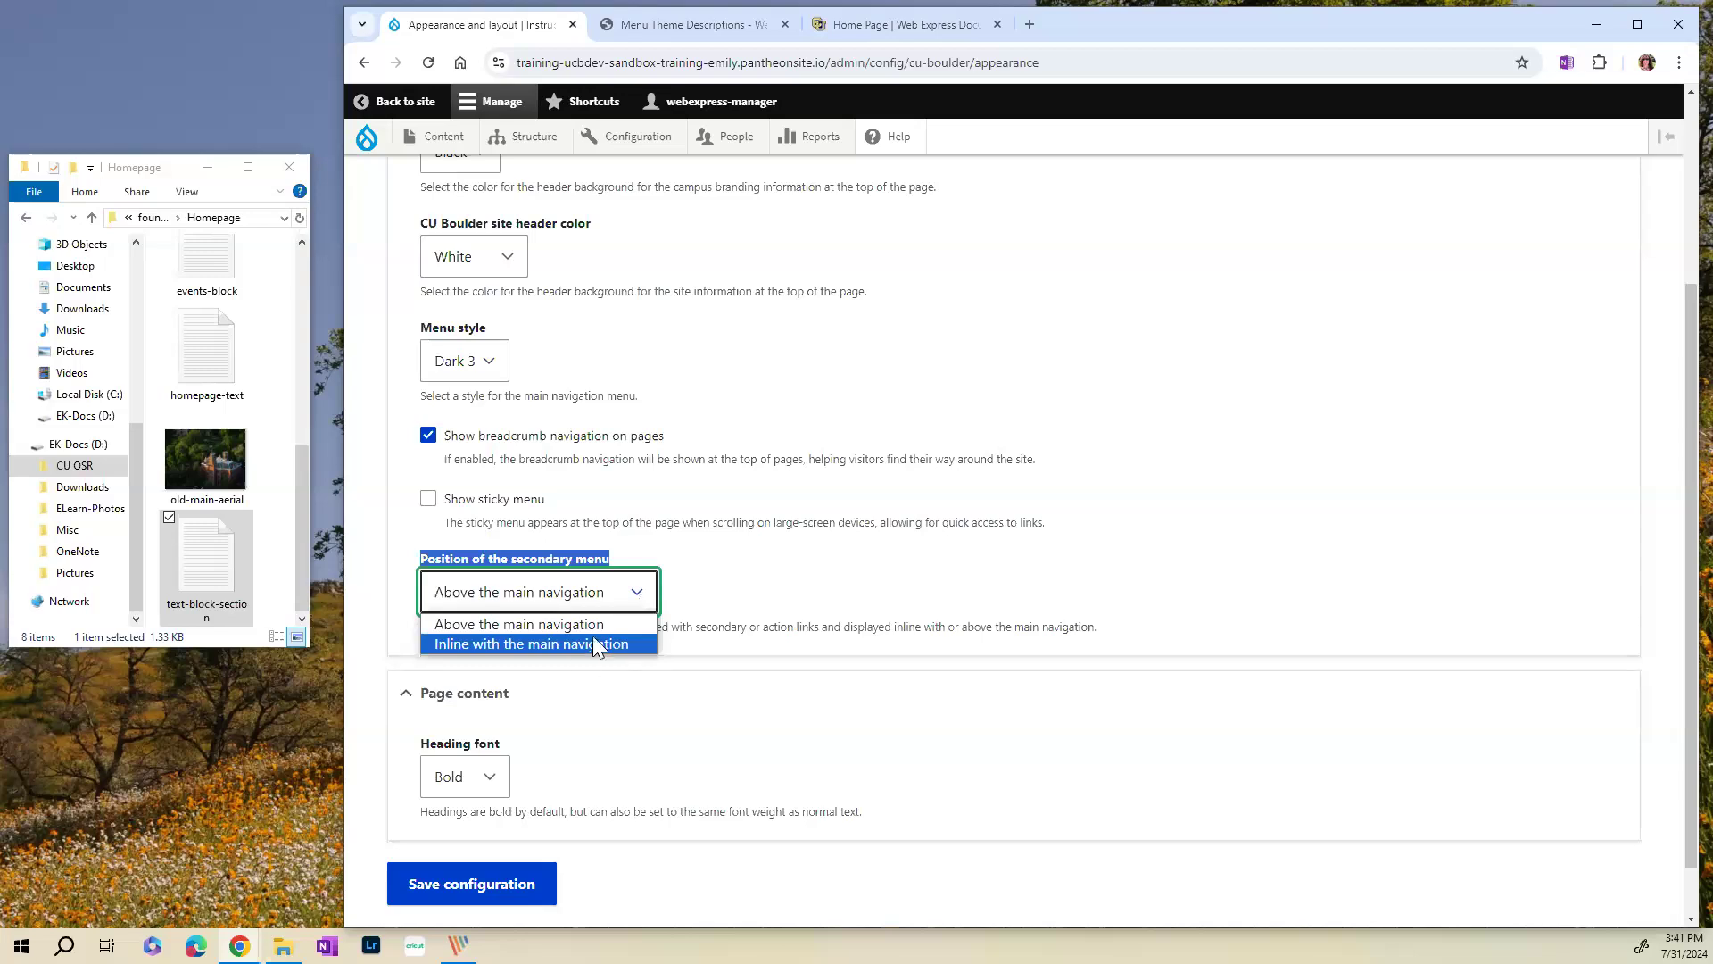
pyautogui.click(512, 645)
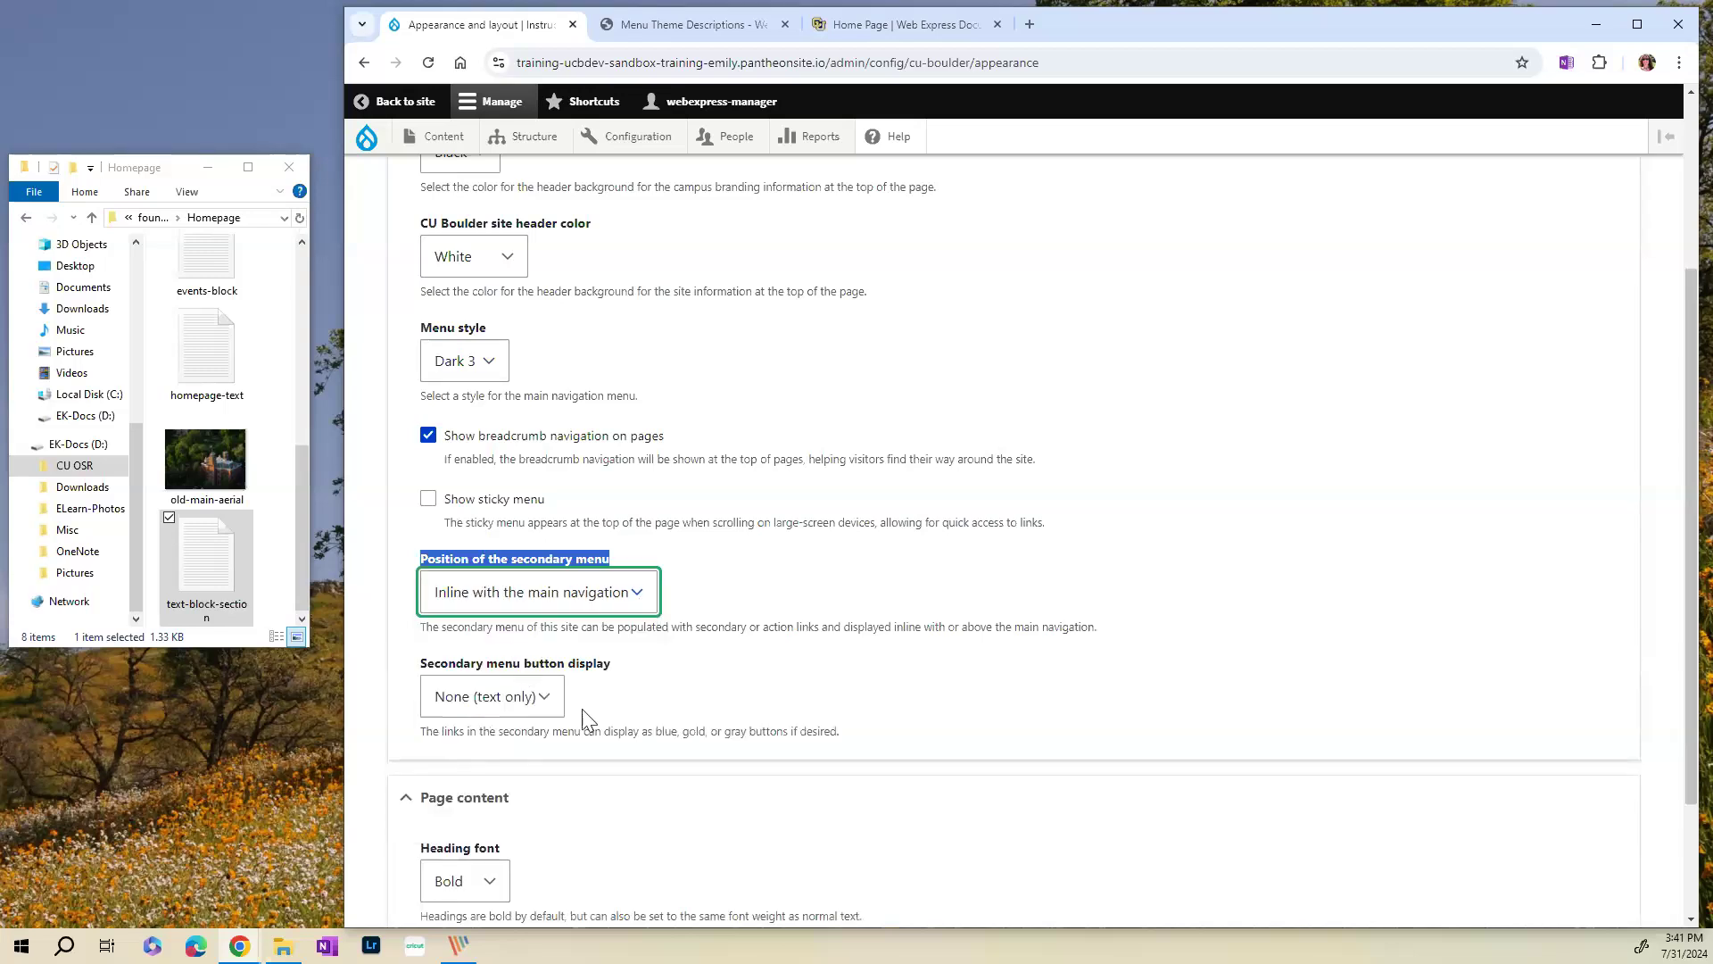
pyautogui.click(546, 703)
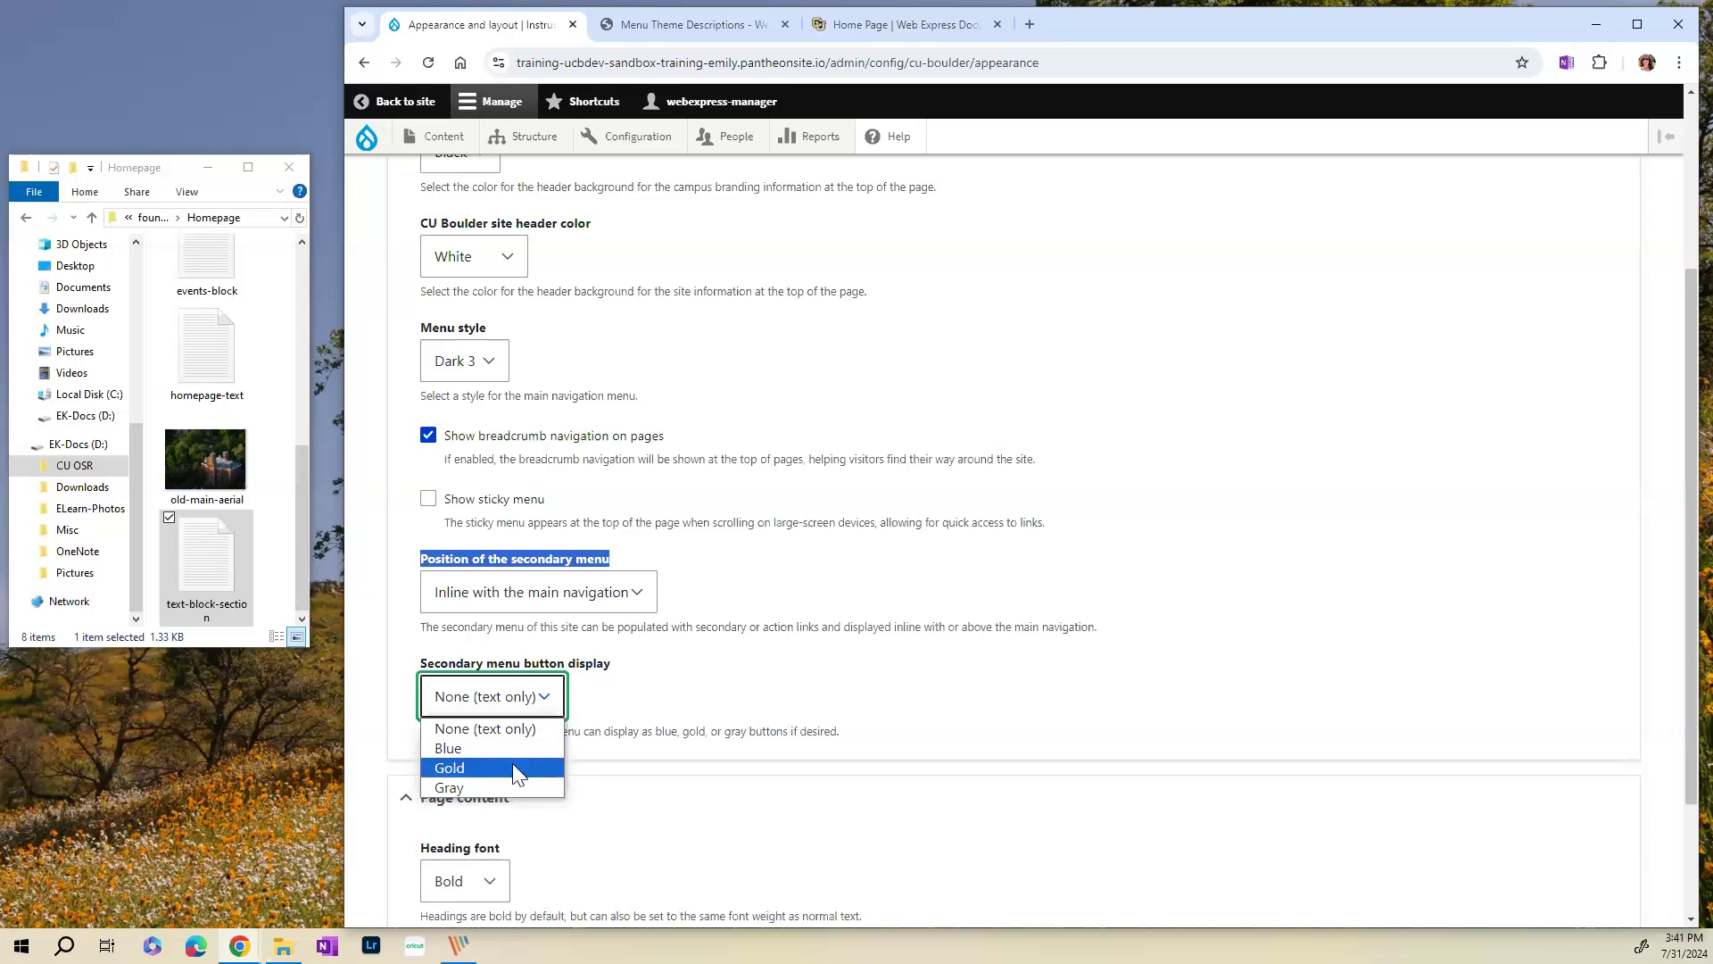
pyautogui.click(658, 692)
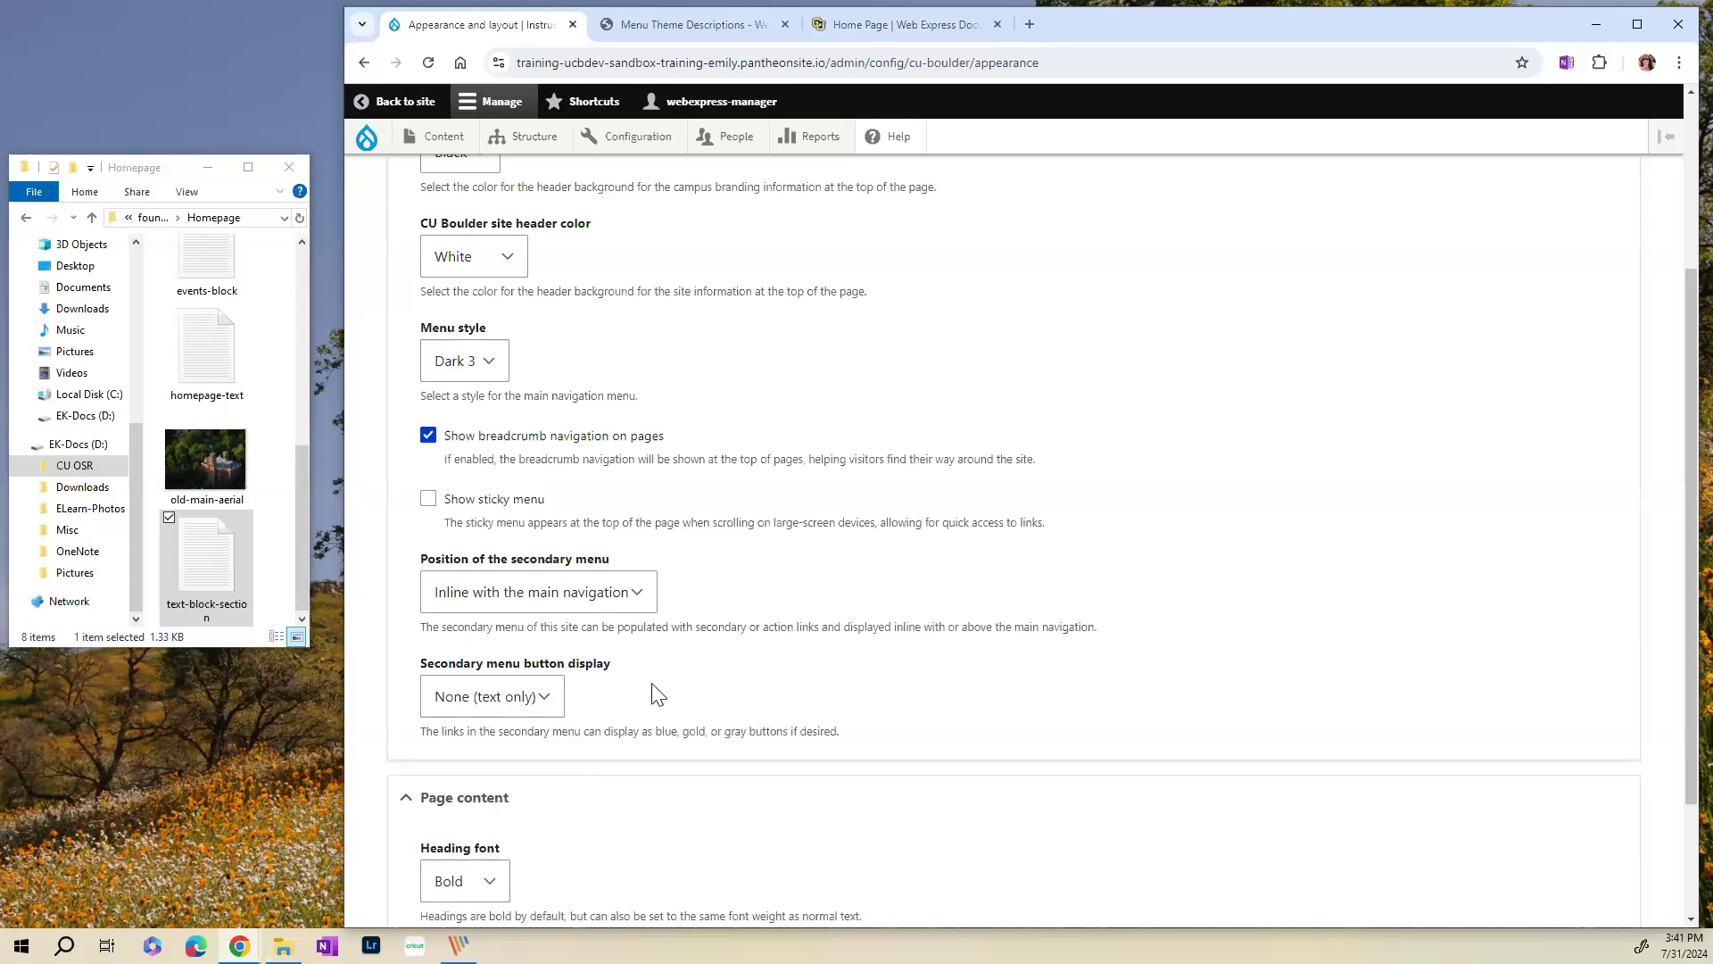
pyautogui.click(614, 604)
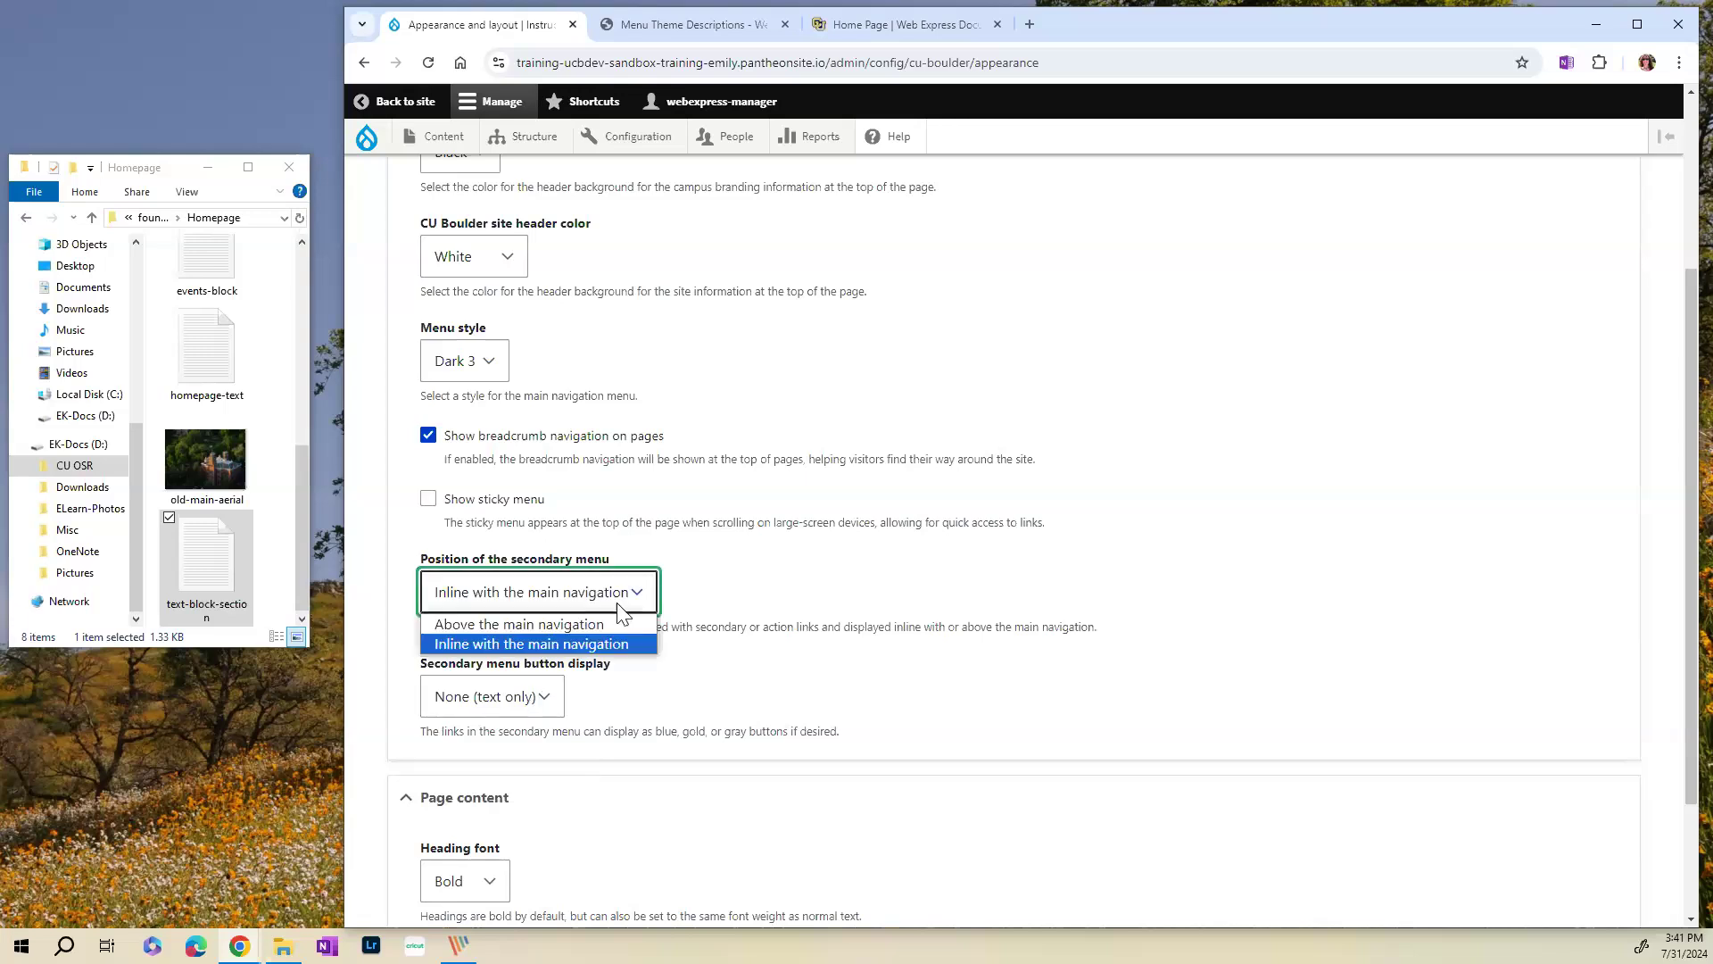
pyautogui.click(554, 624)
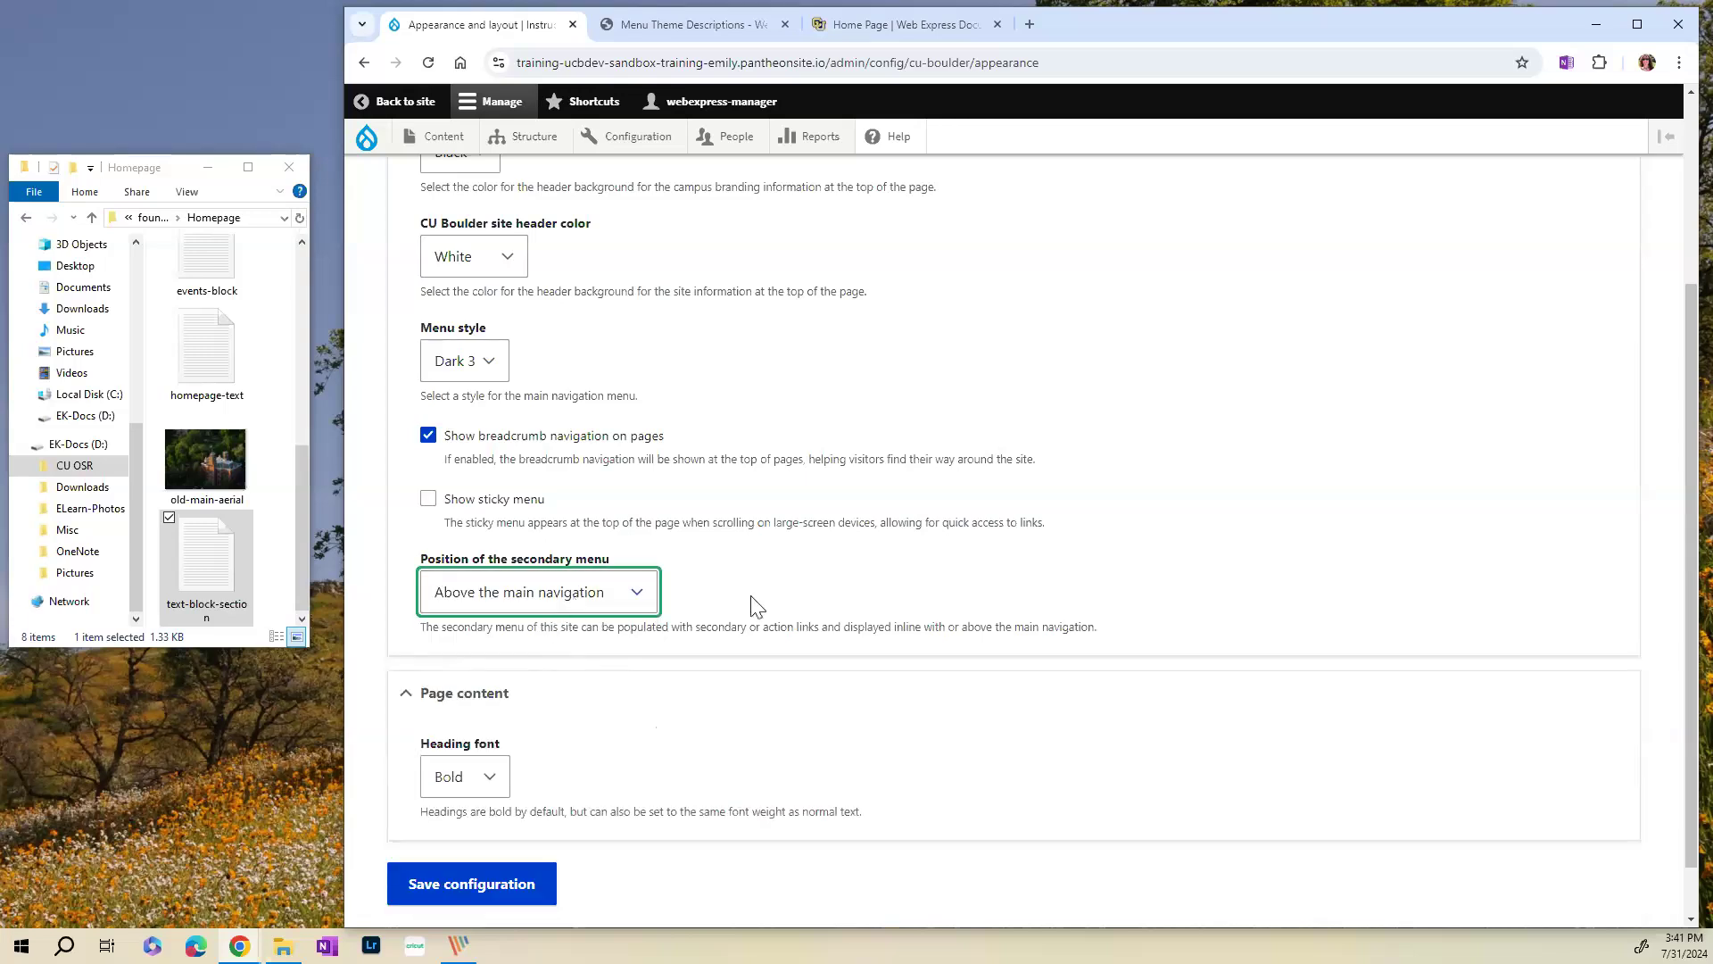
# - Examine the heading font options without changing the font, and review the header and navigation settings
pyautogui.scroll(-1, 788, 585)
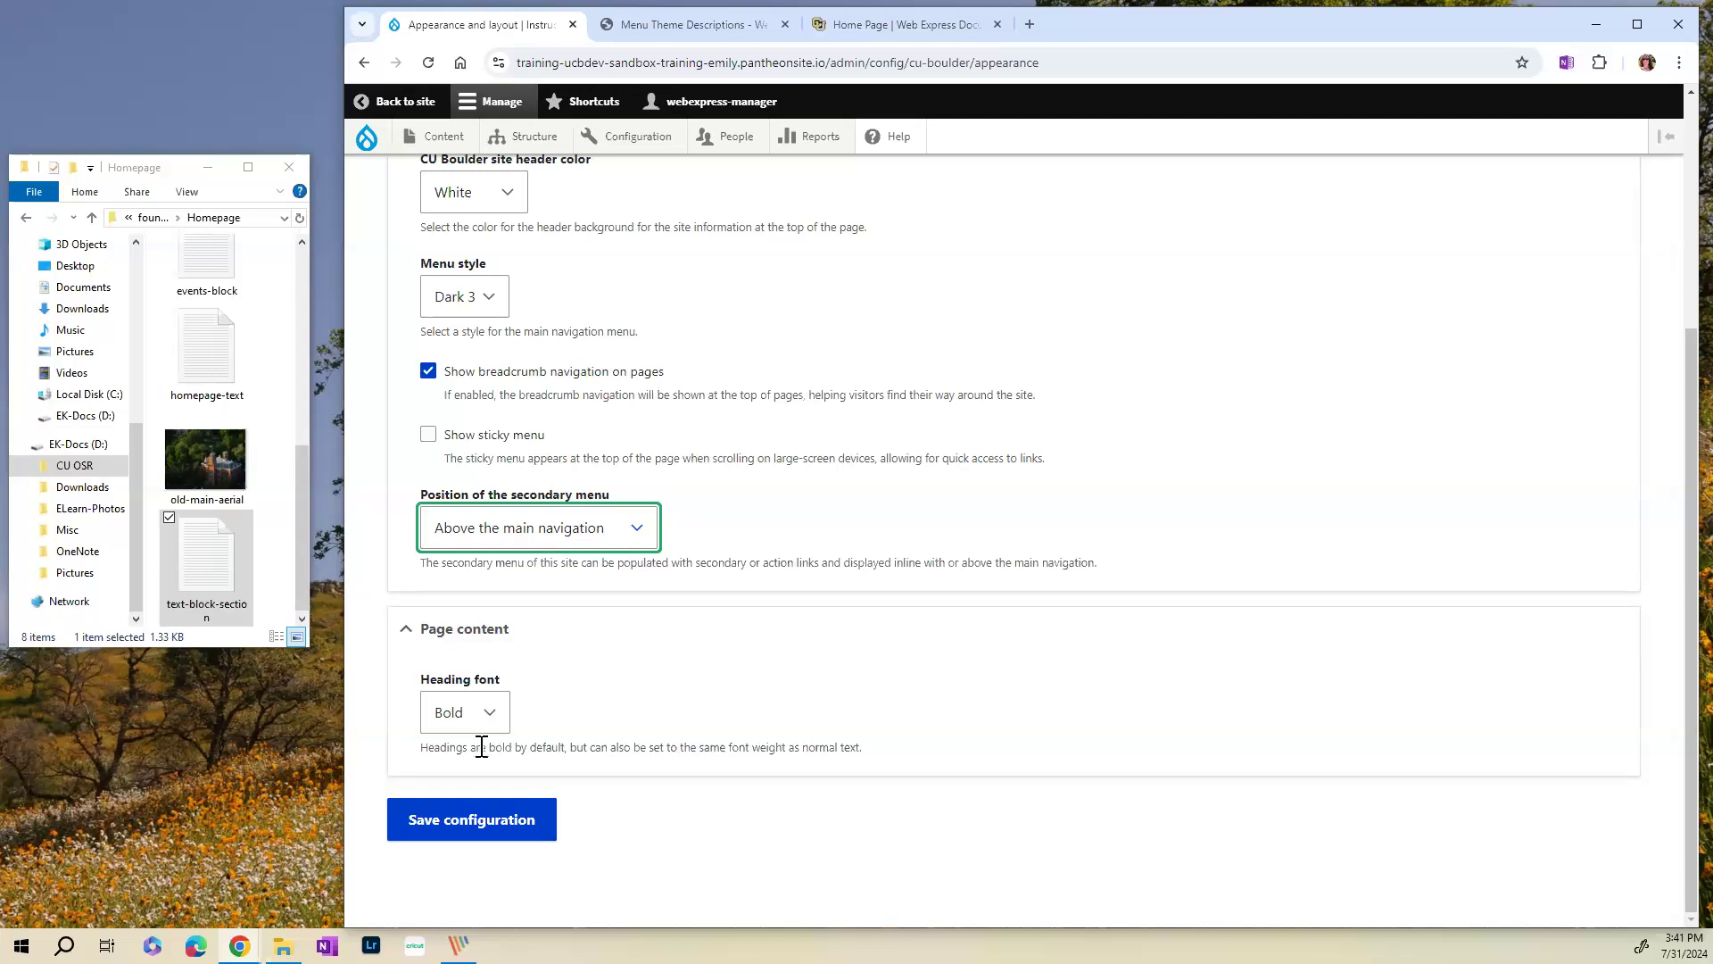
pyautogui.click(497, 714)
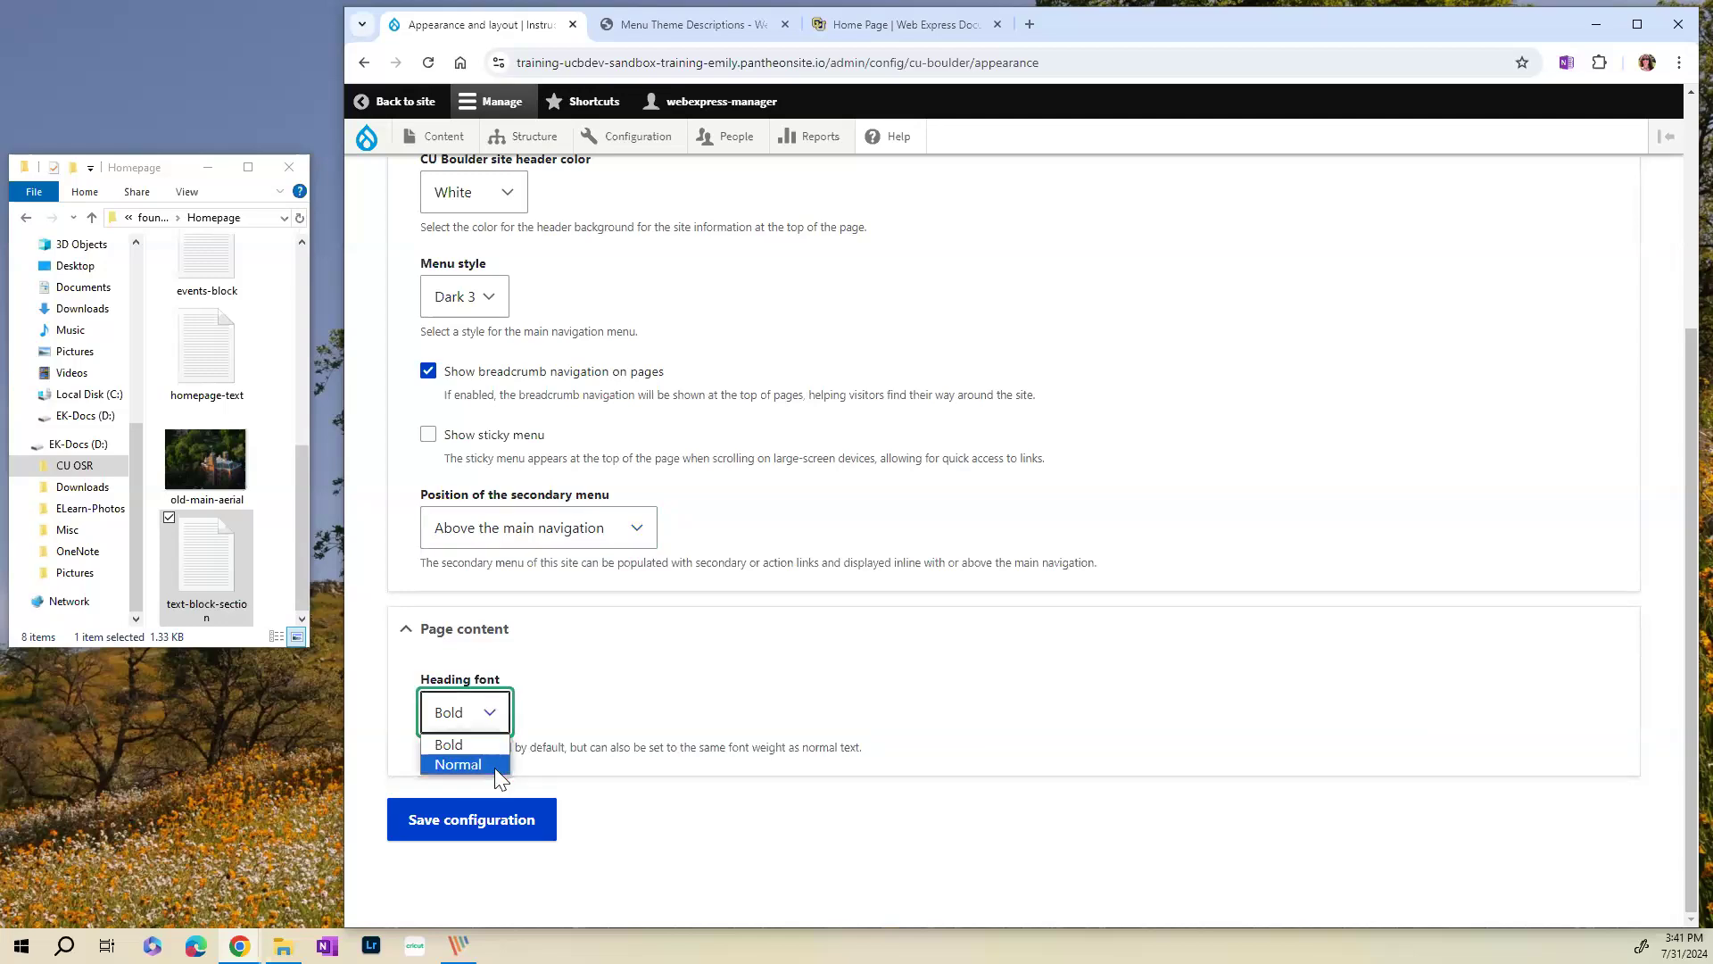
pyautogui.click(578, 723)
pyautogui.scroll(4, 800, 558)
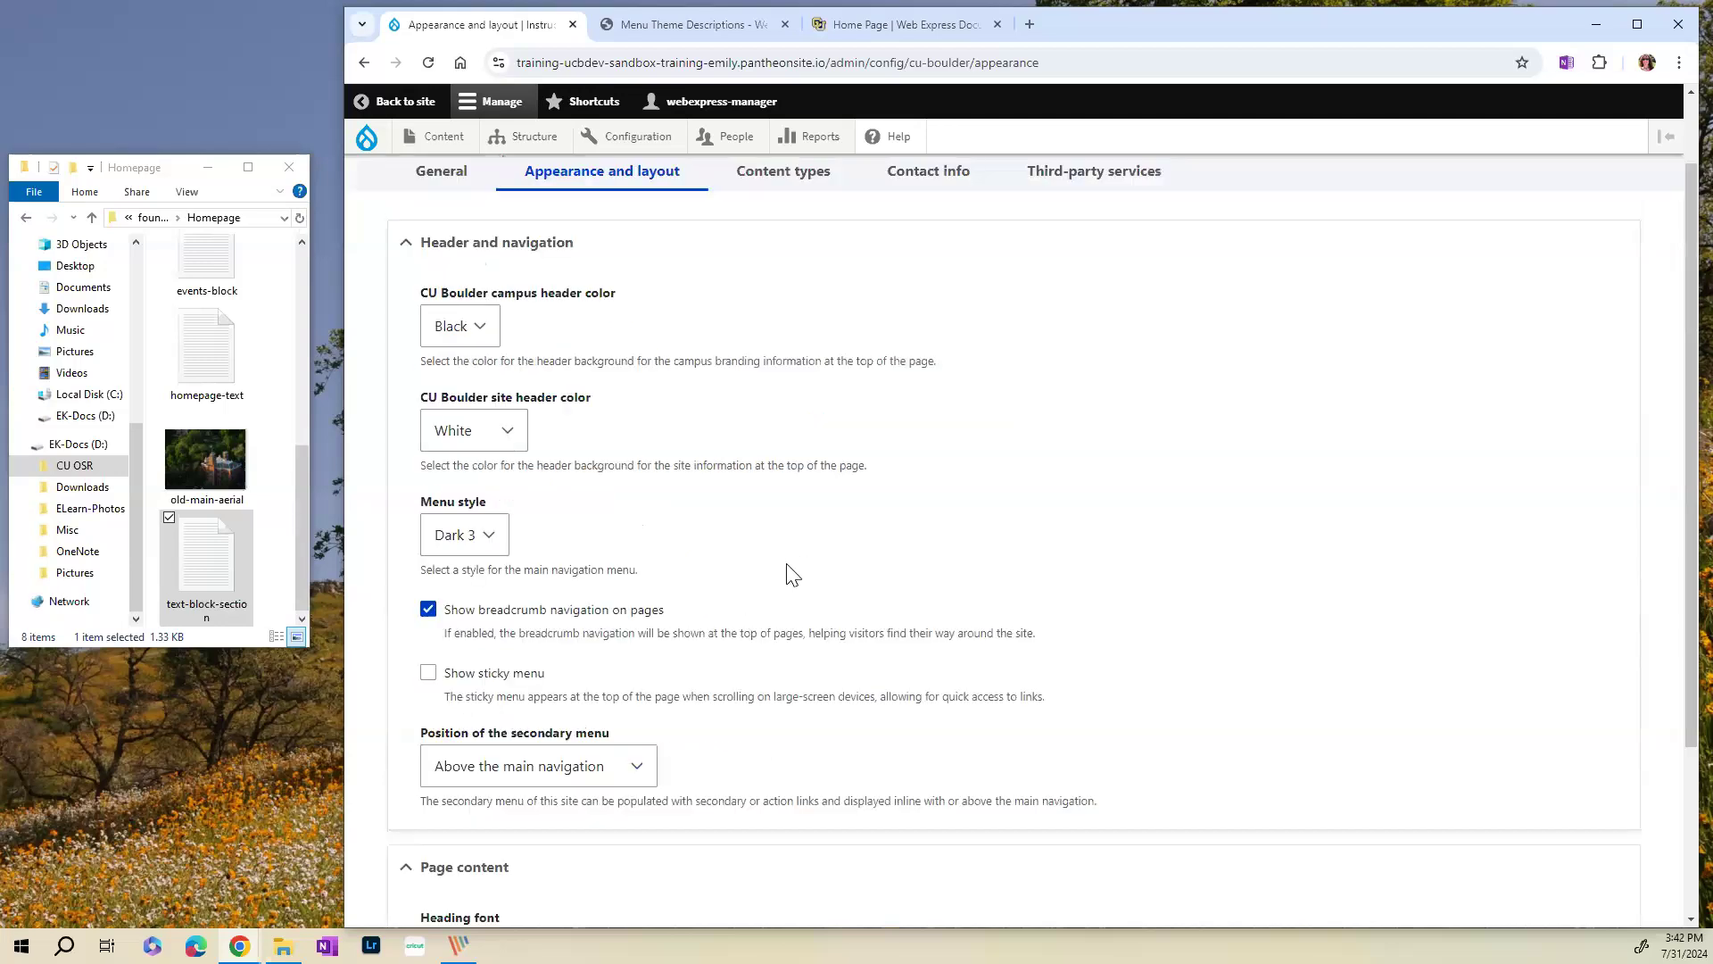
pyautogui.scroll(-4, 667, 630)
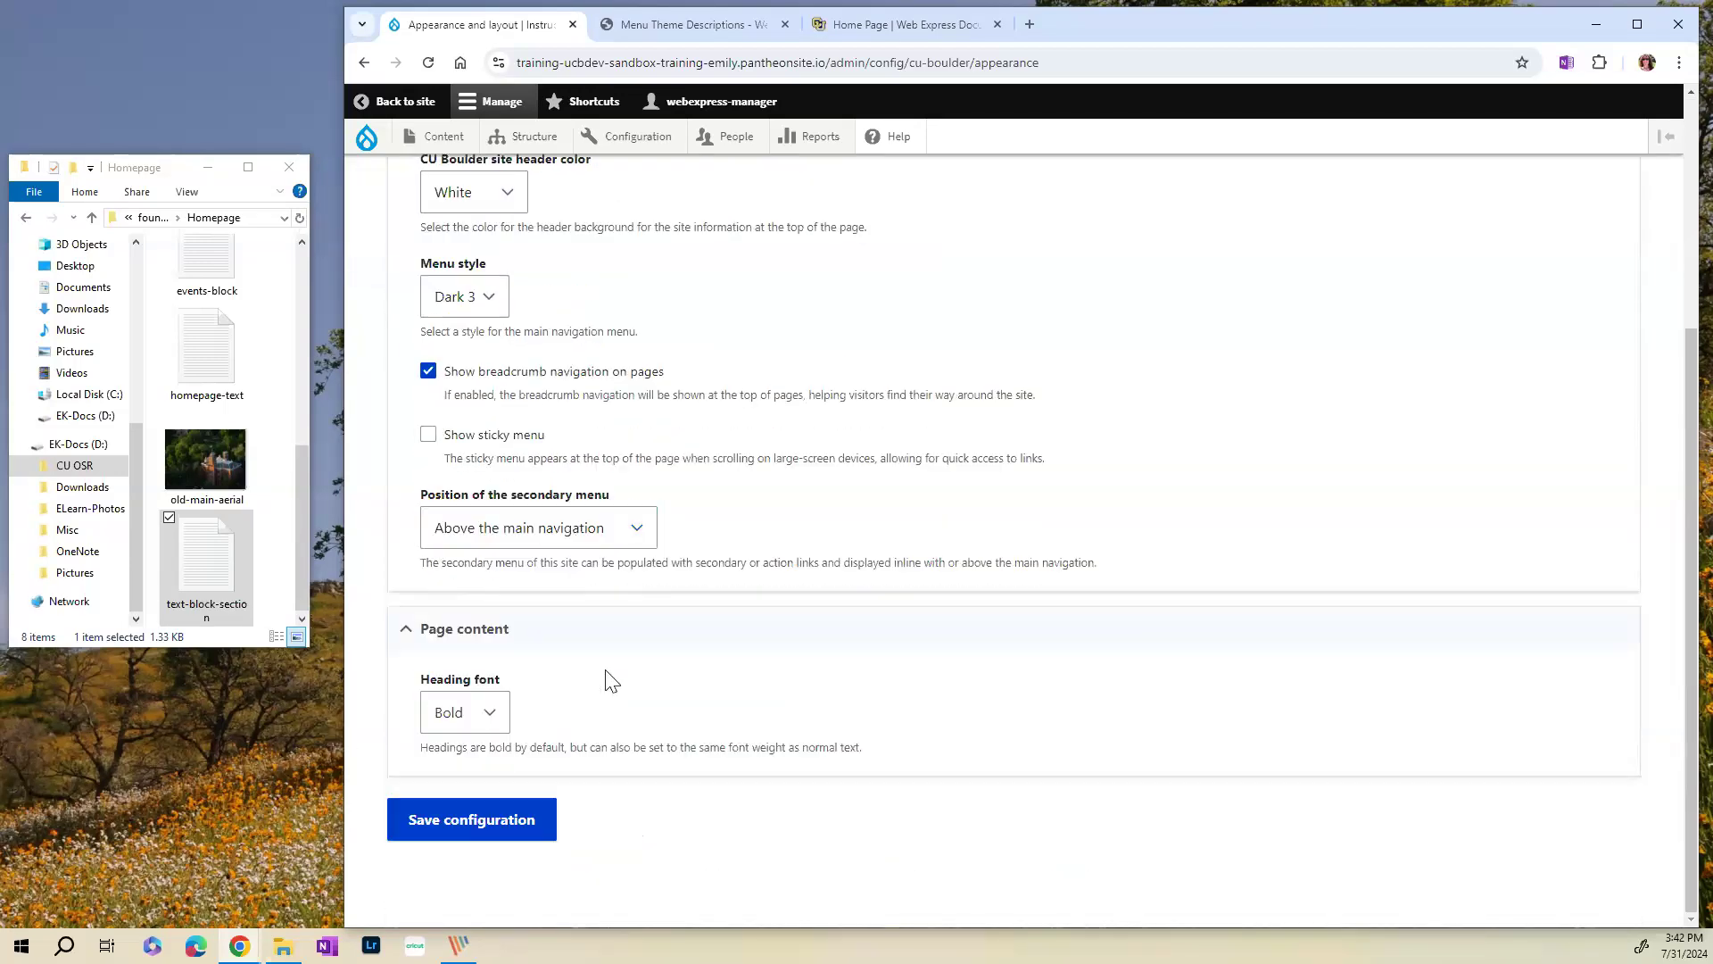
# - Save the appearance configuration and review the home page from the new header and menu down to the footer
pyautogui.click(482, 830)
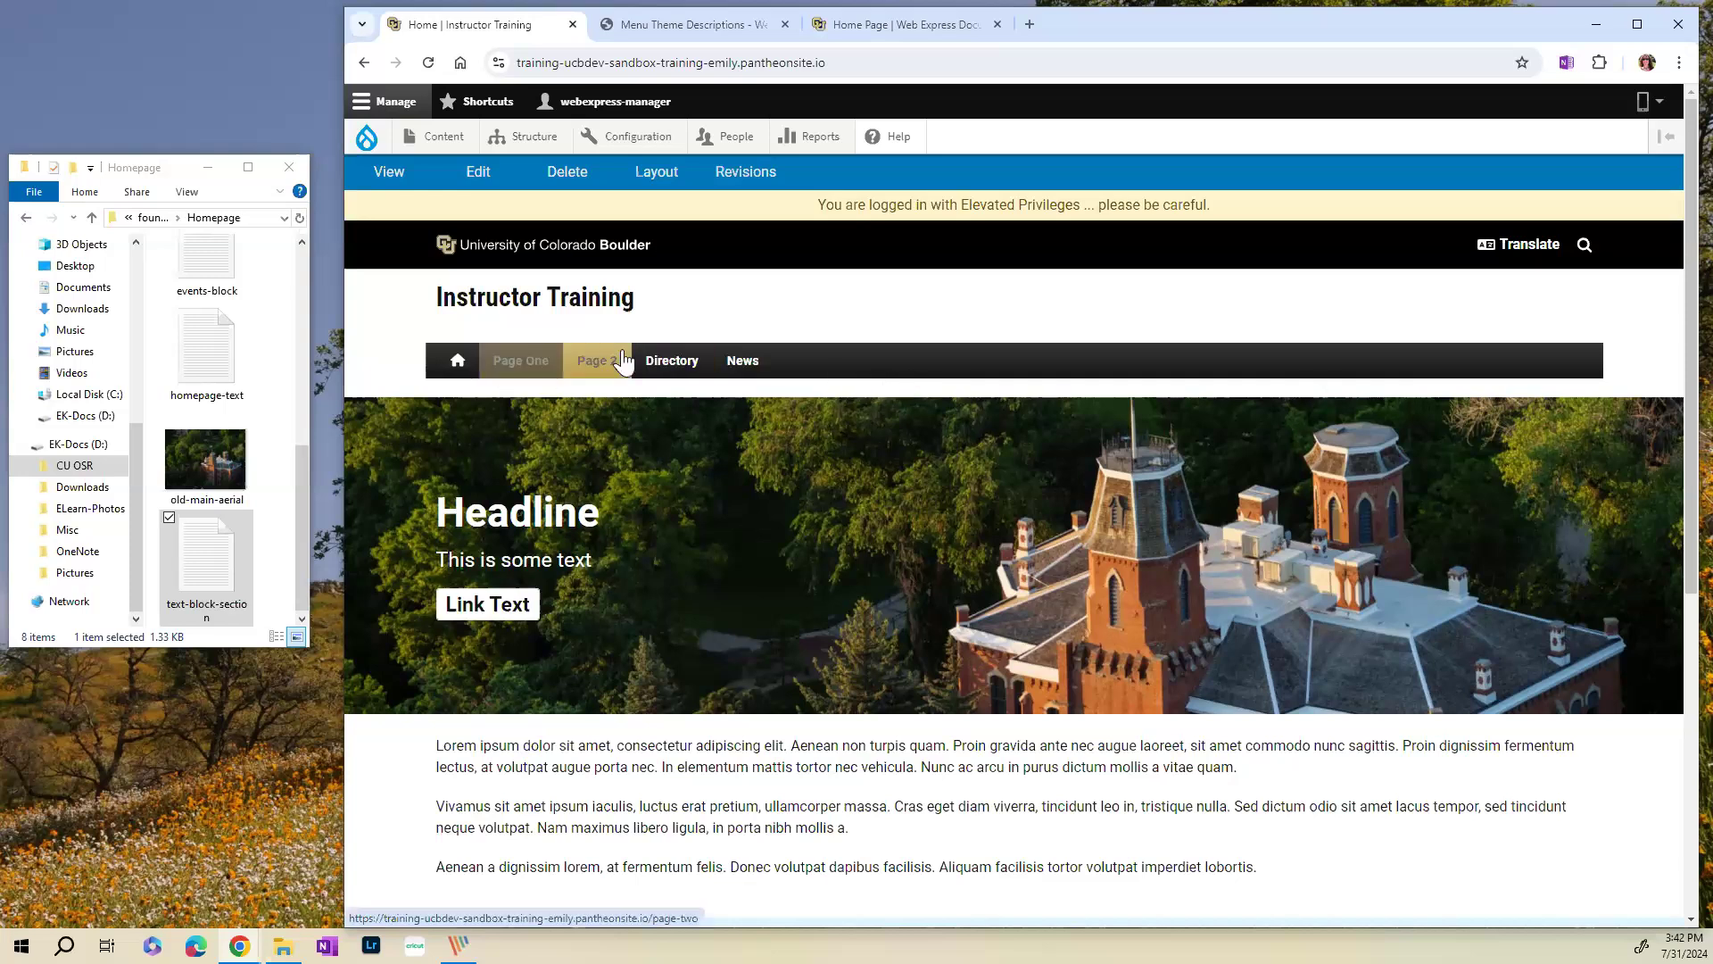
pyautogui.scroll(-5, 754, 536)
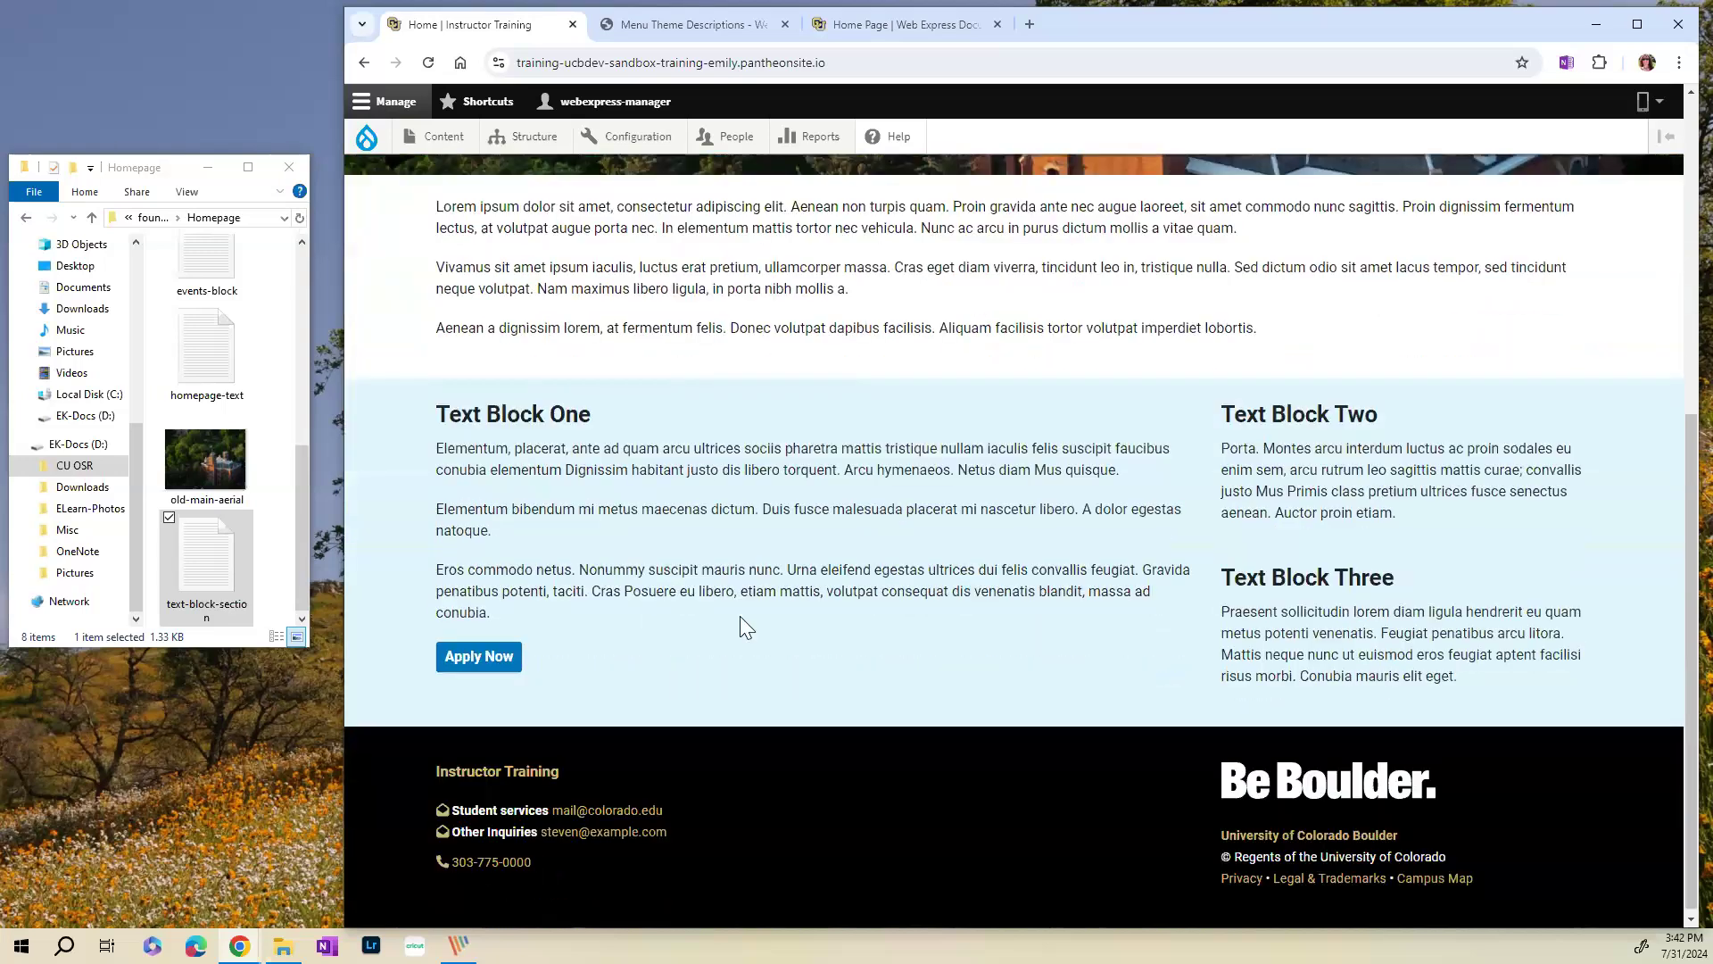
# - Examine the Homepage folder's training files, return to the parent foundations folder, and view the documentation home page and Menu Theme Descriptions article
pyautogui.scroll(6, 745, 623)
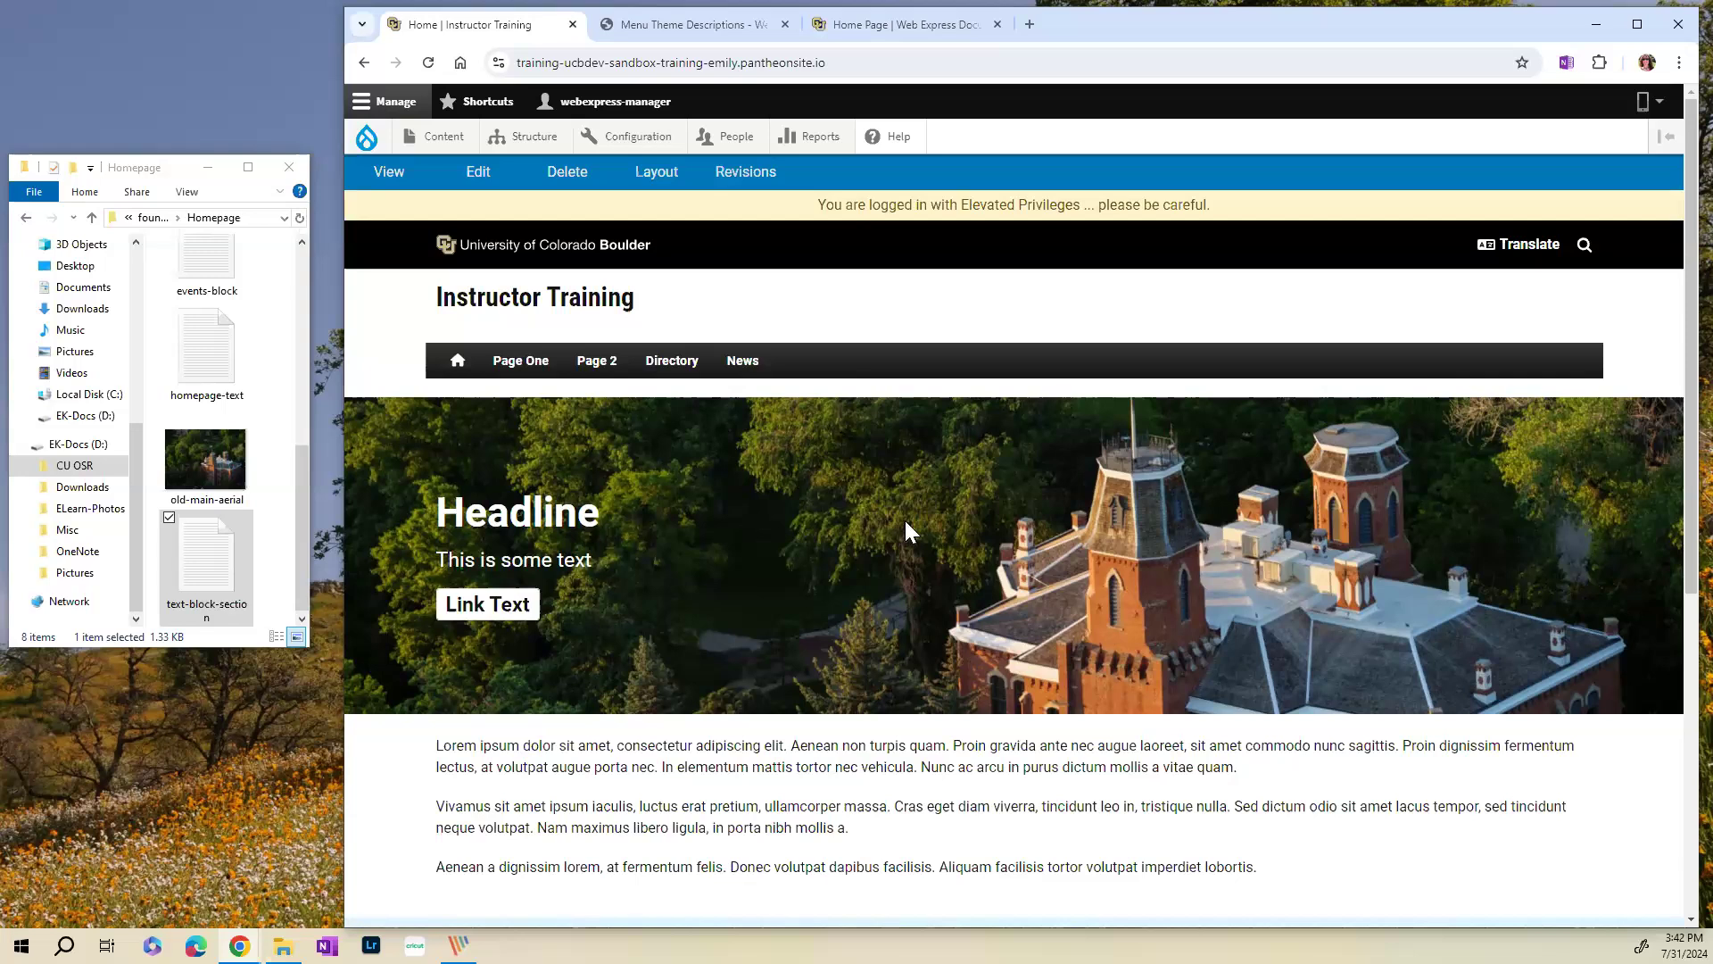
pyautogui.moveTo(303, 479); pyautogui.dragTo(296, 369)
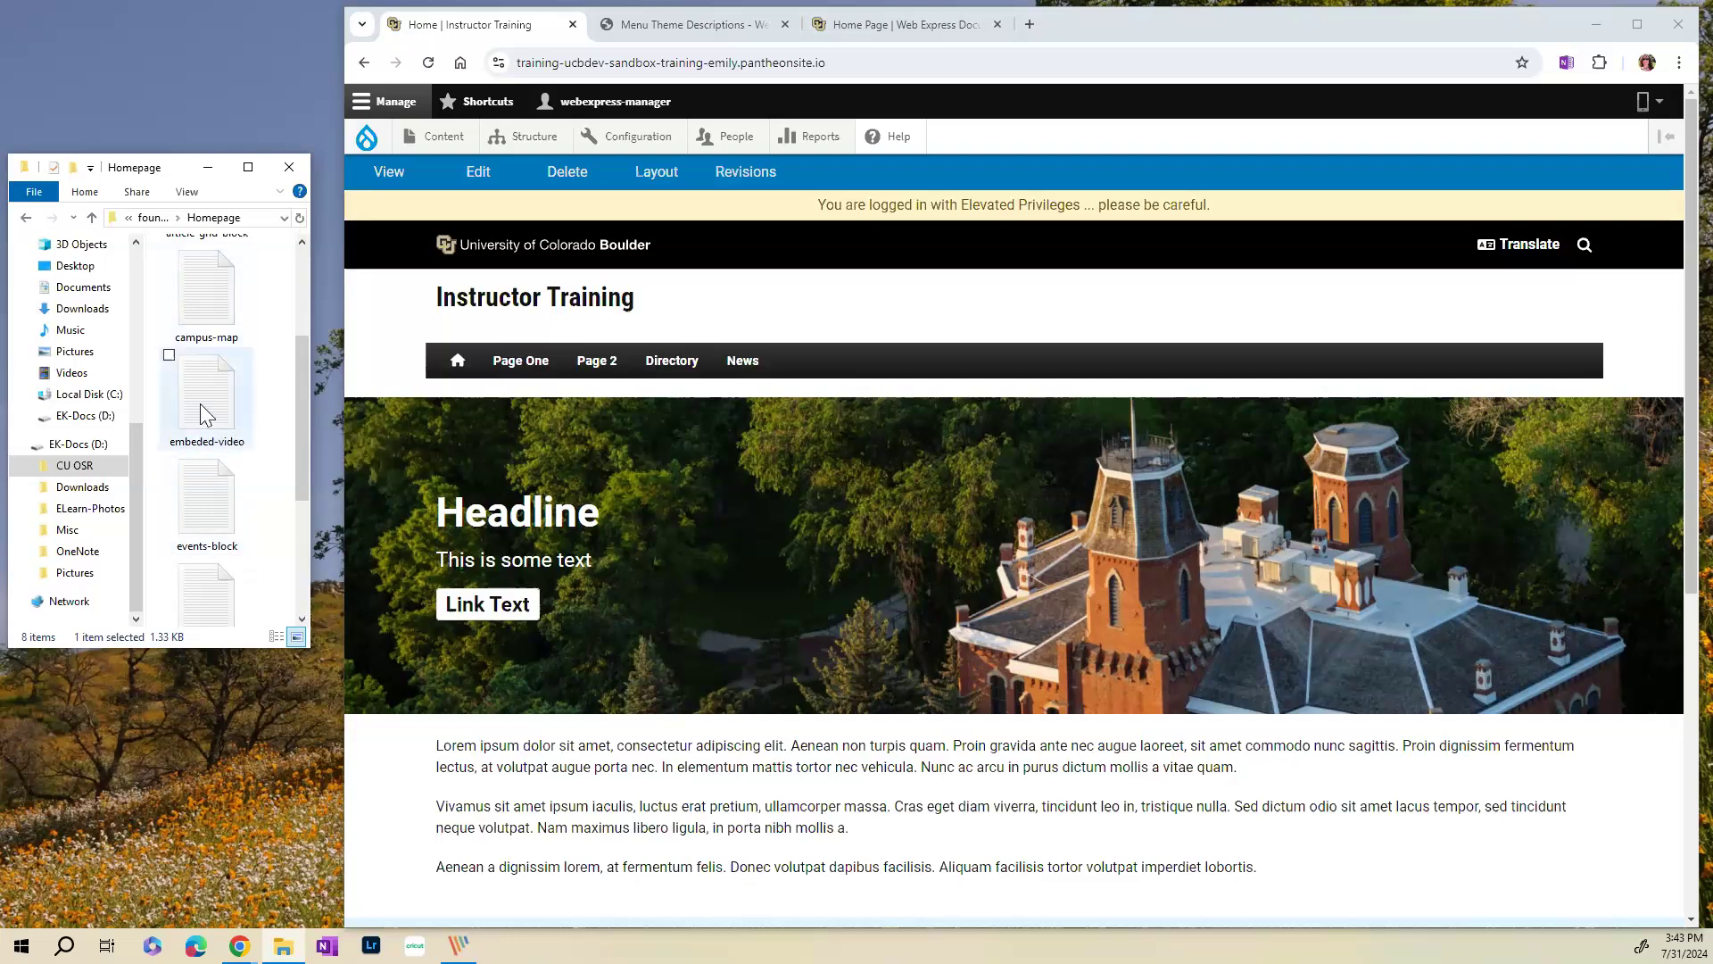
pyautogui.scroll(2, 205, 521)
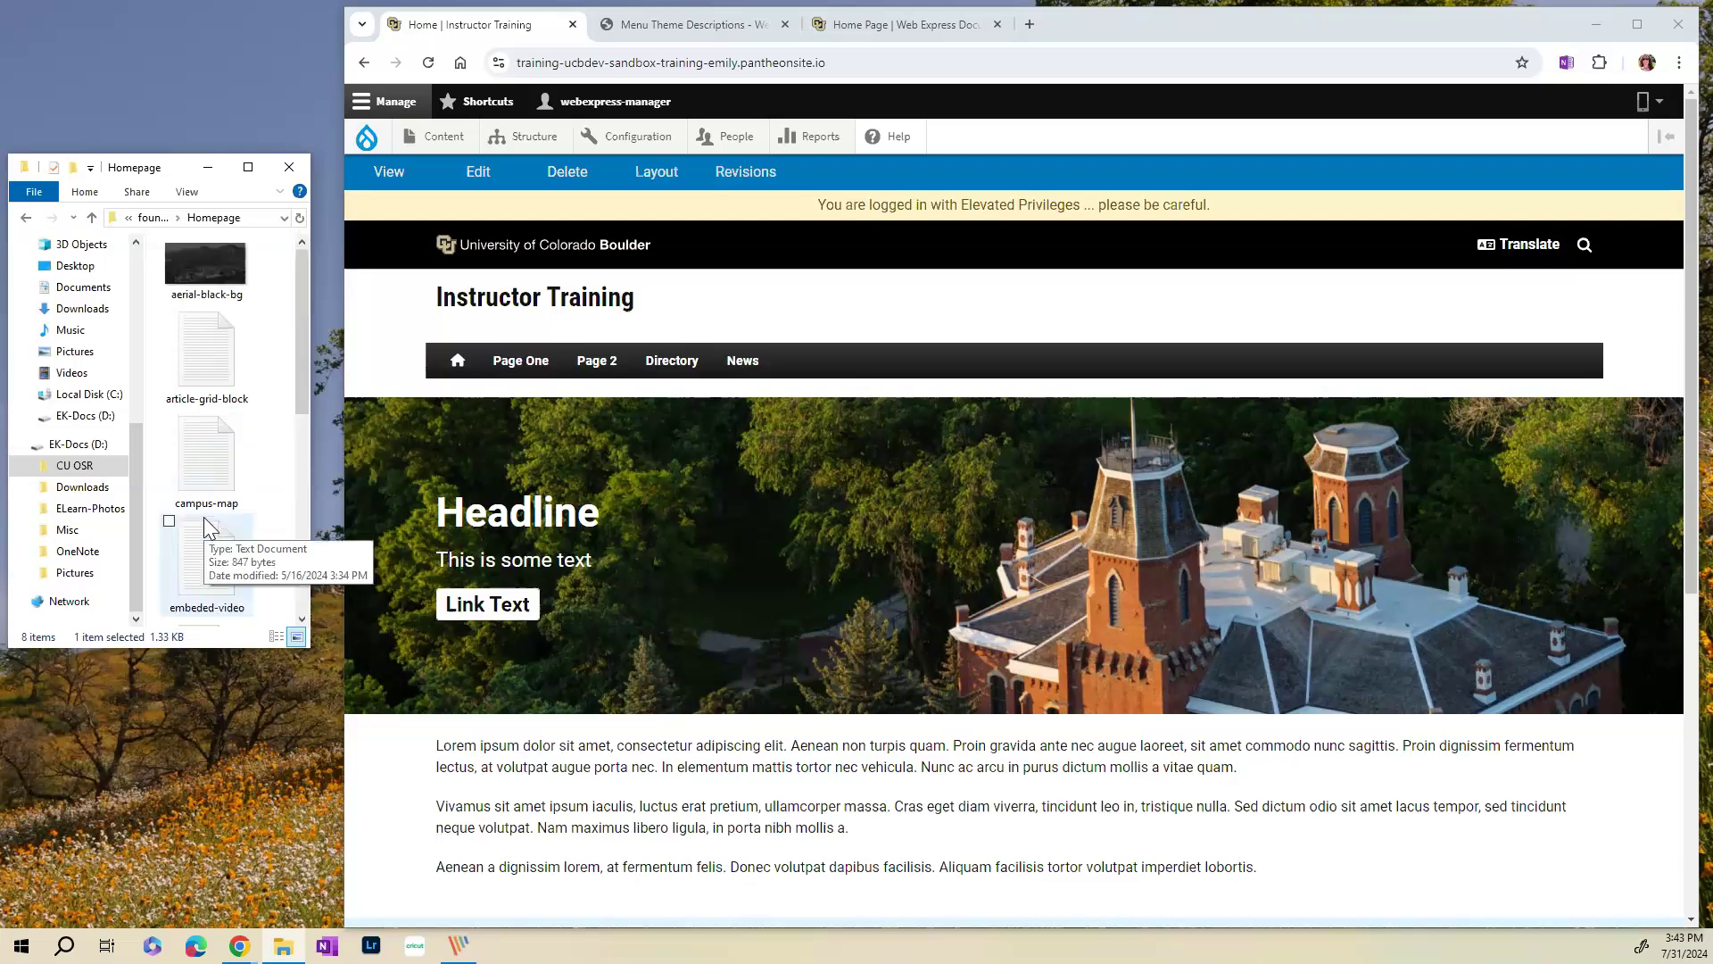
pyautogui.click(887, 31)
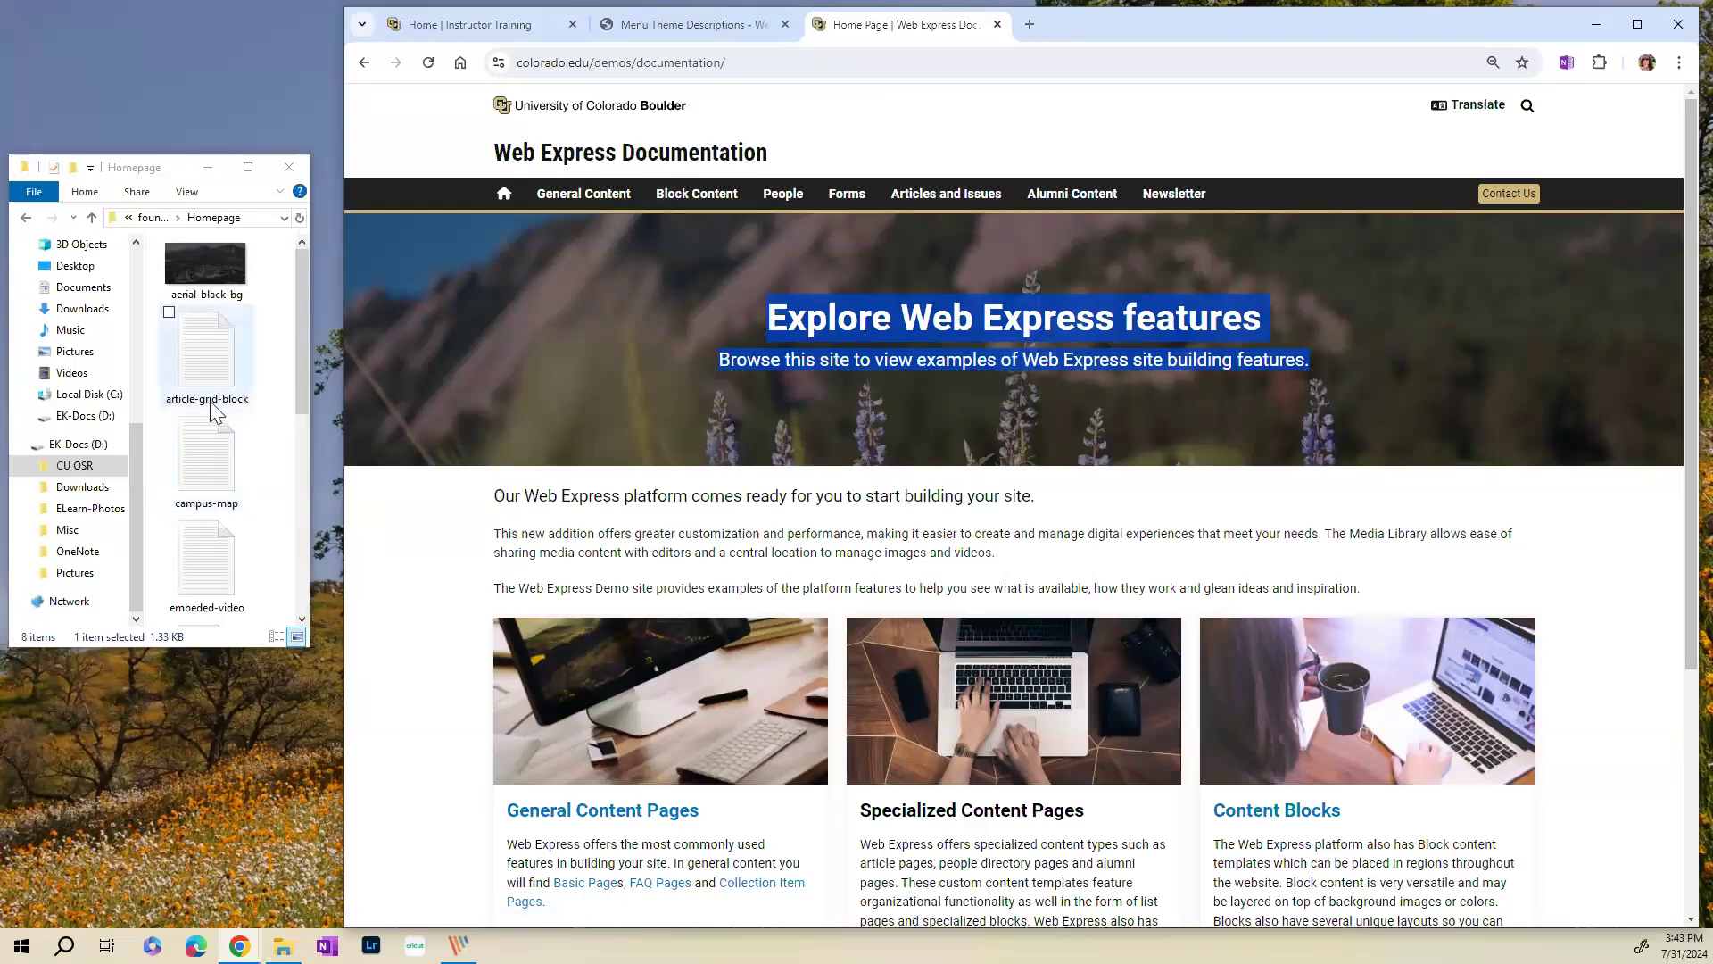
pyautogui.scroll(-2, 210, 407)
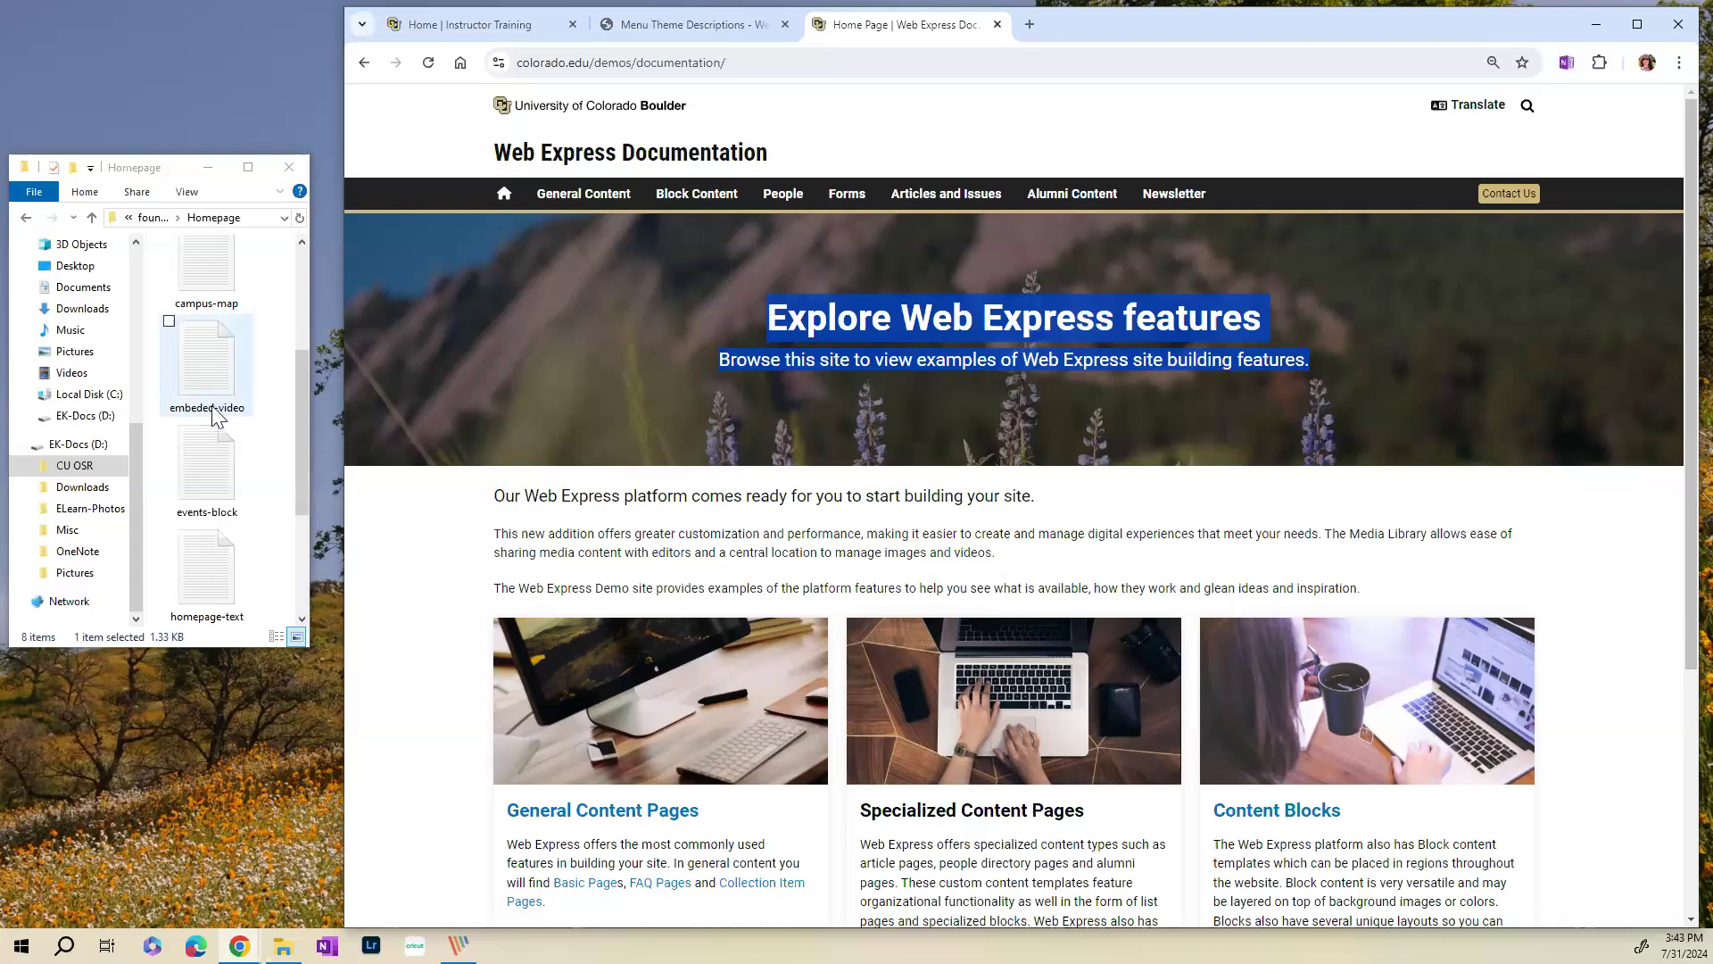
pyautogui.scroll(-2, 212, 409)
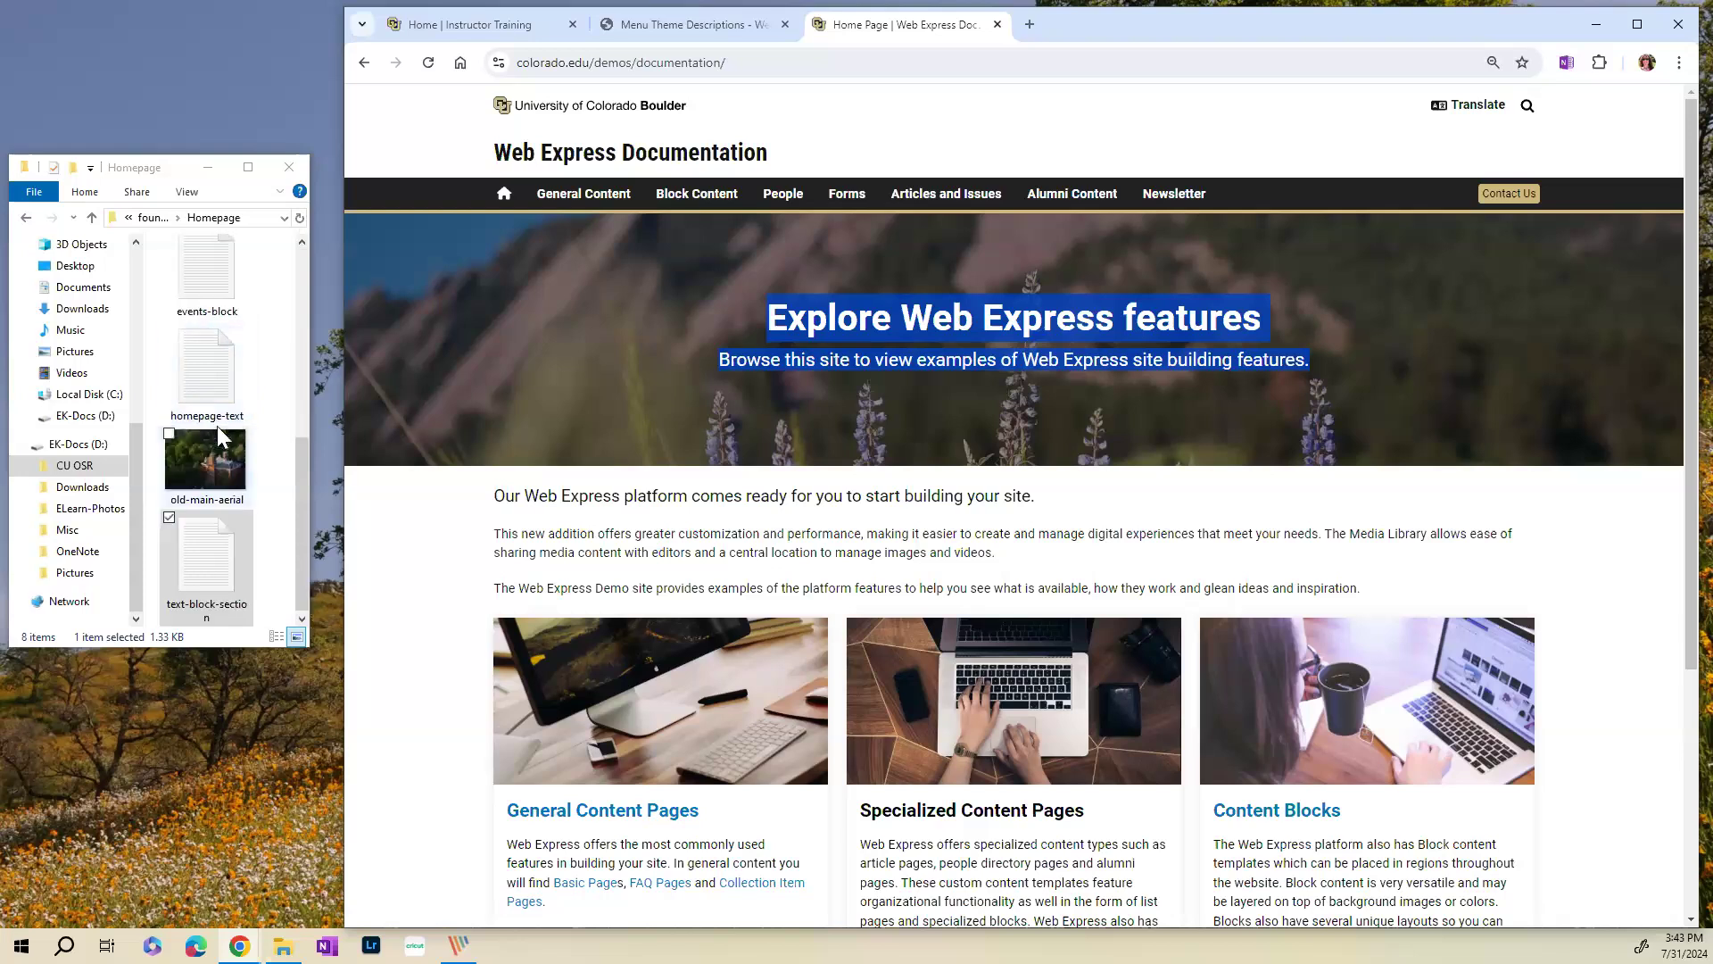
pyautogui.scroll(1, 220, 437)
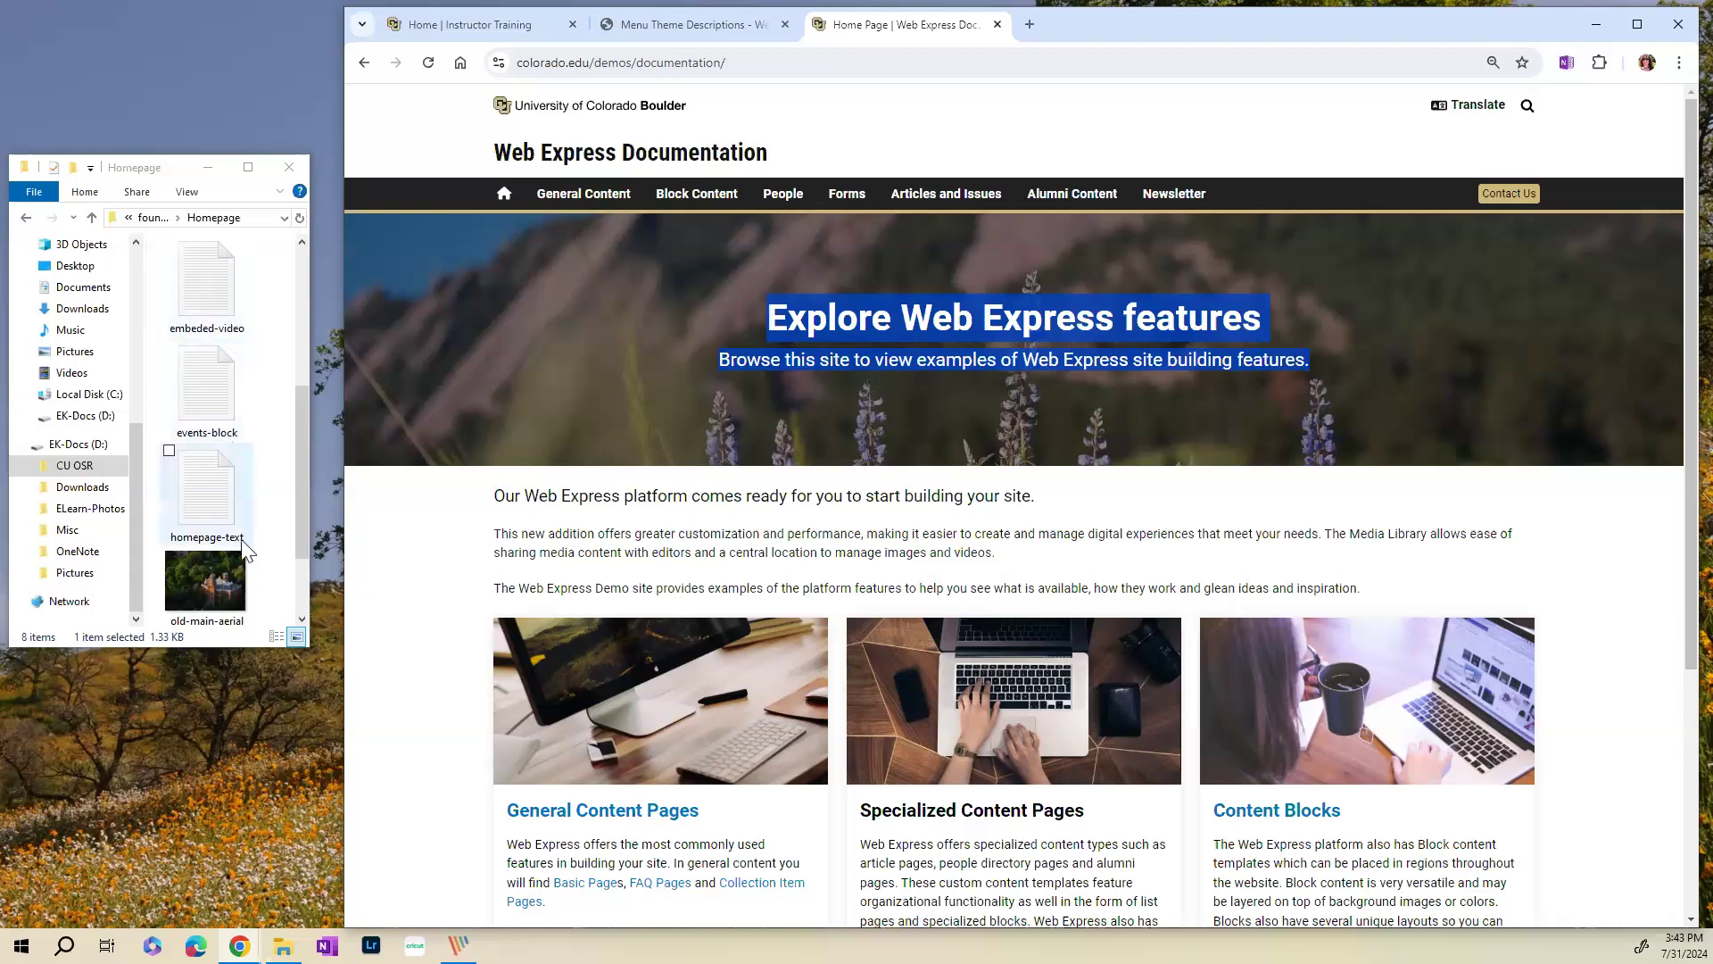
pyautogui.moveTo(301, 464); pyautogui.dragTo(303, 314)
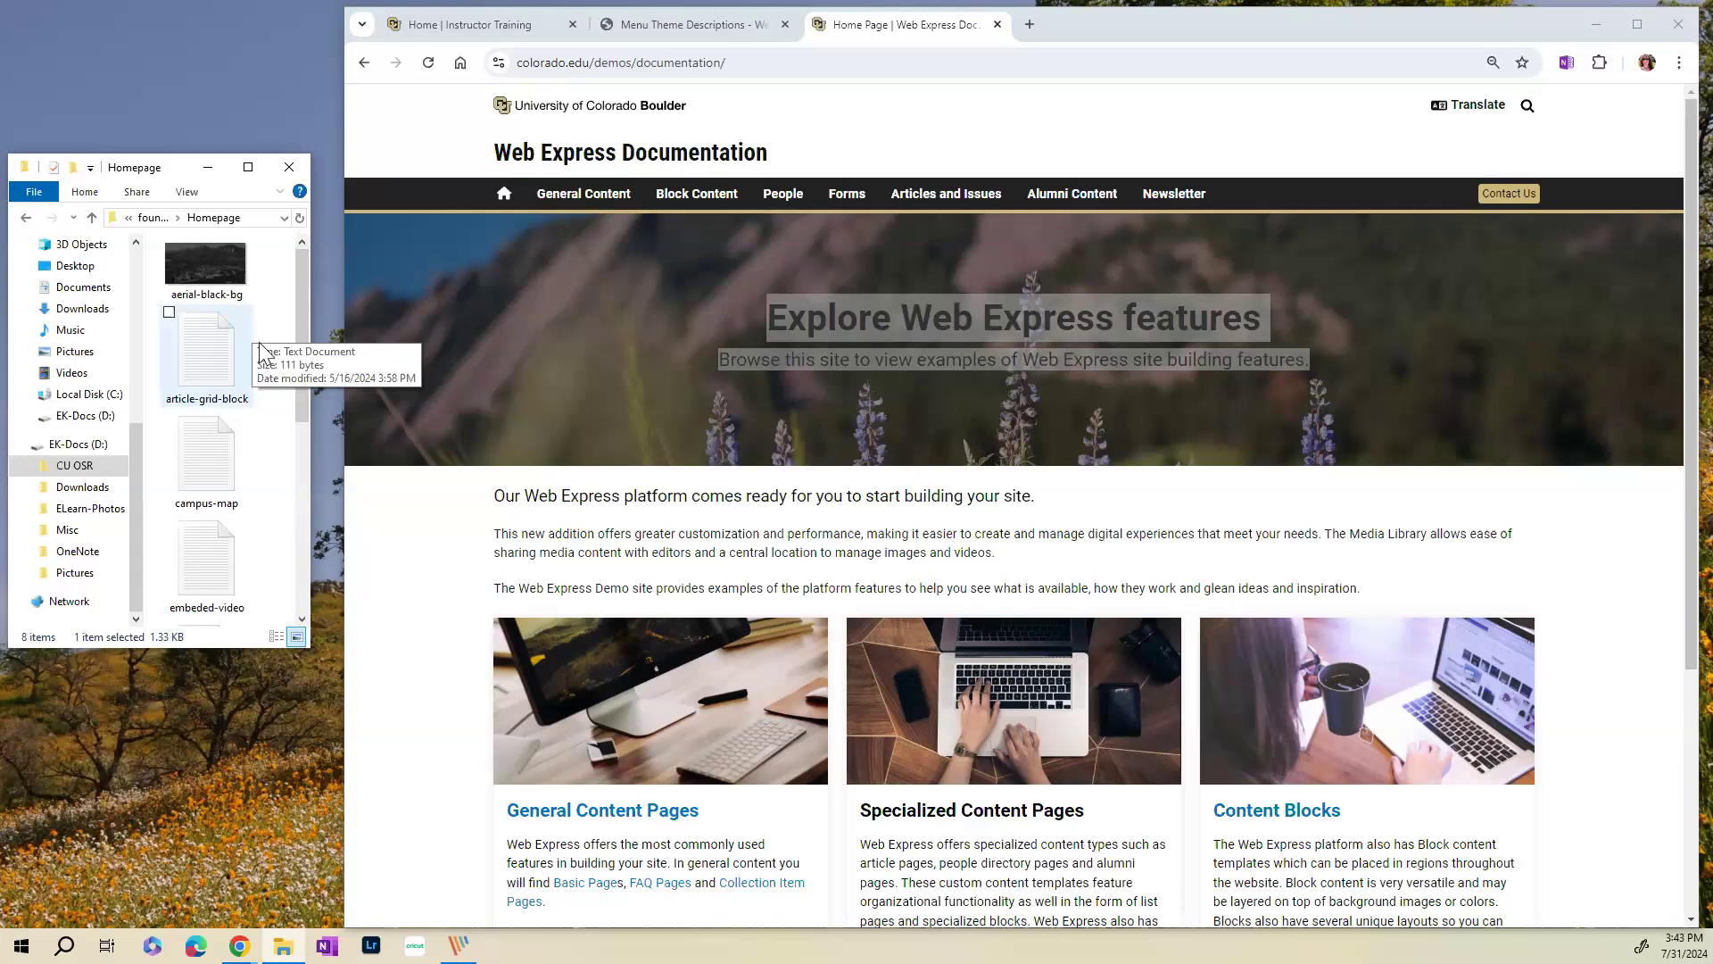
pyautogui.click(387, 594)
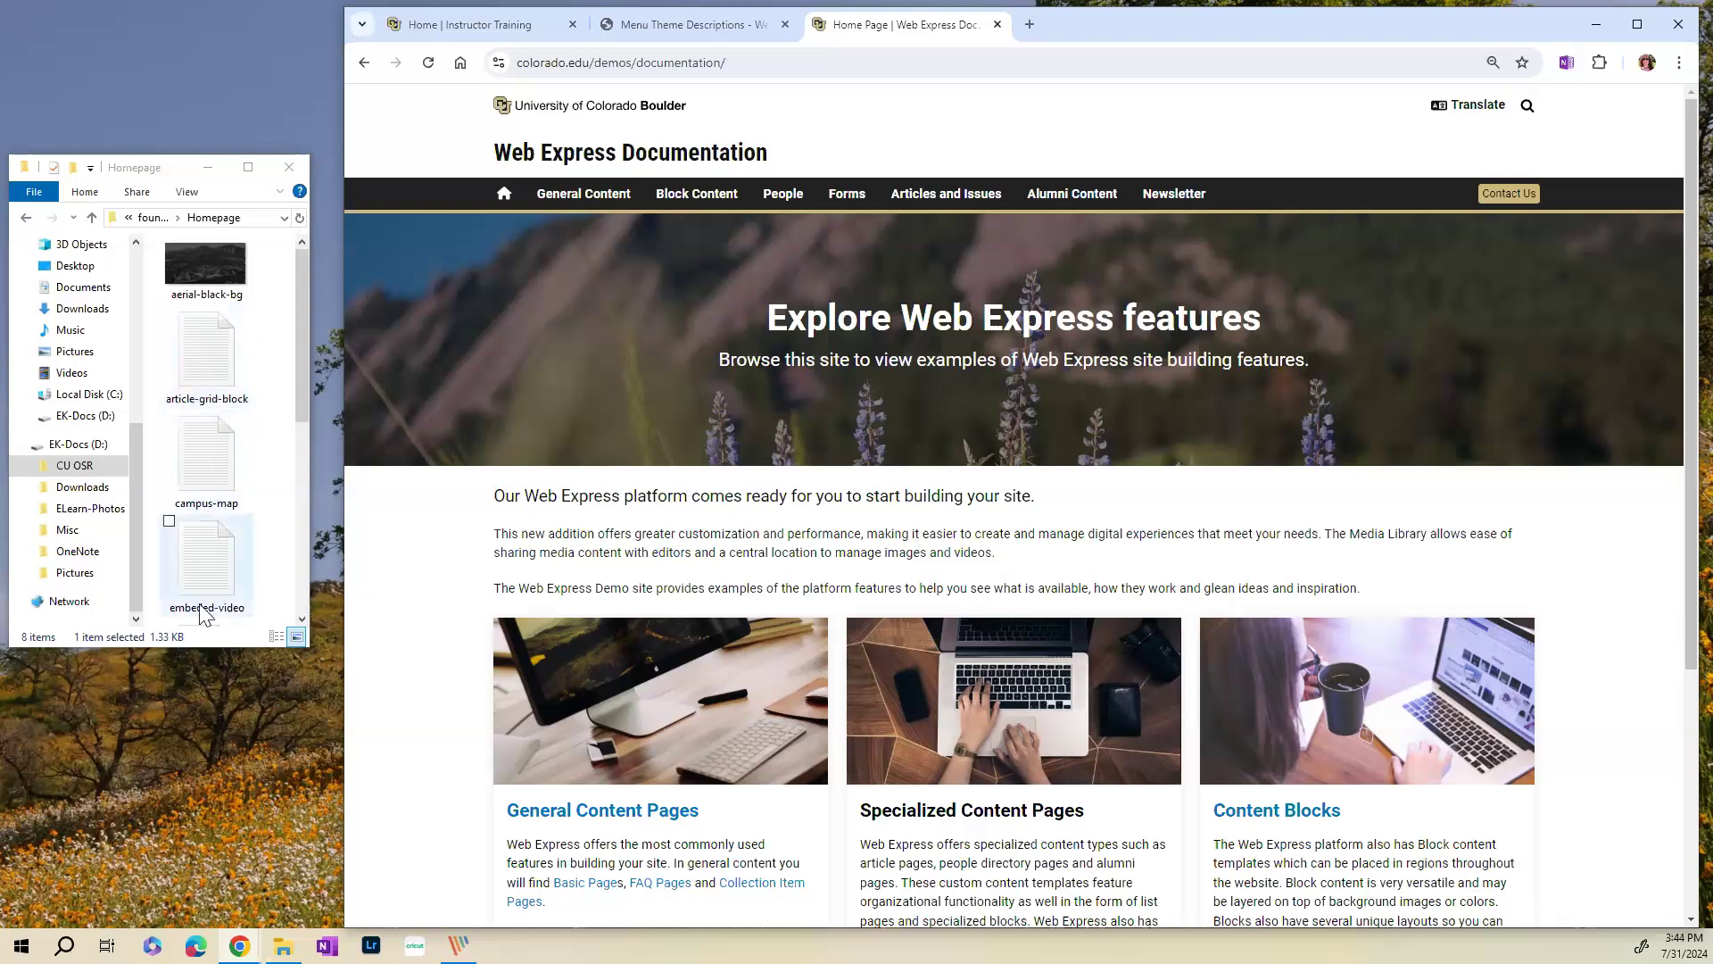
pyautogui.click(154, 218)
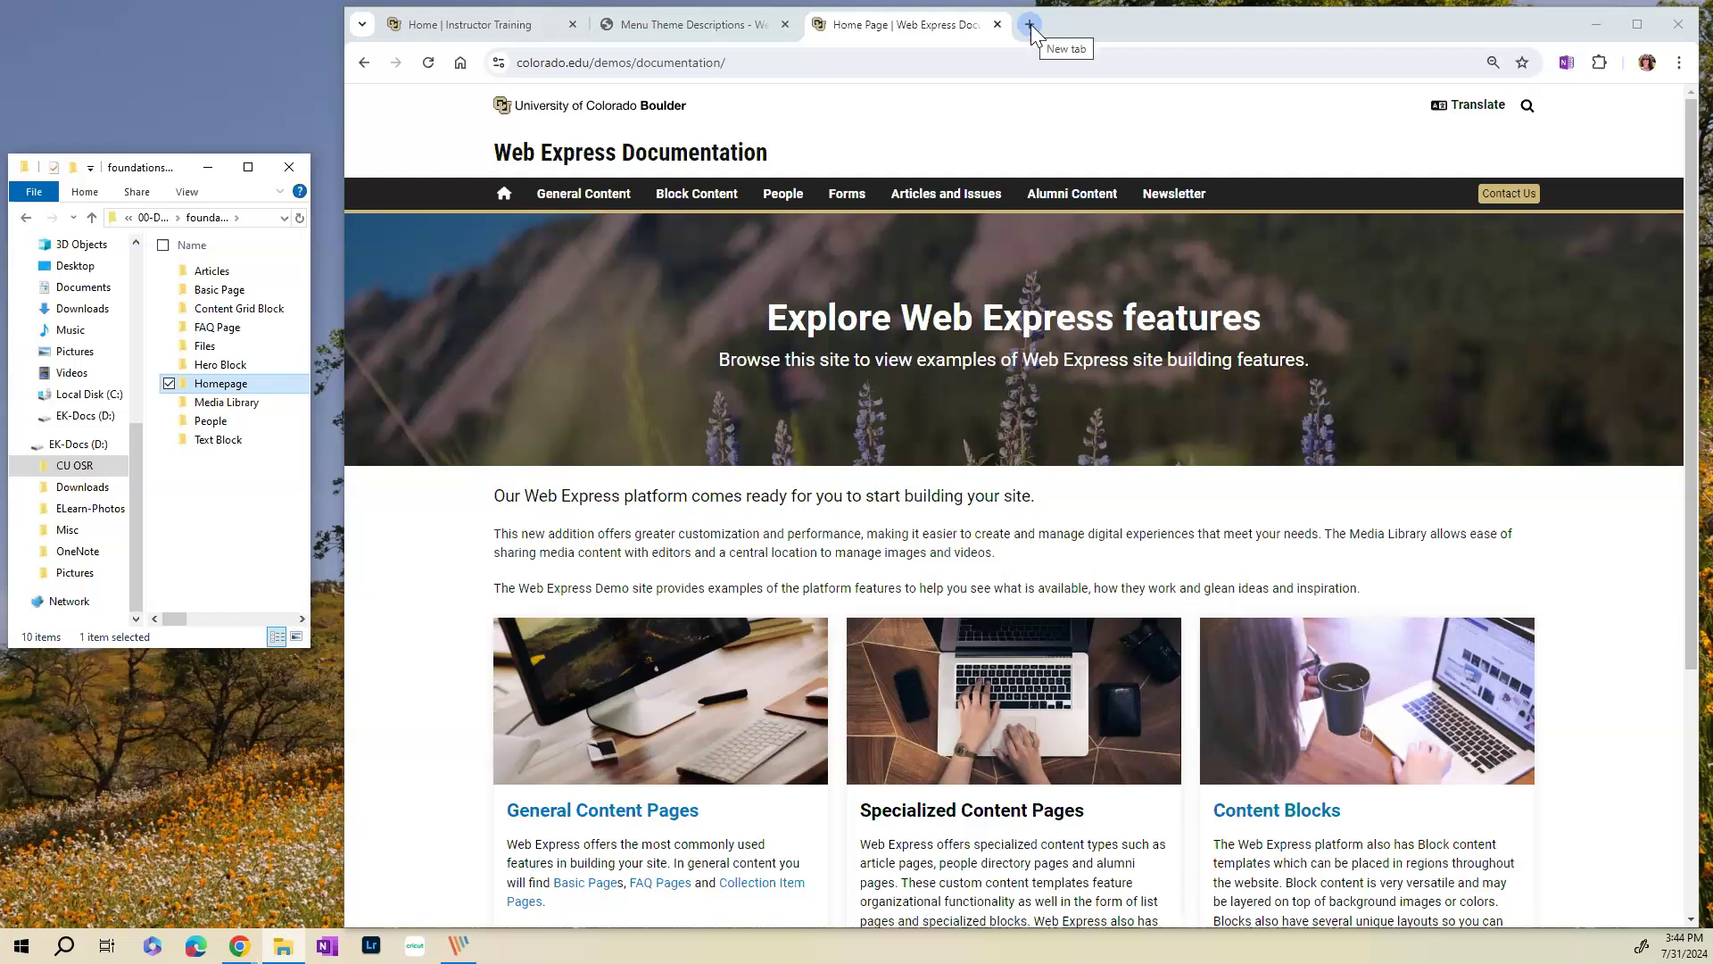
pyautogui.click(712, 30)
pyautogui.scroll(3, 732, 348)
pyautogui.scroll(15, 731, 344)
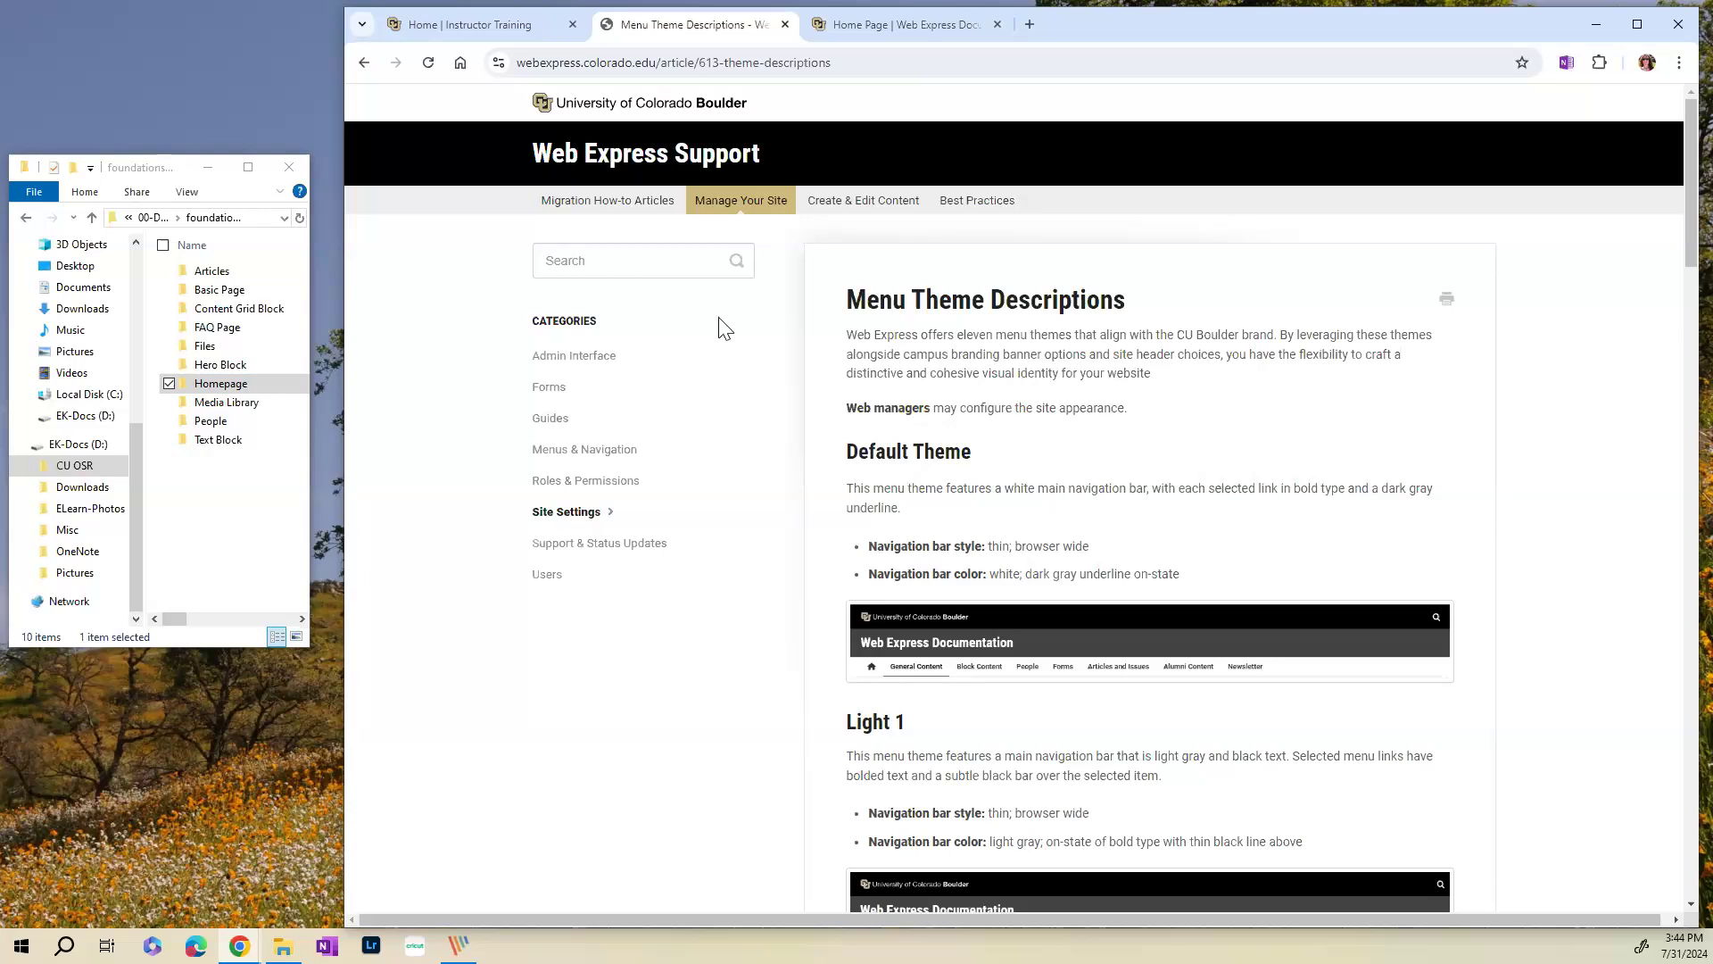
# - Start a new link in the training site's main navigation menu and title it Page Three
pyautogui.click(471, 24)
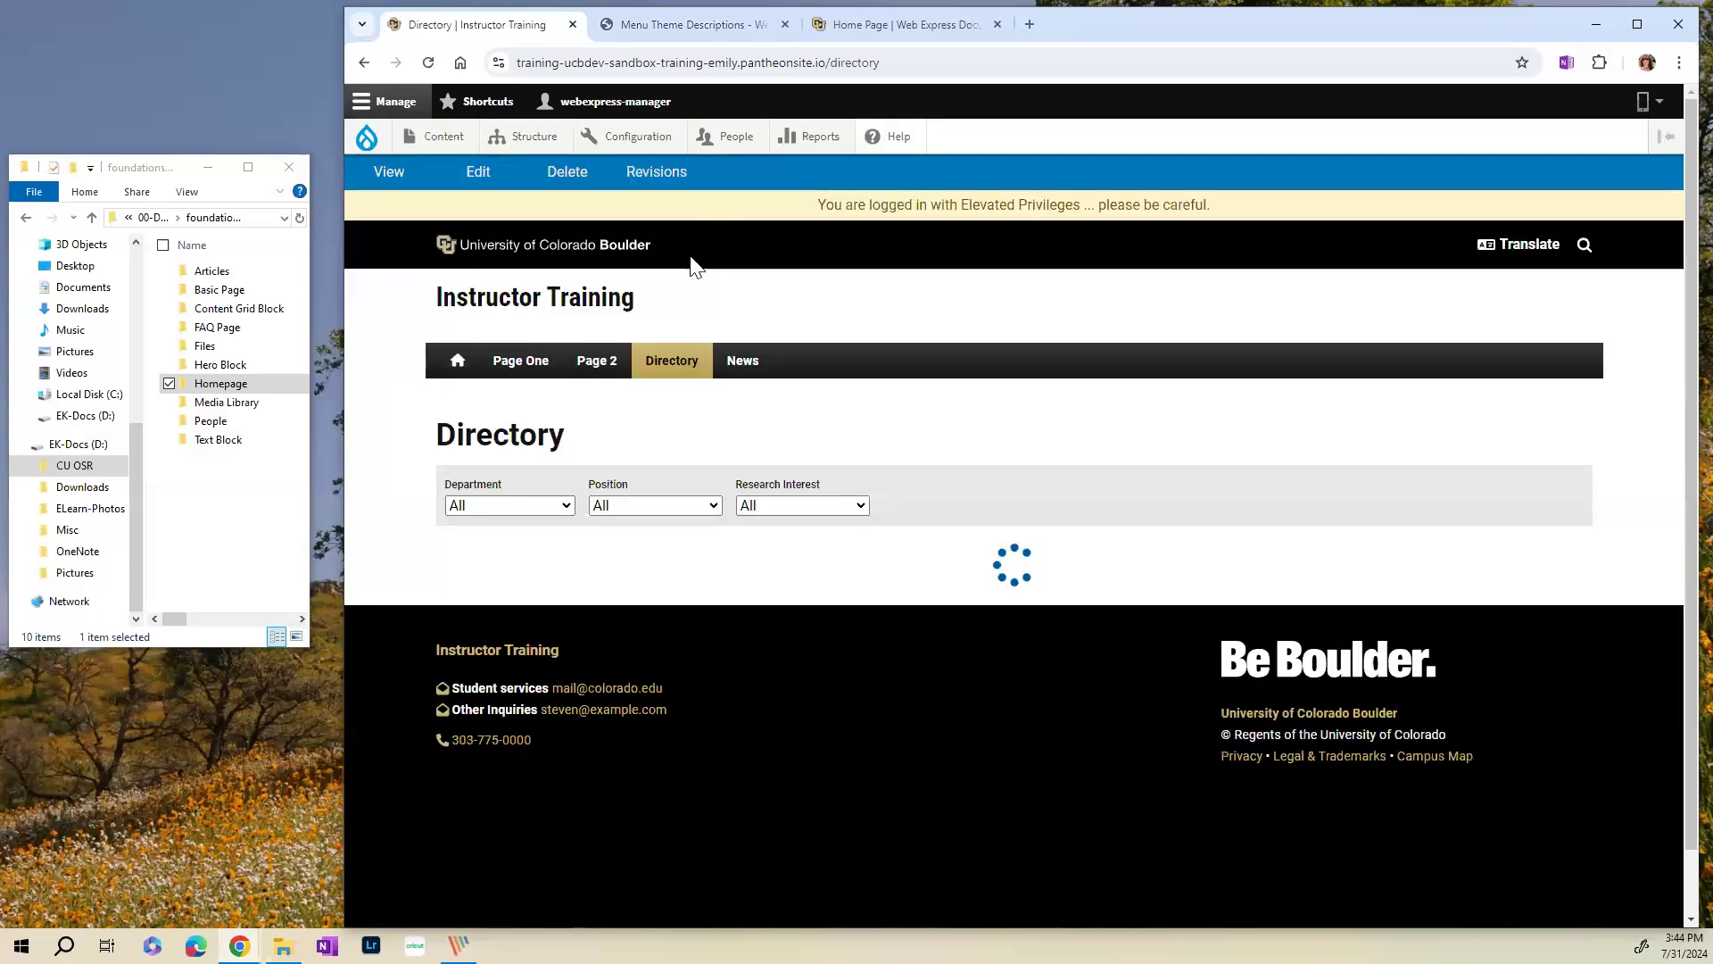
pyautogui.click(487, 101)
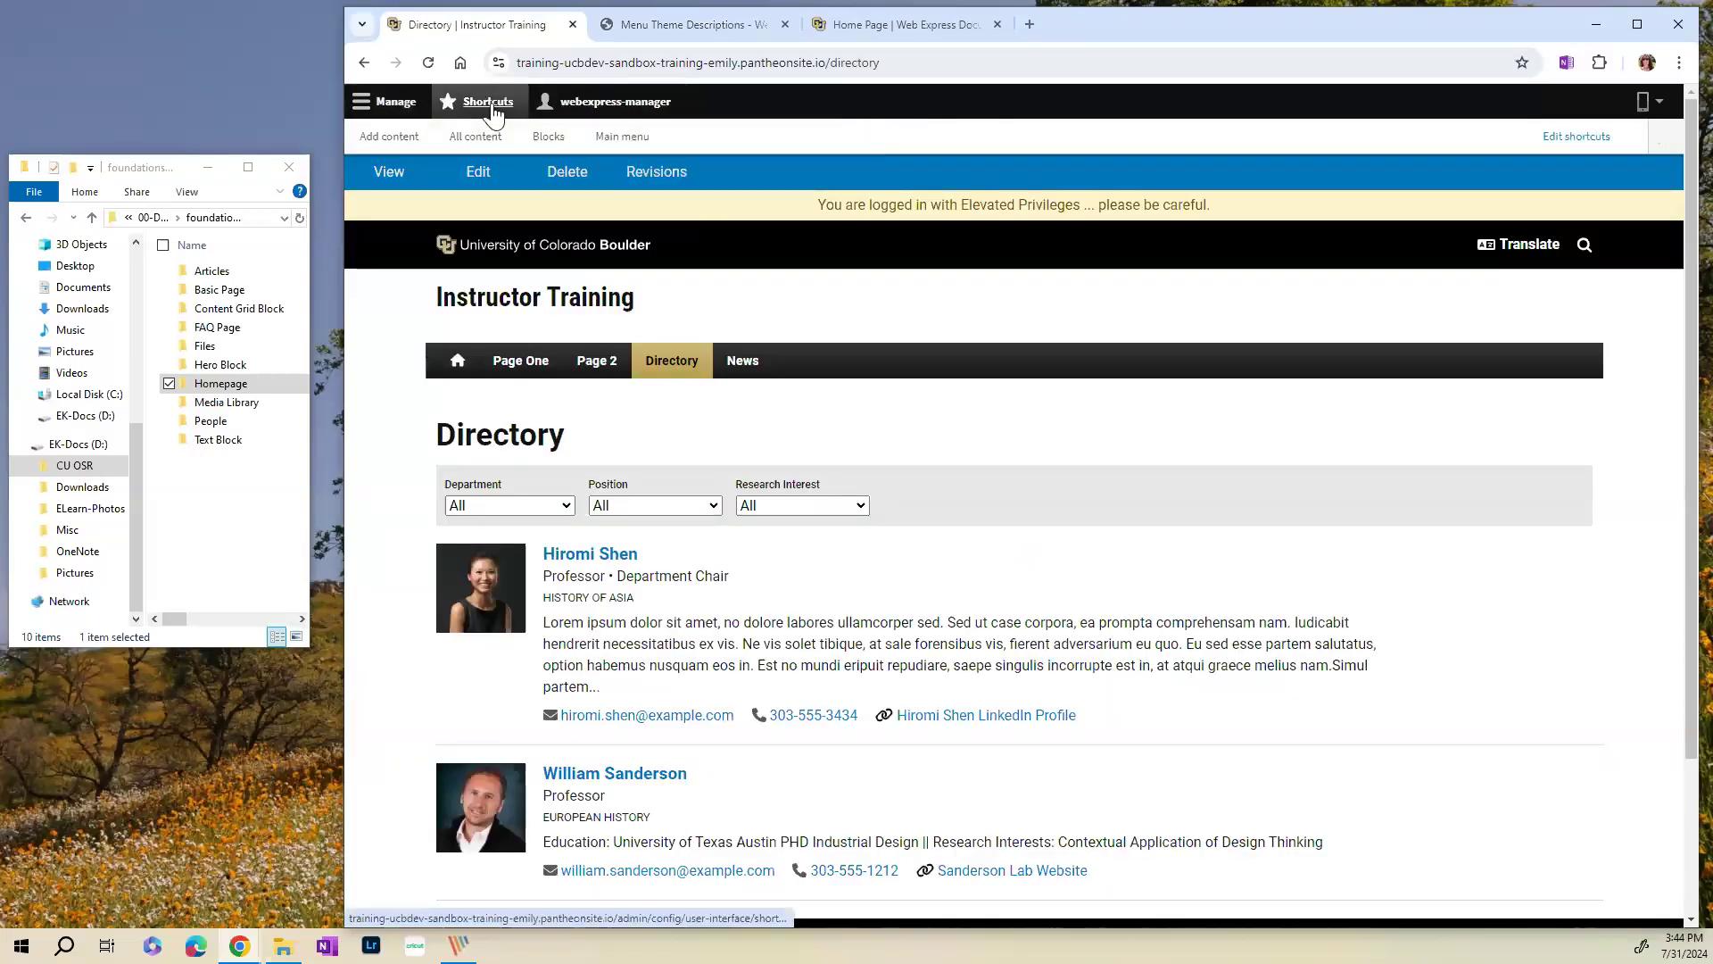
pyautogui.click(636, 141)
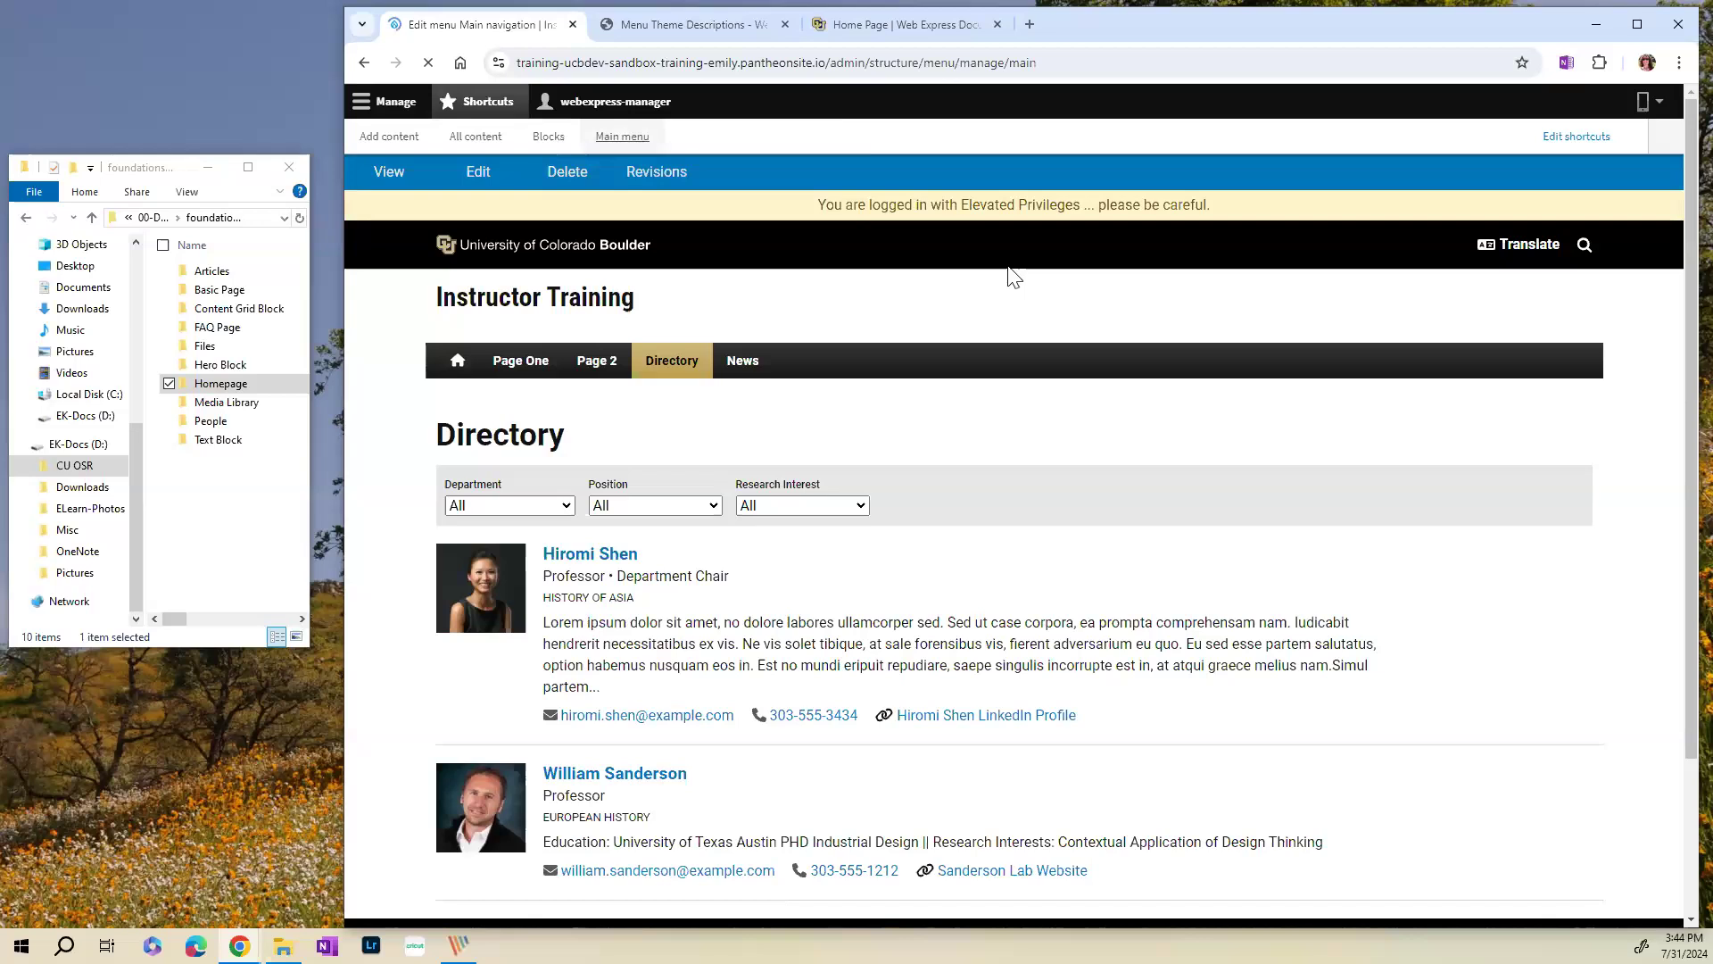
pyautogui.scroll(-1, 527, 553)
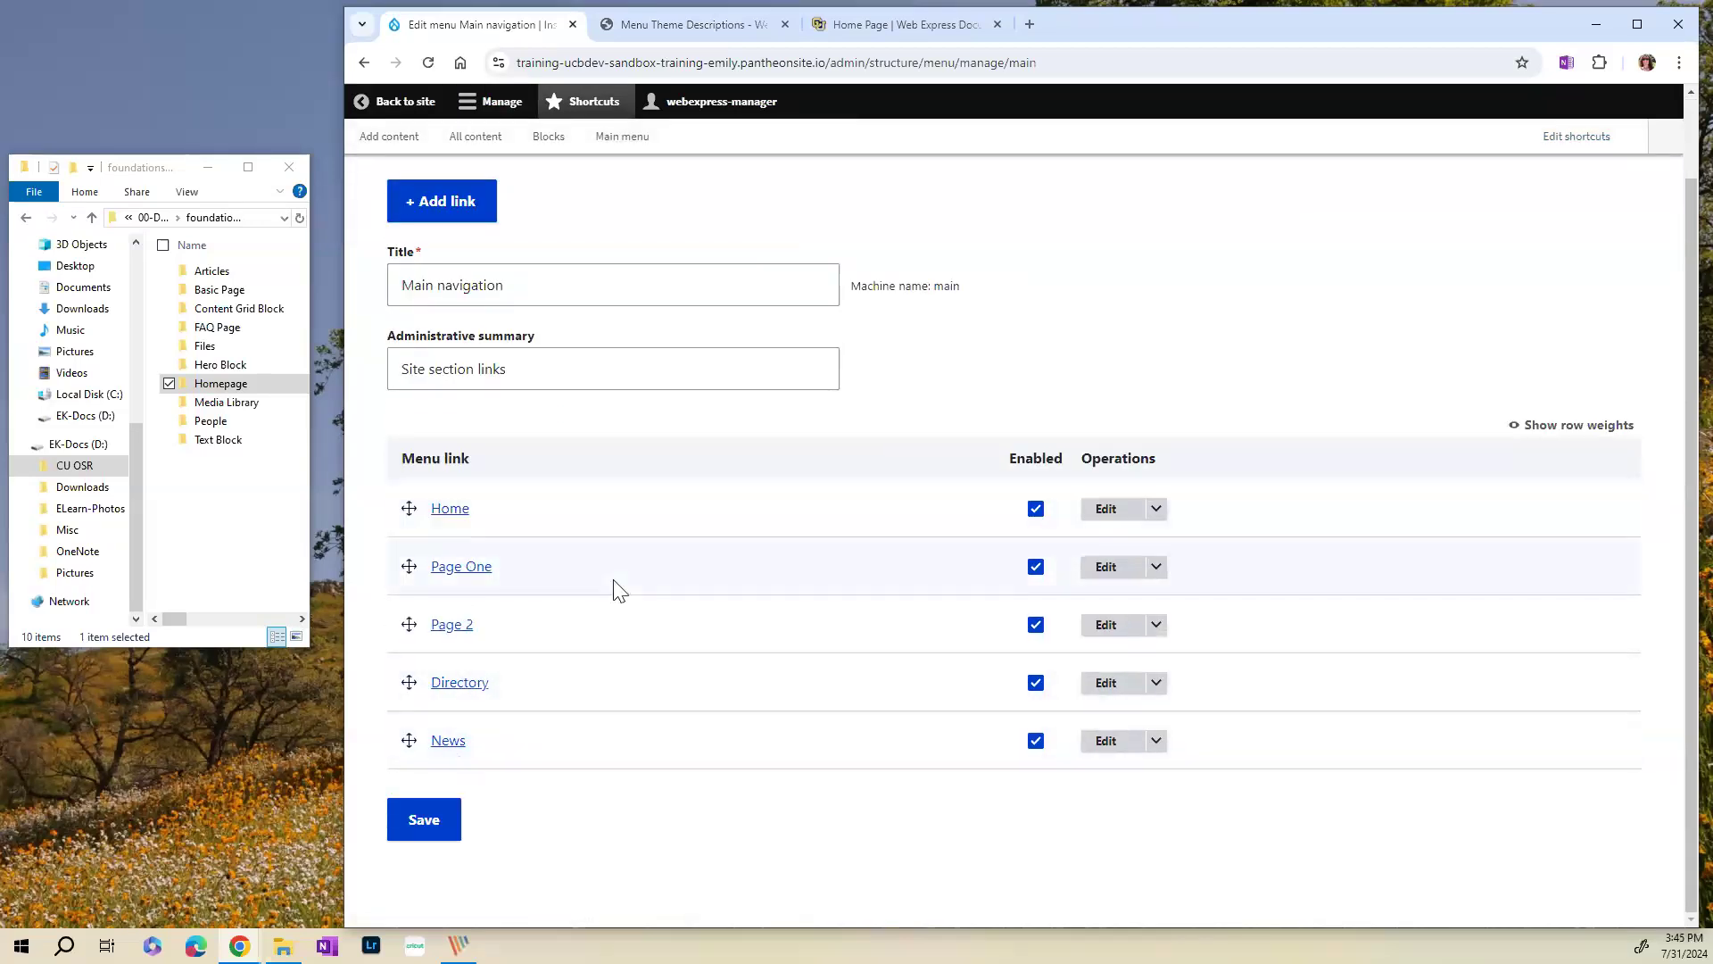
pyautogui.click(450, 212)
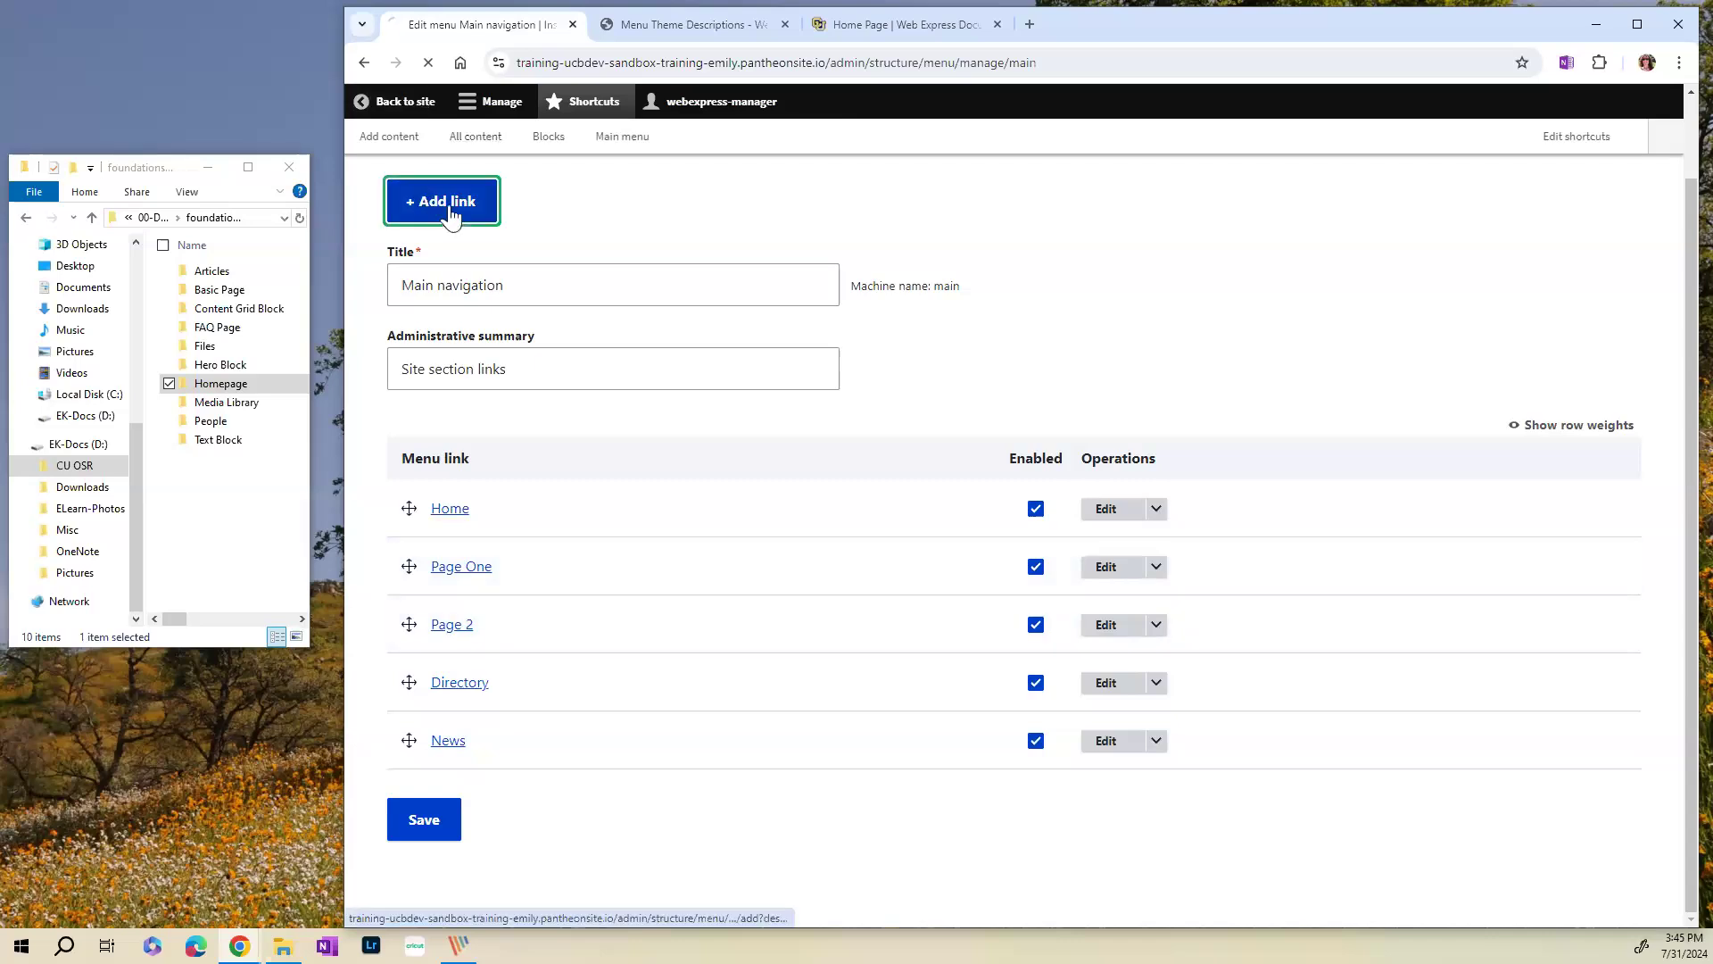
pyautogui.click(454, 308)
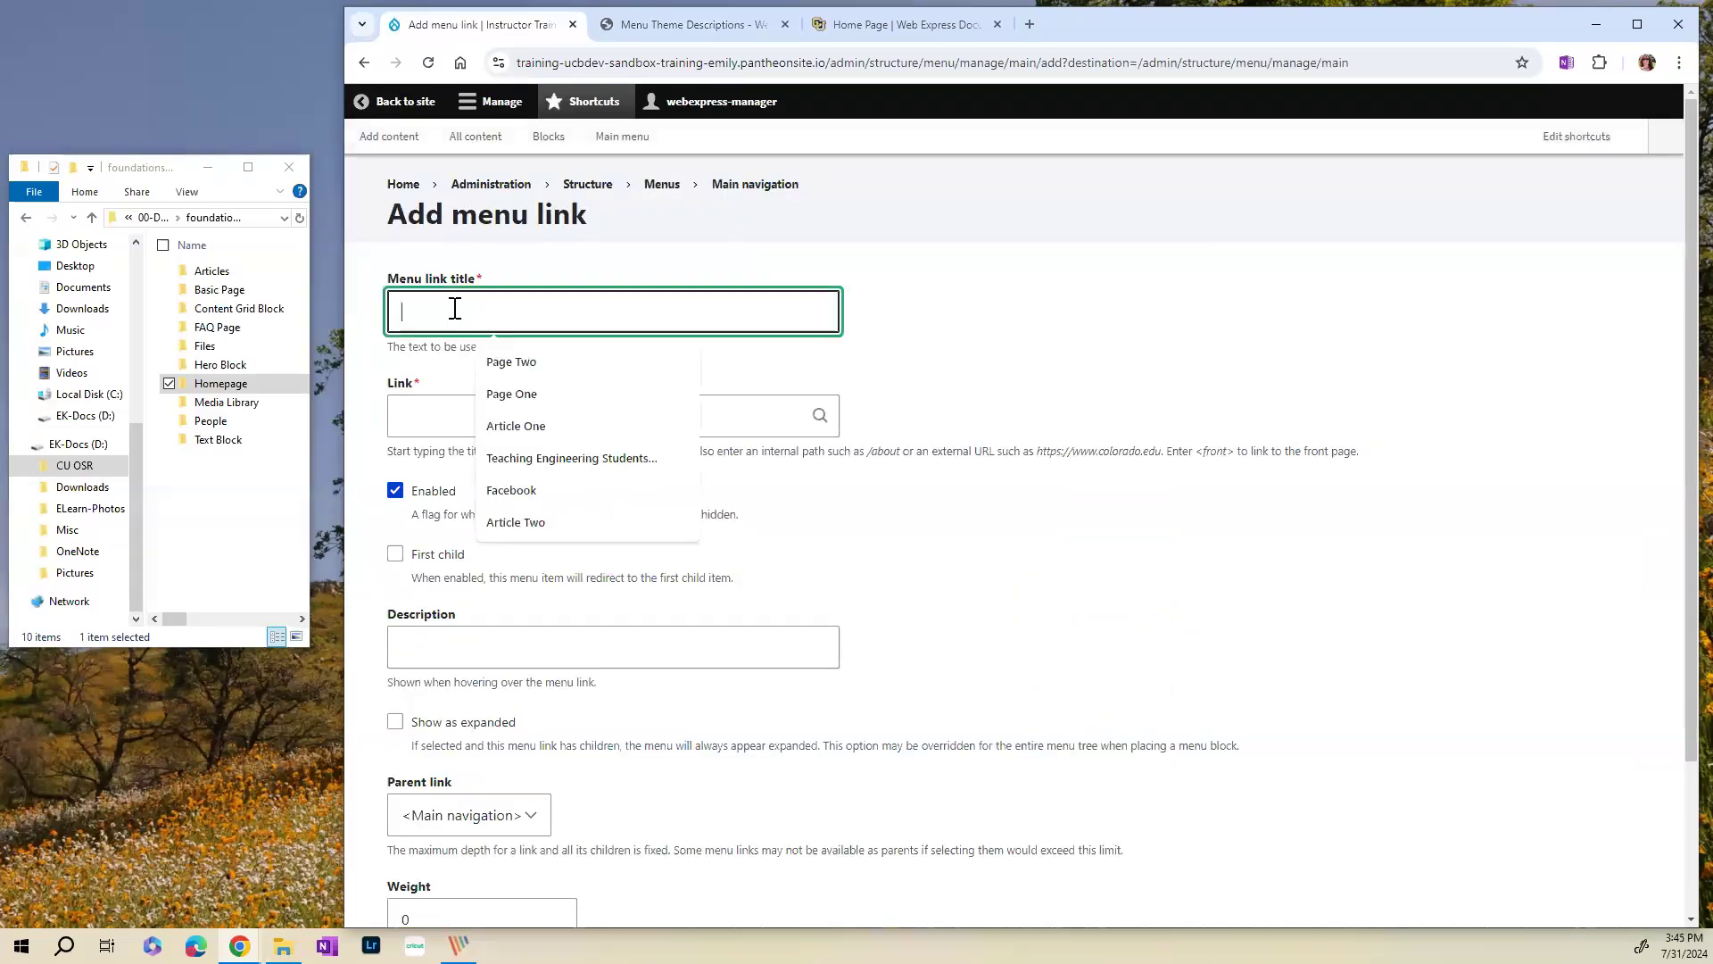
pyautogui.click(527, 364)
pyautogui.moveTo(462, 312); pyautogui.dragTo(440, 313)
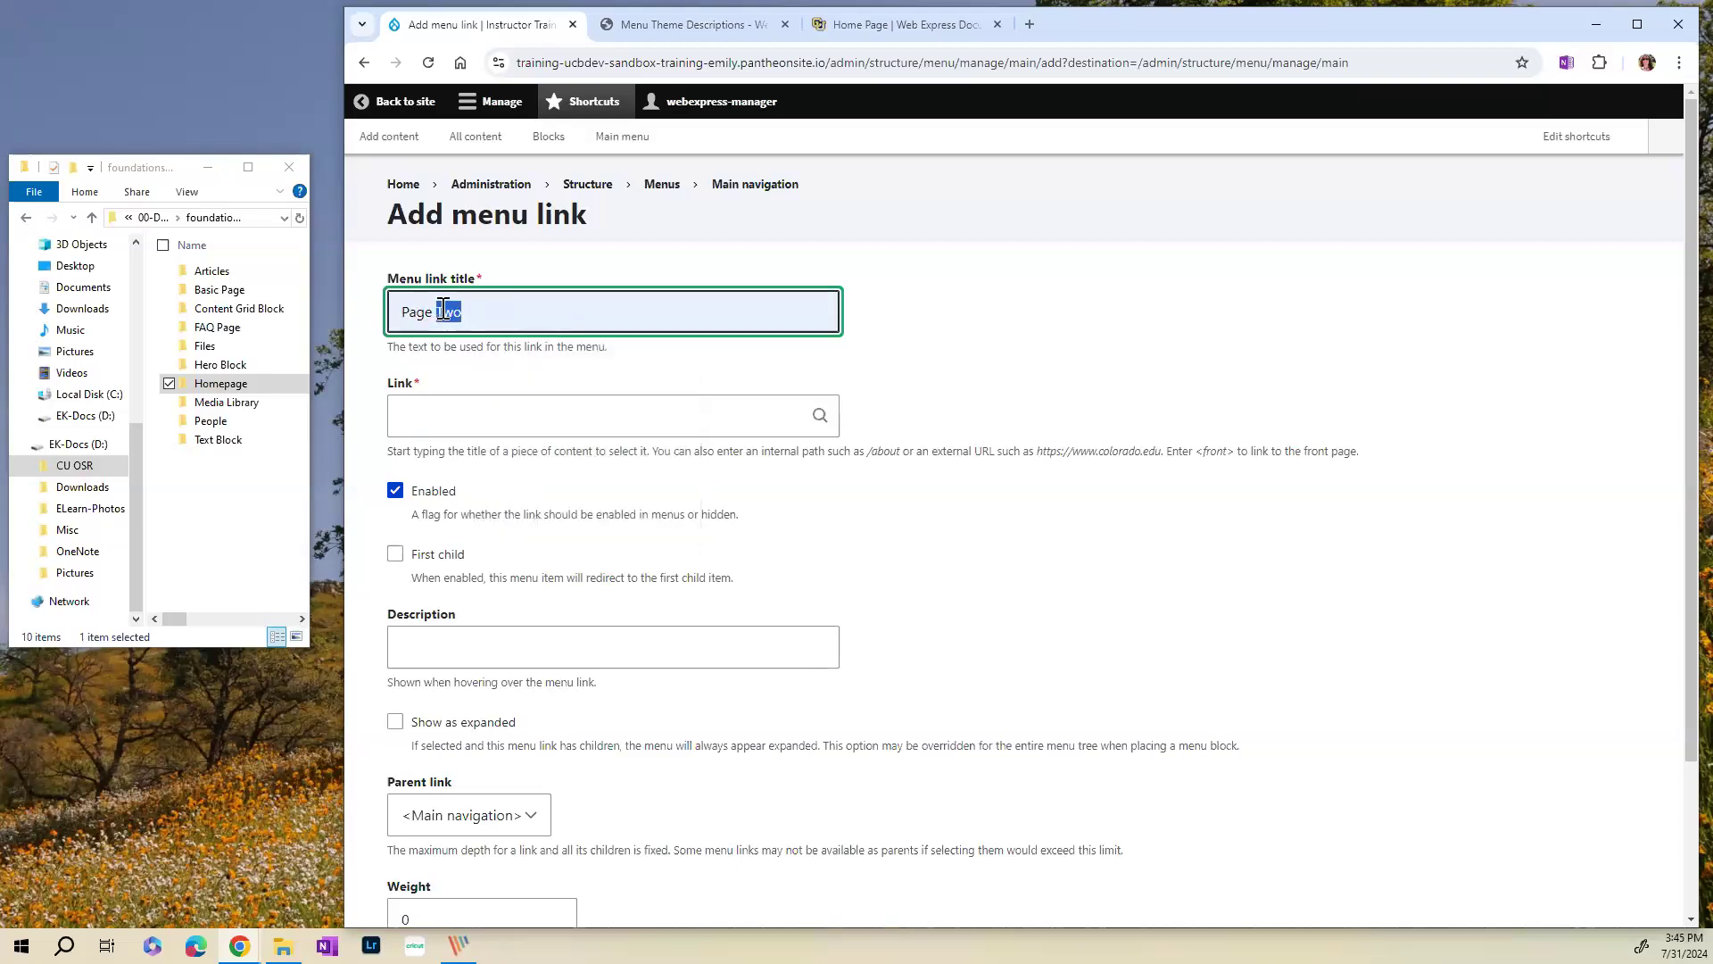
pyautogui.write('Three')
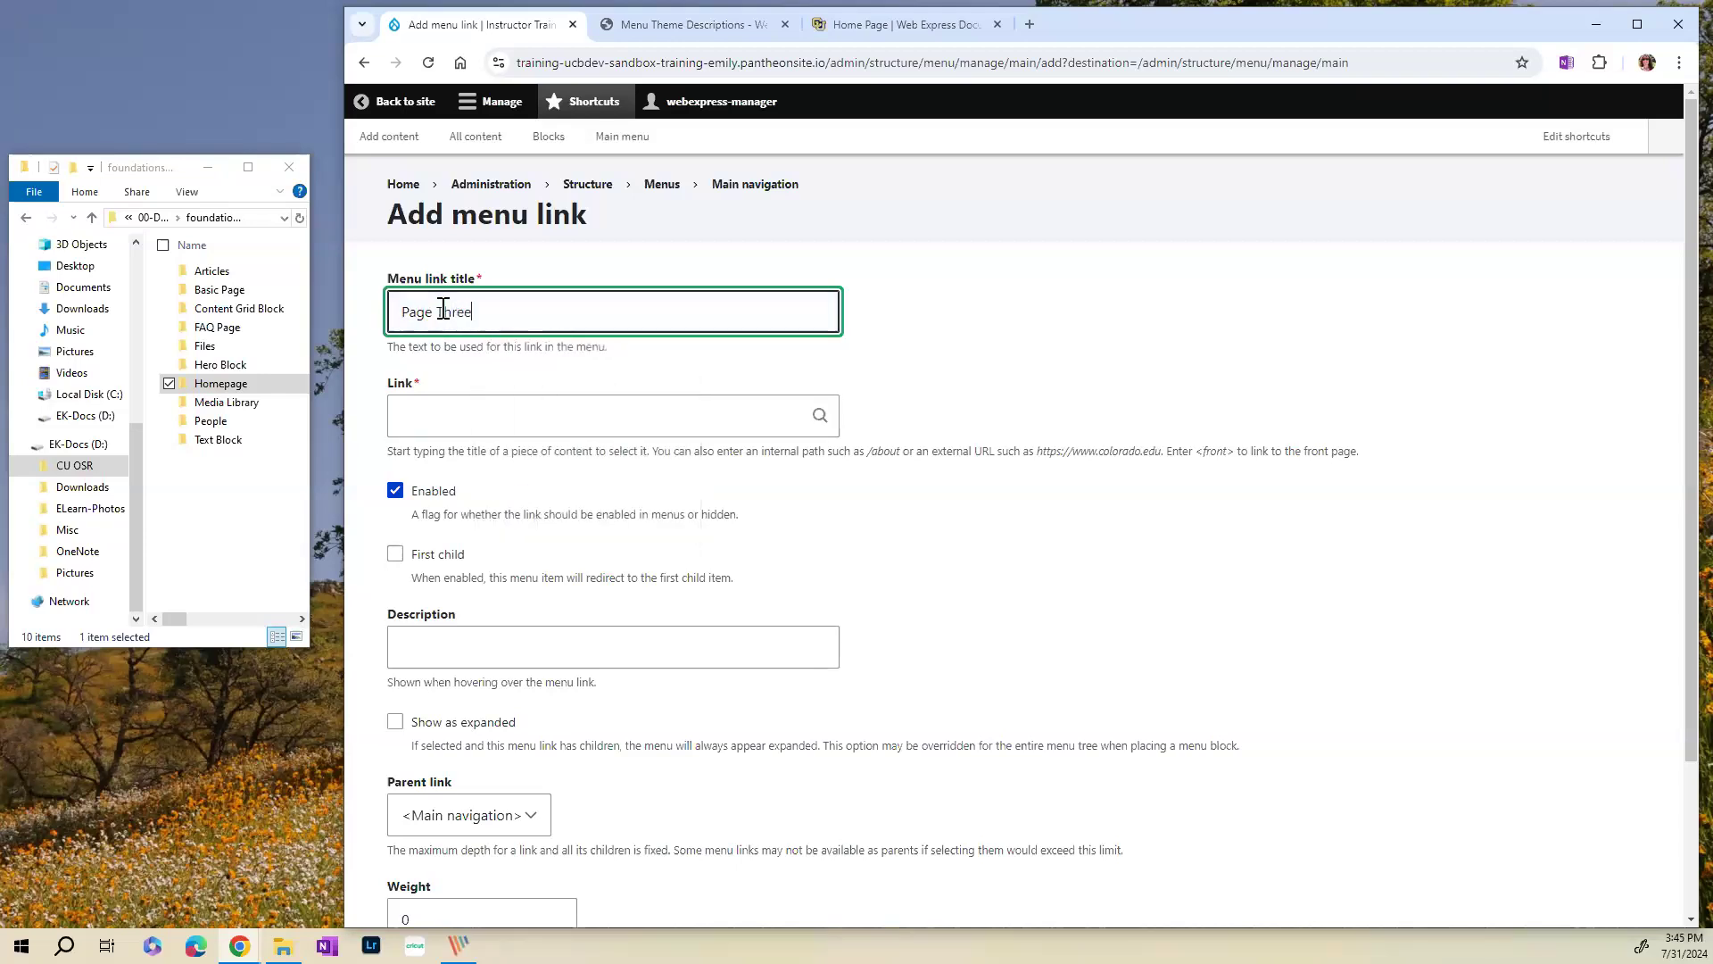
pyautogui.click(430, 411)
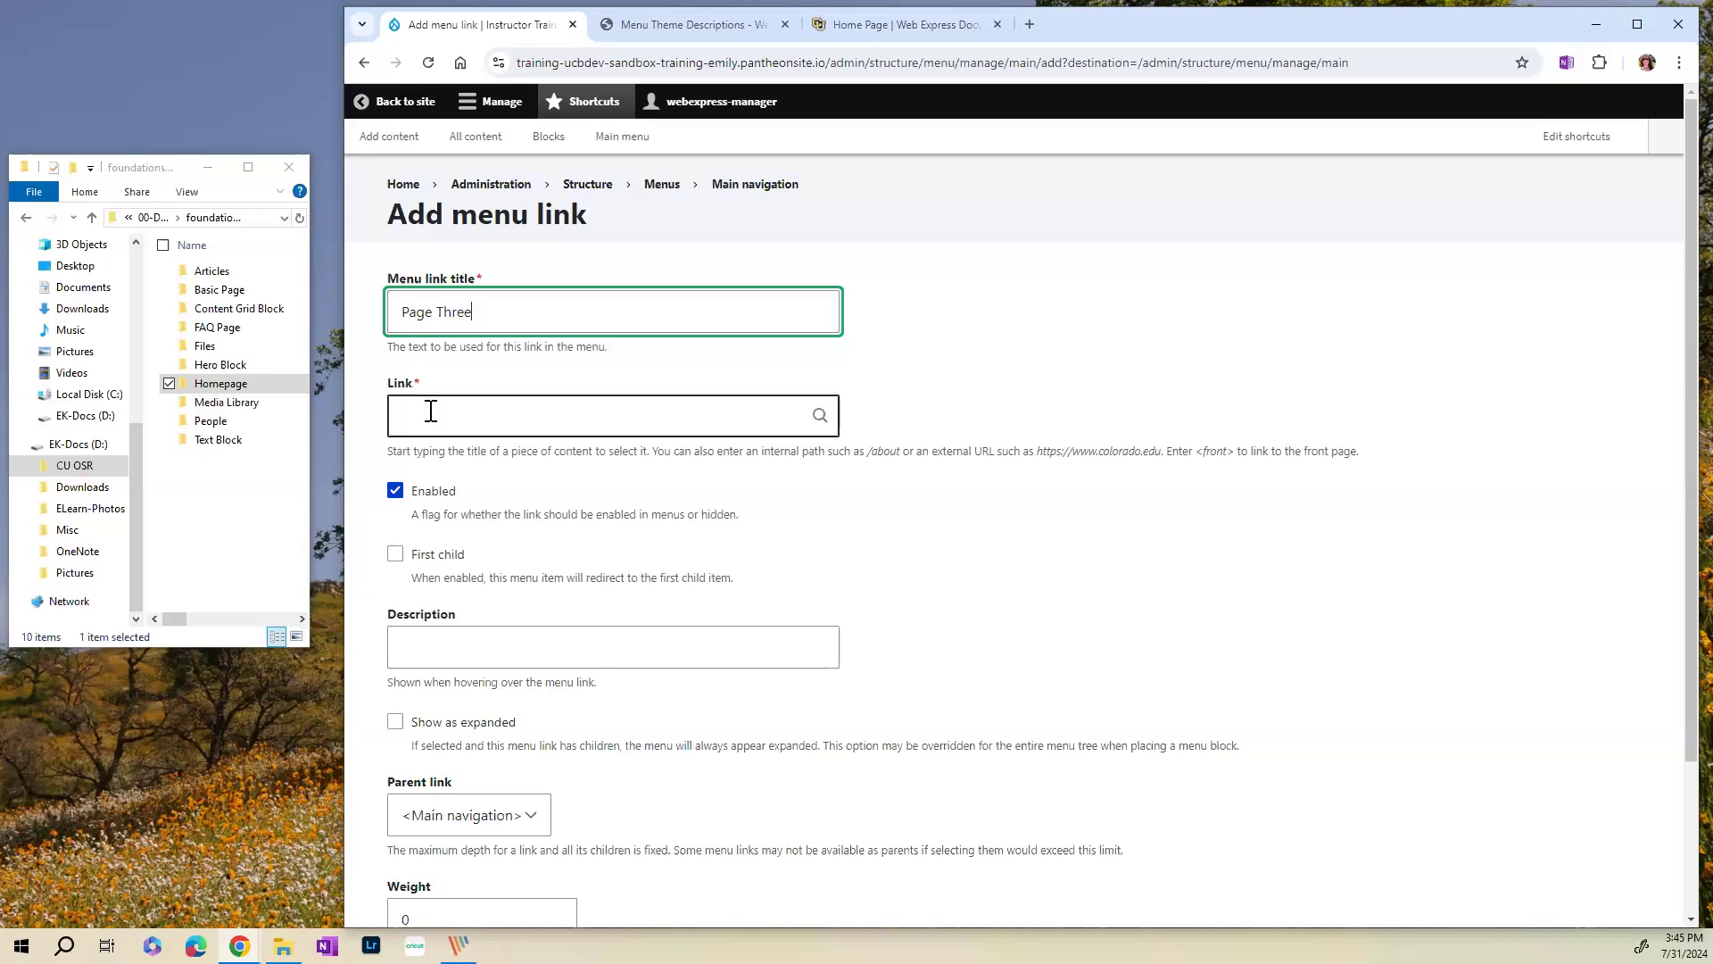
pyautogui.click(431, 411)
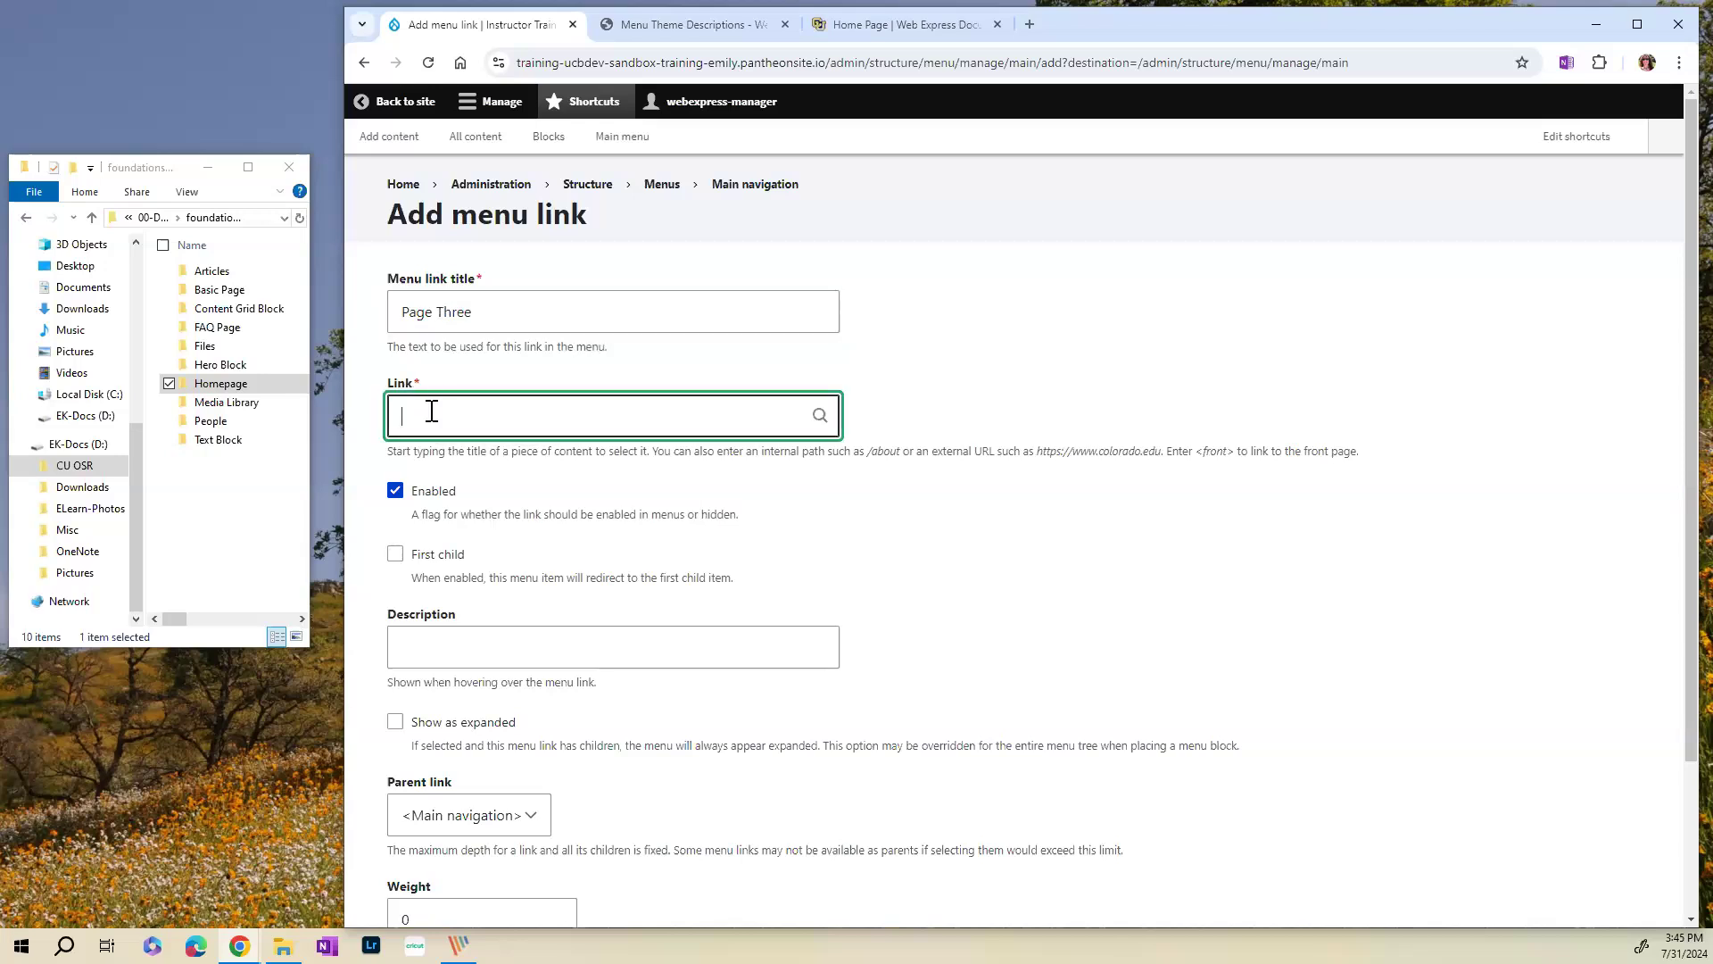
pyautogui.click(930, 21)
pyautogui.click(669, 62)
pyautogui.rightClick(670, 64)
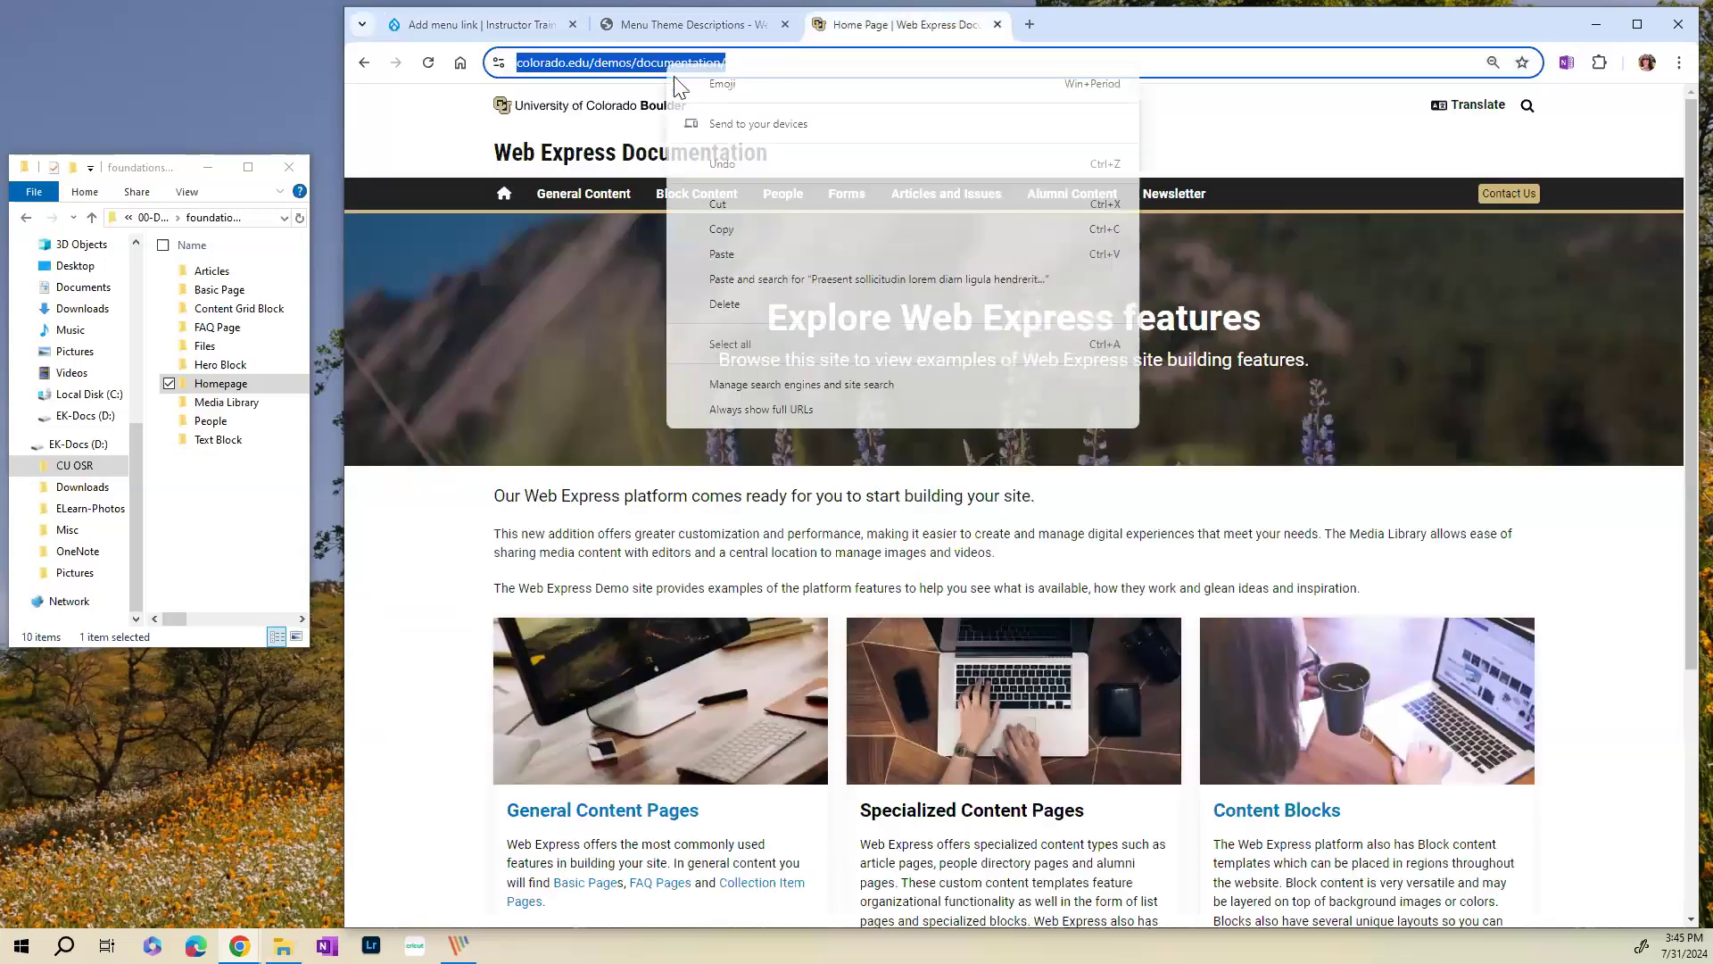
pyautogui.click(721, 229)
pyautogui.click(486, 25)
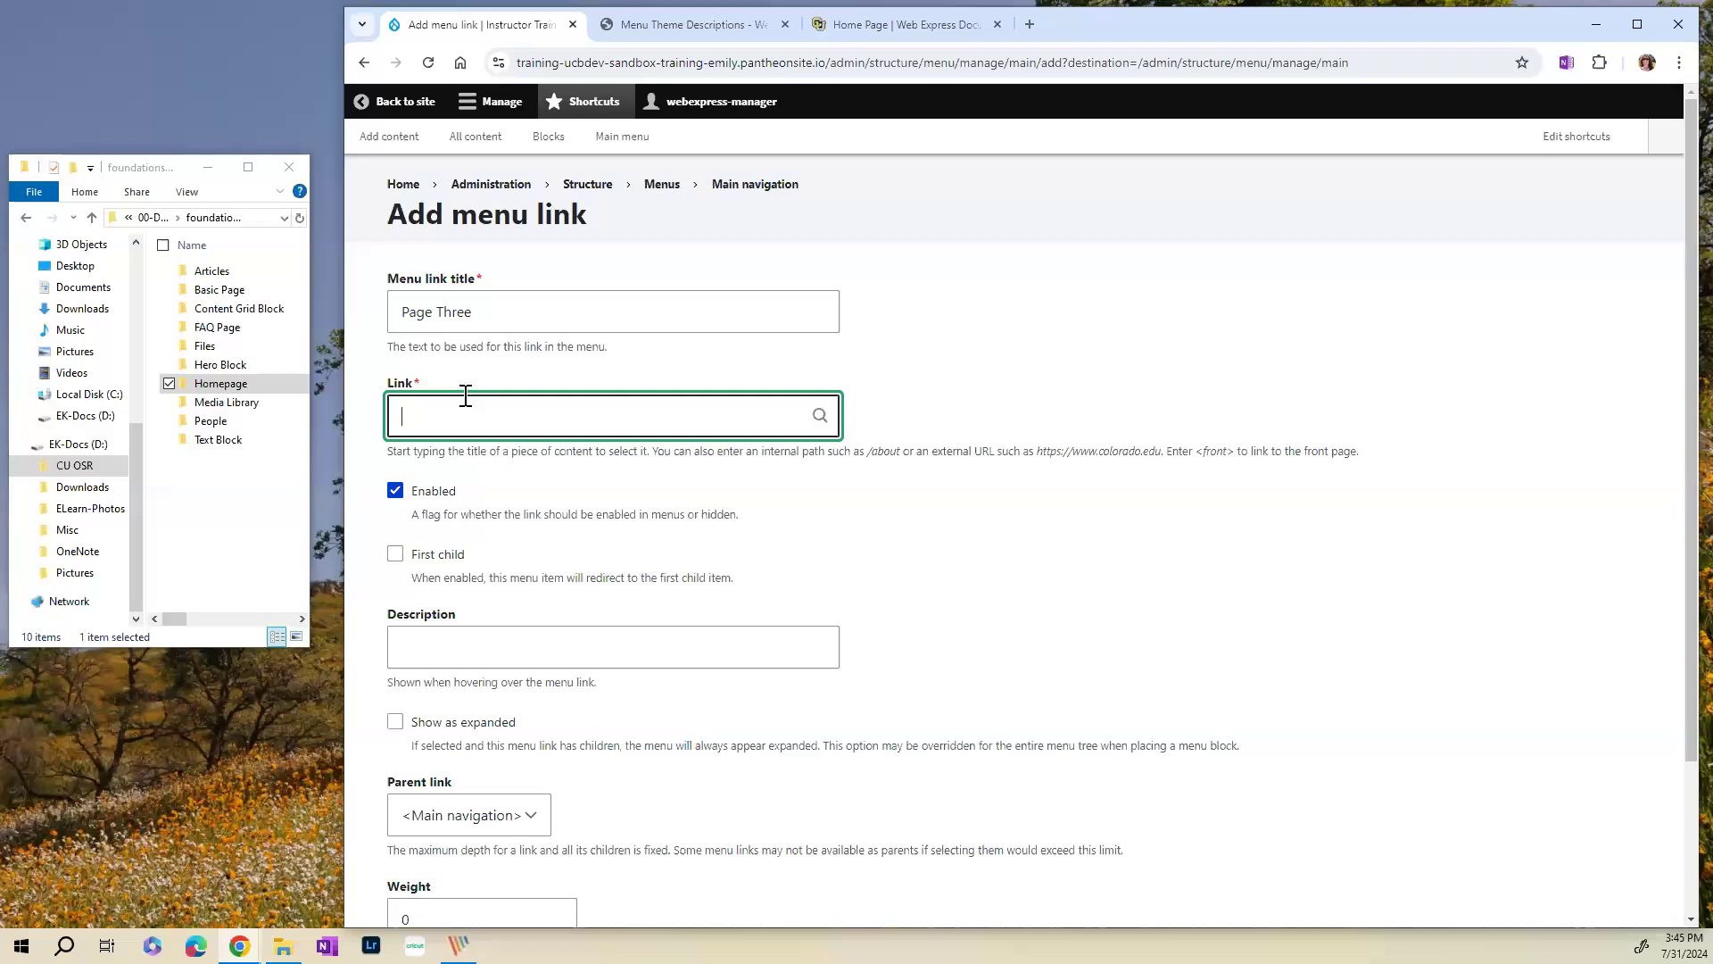
pyautogui.hotkey('ctrl', 'v')
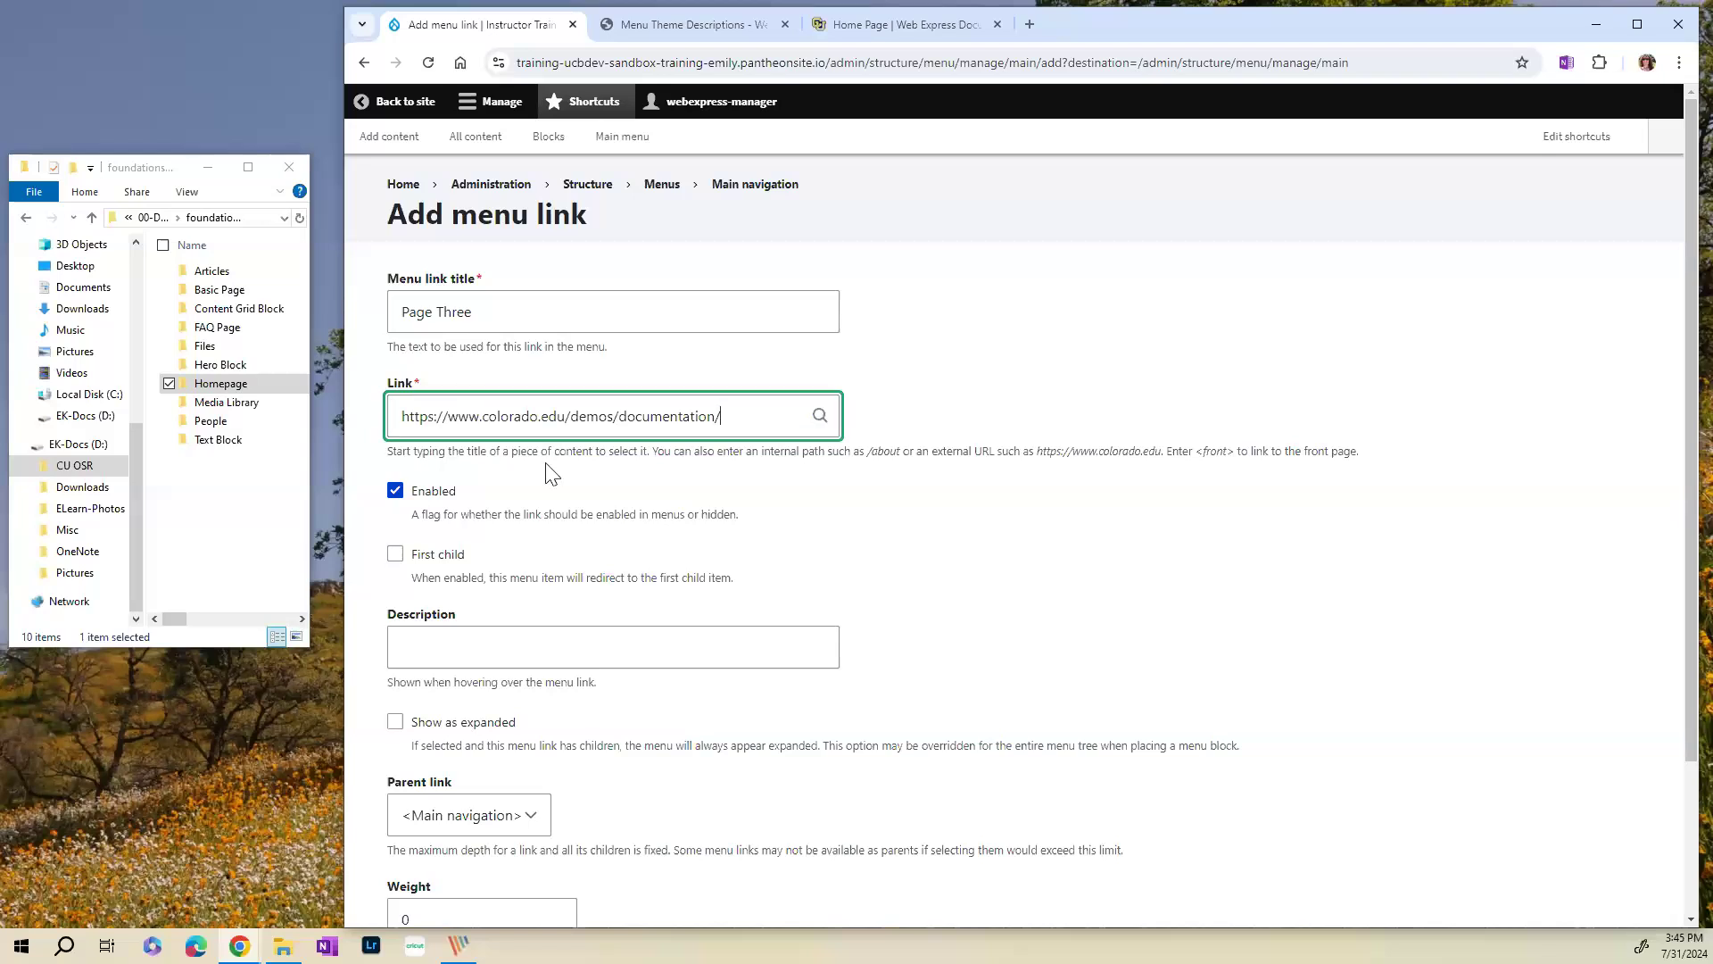
# - Set Directory as the parent link of Page Three and save the menu link
pyautogui.scroll(-2, 517, 536)
pyautogui.click(464, 624)
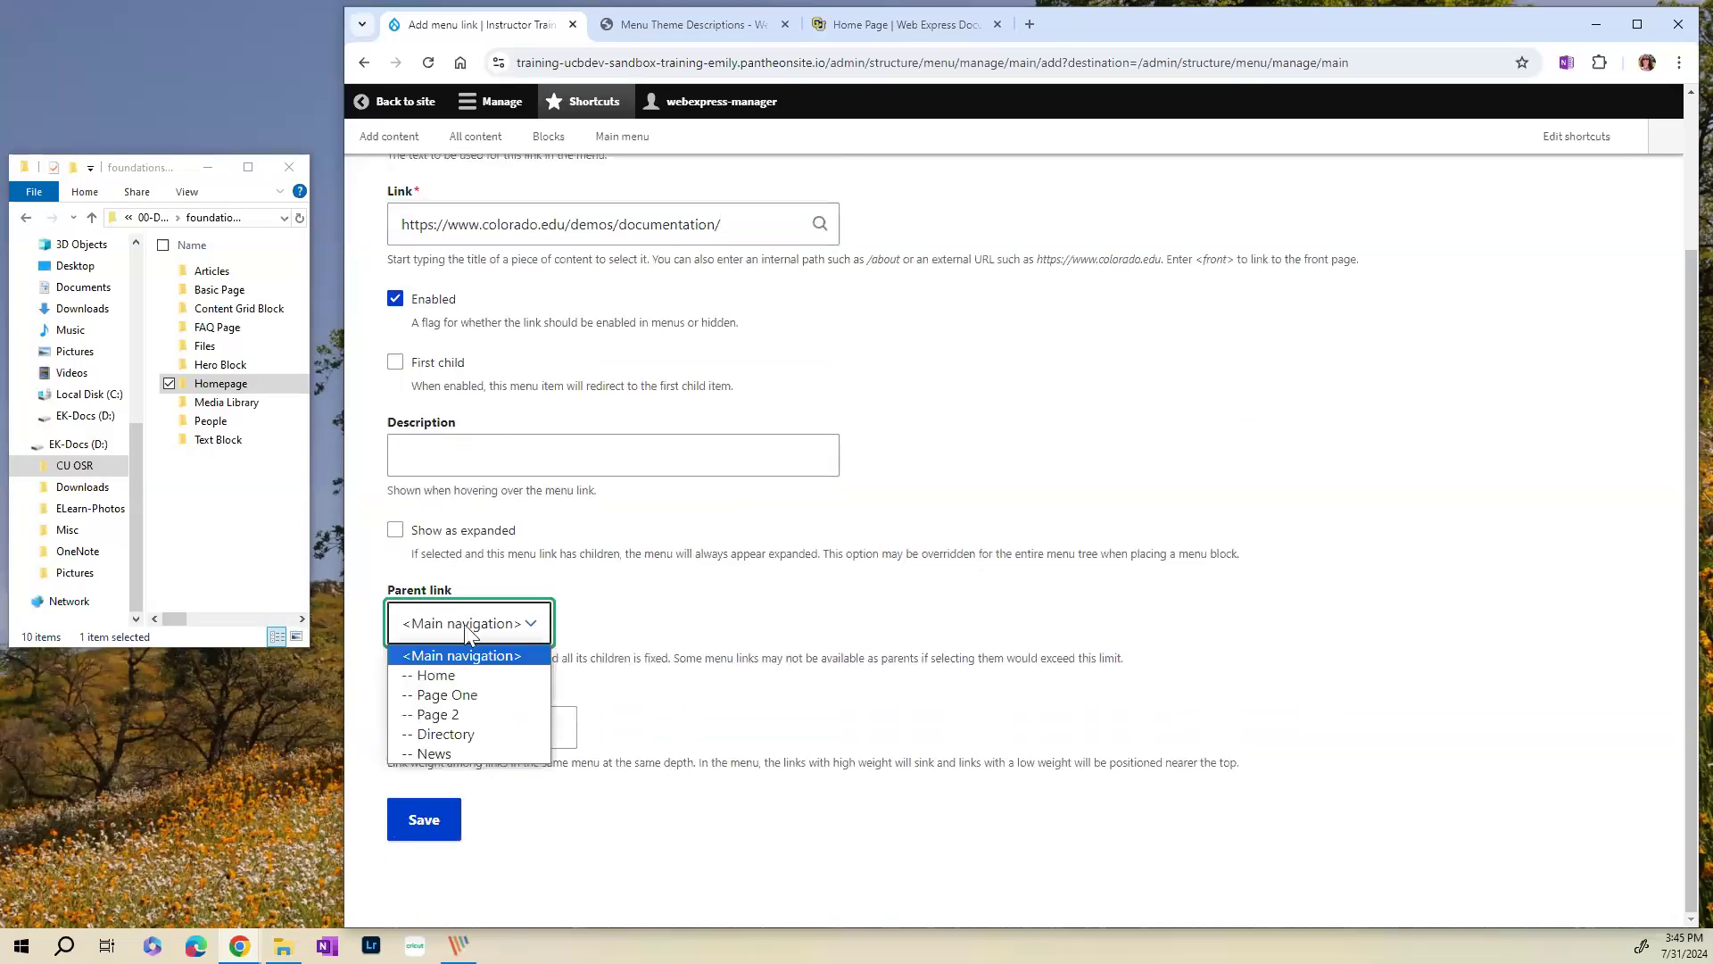
pyautogui.click(446, 733)
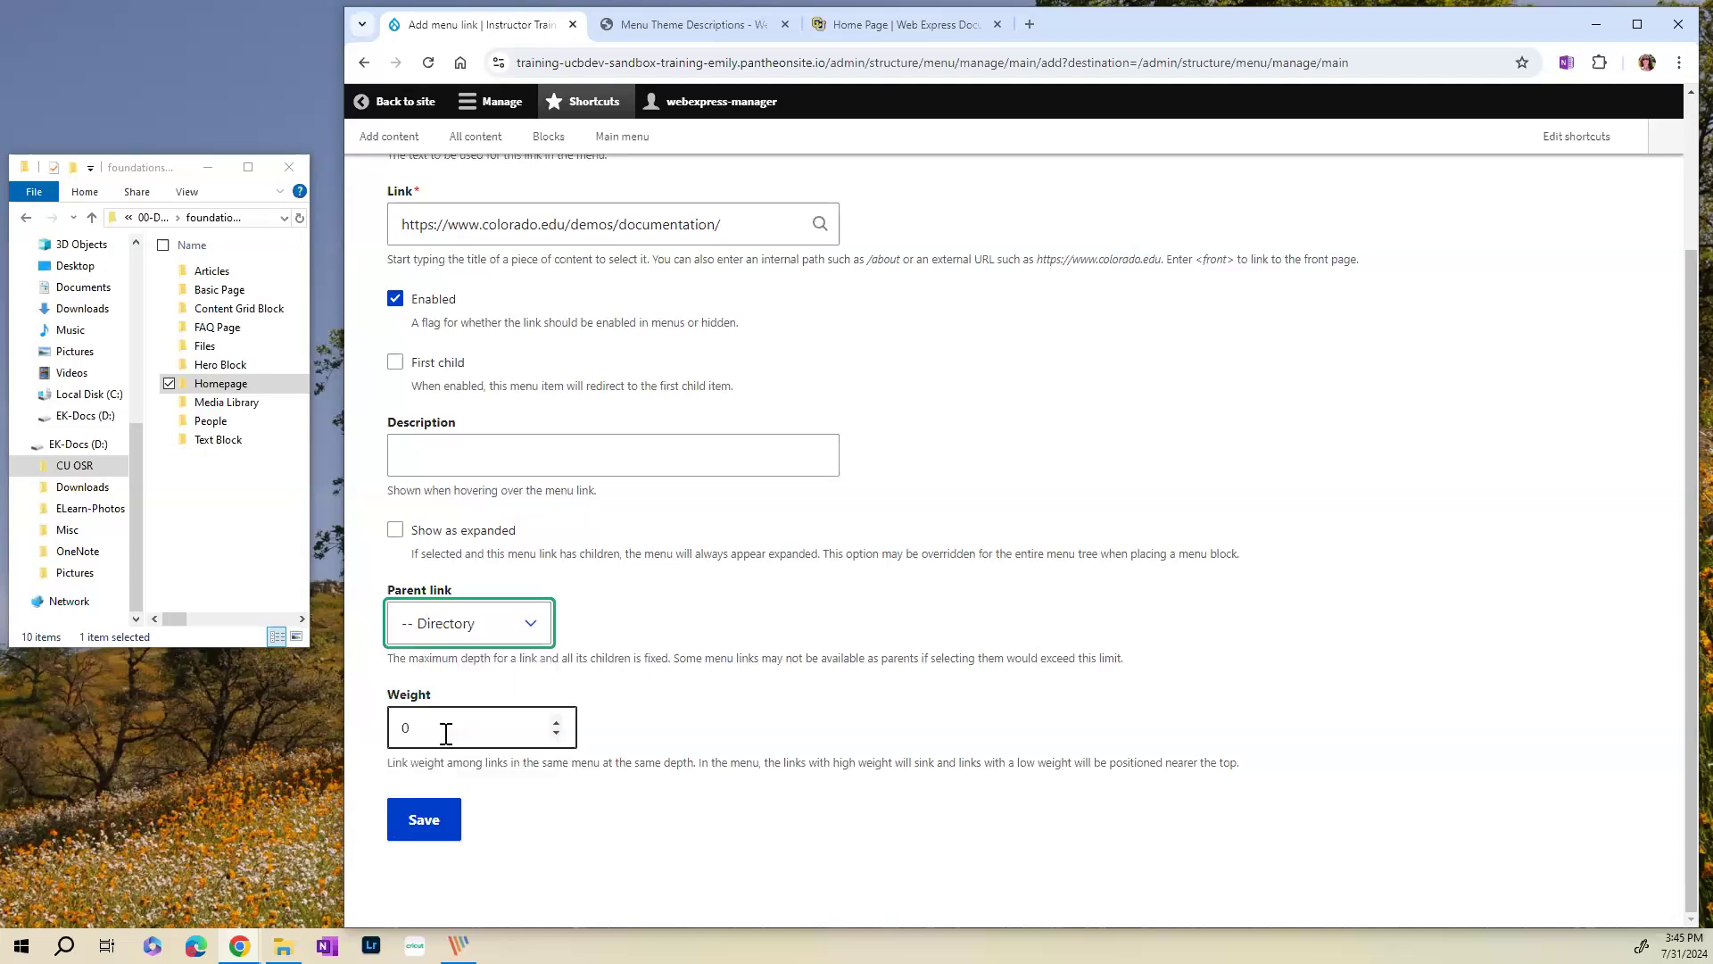
pyautogui.click(433, 832)
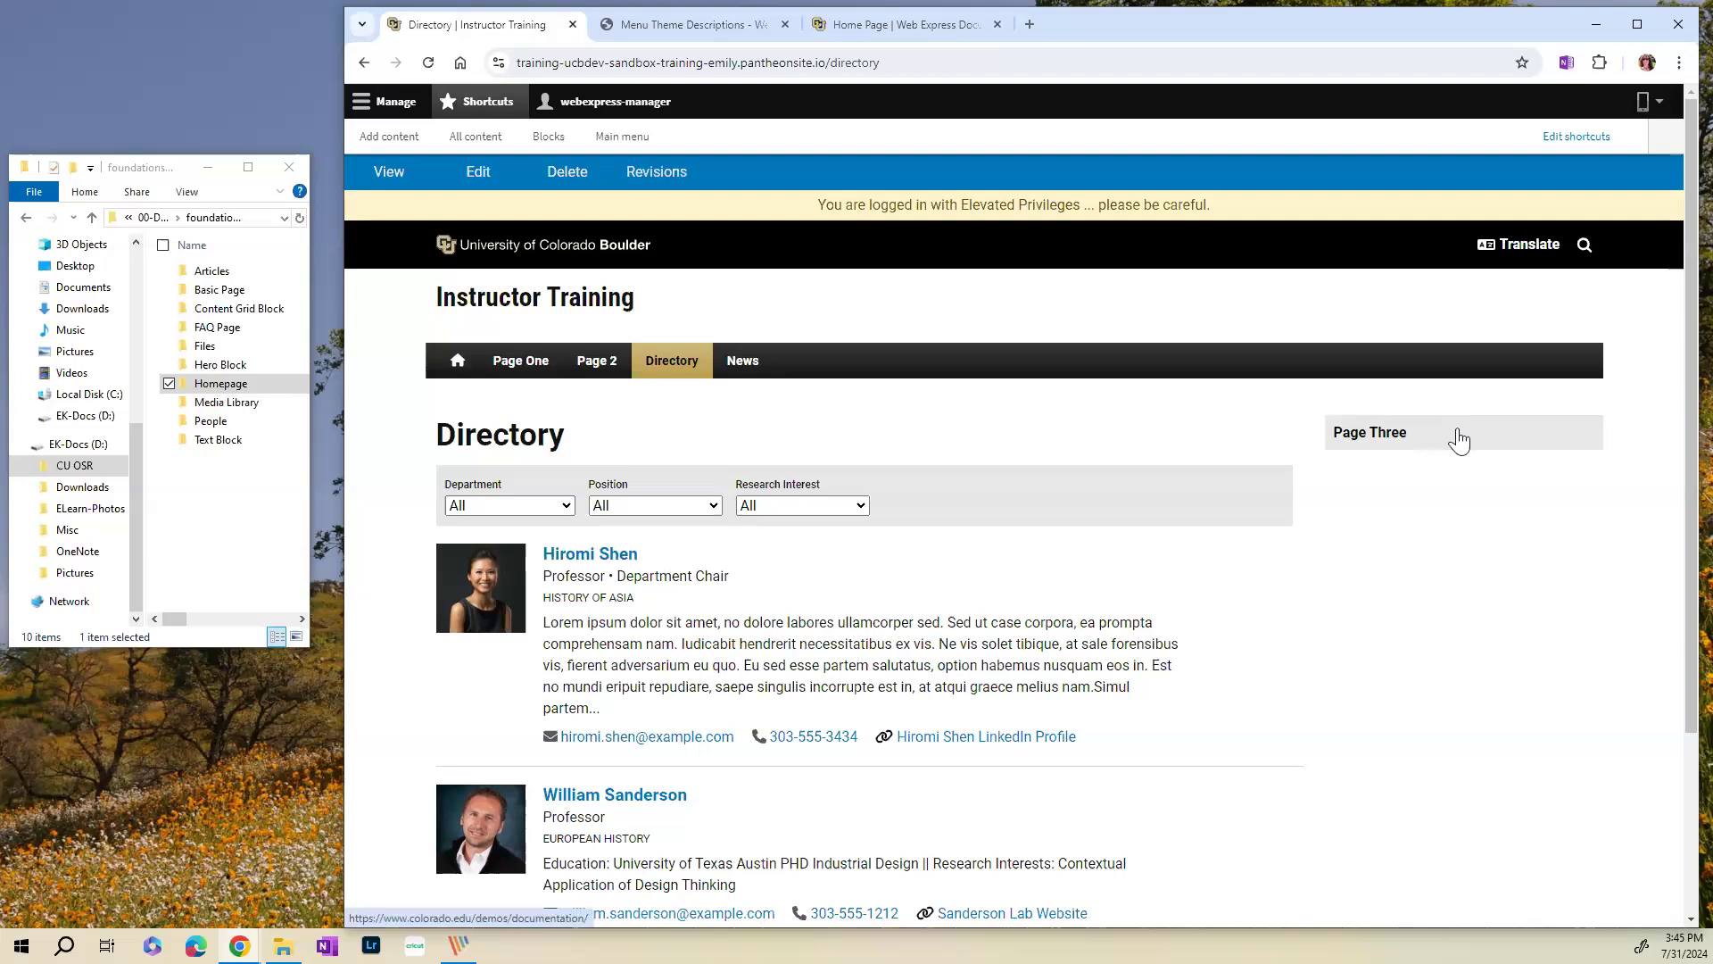
# - Reopen the main navigation menu and try repositioning the Page Three link in the menu hierarchy
pyautogui.click(610, 142)
pyautogui.scroll(-2, 622, 508)
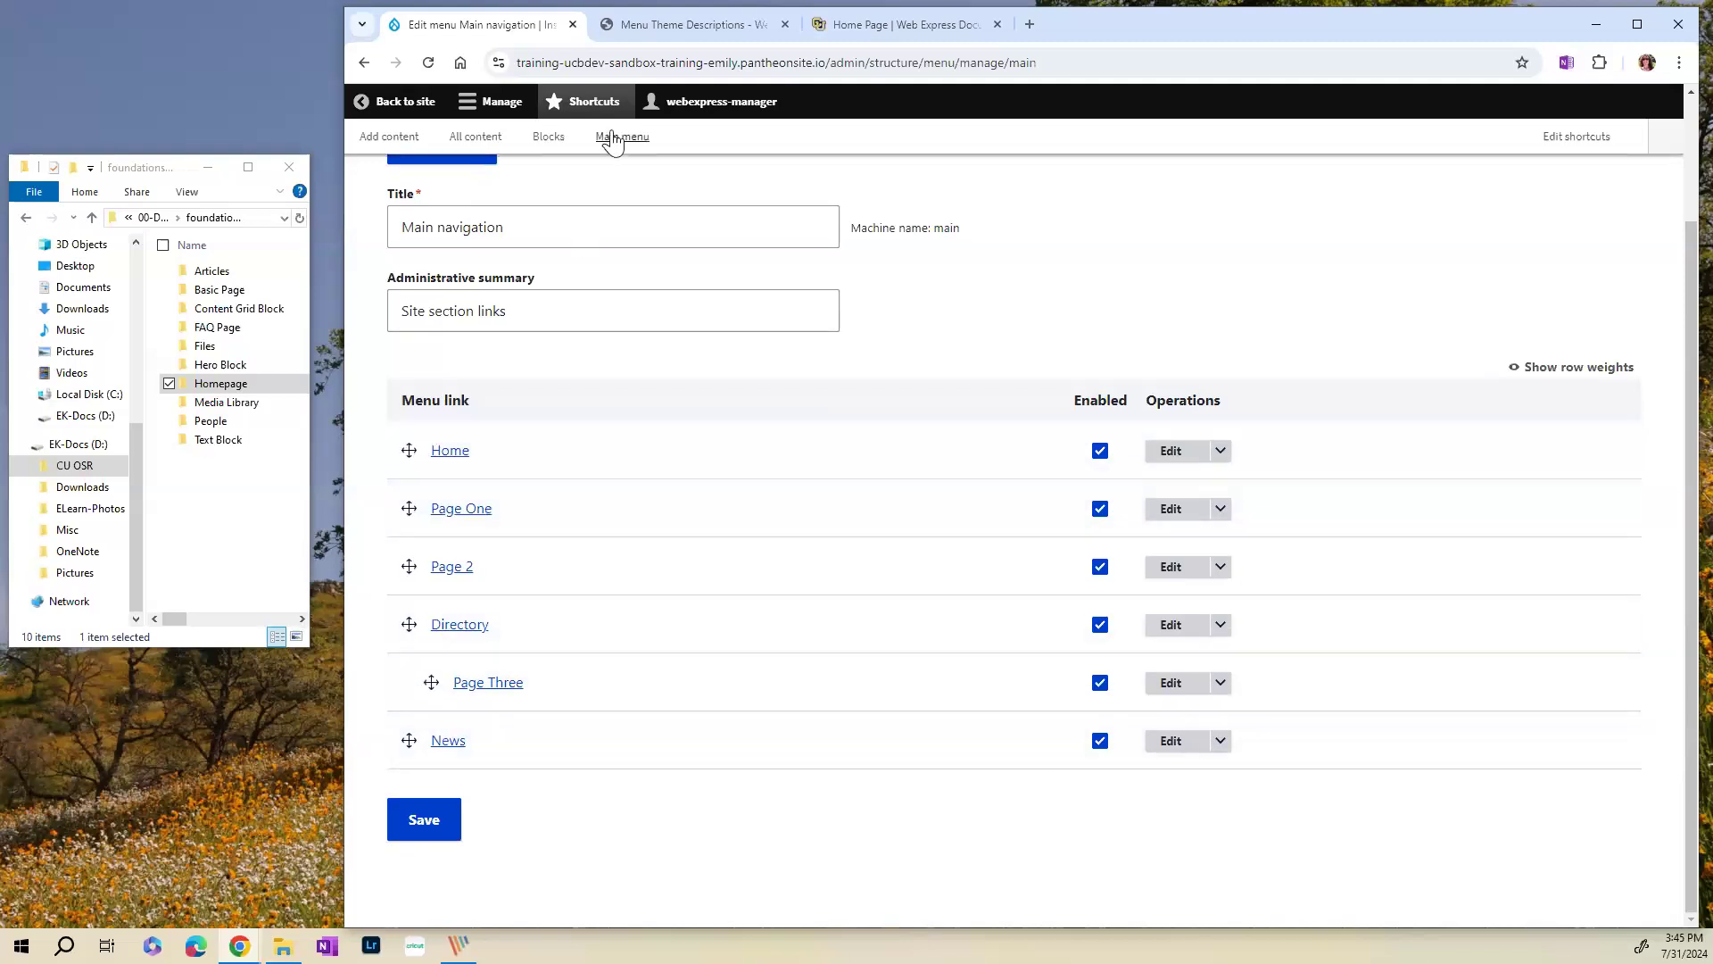
pyautogui.click(435, 682)
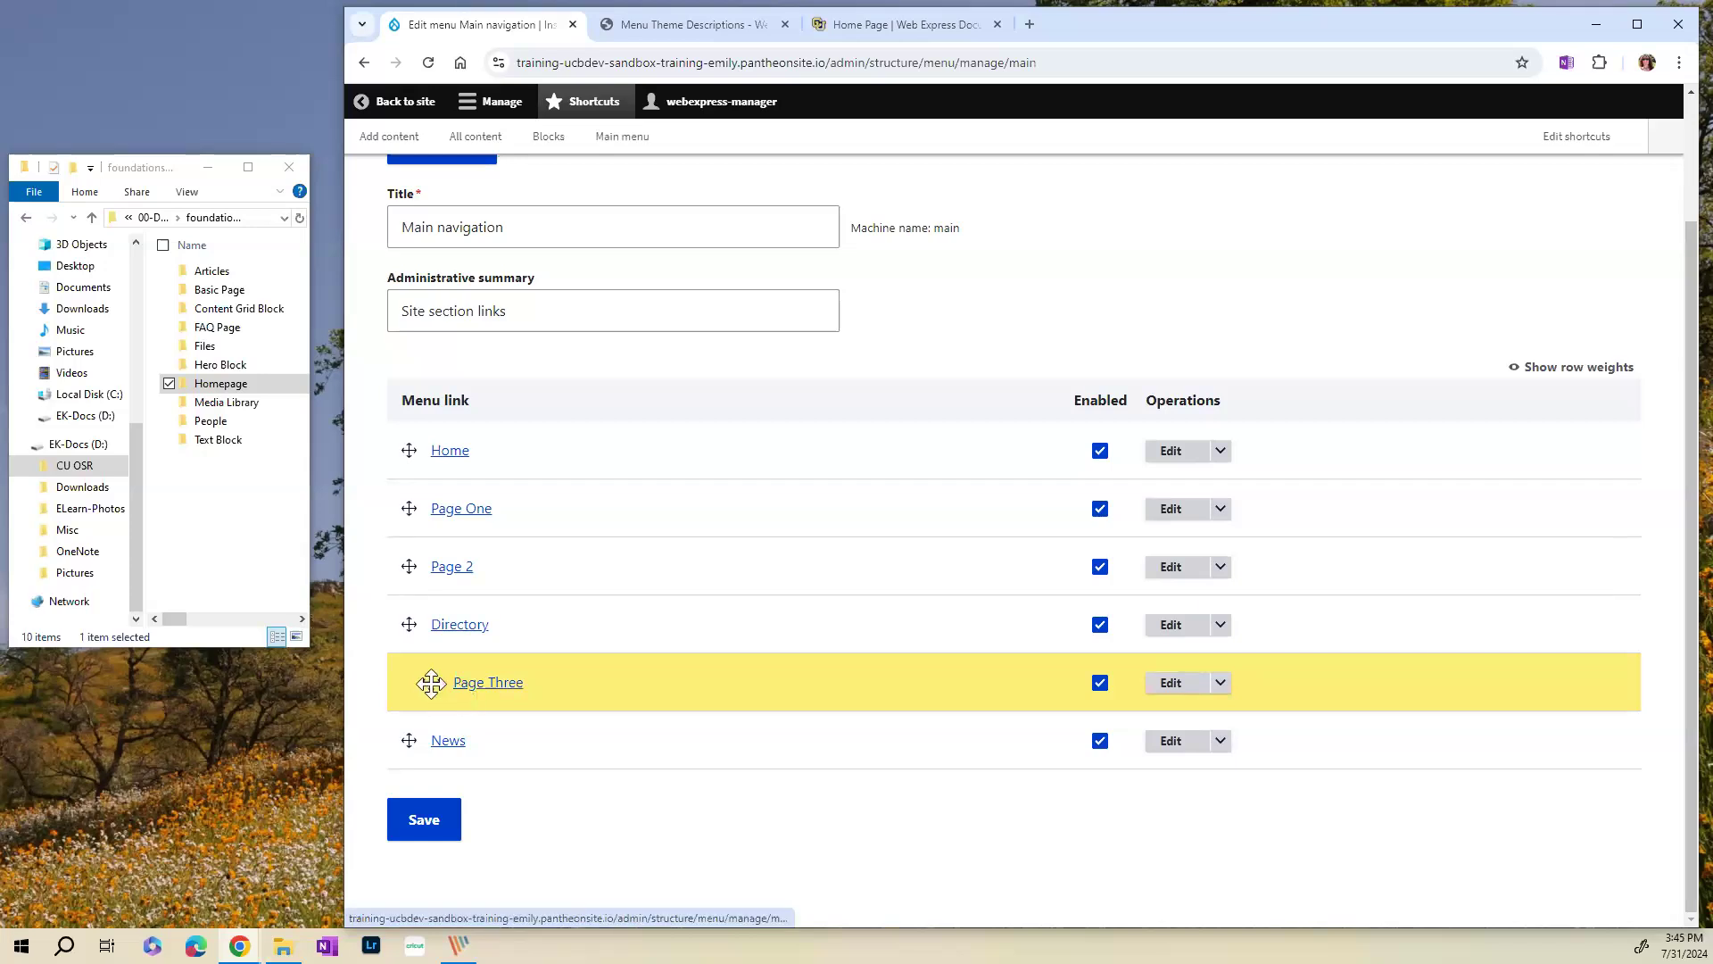
pyautogui.moveTo(431, 684)
pyautogui.mouseDown()
pyautogui.moveTo(406, 683)
pyautogui.moveTo(440, 688)
pyautogui.mouseUp()
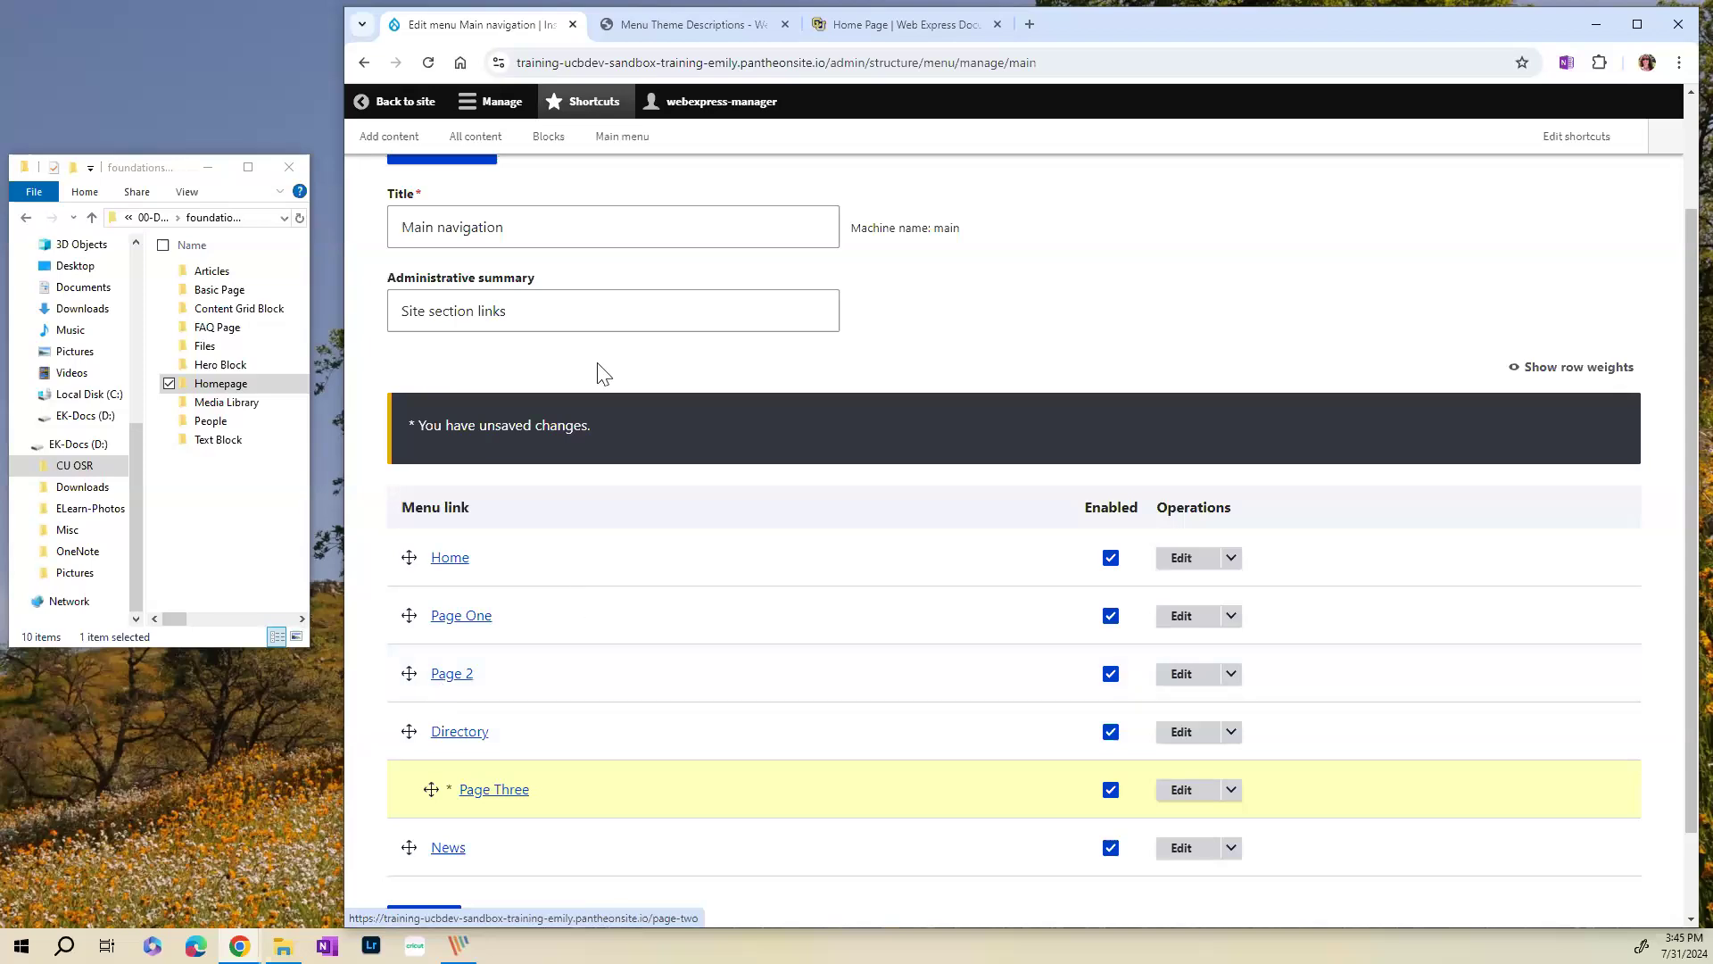
pyautogui.scroll(2, 625, 375)
# - Start a new basic page, enable its menu link, and examine the available parent link options
pyautogui.click(389, 137)
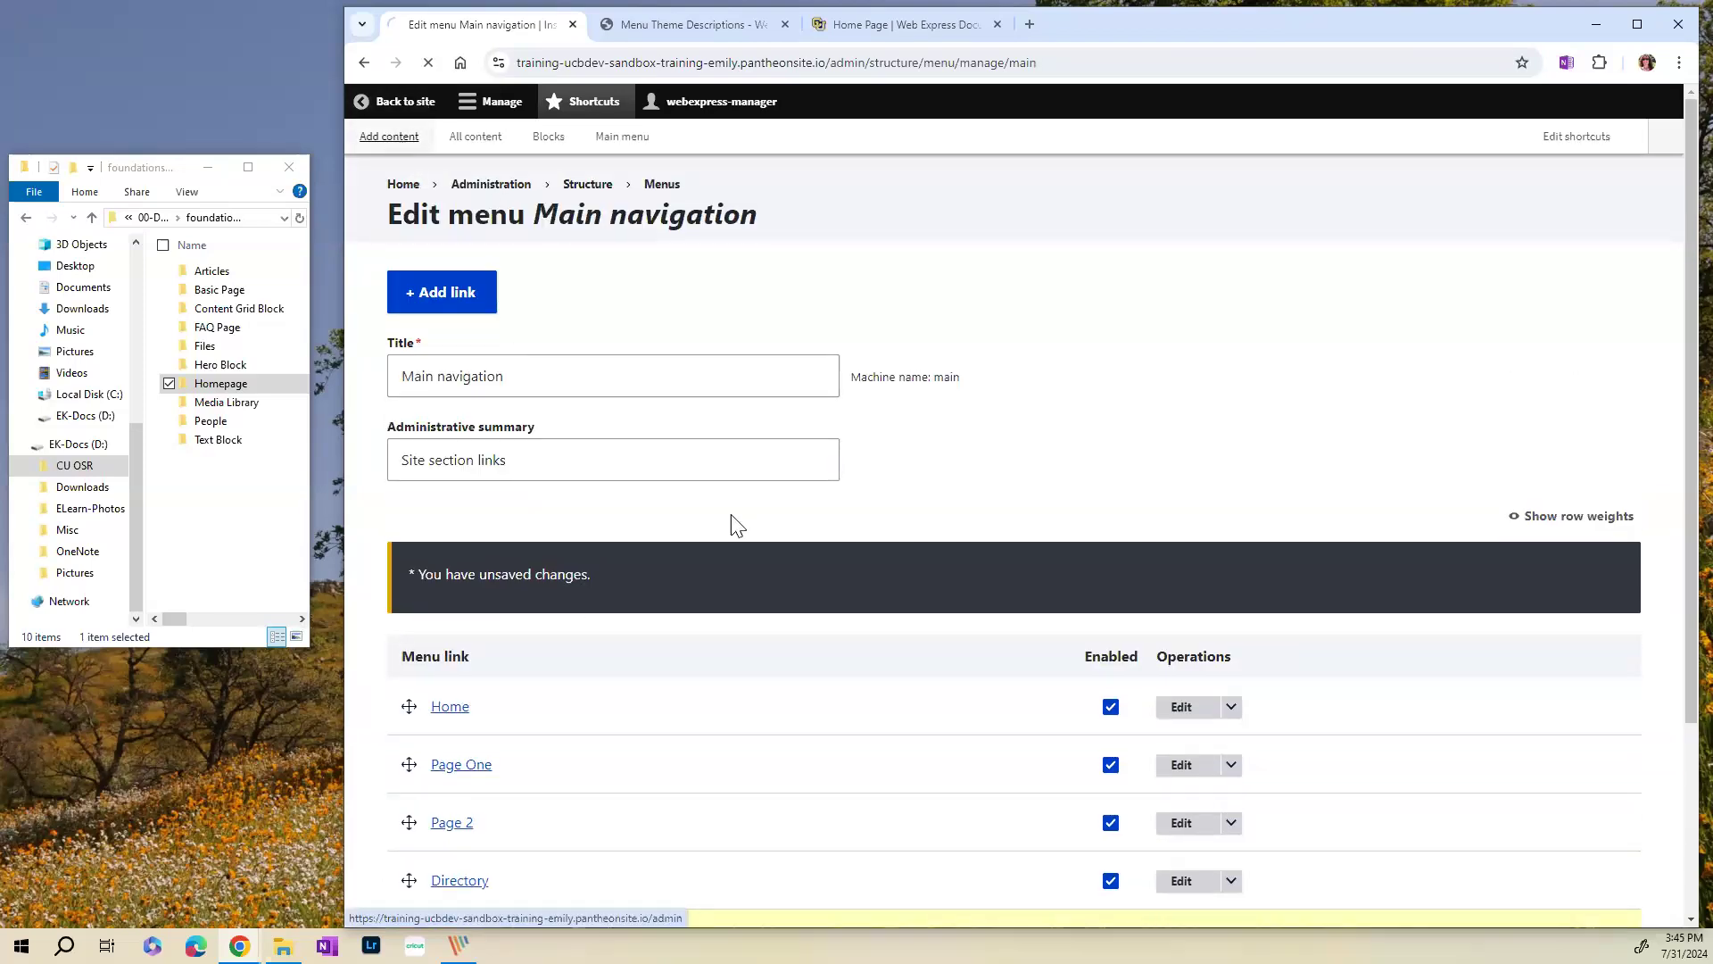
pyautogui.click(462, 382)
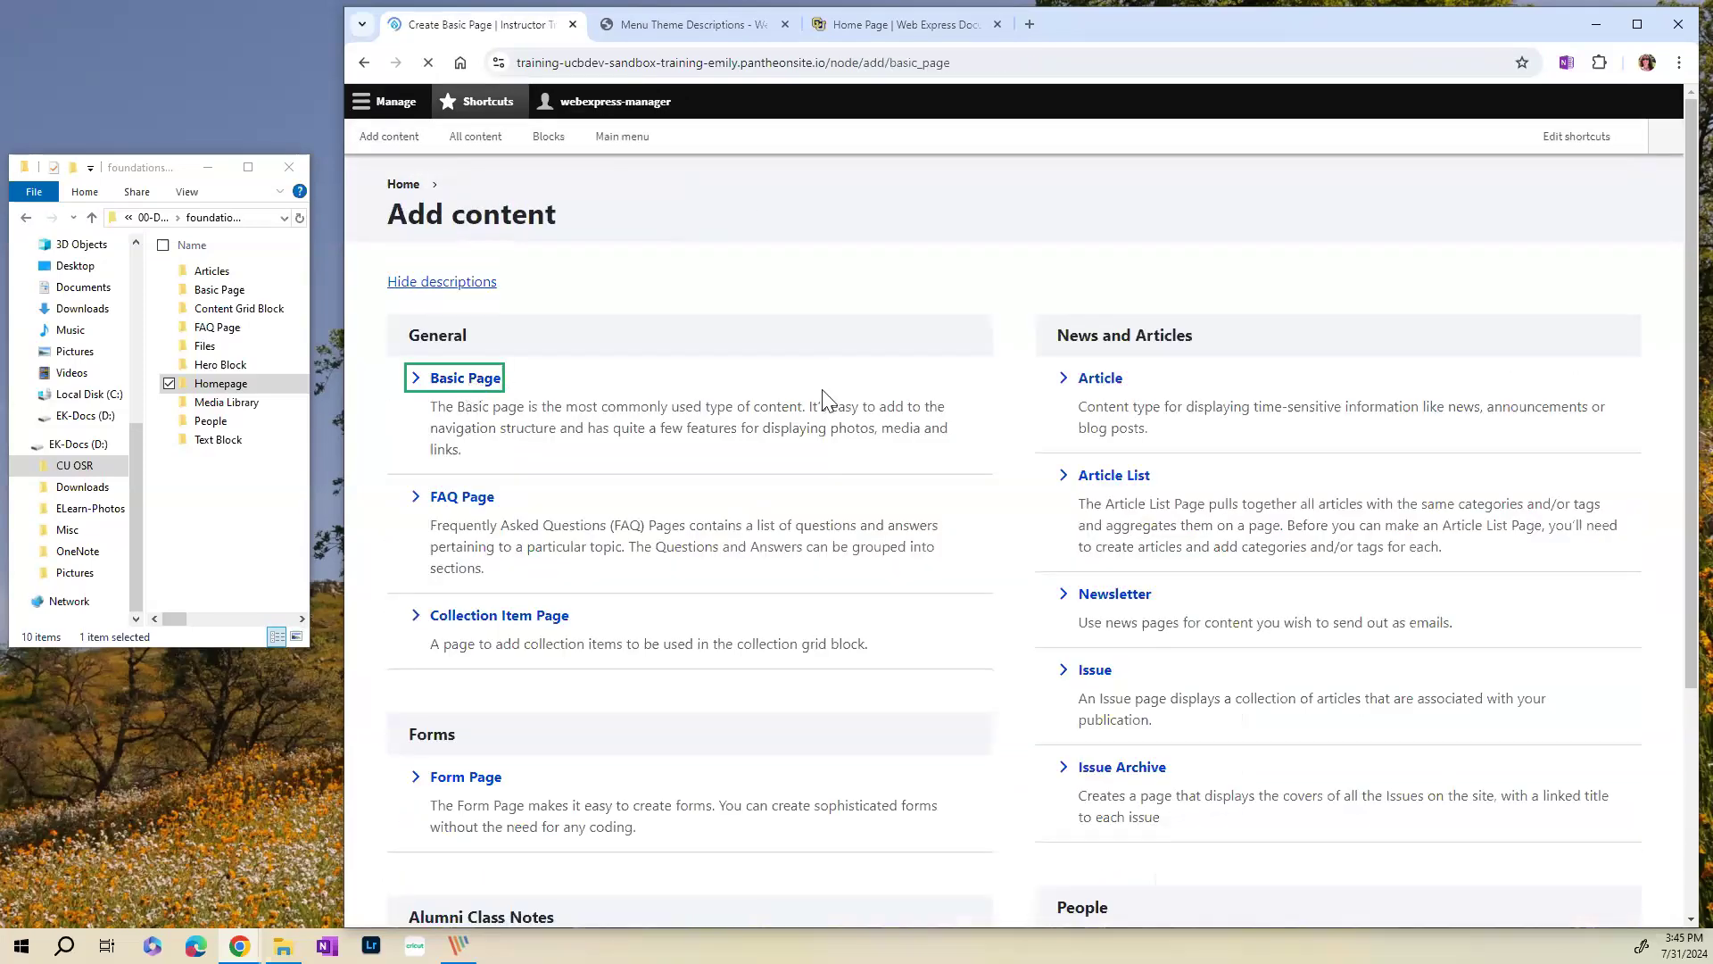
pyautogui.scroll(-2, 1366, 714)
pyautogui.click(1455, 456)
pyautogui.click(1342, 496)
pyautogui.scroll(-2, 1401, 697)
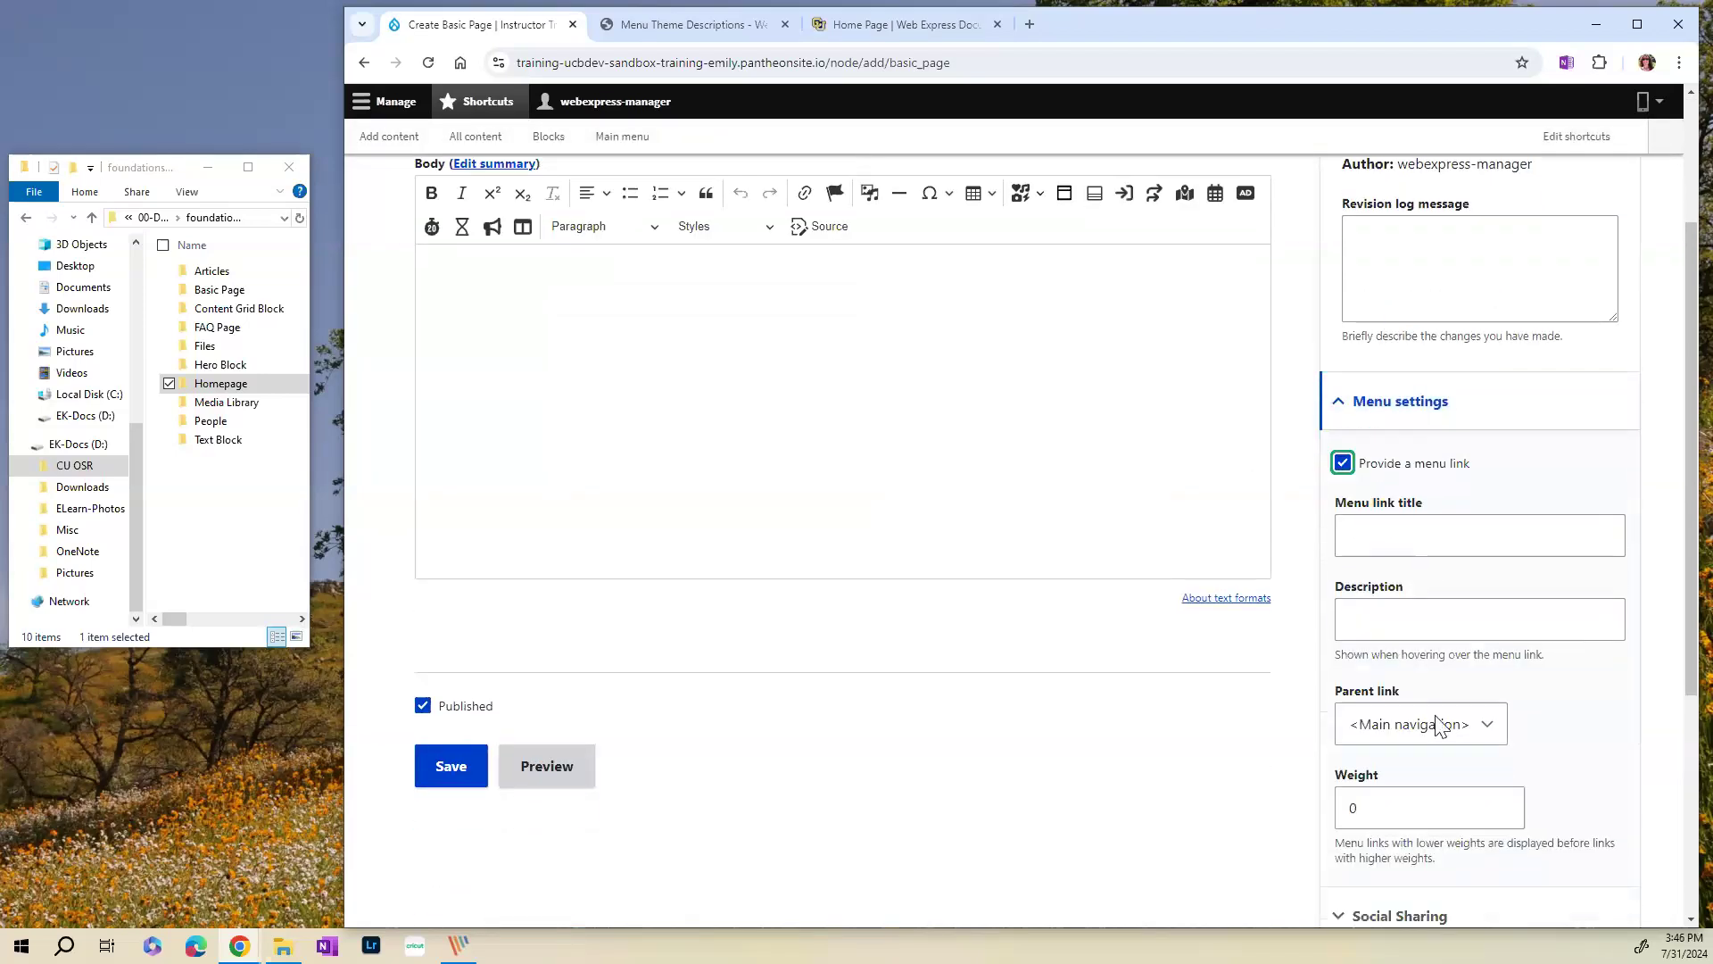
pyautogui.click(1419, 578)
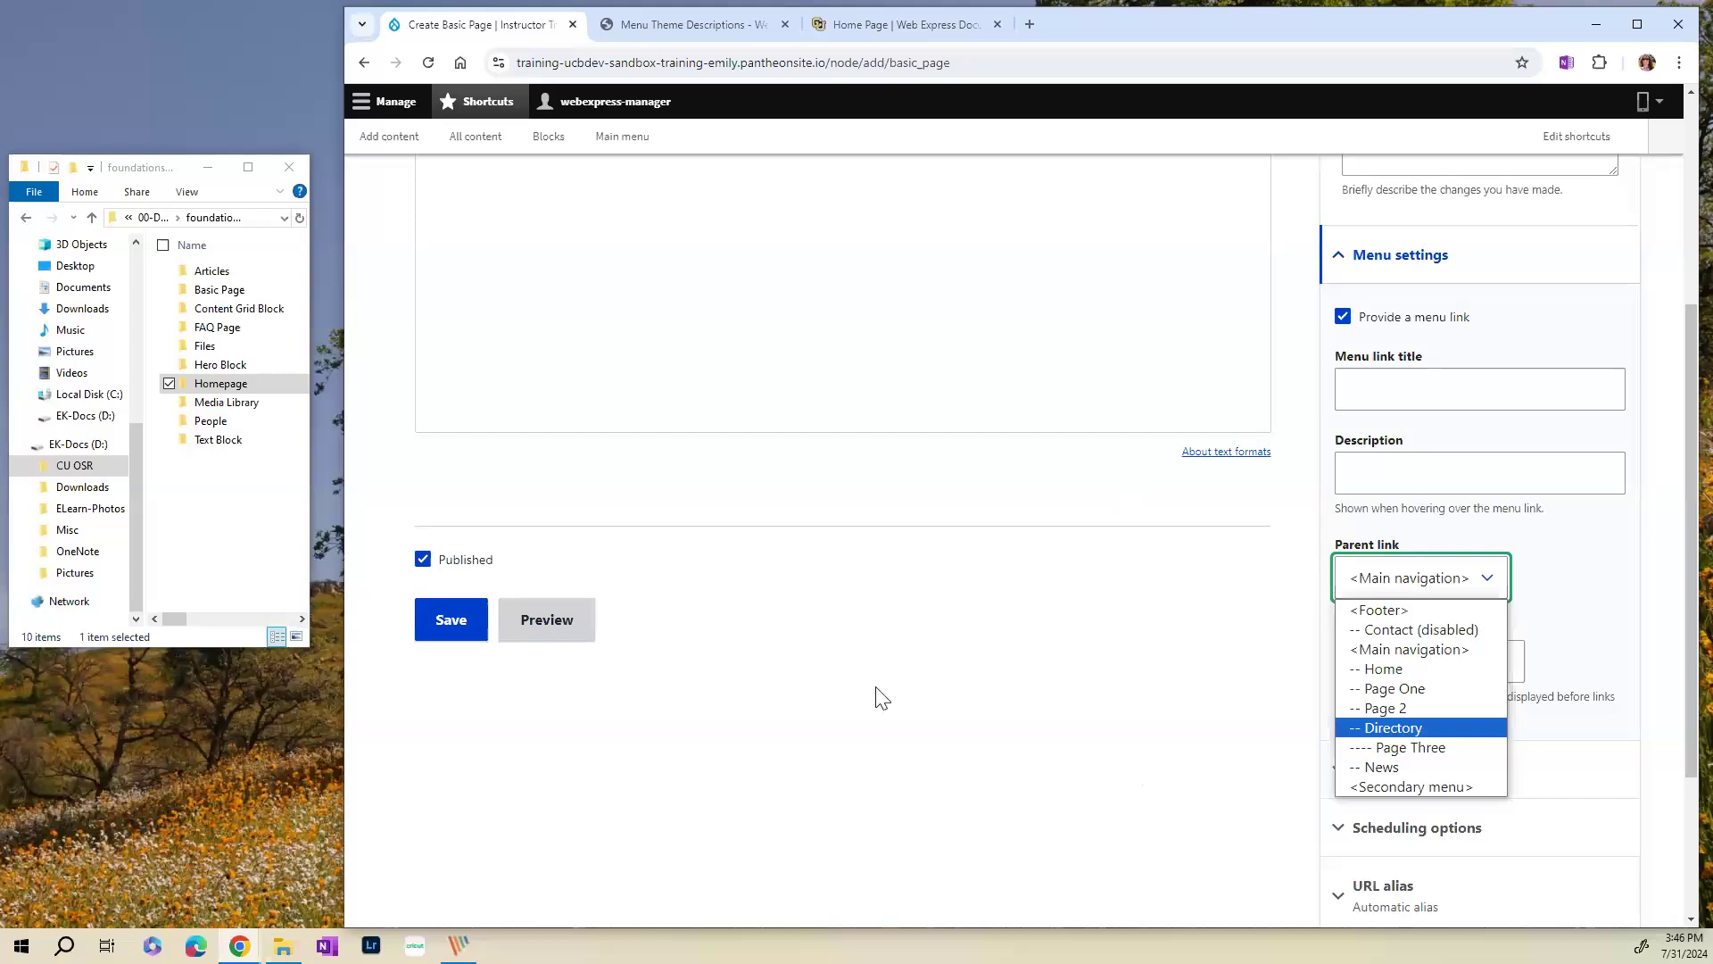
pyautogui.scroll(4, 875, 719)
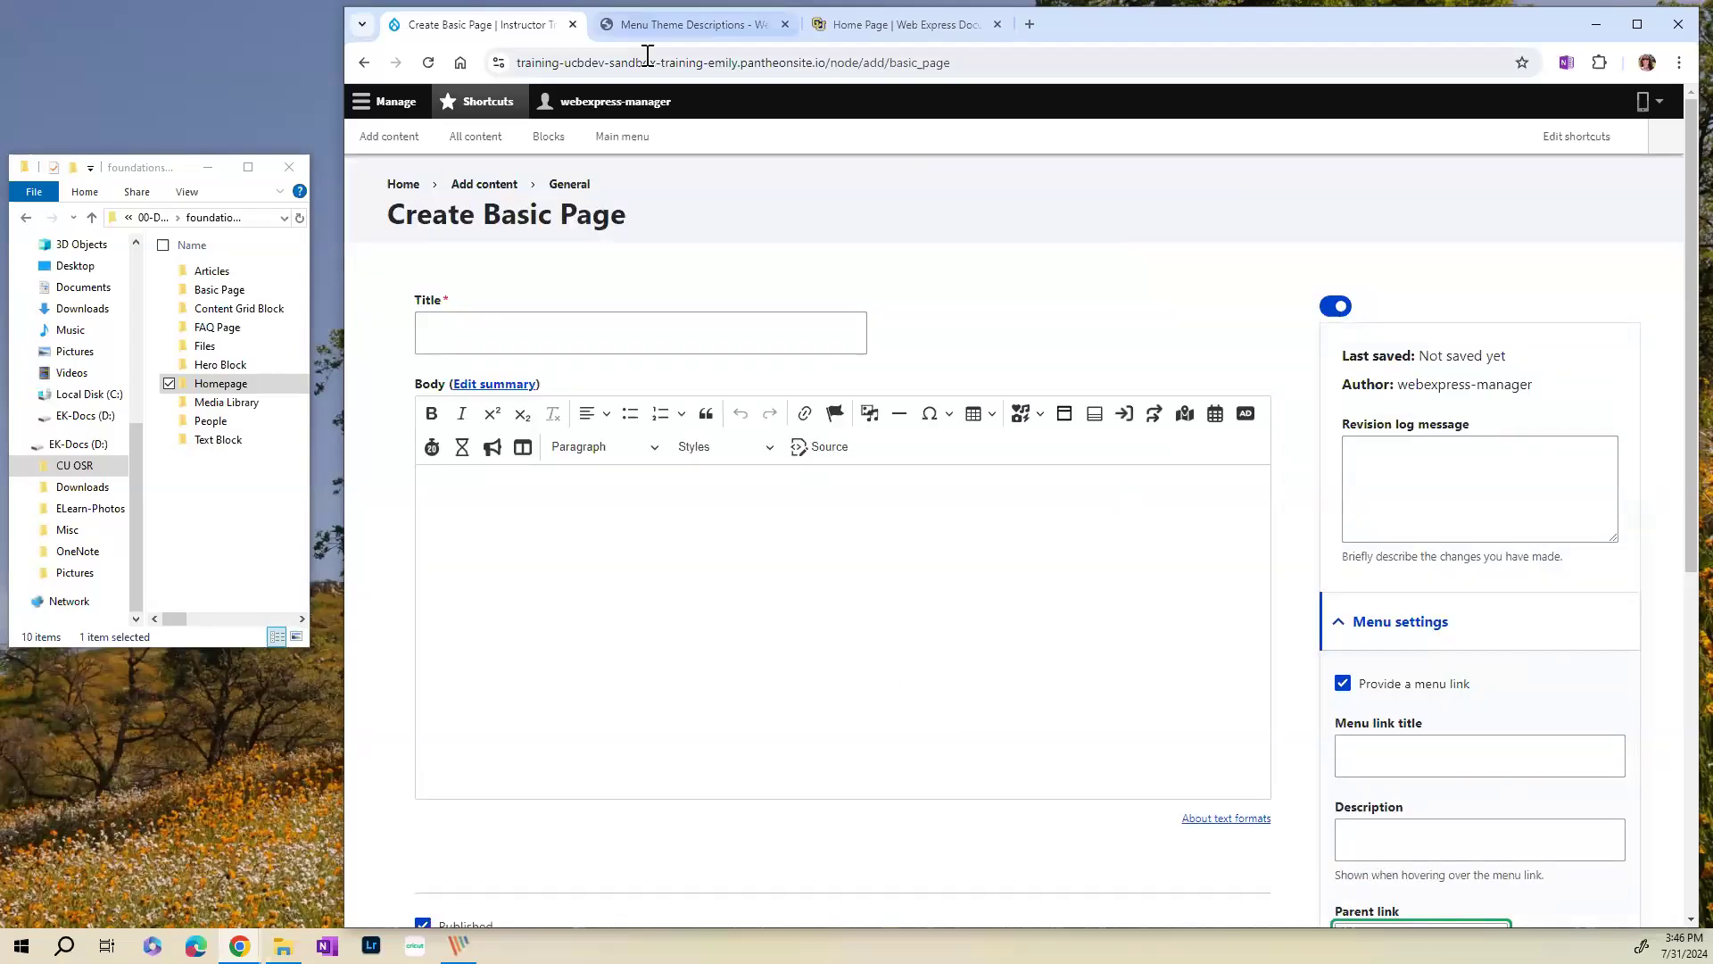
# - Switch to the Web Express Support site, search for "lay" and open the Layout Builder article
pyautogui.click(676, 25)
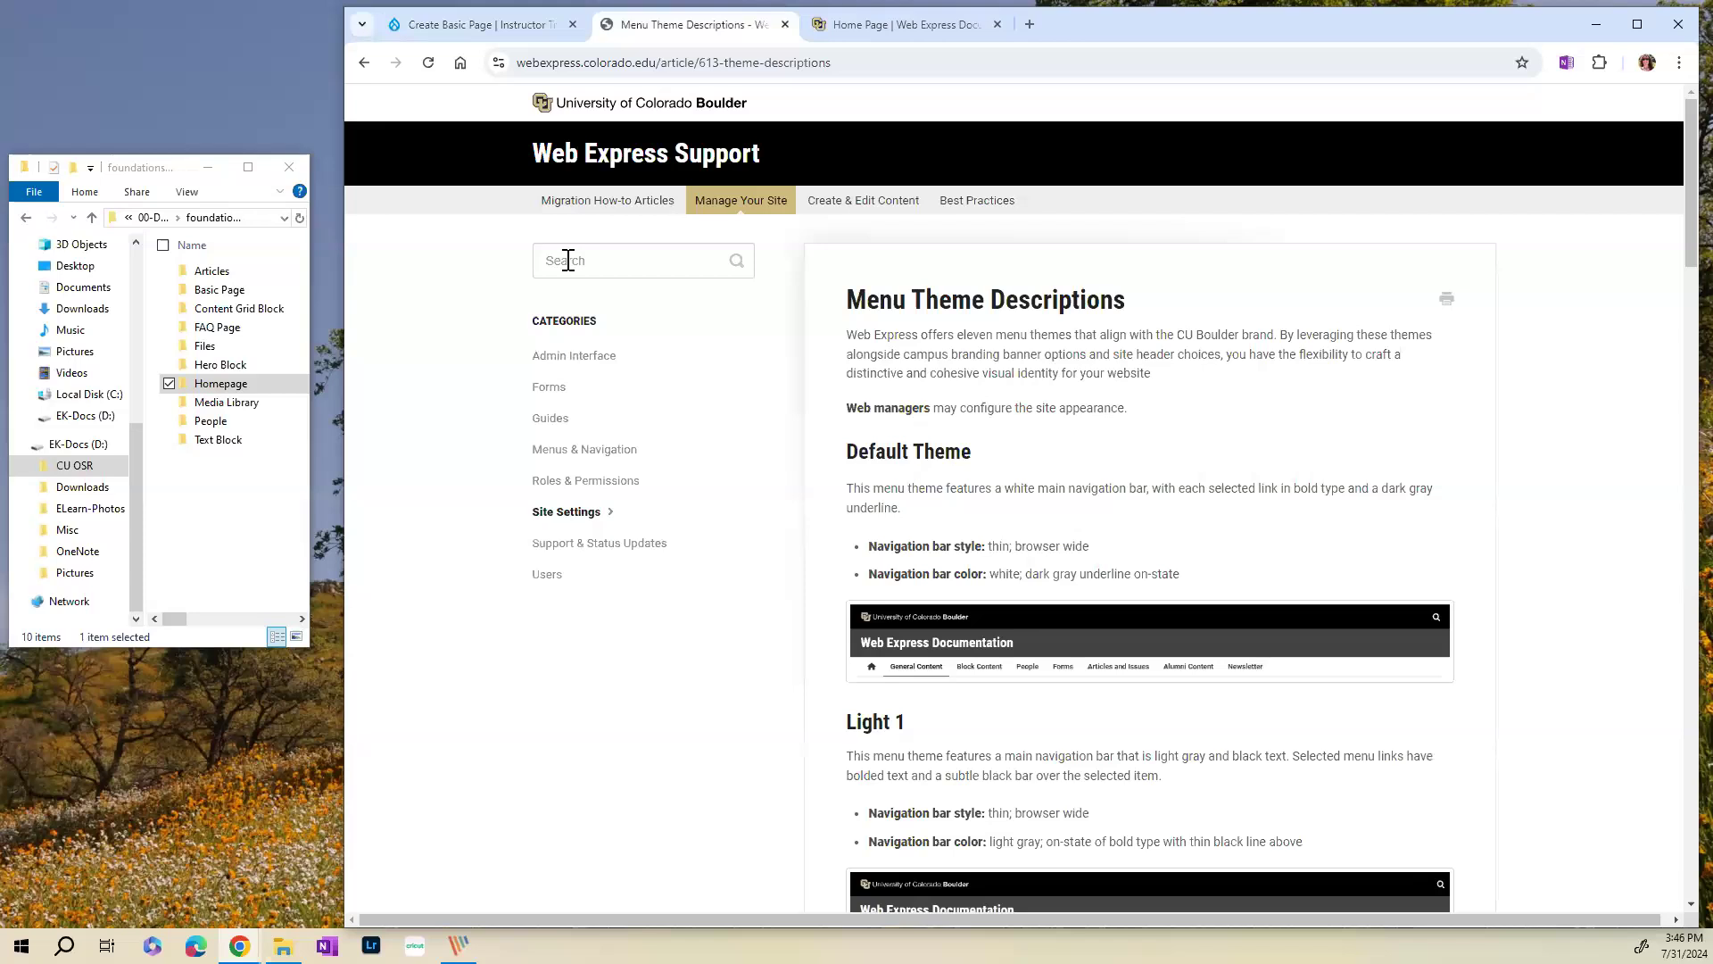
pyautogui.click(599, 264)
pyautogui.write('lay')
pyautogui.click(584, 304)
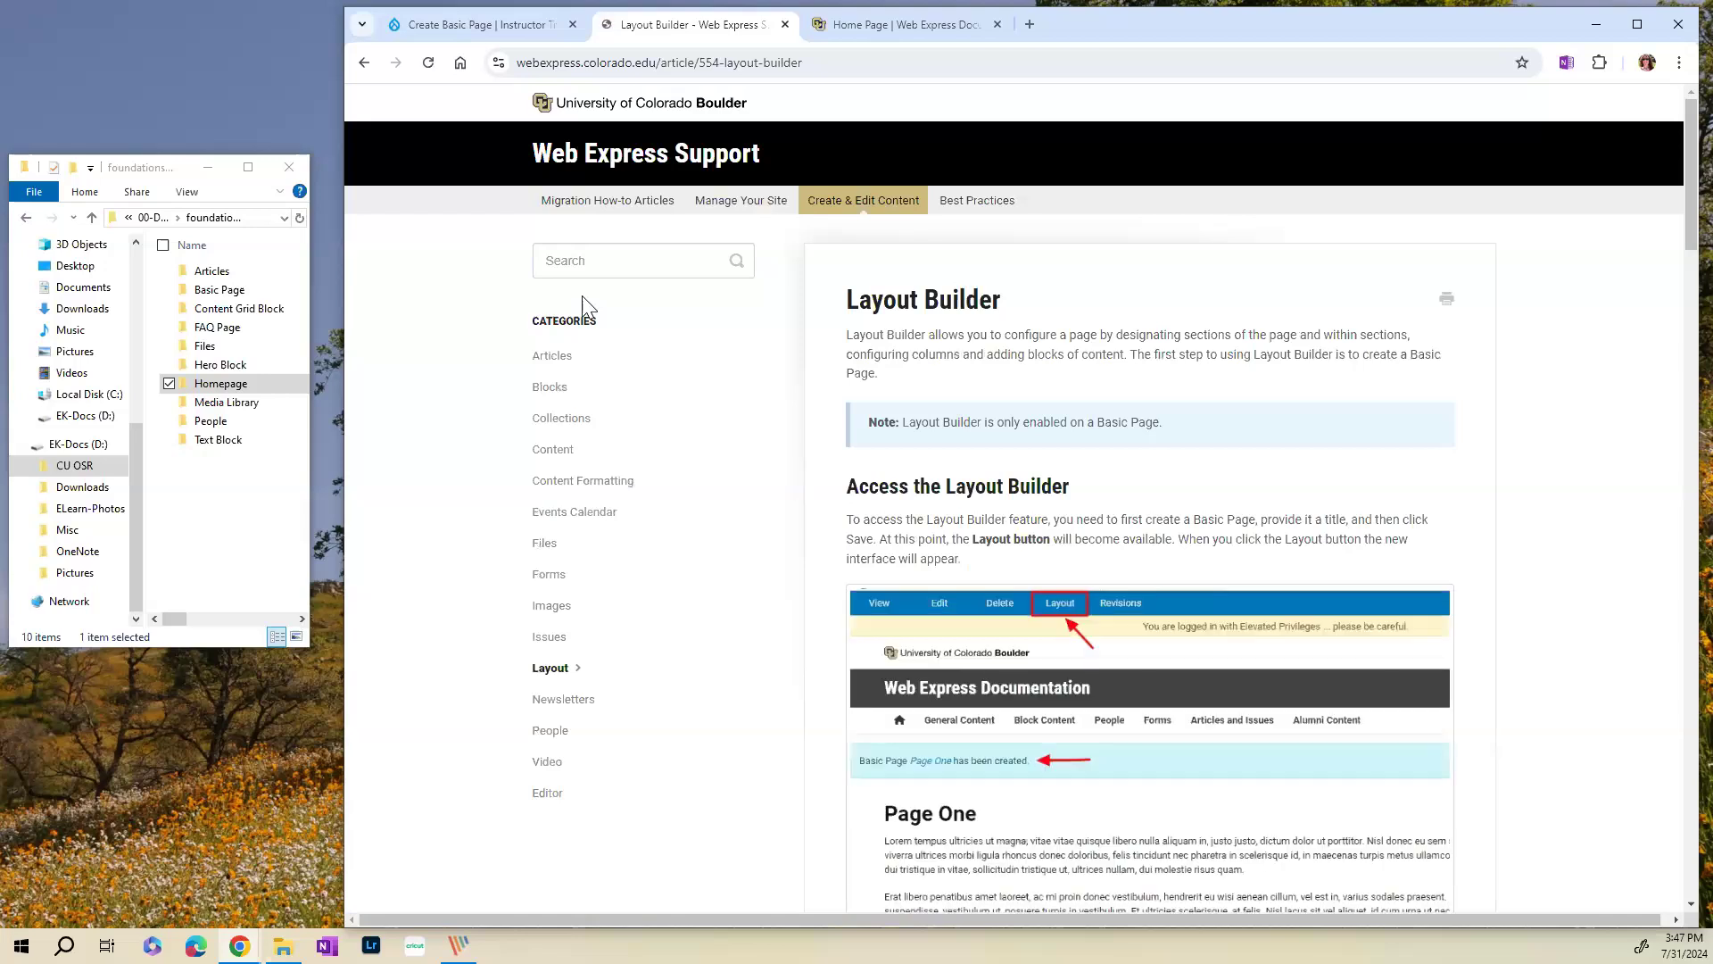
# - Search the support site for "lay" again, open the Block Layout article and copy its web address
pyautogui.click(603, 256)
pyautogui.write('lay')
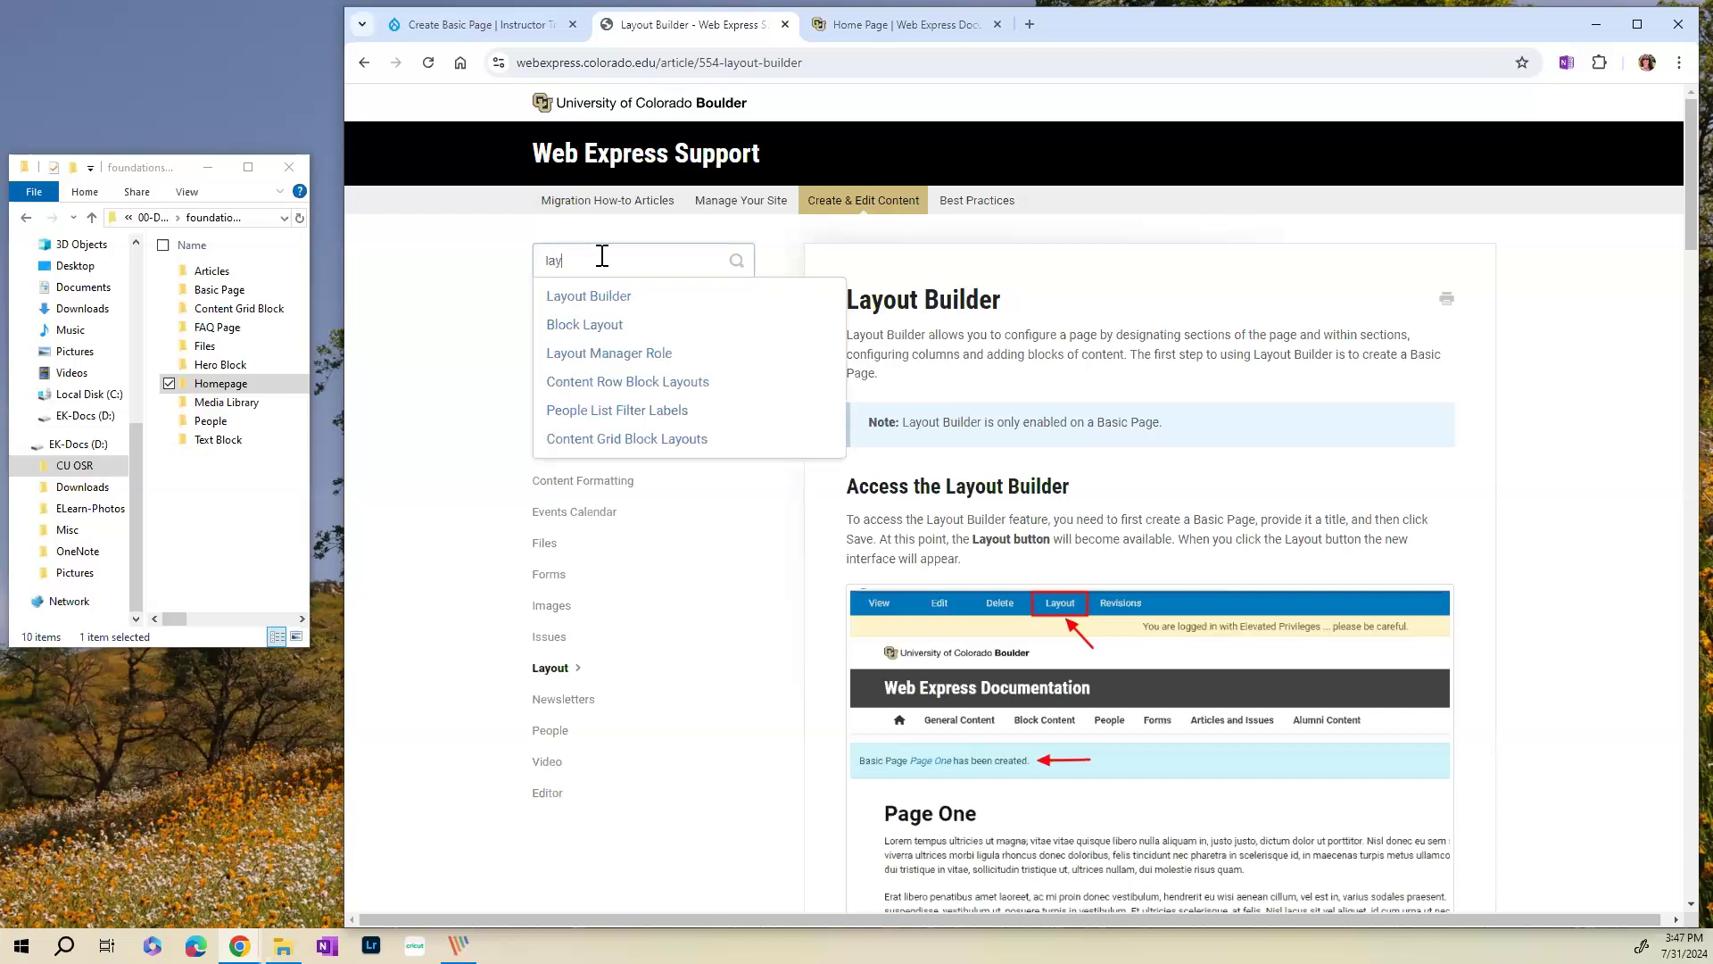
pyautogui.click(574, 327)
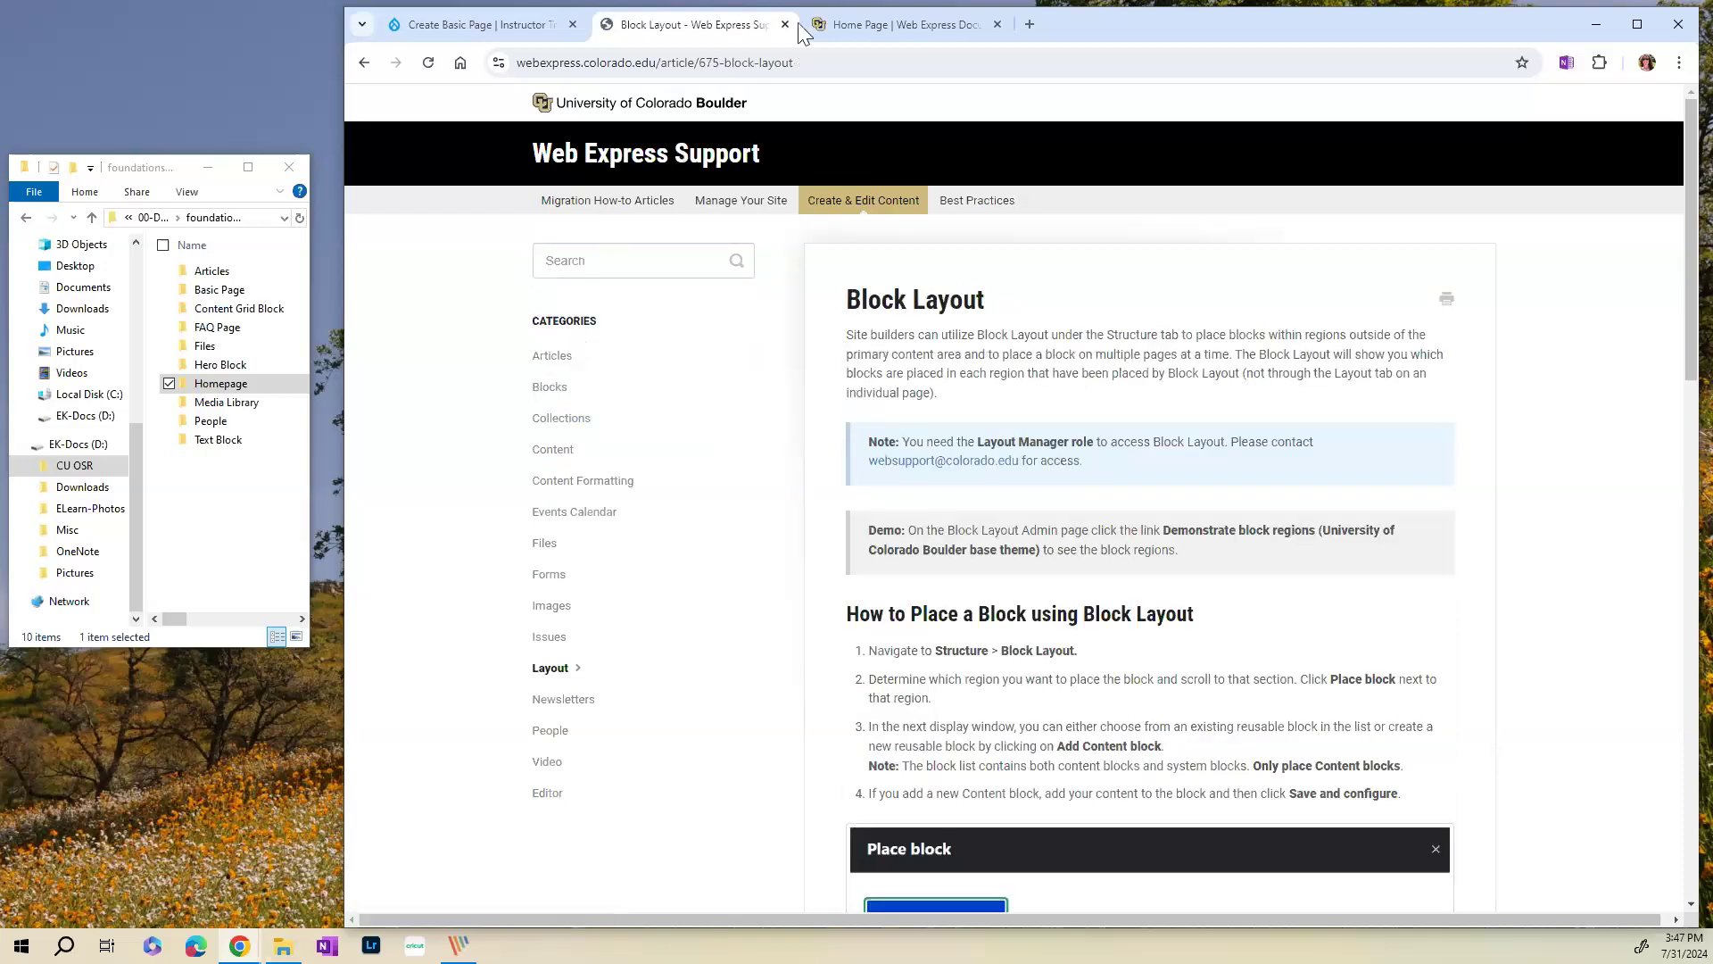
pyautogui.click(815, 61)
pyautogui.rightClick(733, 59)
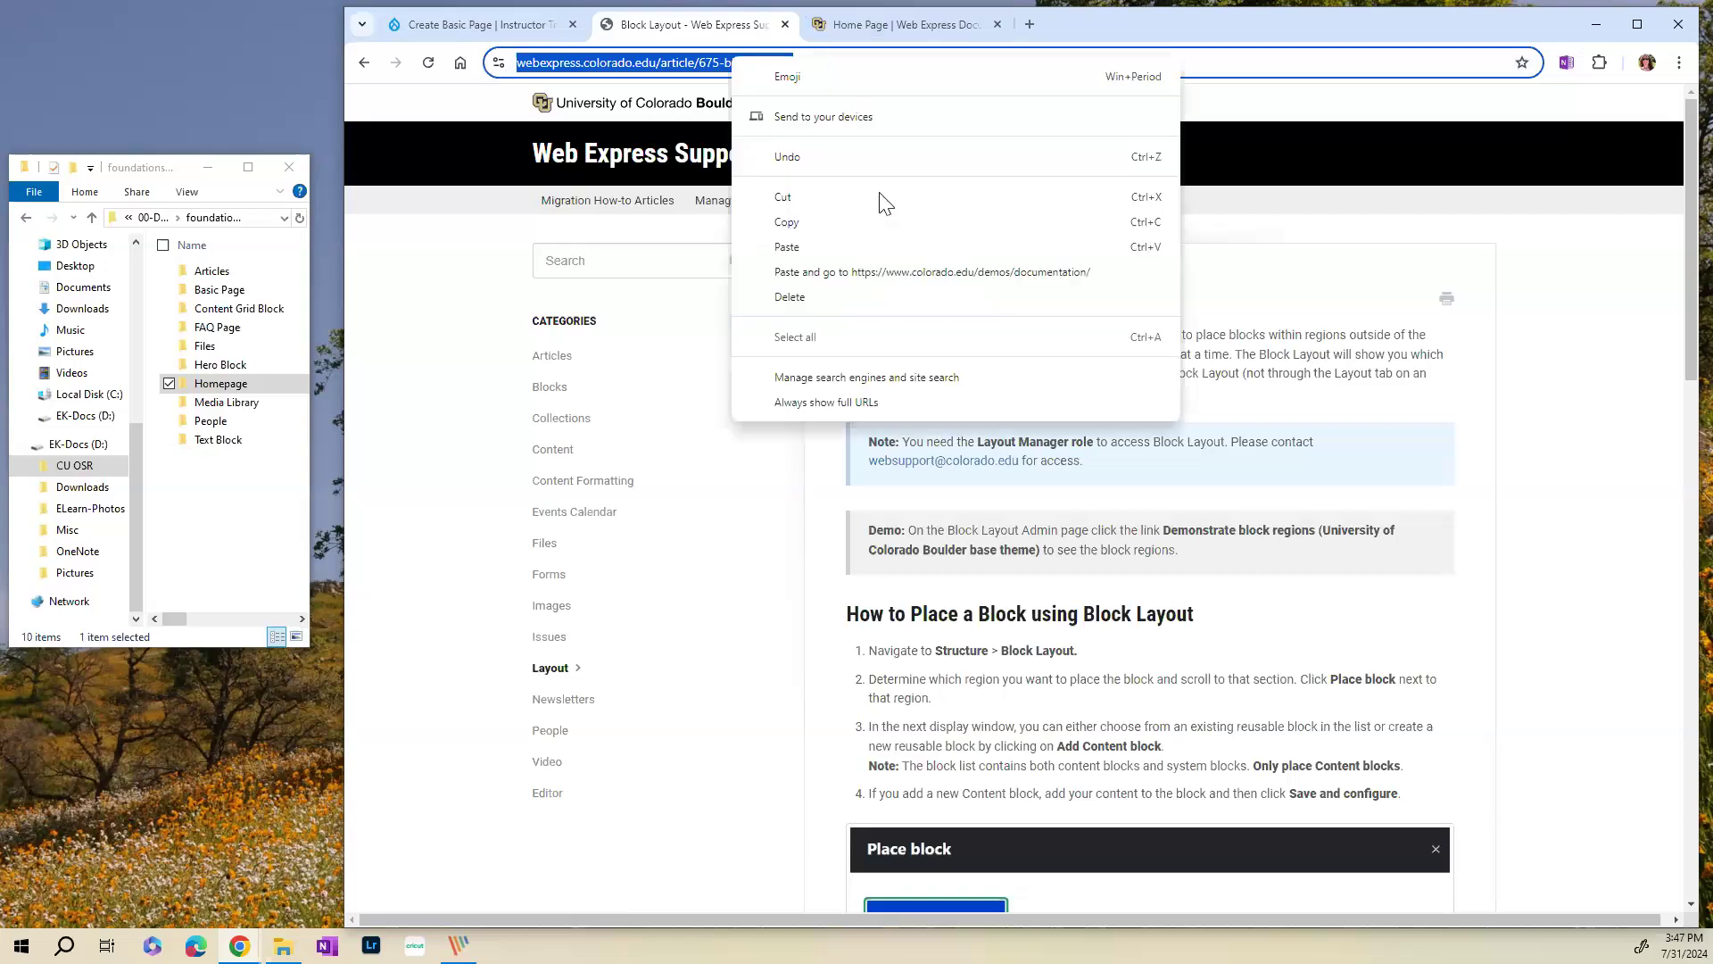
pyautogui.click(810, 227)
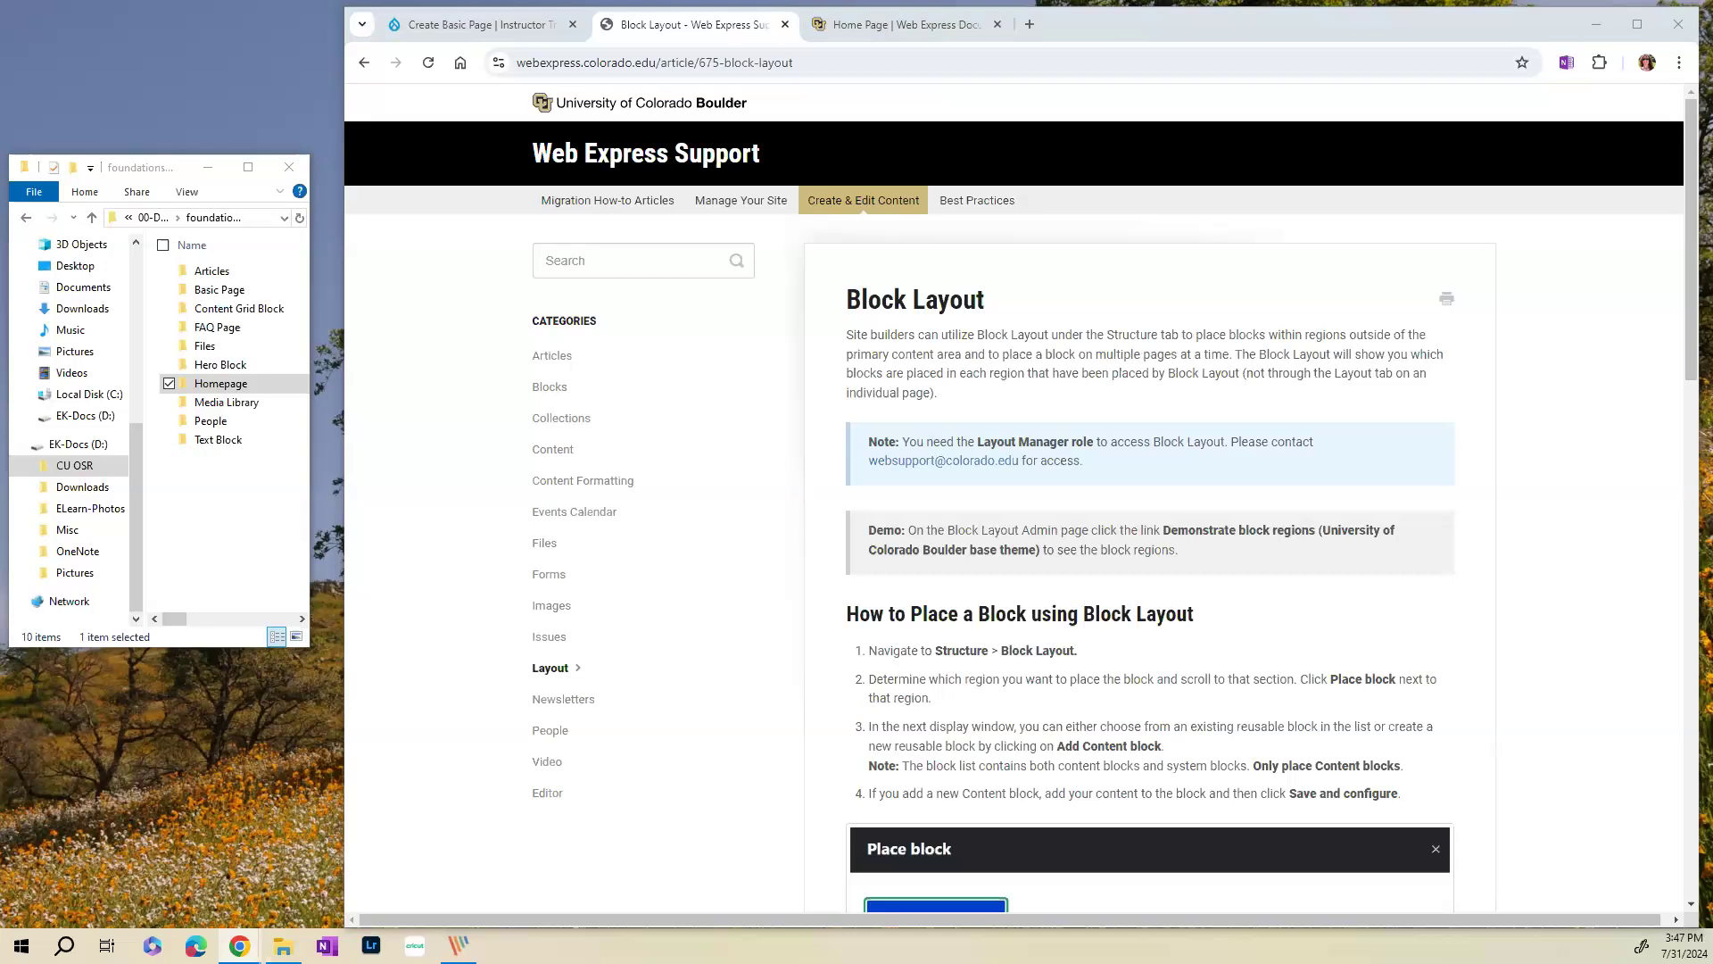
# - Read through the Block Layout article's instructions for placing a block and configuring its visibility and region
pyautogui.scroll(-5, 871, 571)
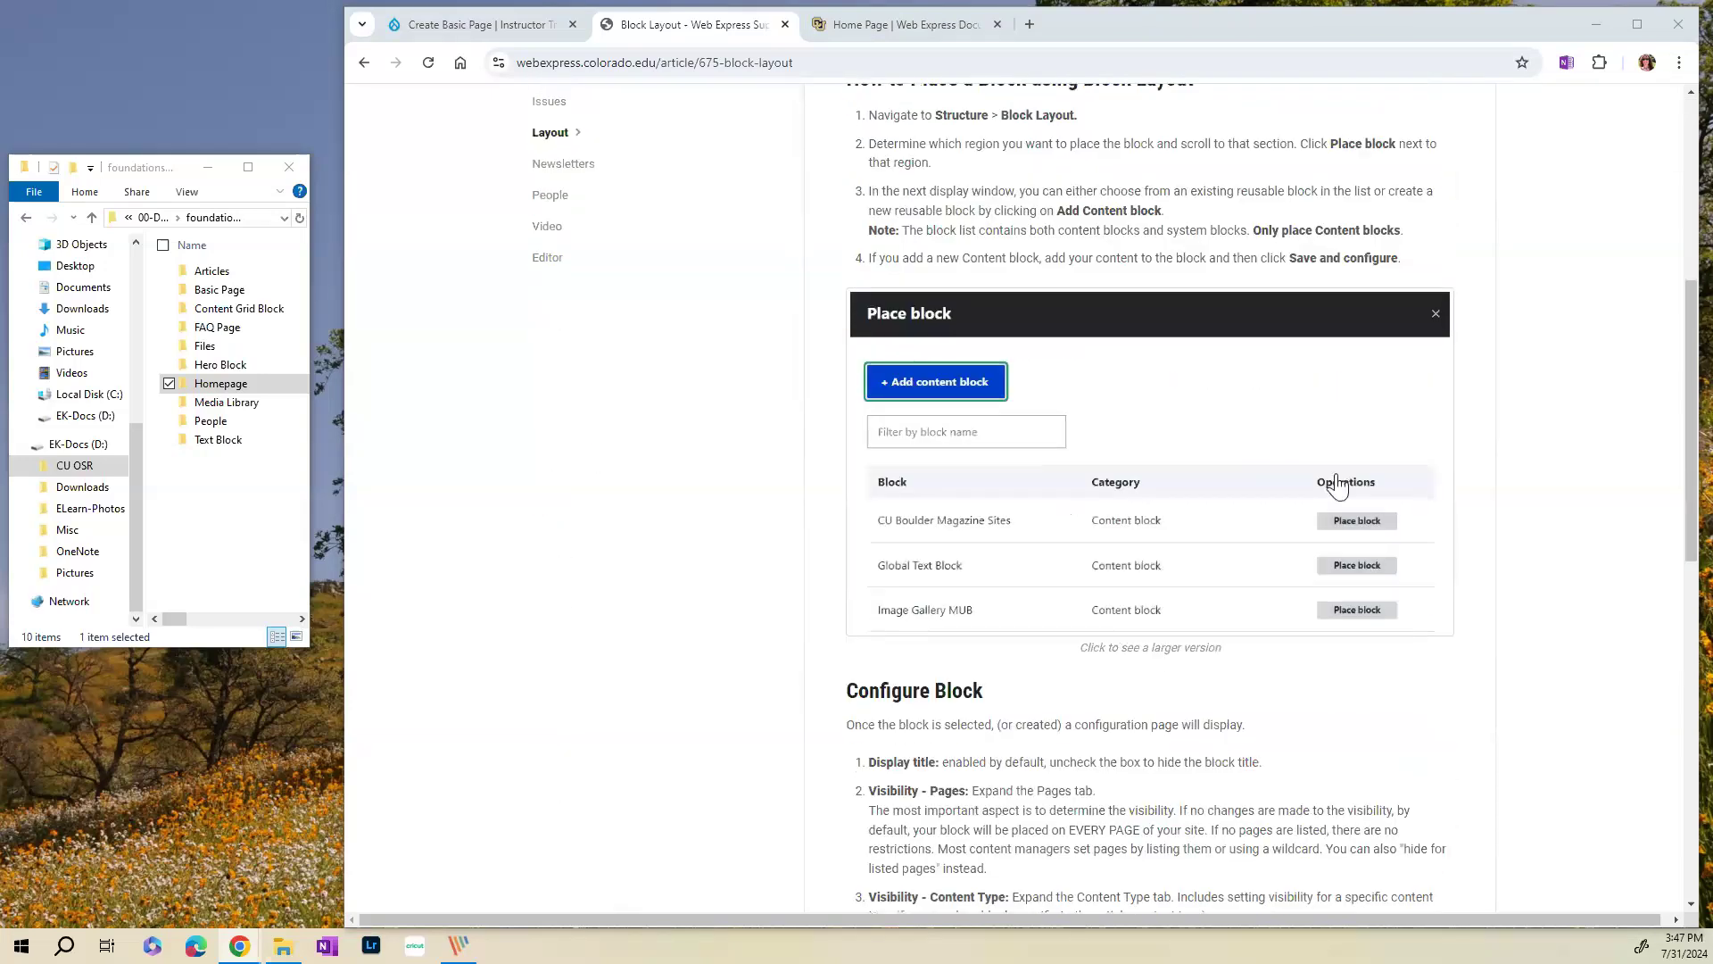
pyautogui.scroll(-5, 1128, 571)
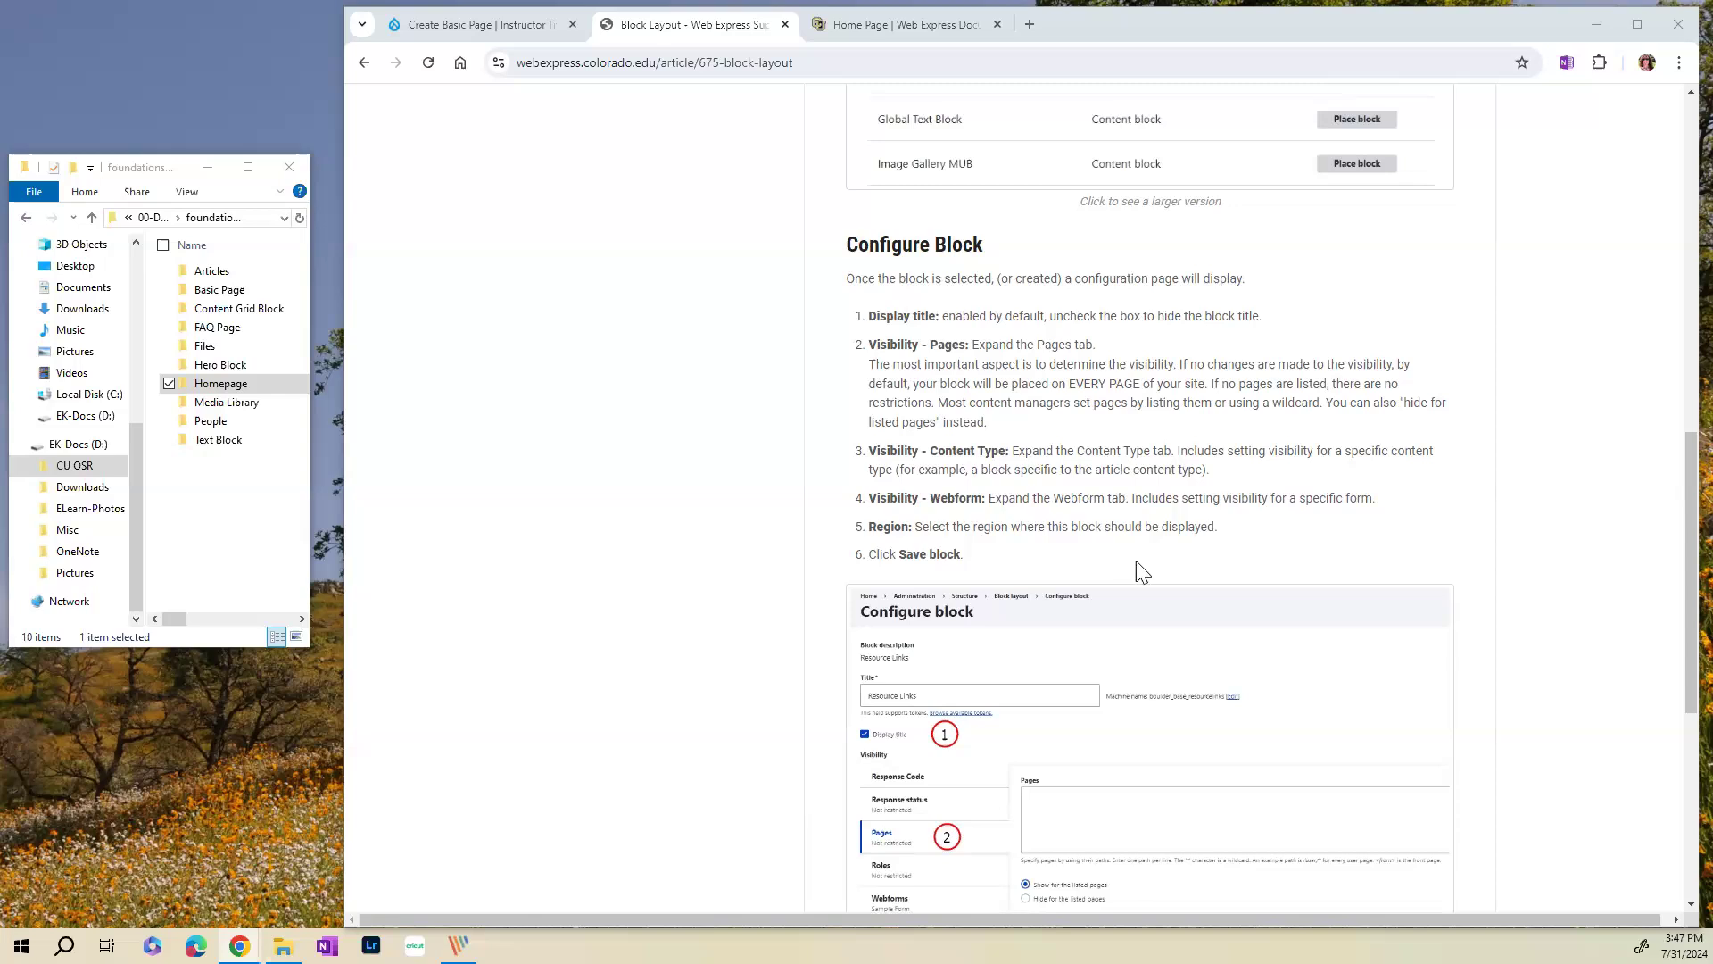
pyautogui.scroll(-4, 1143, 572)
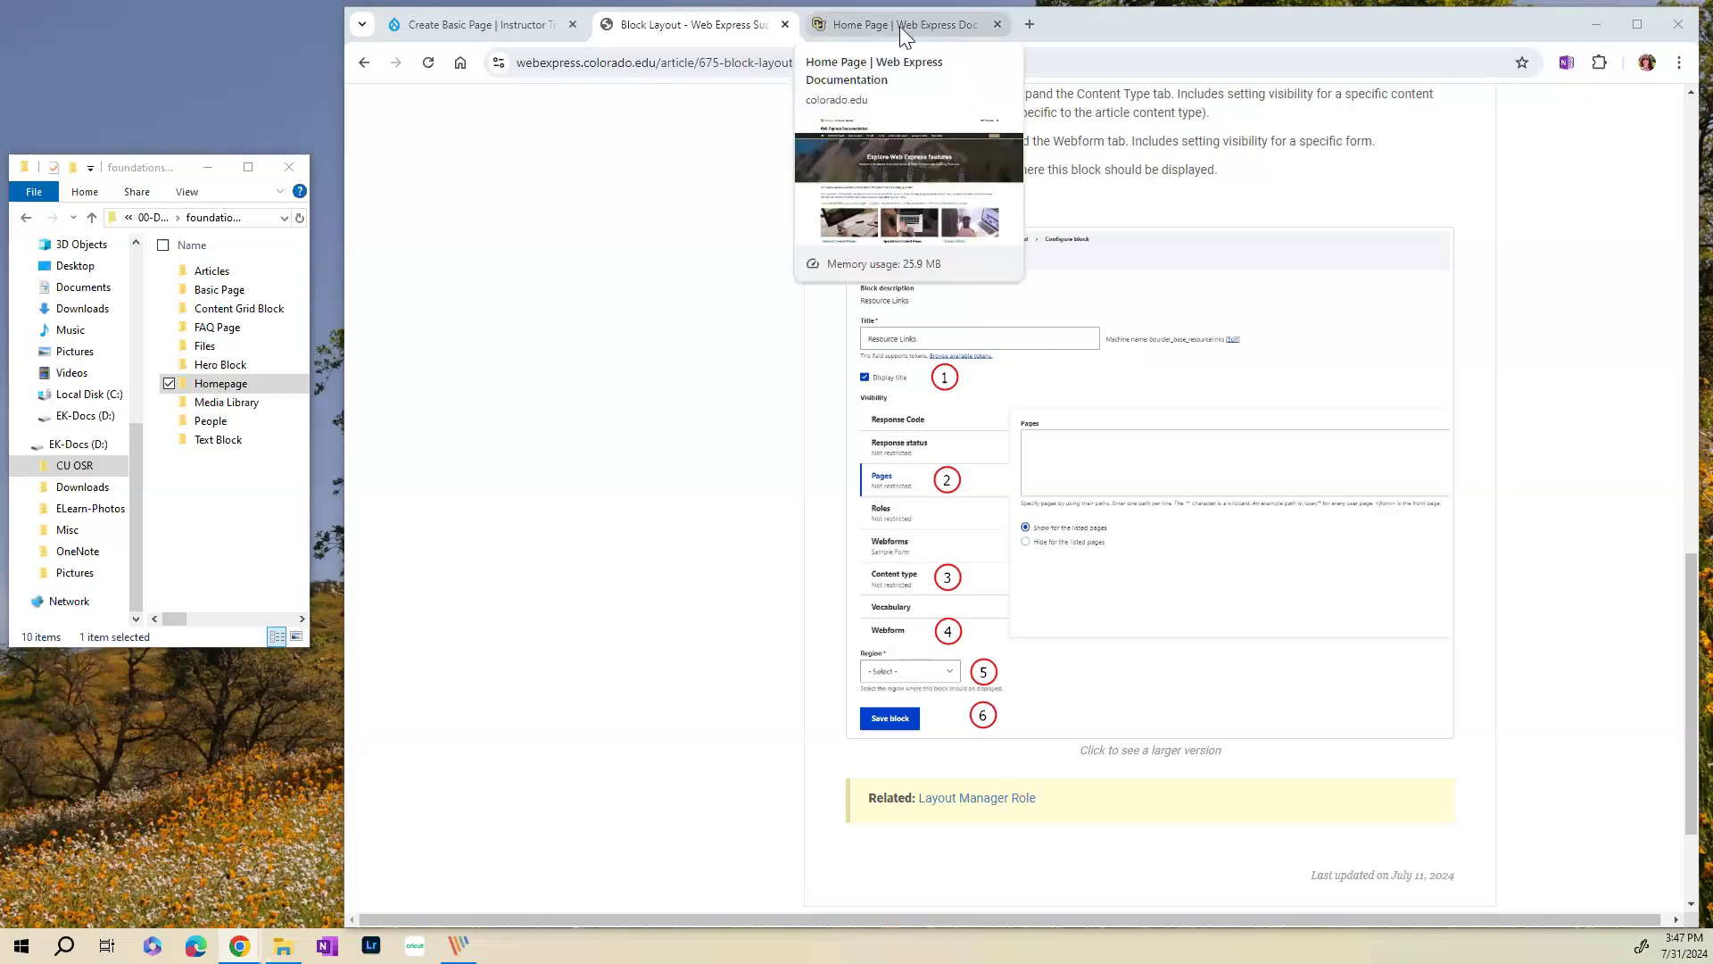
pyautogui.scroll(15, 594, 402)
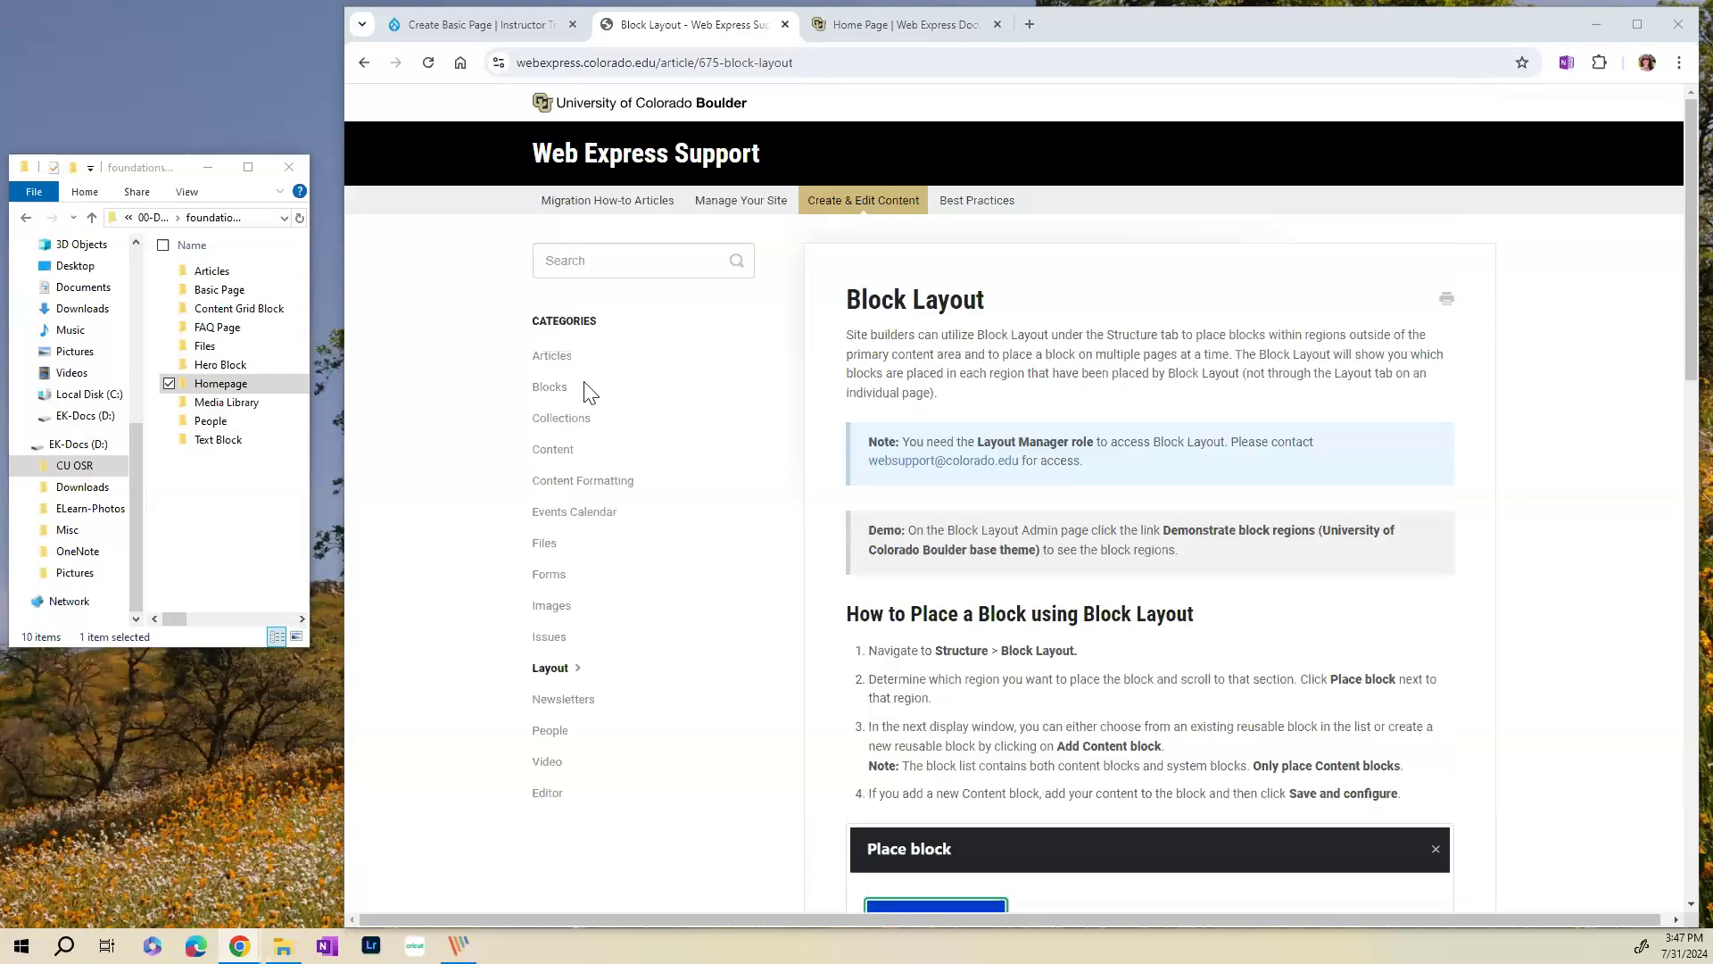
# - Browse the Blocks and Layout categories of the Migration How-to Articles, ending back on the Blocks list
pyautogui.click(589, 207)
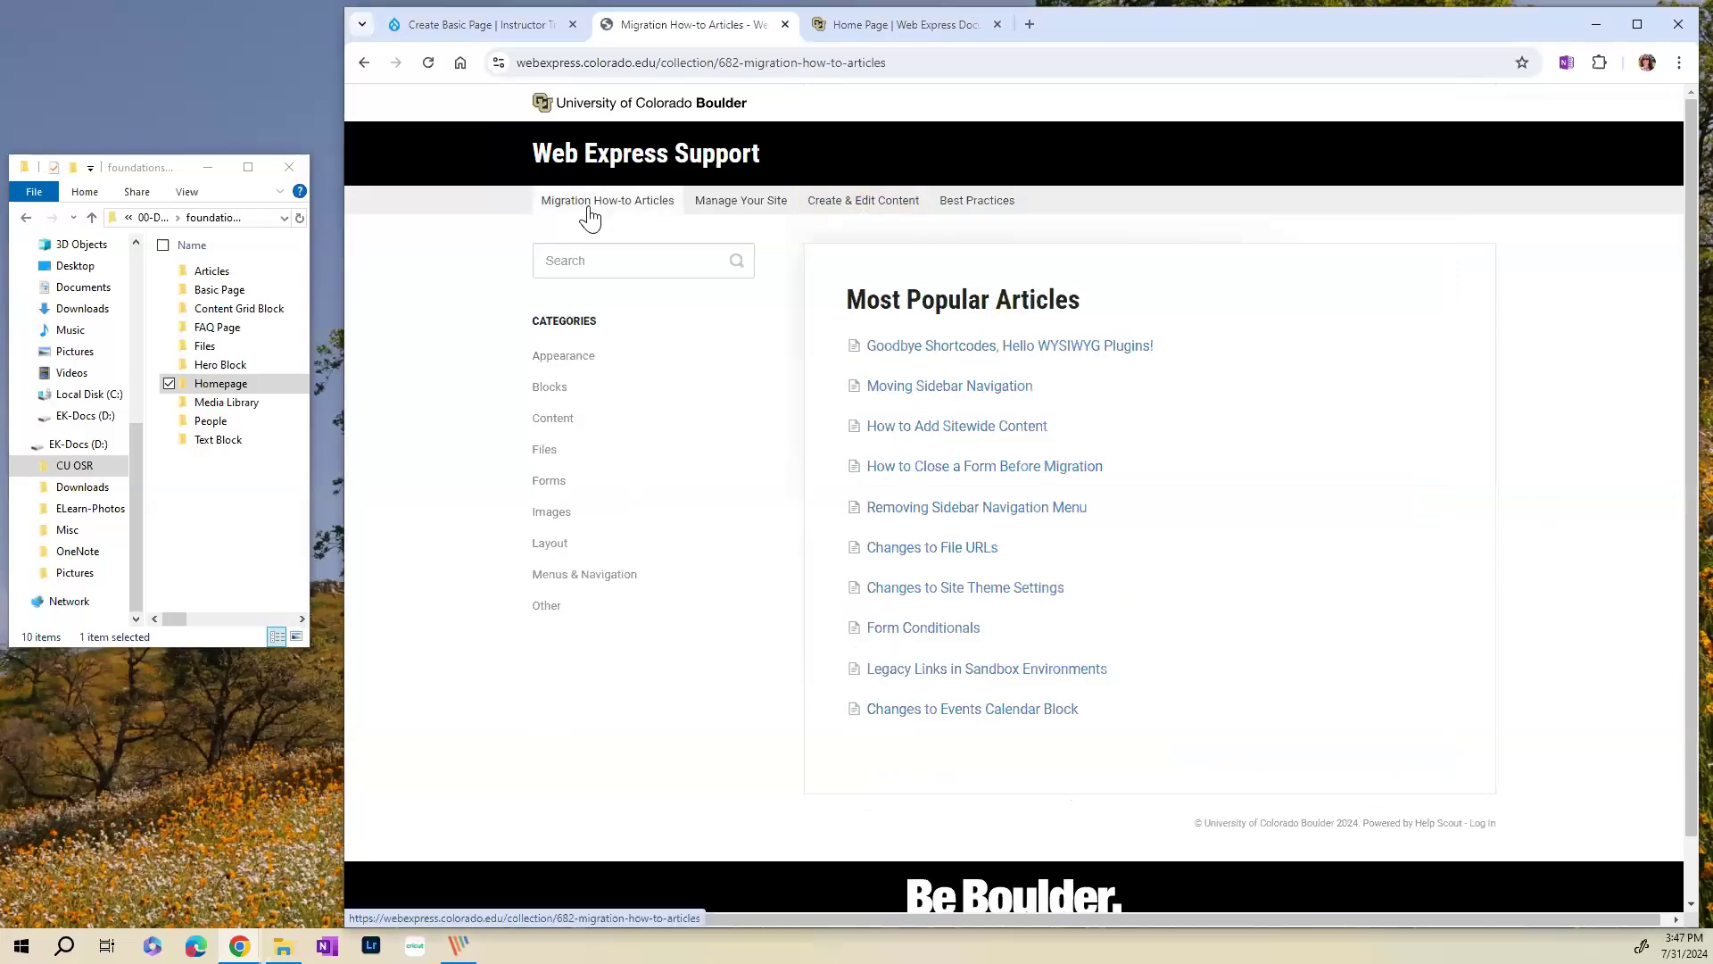
pyautogui.click(548, 392)
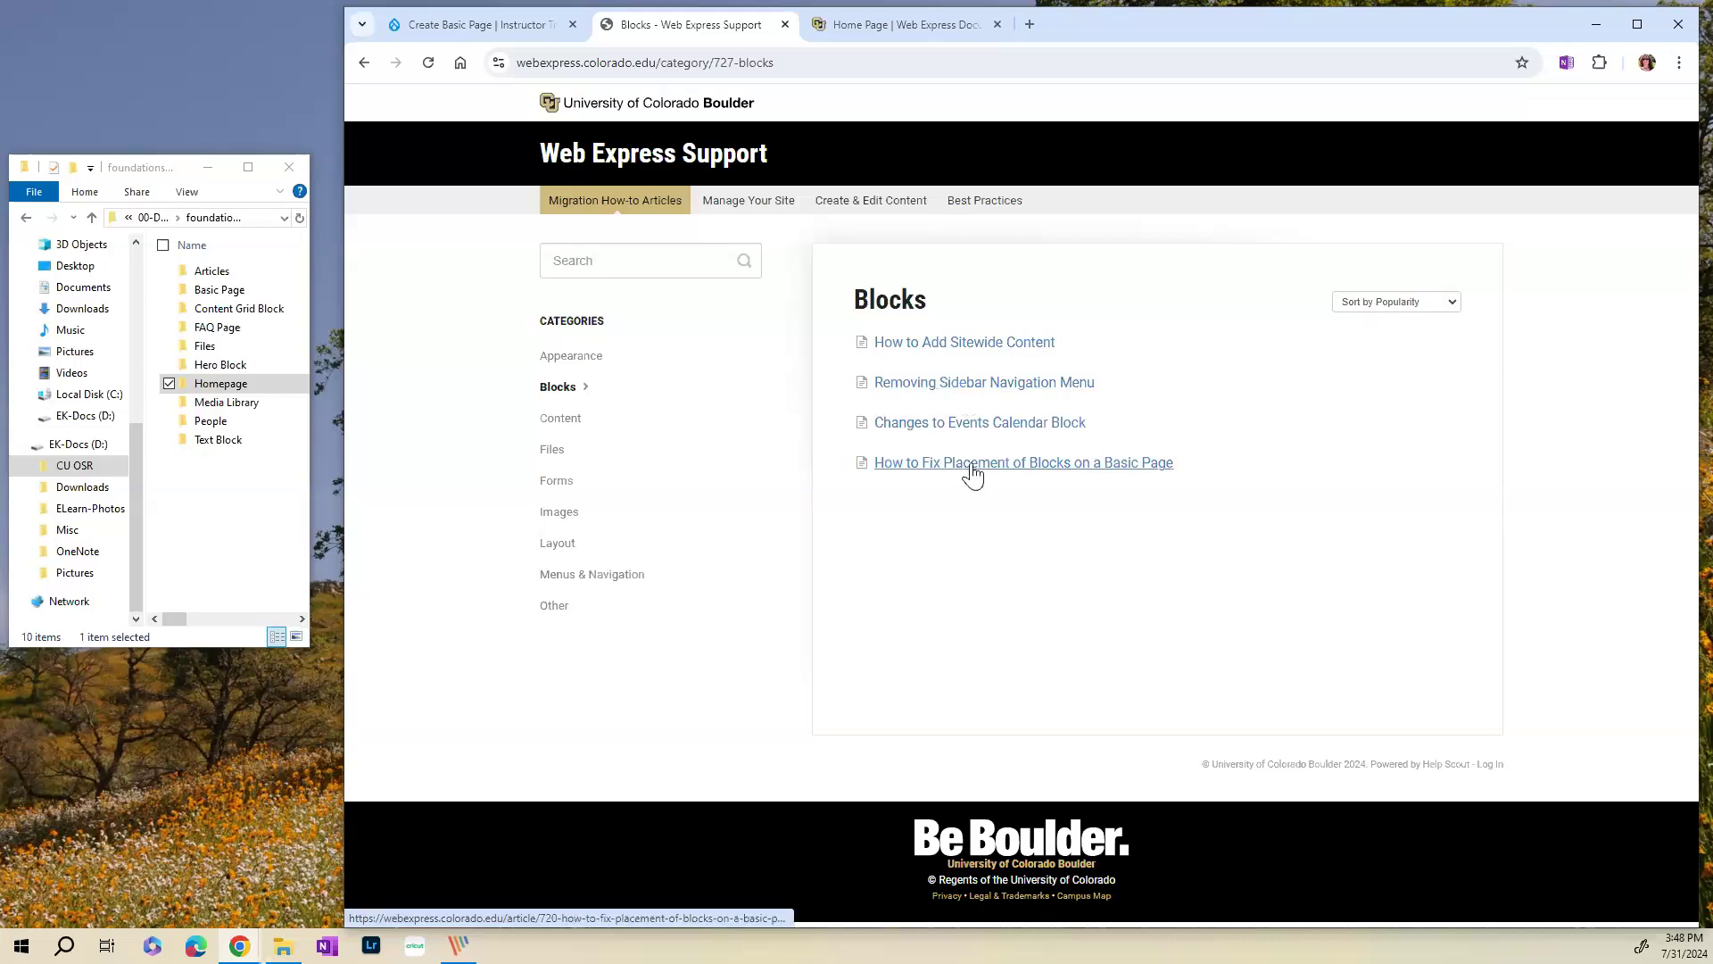
pyautogui.click(576, 546)
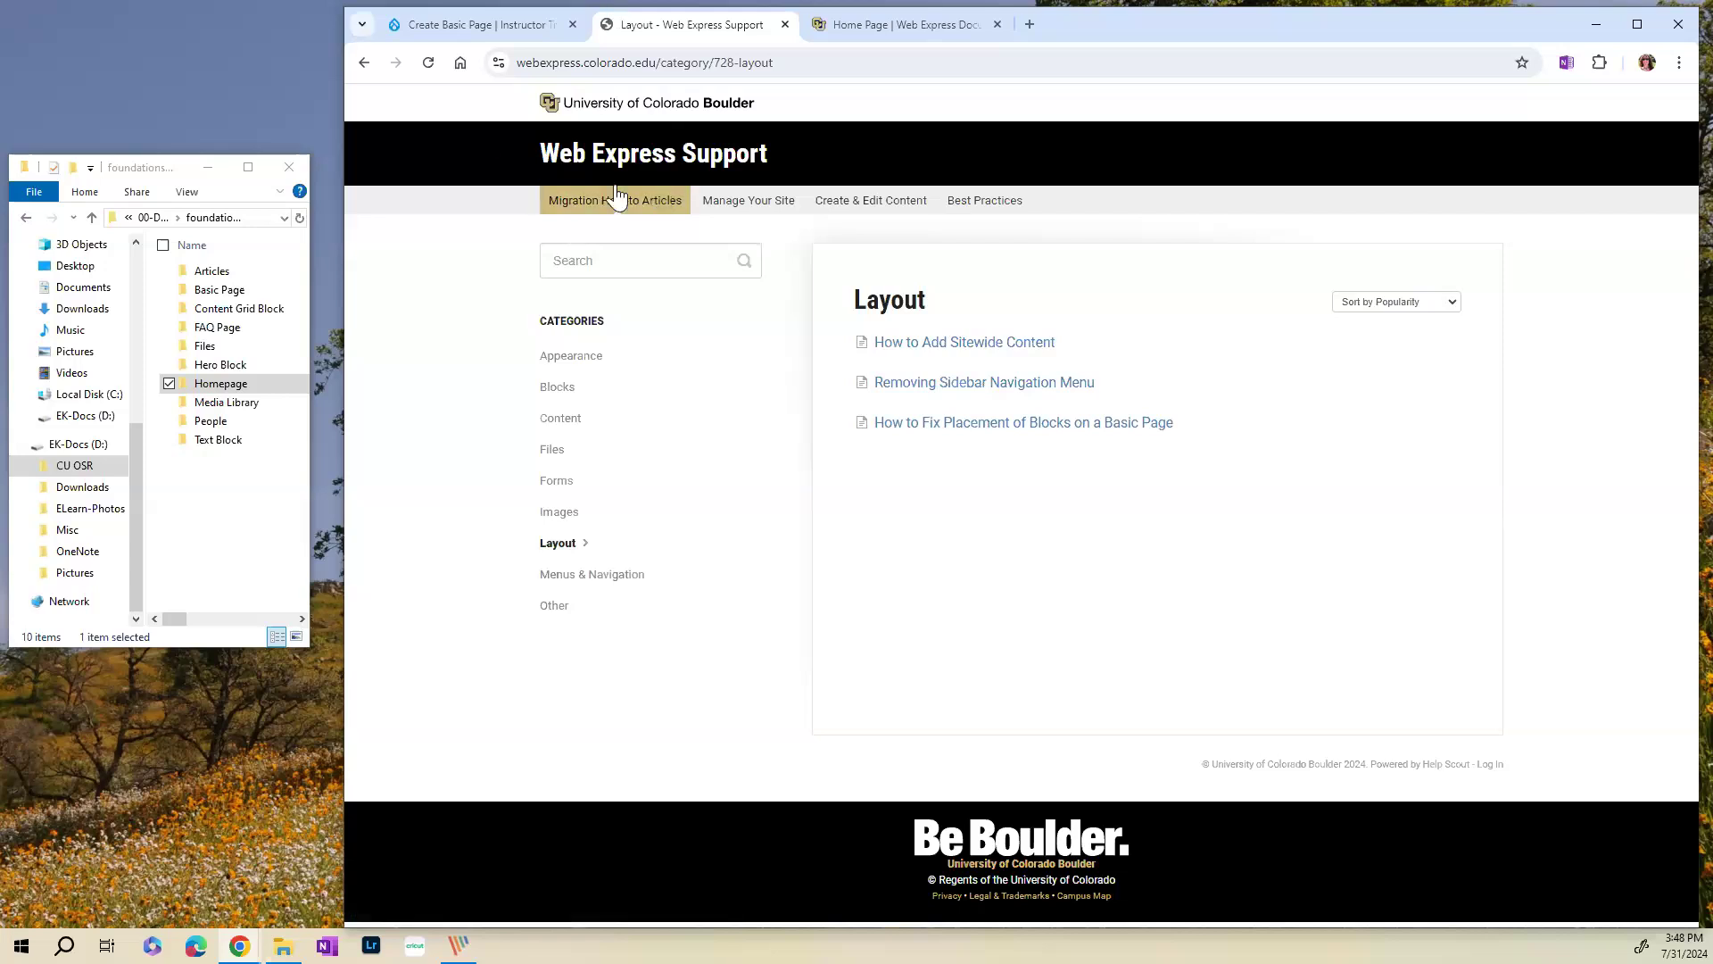
pyautogui.click(365, 65)
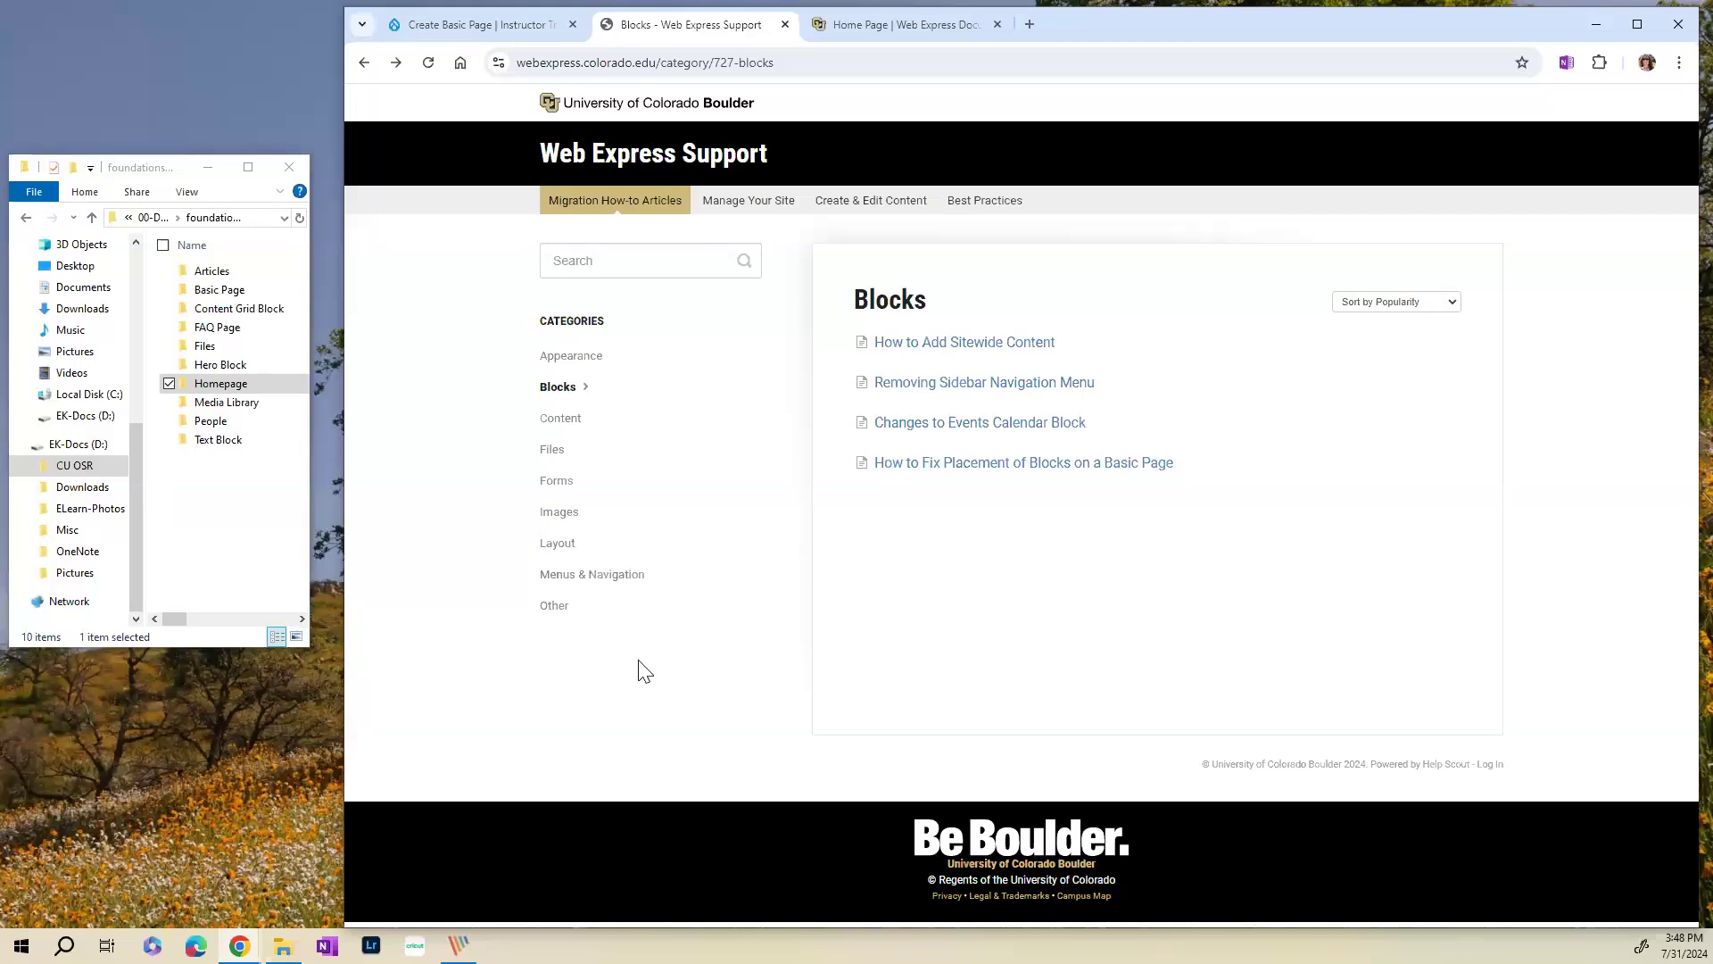
# - Open the Web Express website in a new browser tab and view the Drupal 10 Support Tutorials from its Documentation & Tutorials page
pyautogui.click(445, 24)
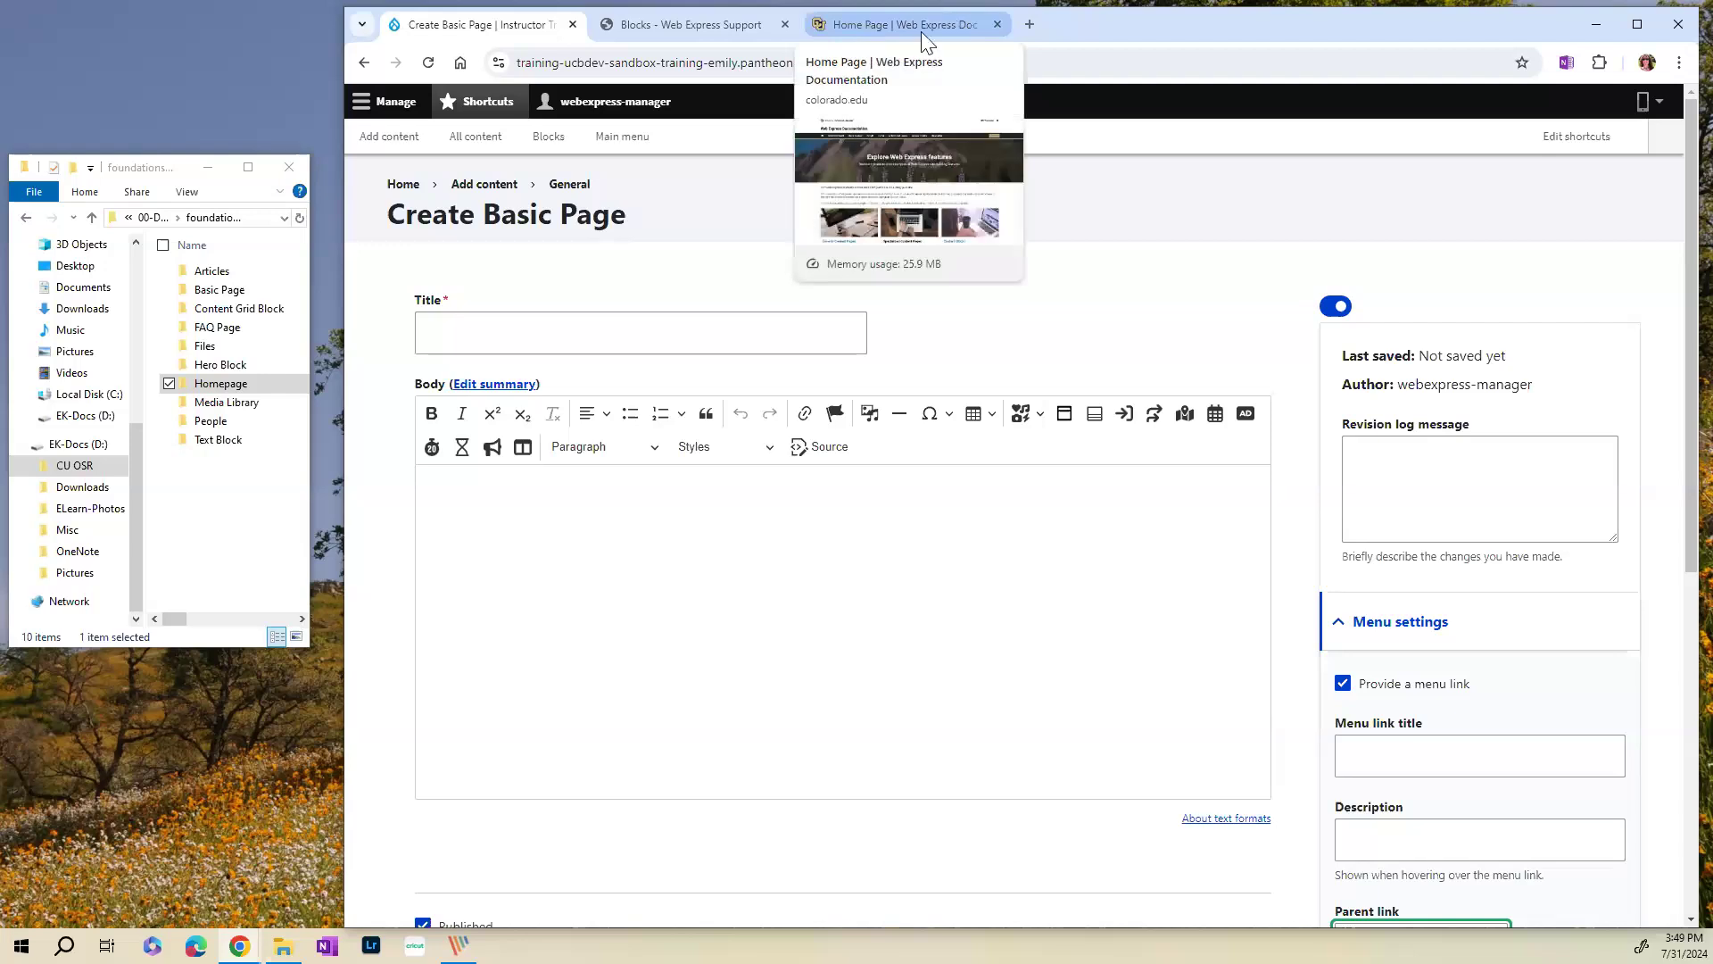
pyautogui.click(1030, 24)
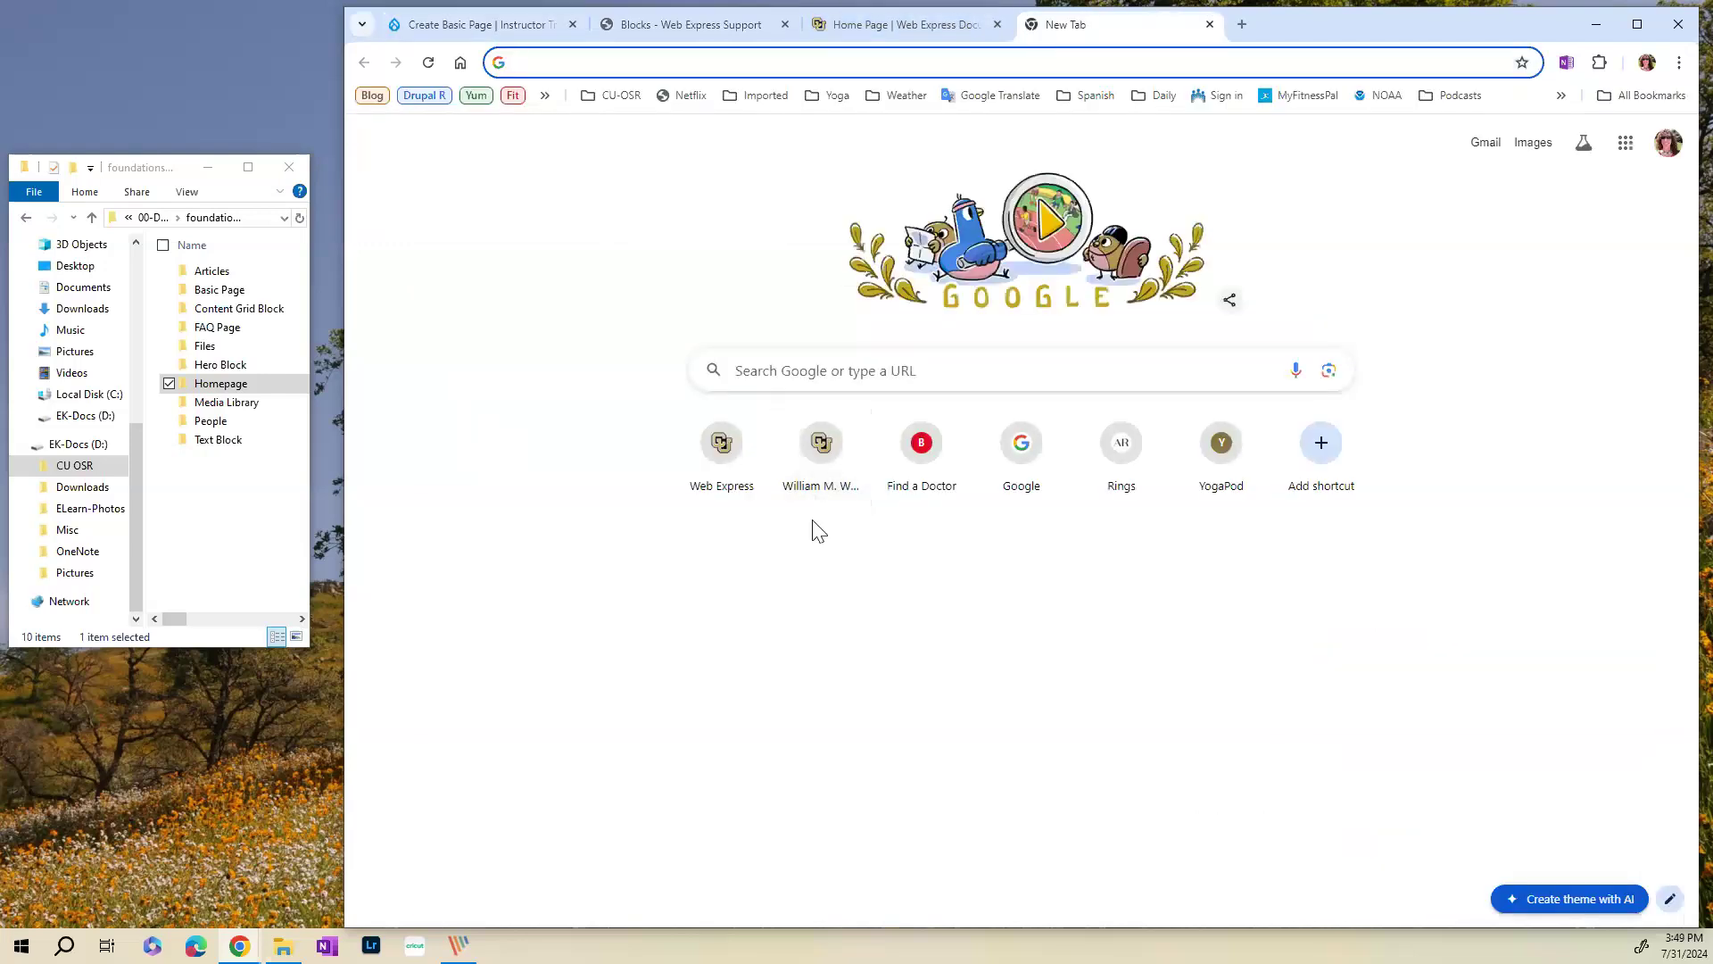
pyautogui.click(736, 455)
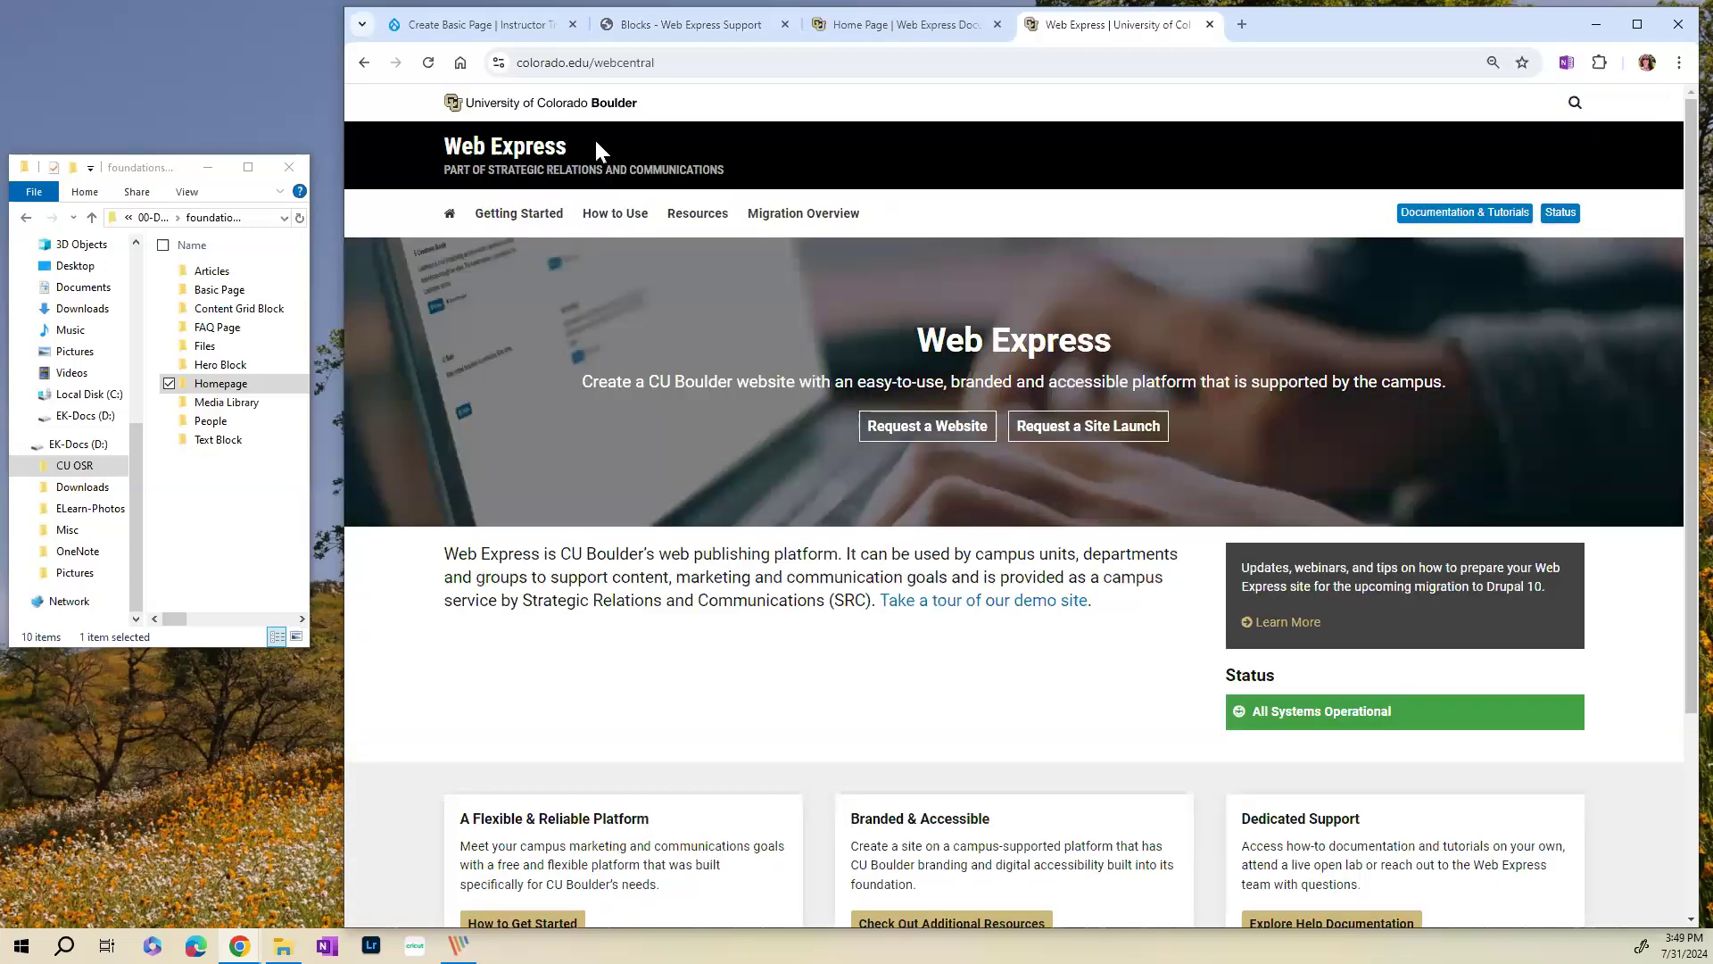
pyautogui.click(1484, 220)
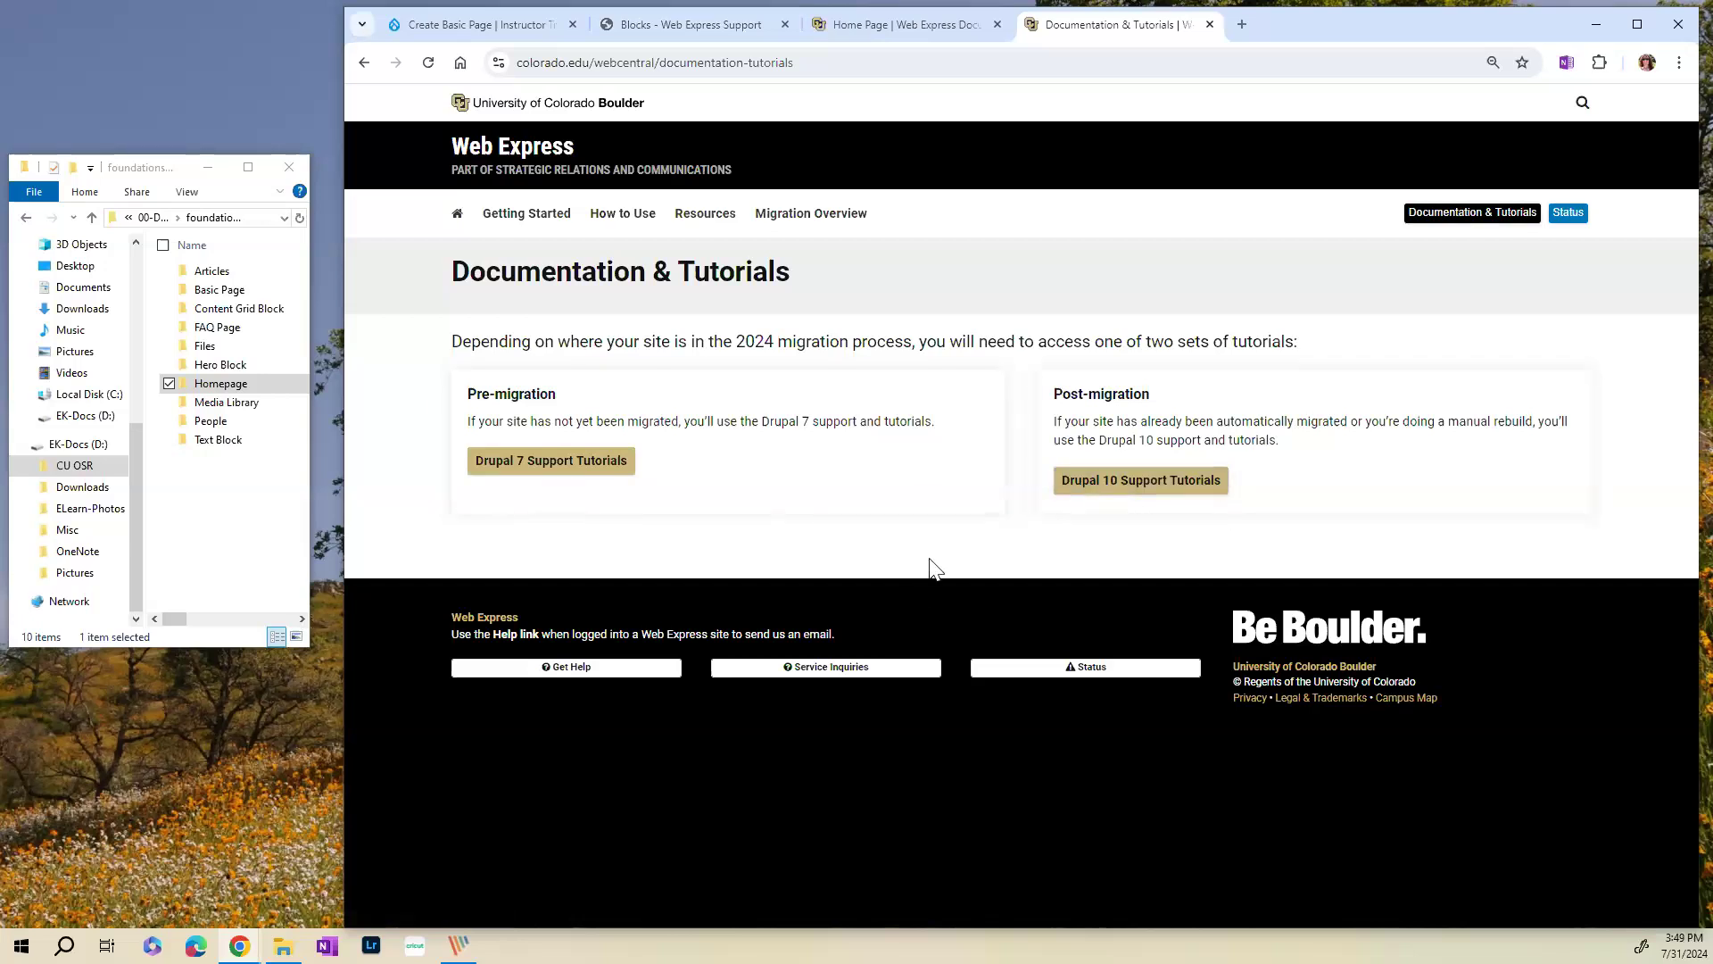
pyautogui.click(1140, 482)
pyautogui.scroll(-4, 960, 581)
pyautogui.scroll(4, 654, 160)
pyautogui.click(364, 64)
# - Open the Training Options page through the Migration Overview's Migration Help links, review it and copy its web address
pyautogui.click(826, 227)
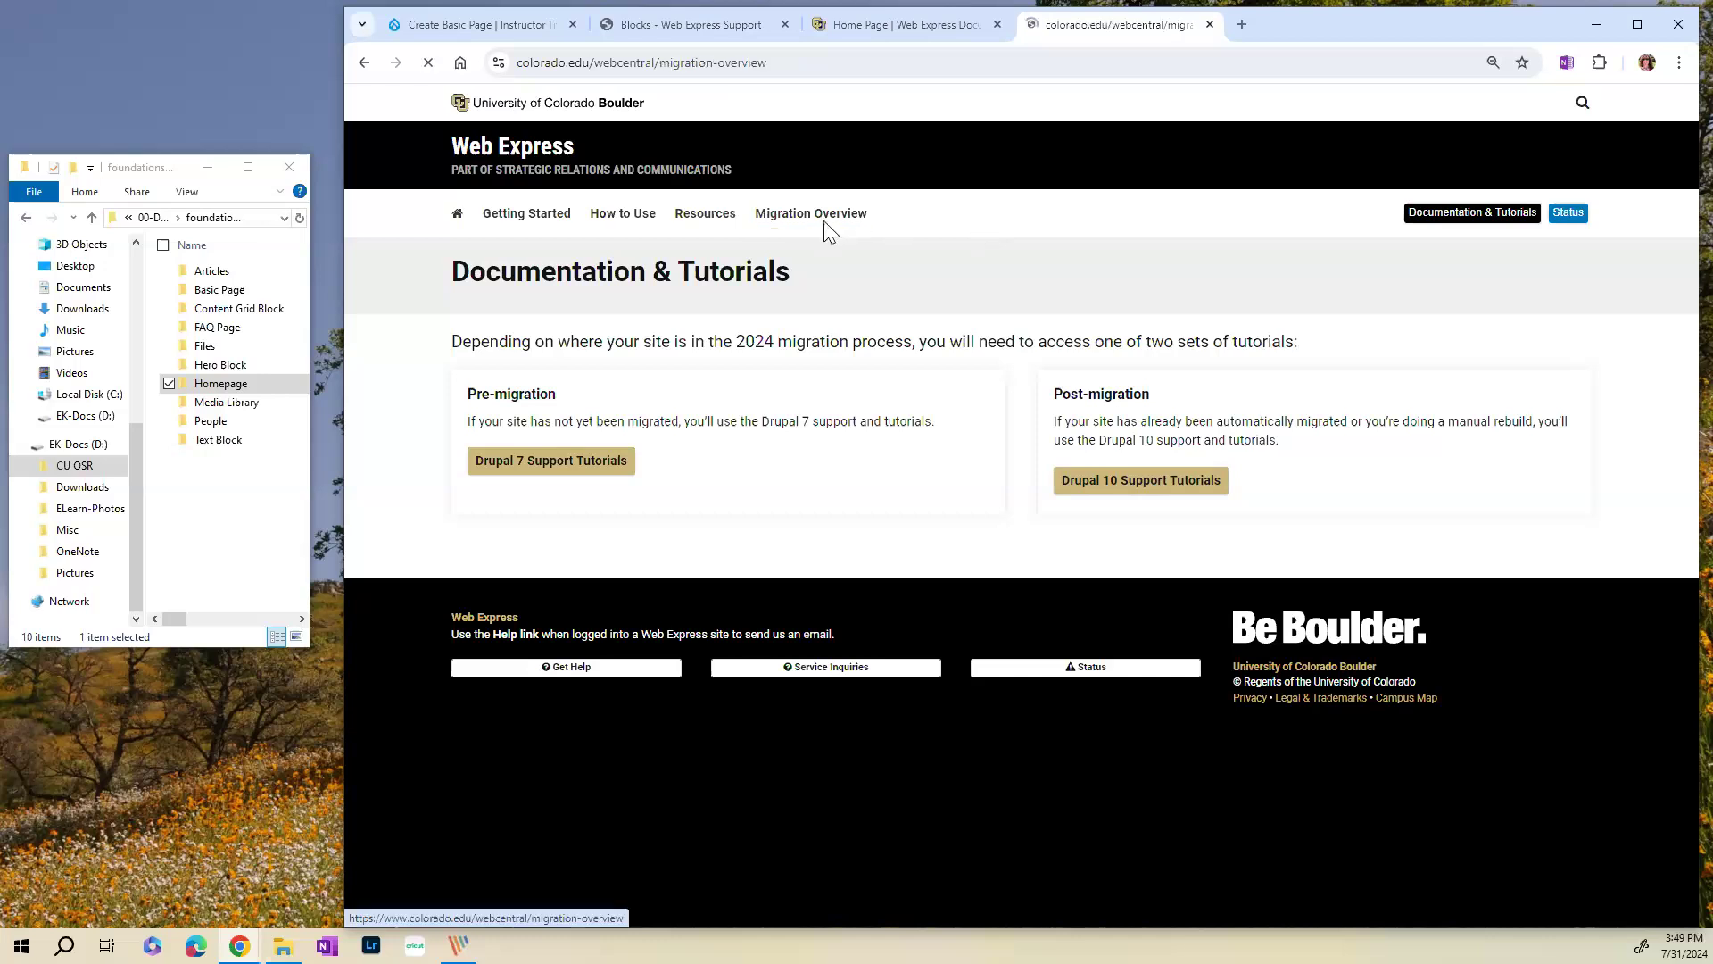
pyautogui.scroll(-1, 1078, 422)
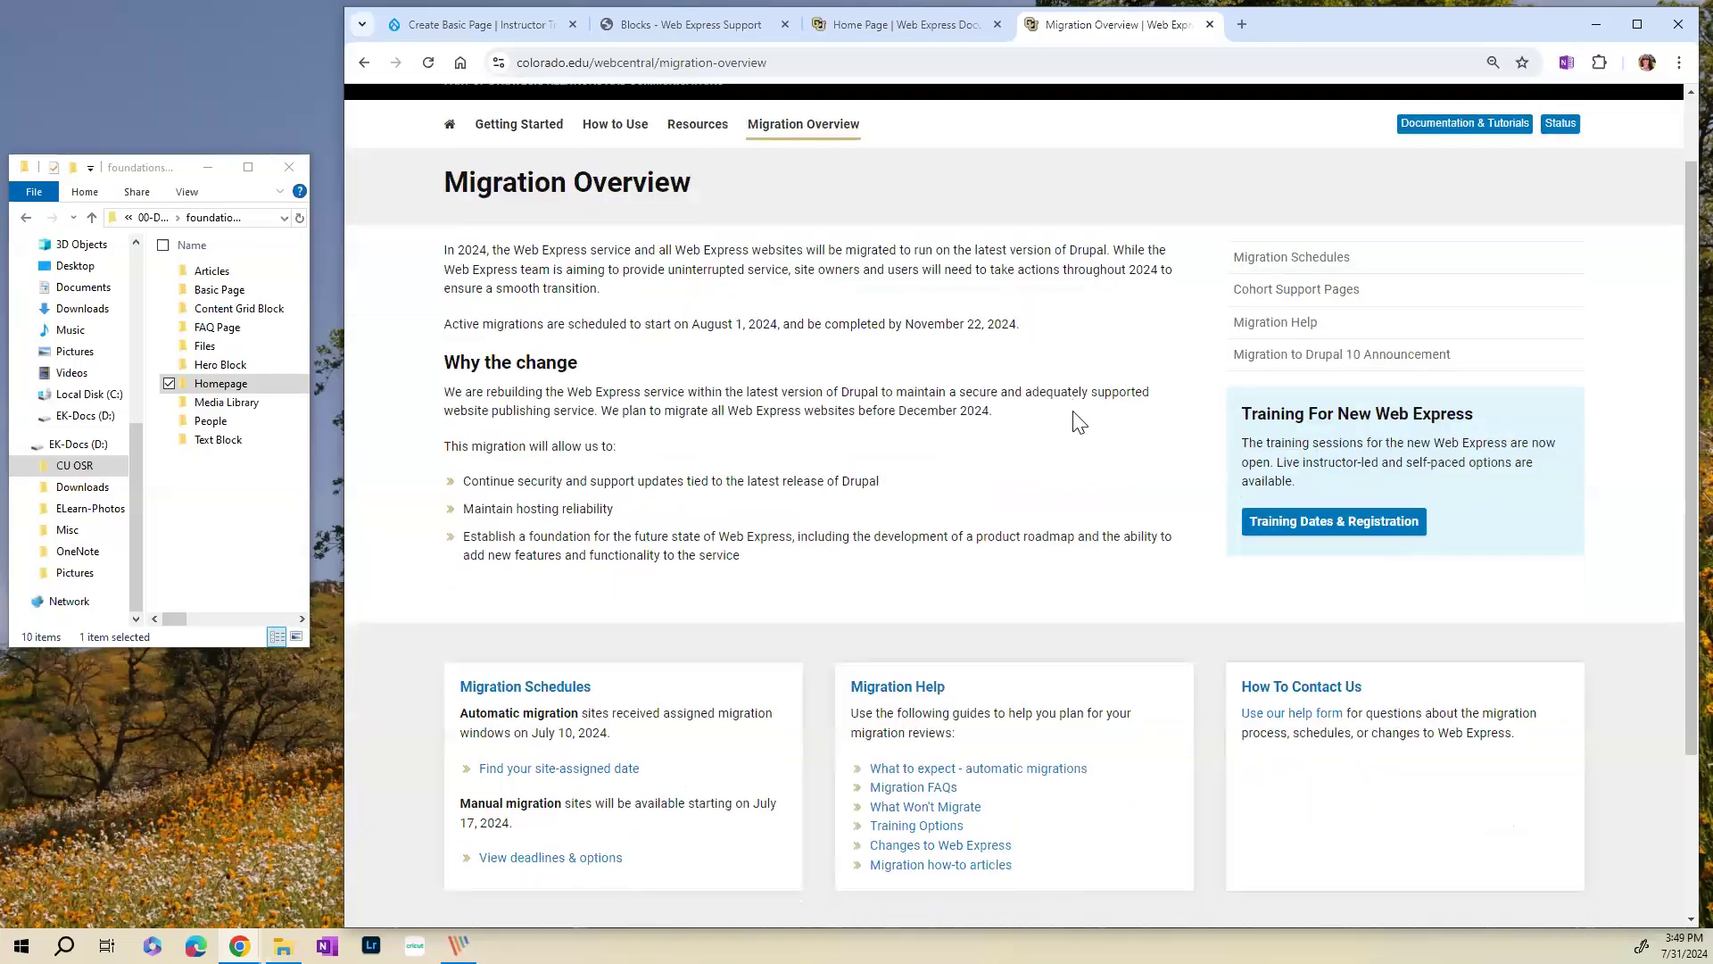
pyautogui.scroll(-2, 1078, 421)
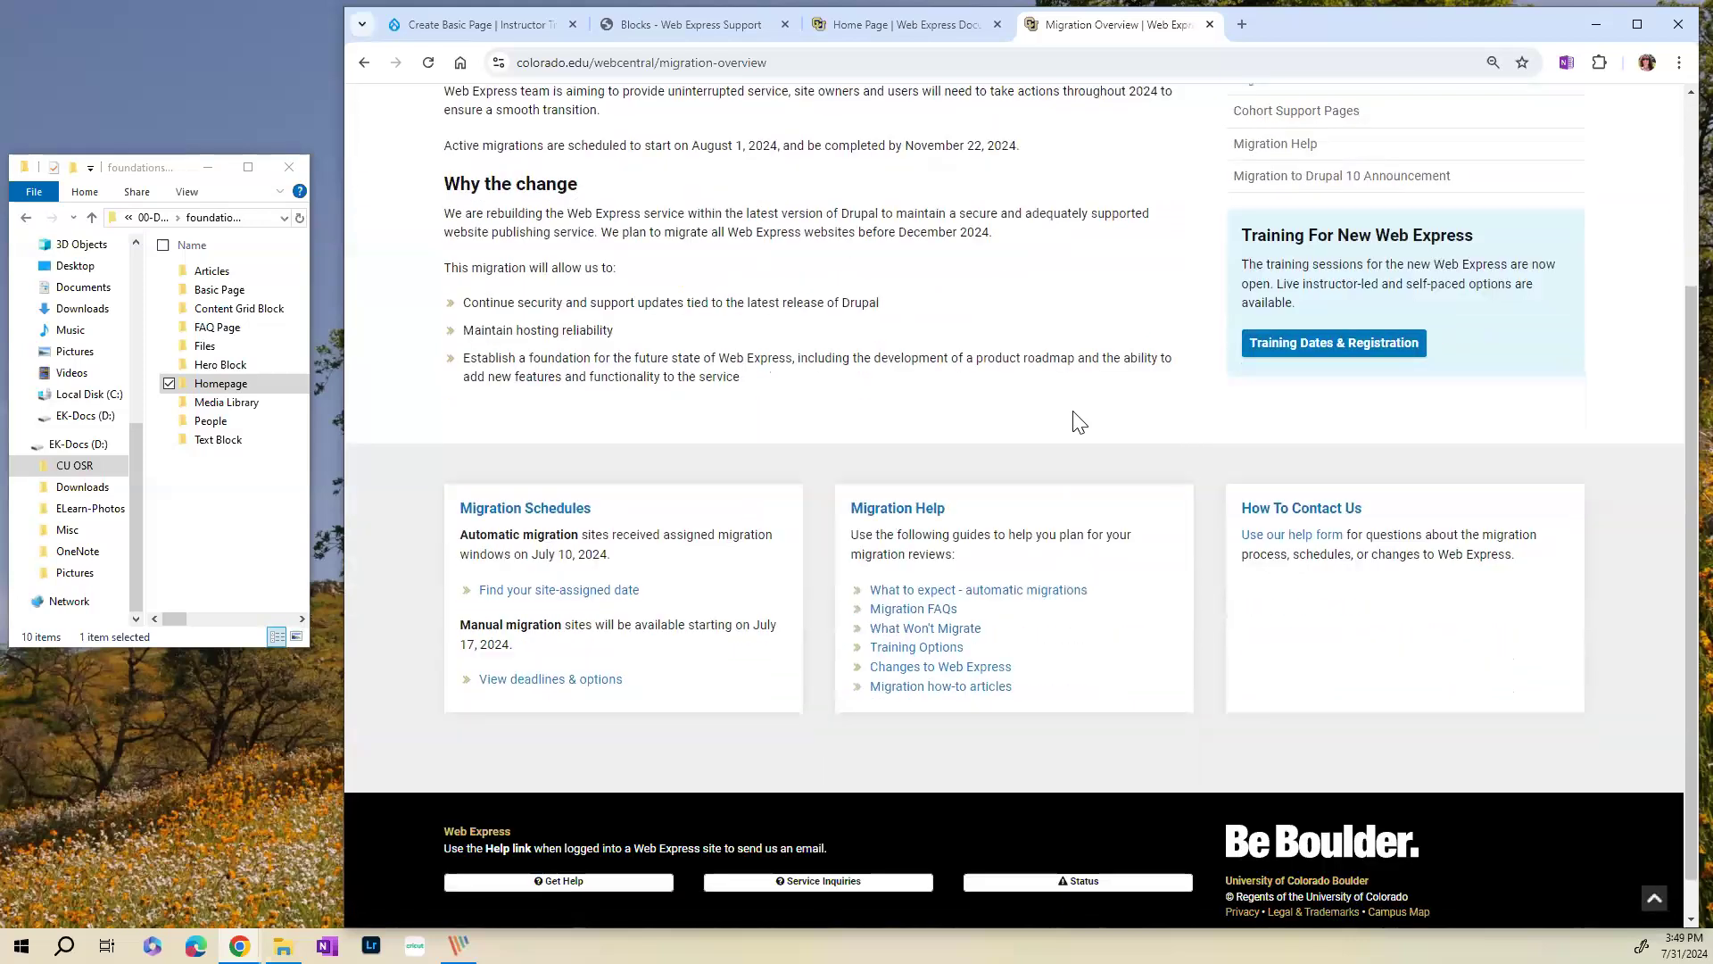
pyautogui.click(949, 648)
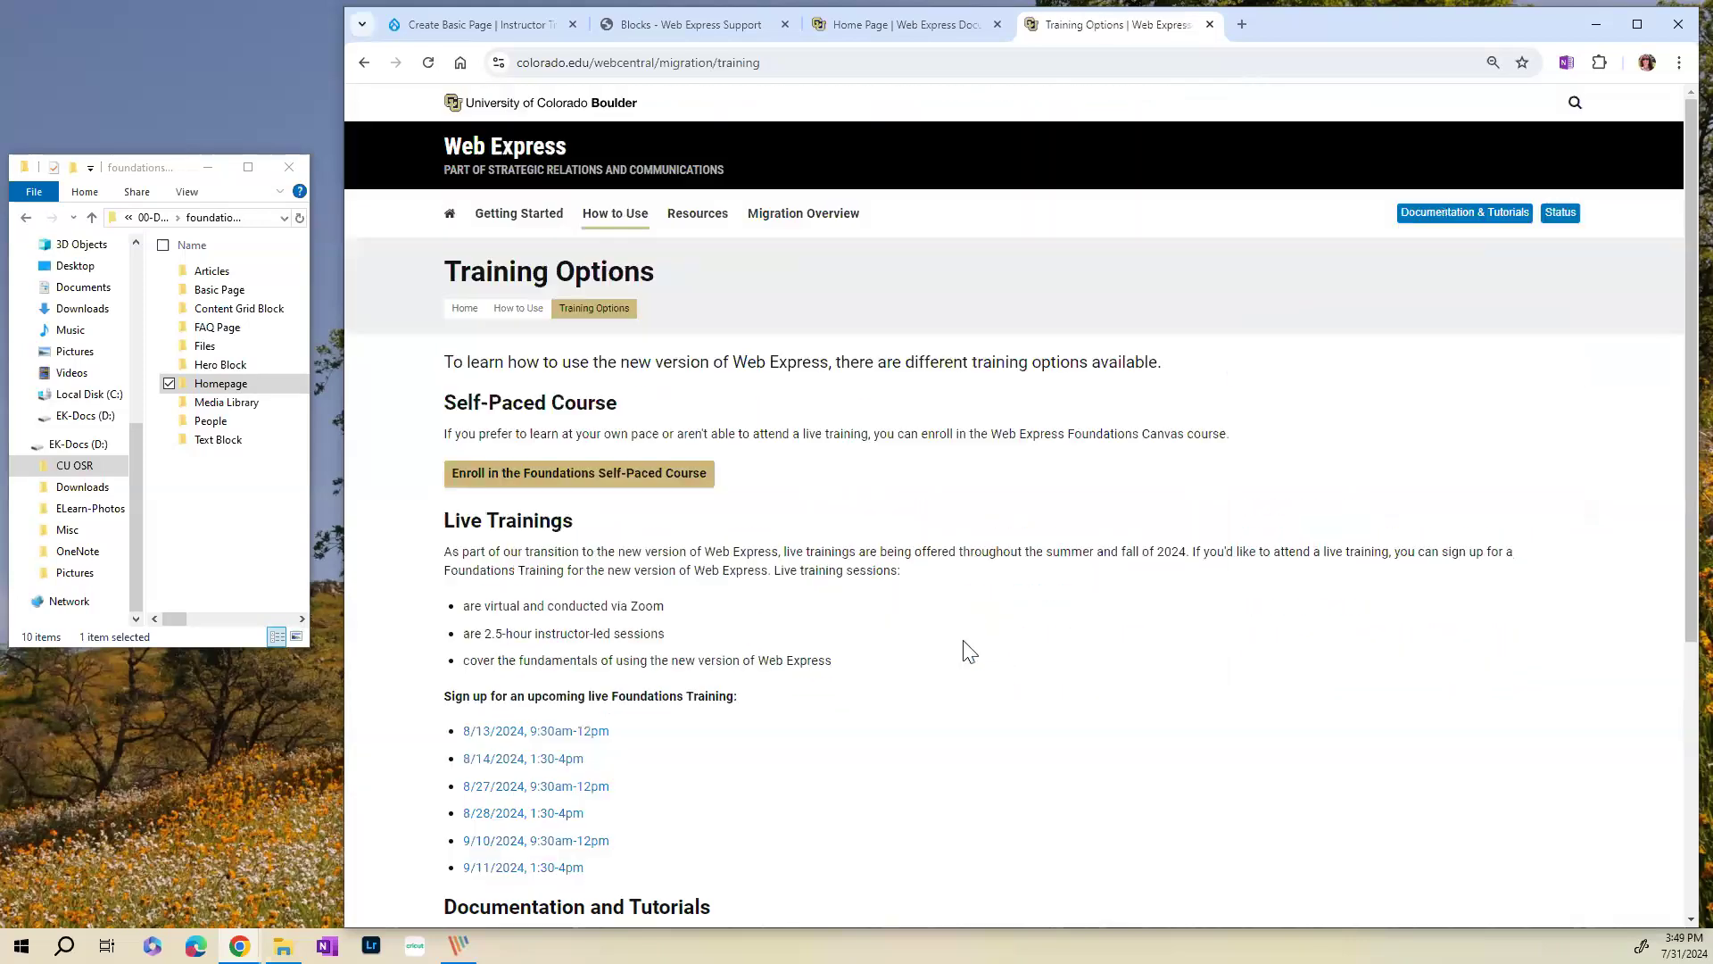
pyautogui.scroll(-1, 1122, 496)
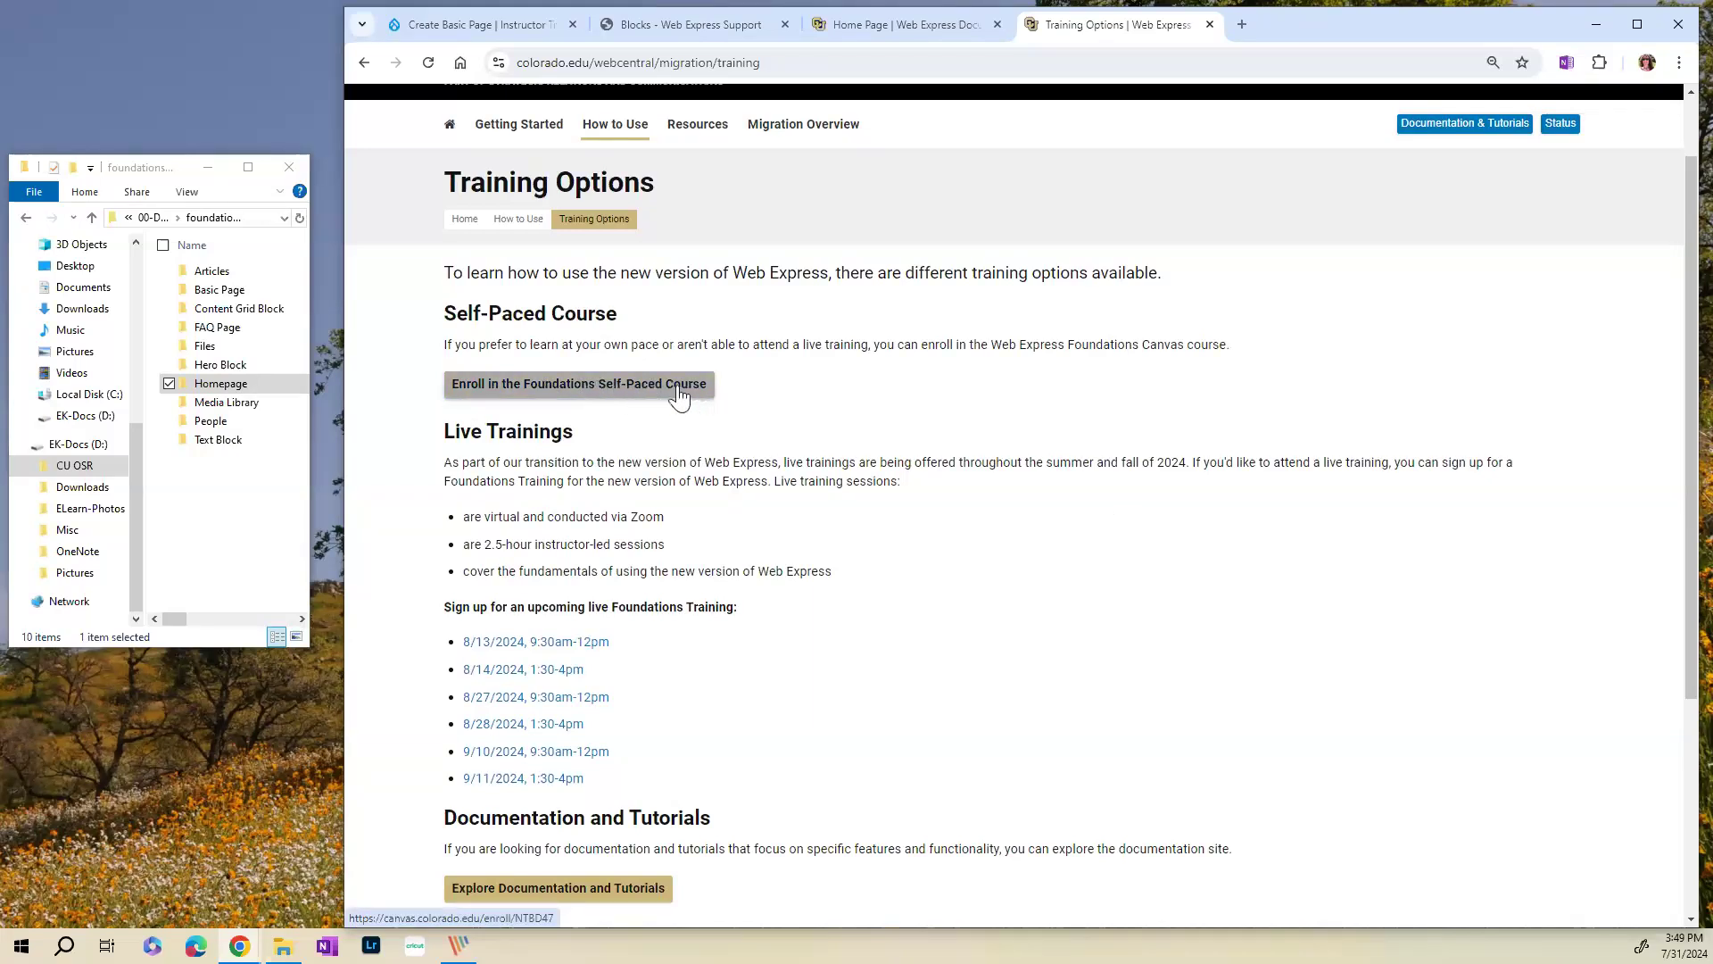
pyautogui.scroll(1, 730, 418)
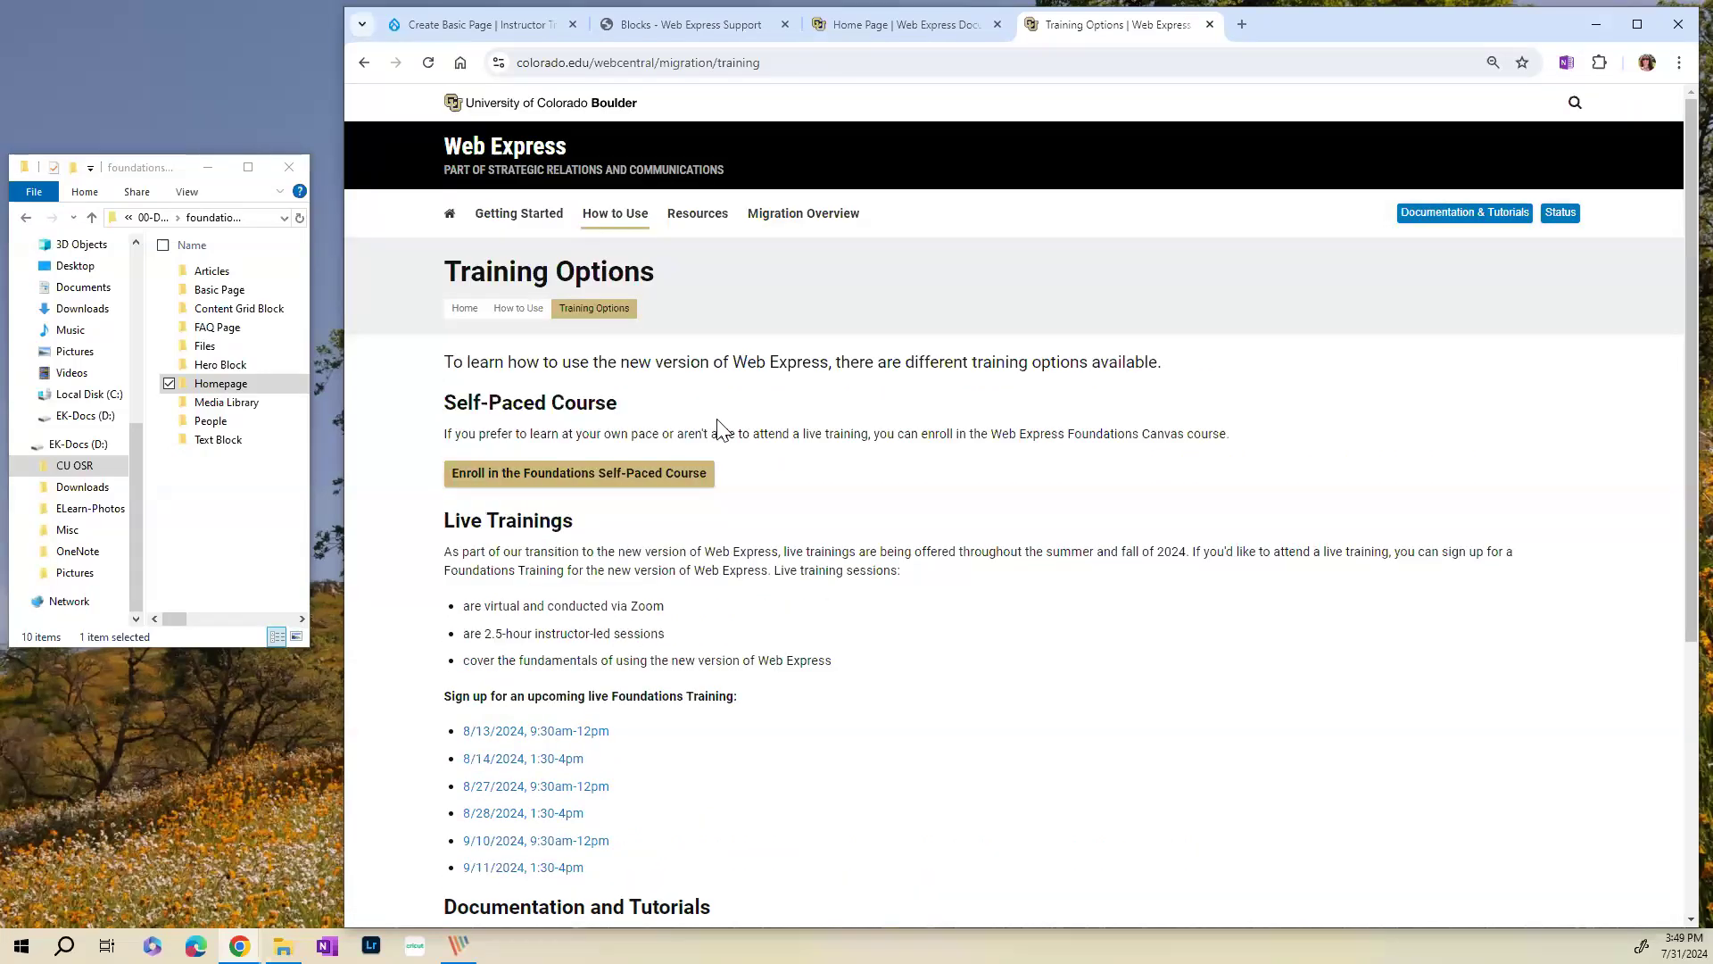
pyautogui.click(808, 63)
pyautogui.rightClick(737, 71)
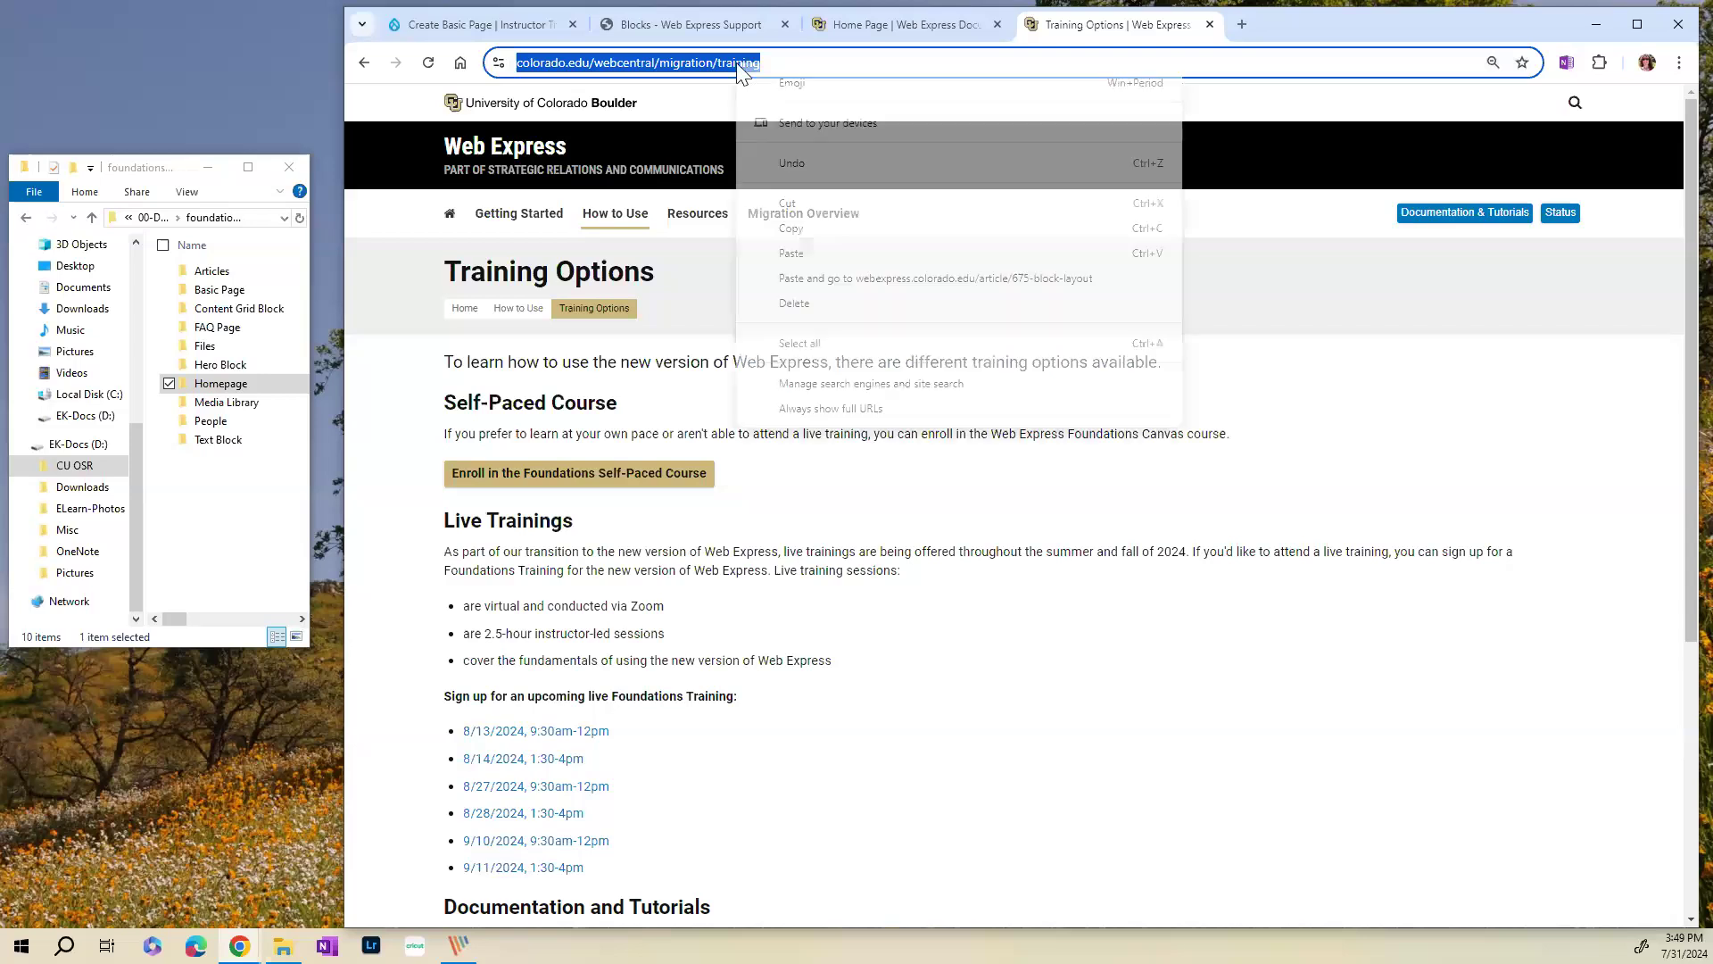
pyautogui.click(803, 230)
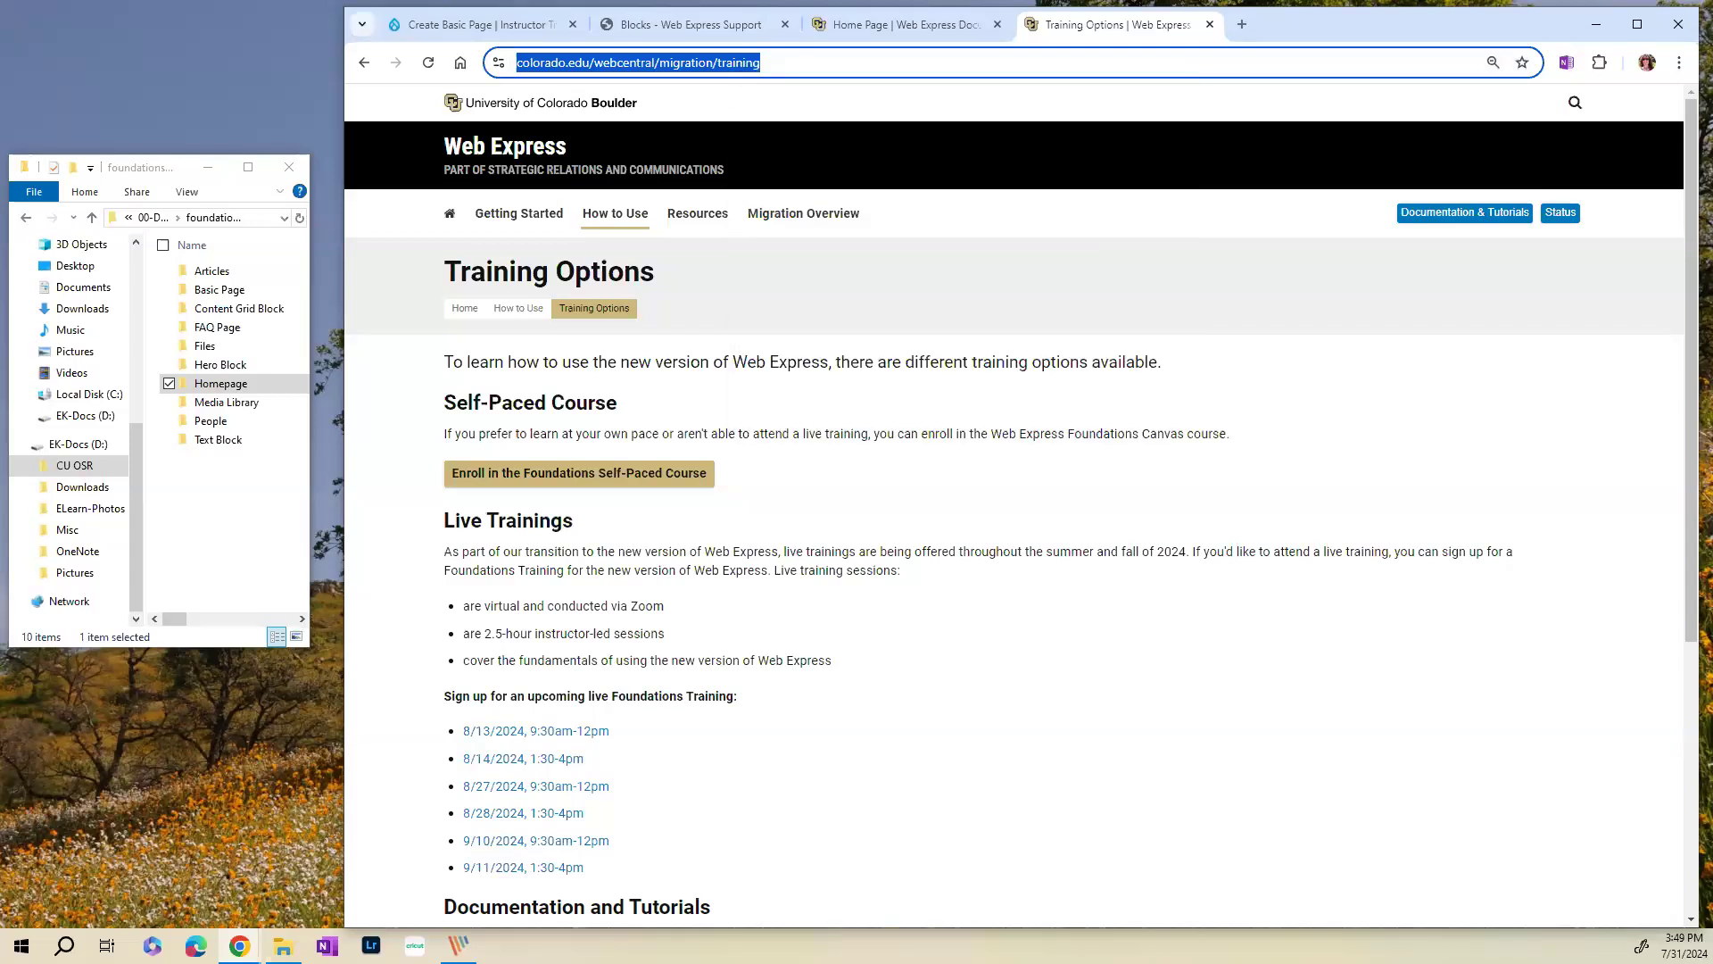